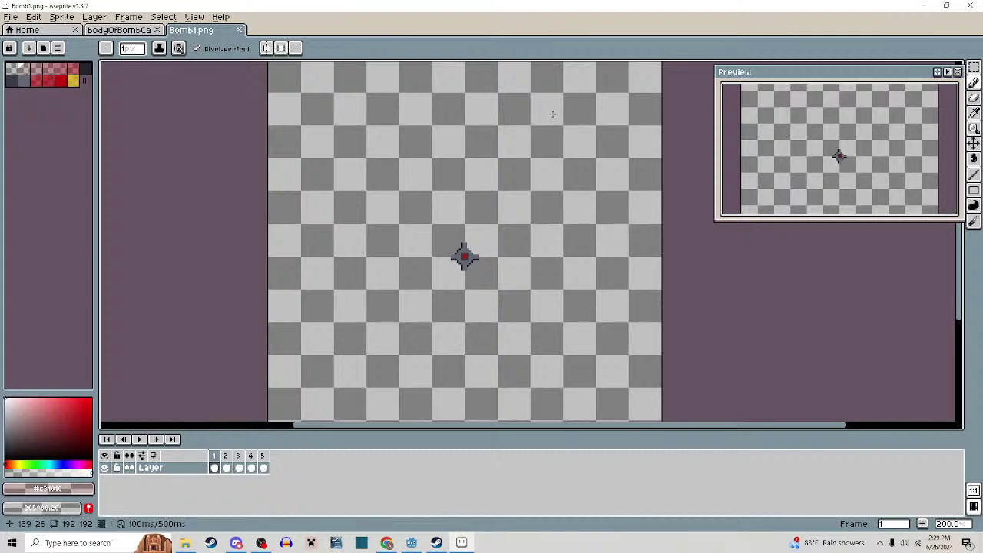
left_click_drag(563, 115, 544, 96)
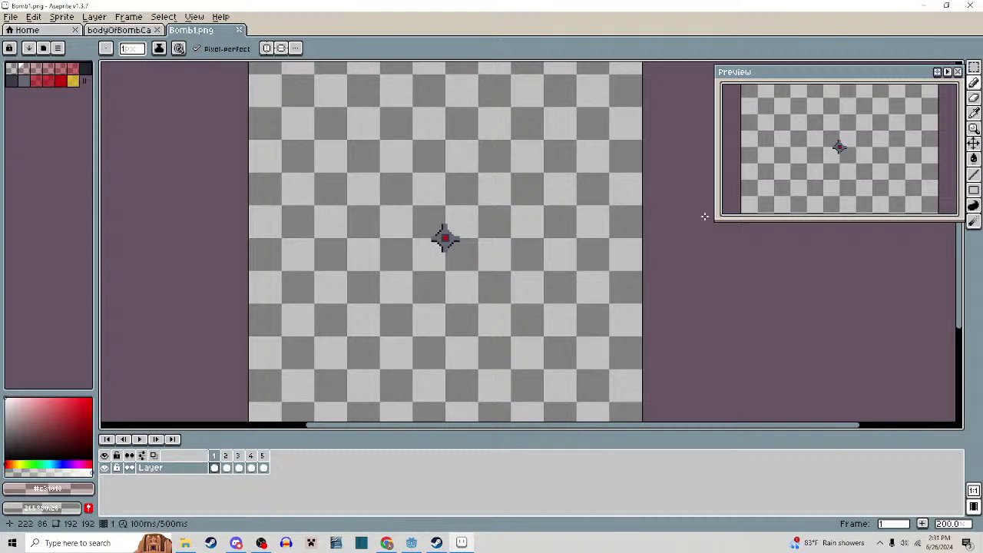
scroll(649, 221, "down", 2)
scroll(622, 239, "up", 2)
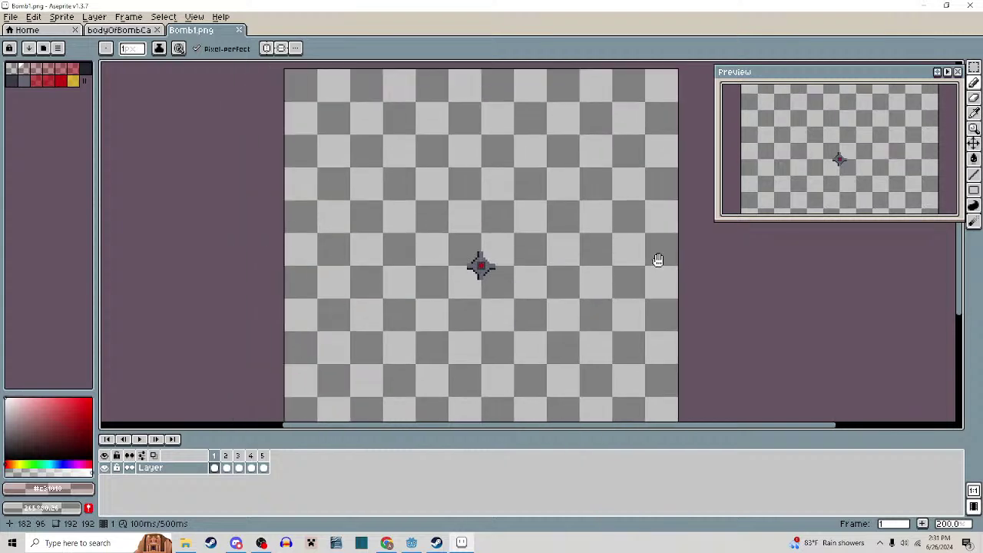
scroll(590, 222, "up", 2)
scroll(516, 210, "up", 1)
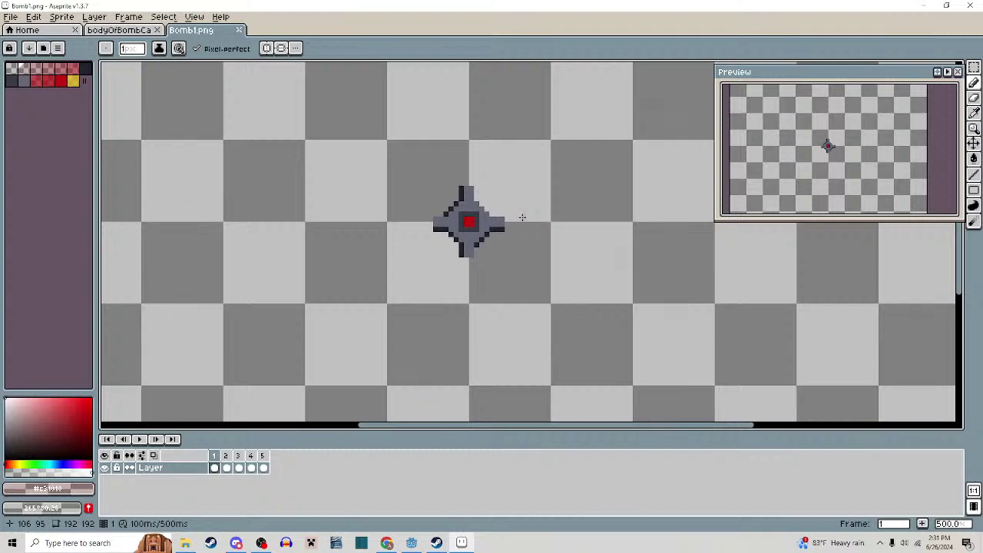
scroll(553, 211, "down", 2)
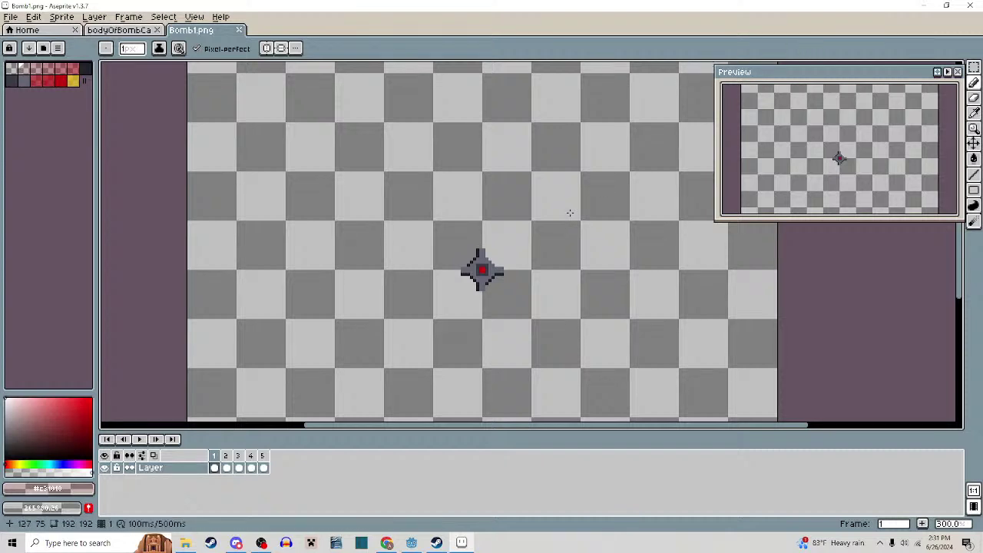
scroll(571, 241, "down", 1)
scroll(575, 242, "up", 1)
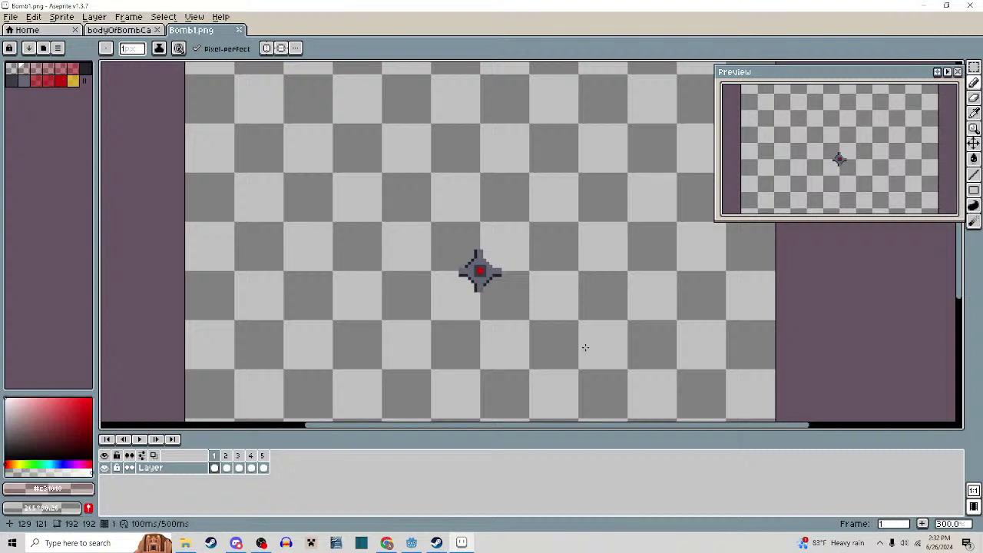
left_click_drag(588, 269, 520, 242)
scroll(539, 213, "down", 1)
scroll(511, 254, "up", 1)
scroll(535, 222, "down", 1)
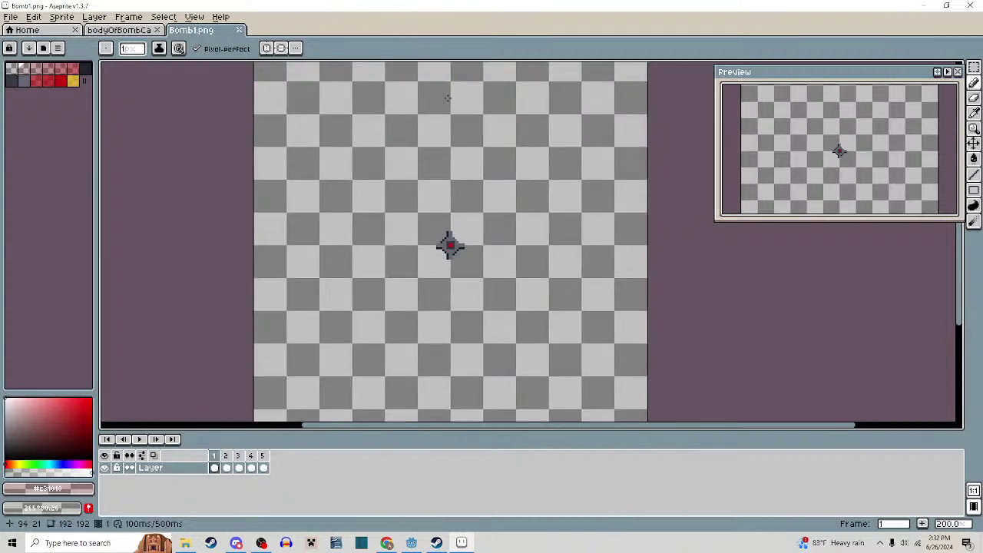
left_click_drag(512, 228, 474, 244)
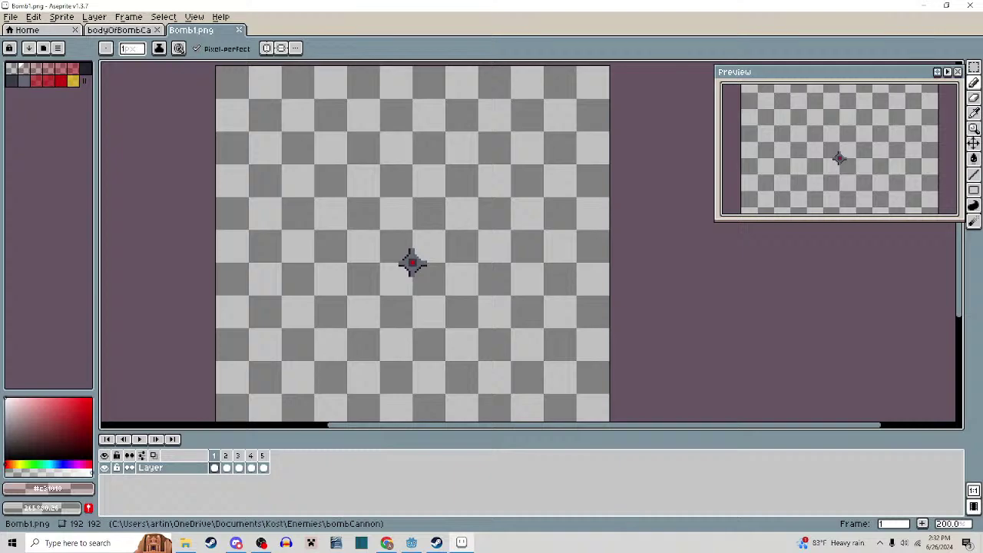
Switch to Godot and review the bomb launching and launch timer functions in the bomb_cannon scene's script
key("alt+Tab")
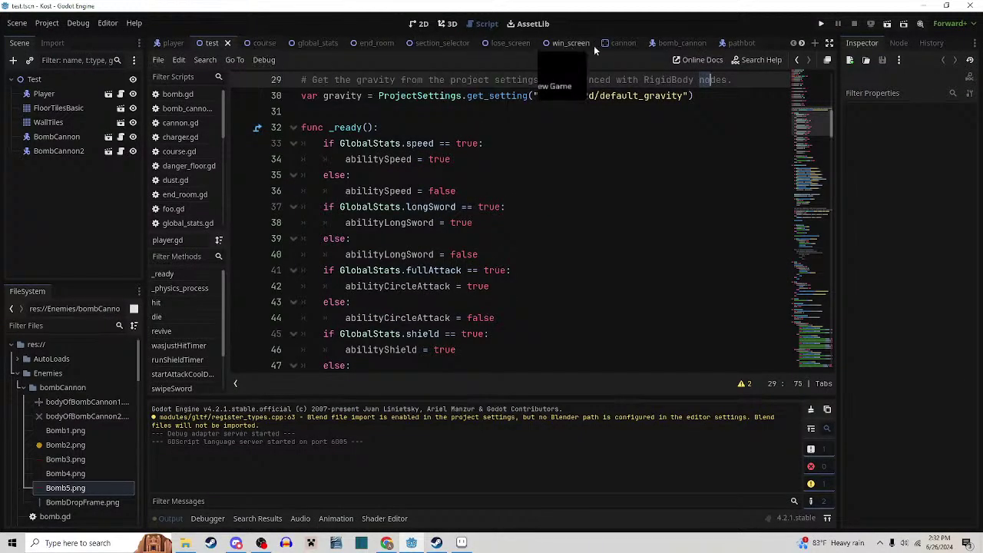
left_click(670, 43)
scroll(625, 157, "down", 4)
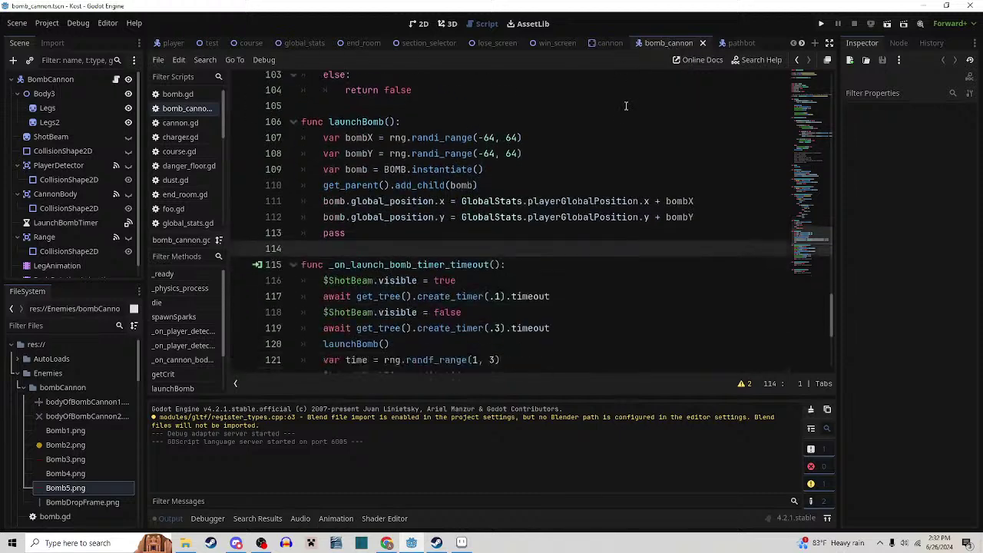
scroll(624, 157, "up", 8)
scroll(625, 157, "down", 11)
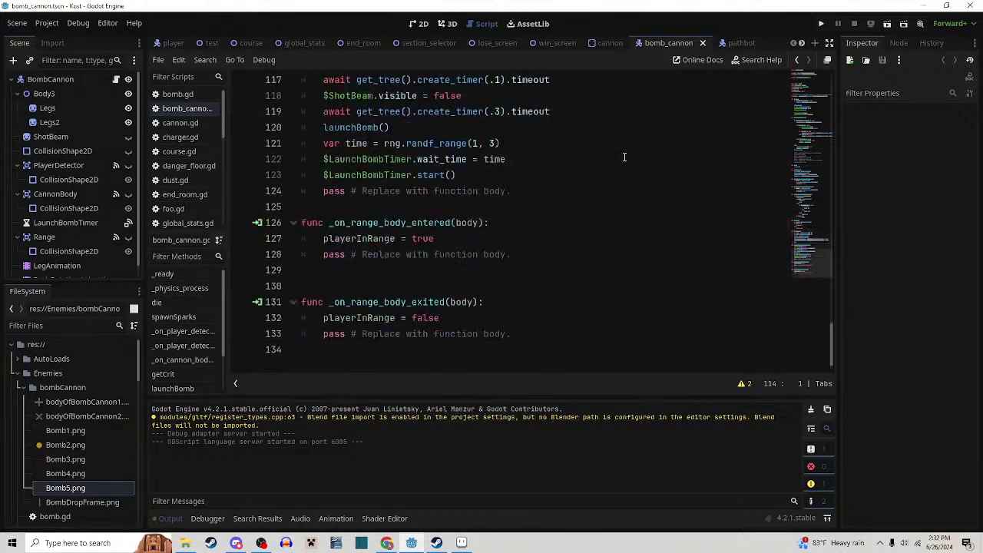
scroll(625, 157, "up", 7)
scroll(732, 45, "down", 1)
Open the bomb scene's script and review its doLargeBomb and doSmallBomb functions
left_click(732, 44)
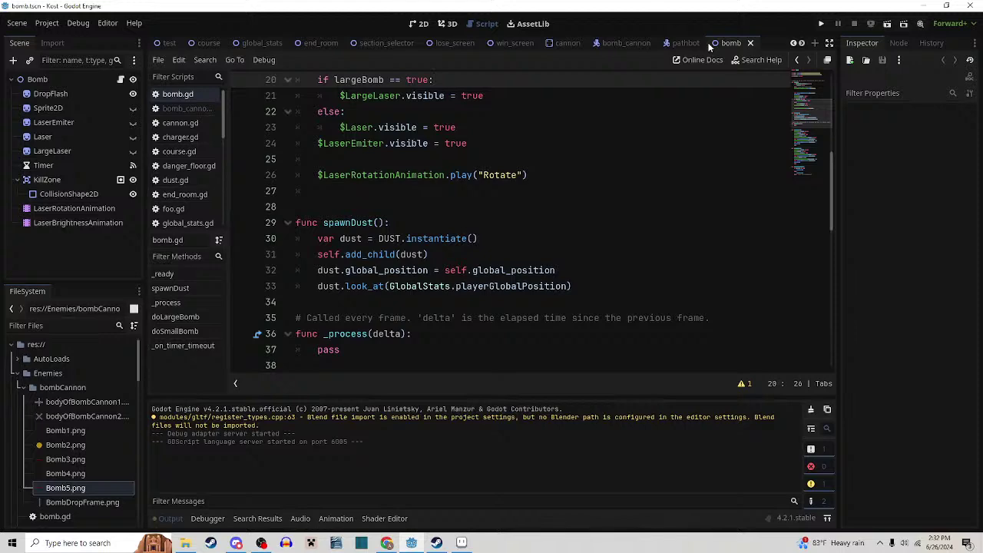
scroll(595, 223, "up", 5)
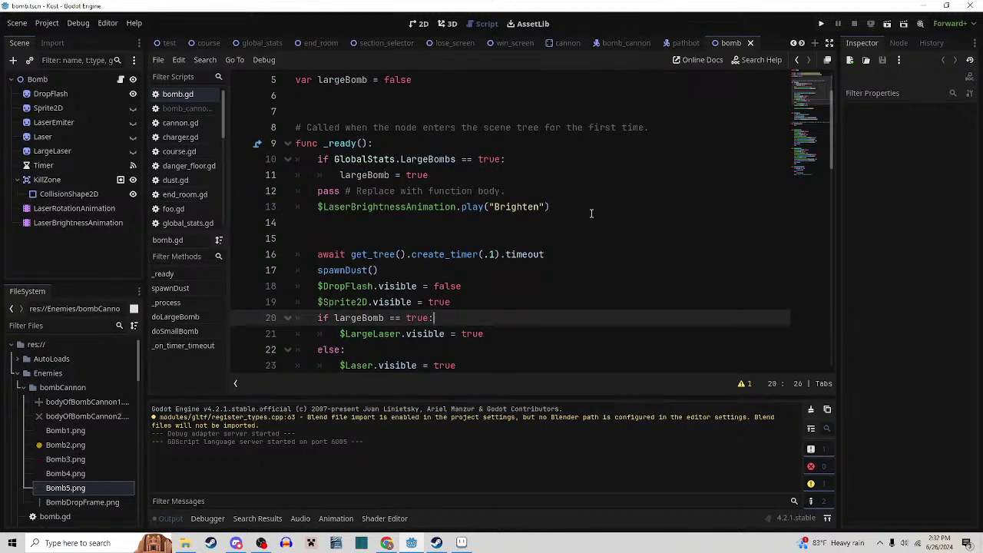
scroll(592, 208, "up", 1)
scroll(592, 208, "down", 13)
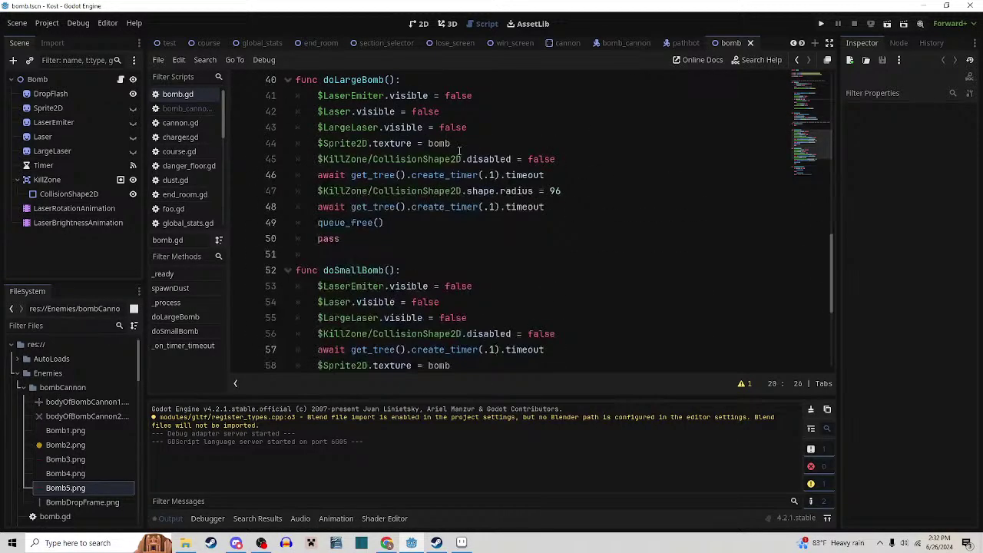
left_click_drag(327, 83, 411, 85)
left_click(399, 243)
left_click_drag(329, 276, 452, 287)
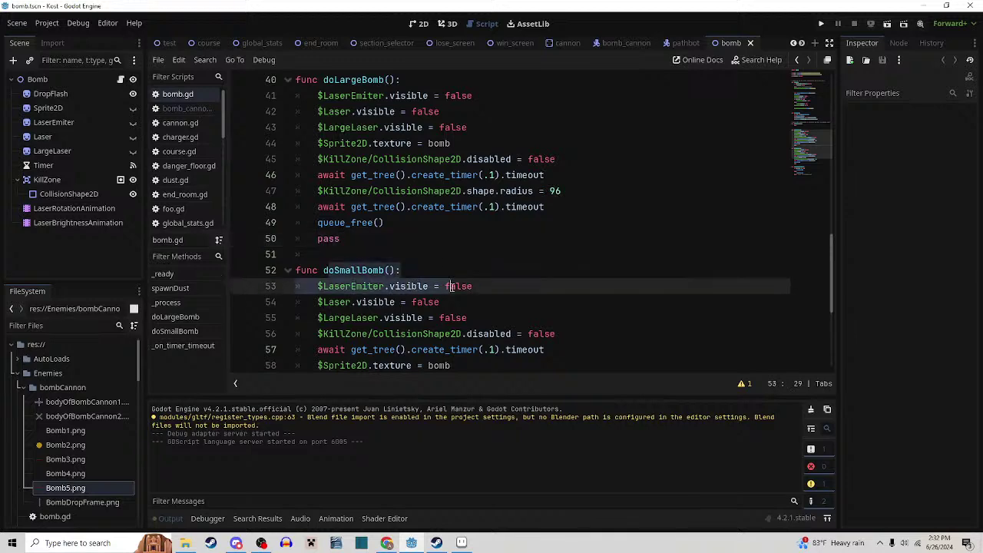
left_click(510, 287)
scroll(511, 284, "down", 2)
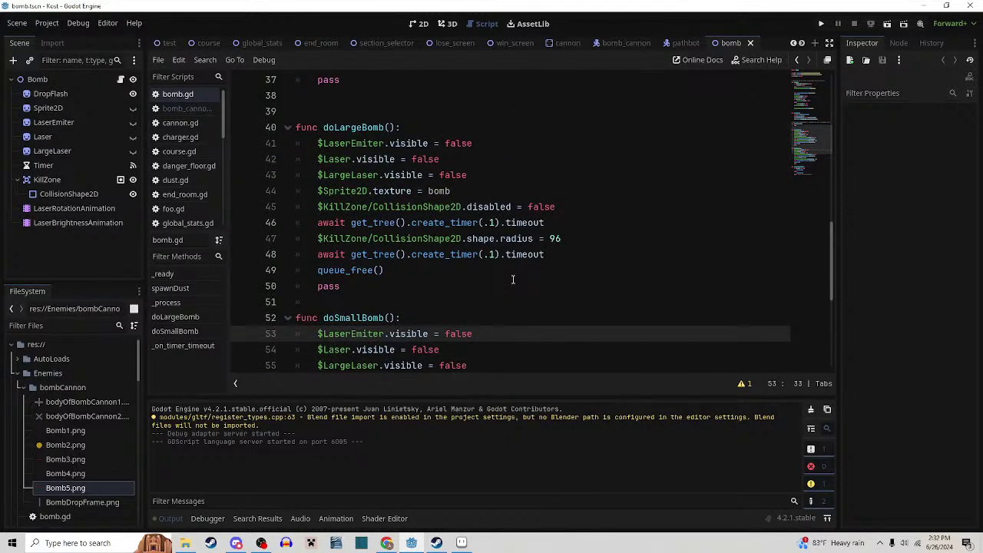
scroll(513, 279, "down", 5)
scroll(513, 278, "up", 8)
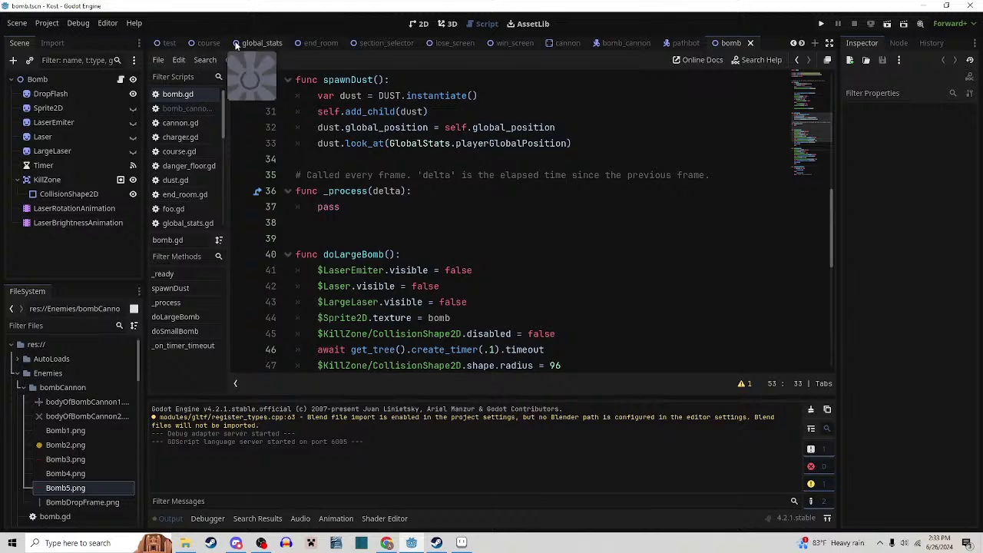
Examine how the bomb script's _ready function checks GlobalStats.LargeBombs and chooses between LargeLaser and Laser
scroll(422, 180, "down", 6)
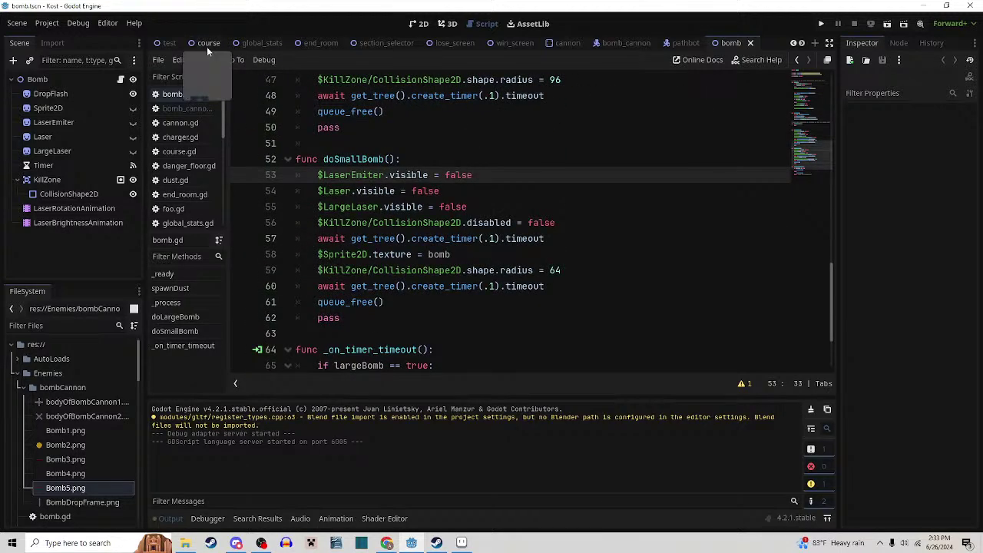
scroll(466, 202, "up", 15)
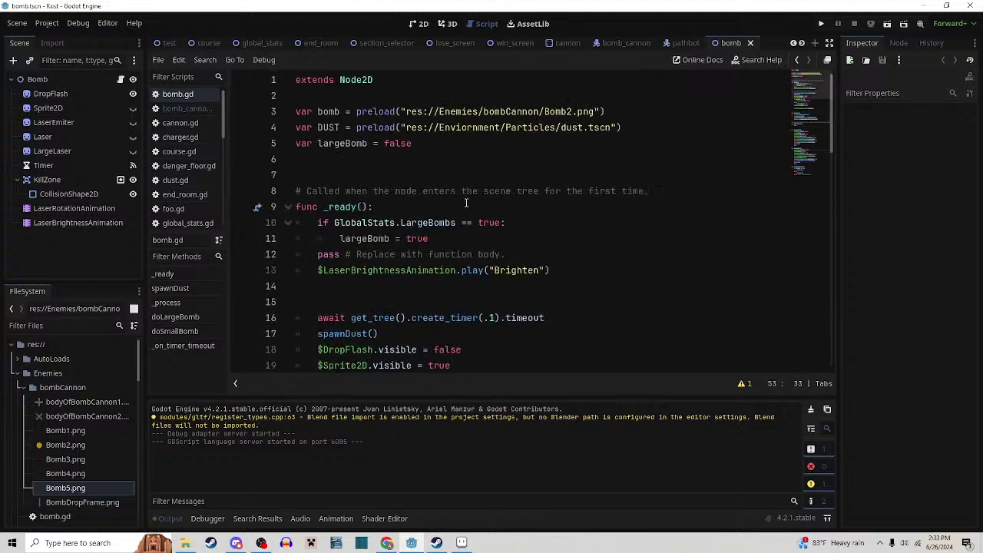
scroll(465, 204, "down", 4)
scroll(457, 201, "up", 2)
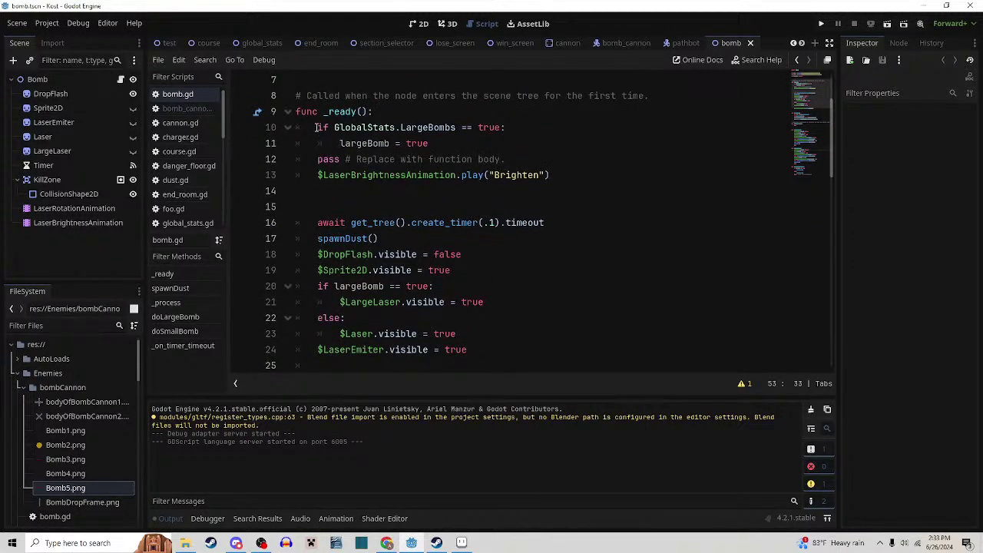
left_click_drag(318, 130, 451, 146)
left_click(469, 201)
scroll(465, 219, "down", 2)
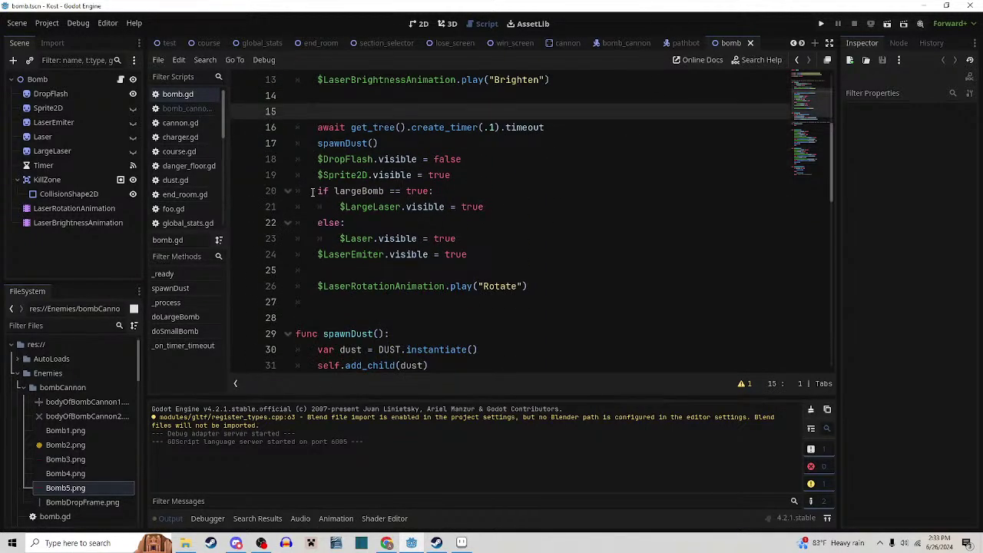
left_click_drag(313, 192, 503, 192)
left_click_drag(341, 207, 507, 210)
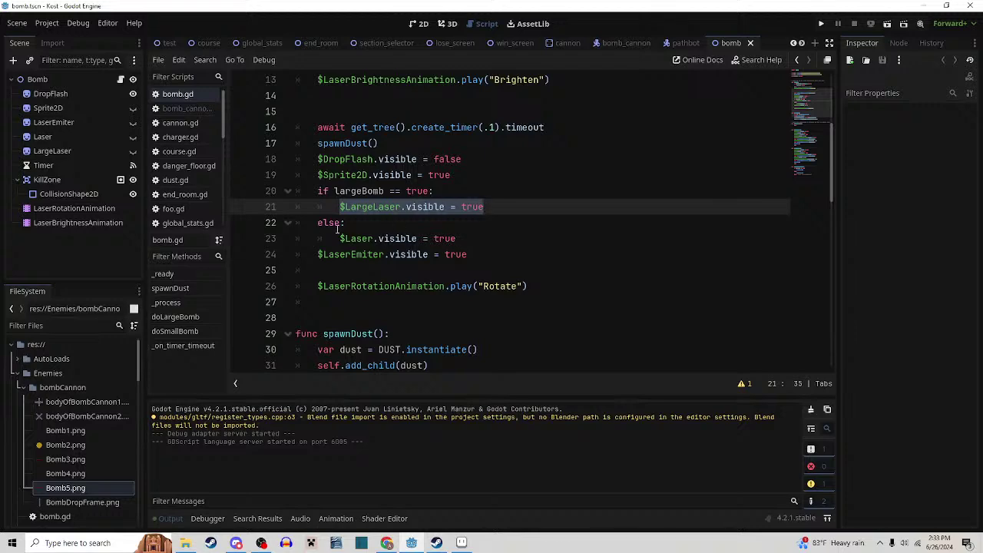
left_click_drag(317, 223, 515, 243)
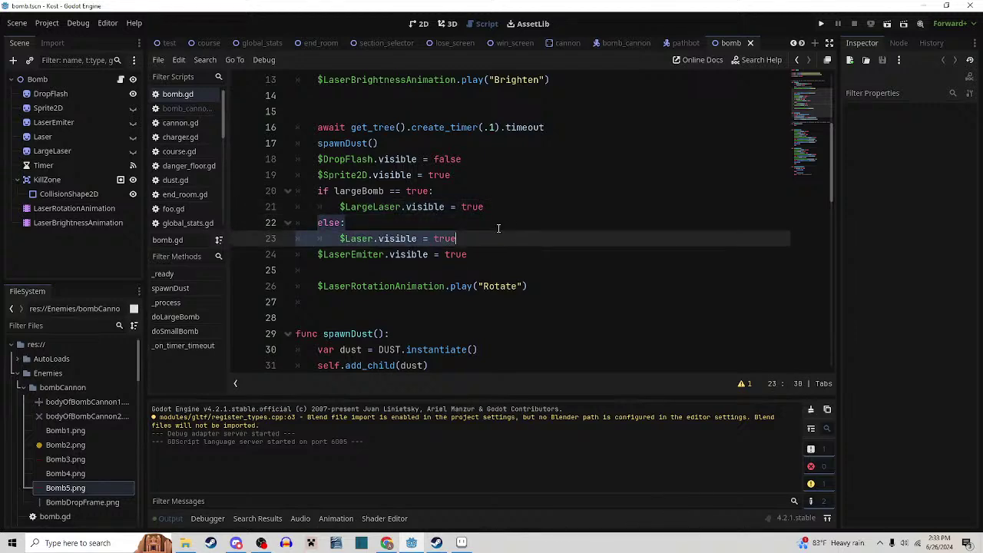
left_click(500, 226)
Open the global_stats scene's script and highlight the value of the LargeBombs variable
left_click(209, 43)
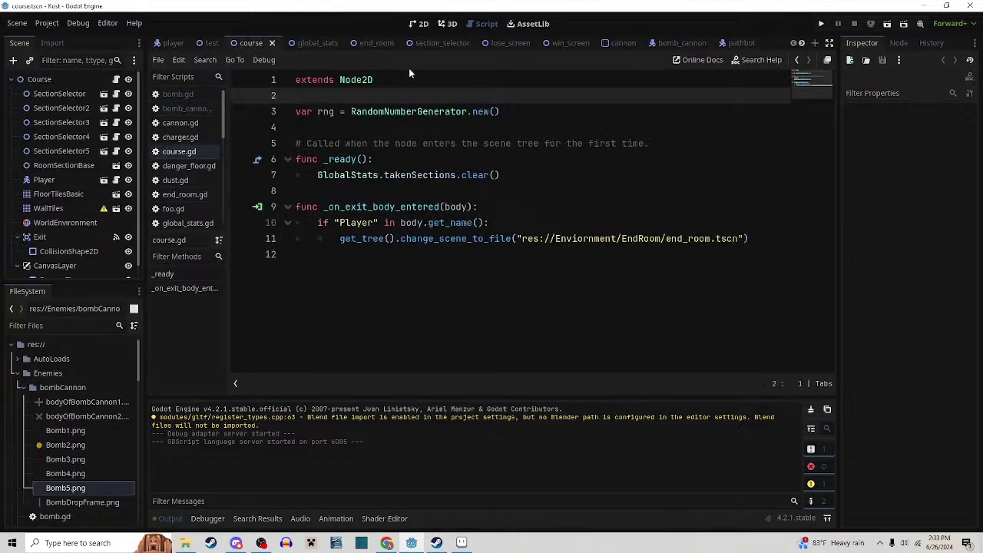
left_click(311, 44)
scroll(414, 307, "down", 3)
left_click_drag(415, 222, 384, 223)
Playtest the test scene in a maximized window, moving the player around the bombs launched by the cannons, and close the game
left_click(209, 43)
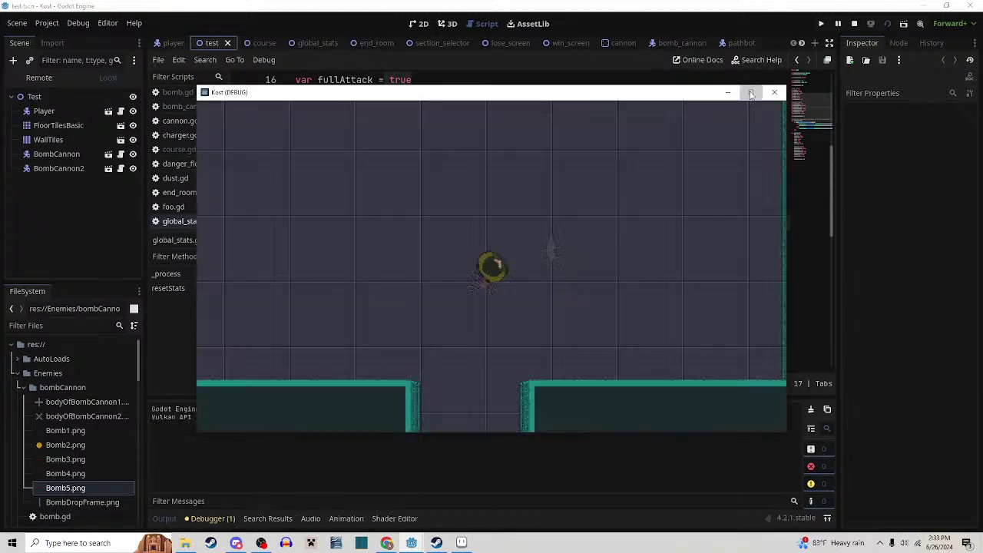
left_click(752, 93)
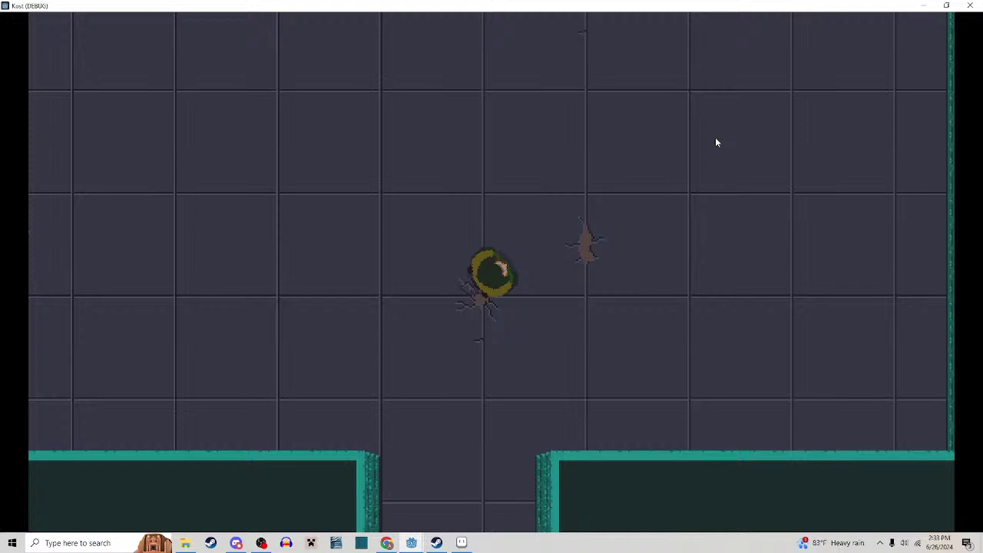
key("w")
left_click(515, 125)
key("a")
key("s")
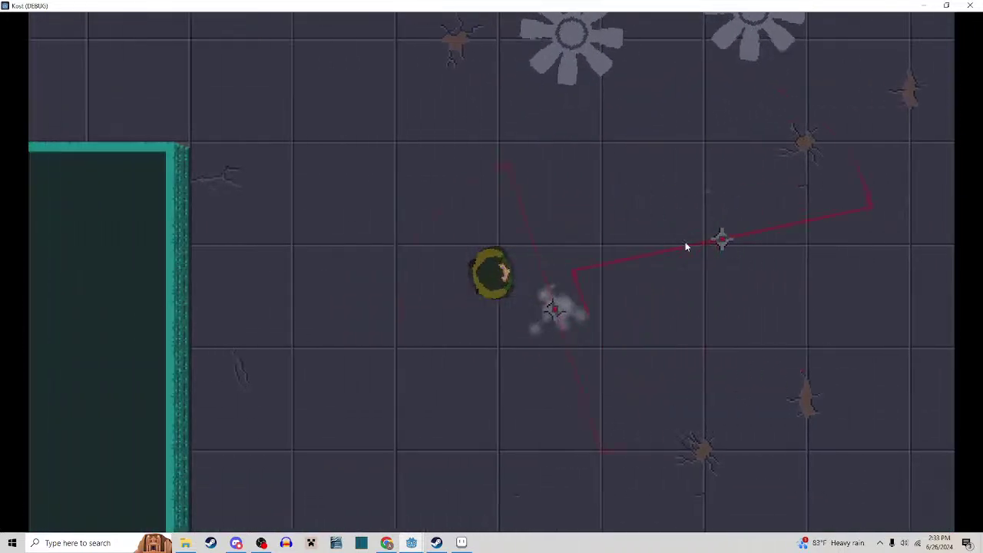
key("s")
key("a")
key("w")
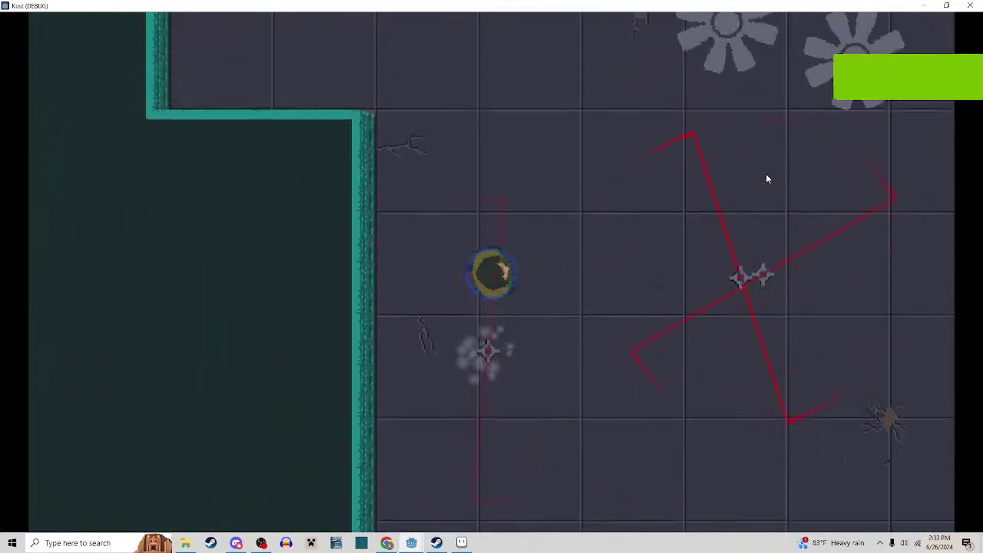
key("d")
key("d")
key("w")
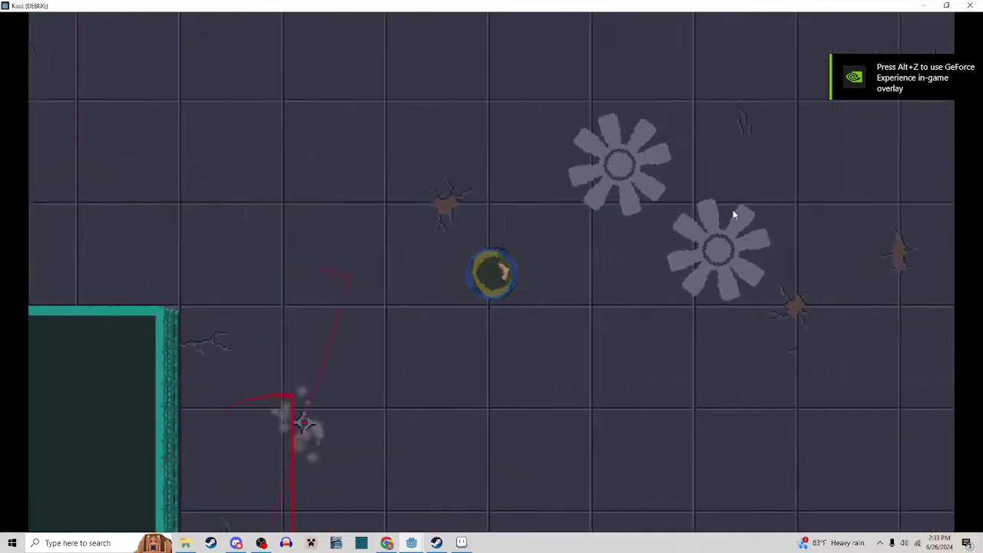
key("s")
left_click(969, 6)
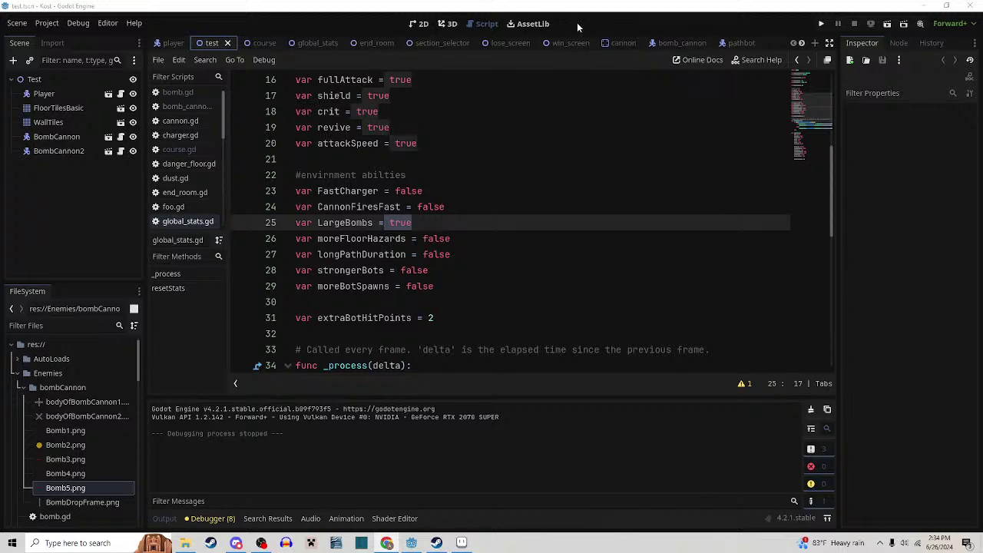
left_click_drag(577, 22, 541, 1)
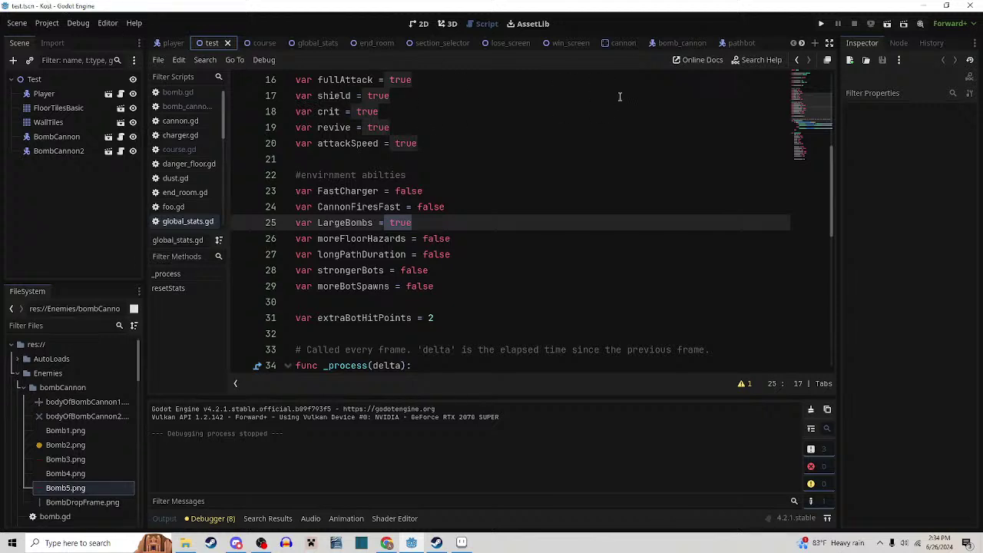
left_click(257, 44)
left_click(317, 44)
left_click(431, 45)
left_click(503, 44)
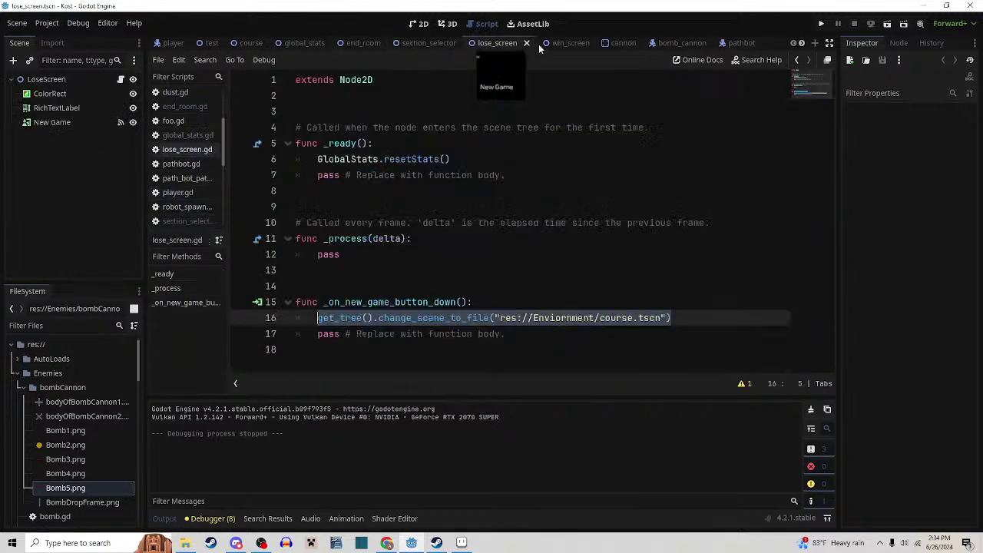
left_click(559, 44)
left_click(611, 44)
left_click(662, 44)
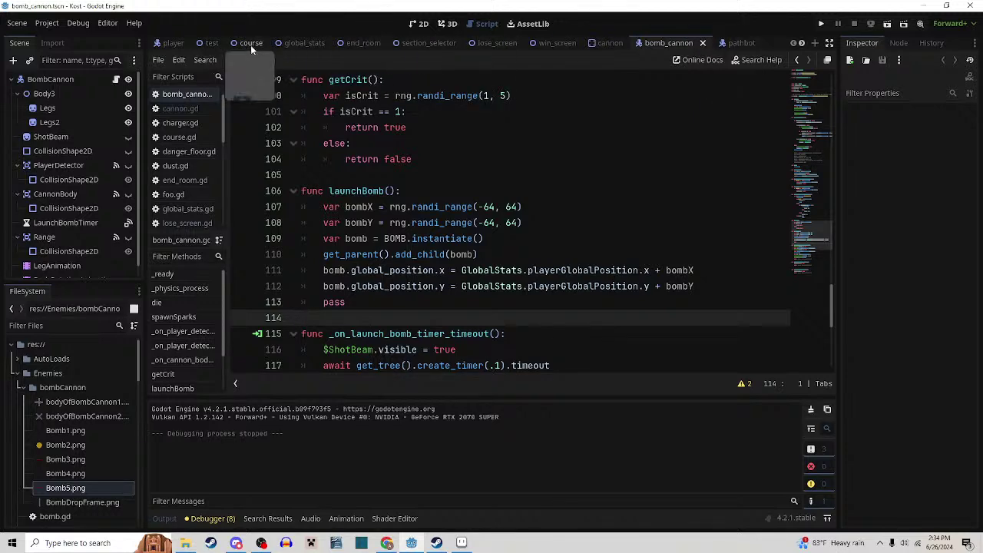
Open the end_room scene in the 2D workspace and select FastChargerButton, the first tall light button in the upper row
left_click(302, 44)
left_click(362, 43)
left_click(419, 23)
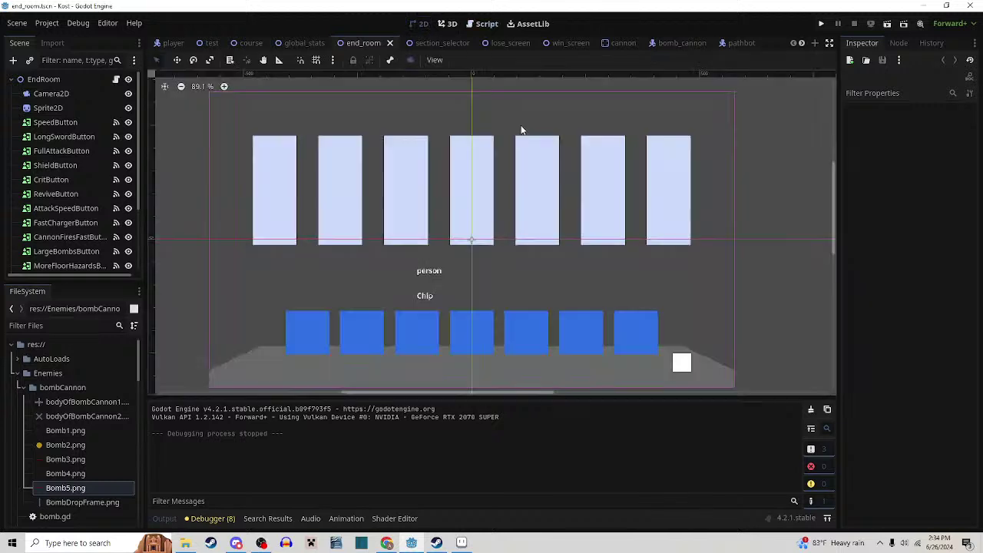
scroll(526, 142, "down", 1)
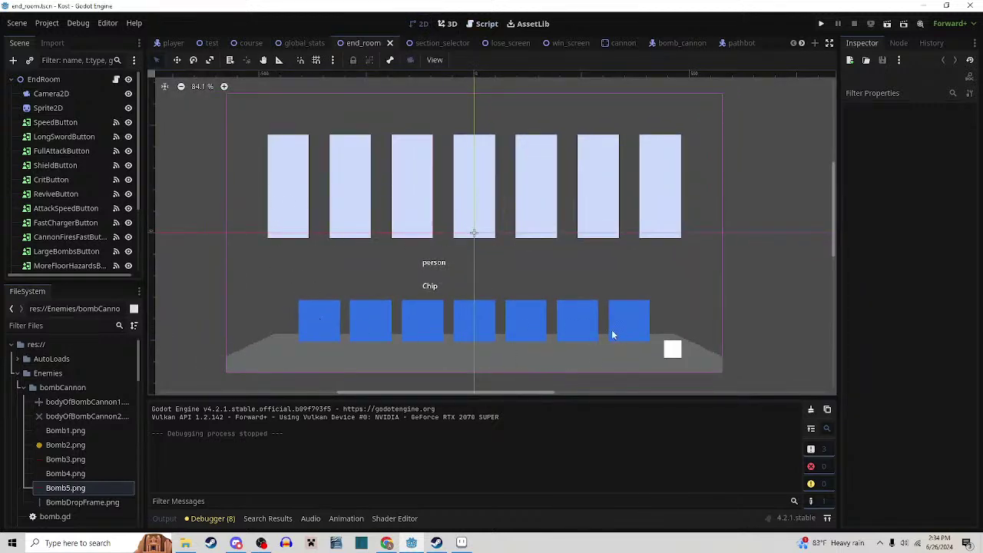
left_click(289, 160)
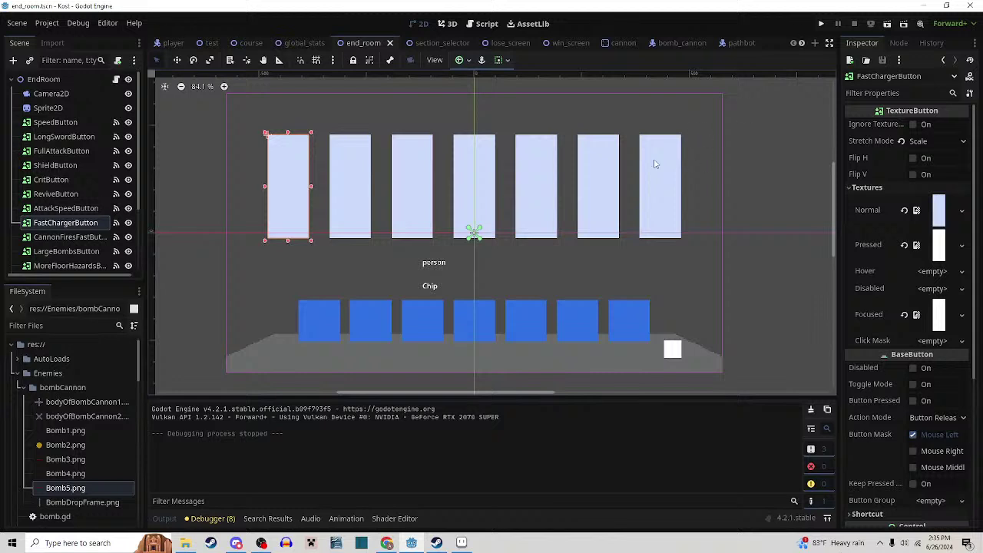
Examine the layout of the end room's seven tall ability buttons and the row of blue squares beneath them
scroll(489, 258, "down", 1)
scroll(545, 256, "up", 1)
left_click_drag(611, 257, 611, 249)
scroll(611, 249, "down", 2)
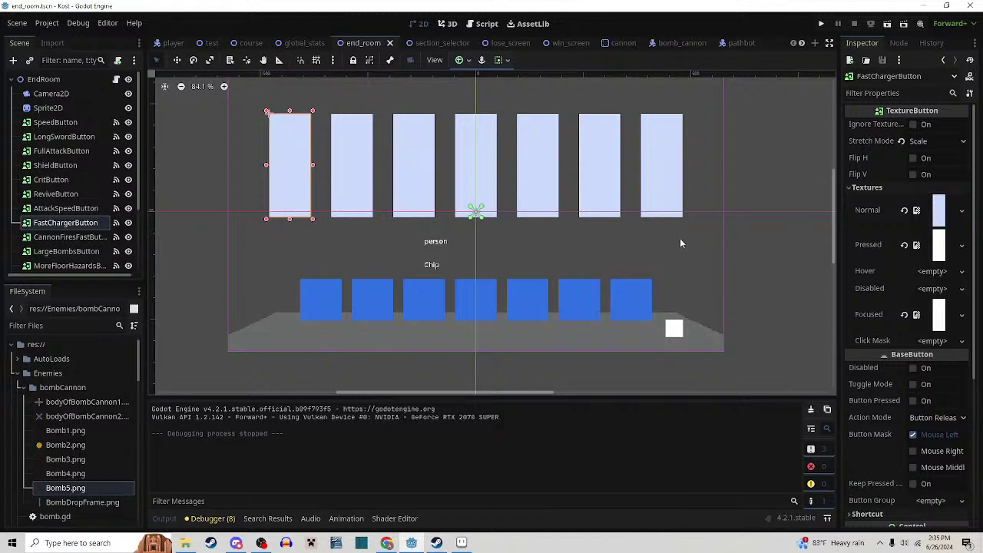
scroll(683, 231, "right", 2)
scroll(676, 235, "left", 2)
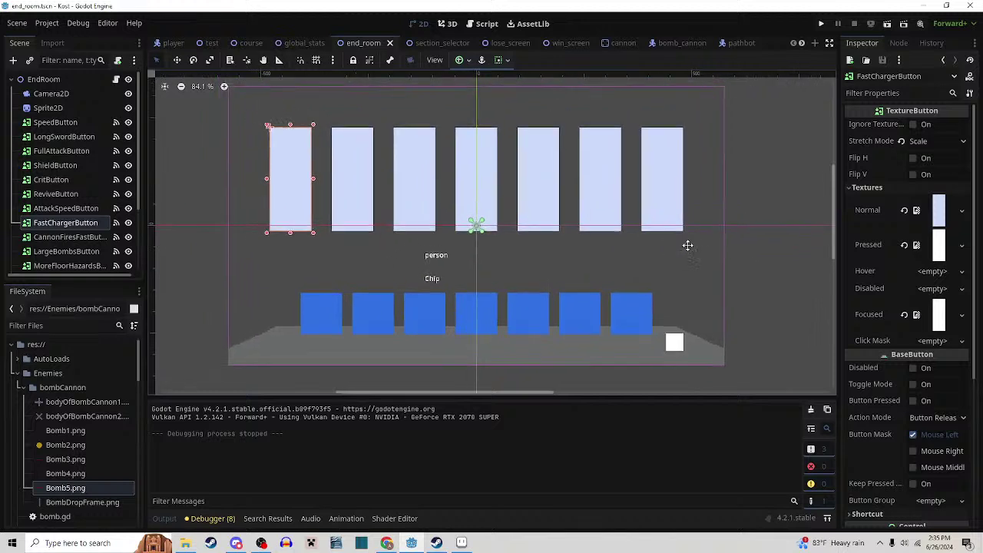
scroll(698, 231, "left", 2)
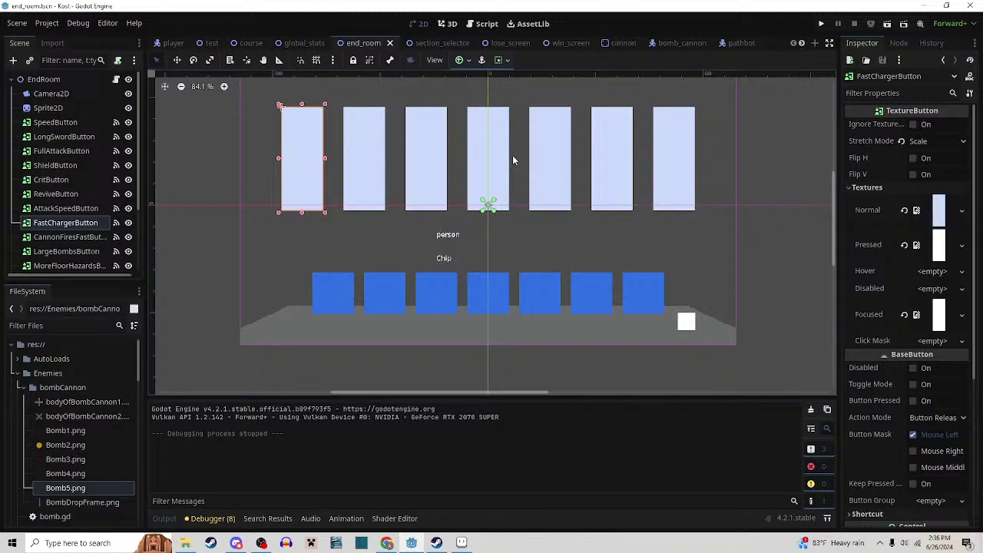
left_click(308, 43)
left_click(364, 43)
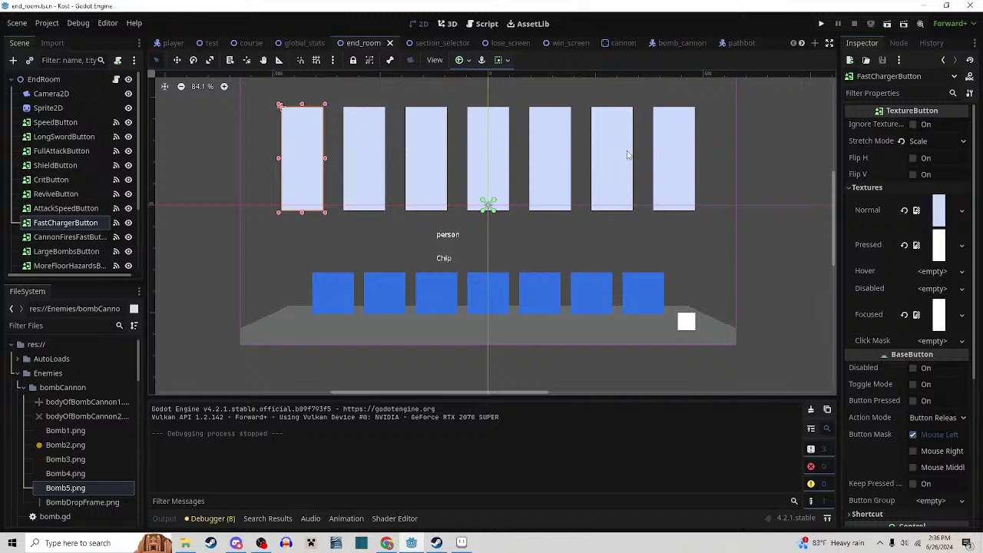
scroll(628, 155, "down", 2)
scroll(630, 170, "up", 3)
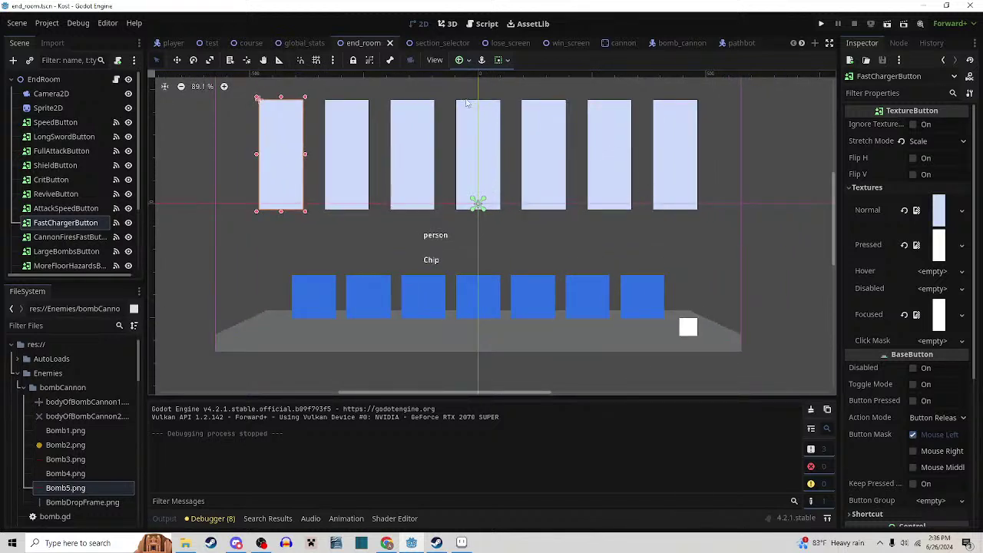
left_click_drag(603, 267, 564, 270)
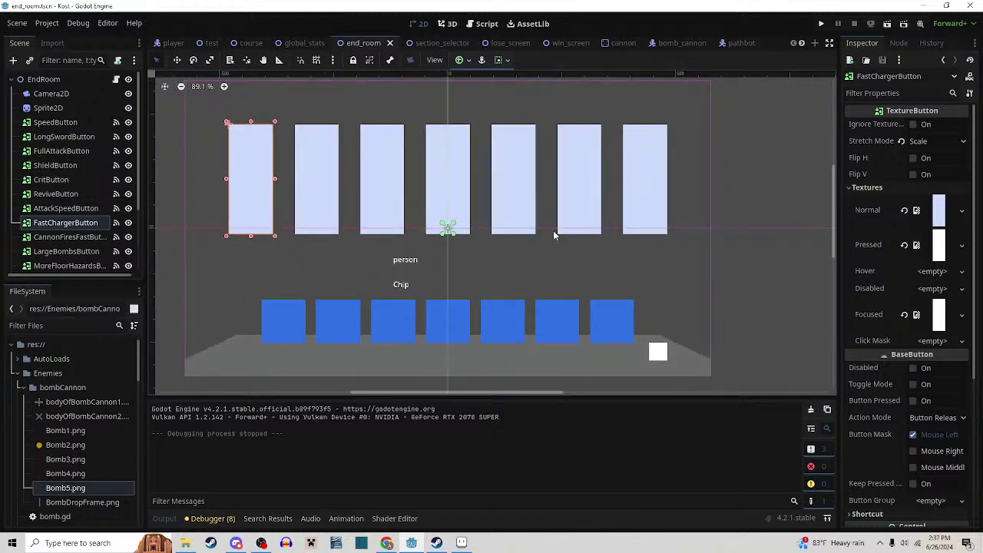
Open the test scene containing the two bomb cannons and run it as the current scene
left_click(252, 47)
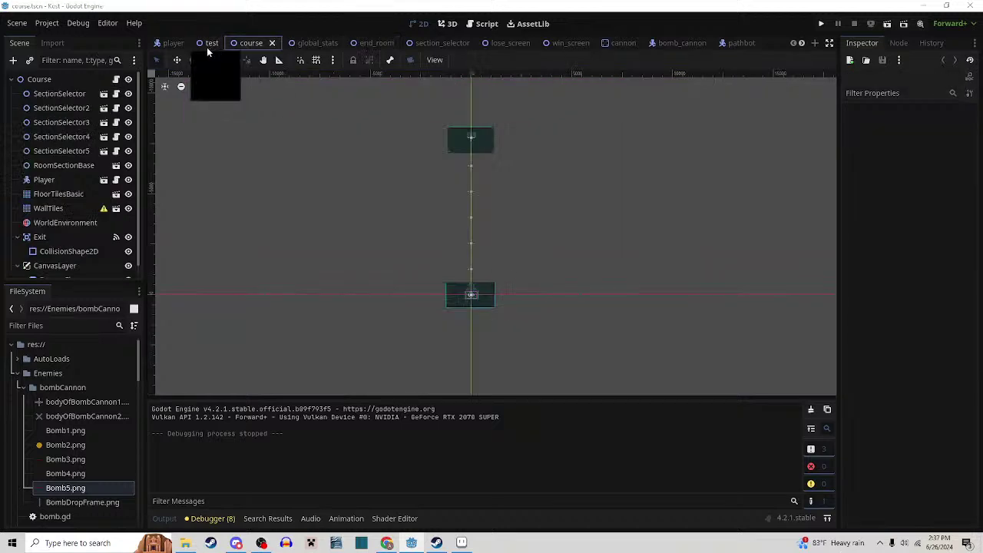
left_click(207, 47)
scroll(508, 193, "down", 3)
left_click_drag(519, 215, 505, 155)
scroll(505, 159, "up", 8)
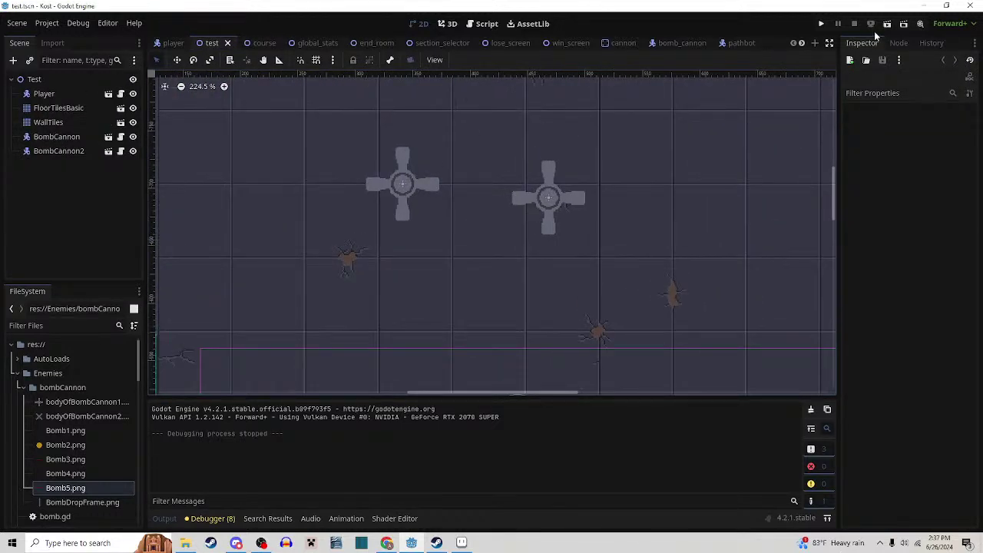
key("F6")
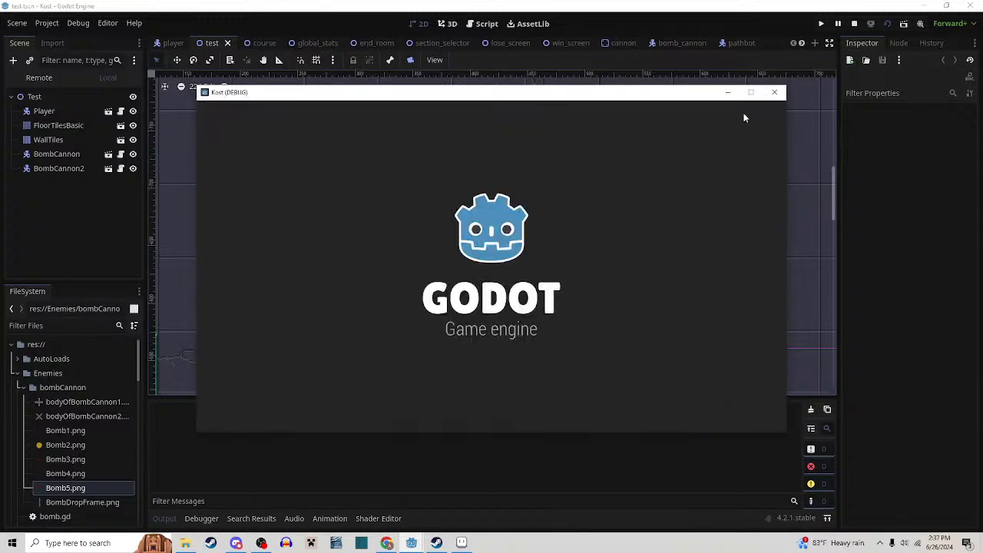
Playtest the game in a maximized window, moving the player around the two bomb cannons and their bombs, and close the game
key("a")
key("w")
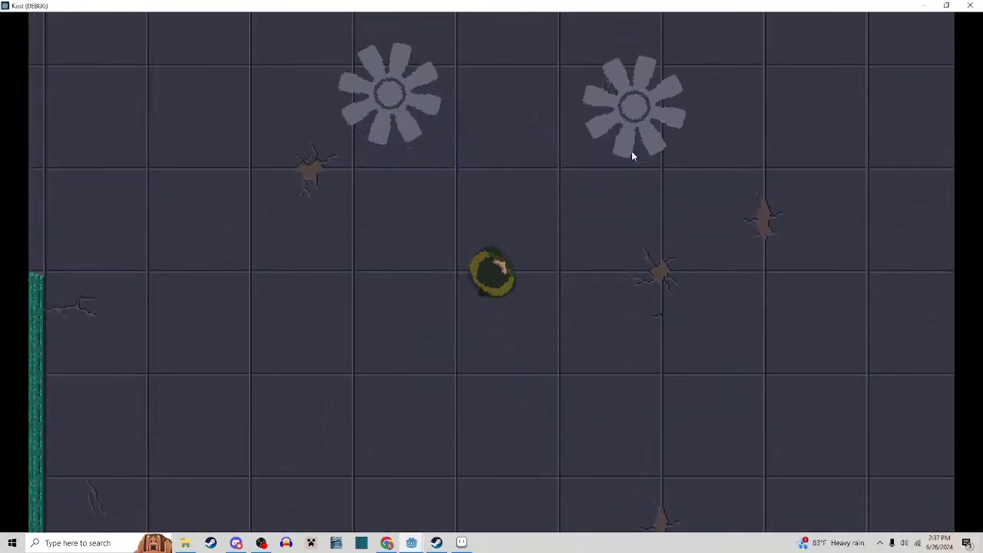
key("w")
key("d")
key("s")
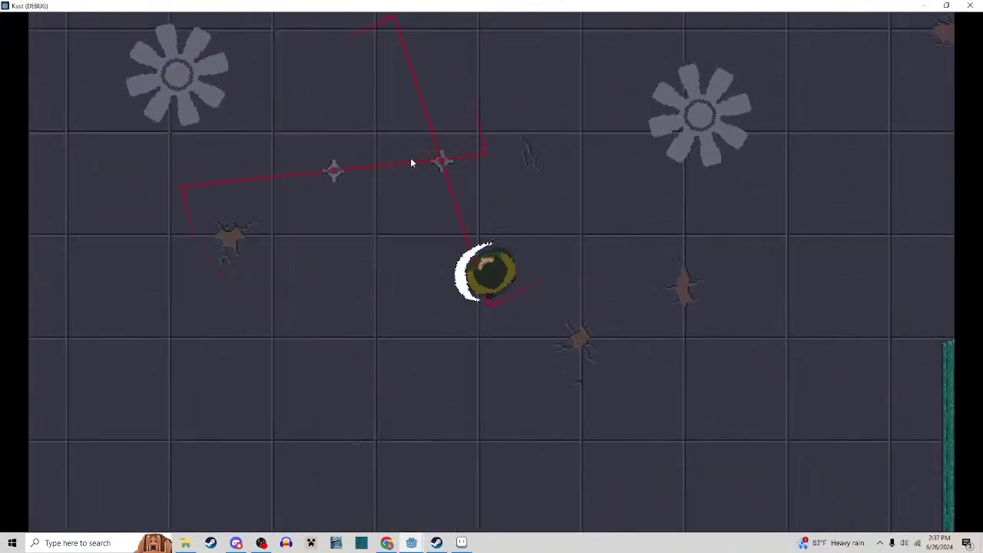
key("w")
key("w")
key("a")
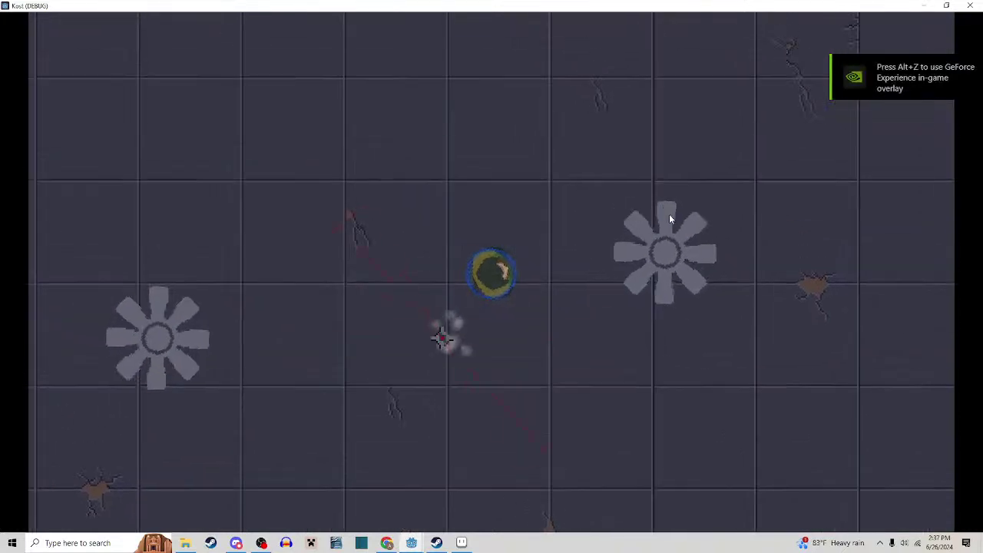
key("w")
key("a")
key("a")
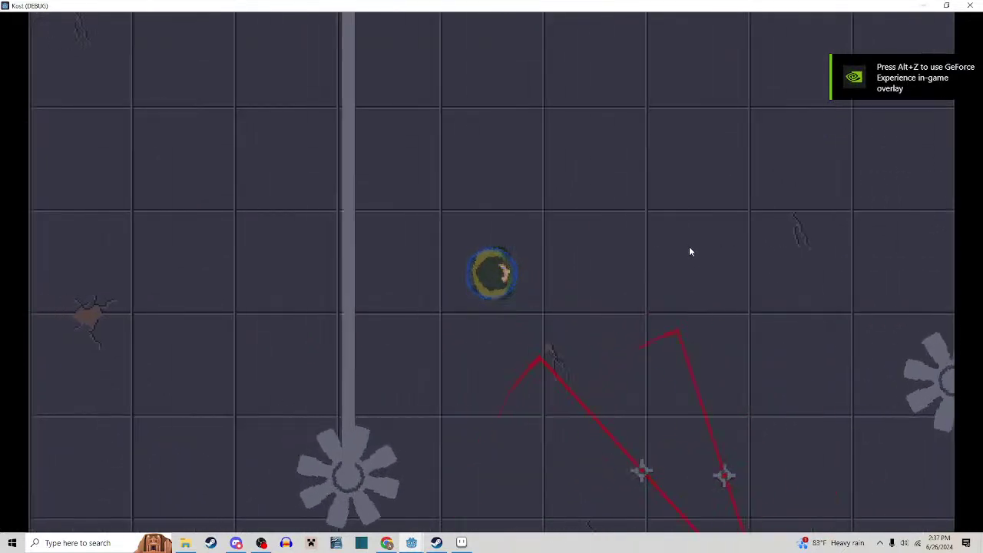
key("s")
key("d")
key("s")
key("d")
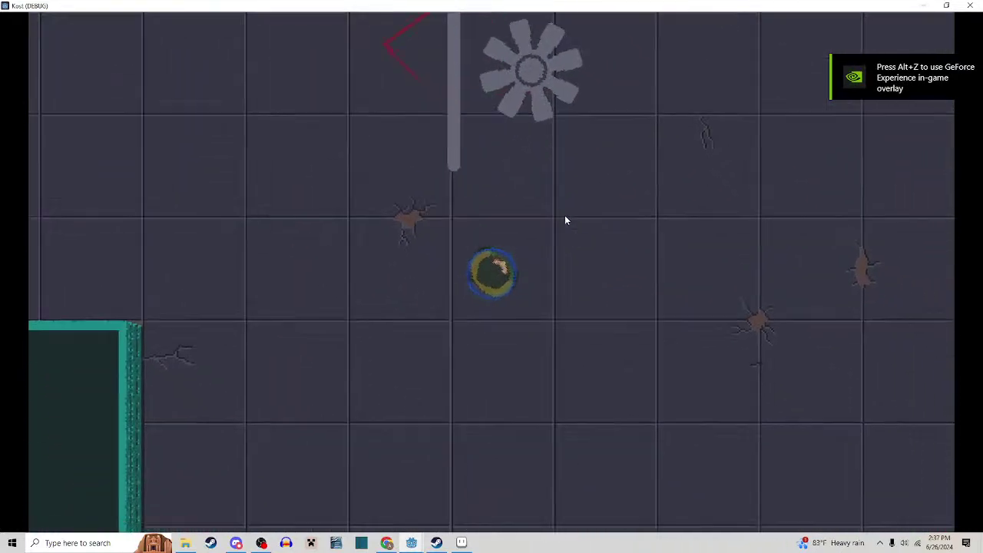
key("w")
key("d")
key("w")
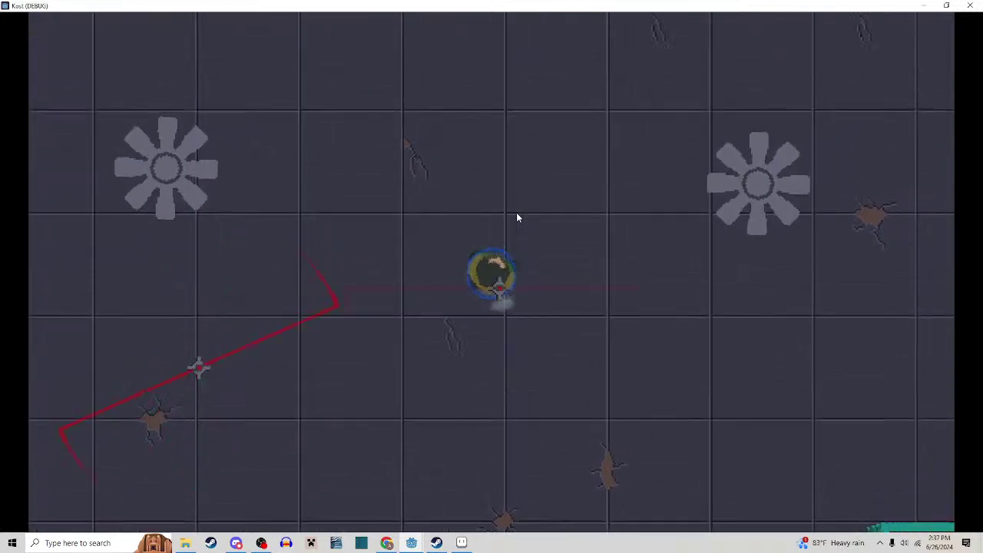
key("a")
key("a")
key("s")
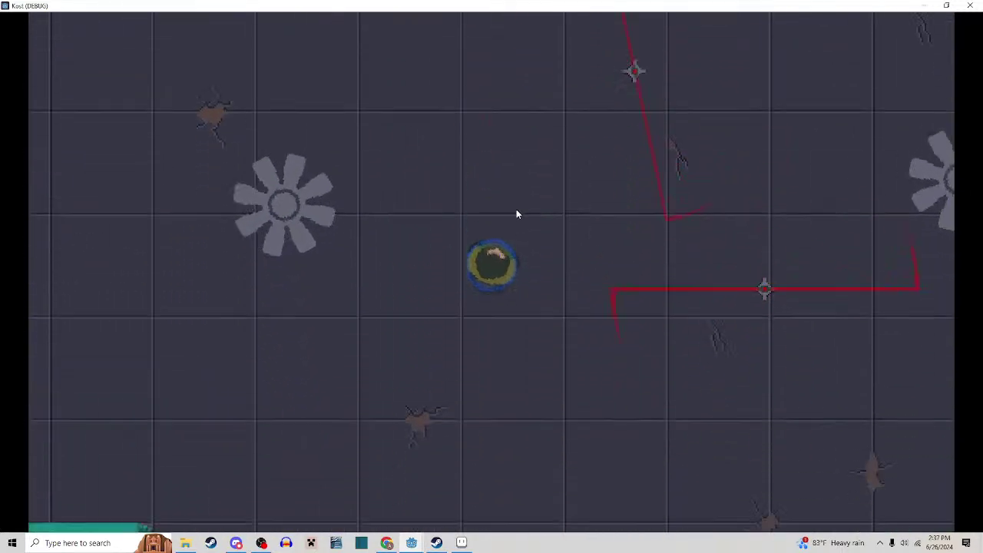
key("d")
key("d")
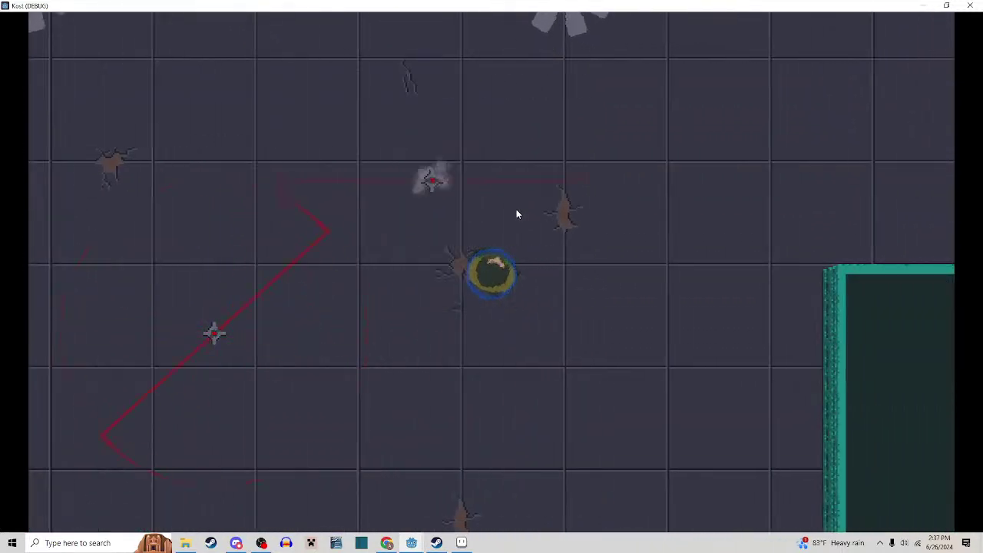
key("w")
key("d")
key("a")
key("w")
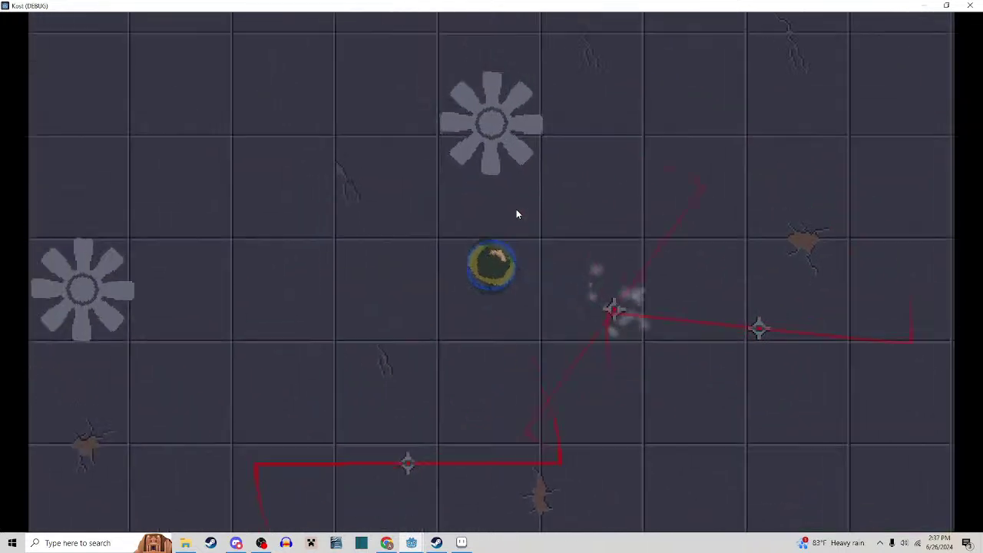
key("s")
key("s")
key("d")
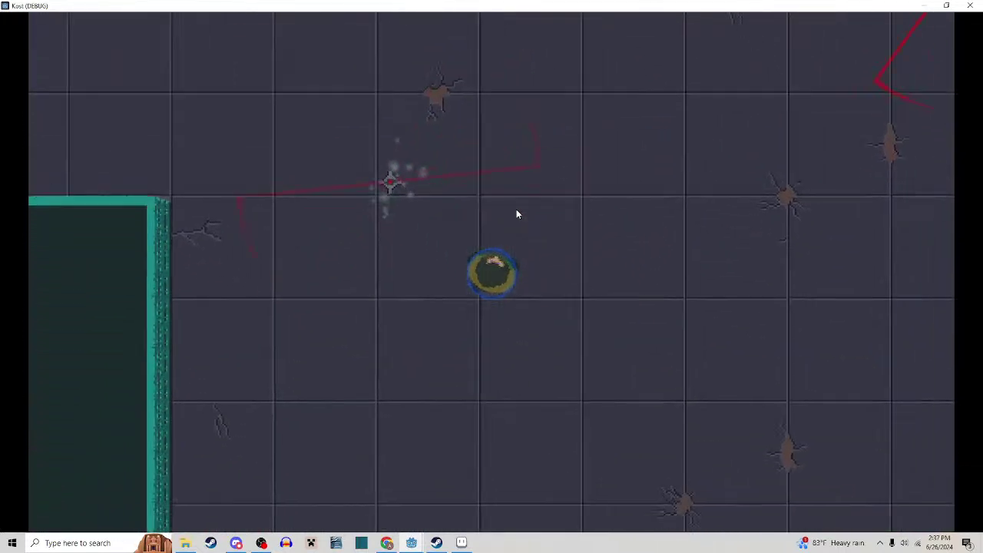
key("w")
key("d")
key("a")
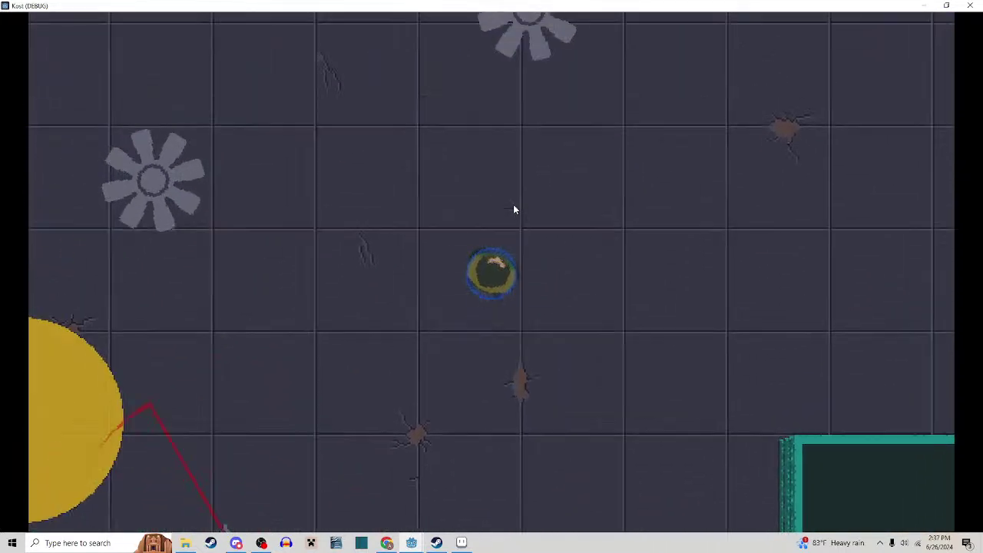
key("s")
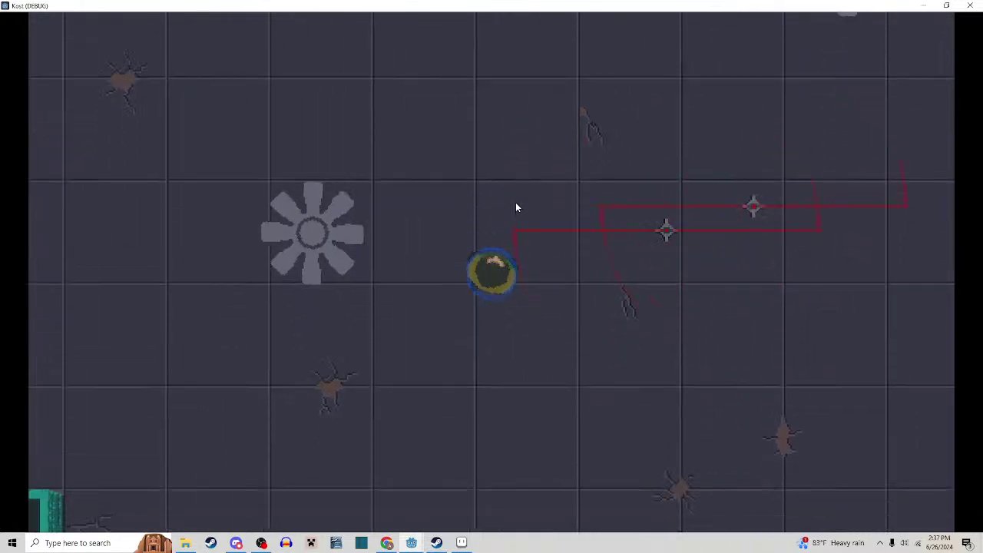
key("d")
key("a")
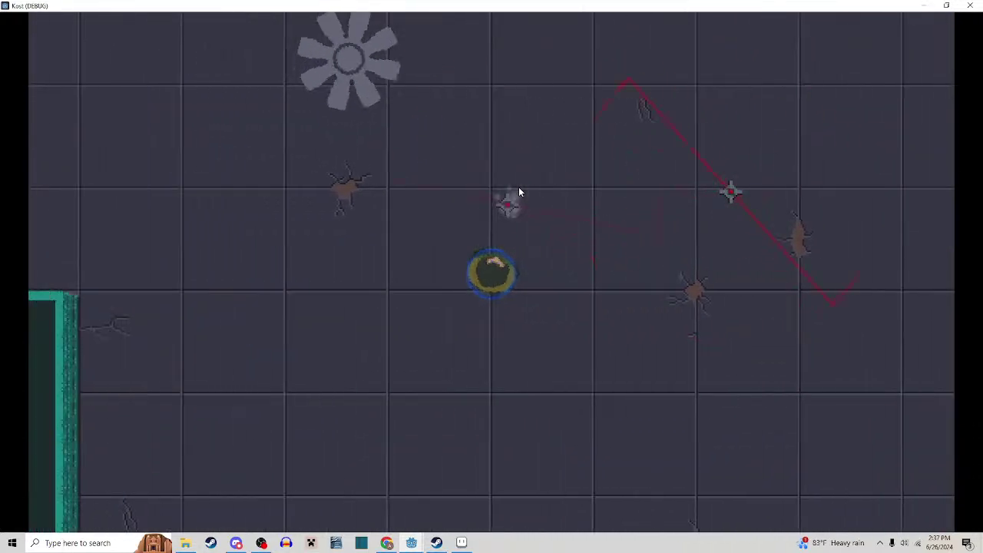
key("s")
key("d")
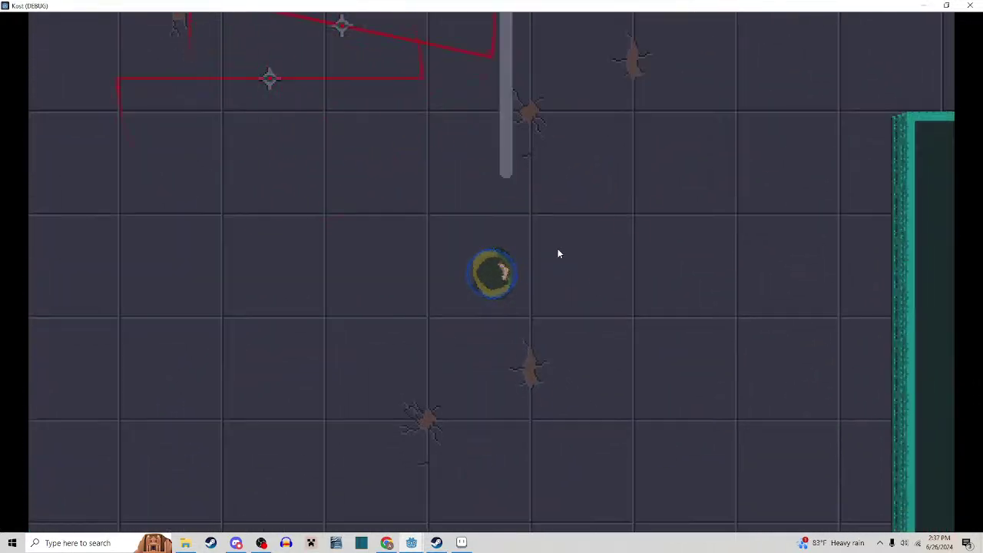
key("s")
key("a")
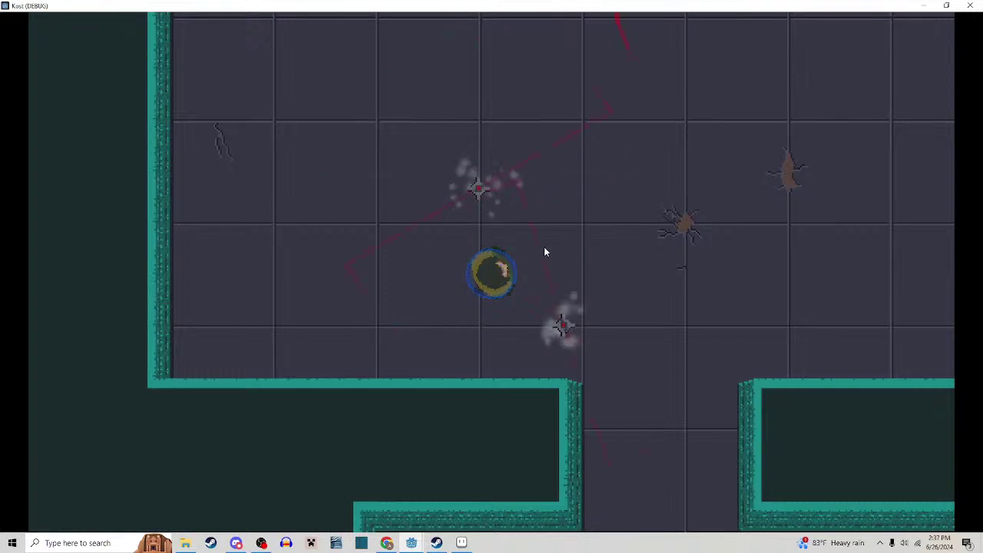
key("w")
key("a")
key("d")
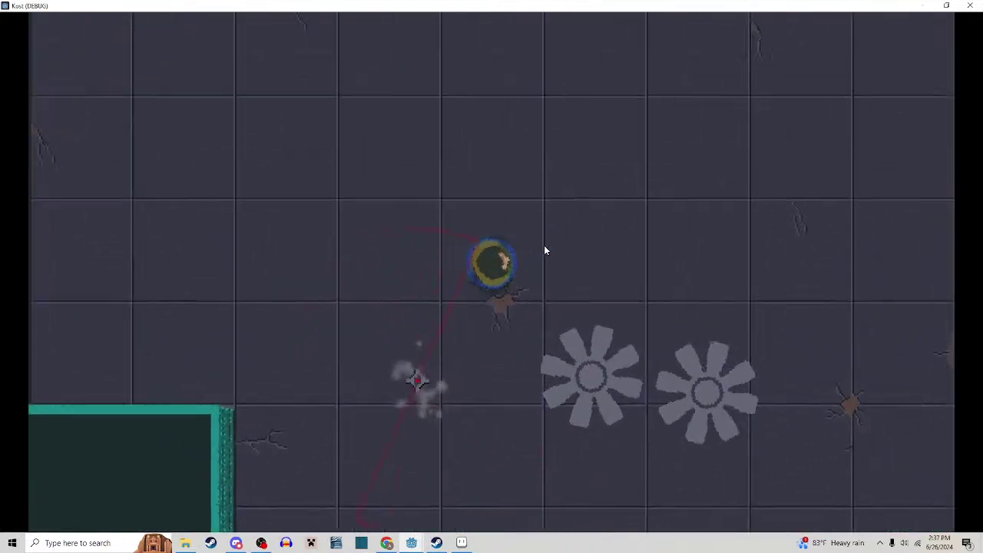
key("s")
key("s")
key("a")
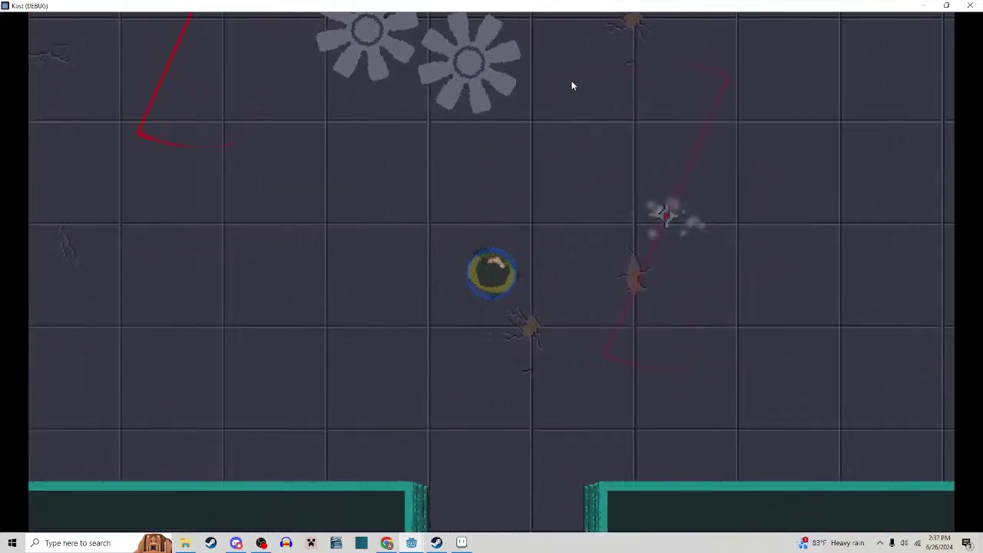
left_click(971, 6)
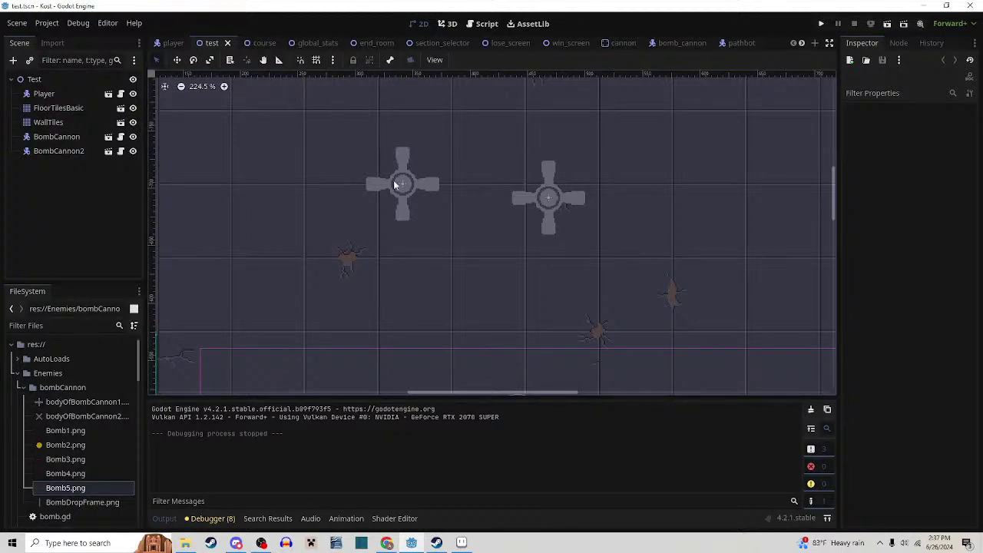
left_click(304, 43)
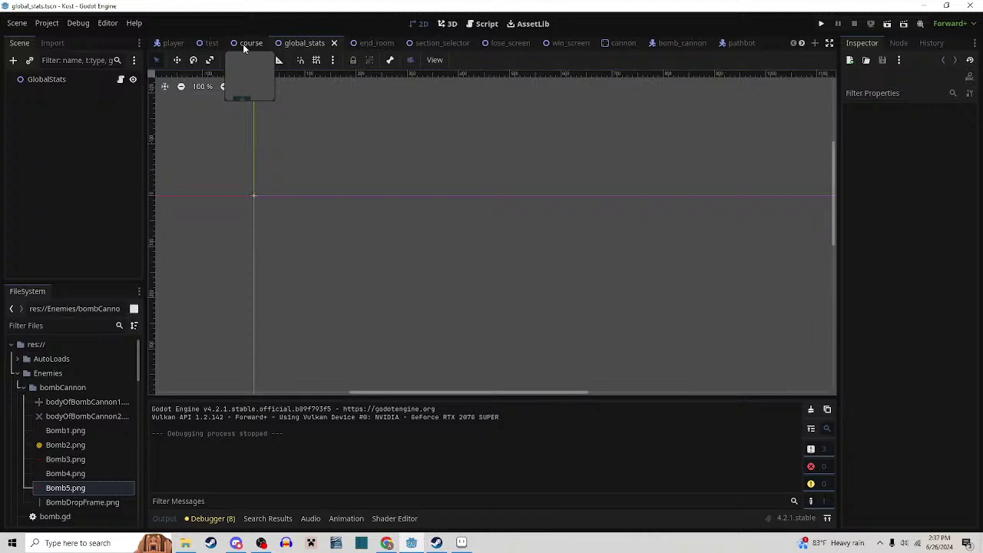
left_click(384, 43)
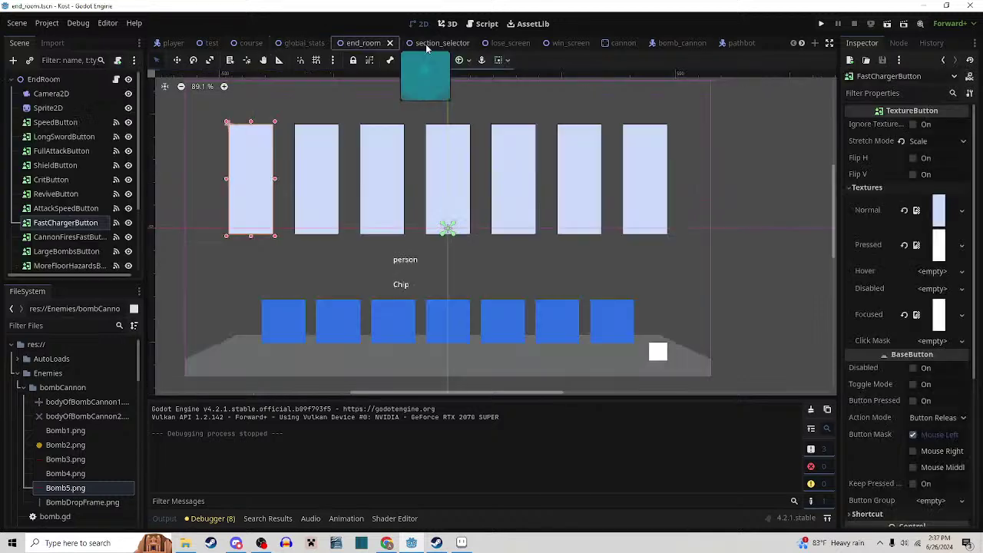
left_click(438, 44)
left_click(507, 44)
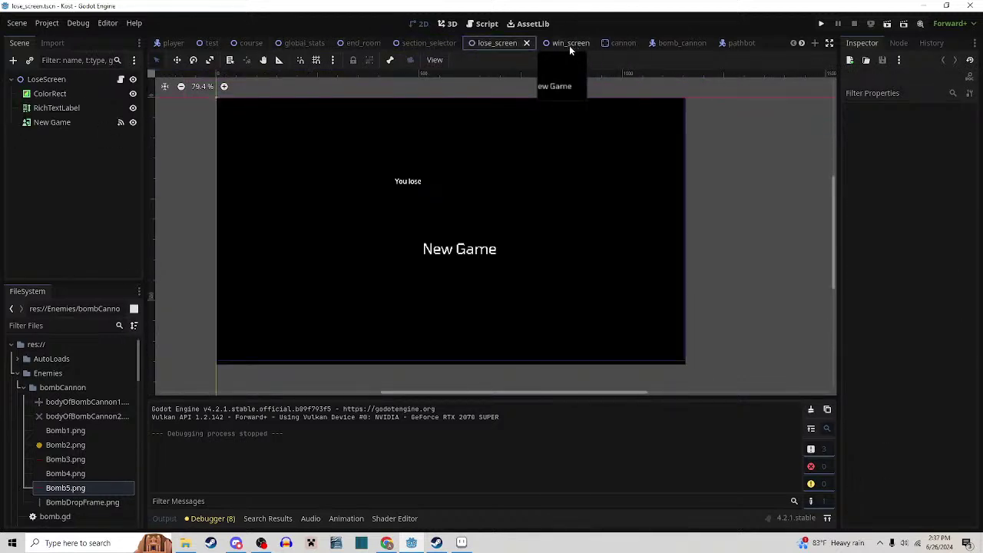
Delete the BombCannon and BombCannon2 nodes from the test scene
left_click(219, 43)
left_click(55, 138)
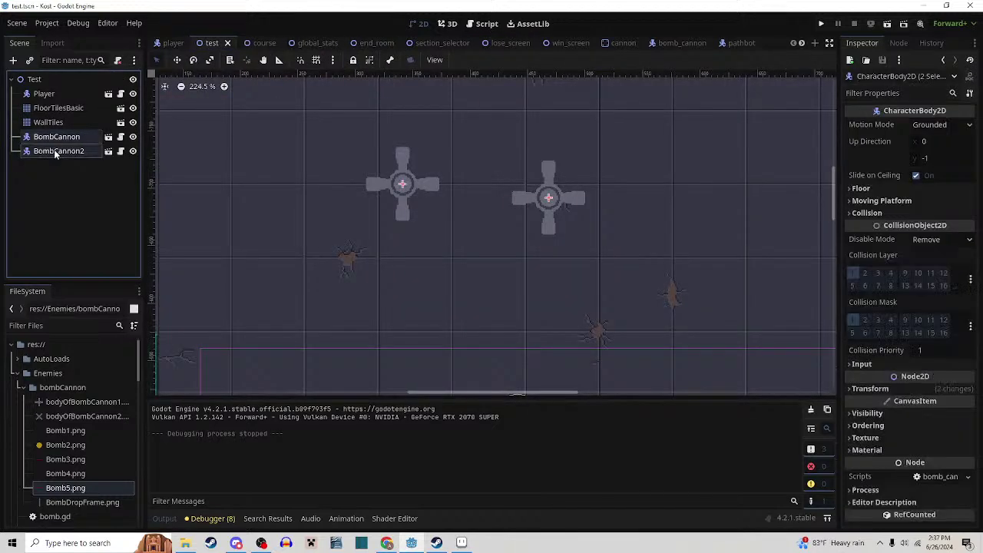
right_click(55, 139)
left_click(120, 331)
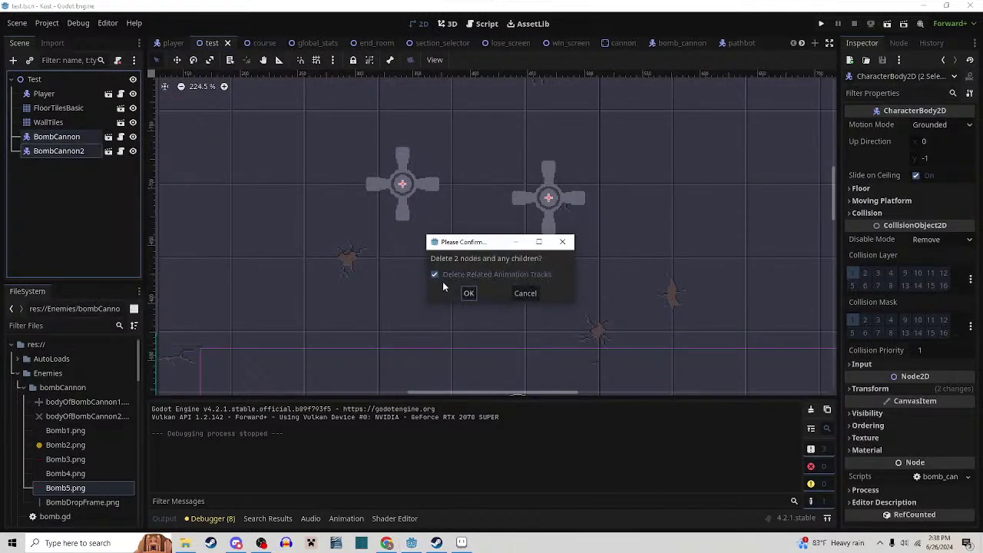
left_click(470, 293)
Instantiate the charger scene (Enemies/charger.tscn) as a child of the Test node
right_click(51, 83)
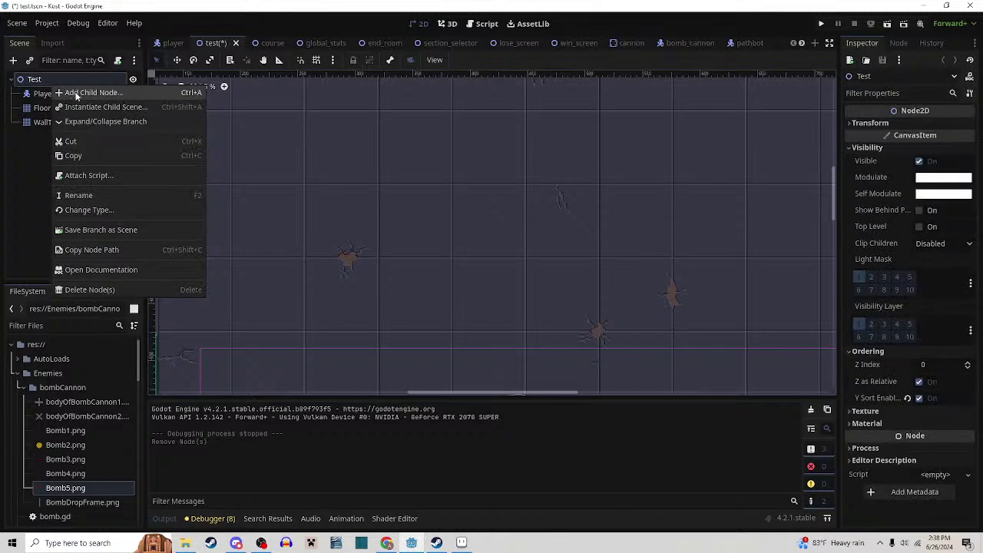
left_click(75, 107)
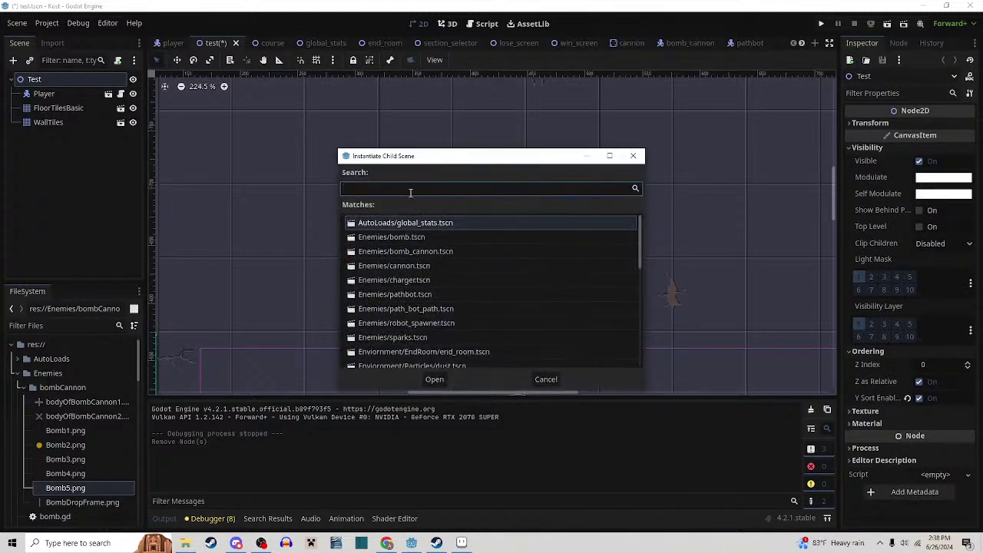
type("charg")
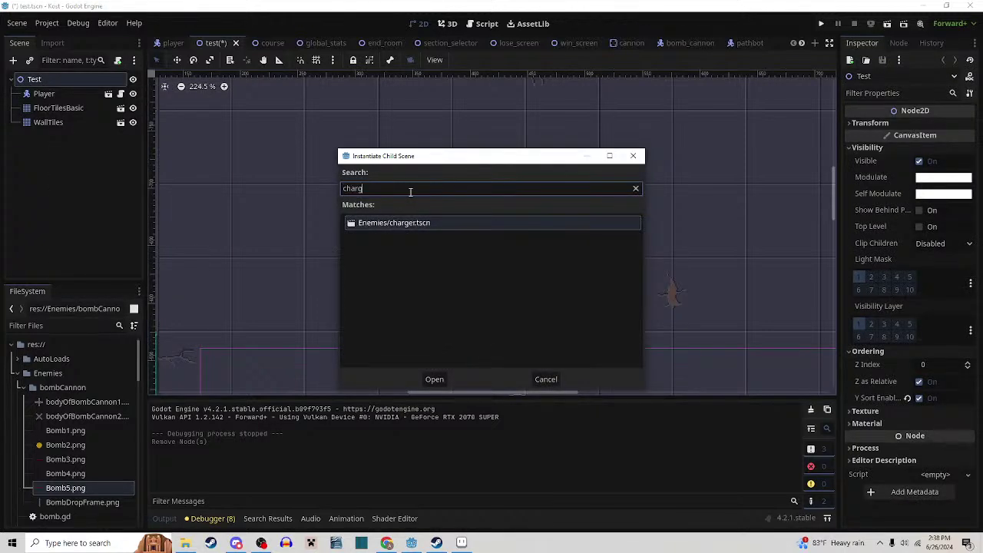
double_click(409, 227)
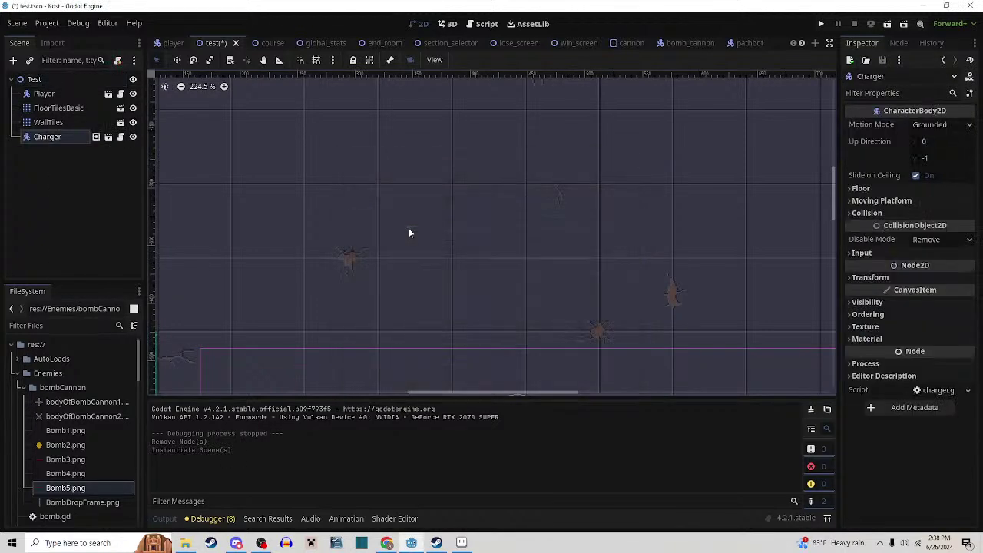
Move the Charger into the large room above the player, to about (273, -831)
left_click(177, 62)
scroll(289, 231, "down", 15)
left_click_drag(338, 278, 466, 64)
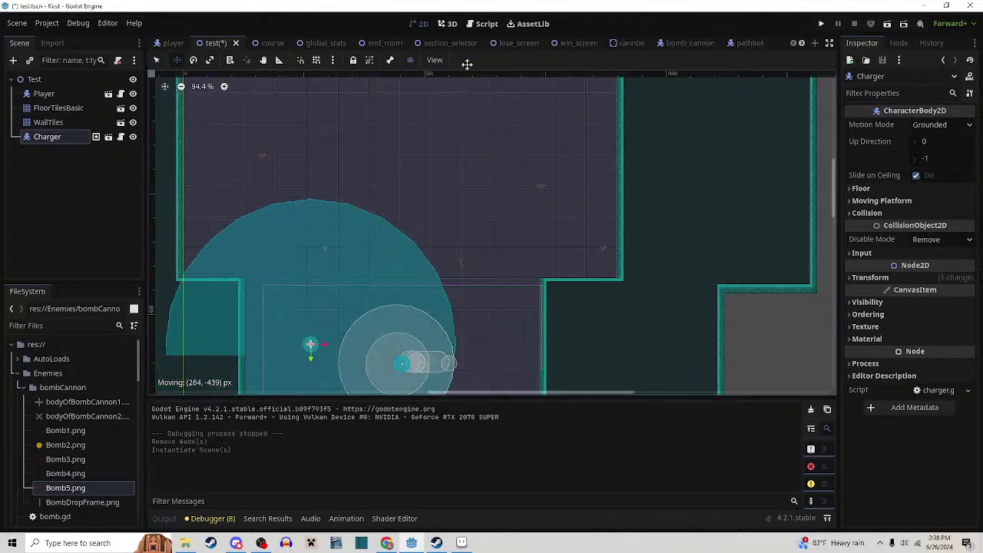
left_click_drag(347, 328, 347, 143)
scroll(362, 185, "up", 2)
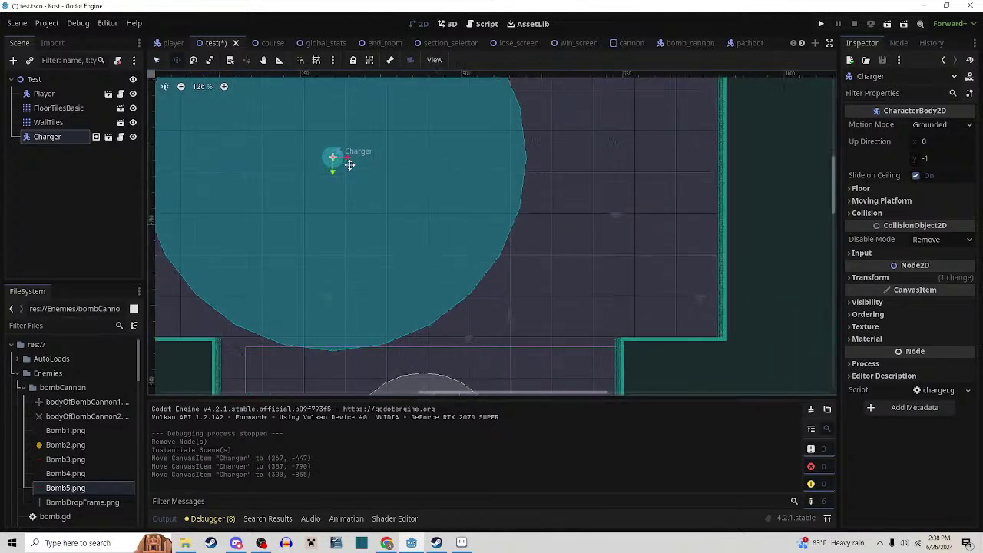
left_click_drag(393, 166, 379, 181)
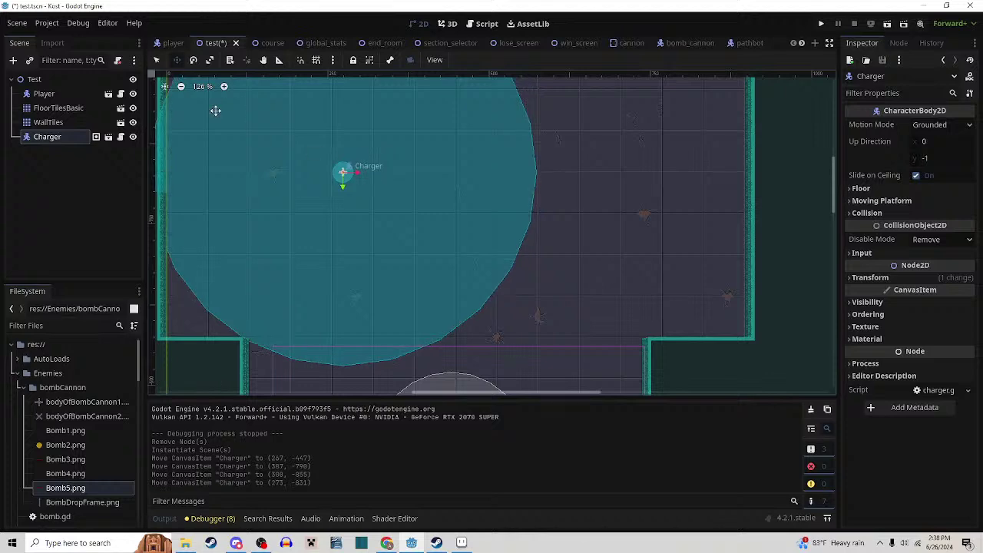
right_click(43, 83)
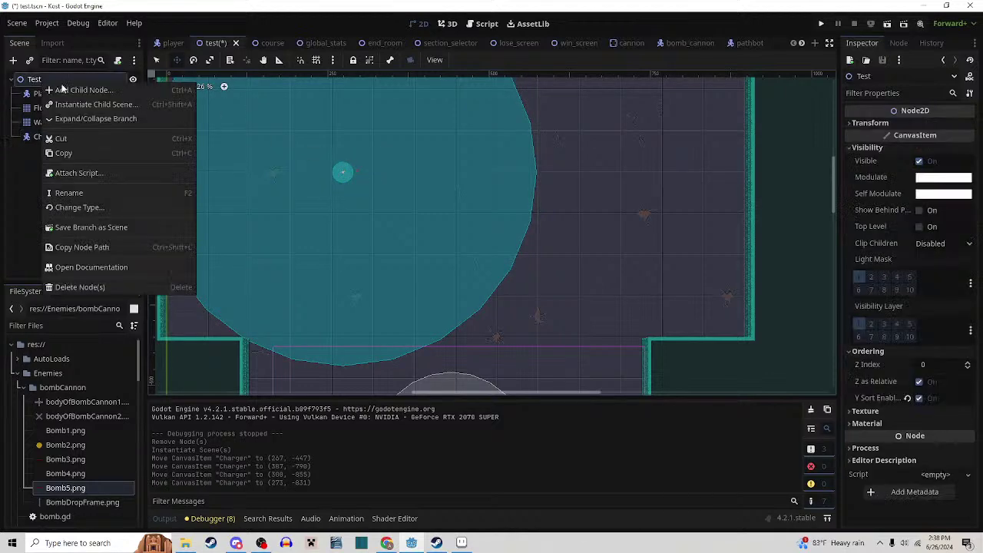
left_click(80, 91)
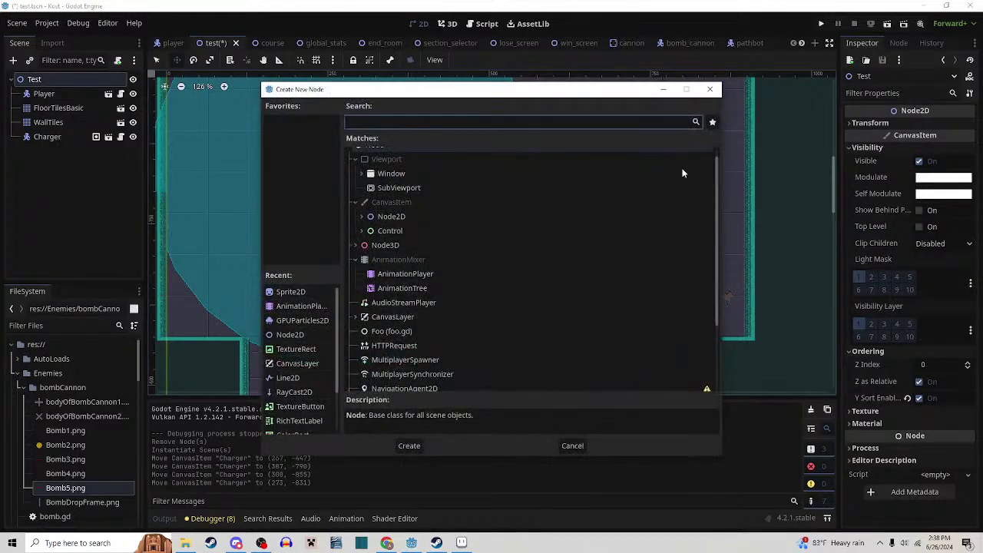
left_click(712, 89)
Instantiate the regular cannon scene (Enemies/cannon.tscn) as a child of the Test node
right_click(28, 80)
left_click(69, 101)
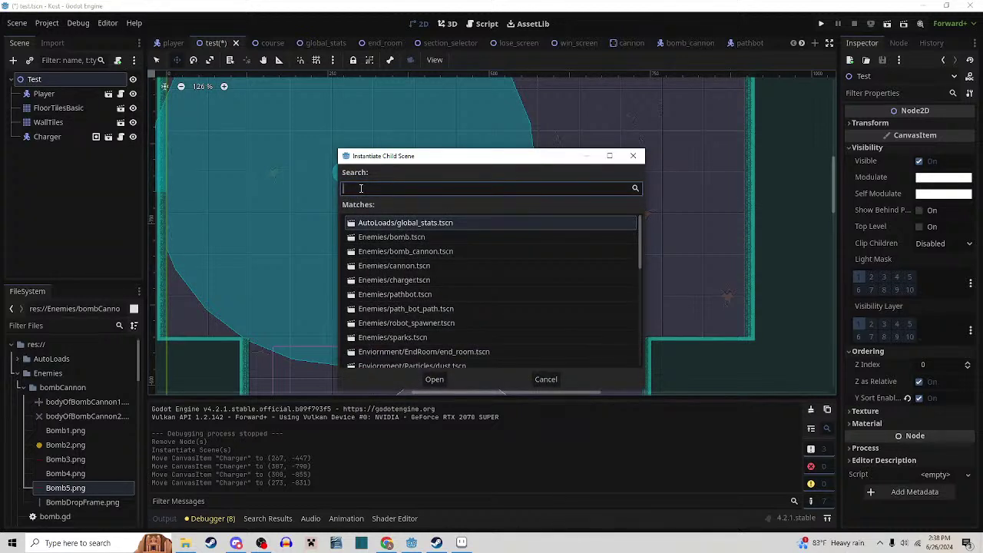
type("endm")
key("BackSpace")
key("BackSpace")
key("BackSpace")
key("BackSpace")
type("cannon")
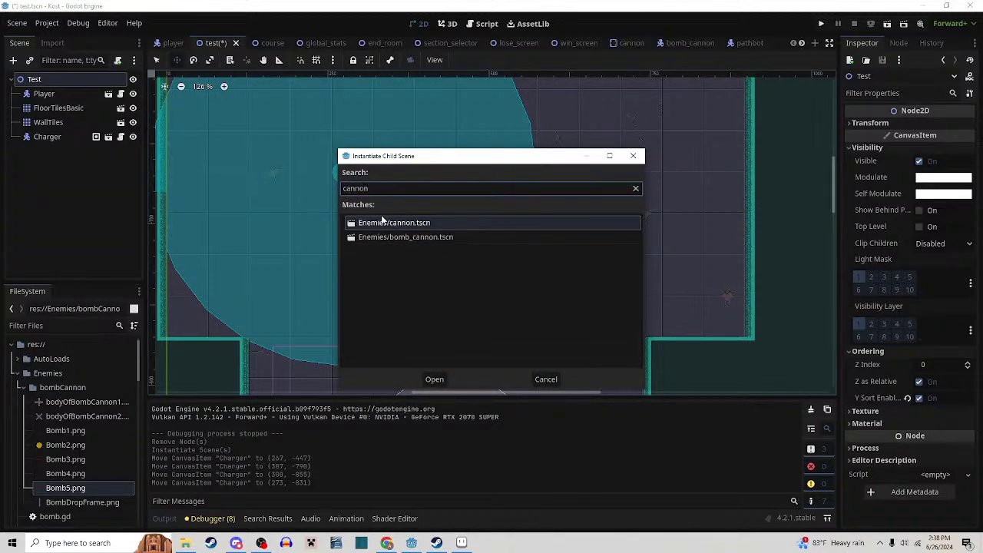
double_click(391, 223)
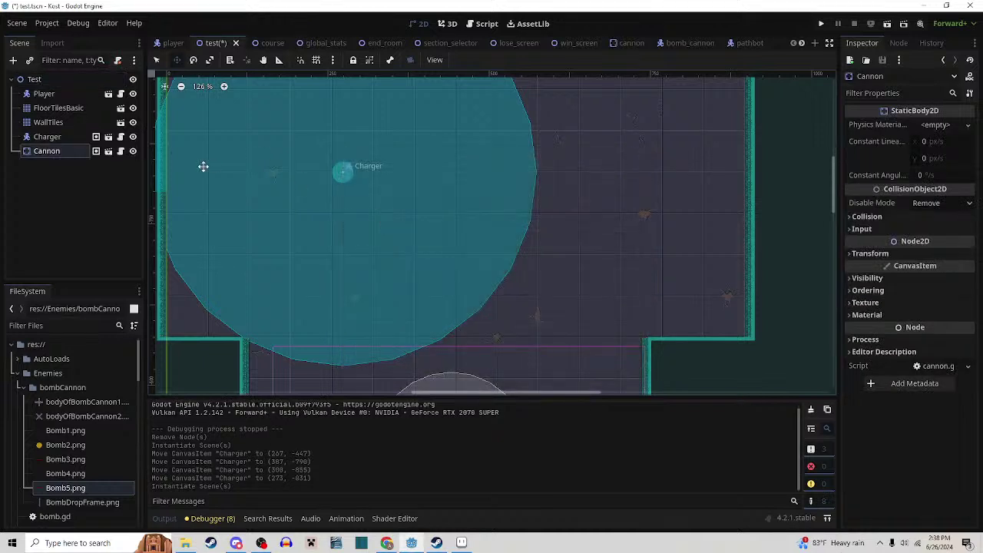
Move the Cannon up into the large room beside the Charger, to about (496, -932)
left_click_drag(310, 221, 582, 90)
left_click_drag(389, 380, 508, 212)
left_click_drag(514, 261, 522, 113)
left_click_drag(525, 153, 535, 62)
left_click_drag(551, 160, 520, 199)
left_click_drag(561, 244, 501, 203)
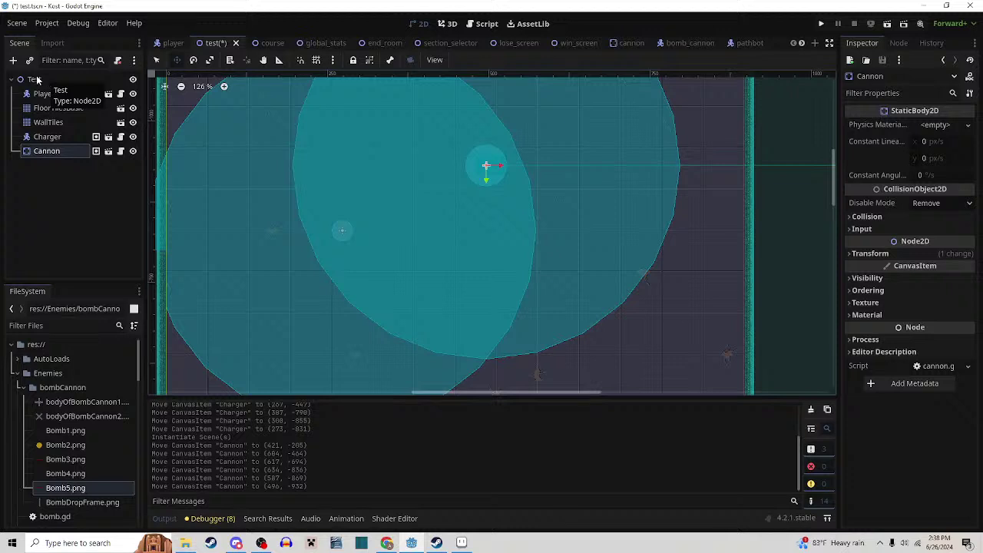
Instantiate the pathbot scene (Enemies/pathbot.tscn) as a child of the Test node
left_click(36, 80)
right_click(57, 77)
left_click(88, 102)
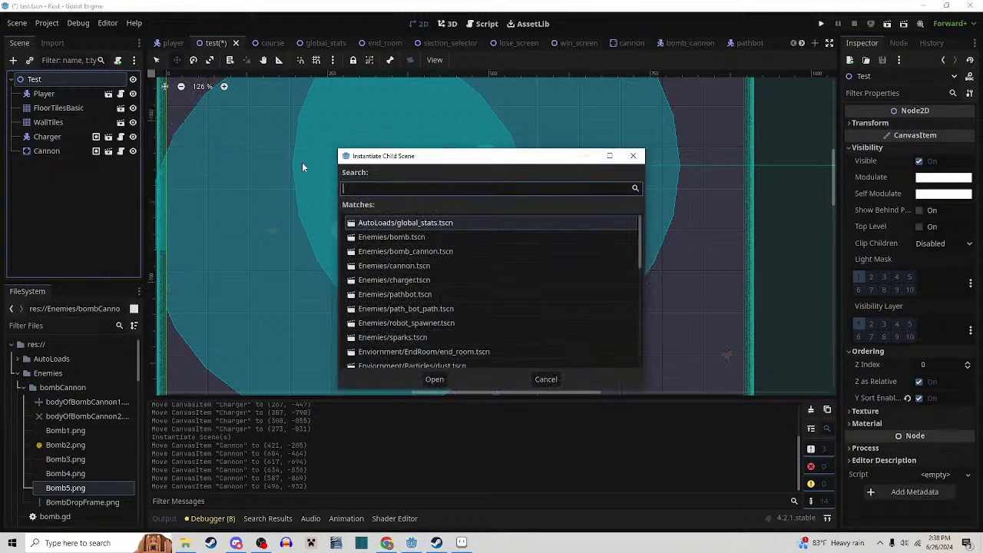
type("path")
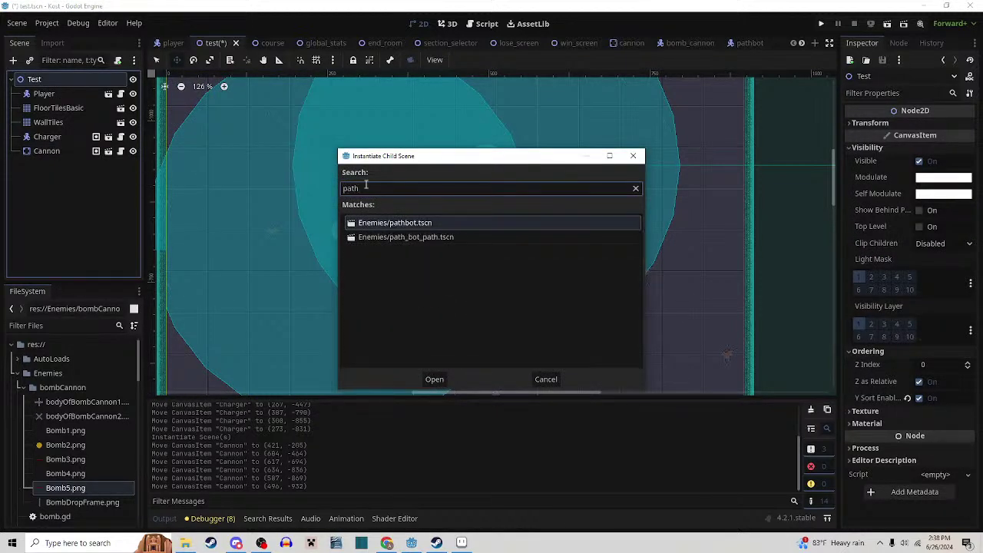
double_click(399, 225)
Move the Pathbot up into the large room with the Charger and Cannon
scroll(380, 257, "down", 2)
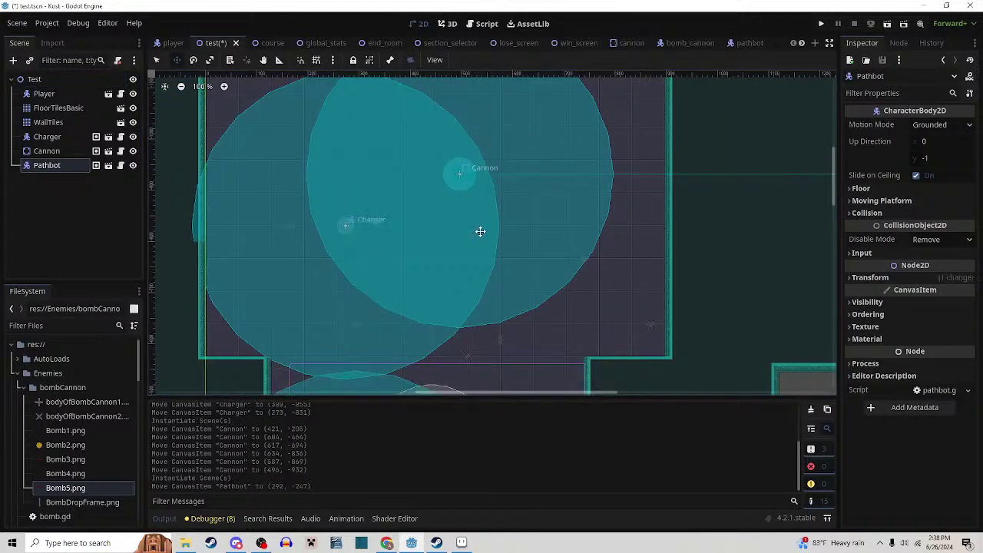
left_click_drag(480, 231, 602, 108)
left_click_drag(555, 211, 594, 120)
left_click_drag(569, 205, 591, 159)
left_click_drag(581, 227, 586, 163)
Run the test scene in a maximized window and steer the player around the room, dodging the charger, pathbot and the cannon's beam
key("F6")
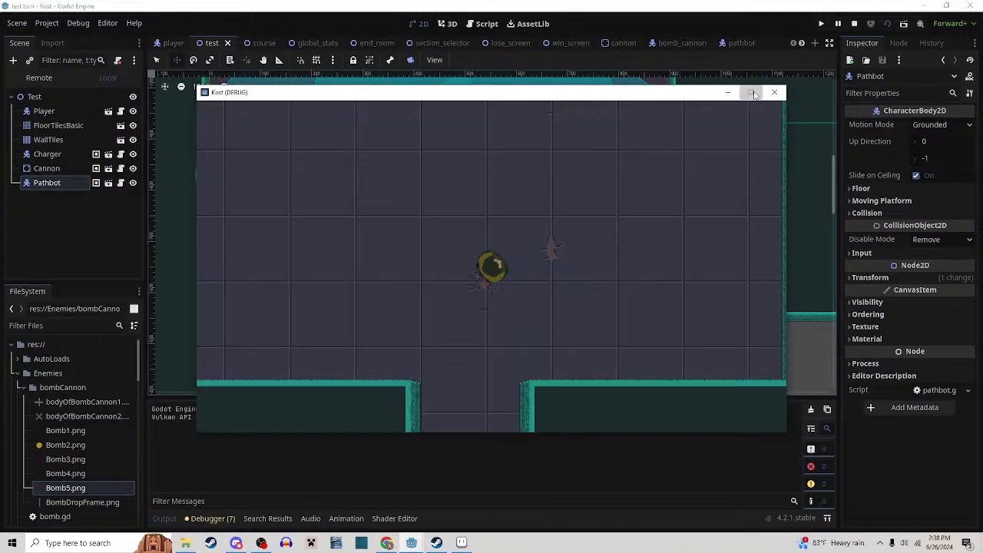
left_click(752, 92)
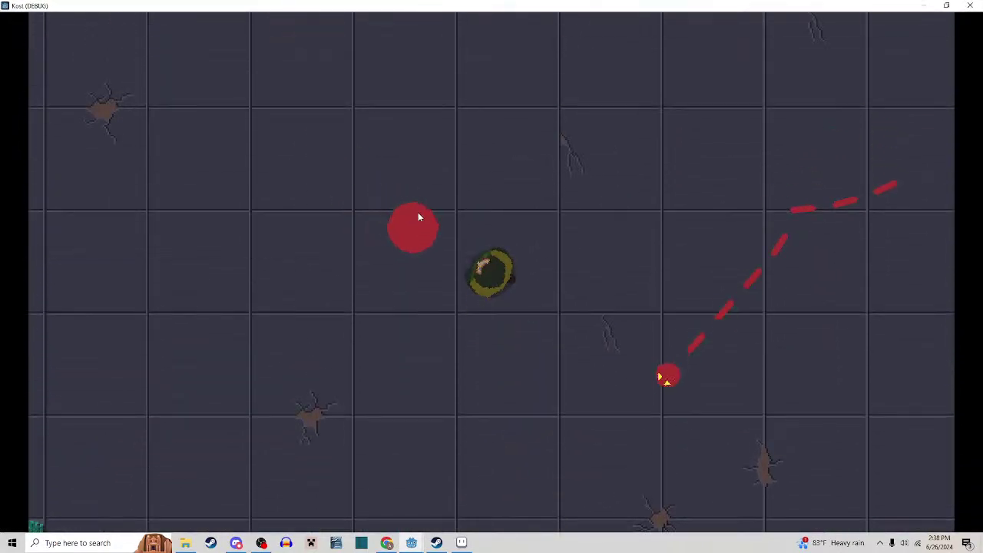
key("s")
key("a")
key("a")
key("a")
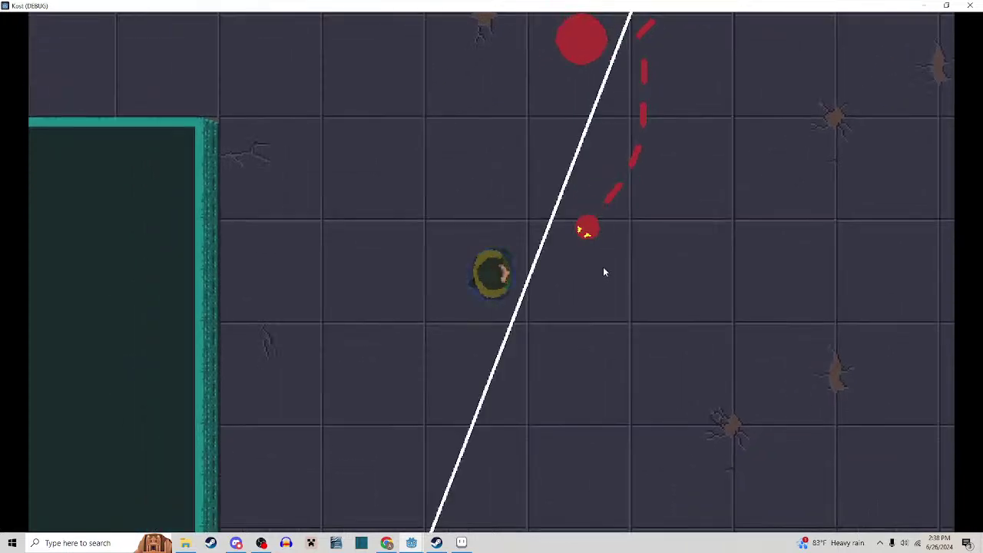
key("w")
key("w")
key("a")
key("w")
key("d")
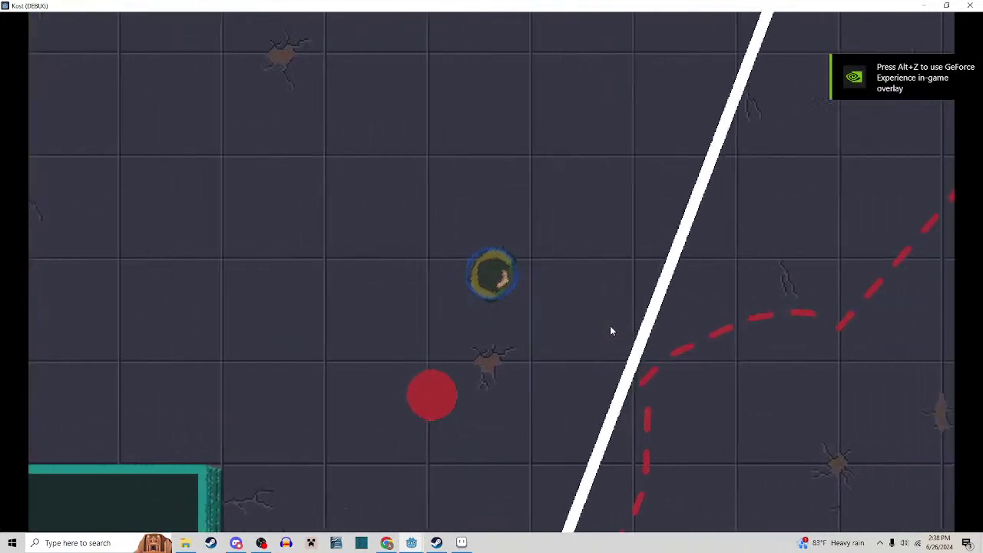
key("s")
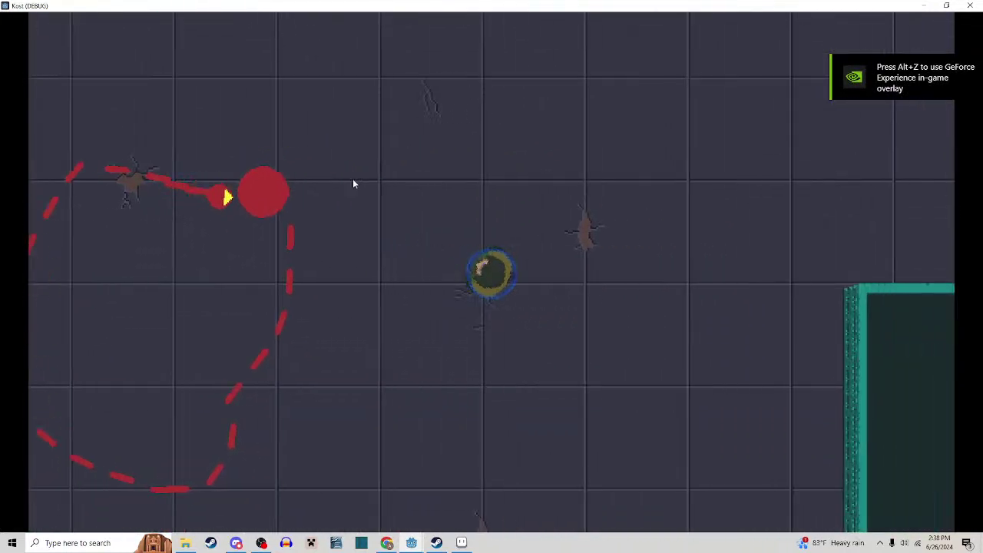
key("d")
key("w")
key("a")
key("s")
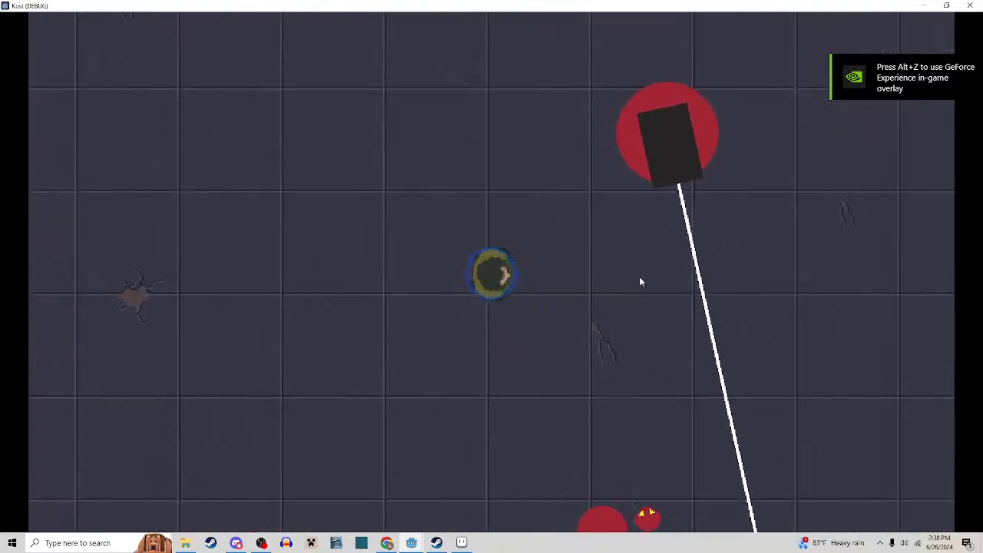
key("w")
key("a")
key("a")
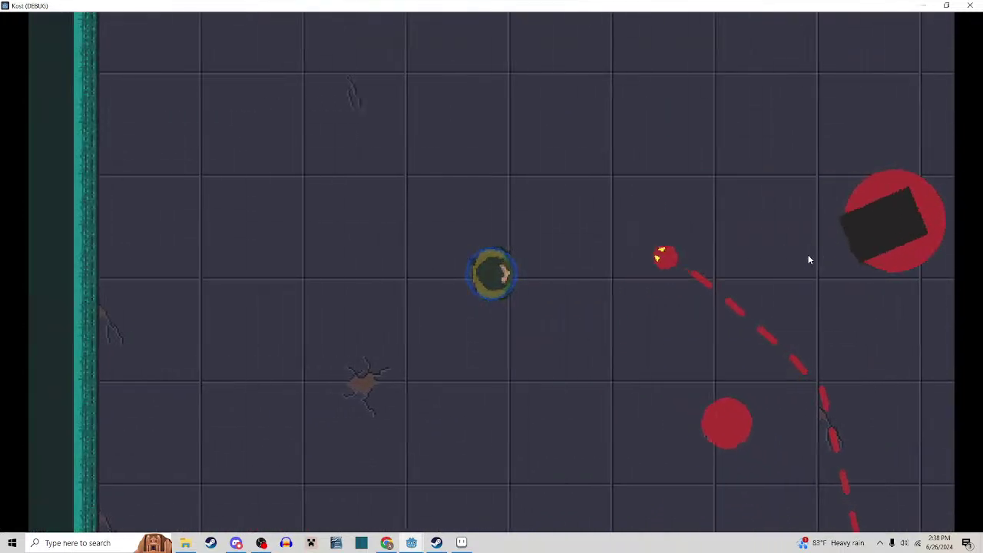
key("w")
key("d")
key("d")
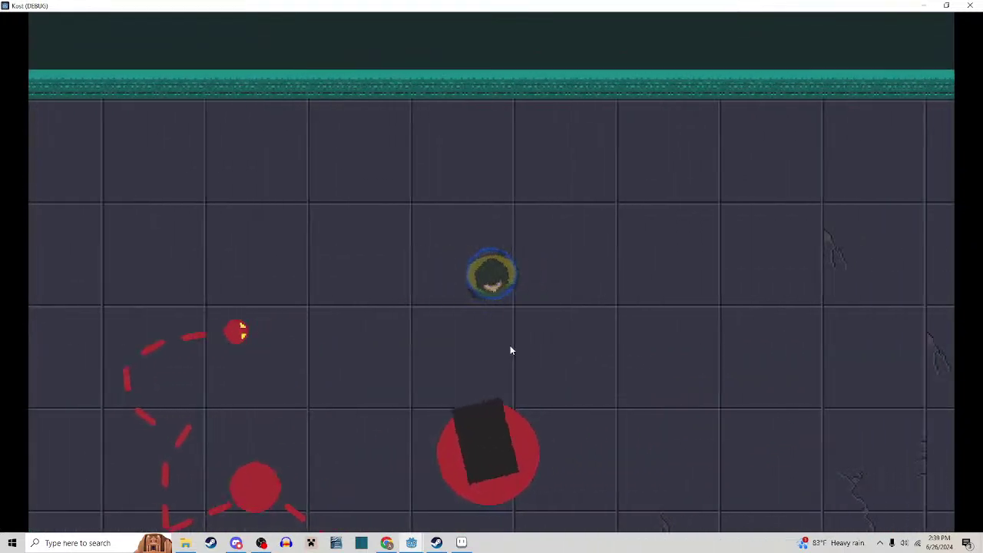
key("s")
key("d")
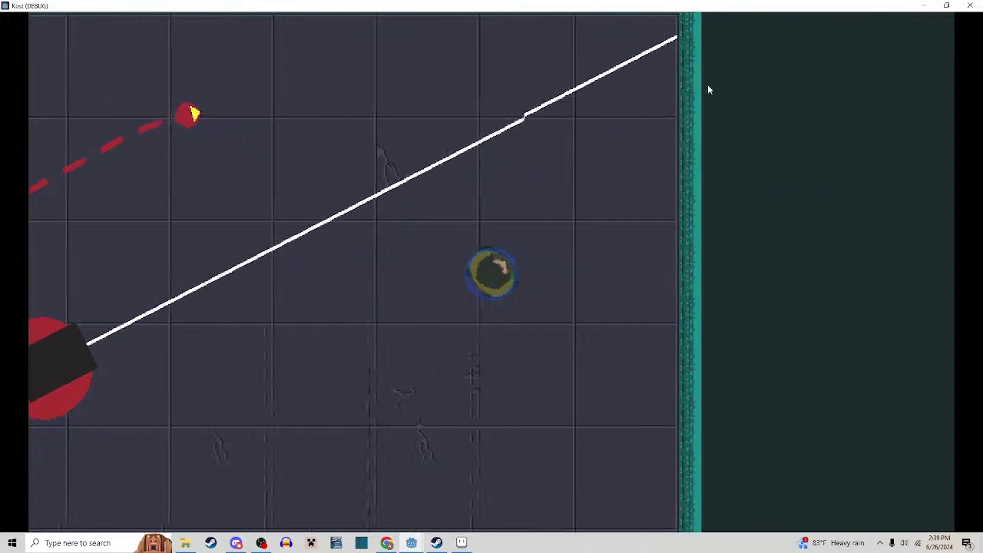
key("w")
key("s")
key("a")
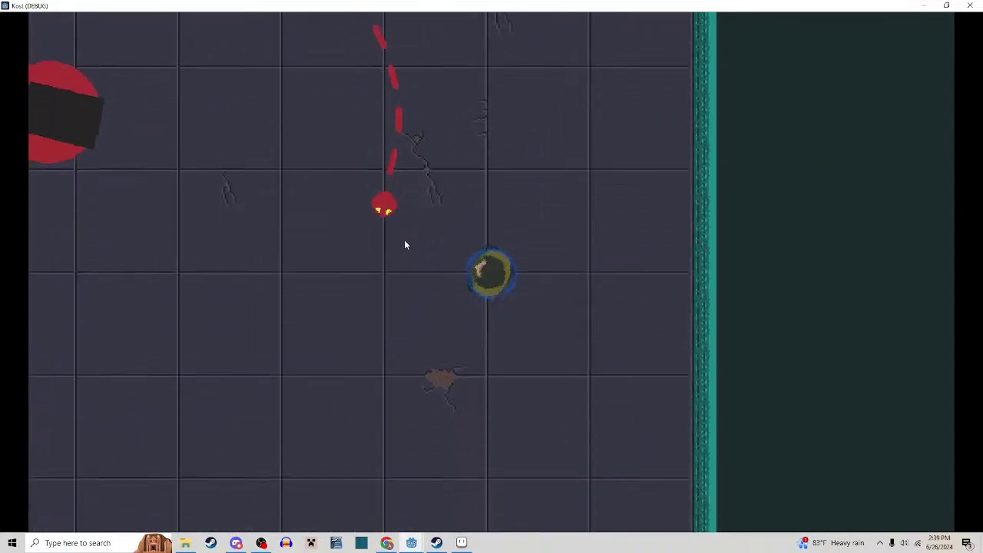
key("s")
key("a")
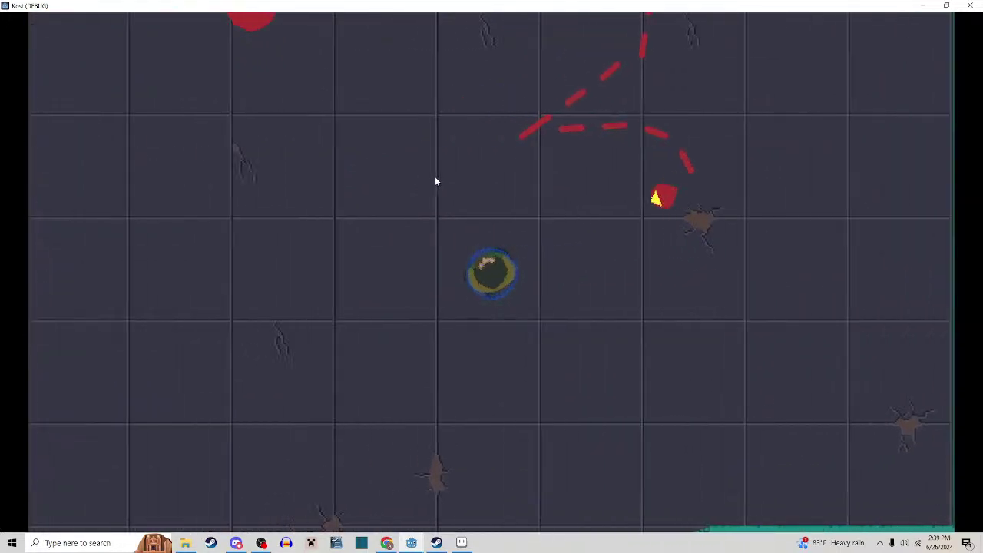
key("w")
key("s")
key("d")
key("s")
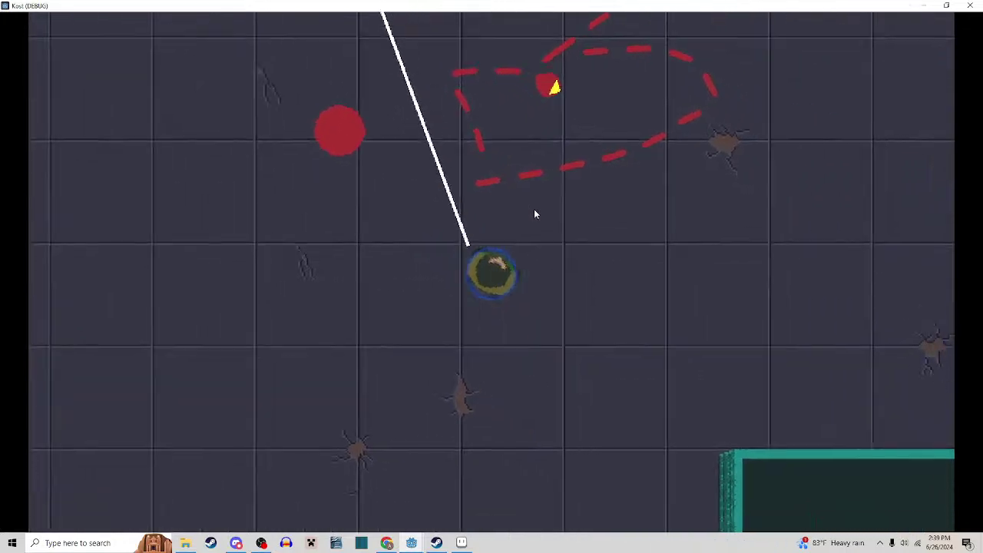
key("s")
key("a")
key("a")
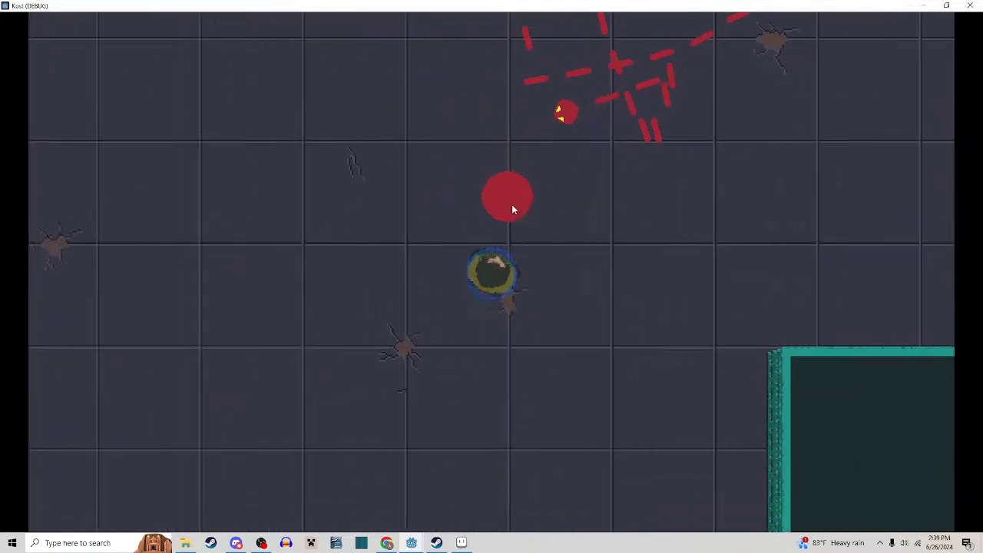
key("w")
key("a")
key("a")
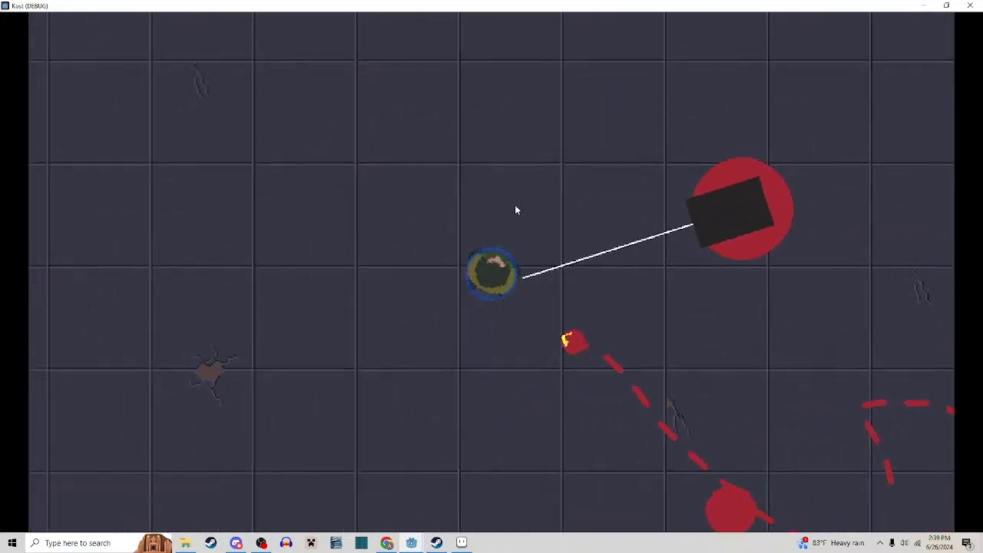
key("s")
key("a")
key("w")
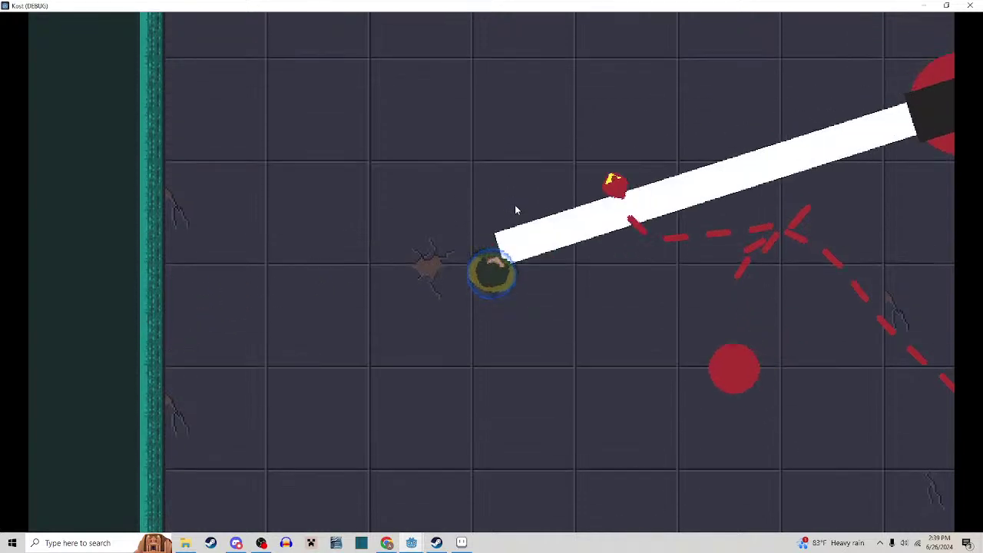
key("s")
key("a")
key("d")
key("w")
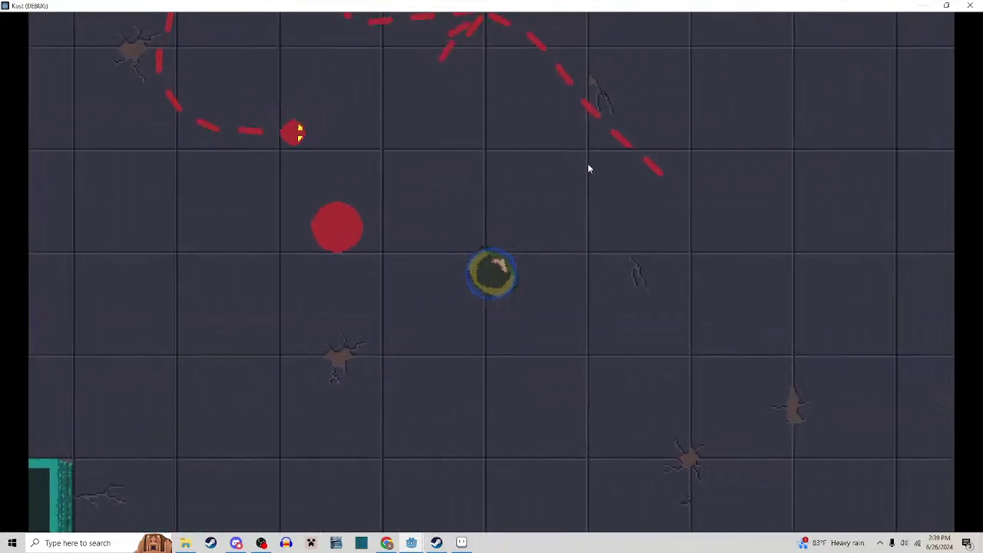
key("d")
key("d")
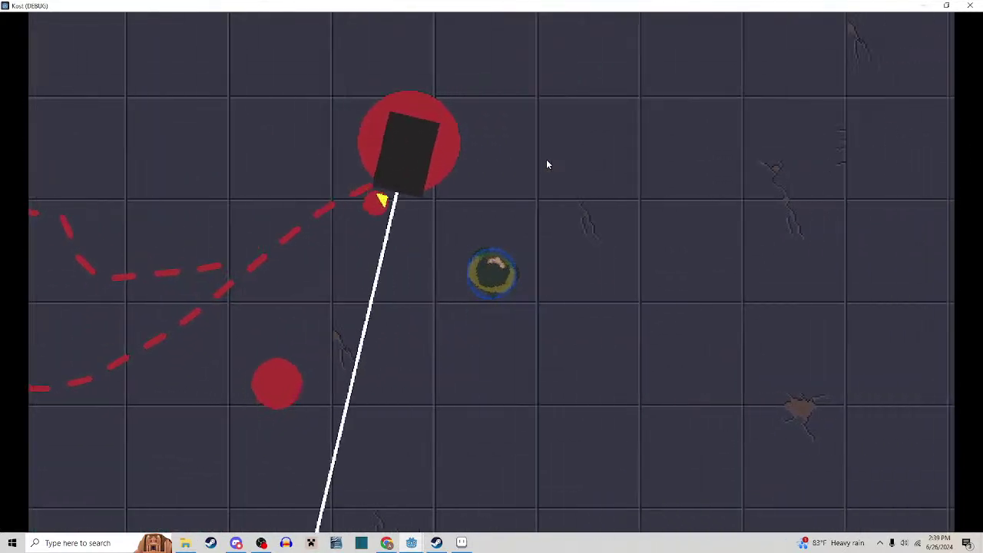
key("s")
key("a")
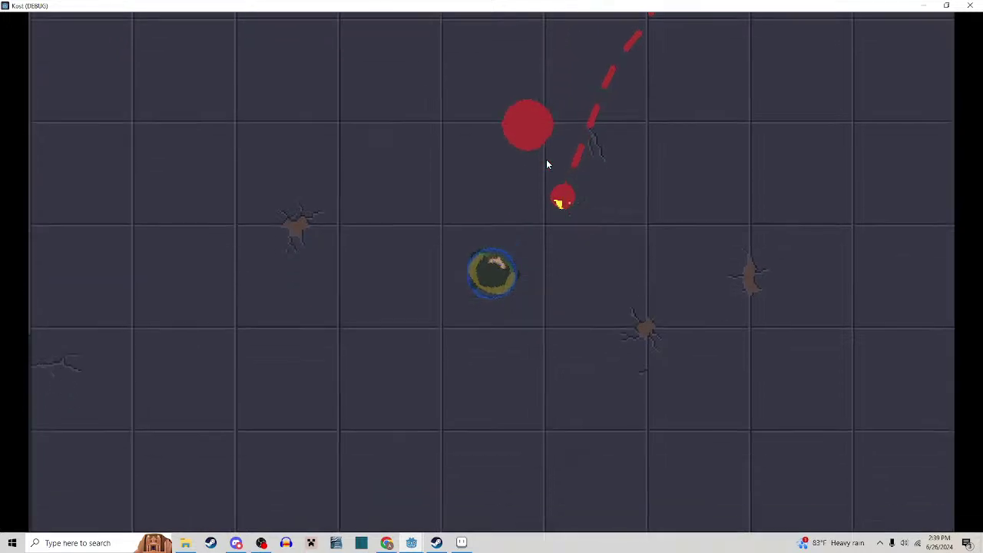
Fight the charger and the pathbot with sword swings while steering the player around them
key("a")
left_click(563, 161)
key("d")
key("w")
left_click(581, 164)
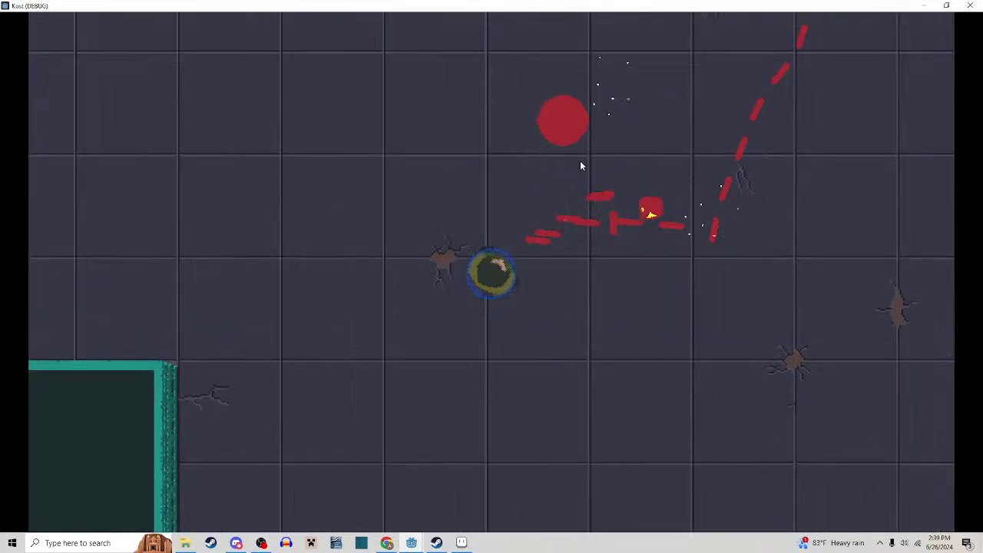
key("w")
key("d")
key("a")
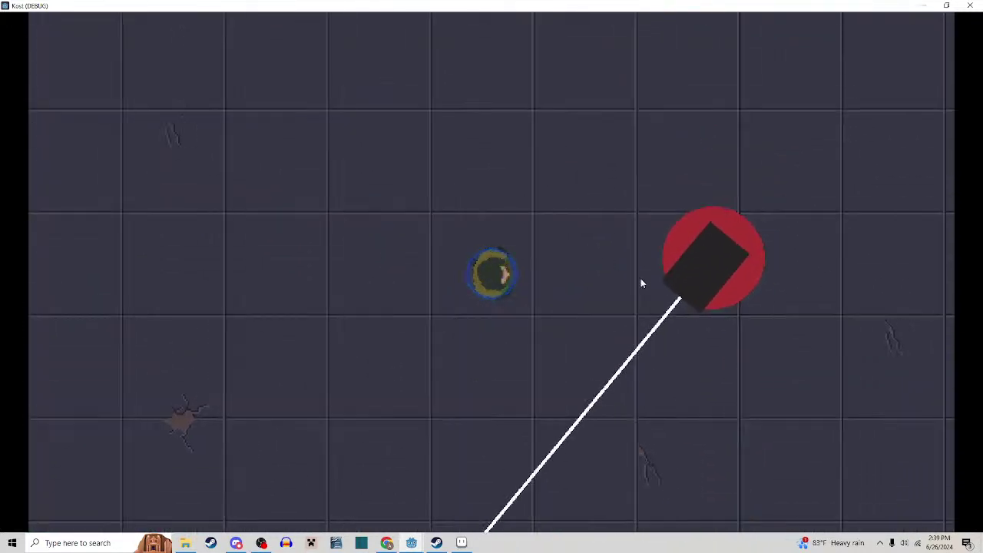
Circle the player around the cannon while avoiding its beam, and strike it with the sword
key("d")
key("w")
key("d")
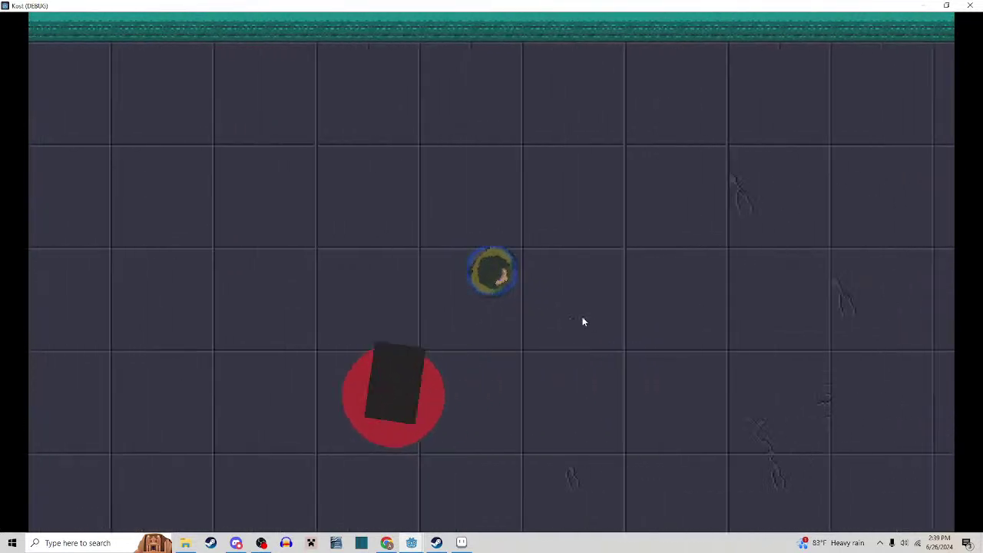
key("s")
key("a")
key("w")
key("d")
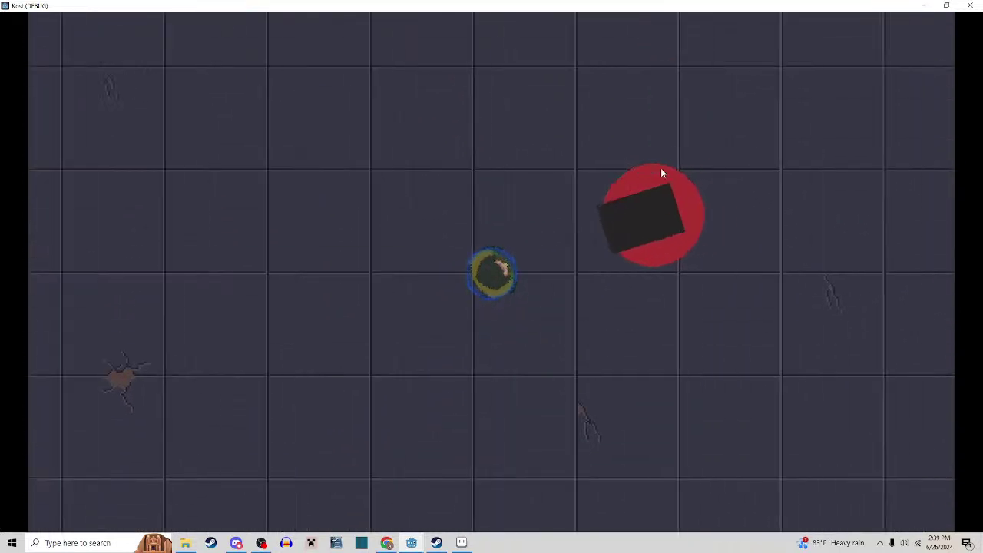
left_click(661, 168)
left_click(660, 167)
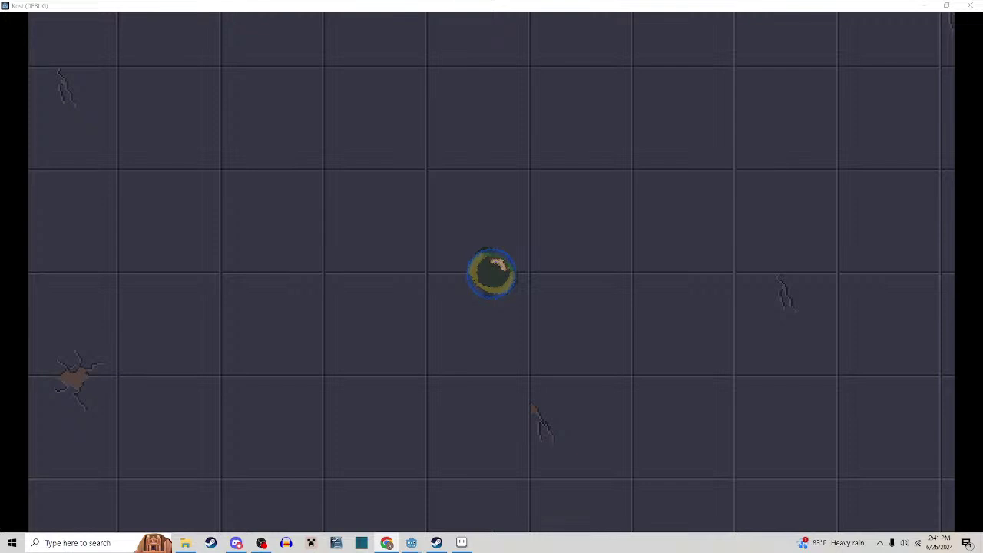
Roam the large room up to its upper wall and back down, swinging the sword in several directions
left_click(647, 303)
key("s")
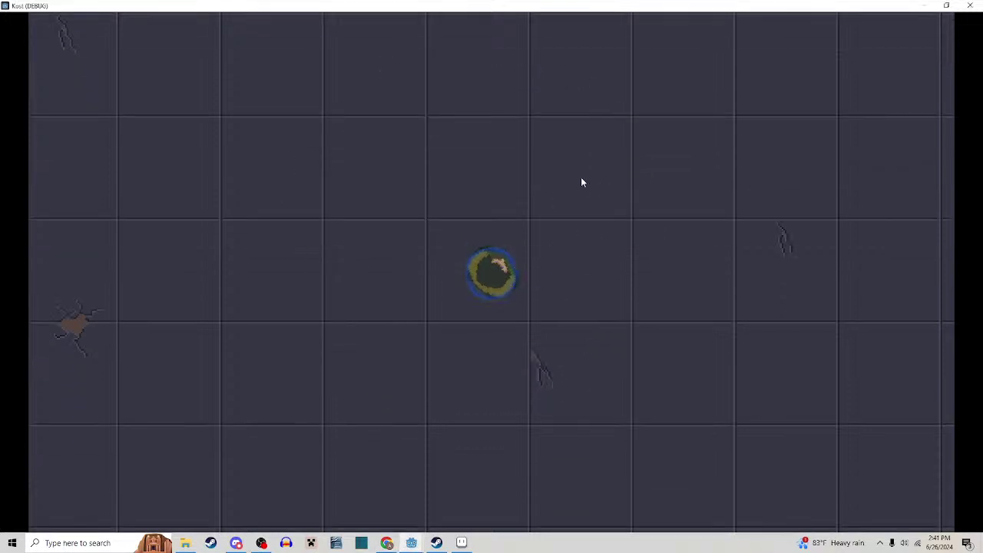
key("d")
key("a")
key("w")
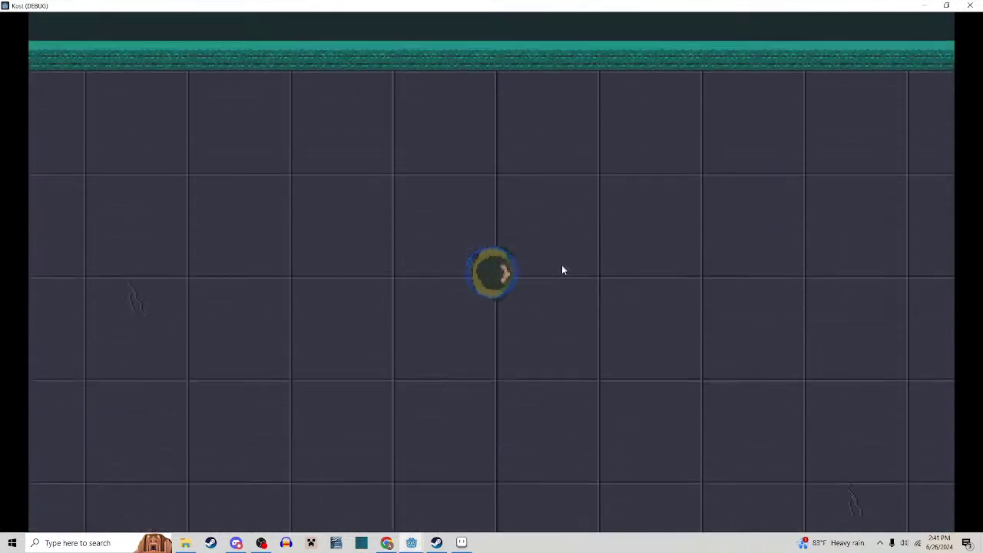
key("d")
key("s")
left_click(420, 293)
key("a")
key("d")
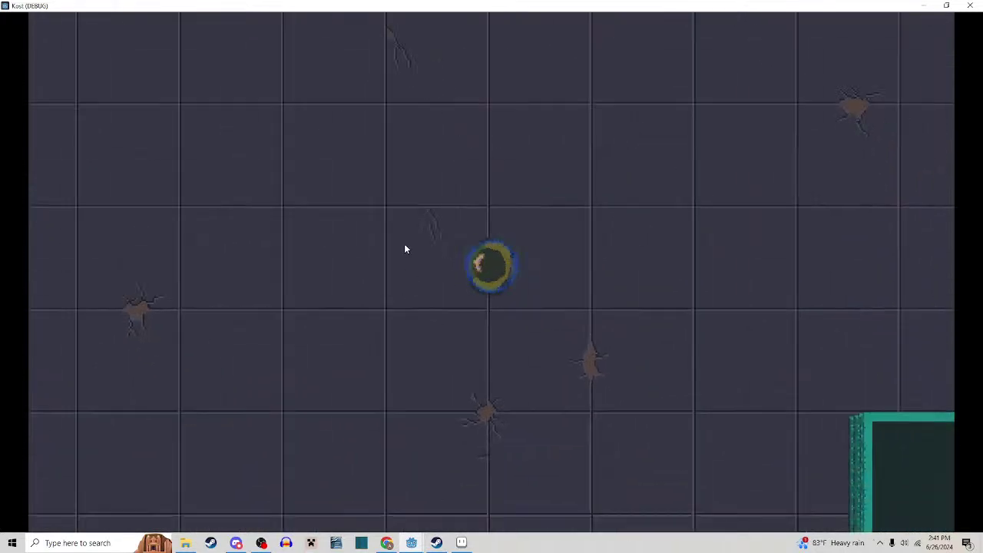
key("a")
key("d")
left_click(562, 186)
key("a")
left_click(459, 302)
key("w")
left_click(601, 190)
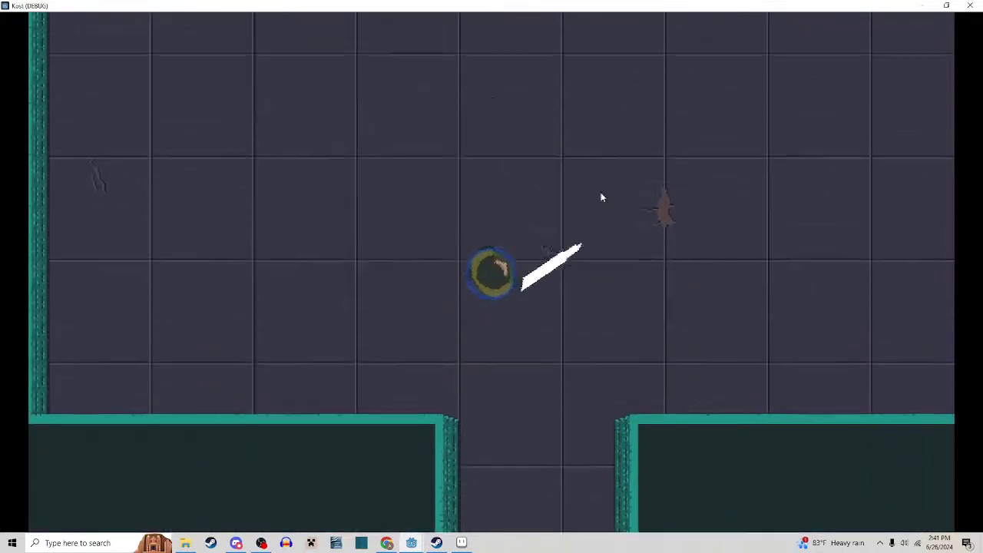
Steer the player through the narrow doorway into the smaller room below and return to the large room
key("d")
key("s")
key("a")
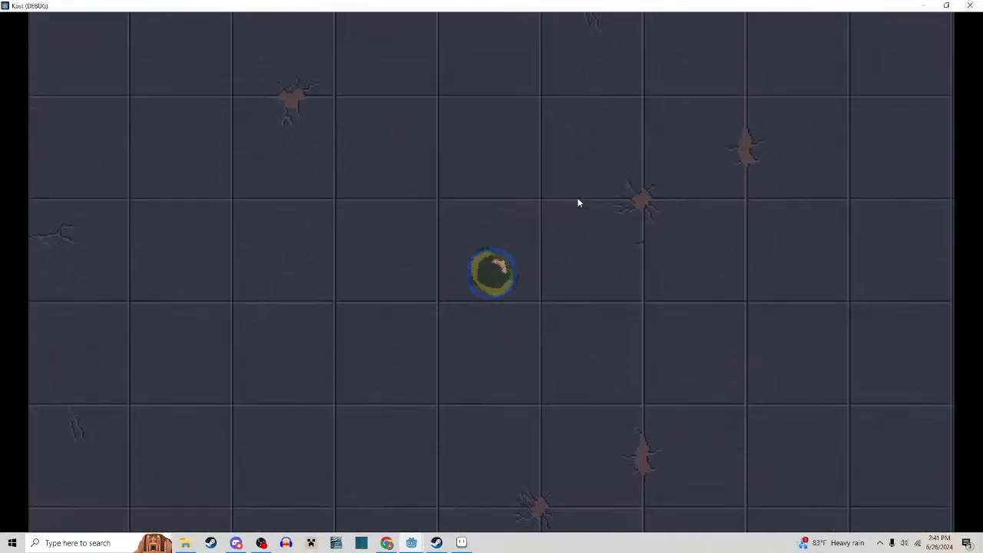
key("d")
key("a")
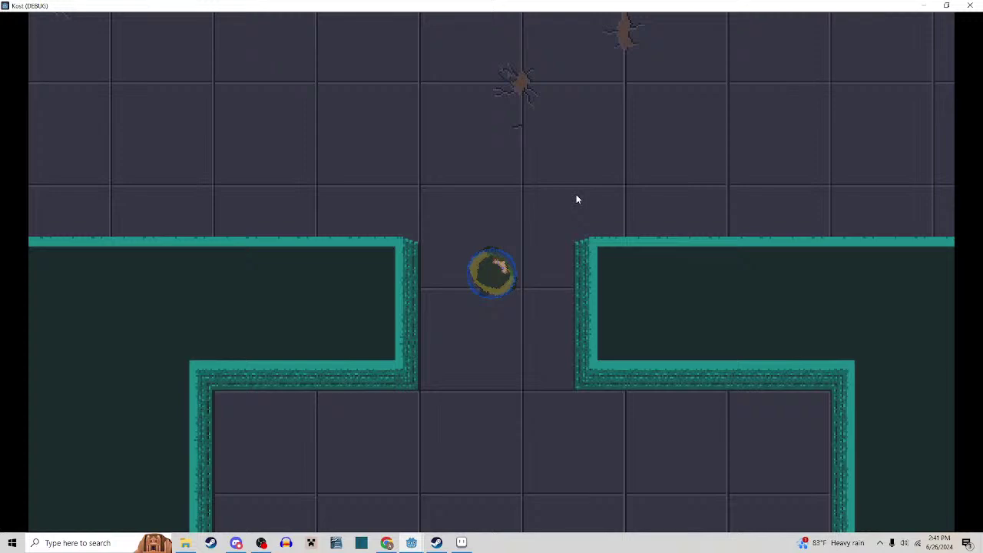
key("s")
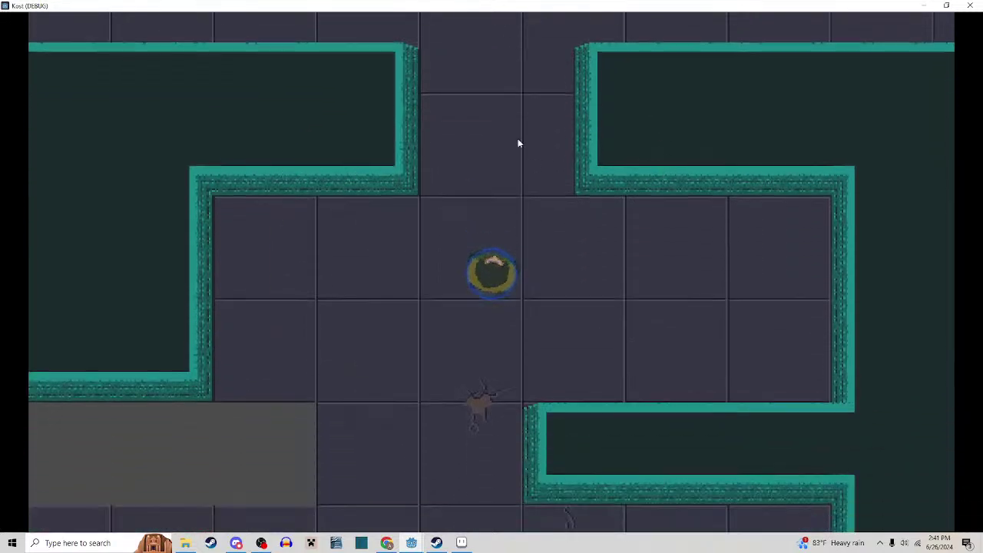
key("w")
key("w")
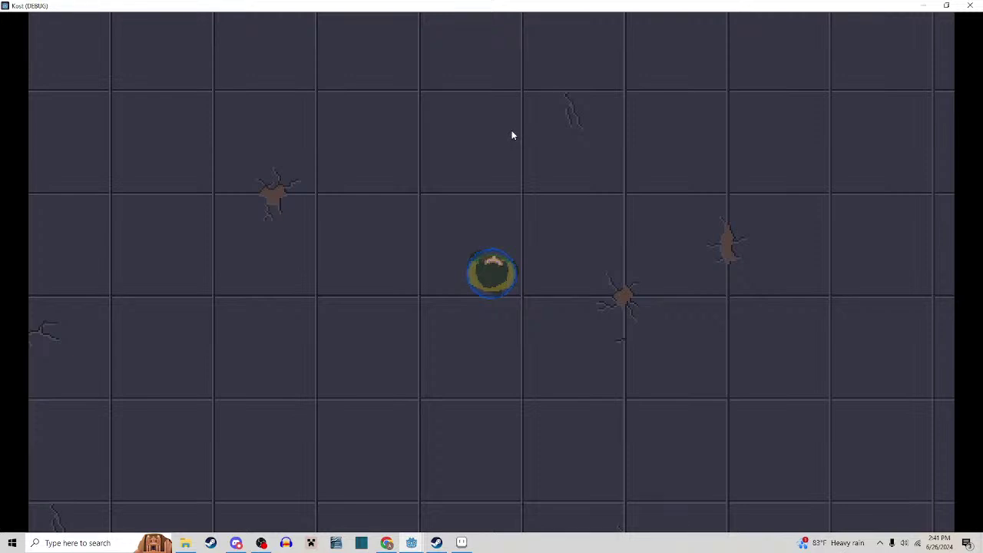
Swing more sword attacks while shifting the player around the large room, and close the running game
left_click(646, 175)
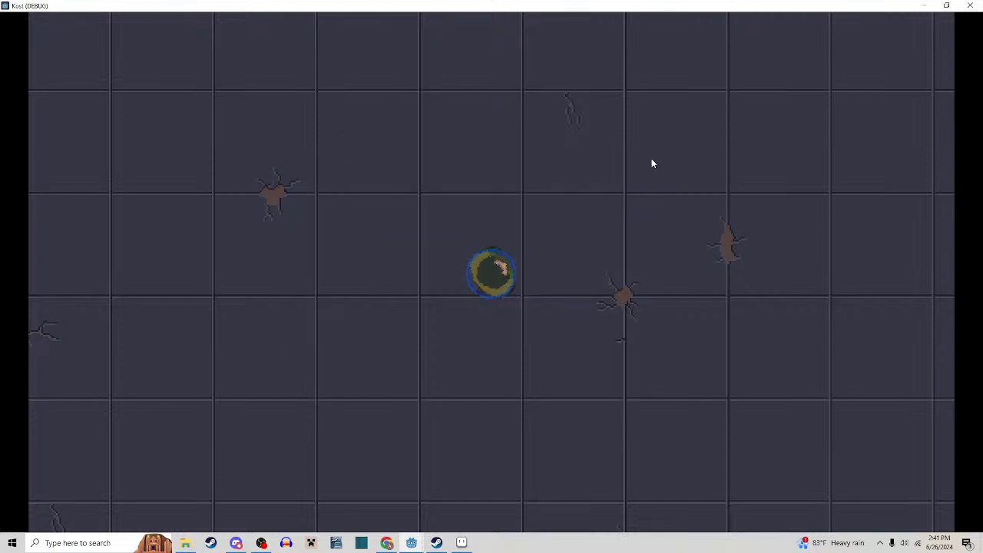
left_click(652, 161)
left_click(507, 123)
key("s+d")
left_click(640, 148)
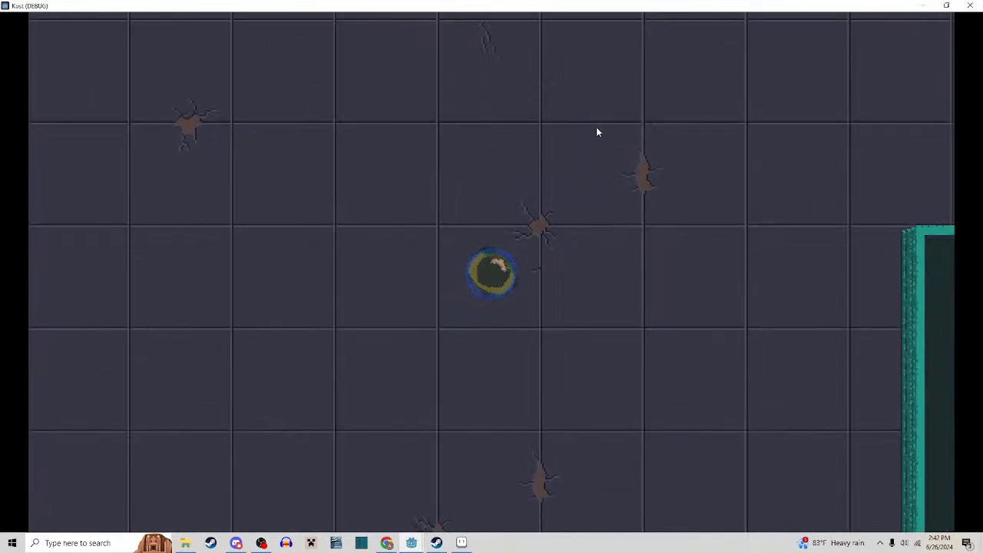
key("w+a")
left_click(591, 128)
left_click(528, 139)
key("d")
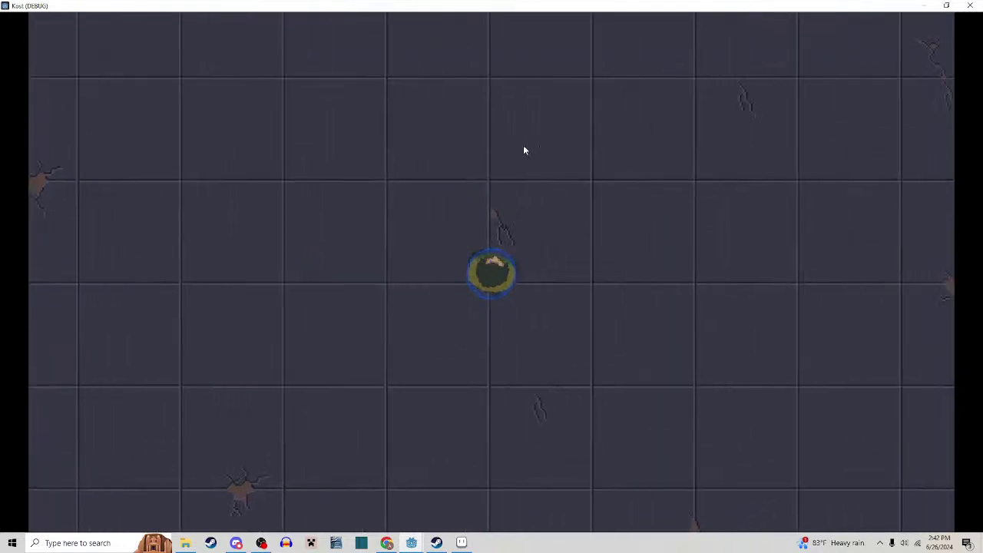
key("s")
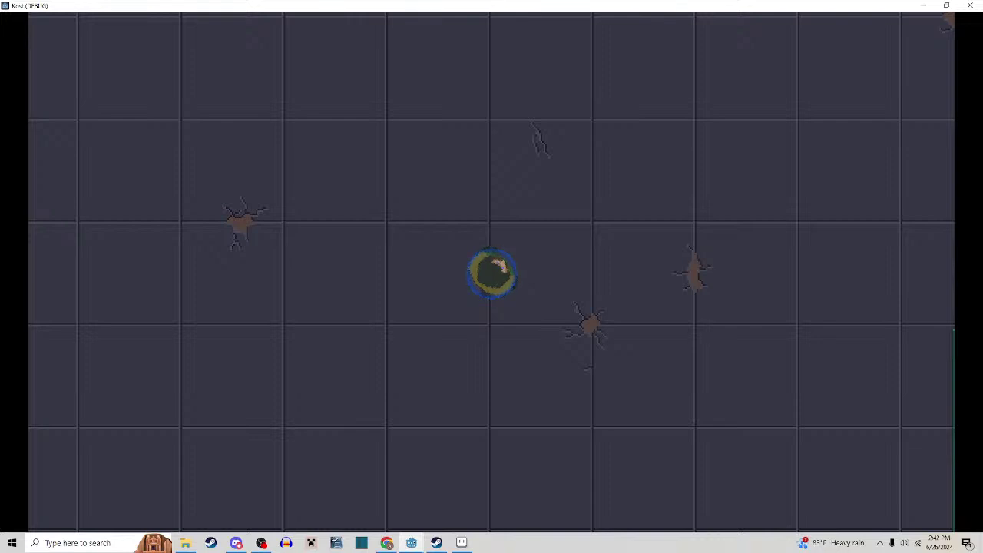
key("s")
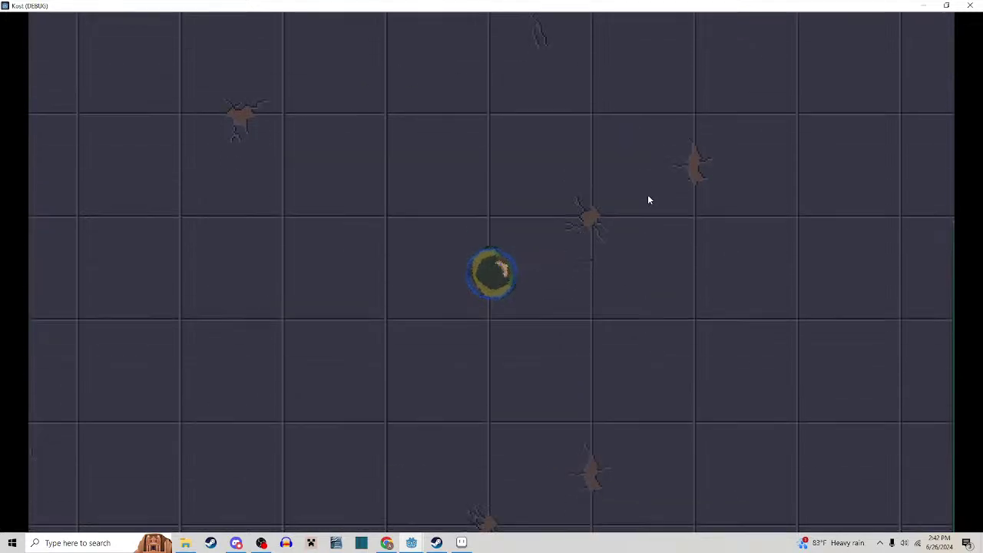
key("s")
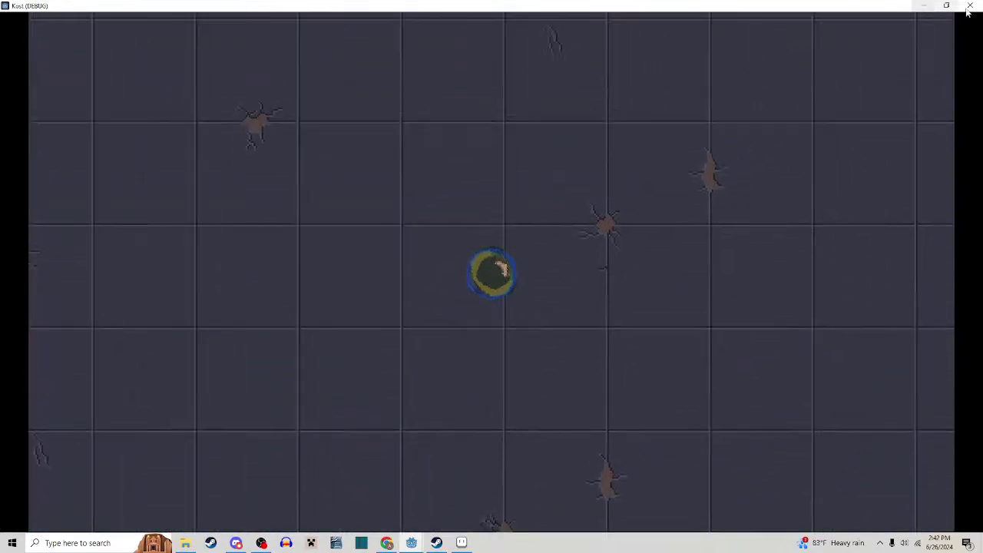
left_click(969, 7)
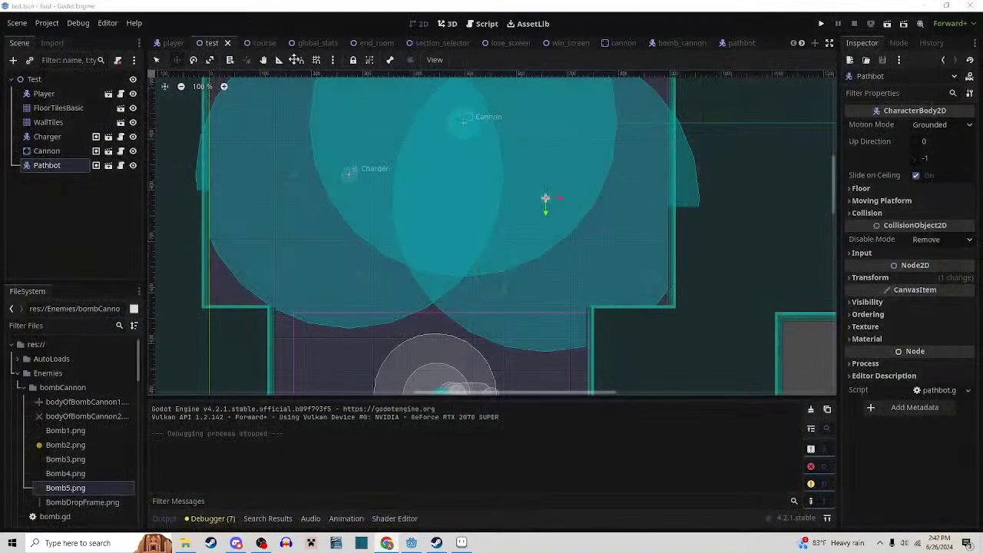
Close the course scene and view the test scene's whole room layout
left_click(269, 46)
left_click(274, 43)
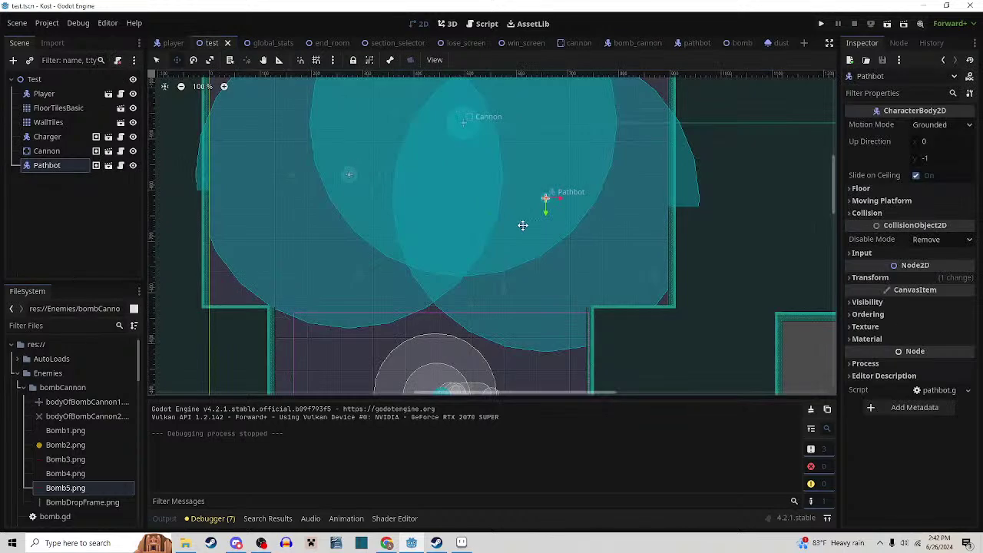
scroll(524, 224, "down", 20)
scroll(527, 221, "down", 3)
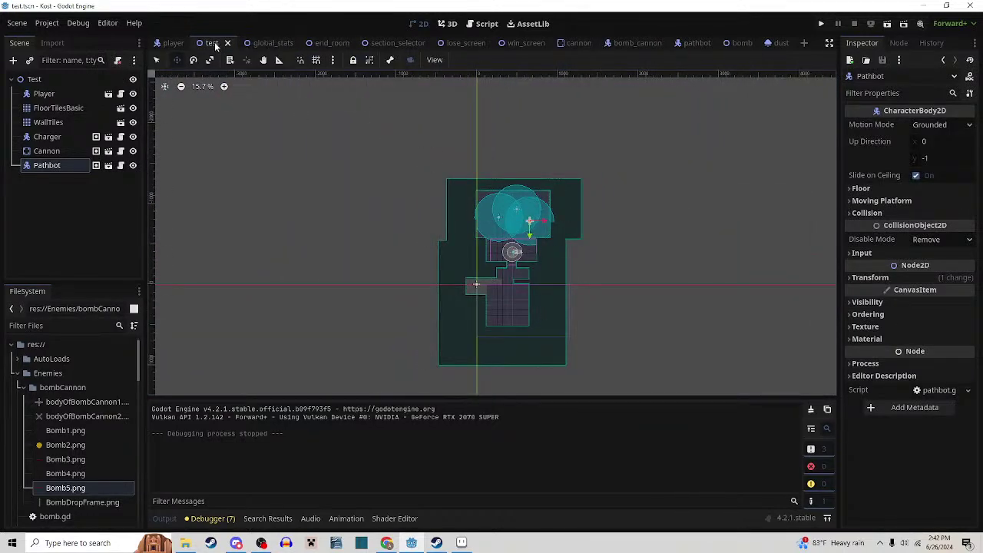
Search the project files for "course", open course.tscn and place its scene directly after test in the open scenes
left_click(49, 325)
type("course")
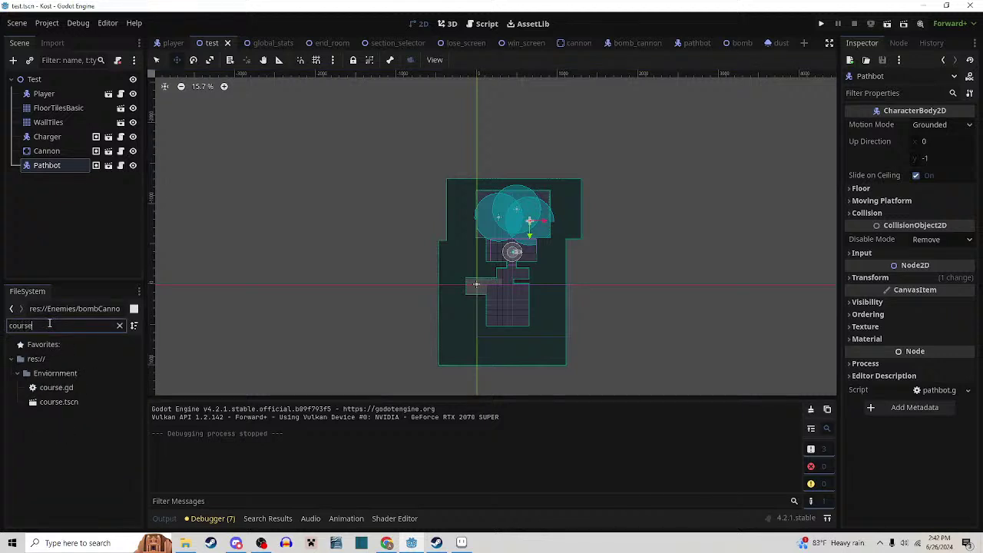
double_click(52, 403)
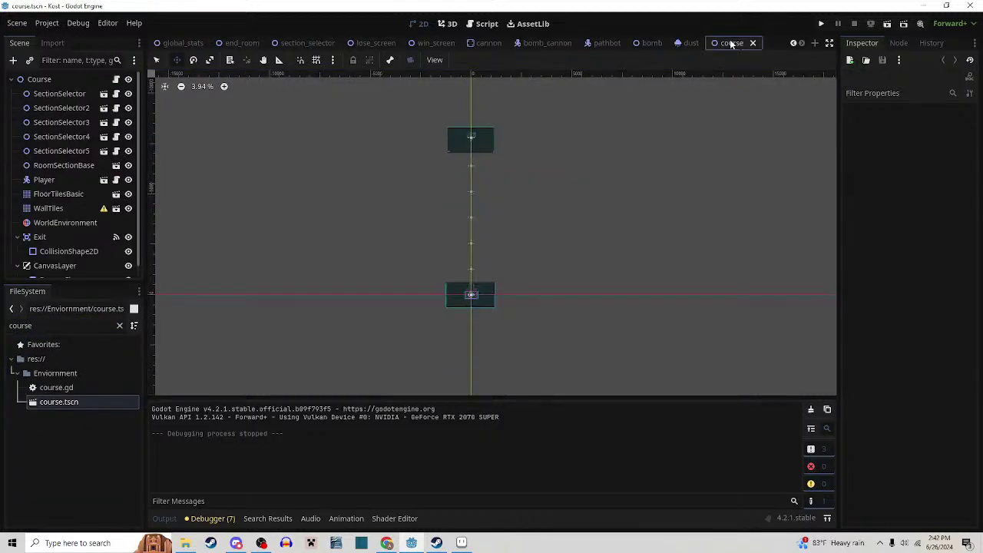
left_click_drag(226, 47, 226, 47)
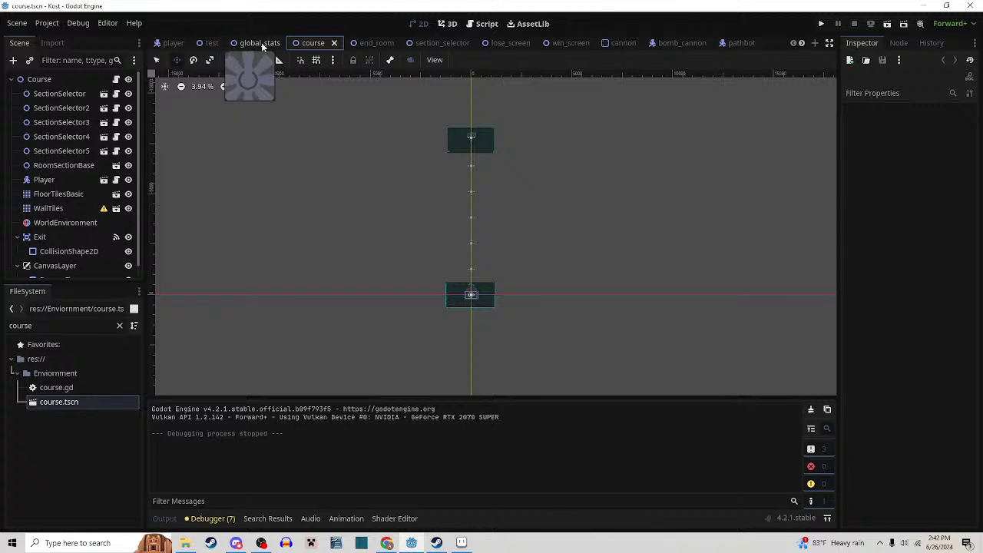
left_click_drag(306, 44, 235, 45)
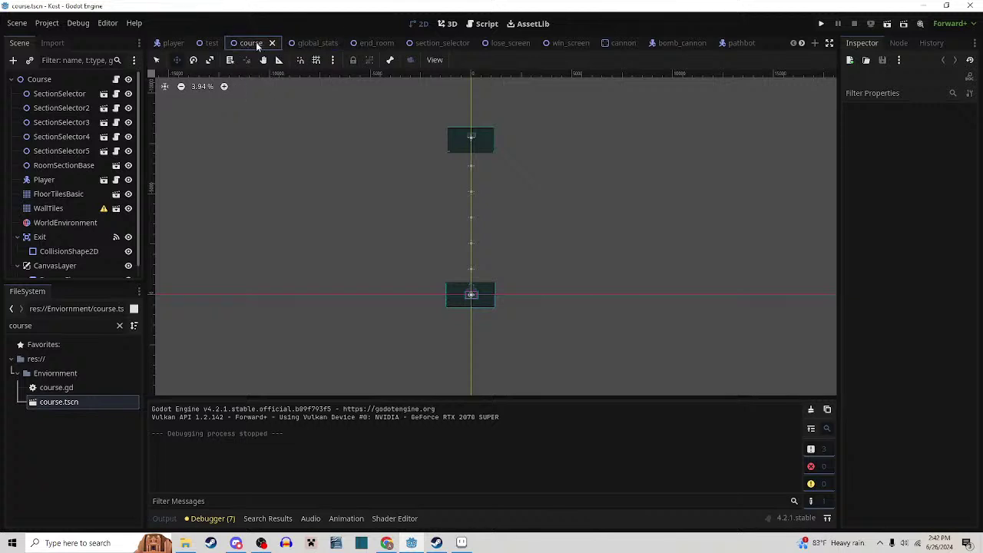
Examine the course scene's layout from the start room along the line of section selectors to the far room
scroll(472, 307, "up", 6)
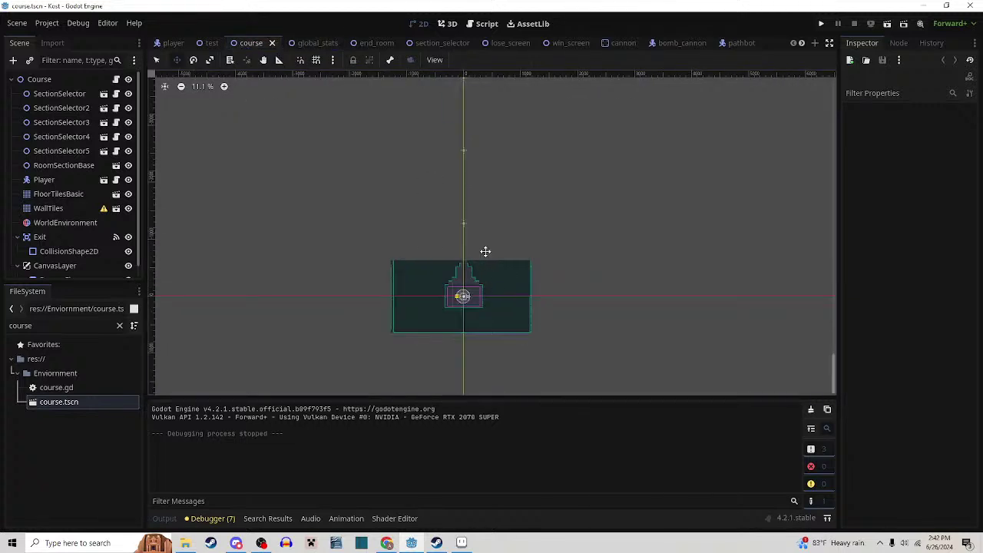
left_click_drag(500, 233, 488, 359)
scroll(491, 311, "down", 6)
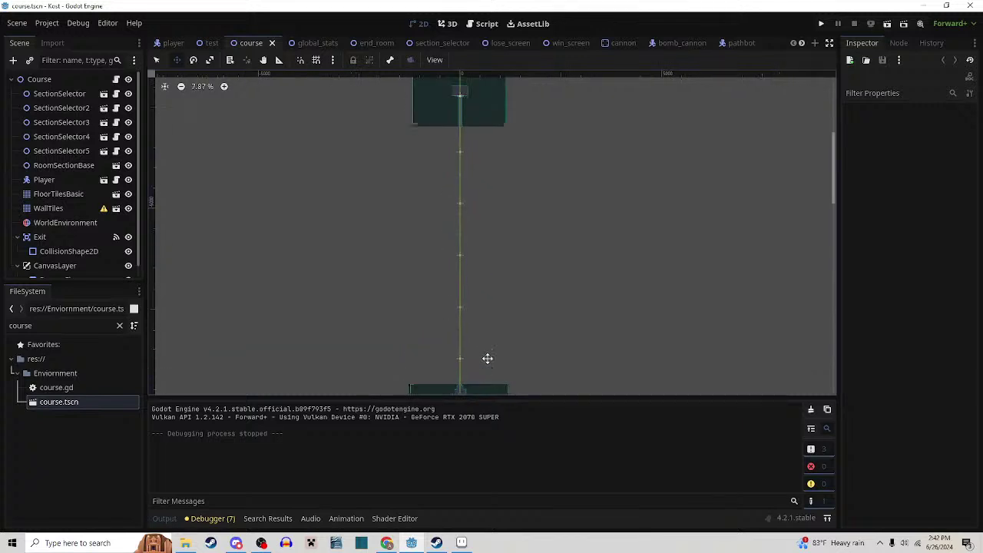
scroll(488, 359, "down", 1)
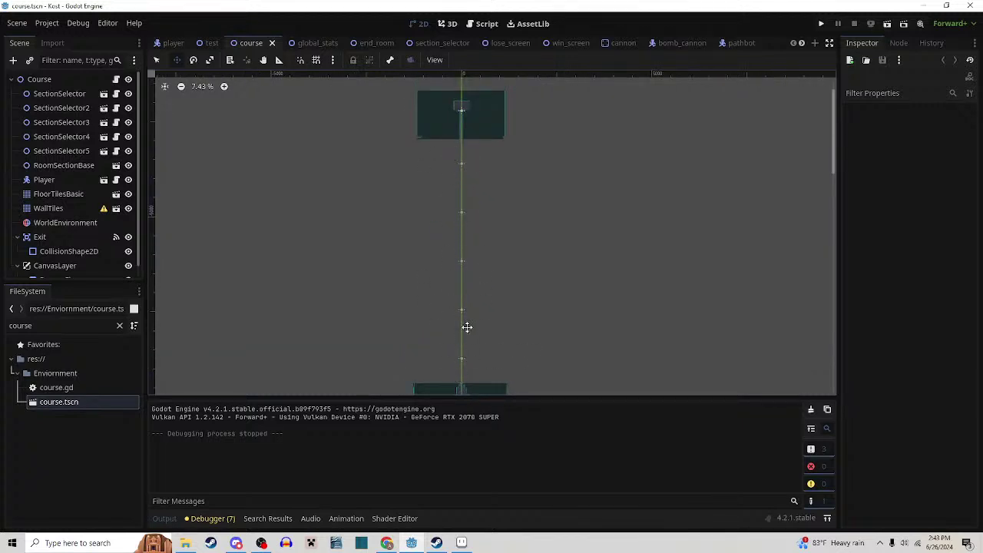
scroll(461, 143, "up", 3)
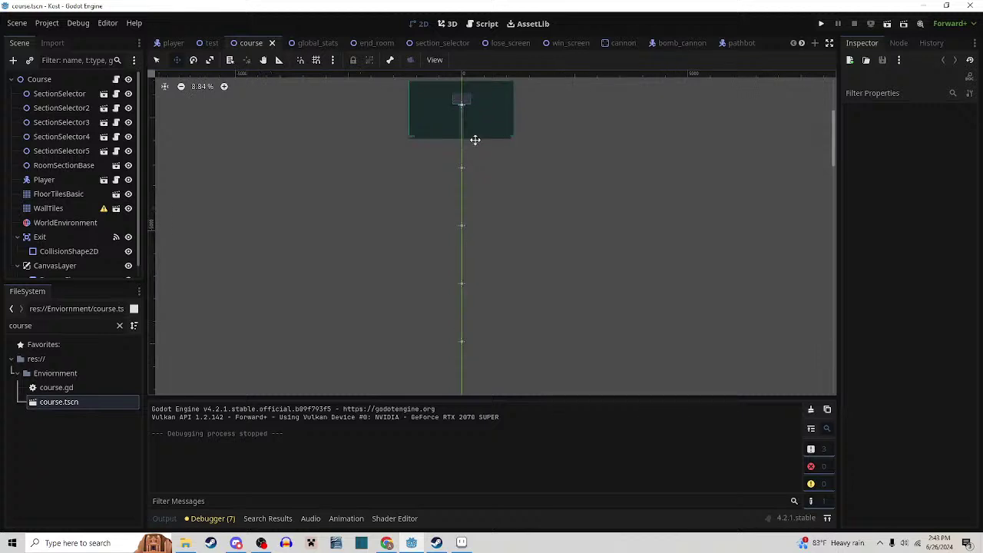
left_click_drag(476, 140, 475, 395)
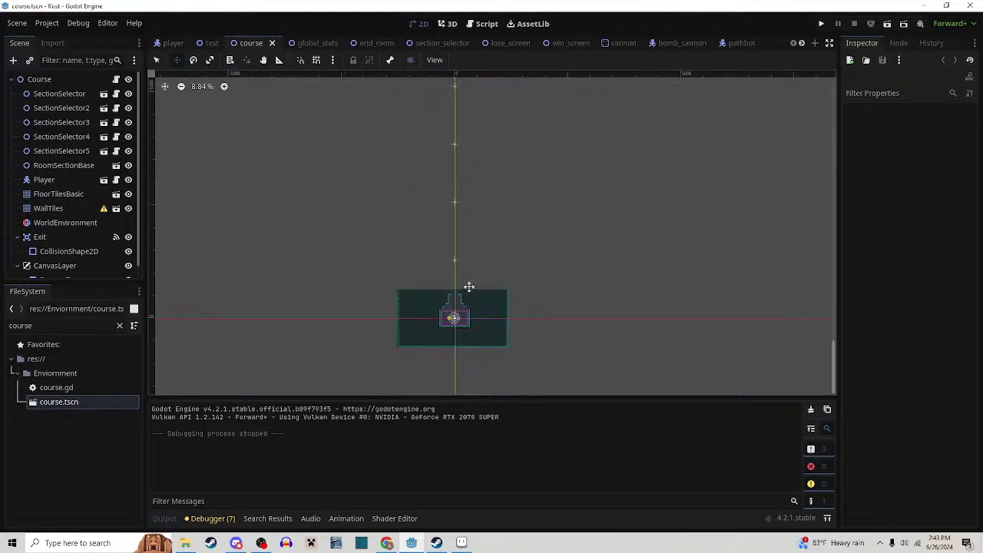
left_click_drag(468, 287, 465, 77)
scroll(476, 192, "down", 1)
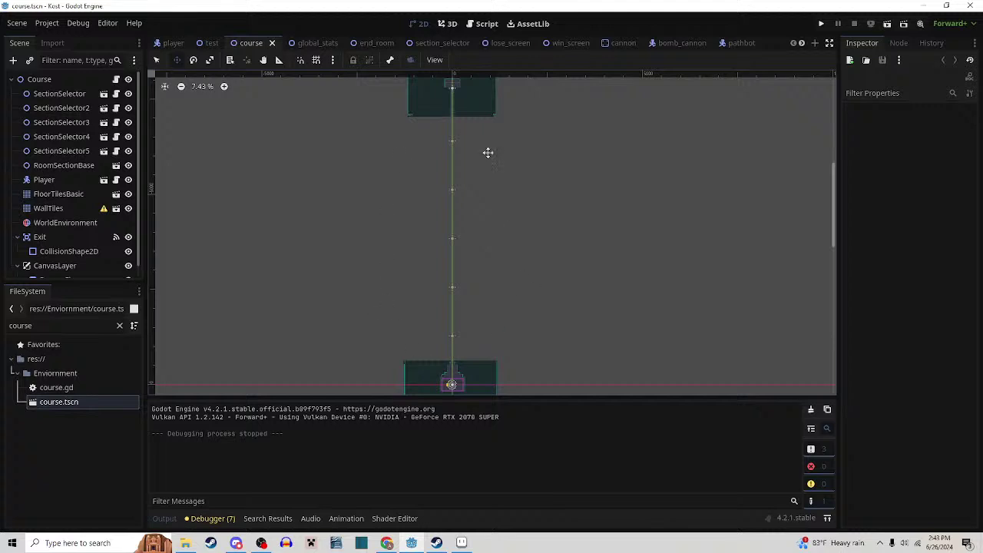
left_click_drag(476, 192, 472, 264)
scroll(457, 208, "up", 5)
left_click_drag(447, 203, 435, 268)
scroll(435, 273, "up", 4)
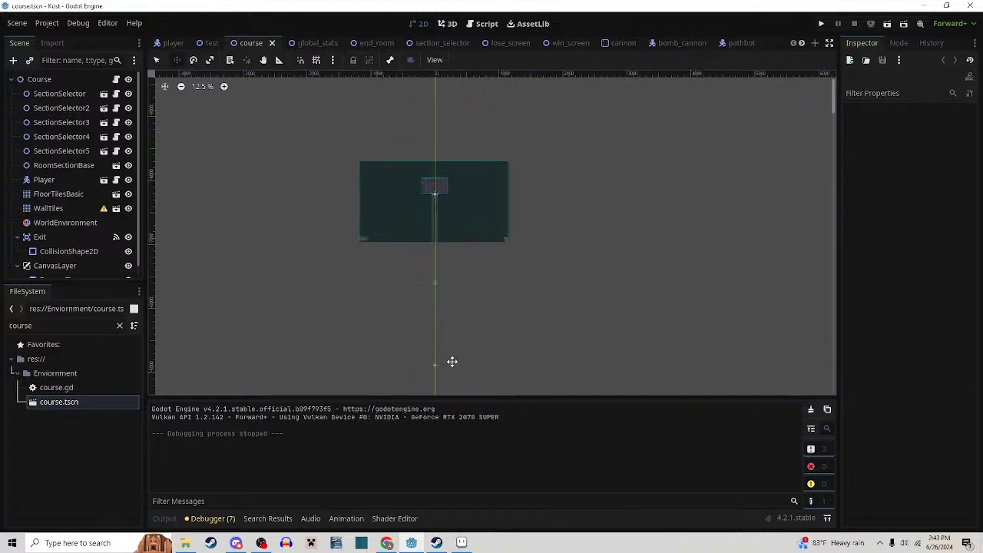
scroll(432, 235, "up", 1)
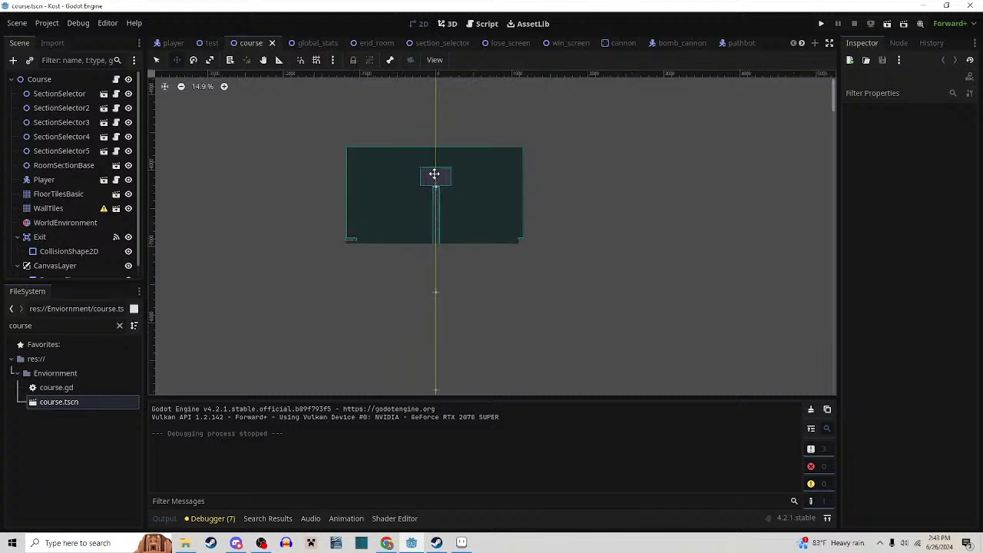
scroll(448, 192, "down", 1)
Look over the end_room scene's two rows of upgrade buttons and recheck the course scene's overall layout
left_click(364, 44)
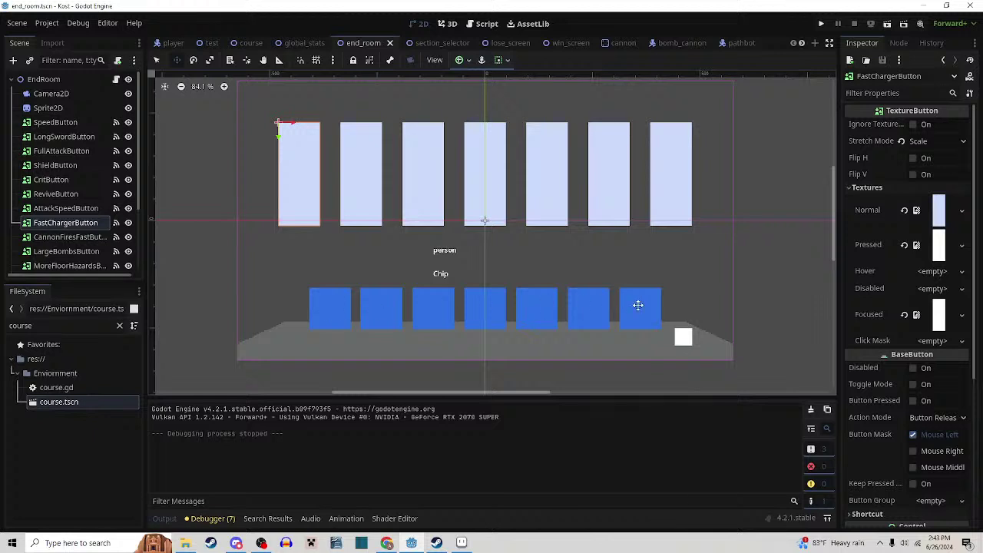
scroll(466, 305, "up", 1)
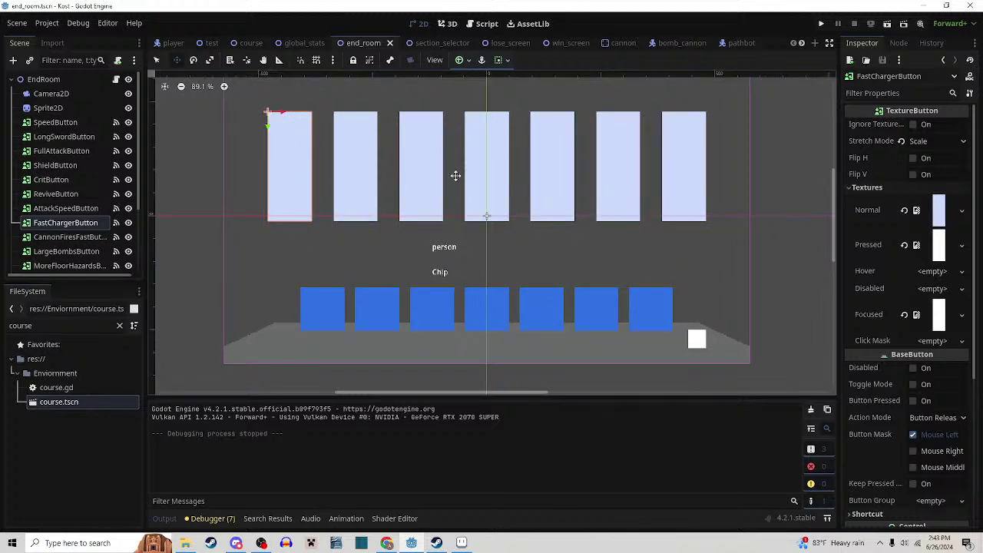
left_click(239, 44)
scroll(477, 262, "down", 3)
left_click_drag(508, 269, 493, 306)
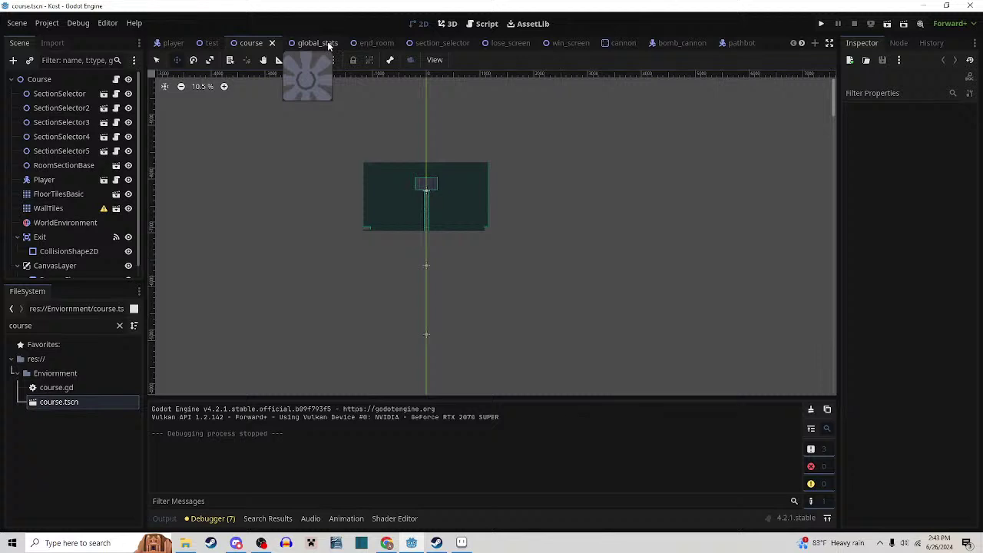
Run the end_room scene in a maximized window, choose the fastCharger and AttackSpeed upgrades, and continue to the course
left_click(363, 43)
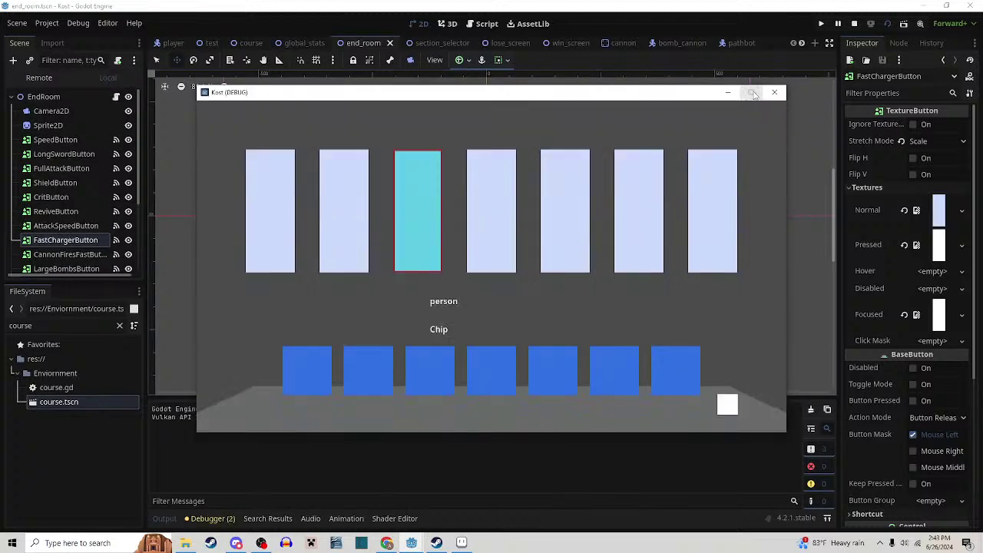
left_click(752, 92)
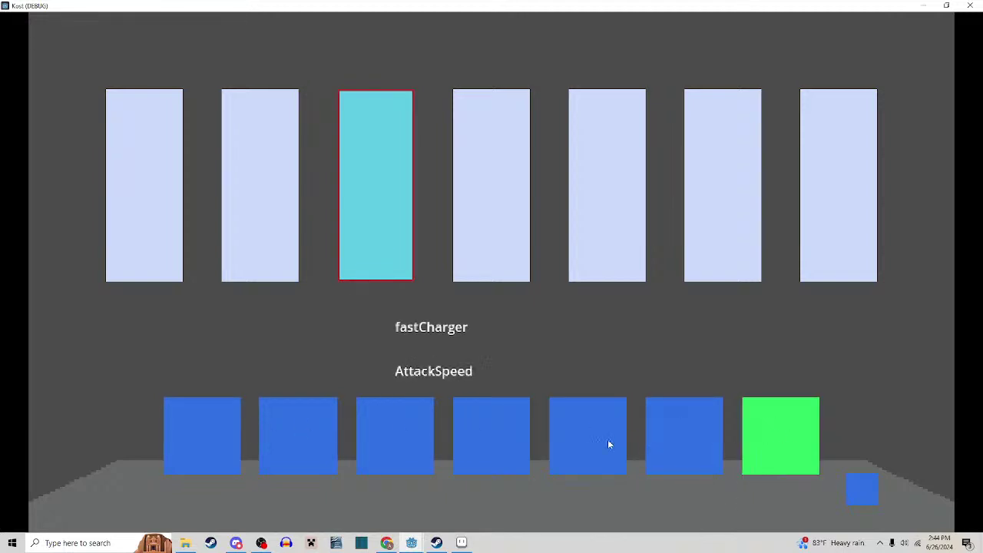
left_click(871, 483)
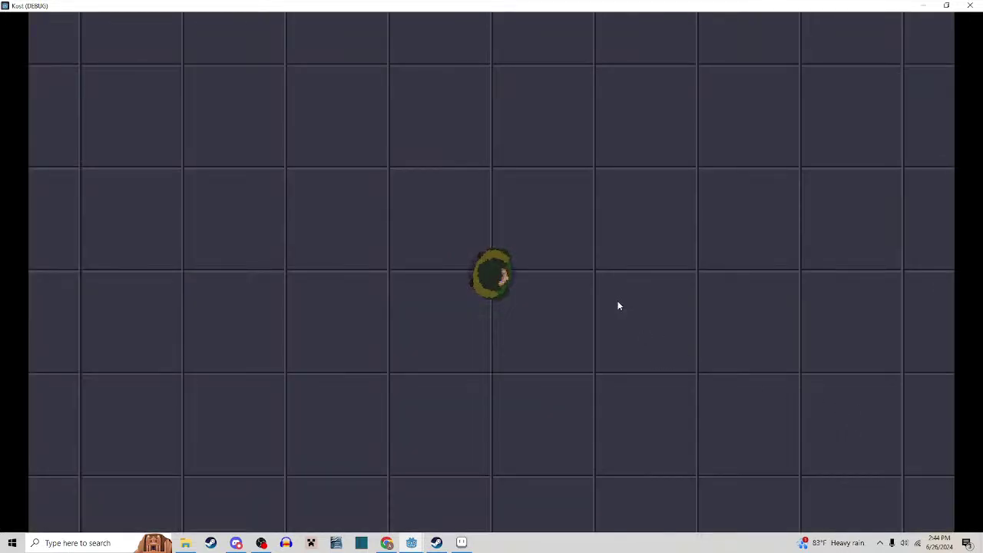
Lead the player up from the start room through the narrow passage, swinging the sword at the gear-shaped enemy beyond it
key("w")
left_click(564, 211)
left_click(522, 158)
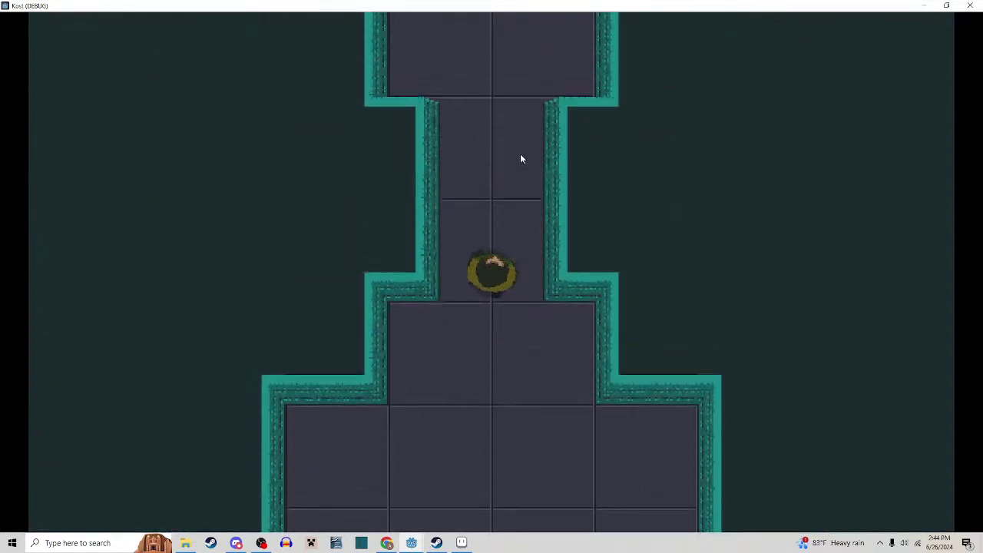
left_click(522, 188)
key("s")
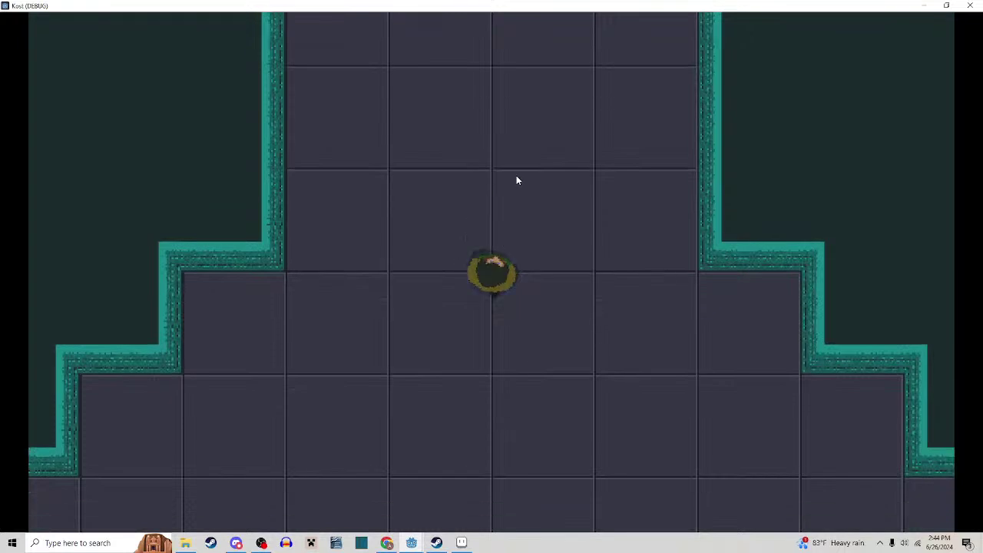
key("w")
left_click(476, 184)
left_click(498, 181)
left_click(508, 189)
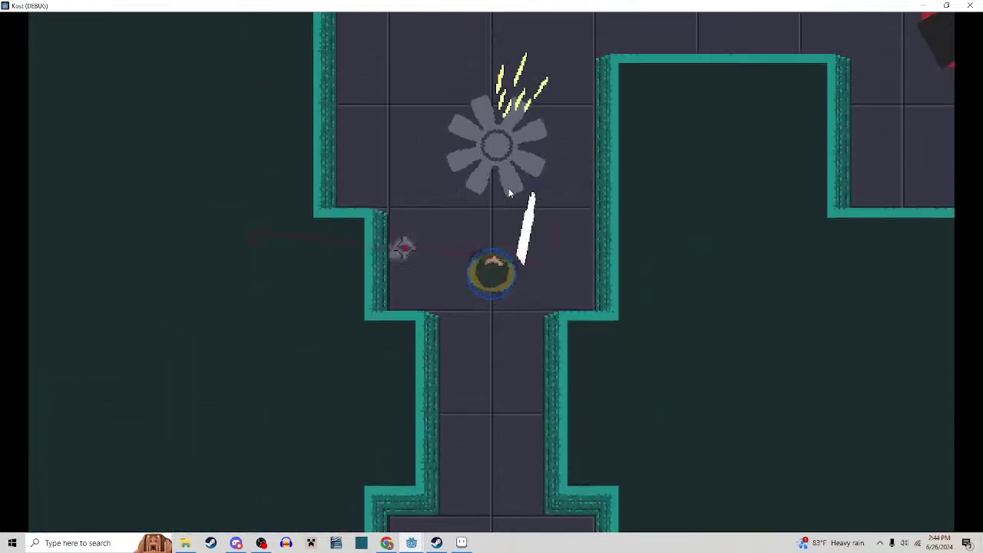
left_click(509, 186)
Move the player through the side passage and attack the cannon inside the small side room
key("d")
left_click(467, 202)
key("w")
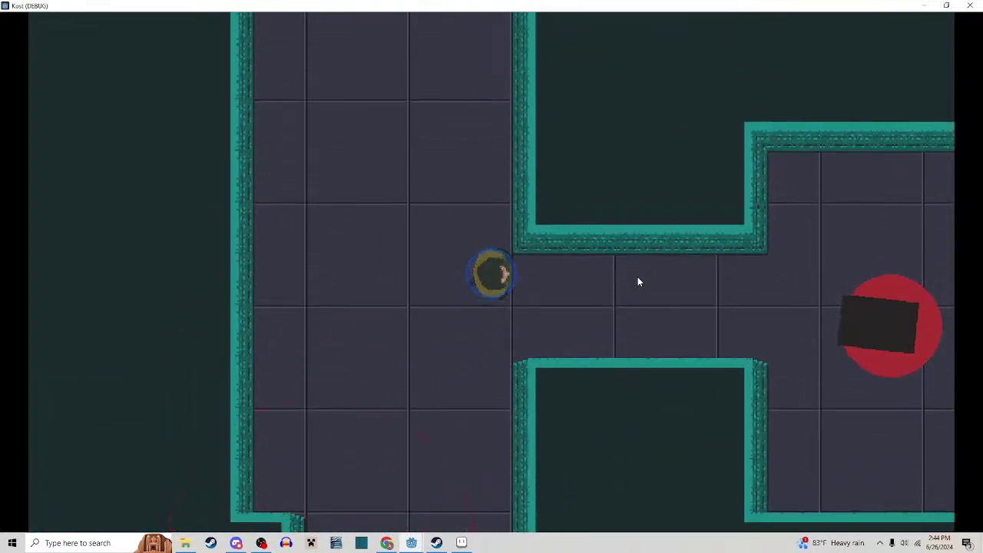
key("s")
key("d")
key("w")
left_click(690, 288)
left_click(590, 354)
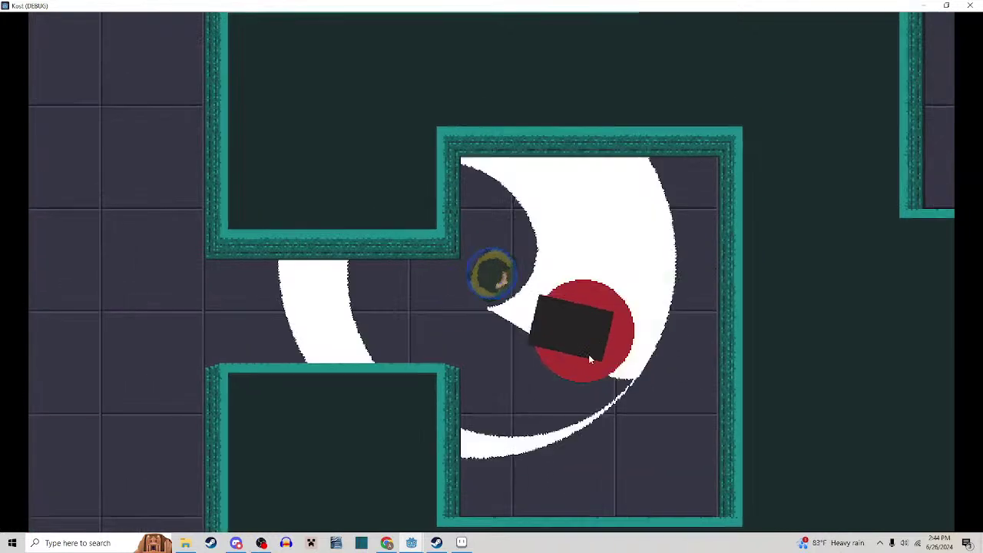
key("d")
left_click(462, 395)
Leave the side room and take the player up the main corridor toward the cannon at its upper end
key("a")
key("s")
key("a")
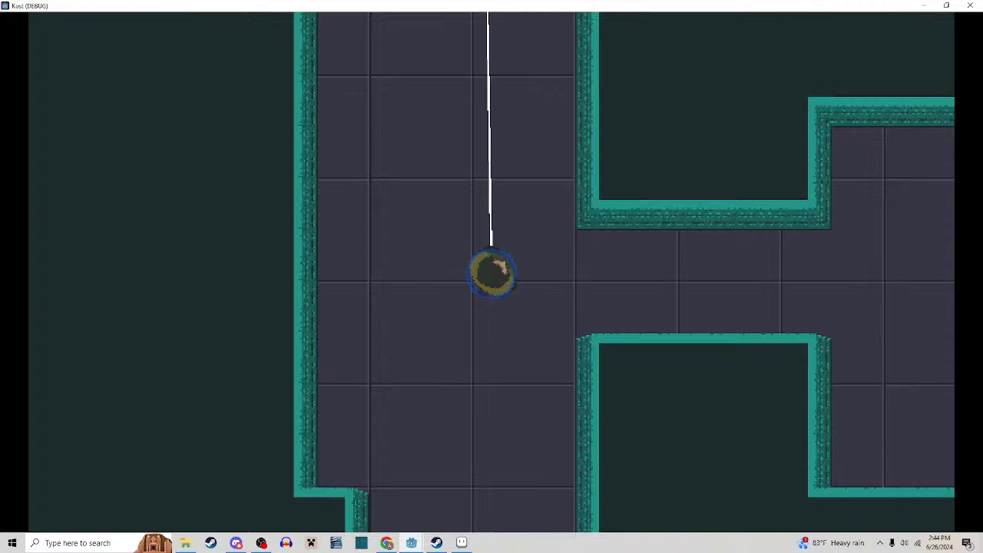
key("a")
key("w")
key("w")
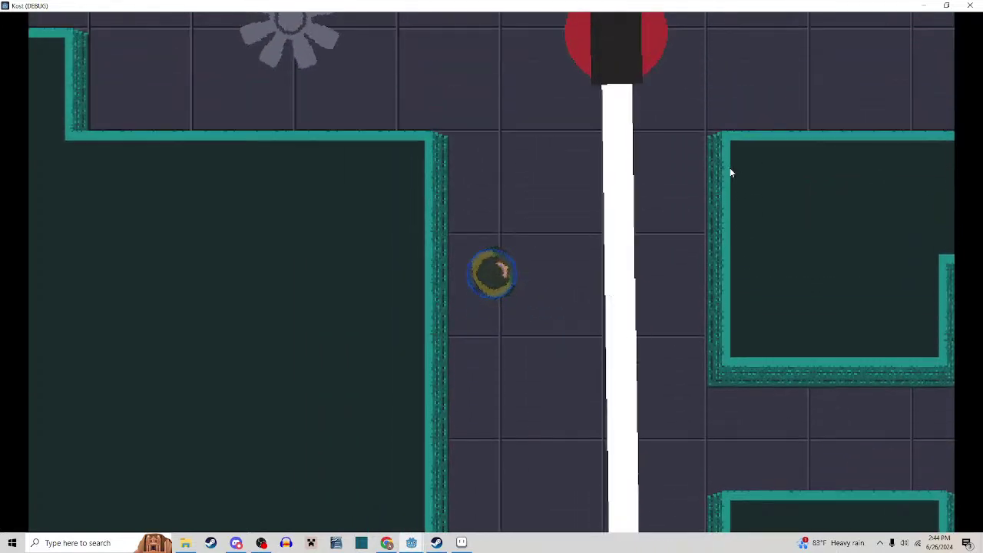
Retreat from the corridor cannon to the start room and dodge around its narrow entrance
key("s")
key("d")
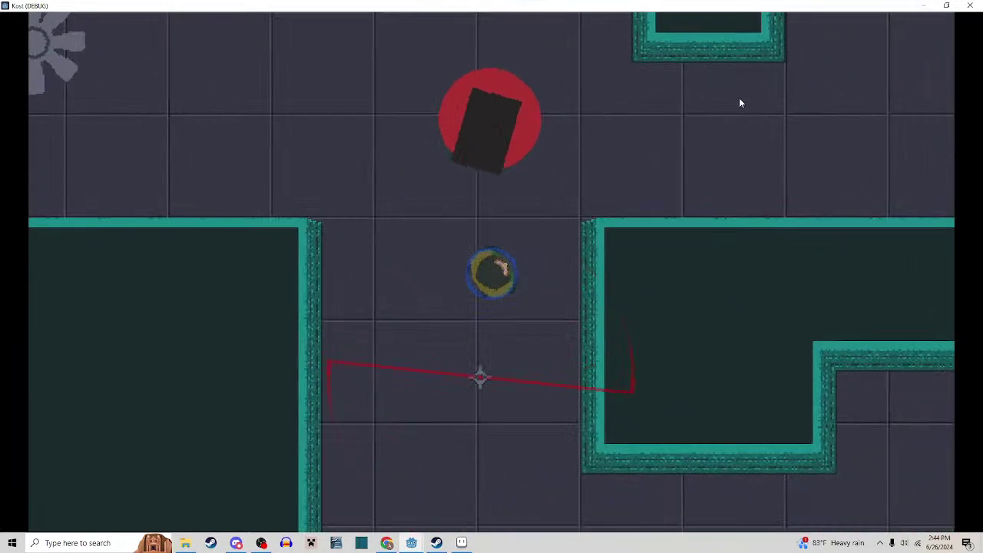
key("s")
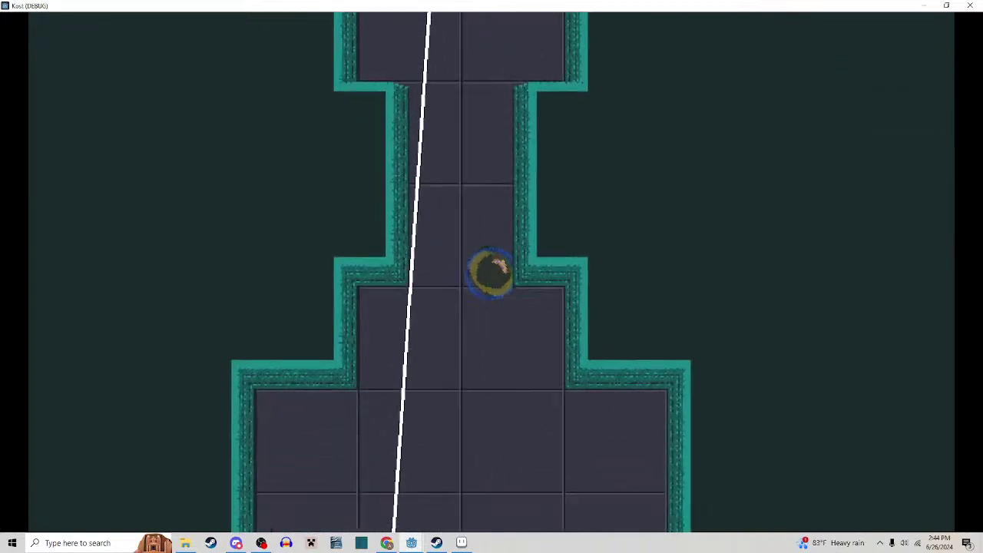
key("d")
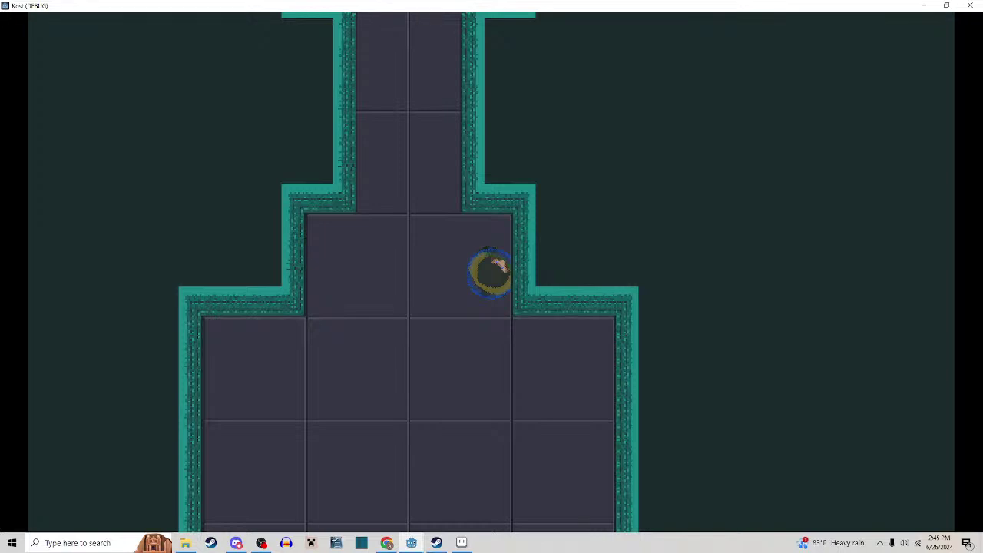
key("a")
key("w")
key("d")
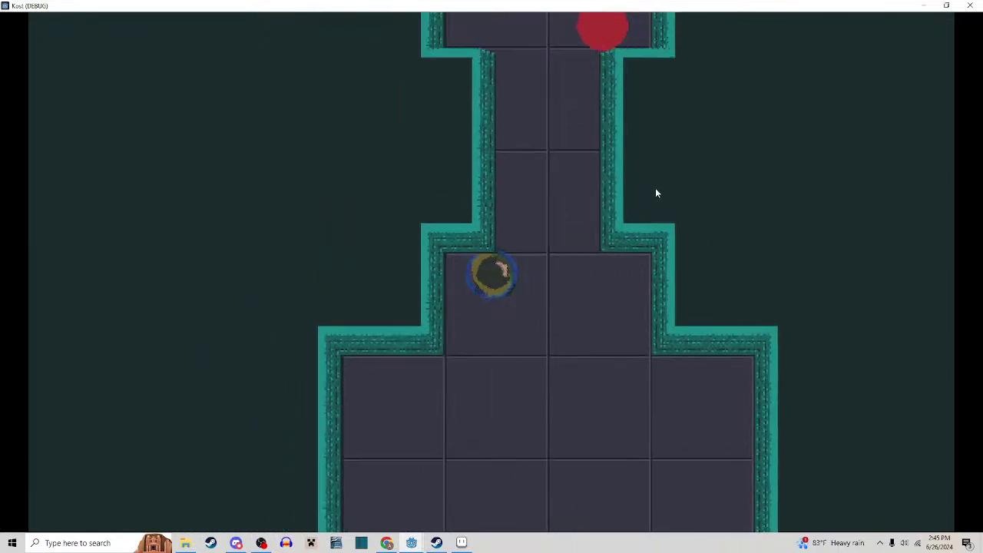
key("s")
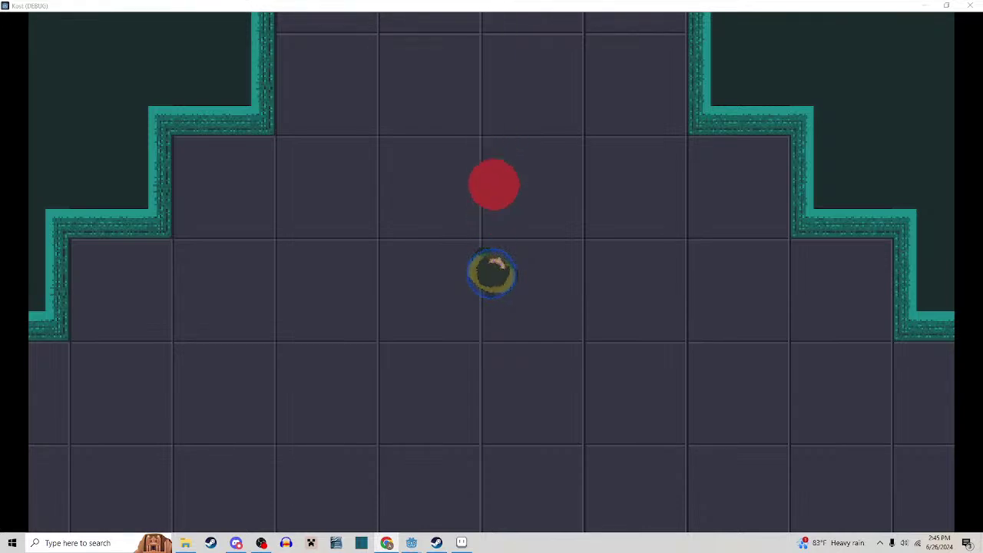
Attack the red round enemy in the start room and advance up the corridor to the large room with yellow tiles
left_click(644, 150)
key("w")
key("d")
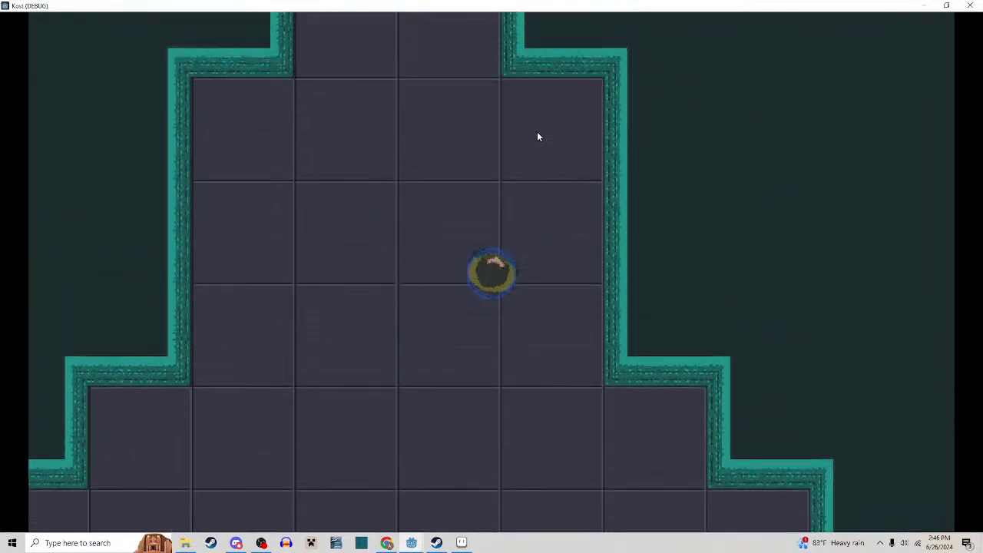
key("a")
key("w")
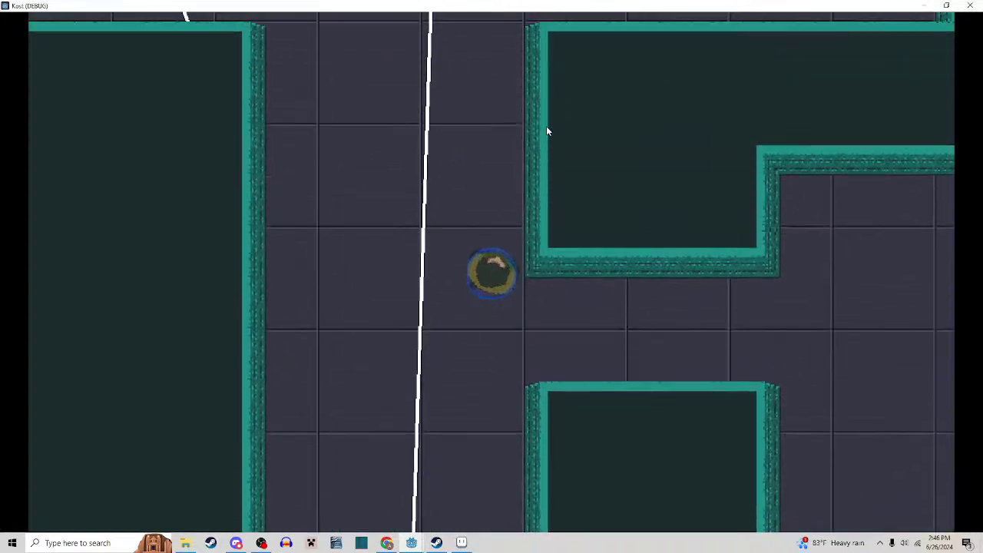
key("w")
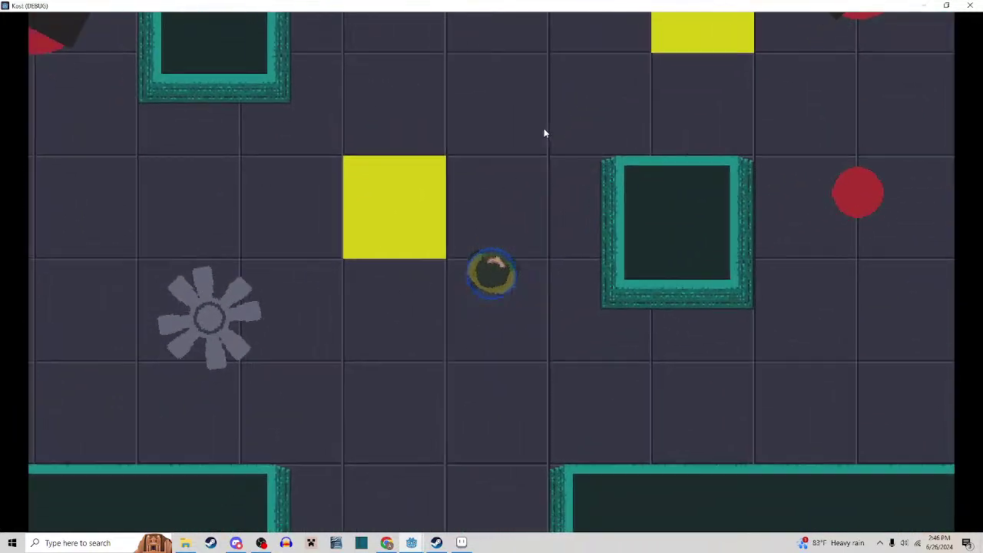
Swing the sword near the yellow tile and retreat down the corridor into the start room
left_click(544, 129)
key("s")
key("a")
left_click(545, 128)
key("s")
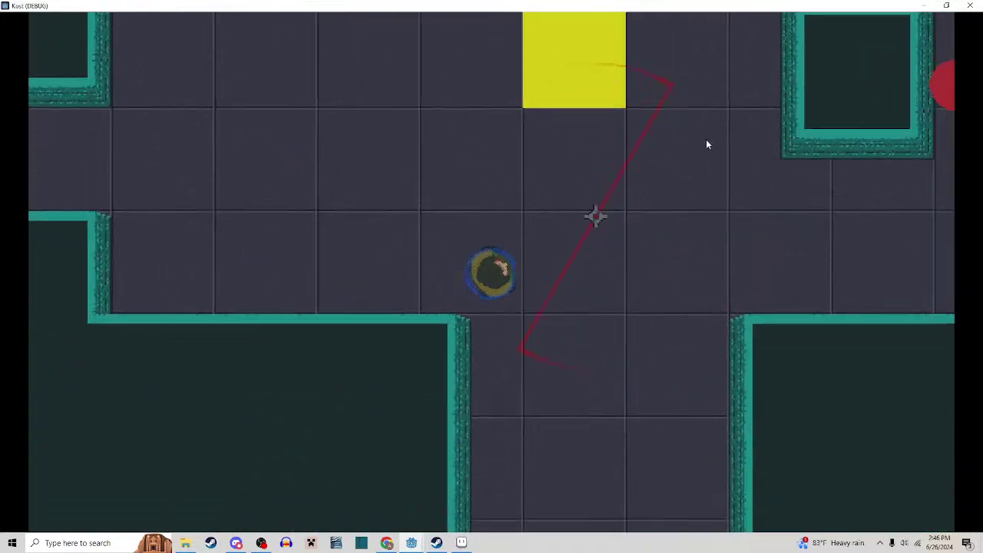
key("d")
key("s")
key("d")
left_click(629, 146)
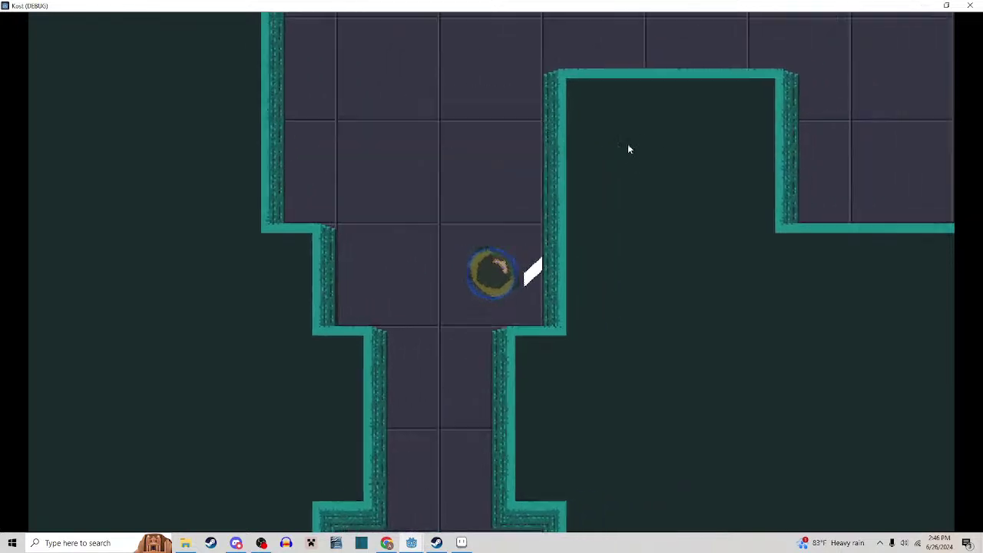
key("w")
key("s")
key("a")
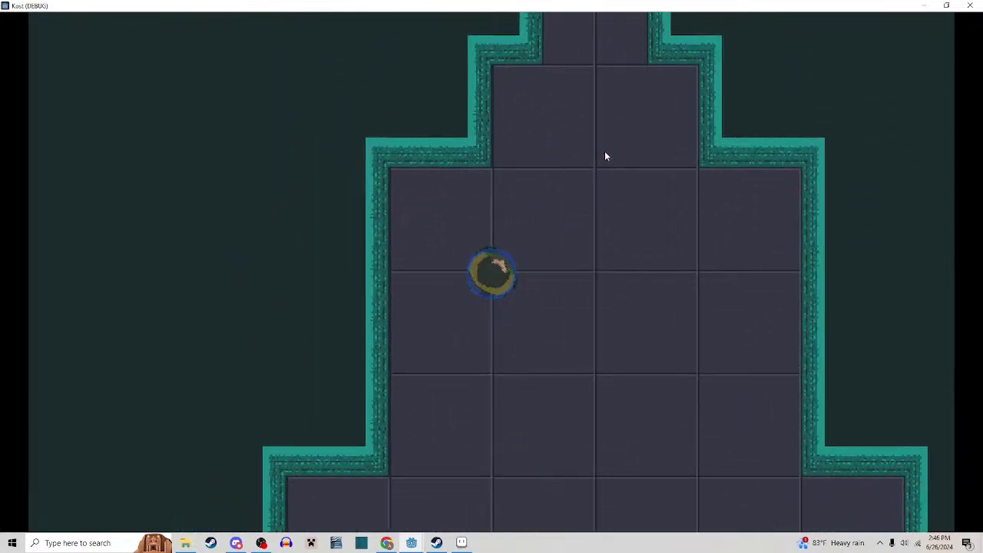
Return up the corridor past the side passage into the large room, swinging the sword along the way
key("a")
key("w")
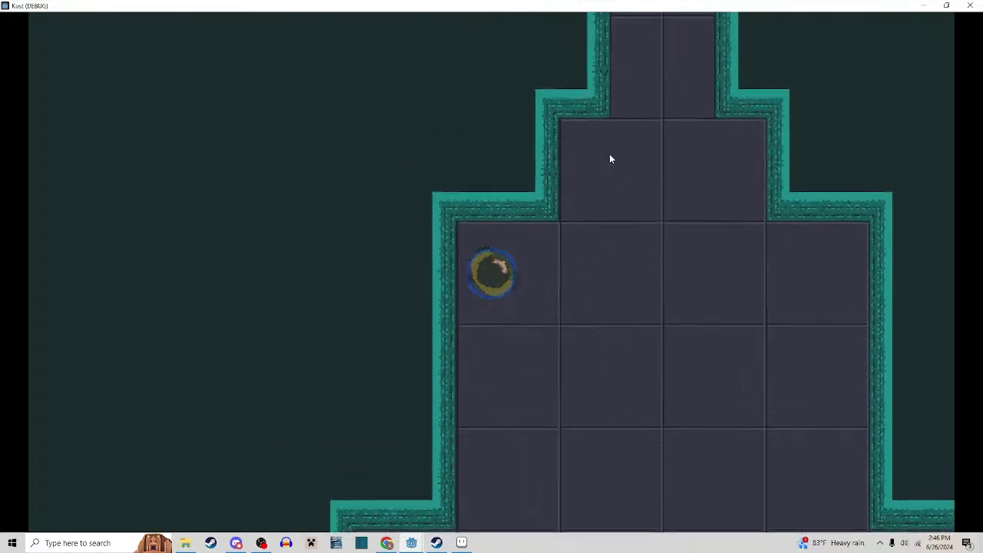
key("d")
key("w")
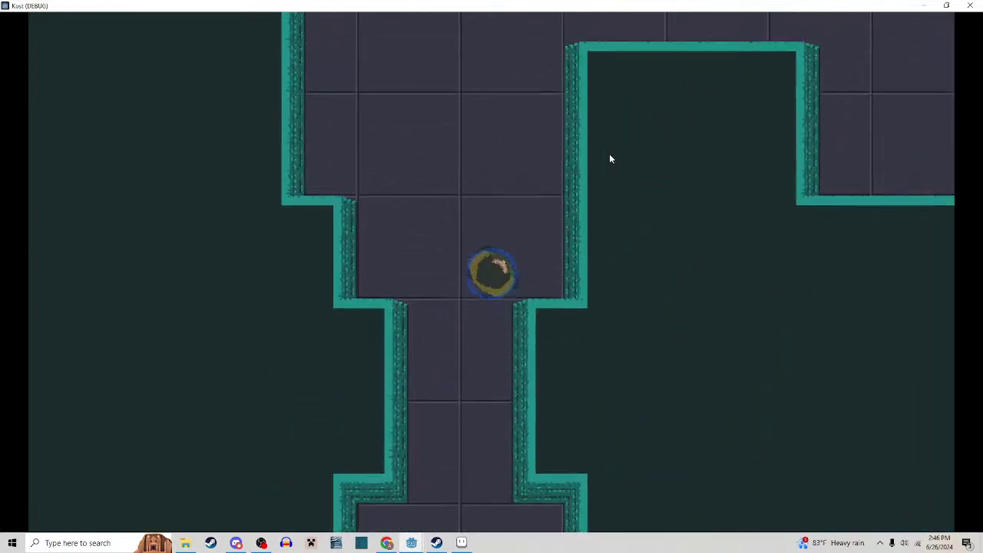
key("d")
key("a")
left_click(590, 153)
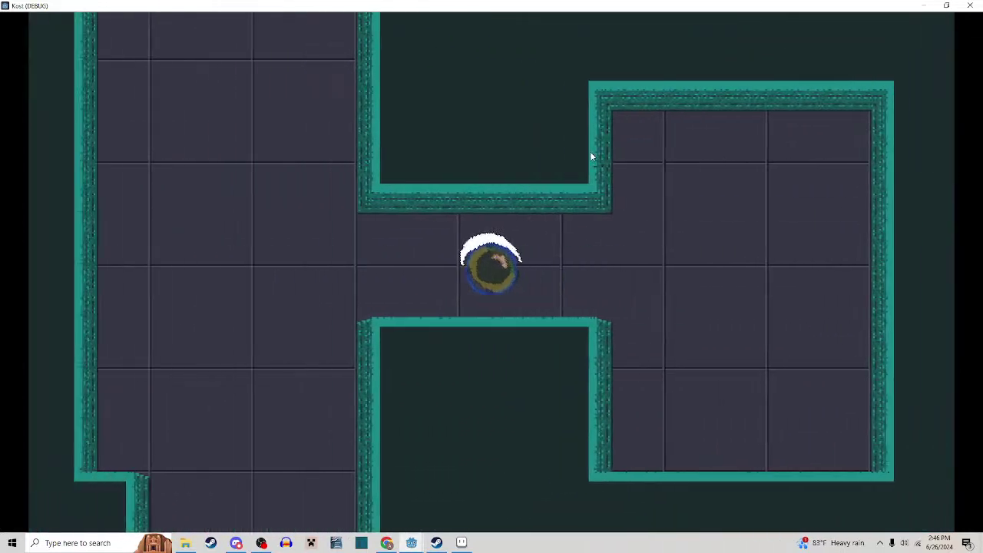
key("w")
key("a")
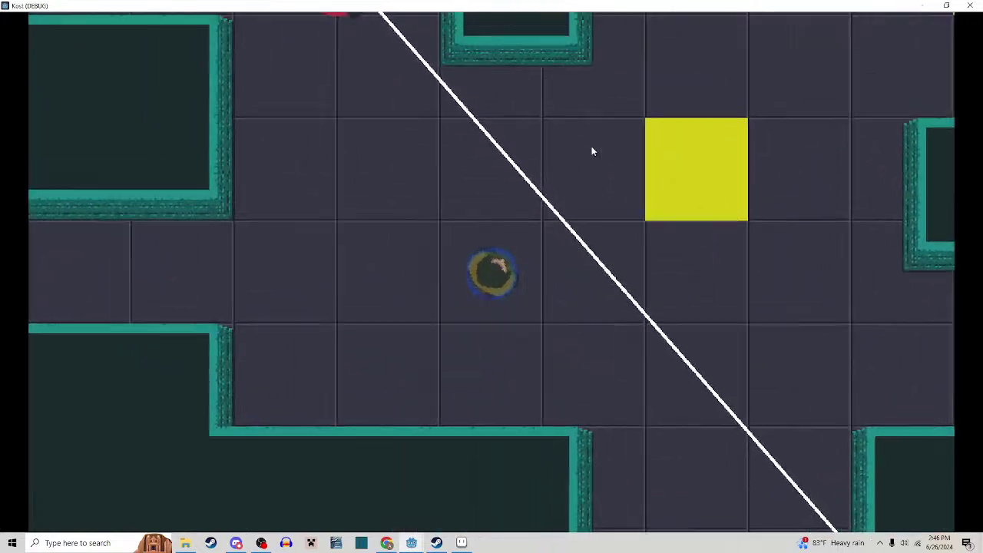
Roam the large room around the pillars, yellow tiles and cannon with sword swings, and return to the lower corridor
left_click(585, 173)
key("d")
key("w")
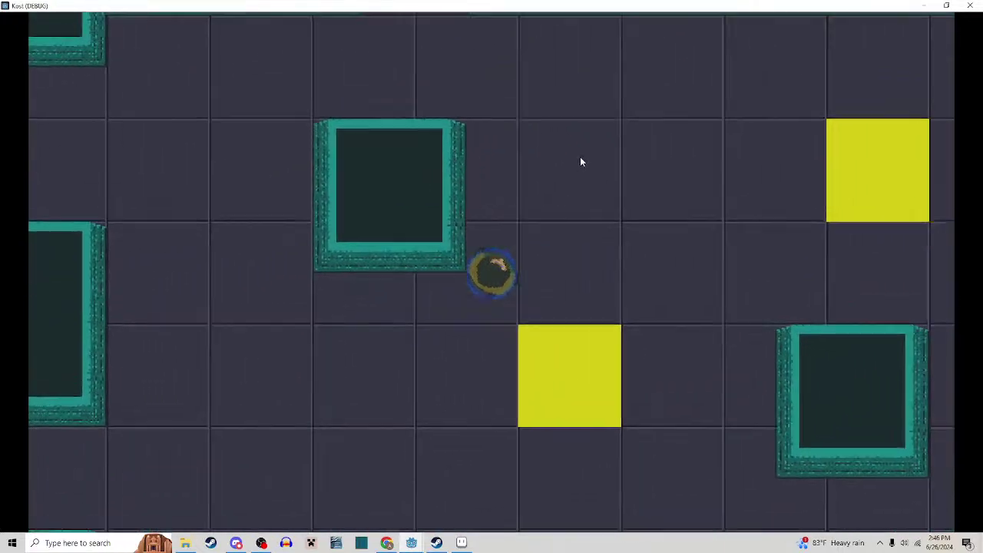
key("s")
left_click(580, 157)
key("s")
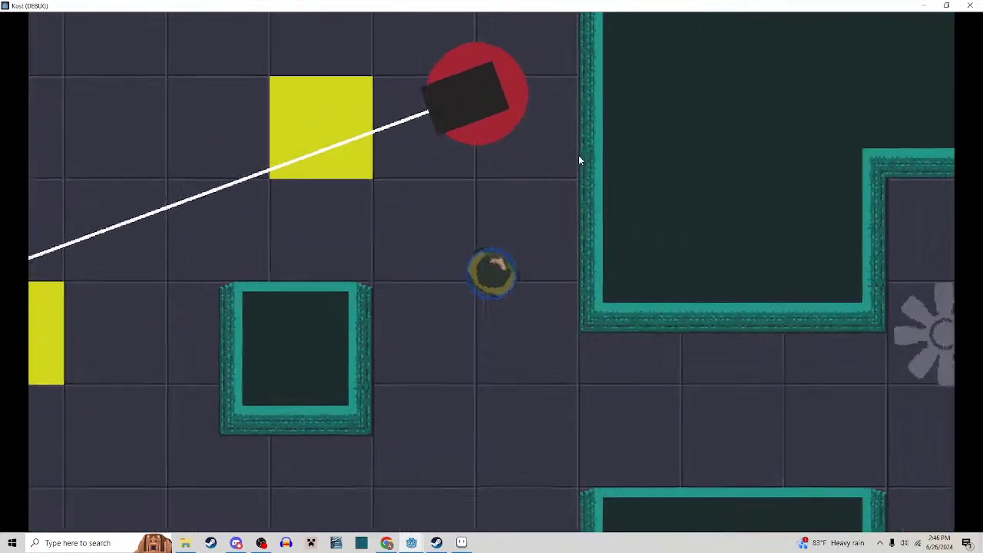
key("a")
key("s")
right_click(693, 168)
key("s")
key("a")
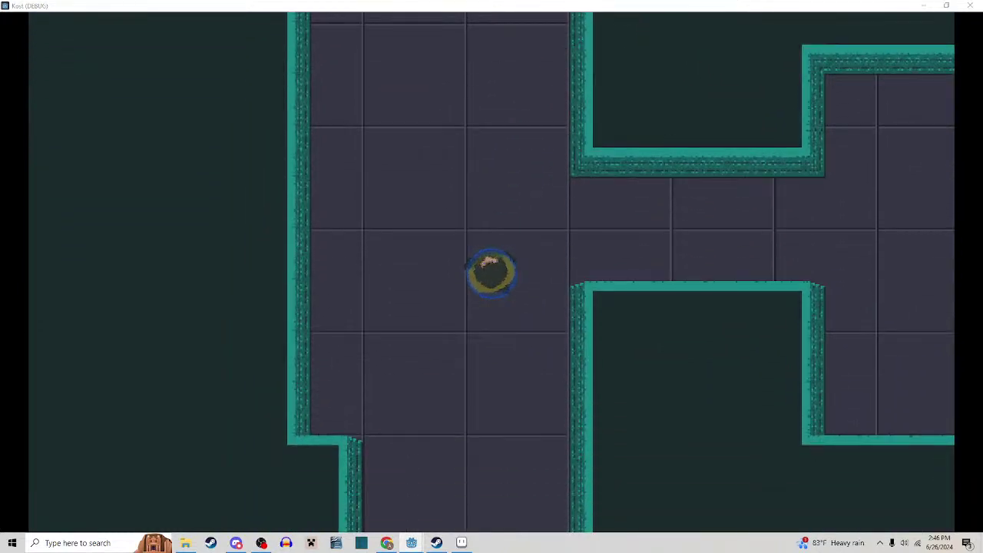
Stop the running game and examine the end_room scene's person and chip button layout
key("F8")
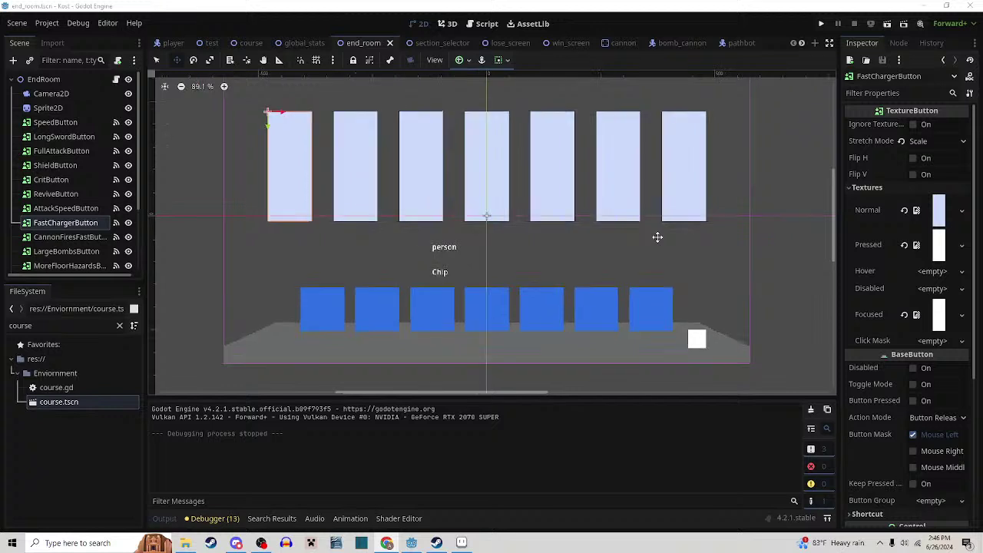
left_click_drag(658, 237, 669, 239)
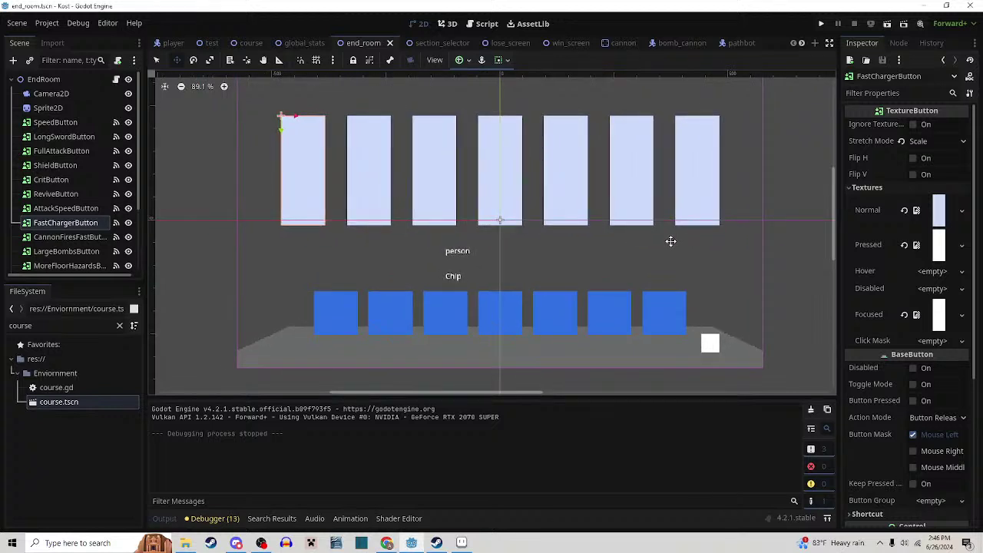
scroll(671, 241, "up", 1)
left_click_drag(670, 241, 641, 252)
scroll(641, 252, "down", 1)
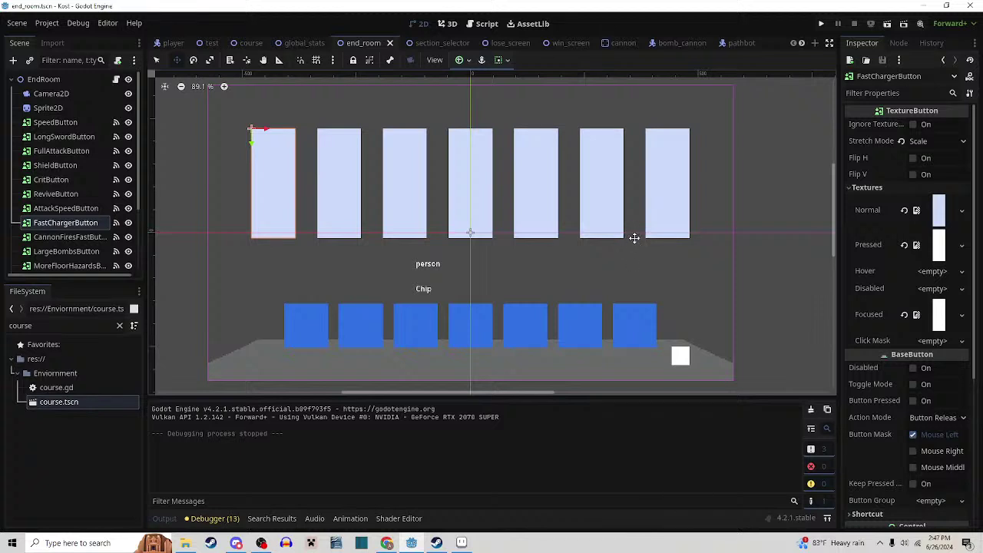
scroll(652, 249, "down", 1)
scroll(650, 251, "up", 1)
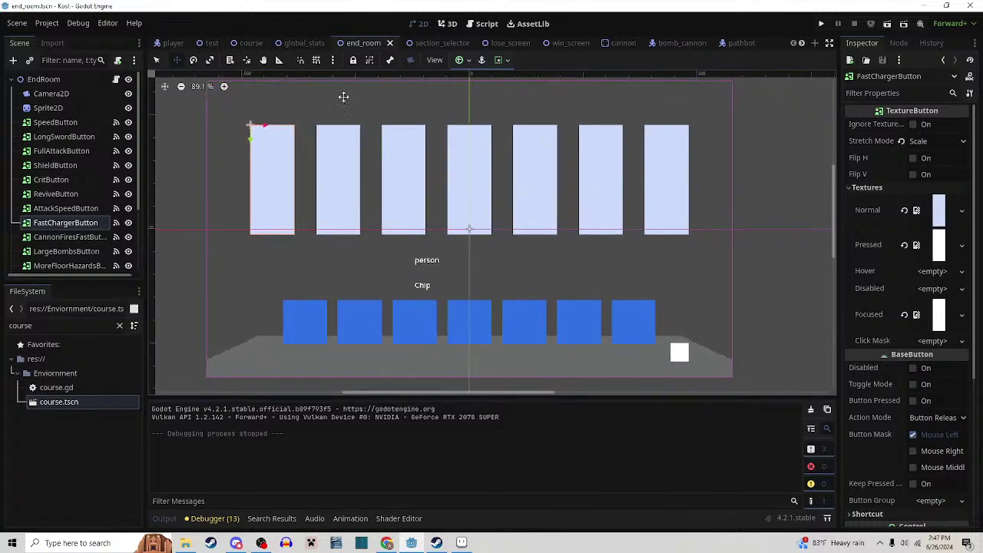
Open the test scene and run it as the current scene in a maximized game window
left_click(252, 43)
left_click(385, 45)
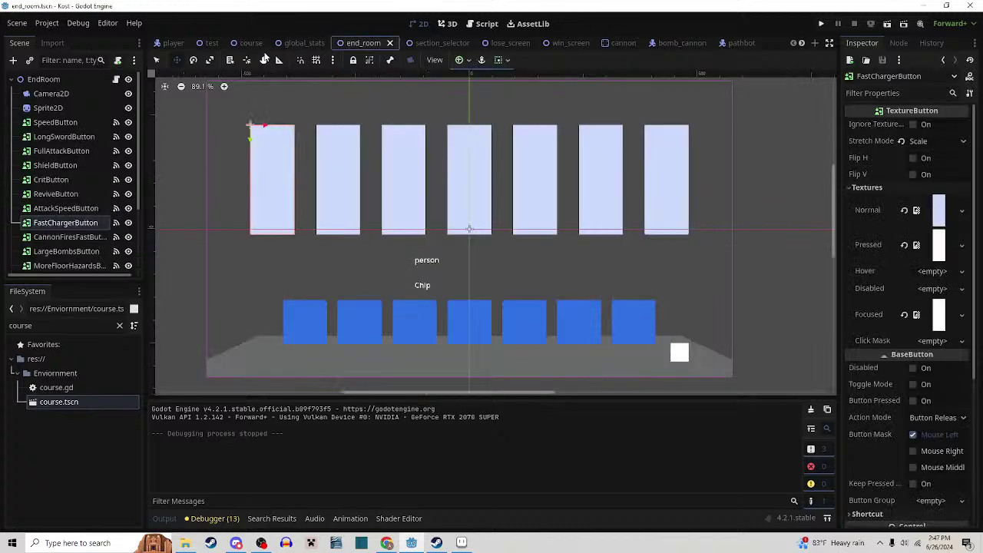
left_click(209, 43)
left_click(252, 43)
left_click(181, 43)
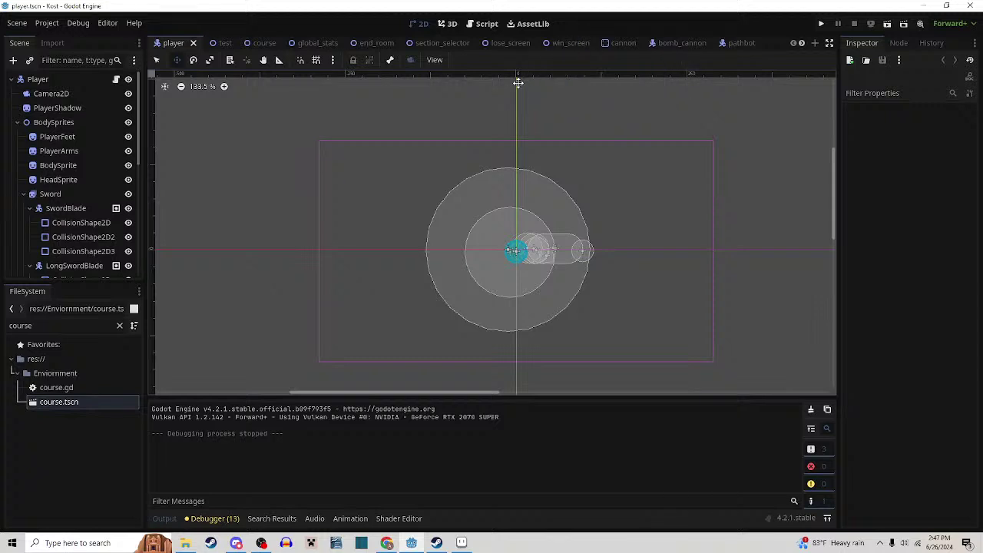
left_click(215, 43)
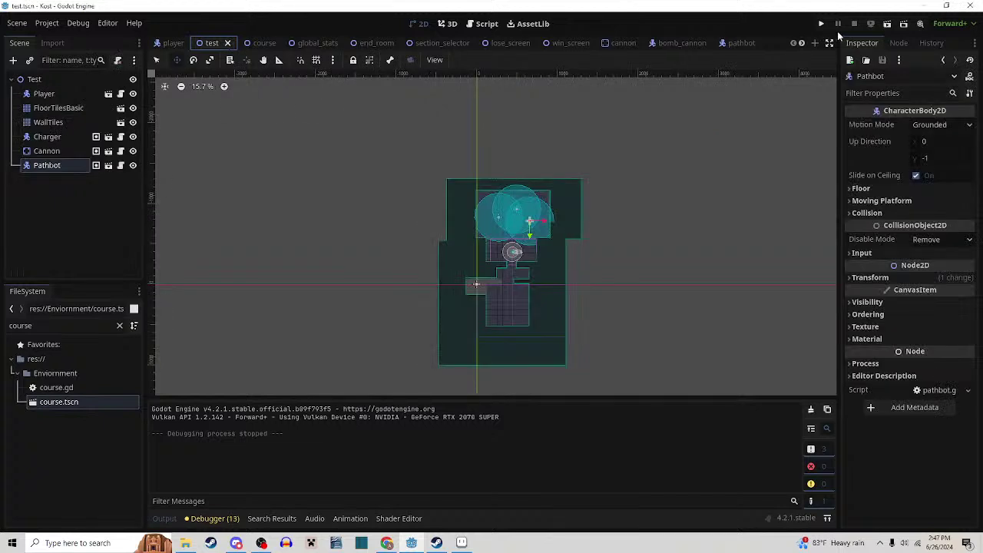
left_click(887, 26)
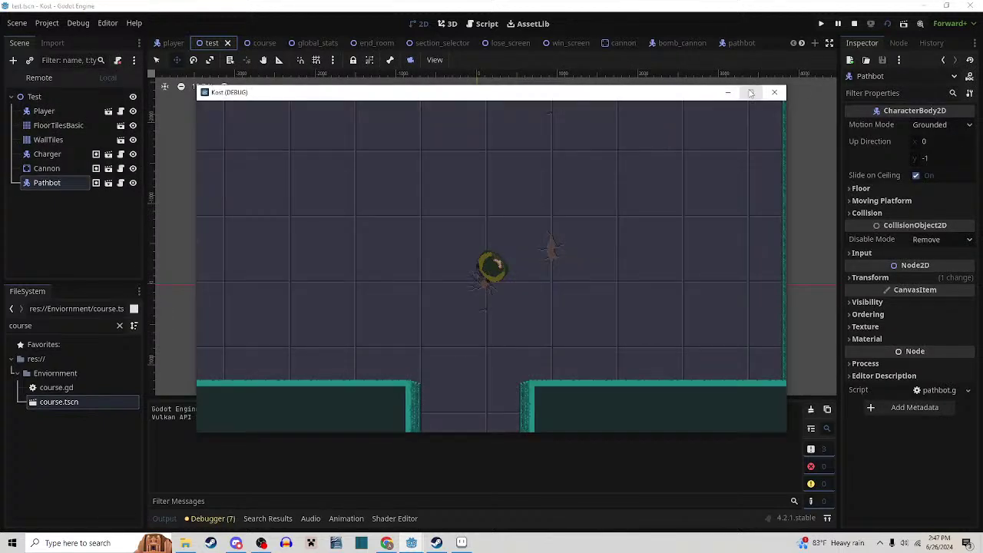
left_click(751, 92)
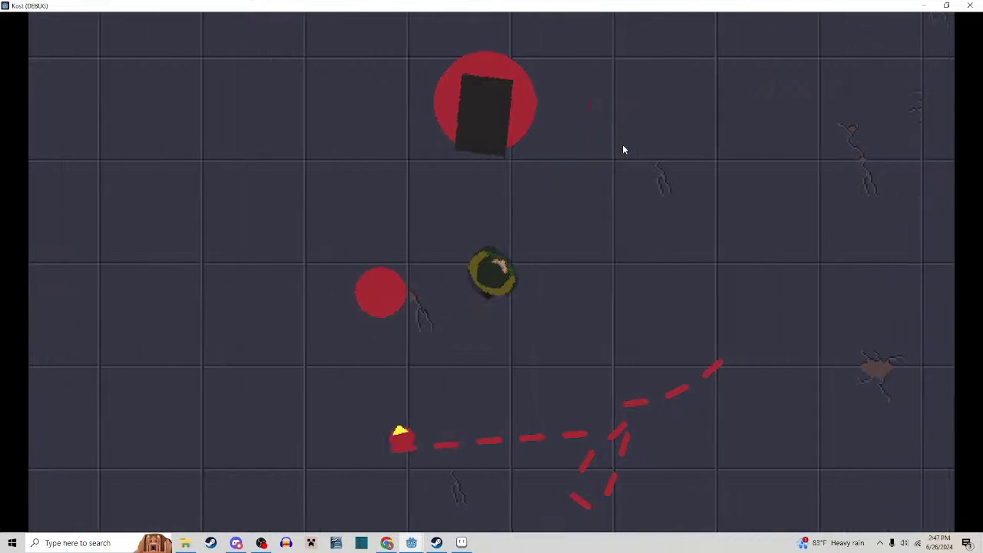
Move the player around the test room past the cannon, charger and pathbot, and stop the running game
key("a")
key("s")
key("d")
key("a")
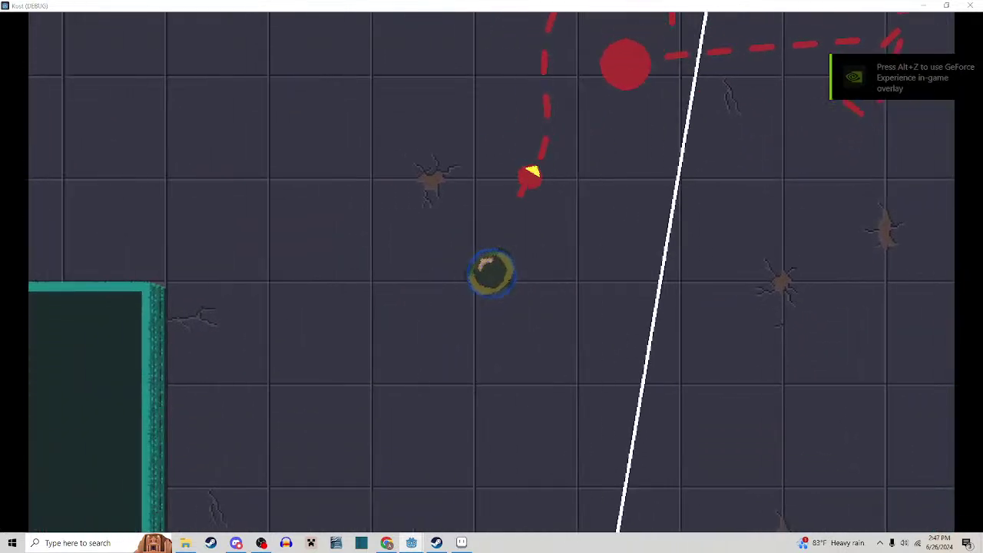
key("F8")
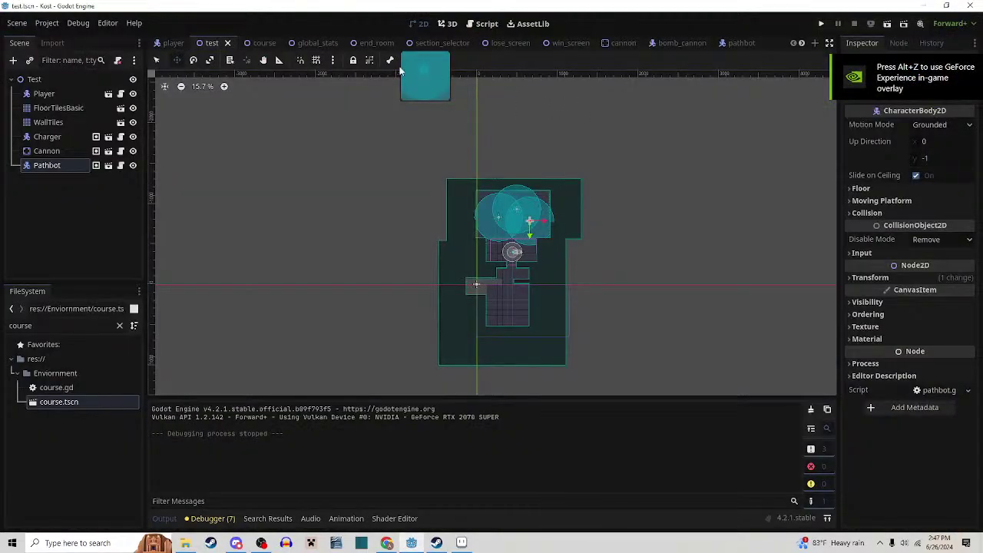
Examine the course scene's layout from the start room along the section selectors to the far end room
left_click(263, 43)
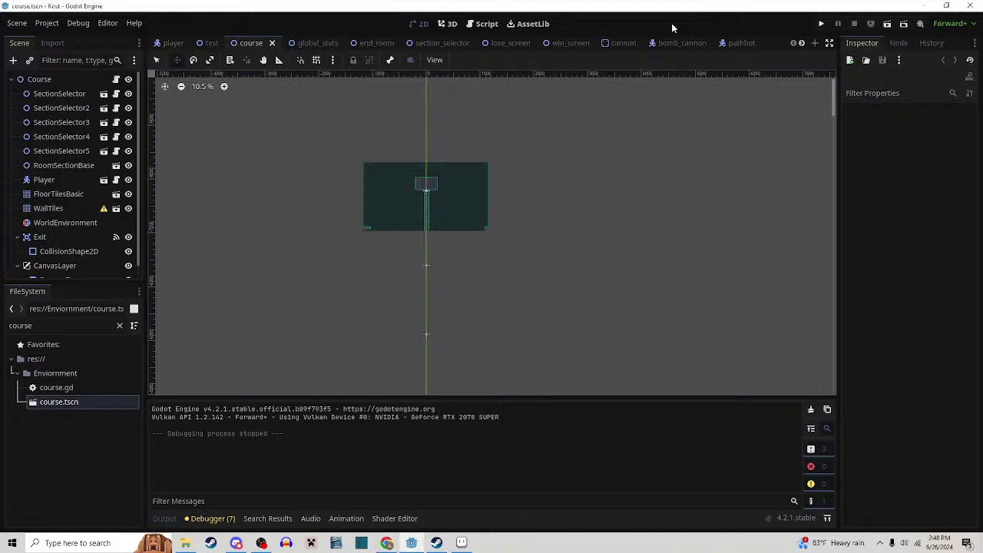
scroll(466, 278, "down", 1)
scroll(467, 278, "down", 4)
left_click_drag(466, 278, 509, 90)
scroll(463, 268, "up", 3)
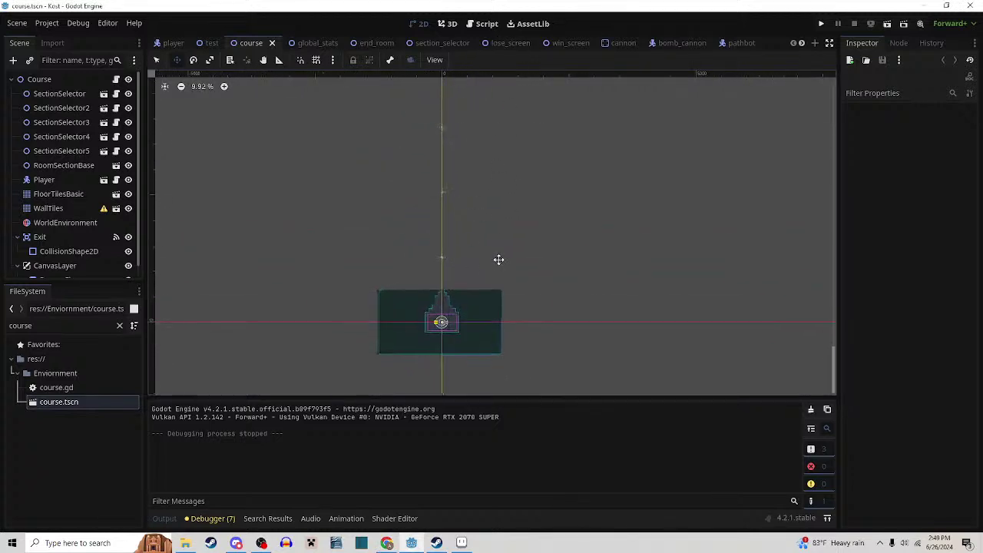
scroll(502, 258, "up", 1)
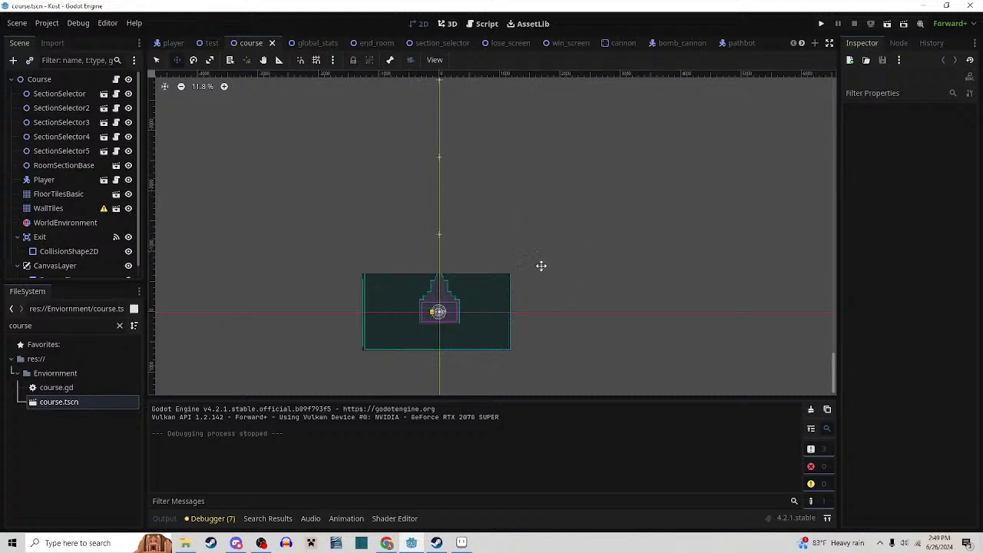
scroll(540, 265, "up", 10)
scroll(563, 364, "up", 2)
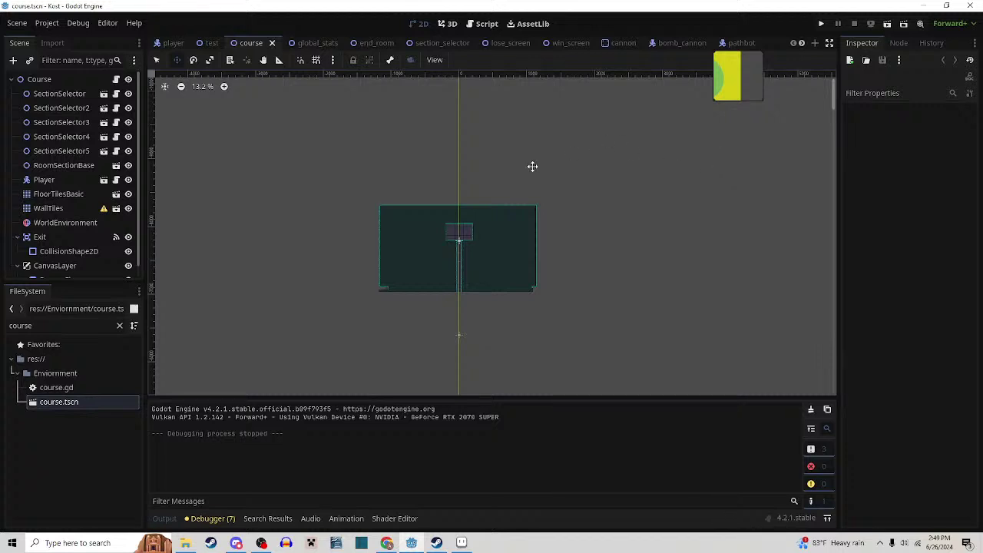
scroll(508, 260, "up", 1)
scroll(526, 212, "up", 1)
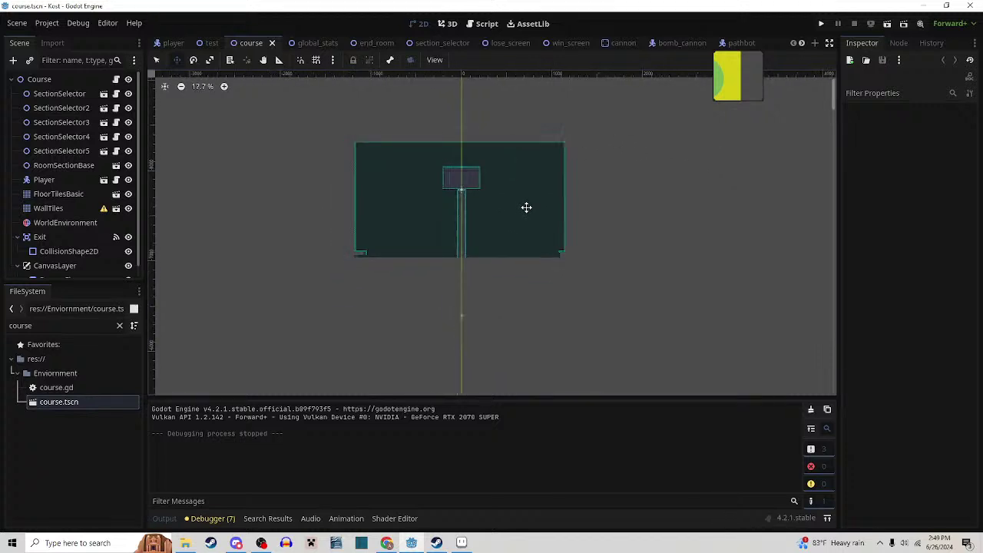
scroll(546, 190, "down", 1)
mouse_move(545, 190)
left_mouse_down()
mouse_move(545, 224)
mouse_move(542, 197)
left_mouse_up()
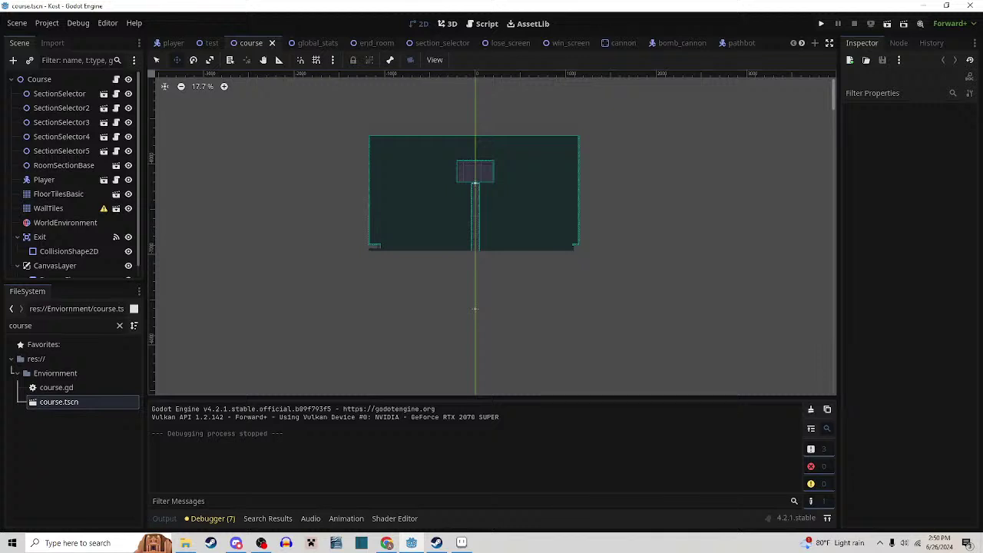
scroll(589, 160, "down", 10)
scroll(563, 174, "down", 2)
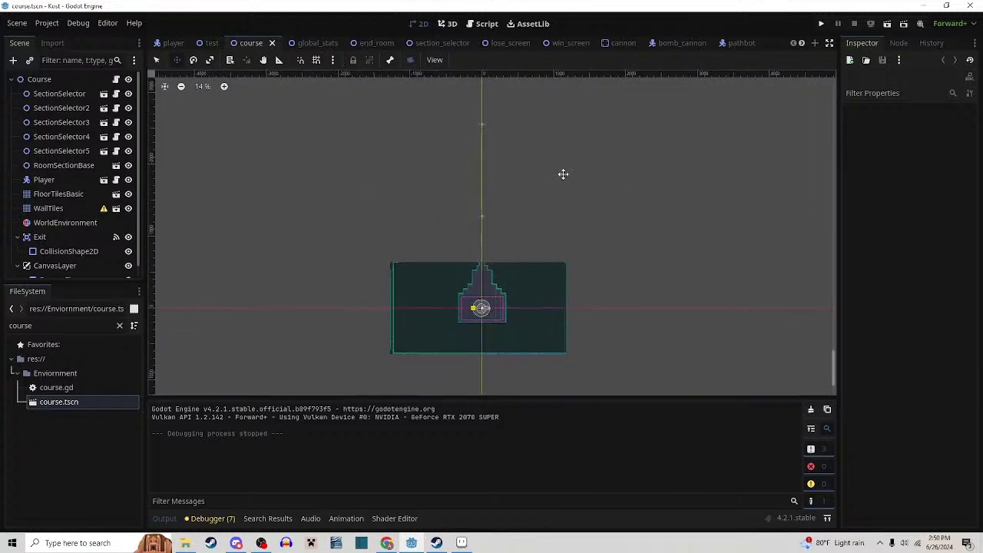
scroll(563, 174, "up", 10)
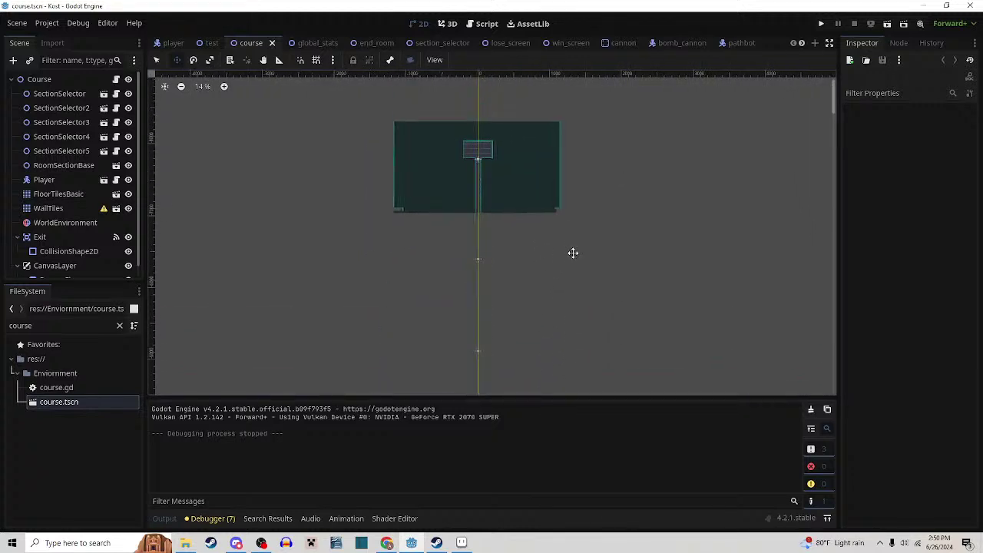
left_click_drag(573, 252, 579, 224)
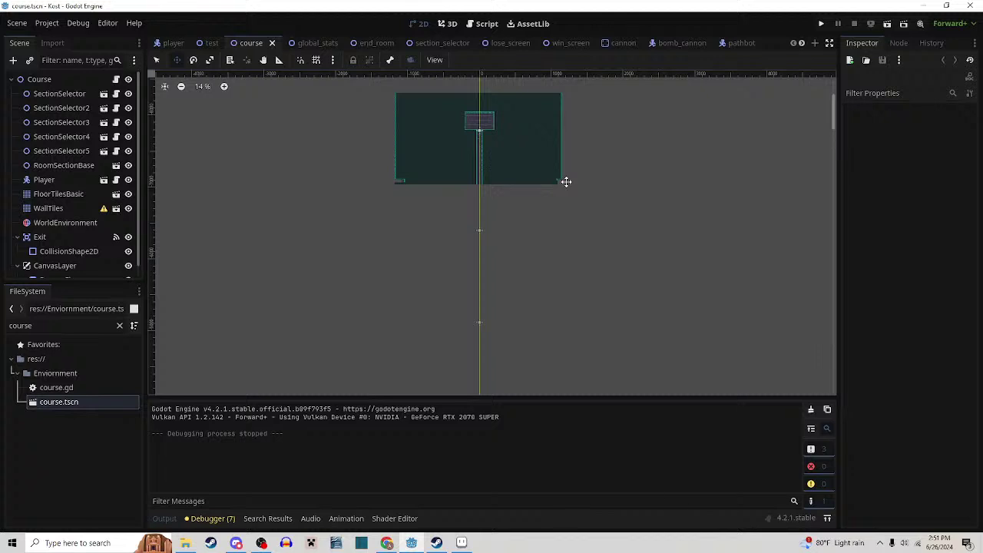
scroll(567, 200, "down", 3)
left_click_drag(551, 236, 492, 222)
left_click_drag(460, 251, 494, 235)
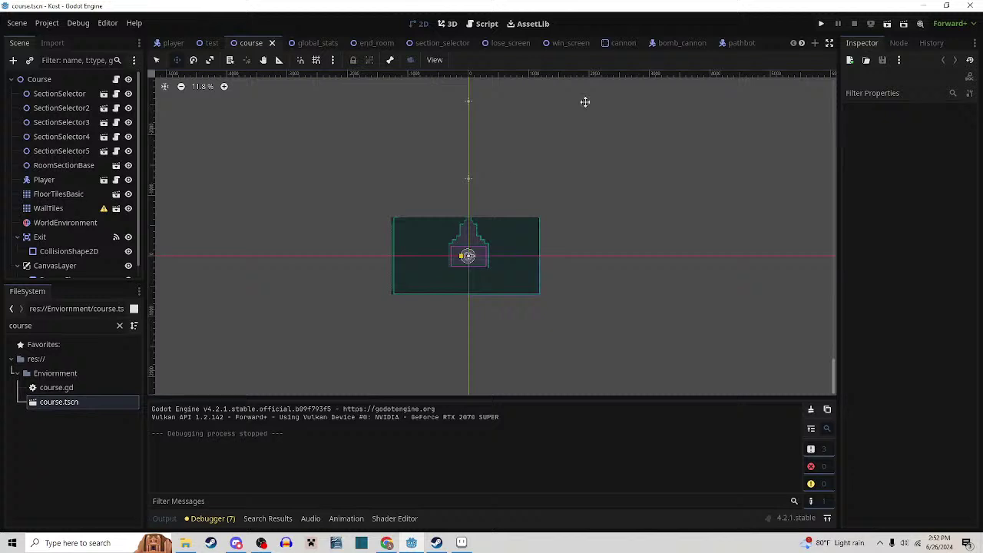
left_click_drag(488, 256, 545, 321)
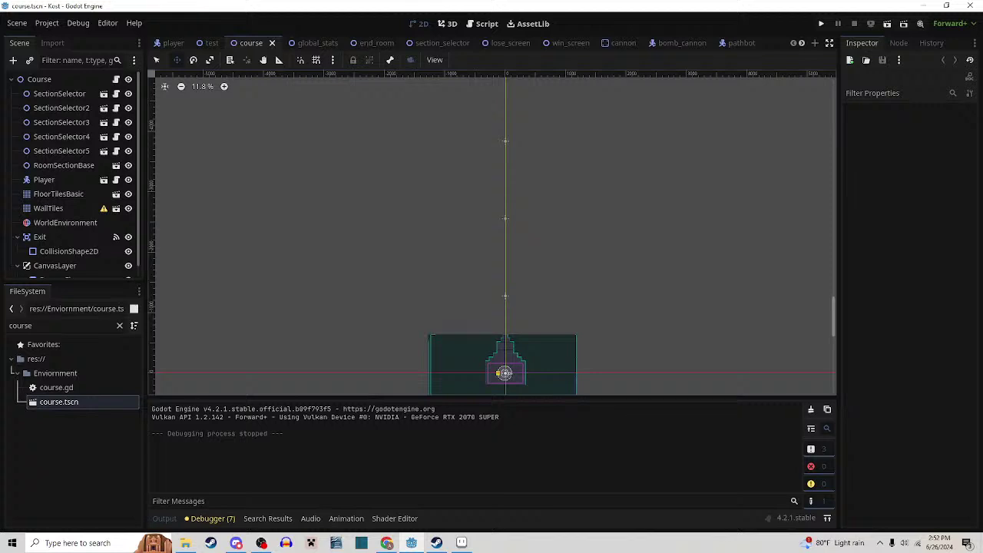
left_click_drag(619, 195, 533, 138)
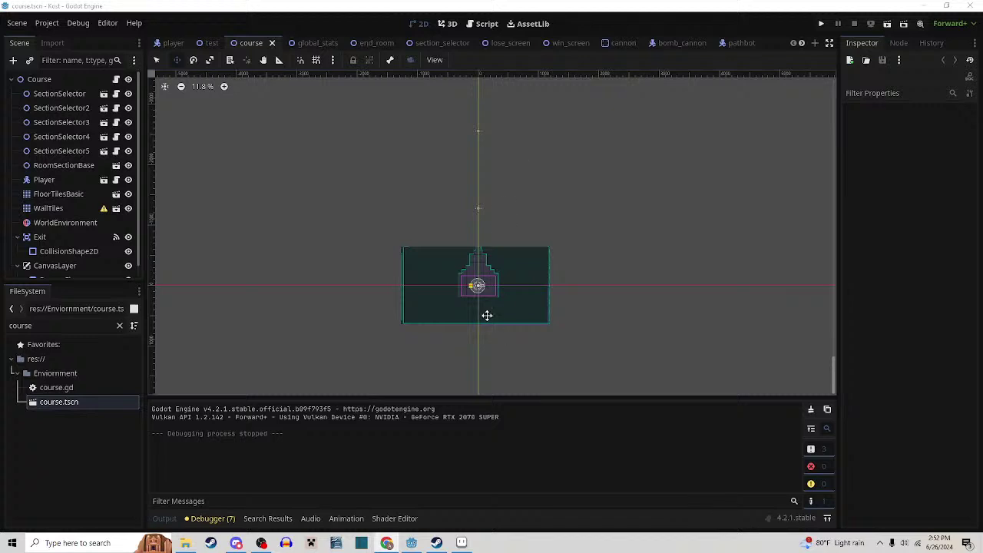
Look over the bomb_cannon scene and examine the charger, cannon and pathbot placement in the test scene
left_click(212, 45)
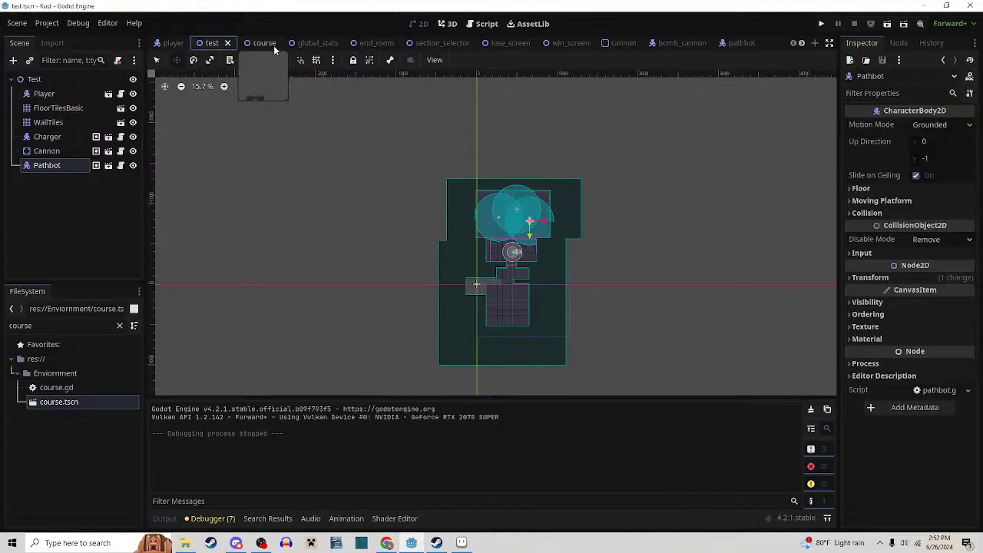
left_click(268, 43)
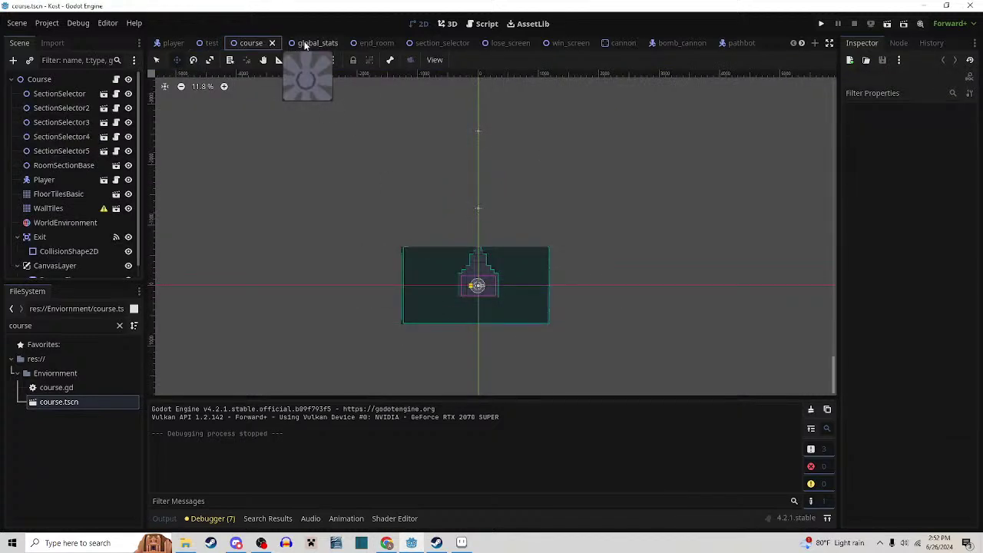
left_click(308, 43)
left_click(251, 43)
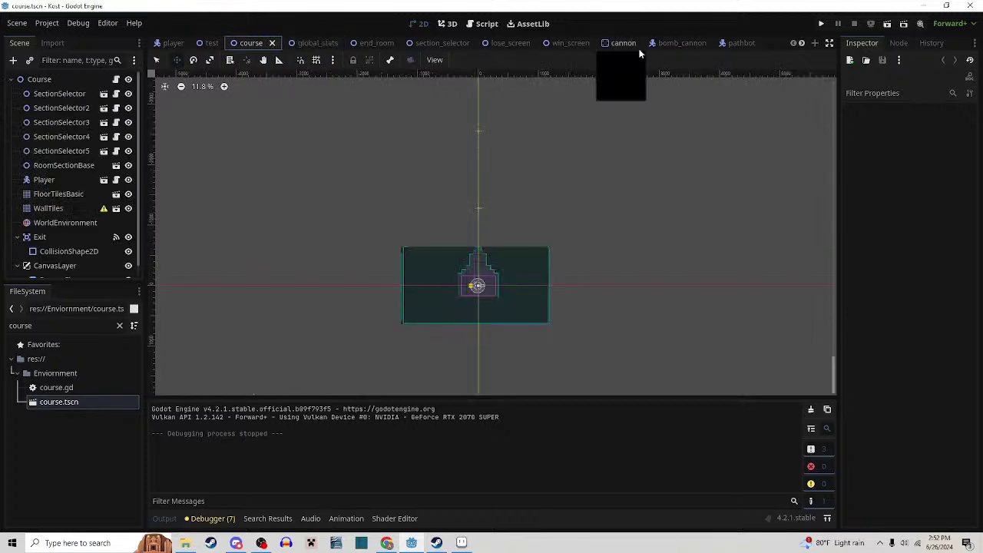
left_click(676, 43)
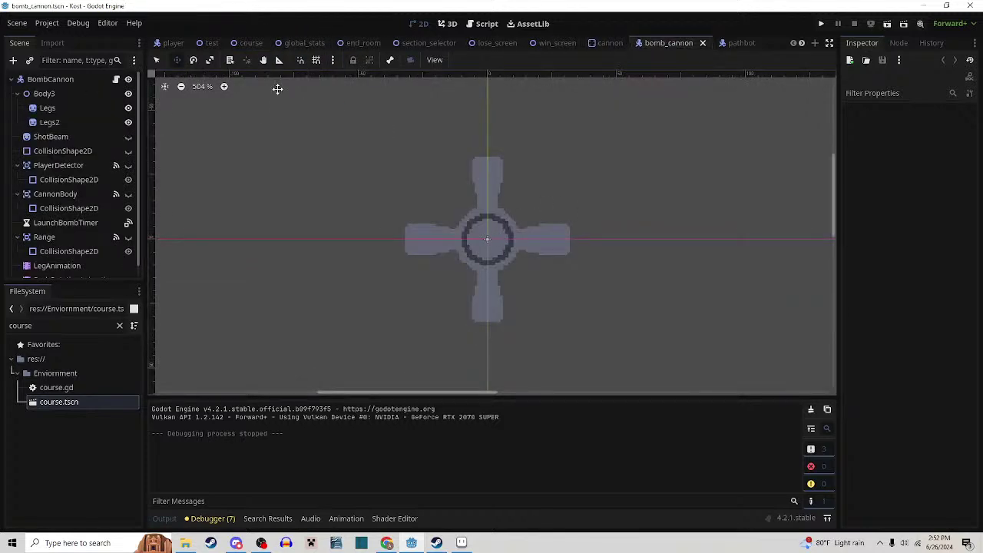
left_click(212, 43)
scroll(536, 266, "up", 6)
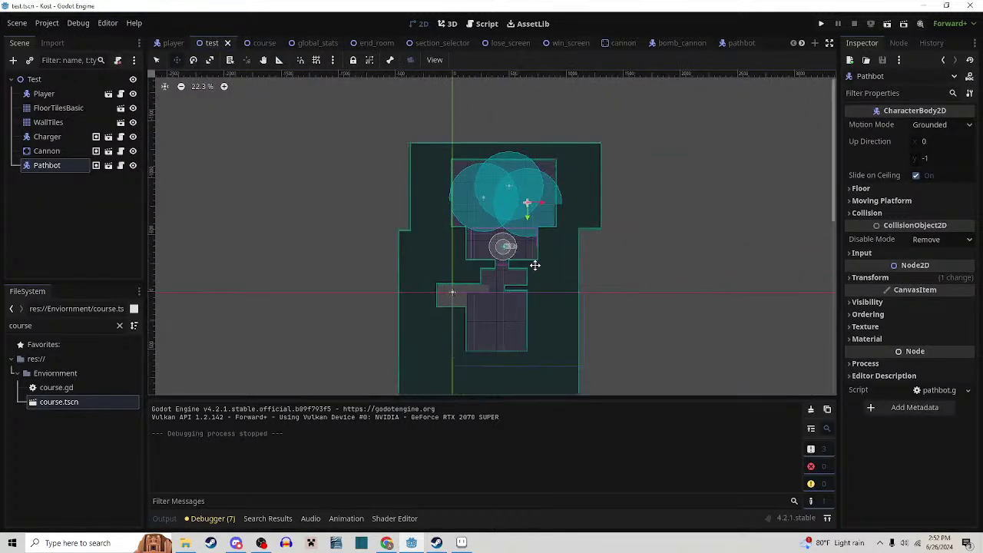
scroll(530, 215, "up", 1)
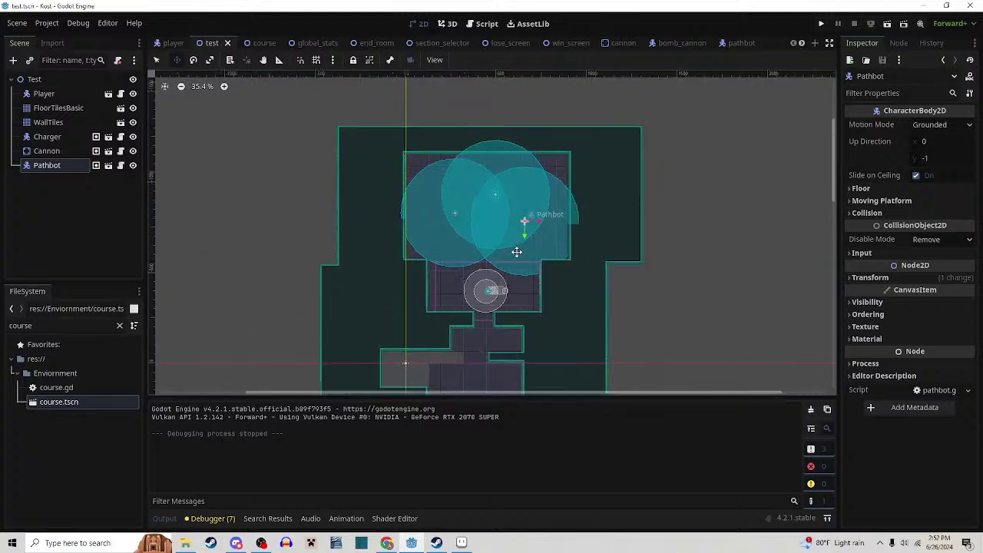
Switch to Aseprite and open CannonBase.png from the Kost project's Placeholder Art folder
left_click(462, 543)
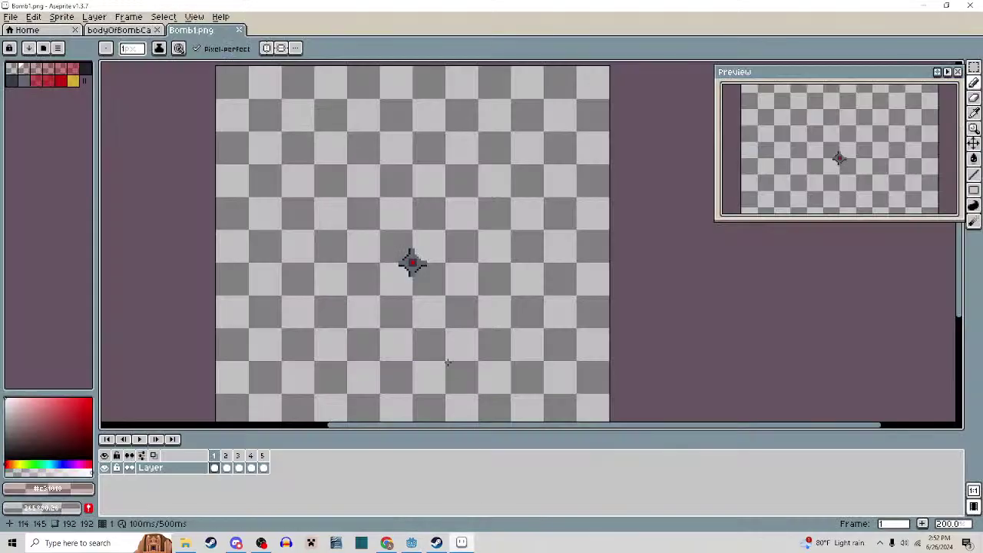
left_click(13, 17)
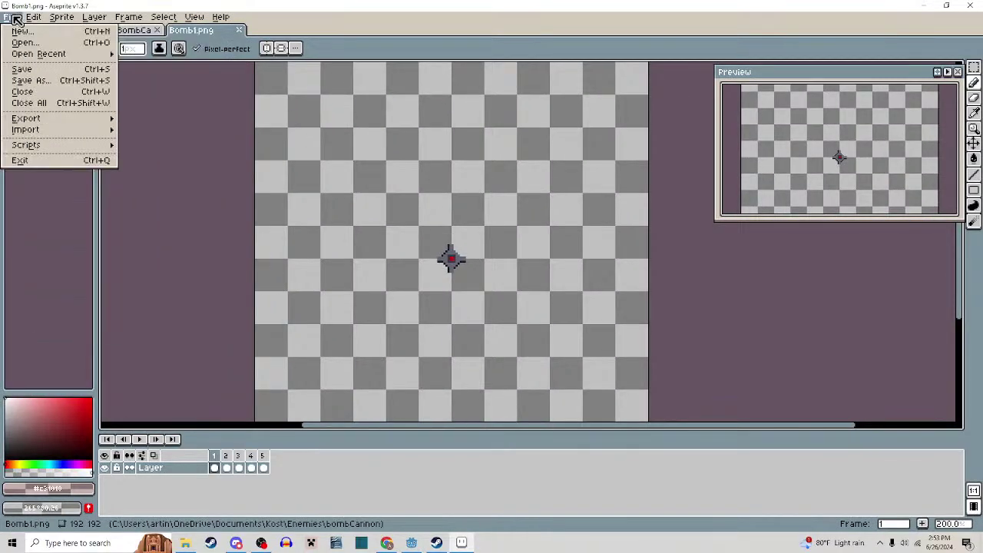
left_click(23, 42)
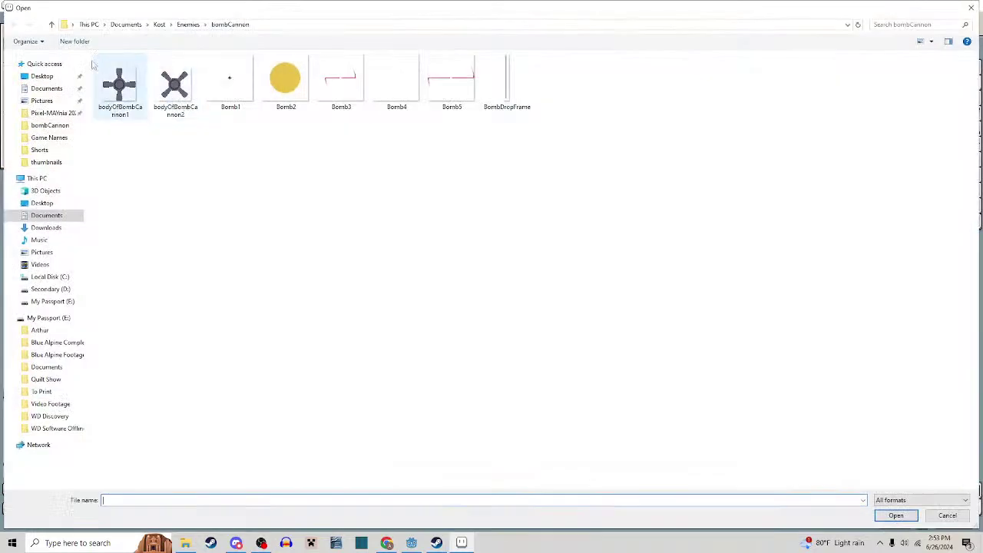
left_click(51, 24)
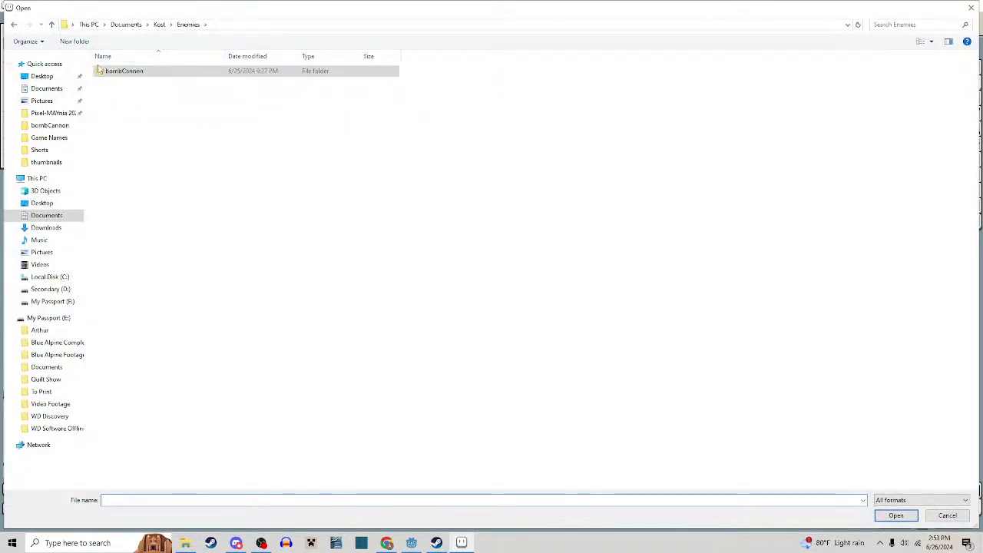
left_click(51, 24)
left_click(141, 115)
double_click(140, 115)
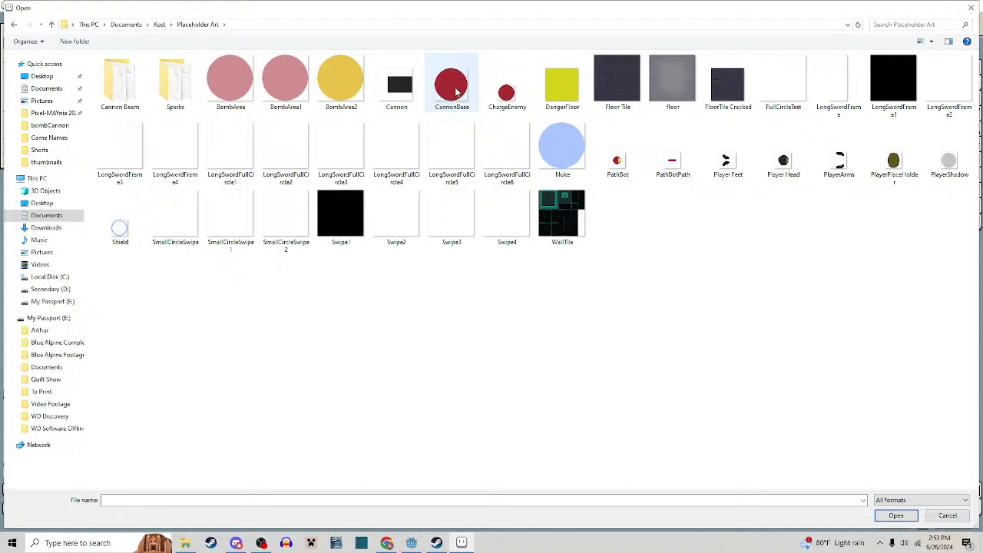
double_click(454, 86)
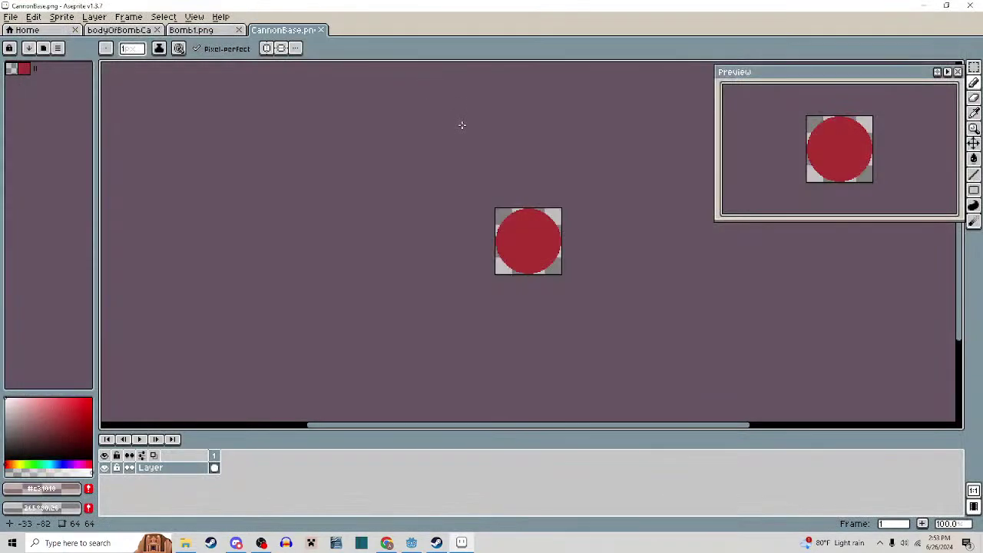
scroll(540, 262, "up", 3)
scroll(541, 262, "up", 1)
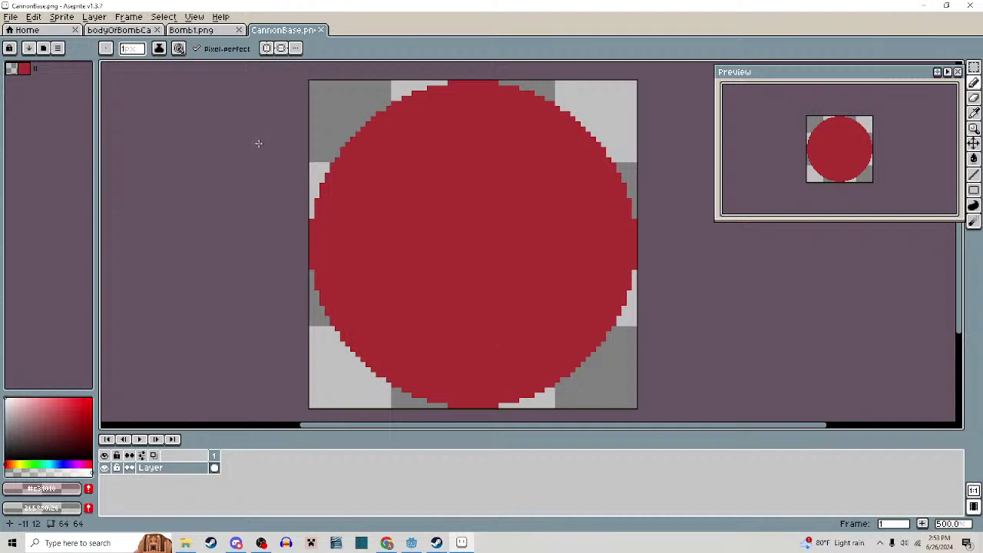
Open Cannon.png from the Placeholder Art folder alongside the cannon base sprite
left_click(15, 18)
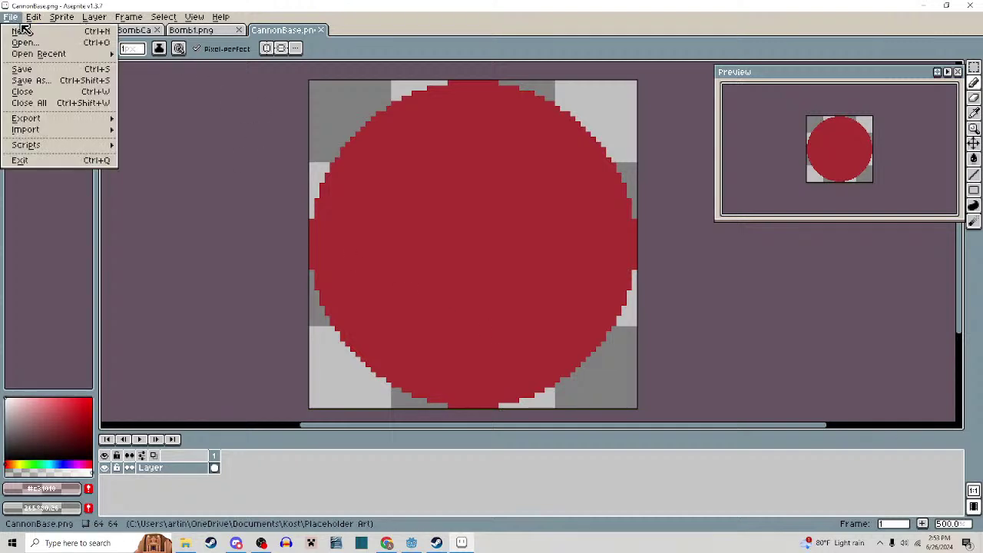
left_click(23, 43)
left_click(398, 84)
double_click(397, 96)
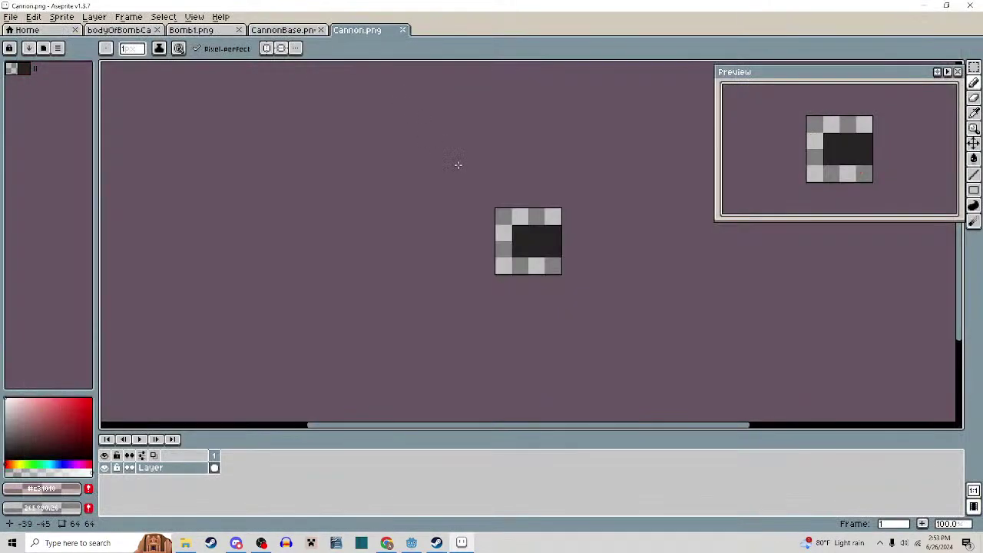
scroll(536, 254, "up", 4)
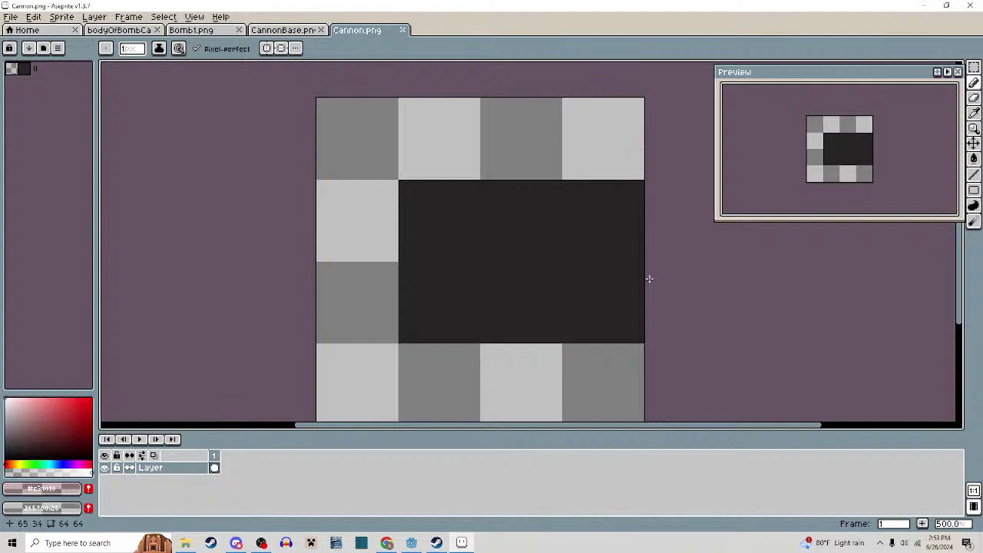
Compare the placeholder artwork in CannonBase.png and Cannon.png
left_click(283, 30)
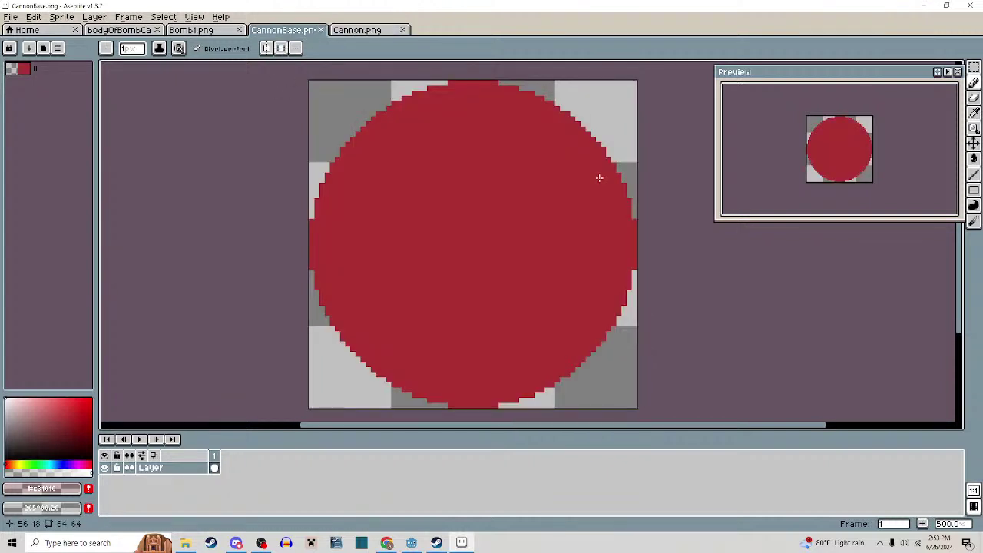
left_click(361, 30)
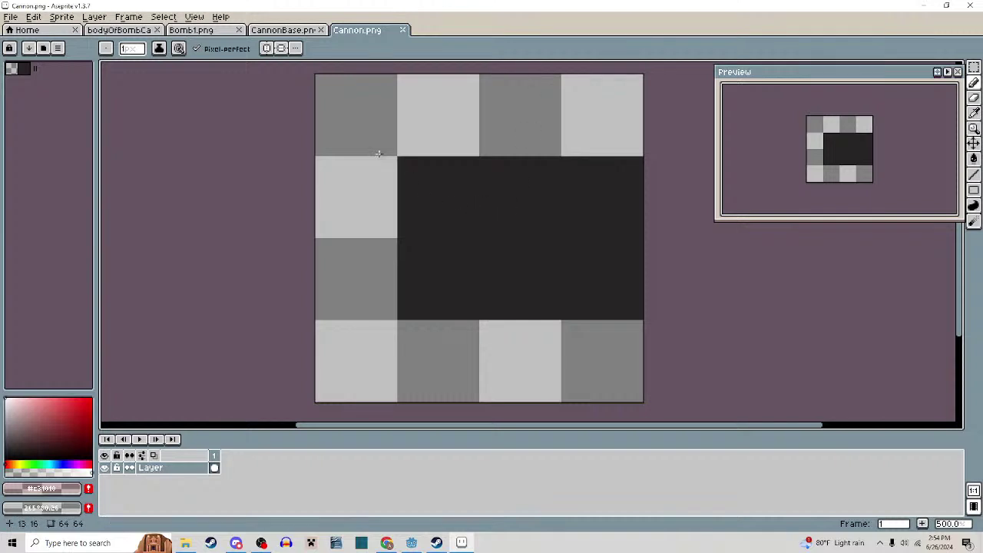
left_click(292, 31)
scroll(404, 136, "down", 2)
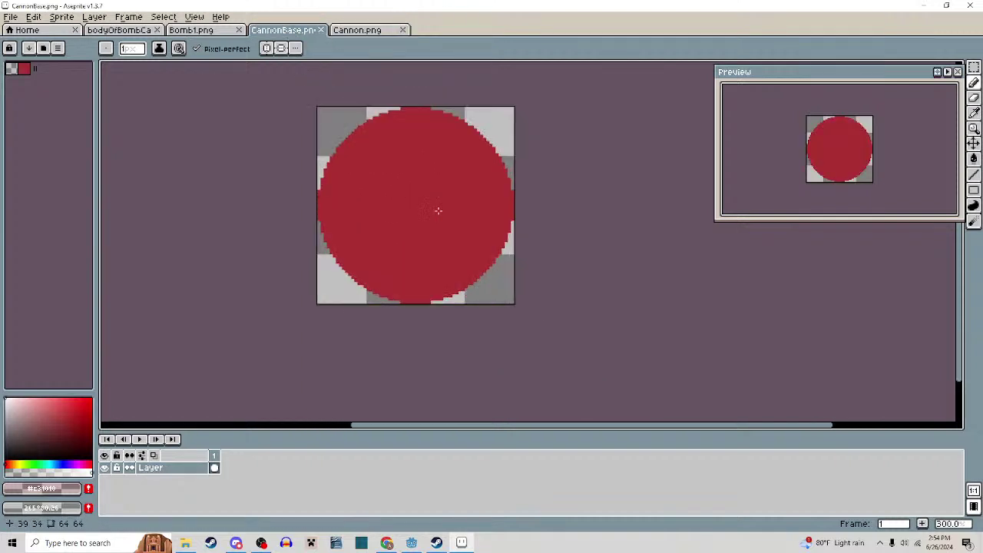
scroll(541, 220, "up", 2)
left_click(373, 31)
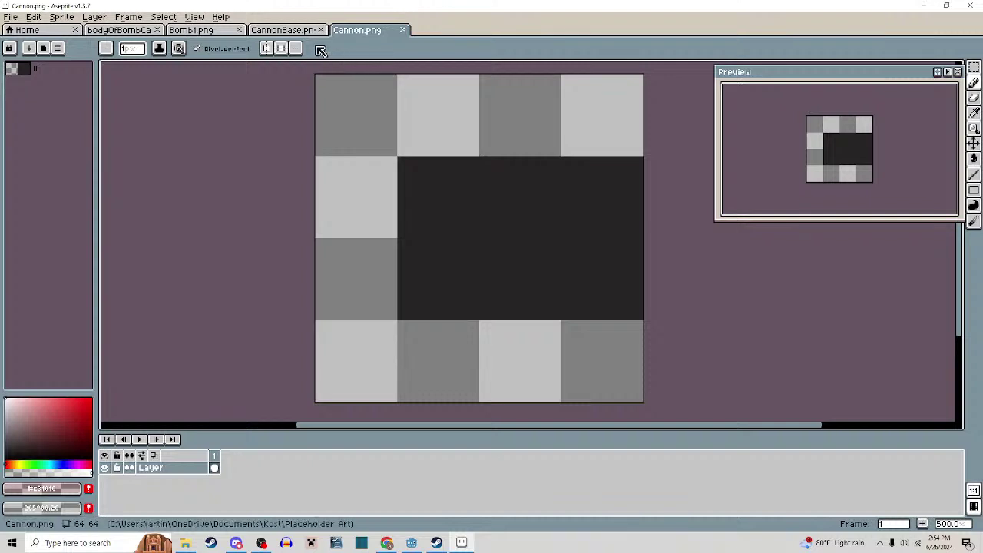
Copy the entire CannonBase.png image and paste it into a new 64 × 64 sprite
left_click(284, 30)
scroll(359, 128, "down", 2)
key("m")
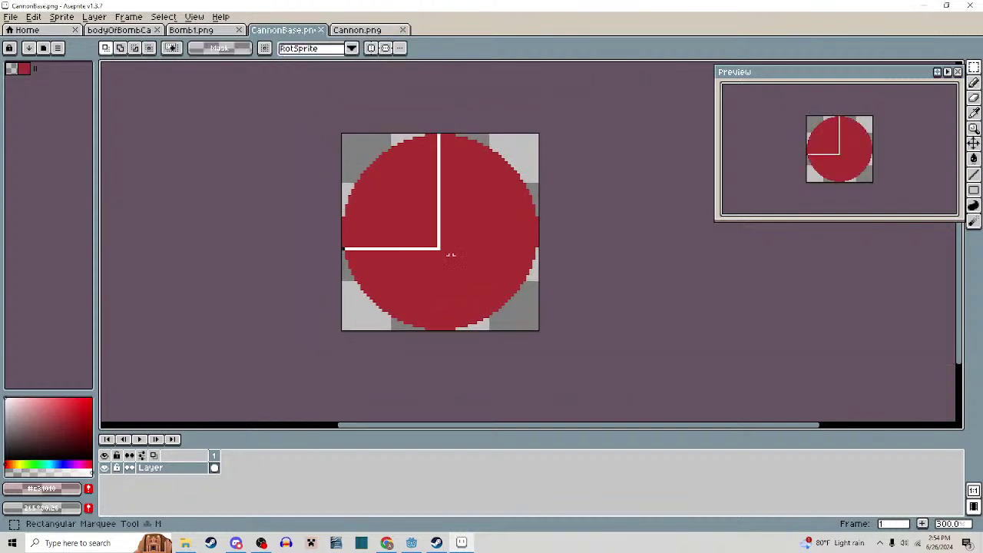
key("ctrl+a")
left_click(11, 16)
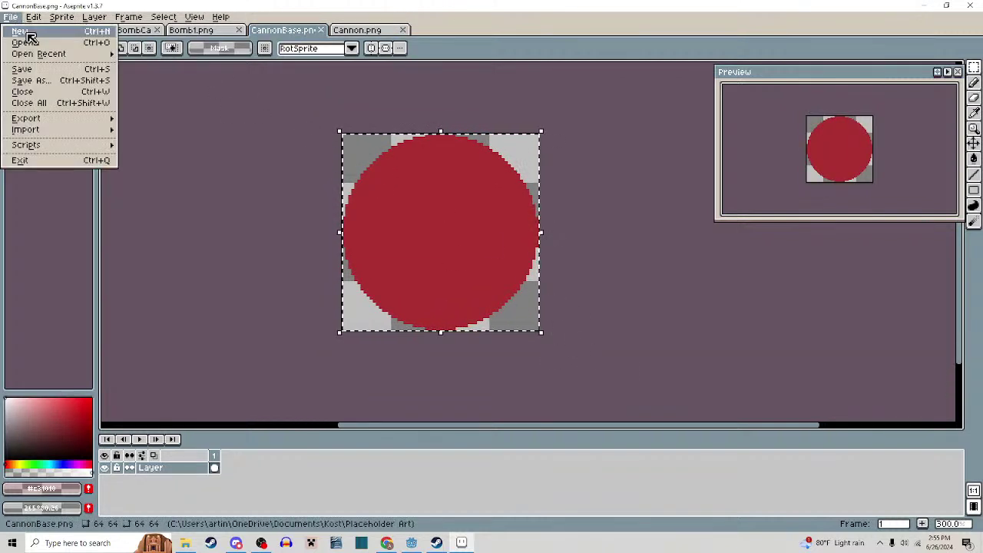
left_click(23, 28)
left_click(477, 364)
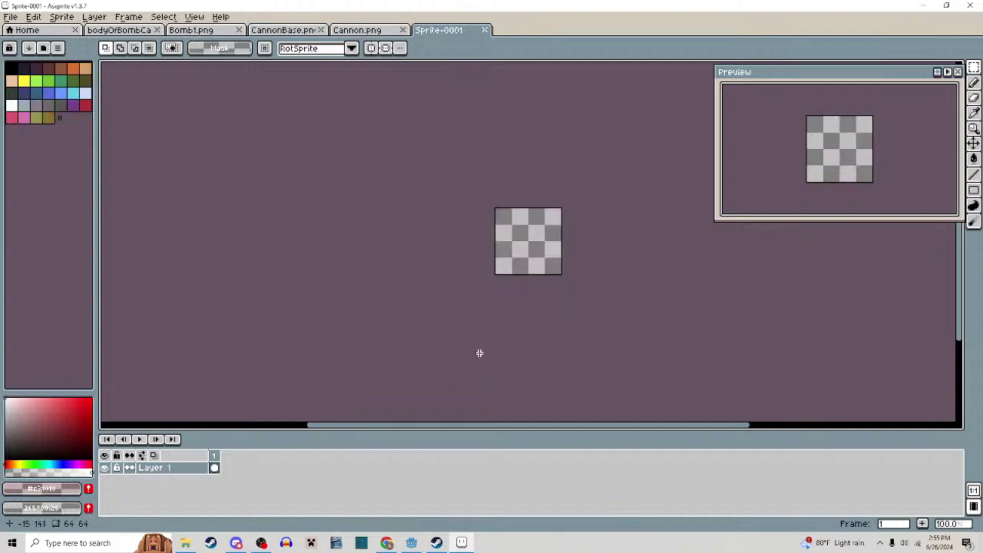
key("ctrl+v")
key("Return")
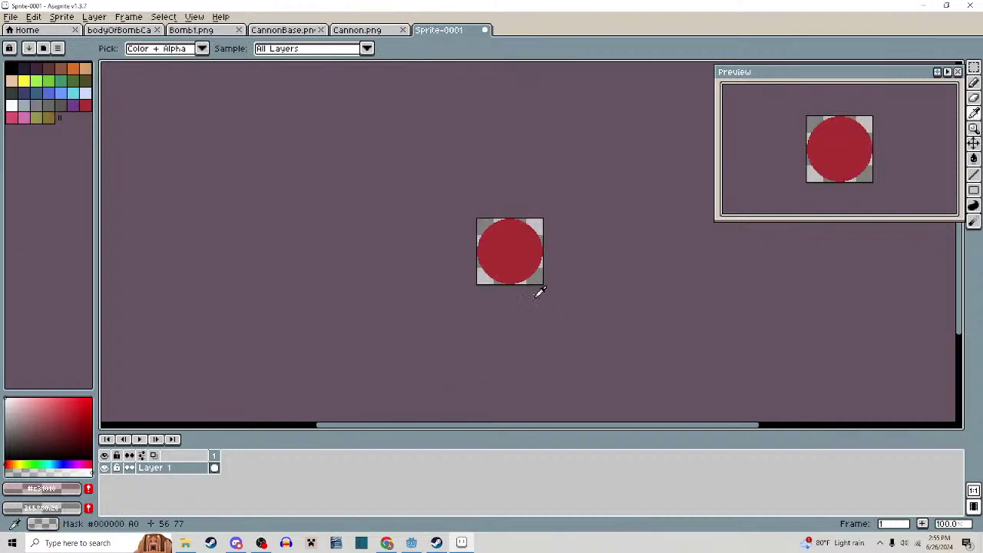
Add a second frame to the new sprite and clear all of its pixels
key("alt+n")
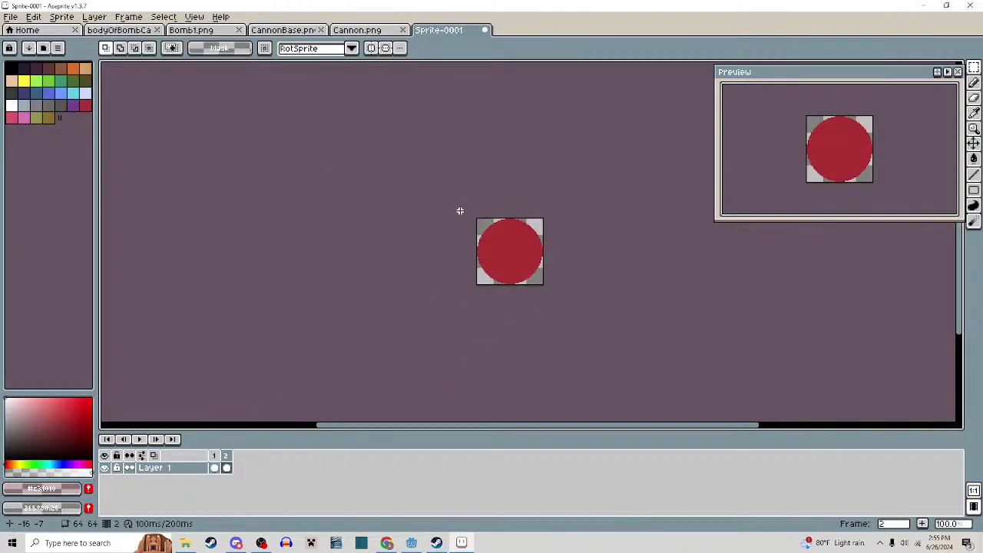
key("ctrl+a")
key("Delete")
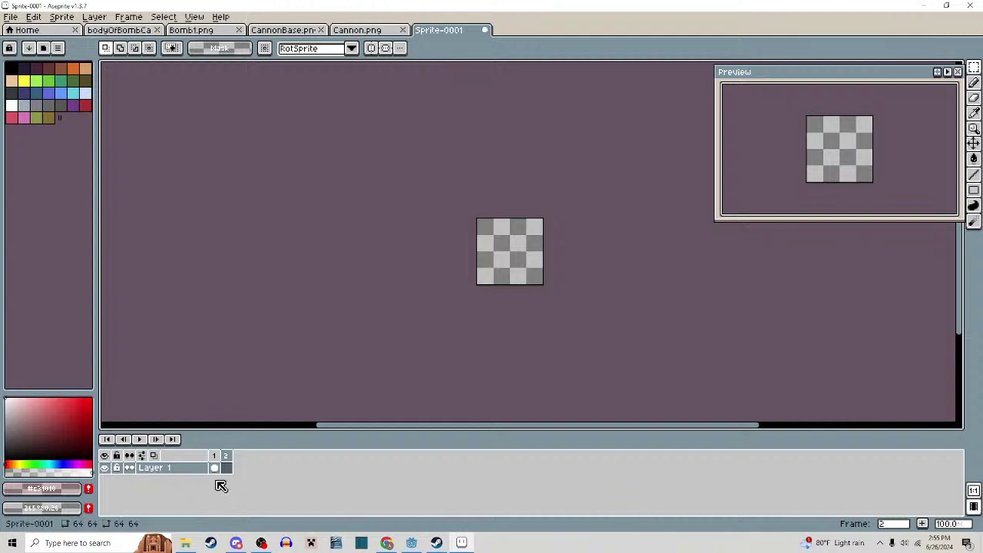
Copy the entire Cannon.png image into the new sprite's empty second frame and flip between the two frames
left_click(290, 30)
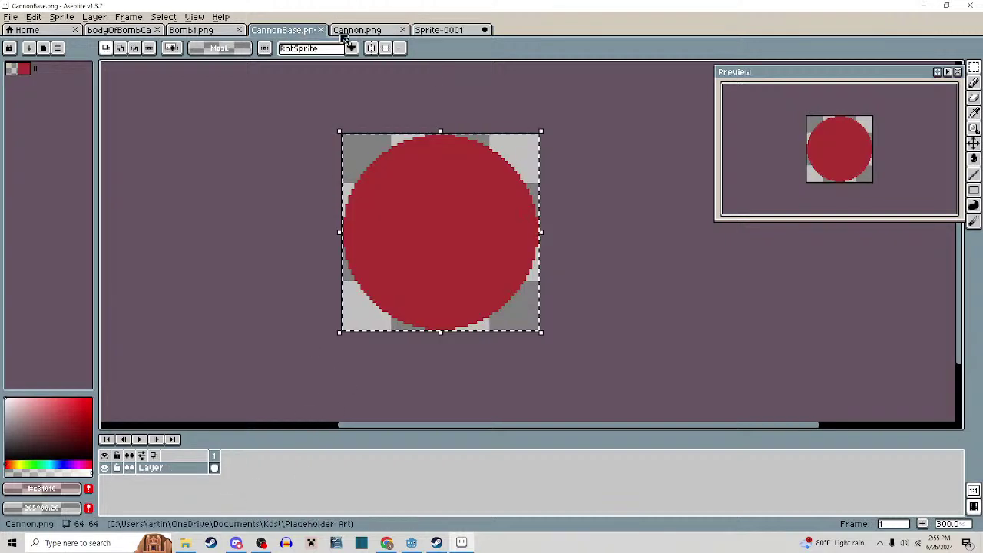
left_click(345, 30)
scroll(407, 92, "down", 2)
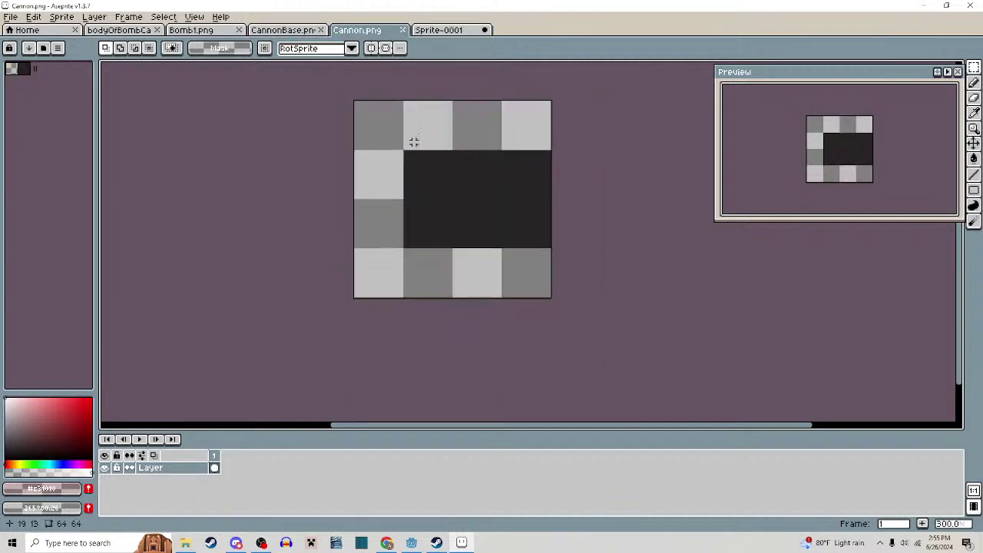
key("ctrl+a")
key("ctrl+c")
left_click(438, 31)
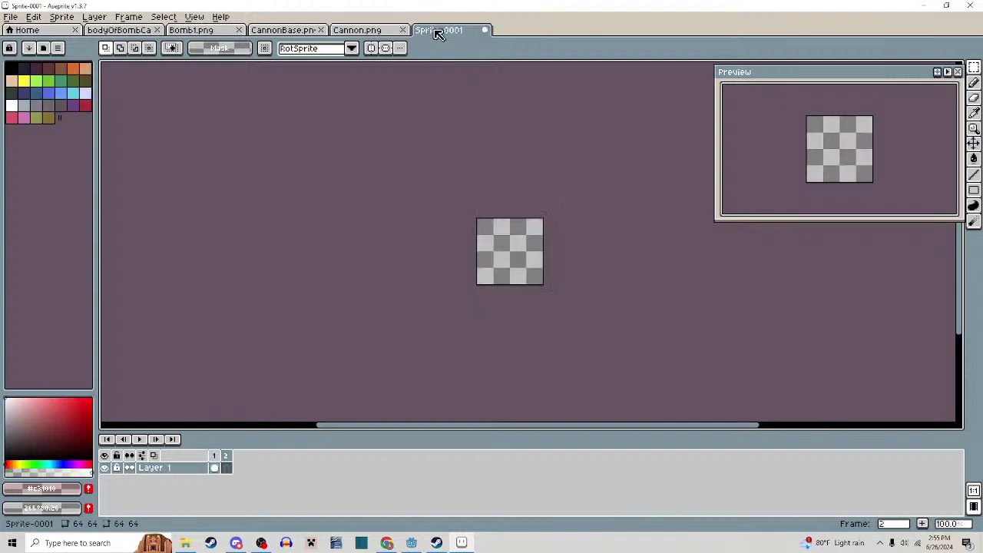
key("ctrl+v")
left_click(504, 329)
scroll(528, 291, "up", 2)
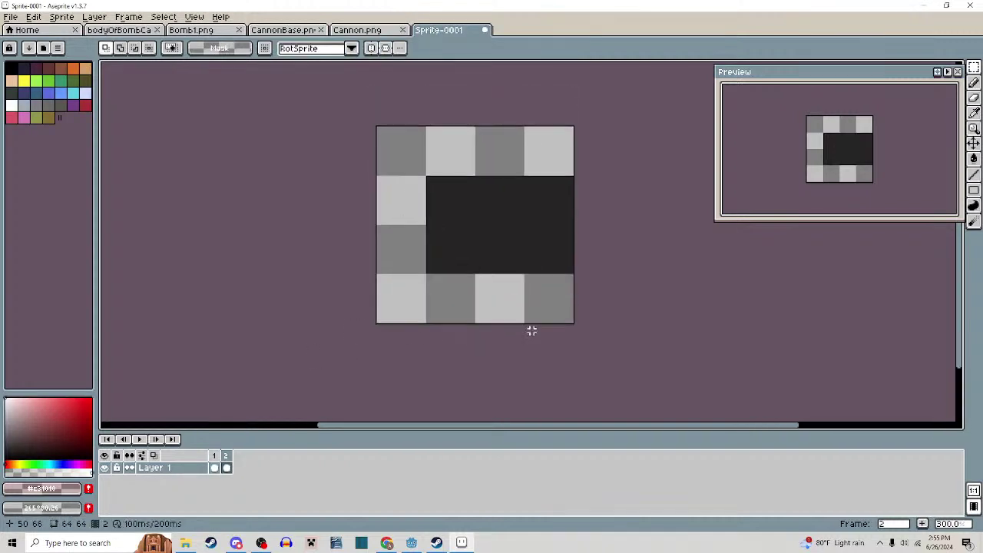
key("Left")
key("Right")
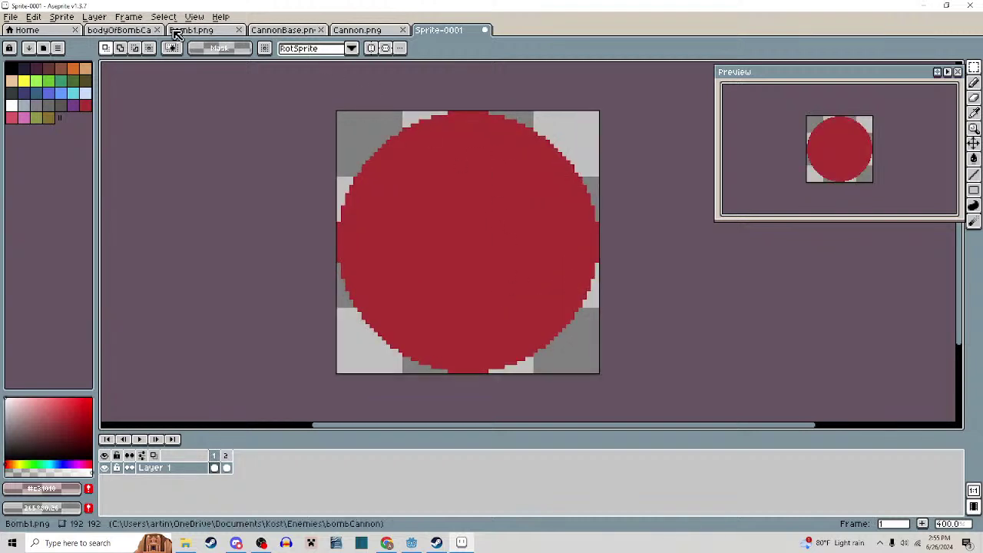
Sample the grey #656777 from the bomb cannon body sprite and fill the red circle in frame 1 with it
left_click(150, 30)
scroll(533, 250, "up", 3)
key("i")
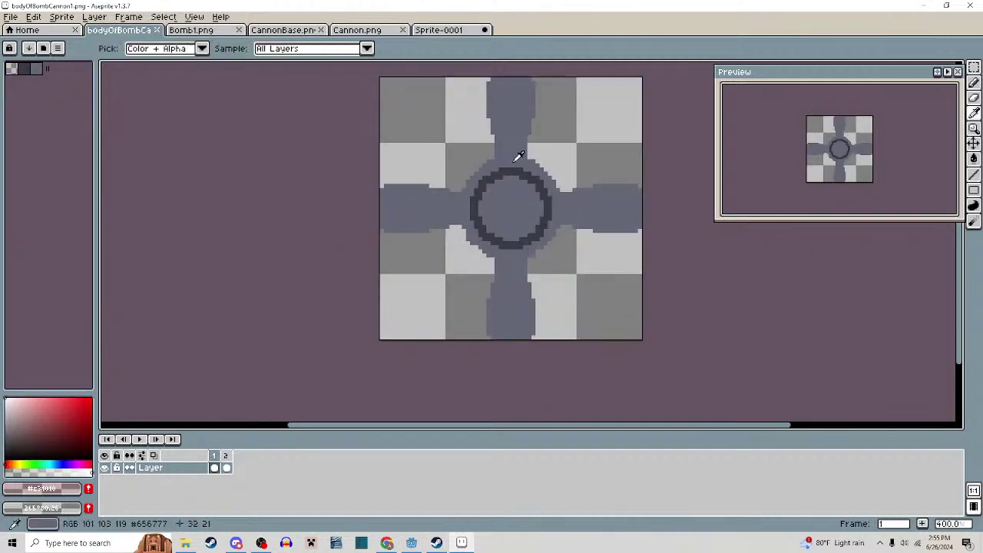
left_click(518, 159)
left_click(392, 31)
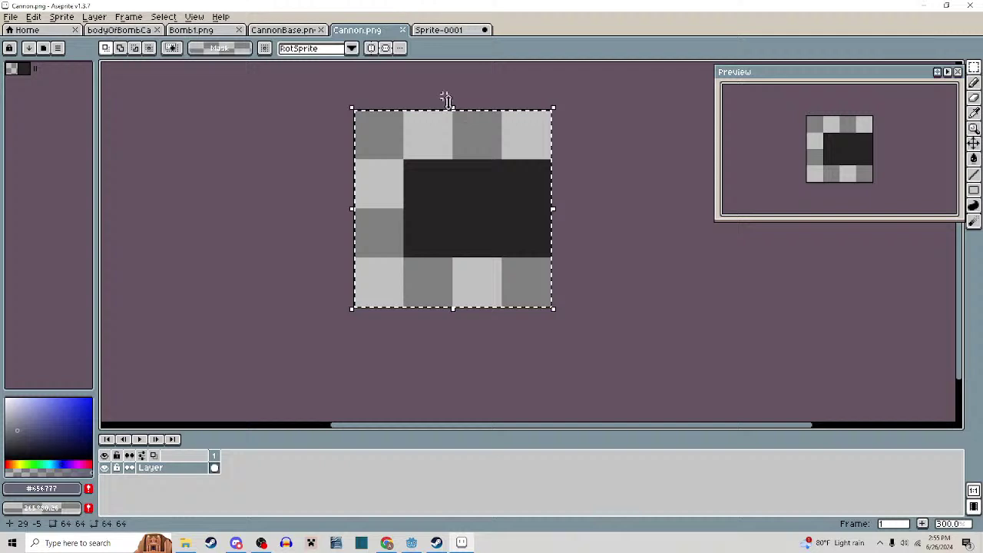
left_click(438, 31)
left_click(411, 232)
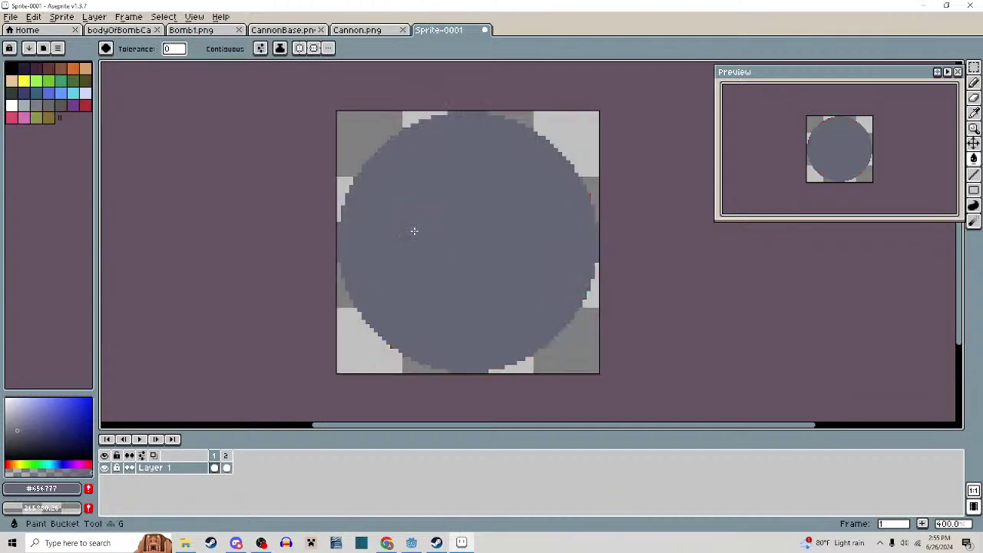
Sample the dark ring colour #393b44 from the bomb cannon body and fill frame 2's cannon rectangle with it
left_click(377, 34)
left_click(119, 30)
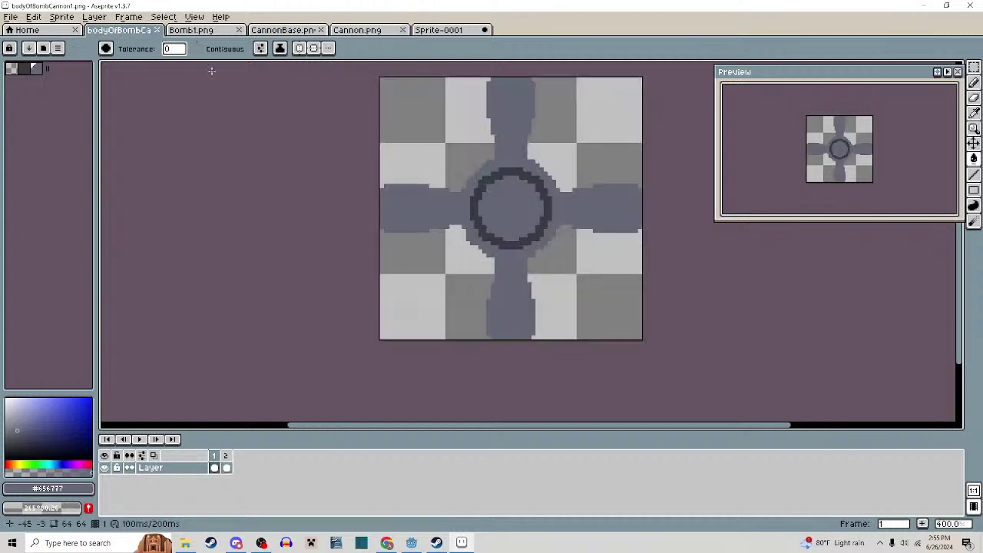
scroll(510, 182, "up", 2)
left_click(447, 31)
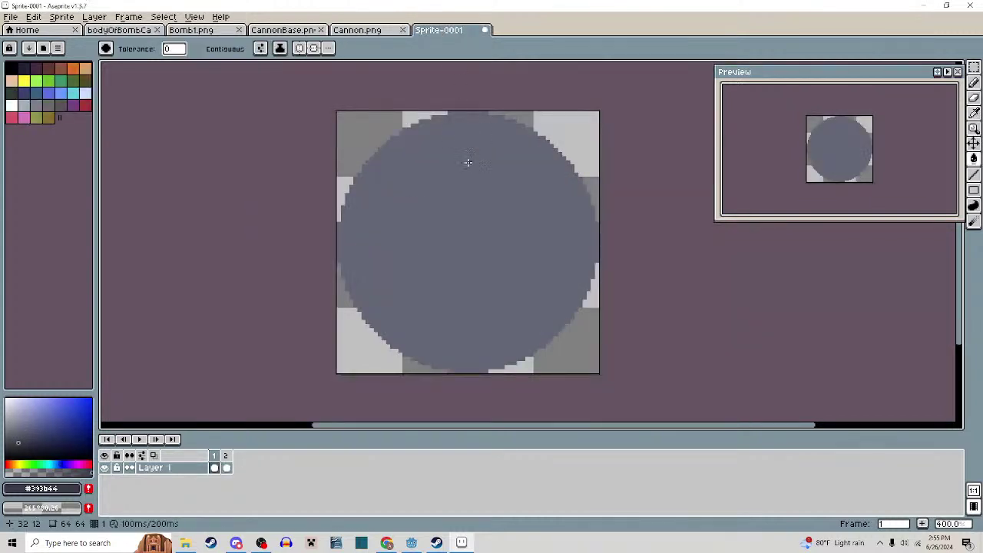
left_click(226, 468)
left_click(503, 216)
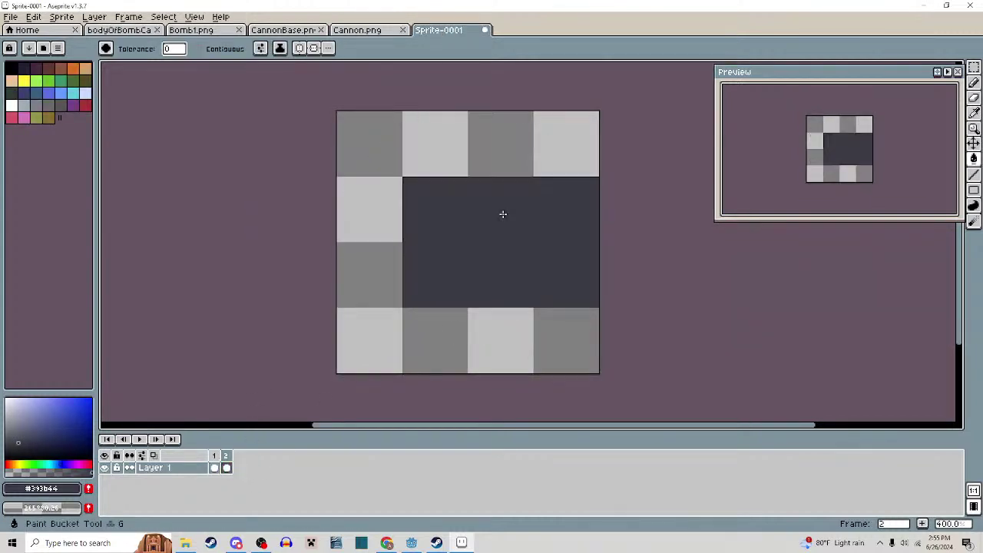
Activate the Pencil tool with symmetry mirrored across the sprite's horizontal centre line
scroll(506, 217, "down", 1)
scroll(504, 250, "up", 2)
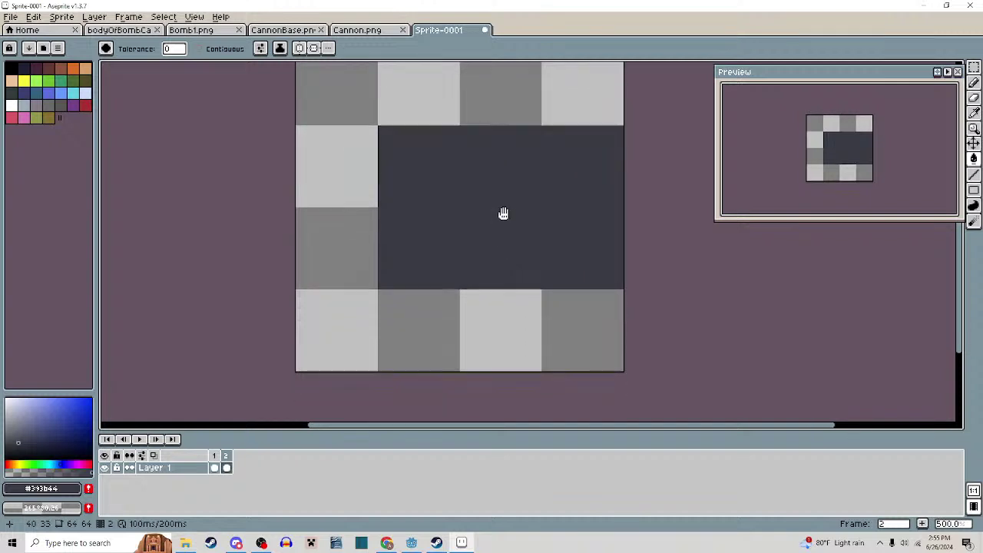
key("b")
scroll(584, 144, "up", 1)
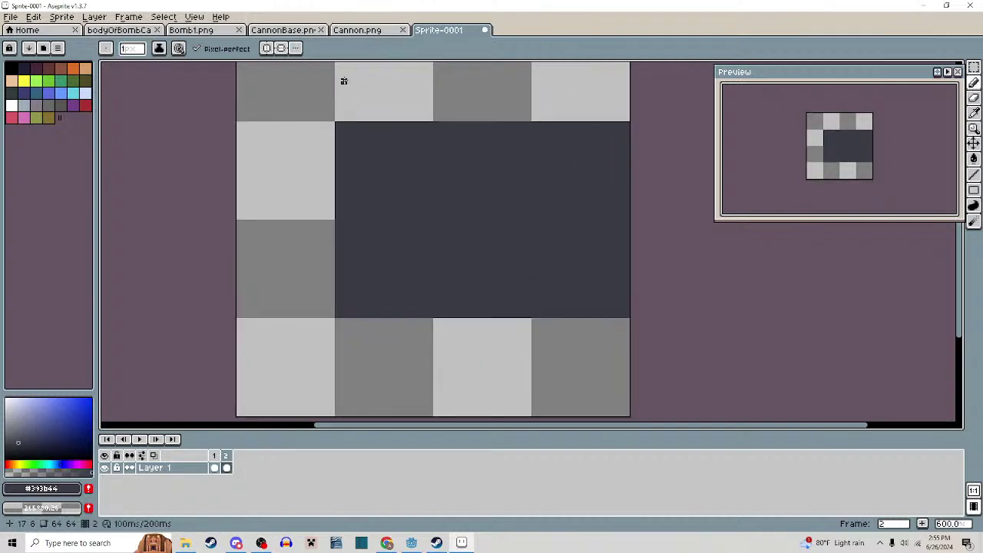
scroll(343, 81, "down", 1)
left_click(282, 47)
scroll(560, 167, "up", 2)
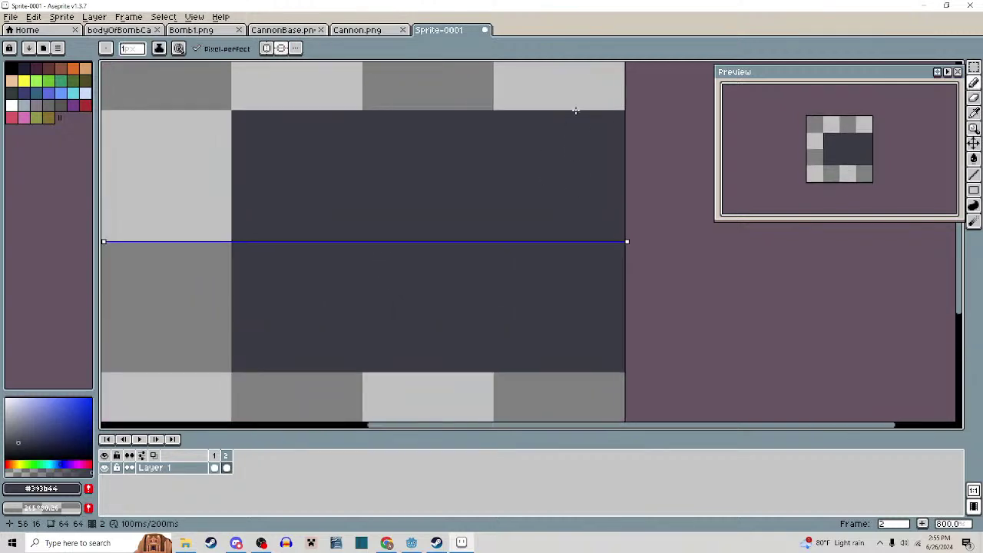
Try carving the cannon rectangle into a rounded body with a flared muzzle using a 4 px brush, then undo the strokes
left_click_drag(585, 113, 579, 213)
key("ctrl+z")
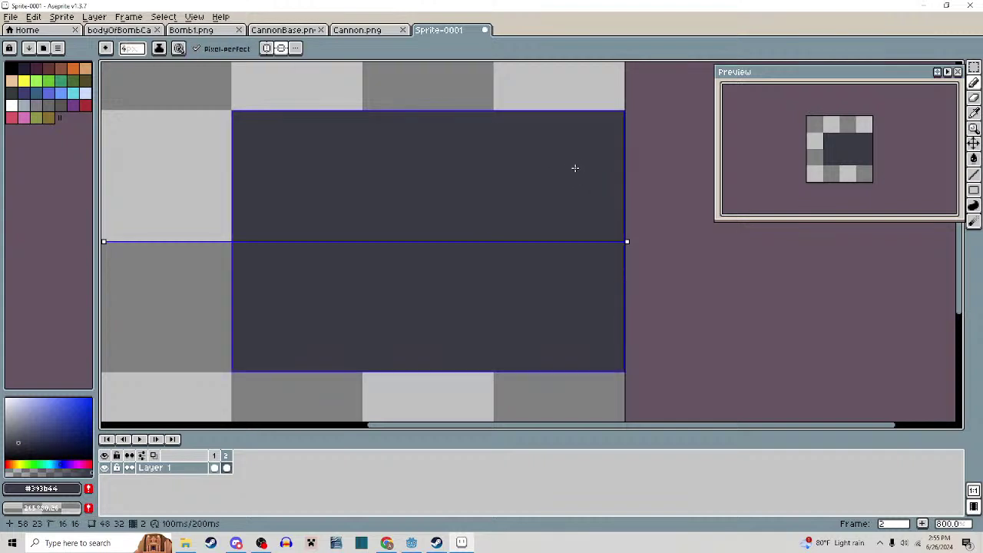
scroll(576, 167, "up", 3)
mouse_move(579, 115)
left_mouse_down()
mouse_move(574, 192)
mouse_move(447, 123)
mouse_move(469, 118)
mouse_move(547, 143)
mouse_move(545, 119)
mouse_move(559, 118)
mouse_move(518, 152)
mouse_move(496, 154)
mouse_move(451, 114)
mouse_move(420, 114)
mouse_move(518, 117)
mouse_move(525, 125)
mouse_move(391, 108)
mouse_move(329, 124)
mouse_move(260, 164)
mouse_move(250, 153)
mouse_move(256, 134)
mouse_move(289, 117)
mouse_move(220, 114)
left_mouse_up()
key("ctrl+z")
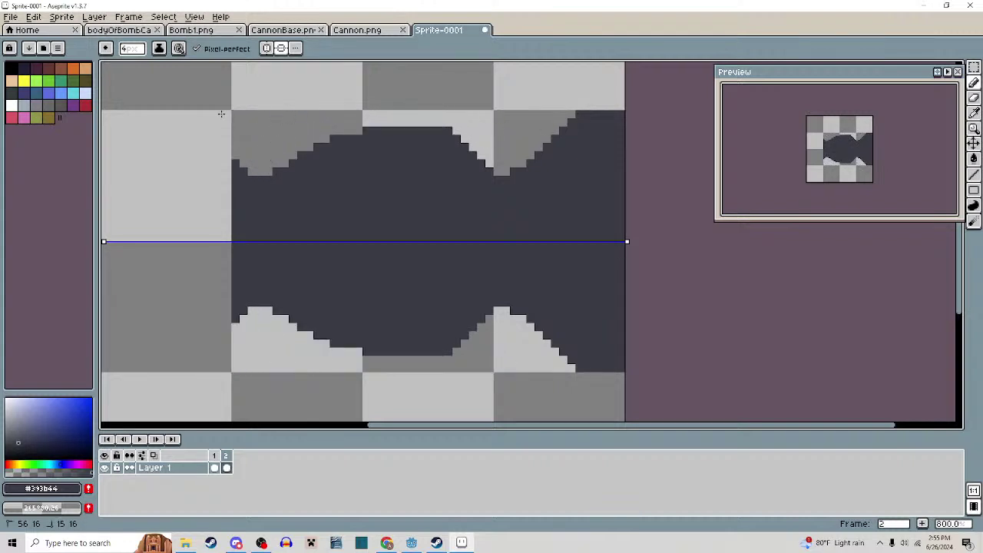
mouse_move(228, 157)
left_mouse_down()
mouse_move(239, 174)
mouse_move(225, 222)
left_mouse_up()
scroll(223, 204, "down", 2)
scroll(376, 197, "up", 2)
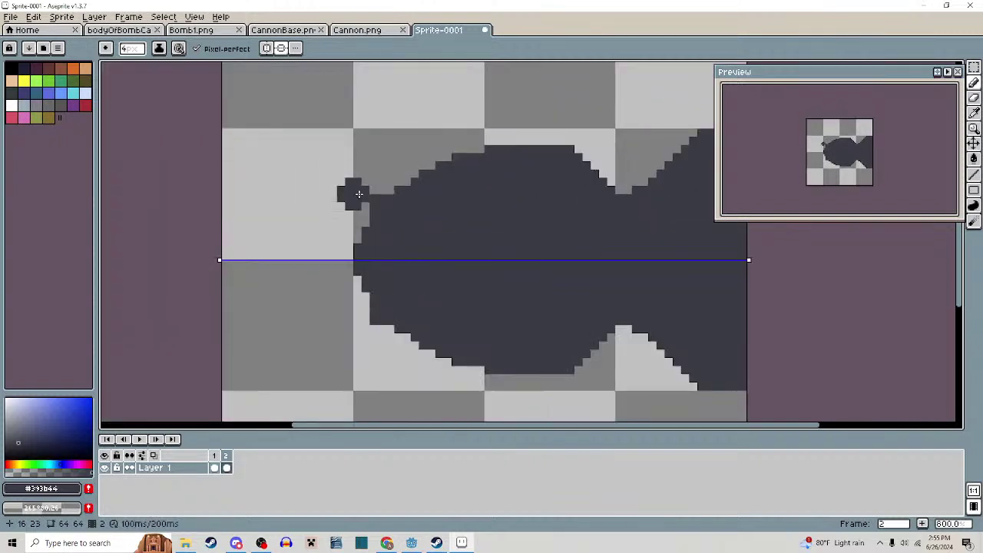
scroll(459, 179, "down", 3)
left_click_drag(518, 206, 492, 211)
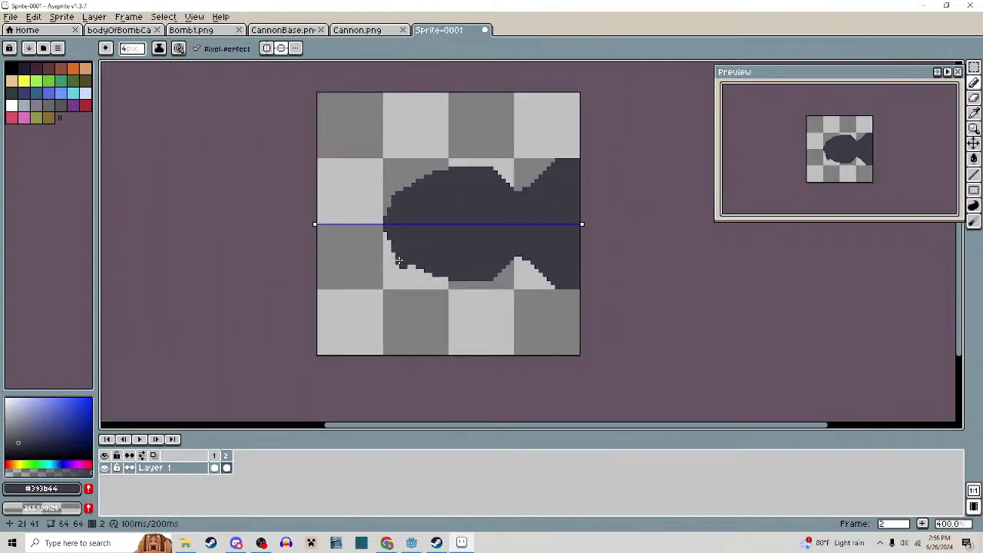
scroll(397, 260, "up", 1)
key("ctrl")
key("ctrl+z")
Erase mirrored stepped notches along the upper and lower edges of the cannon barrel with a 2 px brush
left_click_drag(449, 184, 421, 179)
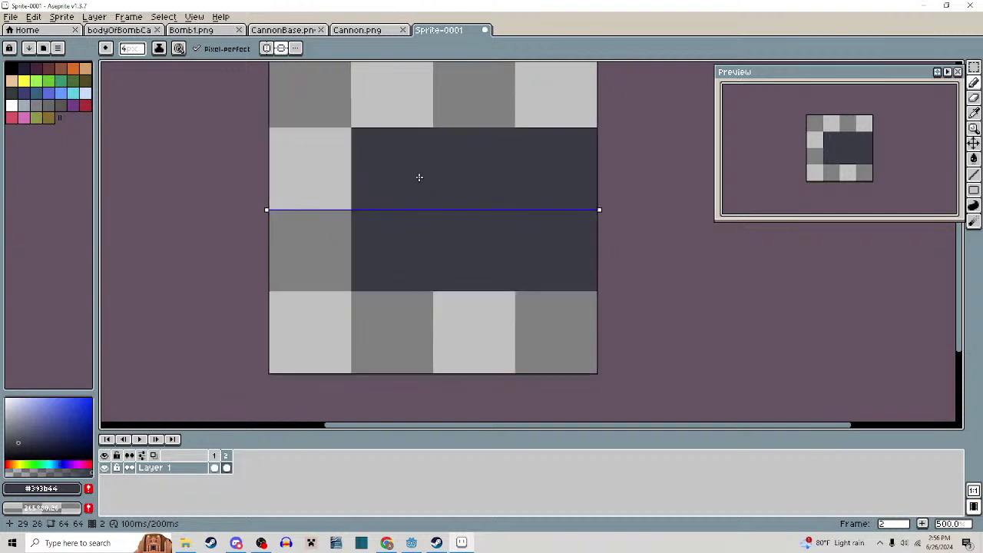
left_click_drag(355, 135, 404, 135)
scroll(415, 116, "down", 2)
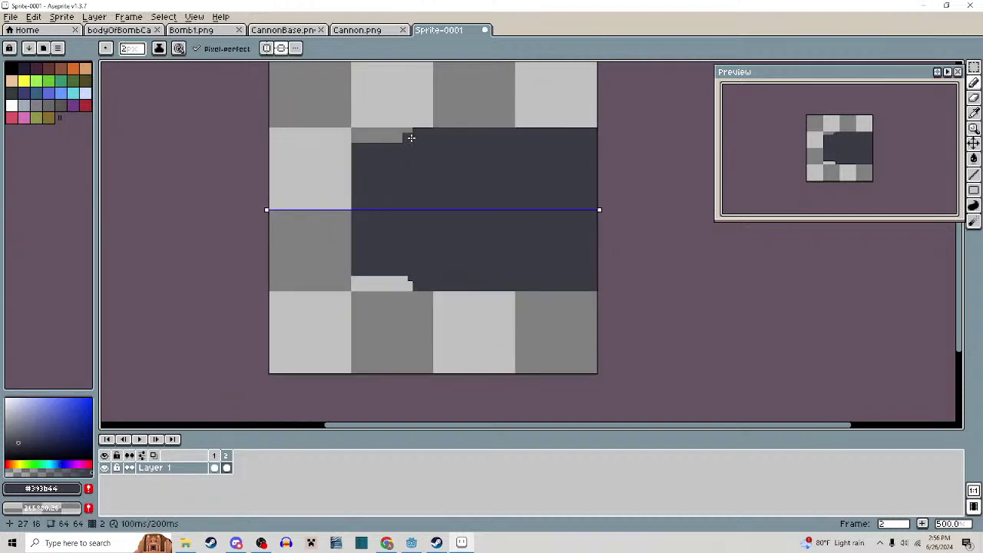
right_click(410, 138)
mouse_move(454, 130)
left_mouse_down()
mouse_move(523, 139)
mouse_move(524, 130)
mouse_move(466, 131)
left_mouse_up()
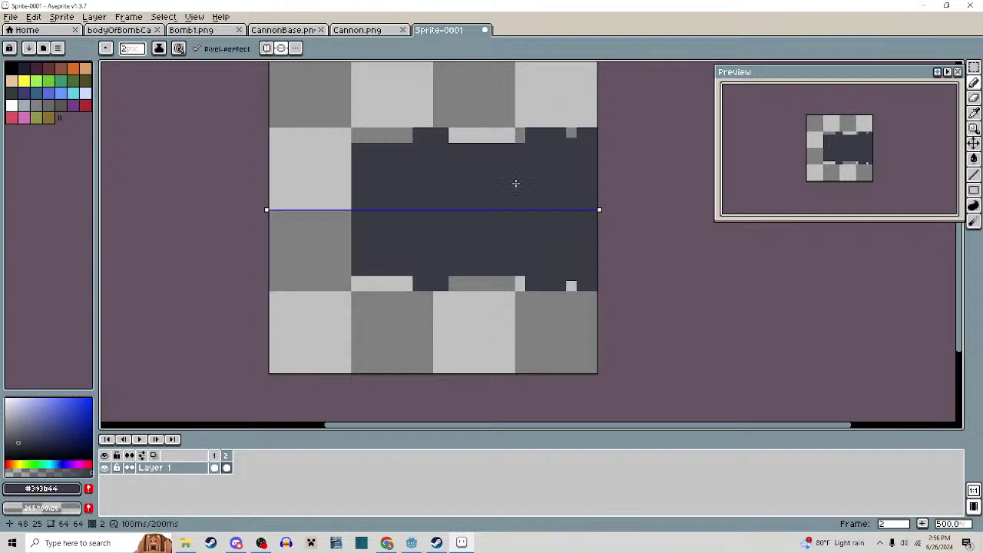
scroll(500, 262, "up", 2)
left_click(424, 280)
left_click_drag(425, 279, 536, 278)
scroll(536, 278, "down", 3)
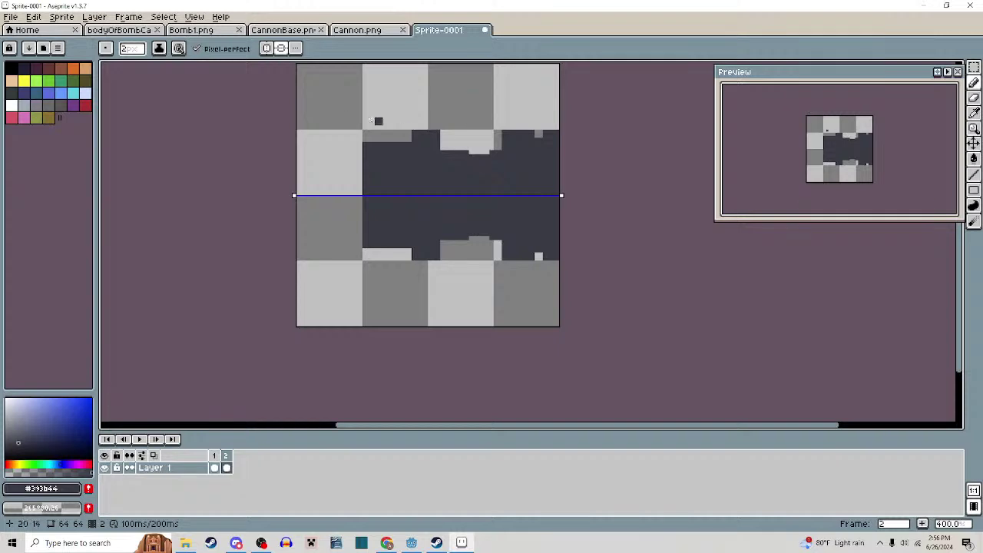
Switch to Godot, run the test scene and maximize the game window
mouse_move(401, 551)
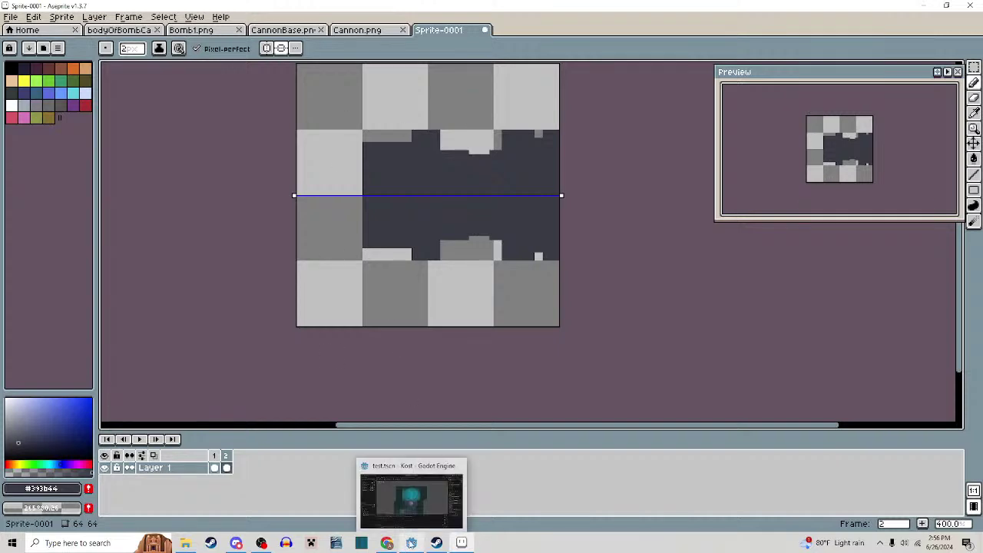
left_click(411, 503)
left_click(888, 25)
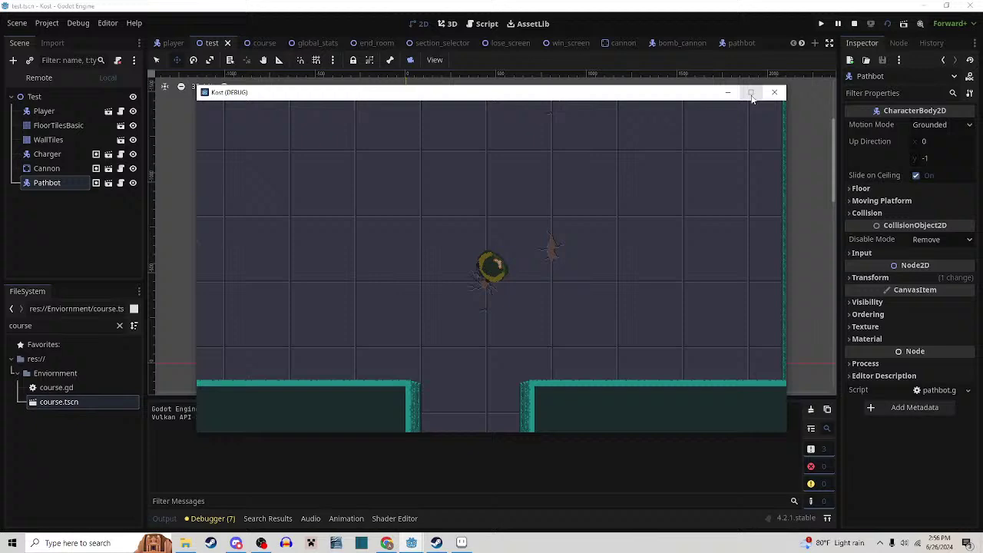
left_click(752, 94)
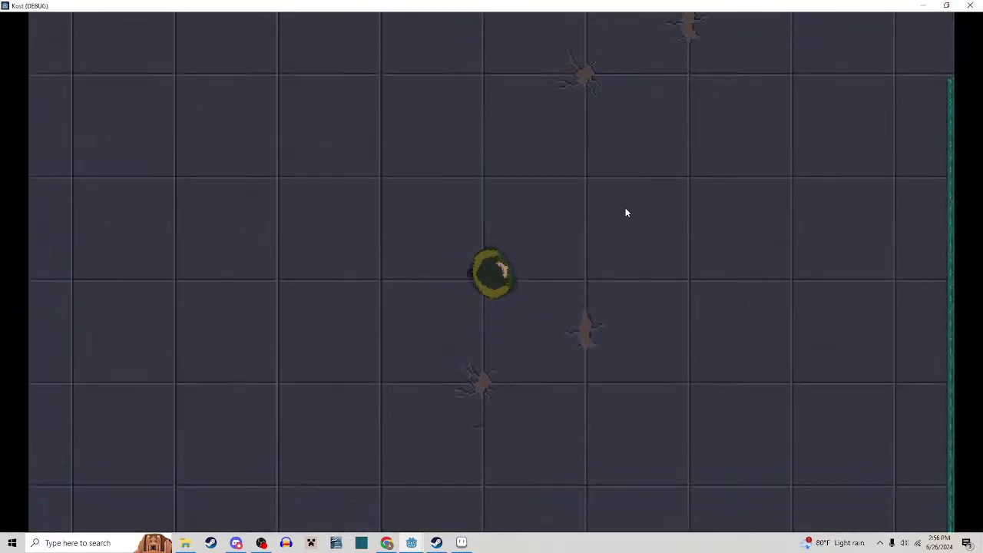
Move the player among the cannon and the other enemies, examining how the barrel tracks the player and fires its laser
key("w")
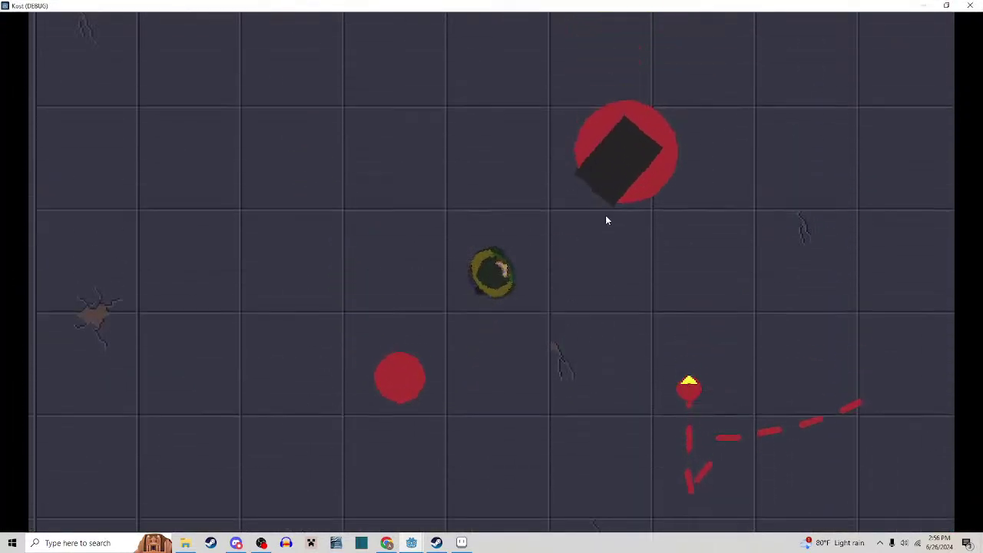
key("d")
key("w")
key("a")
key("a")
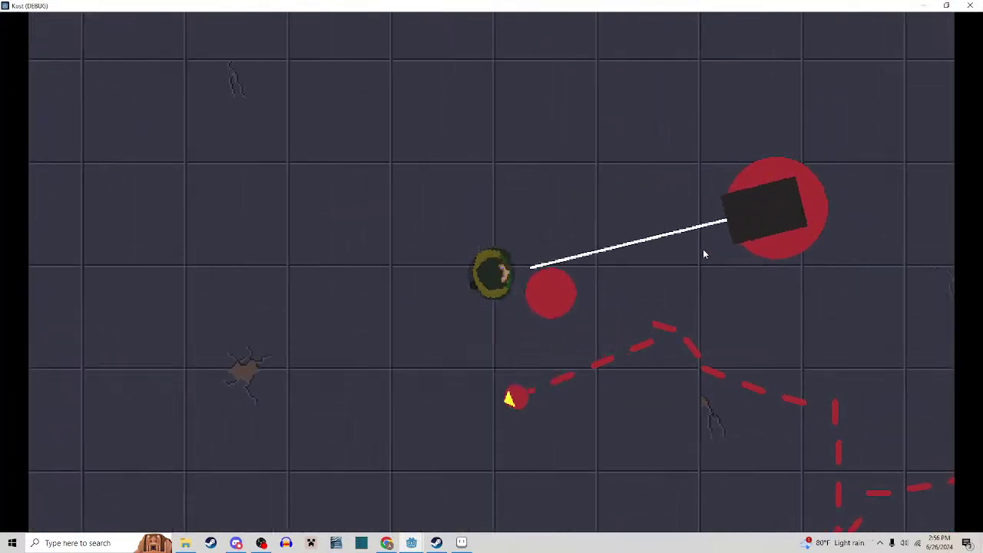
key("w")
key("w")
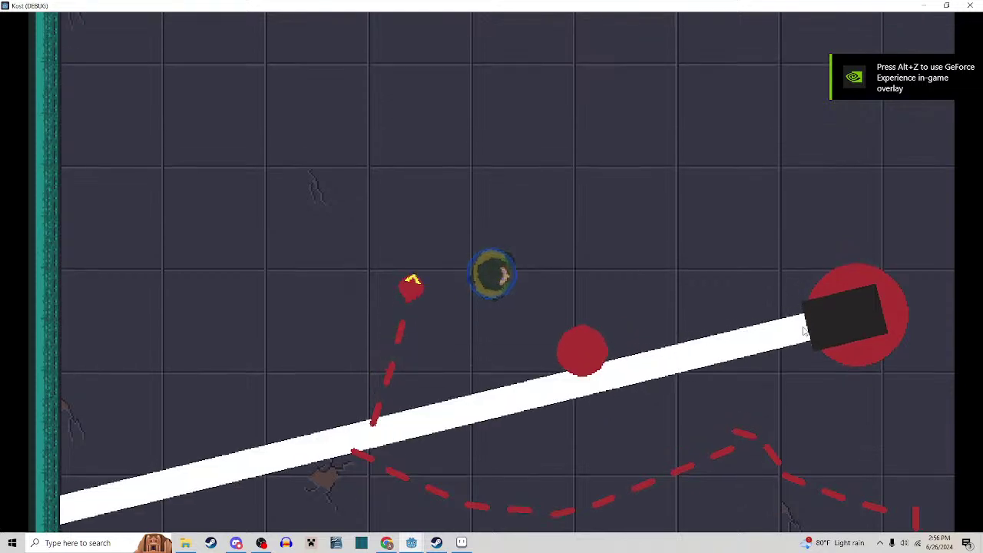
key("d")
key("s")
key("w")
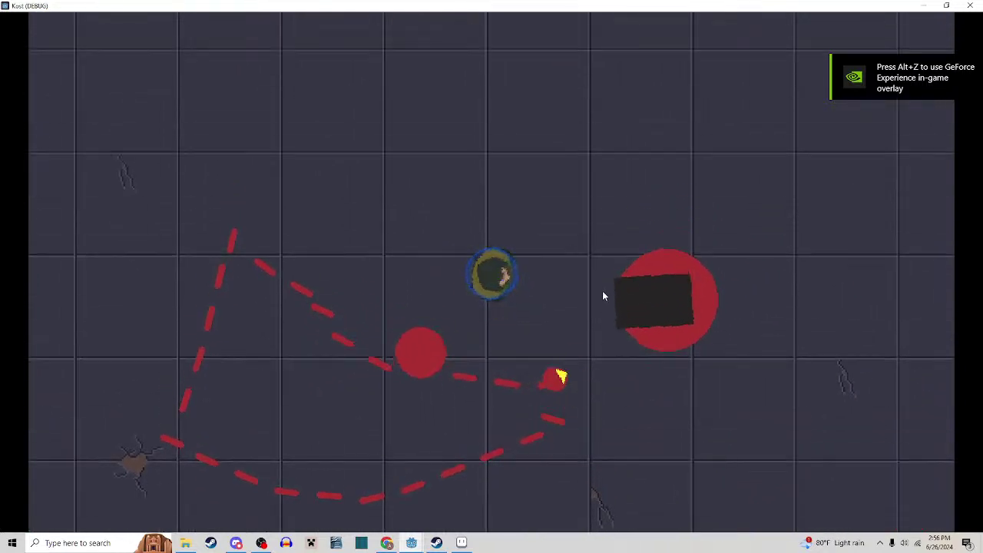
key("a")
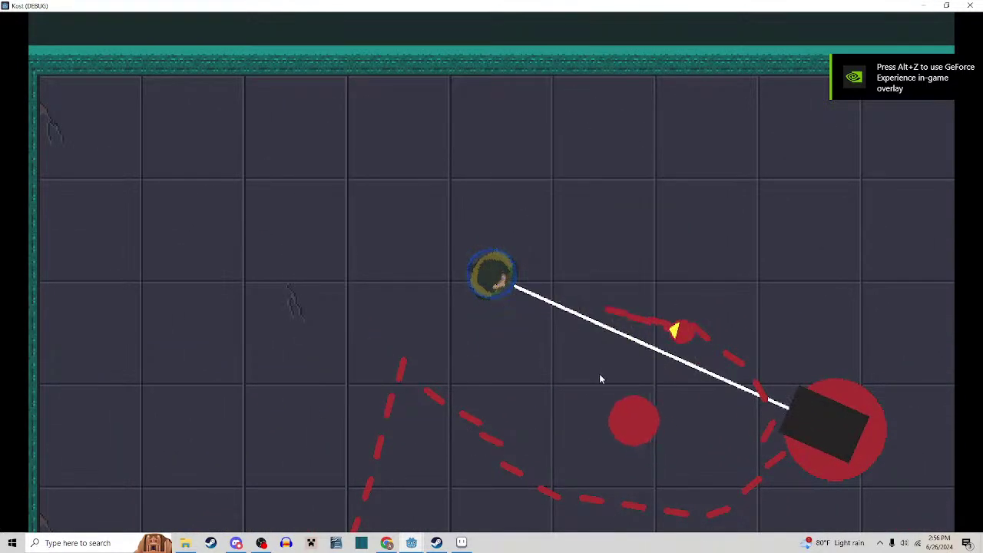
key("s")
key("d")
key("d")
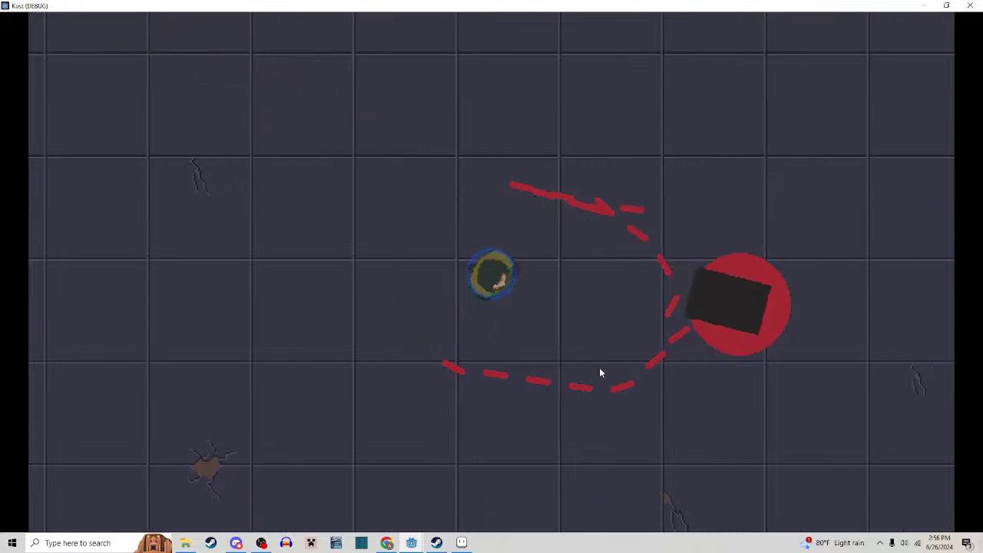
left_click(695, 311)
key("s")
key("d")
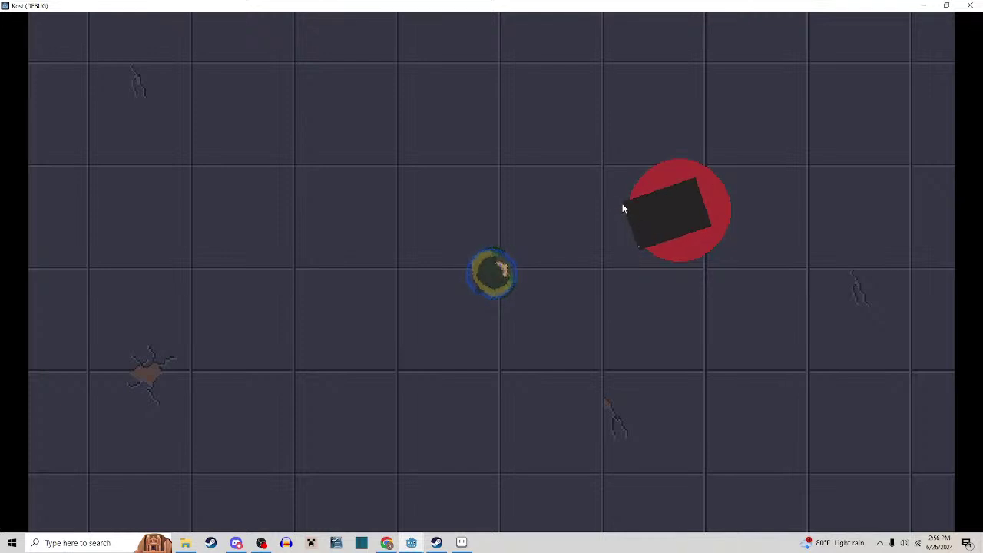
Circle the player around the cannon to examine its barrel rotation and laser direction from several sides
left_click(635, 232)
key("w")
key("a")
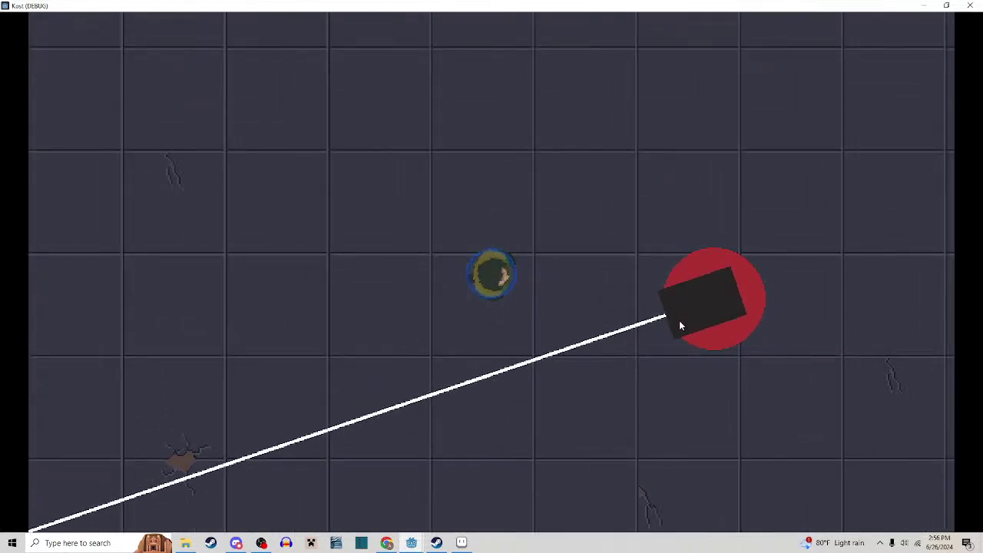
key("s")
key("d")
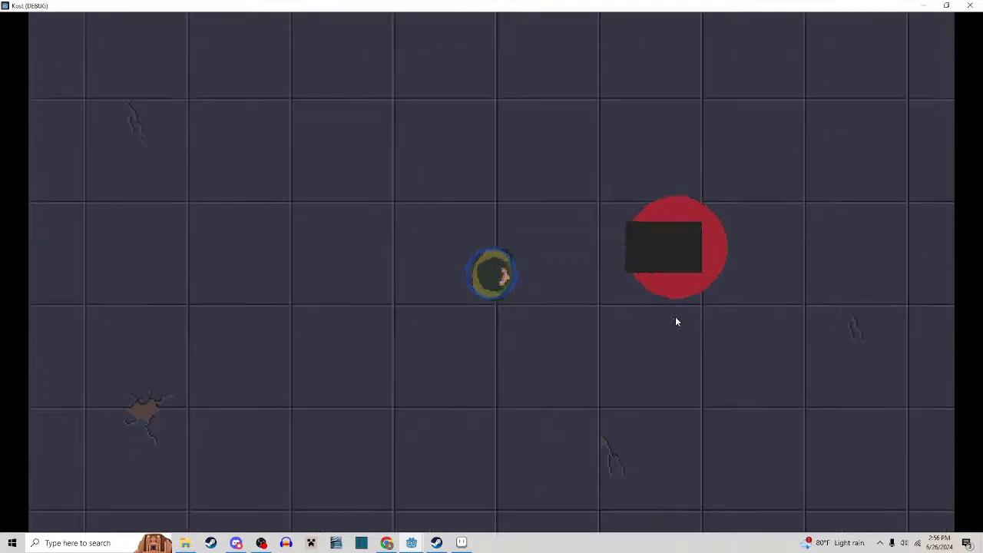
key("w")
key("a")
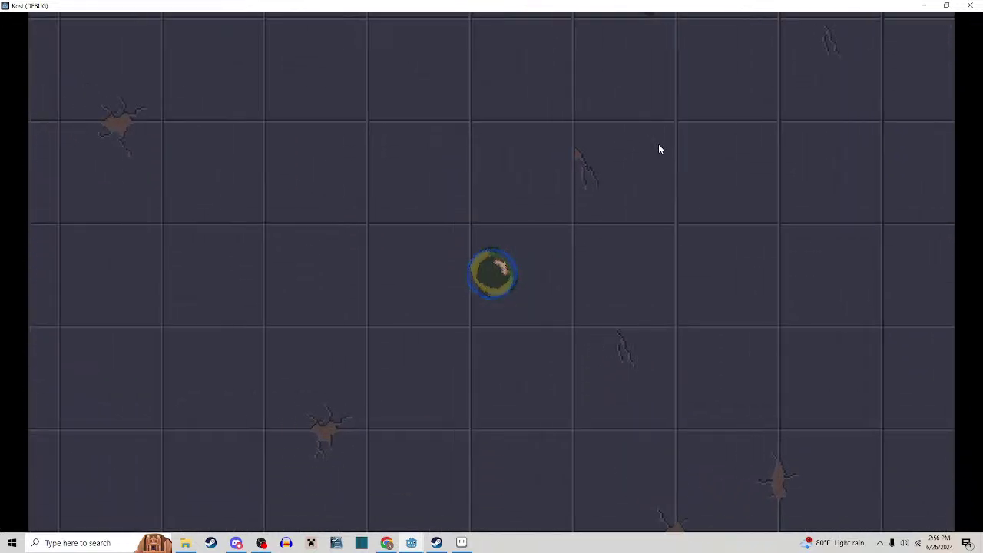
key("s")
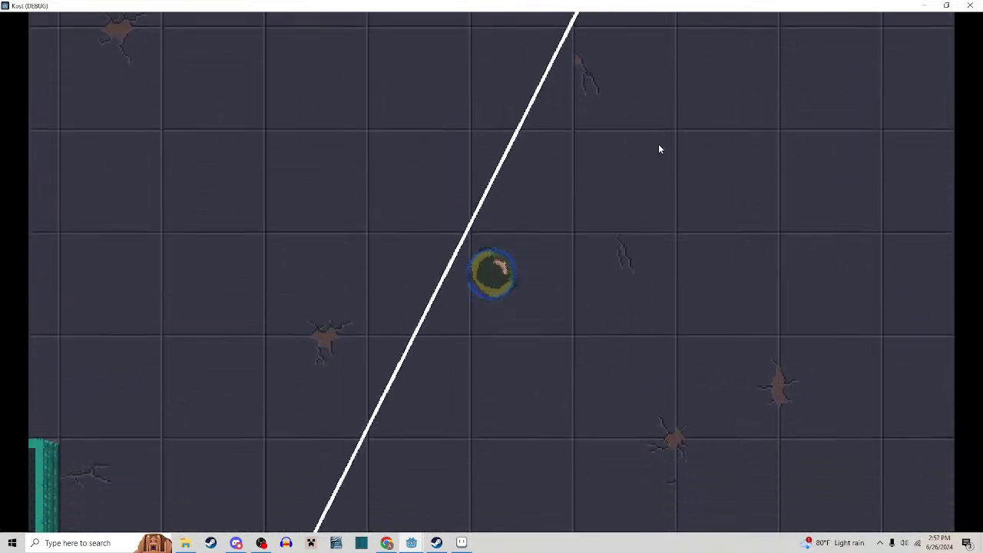
key("w")
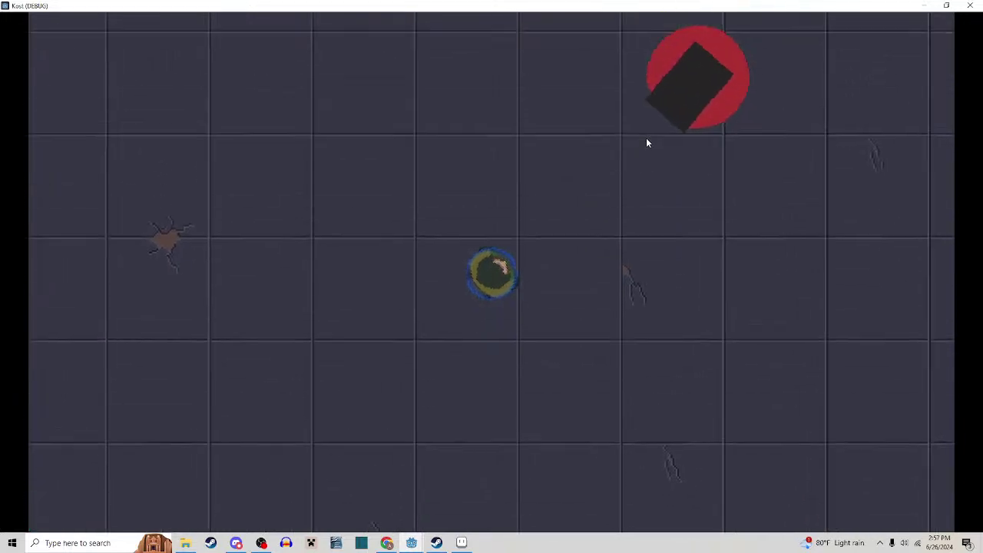
key("d")
key("w")
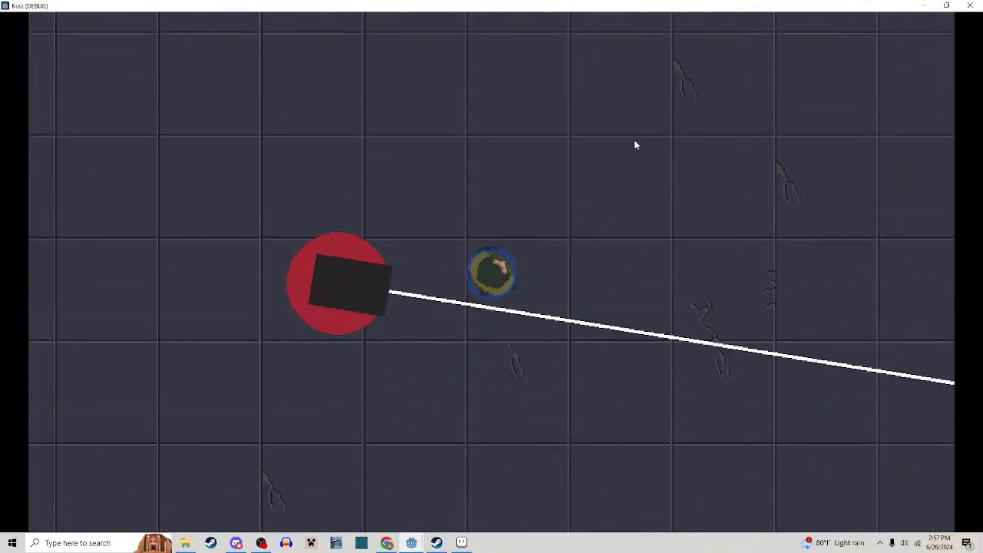
key("d")
key("s")
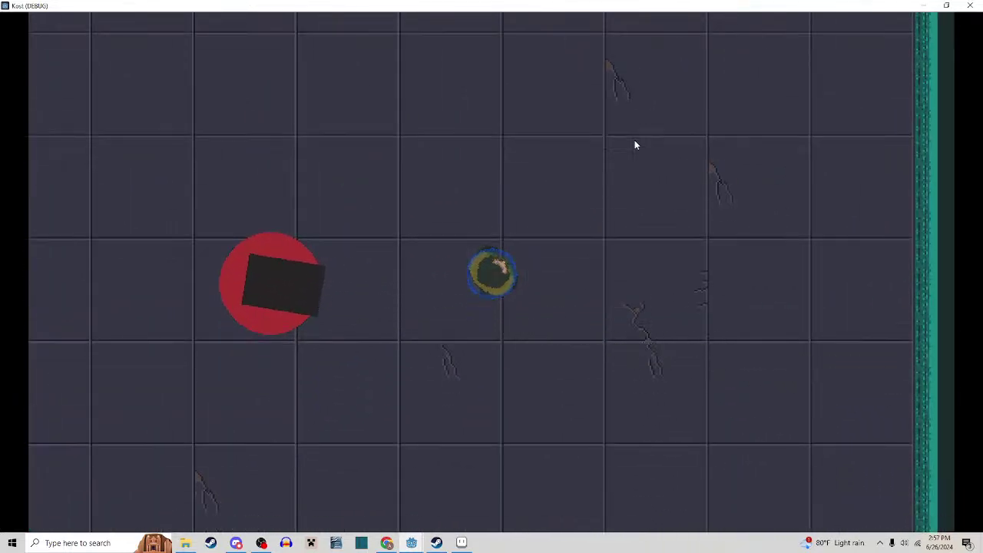
key("s")
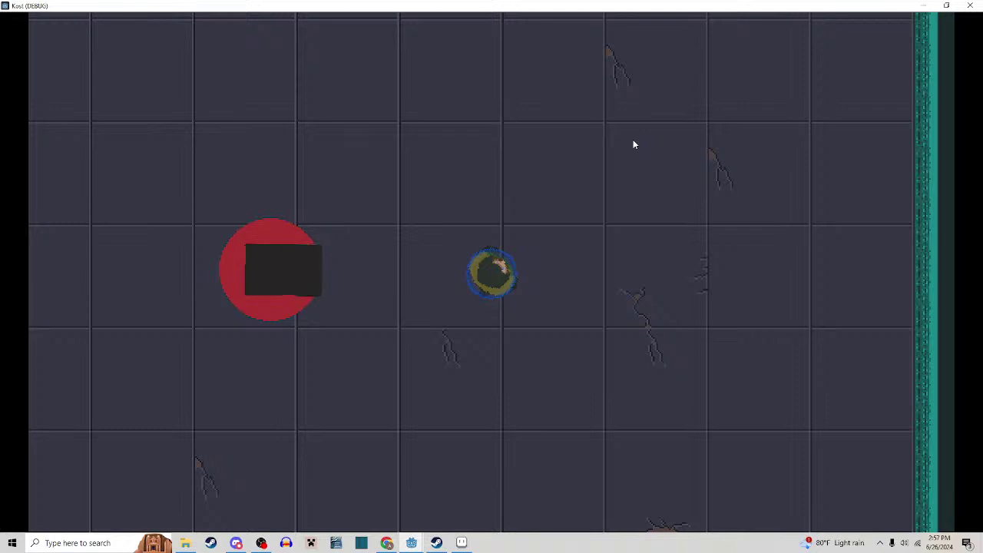
key("s")
key("a")
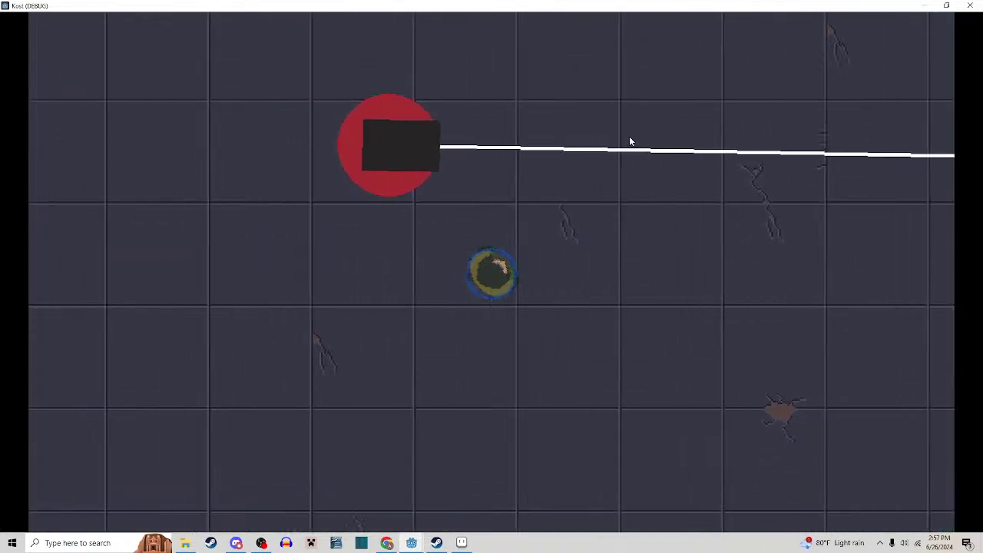
key("w")
key("a")
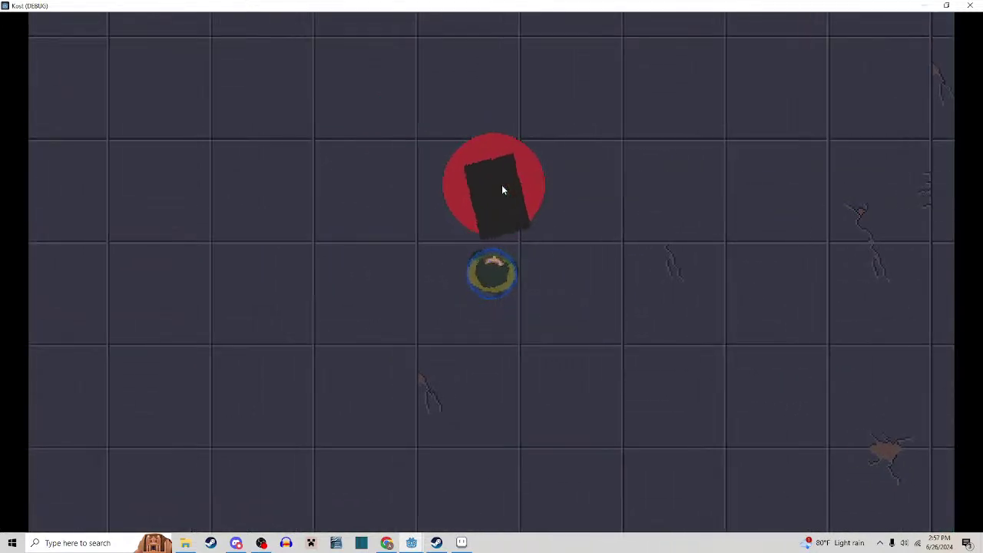
key("w")
key("d")
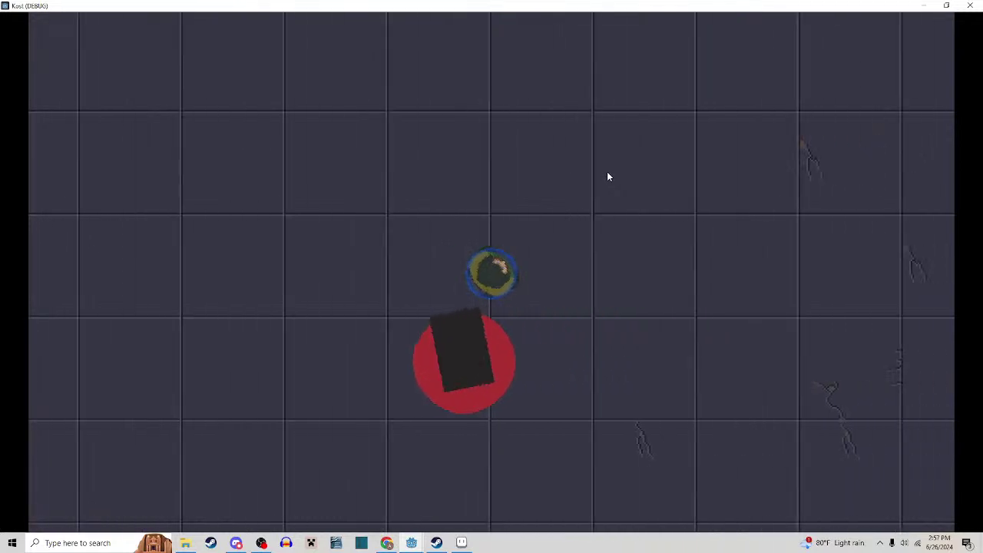
key("s")
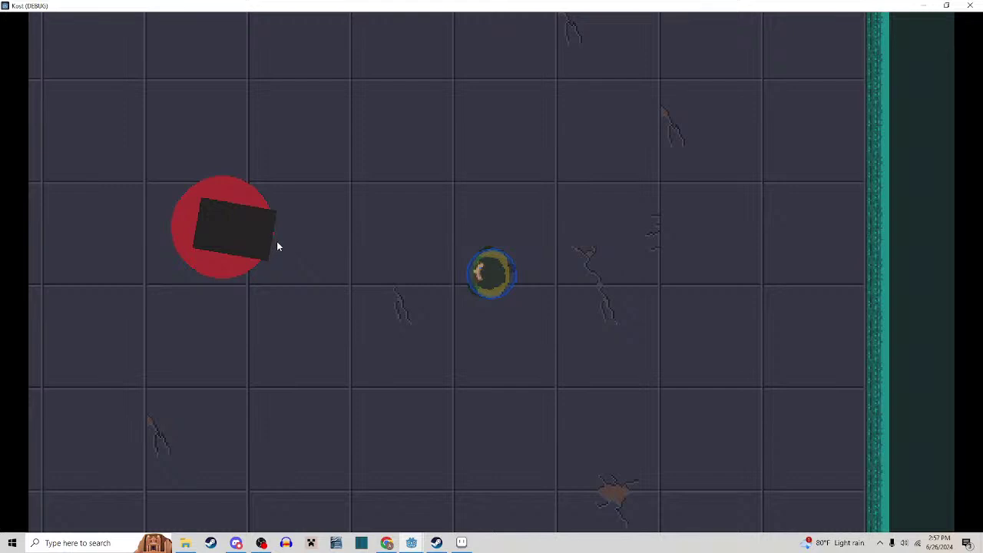
Examine the cannon's muzzle and beam at close range while moving past it, and close the running game
key("a")
key("s")
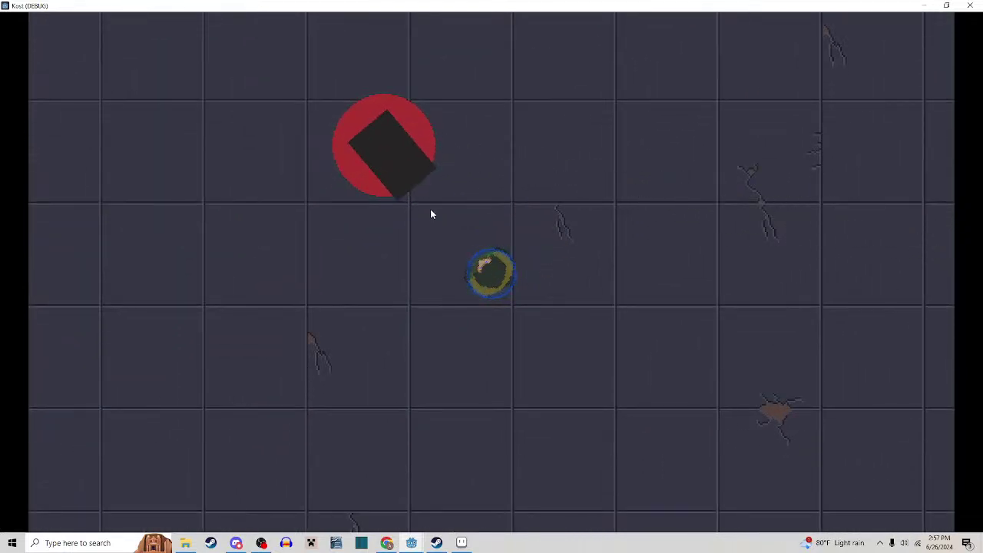
key("s")
key("a")
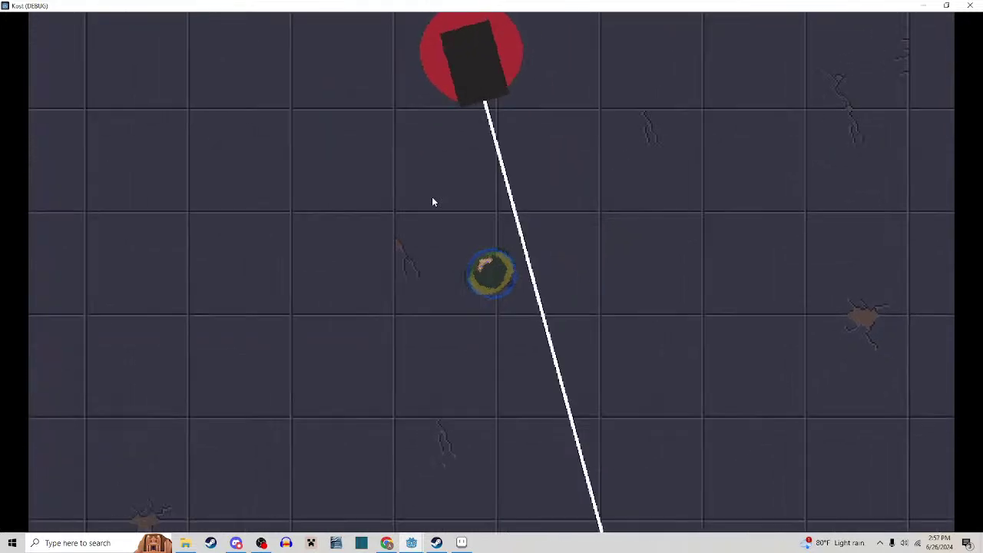
key("w")
key("a")
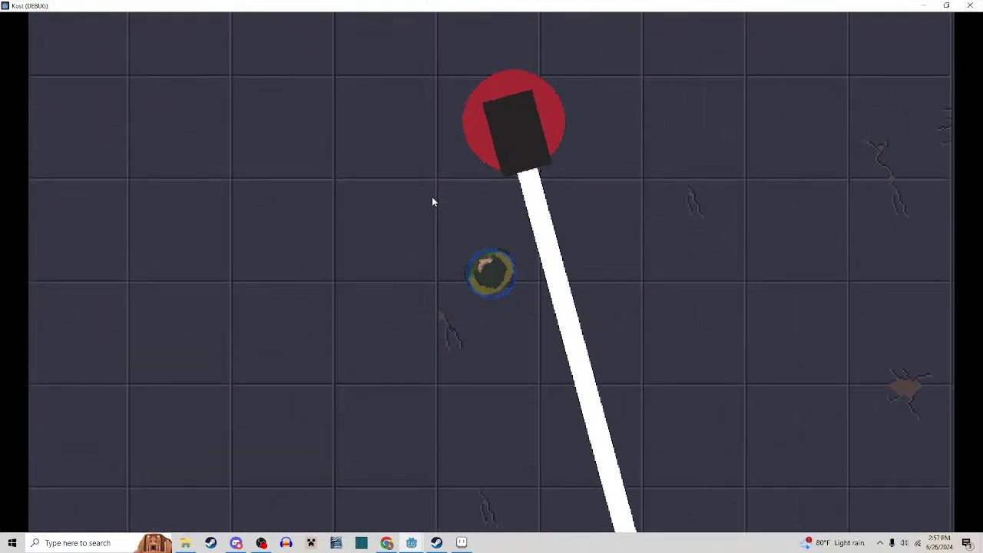
key("d")
key("w")
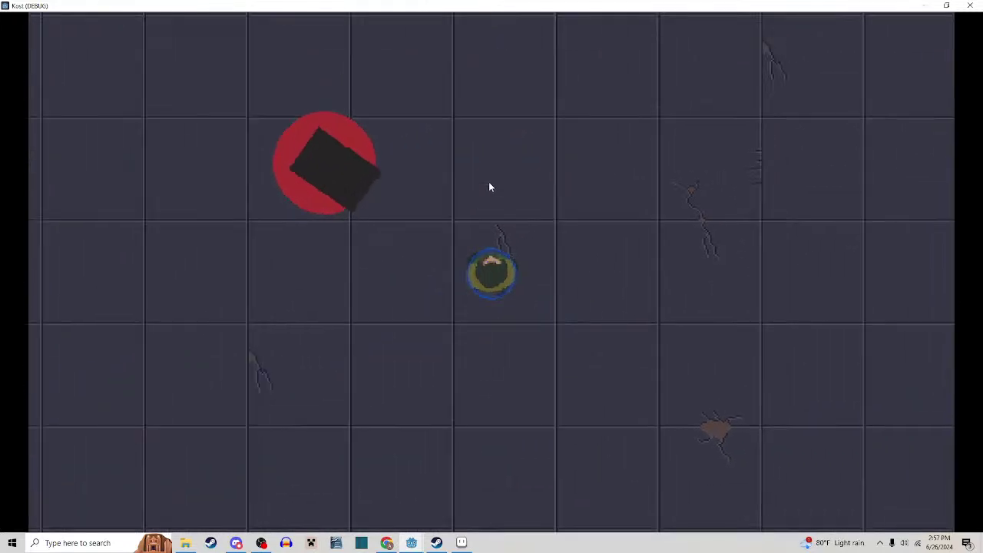
key("a")
key("w")
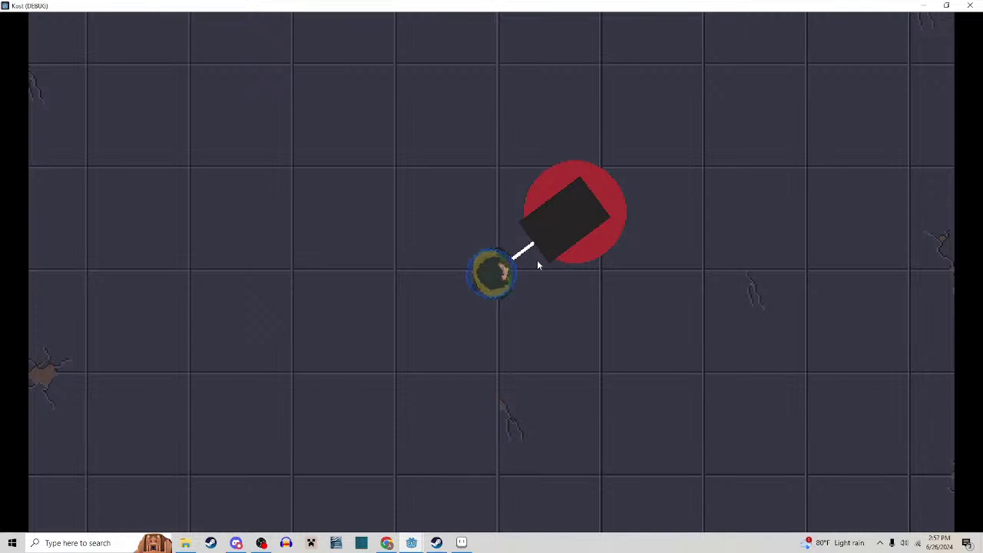
key("s")
key("d")
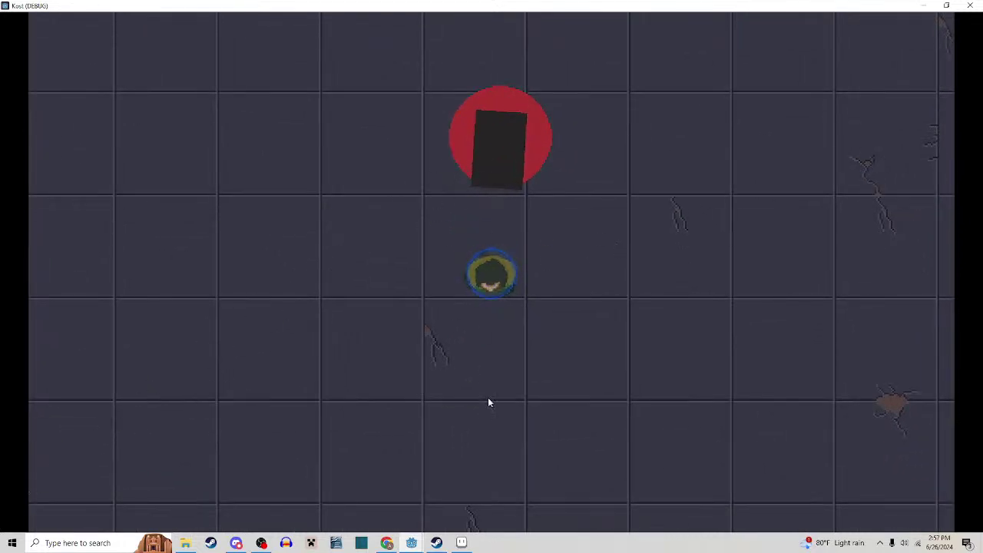
key("d")
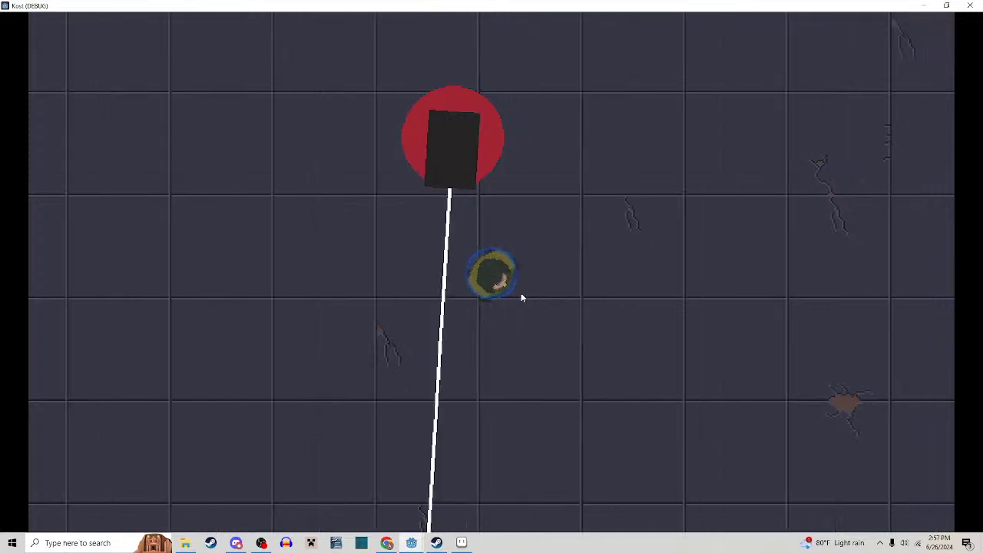
left_click(970, 6)
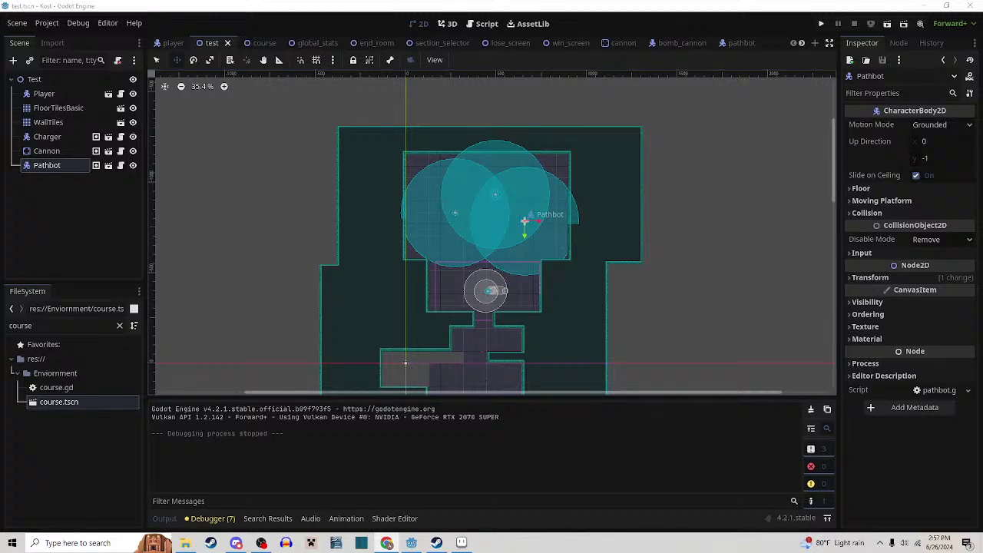
Switch to Chrome and look through Google image results for "laser turret" as design references
key("alt+Tab")
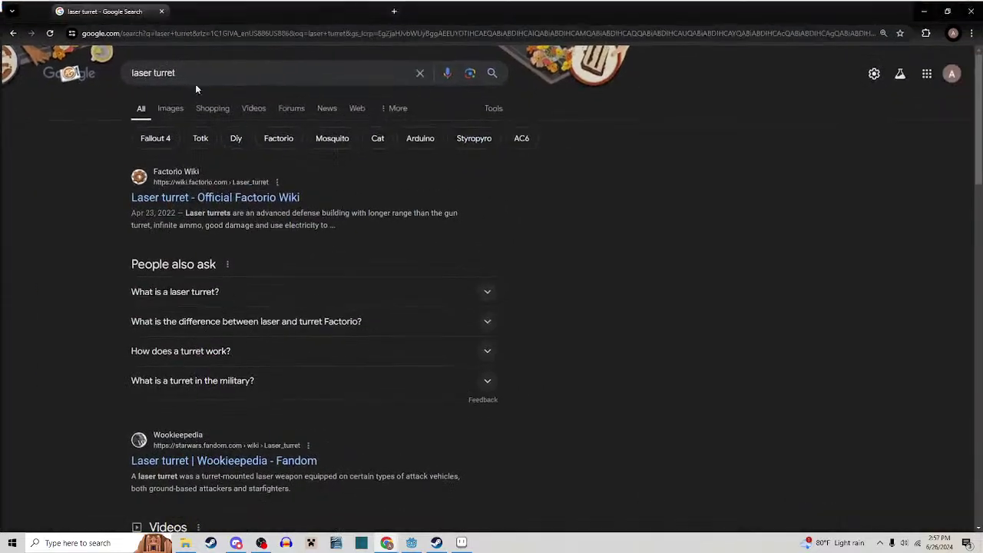
left_click(169, 107)
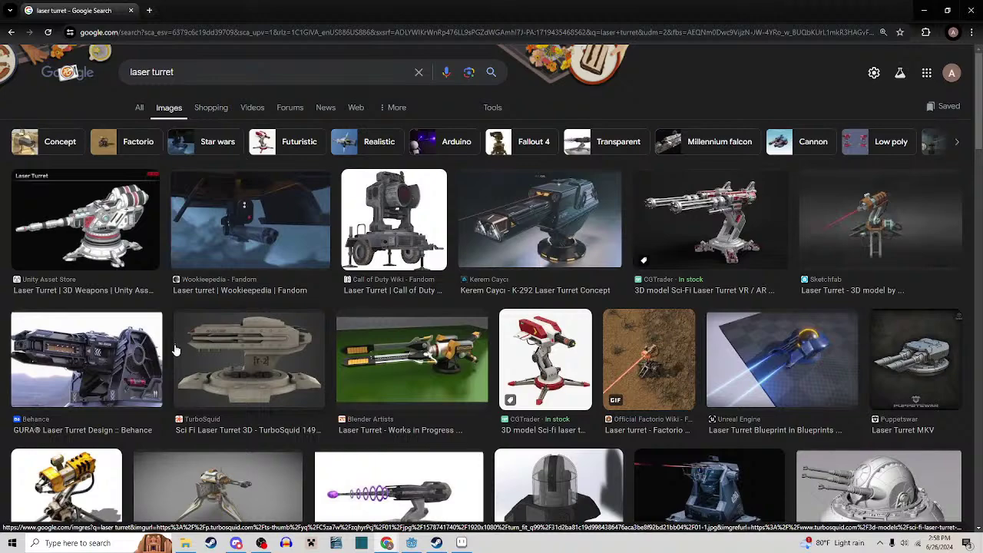
scroll(252, 350, "down", 2)
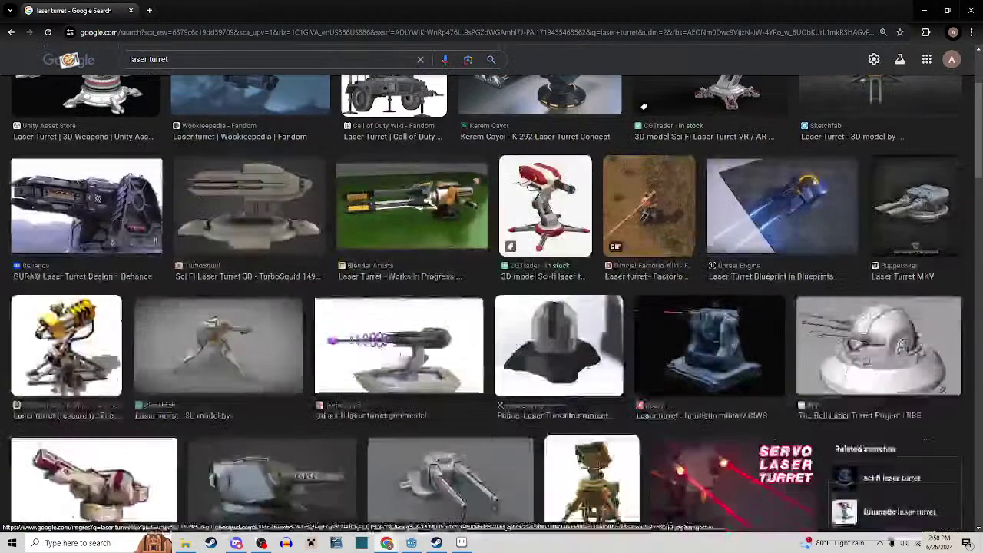
scroll(620, 358, "up", 2)
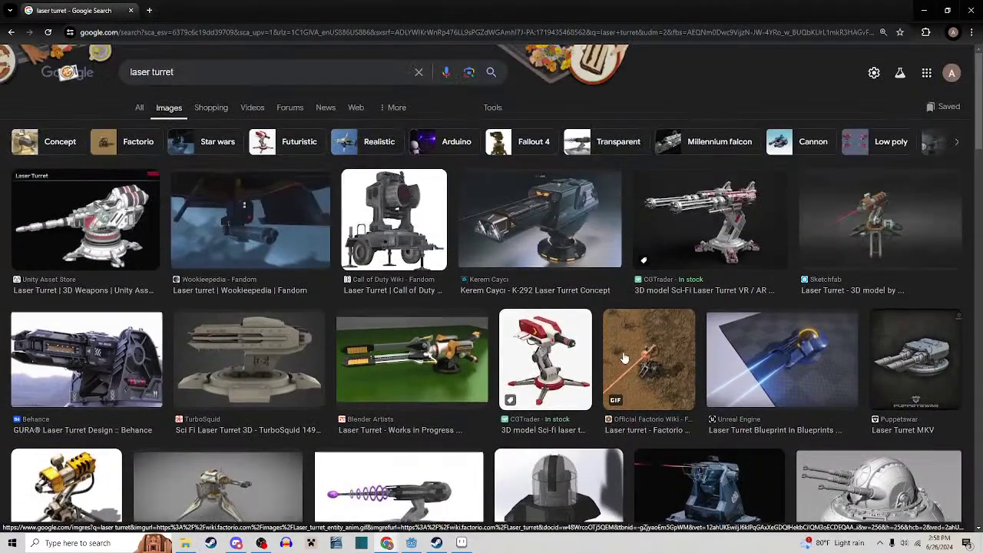
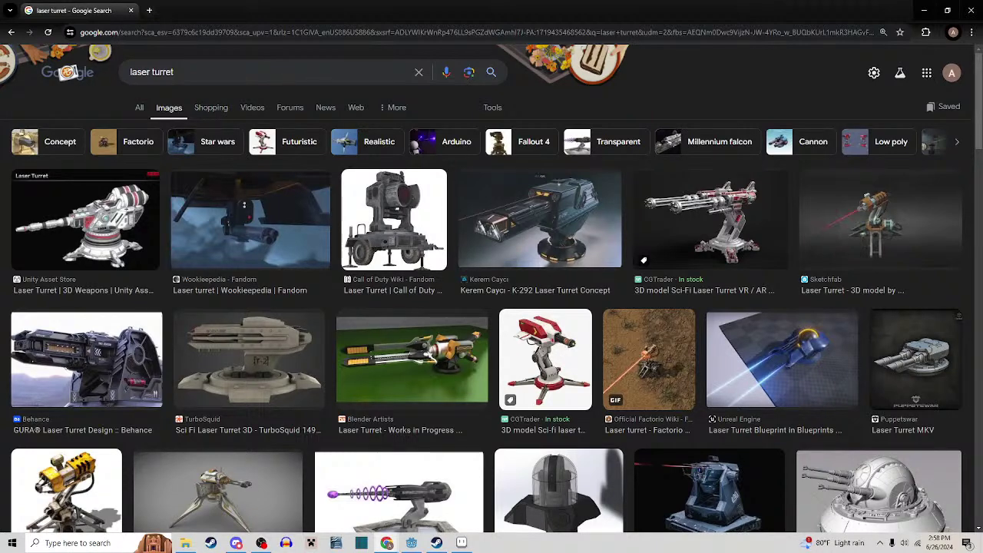
Switch back to Aseprite and bring the notched cannon barrel in Sprite-0001 into close view
left_click(462, 542)
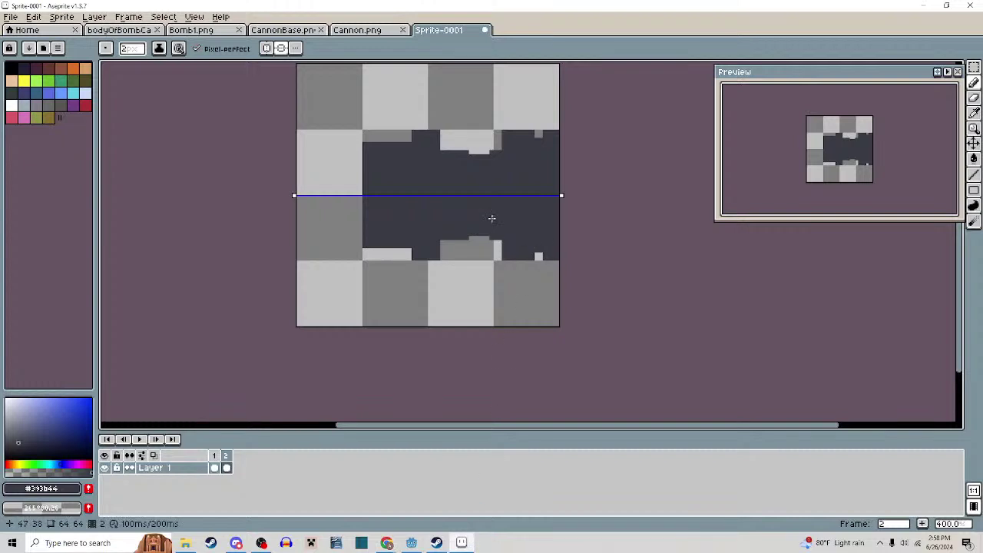
scroll(492, 219, "up", 1)
scroll(589, 288, "up", 1)
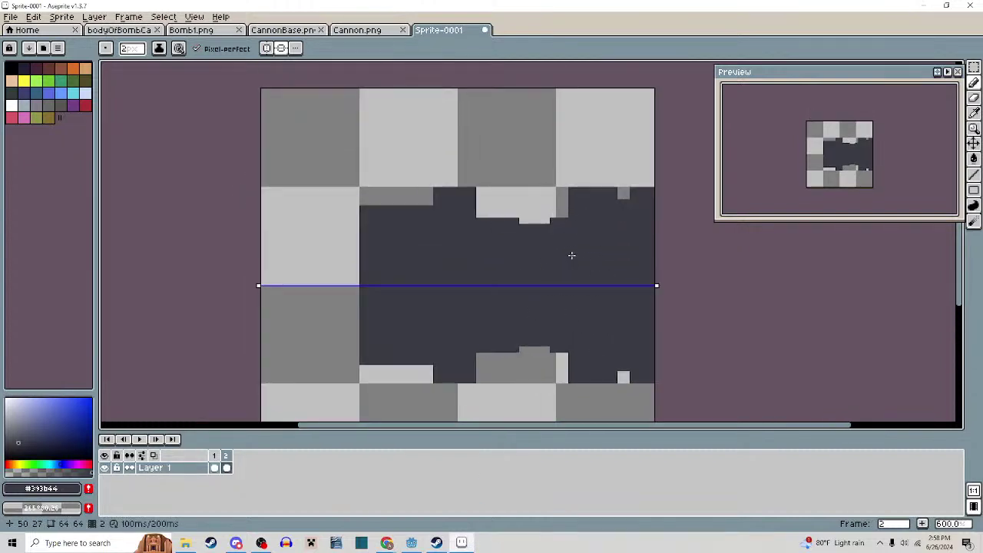
left_click_drag(574, 239, 575, 223)
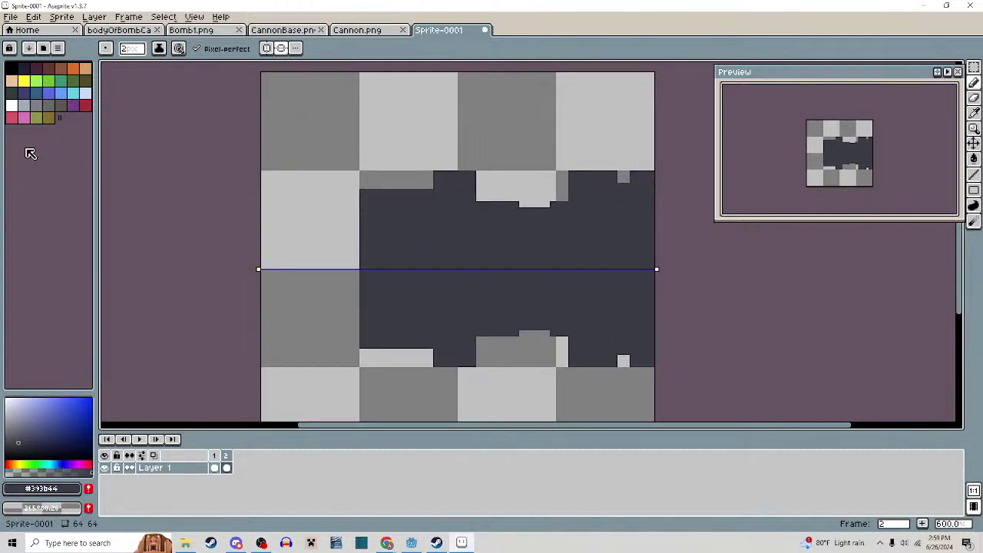
Erase mirrored stepped slopes along the barrel's edges behind the muzzle, and try a diagonal accent line in a lighter slate shade
left_click(22, 430)
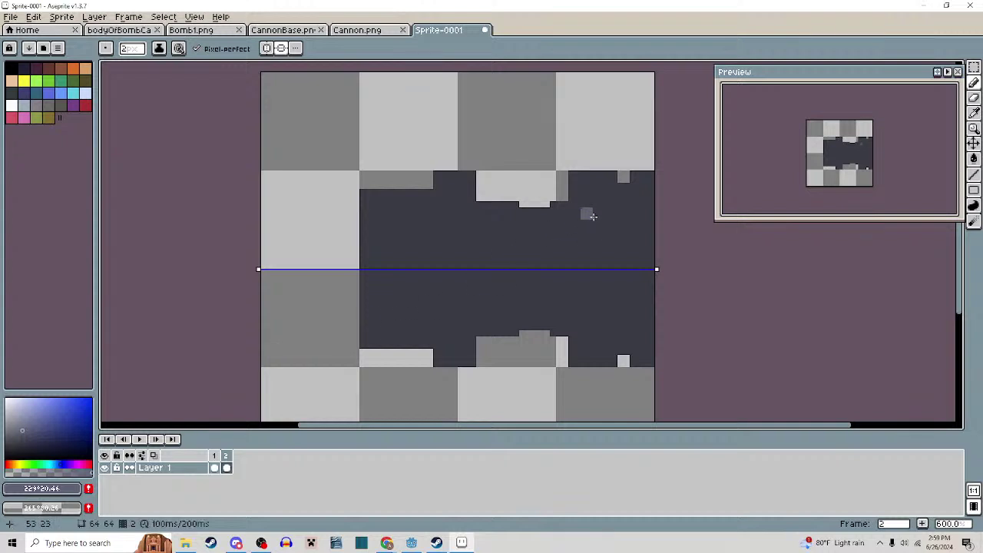
mouse_move(620, 178)
left_mouse_down()
mouse_move(593, 186)
mouse_move(599, 176)
mouse_move(558, 184)
mouse_move(577, 181)
mouse_move(582, 192)
mouse_move(518, 202)
left_mouse_up()
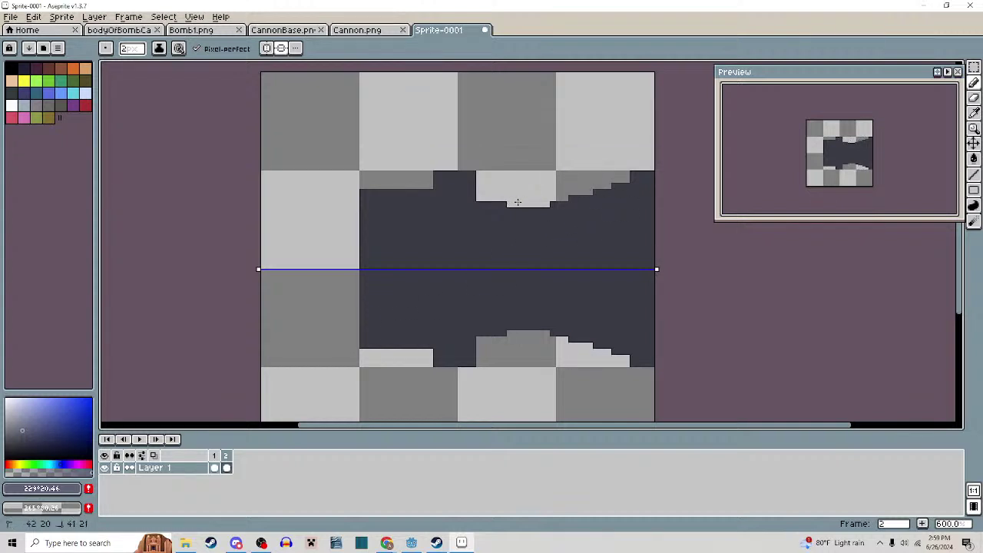
left_click_drag(620, 188, 583, 264)
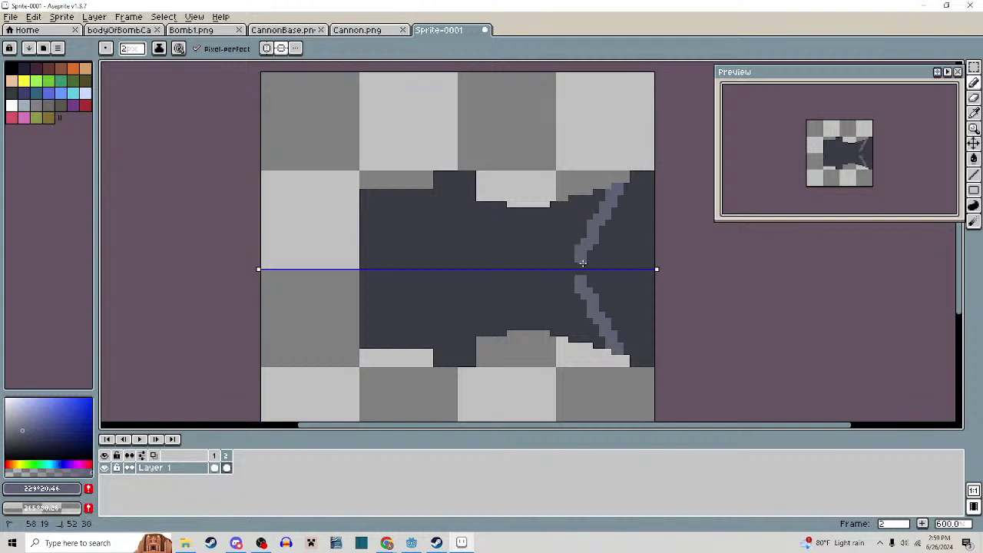
key("ctrl+z")
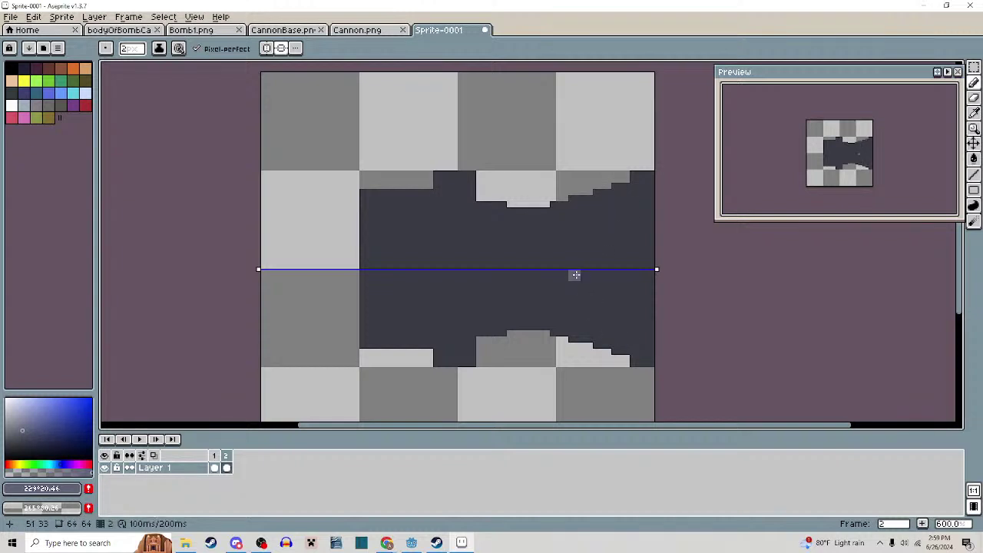
Erase the flared muzzle corners above and below so the barrel's front end has straight, level edges
left_click(281, 48)
left_click(283, 49)
left_click(282, 48)
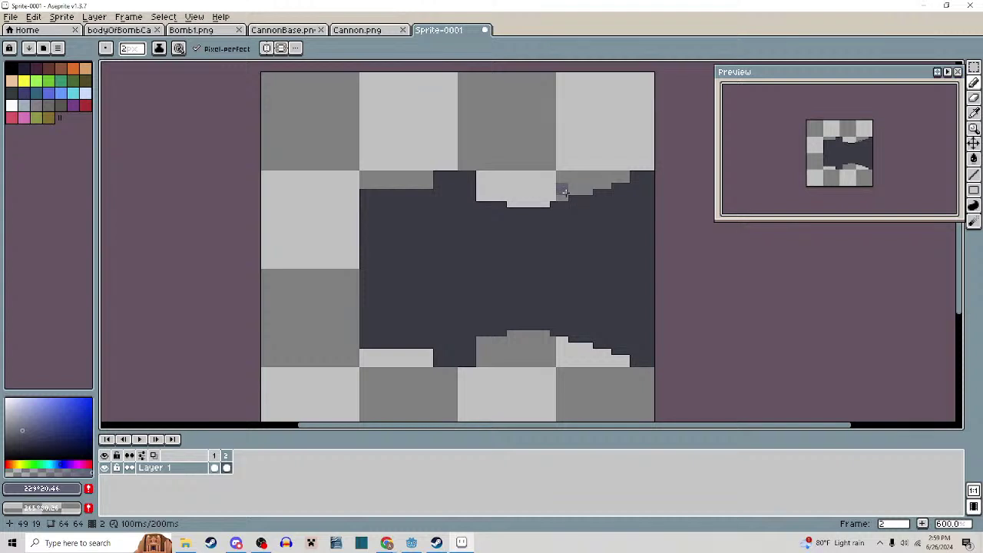
mouse_move(565, 192)
left_mouse_down()
mouse_move(650, 196)
mouse_move(649, 177)
left_mouse_up()
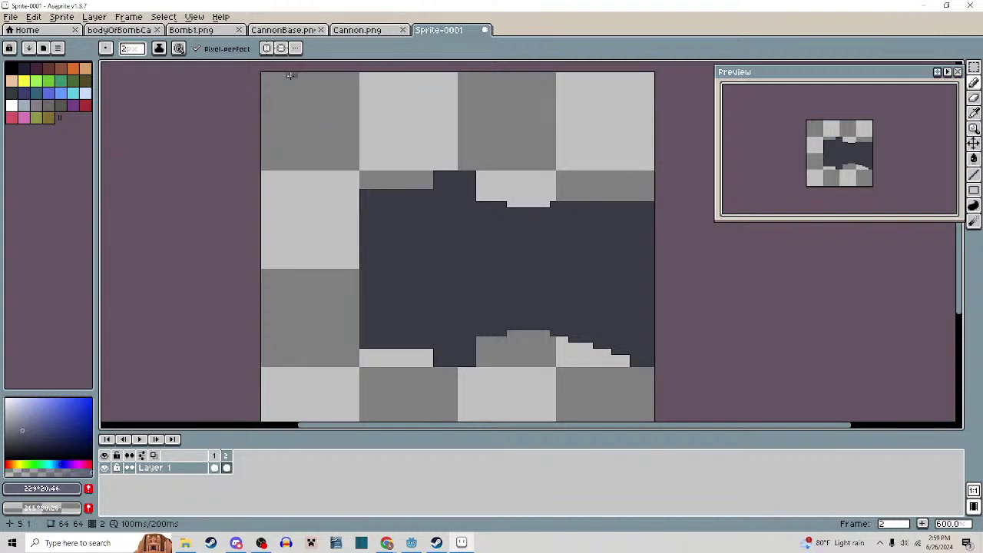
left_click(281, 49)
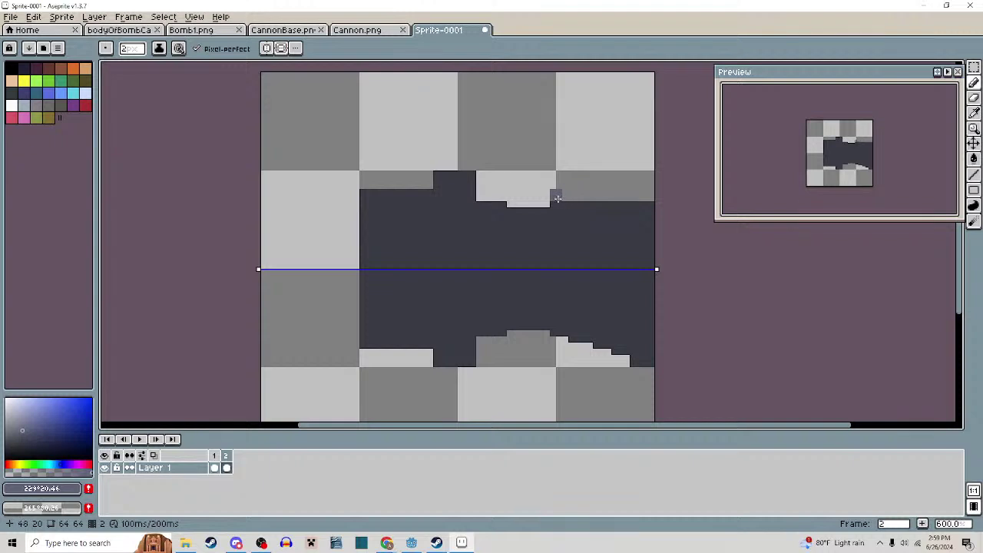
left_click_drag(557, 198, 654, 194)
left_click_drag(651, 355, 645, 364)
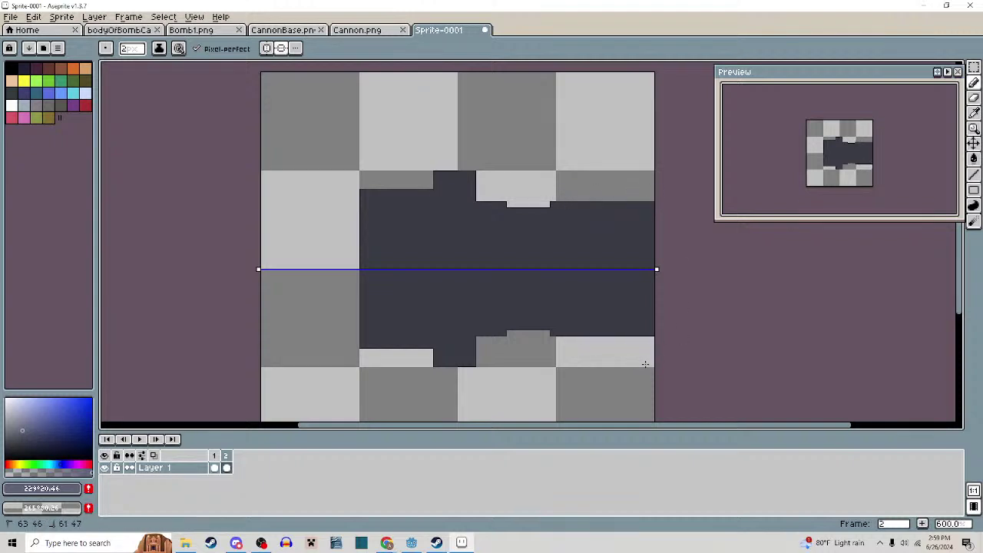
left_click(267, 48)
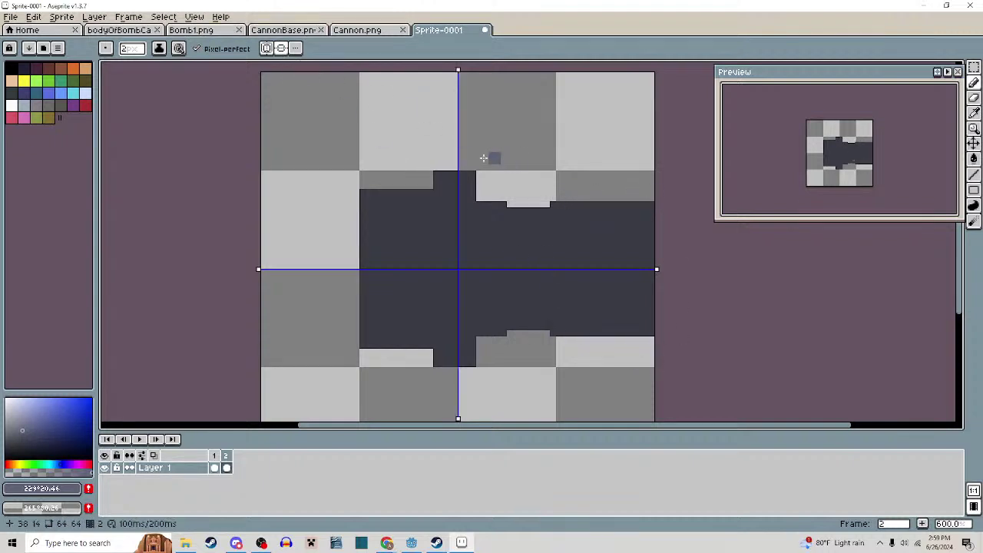
left_click(267, 49)
left_click(281, 49)
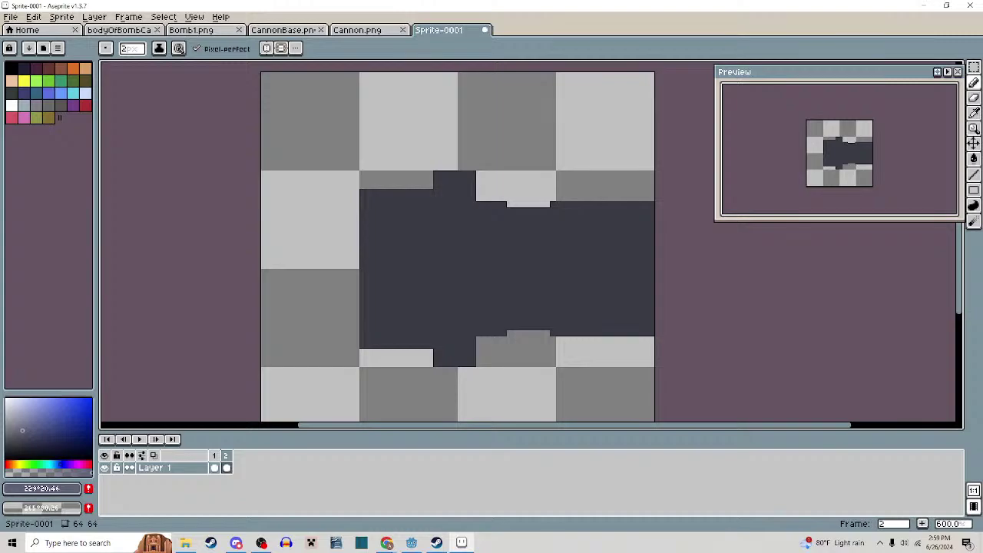
Switch to Chrome and compare the barrel shapes in the "laser turret" image results
key("alt+Tab")
scroll(365, 361, "down", 3)
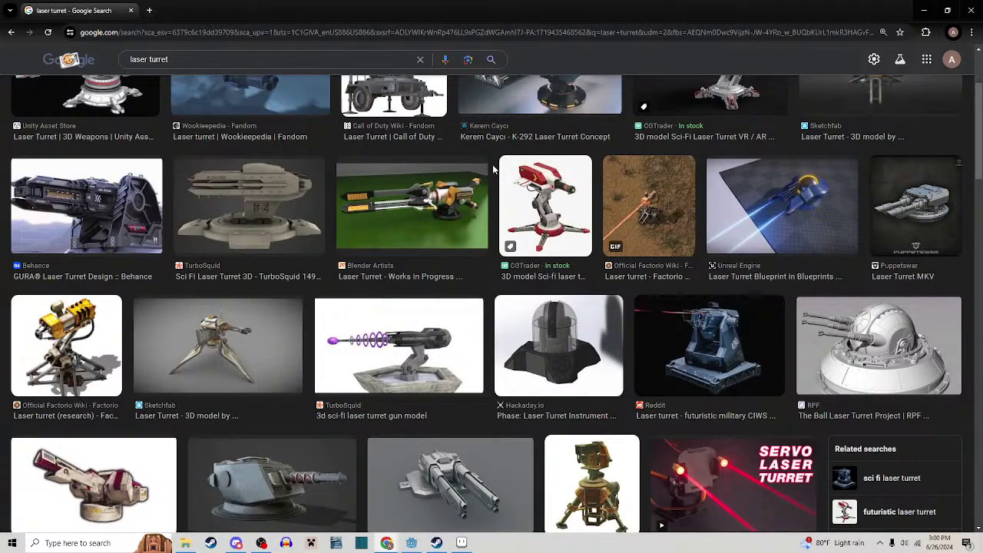
scroll(492, 159, "down", 1)
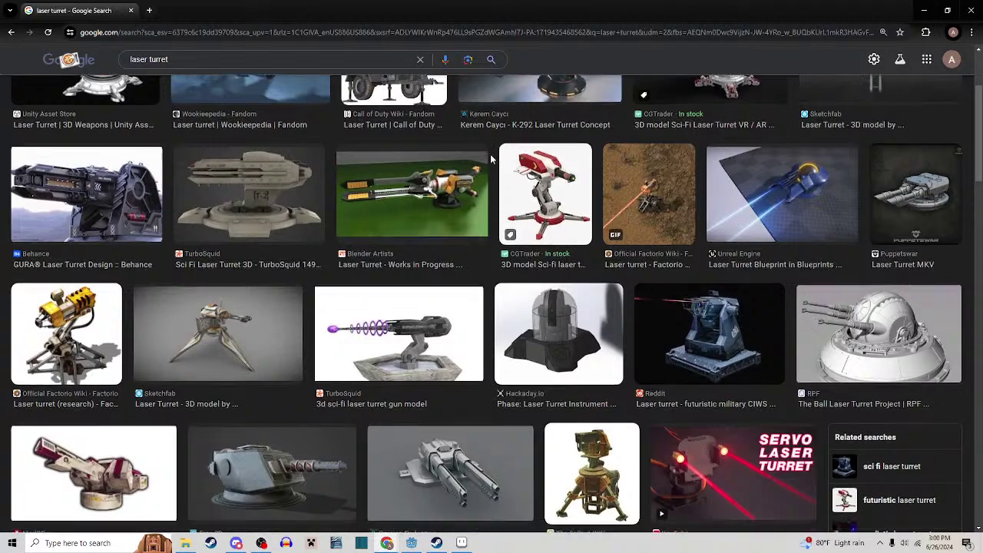
scroll(498, 185, "up", 3)
scroll(498, 194, "down", 1)
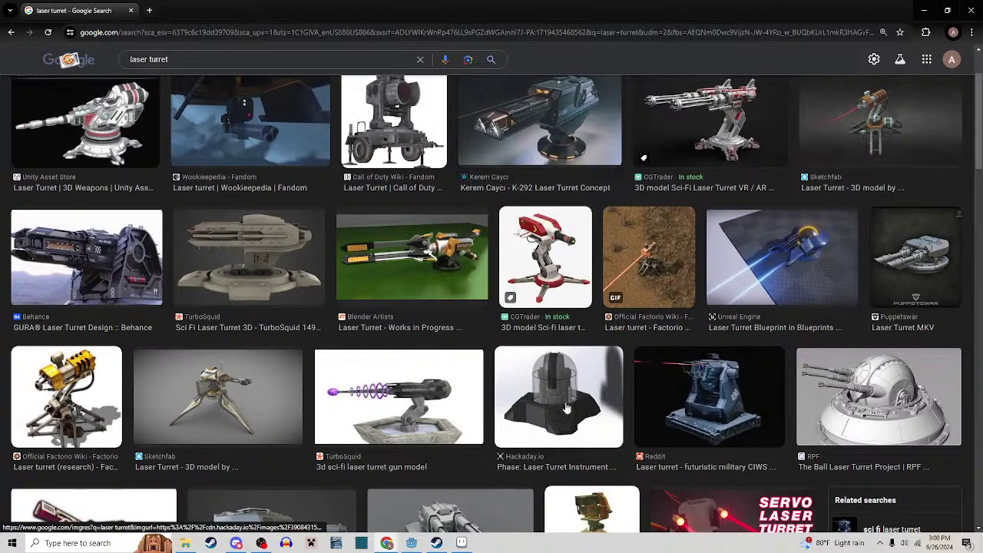
Switch back to Aseprite and erase the raised flange from the upper and lower edges of the cannon body
left_click(463, 542)
scroll(522, 289, "down", 1)
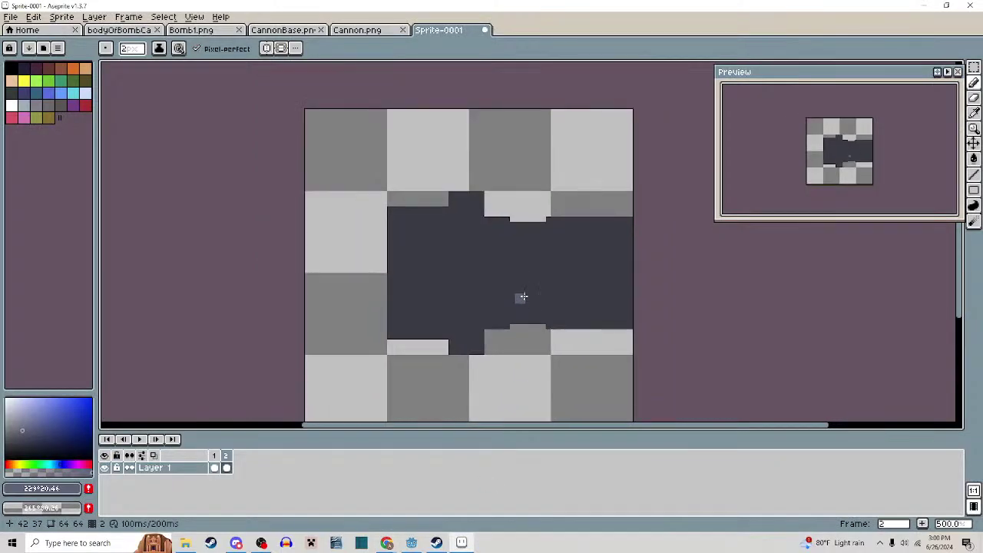
scroll(505, 196, "up", 1)
mouse_move(492, 158)
left_mouse_down()
mouse_move(459, 164)
mouse_move(448, 154)
mouse_move(475, 157)
left_mouse_up()
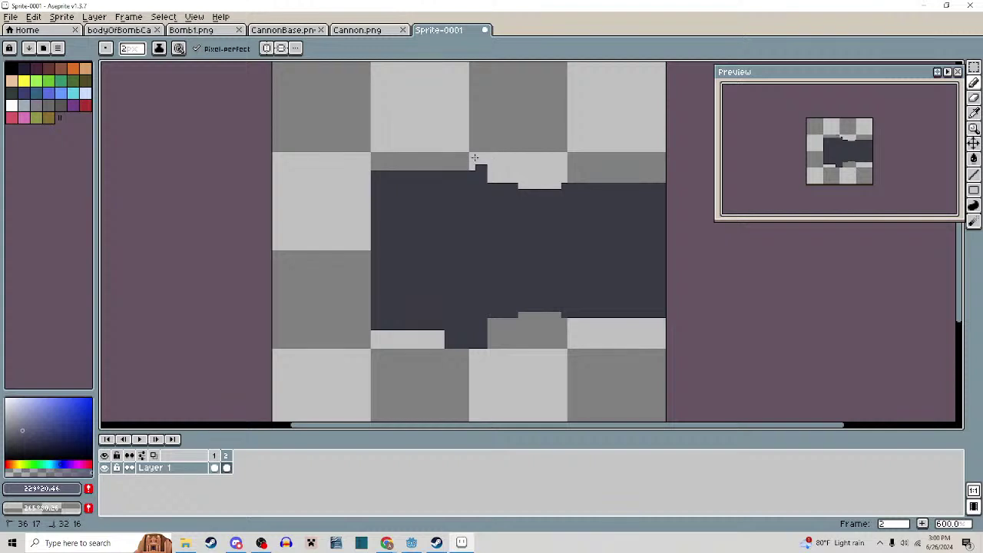
left_click_drag(394, 219, 435, 208)
left_click_drag(541, 214, 444, 208)
mouse_move(429, 326)
left_mouse_down()
mouse_move(420, 315)
mouse_move(436, 317)
left_mouse_up()
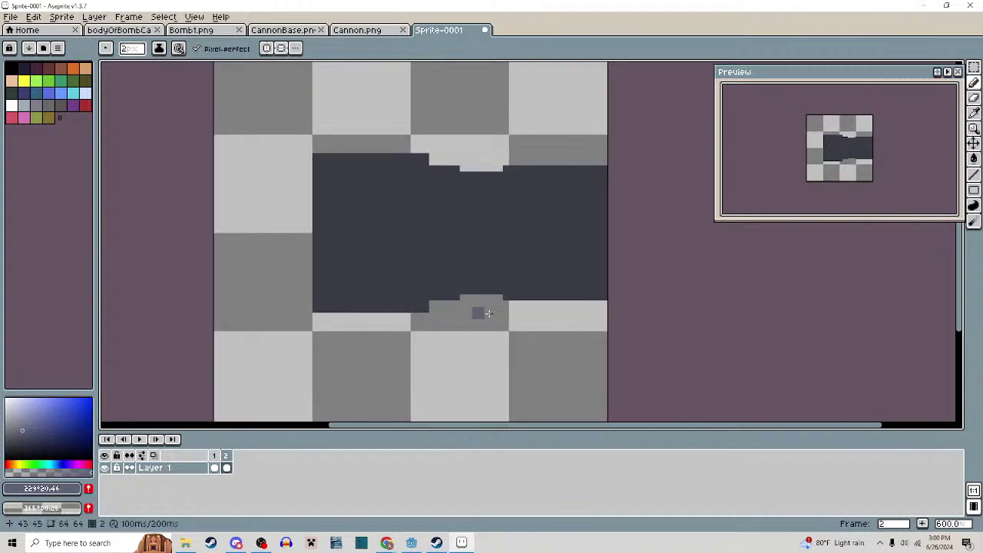
Carve the front half of the barrel into a thin central neck with mirrored erasing, leaving a wide muzzle block
left_click_drag(565, 258, 550, 290)
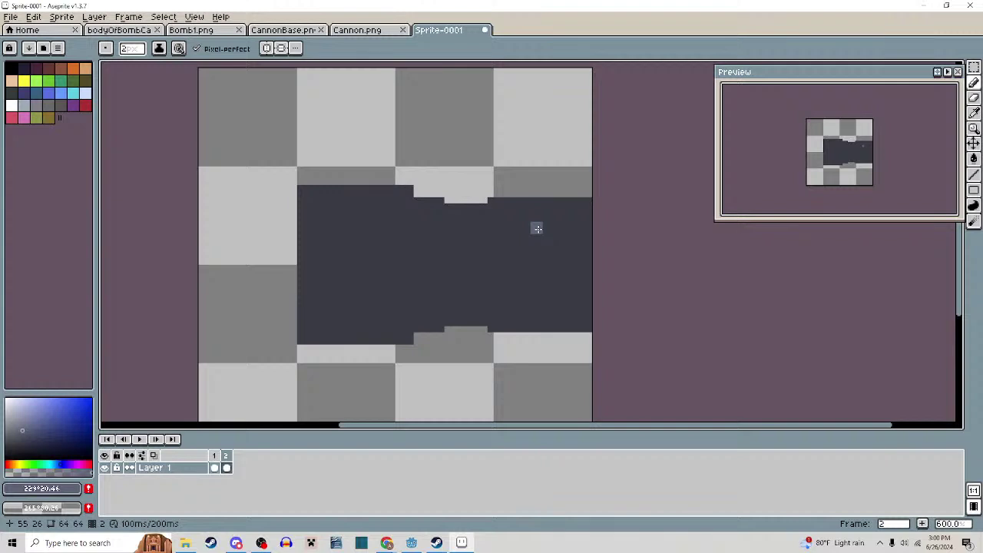
left_click_drag(524, 235, 415, 240)
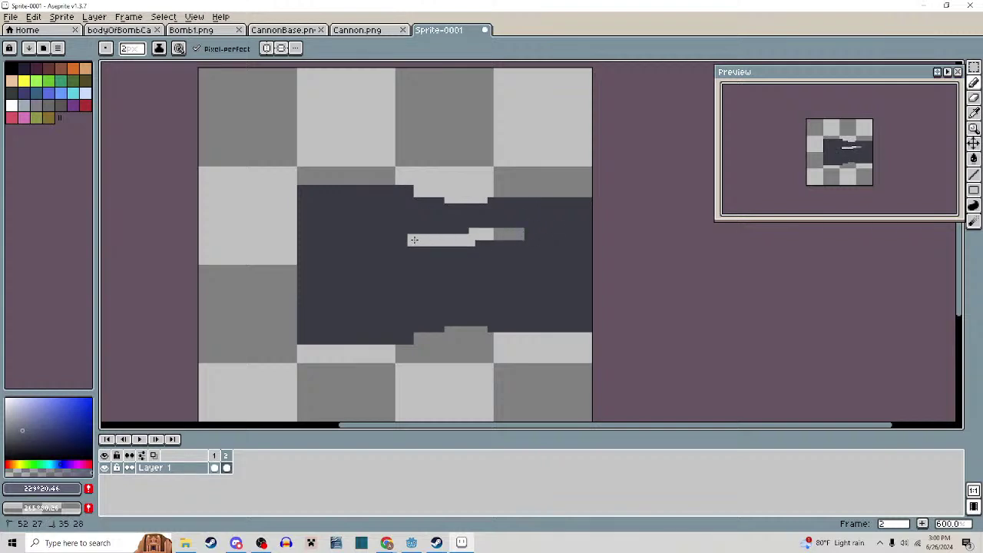
key("ctrl+z")
left_click(281, 48)
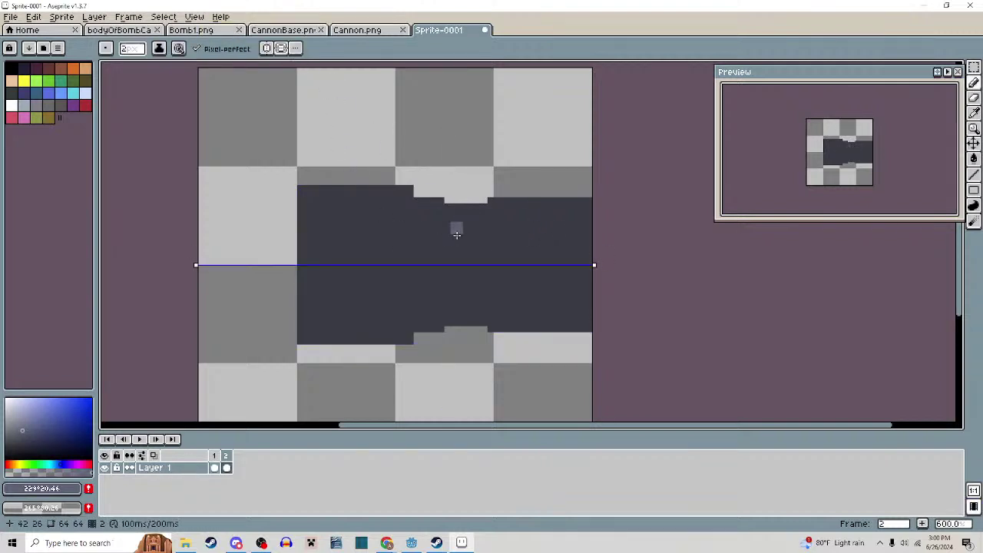
mouse_move(435, 202)
left_mouse_down()
mouse_move(432, 239)
mouse_move(544, 241)
mouse_move(544, 203)
mouse_move(442, 202)
mouse_move(439, 231)
mouse_move(536, 229)
mouse_move(448, 217)
mouse_move(532, 213)
mouse_move(456, 202)
left_mouse_up()
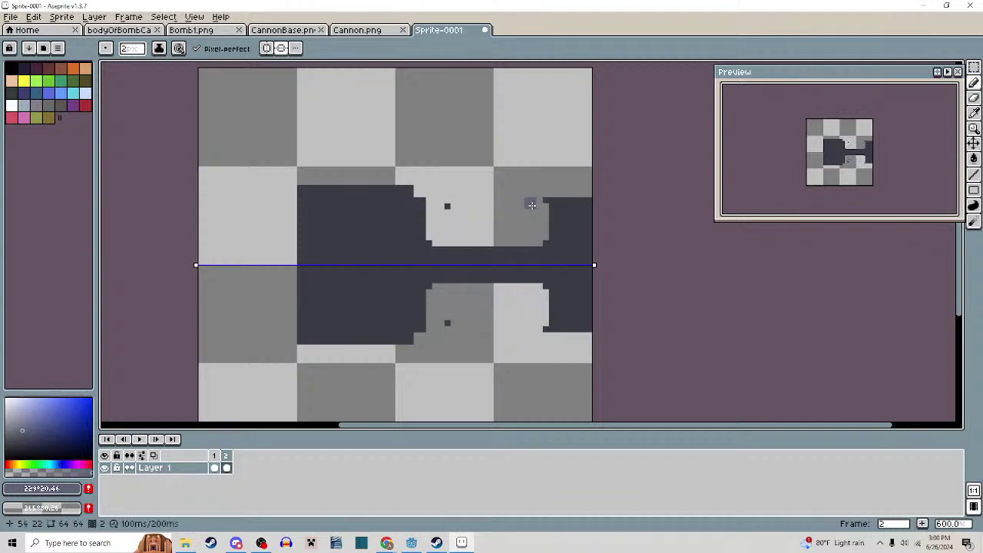
mouse_move(531, 205)
left_mouse_down()
mouse_move(533, 235)
mouse_move(548, 239)
mouse_move(448, 206)
left_mouse_up()
Draw mirrored wavy cables in lighter slate with a 1 px brush, linking the cannon body to the muzzle block along the neck
scroll(539, 209, "down", 3)
scroll(542, 208, "up", 6)
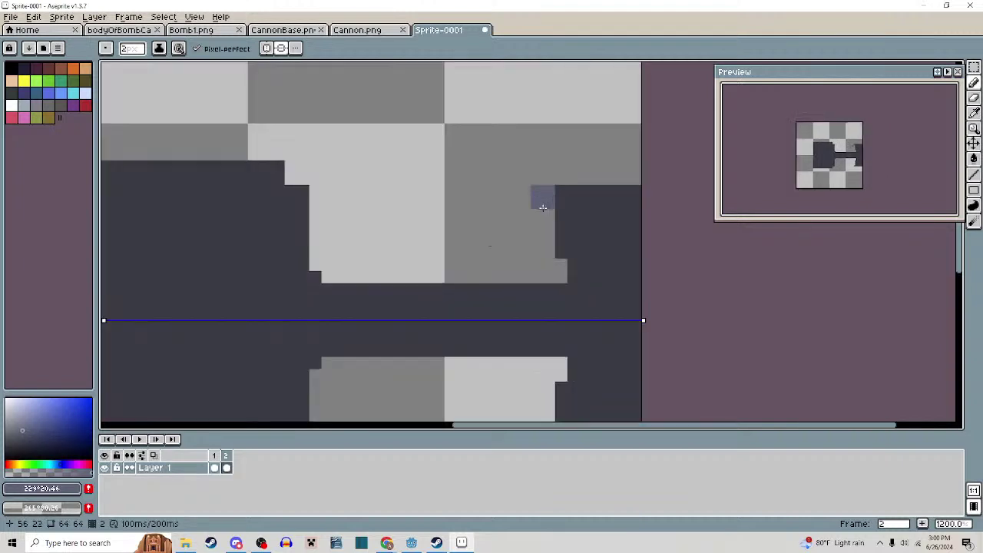
key("minus")
mouse_move(547, 201)
left_mouse_down()
mouse_move(522, 203)
mouse_move(500, 238)
mouse_move(461, 220)
mouse_move(427, 261)
mouse_move(350, 278)
left_mouse_up()
key("ctrl+z")
left_click(546, 225)
mouse_move(550, 202)
left_mouse_down()
mouse_move(513, 204)
mouse_move(481, 249)
mouse_move(437, 265)
mouse_move(389, 266)
mouse_move(314, 237)
left_mouse_up()
mouse_move(409, 265)
left_mouse_down()
mouse_move(431, 245)
mouse_move(459, 257)
mouse_move(450, 232)
mouse_move(435, 232)
left_mouse_up()
Round out the rear of the cannon body with mirrored stepped pixels in the body's dark slate #393b44
scroll(486, 247, "down", 5)
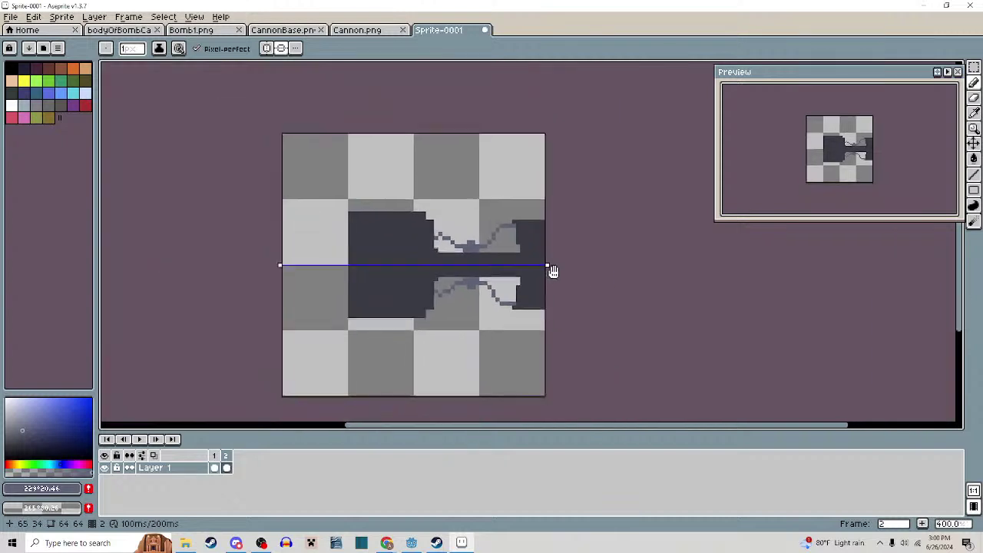
scroll(531, 239, "up", 2)
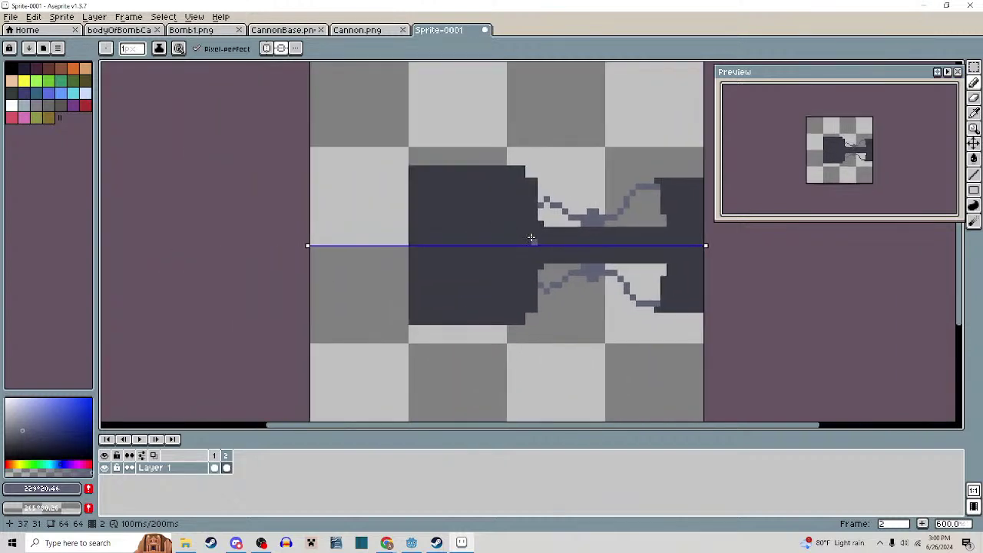
scroll(410, 198, "up", 3)
scroll(407, 198, "down", 2)
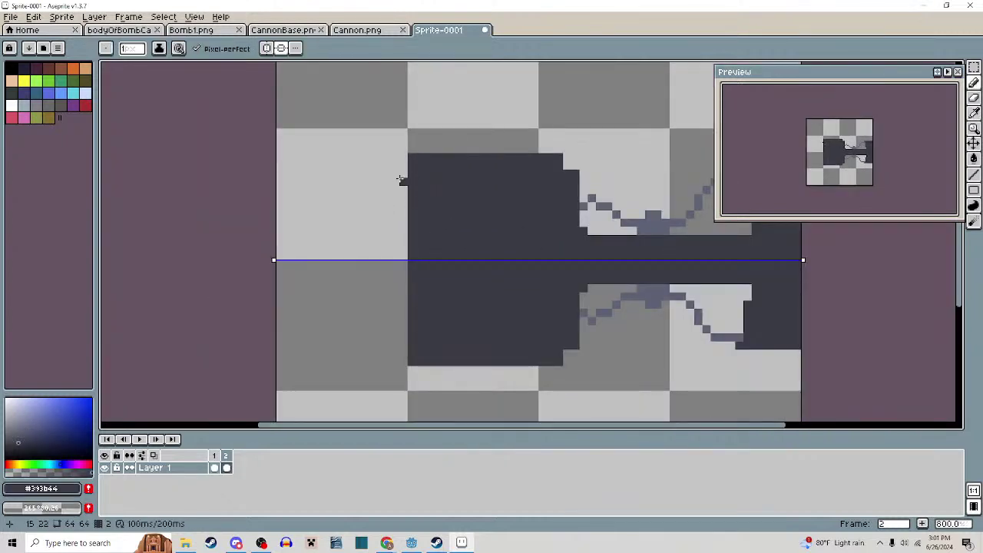
left_click(400, 181)
mouse_move(398, 182)
left_mouse_down()
mouse_move(404, 268)
mouse_move(395, 214)
mouse_move(395, 258)
left_mouse_up()
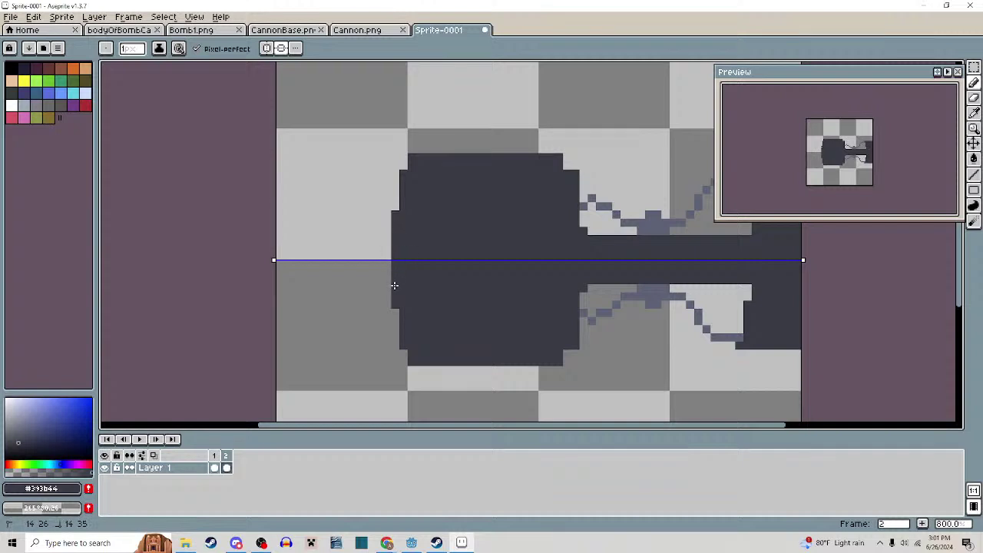
Turn off symmetry, sample the cable colour #5f6377, and draw a small wire loop sticking out of the cannon's rear
scroll(427, 242, "down", 2)
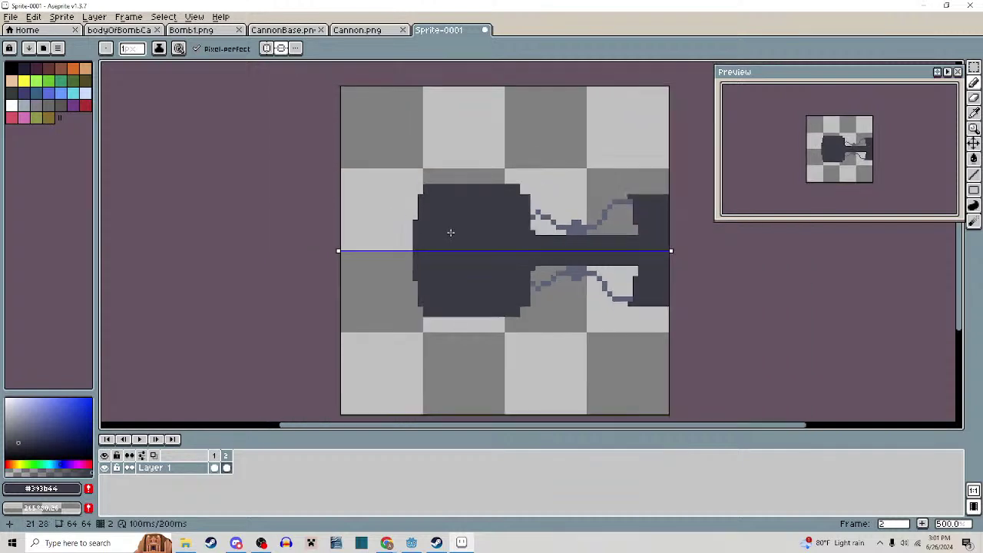
left_click(267, 47)
left_click(282, 48)
left_click(267, 47)
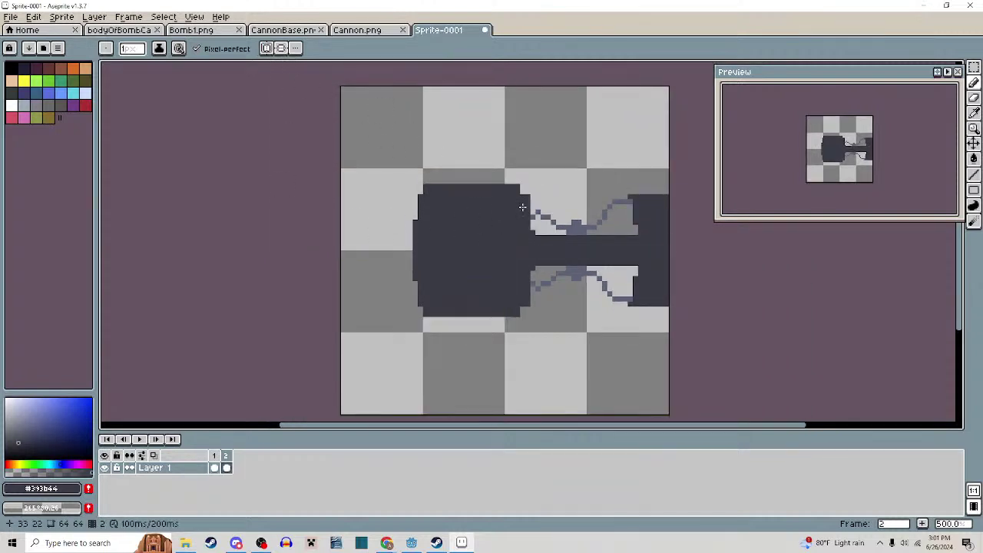
key("i")
left_click(565, 219)
key("b")
scroll(412, 239, "up", 4)
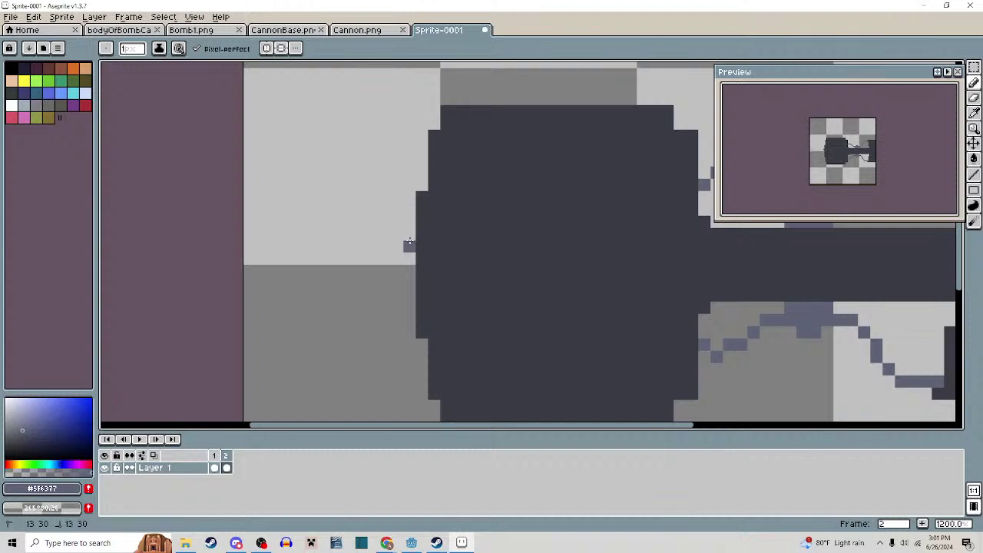
mouse_move(410, 245)
left_mouse_down()
mouse_move(371, 203)
mouse_move(352, 208)
mouse_move(354, 266)
mouse_move(409, 306)
left_mouse_up()
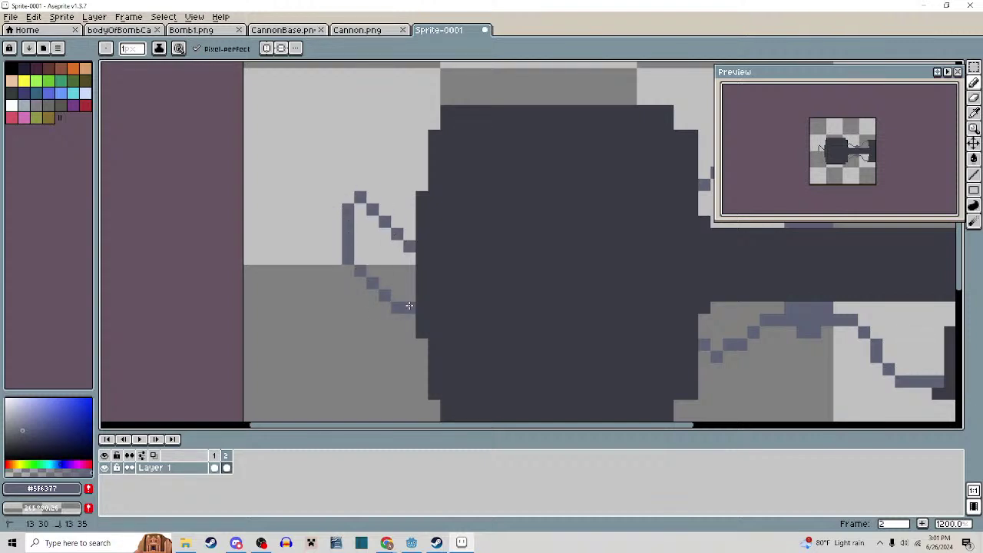
key("ctrl+z")
mouse_move(410, 246)
left_mouse_down()
mouse_move(393, 240)
mouse_move(382, 265)
mouse_move(406, 284)
left_mouse_up()
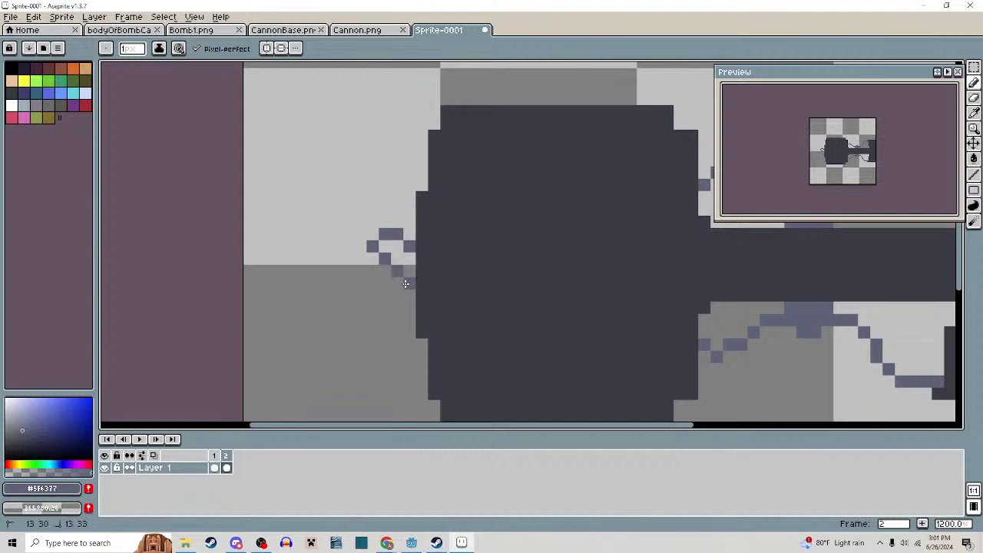
Thicken the outer edge of the rear wire loop with a second line of #5f6377 pixels
scroll(407, 285, "down", 4)
scroll(450, 257, "up", 4)
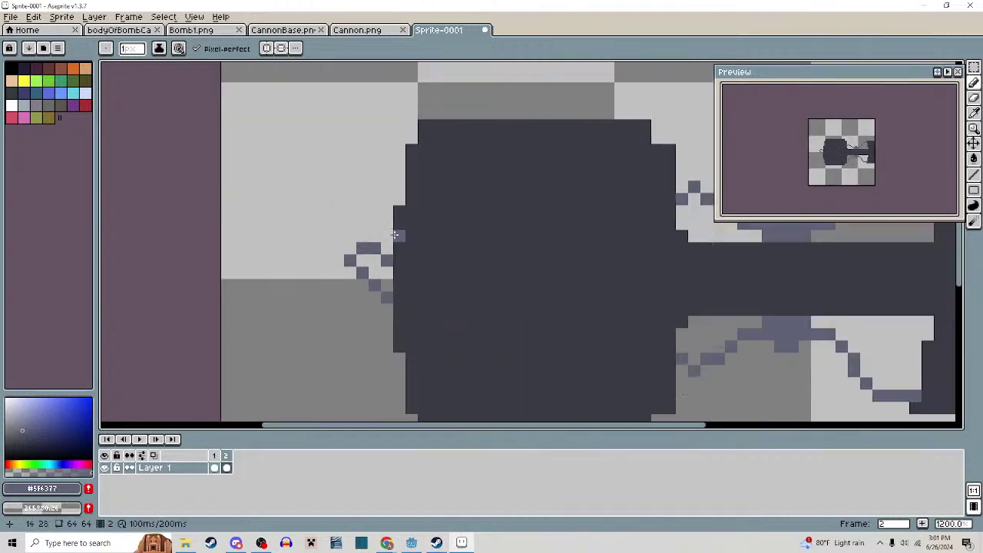
mouse_move(382, 245)
left_mouse_down()
mouse_move(354, 237)
mouse_move(339, 256)
mouse_move(395, 315)
left_mouse_up()
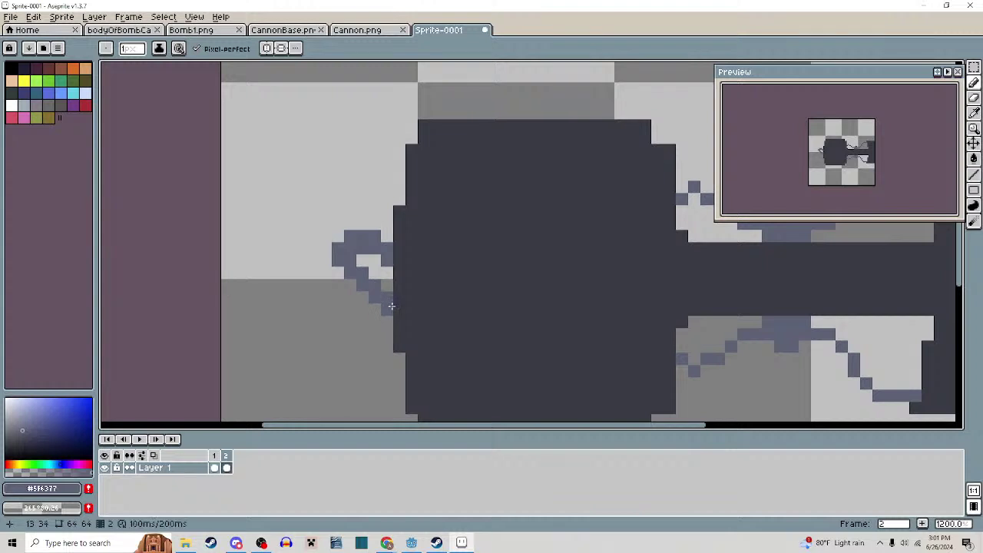
Sample the cannon body's dark slate #393b44 and choose a lighter shade of it, #585a62, as the drawing colour
scroll(438, 294, "down", 3)
scroll(438, 294, "down", 2)
scroll(482, 277, "up", 3)
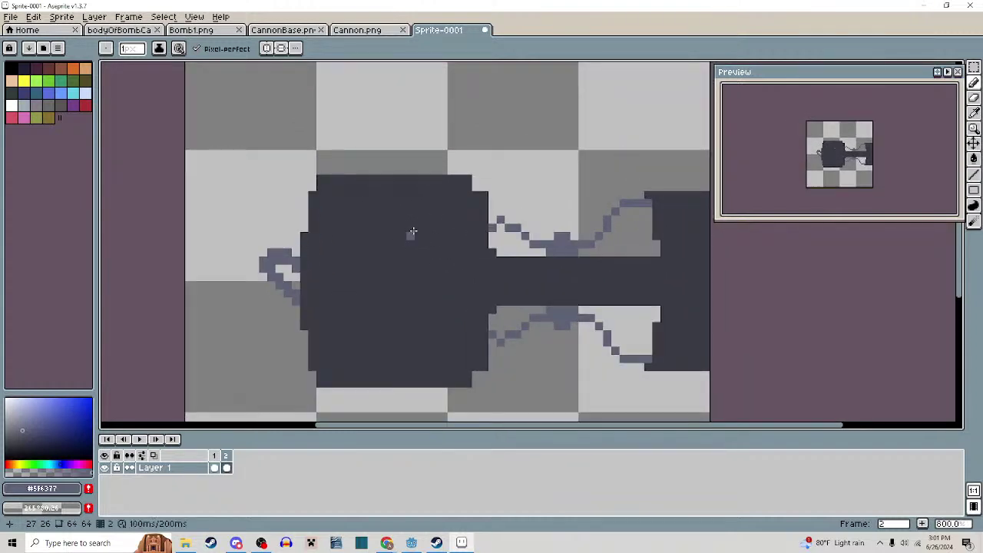
key("i")
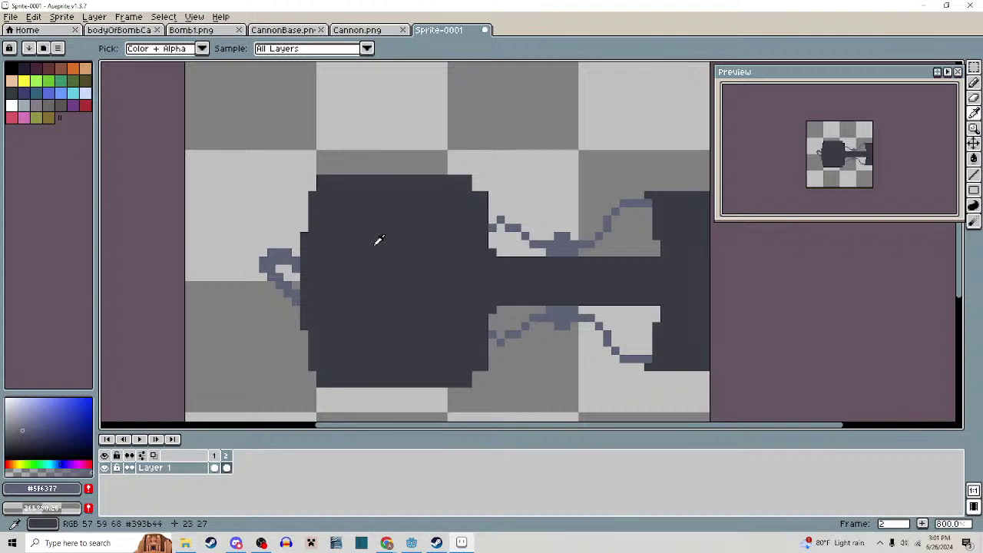
left_click(379, 240)
key("b")
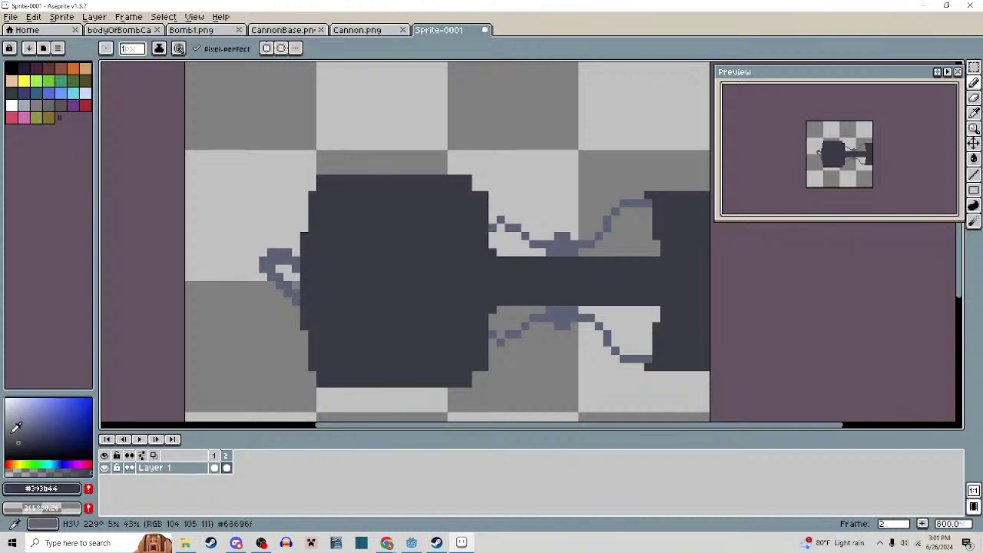
left_click(13, 436)
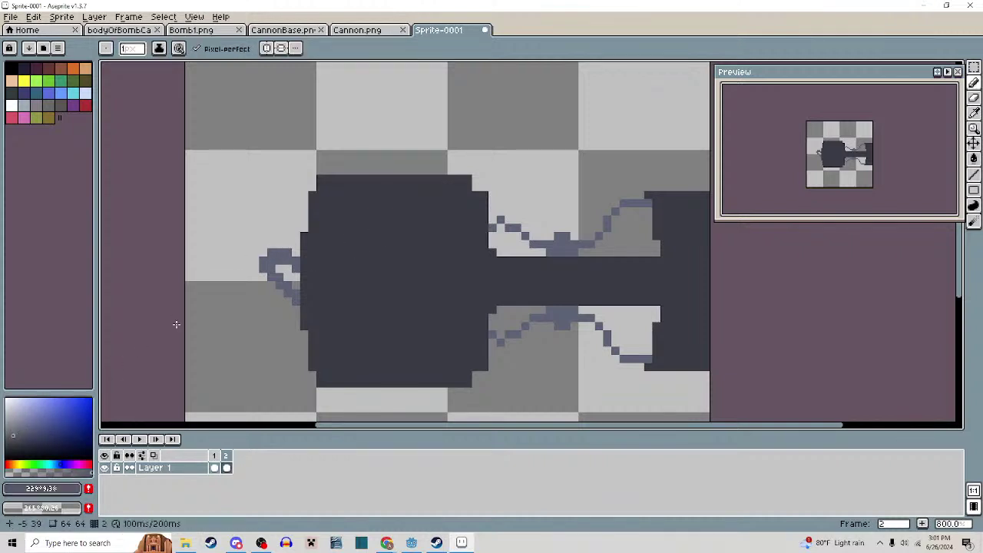
left_click_drag(310, 228, 479, 229)
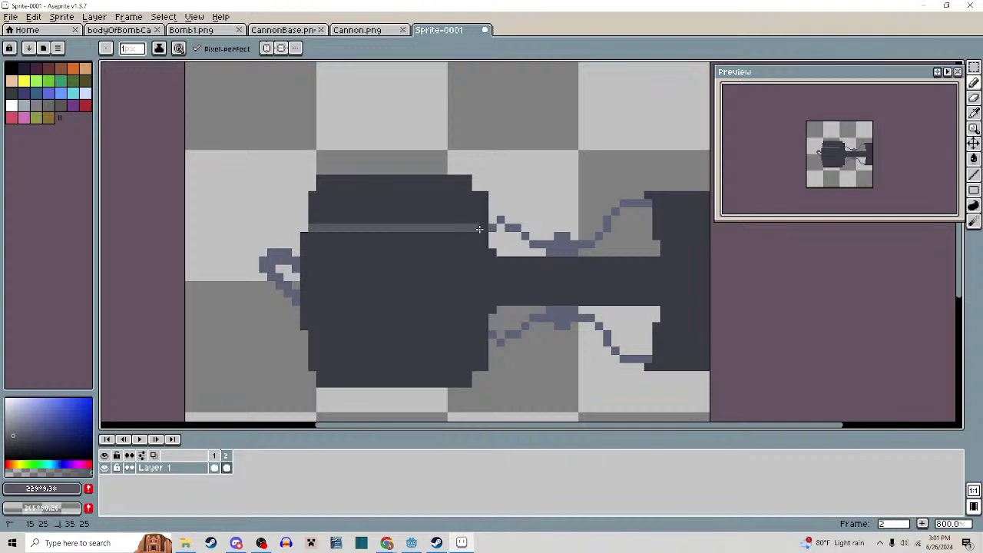
key("g")
left_click(448, 213)
key("ctrl+z")
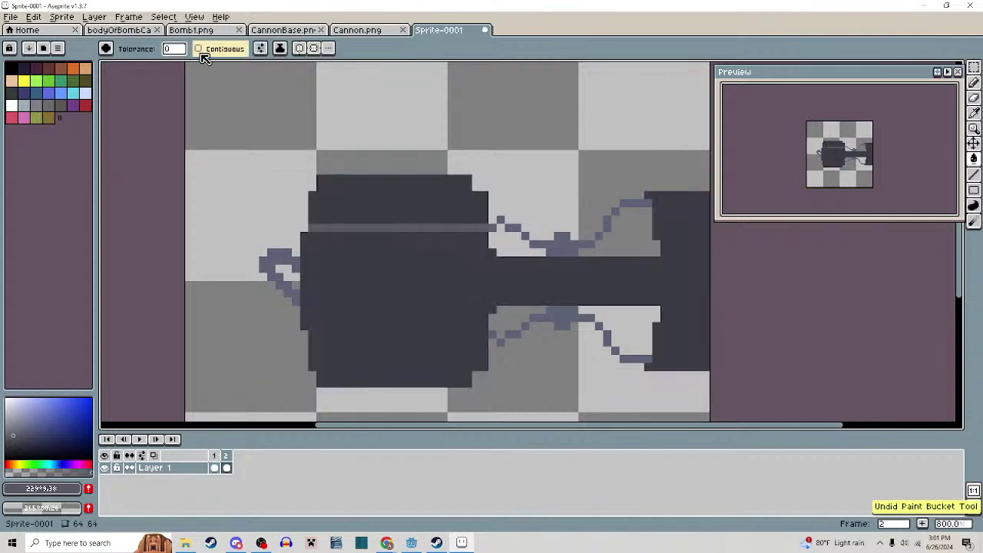
Make the bucket fill contiguous, undo the test fill and line, and turn on symmetry across the horizontal axis only
left_click(202, 51)
left_click(359, 160)
key("ctrl+z")
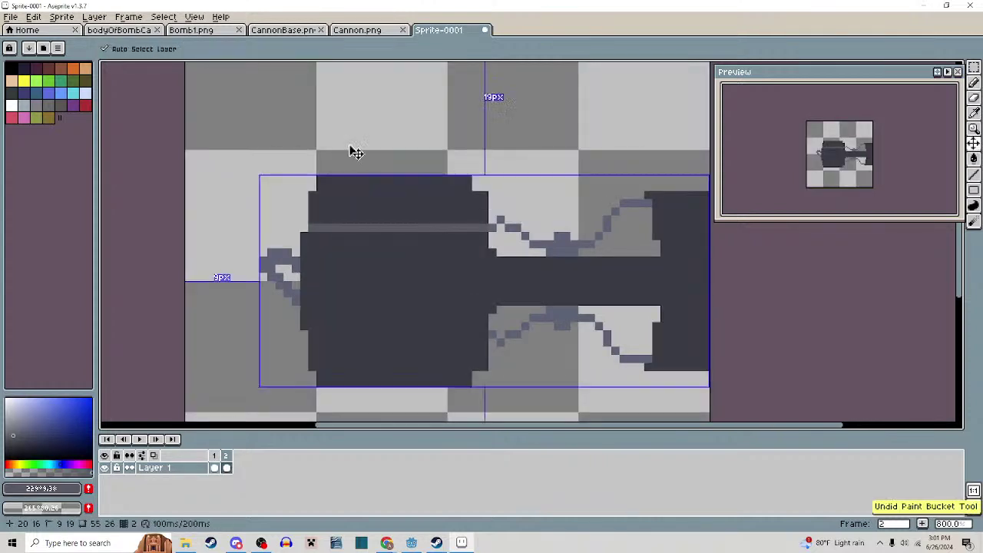
key("ctrl+z")
left_click(300, 48)
left_click(314, 49)
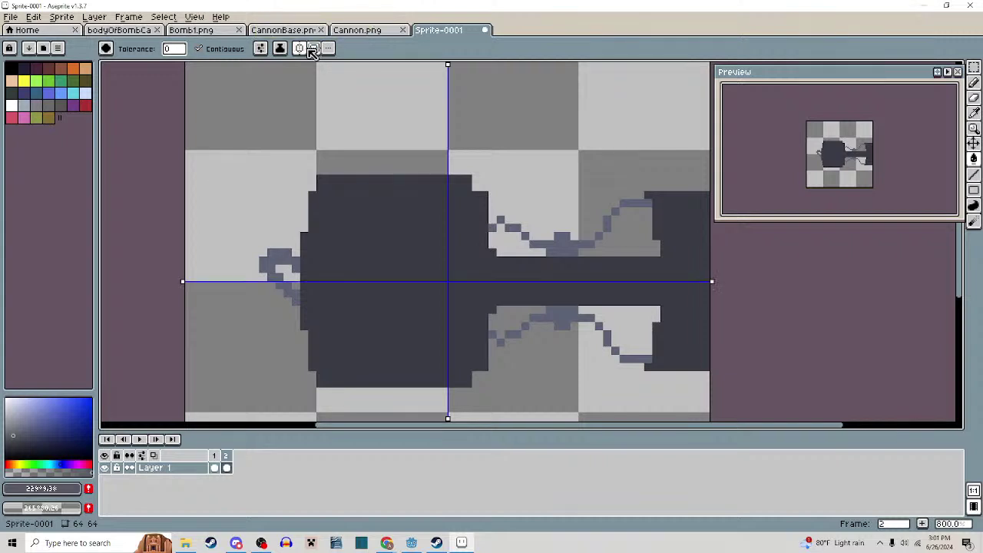
left_click(301, 49)
Draw a mirrored lighter-slate line along the cannon body and fill its upper and lower outer bands with the same shade
key("b")
left_click_drag(308, 236, 481, 232)
key("g")
left_click(422, 222)
scroll(402, 248, "down", 1)
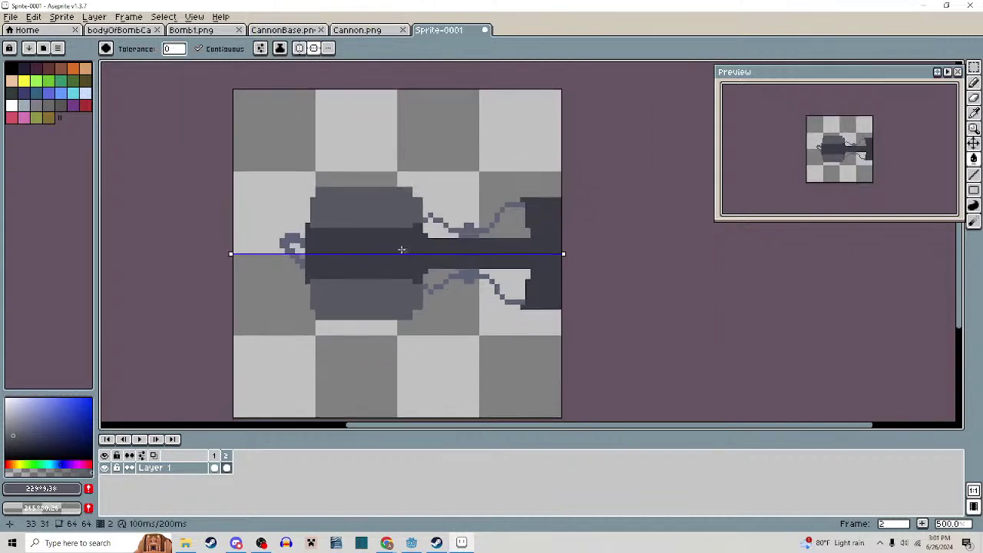
Add mirrored lighter-slate bands along the outer edges of the neck and muzzle block using a 2 px line
scroll(432, 265, "up", 1)
key("b")
left_click_drag(432, 264, 577, 269)
key("l")
key("ctrl+z")
left_click_drag(444, 273, 588, 271)
mouse_move(596, 325)
left_mouse_down()
mouse_move(631, 328)
mouse_move(584, 343)
mouse_move(635, 338)
left_mouse_up()
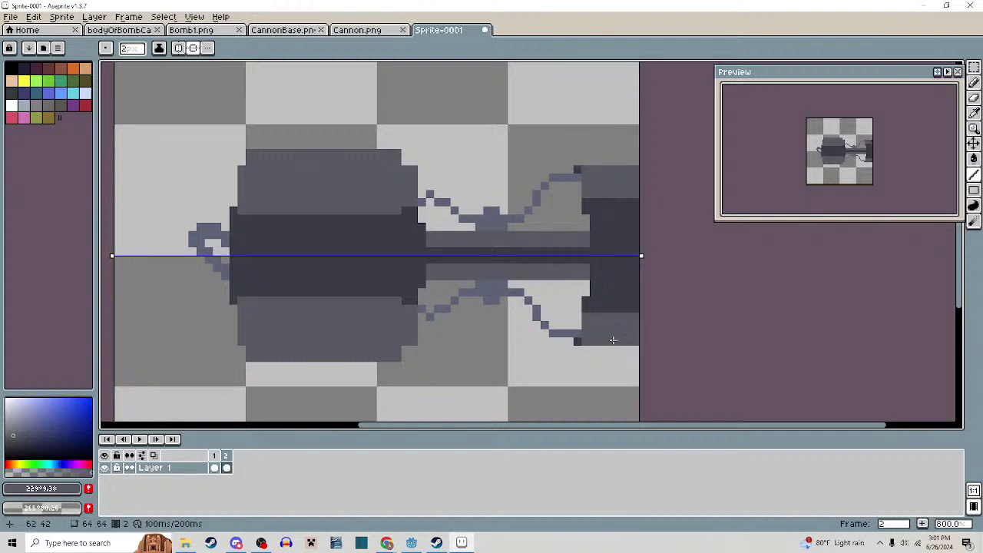
Lighten the muzzle block's remaining dark outer corner pixels with a 1 px brush, and turn off symmetry
key("minus")
left_click(577, 341)
scroll(464, 316, "down", 1)
scroll(529, 320, "down", 1)
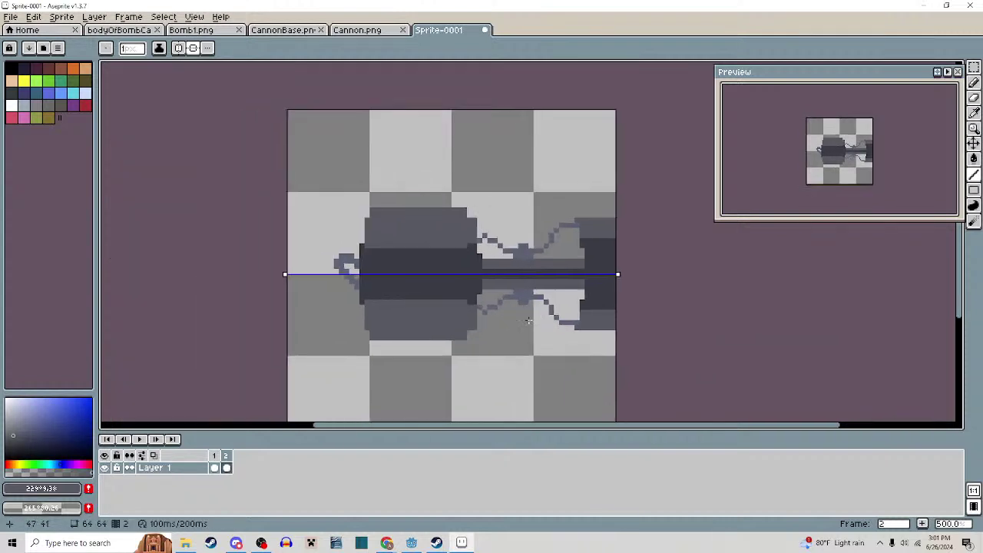
left_click(180, 49)
left_click(180, 48)
left_click(182, 48)
scroll(325, 181, "down", 1)
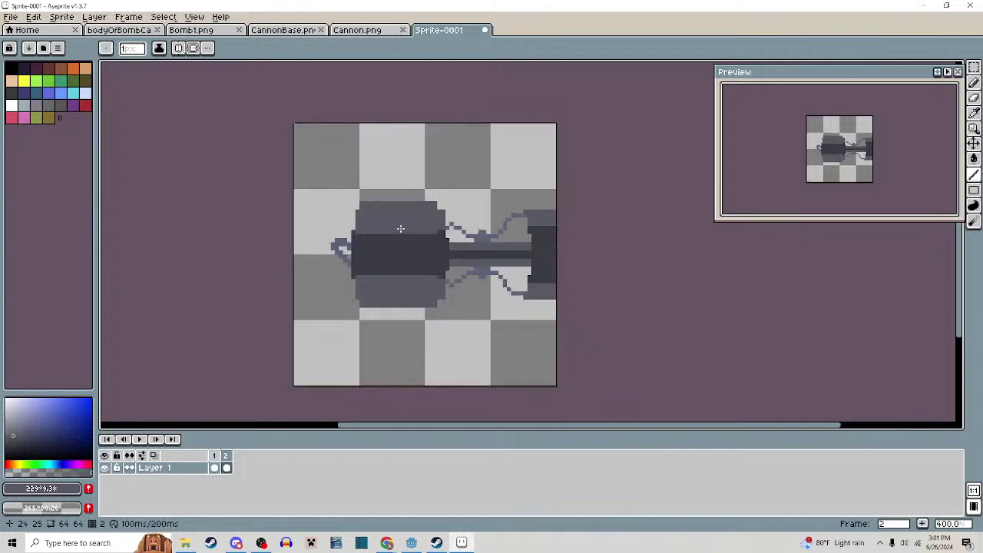
scroll(414, 224, "up", 1)
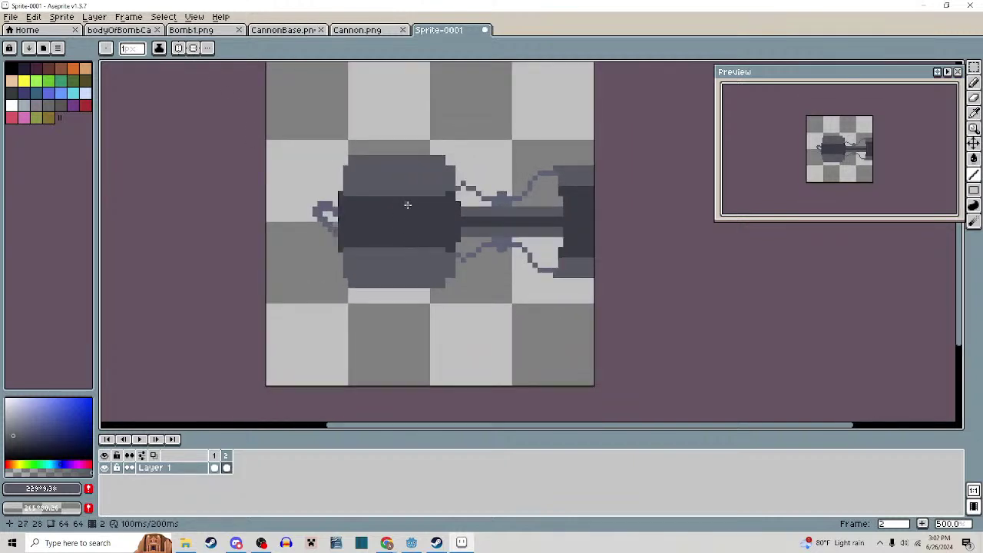
Create a new transparent RGBA sprite 192 px wide and 108 px high
left_click(11, 16)
left_click(19, 23)
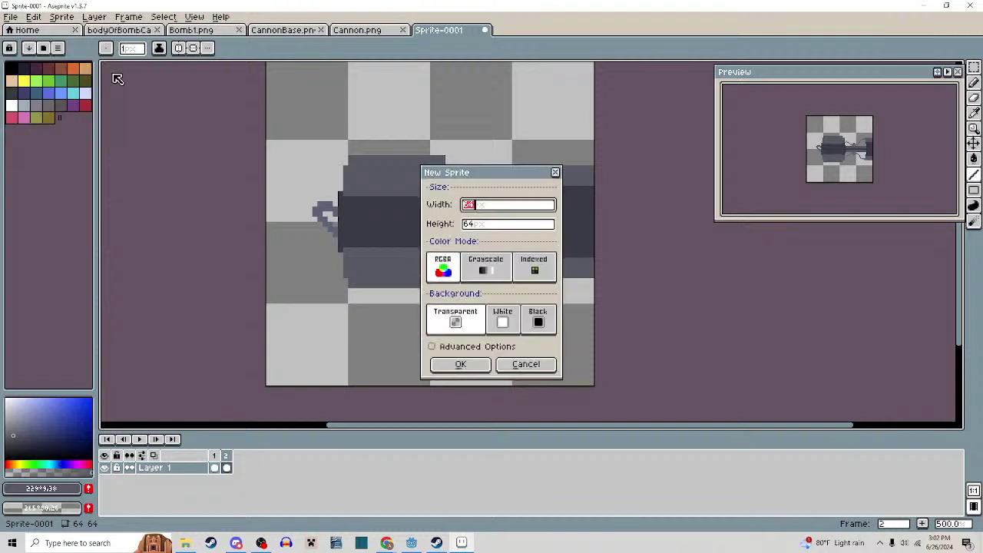
type("192")
key("Tab")
type("108")
key("Return")
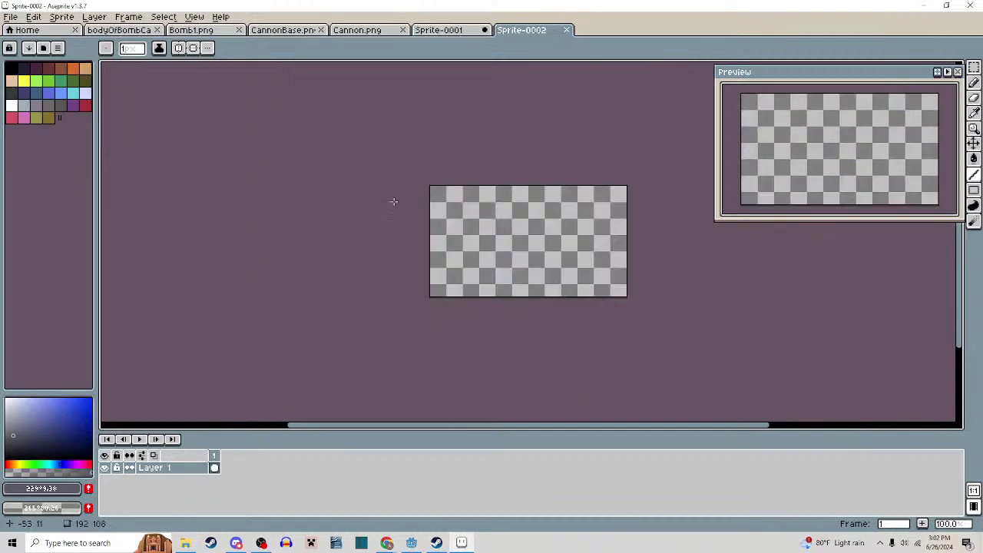
Sketch a black hexagonal muzzle front near the new canvas's centre and add edges behind it for depth
scroll(497, 255, "up", 3)
left_click_drag(497, 255, 452, 250)
left_click(11, 68)
key("b")
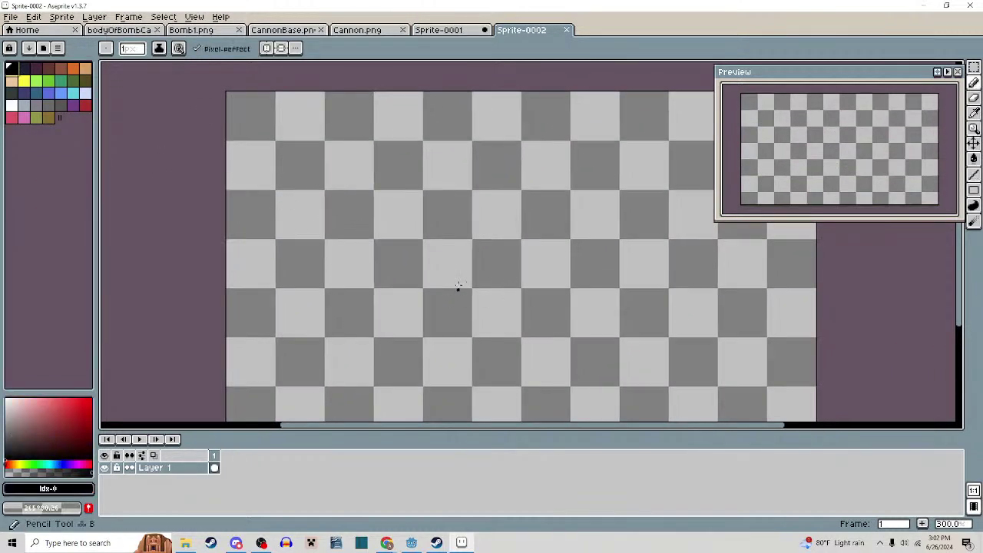
mouse_move(491, 312)
left_mouse_down()
mouse_move(526, 279)
mouse_move(565, 277)
mouse_move(587, 316)
mouse_move(543, 348)
left_mouse_up()
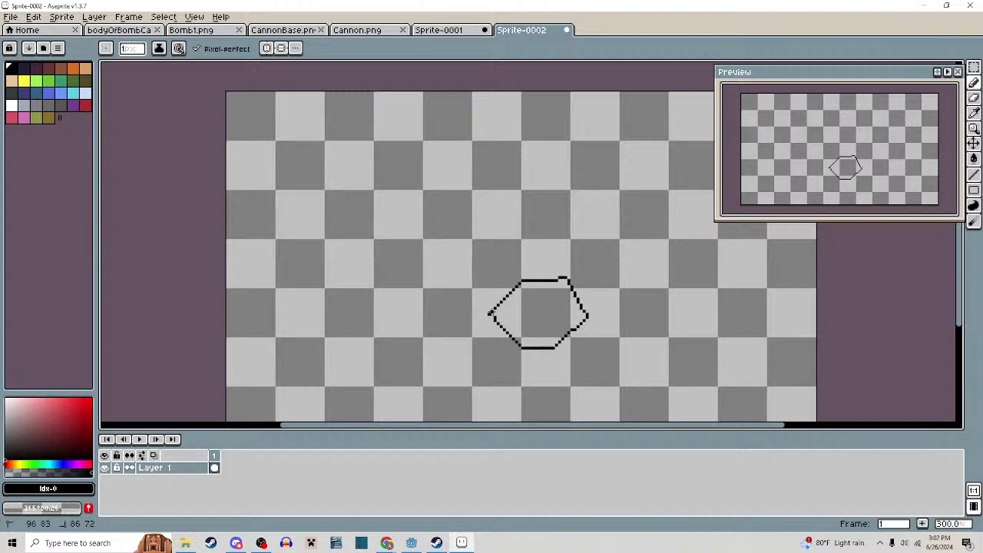
mouse_move(477, 300)
left_mouse_down()
mouse_move(503, 271)
mouse_move(549, 265)
left_mouse_up()
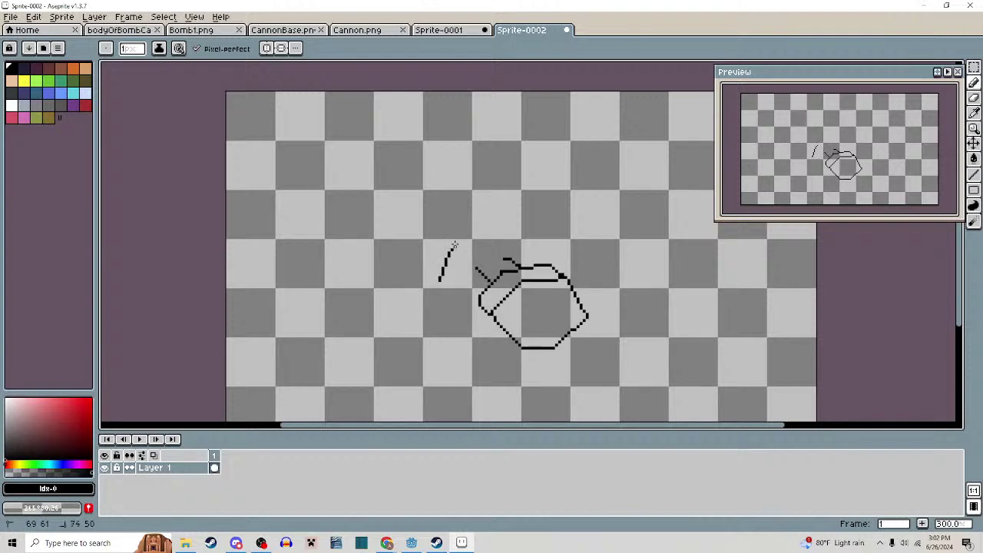
Sketch the larger faceted cannon body behind the muzzle in black, including its angled rear faces
mouse_move(454, 246)
left_mouse_down()
mouse_move(526, 240)
mouse_move(550, 265)
left_mouse_up()
mouse_move(439, 280)
left_mouse_down()
mouse_move(462, 315)
mouse_move(489, 317)
left_mouse_up()
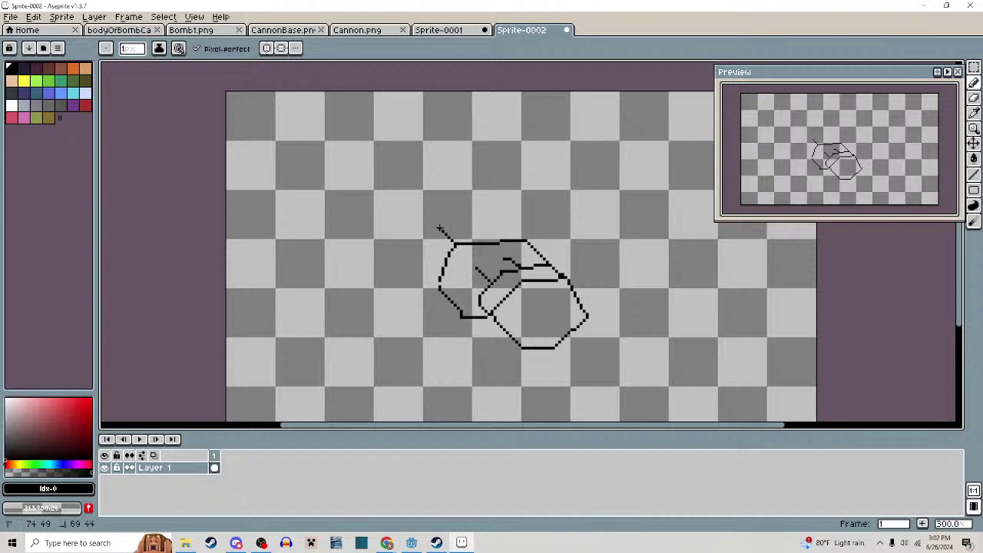
mouse_move(441, 229)
left_mouse_down()
mouse_move(498, 224)
mouse_move(516, 234)
mouse_move(439, 232)
mouse_move(412, 268)
mouse_move(439, 291)
left_mouse_up()
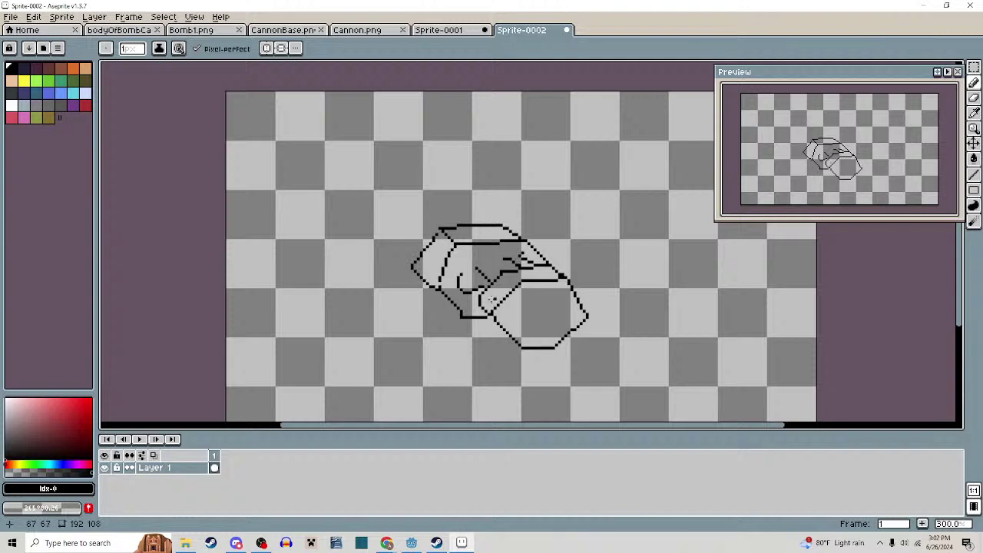
left_click_drag(452, 320, 442, 287)
Sketch support posts beneath the cannon and a wide oval base around them
mouse_move(406, 238)
left_mouse_down()
mouse_move(451, 280)
mouse_move(436, 287)
mouse_move(435, 326)
left_mouse_up()
scroll(434, 305, "down", 1)
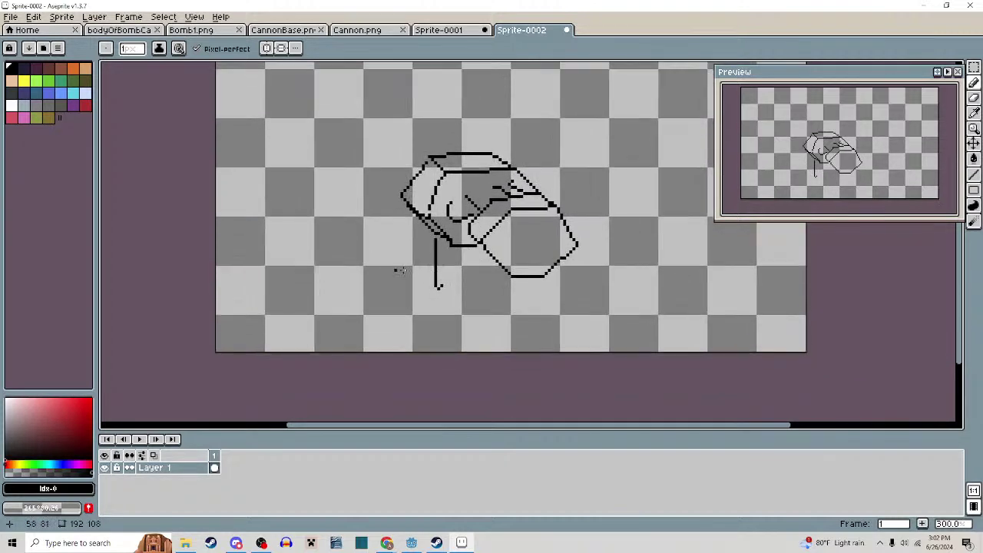
mouse_move(412, 267)
left_mouse_down()
mouse_move(352, 286)
mouse_move(351, 316)
left_mouse_up()
left_click_drag(452, 270, 401, 268)
mouse_move(374, 312)
left_mouse_down()
mouse_move(396, 326)
mouse_move(637, 295)
mouse_move(513, 279)
mouse_move(503, 300)
left_mouse_up()
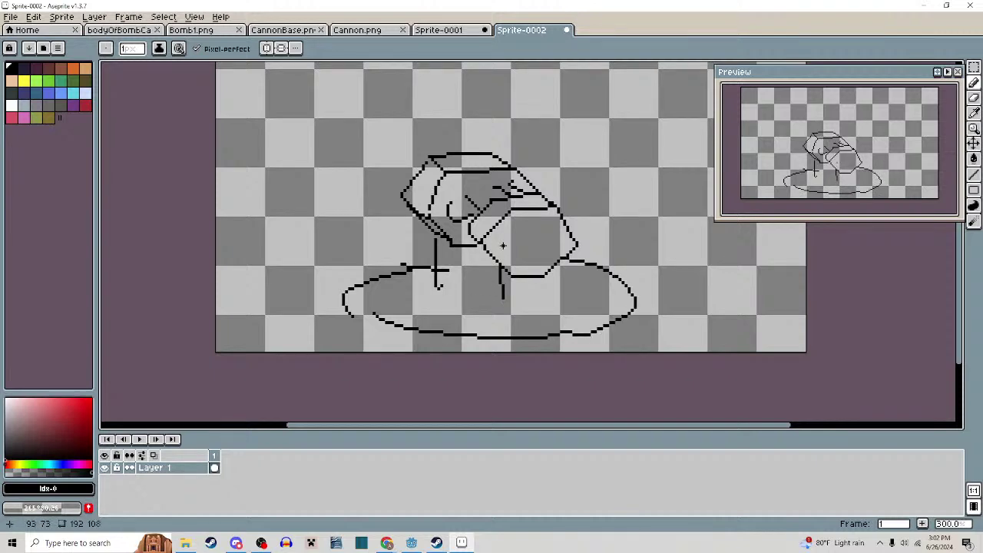
Outline a round opening in the muzzle's front face and fill it with black
mouse_move(501, 249)
left_mouse_down()
mouse_move(510, 220)
mouse_move(549, 224)
mouse_move(549, 264)
mouse_move(501, 244)
left_mouse_up()
key("g")
left_click(530, 242)
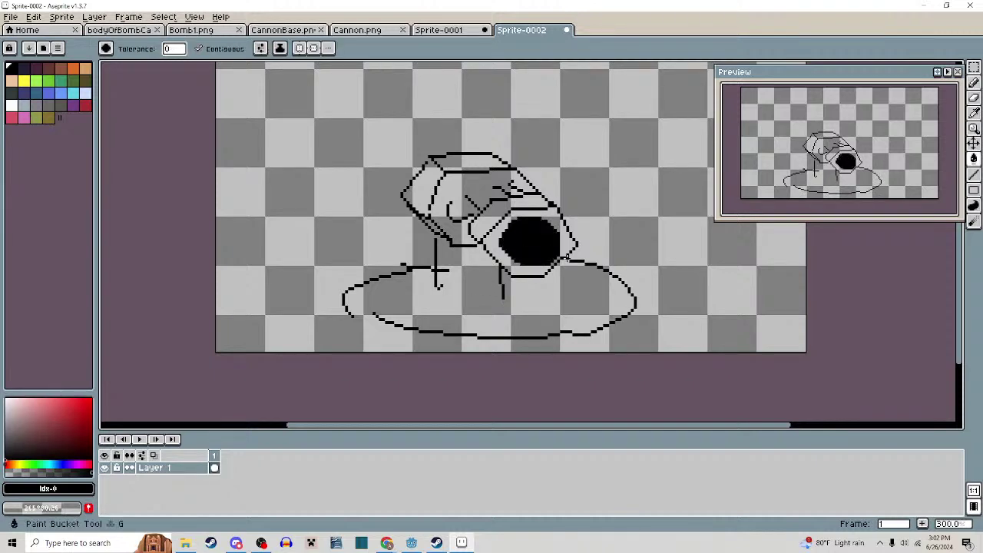
scroll(561, 288, "down", 2)
scroll(542, 309, "up", 2)
left_click_drag(517, 291, 579, 316)
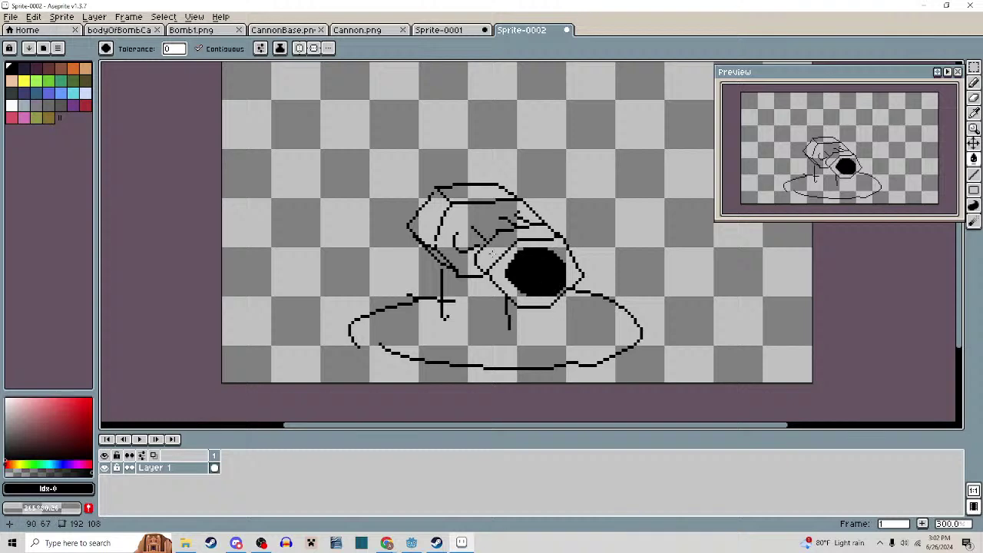
Sketch a curved black cable between the cannon body and the muzzle in the perspective drawing
scroll(477, 239, "up", 2)
key("b")
left_click_drag(471, 220, 517, 199)
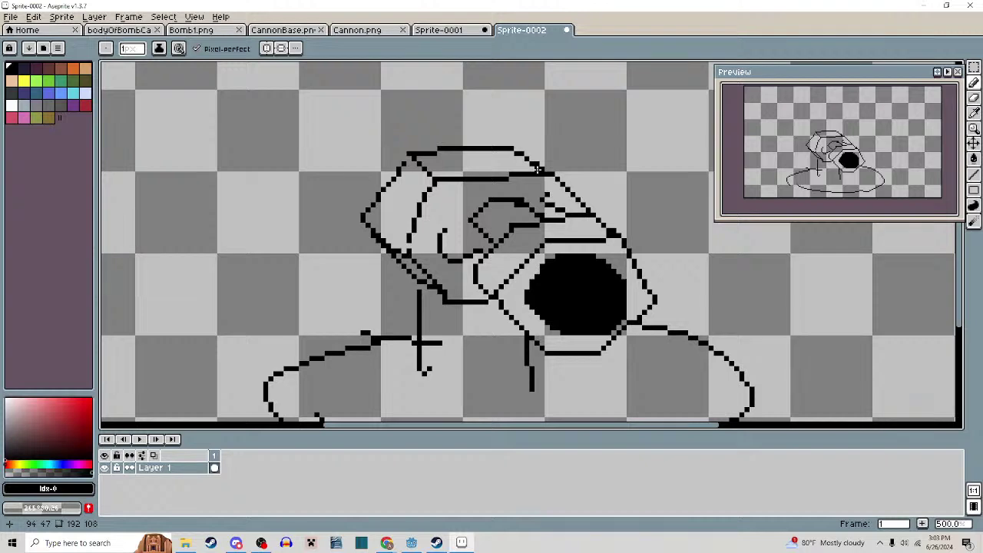
Return to the Sprite-0001 cannon art and choose a strong red, #b72121, as the drawing colour
left_click(439, 30)
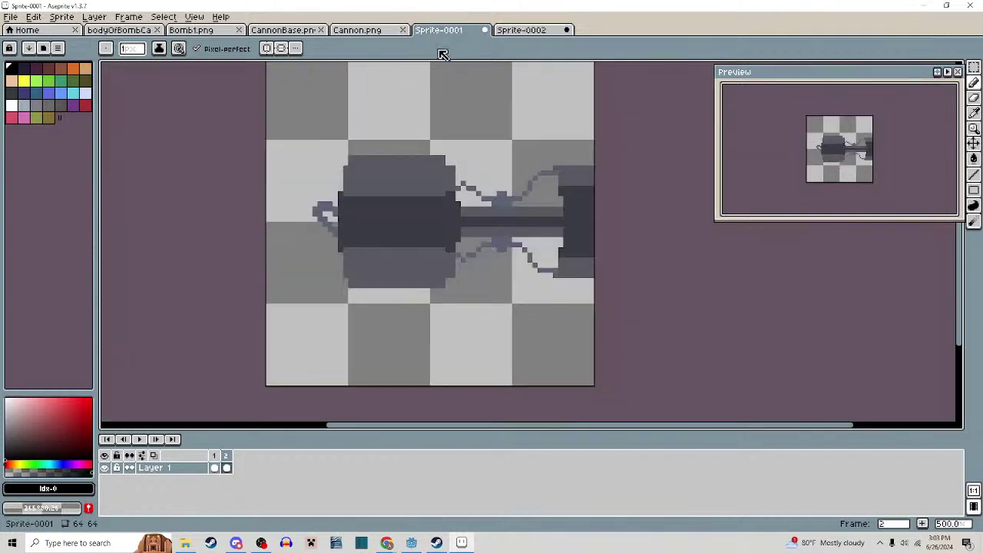
scroll(498, 207, "up", 1)
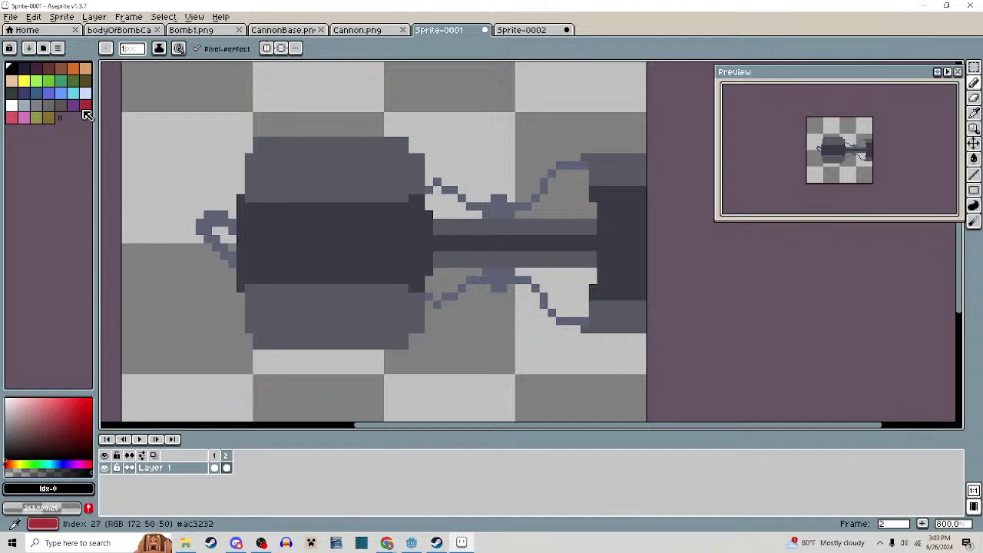
left_click(77, 413)
scroll(530, 269, "up", 3)
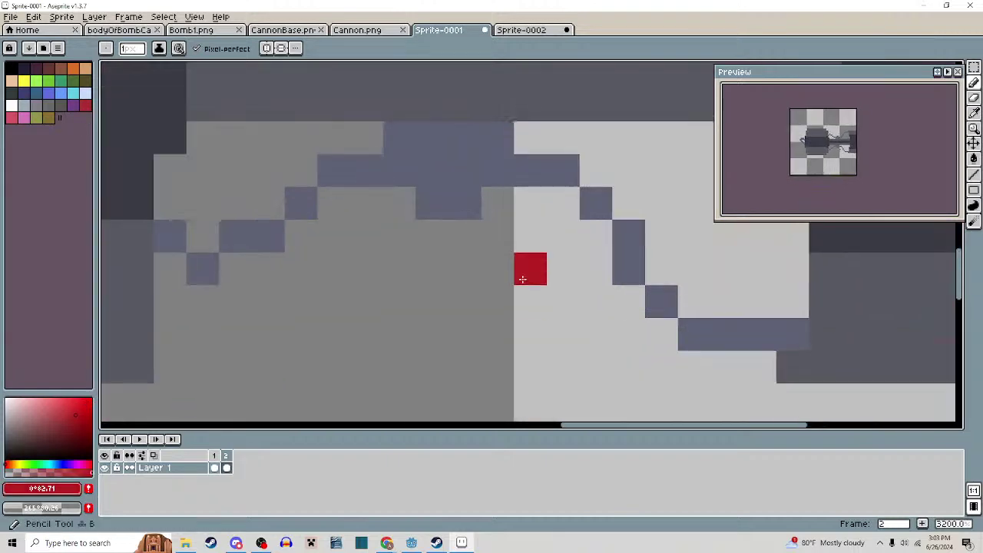
scroll(527, 176, "down", 3)
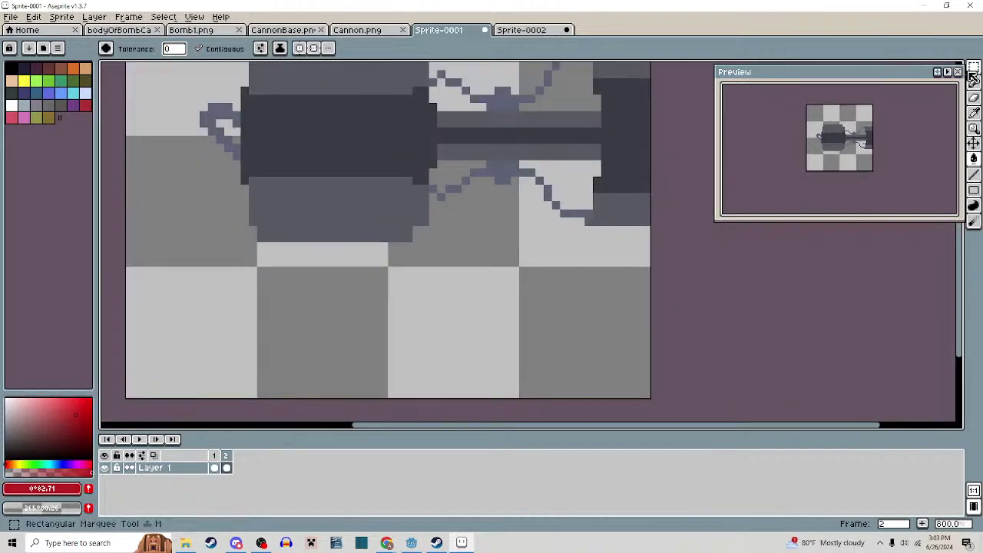
Select the area around the lower cable, recolour the whole cable red with a non-contiguous fill, and clear the selection
key("m")
left_click_drag(431, 161, 635, 266)
key("g")
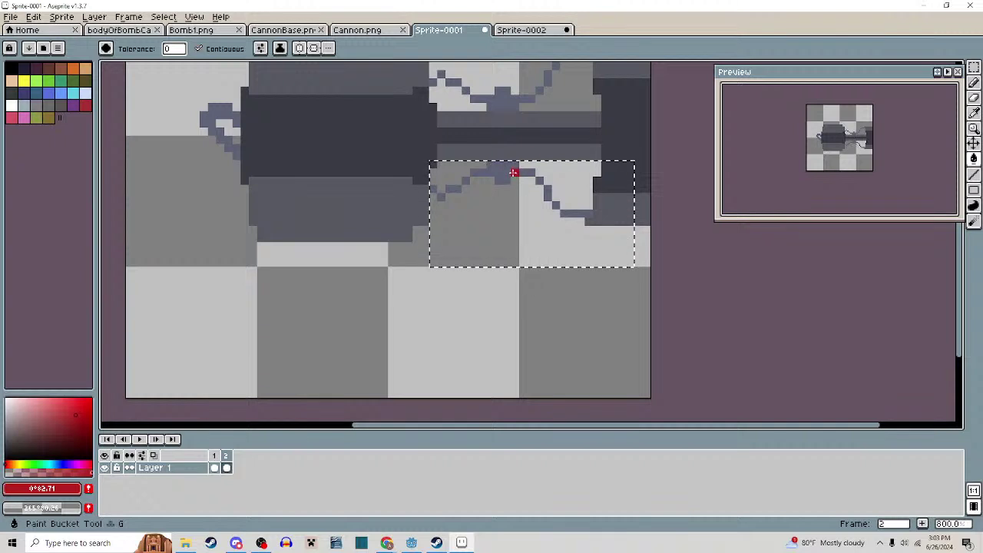
left_click(474, 170)
left_click(199, 49)
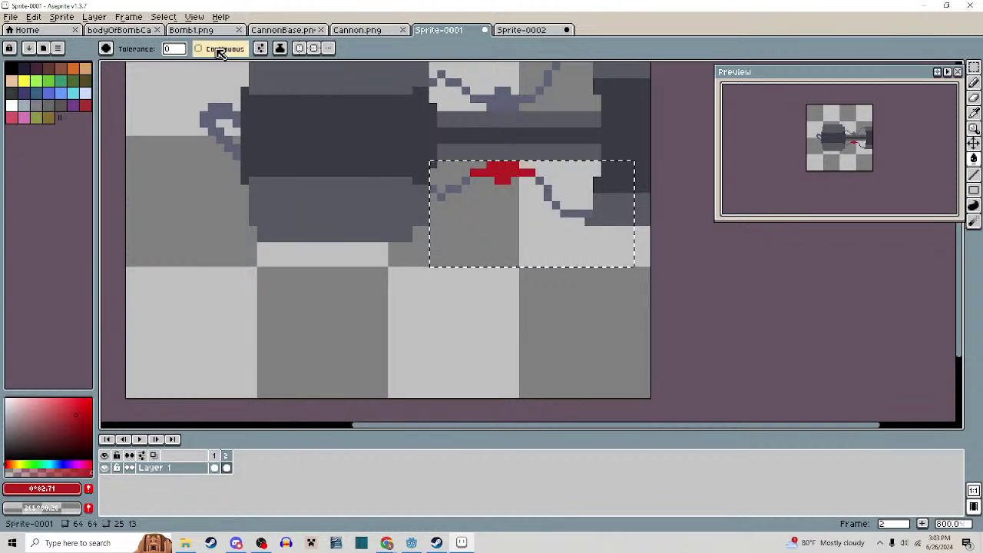
left_click(449, 180)
key("ctrl+d")
scroll(485, 197, "up", 2)
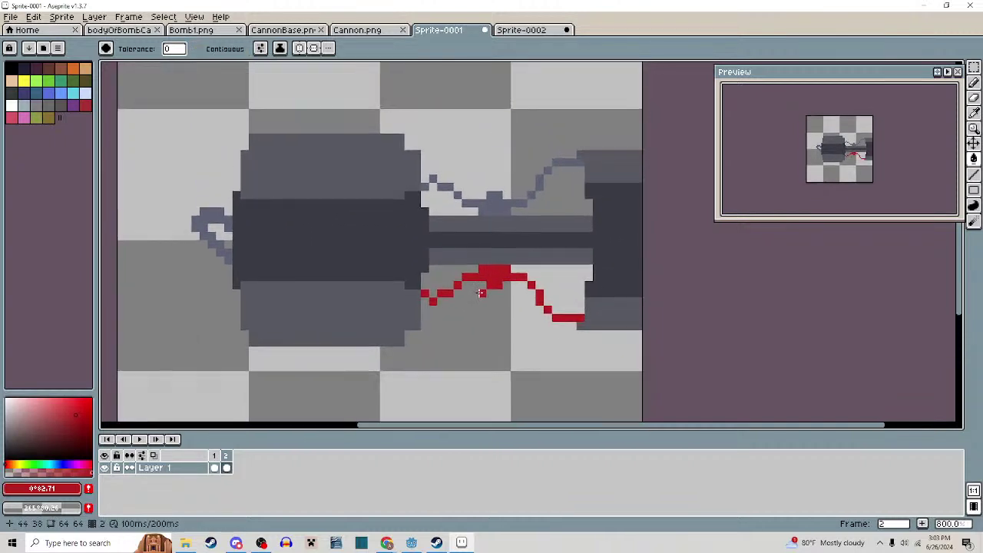
Select the area around the upper cable, recolour it bright green at hue 132°, and clear the selection
key("m")
left_click_drag(419, 124, 603, 233)
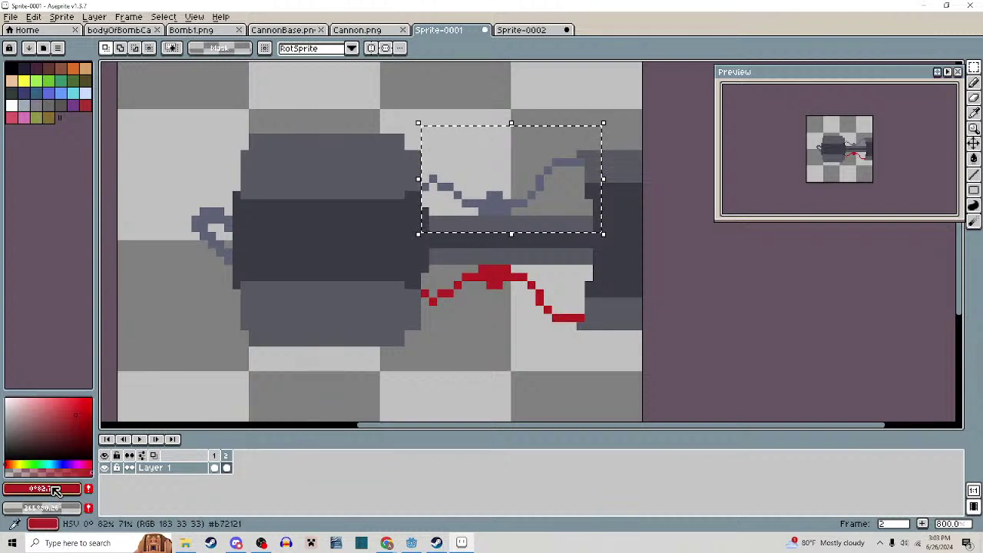
left_click(37, 464)
key("g")
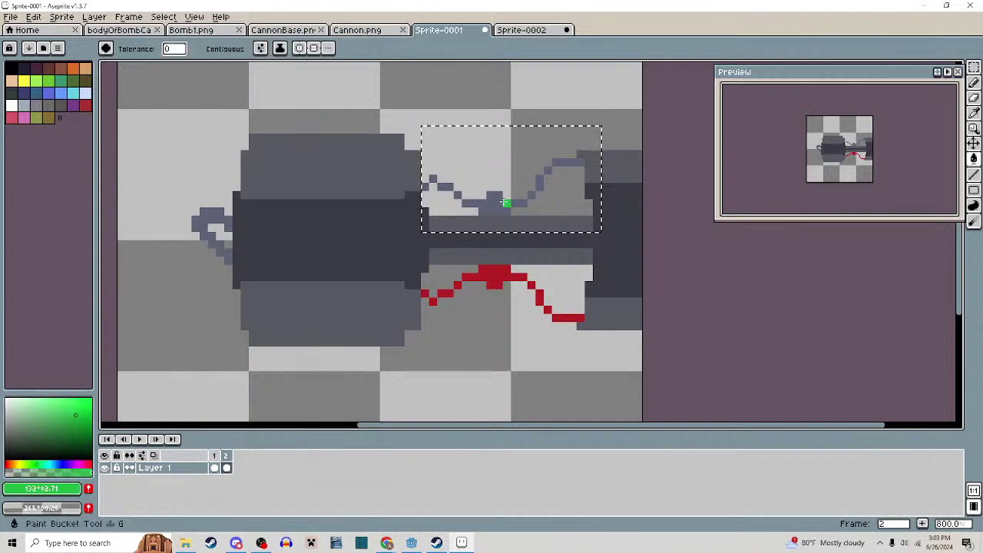
left_click(507, 203)
key("ctrl+d")
scroll(514, 256, "up", 5)
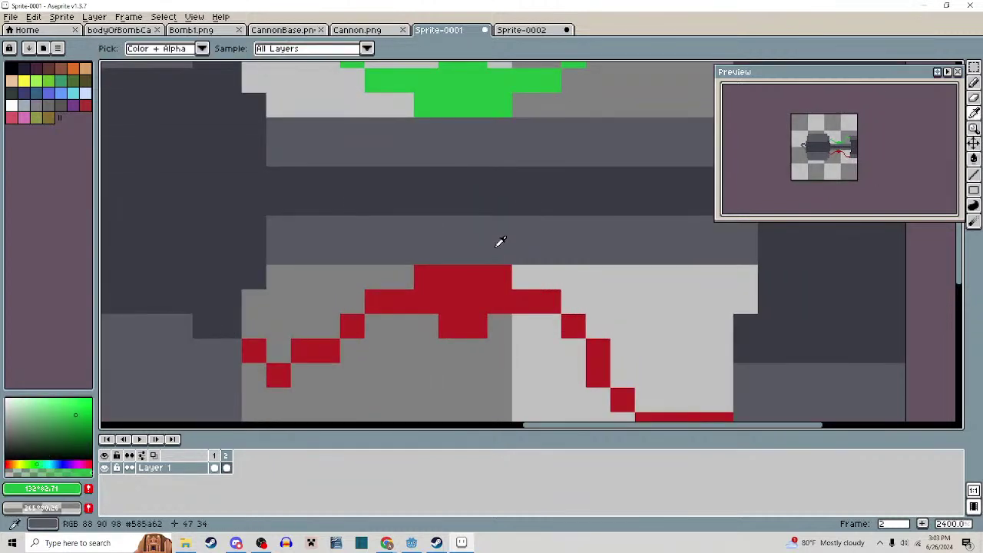
Paint small dark grey #393b44 clamps over the green and red cables where they meet the middle of the neck
left_click(500, 241, "alt")
key("b")
left_click(458, 209, "alt")
left_click(426, 277)
left_click_drag(472, 325, 452, 325)
mouse_move(452, 304)
left_mouse_down()
mouse_move(471, 309)
mouse_move(473, 291)
left_mouse_up()
left_click_drag(499, 253, 506, 384)
mouse_move(434, 236)
left_mouse_down()
mouse_move(504, 239)
mouse_move(489, 214)
mouse_move(468, 213)
mouse_move(488, 198)
left_mouse_up()
scroll(488, 198, "down", 6)
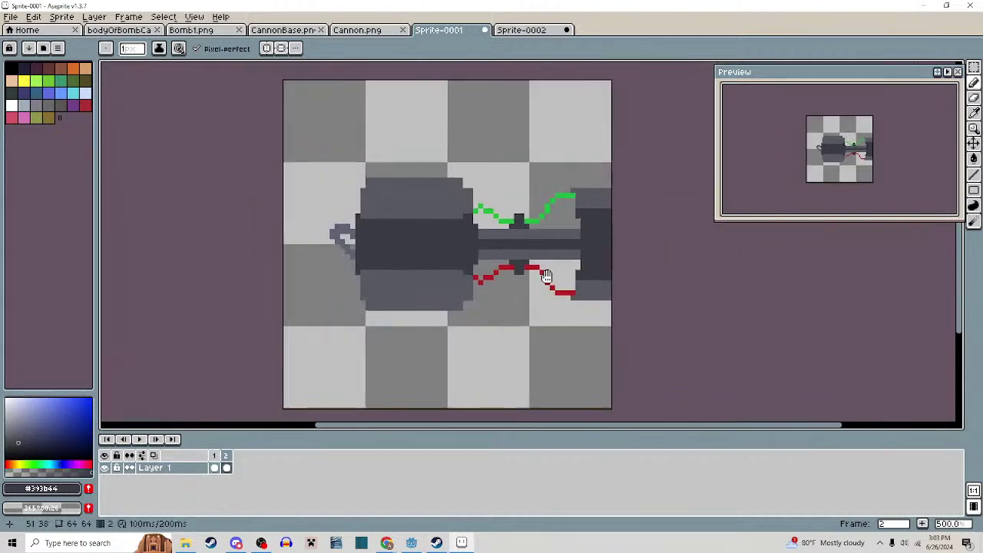
scroll(380, 247, "up", 2)
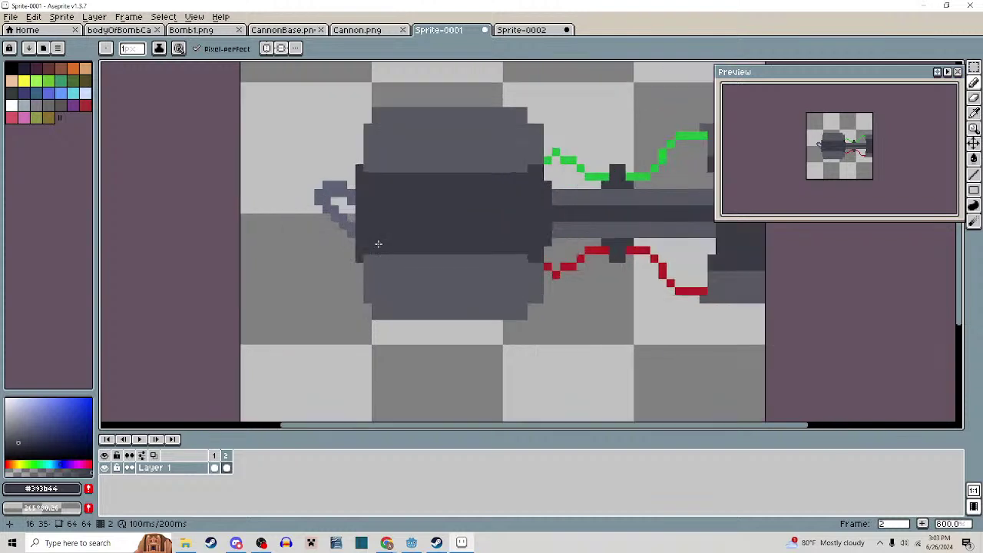
Fill the small loop at the rear of the cannon body with black, #000000
left_click_drag(375, 242, 376, 269)
key("i")
left_click(334, 229)
key("g")
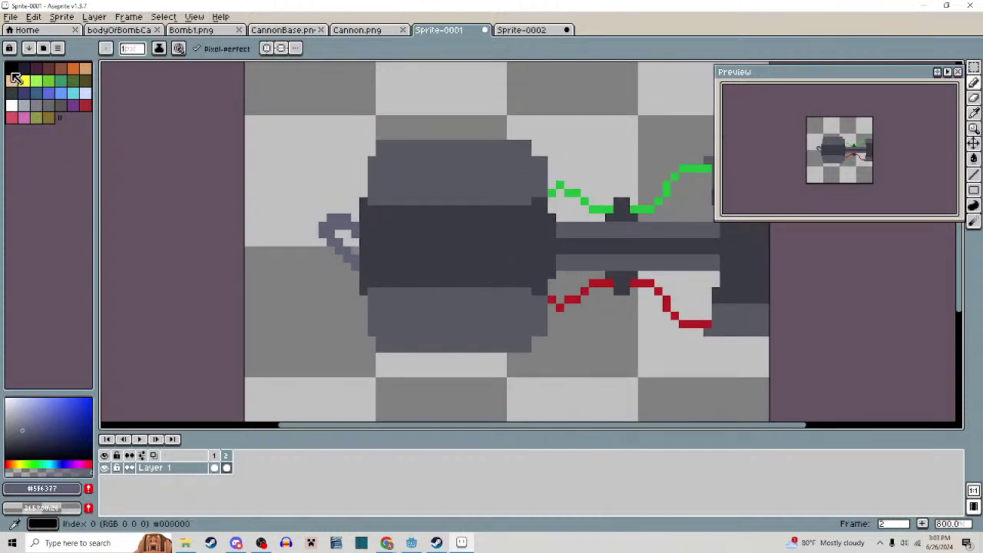
left_click(11, 67)
left_click(323, 223)
scroll(373, 277, "down", 3)
left_click_drag(391, 288, 397, 268)
scroll(406, 235, "up", 2)
left_click_drag(436, 237, 398, 242)
scroll(408, 225, "up", 1)
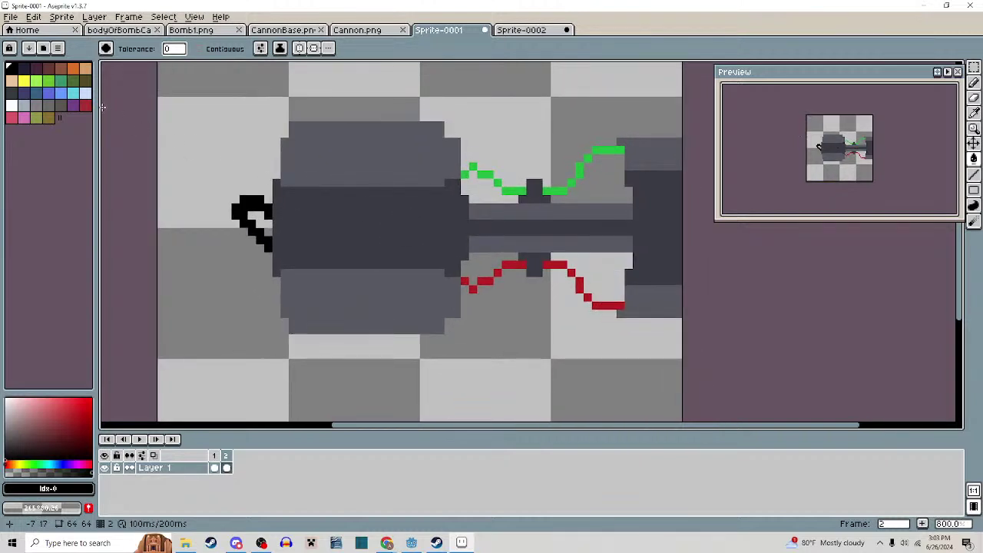
Paint a rounded red #ac3232 spot about 6 pixels across on the dark body band, near the neck
left_click(86, 110)
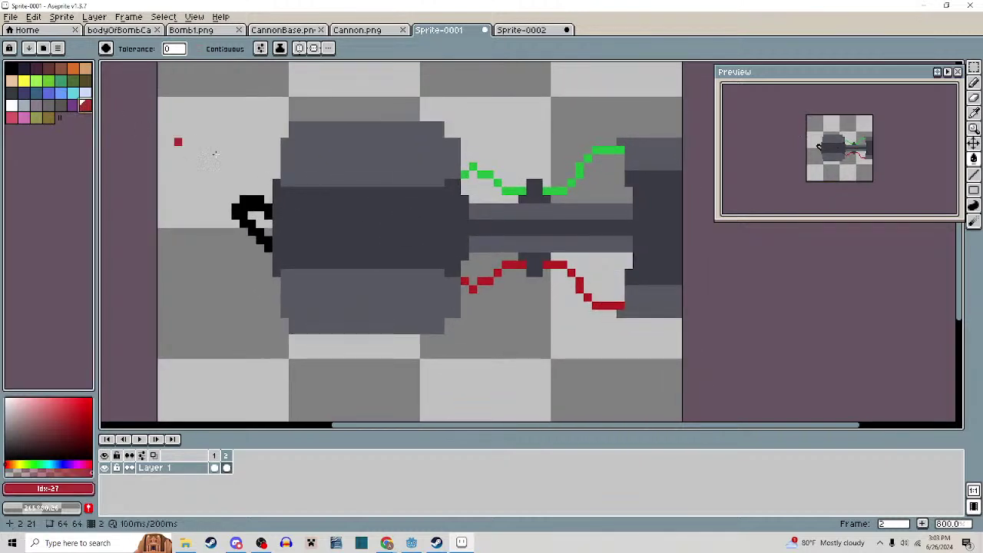
key("b")
mouse_move(426, 213)
left_mouse_down()
mouse_move(426, 247)
mouse_move(450, 234)
mouse_move(424, 216)
mouse_move(440, 225)
mouse_move(427, 219)
mouse_move(436, 239)
mouse_move(446, 226)
mouse_move(428, 211)
left_mouse_up()
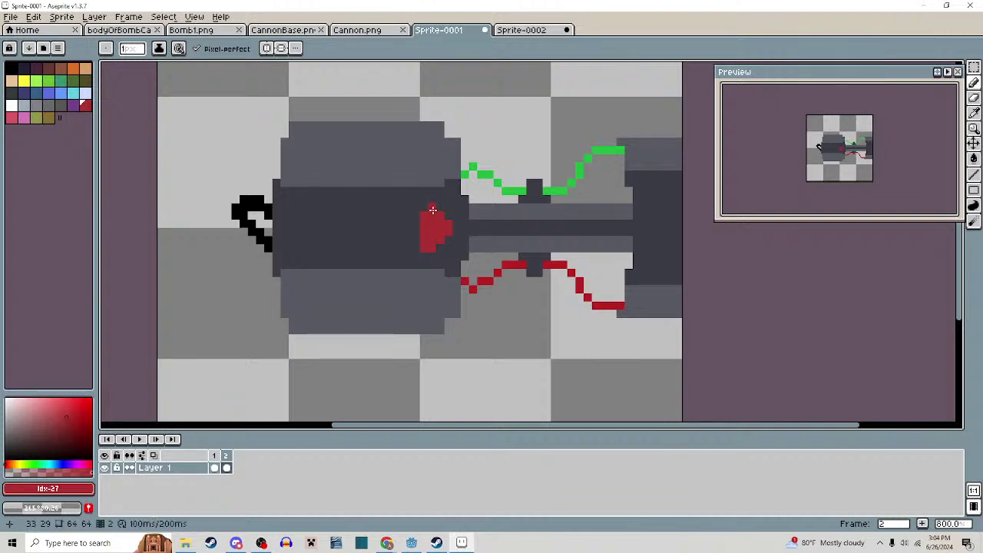
scroll(430, 215, "down", 2)
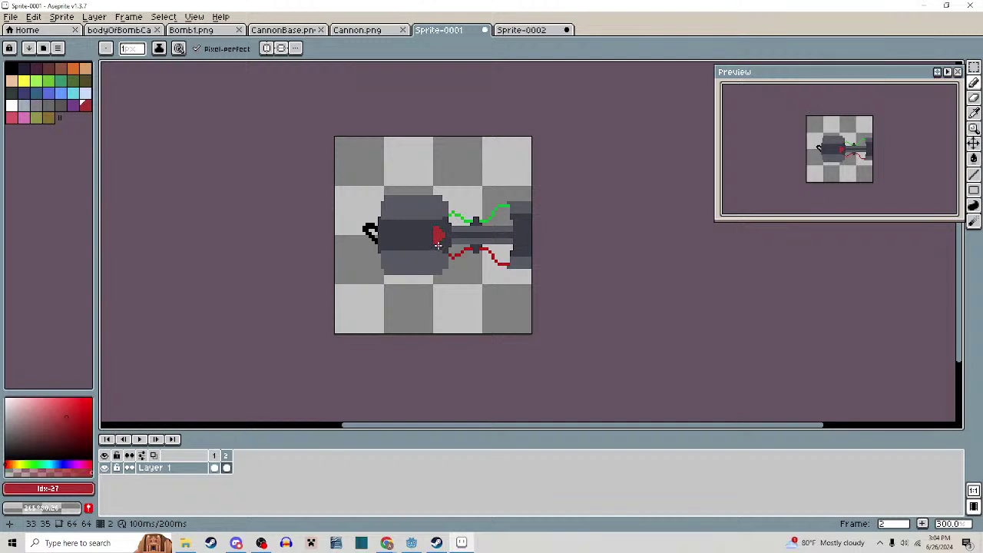
scroll(438, 244, "up", 2)
left_click_drag(423, 200, 420, 230)
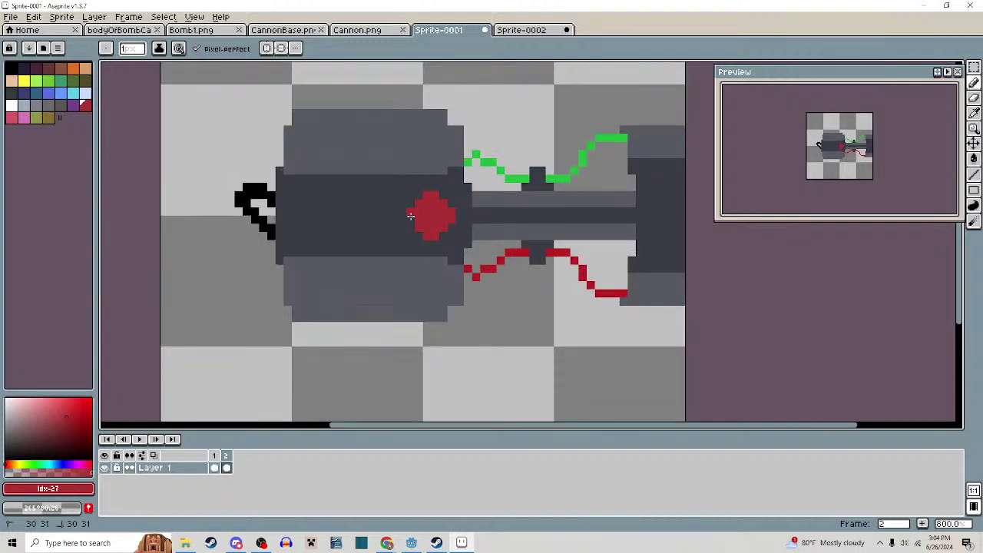
scroll(411, 217, "down", 2)
scroll(470, 262, "up", 2)
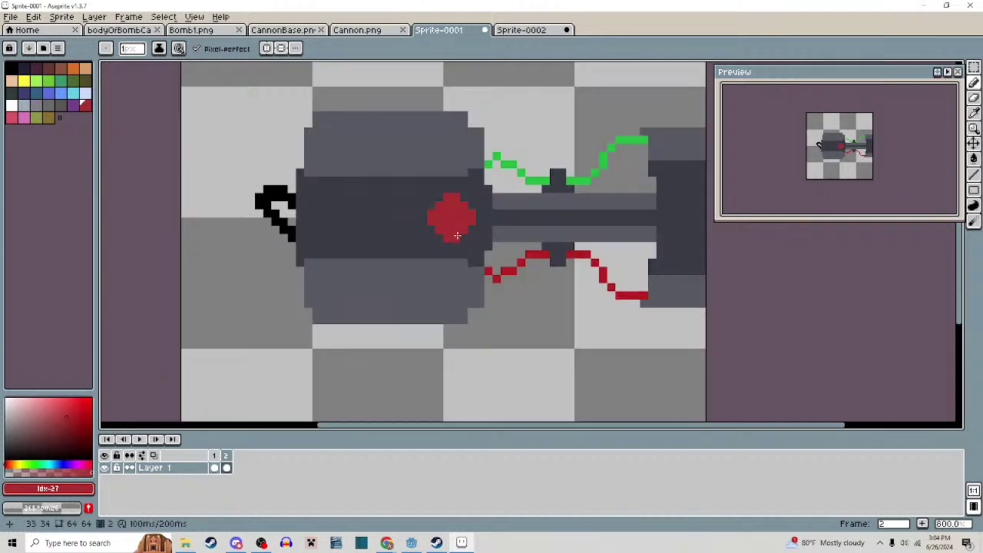
scroll(458, 265, "down", 2)
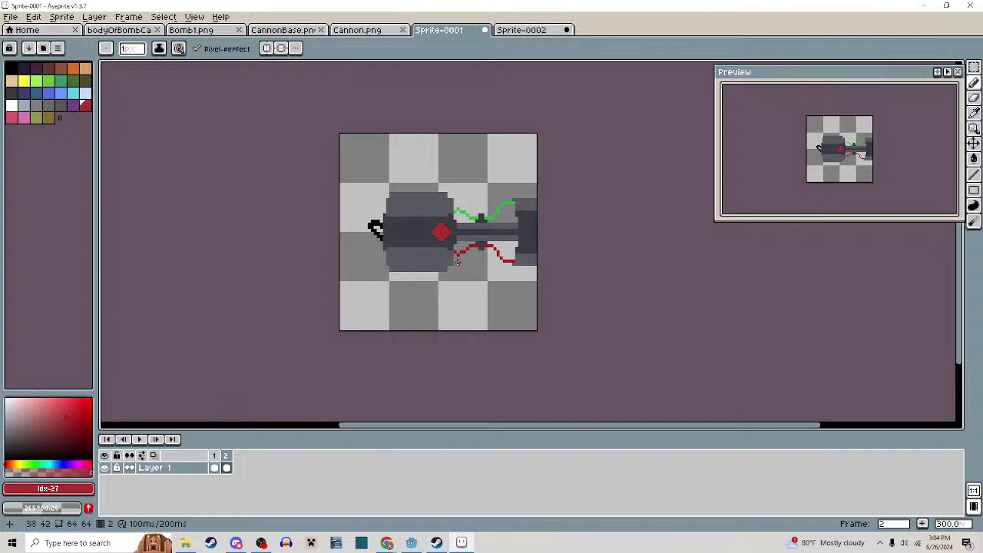
scroll(458, 263, "up", 2)
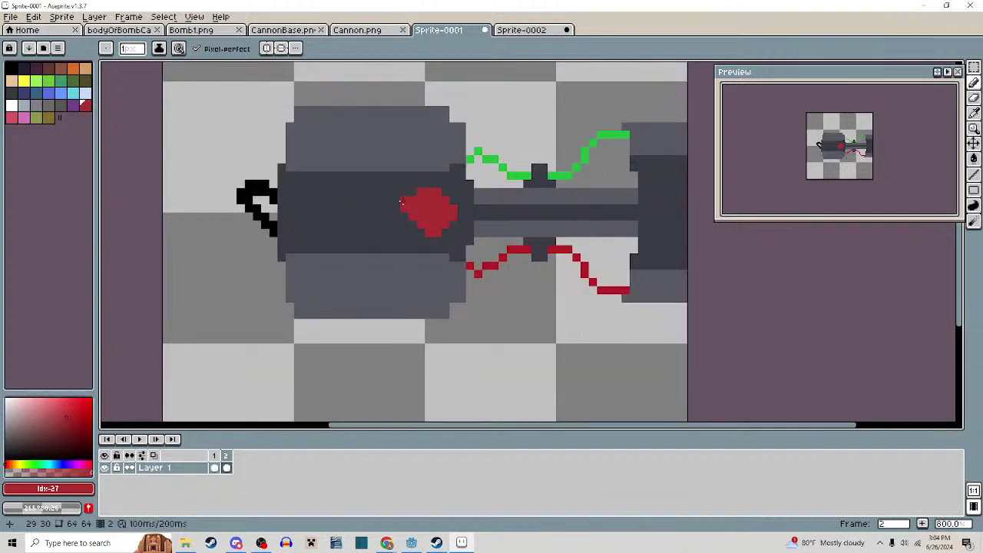
Paint out the stray pixels beside the red spot with the dark body colour, and resample the spot's red, #ac3232
left_click(398, 203, "alt")
left_click(405, 202)
mouse_move(437, 192)
left_mouse_down()
mouse_move(455, 209)
mouse_move(434, 233)
mouse_move(403, 217)
left_mouse_up()
left_click(427, 230, "alt")
scroll(409, 220, "down", 1)
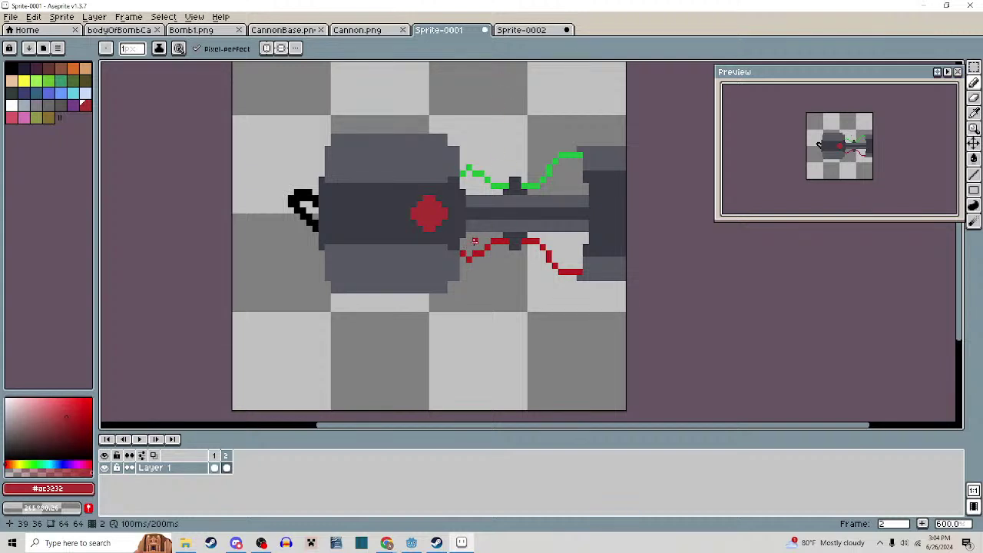
left_click_drag(474, 242, 510, 277)
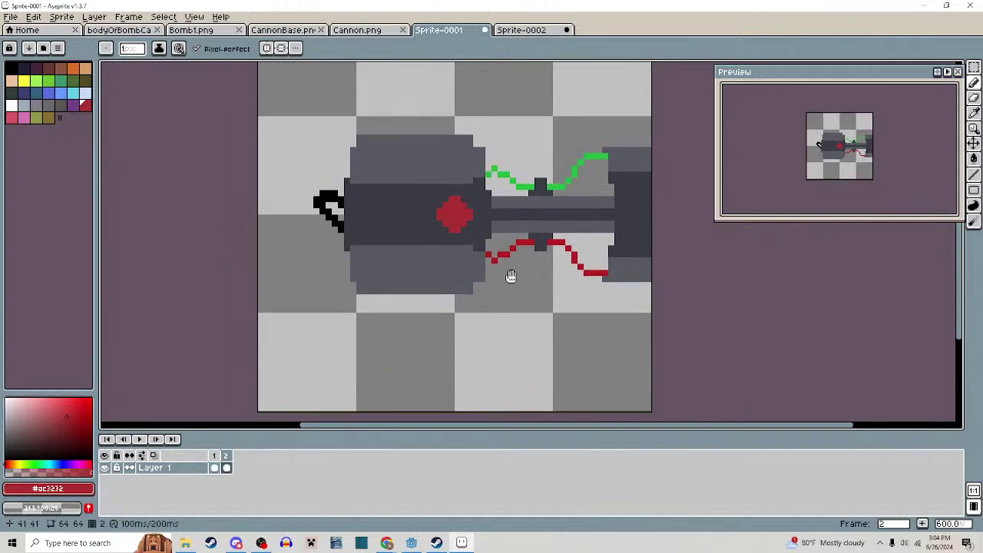
Examine the perspective cannon sketch in Sprite-0002 as reference for the body and muzzle shapes
left_click(521, 30)
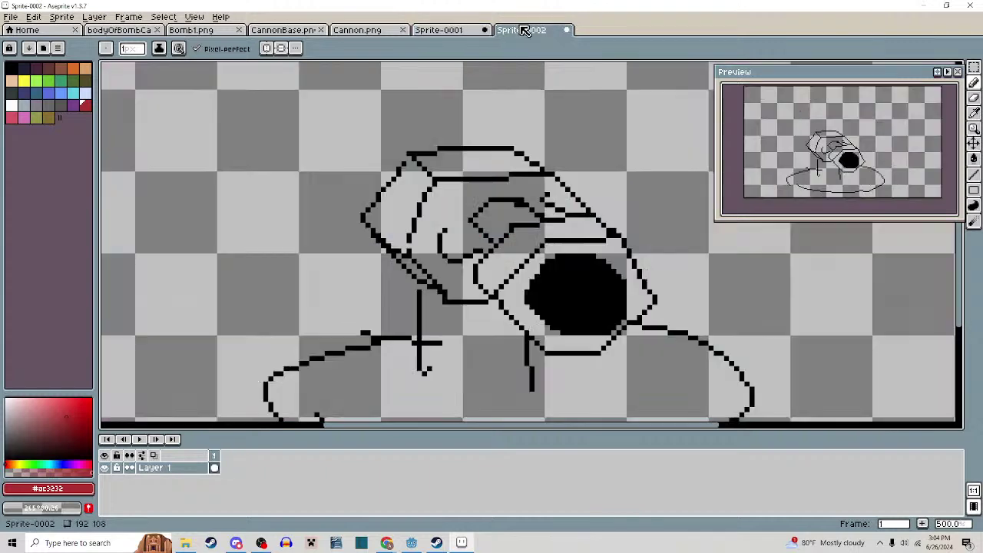
scroll(499, 201, "down", 2)
scroll(501, 232, "up", 1)
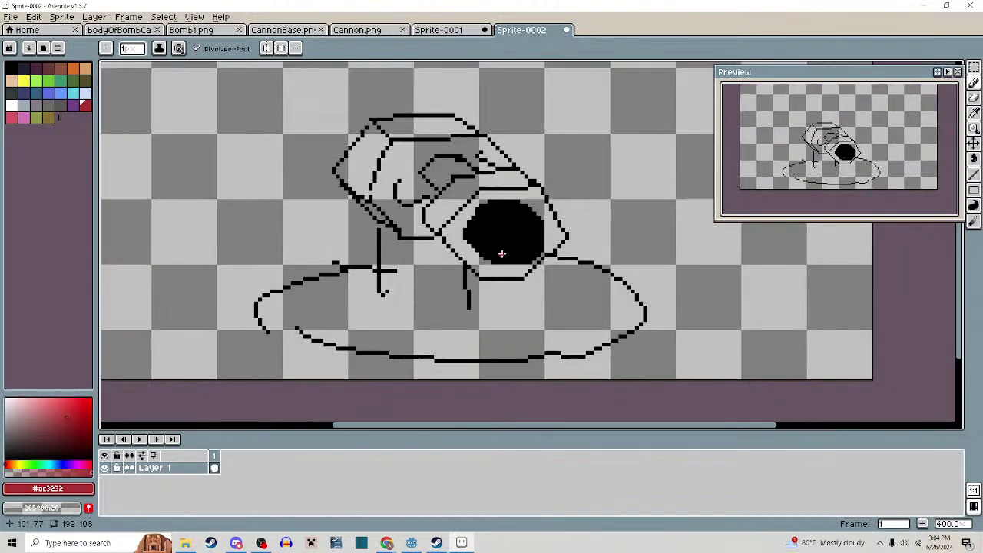
left_click_drag(559, 241, 567, 264)
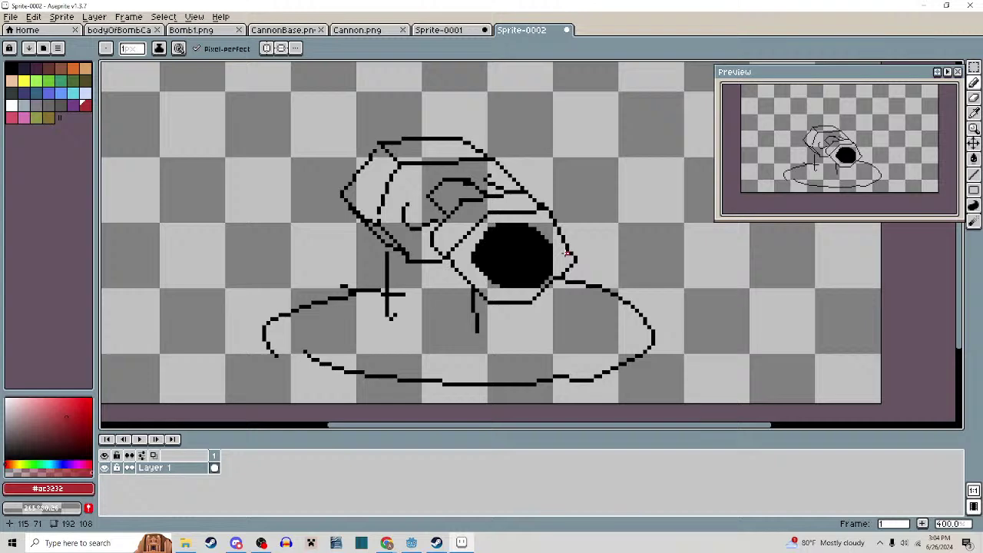
scroll(571, 259, "down", 2)
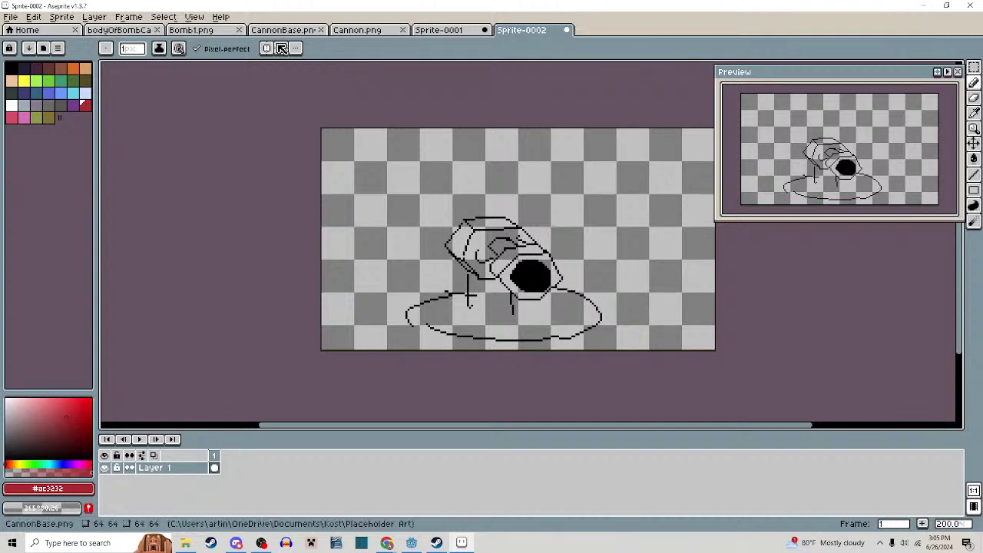
Return to Sprite-0001, sample the lower body's grey, #585a62, and turn on mirror symmetry about the cannon's horizontal centreline
left_click(439, 30)
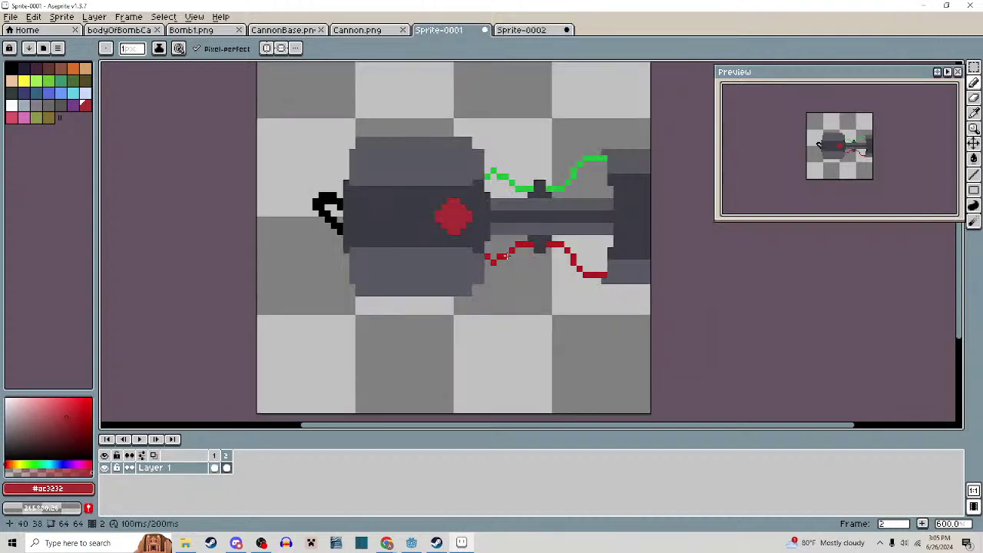
left_click_drag(499, 263, 509, 276)
scroll(509, 276, "up", 3)
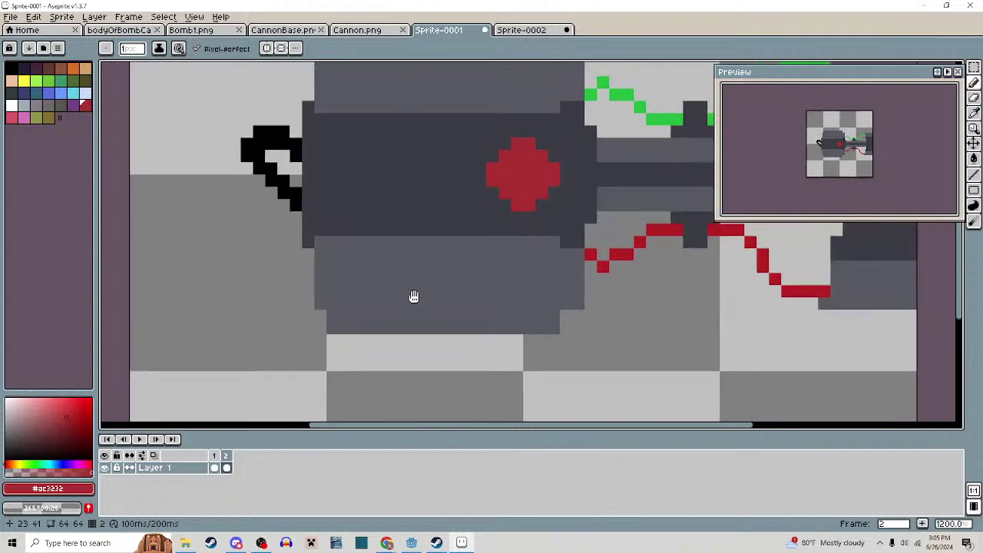
left_click_drag(413, 297, 396, 268)
scroll(395, 269, "down", 3)
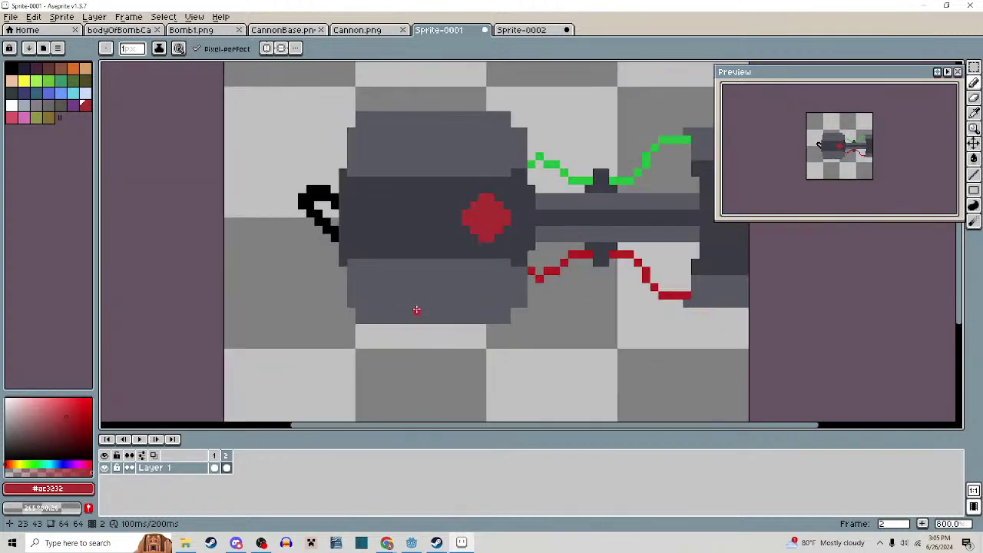
left_click_drag(422, 306, 413, 262)
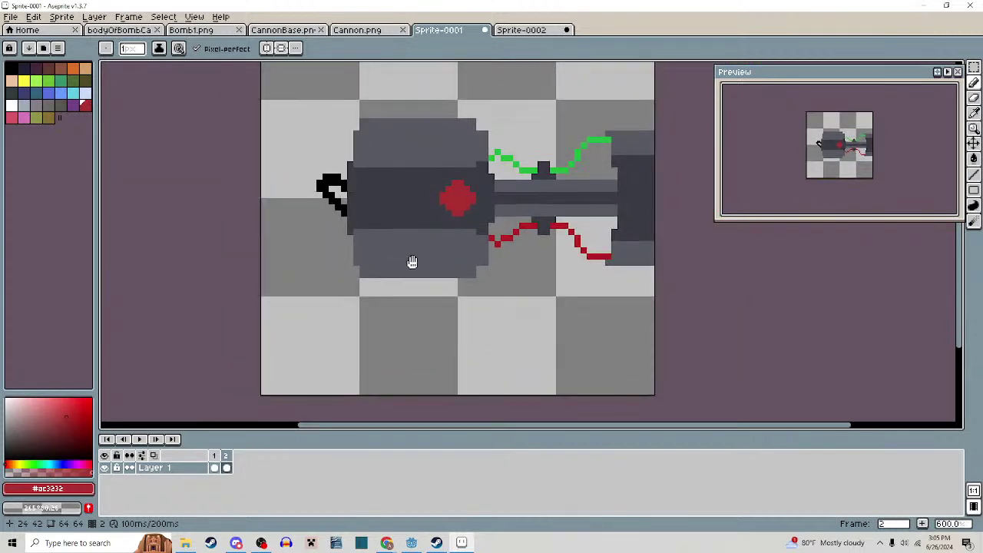
scroll(422, 265, "up", 1)
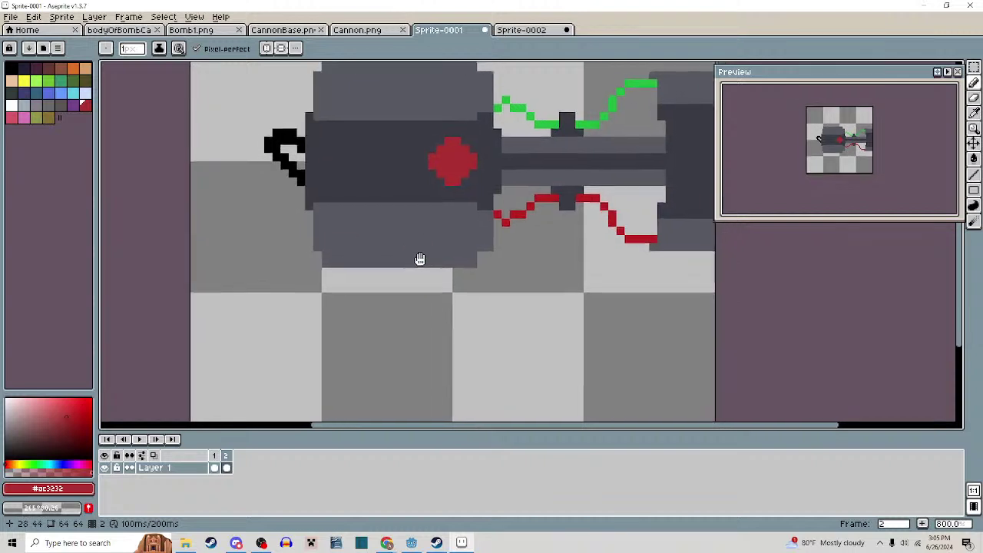
left_click(445, 246, "alt")
mouse_move(421, 270)
left_mouse_down()
mouse_move(471, 270)
mouse_move(359, 265)
mouse_move(366, 255)
mouse_move(414, 256)
mouse_move(424, 269)
mouse_move(431, 255)
mouse_move(473, 253)
mouse_move(472, 263)
mouse_move(411, 265)
mouse_move(474, 273)
mouse_move(467, 335)
left_mouse_up()
left_click(281, 48)
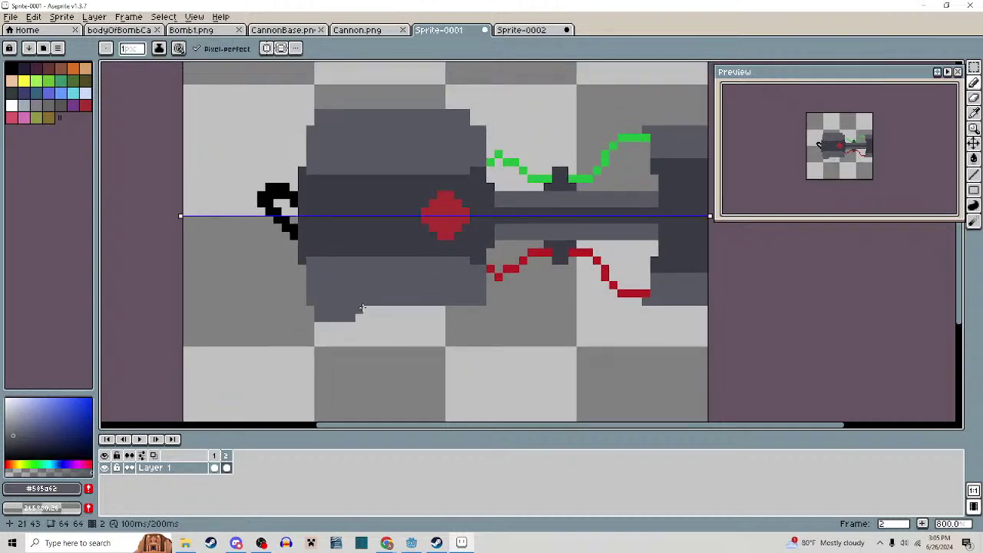
Draw a second pair of grey bumps on the cannon body's outer edges, and outline a wide pod on each one
mouse_move(364, 312)
left_mouse_down()
mouse_move(486, 306)
mouse_move(361, 317)
mouse_move(484, 318)
mouse_move(434, 316)
left_mouse_up()
left_click(441, 315)
left_click(451, 315)
left_click(458, 315)
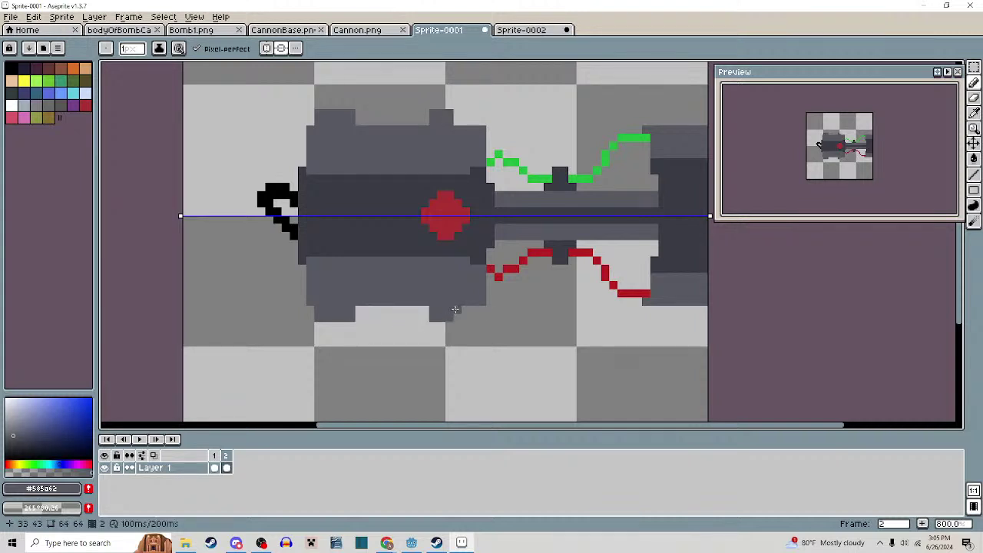
mouse_move(406, 326)
left_mouse_down()
mouse_move(481, 333)
mouse_move(479, 350)
mouse_move(419, 350)
left_mouse_up()
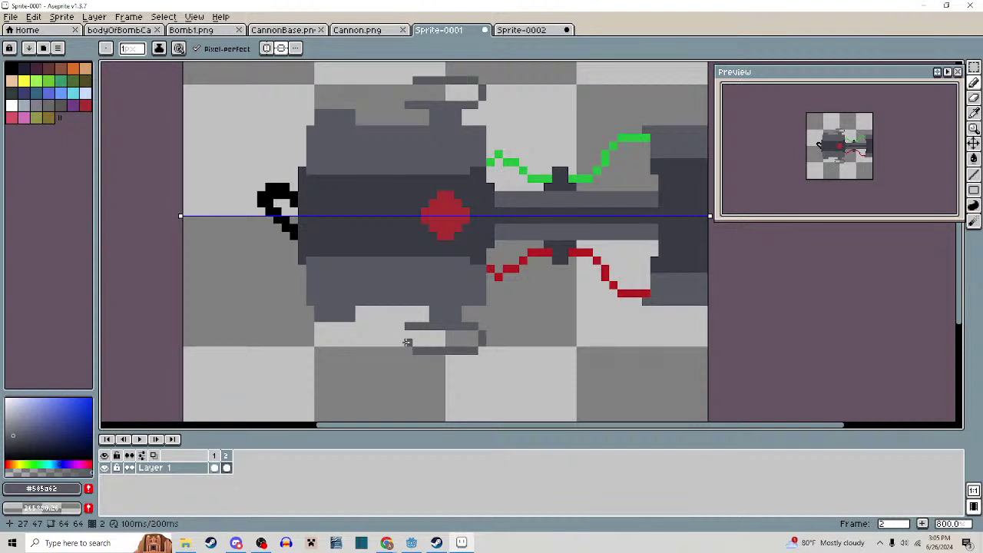
Try to fill the outlined pods with the same grey using the Paint Bucket
scroll(456, 335, "down", 1)
key("g")
left_click(452, 337)
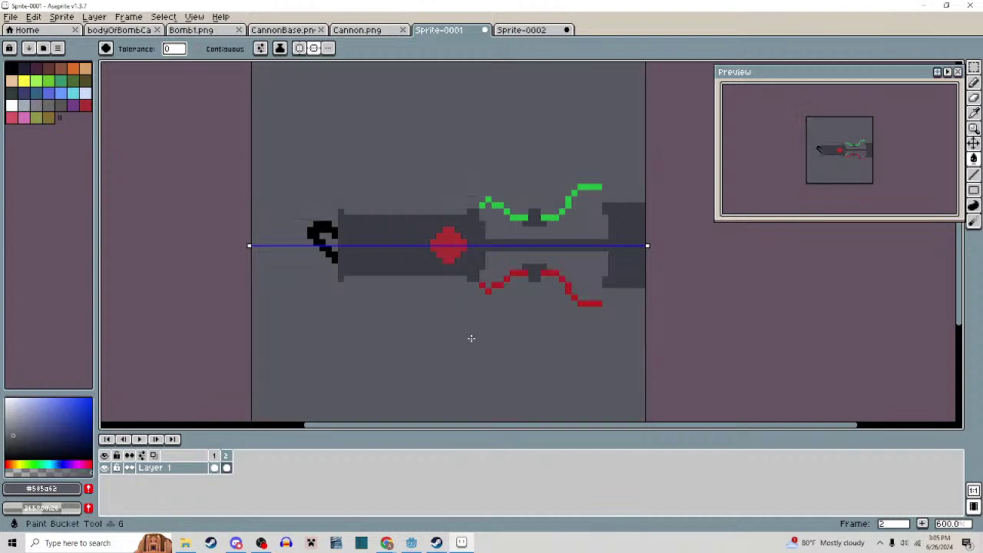
key("ctrl+z")
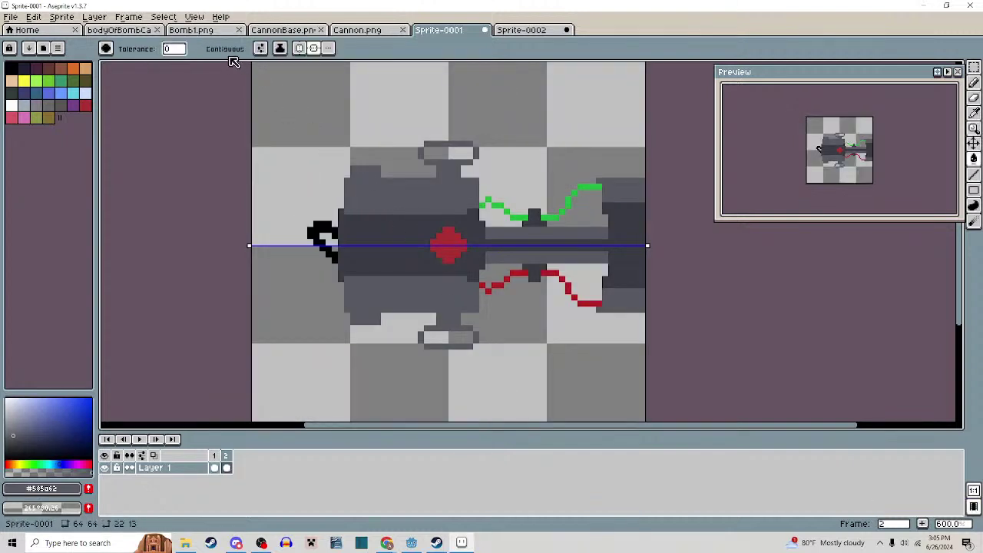
Restrict the fill to contiguous pixels and fill both outlined pods with the same grey
left_click(229, 53)
left_click(466, 155)
scroll(464, 330, "down", 2)
left_click_drag(490, 338, 531, 288)
scroll(503, 222, "up", 3)
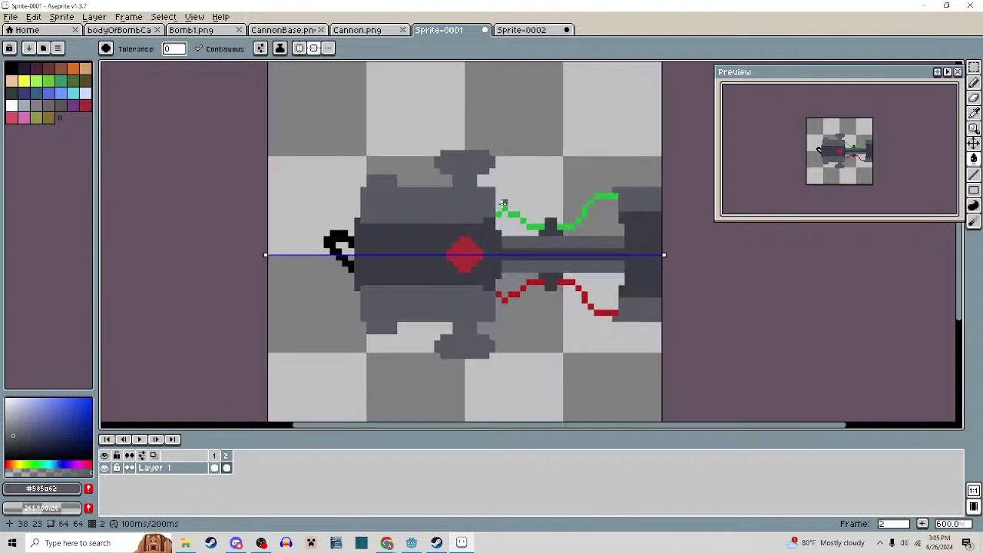
scroll(499, 261, "down", 2)
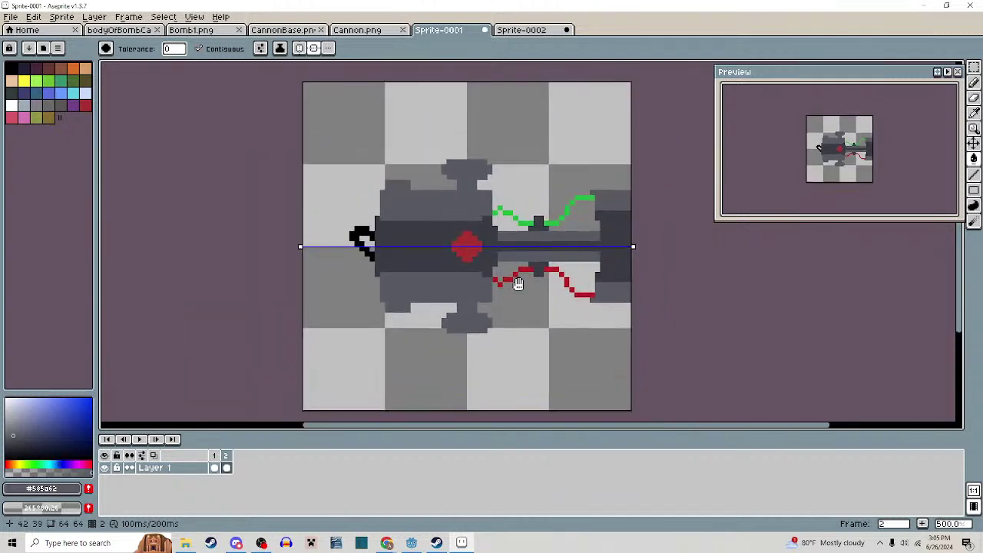
Sample black from the hook and draw mirrored black wires linking the rear bumps to the pods
left_click(367, 228, "alt")
key("b")
scroll(433, 184, "up", 3)
mouse_move(451, 146)
left_mouse_down()
mouse_move(419, 178)
mouse_move(378, 187)
left_mouse_up()
scroll(379, 187, "down", 4)
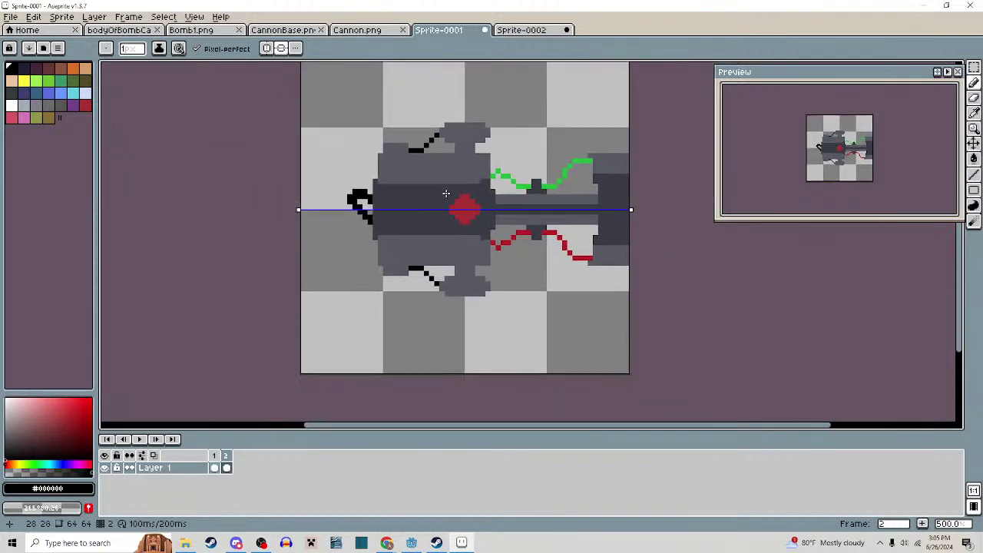
Reshape the mirrored black wires into stepped lines running from the rear bumps' outer corners to the pods
scroll(418, 277, "up", 5)
right_click(427, 281)
left_click(410, 279)
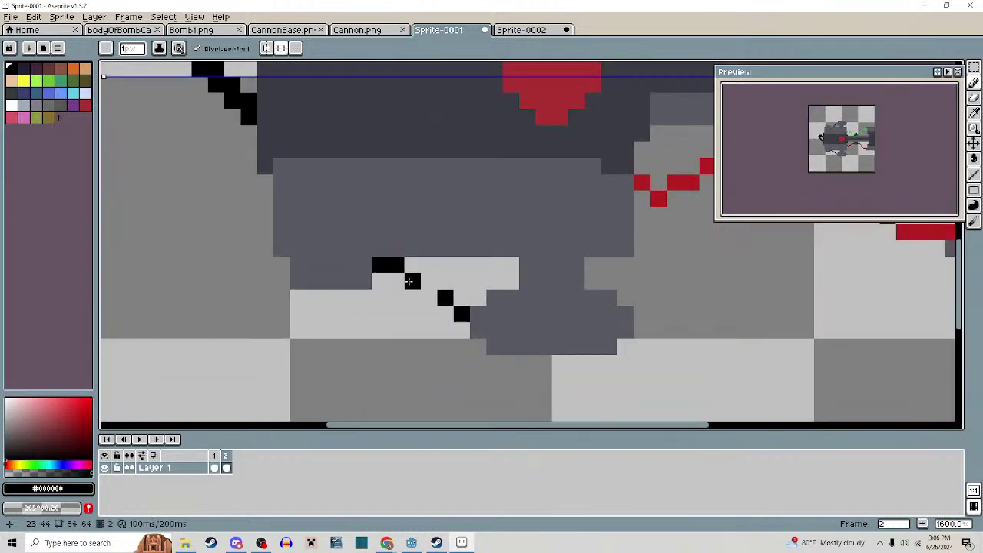
left_click(428, 296)
right_click(395, 263)
right_click(380, 264)
left_click(391, 276)
left_click(381, 280)
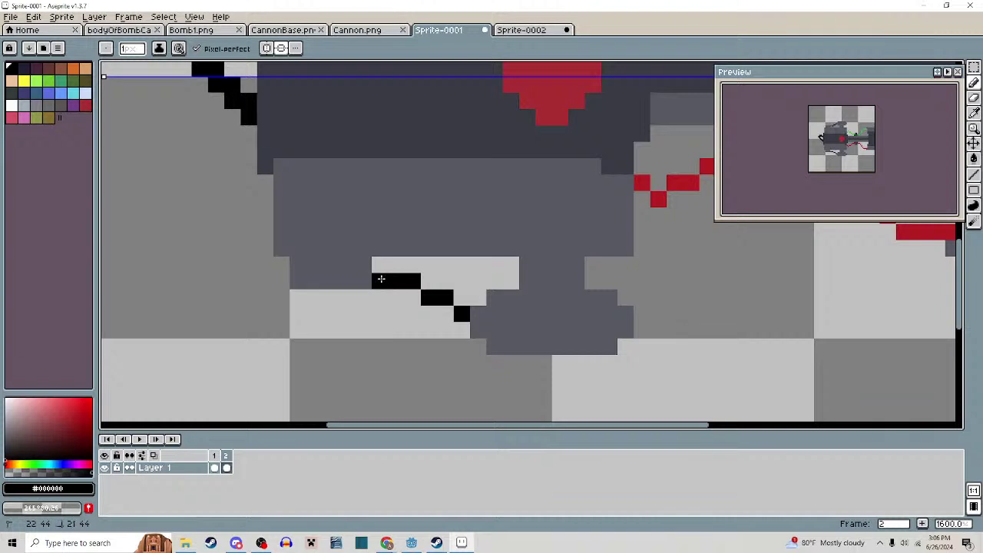
Sample the body grey and extend the rear bumps with extra pixels beside the black wire ends
left_click(366, 281, "alt")
left_click_drag(365, 292, 348, 295)
scroll(387, 318, "down", 2)
scroll(390, 322, "down", 2)
left_click_drag(391, 324, 393, 345)
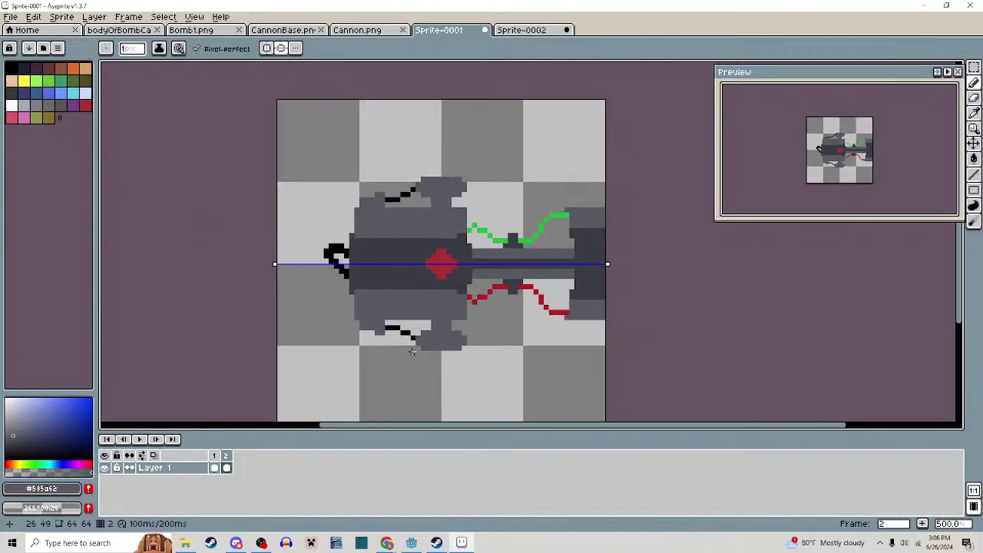
left_click_drag(501, 333, 504, 297)
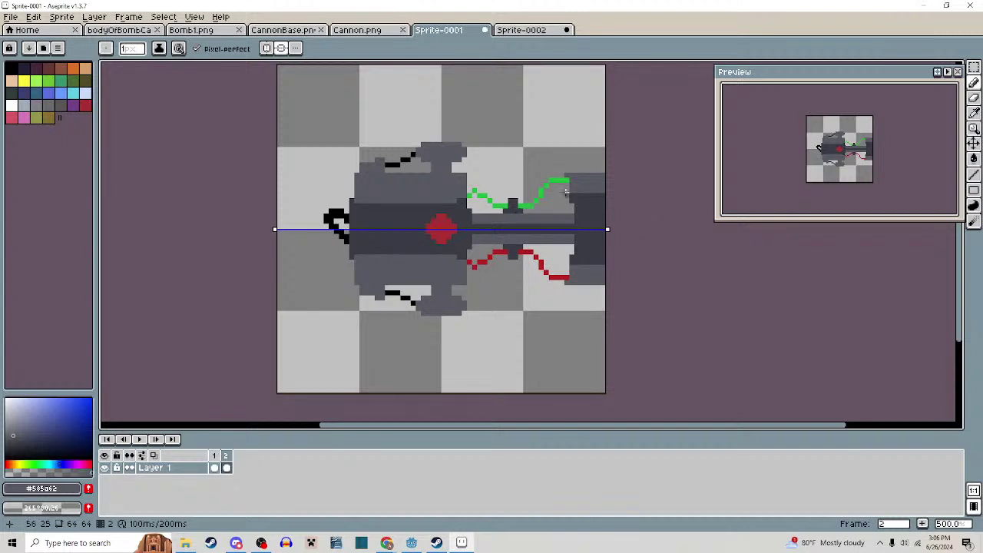
Turn off the mirror symmetry and draw a lower diagonal path for the green wire between the body and the middle clamp
scroll(536, 210, "up", 2)
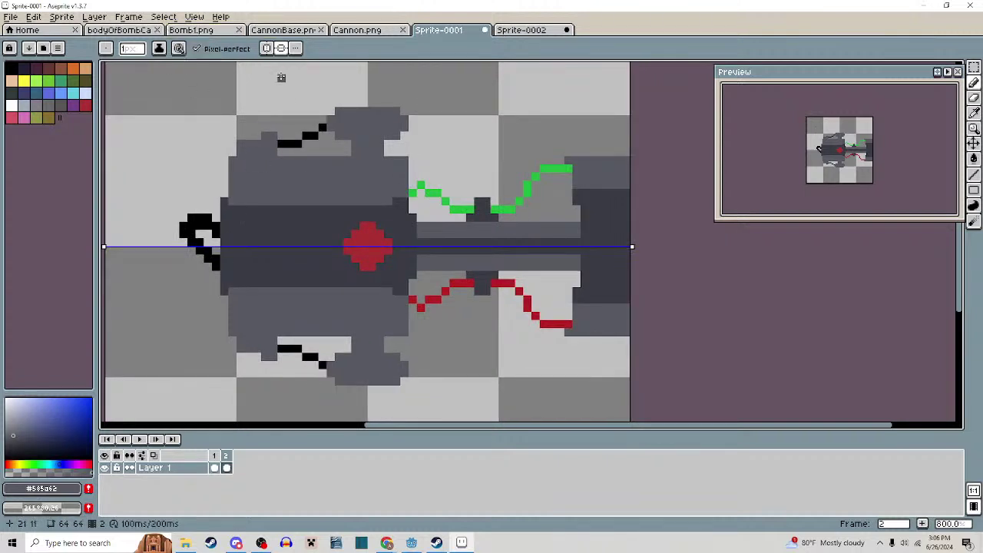
left_click(281, 48)
left_click(437, 191, "alt")
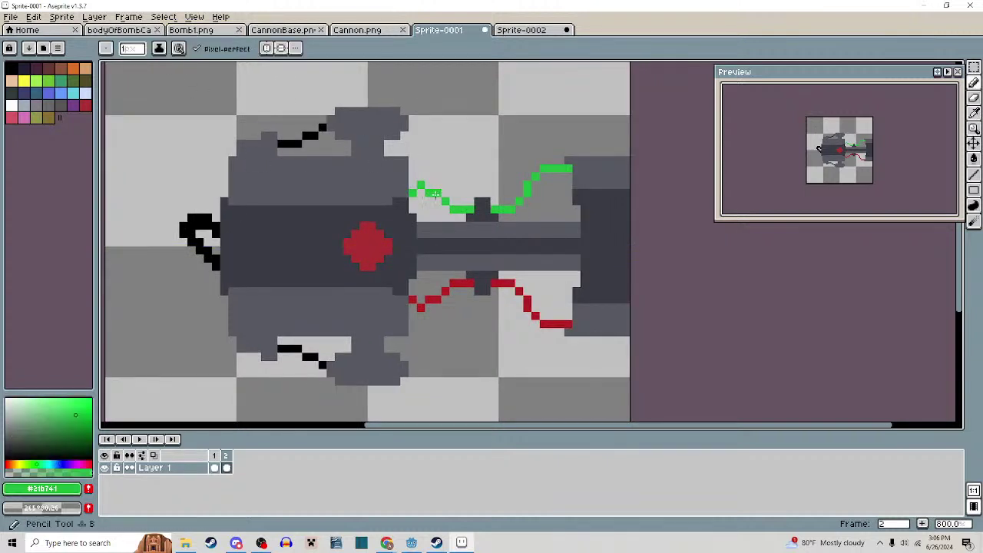
scroll(438, 197, "up", 5)
left_click(413, 233)
right_click(452, 211)
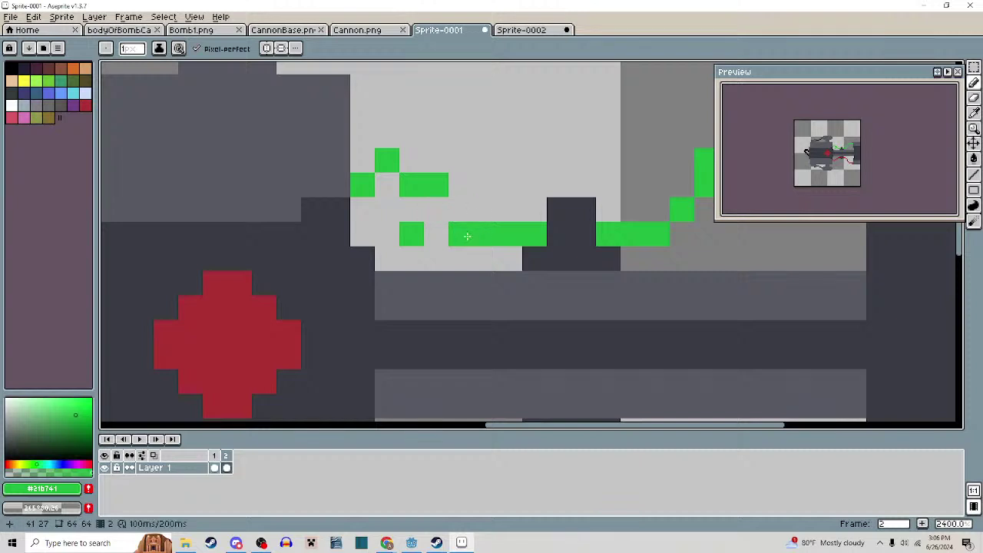
left_click_drag(462, 250, 437, 254)
left_click(412, 209)
left_click(387, 209)
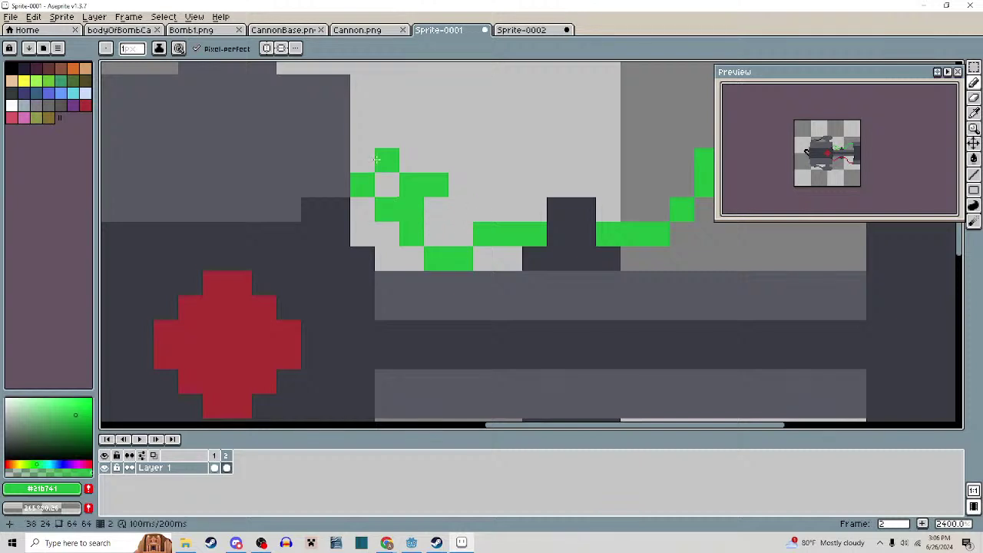
Erase the old raised green pixels left above the wire's new diagonal path
right_click(387, 160)
right_click(412, 184)
right_click(436, 184)
scroll(432, 198, "down", 3)
left_click_drag(526, 174, 514, 199)
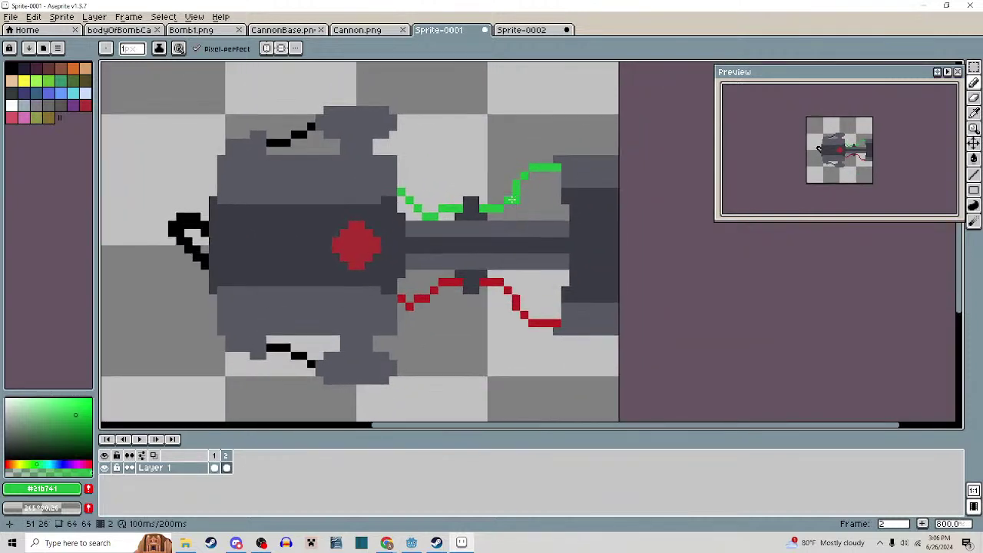
Redraw the red wire right of the middle clamp as a gentler diagonal and erase its old pixels
scroll(456, 278, "up", 3)
left_click_drag(539, 298, 475, 232)
right_click(520, 228)
right_click(545, 253)
right_click(570, 277)
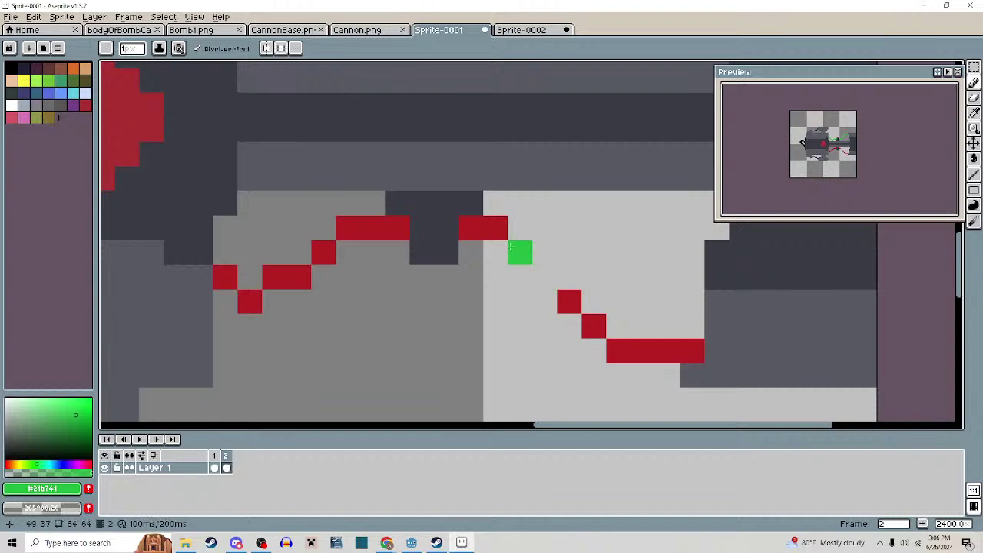
left_click(495, 228, "alt")
left_click(496, 253)
left_click(521, 277)
left_click(545, 302)
right_click(496, 228)
scroll(538, 261, "down", 5)
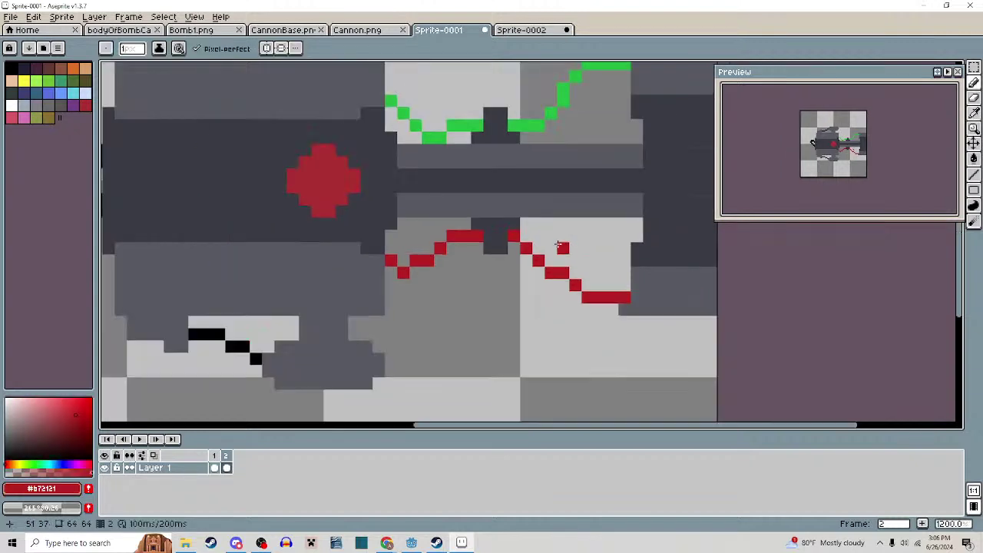
Reroute the green wire right of the middle clamp into a curvier bend with a raised peak, erasing the old pixels
scroll(561, 231, "up", 4)
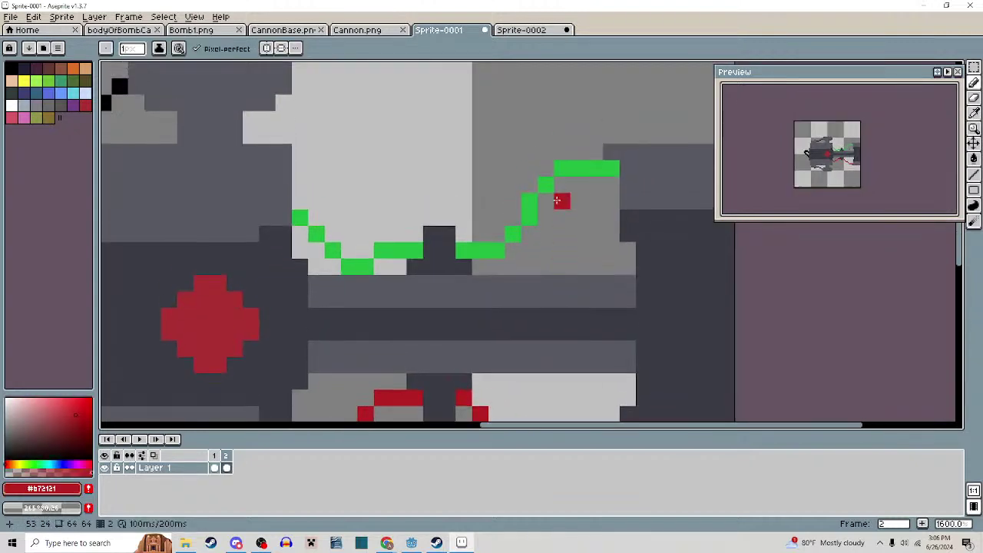
left_click(569, 168, "alt")
left_click(544, 152)
left_click(530, 168)
left_click(513, 184)
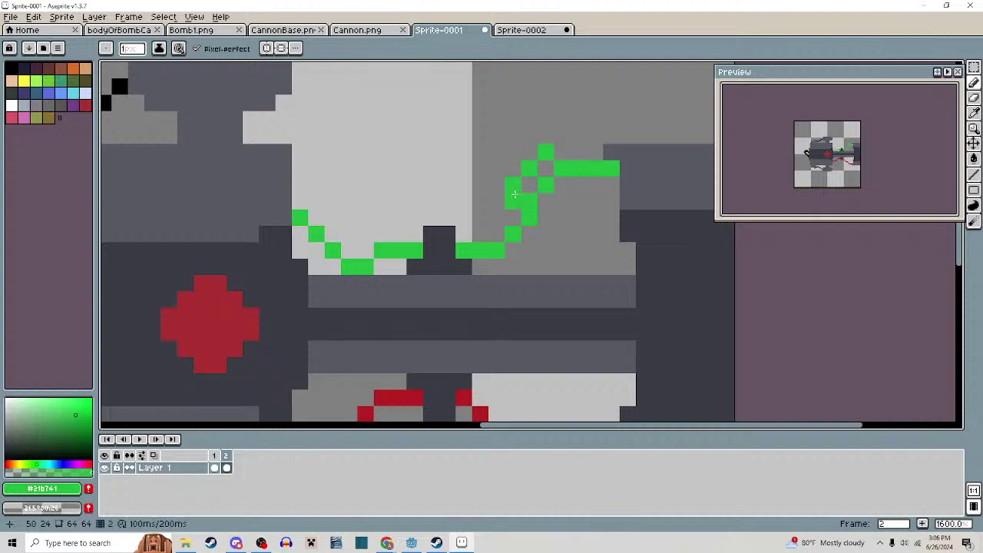
right_click(546, 184)
right_click(529, 199)
left_click(512, 200)
left_click(529, 232)
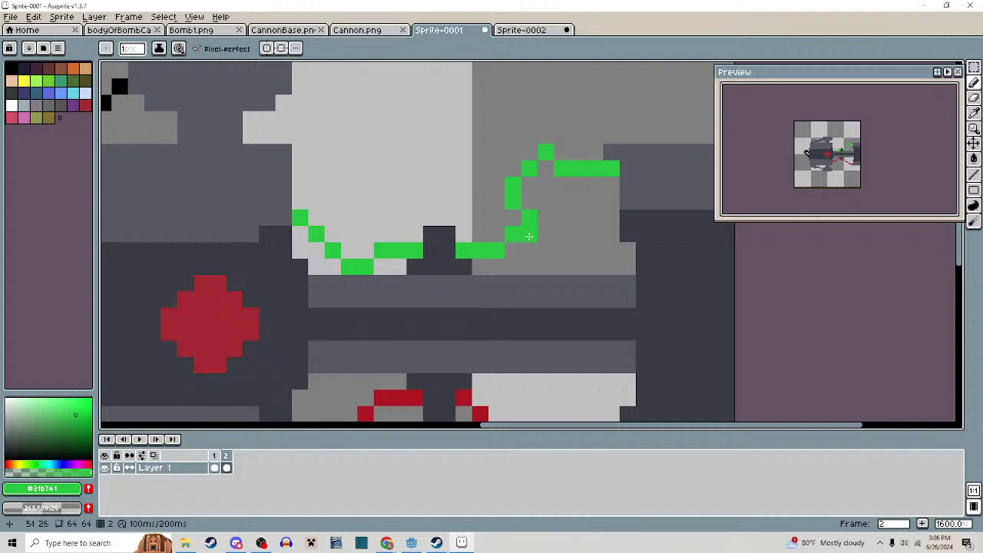
left_click(512, 249)
right_click(514, 231)
scroll(514, 229, "down", 6)
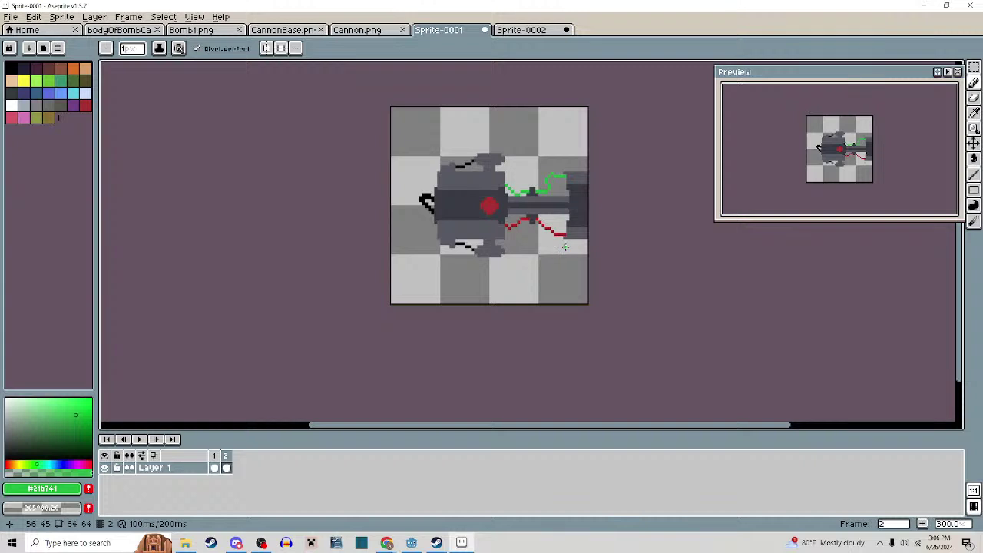
Flatten the green wire between the body and the middle clamp into a shallow stepped slope
scroll(565, 246, "up", 5)
scroll(564, 246, "down", 4)
left_click_drag(553, 256, 547, 285)
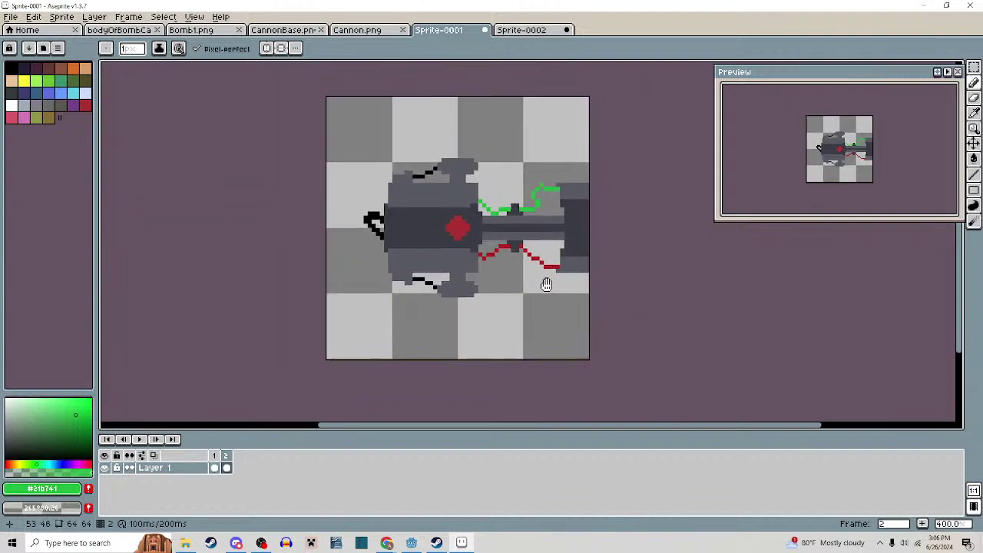
scroll(491, 212, "up", 5)
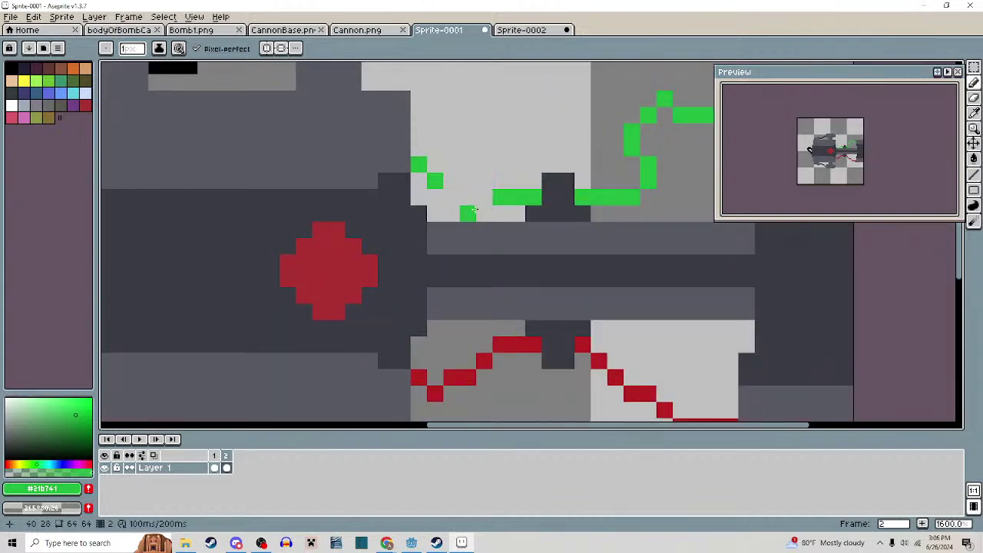
scroll(482, 218, "down", 4)
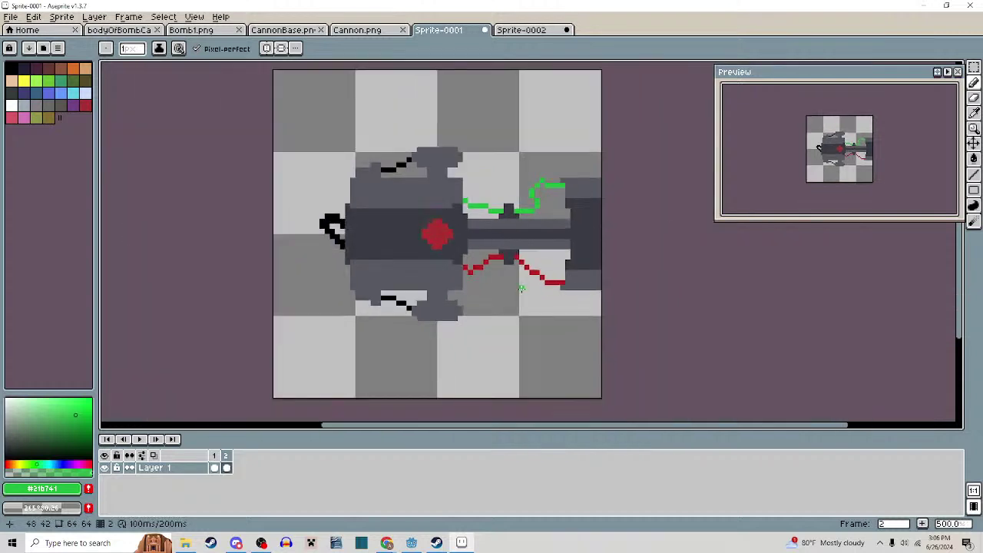
scroll(521, 288, "down", 1)
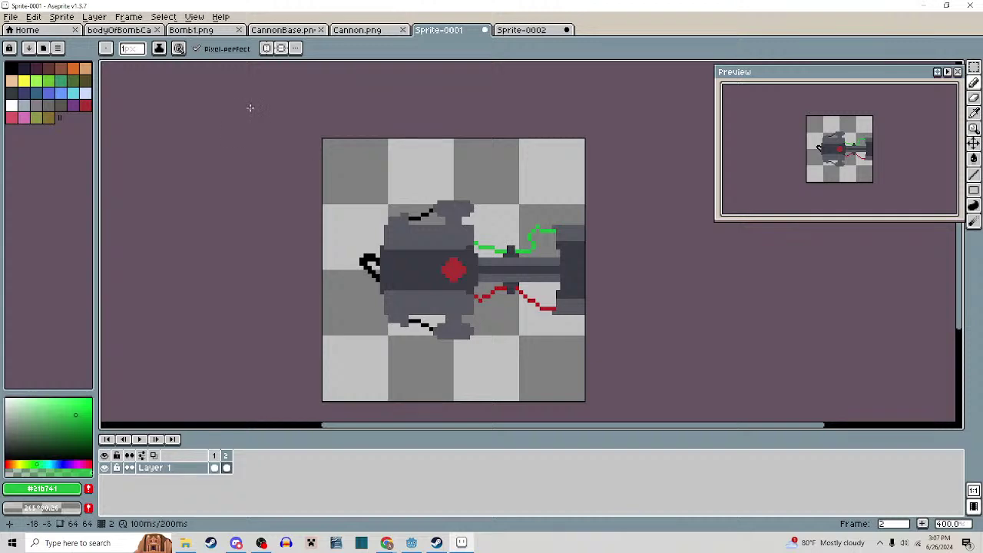
key("ctrl+a")
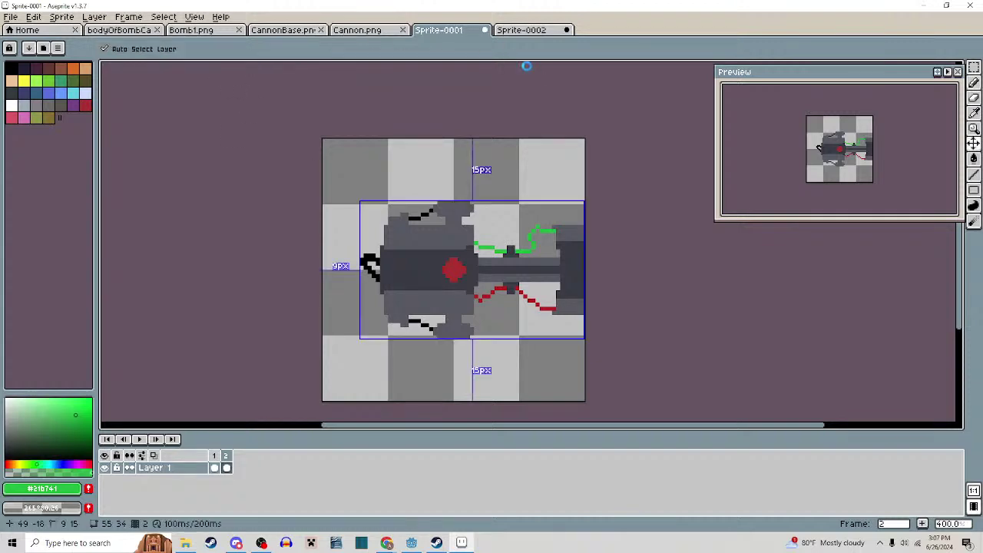
key("ctrl+s")
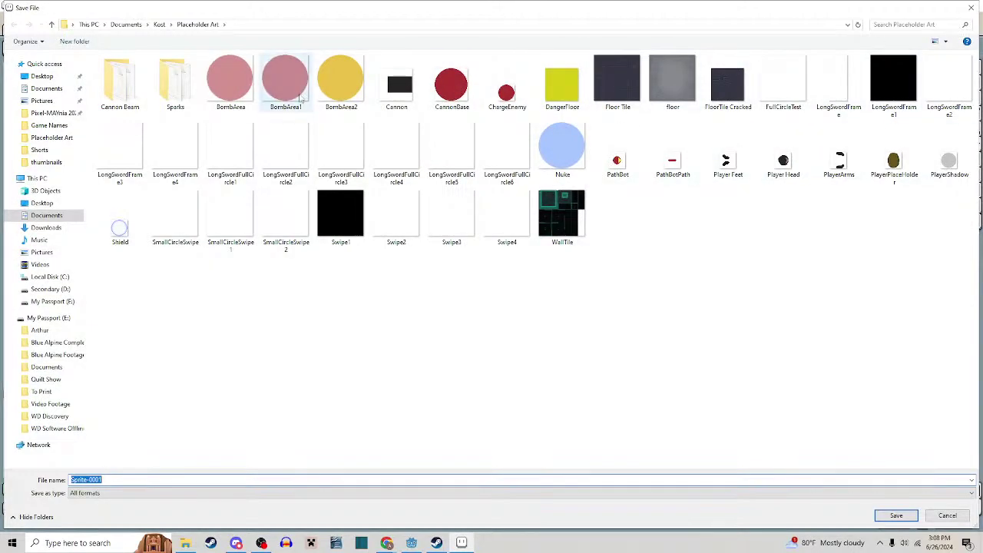
left_click(51, 26)
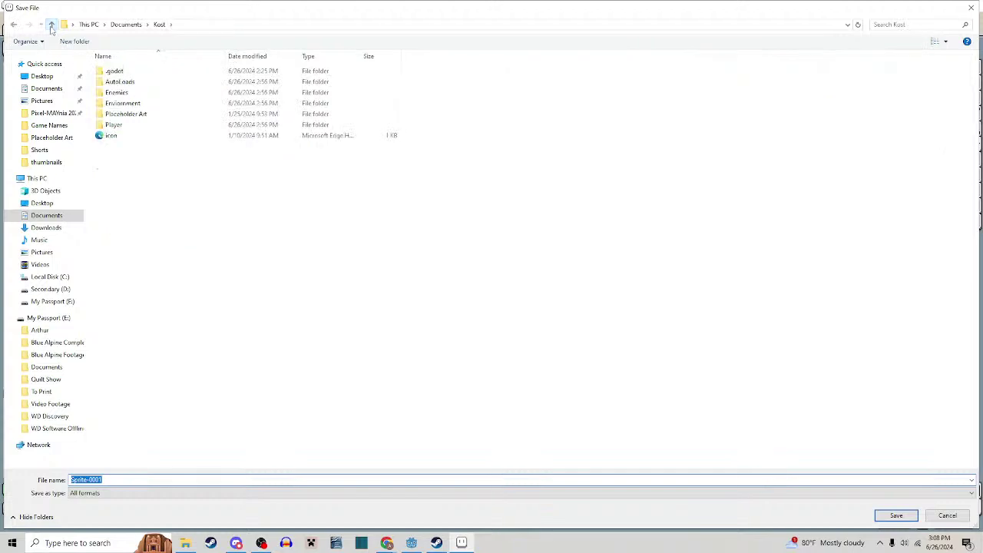
left_click(948, 516)
Switch between frames 1 and 2 to compare the round base with the cannon drawing
left_click(214, 456)
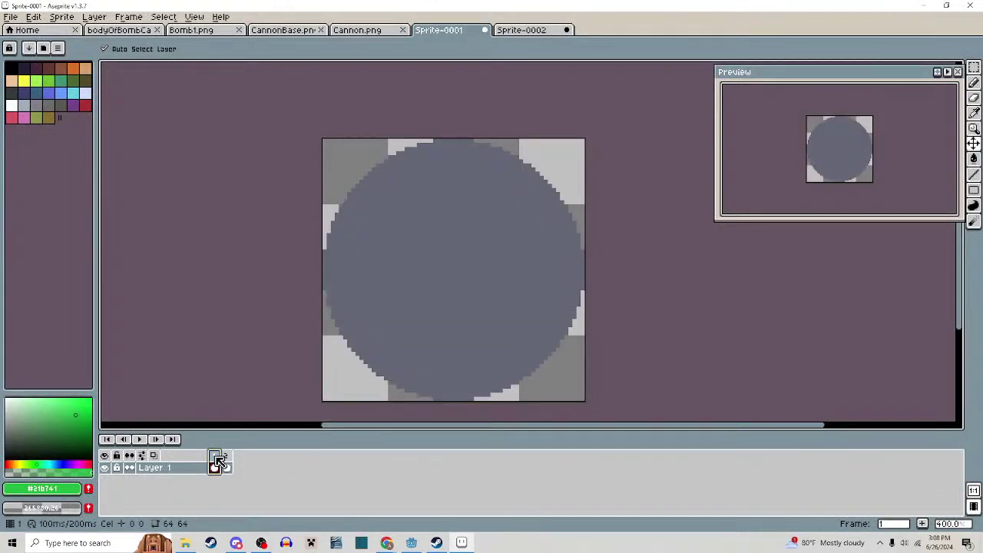
left_click(227, 458)
left_click(219, 457)
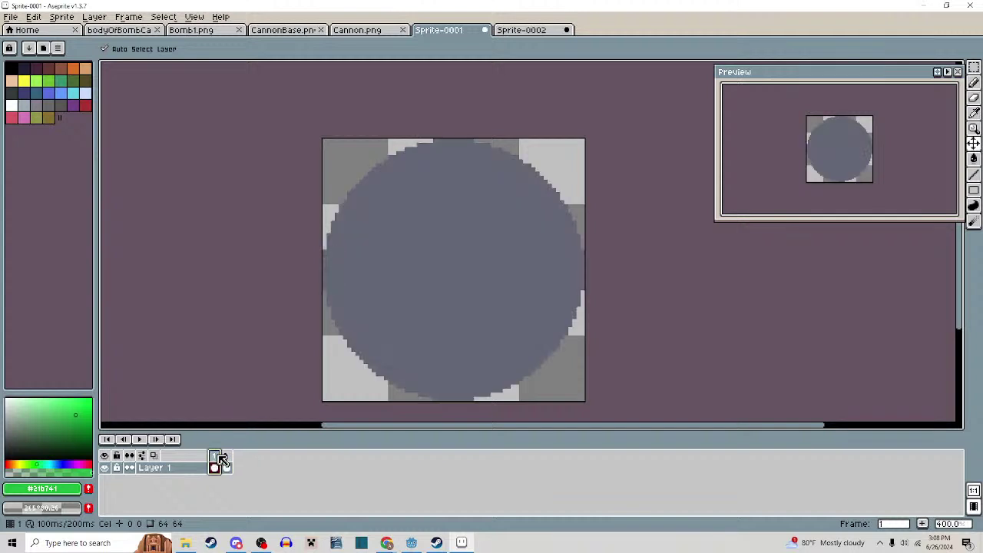
left_click(227, 458)
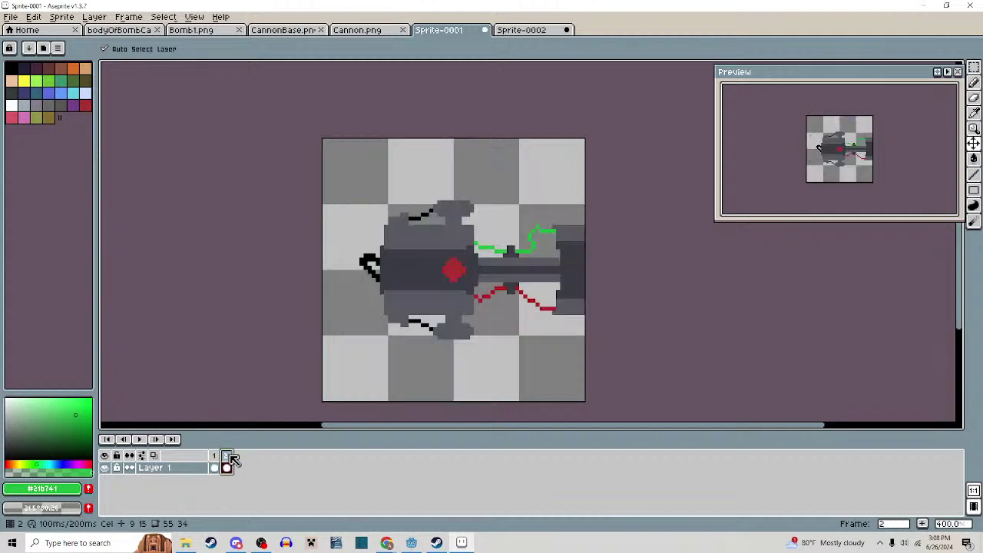
left_click(215, 457)
left_click(227, 457)
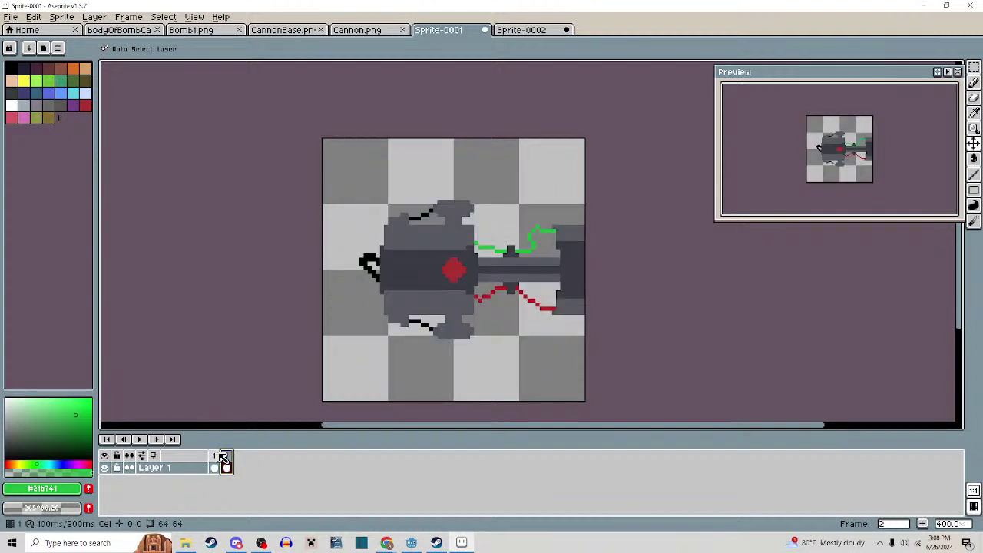
key("b")
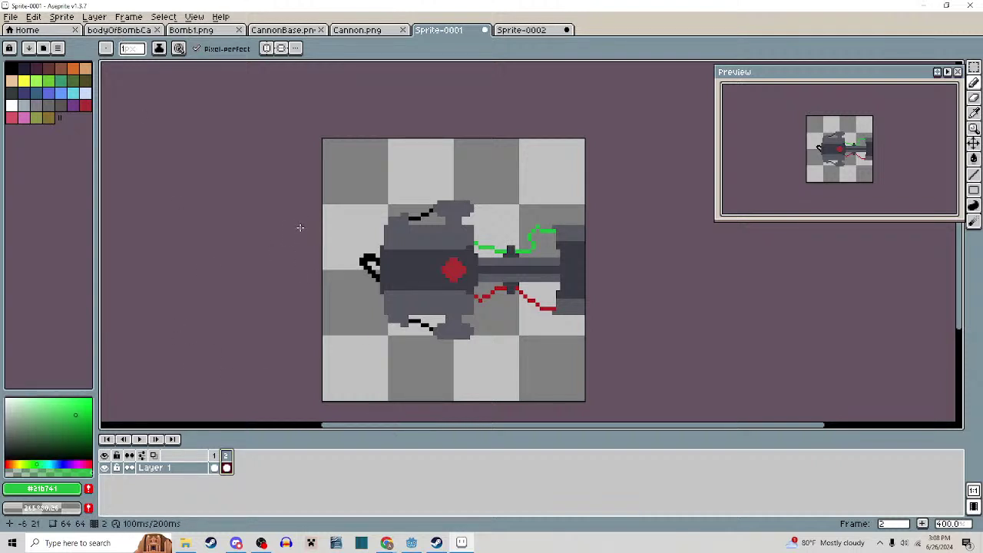
left_click(218, 457)
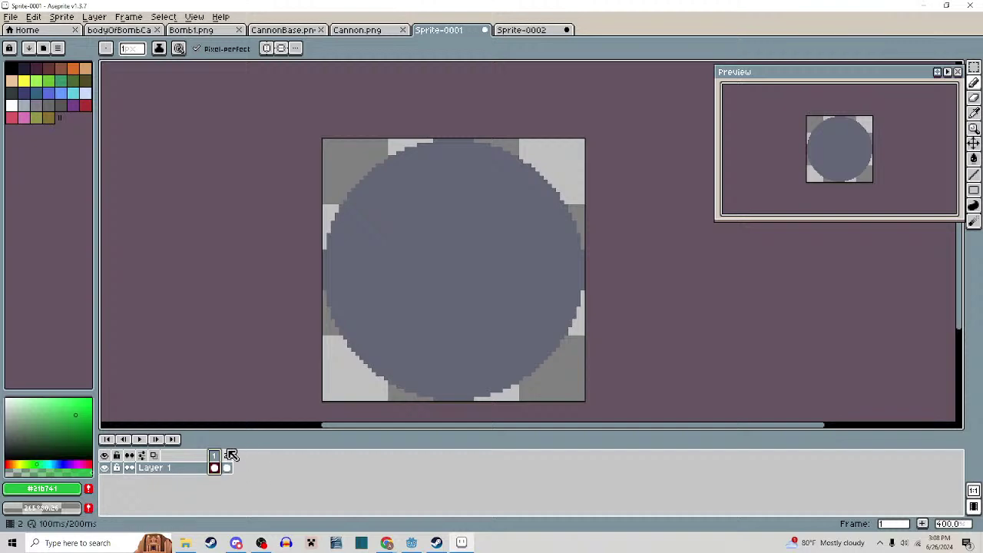
Start saving the sprite and create a new folder named Cannon inside the Kost project's Enemies folder
left_click(226, 456)
key("Left")
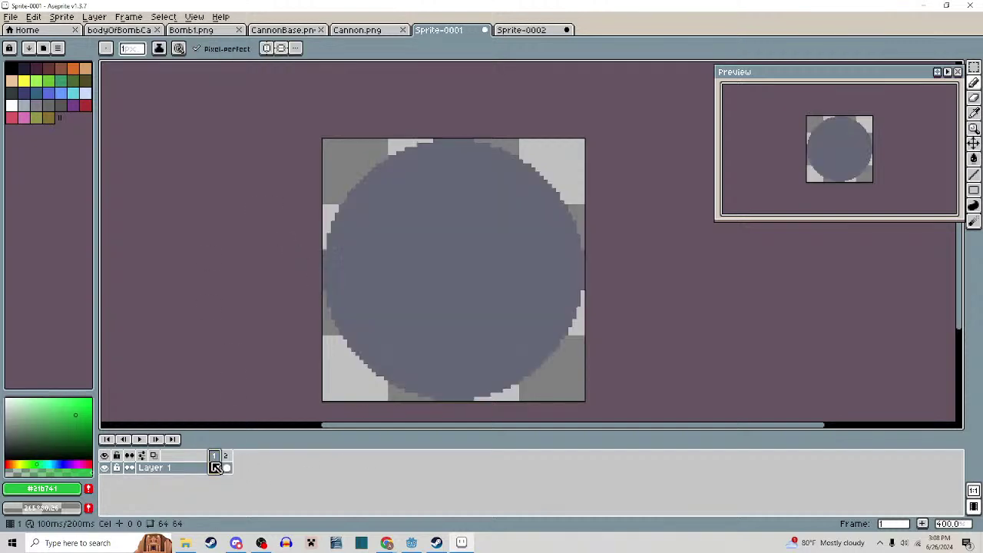
key("ctrl+s")
left_click(51, 25)
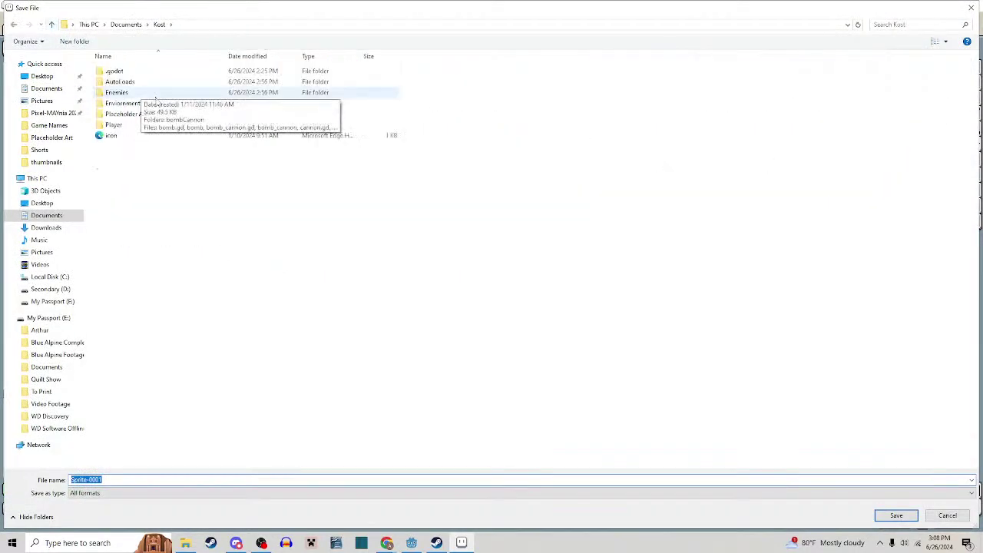
double_click(132, 93)
right_click(168, 129)
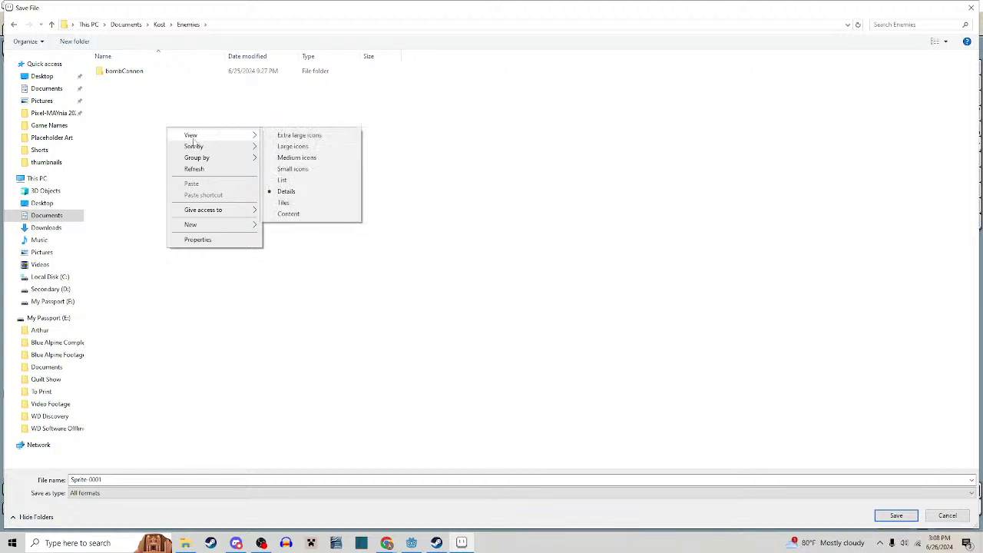
mouse_move(231, 225)
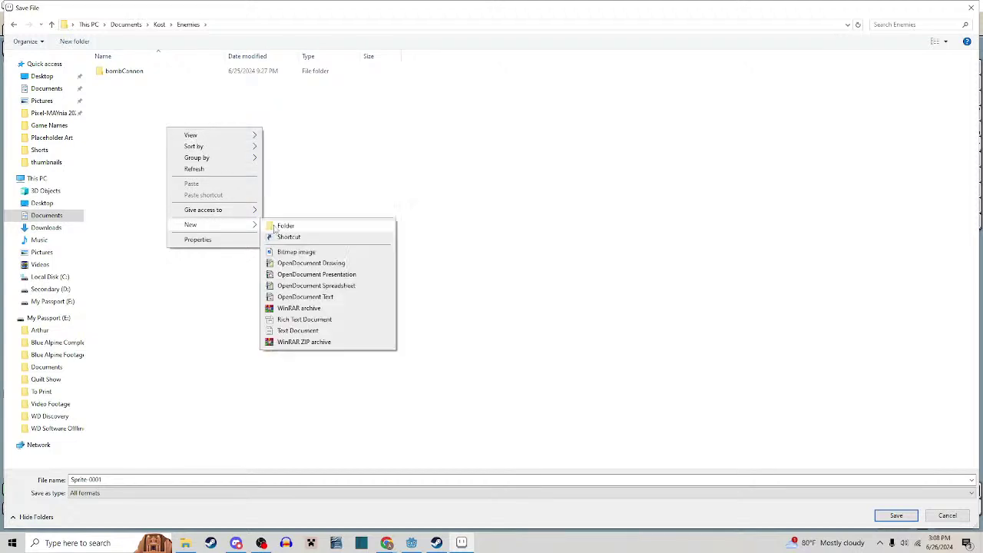
left_click(281, 225)
key("BackSpace")
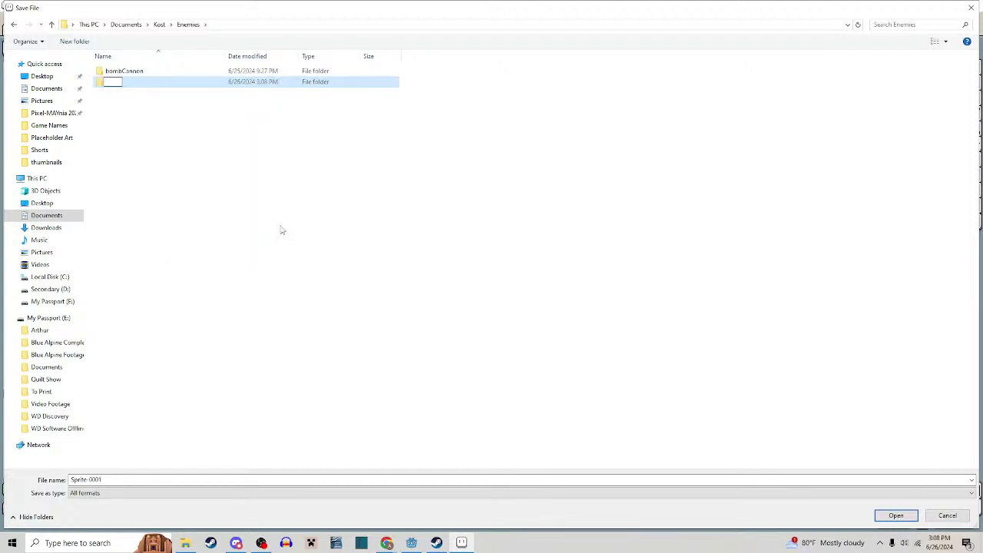
type("Cannon")
key("Return")
right_click(281, 229)
left_click(130, 98)
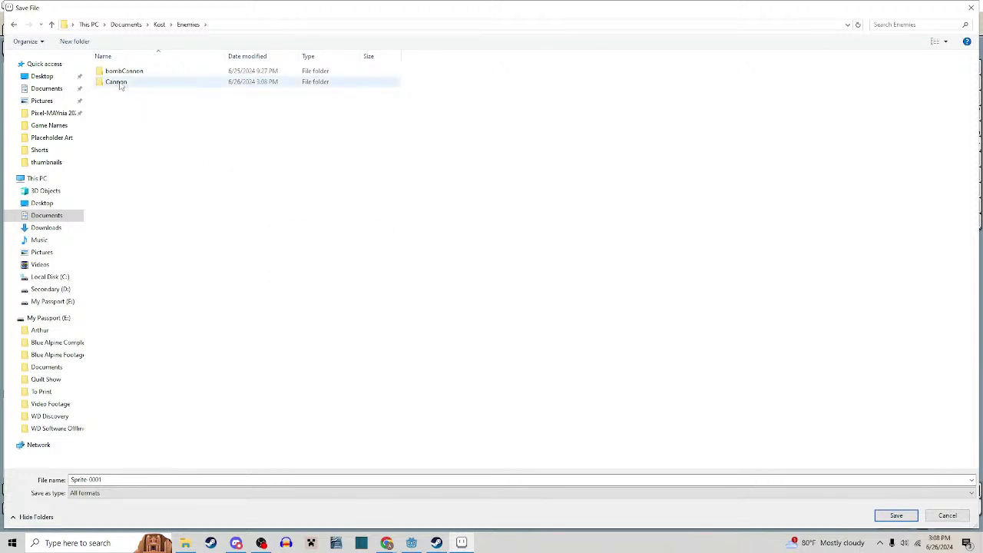
Save the sprite in the Cannon folder as Cannon in PNG format, agreeing to export the animation as 2 files
double_click(116, 81)
left_click(360, 481)
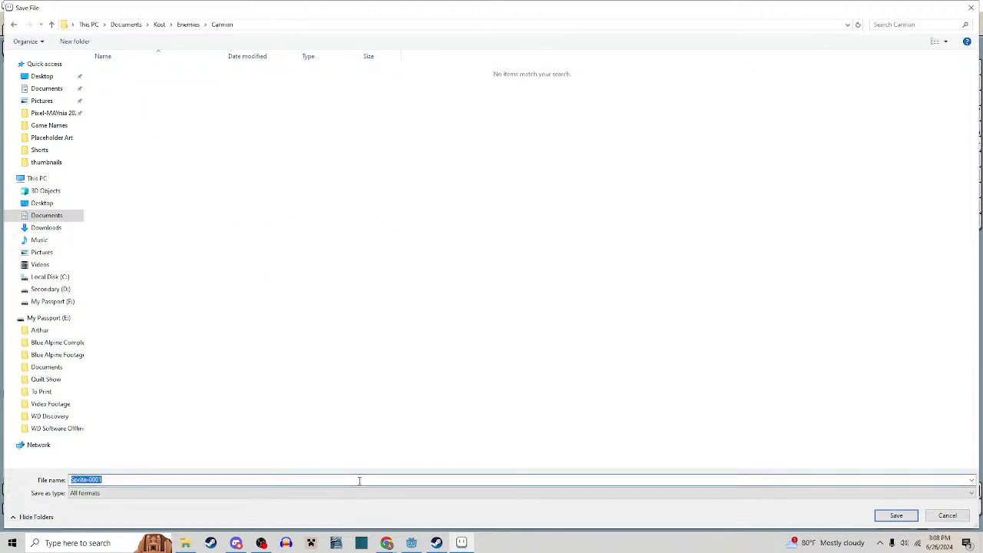
key("BackSpace")
type("Cannon")
left_click(244, 495)
left_click(164, 445)
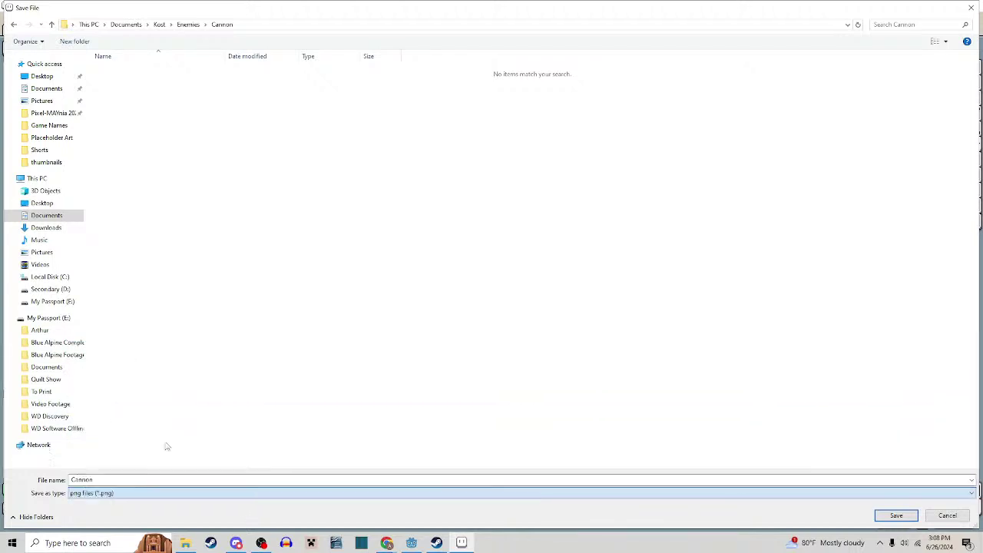
left_click(896, 516)
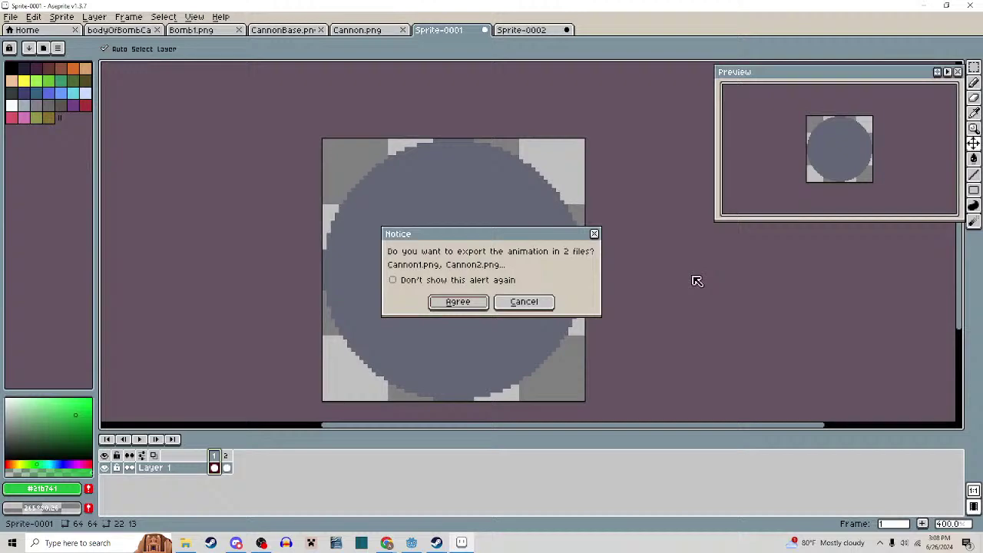
left_click(456, 303)
Switch to Godot, open the cannon scene and assign Cannon1.png as the Base sprite's texture
left_click(412, 543)
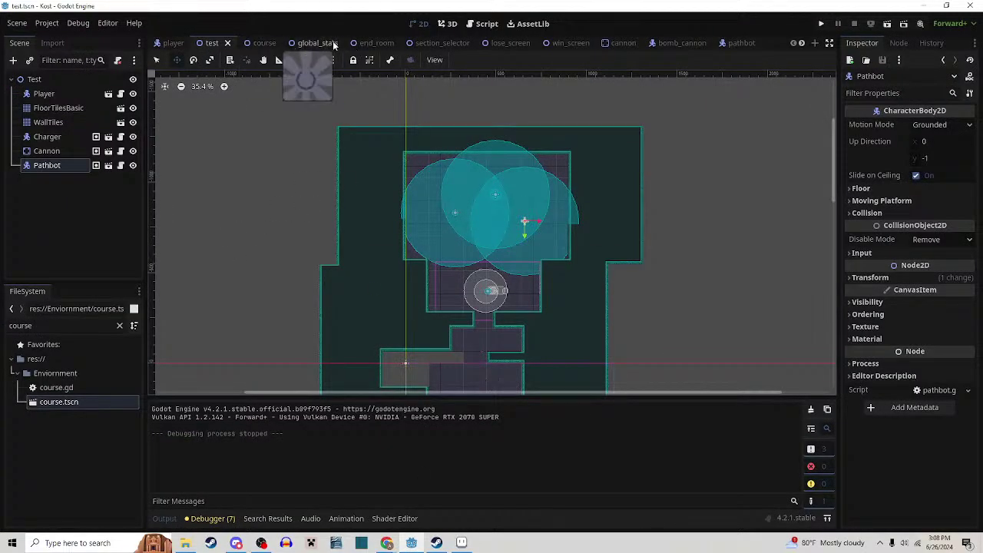
left_click(621, 44)
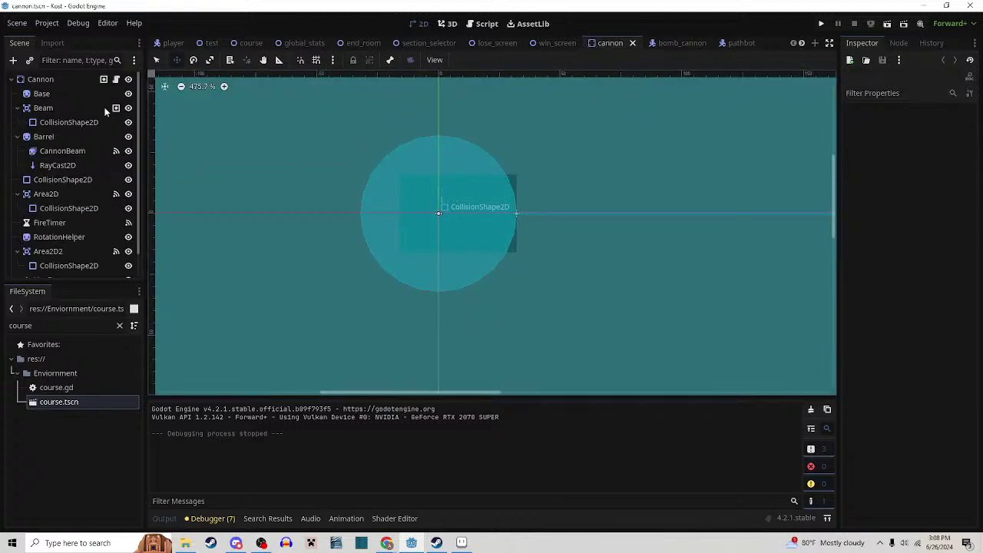
left_click(64, 83)
left_click(66, 94)
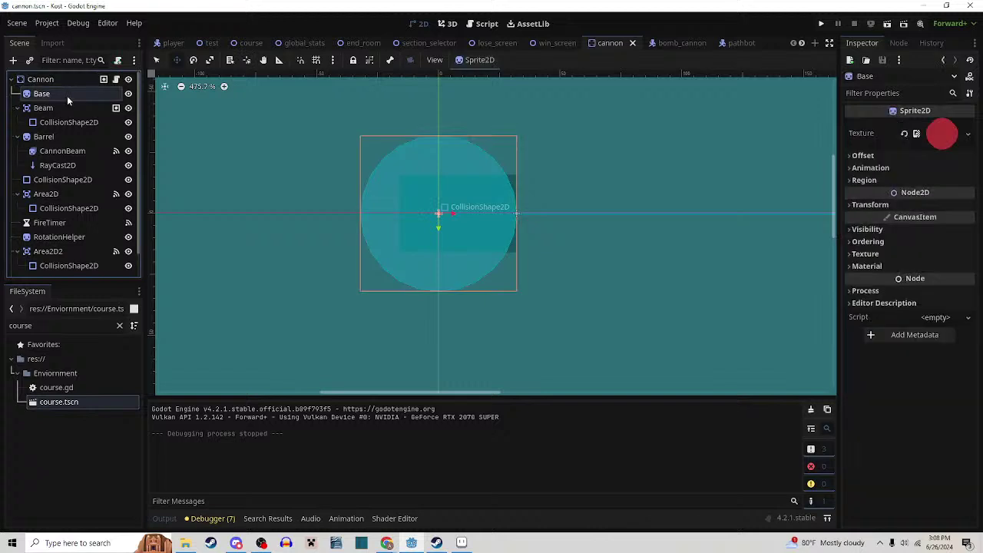
left_click_drag(48, 328, 2, 335)
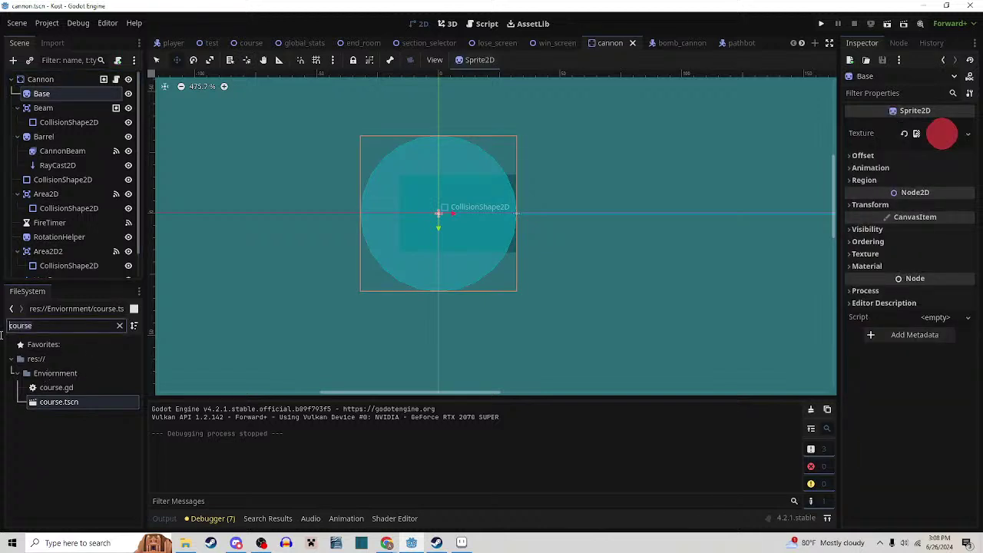
type("cannon")
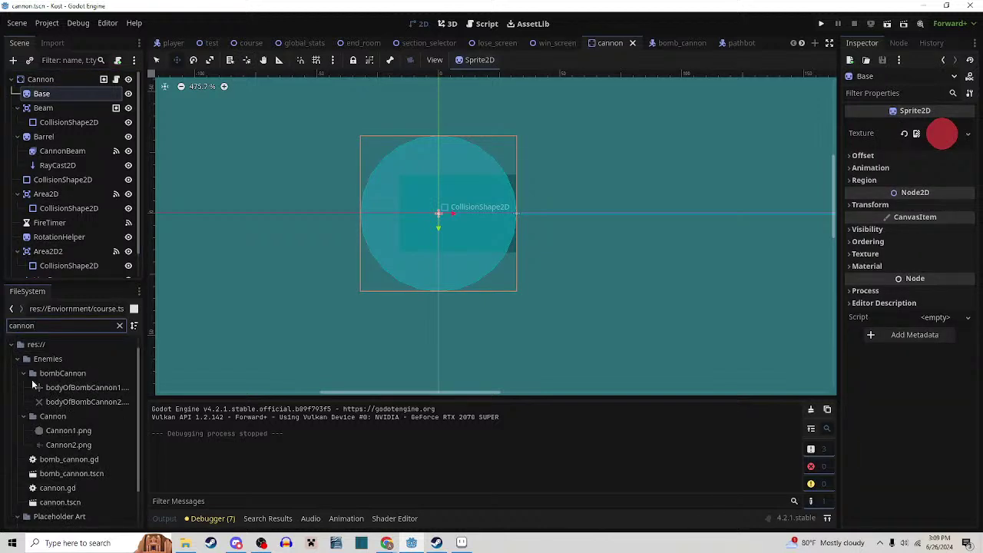
left_click_drag(68, 434, 942, 133)
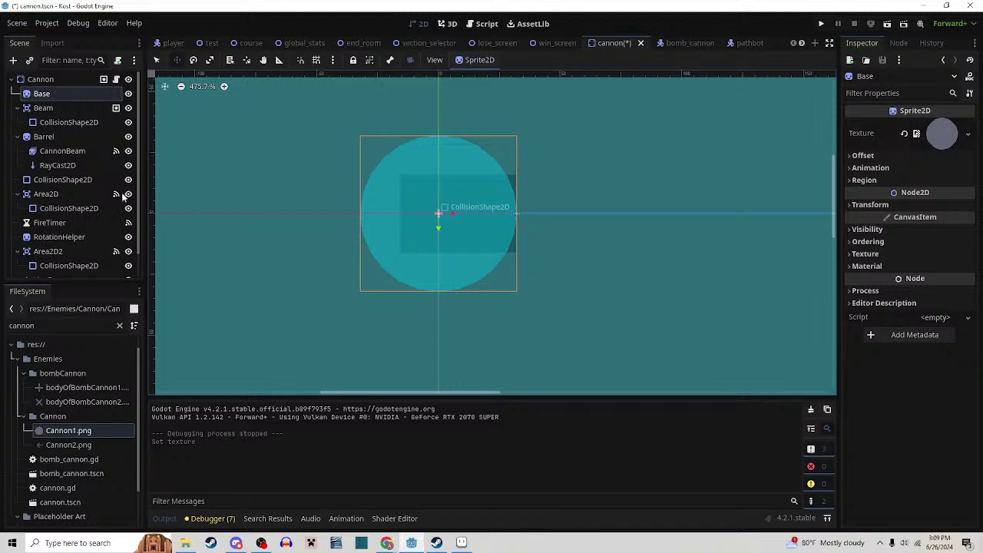
Assign Cannon2.png as the Barrel sprite's texture
left_click(44, 136)
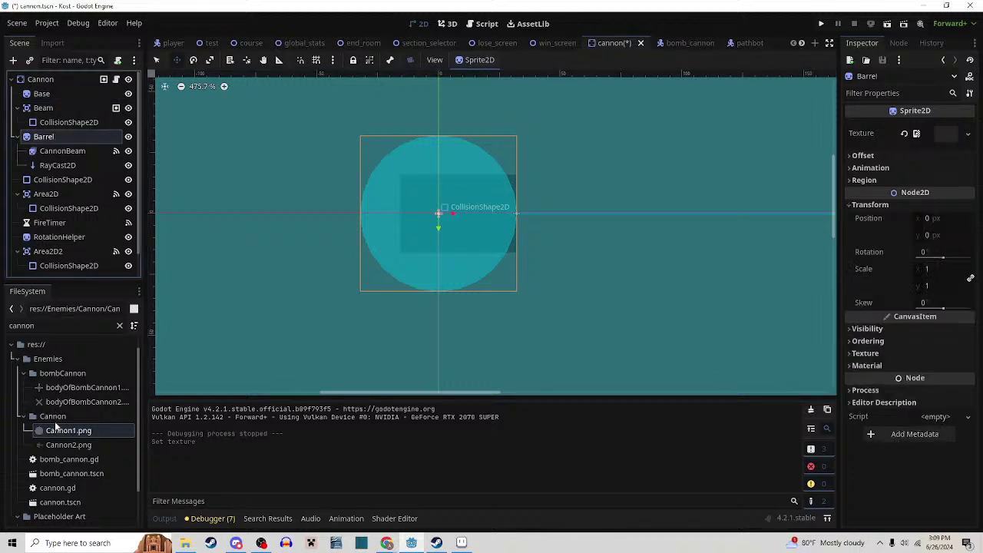
left_click_drag(56, 445, 945, 132)
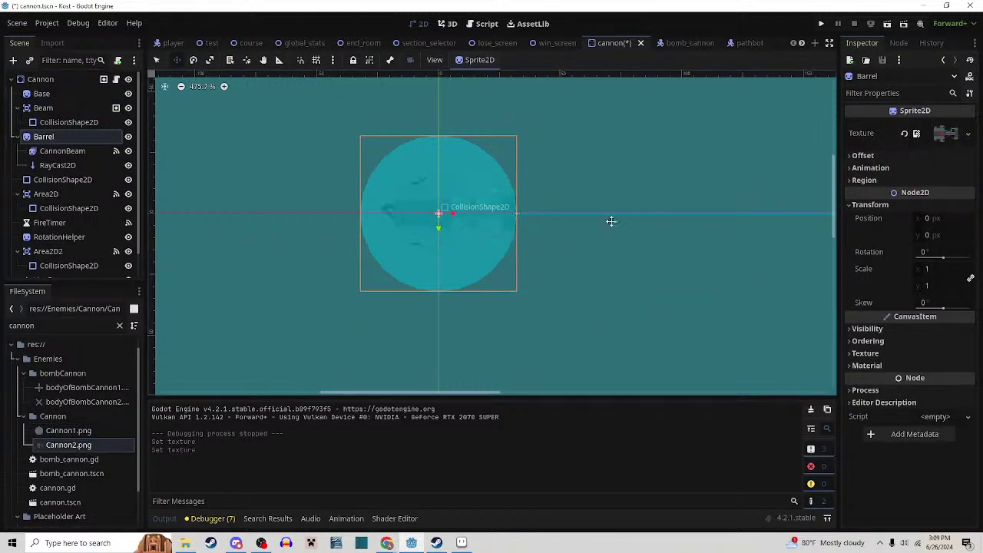
left_click_drag(555, 232, 577, 226)
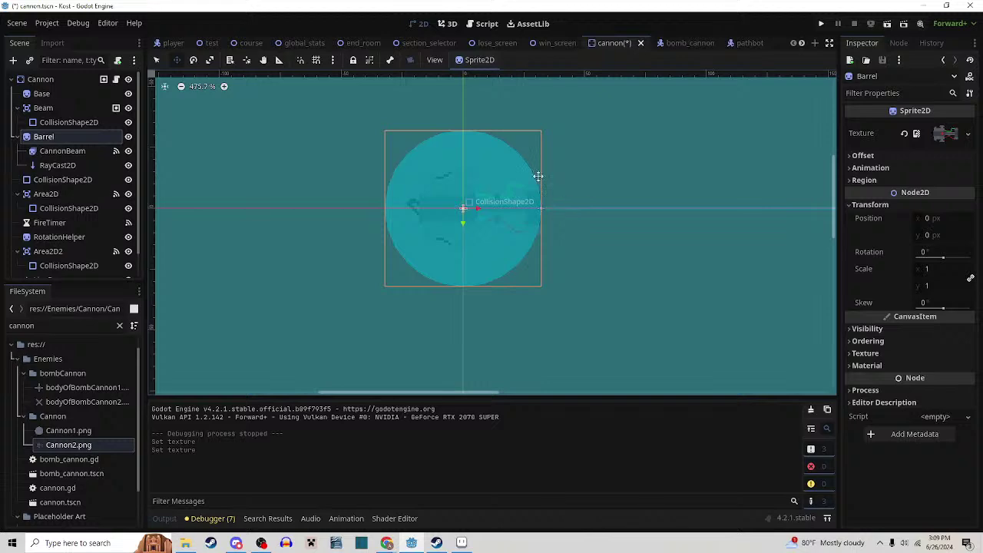
Run the test scene and move the player around the cannon to check its new sprites while it aims and fires
left_click(209, 43)
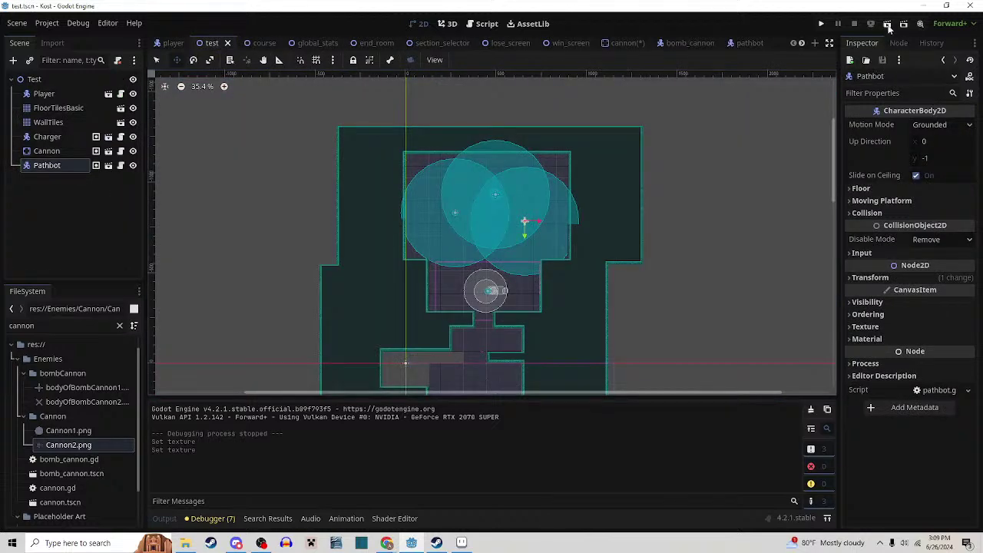
key("F6")
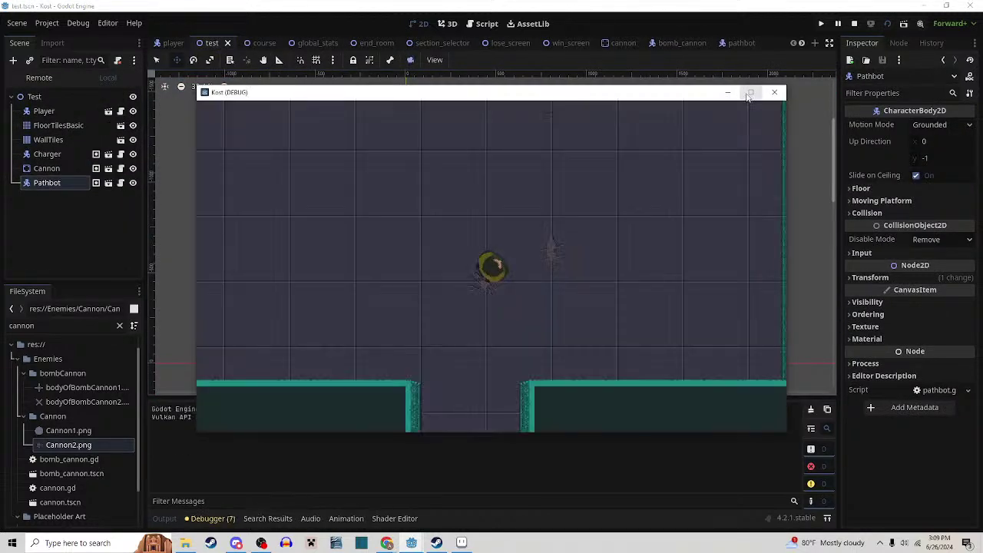
key("w")
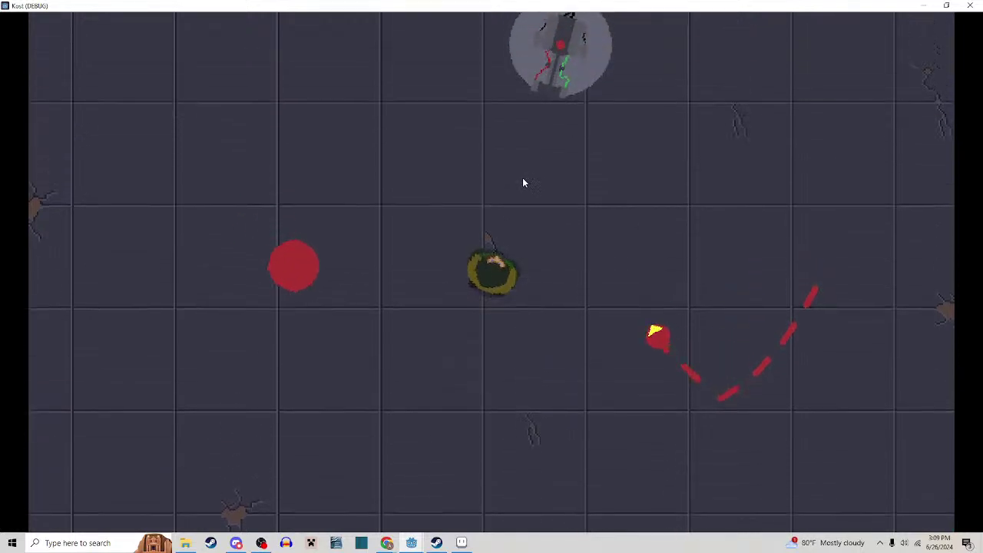
key("w")
key("a")
key("w")
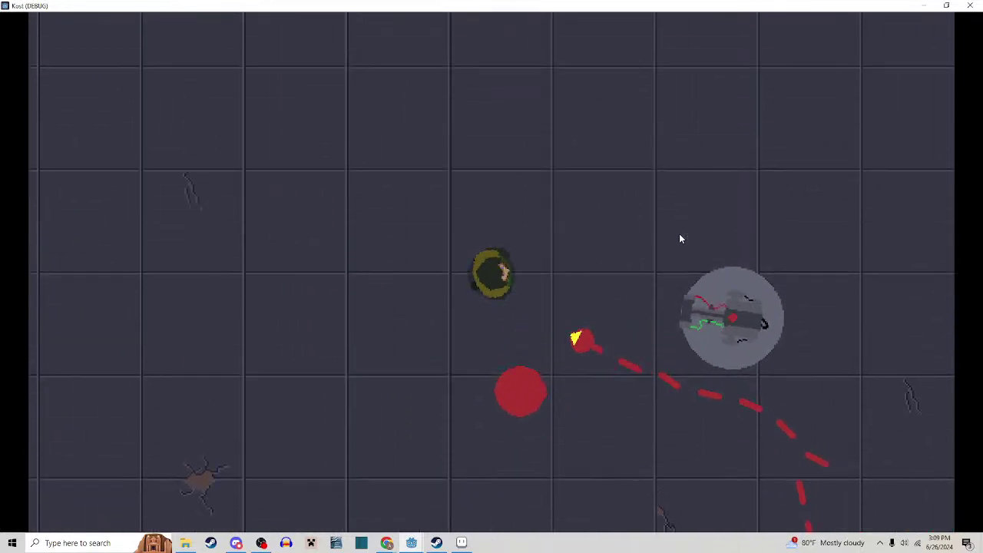
key("d")
key("w")
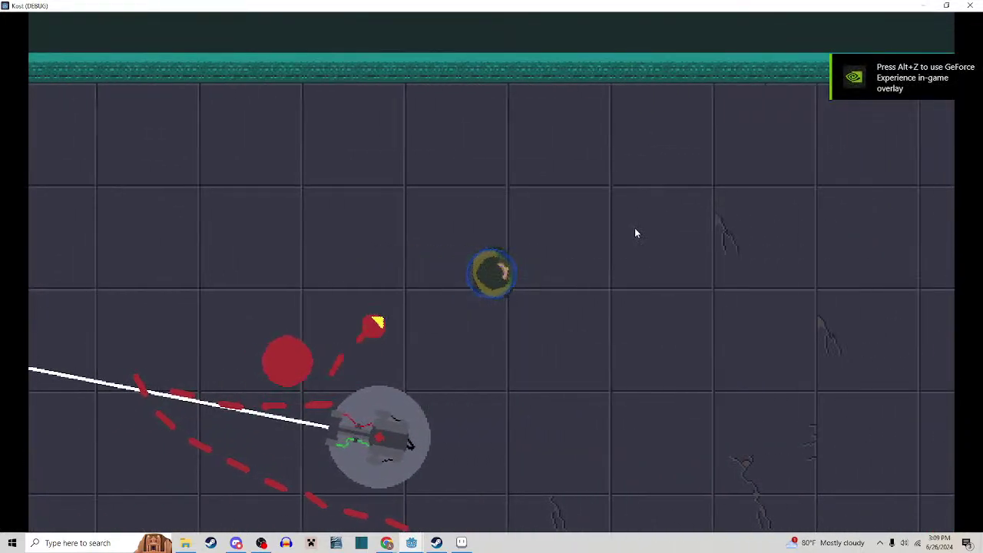
key("d")
key("s")
key("a")
key("d")
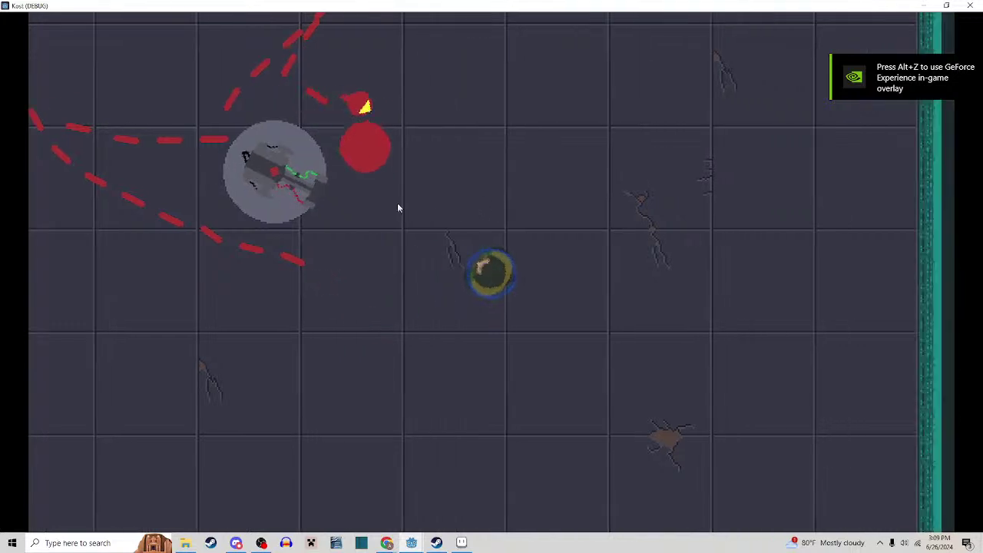
key("s")
key("a")
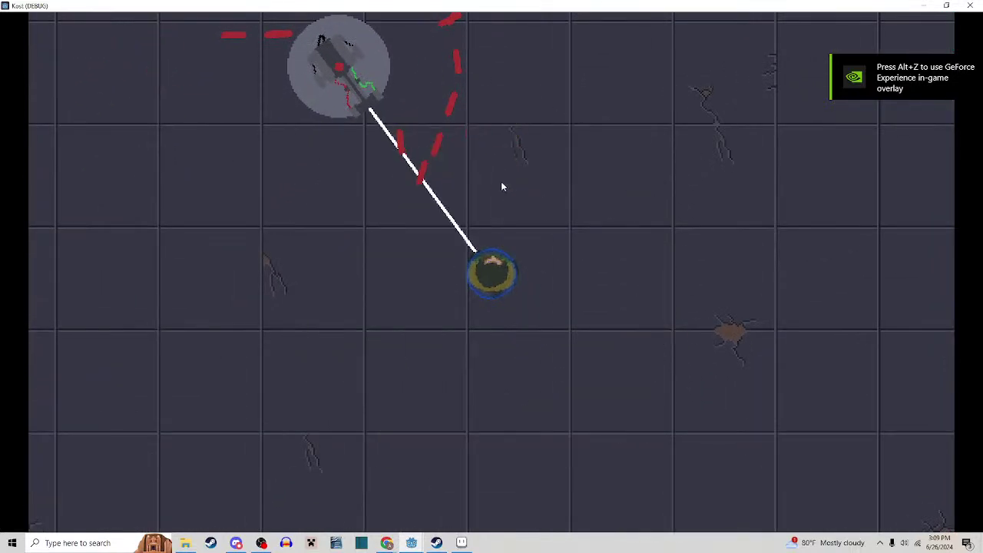
key("d")
key("w")
key("w")
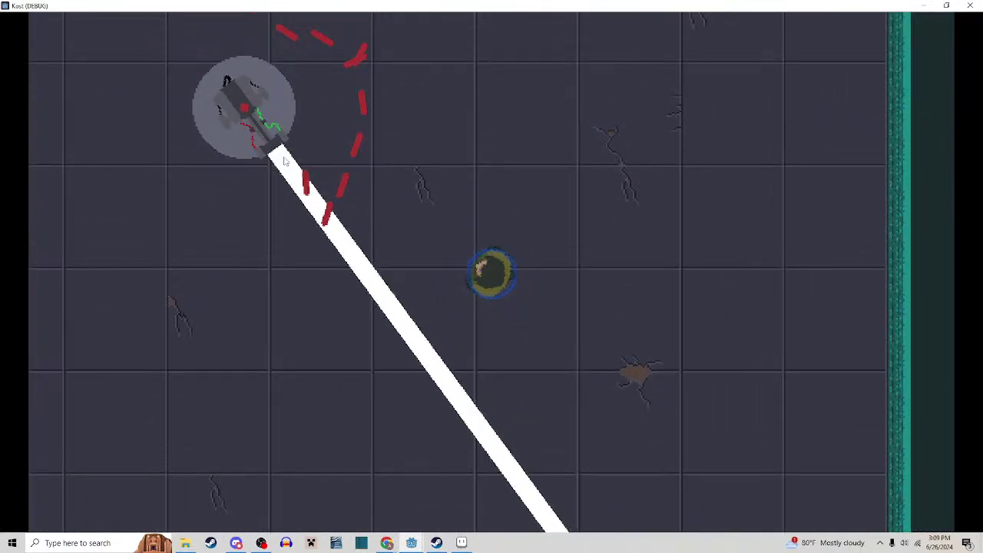
key("a")
key("s")
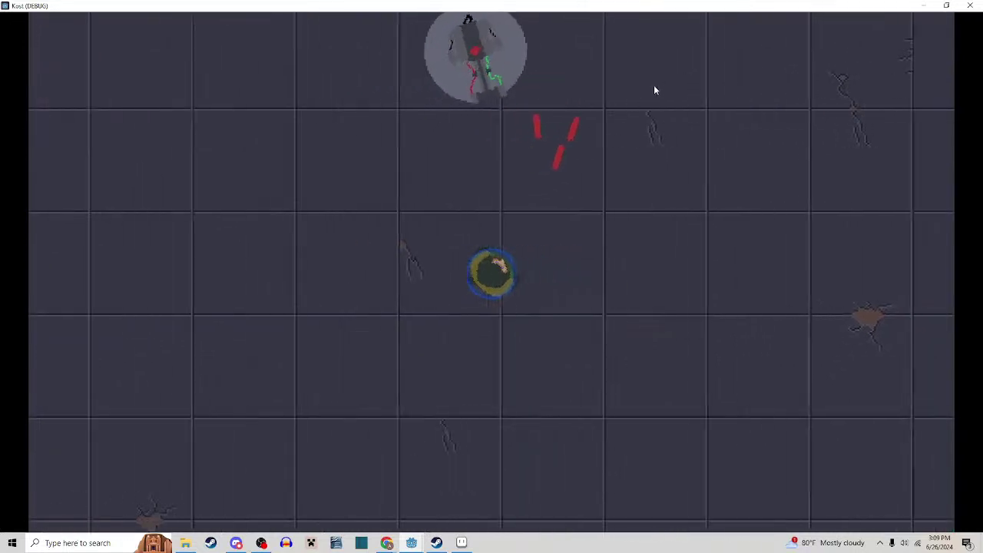
key("a")
key("w")
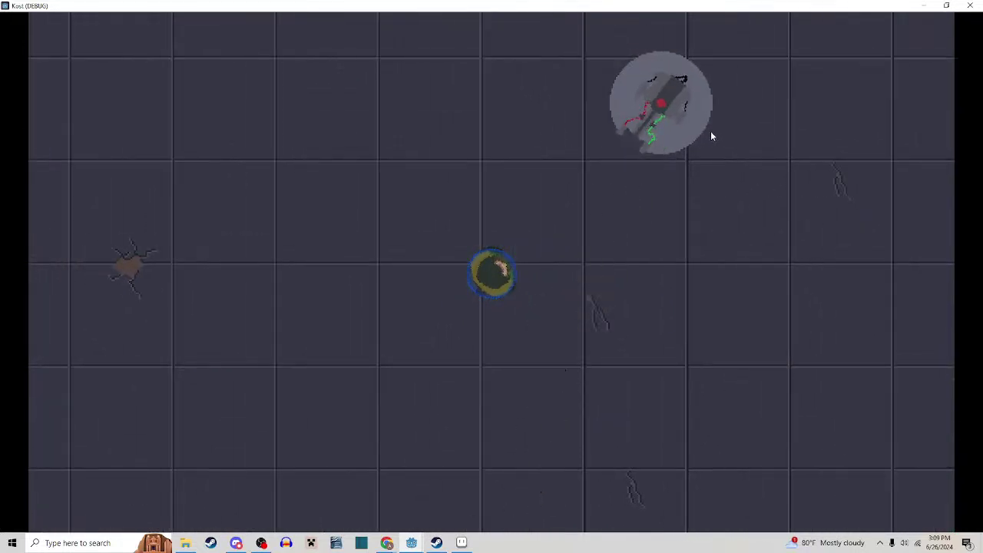
key("a")
key("w")
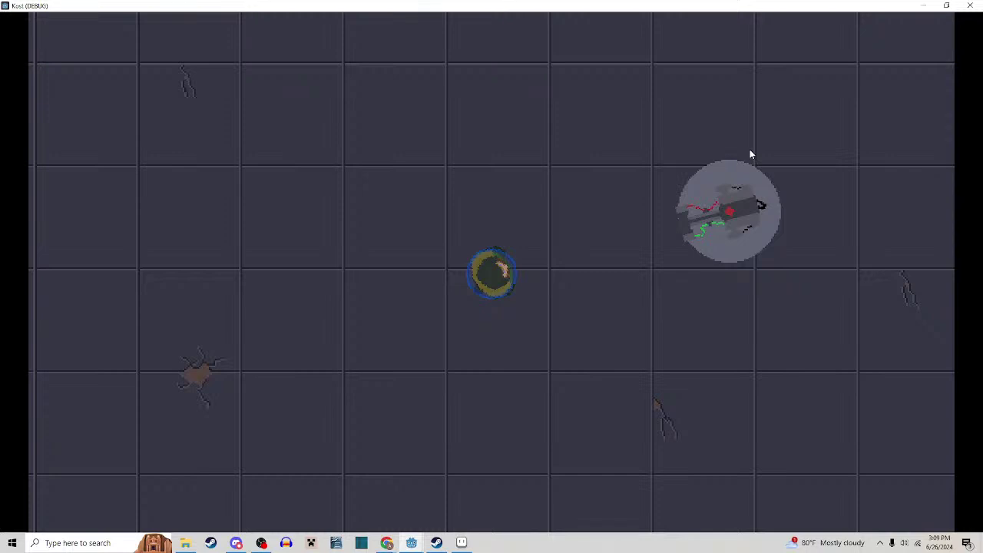
Move the player back and forth just below the cannon to examine the barrel's rotation and where its beam starts
key("d")
key("s")
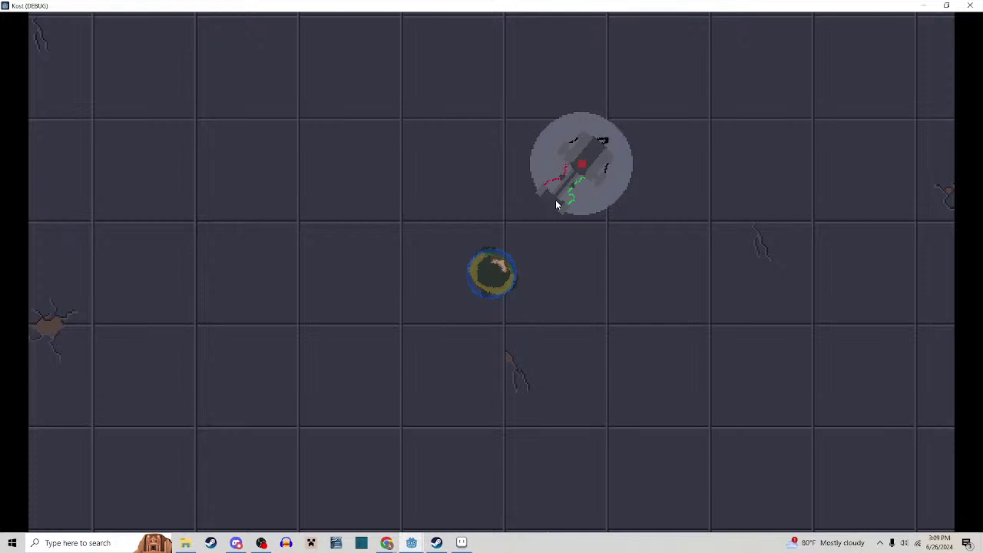
key("a")
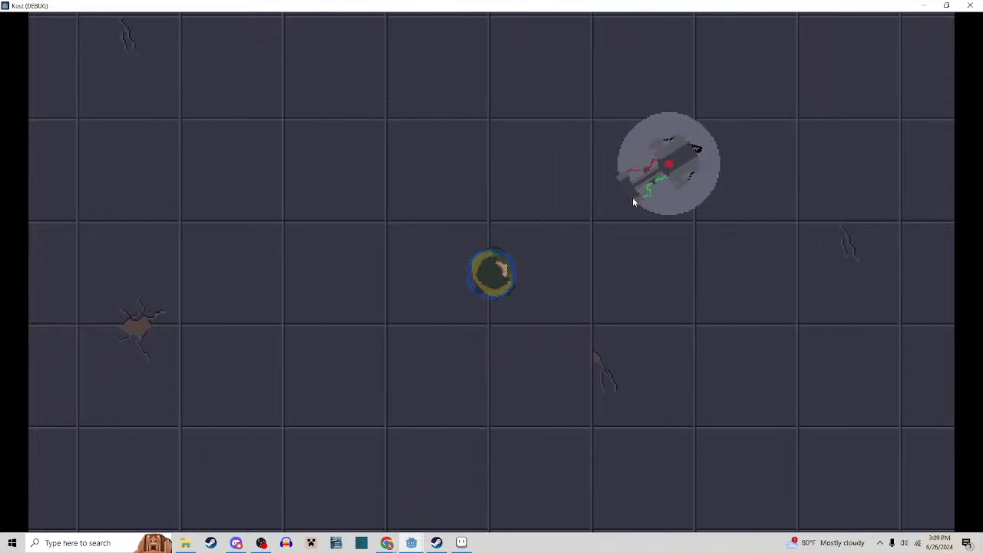
key("d")
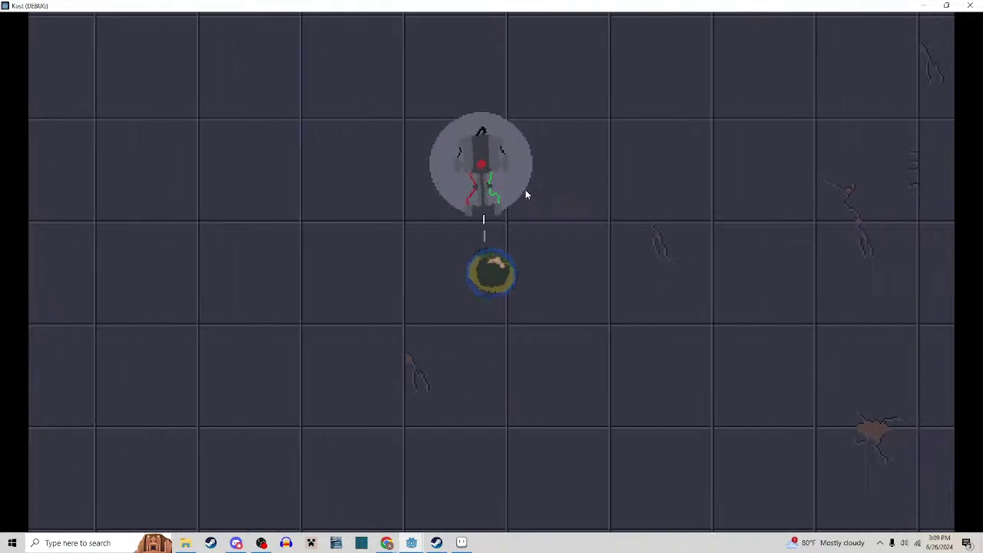
key("a")
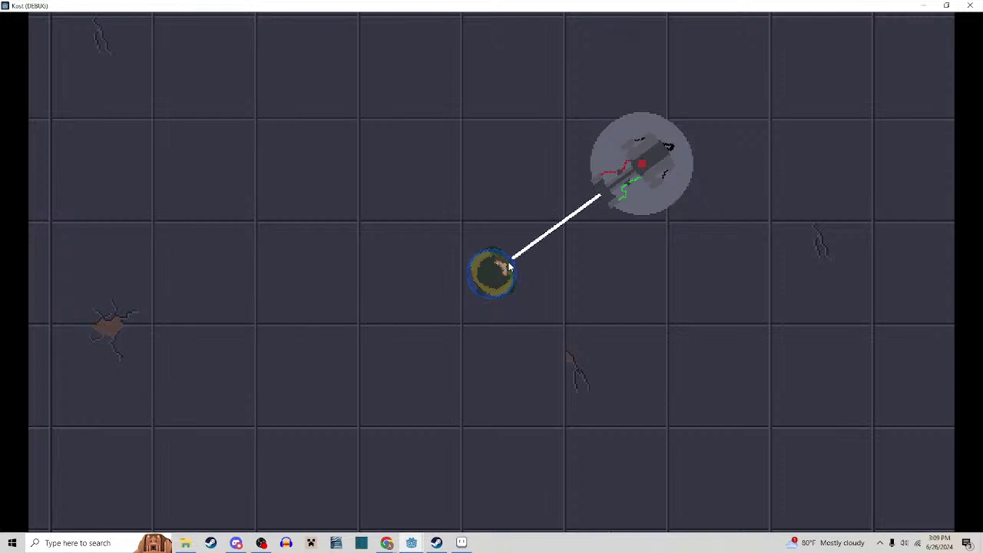
key("d")
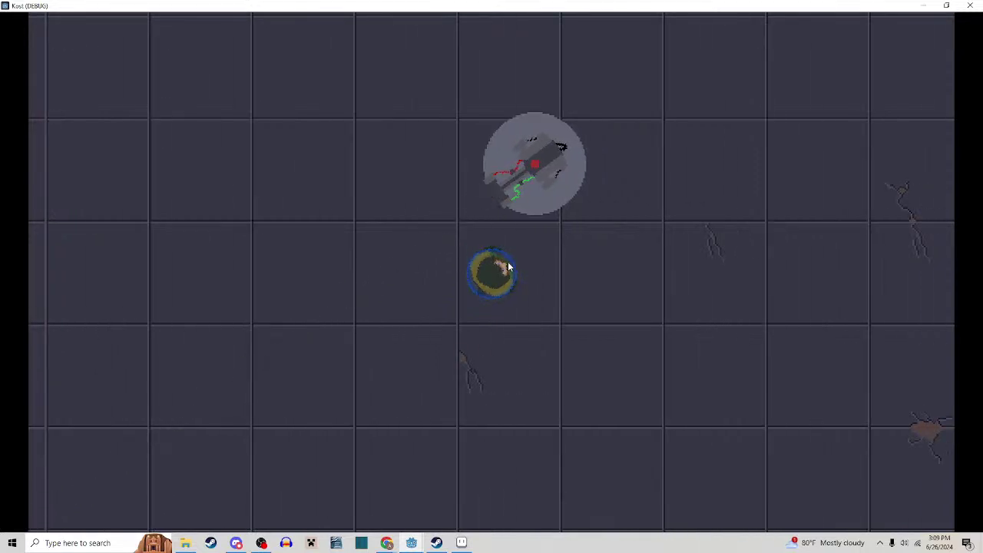
key("a")
key("d")
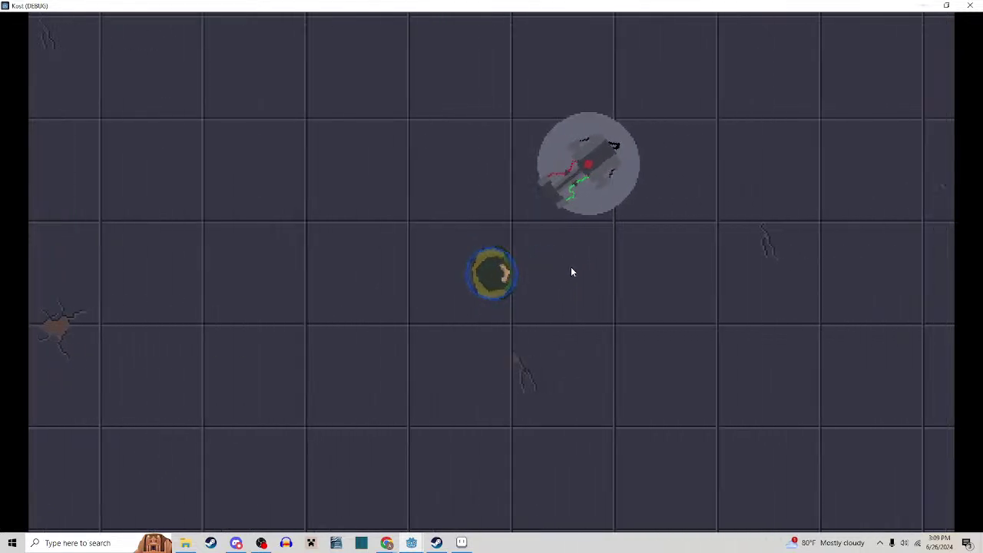
Move the player around the cannon to examine its sprites and barrel rotation from several sides, and close the game
key("a")
key("w")
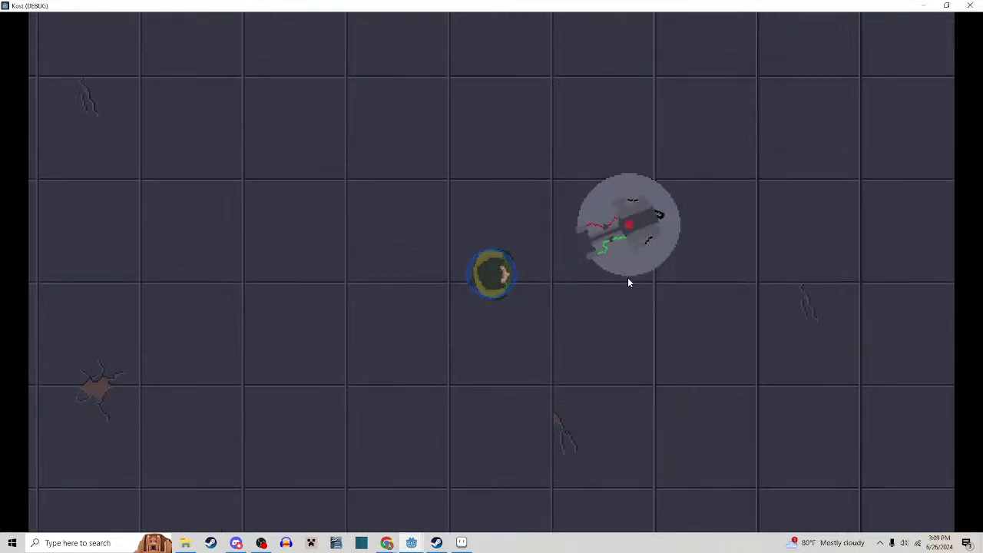
left_click(946, 6)
left_click(752, 93)
key("s")
key("d")
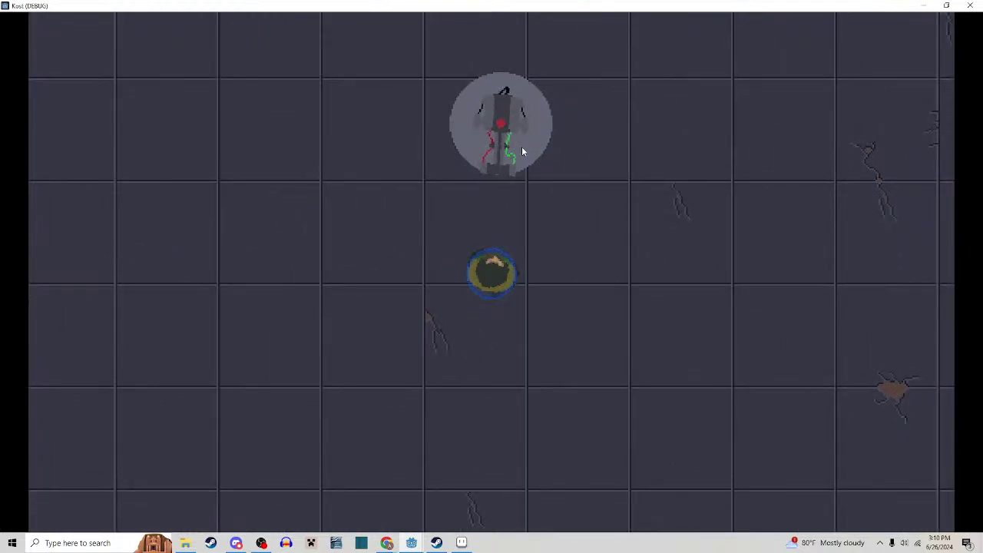
key("a")
key("d")
key("a")
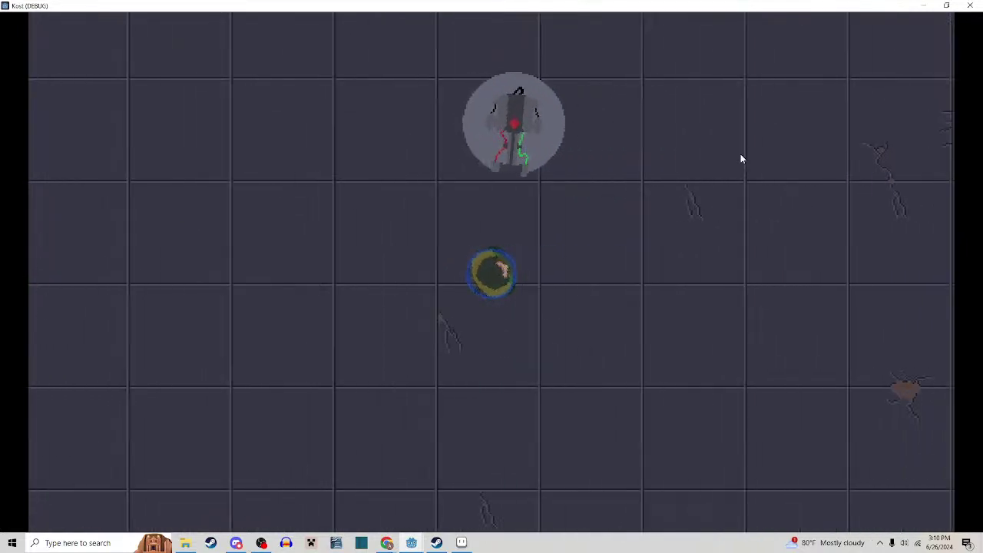
left_click(969, 6)
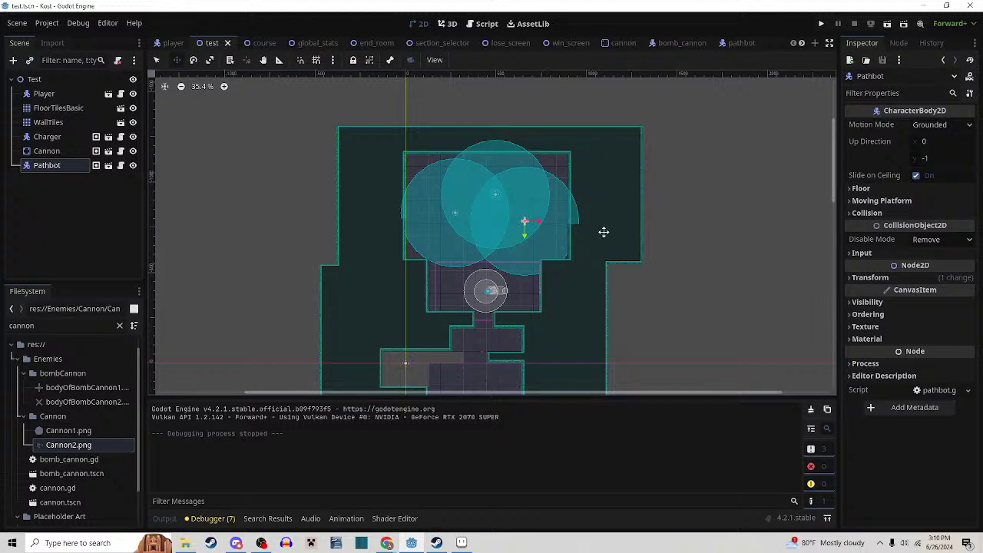
left_click(312, 43)
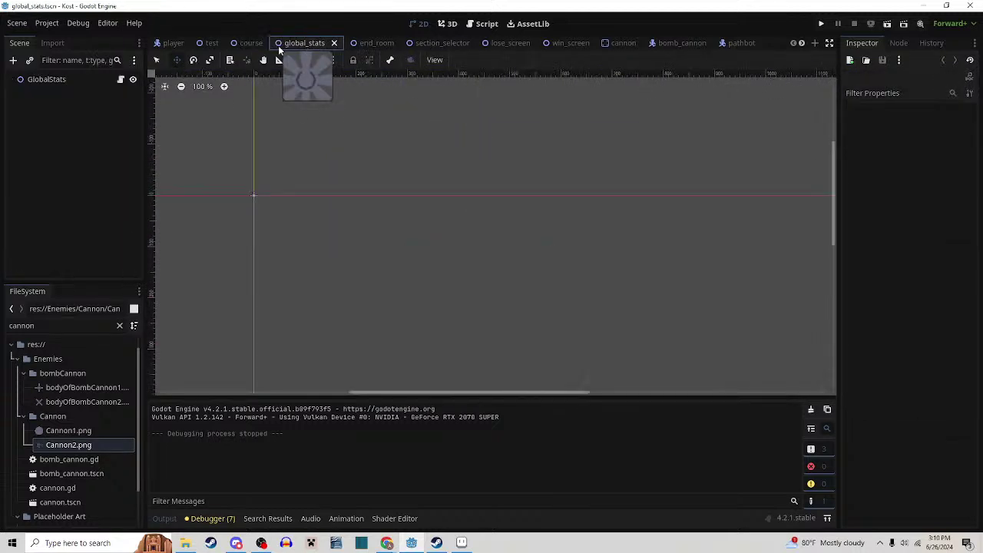
left_click(208, 43)
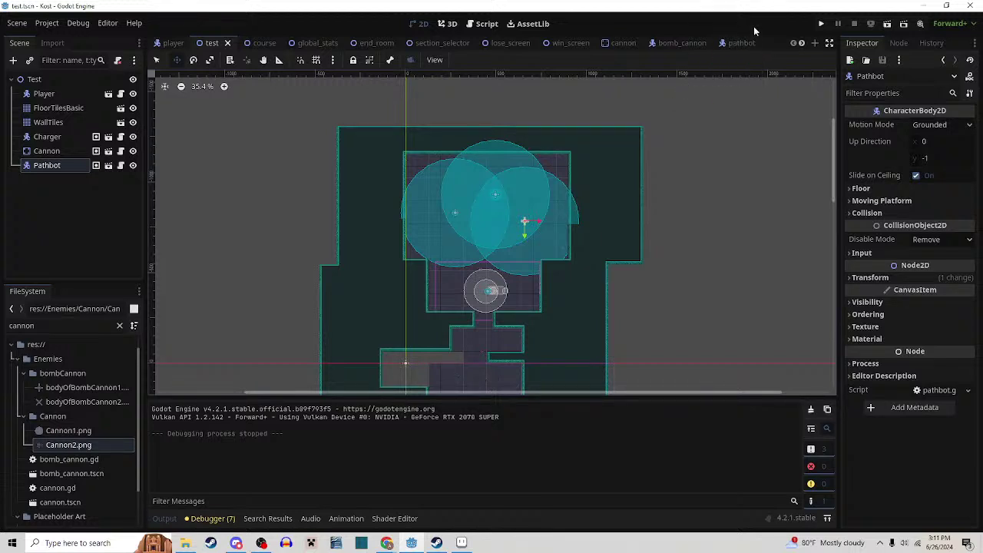
mouse_move(700, 50)
left_click(251, 43)
left_click(304, 43)
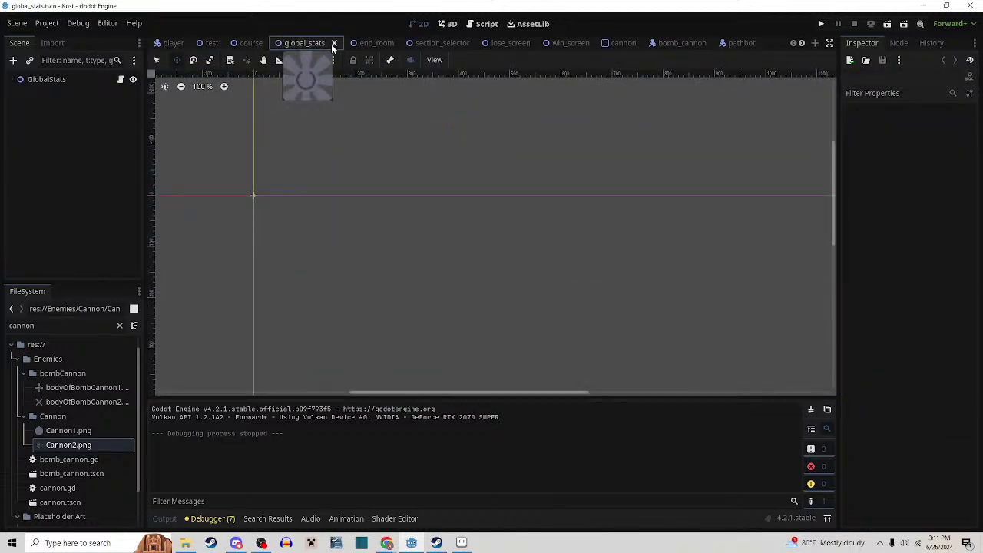
left_click(209, 43)
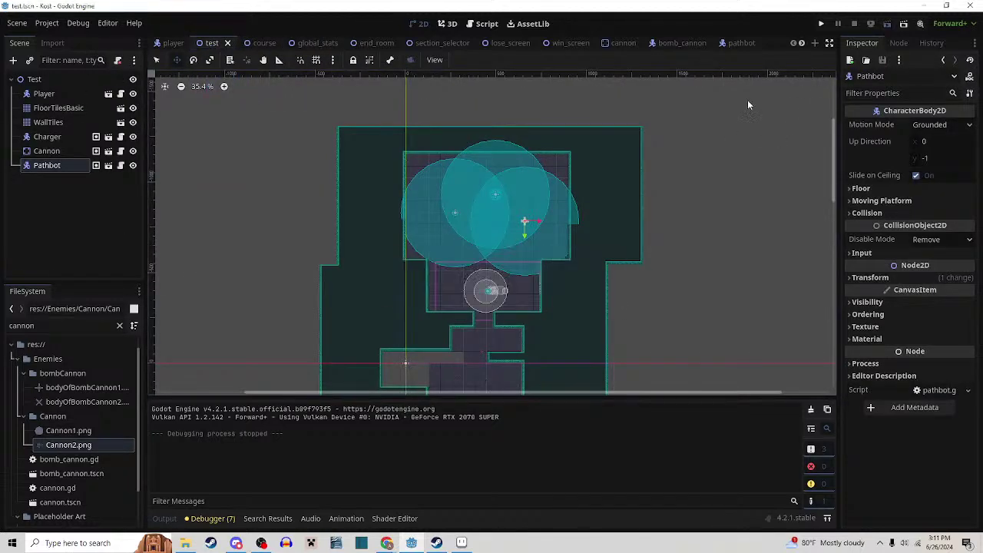
Run the test scene again and steer the player up toward the cannon to draw its fire
key("F6")
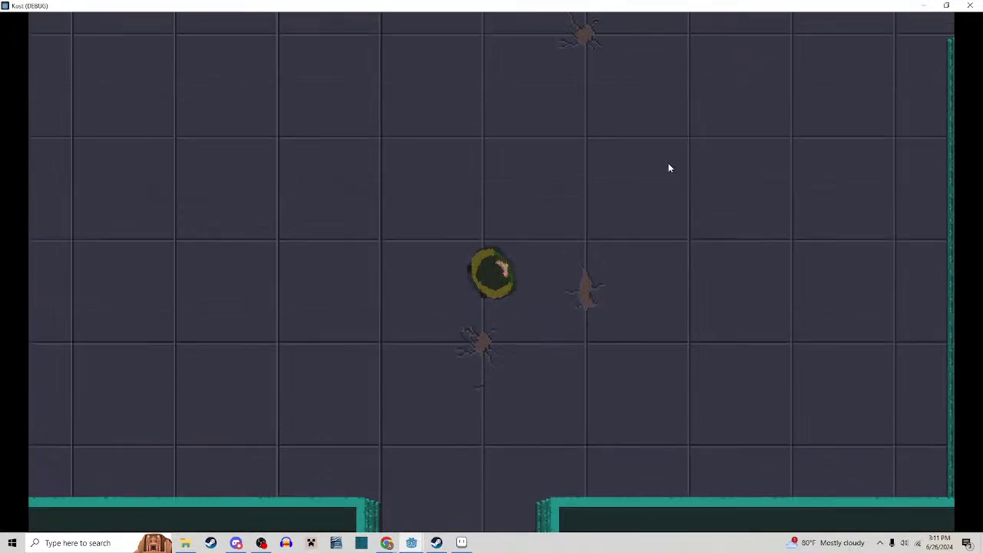
key("w")
left_click(668, 164)
left_click(551, 134)
key("a")
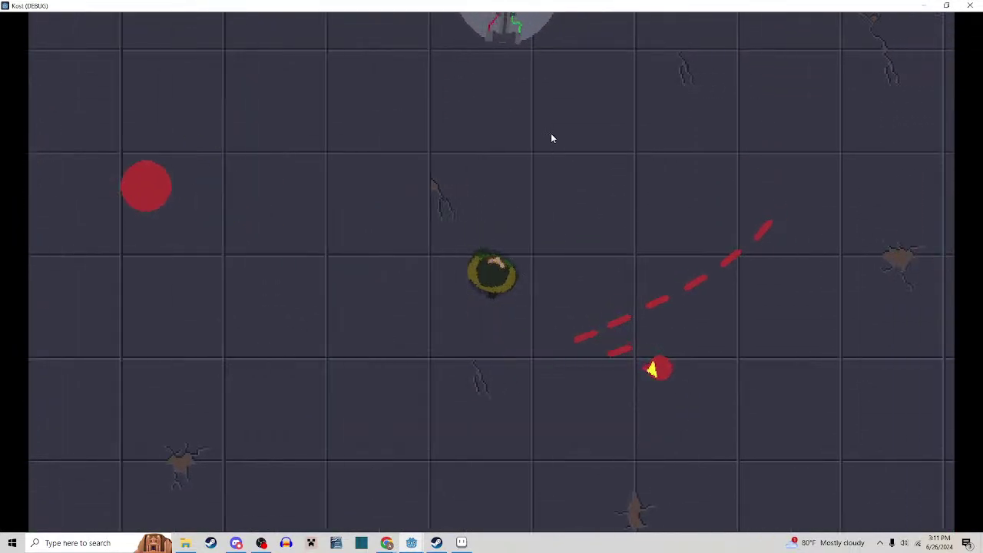
key("d")
left_click(551, 135)
key("a")
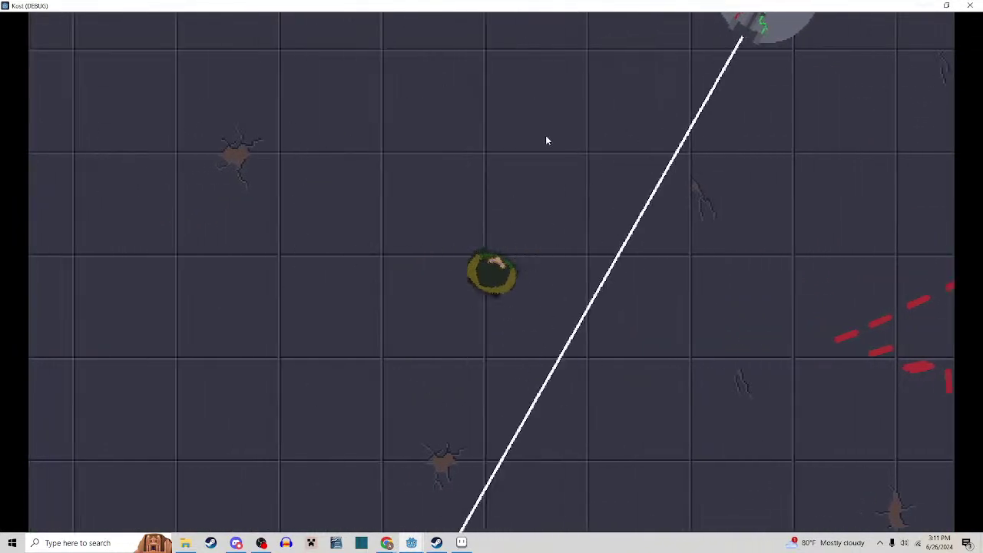
Move the player past both sides of the cannon to check its beam against the barrel, and close the game
key("w")
key("d")
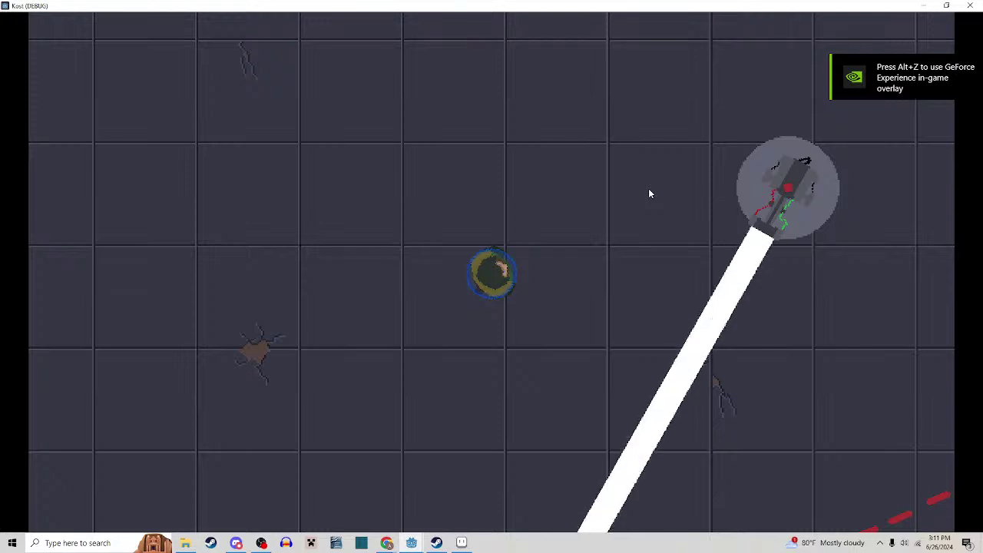
key("d")
key("s")
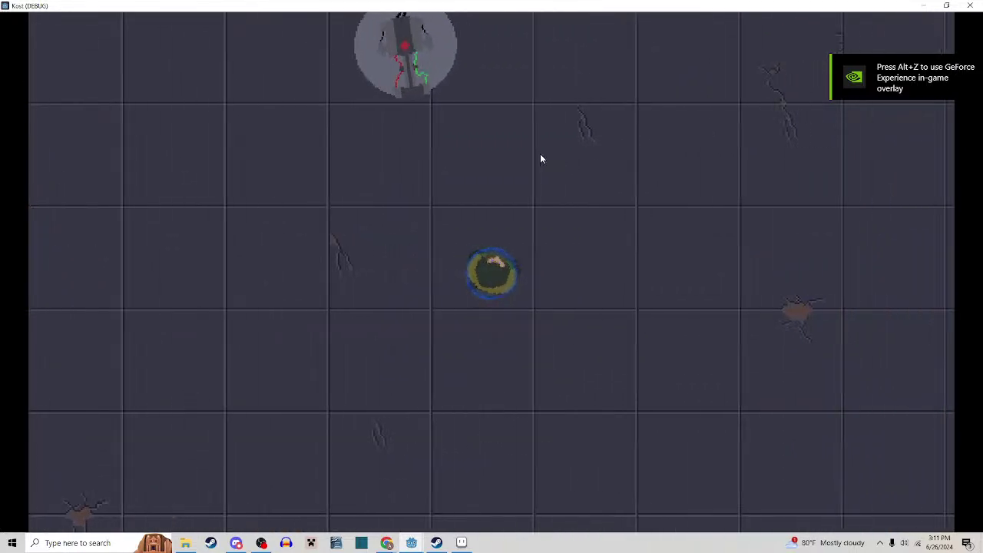
key("a")
key("s")
left_click(978, 7)
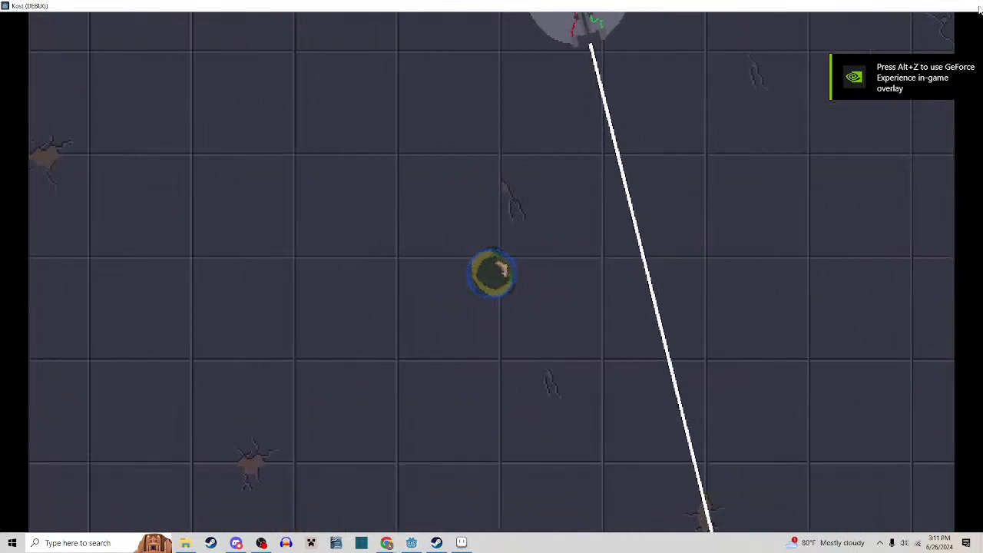
left_click(980, 7)
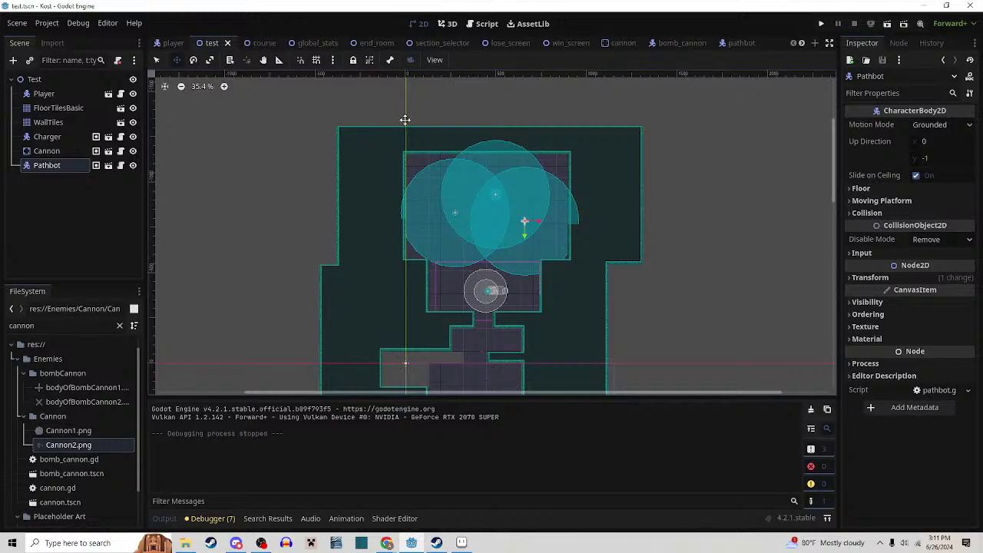
Switch to Chrome and look through the laser turret image results for ideas on the cannon's base
left_click(437, 543)
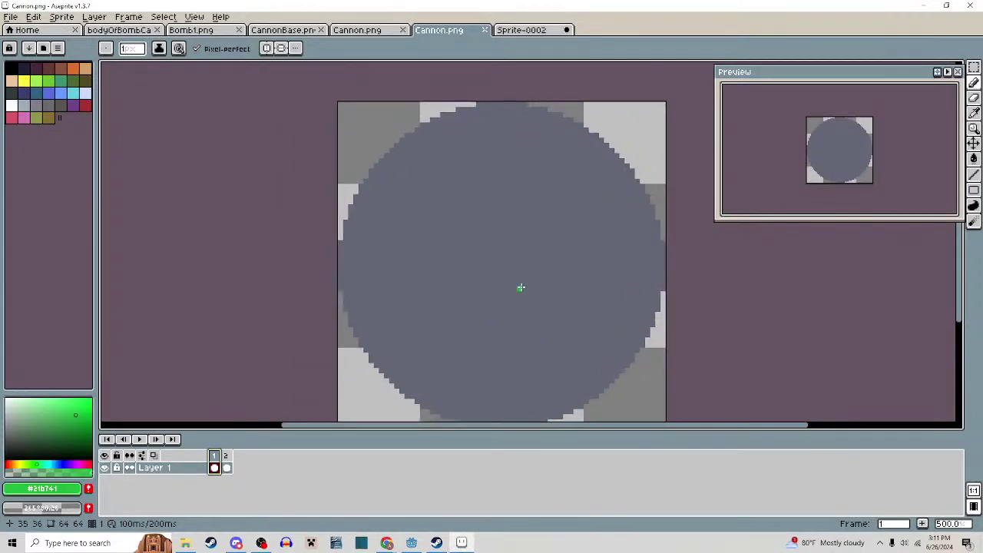
left_click(386, 544)
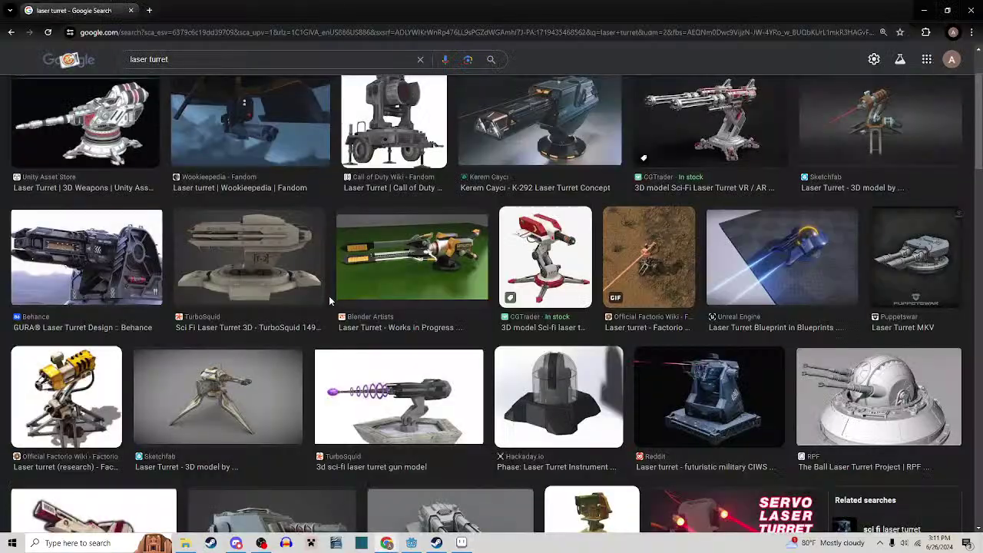
scroll(484, 375, "up", 1)
scroll(484, 375, "up", 1)
scroll(275, 310, "down", 3)
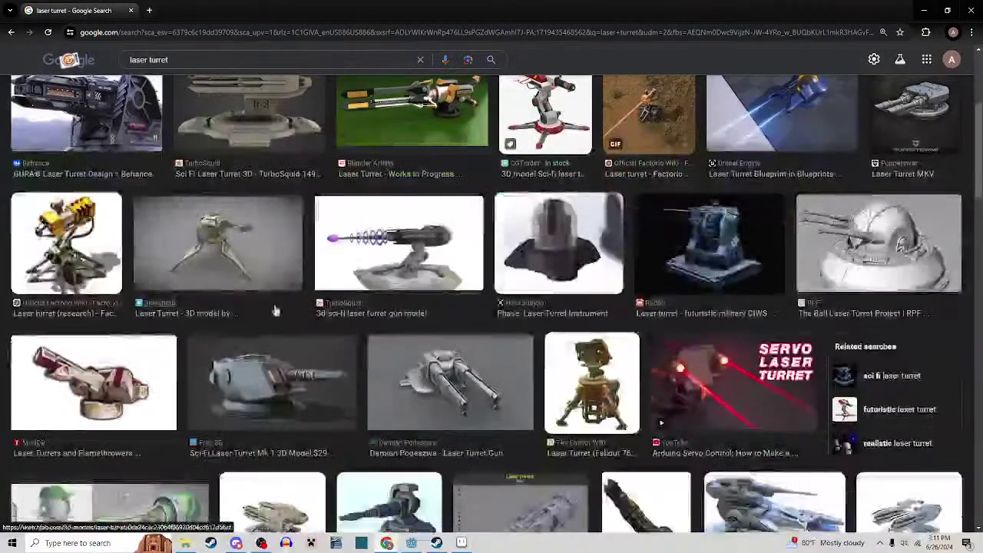
scroll(154, 368, "up", 2)
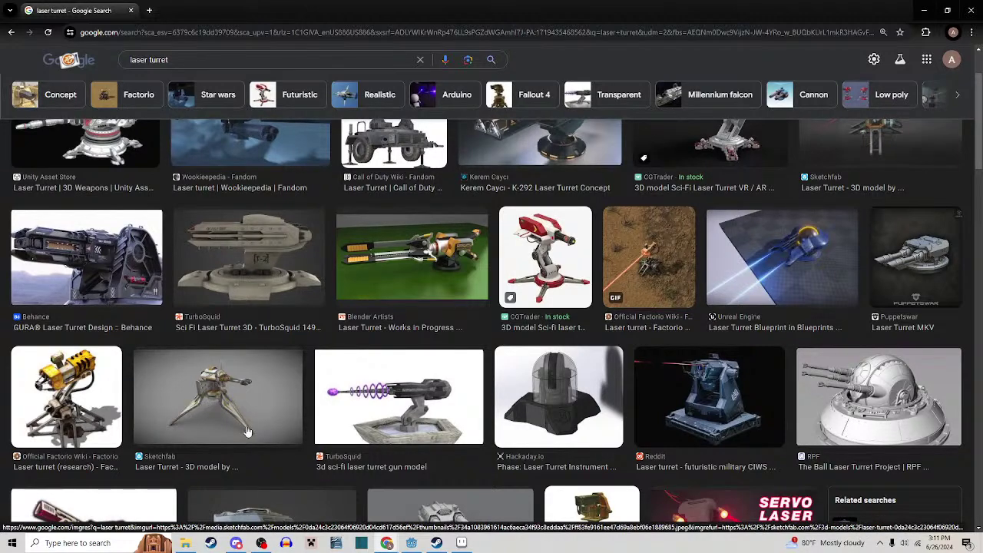
scroll(399, 403, "down", 1)
scroll(458, 376, "down", 2)
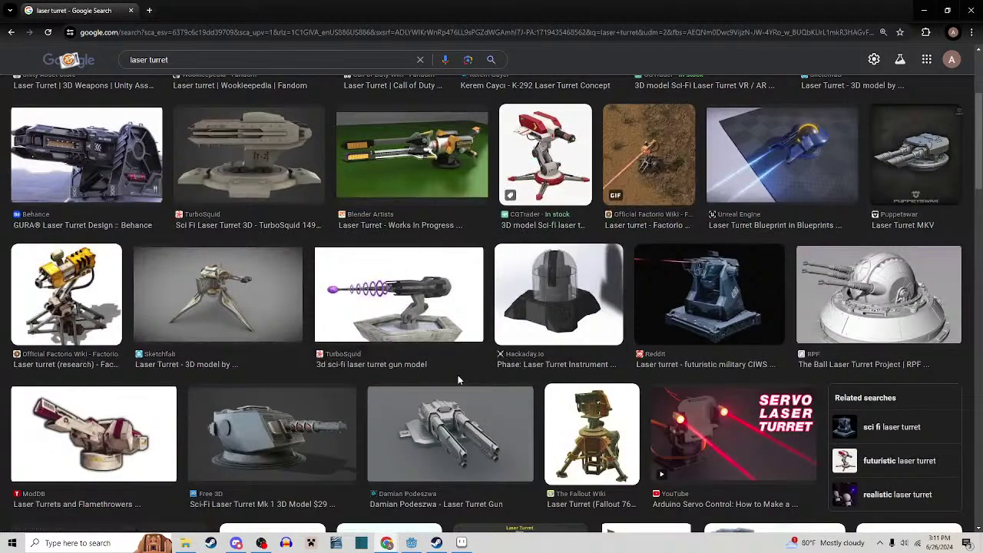
scroll(458, 381, "down", 1)
scroll(244, 355, "up", 2)
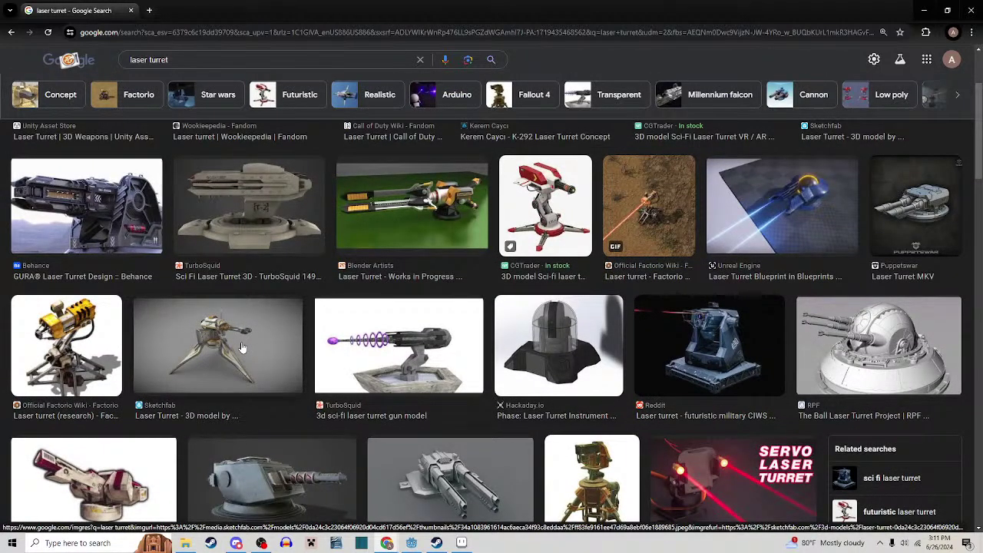
Switch to Aseprite, view the bomb cannon body sprite and flip between its two frames
left_click(462, 544)
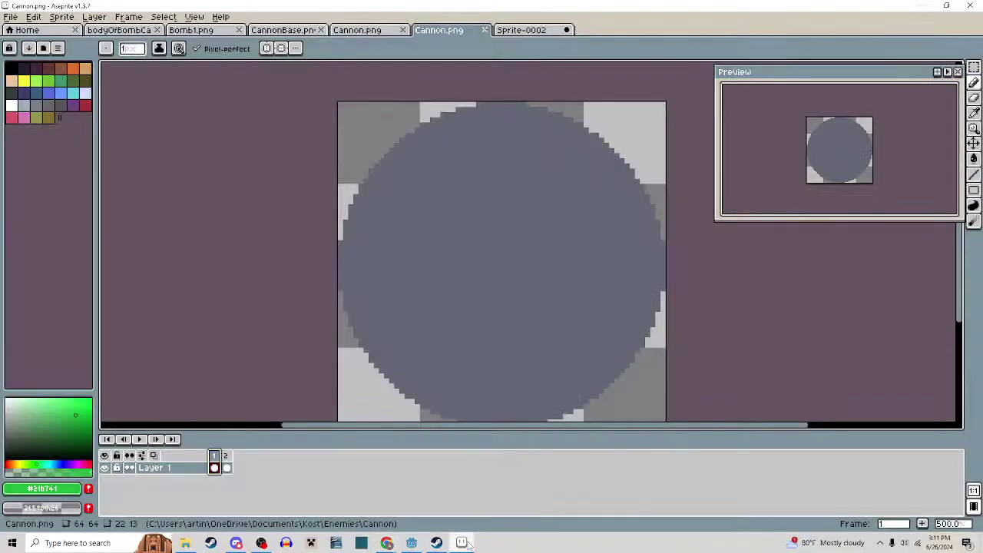
left_click(376, 30)
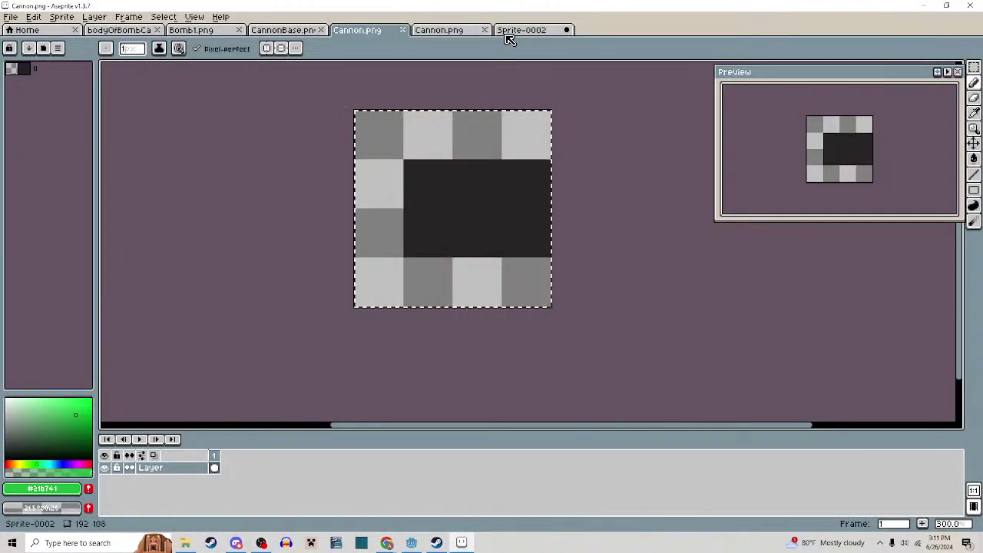
left_click(127, 31)
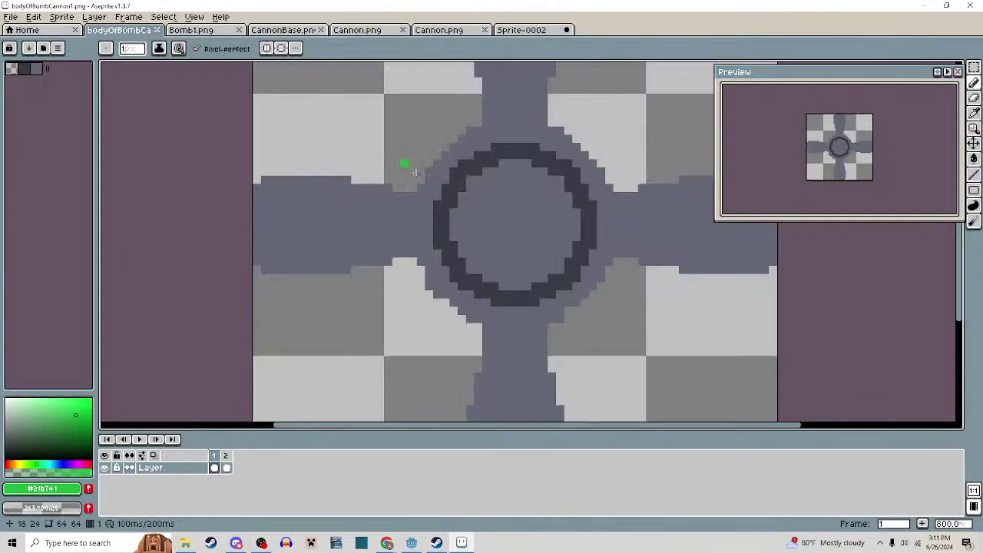
scroll(487, 238, "up", 1)
key("Right")
key("Right")
key("Right")
key("Right")
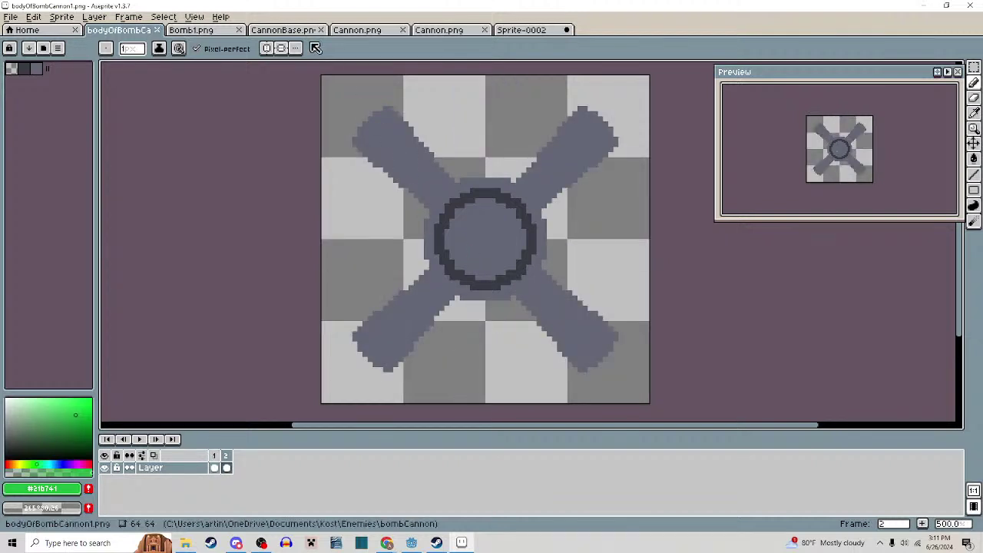
Compare the bomb cannon body with the placeholder cannon sprites, ending on the new Cannon.png with the round grey base
left_click(292, 31)
left_click(364, 30)
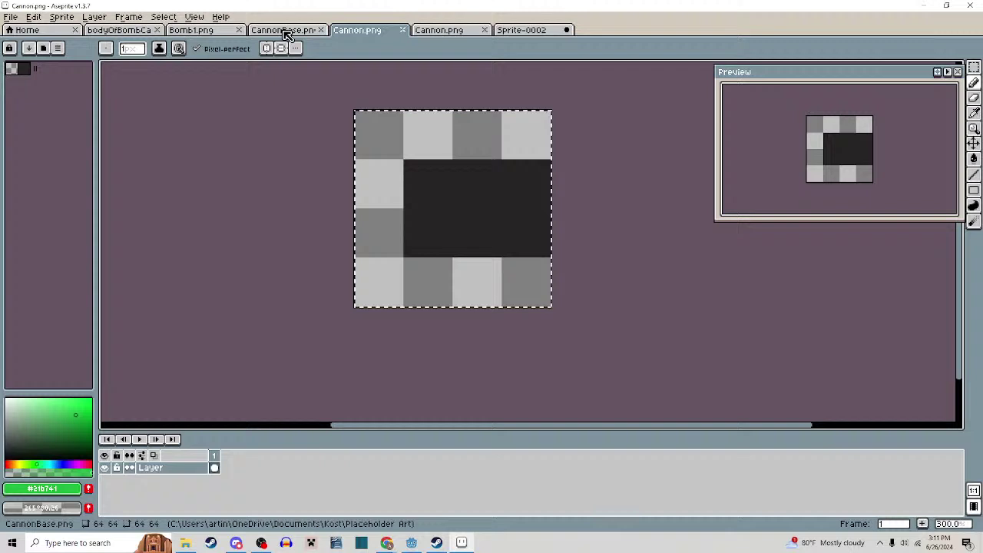
left_click(119, 30)
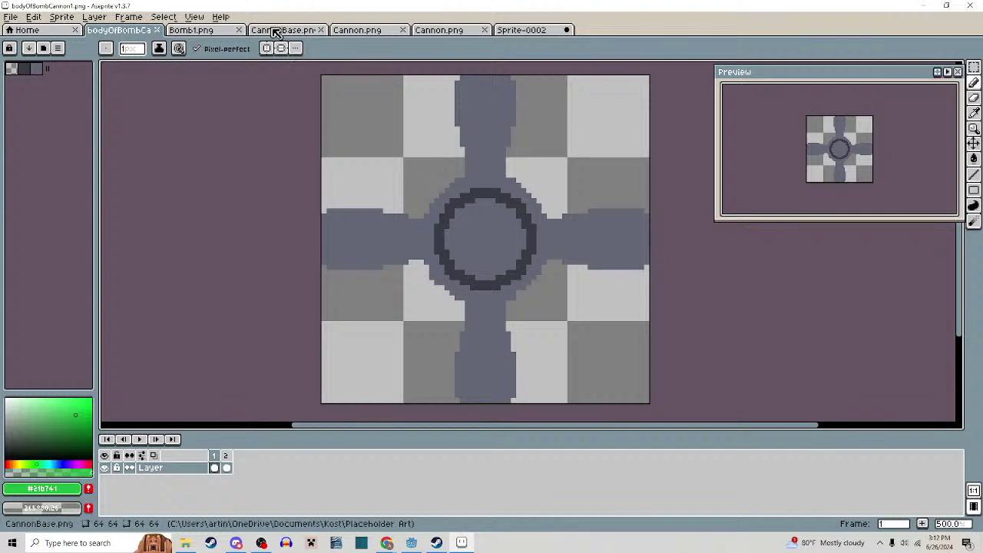
left_click(273, 31)
left_click(127, 30)
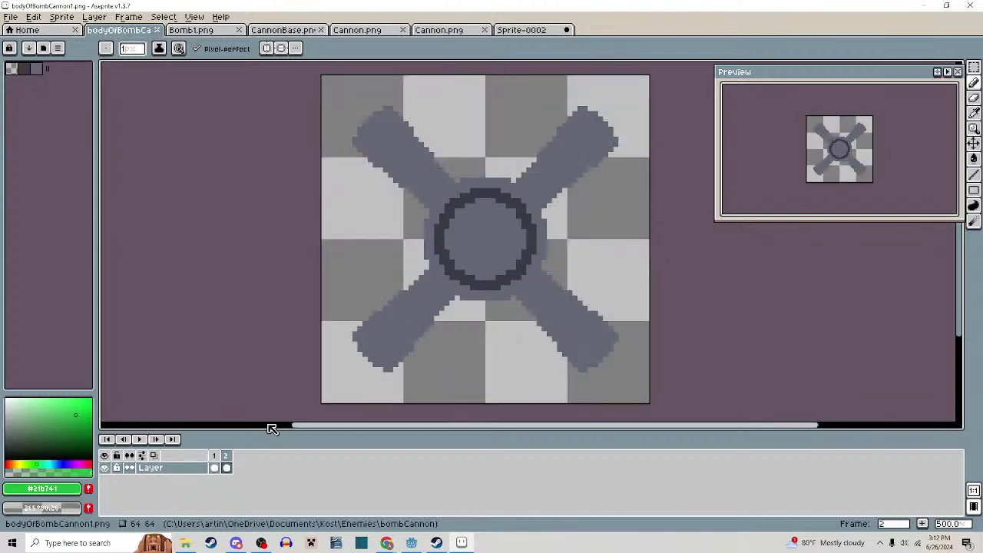
left_click(297, 35)
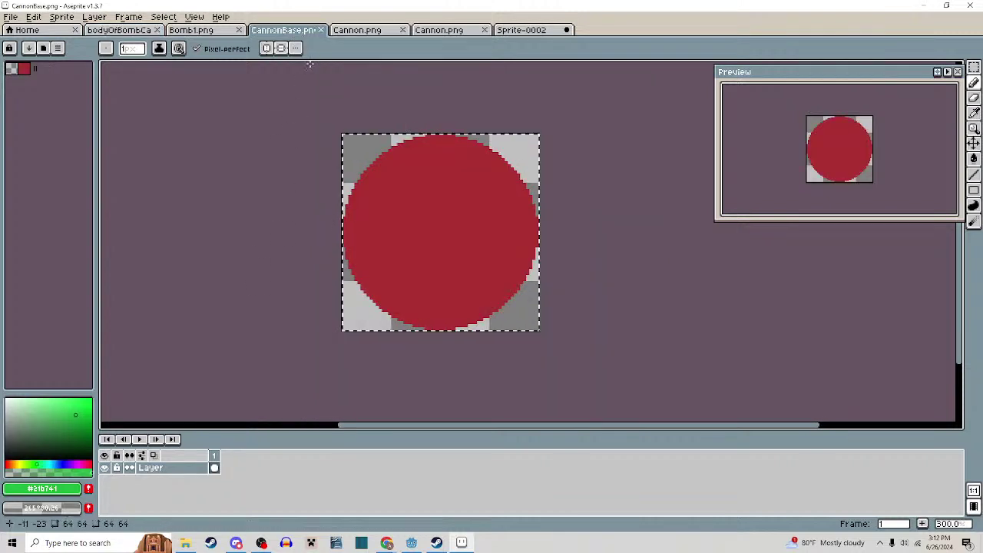
left_click(367, 32)
left_click(443, 30)
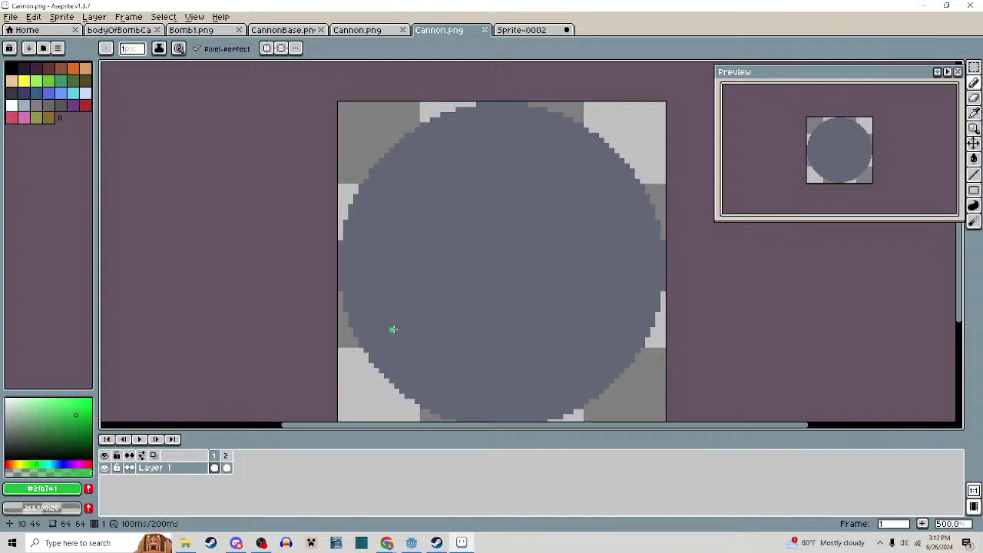
Turn on horizontal and vertical symmetry for the round cannon base and erase thin mirrored leg lines along its horizontal axis
scroll(391, 330, "down", 1)
left_click_drag(410, 323, 420, 279)
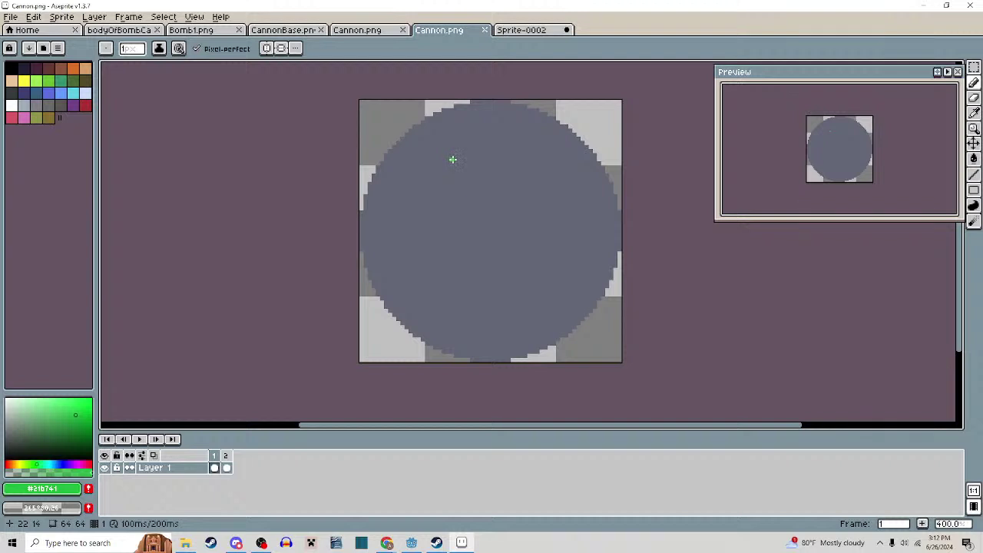
left_click(281, 48)
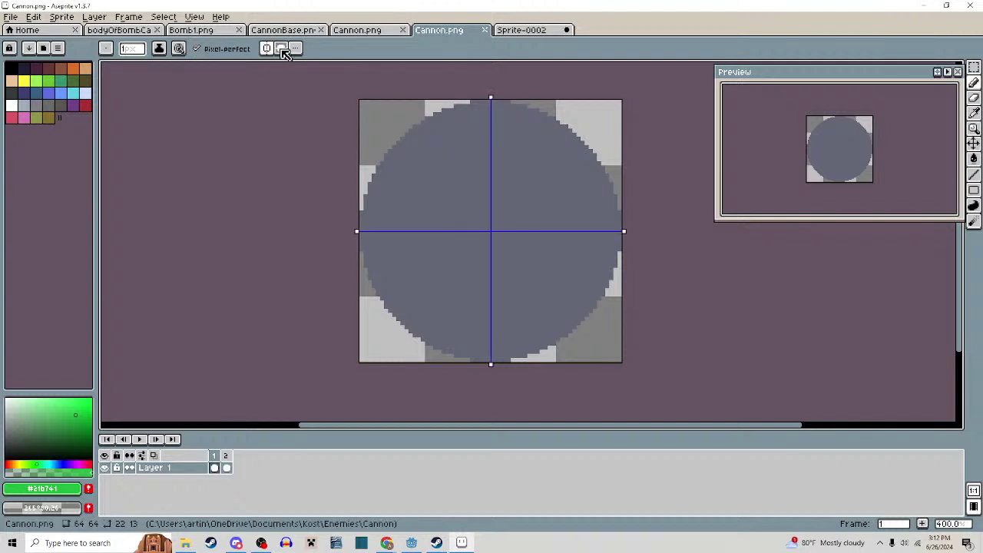
scroll(375, 194, "up", 2)
mouse_move(358, 218)
left_mouse_down()
mouse_move(503, 217)
mouse_move(406, 115)
mouse_move(407, 205)
mouse_move(423, 242)
mouse_move(486, 299)
left_mouse_up()
key("ctrl+z")
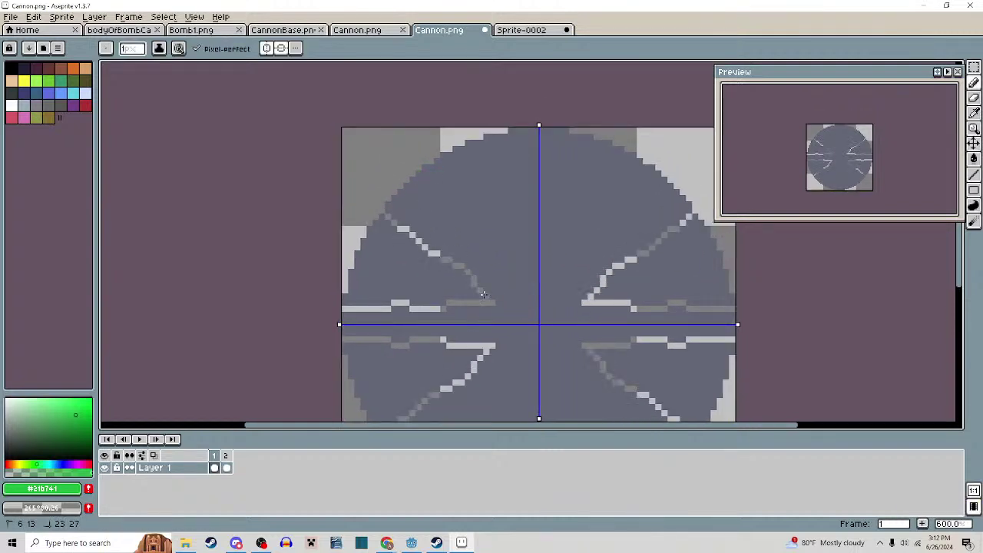
Try erasing mirrored diagonal leg outlines from the base's edge toward its centre, and undo the diagonal strokes
left_click_drag(409, 186, 518, 268)
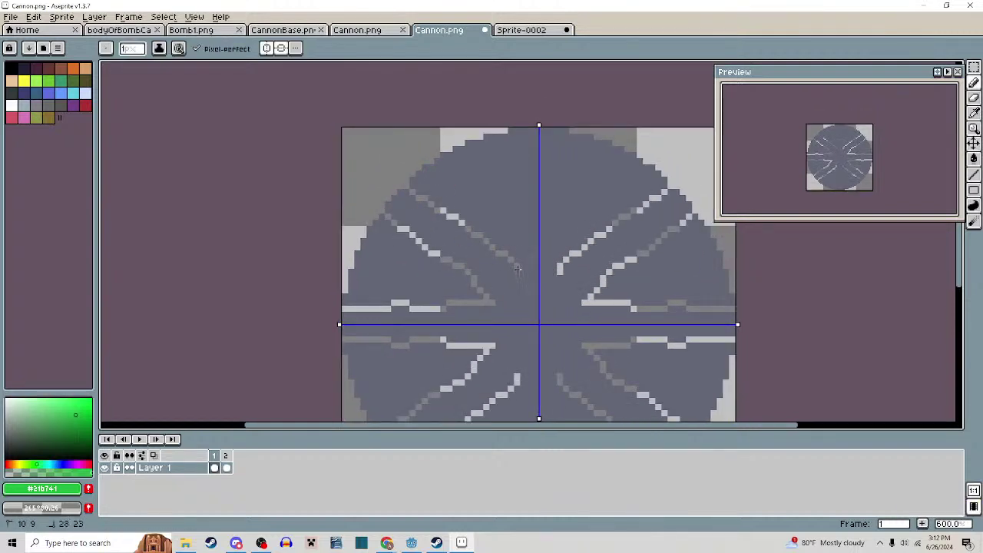
key("ctrl+z")
key("ctrl+z")
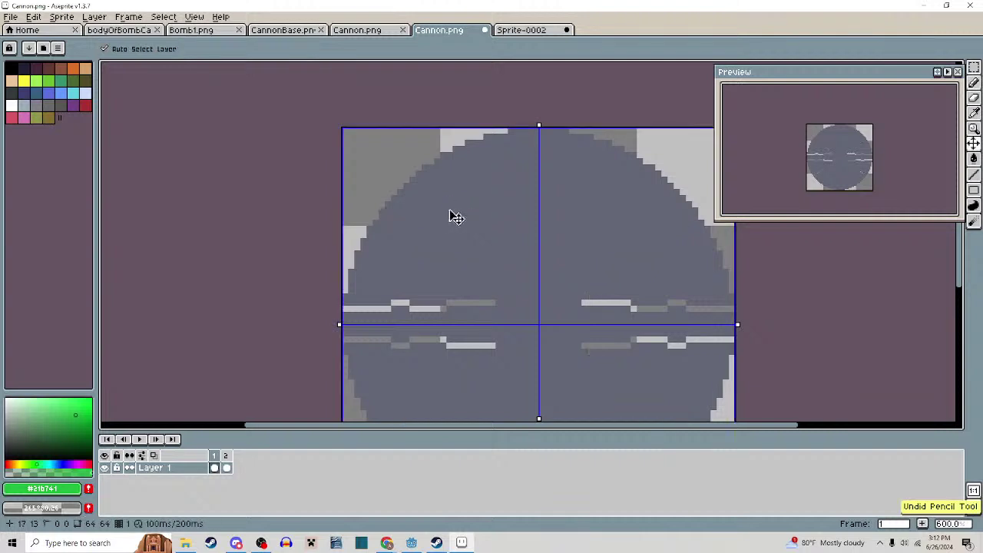
Erase mirrored pairs of diagonal leg outlines from the base's rim to its centre and clear the grey areas between the legs
left_click_drag(443, 158, 496, 297)
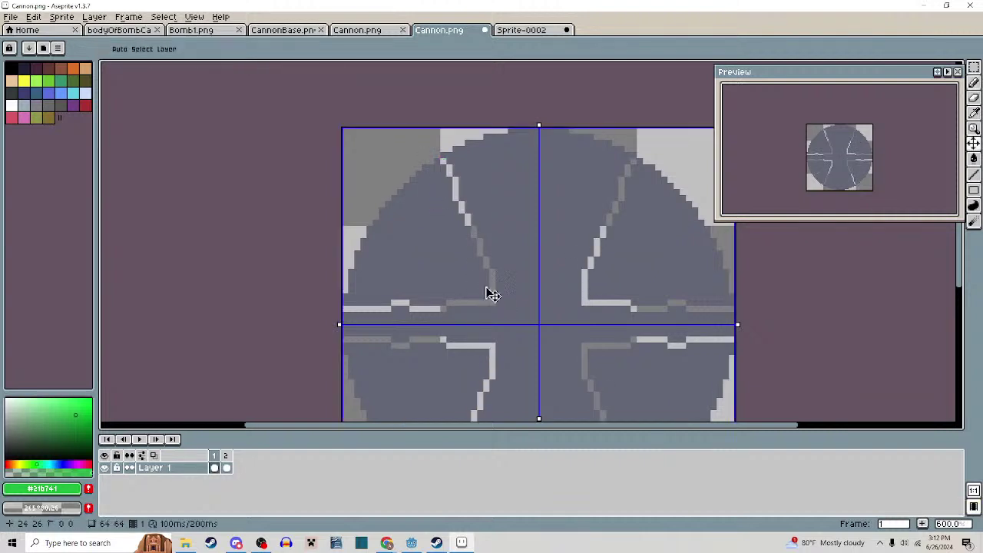
key("ctrl+z")
left_click_drag(422, 168, 500, 298)
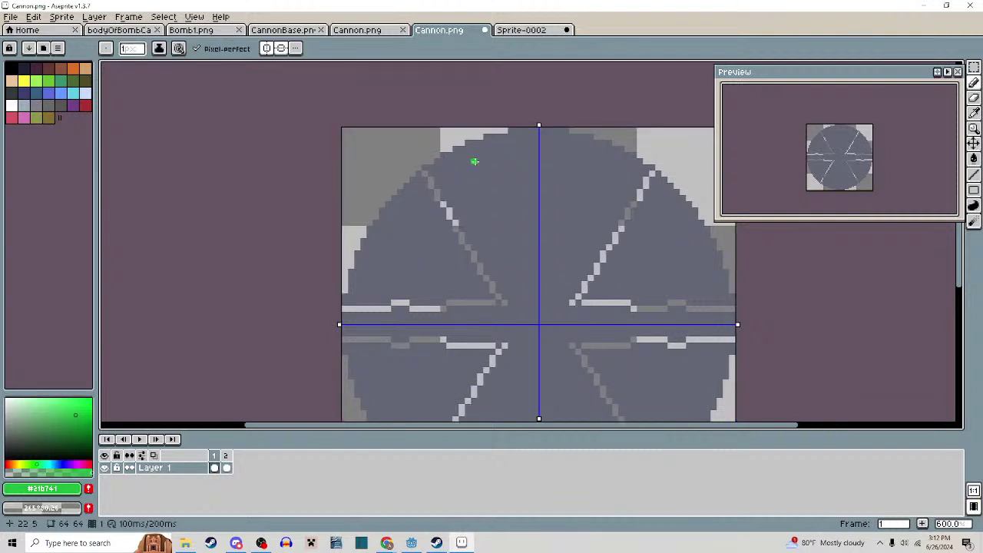
left_click_drag(452, 157, 536, 304)
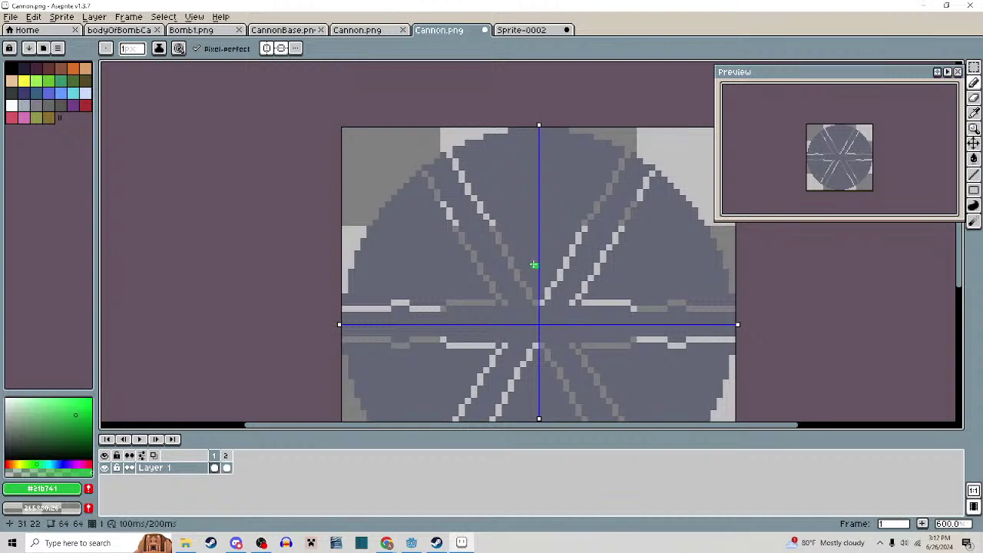
key("g")
right_click(532, 265)
right_click(448, 272)
Erase the protruding pixels along the edges of the horizontal legs so they run straight toward the hub
left_click_drag(516, 276, 516, 235)
scroll(431, 243, "up", 2)
key("b")
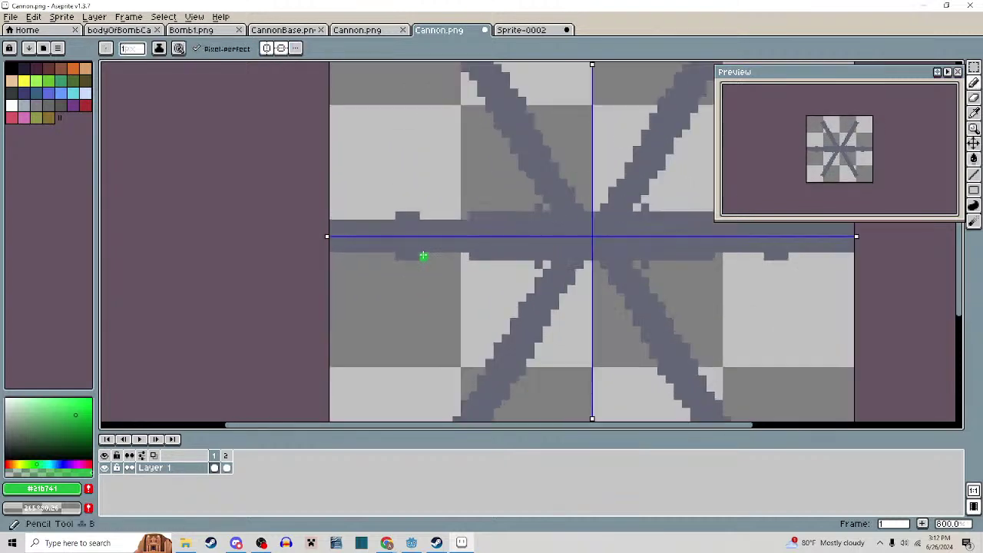
left_click_drag(416, 256, 399, 256)
left_click_drag(473, 256, 538, 262)
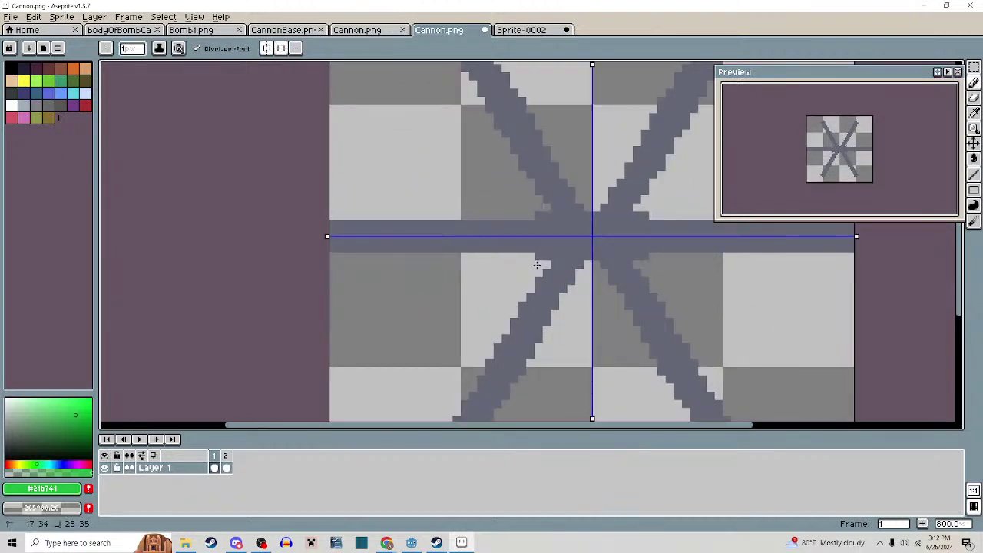
Sample the legs' grey as the drawing colour and save the six-legged base to Cannon.png
scroll(539, 265, "down", 2)
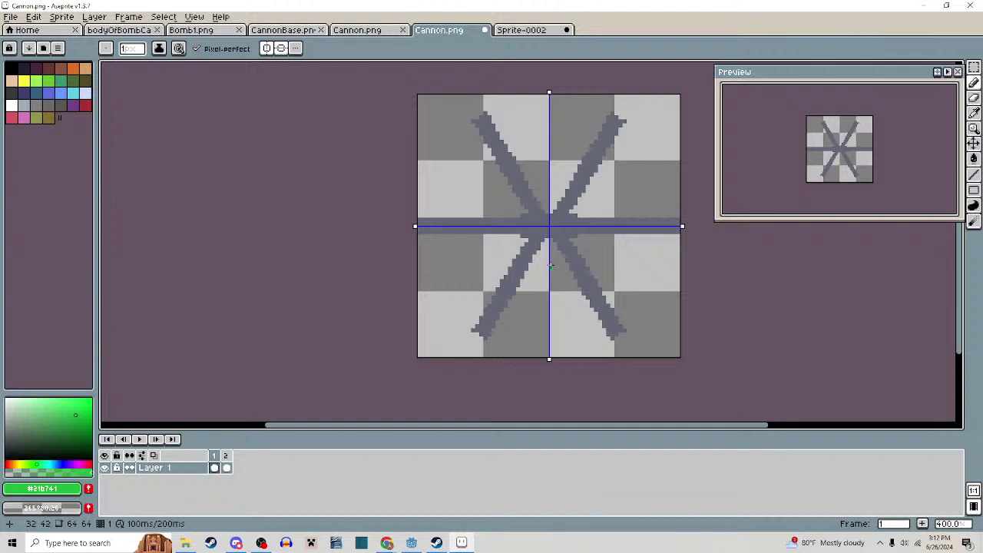
scroll(551, 221, "up", 3)
left_click_drag(549, 217, 553, 256)
left_click(533, 266, "alt")
scroll(496, 245, "down", 3)
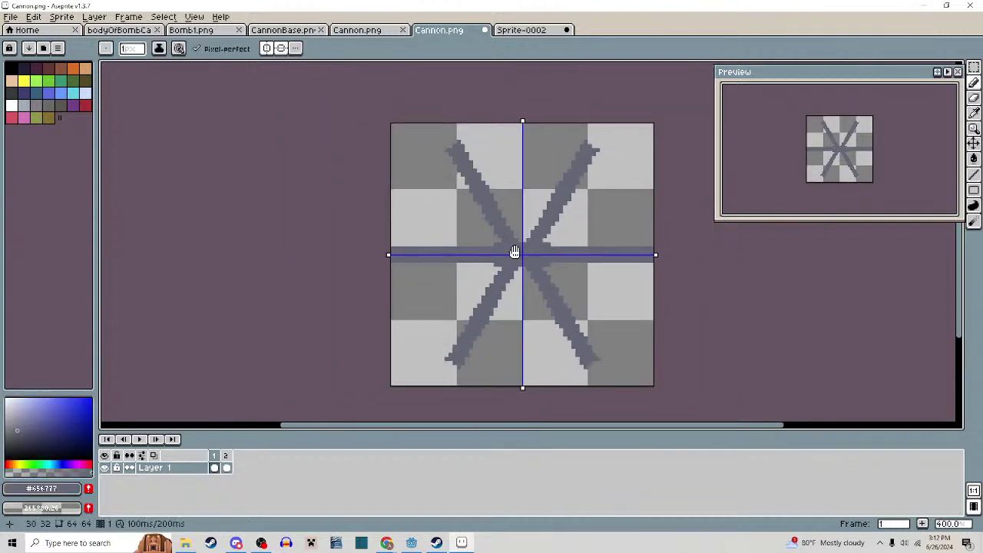
key("ctrl+s")
left_click(456, 301)
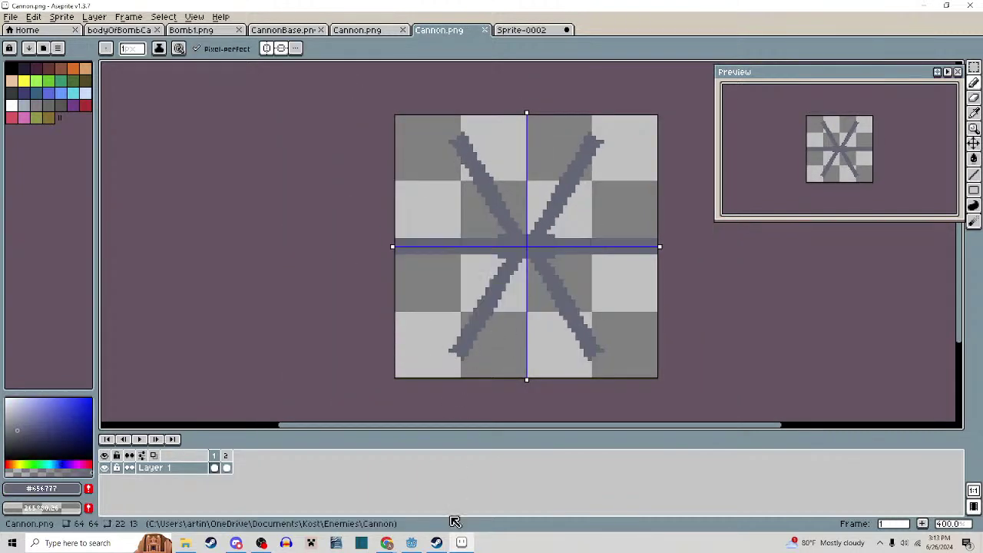
Switch to Godot, run the test scene and maximize the game window
left_click(411, 543)
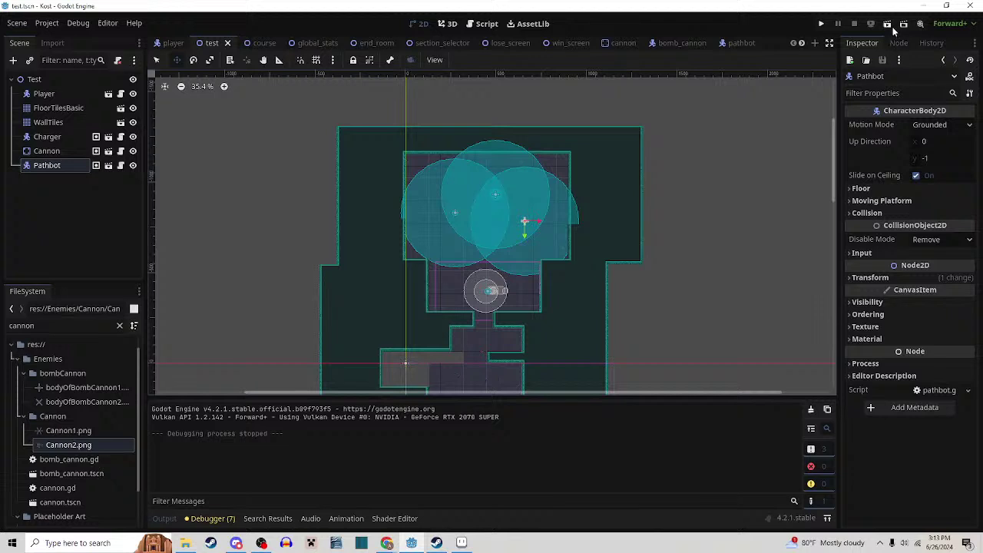
left_click(870, 24)
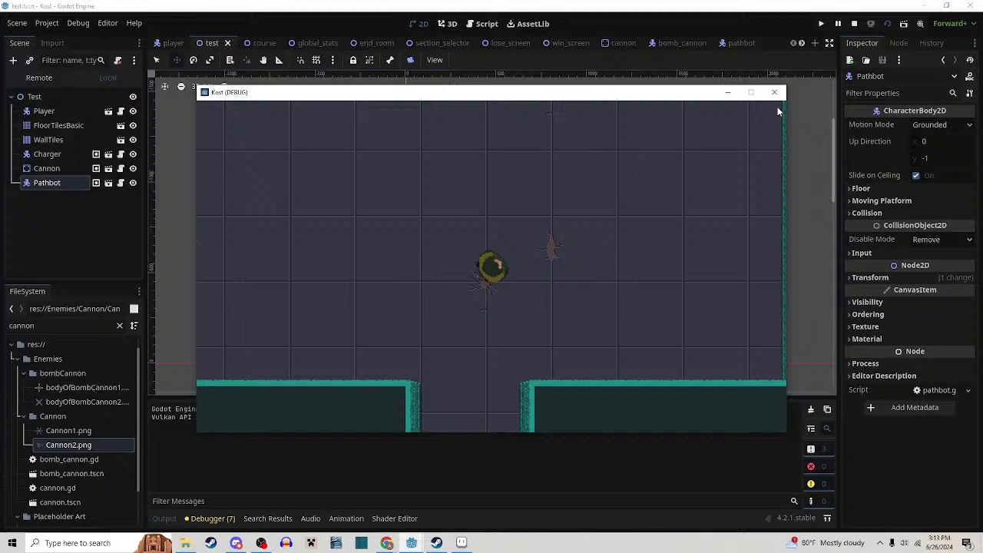
key("w")
left_click(751, 92)
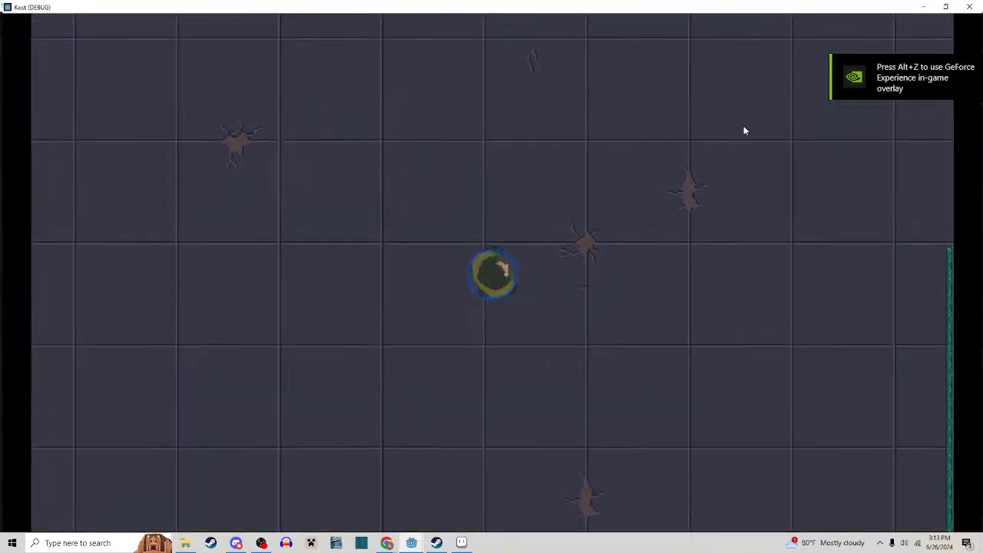
Move the player up and left through the test room, past the red enemies, to reach the cannon
key("a")
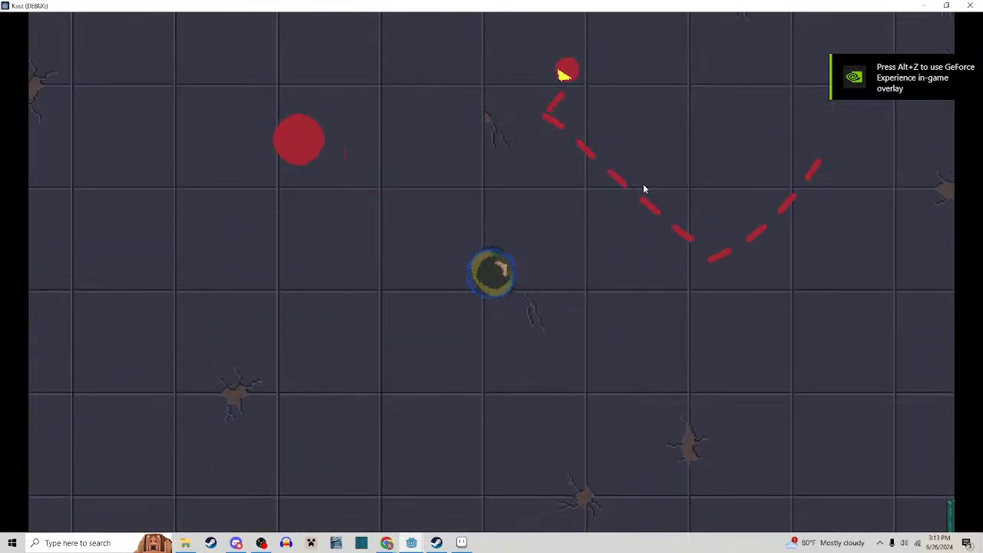
left_click(643, 187)
key("a")
key("w")
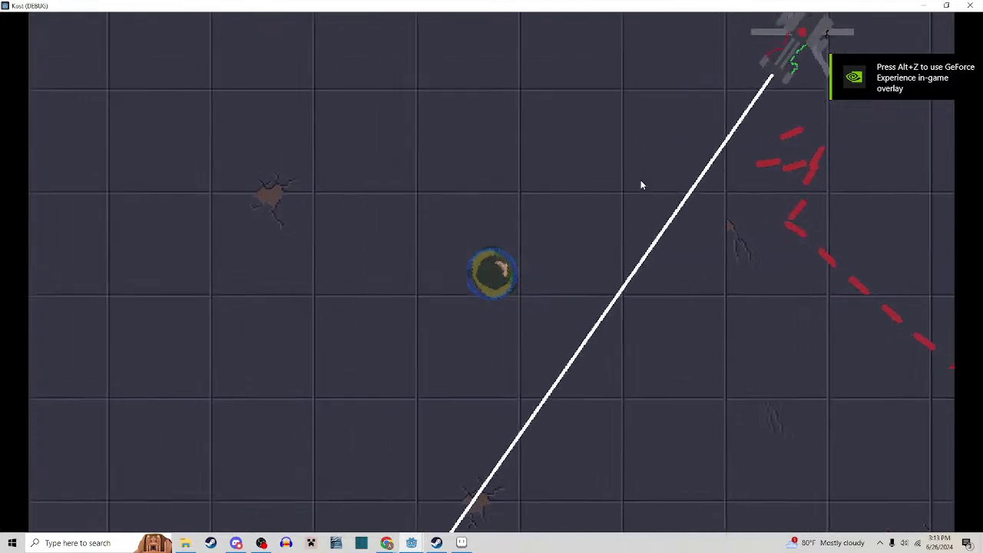
key("w")
key("a")
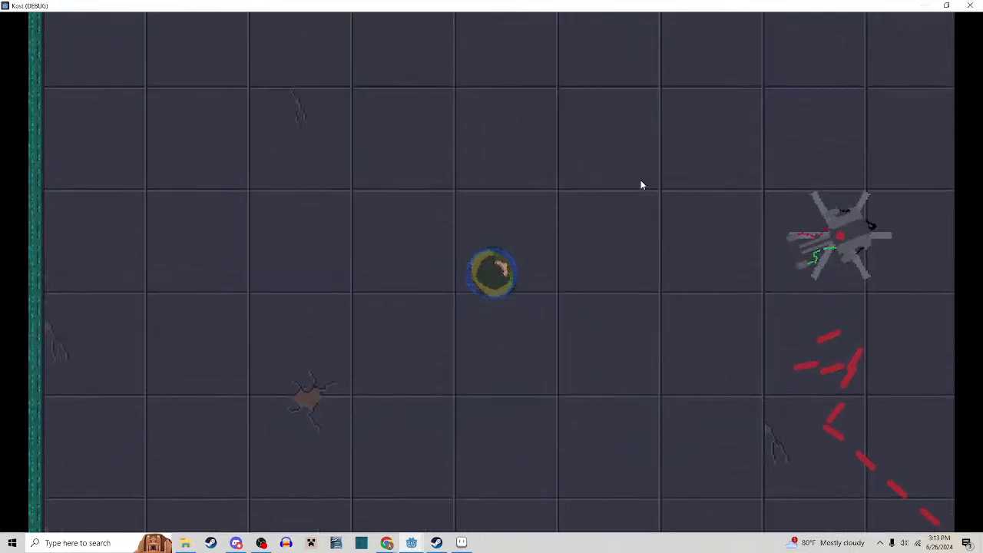
Circle the player around the cannon to examine its new legged base from all sides while the gun rotates and fires
key("d")
key("s")
key("w")
key("d")
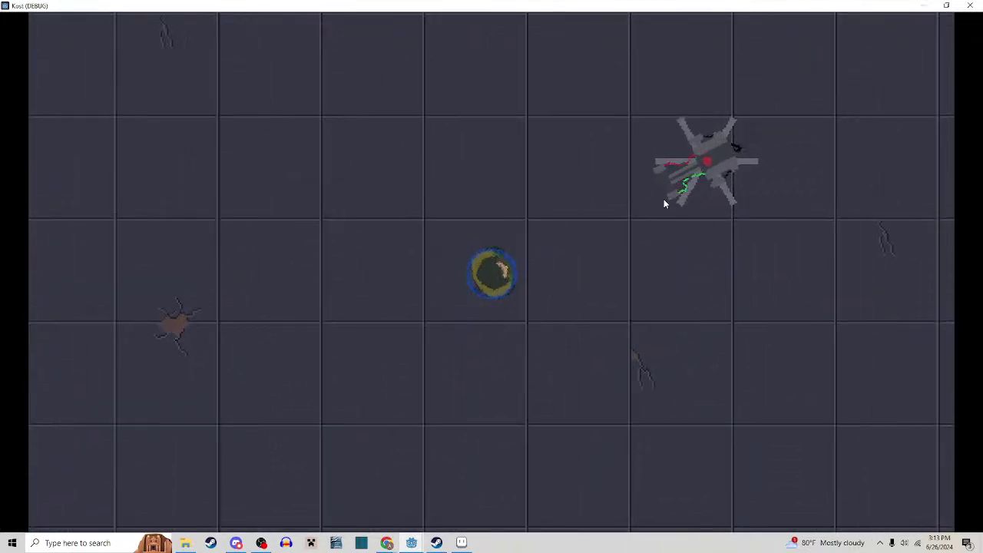
key("s")
key("d")
key("w")
key("a")
key("d")
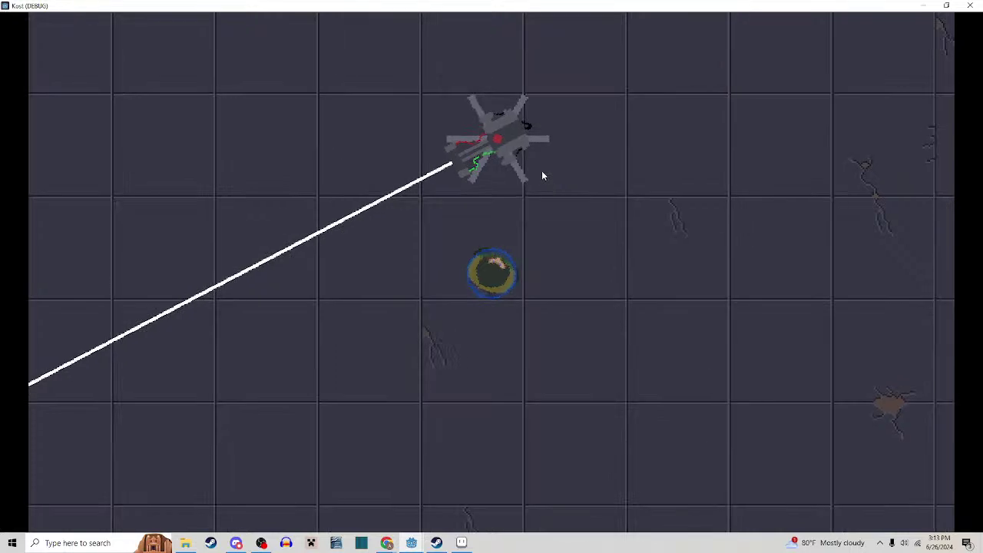
key("d")
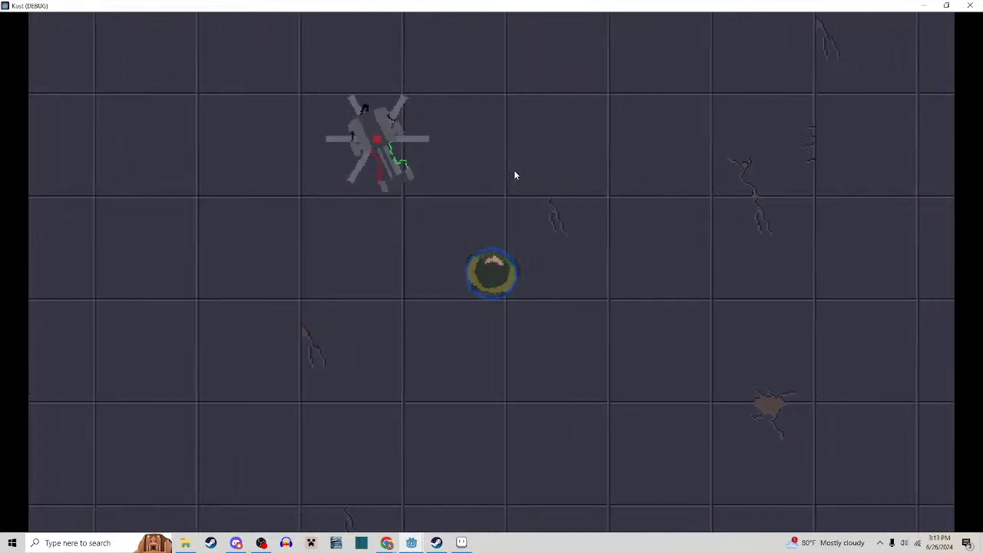
key("w")
key("w")
key("a")
key("d")
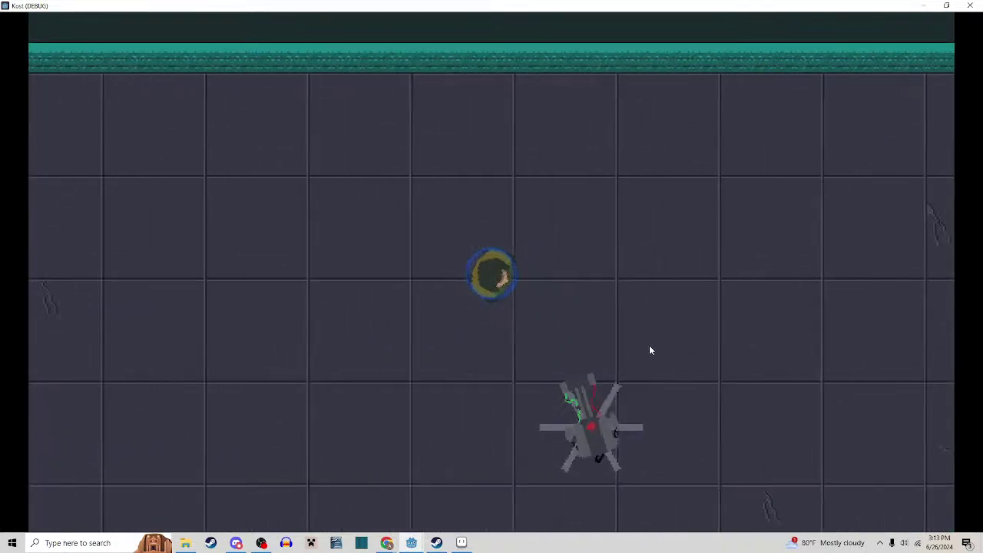
key("s")
key("d")
key("w")
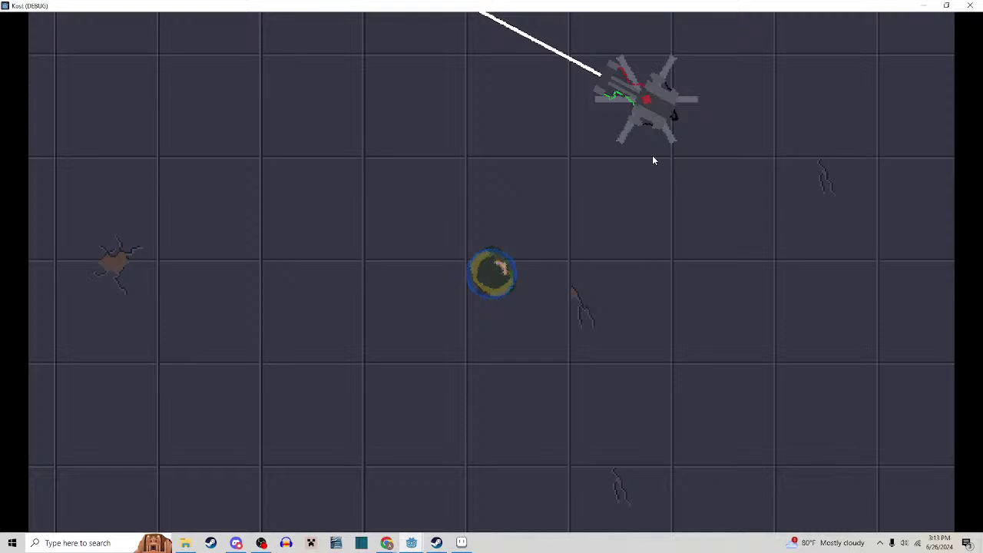
key("w")
key("a")
key("d")
key("s")
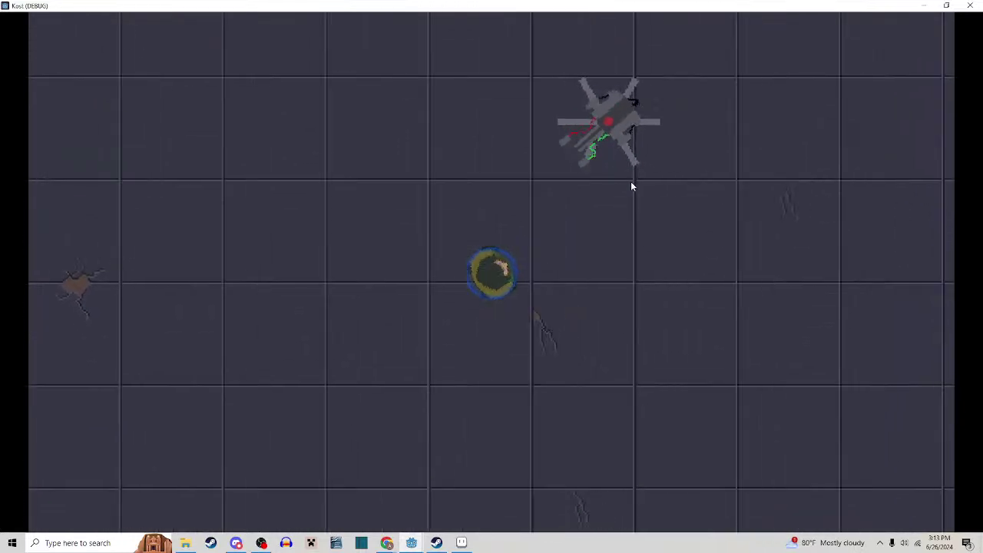
key("d")
key("s")
key("a")
key("w")
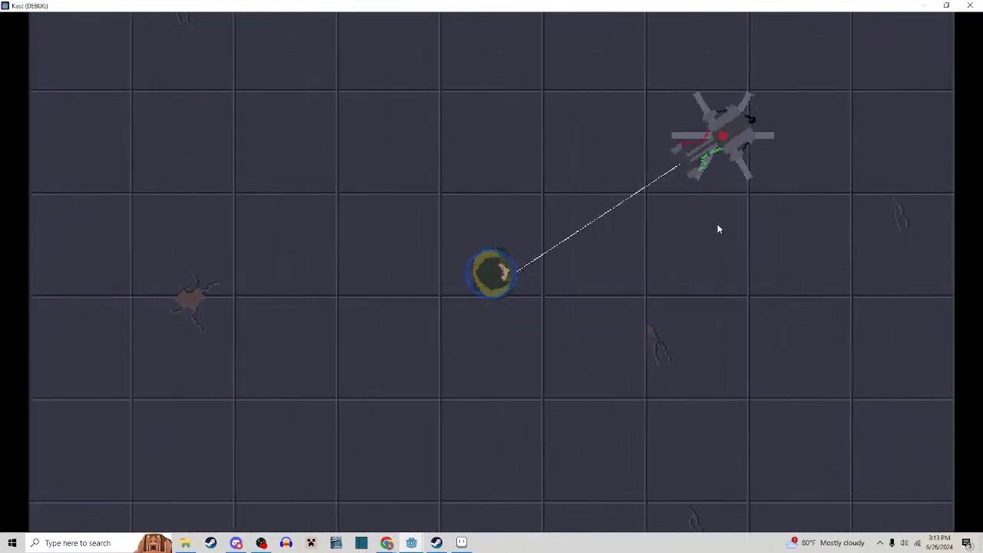
key("d")
key("s")
key("w")
key("a")
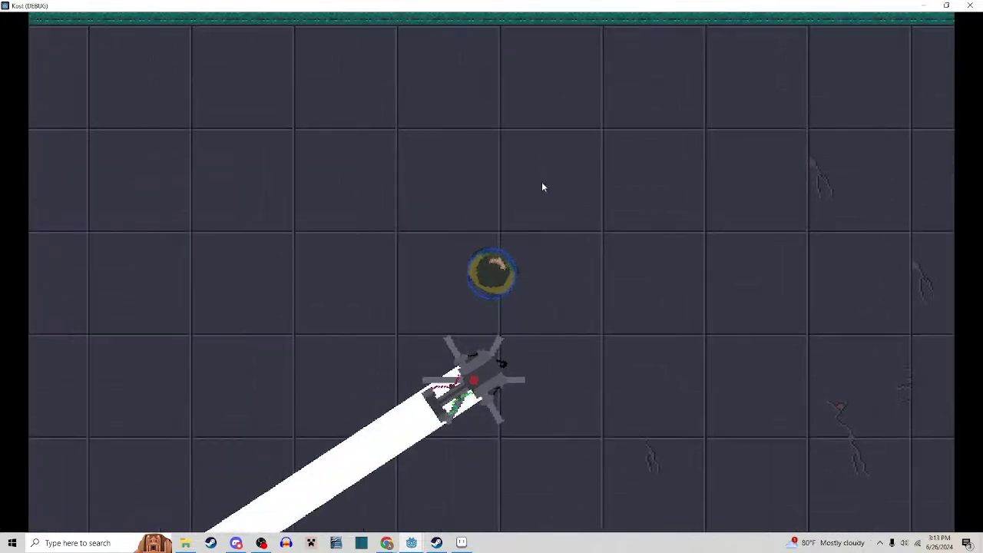
key("s")
key("d")
key("a")
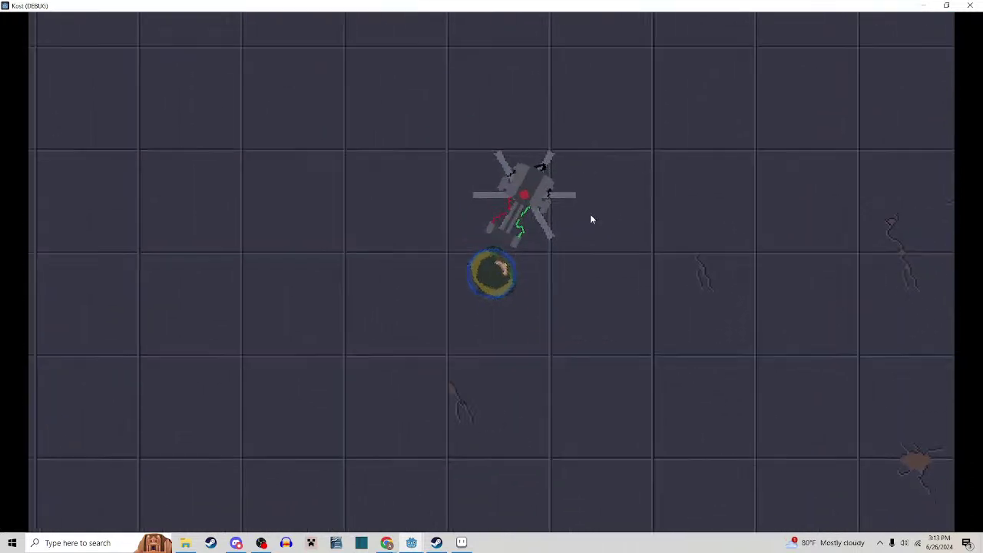
key("d")
key("w")
key("s")
key("a")
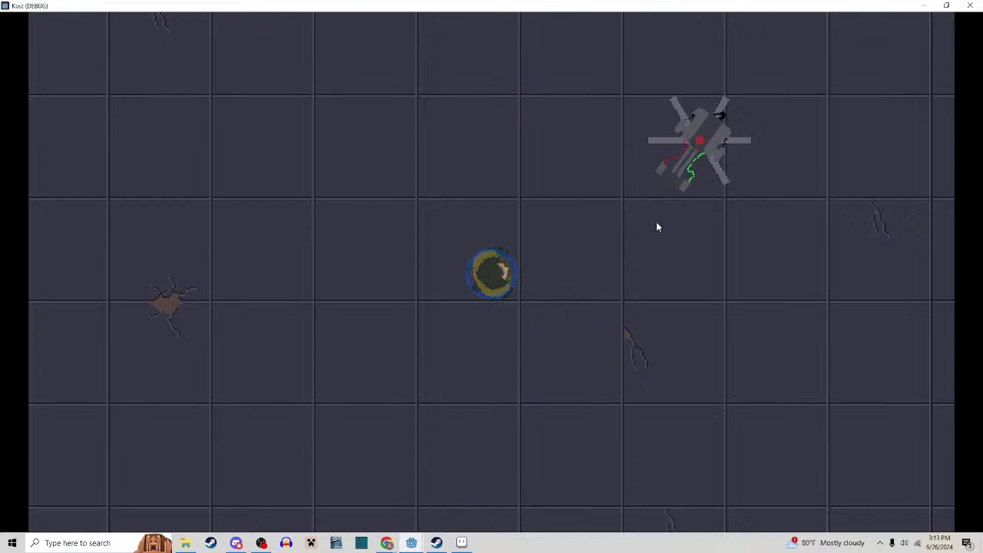
key("w")
key("a")
key("d")
key("d")
key("w")
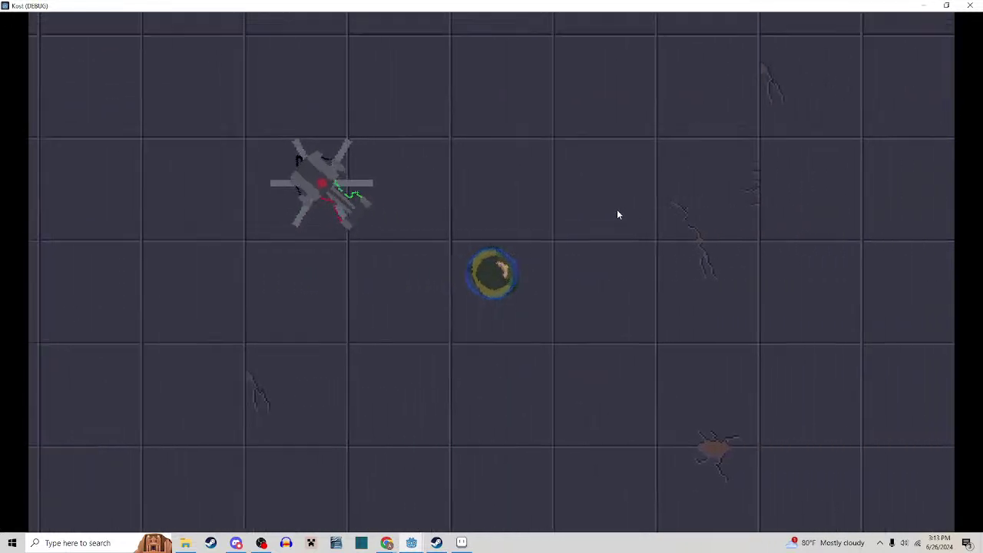
key("s")
key("a")
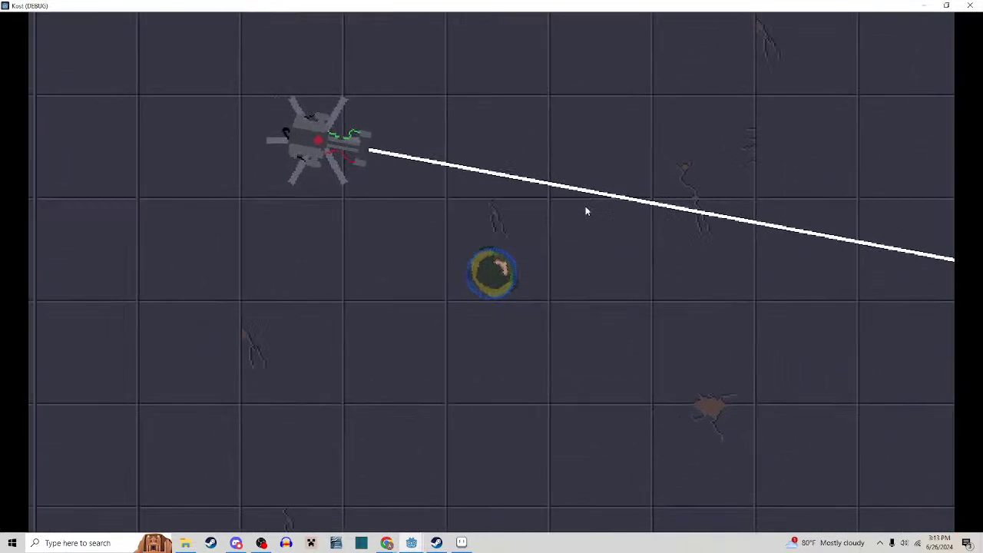
key("d")
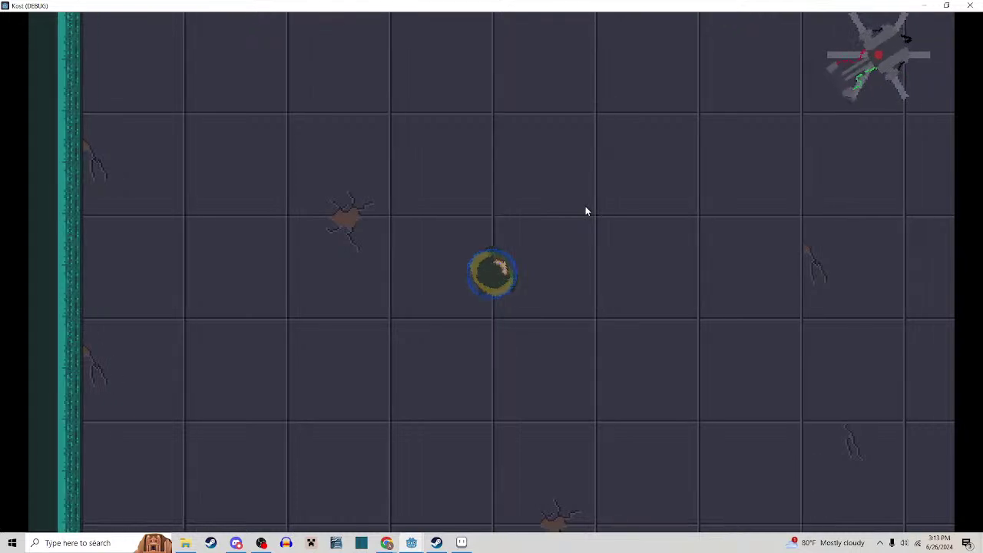
key("w")
key("d")
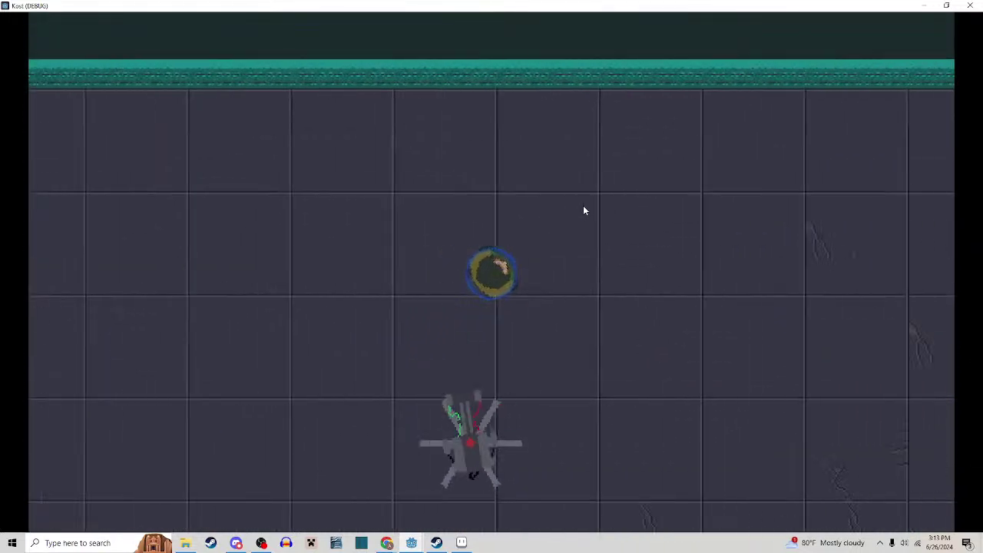
key("s")
key("a")
key("s")
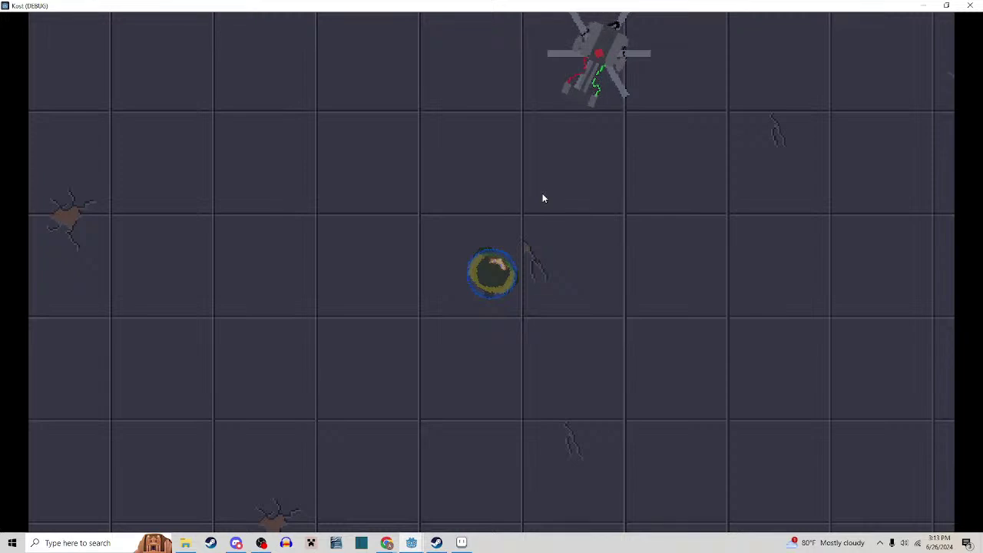
key("w")
key("a")
key("d")
key("s")
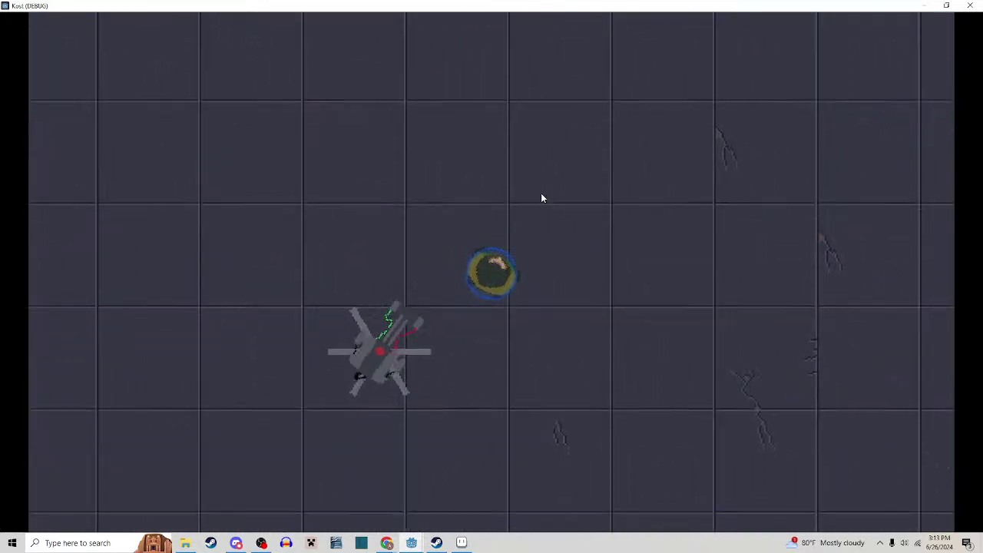
key("a")
key("w")
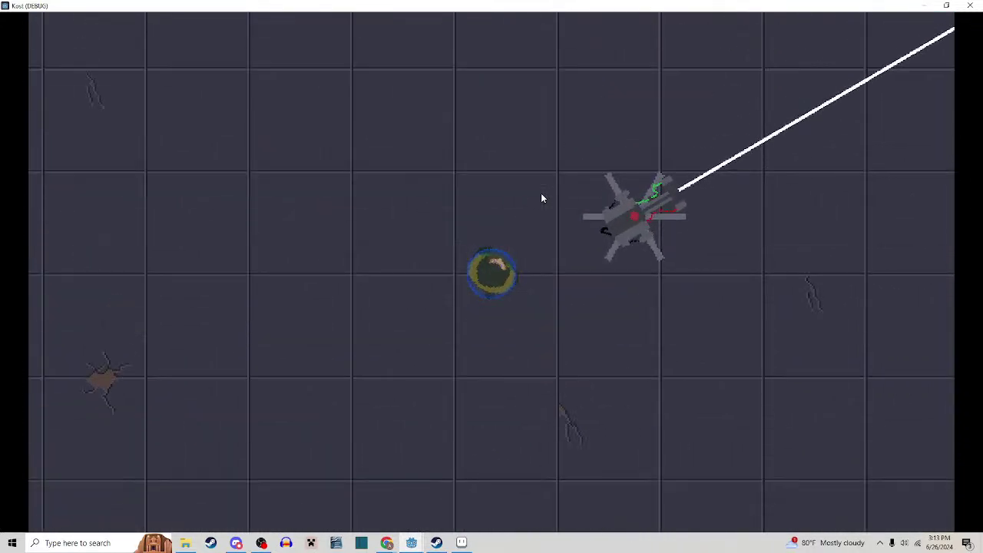
key("s")
key("d")
key("w")
key("a")
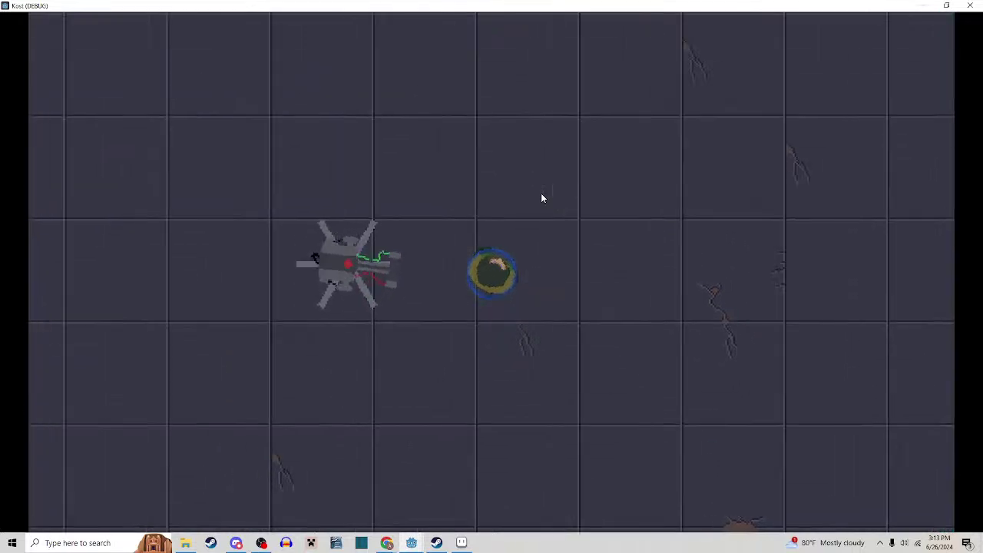
key("s")
key("d")
key("a")
key("s")
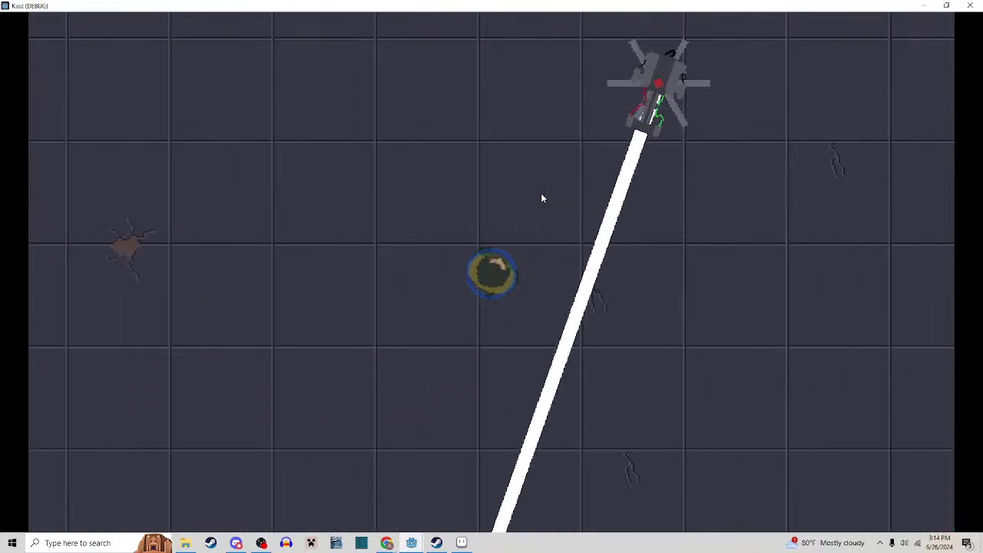
key("d")
key("w")
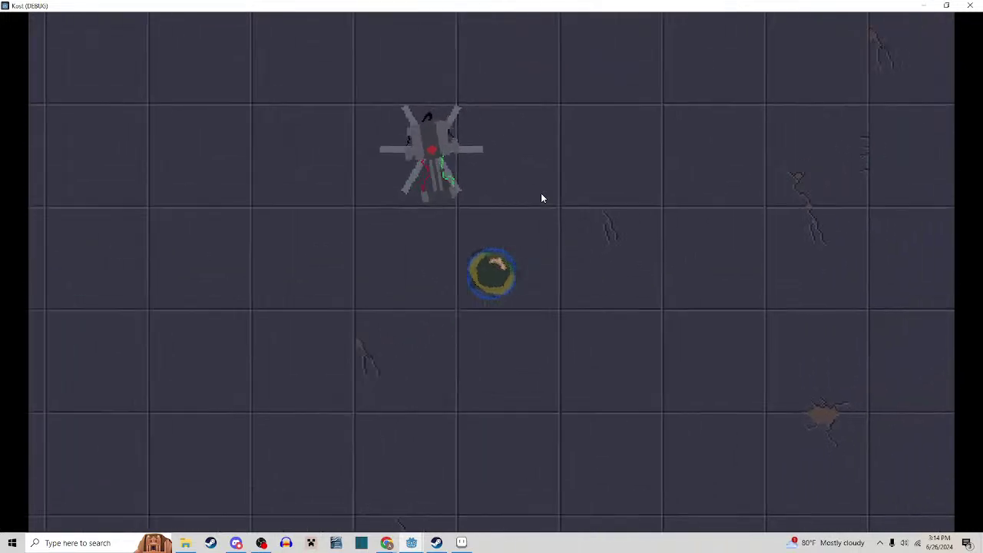
key("a")
key("d")
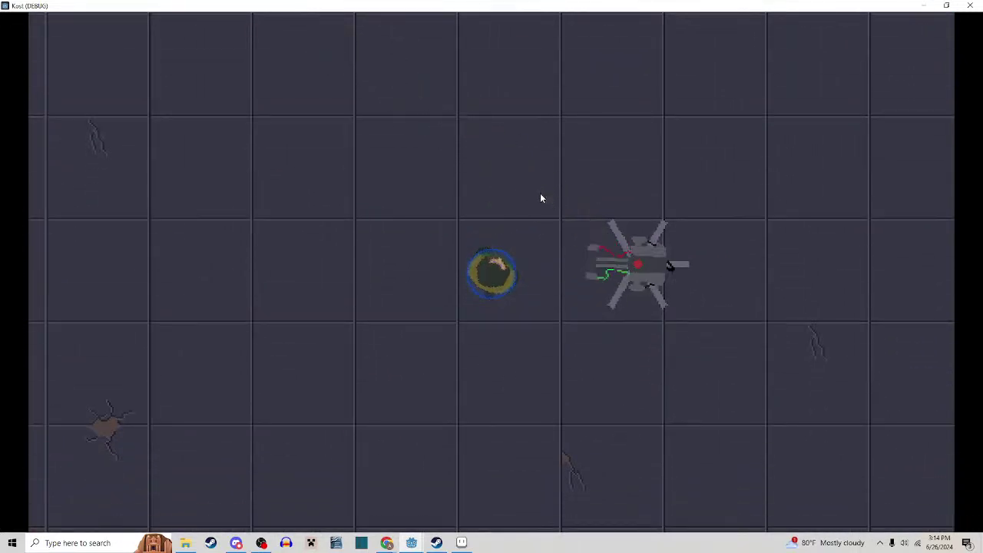
Move the player around the lower side of the cannon to examine its rotating gun and beam, and close the game
key("d")
key("s")
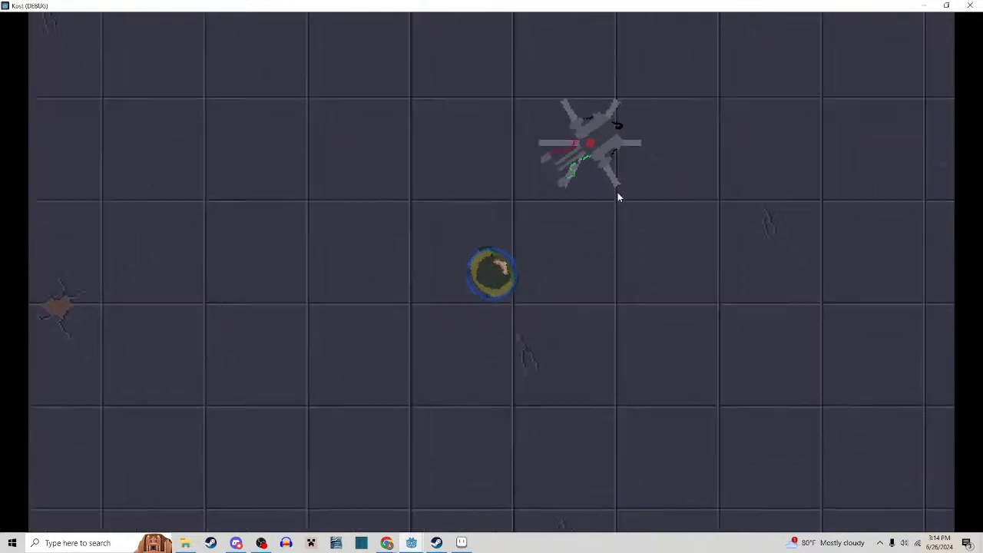
key("a")
key("w")
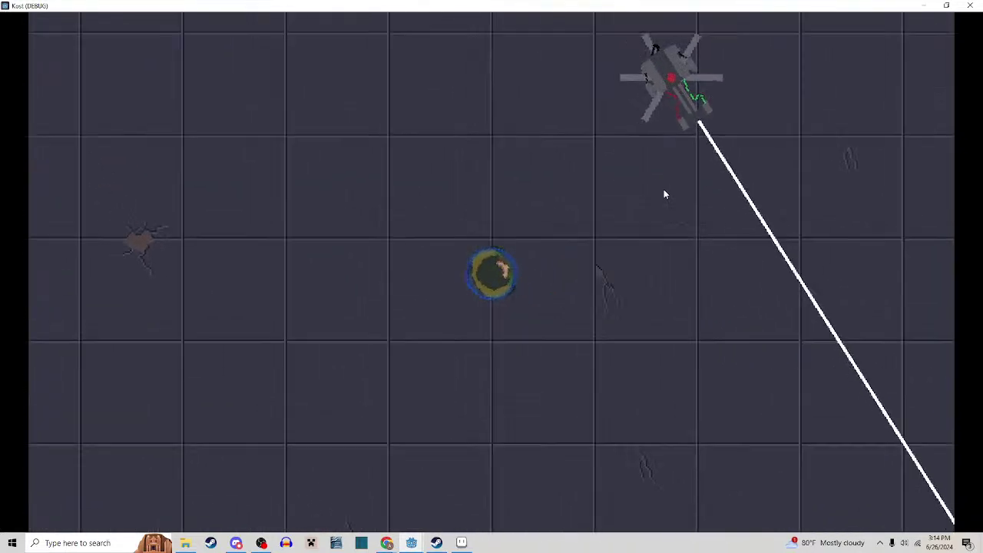
key("s")
key("d")
key("w")
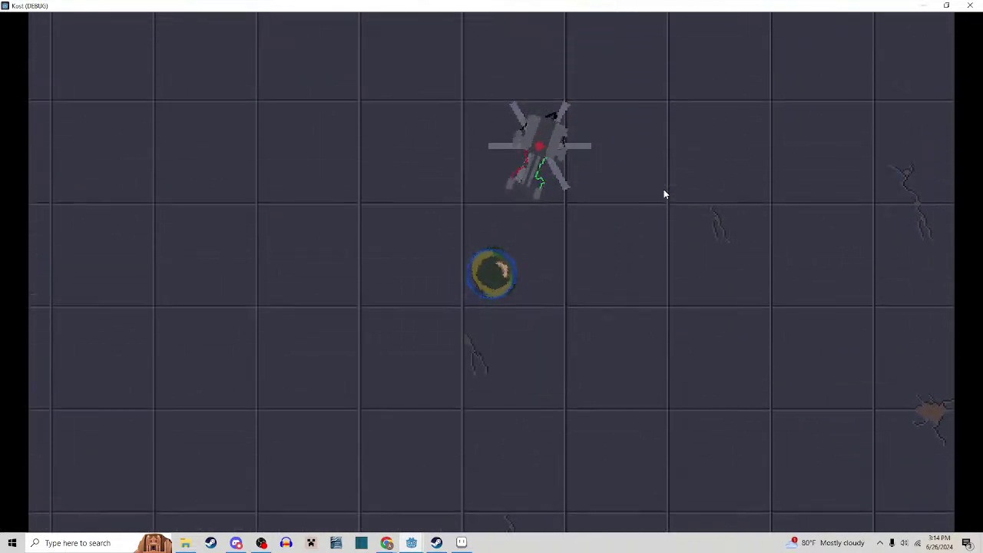
key("s")
key("d")
left_click(971, 6)
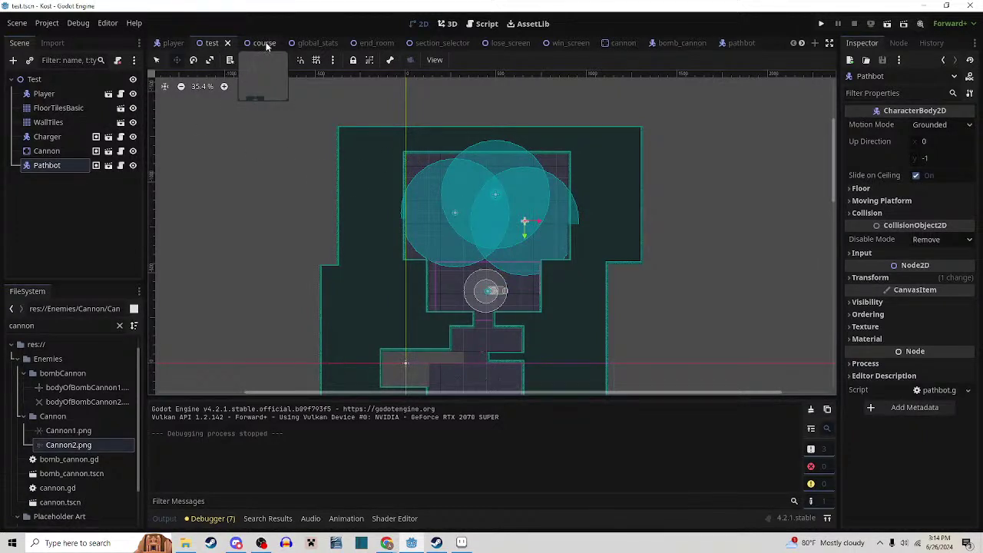
Open the cannon scene, select its AnimationPlayer node and play the FireBeam animation
left_click(624, 44)
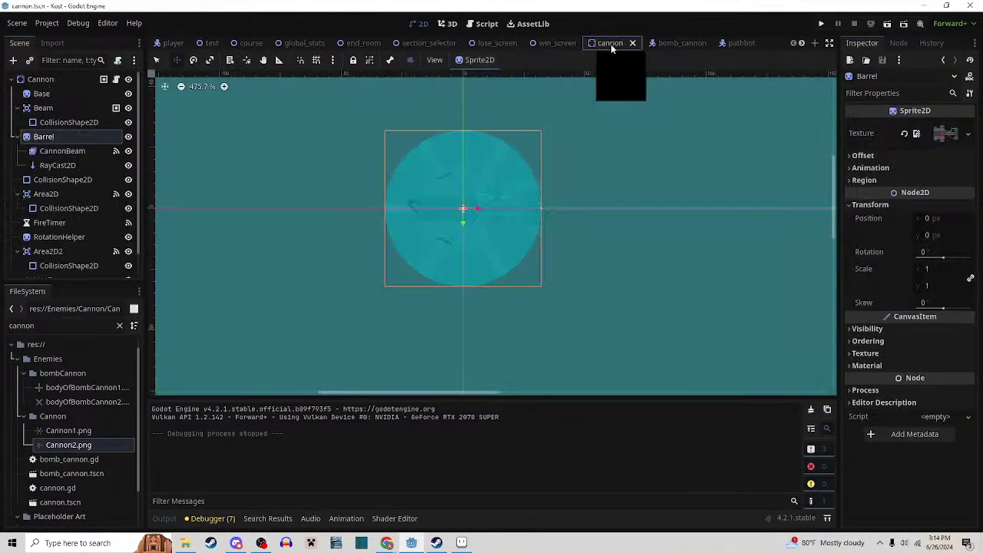
left_click(44, 108)
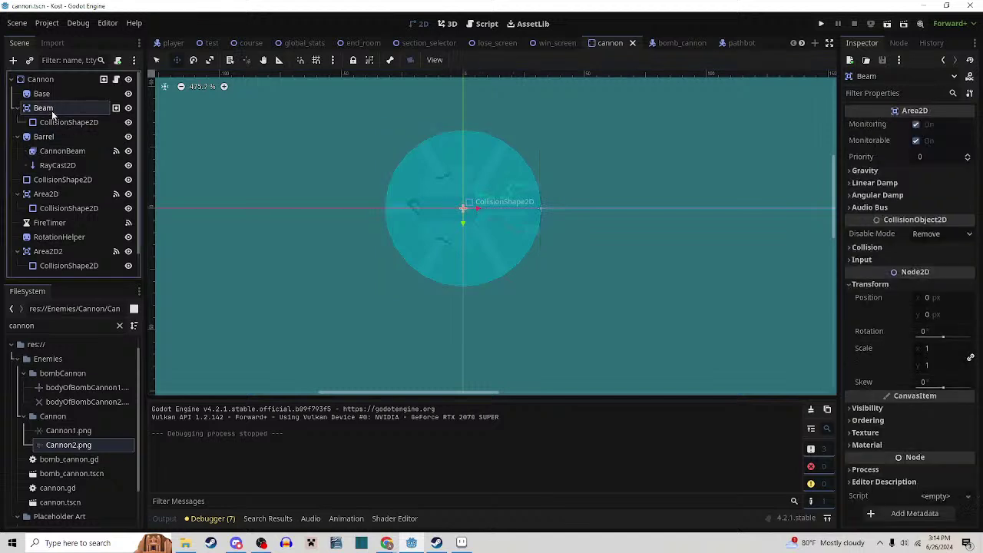
scroll(81, 120, "down", 1)
scroll(70, 257, "up", 1)
scroll(70, 263, "down", 1)
left_click(62, 268)
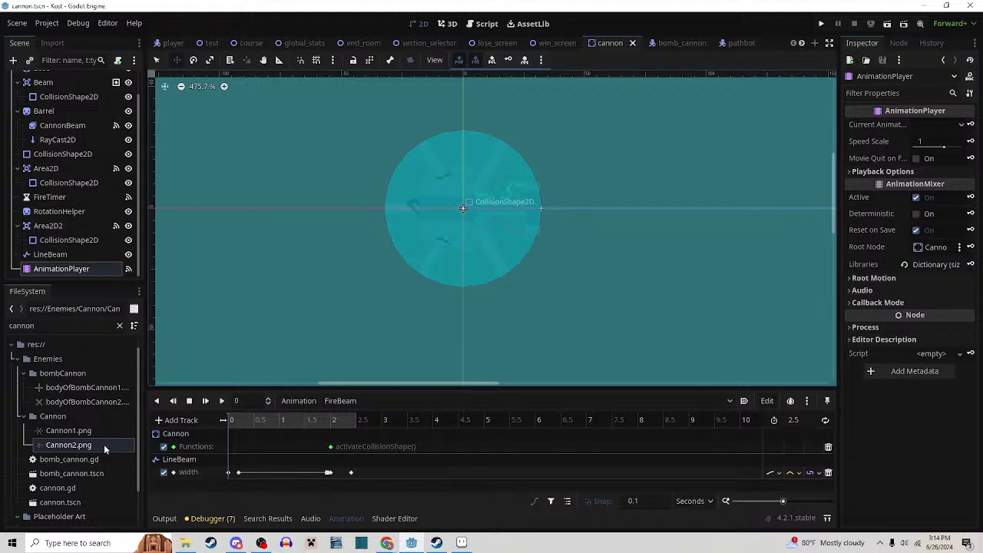
scroll(96, 459, "down", 2)
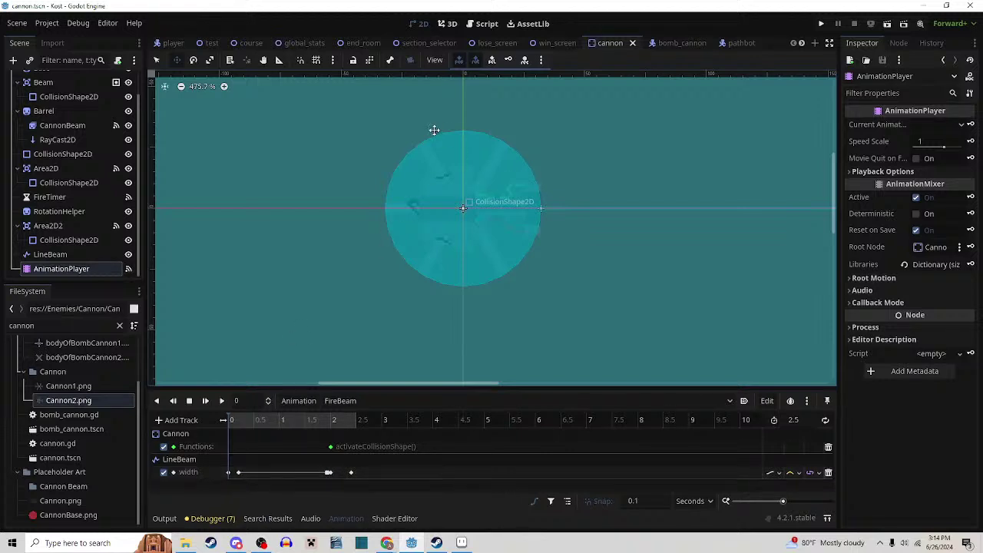
left_click(221, 404)
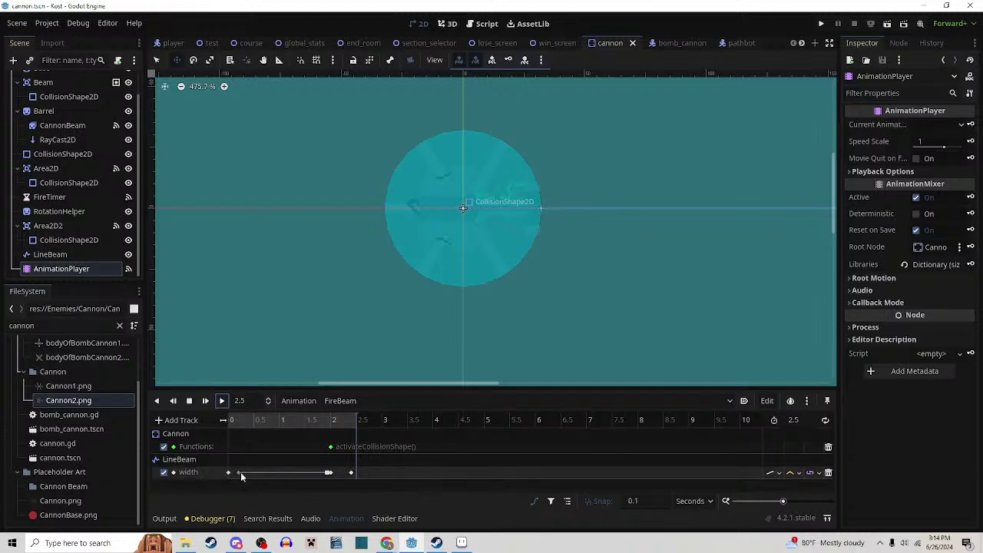
Lower the LineBeam width value of the FireBeam key at 2 seconds and save the cannon scene
left_click(329, 473)
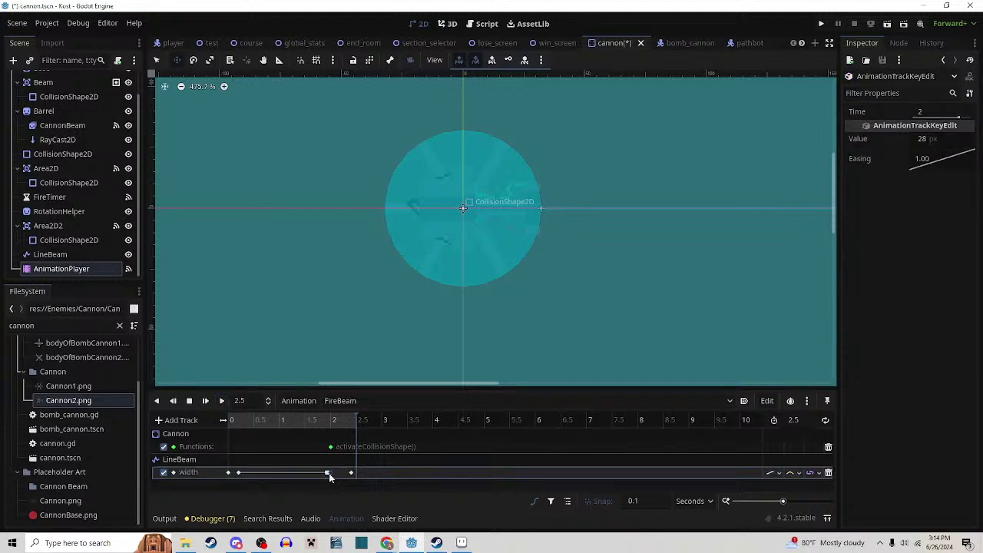
left_click(926, 144)
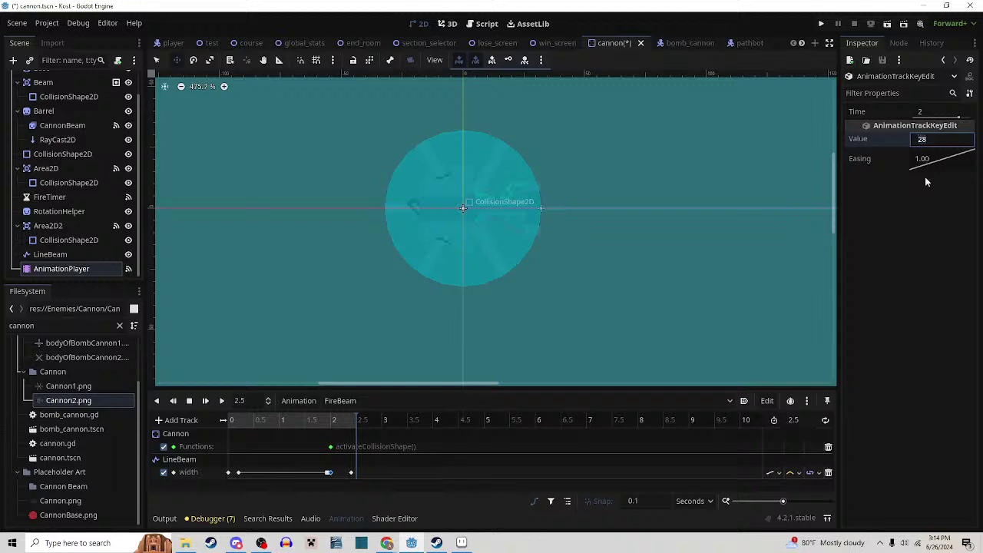
key("BackSpace")
type("4")
key("BackSpace")
type("2")
key("Return")
key("ctrl+s")
Run the test scene again and maximize the game window
left_click(213, 45)
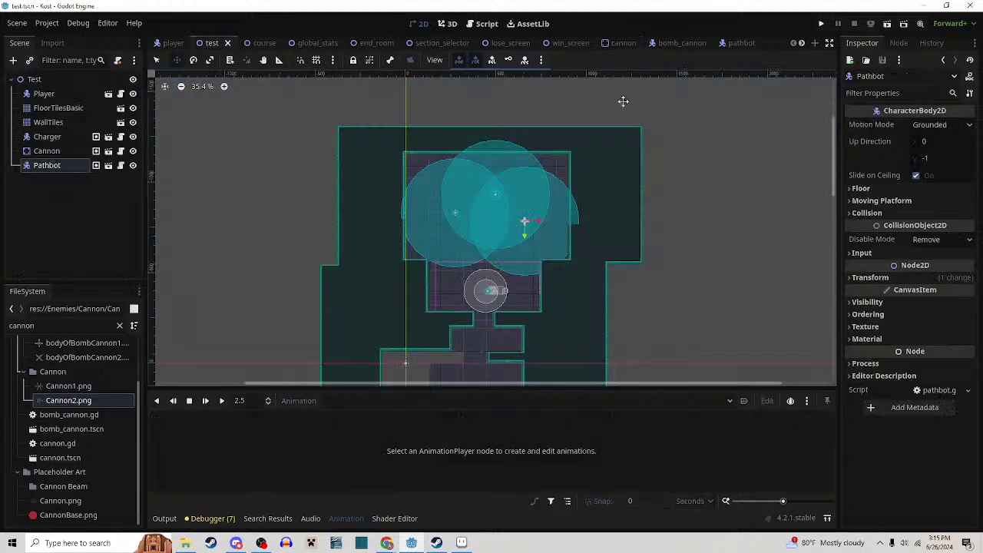
key("F6")
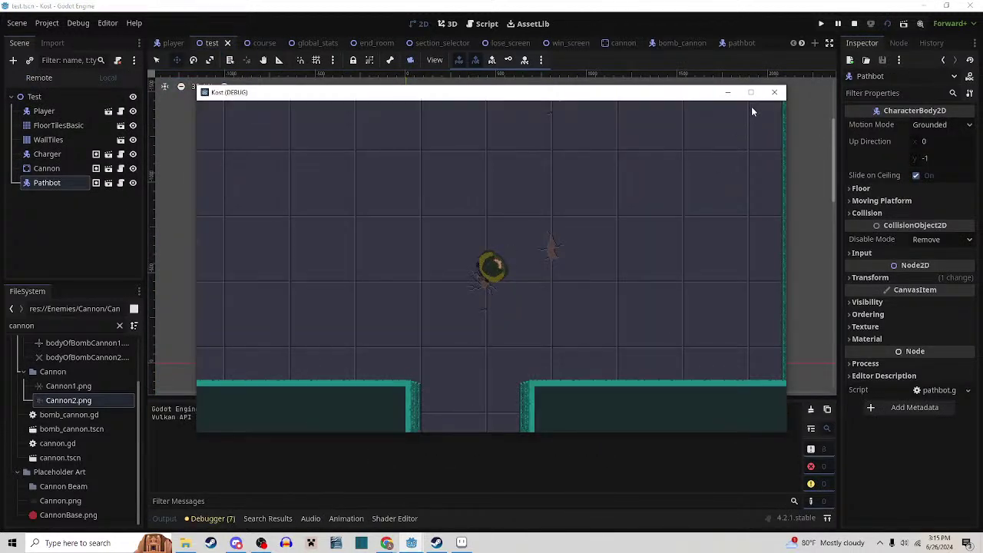
left_click(751, 93)
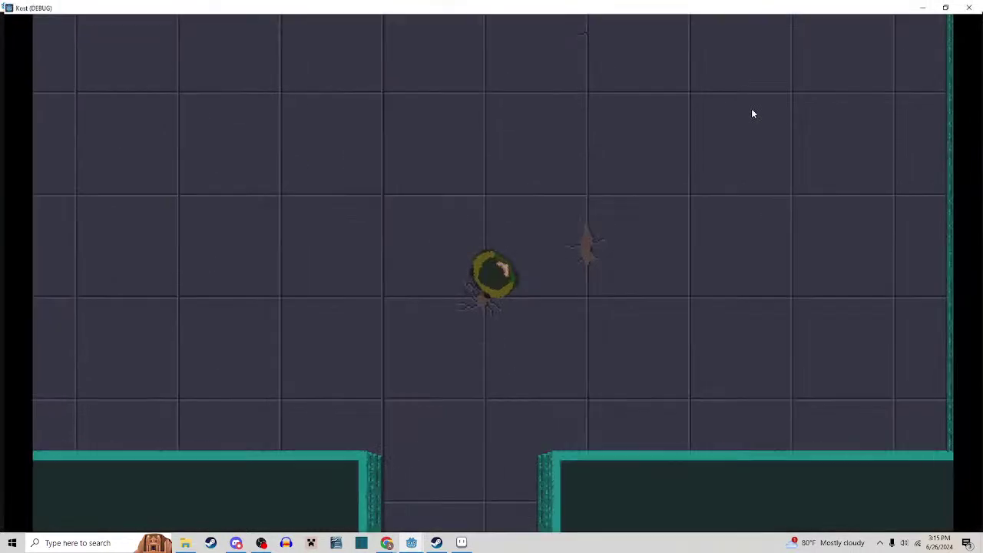
Move the player up through the test room, past the red enemies, to the lower-left side of the cannon
key("w")
left_click(565, 165)
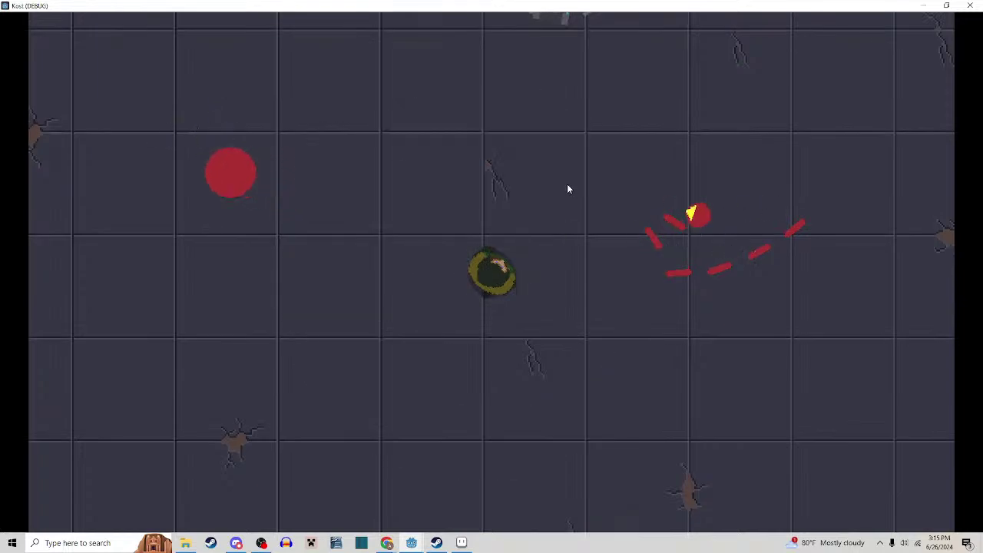
key("w")
key("a")
key("d")
key("s")
left_click(555, 188)
key("a")
key("w")
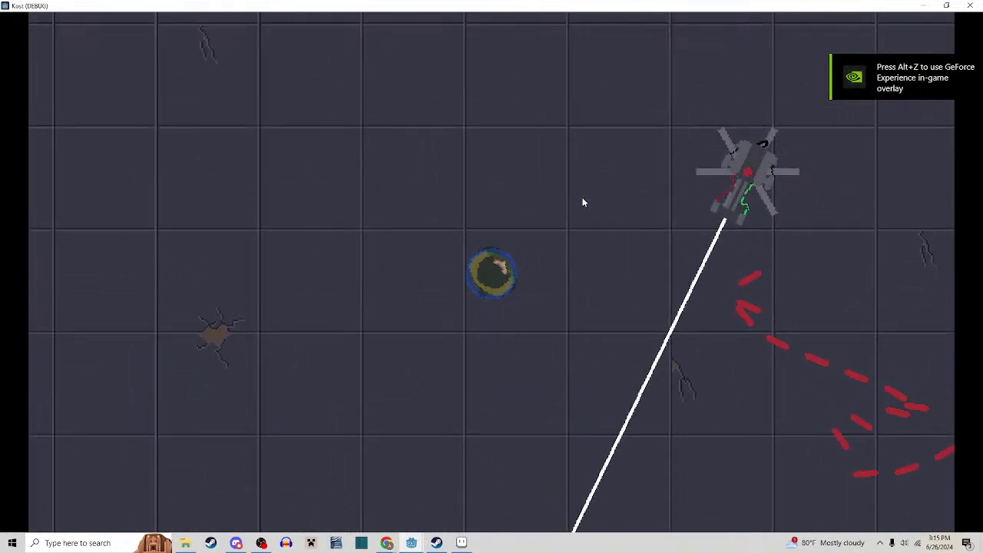
Move the player around near the cannon to examine the beam's width and starting point, and close the game
key("a")
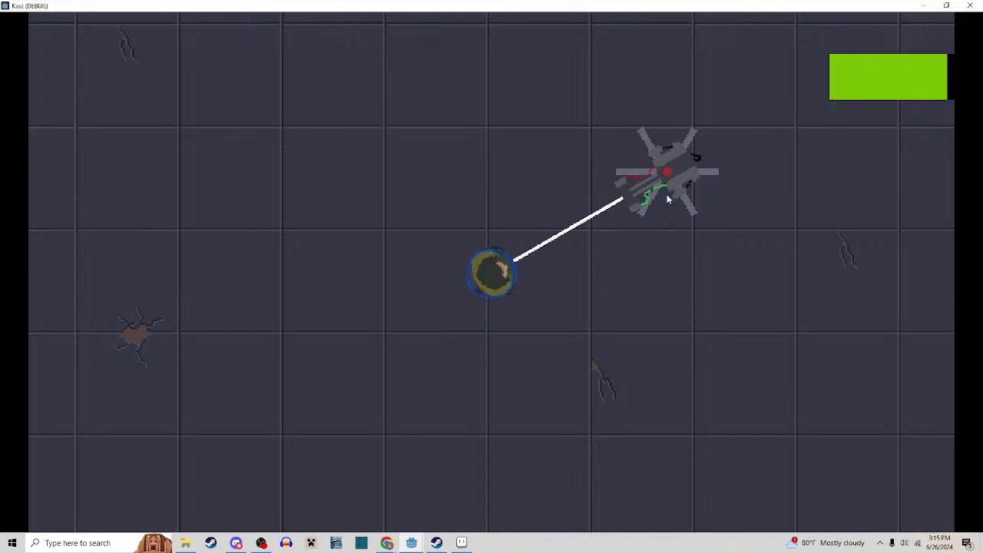
key("d")
key("s")
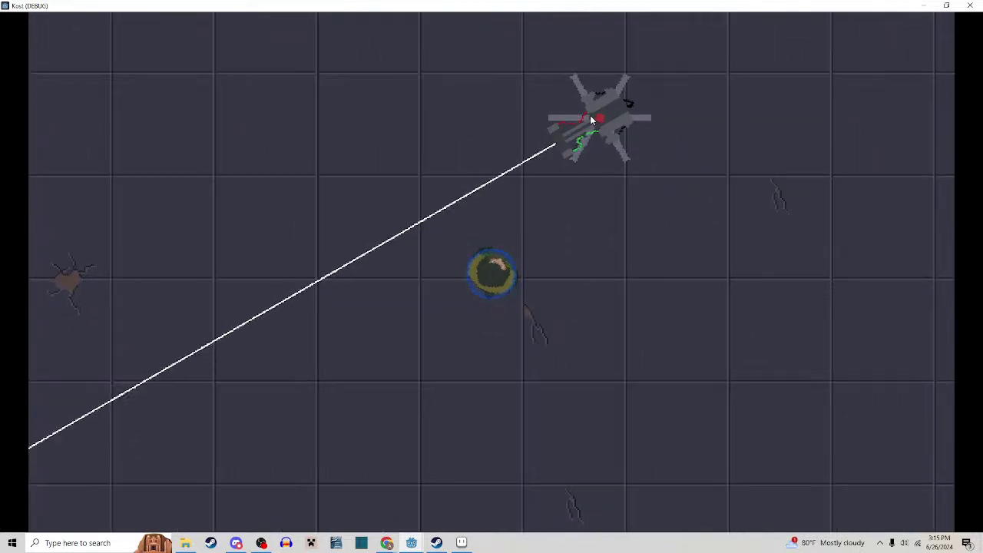
key("a")
key("w")
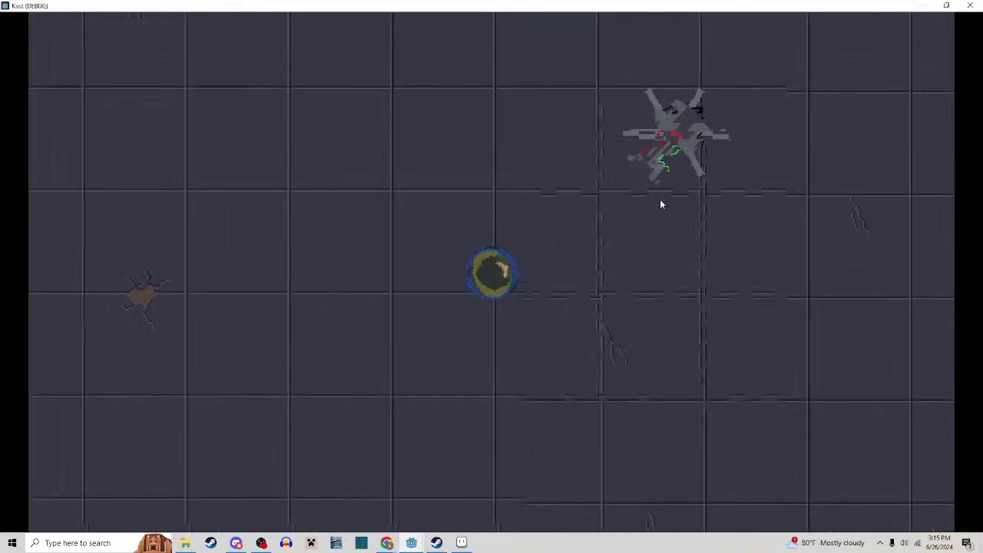
key("d")
key("s")
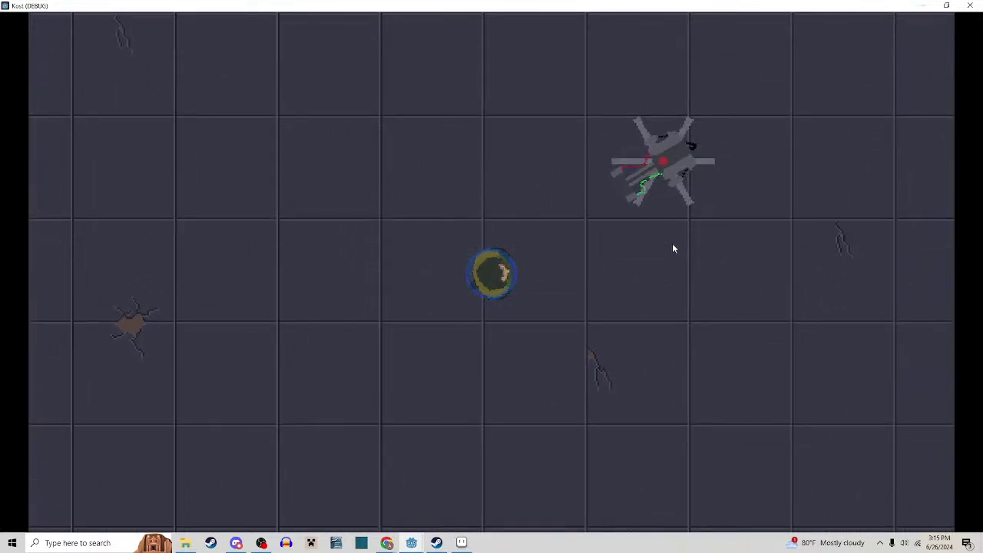
left_click(969, 6)
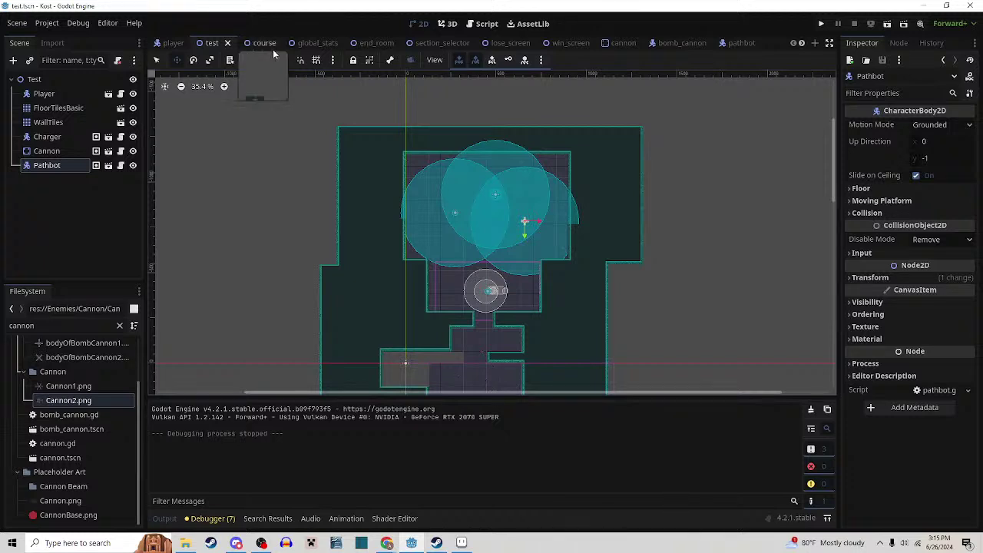
Return to the cannon scene and examine where the RayCast2D node sits relative to the barrel
left_click(620, 43)
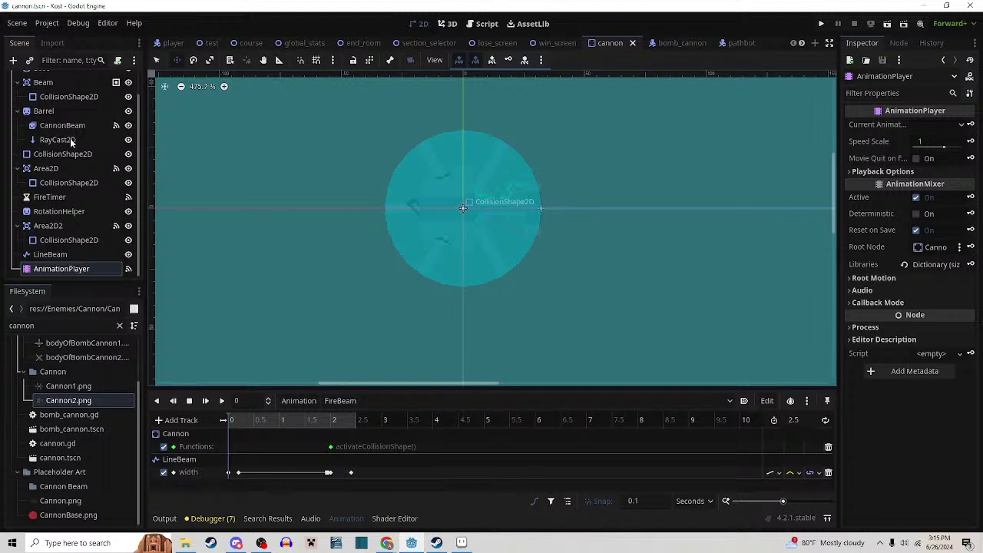
scroll(71, 142, "up", 2)
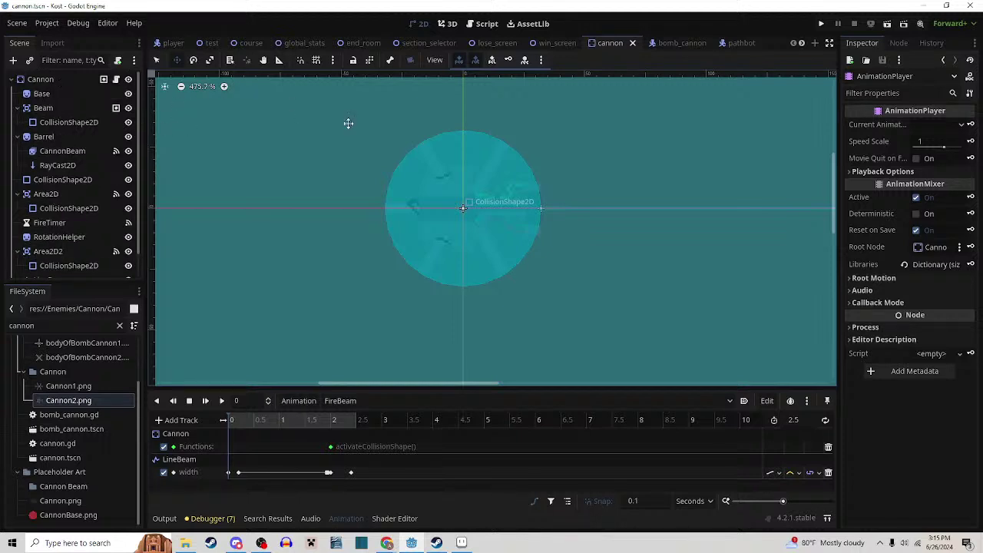
scroll(503, 226, "up", 1)
scroll(98, 234, "down", 2)
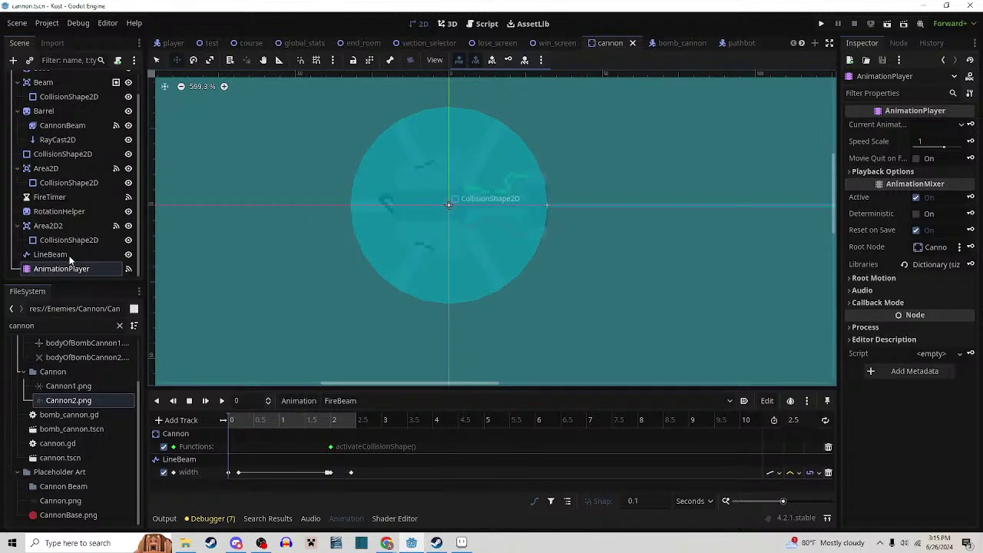
scroll(69, 237, "up", 2)
left_click(58, 165)
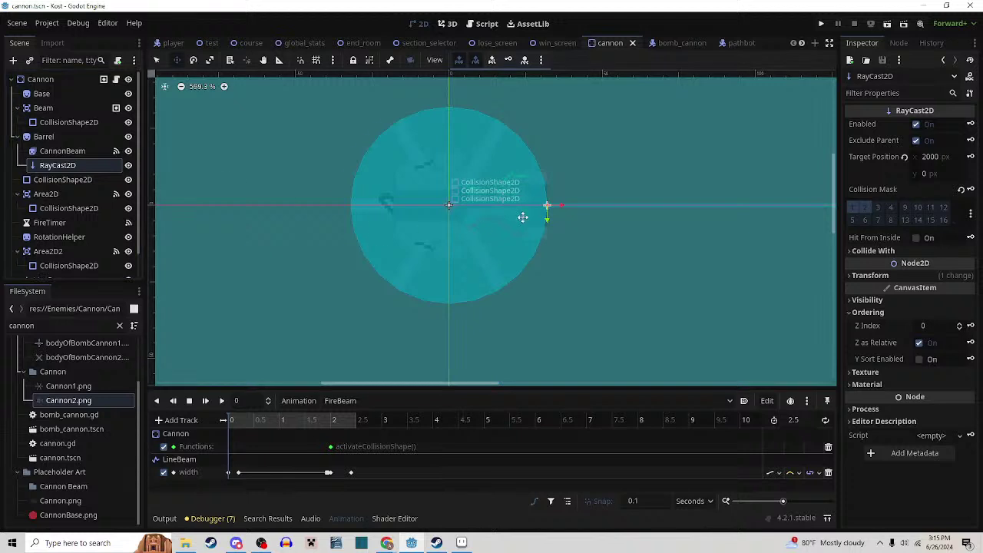
scroll(534, 213, "up", 7)
scroll(89, 215, "down", 2)
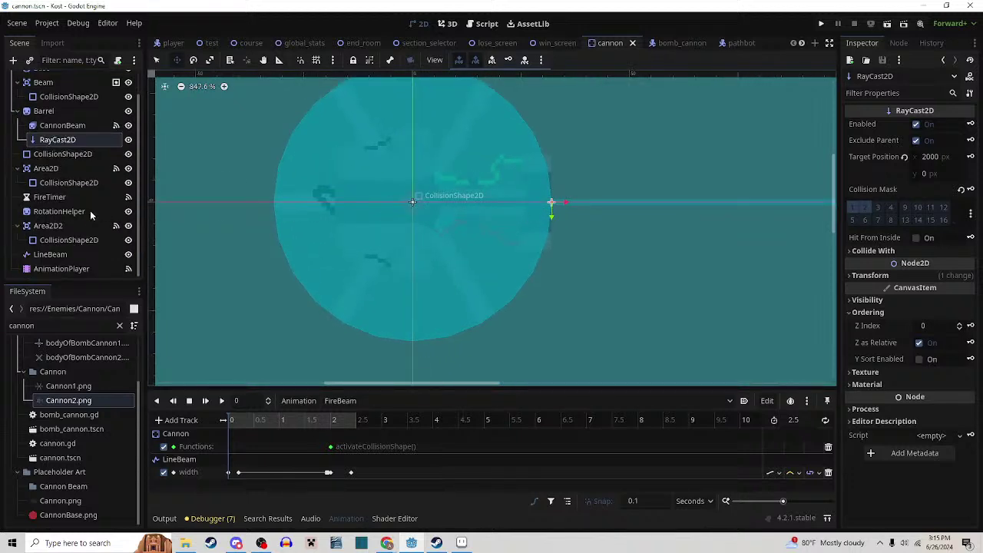
Move the LineBeam node horizontally to X 32 px, at the barrel's muzzle, and save the cannon scene
left_click(65, 256)
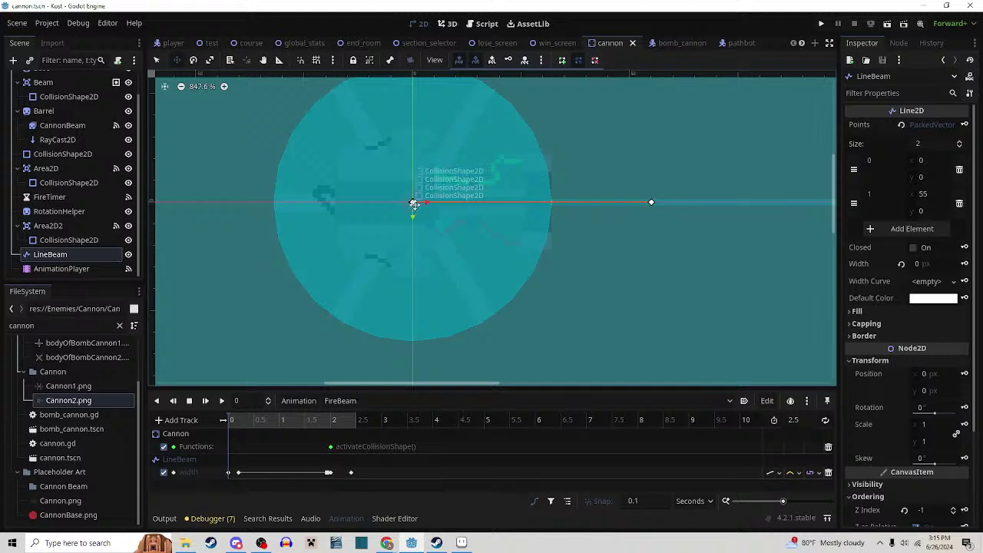
scroll(414, 202, "up", 2)
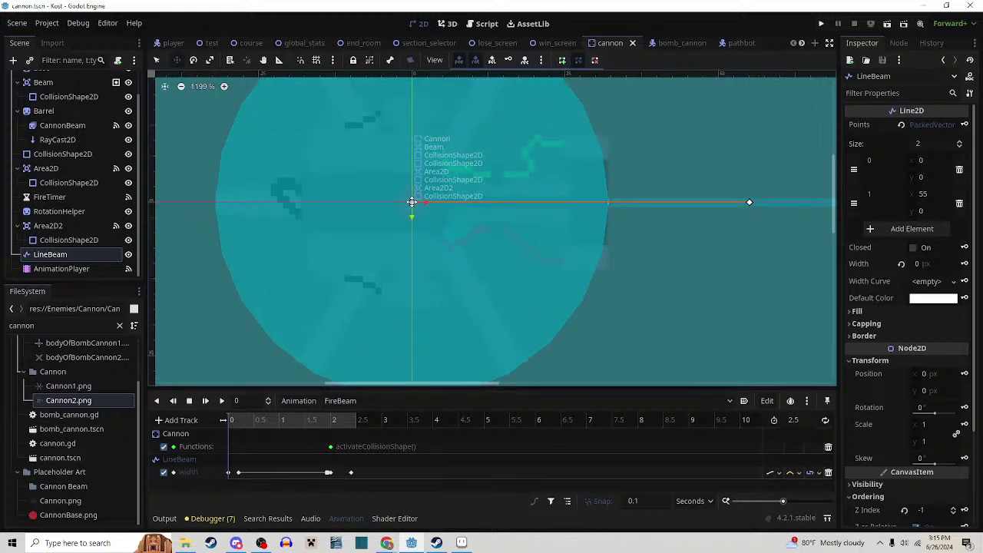
left_click_drag(412, 202, 608, 203)
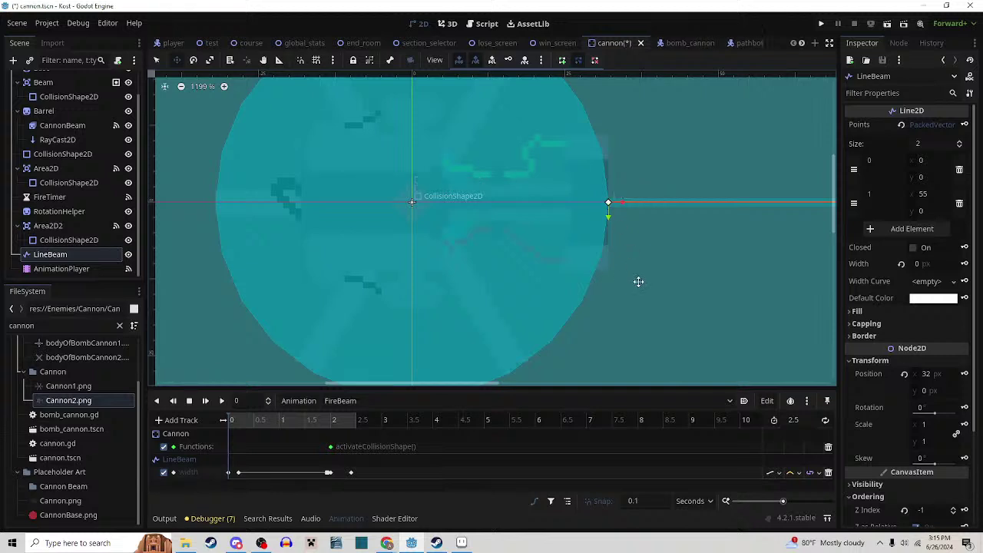
scroll(638, 282, "down", 2)
key("ctrl+s")
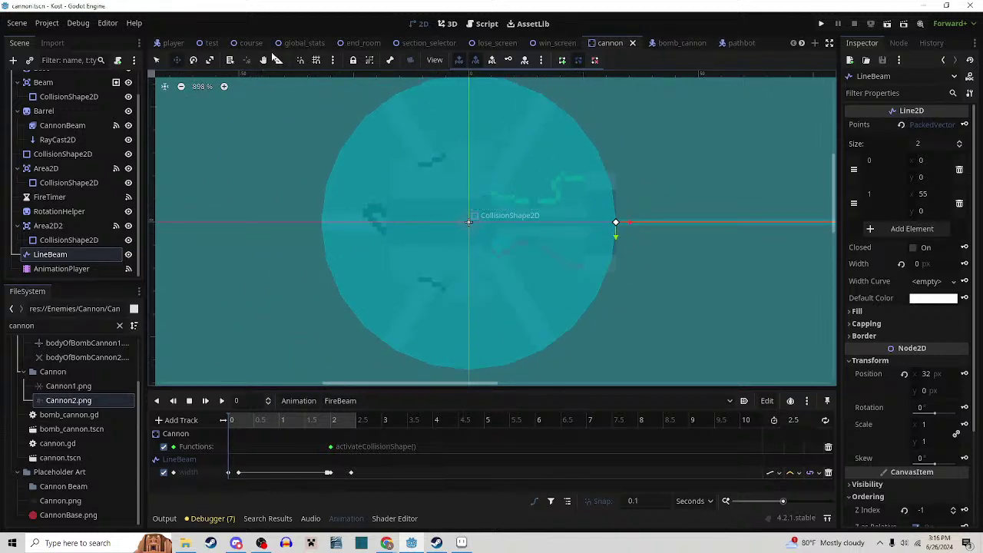
Return to the test scene, run it and maximize the game window
left_click(211, 44)
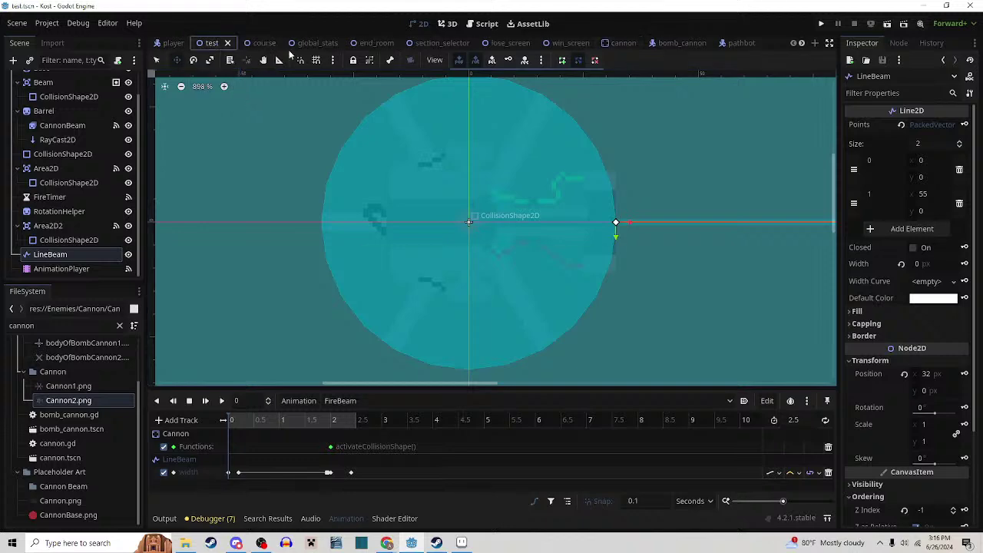
key("ctrl+s")
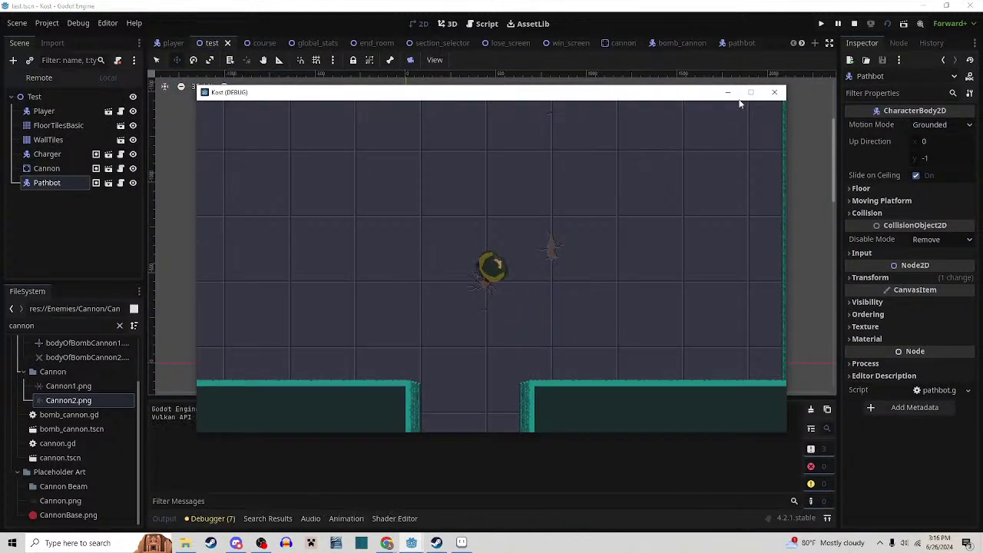
left_click(747, 95)
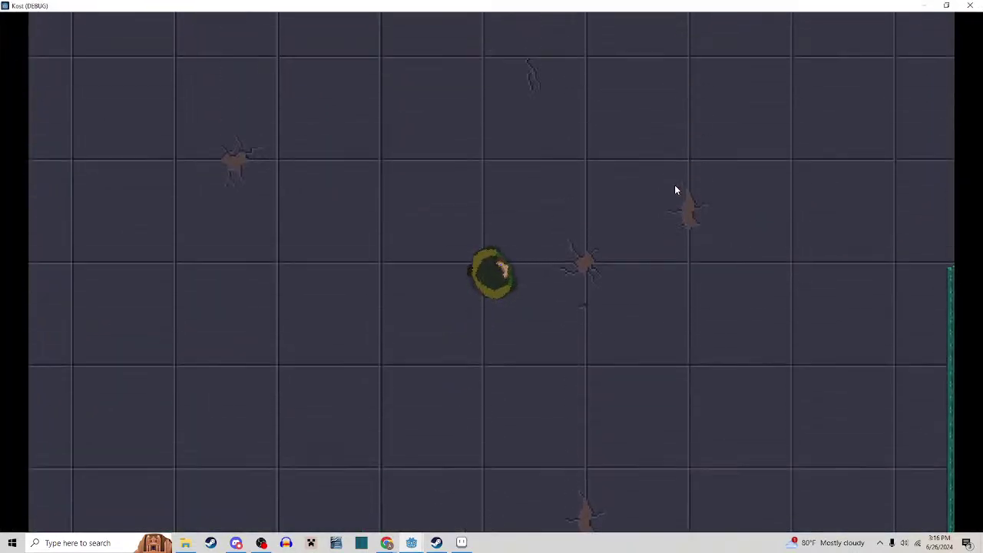
Move the player past the red enemies to the cannon to check where the repositioned beam starts
key("s")
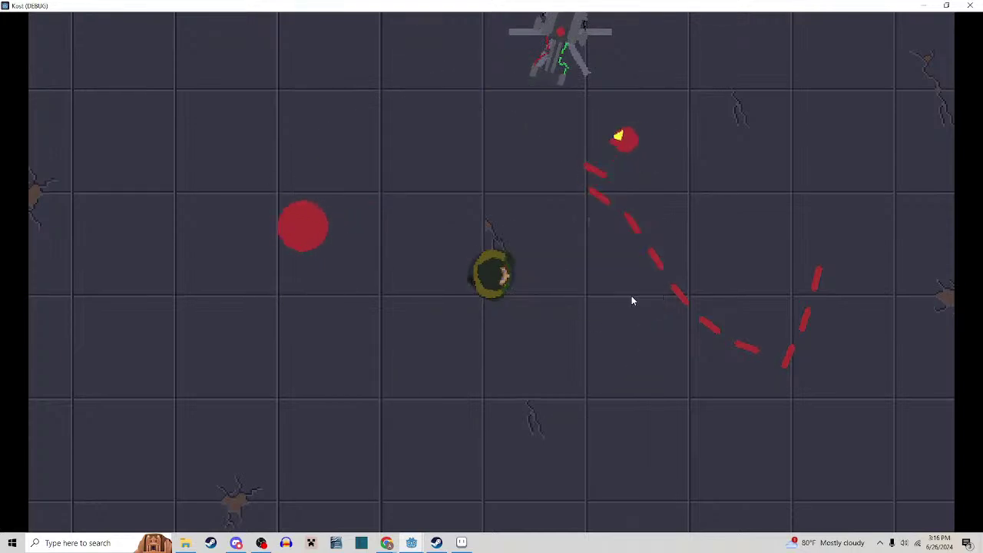
key("a")
key("s")
key("d")
key("w")
left_click(627, 284)
key("a")
key("w")
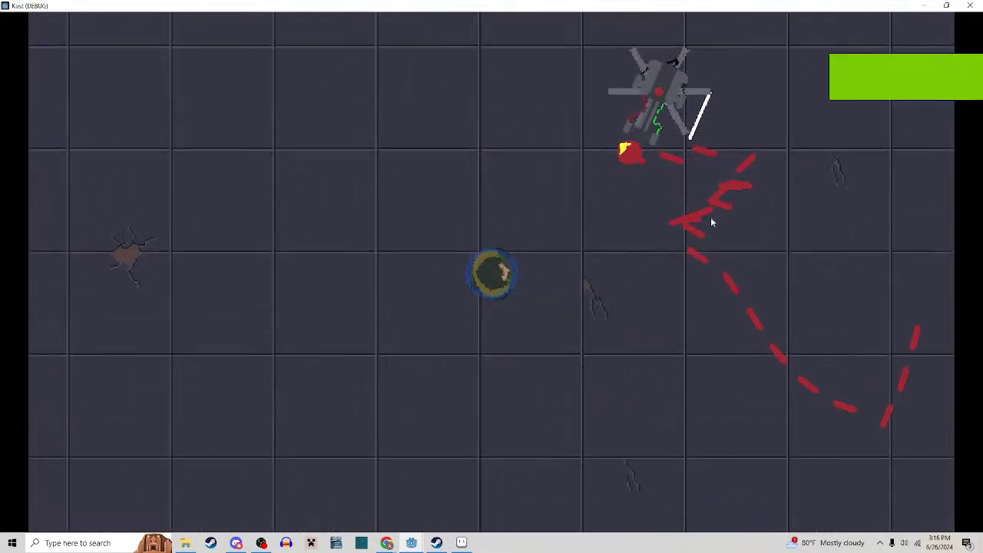
Move the player around the cannon and in and out of its range to examine where the fired beam starts
key("a")
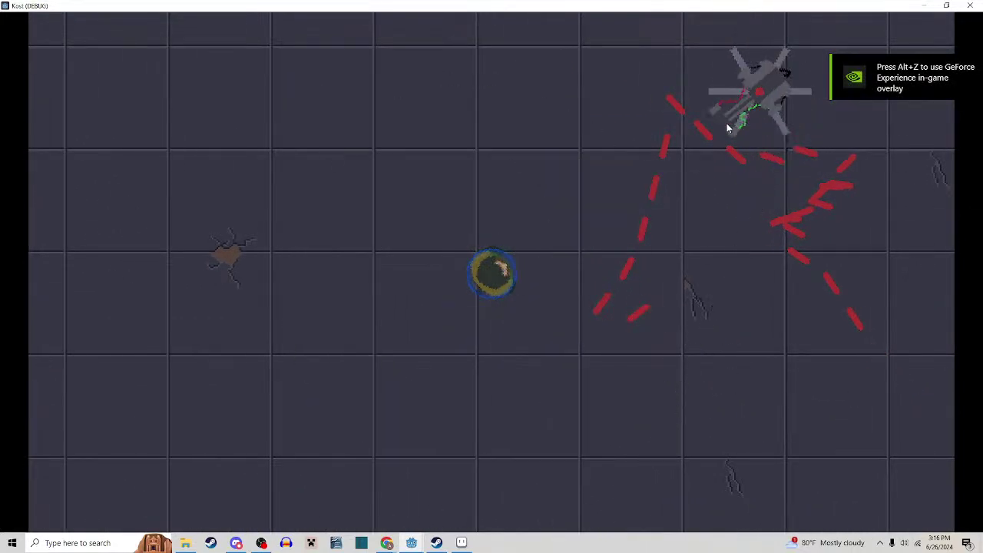
key("w")
key("d")
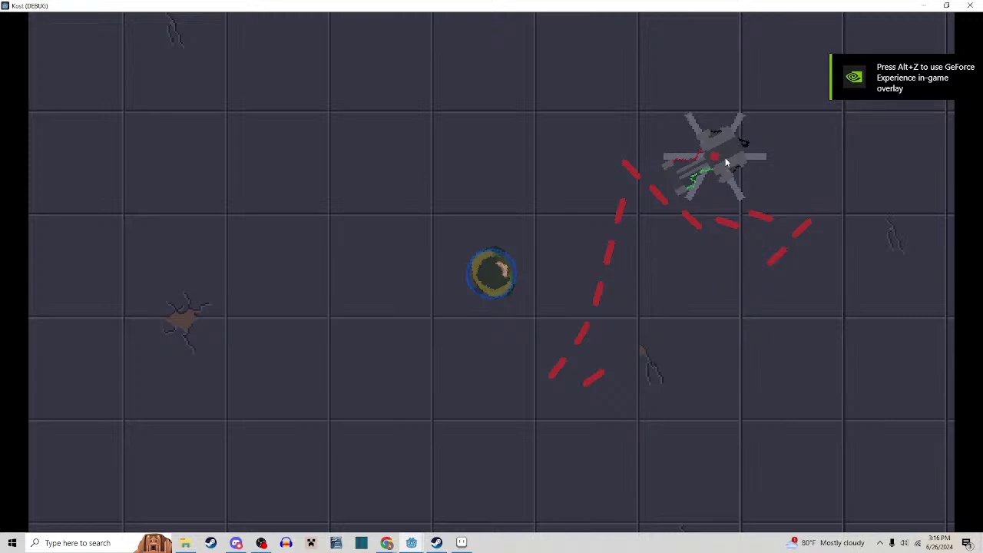
left_click(726, 162)
key("s")
key("d")
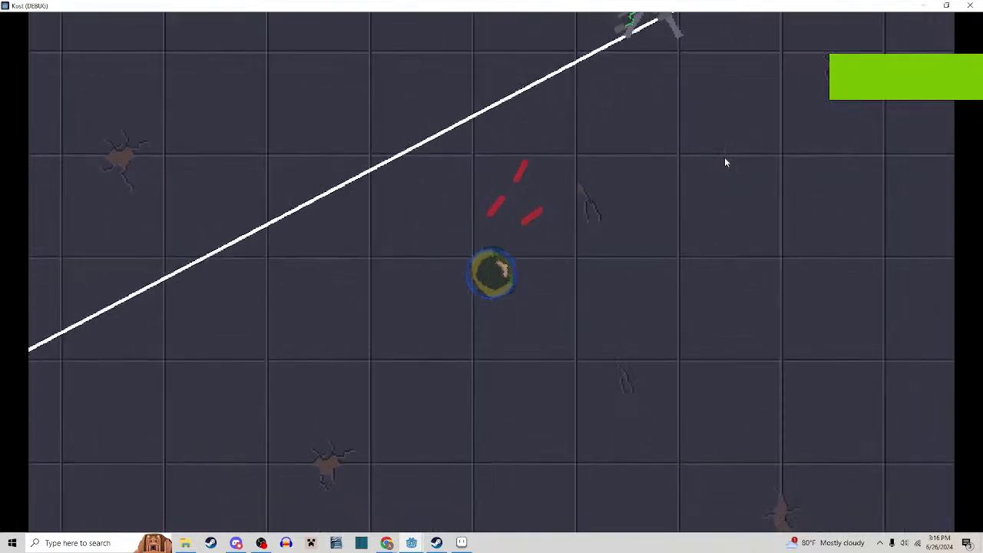
key("w")
key("w")
key("a")
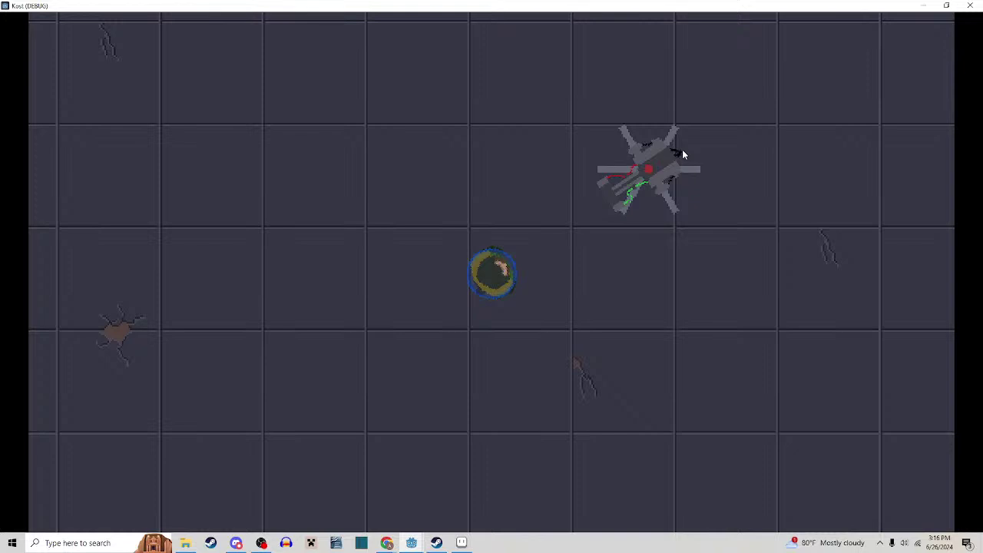
Circle the player around the cannon again to compare the beam's origin with the barrel, and close the game
key("w")
key("a")
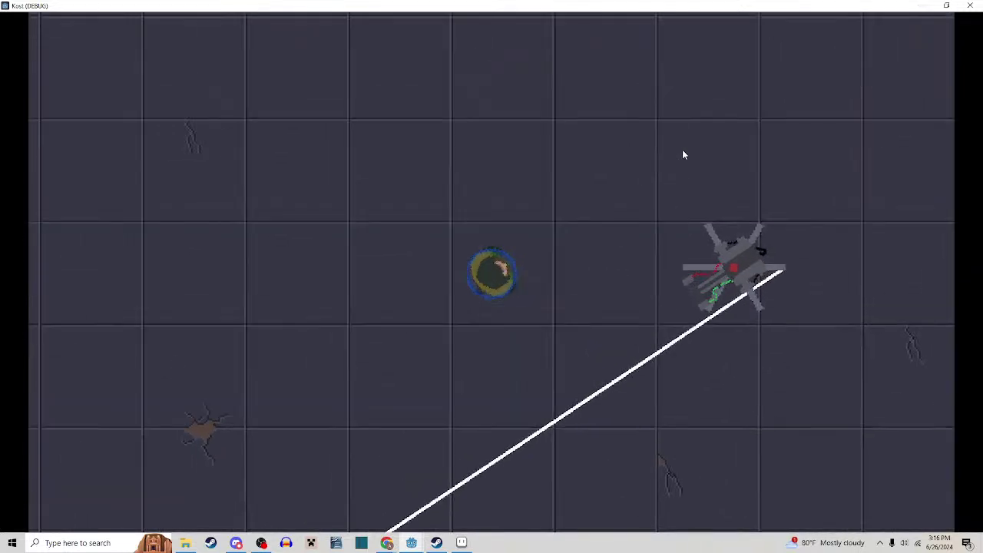
key("s")
key("d")
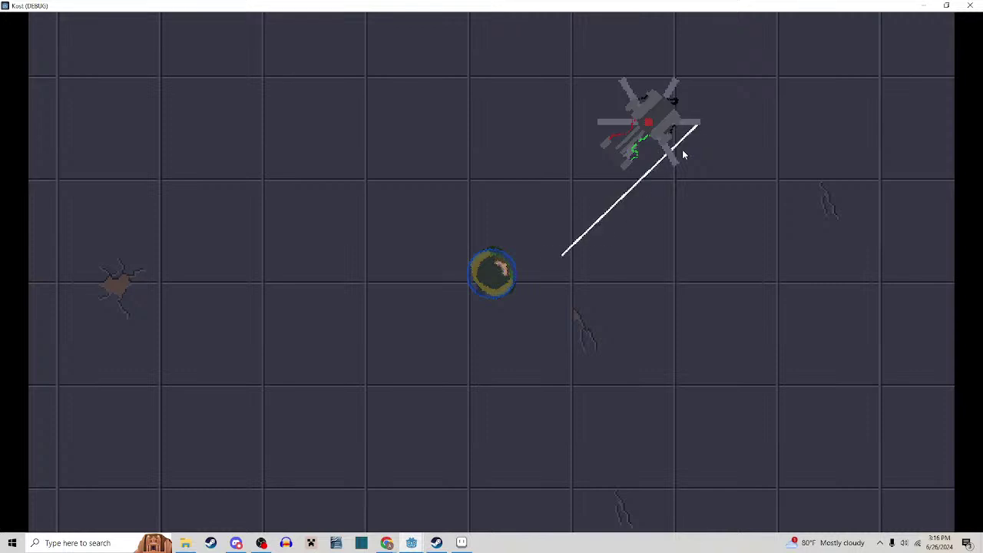
key("d")
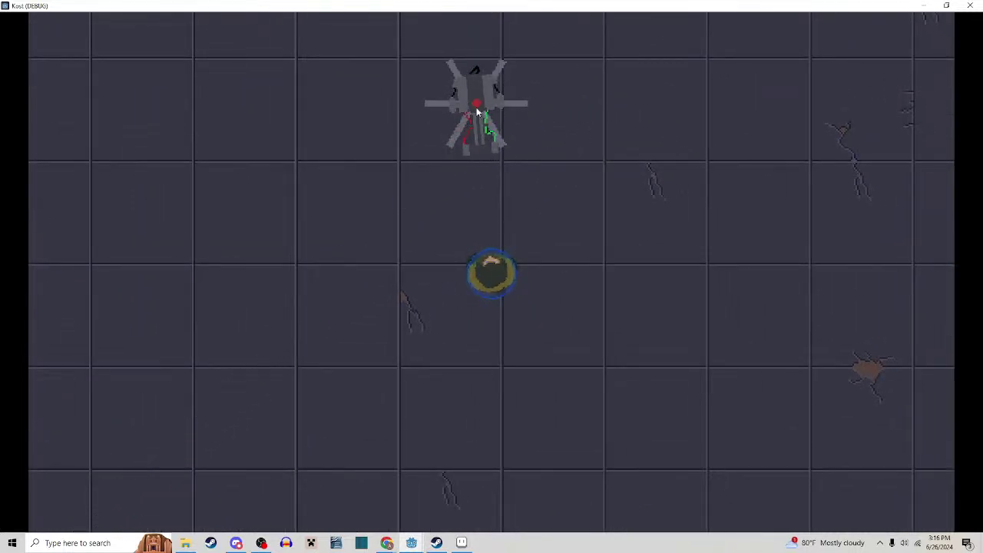
key("a")
key("w")
key("s")
key("d")
key("d")
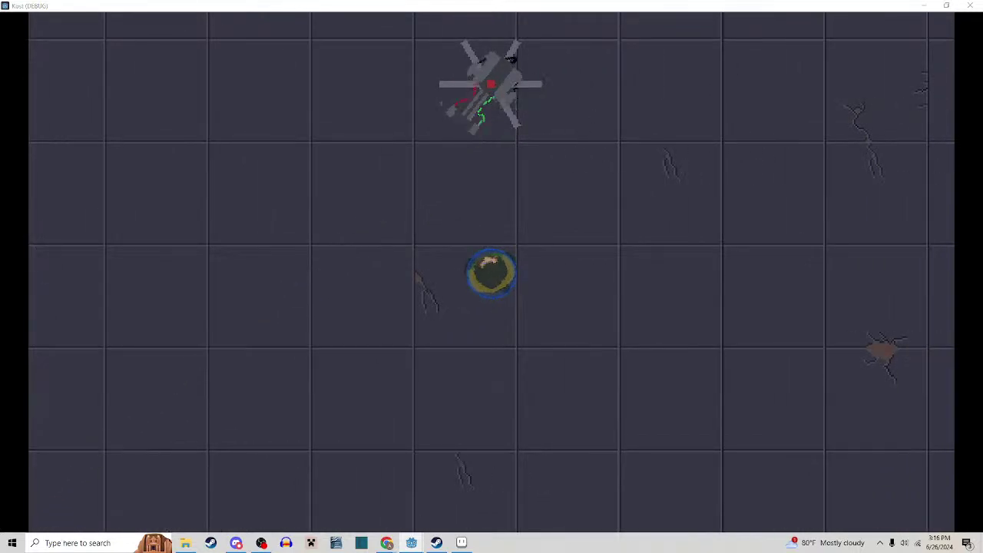
key("Escape")
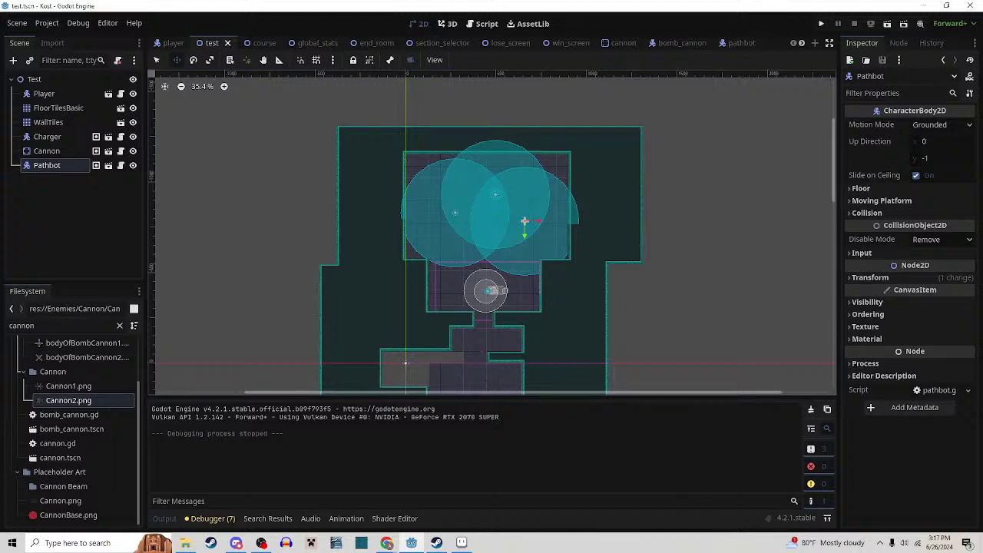
scroll(531, 220, "down", 2)
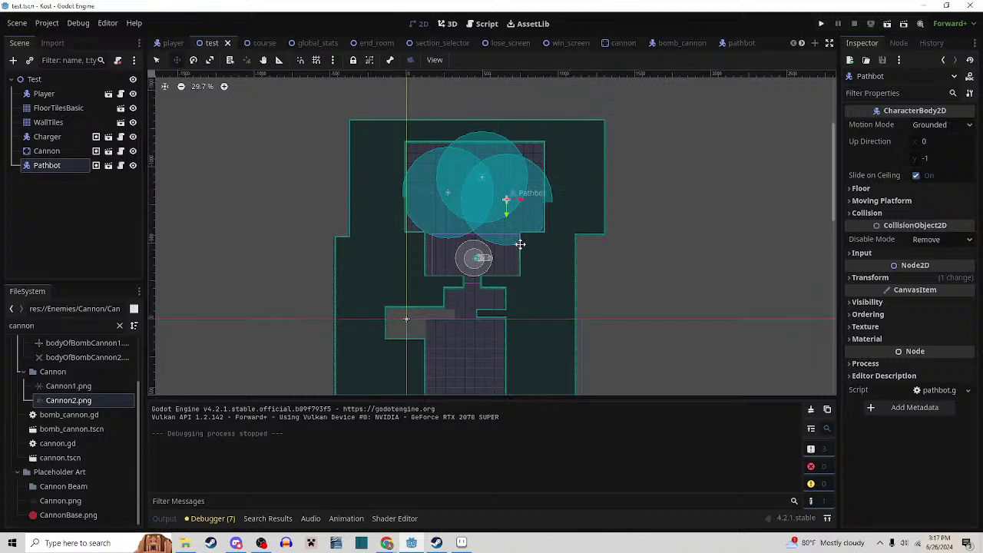
left_click_drag(520, 245, 523, 214)
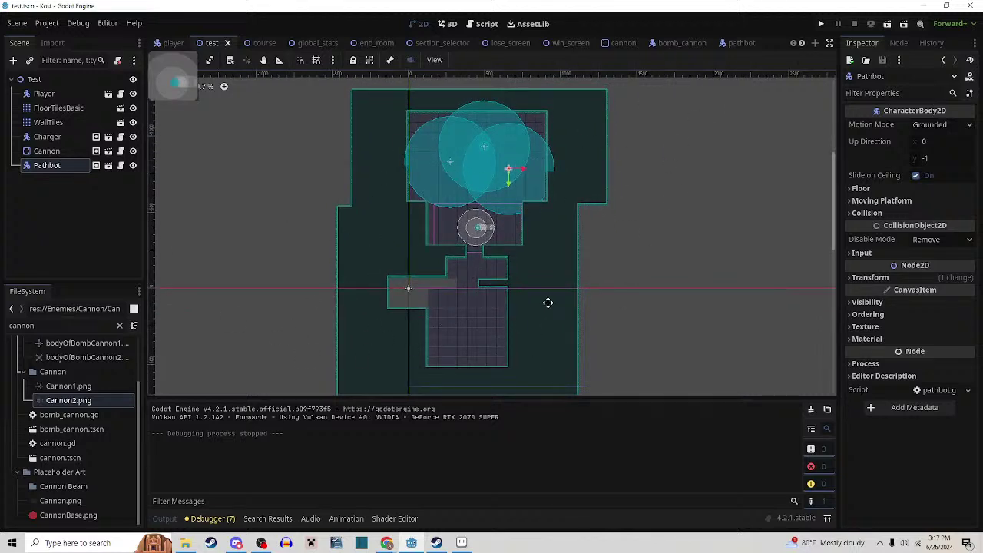
scroll(515, 262, "down", 1)
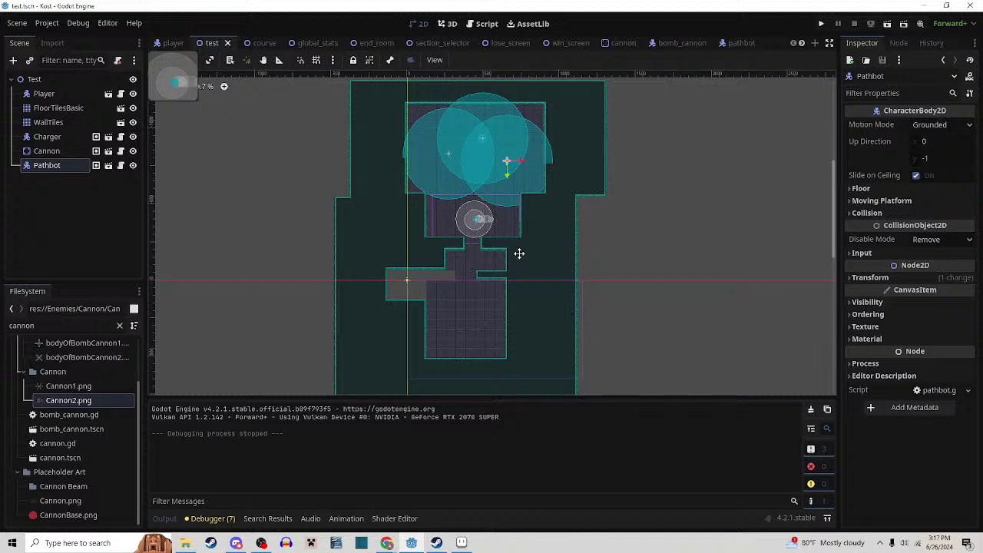
left_click(633, 44)
left_click_drag(518, 177, 220, 44)
left_click(220, 45)
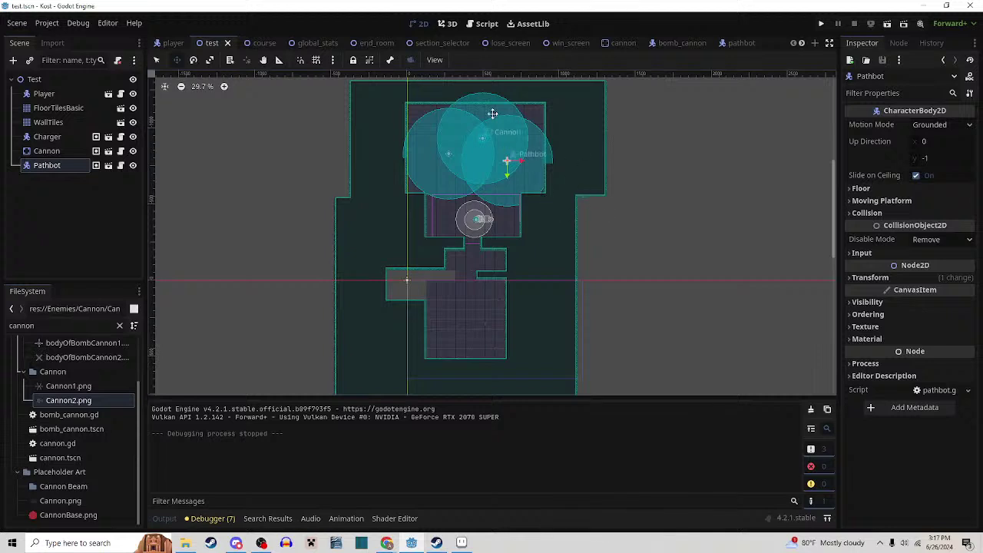
left_click_drag(463, 394, 524, 260)
scroll(498, 247, "down", 1)
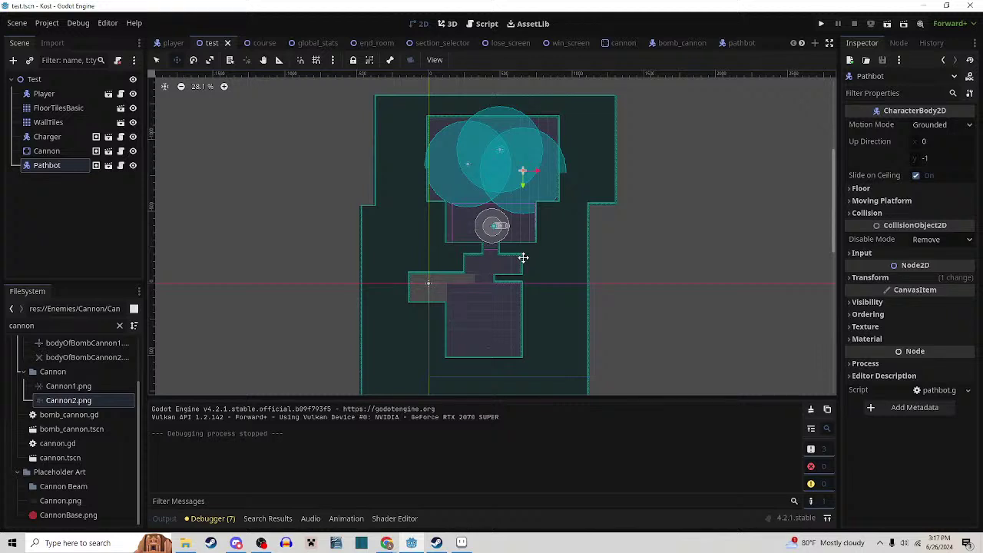
left_click_drag(537, 246, 503, 259)
scroll(505, 249, "down", 1)
scroll(497, 273, "up", 2)
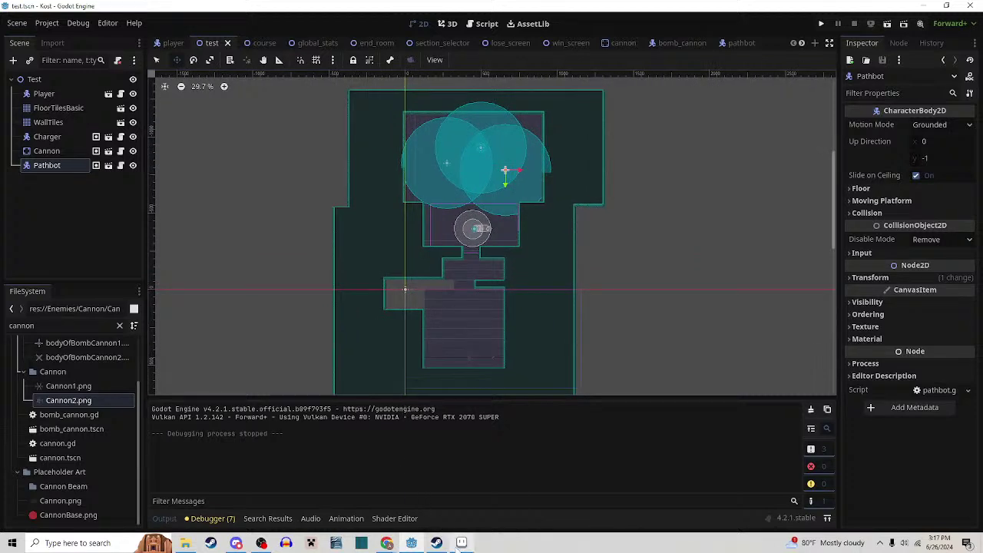
mouse_move(459, 547)
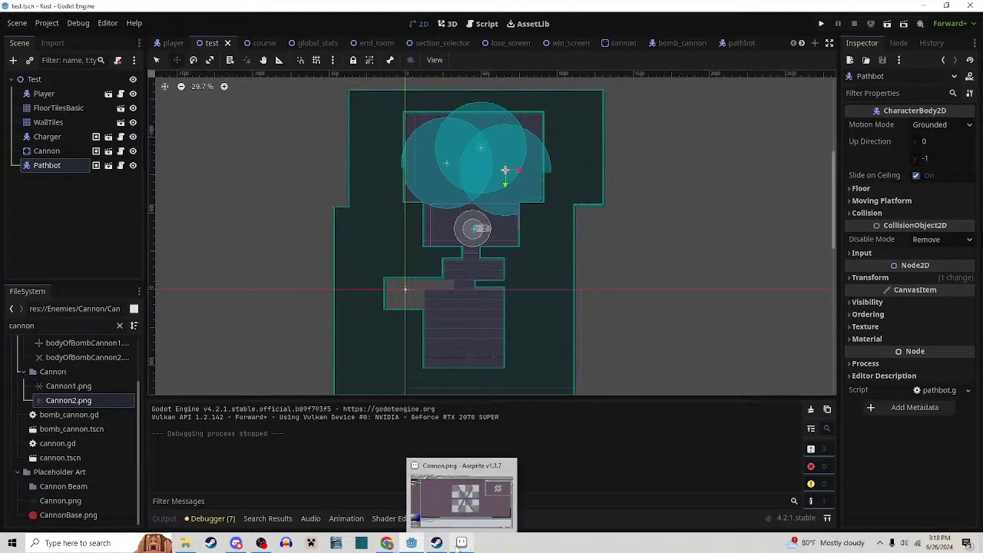
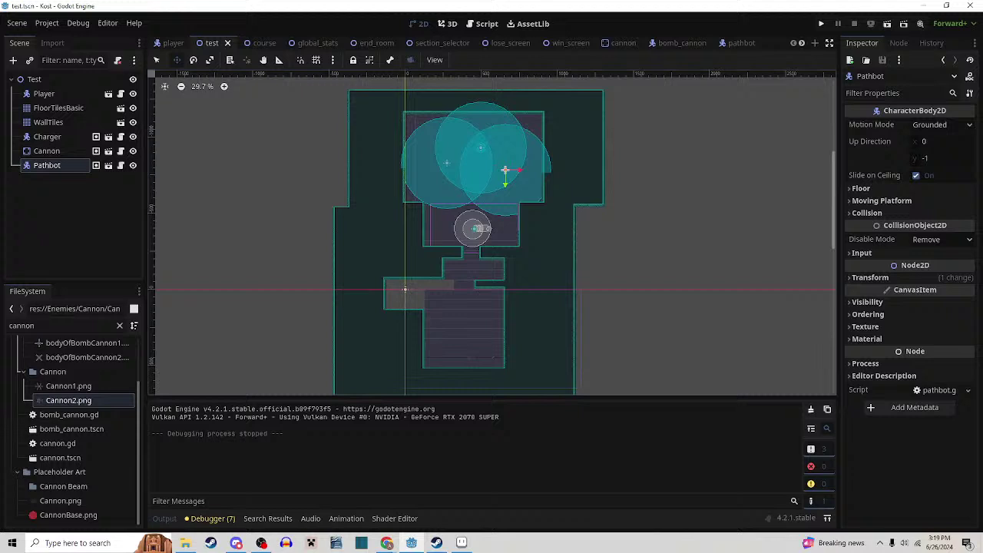
Switch to YouTube in Chrome and open Fairlii's "Gelli World RETURNS LIVE" stream from the search results
key("alt+Tab")
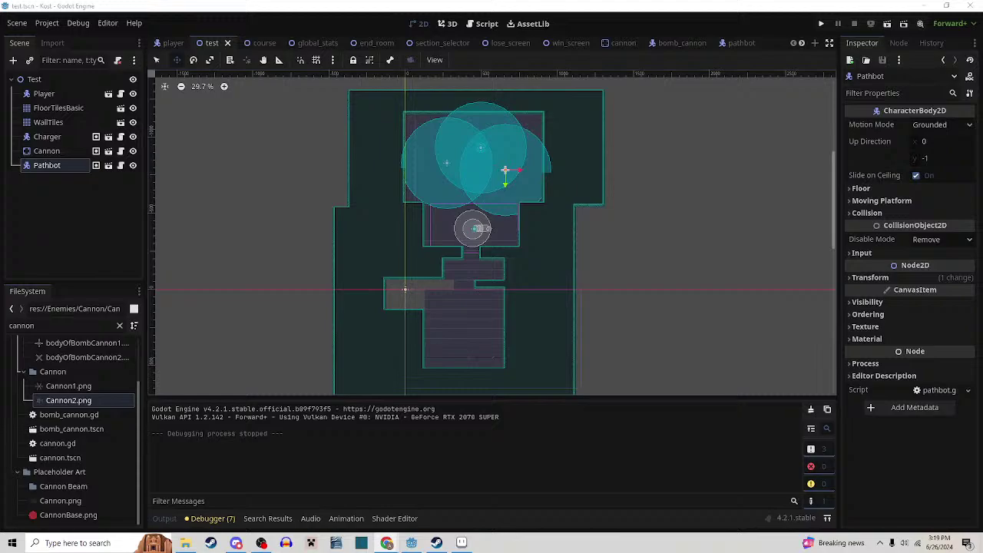
mouse_move(361, 0)
left_mouse_down()
mouse_move(400, 43)
mouse_move(376, 1)
left_mouse_up()
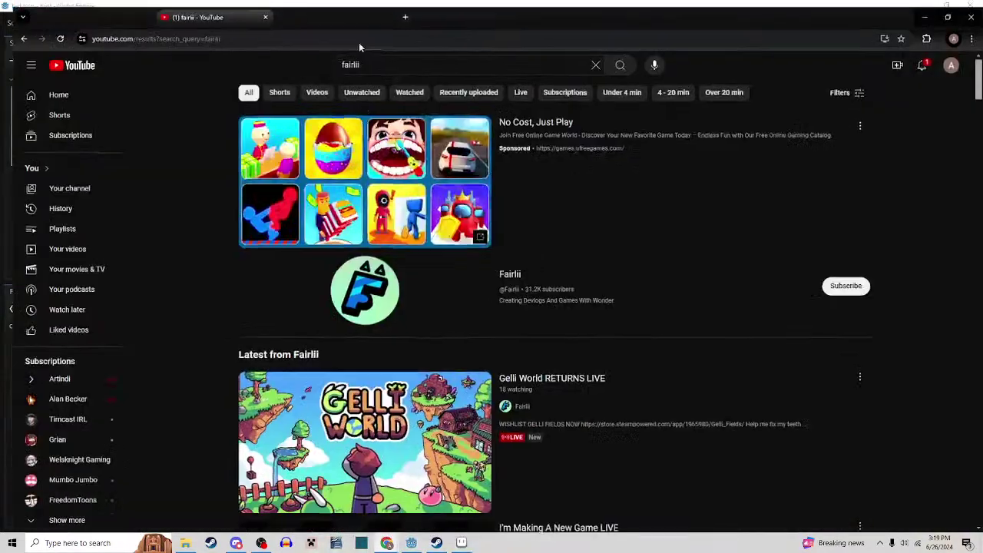
scroll(426, 405, "down", 2)
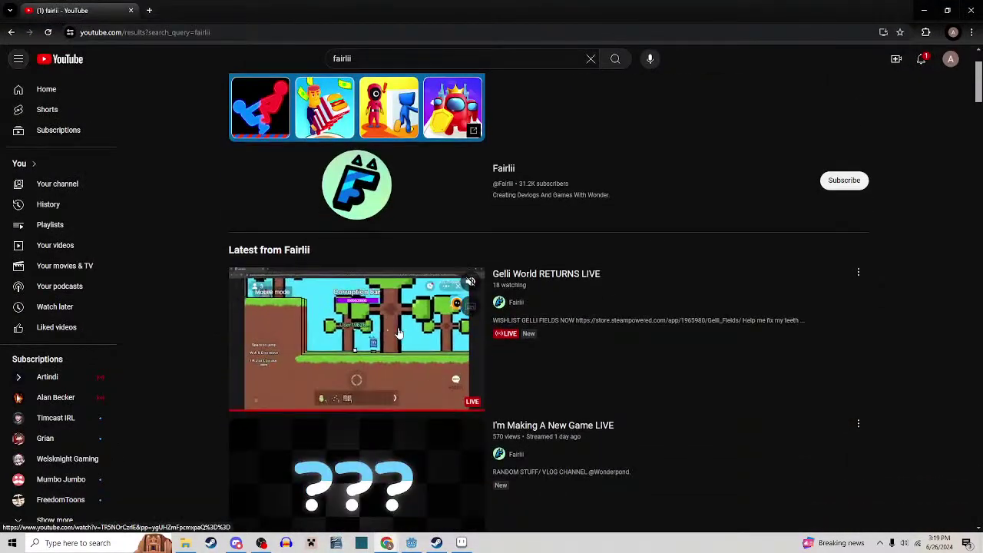
left_click(522, 353)
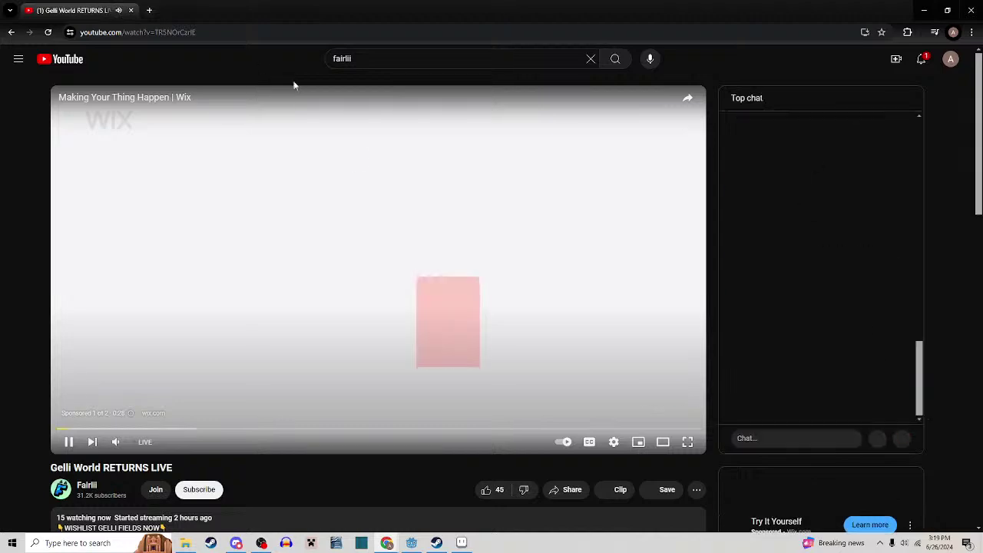
left_click_drag(375, 15, 374, 0)
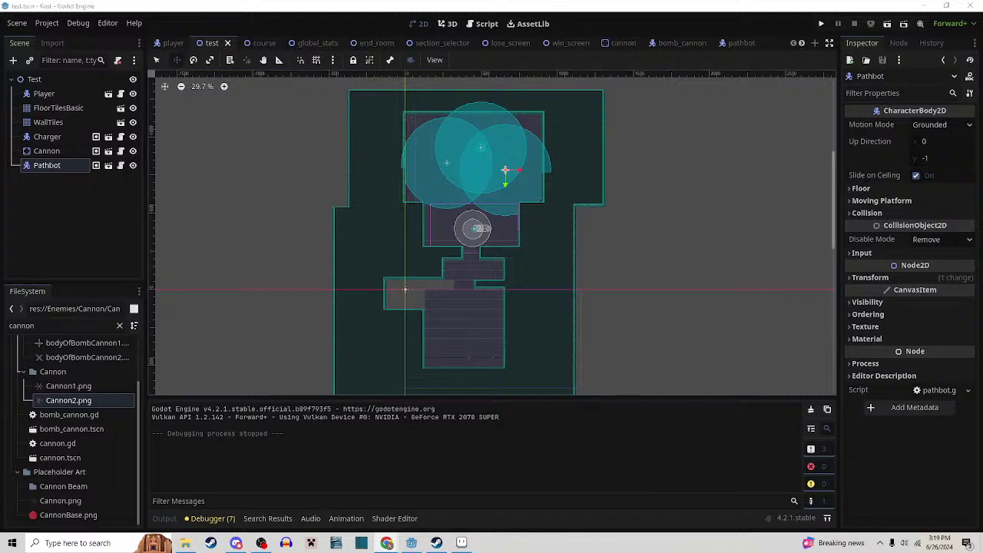
key("alt+Tab")
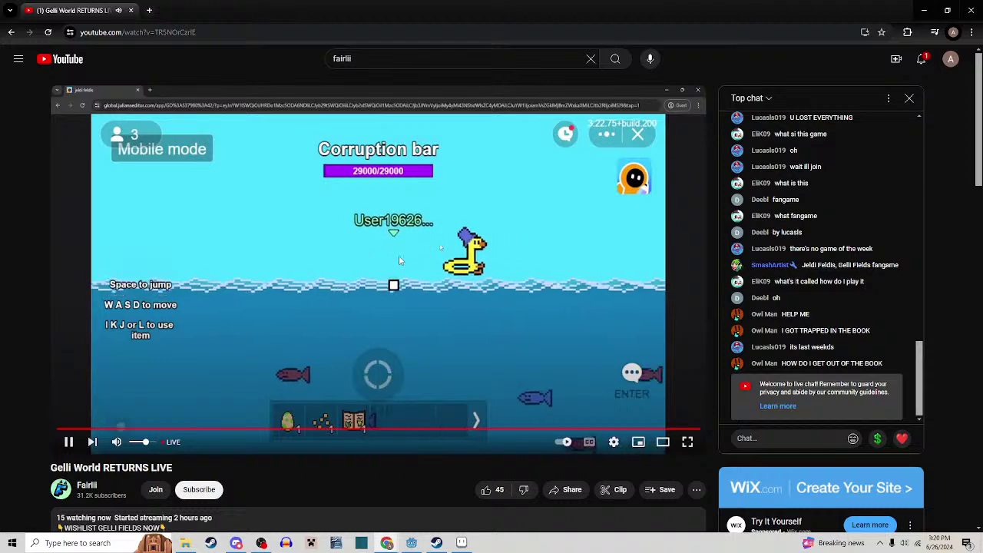
left_click(771, 439)
type("Hey")
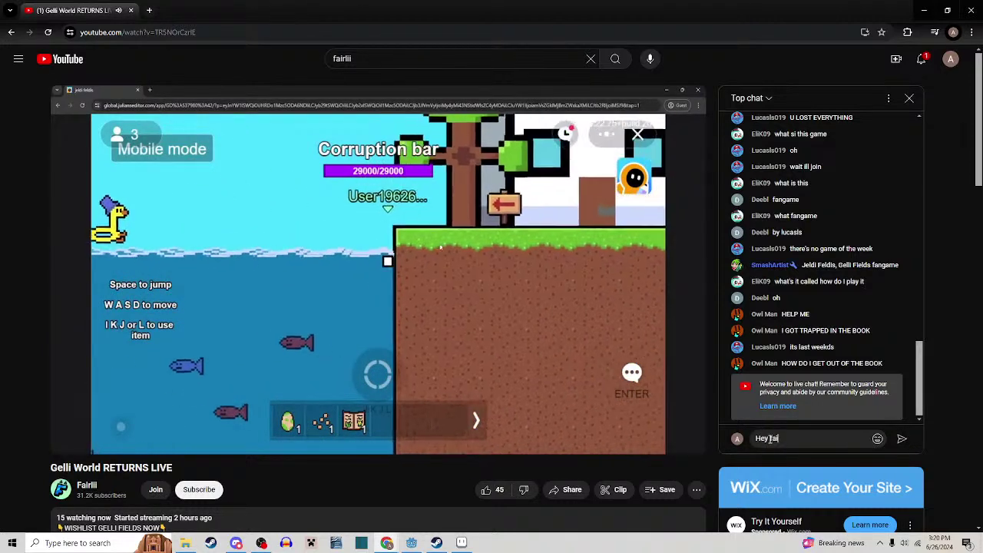
key("Return")
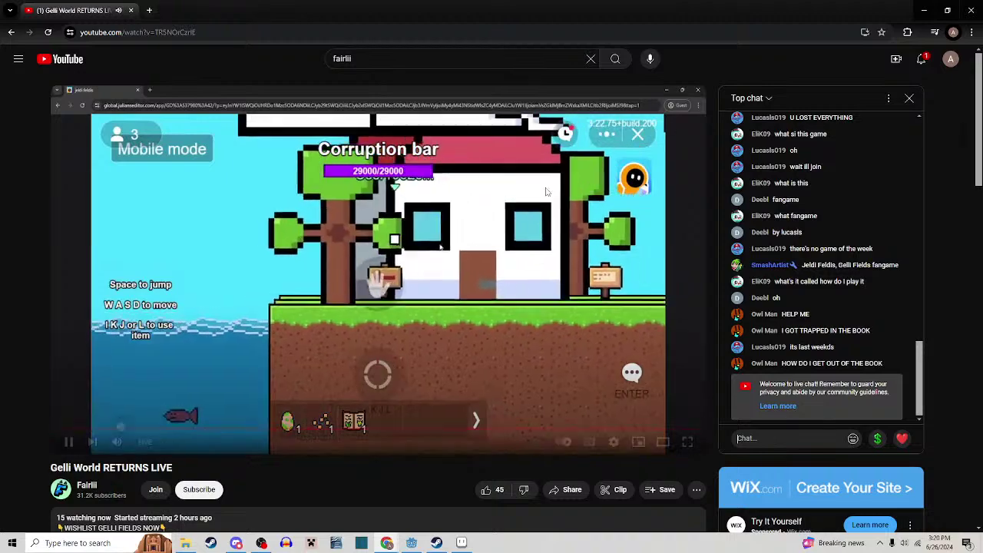
left_click_drag(301, 12, 313, 1)
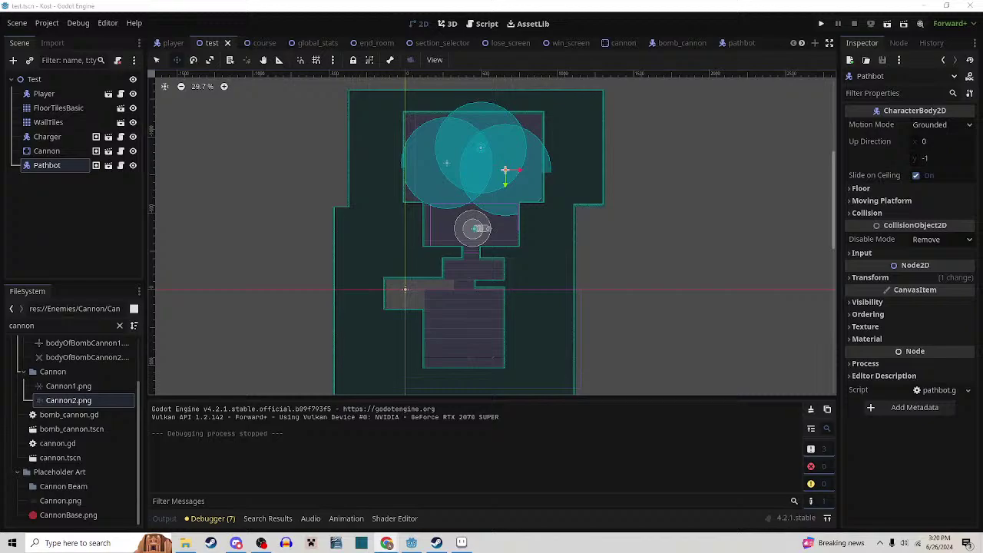
key("alt+Tab")
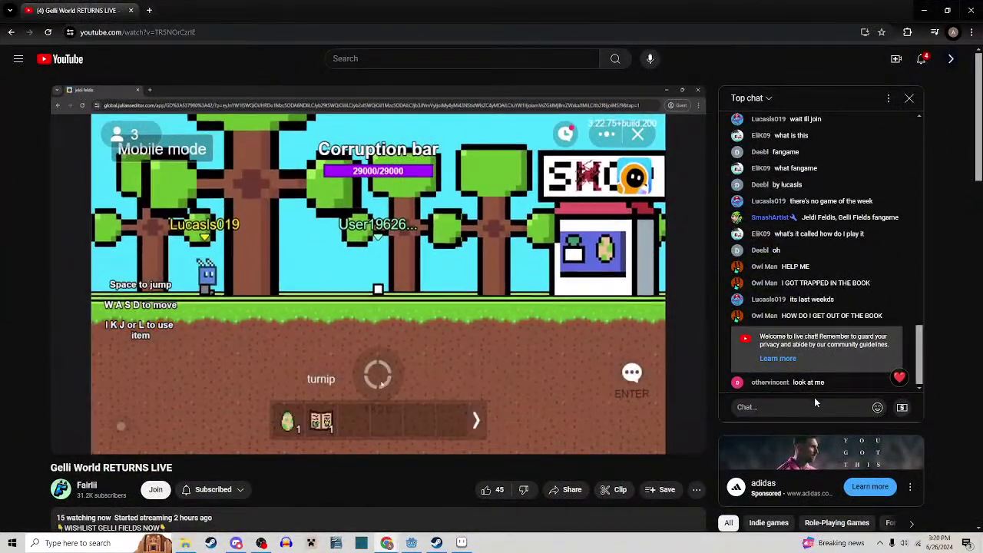
left_click(811, 407)
type("Hey")
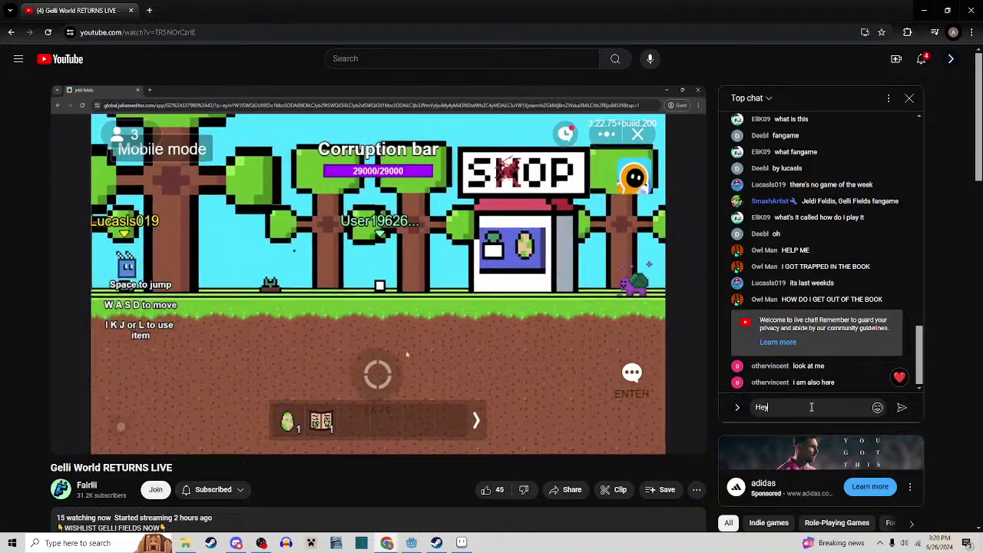
type(" fair")
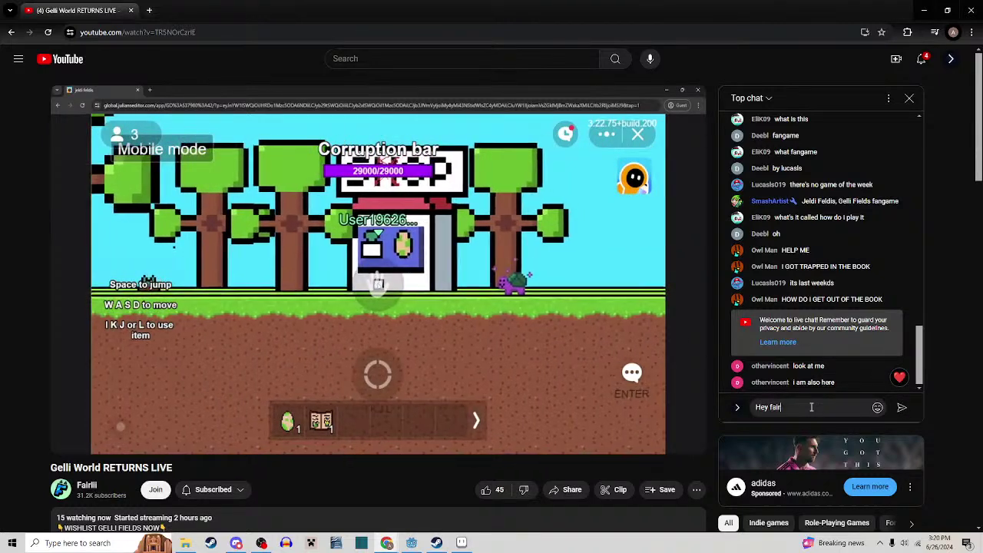
type("lii, come")
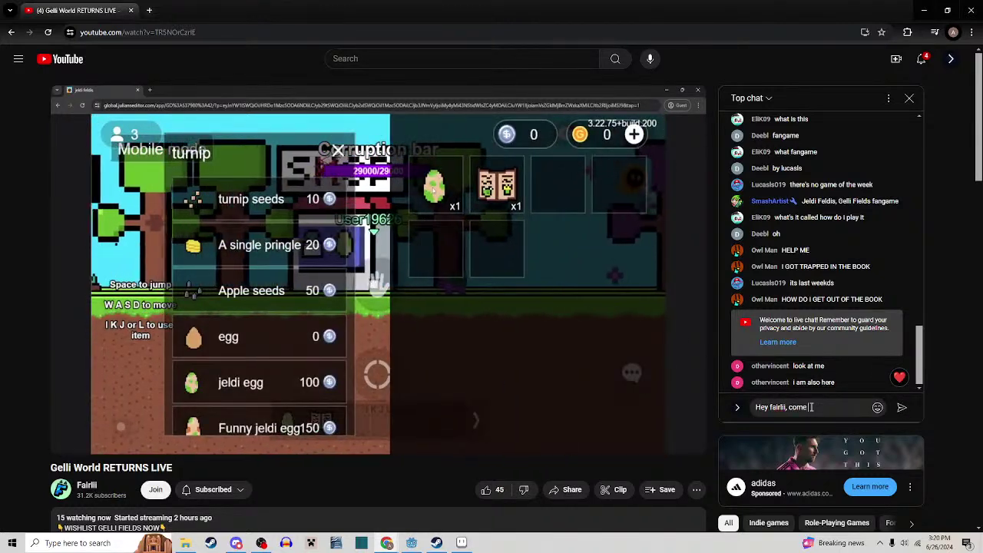
type(" watch my stream")
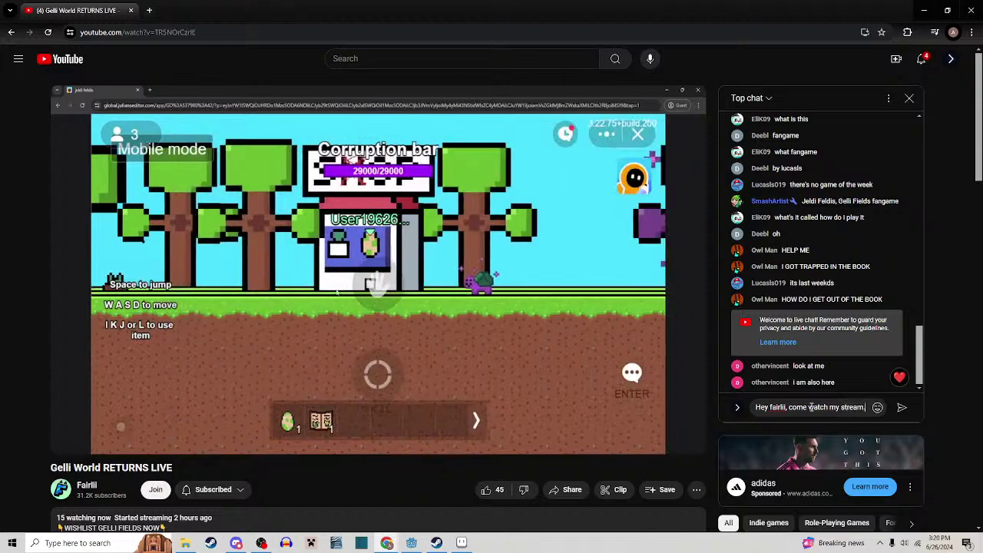
type(".")
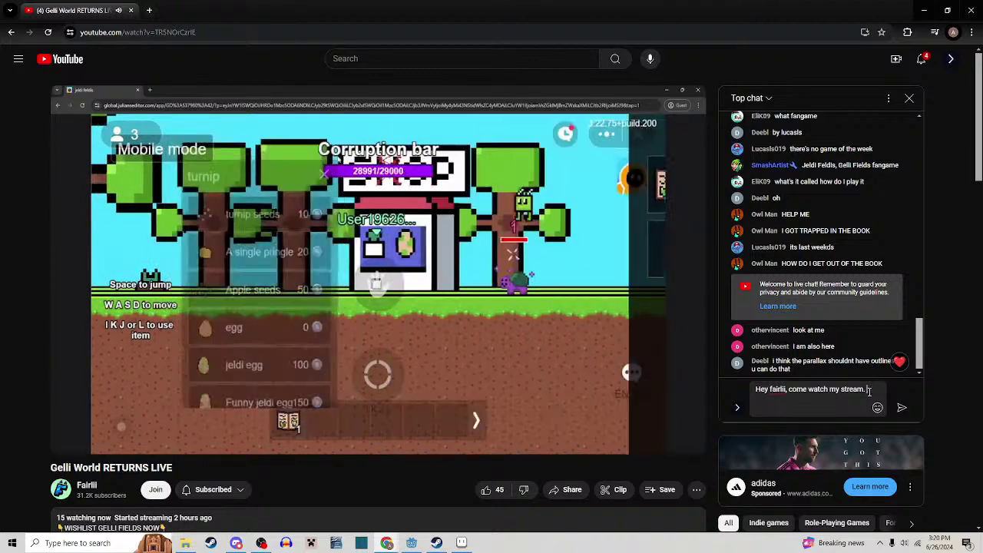
type("(my stream told me to tell you t")
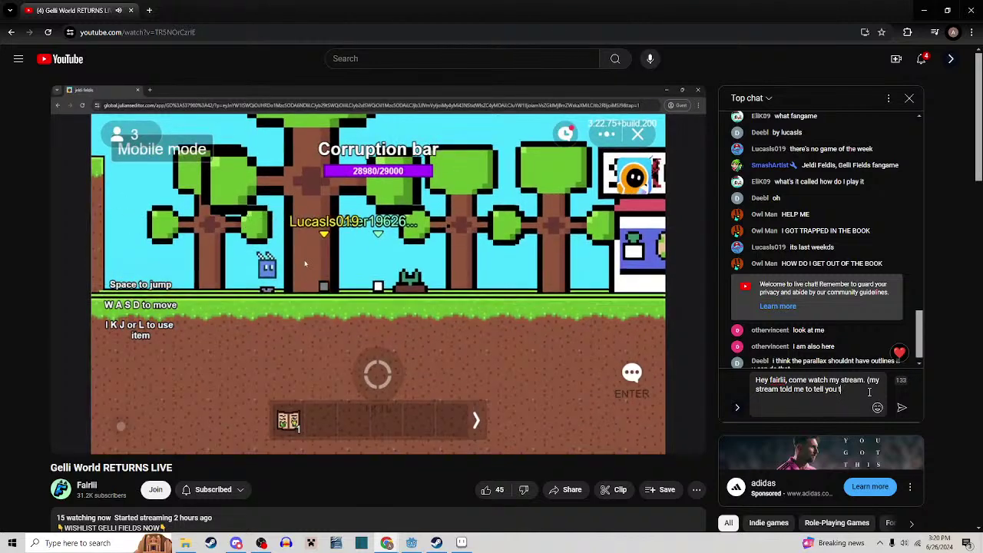
type("hat.")
key("BackSpace")
type(")")
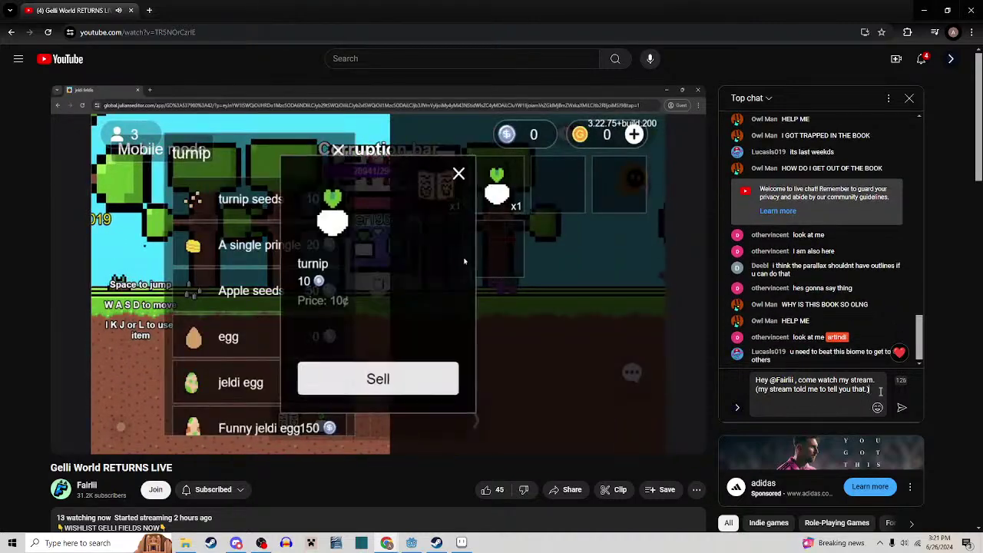
key("Return")
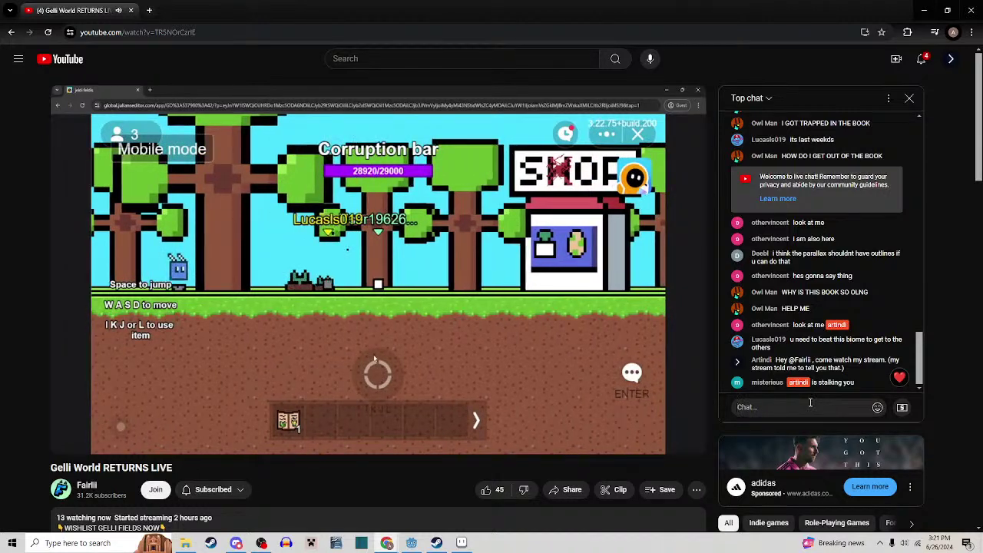
Post "turn on my stream so we can stream-ception" in the YouTube livestream's chat
left_click(810, 403)
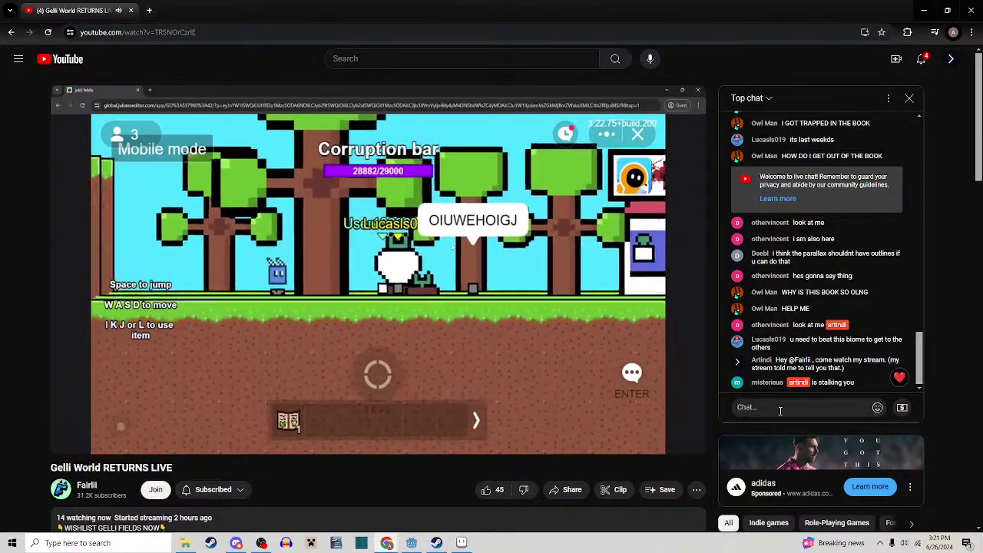
type("turn on my stream")
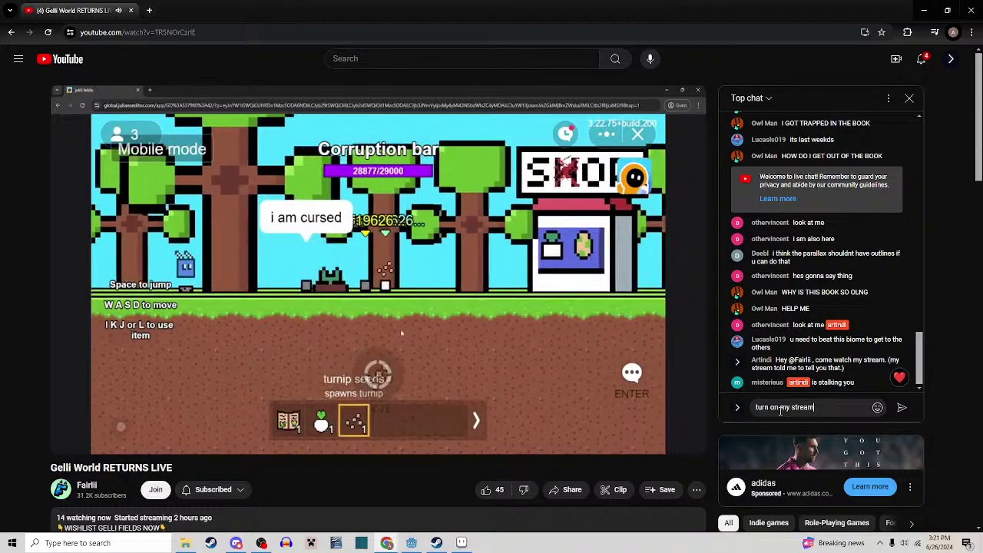
type(" so we can stream")
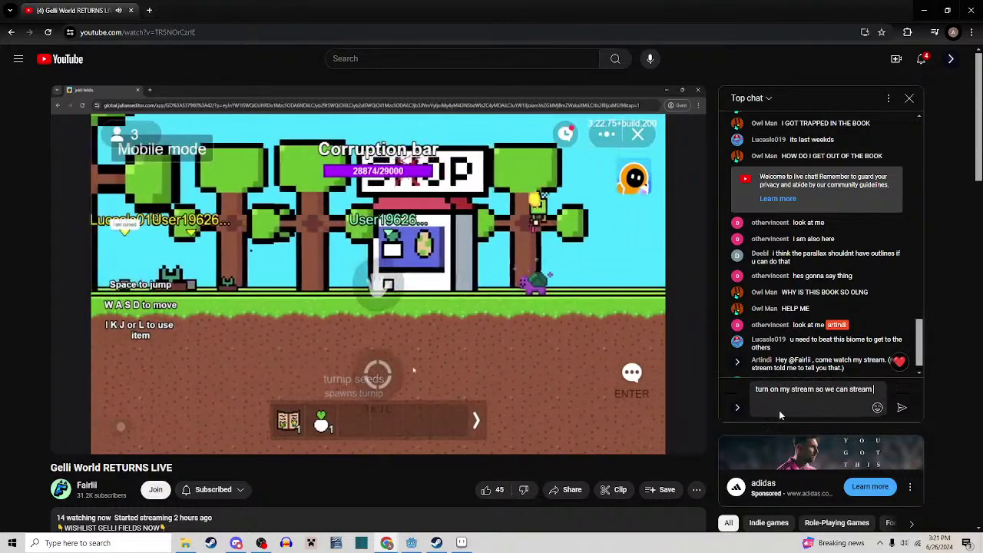
type("-c")
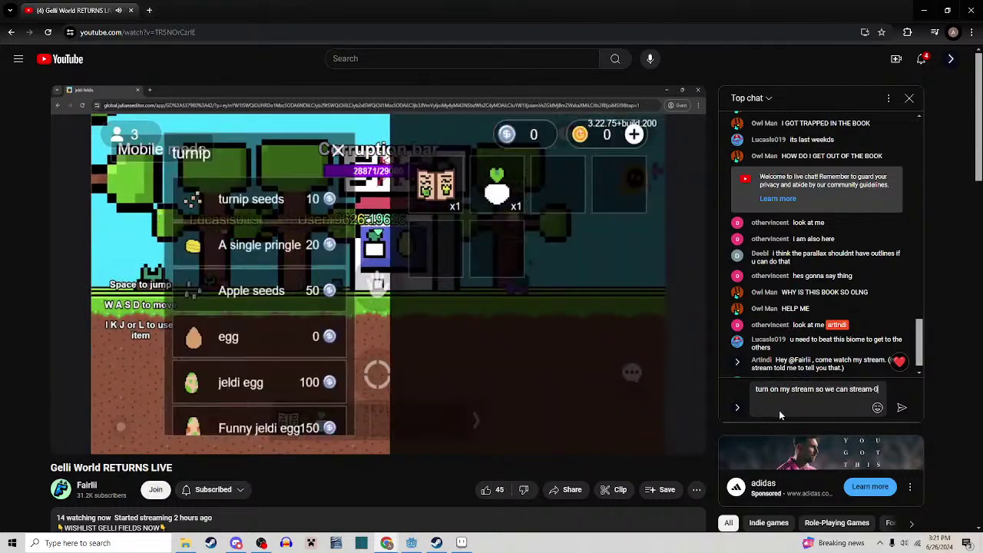
type("eption")
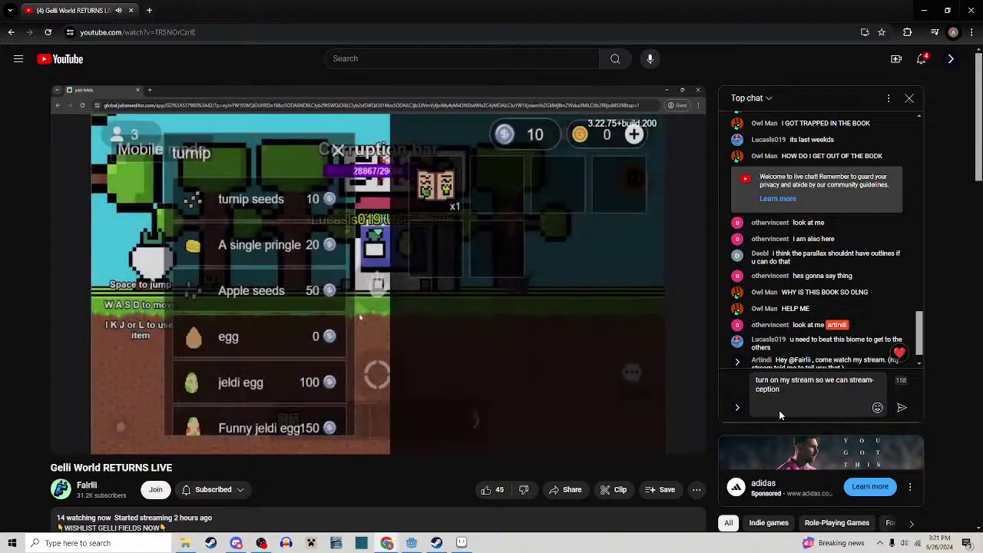
key("Return")
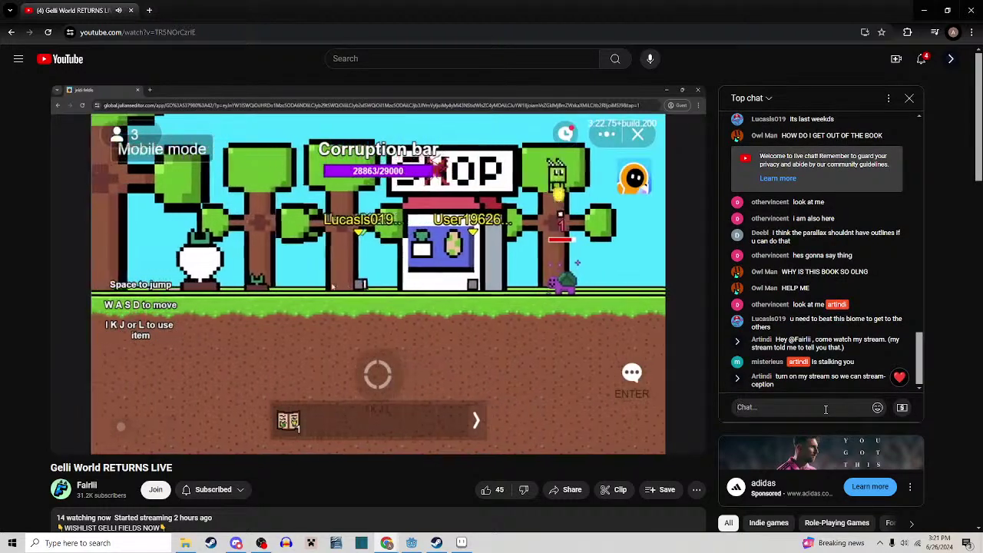
Post "I'm streaming your stream. lol" in the YouTube livestream's chat
type("I'm streaming y")
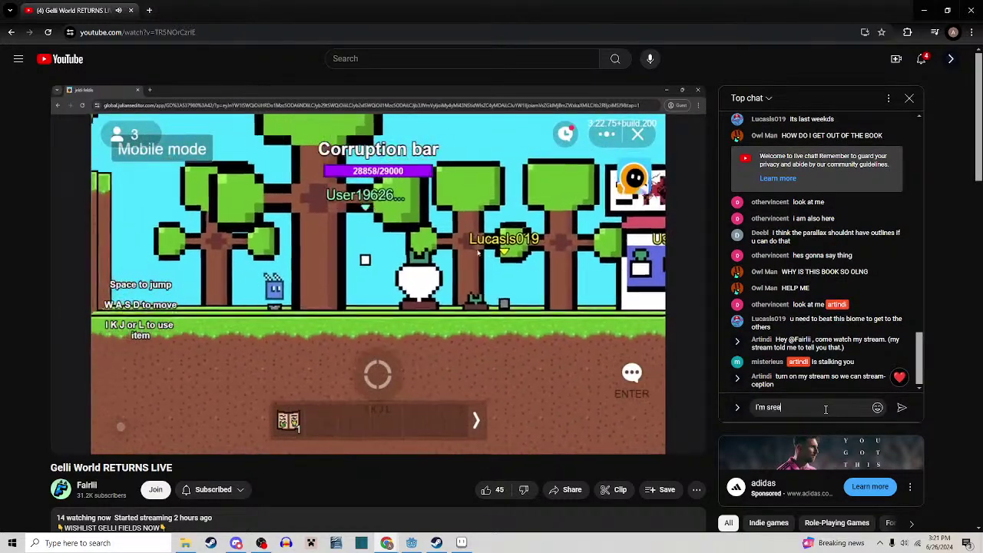
key("BackSpace")
key("BackSpace")
key("BackSpace")
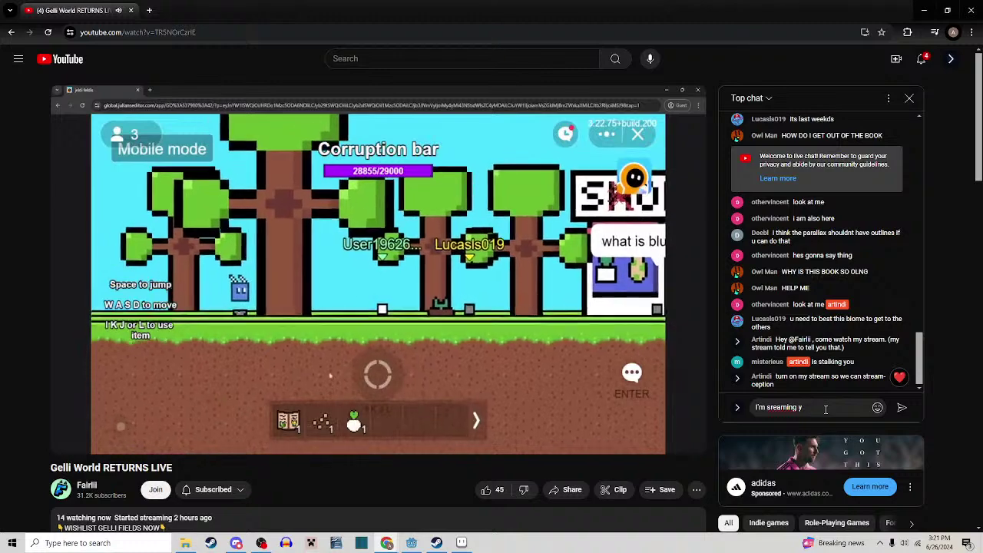
type("treaming")
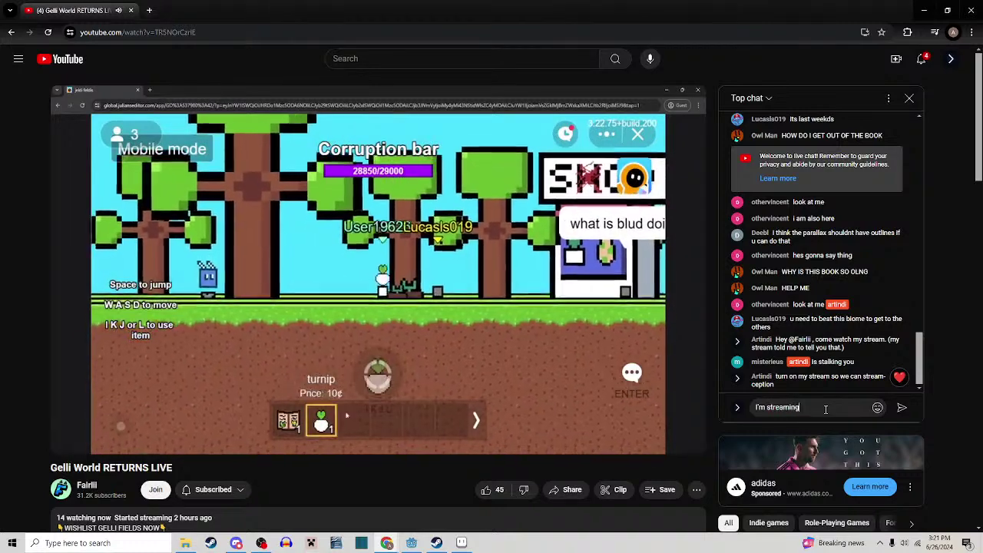
type(" your stream. lo")
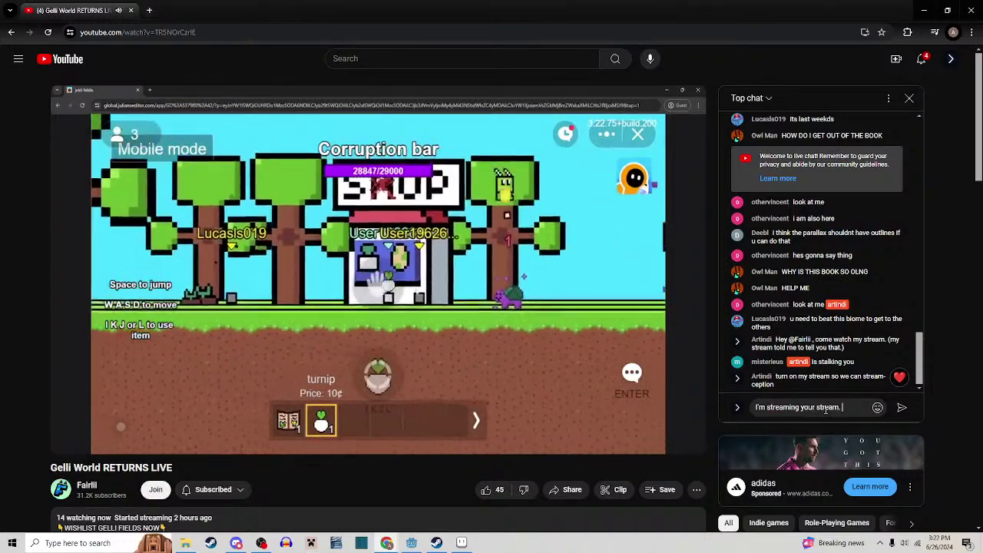
type("lo")
key("Return")
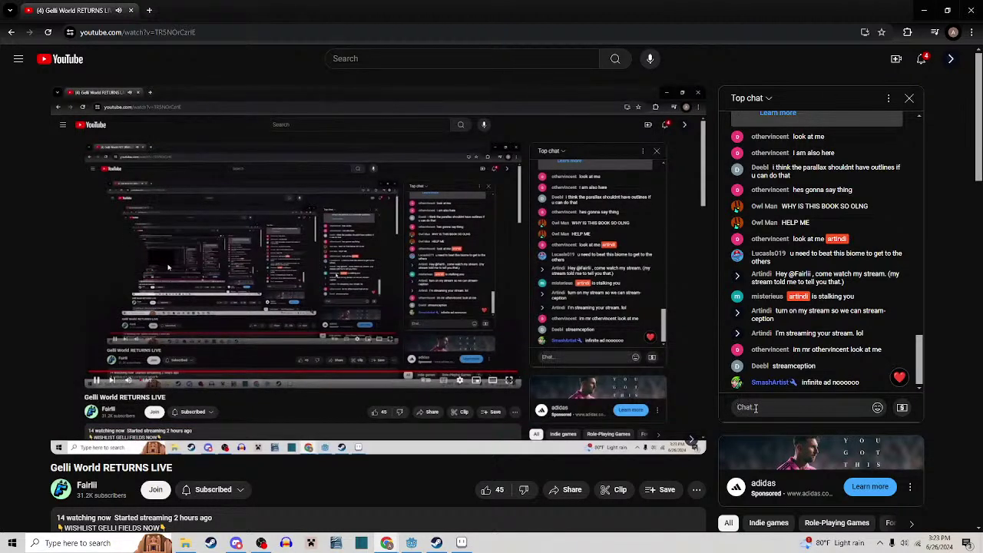
Post the farewell message "Okay, I'm going to go now. Catch ya later." in the YouTube livestream's chat
type("Okay, I")
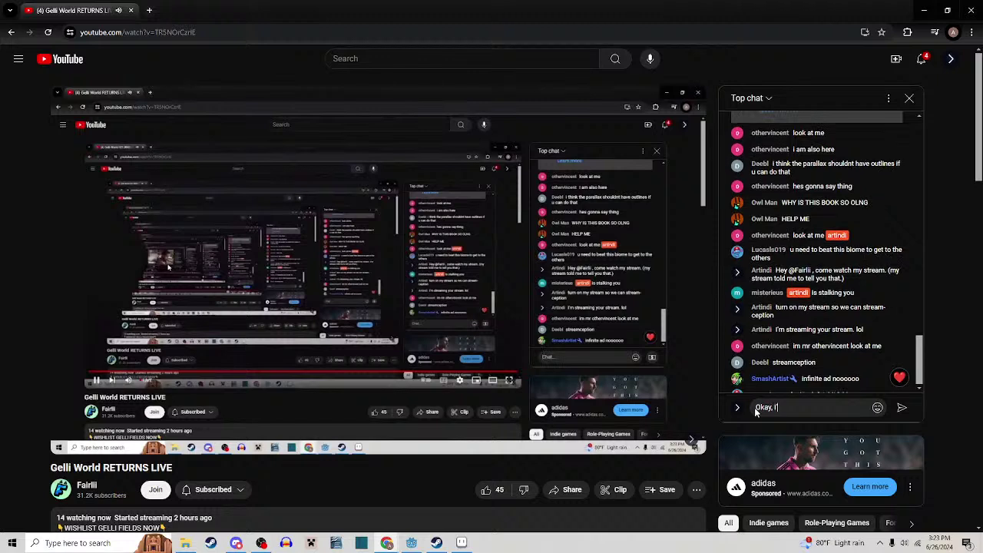
type("'m going to go now,")
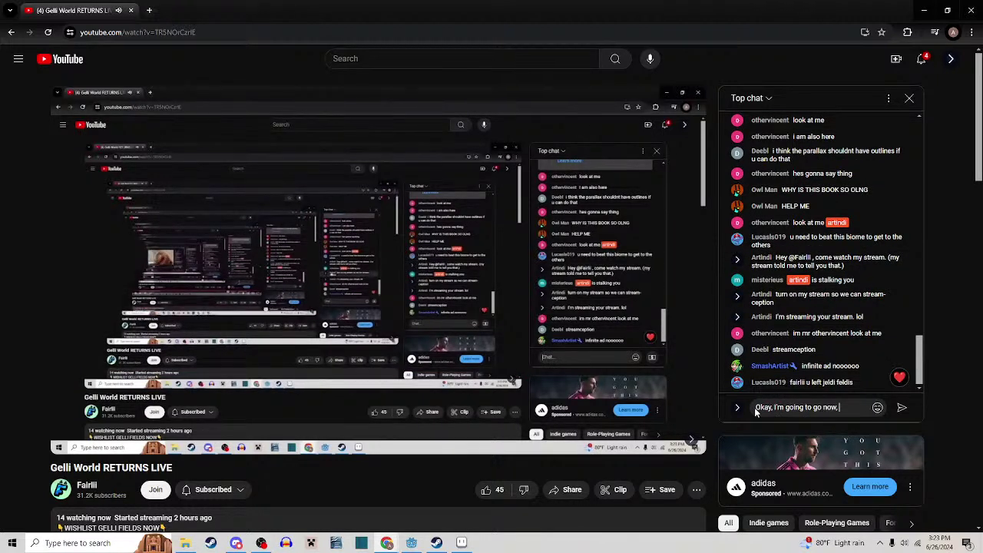
key("BackSpace")
type(". ")
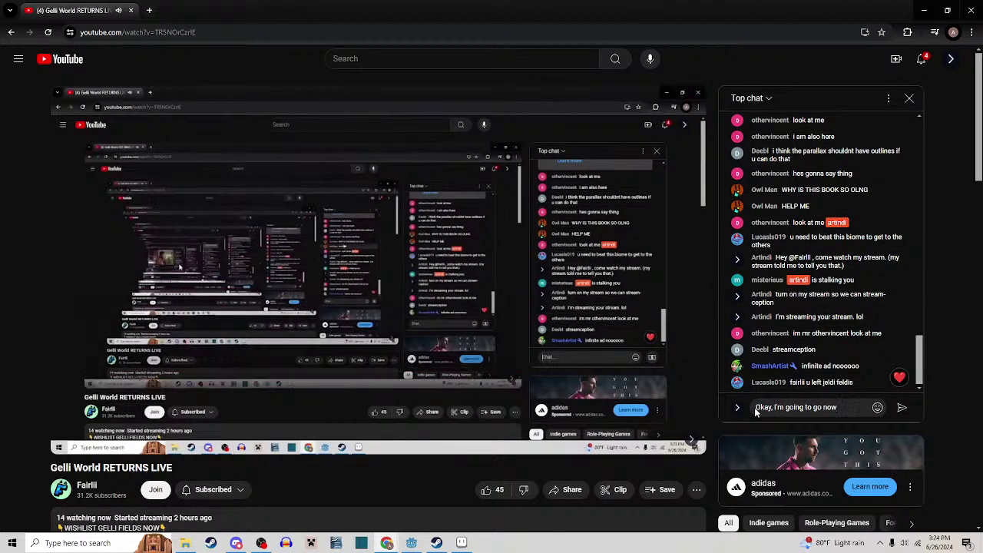
type("Catch")
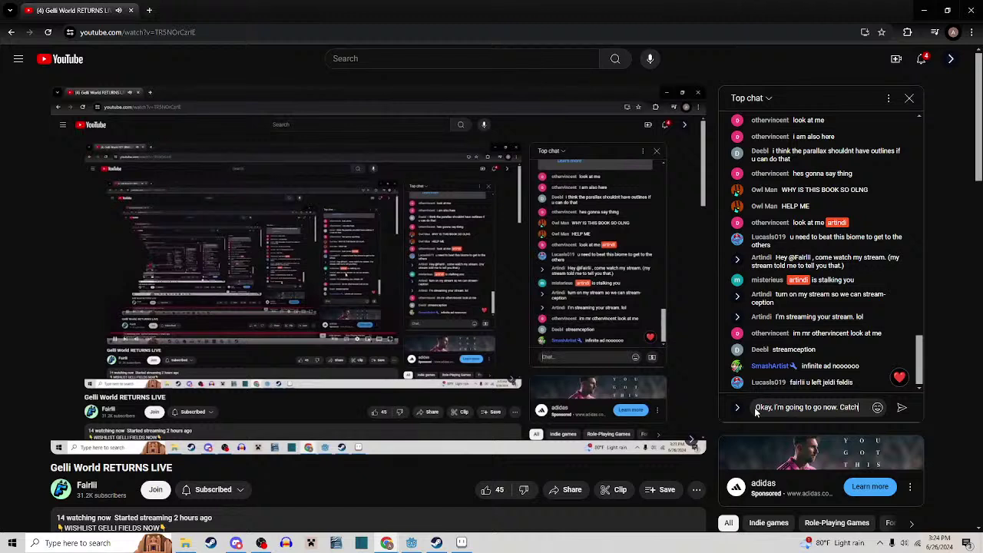
type(" ya later.")
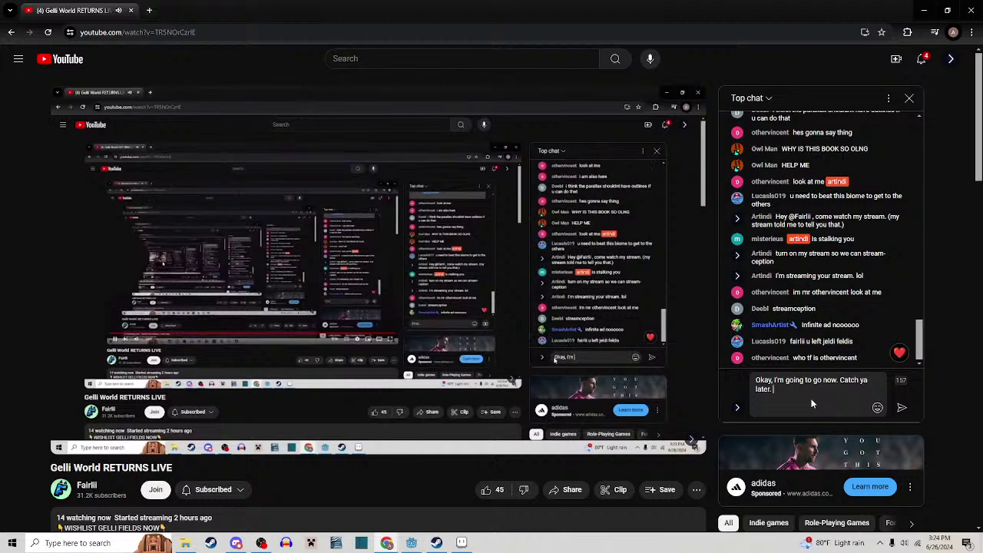
mouse_move(582, 360)
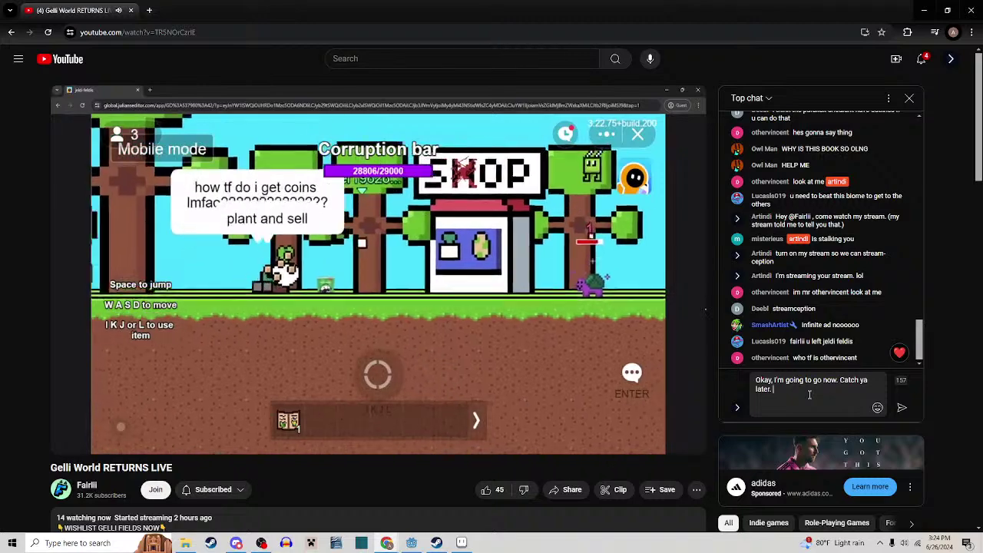
key("Return")
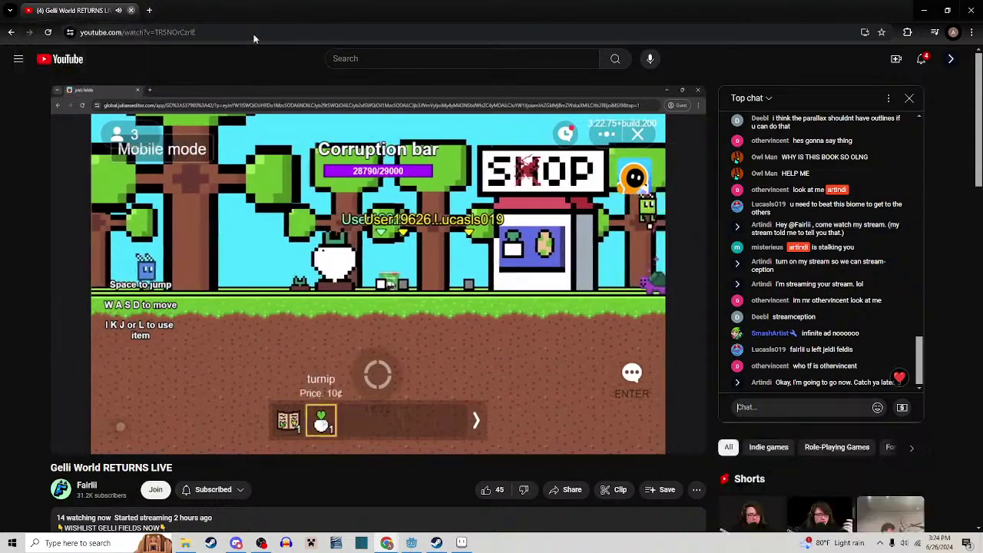
Leave the livestream and look through the Google Images results for "sign" in Chrome
key("alt+Tab")
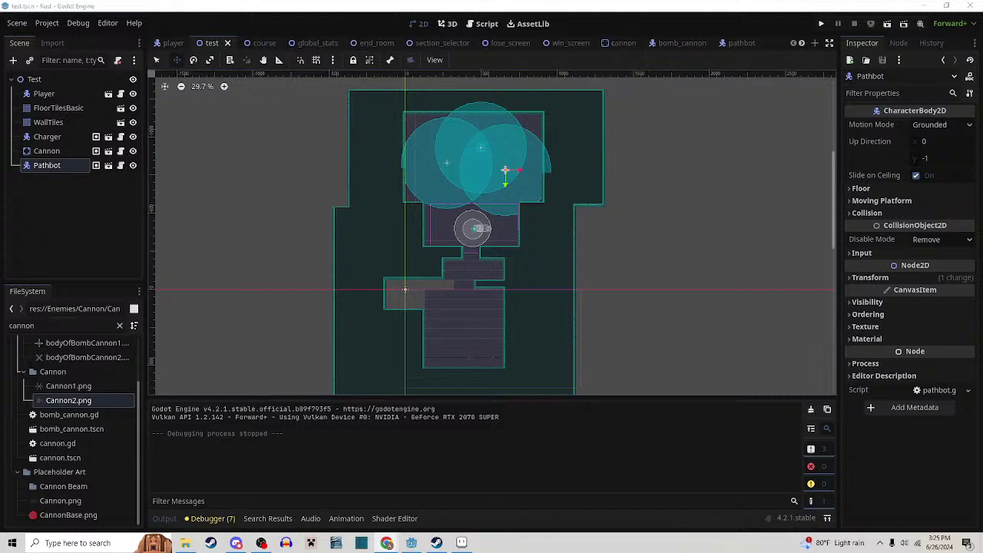
left_click(462, 543)
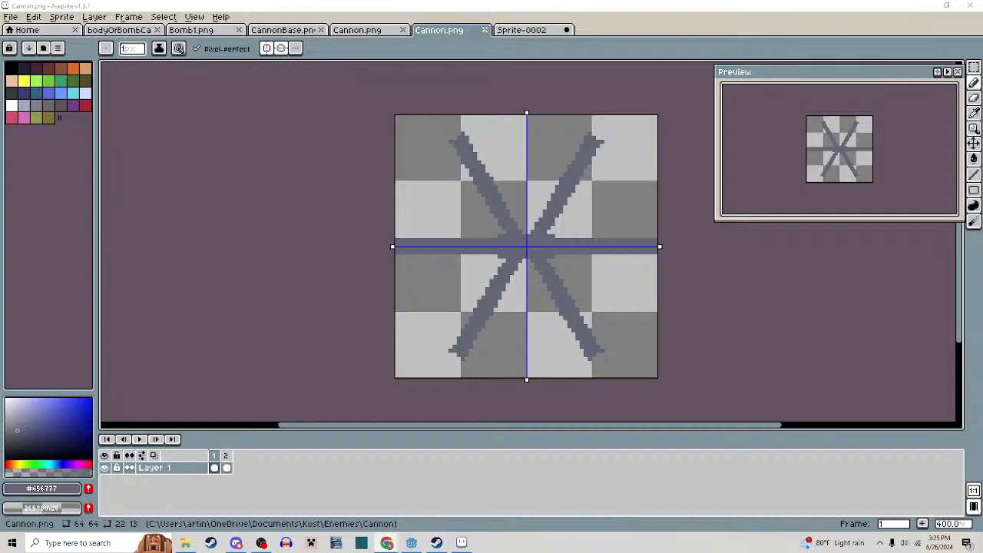
left_click_drag(982, 185, 343, 0)
scroll(430, 269, "down", 3)
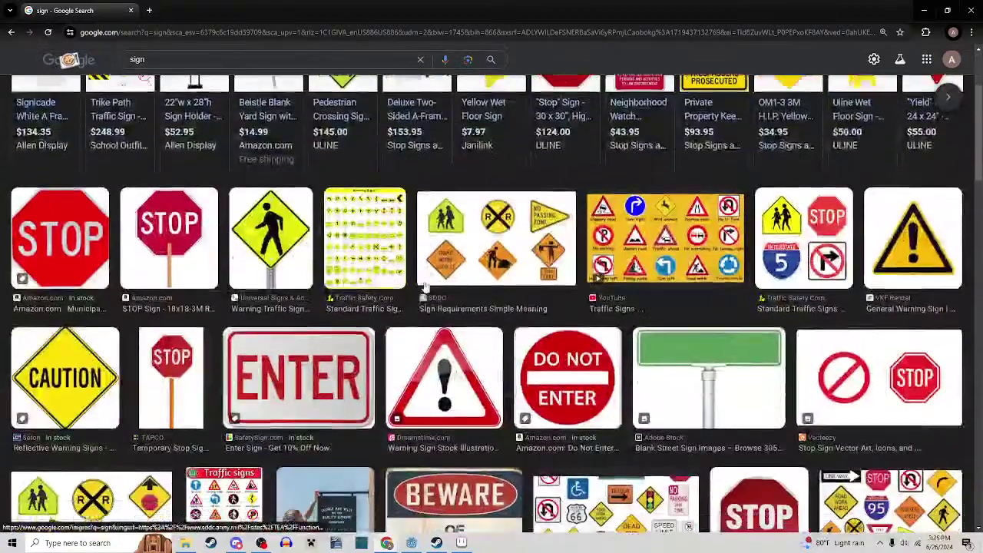
scroll(424, 286, "down", 1)
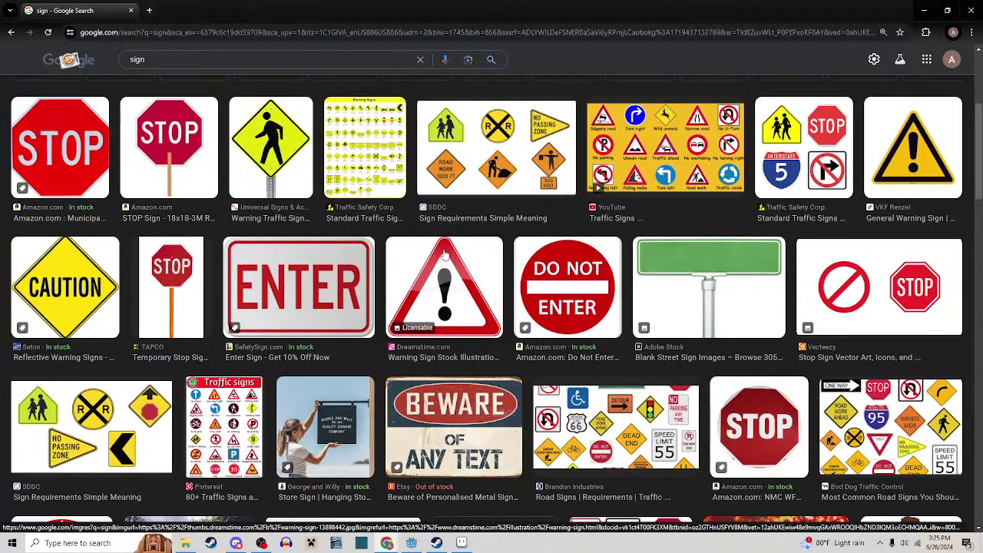
Extend the Google Images search to "sign cosign" and look through the results
left_click(166, 60)
type("c")
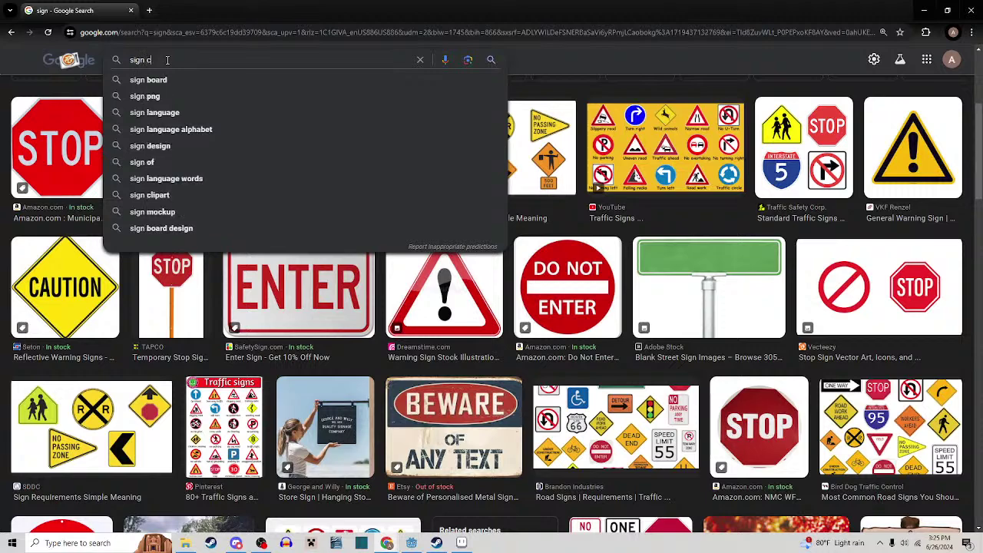
type("osign")
key("Return")
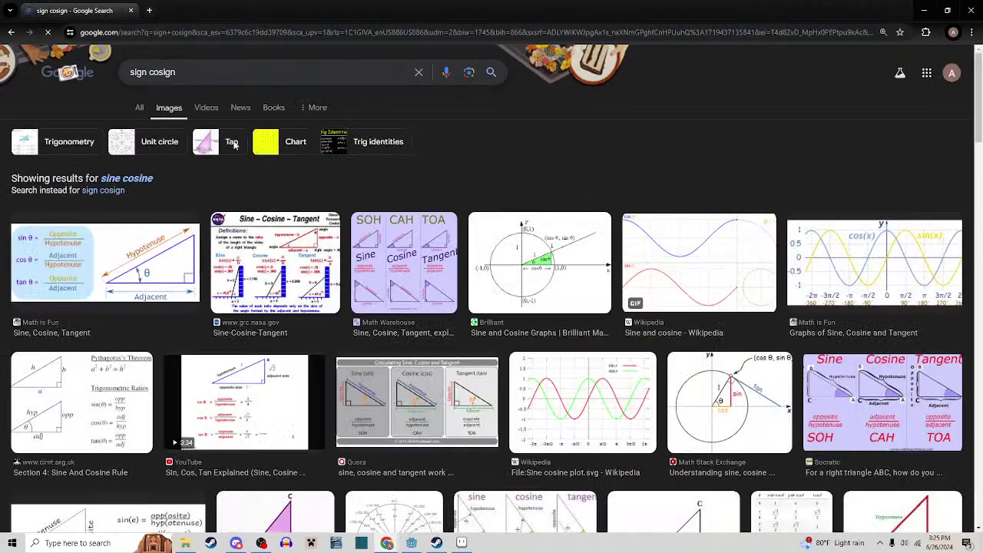
scroll(495, 307, "down", 2)
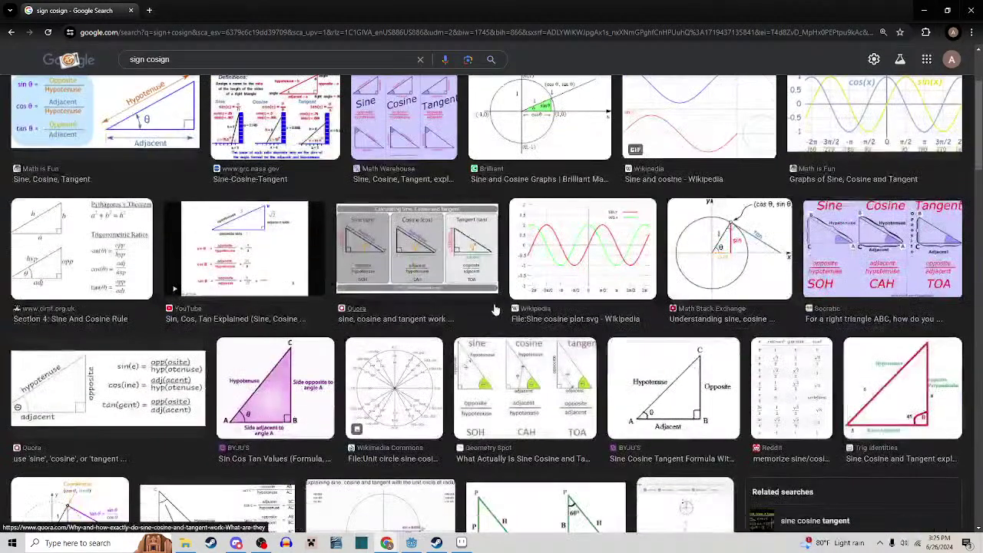
scroll(496, 308, "up", 2)
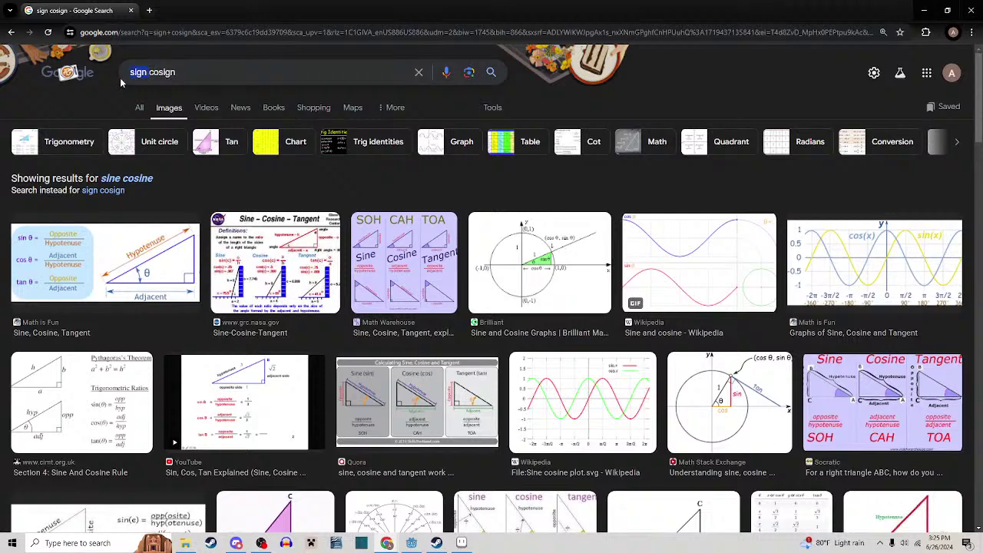
Search Google Images for "cosign" alone and for "sign" alone to compare the pictures
key("BackSpace")
key("Return")
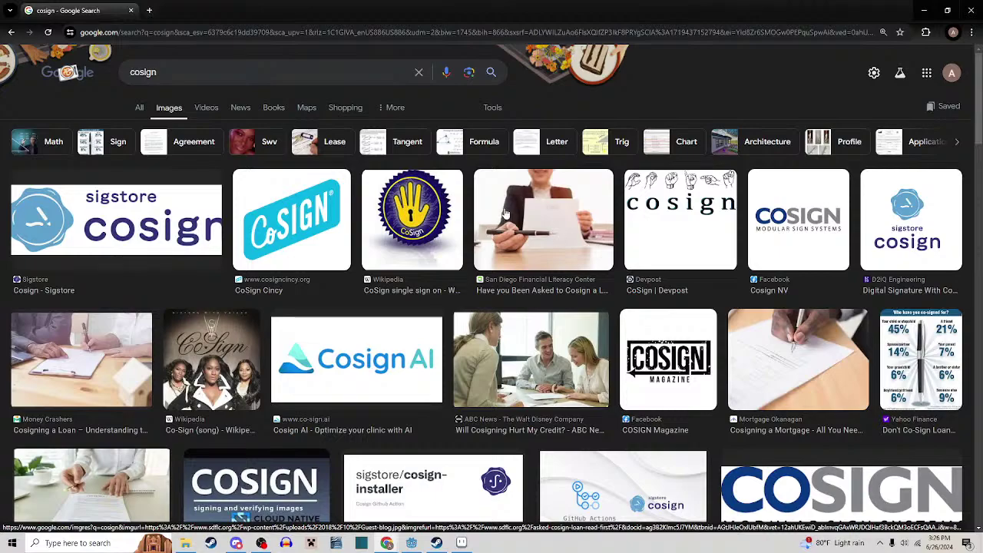
left_click_drag(140, 72, 117, 73)
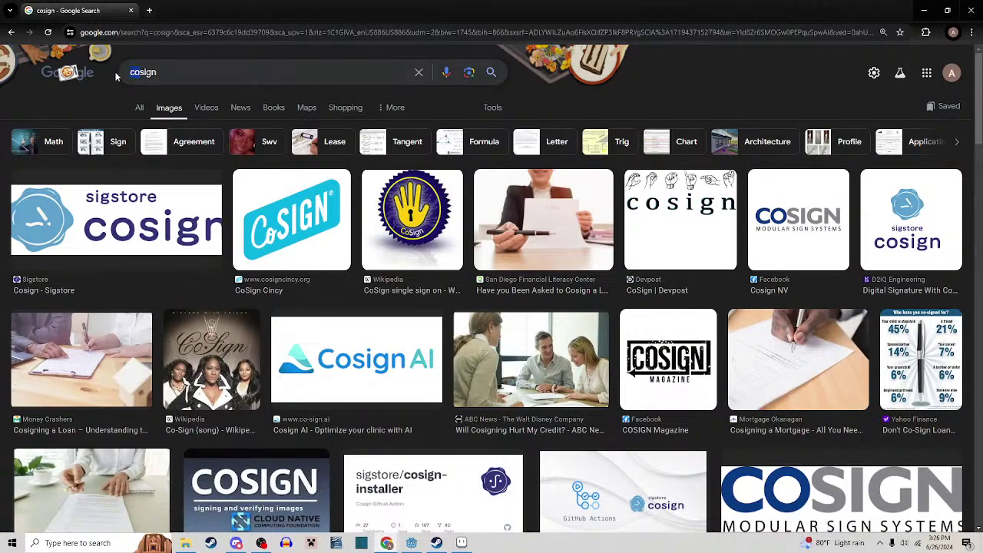
key("BackSpace")
key("Return")
scroll(451, 335, "down", 3)
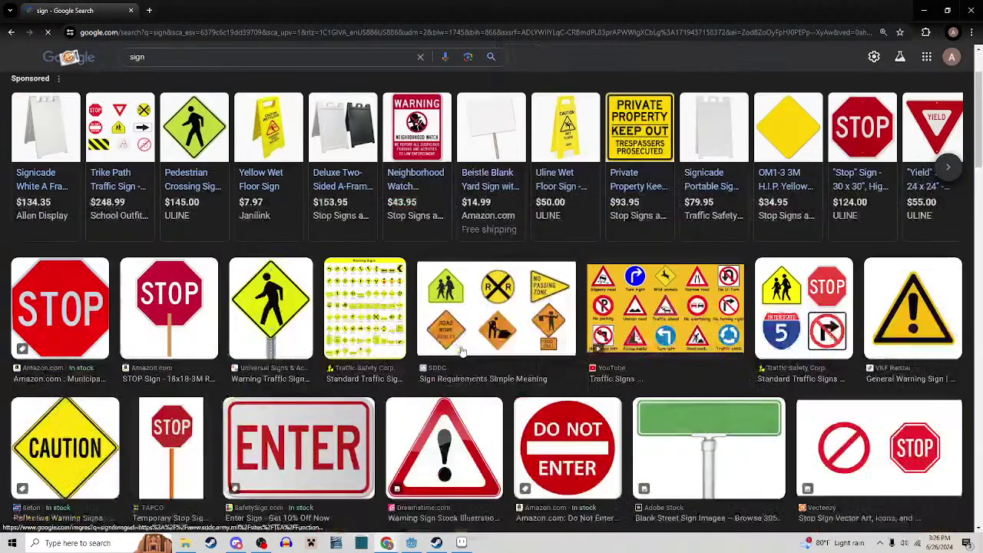
scroll(451, 335, "up", 3)
Repeat the image search for "cosign" and move the browser window off the Aseprite canvas
left_click(131, 72)
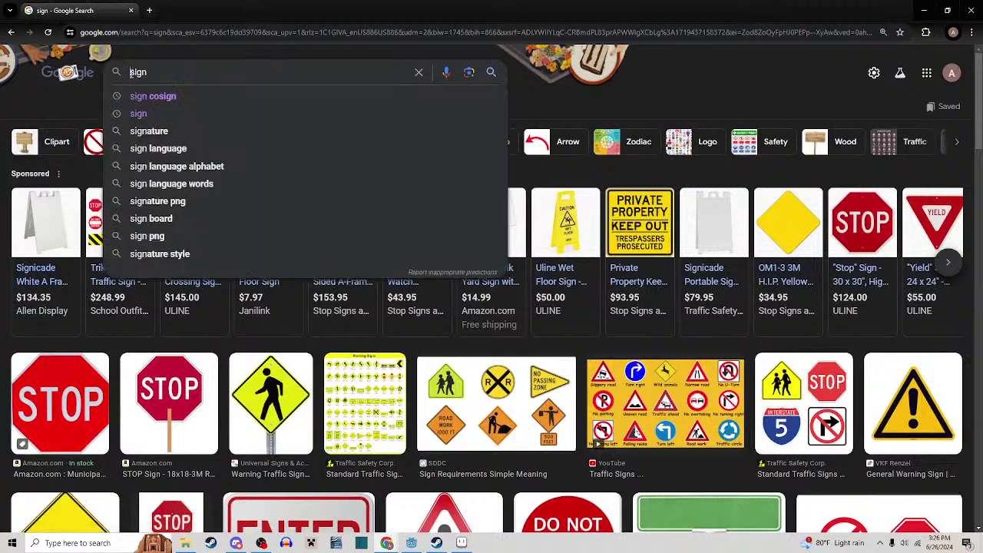
type("co")
key("Return")
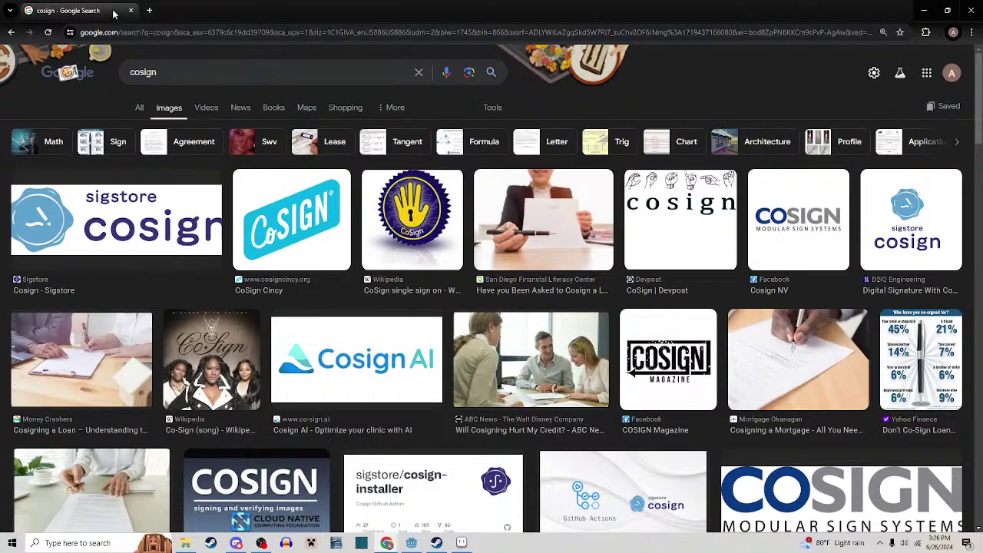
left_click_drag(113, 12, 321, 0)
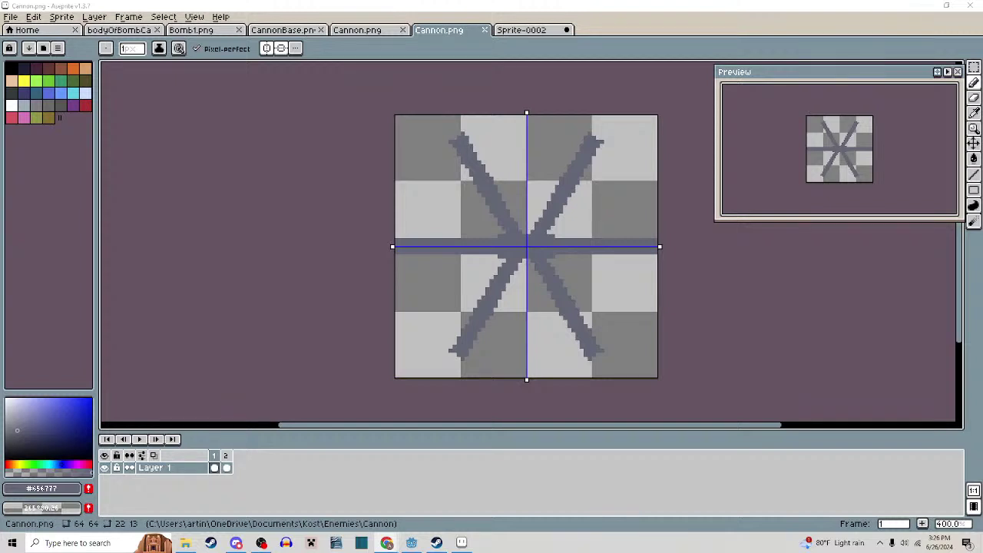
Switch from the cannon sprite in Aseprite to Godot Engine and view the test scene around the player
scroll(565, 266, "up", 1)
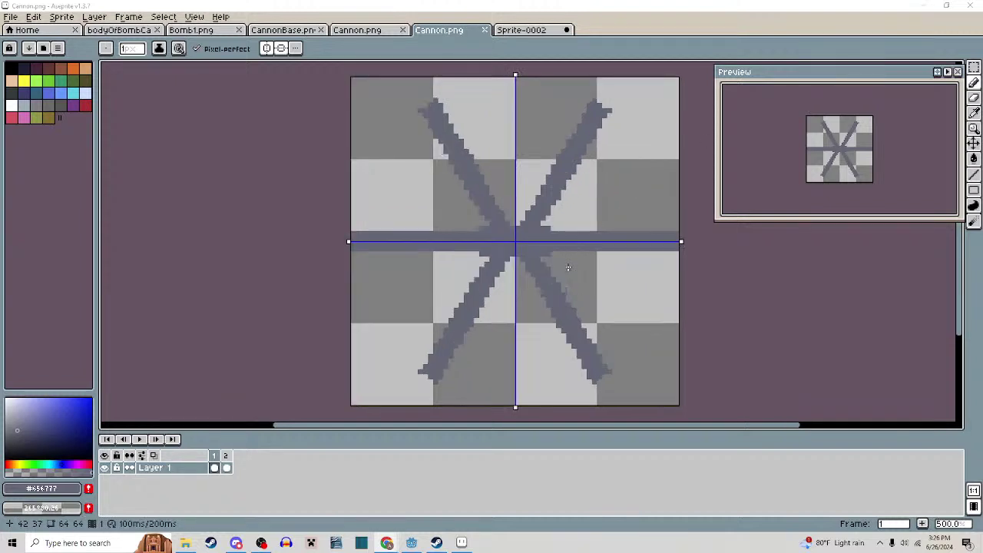
scroll(563, 265, "down", 1)
left_click(412, 543)
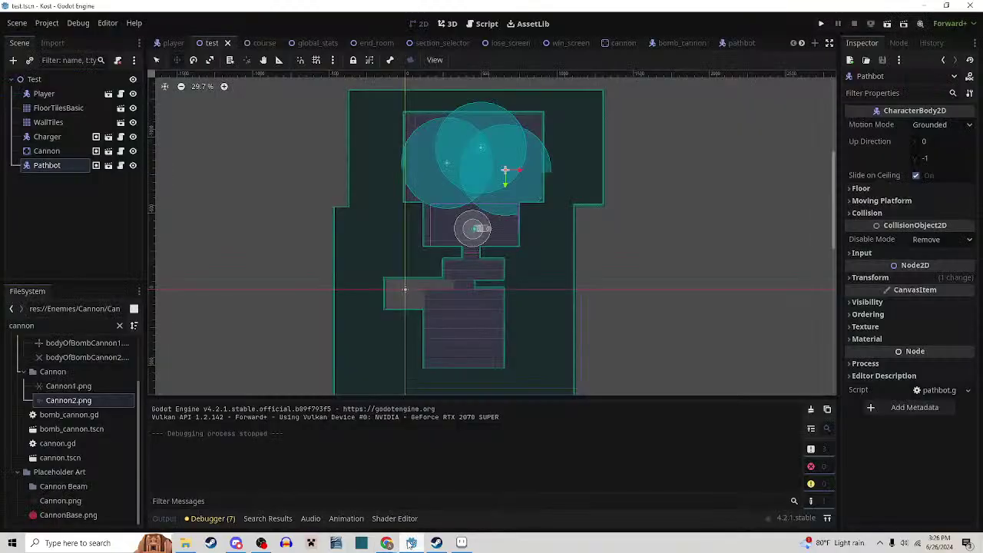
left_click_drag(468, 232, 467, 253)
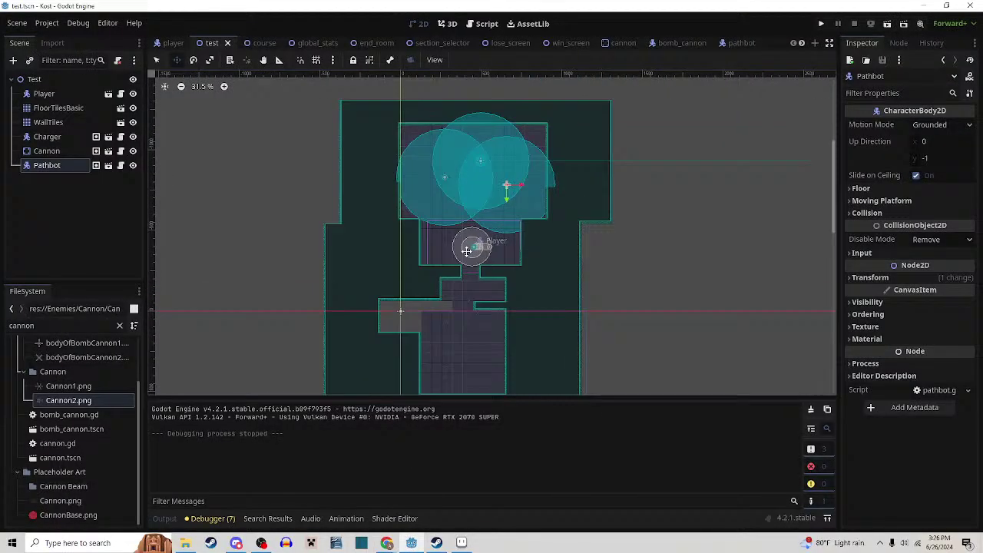
Open the cannon scene and examine where LineBeam starts relative to the barrel and the collision circle
left_click(676, 44)
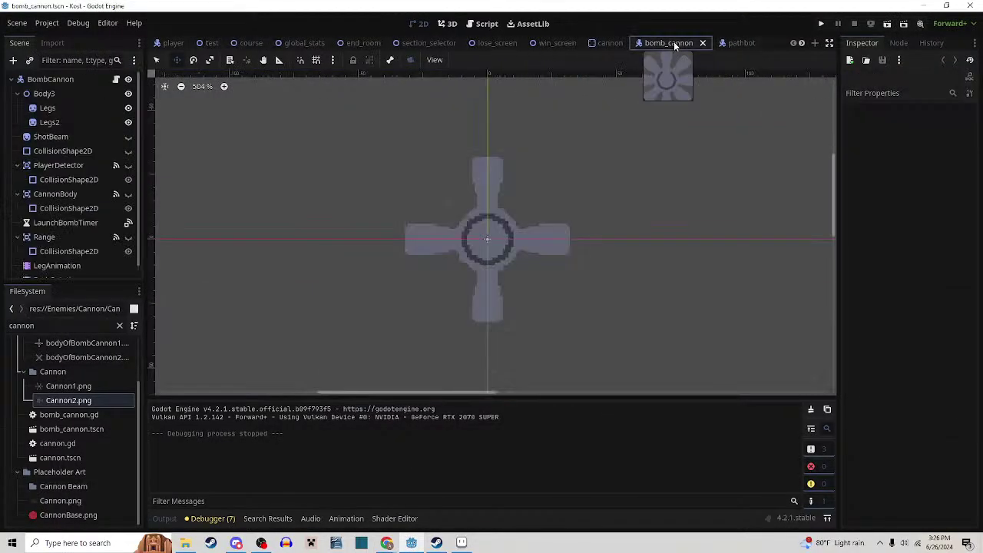
left_click(606, 43)
left_click_drag(623, 200, 604, 136)
scroll(604, 146, "down", 1)
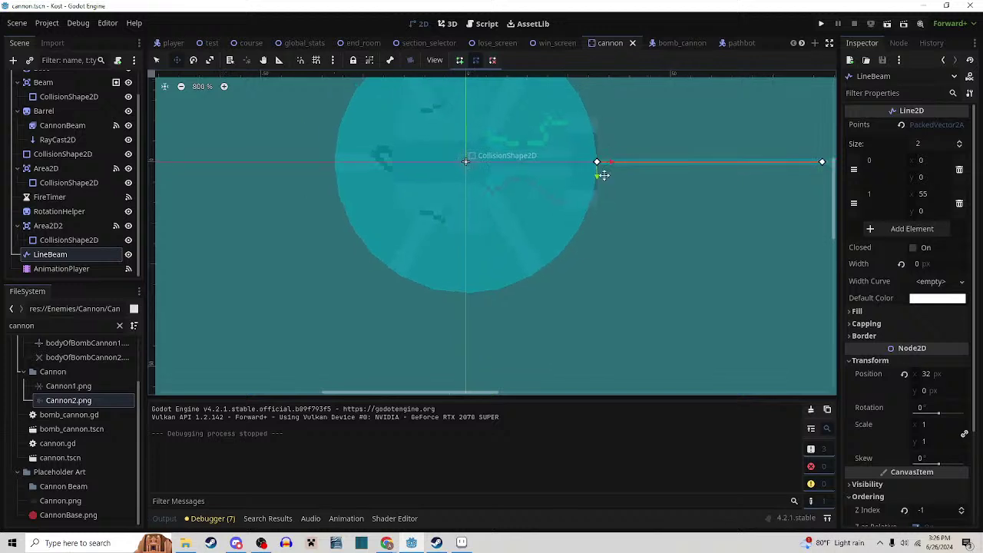
left_click_drag(603, 175, 577, 231)
scroll(574, 232, "up", 1)
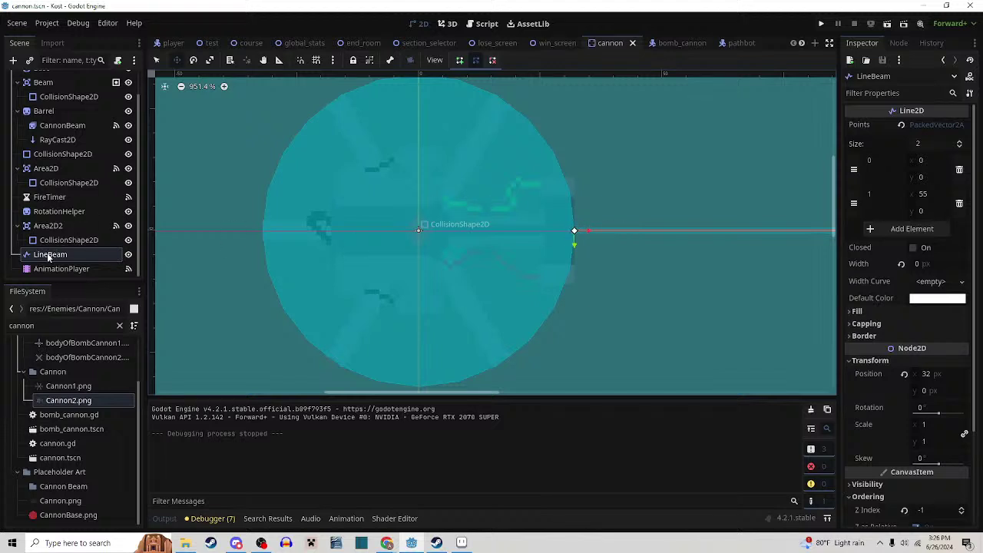
scroll(55, 222, "up", 2)
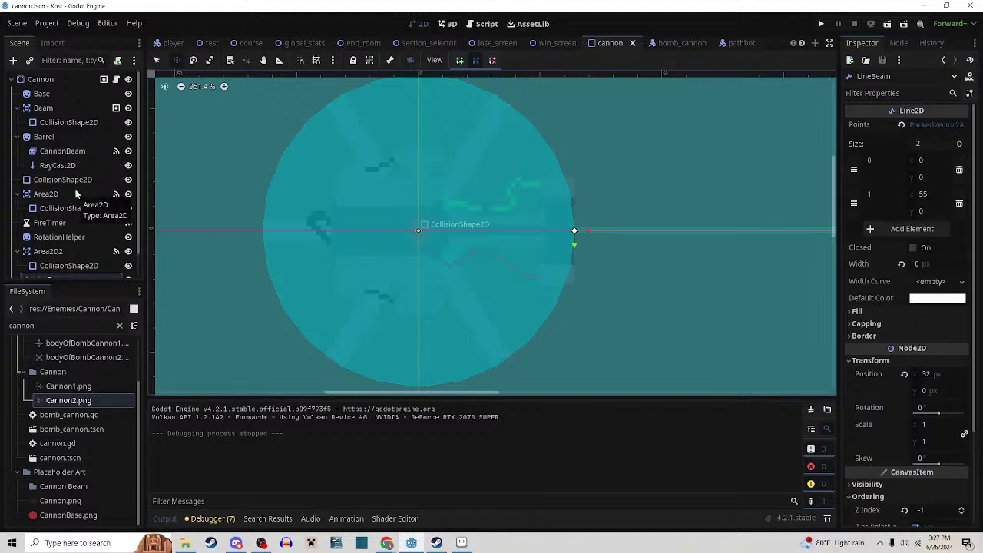
scroll(76, 194, "down", 2)
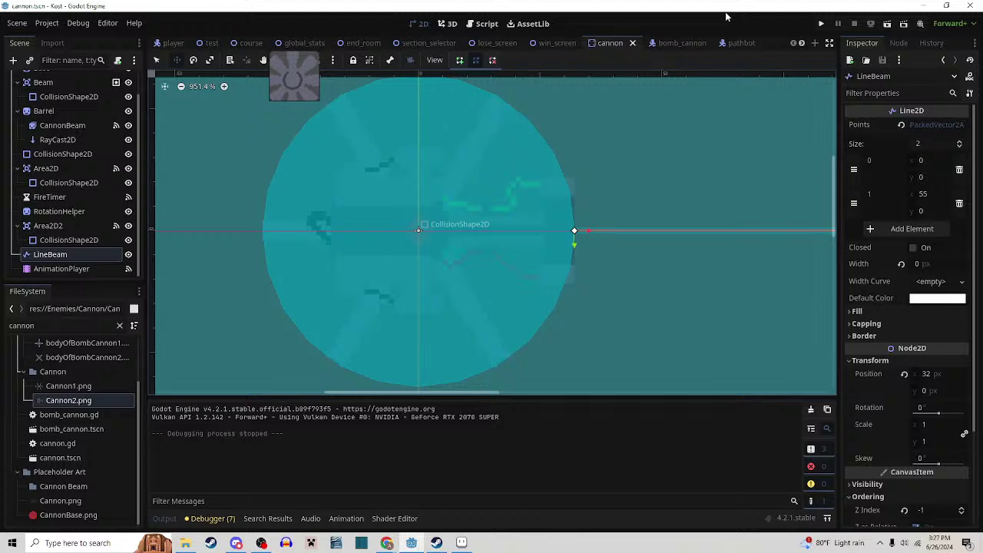
scroll(617, 169, "down", 1)
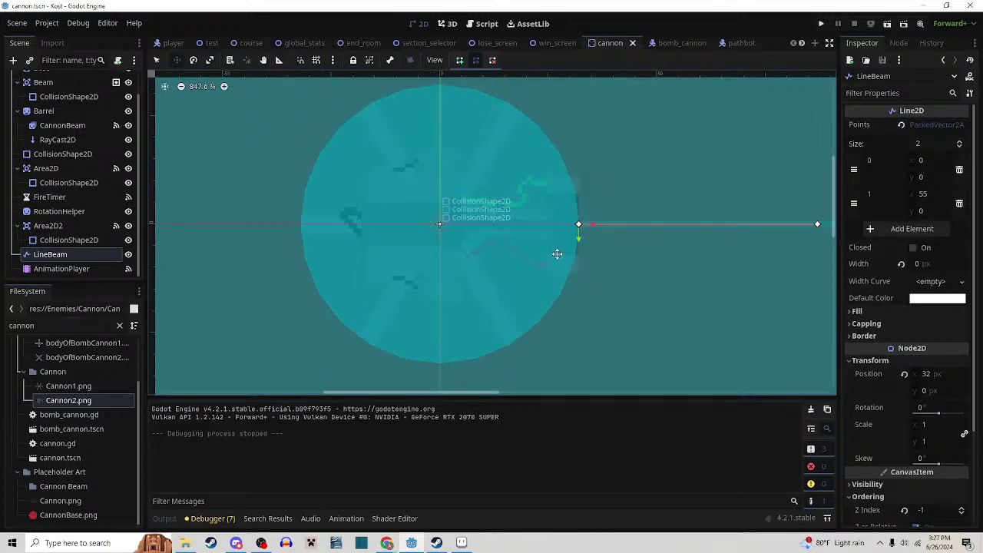
Switch to Aseprite and extend the frame 2 cannon body toward the muzzle with lighter grey lines mirrored across the horizontal axis
left_click(463, 544)
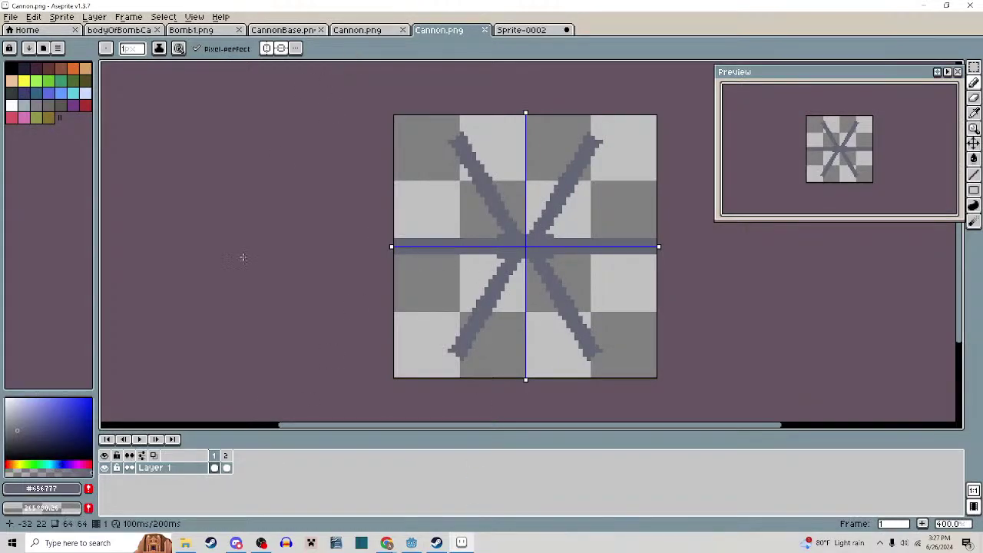
left_click(226, 467)
scroll(538, 299, "up", 3)
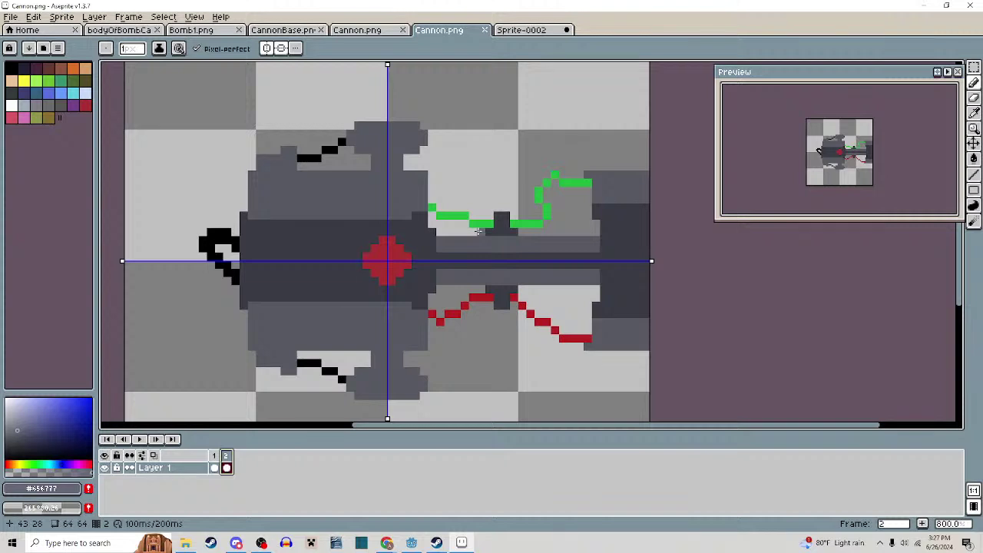
left_click(592, 179, "alt")
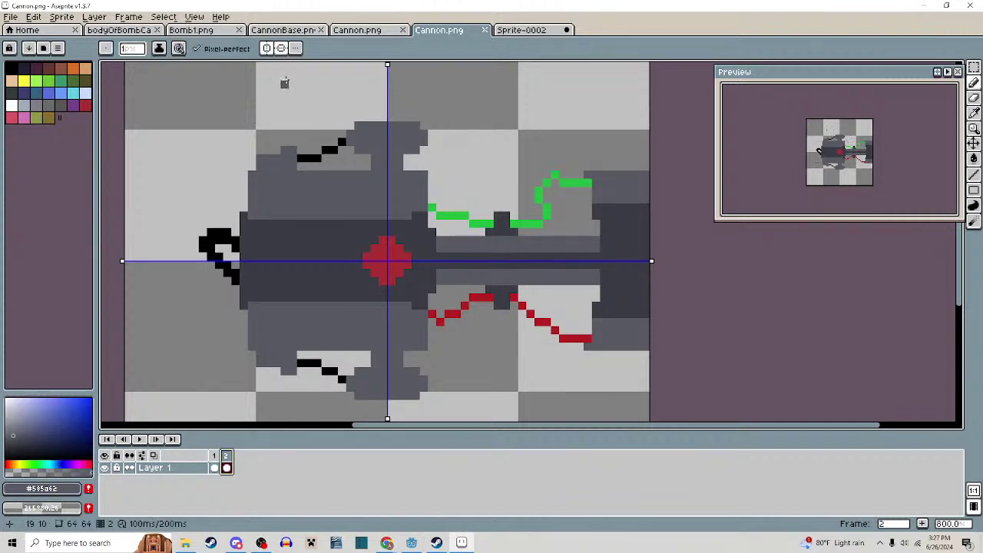
left_click(281, 48)
left_click_drag(597, 174, 433, 173)
left_click_drag(430, 207, 593, 208)
Fill the outer gaps between the new lines and the green wire pieces in them with the lighter grey
key("g")
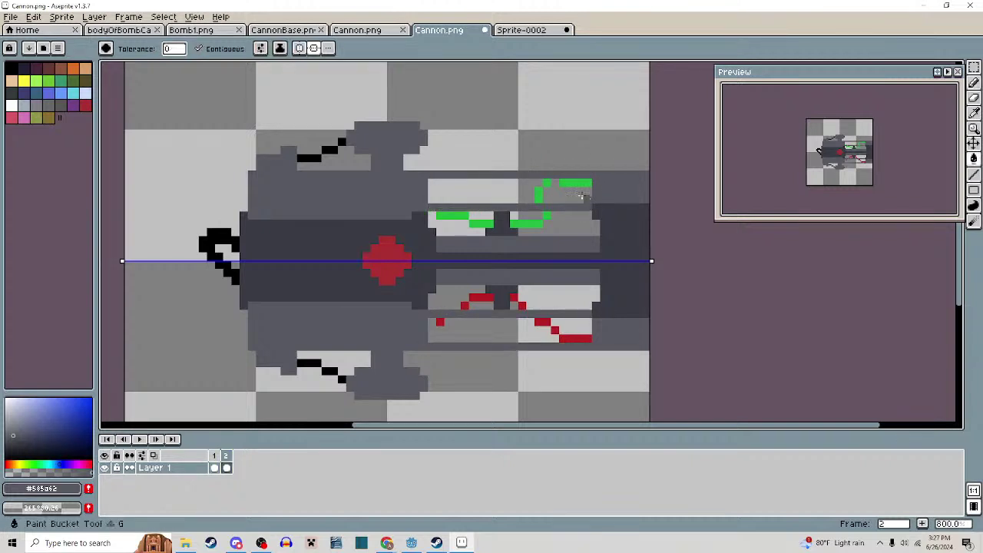
left_click(580, 198)
left_click(538, 197)
left_click(547, 189)
left_click(584, 185)
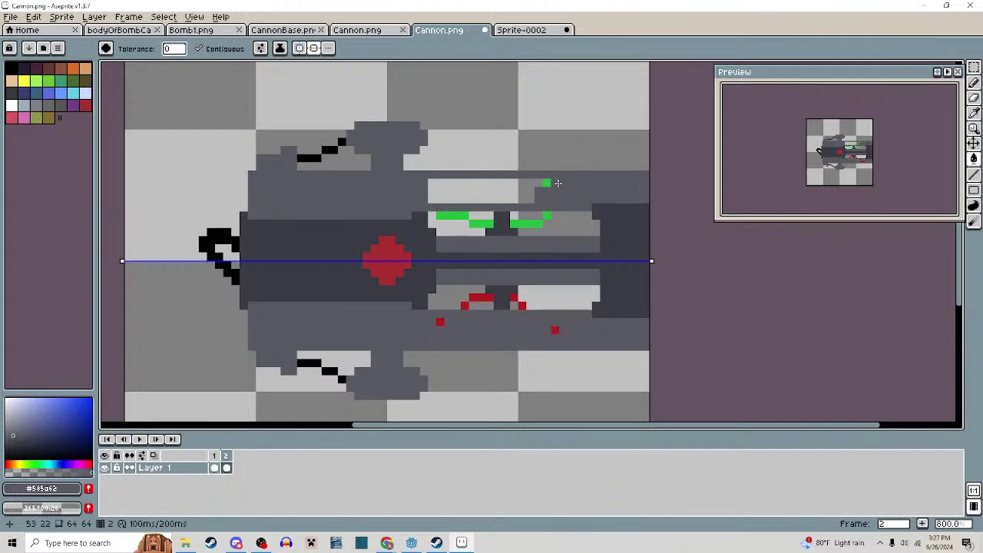
left_click(547, 182)
left_click(508, 185)
Fill the inner gaps around the barrel, including the remaining green wire pieces, with the dark grey #393b44
left_click(597, 212, "alt")
left_click(591, 223)
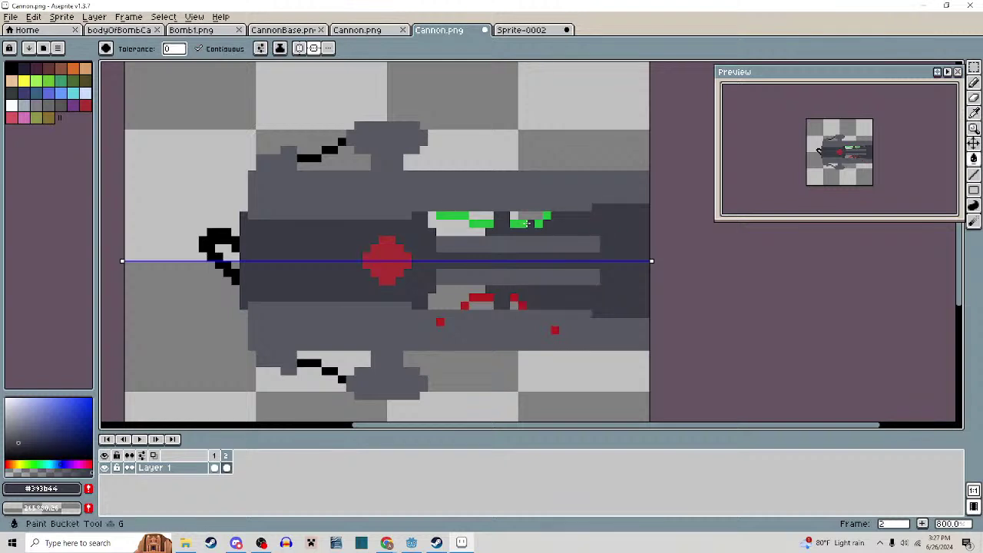
left_click(515, 222)
left_click(530, 216)
left_click(485, 224)
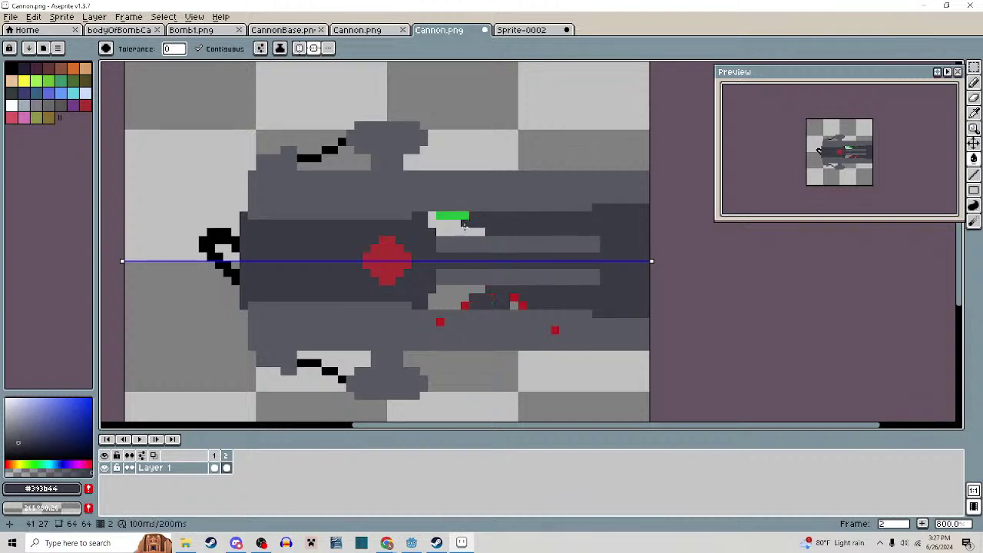
left_click(461, 231)
left_click(455, 218)
Paint the leftover red wire pixels and the empty pixel inside the dark barrel area with #393b44
scroll(455, 219, "down", 3)
scroll(512, 275, "up", 5)
key("b")
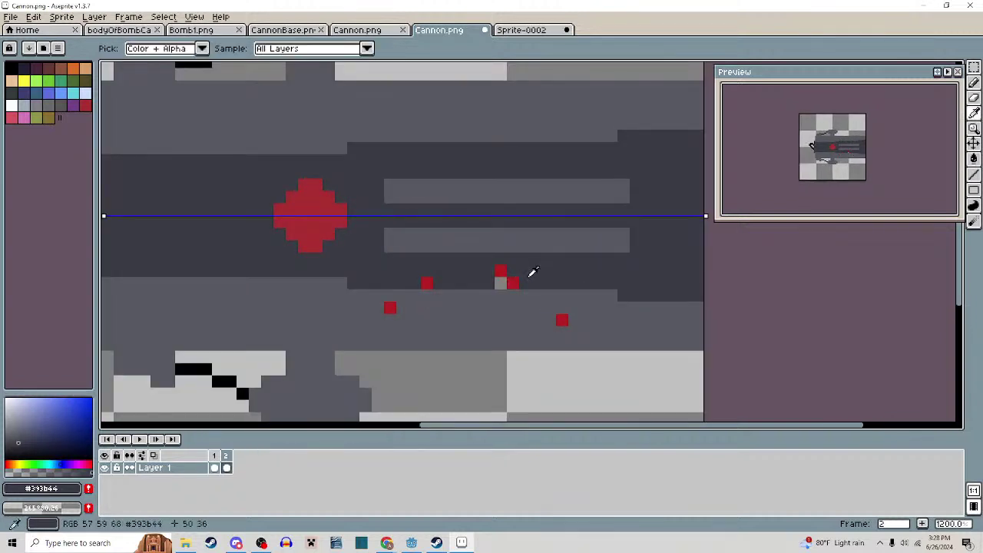
left_click(500, 270)
left_click(427, 283)
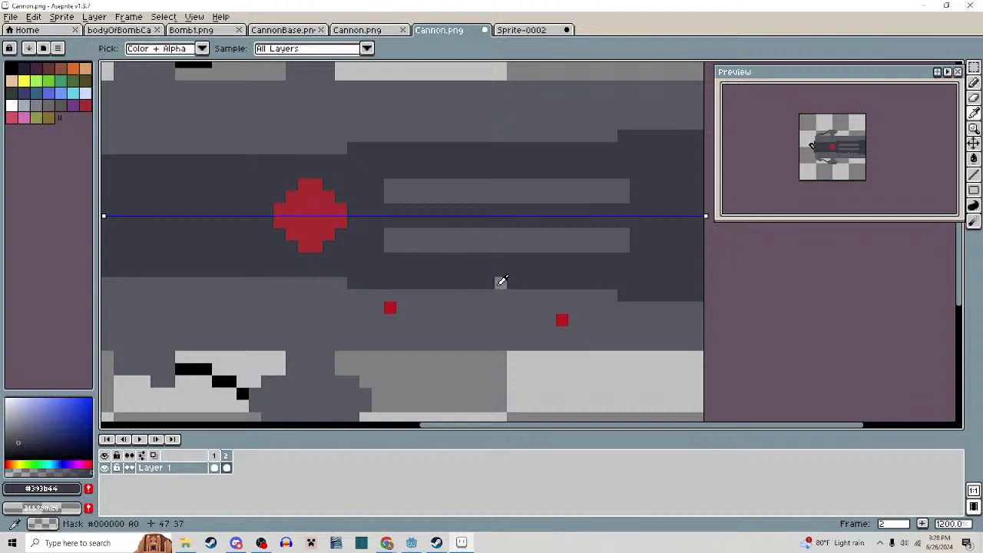
left_click(521, 284, "alt")
left_click(501, 284)
Fill the two stray red pixels on the lower outer strip with its lighter grey
key("g")
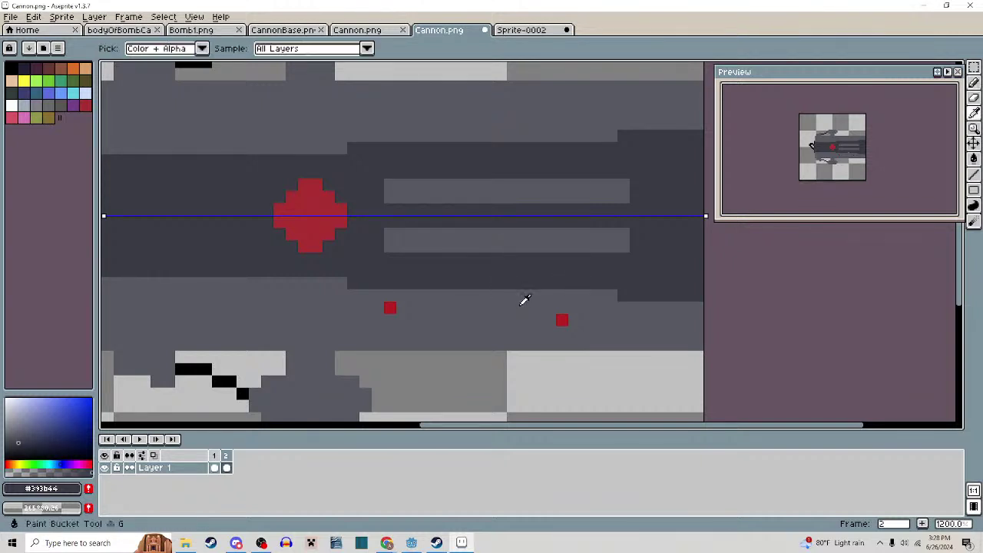
left_click(521, 303, "alt")
left_click(561, 320)
left_click(390, 309)
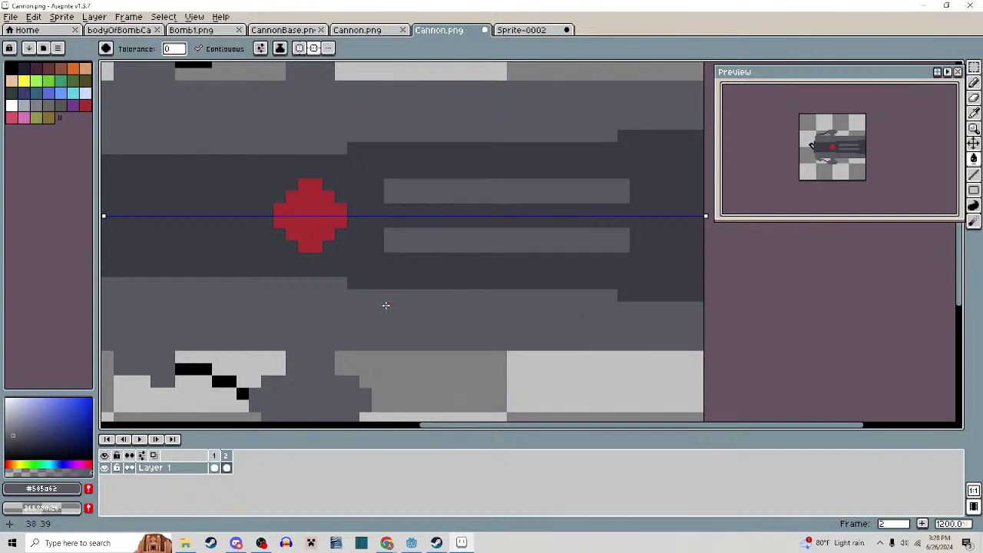
Fill the two light stripes in the middle of the barrel with the dark grey #393b44
scroll(427, 311, "down", 3)
left_click_drag(473, 314, 540, 305)
scroll(495, 333, "up", 1)
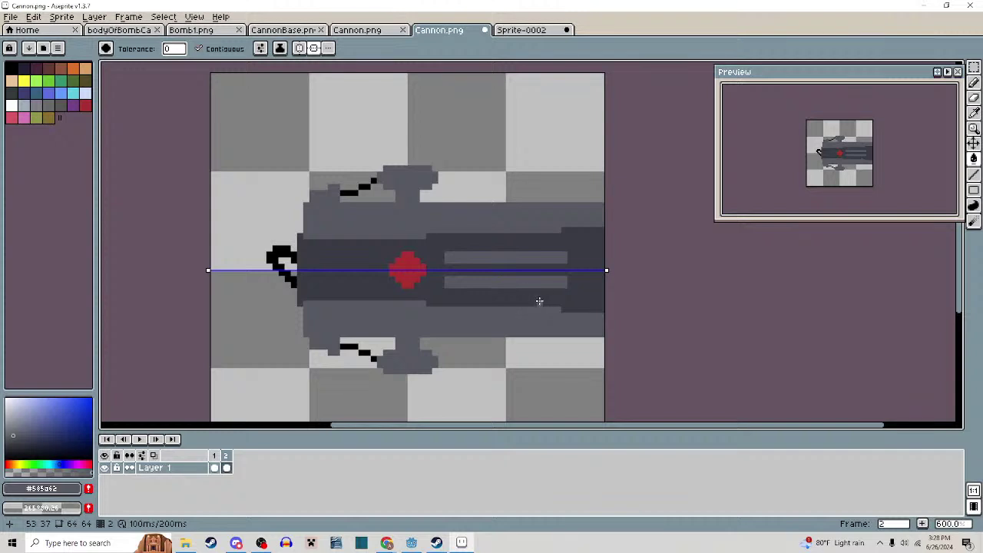
scroll(540, 259, "up", 2)
left_click_drag(541, 256, 544, 269)
left_click(496, 250, "alt")
key("b")
key("g")
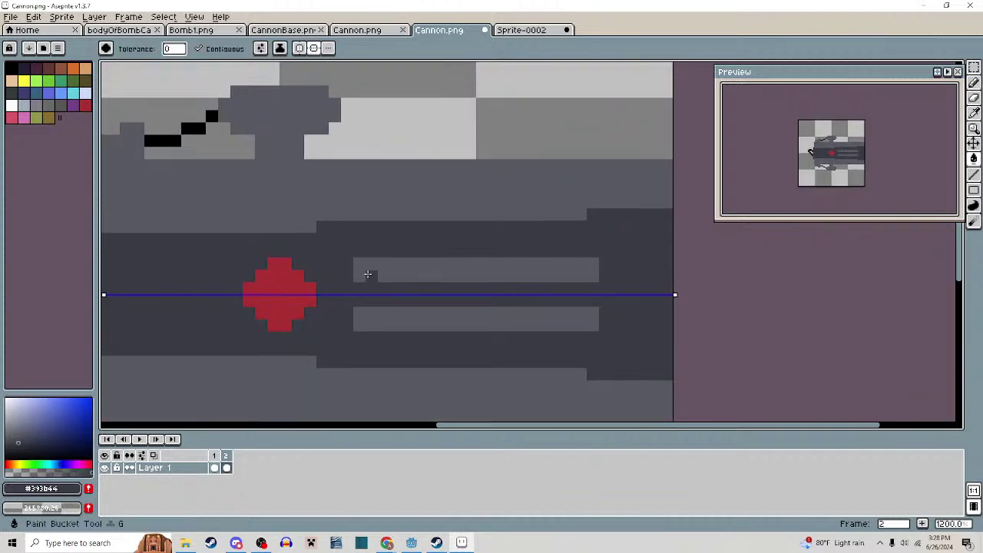
left_click(368, 275)
Draw mirrored dark grey connector blocks, 3 by 2 pixels, on the barrel's outer edges near the muzzle
scroll(442, 322, "down", 4)
scroll(472, 321, "up", 1)
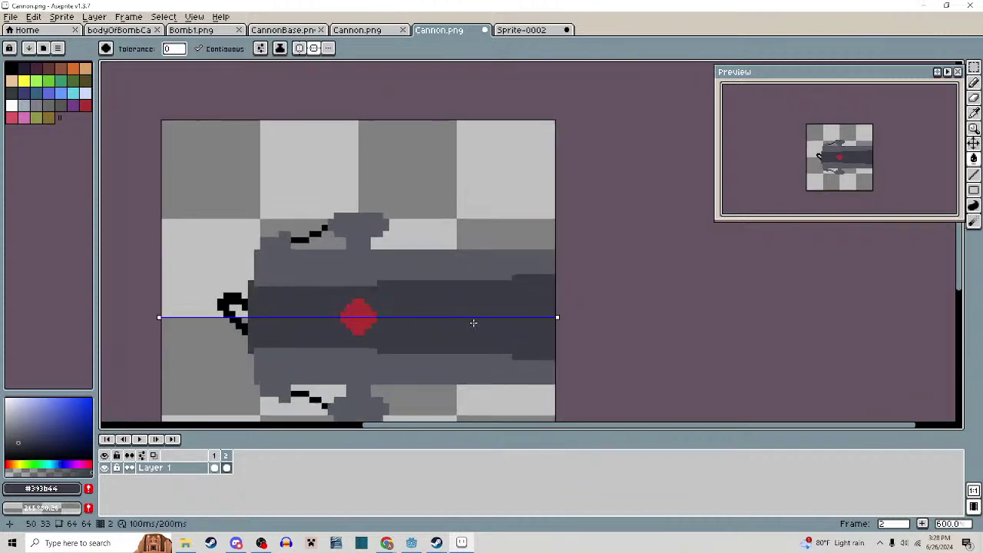
scroll(473, 323, "up", 3)
scroll(428, 259, "down", 3)
scroll(501, 213, "up", 3)
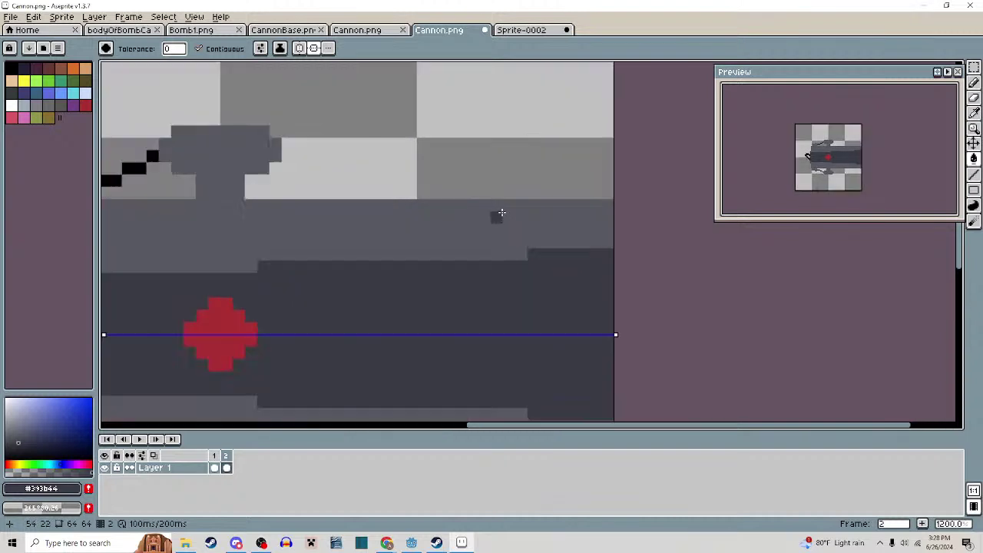
key("b")
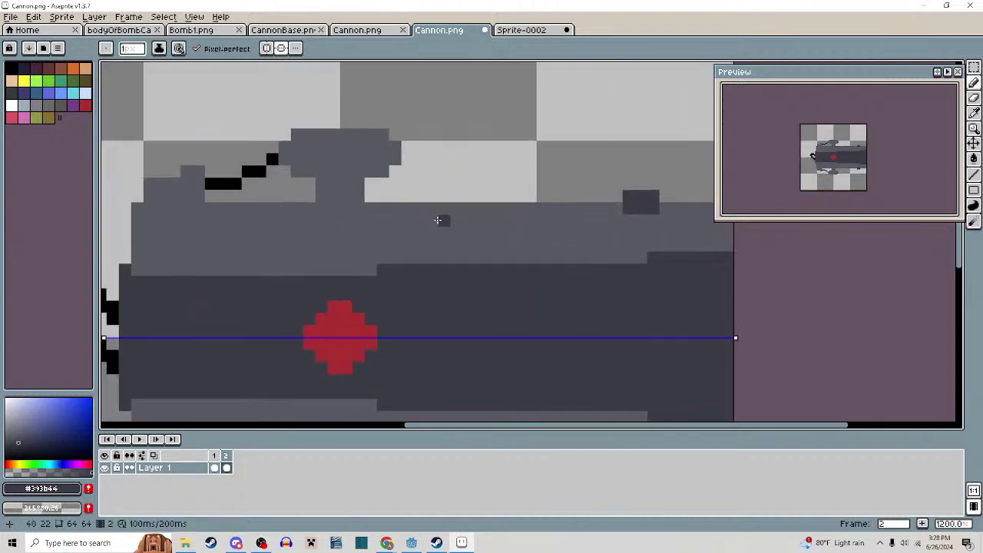
Turn off symmetry and draw a bright green wavy wire from the upper connector block to the upper side mount
scroll(441, 217, "down", 1)
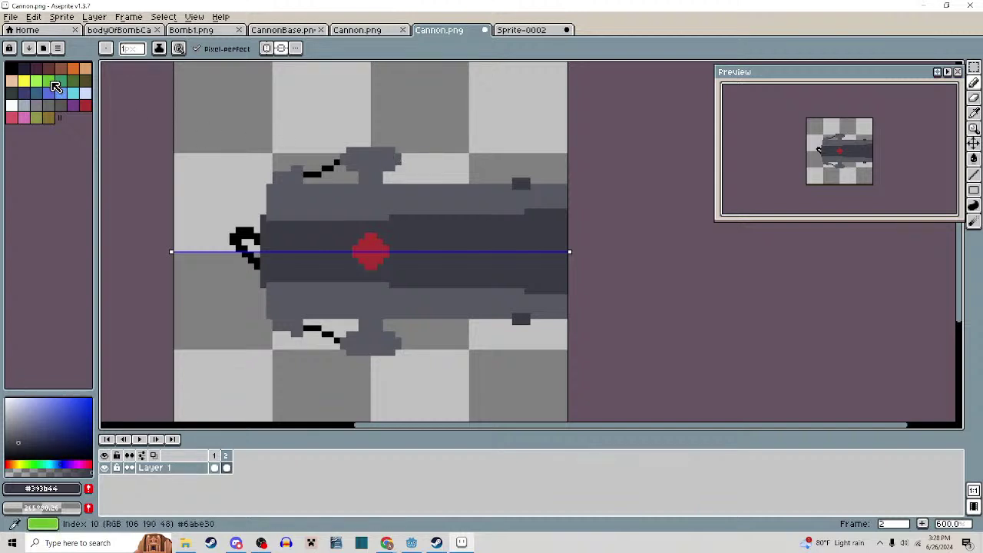
left_click(52, 90)
left_click(88, 407)
scroll(510, 168, "up", 3)
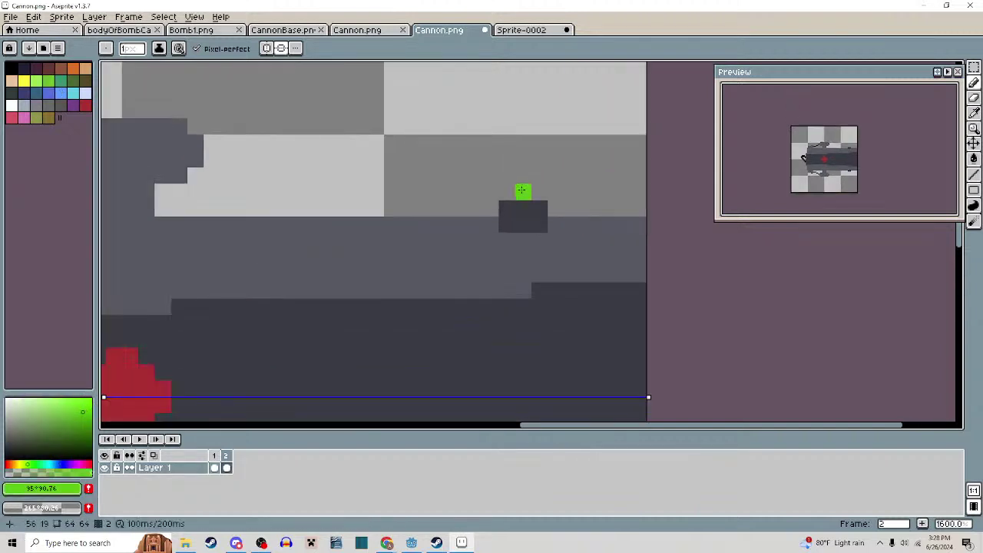
mouse_move(523, 194)
left_mouse_down()
mouse_move(495, 147)
mouse_move(448, 155)
mouse_move(418, 175)
mouse_move(358, 178)
mouse_move(305, 144)
mouse_move(277, 143)
left_mouse_up()
key("ctrl+z")
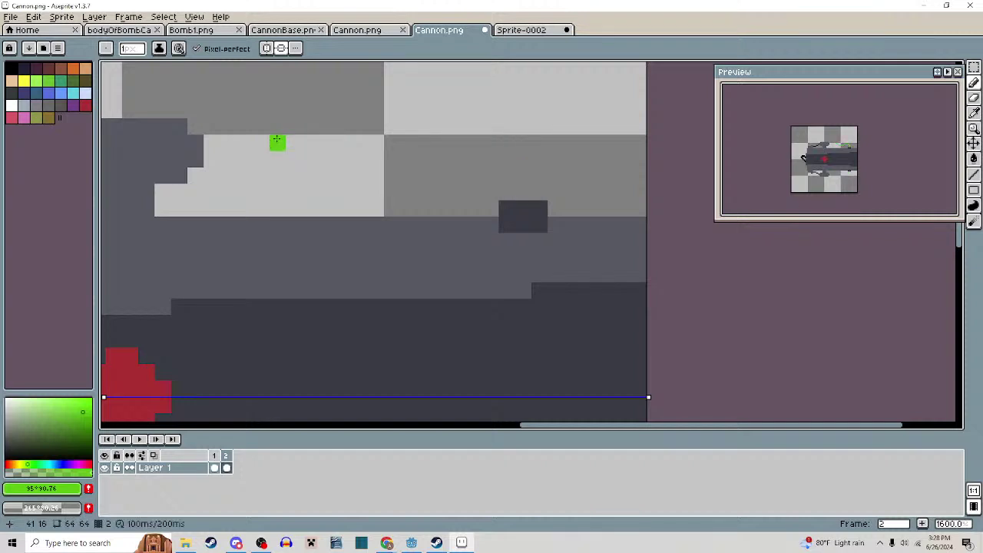
left_click(281, 50)
mouse_move(523, 196)
left_mouse_down()
mouse_move(468, 142)
mouse_move(430, 175)
mouse_move(323, 183)
mouse_move(254, 137)
mouse_move(210, 146)
left_mouse_up()
mouse_move(259, 166)
left_mouse_down()
mouse_move(457, 197)
mouse_move(452, 85)
left_mouse_up()
scroll(435, 192, "down", 2)
scroll(482, 169, "down", 1)
left_click_drag(483, 169, 444, 200)
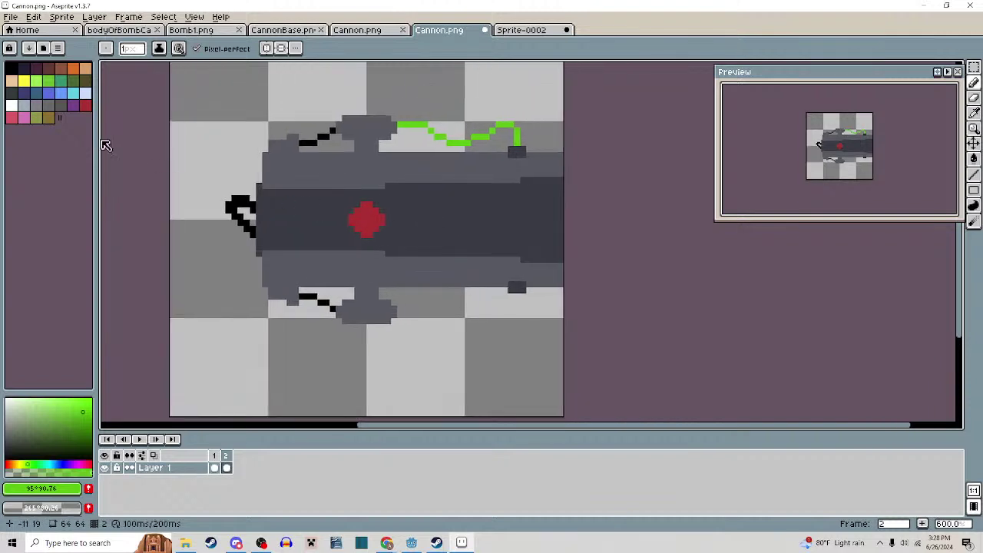
Draw a red wavy wire from the lower connector block to the lower side mount, and save Cannon.png
left_click(86, 108)
scroll(496, 333, "up", 3)
mouse_move(541, 236)
left_mouse_down()
mouse_move(477, 244)
mouse_move(421, 320)
mouse_move(346, 291)
mouse_move(296, 249)
mouse_move(258, 285)
left_mouse_up()
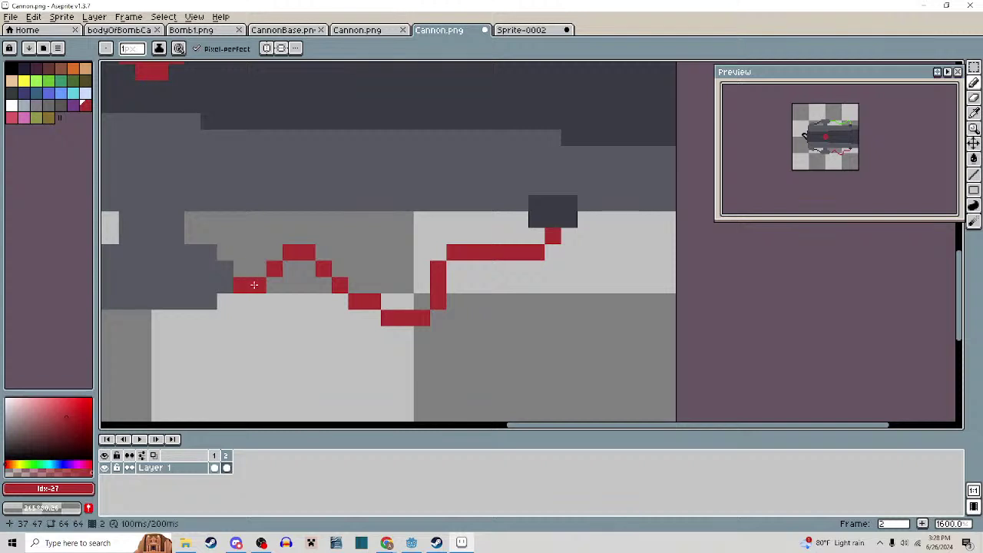
scroll(239, 274, "down", 5)
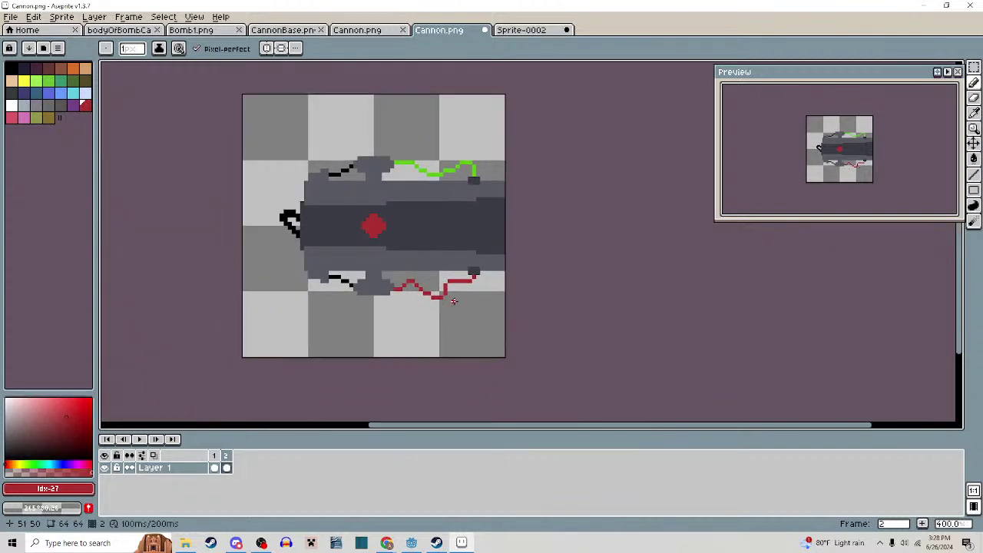
key("ctrl+s")
left_click(459, 303)
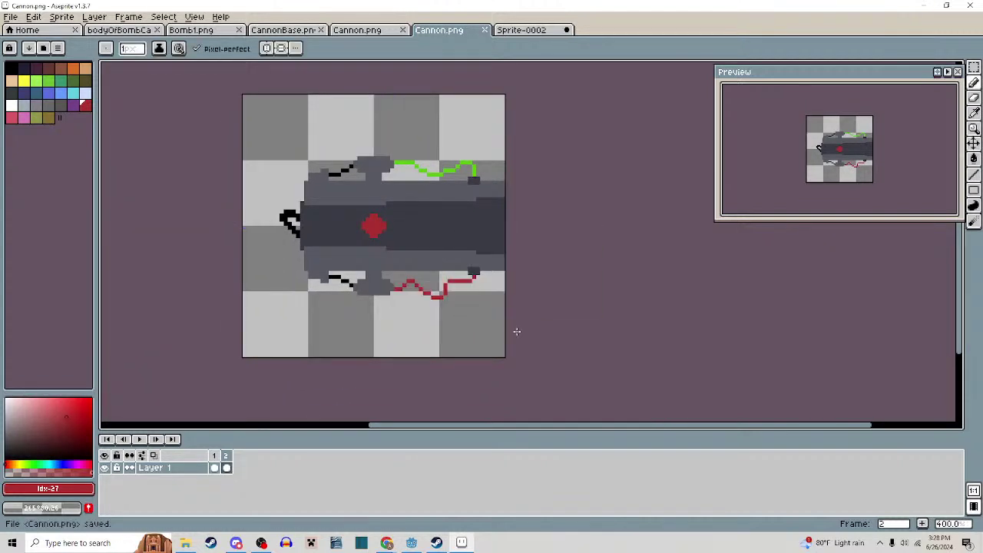
Switch to Godot Engine, run the test scene and maximize the game window
left_click(450, 538)
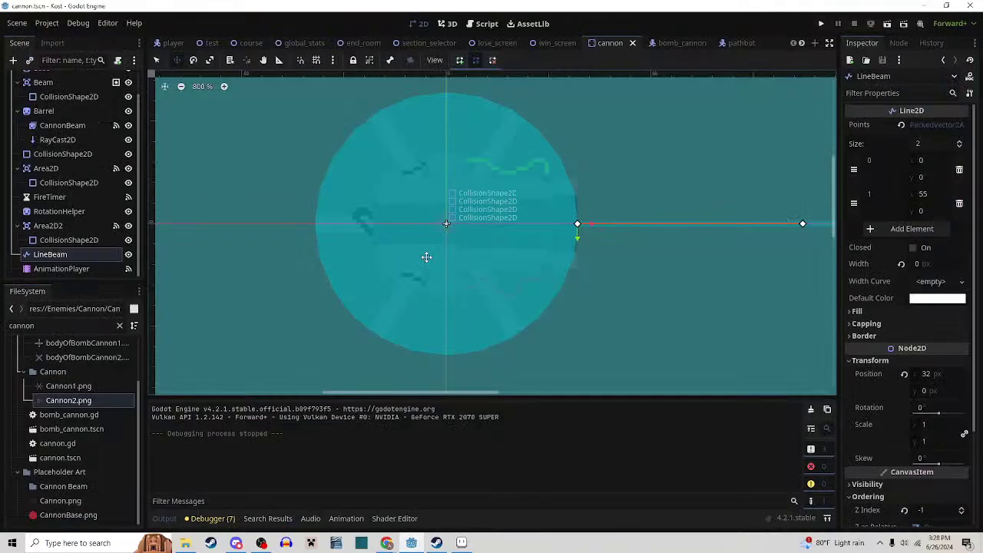
left_click(211, 43)
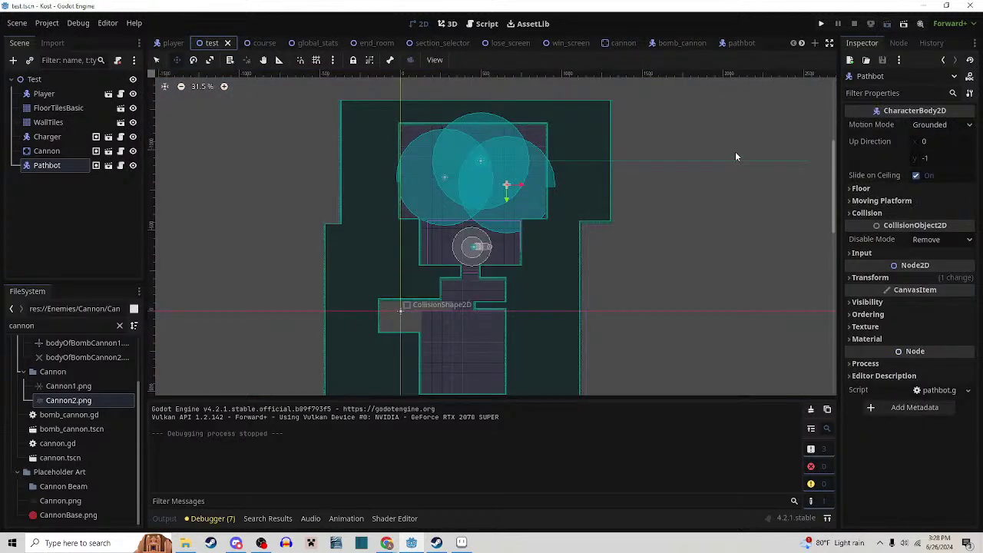
key("F6")
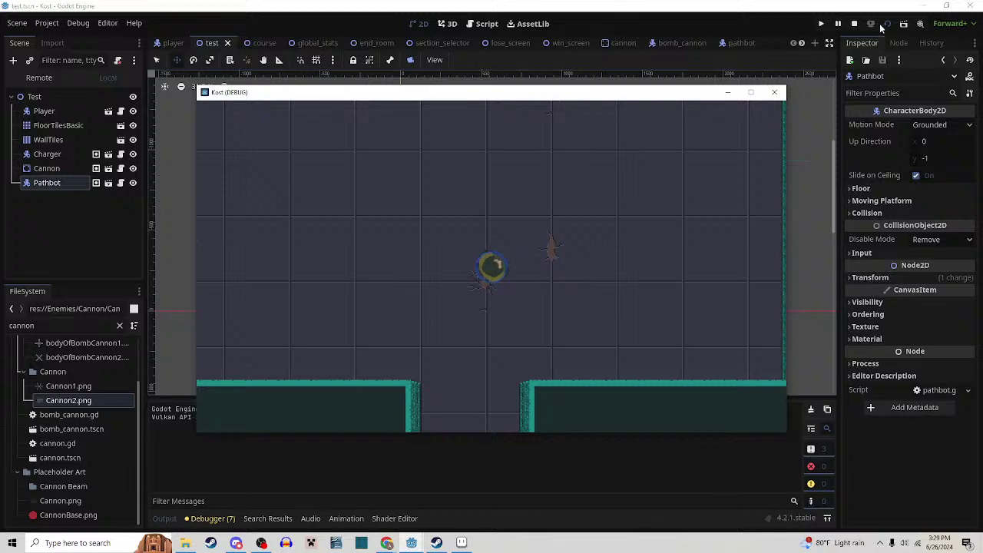
left_click(751, 92)
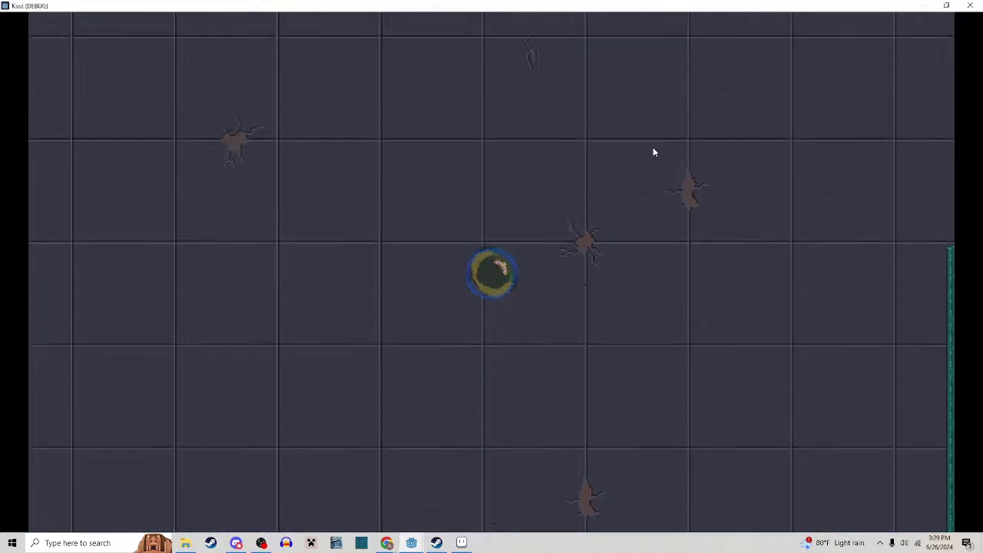
Move the player around the cannon enemy in the running game to check how its redrawn sprite looks and aims
key("w")
key("a")
key("w")
key("a")
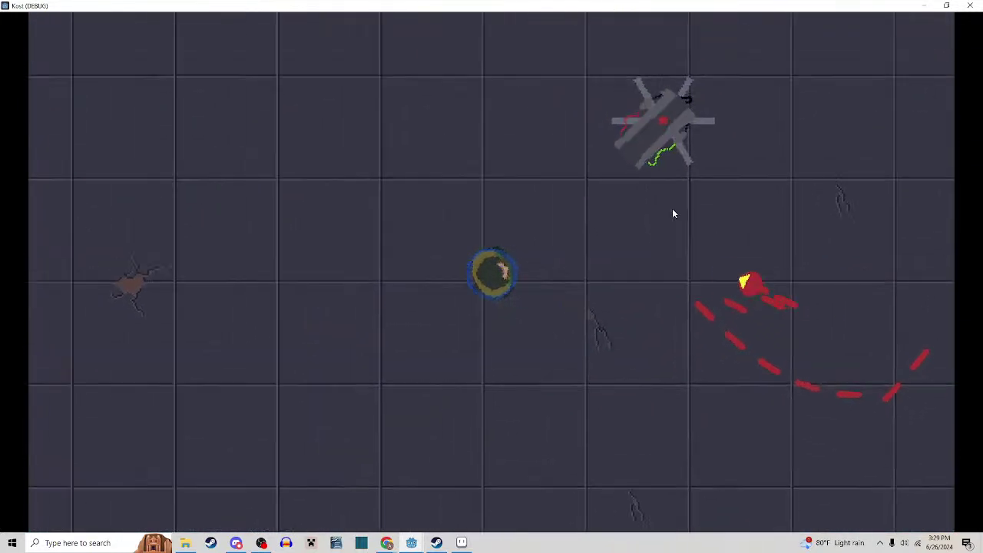
key("s")
key("d")
left_click(674, 213)
key("a")
key("w")
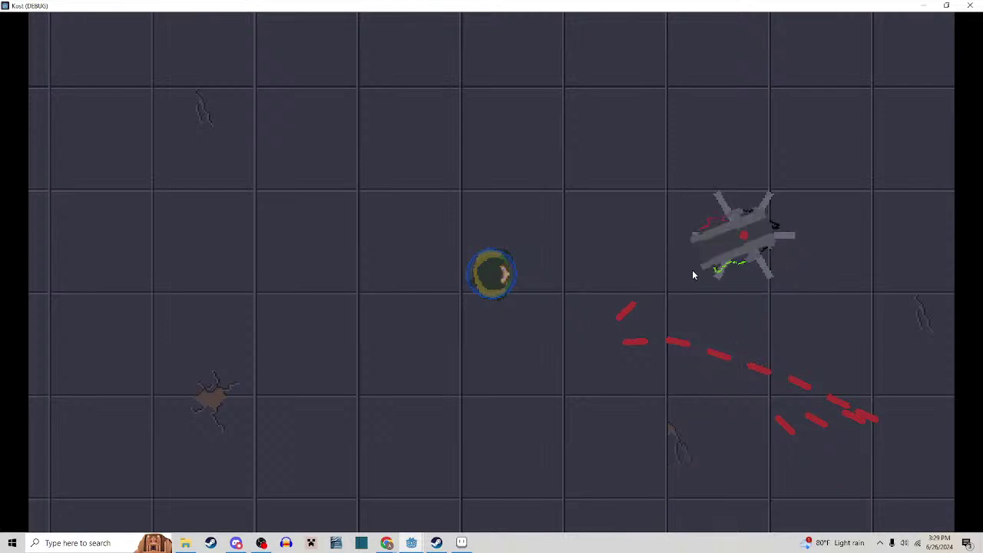
Lead the player past the cannon's lower side and back to watch its barrel track, and close the running game
key("s")
key("d")
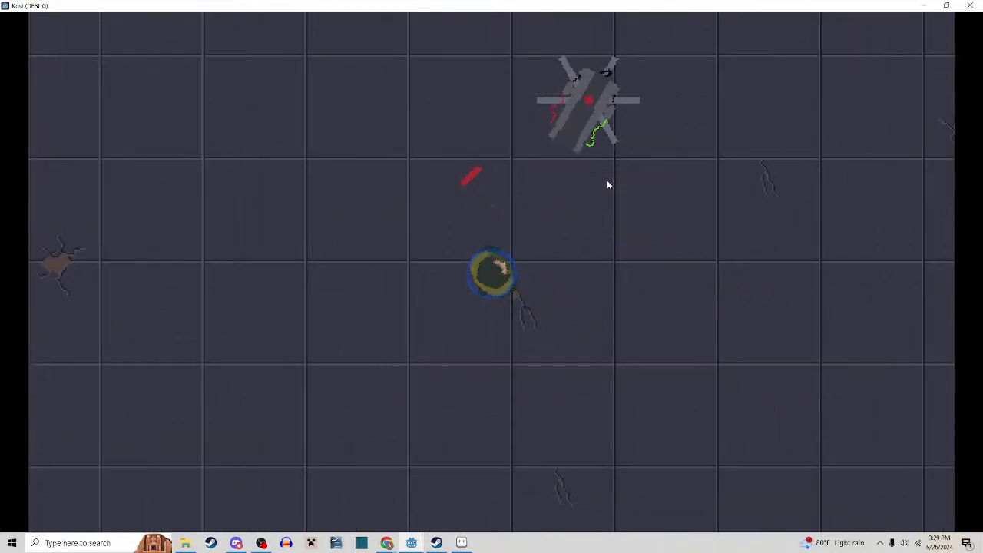
key("d")
key("w")
key("a")
key("a")
key("w")
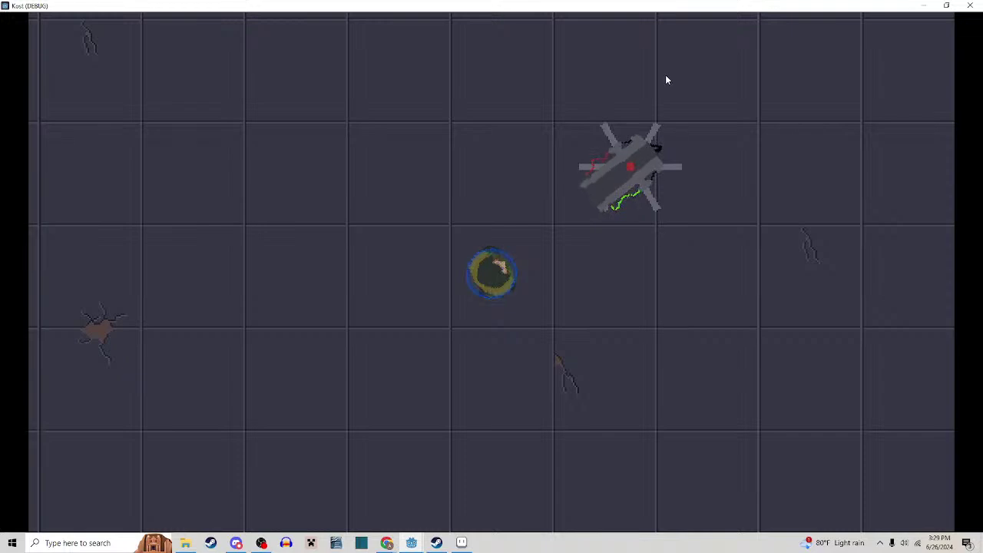
left_click(970, 9)
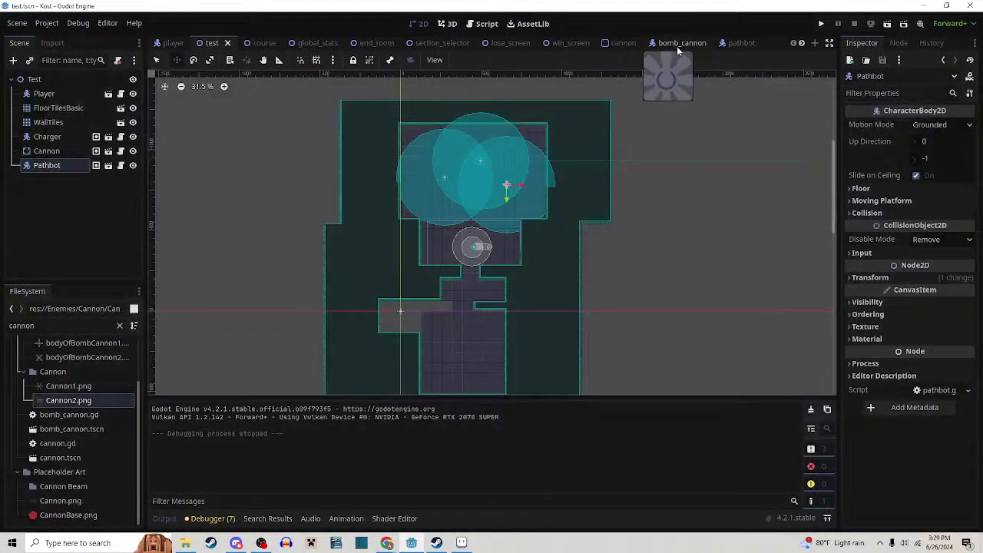
In the cannon scene, move the LineBeam node to position 0, 0 px, and return to the test scene
left_click(627, 45)
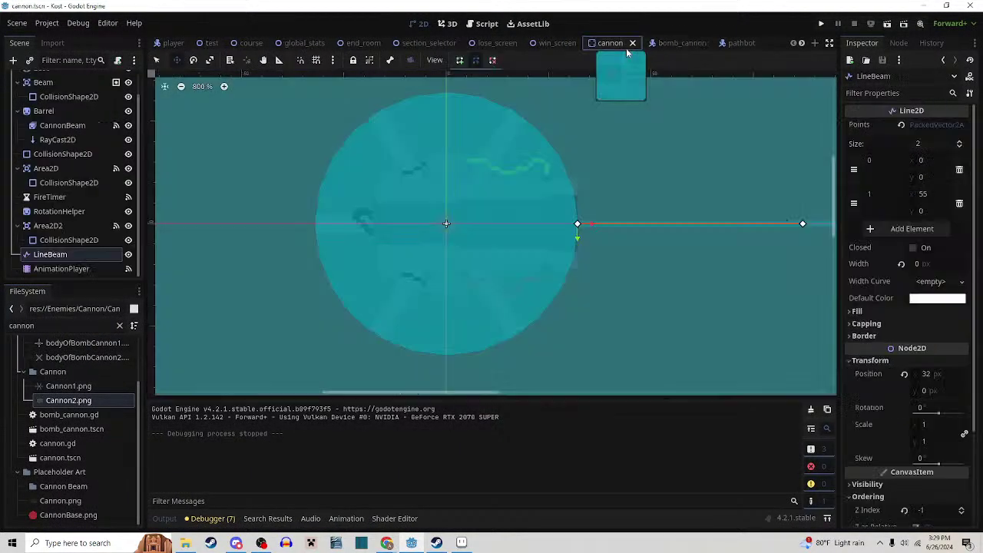
left_click_drag(582, 224, 446, 223)
left_click(211, 44)
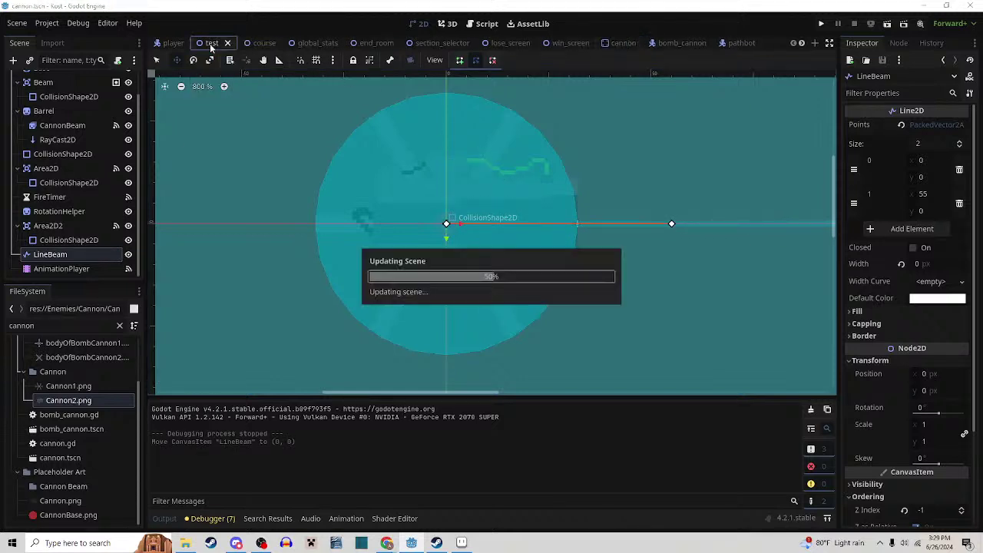
Run the test scene in a maximized game window and steer the player towards the cannon until it fires its beam
key("F6")
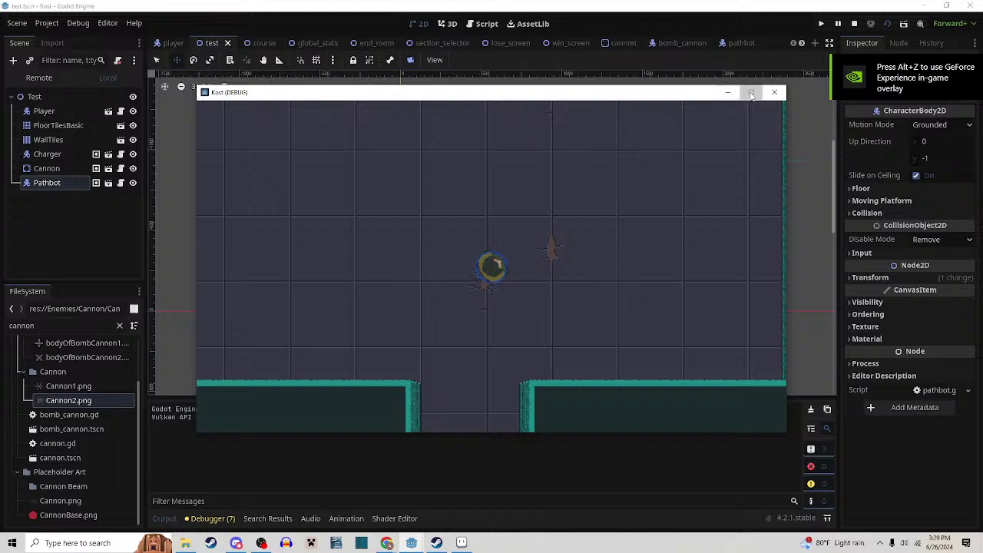
left_click(750, 92)
key("w")
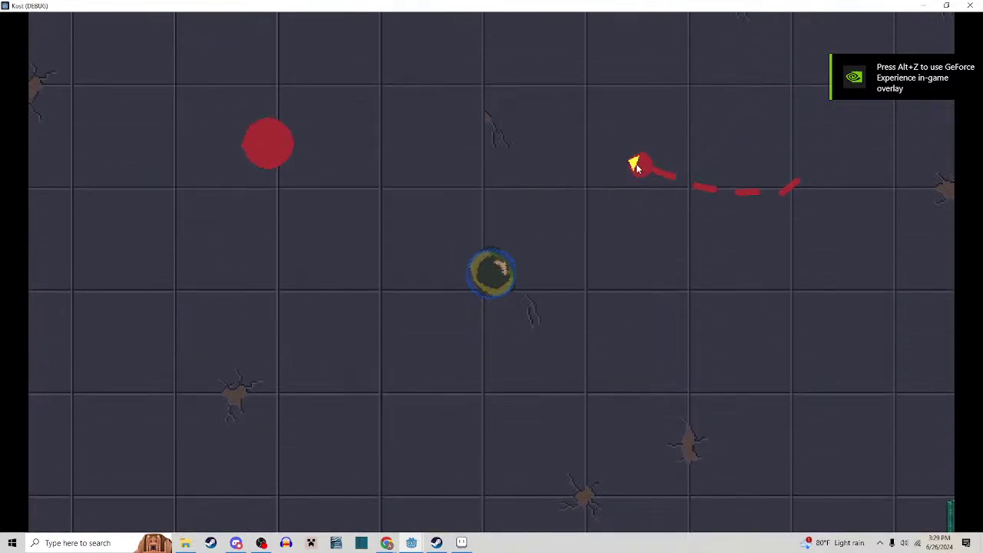
key("d")
key("a")
key("w")
key("d")
key("a")
key("w")
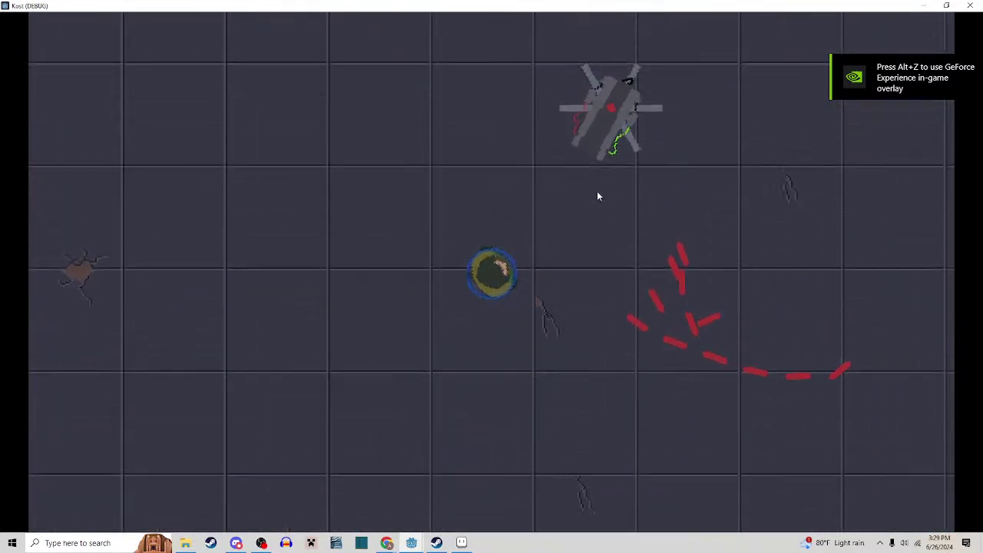
key("w")
key("a")
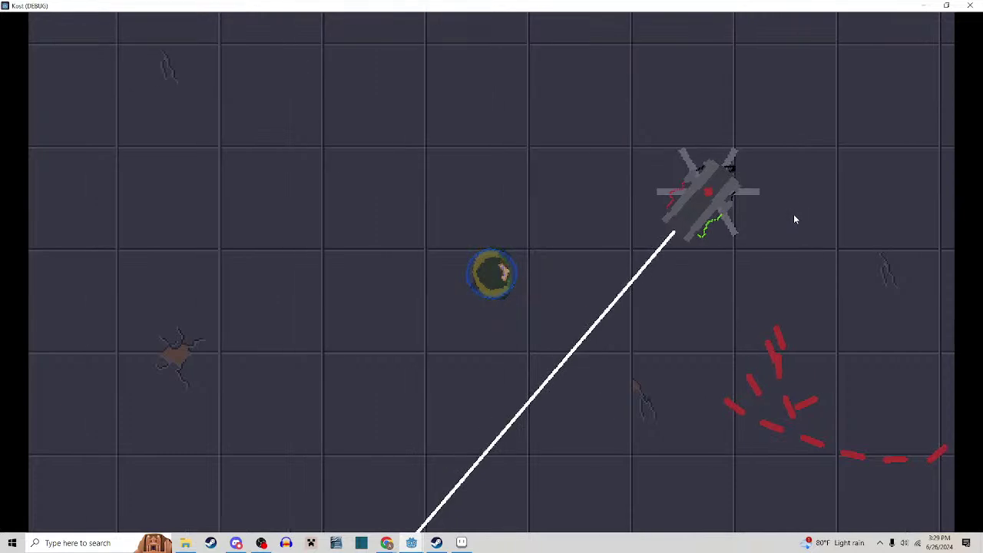
Circle the player around the cannon to check where the beam leaves the barrel, and close the game
key("d")
key("s")
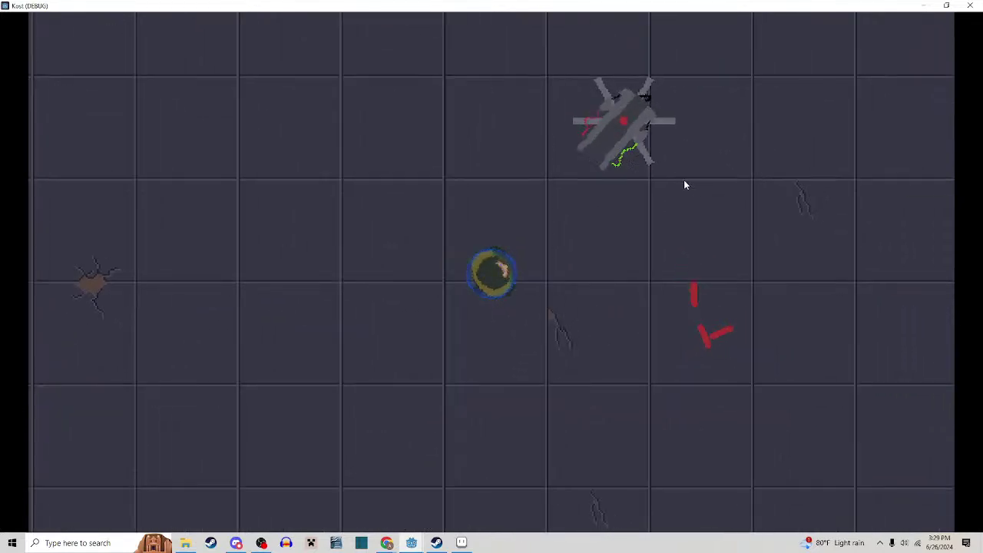
key("a")
key("d")
key("s")
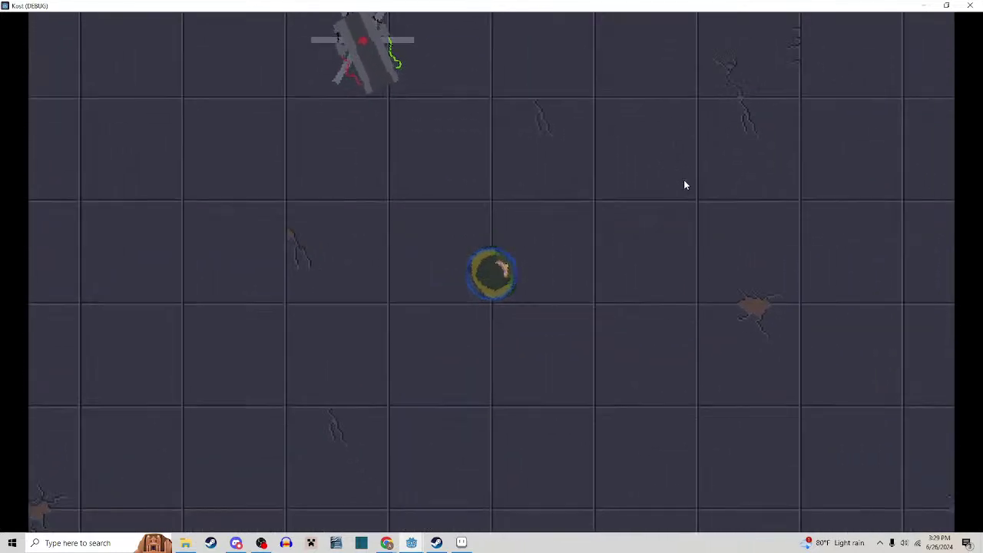
key("a")
key("w")
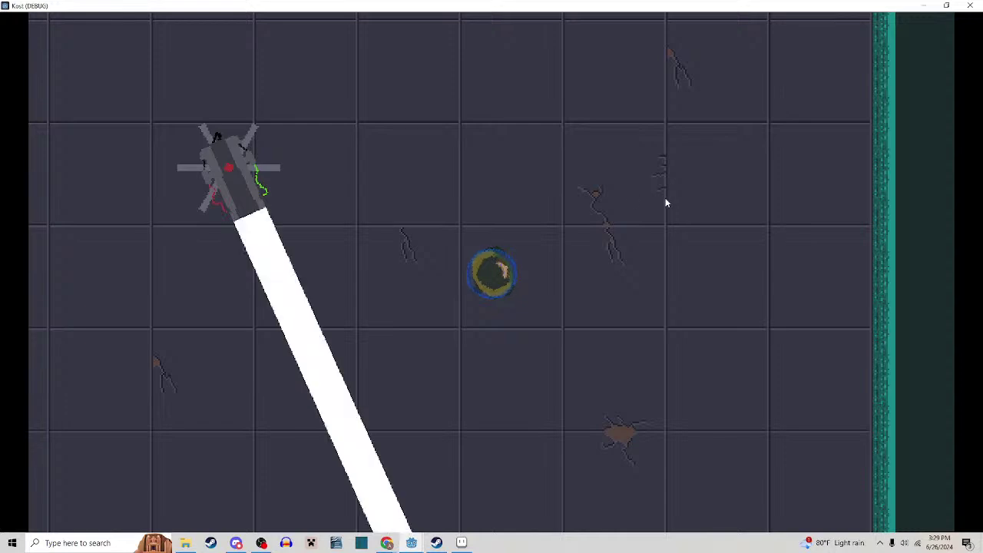
key("s")
key("a")
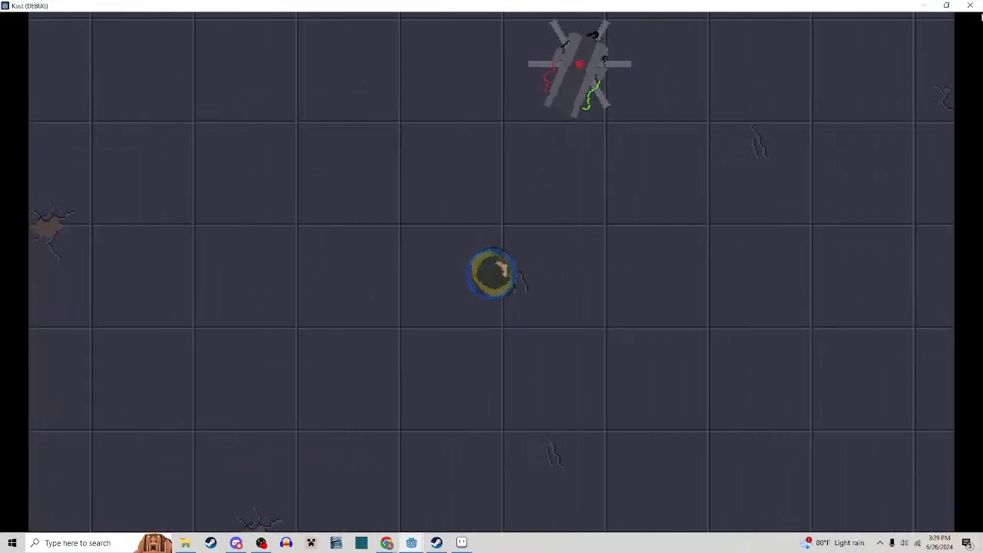
left_click(972, 7)
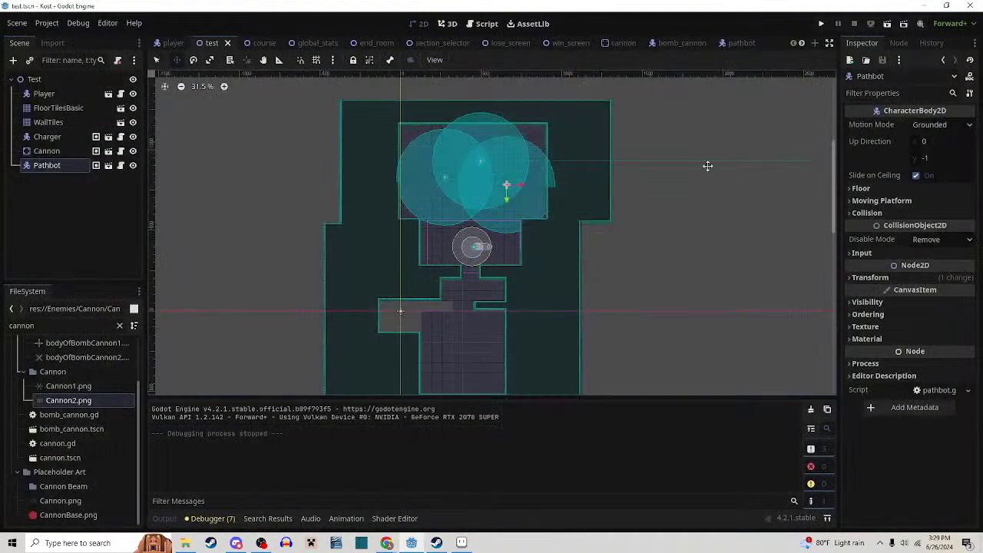
In the cannon scene, set the LineBeam's default color to bright red, about #ff3b1e, and save the scene
left_click(622, 43)
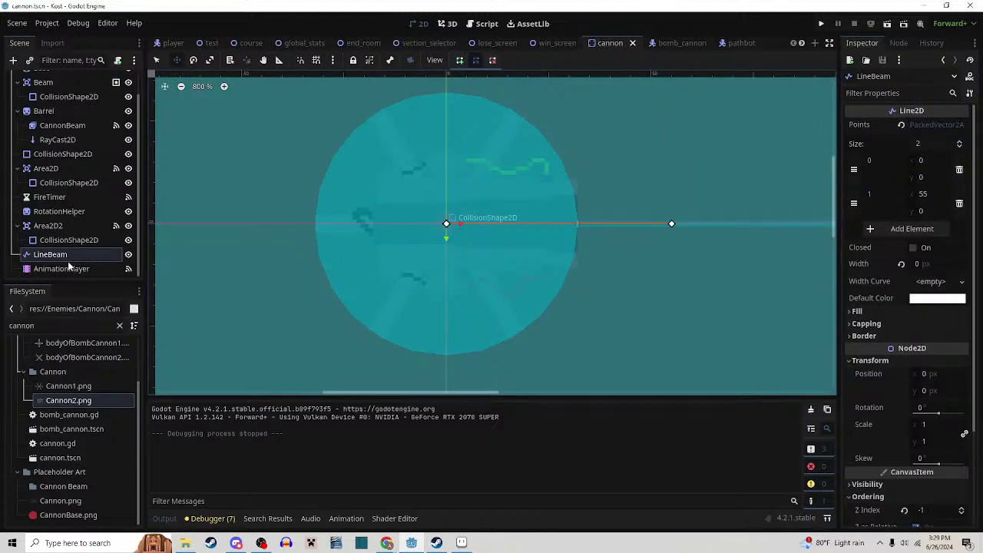
left_click(928, 300)
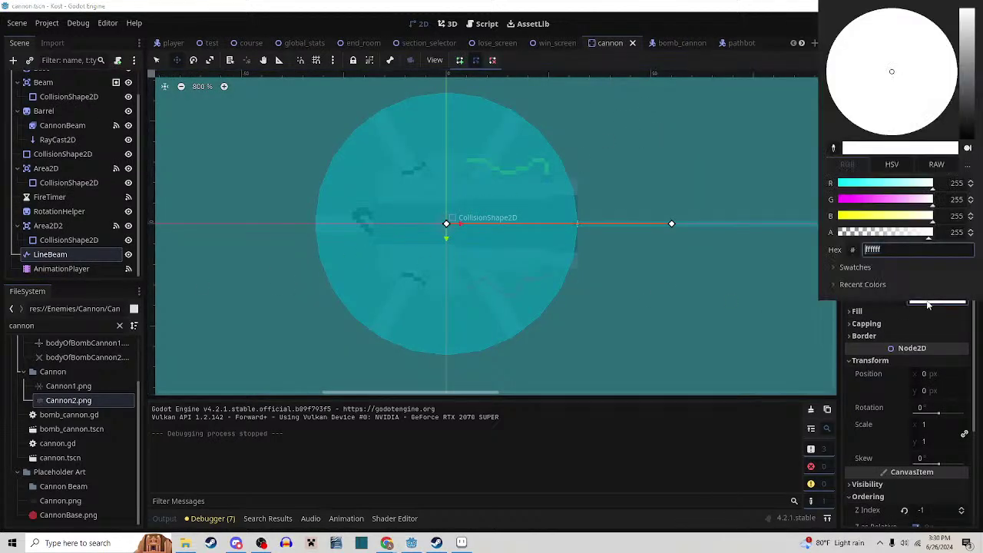
left_click_drag(876, 201, 862, 201)
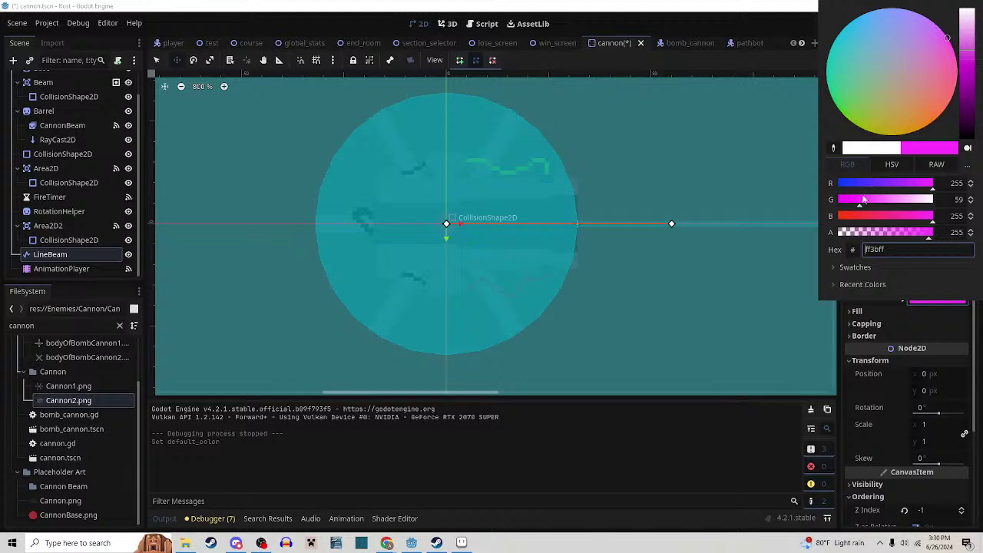
left_click(853, 218)
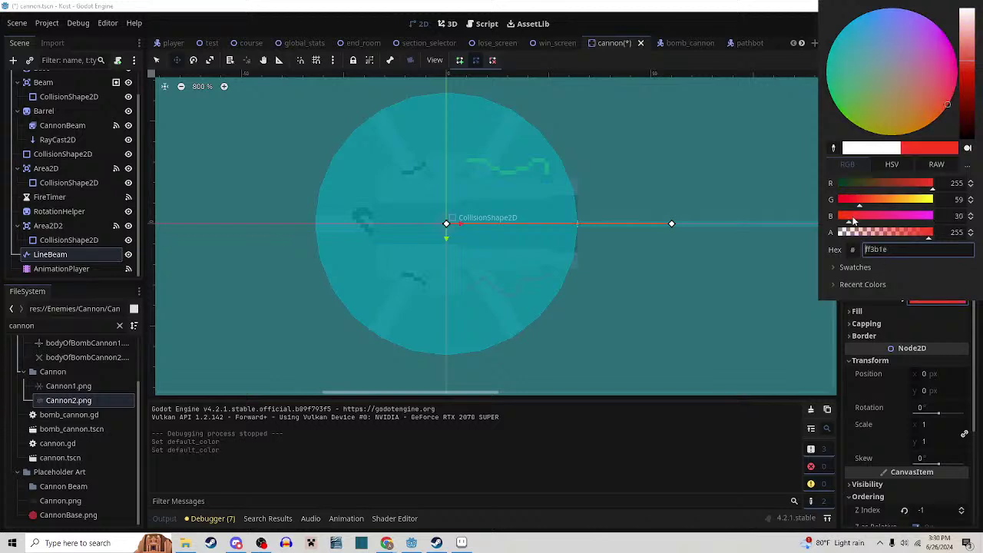
left_click(842, 340)
key("ctrl+s")
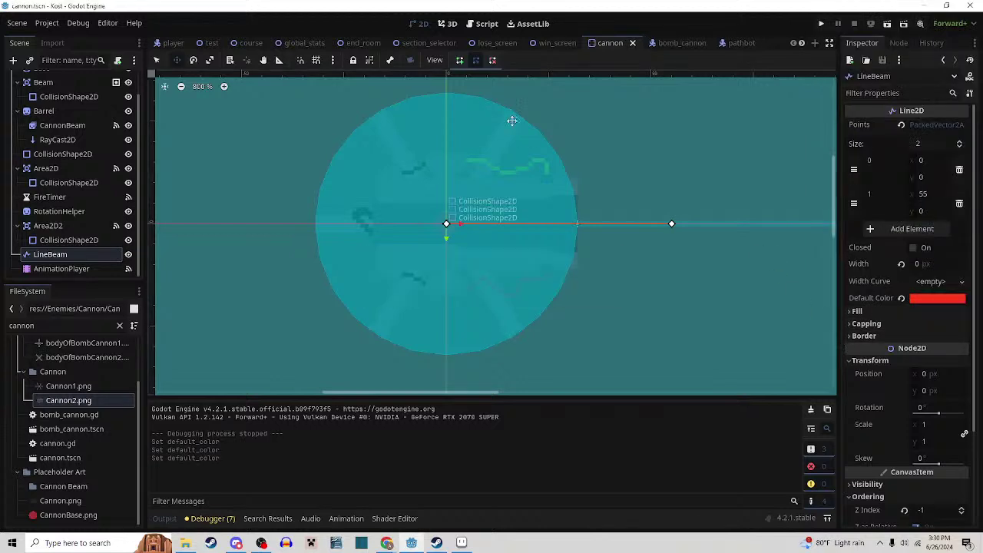
Run the test scene, approach the cannon to check the recolored beam, and close the game
left_click(211, 43)
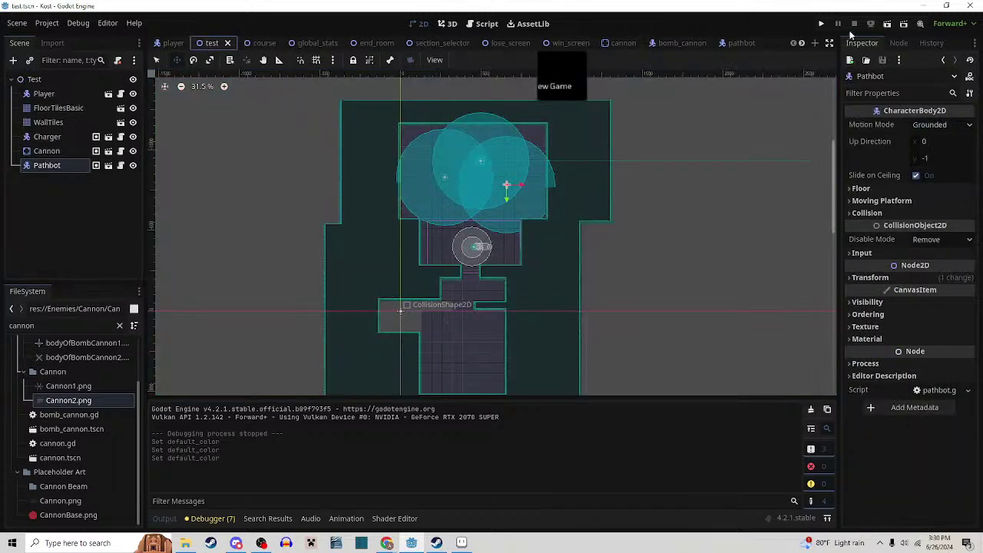
key("F6")
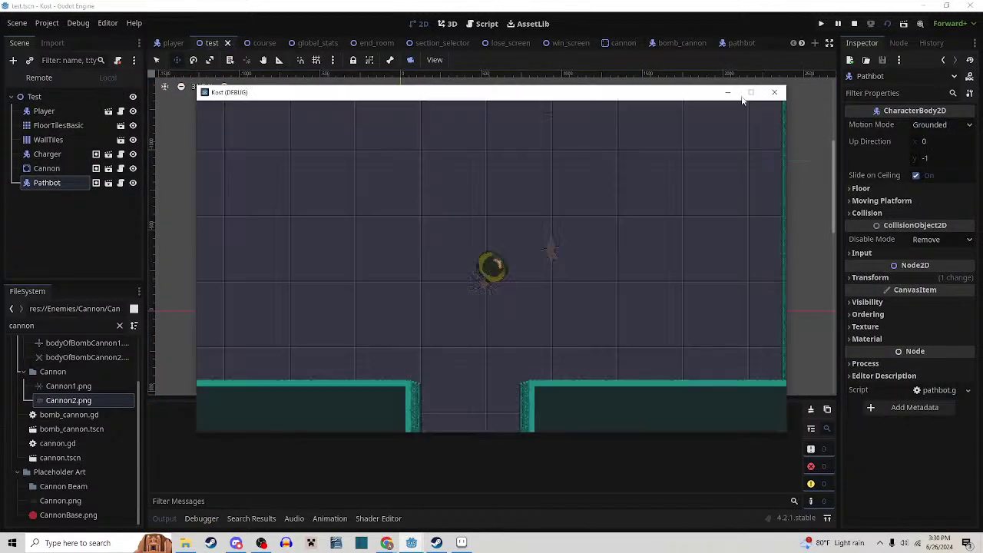
key("w")
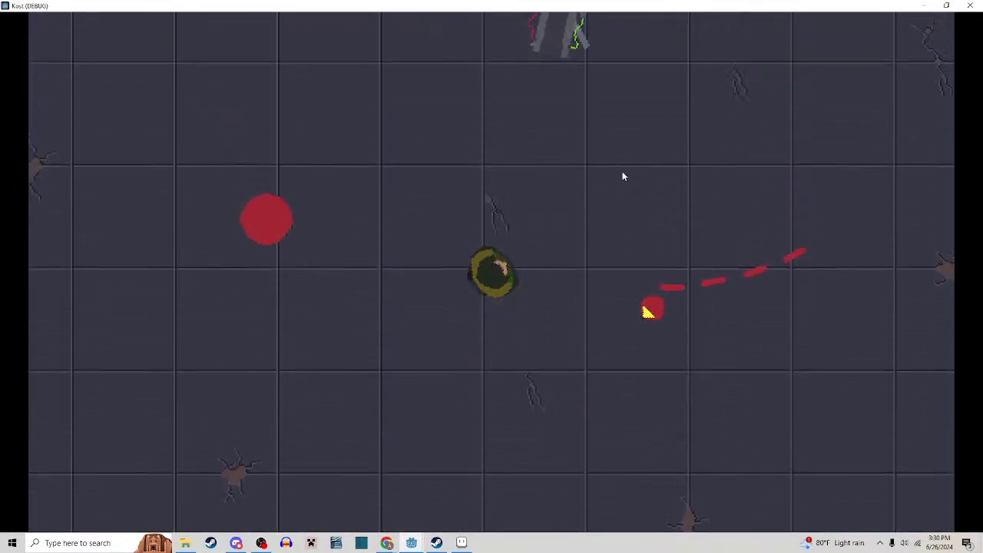
key("a")
key("a")
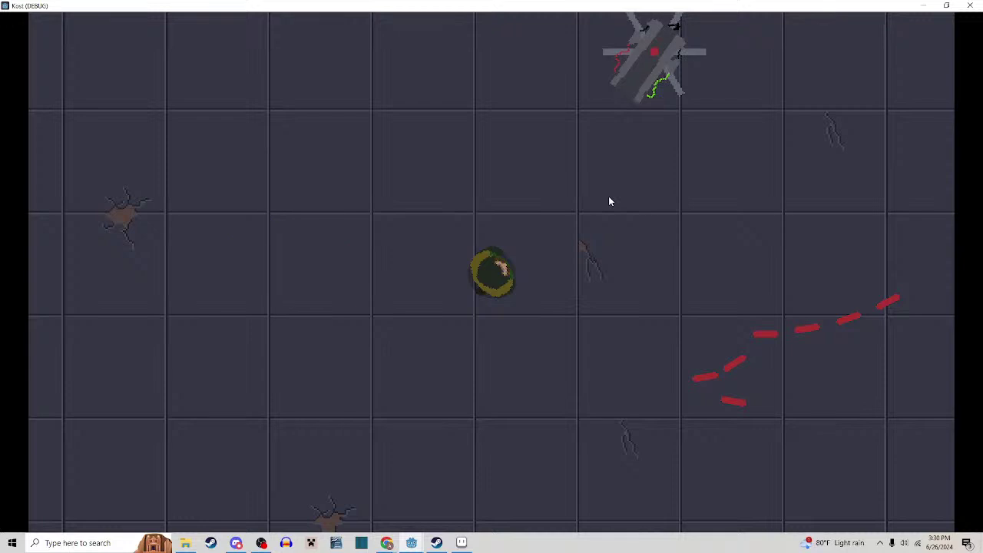
key("w")
key("a")
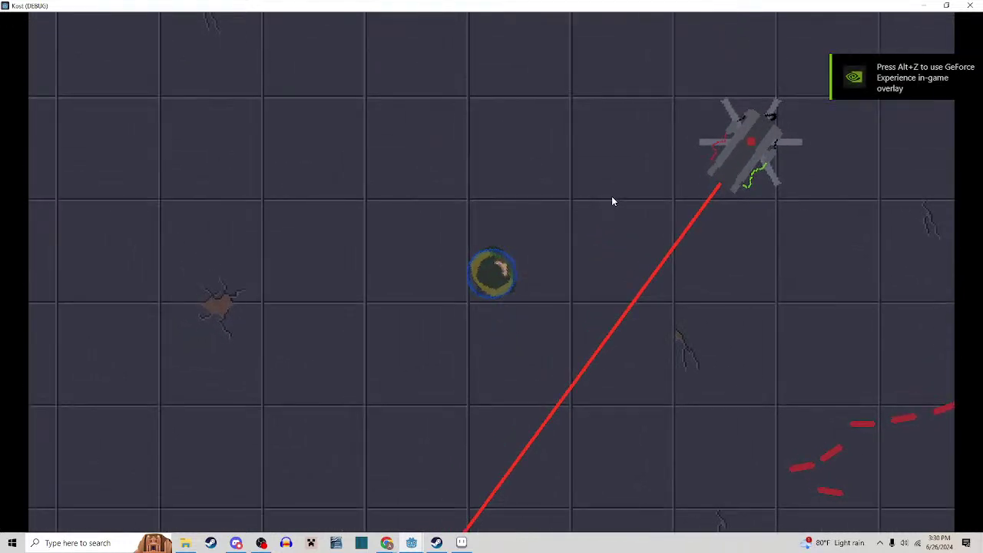
key("d")
key("s")
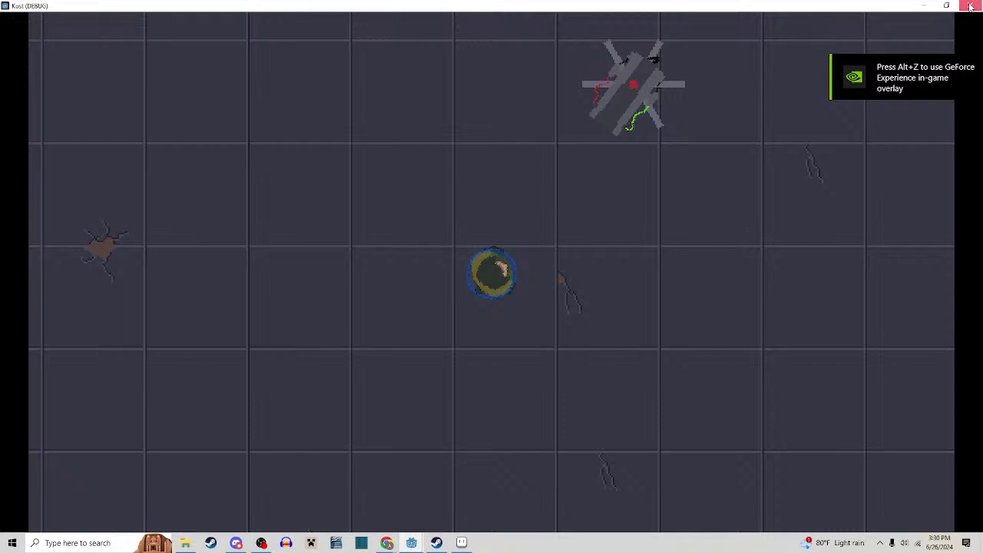
left_click(971, 6)
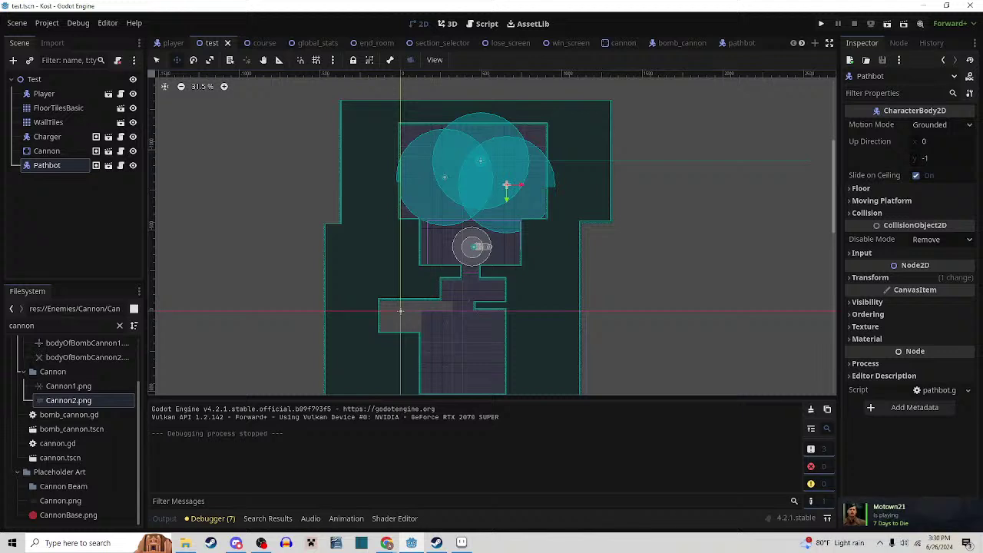
Run the test scene maximized again, try the player's swing attacks on the way to the cannon, and close the game
mouse_move(580, 271)
left_mouse_down()
mouse_move(610, 210)
mouse_move(588, 286)
mouse_move(584, 252)
left_mouse_up()
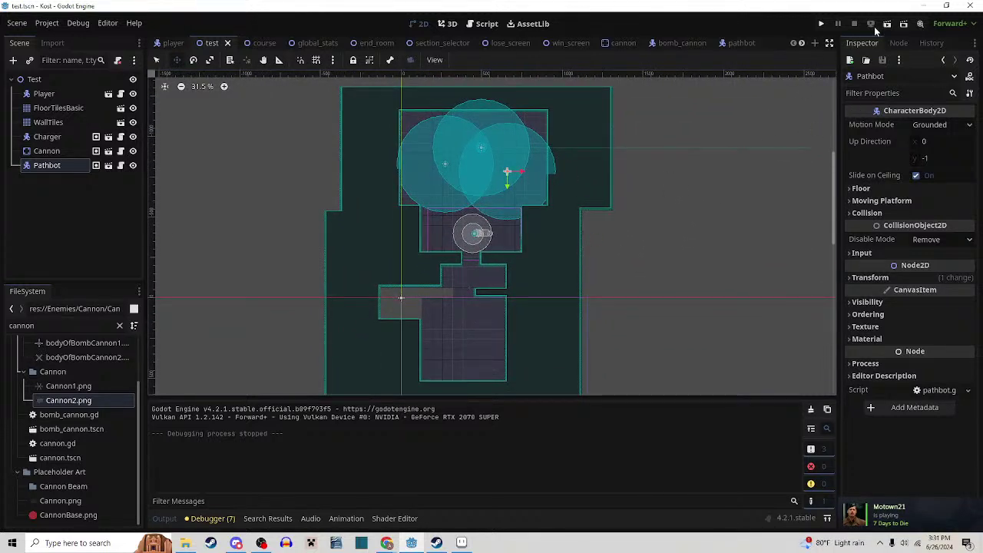
left_click(874, 26)
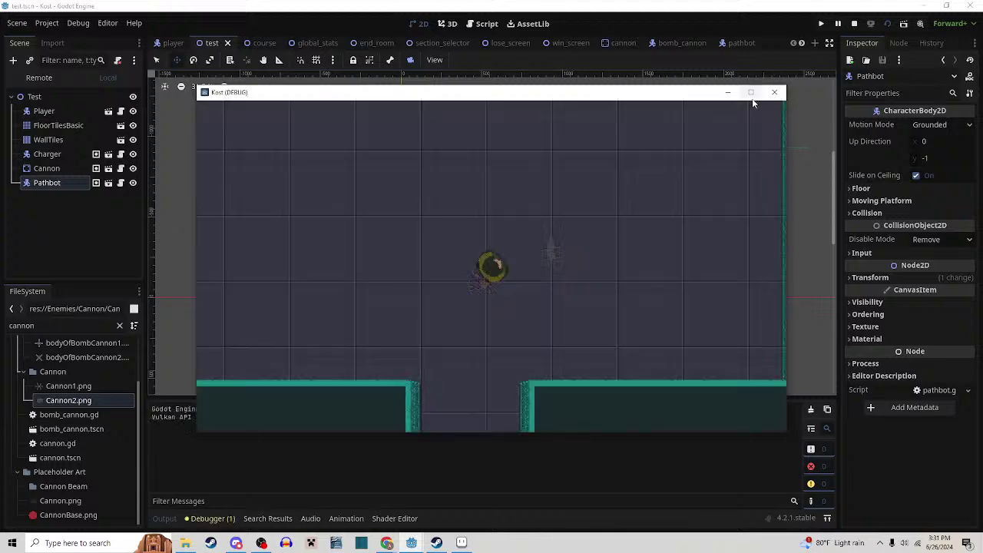
left_click(752, 93)
left_click(638, 227)
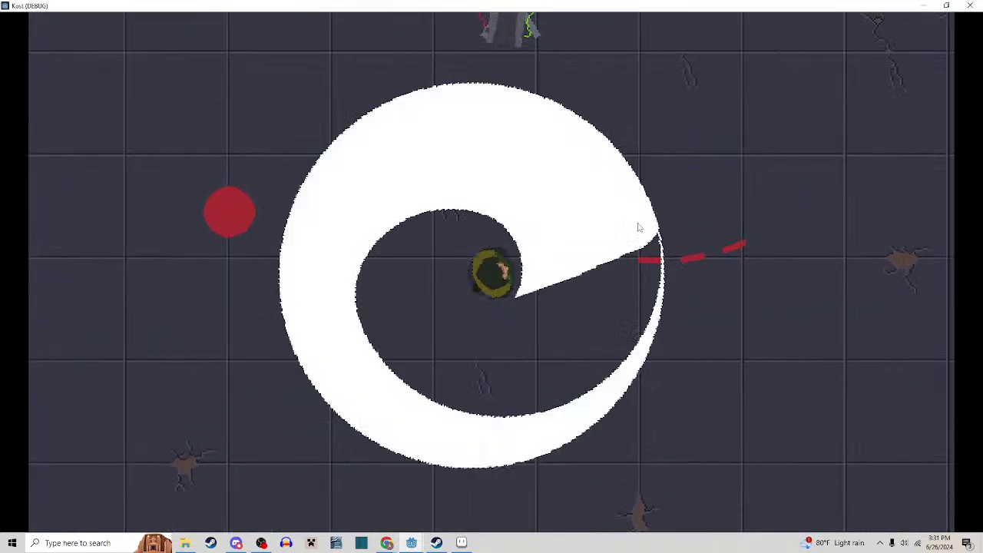
key("a")
left_click(635, 230)
key("w")
left_click(673, 208)
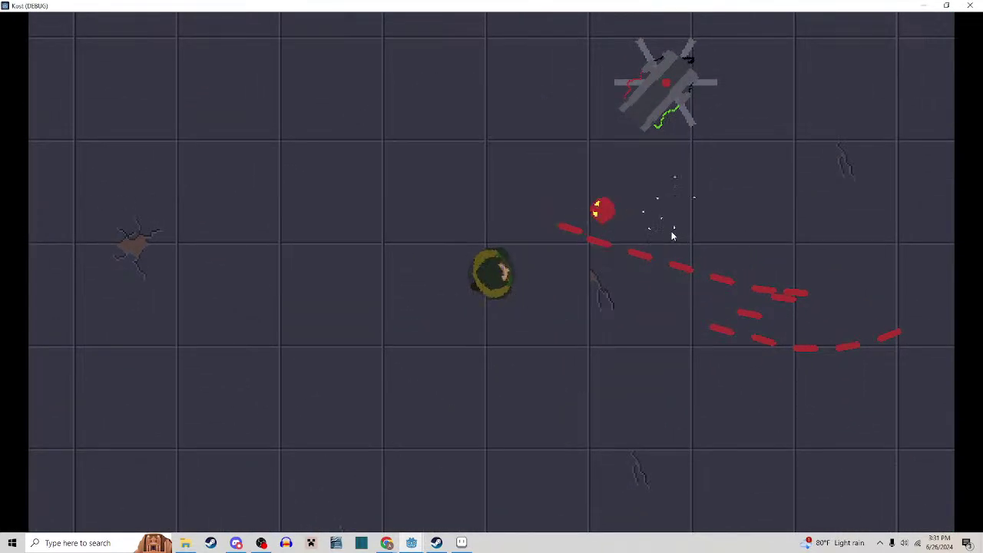
left_click(972, 5)
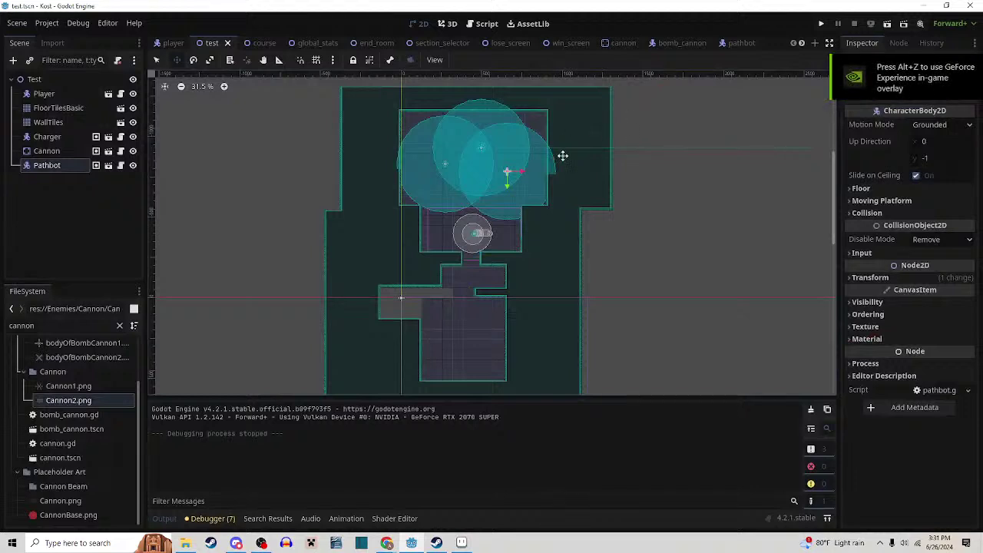
Switch to Aseprite and show frame 1 of Cannon.png, which holds the cannon's legs
mouse_move(457, 547)
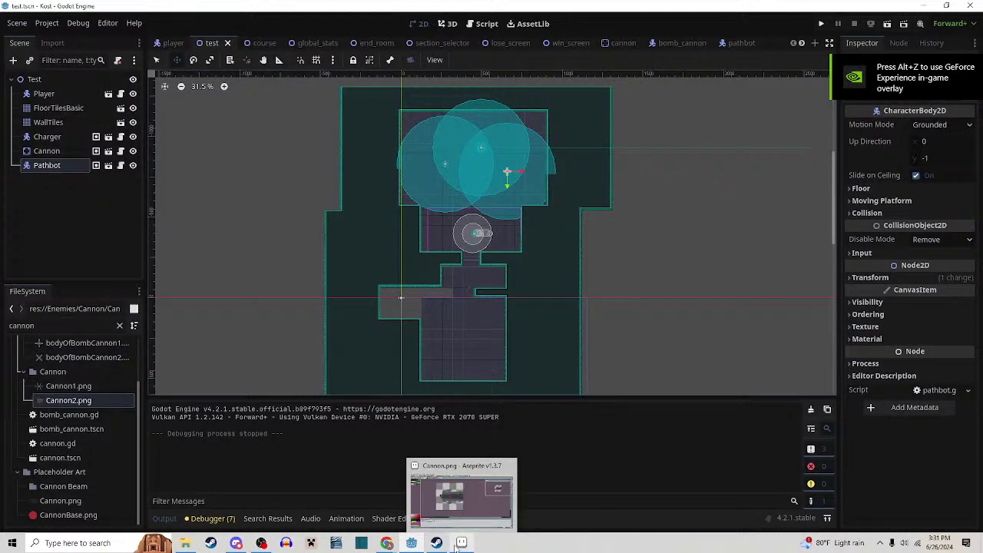
left_click(463, 499)
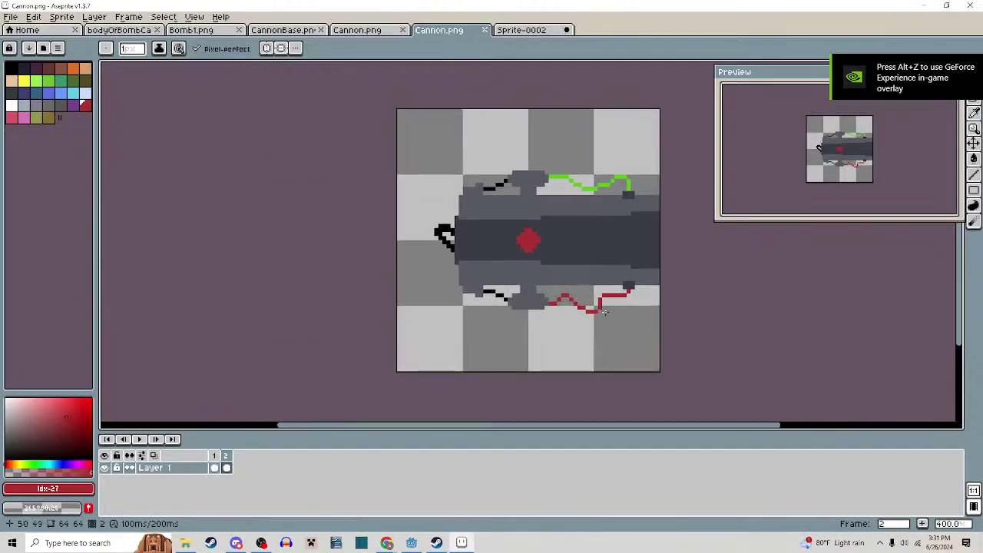
left_click(215, 468)
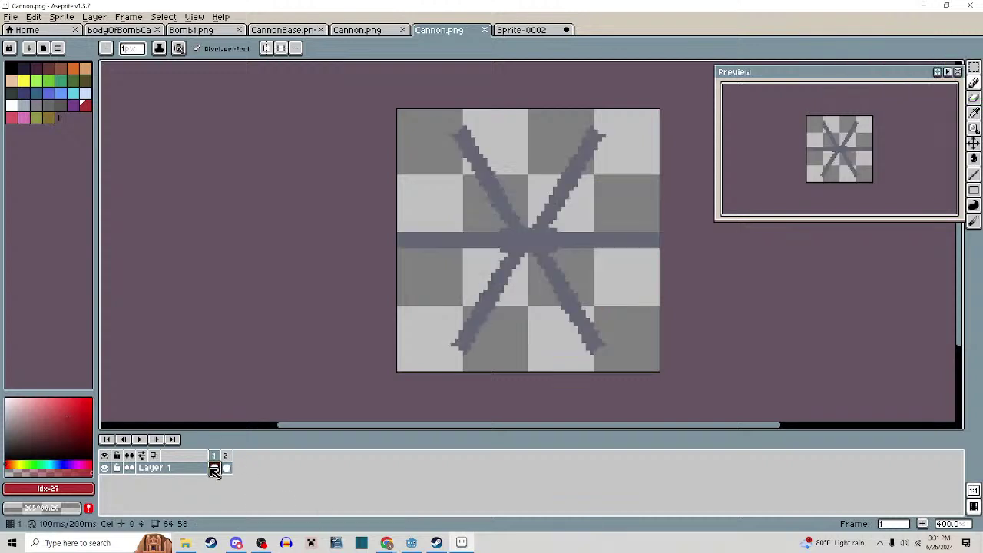
scroll(474, 158, "up", 2)
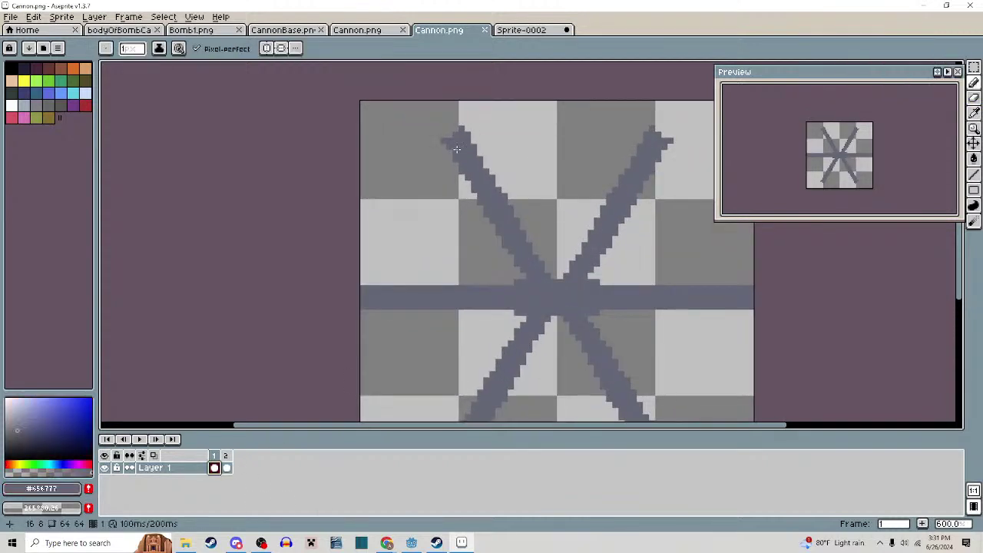
scroll(456, 148, "up", 3)
mouse_move(442, 142)
left_mouse_down()
mouse_move(421, 173)
mouse_move(442, 229)
mouse_move(515, 205)
mouse_move(534, 152)
mouse_move(483, 121)
left_mouse_up()
key("g")
left_click(508, 158)
left_click(451, 192)
scroll(520, 208, "down", 4)
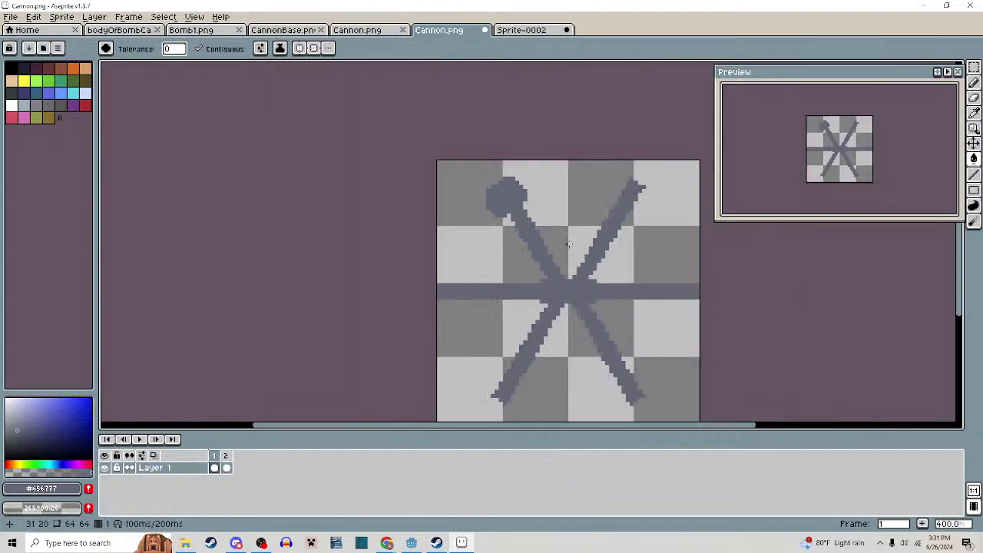
key("ctrl+z")
key("ctrl+z")
key("ctrl+z")
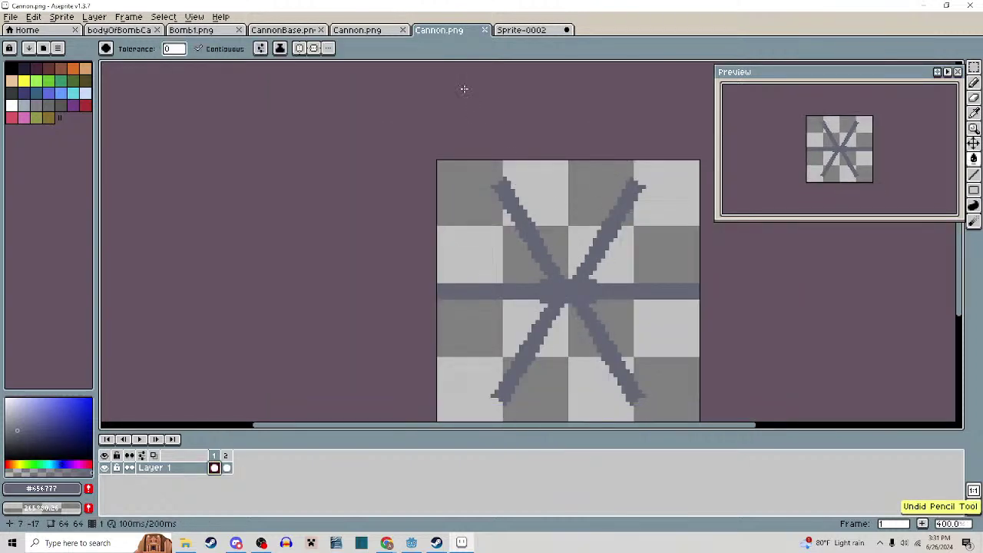
Turn on horizontal and vertical symmetry and thicken the diagonal and horizontal legs with 5 px lines in the legs' grey
left_click(300, 48)
scroll(453, 185, "up", 2)
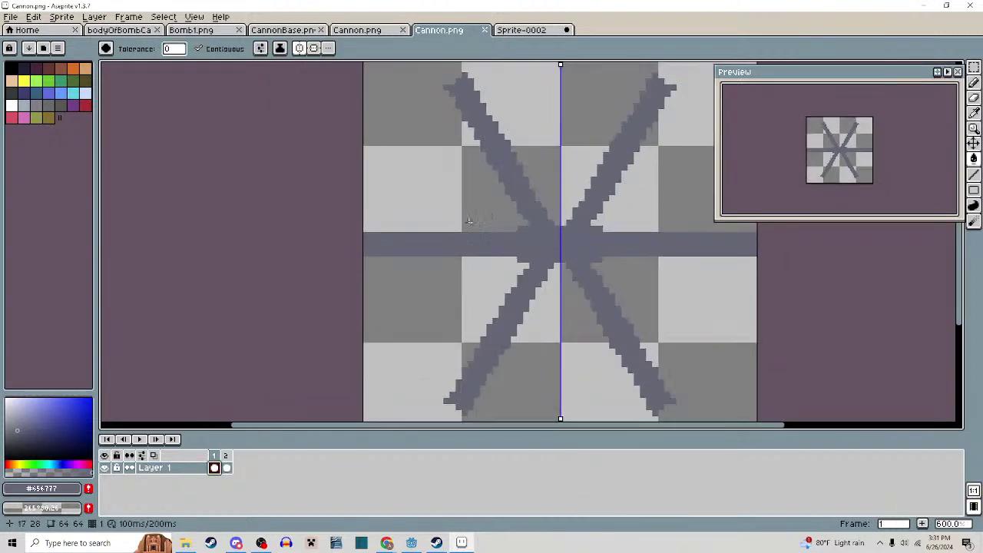
scroll(456, 158, "up", 4)
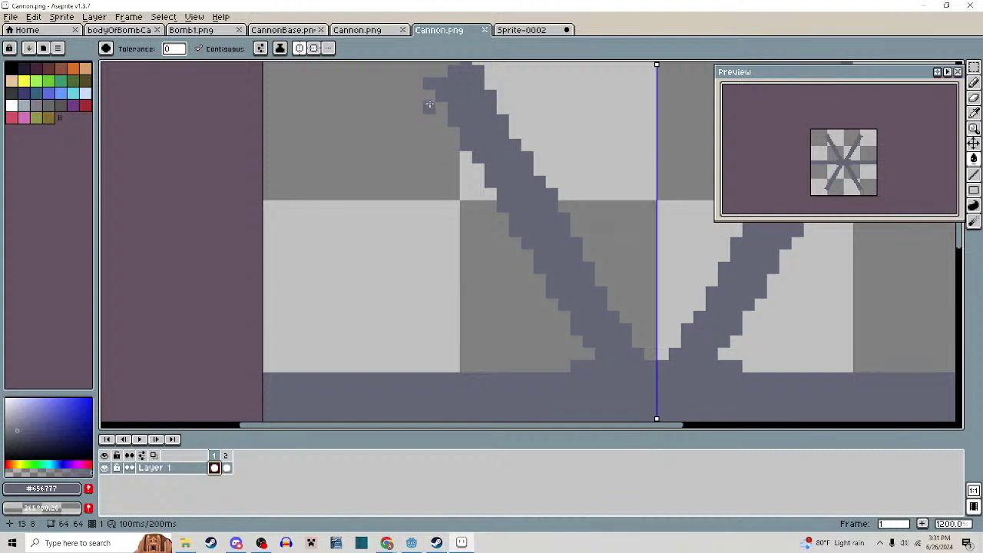
scroll(427, 97, "up", 1)
scroll(424, 99, "down", 5)
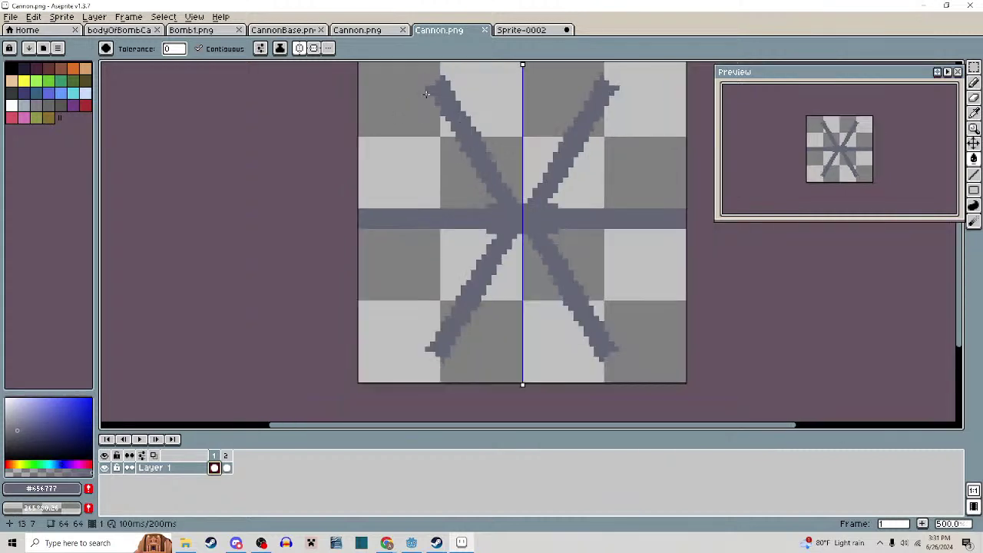
left_click(326, 53)
scroll(410, 142, "up", 2)
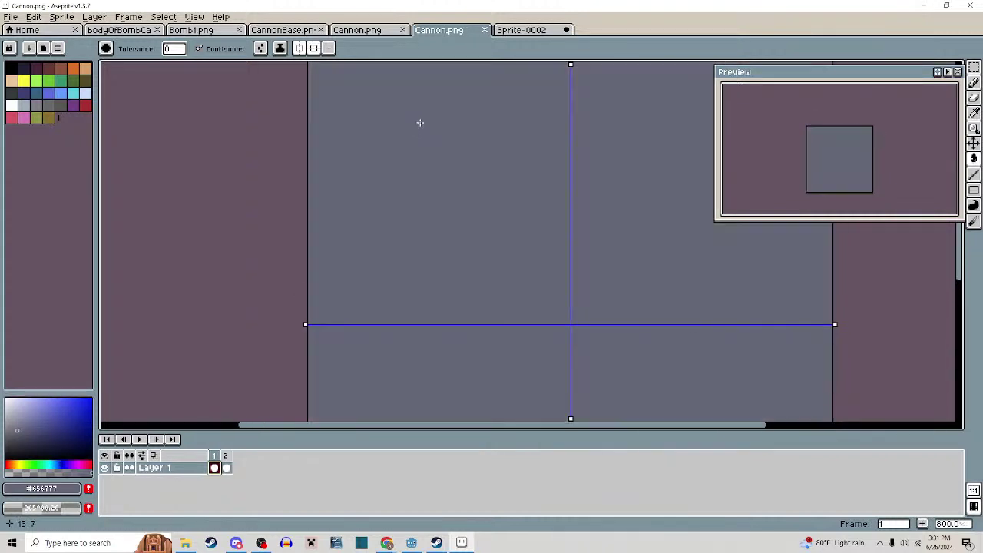
key("b")
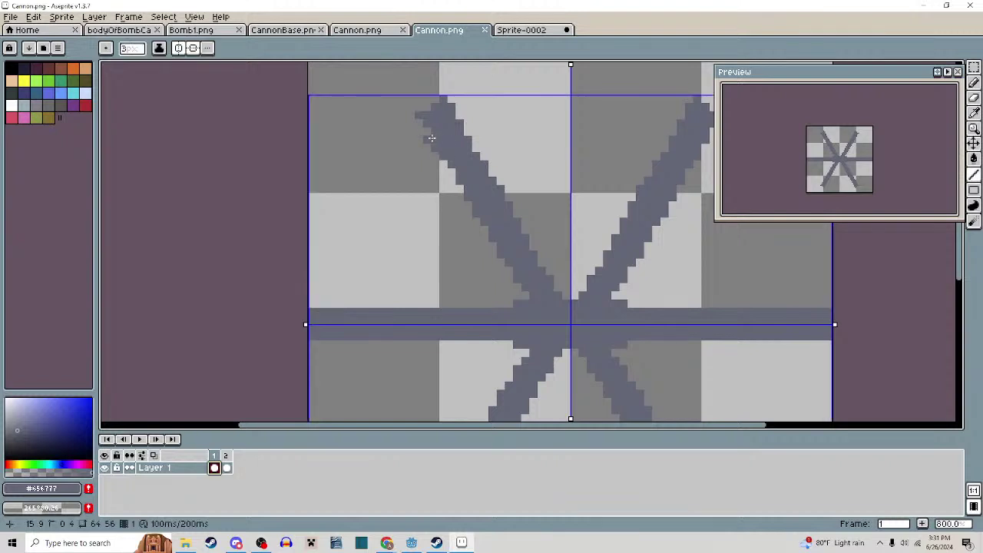
mouse_move(422, 131)
left_mouse_down()
mouse_move(531, 309)
mouse_move(569, 326)
left_mouse_up()
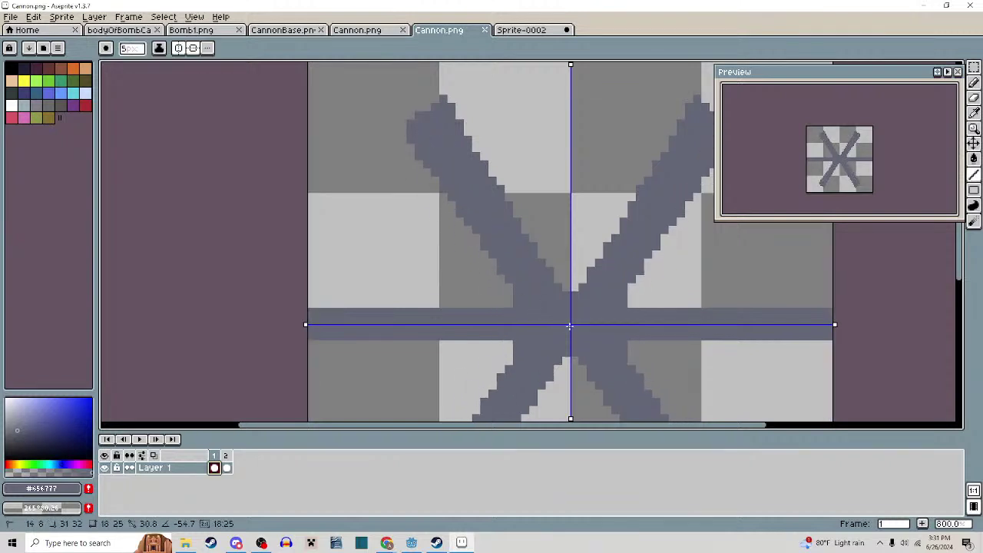
left_click_drag(461, 111, 572, 309)
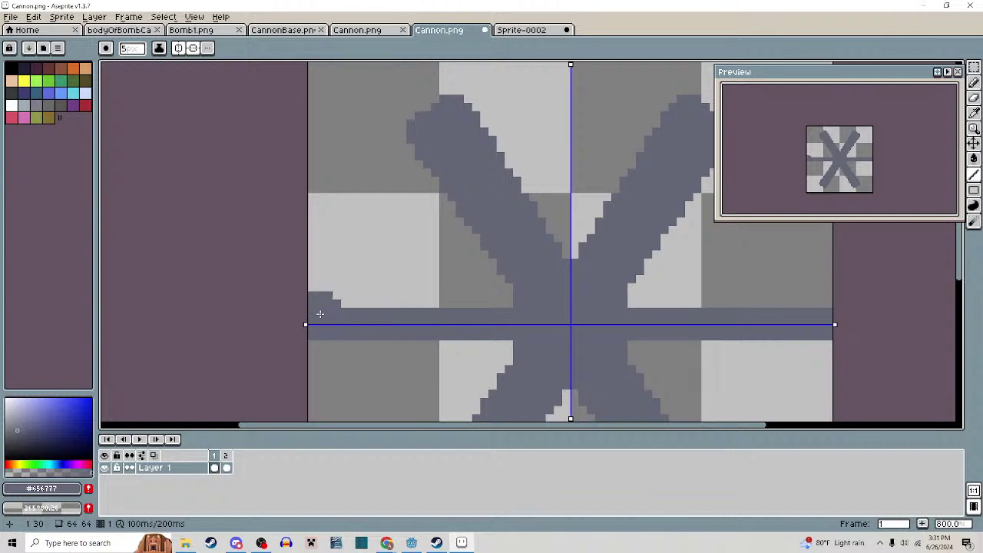
mouse_move(322, 316)
left_mouse_down()
mouse_move(500, 318)
mouse_move(492, 320)
left_mouse_up()
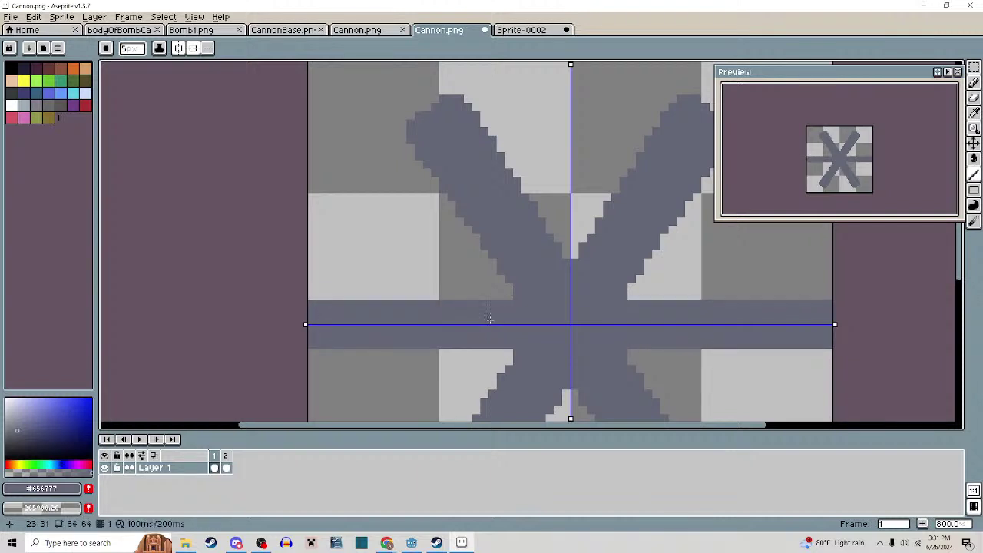
Add wider feet at the ends of the horizontal and diagonal legs with the 5 px round brush
left_click(328, 306)
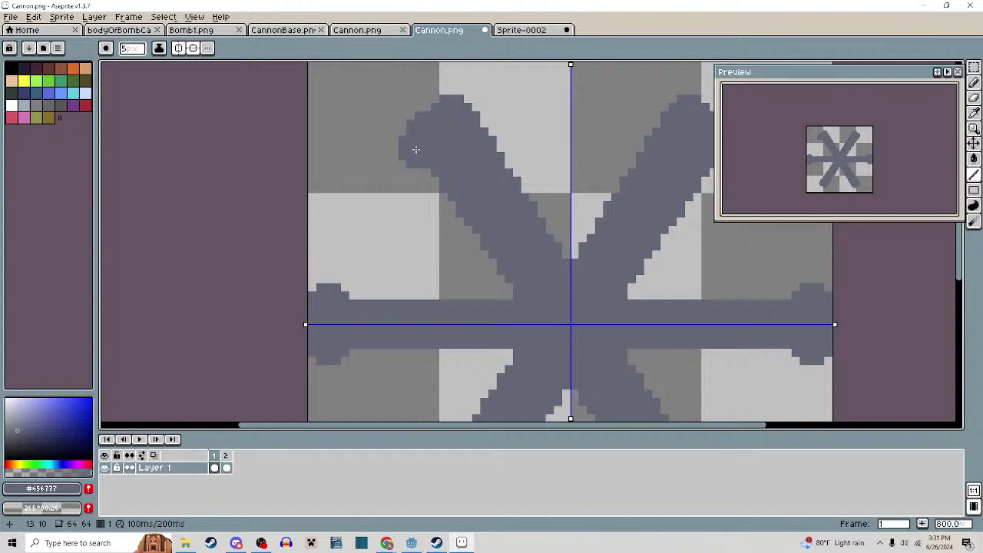
left_click(470, 109)
left_click_drag(676, 168, 520, 193)
scroll(522, 202, "down", 3)
left_click_drag(526, 231, 534, 206)
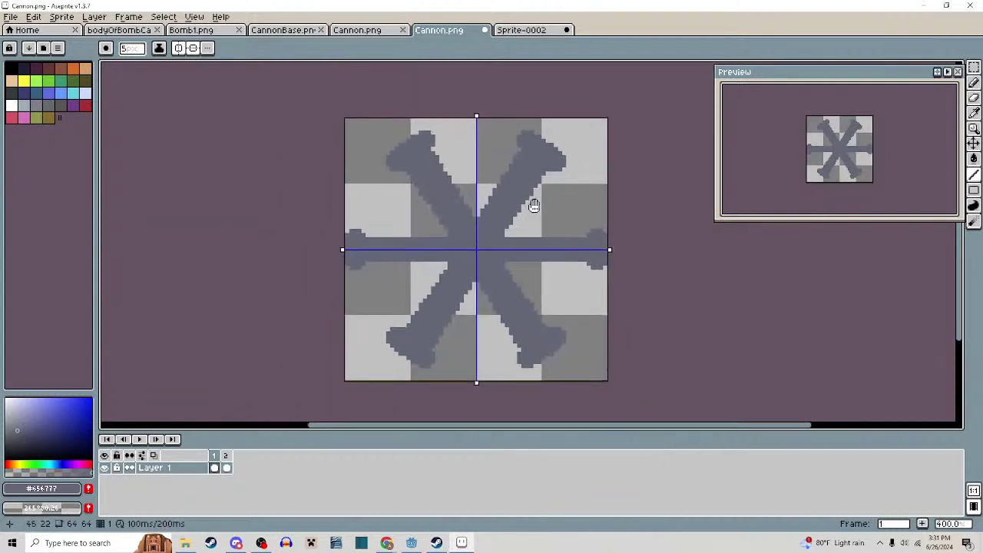
Enlarge and reshape the feet of the horizontal legs with mirrored 1 px lines
scroll(534, 206, "up", 3)
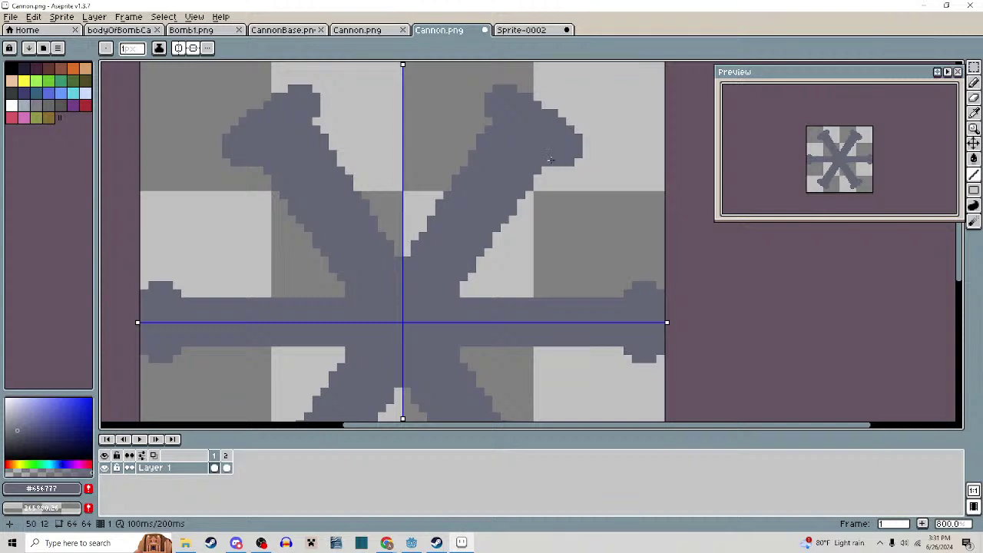
scroll(543, 165, "down", 3)
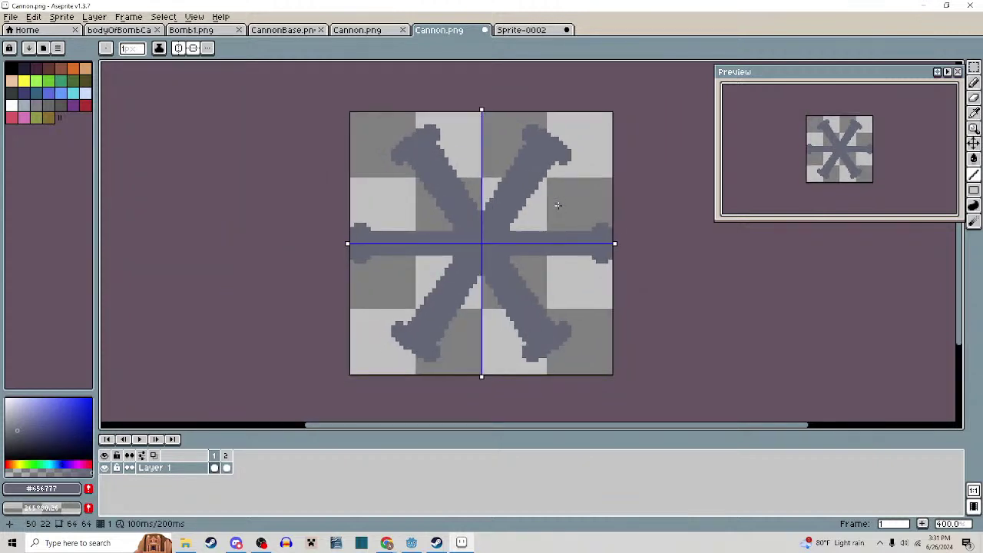
scroll(441, 235, "up", 5)
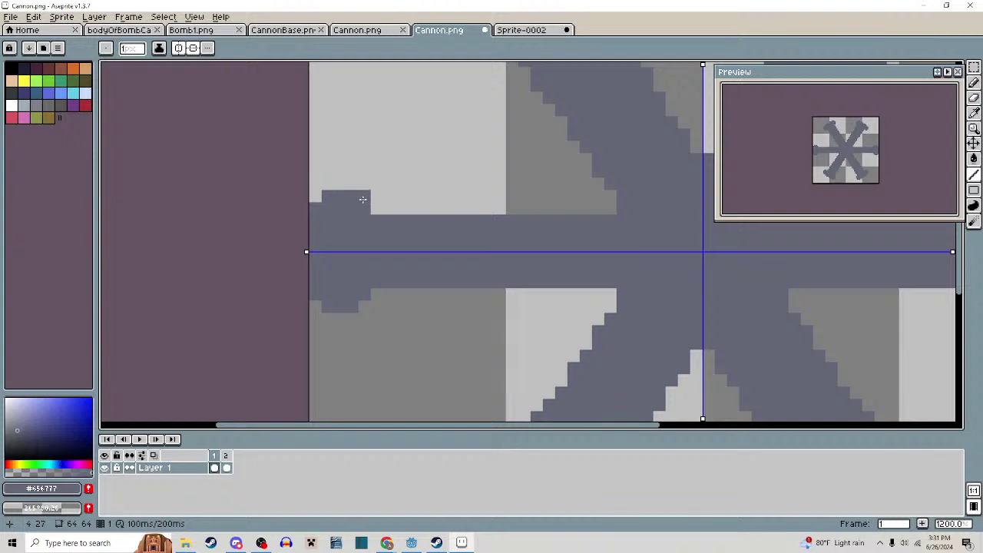
left_click_drag(363, 200, 379, 216)
left_click(318, 197)
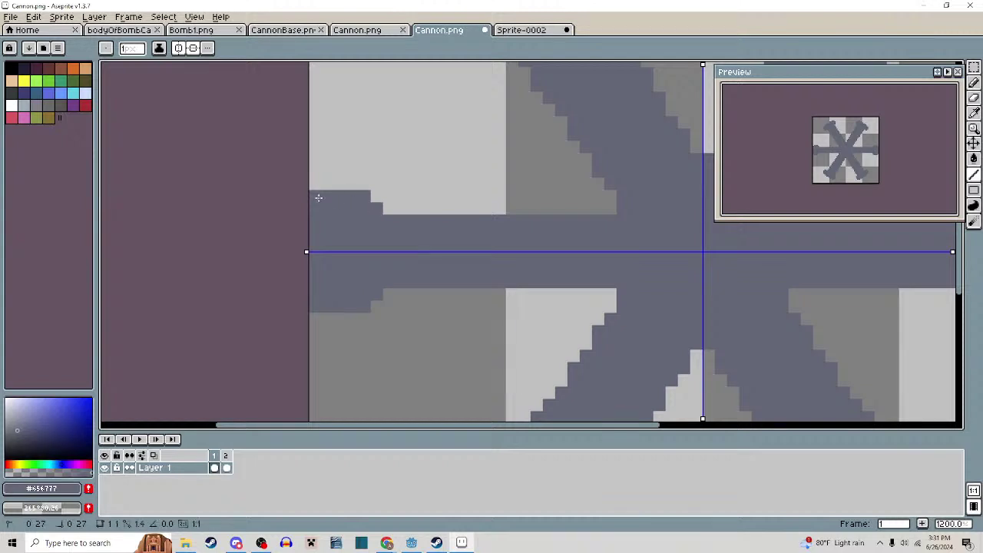
left_click_drag(328, 184, 362, 187)
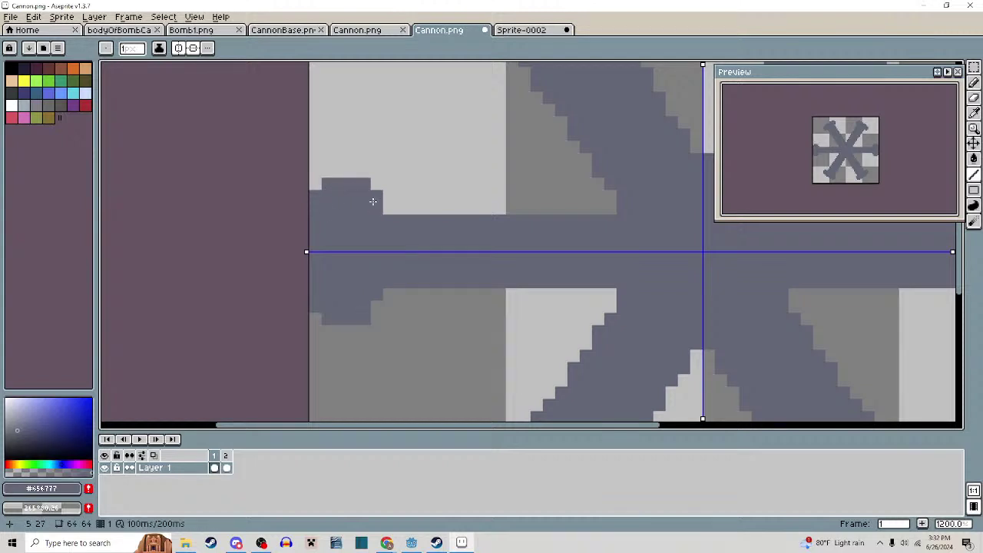
scroll(373, 202, "down", 3)
left_click_drag(483, 270, 476, 275)
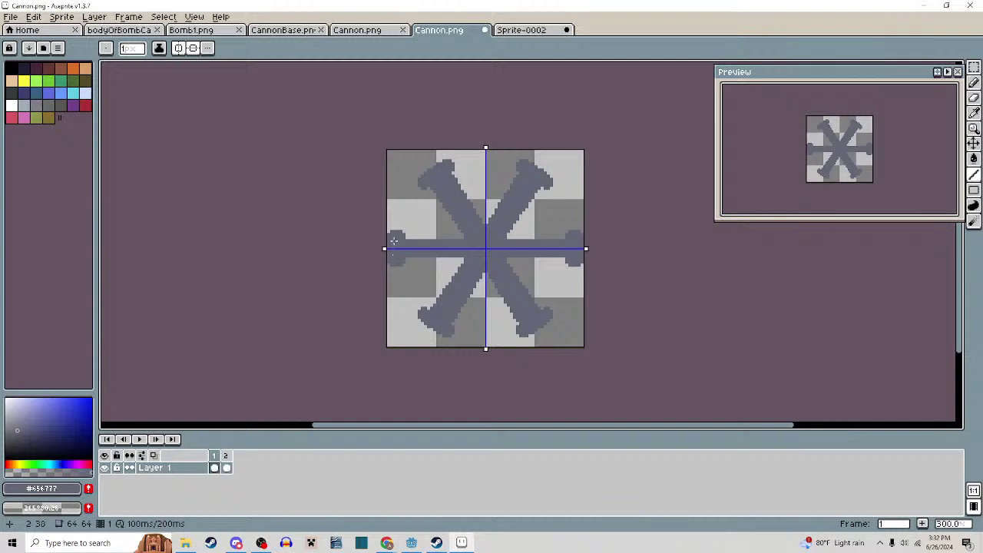
Thicken the horizontal legs by one mirrored pixel row and save both frames as Cannon1.png and Cannon2.png
left_click(192, 48)
left_click(178, 47)
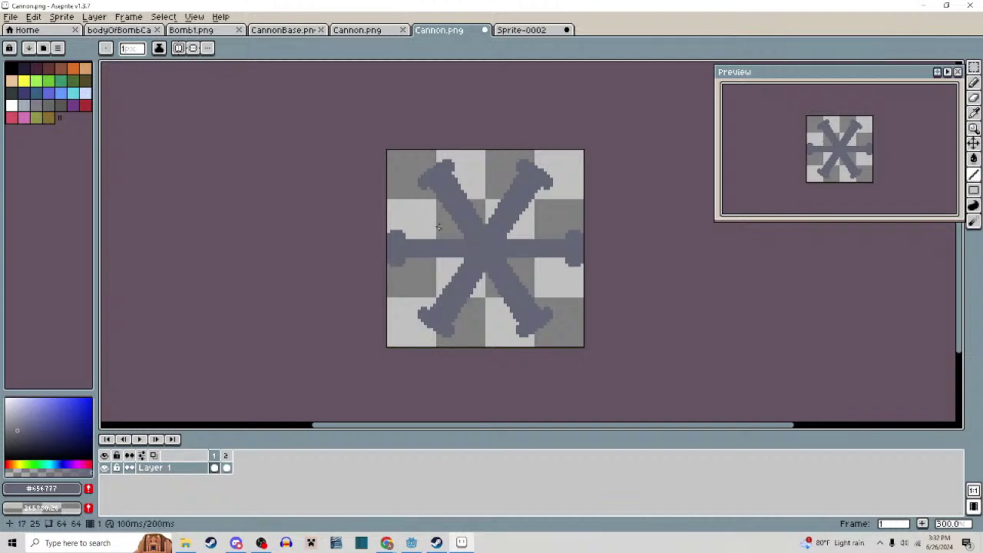
scroll(438, 225, "up", 3)
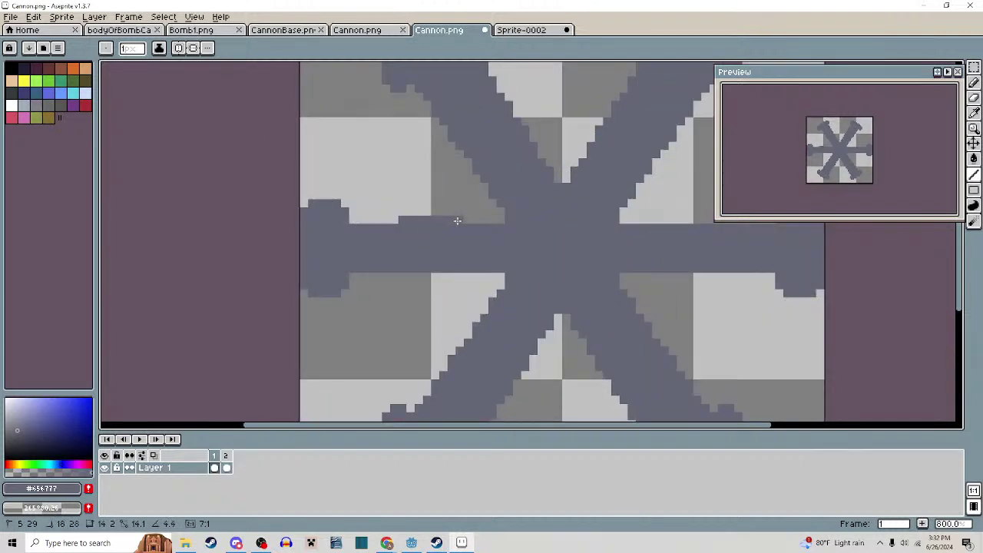
scroll(530, 238, "down", 3)
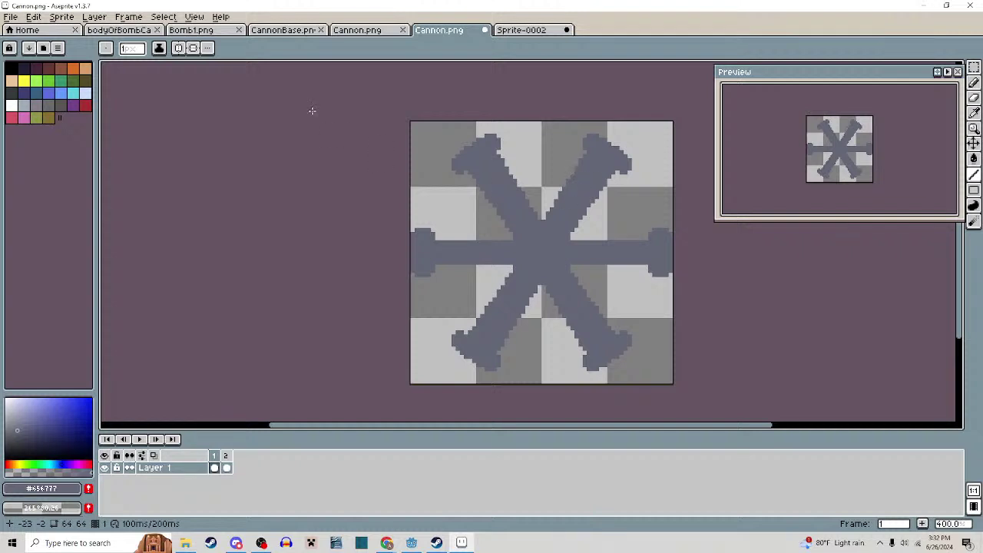
left_click(191, 49)
left_click(181, 50)
scroll(435, 240, "up", 4)
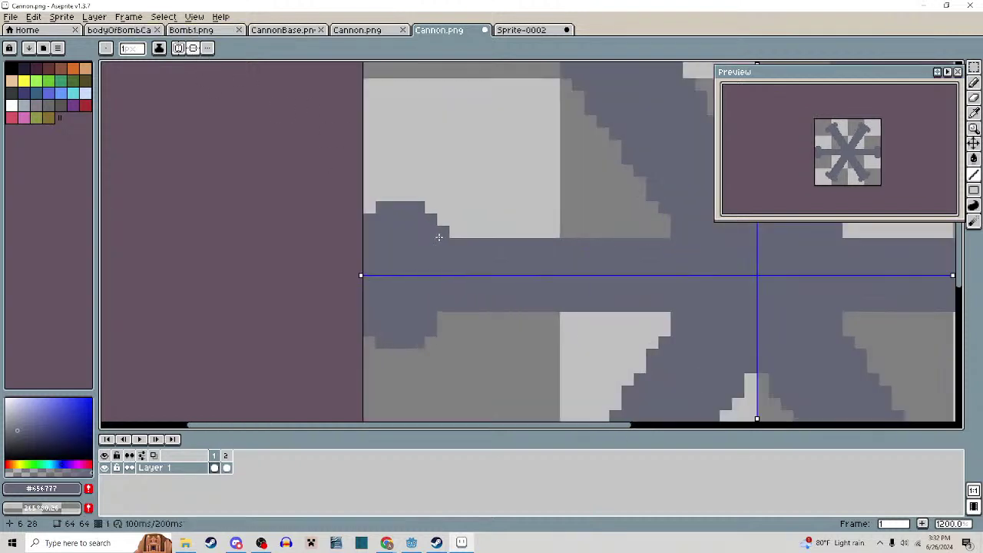
left_click_drag(441, 235, 671, 234)
scroll(673, 241, "down", 1)
scroll(672, 242, "down", 4)
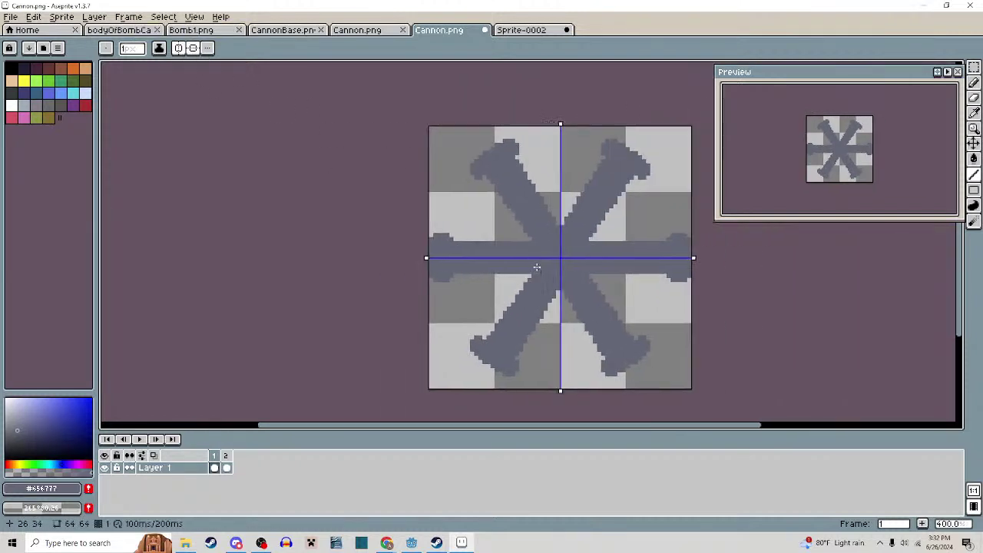
key("ctrl+s")
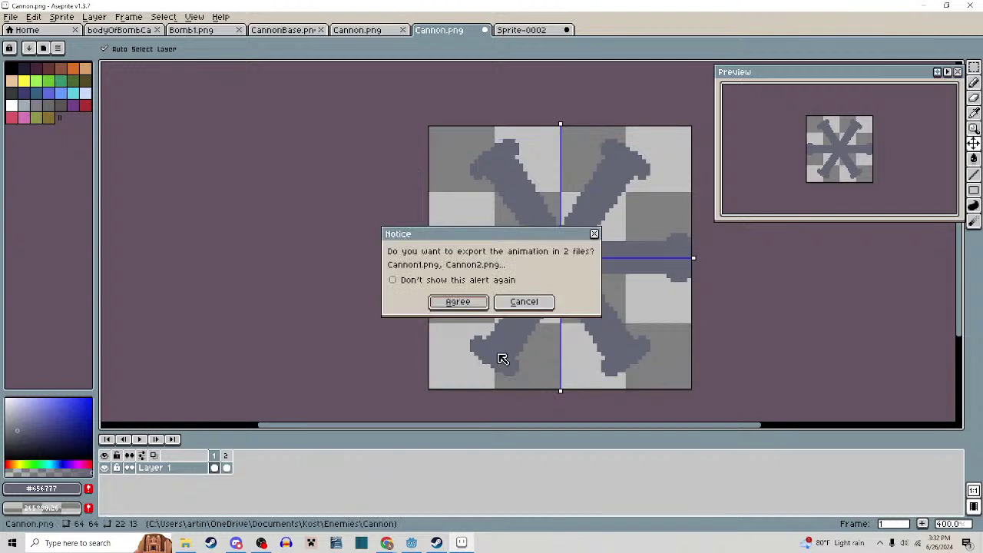
left_click(466, 301)
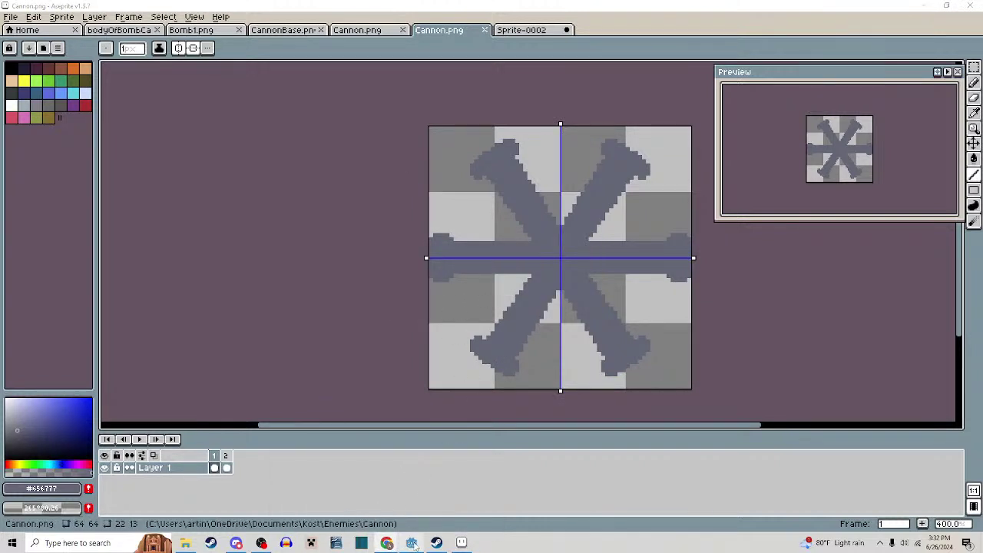
Switch to Godot and run the test scene in a maximized window
key("alt+Tab")
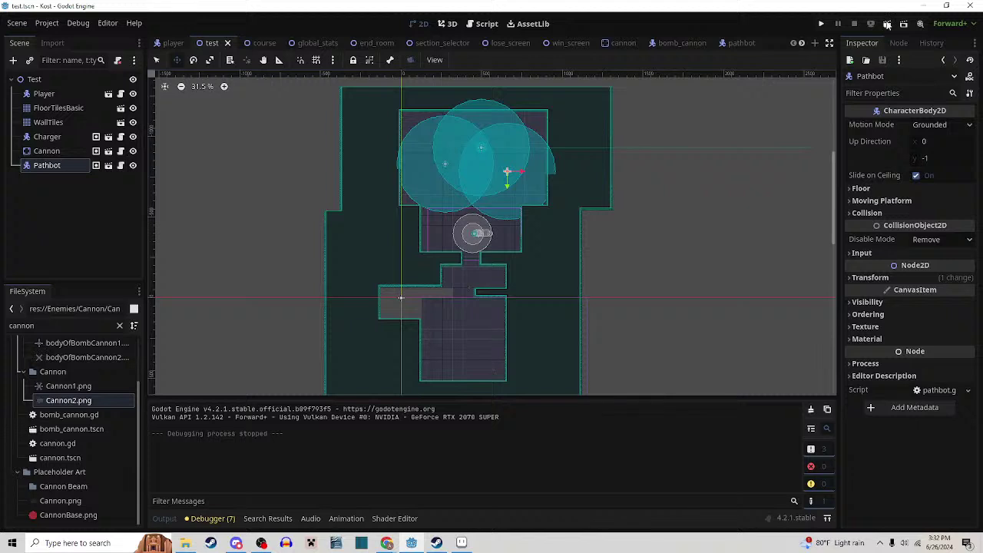
left_click(888, 25)
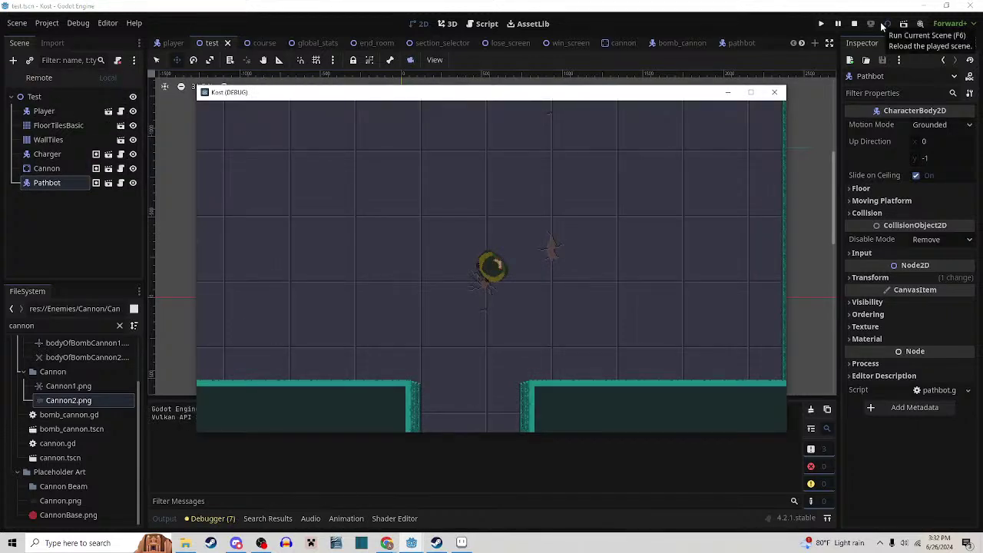
left_click(751, 93)
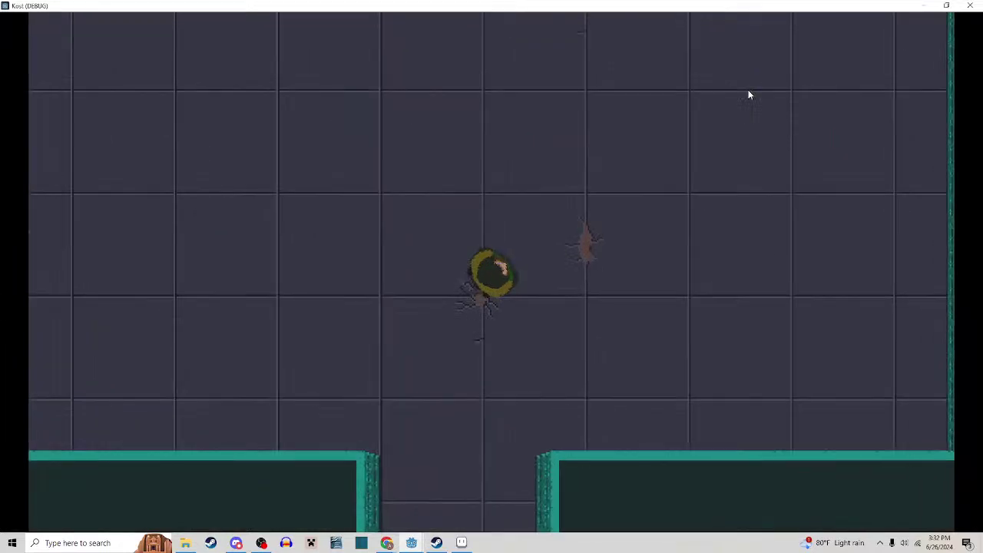
Move the player up through the room to the cannon enemy and examine its widened legs and feet in the running game
key("w")
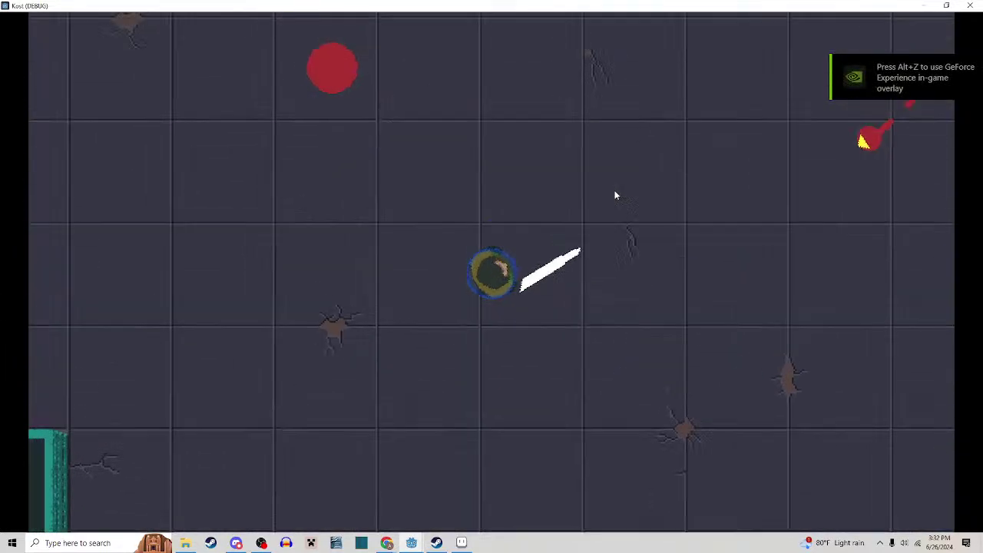
key("d")
left_click(615, 196)
key("a")
key("w")
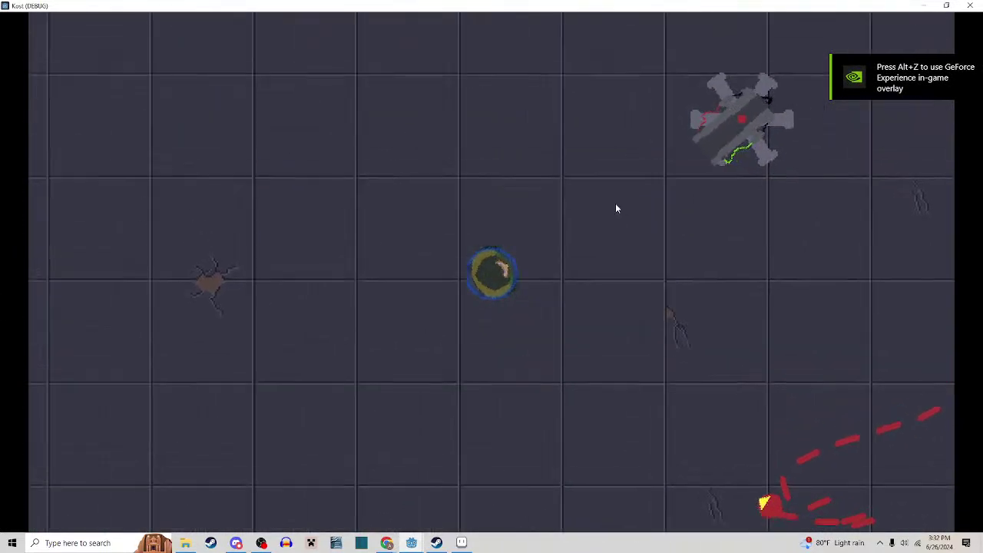
key("d")
key("s")
left_click(690, 255)
key("d")
key("d")
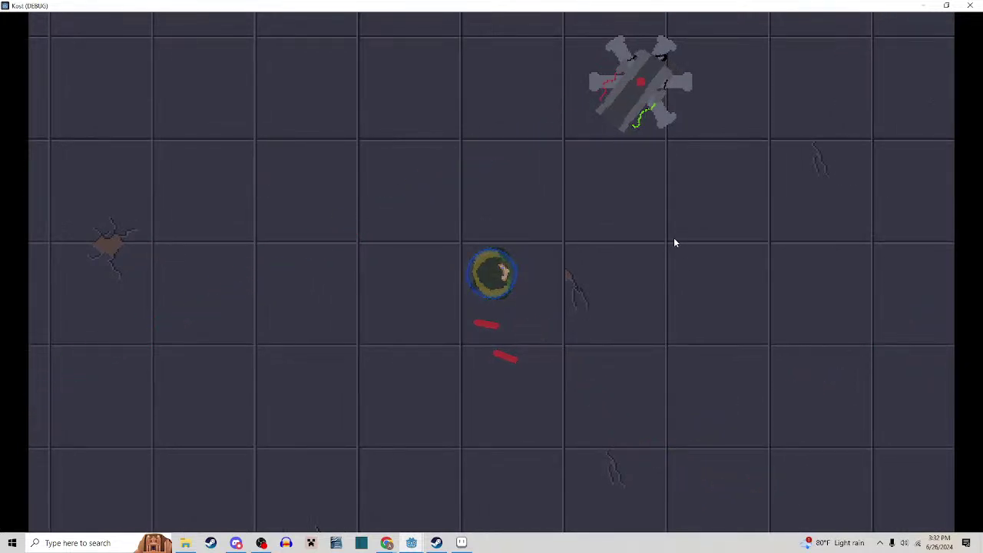
key("w")
key("a")
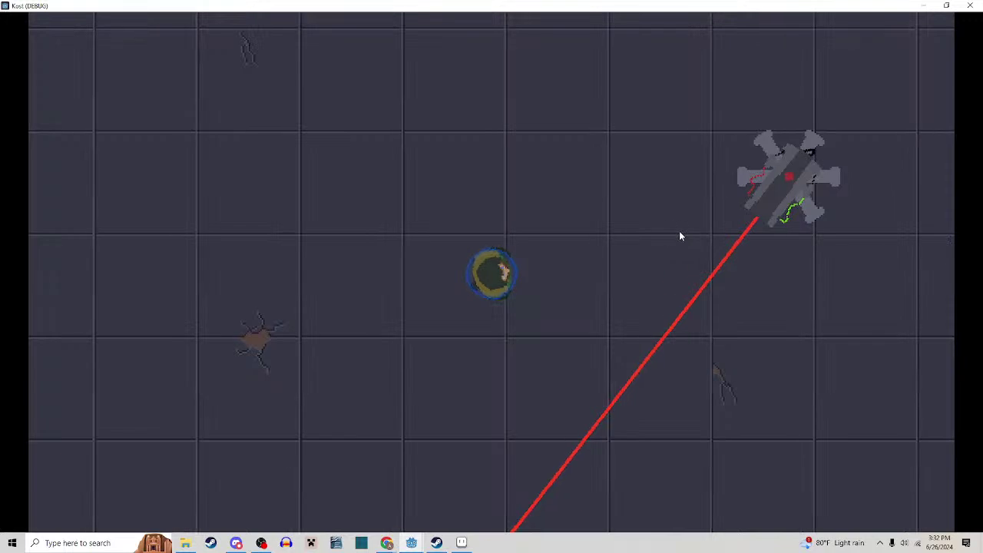
Circle the player around the cannon with weapon swings to examine its barrel rotation and red beam
key("s")
key("d")
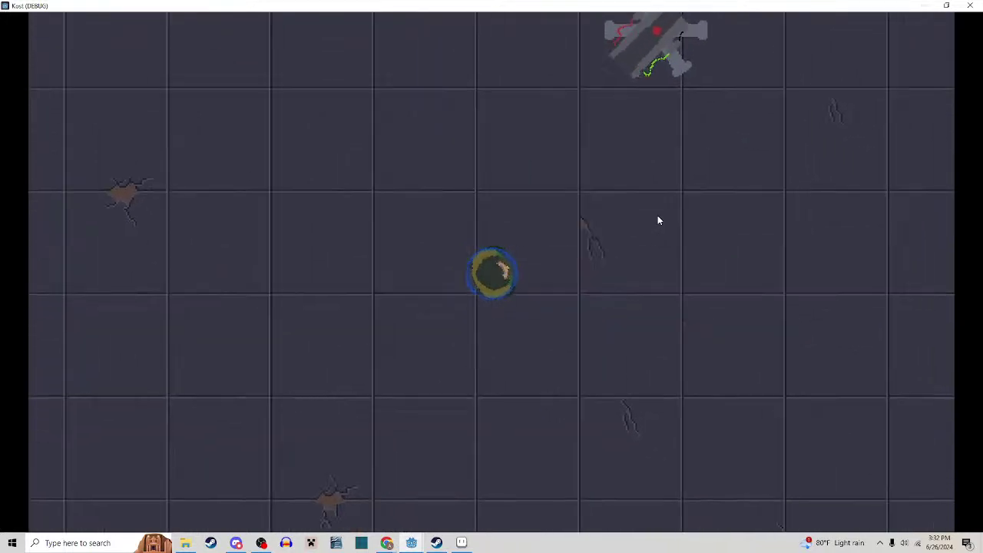
left_click(647, 205)
key("s")
key("a")
left_click(600, 185)
left_click(520, 170)
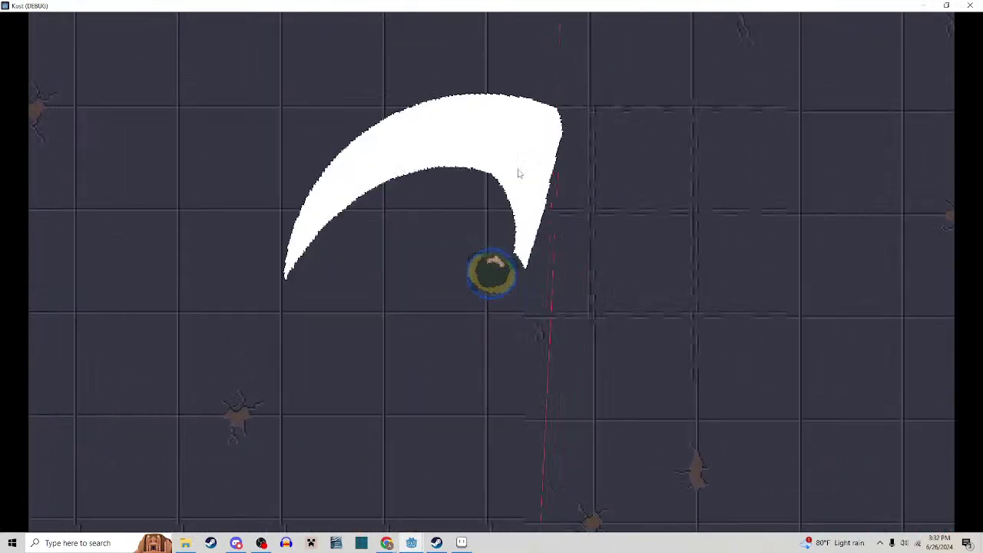
key("s")
key("a")
left_click(526, 163)
left_click(526, 163)
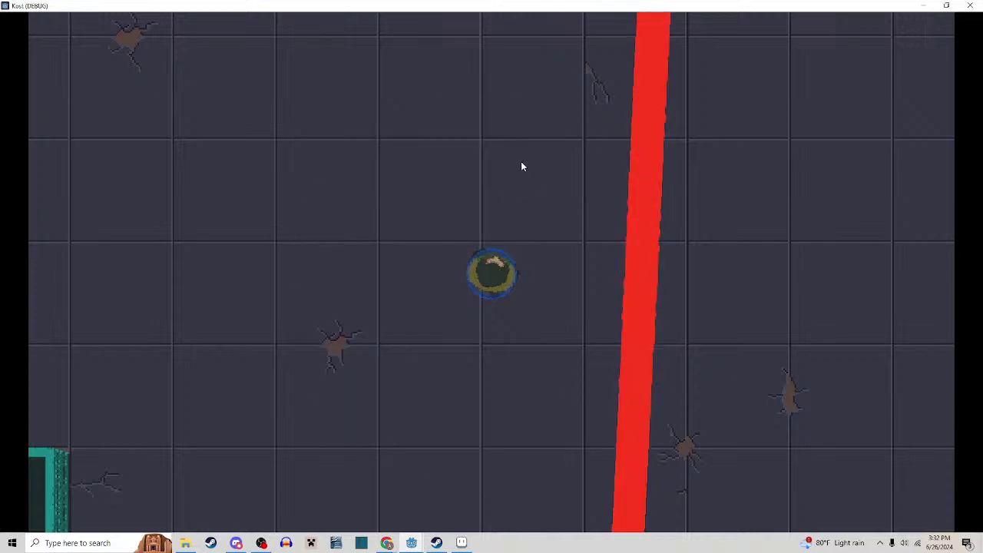
left_click(521, 167)
key("w")
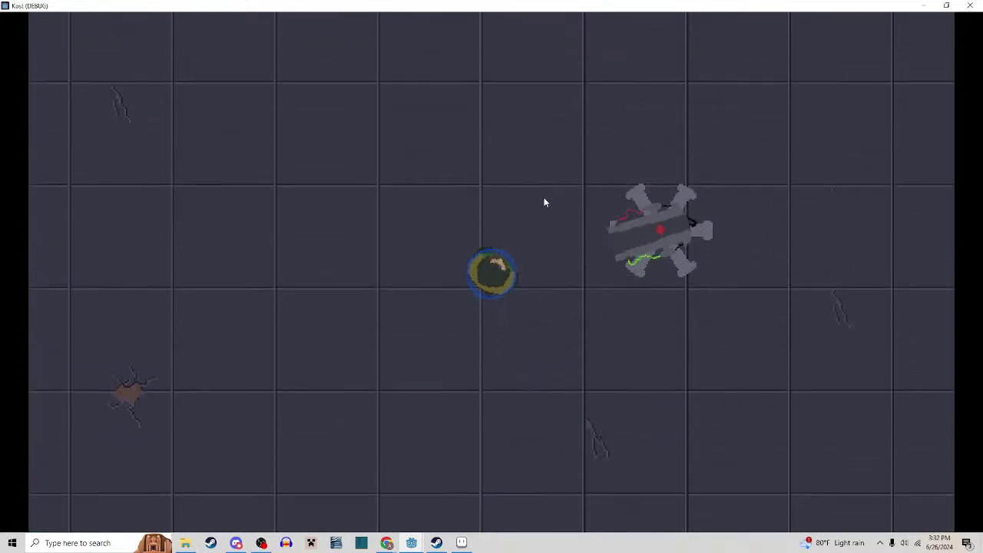
key("s")
key("d")
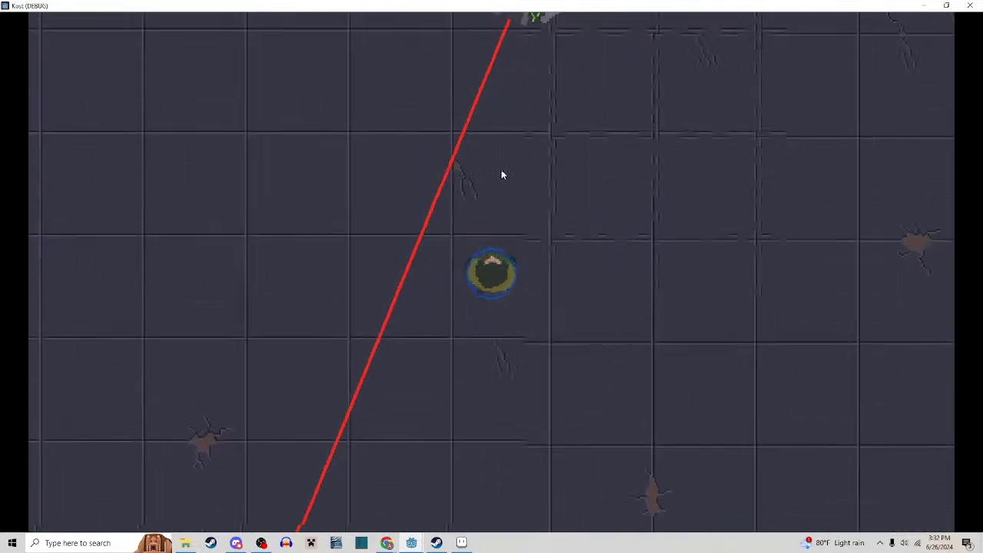
Keep moving and attacking around the room to check the fight against the cannon
key("w")
left_click(501, 174)
key("a")
key("w")
key("s")
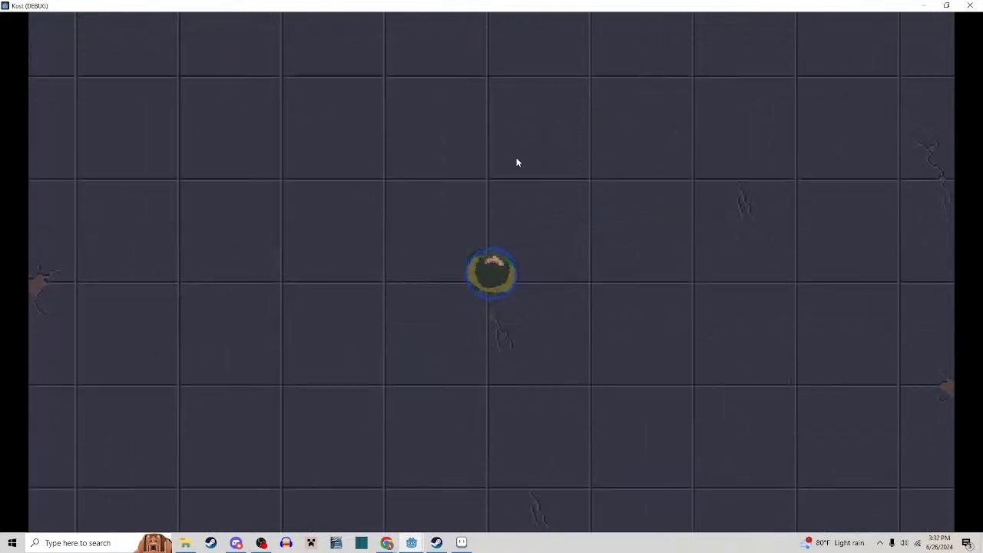
key("d")
left_click(517, 154)
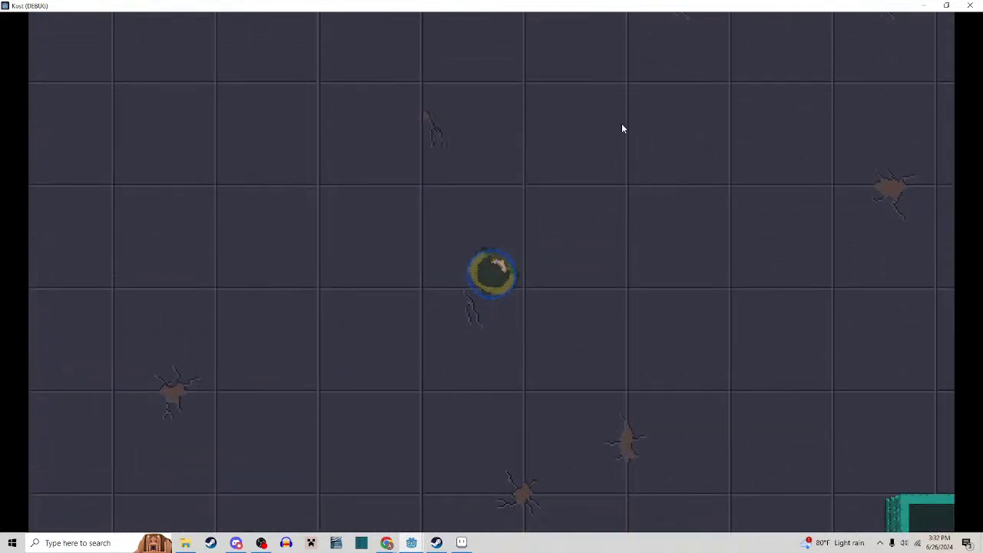
left_click(567, 133)
key("w")
key("a")
left_click(502, 153)
left_click(502, 153)
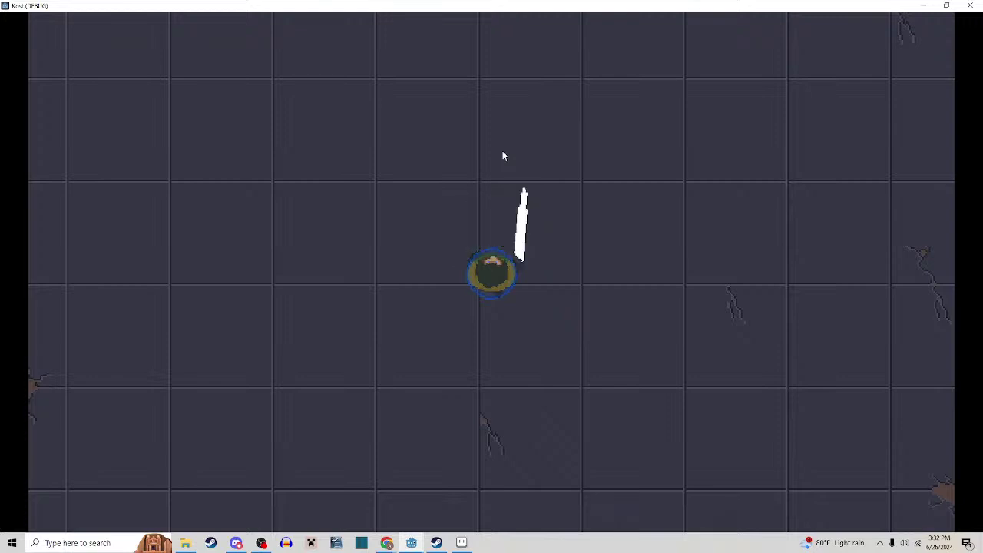
left_click(502, 152)
left_click(502, 153)
key("s")
key("d")
key("a")
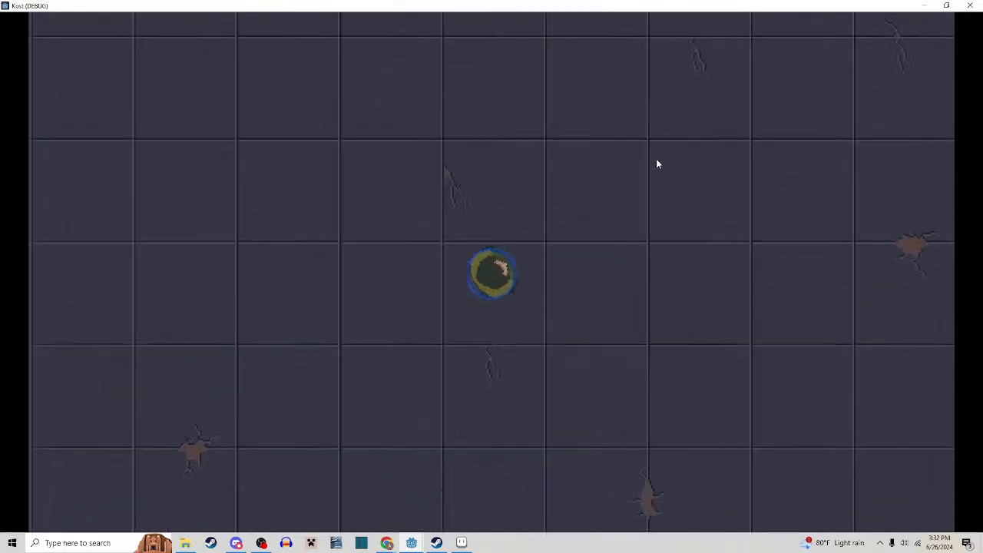
key("s")
key("d")
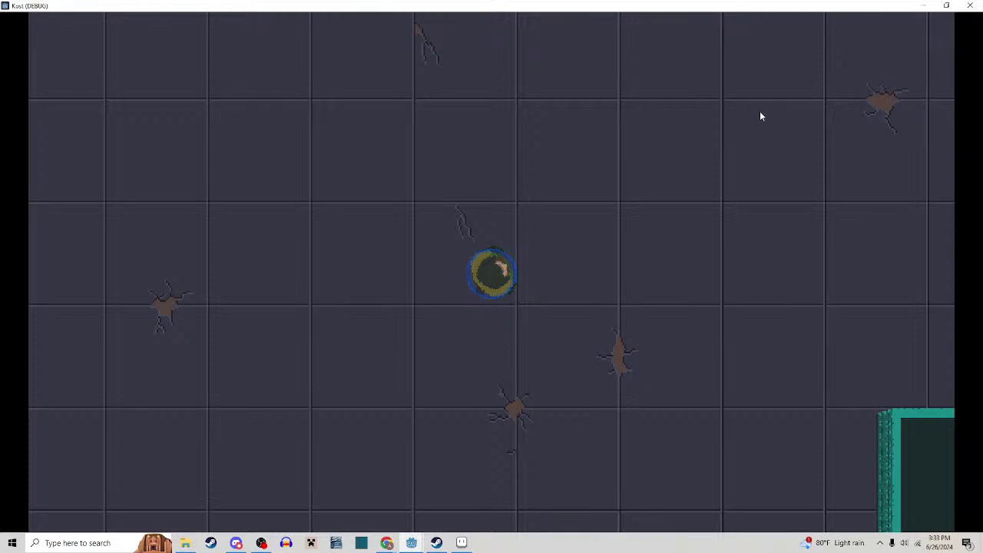
Test the player's movement and weapon swings once more in the room and close the running game
key("w")
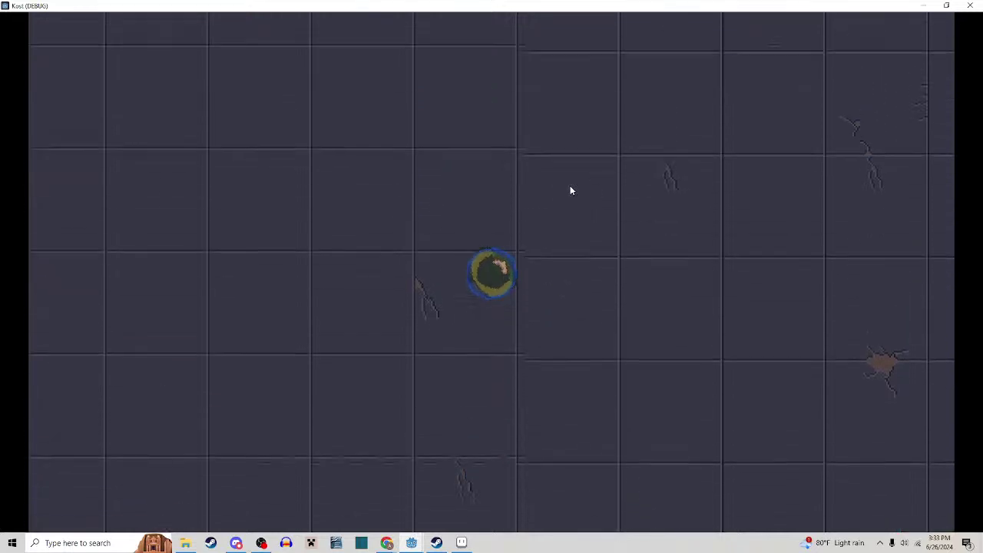
key("a")
left_click(496, 186)
key("s")
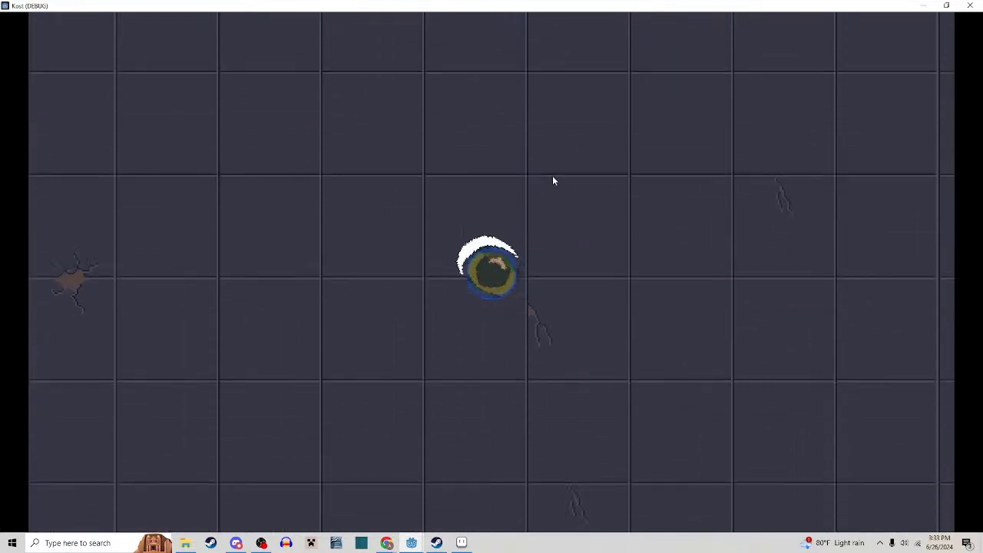
left_click(620, 281)
left_click(520, 228)
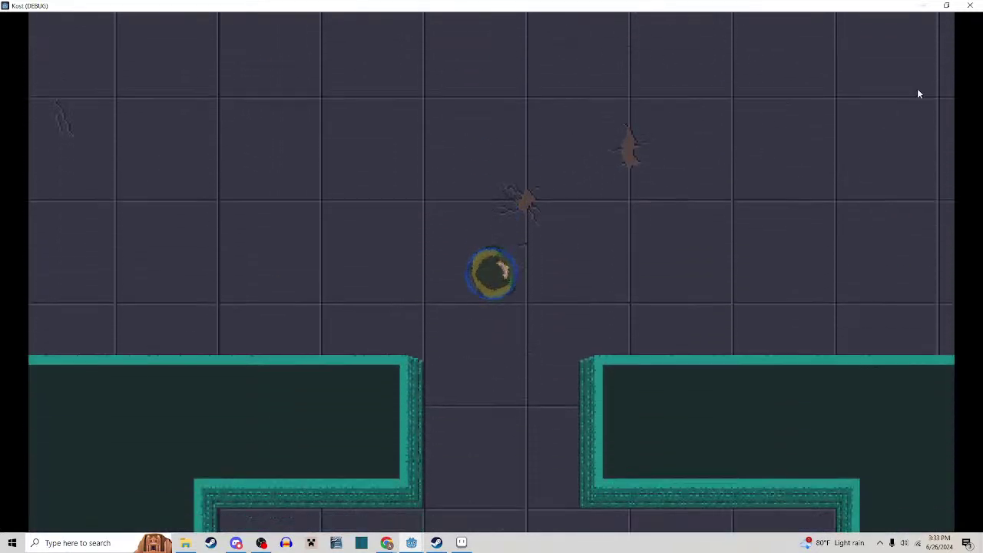
left_click(972, 8)
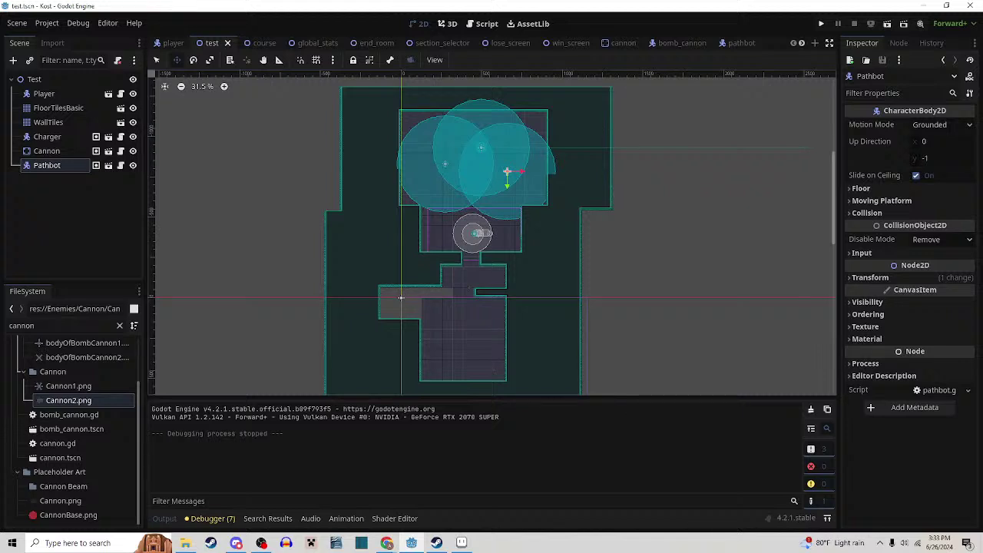
Switch to Aseprite, sample the dark gray #393b44 from the cannon body in frame 2, and return to the legs in frame 1
left_click(471, 542)
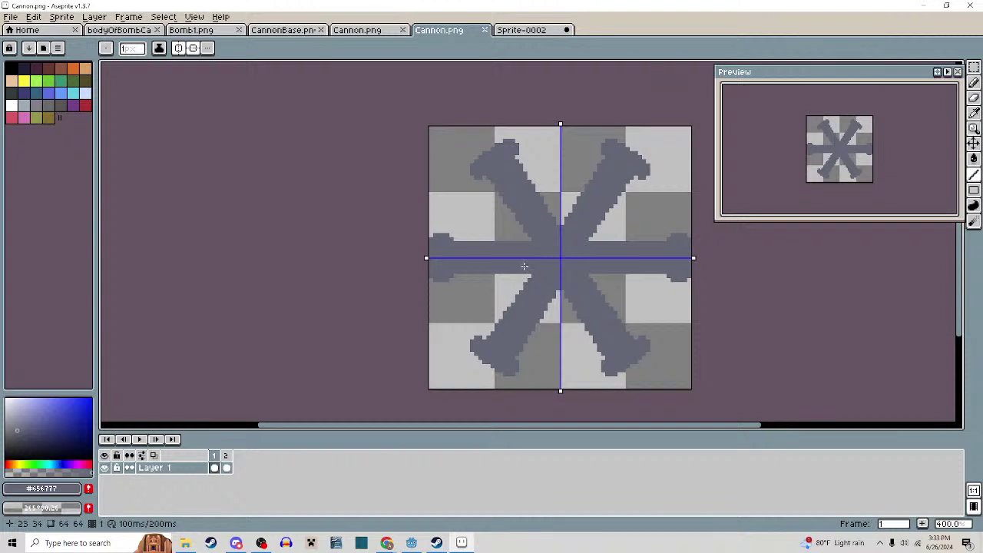
key("Right")
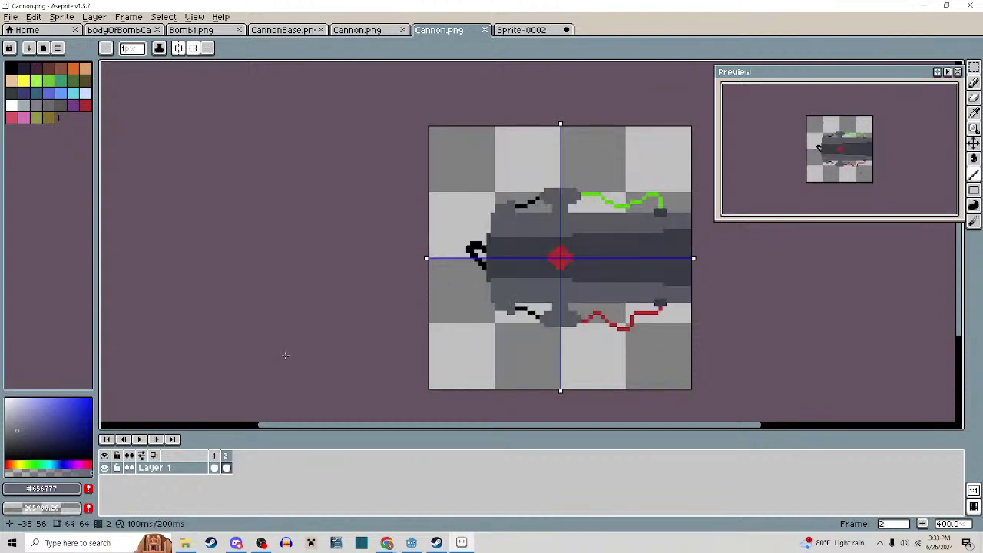
left_click(530, 233, "alt")
left_click(590, 246, "alt")
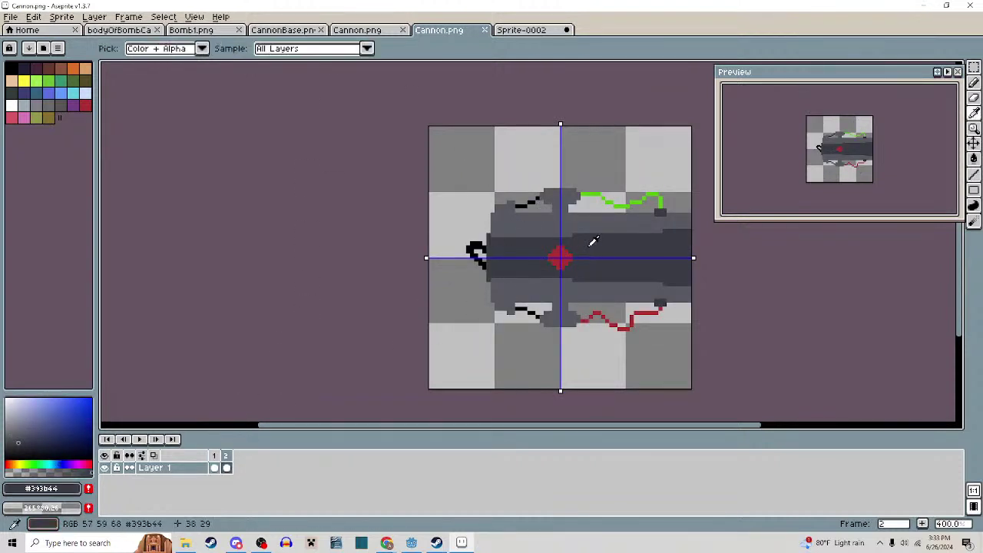
key("Left")
scroll(446, 246, "up", 1)
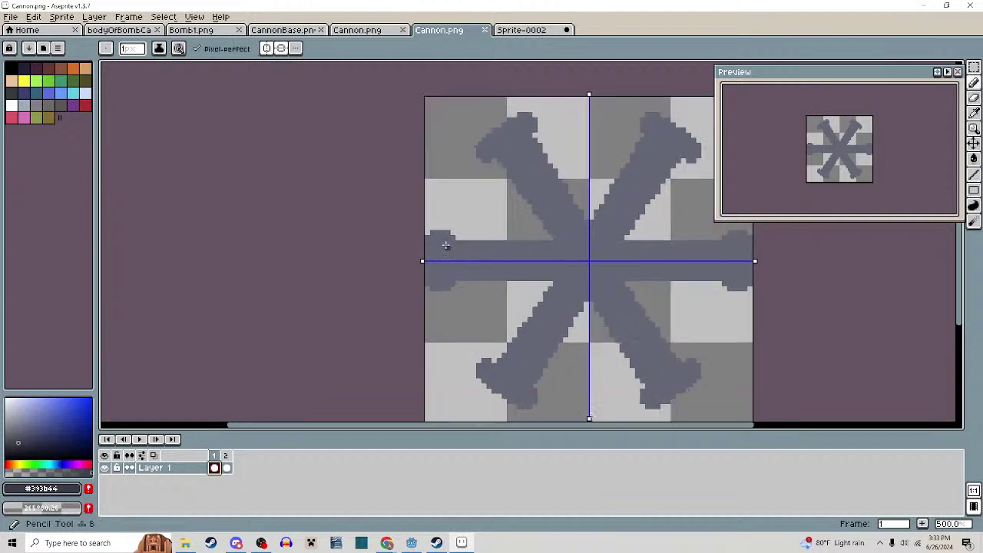
scroll(446, 245, "up", 3)
left_click_drag(464, 239, 467, 309)
key("g")
left_click(450, 263)
scroll(448, 294, "down", 3)
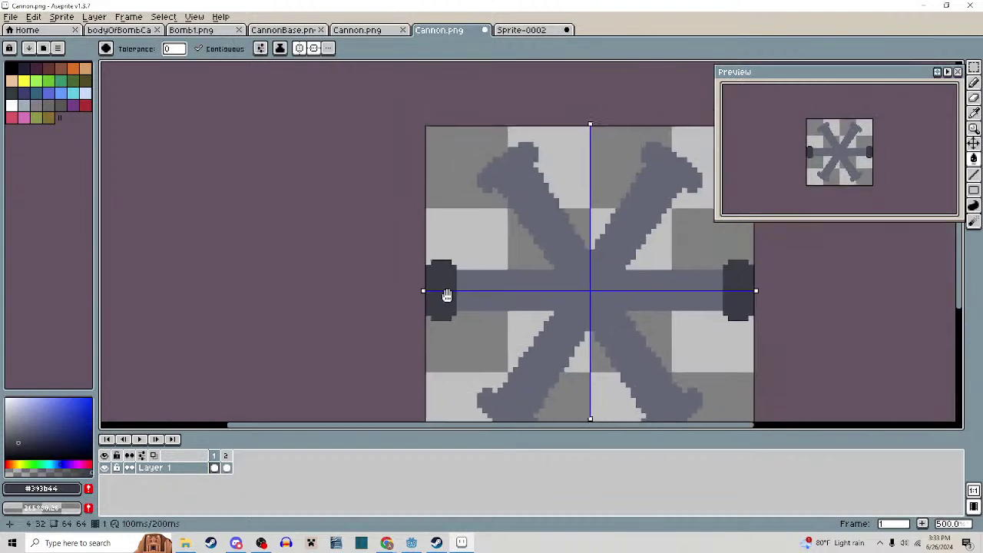
scroll(447, 295, "up", 4)
left_click(437, 260)
key("ctrl+z")
key("b")
left_click_drag(507, 209, 436, 257)
key("ctrl+z")
scroll(428, 256, "down", 2)
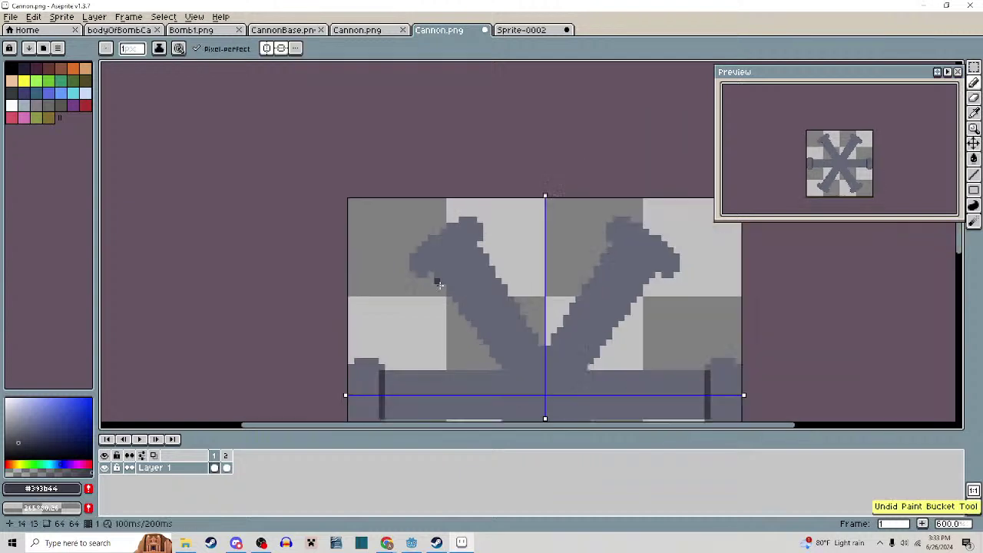
Outline and fill the raised edge bumps at the ends of the horizontal leg with dark #393b44, mirrored by symmetry
scroll(431, 237, "up", 5)
left_click_drag(413, 259, 300, 261)
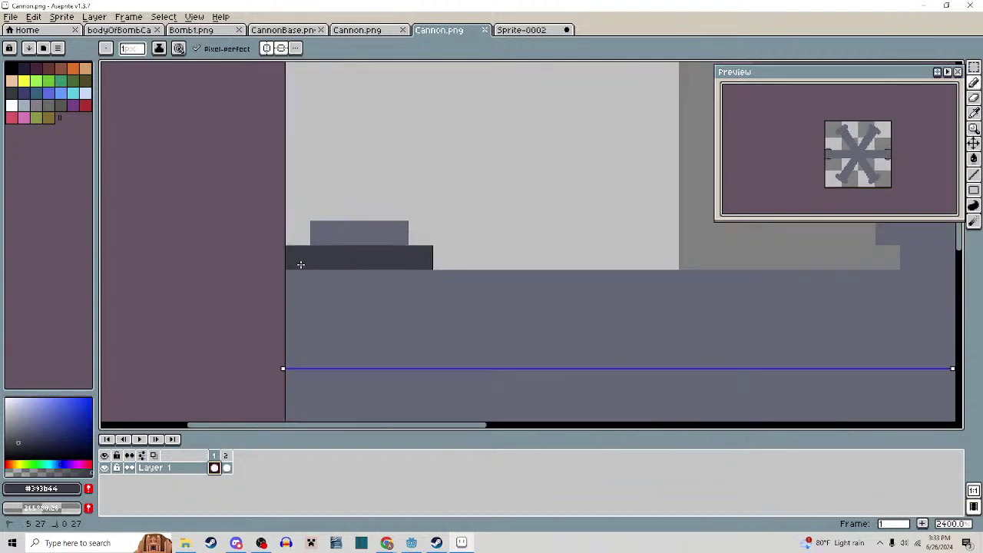
key("g")
left_click(336, 239)
Outline and fill the outer corner knob of the upper-left diagonal leg with #393b44, mirrored onto the other diagonal legs
scroll(397, 243, "down", 3)
scroll(398, 243, "down", 1)
left_click_drag(398, 243, 338, 327)
scroll(408, 224, "up", 3)
key("b")
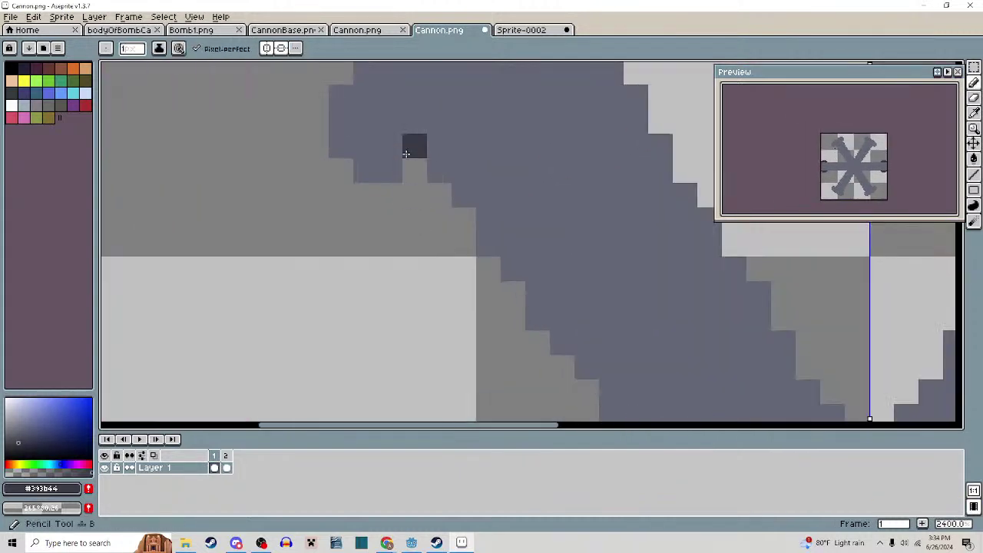
mouse_move(407, 153)
left_mouse_down()
mouse_move(416, 239)
mouse_move(375, 177)
mouse_move(362, 184)
left_mouse_up()
key("g")
left_click(380, 226)
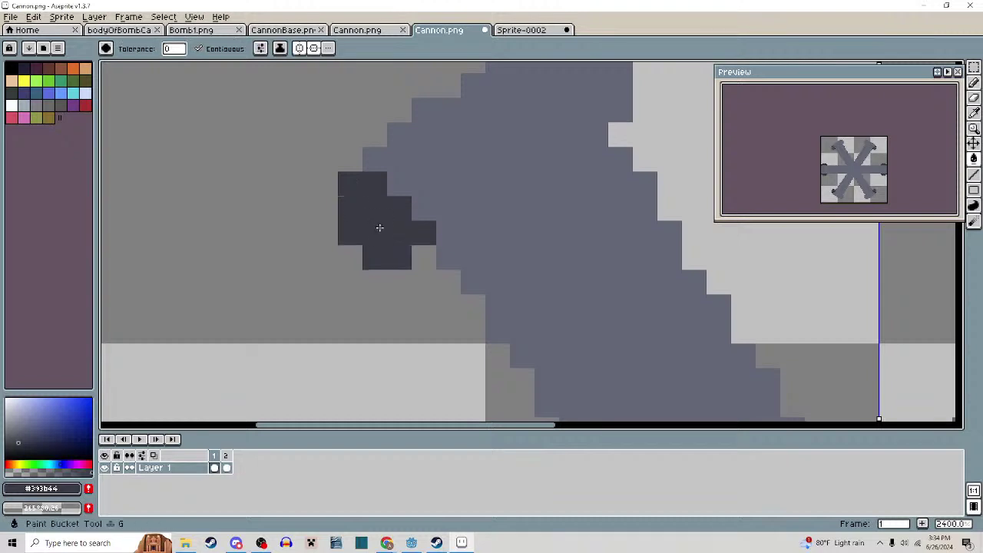
Outline and fill the inner corner knob of the upper-left diagonal leg with #393b44, mirrored onto the other diagonal legs
left_click_drag(476, 184, 427, 332)
left_click(542, 254)
key("ctrl+z")
key("b")
left_click_drag(500, 191, 542, 264)
key("g")
left_click(550, 238)
scroll(551, 239, "down", 1)
scroll(550, 238, "down", 8)
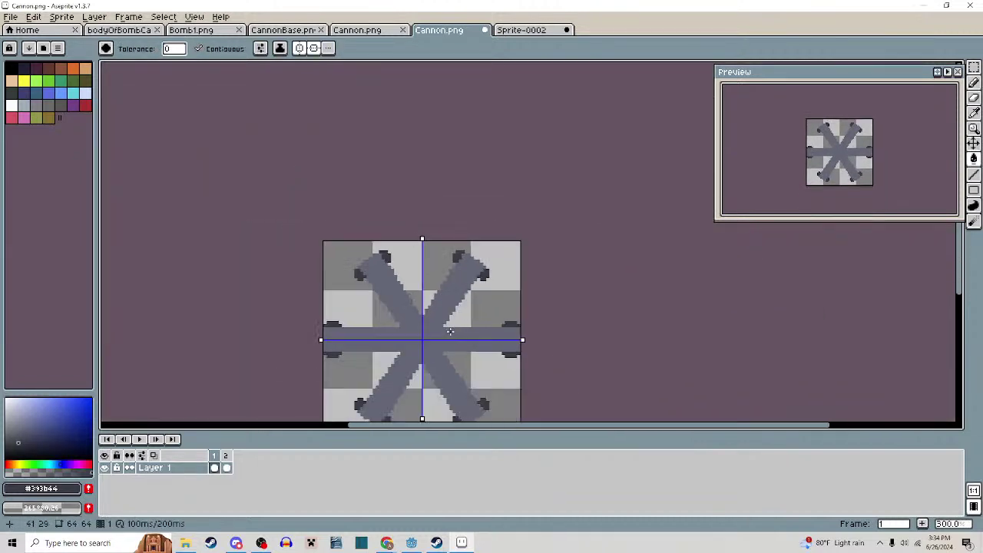
scroll(519, 250, "up", 2)
left_click_drag(520, 250, 588, 244)
key("ctrl+s")
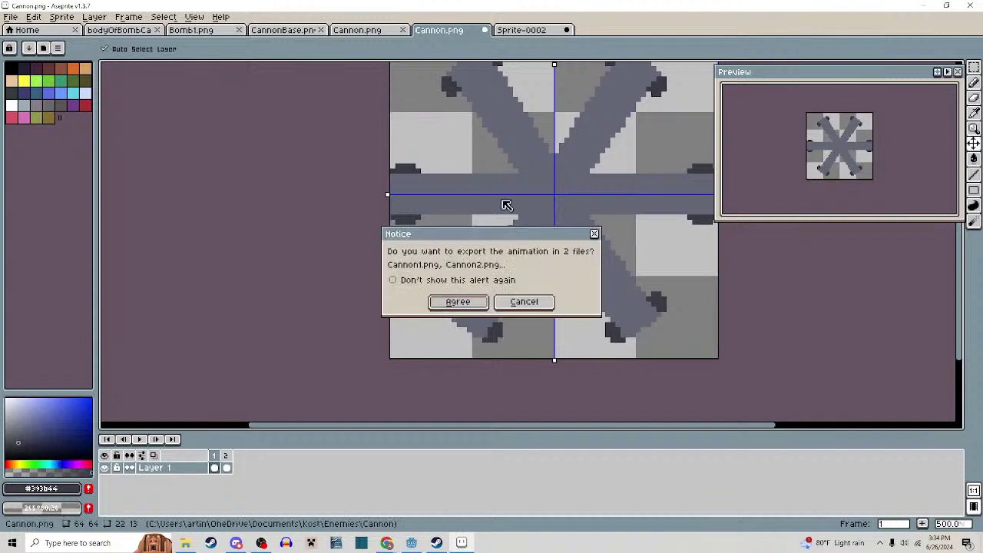
left_click(522, 302)
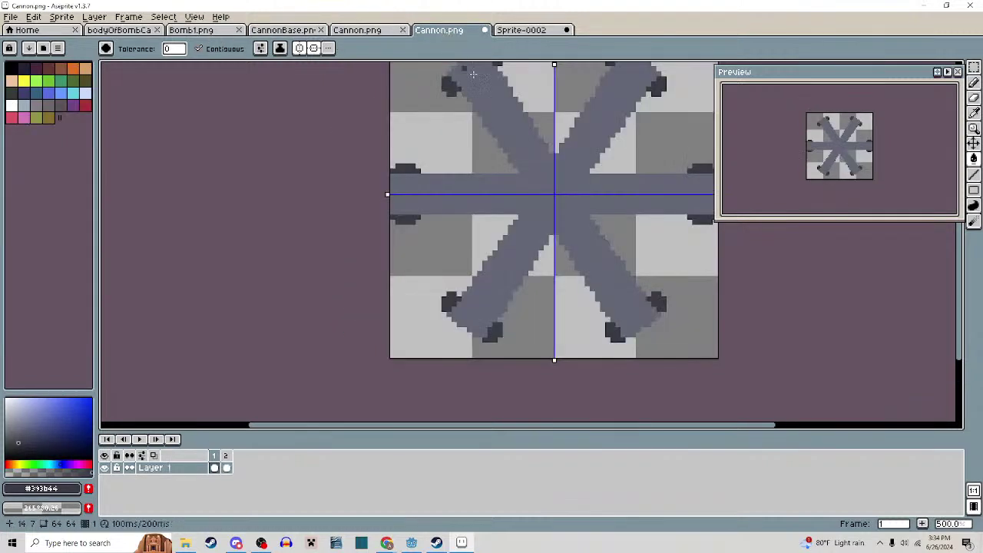
left_click_drag(540, 175, 512, 230)
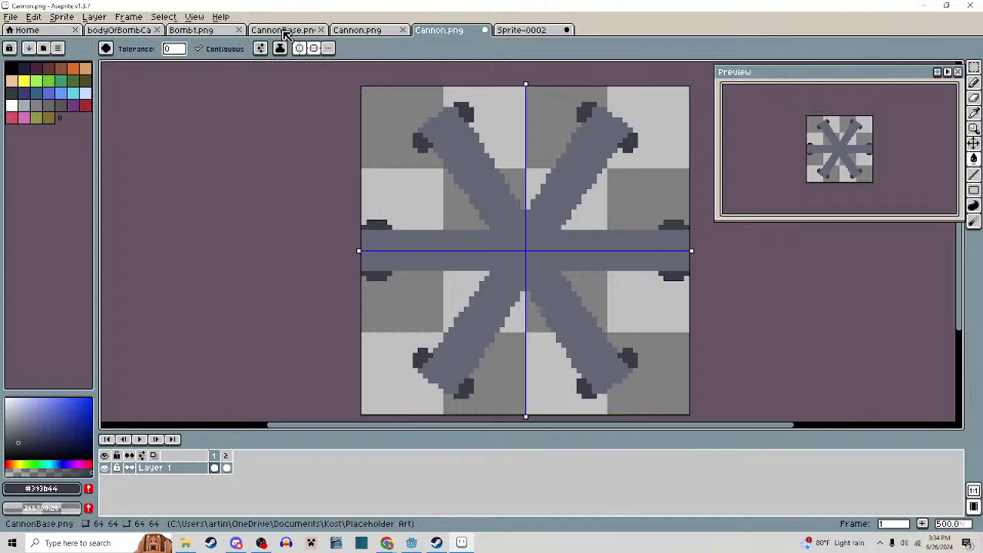
Compare the other open sprites: bodyOfBombCannon1.png, Bomb1.png, CannonBase.png and the placeholder Cannon.png
left_click(136, 32)
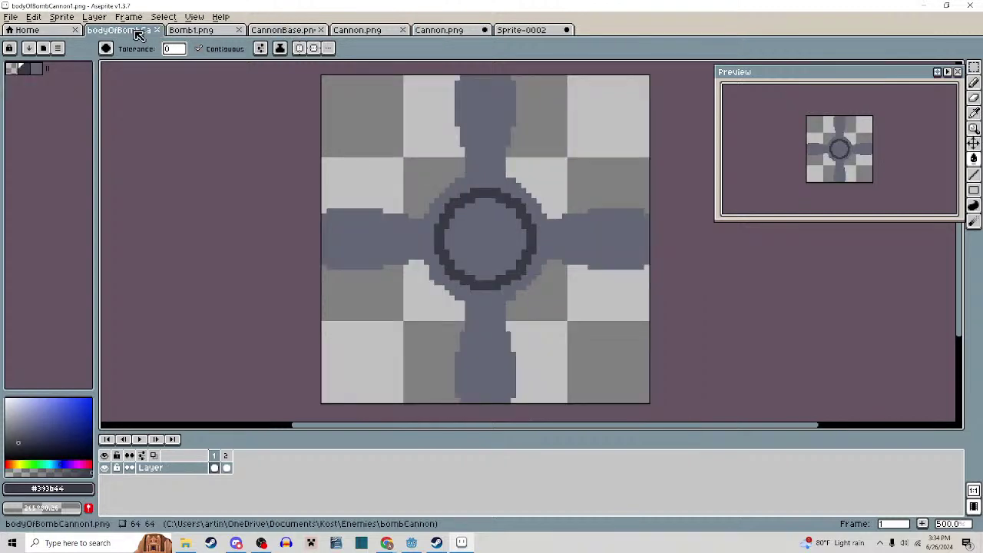
left_click(211, 33)
left_click(150, 35)
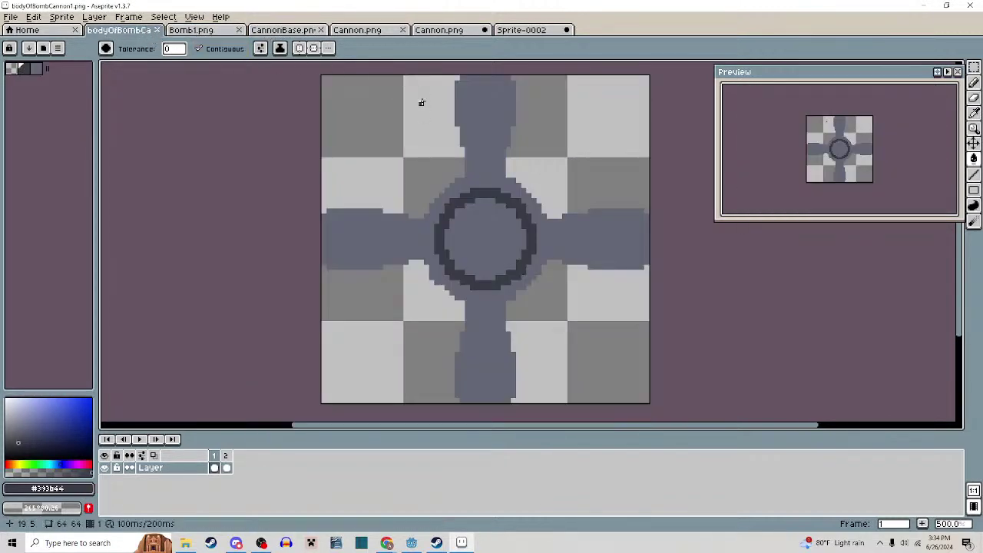
left_click(275, 32)
left_click(192, 32)
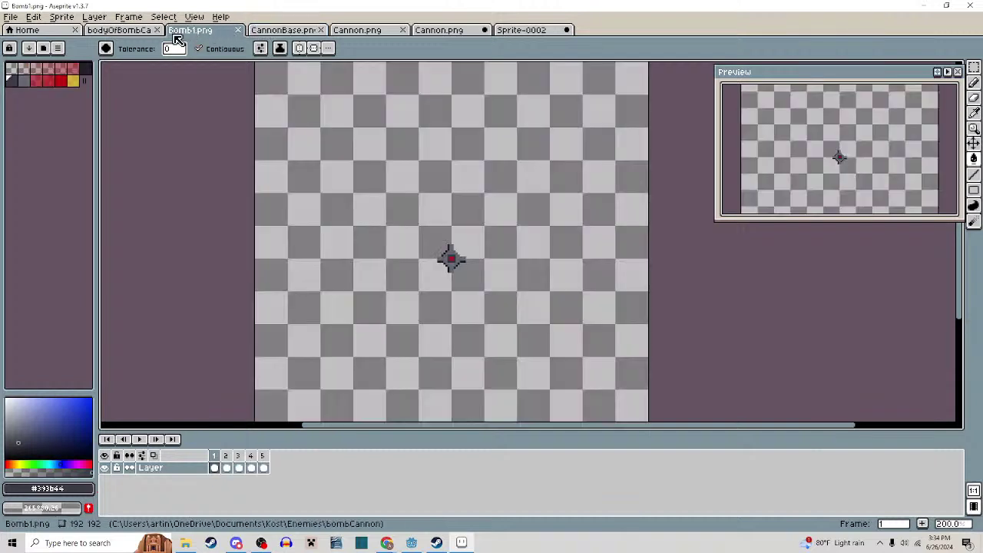
left_click(132, 34)
left_click(222, 33)
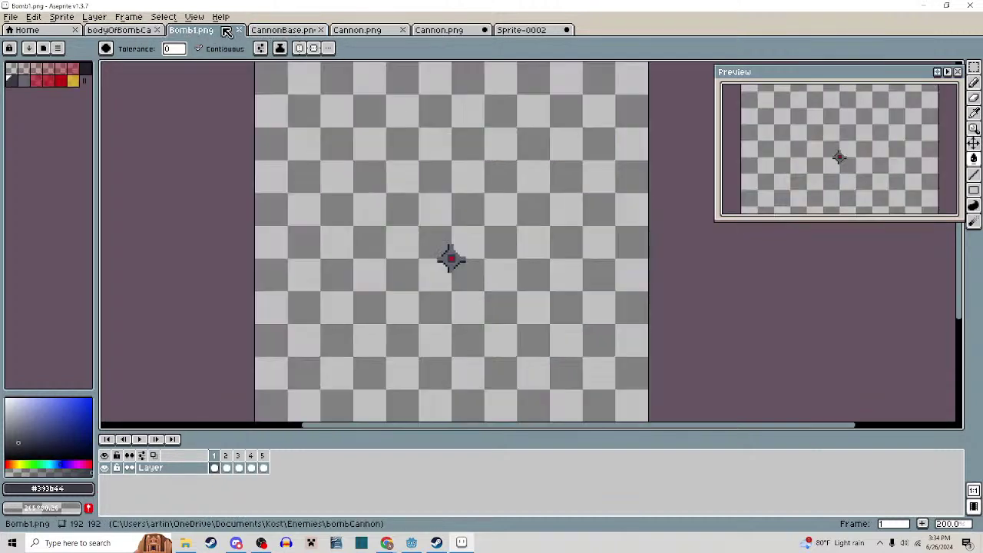
left_click(288, 33)
left_click(374, 33)
left_click(445, 32)
left_click(391, 32)
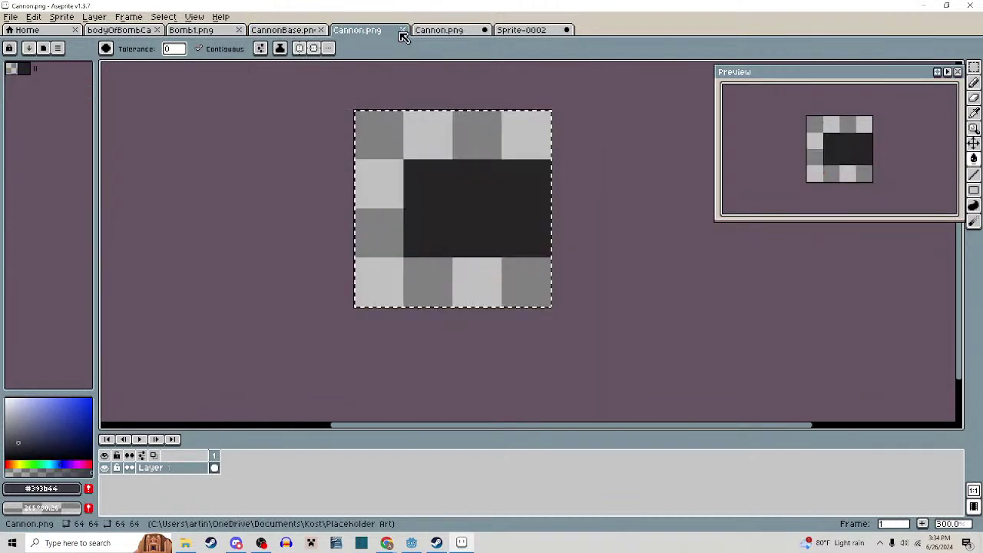
Switch to Godot, run the test scene, move the player to the cannon enemy to inspect its base, and close the game
left_click(412, 543)
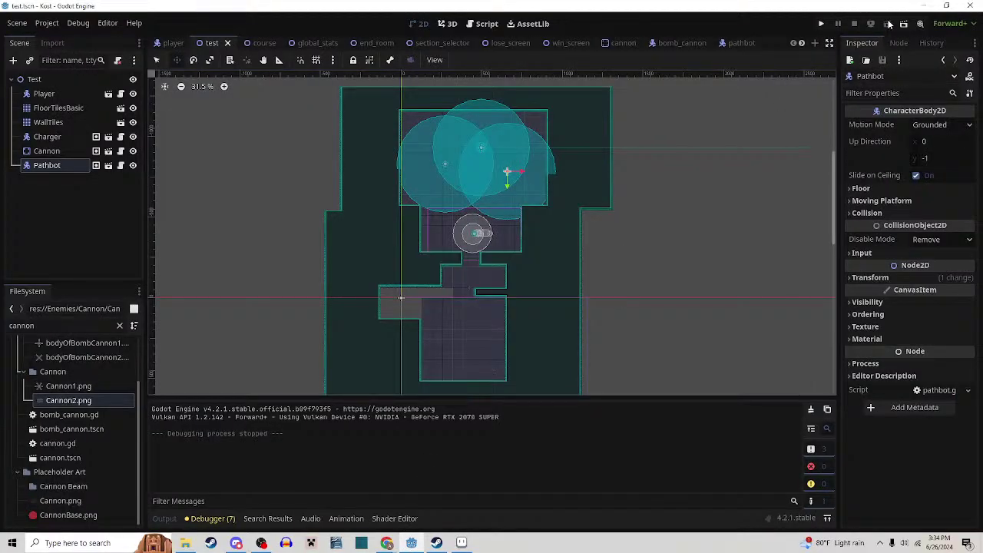
left_click(888, 24)
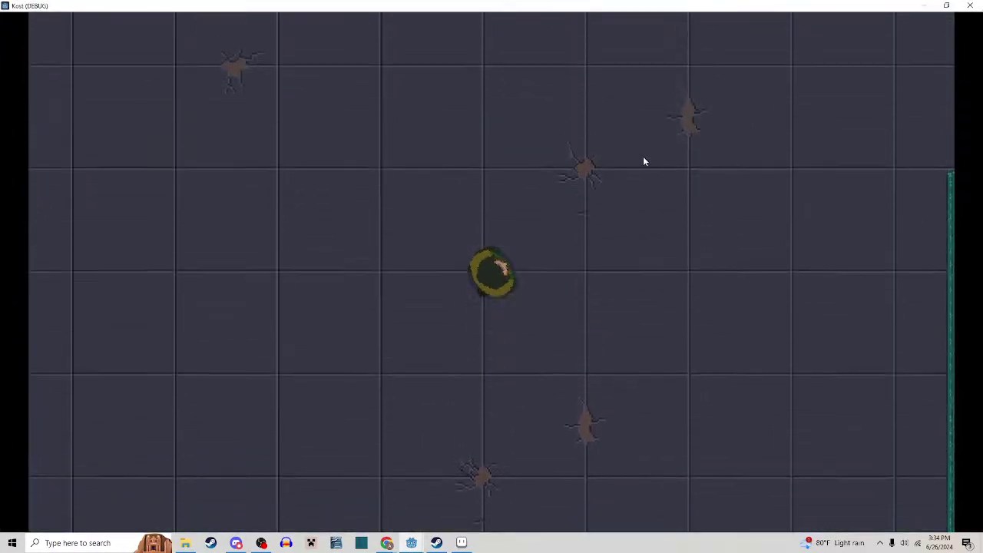
key("w")
left_click(625, 174)
key("a")
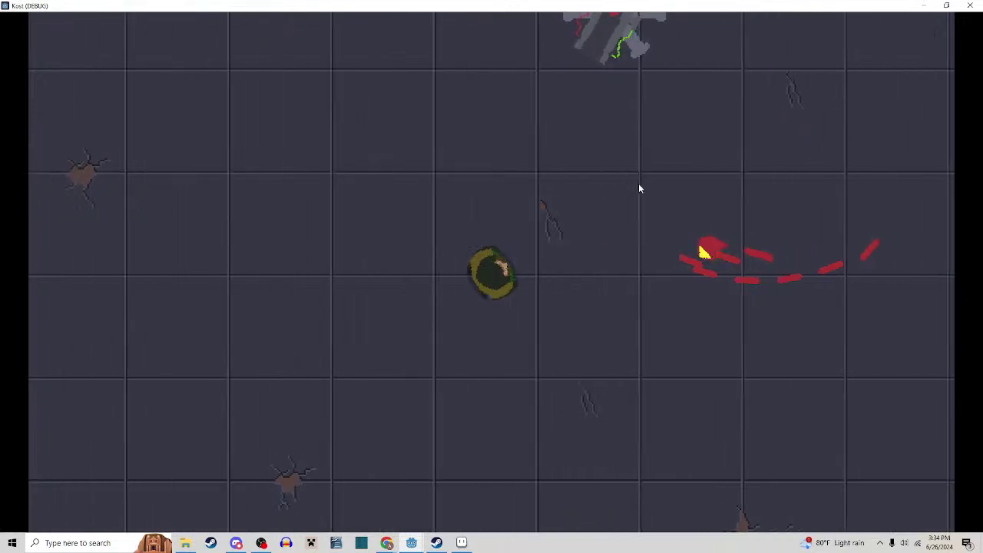
left_click(638, 185)
key("d")
key("w")
key("a")
key("w")
key("a")
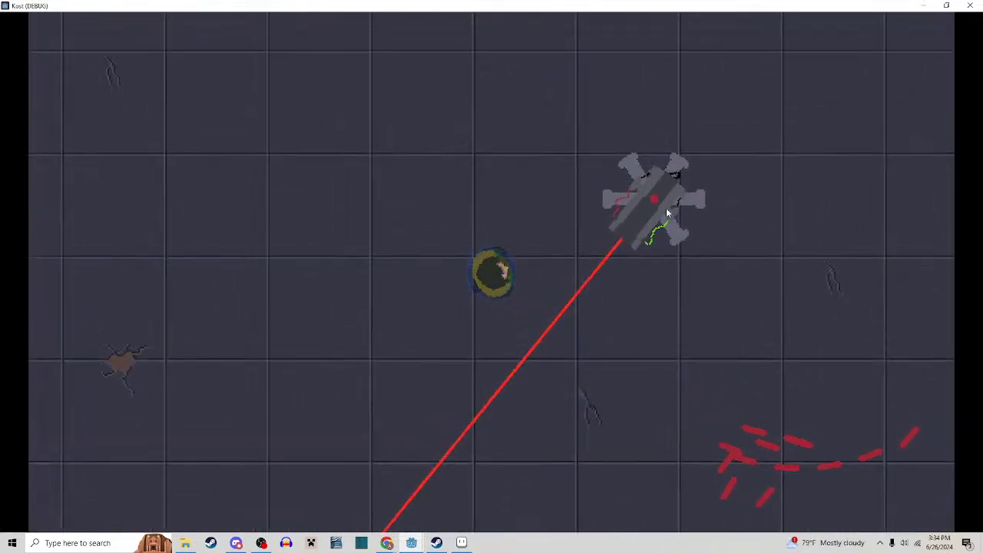
left_click(971, 6)
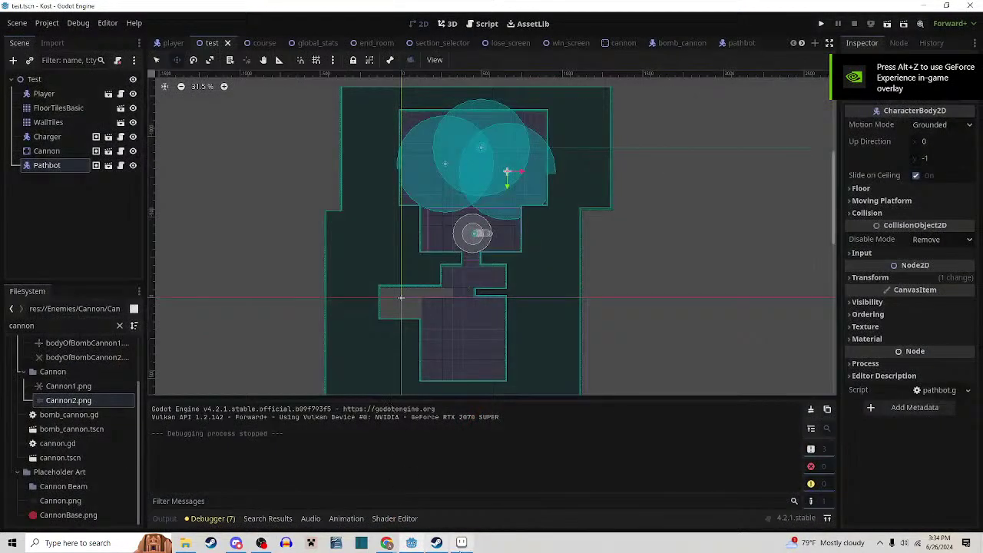
Return to Aseprite and save the edited Cannon.png from the Enemies/Cannon folder, exporting its frames as Cannon1.png and Cannon2.png
left_click(461, 542)
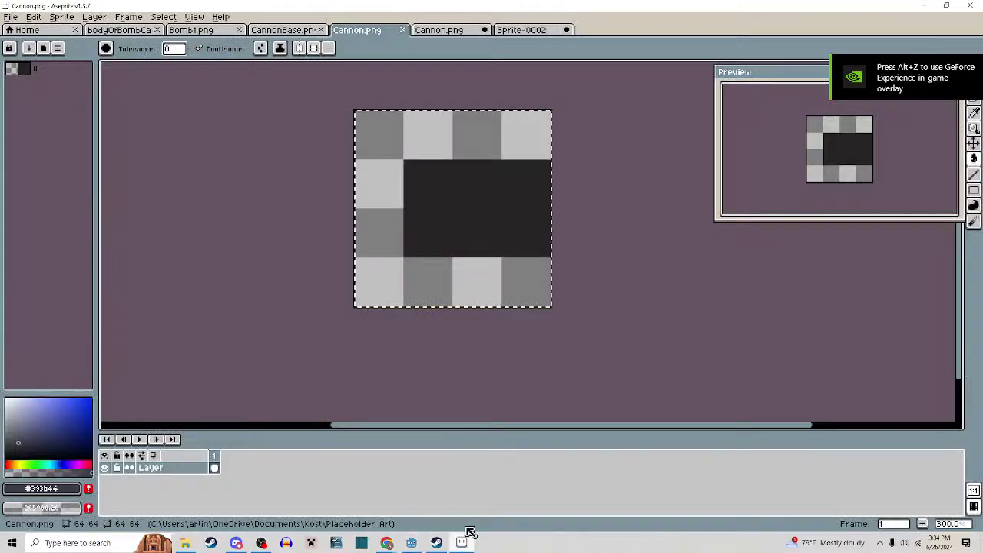
left_click(458, 32)
key("ctrl+s")
left_click(465, 303)
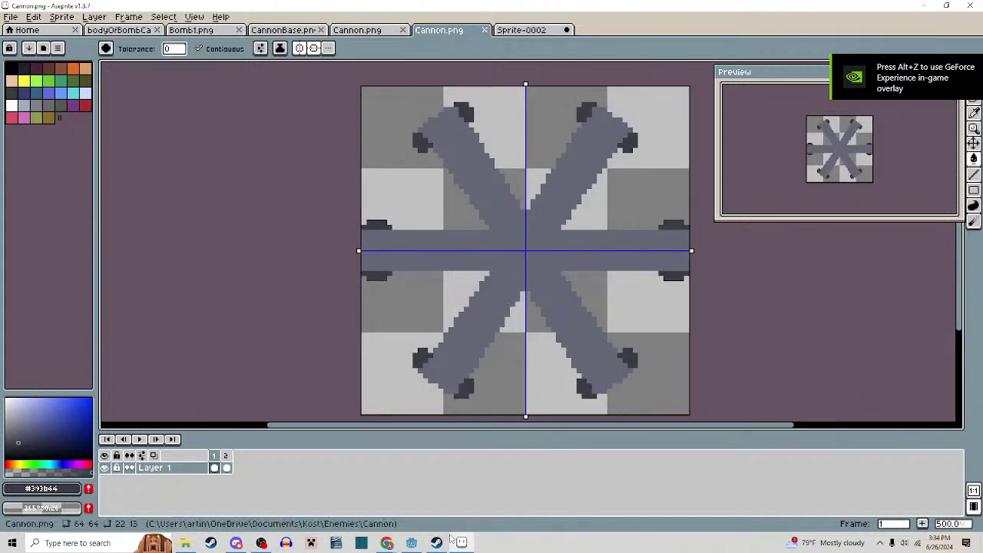
Switch back to Godot, run the test scene again and maximize the game window
left_click(412, 542)
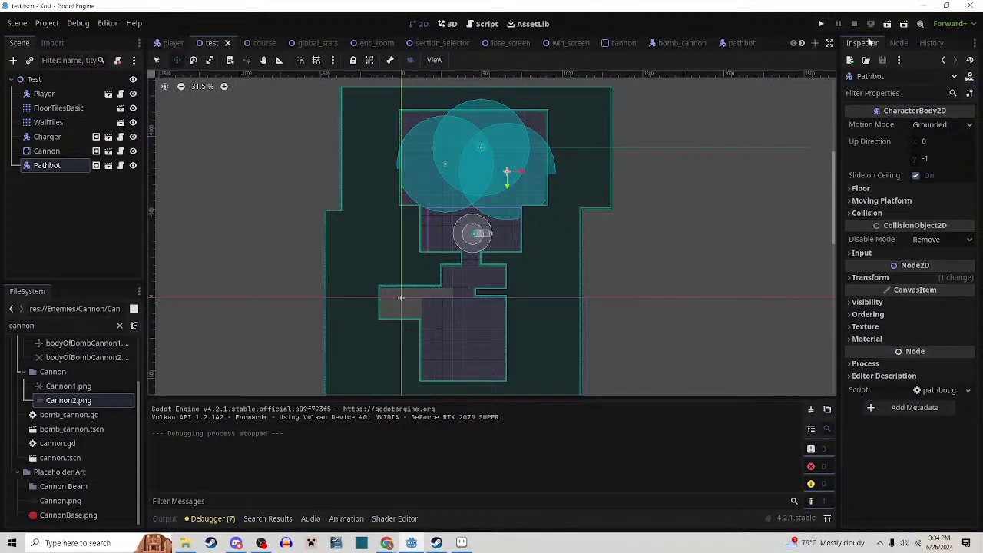
left_click(886, 23)
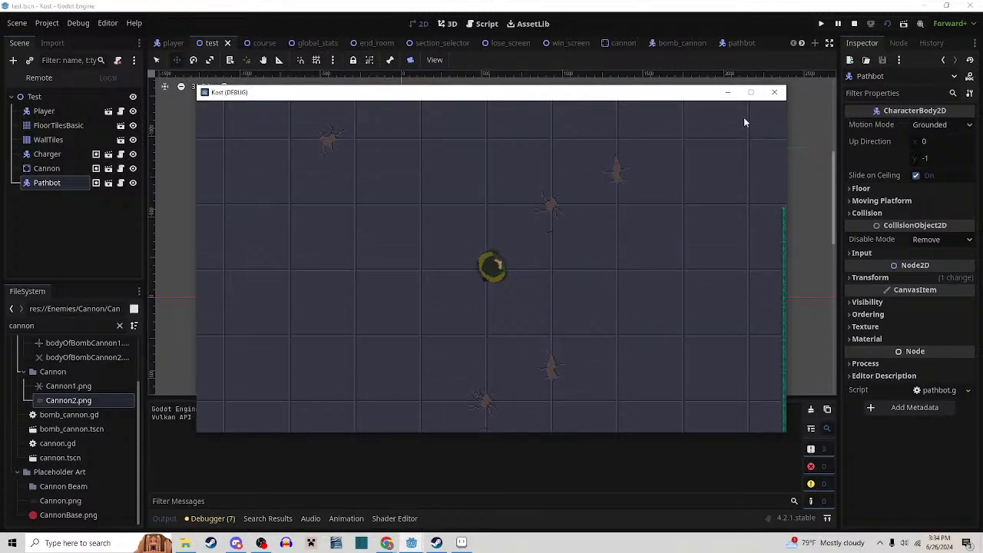
left_click(751, 93)
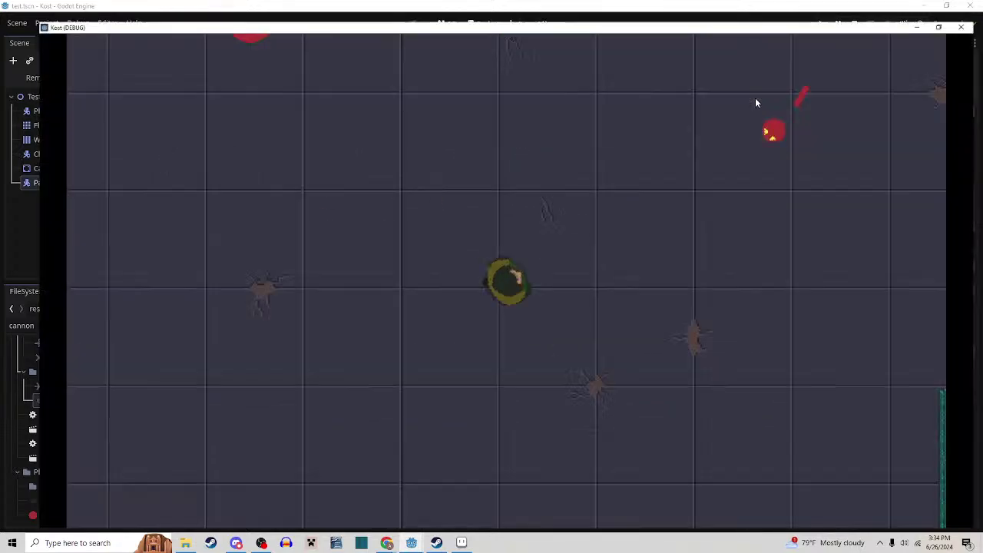
Move the player up to and around the cannon enemy to examine its updated base art, and close the game
key("w")
key("a")
key("d")
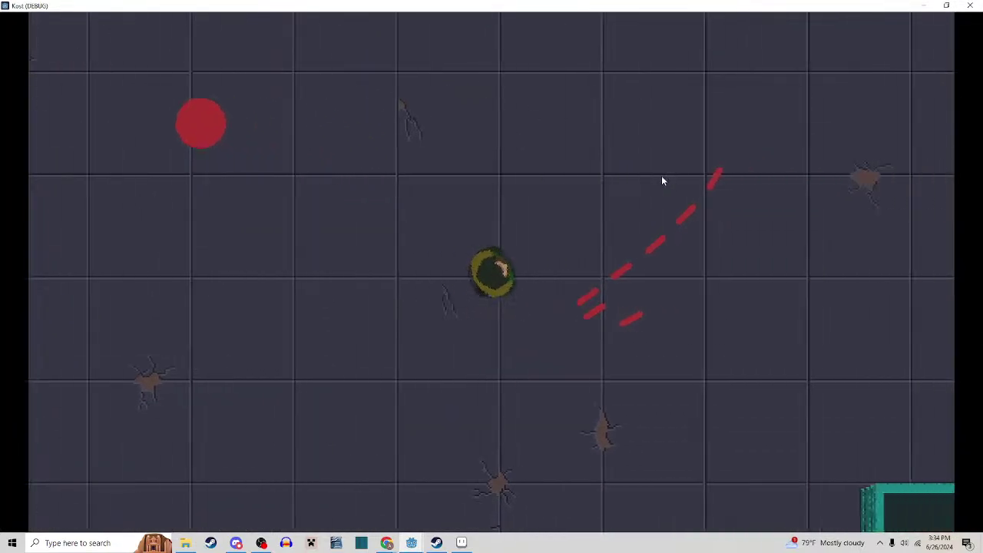
key("a")
left_click(662, 176)
key("w")
left_click(661, 176)
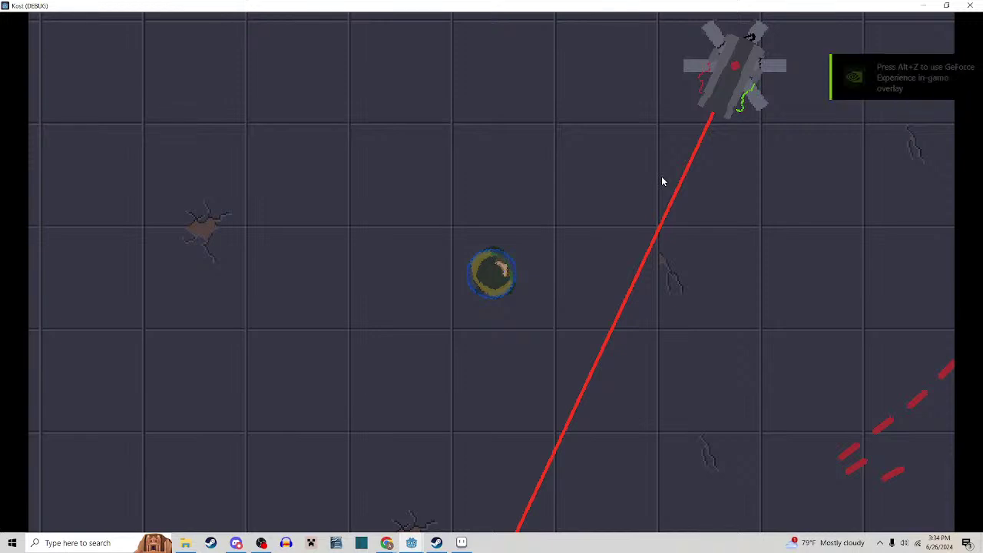
key("d")
key("w")
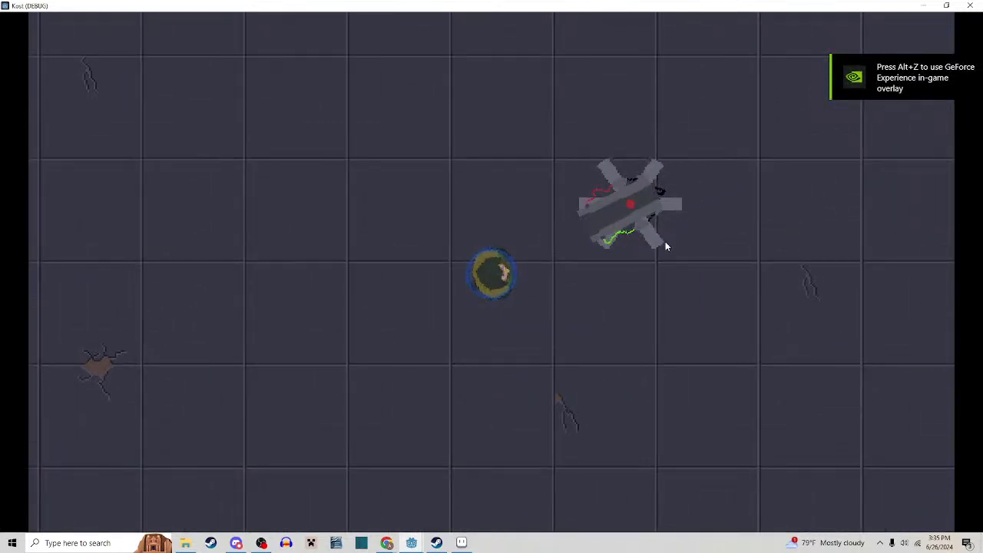
key("d")
key("s")
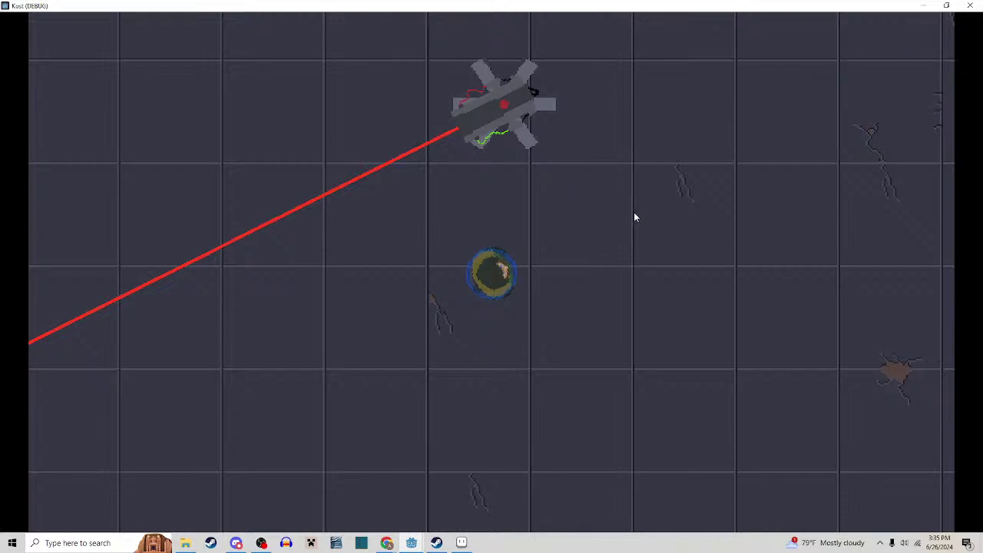
key("a")
left_click(969, 5)
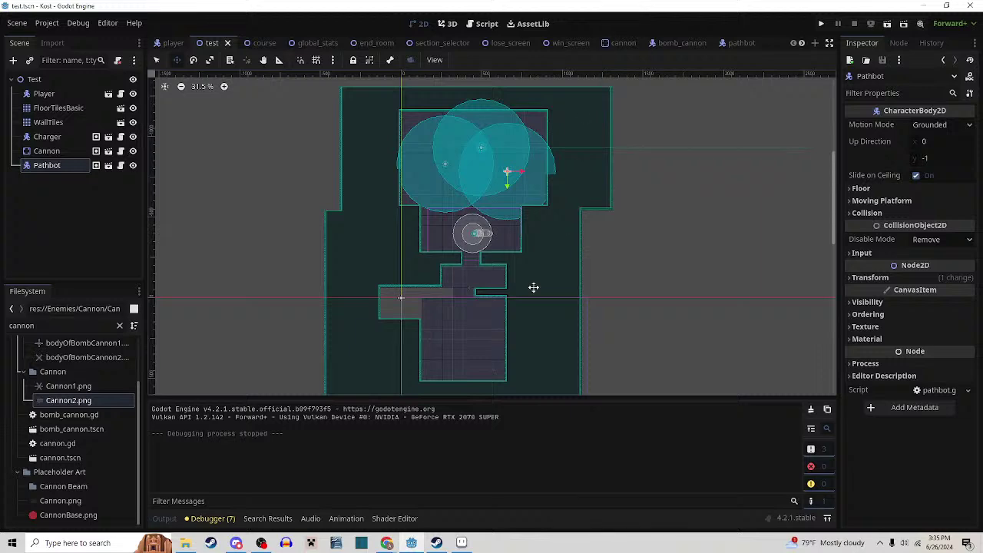
scroll(518, 288, "up", 3)
scroll(492, 224, "up", 3)
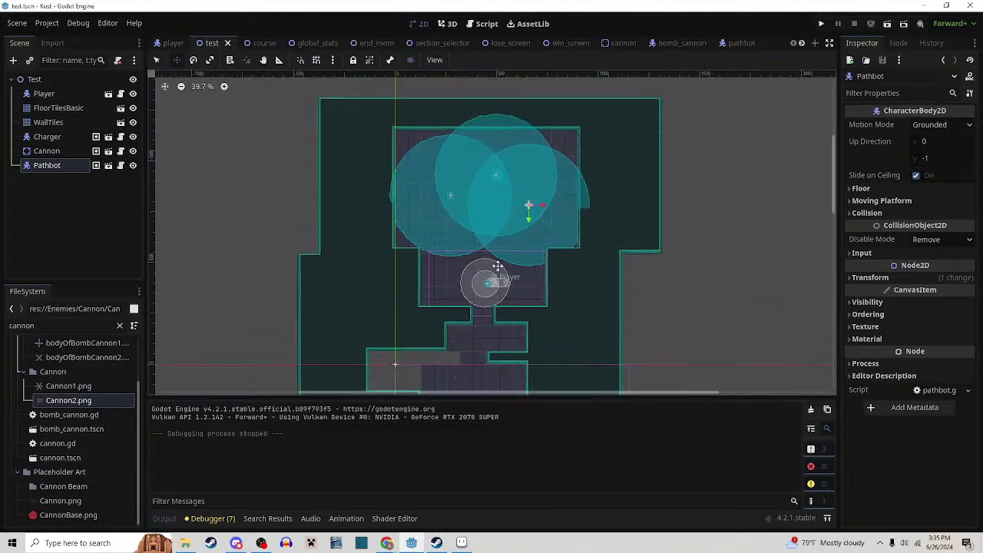
scroll(494, 303, "up", 1)
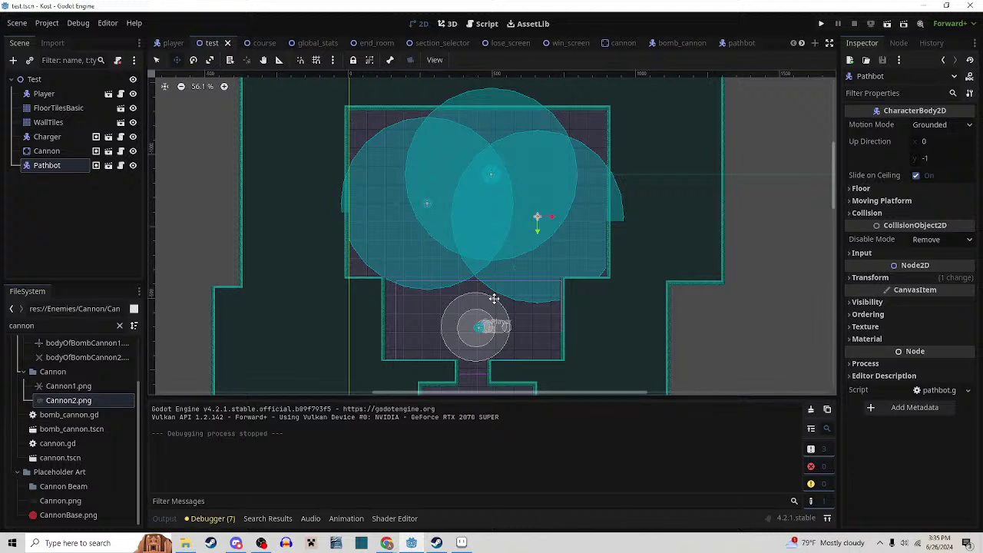
scroll(531, 284, "down", 2)
mouse_move(533, 284)
left_mouse_down()
mouse_move(531, 226)
mouse_move(522, 271)
left_mouse_up()
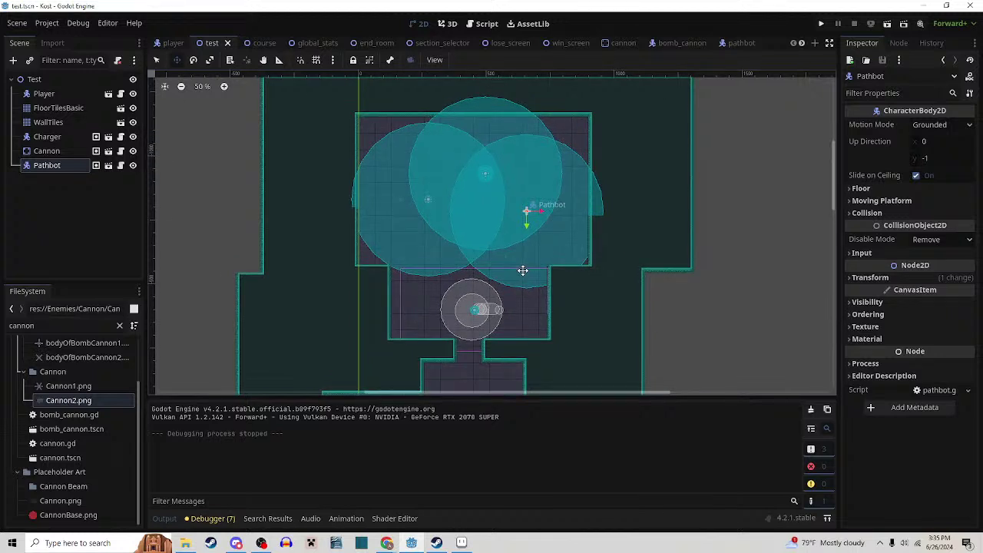
View the cannon, pathbot and bomb_cannon scenes in the editor
mouse_move(737, 43)
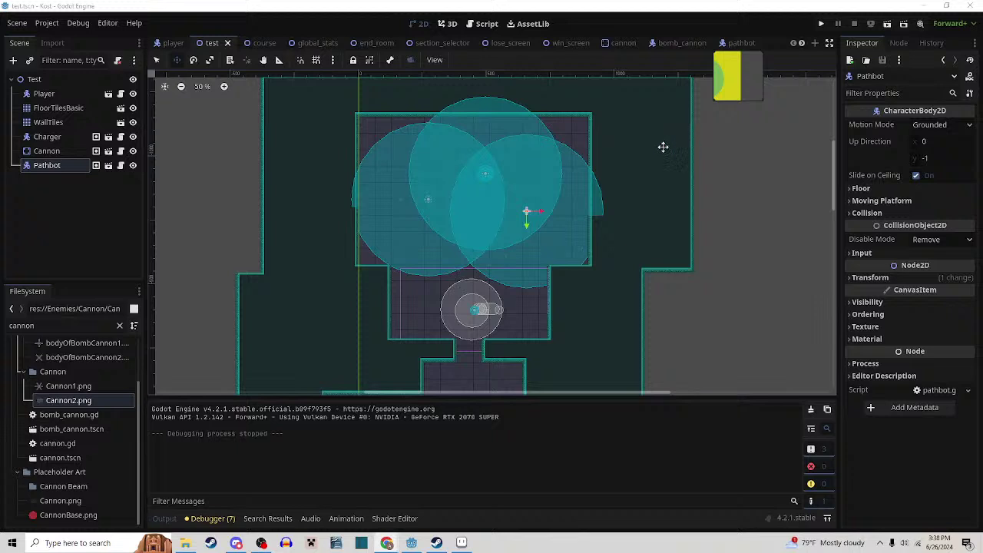
left_click(617, 43)
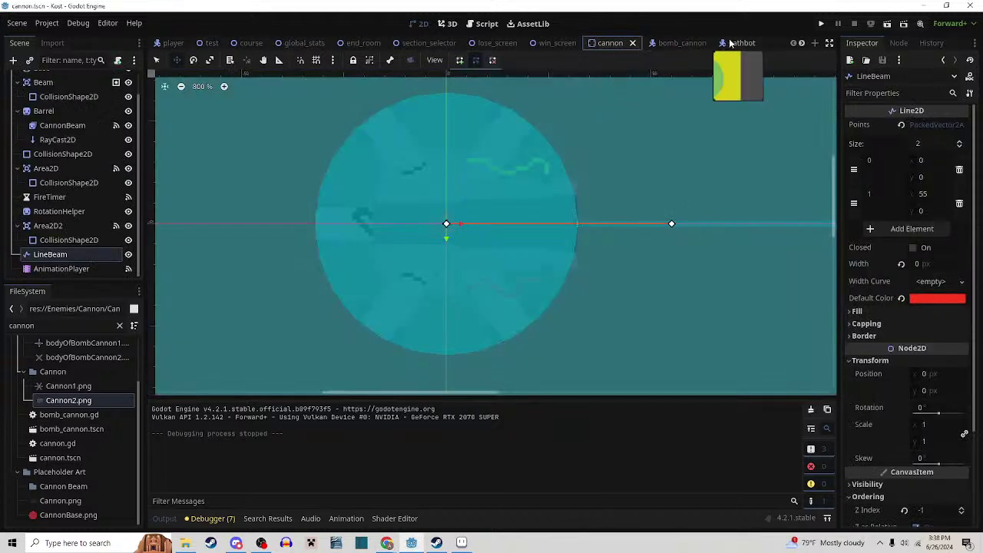
left_click(740, 43)
left_click(673, 44)
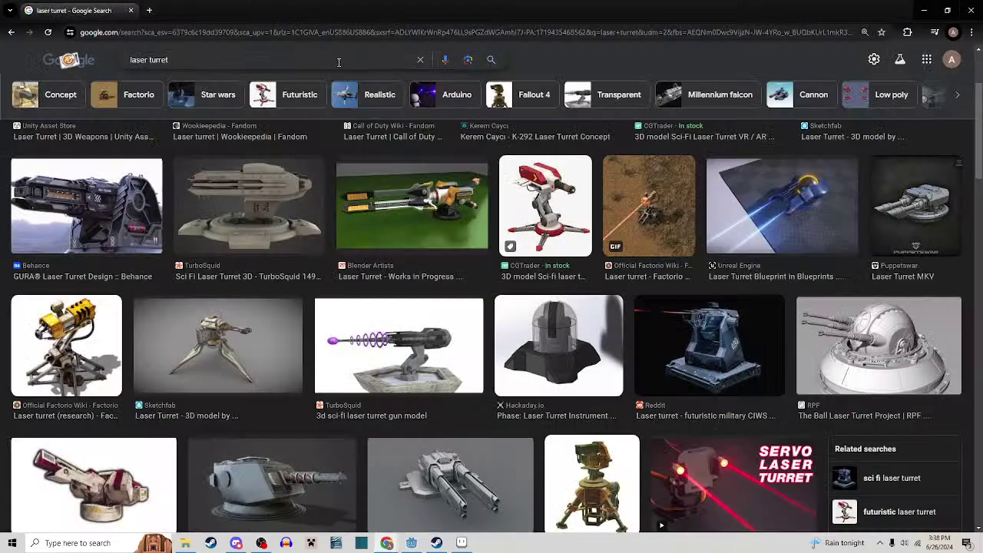
Replace the laser turret image search with a Google web search for "refactor code definition"
left_click_drag(206, 59, 65, 61)
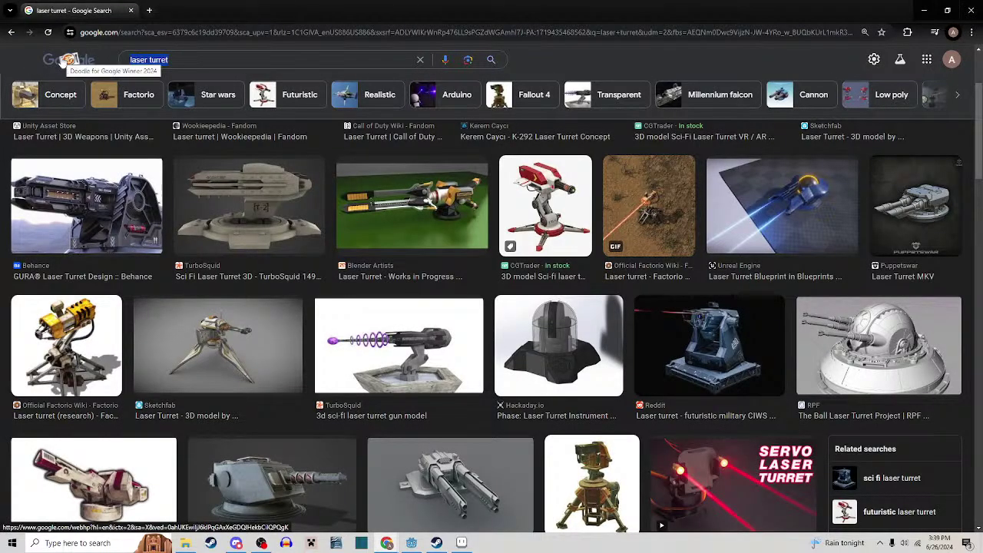
type("refrac")
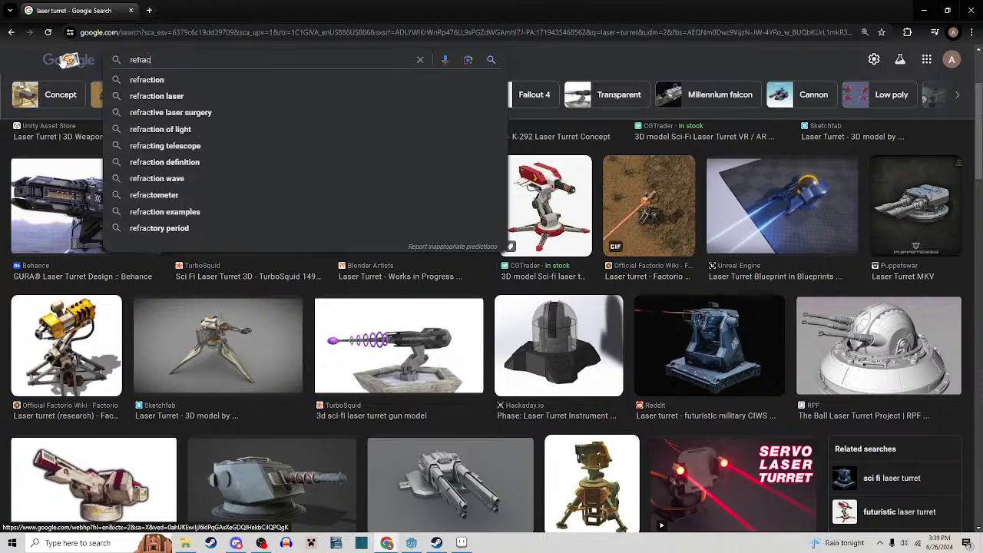
type("tor code defintion")
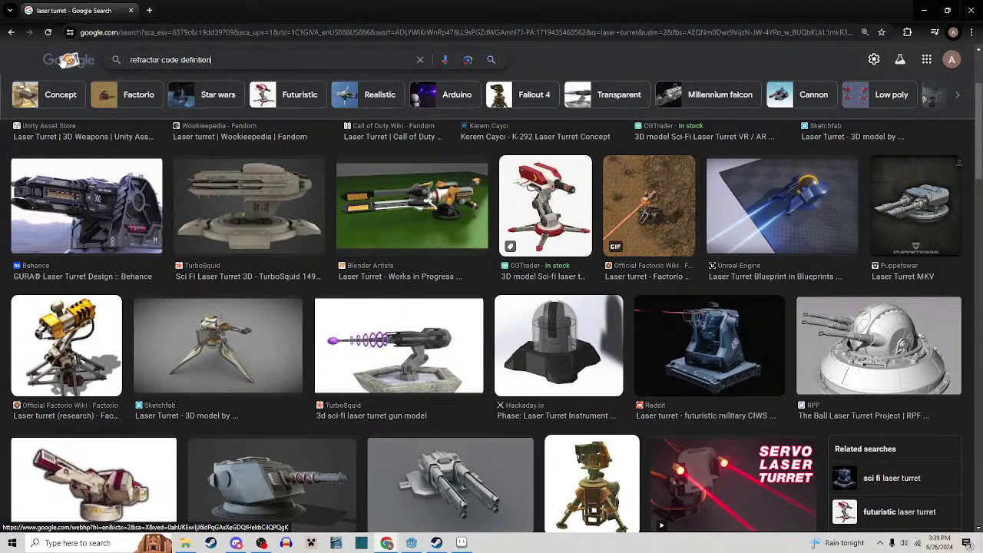
key("Return")
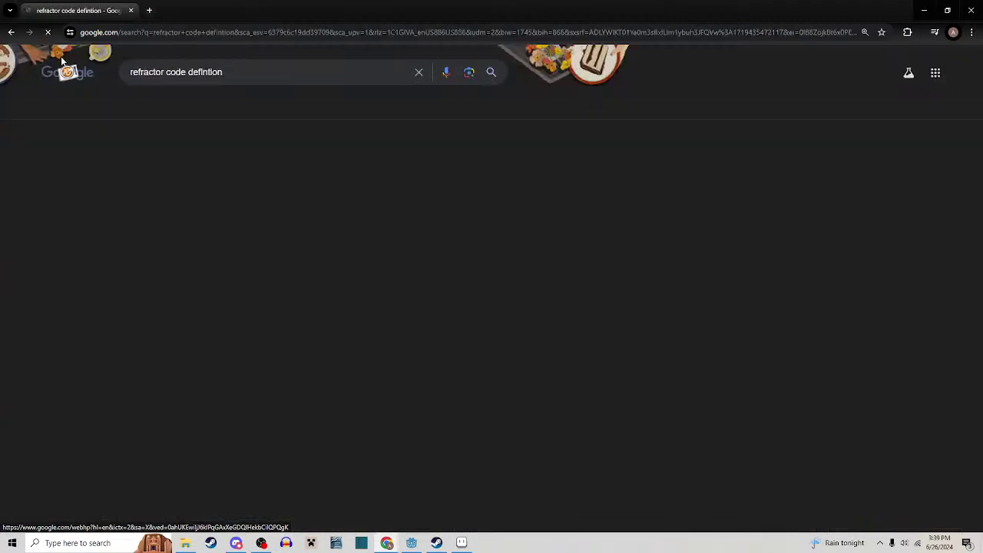
left_click(143, 114)
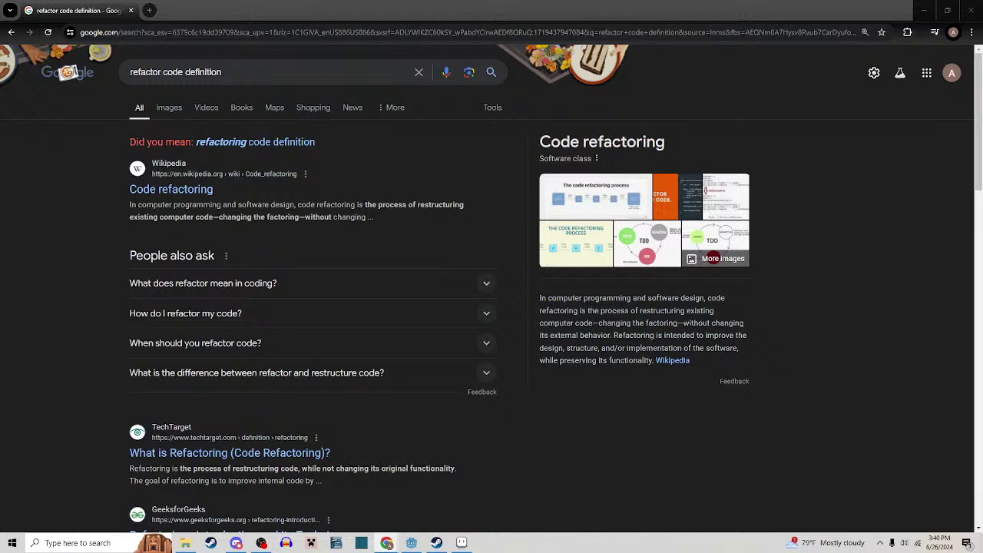
left_click(710, 9)
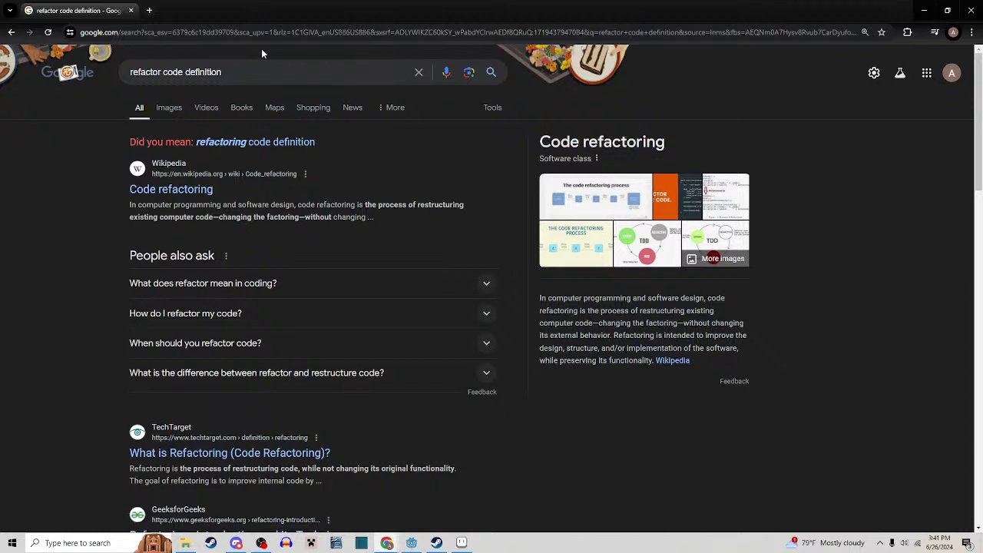
Search Google for "timer" in a new browser tab and stop the running countdown
left_click(149, 10)
type("t")
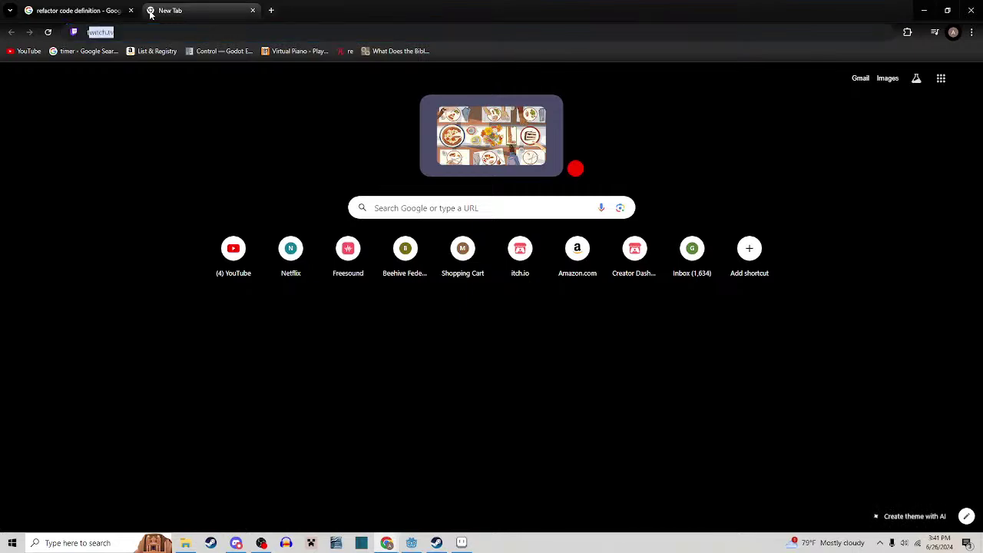
type("imer")
key("Return")
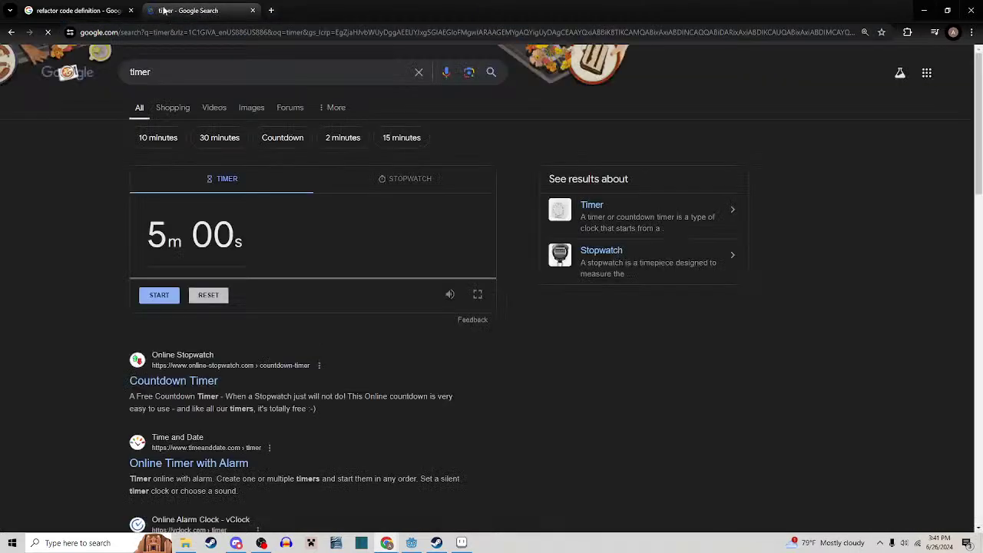
left_click(212, 252)
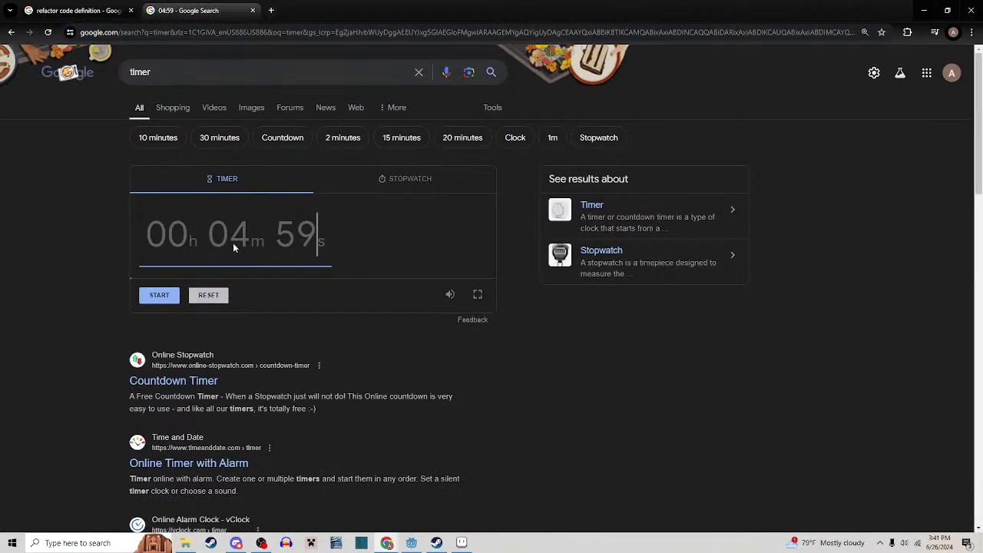
Switch the timer widget to the stopwatch with it running, and return to the countdown timer
left_click(411, 190)
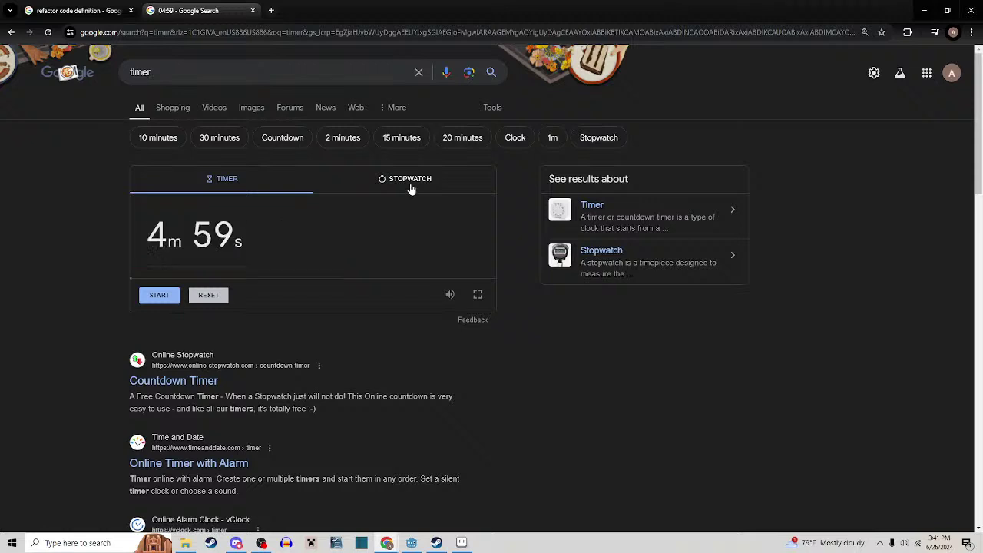
key("space")
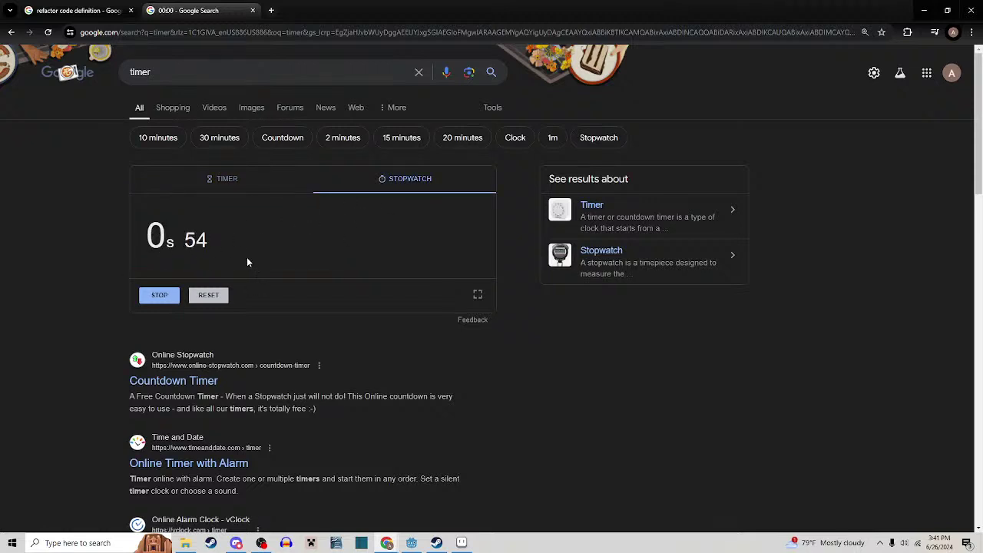
left_click(269, 190)
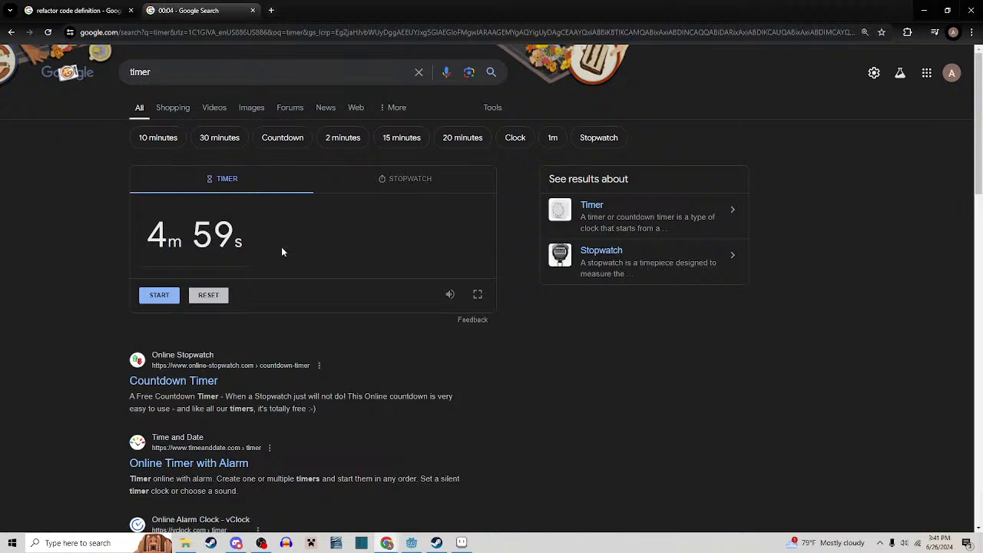
Set the countdown timer to 40 seconds and start it
left_click(206, 254)
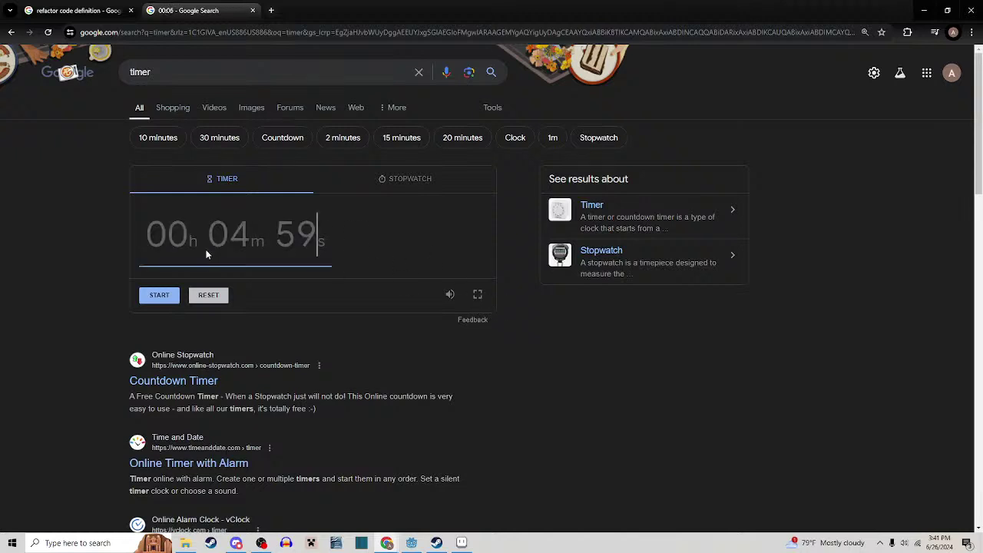
key("BackSpace")
key("BackSpace")
key("BackSpace")
type("2s")
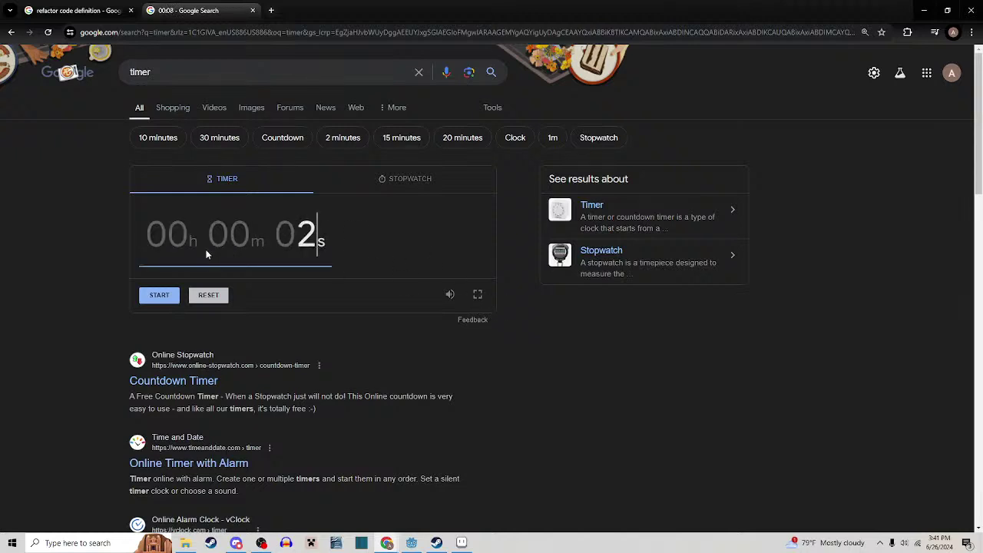
left_click(206, 254)
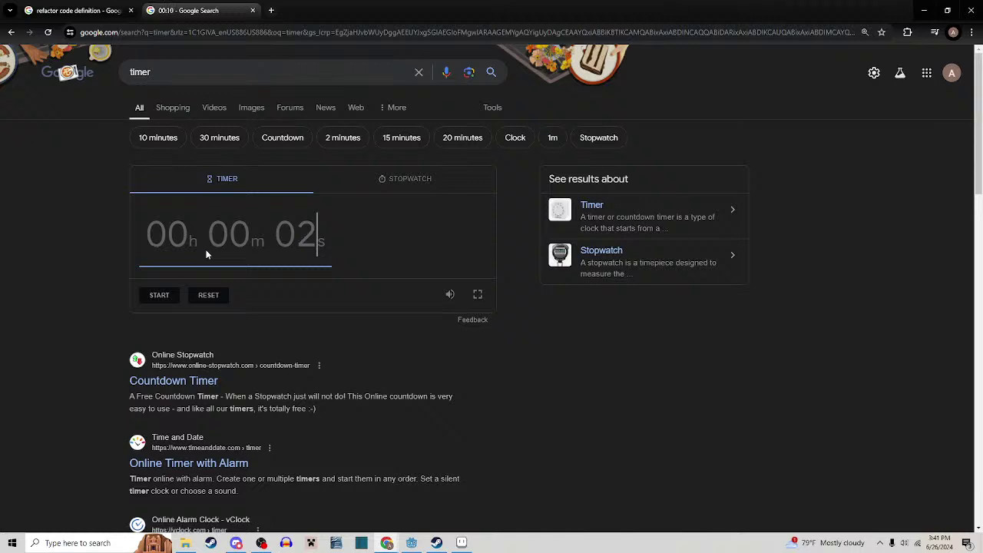
type("40")
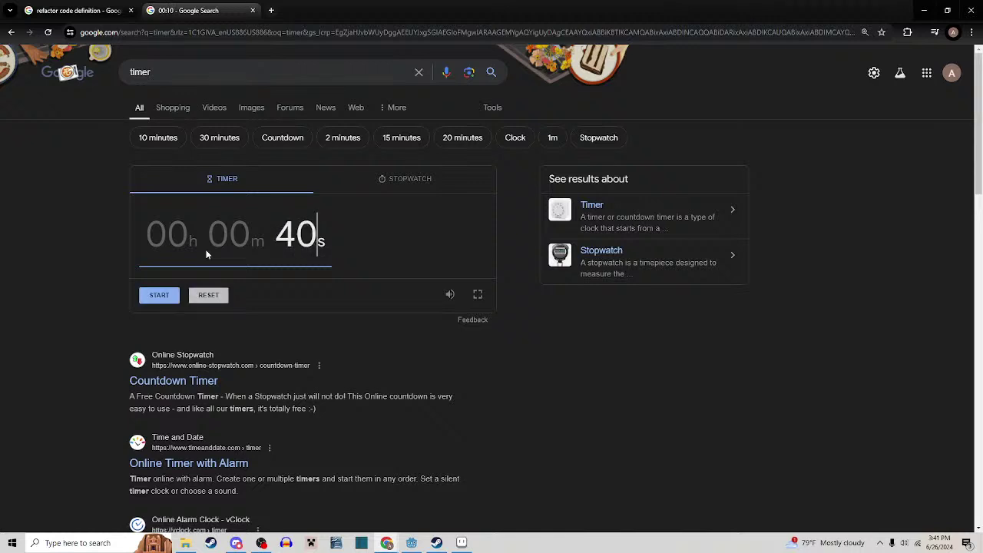
left_click(159, 296)
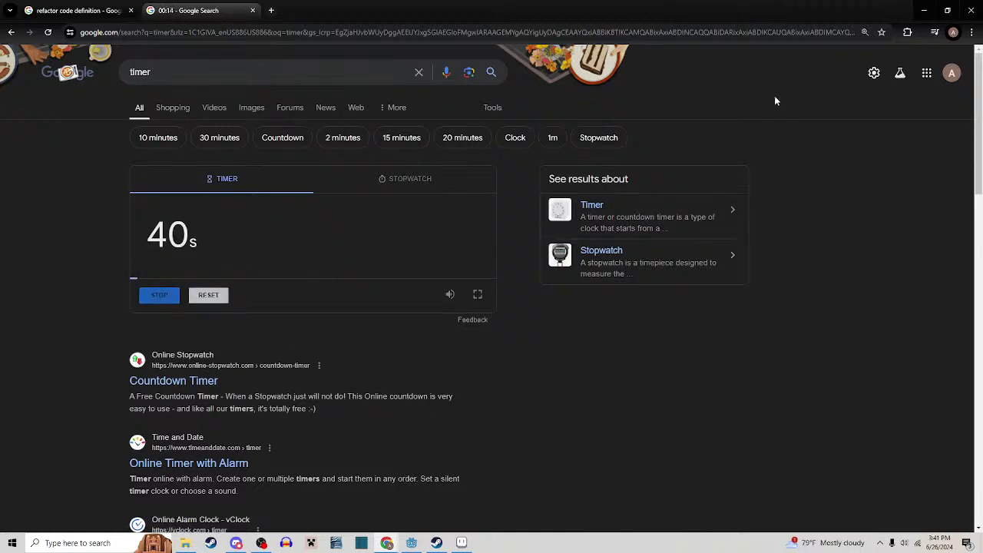
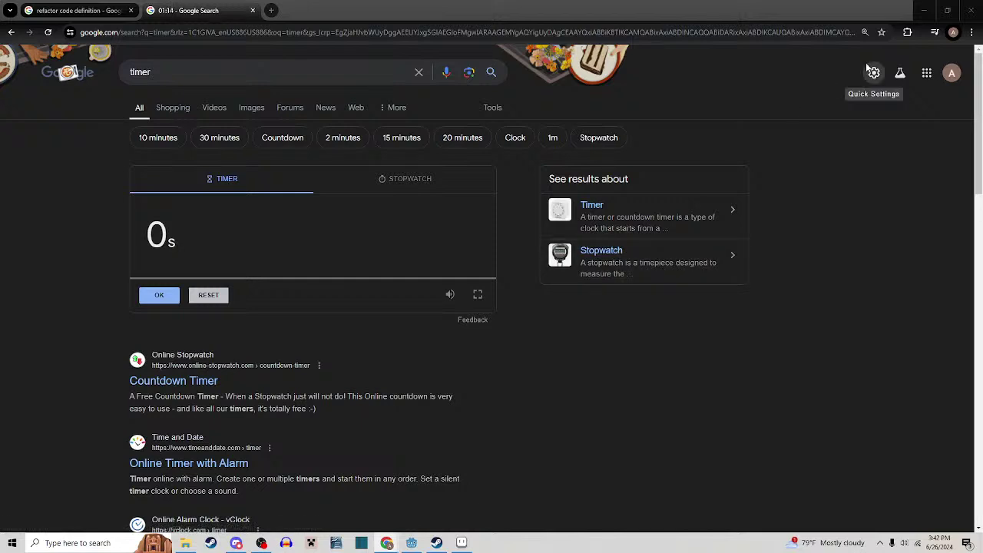
Switch back to Godot, filter the project files for "path" and open pathbot.tscn from the Enemies folder
left_click(922, 15)
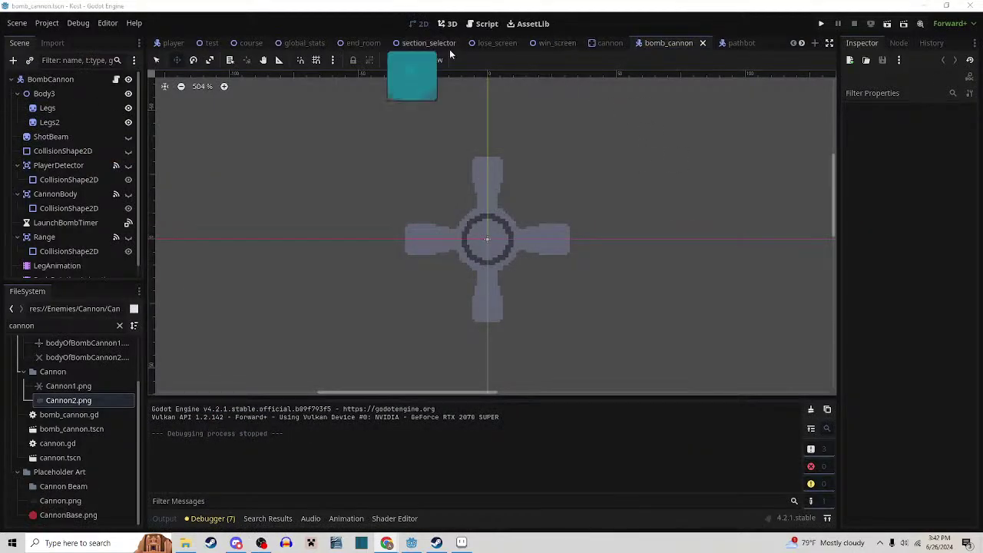
left_click(205, 43)
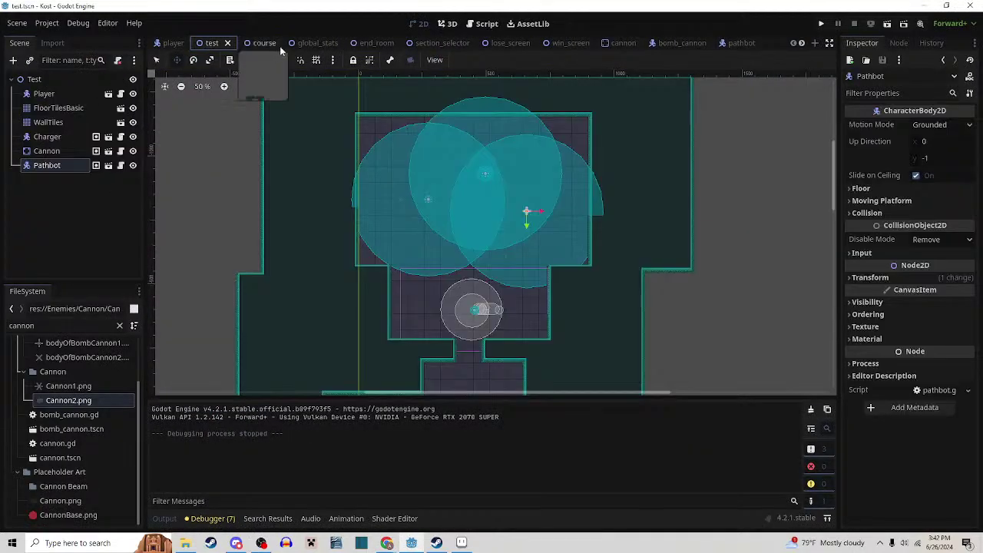
left_click(13, 325)
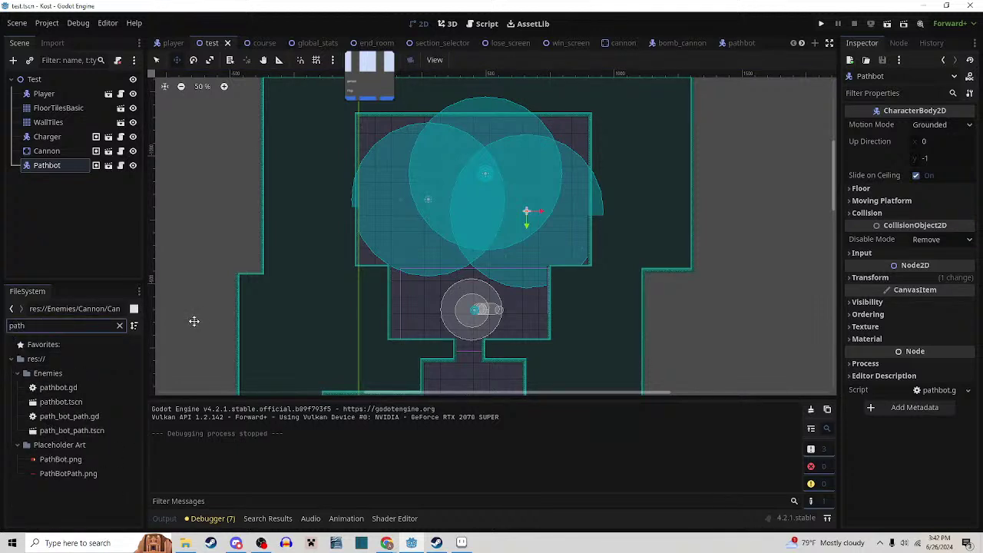
double_click(76, 403)
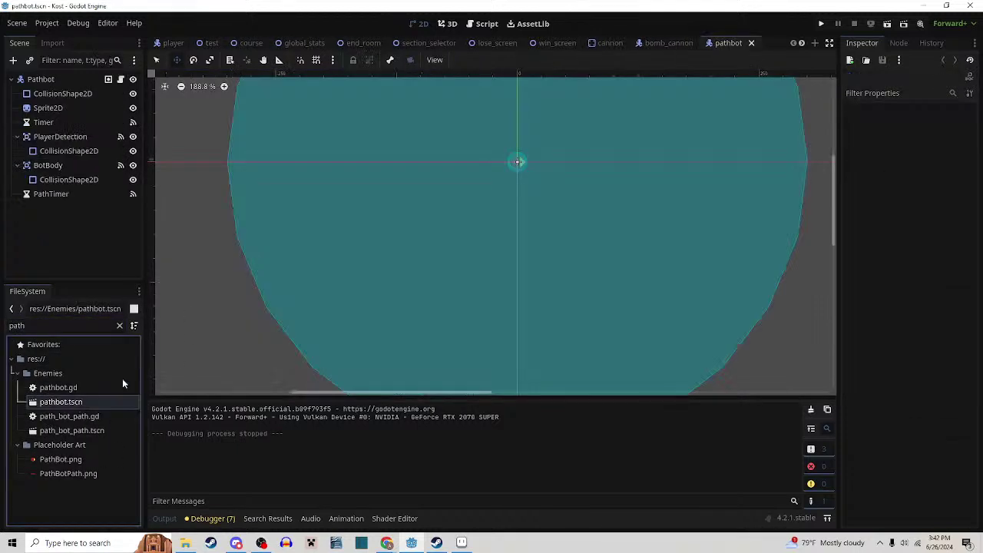
Close the cannon, bomb_cannon, win_screen, lose_screen and bomb scenes, keeping the pathbot scene open
left_click(611, 43)
left_click(632, 43)
left_click(643, 43)
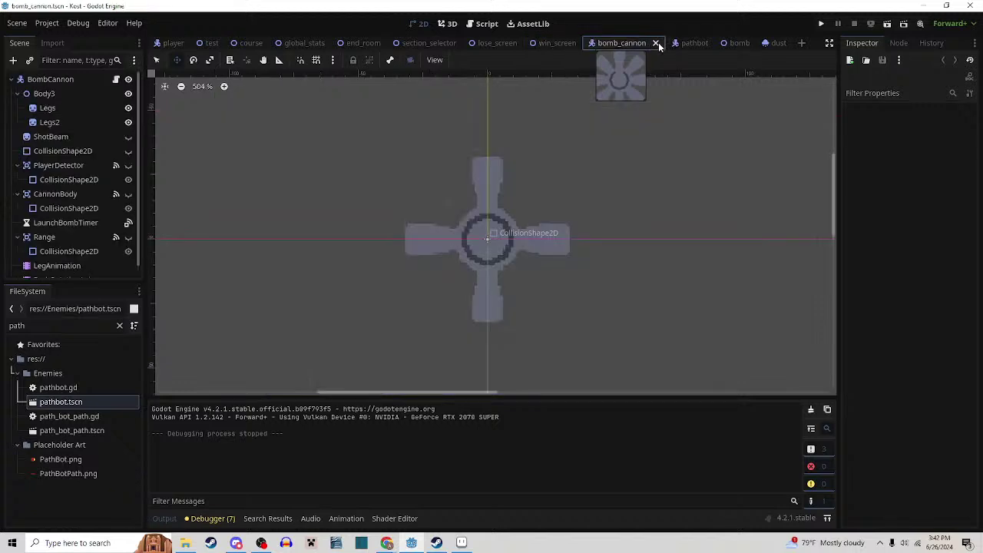
left_click(658, 43)
left_click(586, 43)
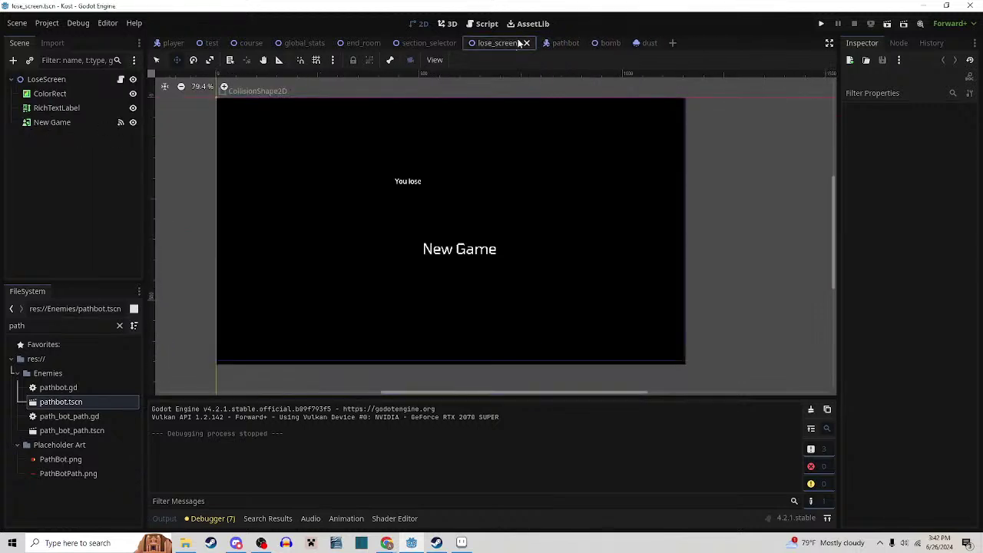
left_click(527, 43)
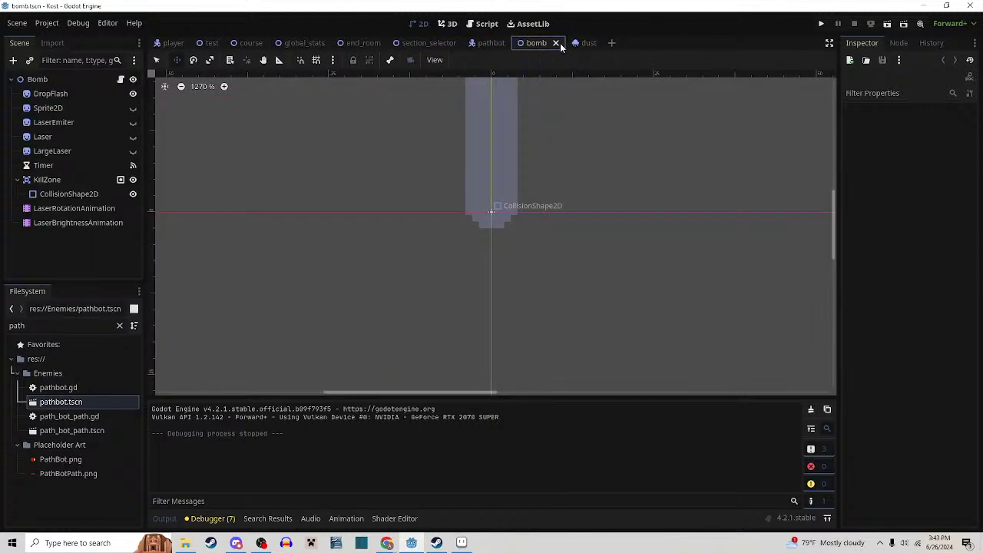
left_click(560, 43)
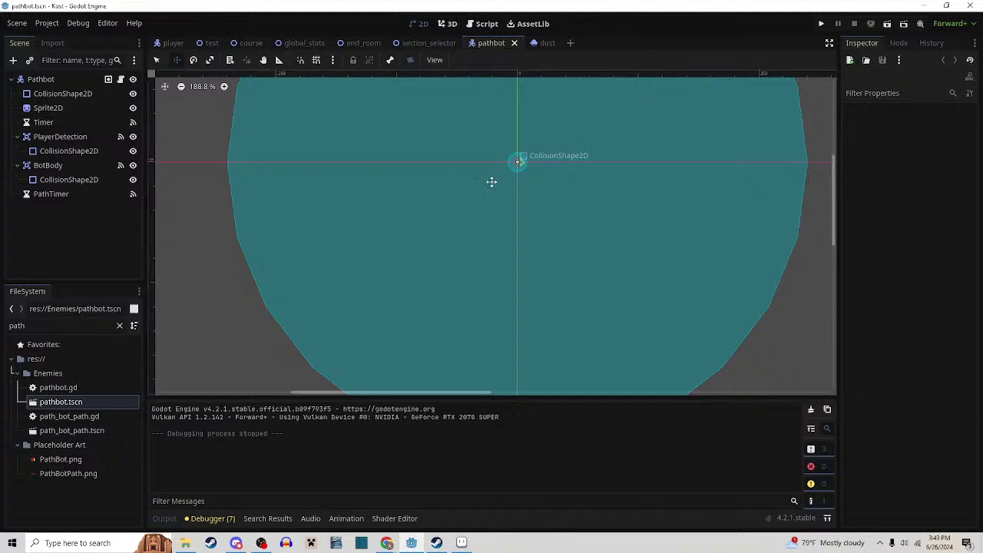
Run the test scene and maximize the game window
scroll(538, 191, "up", 4)
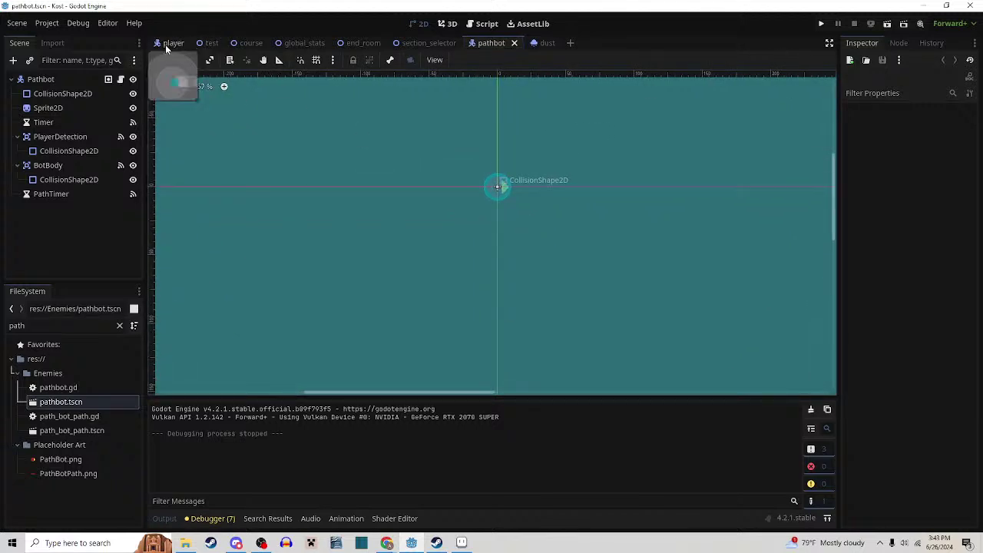
left_click(209, 43)
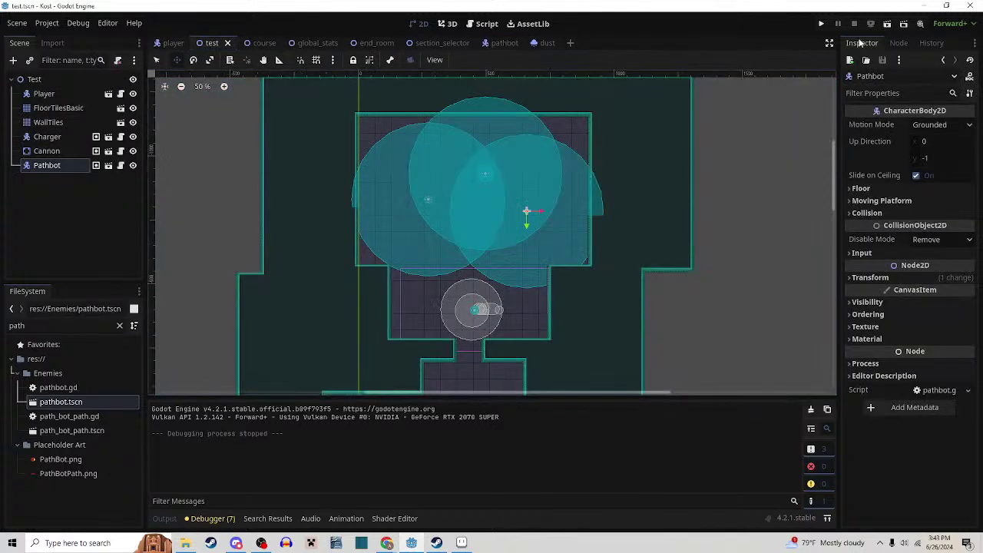
left_click(883, 27)
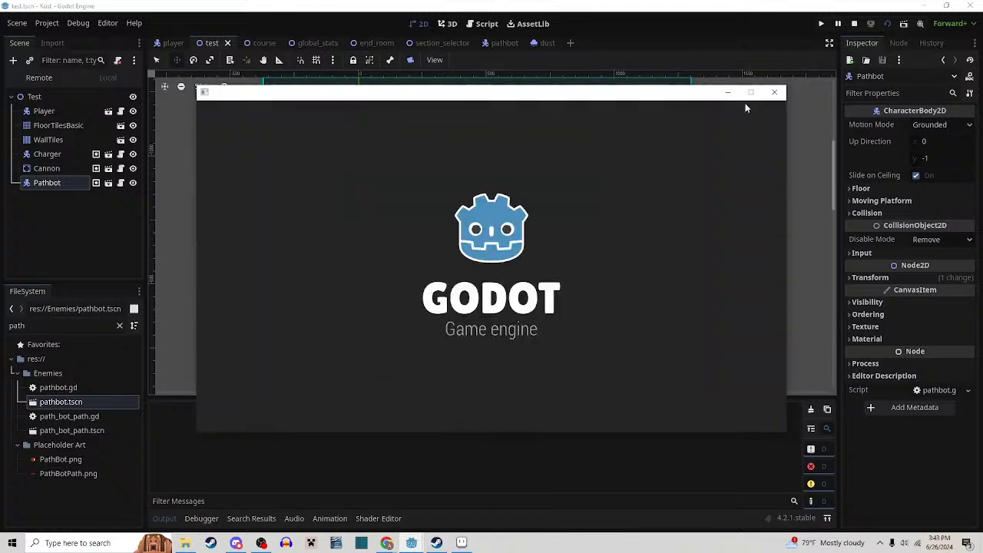
Steer the player across the running test room past the charger and the cannon to check the enemies in play
key("w")
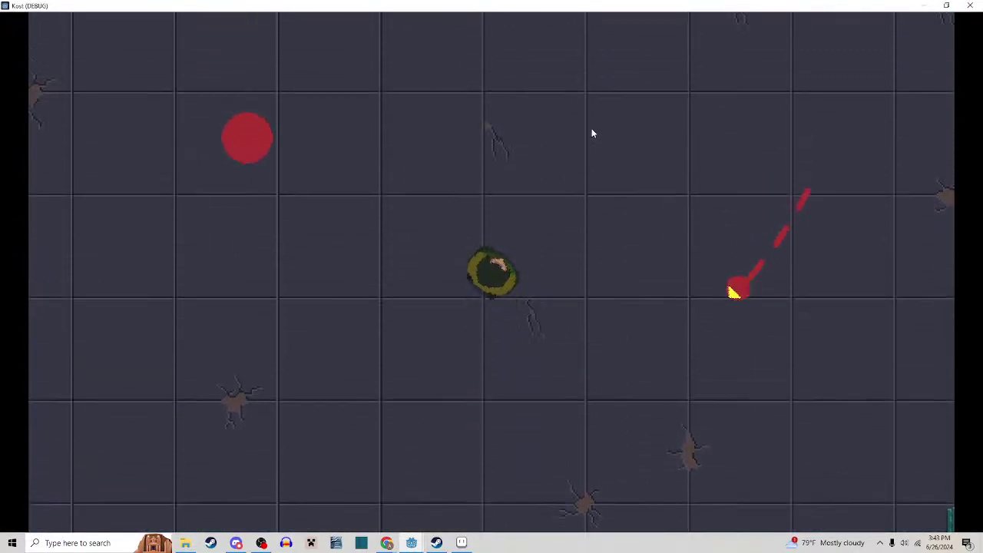
key("a")
key("w")
key("d")
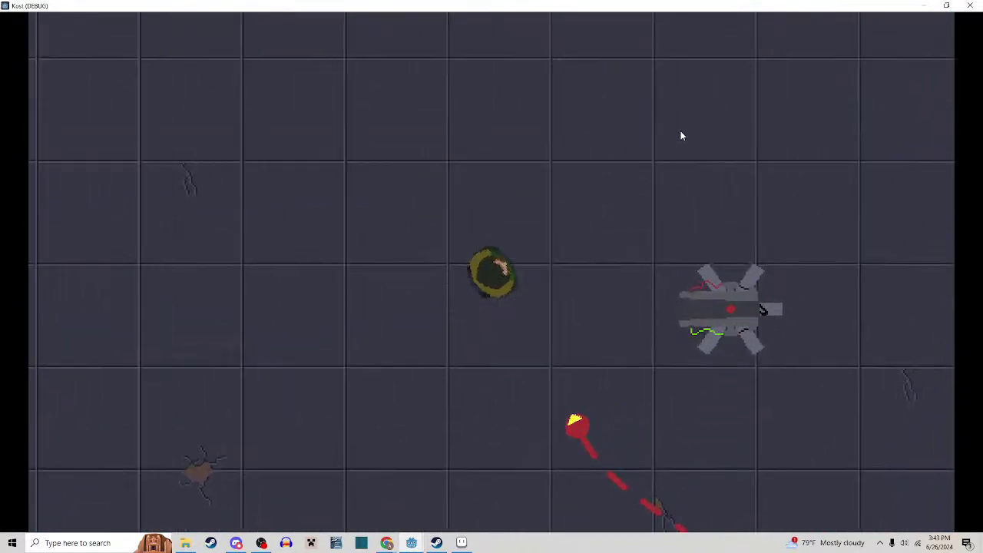
key("s")
key("d")
key("w")
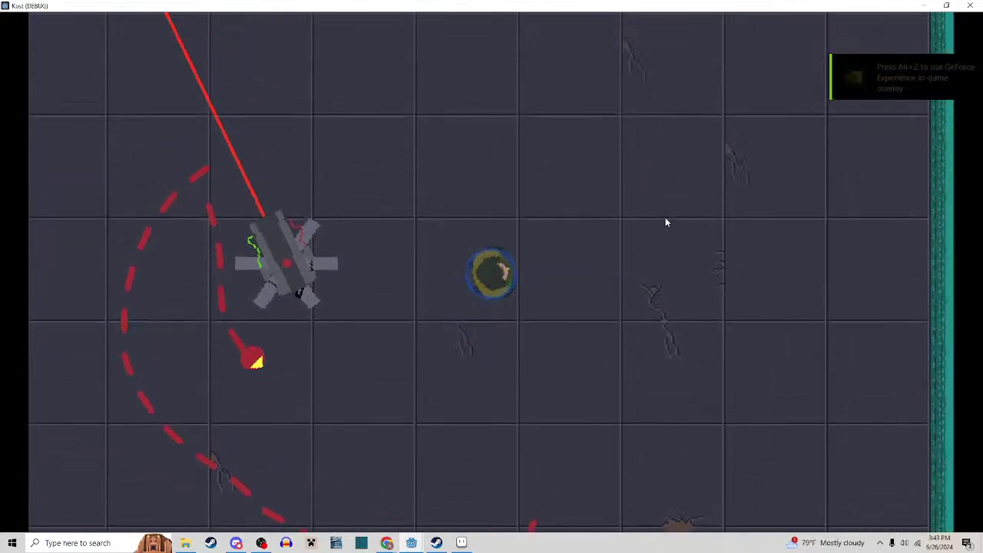
key("a")
key("s")
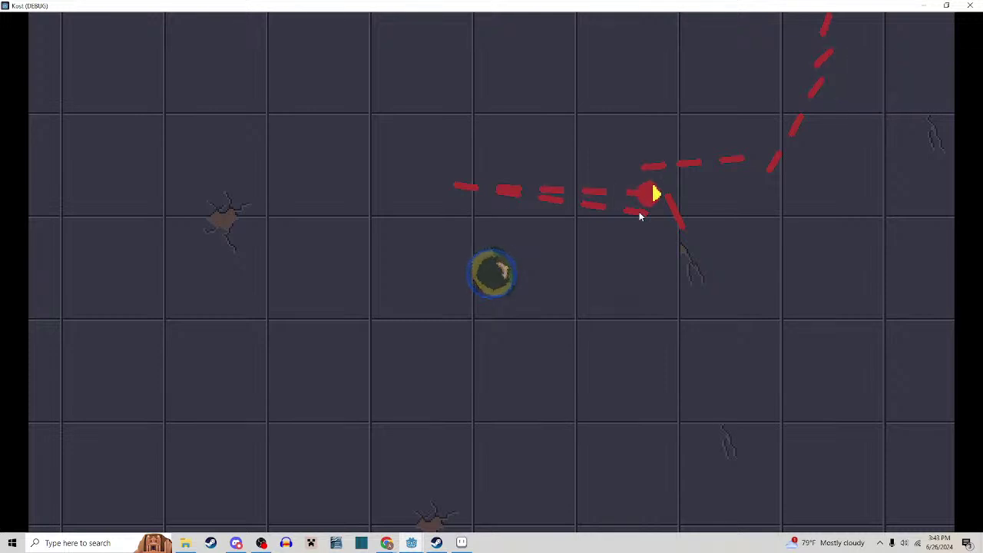
Move the player around the open floor and examine how the pathbot moves, turns and lays its dashed red trail
key("s")
key("a")
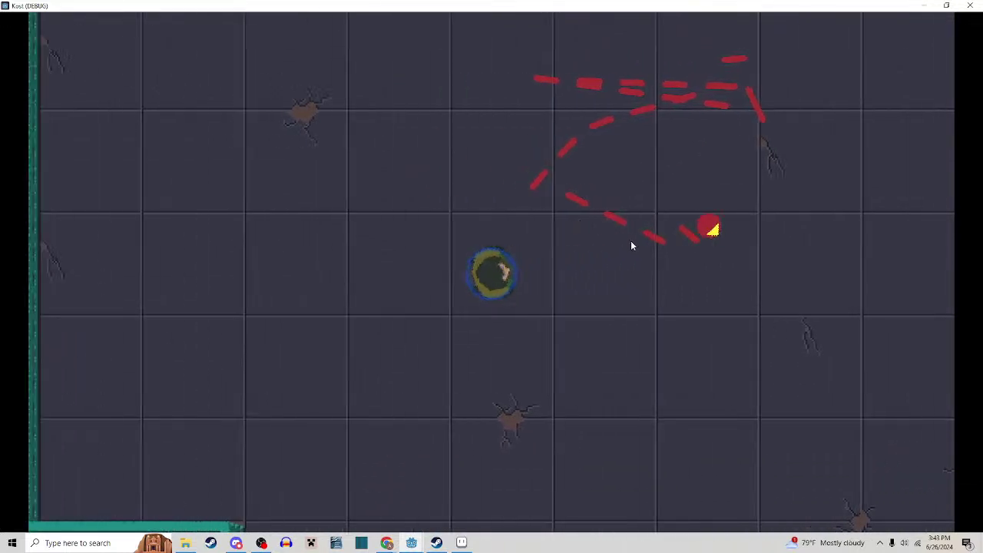
key("s")
key("d")
key("w")
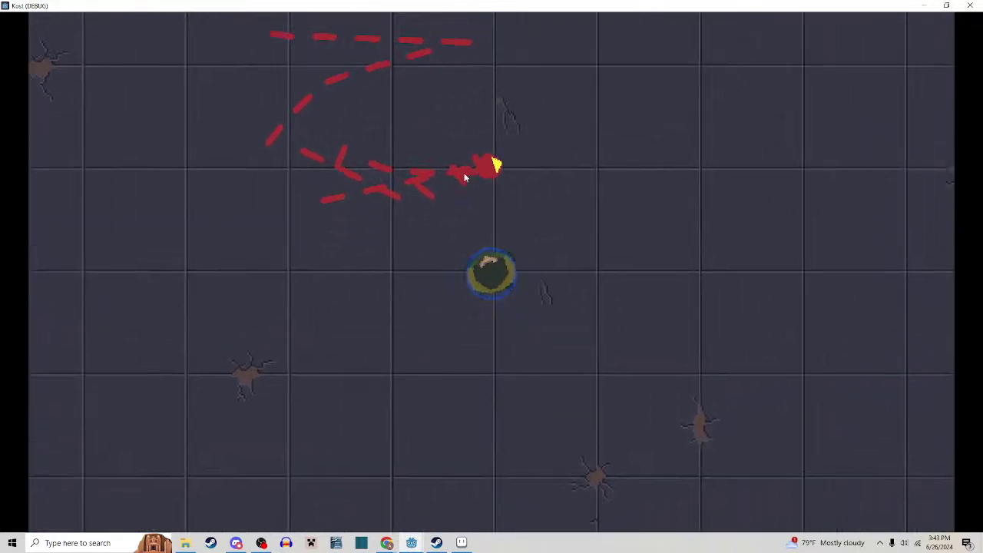
key("a")
key("a")
key("w")
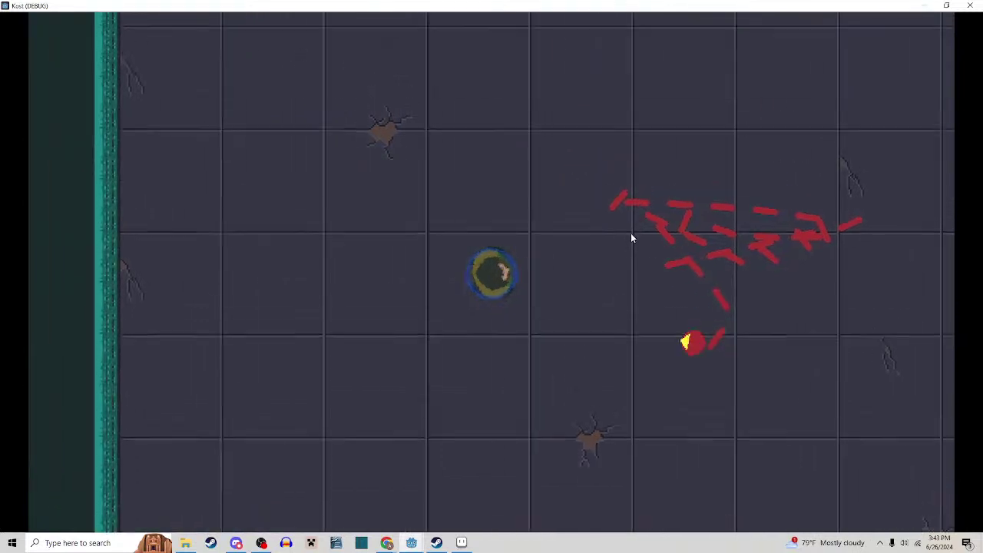
key("d")
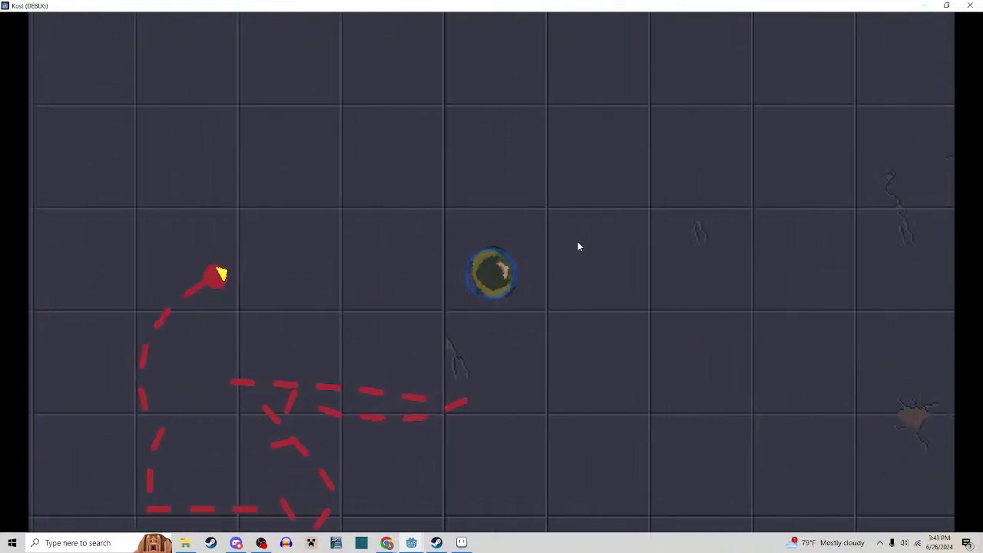
key("s")
key("a")
key("s")
key("d")
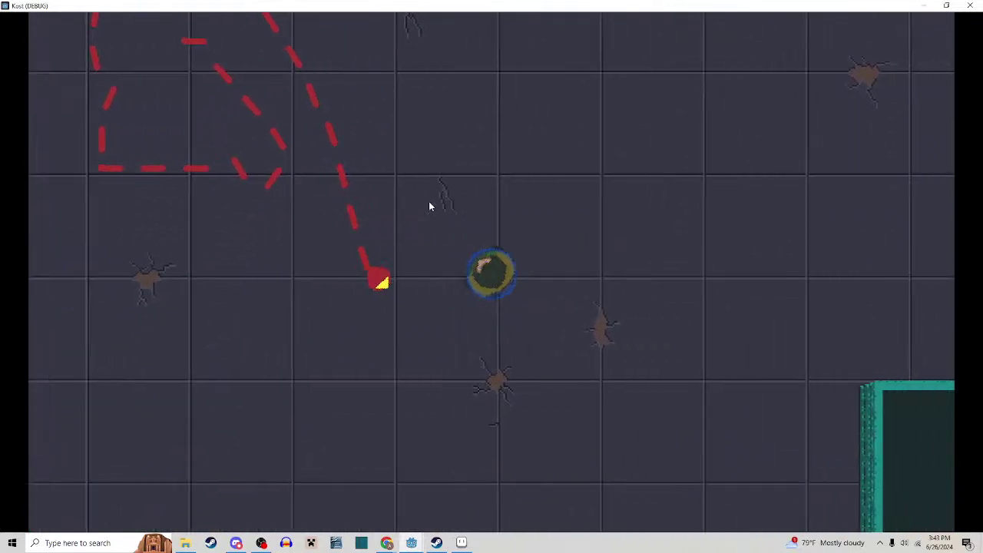
key("w")
key("a")
key("d")
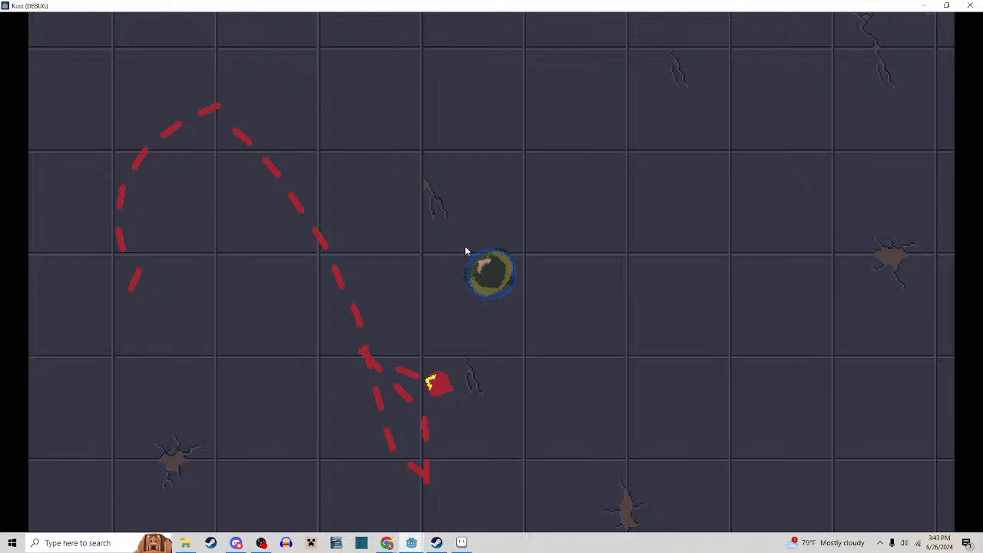
key("w")
key("a")
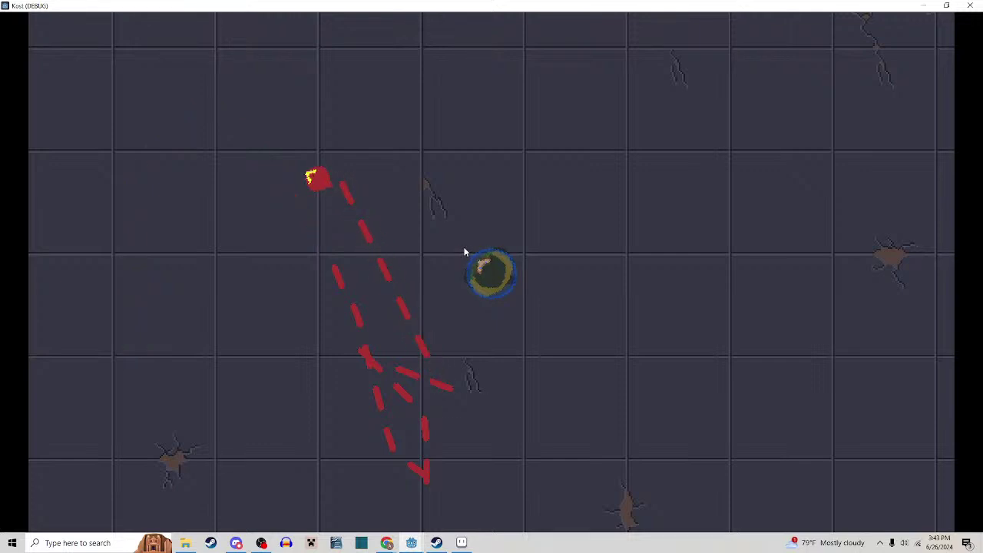
key("s")
key("w")
key("d")
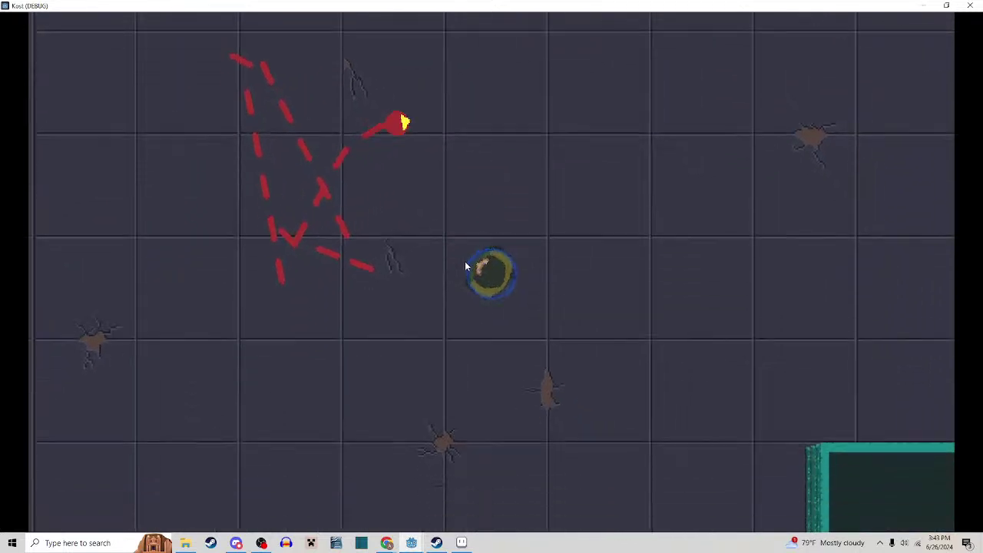
key("s")
key("d")
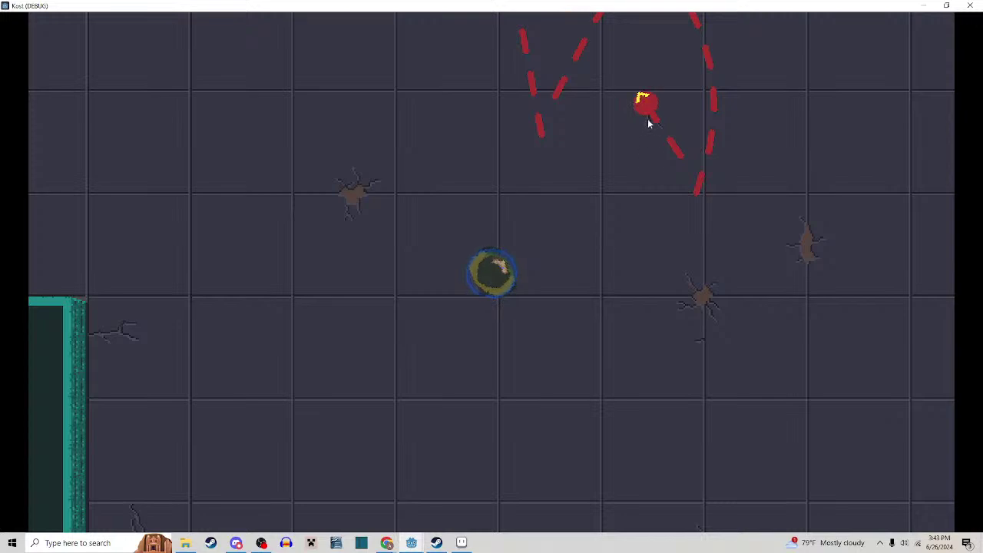
key("d")
key("s")
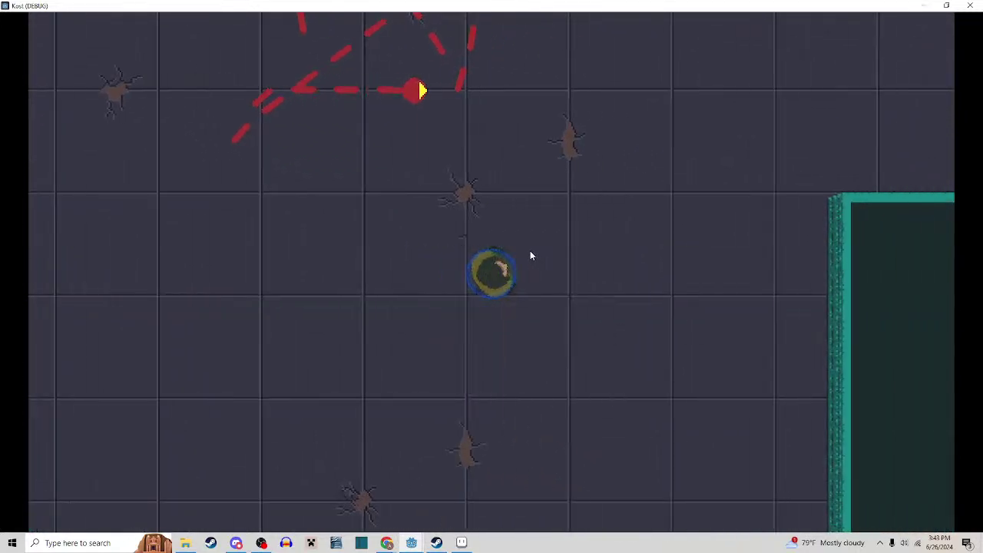
key("a")
key("w")
key("s")
key("d")
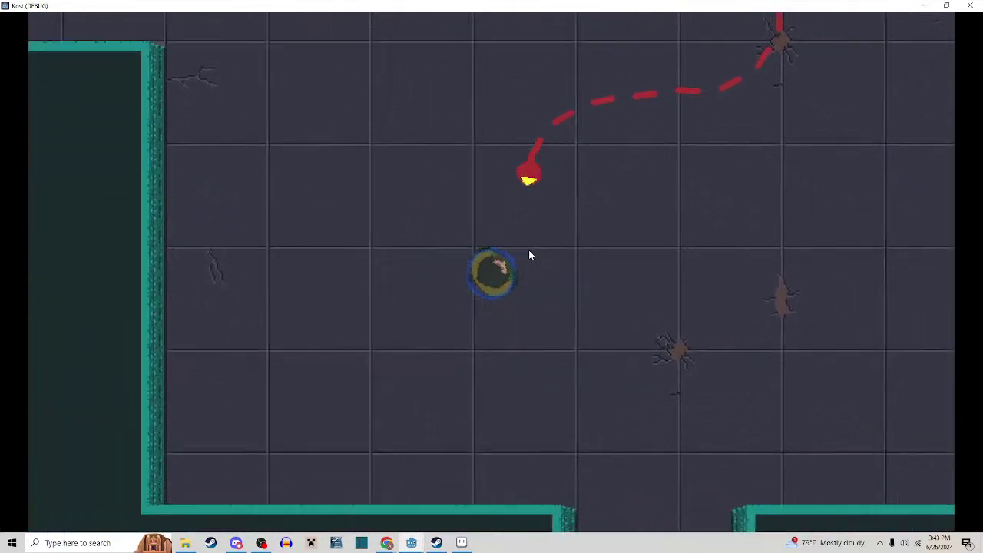
key("w")
key("w")
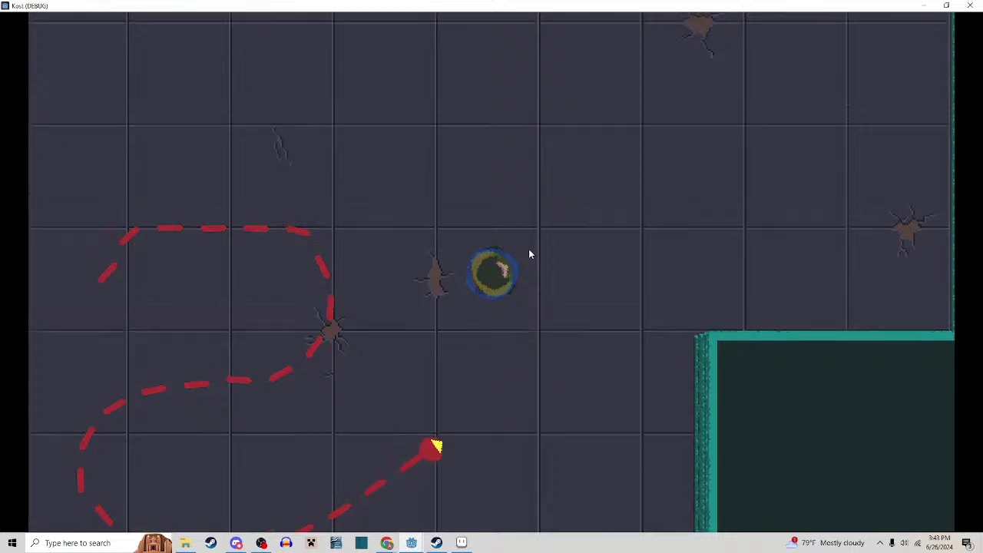
key("a")
key("s")
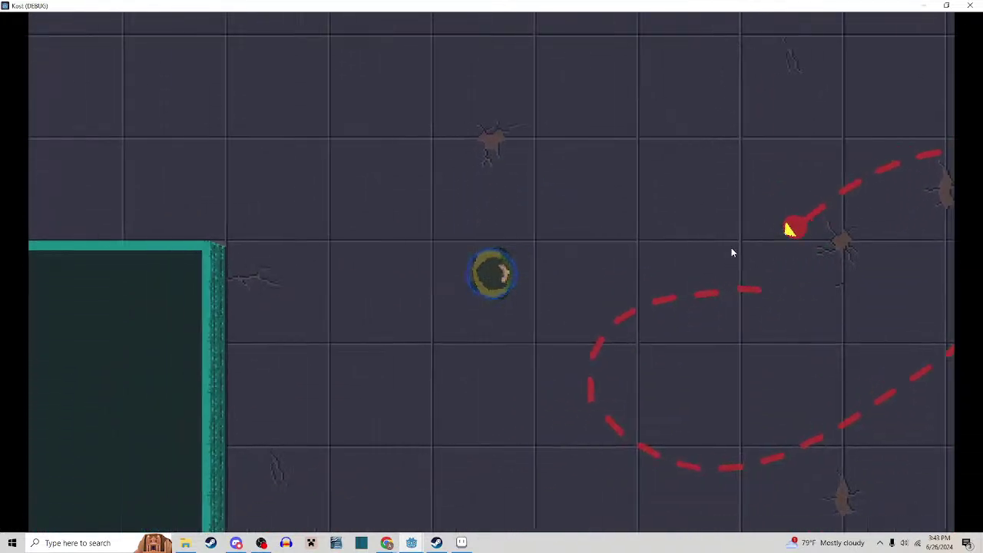
key("w")
key("d")
key("a")
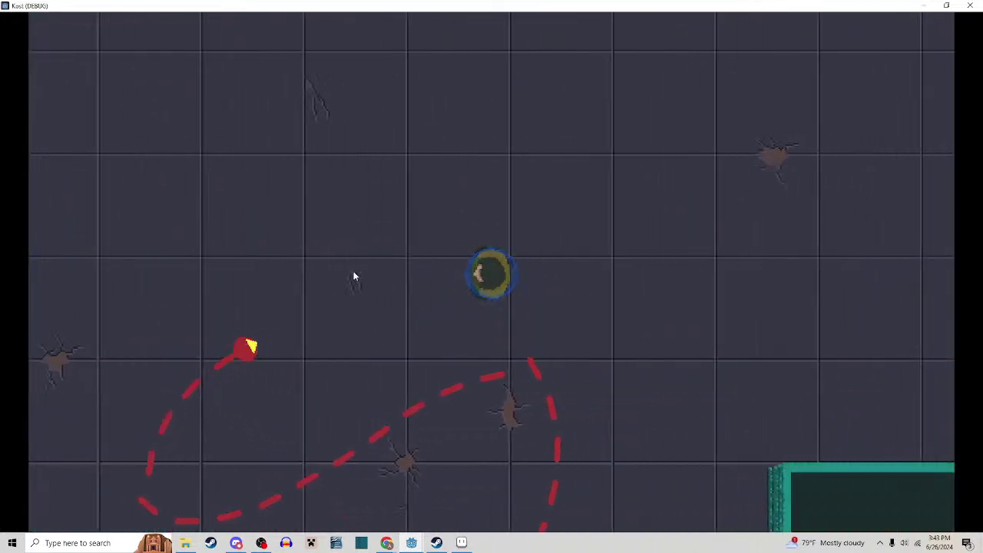
key("d")
key("s")
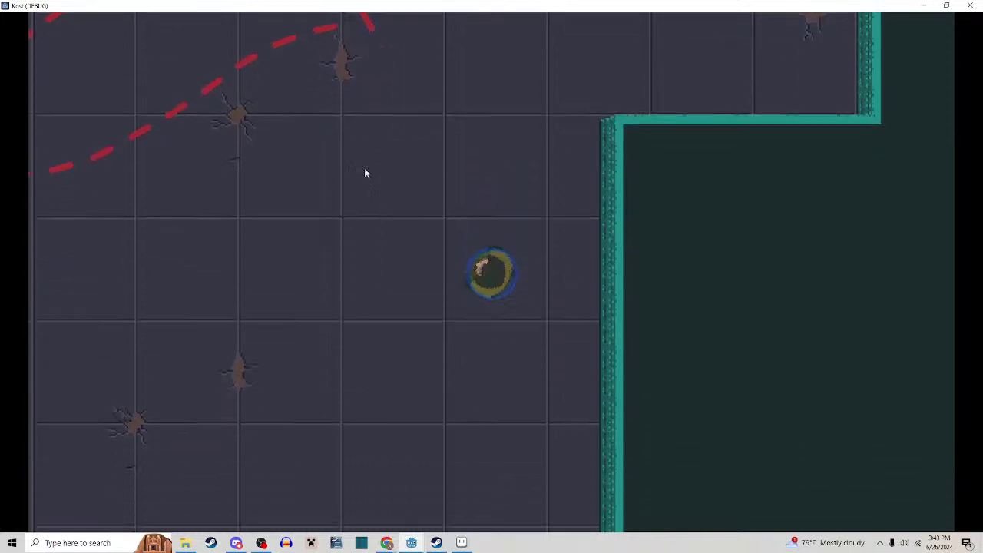
key("a")
key("s")
key("w")
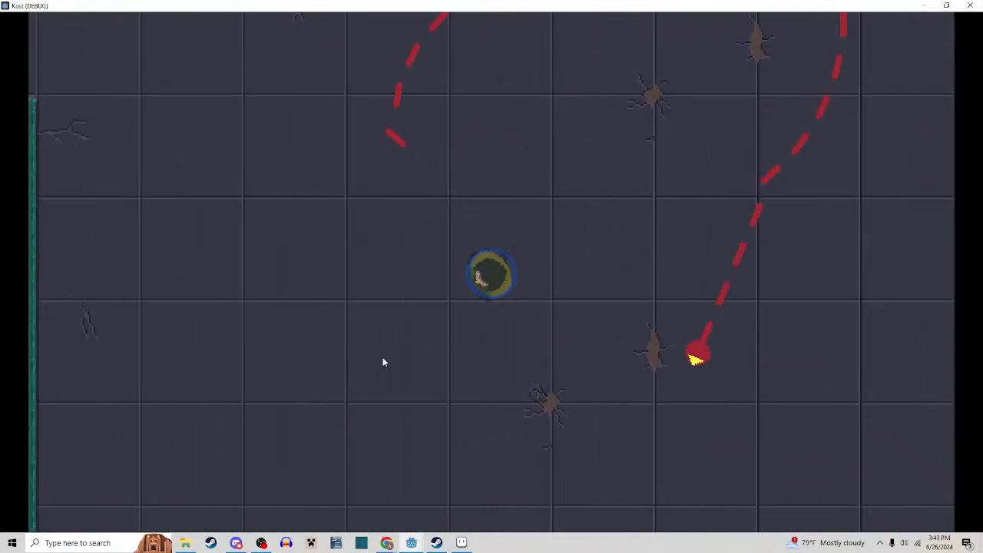
key("a")
key("w")
key("d")
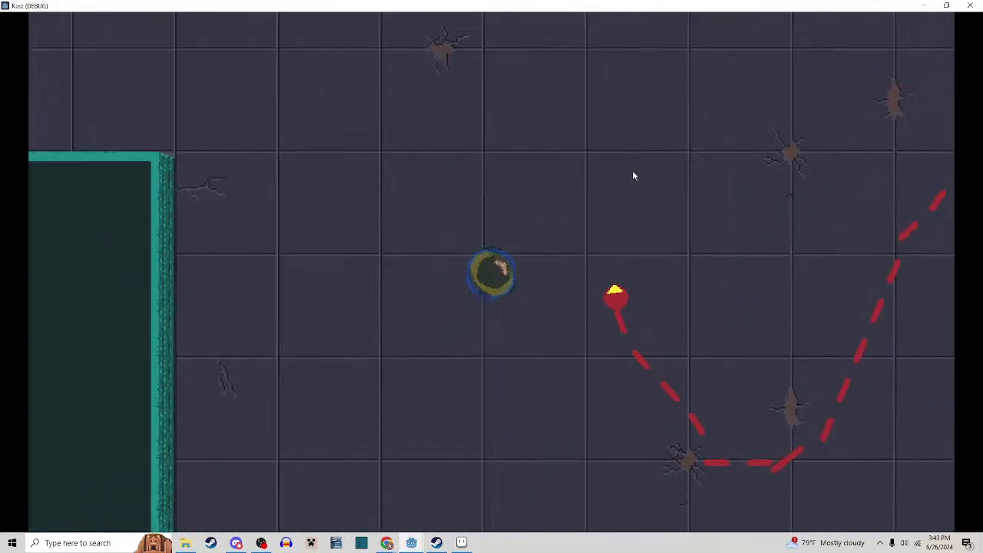
key("d")
key("w")
key("a")
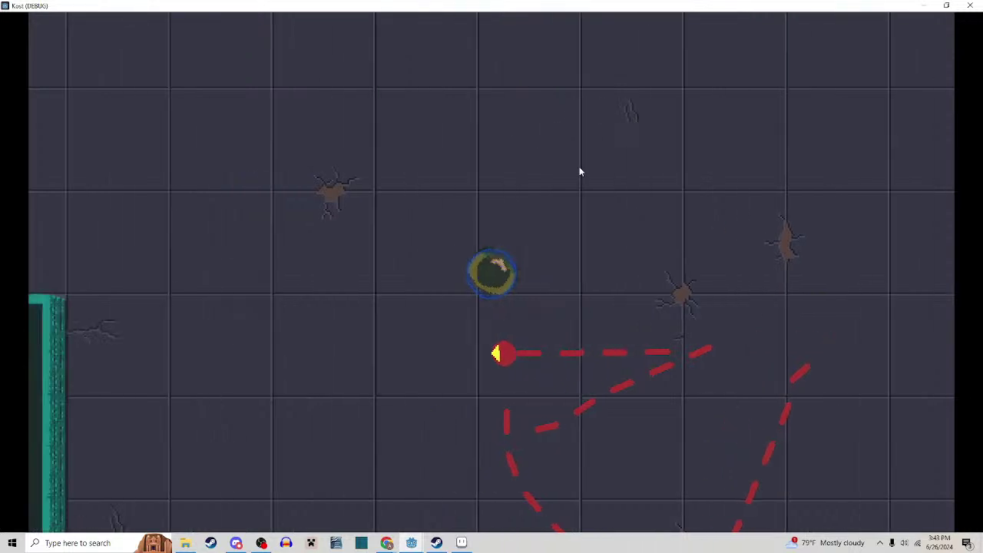
key("d")
key("d")
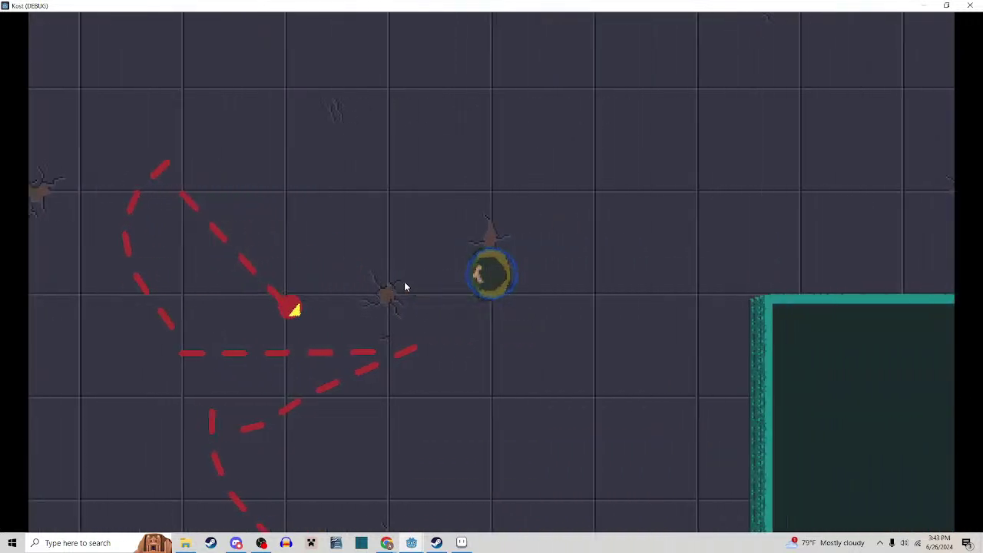
key("d")
key("s")
key("a")
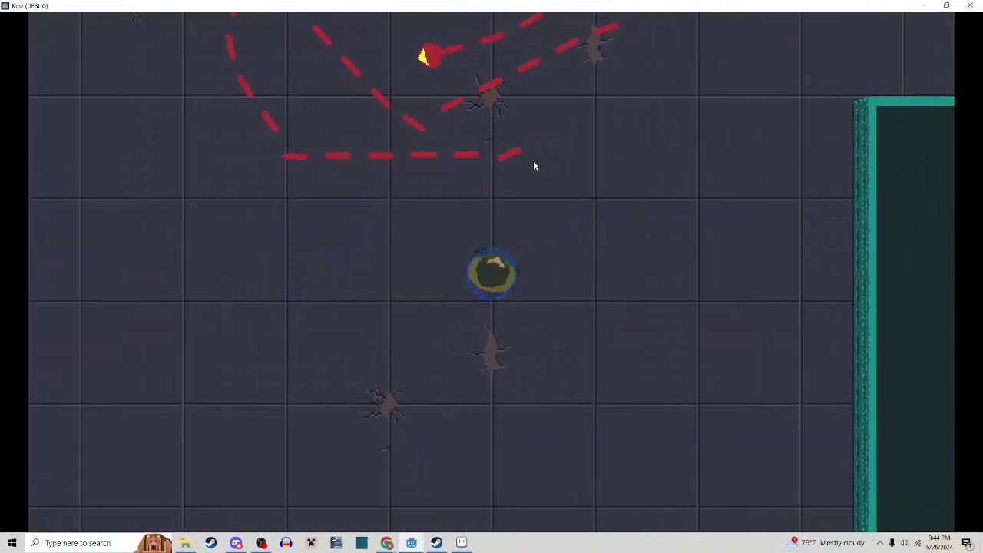
key("a")
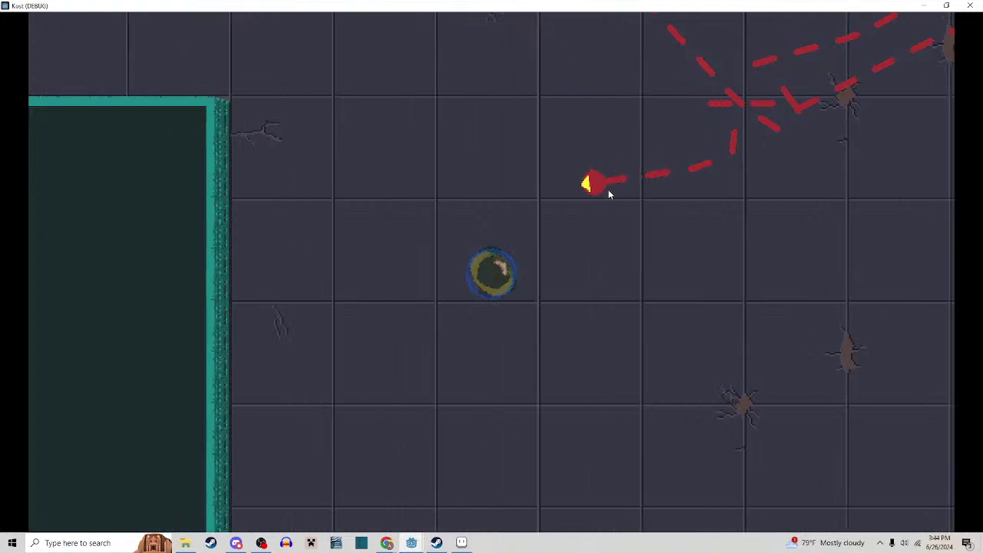
key("d")
key("w")
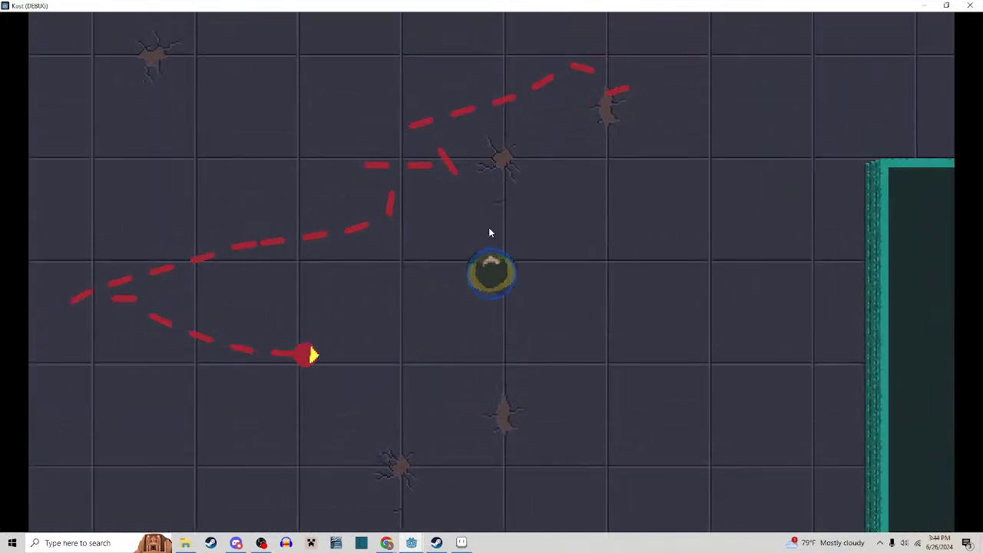
key("d")
key("s")
key("w")
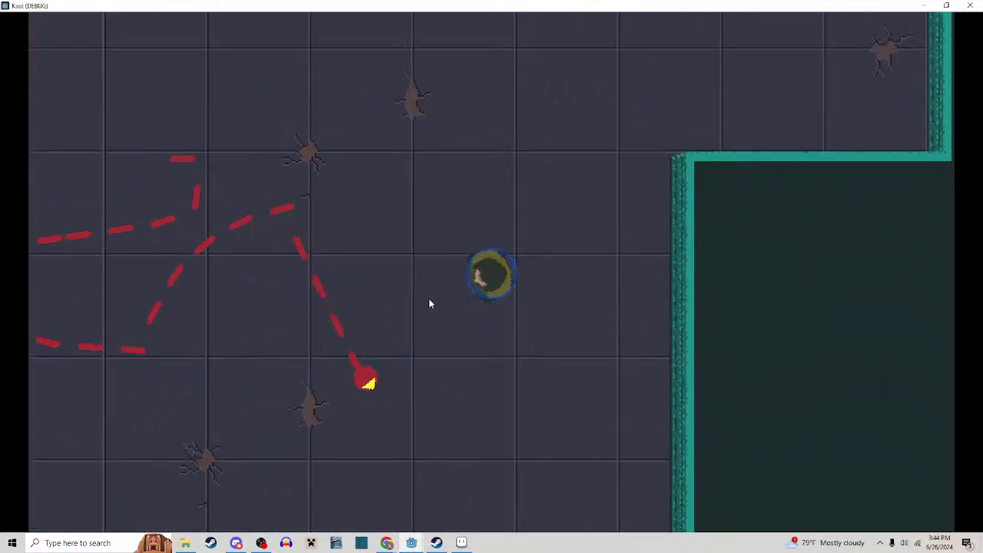
key("a")
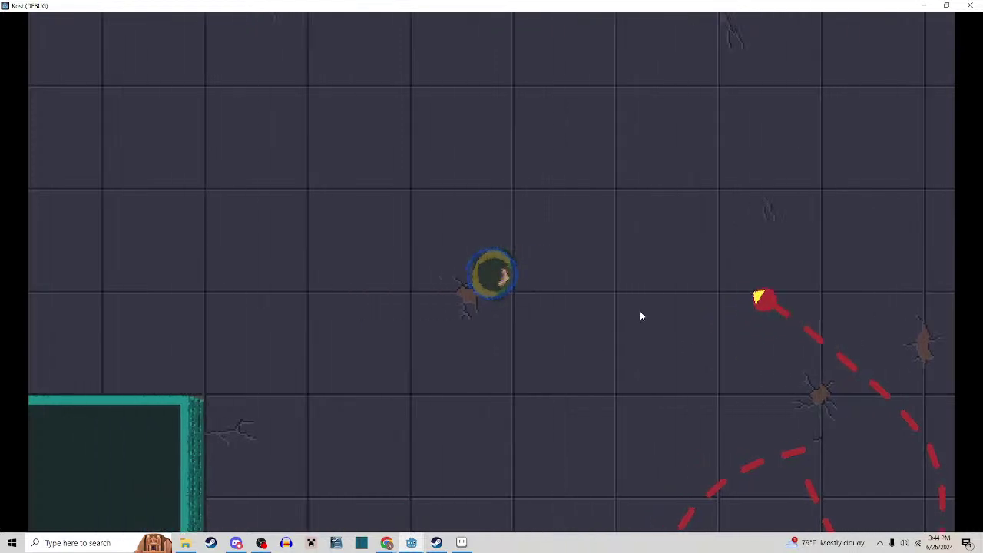
Lead the pathbot to the wall corner and examine how it and its trail behave against the wall
key("a")
key("a")
key("s")
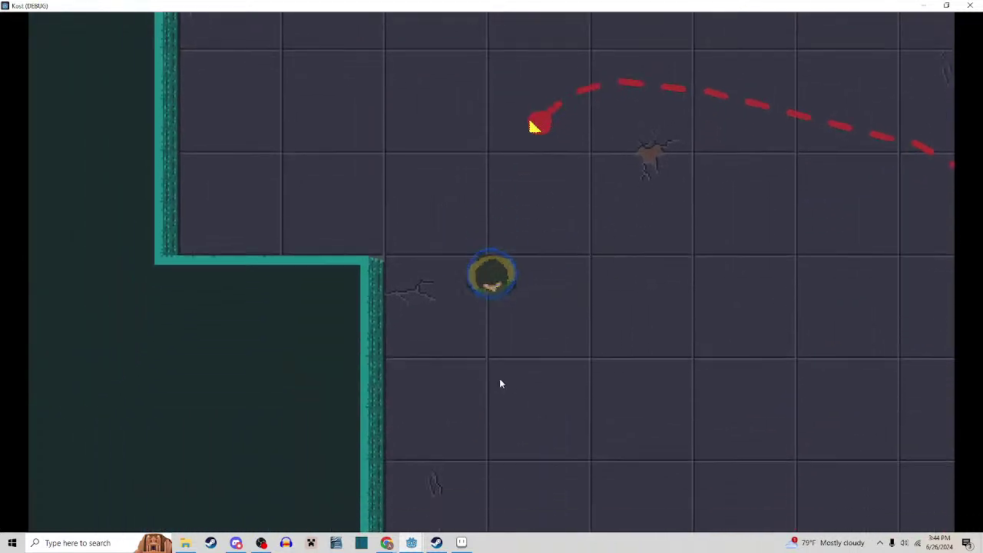
key("s")
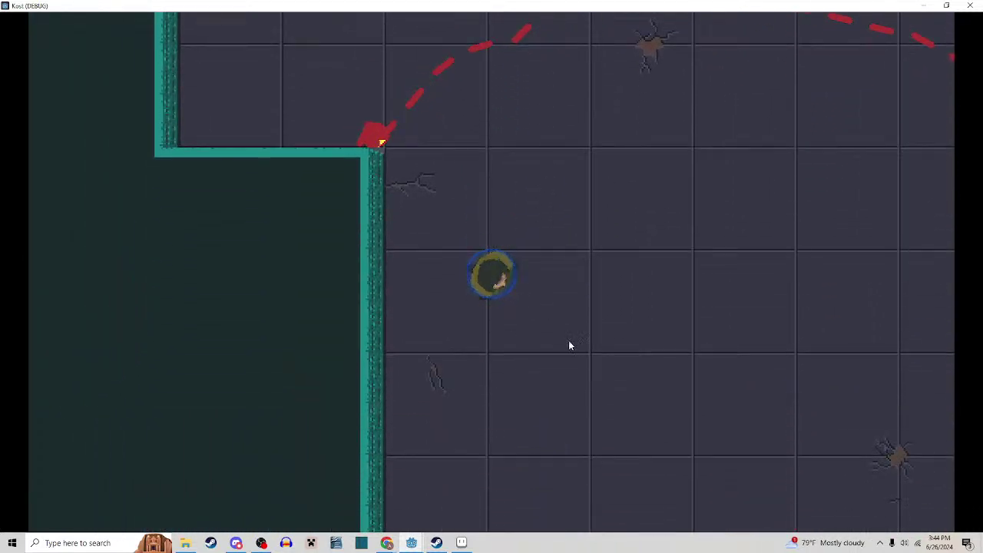
key("d")
key("s")
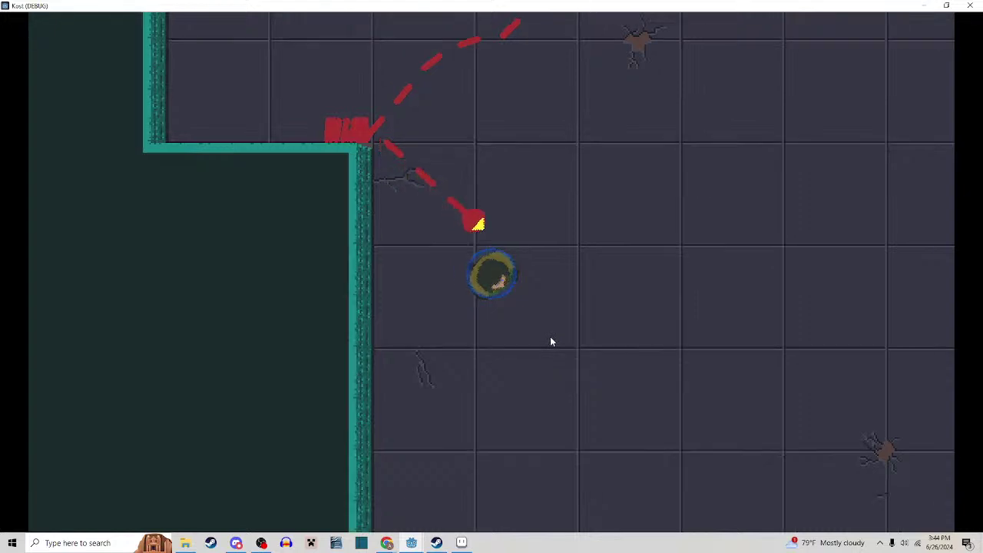
Lead the pathbot away from the wall corner onto the open floor and examine its trail through the turns
key("d")
key("w")
key("a")
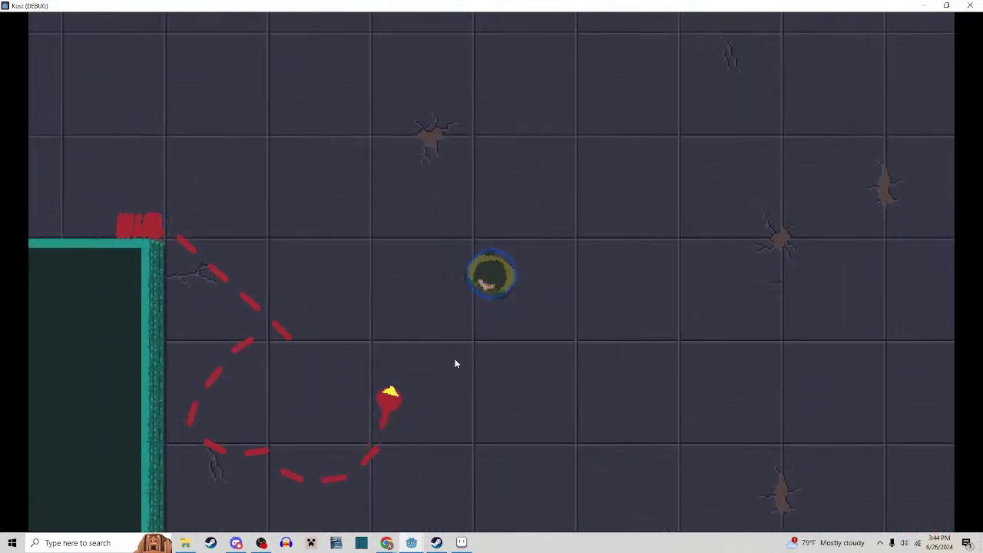
key("d")
key("a")
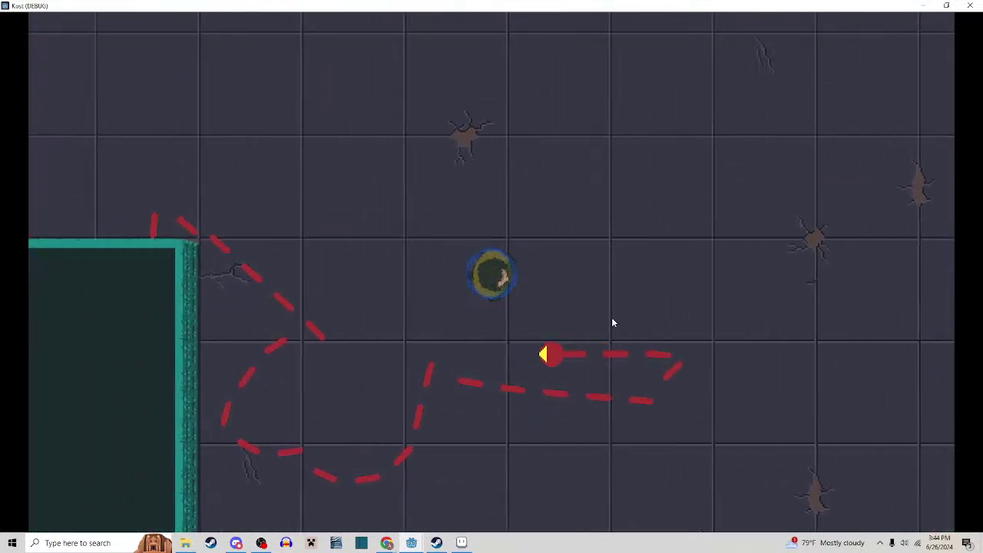
Move the player back and forth near the room's eastern wall and examine how the pathbot doubles back over its own trail
key("d")
key("w")
key("s")
key("a")
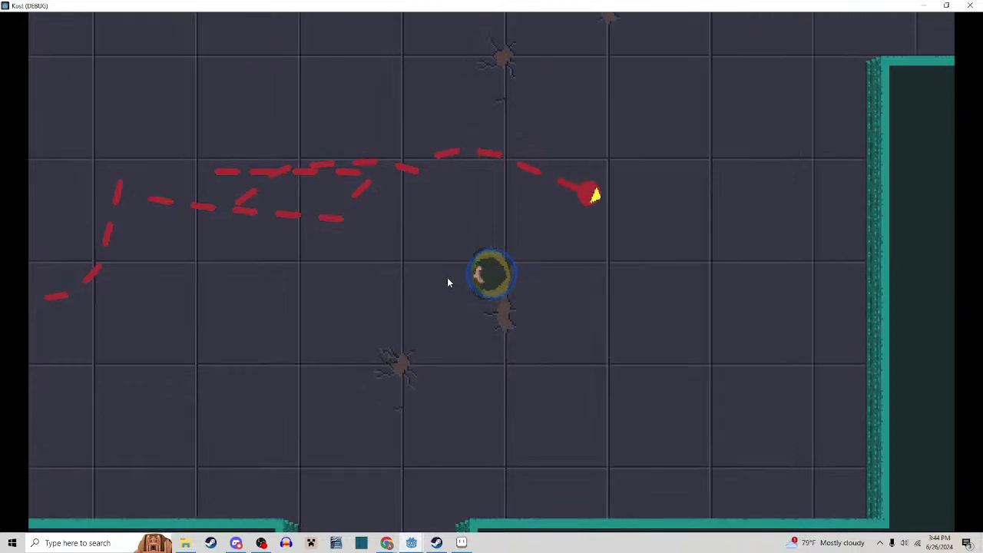
key("a")
key("s")
key("w")
key("d")
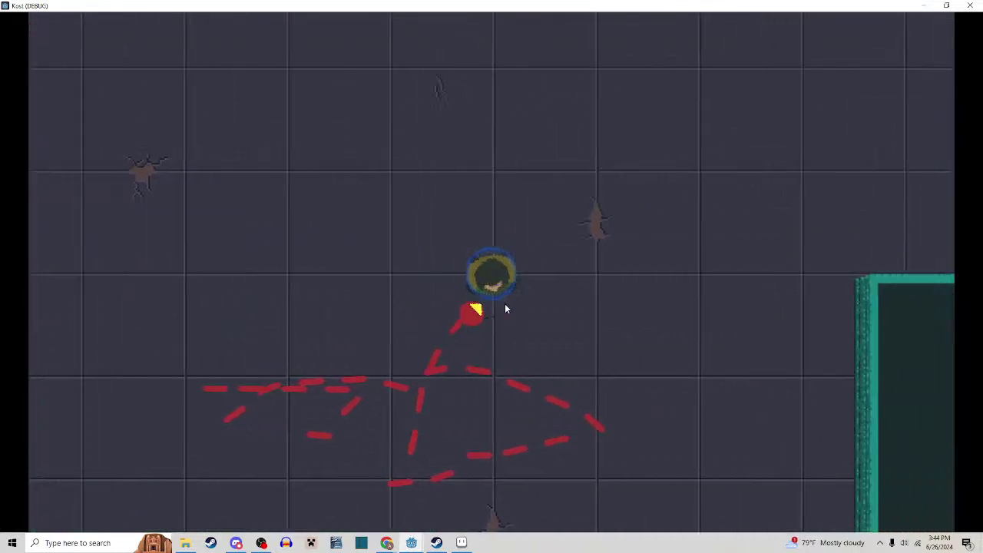
key("d")
key("s")
key("a")
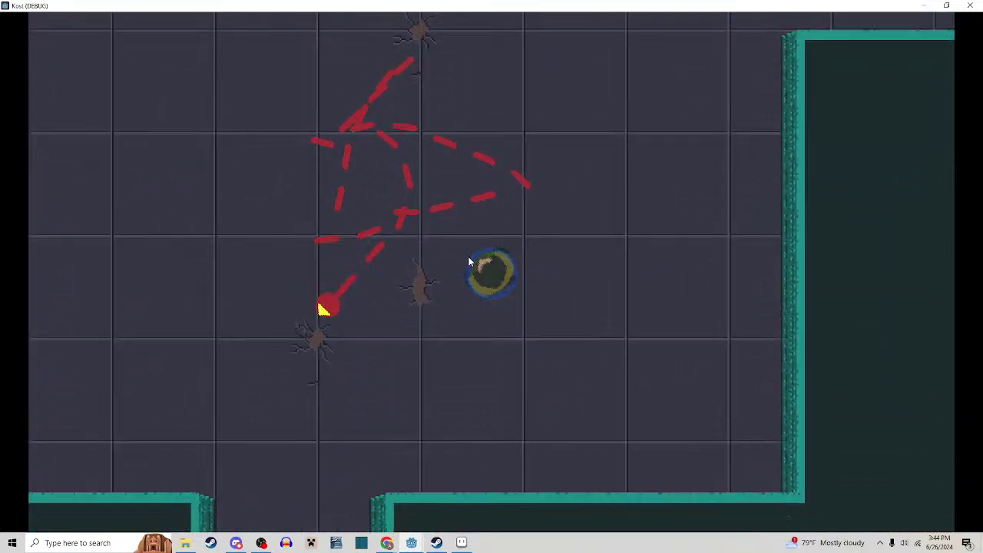
key("a")
key("s")
key("d")
key("w")
key("a")
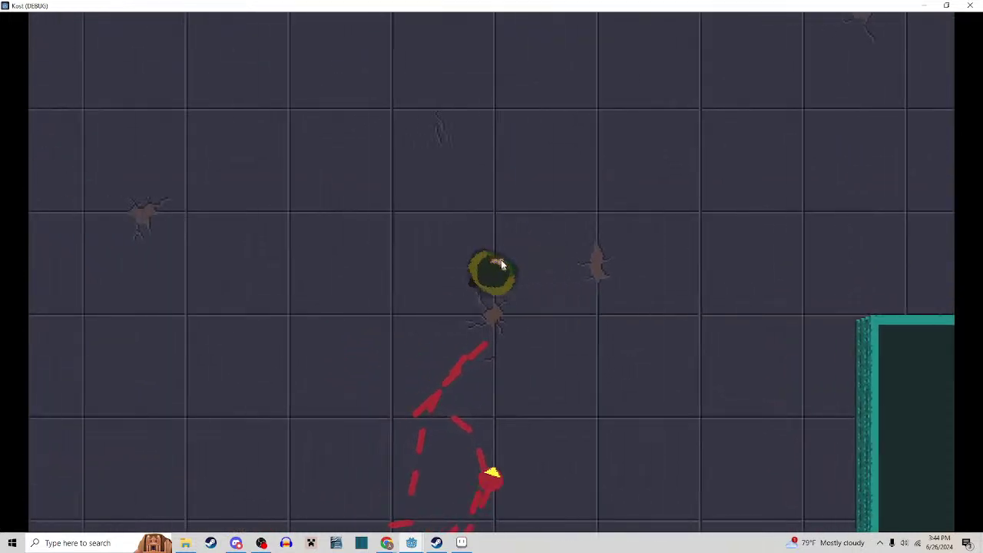
Draw the pathbot toward the room's western wall and back, examining how its trail dashes bunch up at sharp reversals
key("d")
key("a")
key("s")
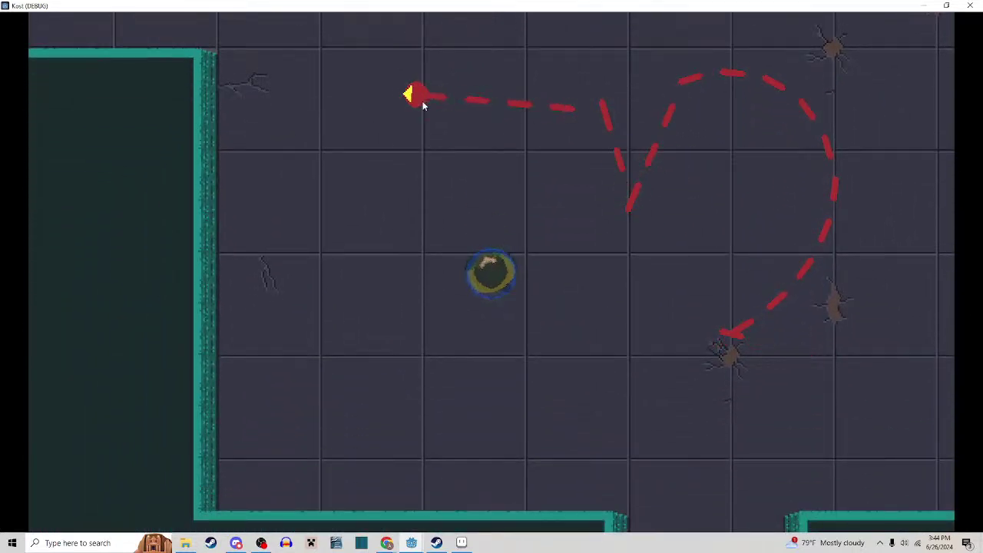
key("a")
key("w")
key("s")
key("d")
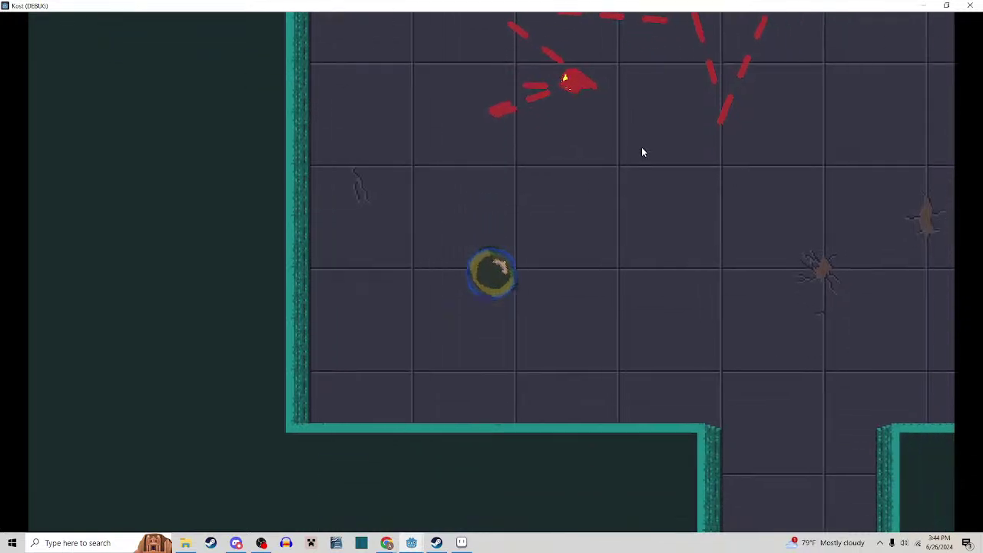
key("w")
key("d")
key("w")
key("a")
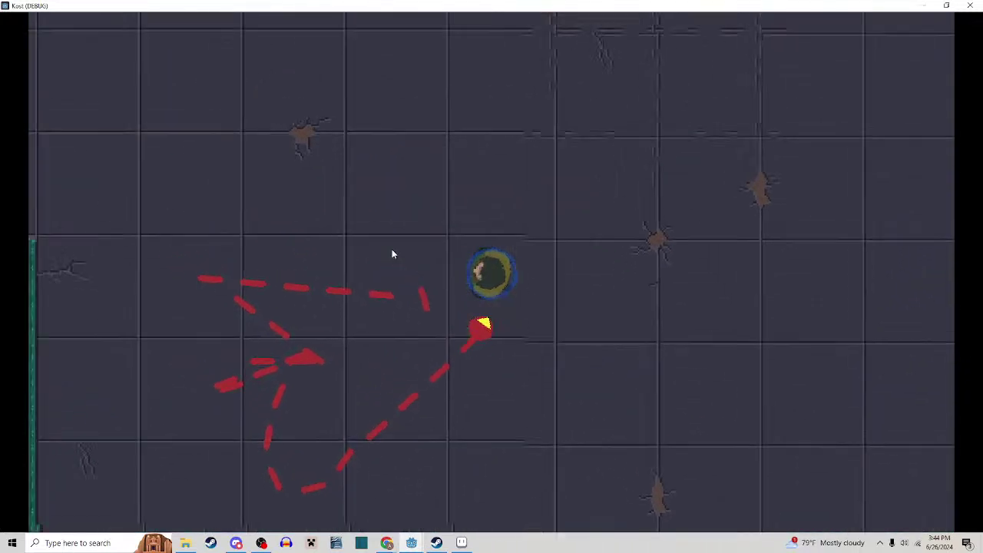
key("a")
key("w")
key("s")
key("d")
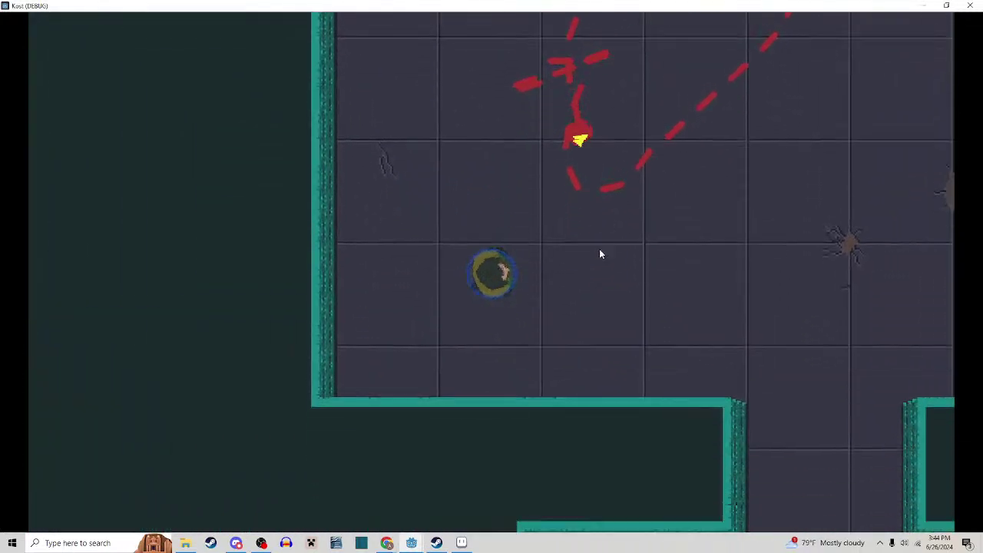
key("a")
key("w")
key("w")
key("d")
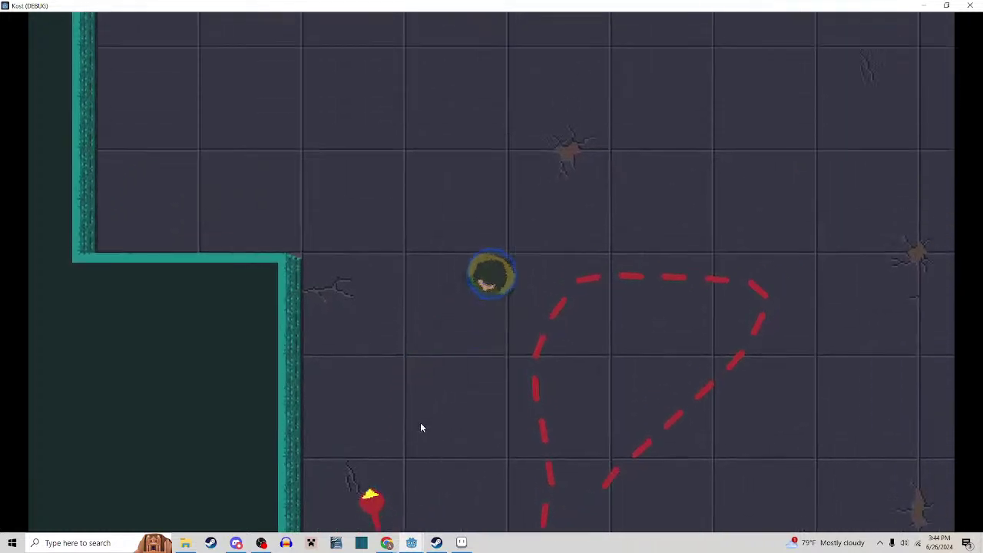
Run the player in wide loops across the floor and examine the long curved trail the pathbot leaves while chasing
key("w")
key("d")
key("s")
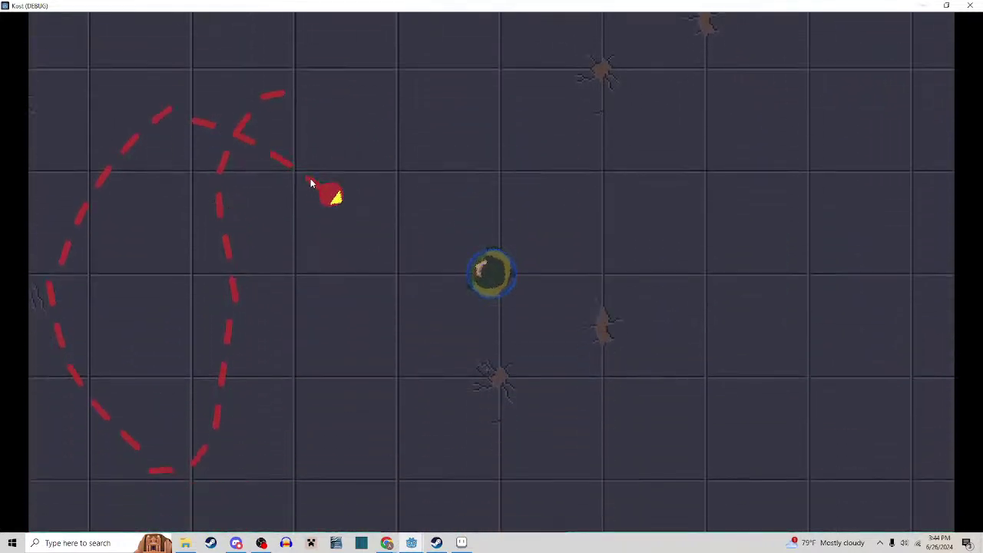
key("s")
key("a")
key("d")
key("w")
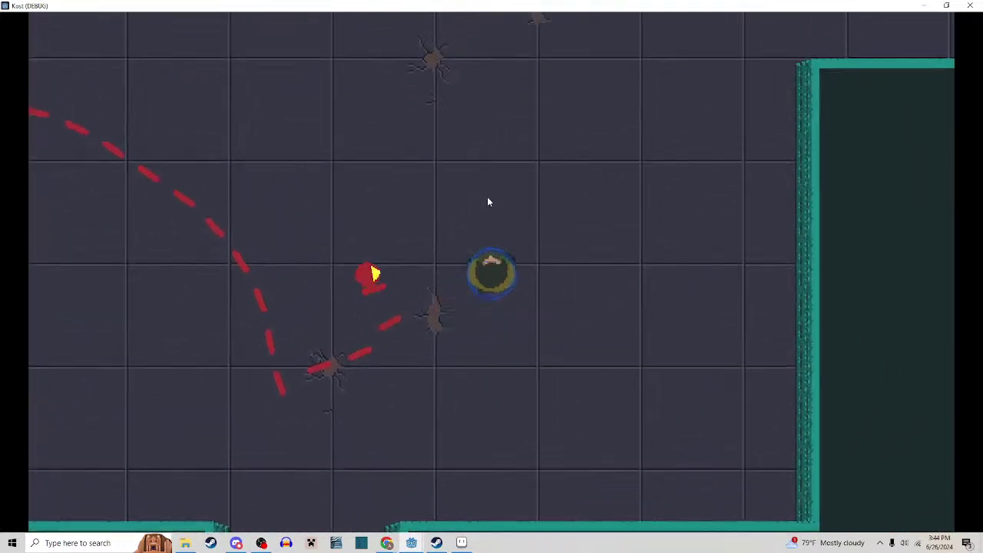
key("w")
key("a")
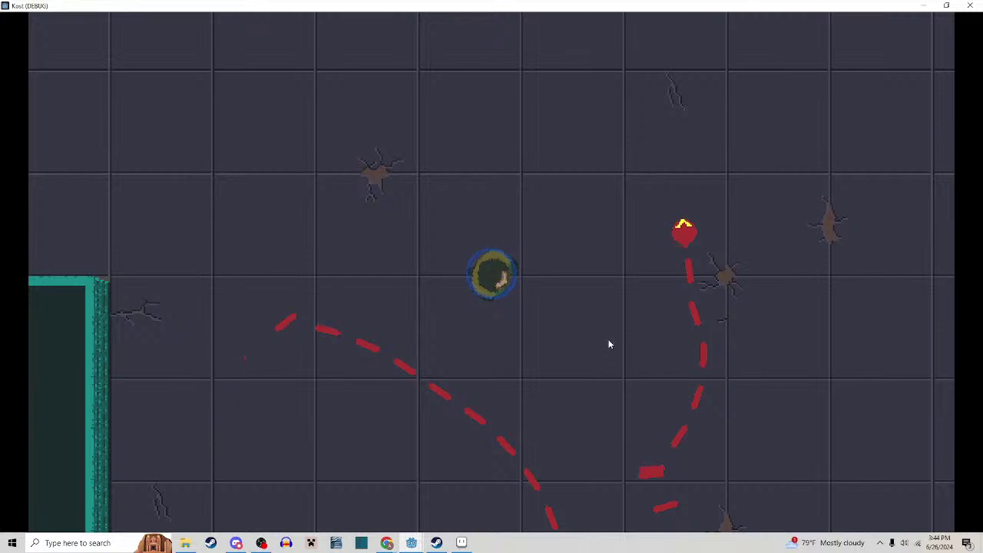
key("a")
key("d")
key("s")
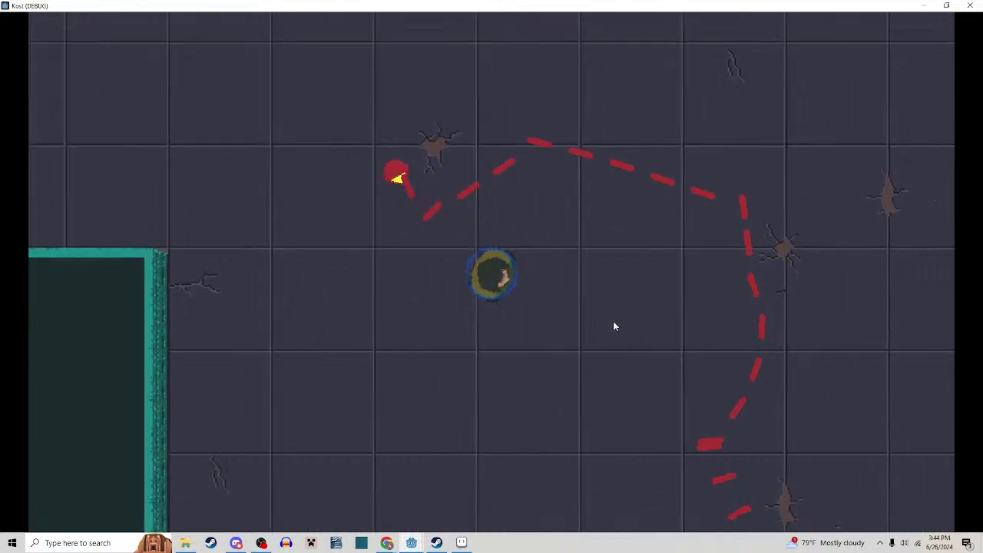
key("s")
key("d")
key("d")
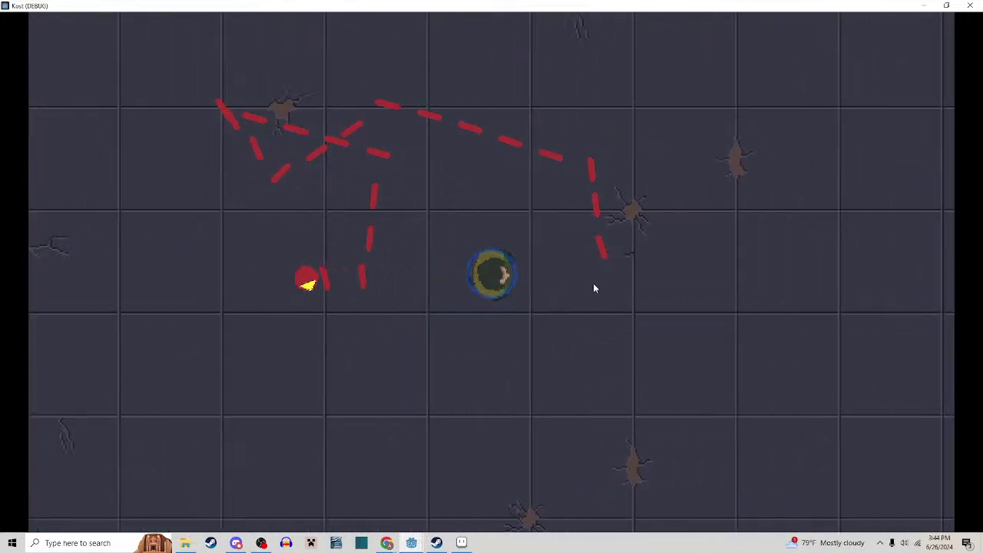
Dodge around the pathbot with quick direction changes and examine how its heading and overlapping trail segments respond
key("a")
key("s")
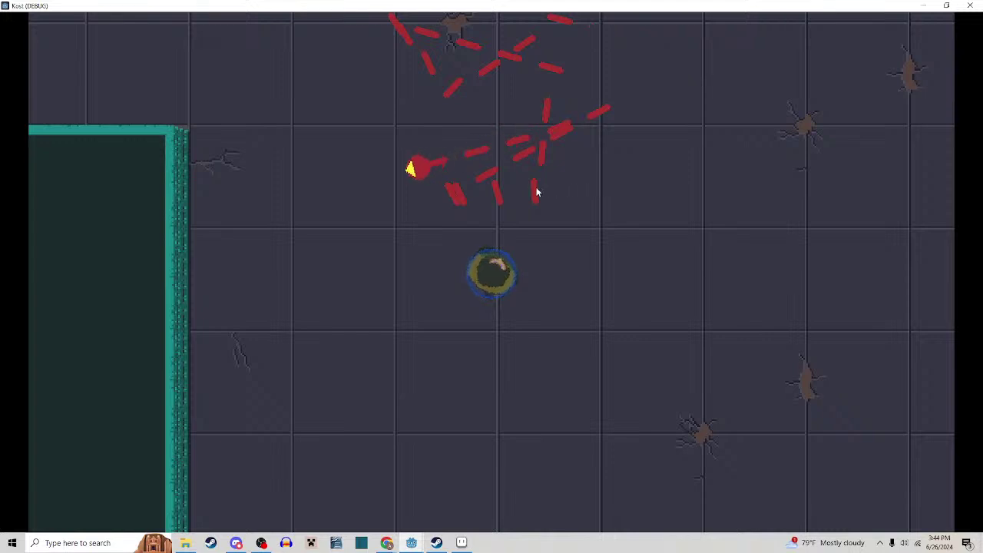
key("d")
key("s")
key("a")
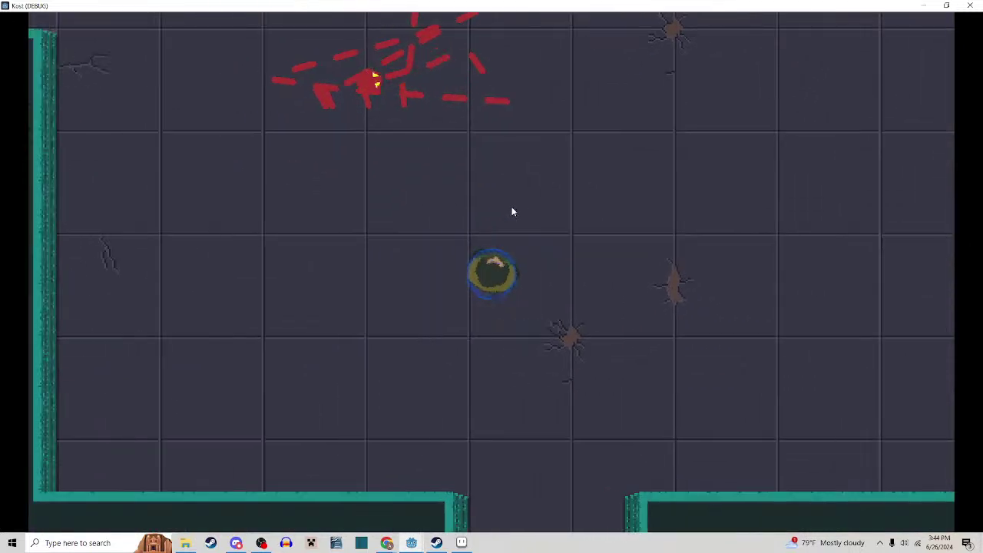
key("d")
key("w")
key("a")
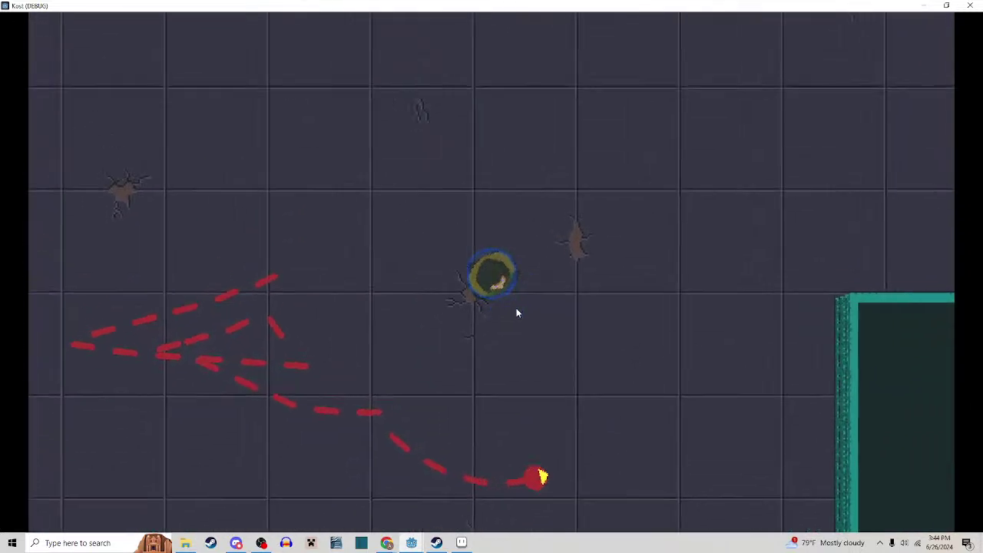
key("w")
key("a")
key("s")
key("d")
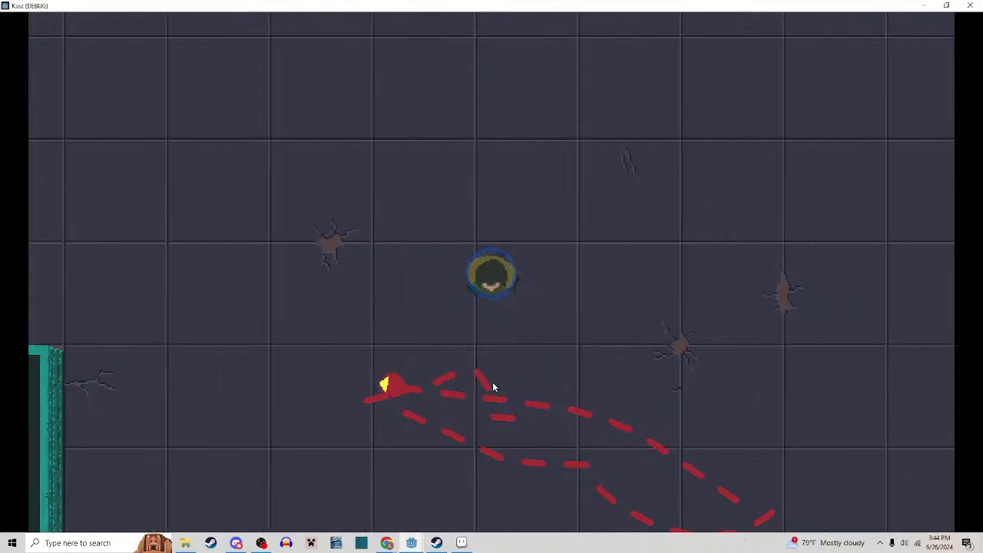
key("d")
key("a")
key("s")
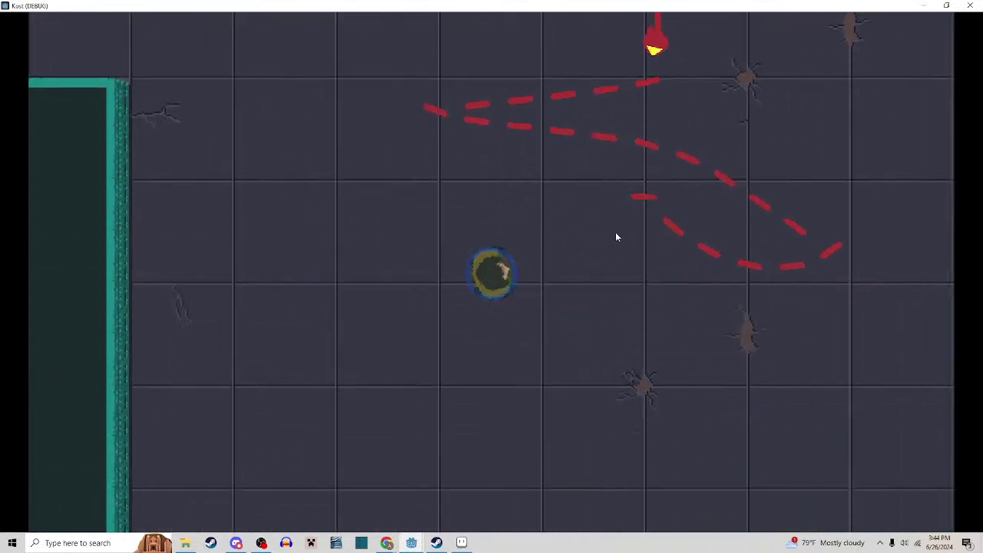
Cross the room from west to east and back, examining how the pathbot follows and its older trail dashes disappear
key("w")
key("a")
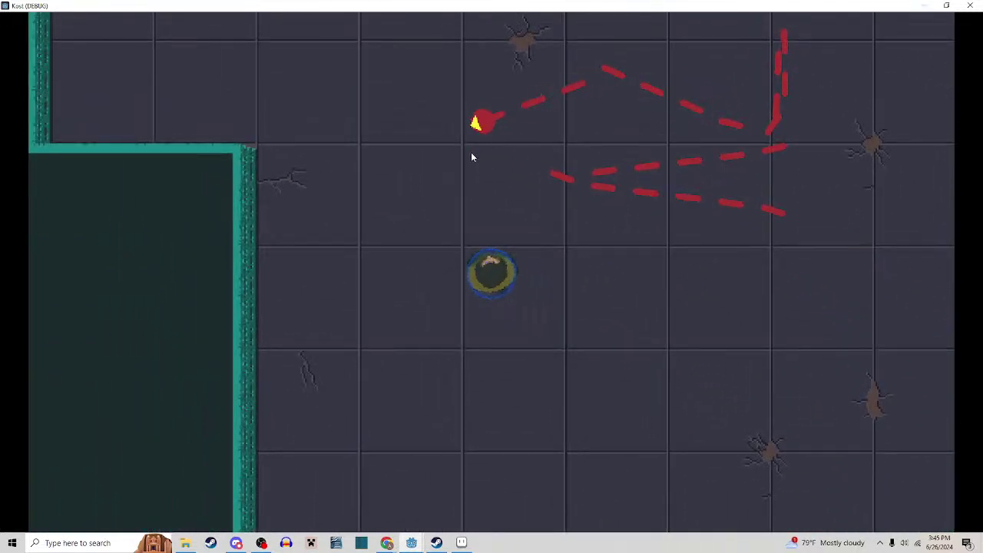
key("d")
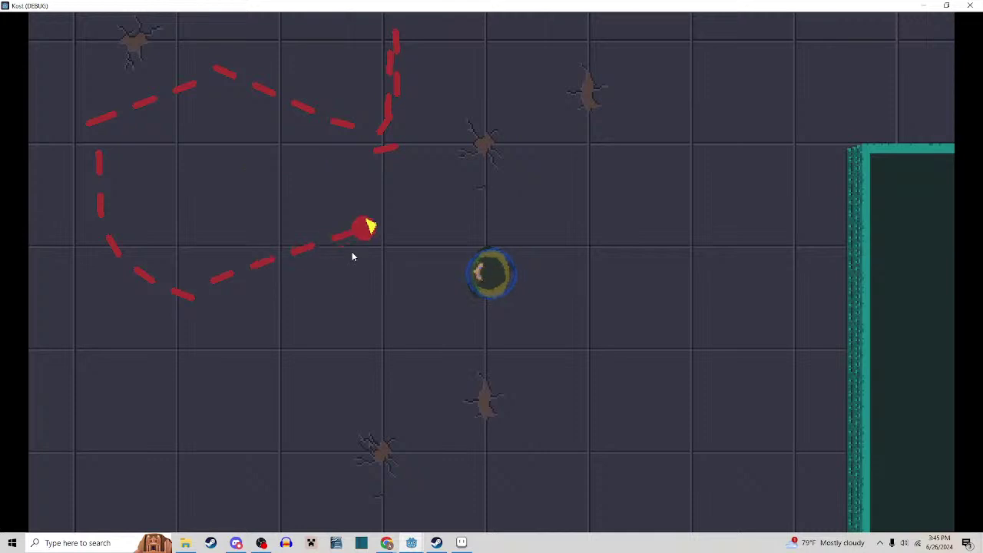
key("s")
key("a")
key("d")
key("w")
key("a")
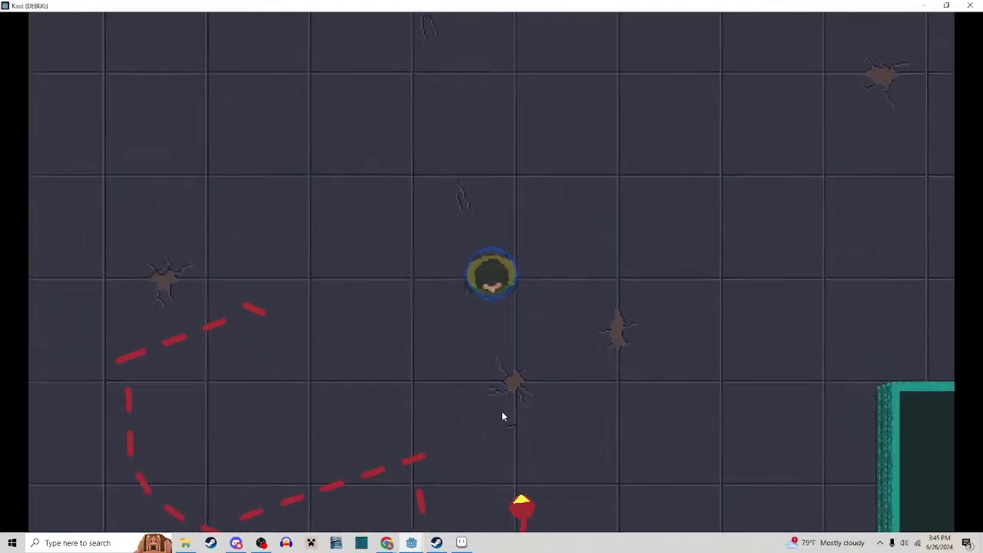
key("a")
key("s")
key("s")
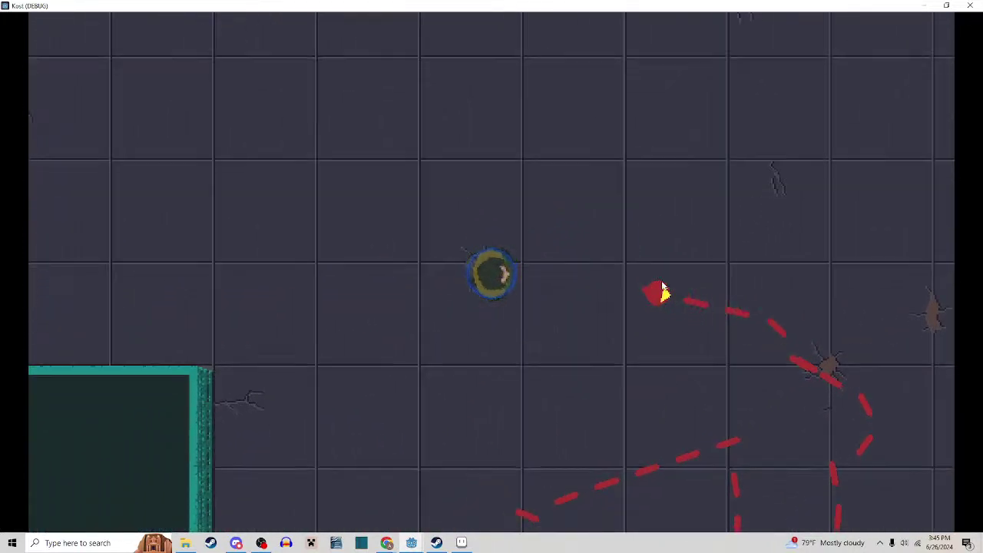
key("a")
key("s")
key("s")
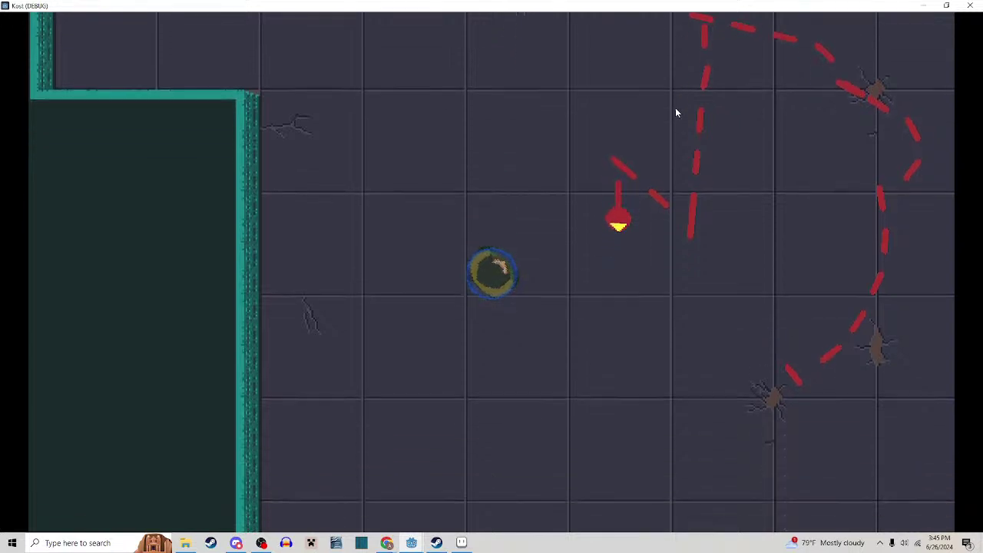
Move the player close to the pathbot and examine its movement and trail at contact range
key("d")
key("w")
key("a")
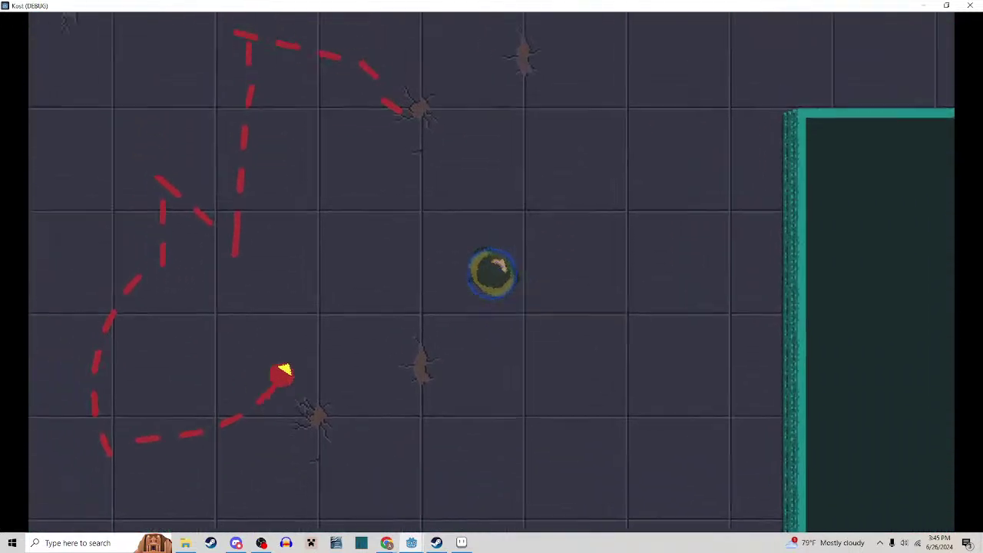
key("a")
key("w")
key("a")
key("s")
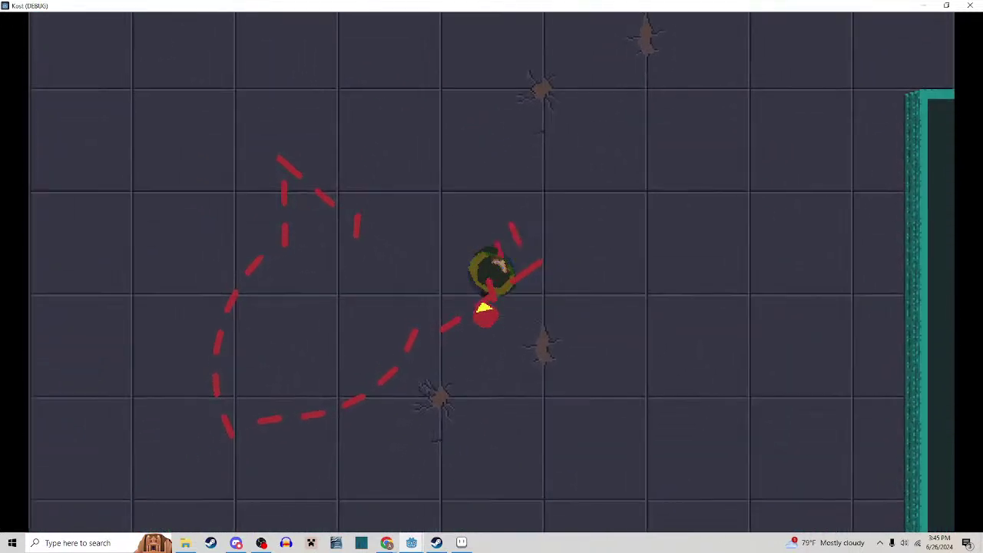
key("s")
key("a")
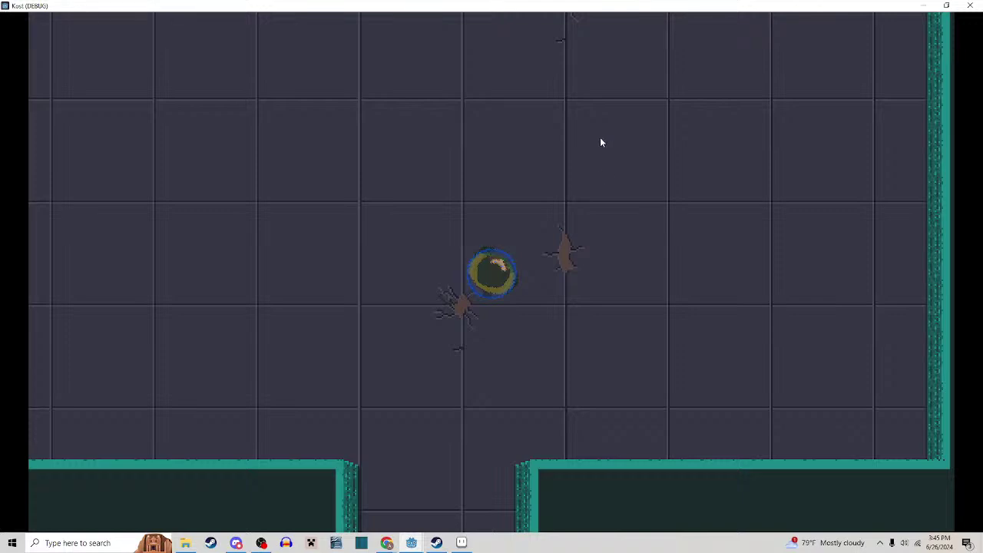
key("w")
key("a")
key("s")
key("d")
key("s")
key("d")
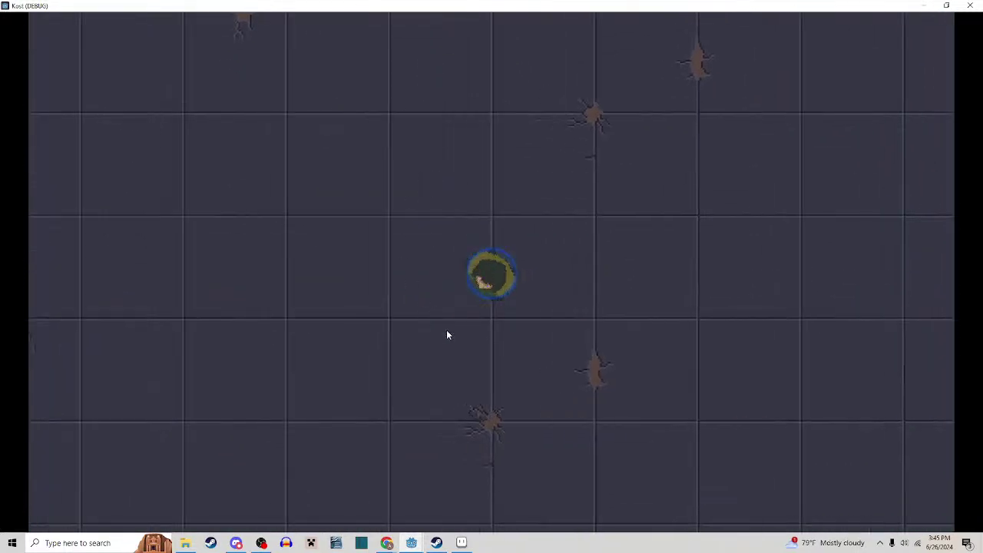
key("w")
key("a")
key("d")
key("a")
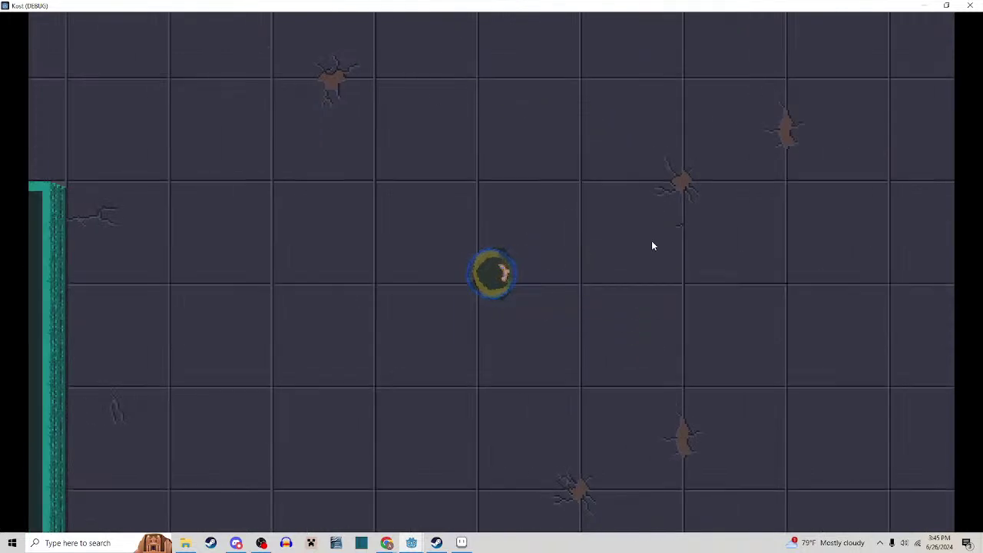
key("w")
left_click(653, 220)
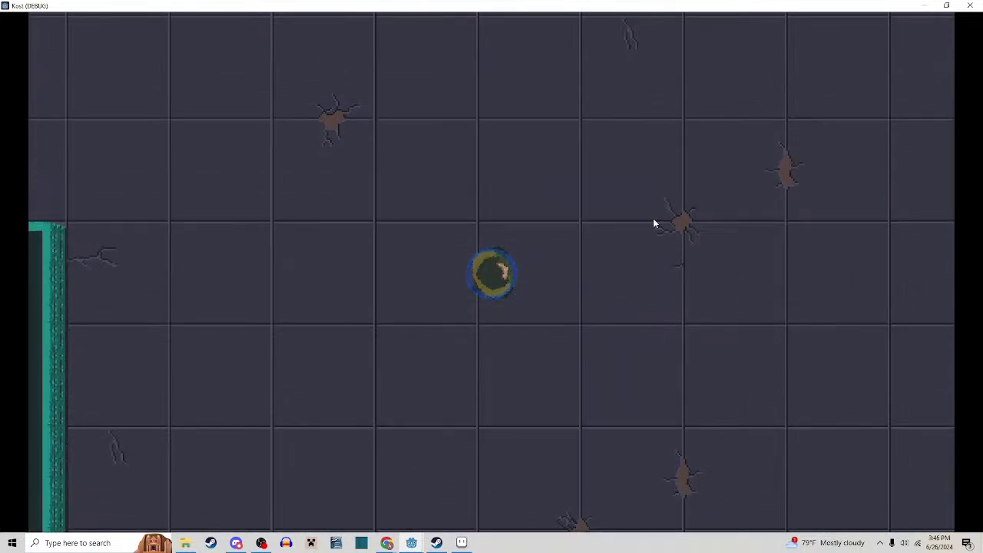
left_click(654, 220)
key("w")
key("a")
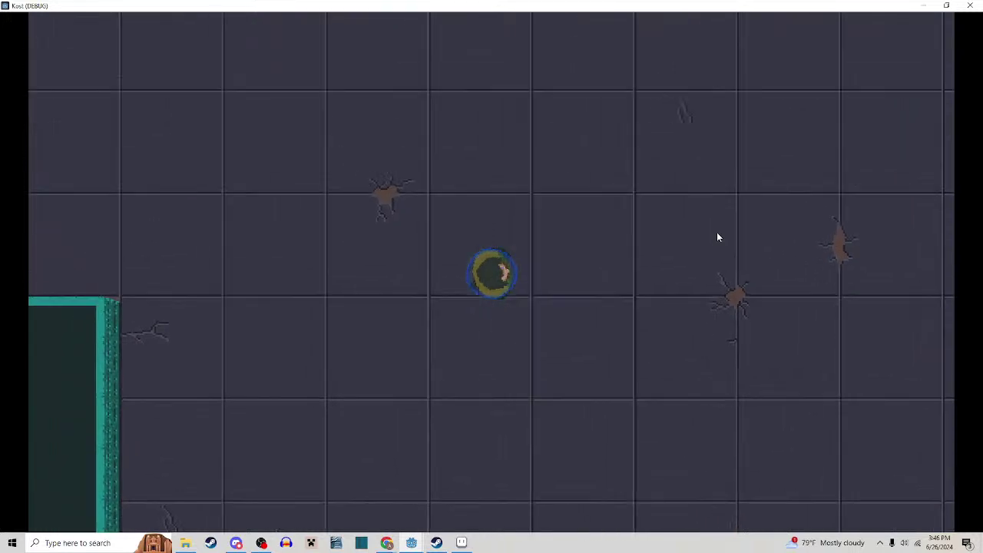
key("s")
key("d")
key("d")
key("w")
key("a")
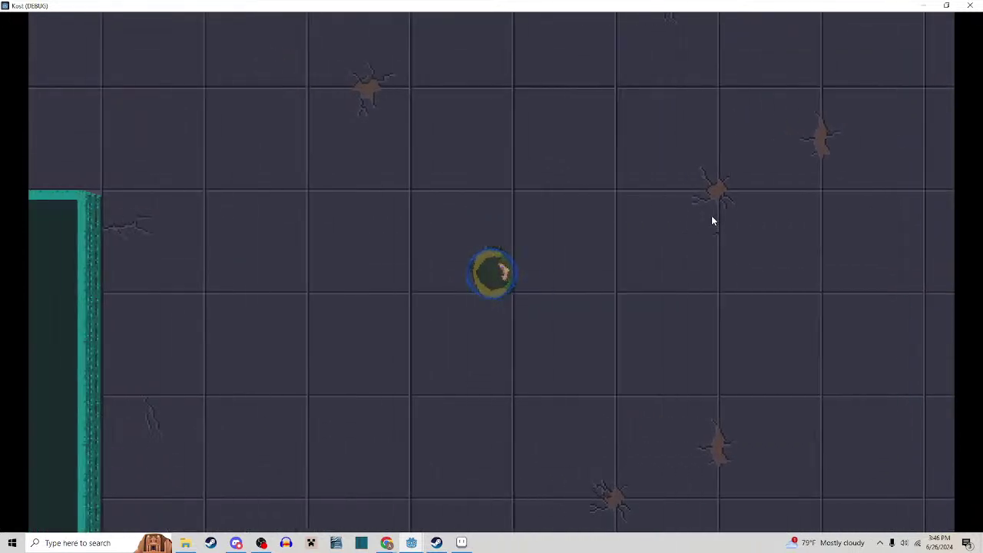
key("s")
key("d")
key("a")
key("w")
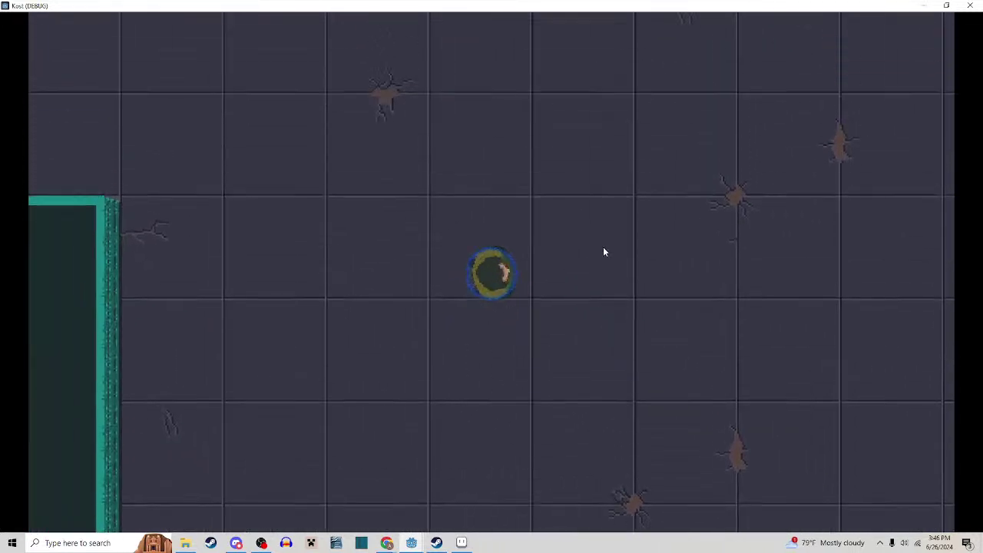
key("d")
left_click(640, 278)
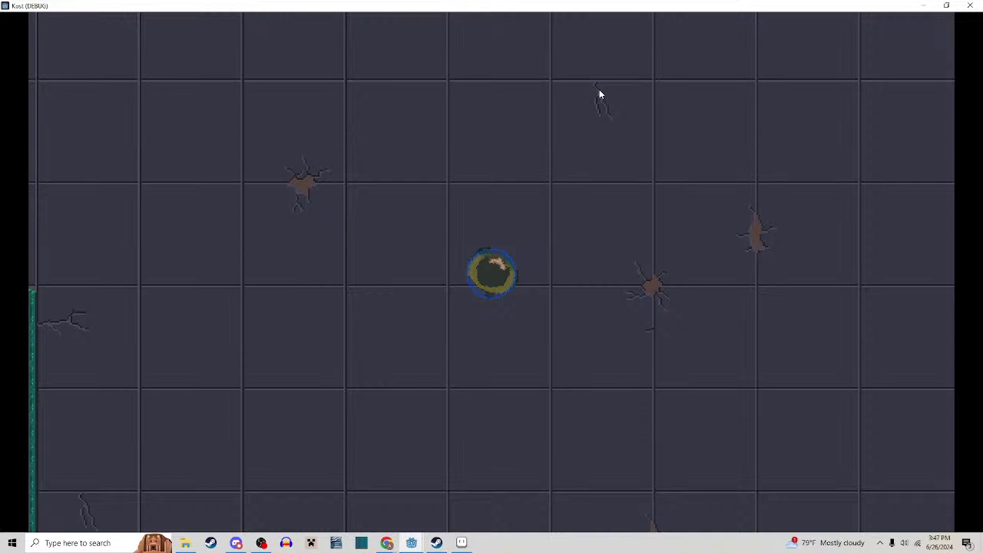
key("w")
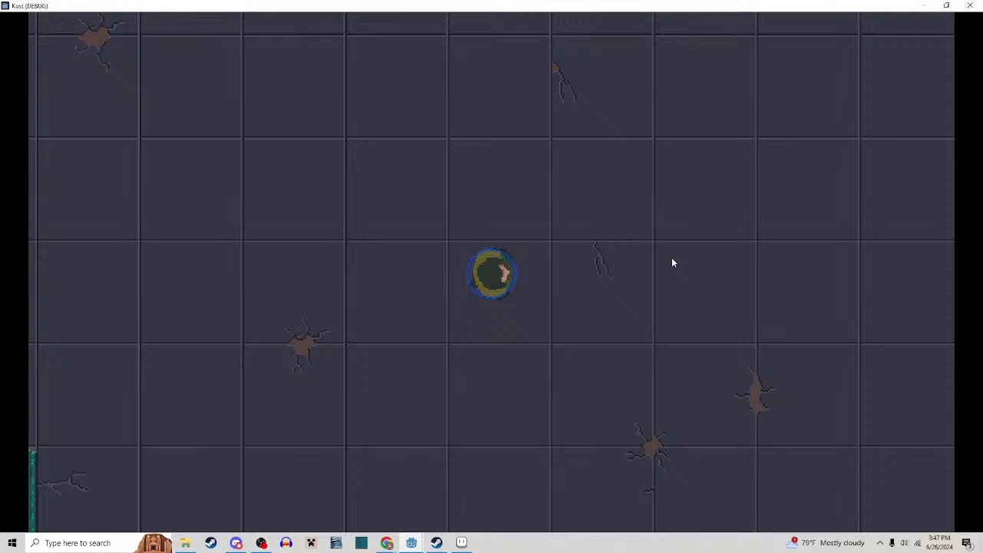
key("a")
key("w")
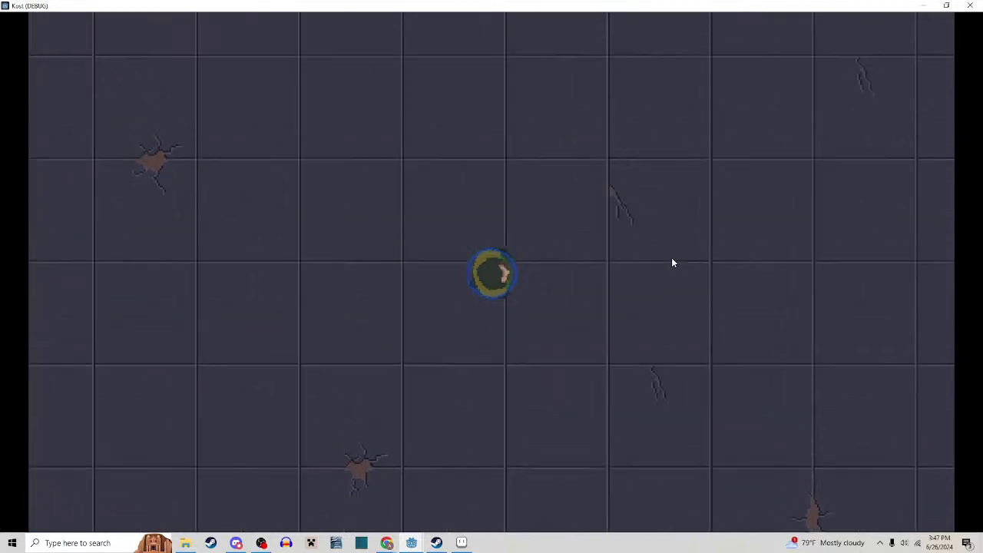
key("d")
key("s")
key("a")
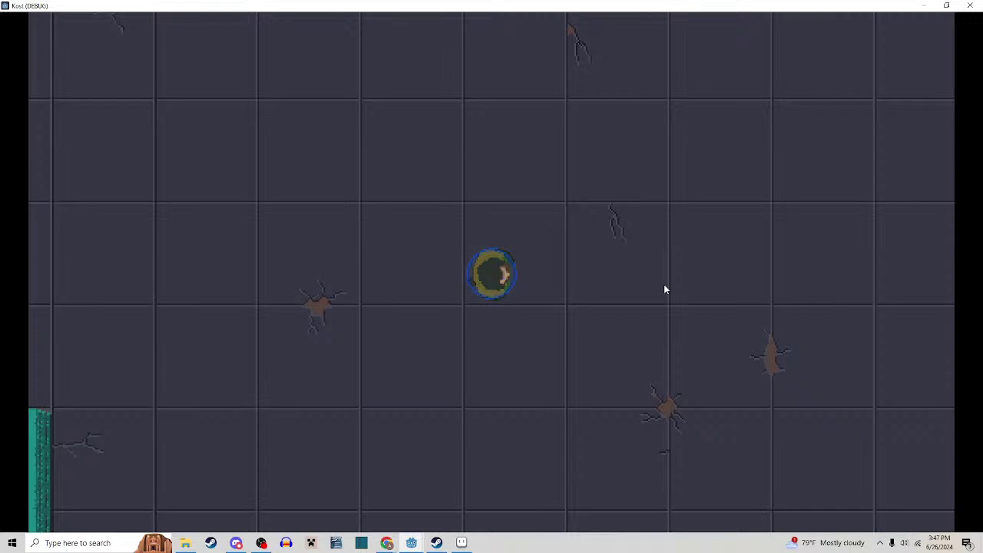
Restart the test scene and run the player southwest past the pathbot, examining the trail it leaves while turning
left_click(970, 5)
left_click(888, 25)
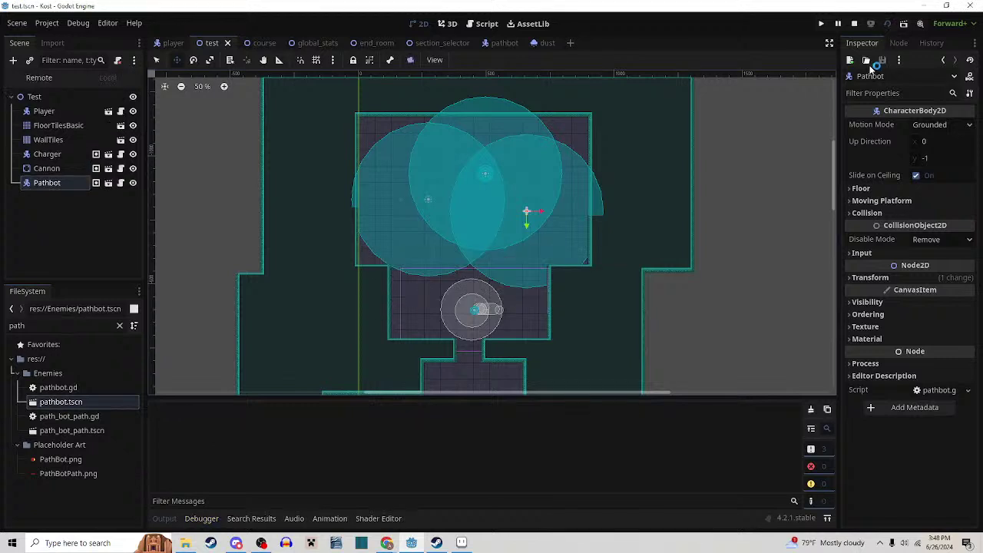
key("w")
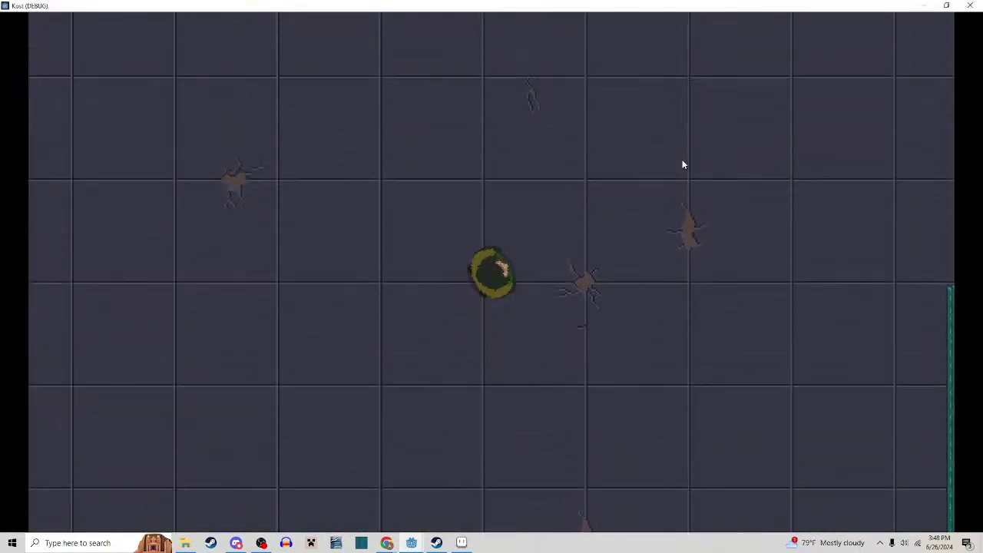
key("s")
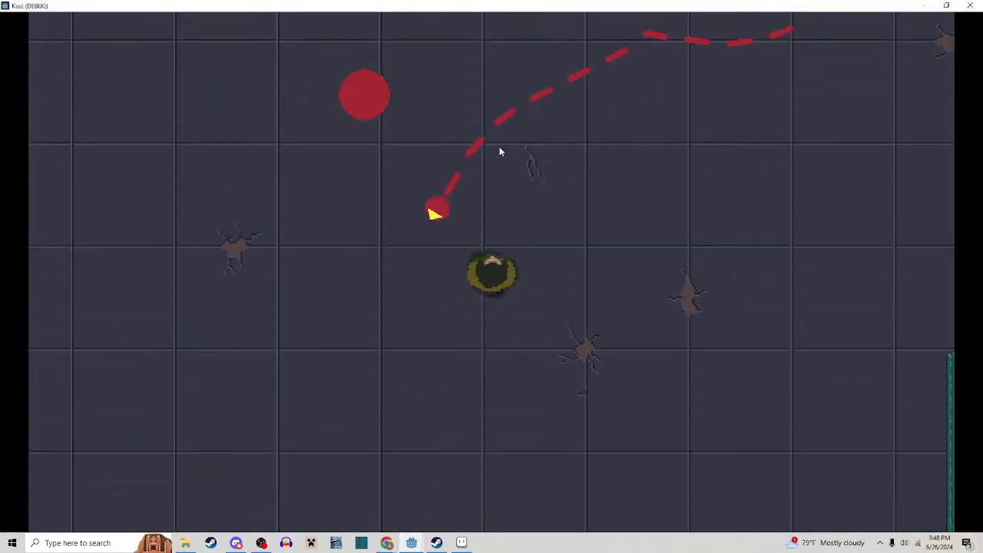
key("s")
key("a")
key("space")
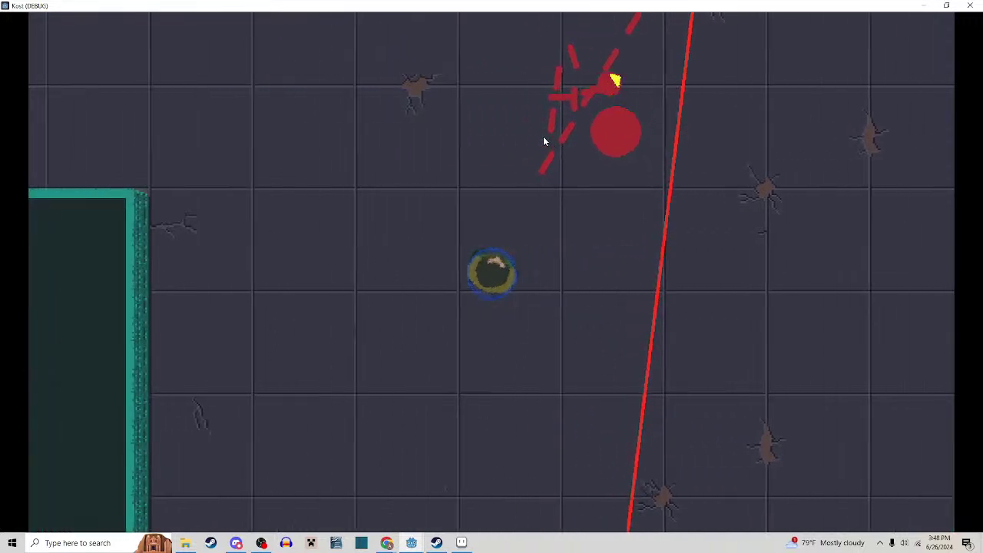
Lead the pathbot from the west side across to the east side of the room and examine how its trail bends
key("w")
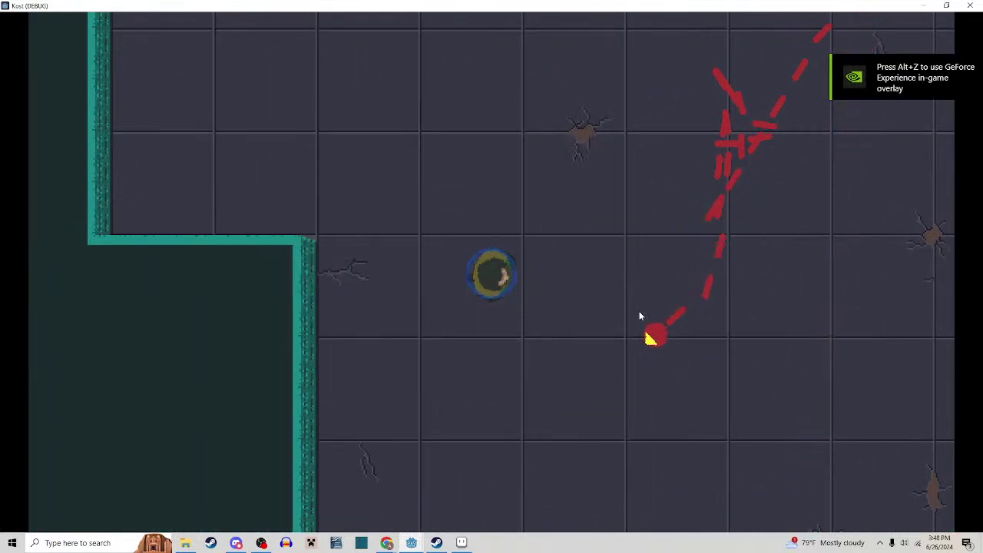
key("d")
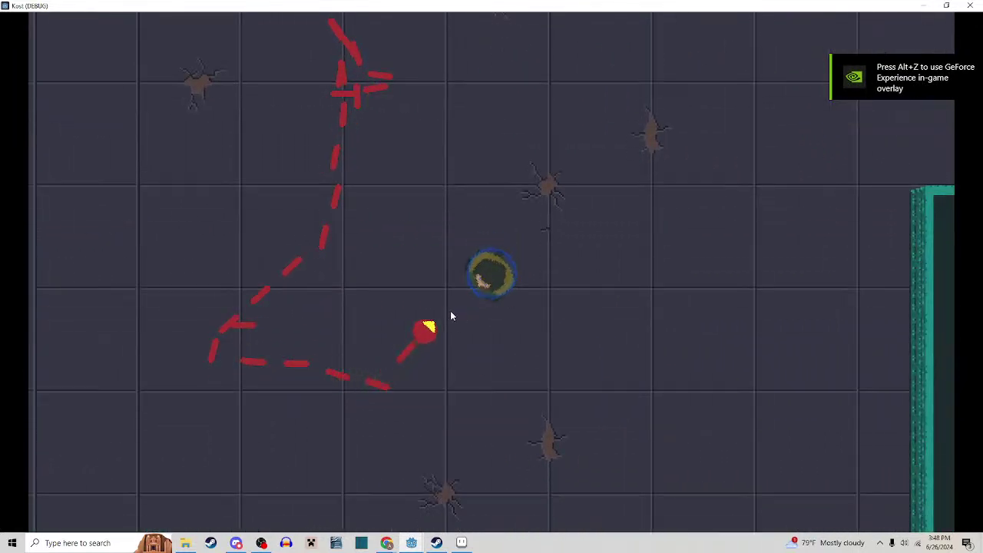
key("d")
key("space")
key("s")
key("w")
key("w")
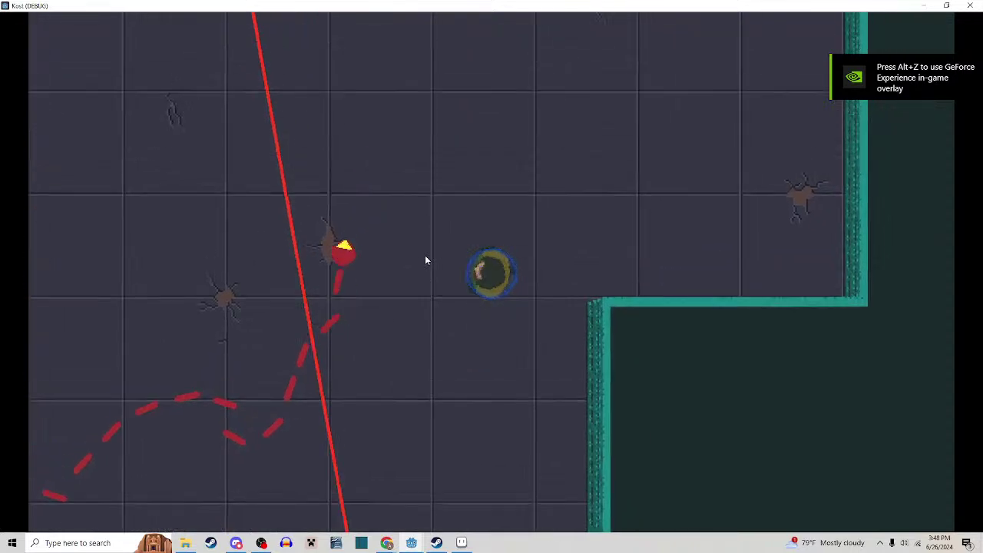
Run the player back west to examine the pathbot's crossing trail segments, and end the playtest
key("a")
key("a")
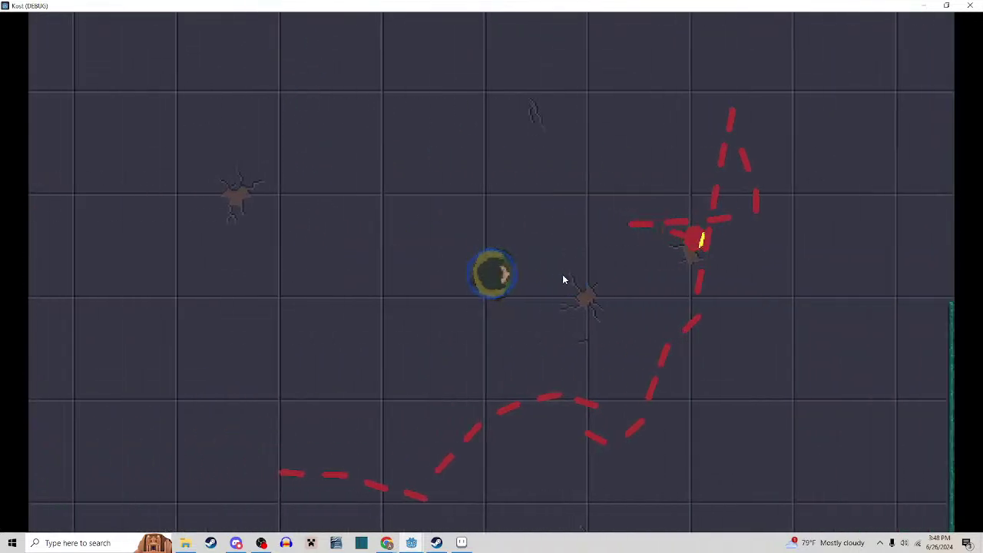
key("s")
key("a")
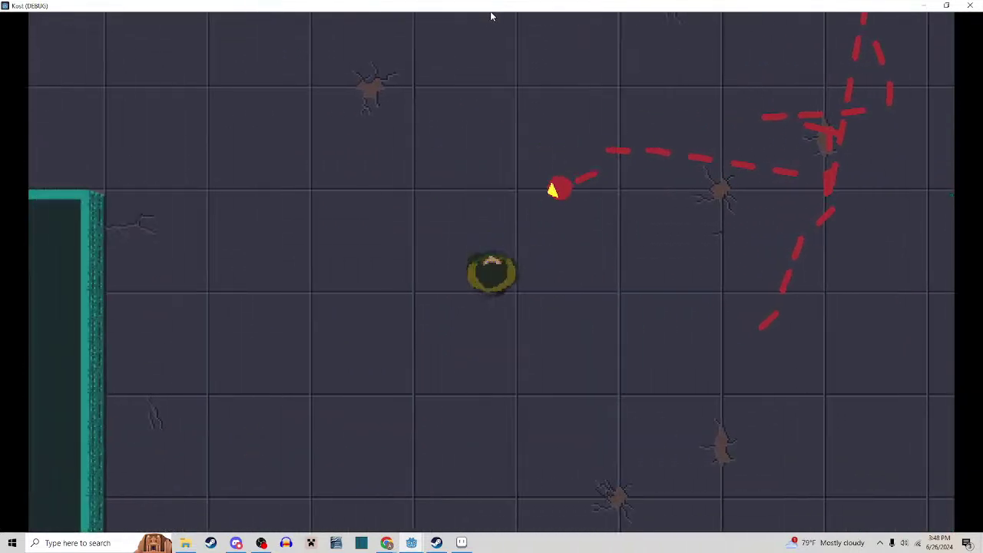
left_click(971, 6)
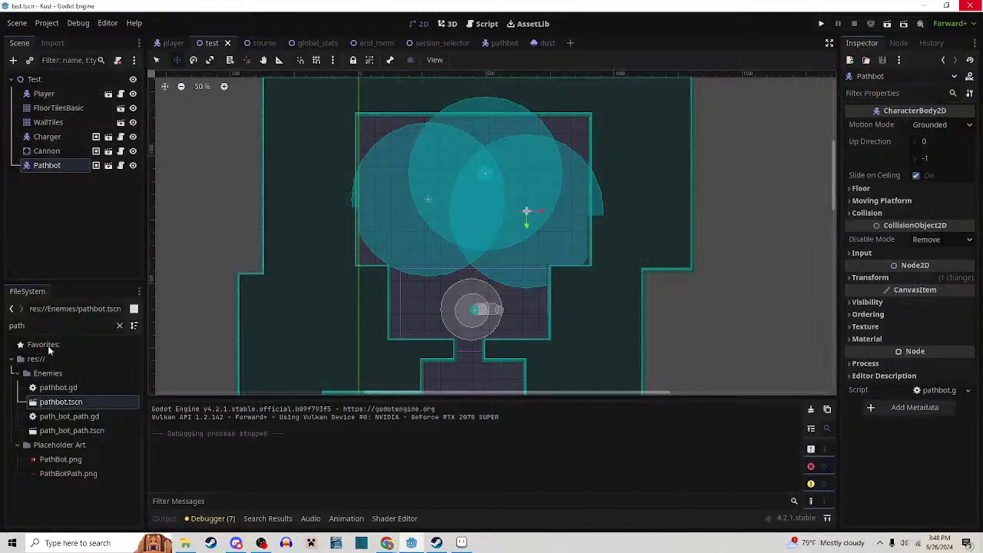
Open the path_bot_path scene and examine the trail segment's sprite and collision shape up close
double_click(72, 430)
scroll(354, 177, "up", 5)
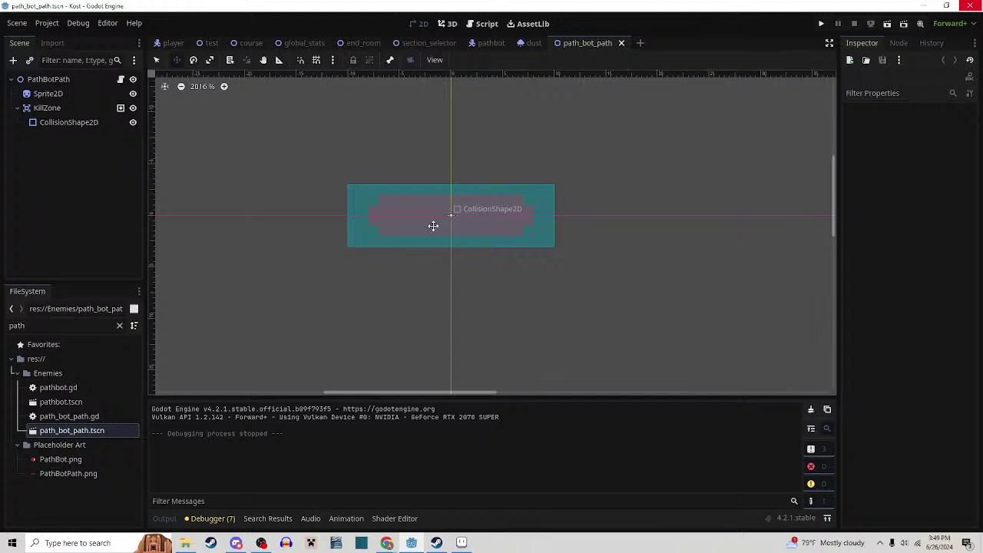
scroll(526, 259, "down", 1)
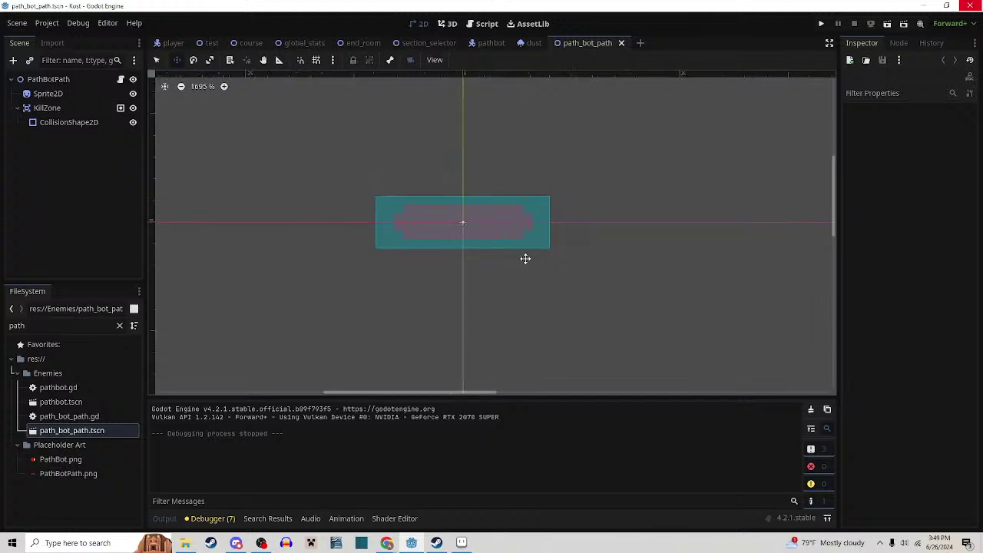
scroll(500, 258, "up", 7)
left_click_drag(448, 249, 522, 243)
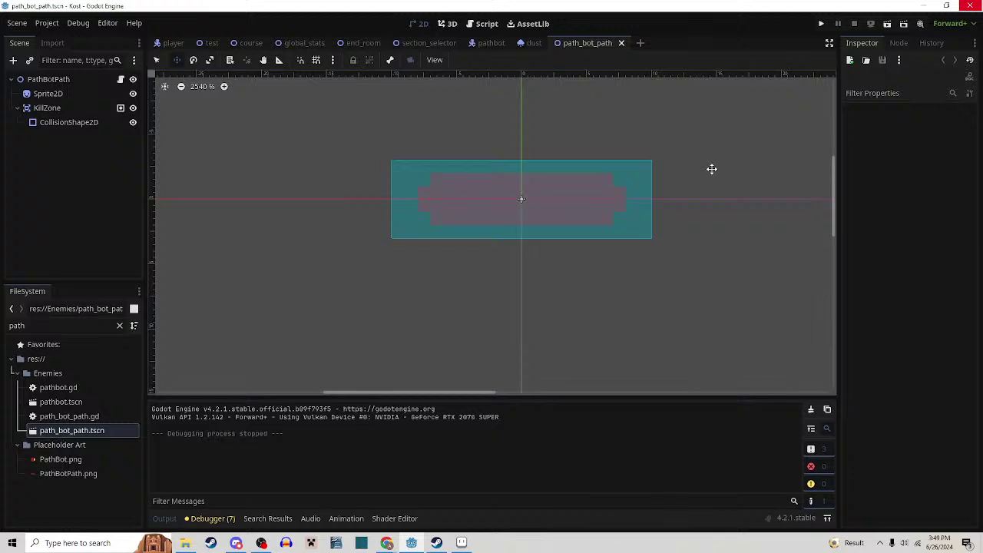
Add a PointLight2D node as a child of the PathBotPath root node
right_click(58, 81)
left_click(100, 108)
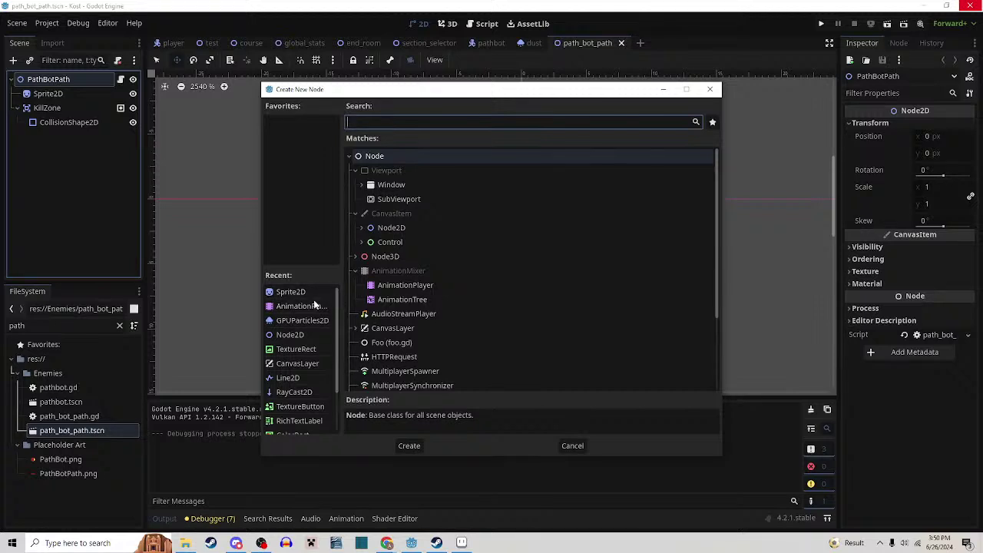
type("light")
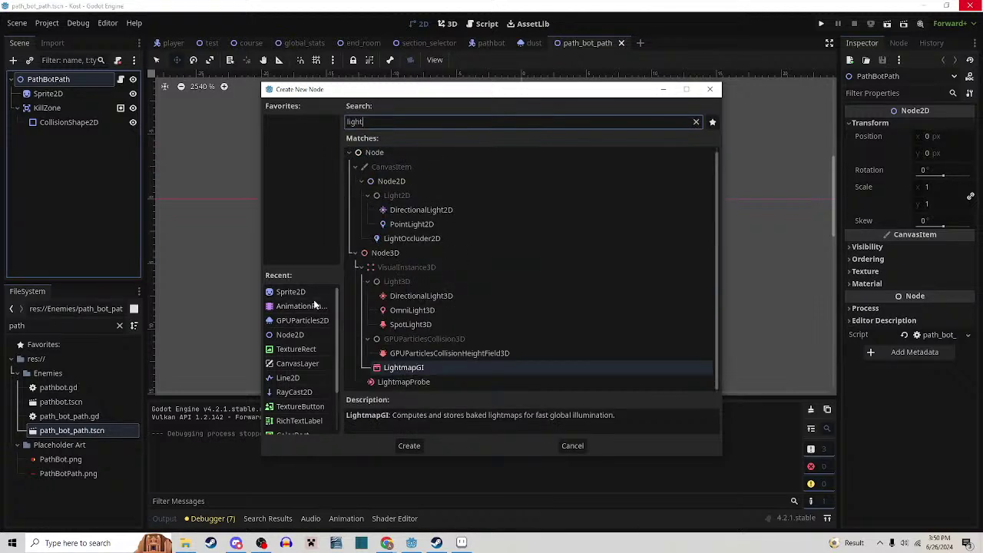
double_click(412, 224)
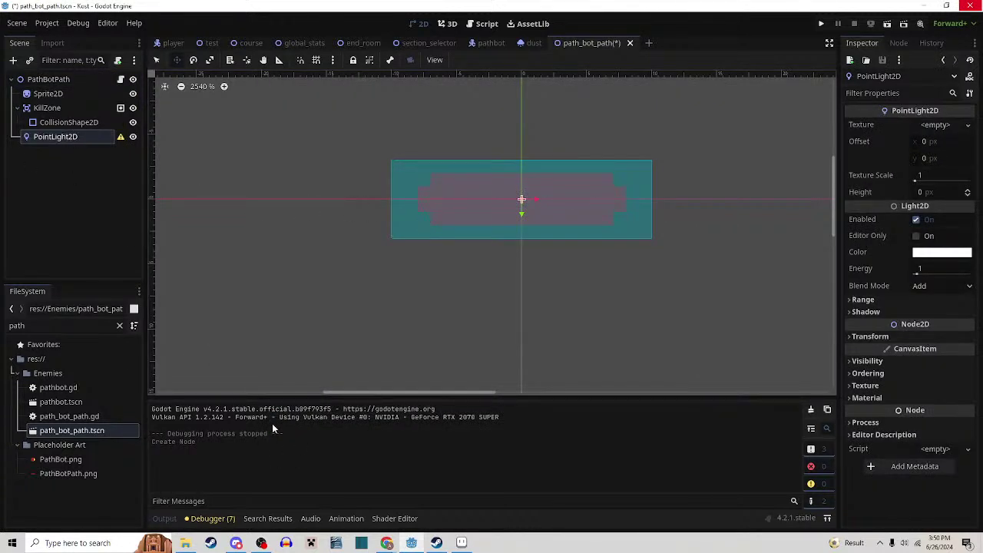
Switch to Aseprite and create a new 32 × 32 px RGBA sprite with a transparent background
left_click(462, 544)
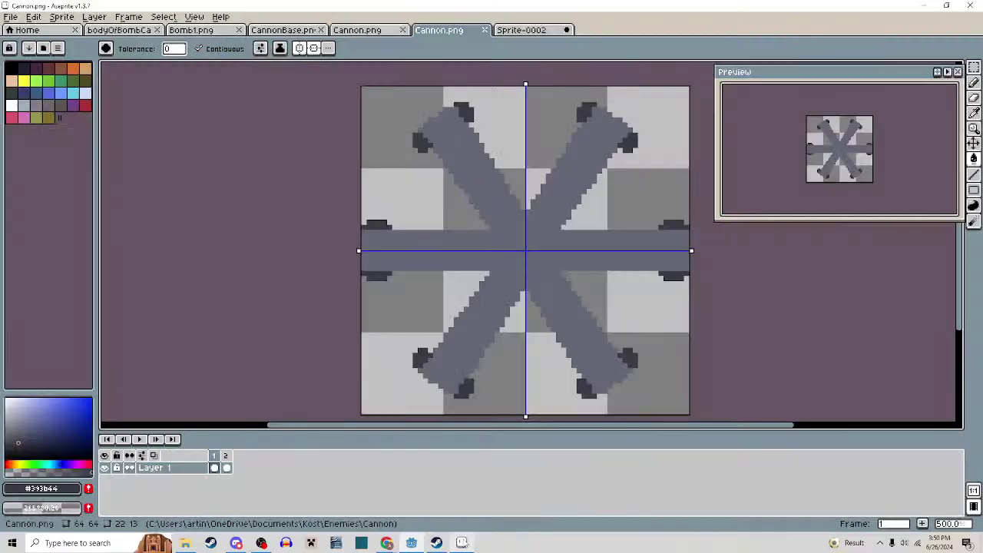
left_click_drag(7, 9, 9, 17)
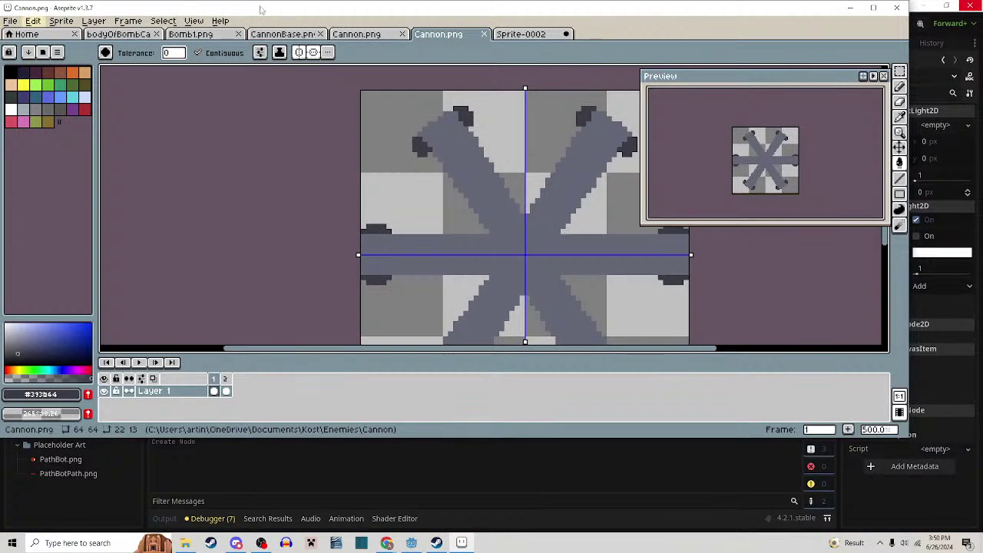
left_click_drag(260, 8, 260, 0)
left_click(12, 17)
left_click(23, 30)
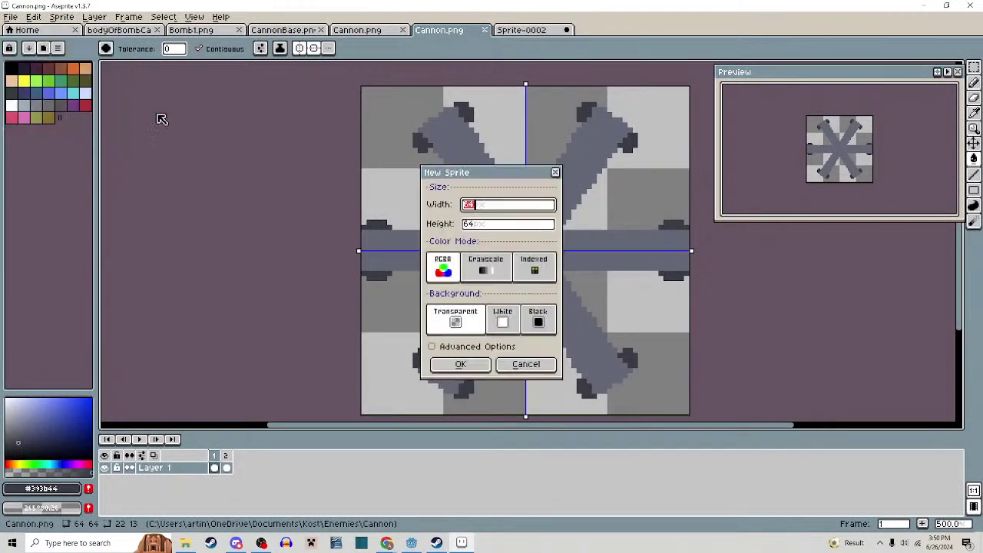
key("Tab")
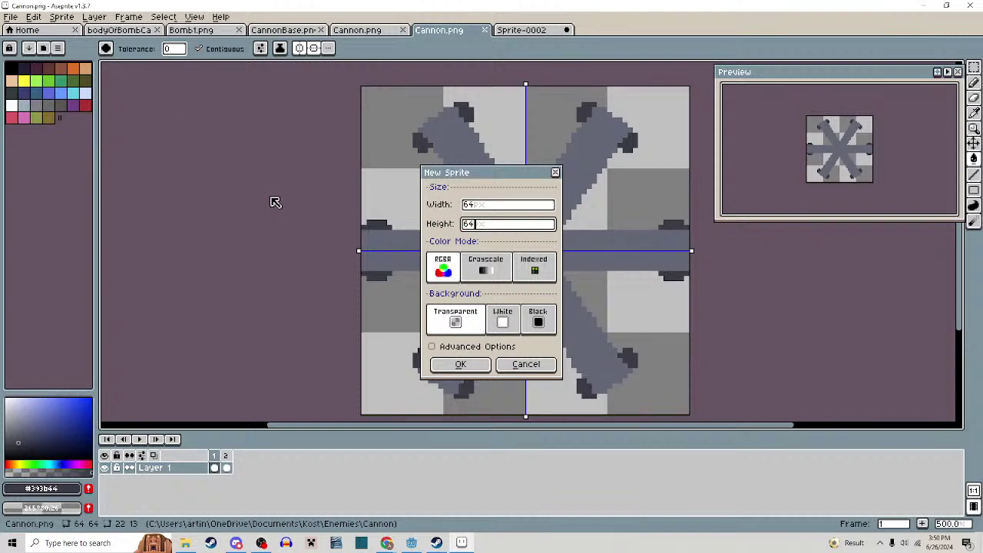
key("shift+Tab")
type("32")
key("Tab")
type("32")
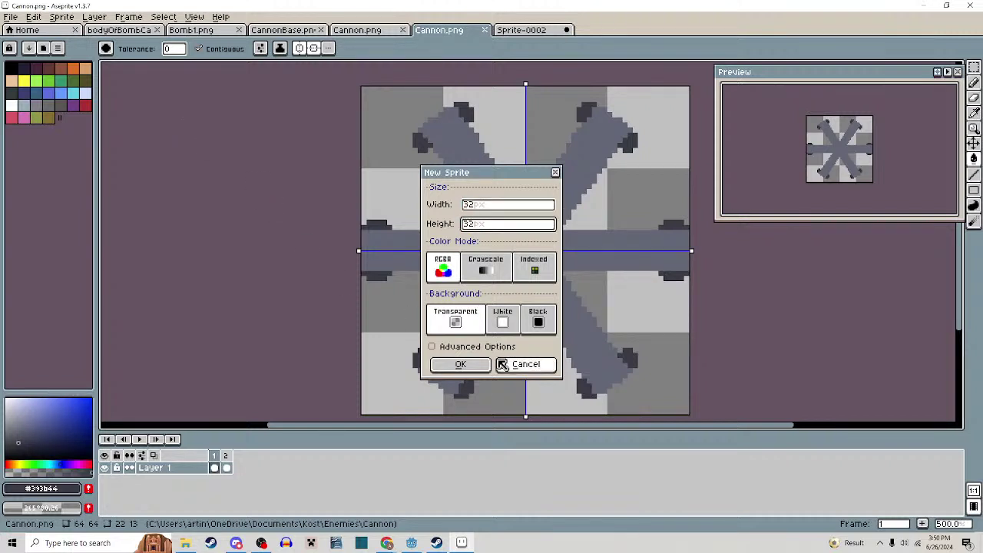
left_click(460, 365)
Resize the new sprite's canvas to 96 × 96 px
left_click_drag(511, 253, 432, 296)
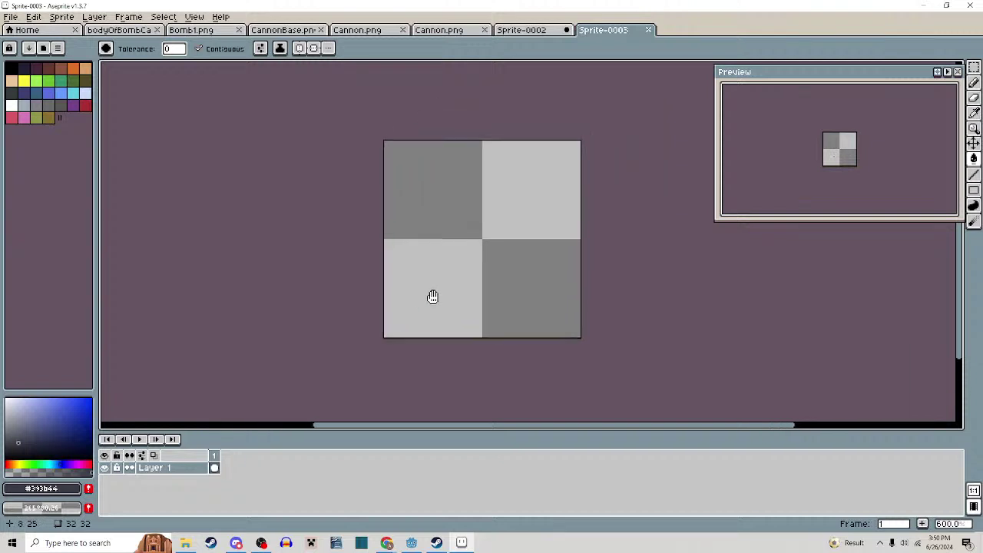
key("ctrl")
key("t")
left_click(517, 329)
key("ctrl+alt+c")
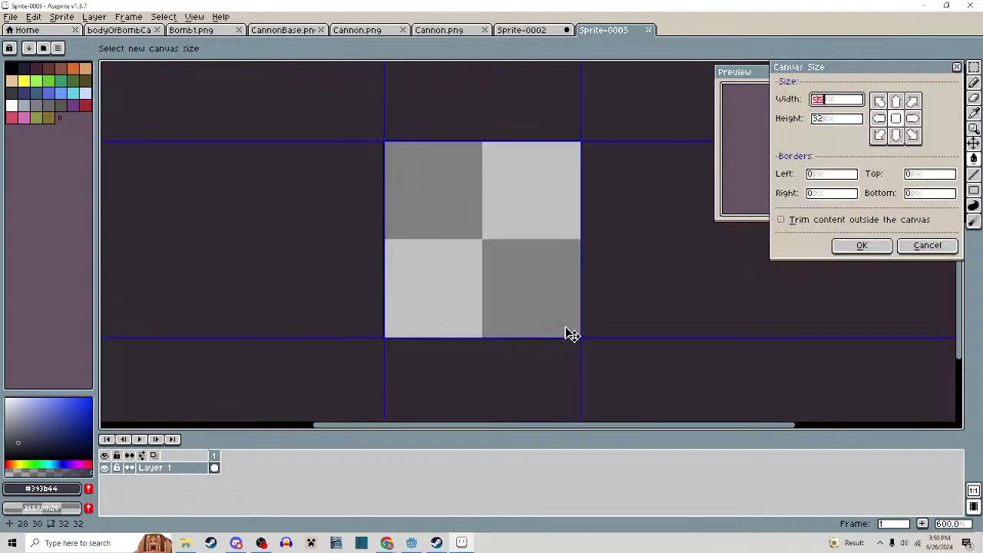
type("96")
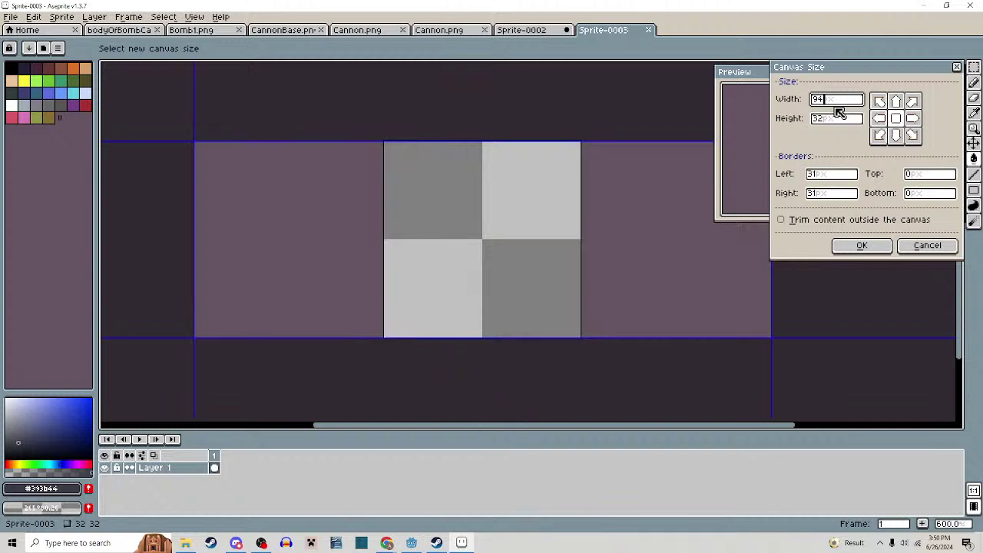
key("Tab")
type("96")
key("Return")
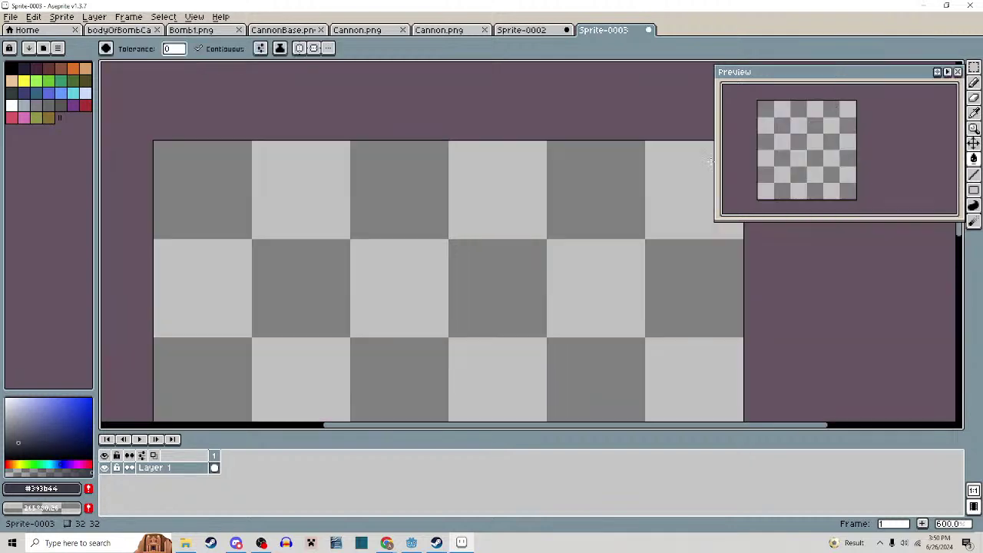
scroll(533, 219, "down", 3)
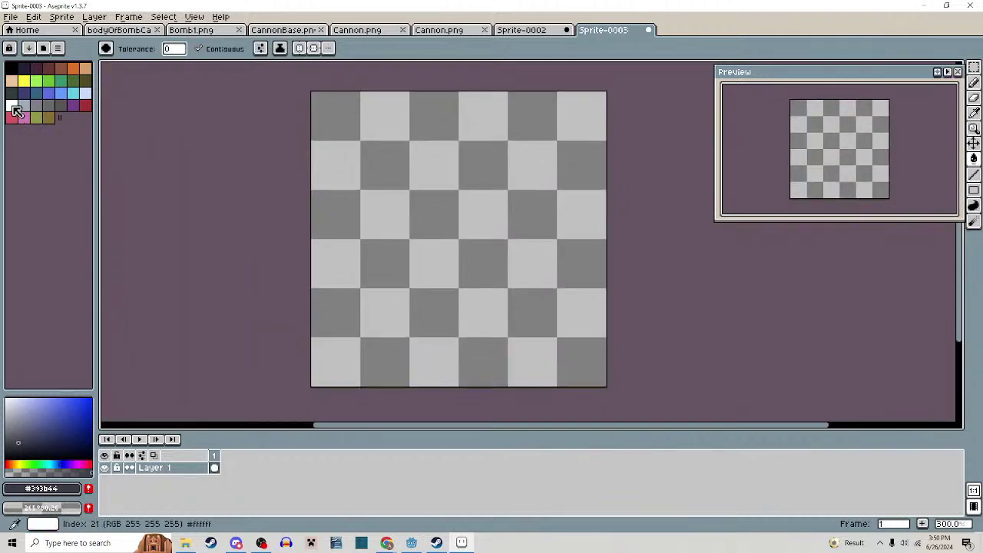
Fill the 96 × 96 canvas with a radial gradient from white at the centre to transparent at the edges
left_click(11, 106)
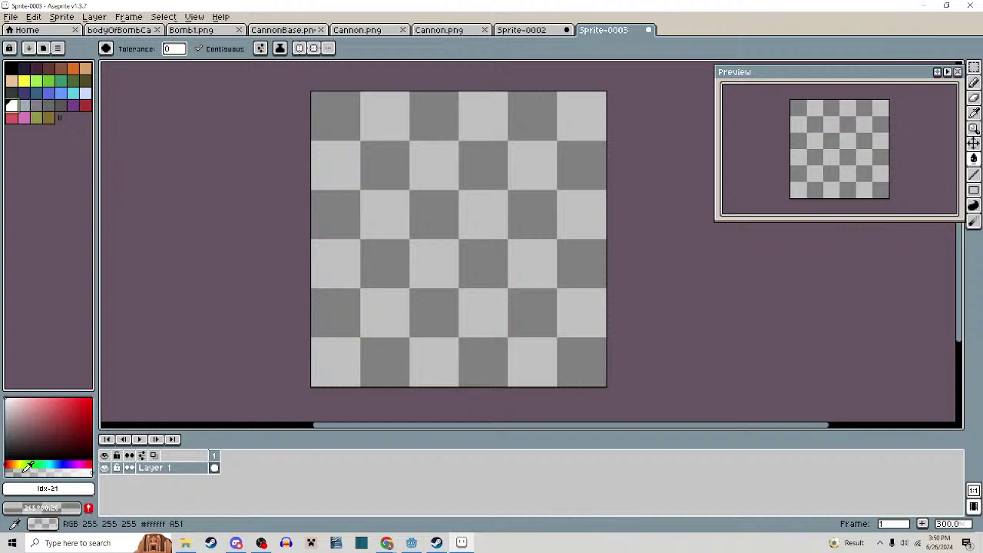
left_click(974, 159)
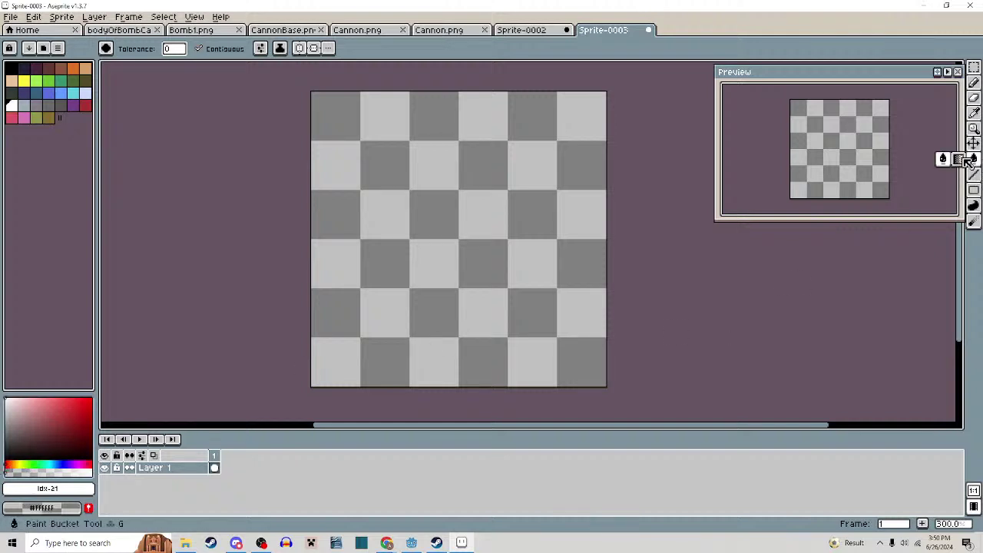
left_click(960, 159)
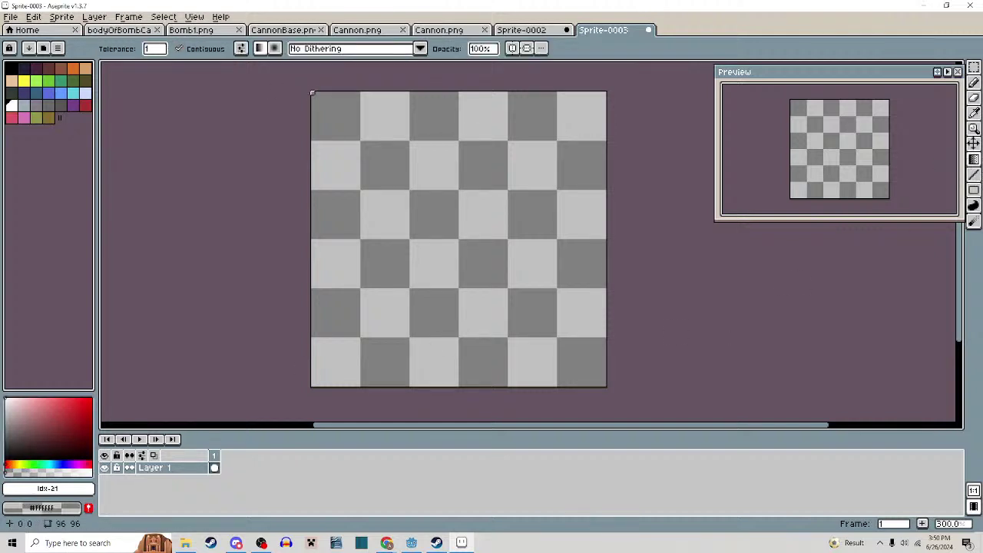
left_click_drag(312, 93, 602, 394)
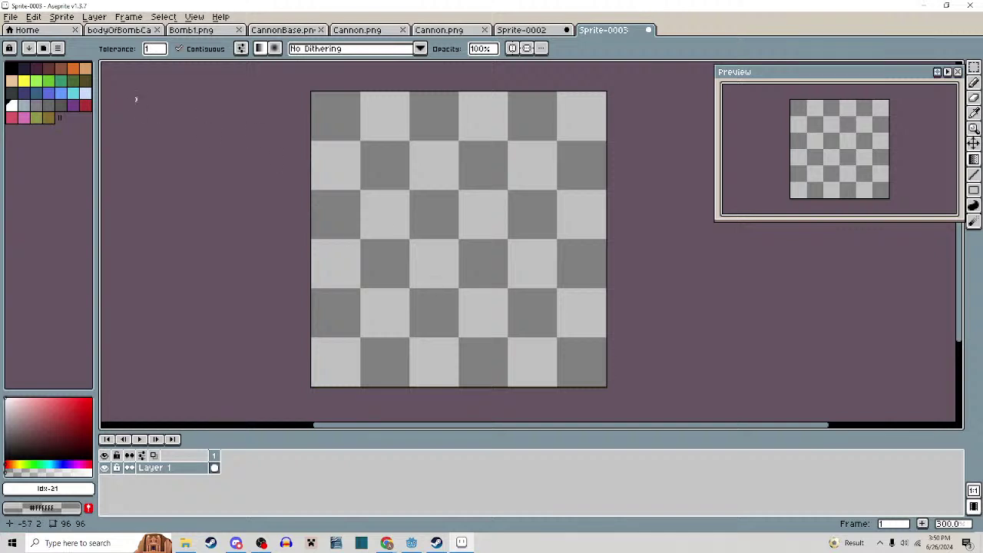
left_click(275, 49)
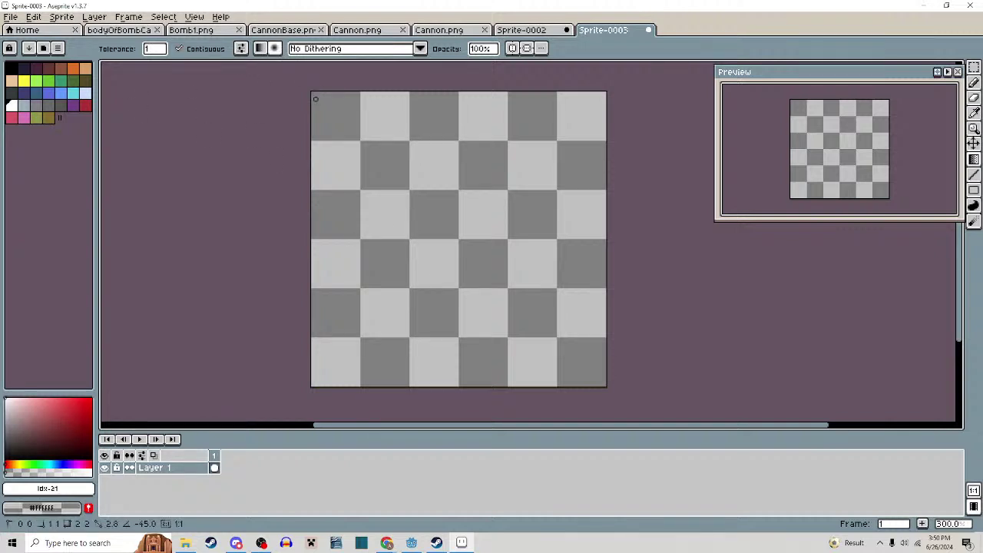
left_click_drag(315, 96, 604, 386)
Begin saving the sprite as a new file and create a Lights folder inside Kost's Enviornment folder as its location
left_click(11, 16)
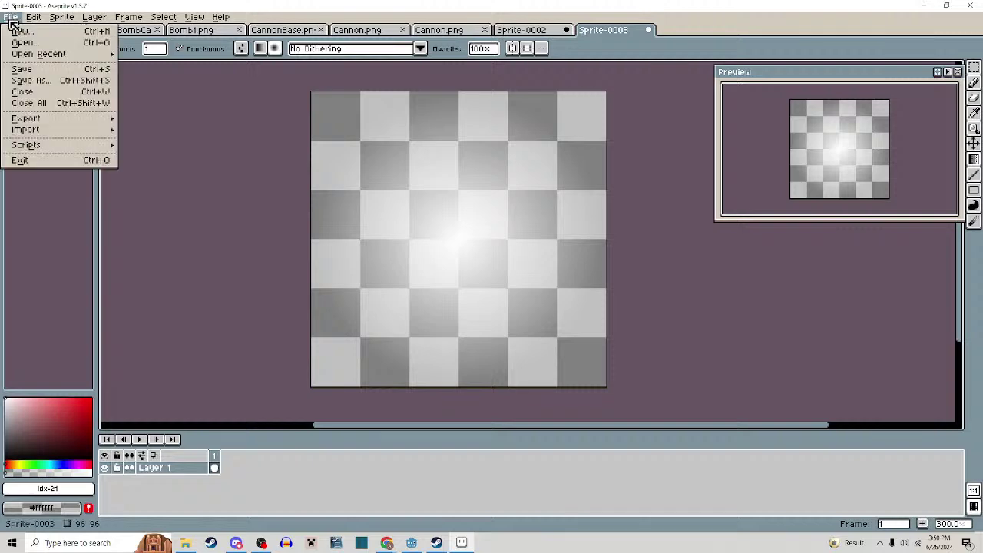
left_click(55, 80)
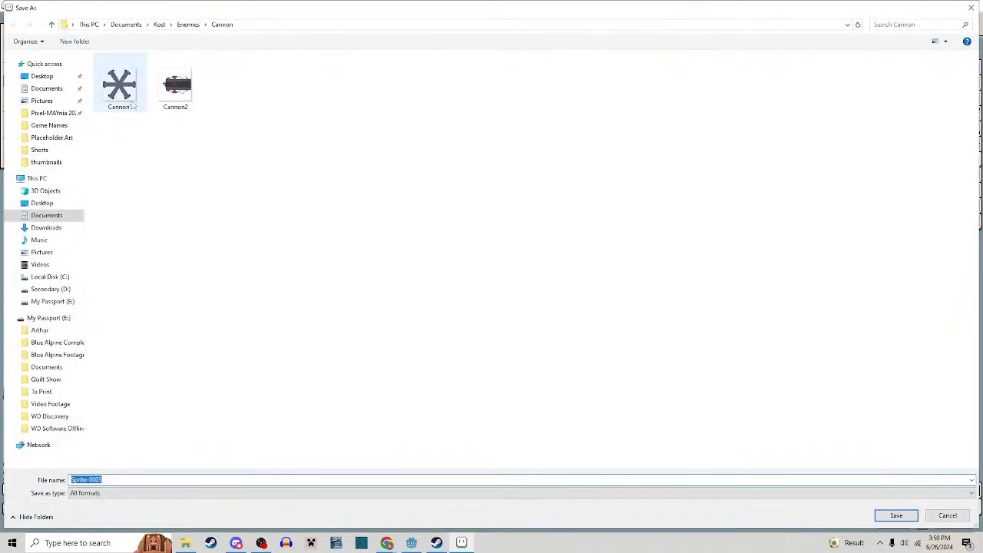
left_click(51, 24)
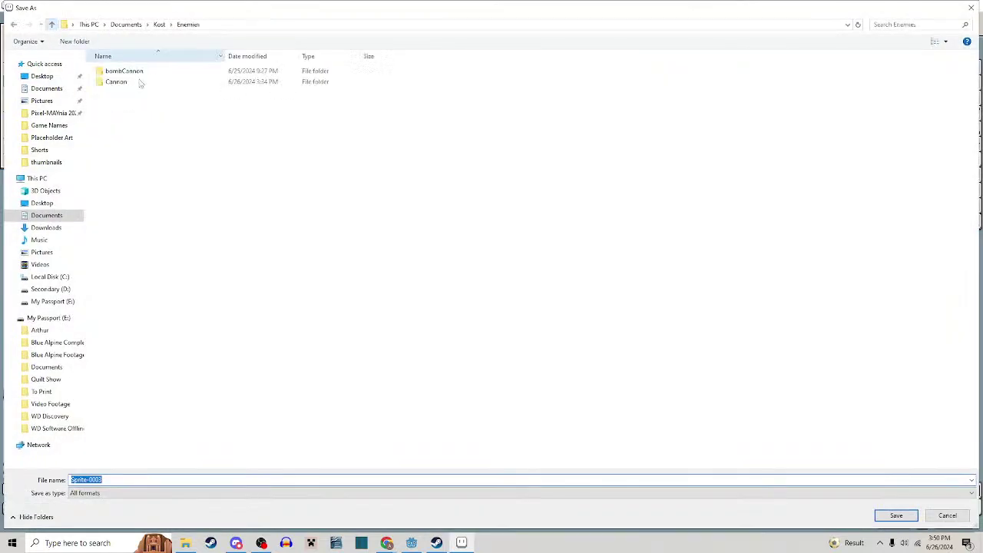
left_click(51, 24)
double_click(173, 106)
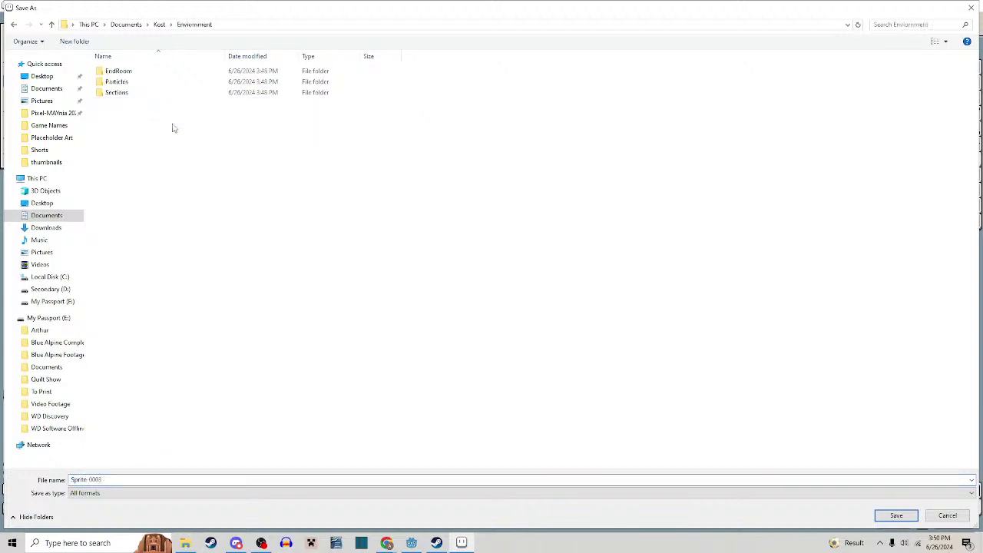
right_click(170, 143)
mouse_move(217, 249)
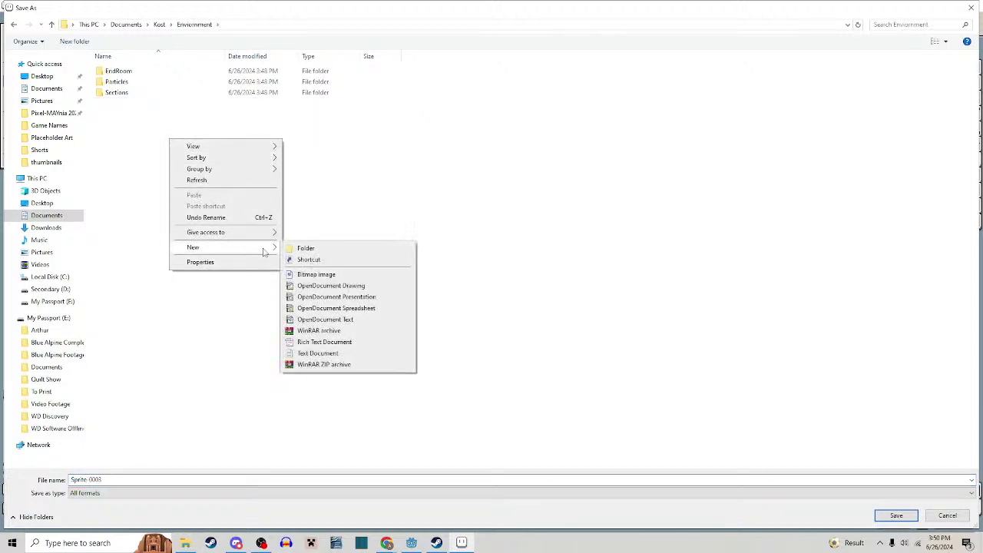
left_click(330, 253)
type("Lights")
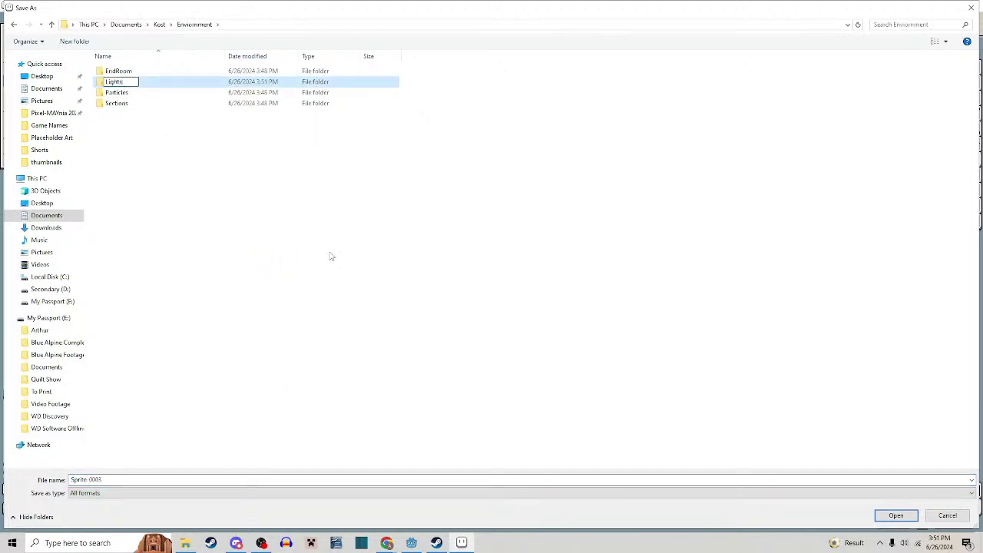
key("Return")
double_click(146, 82)
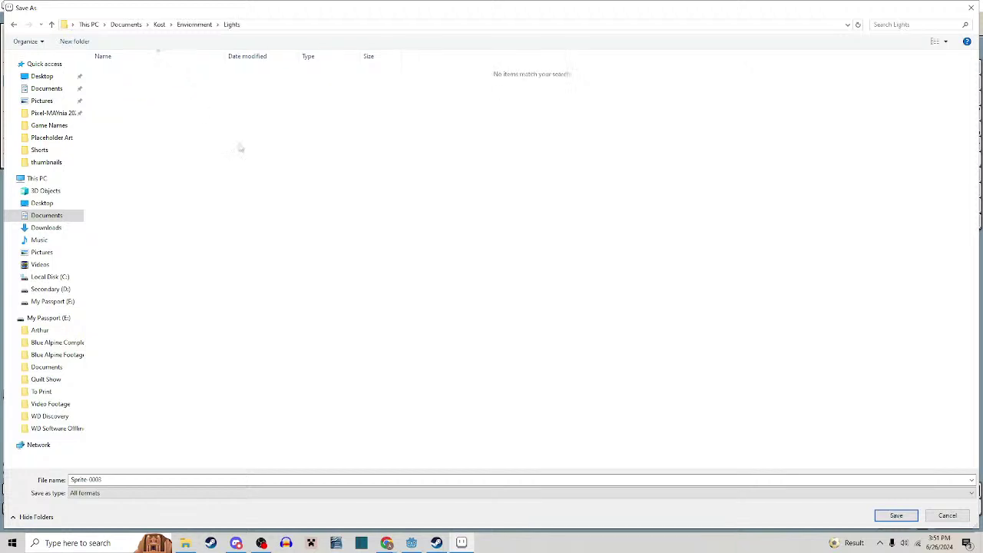
Save the gradient sprite in the Lights folder as Round in PNG format
left_click(152, 478)
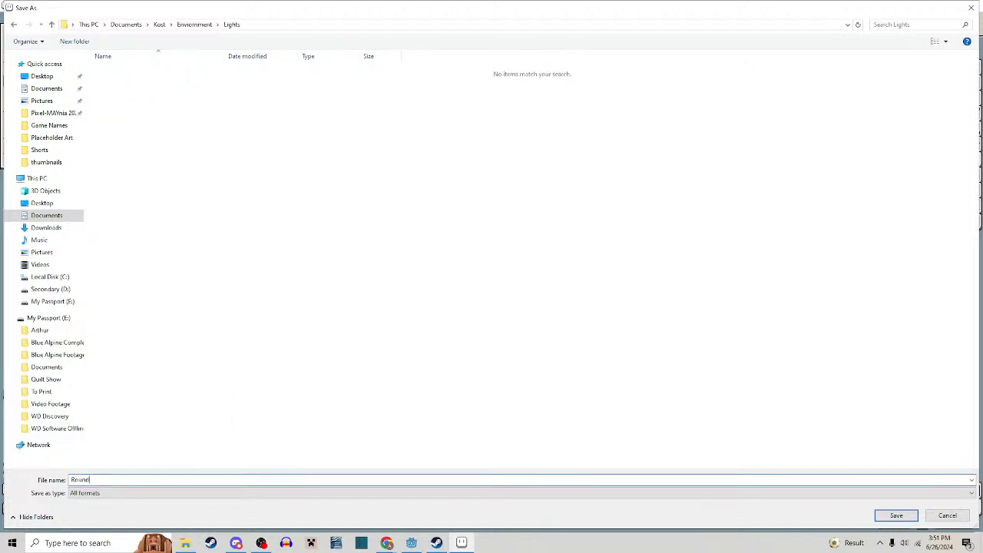
left_click(151, 493)
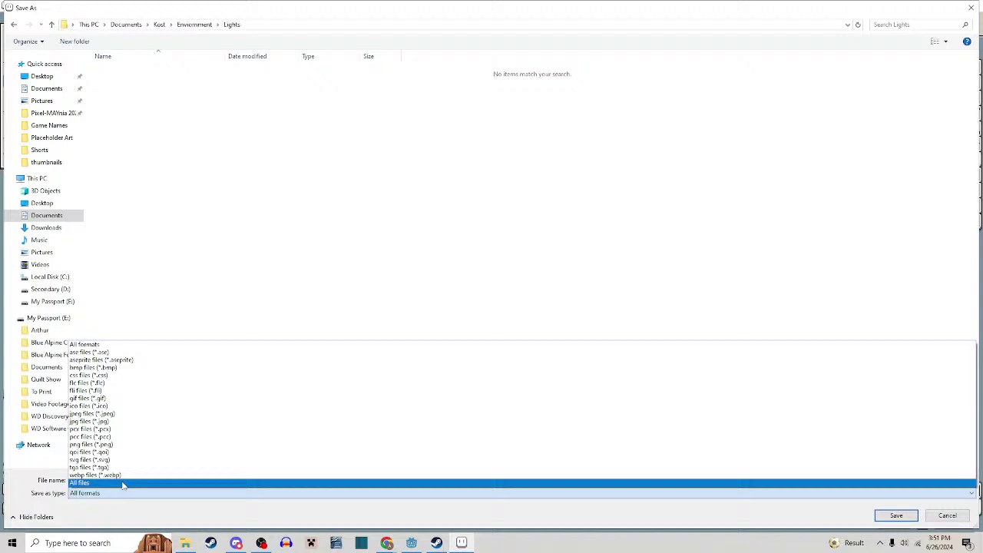
left_click(116, 445)
left_click(893, 514)
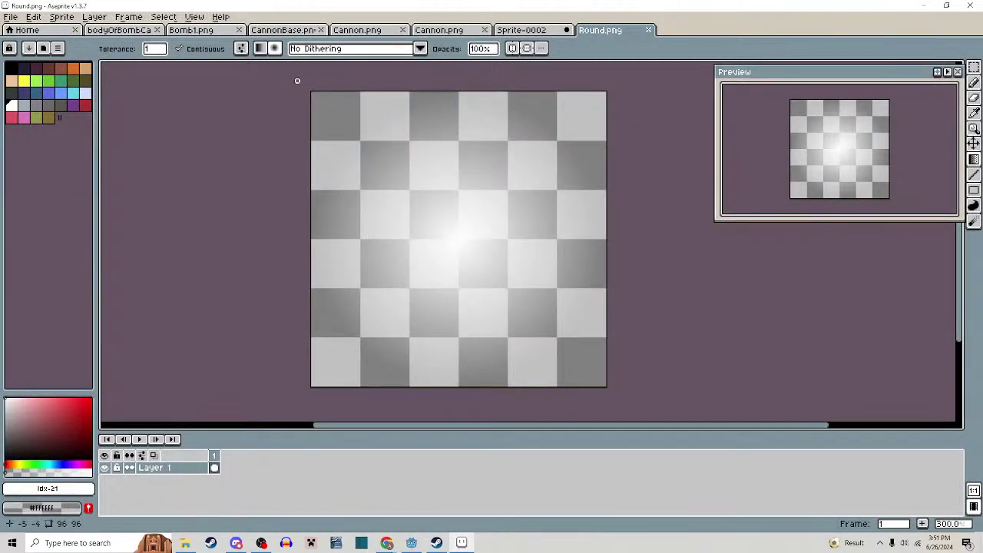
Switch to Godot, find Round.png in the project files and assign it as the PointLight2D's texture
left_click(414, 542)
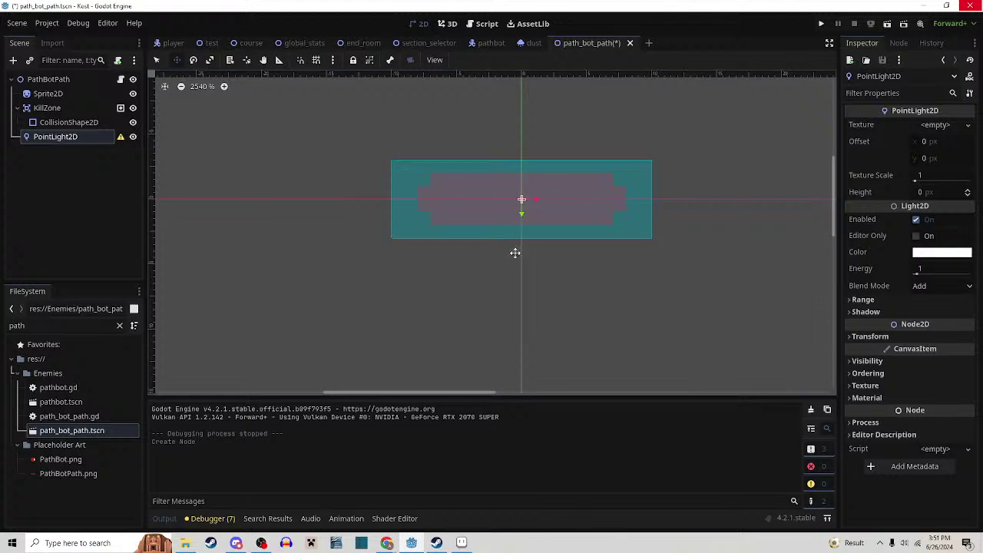
left_click_drag(516, 253, 499, 267)
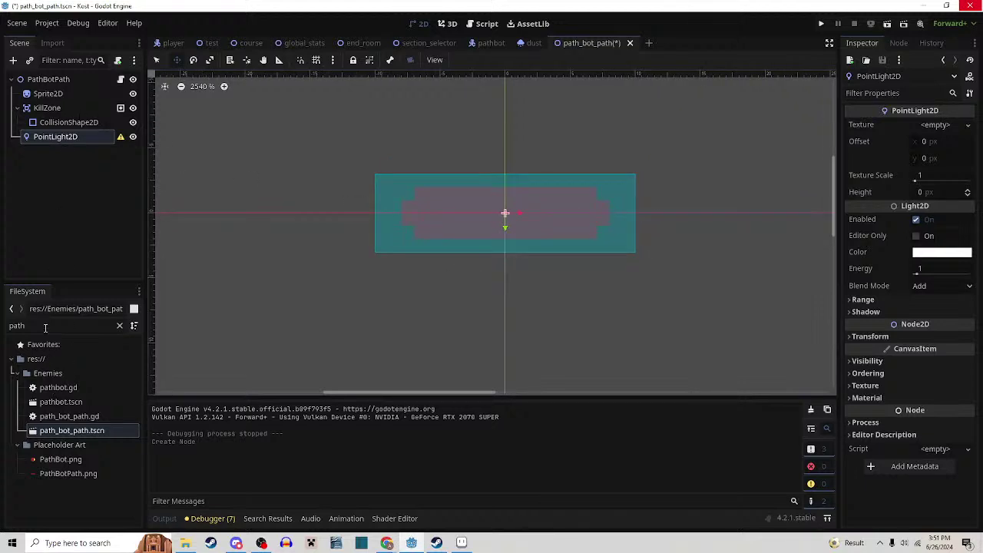
double_click(46, 328)
type("round")
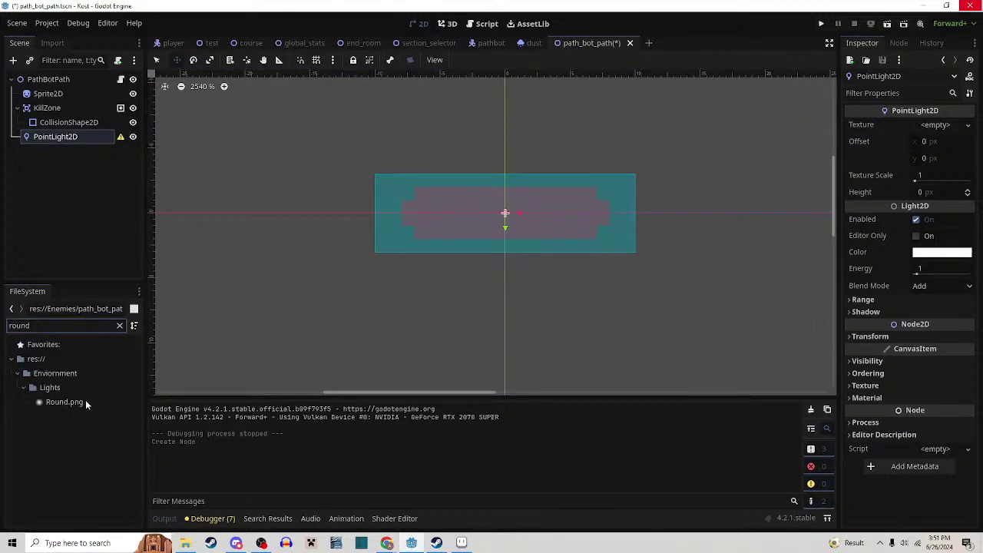
left_click_drag(86, 404, 943, 126)
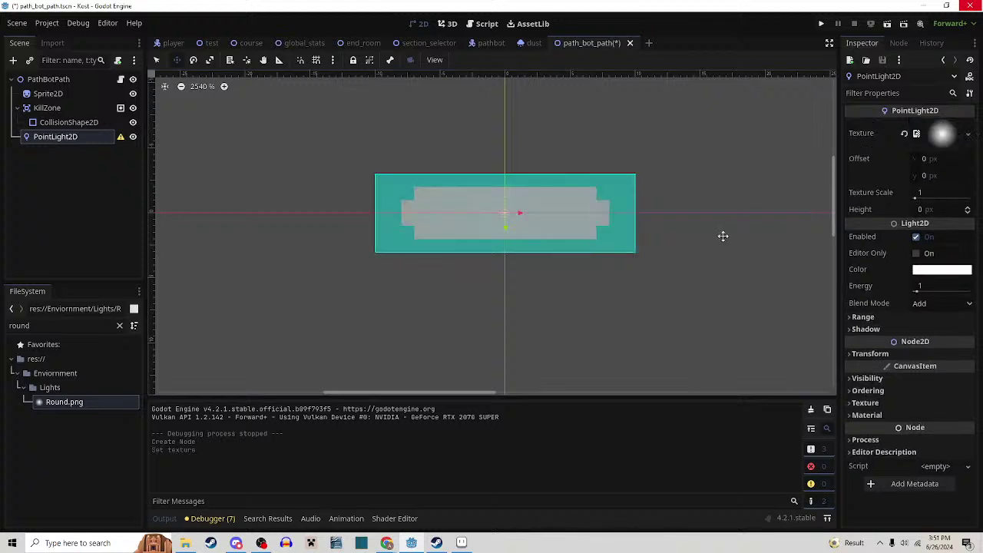
Set the point light's color to bright red with the red channel at 255, and save the path_bot_path scene
scroll(723, 235, "down", 8)
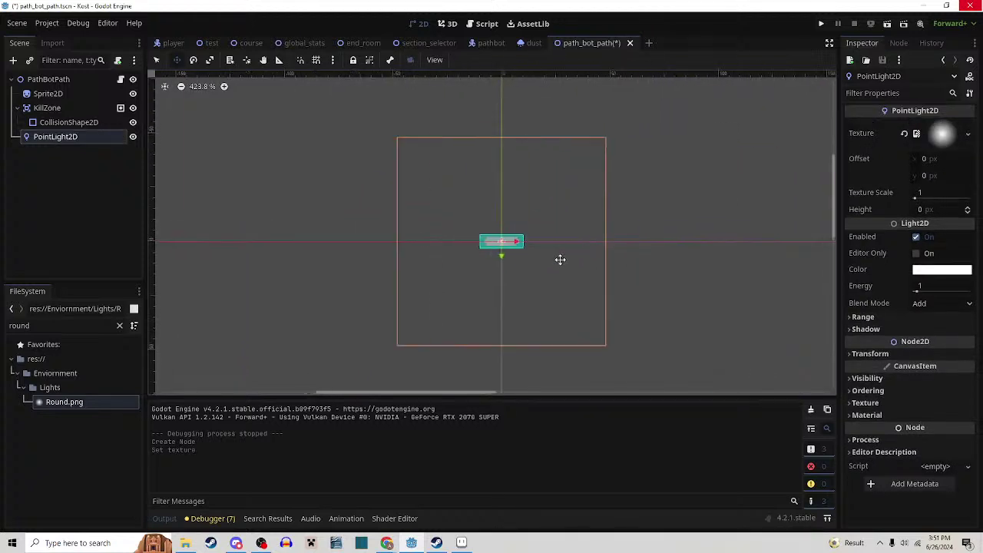
scroll(561, 260, "up", 1)
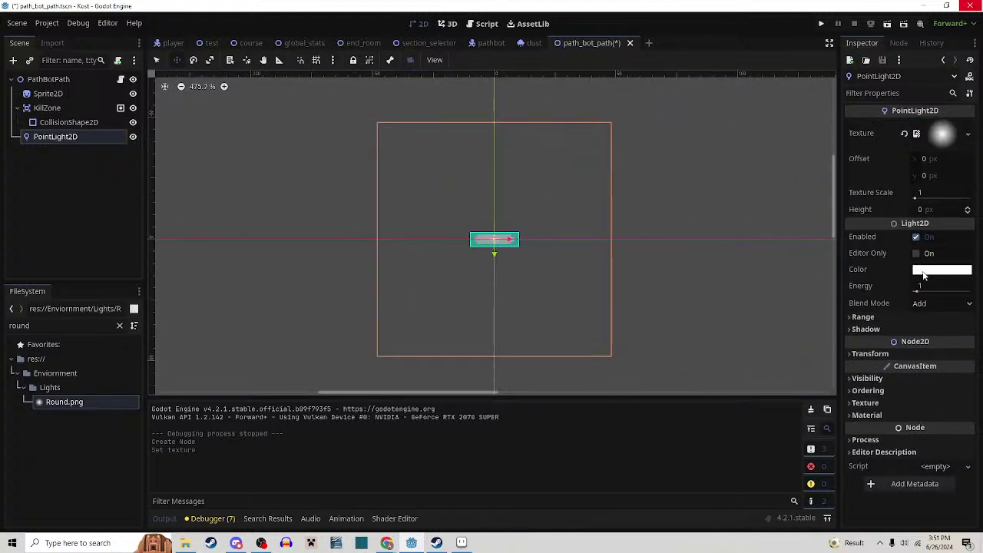
left_click(924, 270)
left_click_drag(887, 435, 847, 454)
left_click(970, 312)
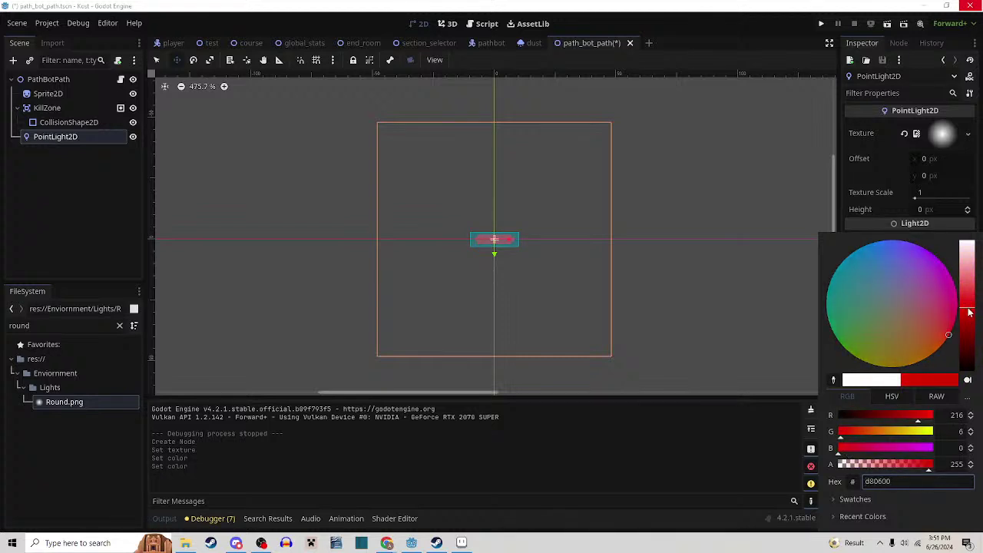
left_click_drag(899, 417, 937, 415)
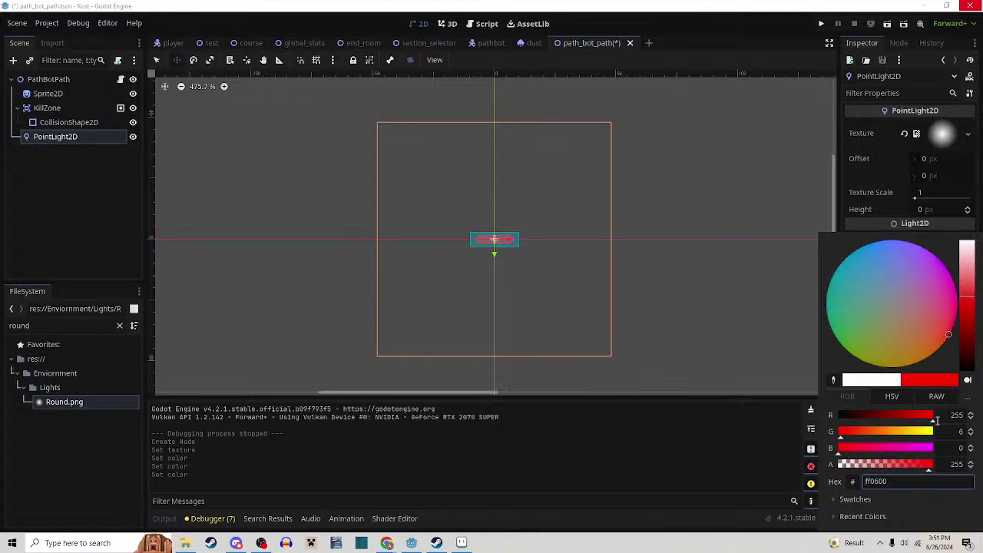
left_click(841, 217)
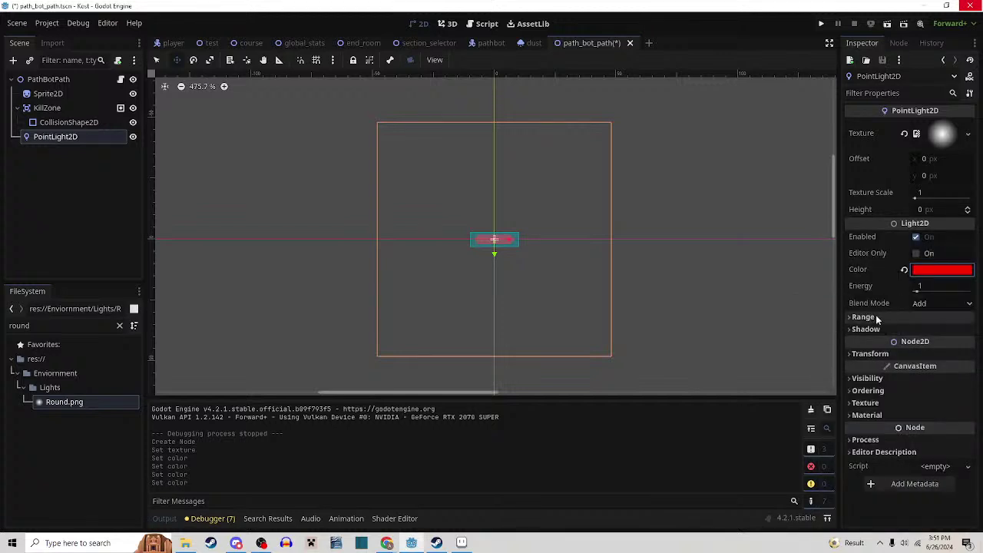
key("ctrl+s")
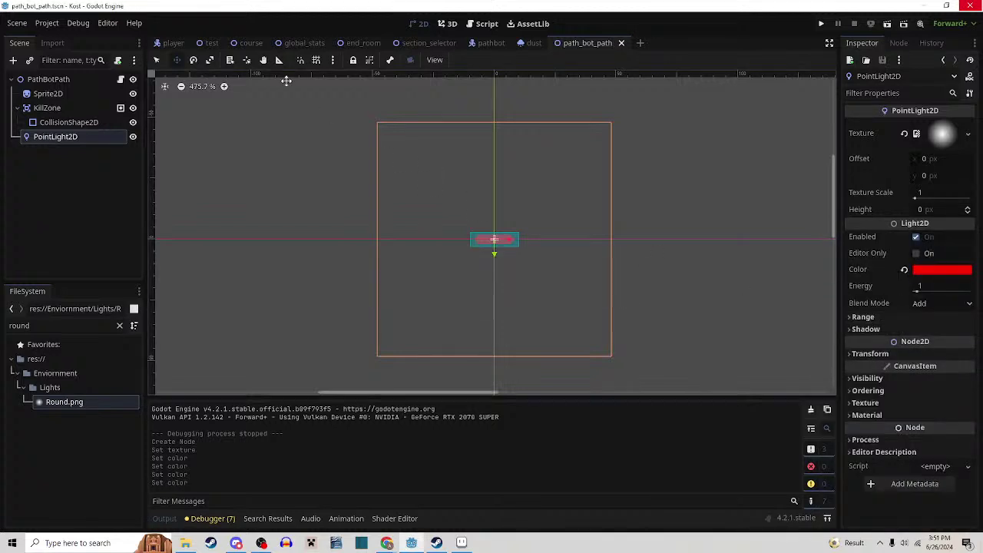
Run the test scene, move the player around the room to examine the red glow along the pathbot's trail, and close the game
left_click(208, 43)
left_click(888, 24)
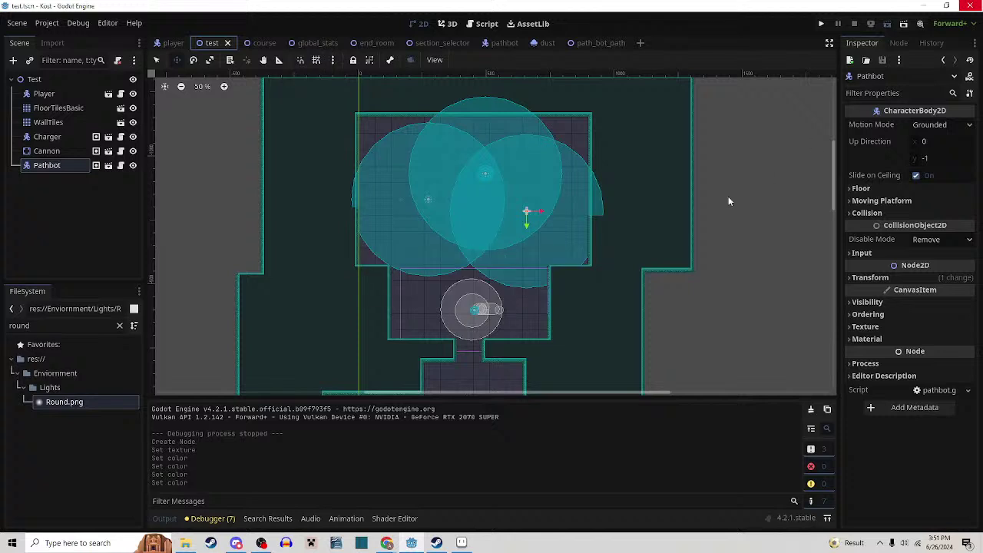
key("w")
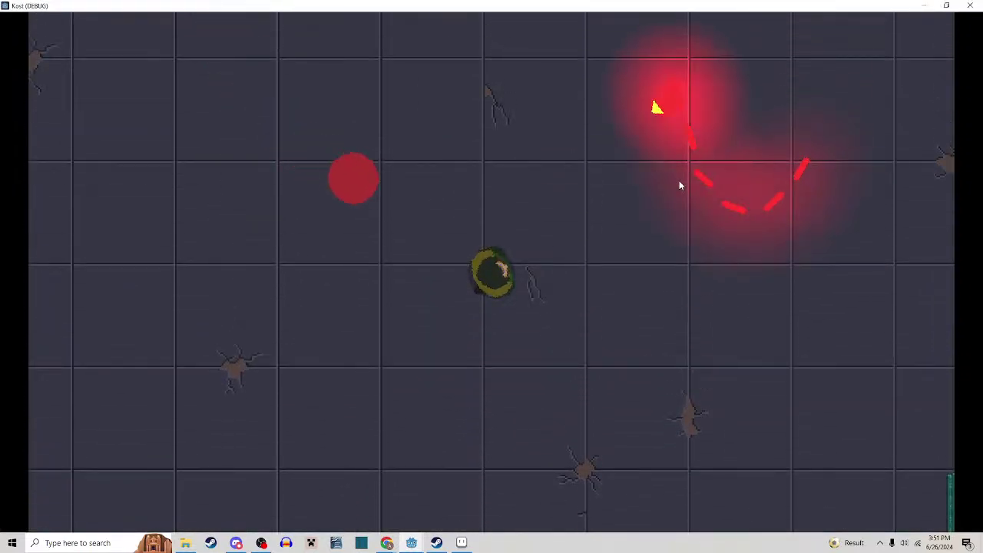
left_click(480, 187)
key("s")
key("a")
key("d")
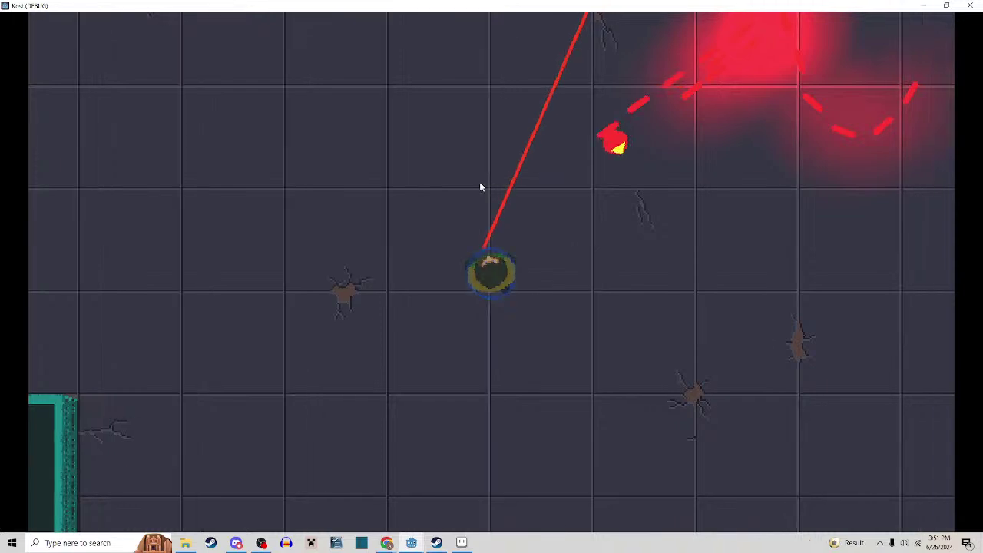
key("d")
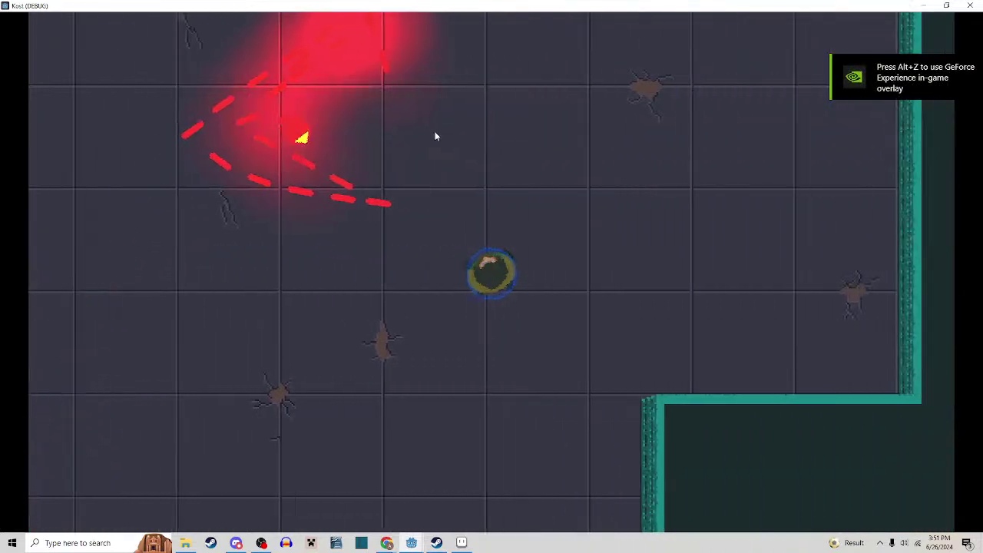
key("w")
key("s")
key("a")
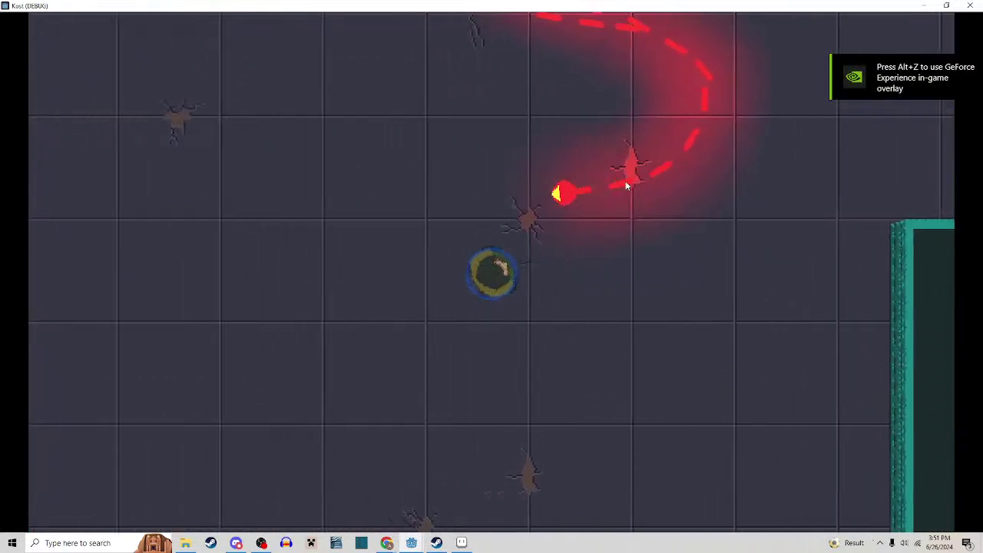
key("d")
key("s")
key("w")
key("d")
key("w")
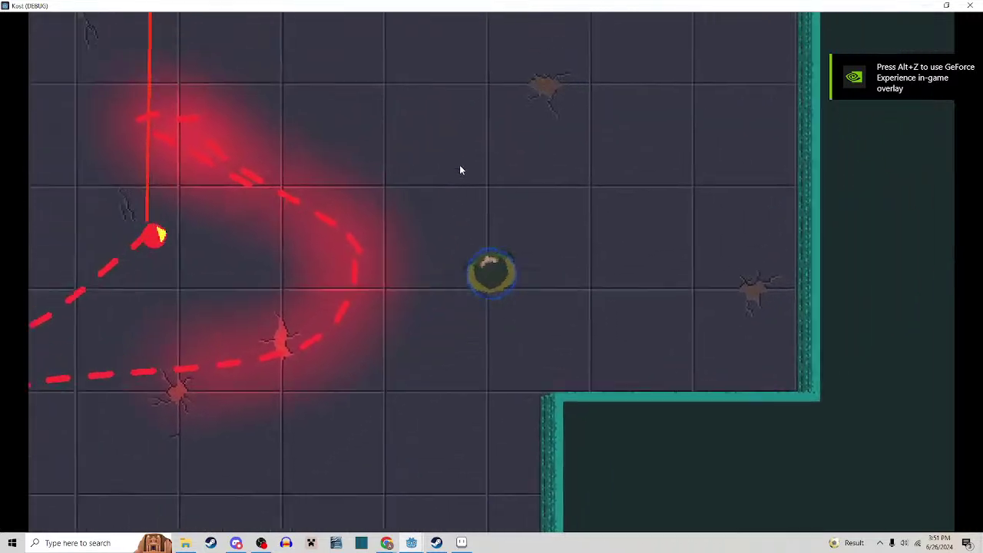
key("a")
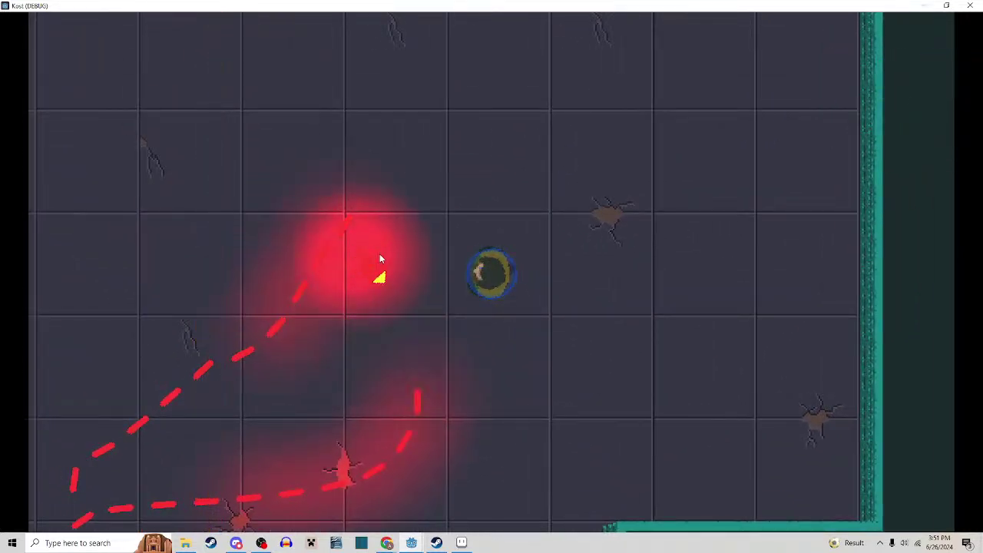
key("s")
key("d")
key("a")
key("s")
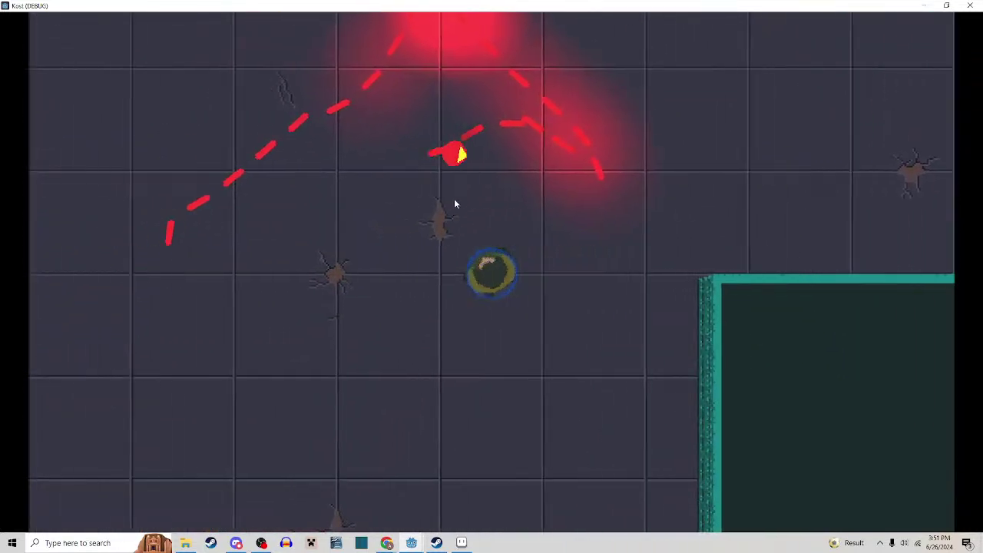
key("a")
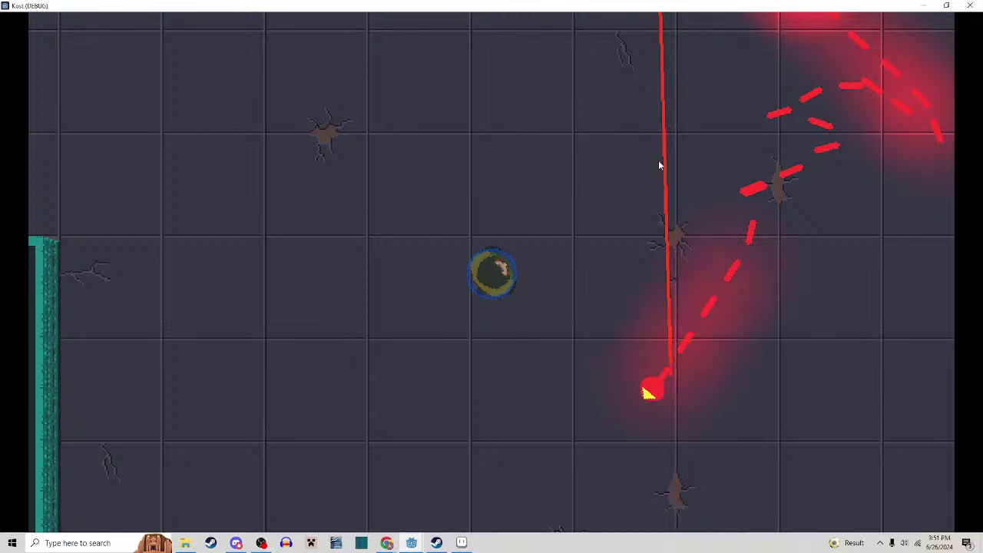
key("a")
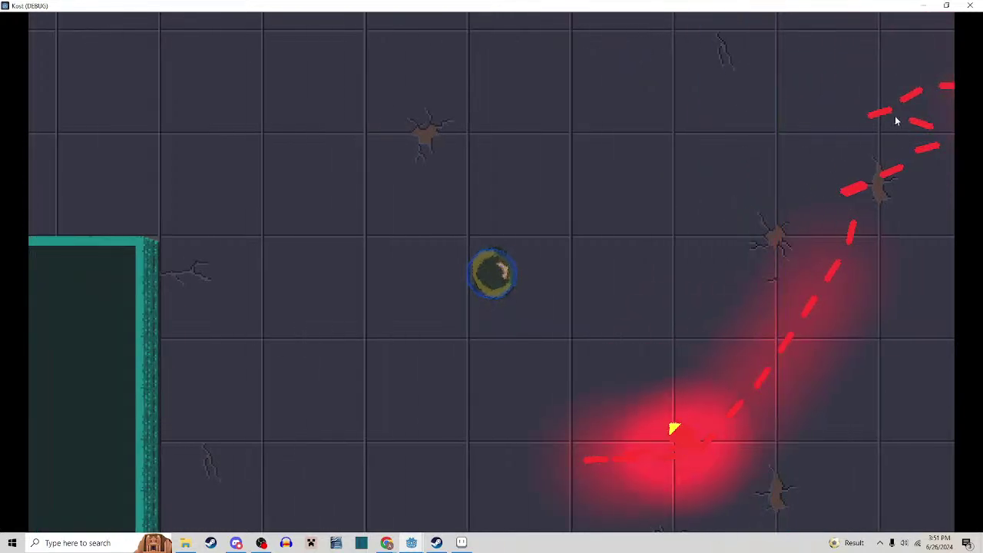
key("w")
key("d")
key("d")
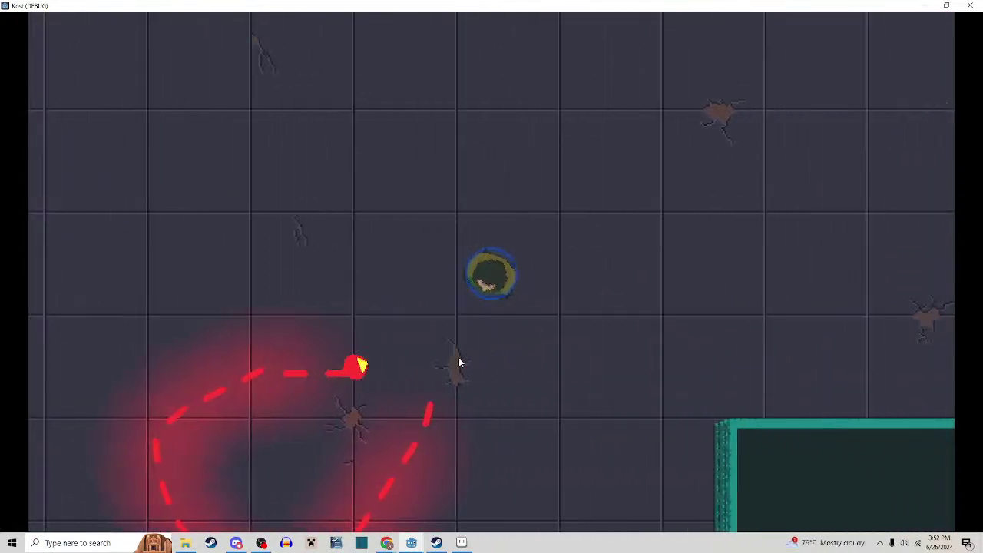
key("s")
key("a")
key("w")
key("d")
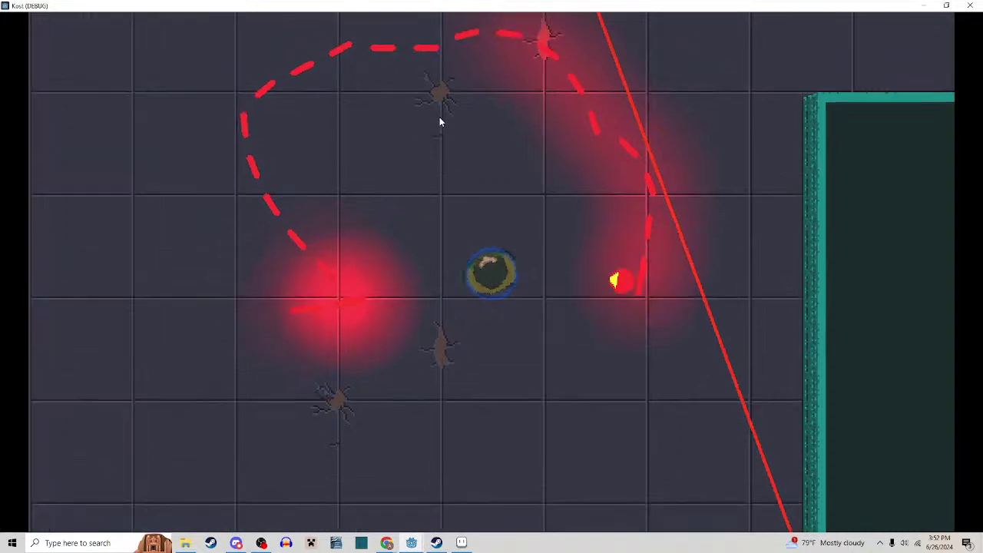
key("a")
key("s")
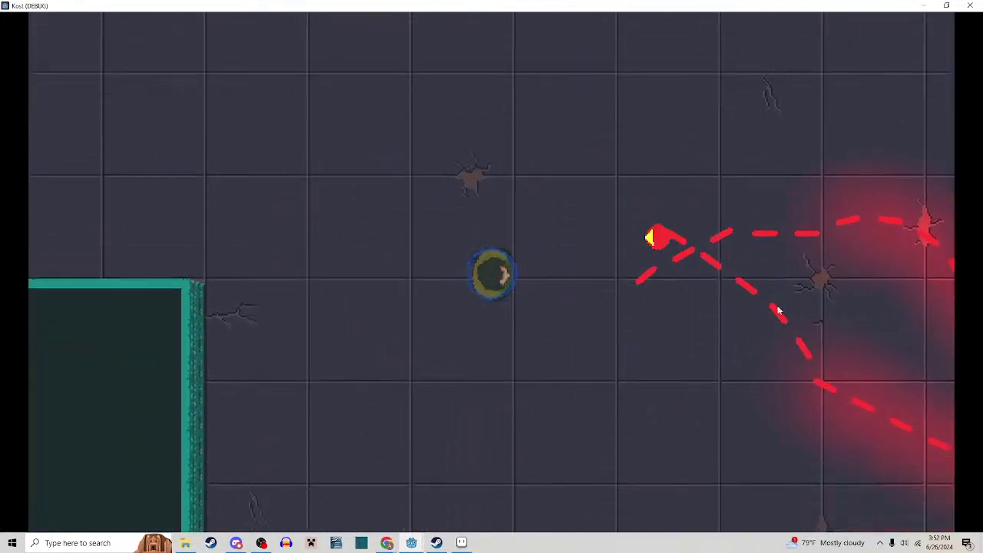
key("d")
key("d")
key("w")
key("d")
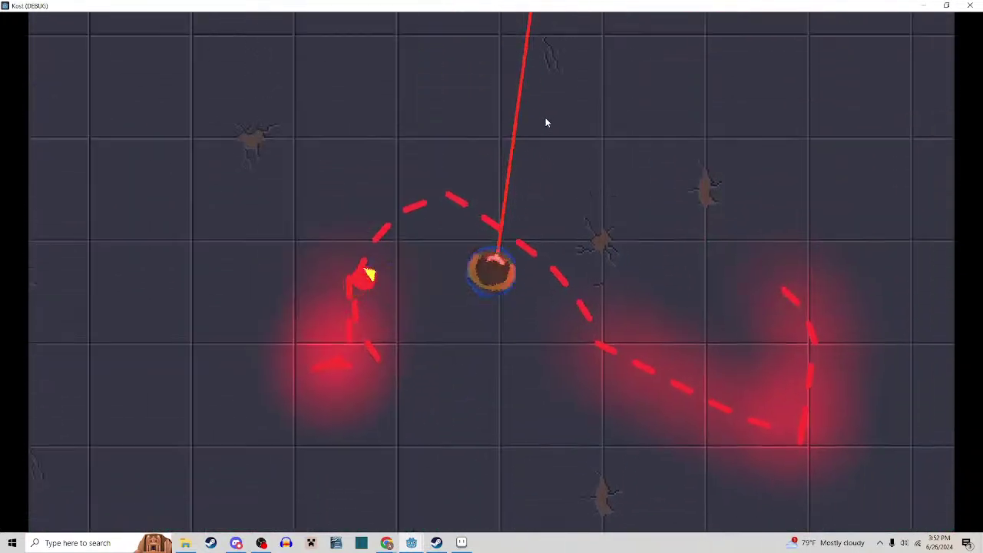
key("d")
key("s")
key("d")
key("s")
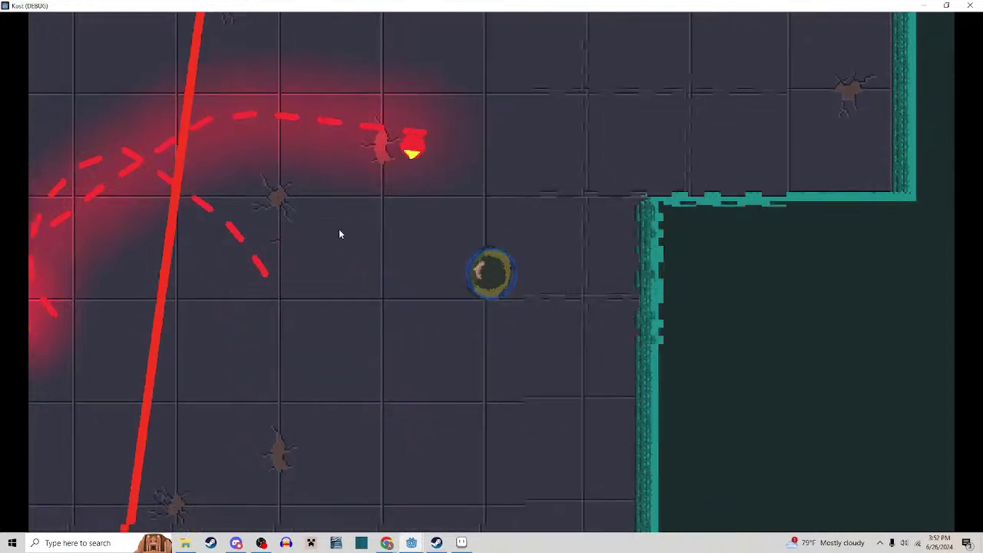
key("a")
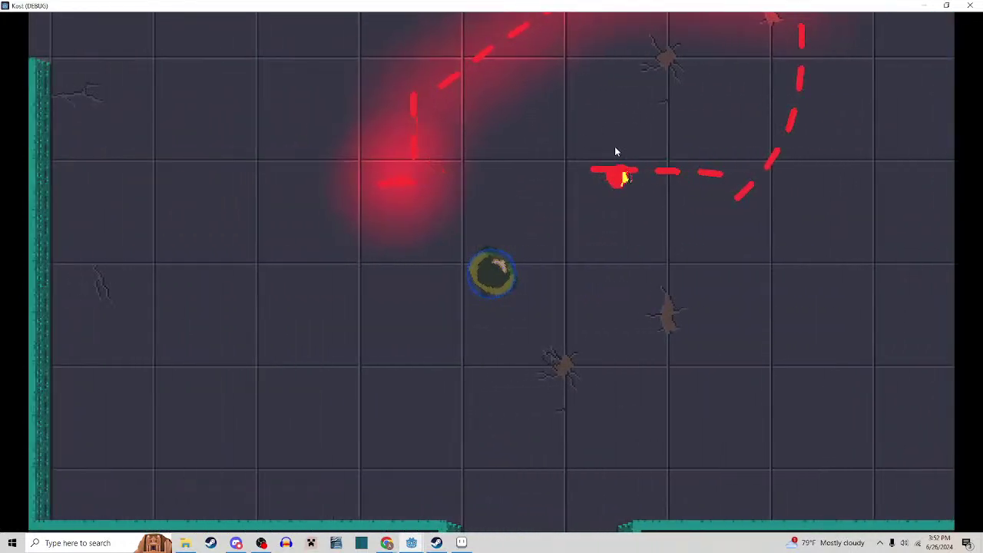
key("a")
key("w")
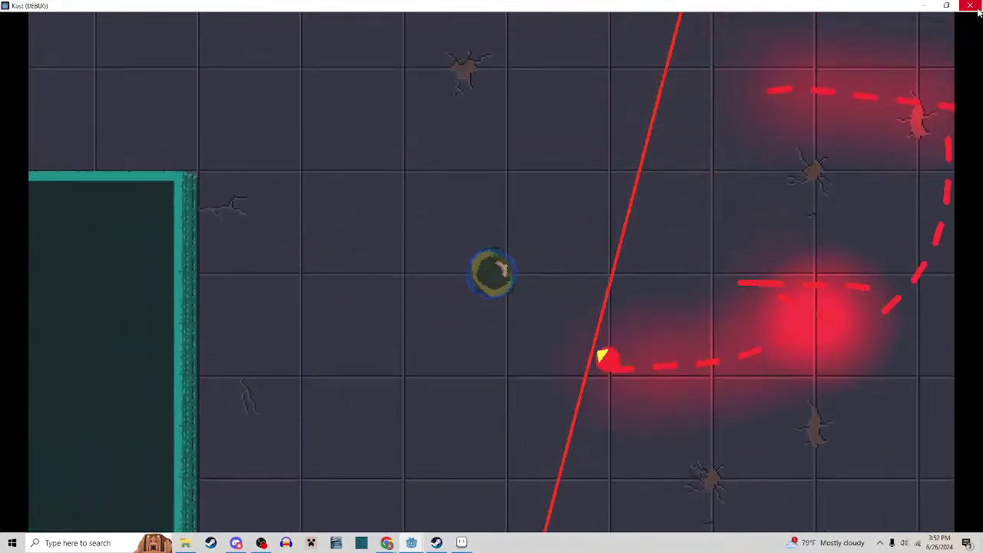
key("w")
key("a")
left_click(975, 5)
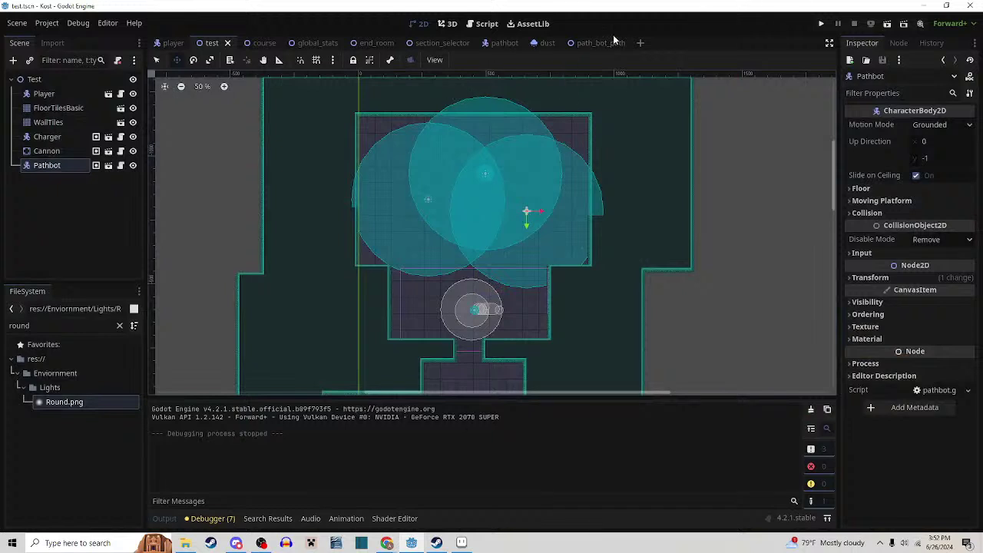
In the path_bot_path scene, set the PointLight2D's energy to 0.4
left_click(601, 44)
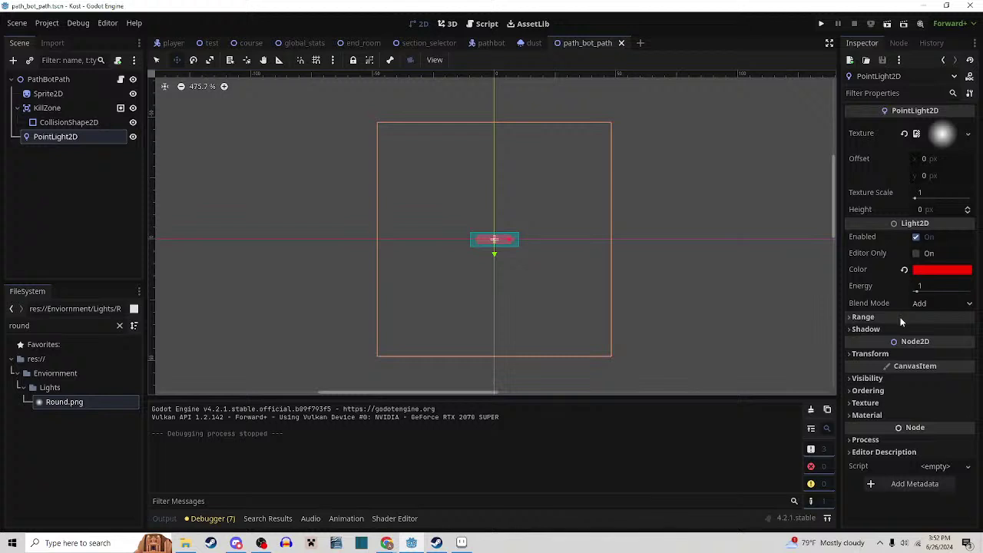
left_click(925, 286)
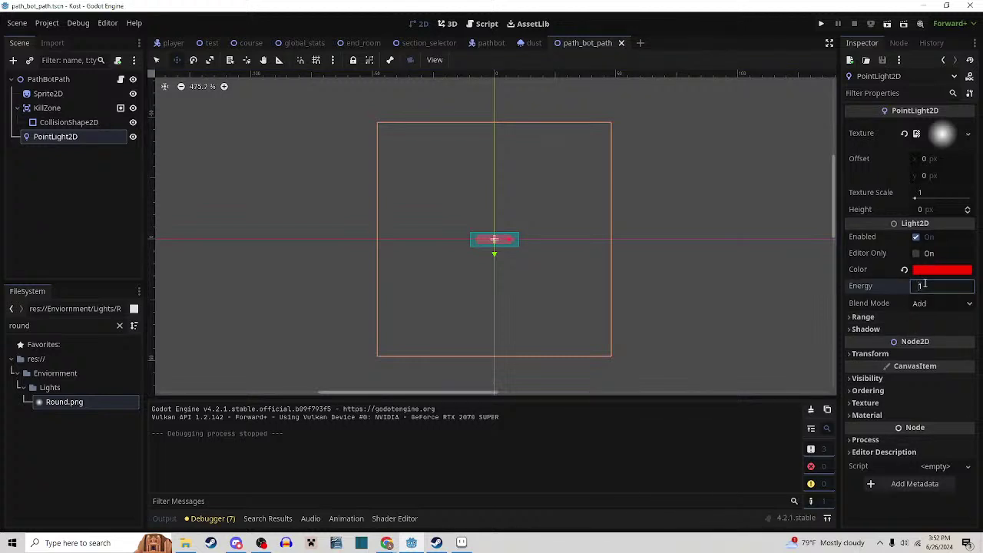
type("0.4")
key("Return")
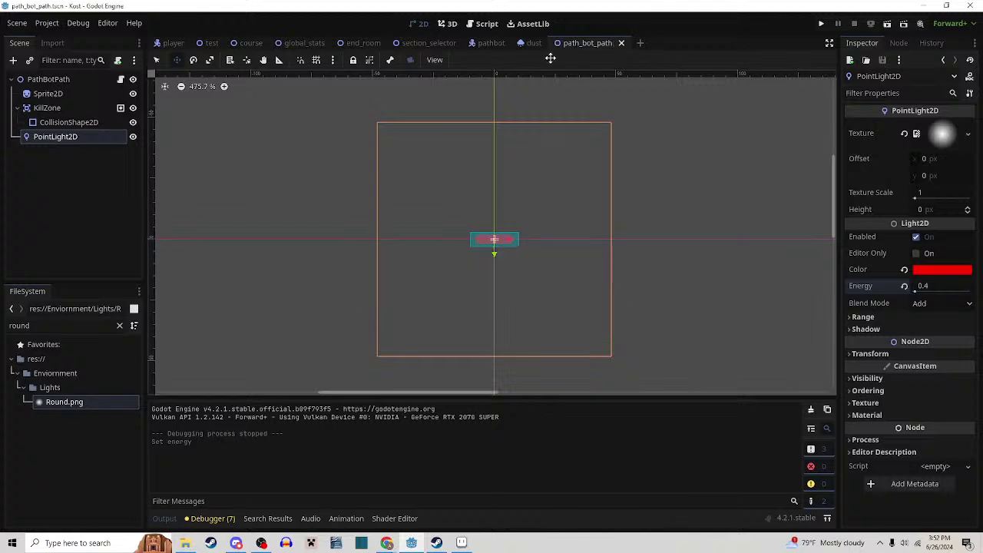
Run the test scene and maximize the game window
left_click(209, 43)
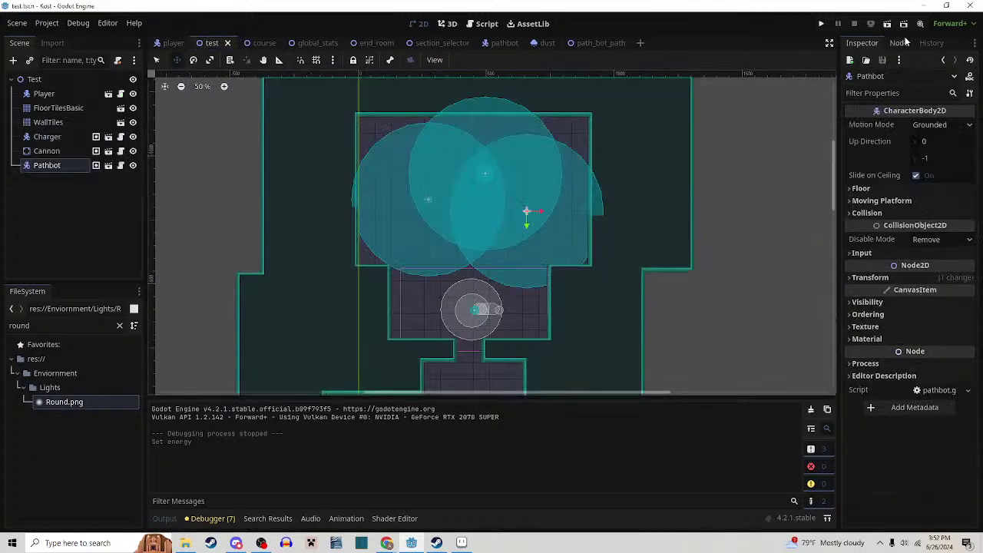
left_click(863, 25)
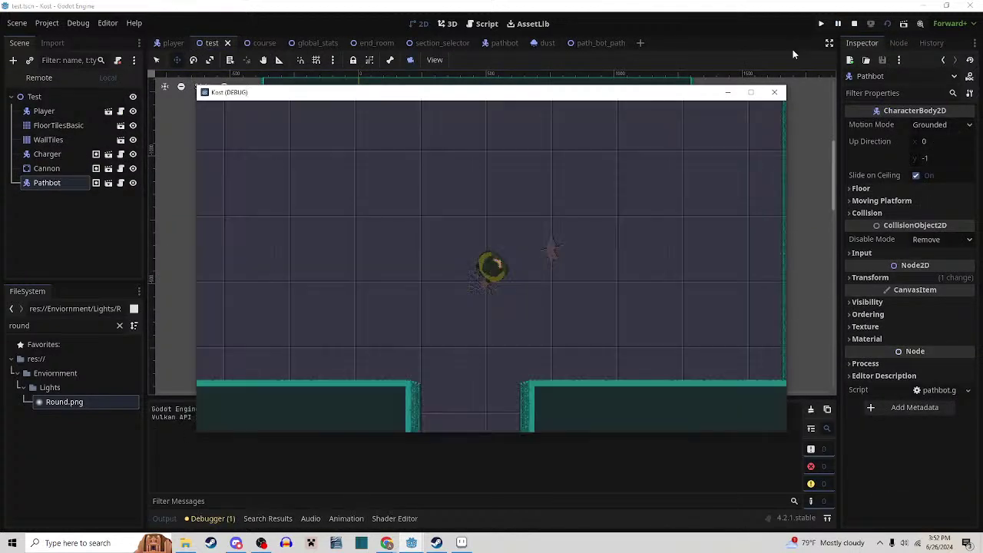
left_click(752, 93)
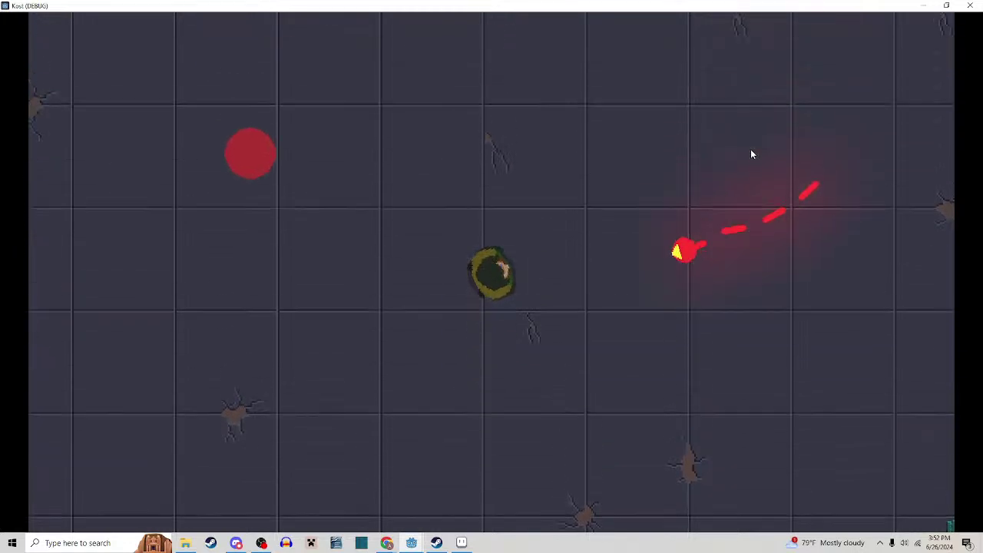
Lead the pathbot around the room with the player to examine its trail's glow at the new light energy, and close the game
key("s")
key("a")
key("d")
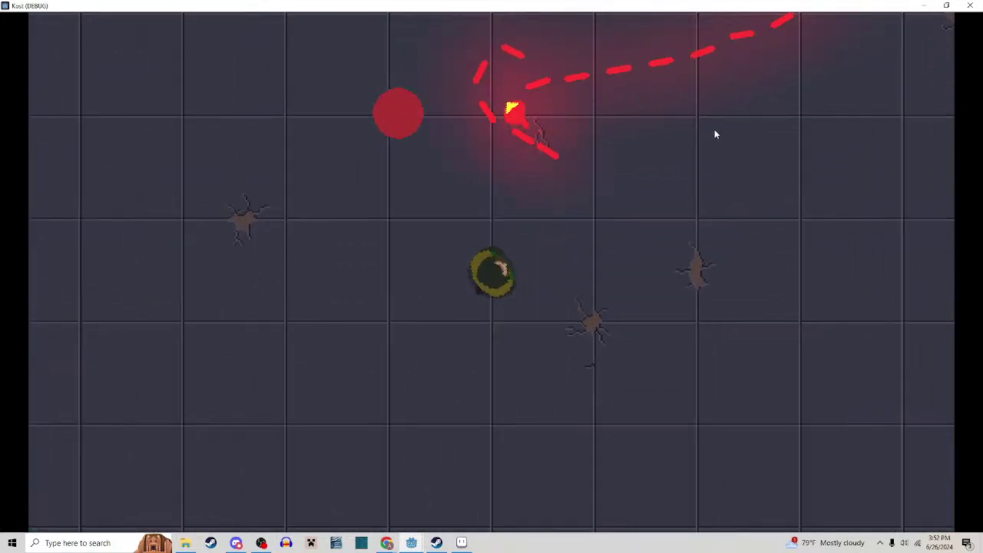
key("d")
key("w")
key("d")
key("w")
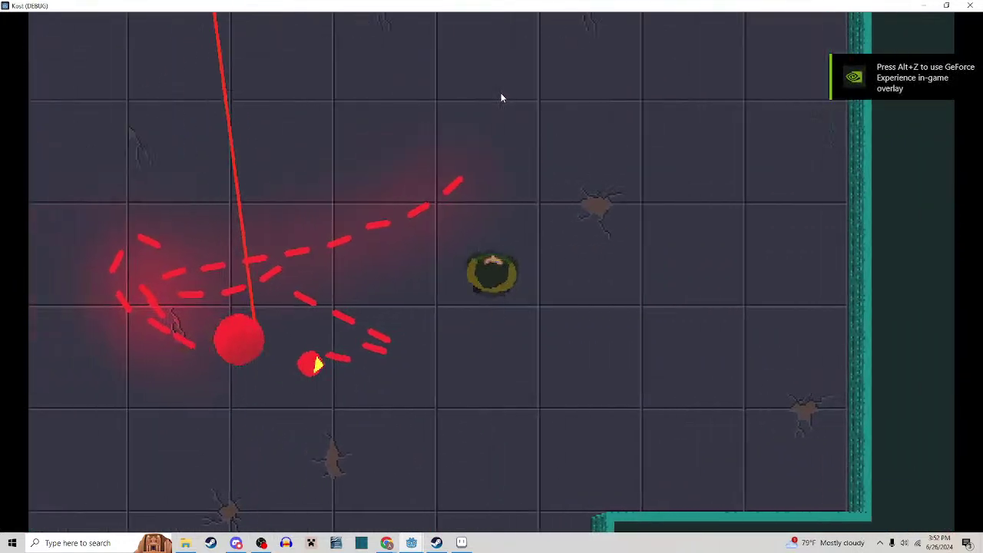
key("a")
key("w")
key("a")
key("s")
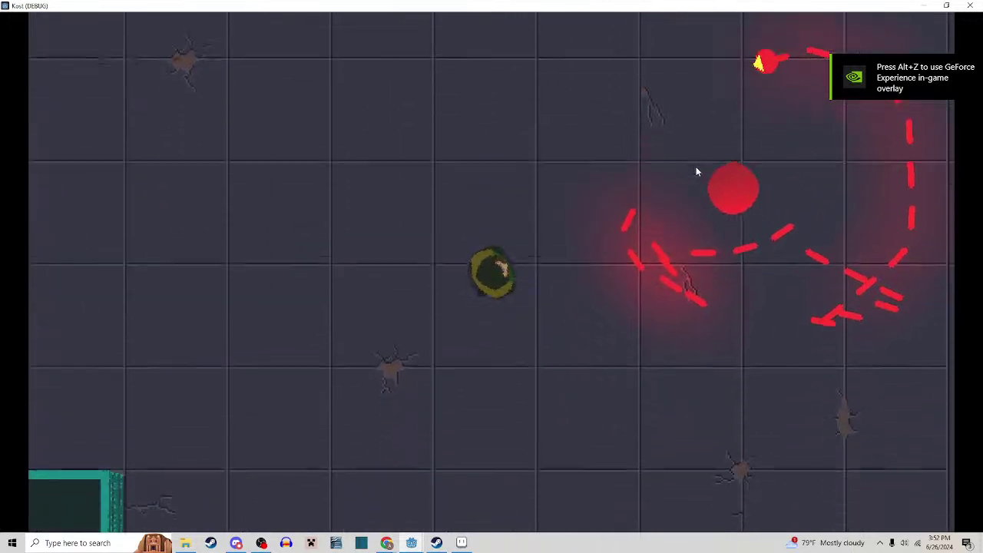
key("s")
key("d")
key("a")
key("w")
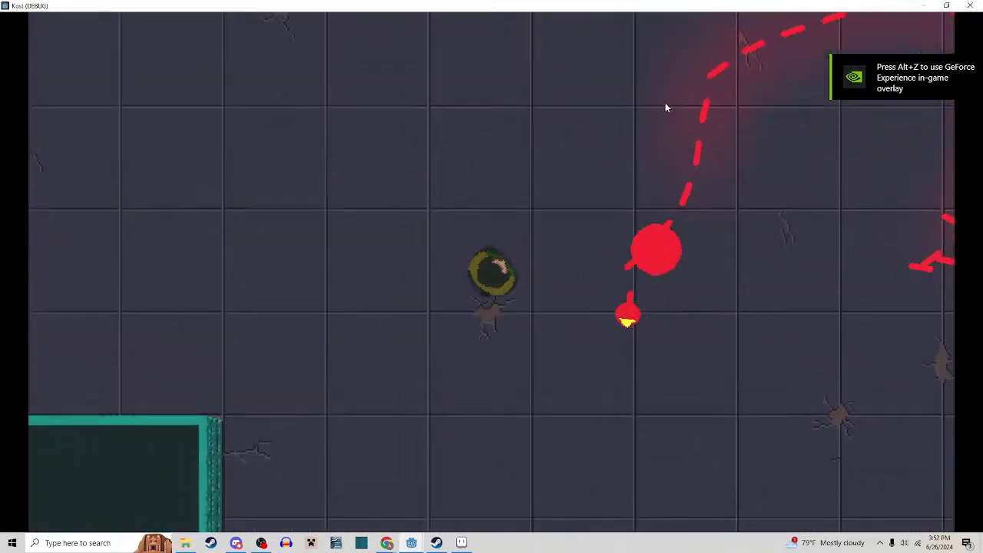
key("a")
key("w")
key("w")
key("d")
key("s")
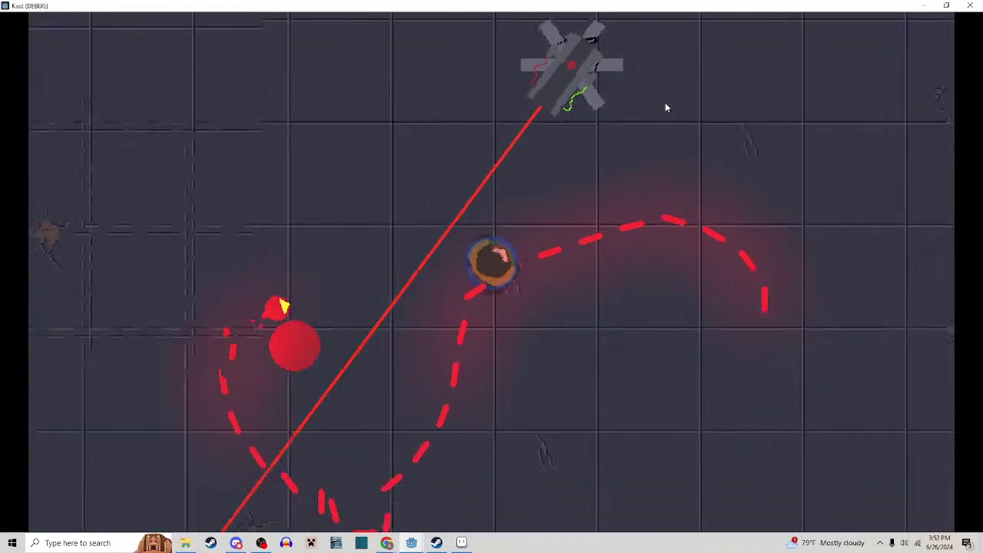
key("d")
key("s")
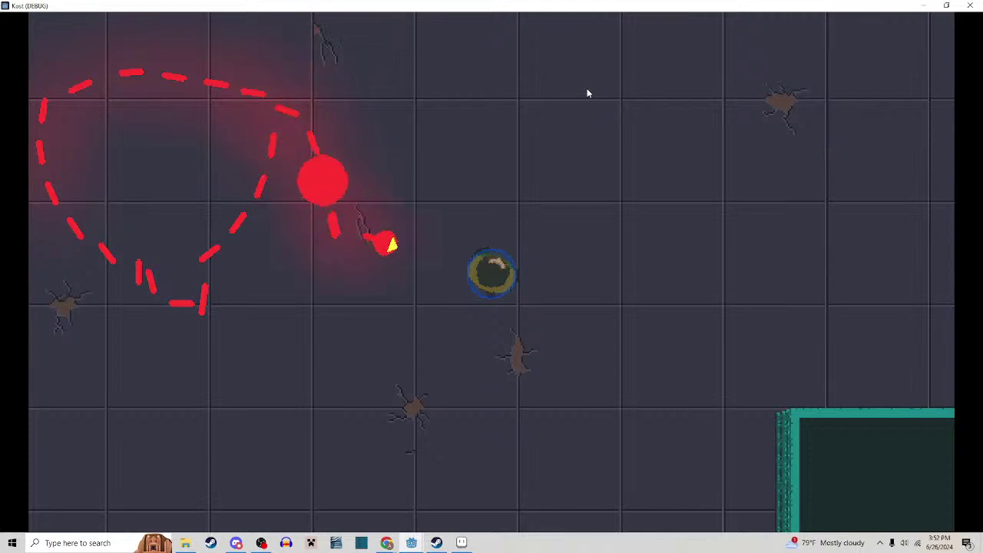
key("s")
key("d")
key("a")
key("a")
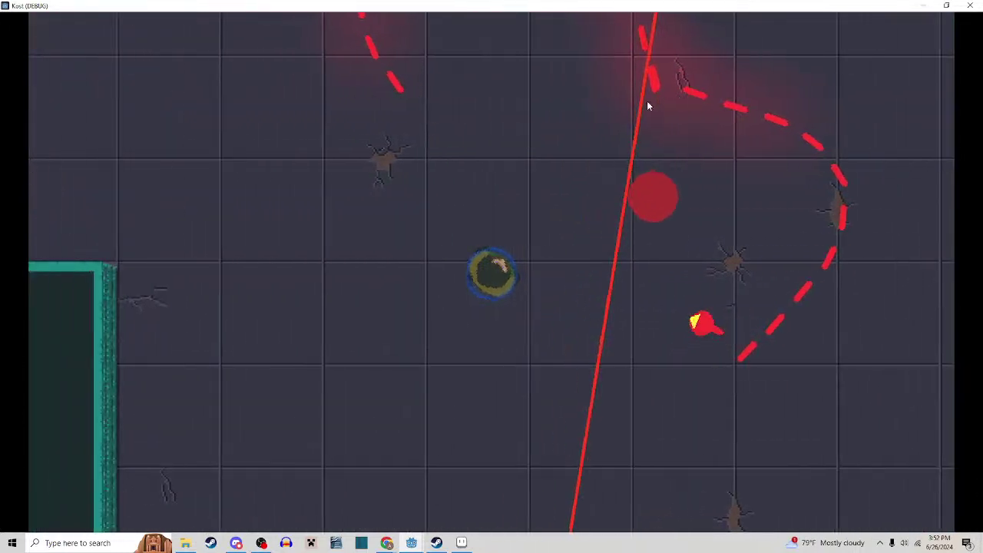
key("w")
key("d")
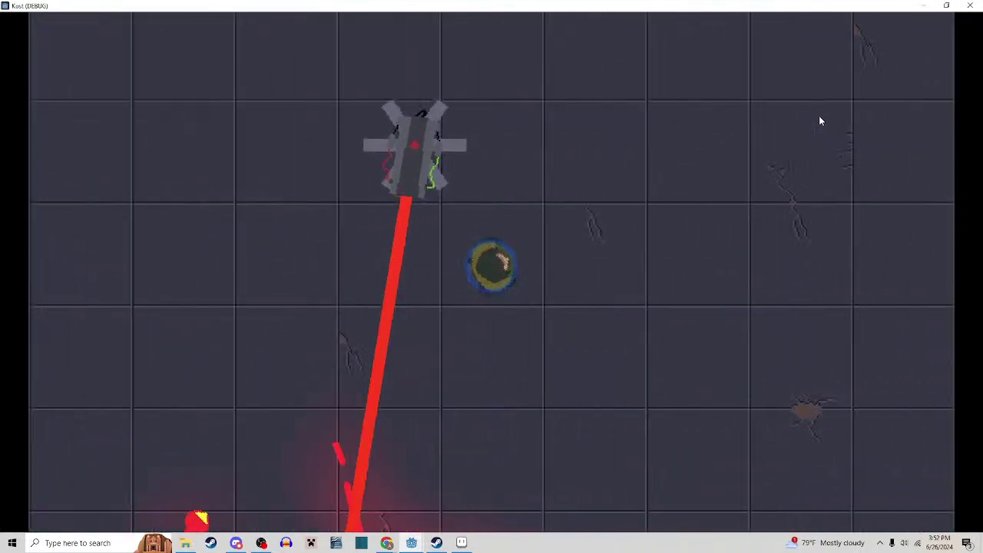
key("s")
key("a")
key("s")
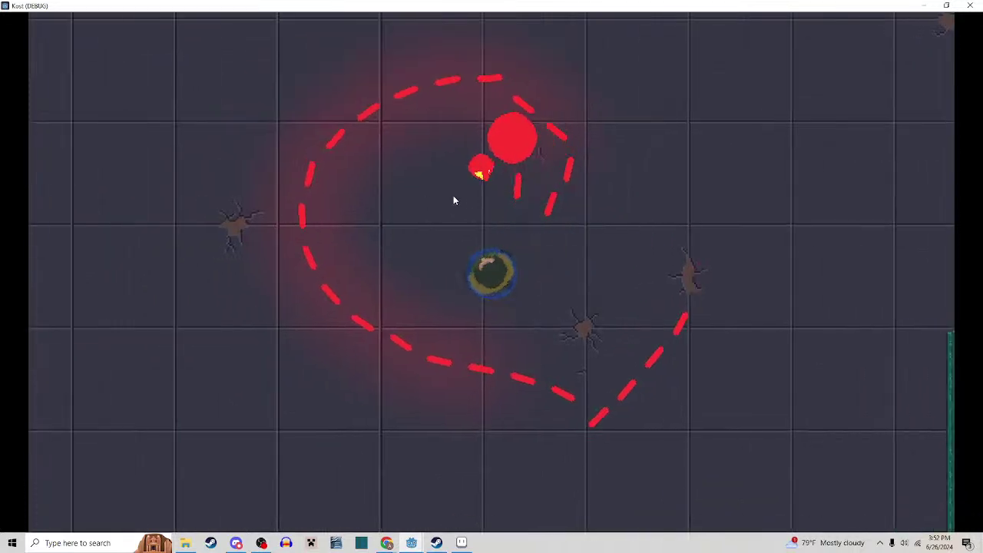
key("d")
key("d")
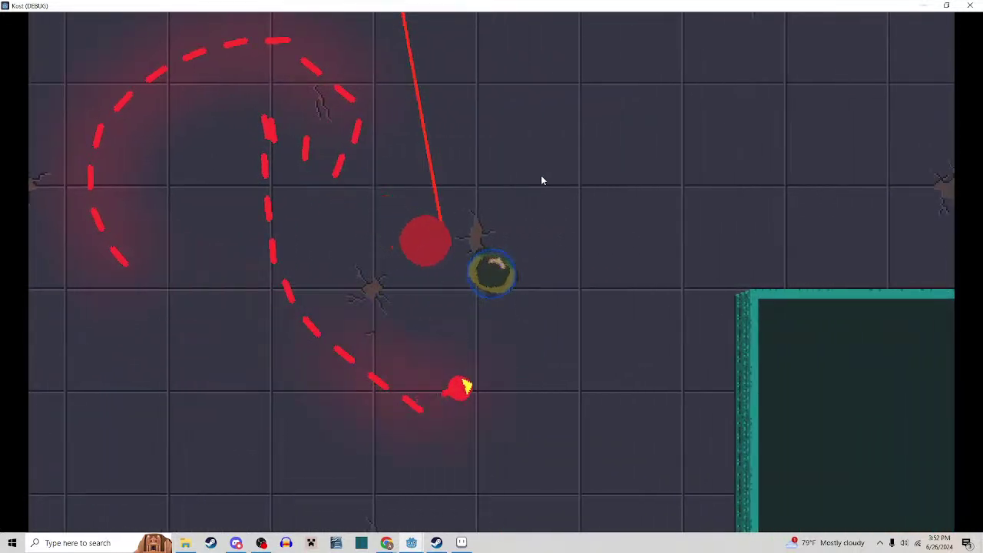
key("d")
key("s")
key("a")
key("w")
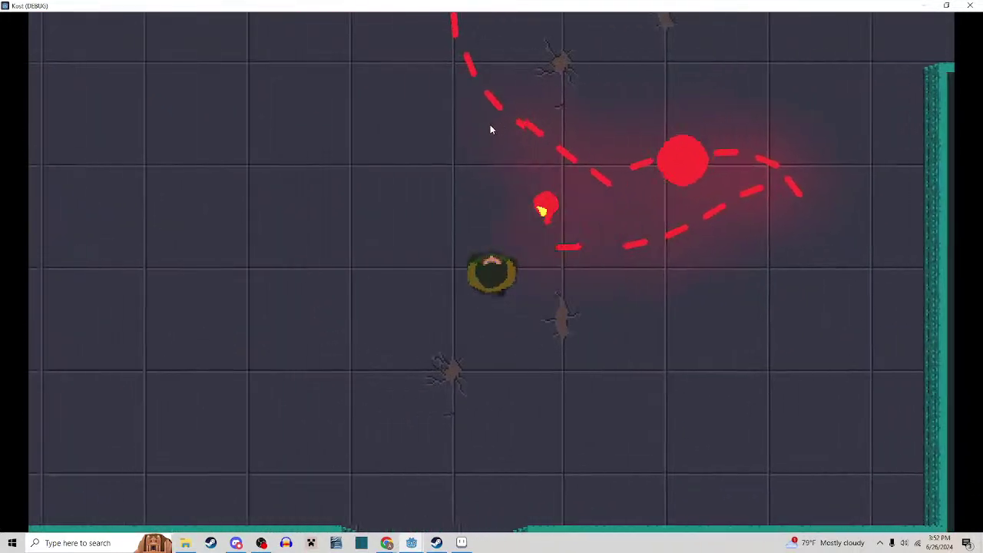
key("s")
key("a")
key("w")
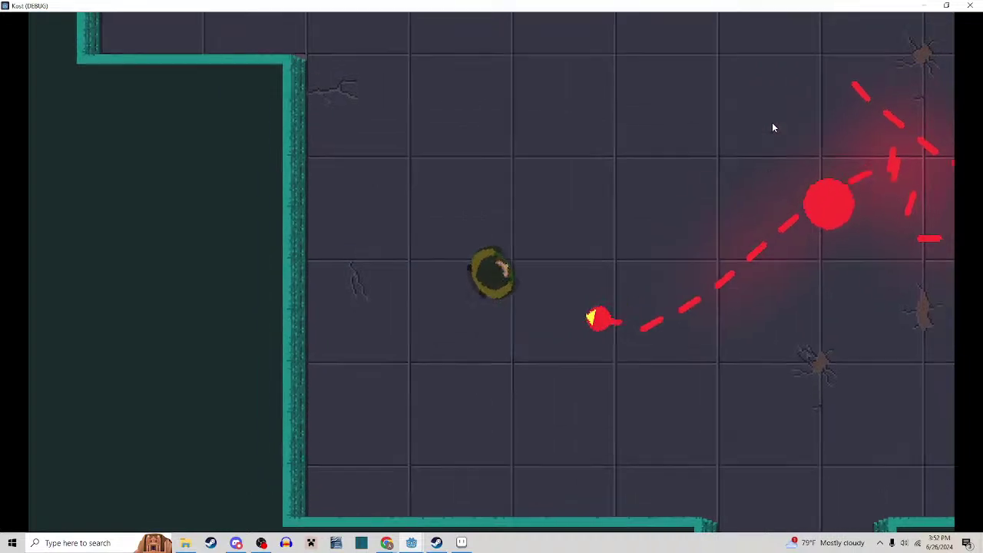
key("d")
key("s")
key("d")
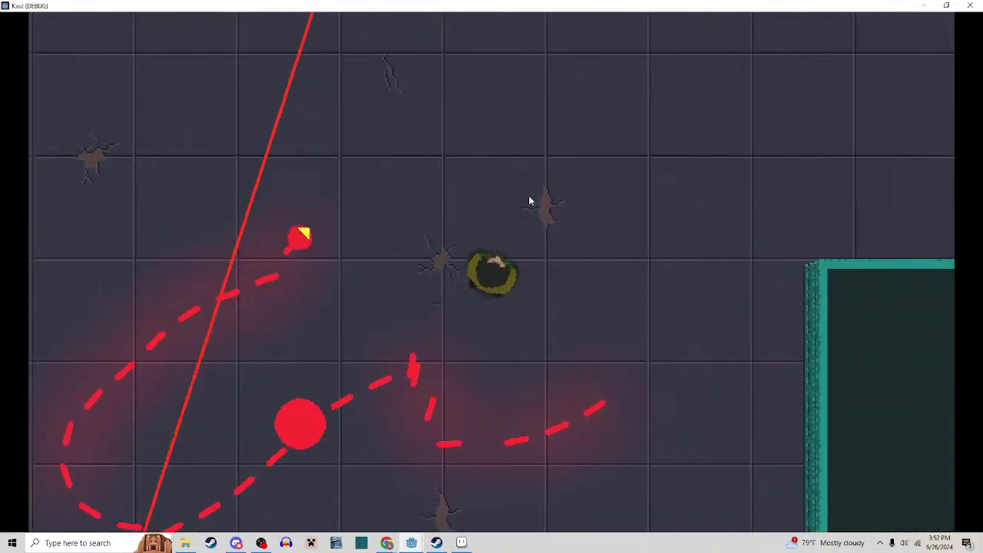
key("s")
key("d")
key("s")
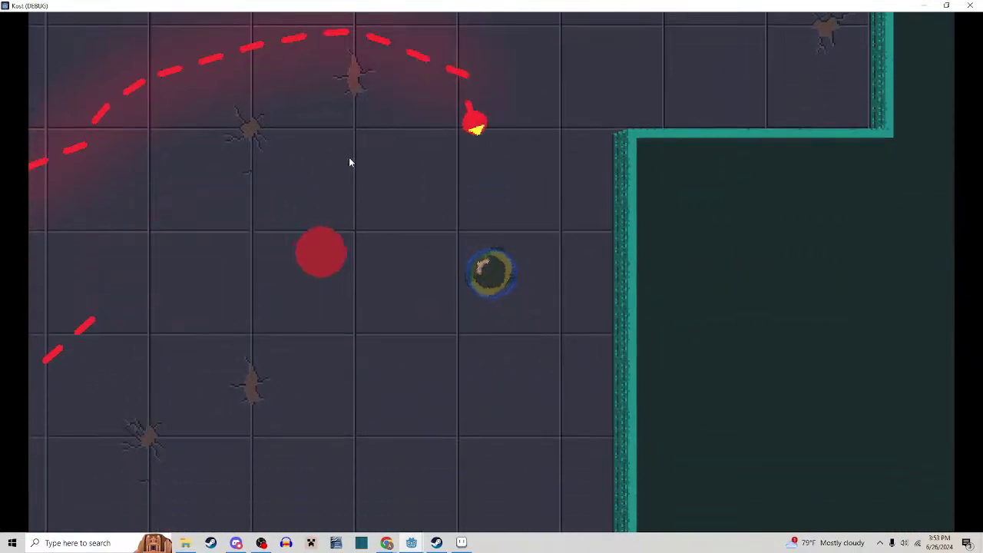
key("s")
key("a")
key("a")
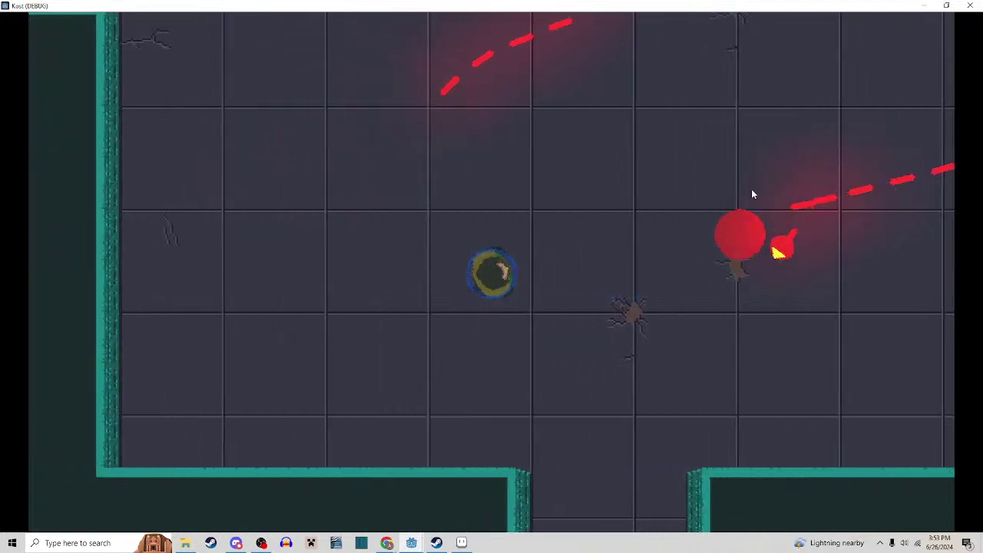
key("a")
key("a")
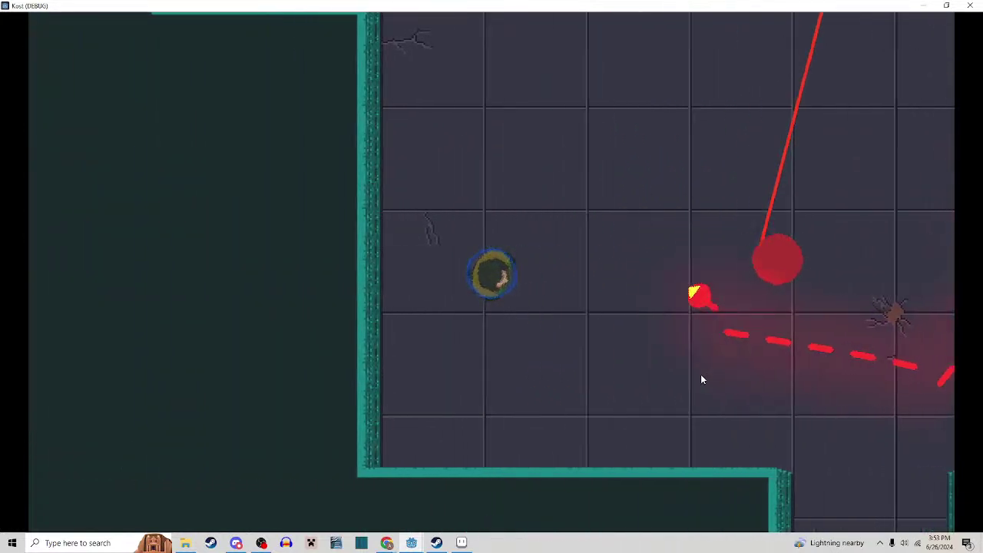
key("w")
key("d")
key("w")
key("s")
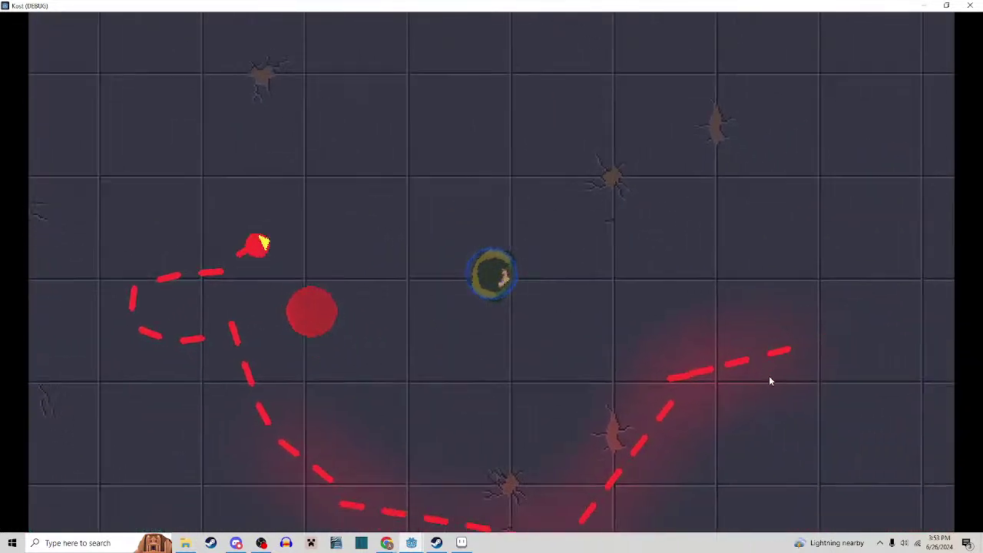
key("d")
key("a")
key("s")
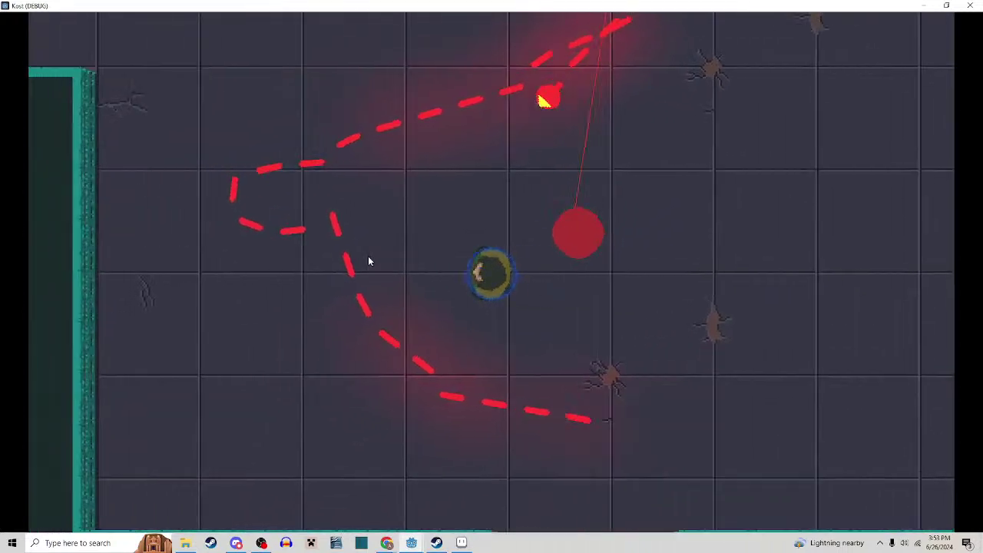
key("w")
key("a")
key("s")
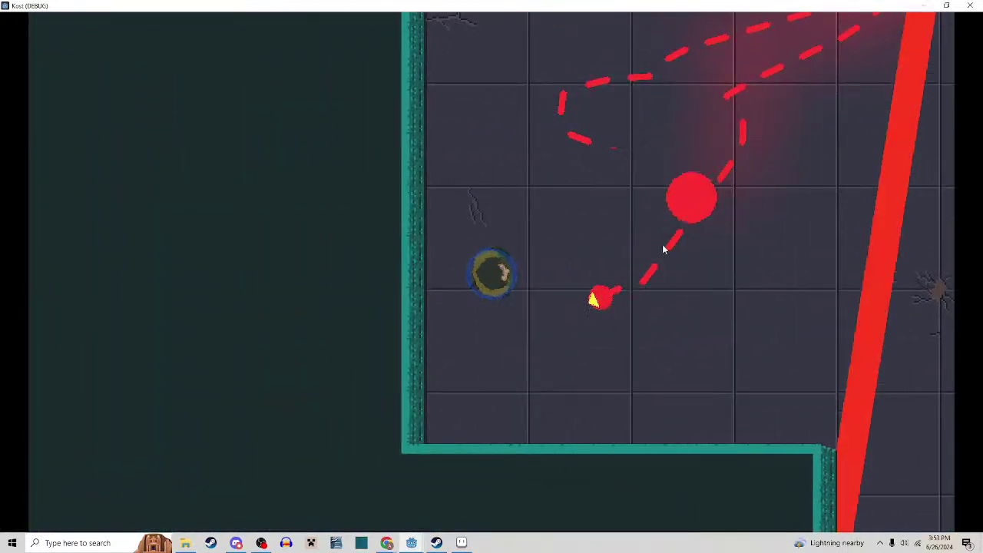
key("a")
key("w")
key("d")
key("d")
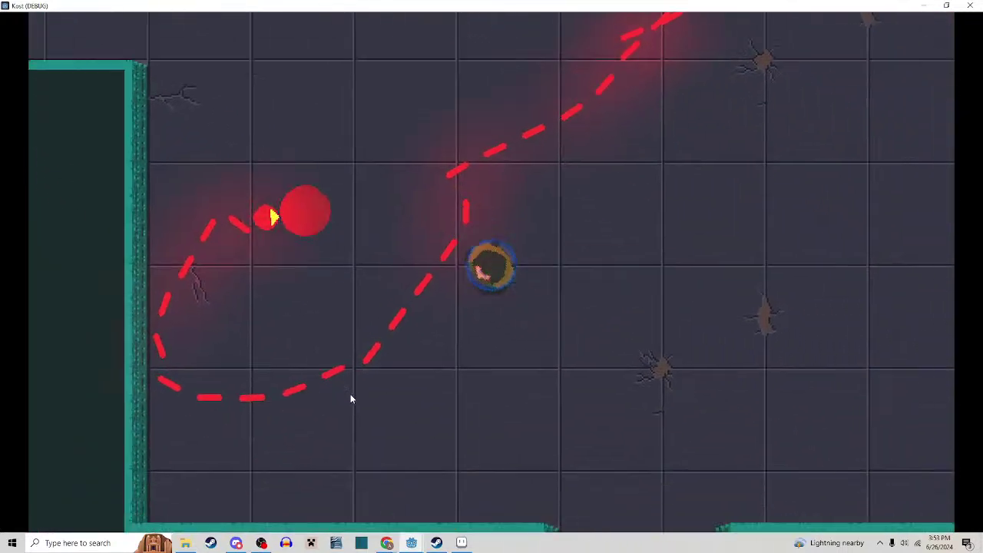
key("s")
key("w")
key("d")
key("w")
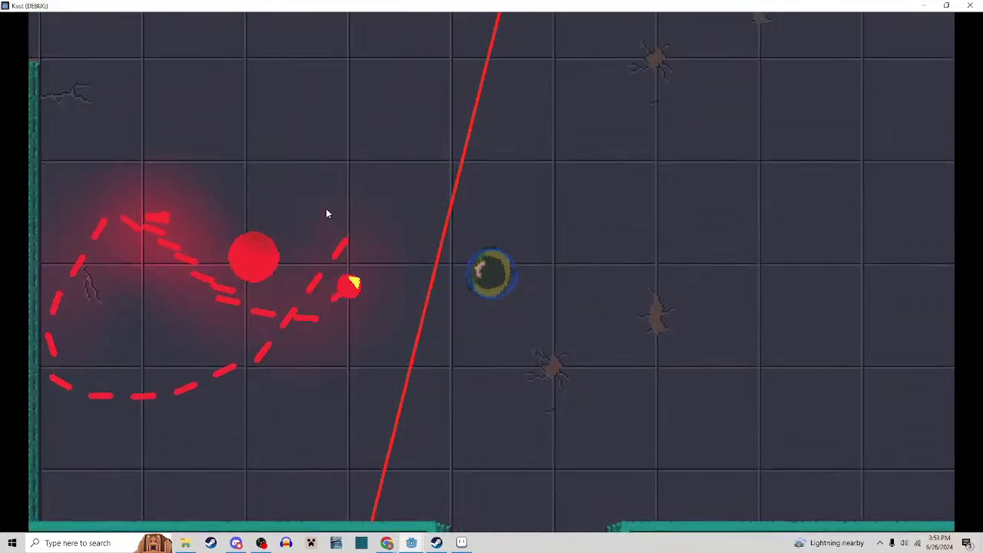
key("s")
key("a")
key("d")
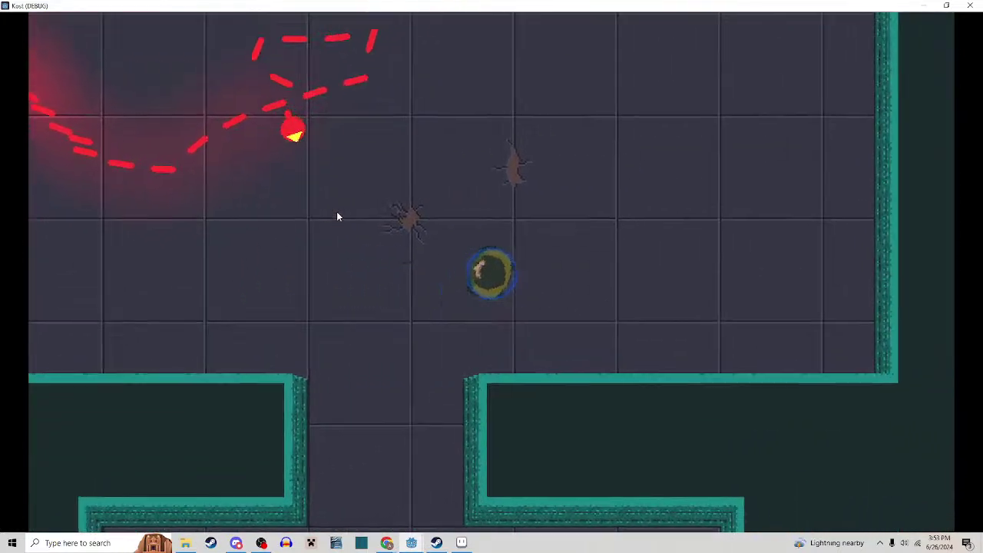
key("w")
key("a")
key("s")
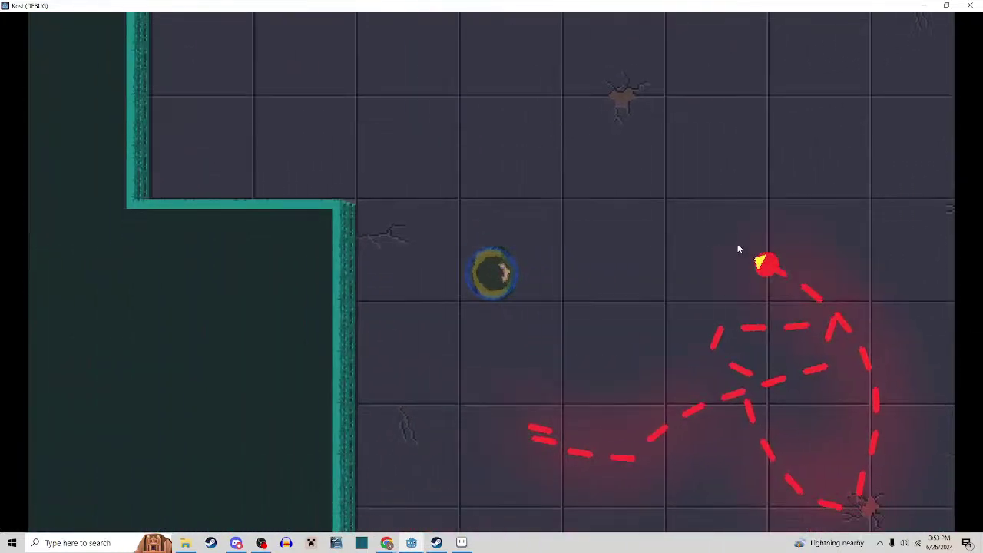
key("s")
key("d")
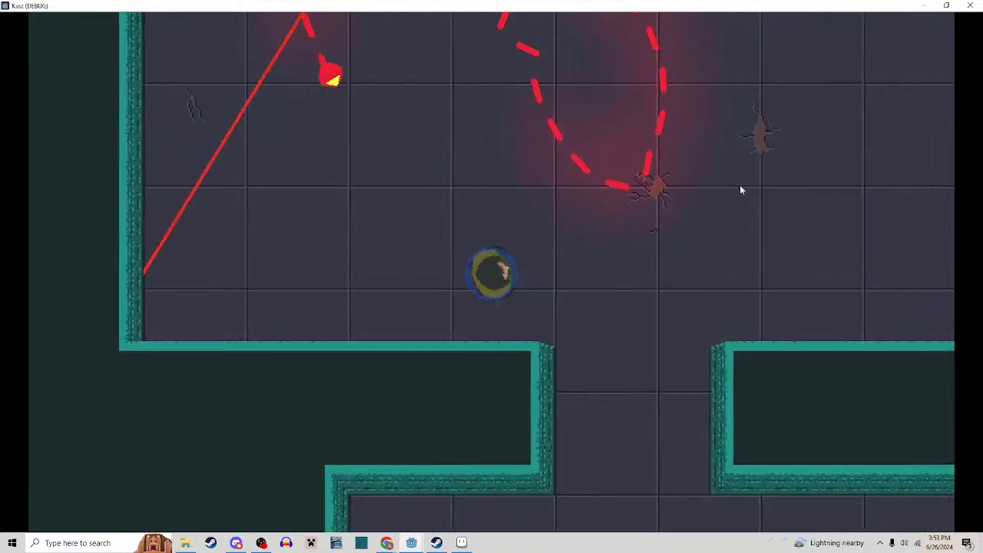
key("w")
left_click(972, 7)
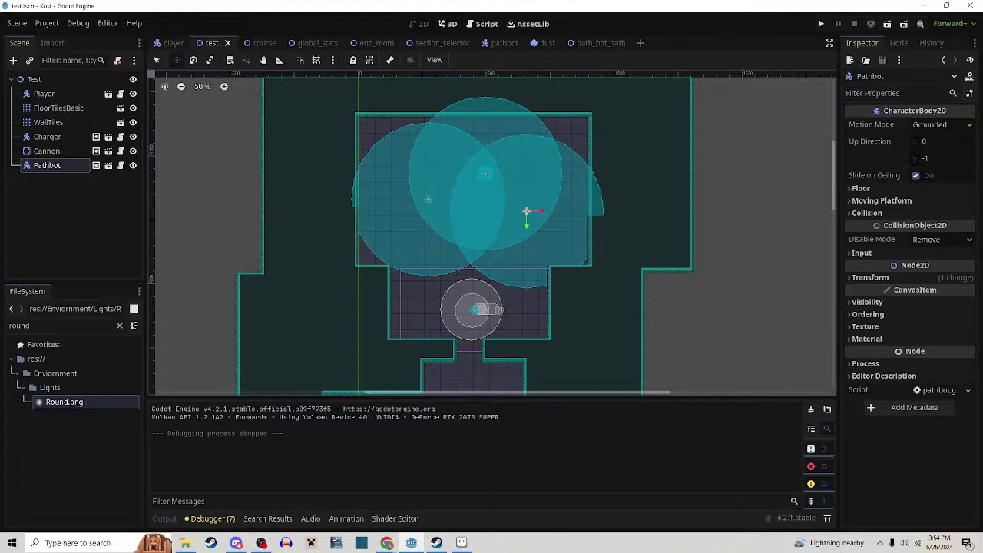
Open the script attached to the root node of the pathbot scene
left_click(603, 43)
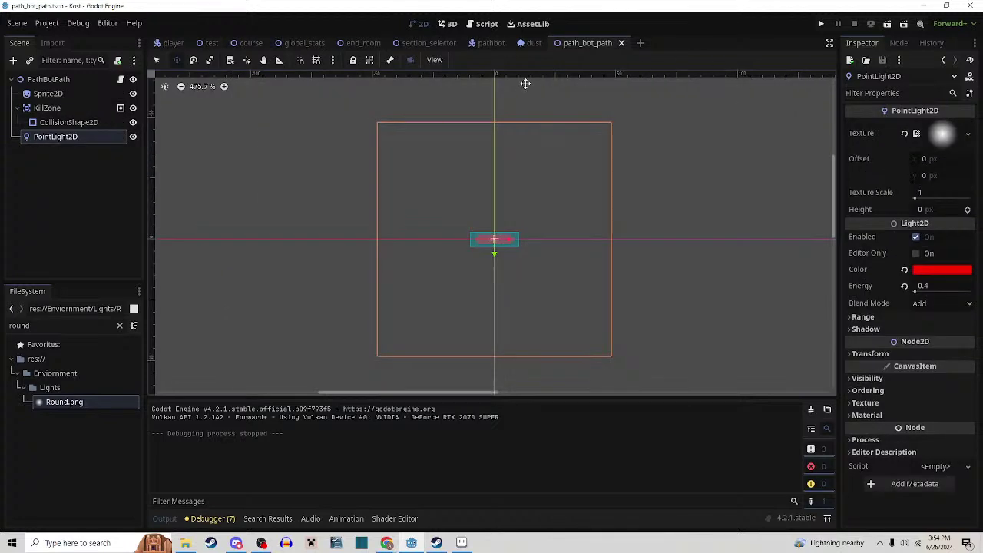
left_click(488, 44)
left_click(588, 43)
left_click(489, 45)
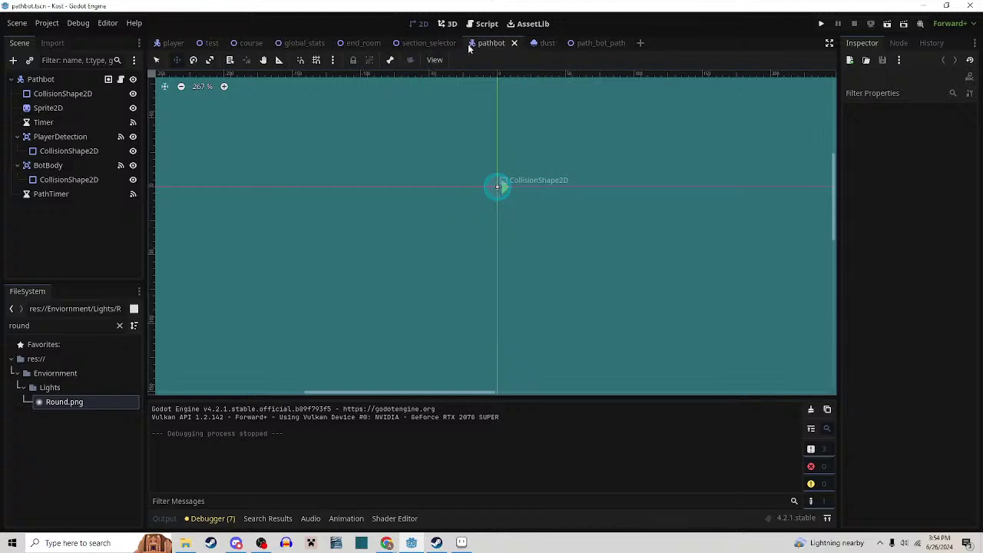
left_click(121, 79)
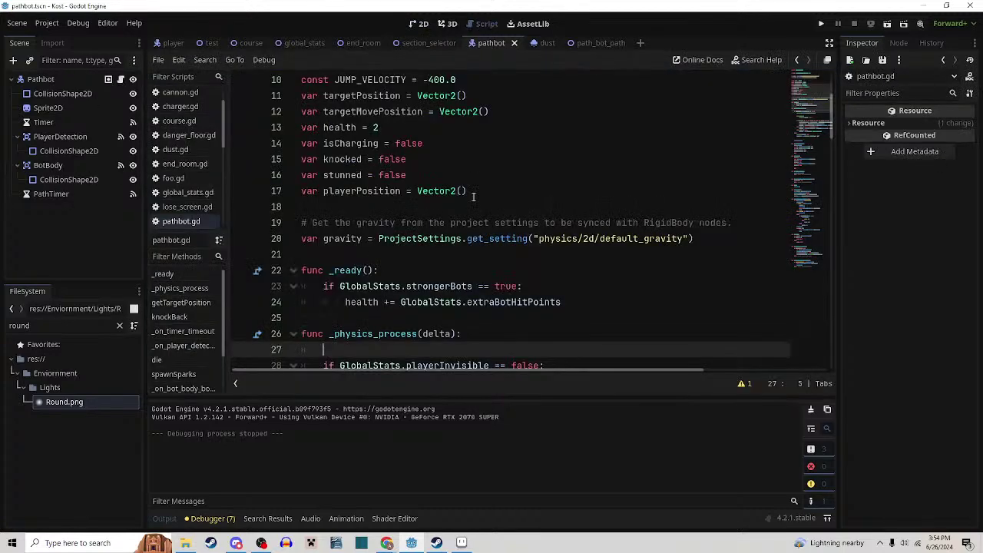
Examine the declarations at the start of pathbot.gd, especially the KNOCKBACKSPEED constant and the knocked variable
scroll(476, 200, "up", 6)
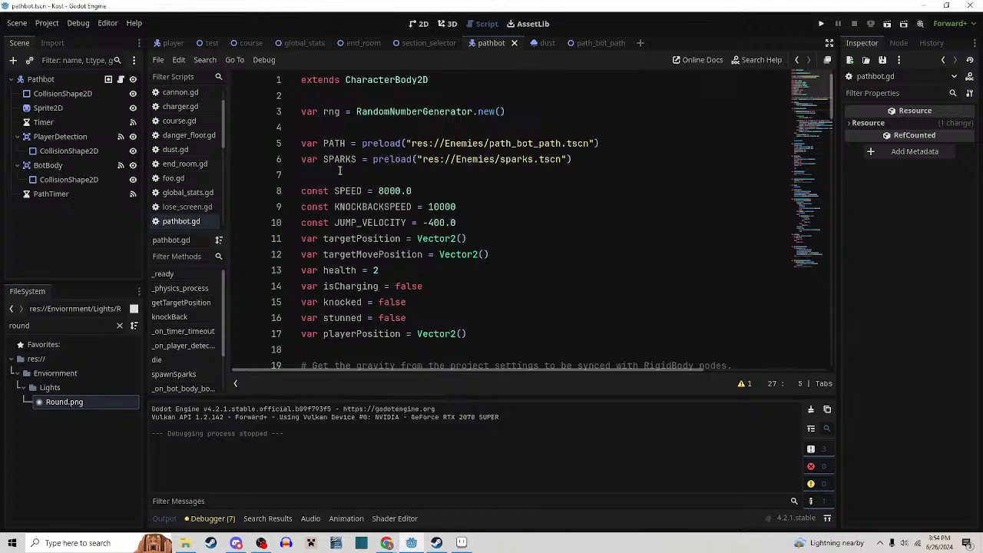
left_click_drag(335, 208, 476, 208)
left_click(455, 218)
left_click(428, 207)
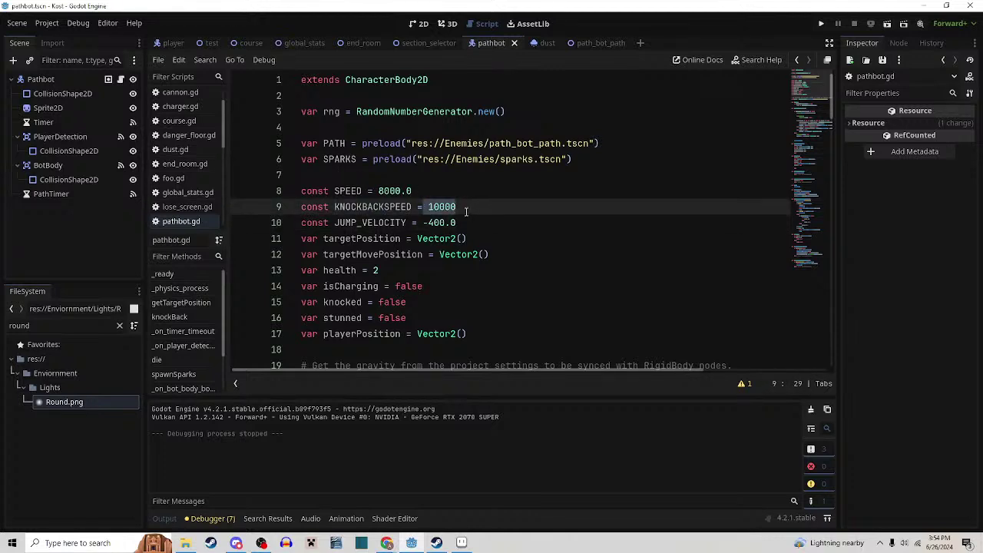
left_click(466, 211)
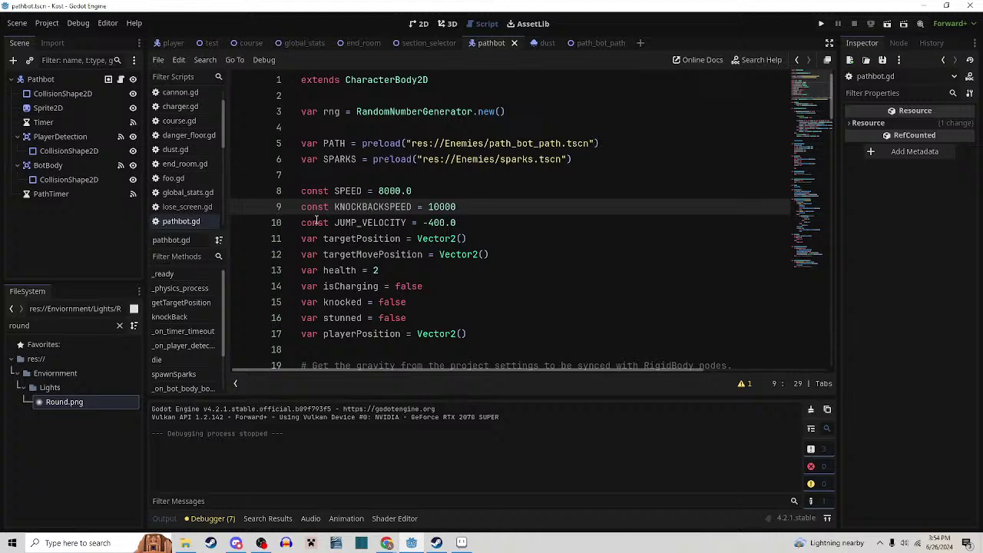
left_click_drag(323, 302, 408, 302)
left_click(436, 309)
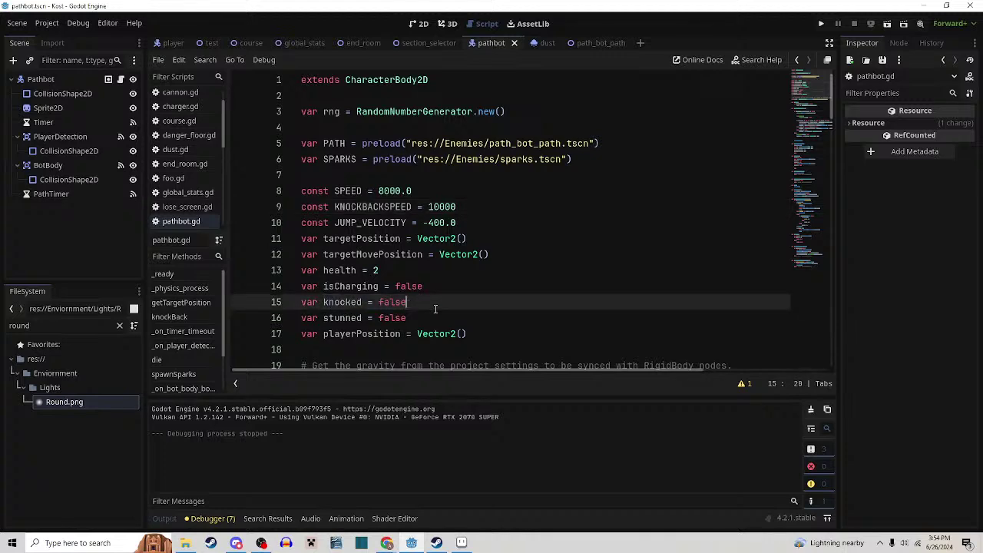
Examine the knockBack function in pathbot.gd, tracing the knocked and stunned flags and the two create_timer delays
scroll(436, 309, "down", 10)
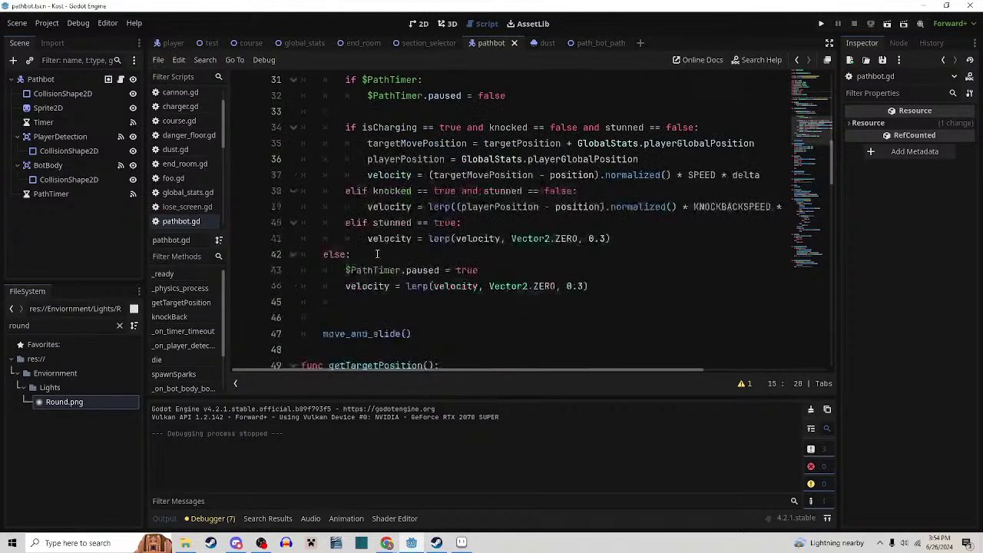
scroll(377, 255, "down", 5)
scroll(377, 254, "down", 5)
scroll(377, 254, "up", 3)
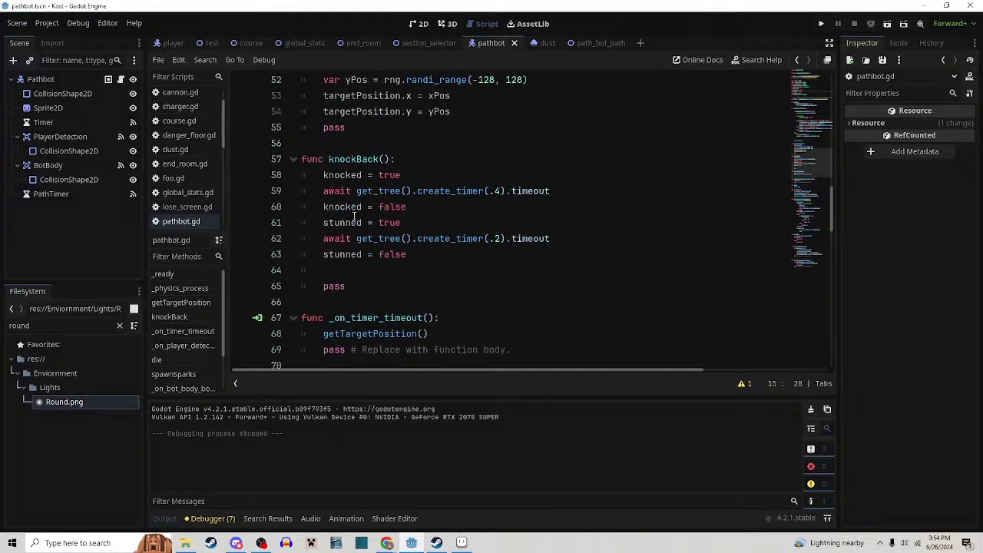
left_click(434, 159)
left_click(433, 238)
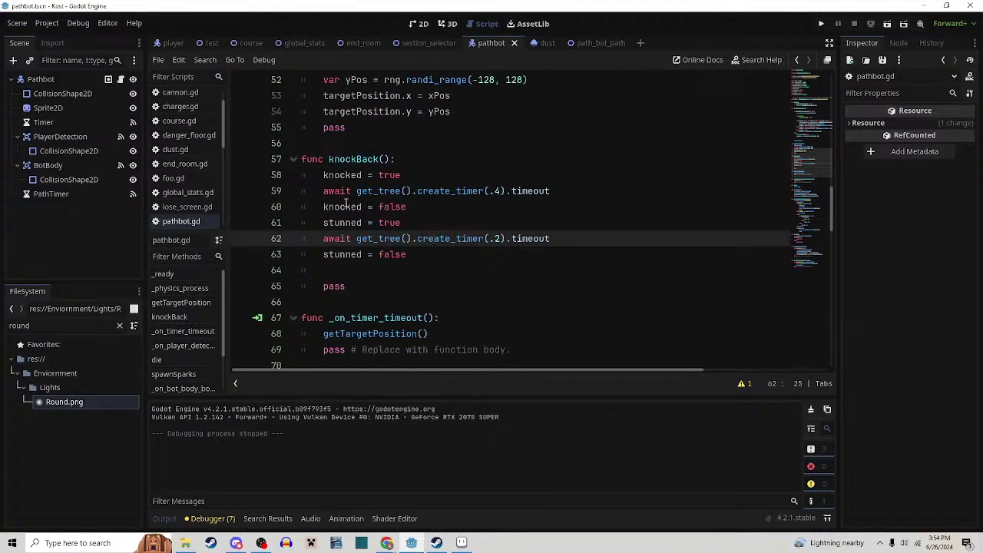
left_click_drag(324, 175, 400, 175)
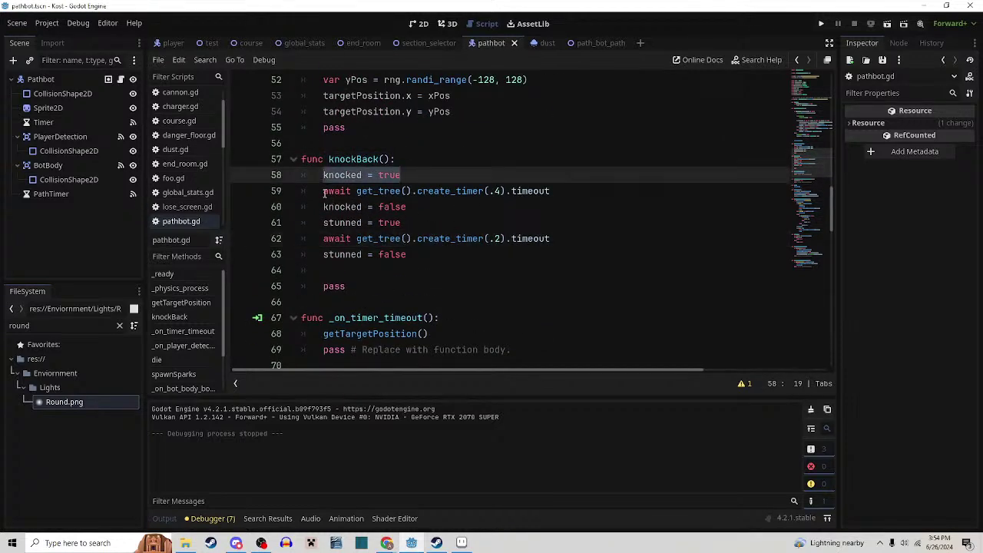
left_click_drag(324, 192, 550, 191)
left_click_drag(324, 206, 407, 206)
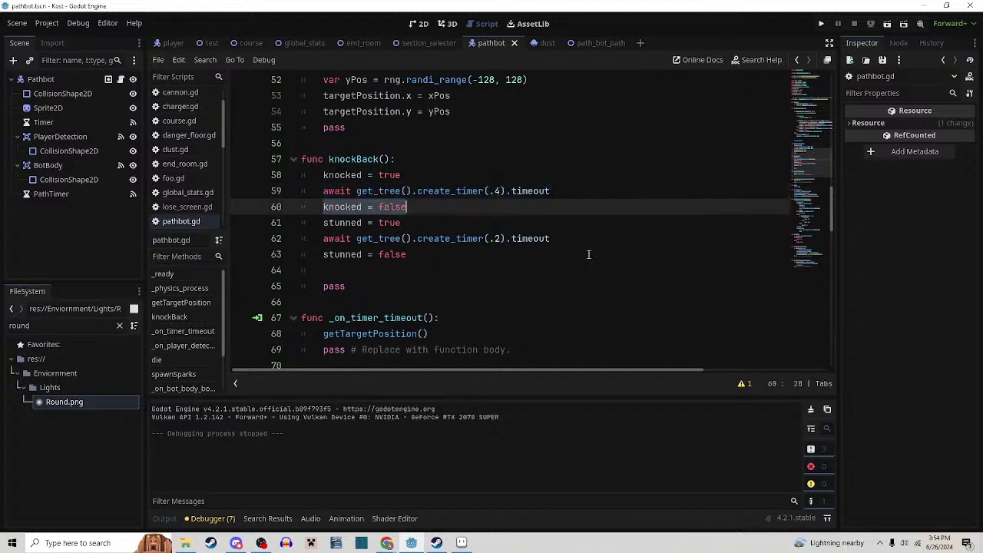
left_click(413, 254)
left_click_drag(323, 222, 401, 223)
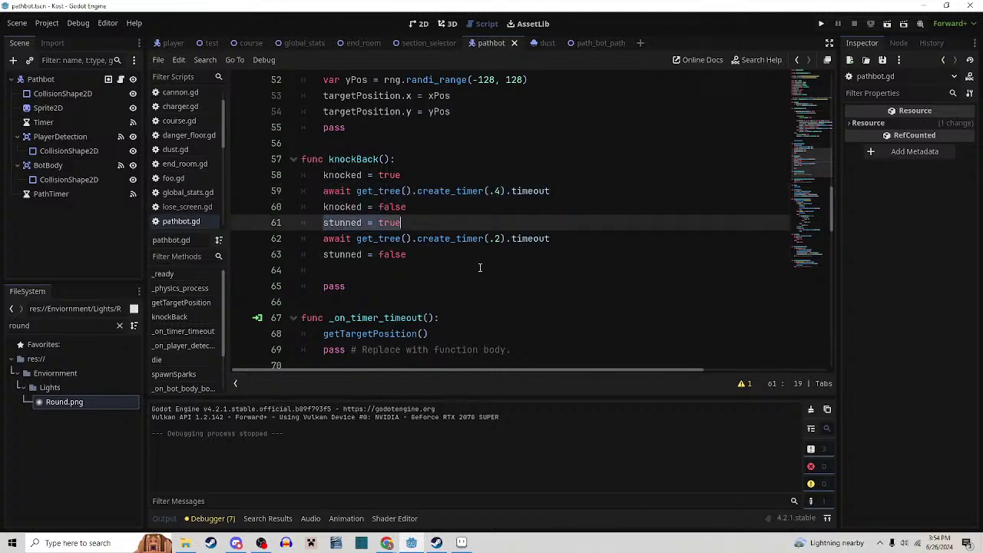
left_click_drag(485, 239, 512, 239)
left_click(488, 272)
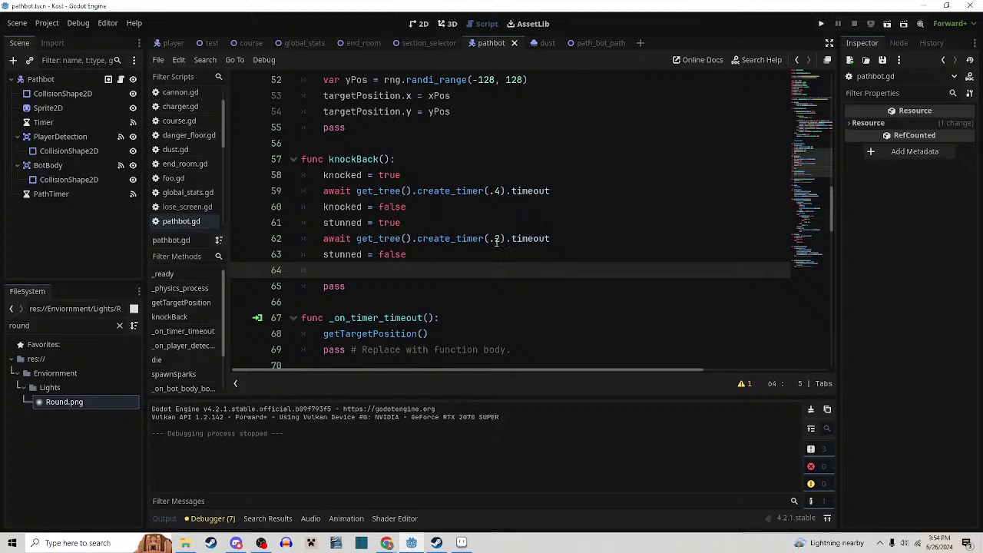
Examine the knocked branch of _physics_process, especially the lerp velocity line that uses KNOCKBACKSPEED
scroll(448, 258, "up", 4)
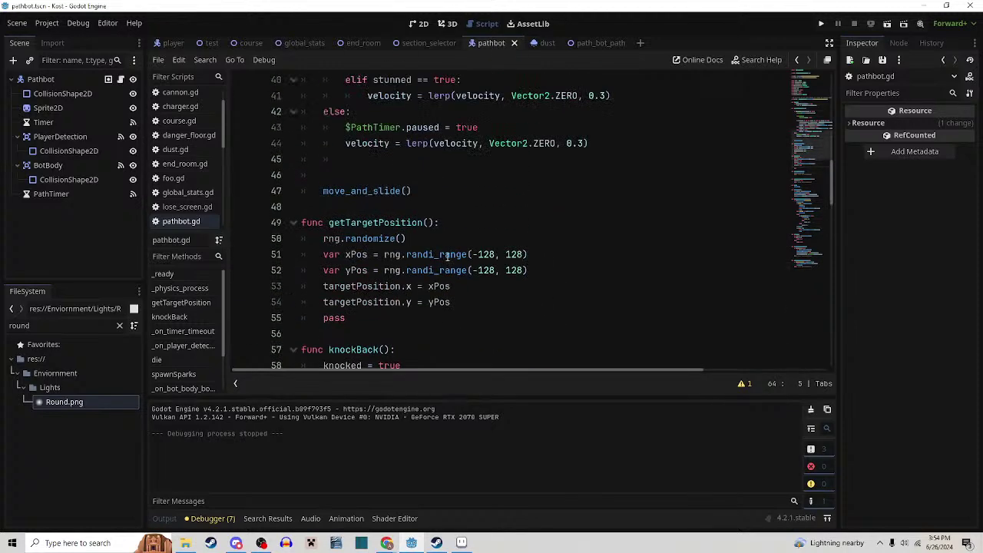
scroll(476, 294, "down", 2)
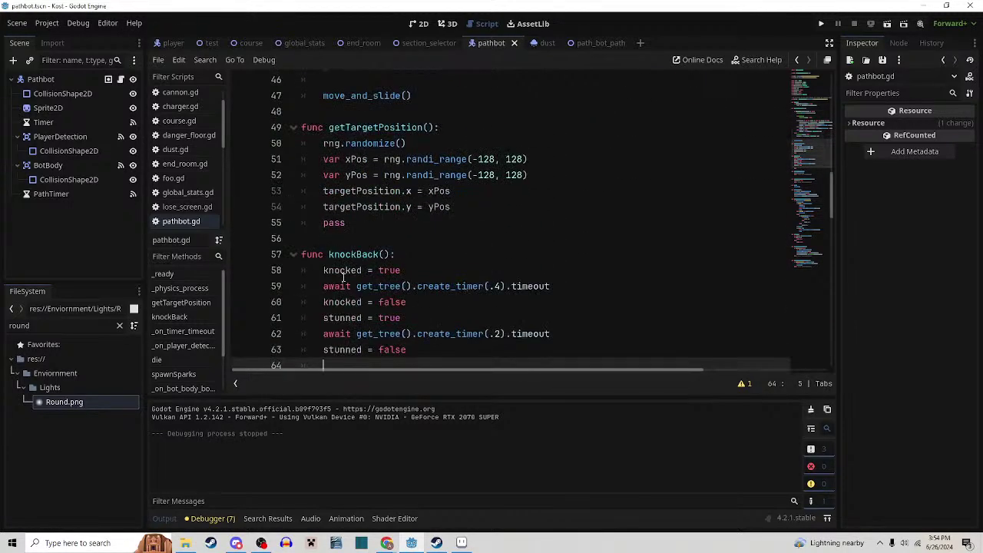
left_click(470, 257)
scroll(443, 272, "up", 7)
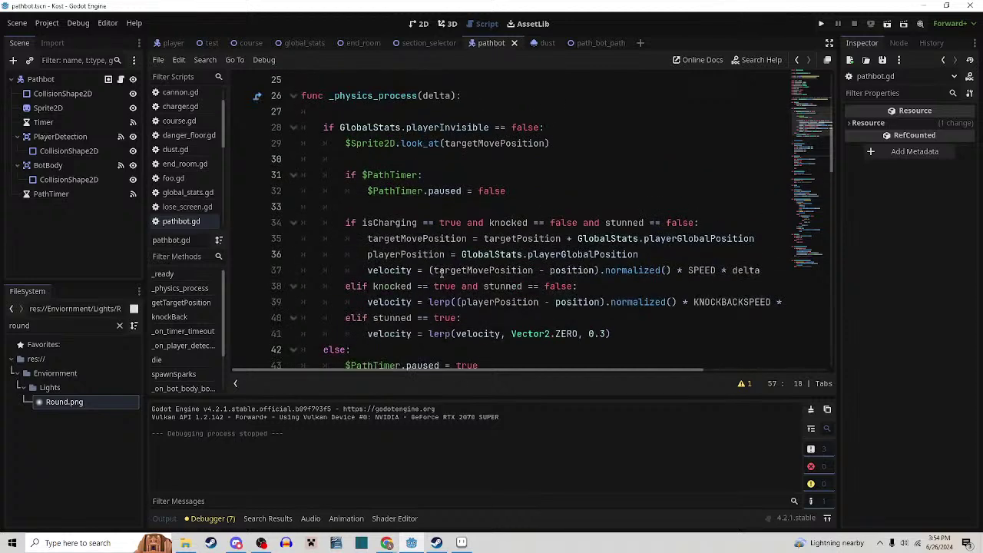
scroll(385, 244, "down", 1)
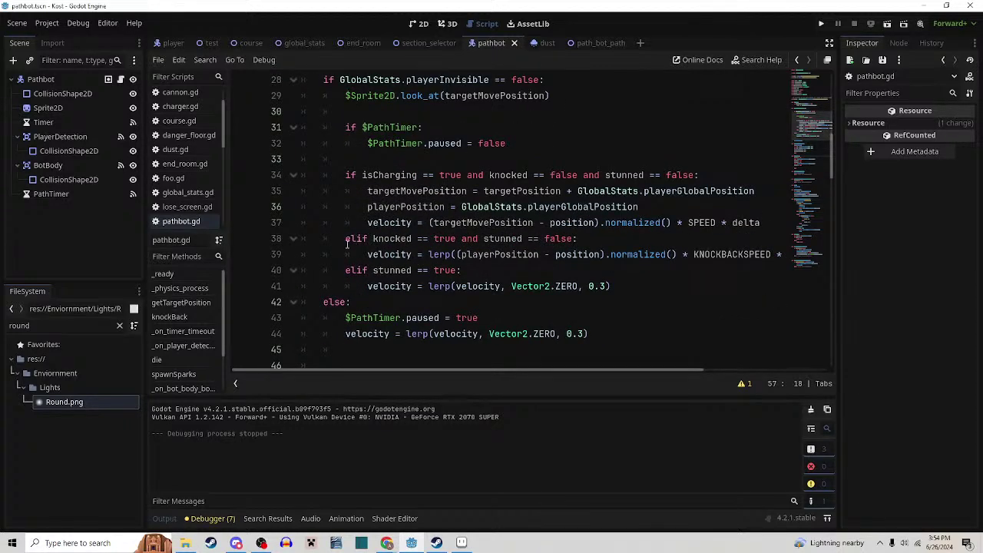
left_click_drag(412, 369, 450, 370)
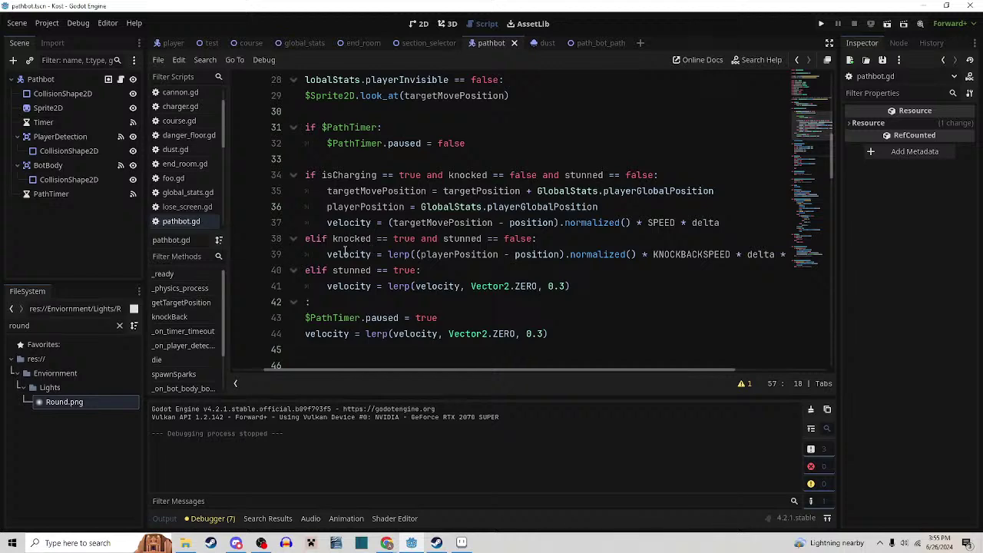
left_click_drag(328, 255, 750, 255)
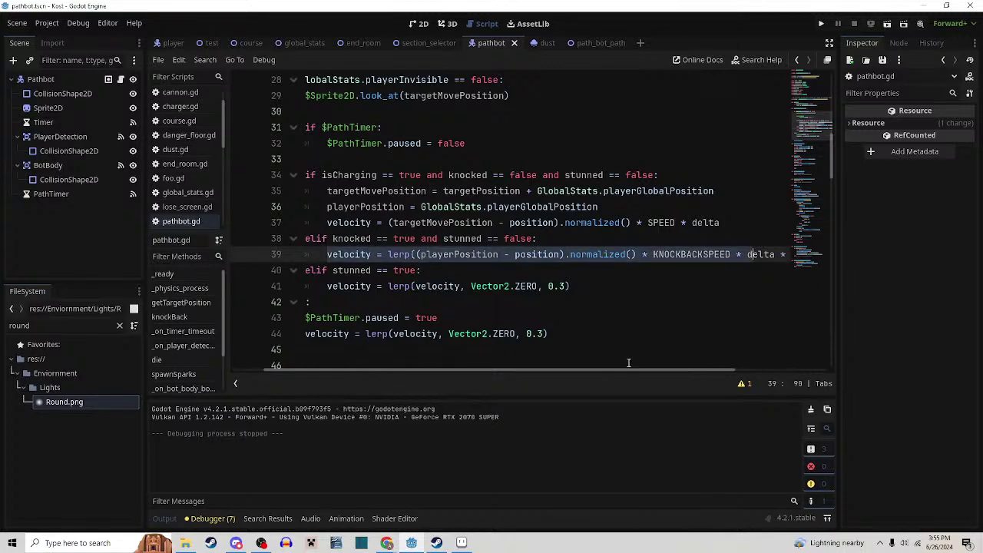
mouse_move(629, 363)
left_mouse_down()
mouse_move(743, 362)
mouse_move(635, 372)
left_mouse_up()
left_click(390, 254)
left_click_drag(378, 254, 890, 258)
left_click_drag(598, 375, 522, 372)
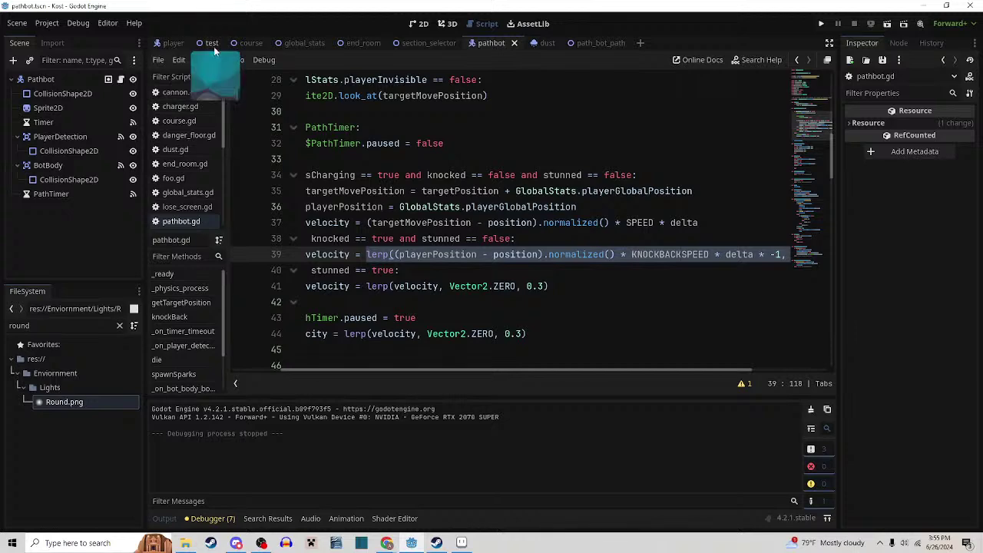
Run the test scene in a maximized window, attack the approaching pathbot to test its knockback, and close the game
left_click(212, 44)
left_click(888, 25)
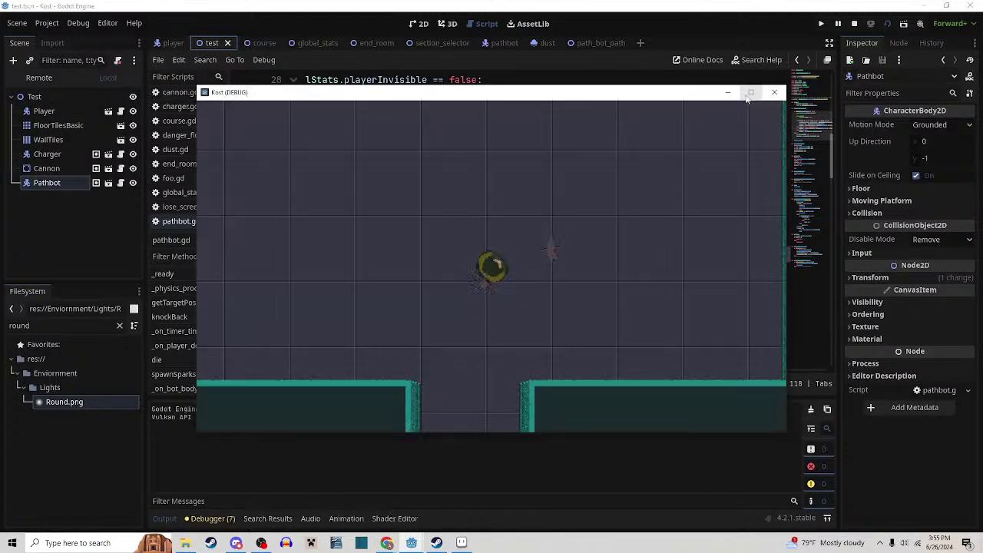
left_click(751, 93)
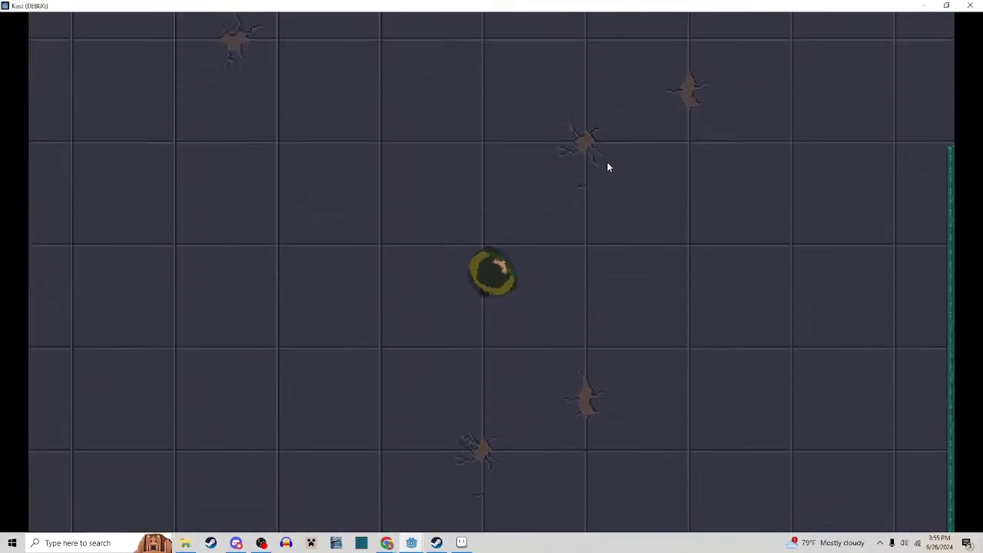
key("w")
key("a")
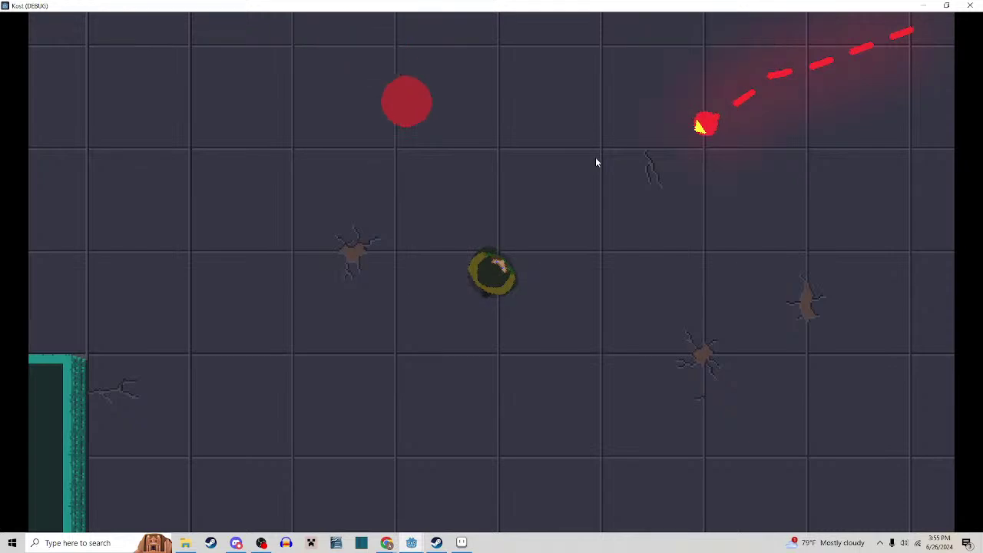
key("s")
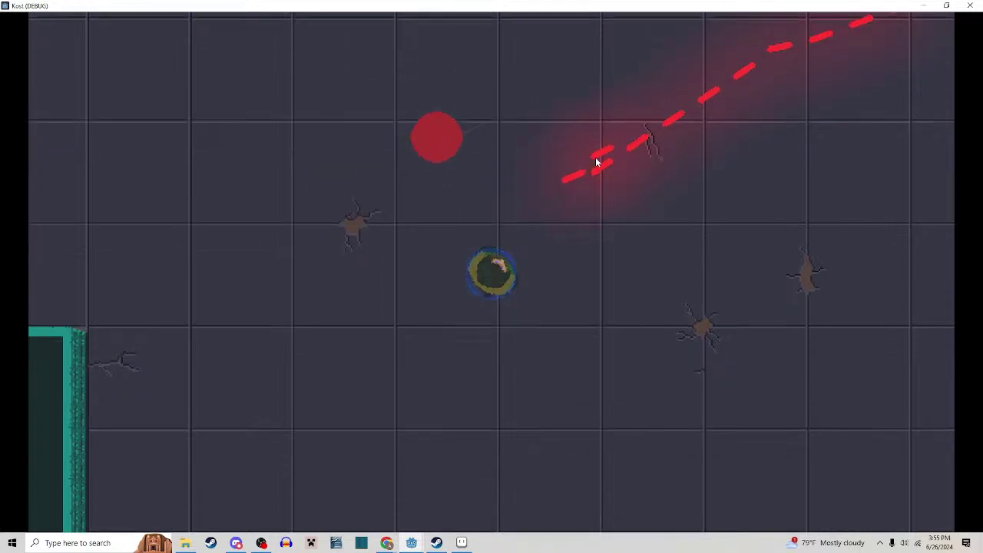
key("d")
left_click(566, 148)
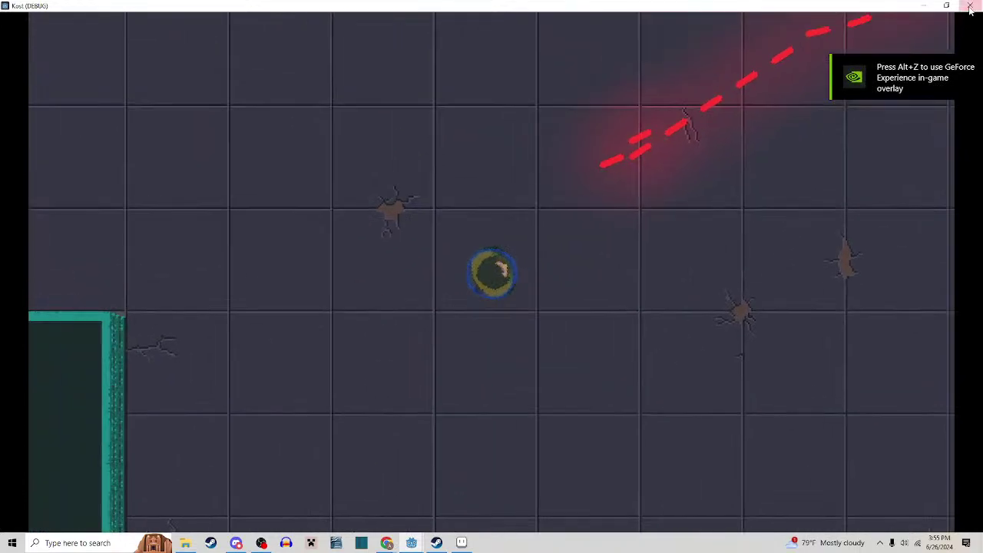
left_click(970, 5)
Rerun the test scene, move the player around the pathbot to examine its knockback and trail again, and close the game
left_click(887, 26)
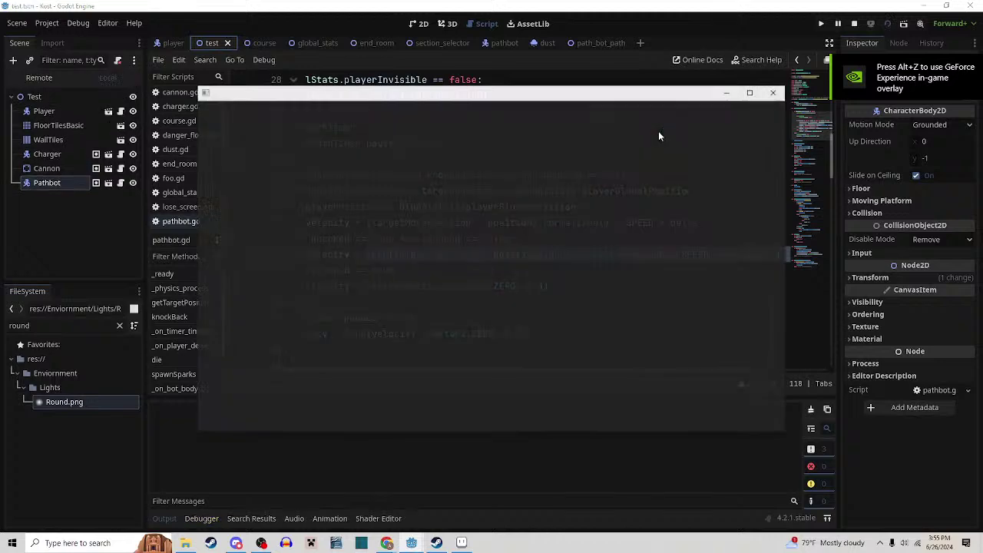
key("w")
key("a")
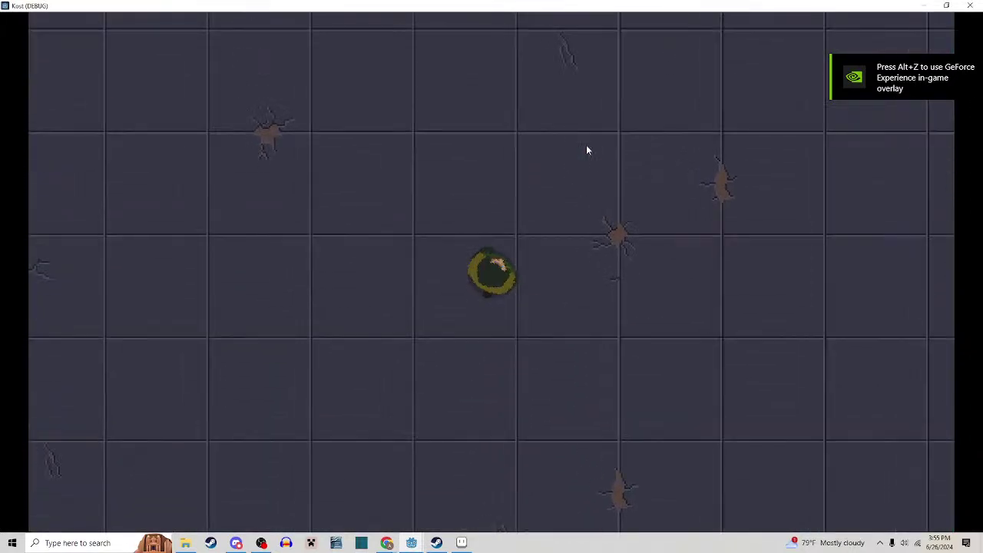
key("w")
key("d")
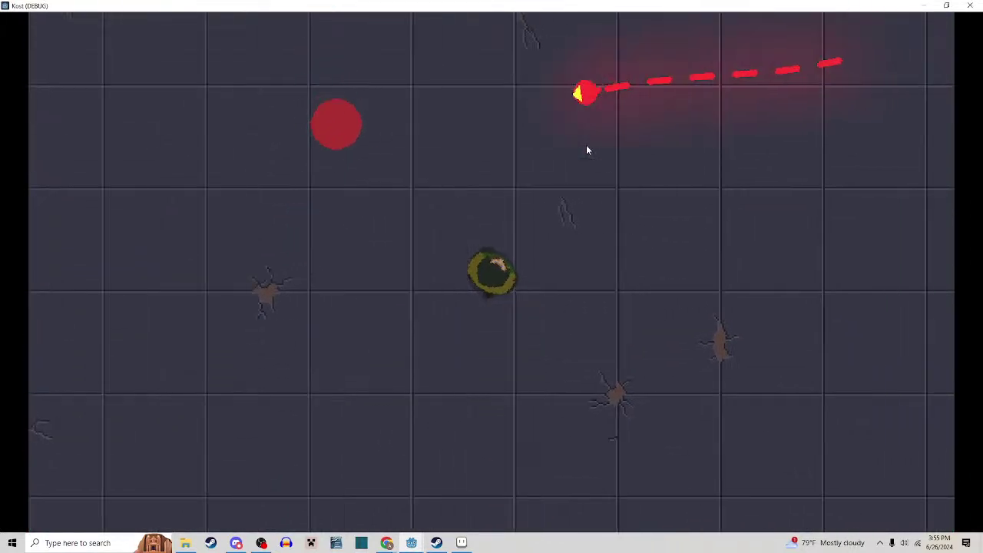
key("s")
key("a")
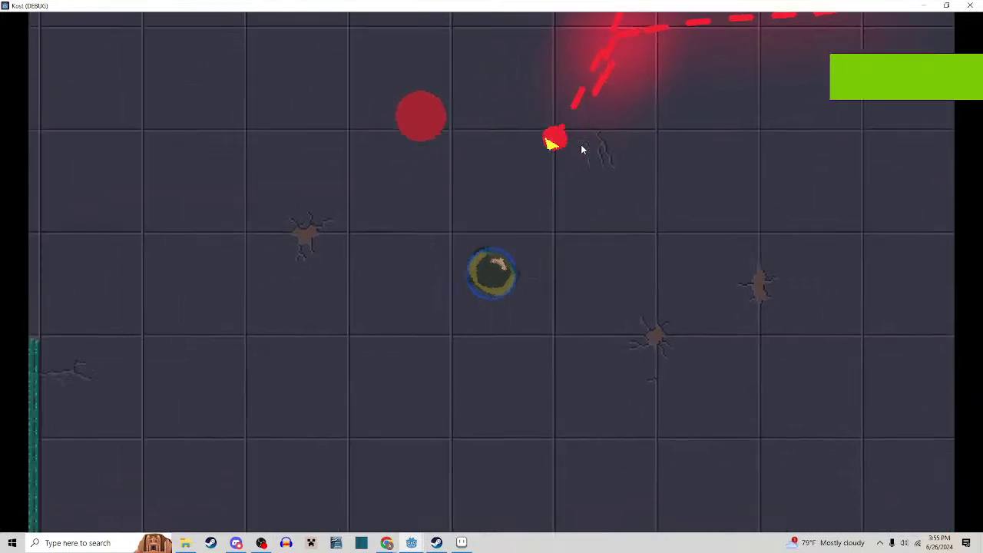
key("w")
key("d")
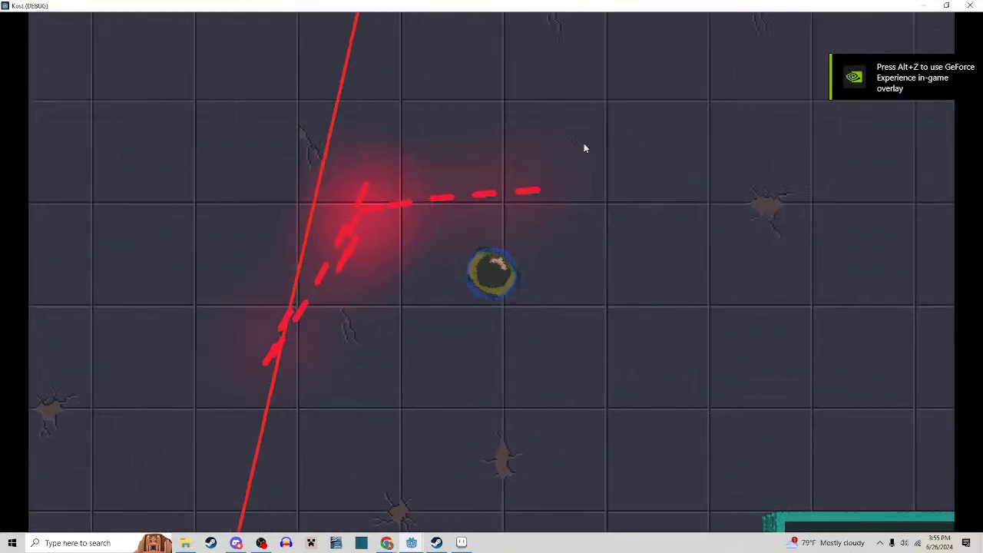
left_click(970, 5)
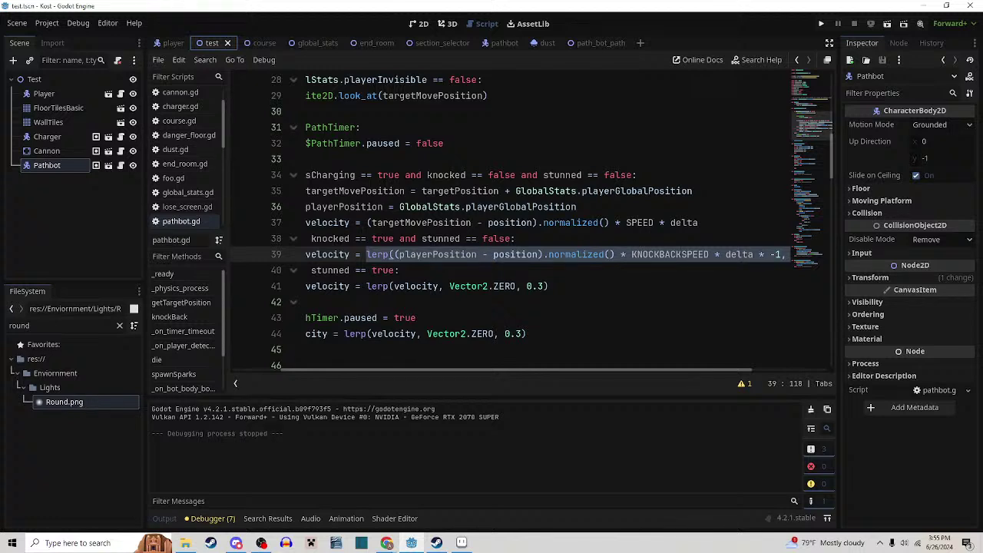
Switch to Aseprite and open the PathBot sprite from the Kost project's Placeholder Art folder
left_click(462, 543)
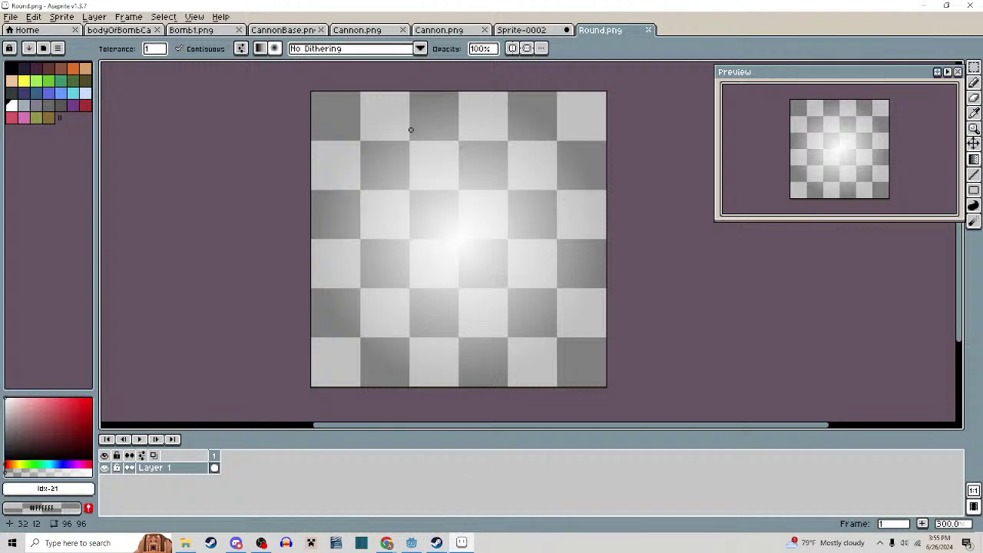
left_click(519, 31)
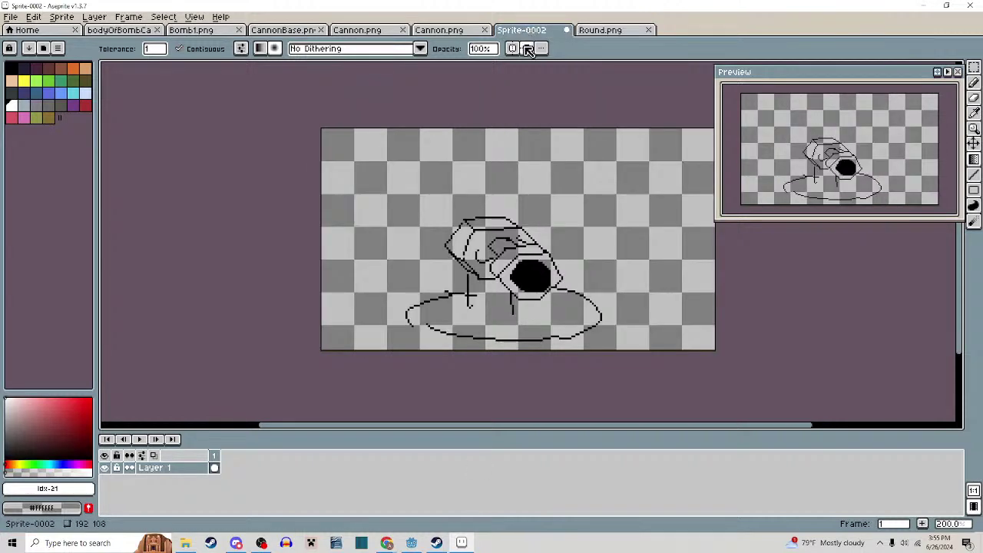
left_click(600, 30)
left_click(11, 16)
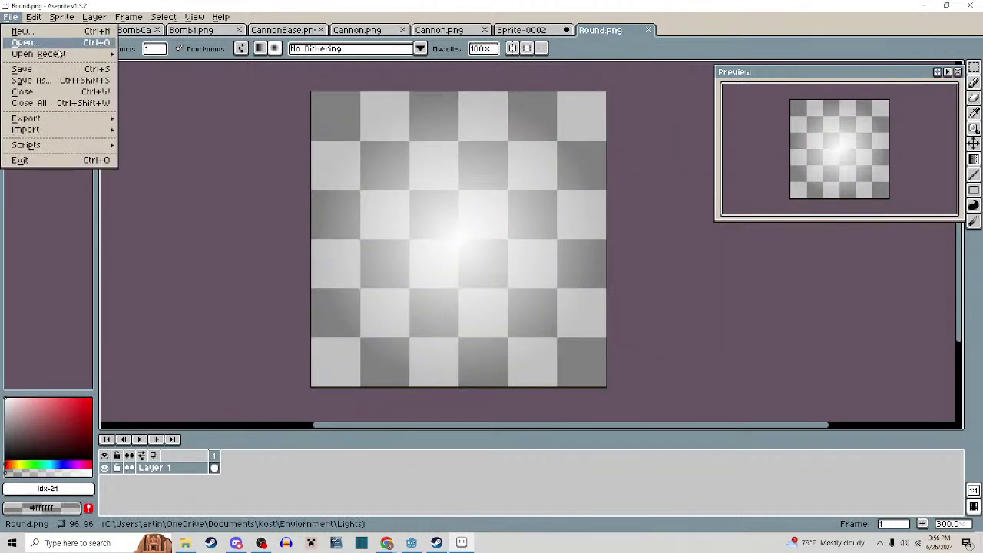
left_click(22, 43)
left_click(52, 24)
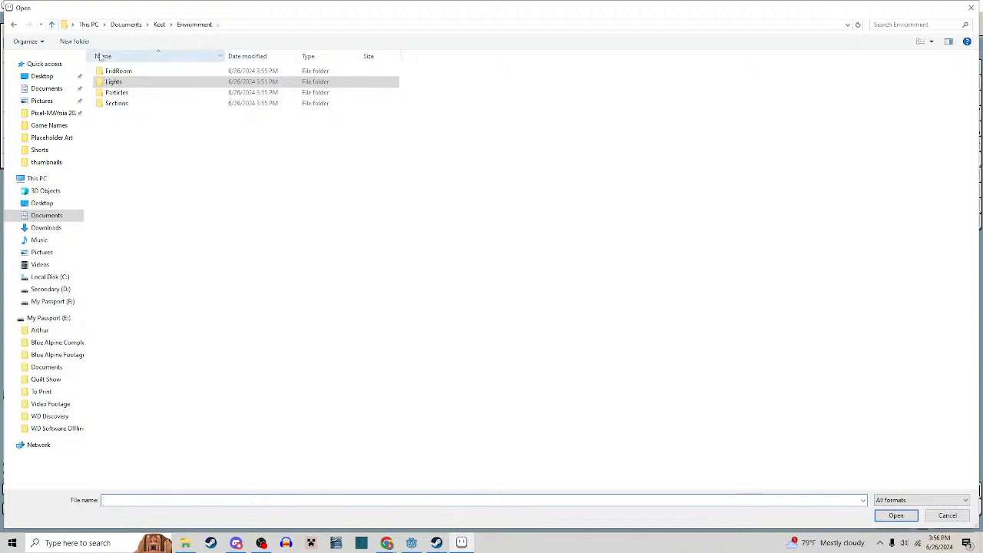
left_click(51, 24)
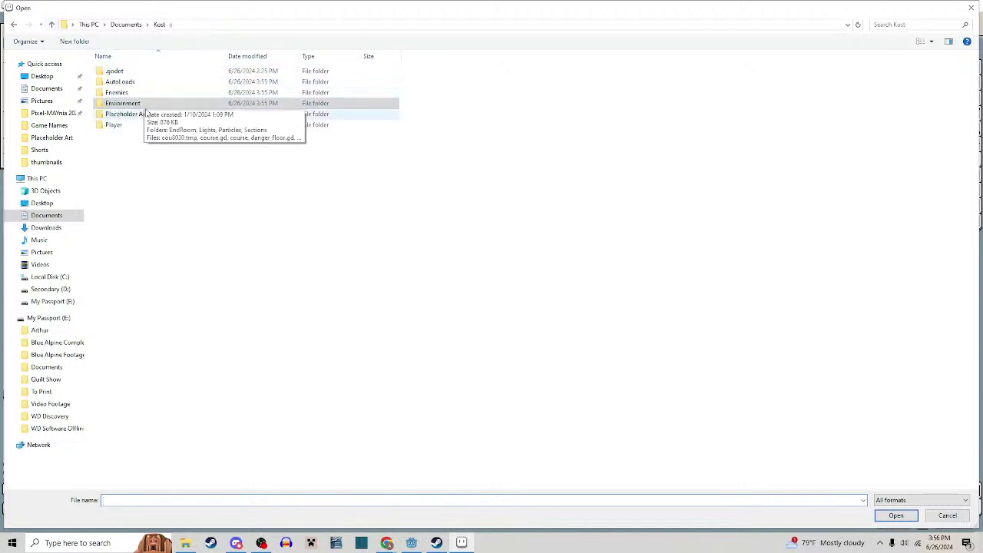
double_click(142, 114)
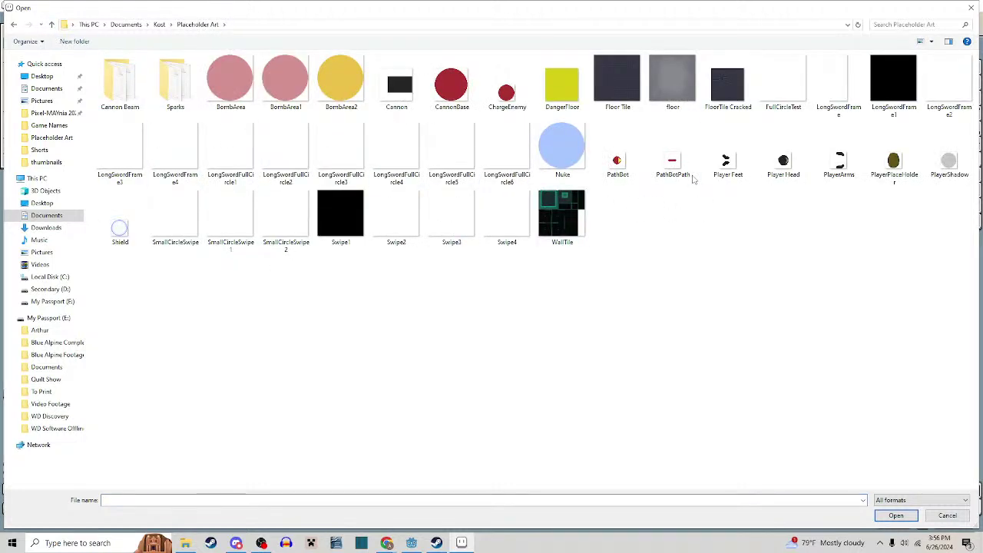
left_click(619, 157)
left_click(674, 163, "ctrl")
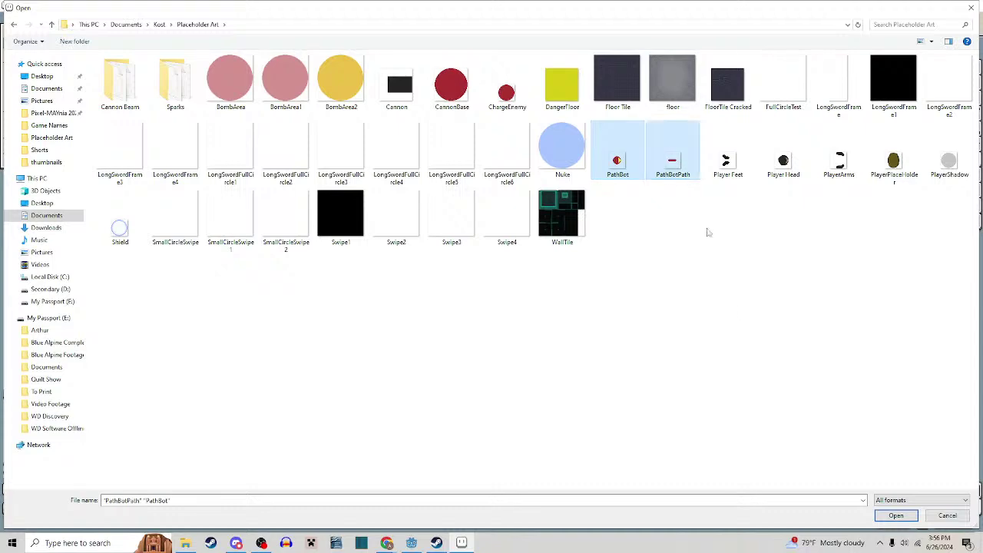
left_click(671, 252)
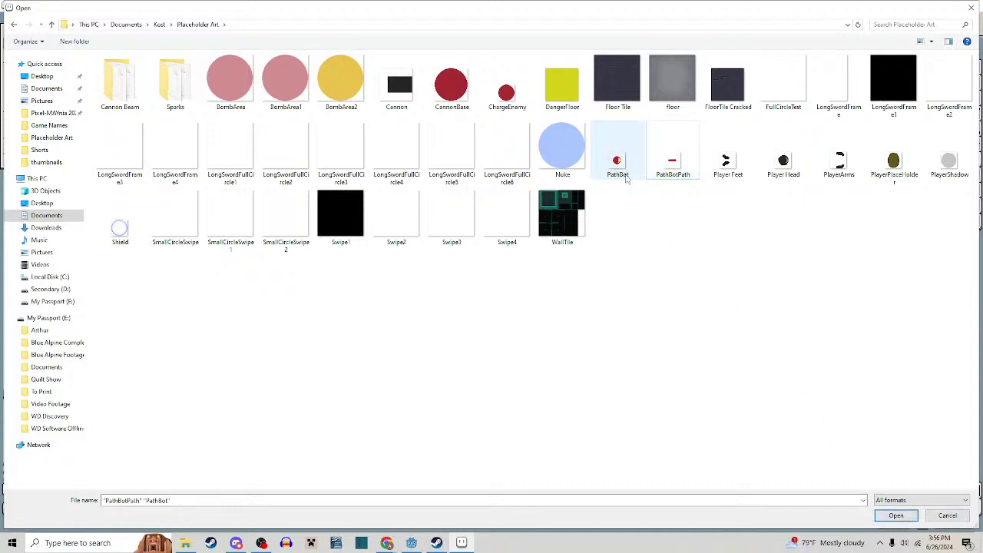
double_click(626, 177)
Add a second animation frame to the PathBot sprite, duplicating the first frame's artwork
key("i")
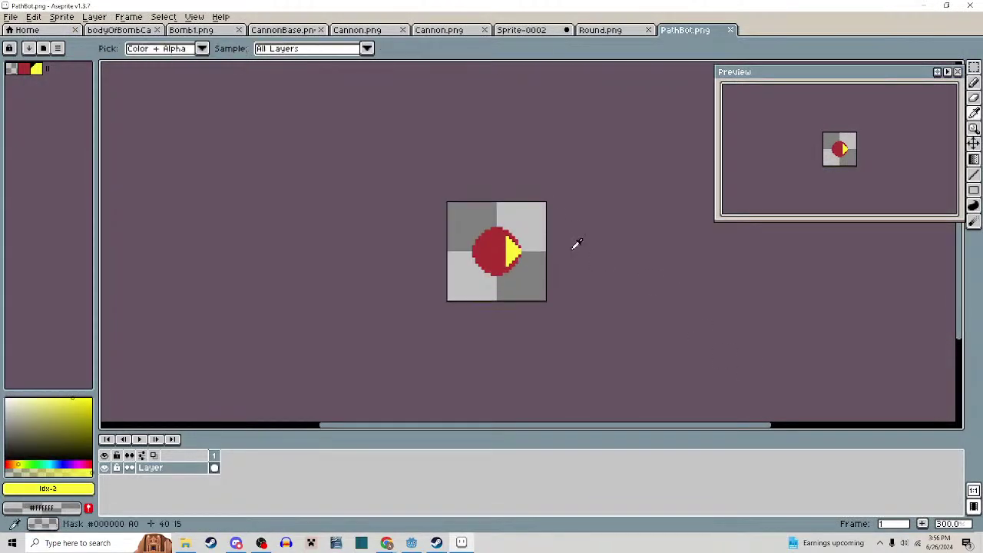
key("alt+n")
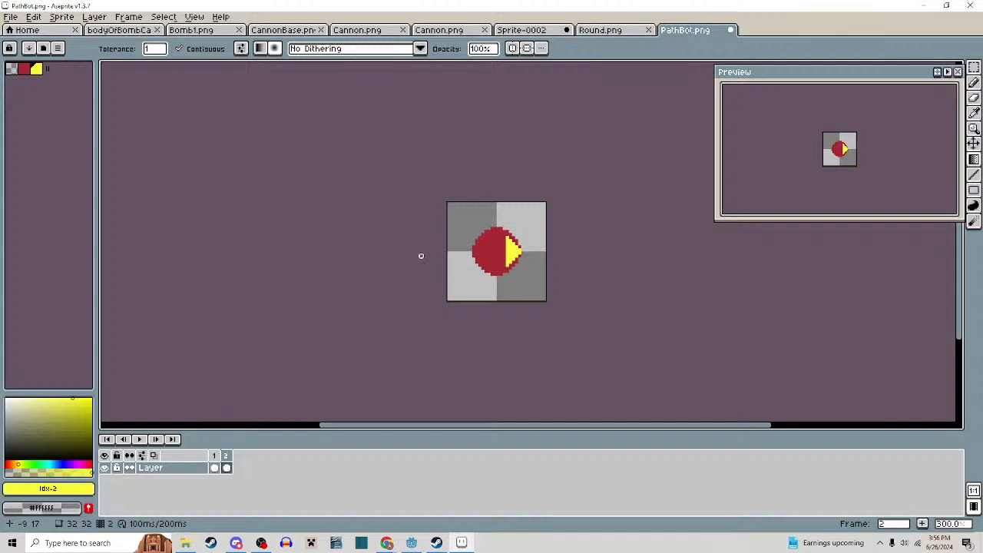
Clear the artwork from PathBot's second frame and open the PathBotPath sprite from the Placeholder Art folder
key("m")
key("Delete")
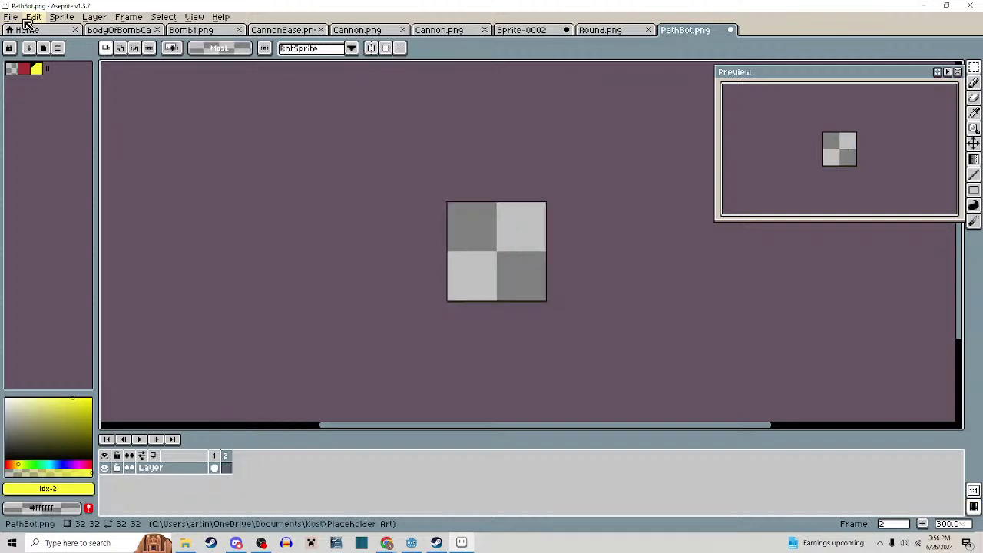
left_click(10, 16)
left_click(18, 46)
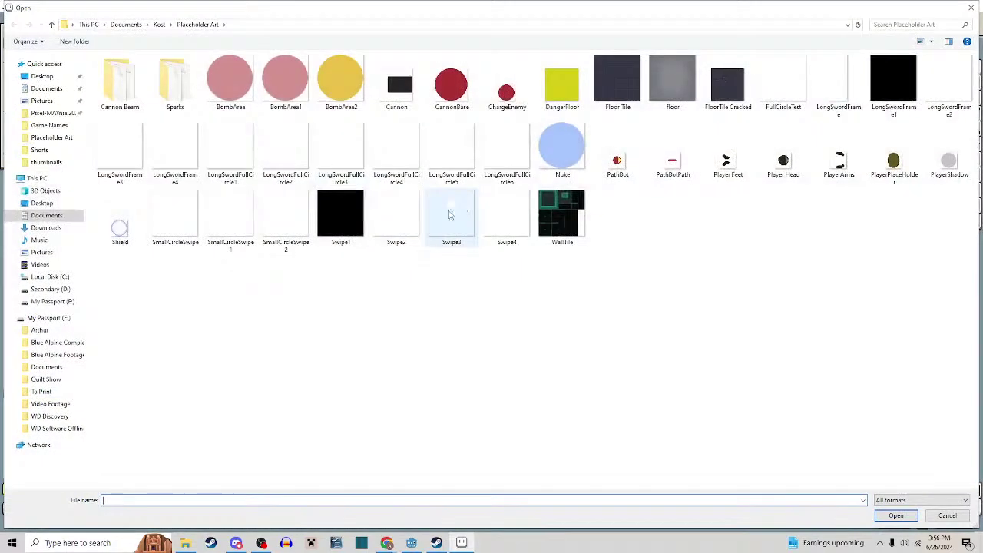
double_click(673, 164)
Copy the whole PathBotPath artwork into PathBot's second frame and compare it with the first frame
key("ctrl+a")
key("ctrl+c")
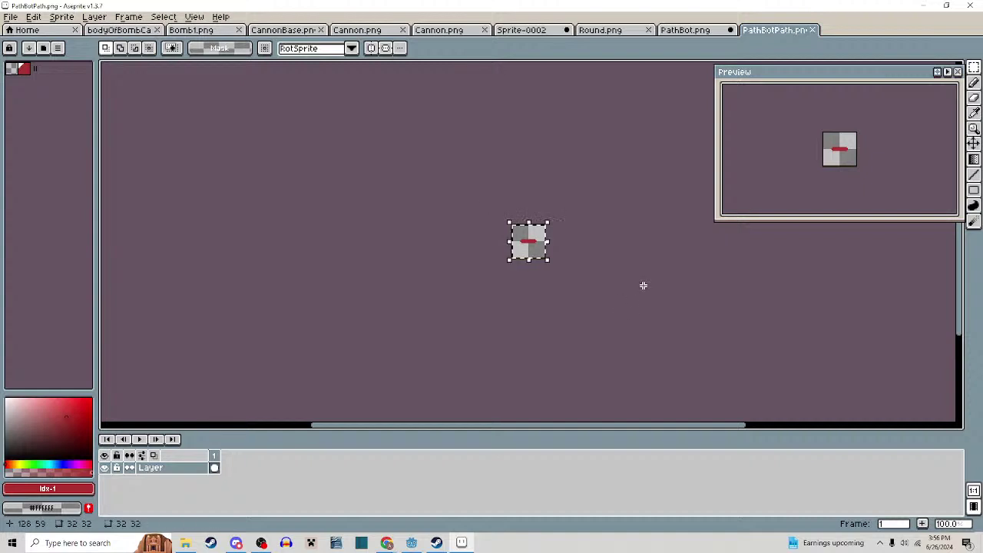
left_click(685, 29)
key("ctrl+v")
left_click(508, 361)
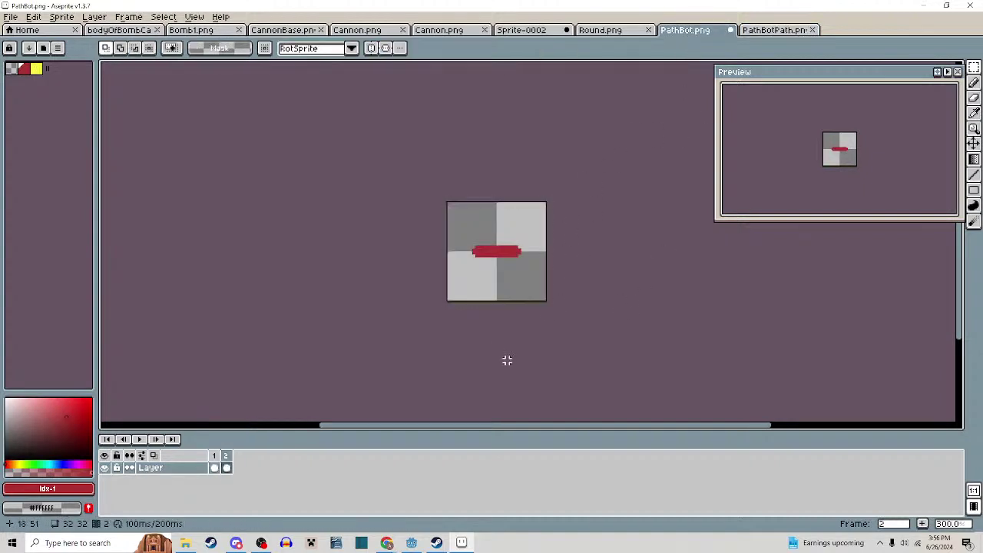
key("Left")
key("Left")
key("Left")
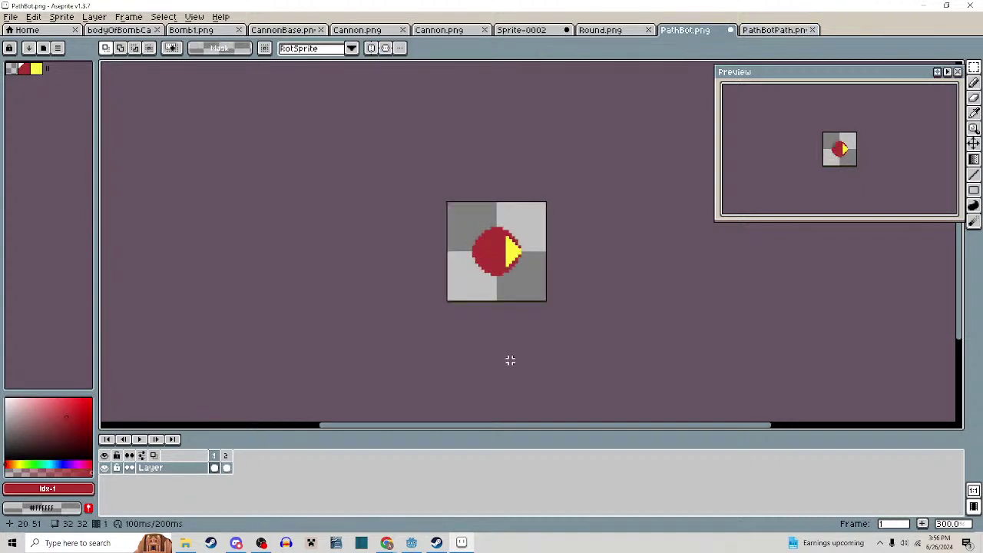
Fill the dark red bar on PathBot's second frame with bright red
scroll(541, 264, "up", 4)
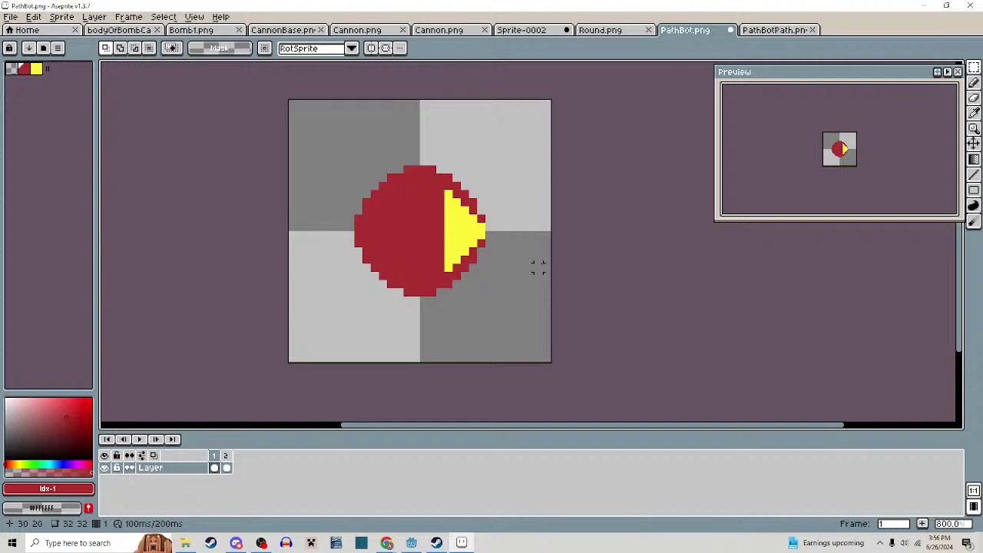
key("Right")
left_click(461, 222, "alt")
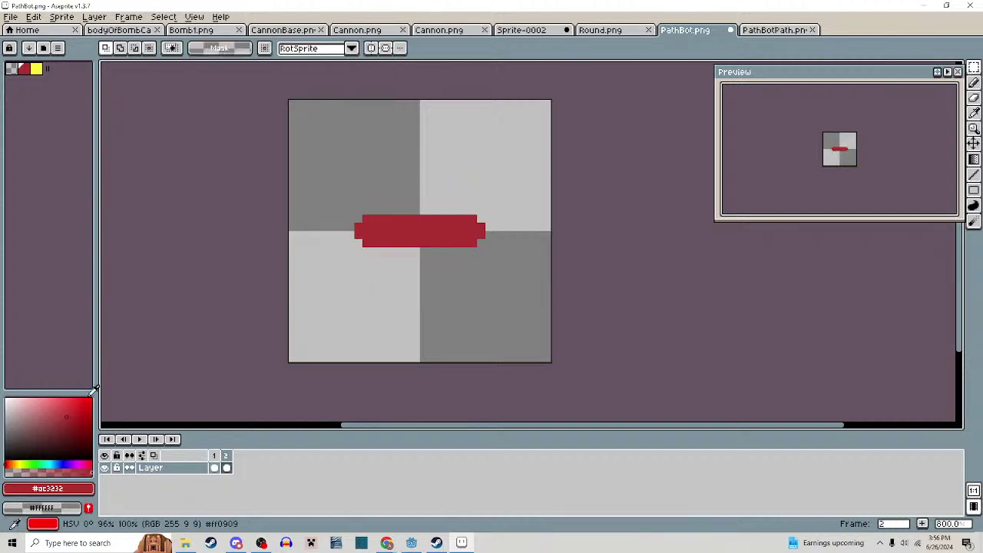
left_click(93, 397)
left_click(394, 241)
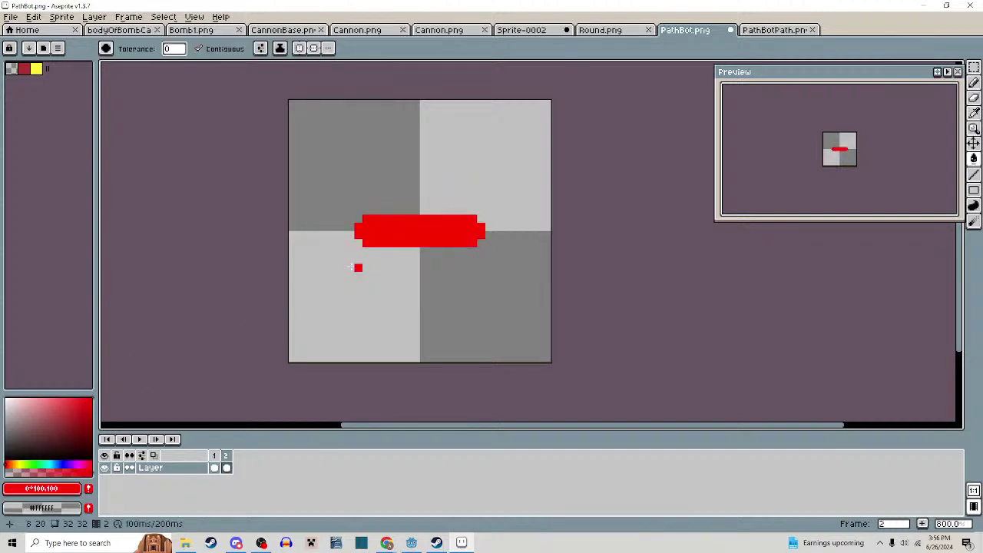
Try a white fill on the second frame's bar, and fill it with bright red again
left_click(9, 398)
left_click(408, 235)
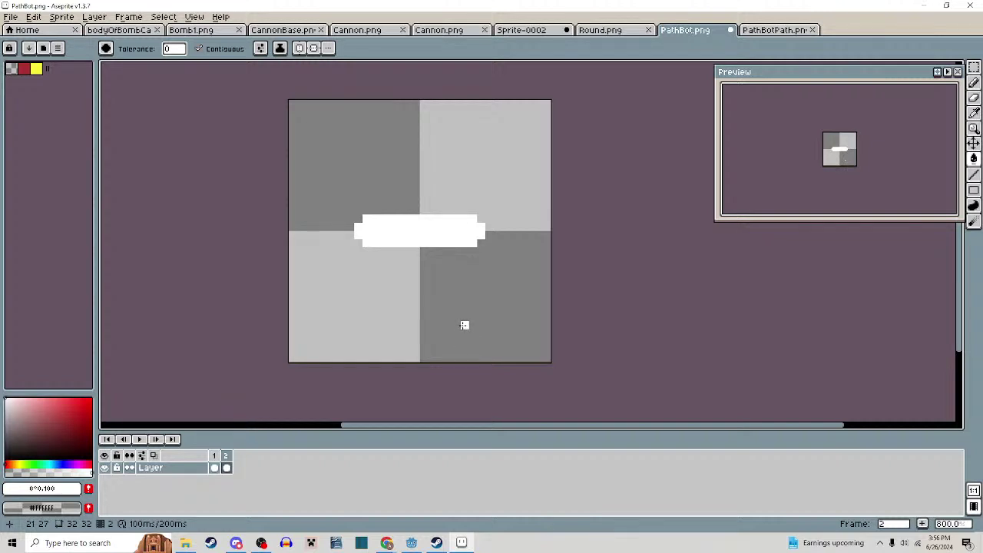
left_click(91, 398)
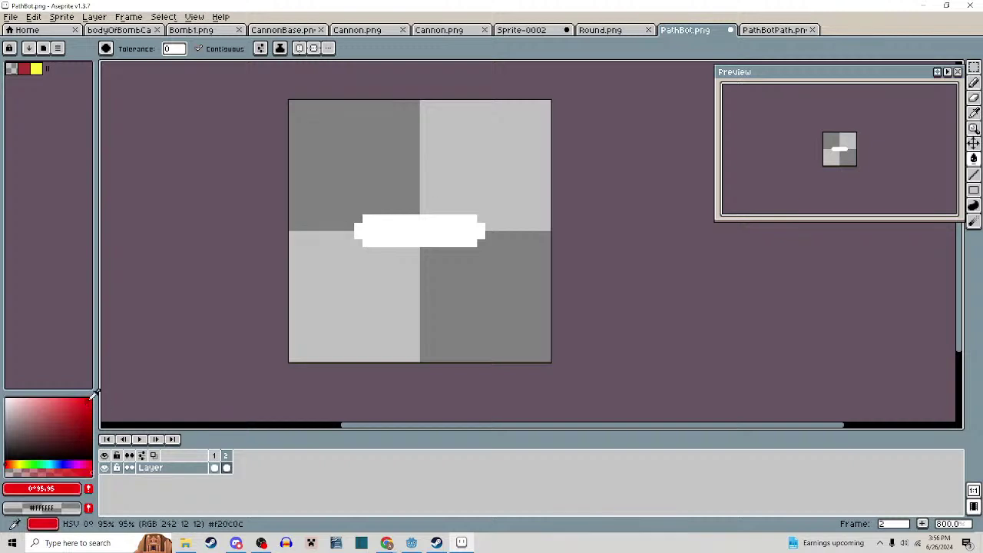
left_click(389, 228)
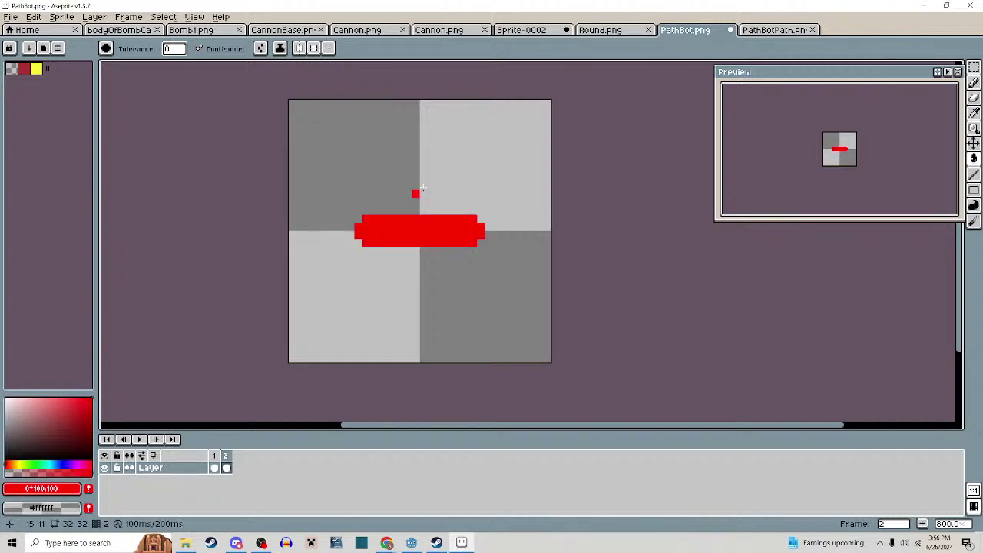
Look through the open sprites and pick the grey #585a62 from the cannon on Cannon.png's second frame
left_click(769, 32)
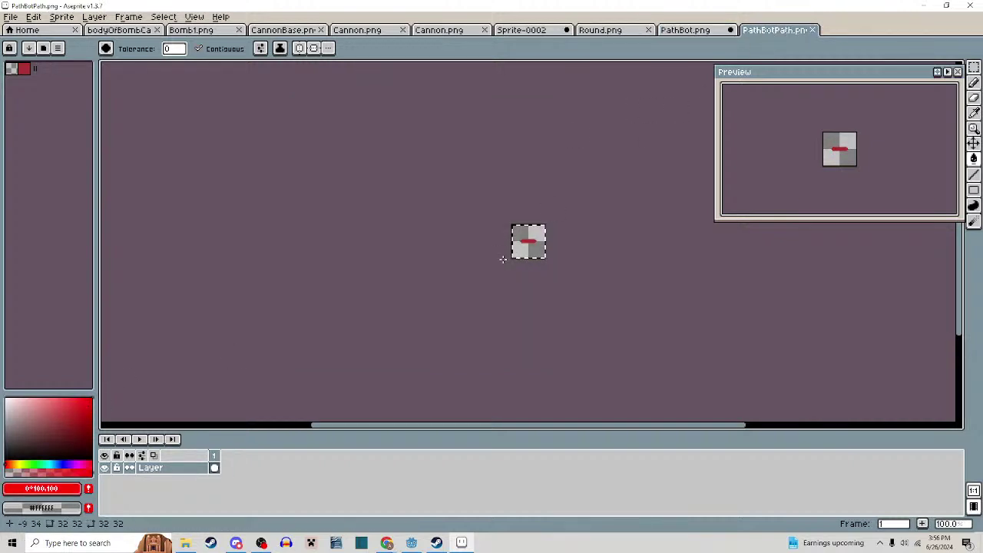
left_click(714, 34)
key("Left")
scroll(497, 179, "up", 3)
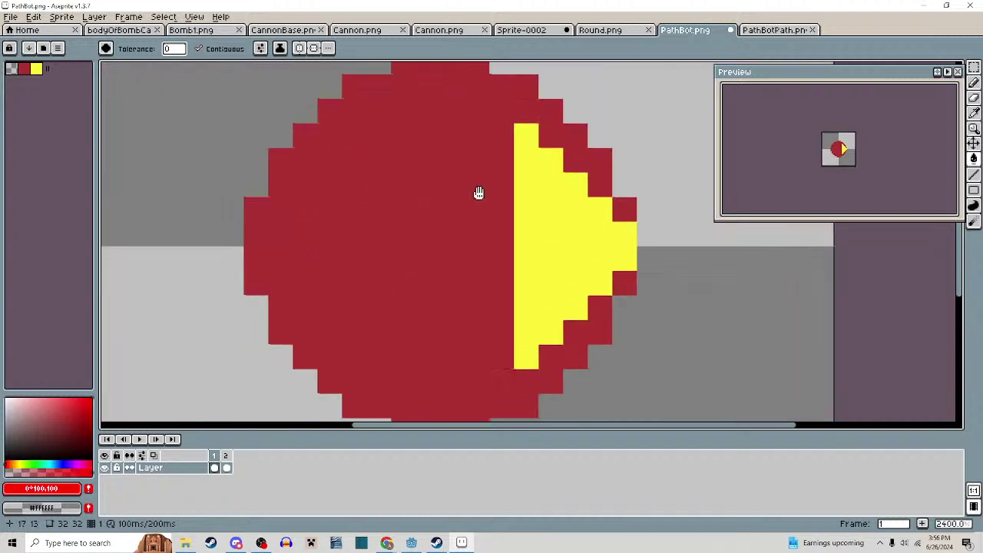
scroll(479, 193, "down", 2)
left_click(521, 32)
left_click(441, 33)
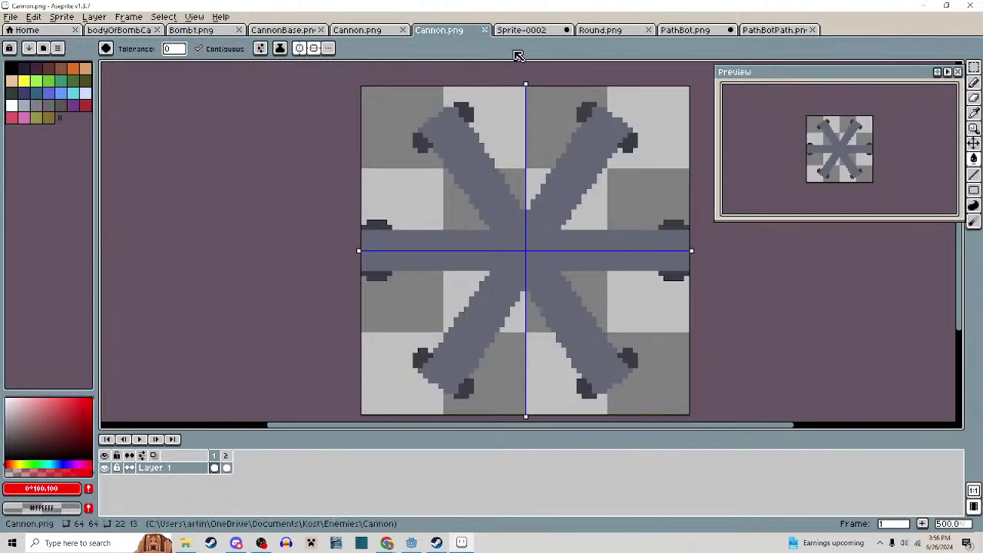
left_click(483, 159, "alt")
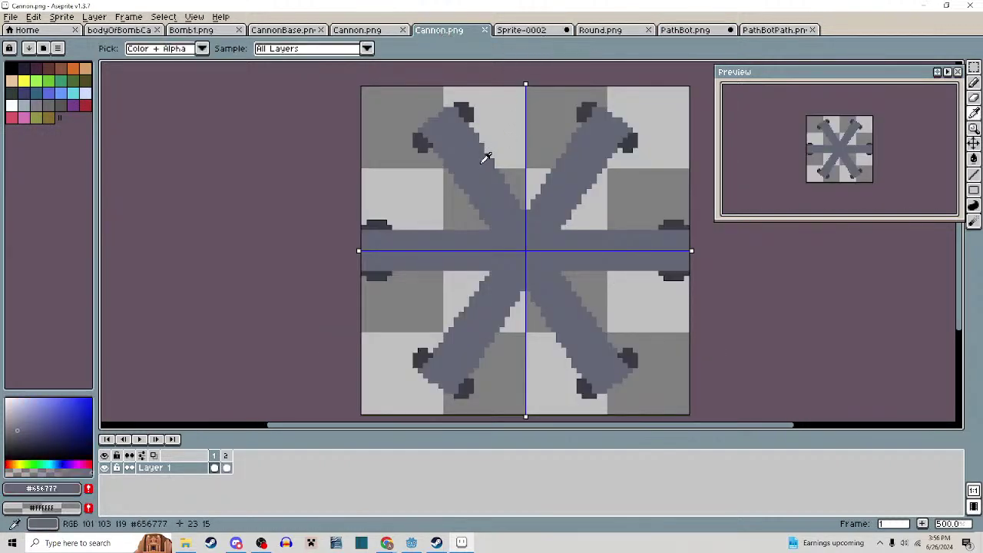
left_click(227, 468)
left_click(466, 186, "alt")
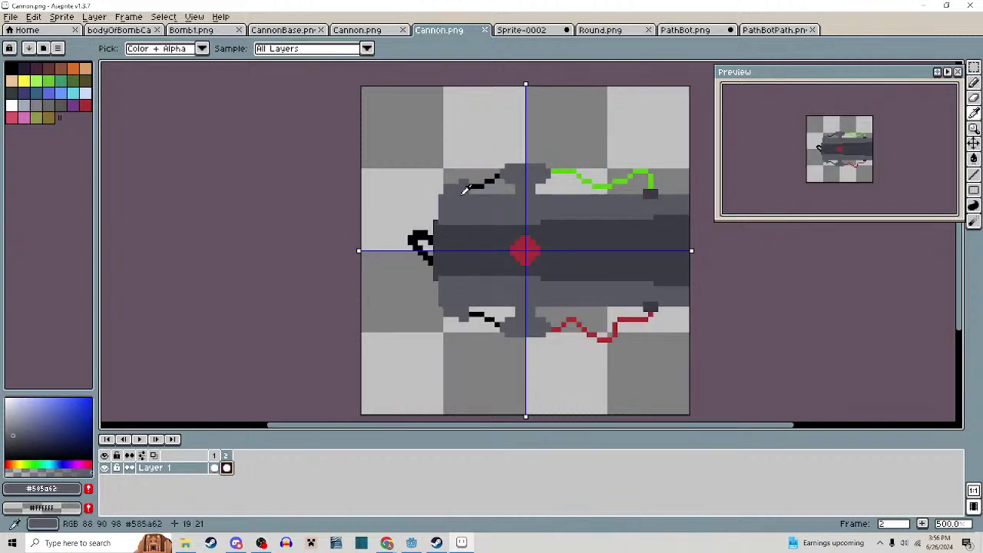
Fill the red body on PathBot's first frame with grey #585a62, including the two separate pixels beside the yellow tip
left_click(772, 30)
scroll(545, 238, "up", 3)
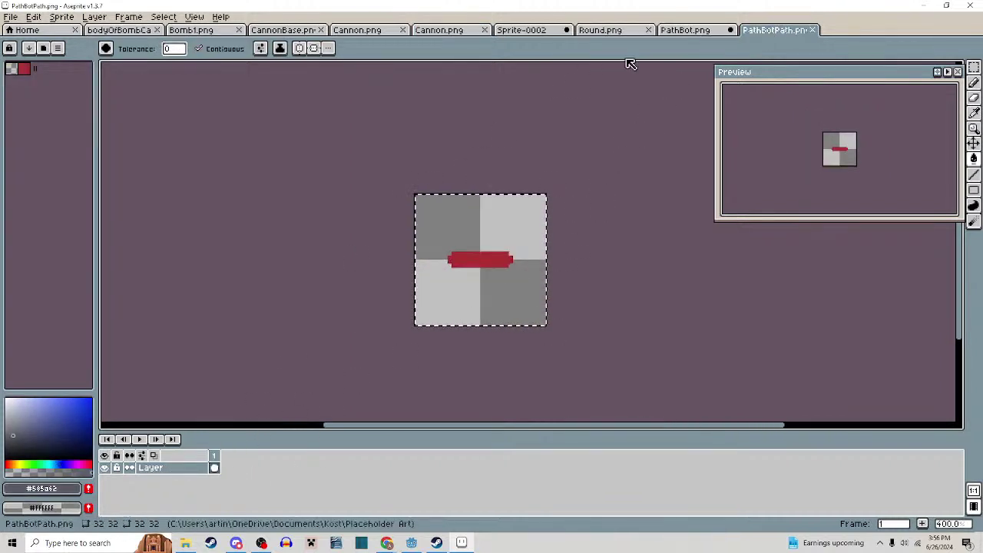
left_click(683, 30)
scroll(474, 246, "down", 2)
key("b")
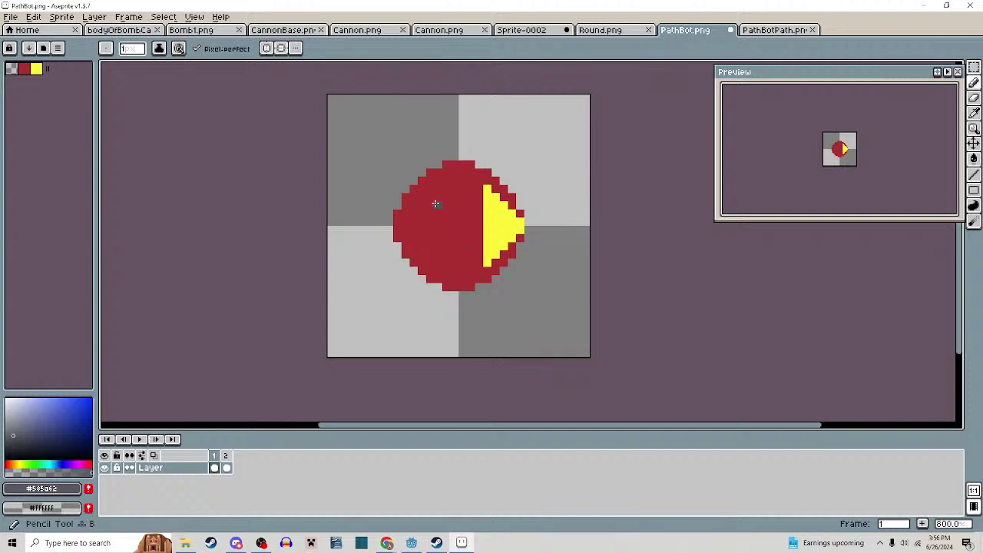
scroll(430, 199, "up", 2)
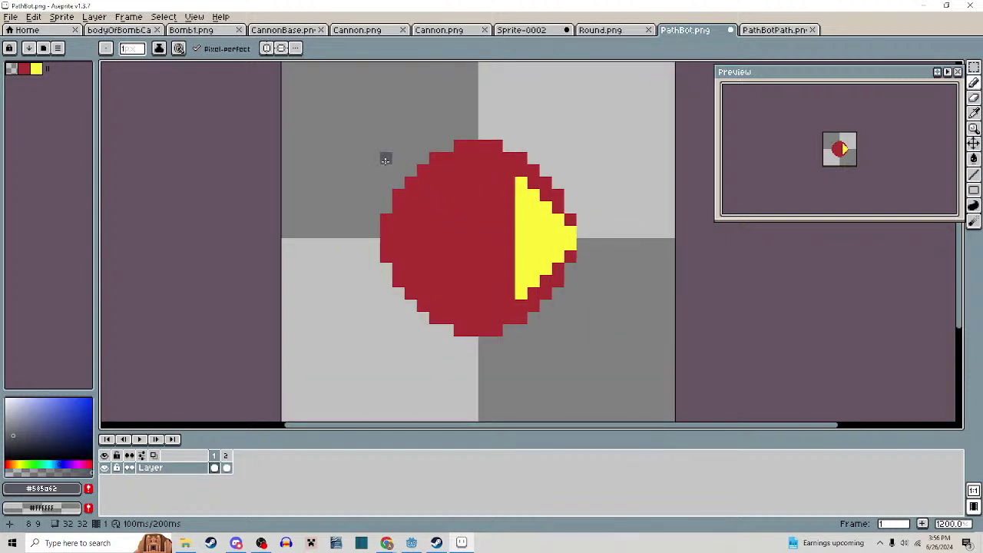
left_click_drag(477, 191, 470, 203)
key("g")
left_click(469, 202)
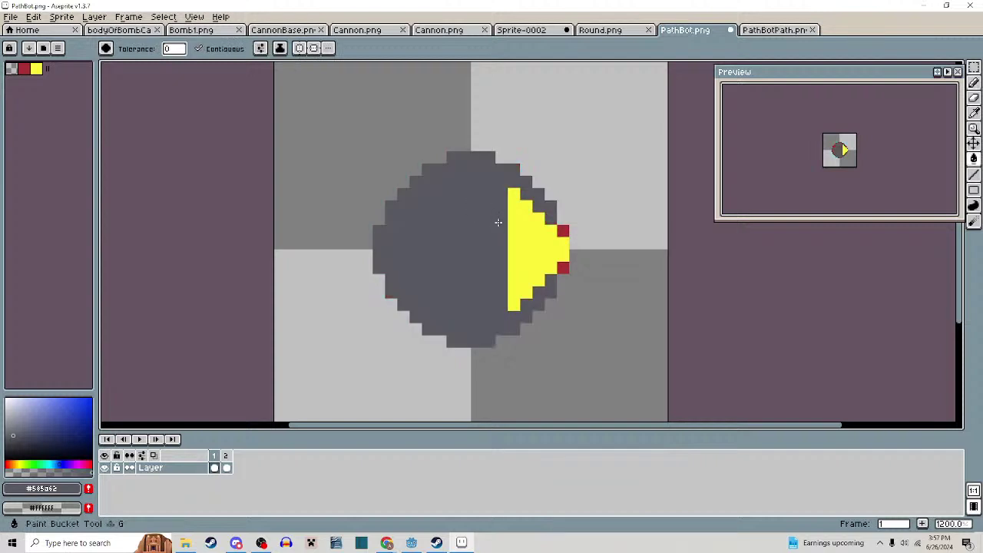
left_click(563, 231)
left_click(564, 266)
left_click_drag(565, 264, 587, 271)
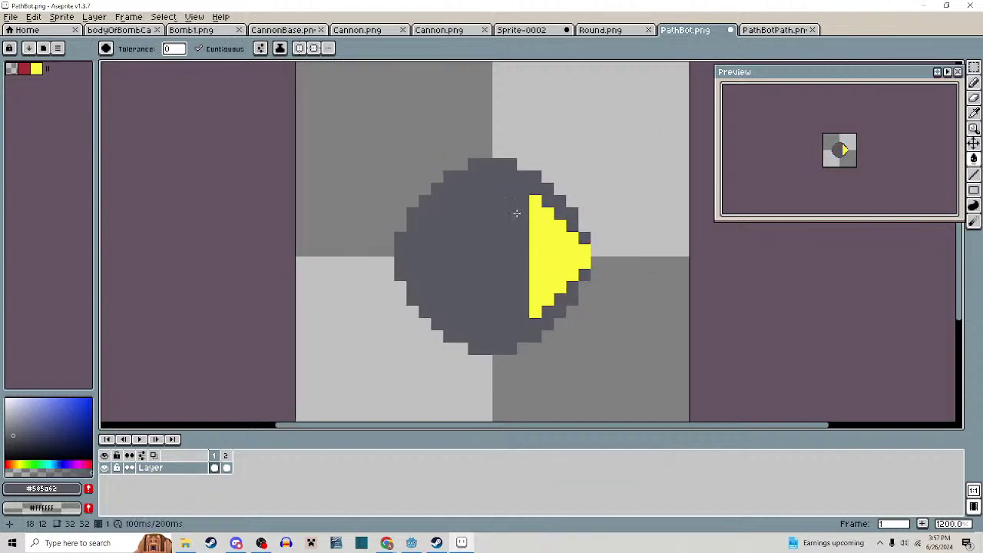
Pick the darker grey #393b44 from the cannon in Cannon.png and return to PathBot with the Pencil tool
key("b")
scroll(429, 190, "up", 2)
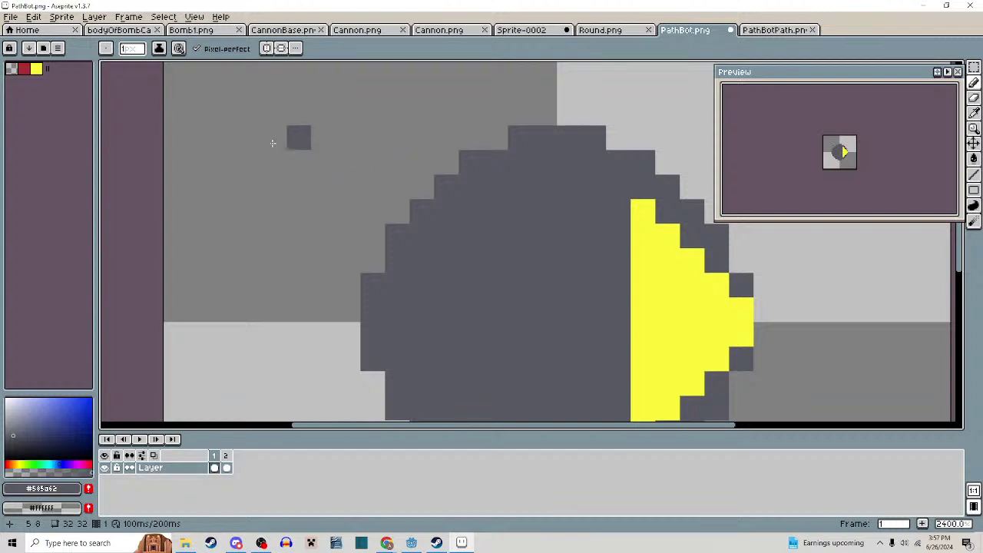
left_click(599, 31)
left_click(523, 31)
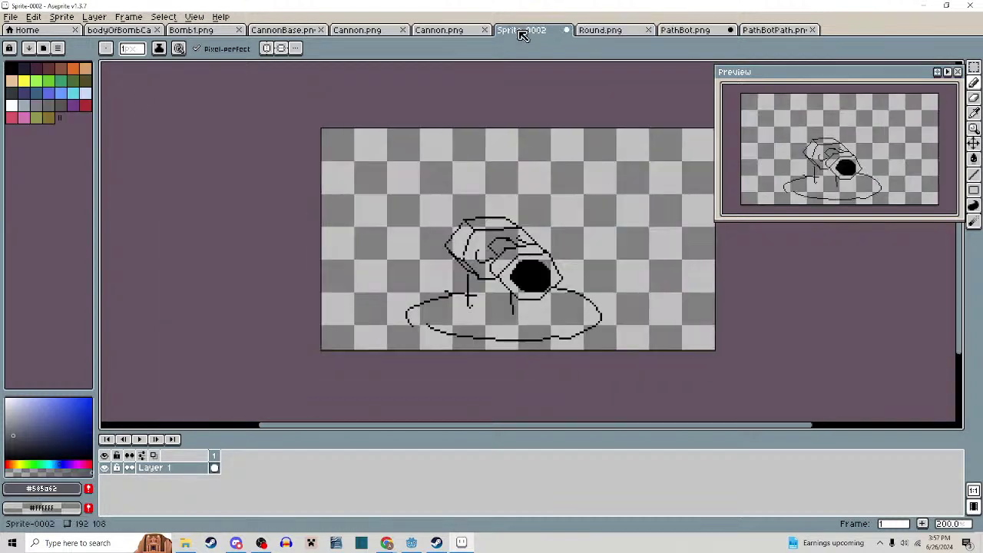
left_click(690, 35)
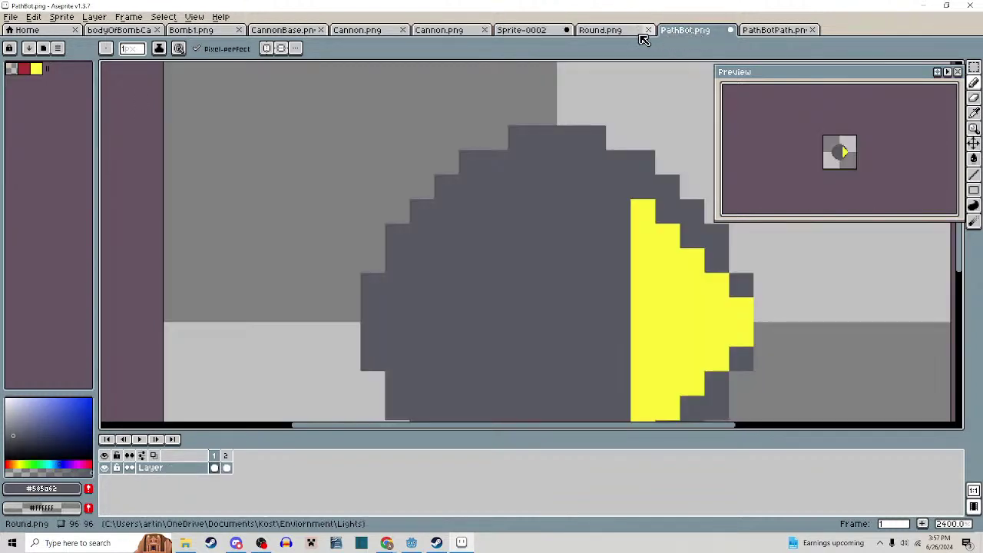
left_click(431, 31)
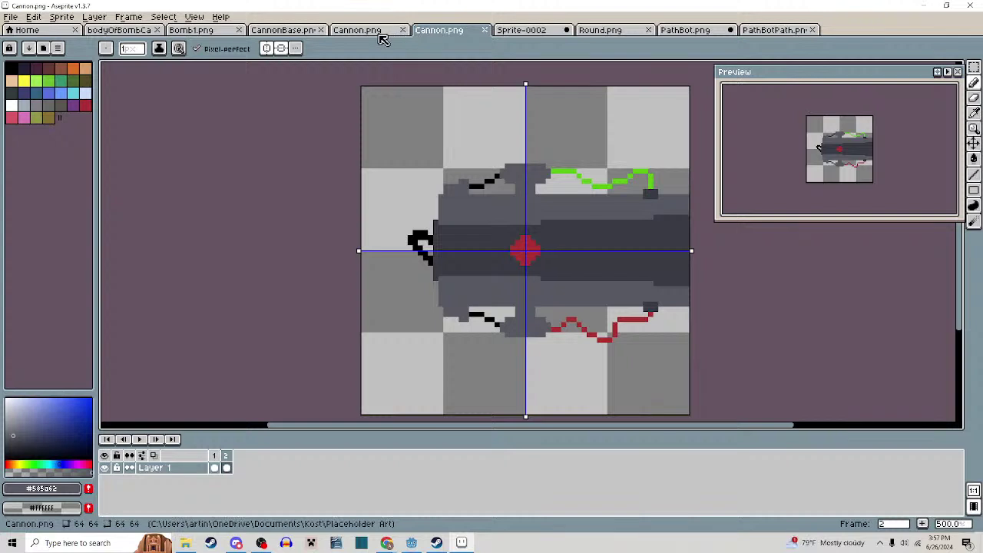
left_click(566, 226, "alt")
left_click(686, 30)
scroll(418, 188, "up", 2)
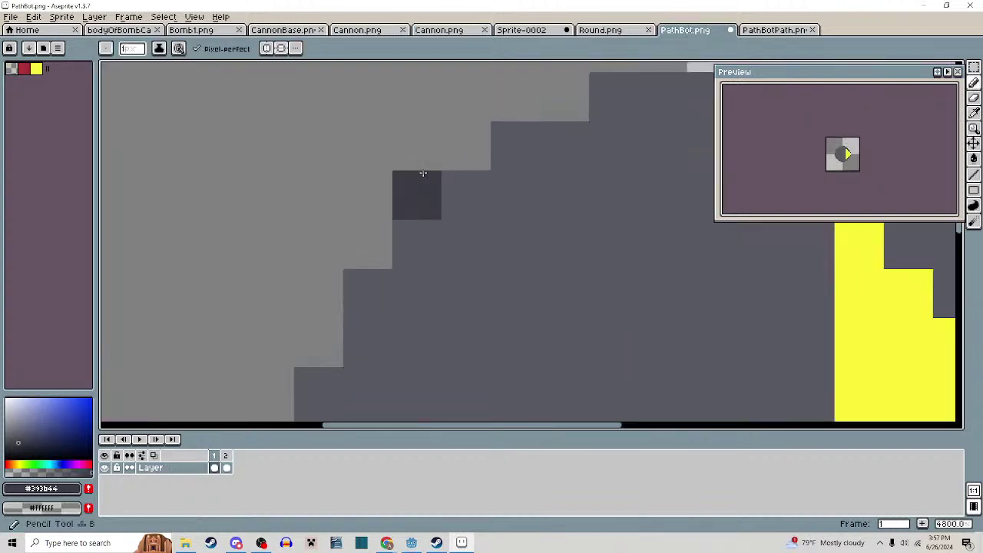
Draw dark #393b44 blocks at the body's upper-left and upper-right edges, erasing the body pixels just below the left one
scroll(417, 148, "down", 3)
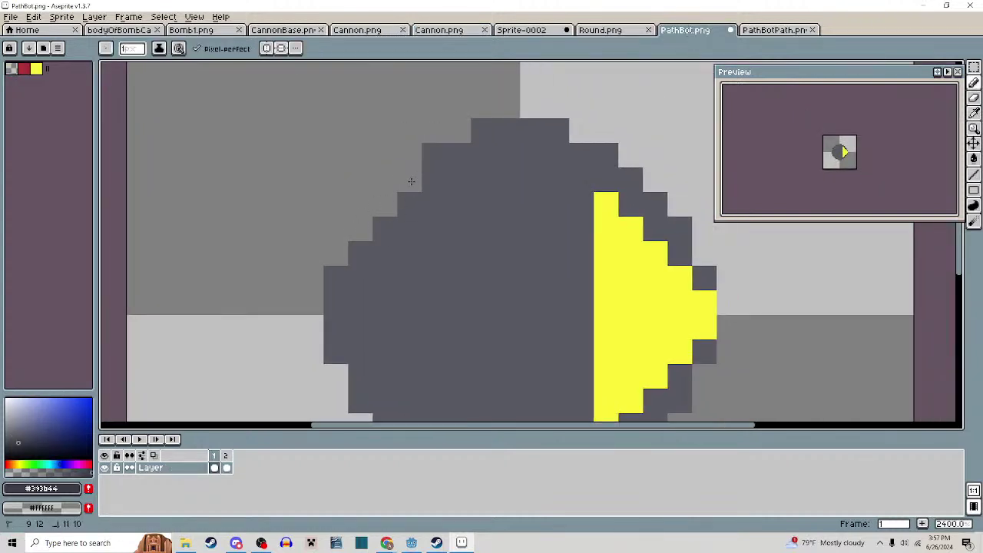
left_click_drag(412, 200, 393, 218)
right_click(410, 205)
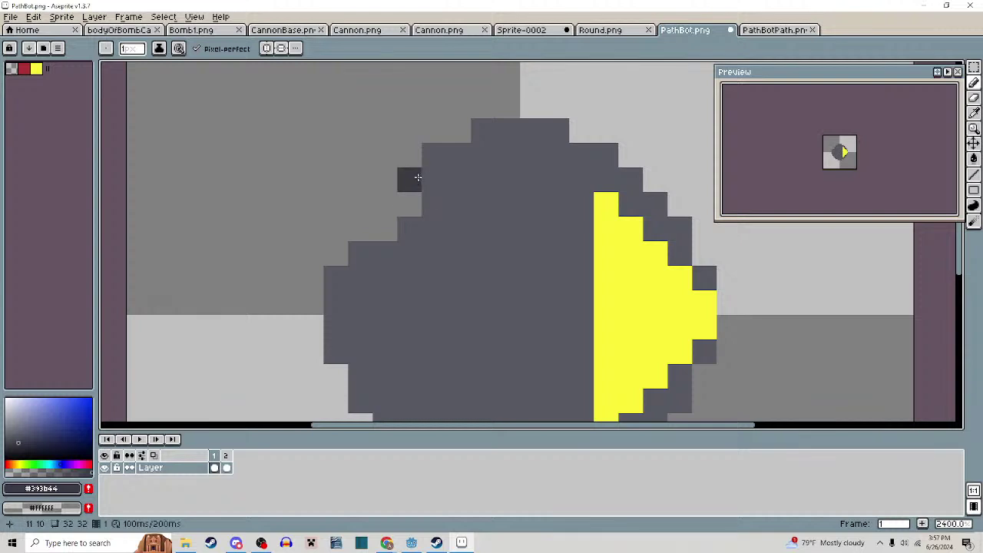
right_click(415, 160)
mouse_move(415, 160)
left_mouse_down()
mouse_move(384, 180)
mouse_move(384, 156)
left_mouse_up()
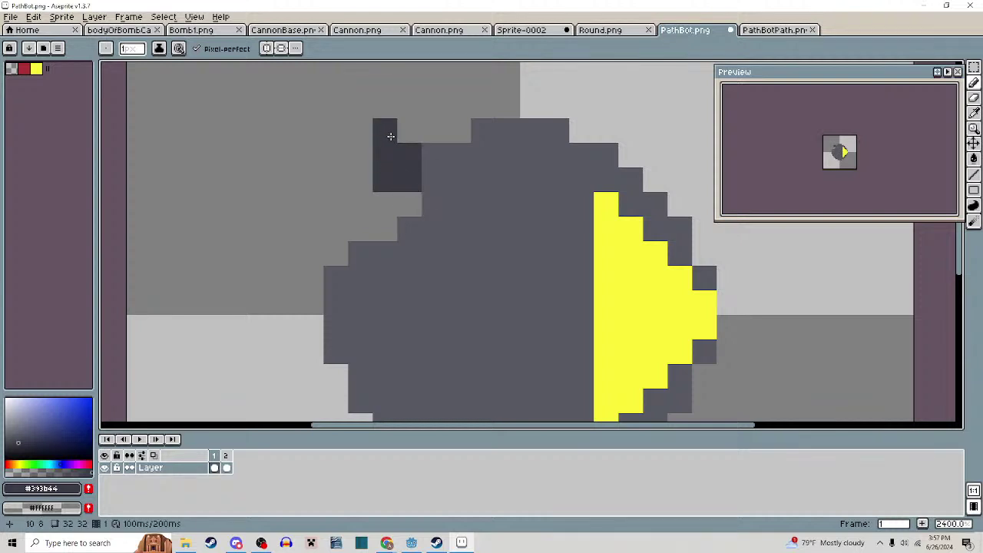
mouse_move(634, 155)
left_mouse_down()
mouse_move(677, 161)
mouse_move(668, 177)
mouse_move(627, 177)
left_mouse_up()
Turn on symmetry across the horizontal axis and redraw the dark blocks so they are mirrored on the lower half
scroll(650, 226, "down", 4)
left_click_drag(652, 243, 566, 214)
scroll(628, 176, "up", 2)
left_click(266, 47)
scroll(444, 150, "up", 1)
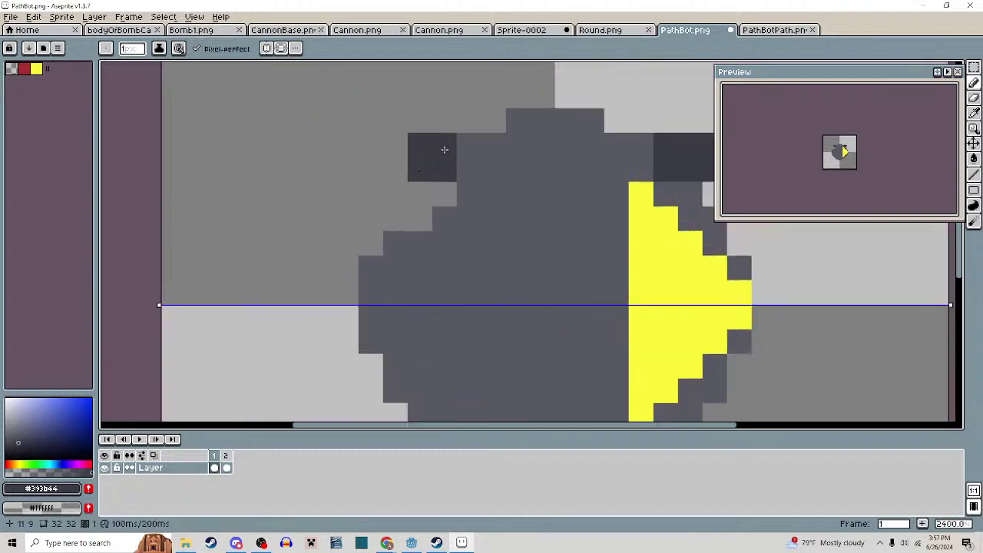
scroll(507, 163, "down", 4)
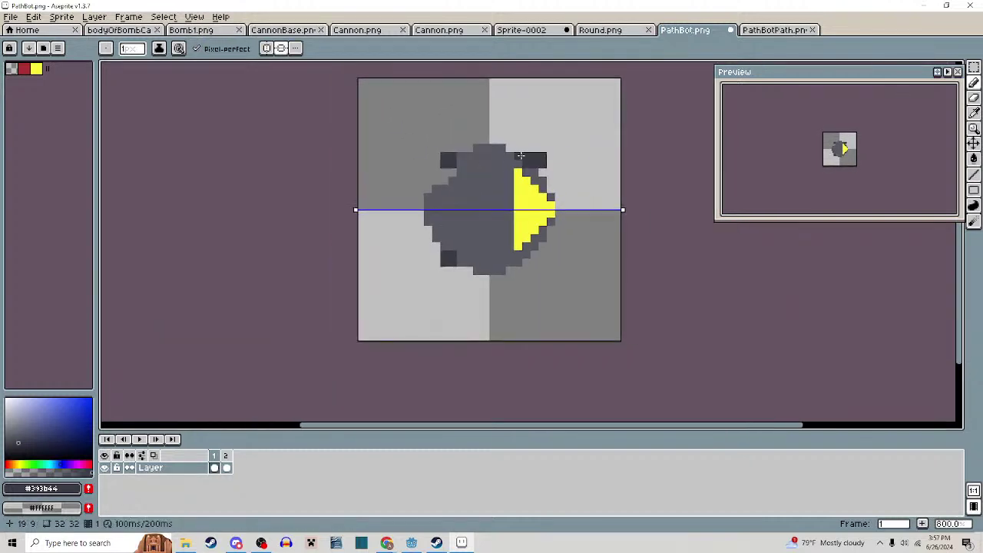
scroll(527, 163, "up", 2)
mouse_move(527, 163)
left_mouse_down()
mouse_move(553, 167)
mouse_move(554, 156)
mouse_move(532, 159)
left_mouse_up()
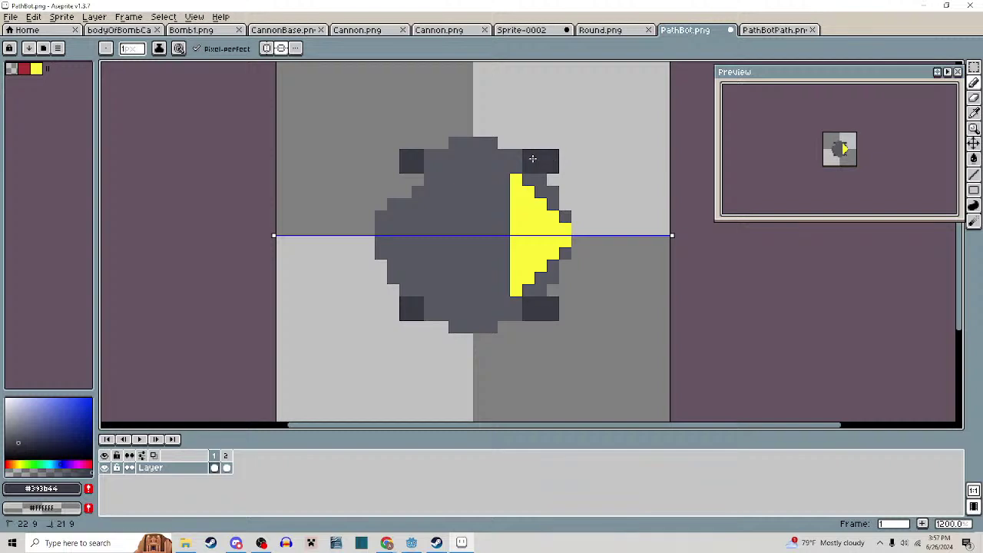
Erase the body pixels next to the left-hand dark blocks with symmetry on, deepening the notches on both halves
right_click(418, 181)
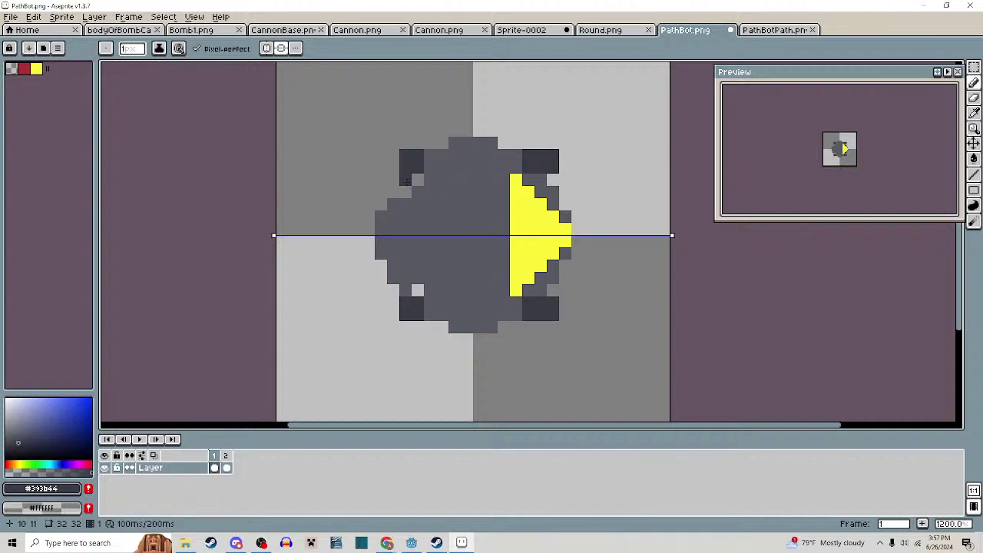
scroll(461, 209, "down", 2)
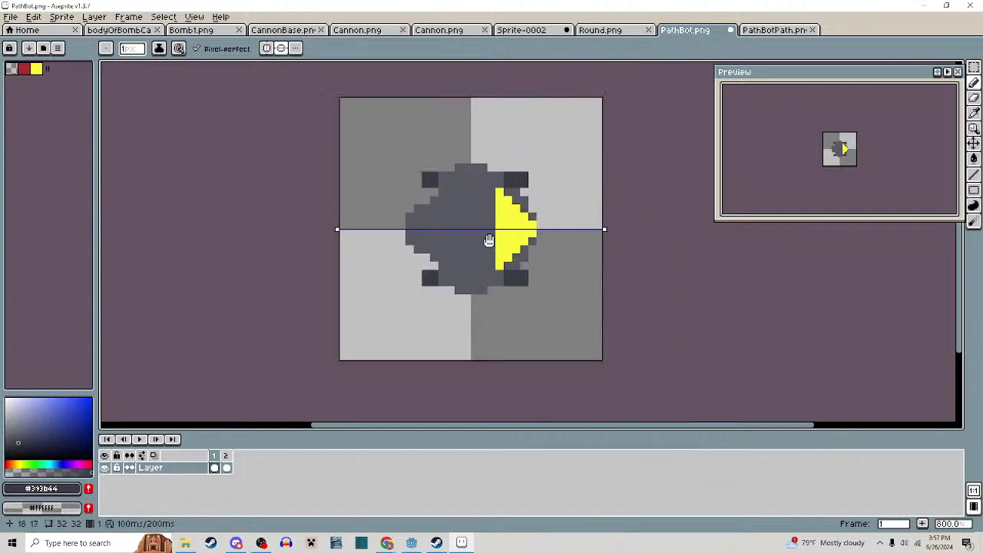
left_click_drag(490, 241, 471, 244)
scroll(490, 207, "up", 3)
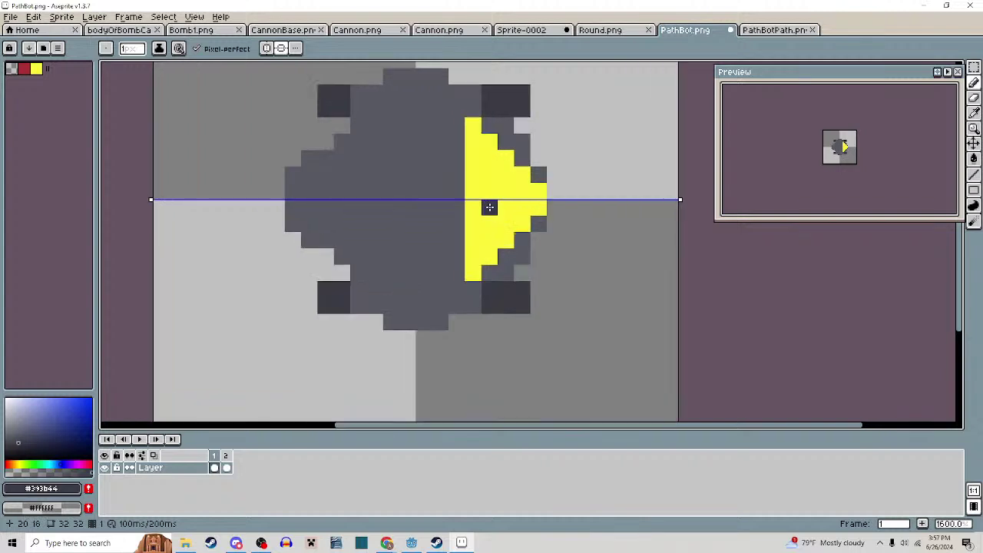
Pick the body grey and fill PathBot's yellow triangle and its remaining yellow area with the Paint Bucket
left_click(482, 160, "alt")
key("g")
left_click(482, 160)
left_click_drag(442, 186, 467, 204)
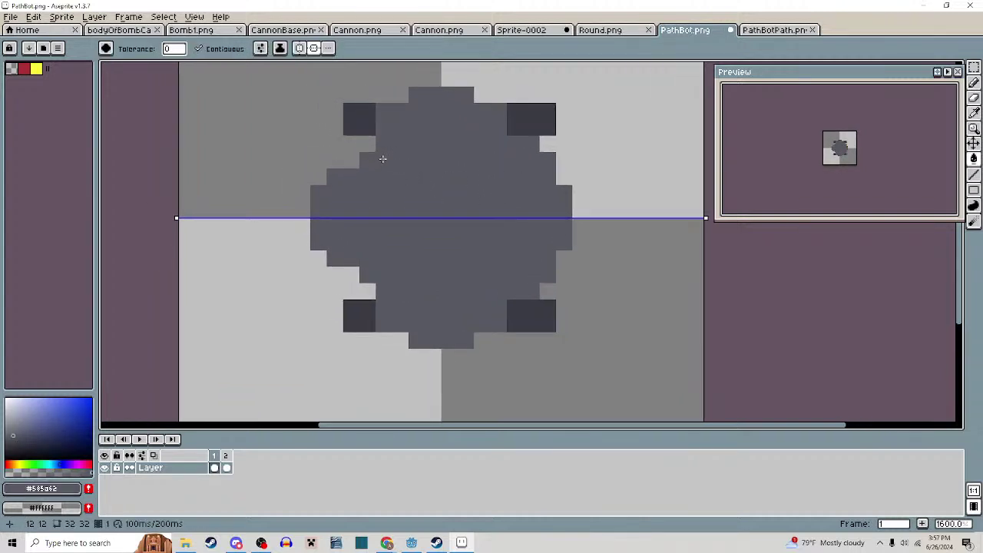
key("alt")
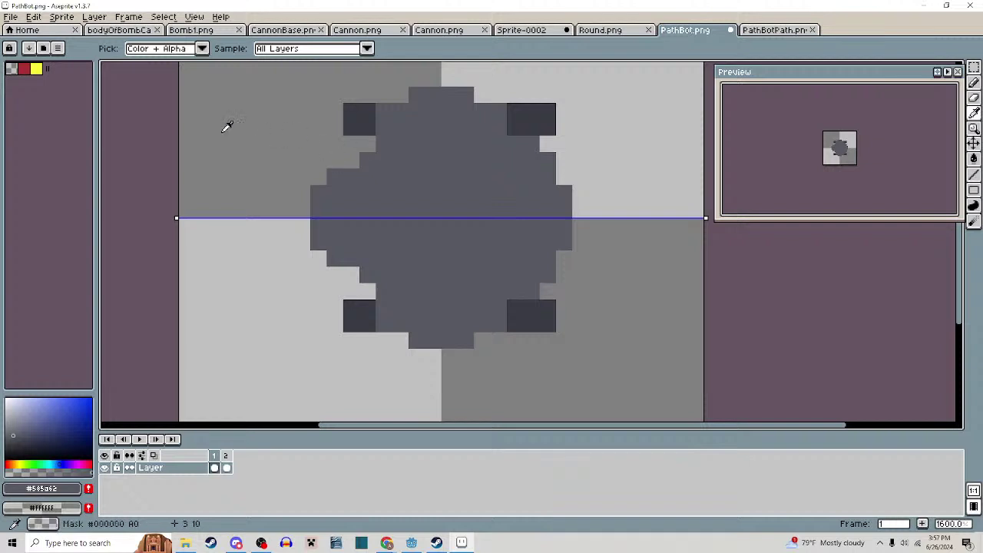
key("g")
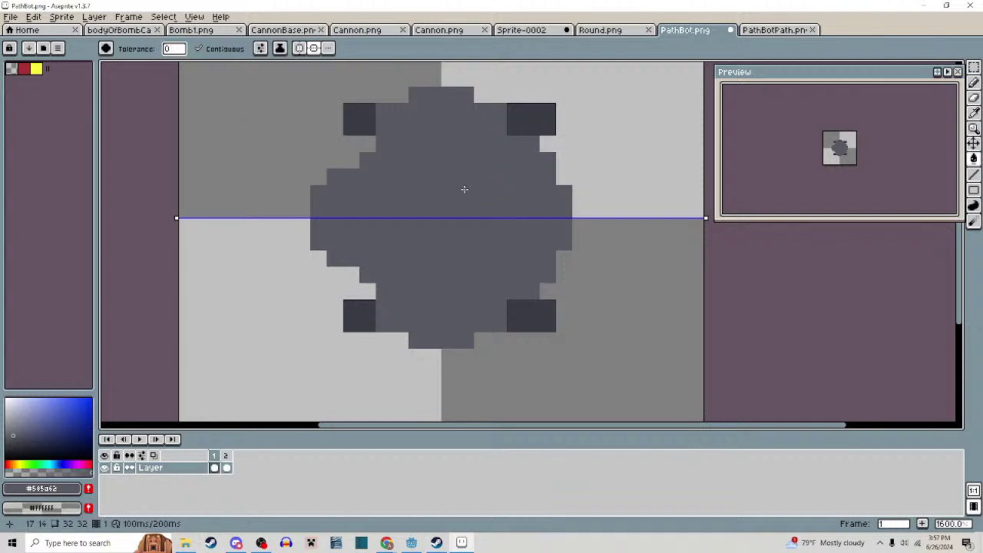
left_click_drag(514, 201, 497, 205)
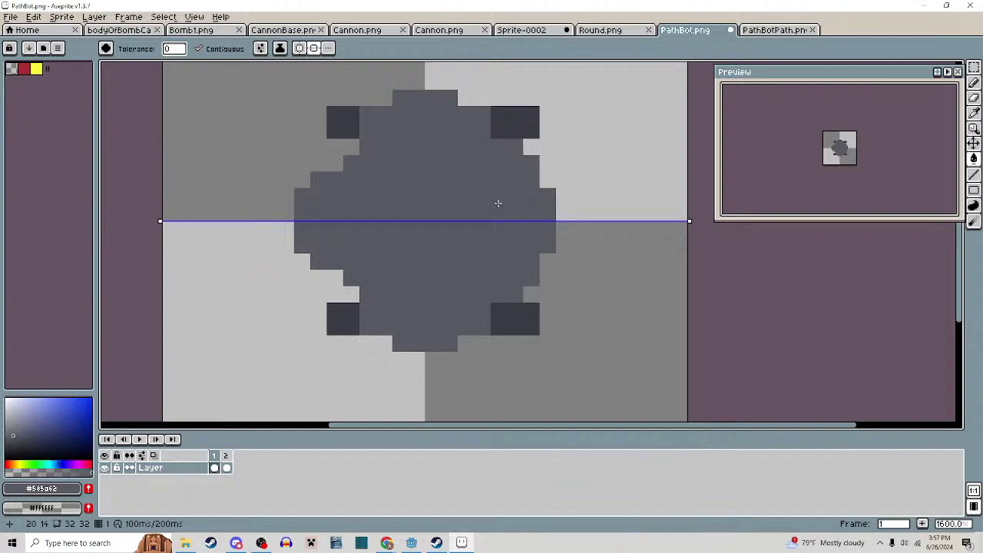
Draw a 2×2-pixel block at the centre of the body with the Pencil tool and the dark red palette colour
left_click(23, 69)
key("b")
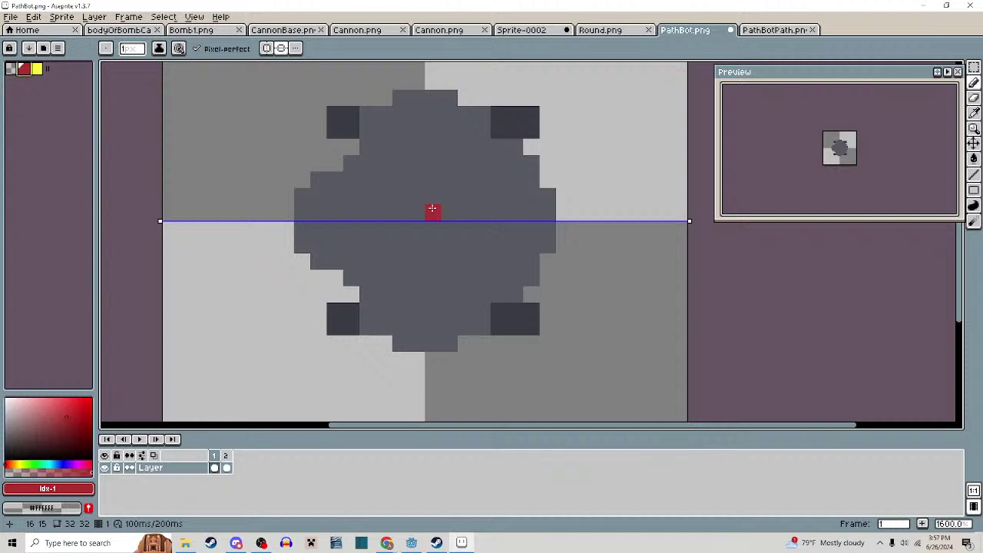
left_click(433, 209)
left_click(447, 224)
scroll(531, 239, "down", 3)
left_click_drag(546, 248, 523, 212)
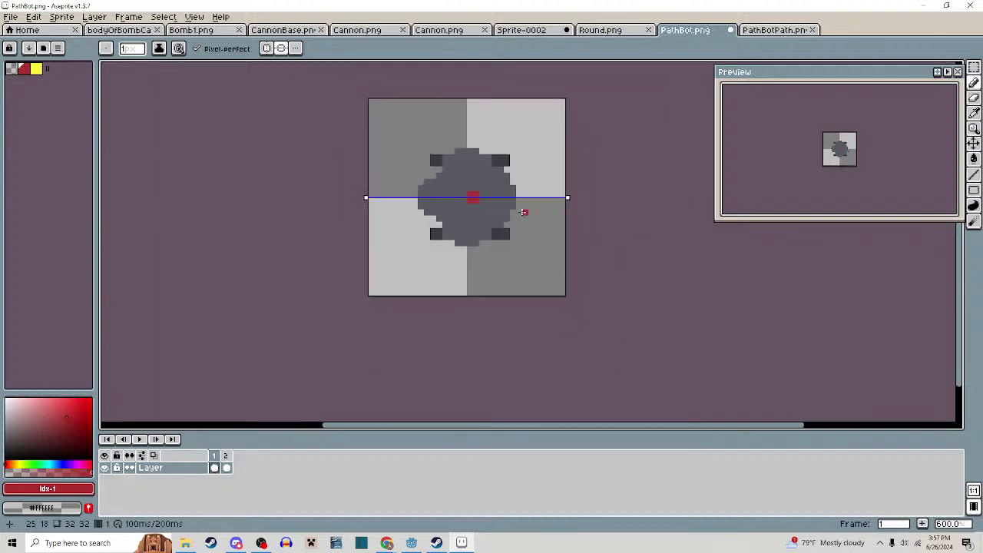
scroll(512, 206, "up", 3)
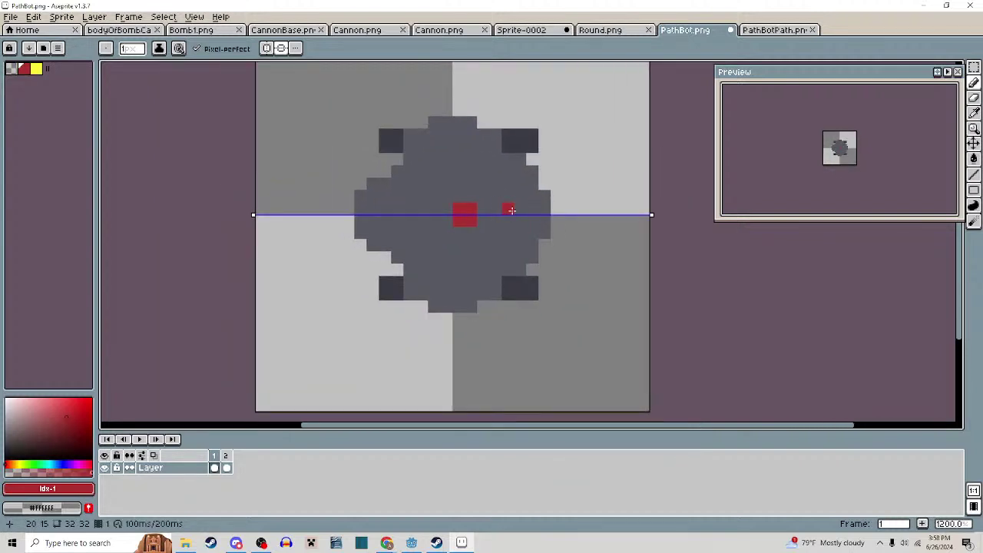
Pick the body grey and fill the missing corner pixels on the body's left edge so that side becomes square
scroll(372, 208, "up", 2)
left_click(367, 201, "alt")
left_click(353, 160)
left_click(353, 283)
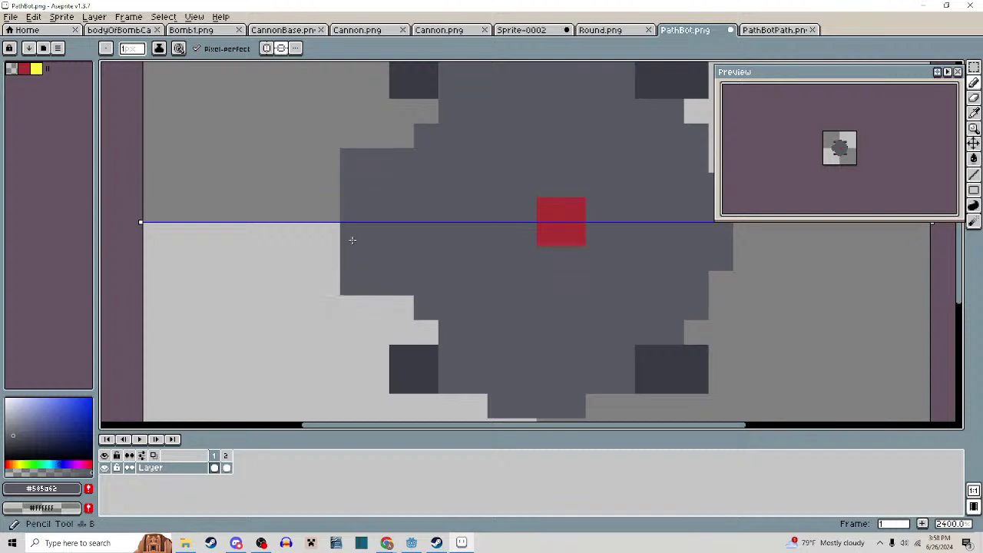
scroll(352, 241, "down", 4)
scroll(437, 264, "up", 3)
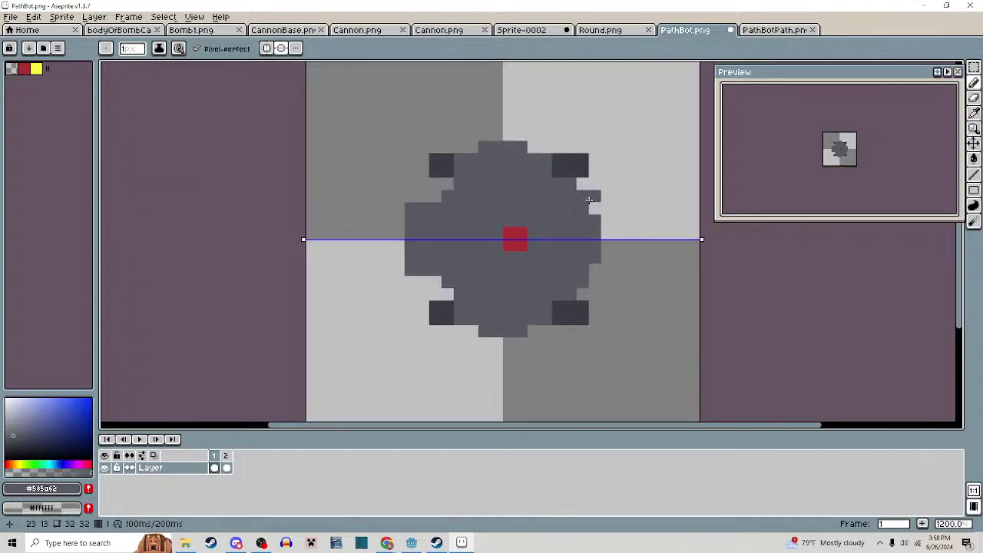
Try to trim the stepped pixels along the body's right edge into a narrower shape
left_click_drag(577, 185, 584, 198)
right_click(595, 220)
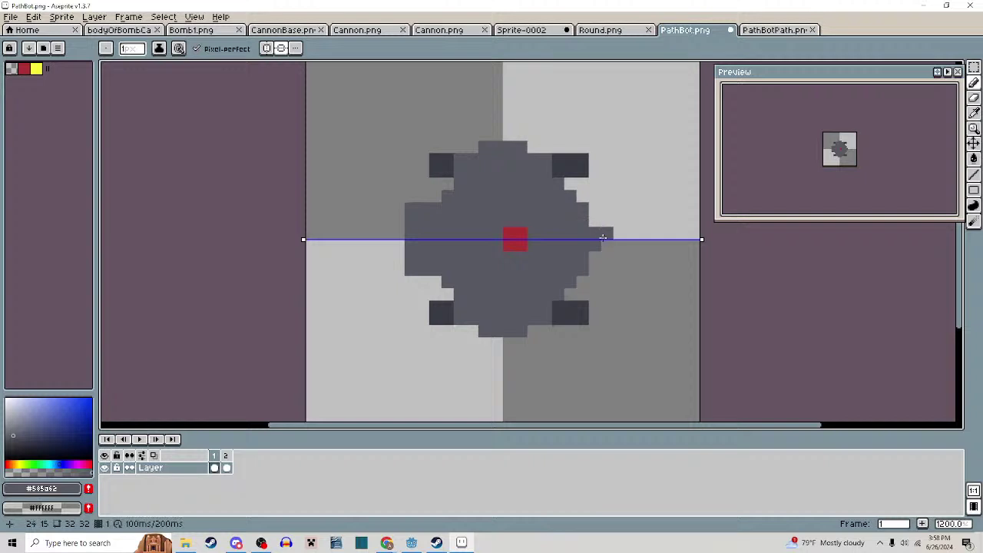
left_click(597, 220)
scroll(607, 233, "down", 1)
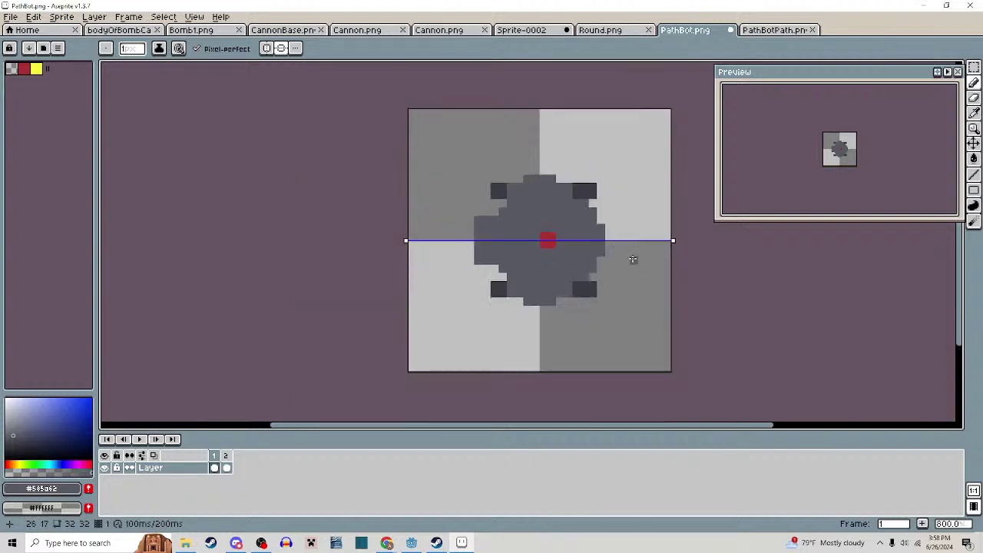
Cancel the export to Placeholder Art, start saving under a new location and create a PathBot folder inside Kost's Enemies folder
key("ctrl+s")
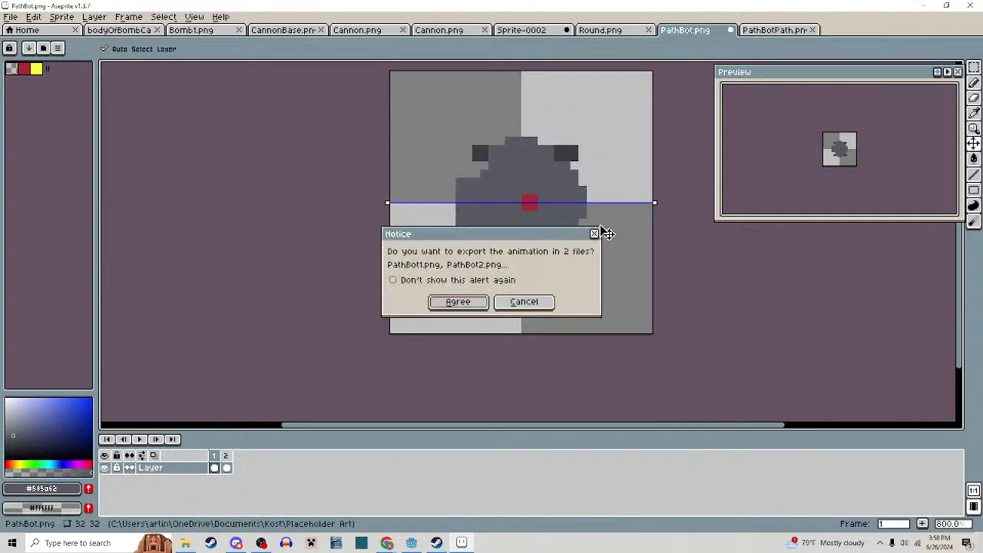
left_click(517, 302)
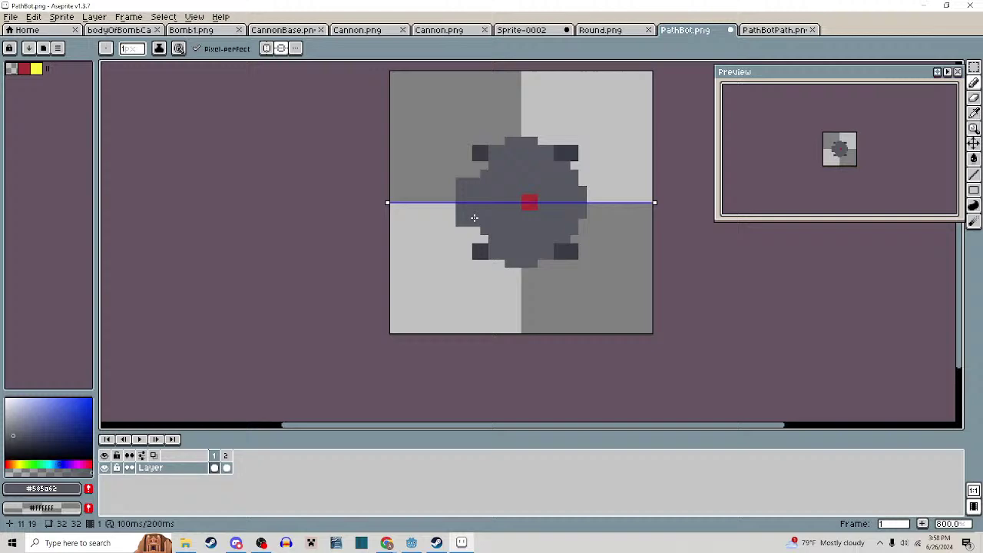
left_click(10, 16)
left_click(49, 84)
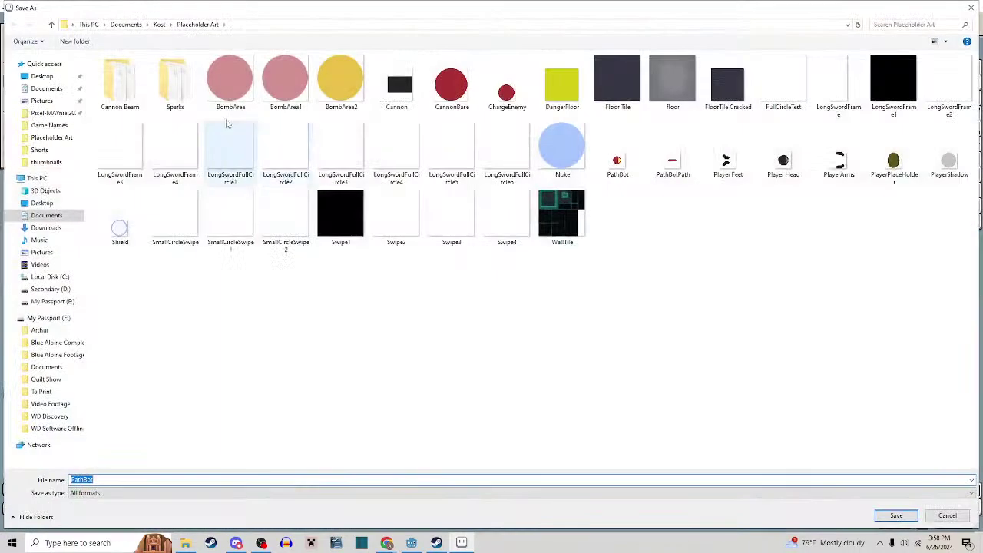
left_click(52, 24)
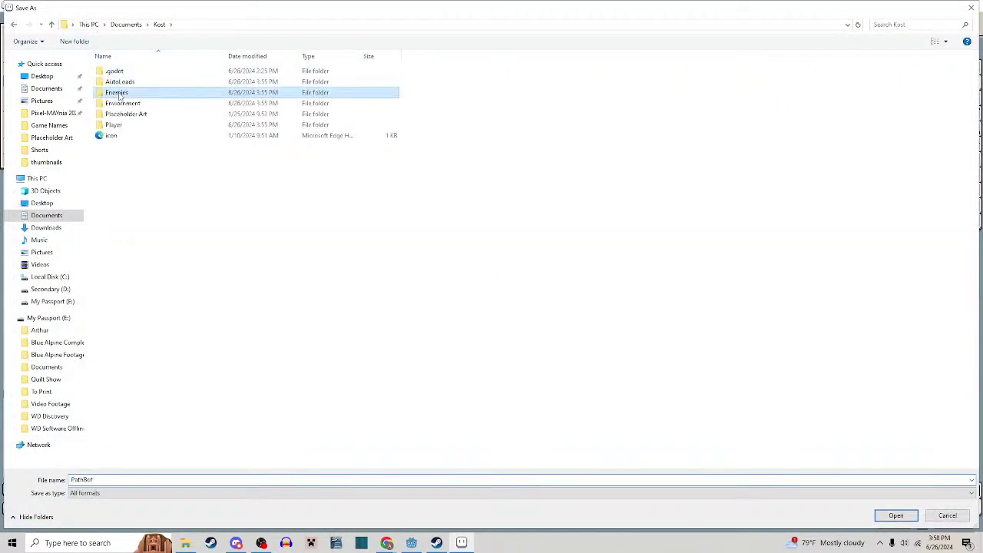
double_click(116, 92)
right_click(172, 178)
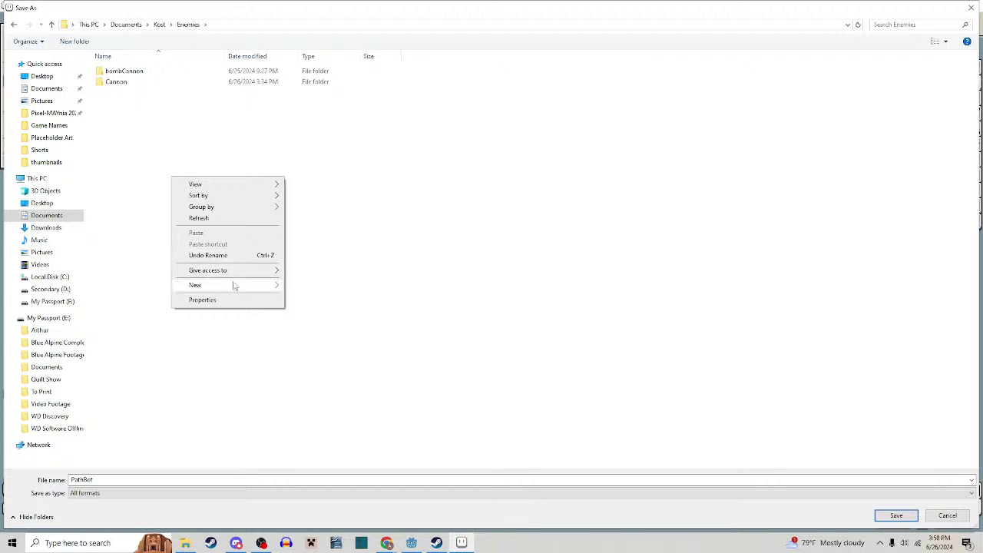
mouse_move(235, 286)
left_click(308, 288)
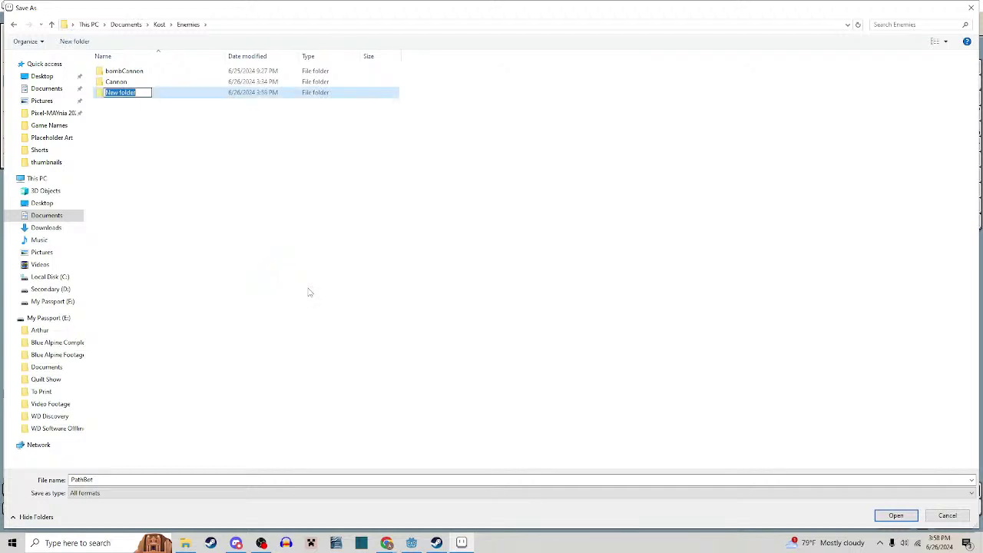
type("PathBot")
key("Return")
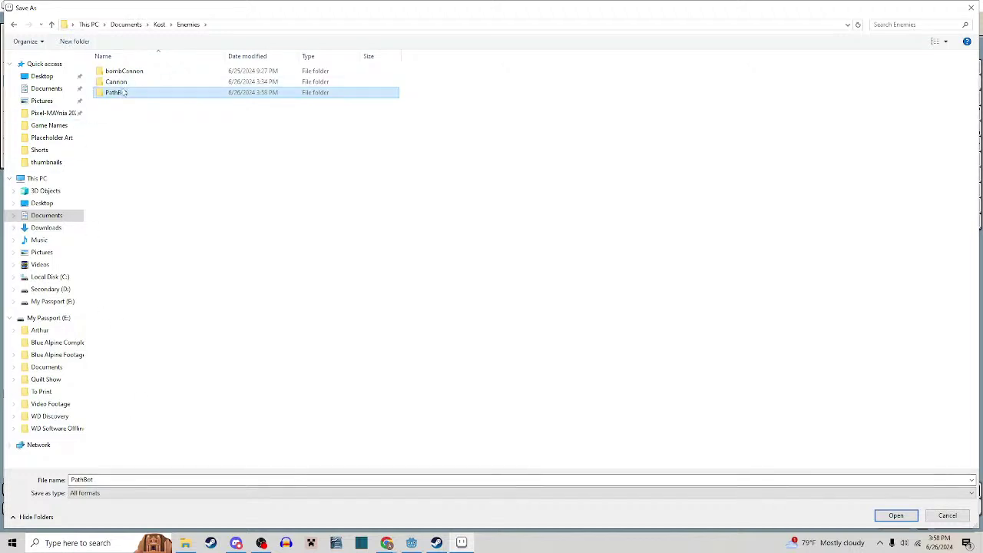
Save PathBot as PNG files in the new PathBot folder, agreeing to export the animation in 2 files
double_click(99, 92)
left_click(105, 493)
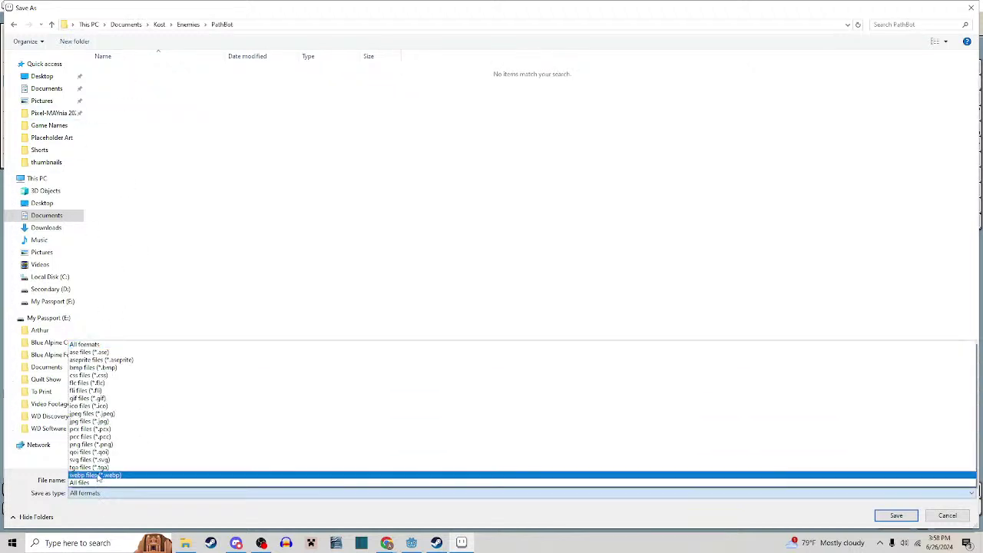
left_click(198, 445)
left_click(895, 515)
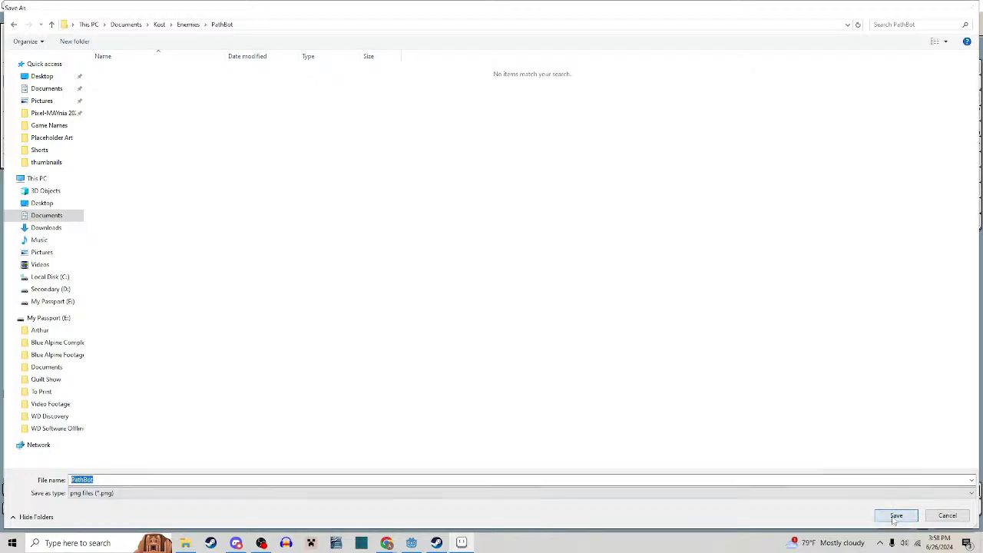
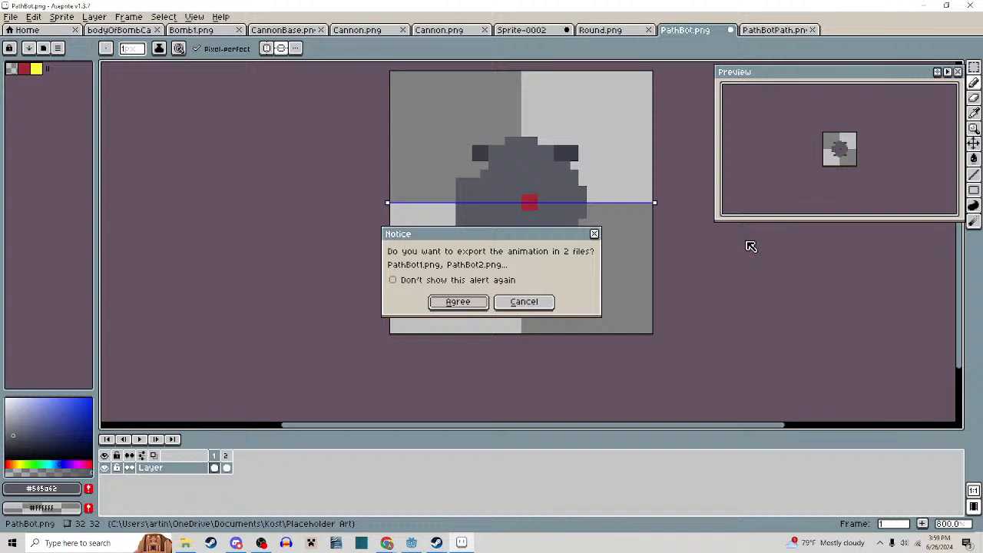
left_click(454, 302)
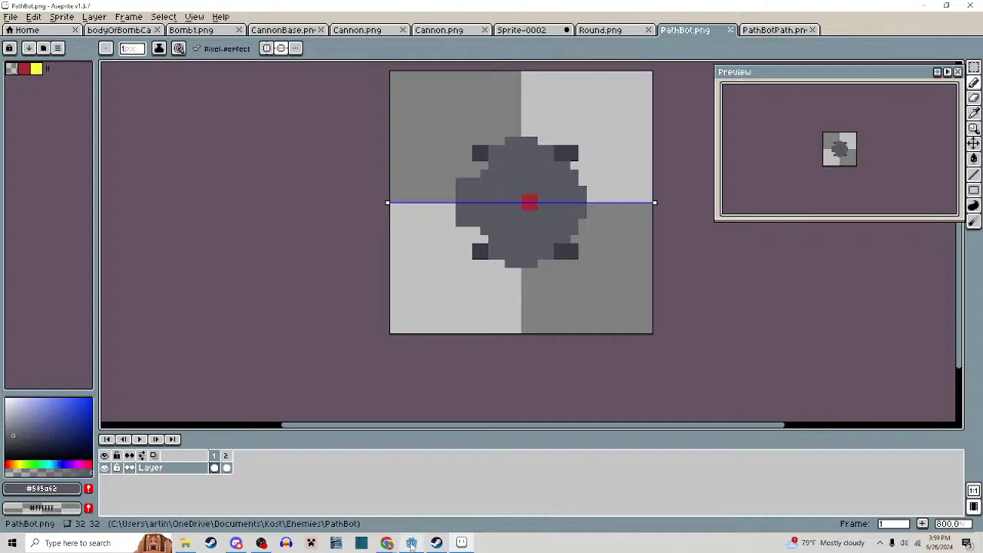
Switch to Godot and open the player scene's JumpAnimator in the 2D view
left_click(436, 542)
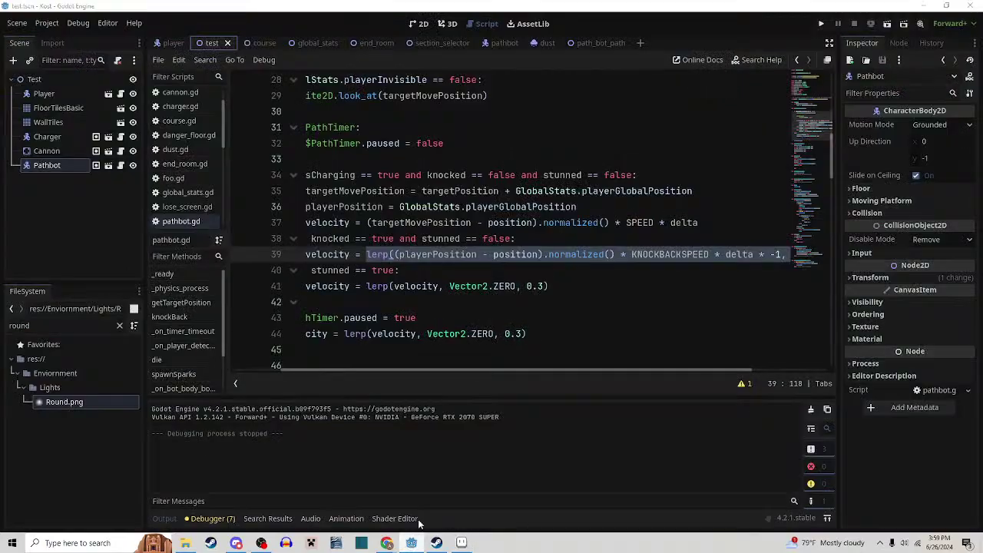
left_click(311, 43)
left_click(373, 43)
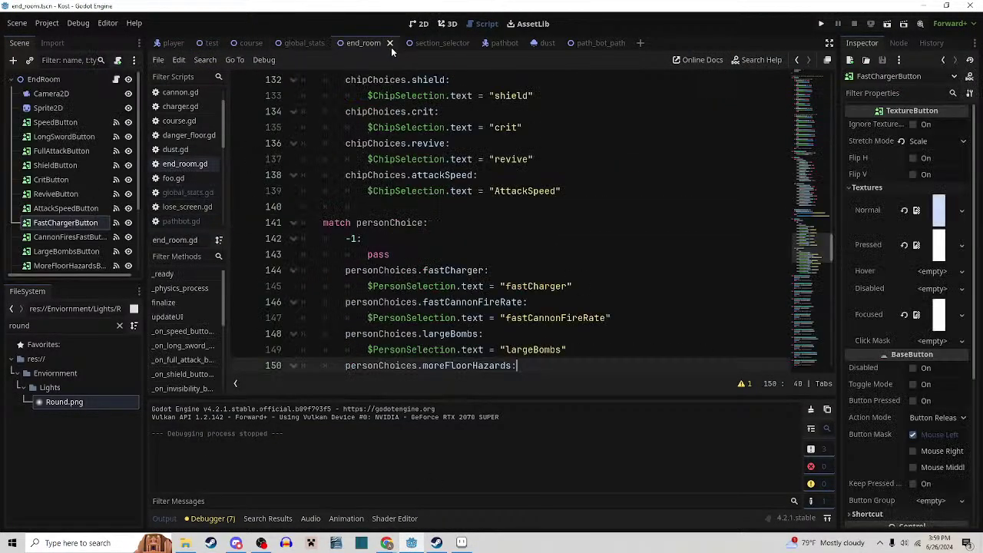
left_click(173, 43)
scroll(85, 211, "down", 5)
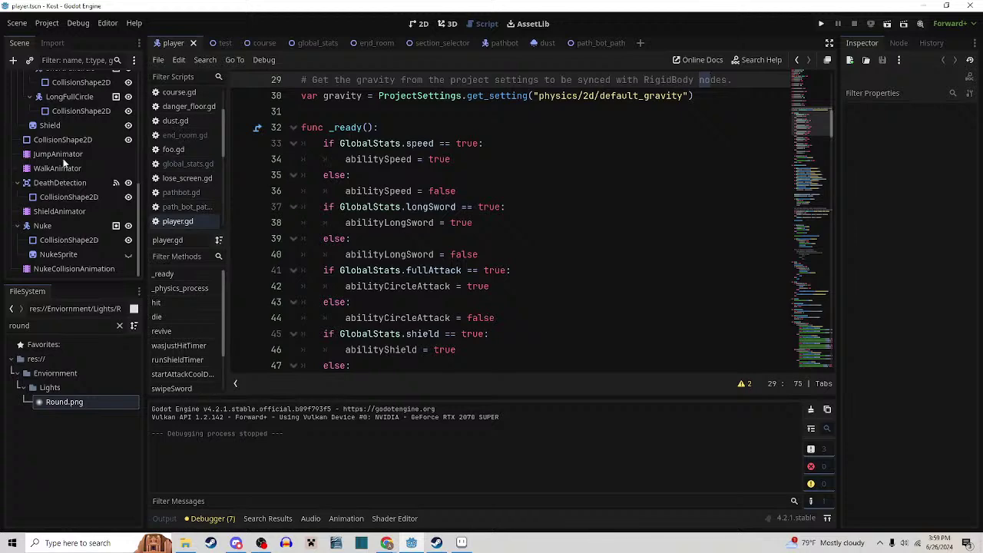
left_click(61, 156)
left_click(421, 24)
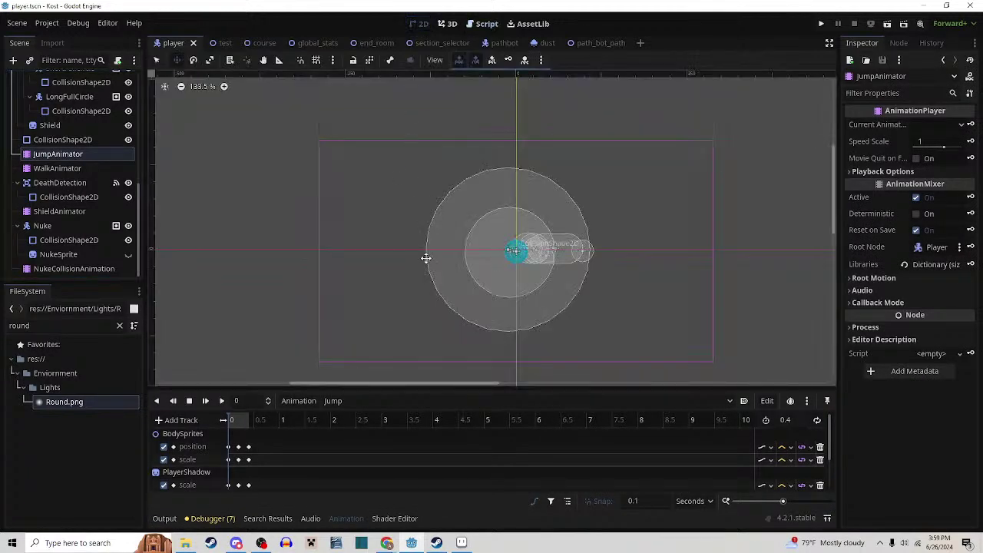
scroll(505, 246, "up", 10)
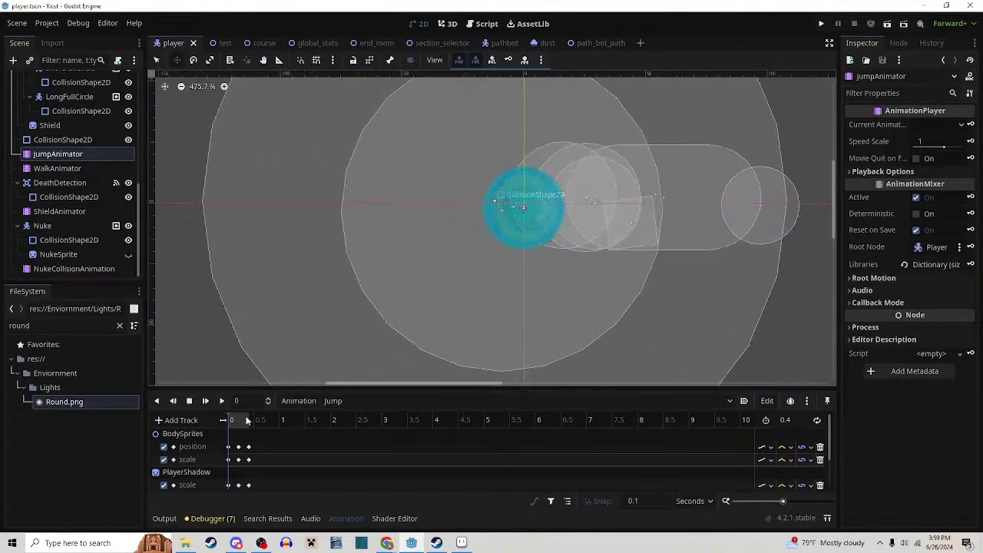
Scrub the player's Jump animation and examine the first two BodySprites position keys
left_click_drag(234, 421, 250, 423)
left_click_drag(244, 427, 230, 427)
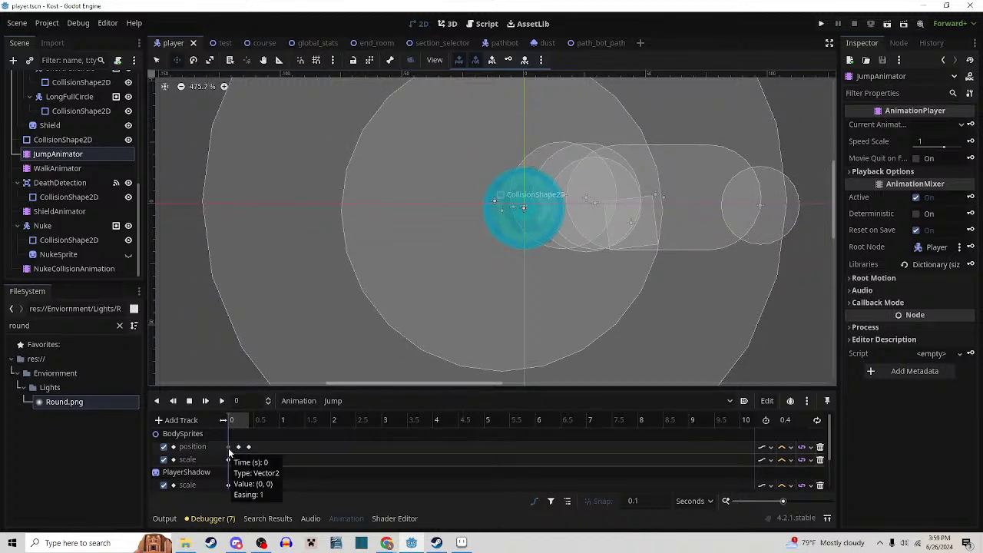
left_click(229, 452)
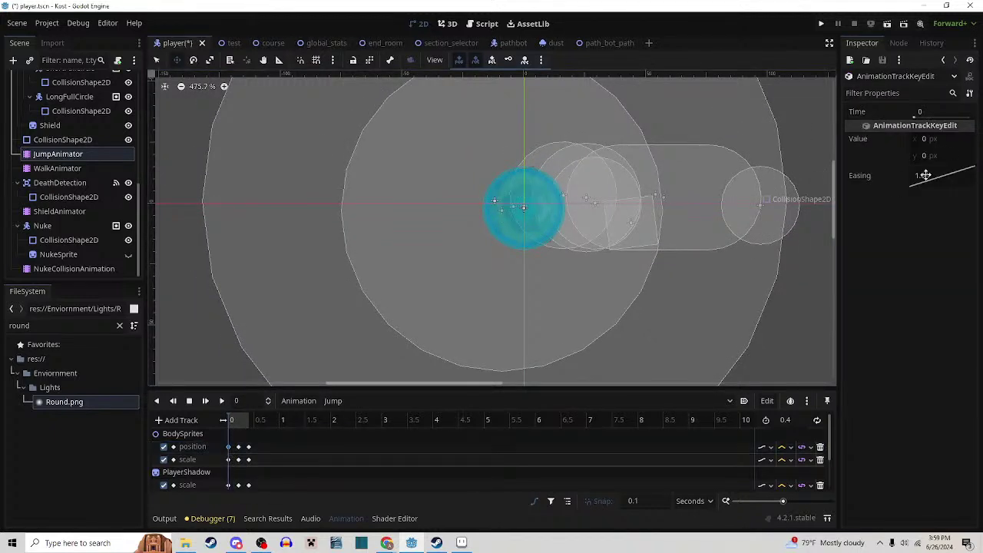
left_click(238, 447)
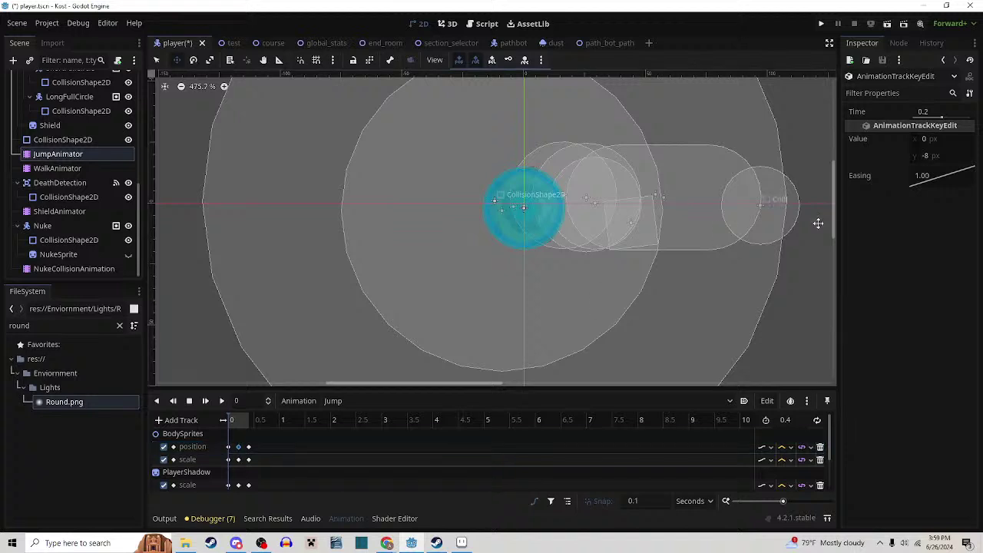
left_click(228, 447)
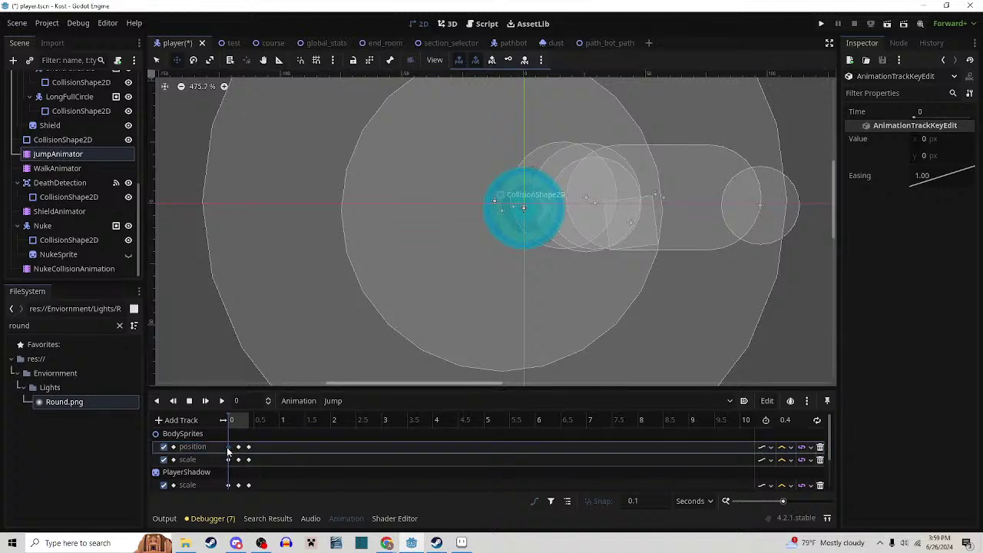
left_click(238, 447)
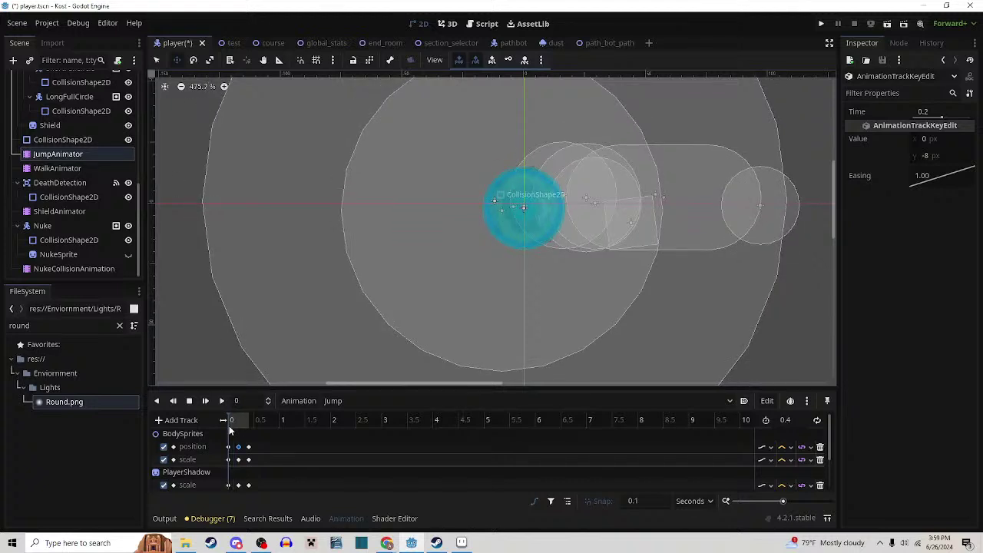
left_click_drag(229, 426, 237, 426)
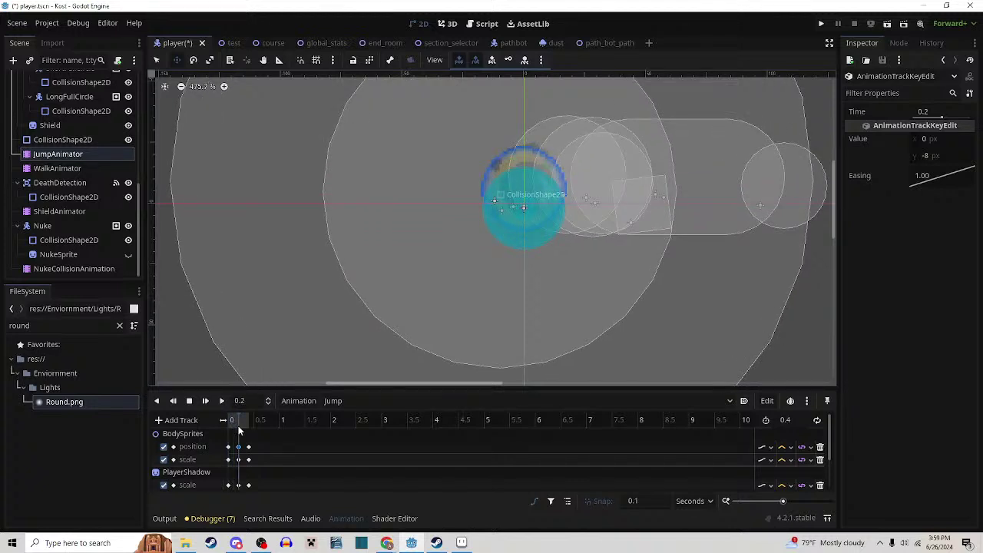
left_click_drag(238, 430, 229, 452)
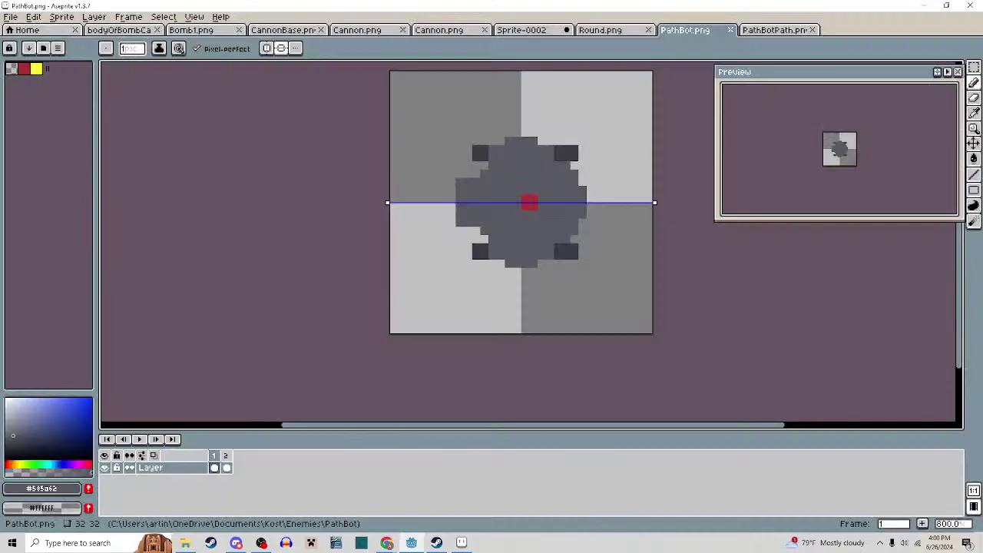
scroll(463, 164, "down", 2)
left_click_drag(519, 140, 485, 186)
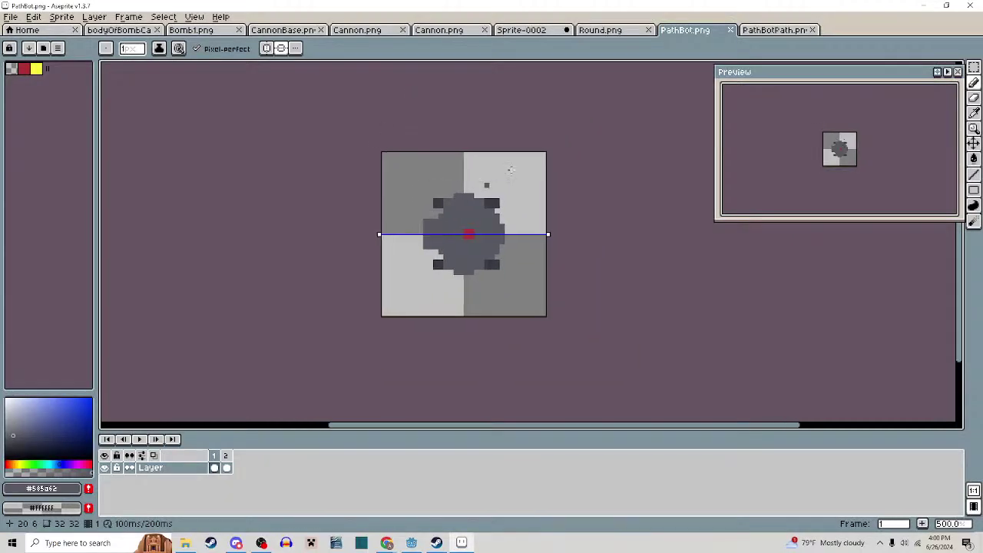
Open the Sprite-0002 sketch and place two separate grey dots, each 7 px wide, in the empty area above the cannon drawing
left_click(782, 33)
key("i")
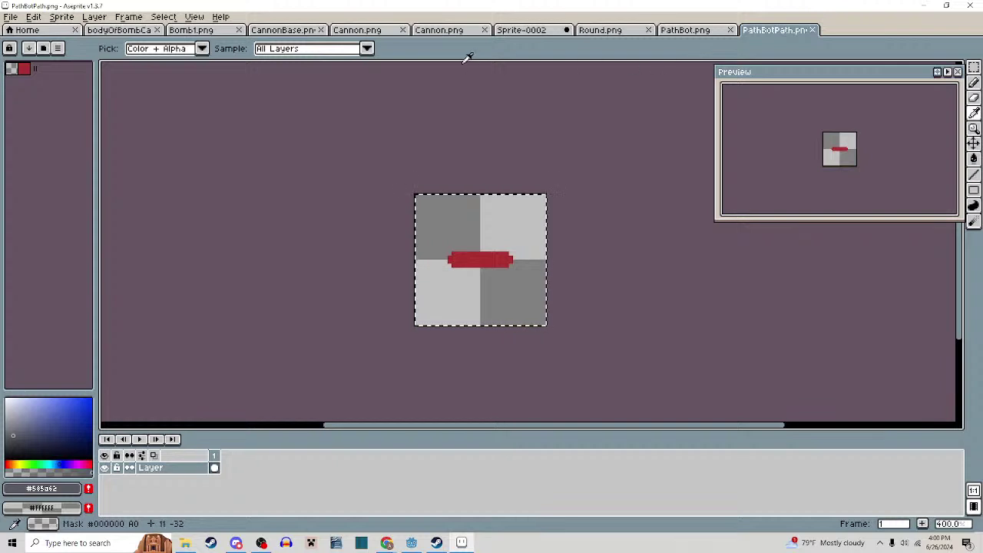
left_click(450, 31)
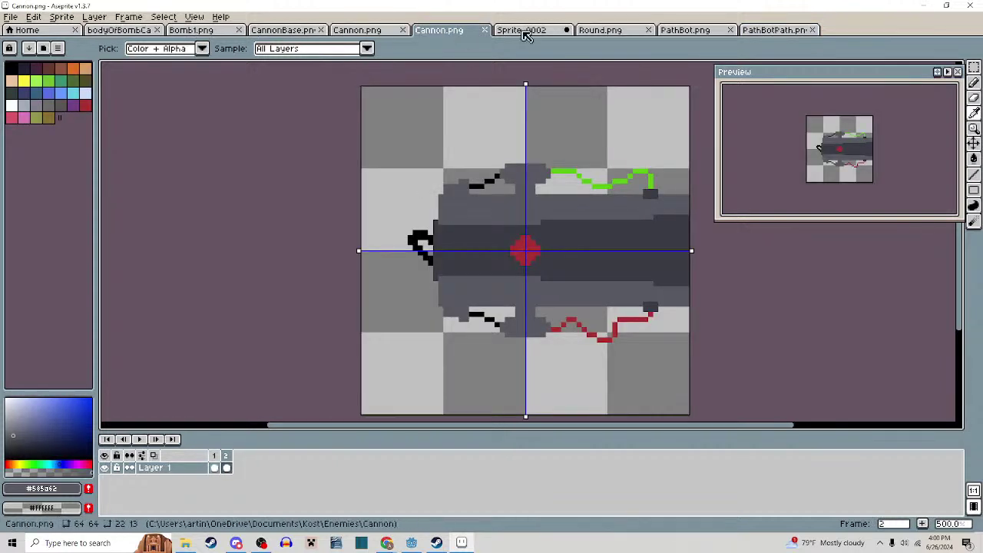
left_click(559, 37)
scroll(492, 165, "up", 3)
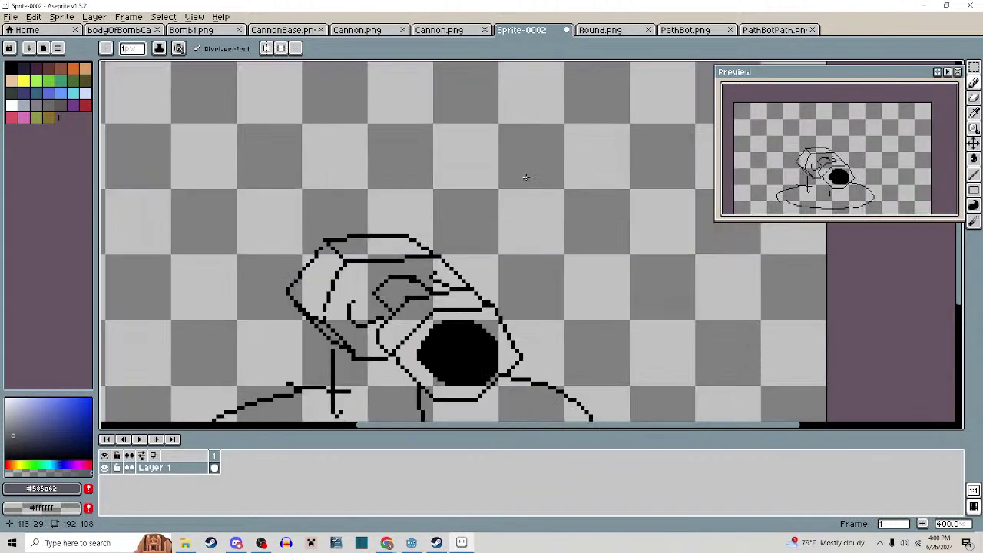
key("b")
scroll(467, 156, "up", 7)
left_click_drag(467, 158, 439, 224)
left_click(439, 225)
left_click_drag(593, 260, 501, 259)
left_click(562, 132)
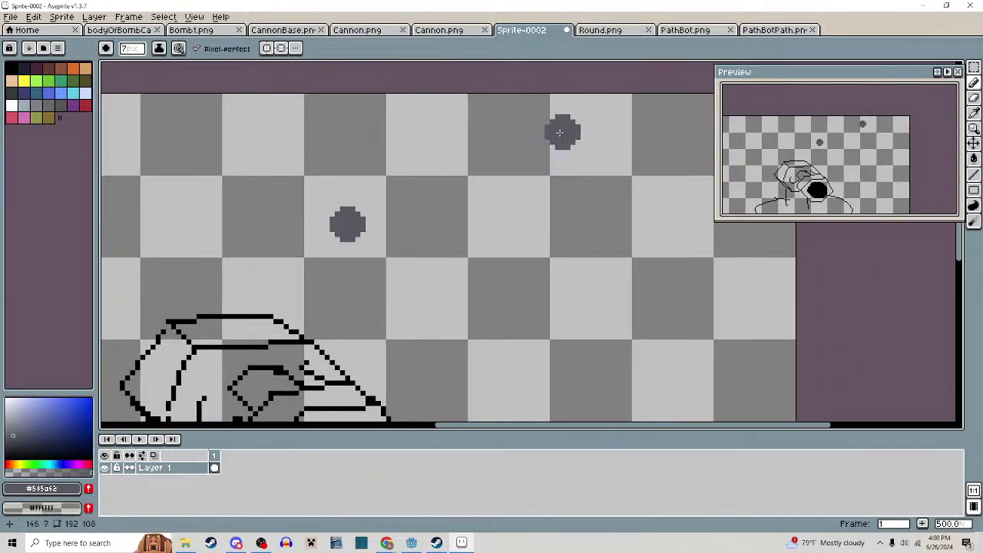
Try a thick grey 7 px stroke connecting the two dots and undo it
left_click_drag(547, 208, 598, 231)
left_click(414, 240)
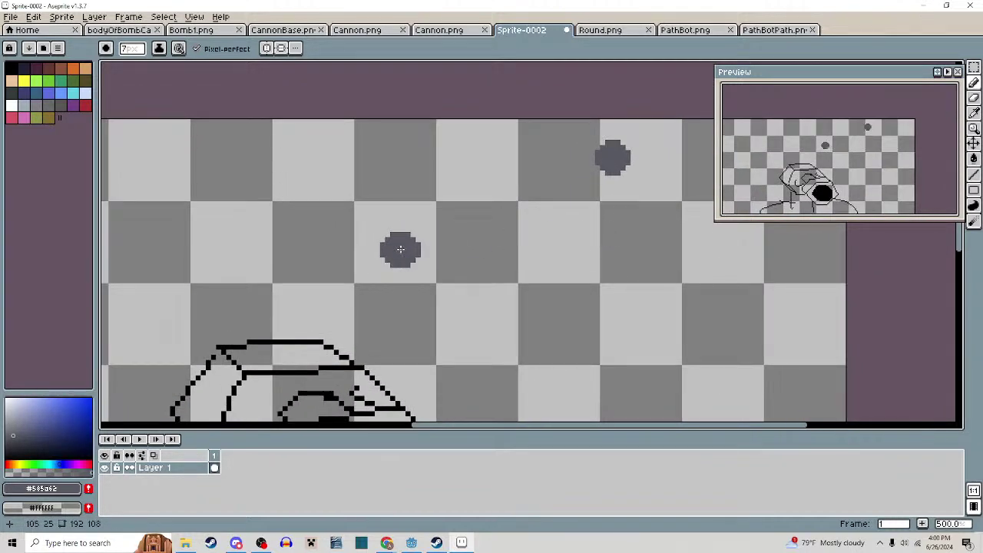
left_click_drag(399, 249, 615, 154)
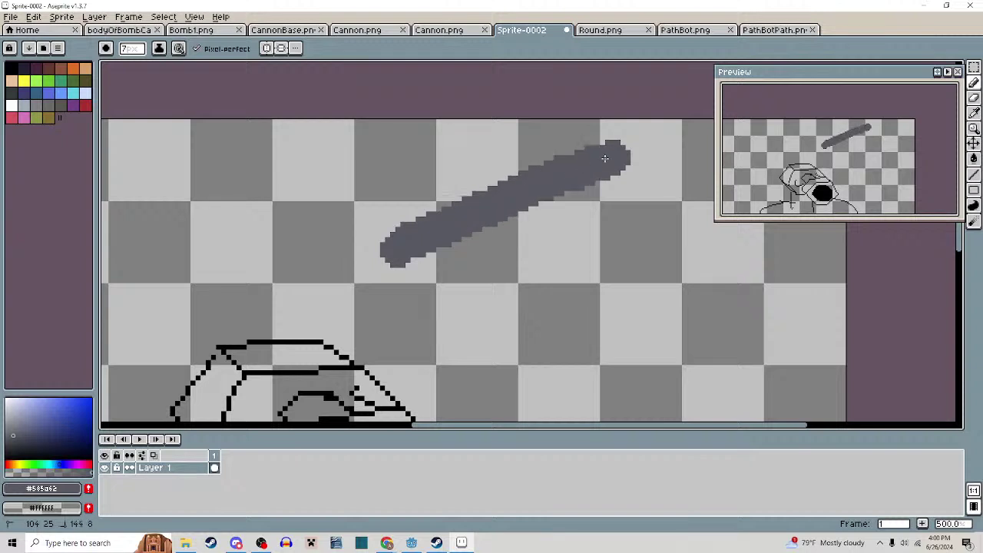
key("ctrl+z")
left_click(412, 251)
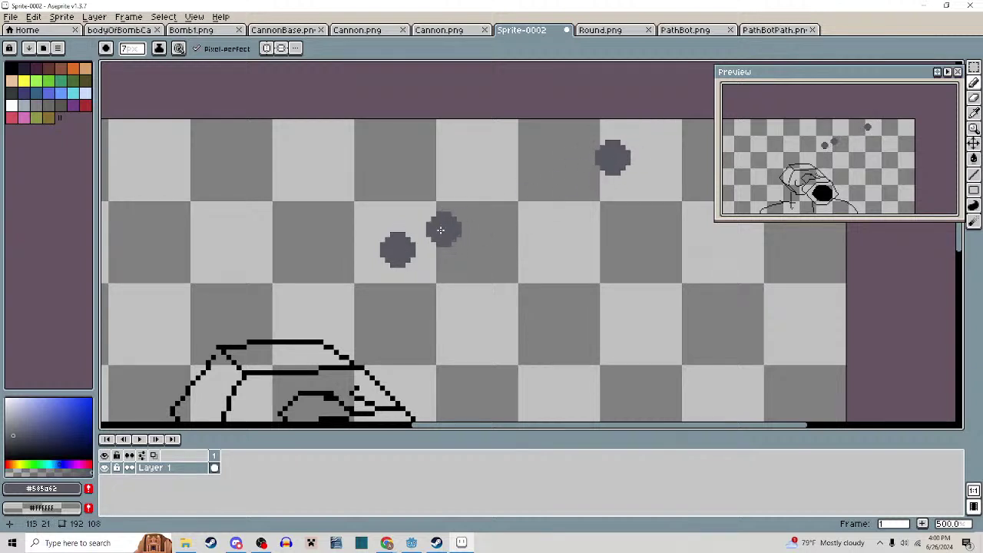
Select the lower grey dot with a rectangular marquee and move it up closer to the other dot
key("m")
left_click_drag(357, 224, 418, 291)
mouse_move(408, 270)
left_mouse_down()
mouse_move(592, 198)
mouse_move(400, 269)
mouse_move(477, 235)
mouse_move(419, 278)
mouse_move(507, 223)
left_mouse_up()
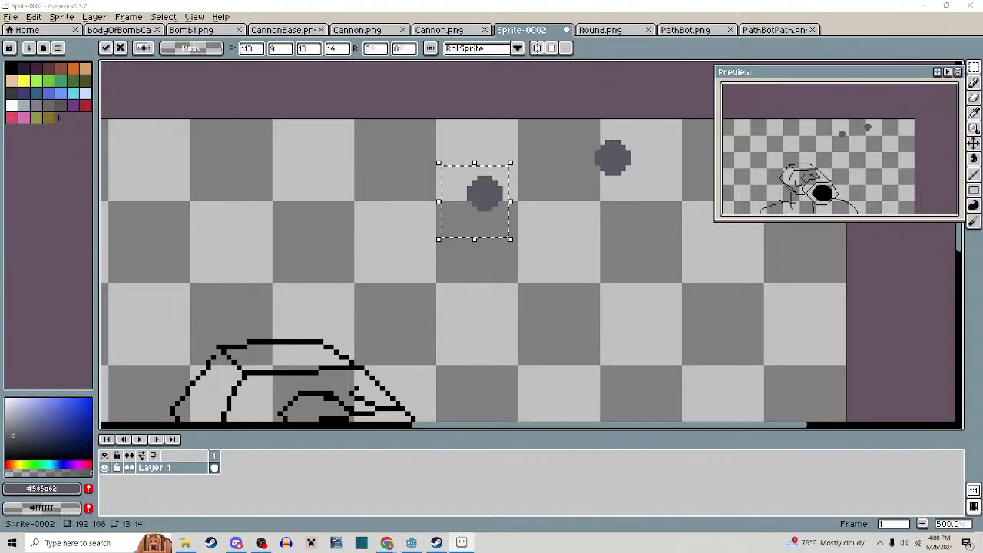
key("alt+Tab")
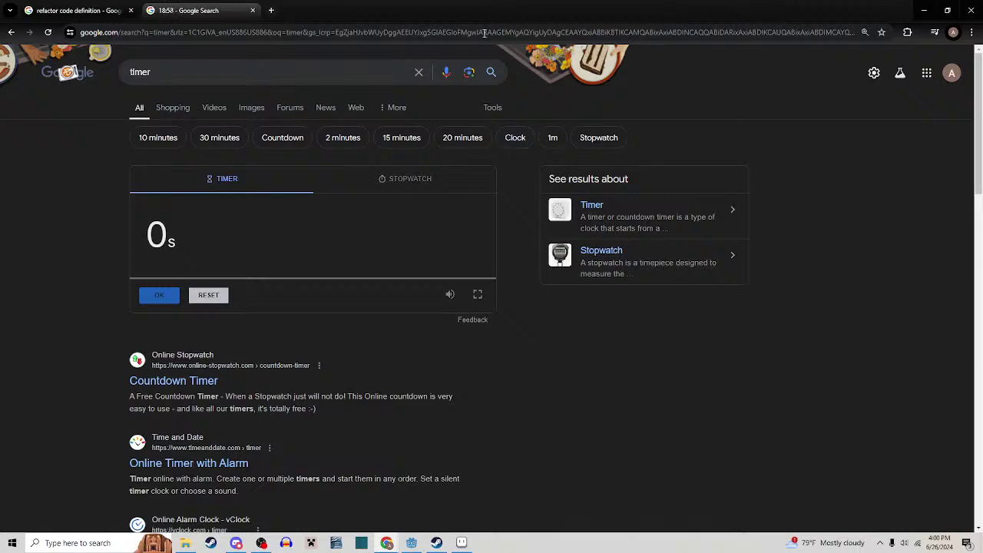
mouse_move(449, 13)
left_mouse_down()
mouse_move(508, 0)
mouse_move(475, 1)
mouse_move(474, 43)
mouse_move(462, 14)
left_mouse_up()
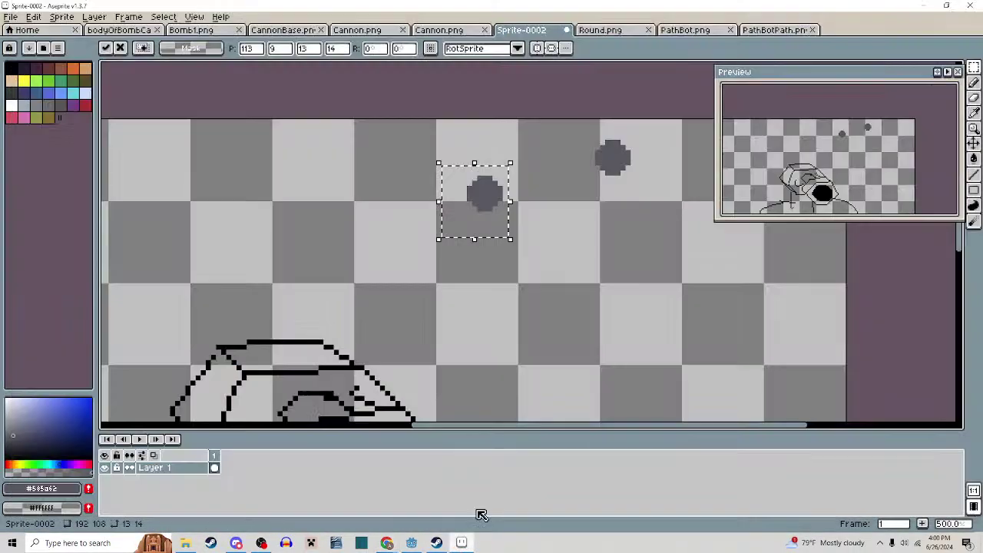
key("alt+Tab")
Deselect the moved dot and, in PathBot.png, replace the central red mark on frame 1 with two mirrored 2 px red eyes
left_click(603, 254)
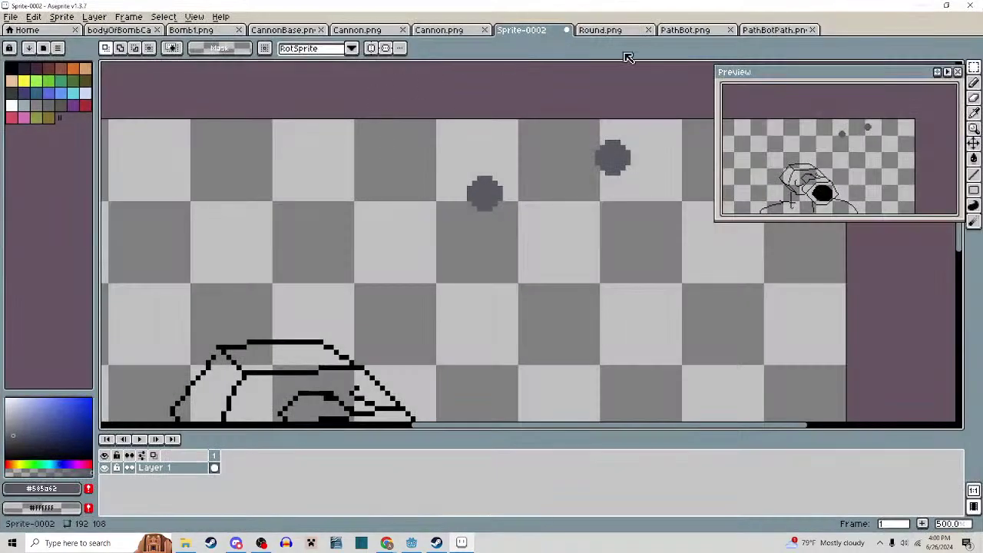
left_click(685, 29)
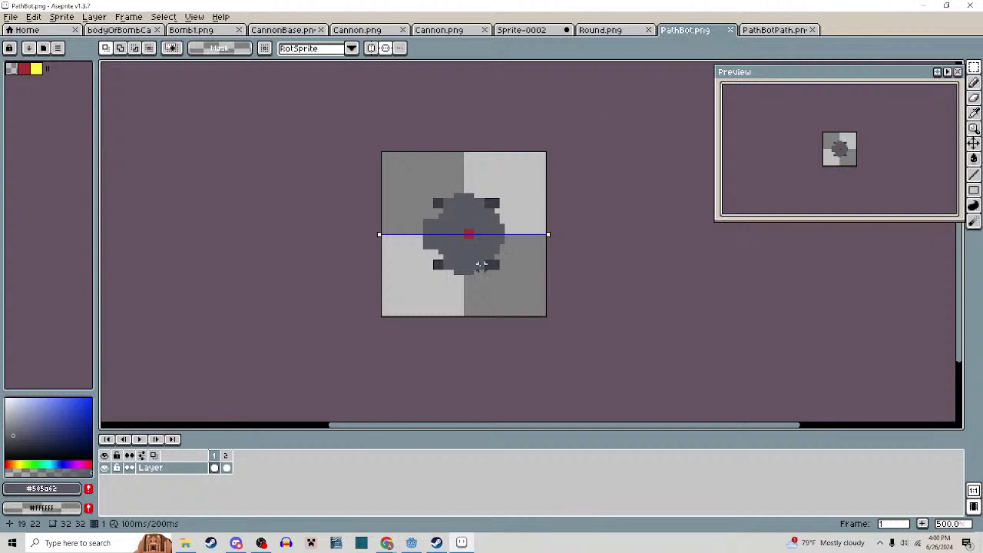
scroll(468, 231, "up", 4)
key("b")
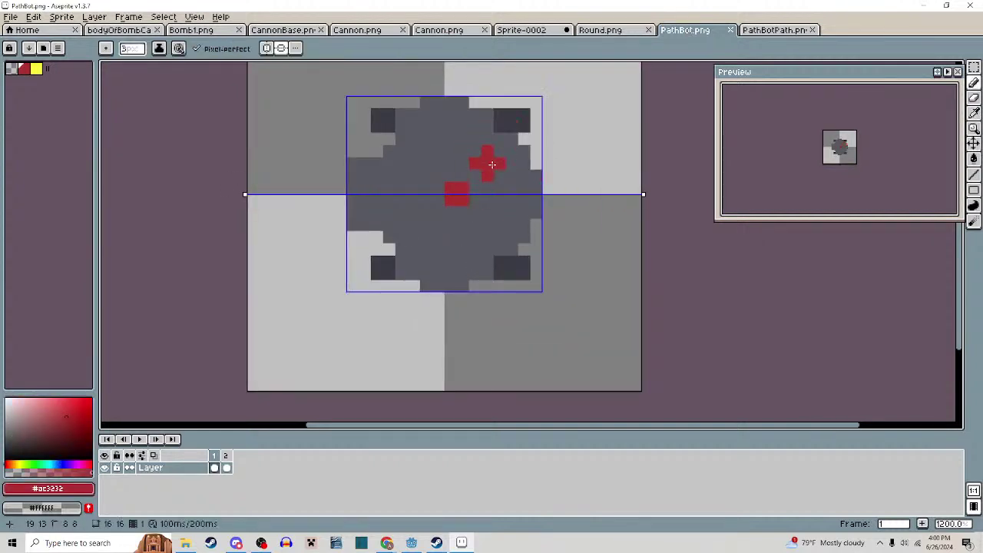
left_click(500, 165)
left_click(498, 219)
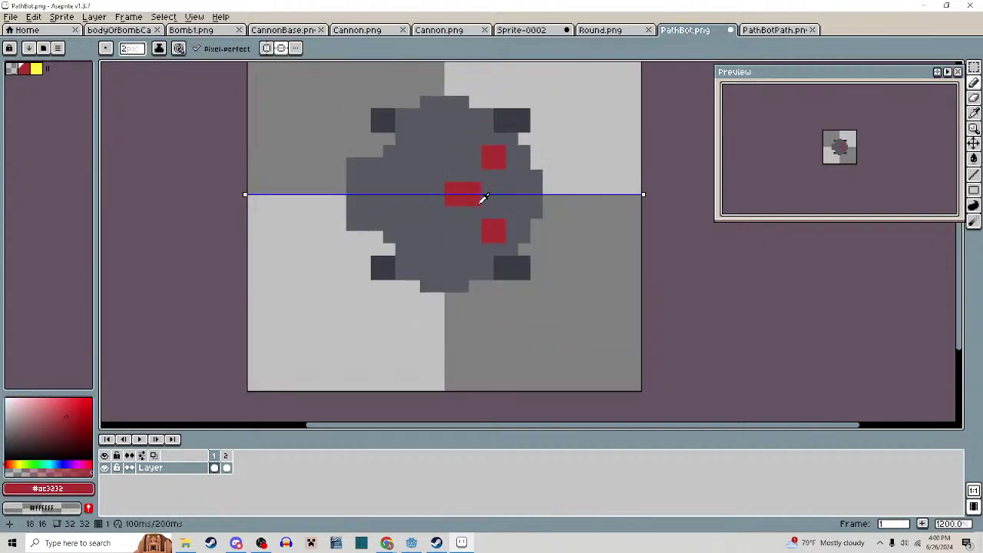
left_click(484, 199, "alt")
Save PathBot.png, agreeing to export the animation in 2 files
scroll(486, 201, "down", 4)
key("ctrl+s")
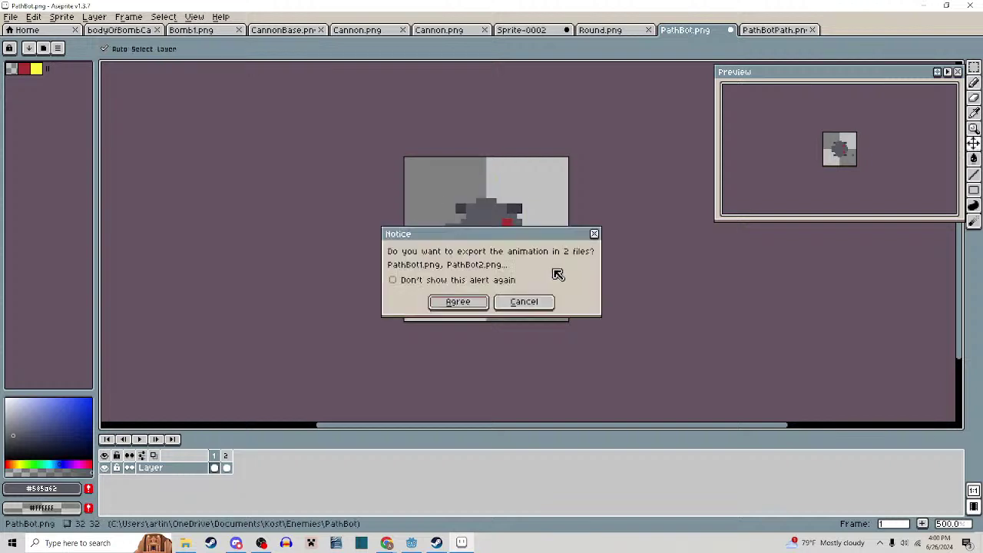
left_click(460, 303)
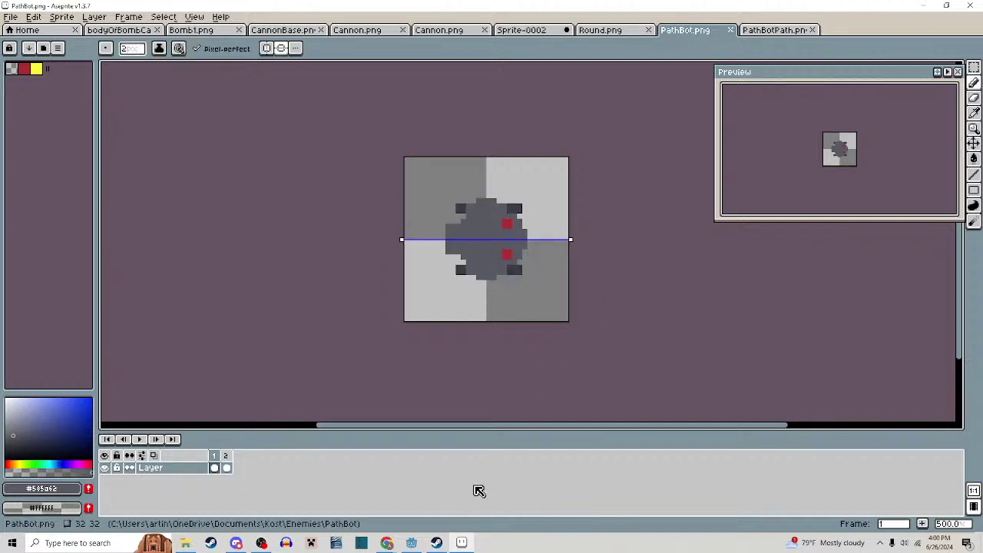
Switch to Godot, run the test scene and maximize the game window
left_click(413, 543)
left_click(220, 43)
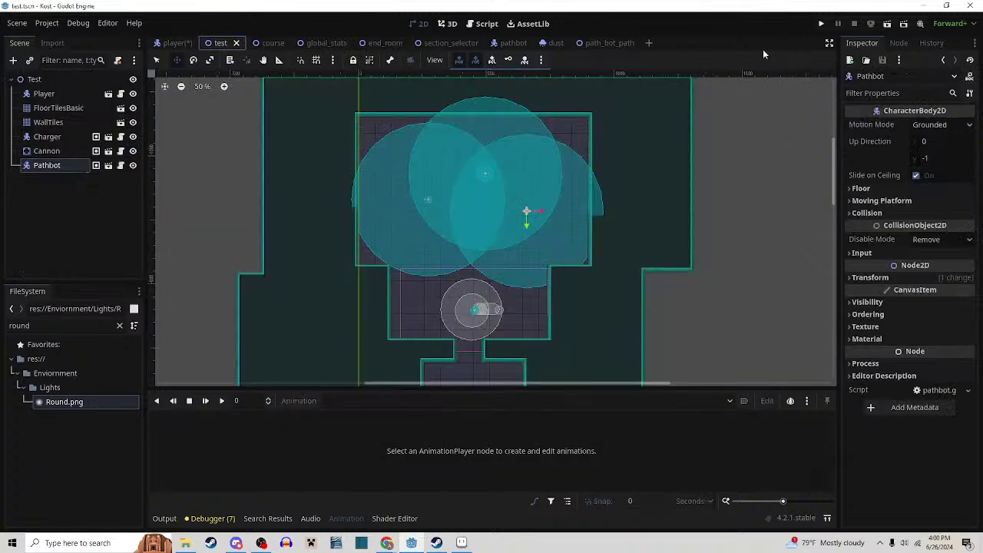
left_click(889, 25)
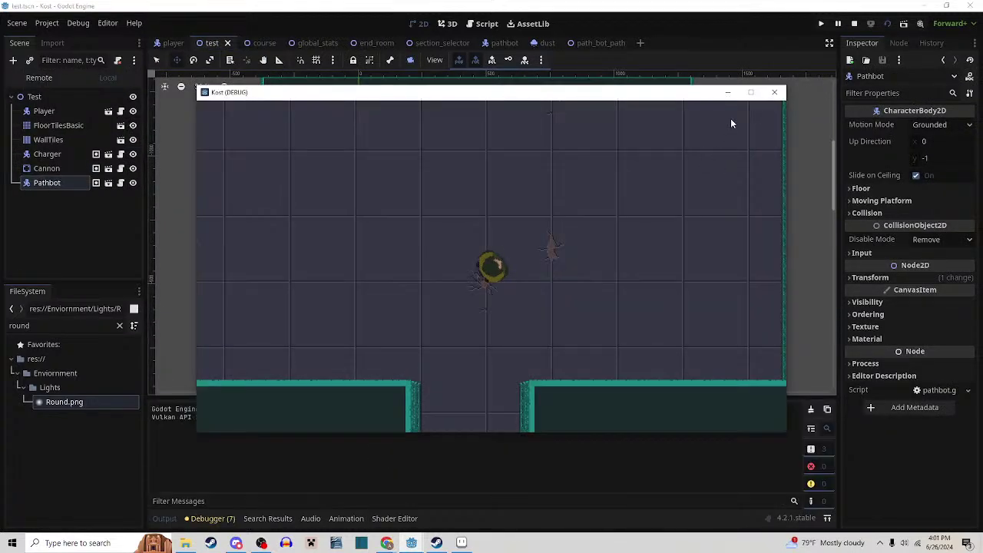
left_click(750, 92)
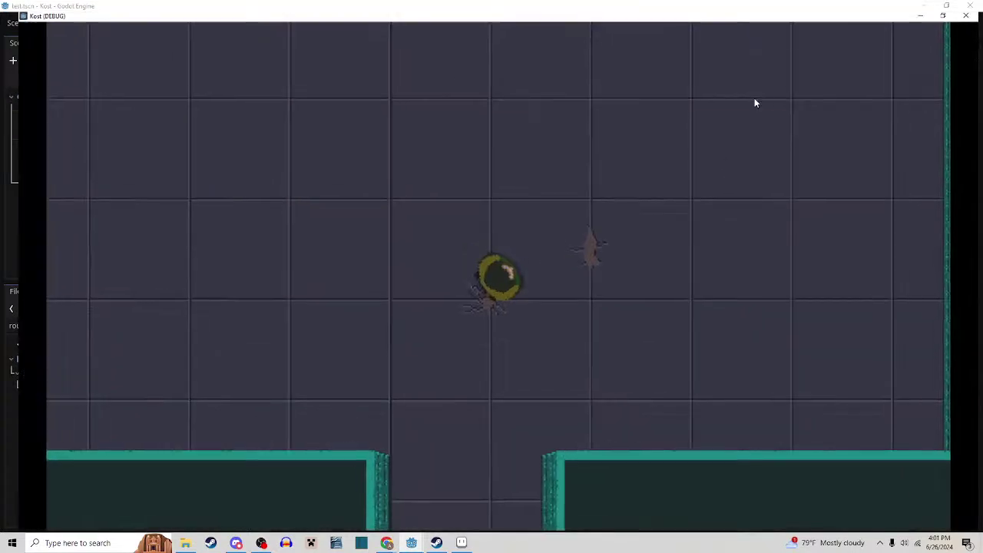
Playtest the test scene by steering the player around the room past the enemies and swinging attacks near the cannon
key("s")
key("w")
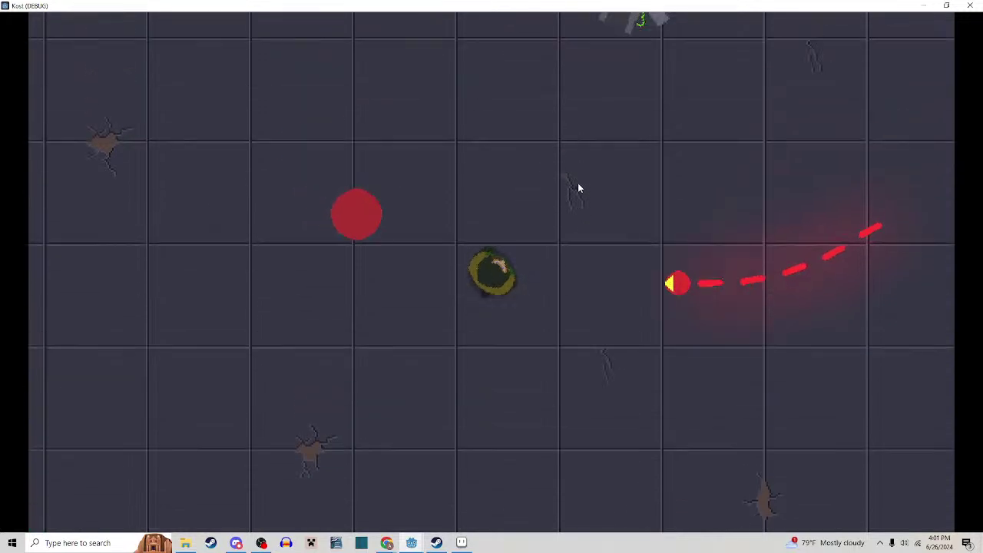
key("s")
key("d")
key("s")
key("a")
key("space")
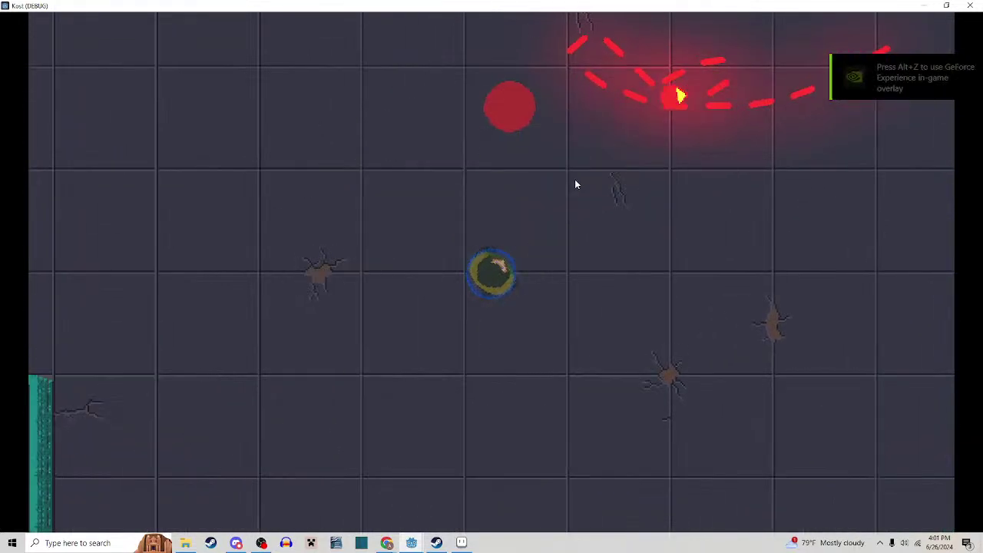
key("a")
key("w")
key("a")
key("w")
key("d")
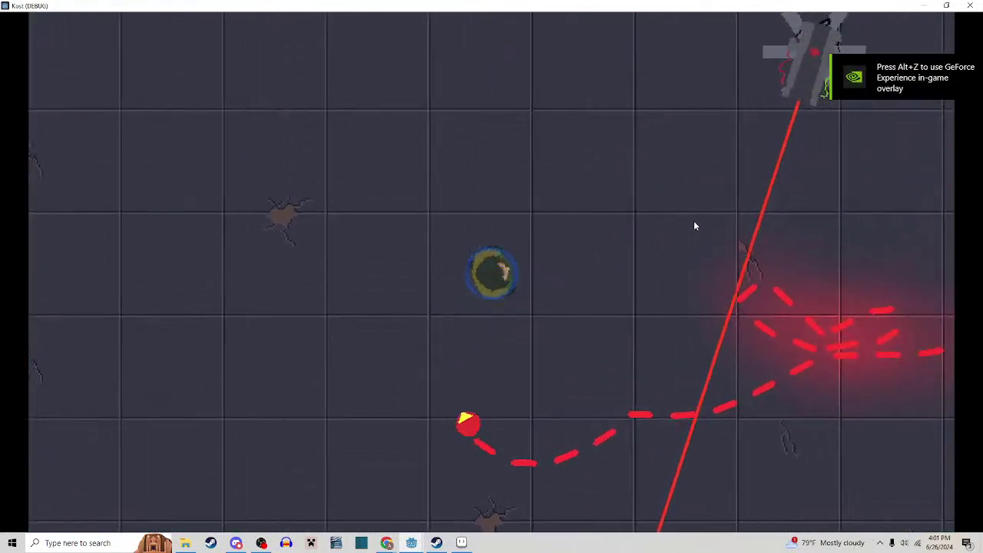
key("d")
key("w")
left_click(612, 202)
key("w")
key("d")
left_click(597, 201)
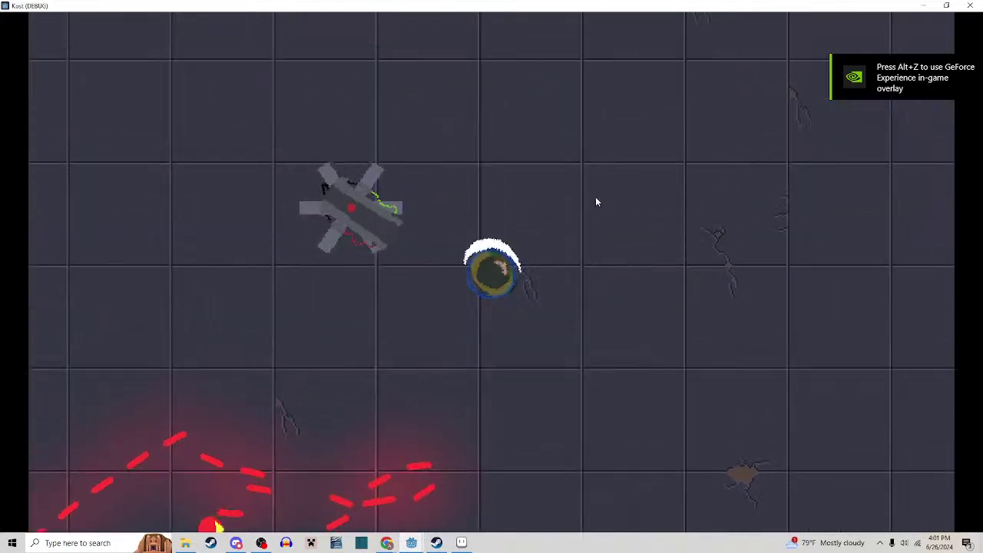
key("a")
key("a")
key("s")
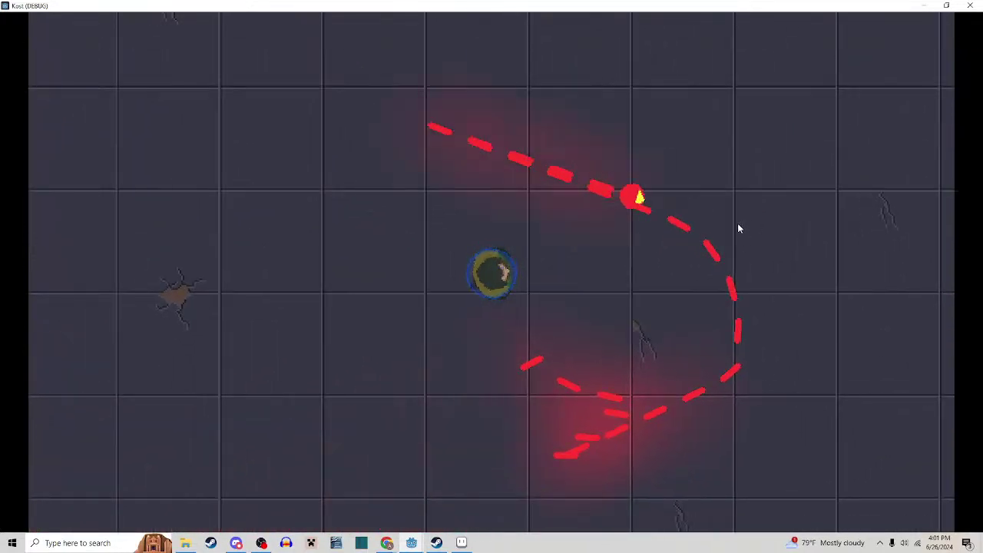
Keep the player circling the pathbot to examine its chasing movement and glowing red trail, and close the running game
key("s")
key("d")
key("d")
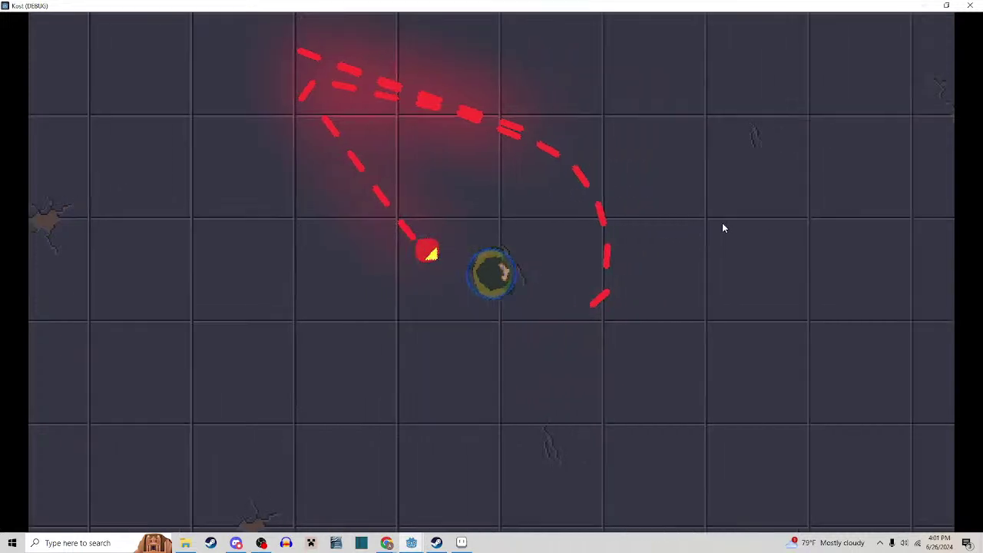
key("s")
key("a")
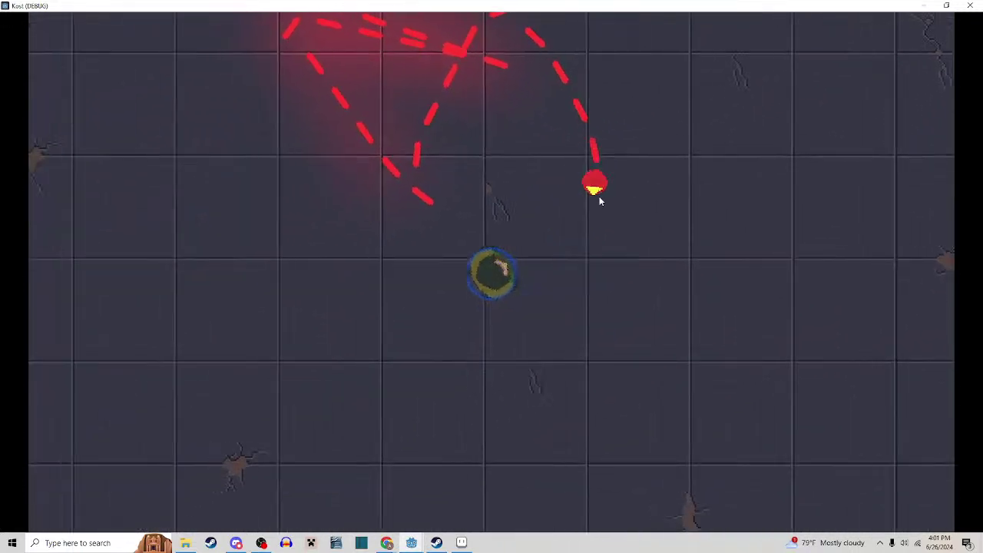
key("w")
key("d")
key("s")
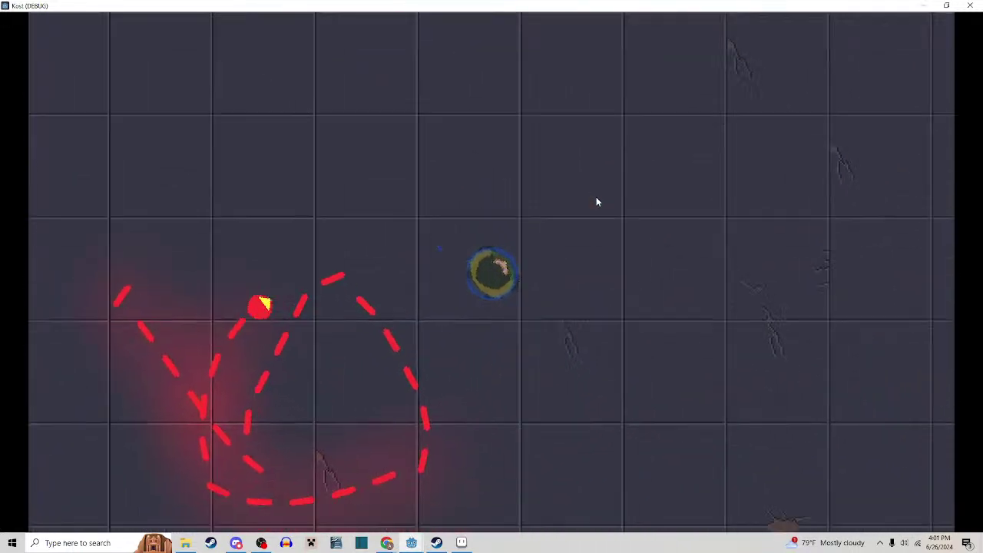
key("a")
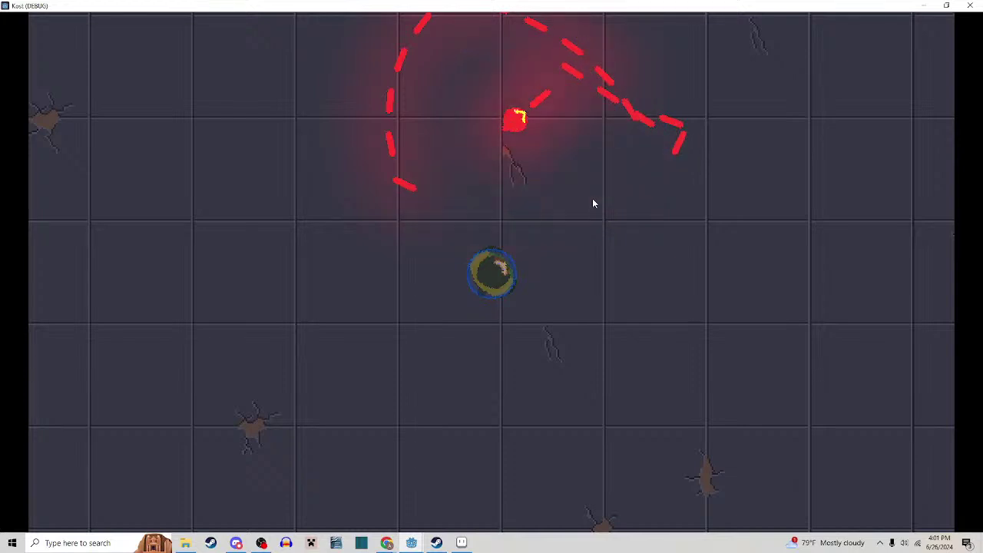
key("d")
key("a")
key("w")
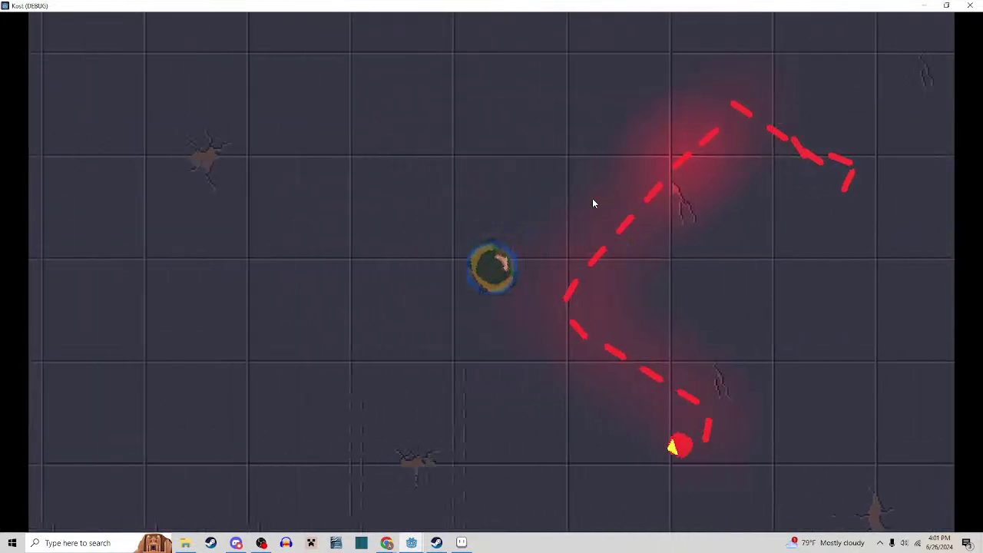
key("d")
key("s")
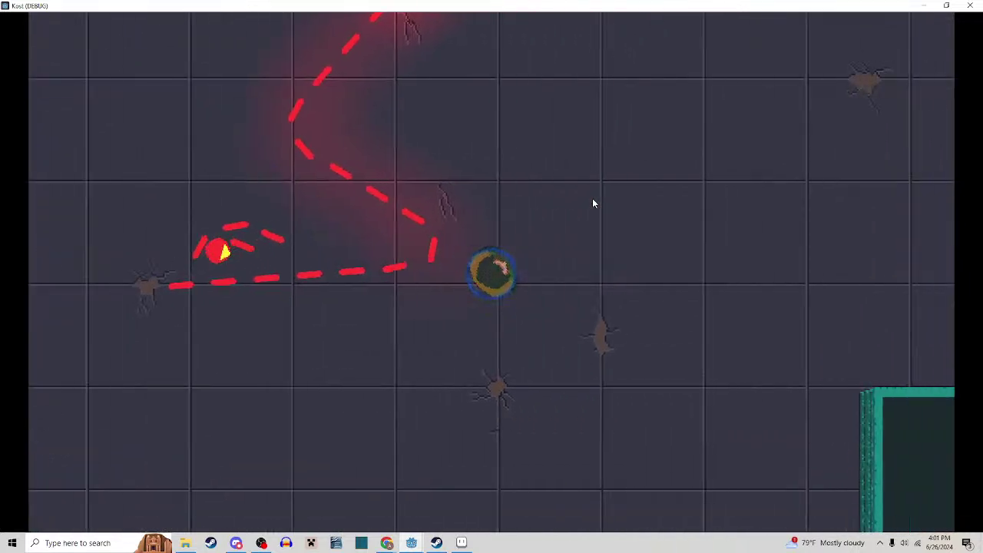
key("s")
key("a")
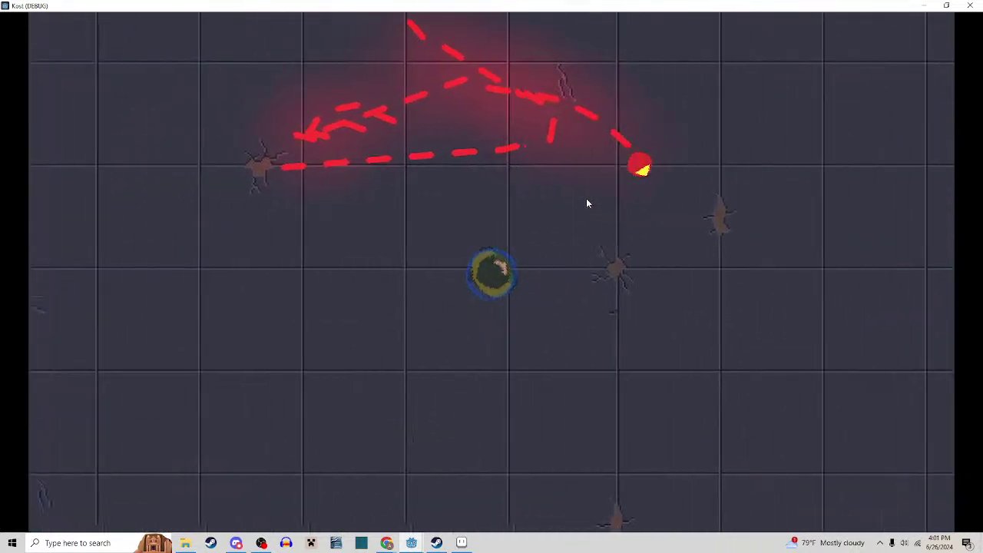
key("d")
key("d")
key("w")
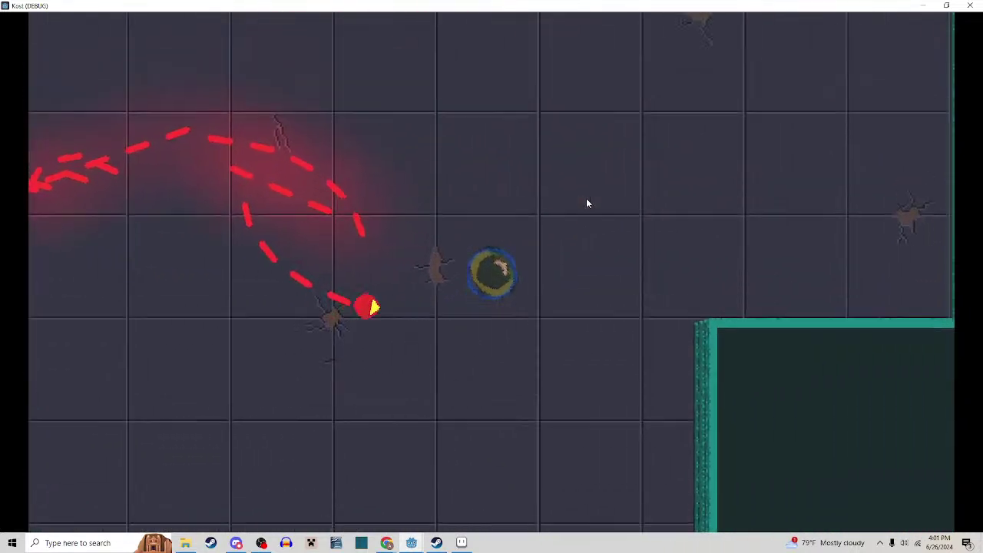
key("a")
key("s")
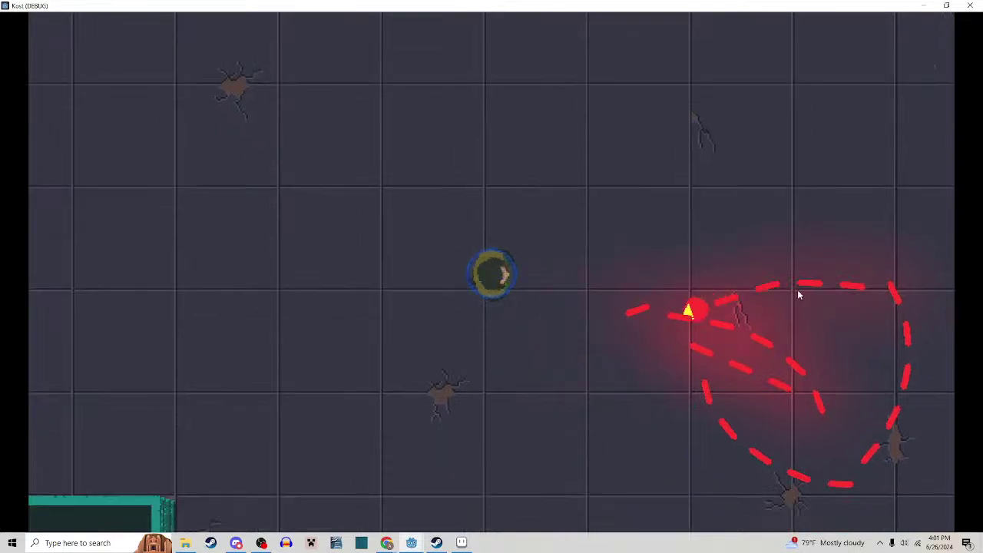
left_click(971, 5)
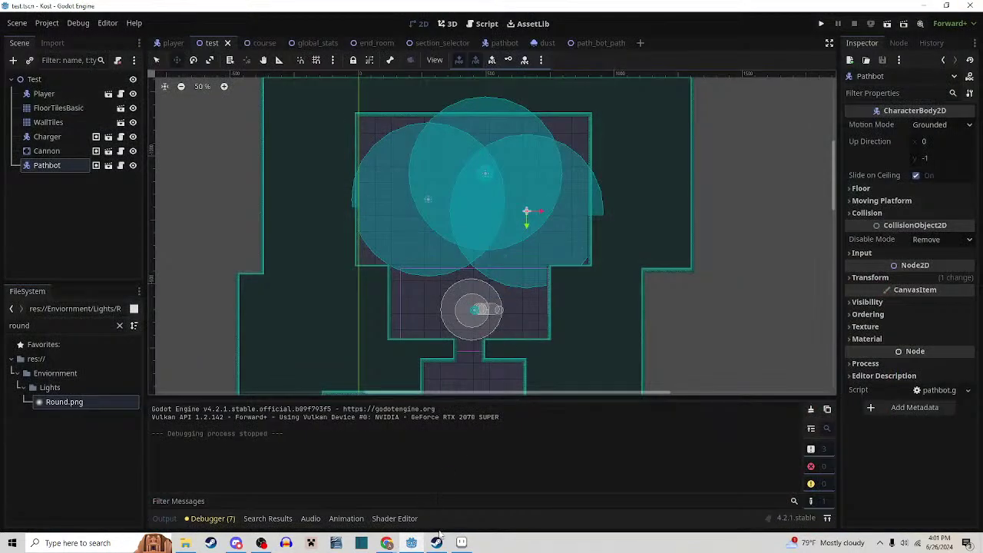
Switch to Aseprite and sample the red of the path bar on frame 2 of PathBot.png
left_click(435, 543)
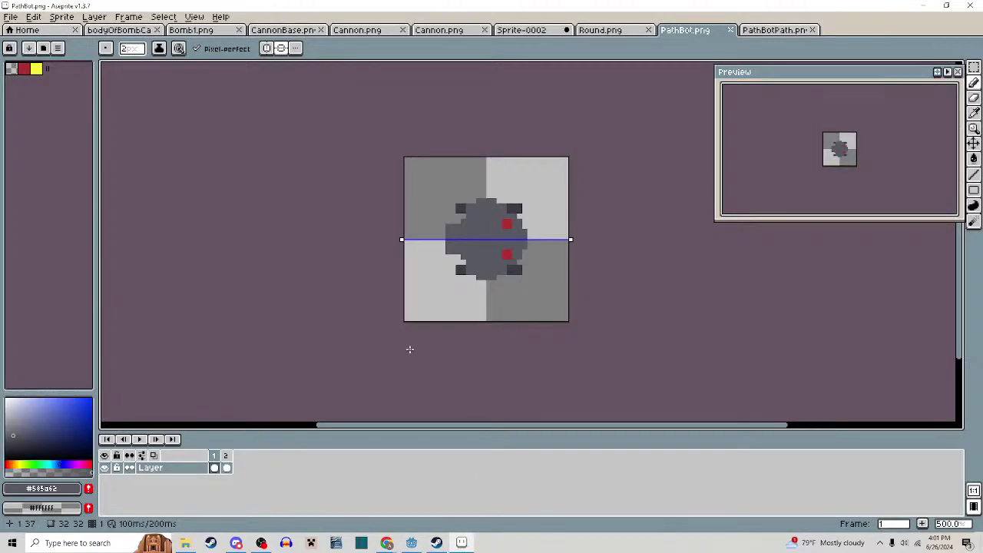
key("Right")
key("i")
scroll(517, 230, "up", 4)
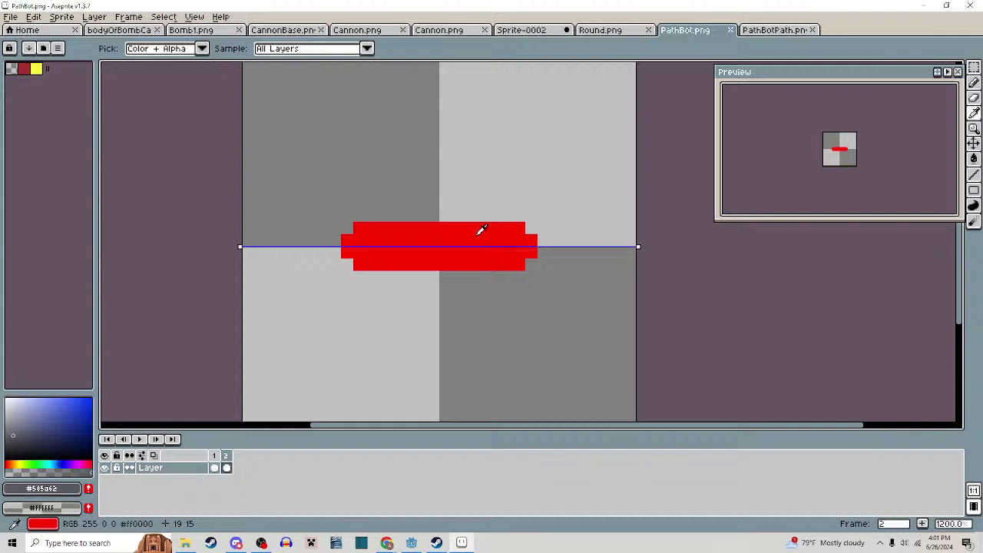
left_click(481, 230)
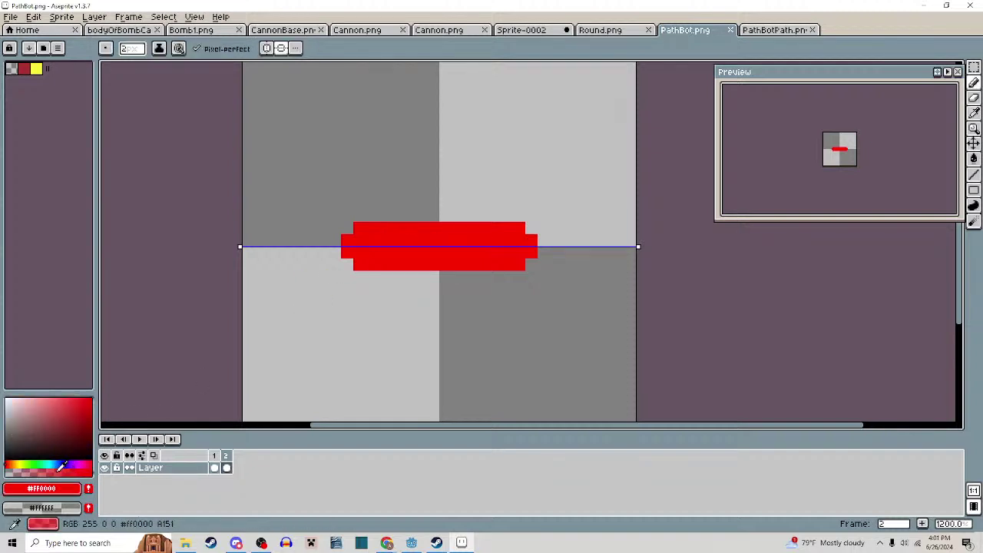
Make the red bar on frame 2 semi-transparent with the Hue/Saturation adjustment and save PathBot.png
left_click(34, 16)
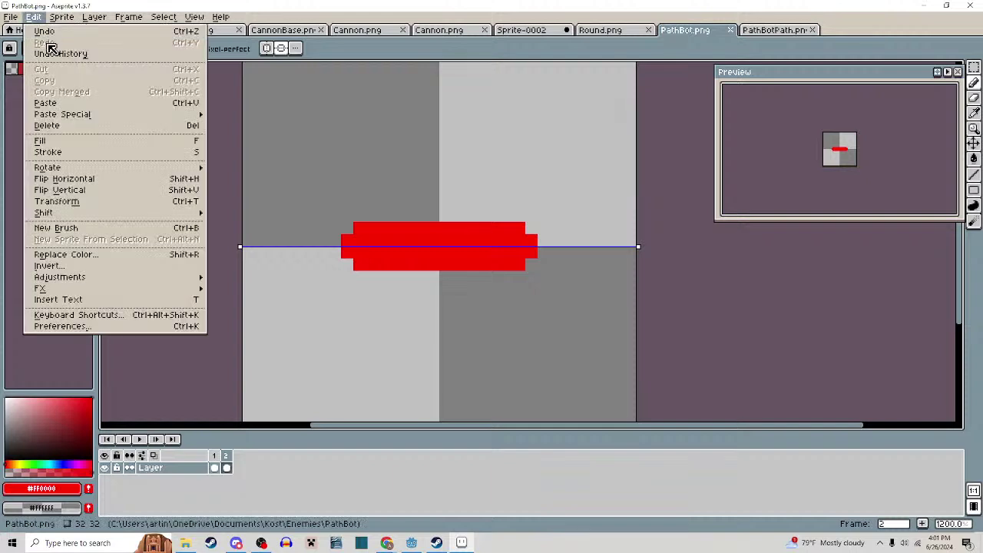
mouse_move(87, 278)
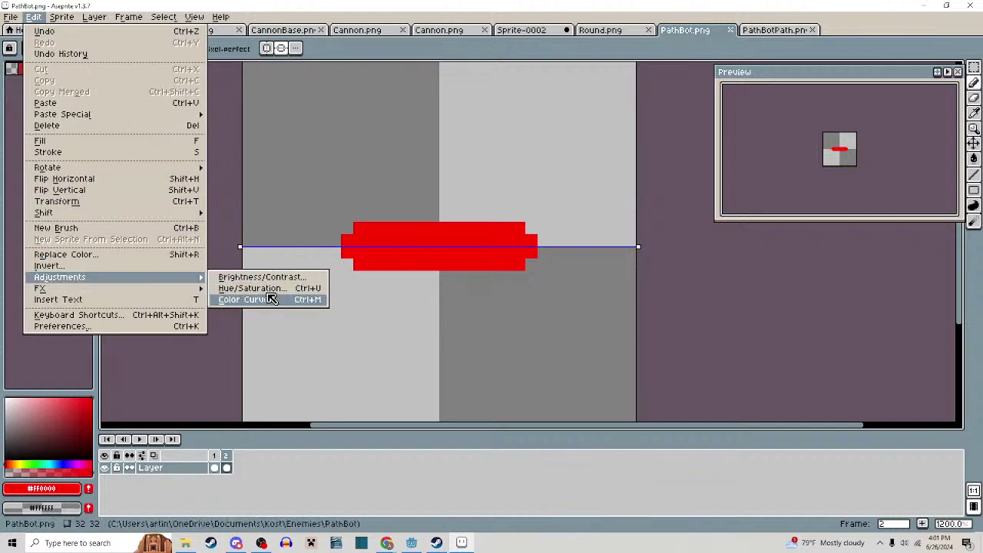
left_click(273, 289)
left_click_drag(765, 242, 735, 246)
left_click(912, 168)
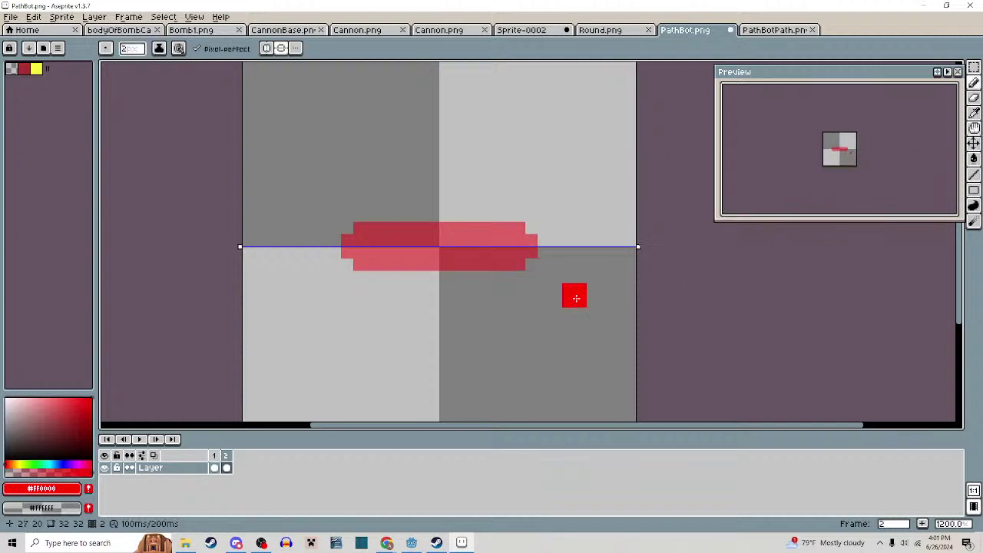
key("ctrl+s")
left_click(469, 302)
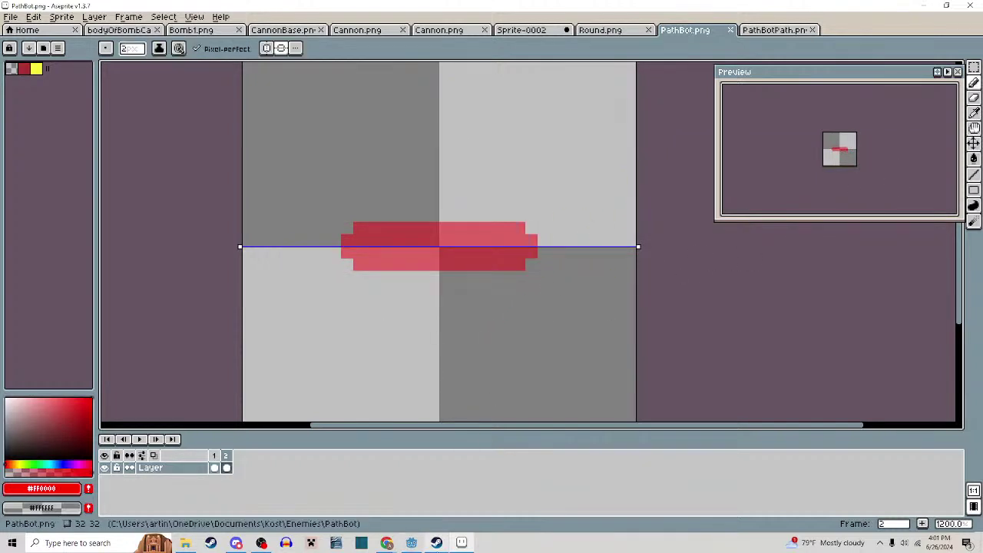
Switch to Godot, filter the project files by "path", and assign PathBot2.png as the Sprite2D texture in the path_bot_path scene
left_click(462, 544)
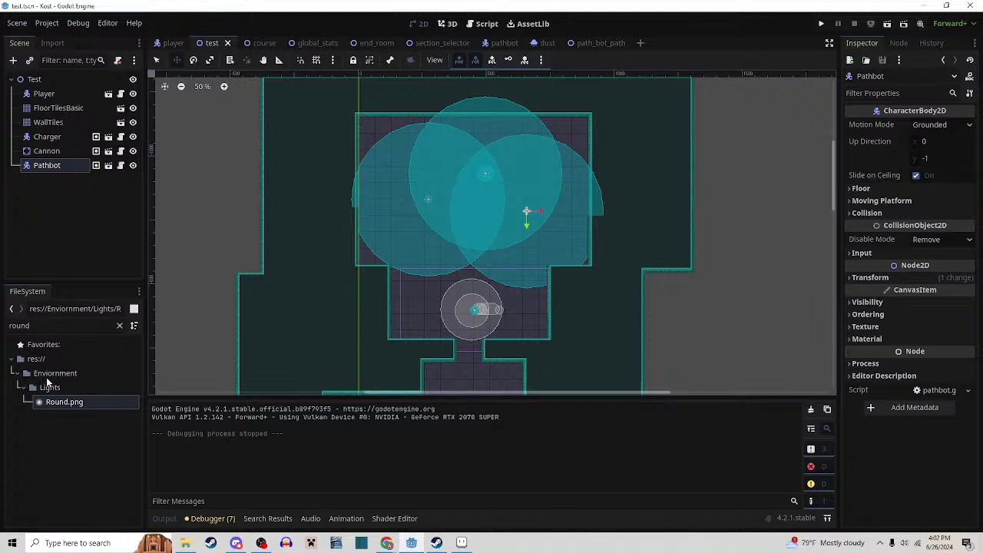
left_click(28, 326)
type("path")
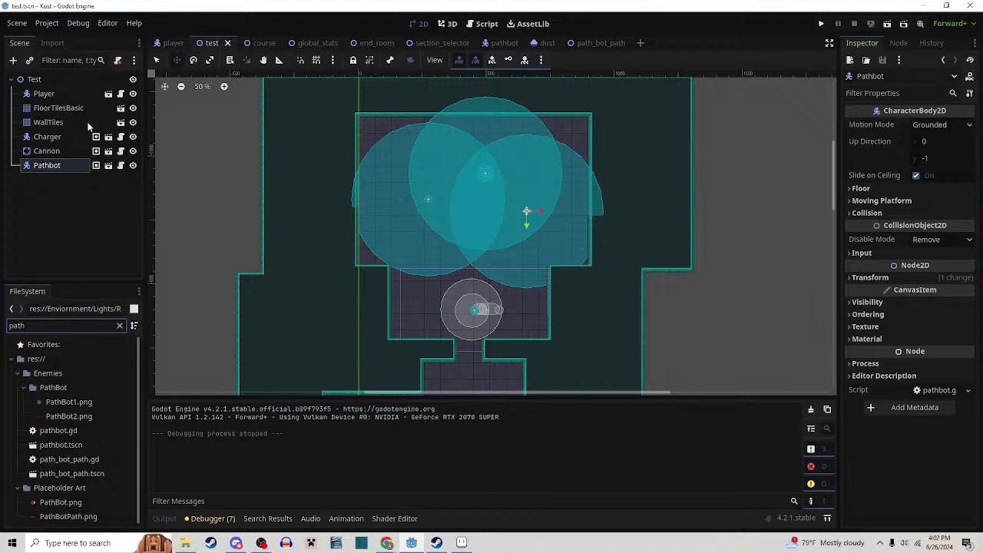
left_click(501, 43)
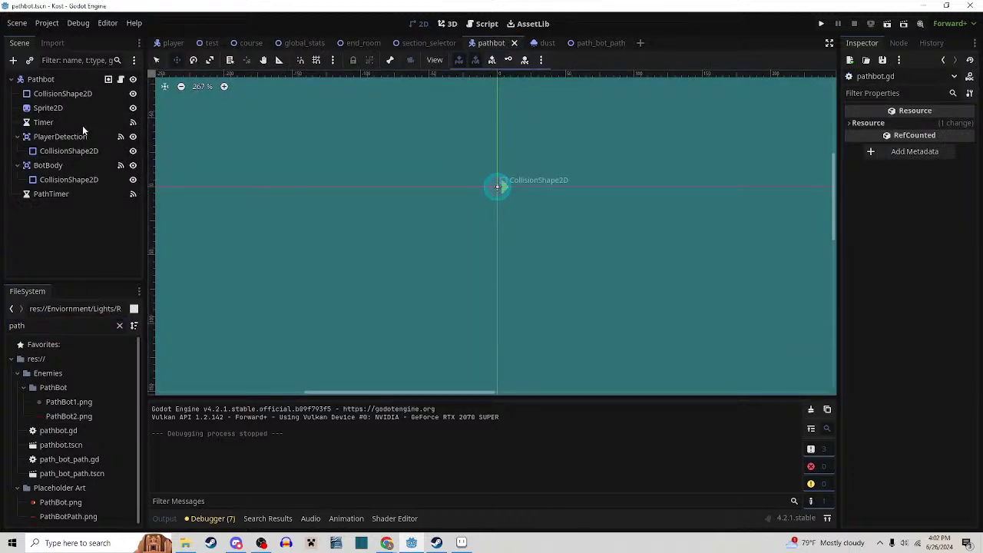
left_click(601, 43)
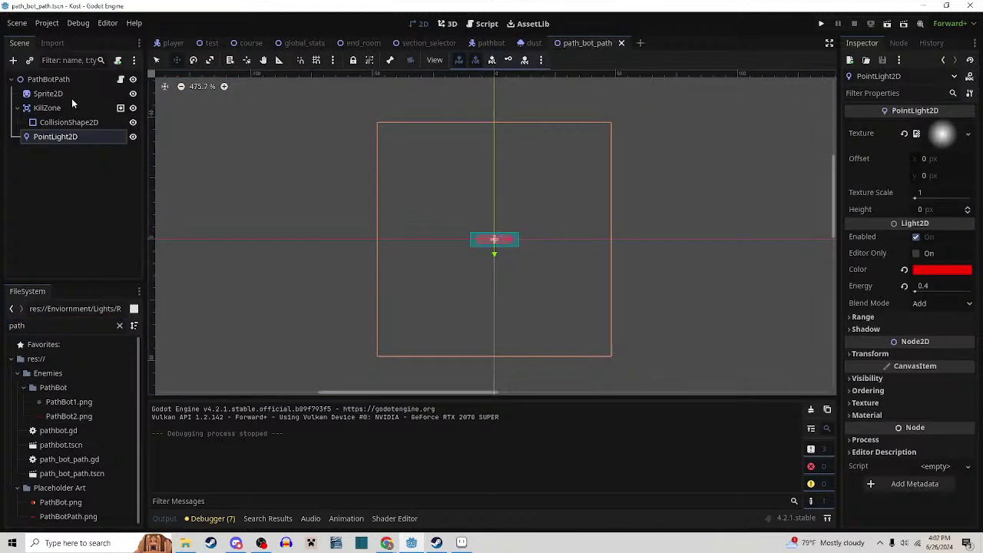
left_click(50, 93)
left_click_drag(63, 412, 940, 134)
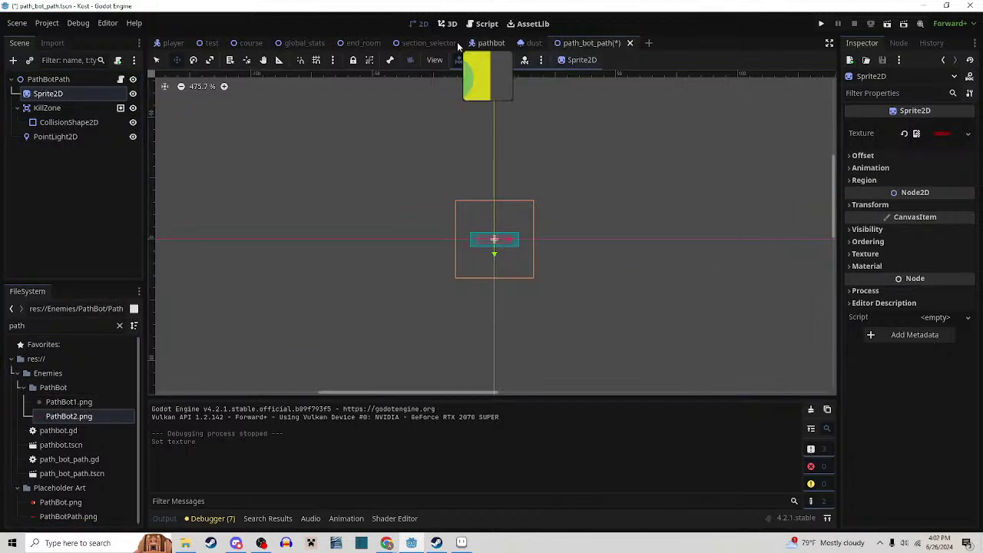
Run the test scene maximized, move the player around to check the new trail sprite, and close the game
mouse_move(412, 52)
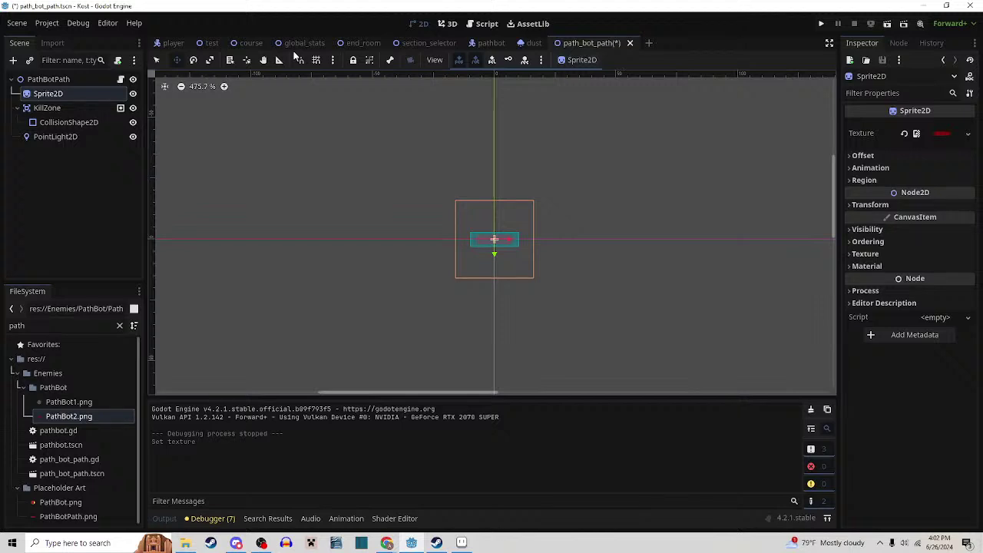
left_click(209, 43)
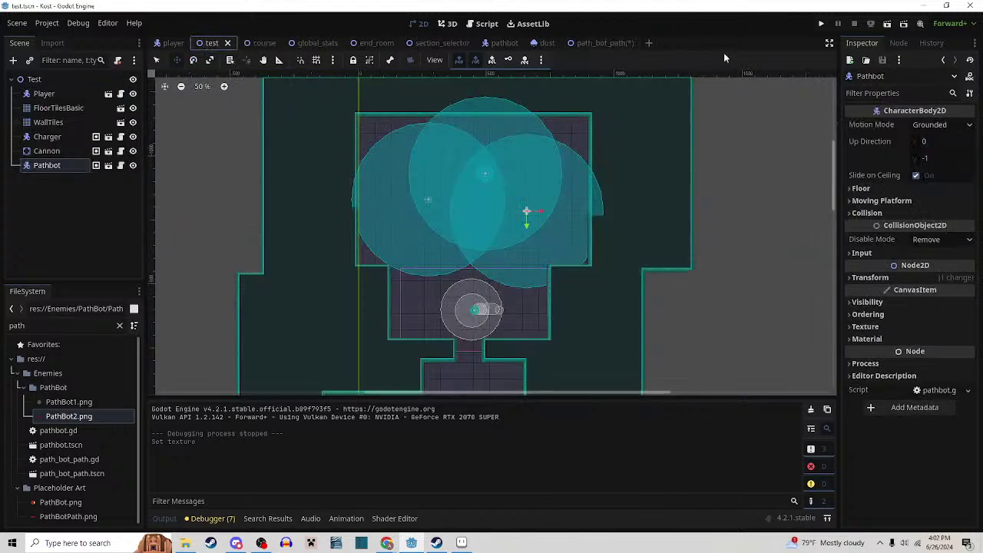
left_click(887, 23)
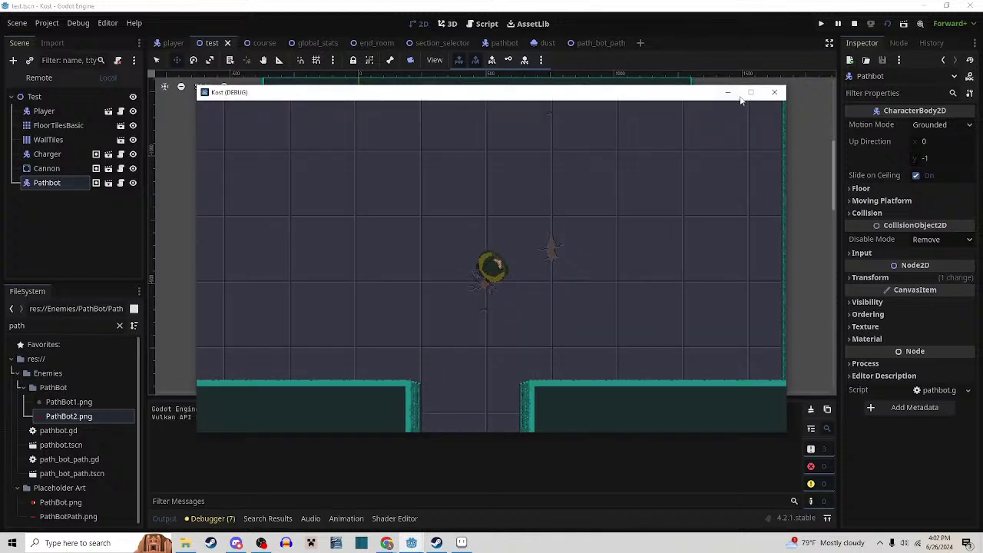
left_click(750, 93)
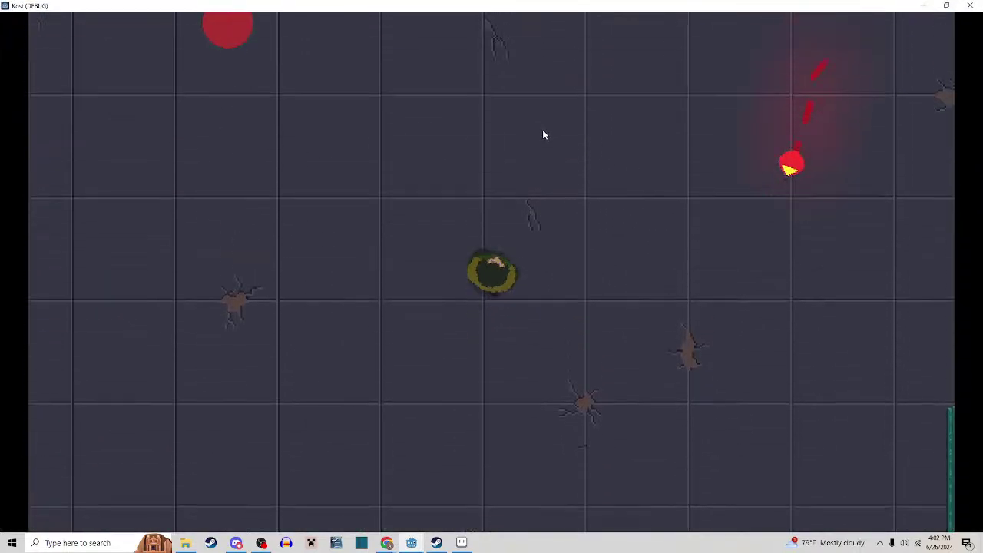
key("s")
key("a")
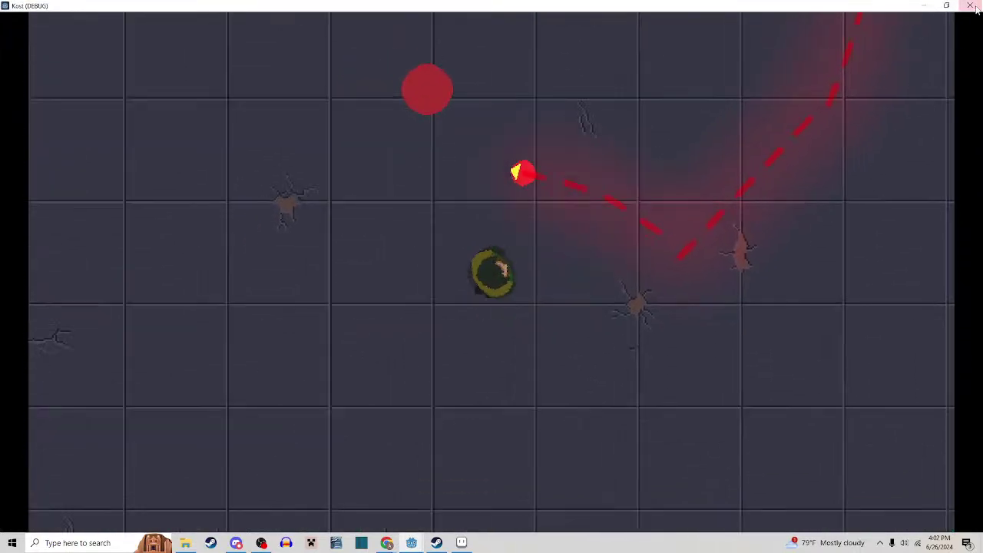
left_click(971, 6)
Assign PathBot1.png as the Sprite2D texture in the pathbot scene and return to the test scene
left_click(503, 43)
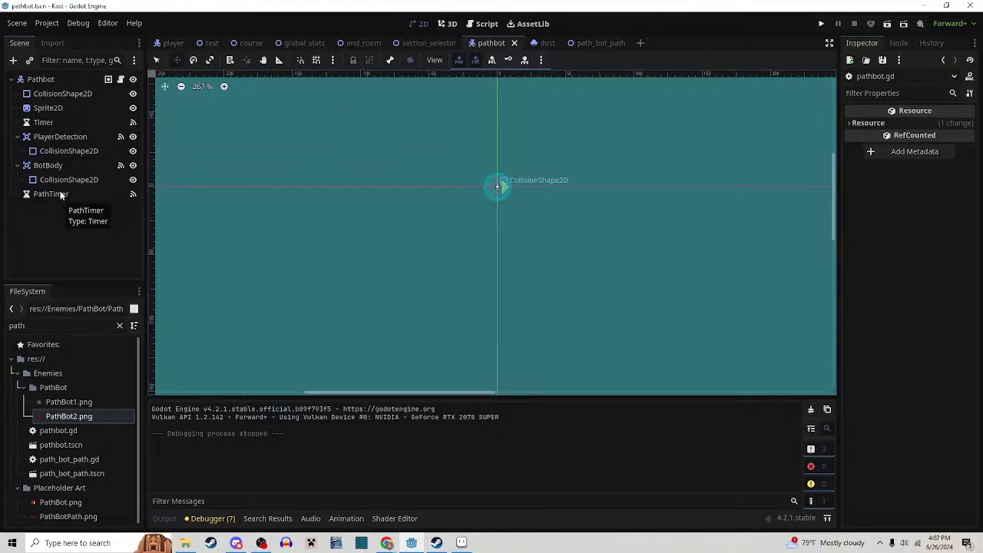
left_click(49, 108)
left_click_drag(64, 399, 889, 140)
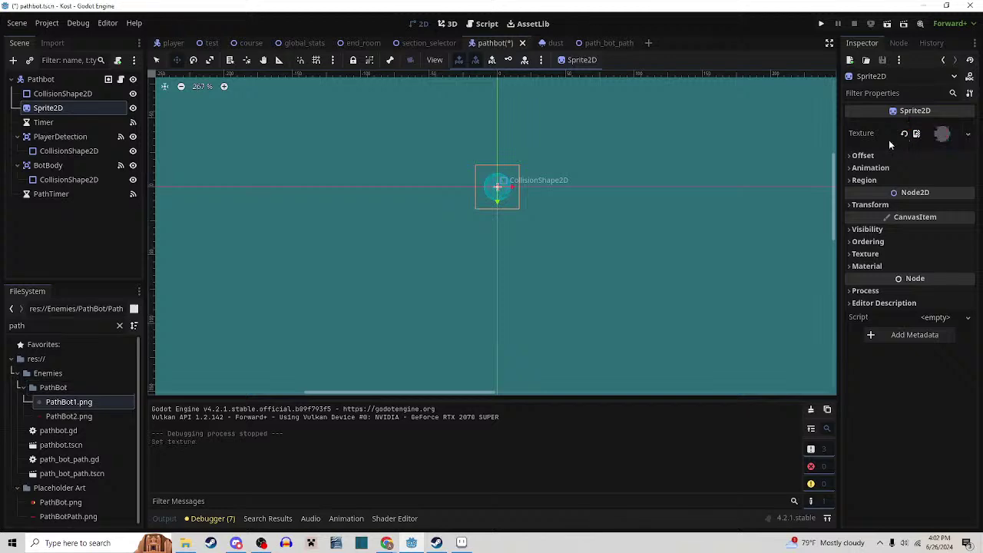
left_click(209, 42)
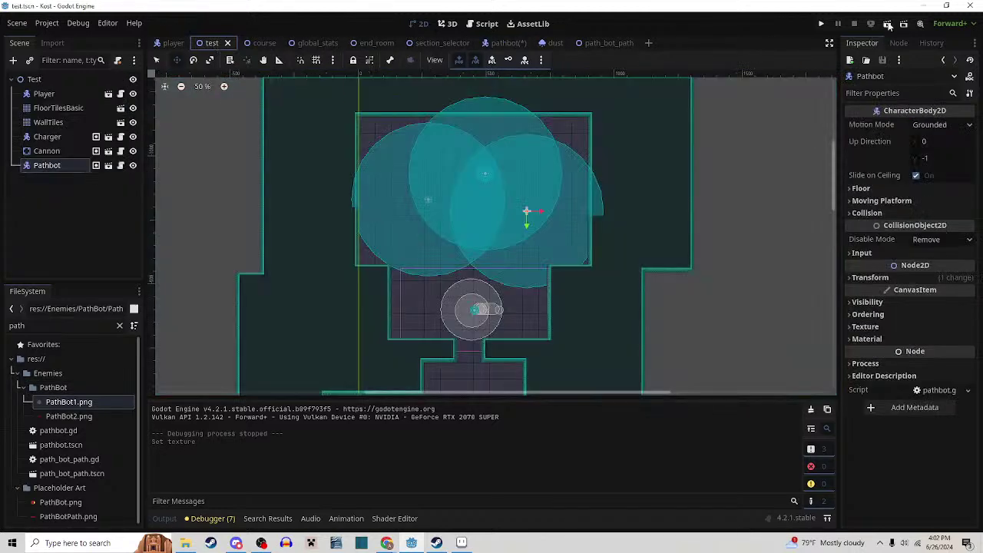
Run the test scene maximized, move the player around the pathbot to check its new body sprite, and close the game
key("F6")
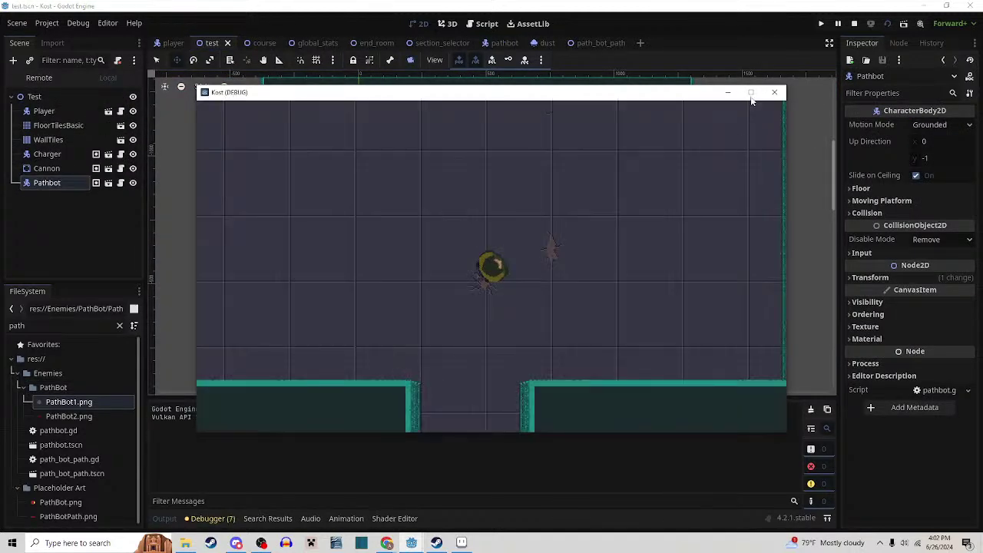
key("w")
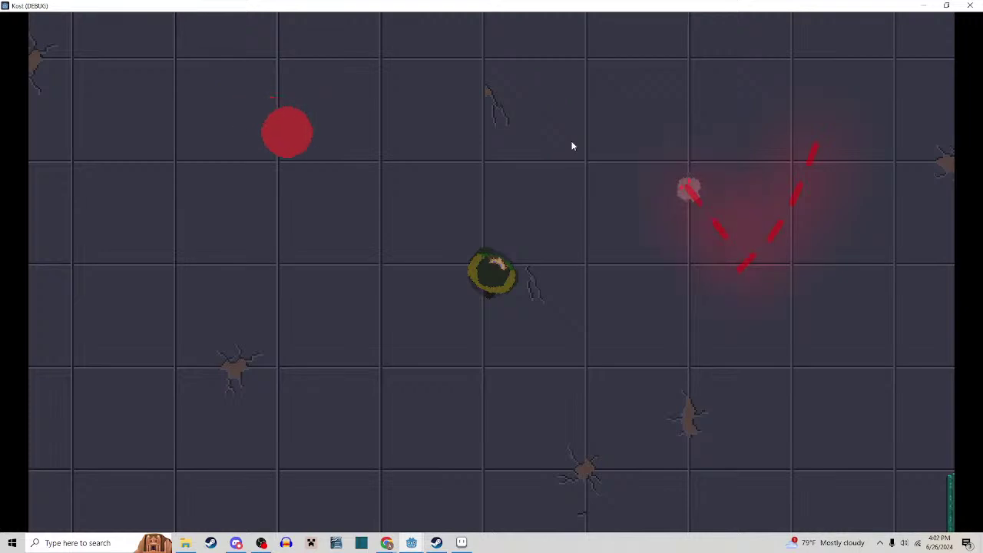
key("d")
key("s")
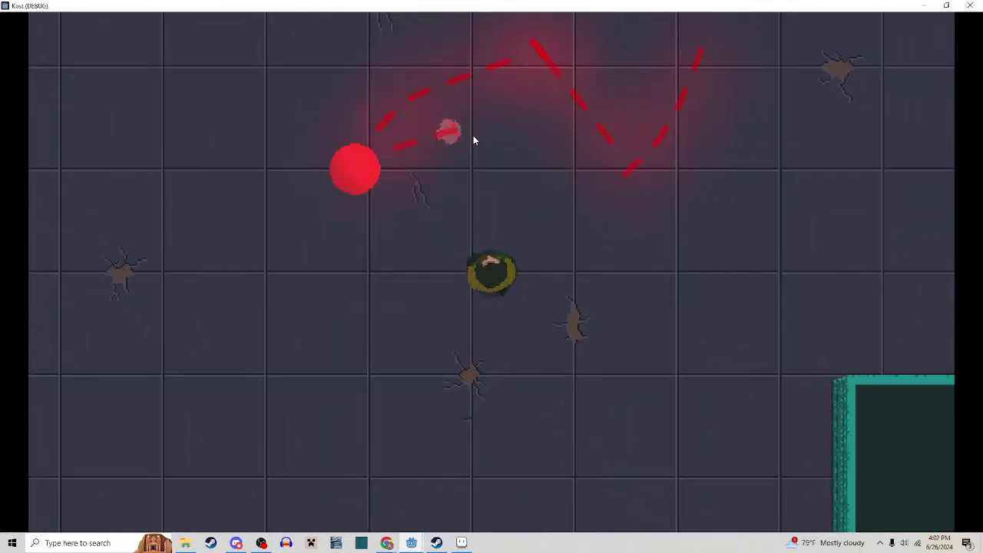
key("a")
key("s")
left_click(522, 126)
key("a")
key("w")
left_click(656, 156)
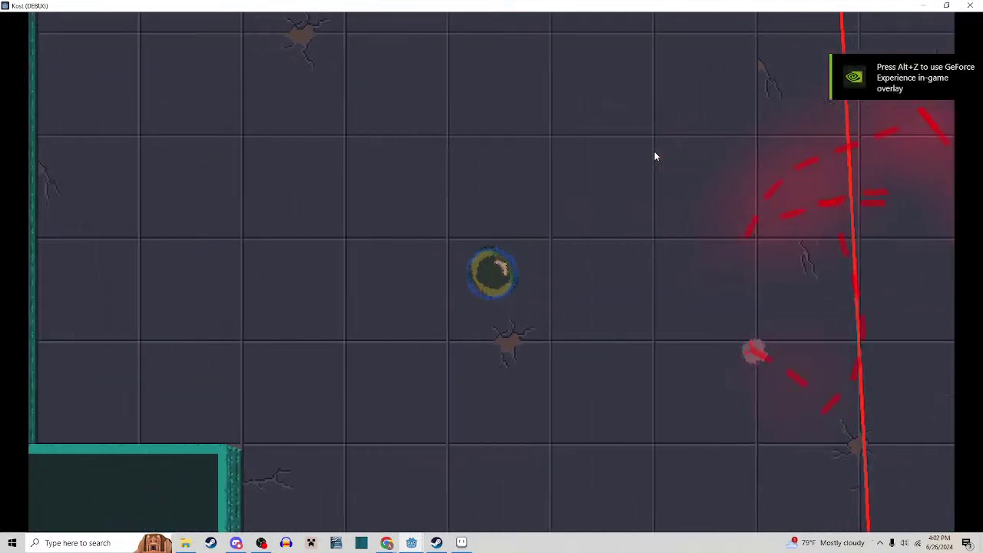
key("s")
key("d")
key("d")
key("s")
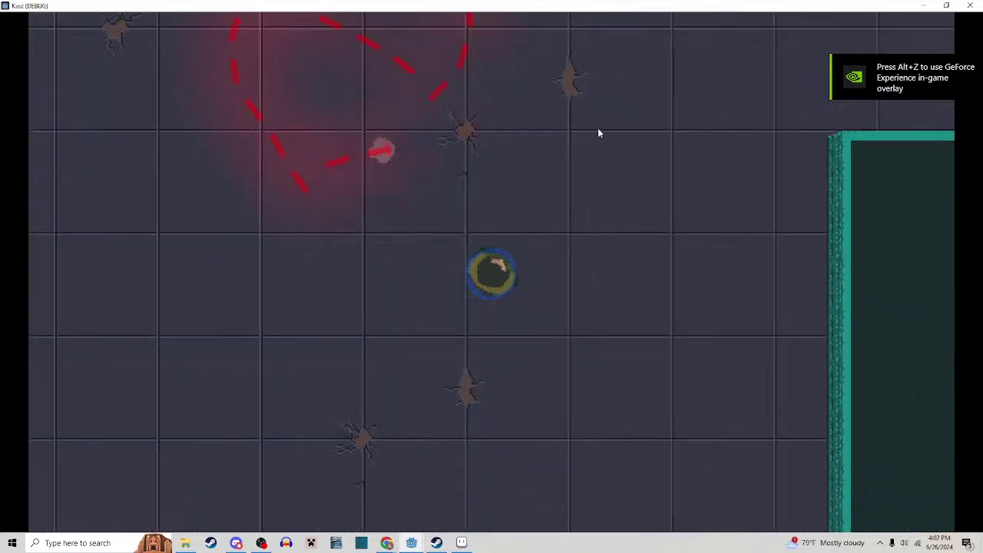
key("a")
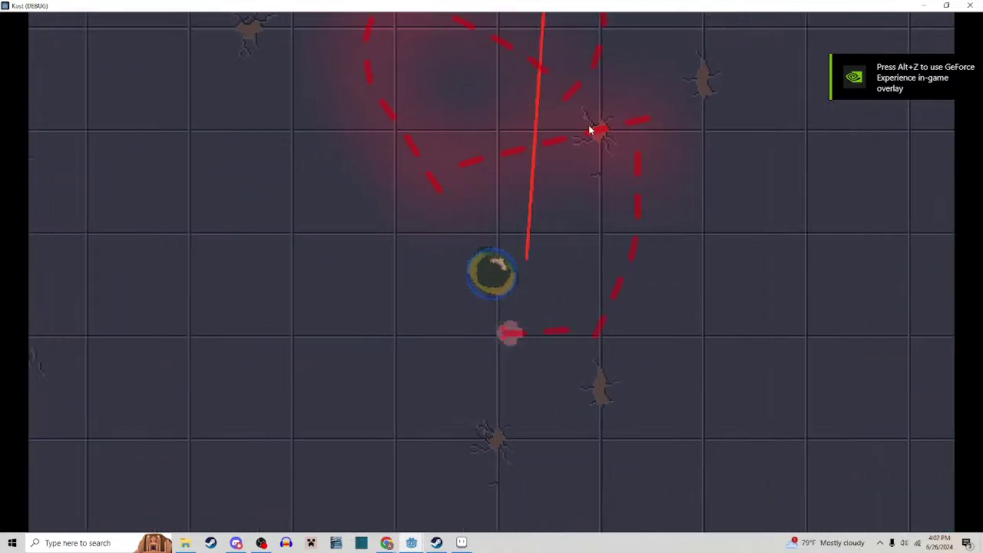
key("d")
key("w")
key("space")
key("s")
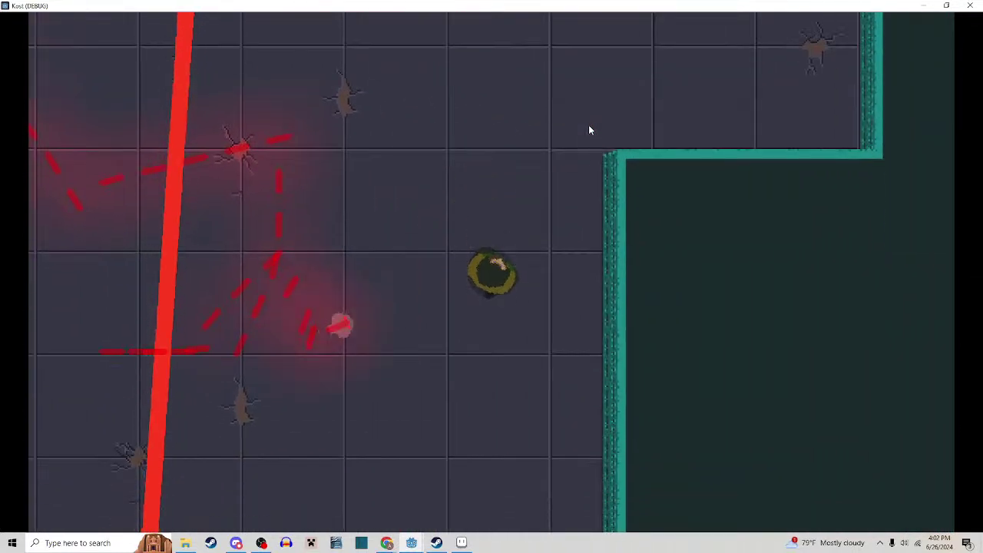
key("s")
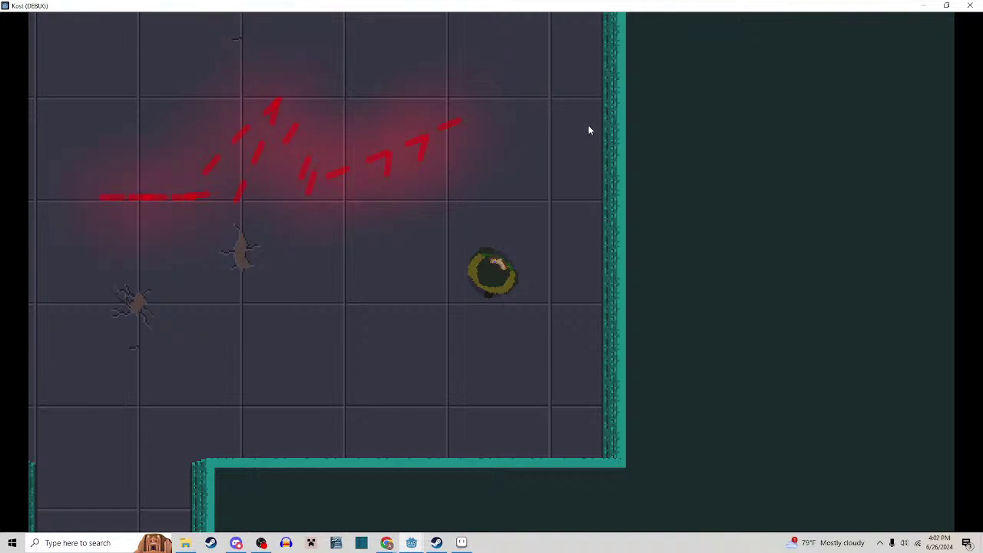
left_click(970, 6)
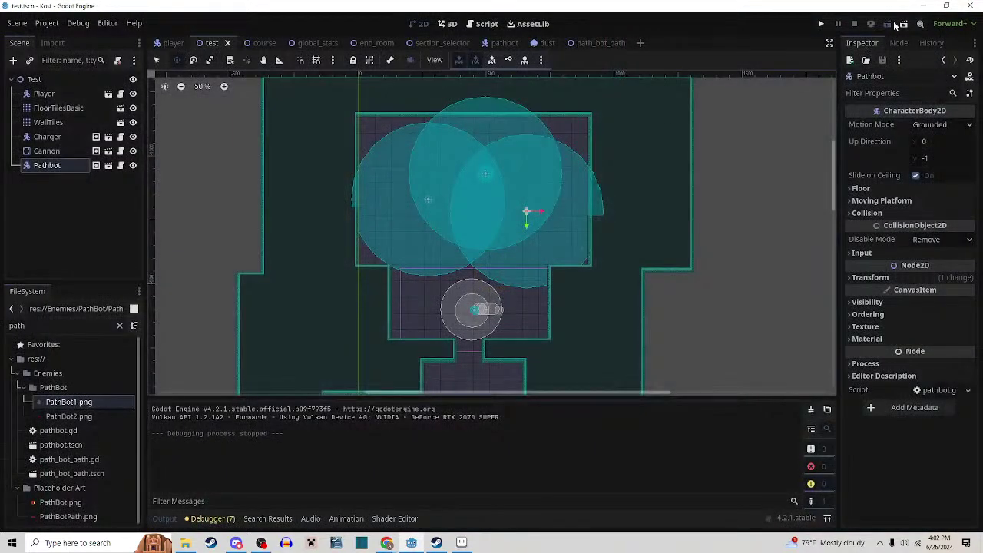
Run the test scene again and lead the enemies around the room to watch the pathbot lay its dashed trail
key("F6")
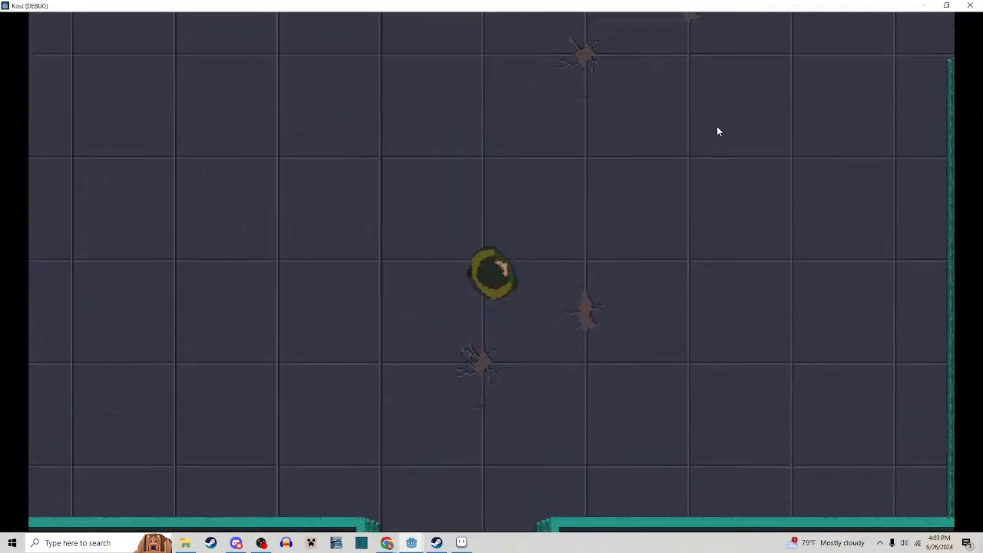
key("w")
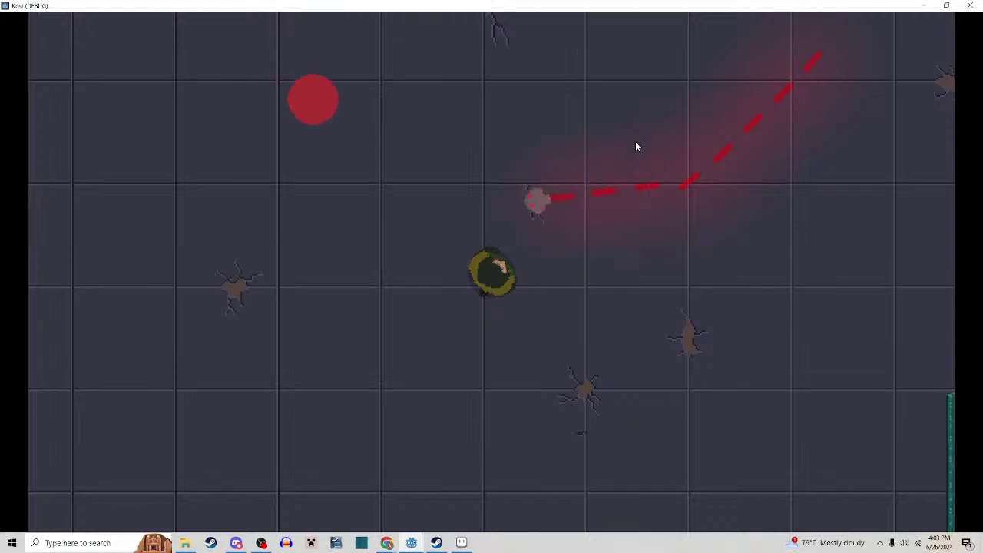
key("d")
key("d")
key("s")
key("a")
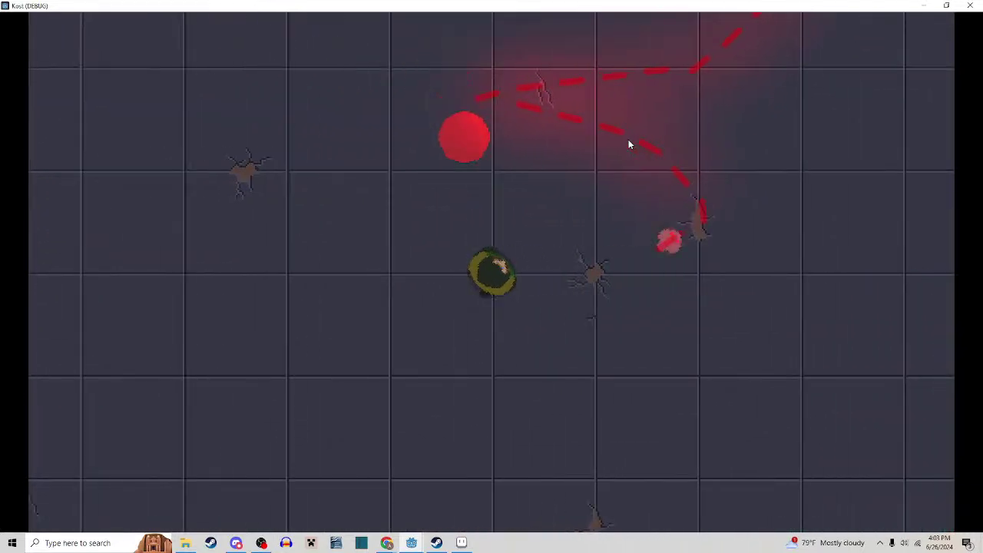
key("d")
key("s")
key("s")
key("a")
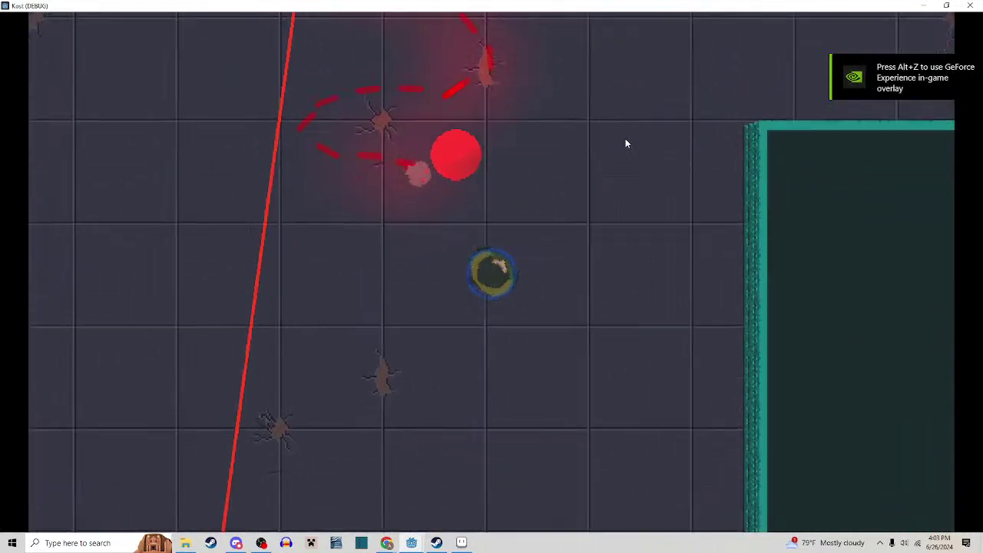
key("w")
key("a")
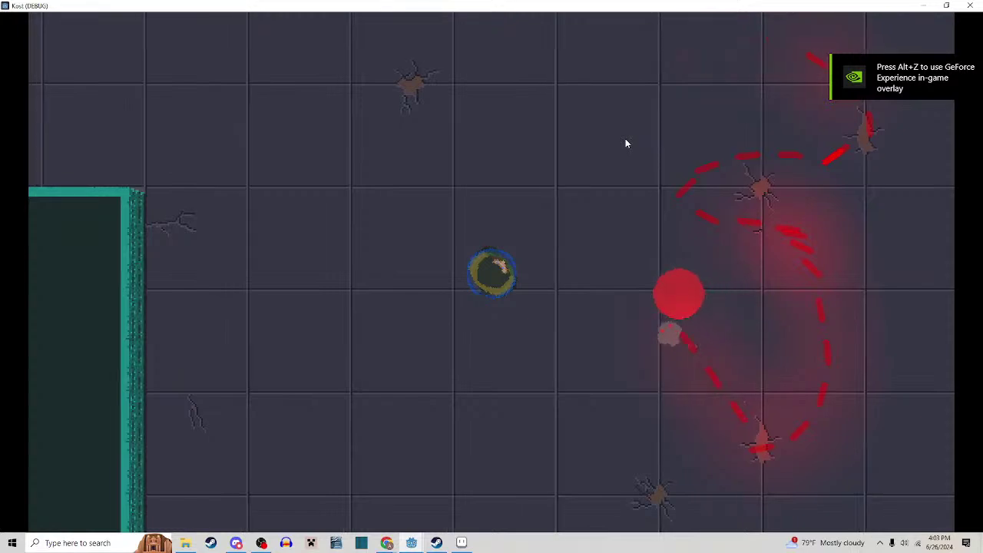
key("w")
key("d")
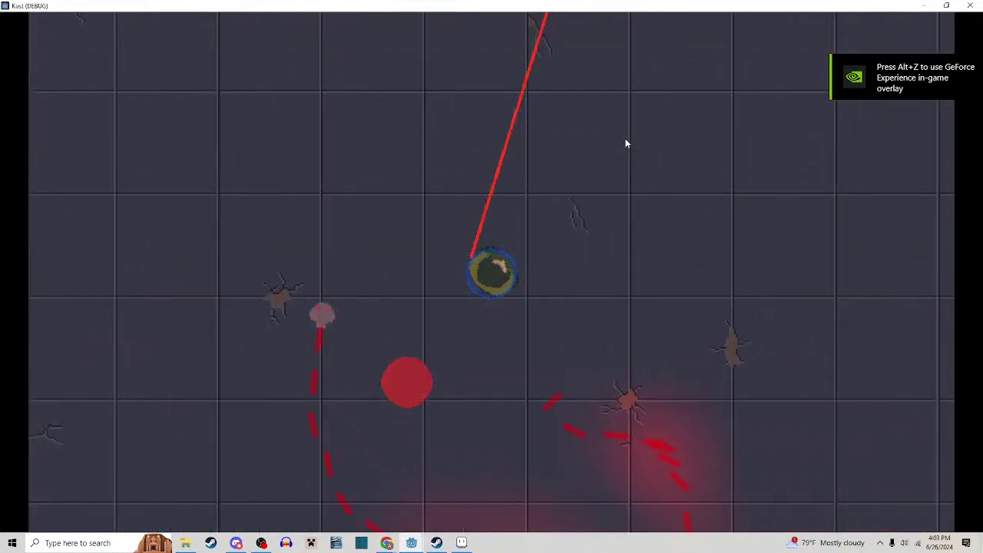
key("w")
key("a")
key("s")
key("d")
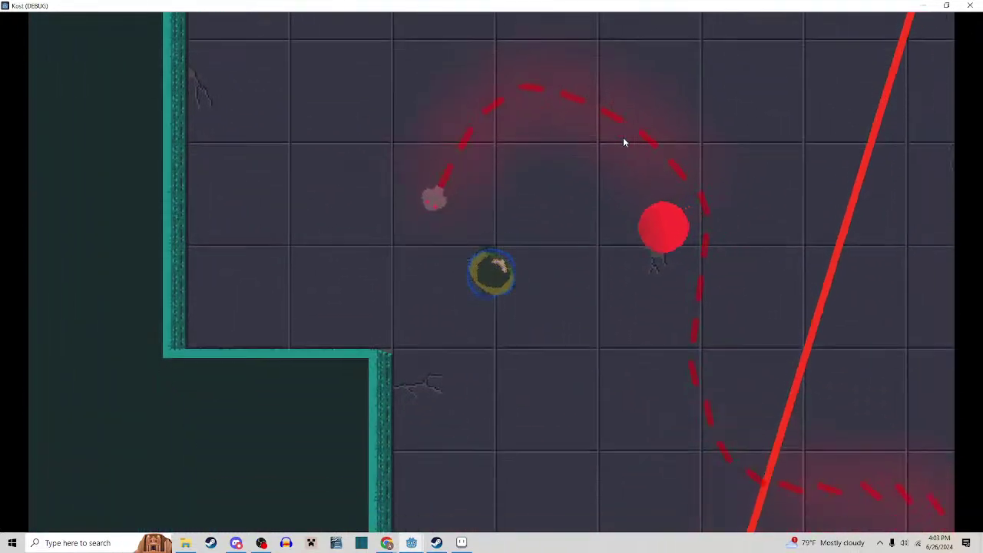
key("s")
key("s")
key("d")
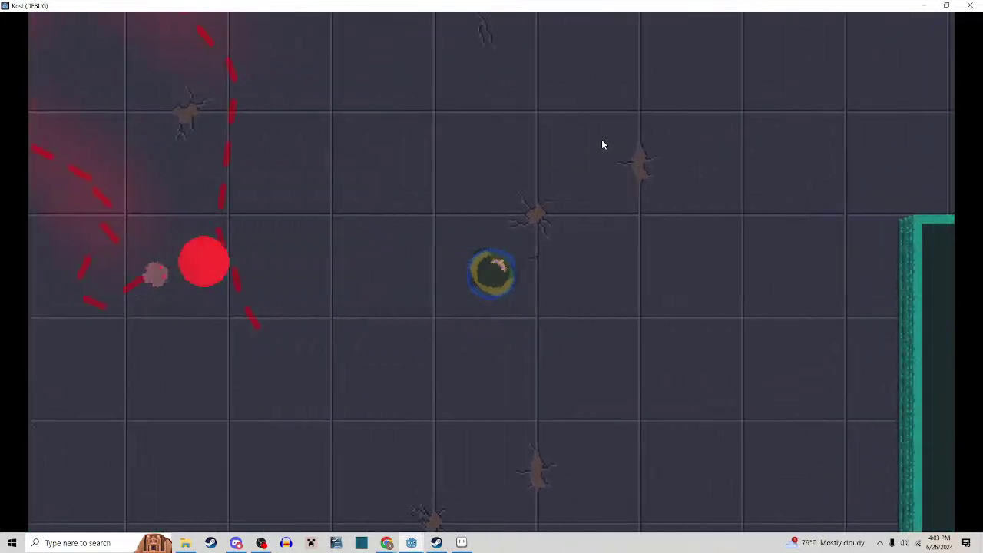
key("w")
key("d")
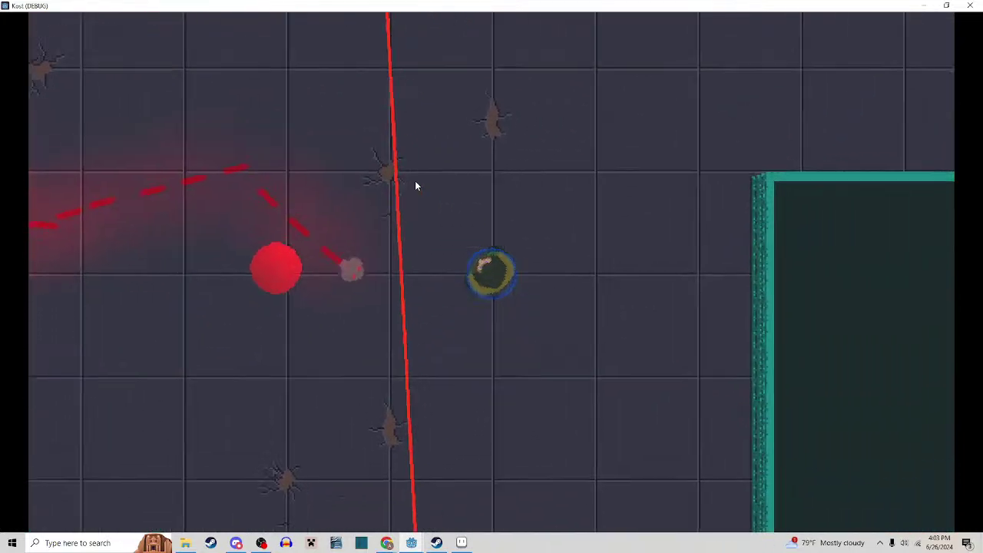
key("w")
key("a")
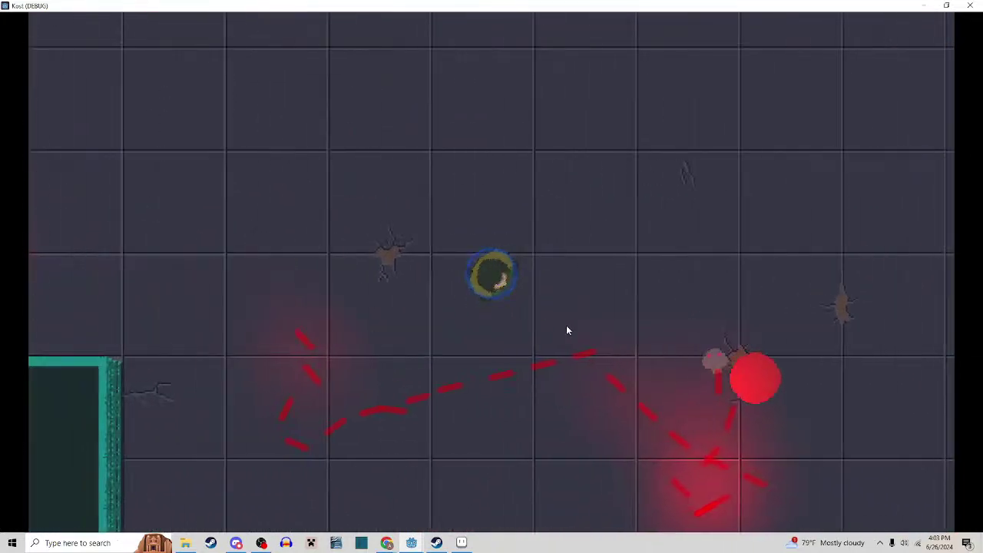
key("s")
key("a")
key("d")
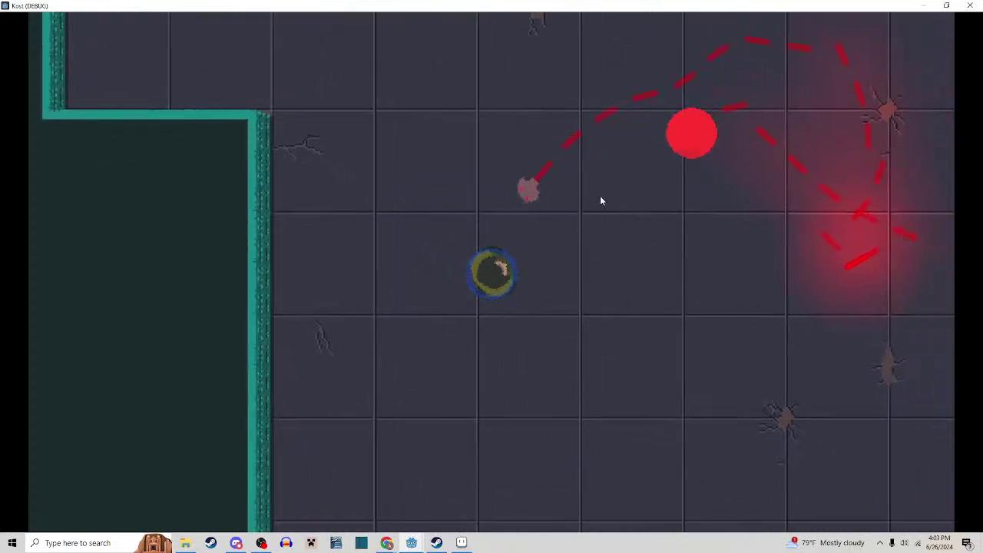
key("d")
key("s")
key("a")
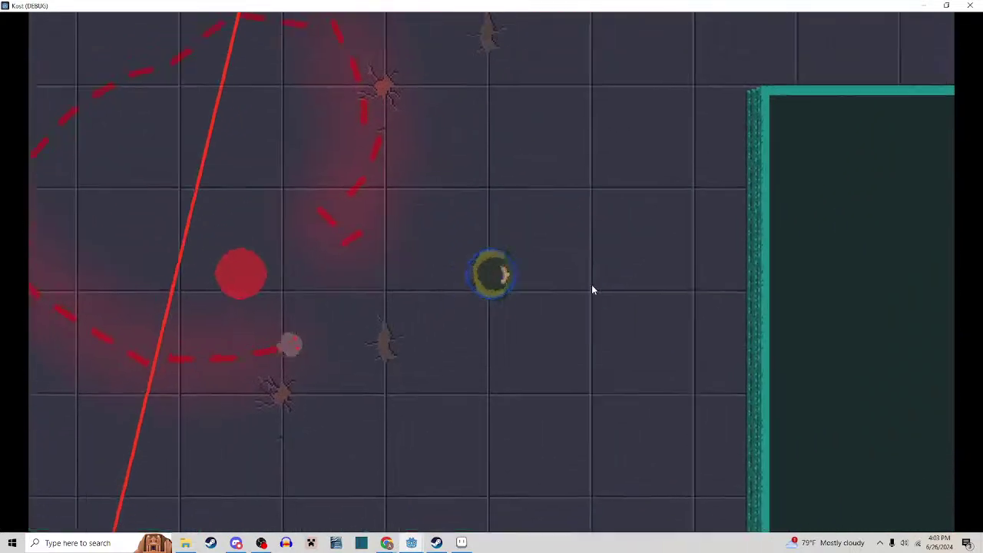
key("w")
key("w")
key("a")
key("d")
key("s")
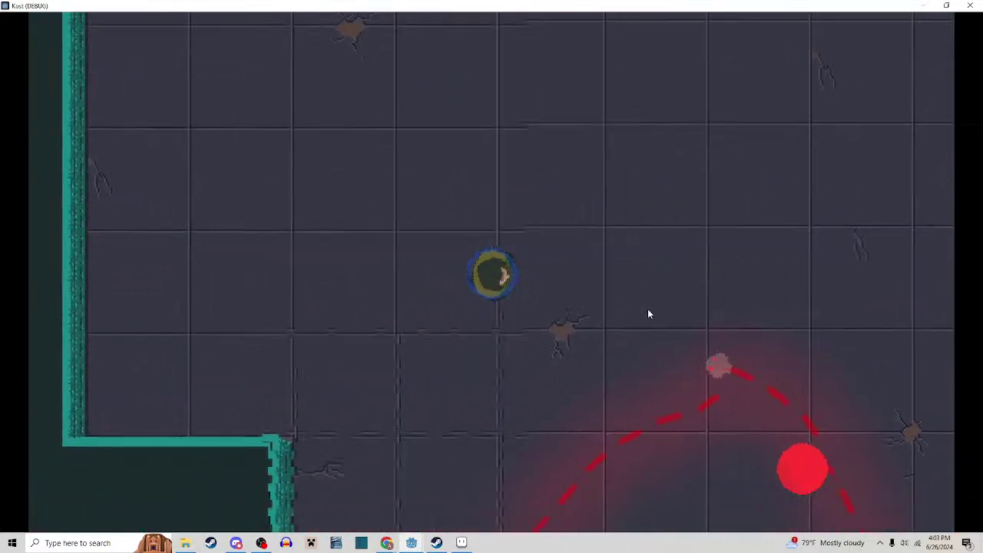
key("s")
key("a")
key("d")
key("a")
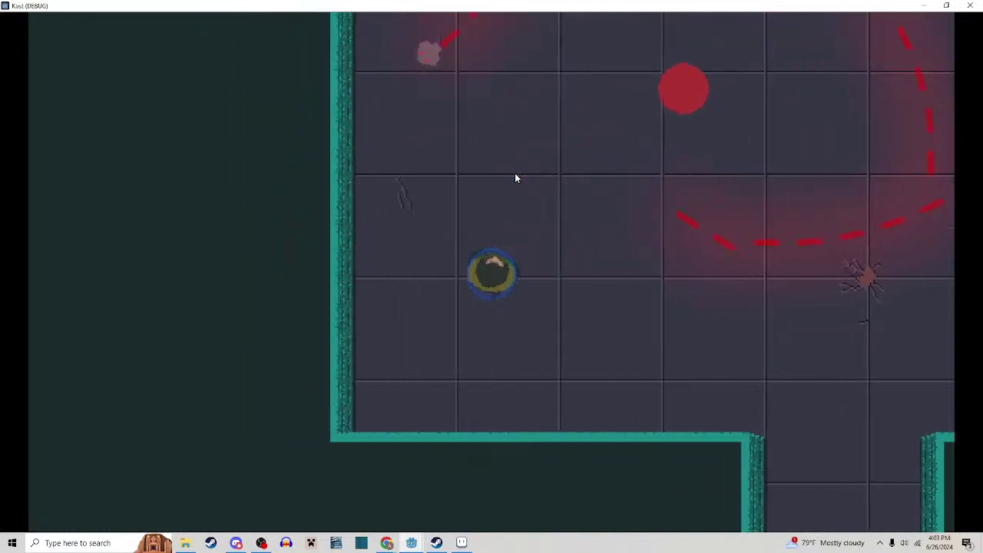
Attack the nearby enemies with the player's slash, inspect the trail left on the floor, and close the game
key("d")
left_click(370, 203)
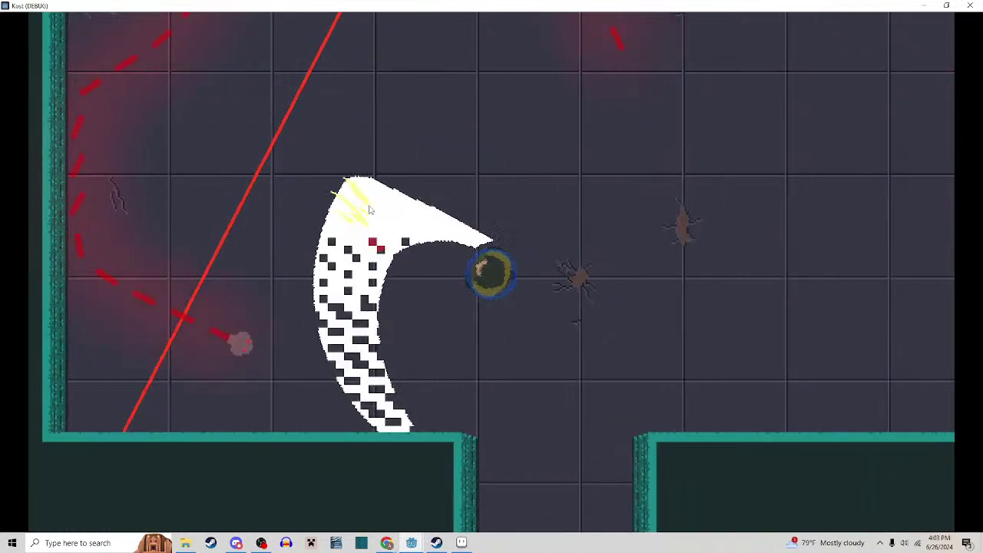
key("d")
key("w")
key("a")
left_click(373, 192)
key("w")
key("d")
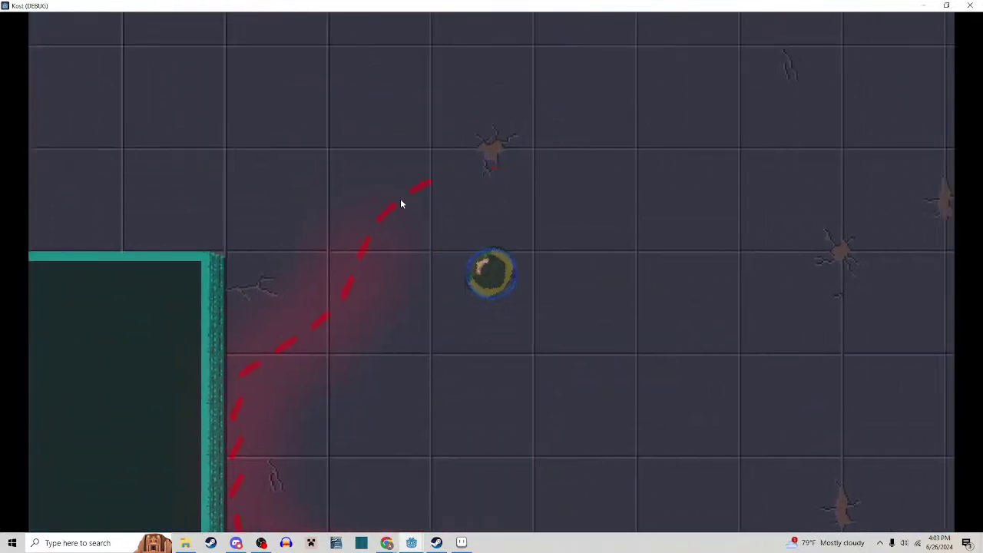
key("s")
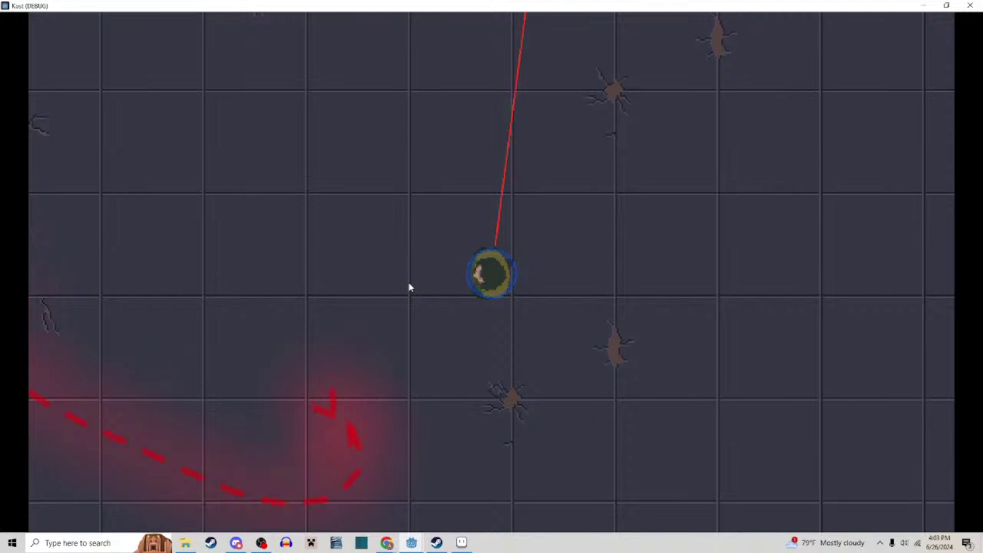
key("a")
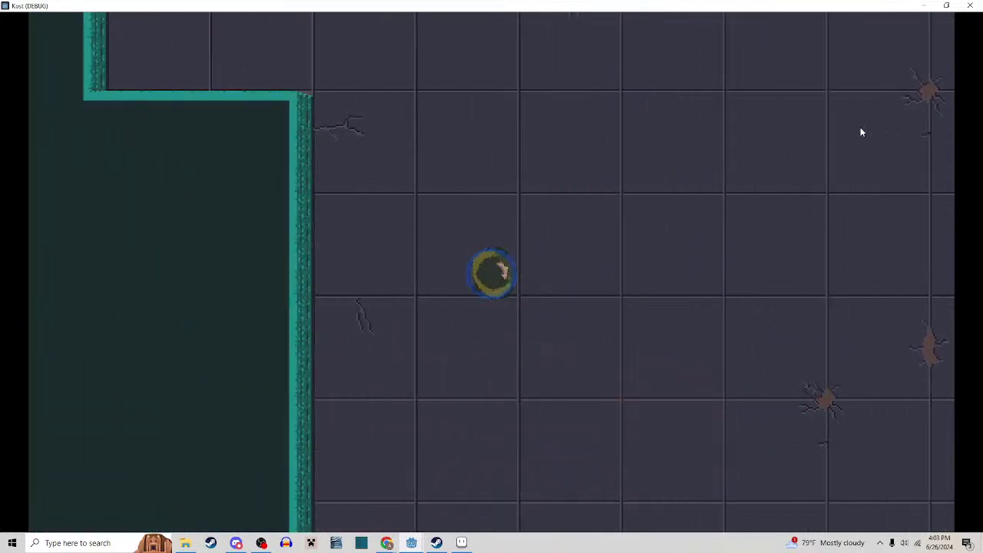
left_click(970, 6)
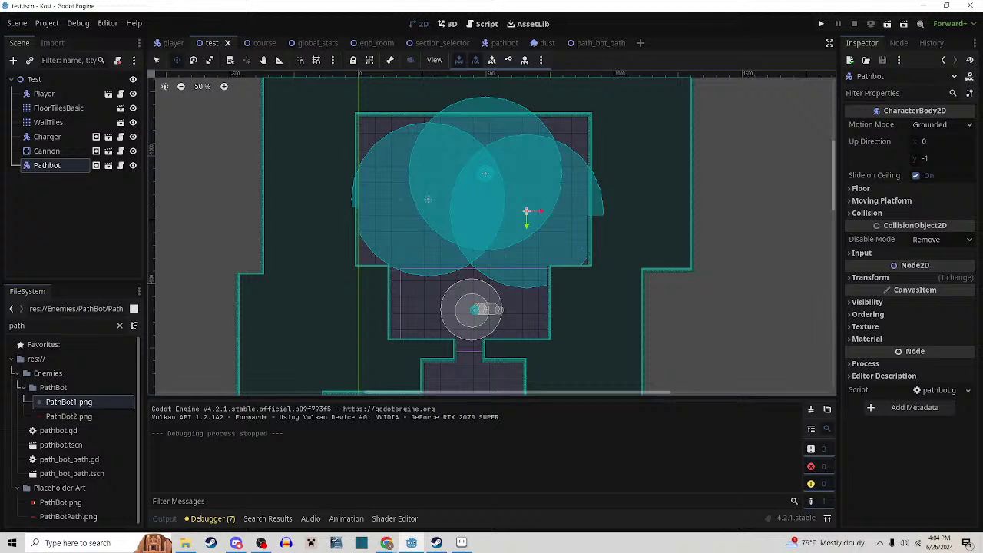
Set the Z Index of the PathBotPath root node to -2 in the path_bot_path scene and save it
left_click(581, 44)
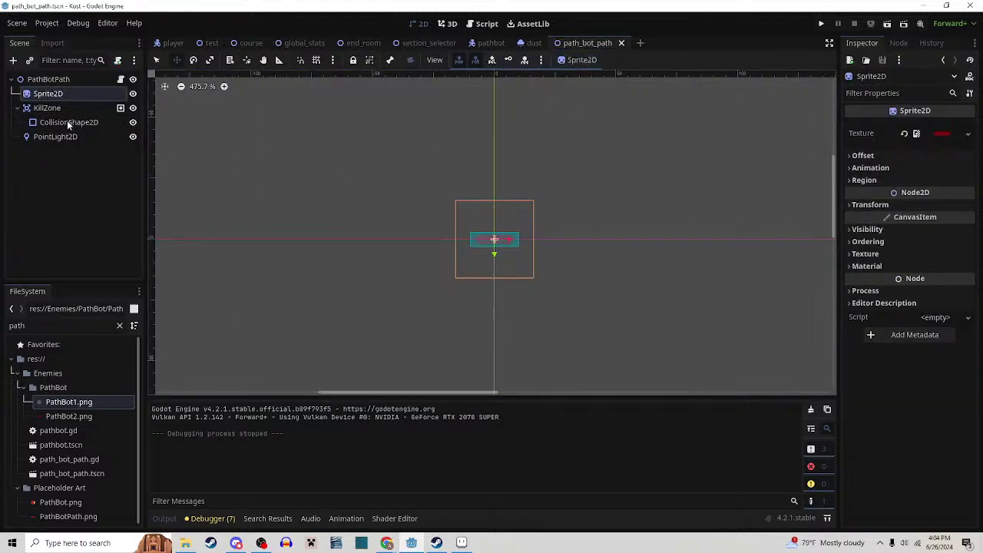
left_click(52, 79)
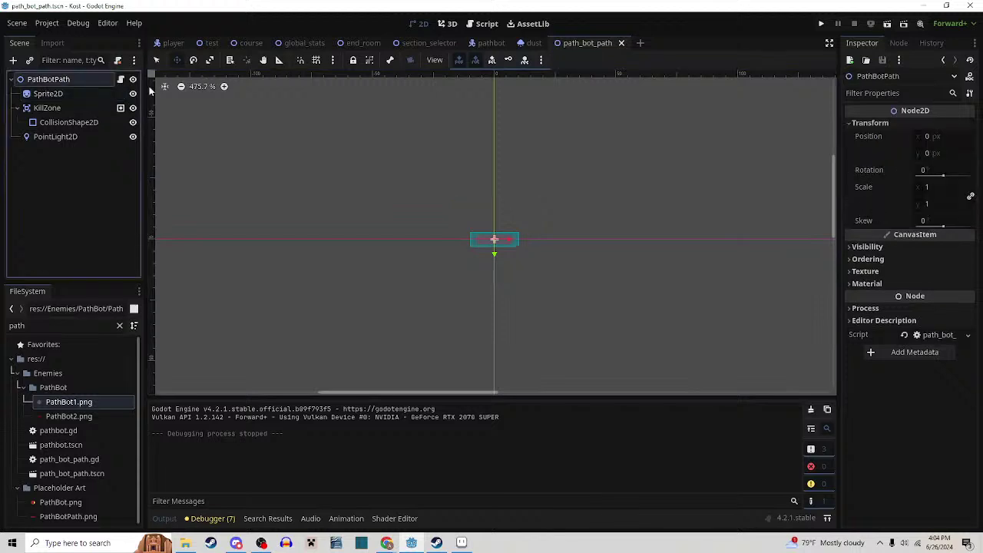
left_click(868, 260)
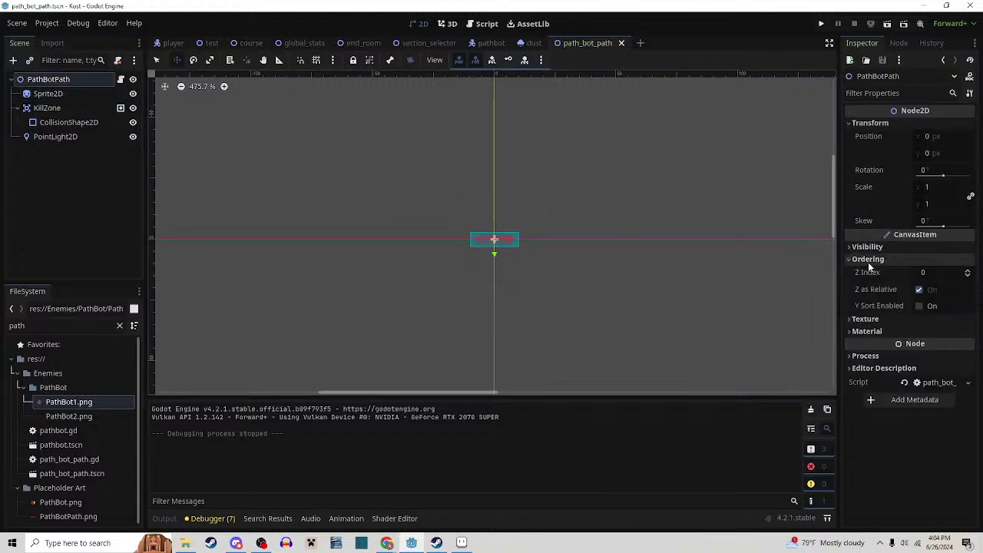
left_click(968, 277)
key("ctrl+s")
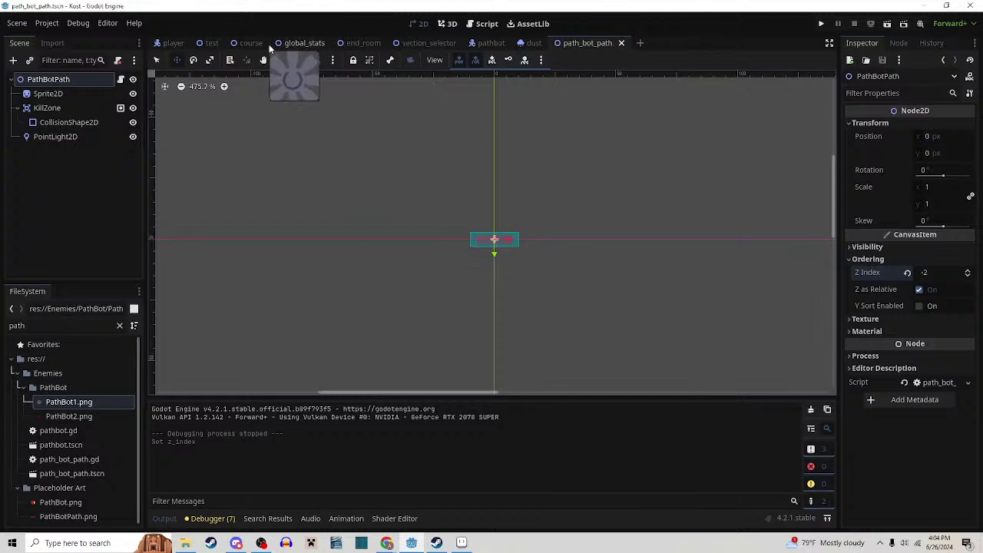
Run the test scene maximized and lead the enemies around the room to check how the pathbot's dashed trail draws on the floor
left_click(207, 43)
left_click(888, 23)
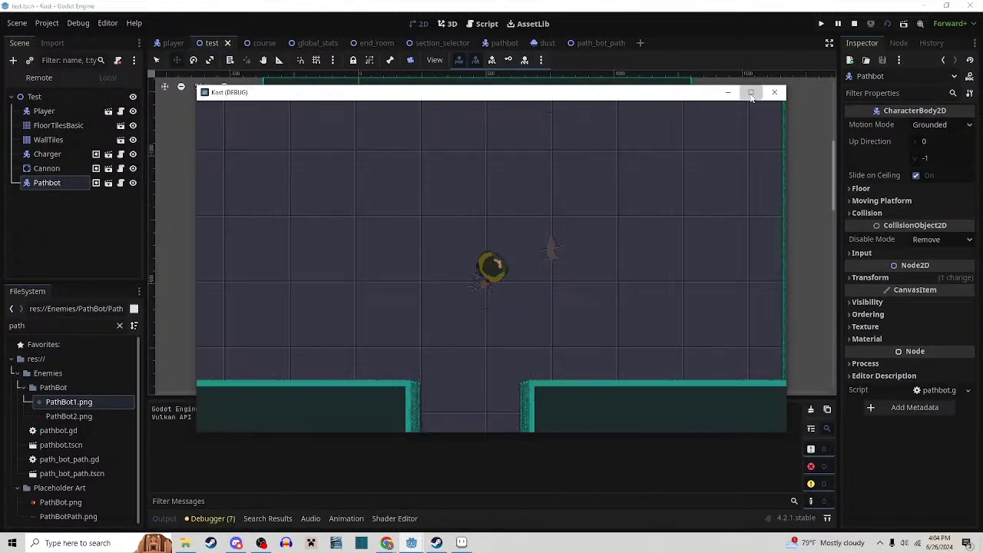
left_click(752, 93)
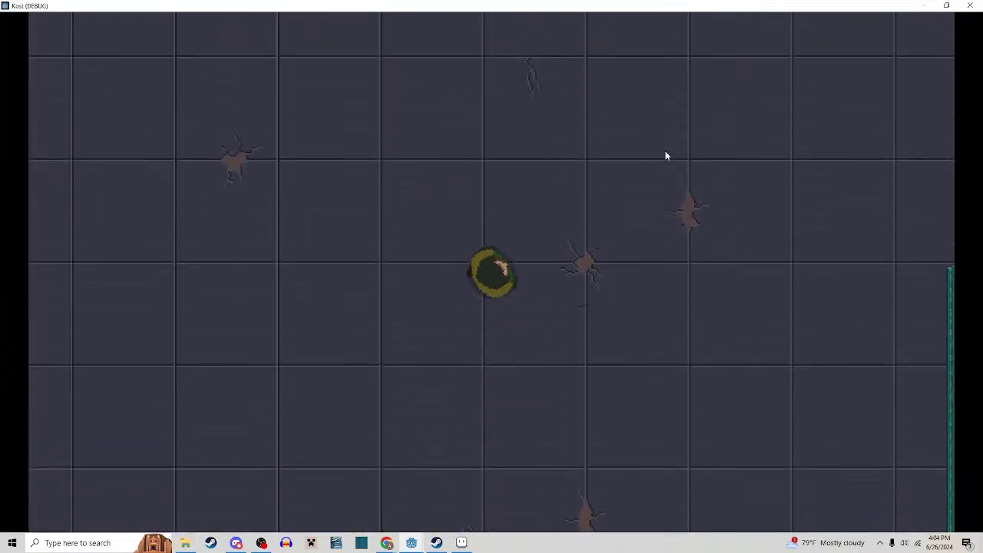
key("s")
key("d")
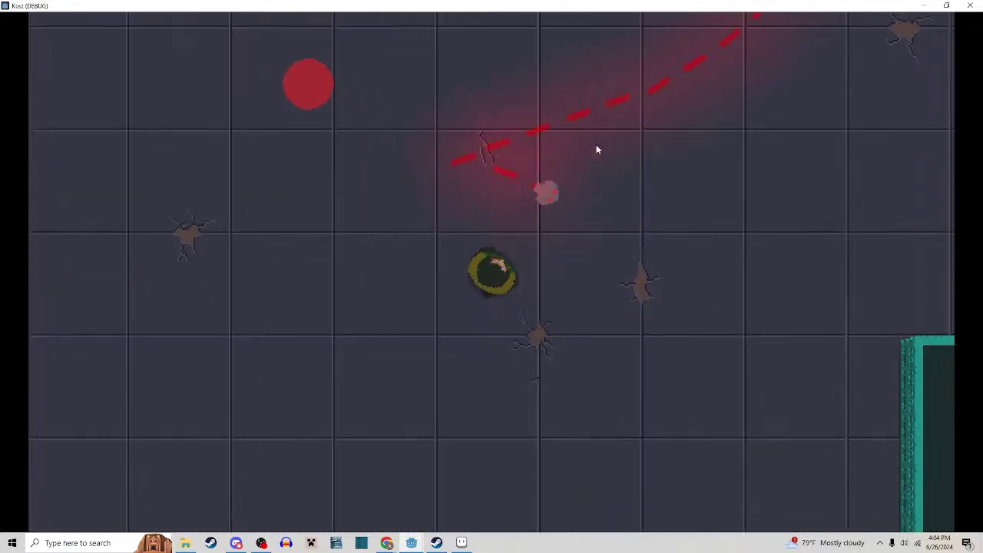
key("s")
key("a")
key("d")
key("a")
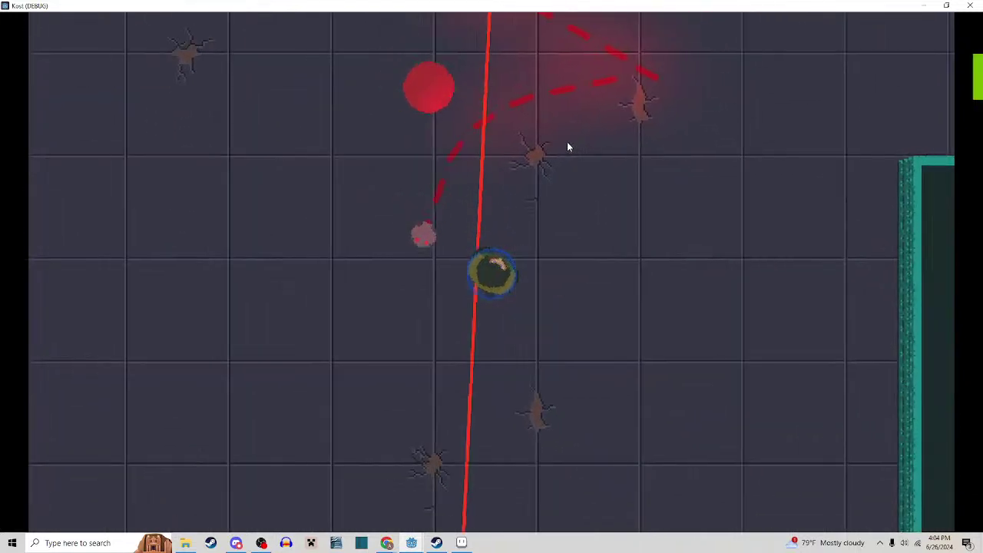
key("s")
key("w")
key("w")
key("a")
key("s")
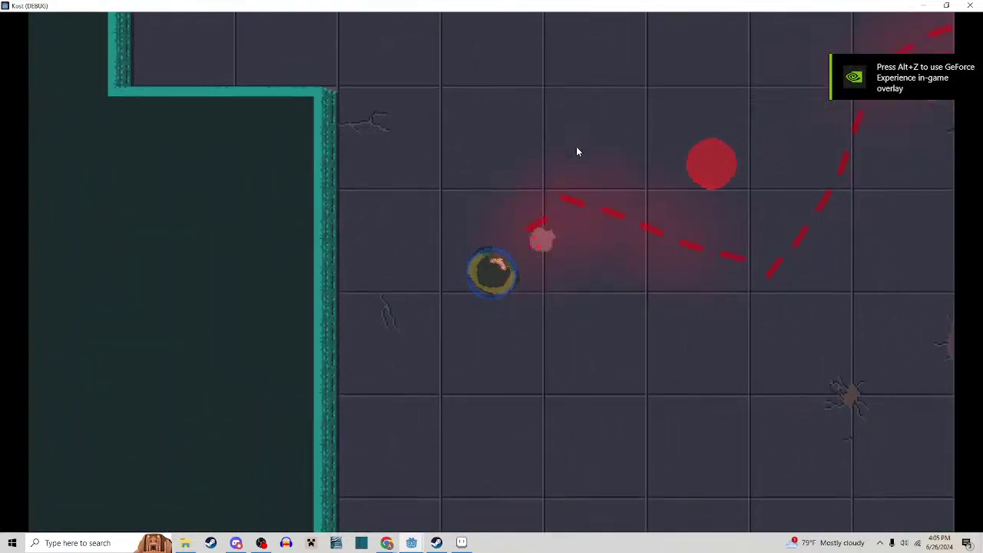
key("a")
key("w")
key("d")
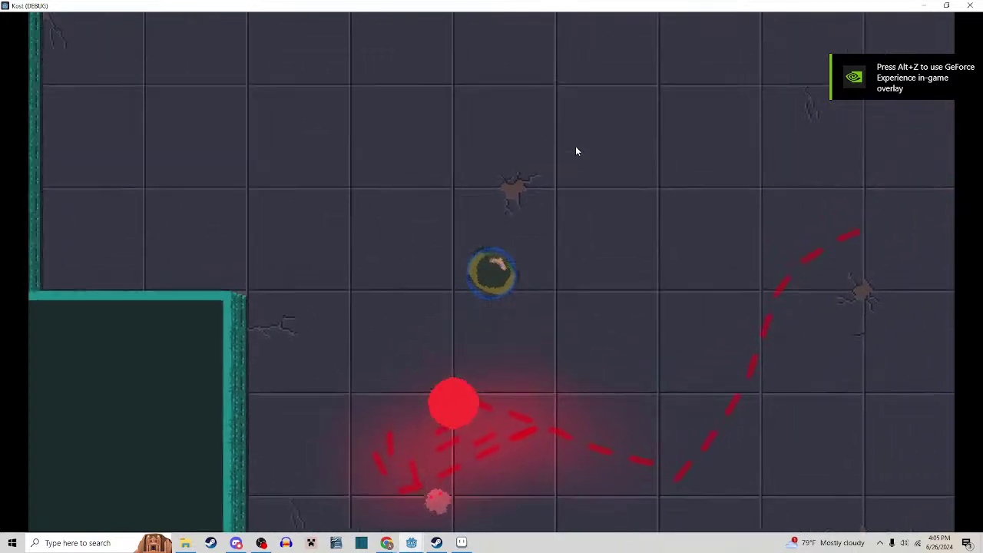
key("s")
key("d")
key("s")
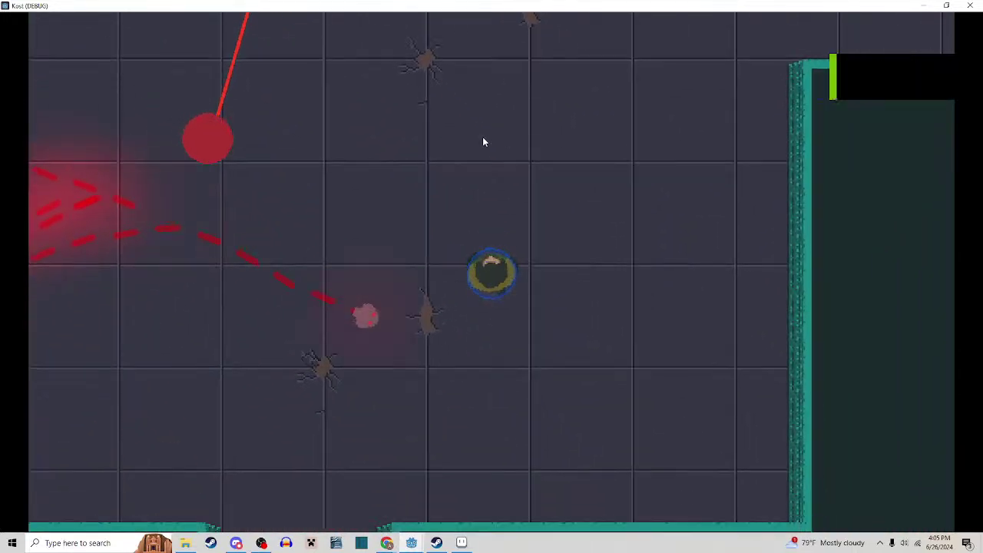
key("w")
key("d")
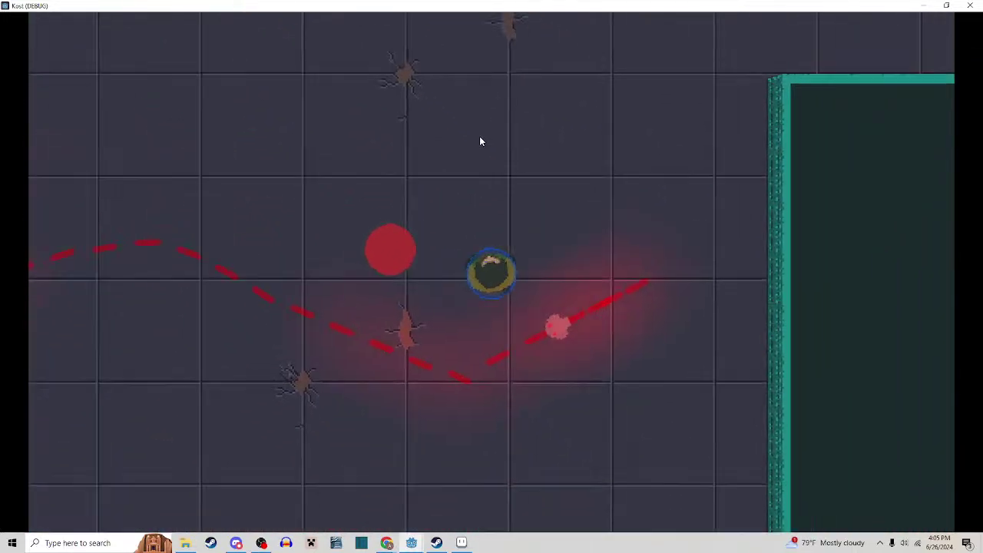
key("a")
key("s")
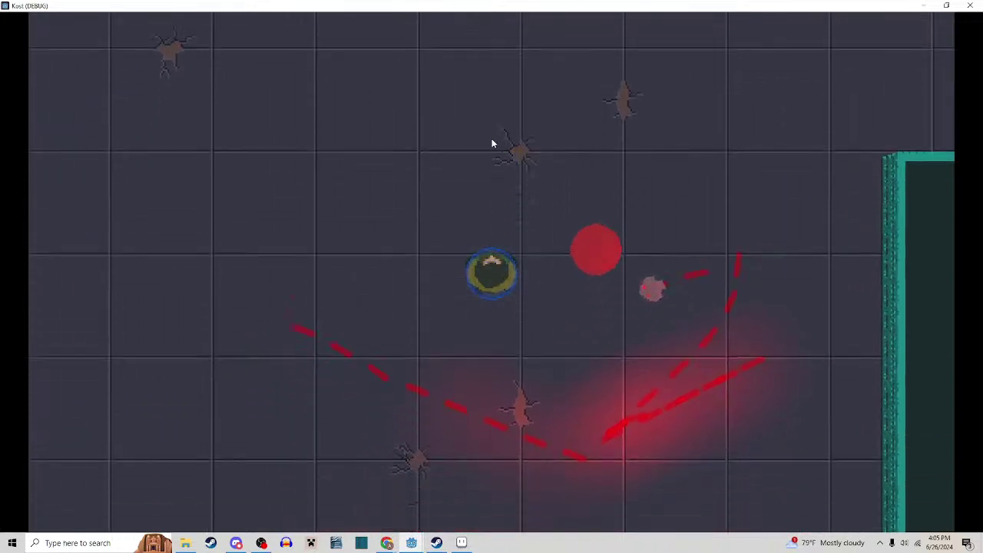
Lead the enemies toward the lower corridor and back while attacking them with the player's slash
left_click(492, 138)
key("a")
key("s")
key("s")
key("d")
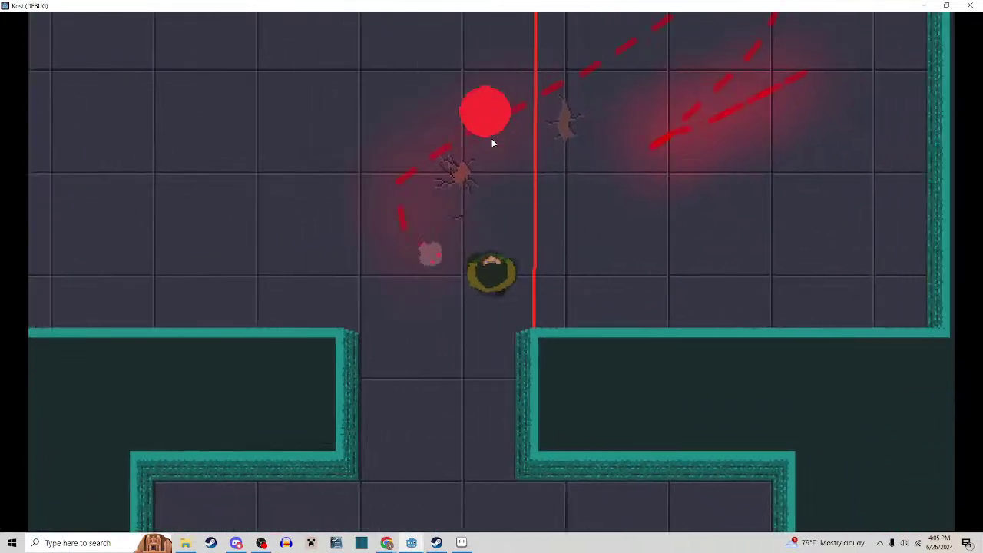
key("a")
key("w")
key("s")
key("d")
key("w")
key("d")
left_click(554, 253)
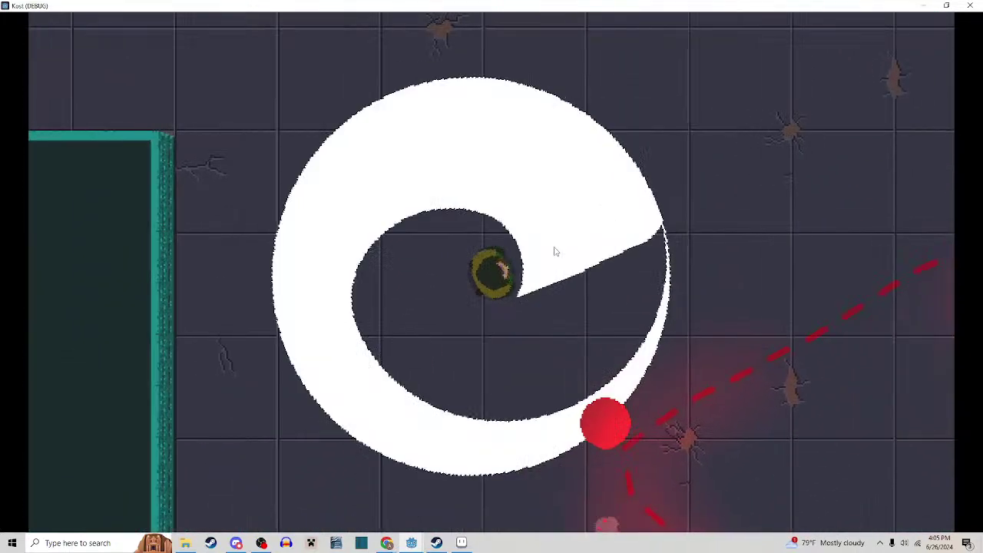
key("w")
key("d")
key("s")
left_click(479, 220)
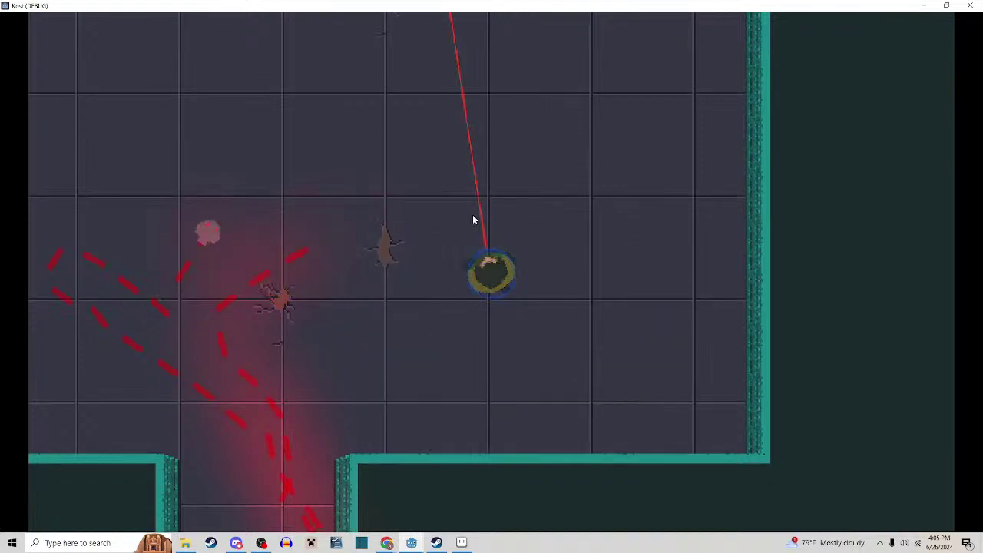
Circle the room with the pathbot in pursuit to inspect its sprite and glowing trail, and close the game
key("d")
key("w")
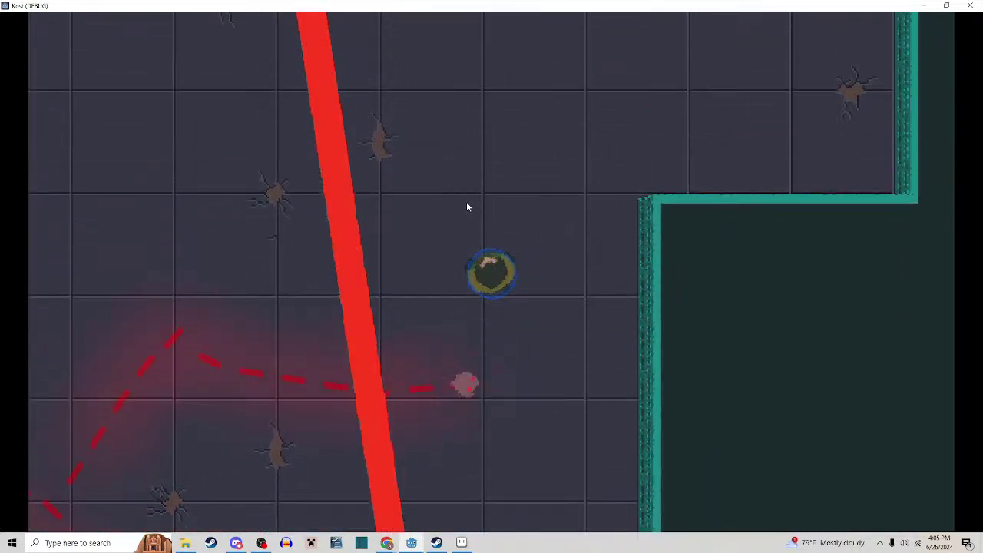
key("w")
key("a")
key("a")
key("s")
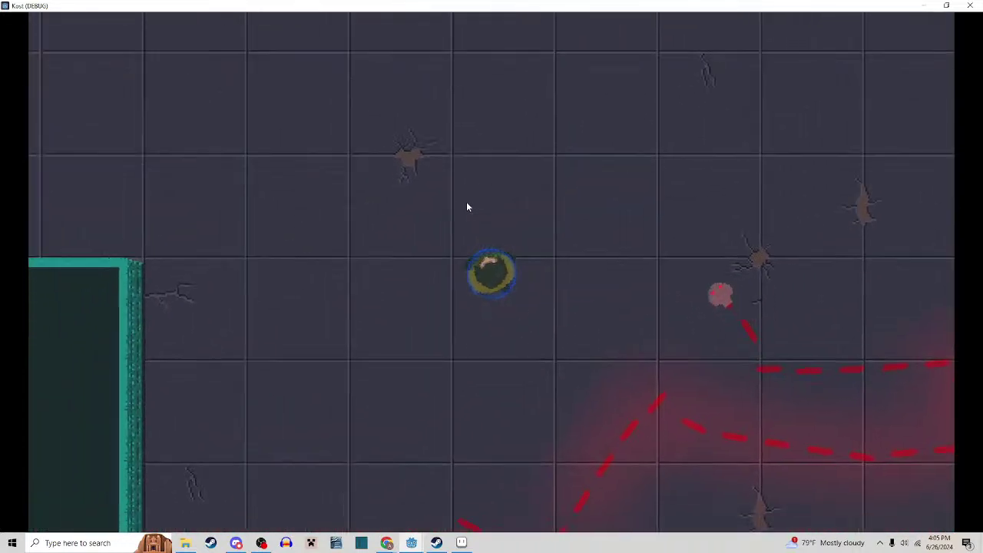
key("s")
key("a")
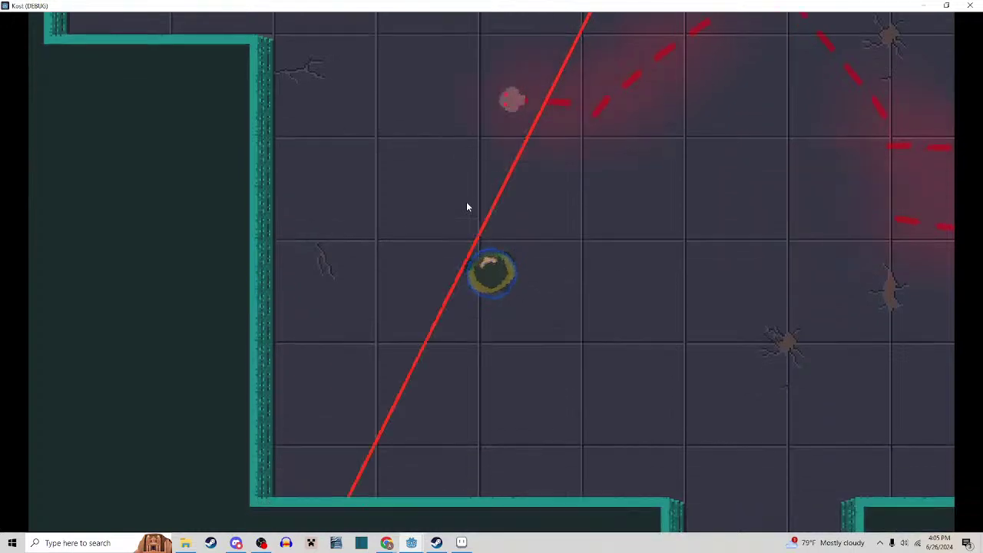
key("d")
key("d")
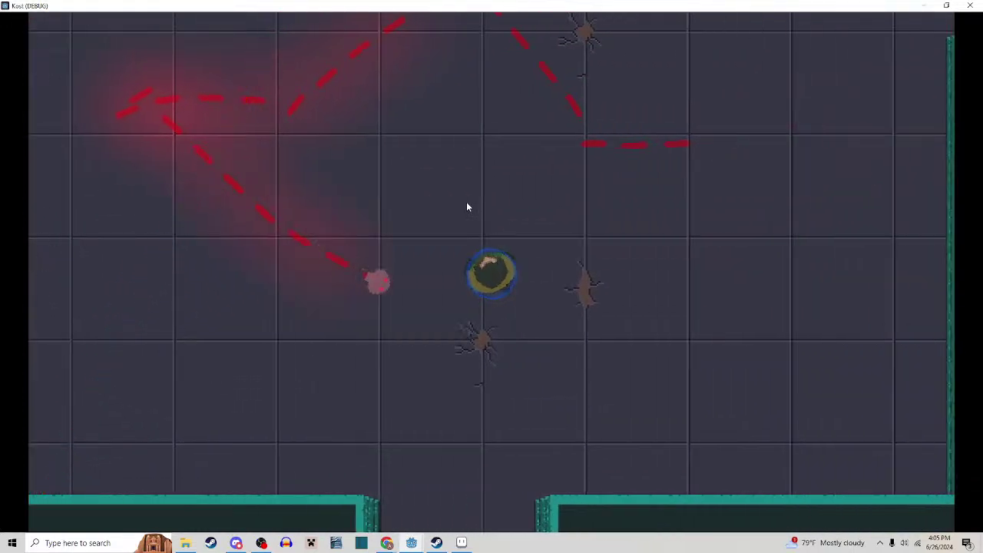
key("w")
key("a")
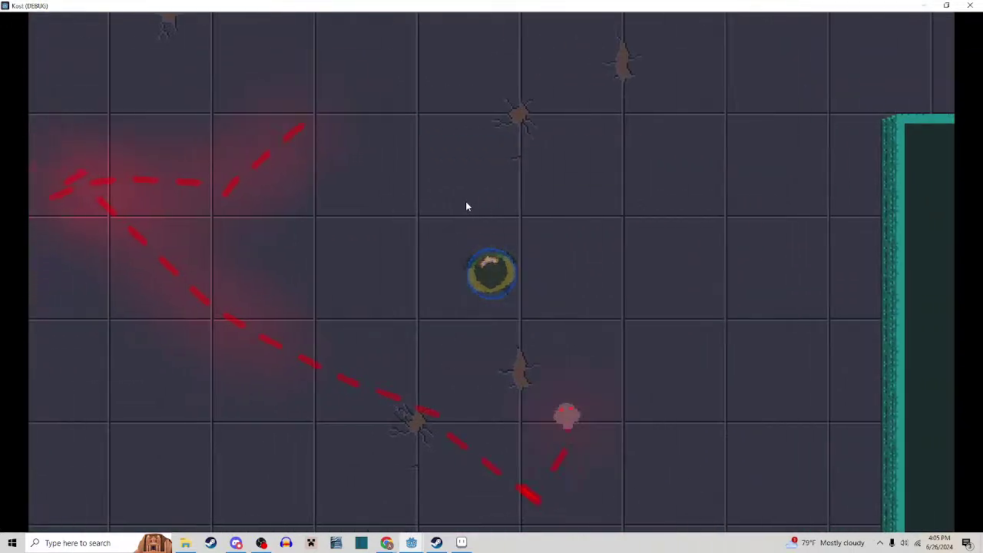
key("w")
key("d")
key("d")
key("w")
key("a")
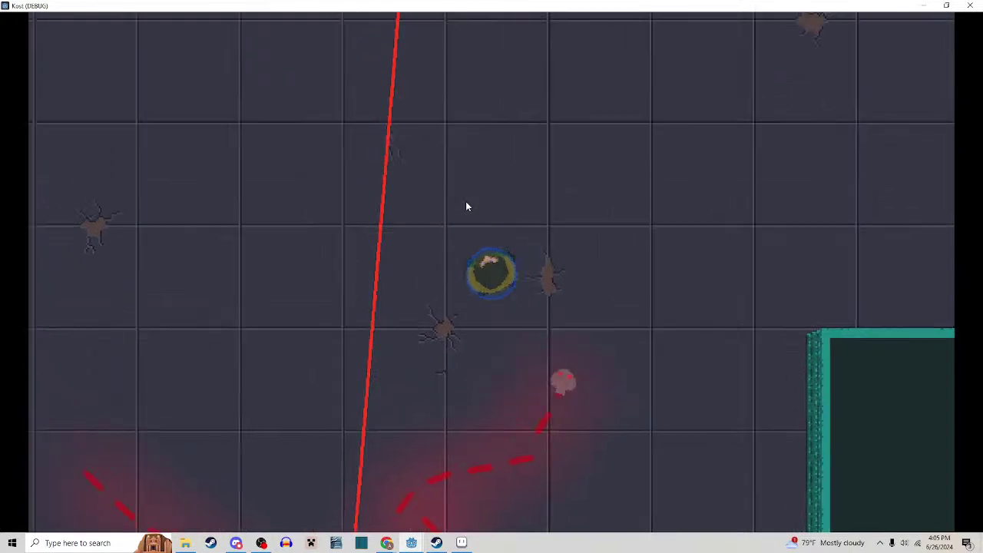
key("a")
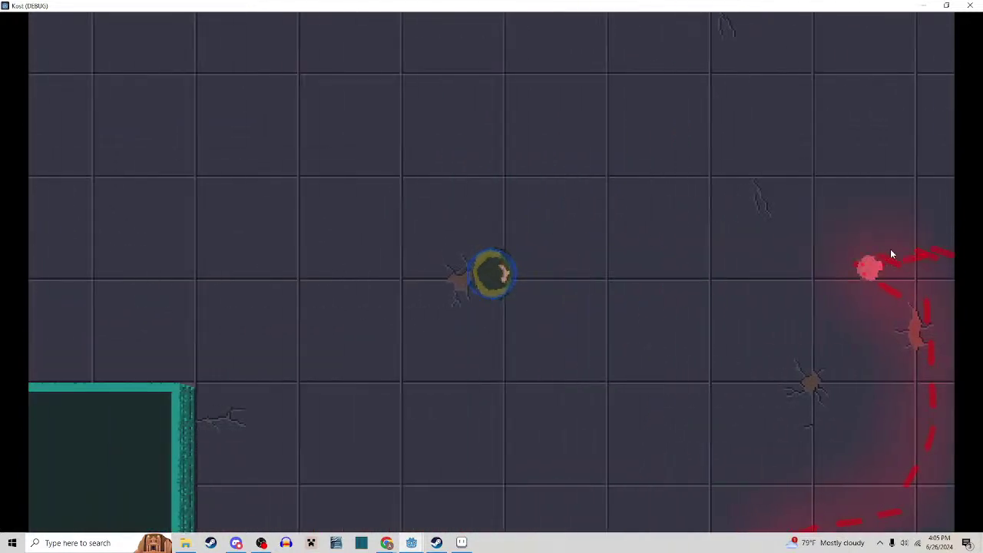
key("a")
key("s")
key("d")
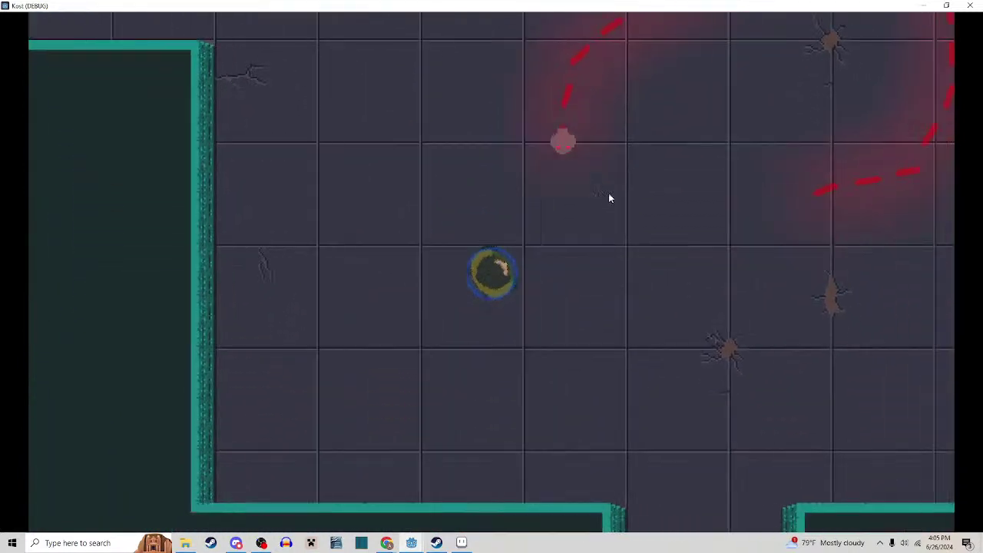
key("a")
key("w")
key("d")
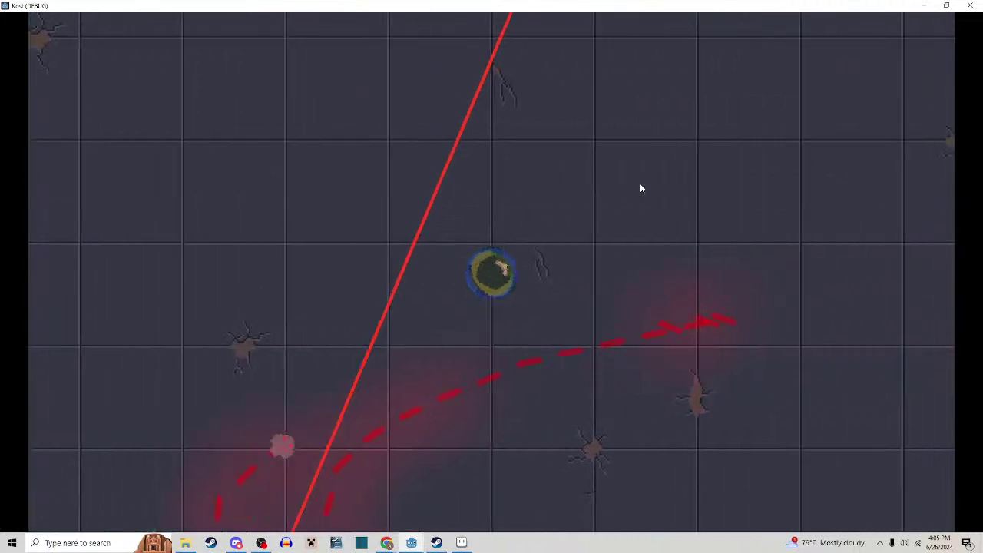
key("s")
key("s")
key("a")
key("s")
key("d")
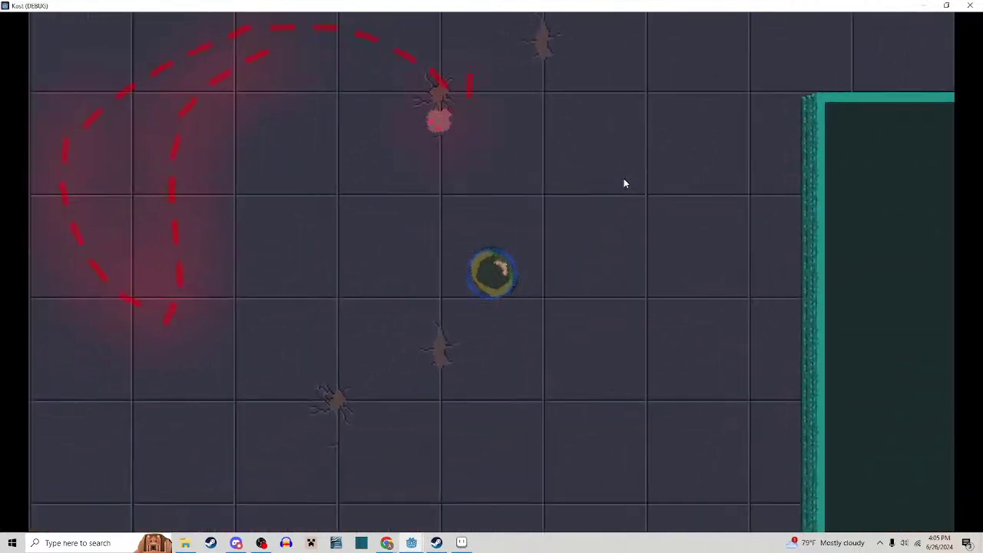
key("a")
key("d")
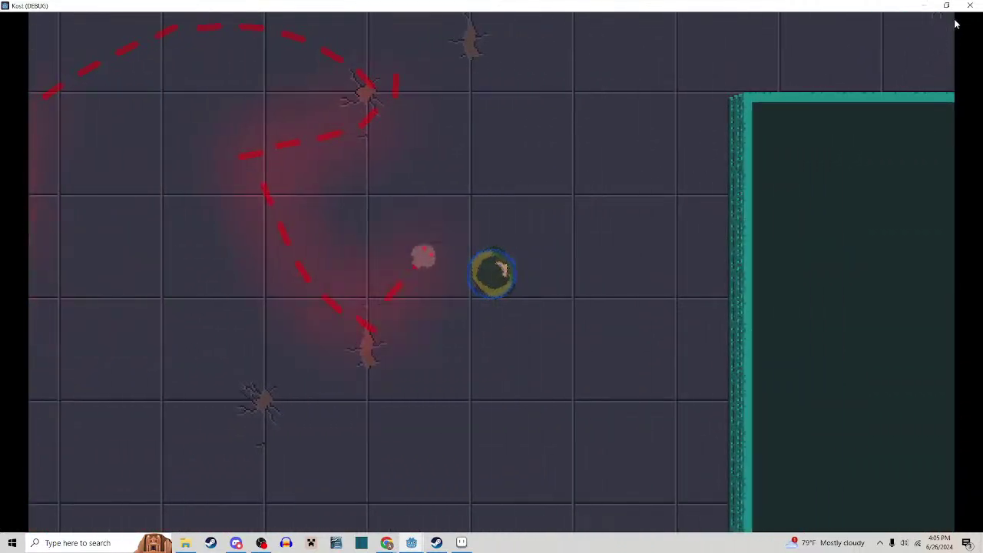
left_click(970, 5)
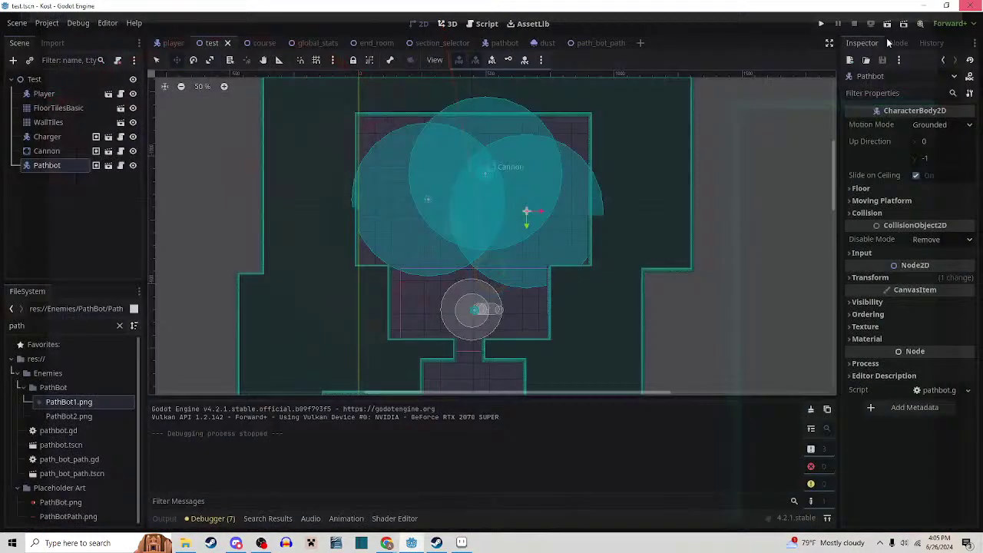
Add a LightOccluder2D child node to the Pathbot root in the pathbot scene
left_click(501, 43)
right_click(51, 81)
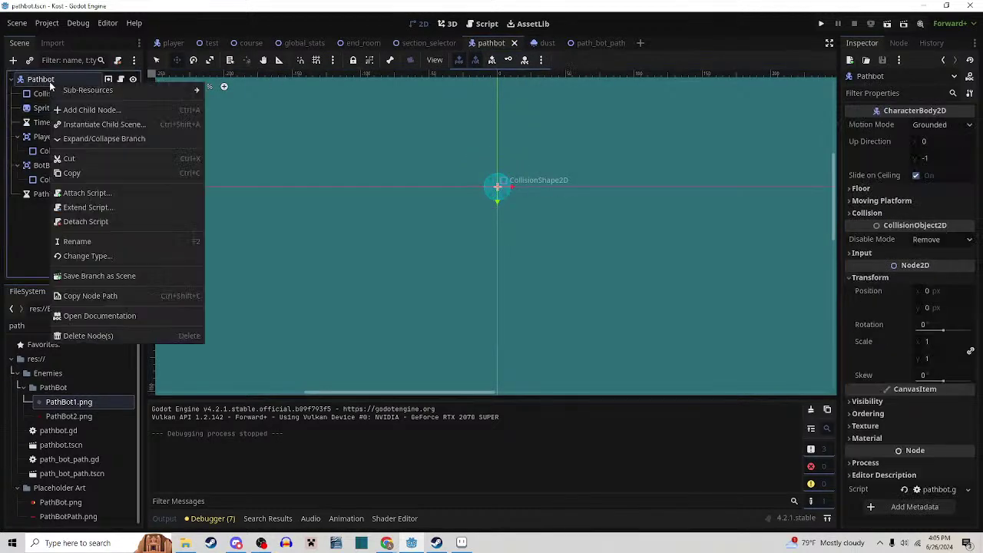
left_click(98, 110)
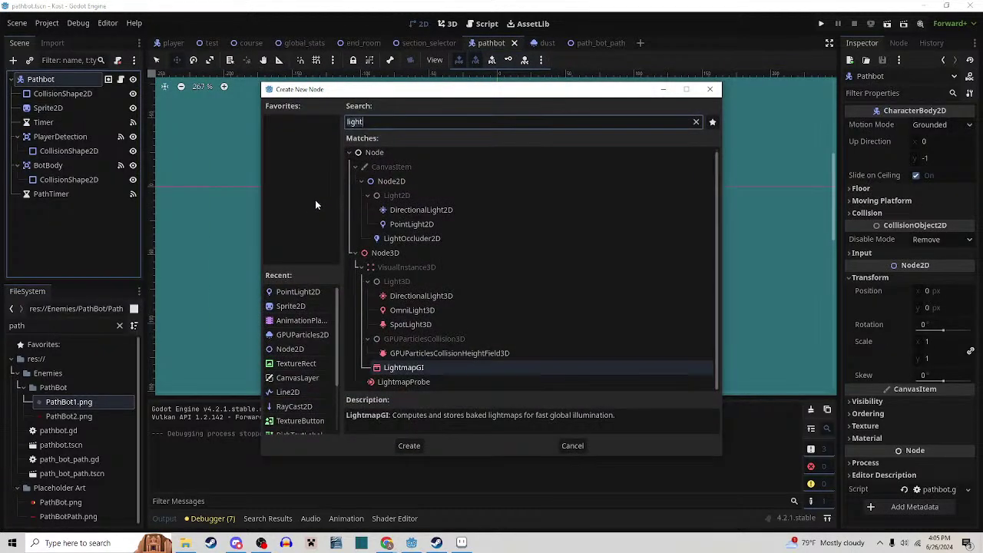
key("ctrl+a")
type("occ")
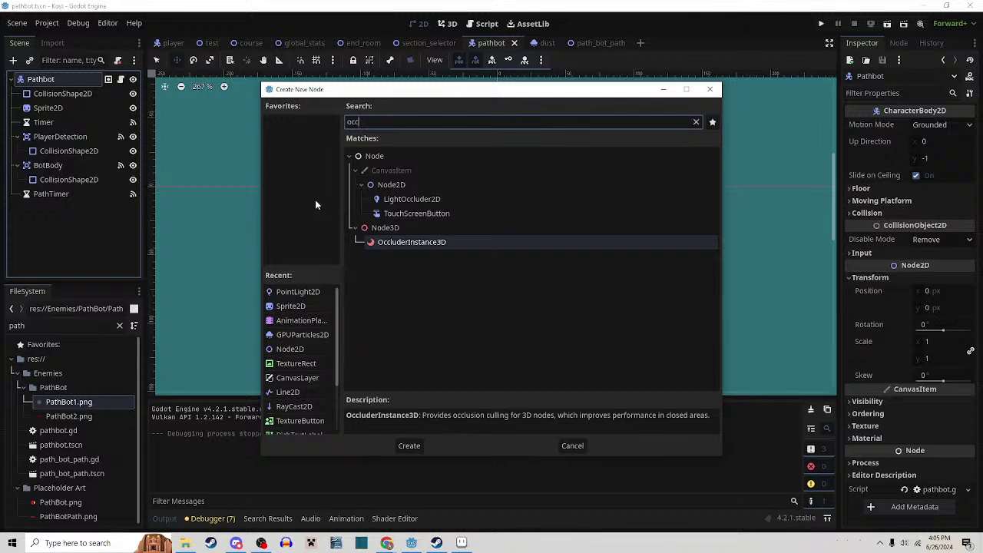
double_click(408, 199)
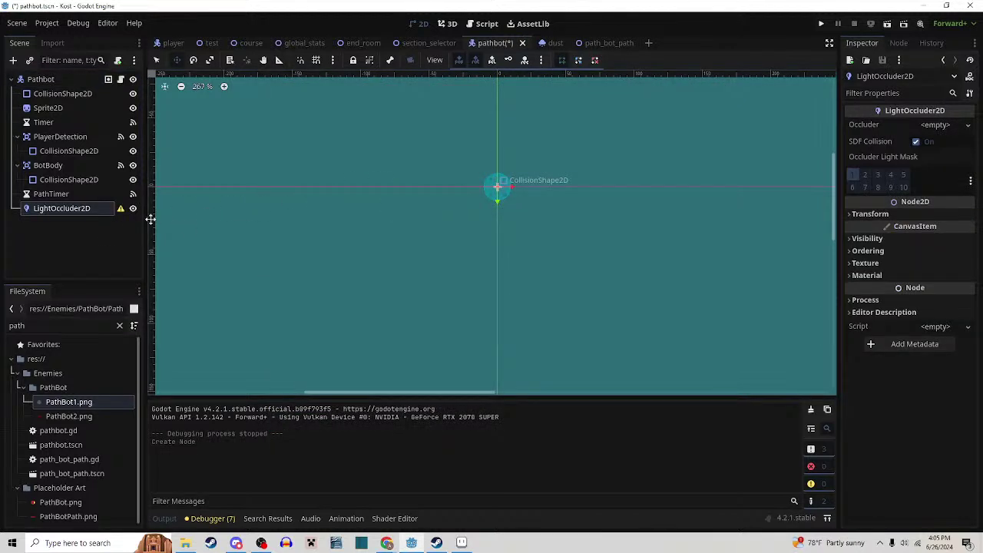
Assign a new OccluderPolygon2D to the LightOccluder2D's Occluder property and add one element to its Polygon array
left_click(934, 125)
left_click(918, 141)
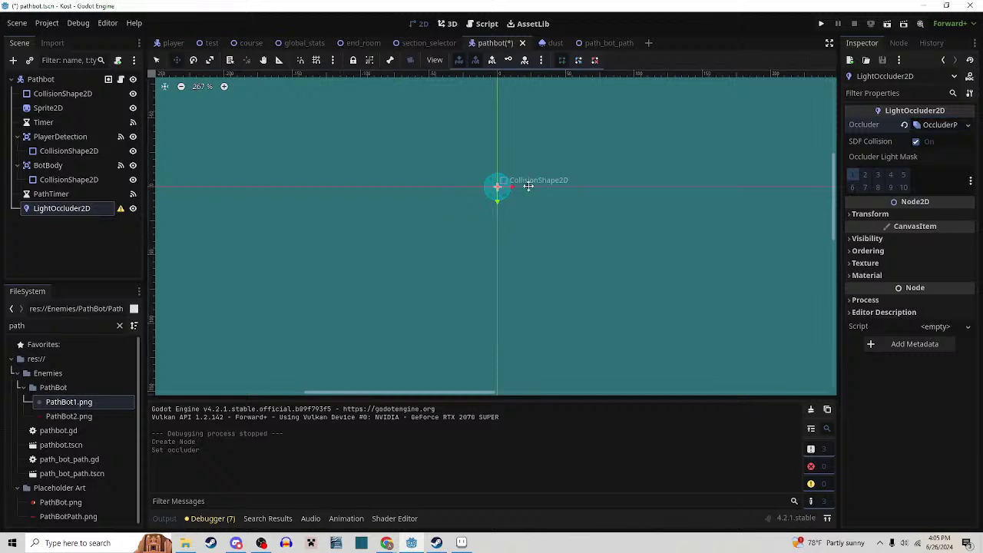
scroll(499, 180, "up", 5)
left_click(939, 125)
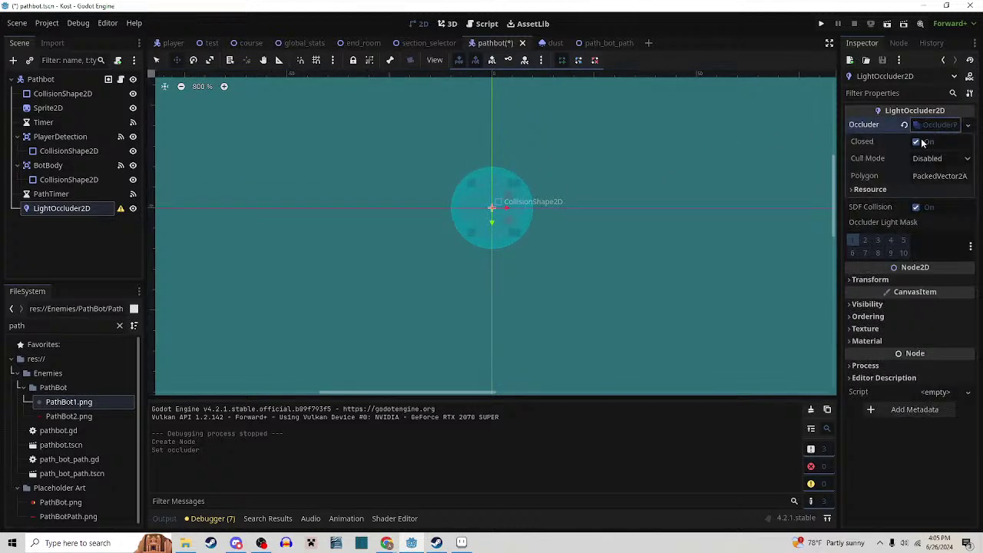
scroll(515, 222, "up", 4)
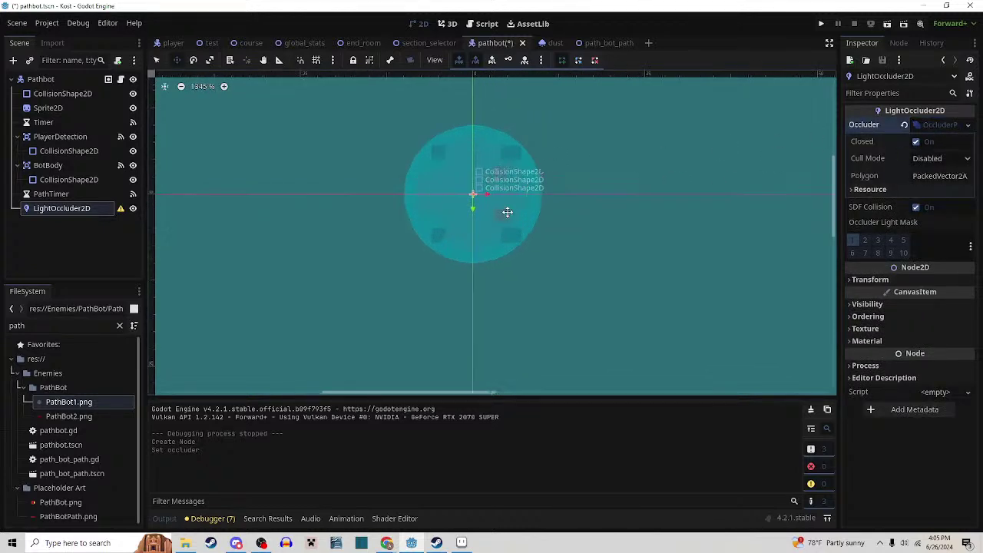
left_click(928, 175)
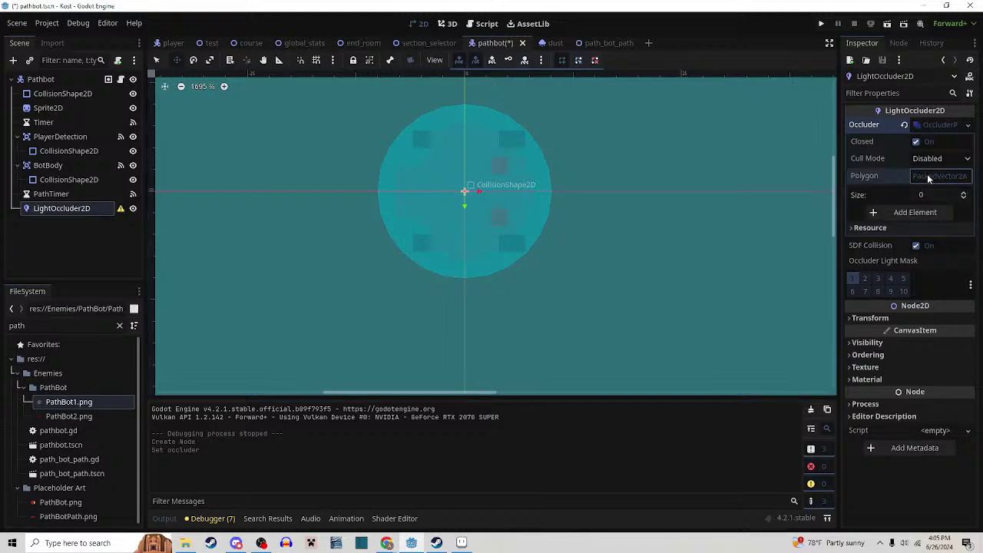
left_click(913, 211)
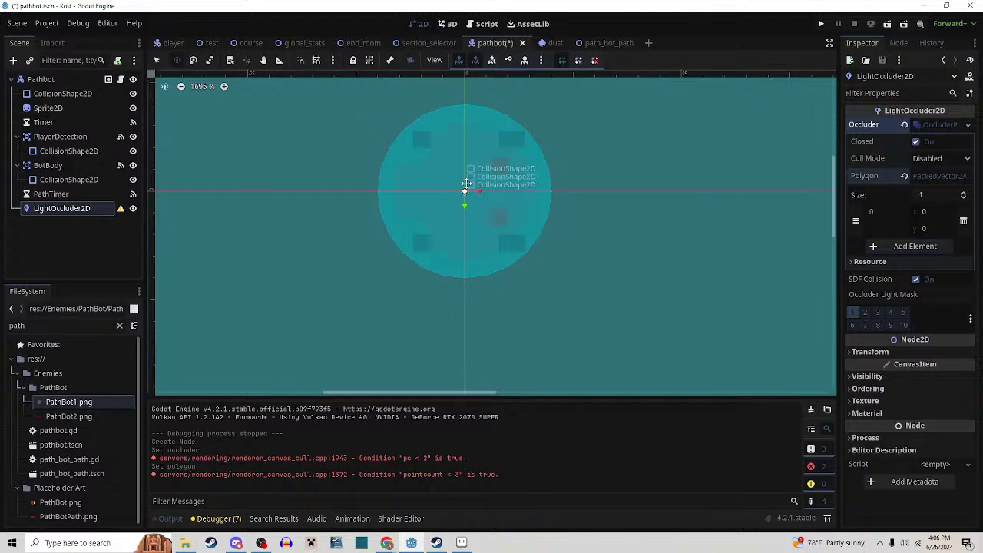
scroll(465, 190, "up", 1)
scroll(494, 205, "up", 4)
scroll(415, 196, "down", 5)
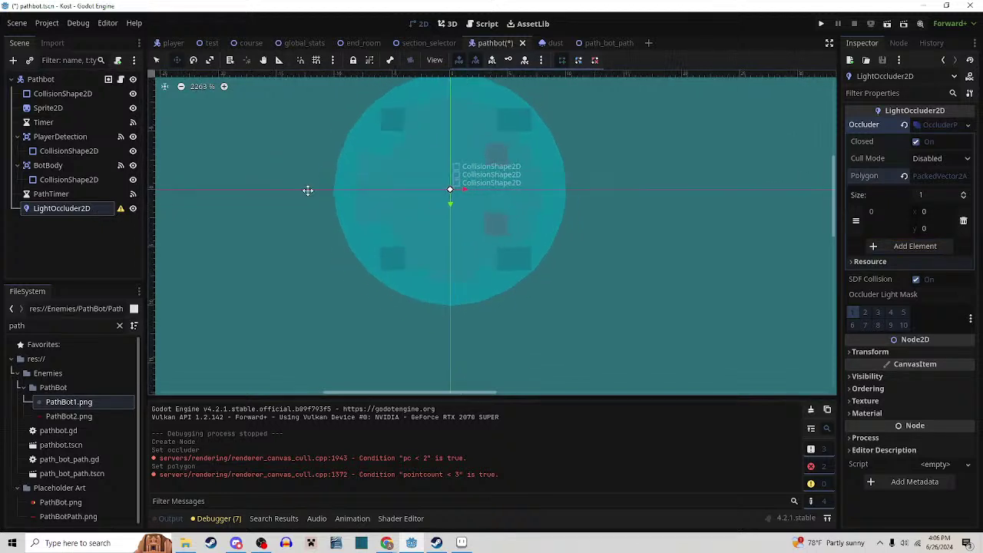
right_click(101, 213)
left_click(79, 207)
left_click(82, 210)
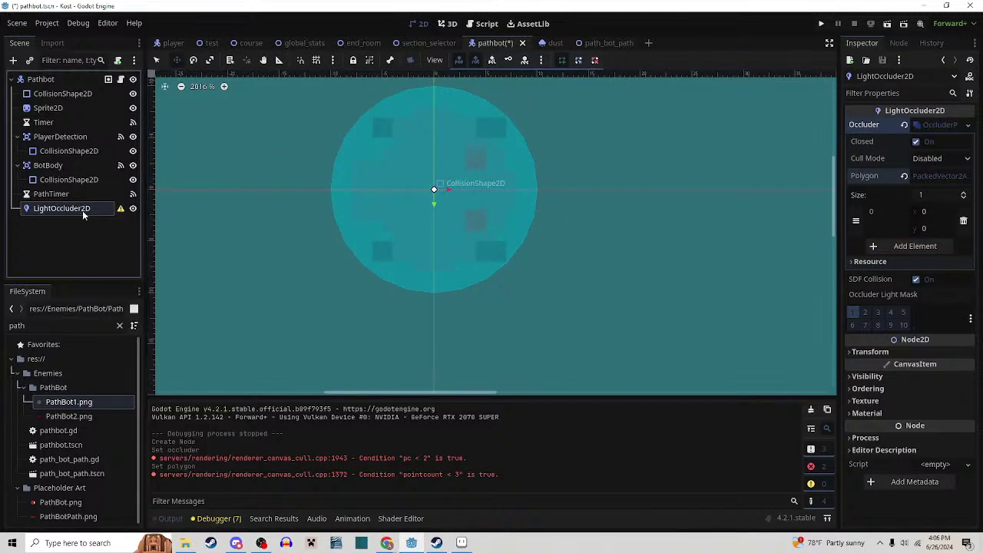
Draw a closed 14-point occluder polygon tracing the outline of the pathbot sprite, including its square rear section
scroll(318, 178, "up", 9)
left_click_drag(529, 185, 478, 236)
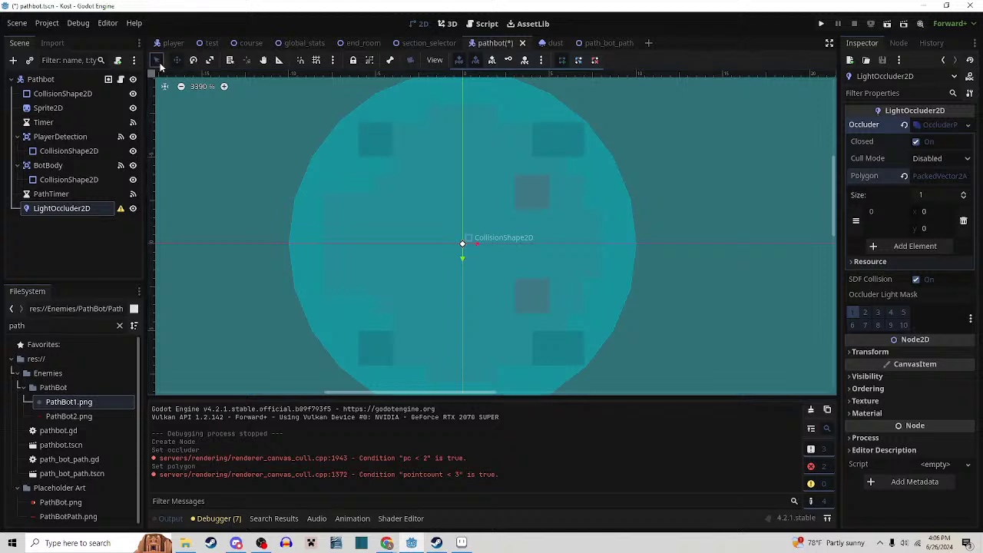
left_click(158, 63)
left_click(429, 122)
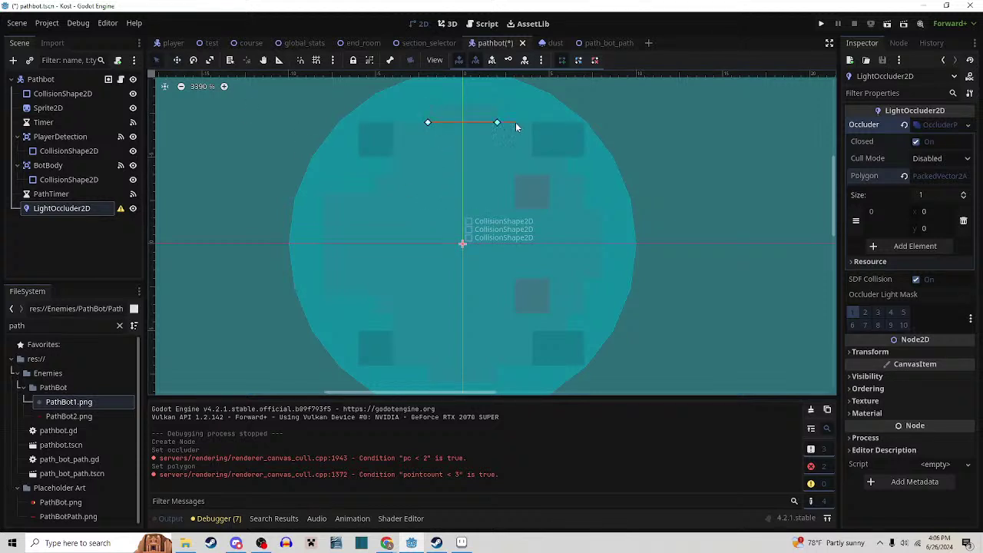
left_click(566, 162)
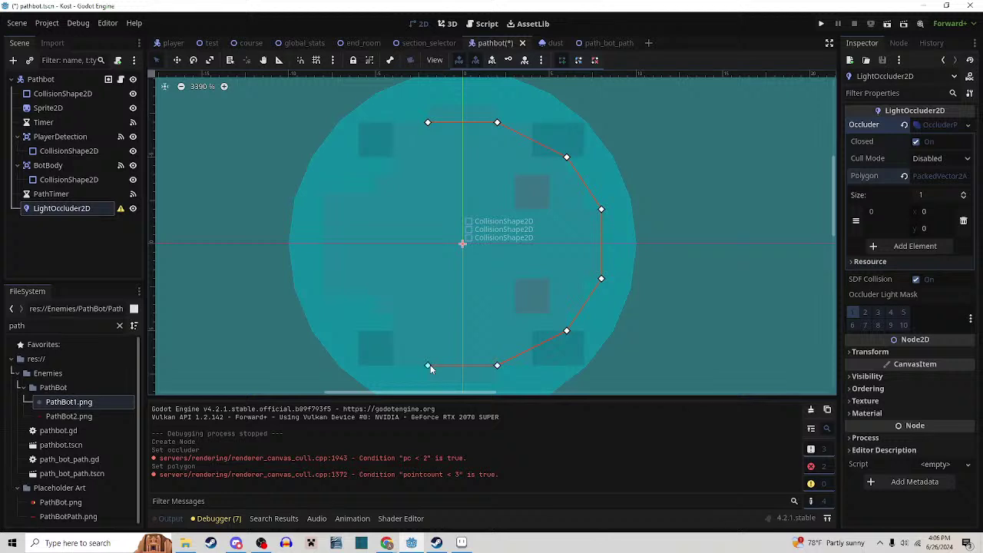
left_click(393, 331)
left_click(377, 296)
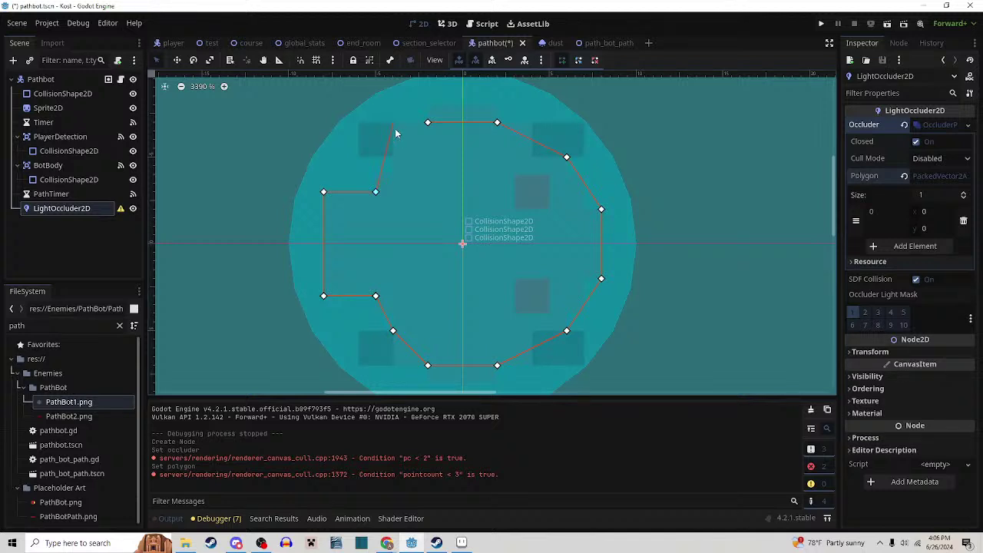
left_click(393, 156)
left_click(428, 124)
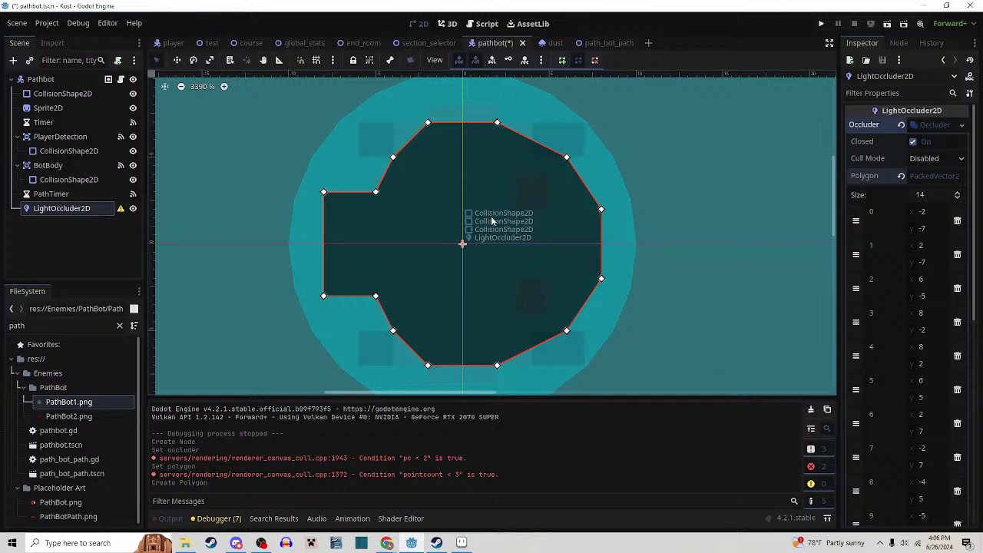
scroll(522, 236, "down", 2)
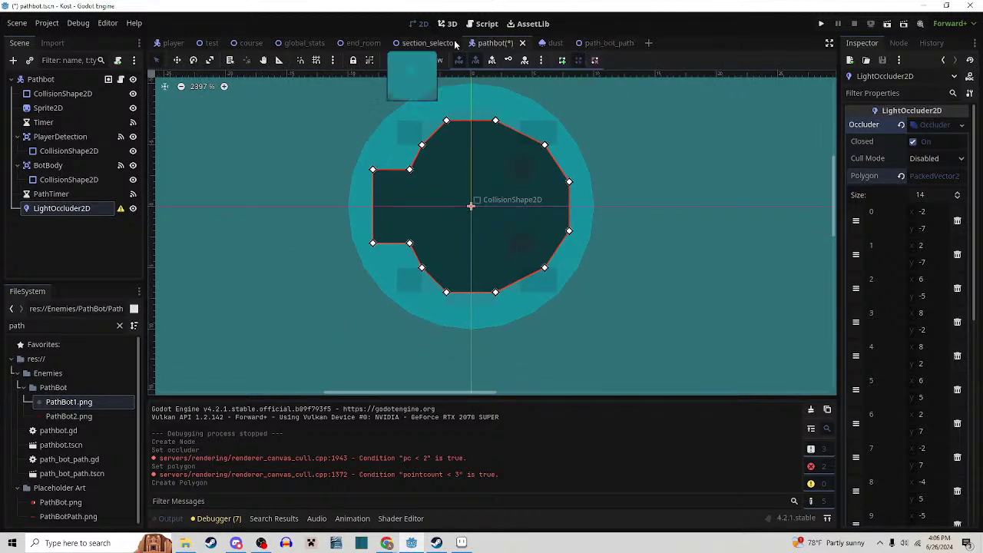
Enable shadows on the PointLight2D in the path_bot_path scene
left_click(596, 43)
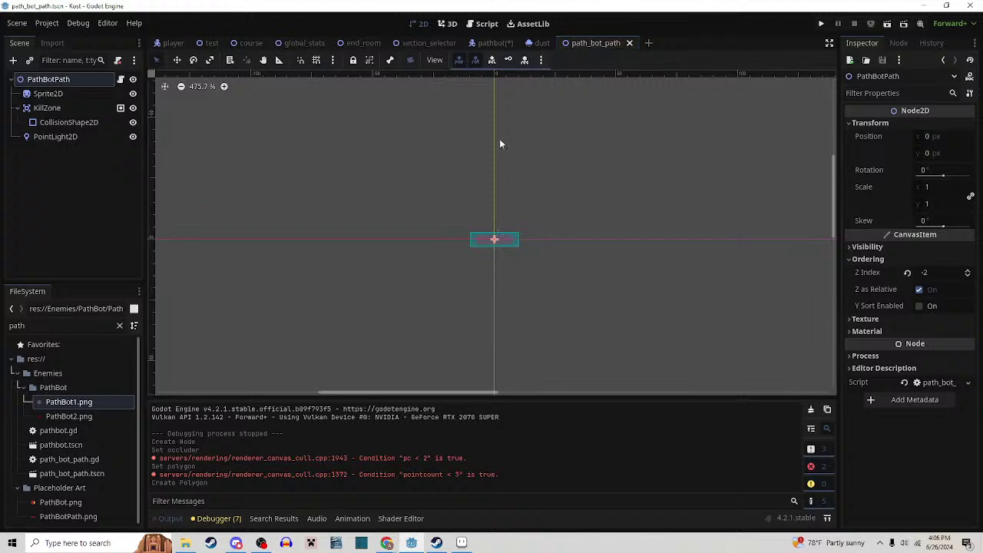
left_click(58, 136)
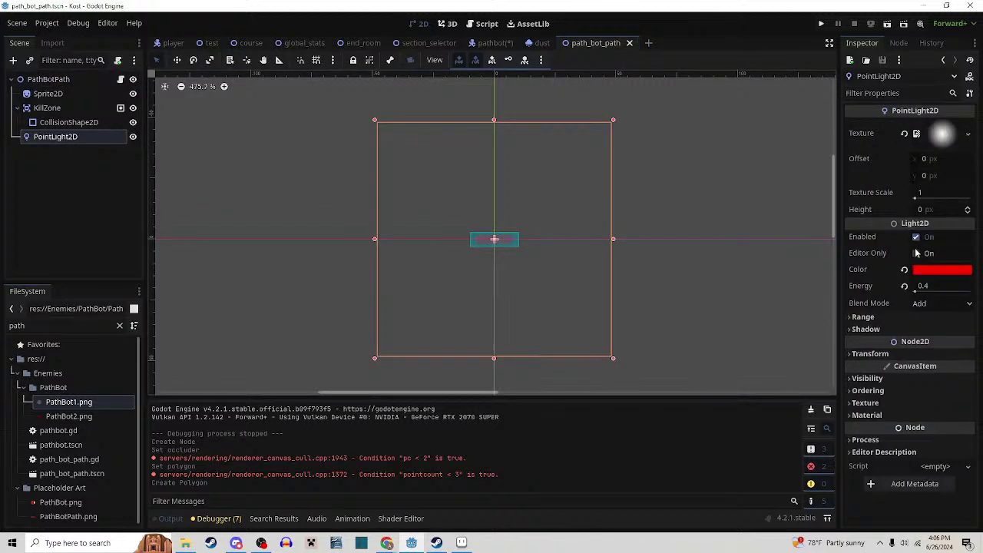
left_click(900, 329)
left_click(920, 343)
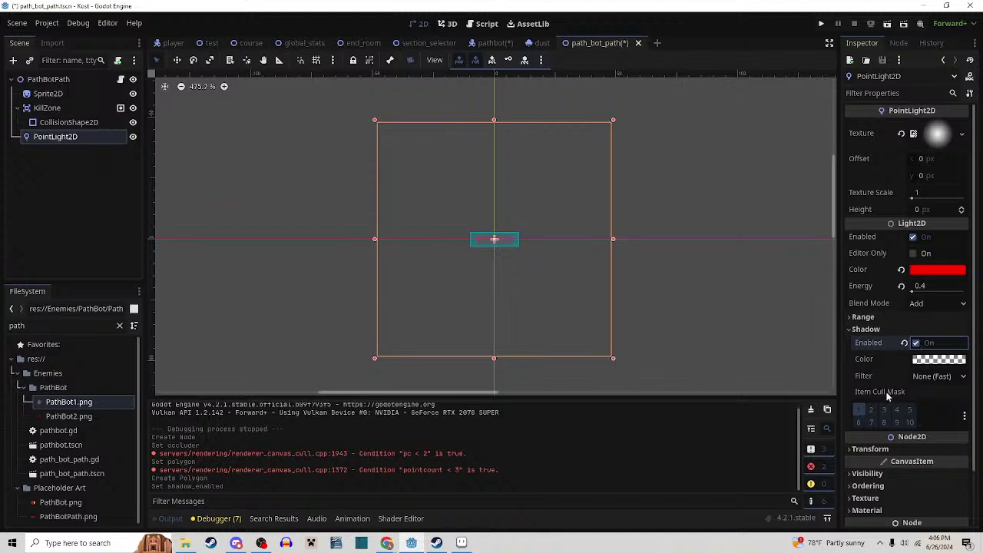
scroll(883, 408, "down", 2)
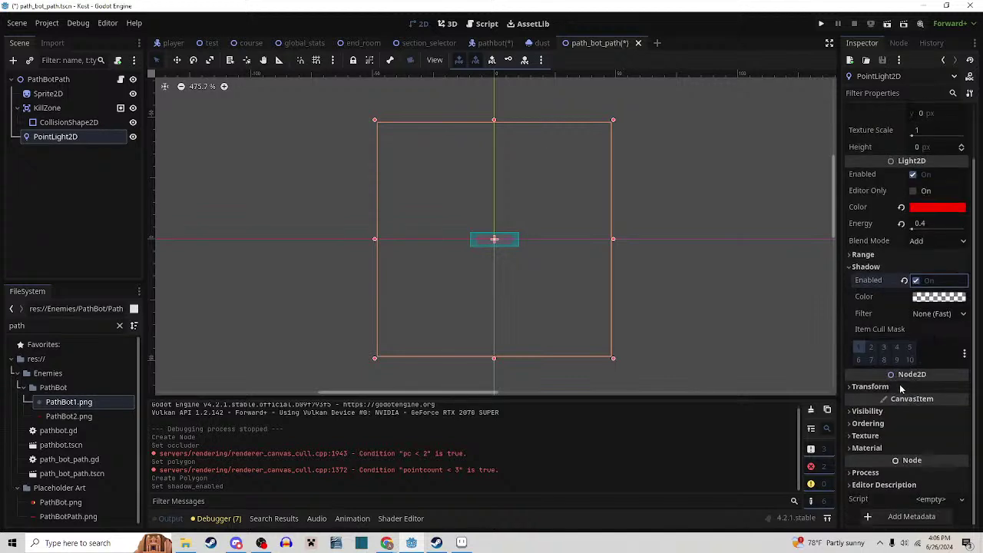
left_click(881, 255)
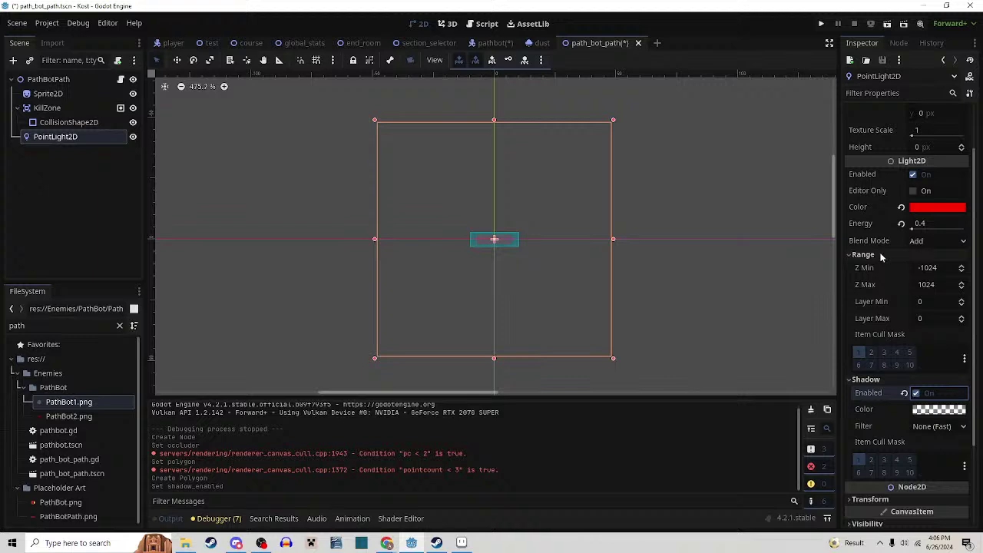
left_click(944, 241)
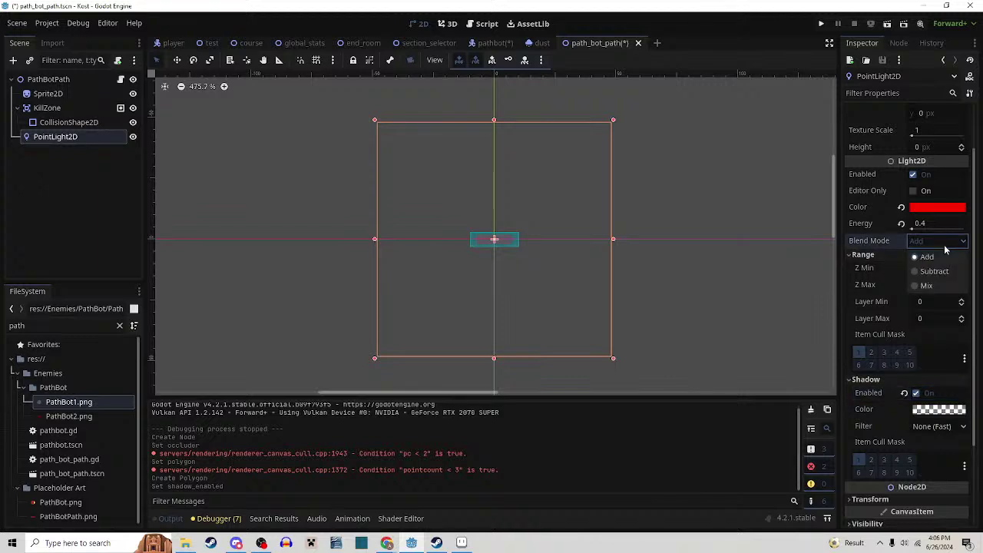
left_click(884, 254)
left_click(885, 254)
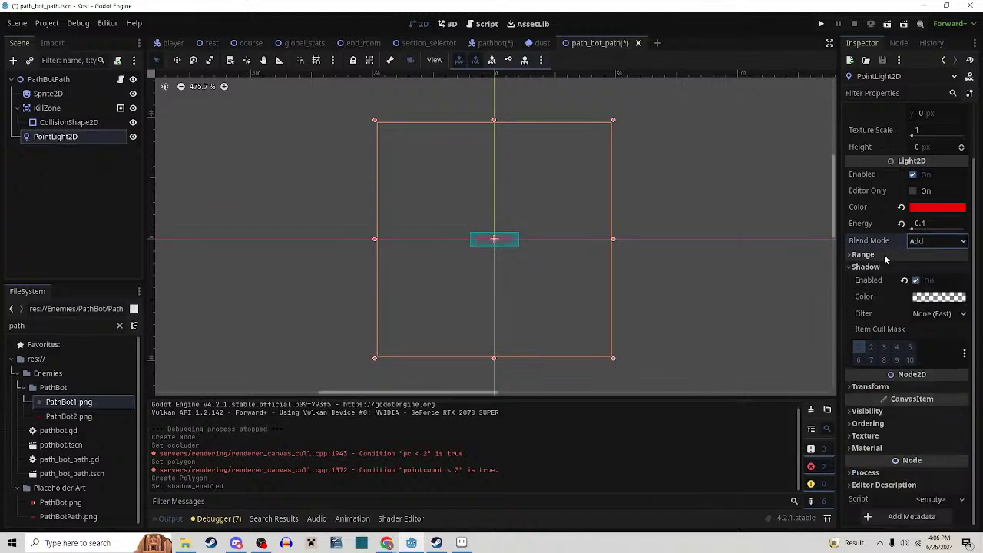
left_click(874, 387)
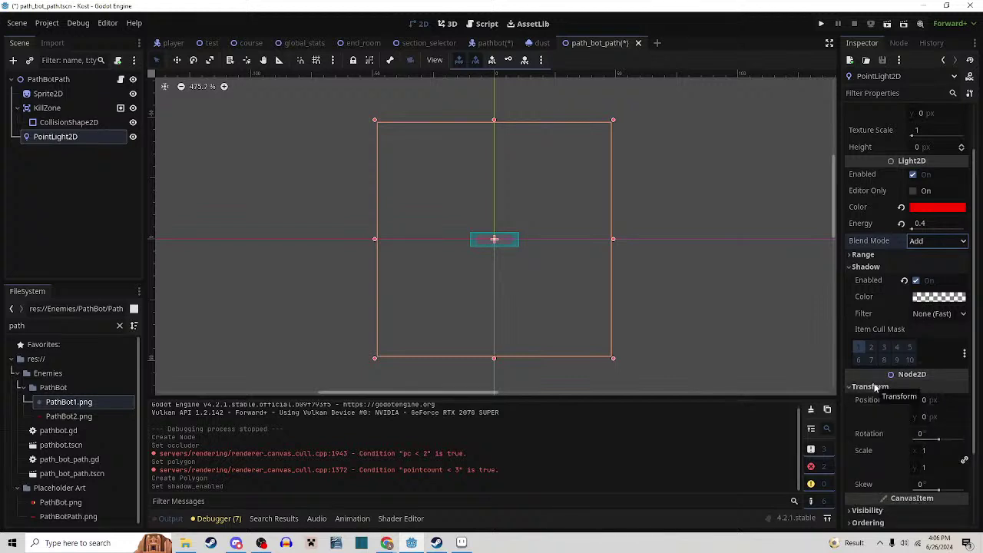
left_click(874, 387)
Set the point light's shadow filter to PCF13 (Slow) with a Filter Smooth of 12, and save the scene
left_click(926, 315)
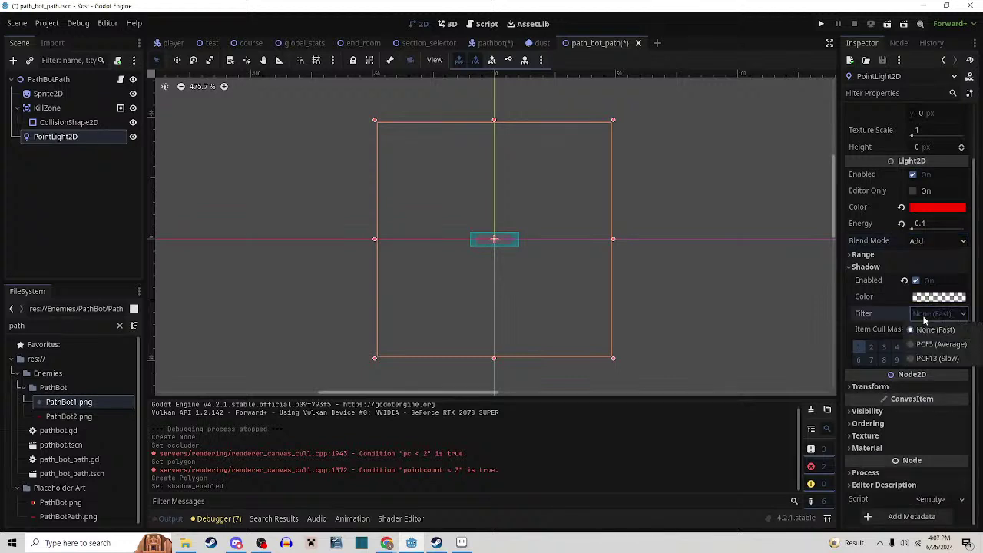
left_click(929, 359)
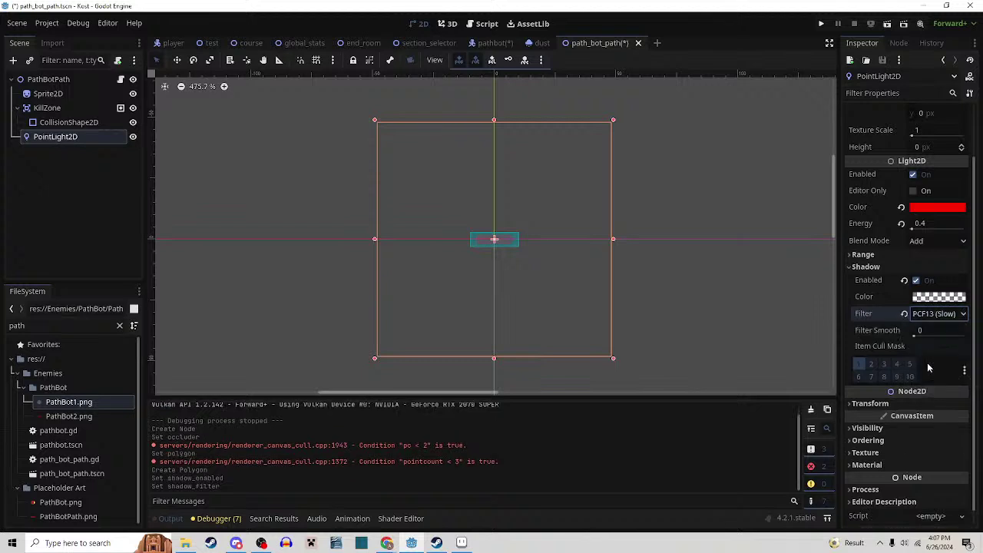
left_click(926, 332)
type("12")
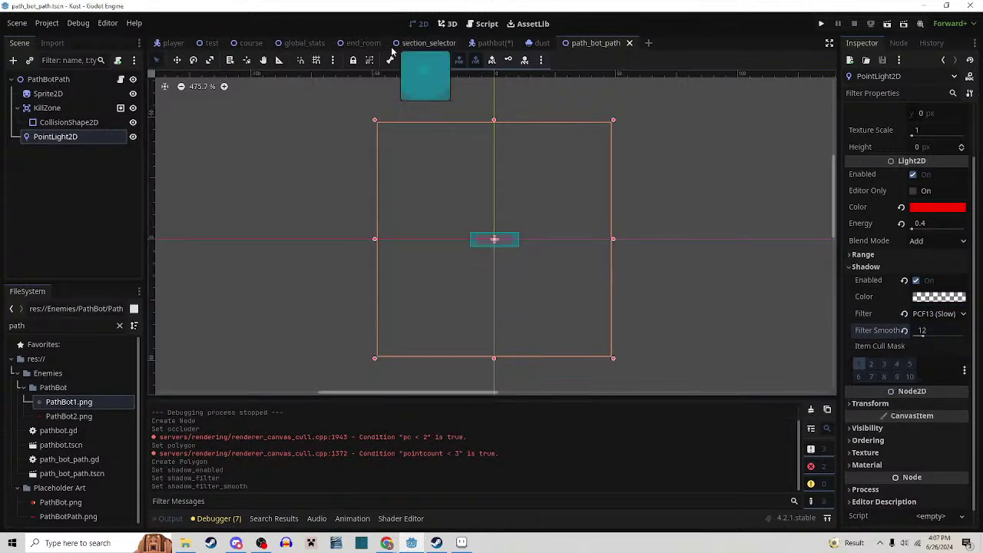
Run the test scene and maximize the game window
left_click(496, 42)
left_click(211, 43)
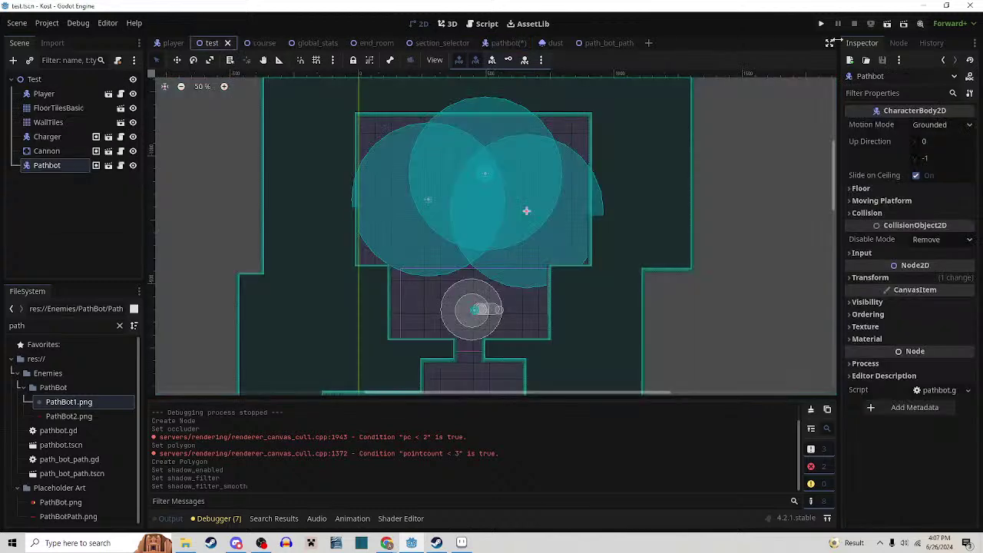
left_click(887, 24)
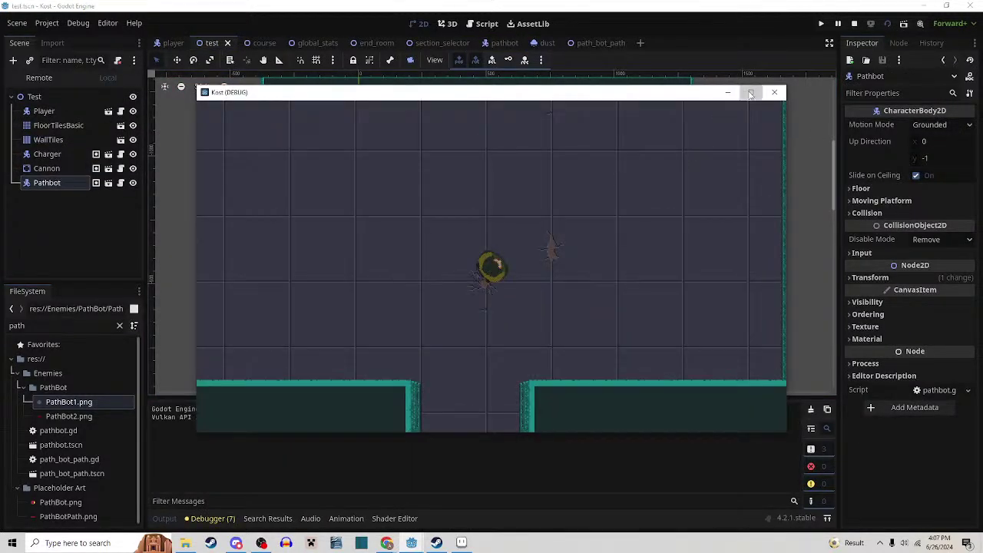
left_click(750, 93)
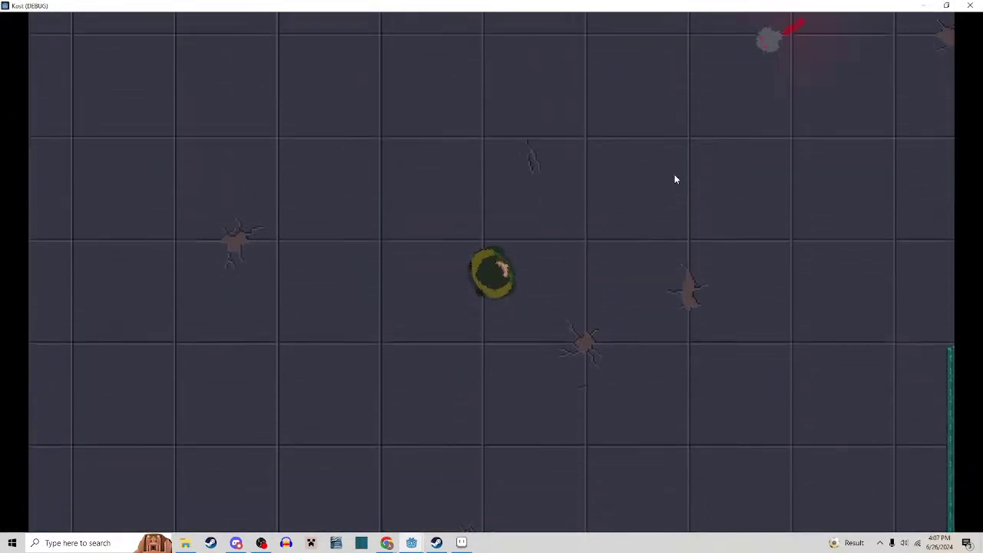
Lead the pathbot down and toward the room's right side to check how its body blocks the red trail light
key("s")
key("s")
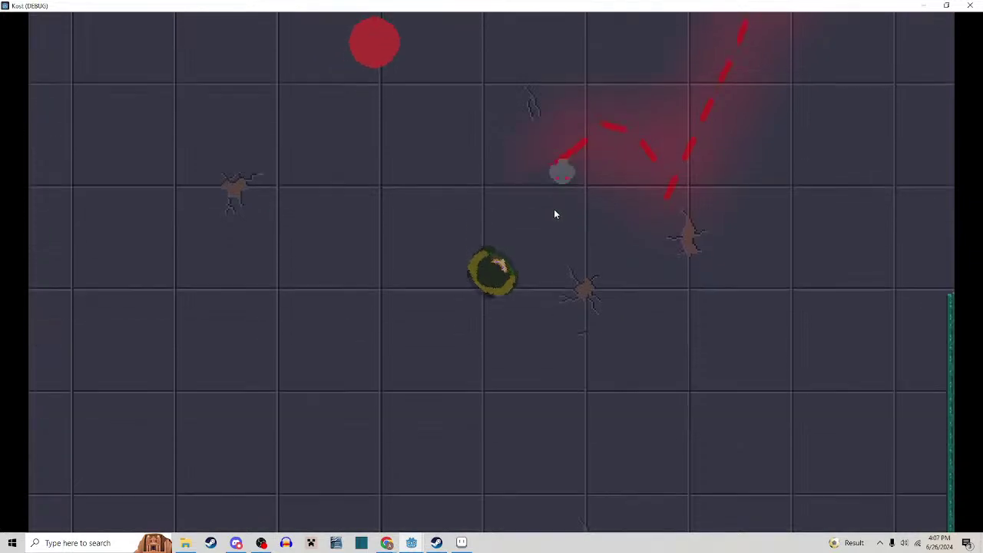
key("s")
key("s")
key("d")
key("w")
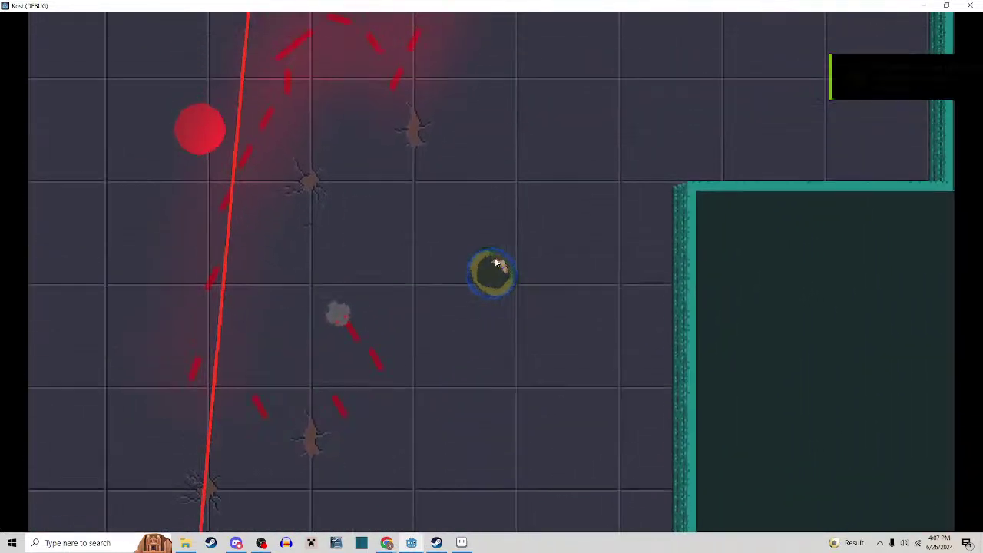
key("d")
key("s")
key("d")
key("w")
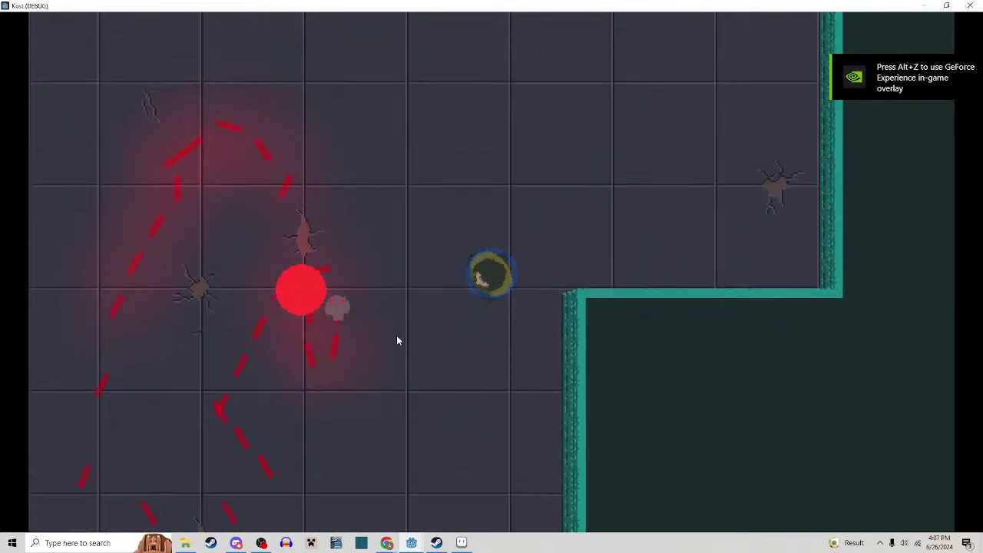
Loop the player up below the cannon, back down and over to the right wall while watching the pathbot's trail lighting
key("w")
key("a")
key("a")
key("s")
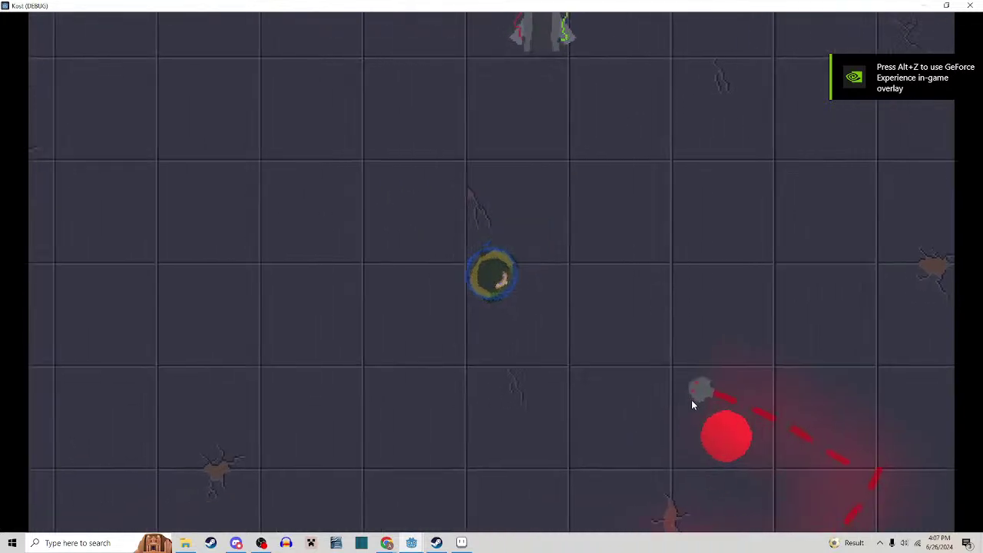
key("d")
key("s")
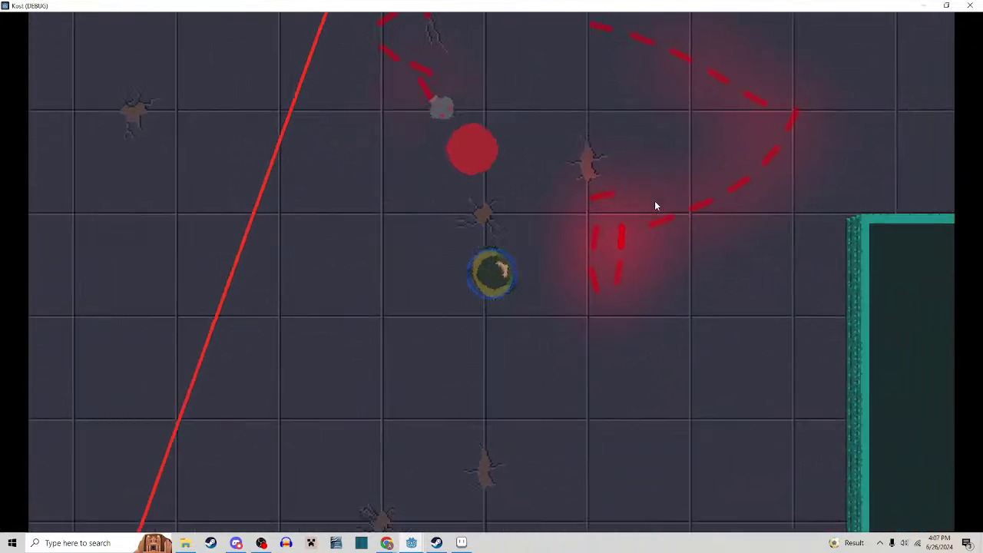
key("w")
key("w")
key("d")
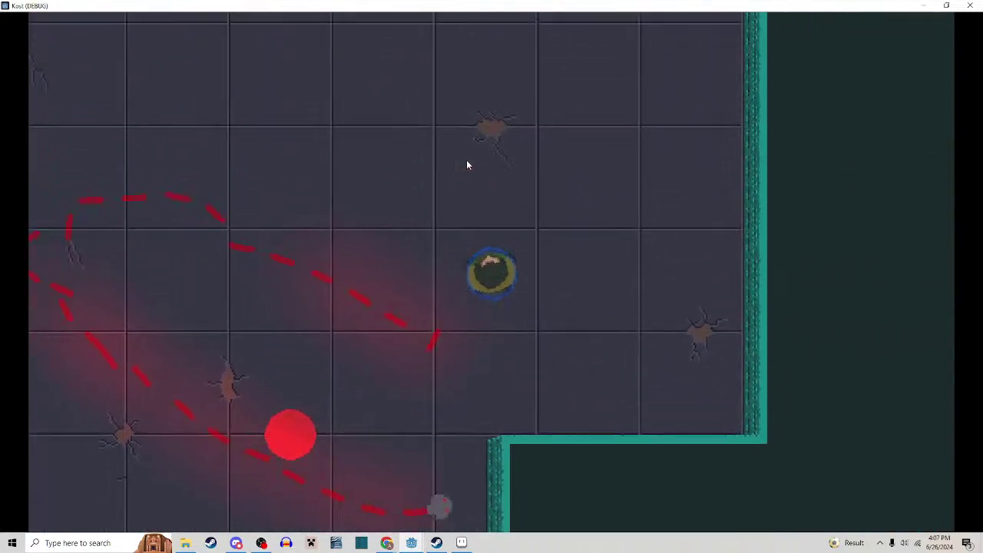
Circle the player past the cannon, out to the left side and back across the room to inspect the trail's glow and shadows
key("w")
key("a")
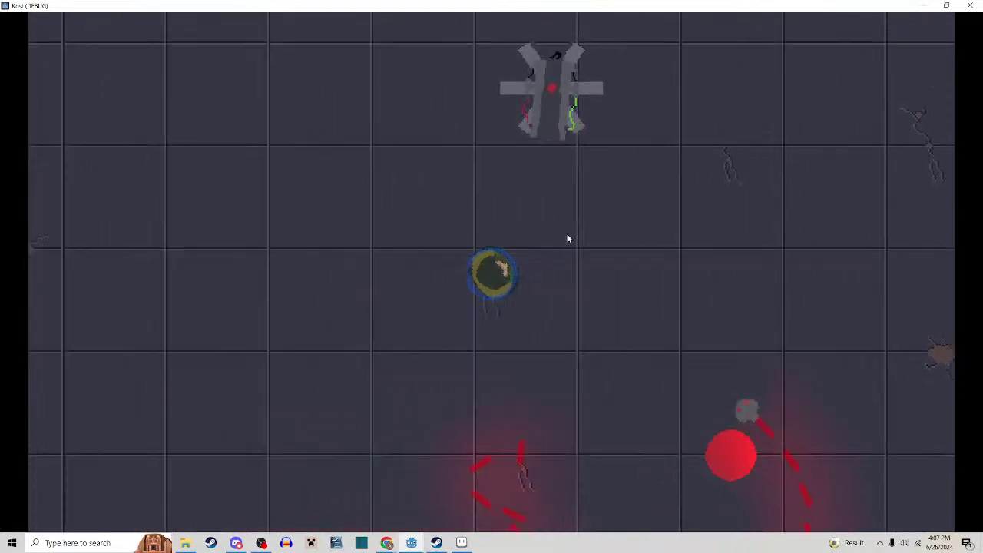
key("s")
key("a")
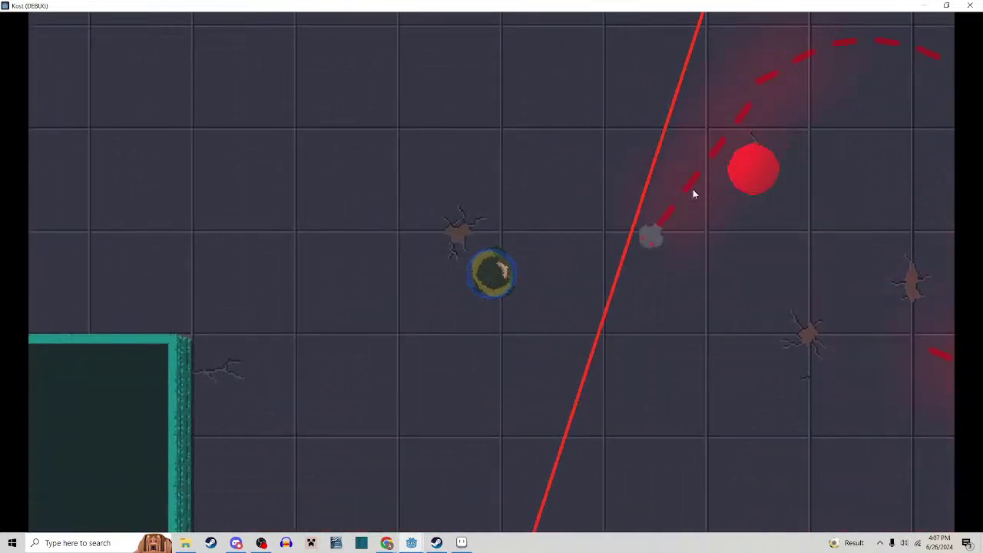
key("a")
key("w")
key("d")
key("s")
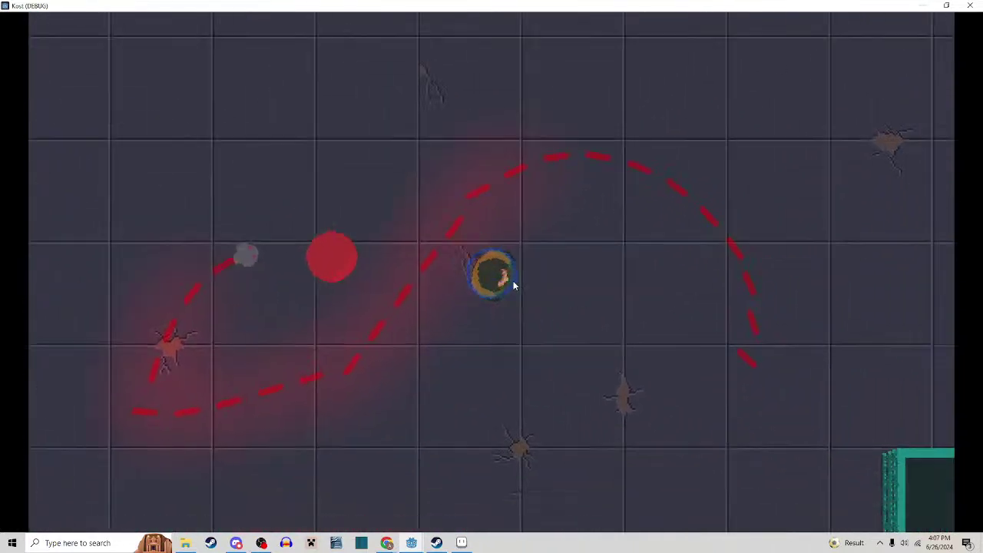
key("d")
key("s")
key("a")
key("w")
key("d")
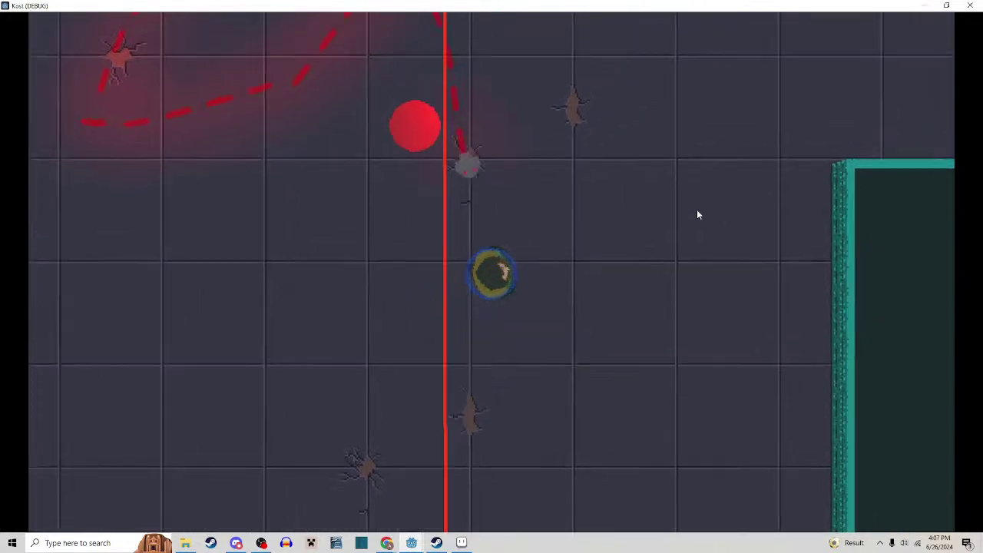
Draw the pathbot toward the room's lower exit, retreat to the upper right, and close the game
key("d")
key("s")
key("s")
key("a")
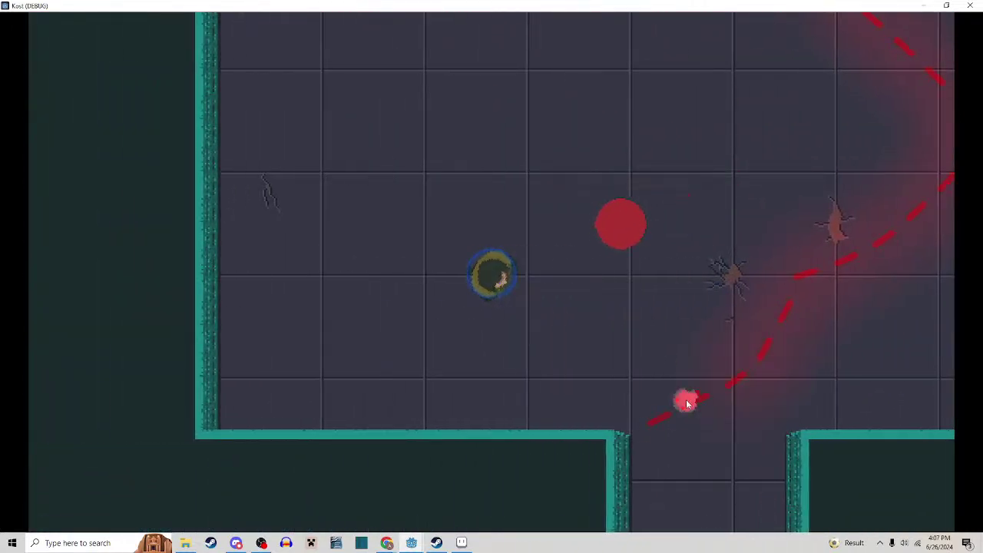
key("a")
key("w")
key("d")
key("d")
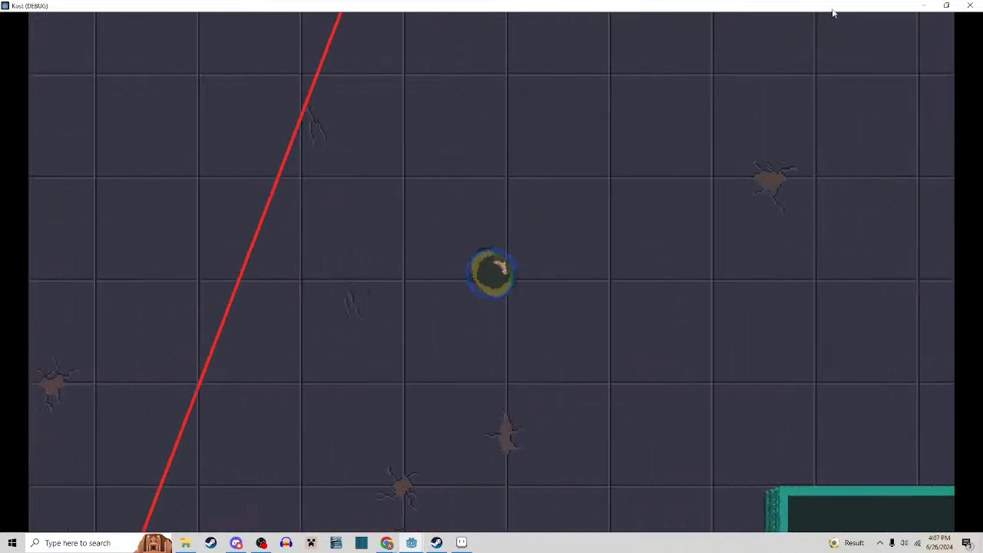
left_click(969, 5)
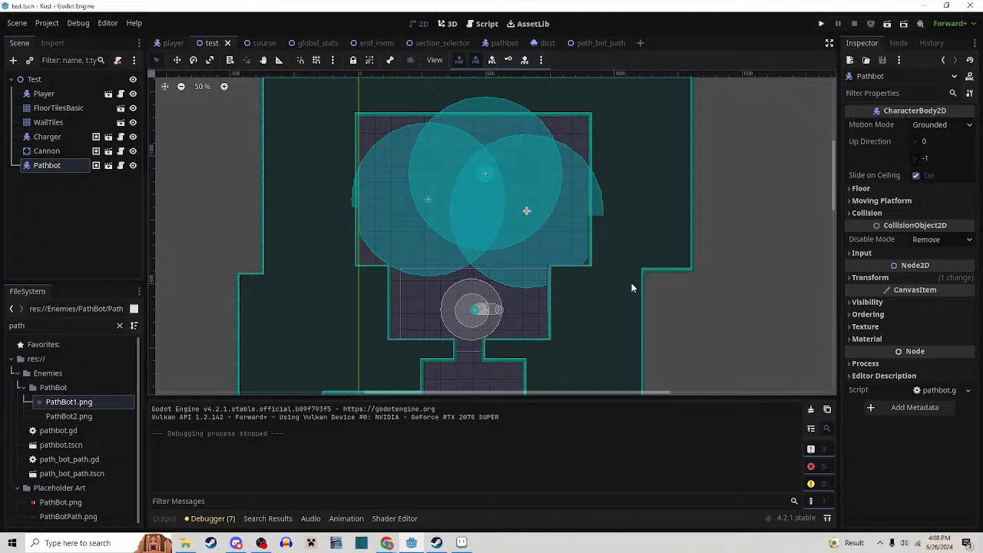
scroll(622, 281, "down", 3)
scroll(619, 279, "up", 4)
left_click_drag(623, 255, 674, 267)
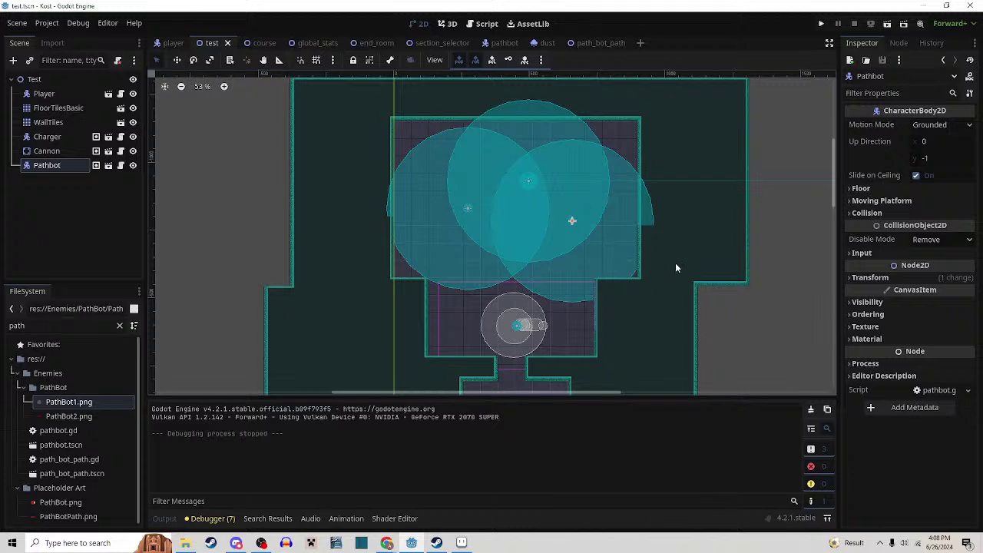
mouse_move(671, 259)
left_mouse_down()
mouse_move(617, 258)
mouse_move(628, 241)
mouse_move(668, 255)
left_mouse_up()
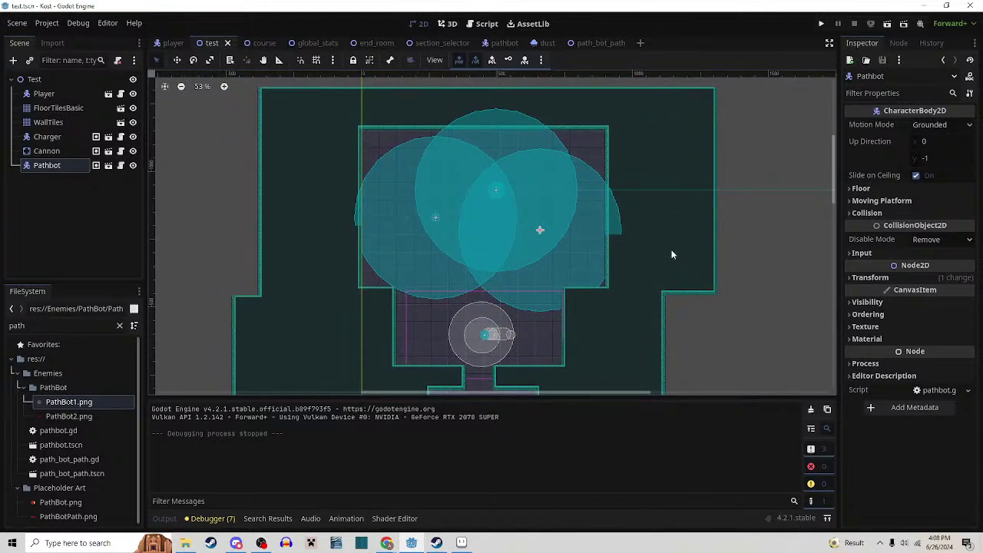
Playtest the current scene by guiding the player toward the cannon to watch the pathbot's lit trail, and close the game
left_click(887, 24)
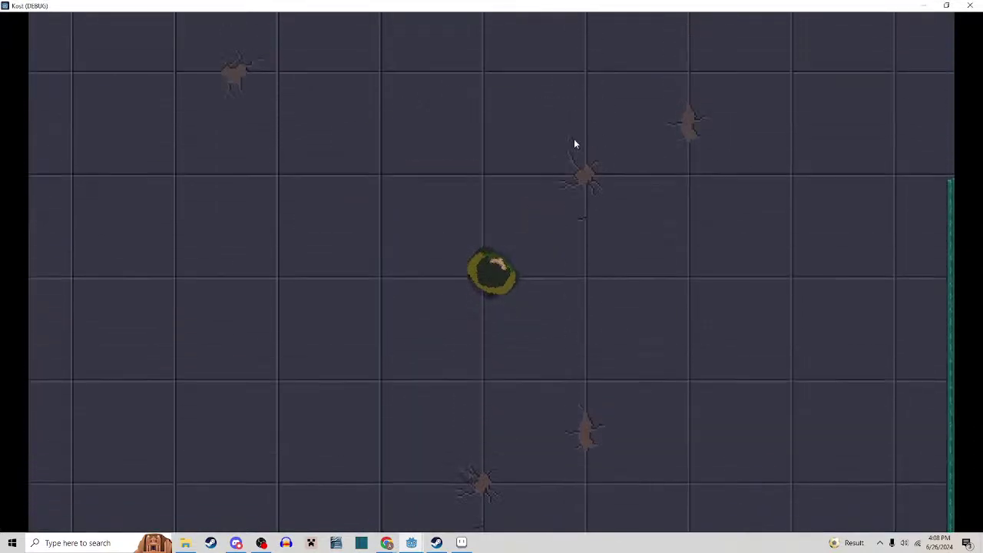
key("w")
key("a")
key("d")
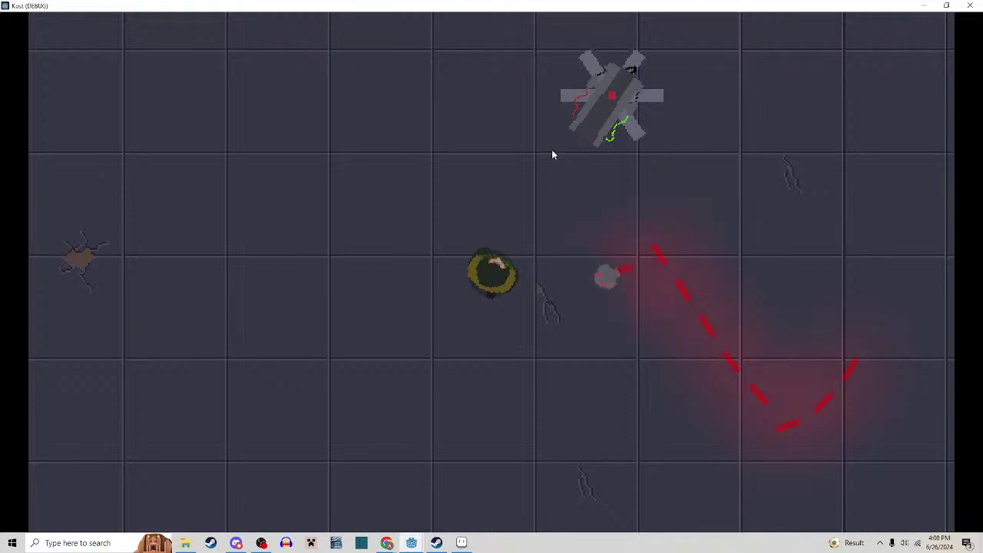
key("s")
key("d")
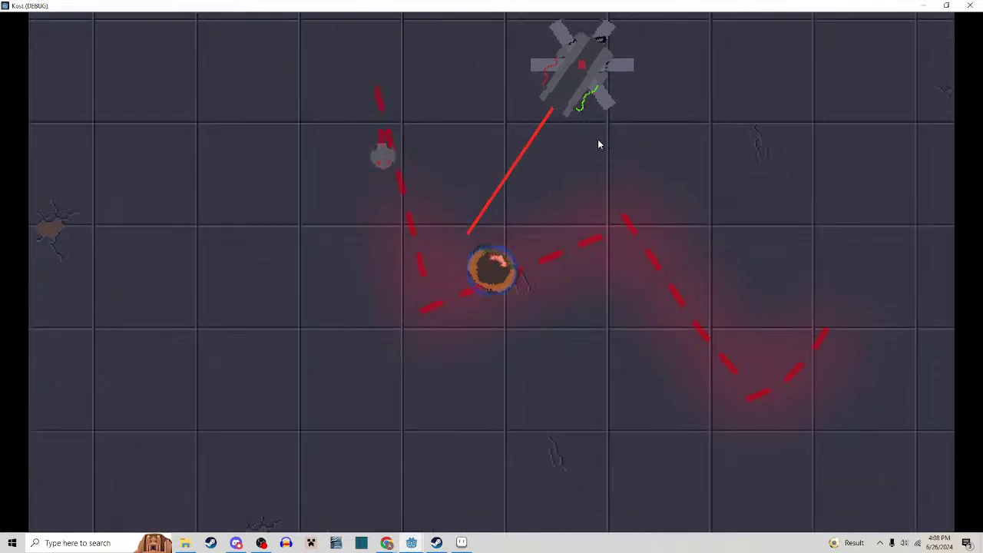
left_click(970, 6)
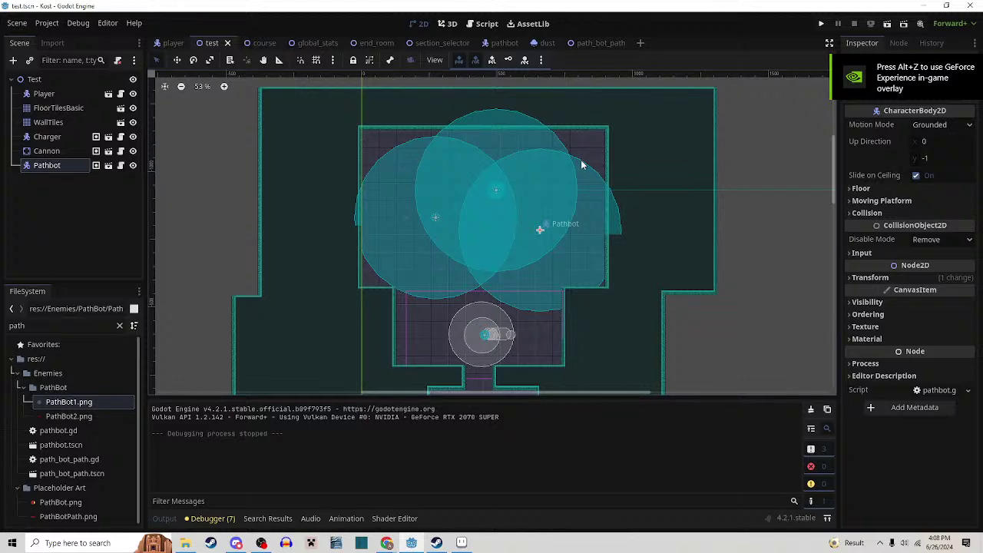
Switch to Aseprite and undo the trial edit on the second frame of PathBot.png
left_click(462, 543)
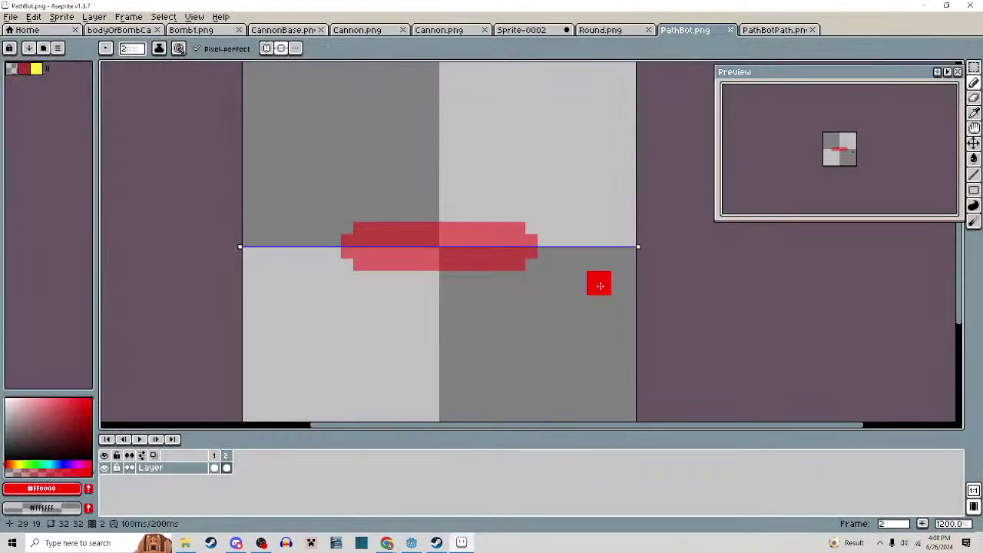
mouse_move(541, 256)
left_mouse_down()
mouse_move(422, 267)
mouse_move(468, 210)
mouse_move(402, 235)
mouse_move(534, 268)
mouse_move(553, 245)
left_mouse_up()
scroll(445, 235, "down", 4)
scroll(542, 270, "up", 2)
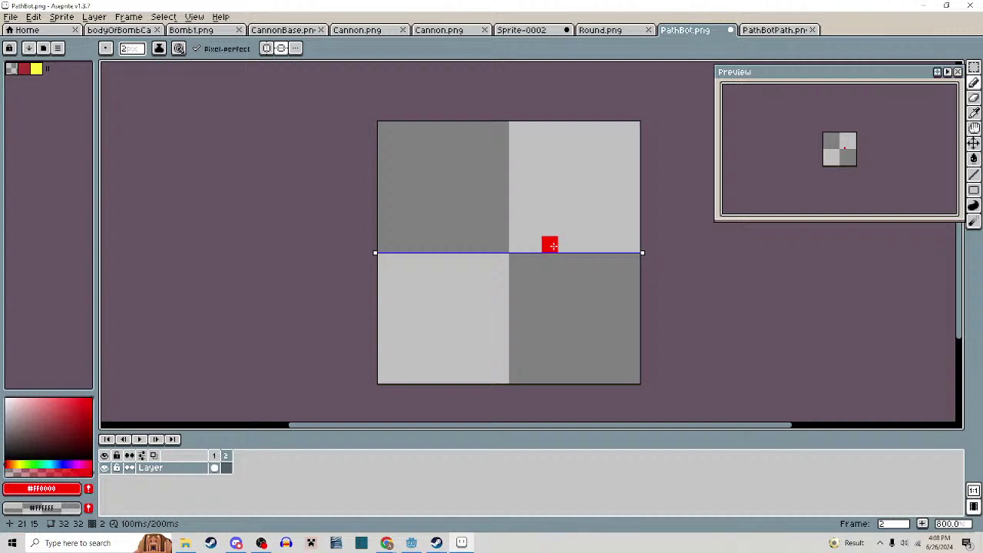
scroll(521, 259, "up", 1)
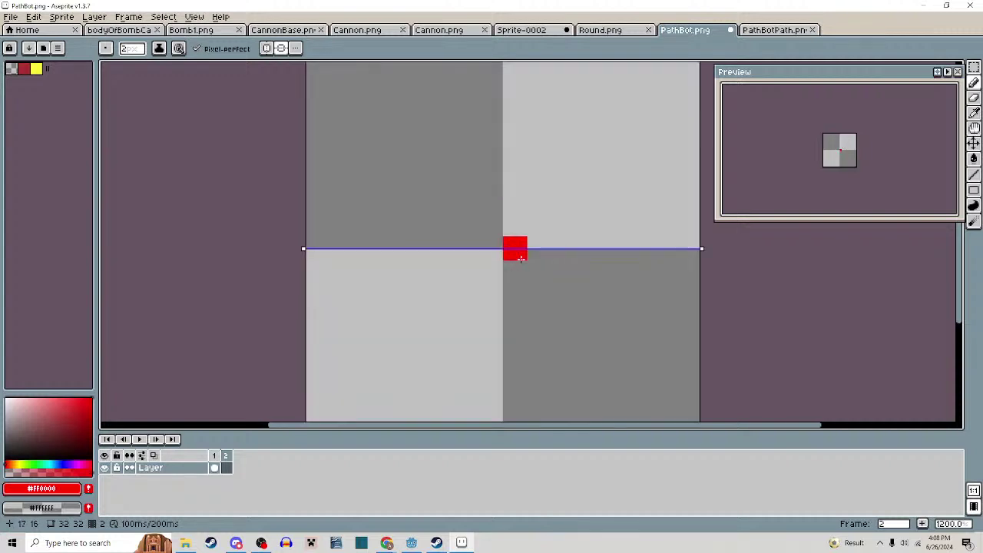
key("ctrl+z")
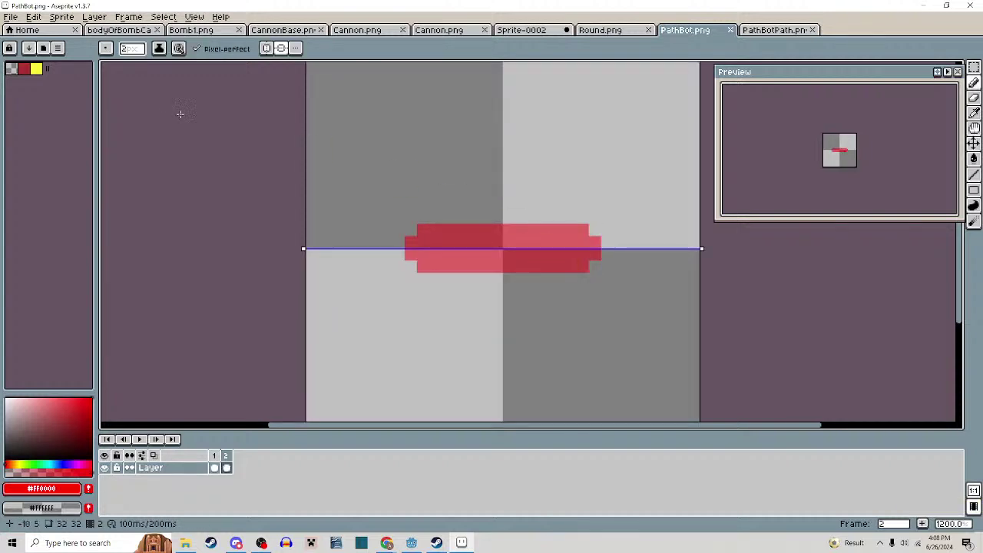
Open the ChargeEnemy sprite from the Kost project's Placeholder Art folder
left_click(11, 16)
left_click(23, 38)
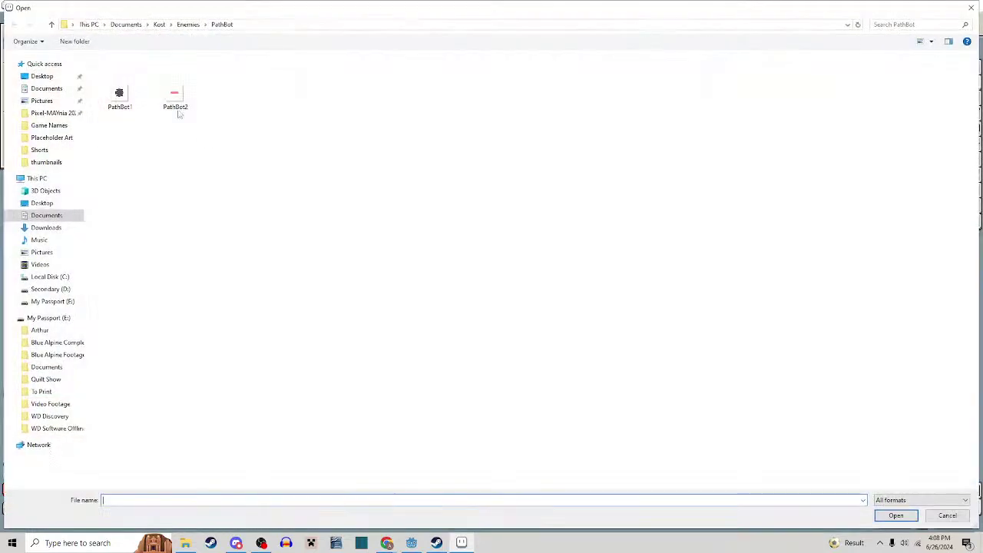
left_click(52, 25)
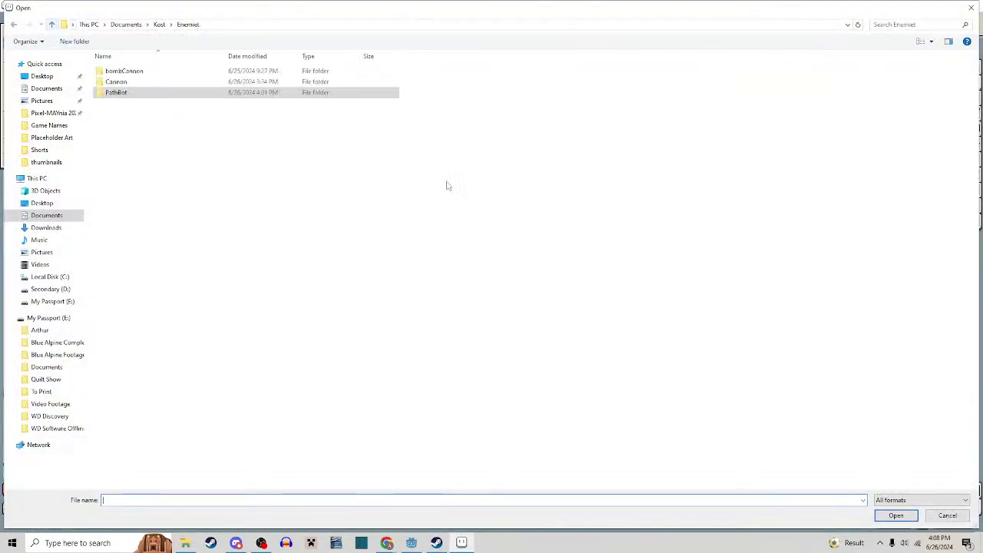
left_click(52, 24)
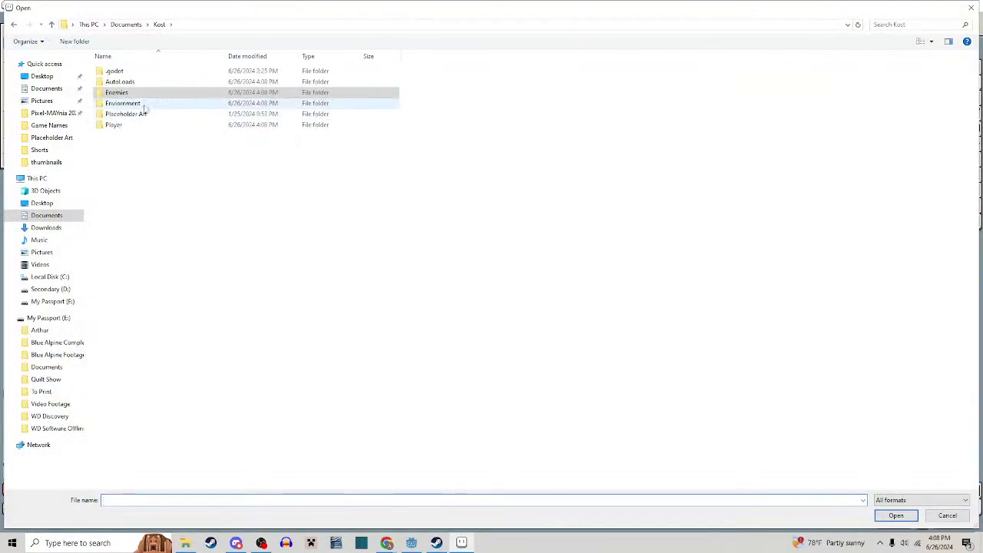
double_click(127, 113)
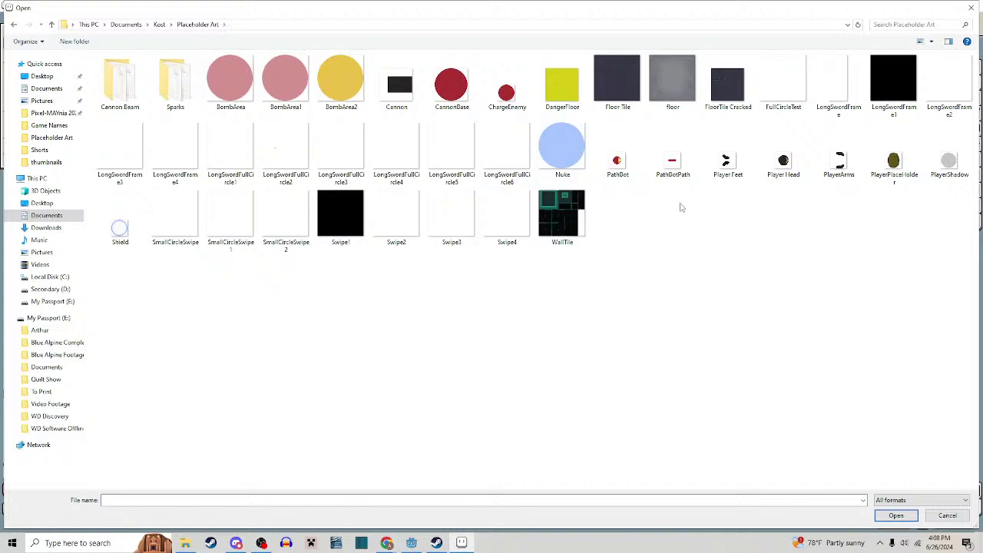
left_click(513, 106)
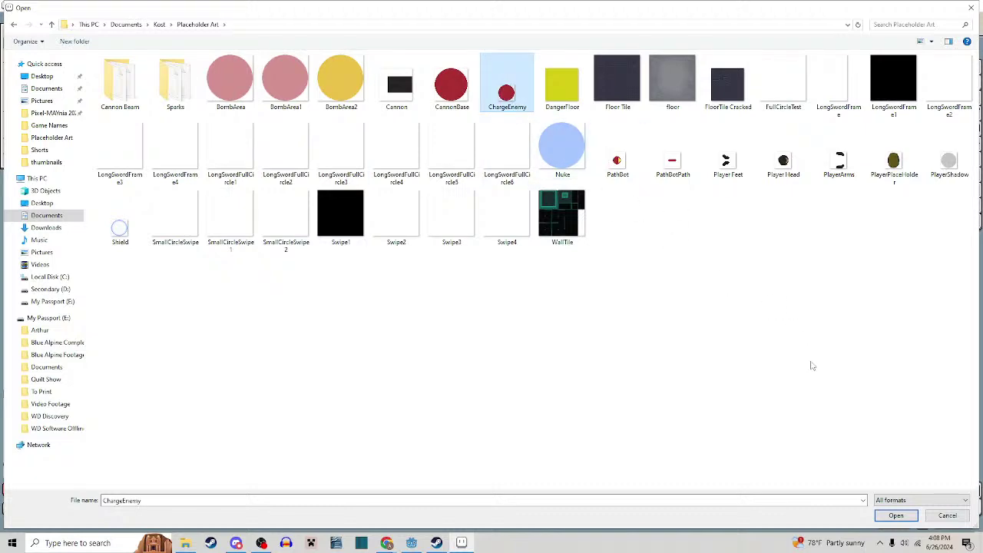
left_click(896, 516)
scroll(577, 248, "up", 4)
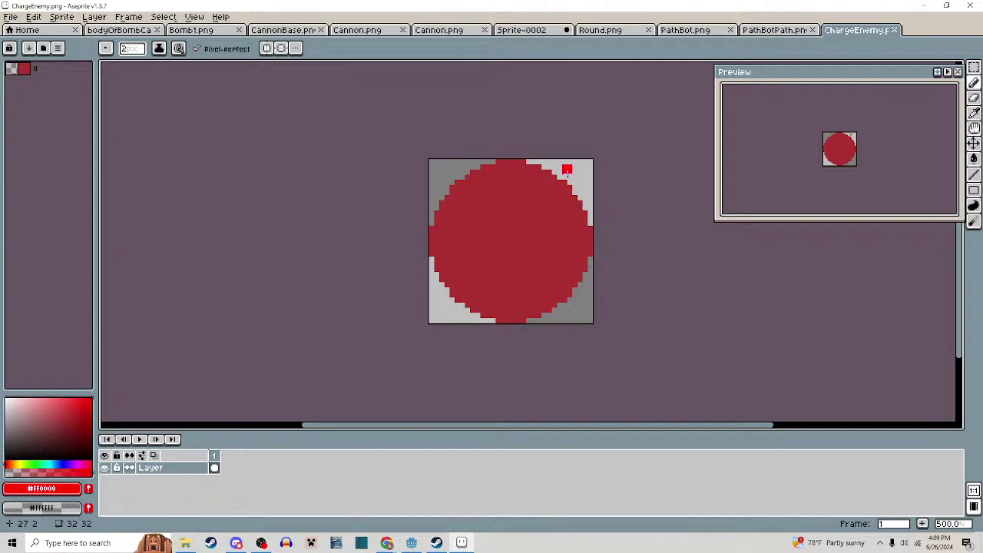
scroll(547, 173, "up", 2)
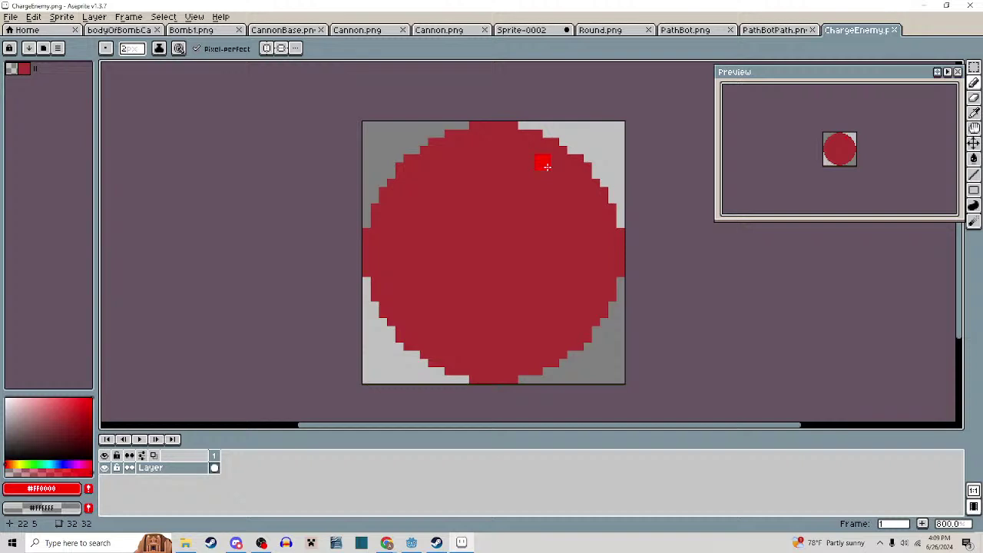
Look through Sprite-0002, Round.png and PathBot.png as references, and return to ChargeEnemy.png
left_click(507, 38)
scroll(557, 153, "down", 4)
scroll(580, 149, "up", 2)
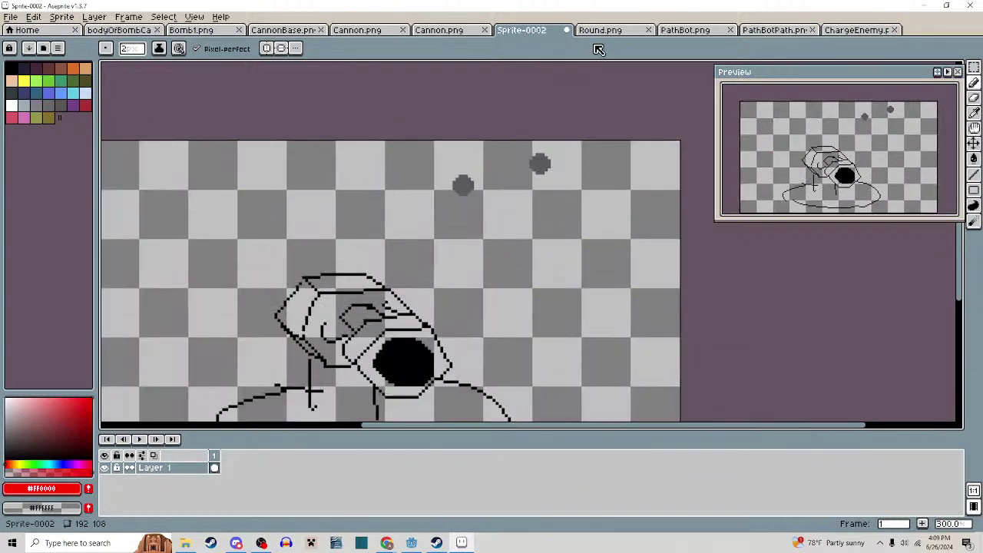
left_click(601, 33)
left_click(691, 31)
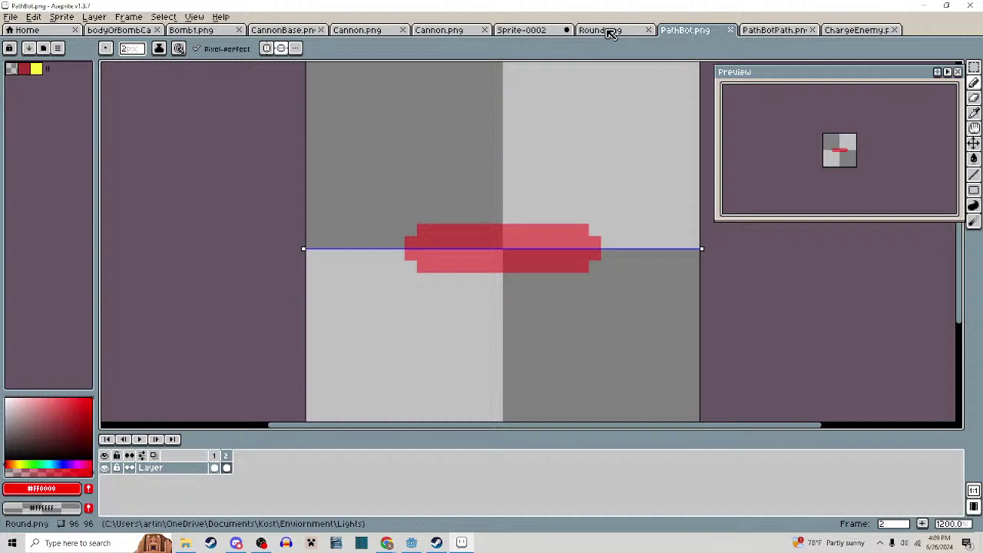
left_click(601, 31)
left_click(685, 30)
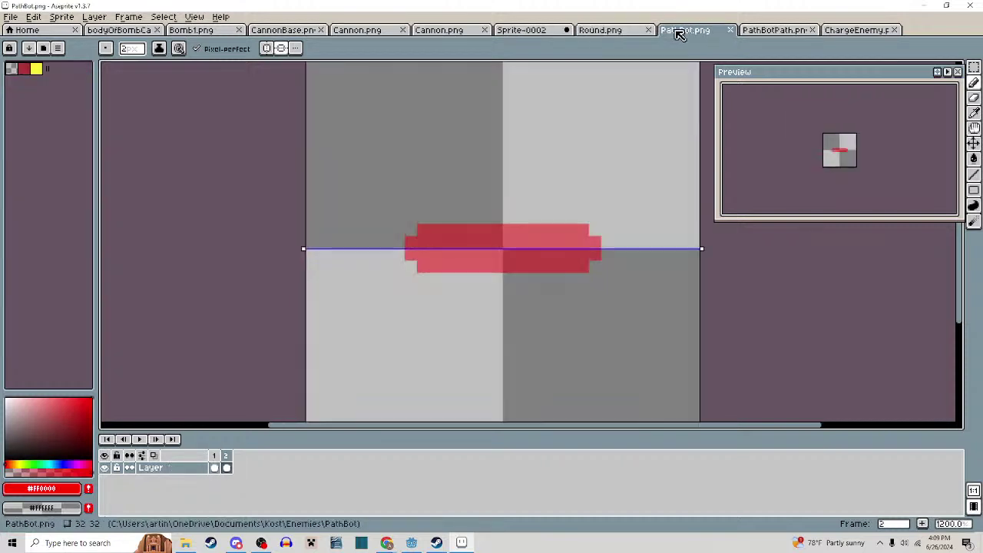
left_click(855, 31)
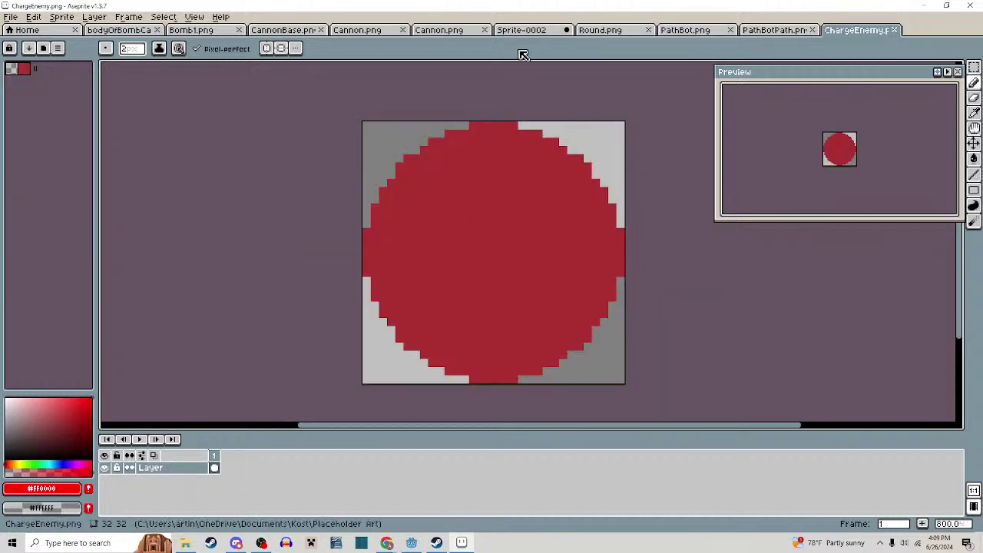
Sample the dark grey body colour from PathBot.png and fill the red circle in ChargeEnemy.png with it
left_click(636, 33)
left_click(686, 30)
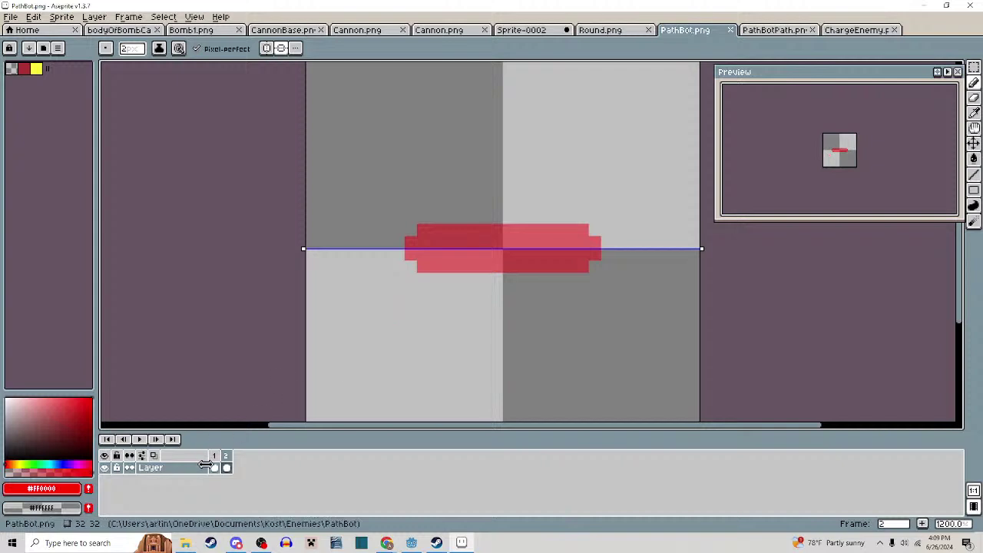
key("i")
left_click(581, 192)
left_click(854, 30)
key("g")
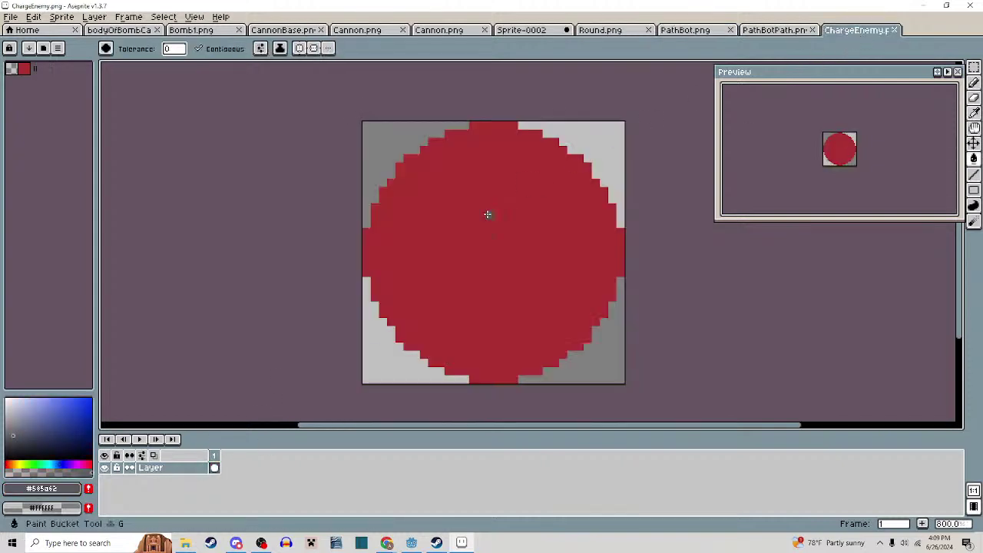
left_click(484, 220)
scroll(492, 182, "up", 2)
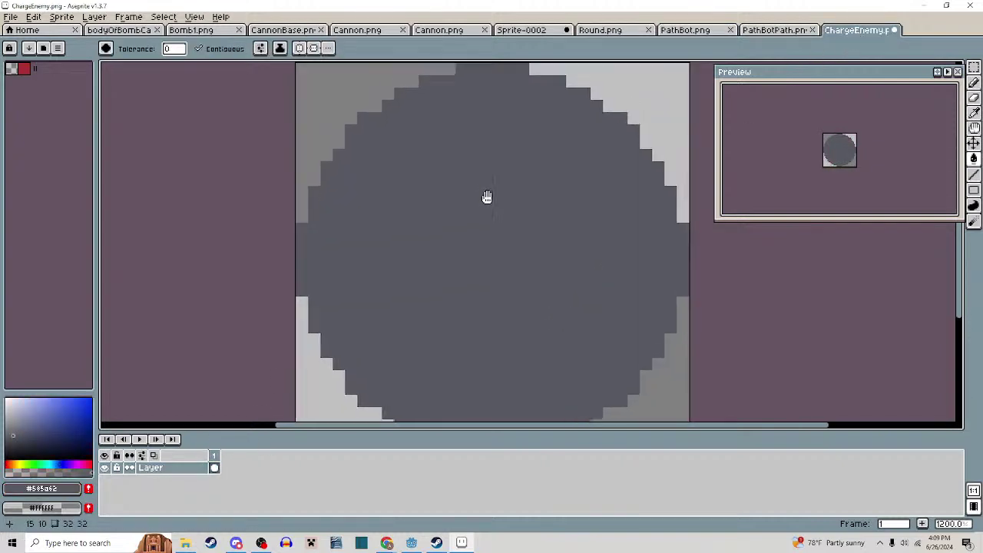
key("b")
left_click_drag(505, 104, 422, 113)
key("ctrl+z")
left_click_drag(540, 155, 537, 132)
scroll(537, 133, "down", 1)
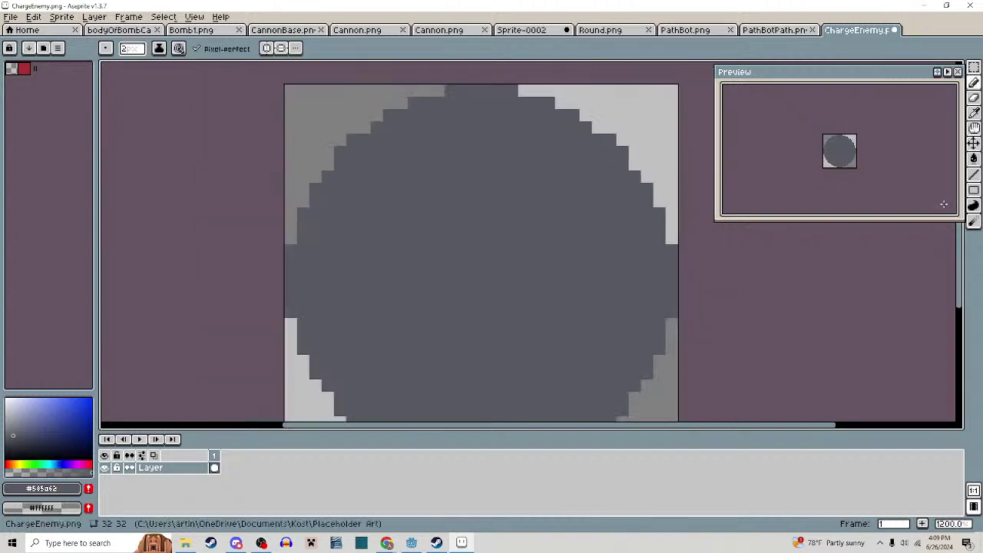
Trim the outermost ring of pixels from the grey circle with a full-canvas ellipse outline
left_click(974, 191)
left_click(945, 192)
left_click_drag(298, 103, 673, 398)
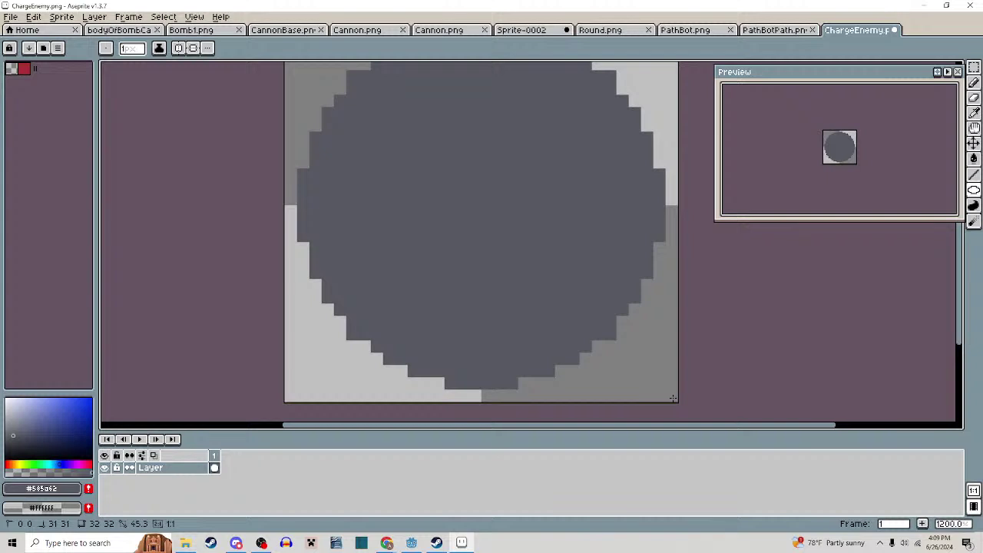
scroll(520, 275, "up", 3)
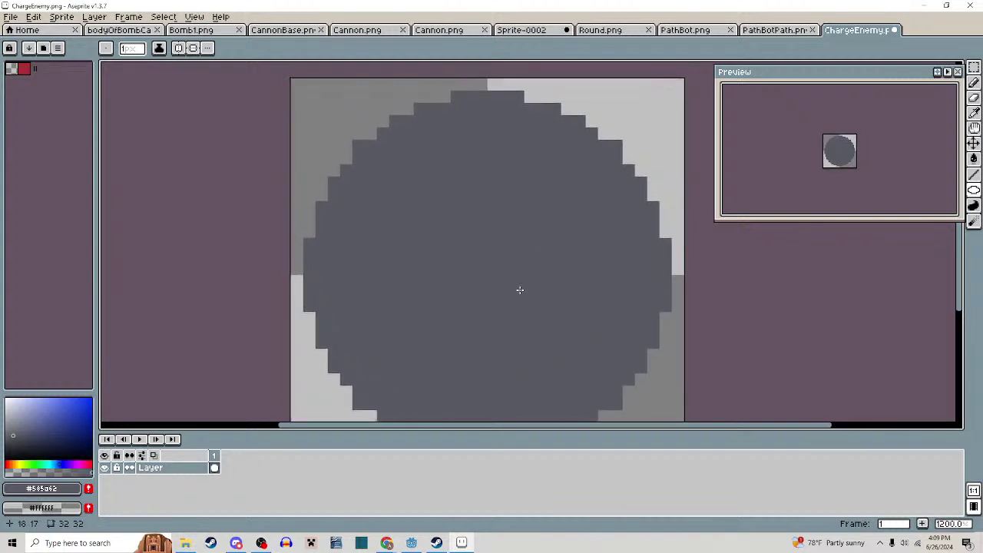
Add a second frame to ChargeEnemy.png and clear the copied grey circle from it
key("i")
key("alt+n")
scroll(524, 268, "down", 1)
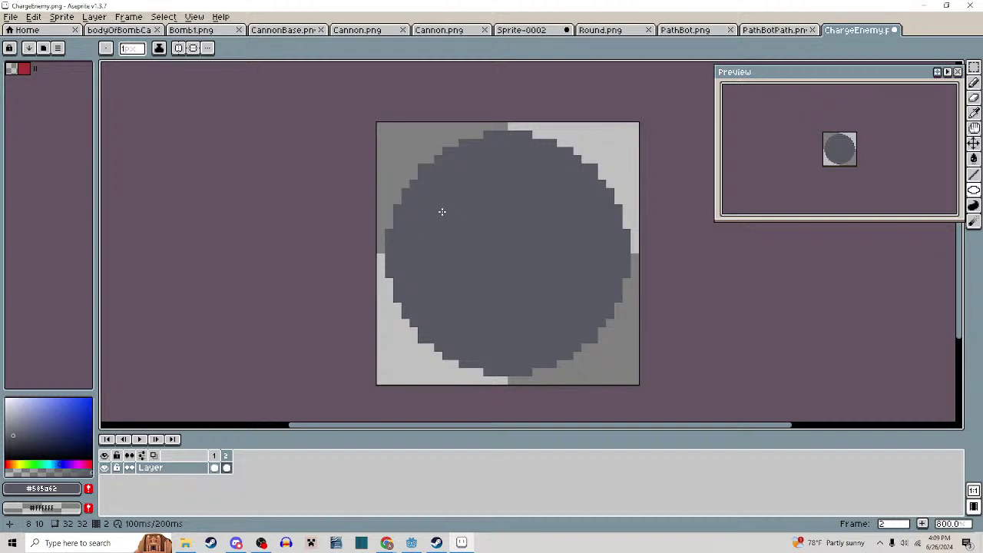
right_click(442, 213)
key("g")
right_click(445, 224)
Draw a filled pale grey circle spanning the full 32 x 32 canvas on frame 2
left_click(6, 403)
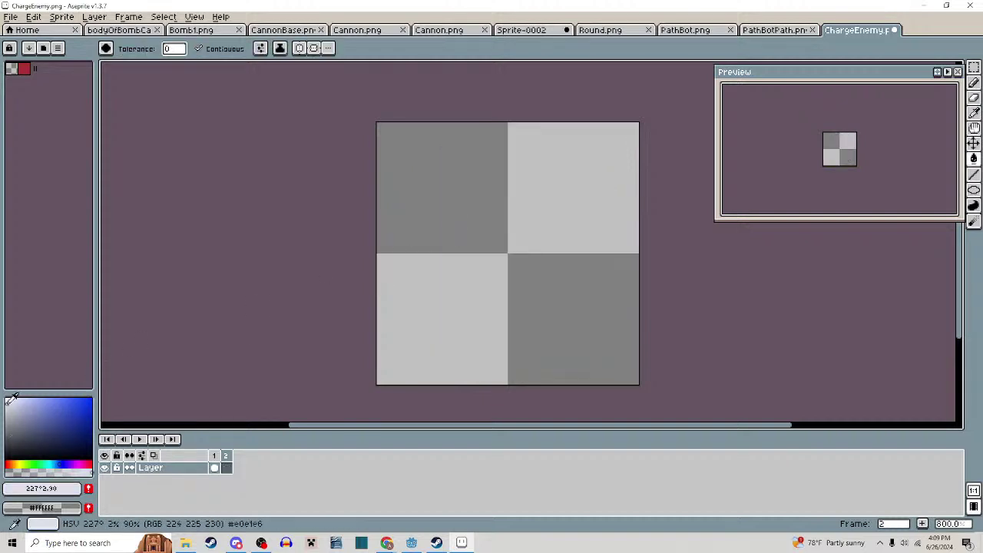
left_click(10, 402)
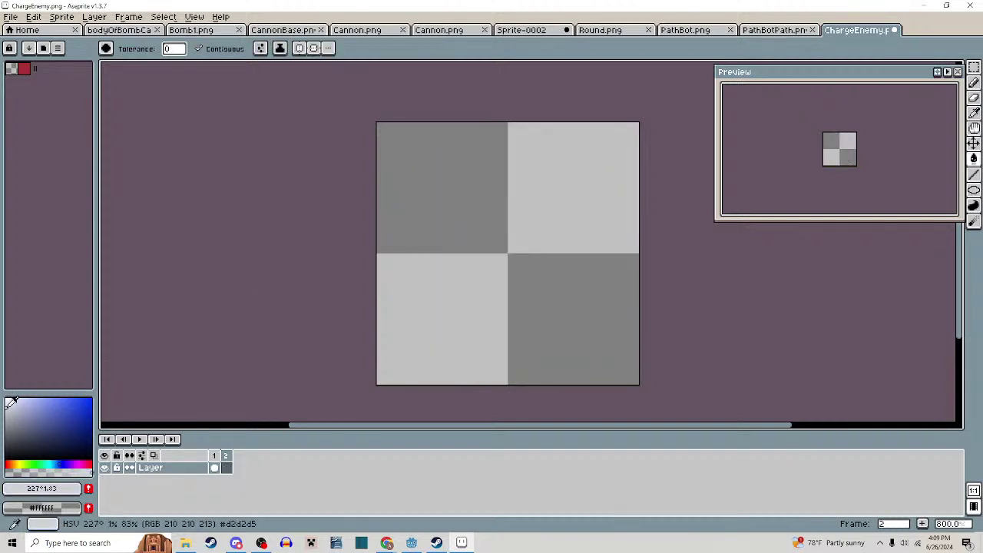
left_click(381, 127)
key("ctrl+z")
left_click(976, 192)
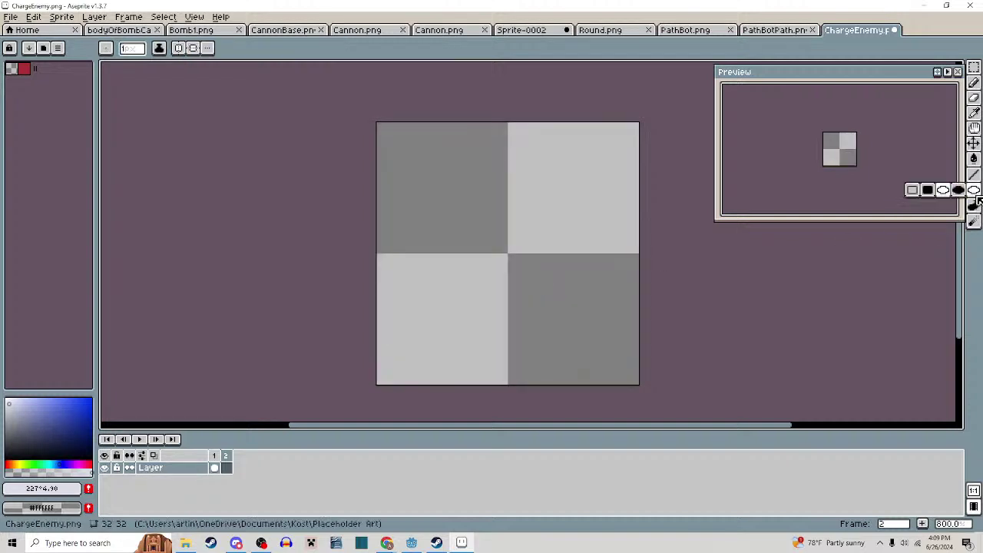
left_click_drag(382, 127, 634, 381)
scroll(601, 206, "up", 1)
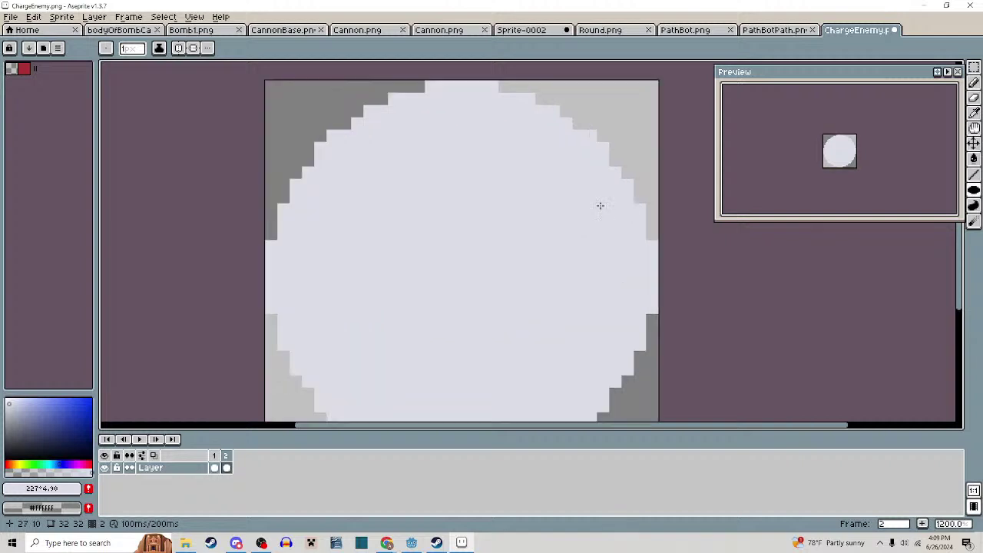
Set up the Pencil at 1 px with both horizontal and vertical symmetry for editing the pale circle on frame 2
key("b")
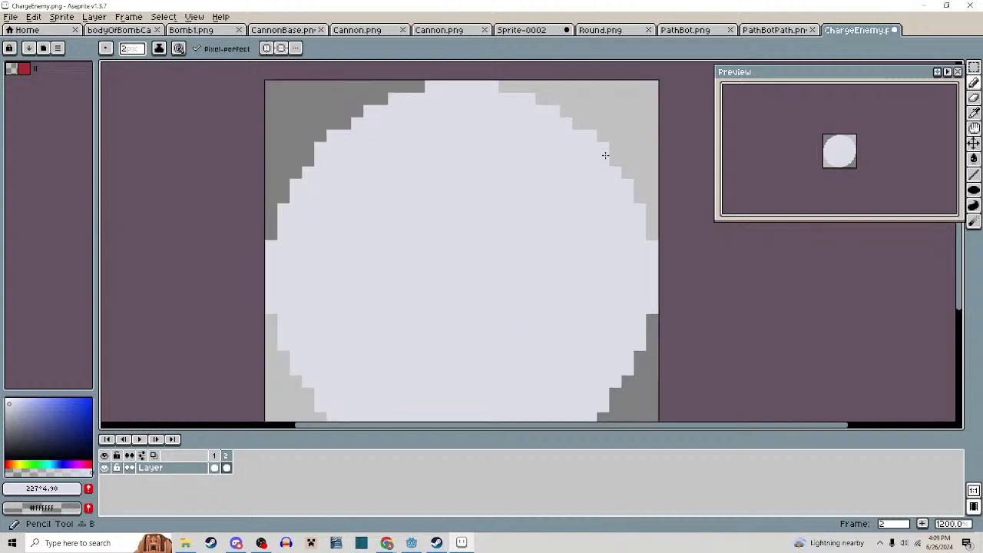
left_click_drag(553, 133, 561, 180)
scroll(531, 140, "down", 2)
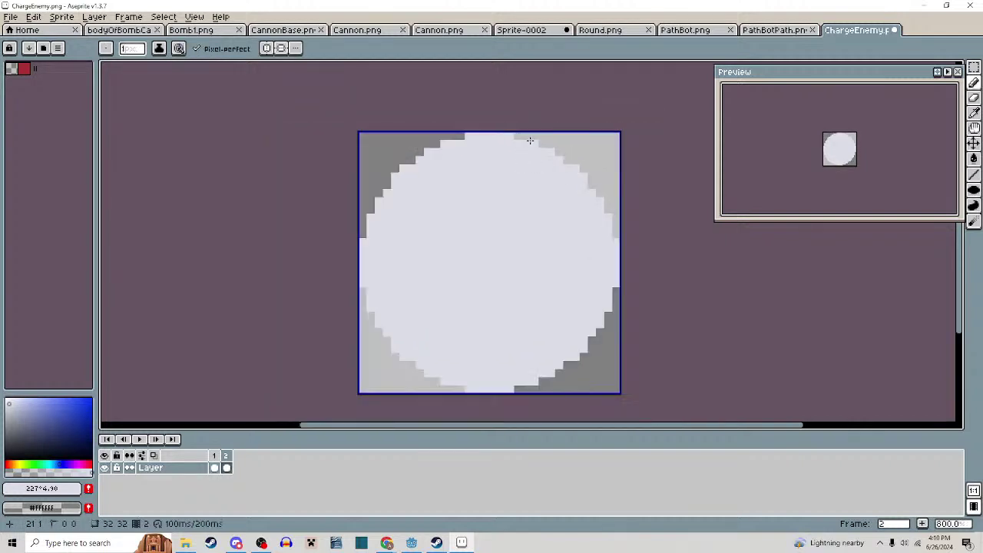
scroll(524, 140, "up", 2)
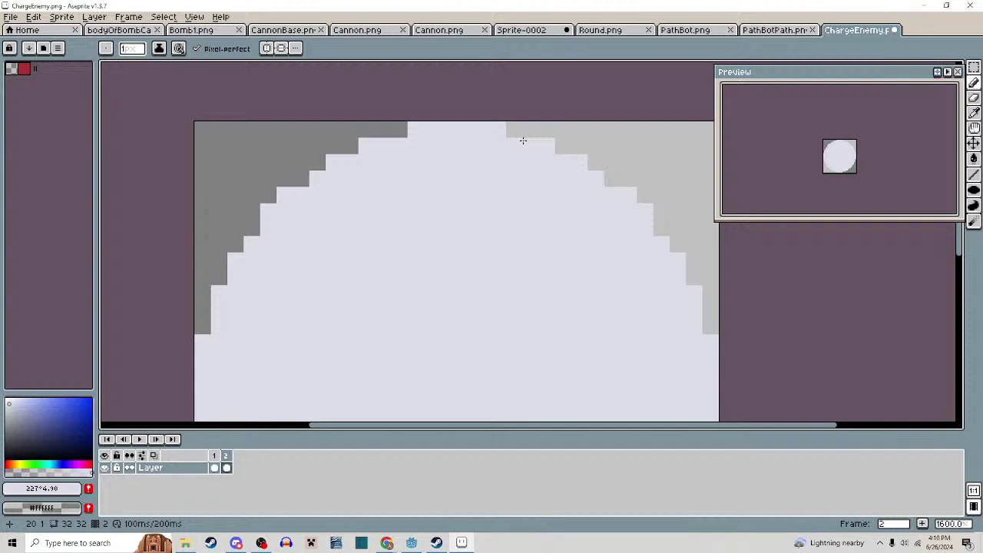
left_click(267, 48)
left_click(282, 47)
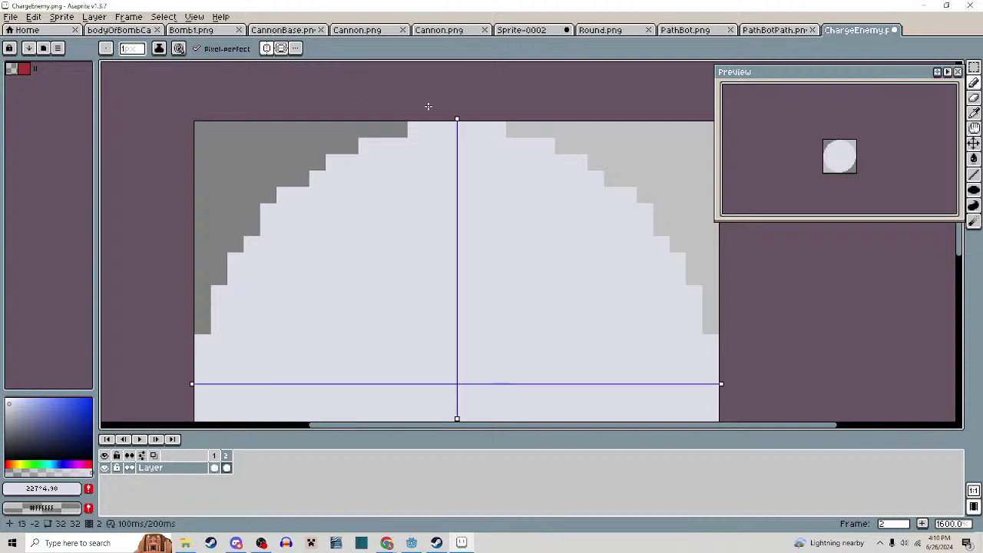
Erase mirrored single-pixel notches along the upper and lower rim of the pale circle to form saw teeth
left_click(482, 129)
left_click(530, 145)
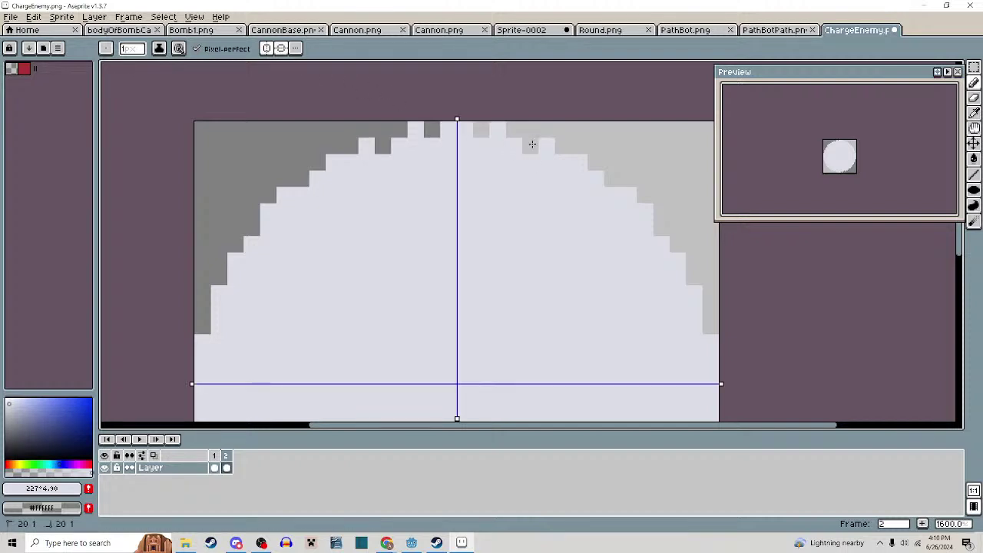
left_click(596, 179)
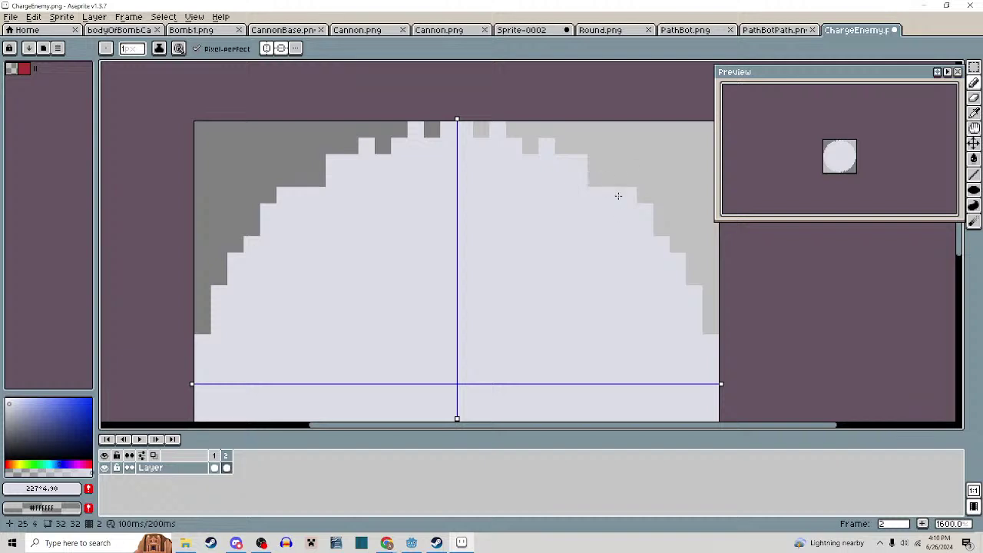
left_click(618, 196)
key("ctrl+z")
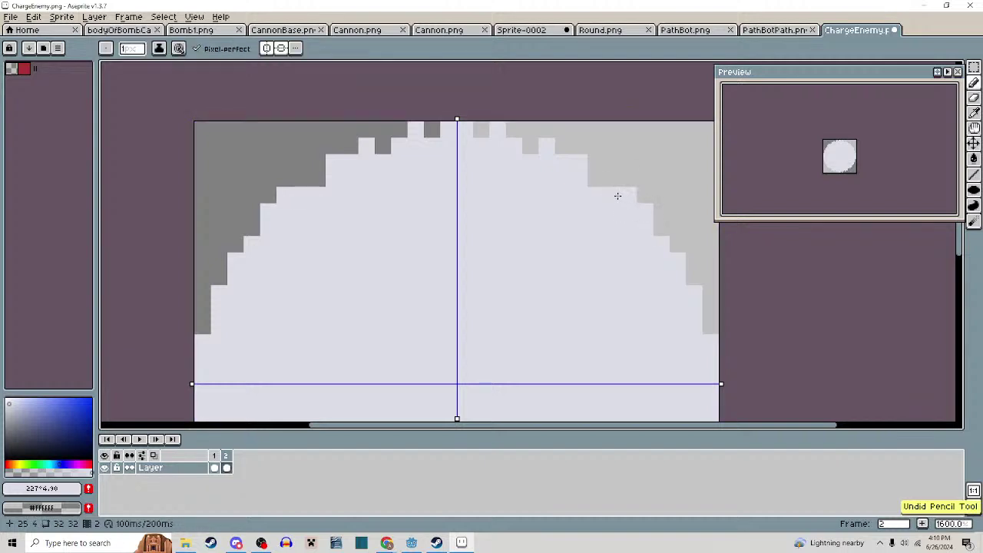
left_click(617, 196)
left_click(645, 212)
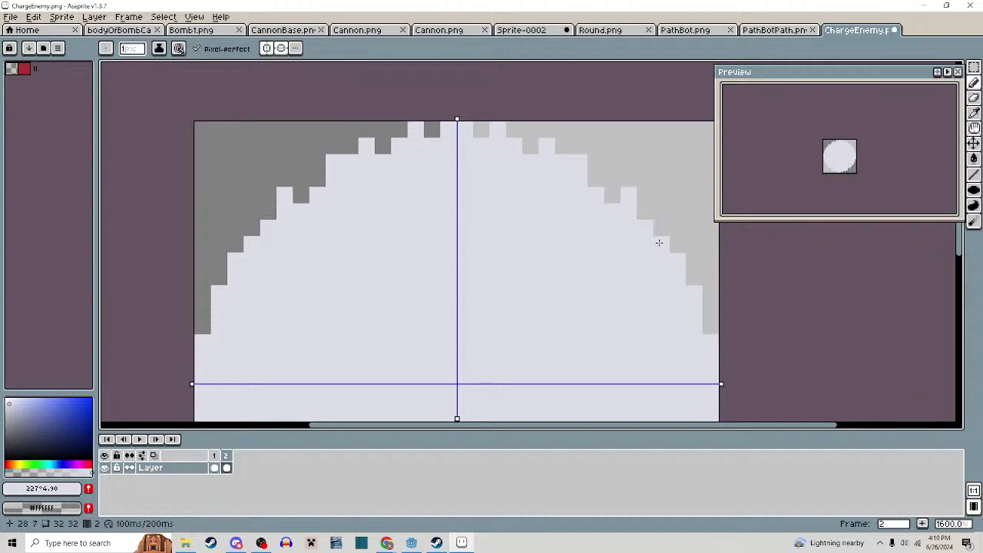
left_click(677, 260)
Continue the mirrored single-pixel notches down the left and right edges of the pale circle on frame 2
scroll(658, 232, "down", 3)
scroll(658, 232, "right", 2)
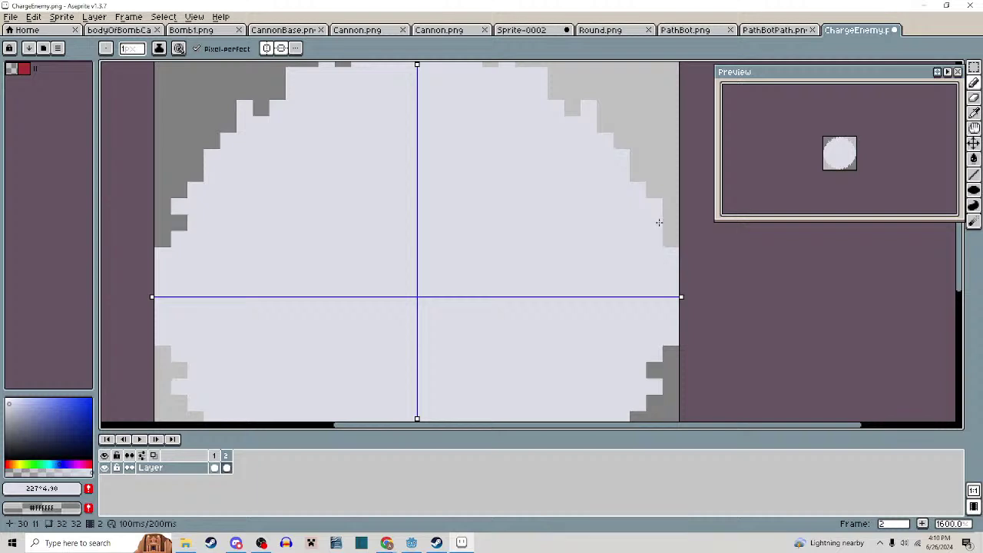
left_click(635, 157)
scroll(643, 238, "down", 3)
scroll(643, 238, "right", 1)
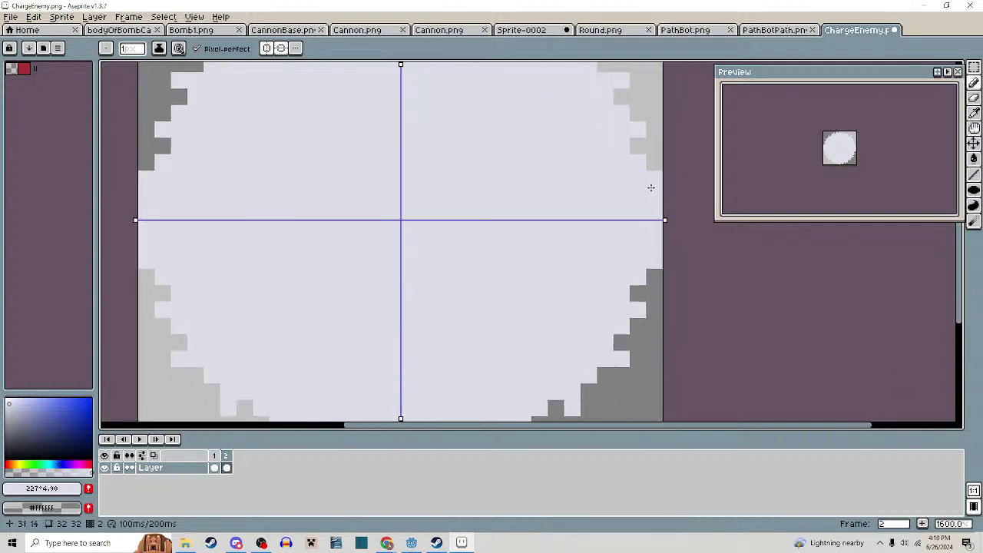
scroll(659, 245, "down", 2)
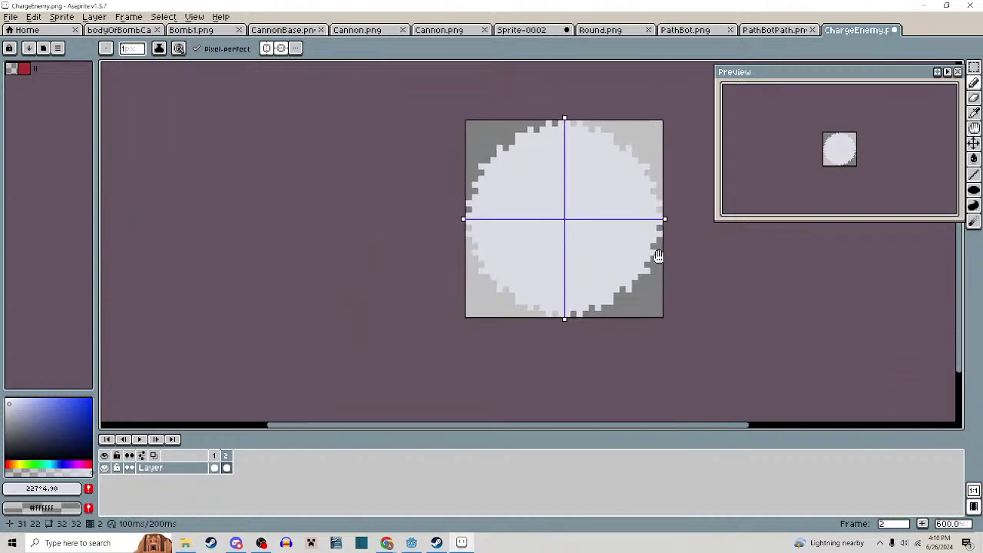
left_click_drag(658, 256, 661, 252)
scroll(643, 303, "up", 3)
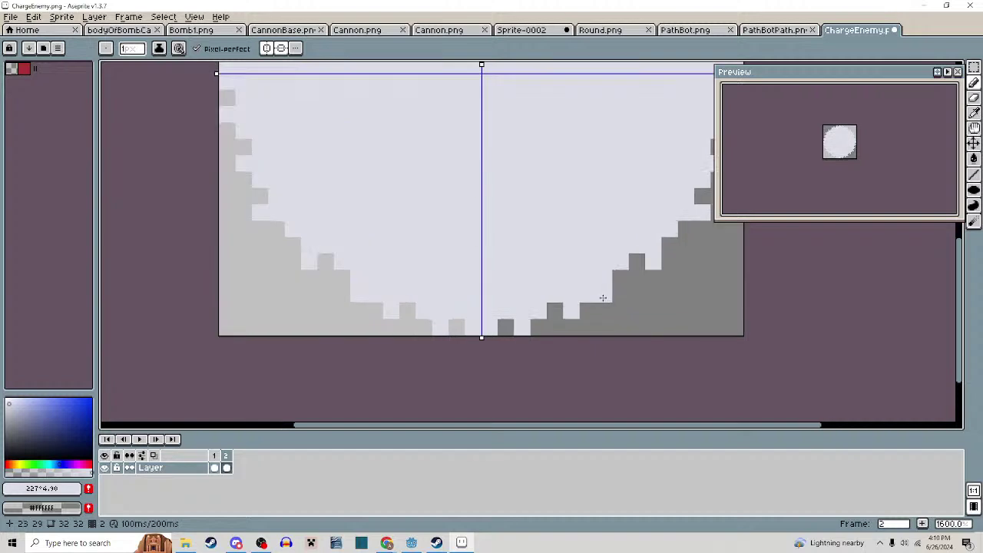
Examine the toothed rim of the circle on frame 2 and compare it with the grey circle on frame 1
scroll(666, 292, "down", 3)
scroll(667, 293, "down", 1)
scroll(653, 296, "up", 2)
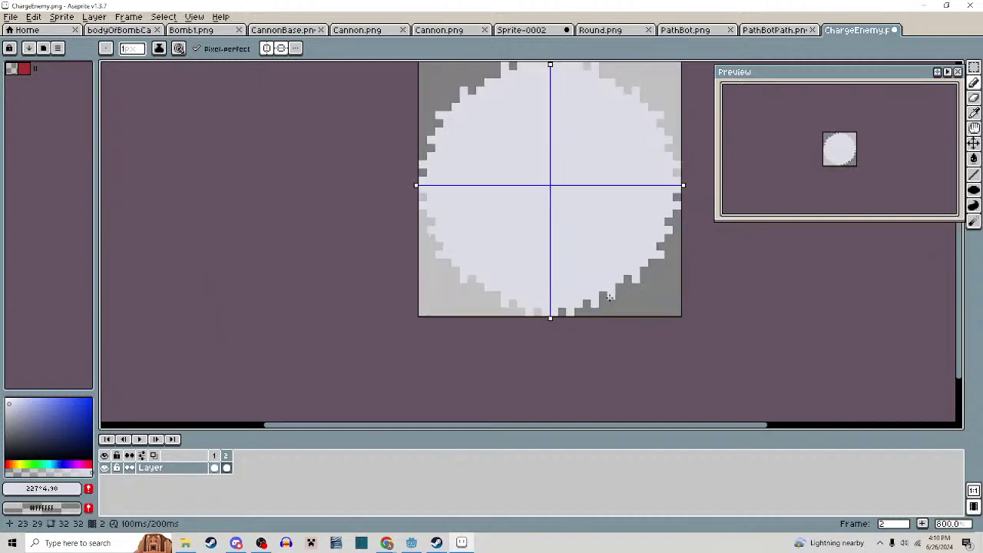
scroll(653, 296, "down", 2)
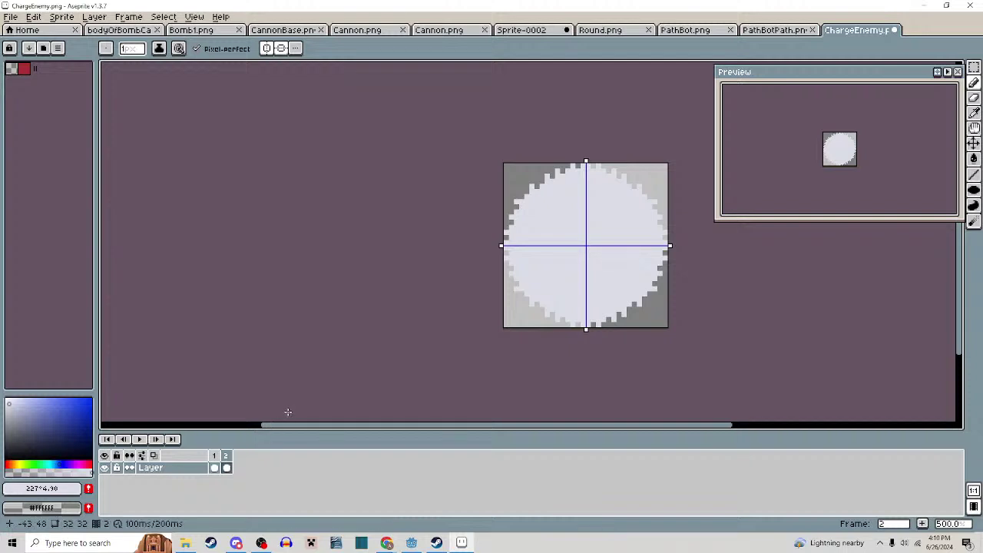
key("Left")
key("Right")
key("Left")
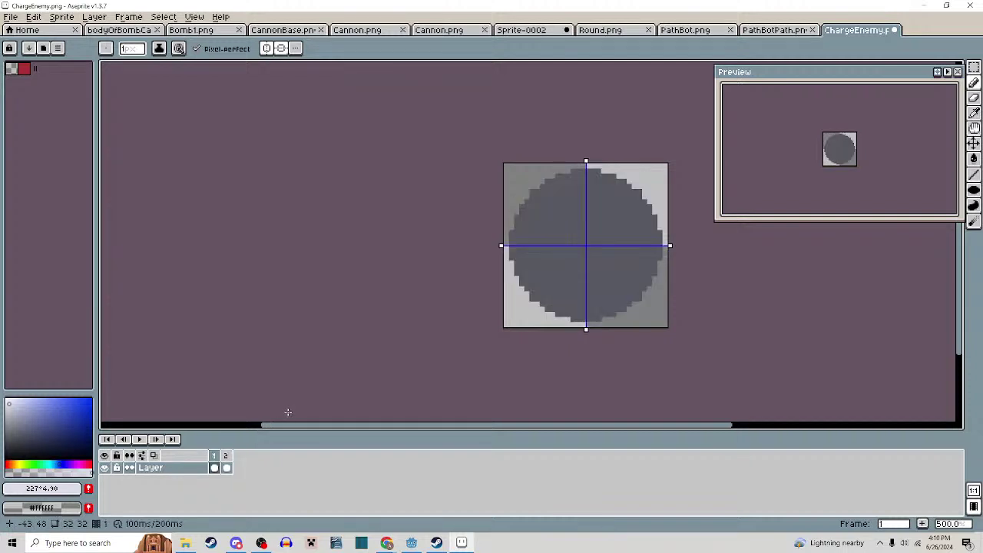
key("Right")
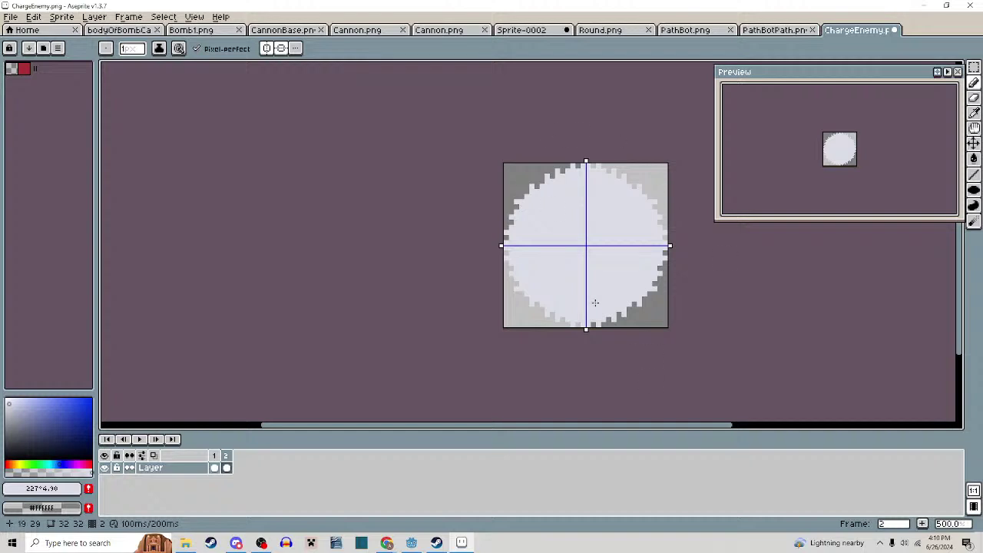
Sample the blade's pale grey, choose a slightly darker shade of it and fill the toothed circle on frame 2
scroll(626, 221, "up", 2)
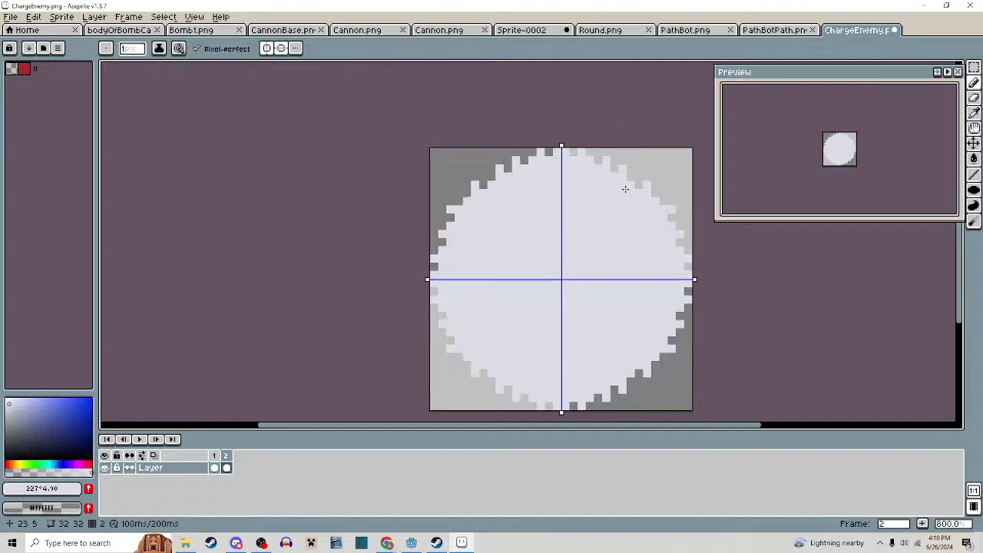
key("i")
left_click(626, 221)
key("b")
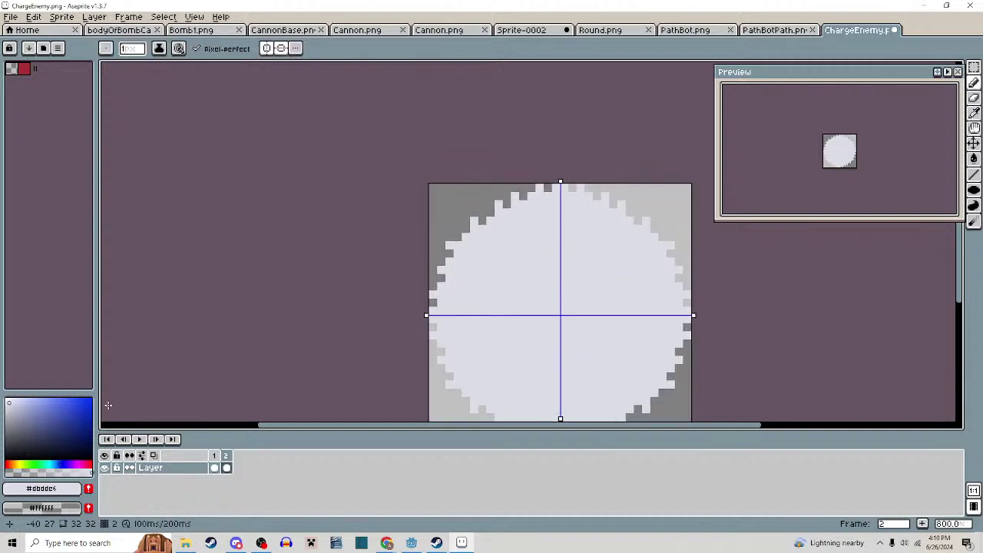
left_click(12, 404)
key("g")
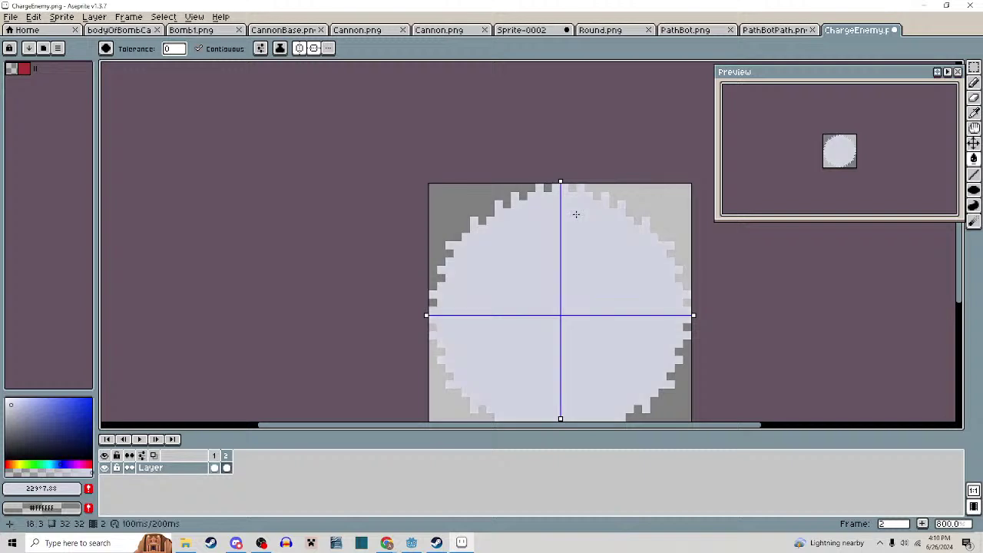
left_click(576, 213)
Choose a near-white shade and pencil it onto the tooth tips along the top of the blade with symmetry
left_click(10, 402)
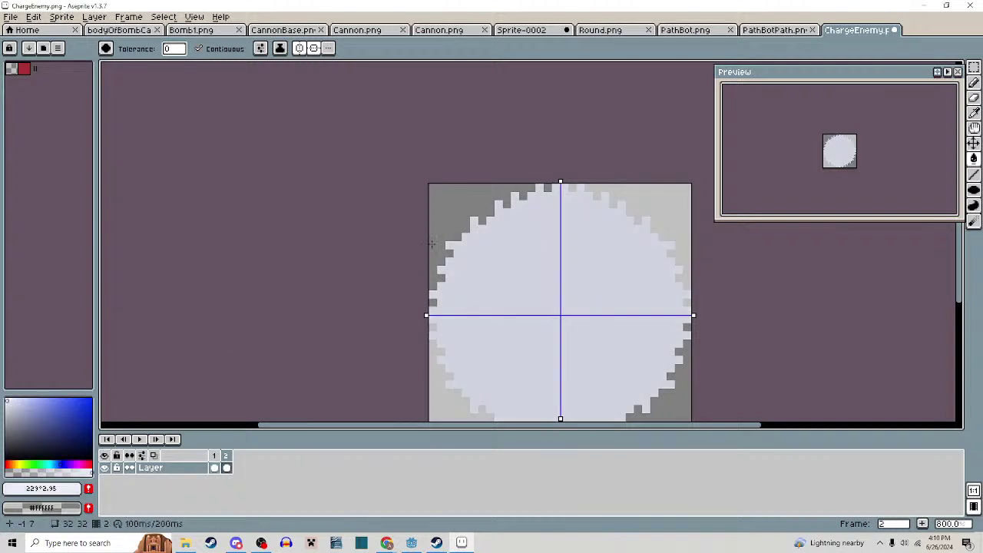
key("b")
scroll(540, 181, "up", 5)
left_click(539, 192)
left_click(464, 221)
left_click(416, 245)
left_click(367, 294)
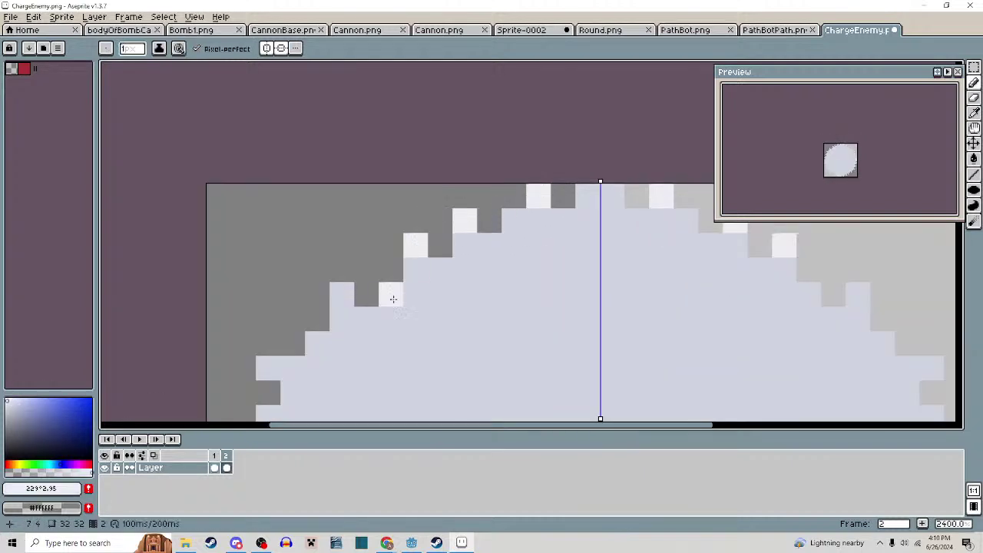
Paint the remaining tooth tips down the sides of the blade in the same near-white shade
mouse_move(390, 295)
left_mouse_down()
mouse_move(506, 213)
mouse_move(500, 178)
left_mouse_up()
left_click(476, 167)
left_click(402, 242)
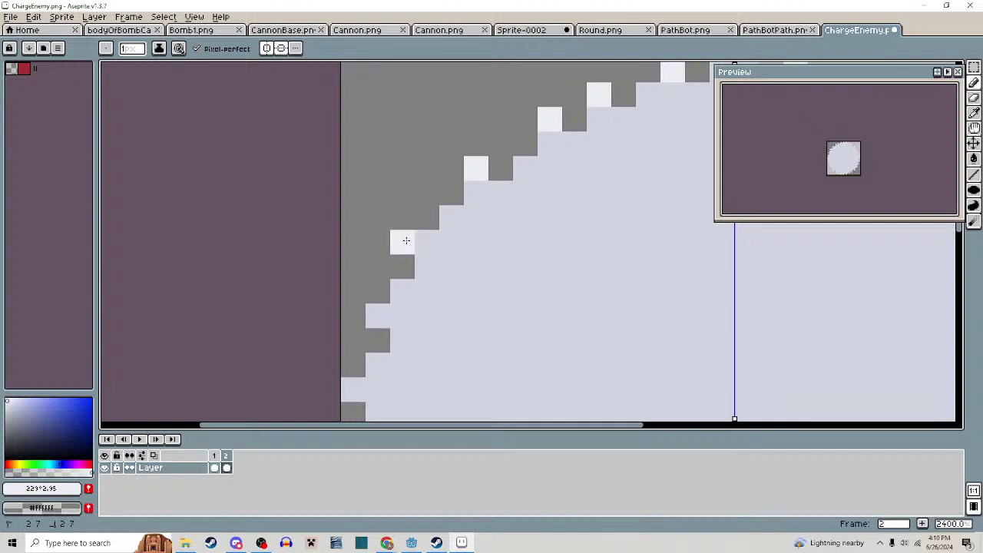
left_click_drag(378, 311, 408, 202)
left_click(384, 260)
left_click(387, 312)
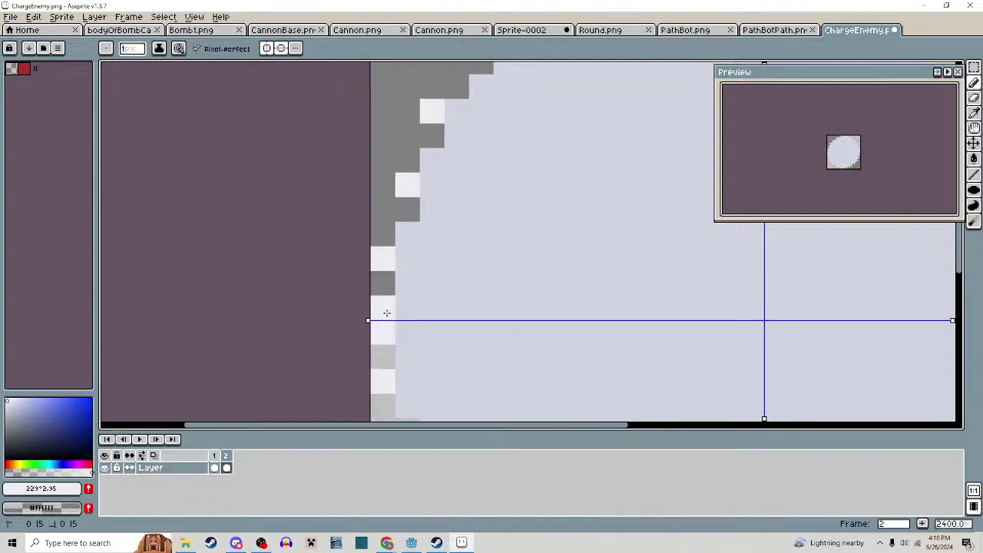
scroll(520, 301, "down", 6)
left_click_drag(520, 300, 465, 295)
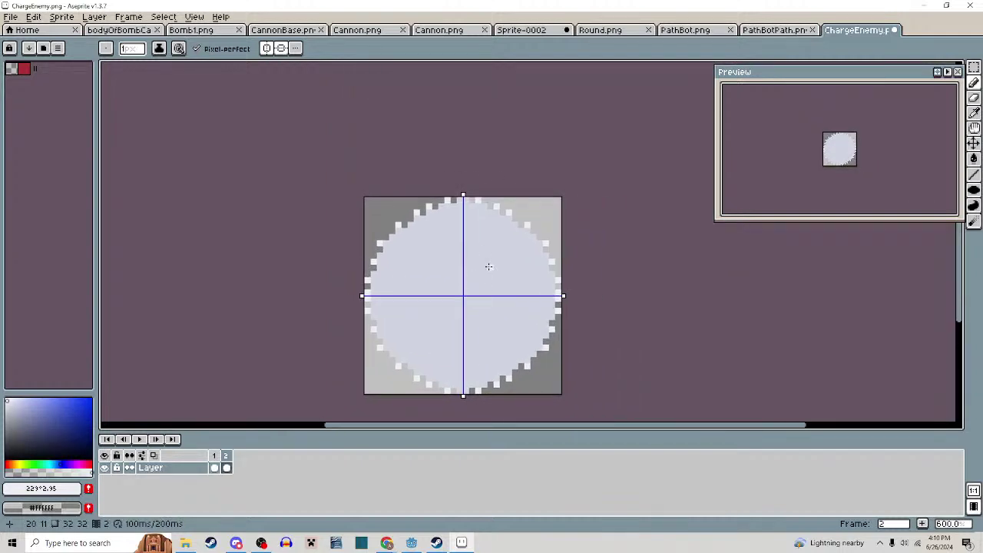
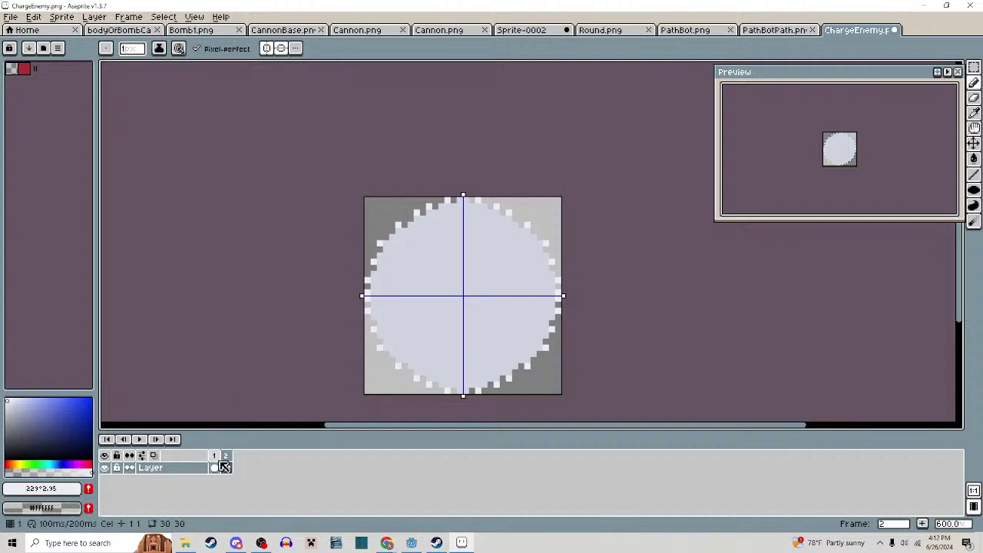
Select frame 1 of ChargeEnemy.png and sample the red eye colour #ac3232 from PathBot.png for it
left_click(214, 467)
scroll(456, 288, "up", 2)
scroll(458, 259, "down", 2)
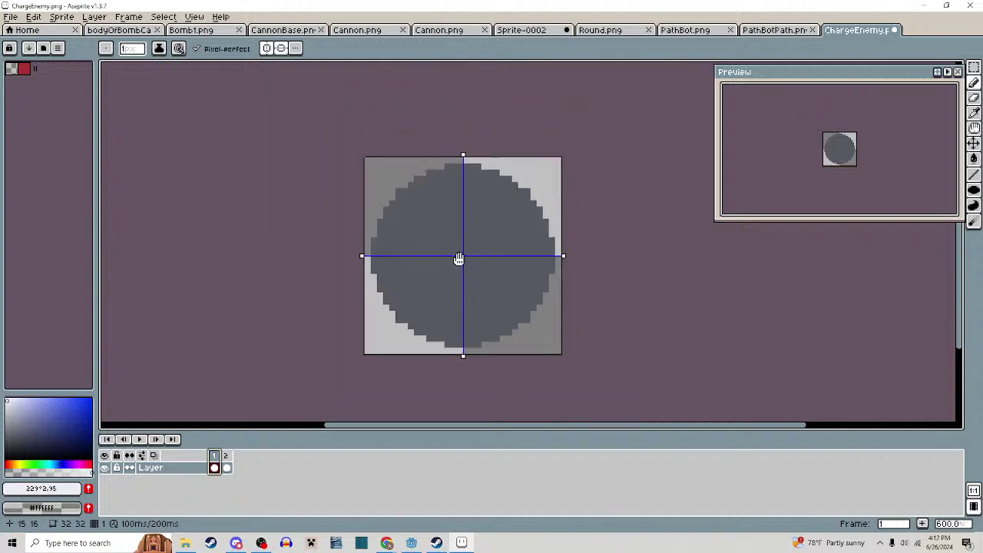
scroll(459, 259, "up", 1)
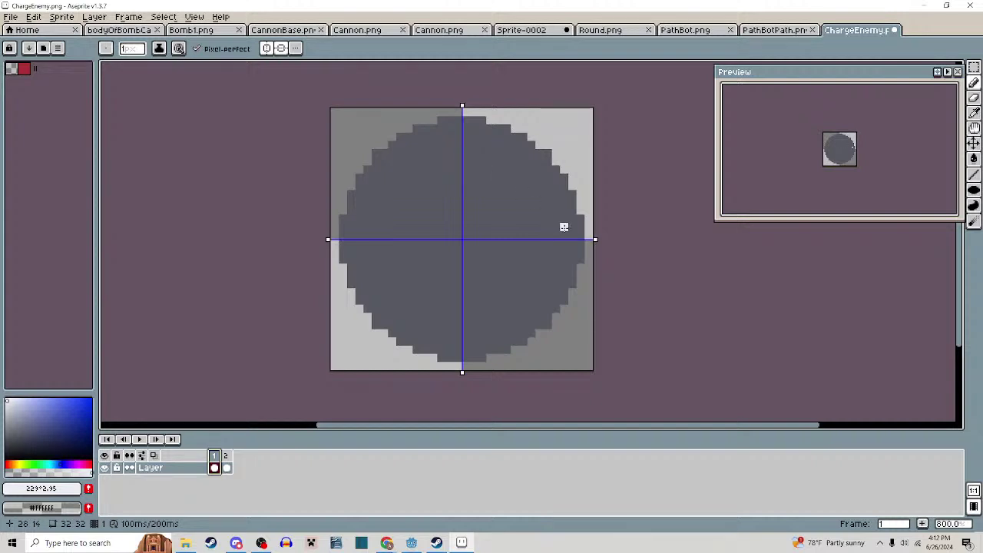
left_click(281, 29)
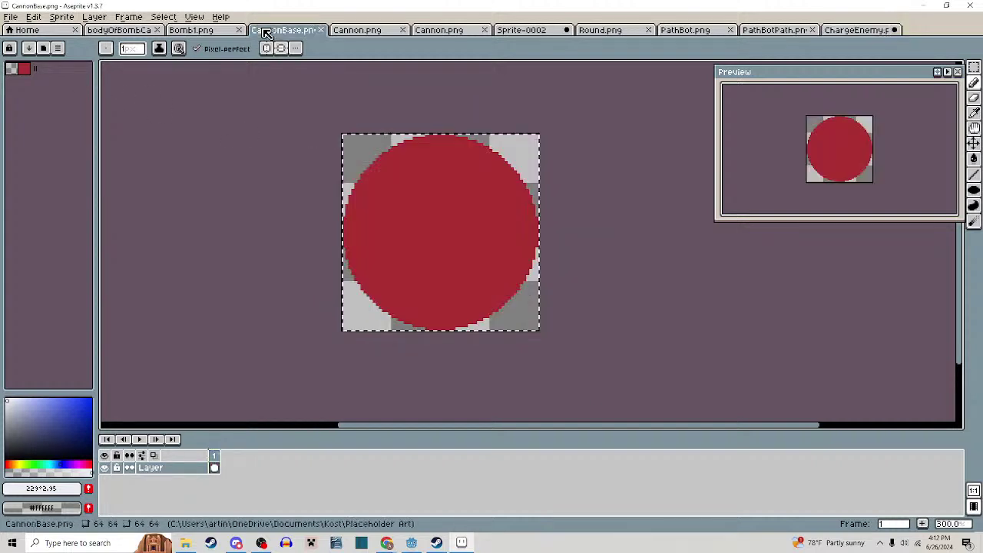
left_click(685, 29)
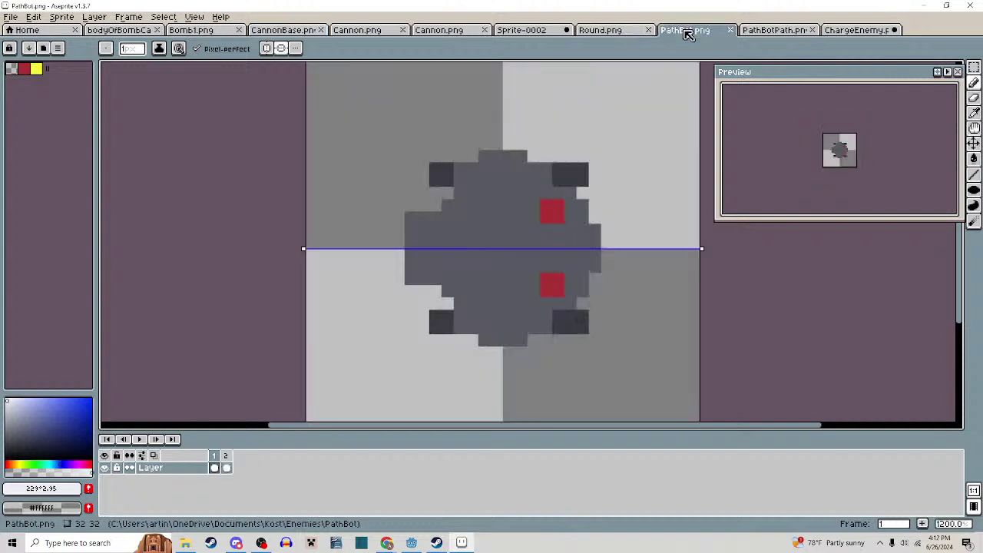
left_click(558, 215, "alt")
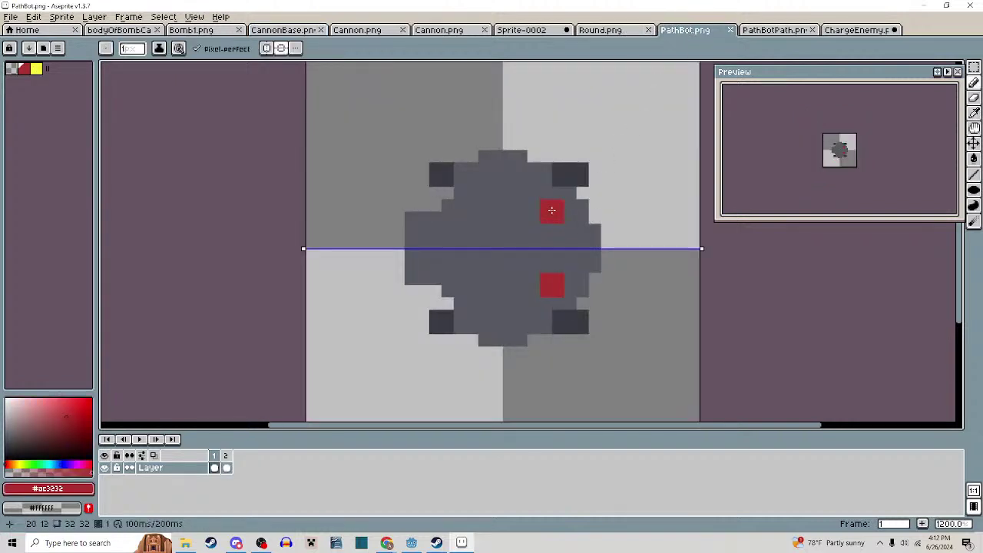
left_click(855, 30)
Stamp red 2 px square eyes near the right edge of the grey circle on frame 1 with symmetry on
key("b")
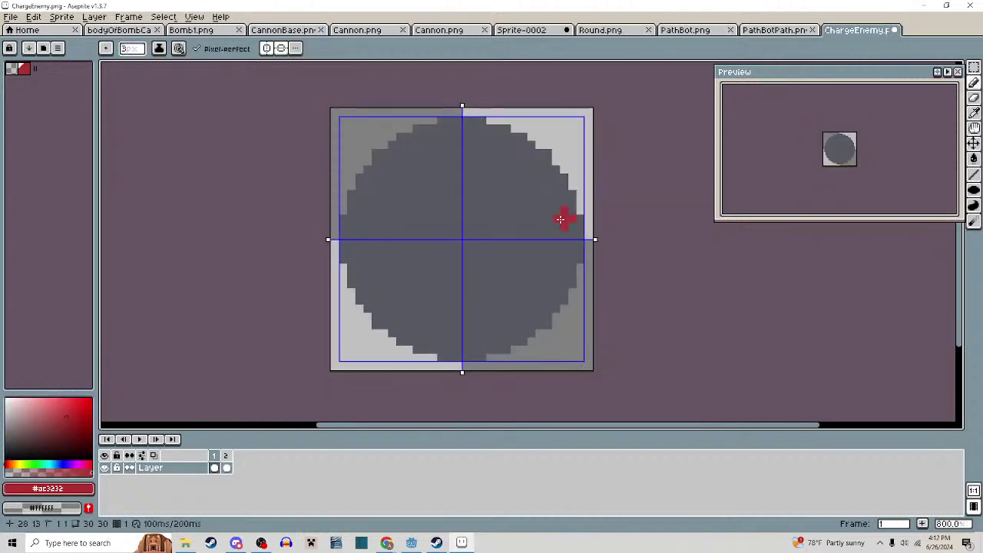
scroll(565, 221, "up", 2)
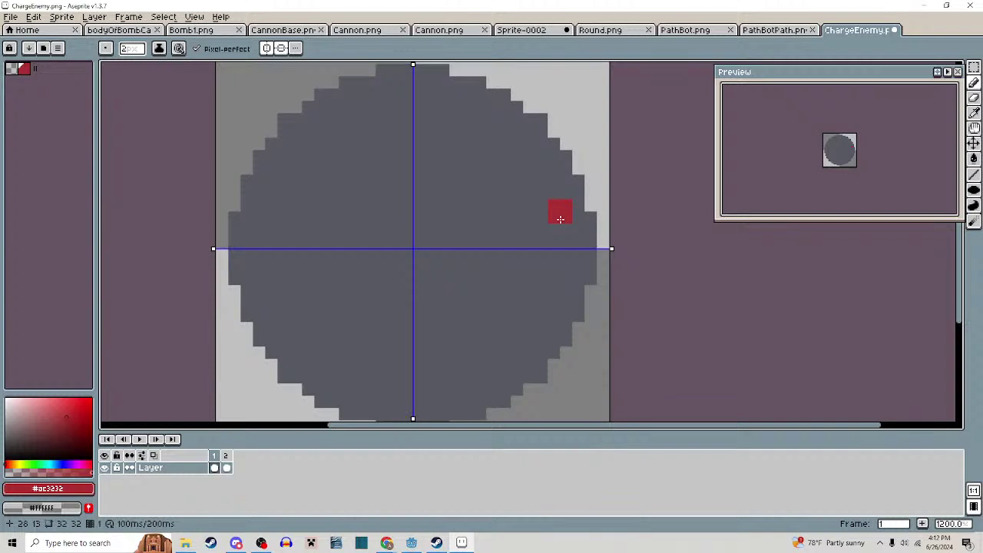
left_click(550, 214)
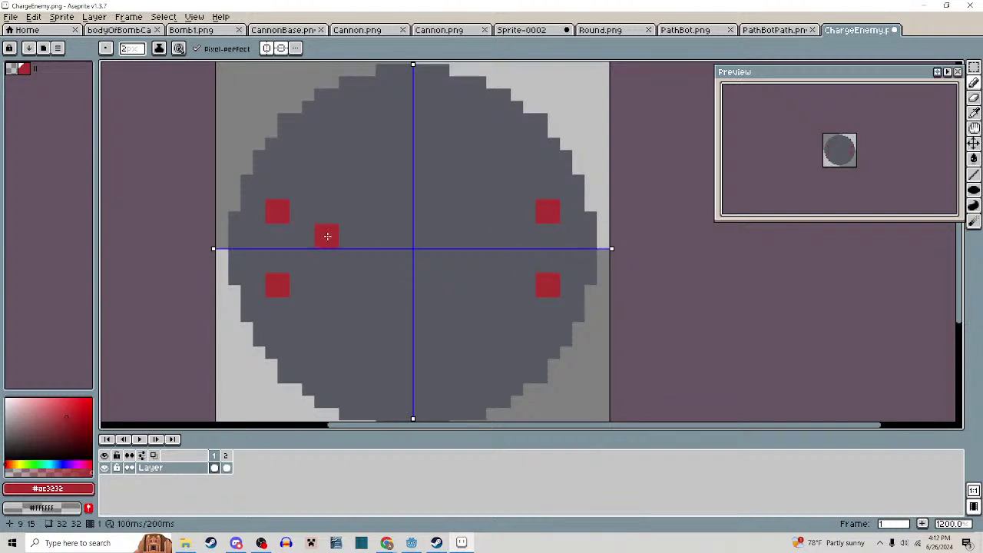
Turn off both symmetry modes and erase the mirrored pair of red squares on the circle's left side
left_click(282, 52)
left_click(268, 49)
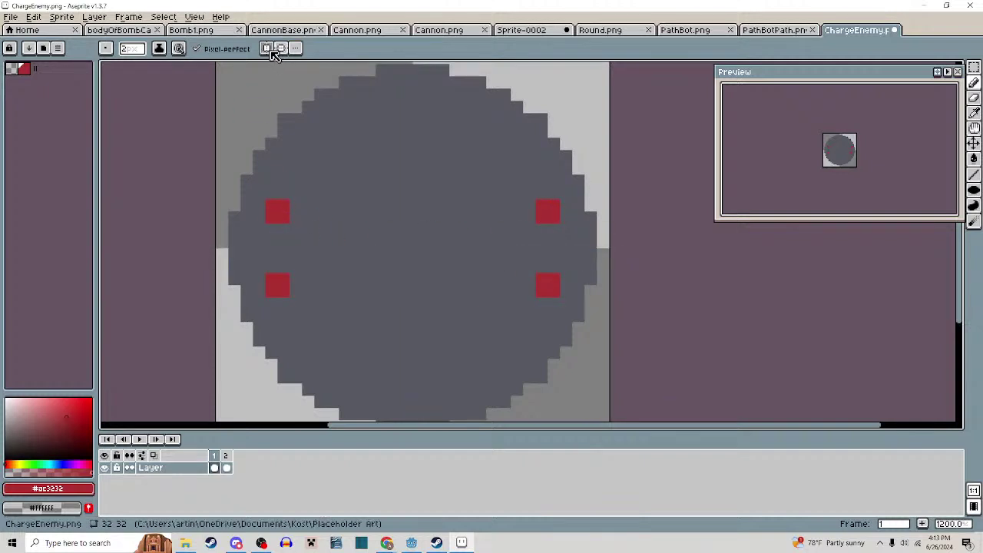
right_click(285, 216)
right_click(281, 287)
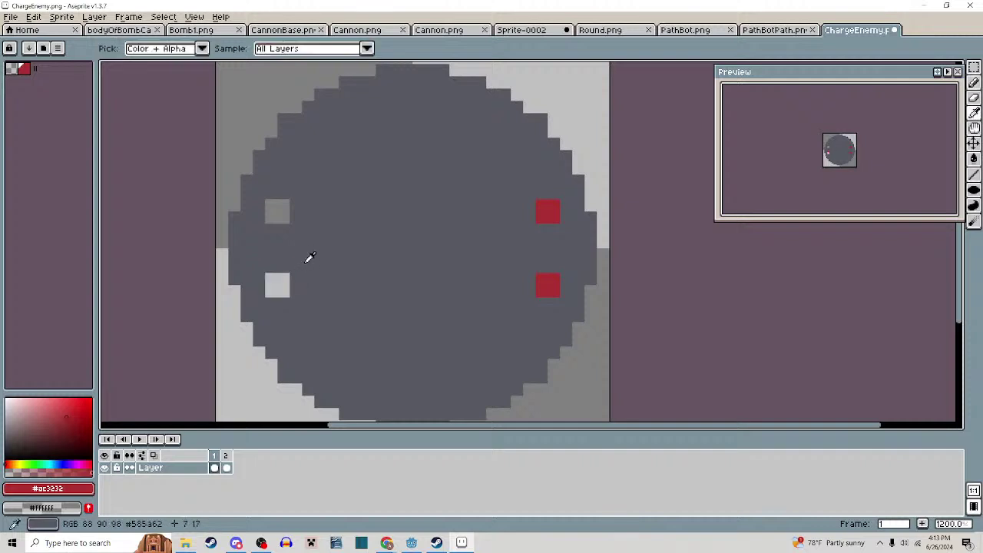
Sample the body grey #585a62 and fill the two erased squares on the circle's left side with it
left_click(310, 257, "alt")
left_click(282, 218)
left_click(282, 289)
scroll(399, 257, "down", 4)
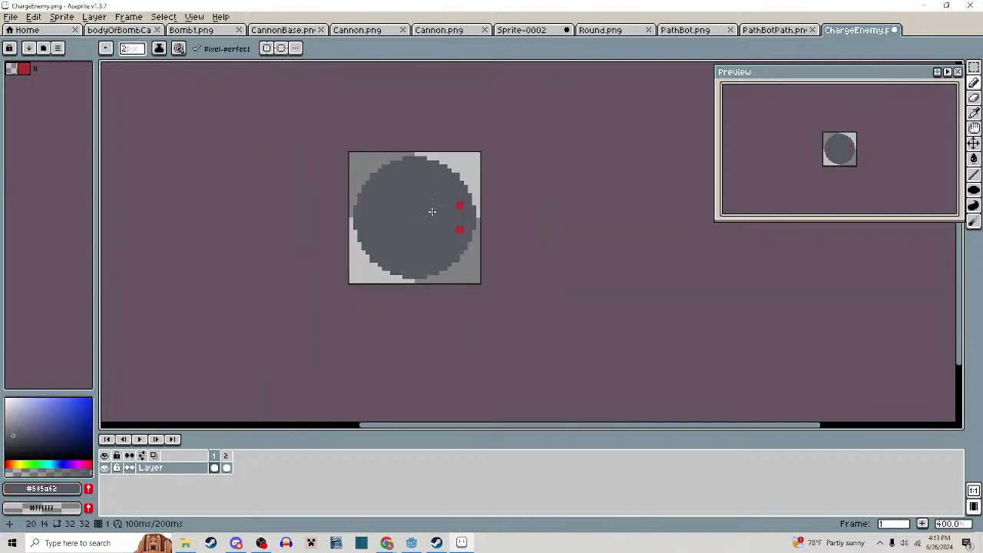
Save the two-frame sprite, agreeing to export it as ChargeEnemy1.png and ChargeEnemy2.png
scroll(430, 210, "up", 2)
key("v")
key("ctrl+s")
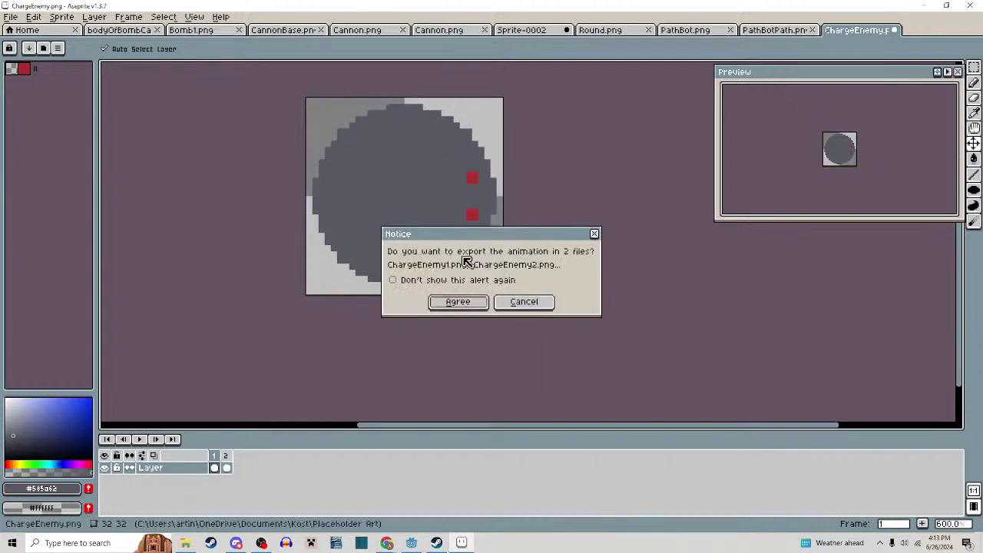
left_click(470, 308)
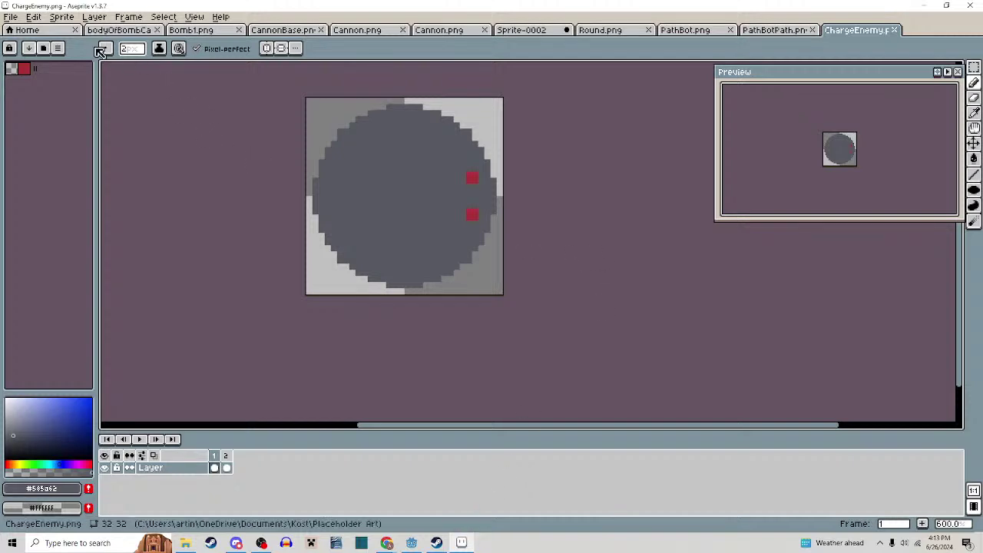
Start saving the sprite under a new name and create a Charger folder inside Kost's Enemies folder as the destination
left_click(12, 17)
left_click(35, 80)
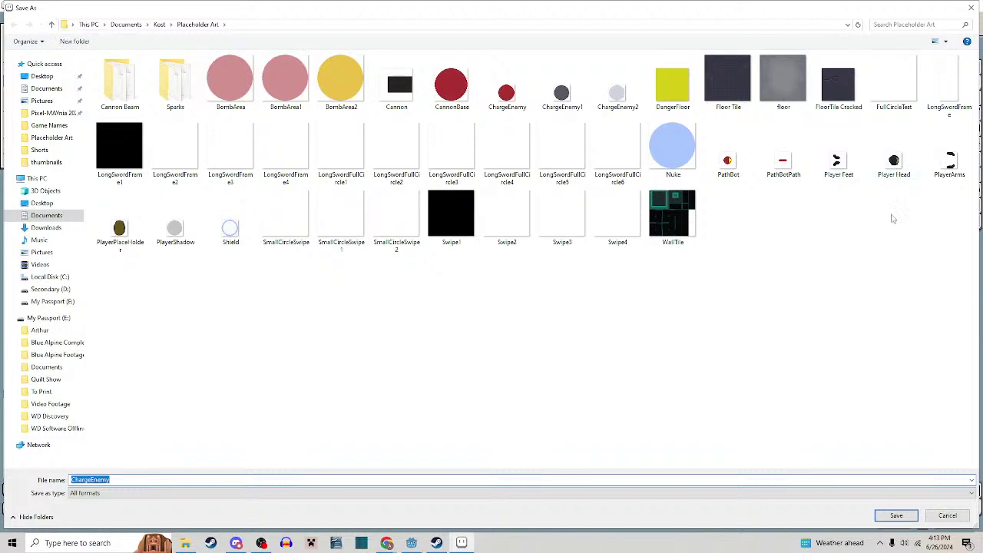
left_click(52, 25)
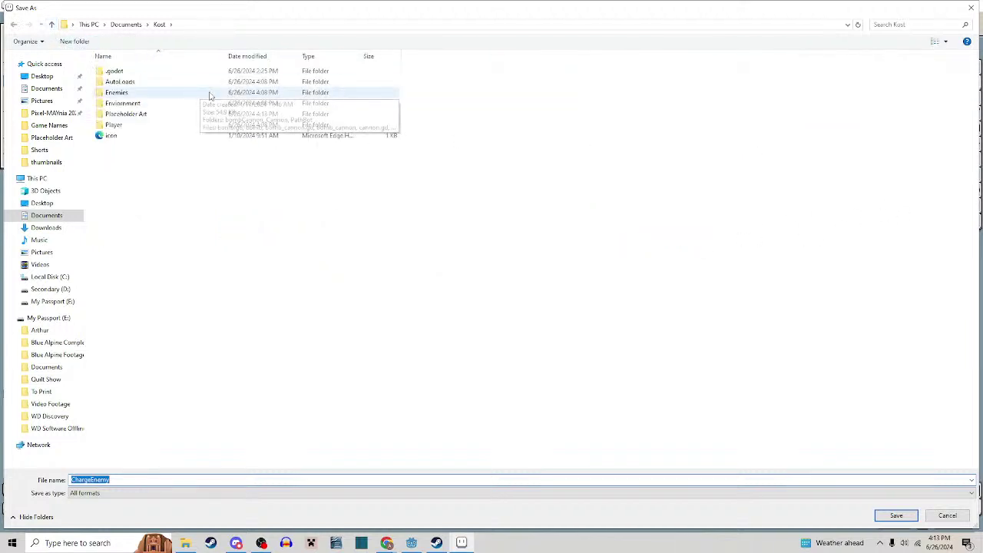
double_click(119, 93)
right_click(169, 165)
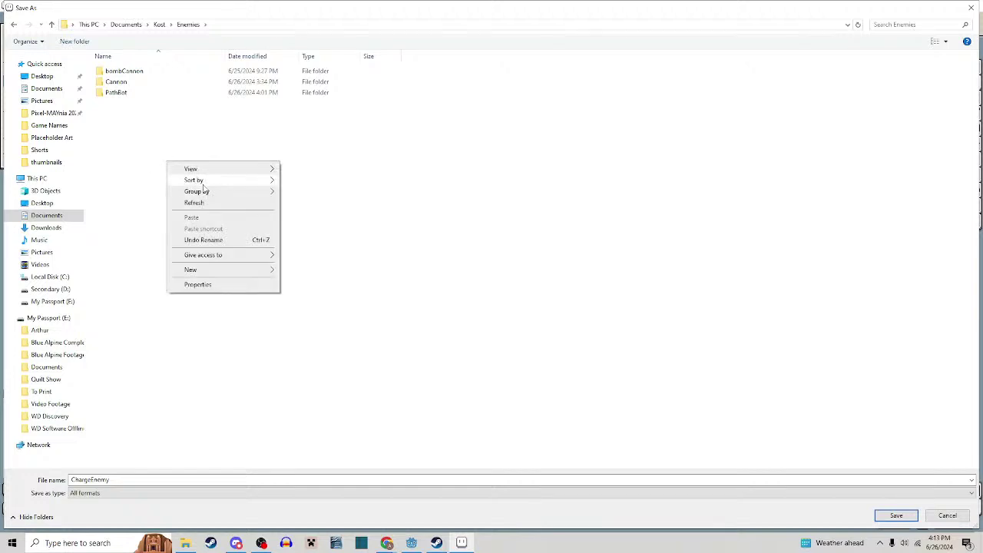
mouse_move(226, 272)
left_click(321, 275)
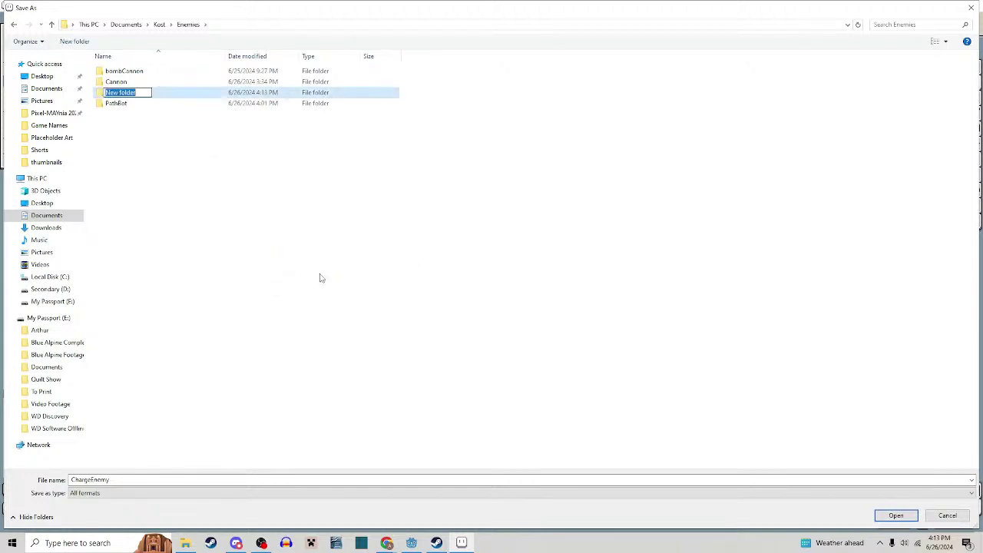
type("Charger")
key("Return")
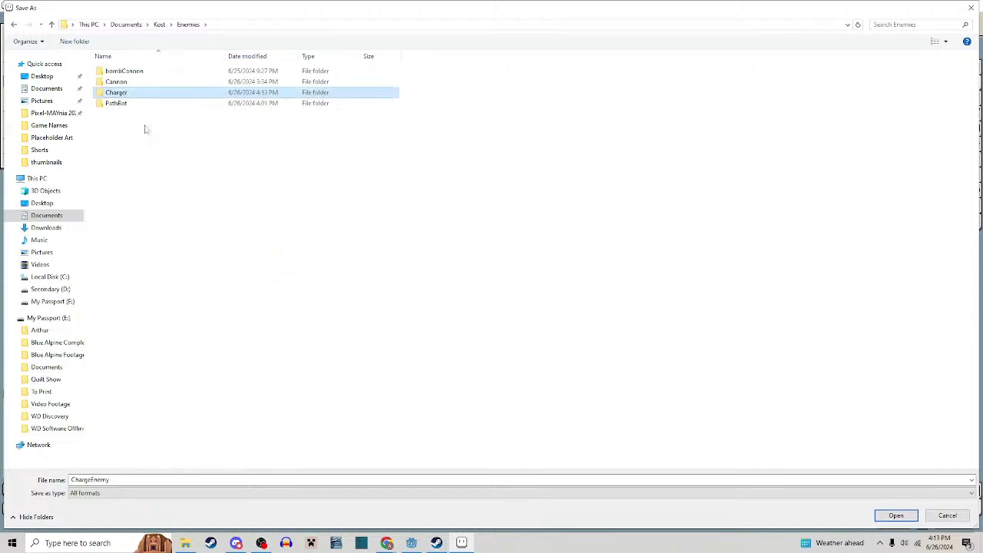
double_click(123, 92)
Save the sprite as Charger in PNG format, exporting the frames as Charger1.png and Charger2.png
left_click_drag(118, 480, 26, 483)
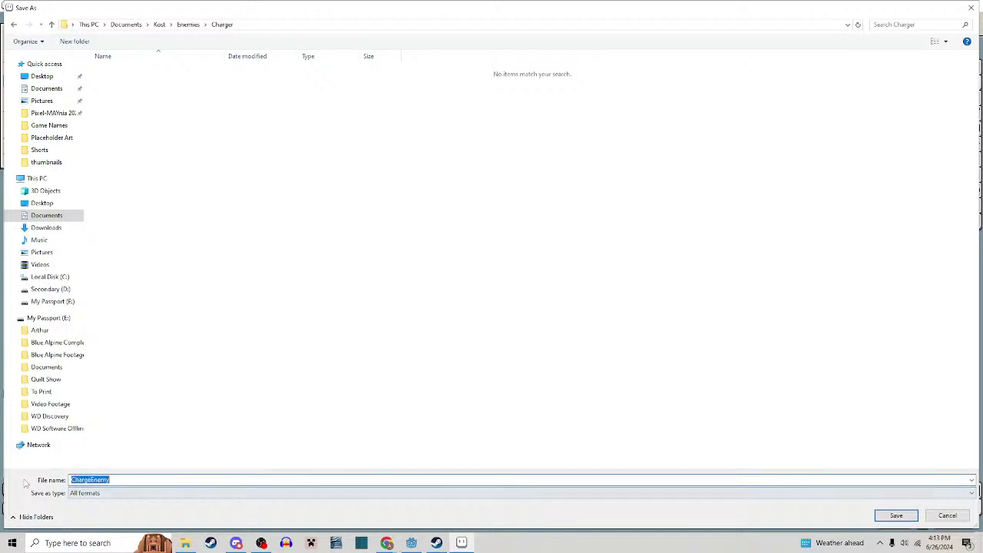
type("Charger")
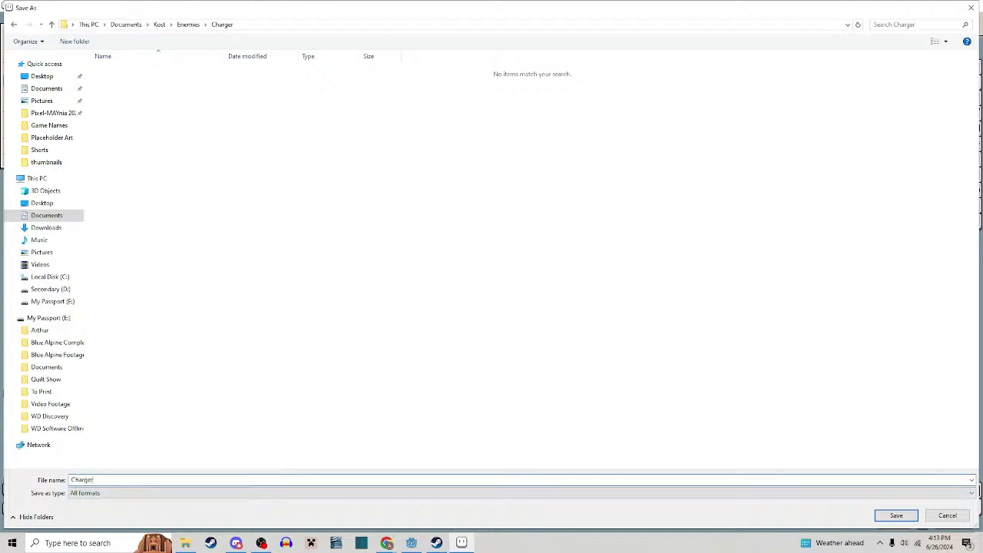
left_click(99, 493)
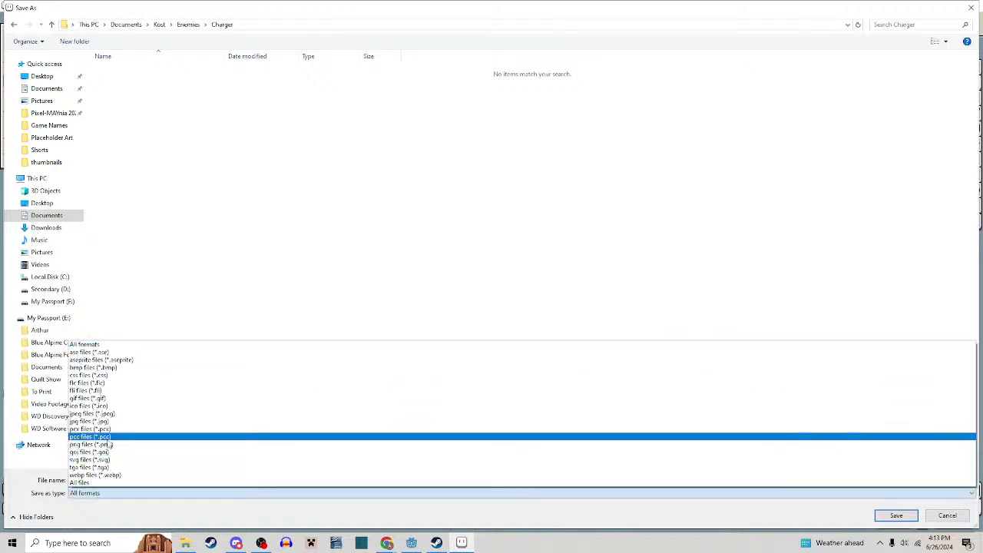
left_click(90, 437)
left_click(96, 494)
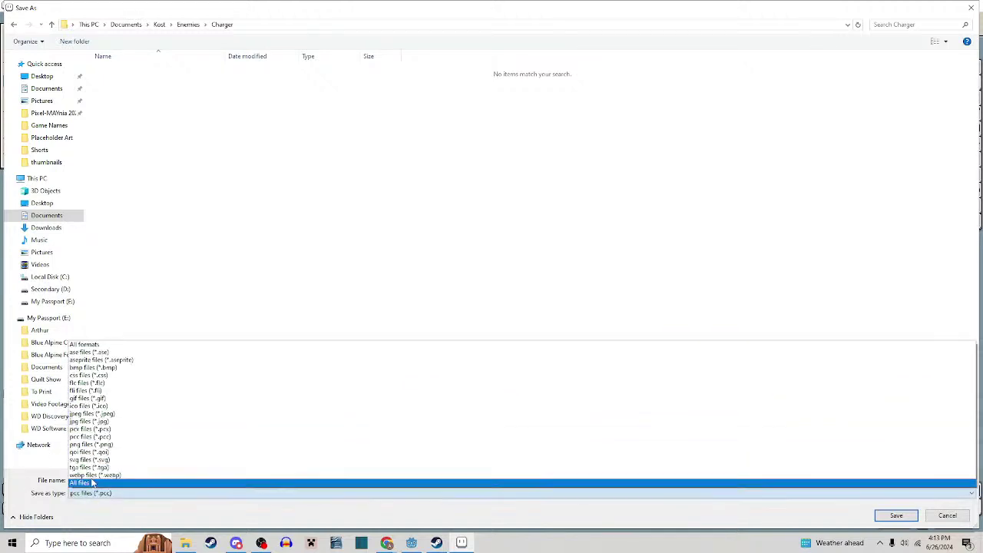
left_click(100, 444)
left_click(897, 515)
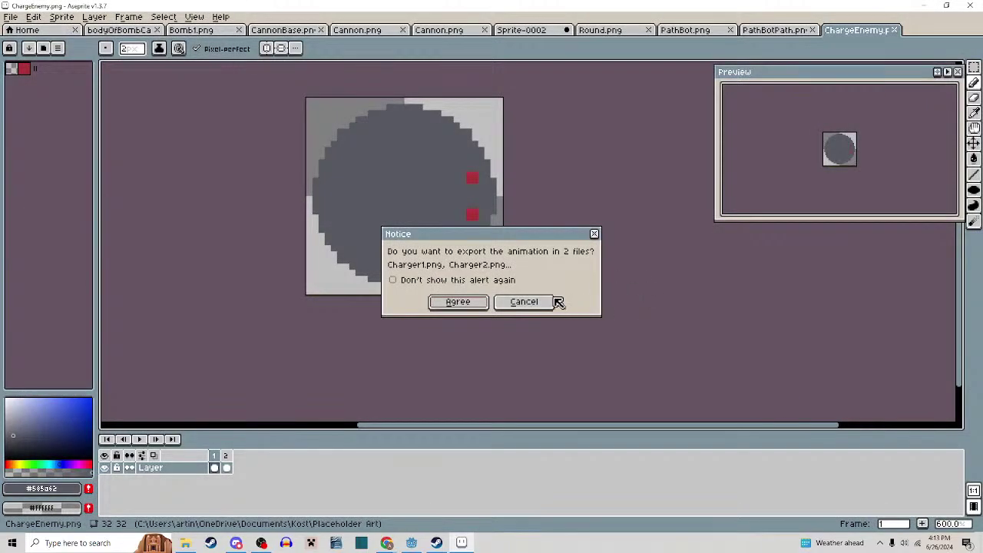
left_click(481, 302)
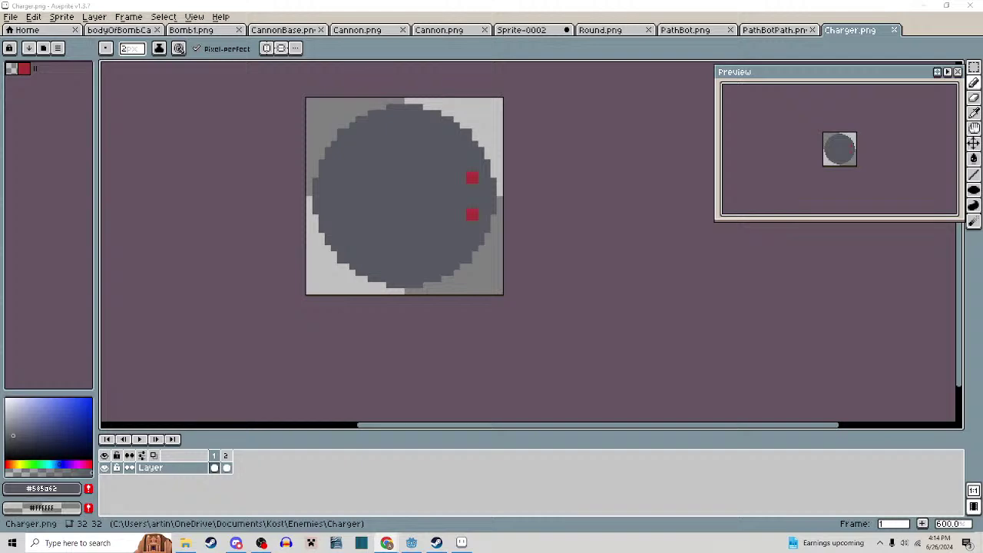
left_click(185, 543)
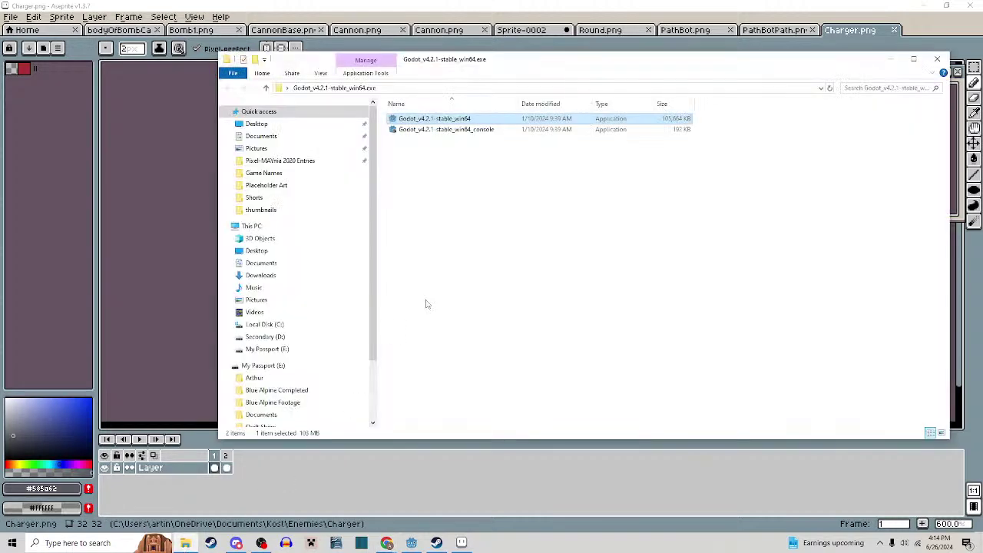
left_click_drag(545, 62, 459, 57)
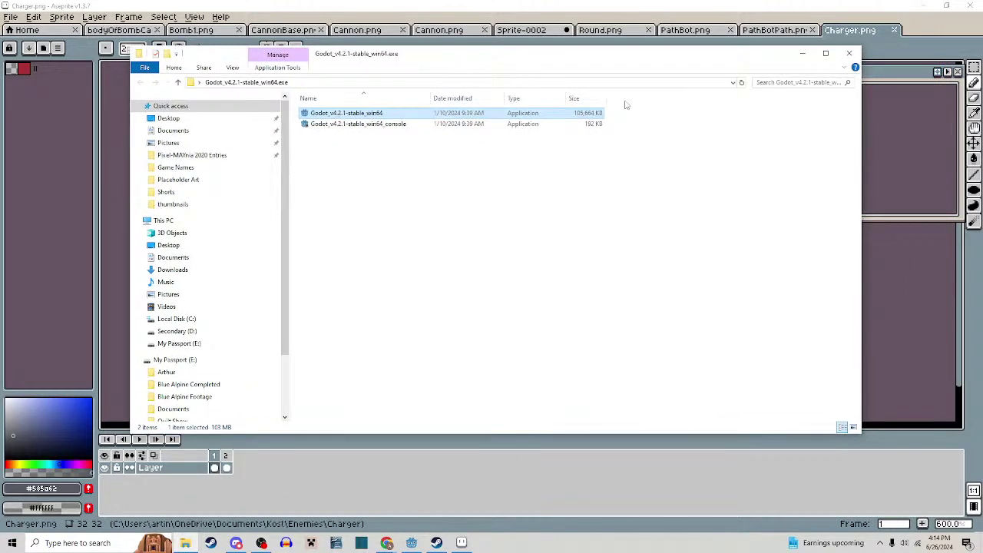
left_click(845, 54)
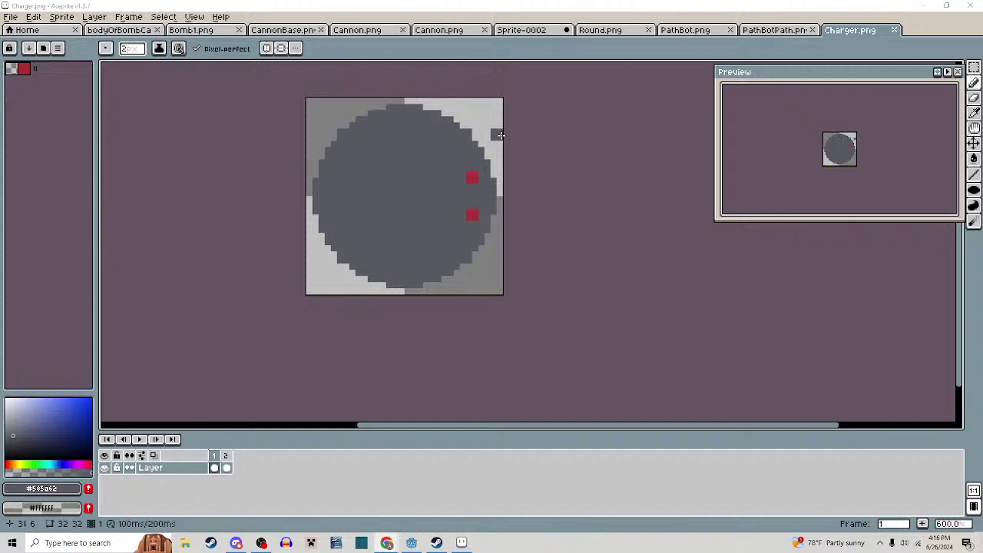
Switch to Godot and look through the open scenes for the charger enemy
left_click(412, 543)
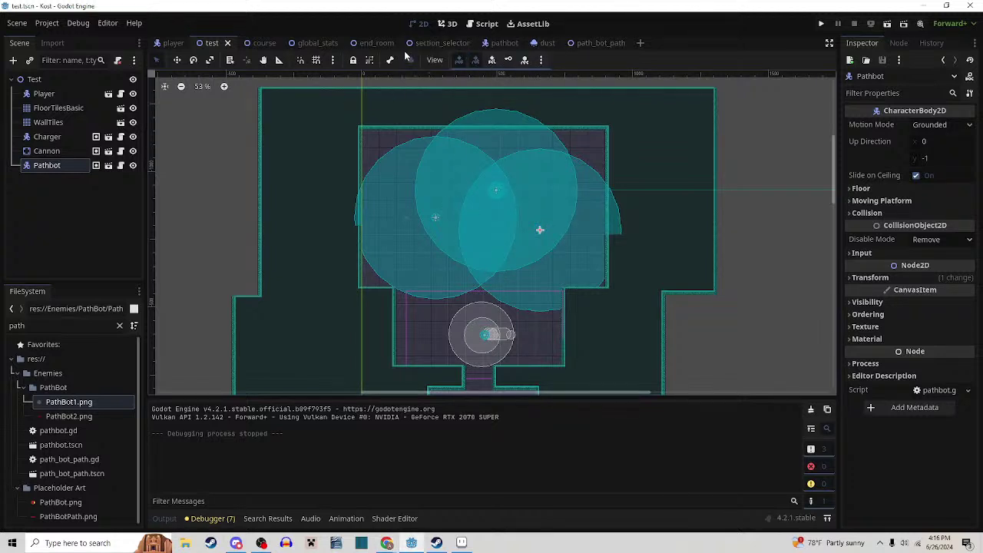
left_click(372, 44)
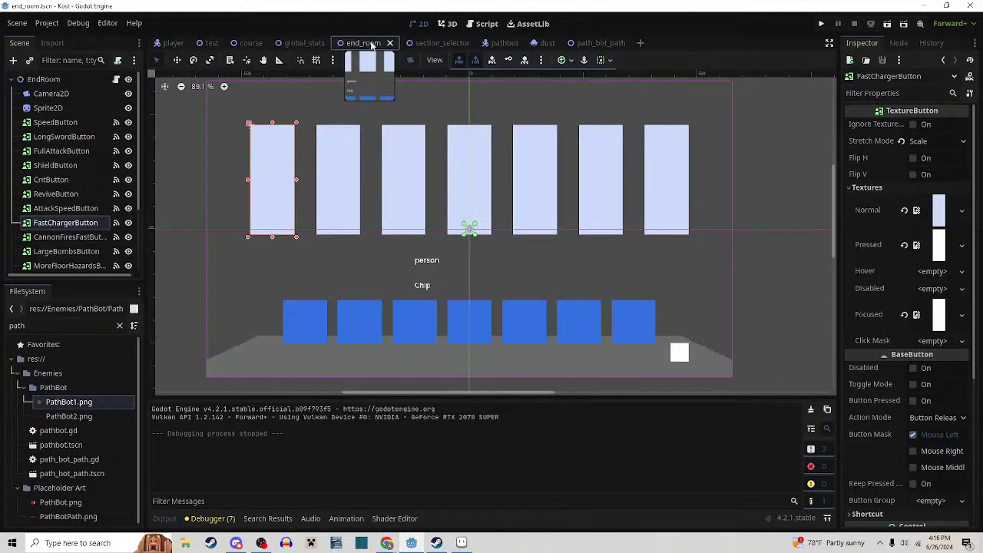
left_click(415, 43)
left_click(287, 45)
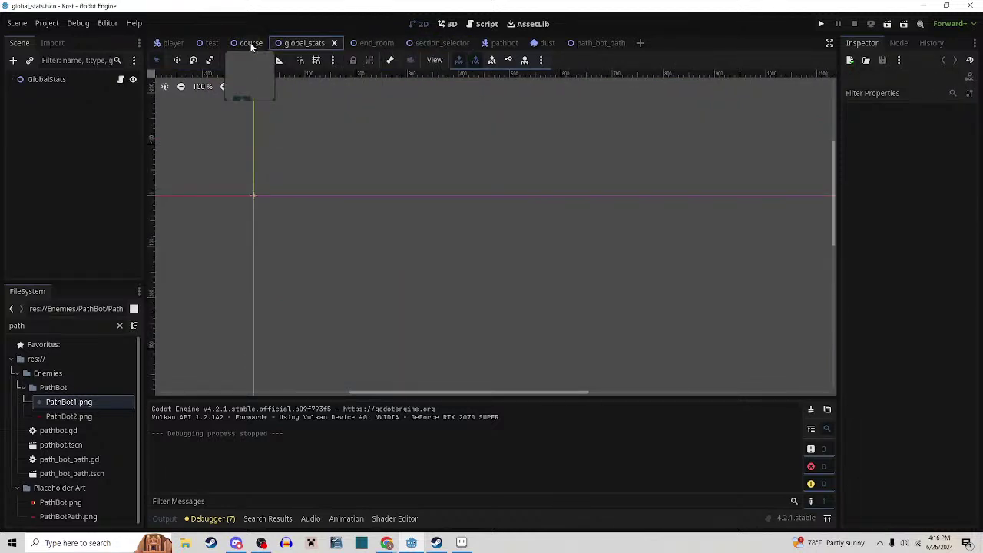
left_click(252, 44)
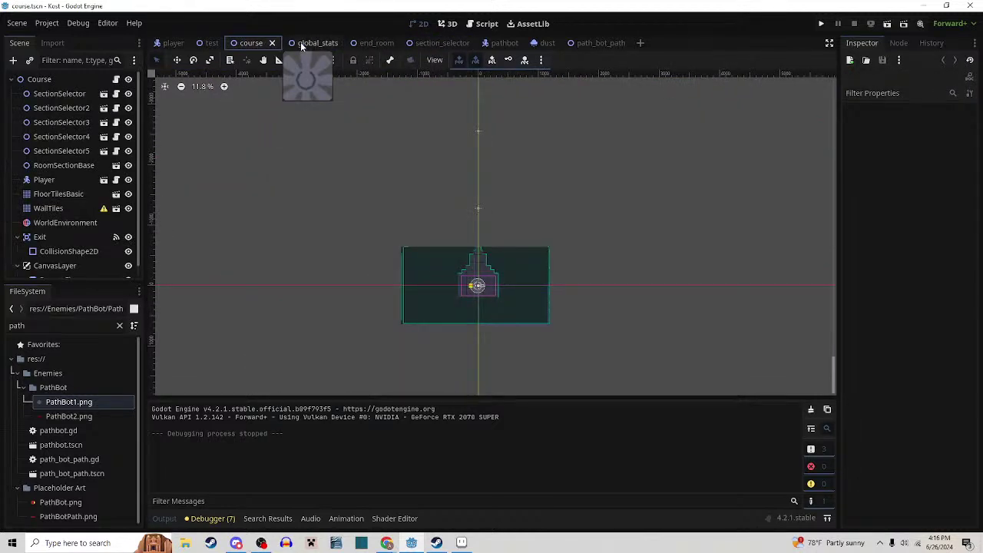
left_click(319, 43)
left_click(373, 44)
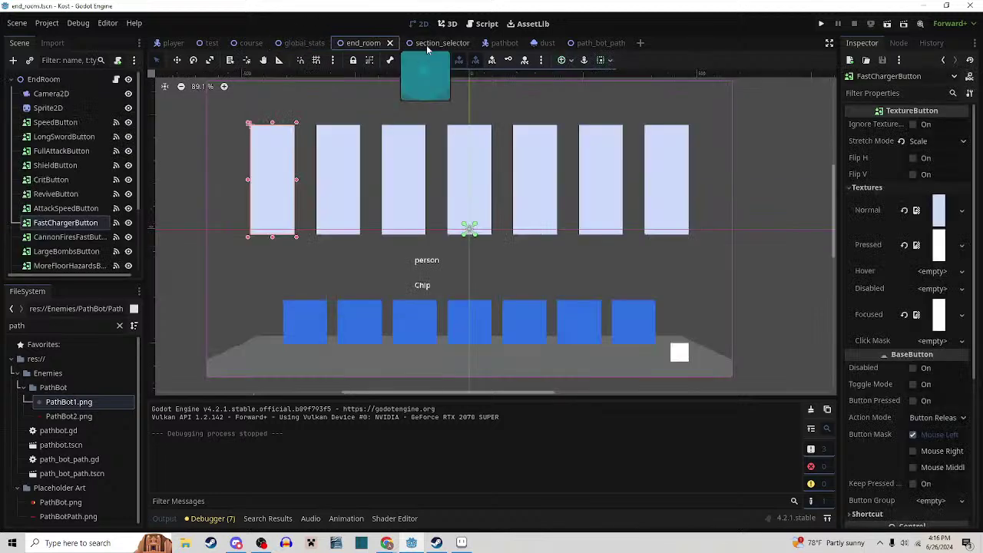
left_click(427, 44)
left_click(504, 44)
left_click(539, 45)
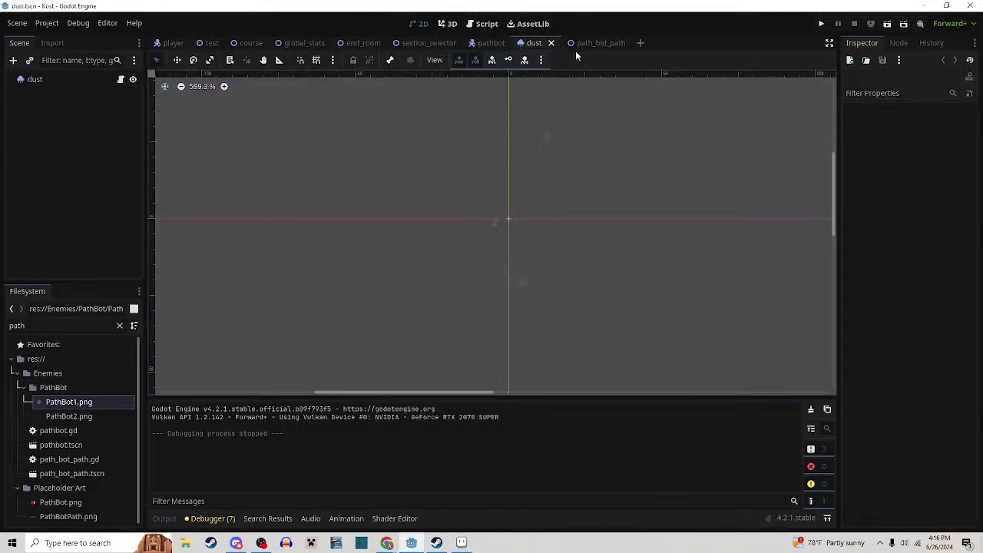
Filter the project files by "charger" and open the charger.tscn scene
double_click(35, 325)
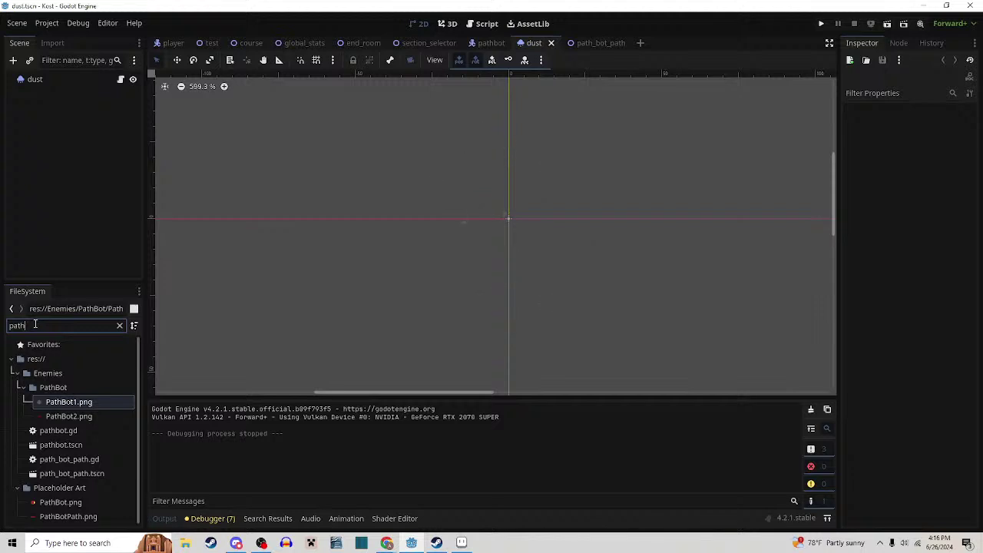
type("p")
key("BackSpace")
type("charger")
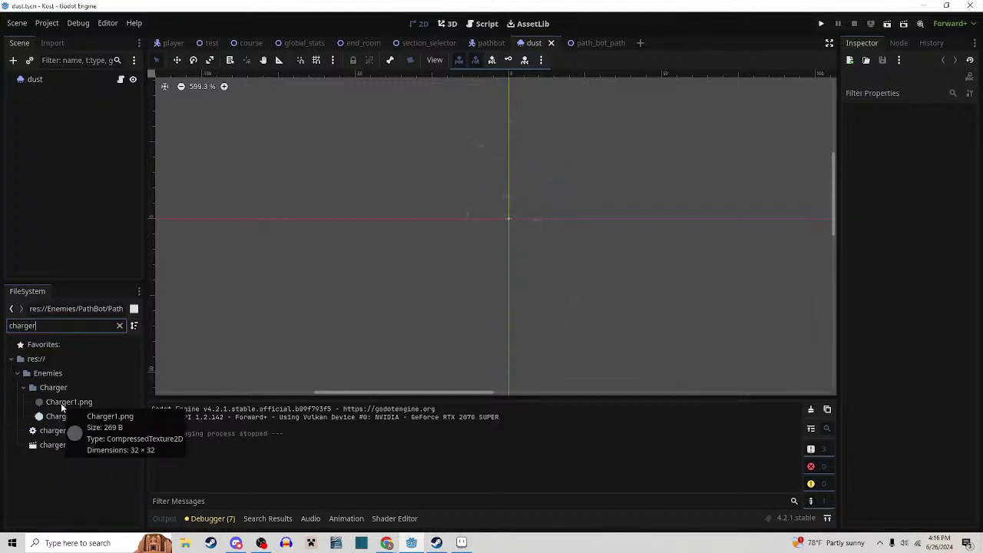
double_click(54, 445)
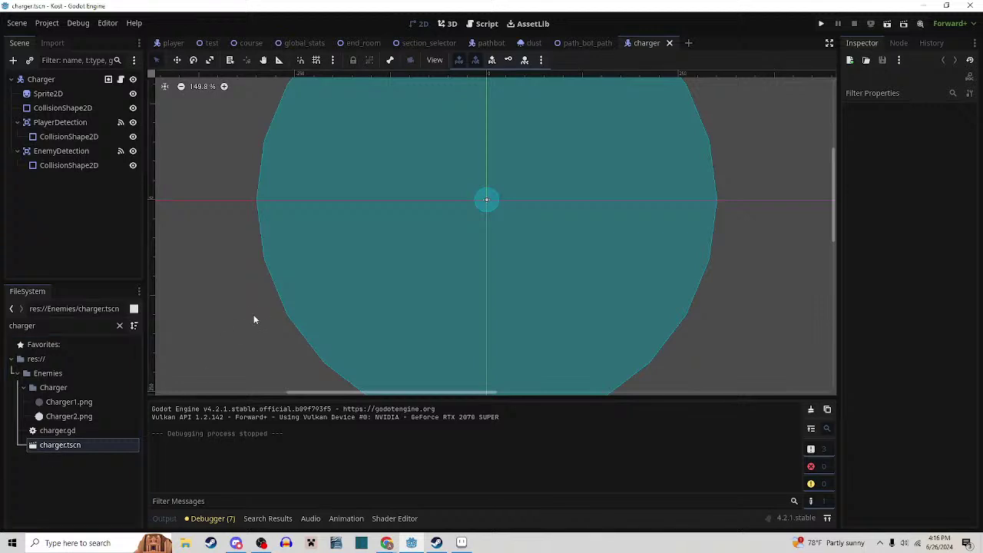
Add a second Sprite2D node under the Charger root and place it above the existing Sprite2D in the scene tree
left_click_drag(459, 228, 429, 301)
left_click(74, 79)
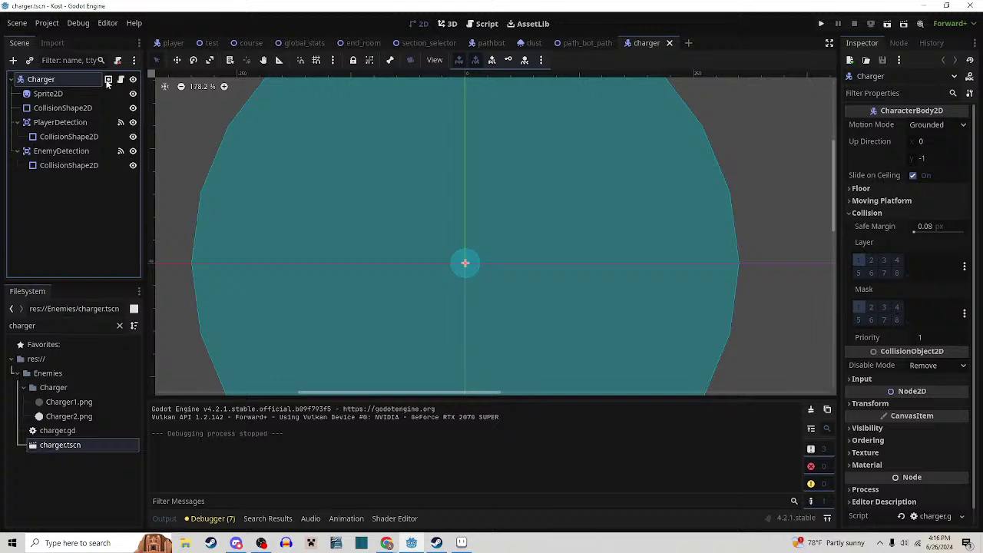
left_click(51, 94)
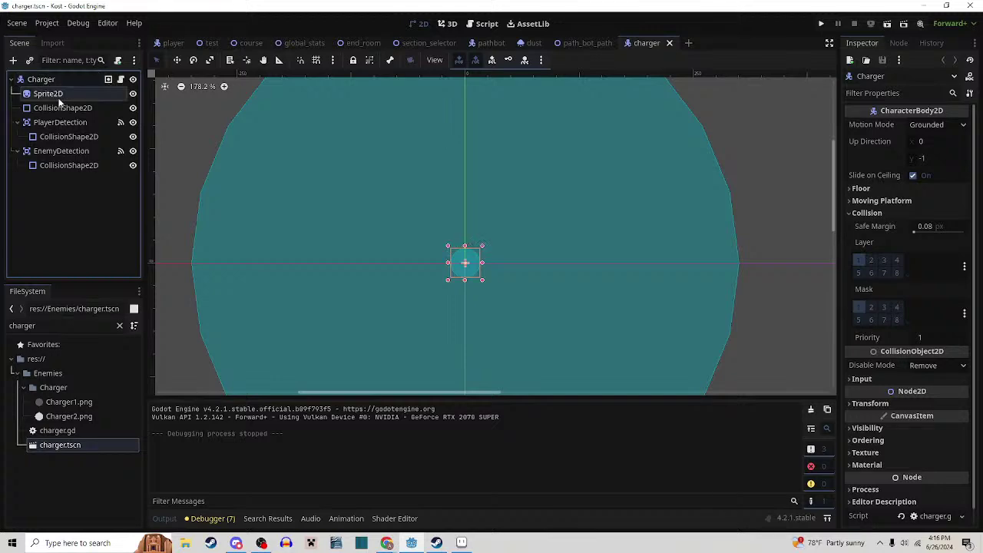
right_click(55, 81)
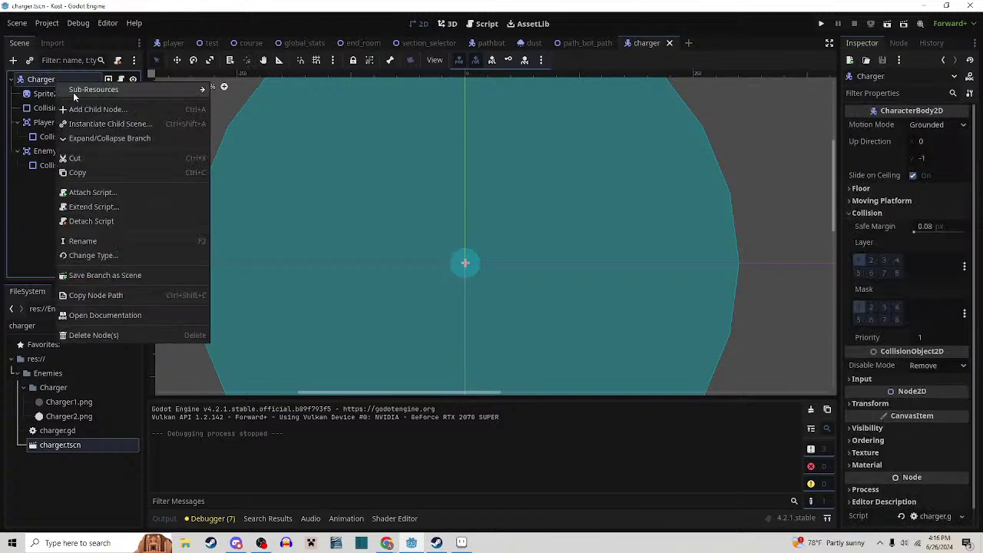
left_click(88, 91)
type("occ")
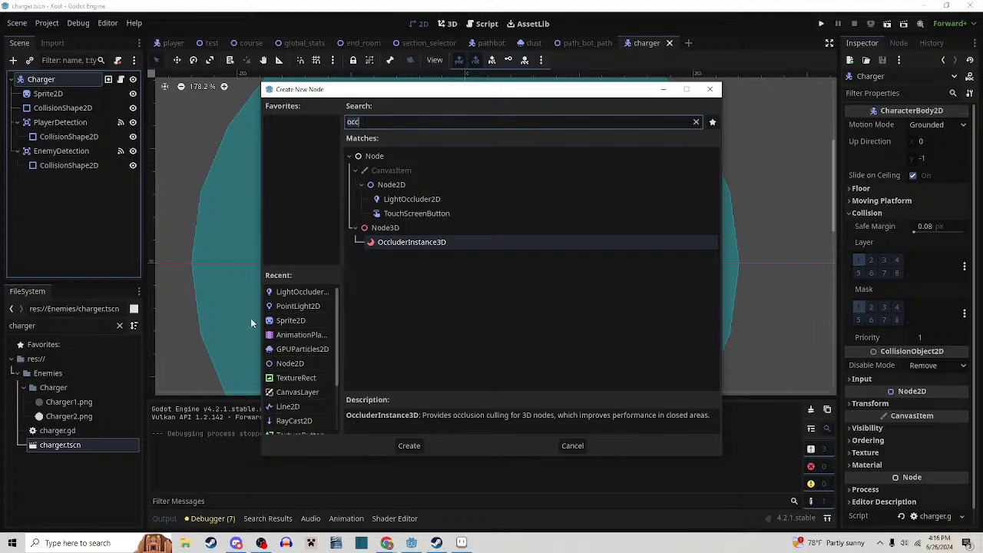
double_click(290, 321)
left_click_drag(58, 183, 56, 97)
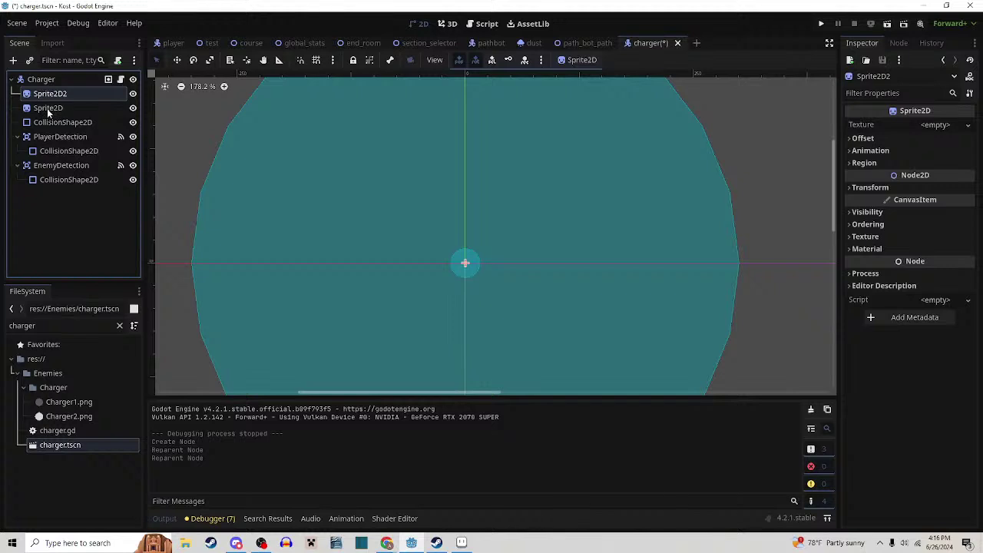
Replace the original Sprite2D node's texture with Charger1.png
left_click(47, 107)
mouse_move(65, 418)
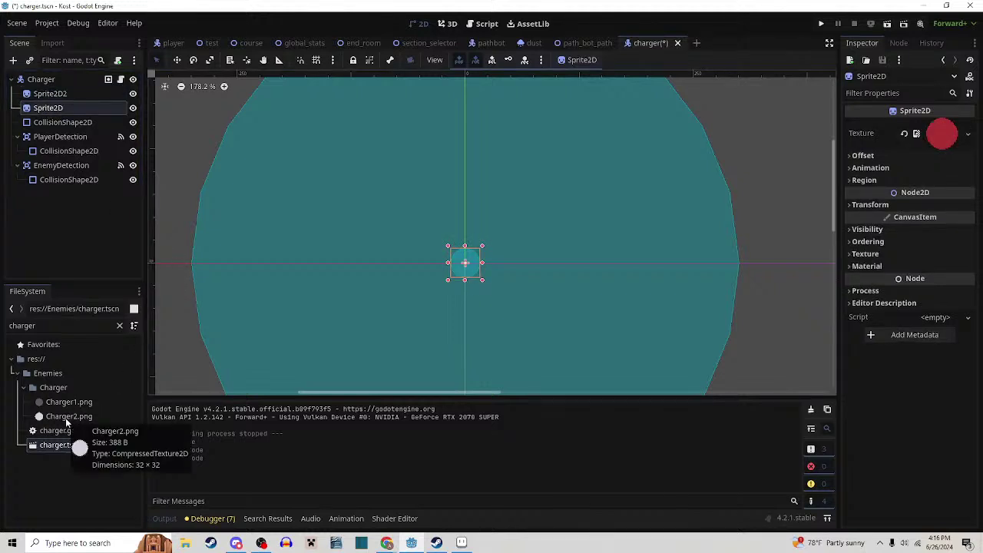
left_click_drag(68, 402, 942, 134)
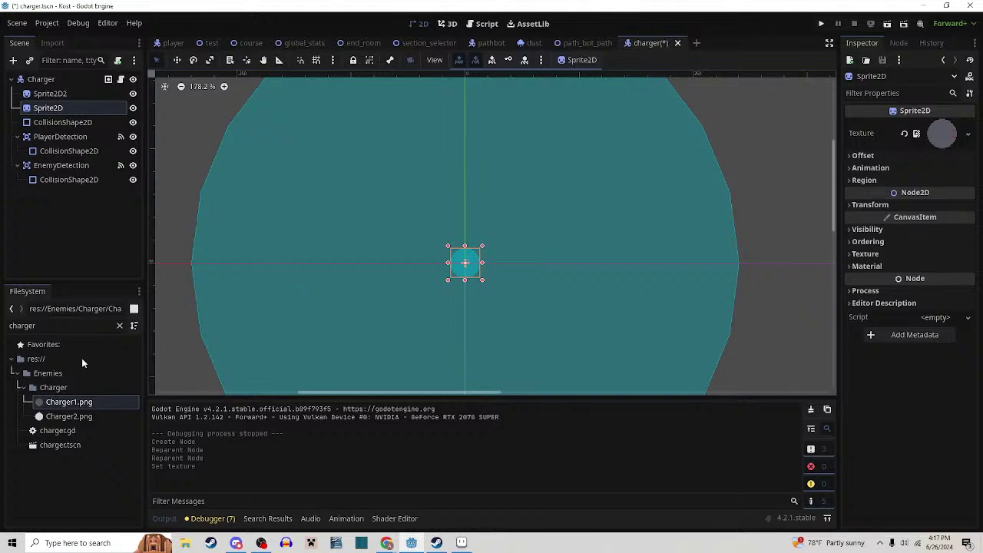
Assign Charger2.png, the saw blade image, as the texture of the newly added sprite node
left_click(62, 415)
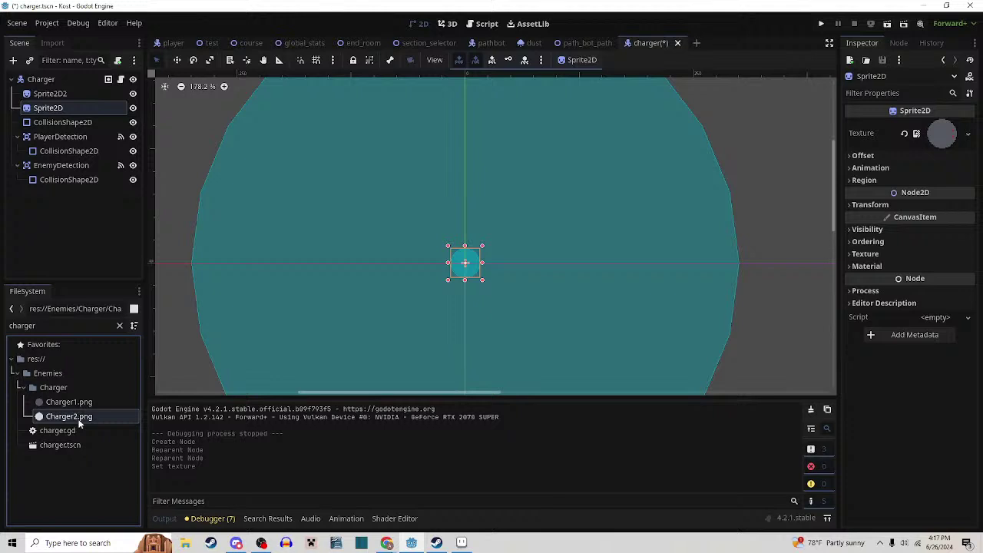
left_click(80, 404)
left_click(89, 417)
left_click(46, 94)
left_click_drag(114, 420, 941, 132)
scroll(507, 253, "up", 5)
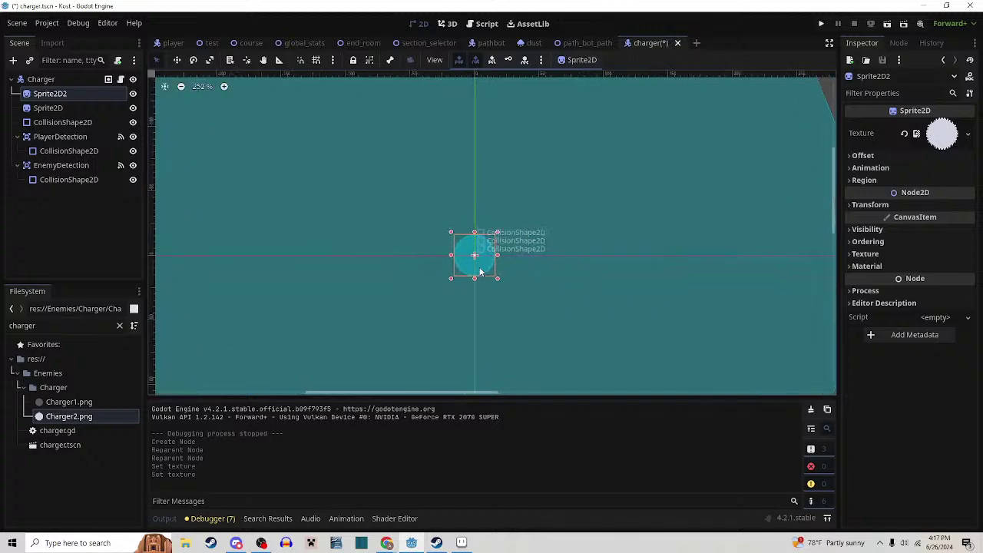
Add an AnimationPlayer child node under the Charger root and rename it BladeAnimator
right_click(44, 81)
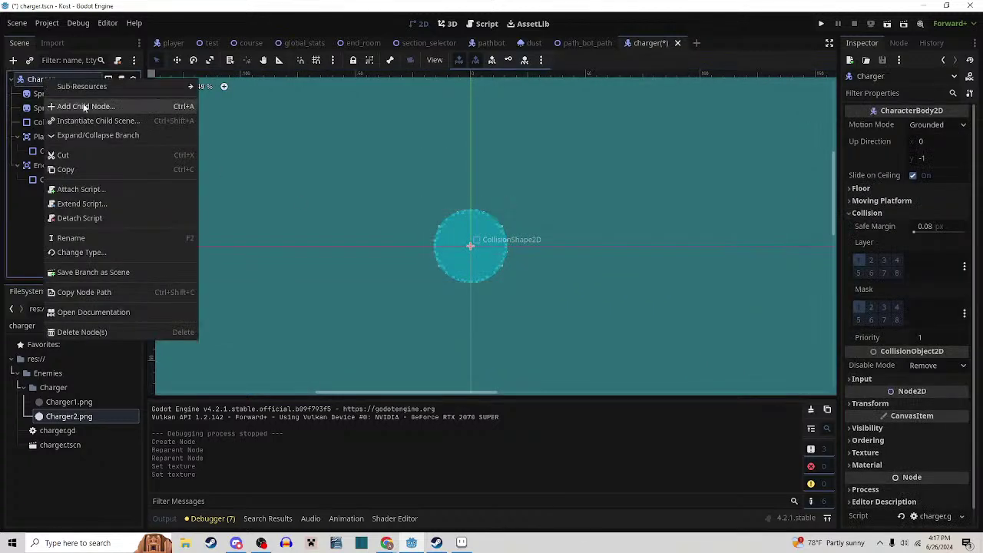
left_click(94, 106)
double_click(306, 336)
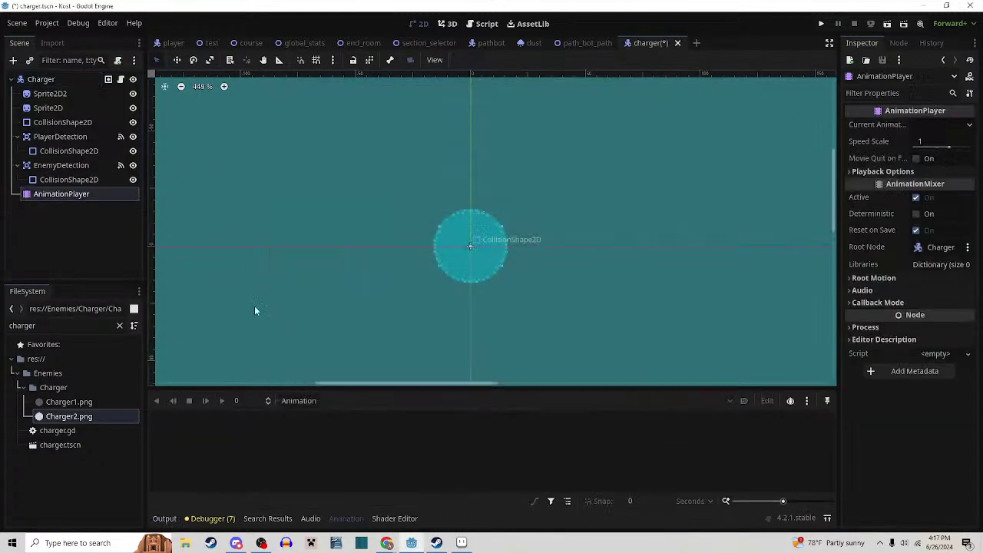
left_click(108, 195)
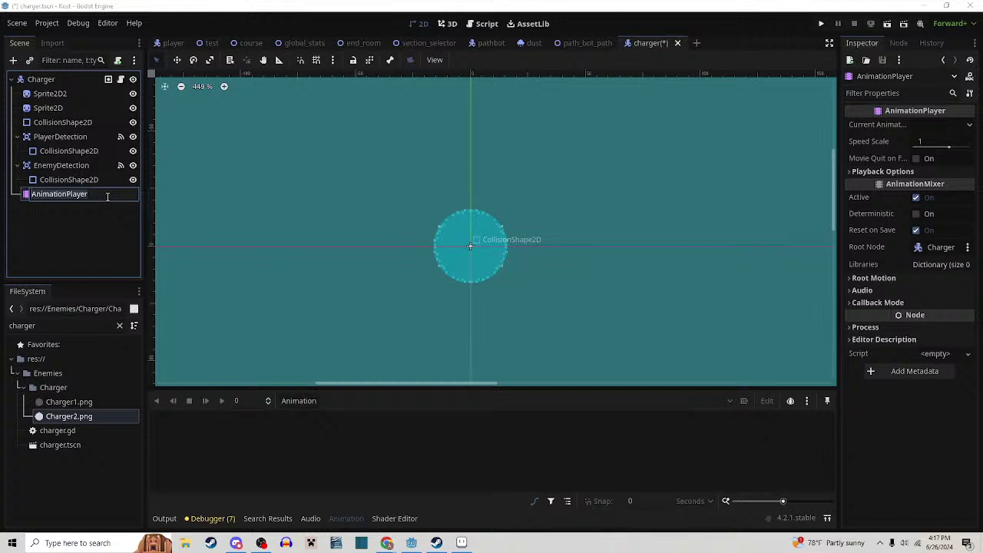
type("BladeAnimator")
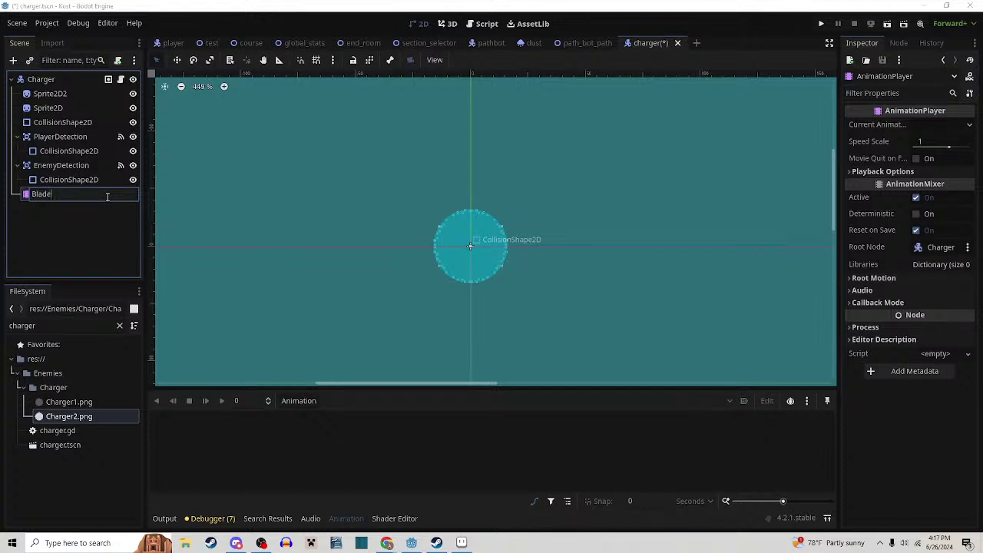
key("Return")
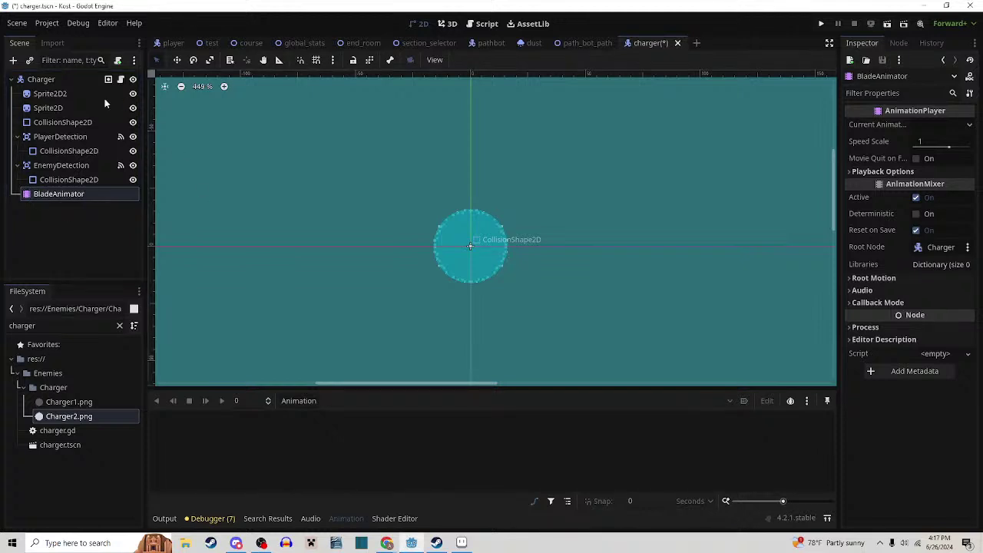
Create a new animation named Spin in BladeAnimator and set its length to 0.5 seconds
left_click(292, 400)
left_click(326, 419)
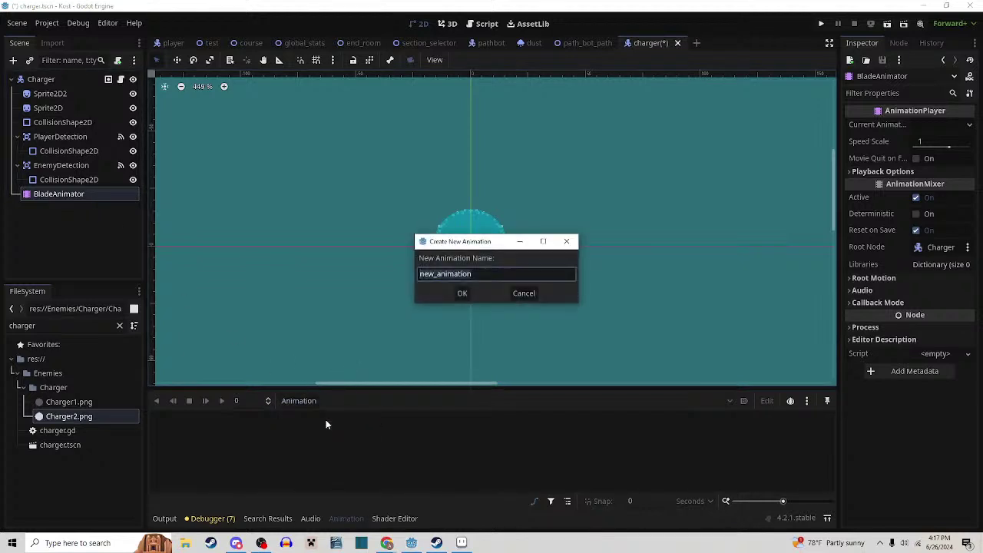
type("Spin")
key("Return")
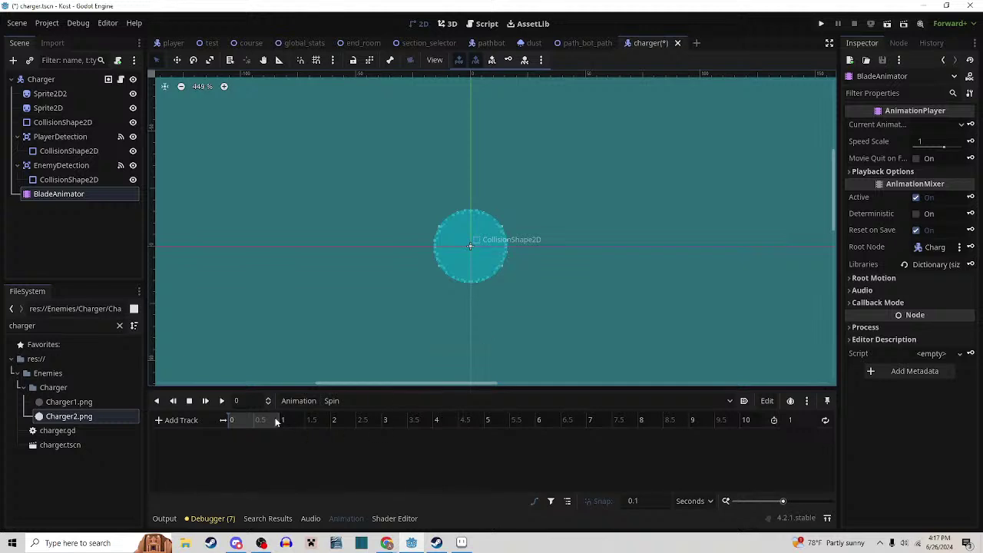
left_click(798, 421)
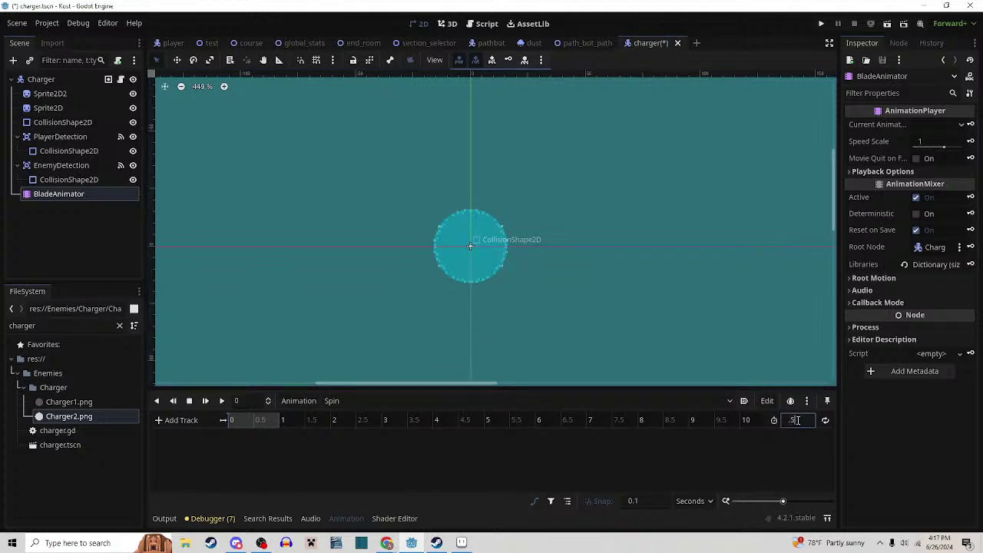
key("Return")
Keyframe the rotation of the blade sprite Sprite2D2 at 0 seconds and again at 0.5 seconds with a rotation of 360°
left_click(77, 95)
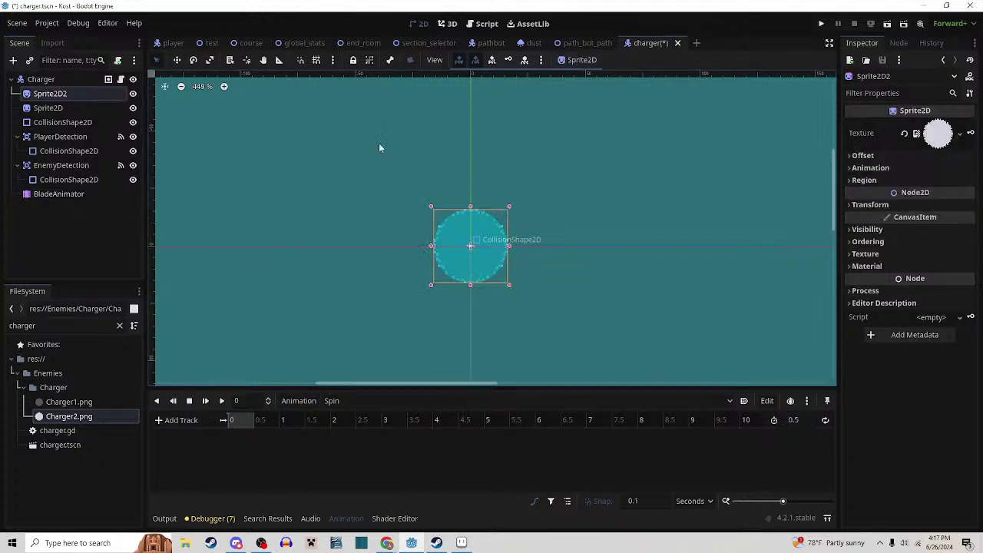
left_click(871, 204)
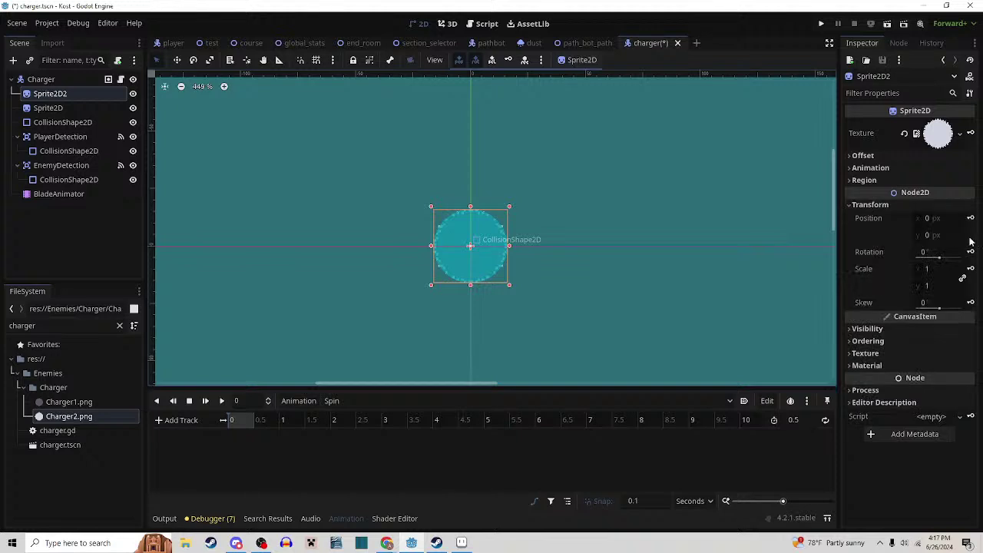
left_click(971, 253)
left_click(454, 303)
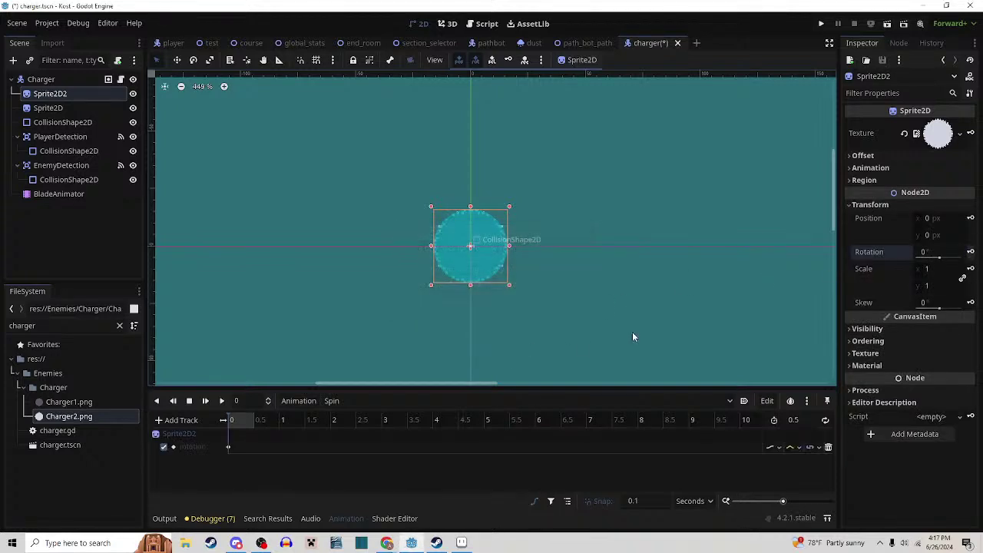
left_click(924, 254)
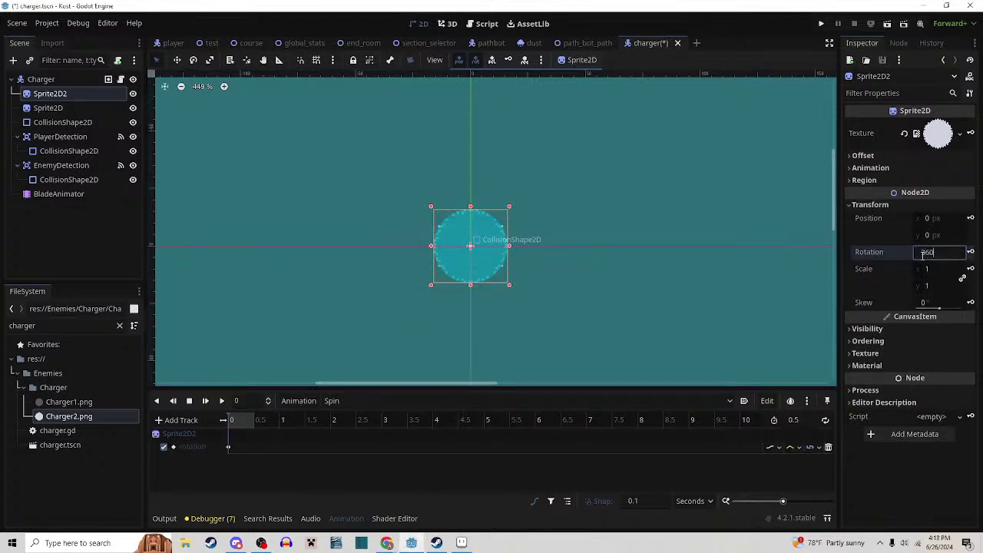
key("Return")
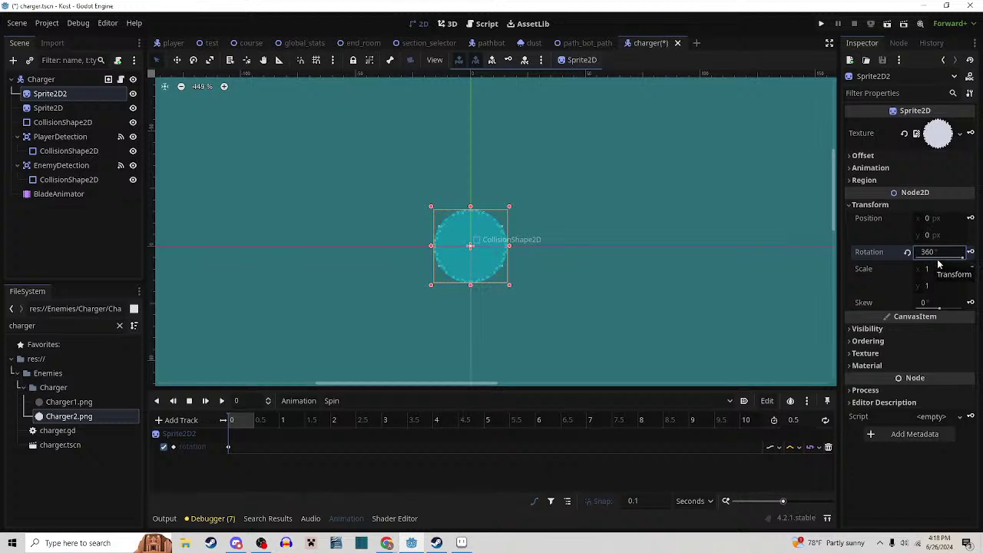
left_click(258, 421)
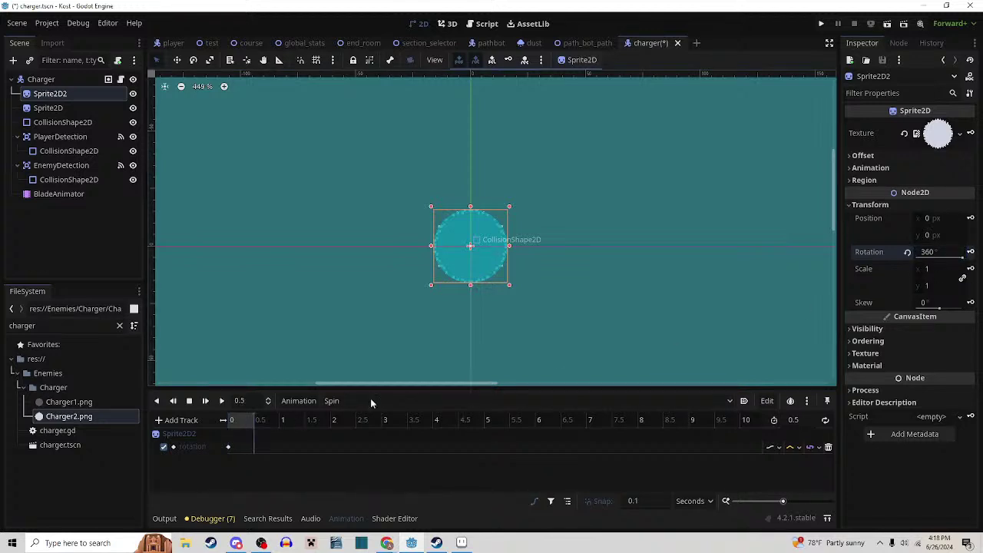
left_click(970, 252)
Set the value of the rotation keyframe at 0 seconds to 0°
left_click(236, 421)
left_click(229, 447)
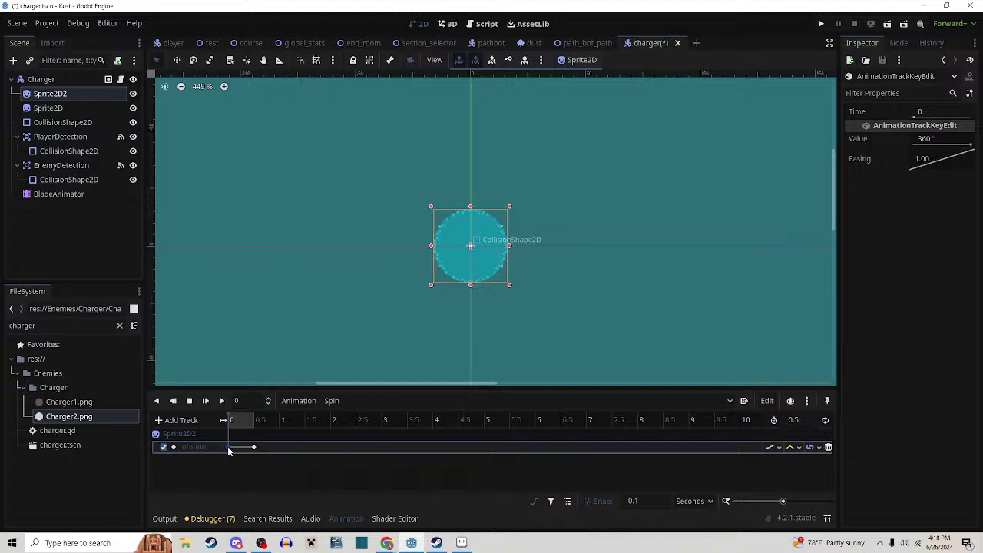
left_click(925, 139)
type("0")
key("Return")
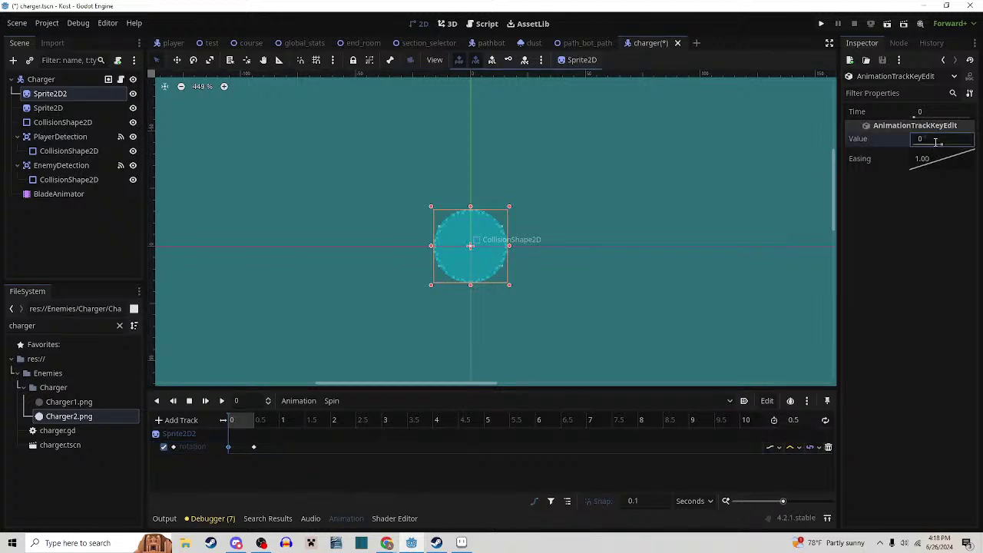
Turn on looping for the Spin animation and preview its playback briefly
left_click(826, 420)
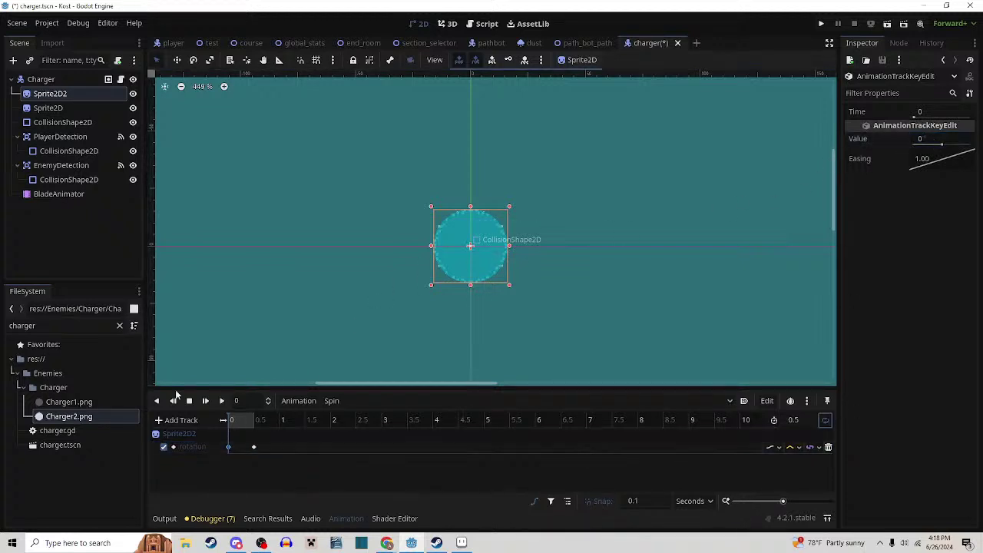
left_click(221, 401)
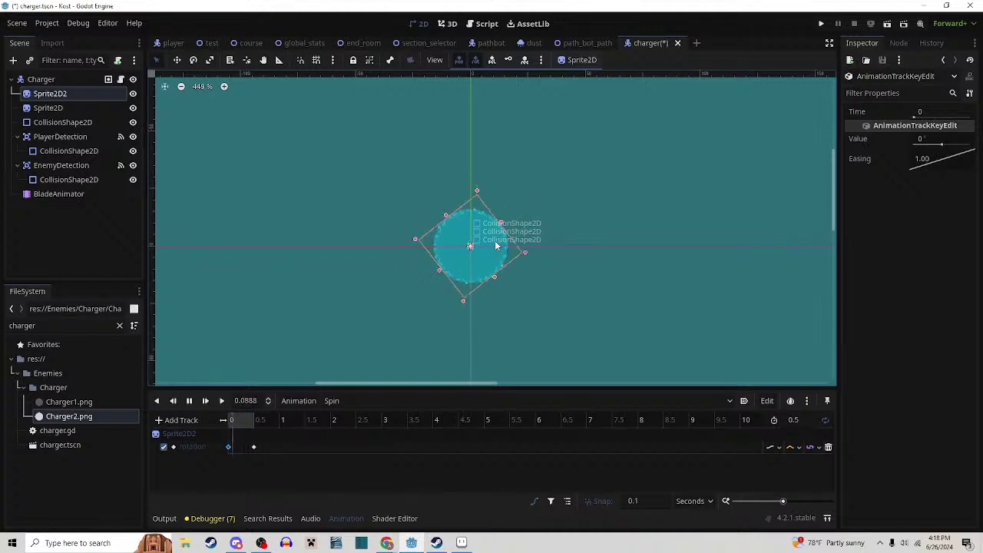
left_click(189, 400)
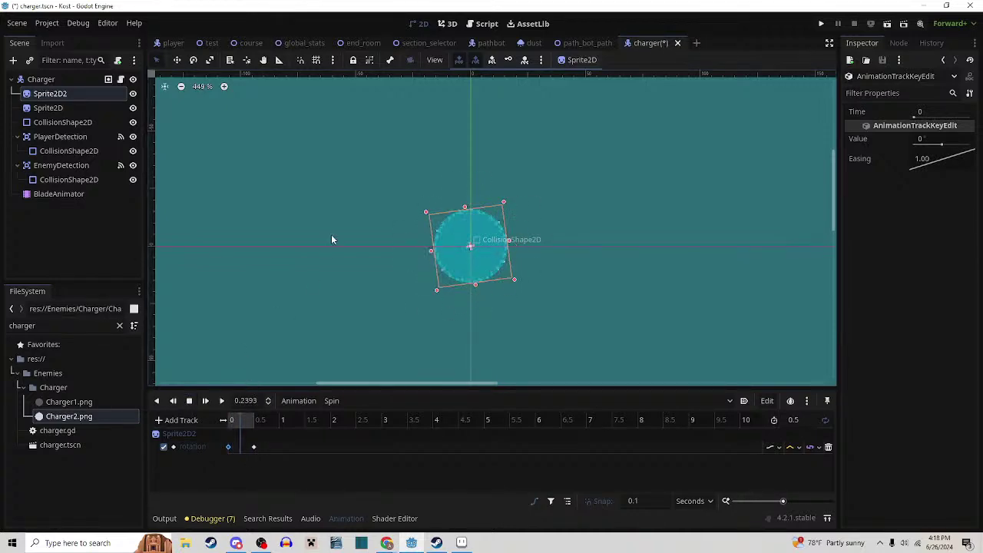
Open the Charger root node's script, charger.gd, and go to its _ready function
mouse_move(206, 48)
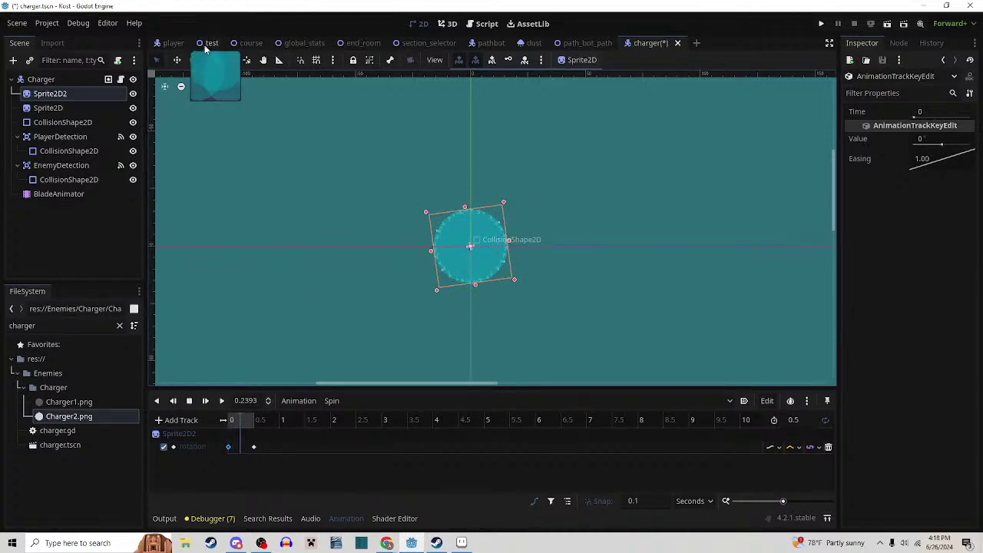
left_click(109, 80)
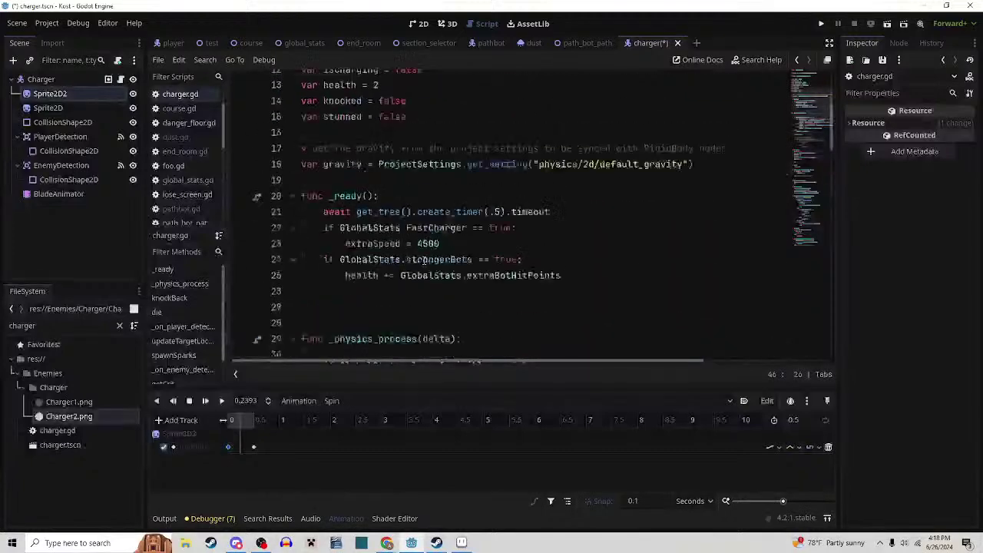
scroll(424, 259, "up", 4)
scroll(426, 260, "down", 5)
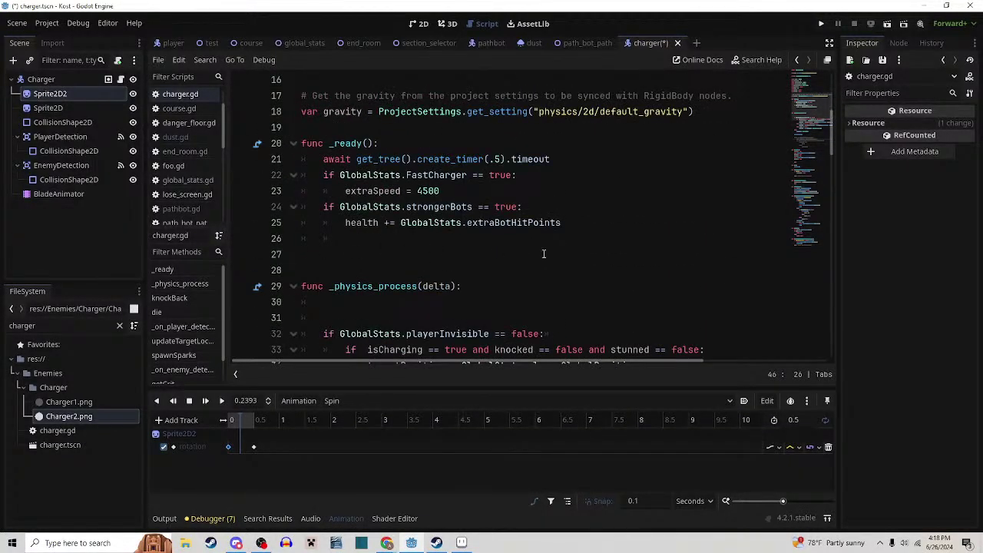
left_click(48, 195)
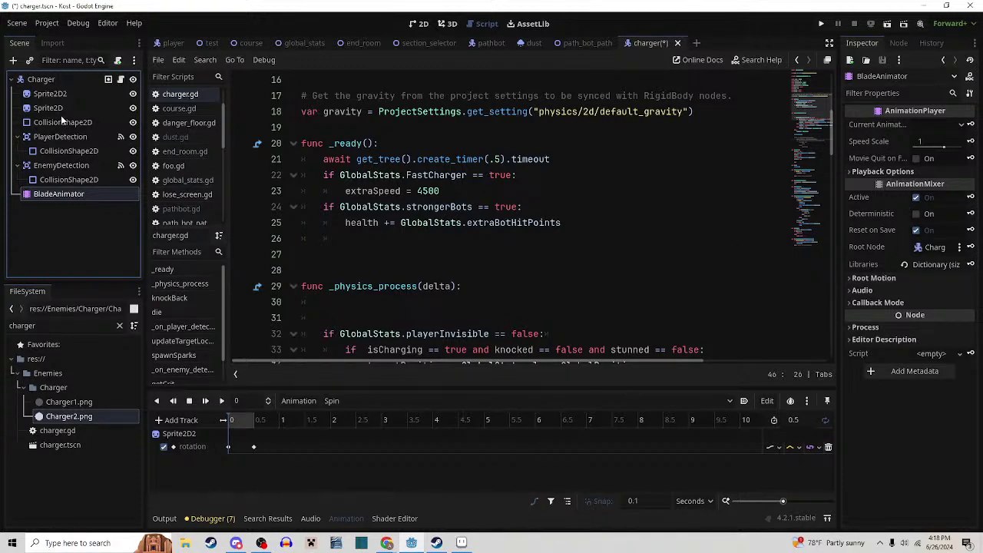
left_click(66, 80)
scroll(425, 220, "up", 2)
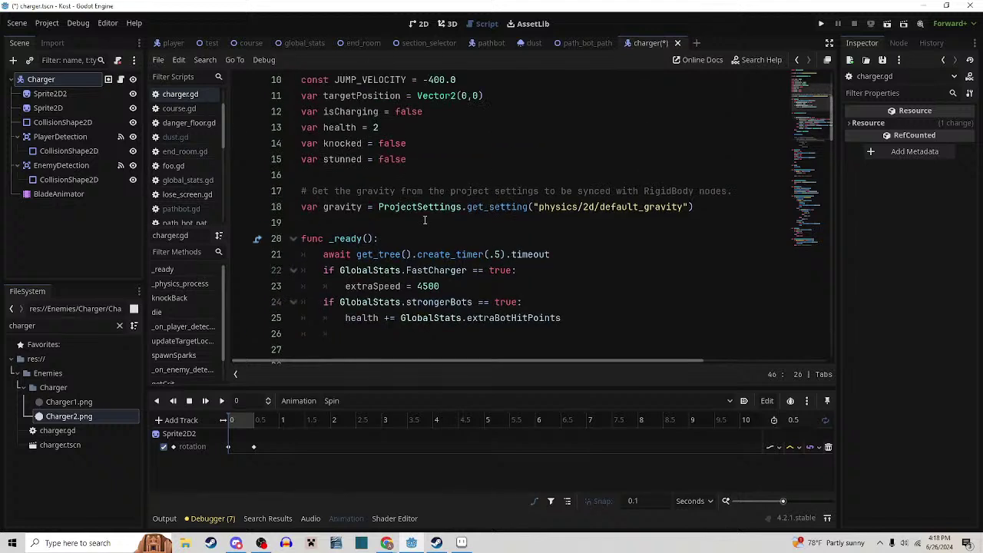
scroll(606, 255, "down", 2)
Add a $BladeAnimator.play() call with an empty string argument at the end of the _ready function
left_click(613, 272)
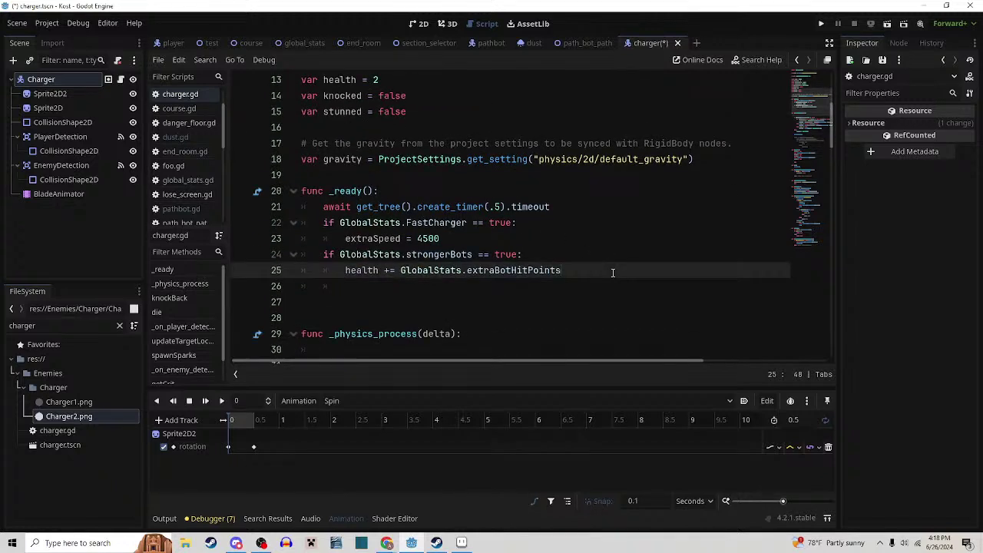
key("Return")
key("Return")
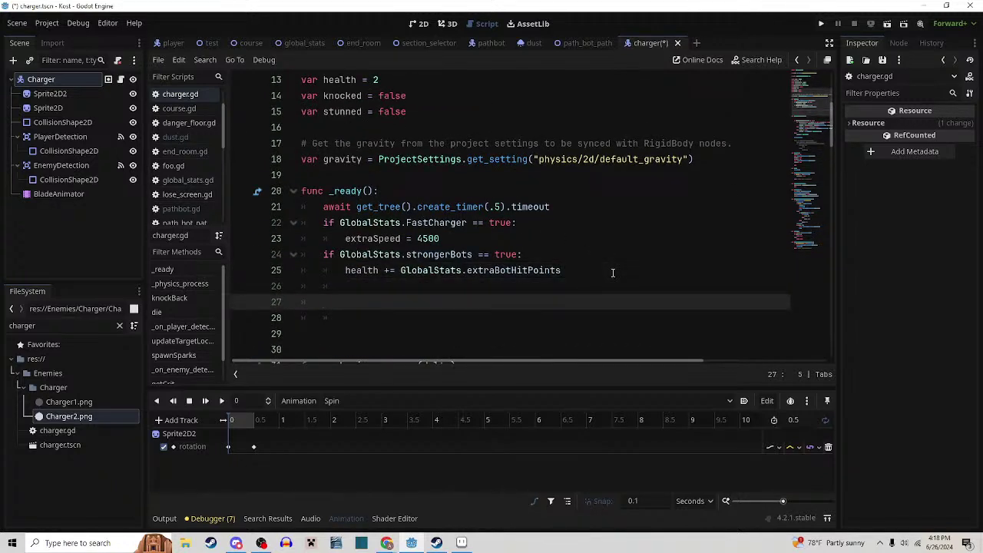
type("@")
key("BackSpace")
type("$")
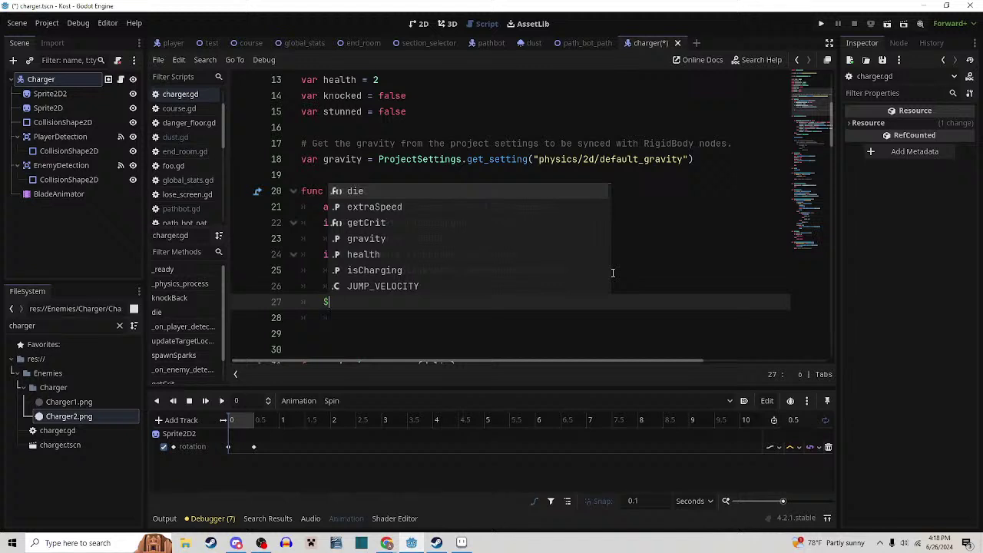
type("BladeAnimator")
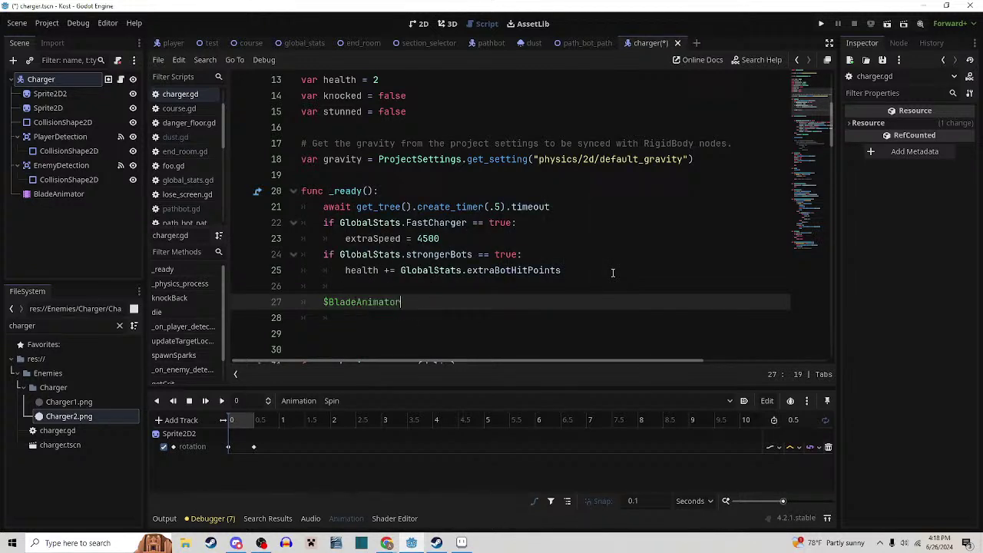
type(".play(\"")
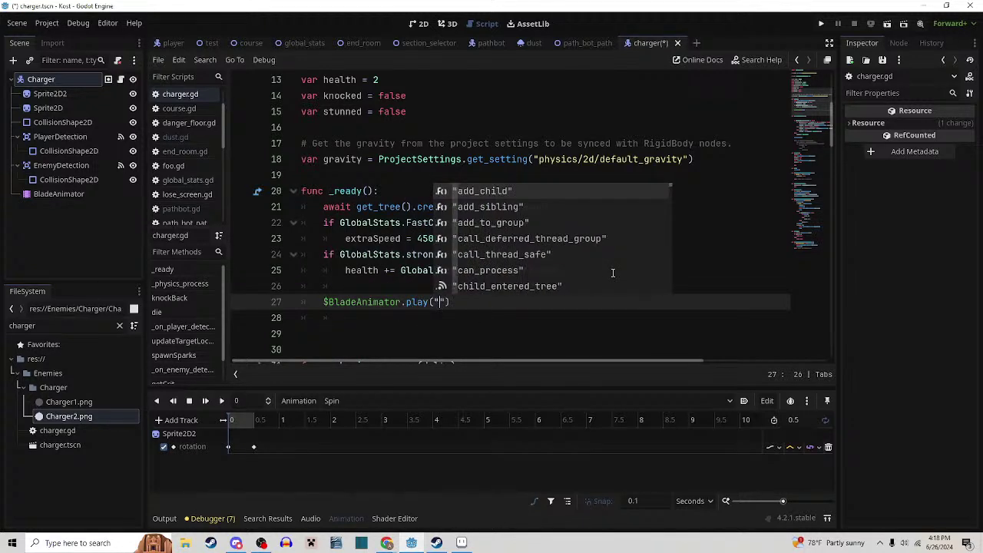
Make "Spin" the animation name in the $BladeAnimator.play() call and save the scene and script
type("set_process_input(")
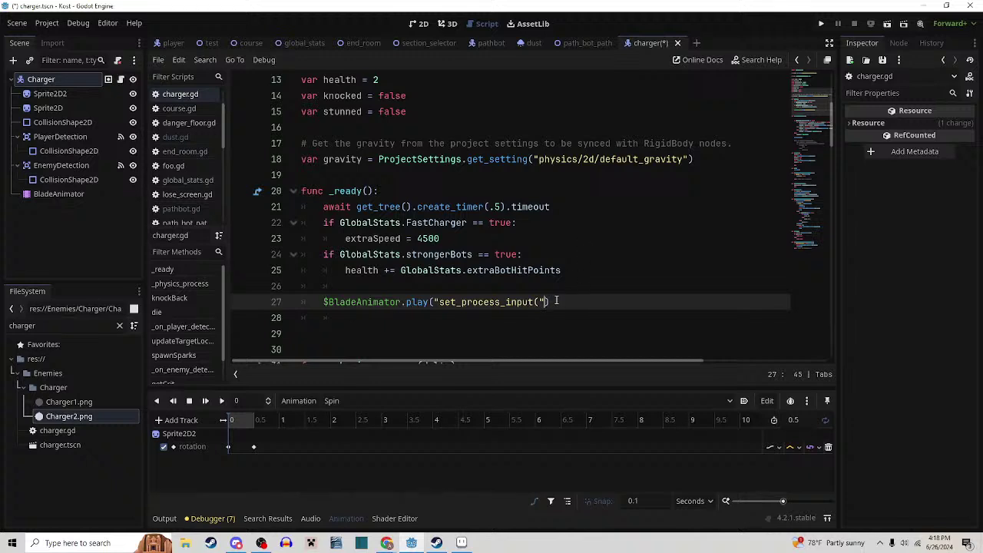
left_click_drag(540, 303, 441, 303)
key("BackSpace")
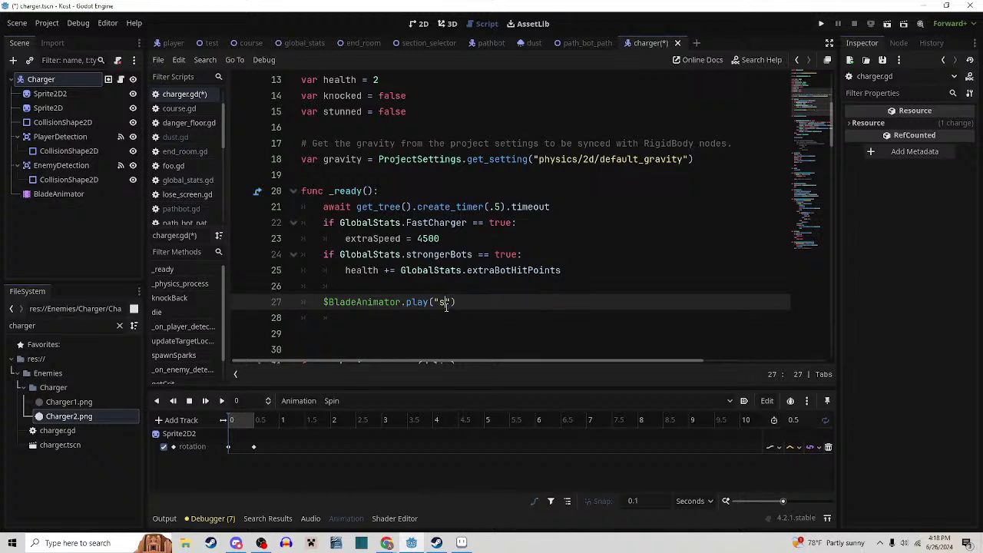
type("Spin")
left_click(509, 288)
key("ctrl+s")
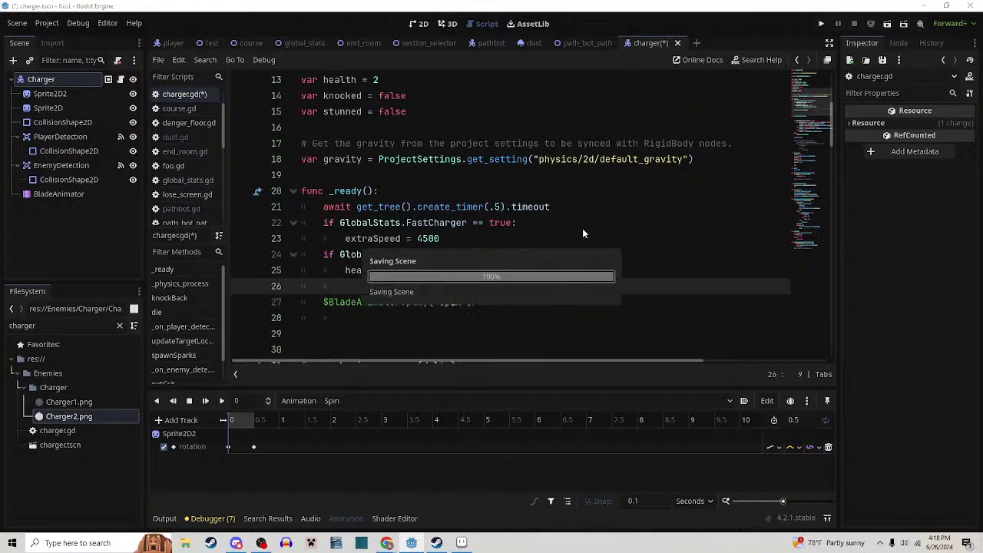
Run the test scene and maximize the game window
left_click(215, 46)
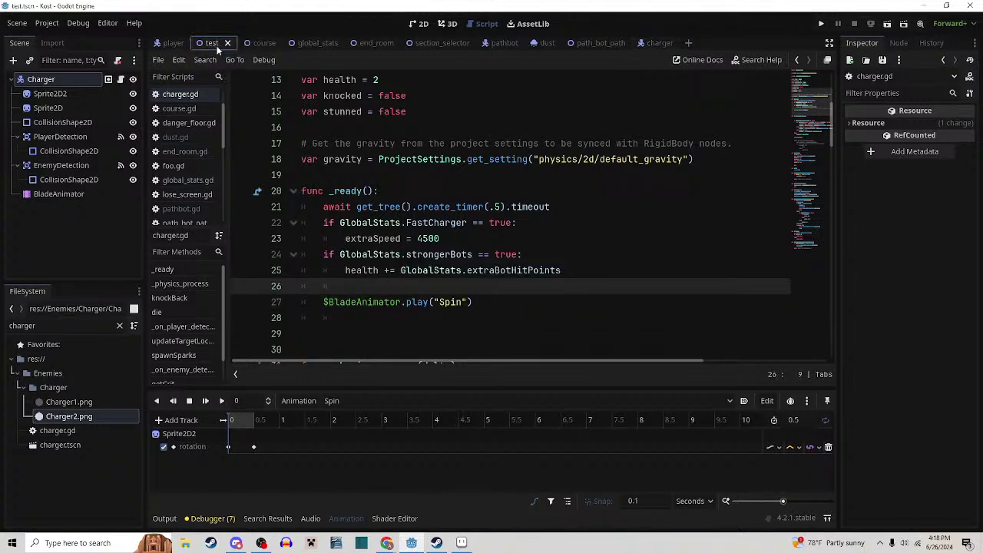
left_click(885, 25)
left_click(882, 22)
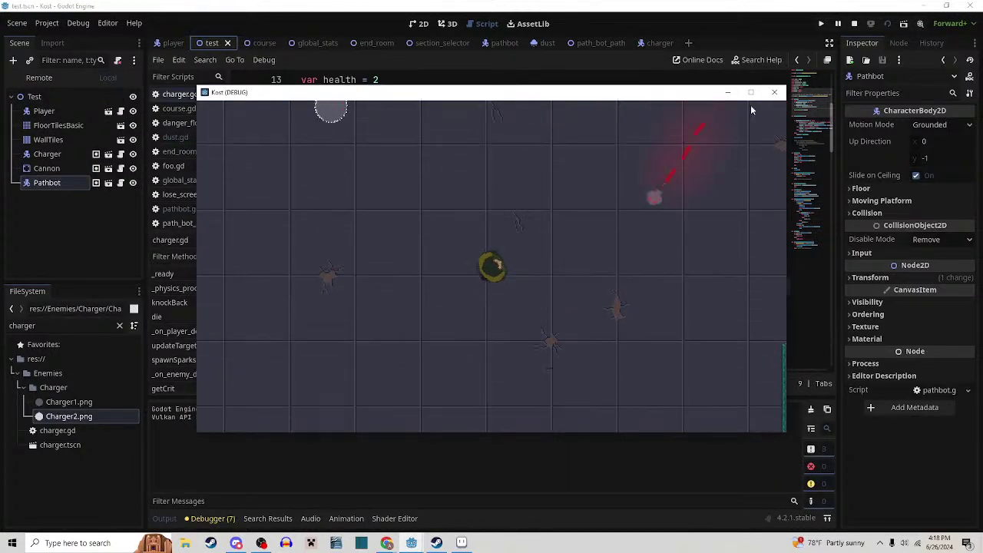
left_click(751, 94)
Move the player around the test room to observe the charger's blade animation as it chases, and close the game
key("a")
key("s")
key("a")
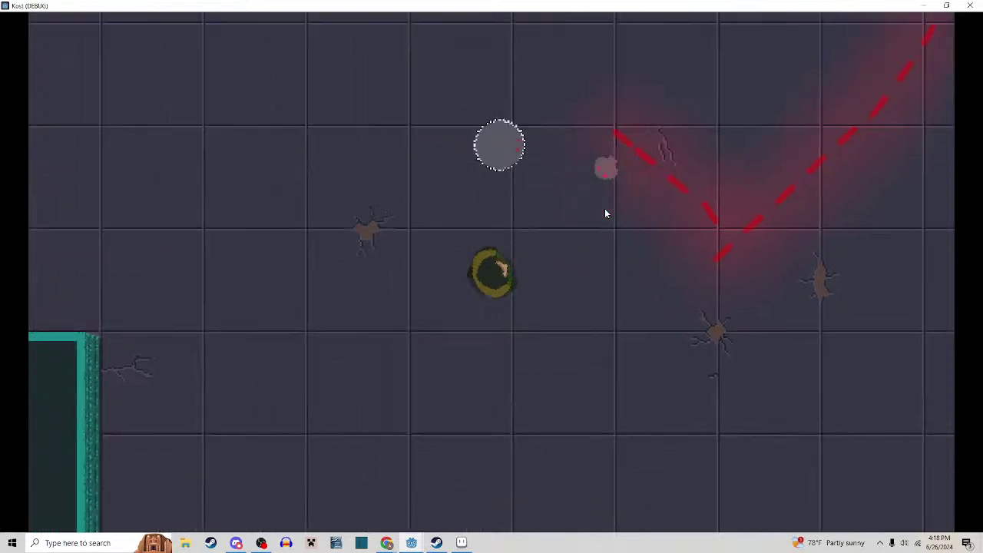
key("w")
key("a")
key("a")
key("s")
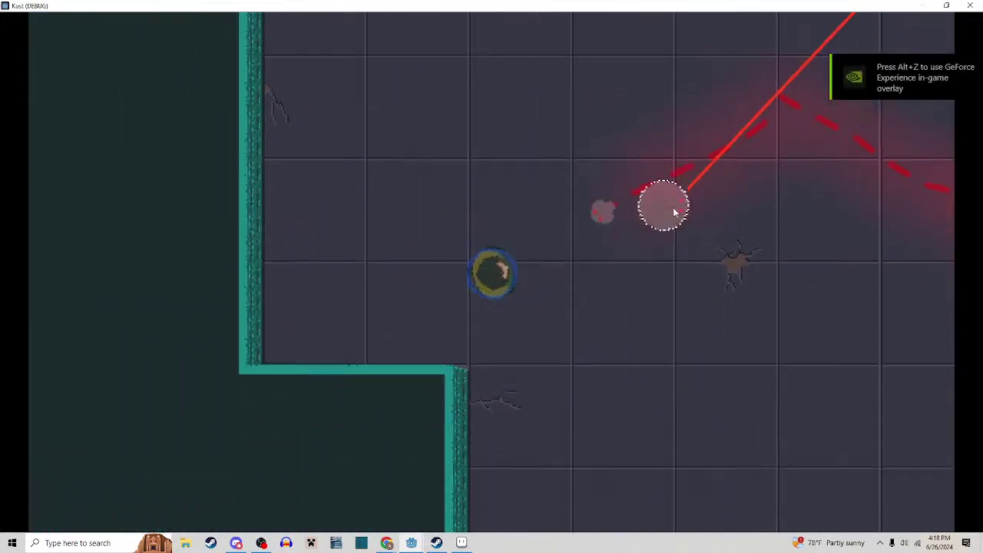
key("d")
key("d")
key("s")
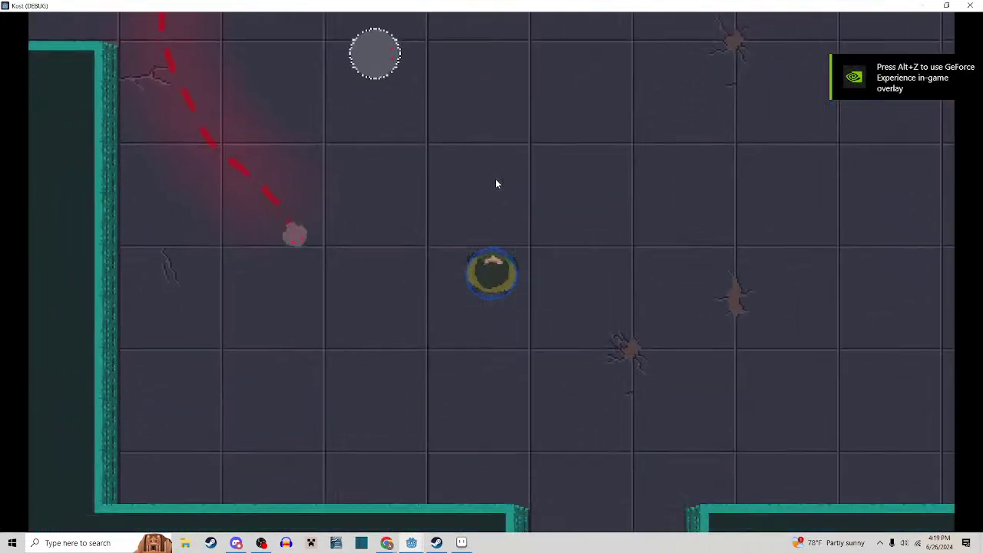
key("a")
key("d")
key("w")
key("d")
key("w")
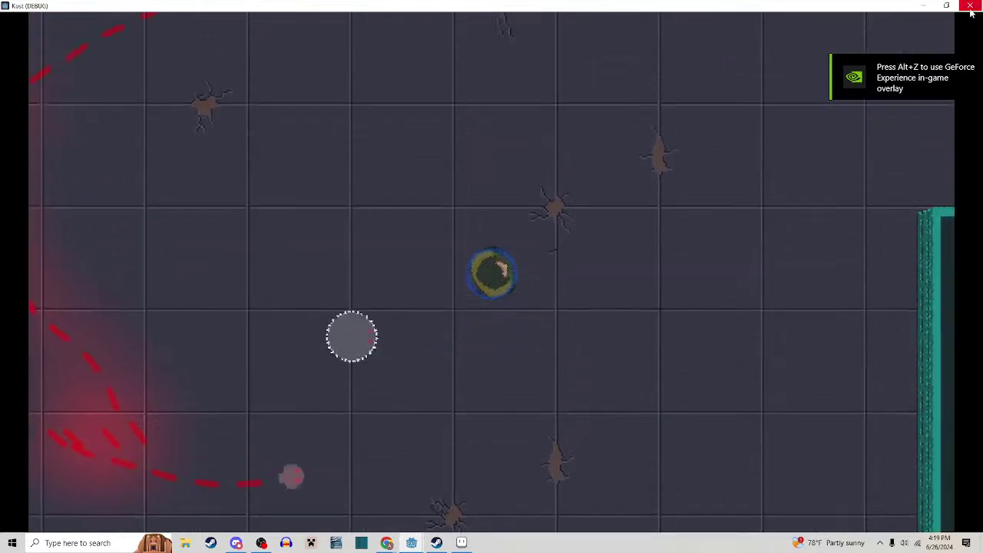
left_click(969, 7)
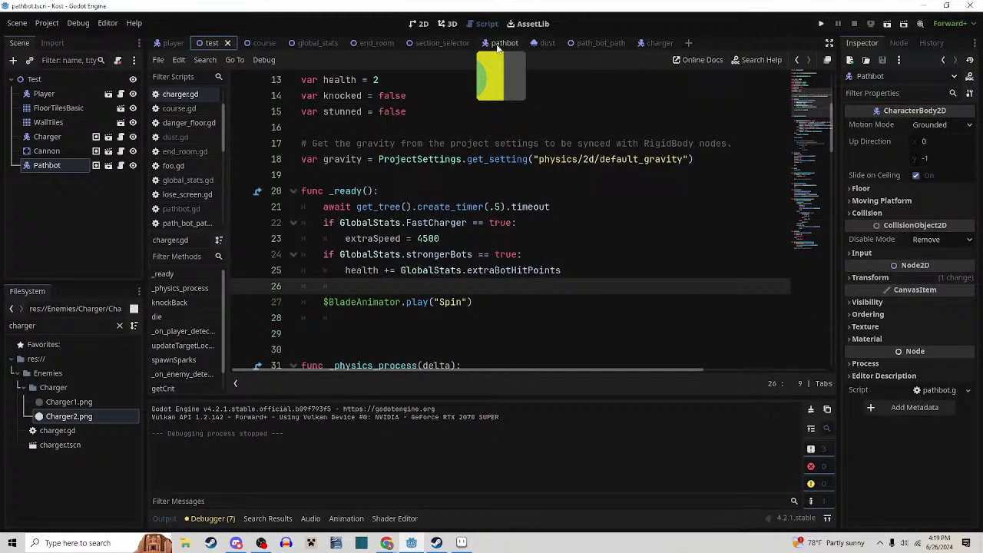
Filter the project files by "cannon" instead of "charger"
left_click(501, 43)
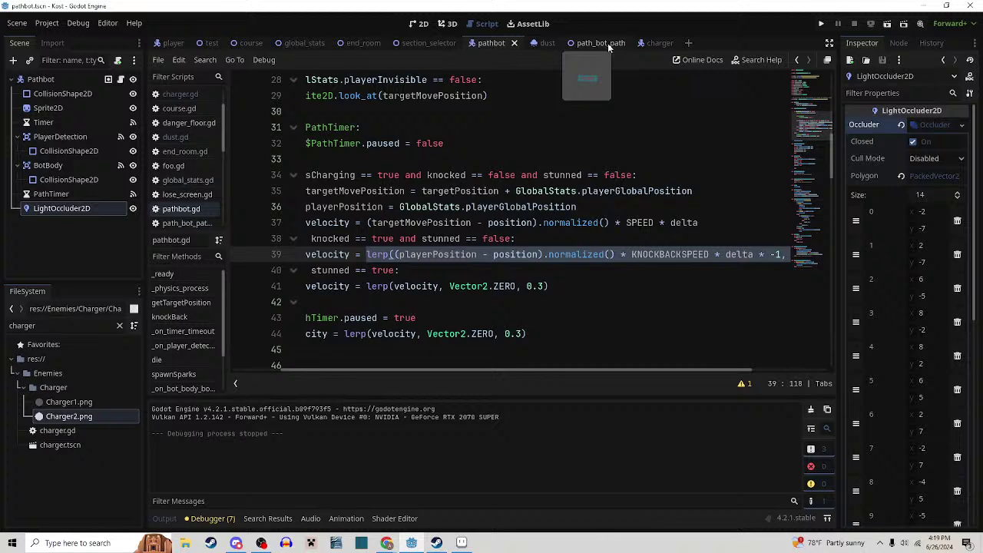
left_click_drag(14, 328, 10, 327)
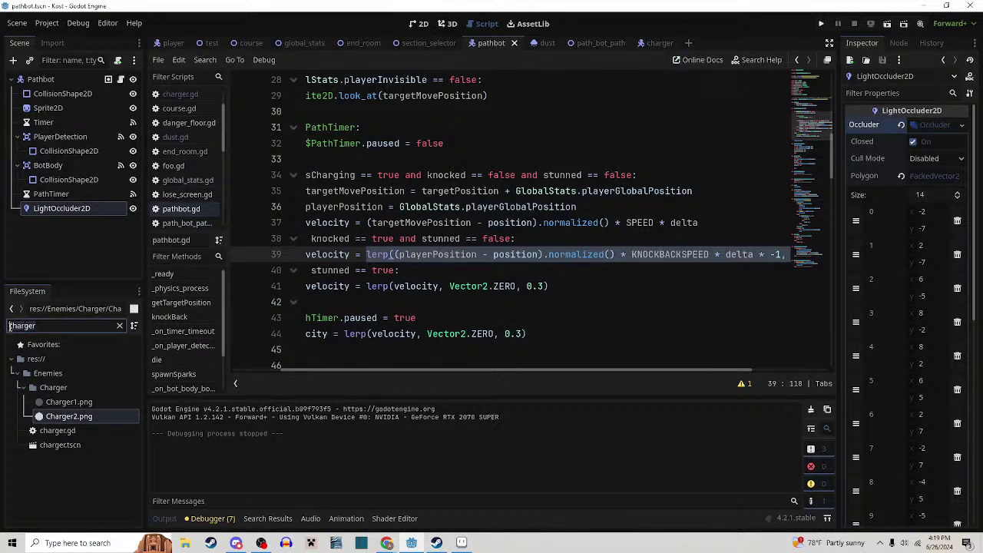
key("BackSpace")
type("cannon")
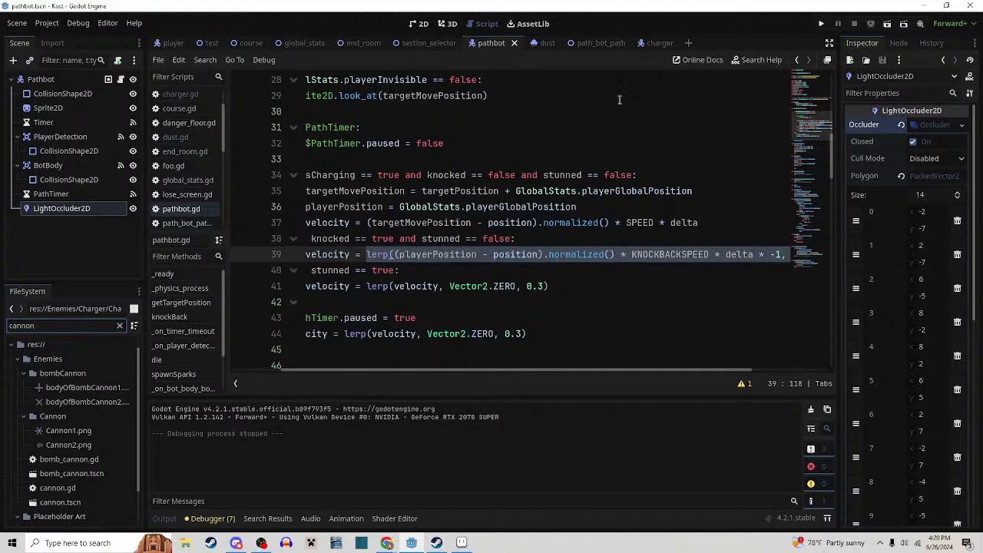
Look through the open scenes, including section_selector, end_room, course and test, and review the _ready function in charger.gd
left_click(409, 47)
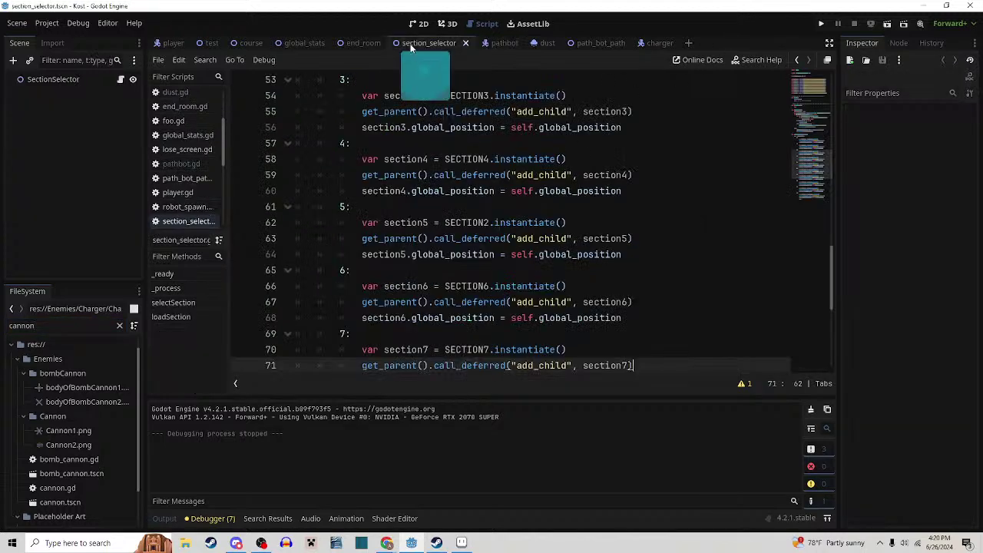
left_click(495, 47)
left_click(426, 48)
left_click(361, 47)
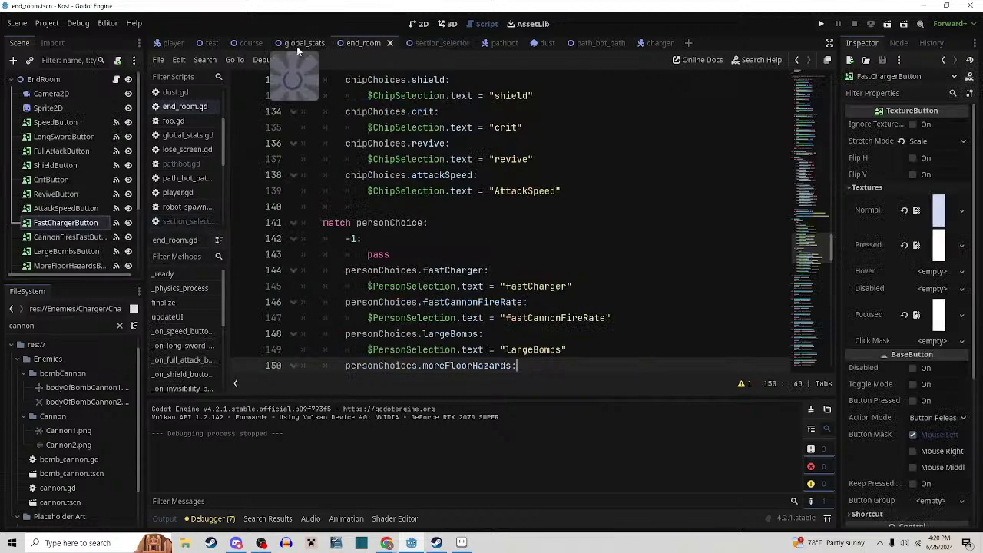
left_click(297, 46)
left_click(242, 46)
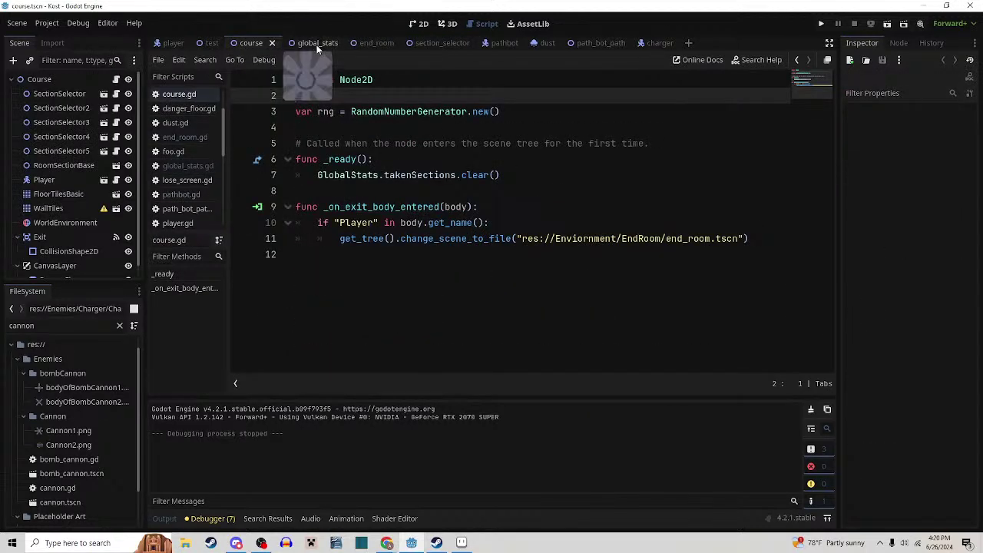
left_click(319, 47)
left_click(375, 47)
left_click(431, 45)
left_click_drag(500, 47, 646, 44)
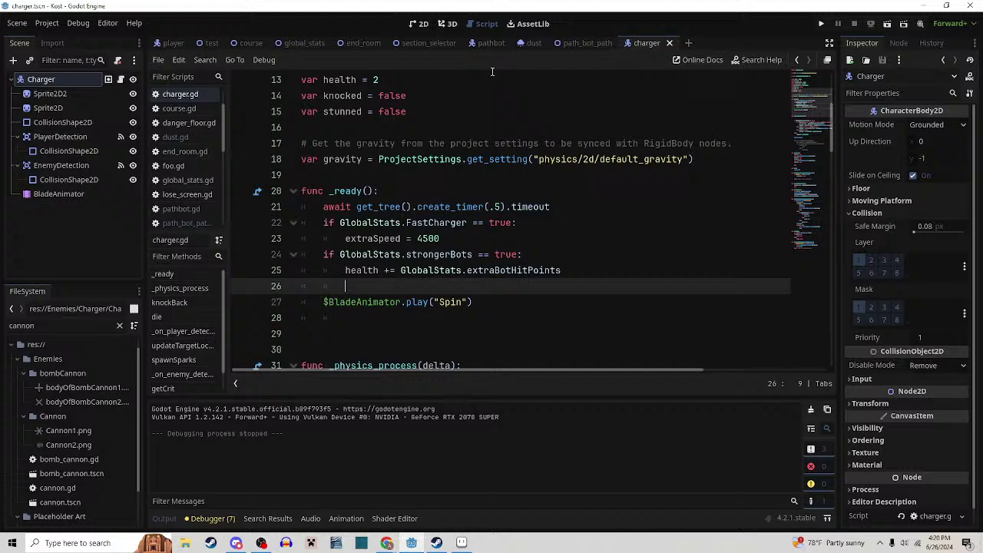
left_click(207, 43)
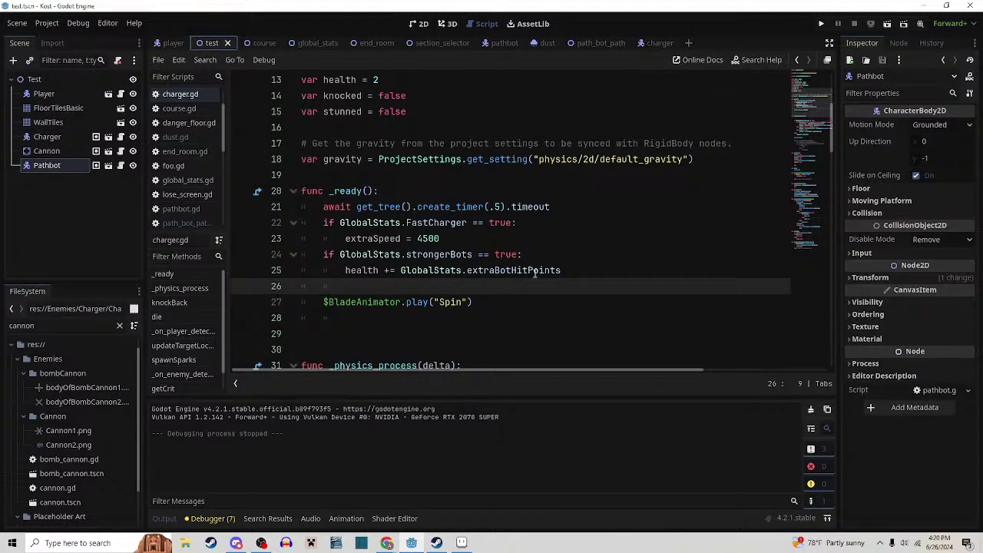
scroll(538, 284, "down", 5)
scroll(548, 287, "up", 7)
scroll(548, 287, "down", 2)
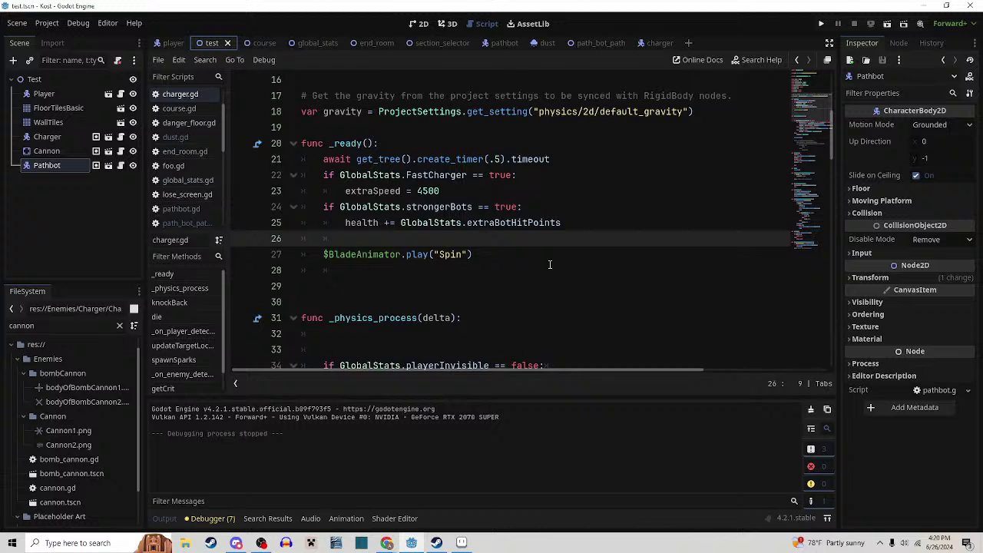
left_click(260, 44)
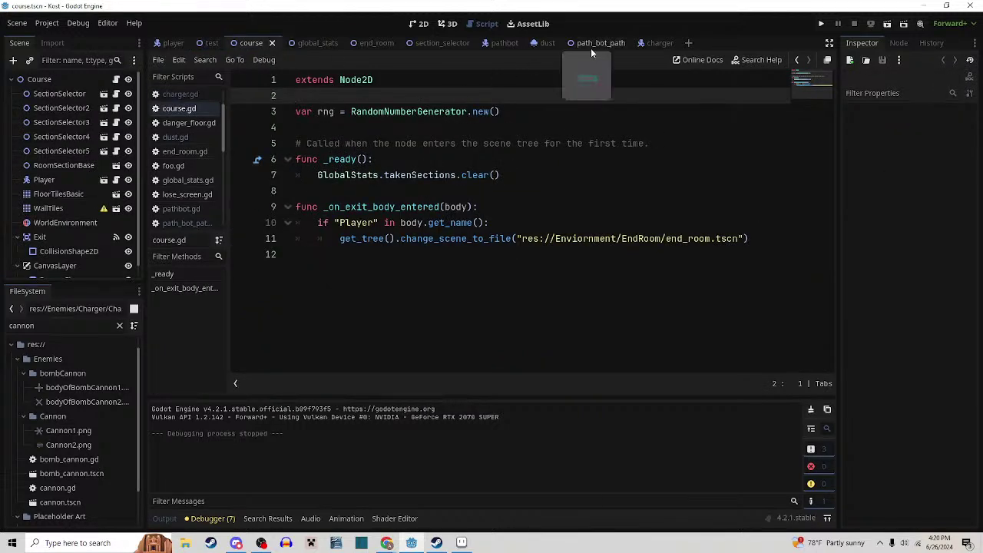
left_click(653, 44)
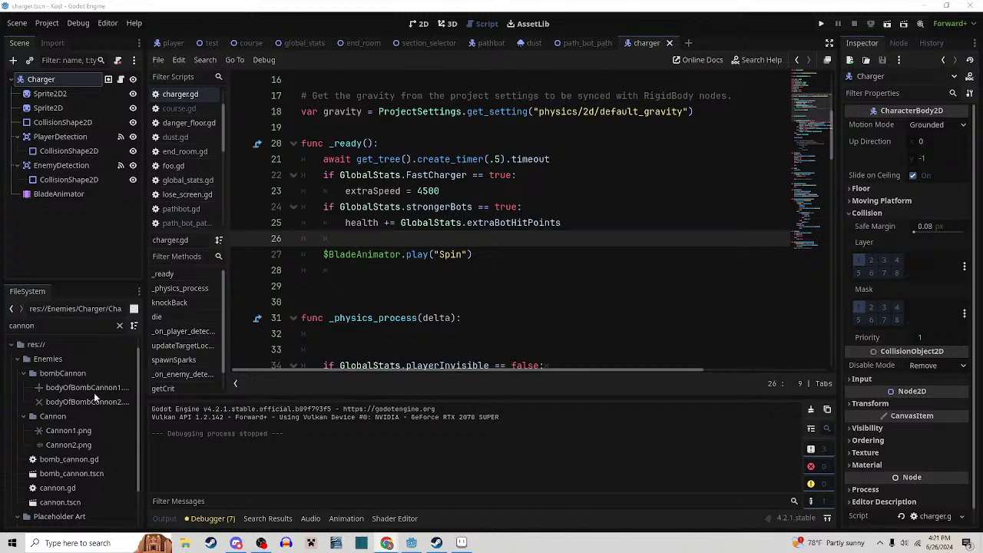
Open cannon.tscn and copy the look_at(GlobalStats.playerPosition) call from _physics_process in cannon.gd
double_click(60, 502)
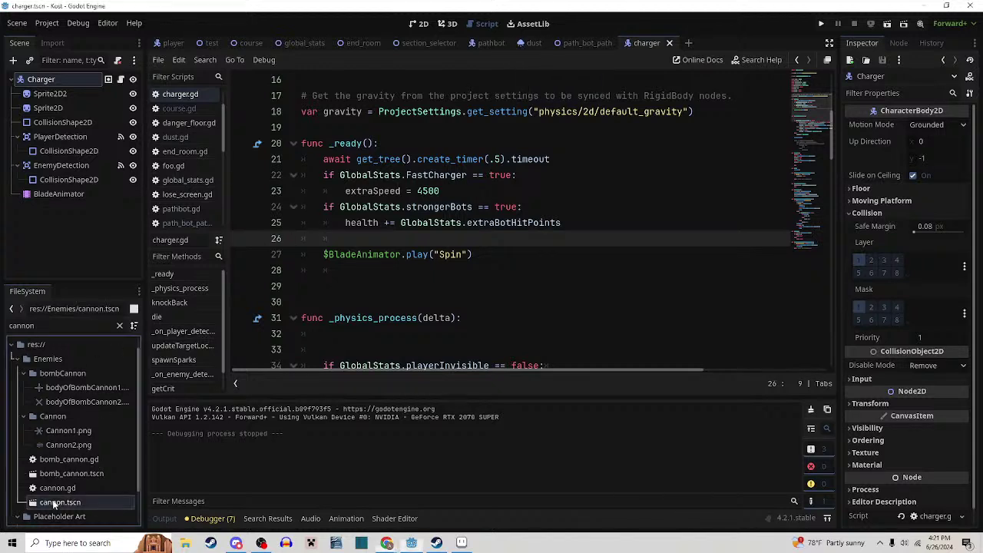
left_click(459, 317)
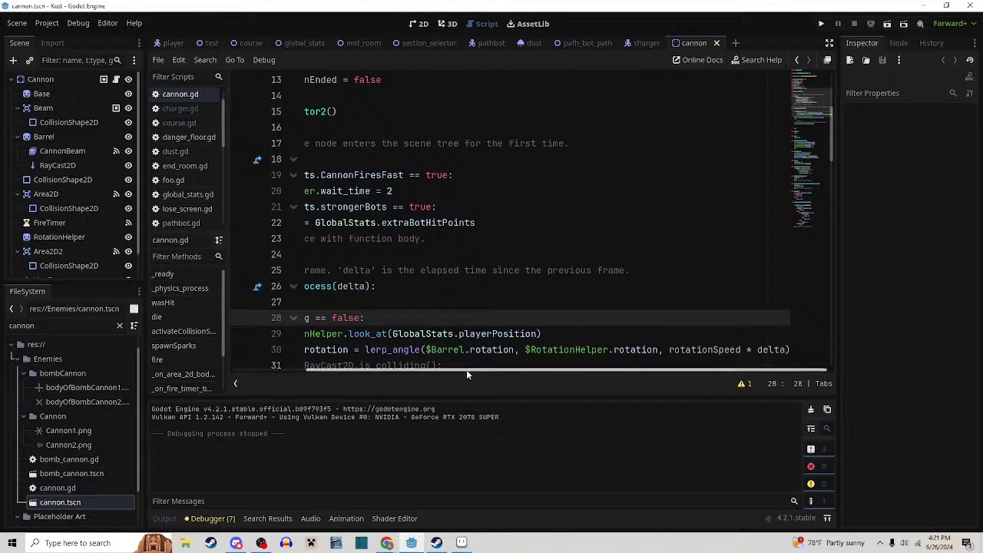
left_click_drag(466, 370, 392, 370)
scroll(379, 351, "down", 2)
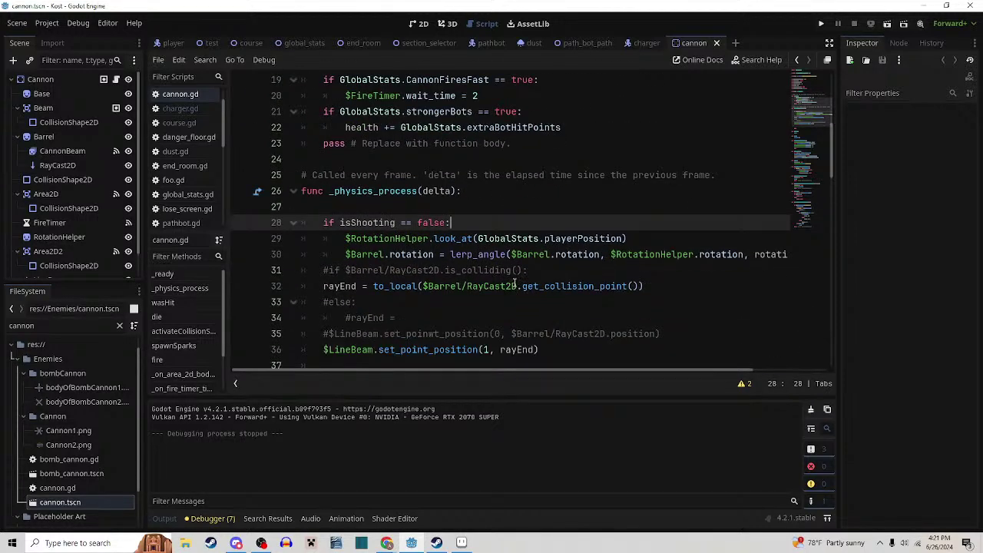
scroll(384, 286, "up", 1)
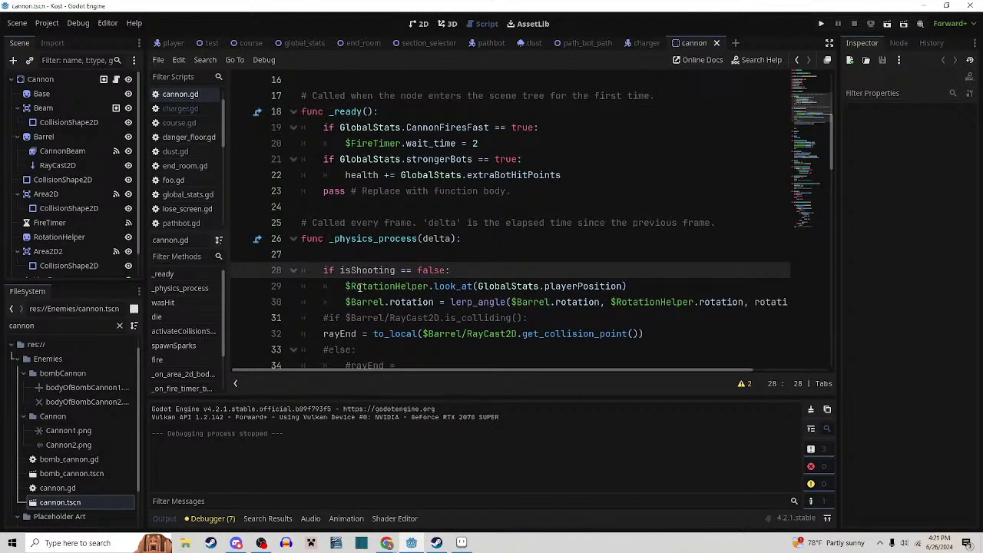
left_click_drag(434, 286, 628, 286)
key("ctrl+c")
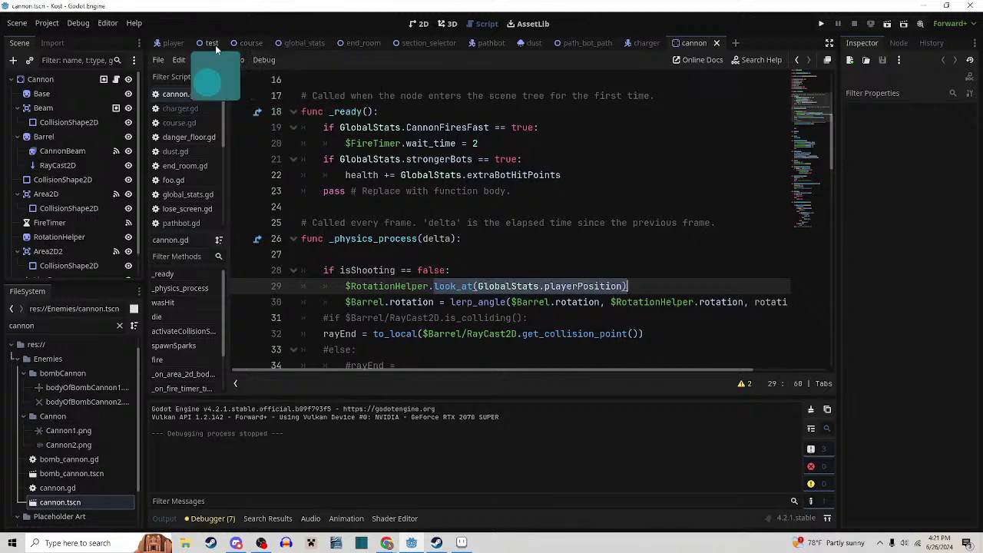
Return to charger.gd and add a blank line before the playerInvisible check in _physics_process
left_click(628, 48)
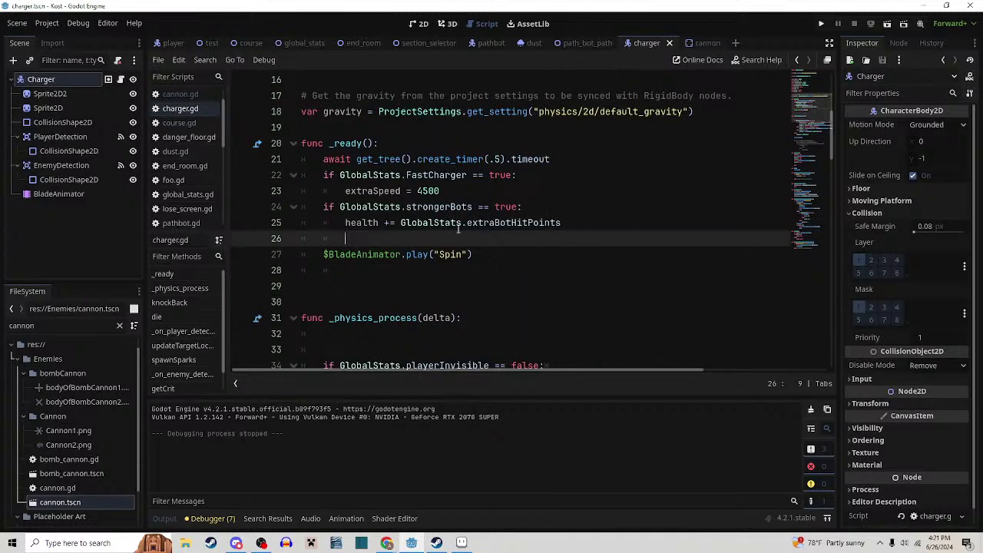
key("Up")
key("Up")
key("Up")
scroll(463, 302, "down", 2)
left_click(393, 200)
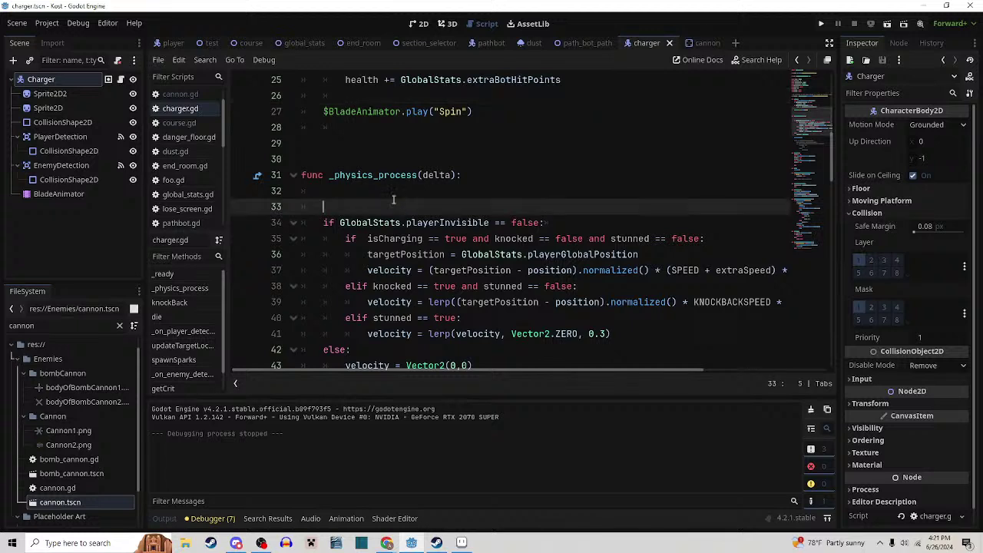
key("Return")
key("Up")
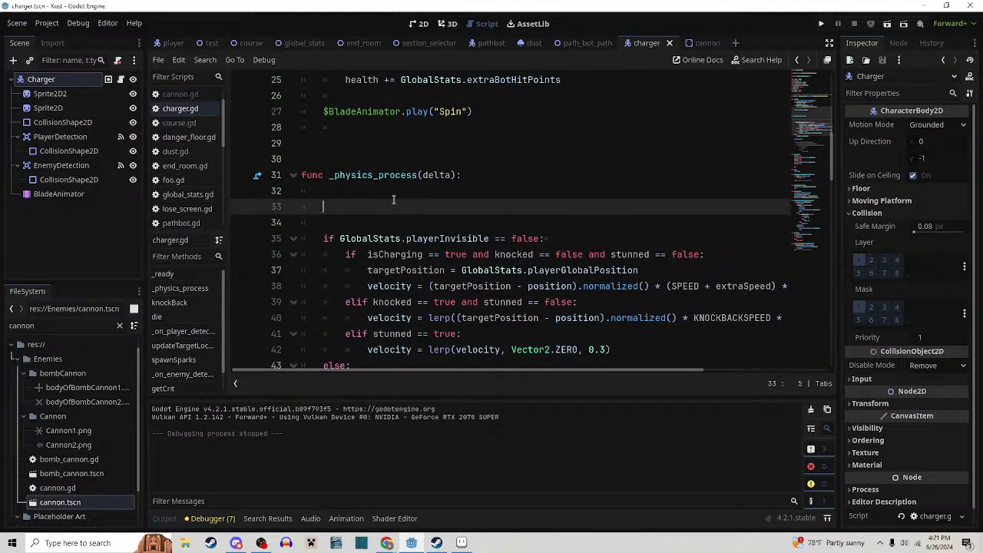
Write $Sprite2D.lookat(GlobalStats.playerPosition) on line 33, at the start of _physics_process in charger.gd
type("@")
key("BackSpace")
type("$Sp")
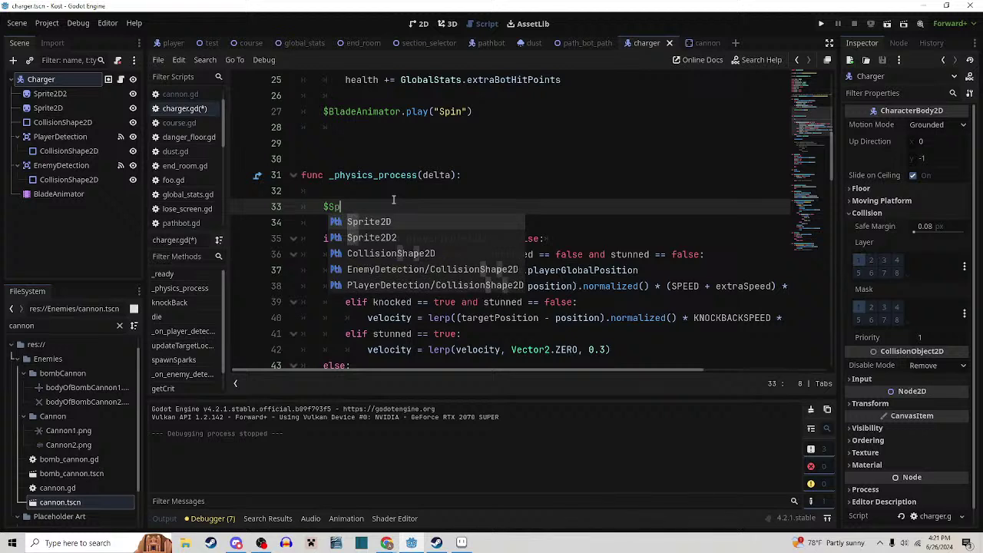
key("Return")
type(".look")
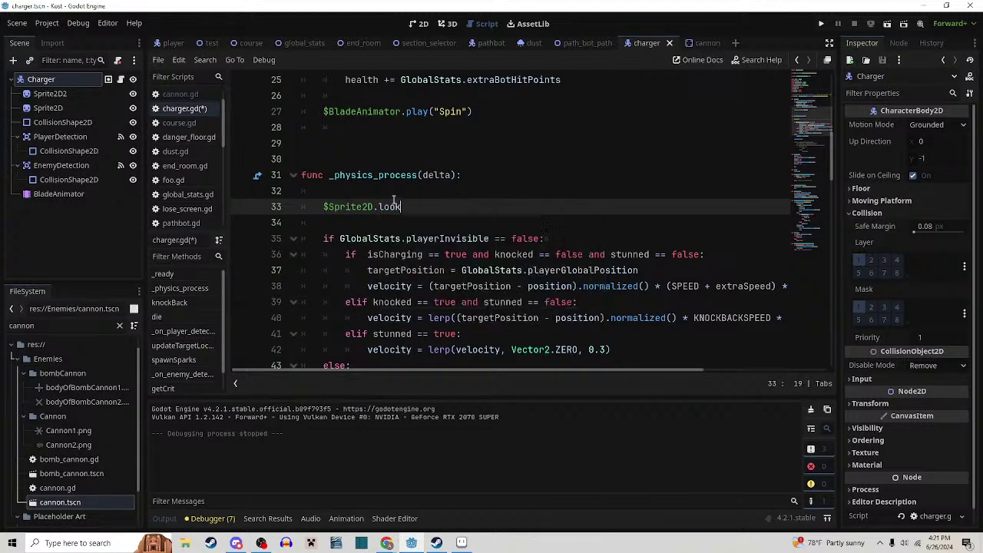
type("at(Global")
key("Return")
type(".play")
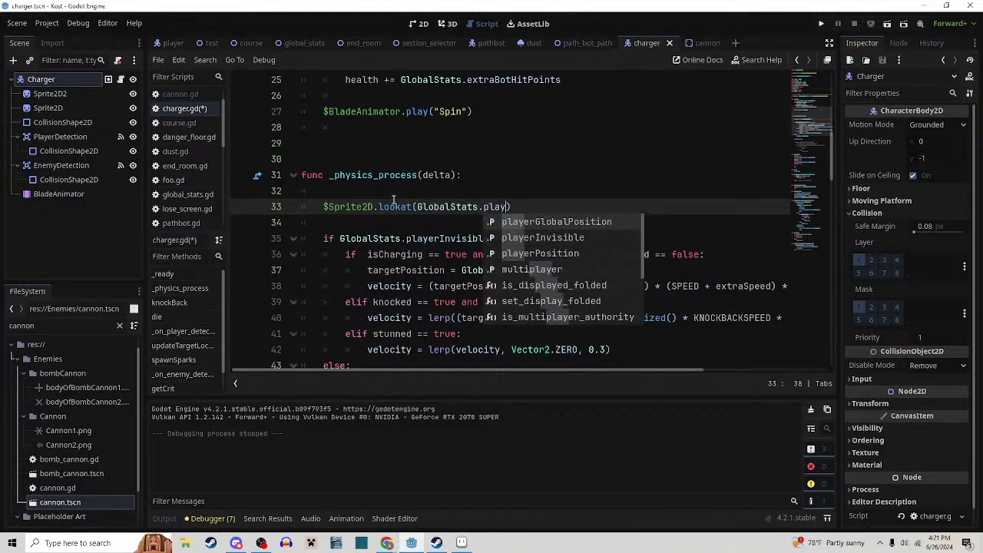
key("Down")
key("Down")
key("Return")
left_click(602, 190)
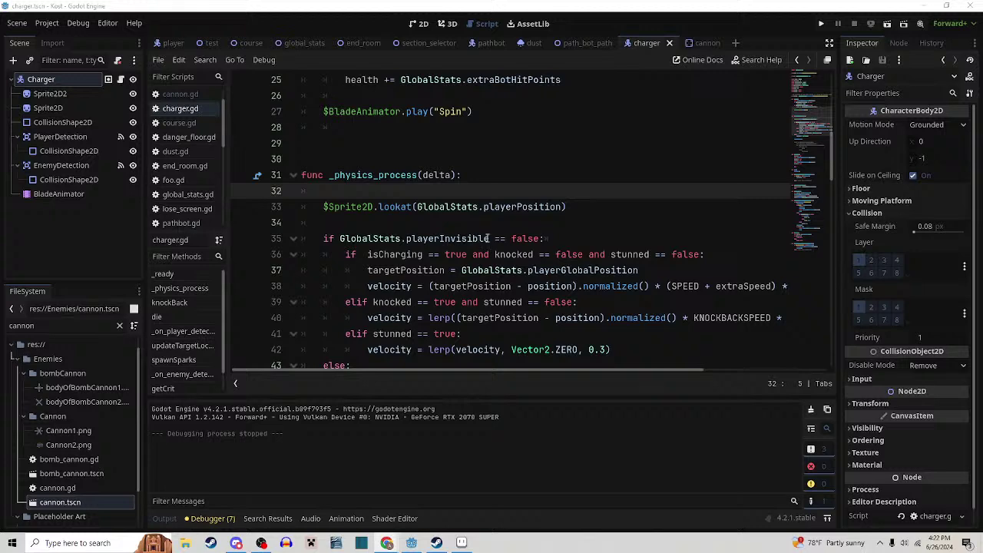
Run the test scene to check that the charger's body faces the player
left_click(212, 43)
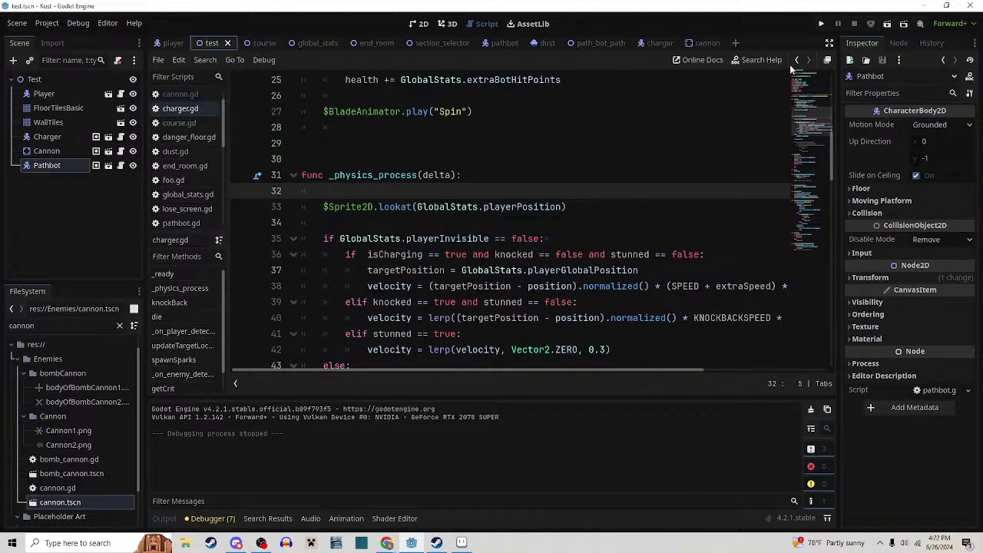
left_click(887, 25)
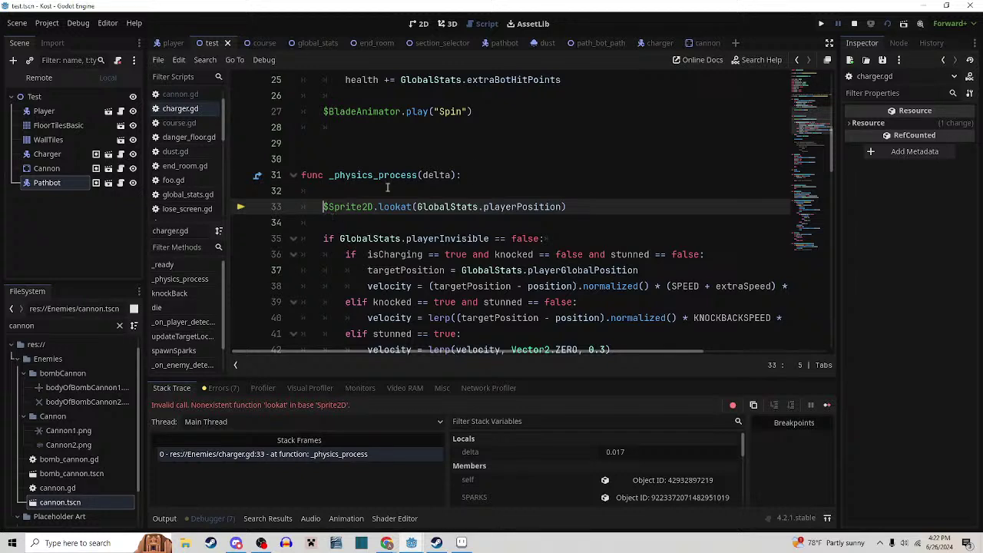
Paste the copied look_at(GlobalStats.playerPosition) call on a new line below the $Sprite2D call in charger.gd
left_click(647, 43)
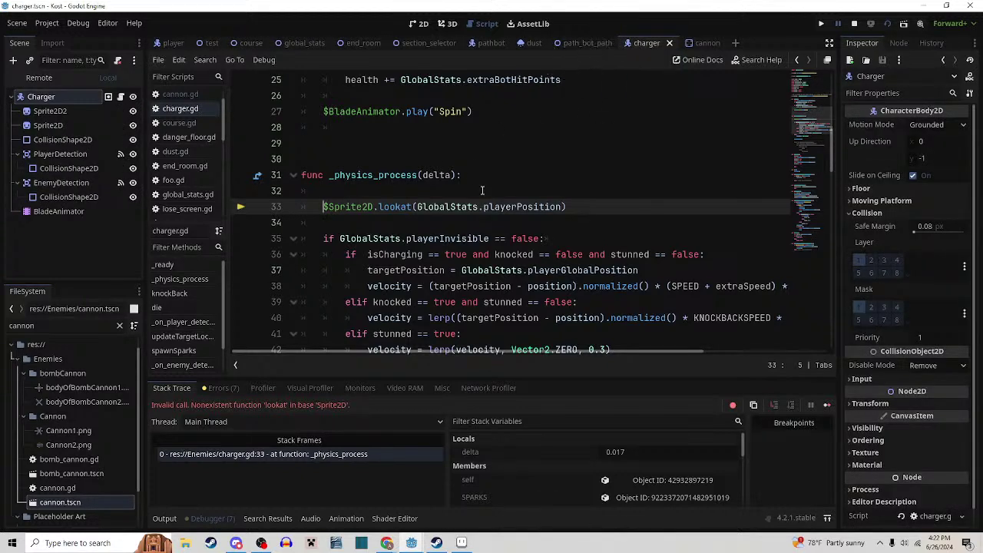
left_click(587, 214)
key("Return")
key("ctrl+v")
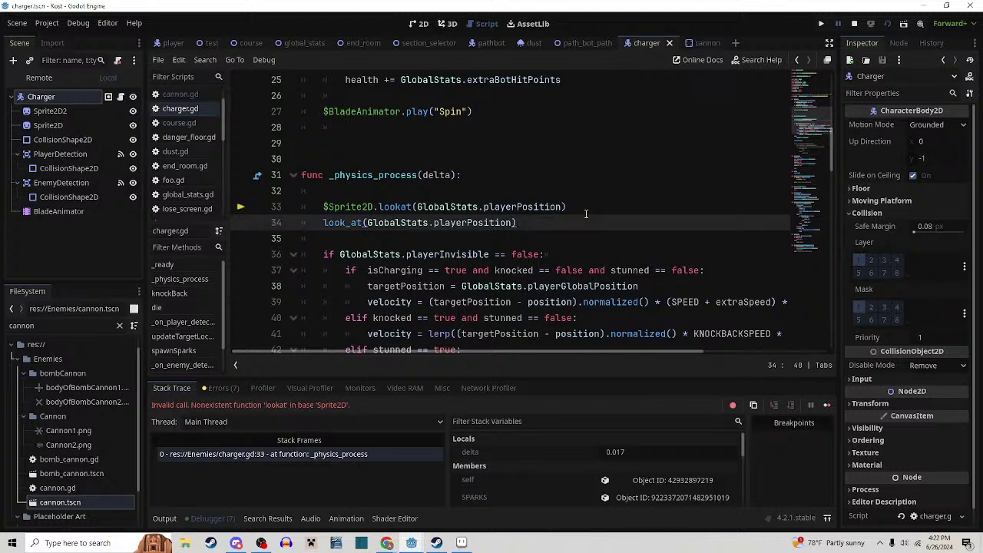
Correct the misspelled lookat call on line 33 of charger.gd to $Sprite2D.look_at(GlobalStats.playerPosition)
double_click(346, 223)
key("ctrl+c")
left_click(389, 208)
key("ctrl+v")
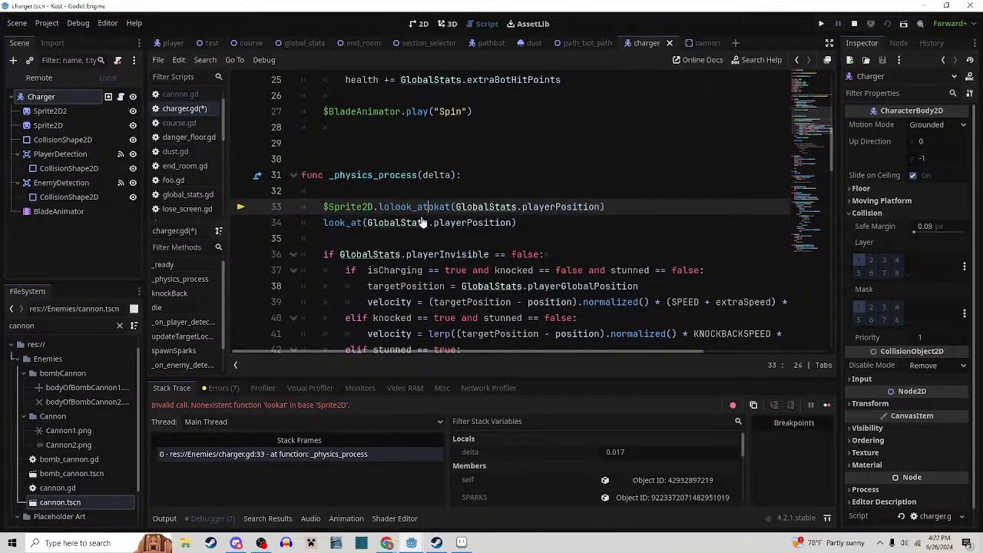
key("ctrl+Right")
key("ctrl+shift+Left")
key("shift+Left")
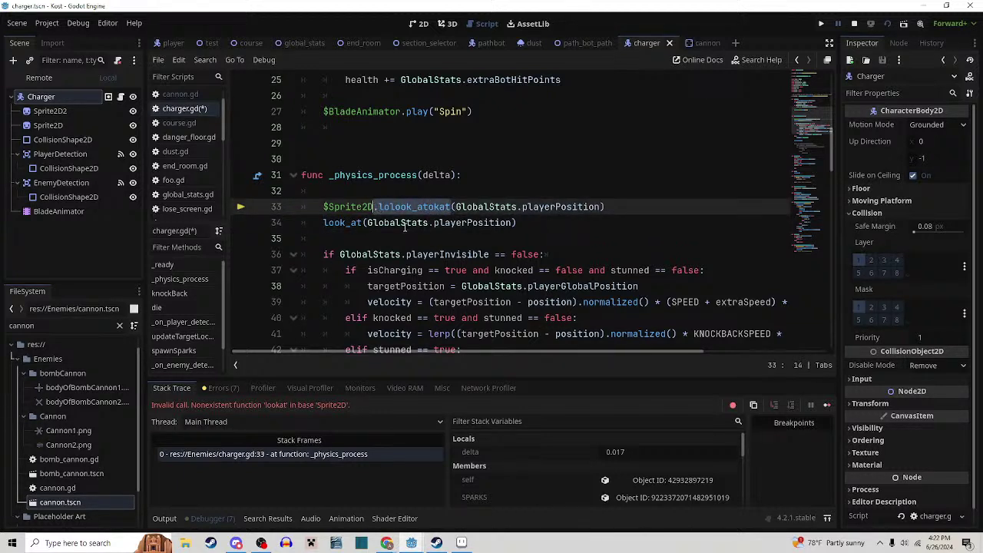
type(".look_at")
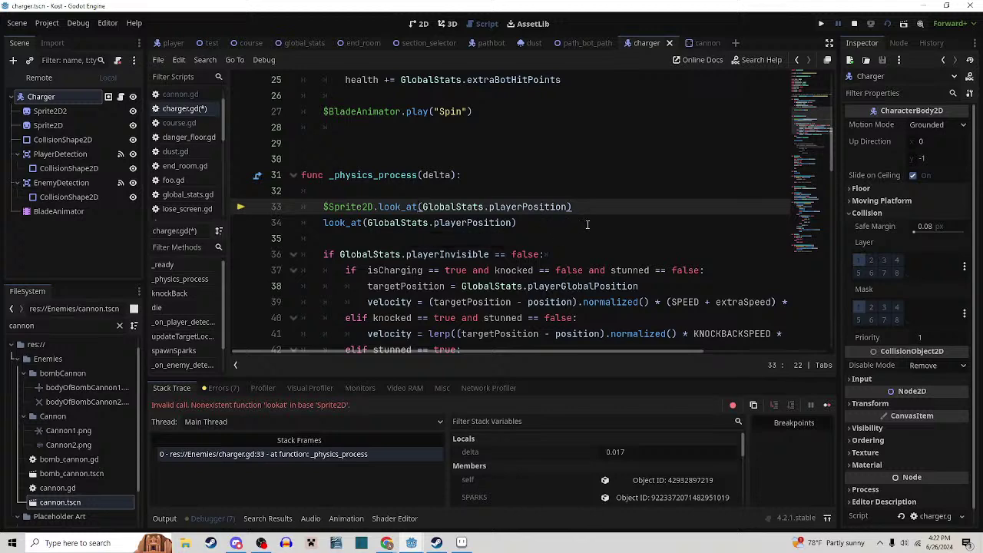
Delete the duplicate look_at line below the $Sprite2D call and save charger.gd
left_click_drag(588, 224, 597, 209)
key("BackSpace")
key("ctrl+s")
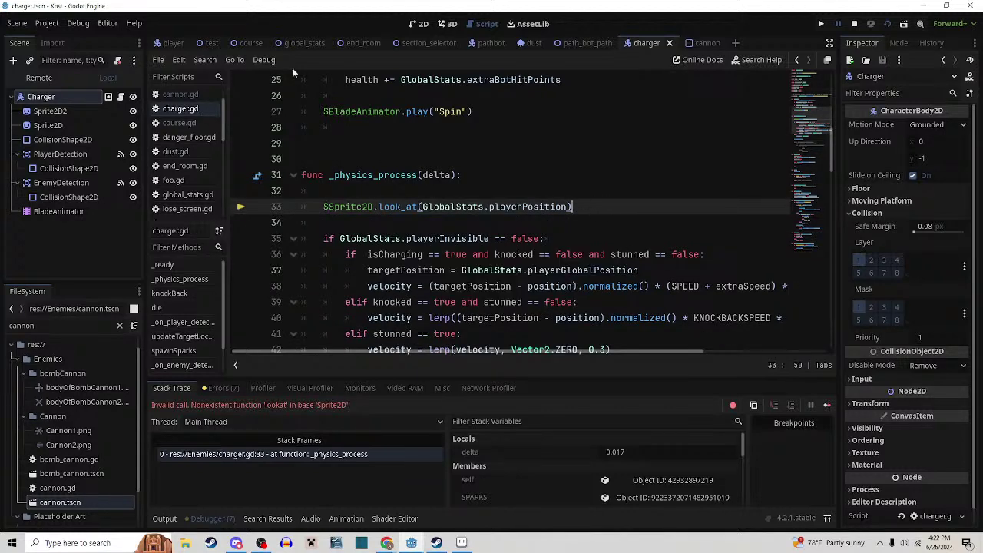
Run the test scene full-screen and move the player around the charger and pathbot to check that the charger's body faces the player
left_click(211, 43)
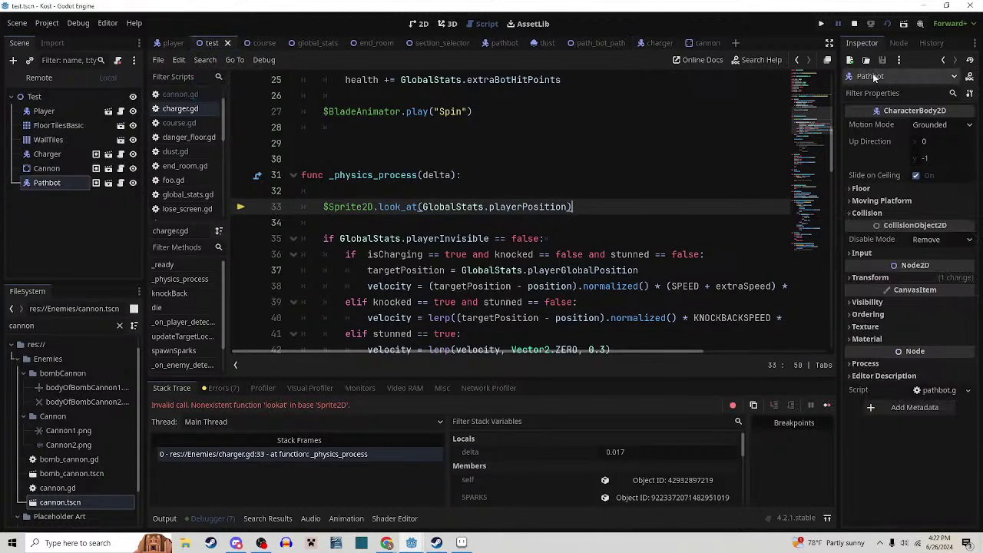
left_click(750, 93)
key("w")
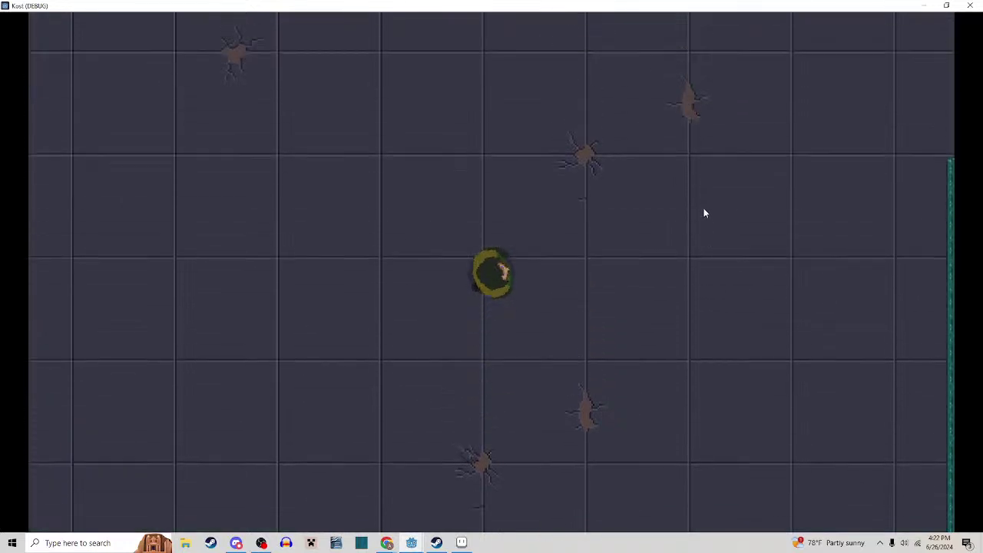
key("a")
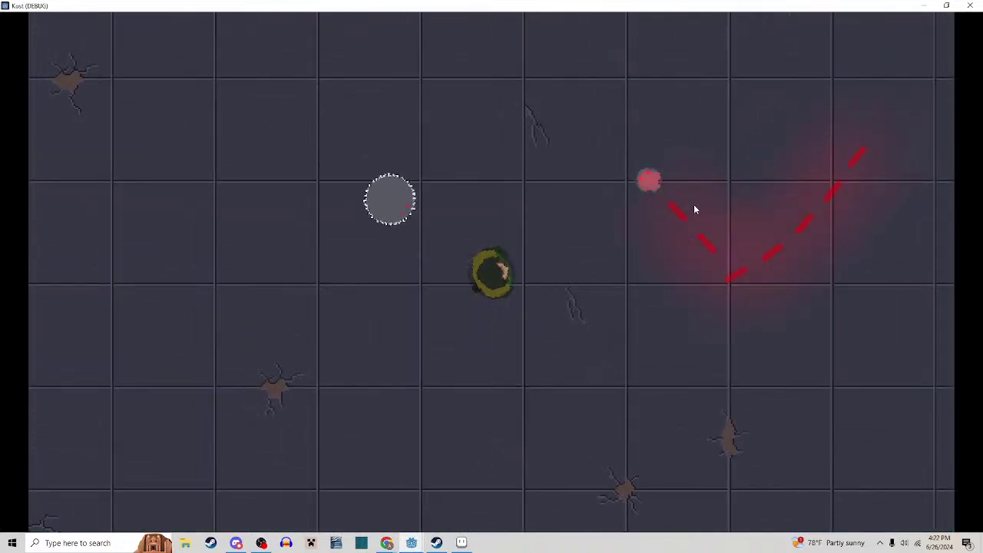
key("s")
key("a")
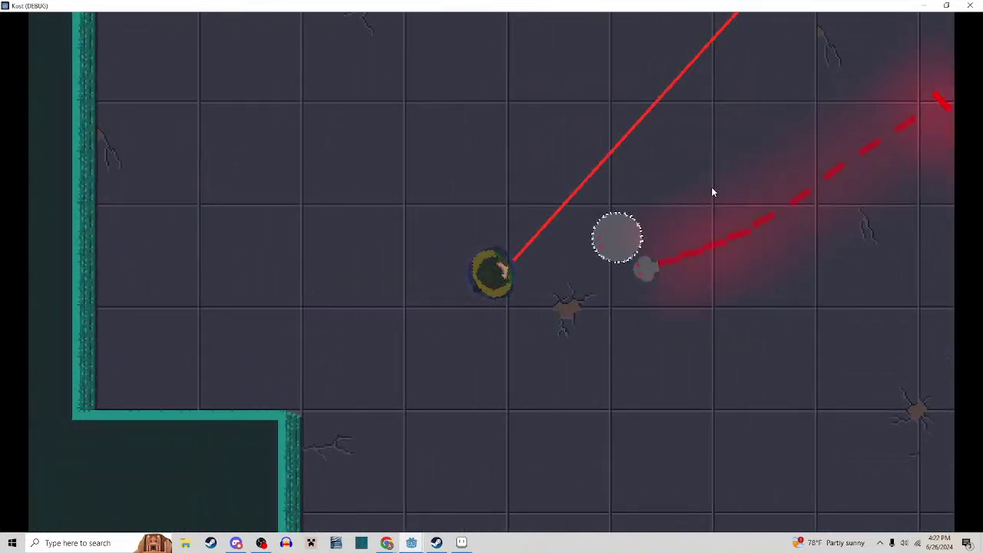
key("w")
key("s")
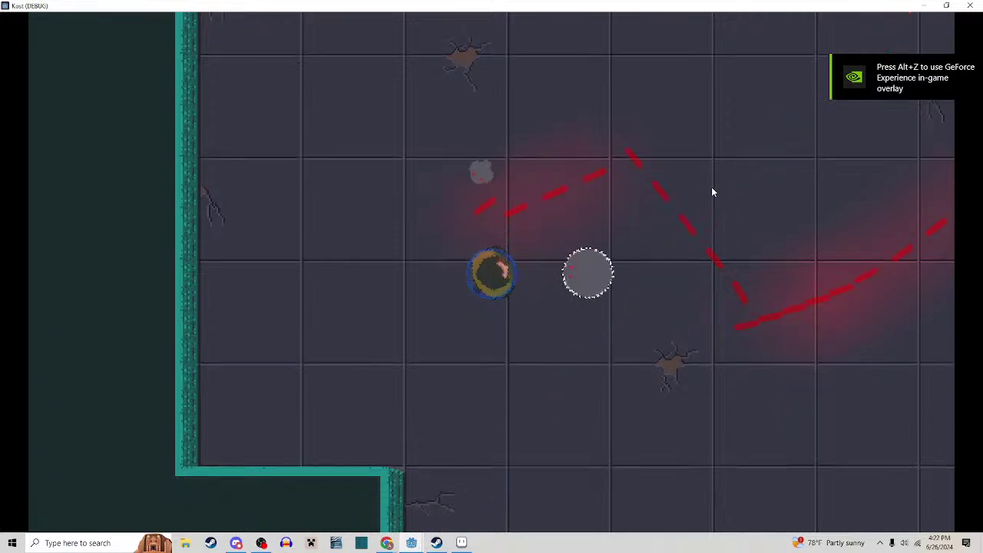
key("d")
key("d")
key("s")
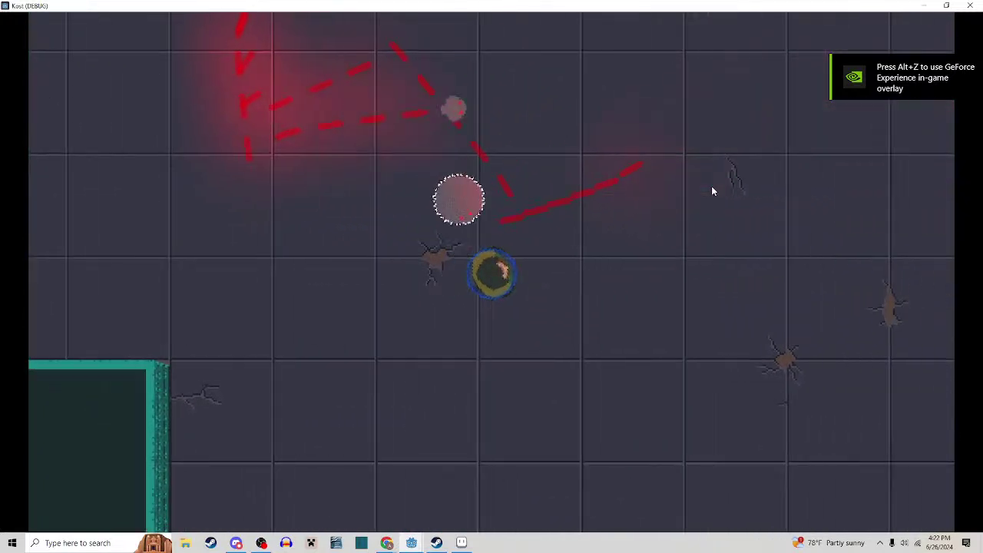
key("d")
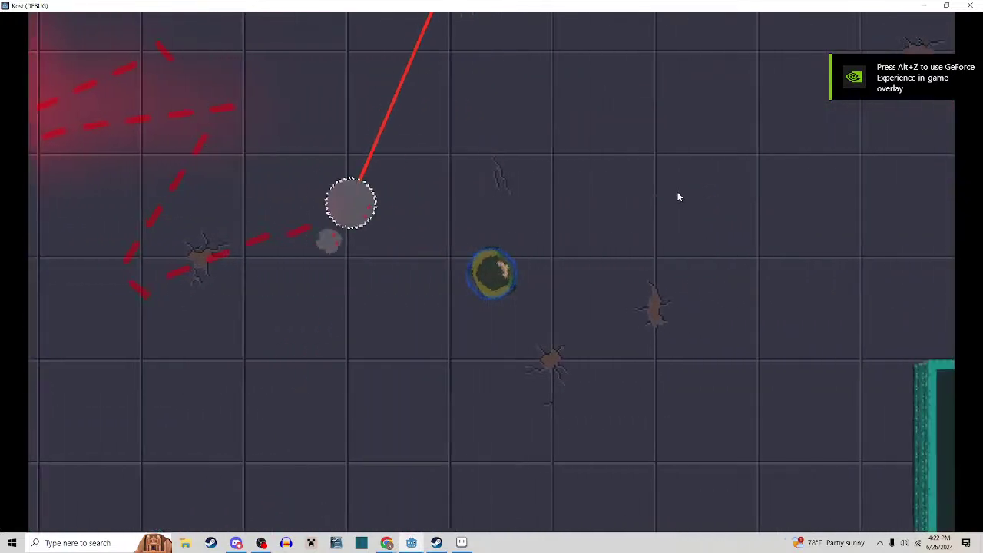
key("s")
key("a")
left_click(645, 200)
key("d")
key("w")
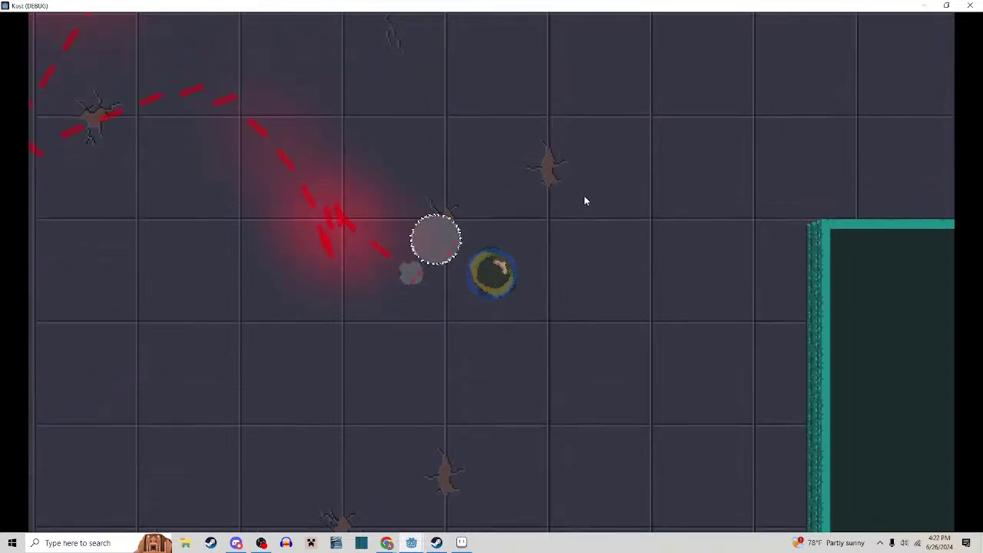
key("s")
key("d")
key("w")
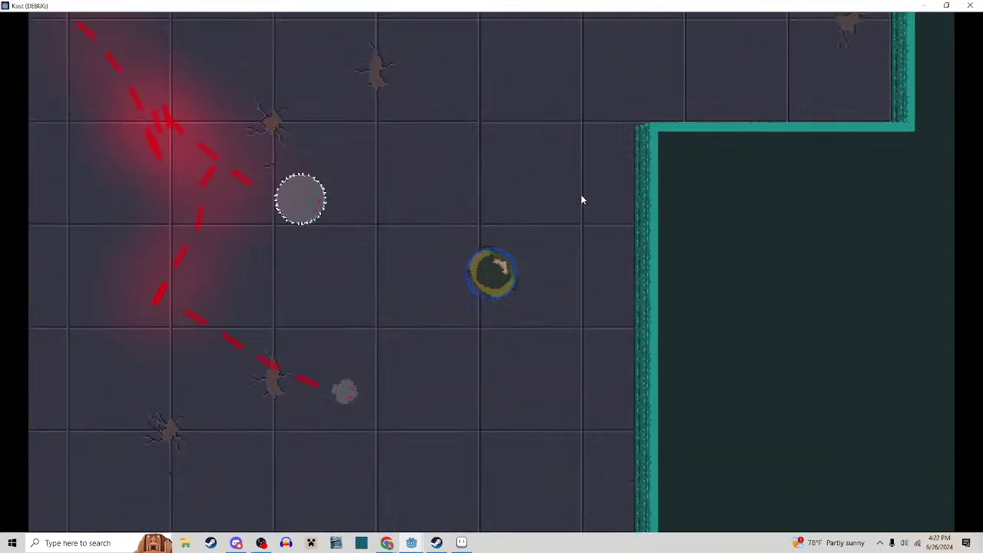
key("s")
key("w")
key("w")
key("a")
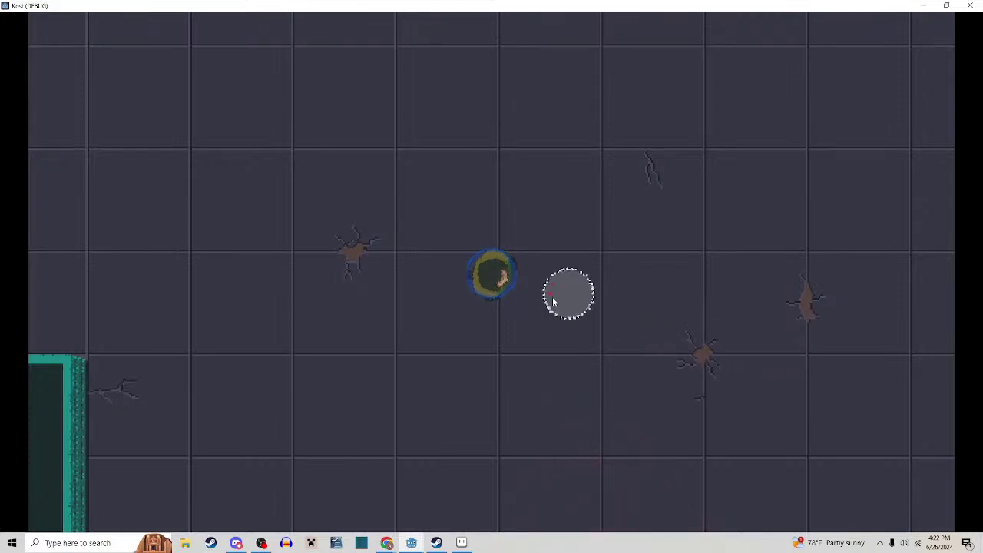
Circle the player closely around the charger to examine its eyes and spinning blade from different sides
key("s")
key("a")
key("a")
key("s")
key("w")
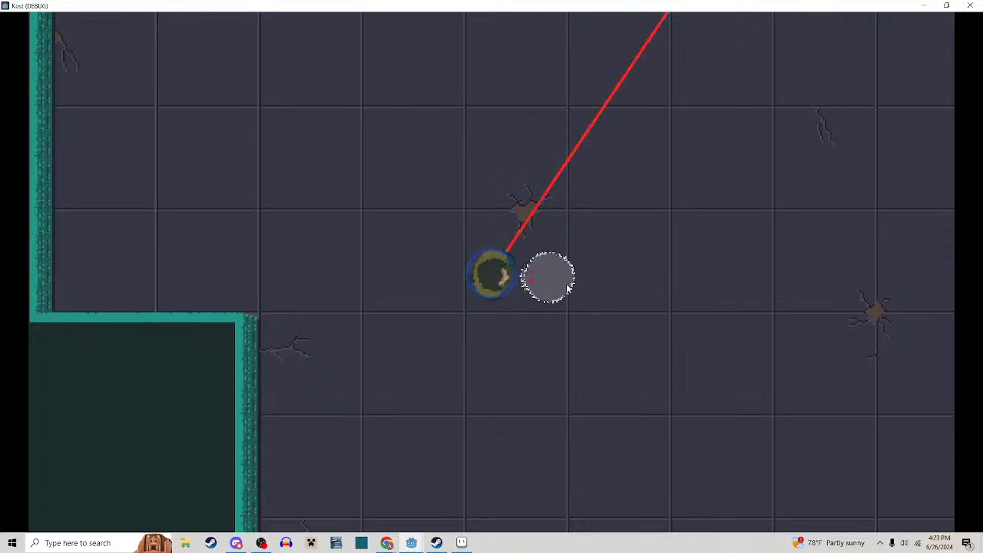
key("d")
key("s")
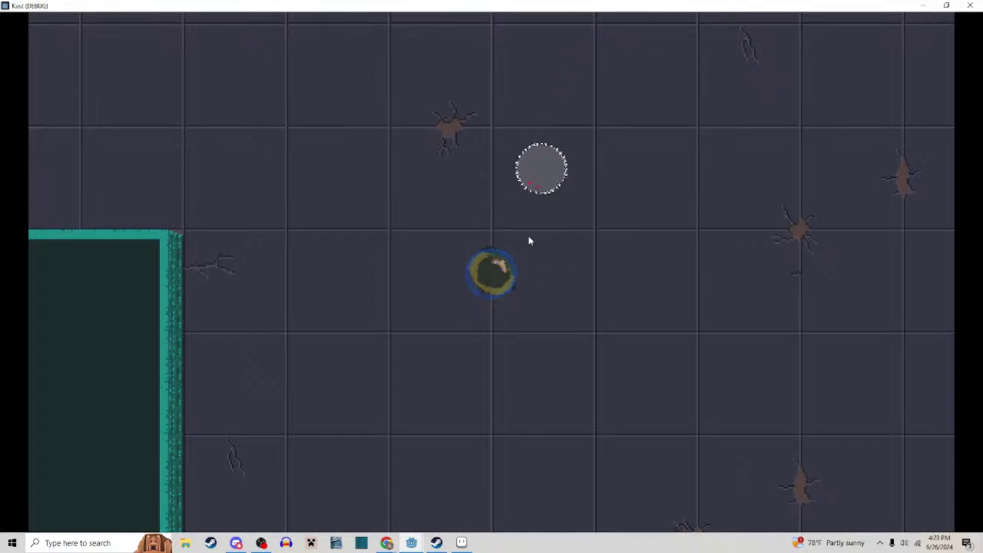
key("s")
key("d")
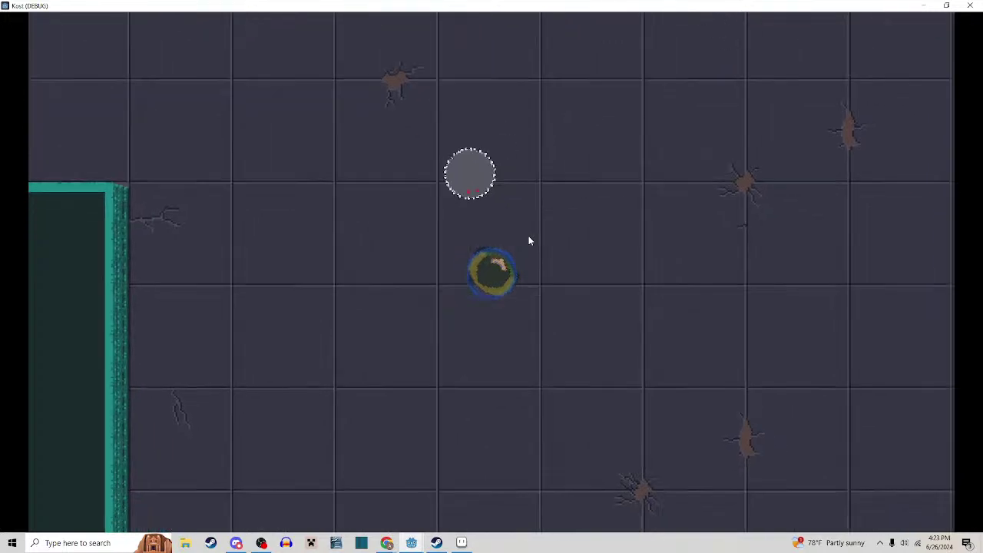
key("w")
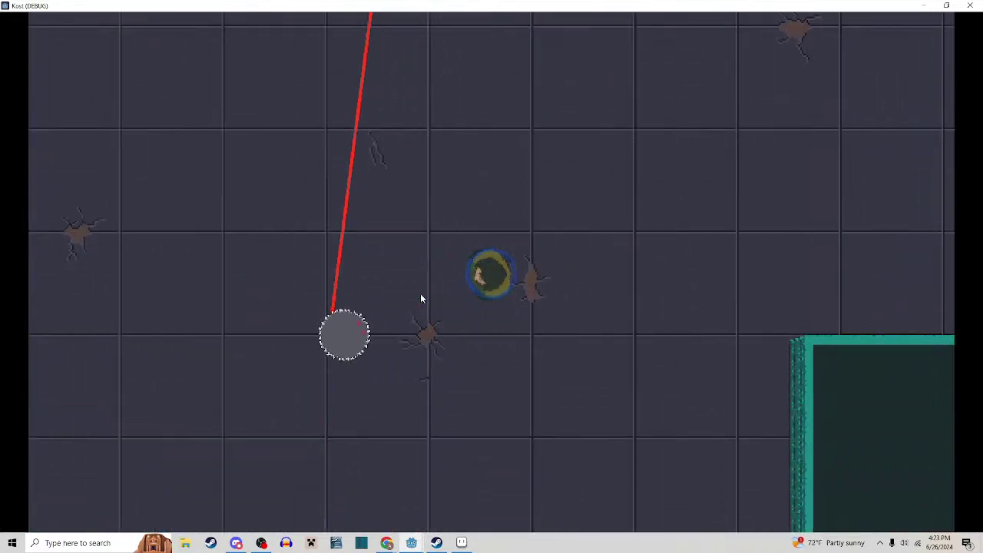
key("w")
key("a")
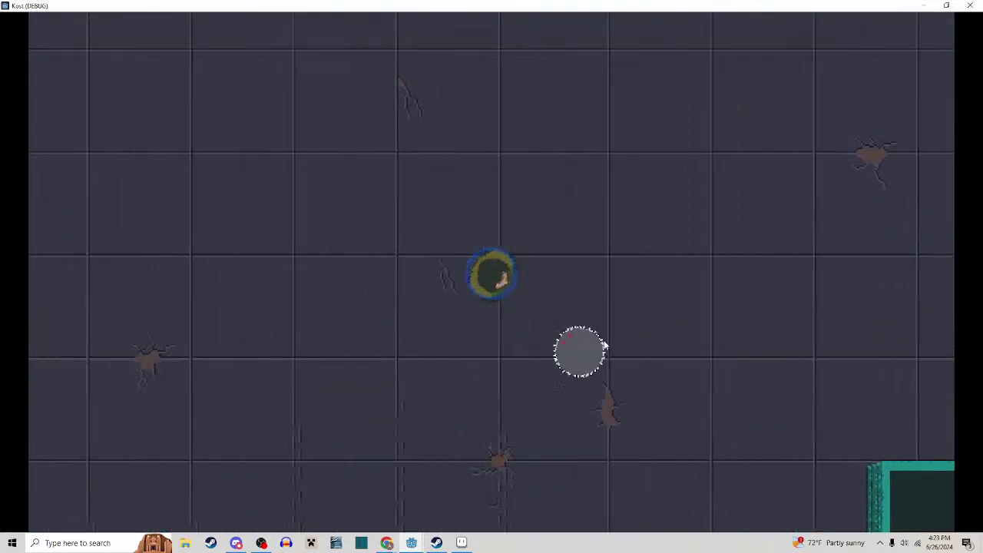
Lead the charger around the cannon to compare how both enemies track the player, and close the game
key("w")
key("a")
key("w")
key("d")
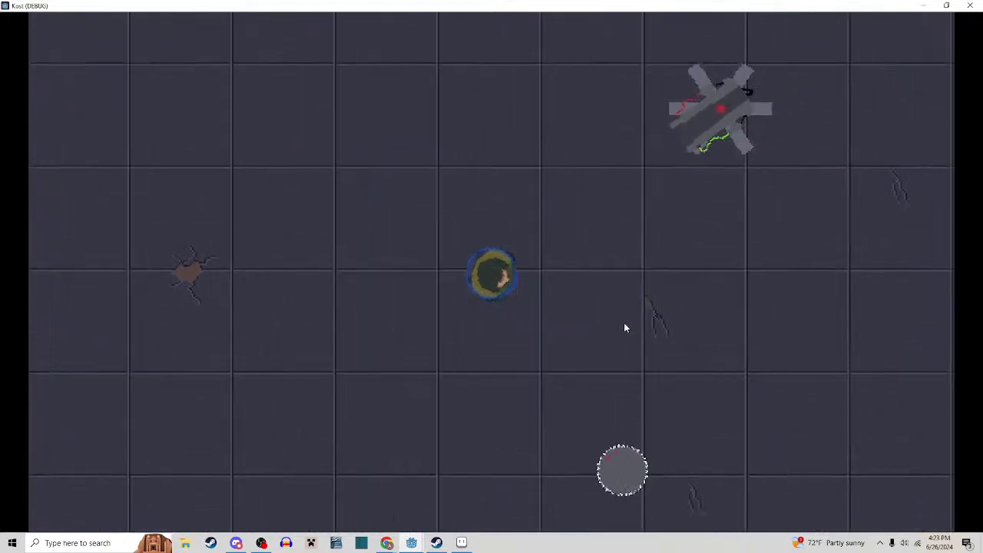
key("s")
key("a")
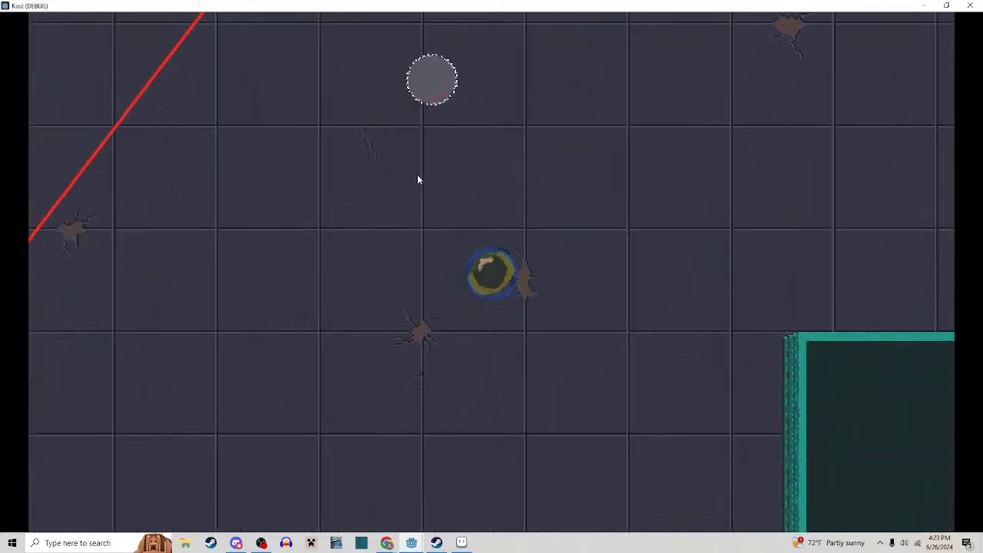
key("w")
key("a")
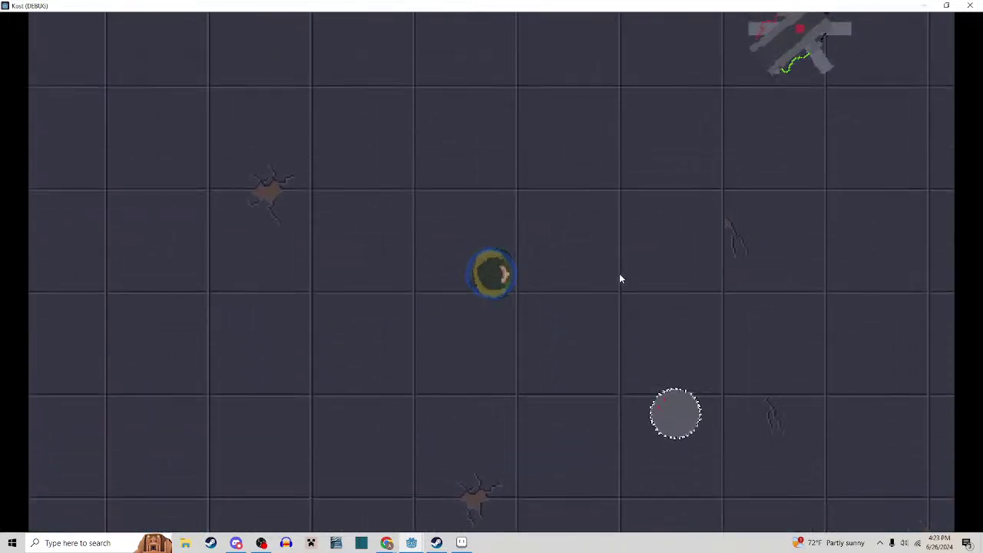
key("d")
key("s")
key("d")
key("w")
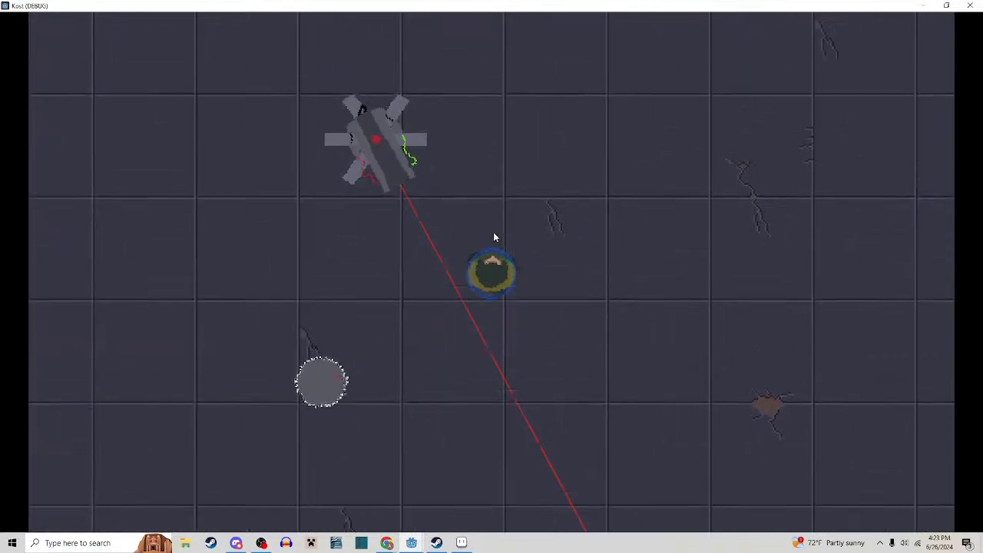
key("a")
key("w")
key("a")
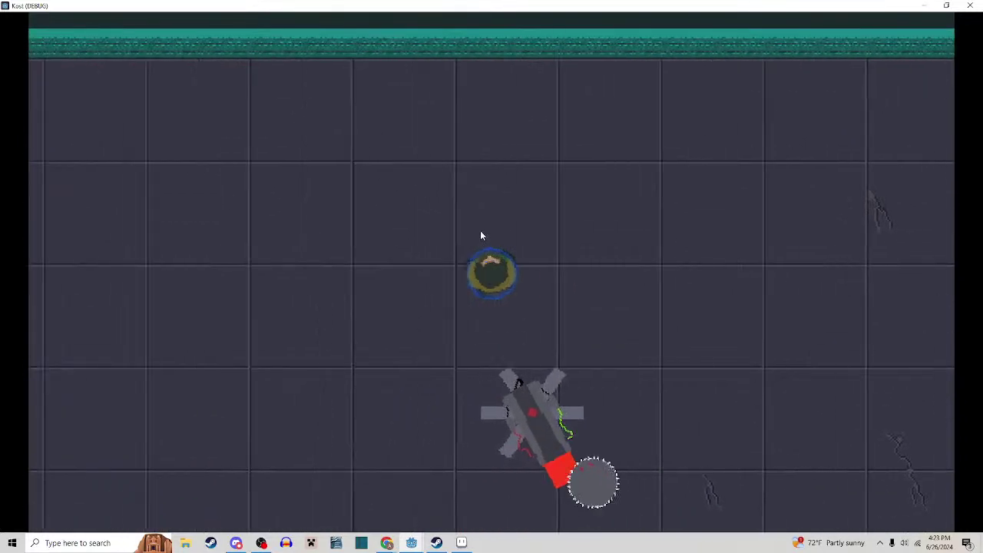
key("s")
key("d")
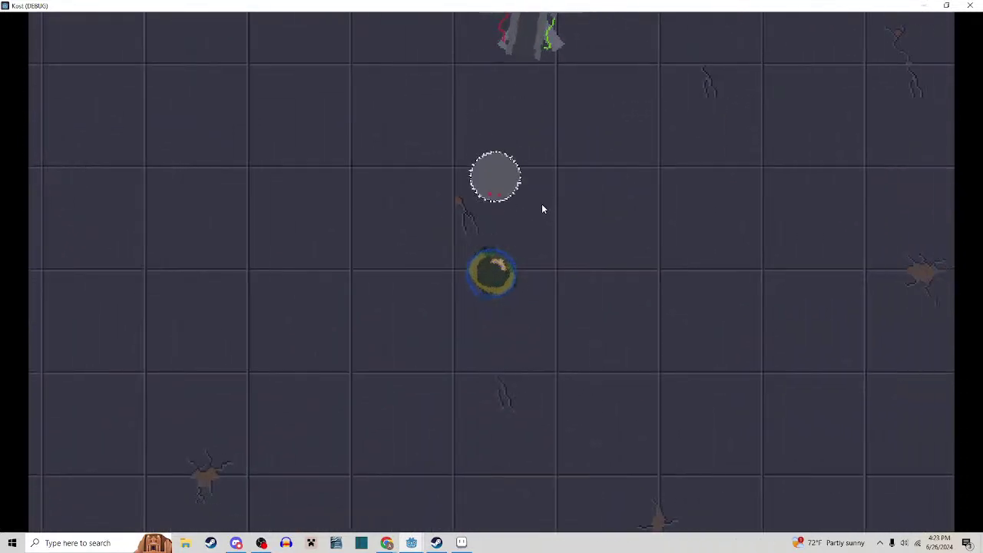
key("a")
key("w")
key("s")
key("d")
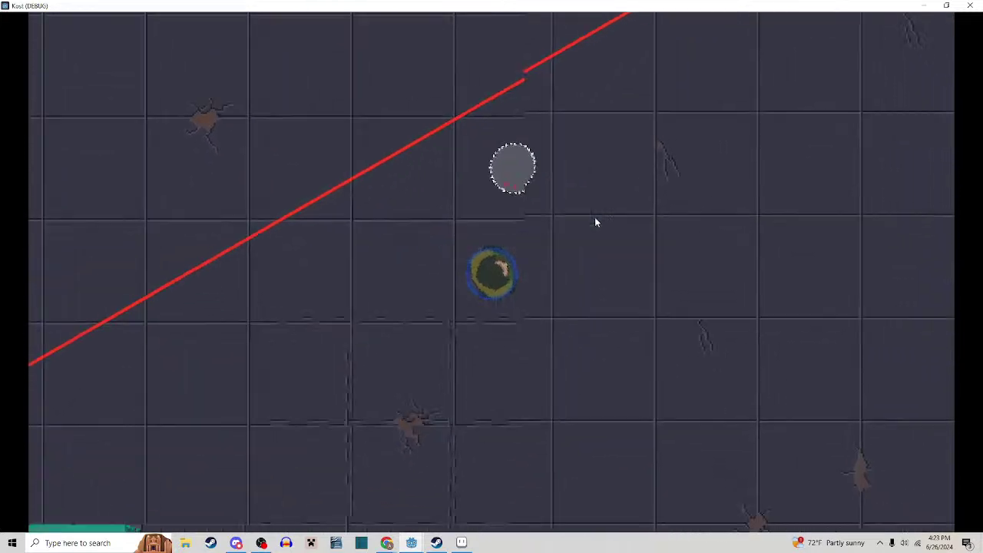
key("w")
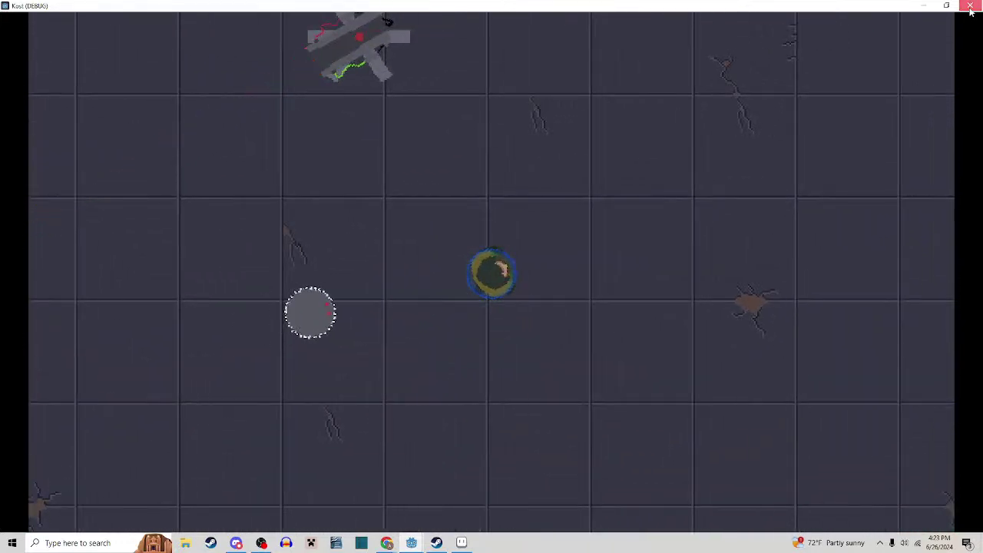
left_click(970, 5)
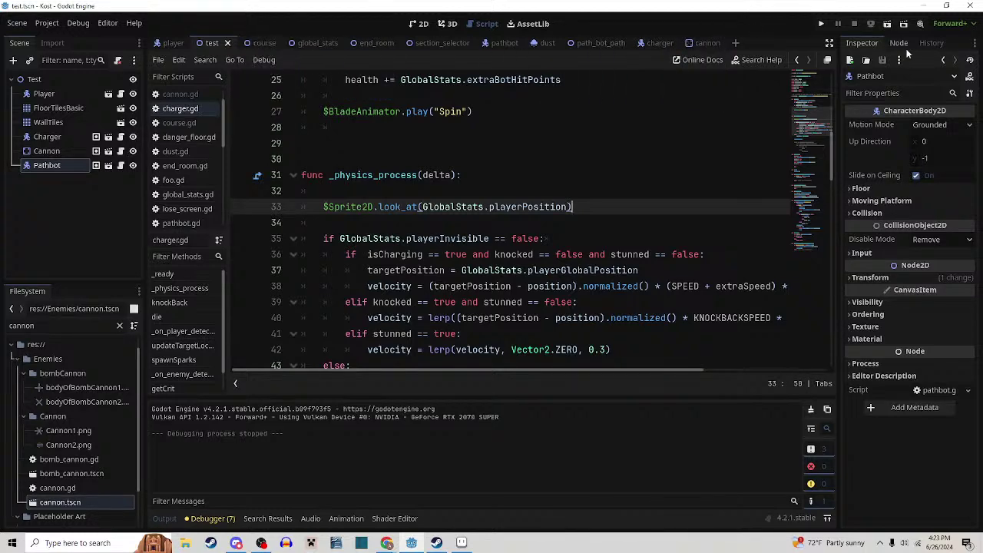
Run the test scene full-screen and move the player around the charger and pathbot to examine their sprites against the floor
key("F5")
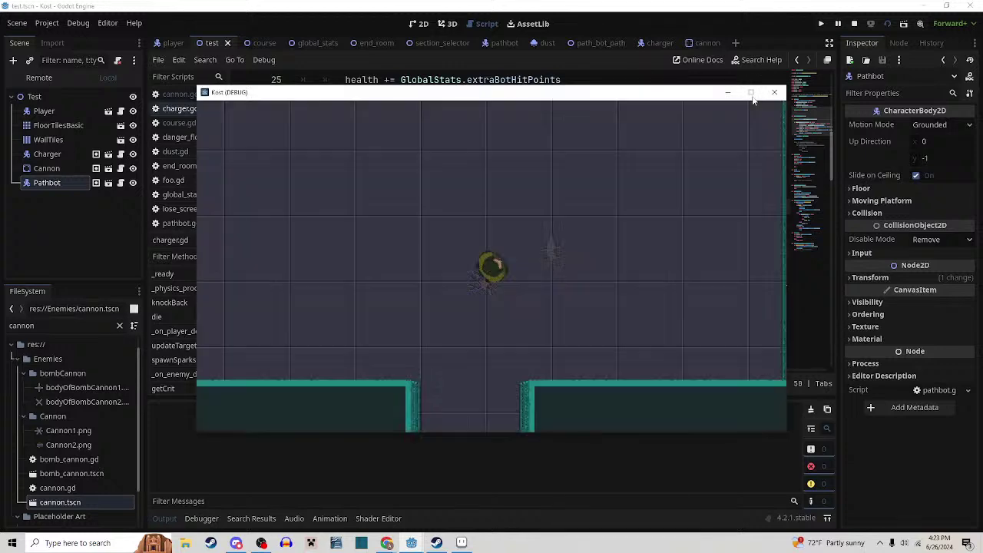
key("w")
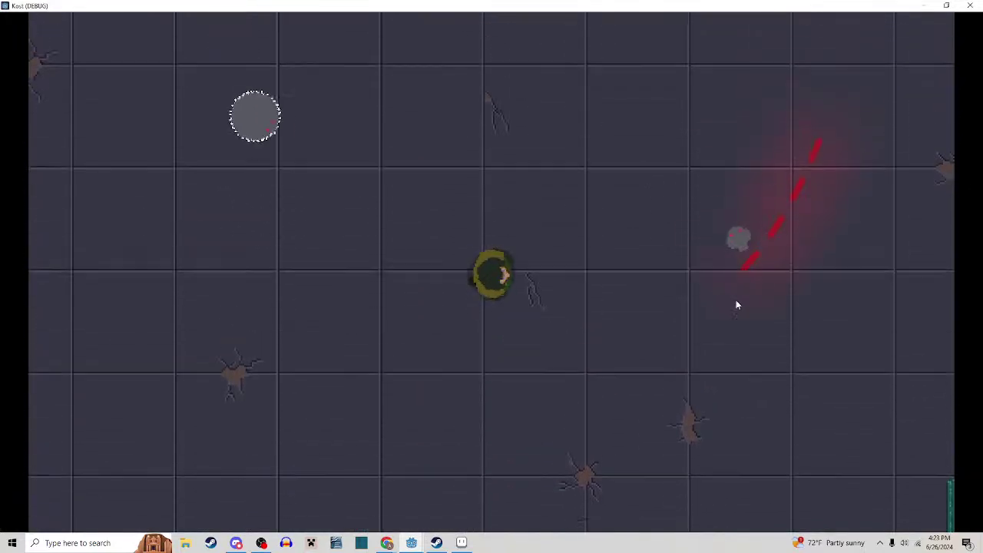
key("a")
key("s")
key("w")
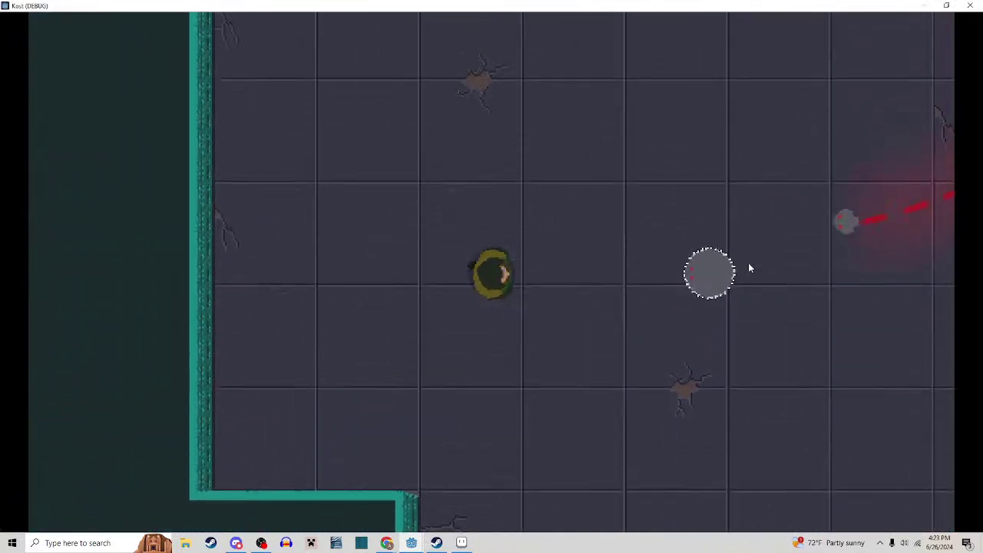
key("s")
key("d")
key("d")
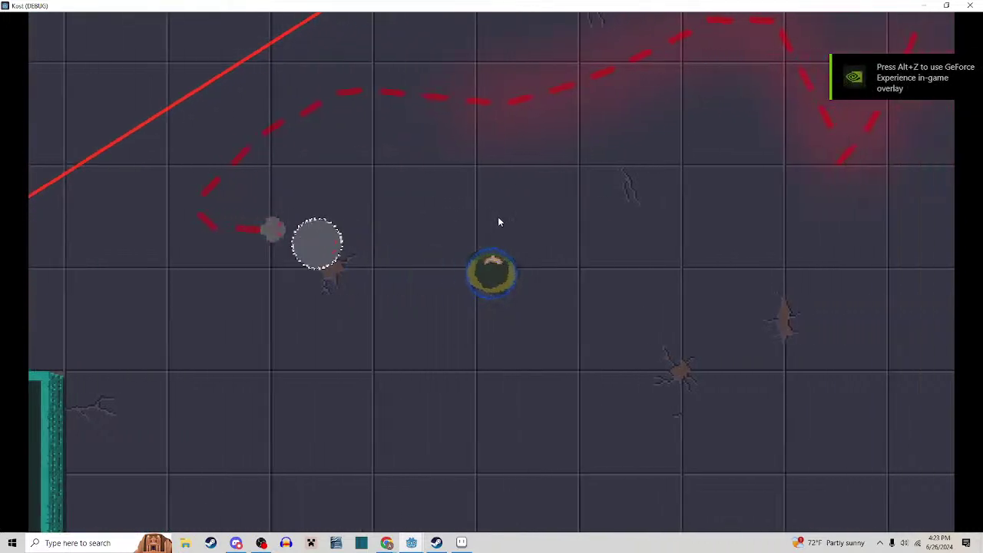
key("s")
key("a")
key("d")
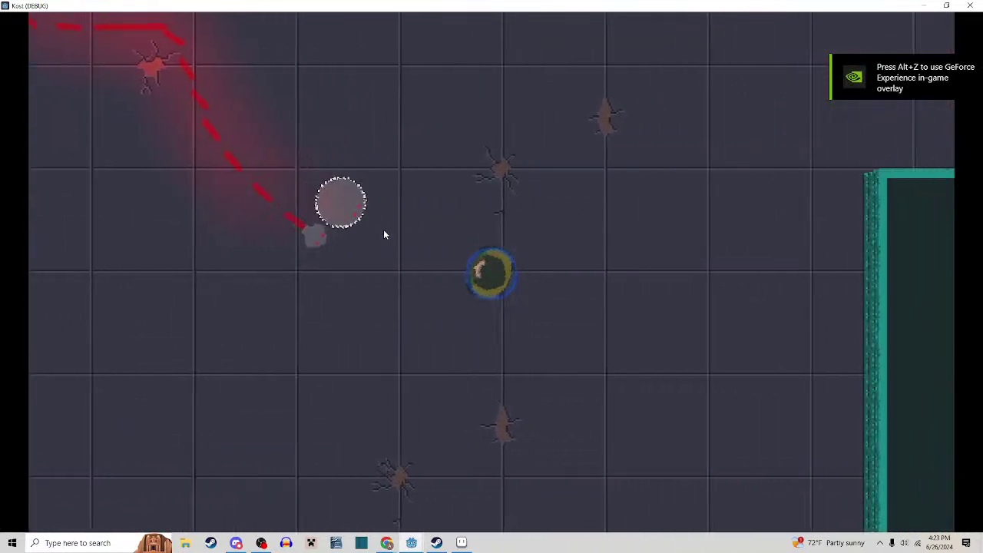
Lead the charger and pathbot across the room and past the cannon to watch how they follow the player
key("d")
key("w")
key("w")
key("a")
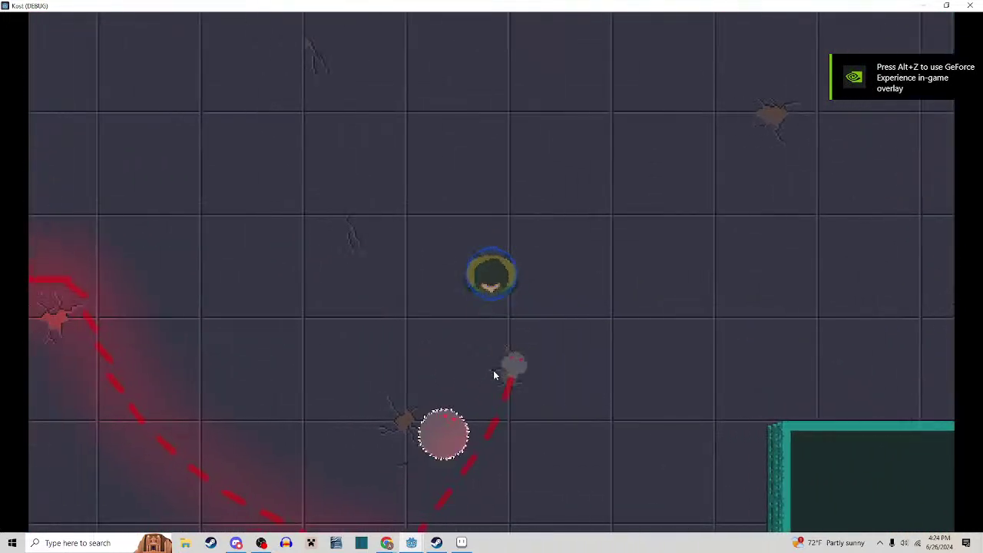
key("d")
key("w")
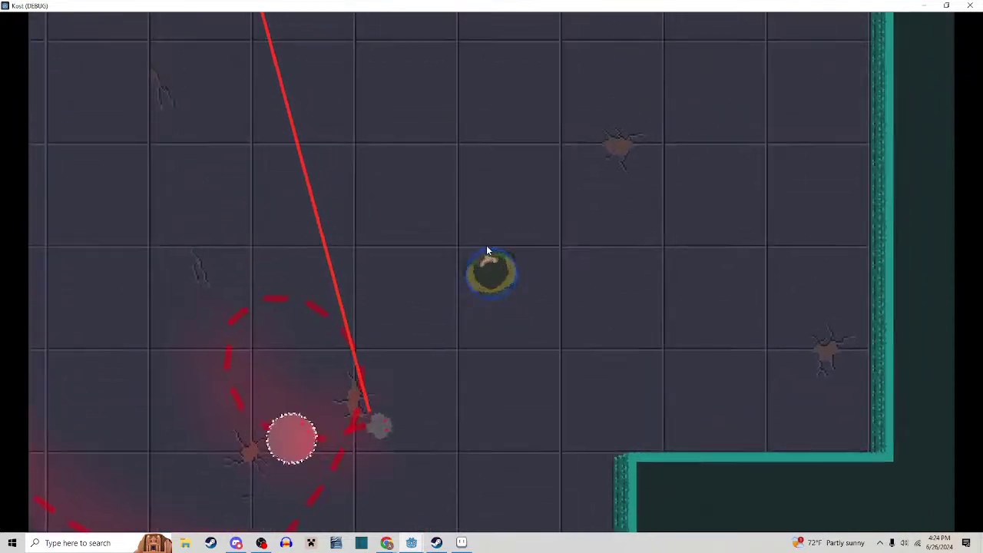
key("a")
key("w")
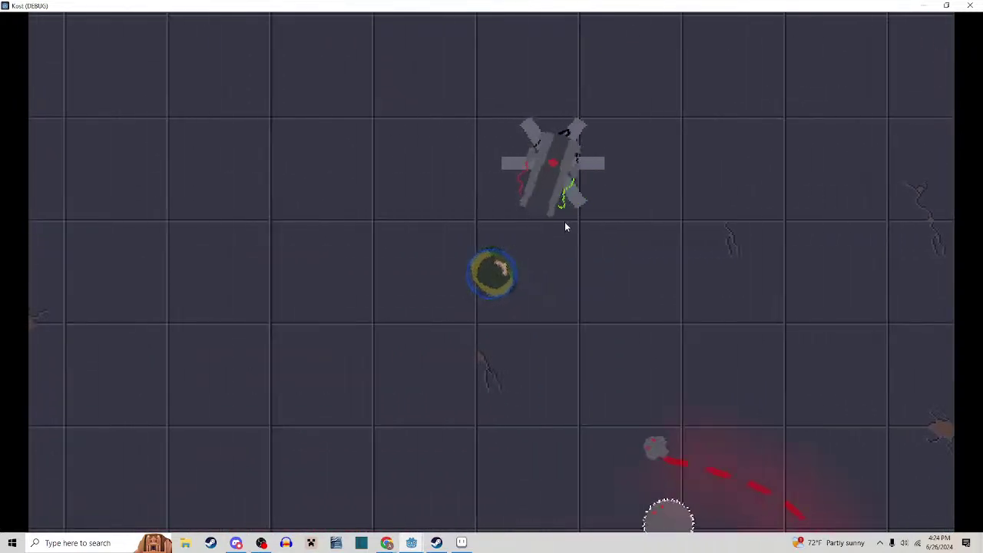
key("a")
key("a")
key("s")
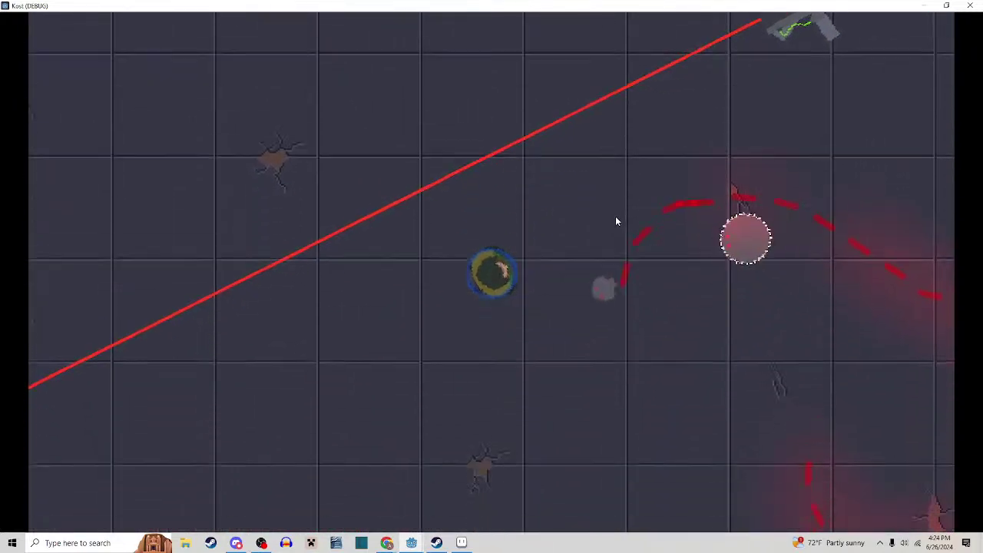
Circle the player below and around the cannon to compare all three enemies' sprites while they chase and aim
key("a")
key("s")
key("d")
key("w")
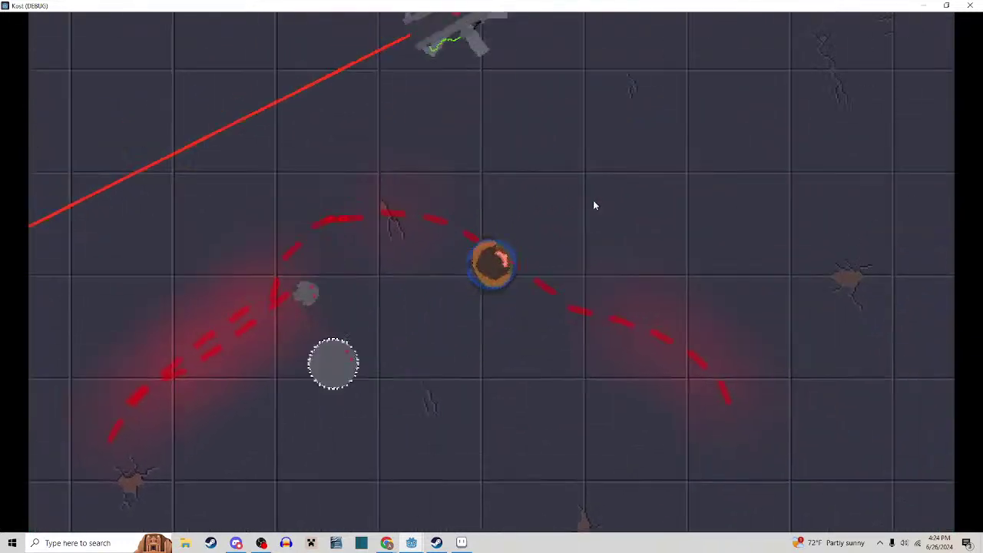
key("w")
key("a")
key("s")
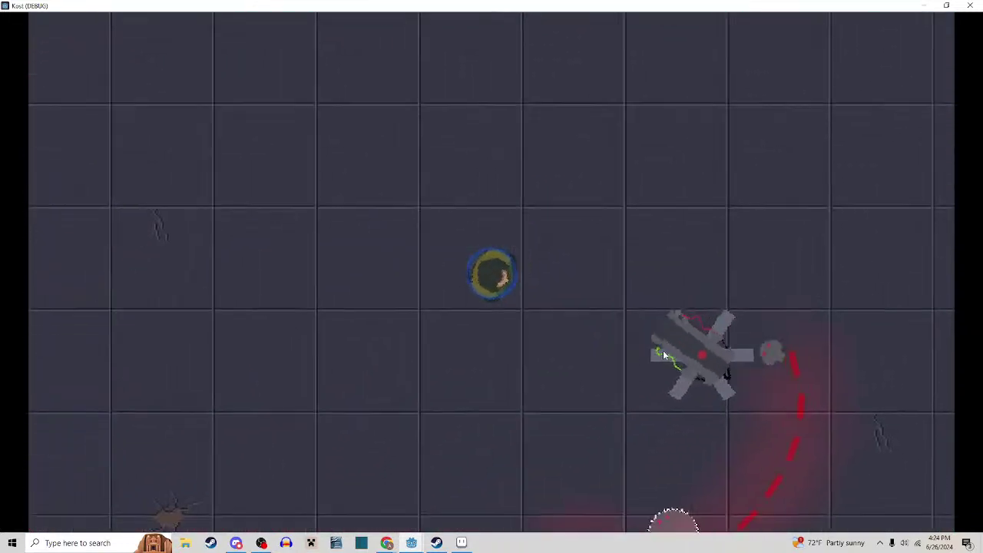
Move the player from one side of the cannon to the other to check the enemies' facing, and close the game
key("s")
key("d")
key("w")
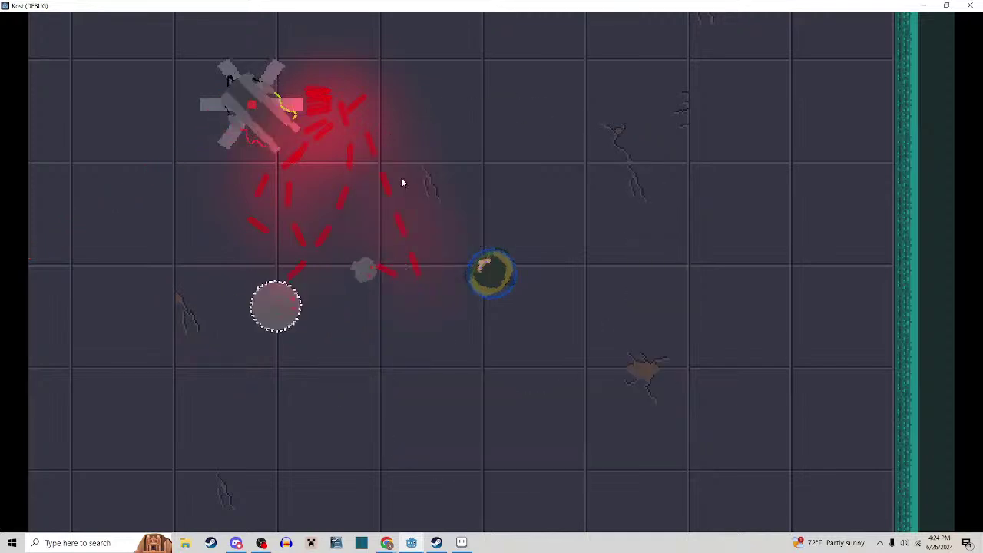
key("s")
key("a")
key("a")
key("w")
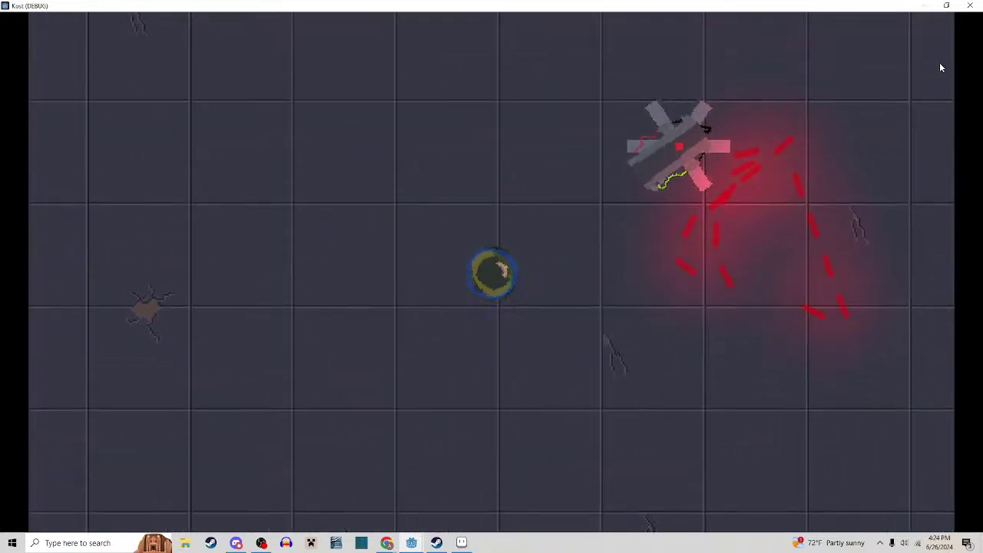
left_click(972, 7)
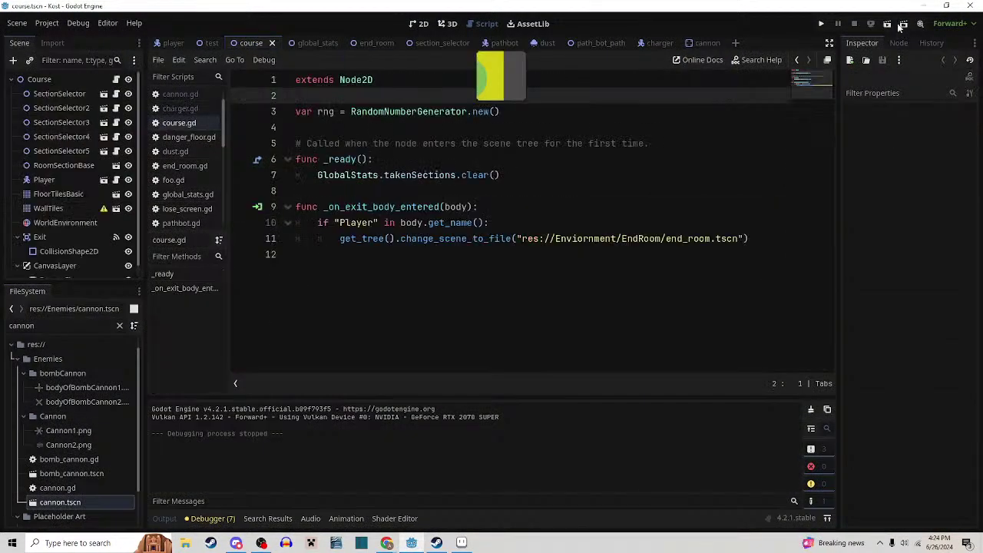
Run the course scene full-screen and walk the player through the corridor into the first enemy room
left_click(889, 25)
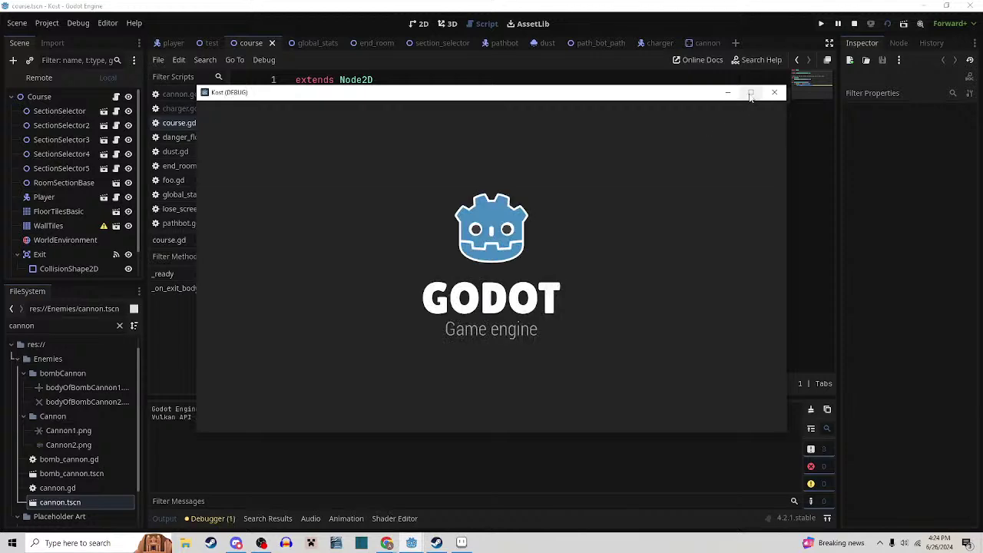
left_click(750, 93)
key("w")
key("w")
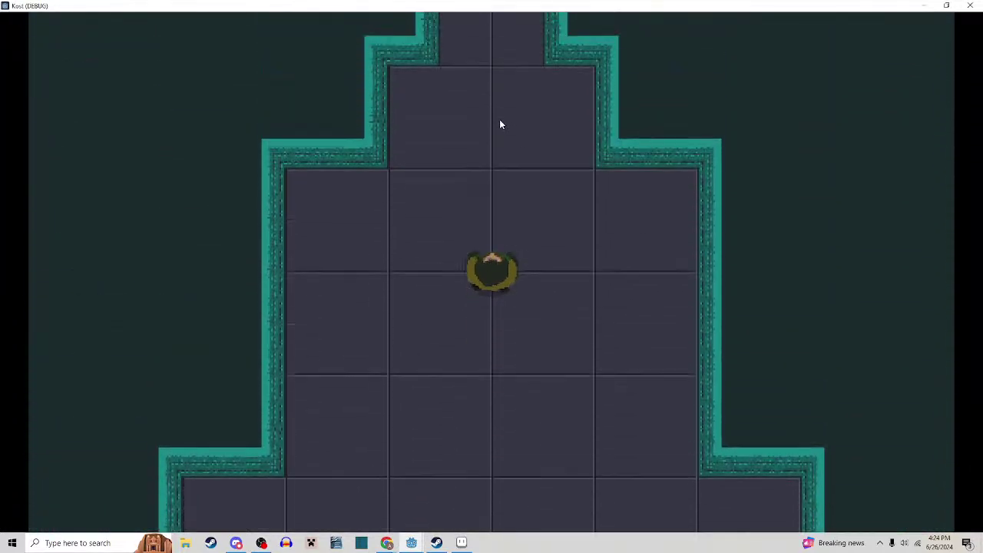
key("d")
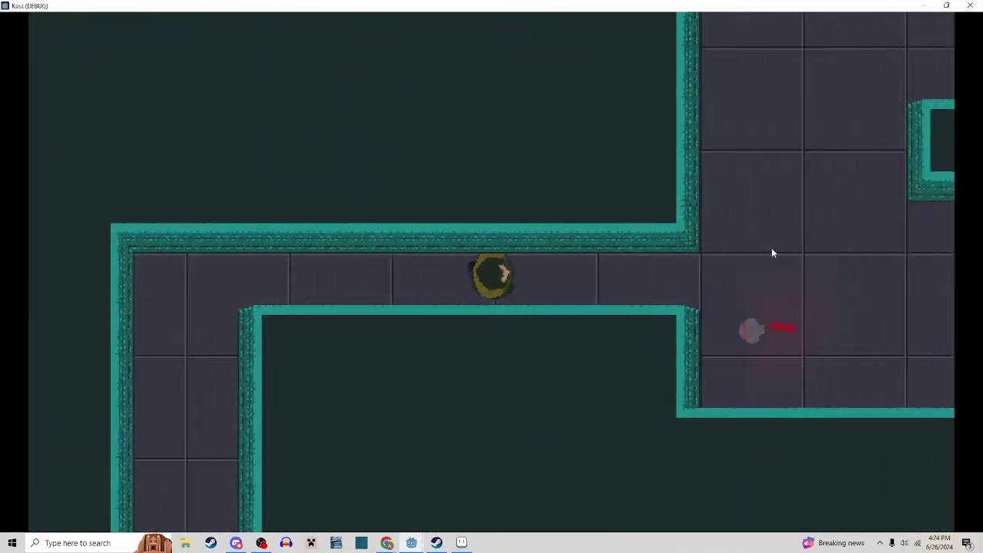
key("w")
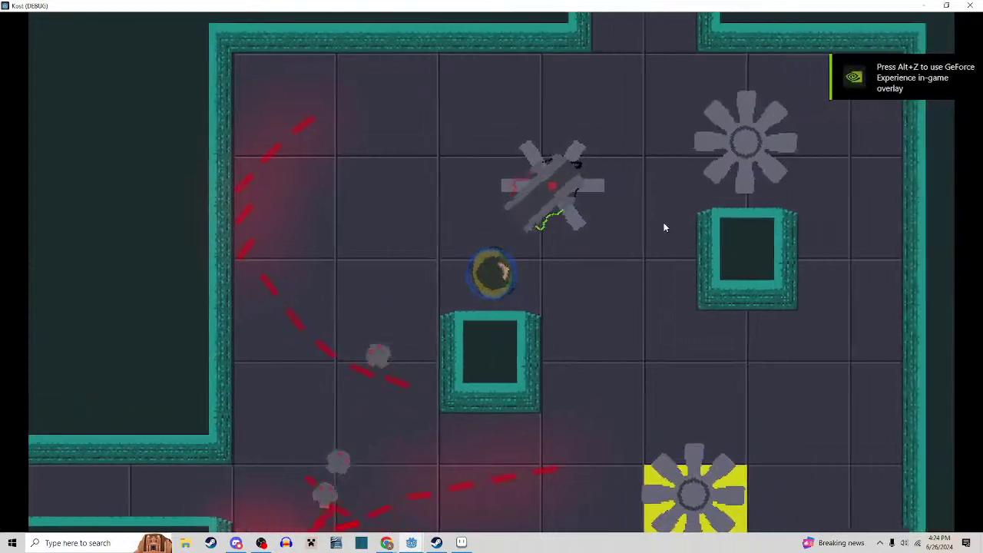
Attack the pathbots and cannon while moving around the room's pillars to test the new enemy art in combat
key("s")
left_click(590, 201)
key("d")
key("w")
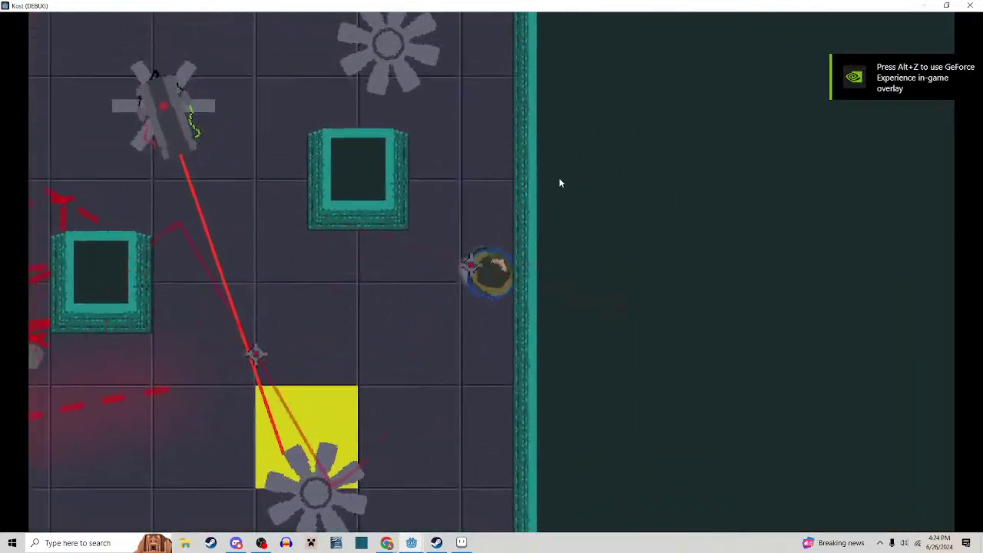
key("a")
left_click(536, 176)
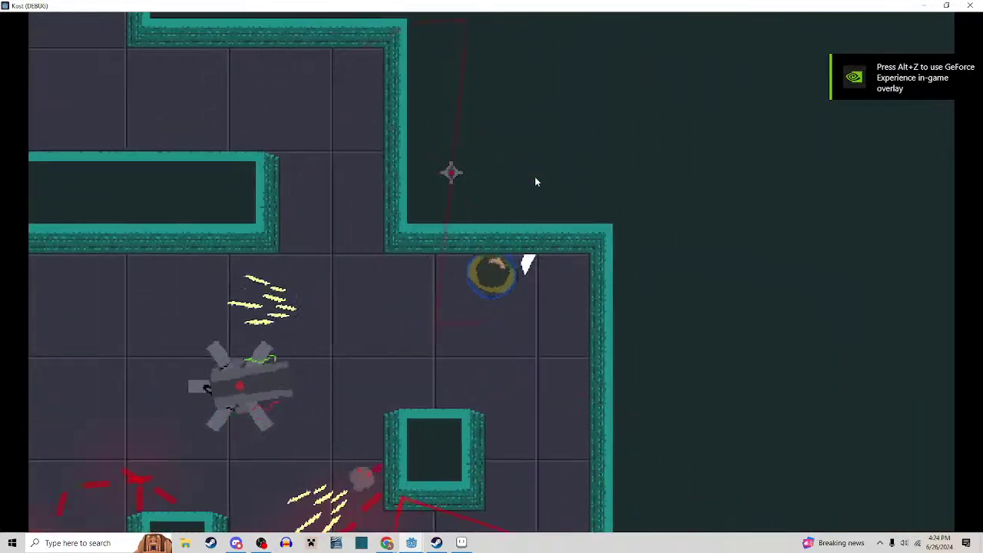
left_click(536, 176)
key("a")
key("a")
key("s")
left_click(576, 183)
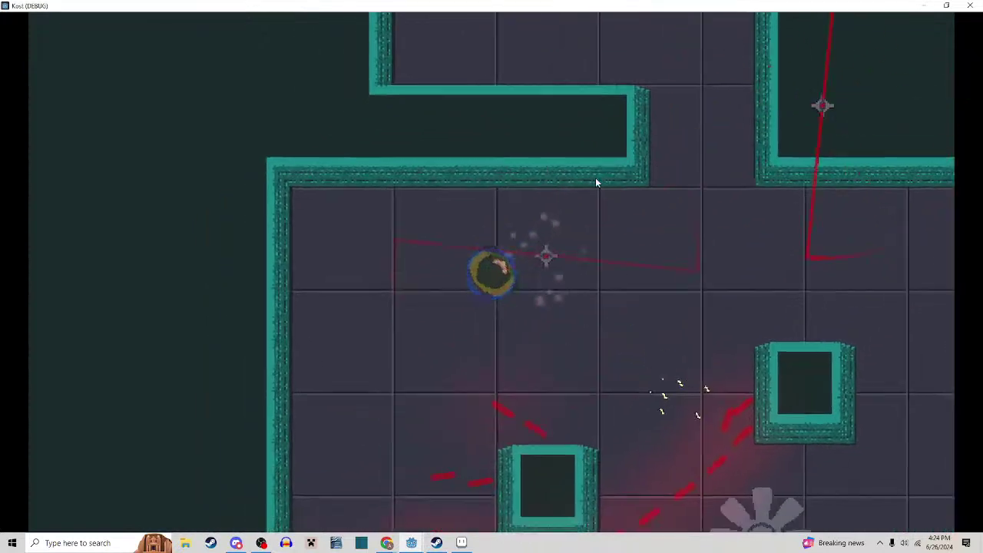
Sweep the room with further attacks, walk to its upper exit passage, and close the game
key("d")
key("s")
key("d")
key("w")
left_click(620, 164)
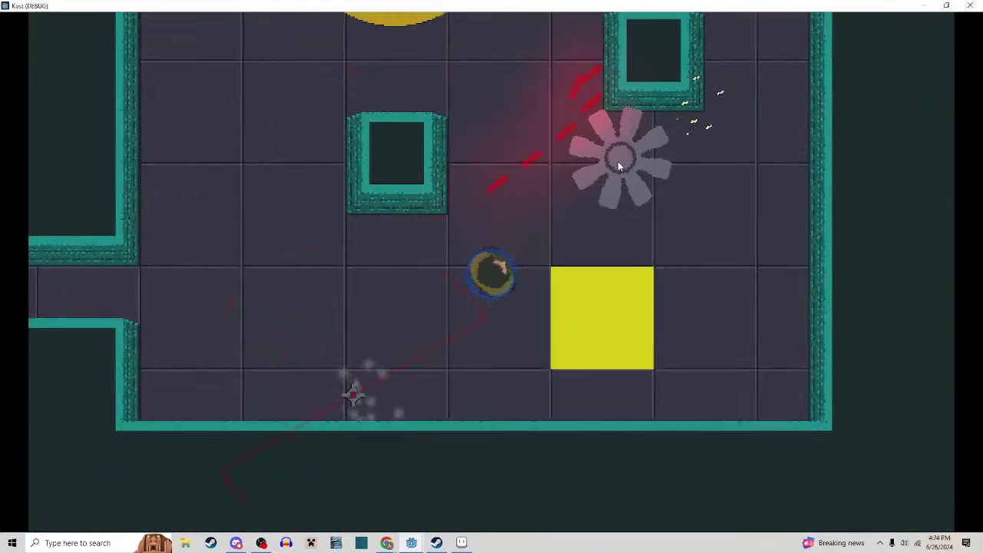
left_click(617, 160)
key("a")
key("w")
key("d")
left_click(604, 159)
key("w")
key("d")
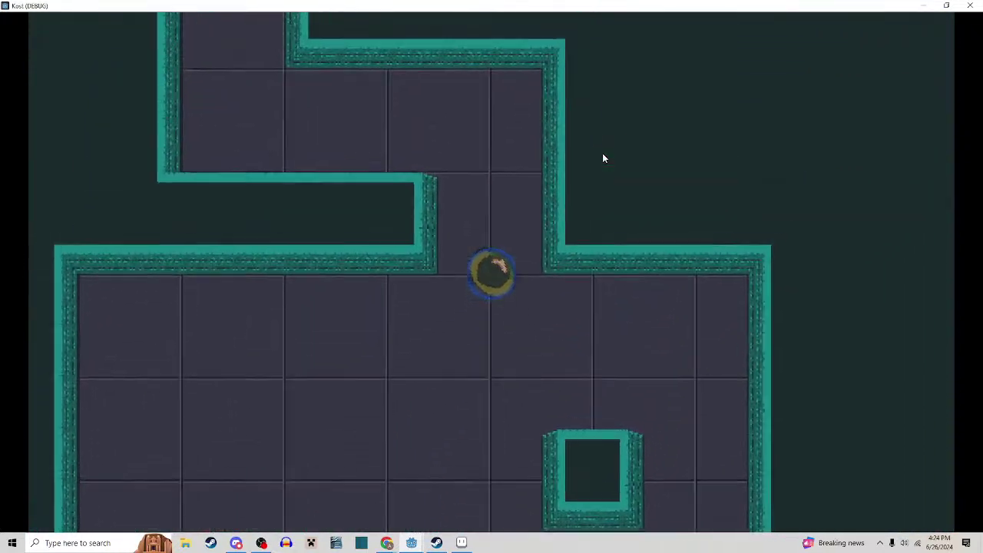
key("a")
left_click(970, 6)
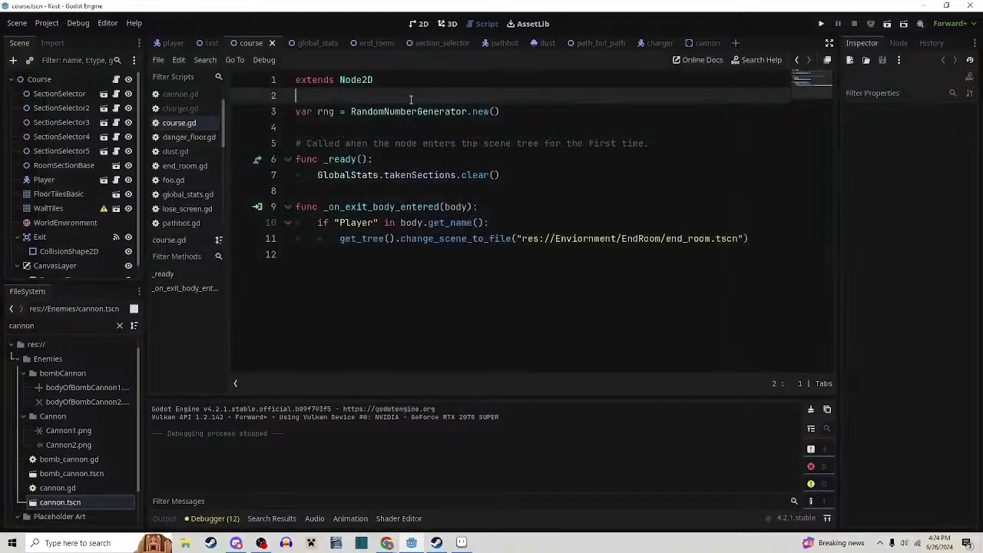
Switch to Aseprite and open the Floor Tile image from the Kost project's Placeholder Art folder
left_click(461, 542)
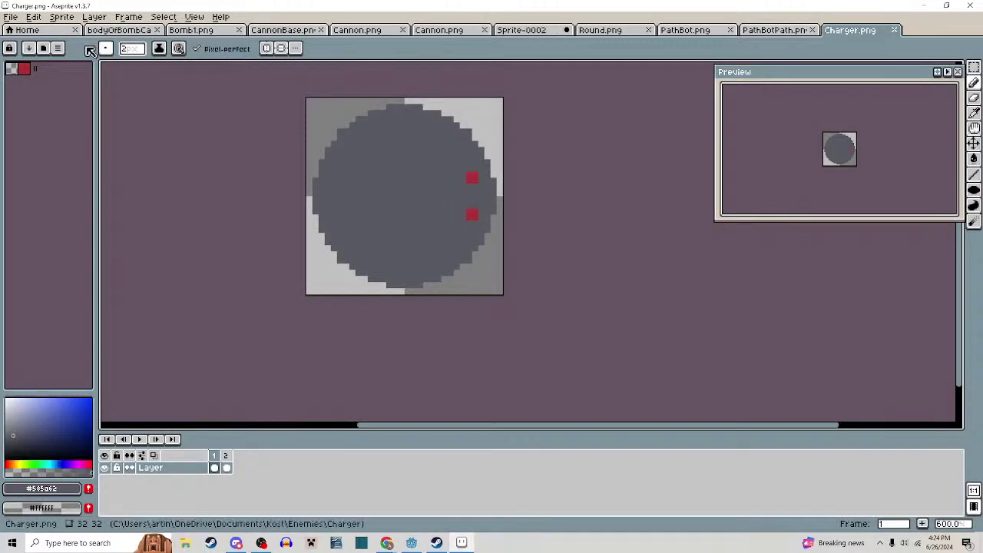
left_click(12, 17)
left_click(30, 42)
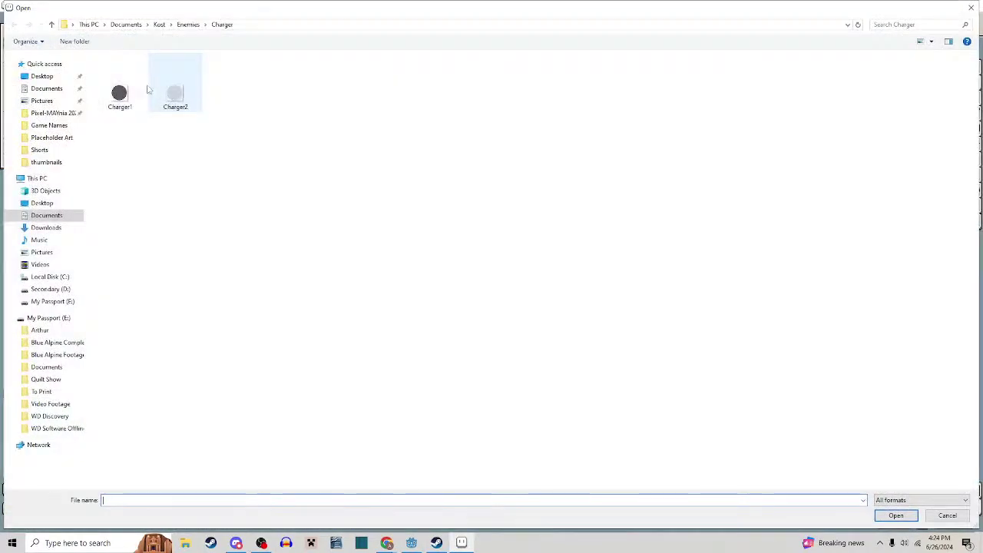
left_click(50, 25)
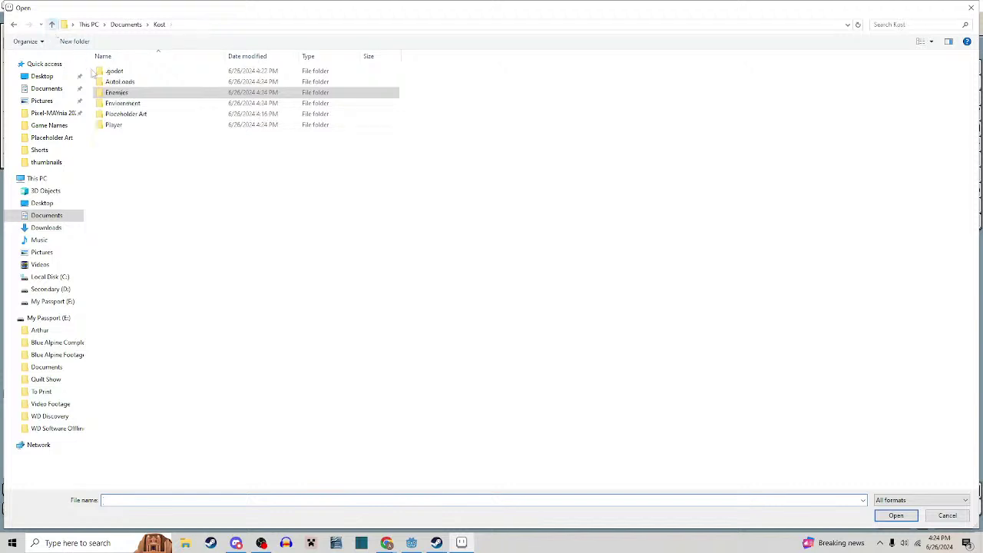
double_click(134, 106)
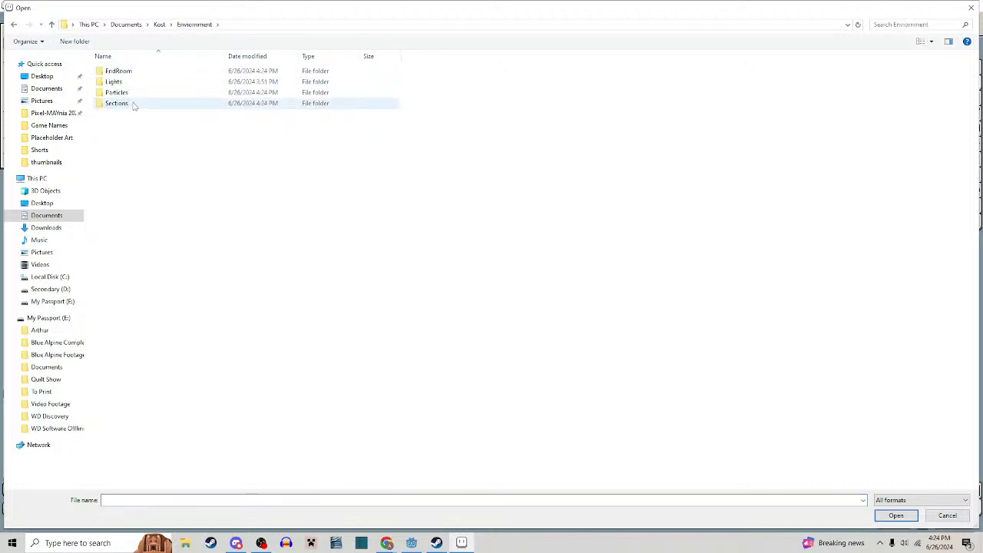
left_click(52, 25)
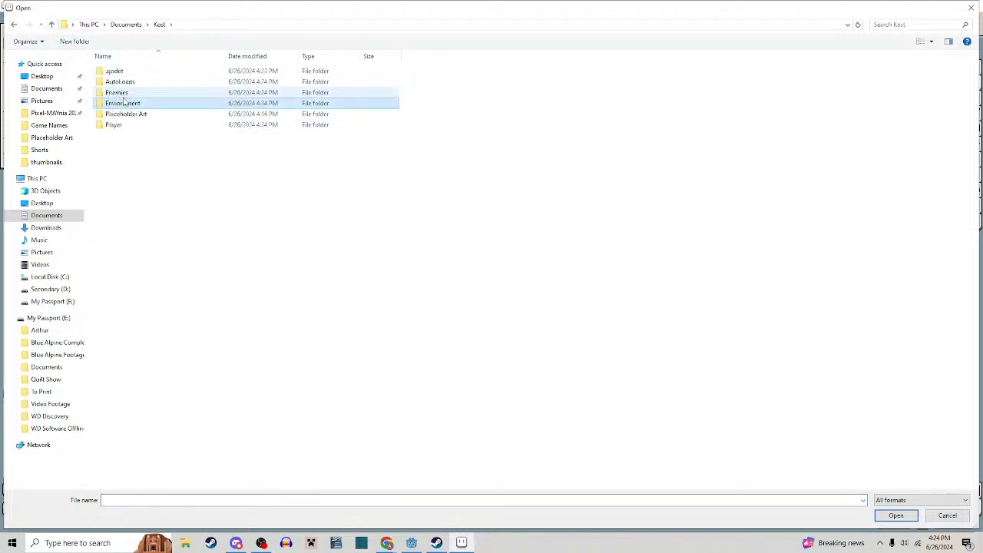
double_click(127, 113)
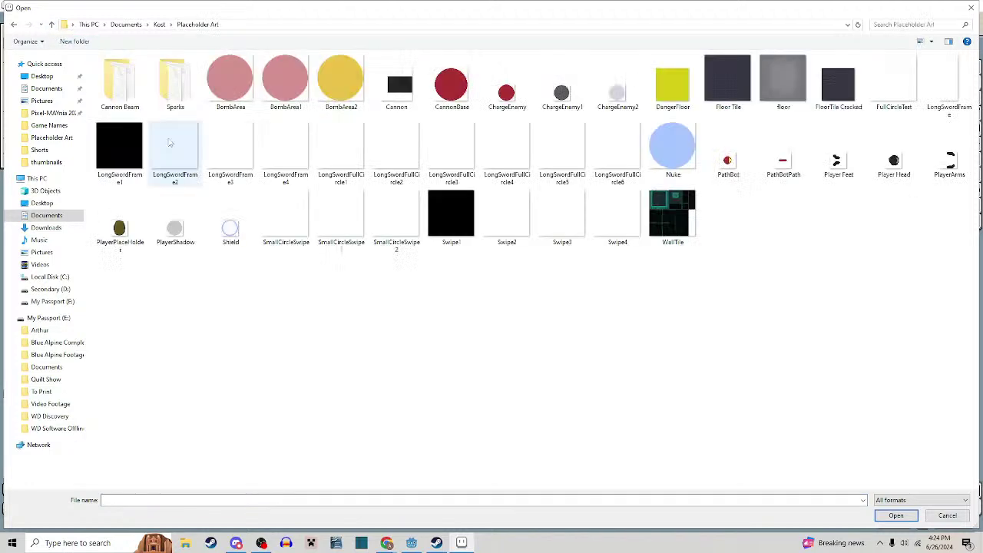
double_click(728, 93)
Sample the top-left floor tile's base colour and fill that tile with a lighter blue-grey shade
scroll(574, 324, "up", 4)
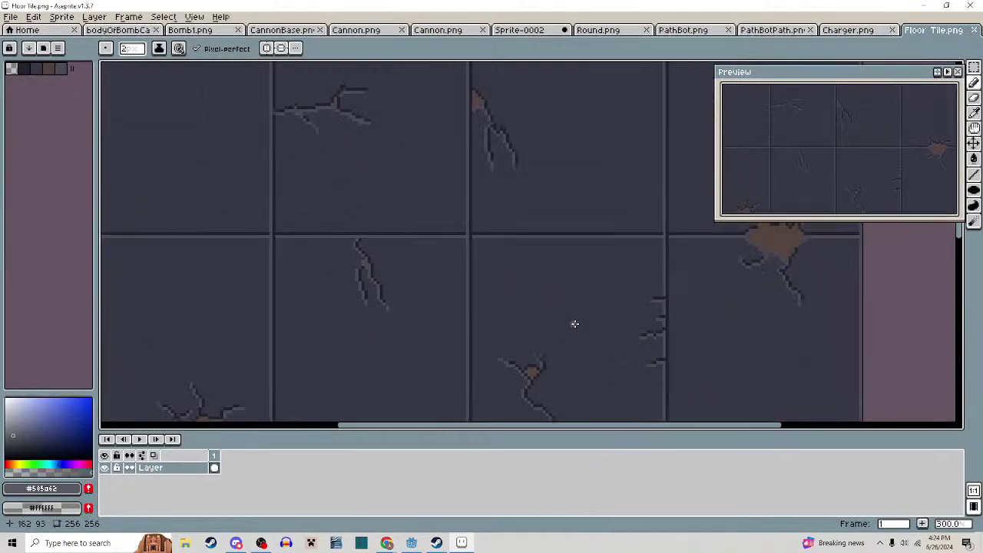
scroll(575, 323, "down", 1)
left_click_drag(575, 324, 597, 315)
scroll(461, 234, "up", 1)
key("i")
left_click_drag(429, 222, 514, 289)
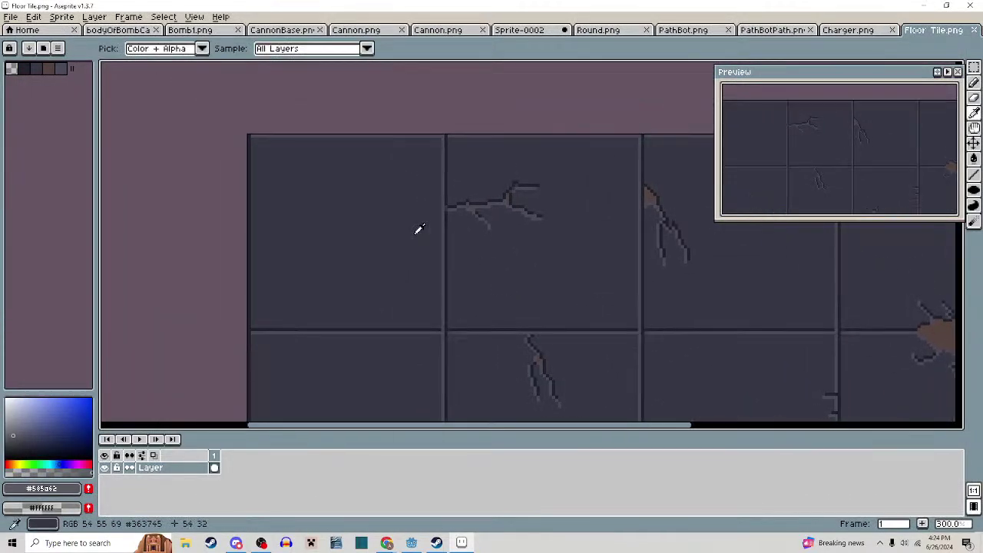
key("b")
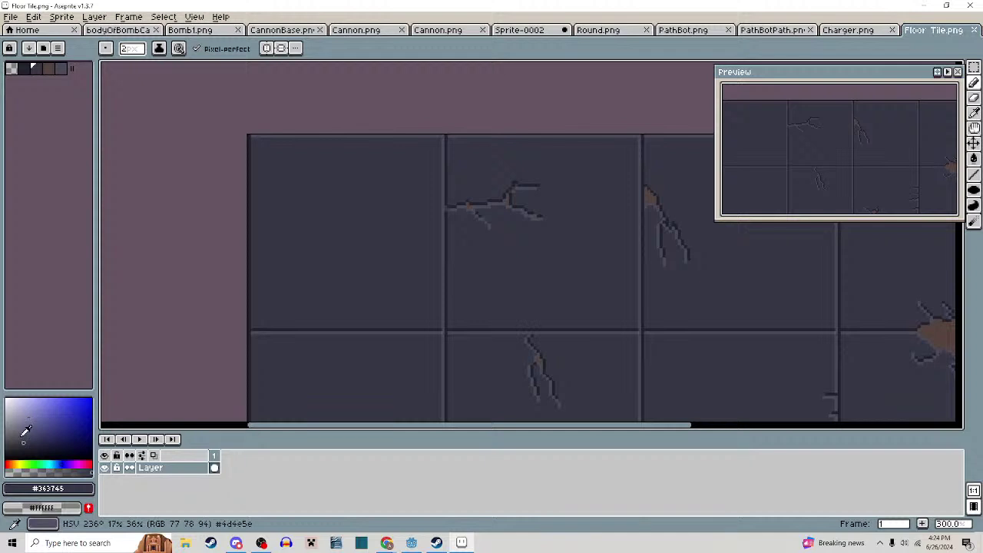
left_click(355, 239)
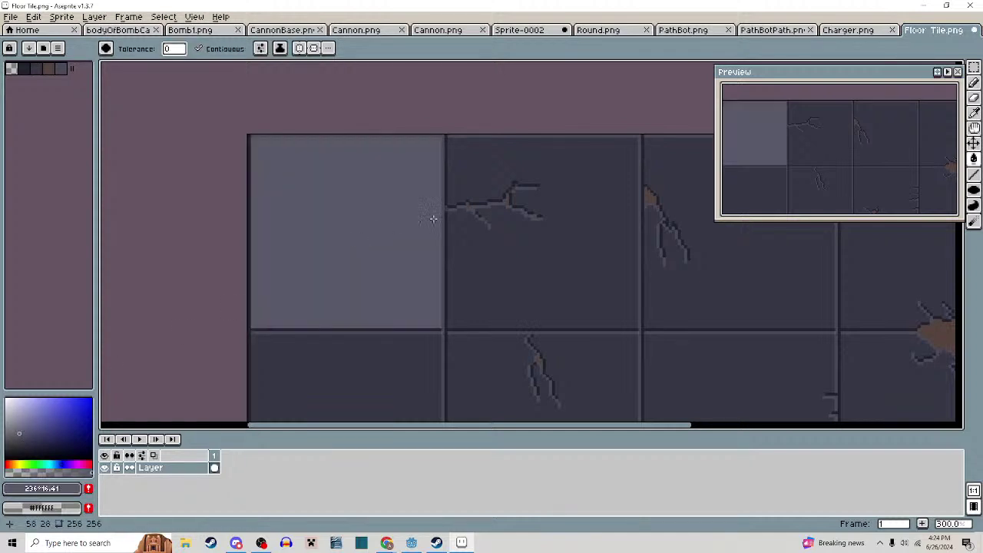
Undo the single-tile fill and fill every floor tile with the lighter grey at once, with contiguous filling off
key("ctrl+z")
left_click(350, 215)
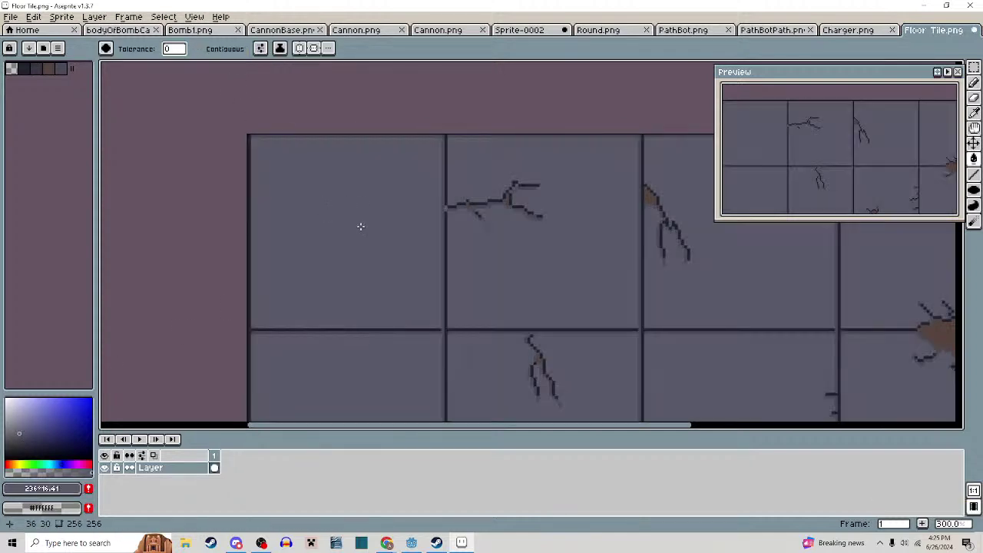
Recolor the groove and crack highlights across the floor with a lighter grey, and pick a darker grey as the active color
scroll(444, 224, "up", 1)
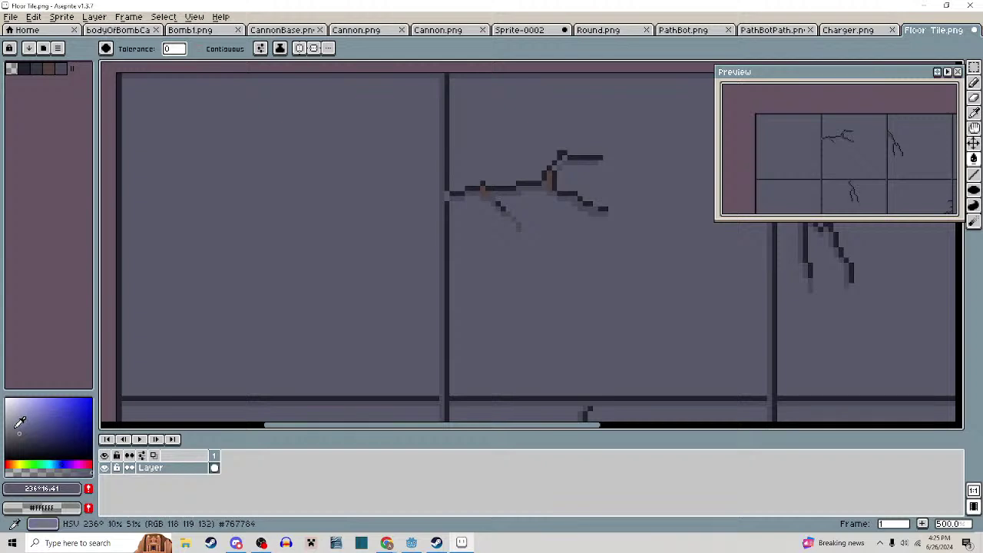
left_click(442, 204)
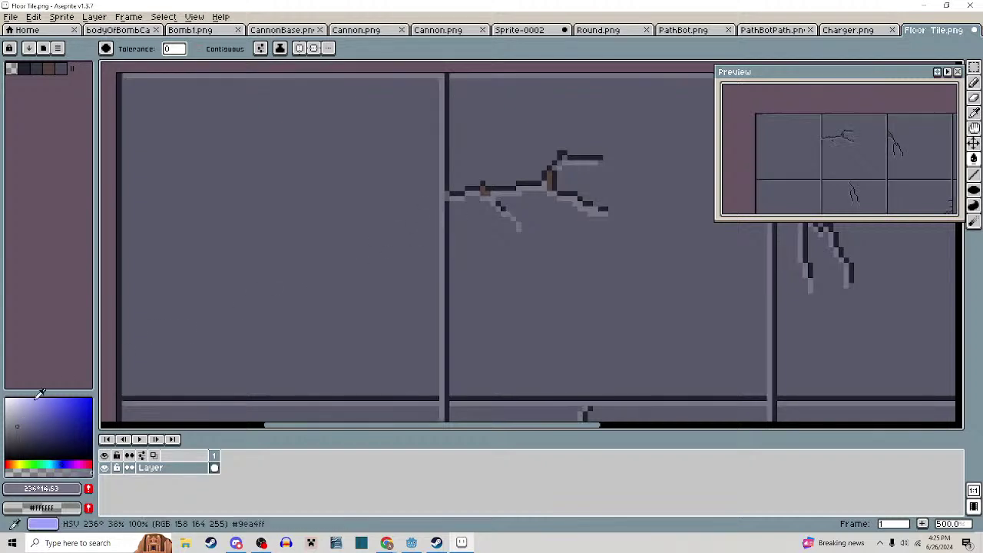
left_click(231, 305, "alt")
left_click(19, 438)
key("g")
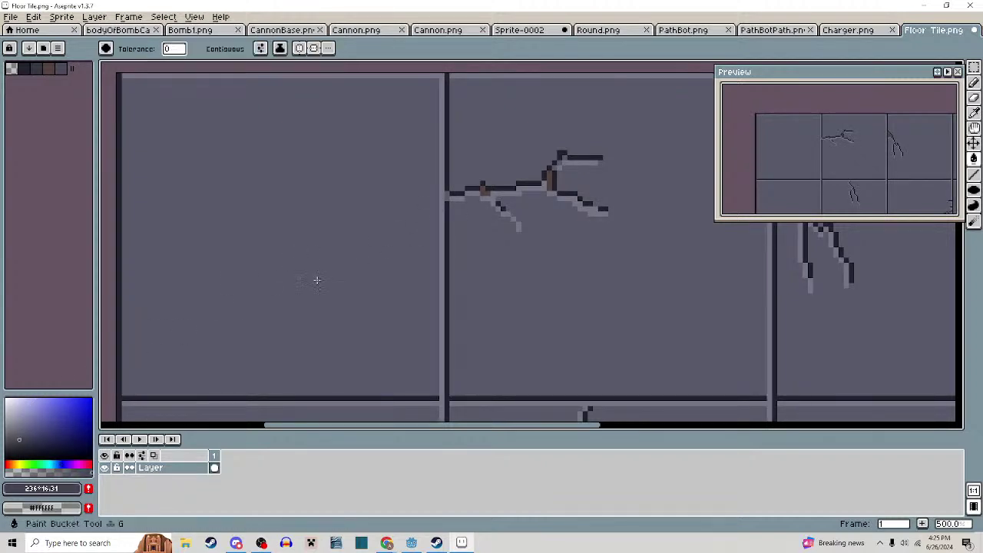
Save the recolored Floor Tile.png
scroll(461, 200, "down", 3)
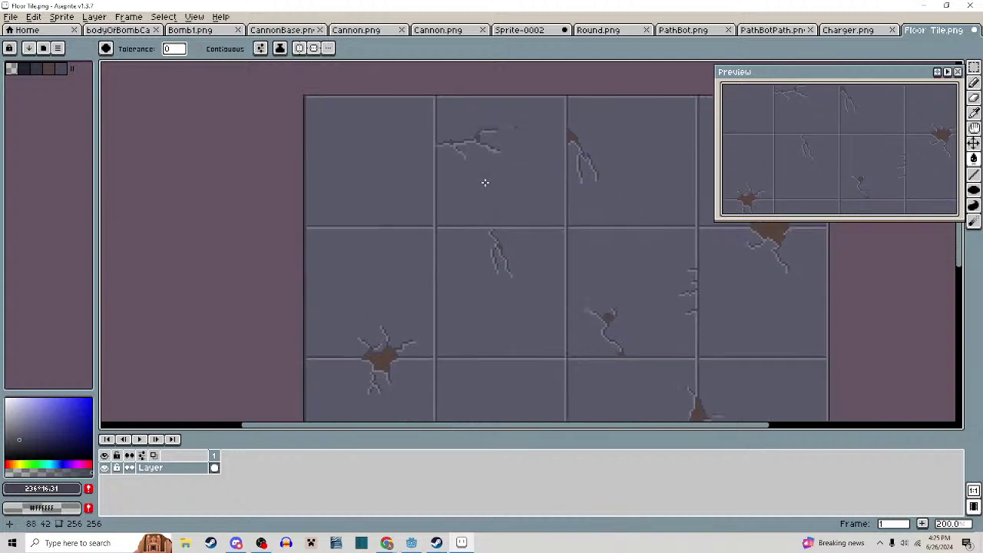
scroll(479, 183, "down", 2)
key("ctrl+s")
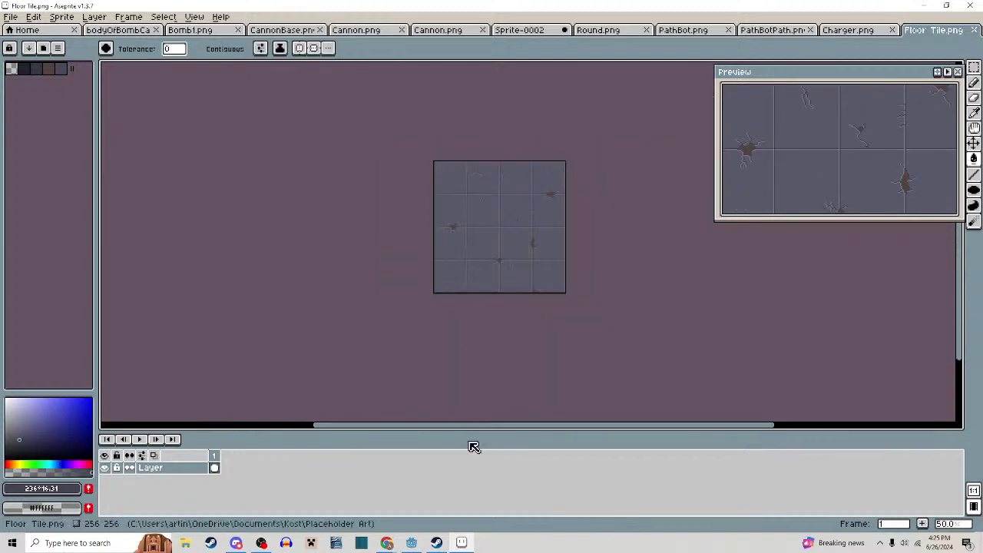
Switch to Godot, run the current course scene and maximize the game window
key("alt+Tab")
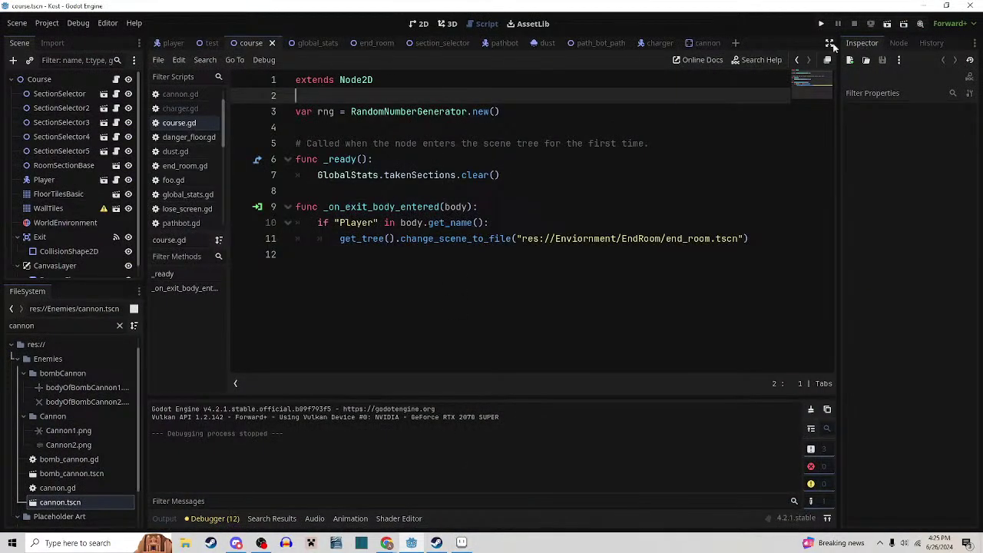
left_click(886, 24)
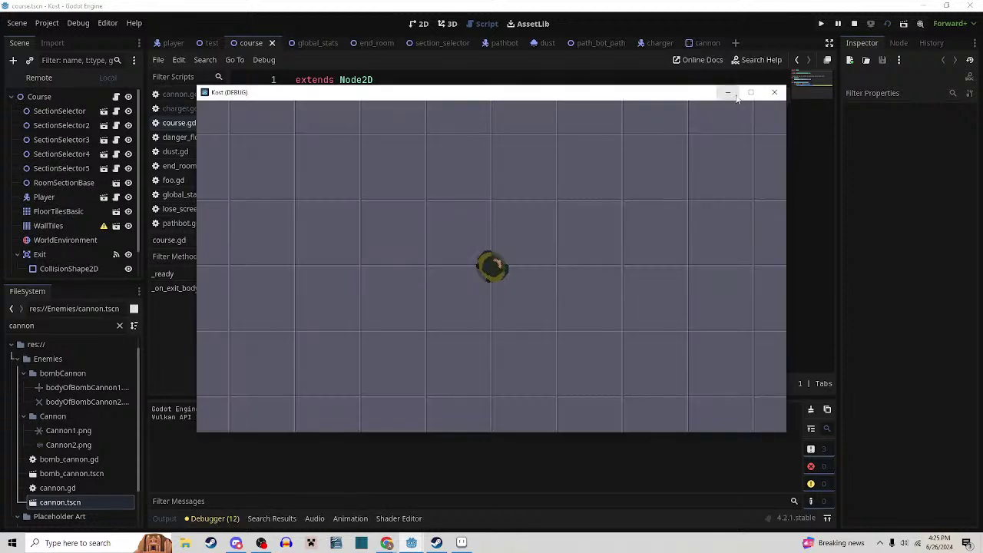
left_click(751, 93)
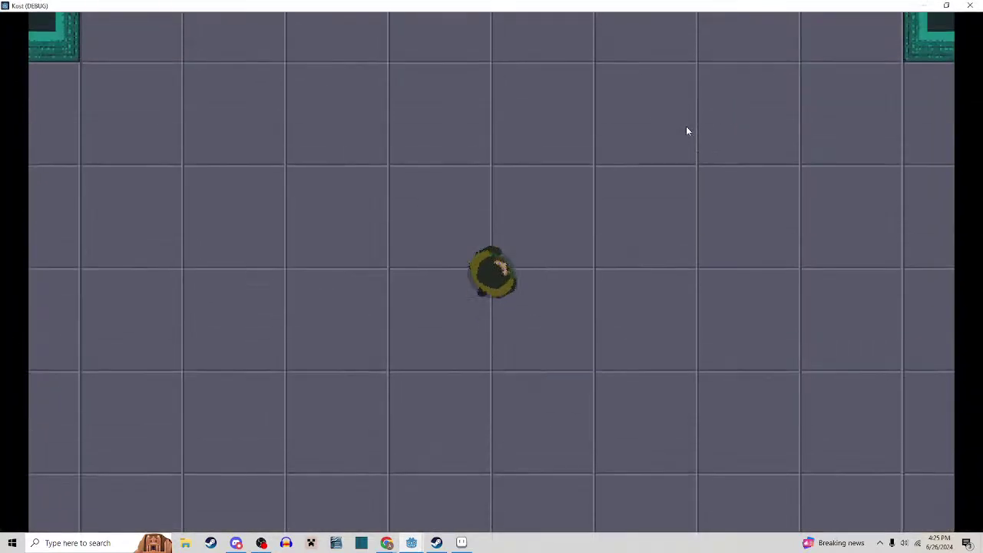
Play through the enemy room to check how the characters and hazards read against the new floor, and close the game
key("w")
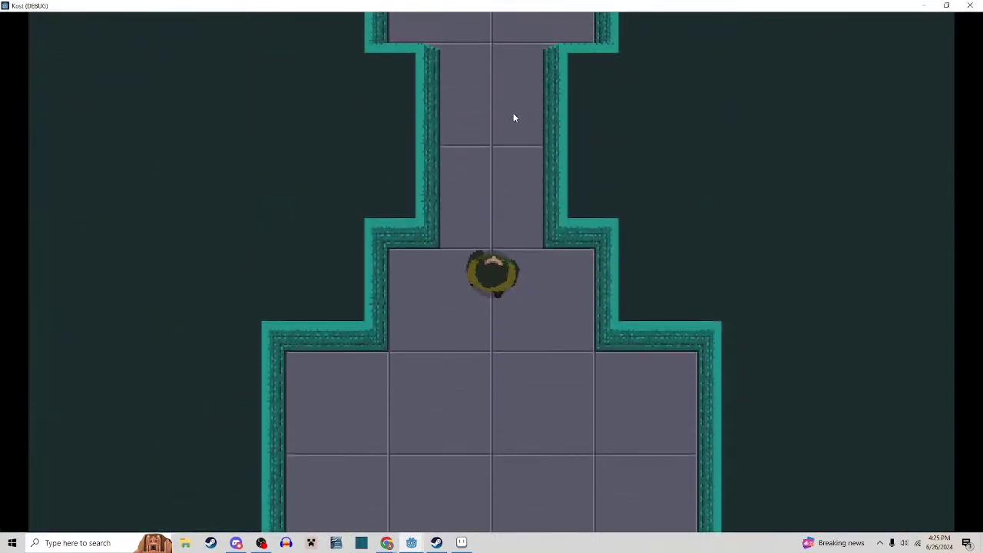
key("w")
key("d")
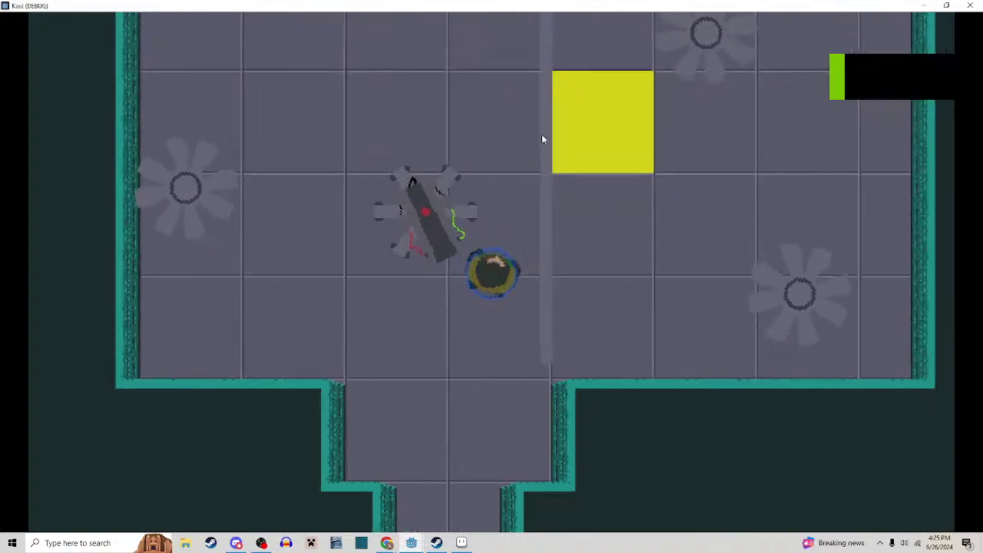
key("a")
key("w")
key("d")
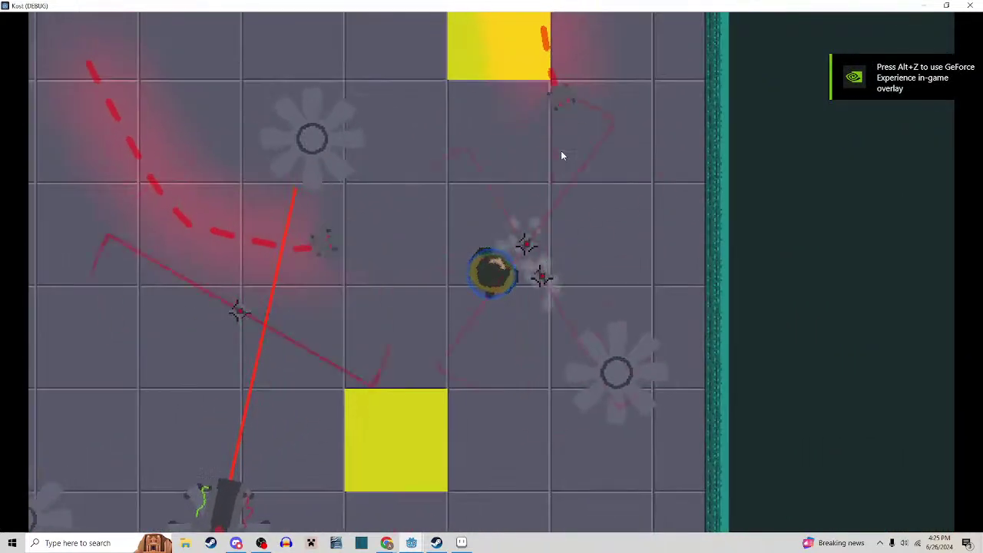
key("a")
key("w")
key("a")
left_click(560, 153)
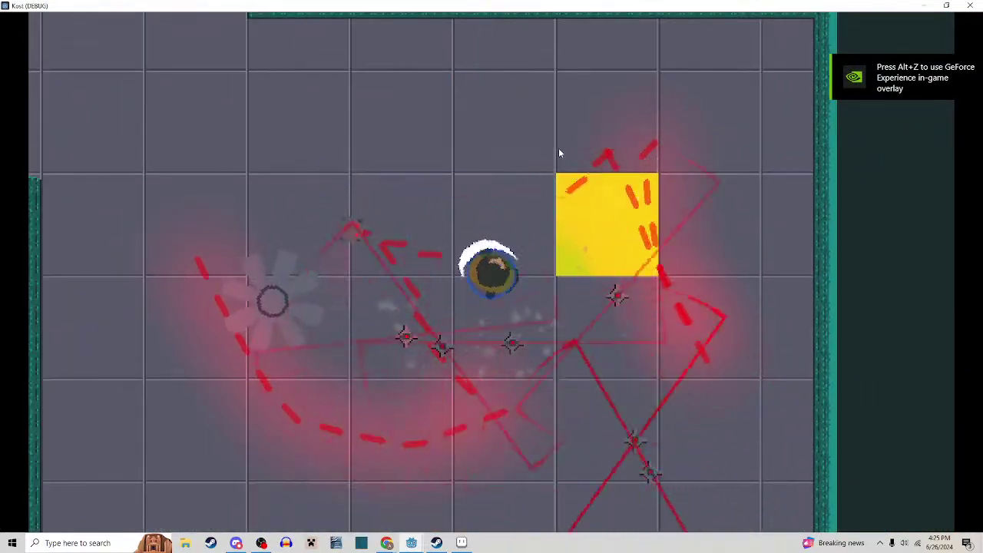
key("w")
key("a")
key("s")
key("d")
left_click(600, 192)
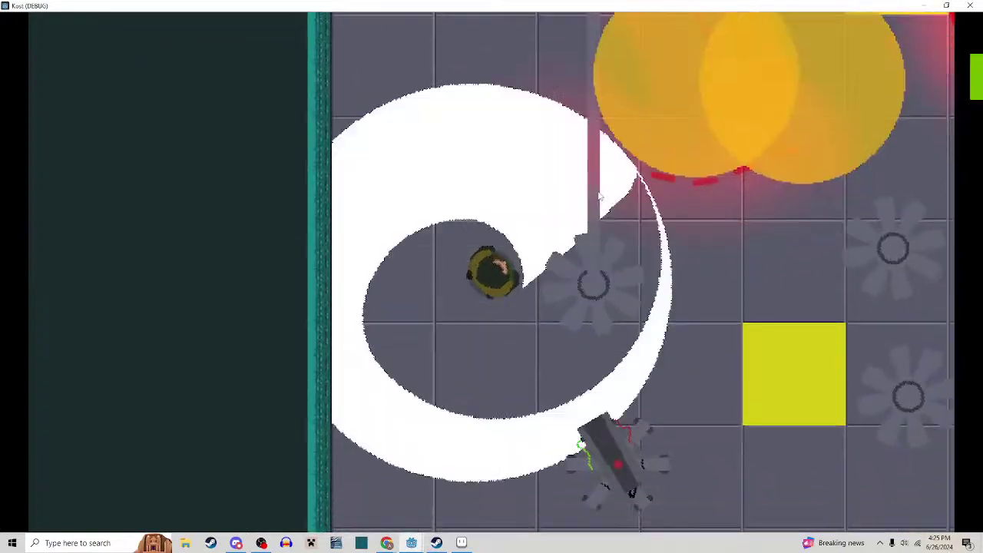
left_click(599, 192)
key("s")
key("d")
key("w")
left_click(594, 180)
left_click(582, 180)
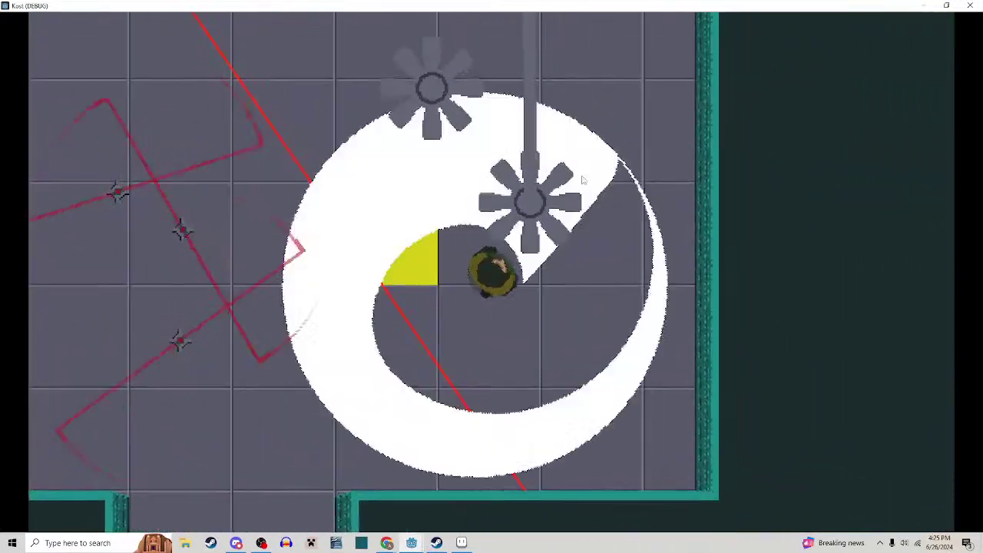
key("w")
key("a")
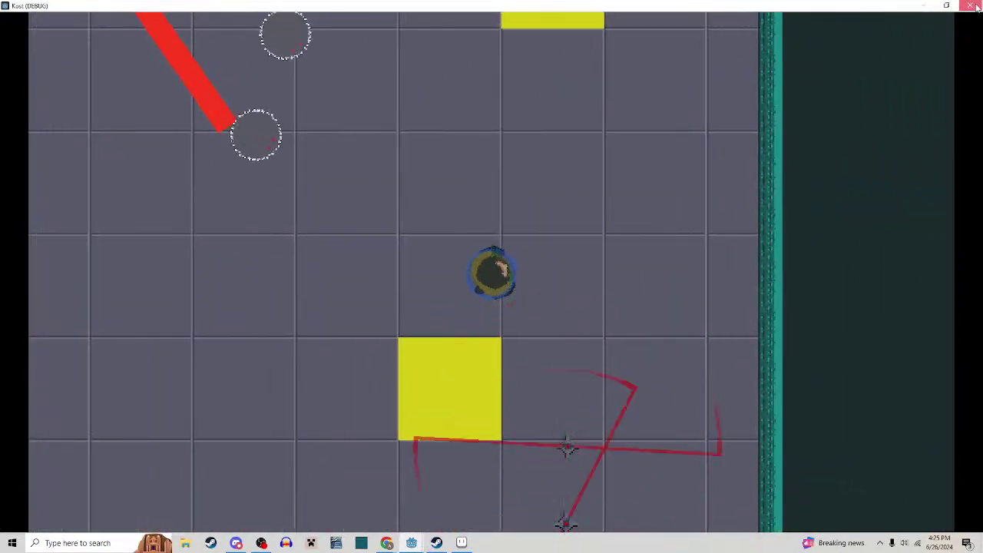
left_click(971, 6)
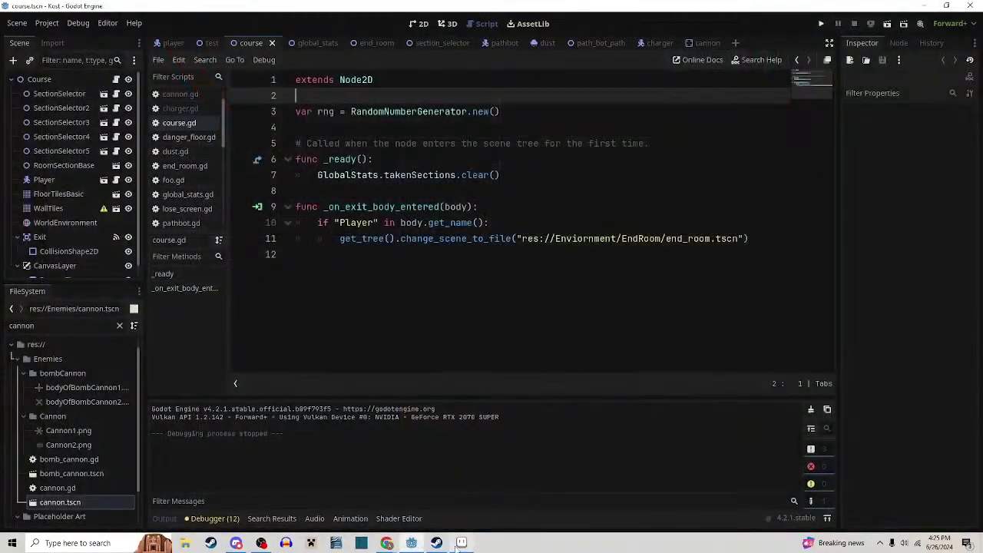
Switch back to Aseprite and undo both lighter fills on the floor tile sprite
left_click(461, 543)
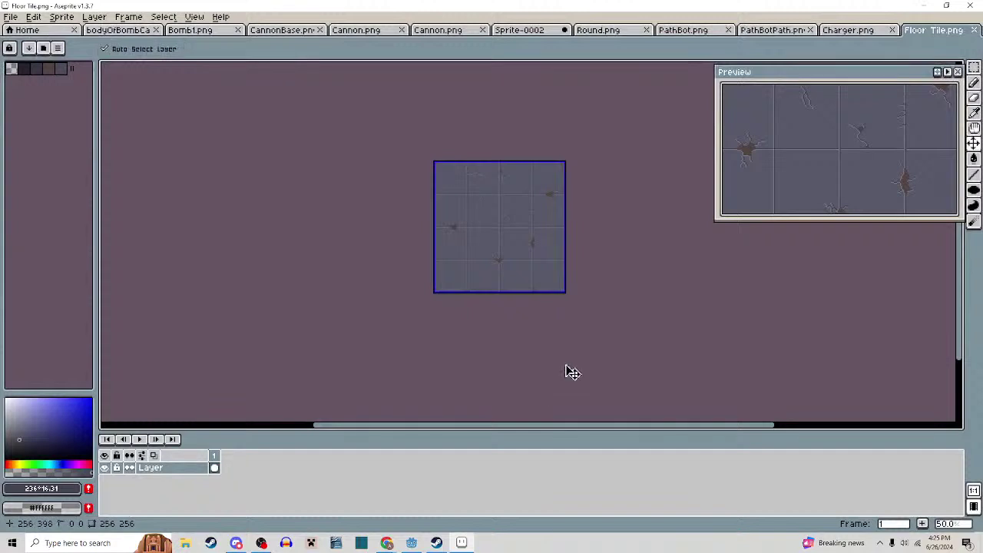
key("ctrl+z")
key("ctrl+z")
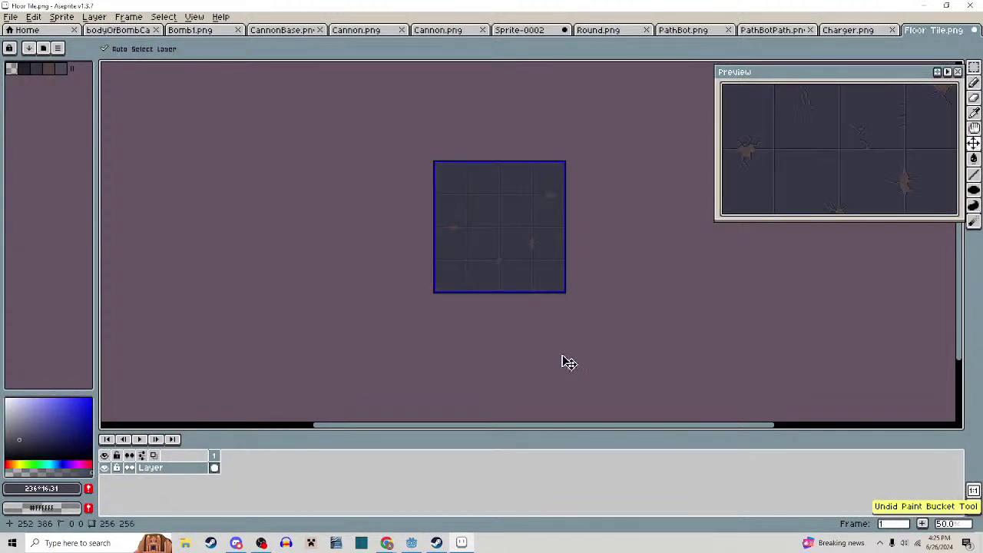
scroll(500, 246, "up", 4)
scroll(502, 244, "down", 1)
left_click_drag(503, 244, 494, 307)
scroll(494, 306, "down", 2)
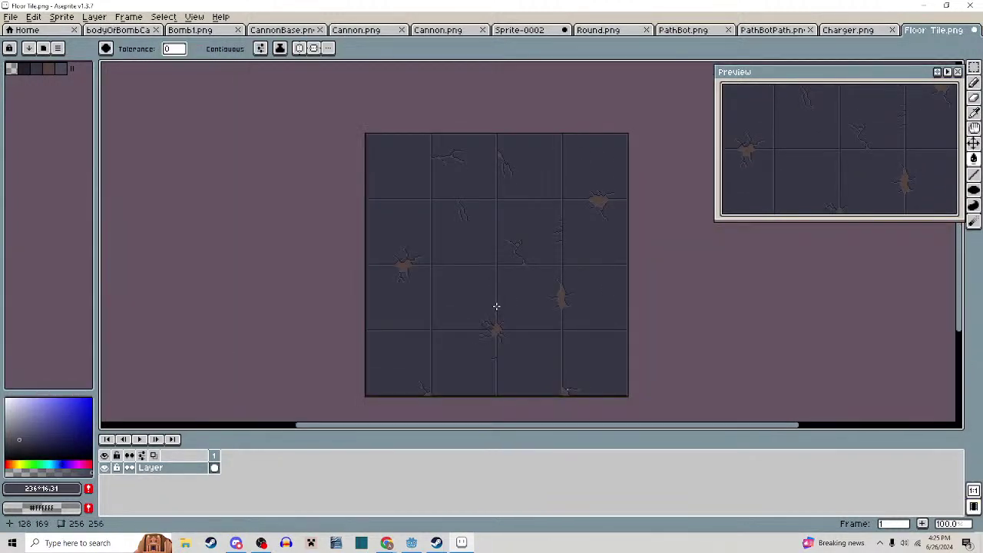
In frame 2 of the barrel sprite Cannon.png, fill the grey body with #9698a2 and the dark center with #7d808c
left_click(353, 31)
left_click(438, 31)
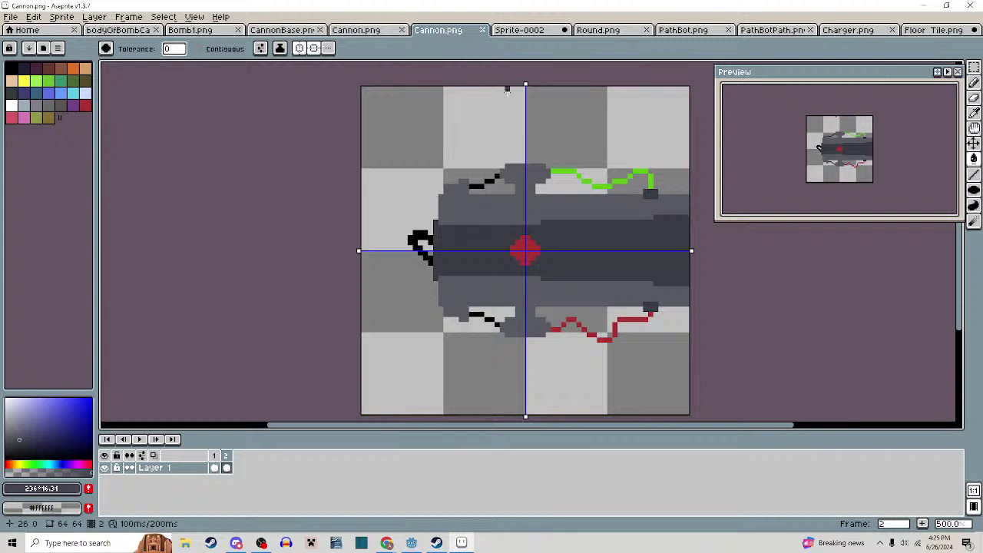
key("i")
scroll(509, 203, "up", 1)
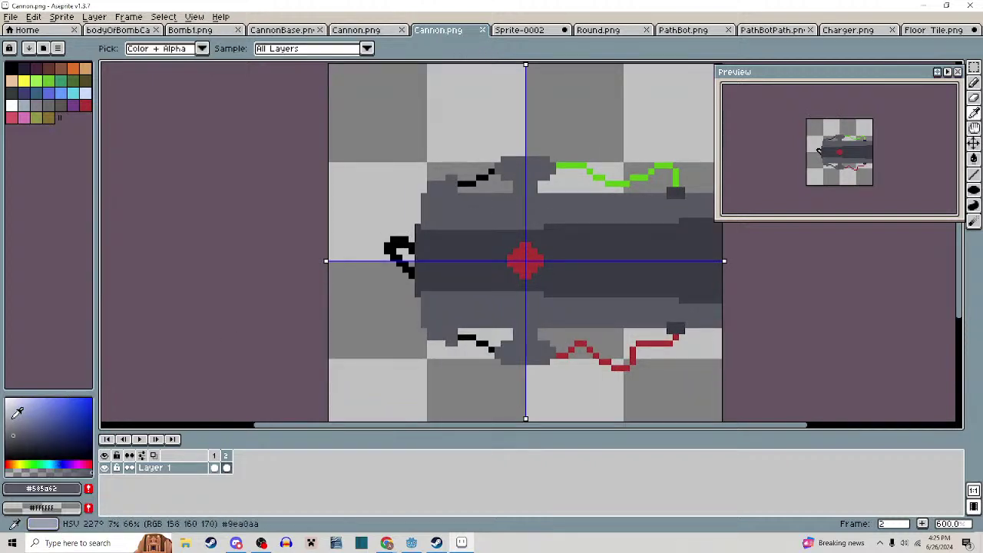
left_click(472, 220)
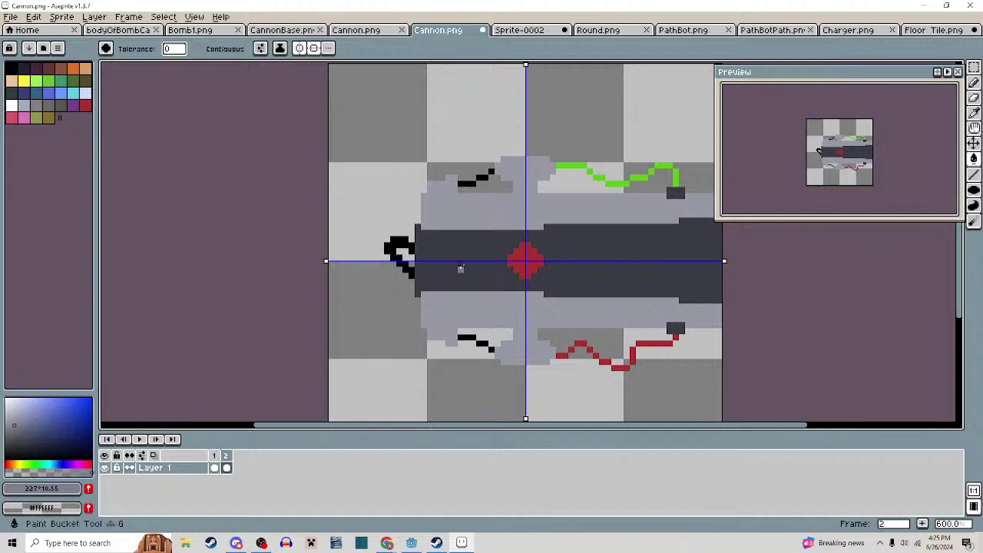
left_click(477, 251)
left_click_drag(483, 263, 460, 281)
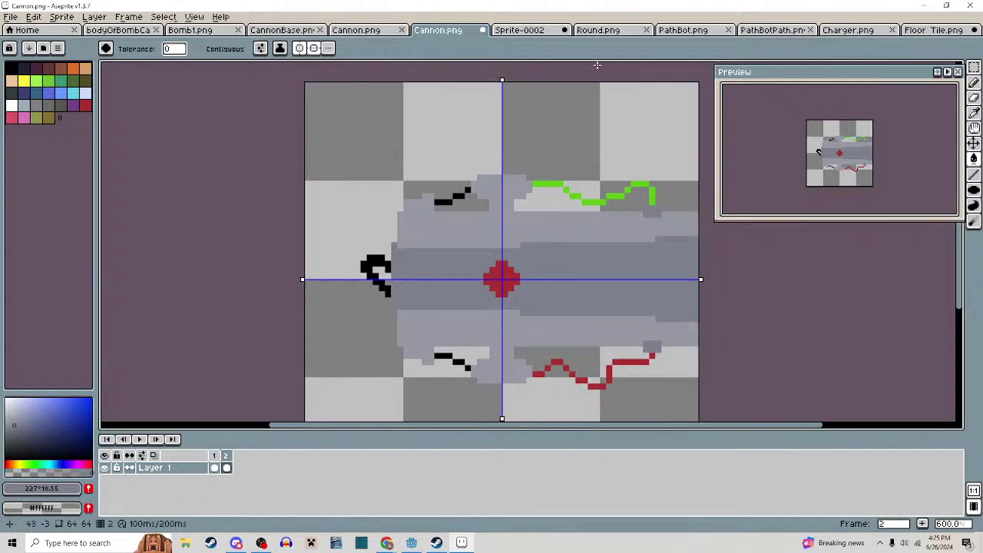
In frame 1 of PathBot.png, fill the body with #9698a2 and the dark corner blocks with #7d808c, sampled from the cannon
left_click(683, 30)
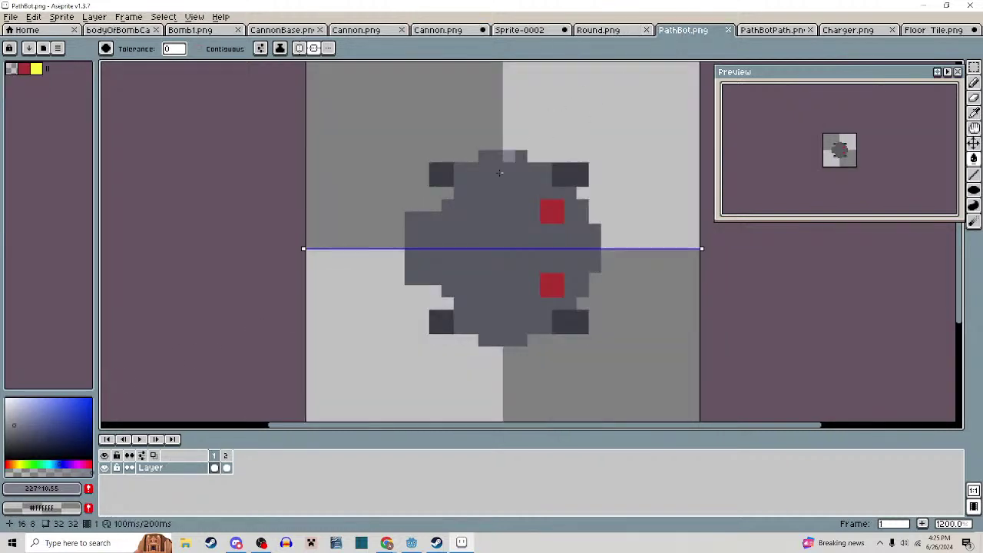
left_click(455, 30)
left_click(683, 30)
left_click(498, 207)
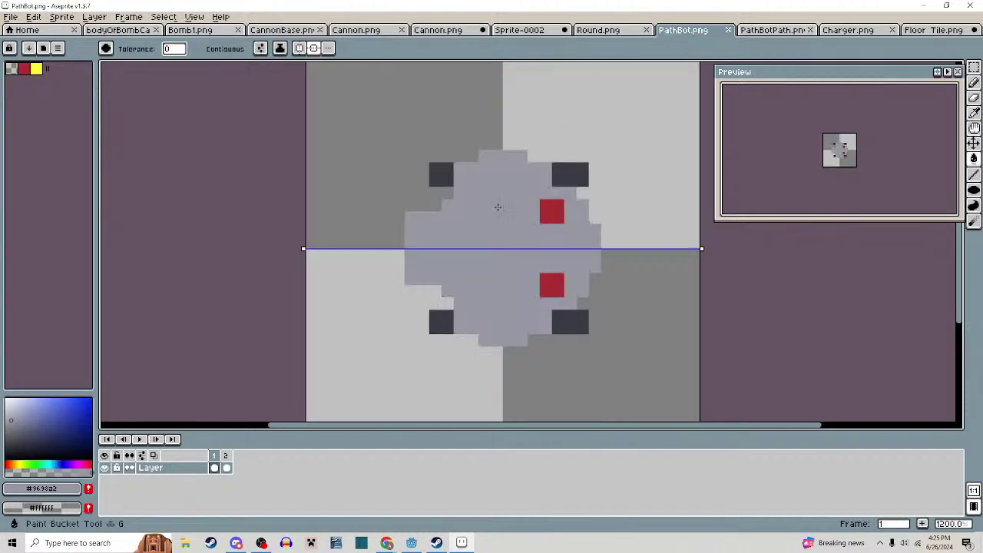
left_click(441, 31)
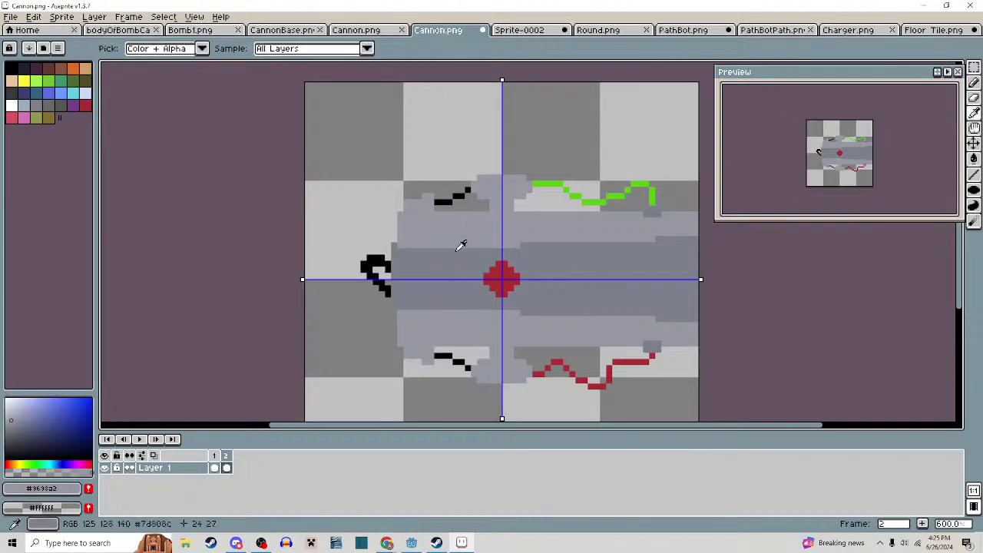
left_click(683, 30)
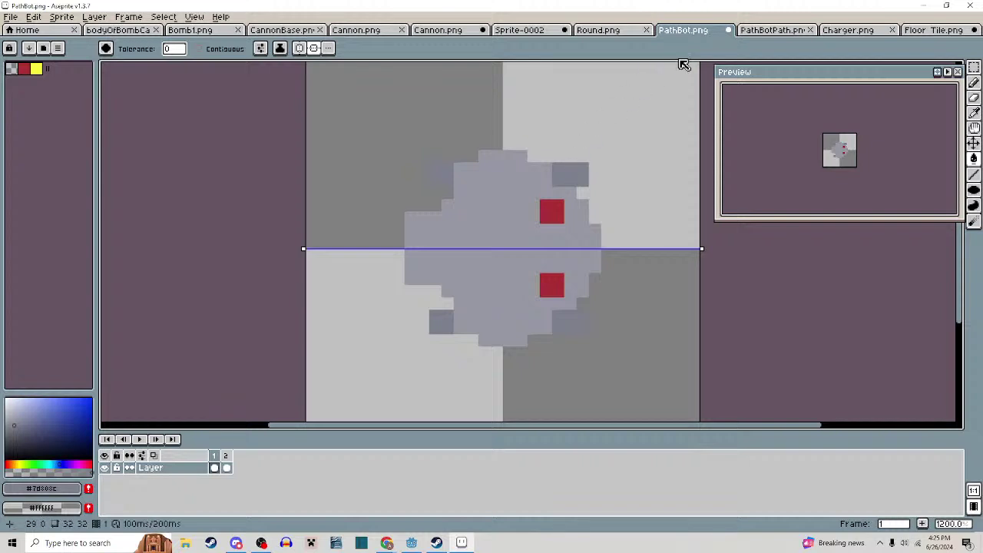
Fill the round body in frame 1 of Charger.png with #9698a2 sampled from PathBot.png
left_click(844, 30)
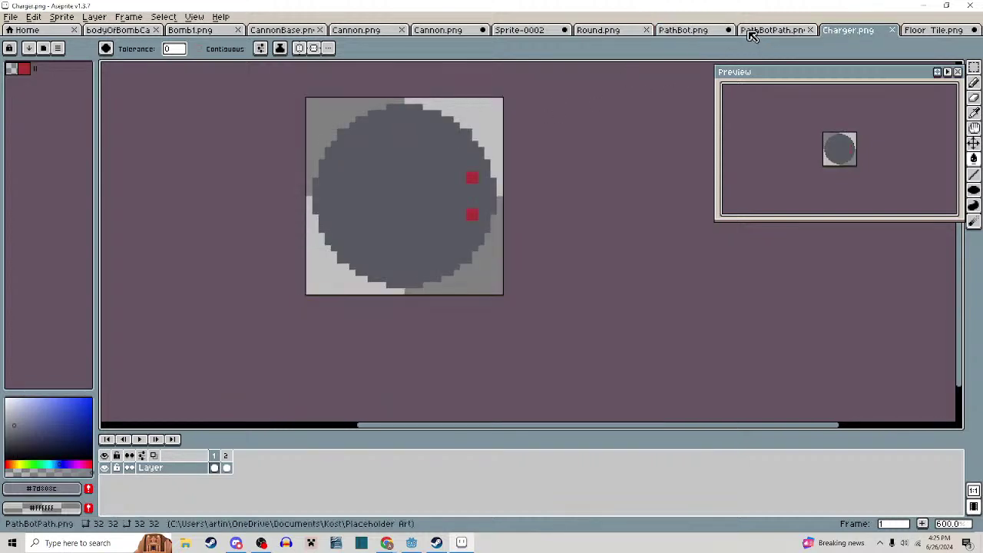
left_click(755, 32)
left_click(692, 34)
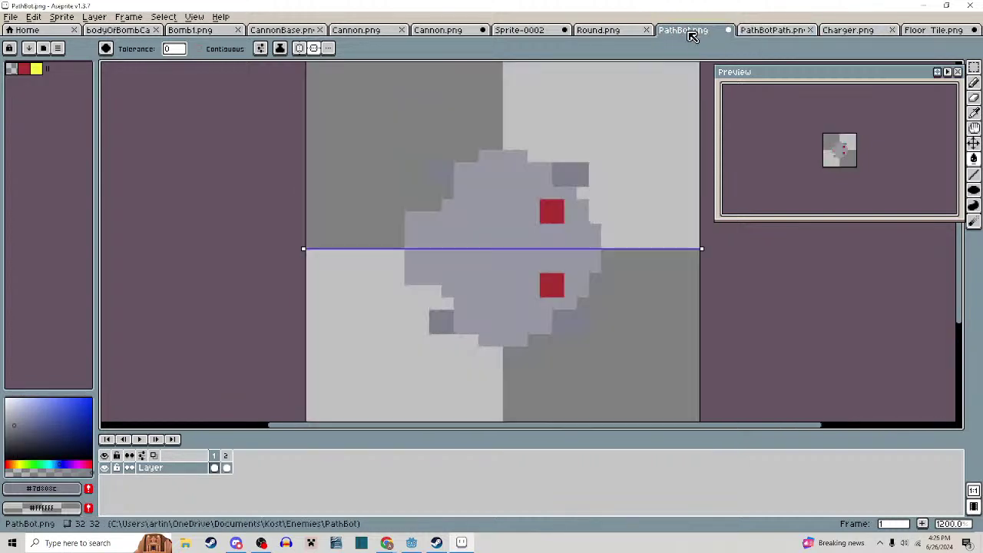
left_click(850, 31)
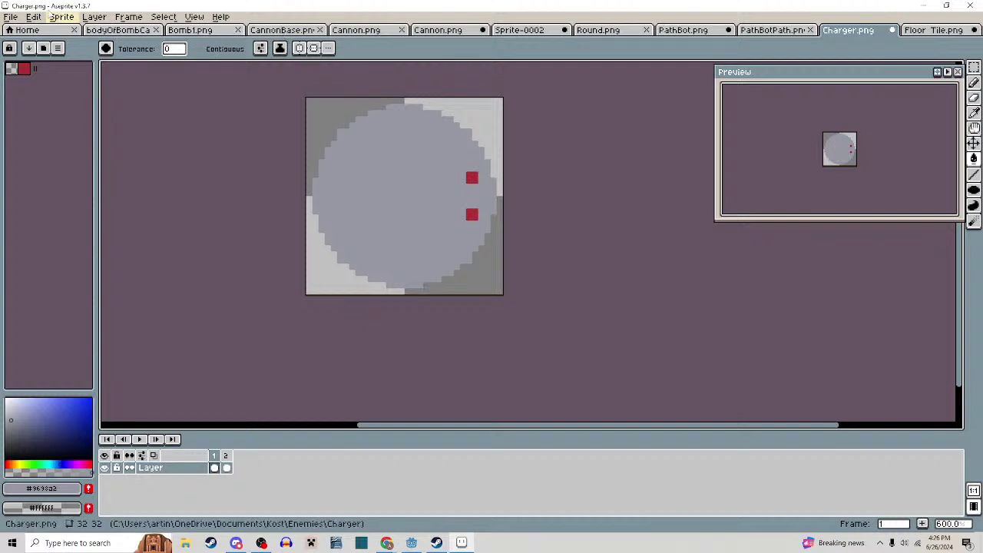
Open Bomb1.png and fill the bomb's star-shaped body in frame 1 with #9698a2
left_click(17, 19)
mouse_move(220, 16)
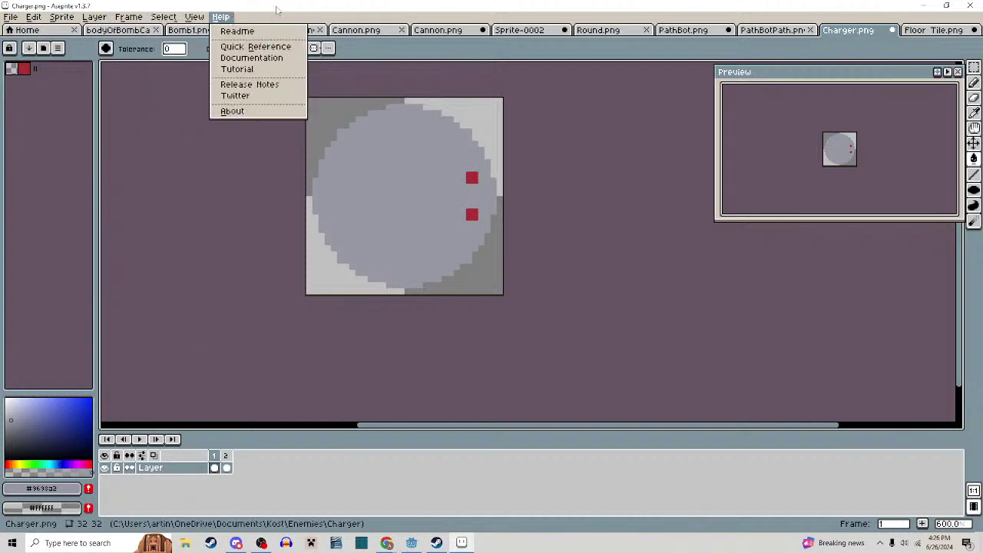
left_click(184, 39)
left_click(220, 40)
scroll(452, 246, "up", 4)
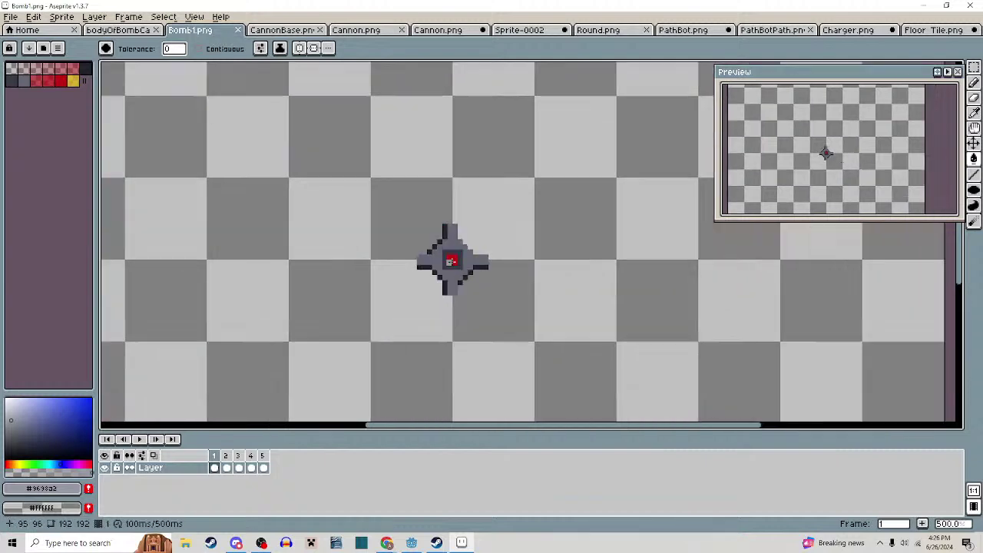
left_click(454, 210)
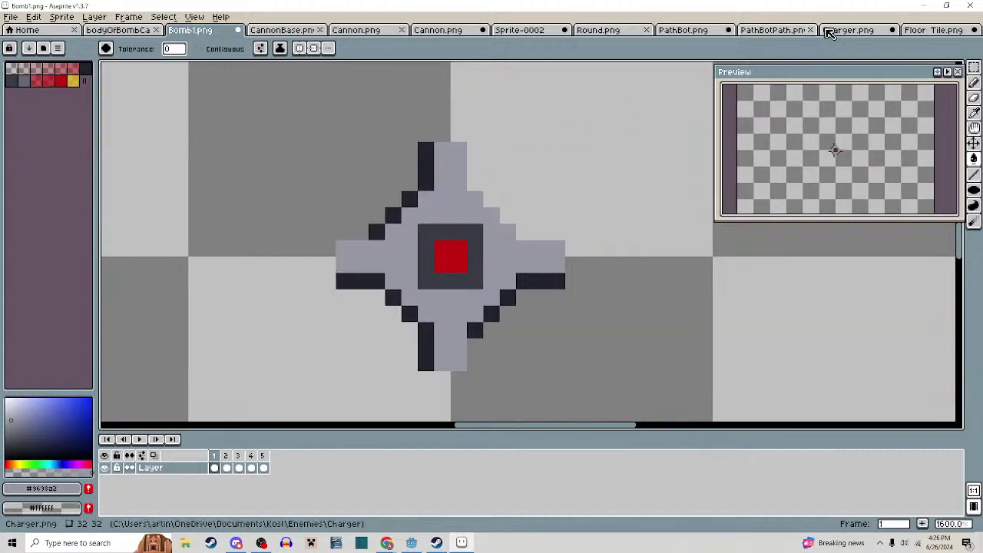
Open the bodyOfBombCannon1.png sprite from the Enemies/bombCannon folder, loading bodyOfBombCannon1.png and bodyOfBombCannon2.png as an animation
left_click(833, 31)
left_click(684, 32)
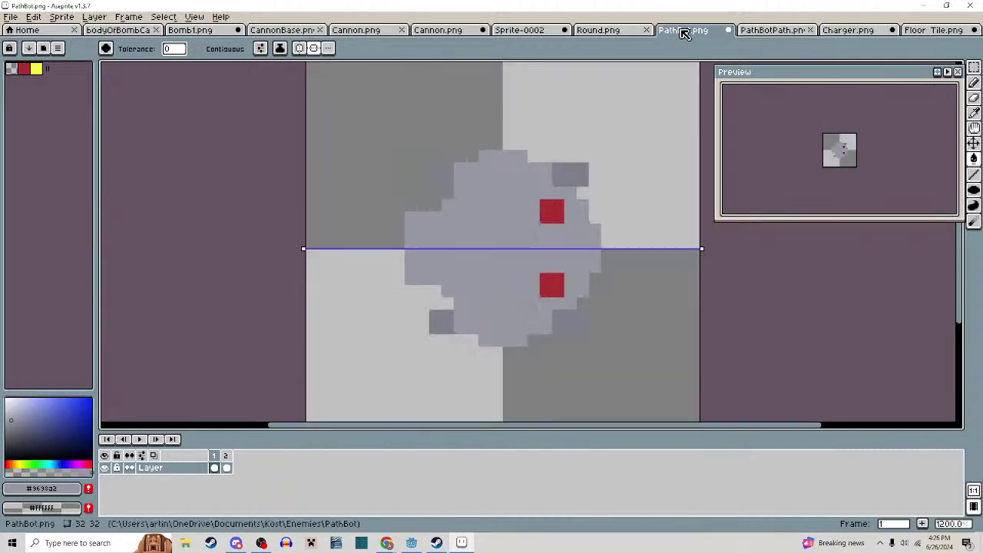
left_click(763, 33)
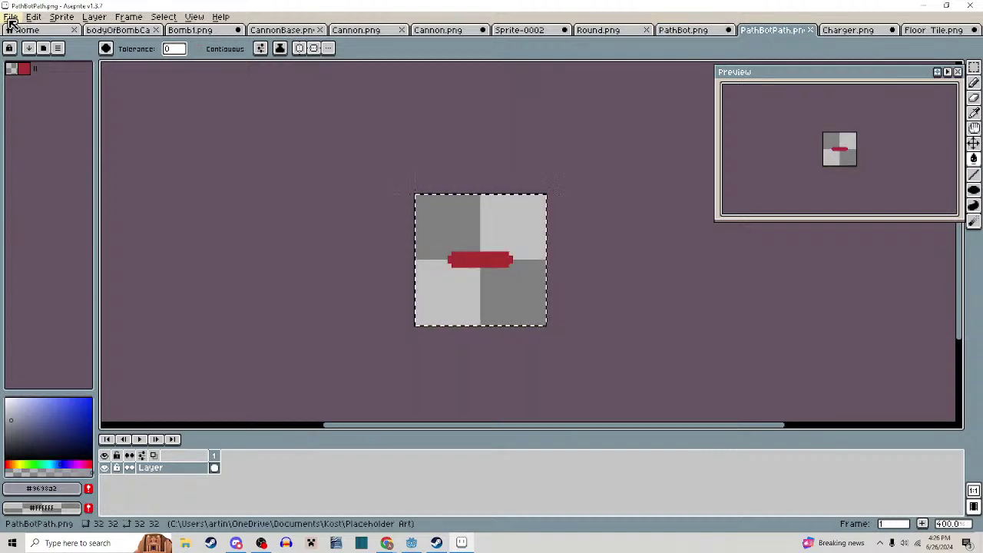
left_click(10, 17)
left_click(26, 50)
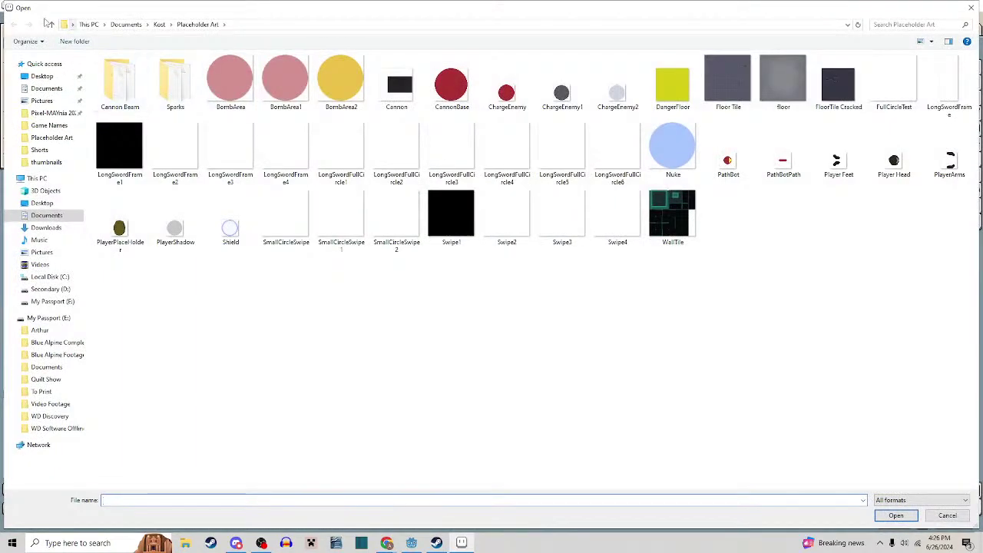
left_click(48, 24)
double_click(131, 82)
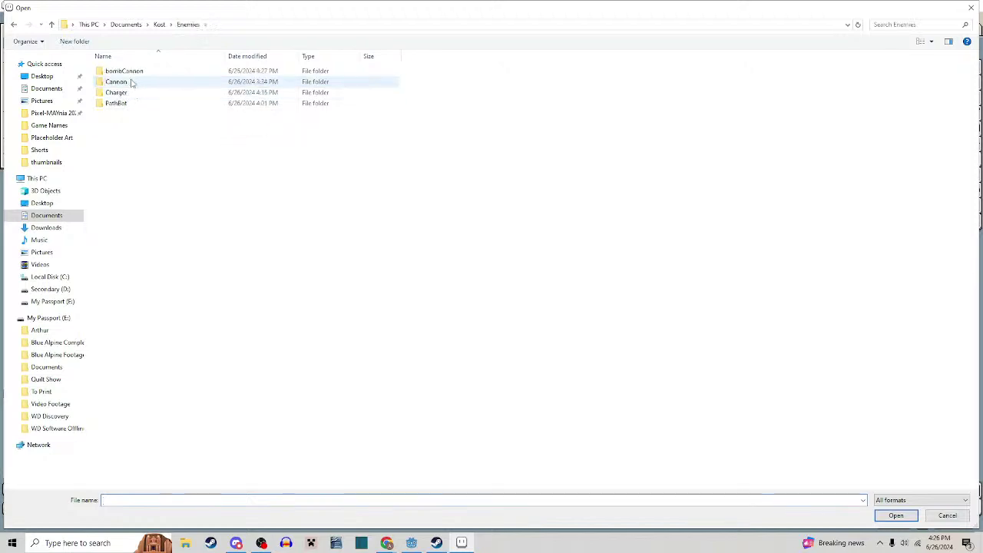
double_click(123, 71)
double_click(120, 85)
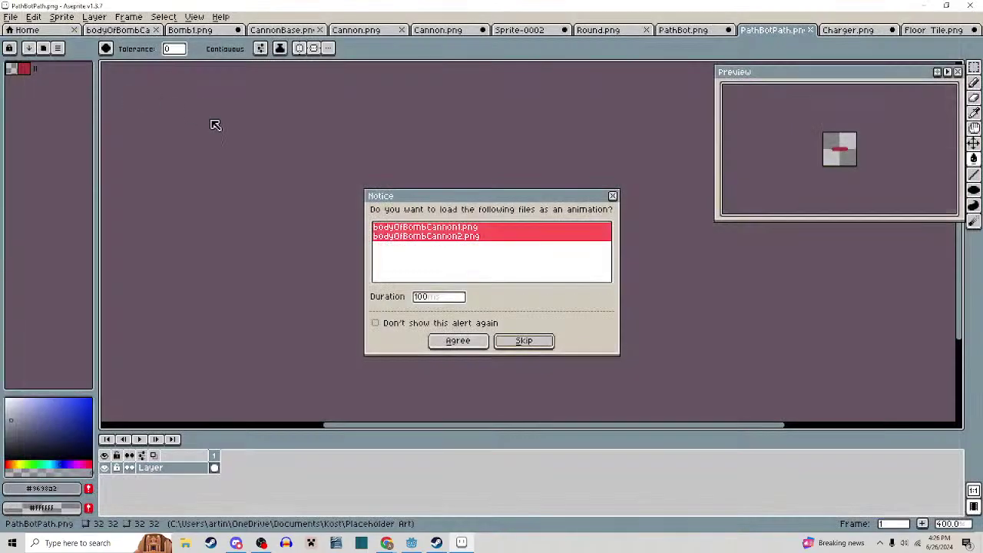
left_click(458, 341)
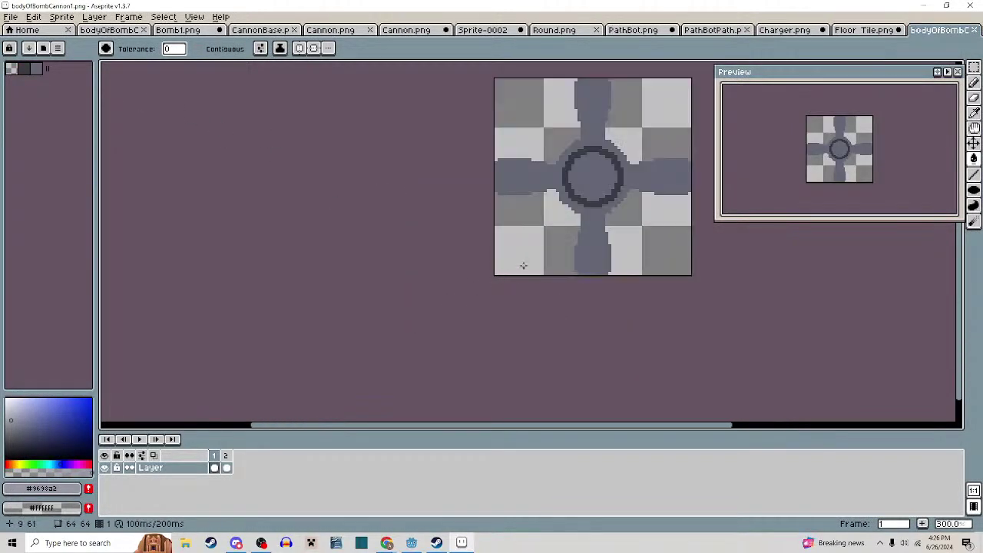
In frame 1 of the bomb cannon body, fill the grey body with #9698a2 and the dark ring with #7d808c sampled from another enemy sprite
left_click_drag(562, 218, 407, 316)
scroll(462, 295, "up", 1)
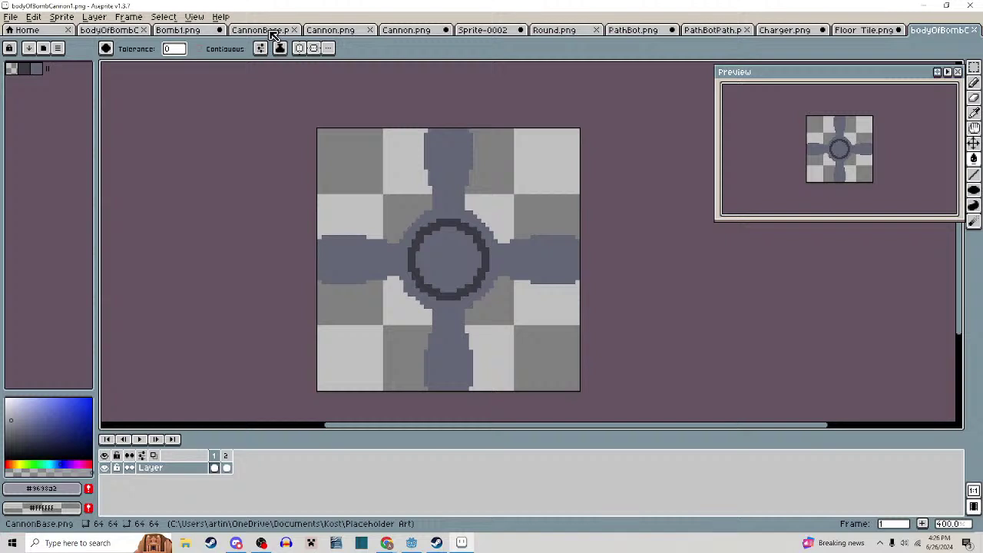
left_click(447, 154)
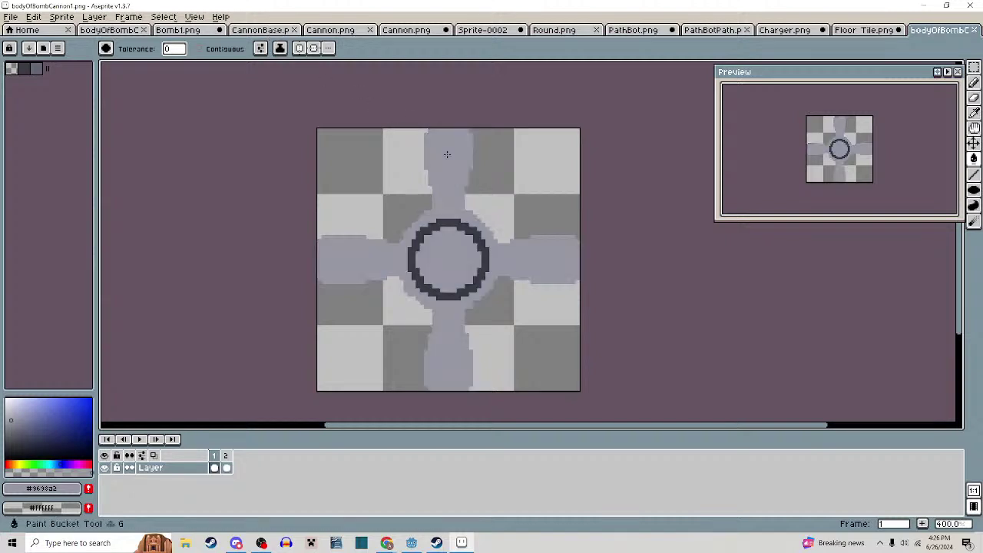
left_click(545, 33)
left_click(515, 31)
left_click(621, 30)
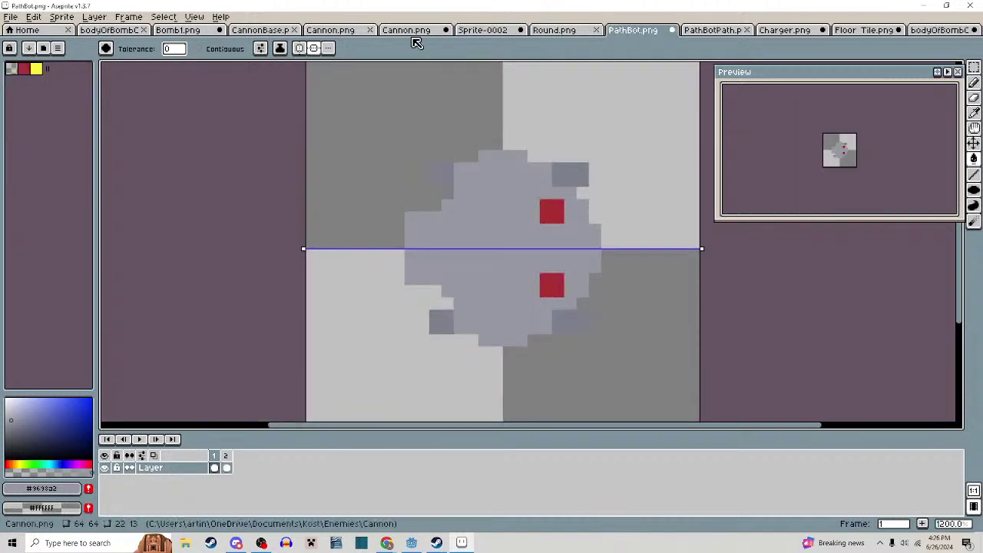
left_click(185, 30)
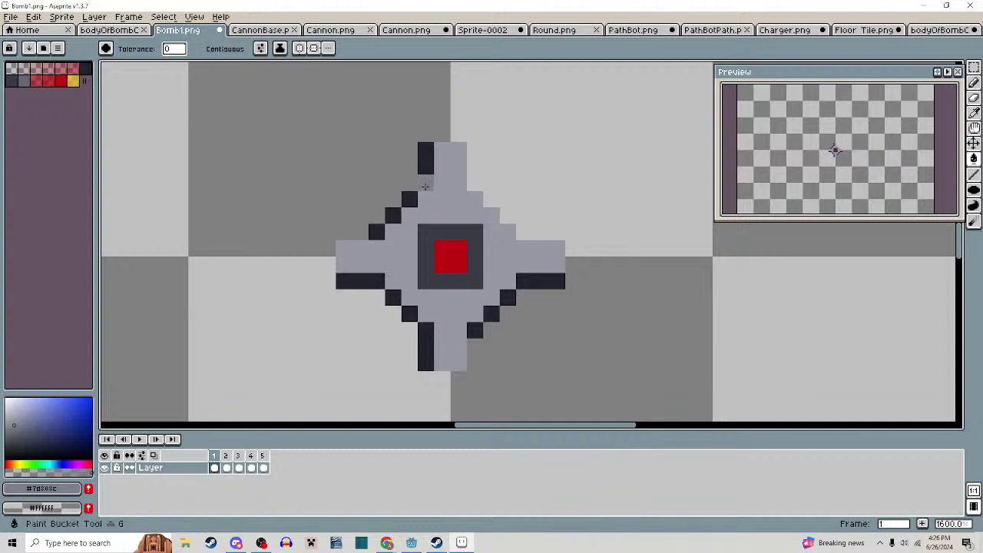
left_click(914, 31)
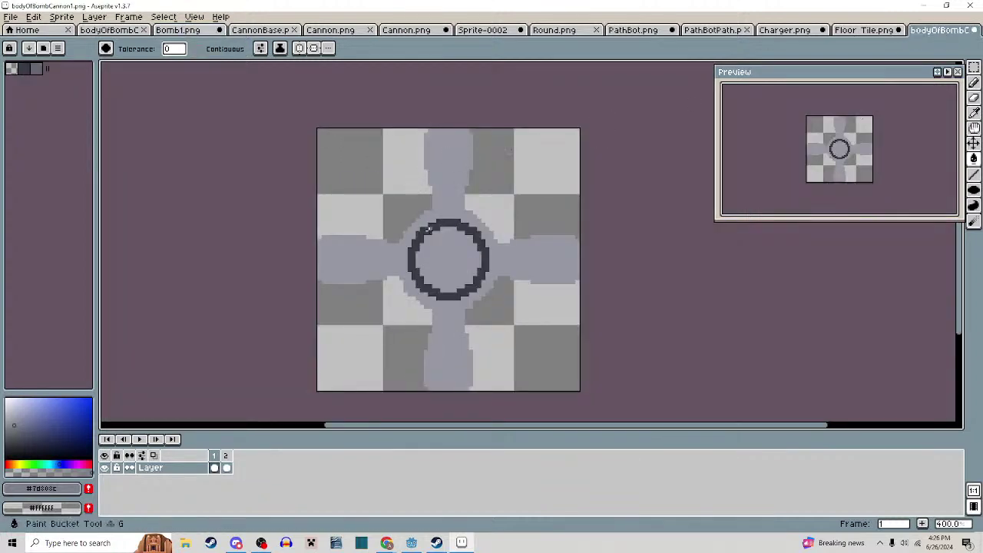
left_click(428, 230)
In frame 2 of the bomb cannon body, fill the dark ring with #7d808c and the body with #9698a2 sampled from frame 1
left_click(226, 468)
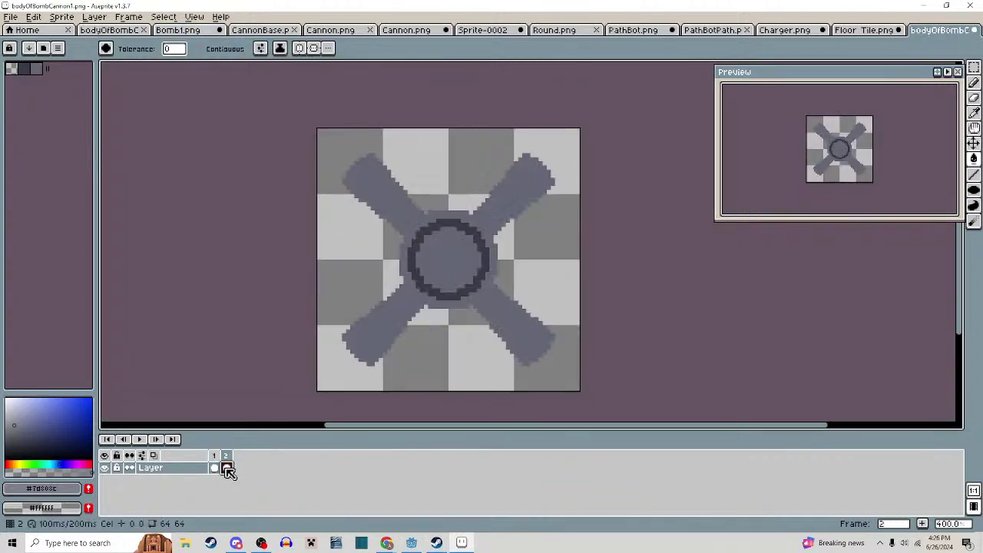
left_click(413, 260)
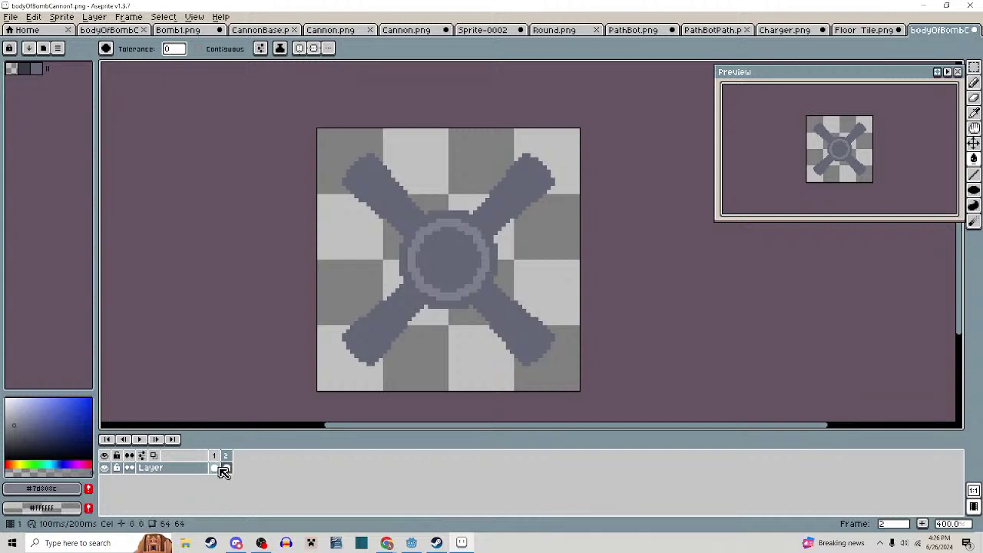
left_click(214, 468)
left_click(225, 468)
left_click(400, 219)
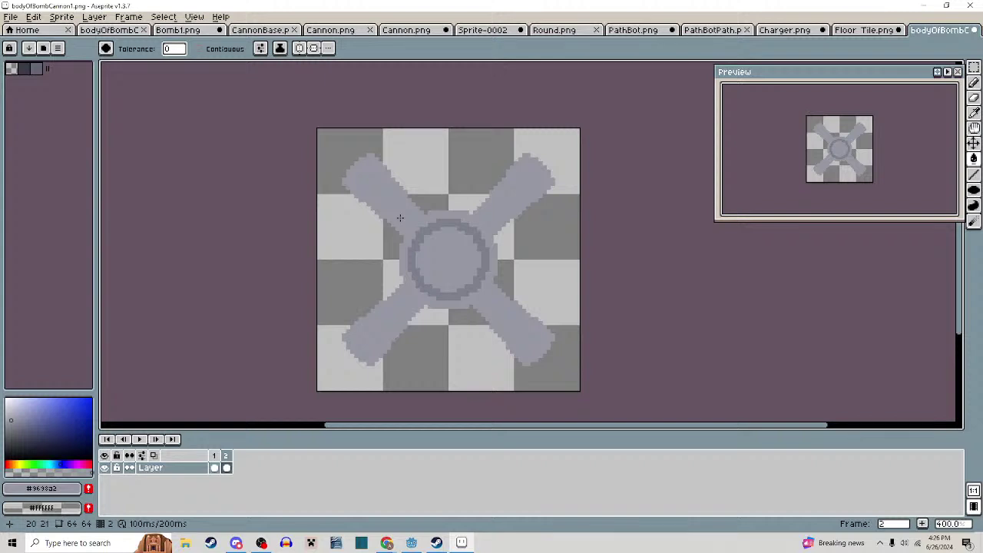
In frame 1 of Charger.png, trim the rim of the round body by one pixel with a transparent 2 px ellipse outline
left_click(564, 31)
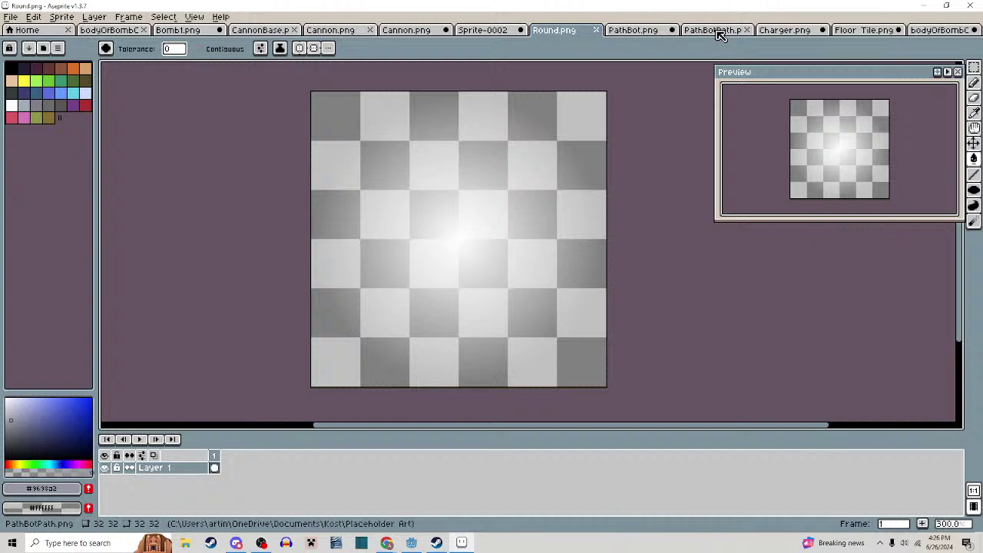
left_click(792, 31)
scroll(594, 142, "up", 1)
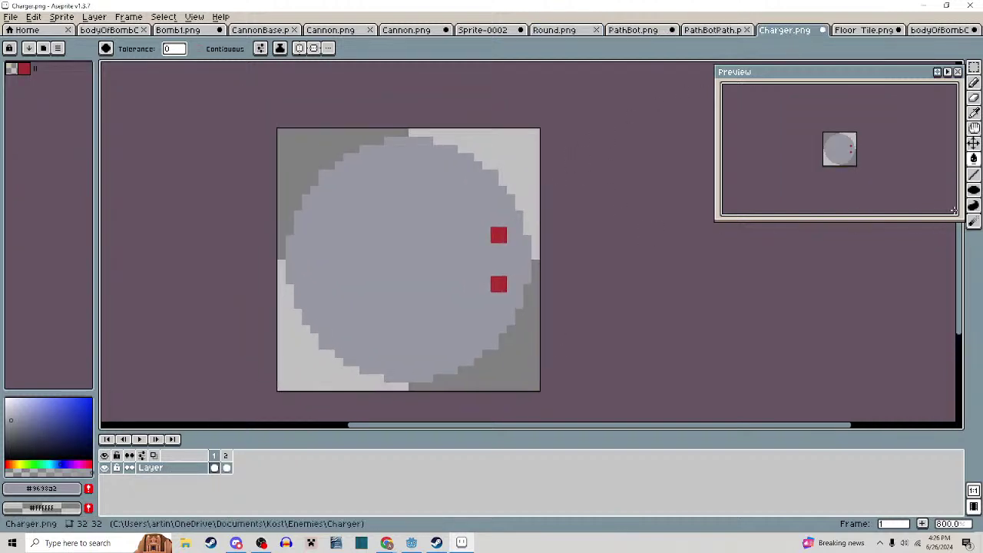
left_click(977, 178)
mouse_move(976, 191)
left_click(945, 191)
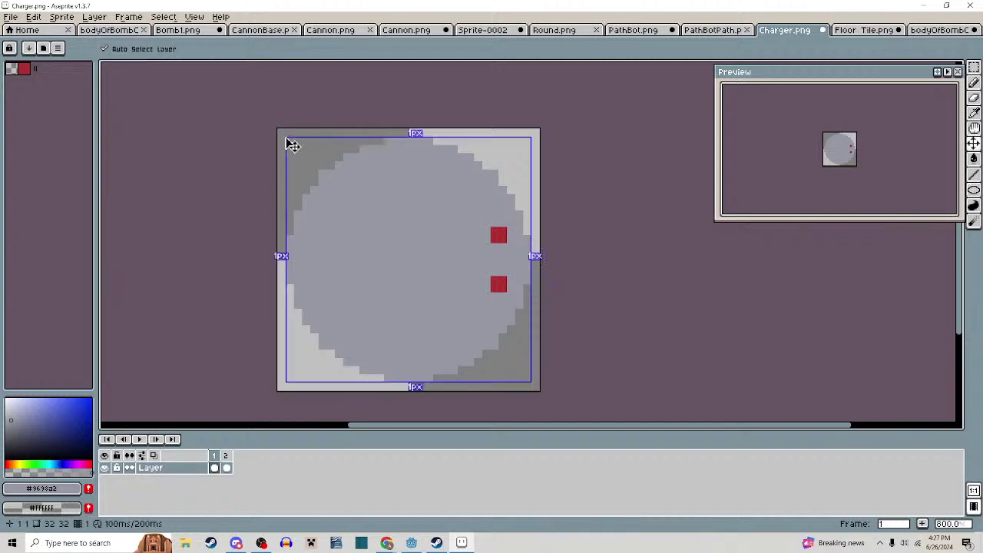
scroll(285, 138, "up", 1)
left_click_drag(287, 138, 534, 387)
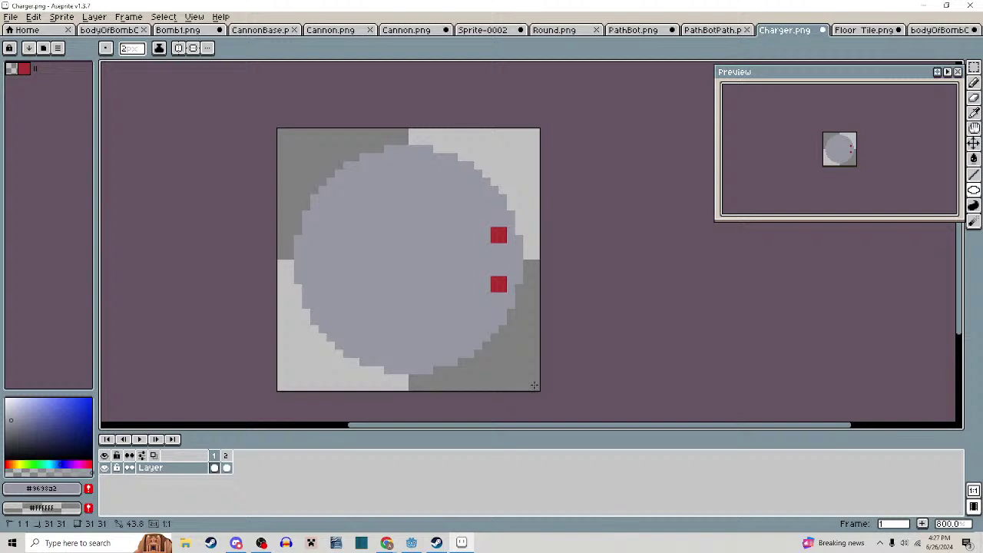
Select the charger's two red eyes and move them two pixels inward from the body's edge
left_click(506, 289)
scroll(498, 257, "up", 1)
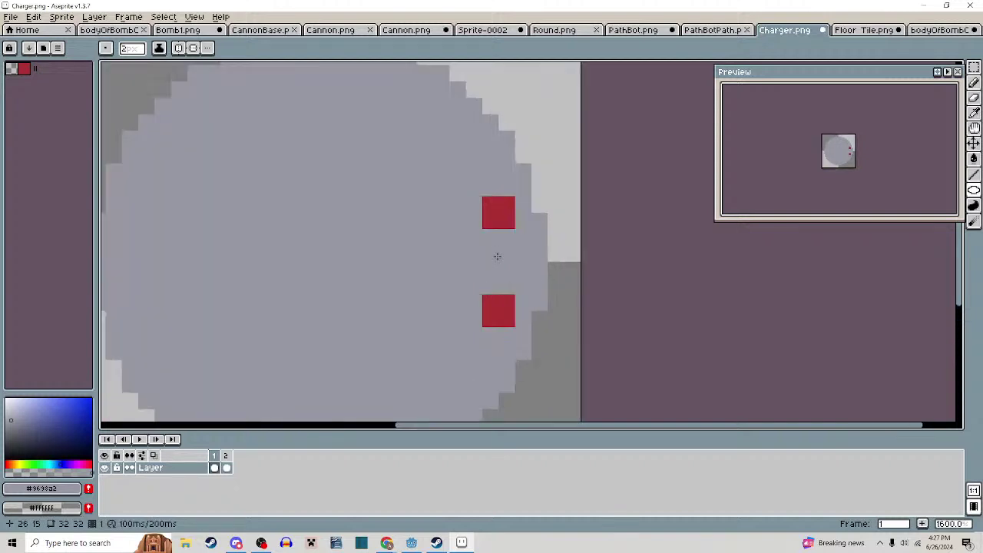
key("m")
mouse_move(466, 196)
left_mouse_down()
mouse_move(515, 328)
mouse_move(458, 289)
left_mouse_up()
left_click(507, 287)
Fill the gap left behind the charger's eyes with #9698a2, limited to contiguous pixels, and save Charger.png
key("g")
left_click(500, 252)
scroll(501, 253, "down", 2)
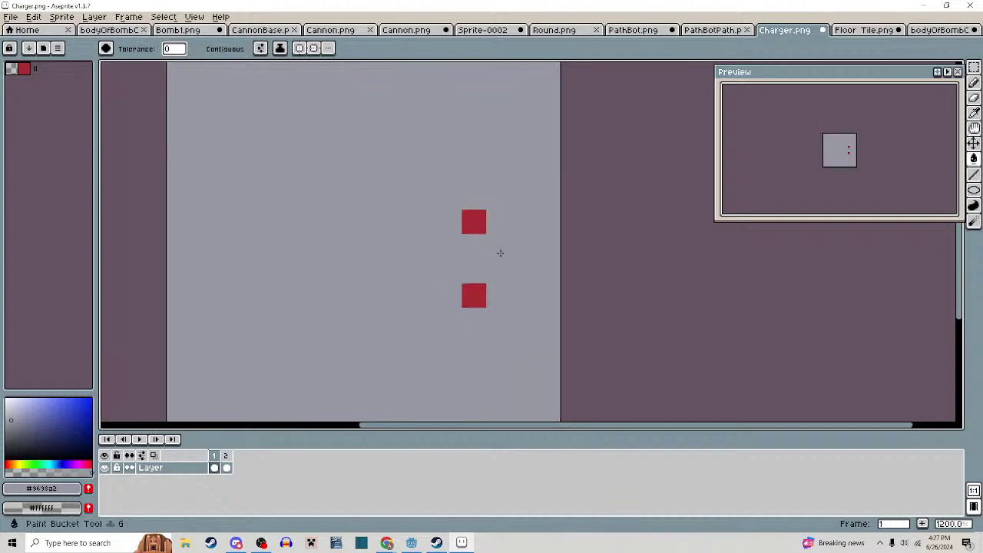
key("ctrl+z")
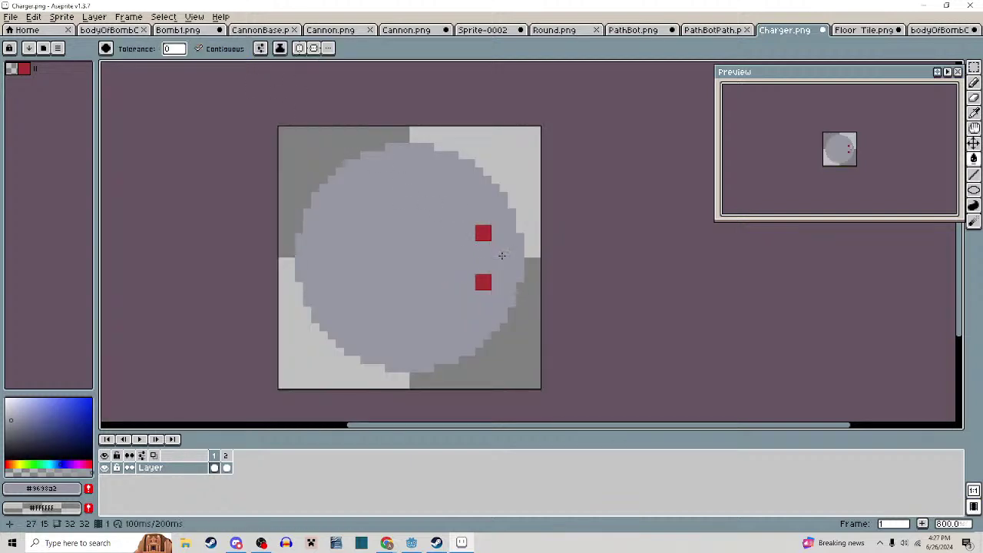
key("ctrl+s")
left_click(458, 302)
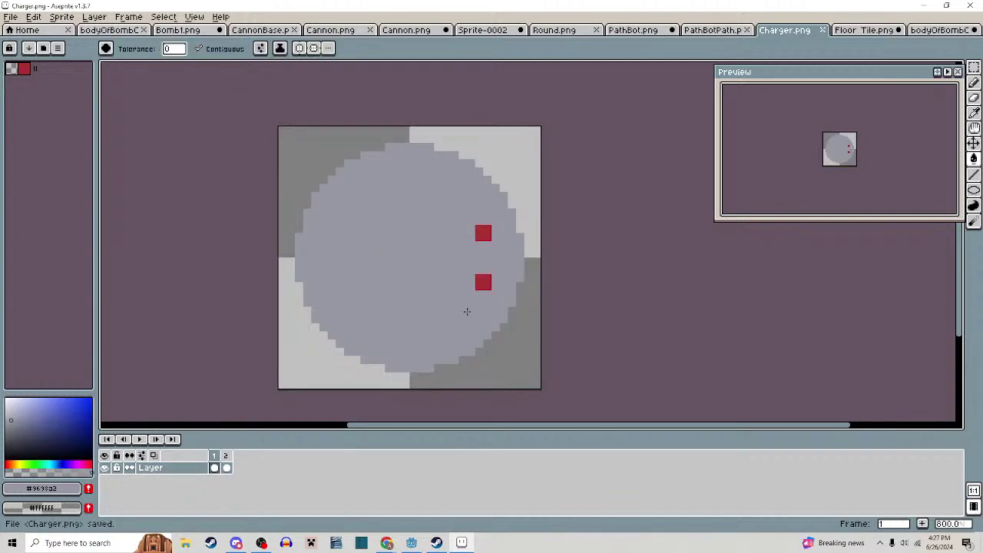
Switch to Godot, run the test scene and maximize the game window
left_click(412, 544)
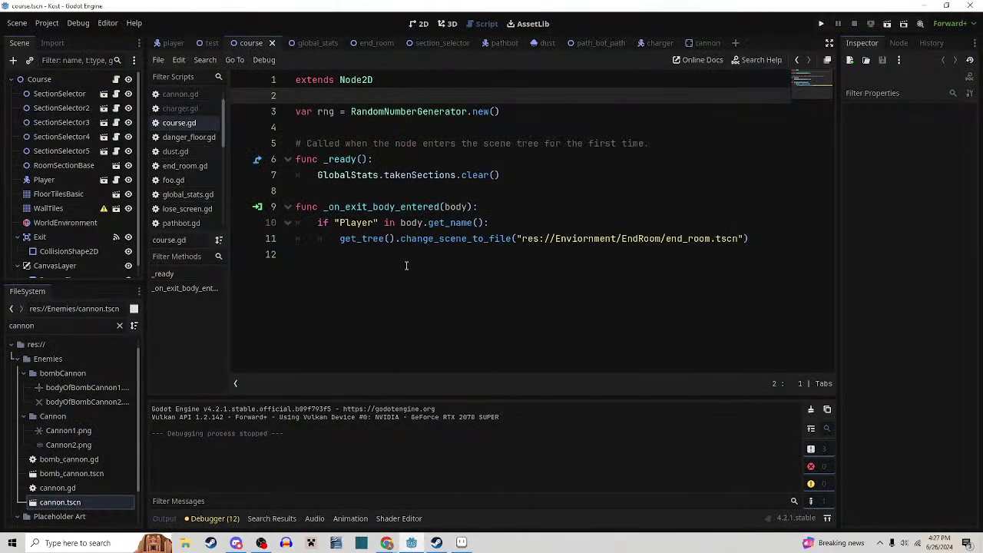
left_click(208, 43)
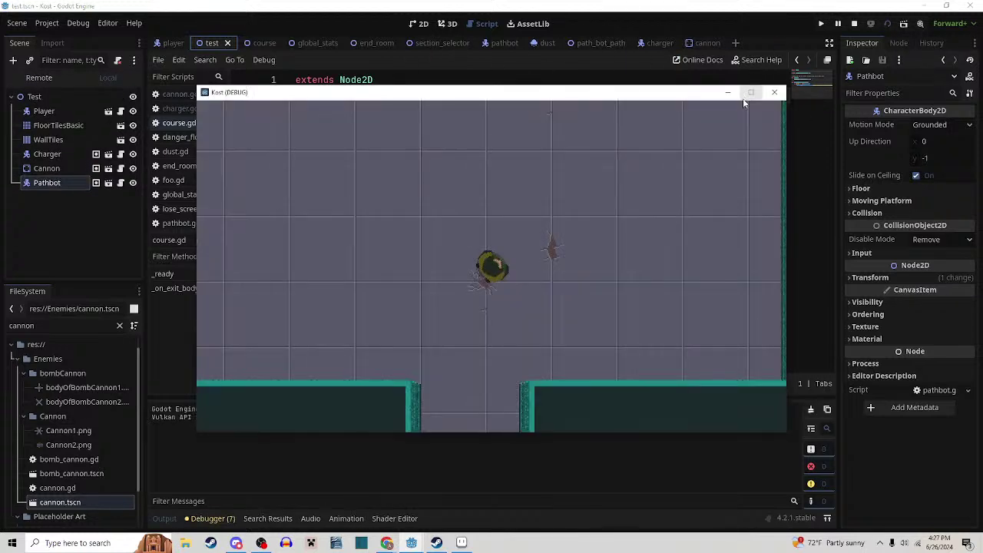
left_click(743, 96)
Move the player around the test room to examine how the charger, pathbot and cannon contrast with the floor, and close the game
key("w")
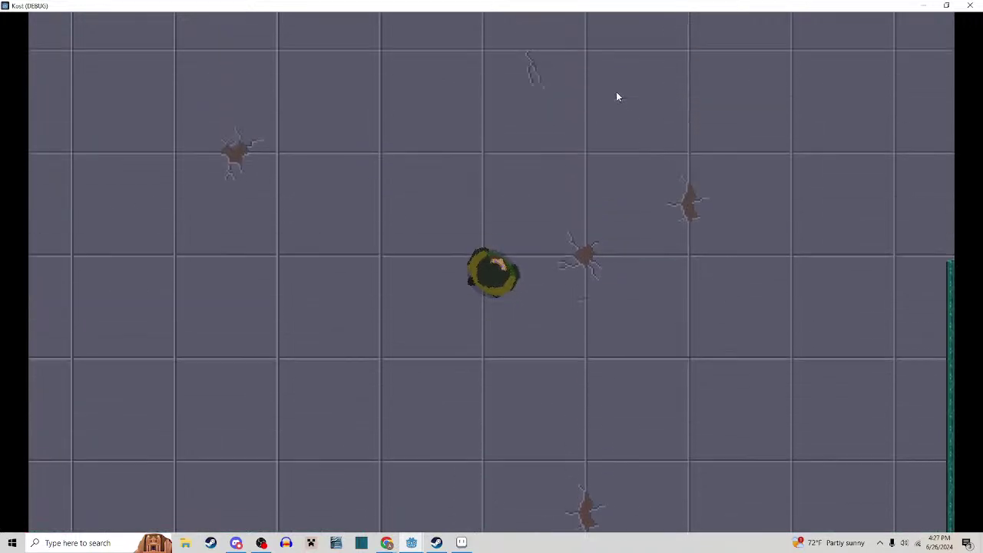
key("a")
key("a")
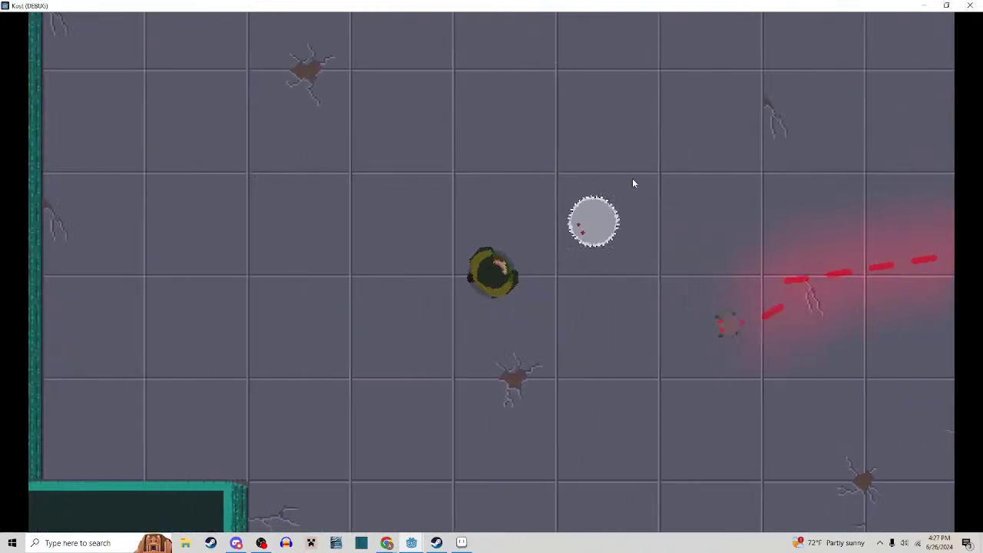
key("s")
key("d")
key("d")
key("s")
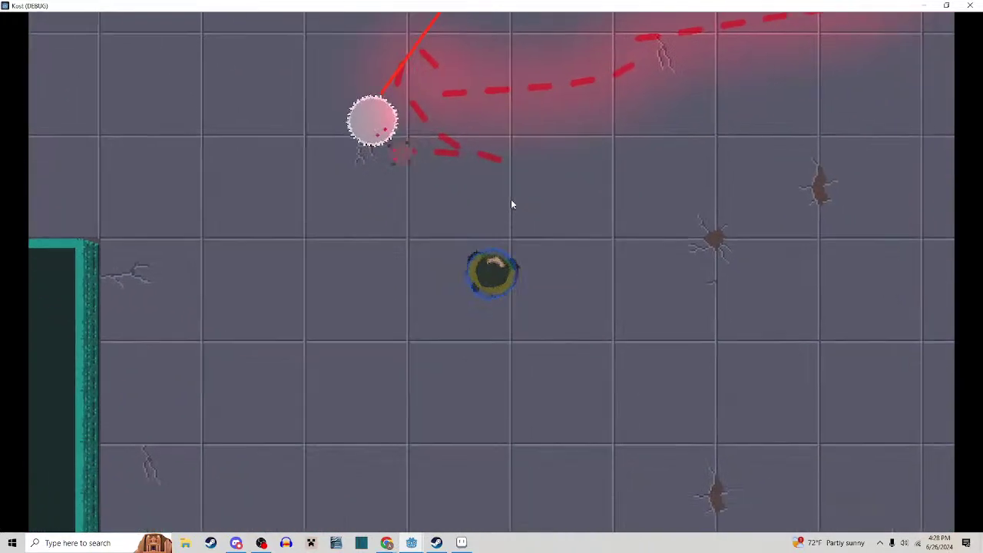
key("d")
key("w")
key("w")
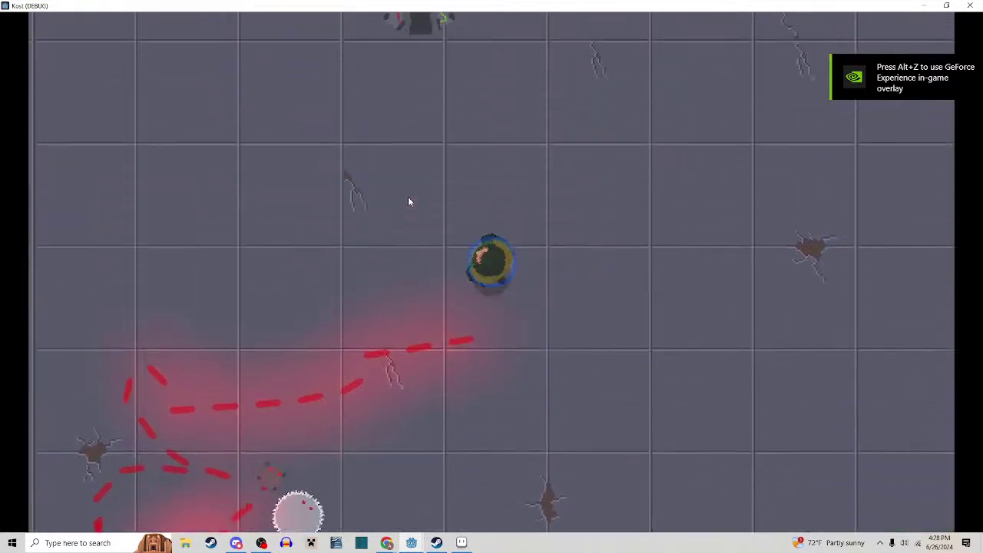
key("s")
key("d")
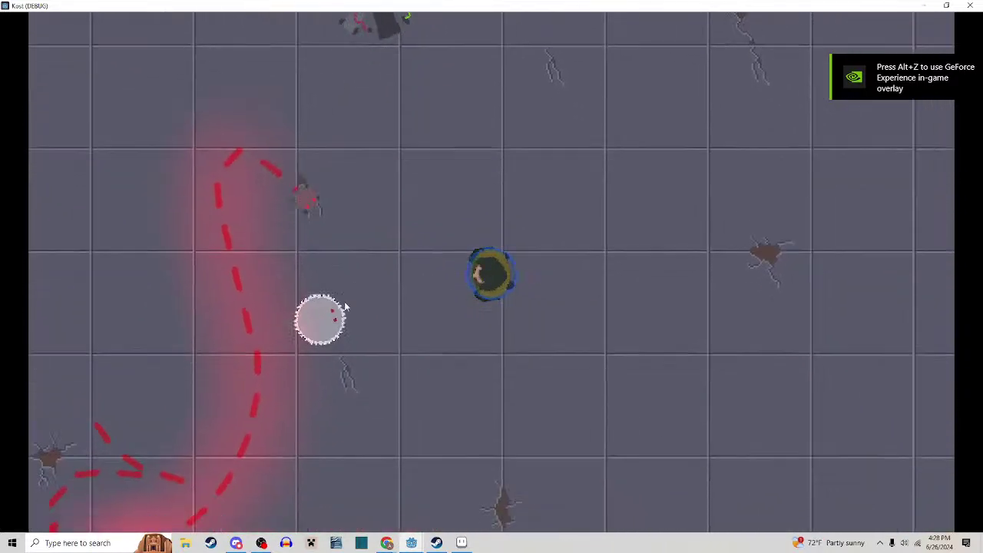
key("w")
key("d")
left_click(976, 10)
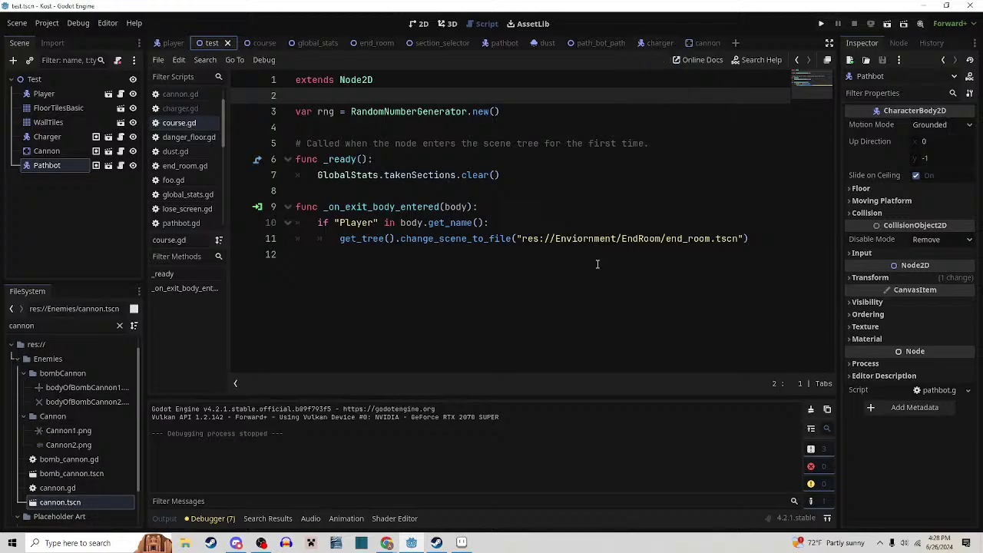
Switch back to Aseprite and save the bomb cannon body animation to its two PNG files
left_click(463, 541)
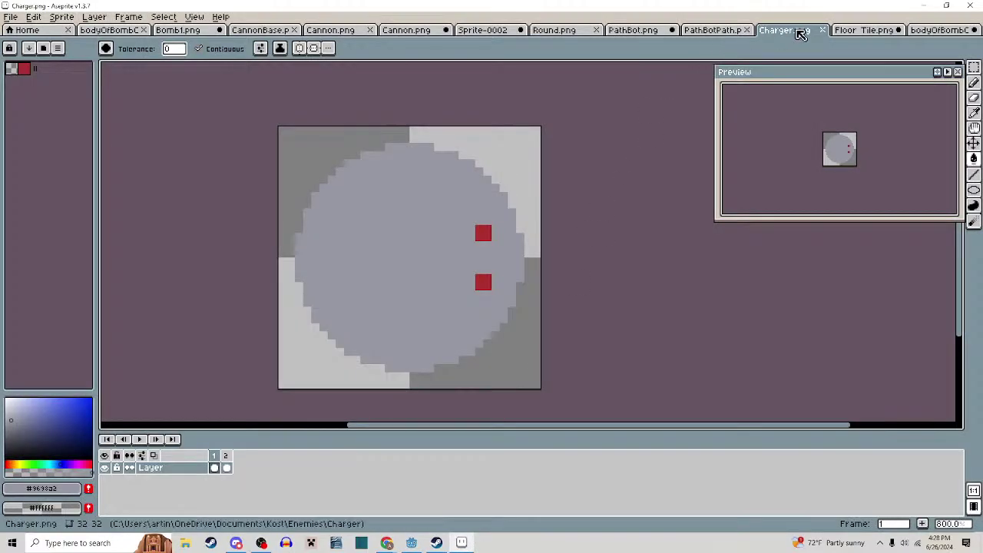
left_click(933, 33)
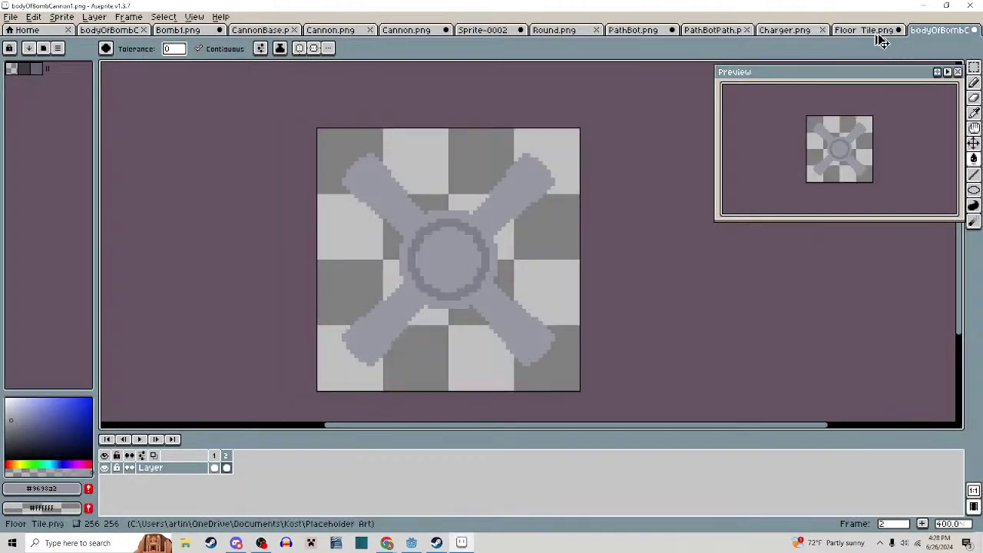
key("ctrl+s")
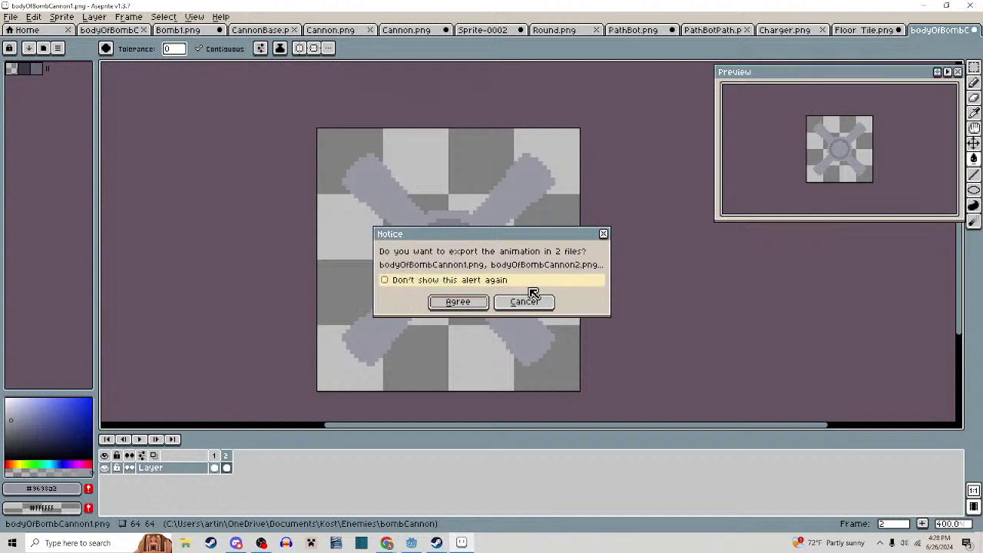
left_click(465, 301)
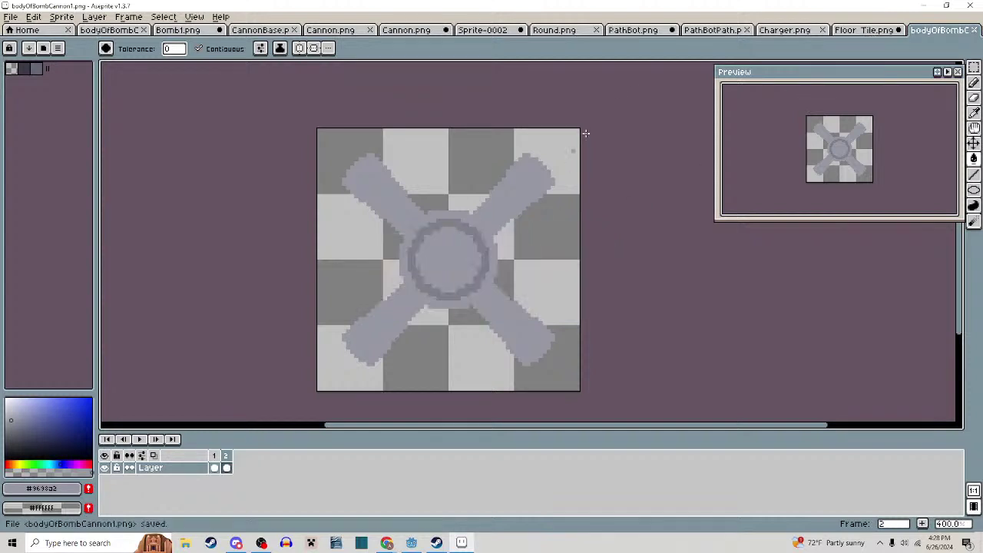
Save the recolored PathBot.png animation to its separate frame files
left_click(648, 31)
key("ctrl+s")
left_click(482, 302)
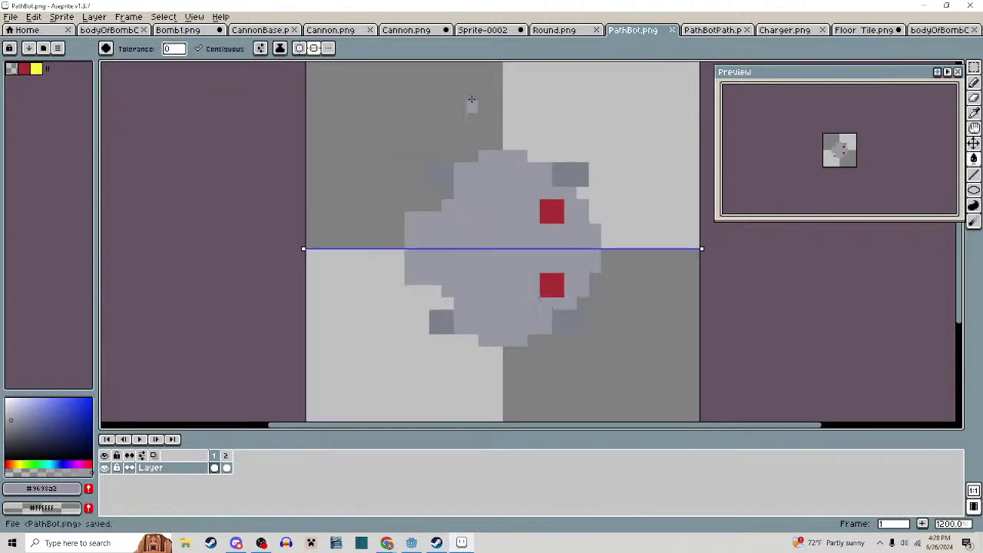
Save the recolored Cannon.png animation to its separate frame files
left_click(408, 31)
key("ctrl+s")
left_click(474, 306)
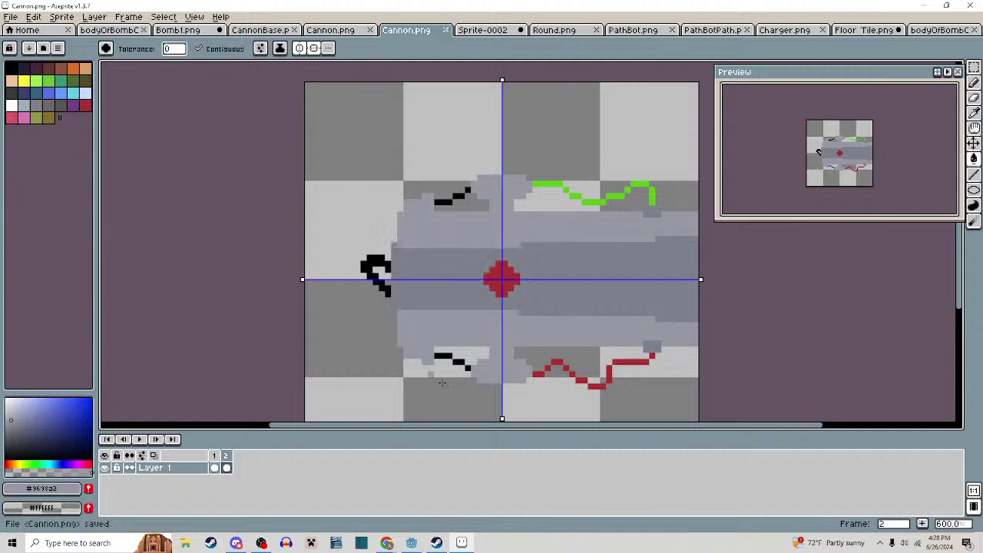
Fill the cannon's legs in frame 1 with the grey #7d808c sampled from the barrel in frame 2
left_click(215, 468)
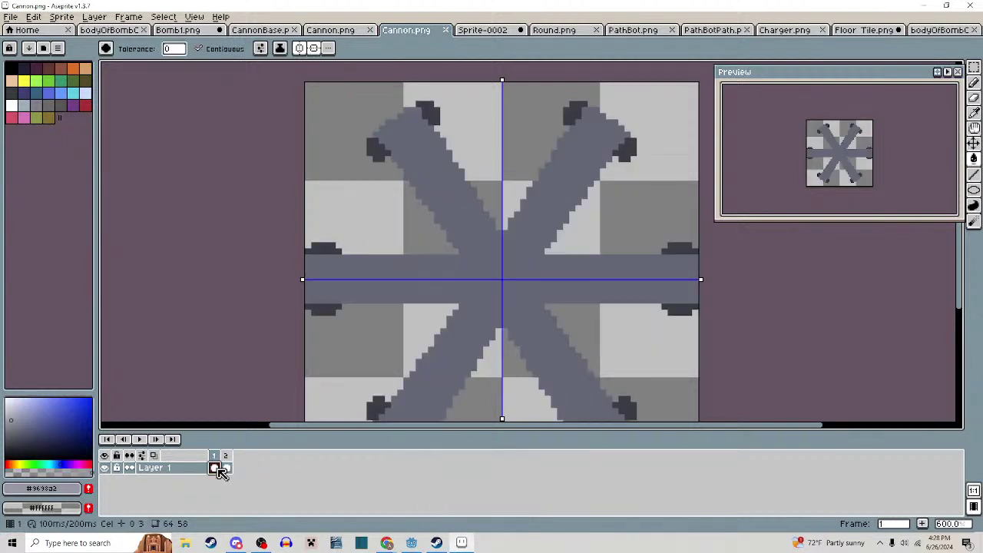
left_click(226, 469)
key("i")
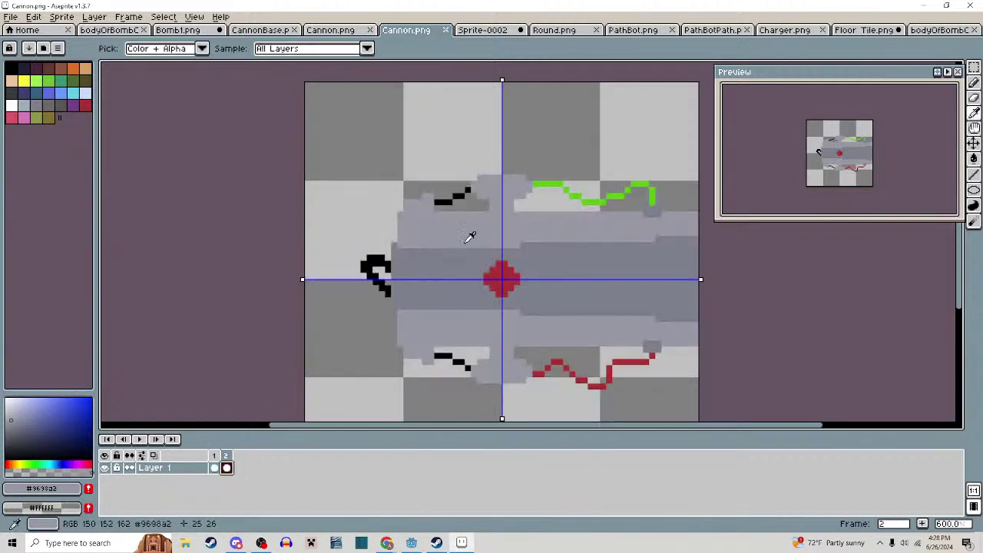
key("g")
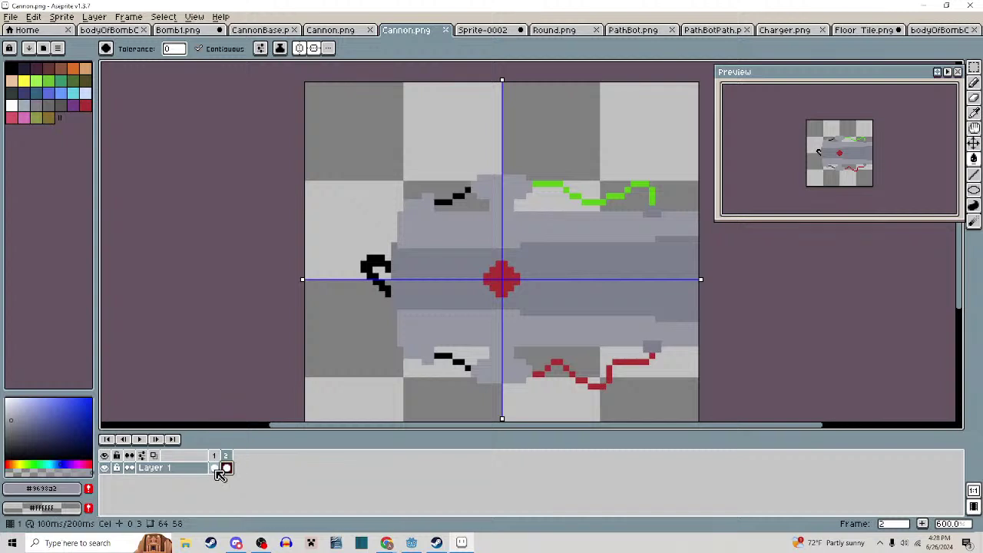
key("i")
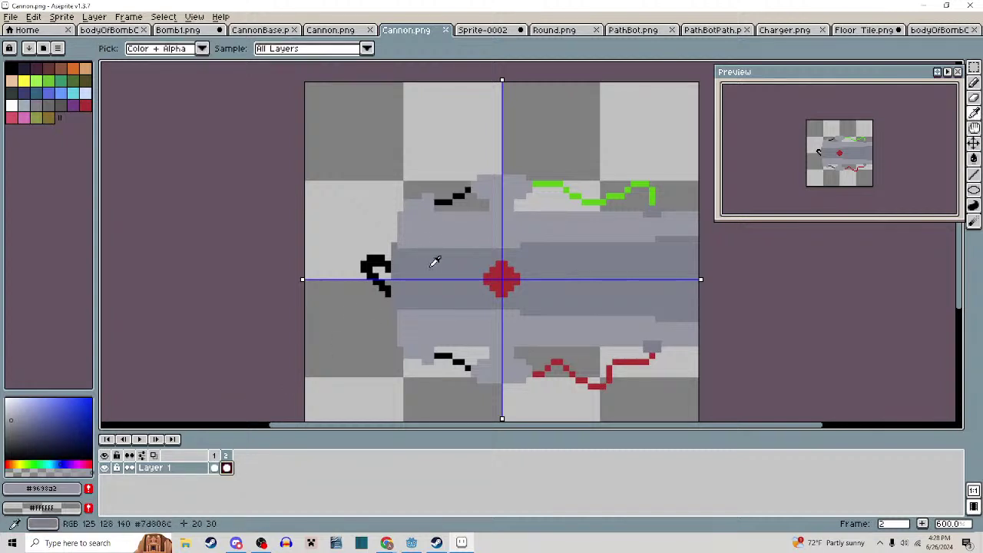
left_click(435, 262)
key("g")
left_click(215, 468)
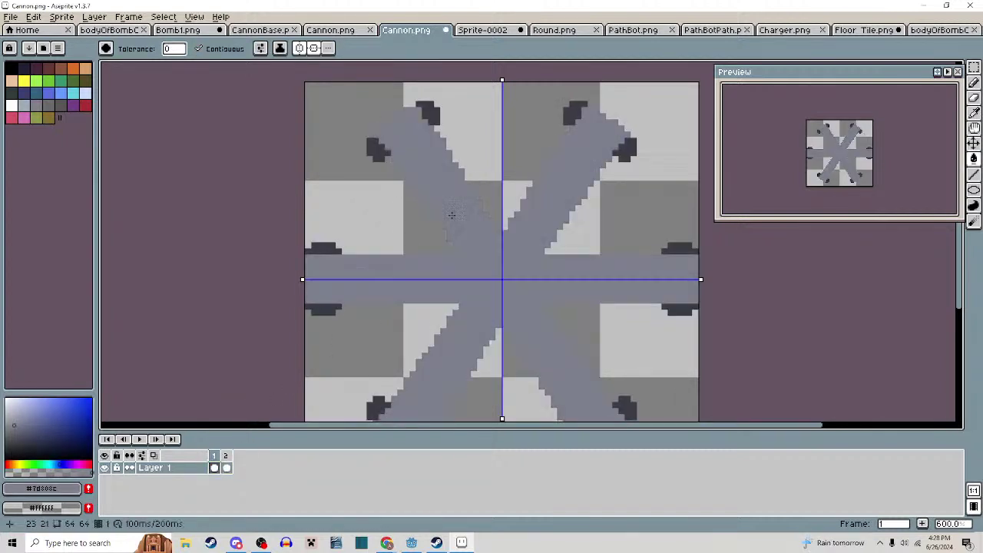
key("ctrl+s")
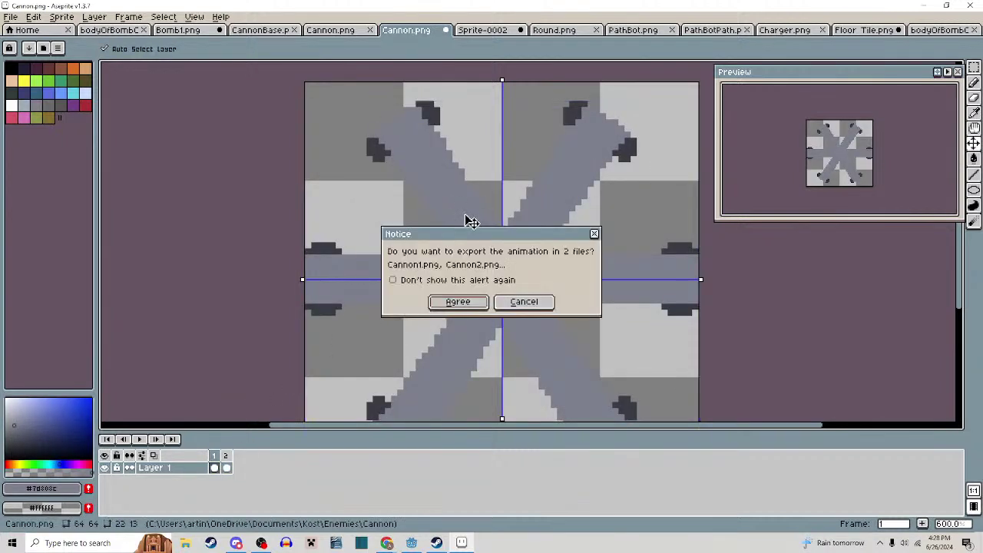
left_click(512, 305)
Fill the dark feet of the cannon's legs in frame 1 with a grey slightly darker than the legs, and save both frames
left_click(226, 469)
key("i")
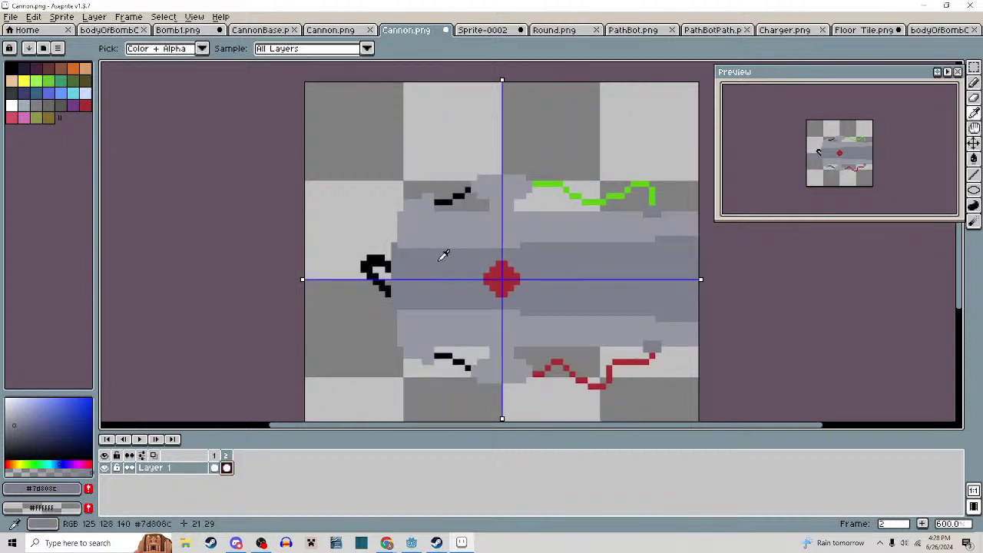
key("Left")
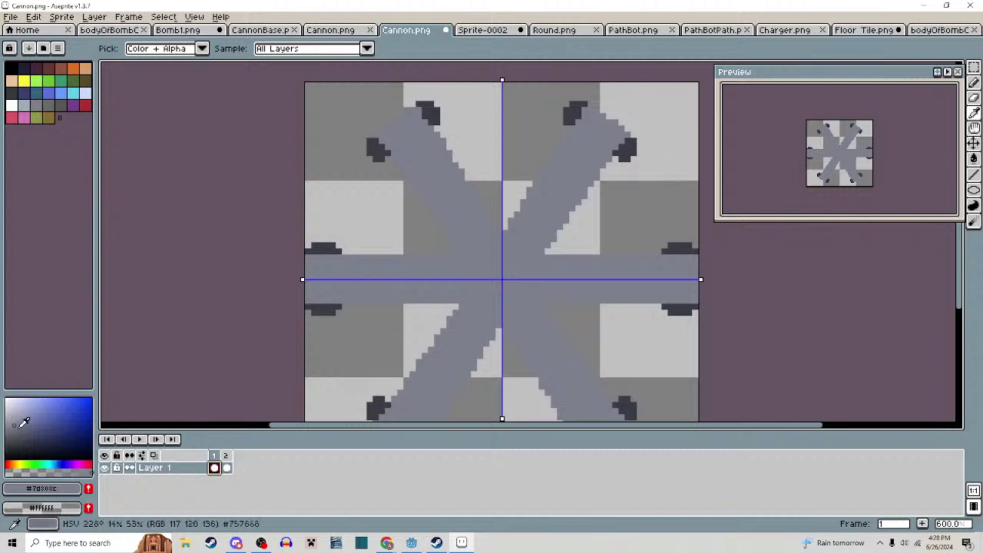
left_click(19, 429)
key("g")
left_click(331, 250)
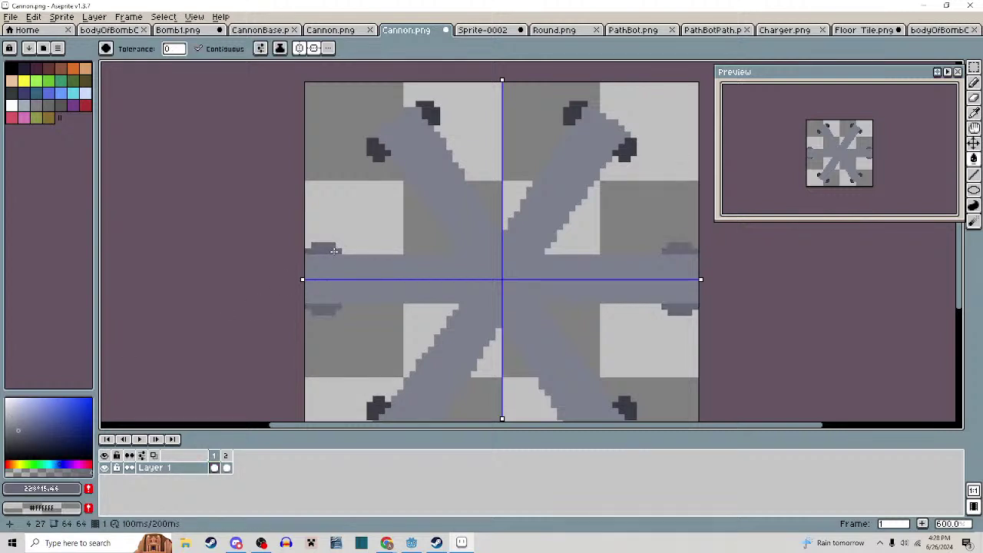
left_click(382, 133)
key("ctrl+z")
left_click(378, 151)
left_click(431, 116)
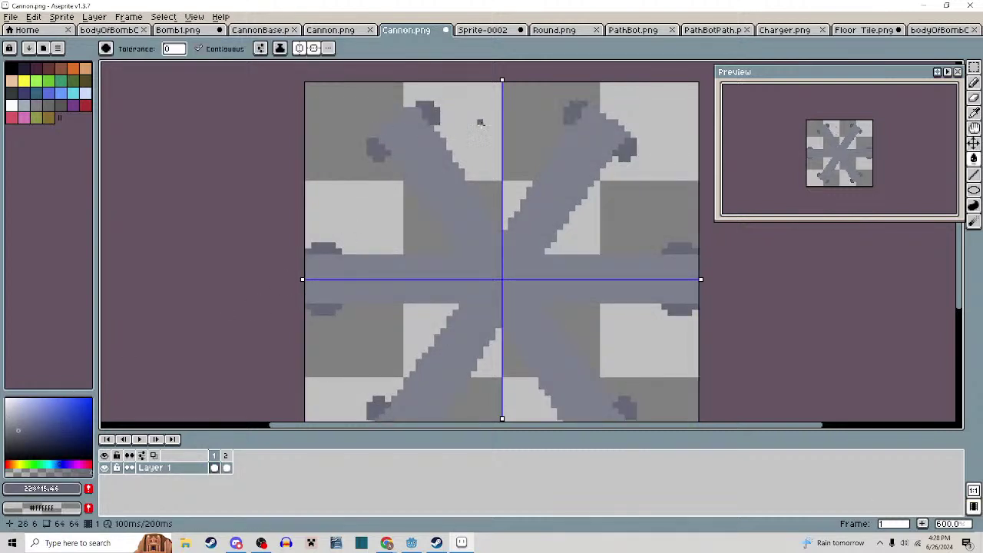
key("ctrl+s")
left_click(458, 301)
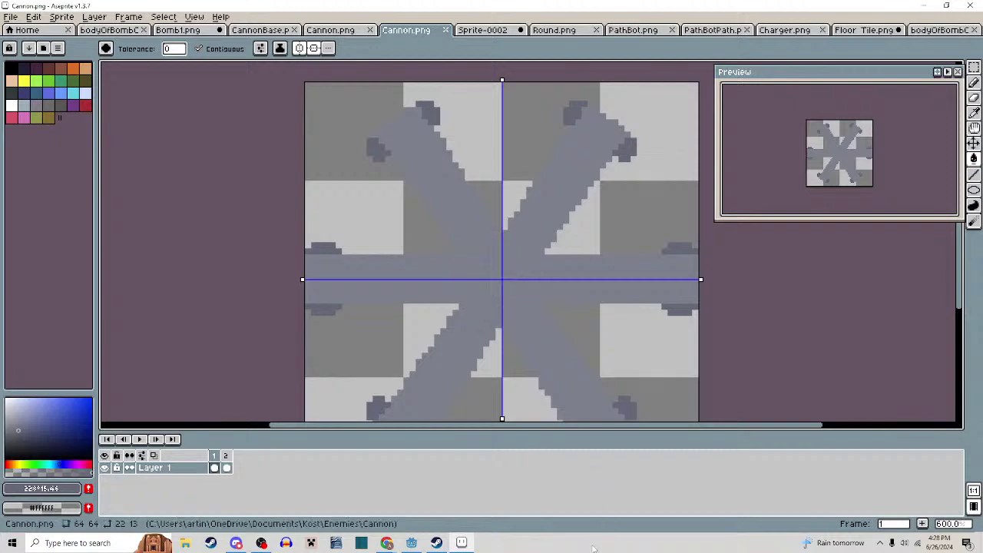
Switch to Godot and run the test scene, moving around to examine the recolored cannon, charger and pathbot against the floor
left_click(411, 543)
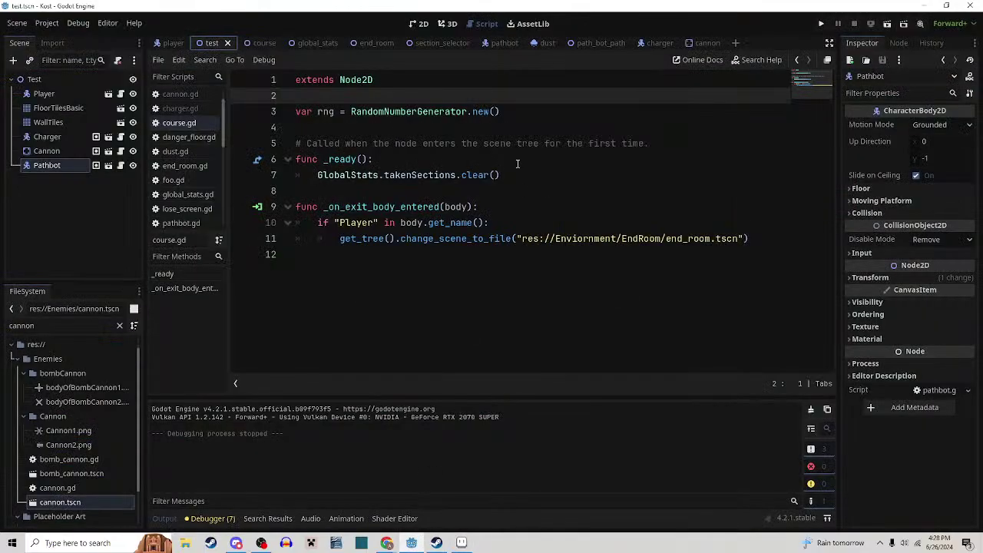
left_click(887, 26)
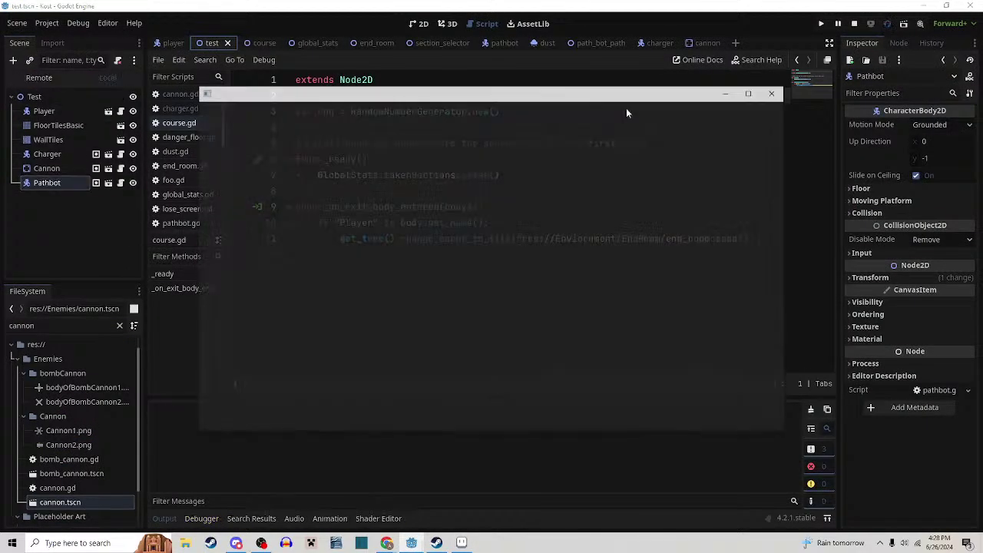
key("w")
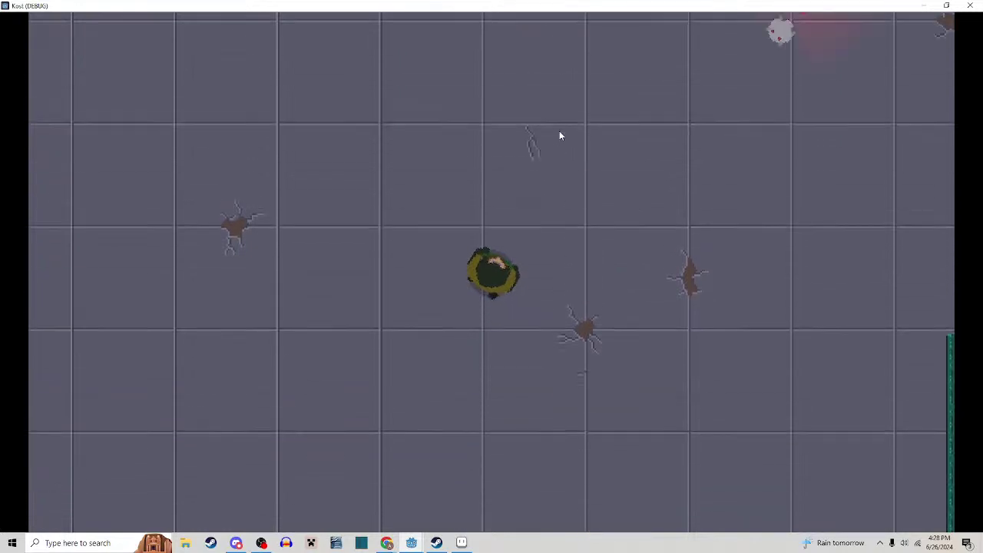
key("a")
key("w")
key("d")
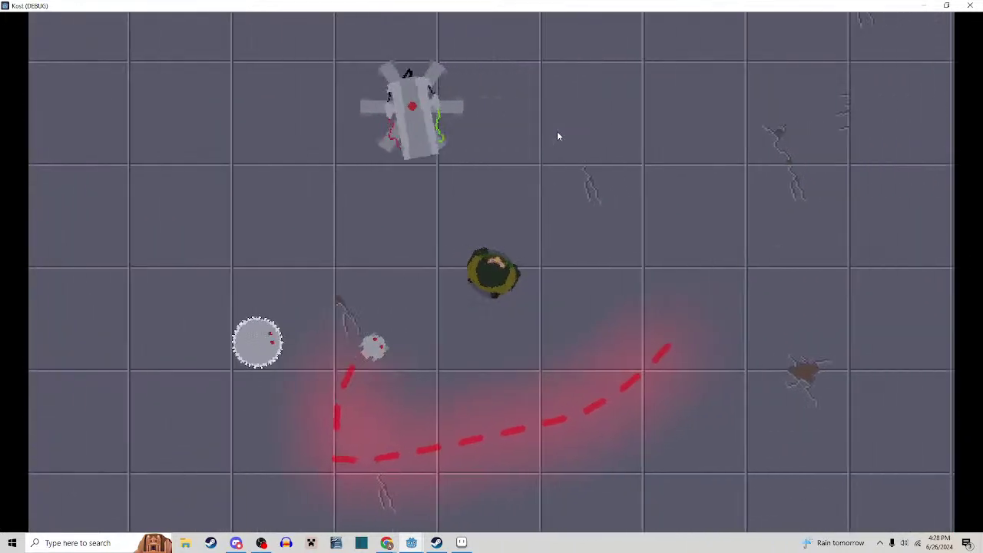
key("s")
key("a")
key("w")
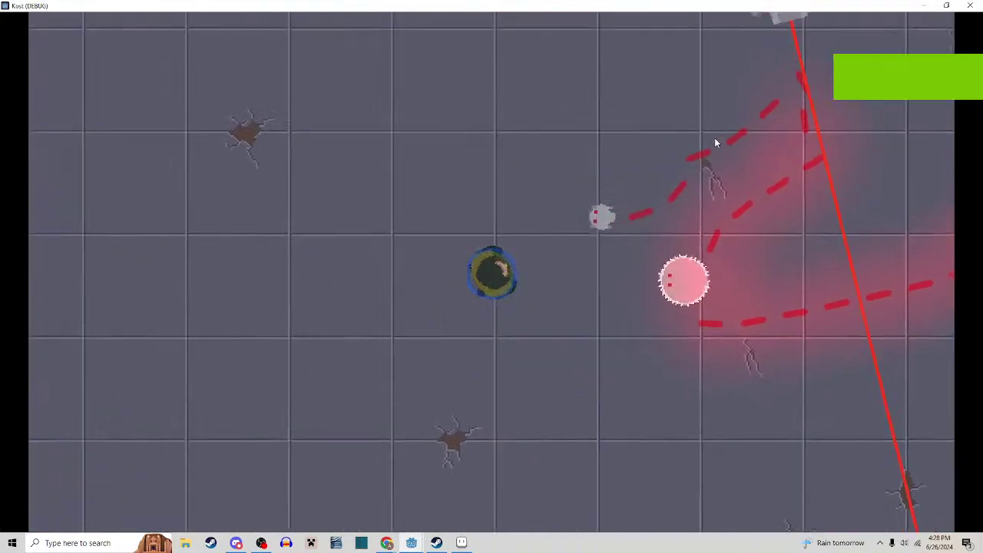
key("d")
key("w")
key("d")
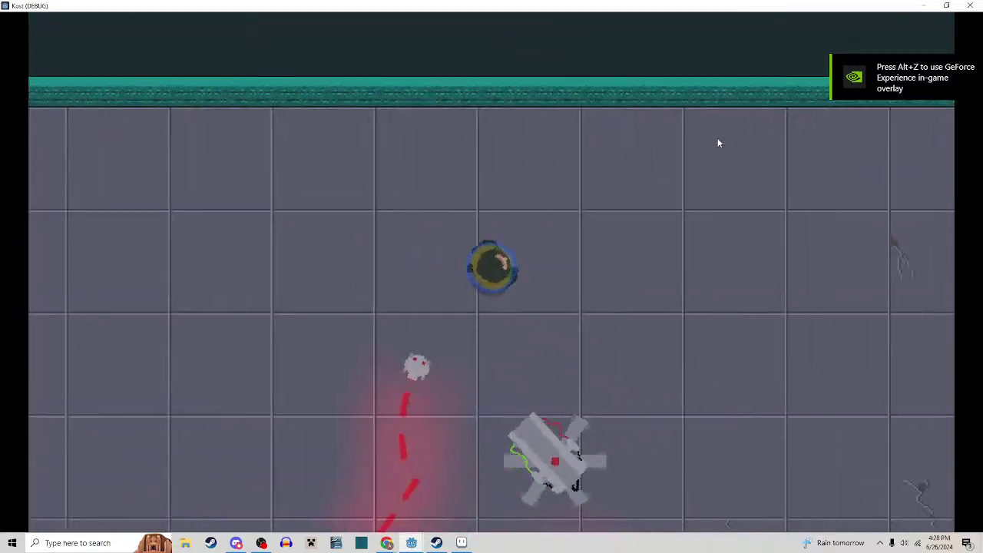
key("s")
left_click(971, 6)
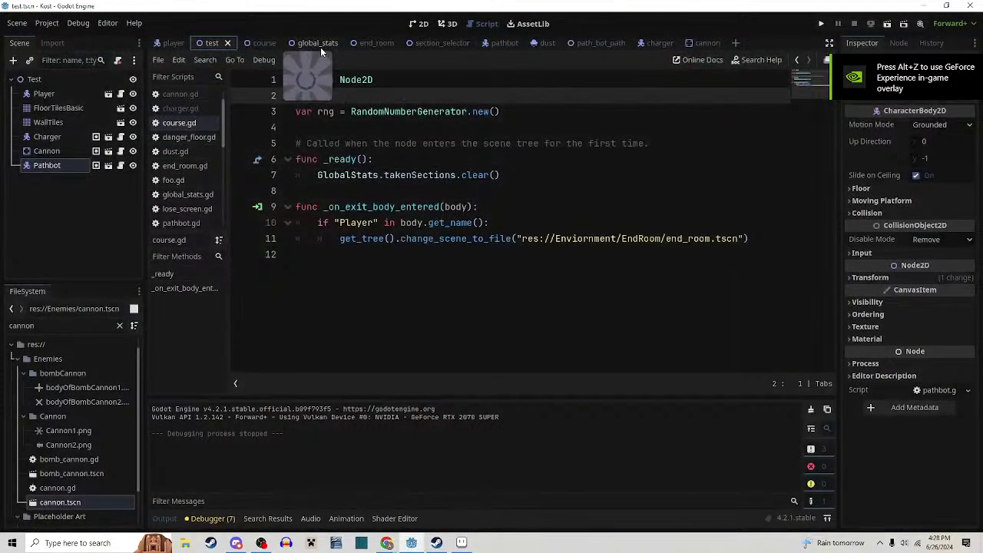
Open the course scene and run it
left_click(320, 45)
left_click(260, 44)
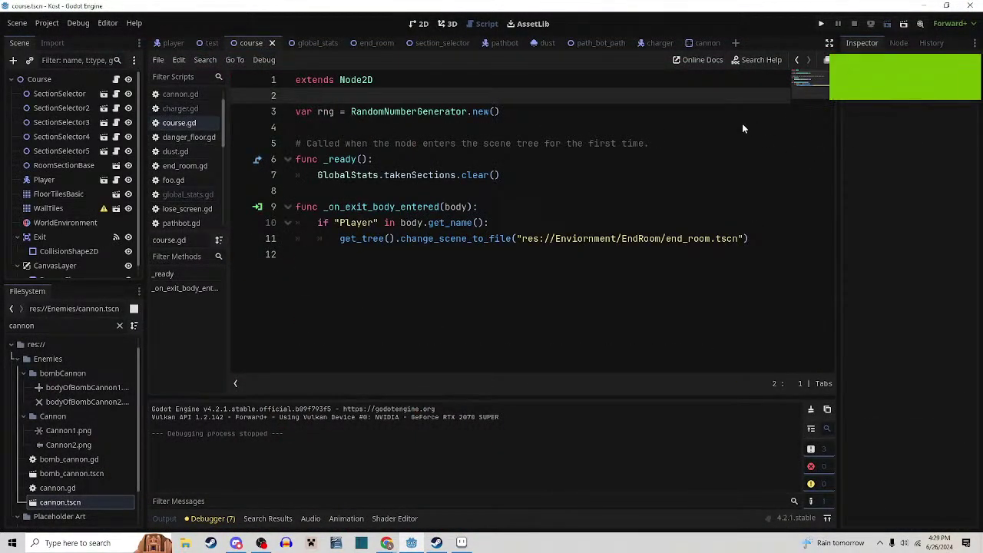
key("F5")
Move the player through the first course rooms to examine how the chargers and cannon contrast with the floor
key("w")
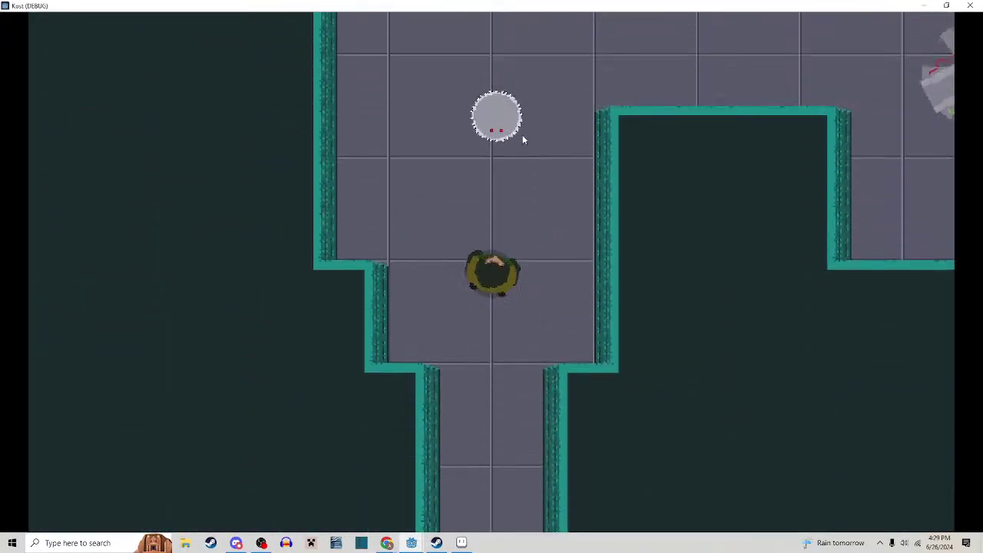
key("a")
key("d")
key("w")
key("w")
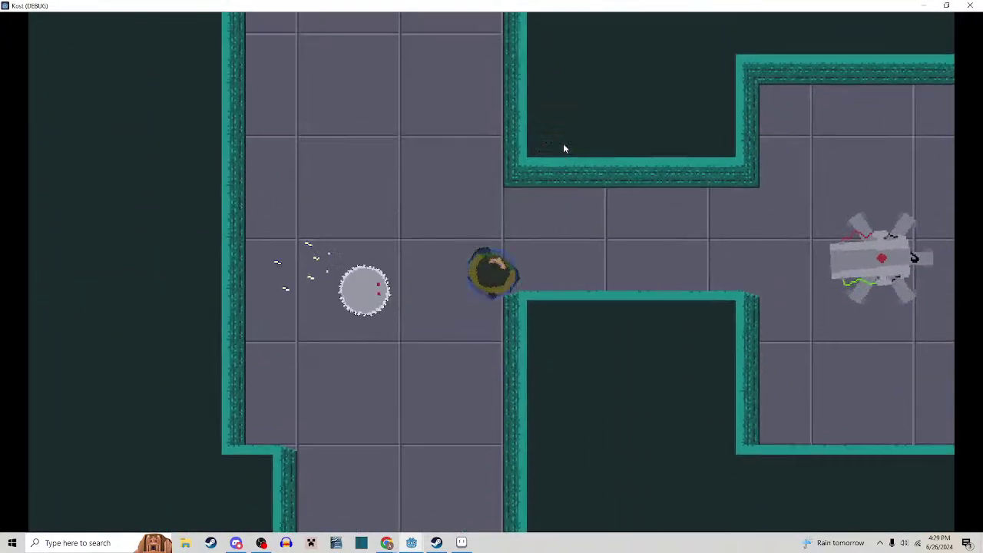
key("d")
key("d")
key("w")
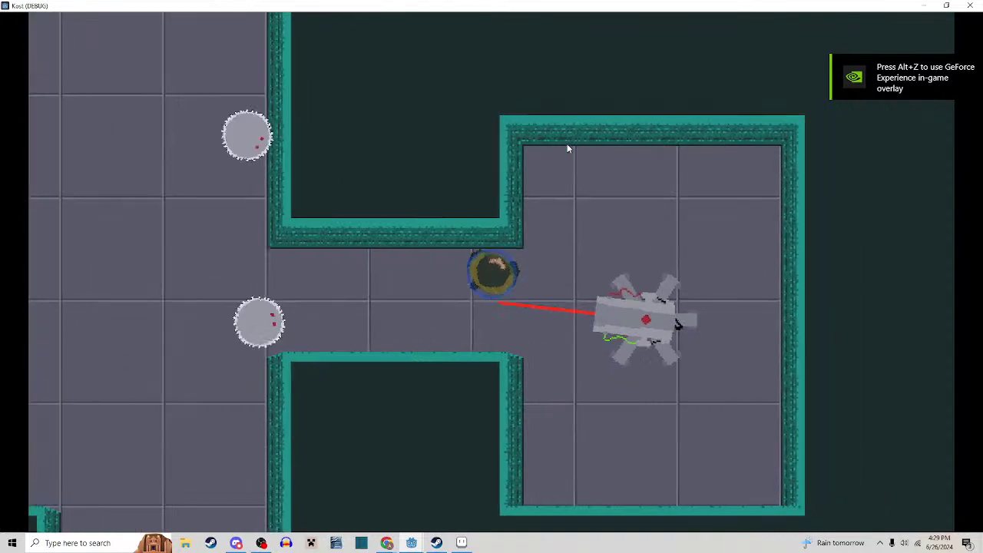
key("a")
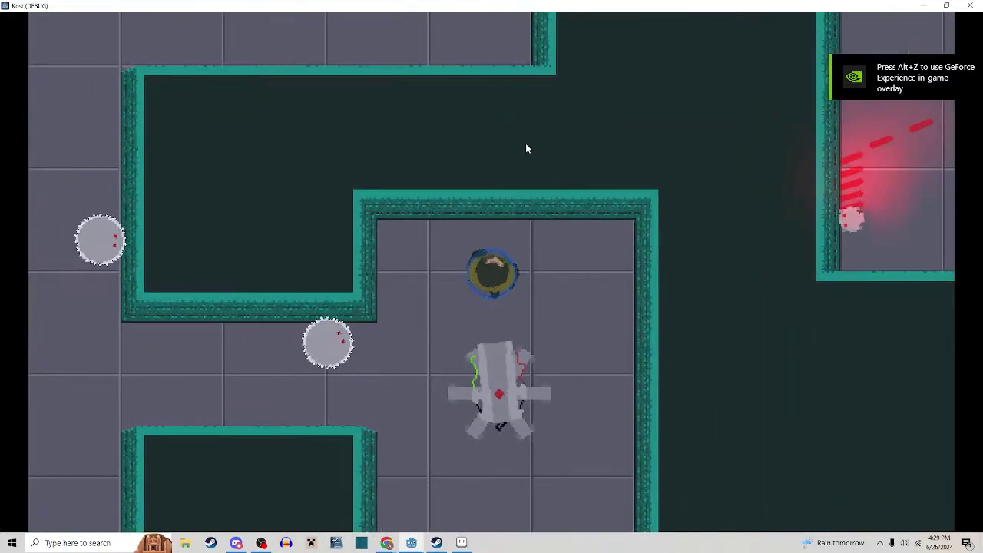
key("a")
key("s")
key("s")
key("a")
Attack the charger, pathbots and cannons while crossing the room with yellow floor tiles to check their visibility in combat
left_click(527, 148)
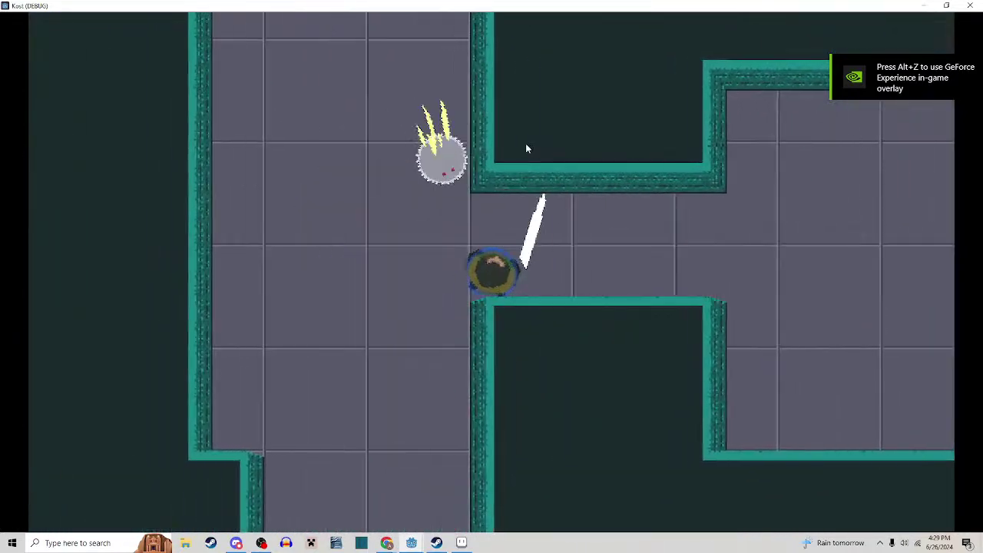
key("w")
key("d")
left_click(593, 167)
key("a")
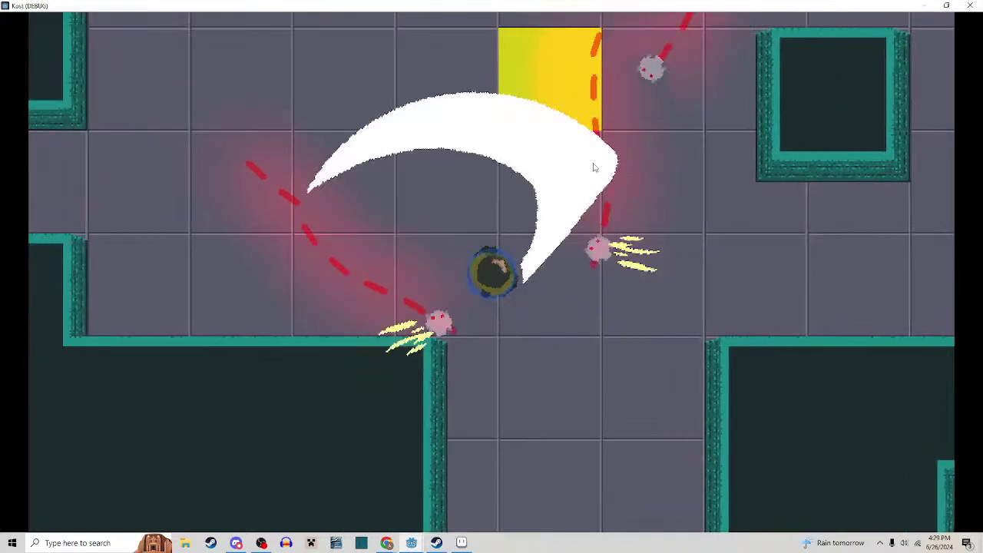
key("w")
left_click(593, 168)
key("a")
key("w")
left_click(593, 168)
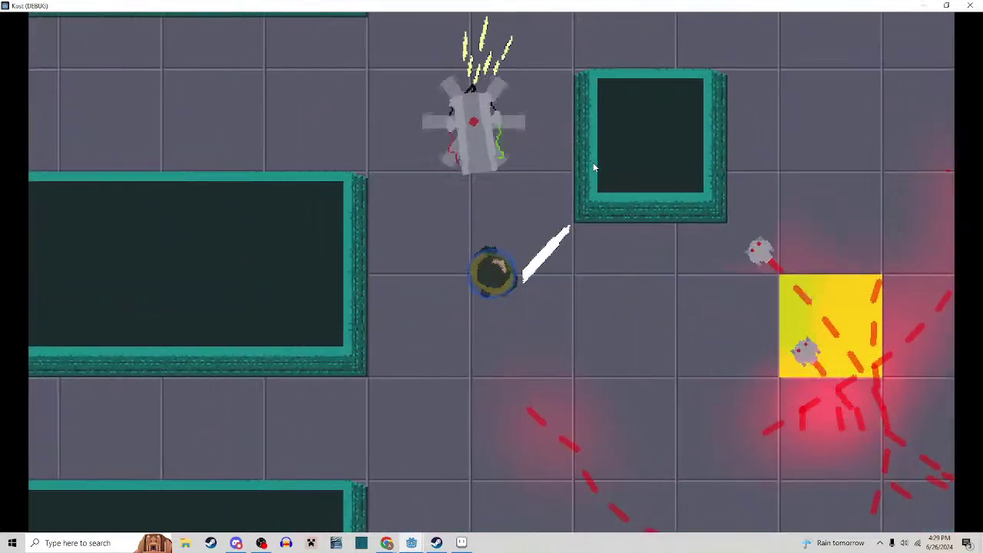
key("d")
left_click(593, 167)
key("s")
key("d")
key("w")
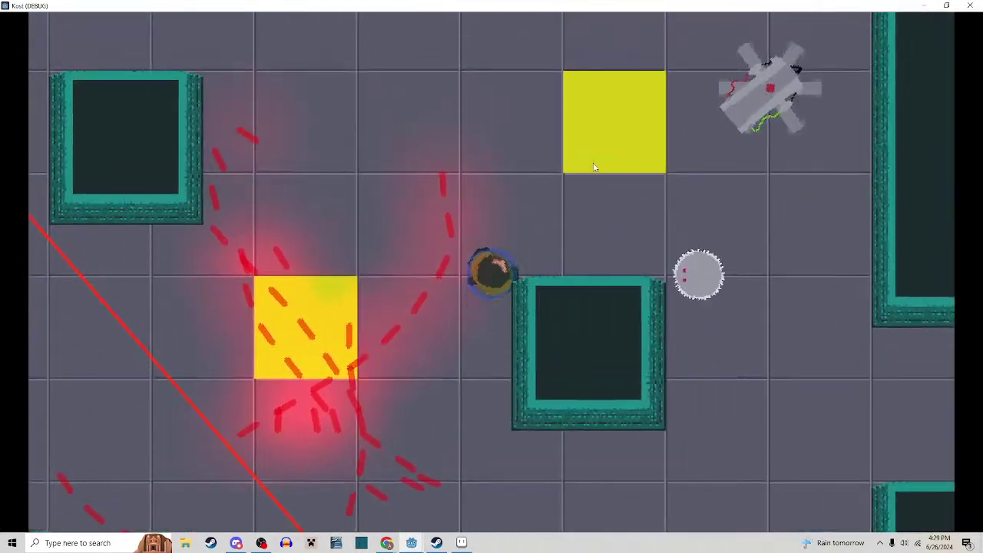
left_click(593, 162)
key("s")
key("d")
left_click(591, 158)
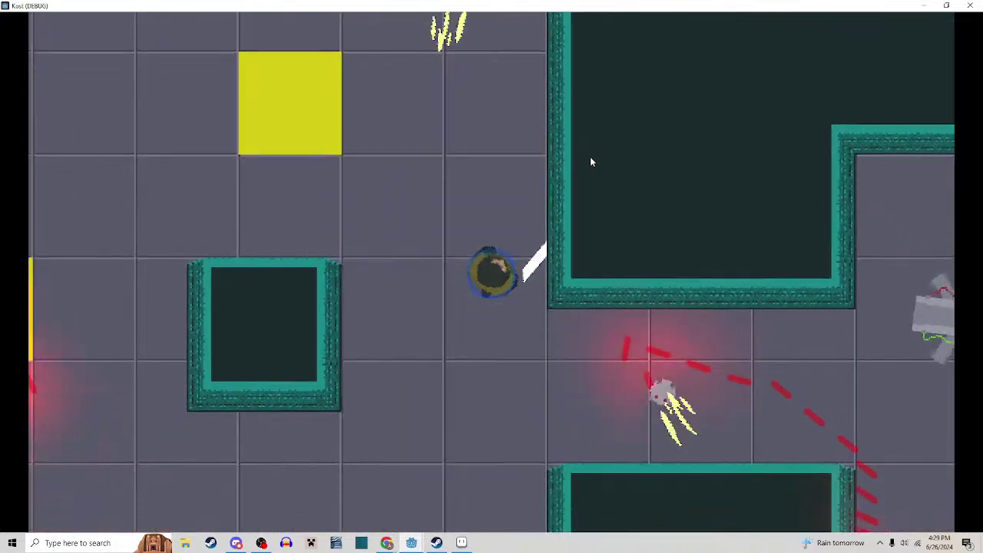
Advance through the passage into the next room and attack there to examine the cannon, bomb cannon and pathbot colors
key("d")
left_click(590, 154)
key("d")
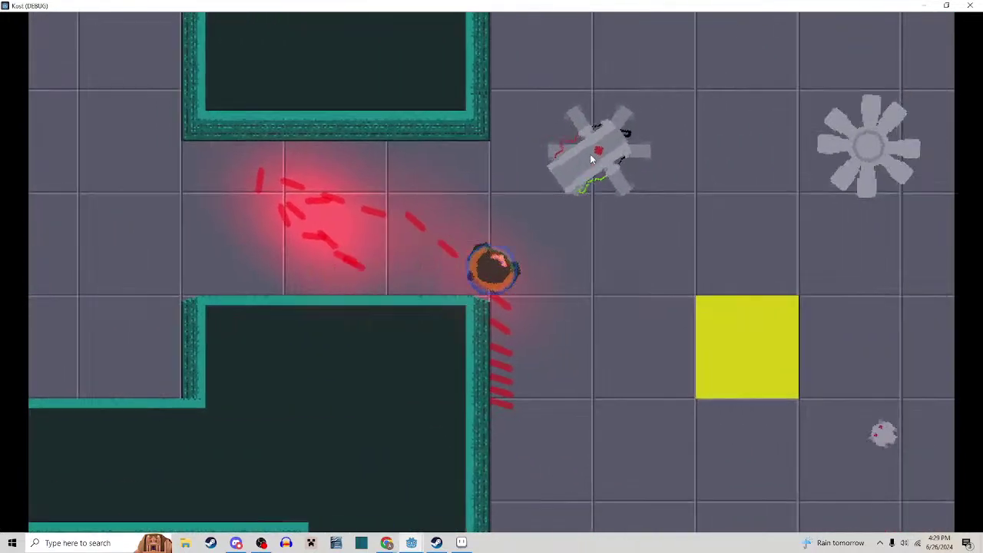
left_click(555, 150)
key("w")
left_click(555, 153)
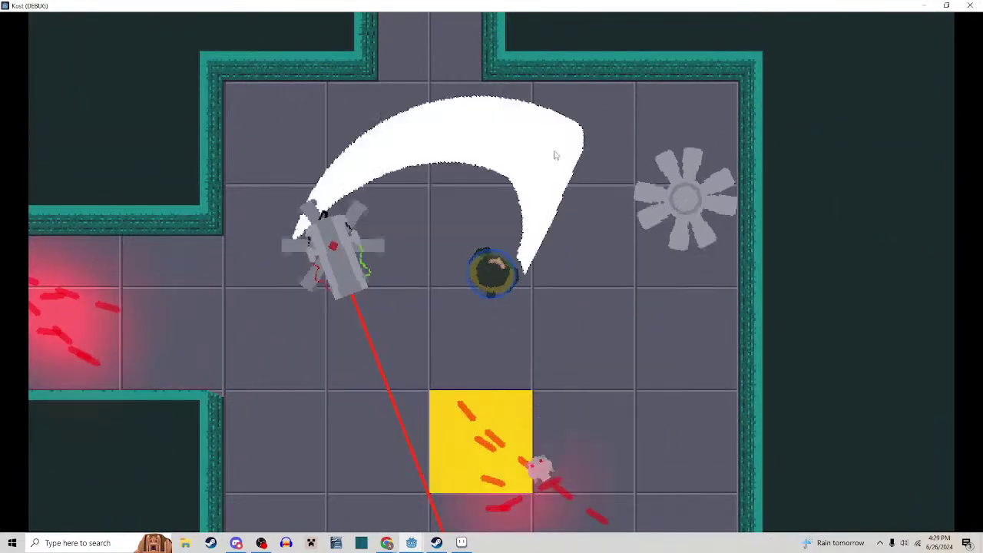
left_click(553, 154)
key("w")
Examine the bomb cannons and cannon in the room past the corridor, close the game and return to Aseprite
key("w")
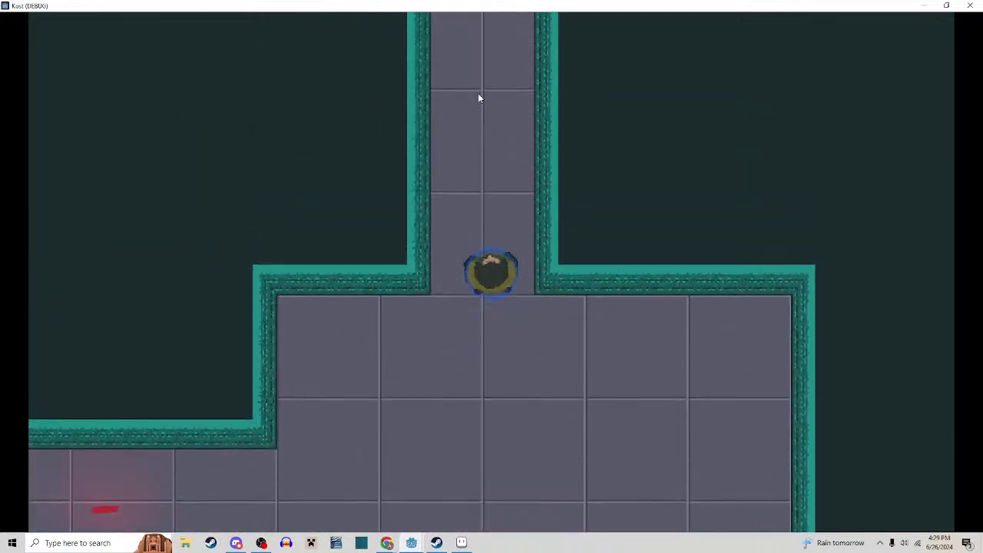
key("a")
key("w")
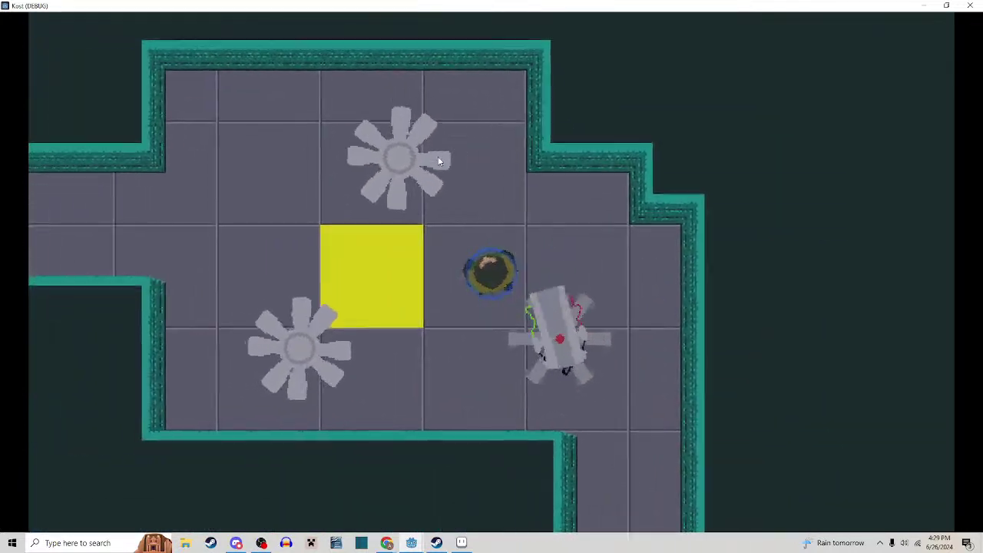
key("s")
key("a")
left_click(438, 156)
key("w")
key("a")
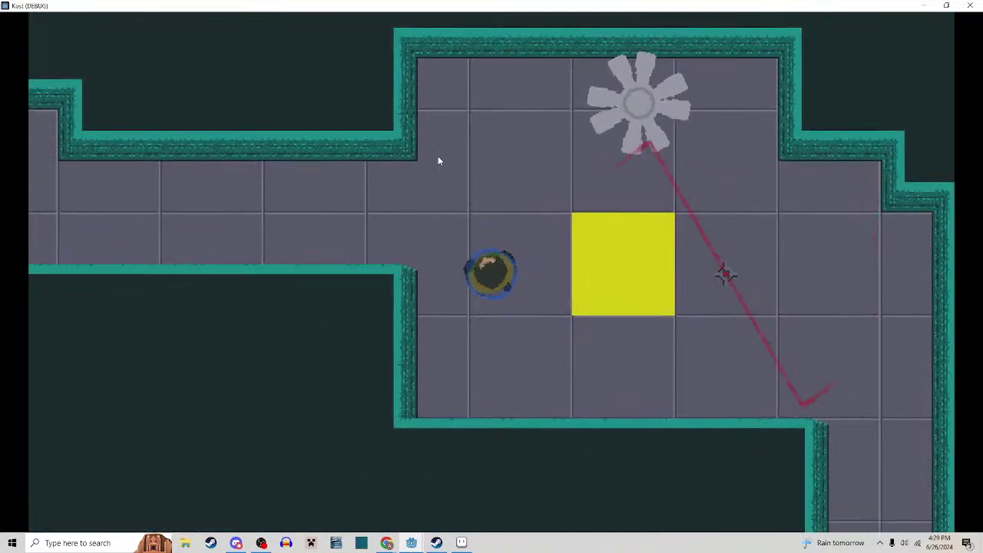
left_click(969, 6)
left_click(470, 543)
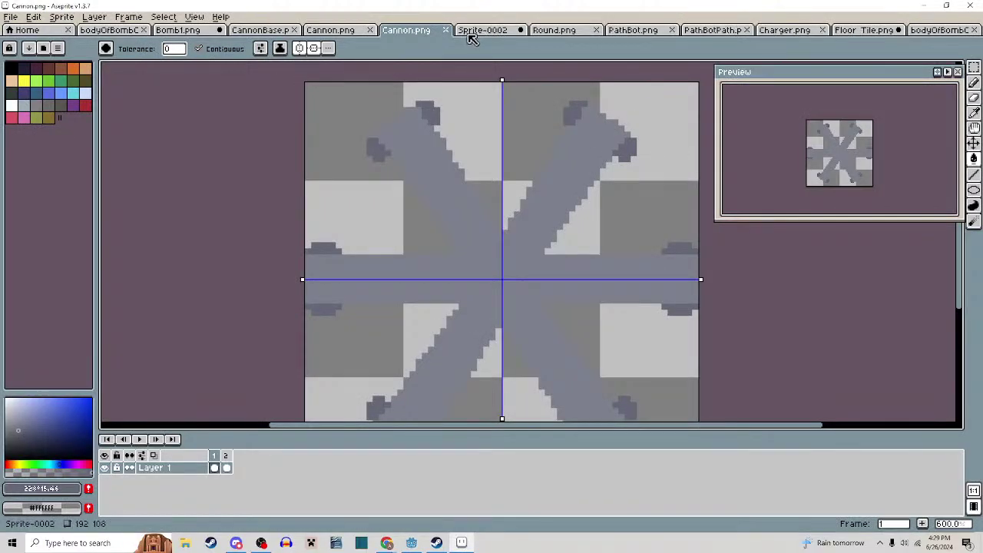
Check the five bomb animation frames in Bomb1.png and save them as an export of 5 files
left_click(178, 30)
key("v")
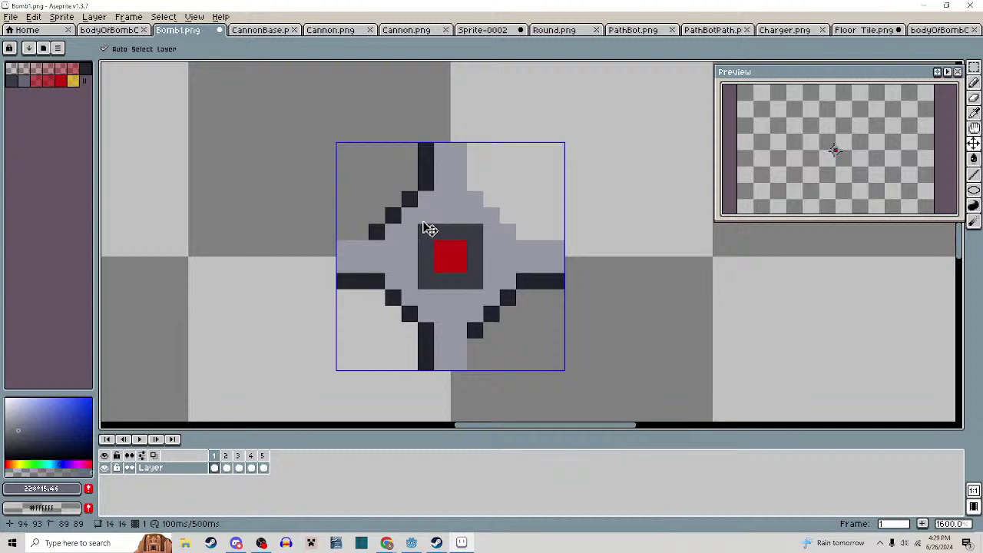
key("g")
key("Right")
key("Right")
key("Right")
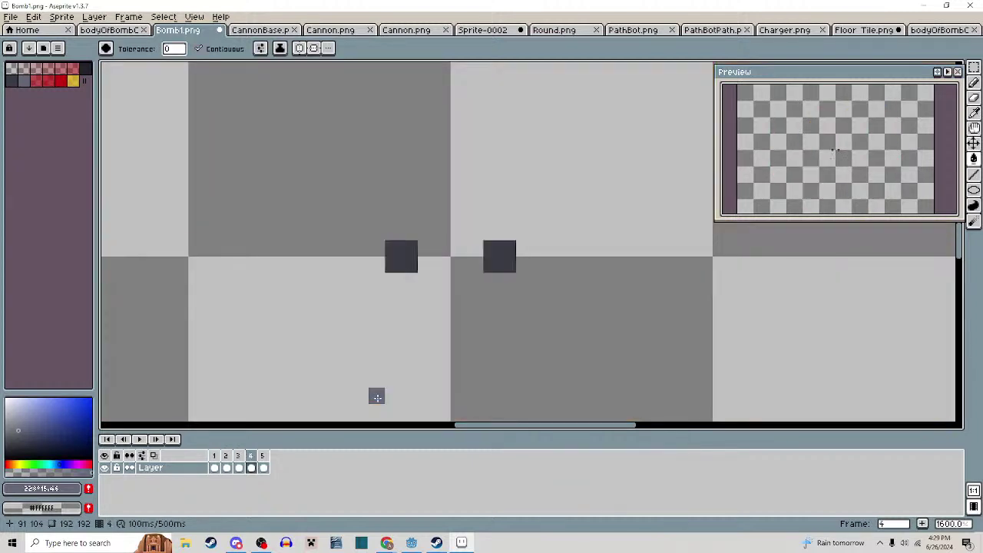
key("Right")
key("Right")
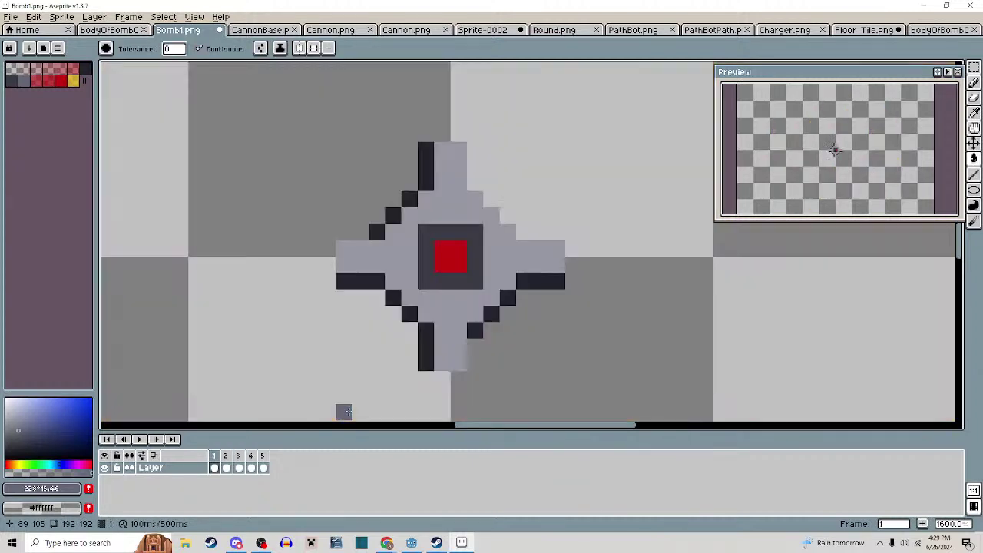
key("ctrl+s")
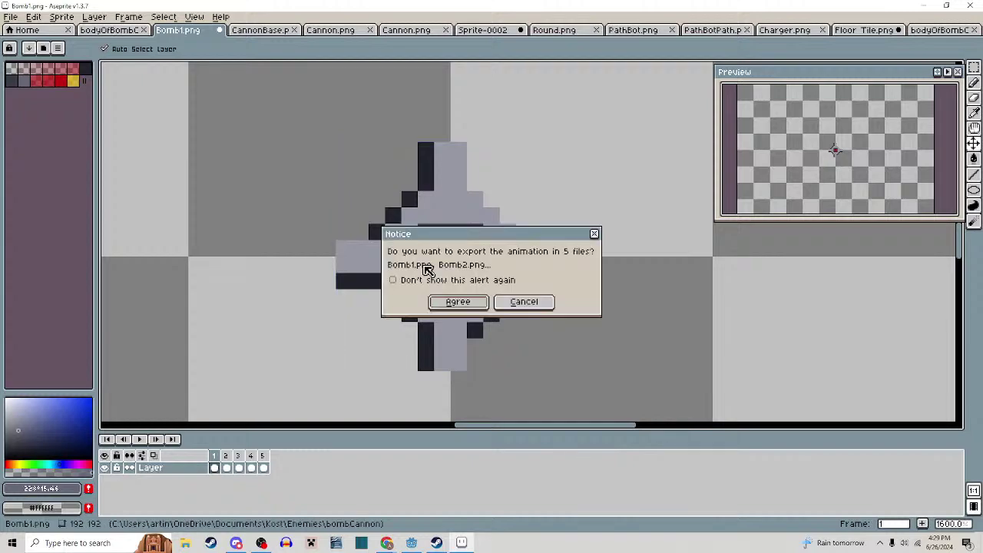
left_click(458, 302)
Switch to Godot, run the course scene in a maximized window, and restart it
left_click(462, 542)
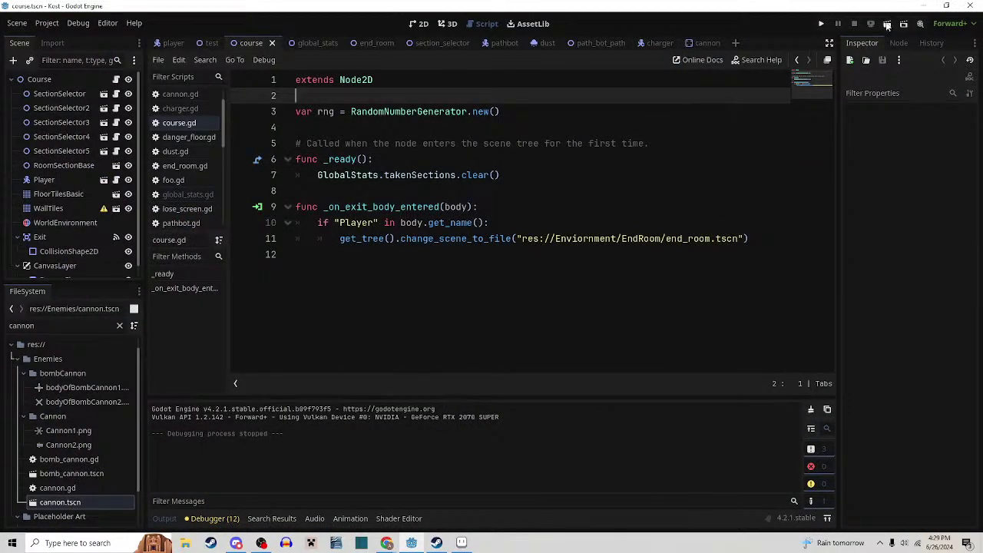
left_click(886, 26)
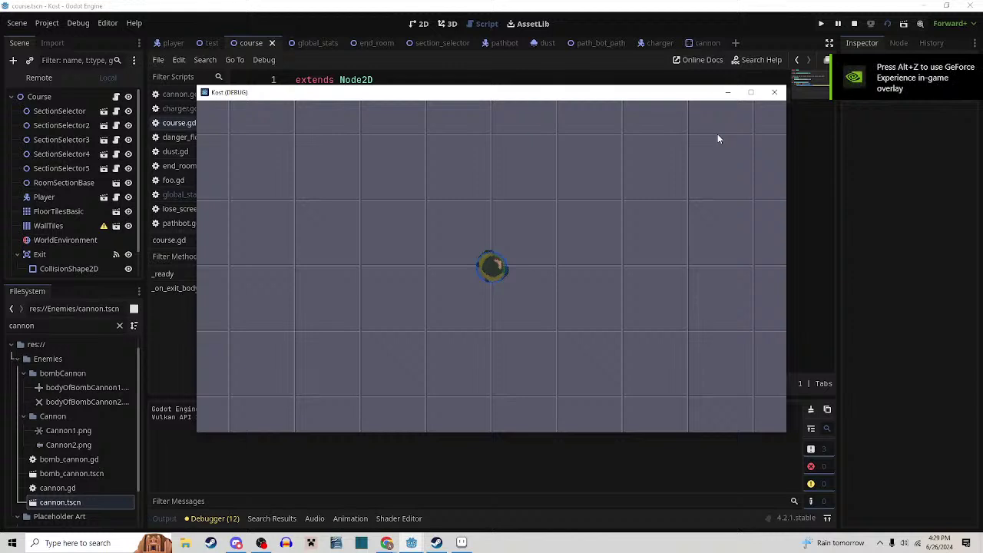
left_click(749, 93)
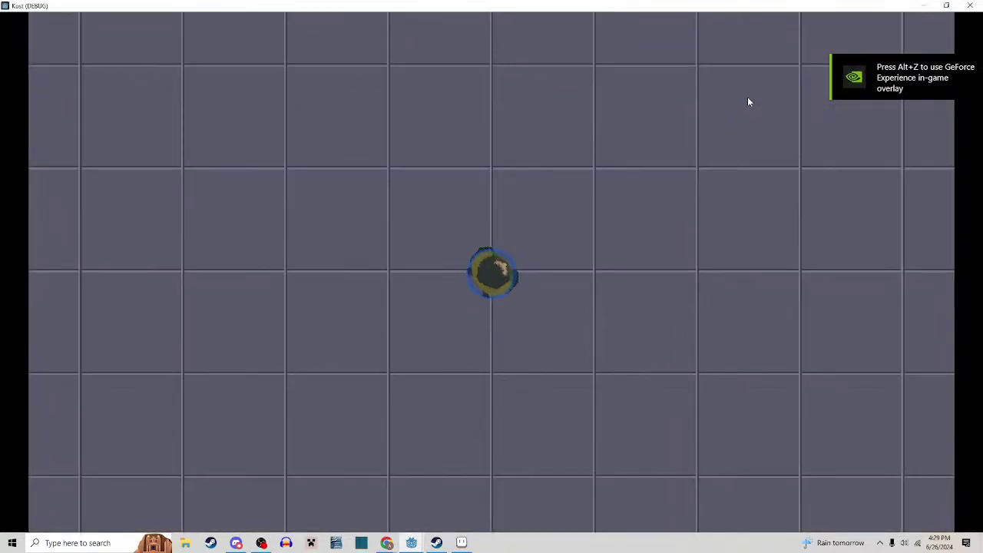
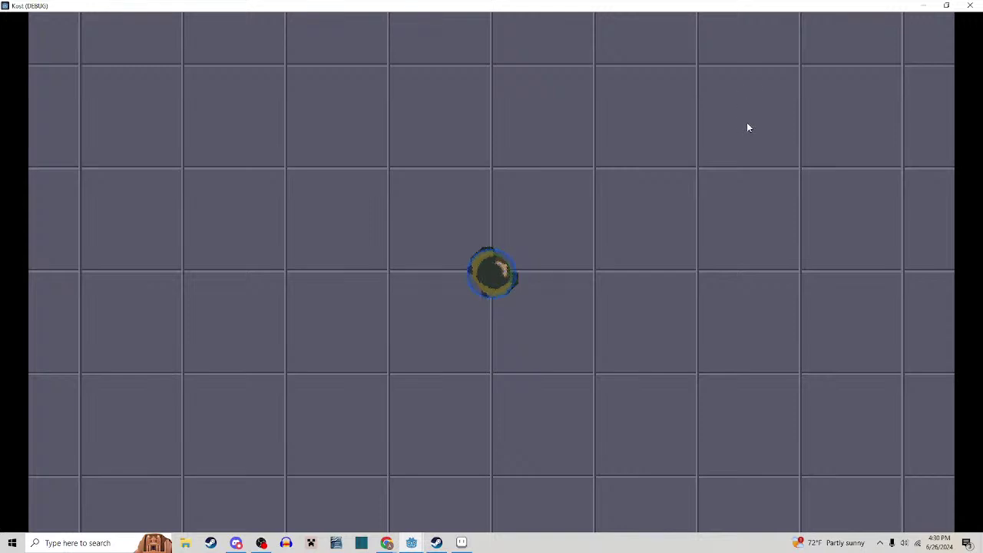
left_click(969, 5)
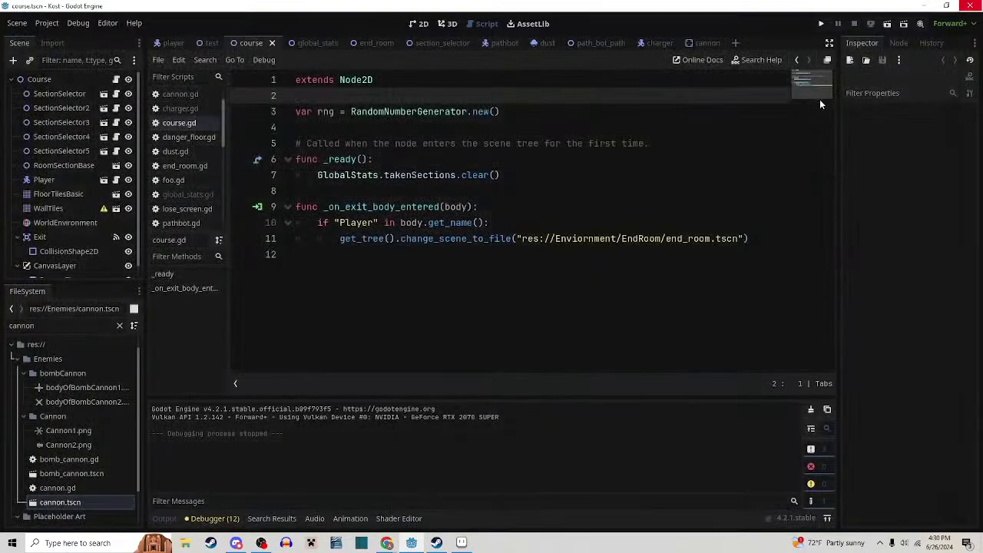
left_click(883, 26)
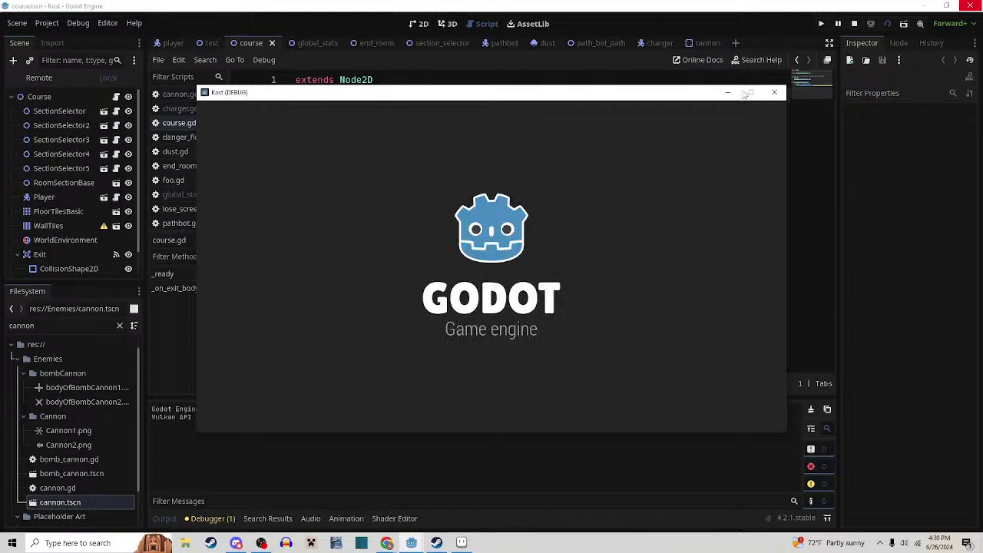
Move the player up into the first room to examine the bomb cannons, cannon and bombs against the lighter floor
key("w")
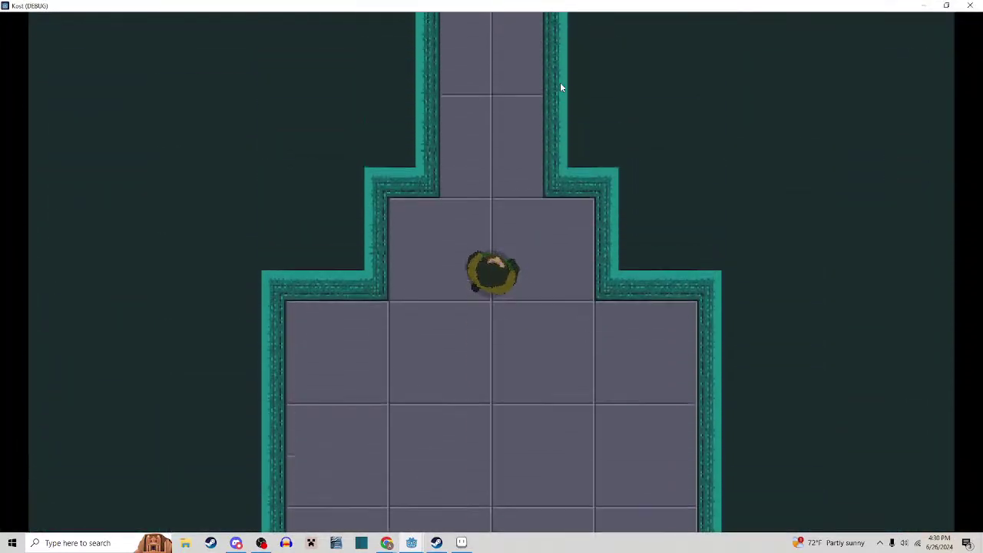
left_click(554, 99)
key("w")
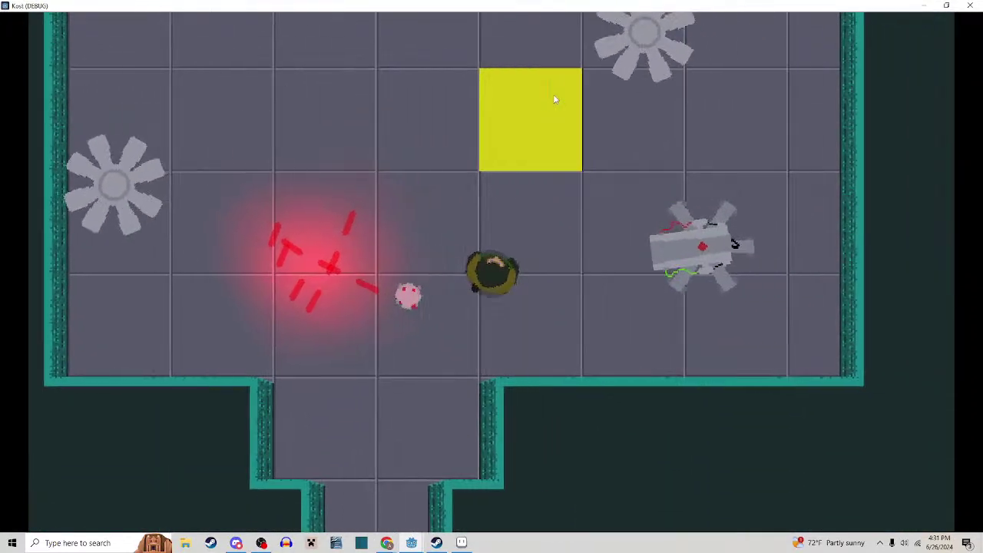
key("w")
key("a")
key("d")
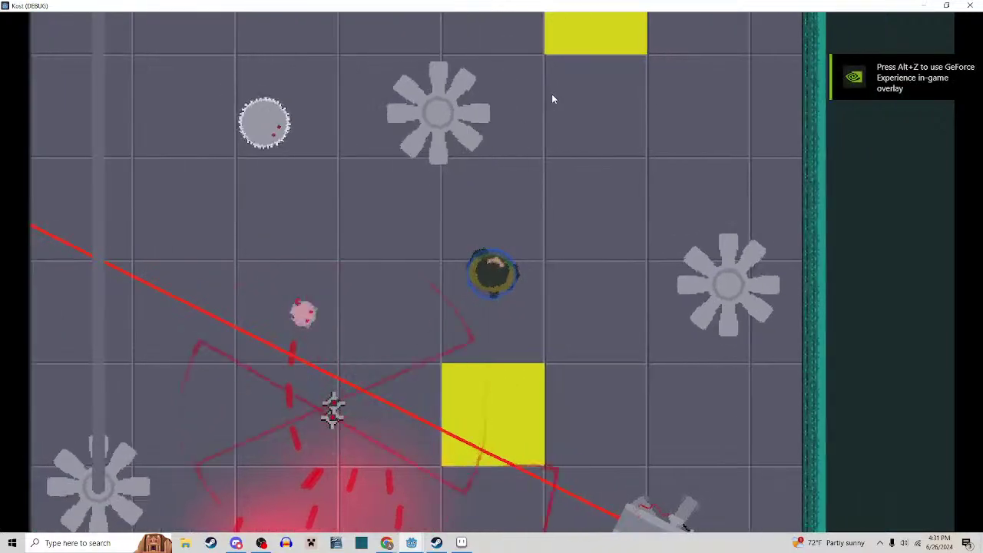
key("d")
key("w")
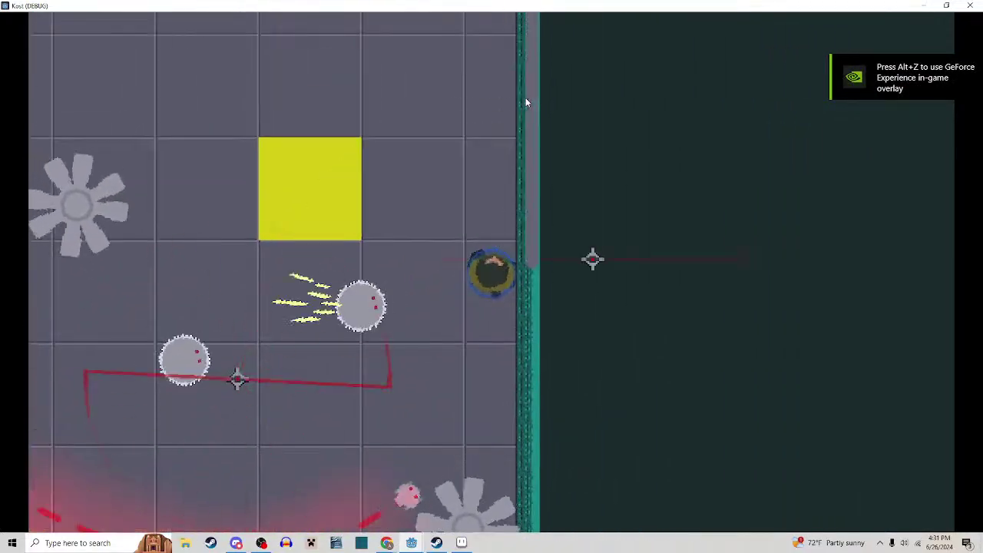
Circle the room past the chargers and pathbot to examine how their greys contrast with the lighter floor
key("w")
key("a")
key("w")
key("a")
key("s")
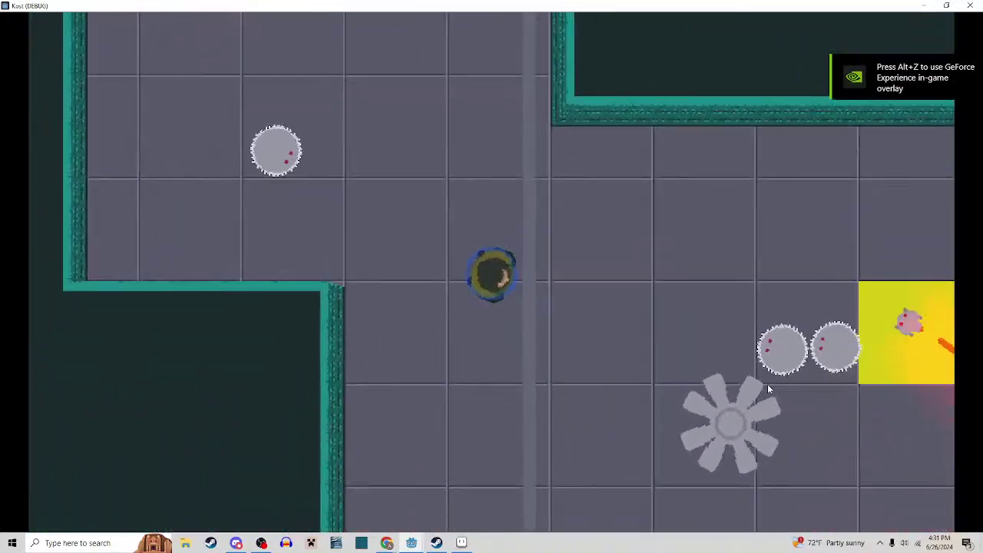
key("a")
key("s")
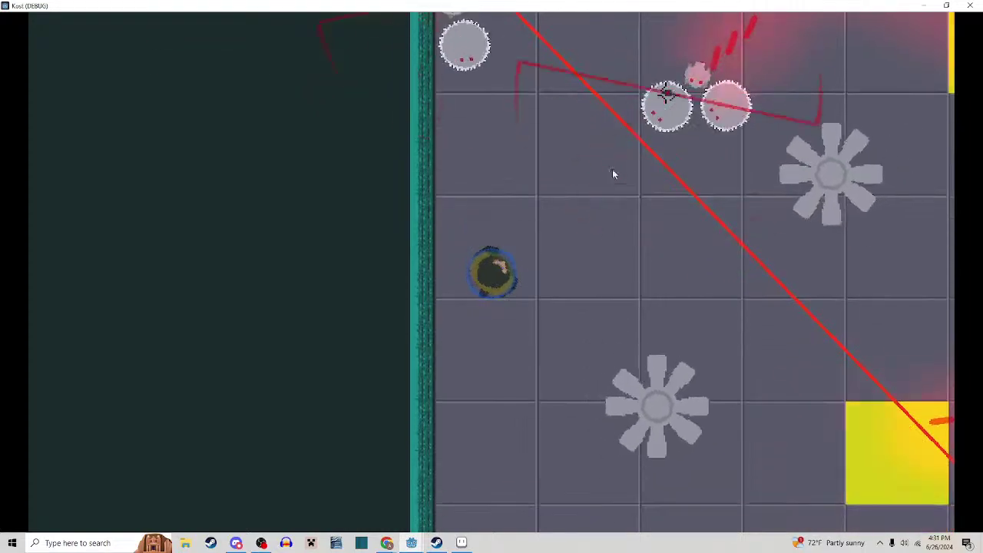
key("s")
key("d")
Attack the bomb cannon near the yellow tile and cross the room to check enemy and bomb visibility in combat
left_click(577, 160)
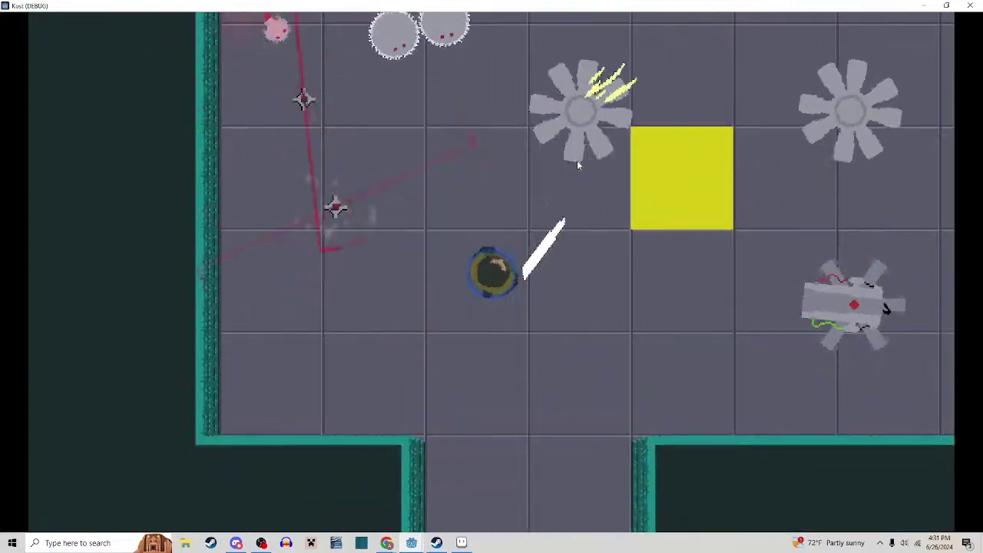
key("d")
key("s")
key("d")
left_click(579, 162)
key("w")
key("a")
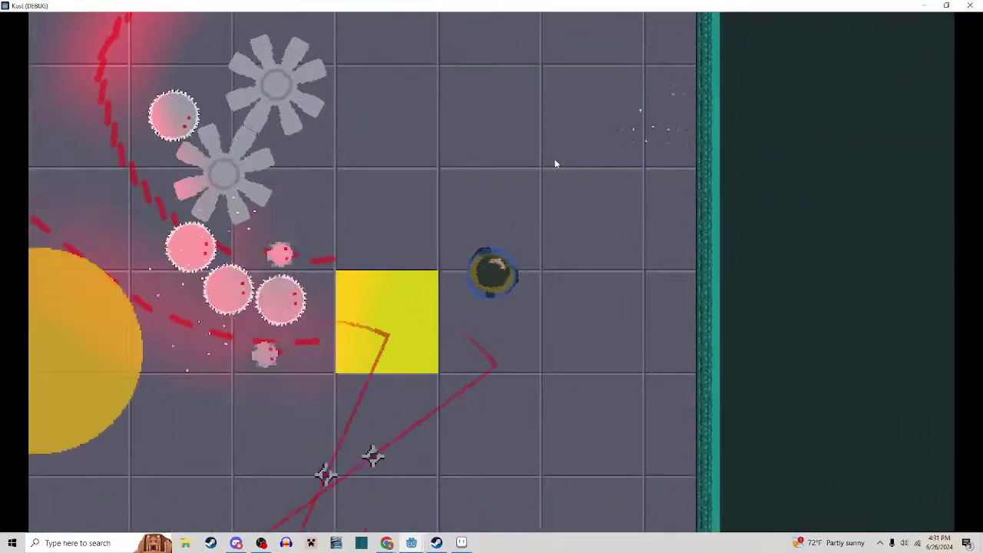
left_click(557, 163)
left_click(555, 163)
key("a")
key("w")
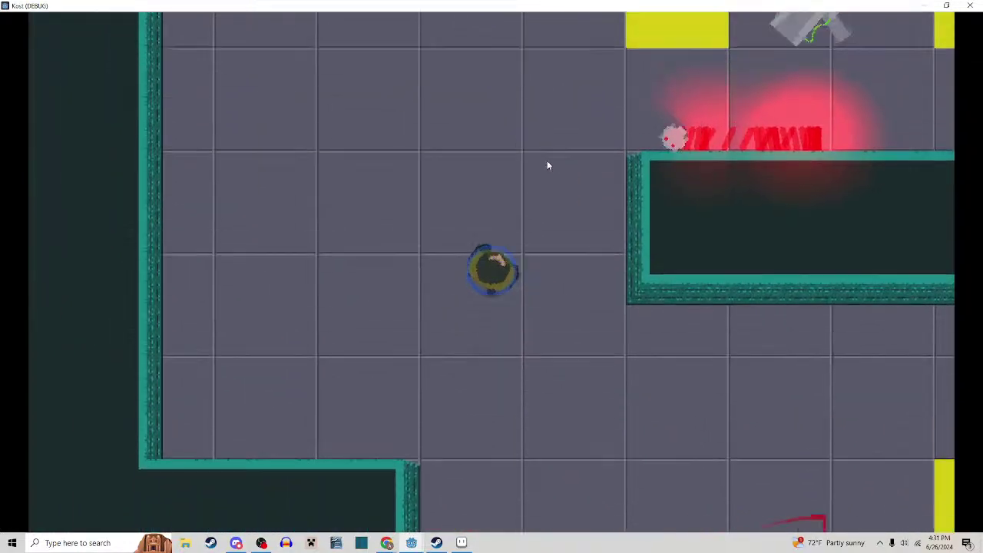
Advance into the next area and attack around the cannon between the two yellow tiles to check its visibility
key("d")
left_click(610, 218)
key("w")
key("d")
left_click(552, 271)
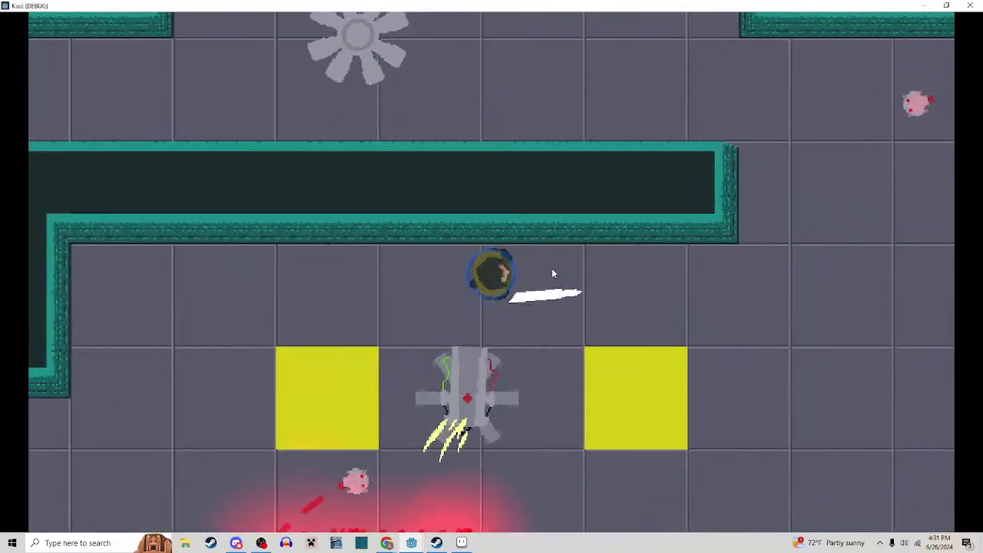
key("s")
key("d")
key("w")
left_click(523, 223)
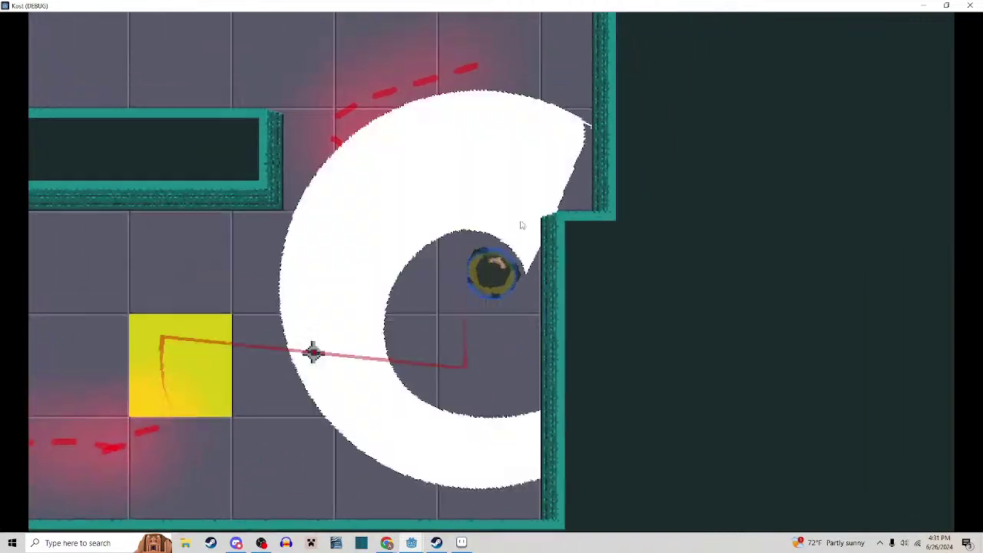
Follow the upper passage to examine the bomb cannon and its bomb on the lighter floor, and close the game
key("a")
key("s")
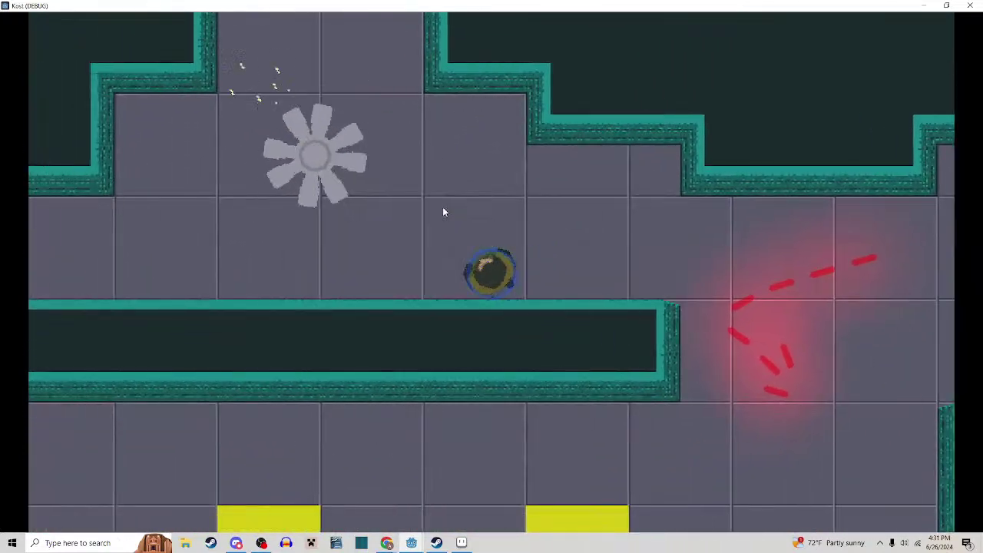
key("a")
key("w")
key("a")
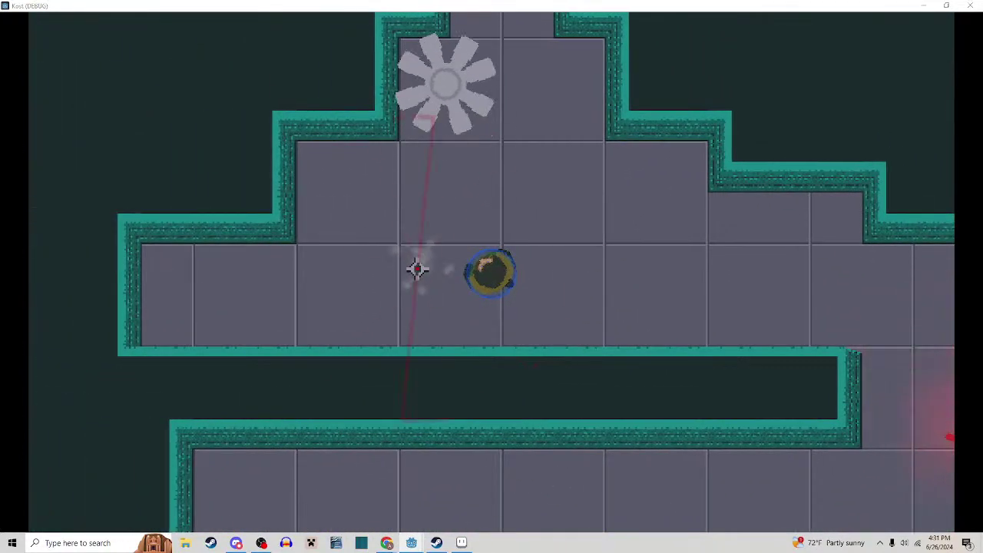
left_click(972, 5)
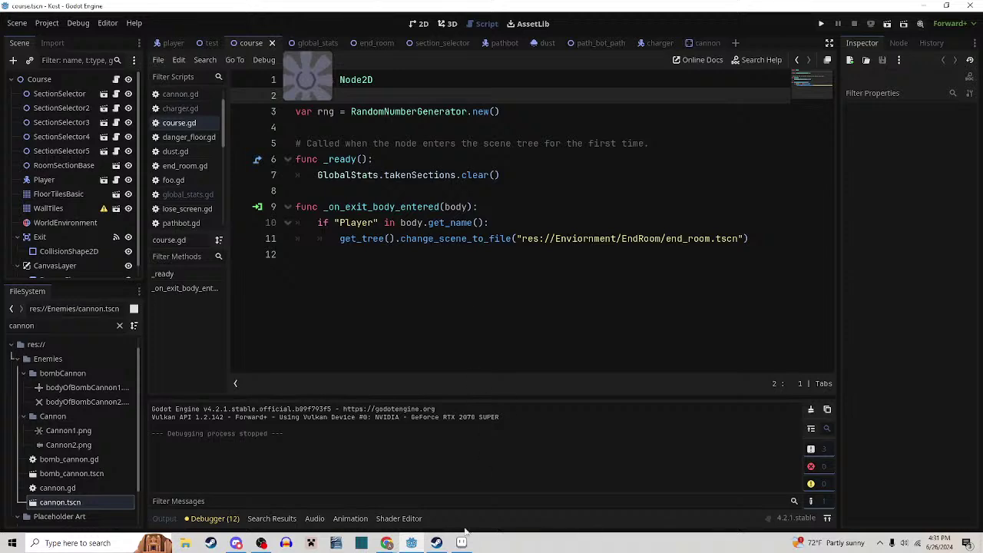
Switch to Aseprite, save the dark version of Floor Tile.png, and return to Godot
left_click(462, 543)
left_click(862, 31)
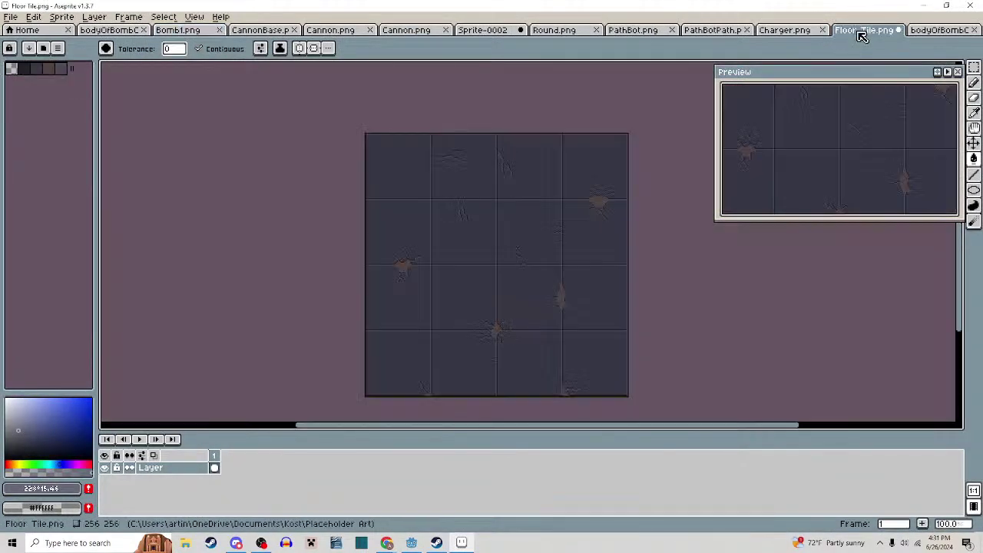
left_click(414, 544)
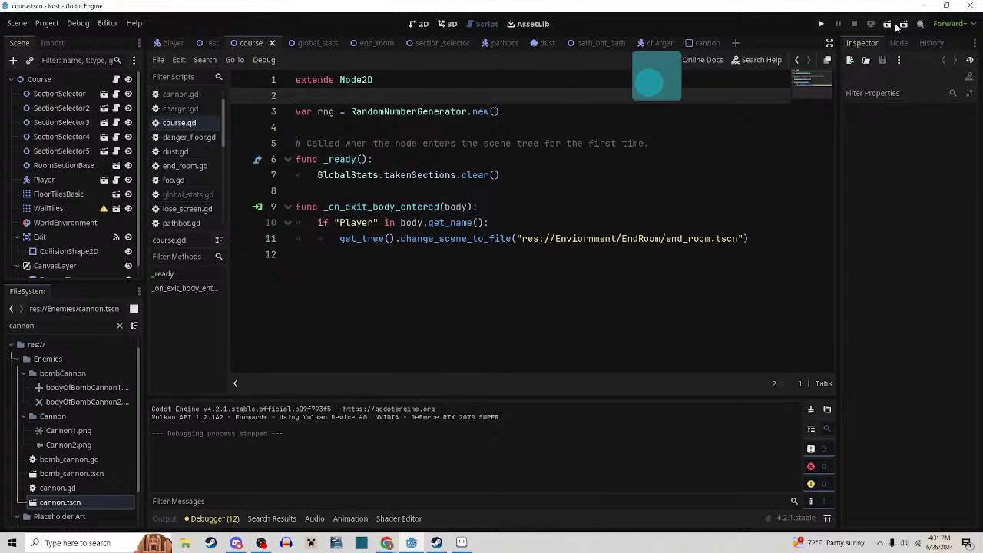
Run the course scene and move around the first room to examine the cannons and bomb cannon on the dark floor
left_click(886, 28)
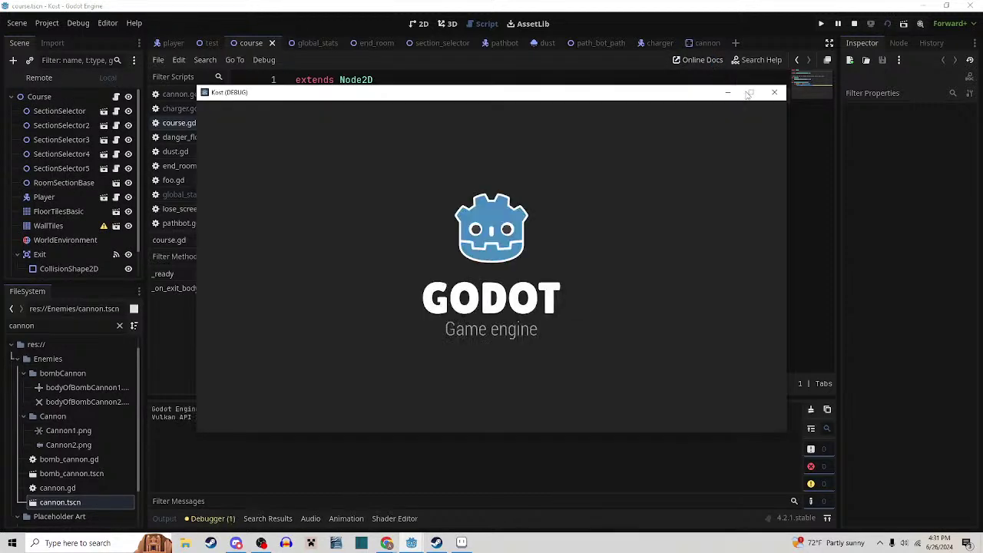
key("w")
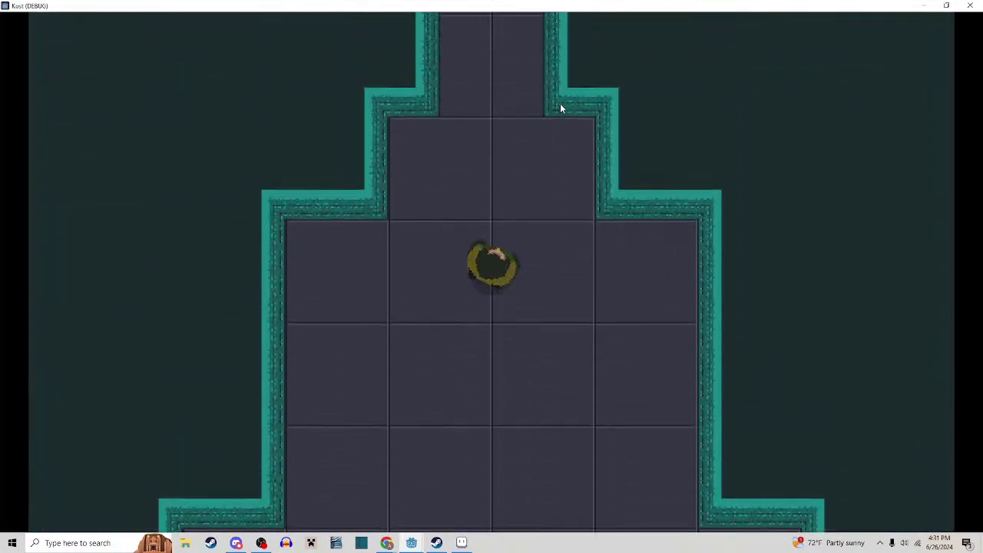
key("w")
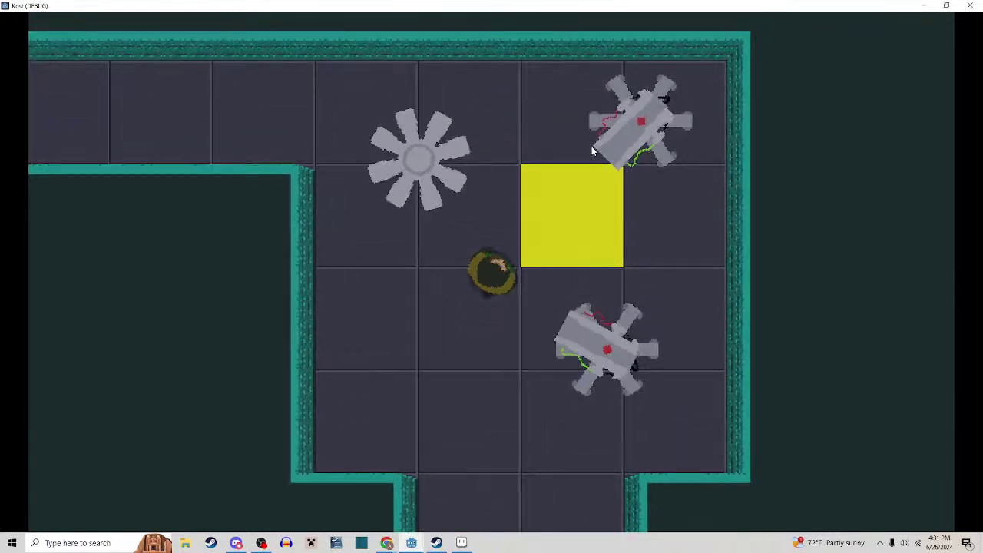
key("w")
key("a")
left_click(612, 198)
key("d")
key("w")
key("d")
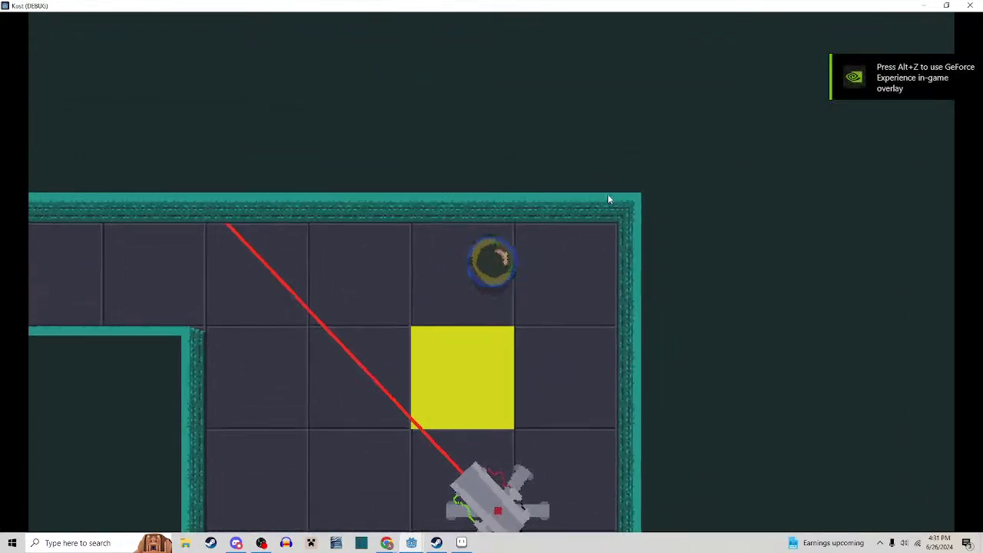
Move through the corridor and attack the cannon at its corner to check the cannon and bomb against the dark floor
key("s")
key("s")
key("a")
key("w")
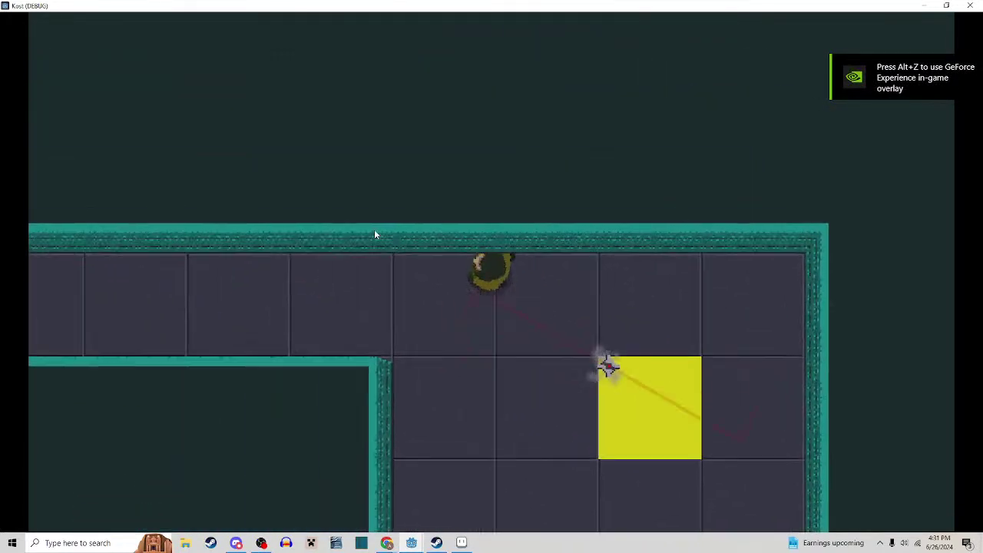
key("a")
key("s")
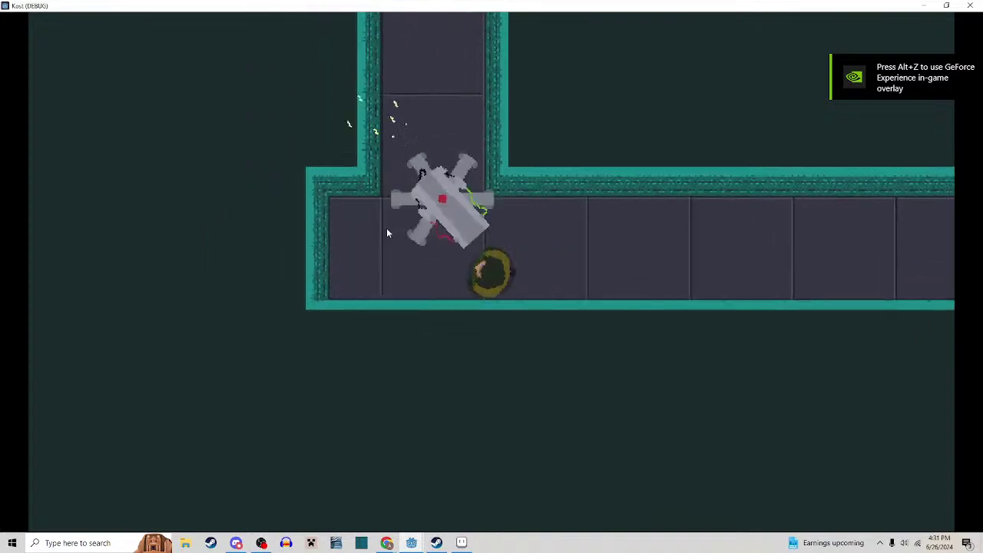
left_click(404, 223)
key("w")
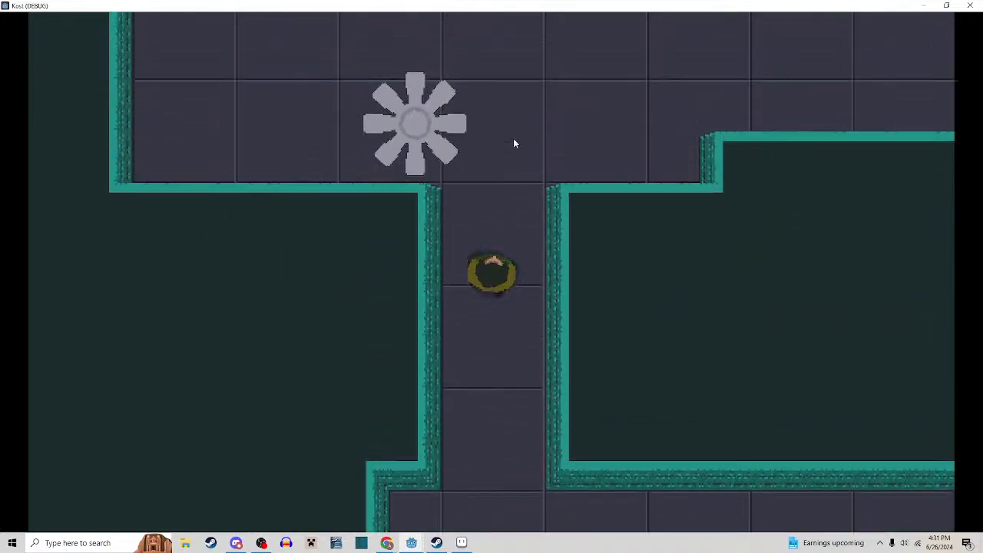
Cross the room beyond the corridor to examine the chargers, bomb cannons, bombs and pathbot on the dark floor
key("w")
key("a")
key("d")
key("w")
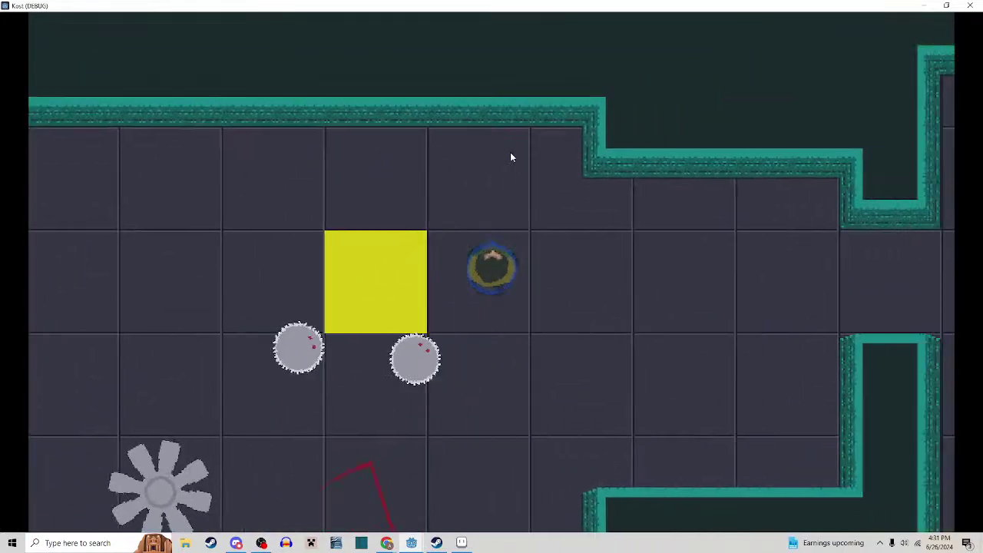
key("s")
key("d")
key("w")
key("d")
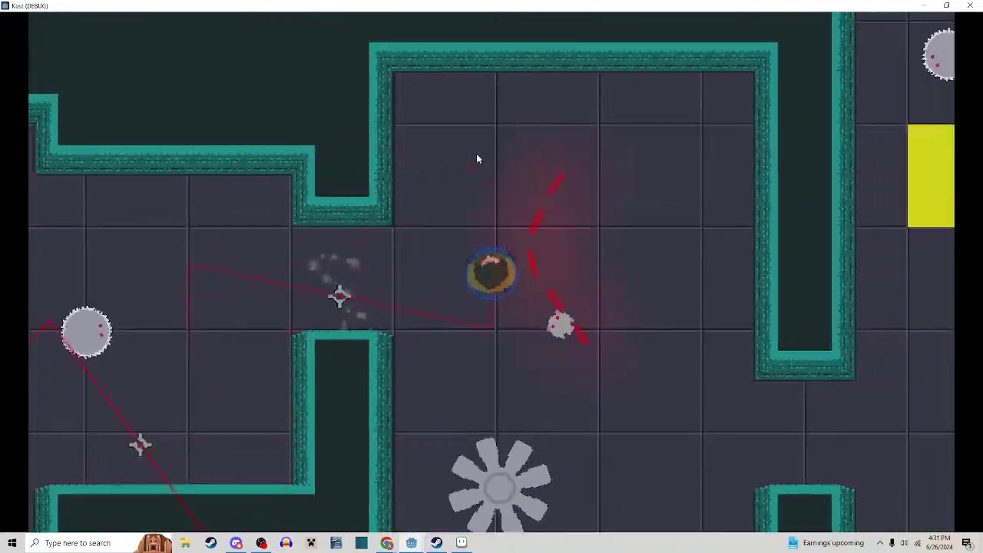
Fight past the pathbots and bomb cannon and enter the next room, checking the enemies against the dark floor
key("s")
key("a")
left_click(443, 158)
key("d")
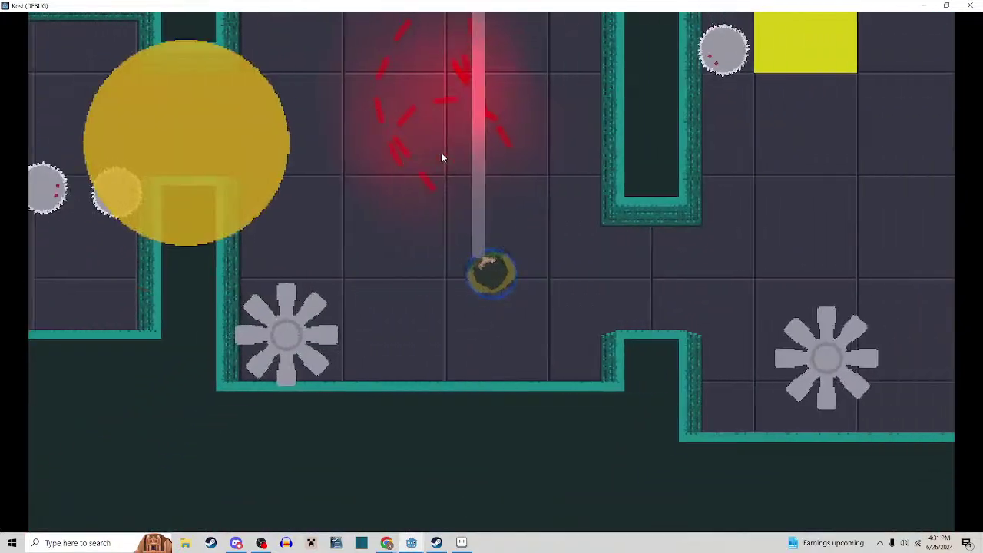
key("d")
key("w")
left_click(438, 152)
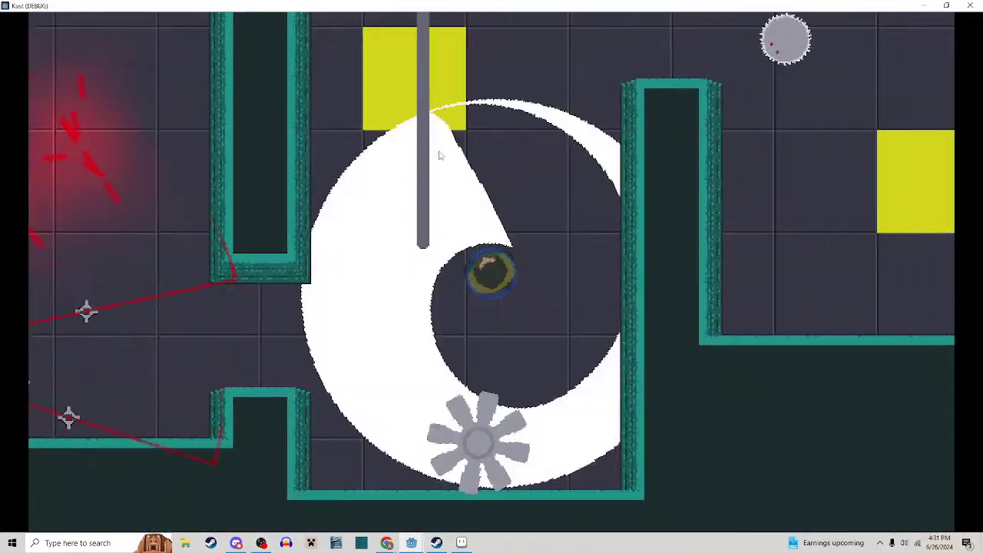
Pass the chargers and bomb cannon around the yellow tile in the far room, attacking to check their visibility
key("w")
key("s")
key("d")
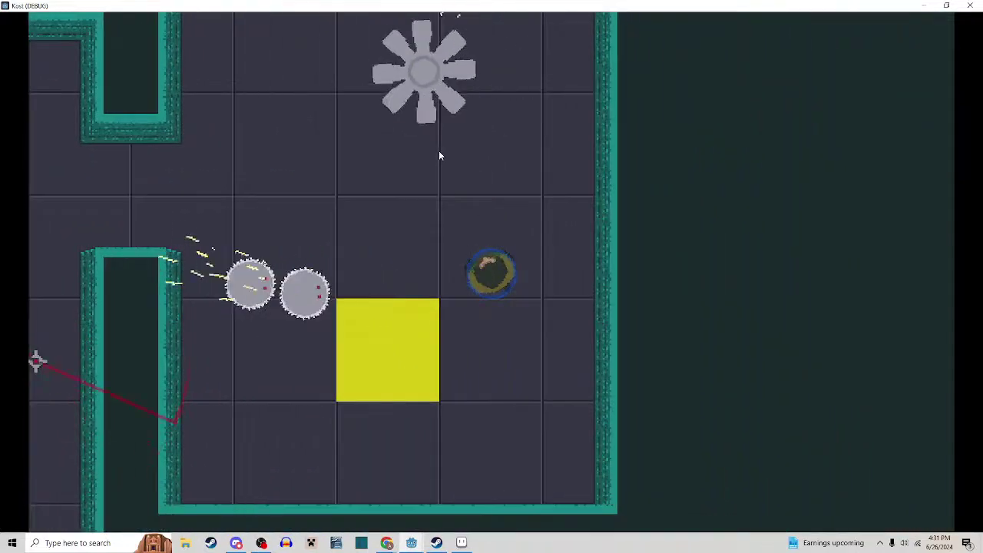
key("w")
key("a")
left_click(439, 155)
left_click(437, 152)
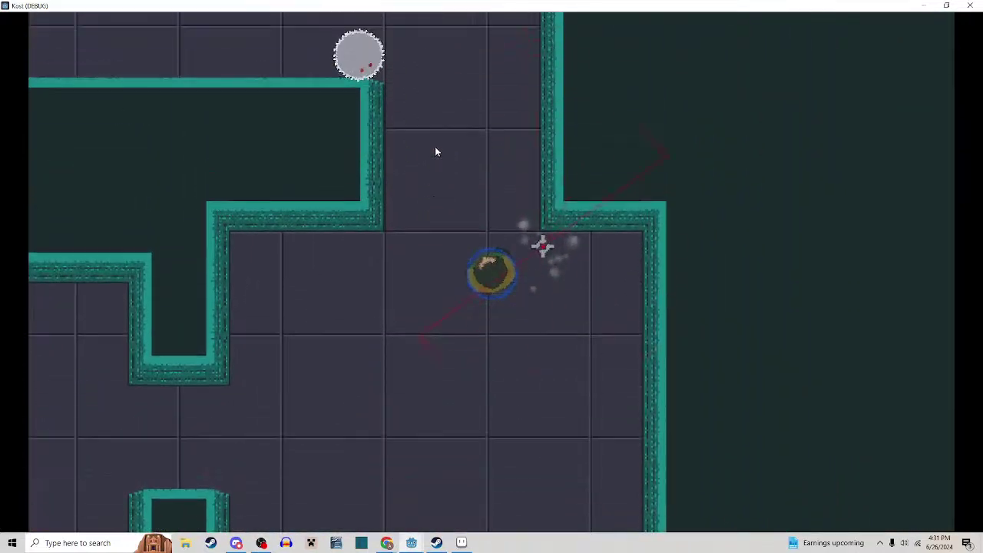
Move on beyond the far room to examine the charger, bombs and pathbot in the wider passage
key("a")
key("w")
key("a")
key("s")
key("w")
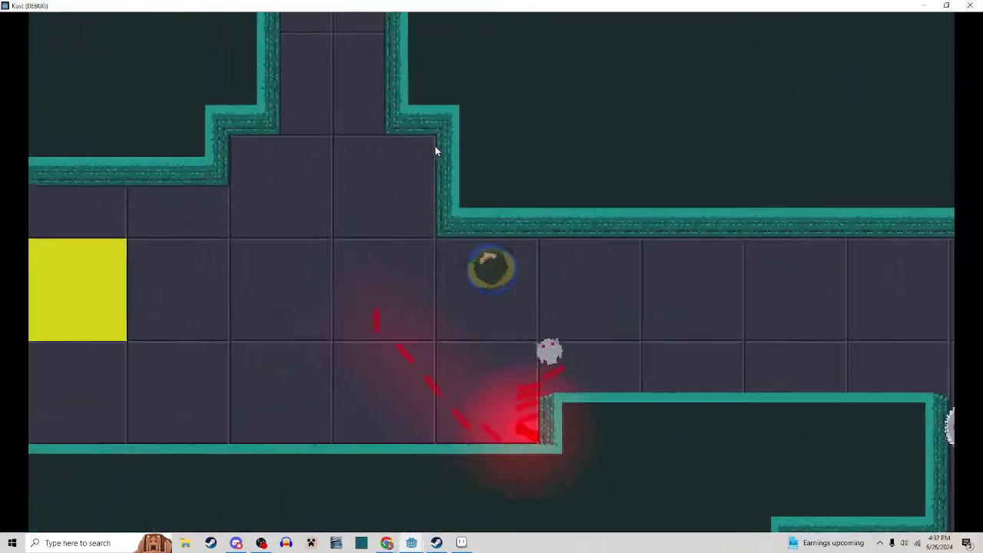
key("a")
key("s")
key("w")
key("d")
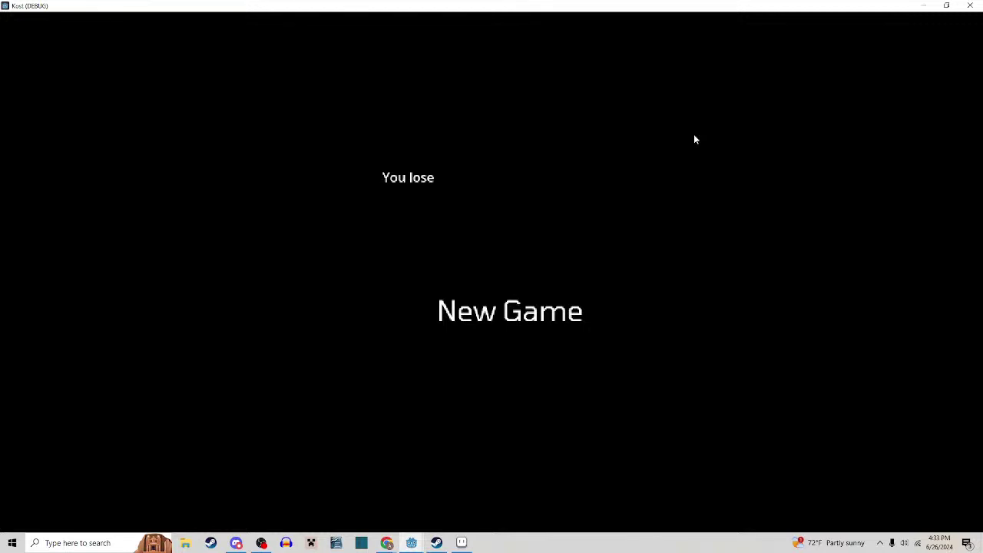
Start a new game and move out of the starting area through the narrow corridor
left_click(607, 335)
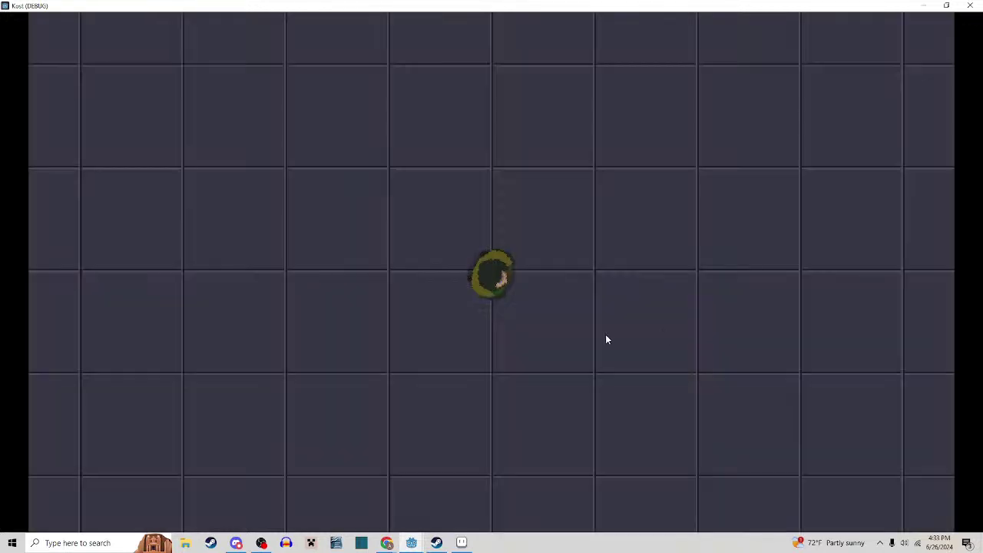
key("w")
left_click(539, 151)
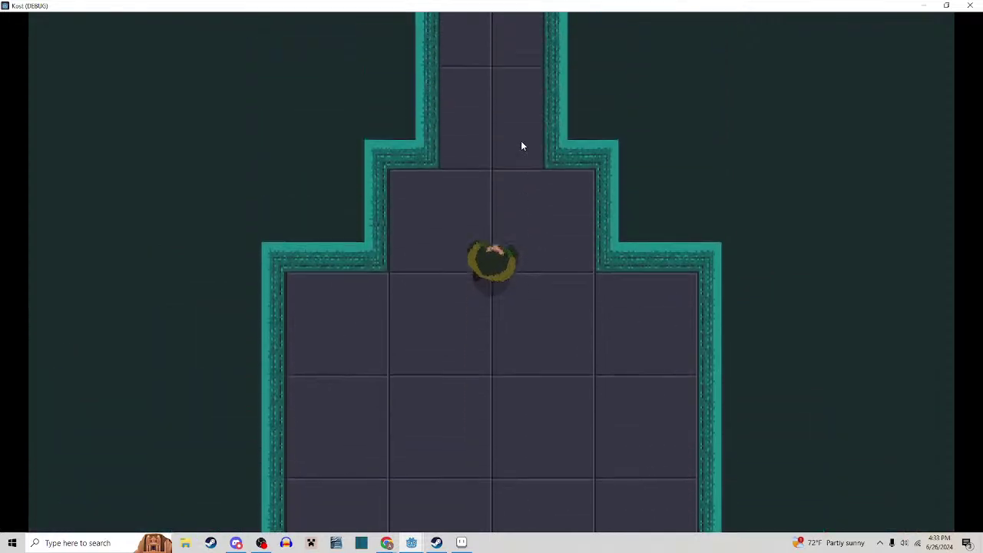
left_click(522, 149)
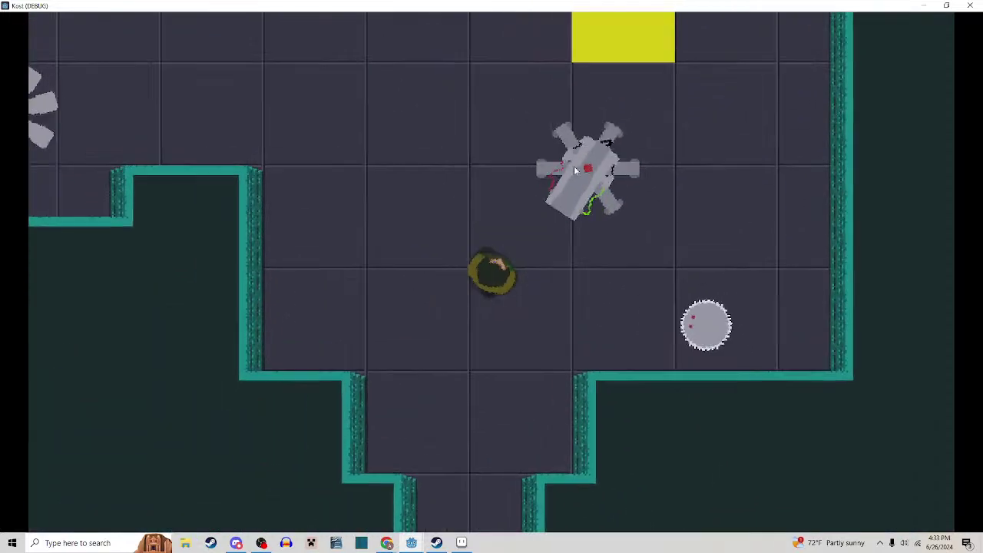
Attack the cannon in the first enemy room and move past the charger toward the adjoining passage
left_click(576, 171)
key("d")
left_click(550, 171)
key("w")
key("a")
left_click(520, 166)
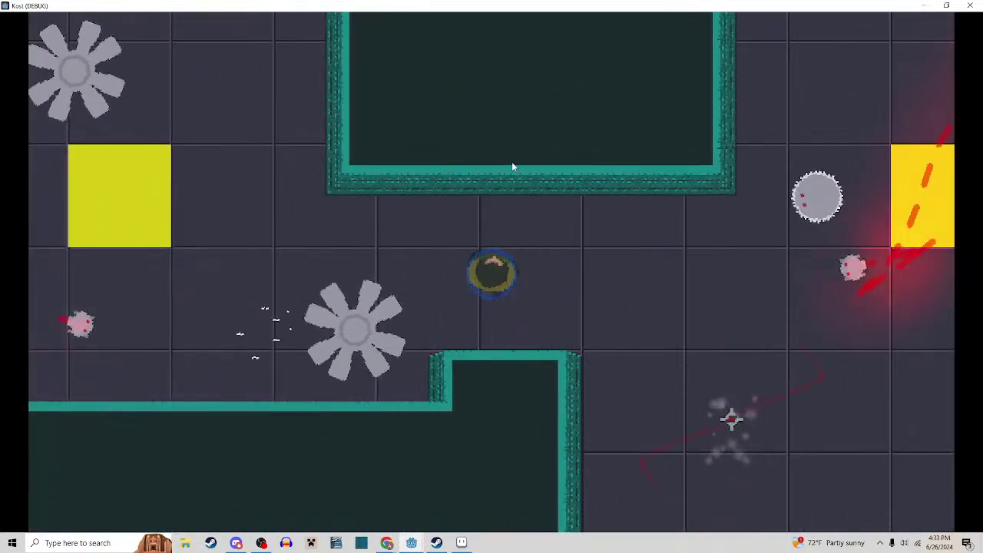
Move into the yellow-tile room beyond the passage to examine the bomb cannon, pathbots and charger
key("a")
key("w")
left_click(514, 163)
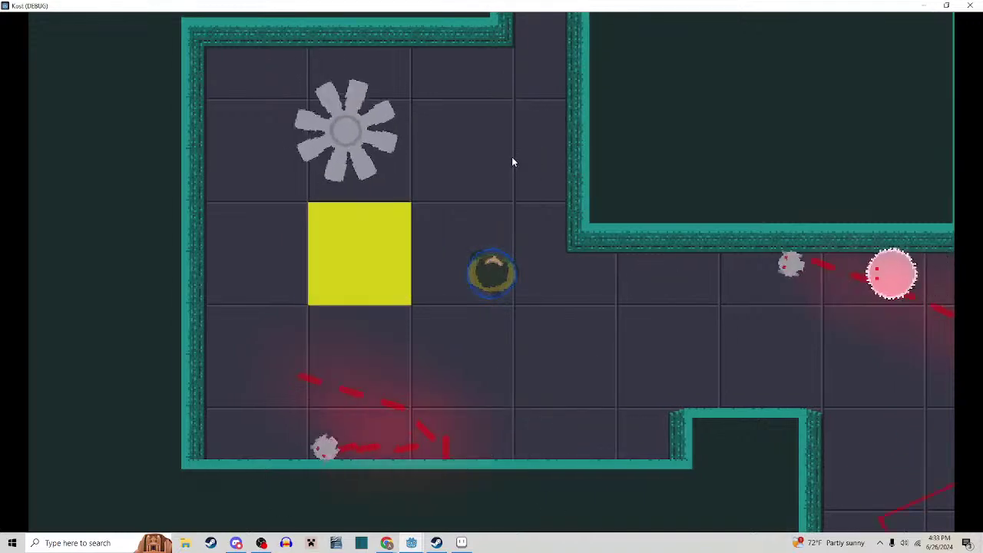
key("s")
key("d")
key("w")
key("a")
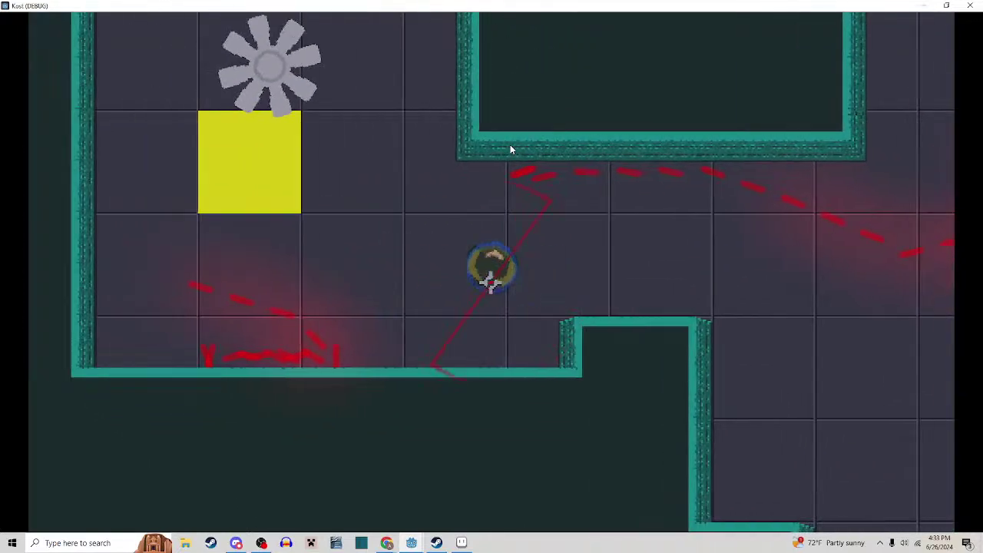
Attack the pathbot and bomb in the narrow passage and retreat toward the yellow-tile room
key("a")
key("w")
left_click(510, 144)
key("d")
left_click(509, 147)
left_click(504, 146)
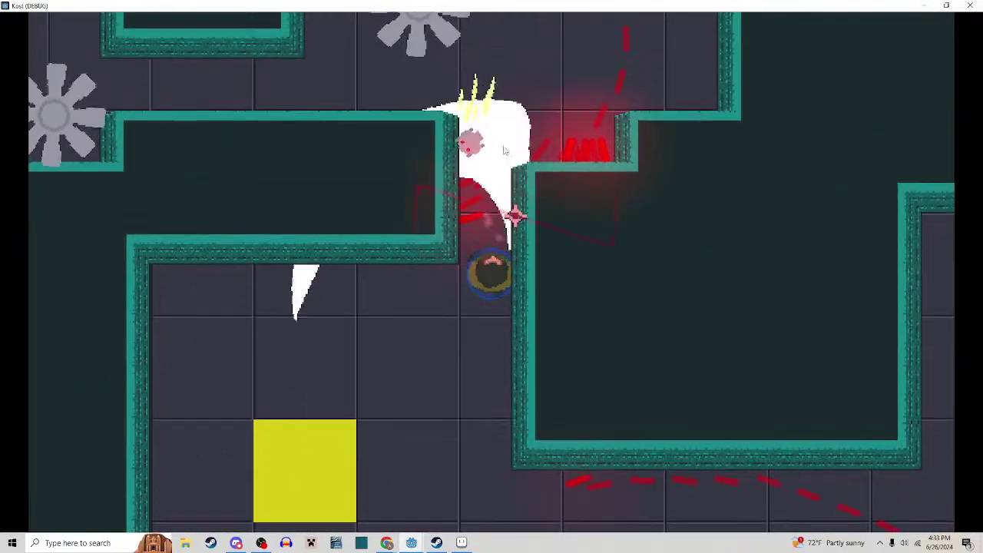
left_click(505, 150)
key("s")
key("a")
key("d")
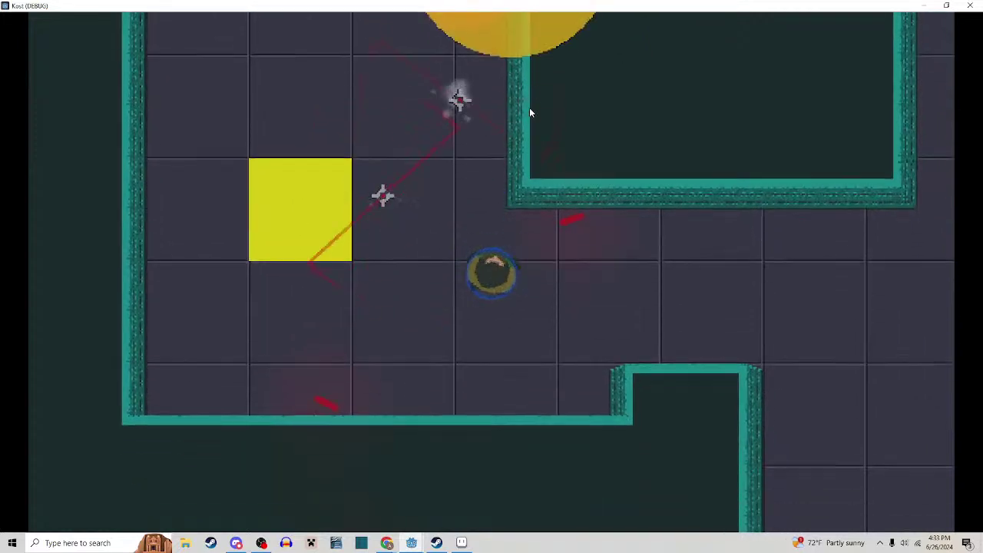
Dodge the incoming bombs around the yellow tile and return through the narrow passage toward the cannon
key("s")
key("d")
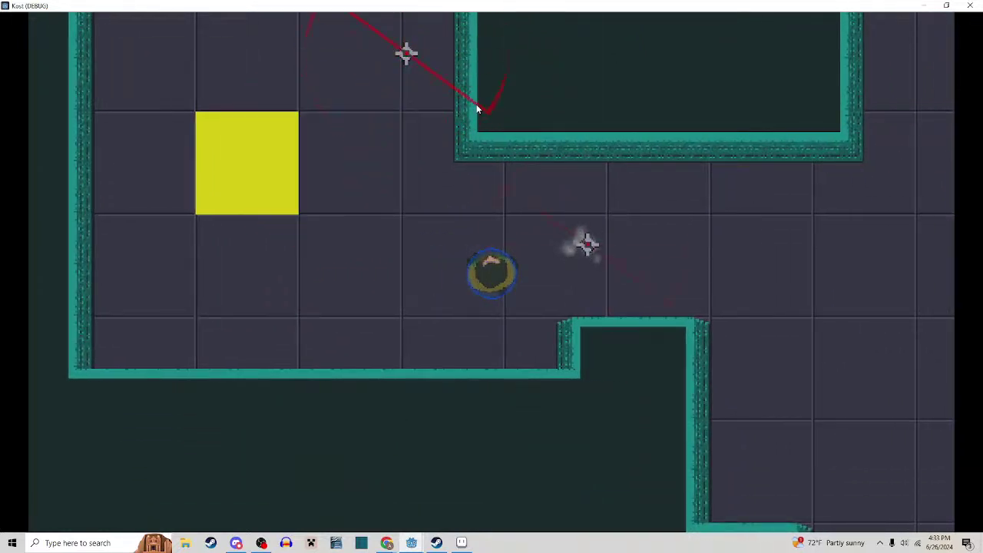
key("a")
left_click(477, 110)
key("w")
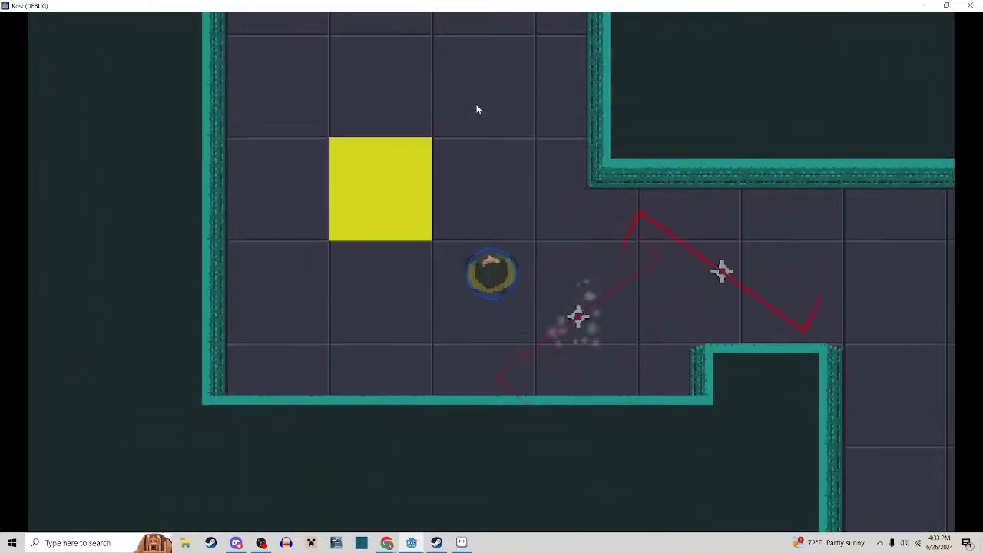
key("a")
key("d")
key("w")
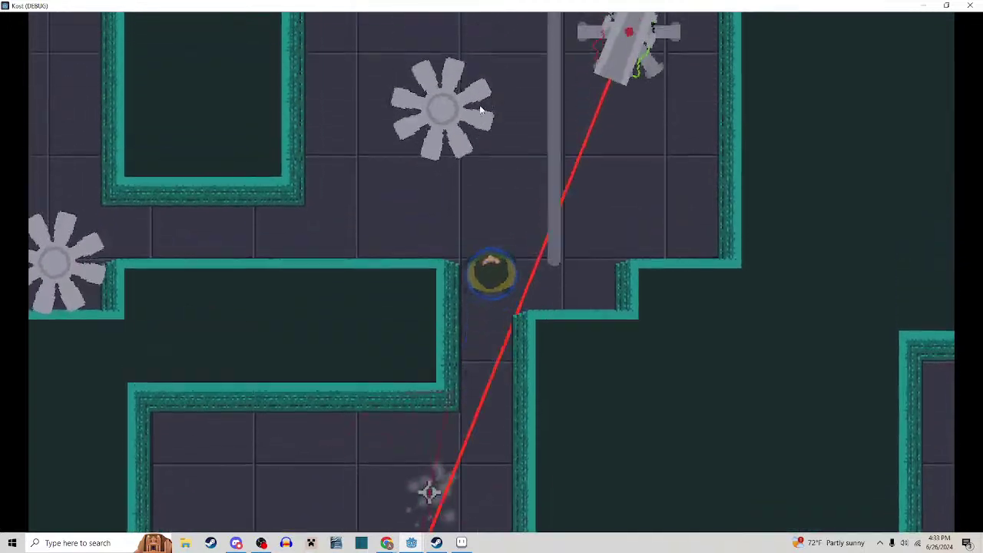
Attack the cannon and bomb cannon beyond the narrow passage and cross toward the neighbouring charger room
key("w")
key("d")
key("a")
left_click(480, 108)
key("s")
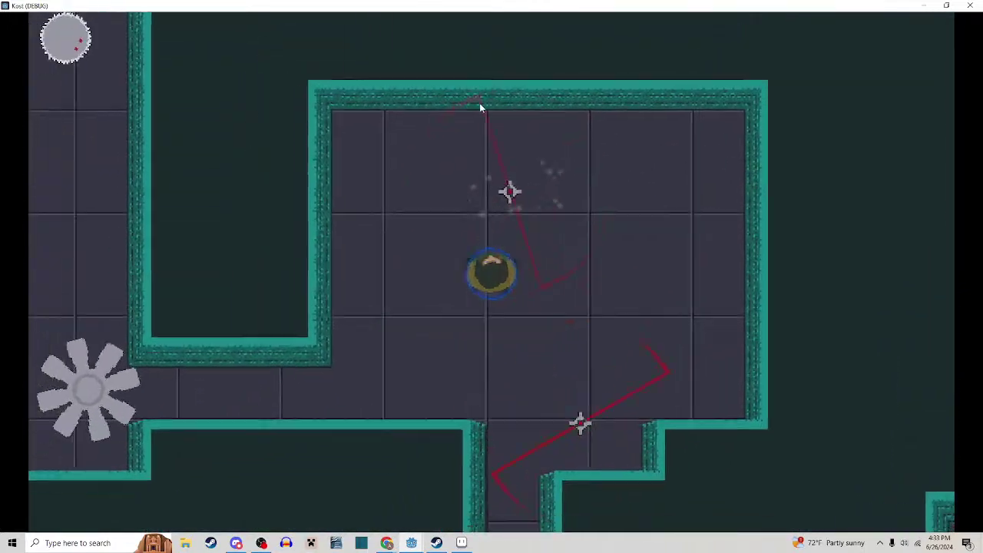
key("a")
key("a")
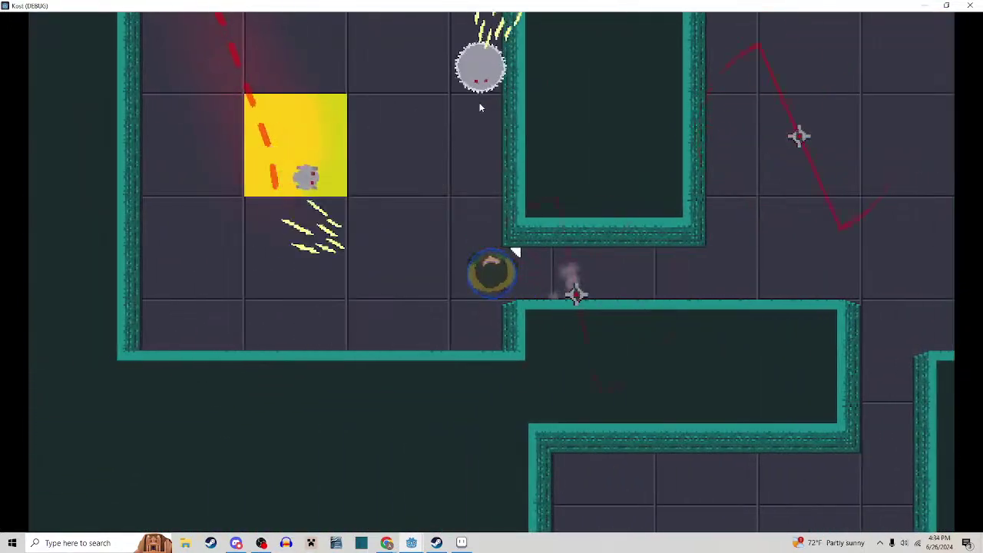
Attack the charger and pathbot beside the yellow tile to check how clearly they show on the dark floor
left_click(480, 101)
key("a")
left_click(479, 99)
key("d")
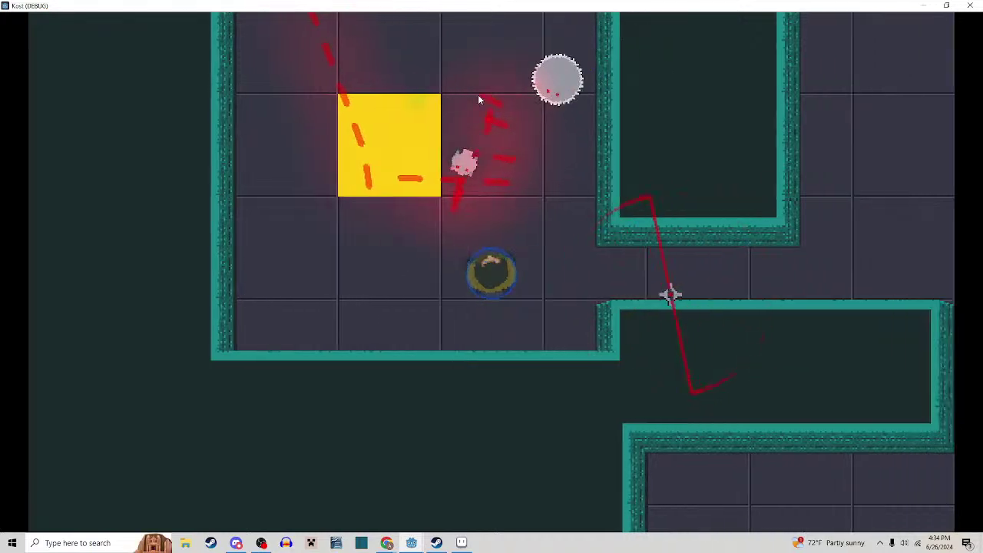
key("d")
key("w")
key("a")
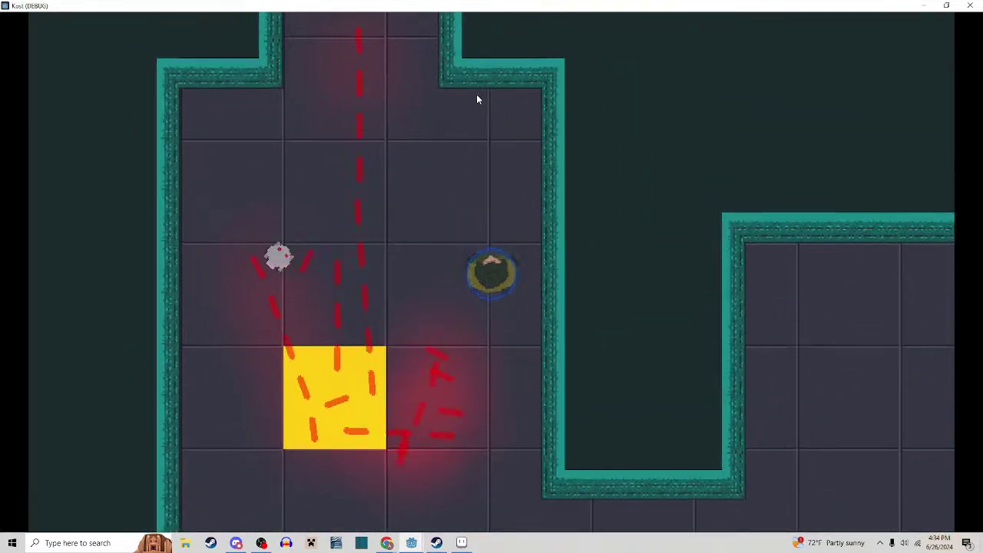
Strike the remaining pathbot and leave the room through its narrow exit into the long corridor
key("w")
left_click(476, 99)
key("w")
key("a")
left_click(476, 99)
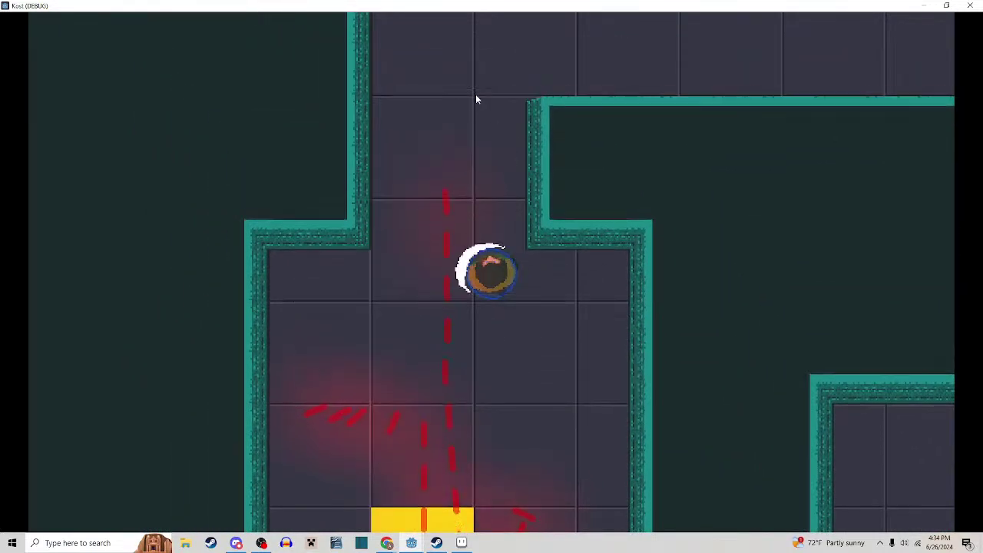
key("d")
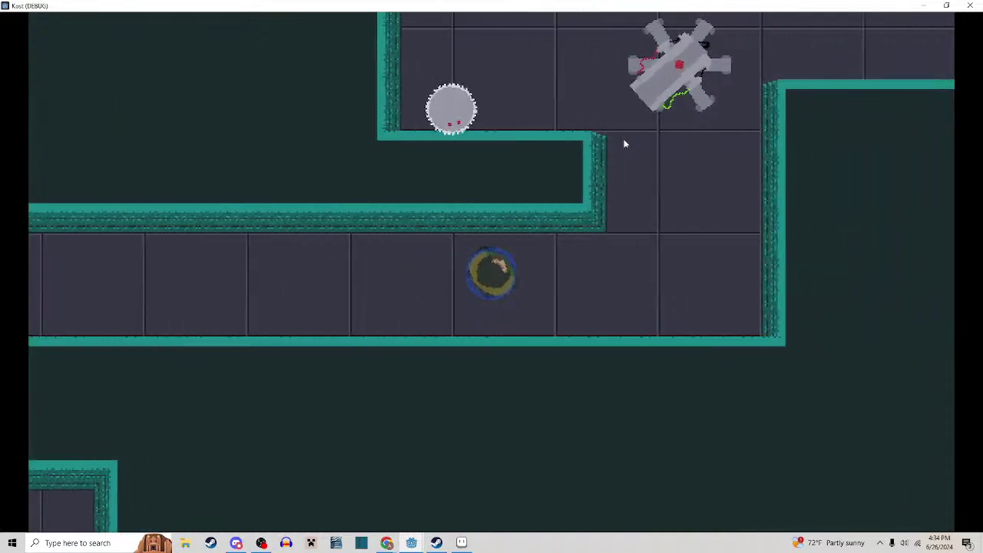
Attack the cannon and charger at the far end of the long corridor
key("w")
left_click(449, 106)
left_click(450, 106)
key("w")
key("a")
left_click(452, 109)
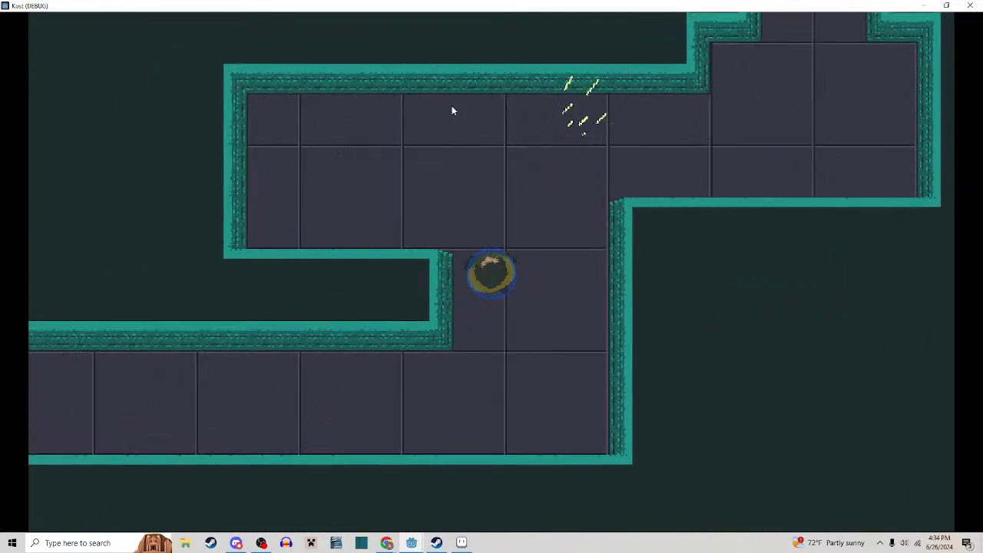
Advance through the narrow opening and attack the bomb cannons around the yellow tile in the corner room
key("w")
key("d")
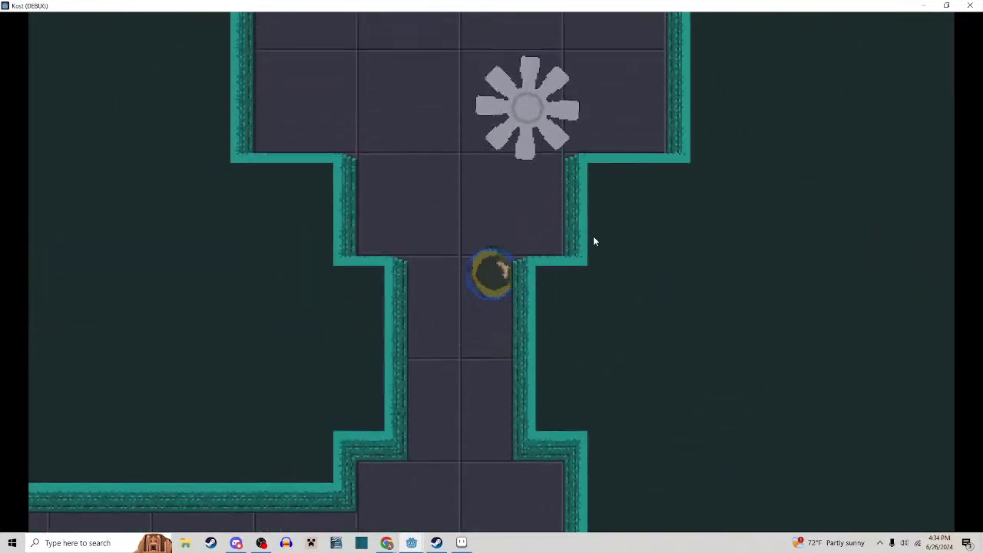
key("w")
left_click(590, 208)
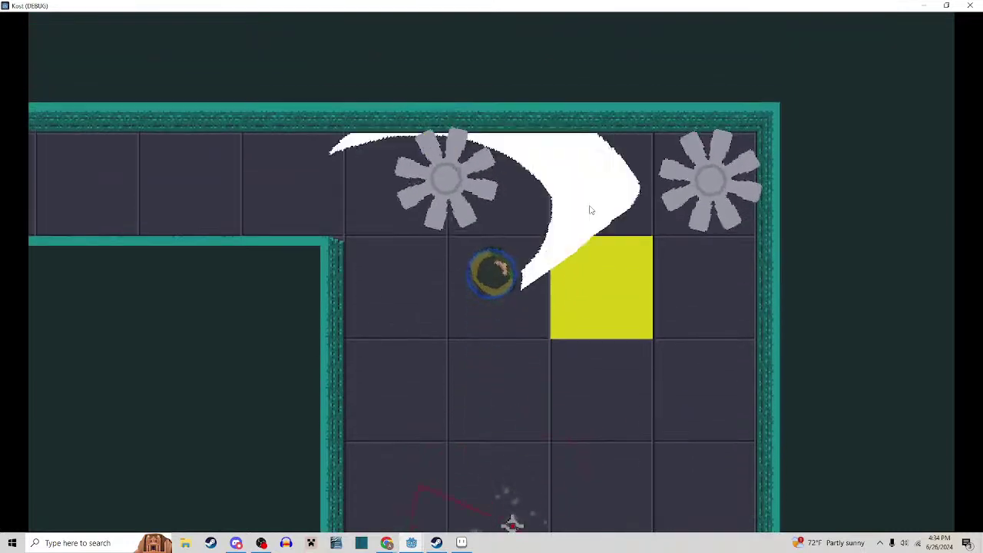
key("w")
key("d")
left_click(581, 209)
left_click(569, 211)
left_click(567, 210)
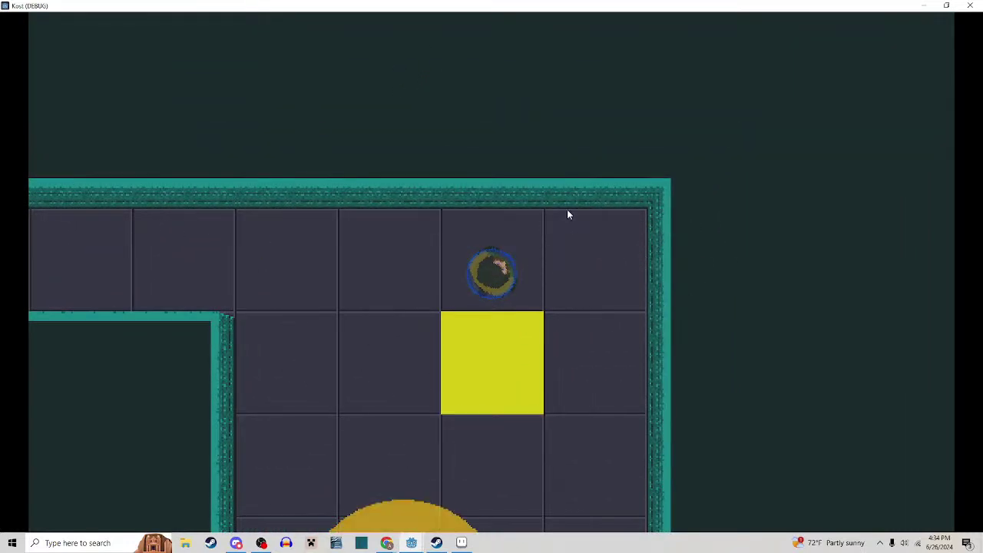
Follow the corridor out of the corner room and attack the cannons at its bend and in the room beyond
key("a")
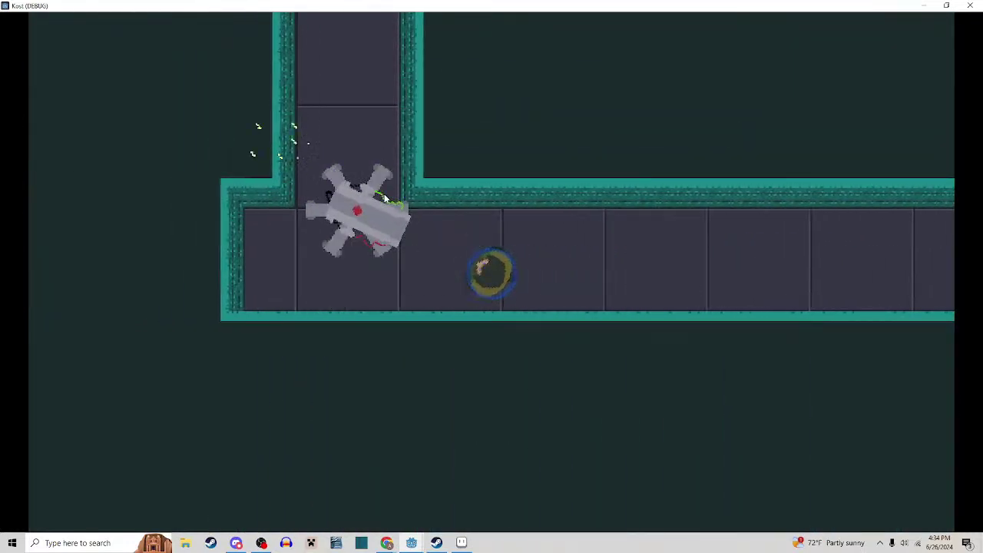
key("a")
left_click(445, 197)
key("w")
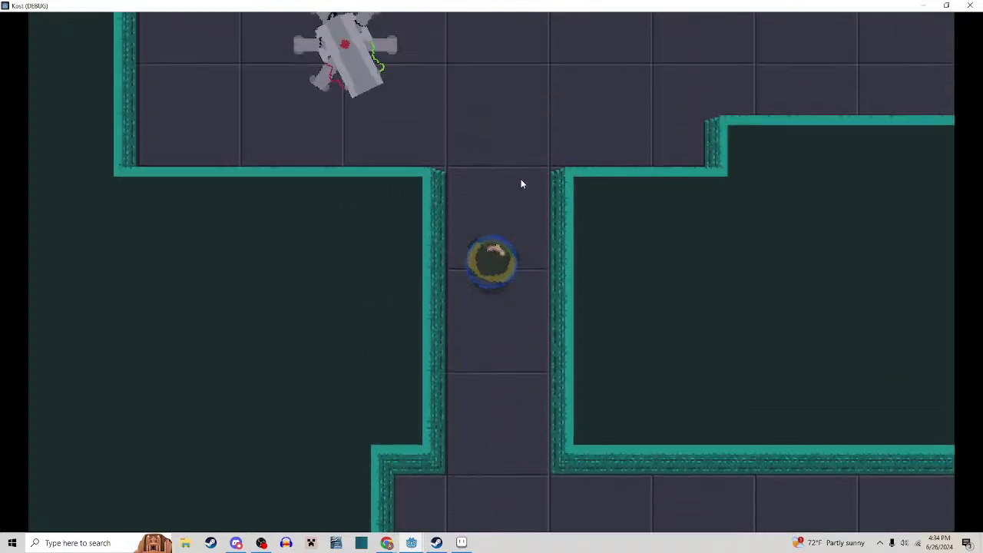
key("w")
left_click(521, 189)
key("a")
left_click(521, 191)
left_click(521, 194)
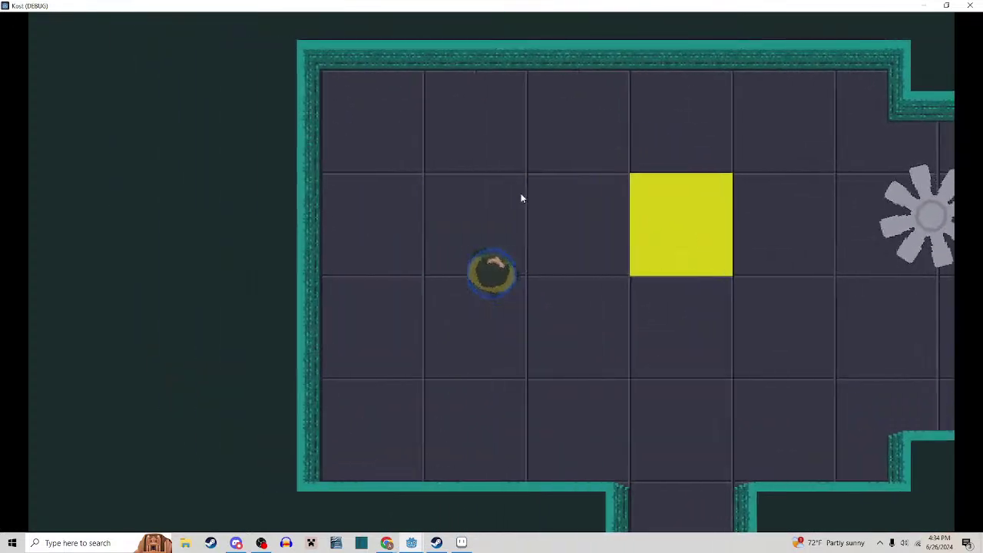
Attack the bomb cannon and pathbots while crossing into the adjoining room, checking their contrast with the floor
key("d")
key("s")
left_click(551, 220)
key("w")
left_click(515, 201)
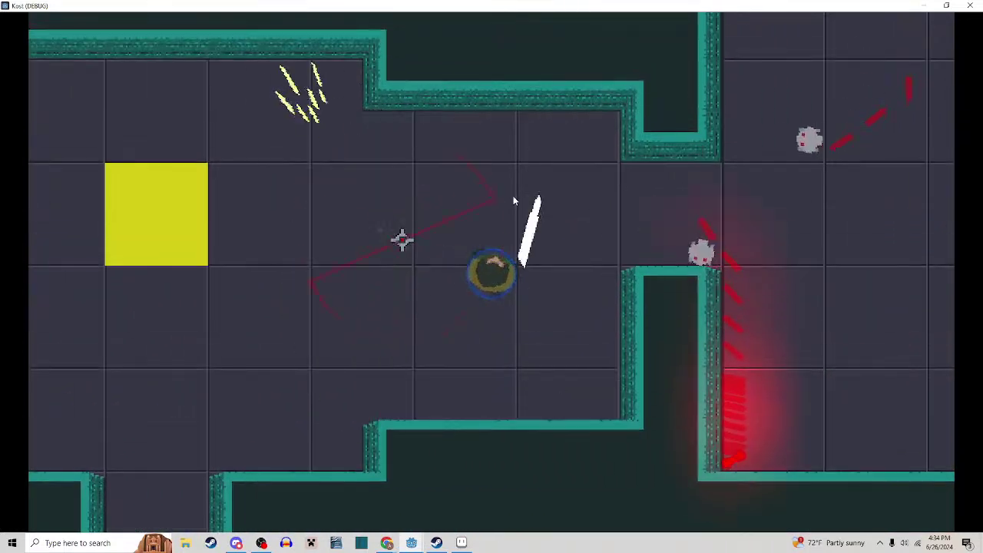
key("d")
left_click(539, 202)
key("w")
left_click(540, 203)
left_click(538, 206)
key("s")
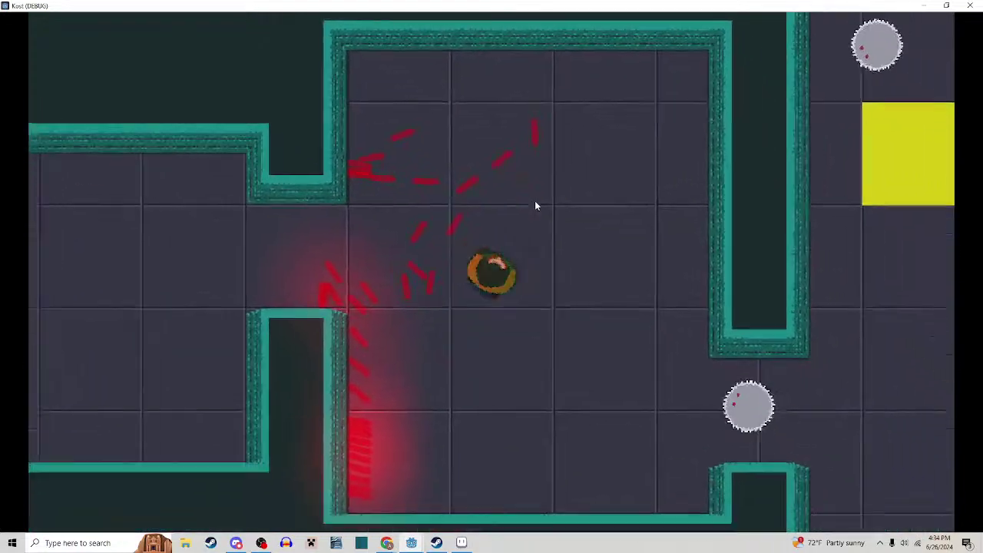
Attack the chargers in the doorway and move through to the yellow-tile room
key("d")
left_click(534, 199)
left_click(532, 200)
key("d")
left_click(531, 197)
key("w")
left_click(522, 183)
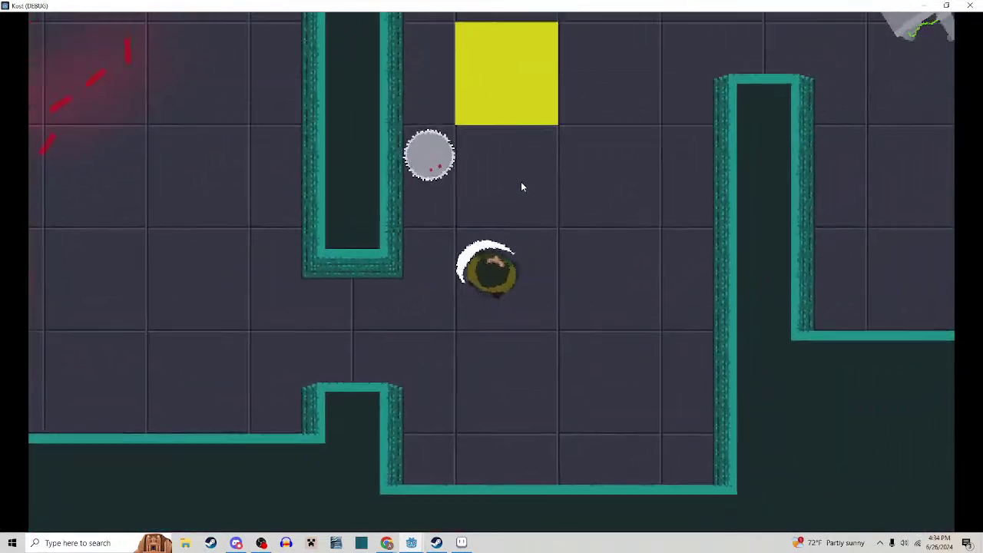
Step onto the yellow tile and advance into the next room to examine the cannon, charger and pathbot
key("d")
left_click(520, 186)
key("w")
key("w")
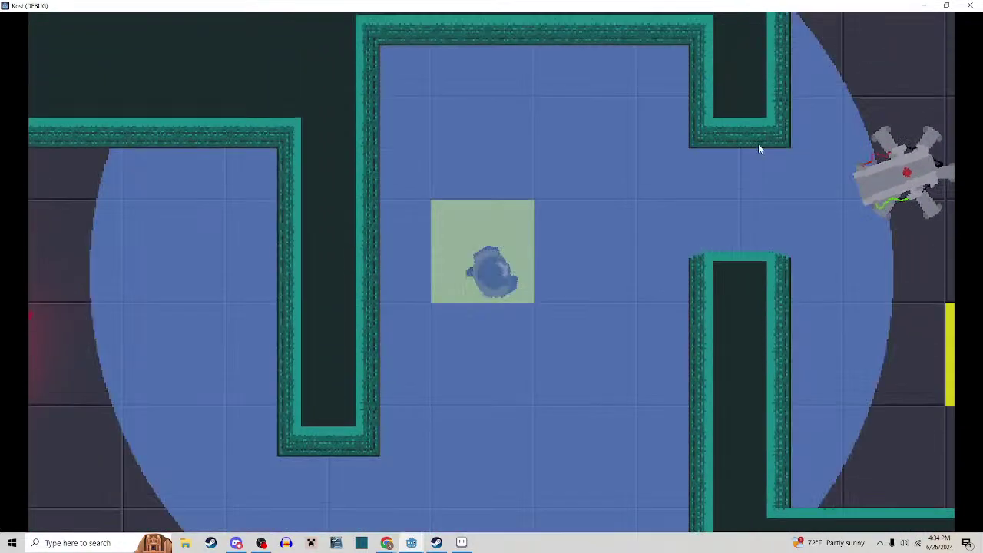
key("d")
key("s")
left_click(637, 210)
key("s")
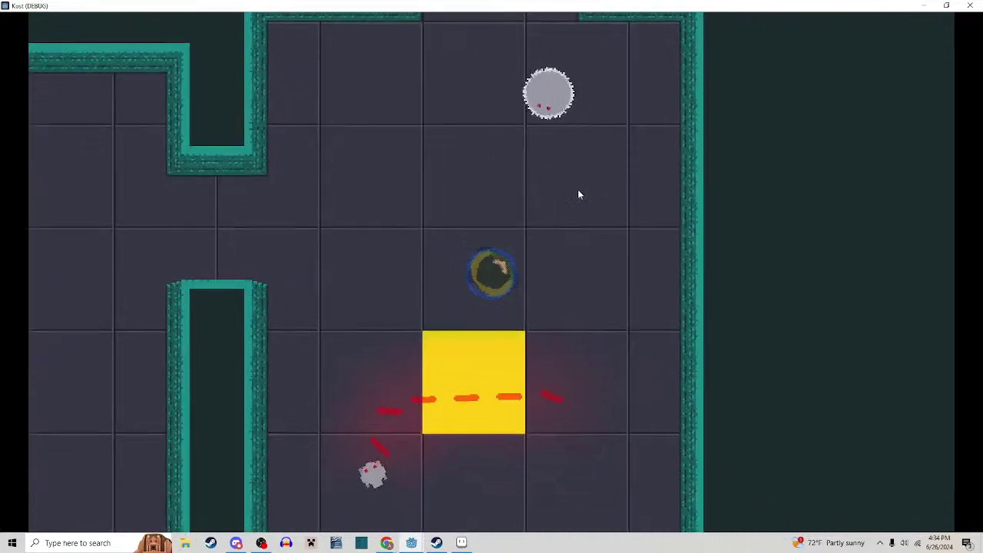
Advance past the charger into the corridor beyond the yellow tile, attack the pathbot and continue to the next yellow-tile room
key("d")
key("w")
key("a")
key("w")
key("d")
left_click(516, 193)
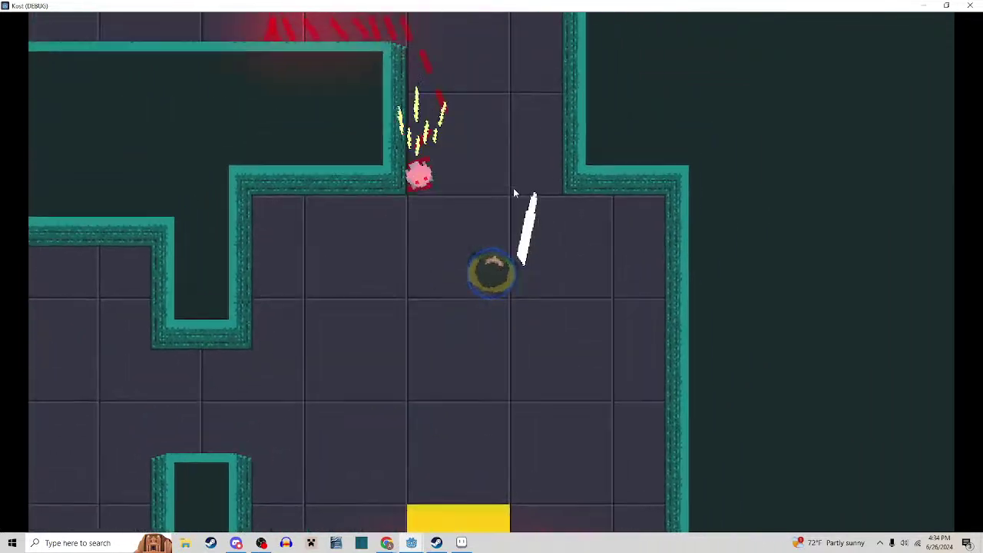
key("w")
key("a")
key("s")
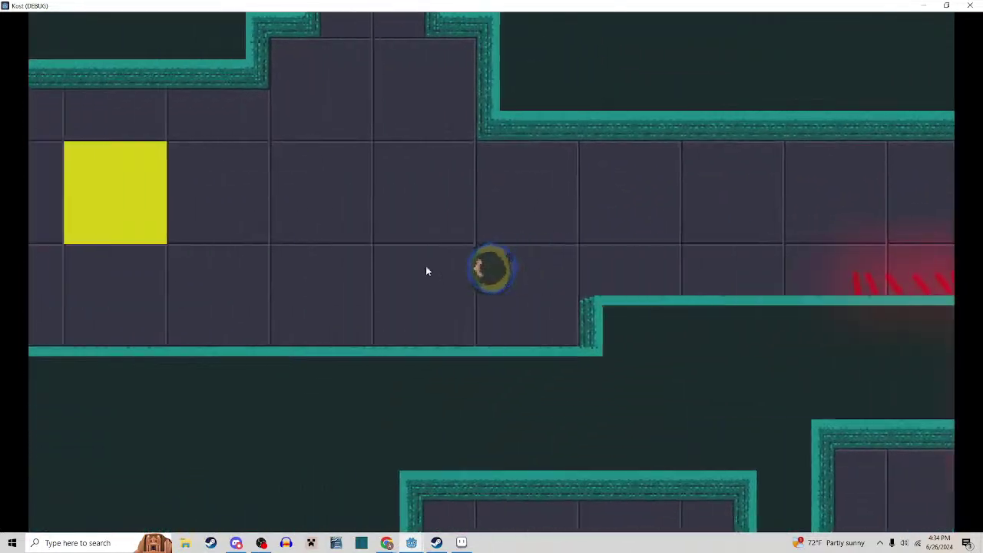
Approach the cannon beside the yellow tile to check its contrast with the floor and retreat into the narrow corridor
key("a")
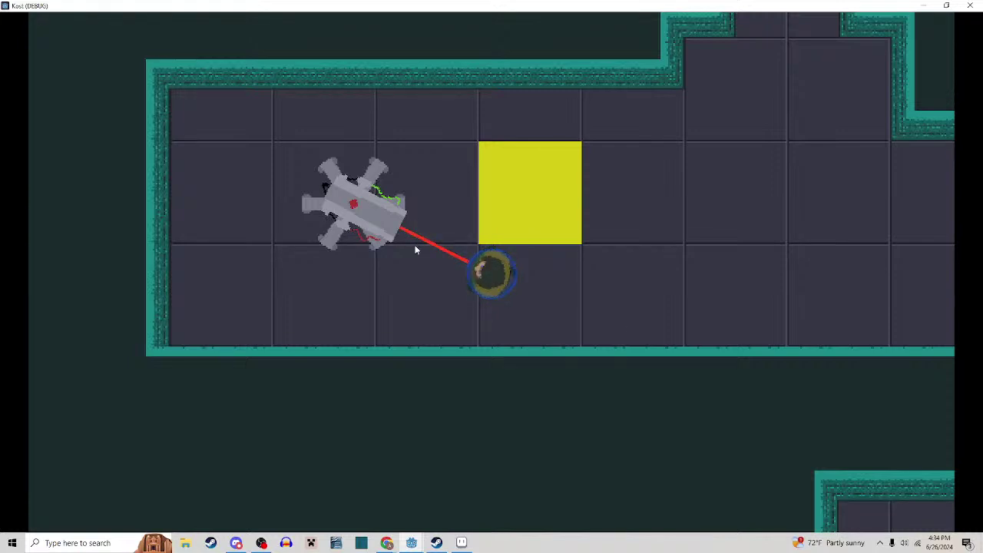
key("s")
key("a")
key("d")
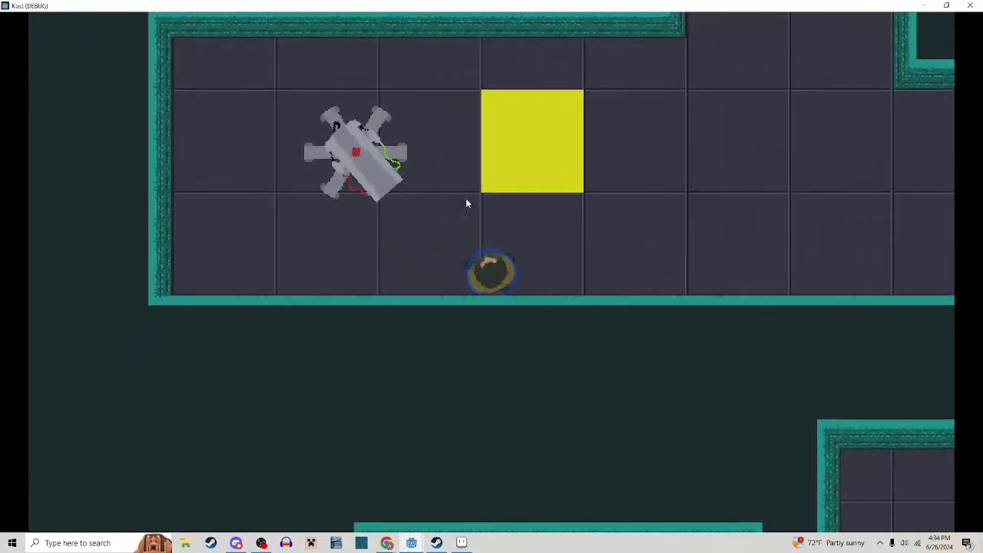
key("d")
key("w")
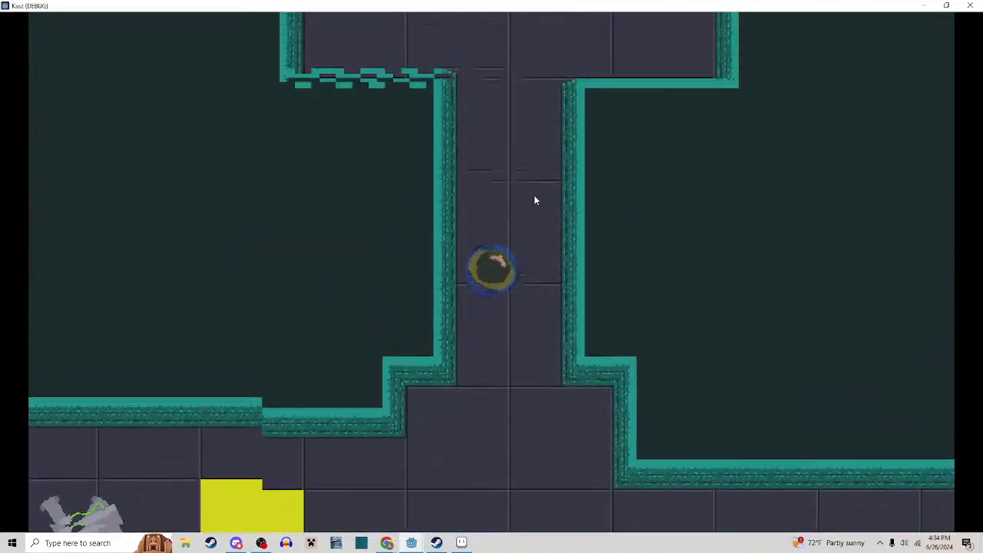
Follow the narrow corridor past the charger and enter the room with the bomb cannon
left_click(521, 201)
key("d")
key("w")
key("a")
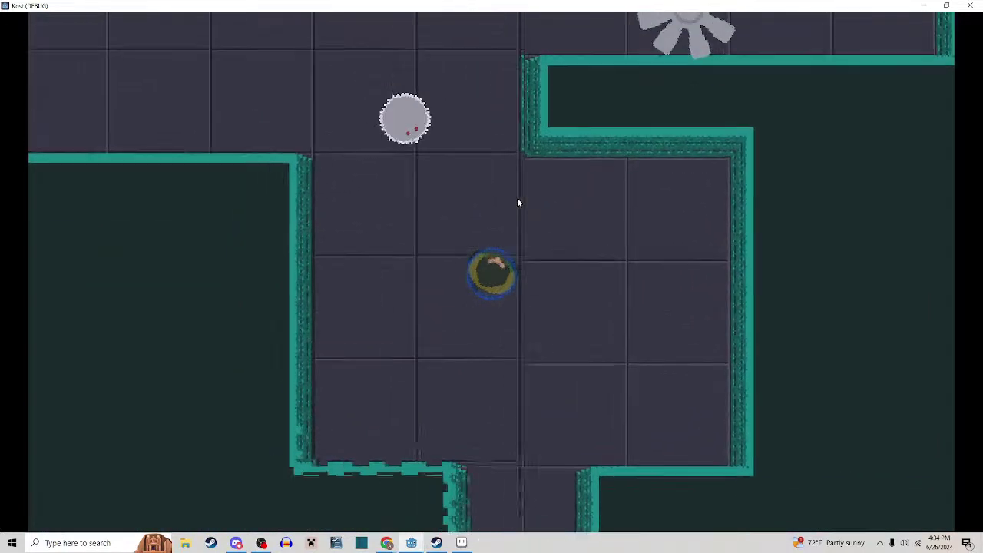
key("w")
key("d")
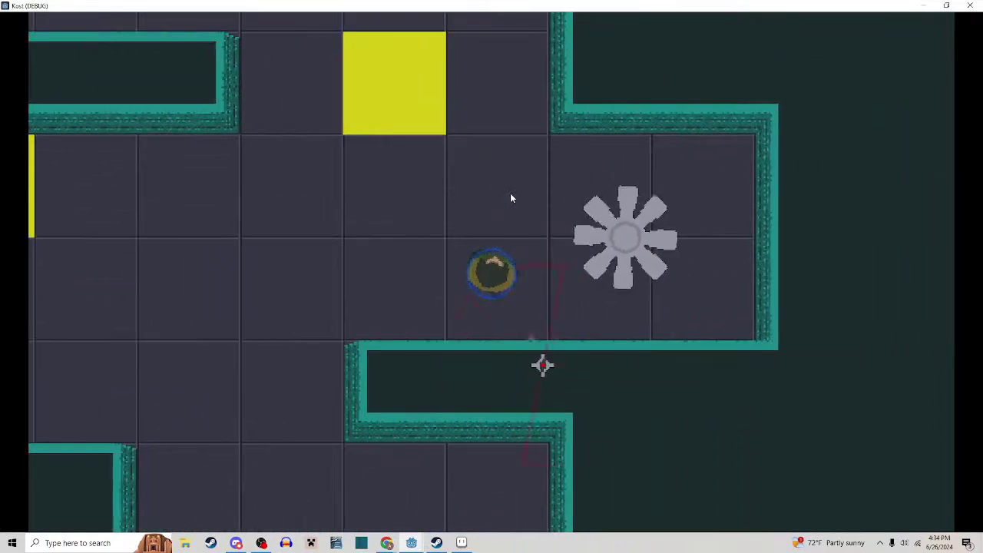
Attack the pathbot near the yellow tile and dodge the bomb cannon's targeted shots while moving around the room
left_click(511, 198)
key("a")
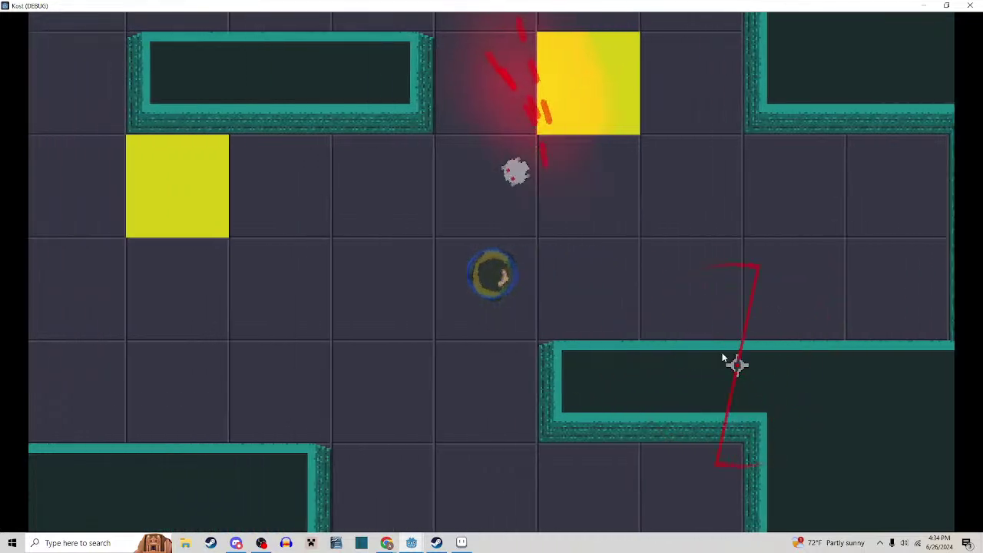
left_click(637, 269)
key("d")
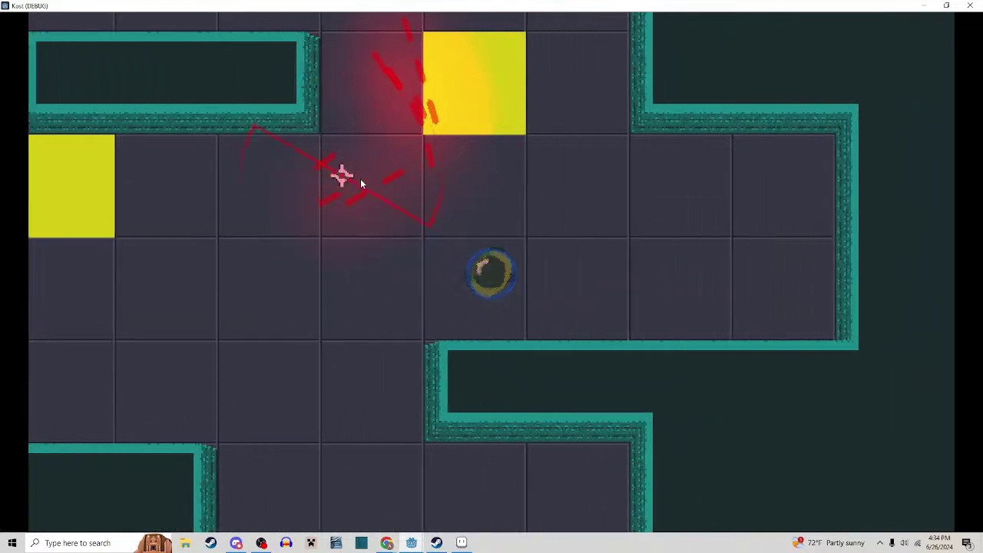
key("w")
key("d")
key("w")
left_click(498, 197)
key("a")
left_click(548, 199)
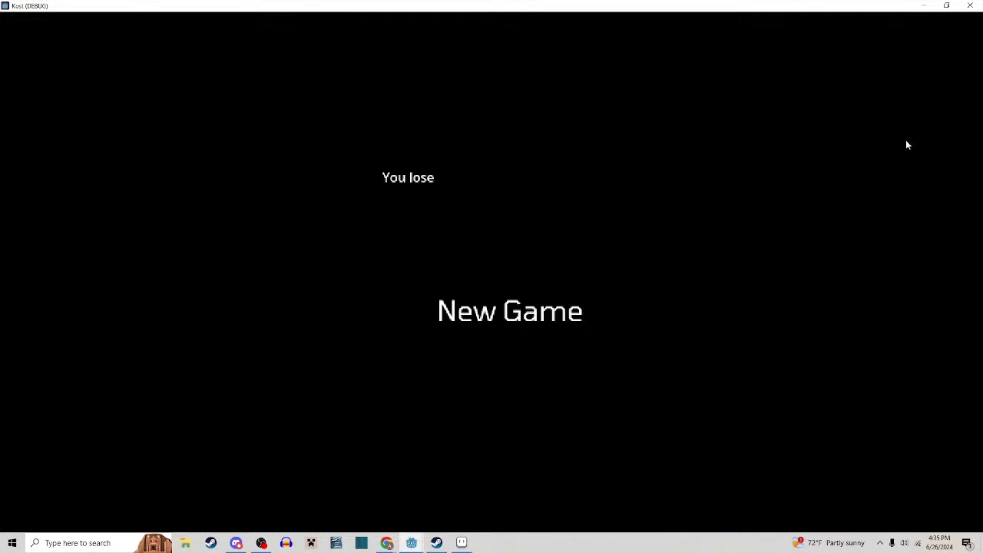
Close the lost game, switch to Aseprite and open the PathBot.png sprite for inspection
left_click(974, 7)
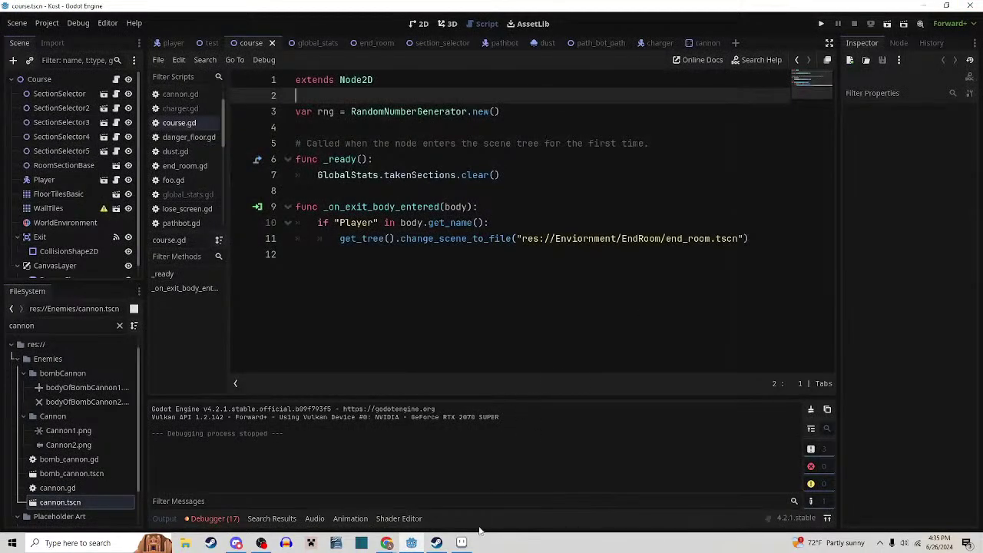
left_click(461, 542)
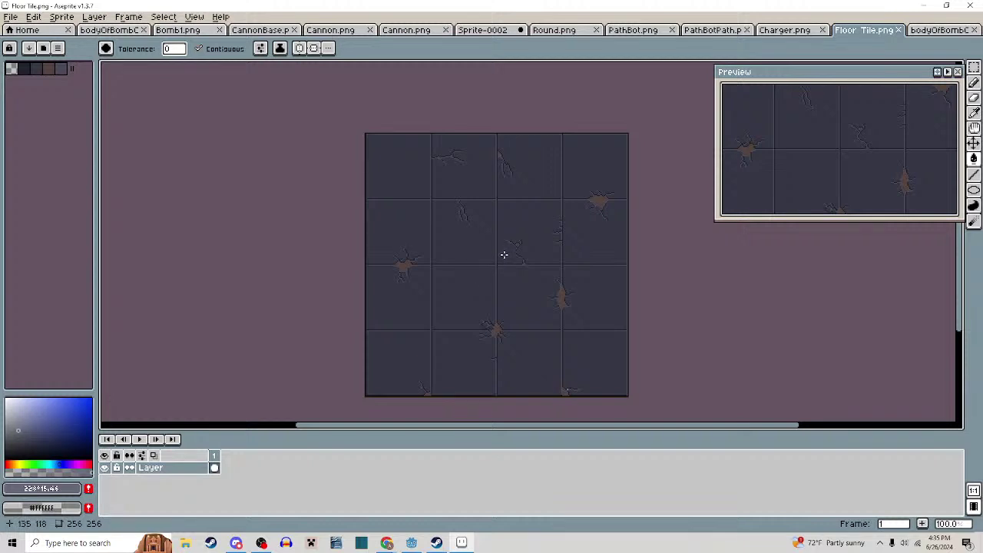
left_click(484, 30)
left_click(580, 30)
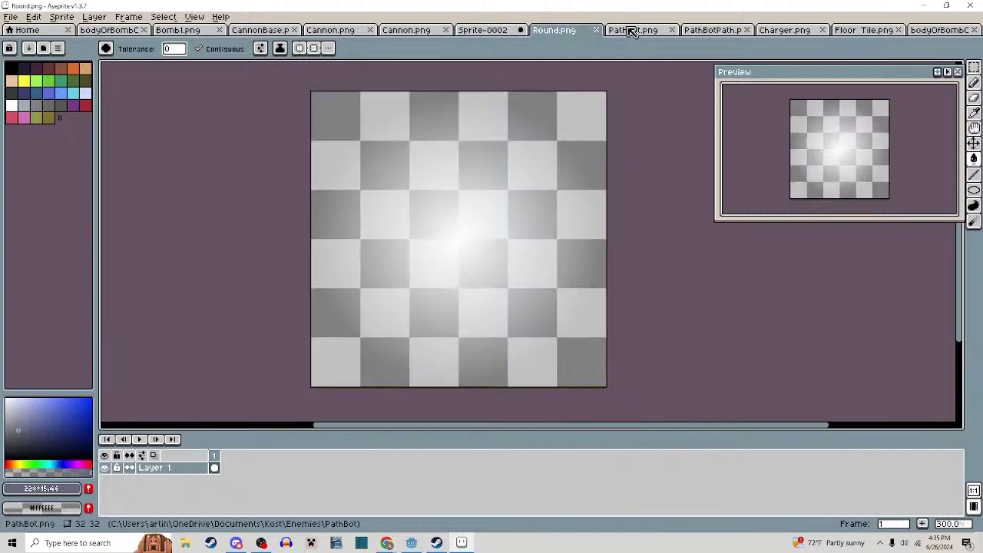
left_click(630, 30)
scroll(620, 185, "up", 3)
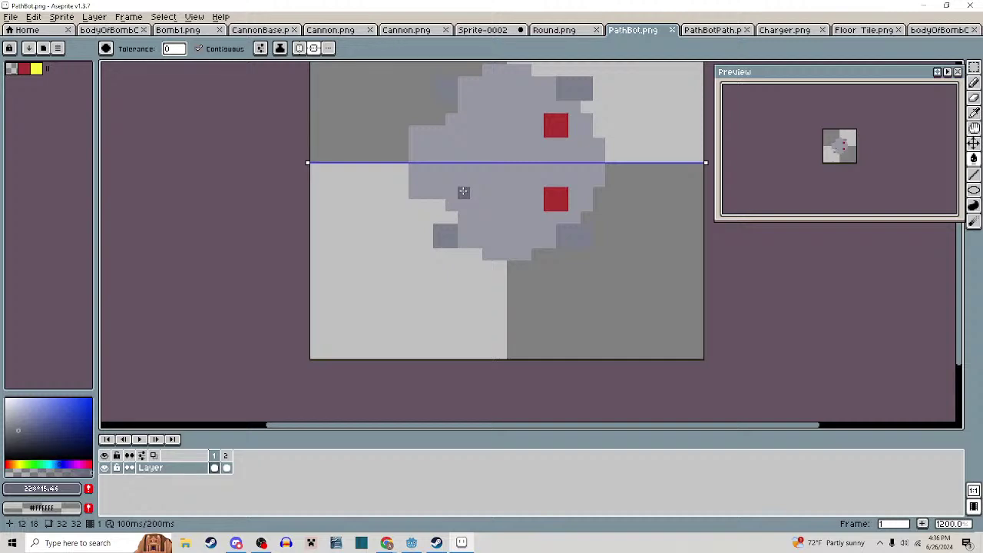
left_click(462, 542)
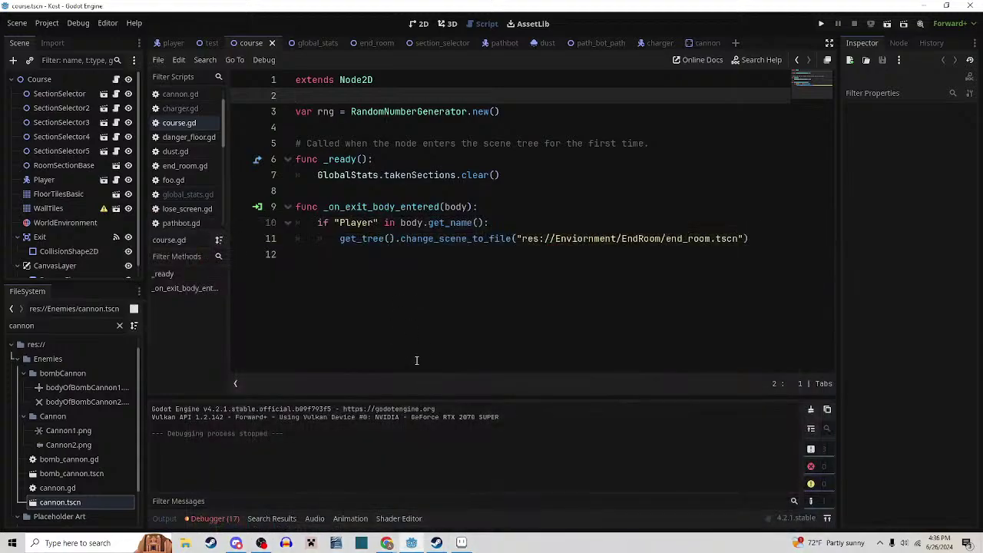
left_click(464, 542)
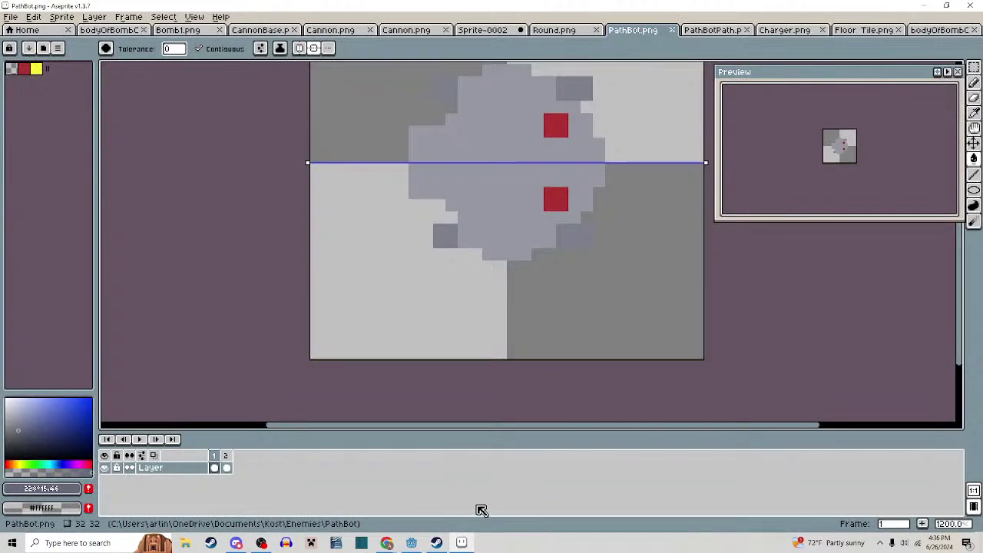
left_click(463, 542)
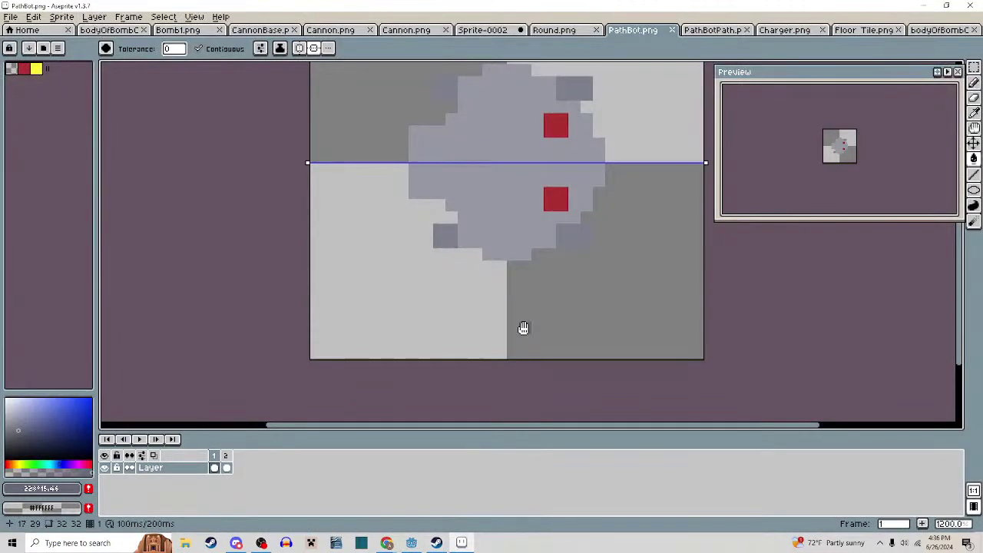
left_click_drag(522, 330, 489, 395)
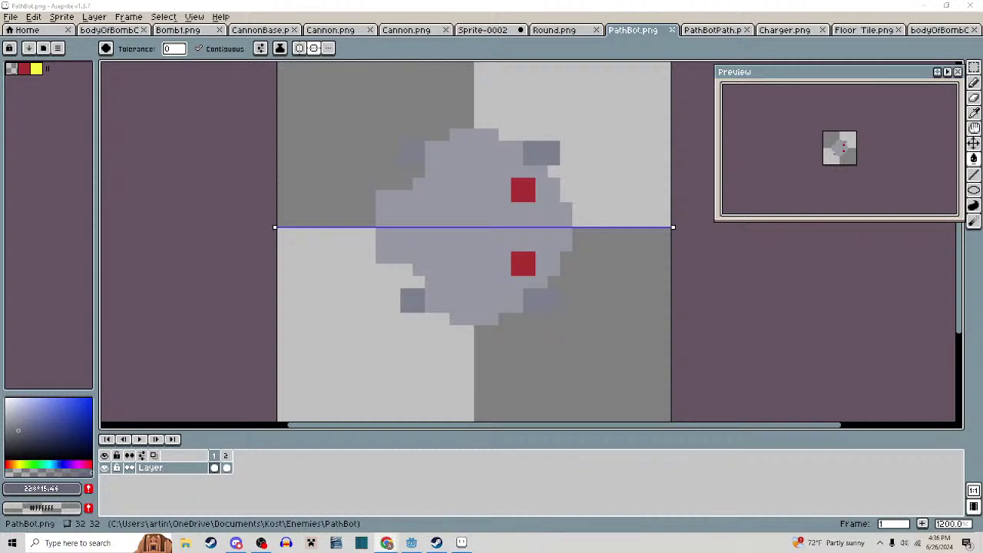
Bring up the Artindi itch.io page in the browser, look over the published games and put the window away
left_click_drag(599, 1, 574, 39)
scroll(554, 289, "down", 4)
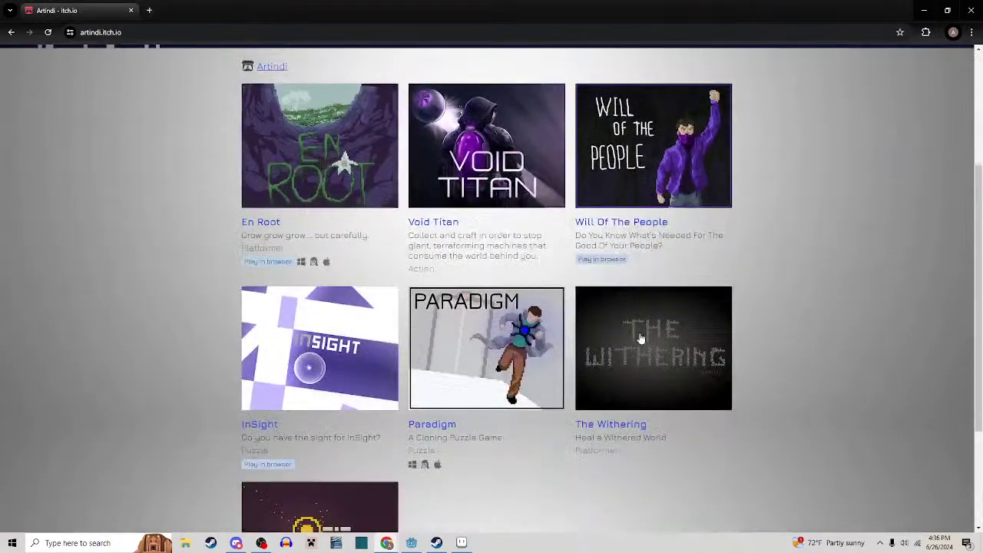
scroll(738, 300, "down", 2)
scroll(764, 336, "up", 2)
scroll(763, 335, "up", 1)
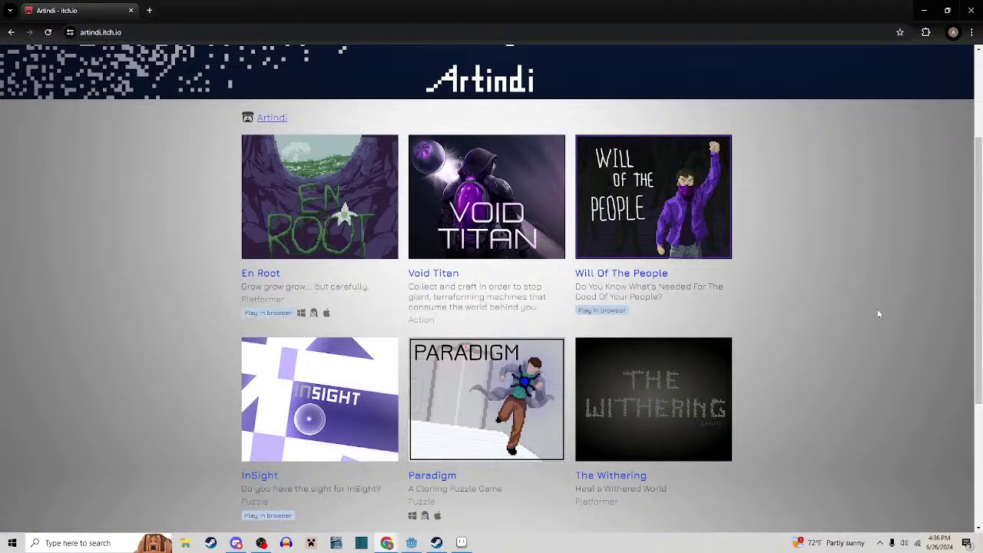
scroll(881, 299, "down", 1)
scroll(881, 299, "down", 2)
scroll(823, 323, "up", 4)
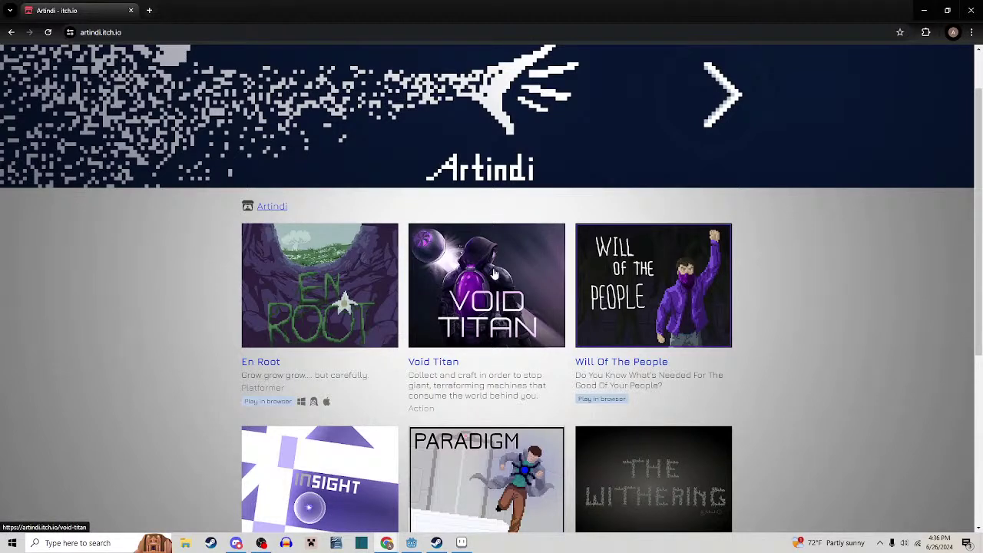
left_click_drag(498, 21, 642, 0)
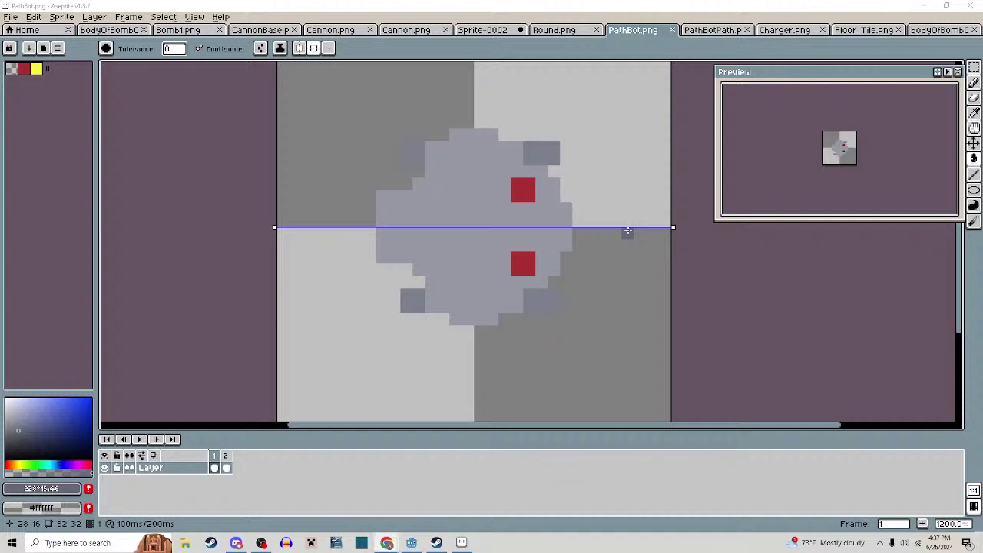
Fill the transparent background around the PathBot sprite with the current dark blue-grey
scroll(628, 229, "down", 4)
scroll(626, 228, "up", 5)
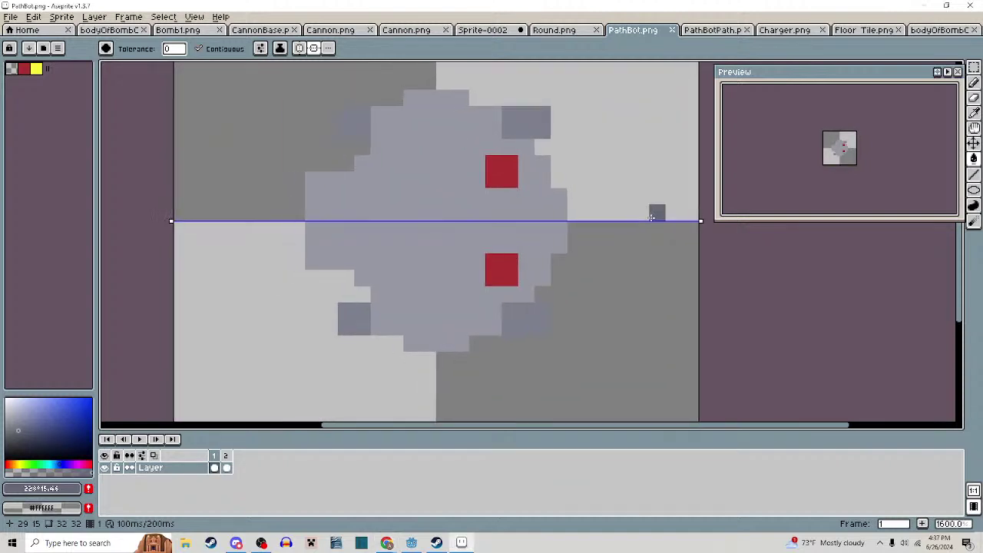
scroll(649, 220, "down", 3)
scroll(653, 230, "up", 3)
scroll(661, 263, "down", 1)
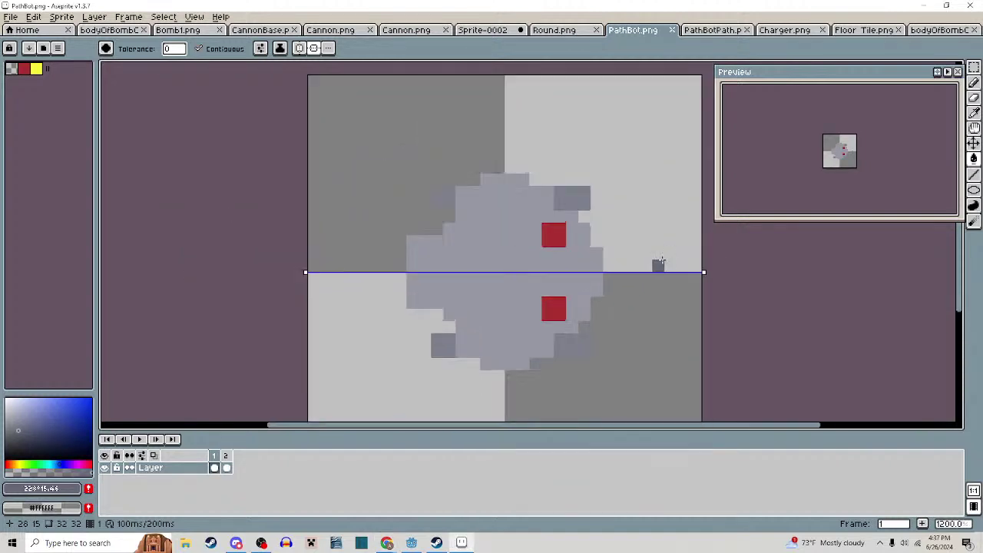
mouse_move(388, 543)
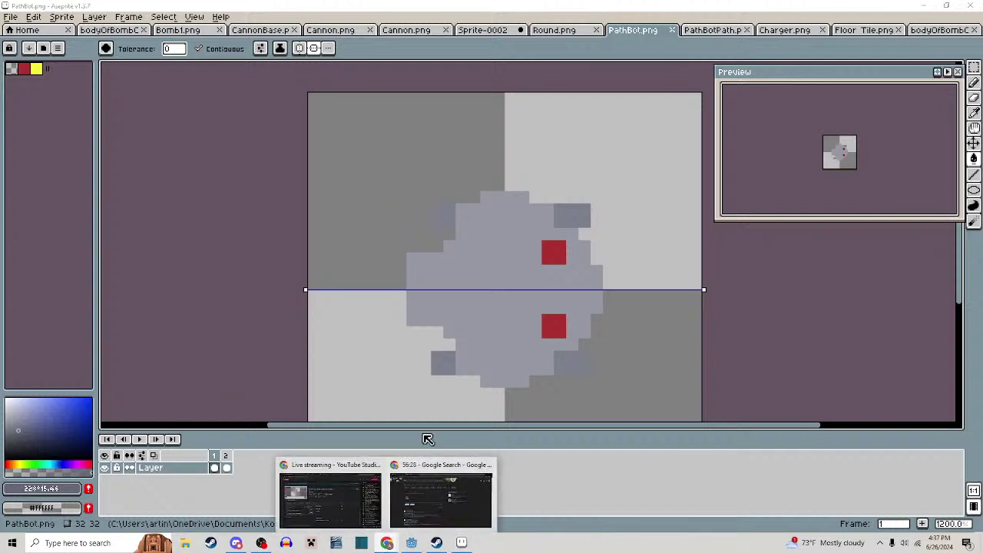
left_click(648, 318)
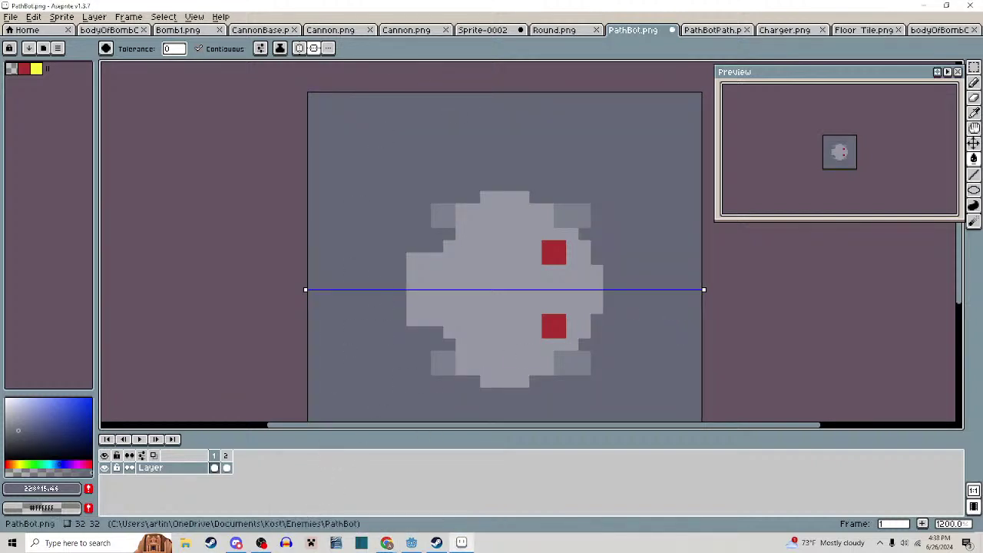
Look through the other open sprites, including the cannon, charger and floor tile images, and return to PathBot.png
left_click(127, 30)
left_click(285, 32)
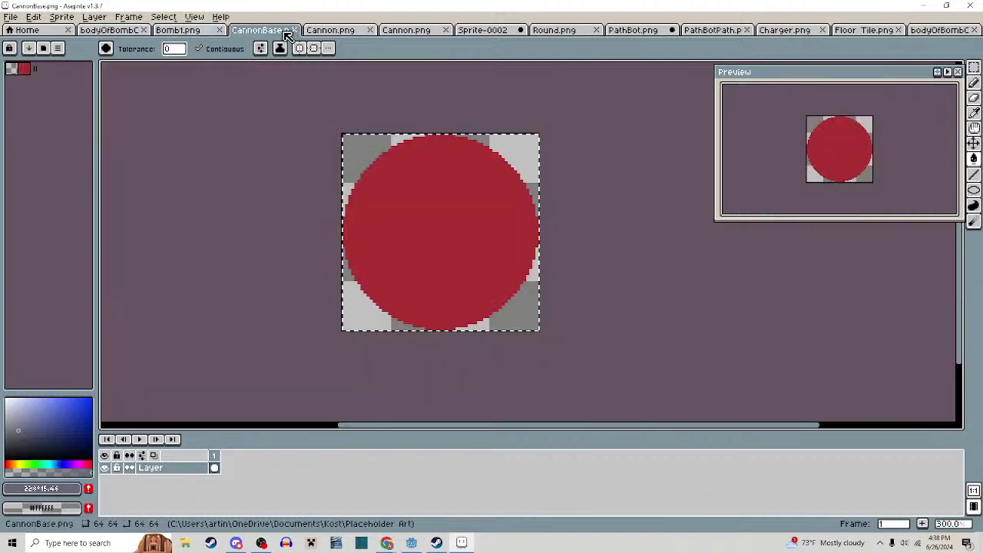
left_click(338, 31)
left_click(411, 30)
left_click(484, 31)
left_click(568, 30)
left_click(661, 33)
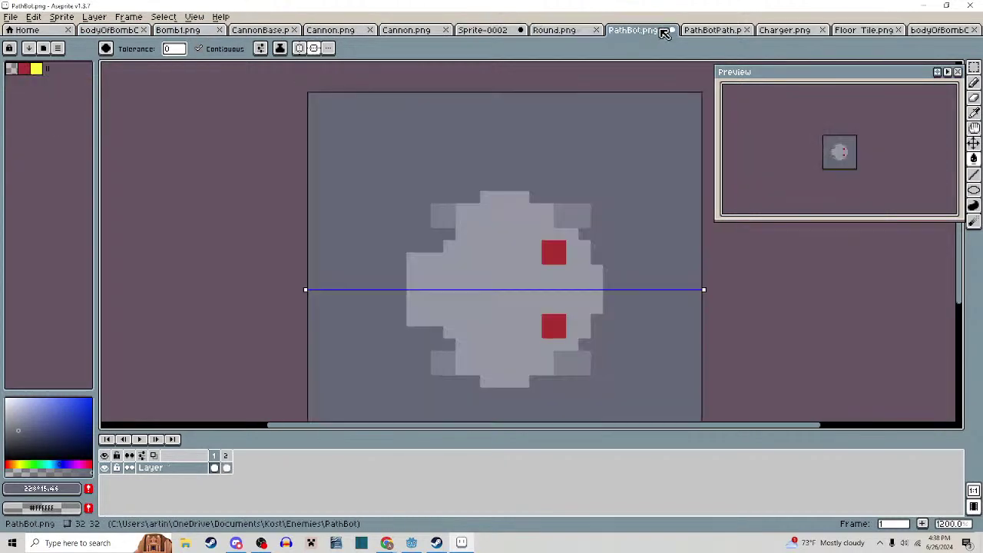
left_click(710, 31)
left_click(783, 31)
left_click(860, 30)
left_click(637, 32)
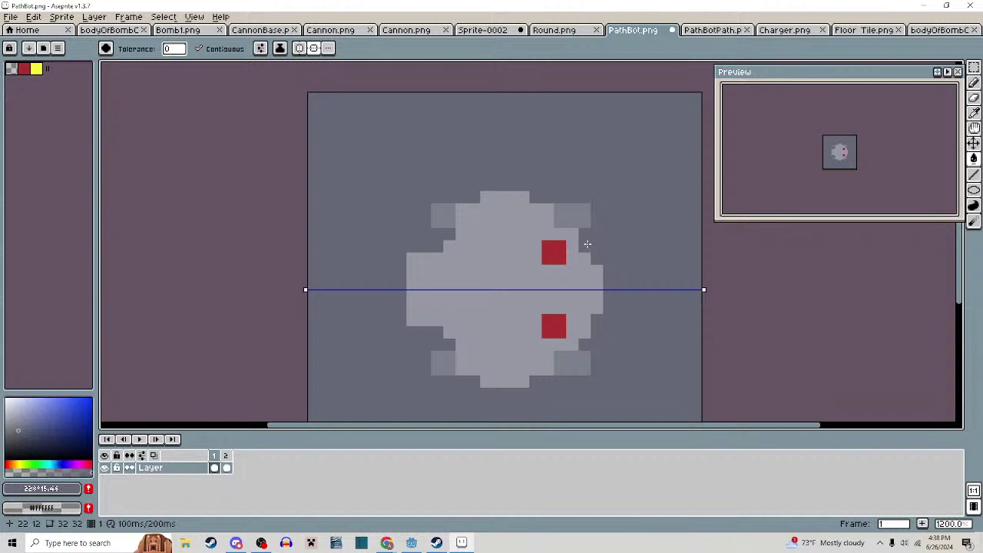
Clear the grey background fill from PathBot.png and save the animation as PathBot1.png and PathBot2.png
left_click(587, 244)
key("Delete")
key("ctrl+s")
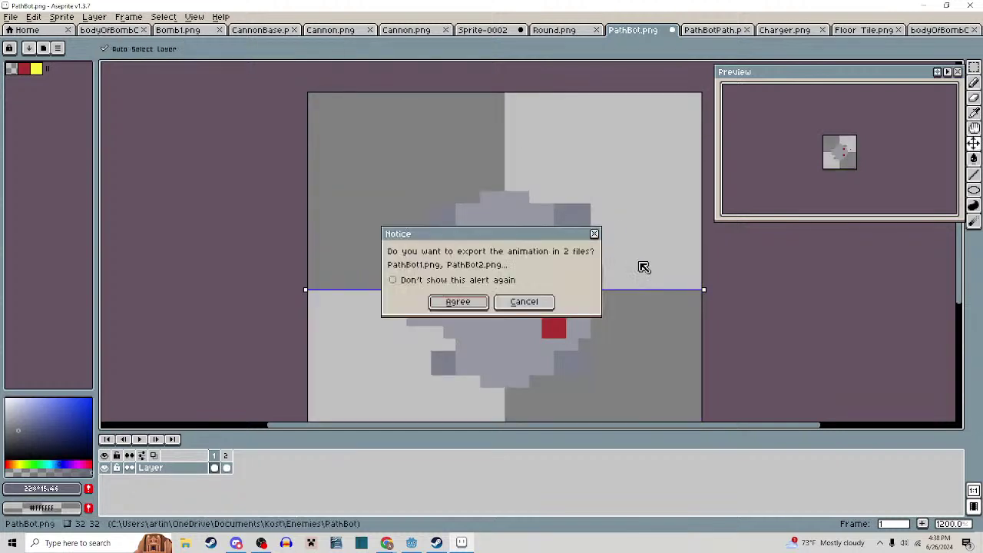
left_click(458, 301)
Switch to Discord and review the kost-to-do list, highlighting the prisoners and death animation/screen tasks
left_click(412, 542)
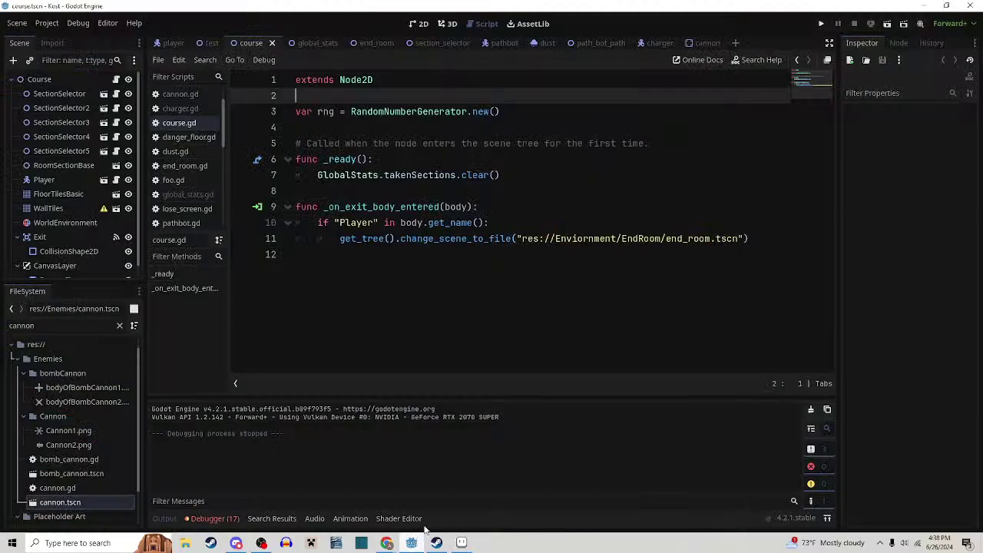
left_click(215, 74)
left_click(236, 543)
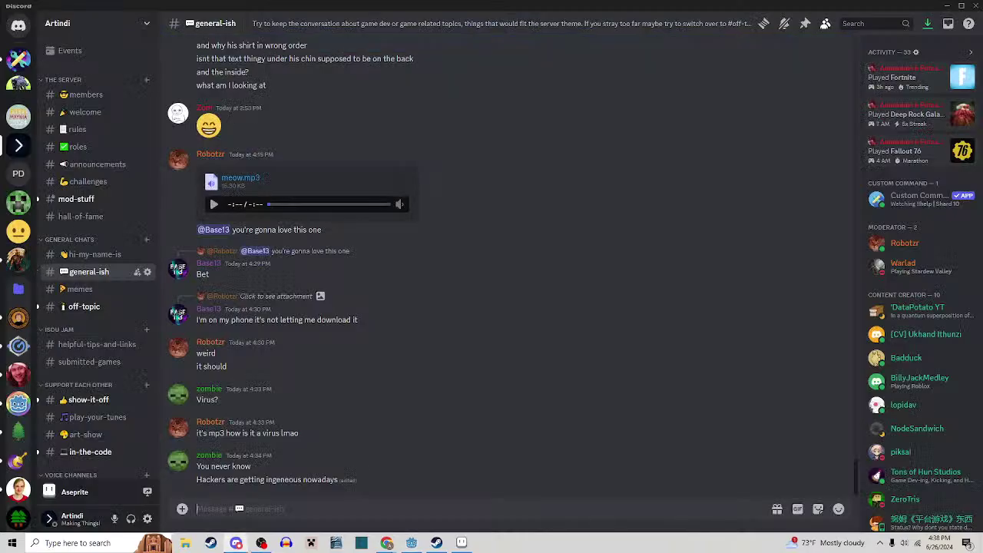
left_click(19, 231)
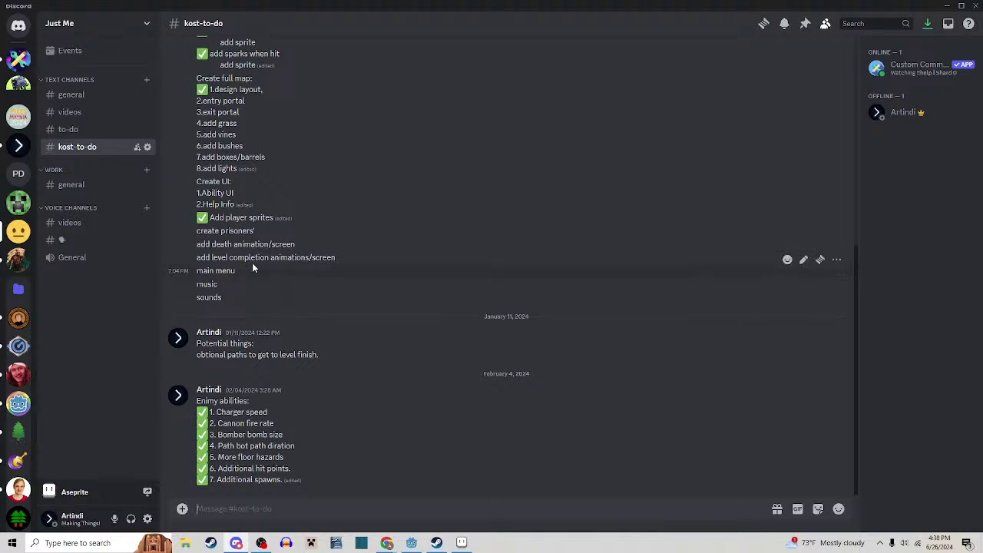
scroll(251, 260, "up", 1)
left_click_drag(197, 283, 255, 283)
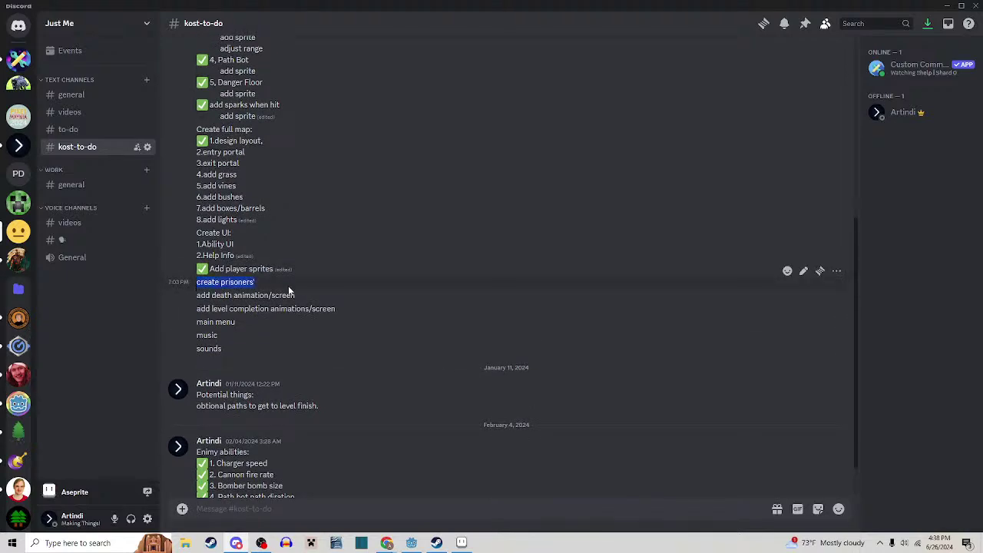
left_click(198, 297)
left_click_drag(198, 297, 381, 308)
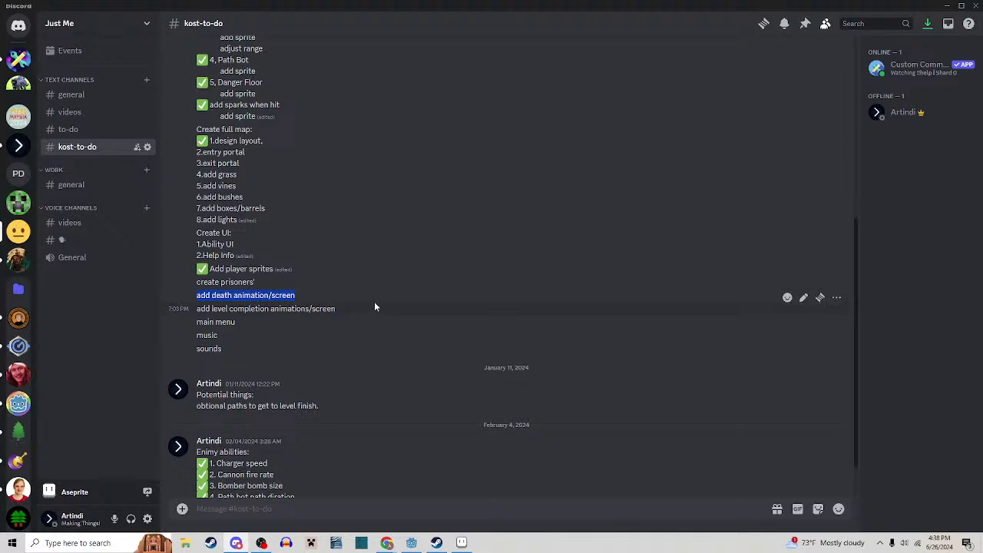
Review the remaining kost-to-do items, highlighting the full map tasks from entry portal to lights and the Ability UI entry
left_click(293, 296)
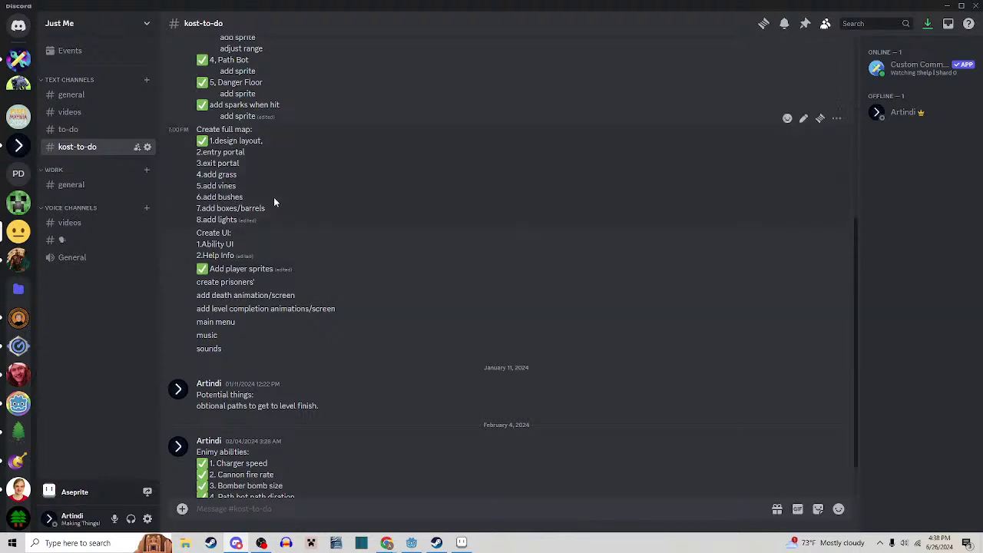
scroll(268, 188, "up", 1)
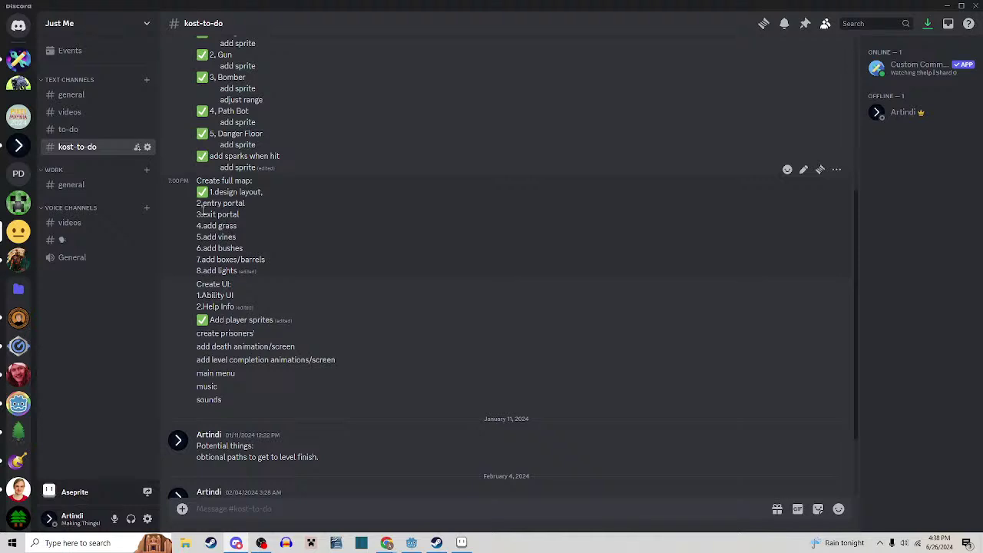
left_click_drag(196, 203, 256, 275)
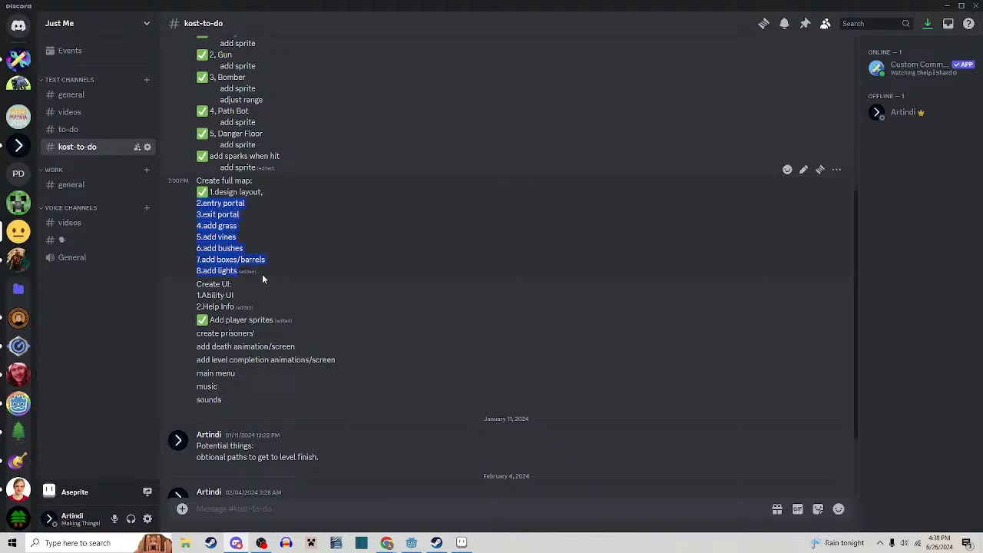
left_click(270, 284)
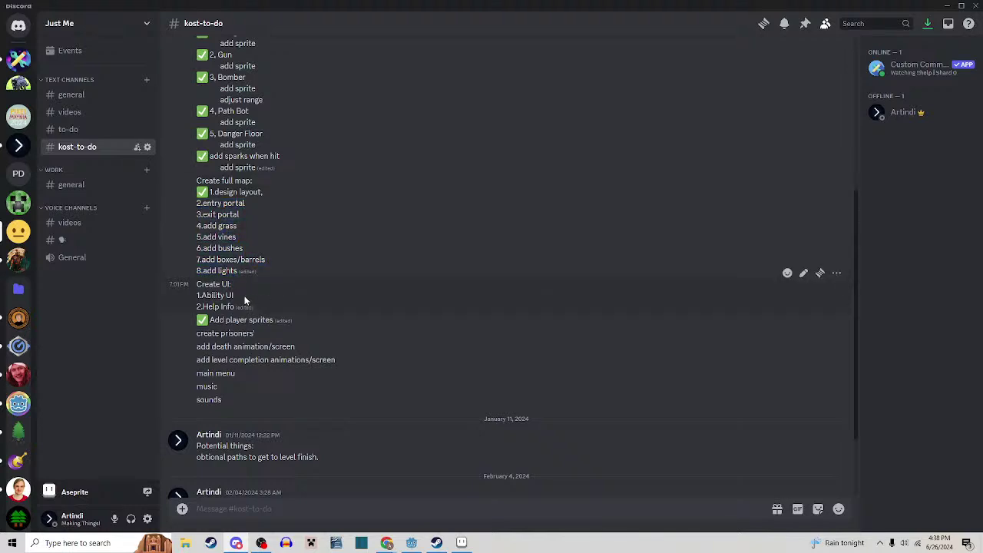
triple_click(241, 296)
left_click(259, 303)
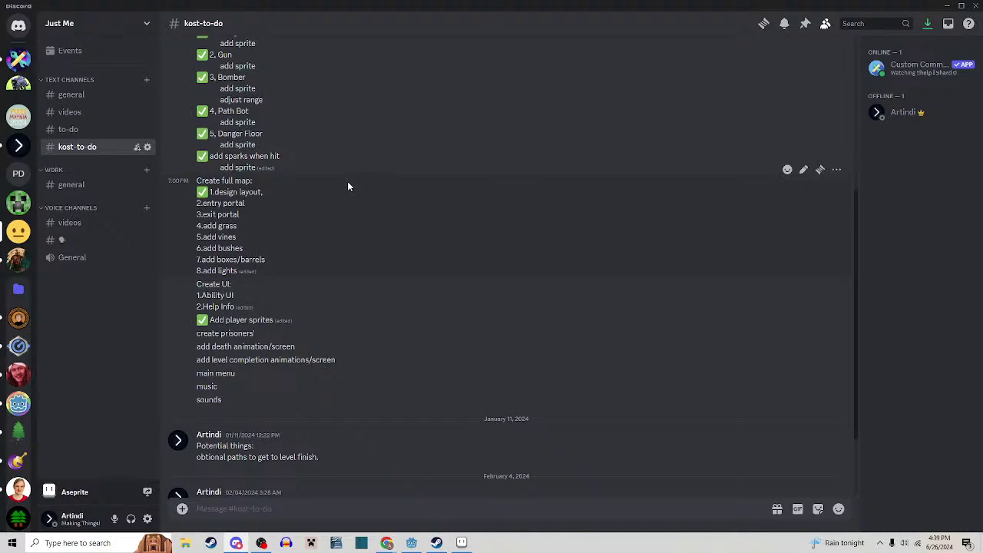
Switch to the running Kost game in Godot, maximize its window and lead the player through the corridor into the first enemy room
mouse_move(462, 543)
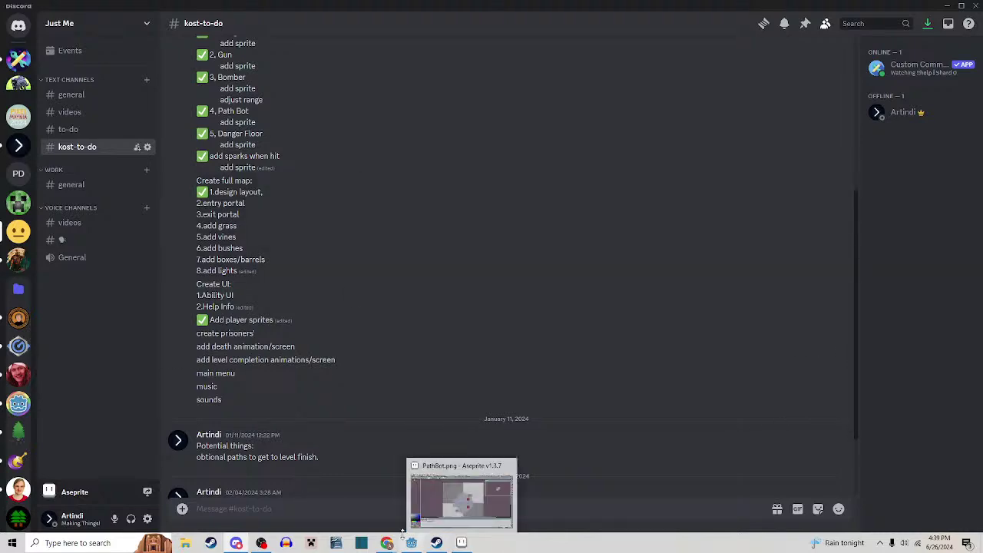
left_click(412, 543)
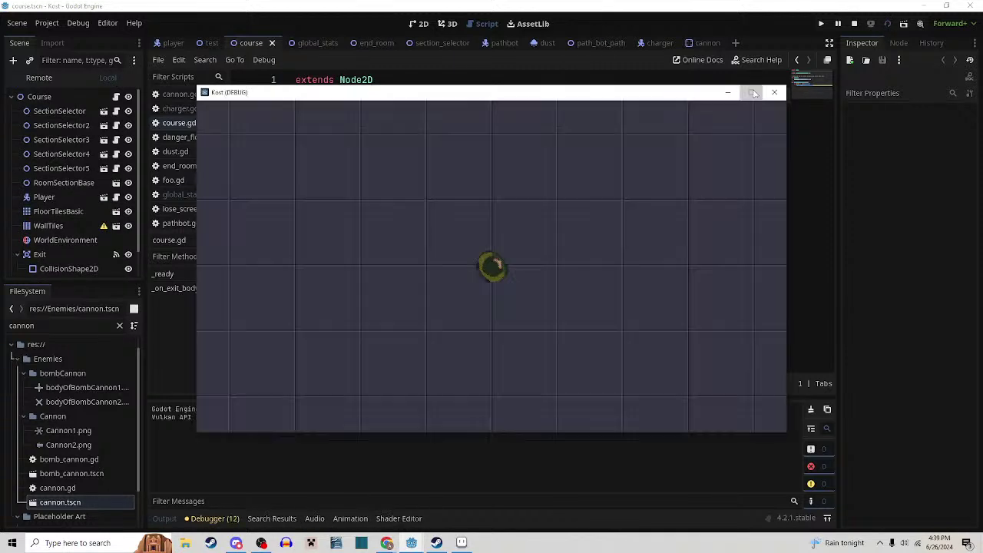
left_click(754, 93)
key("w")
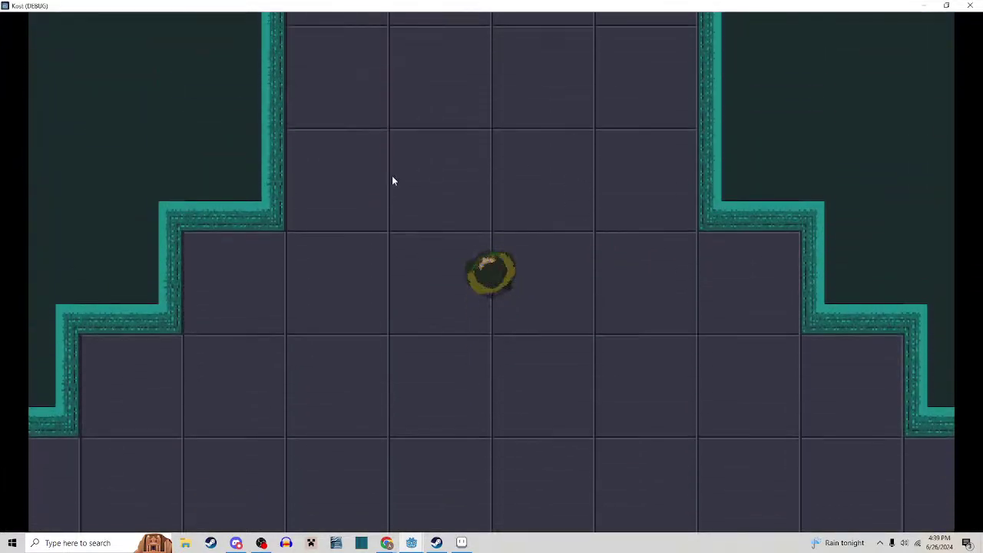
key("w")
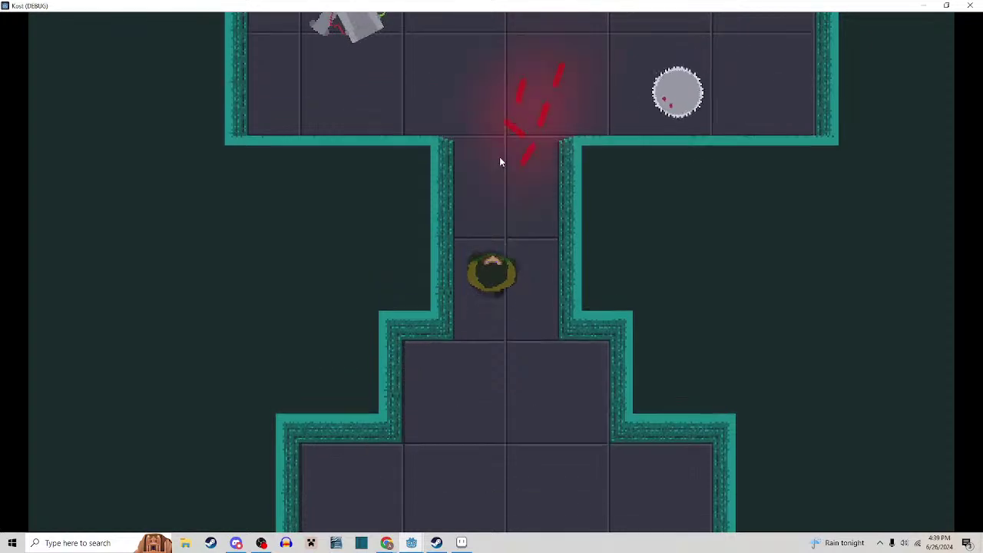
key("w")
key("a")
key("space")
key("d")
left_click(495, 289)
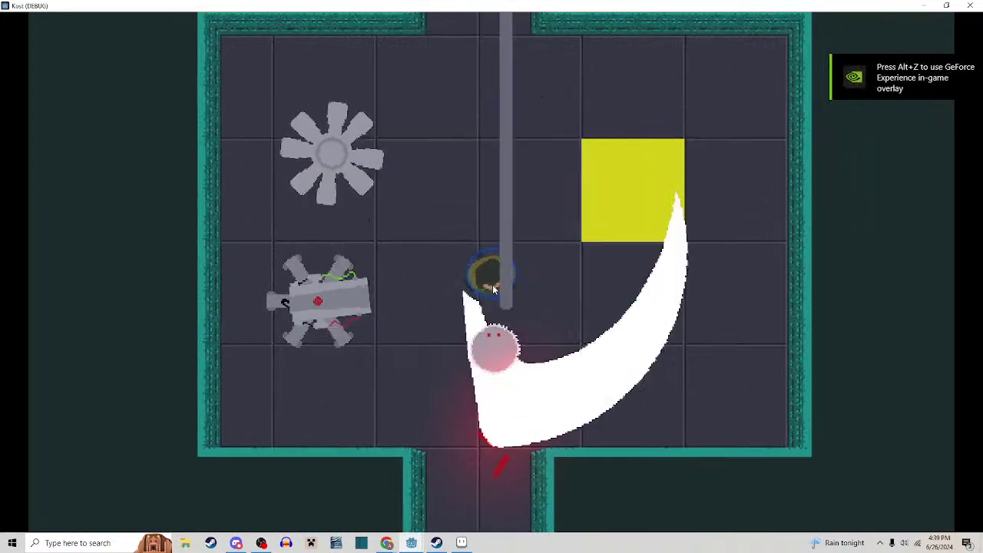
Playtest the first enemy room, dodging and attacking around the floor, and continue upward into the second room with the round cannons
key("a")
key("s")
left_click(565, 255)
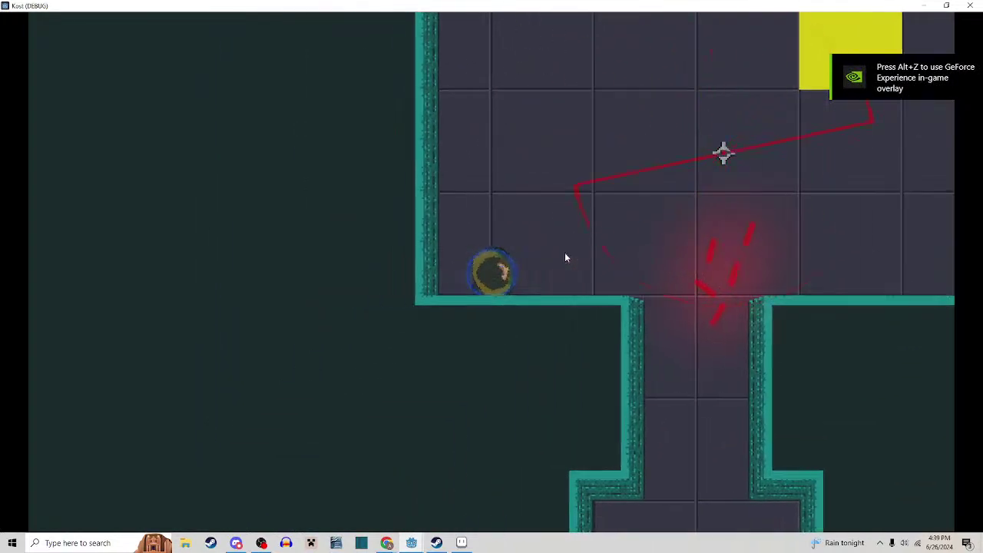
key("w")
key("w")
key("d")
left_click(417, 224)
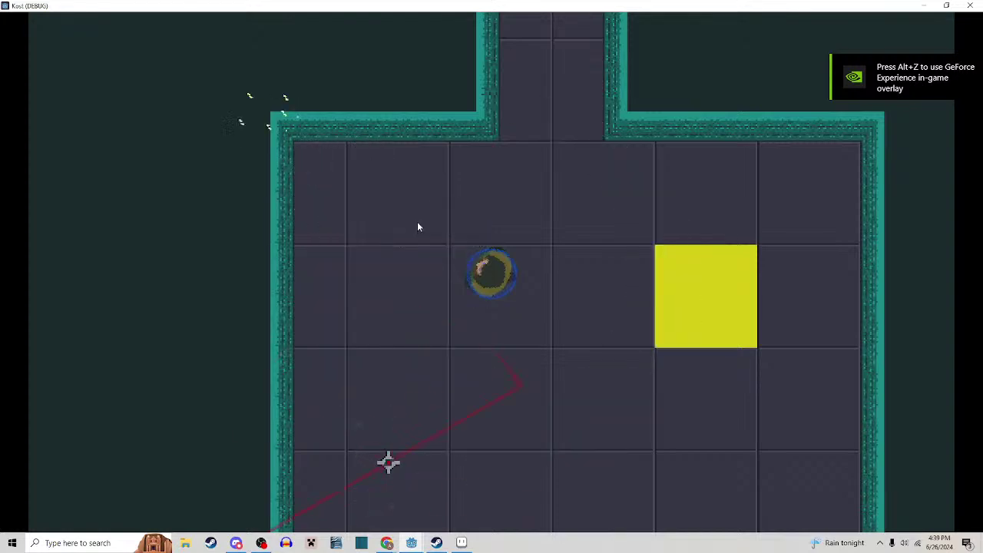
key("s")
key("d")
key("w")
key("d")
key("w")
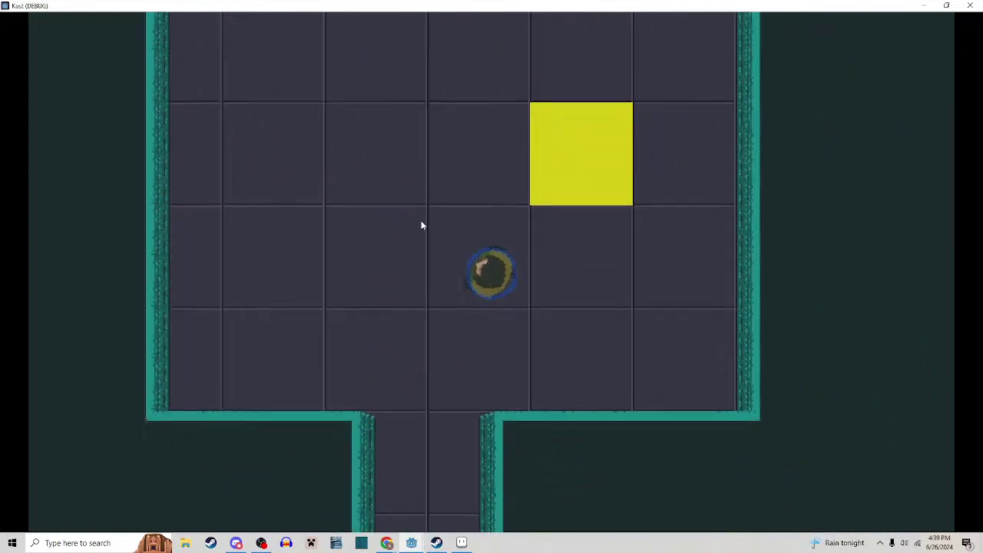
key("a")
key("w")
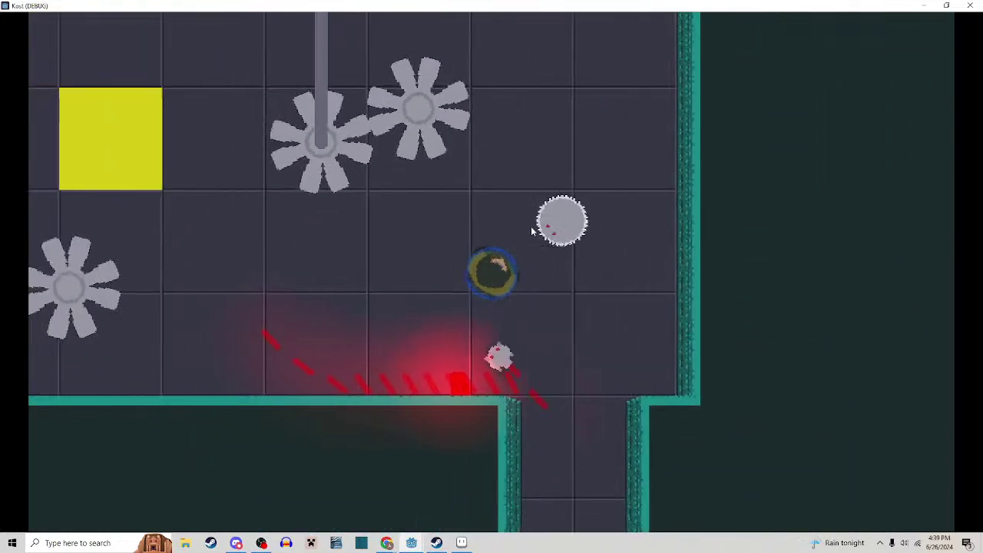
Retreat from the second room to the starting corridor with the enemies in pursuit, and go back up to check their visibility
key("d")
key("s")
key("a")
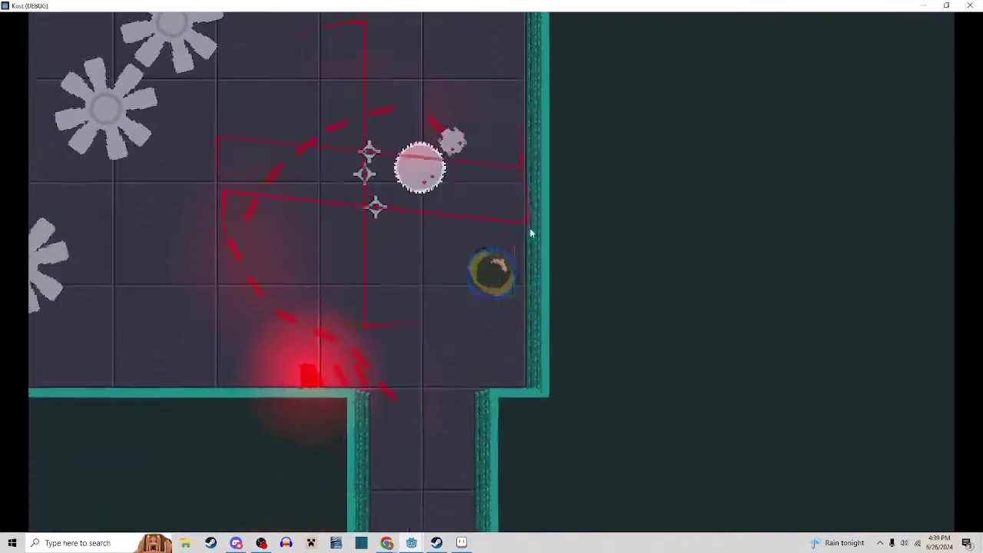
key("s")
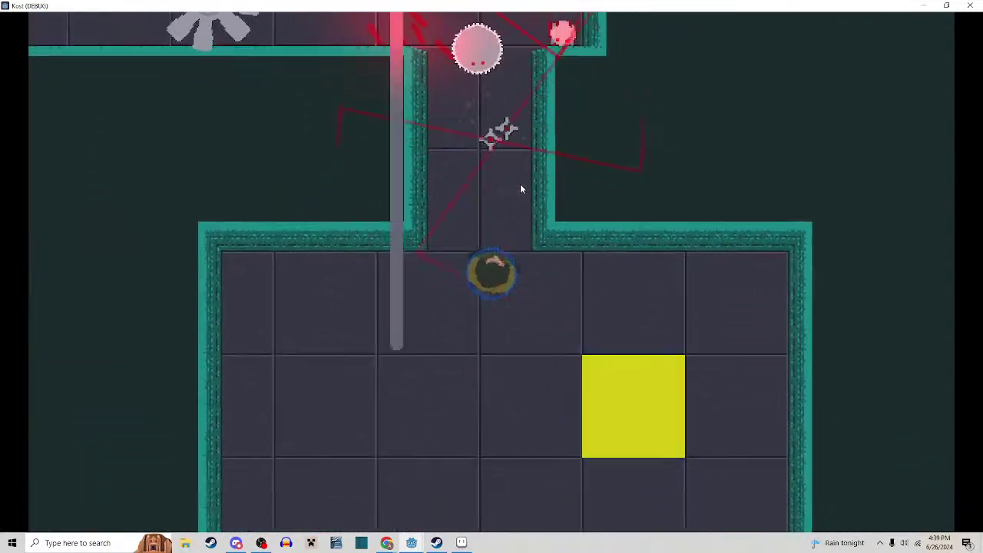
key("s")
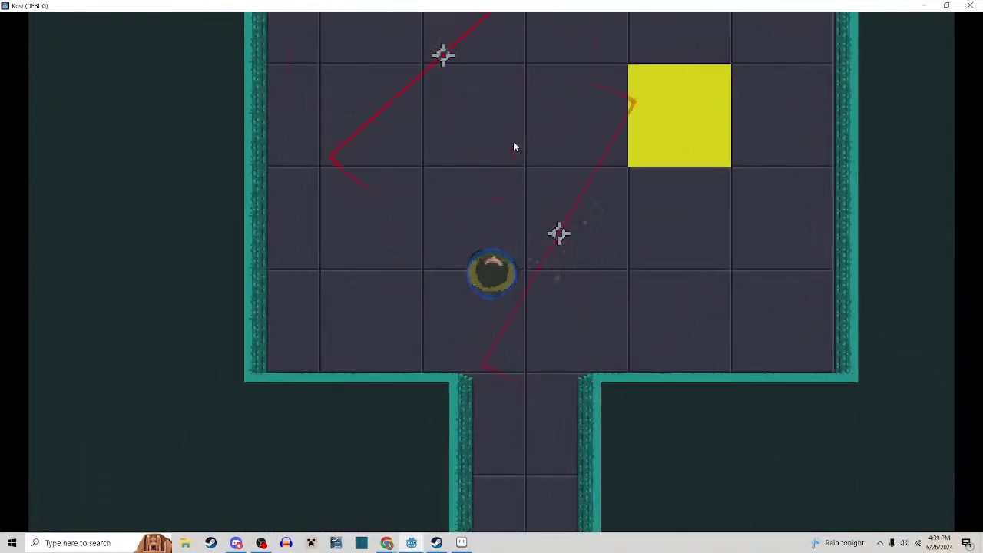
key("s")
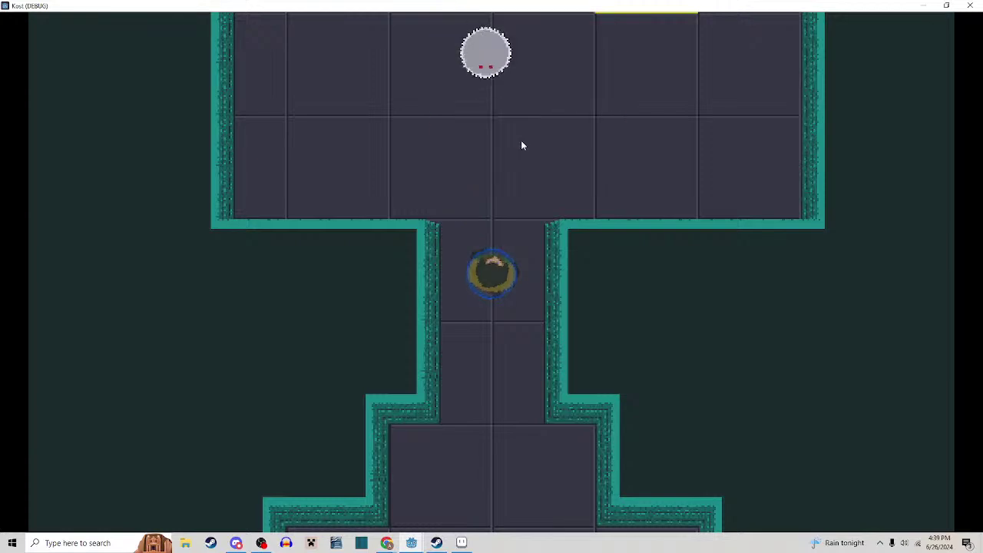
key("w")
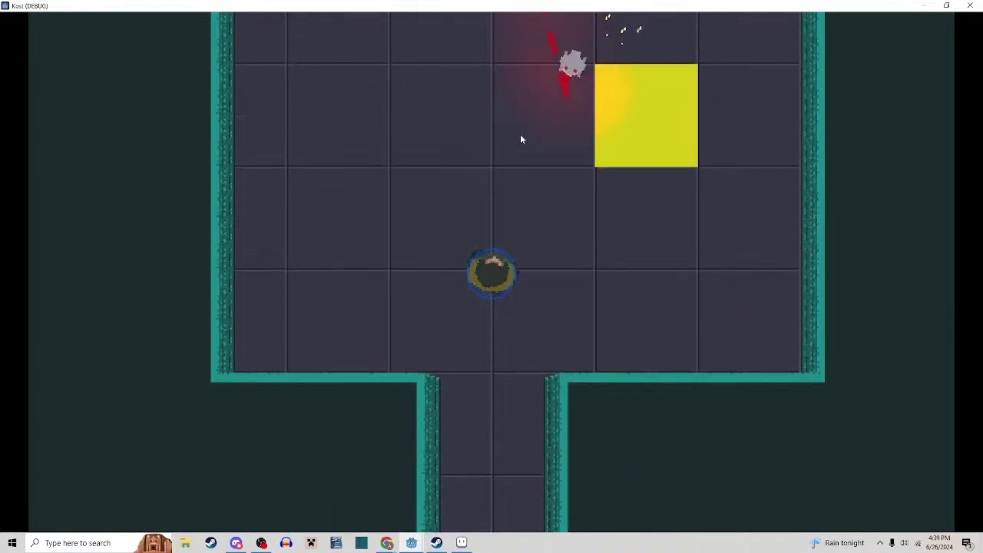
key("w")
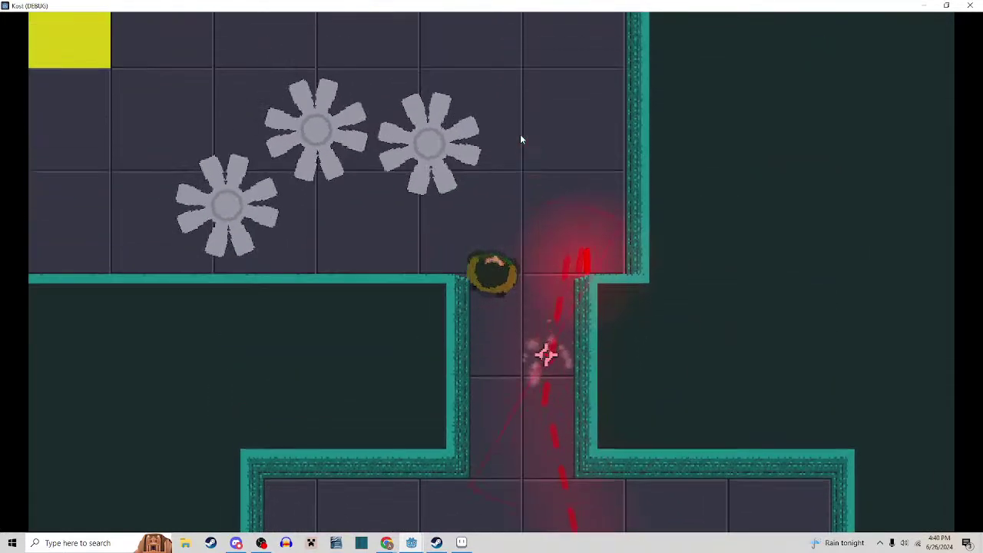
Move around the round cannons and yellow tile in the second room, evading shots and checking how the enemies stand out
key("a")
key("w")
left_click(520, 136)
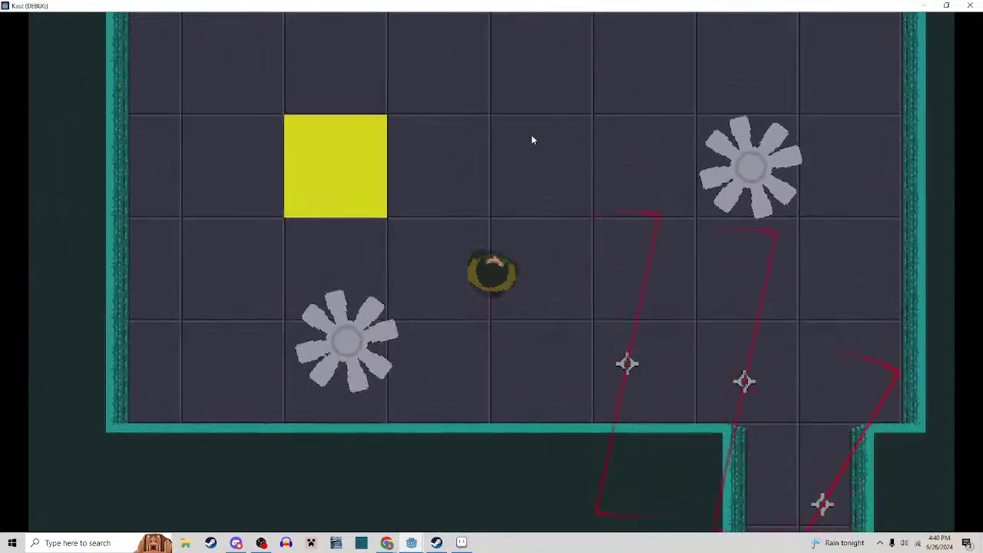
key("d")
key("a")
key("s")
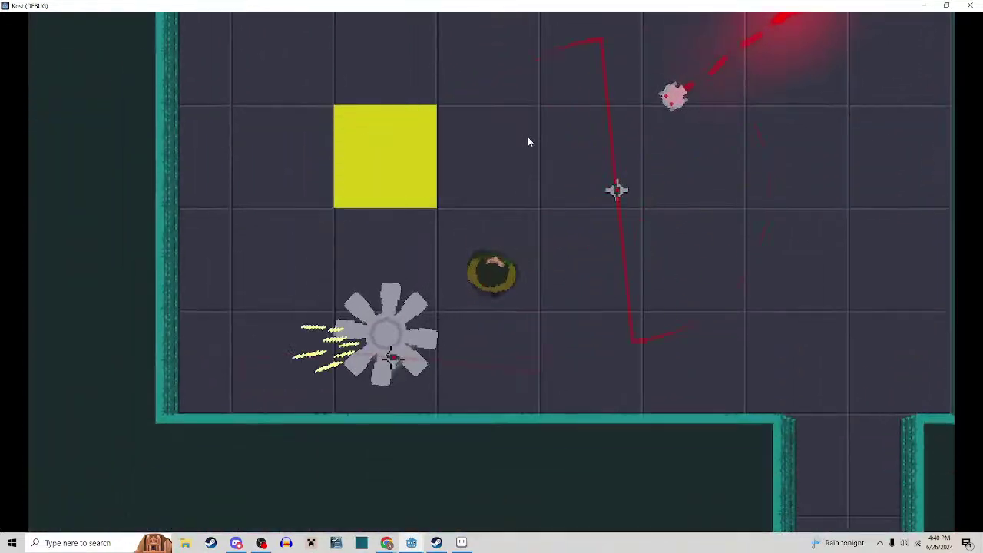
key("a")
key("a")
left_click(527, 134)
key("w")
key("d")
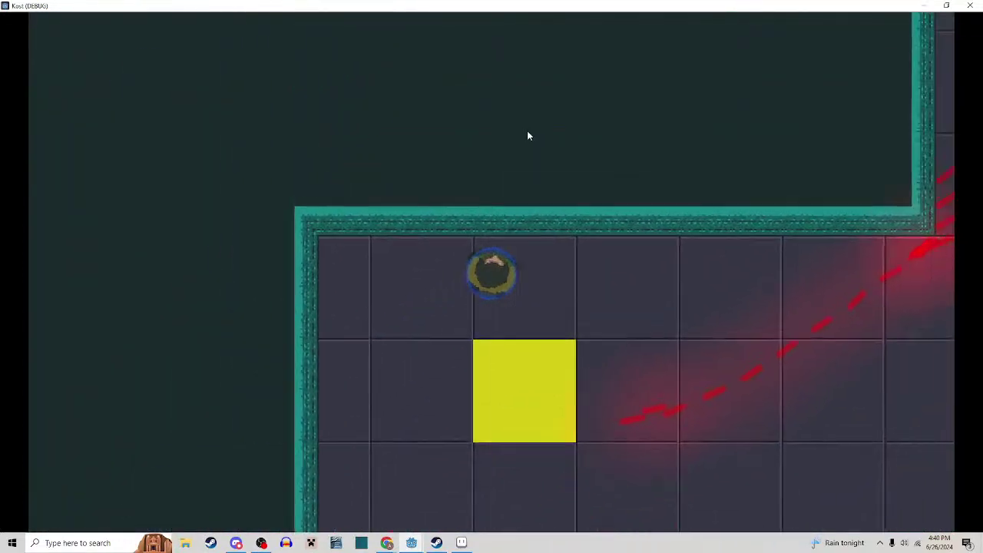
Playtest the next room with the bomb cannon and round cannon, continue to its upper exit, and close the game
key("s")
key("w")
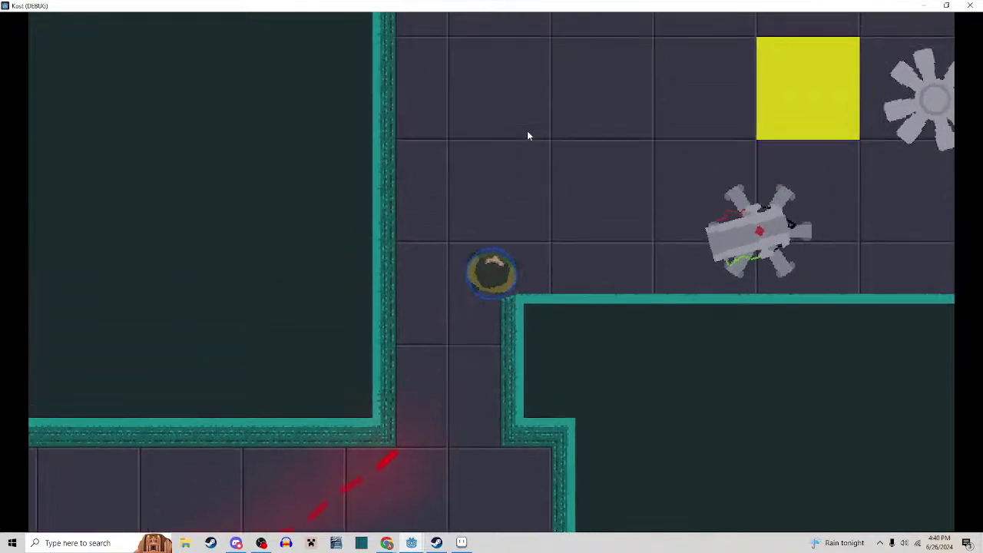
key("d")
key("d")
key("s")
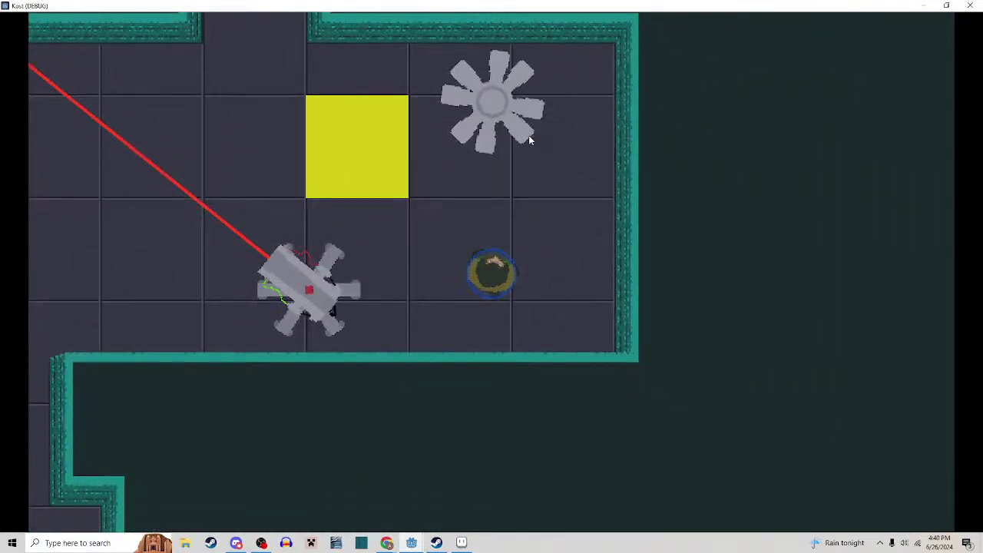
left_click(529, 143)
key("d")
key("w")
left_click(528, 143)
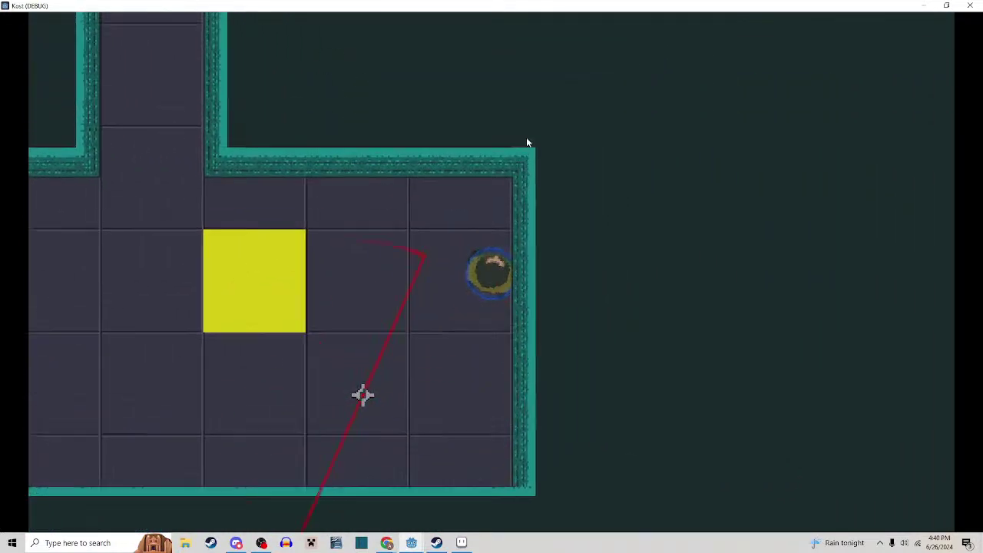
key("a")
key("a")
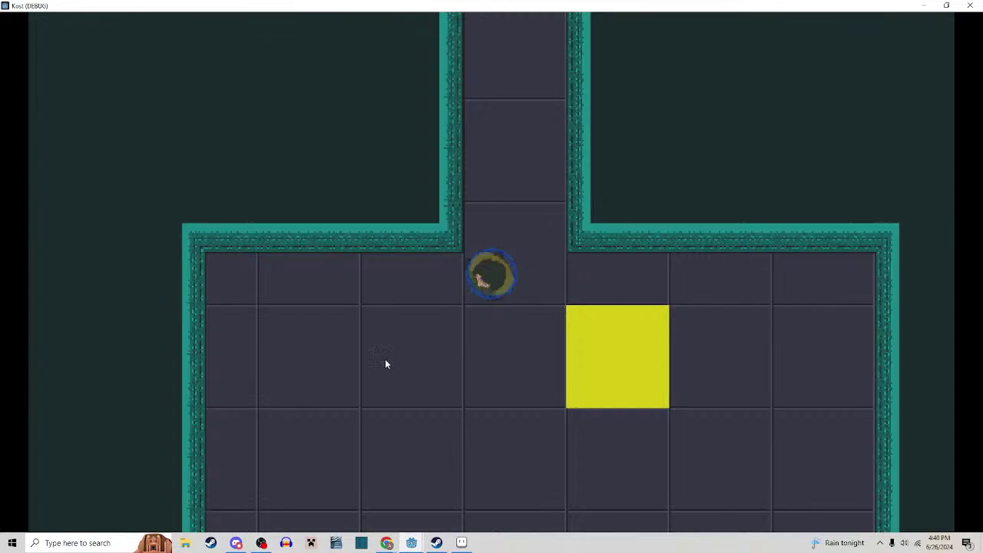
left_click(968, 7)
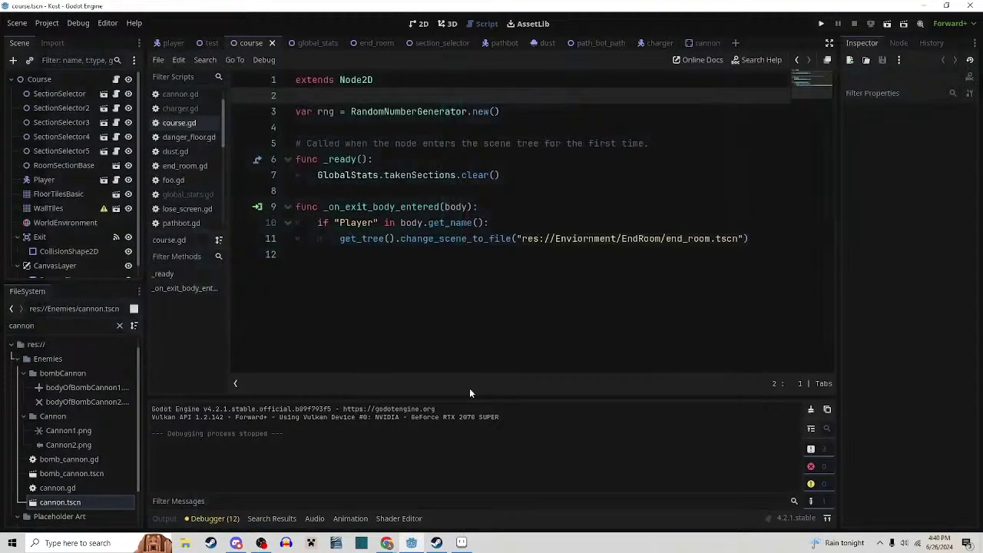
Switch to Aseprite and recolor the base of all tiles in Floor Tile.png to dark green, HSV 167°, 21, 27
left_click(461, 541)
left_click(868, 30)
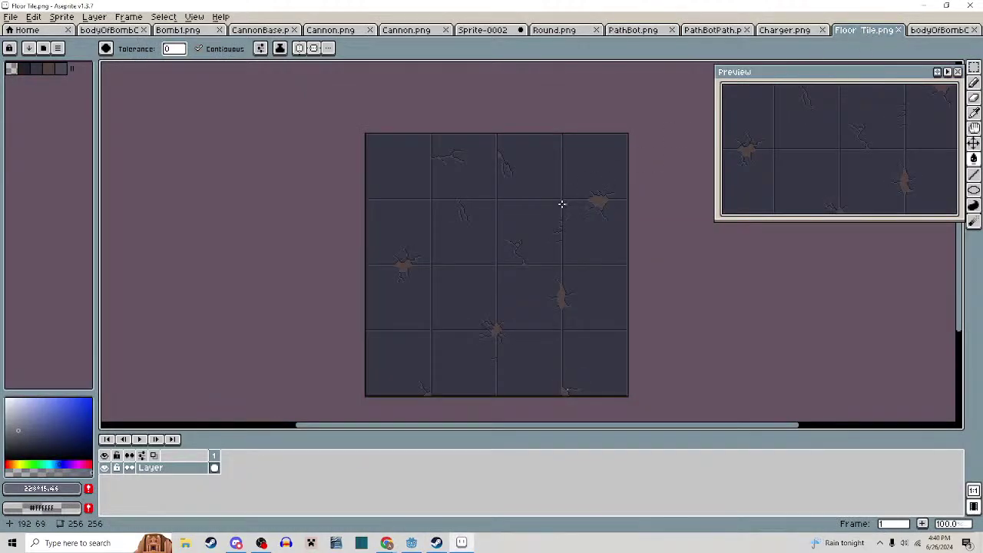
scroll(563, 204, "up", 3)
left_click_drag(563, 206, 599, 279)
scroll(683, 301, "down", 1)
key("i")
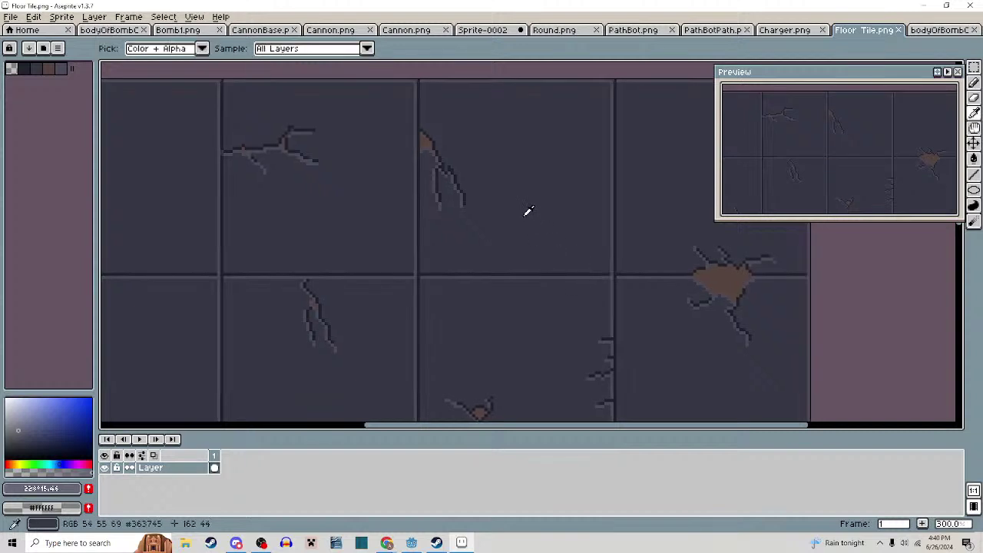
left_click(314, 356)
key("g")
left_click(47, 463)
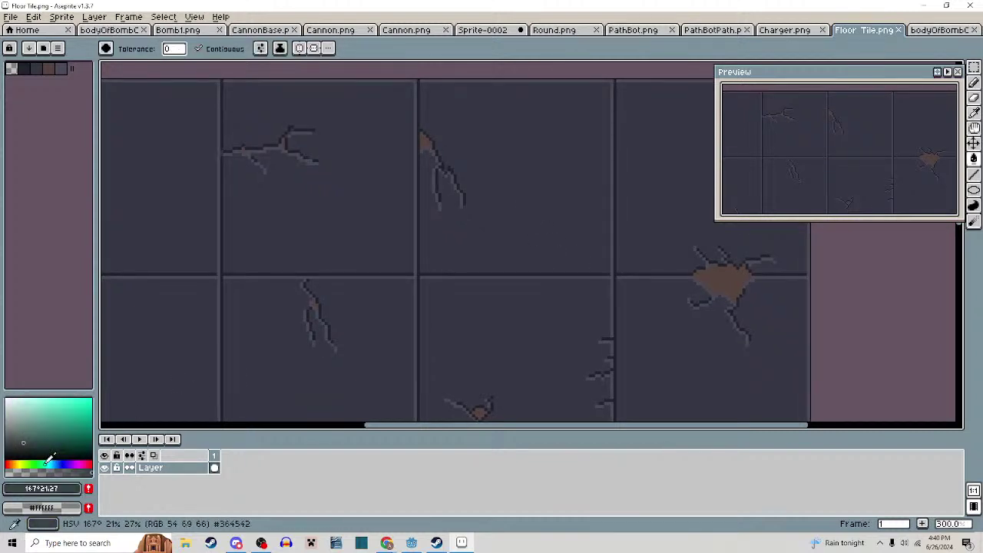
left_click(506, 227)
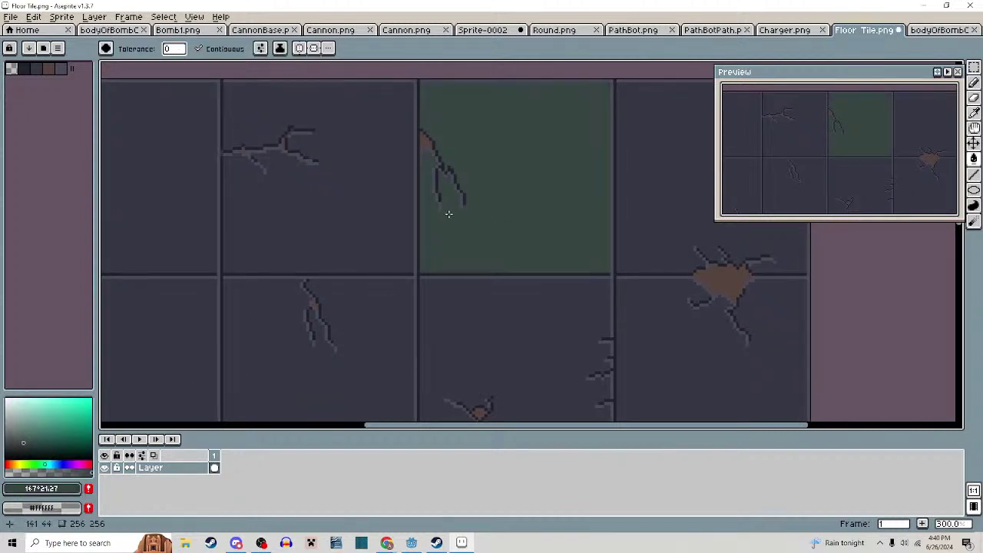
left_click(251, 97)
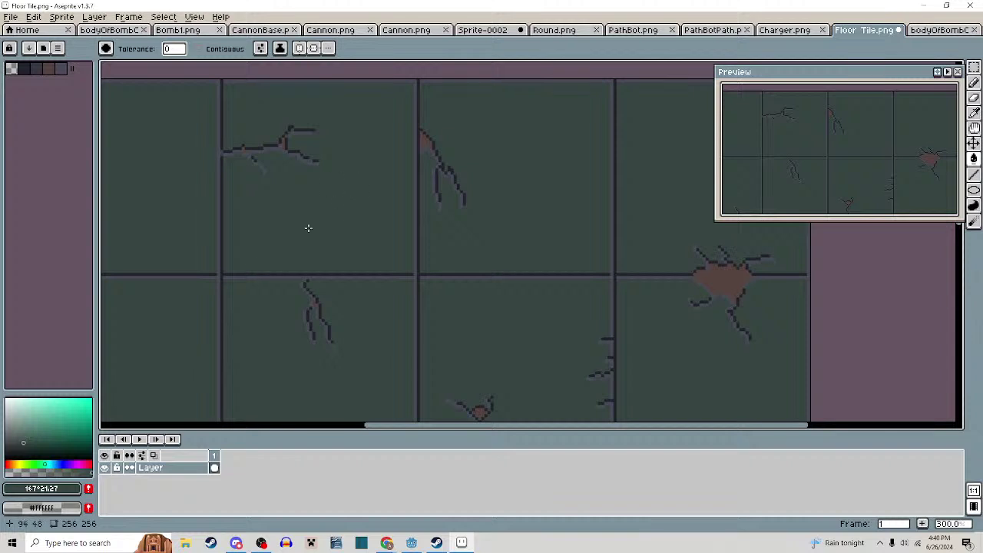
Recolor the lighter grid lines and crack highlights across Floor Tile.png to green, HSV 167°, 21, 33
scroll(400, 200, "up", 2)
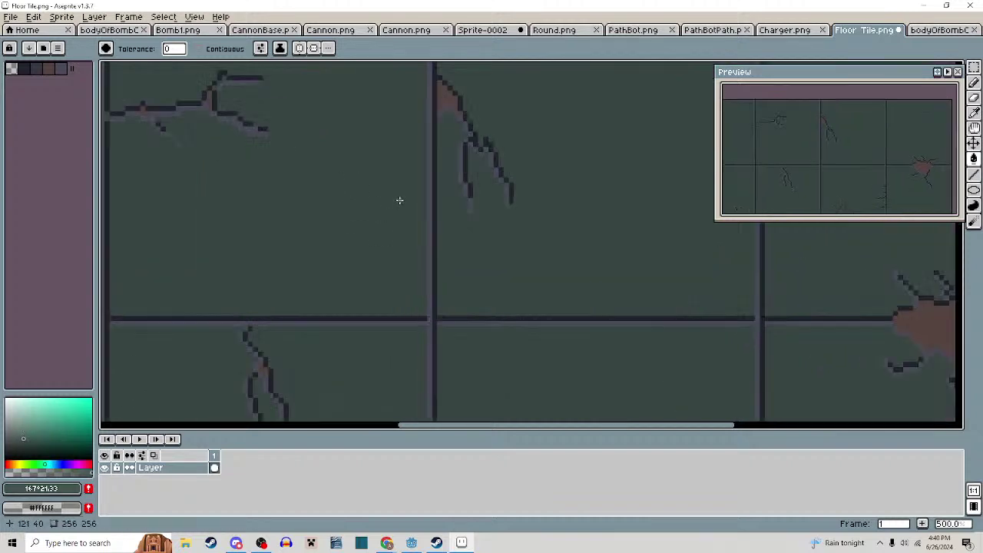
left_click(430, 176)
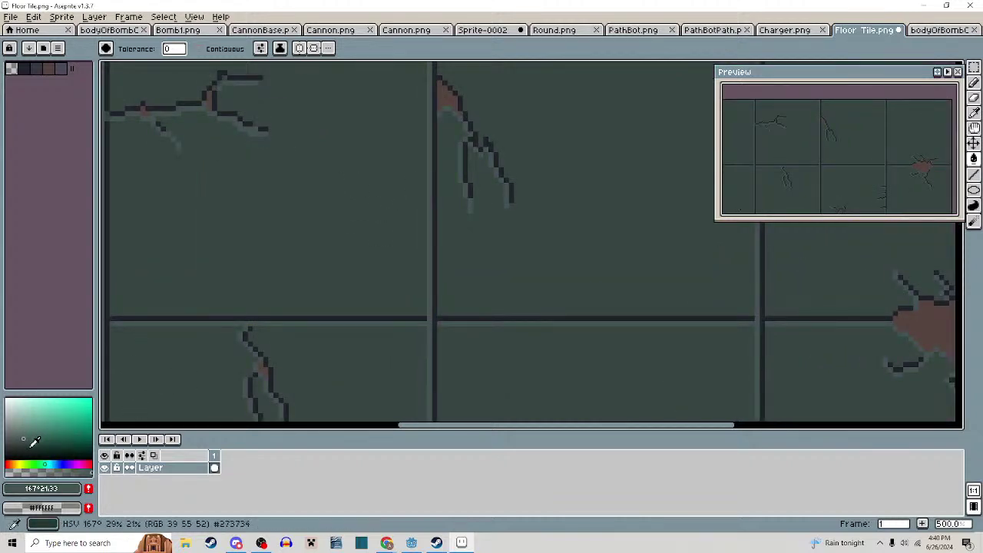
Recolor the darkest grid and crack lines in Floor Tile.png to dark green, HSV 167°, 25, 16, and save the file
left_click(26, 448)
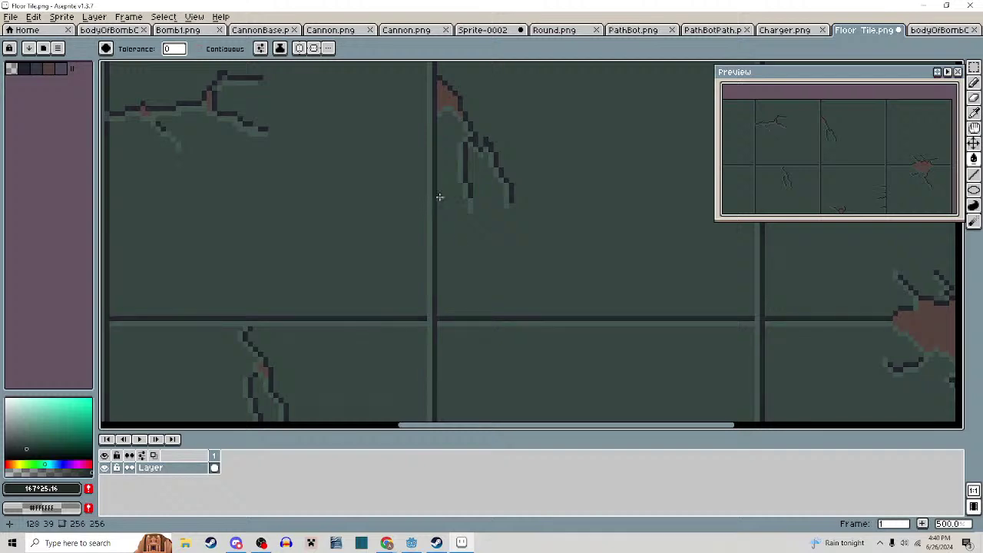
scroll(489, 277, "down", 1)
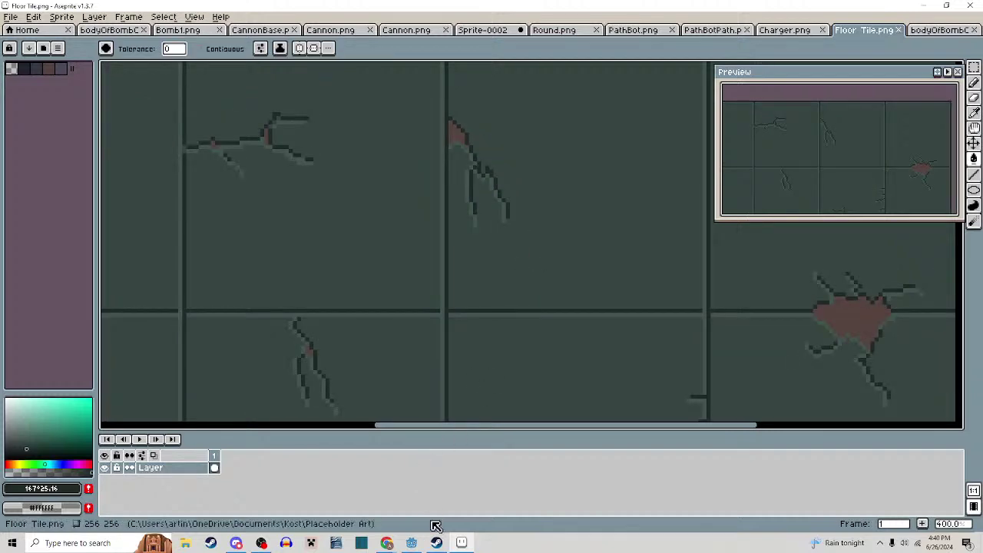
Switch to Godot, run the course scene in a maximized window and walk up the corridor into the first room
left_click(411, 543)
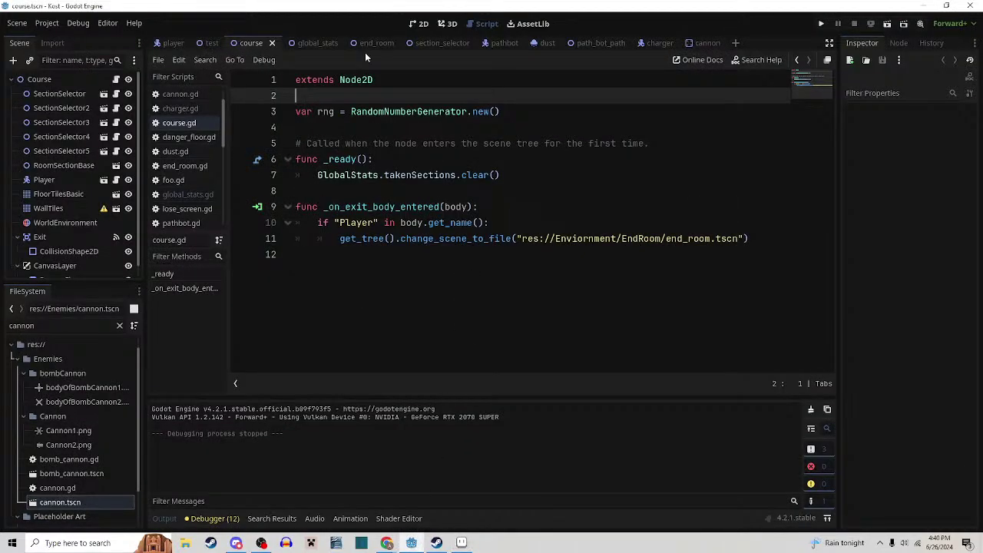
left_click(887, 25)
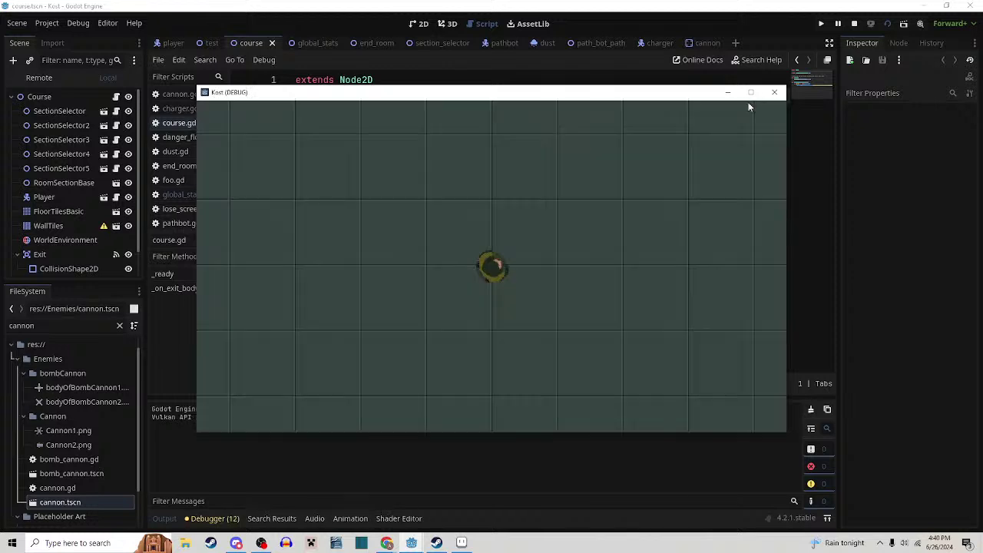
left_click(751, 93)
key("w")
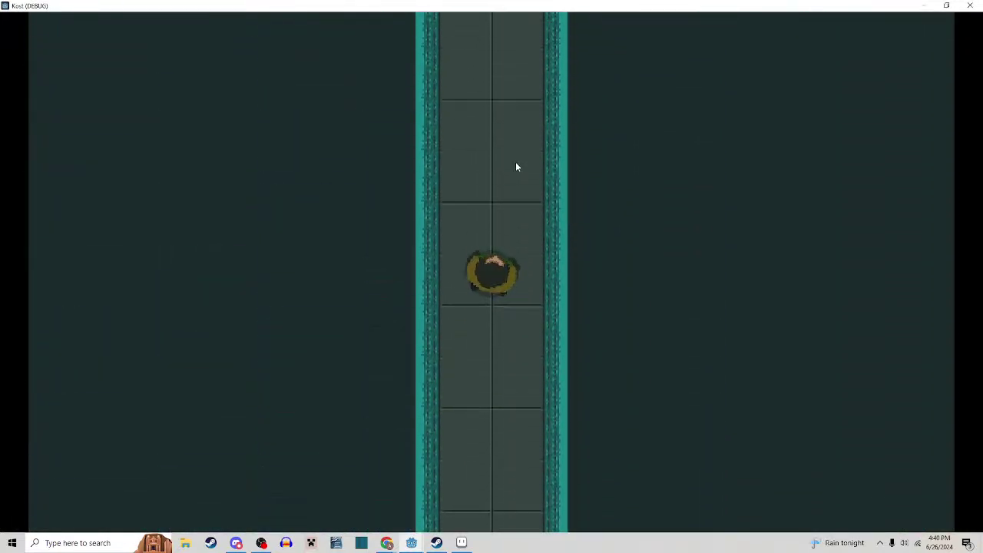
left_click(594, 163)
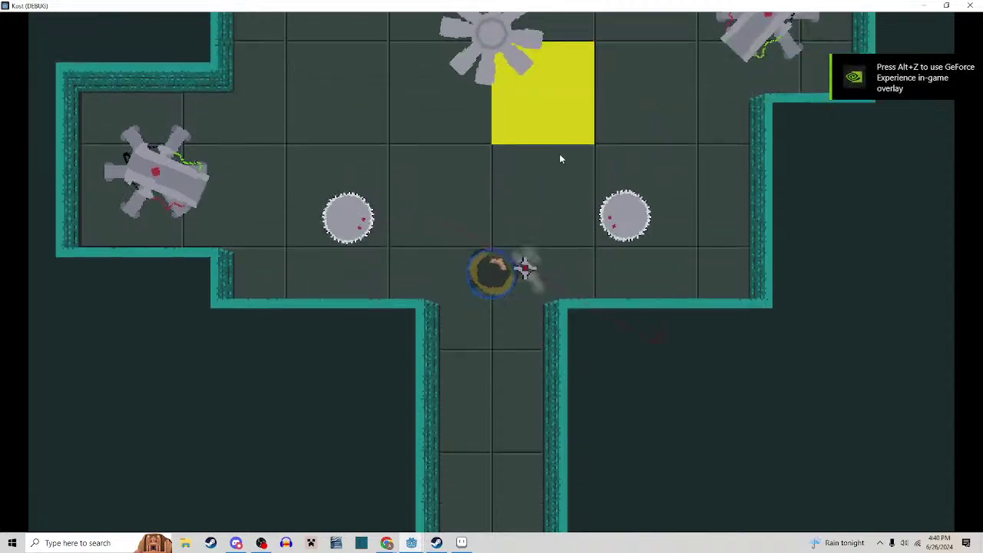
Playtest the first room past the cannons and yellow tiles, checking enemy visibility on the green floor, and close the game
left_click(550, 162)
key("d")
key("s")
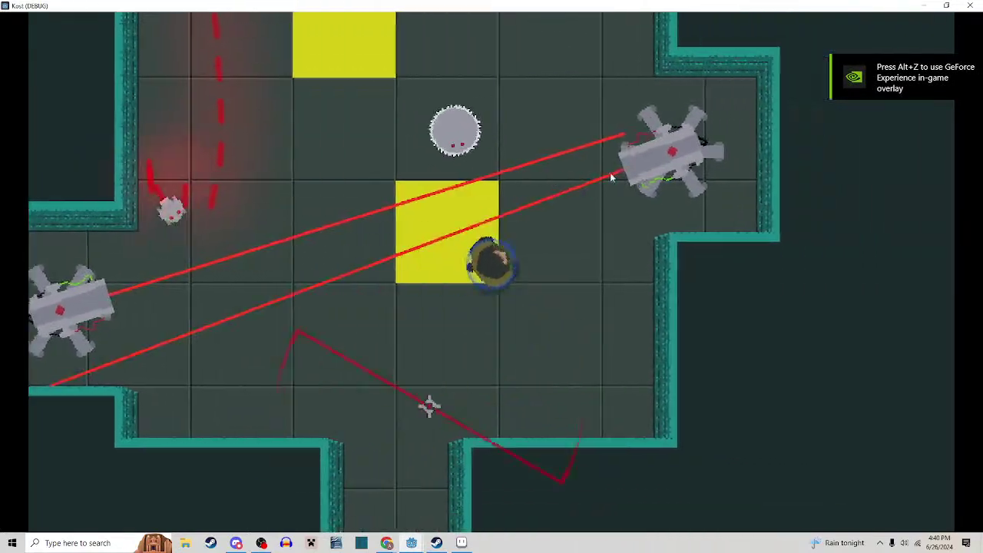
key("w")
key("a")
key("d")
key("w")
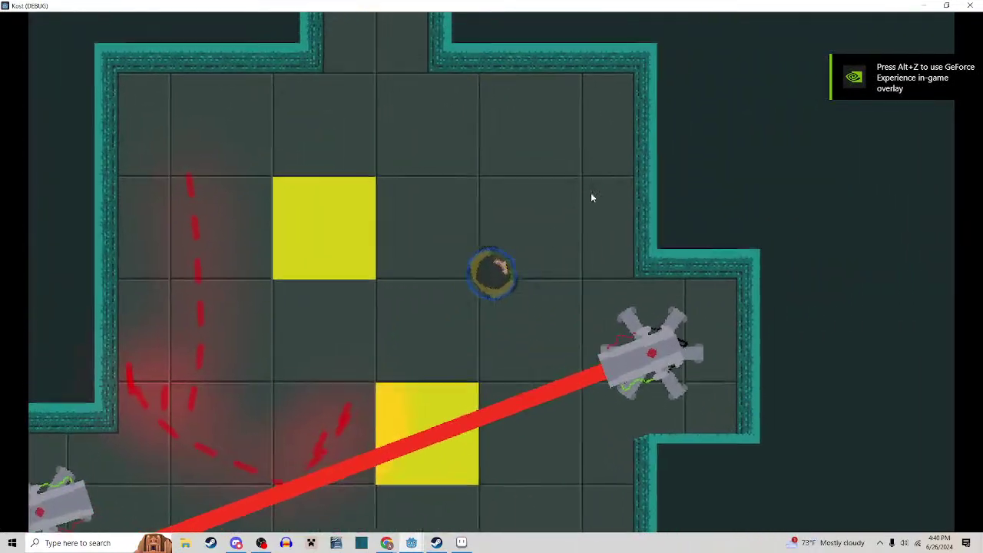
key("a")
left_click(971, 5)
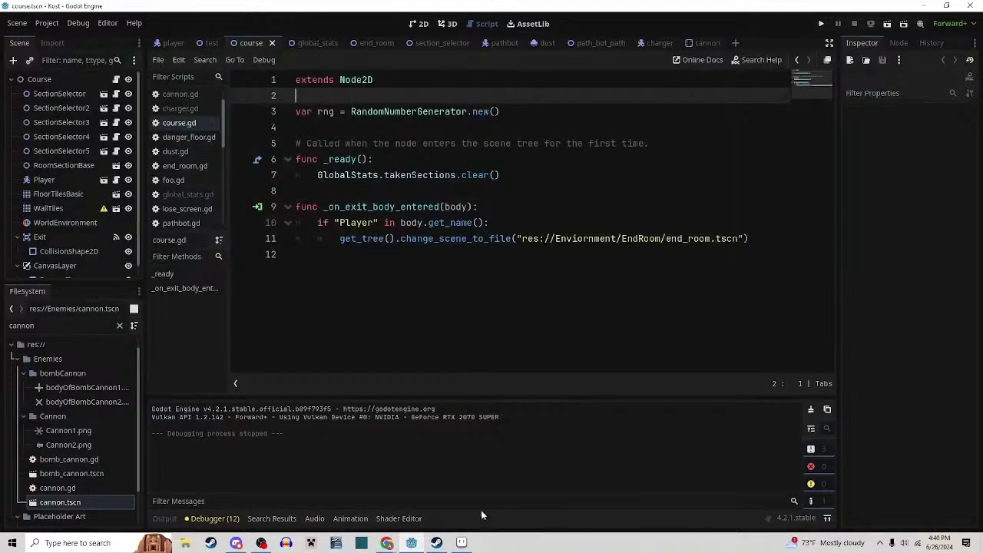
Switch to Aseprite and recolor the floor tile base to gray, HSV 168°, 5, 28, and its lighter lines to HSV 166°, 4, 38
left_click(463, 543)
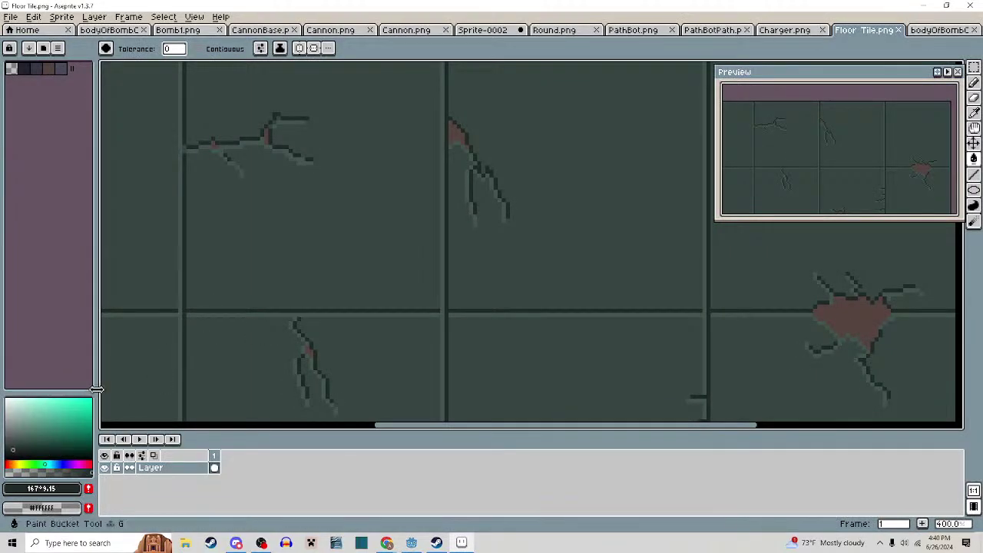
left_click(205, 268, "alt")
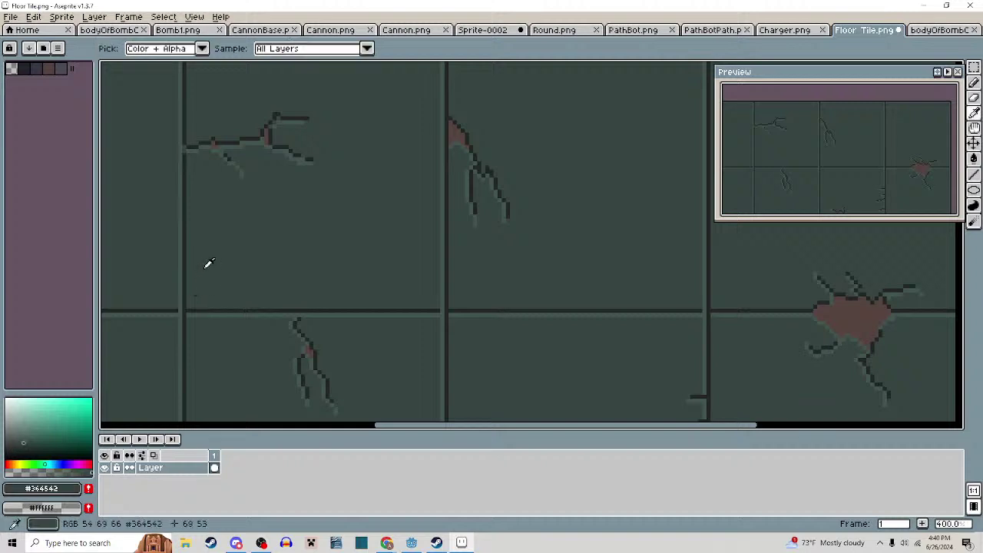
left_click(11, 442)
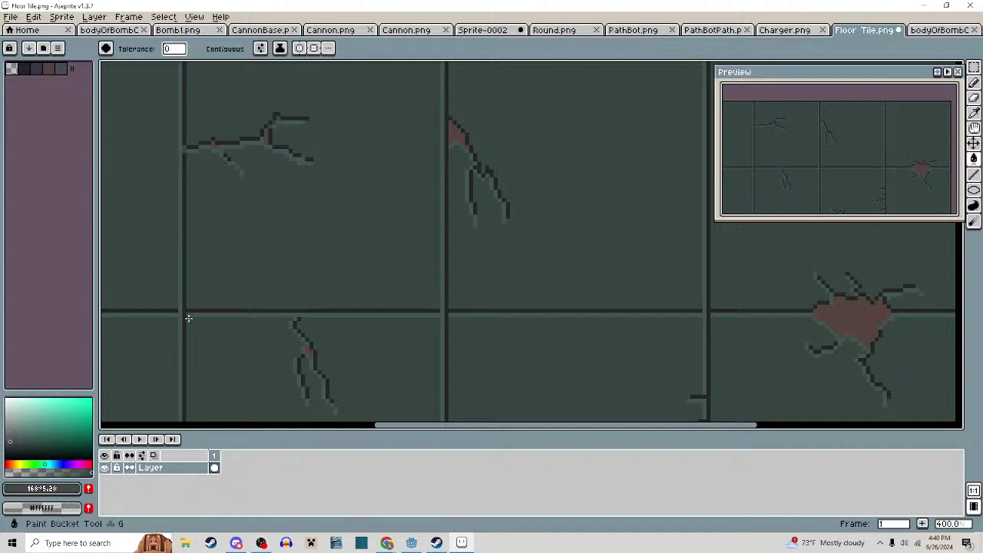
key("alt")
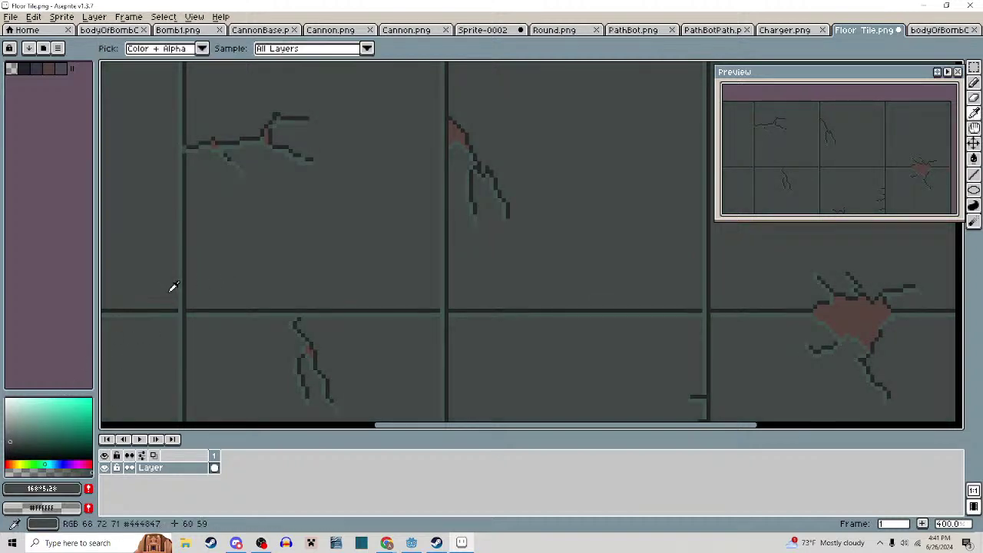
left_click(186, 275, "alt")
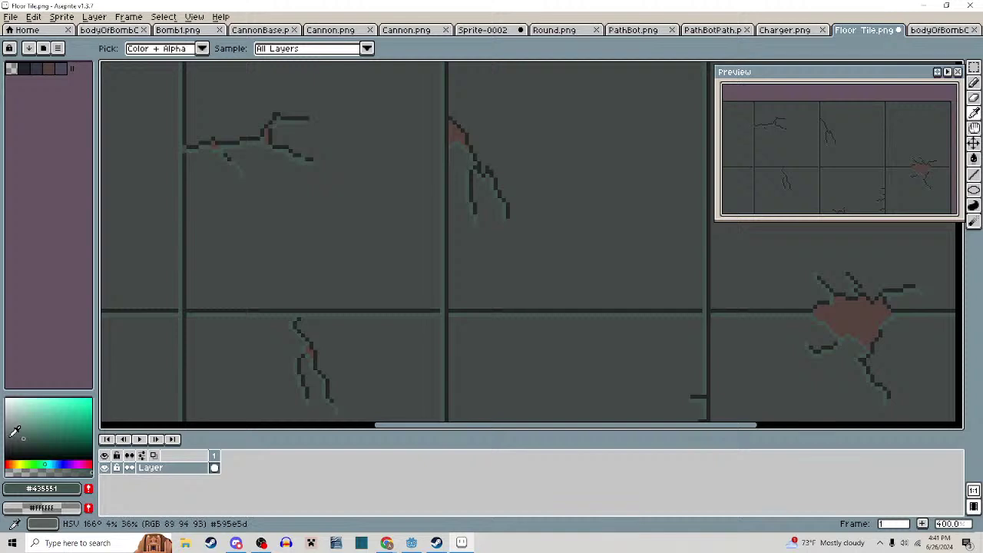
left_click(10, 435, "alt")
left_click(181, 266)
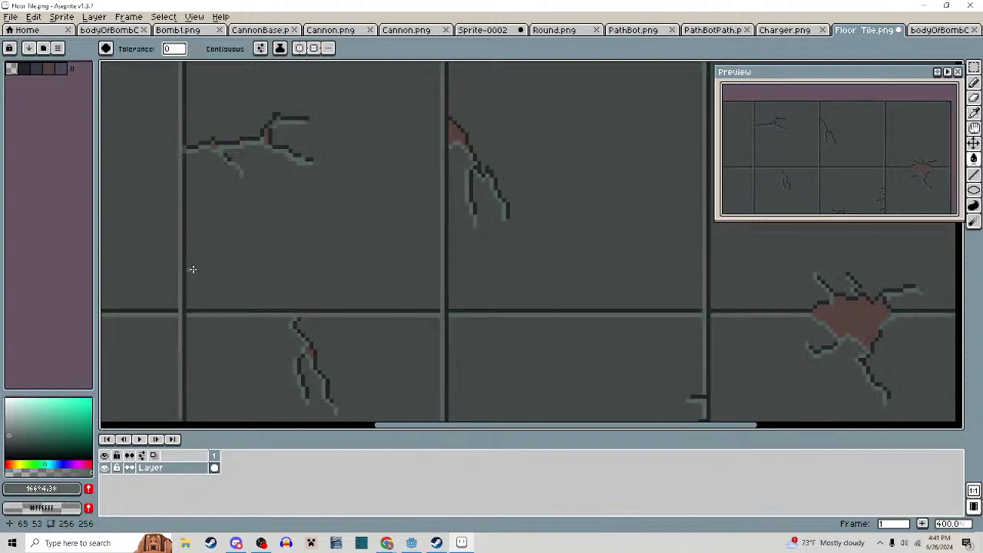
Switch to Godot, run the course maximized, walk up to the corridor entrance to check the gray floor, and close the game
left_click(412, 543)
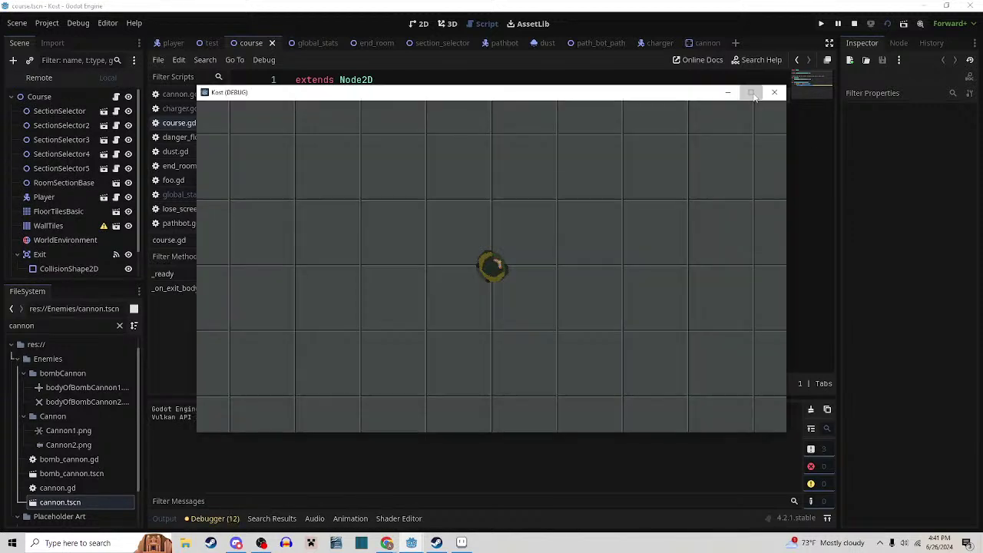
left_click(751, 91)
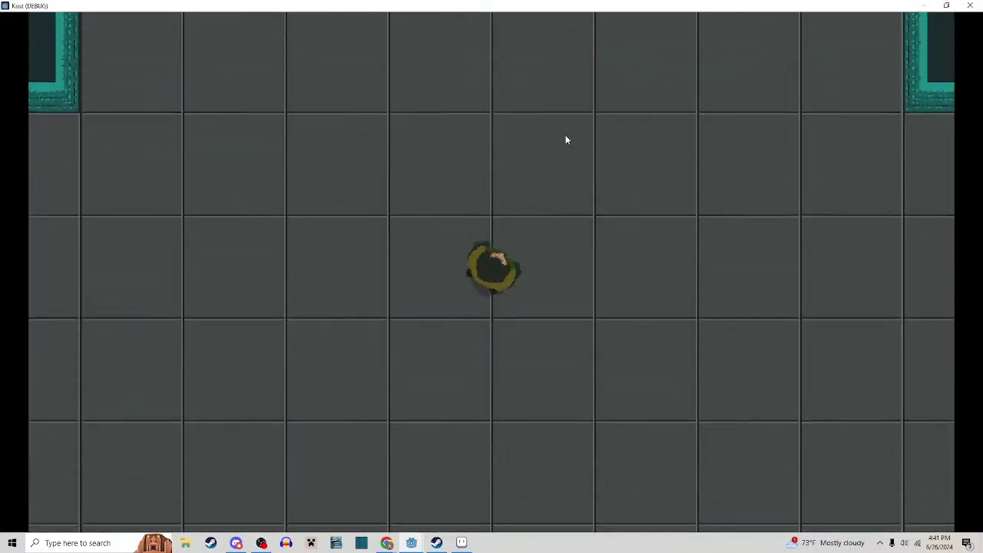
key("w")
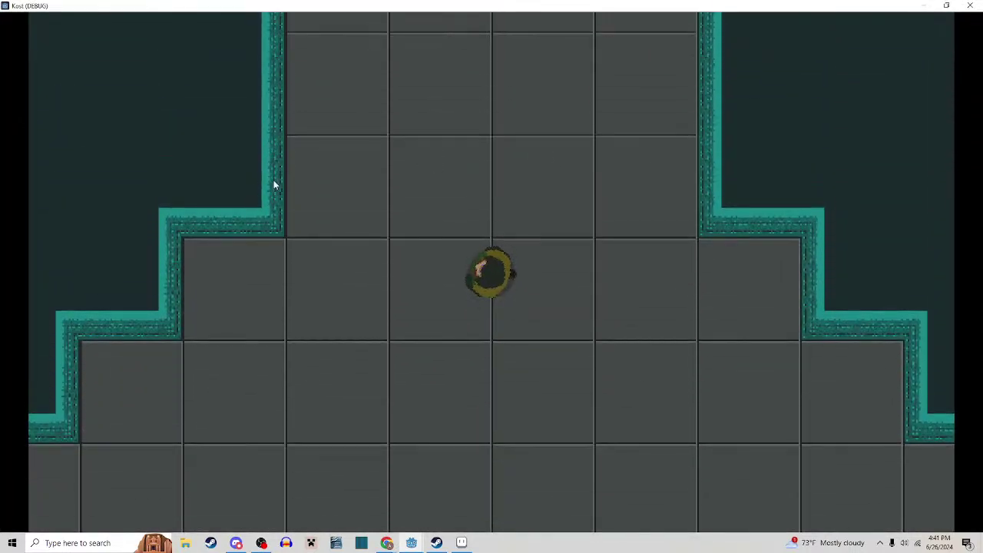
key("w")
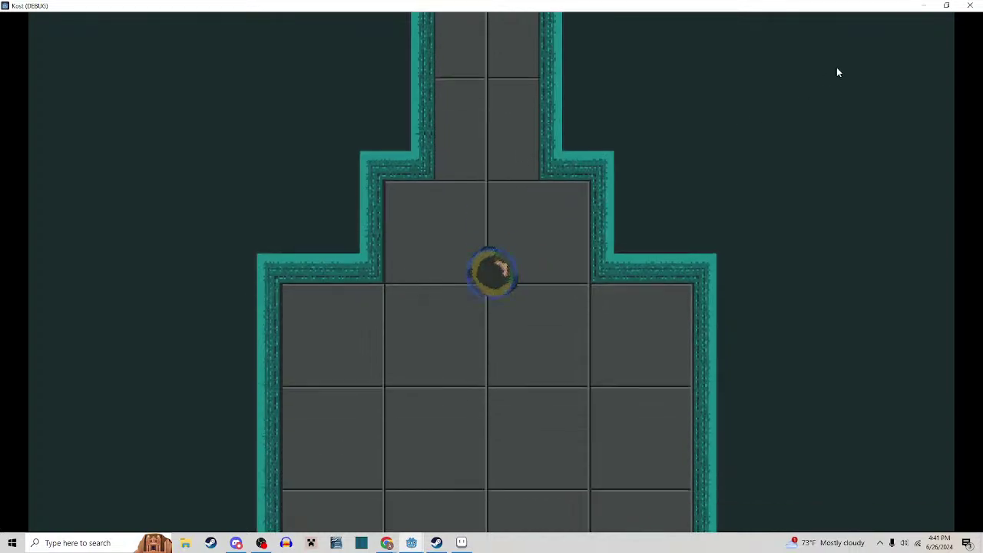
left_click(969, 7)
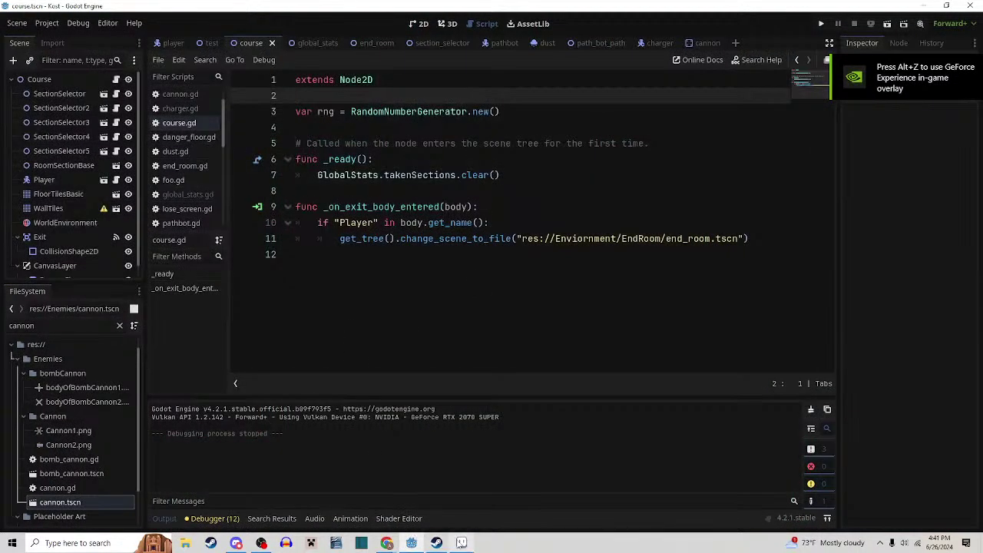
Switch to Aseprite and recolor the tile base to dark gray, HSV 165°, 7, 18, and the darkest lines to HSV 164°, 9, 11
left_click(461, 544)
scroll(392, 287, "up", 1)
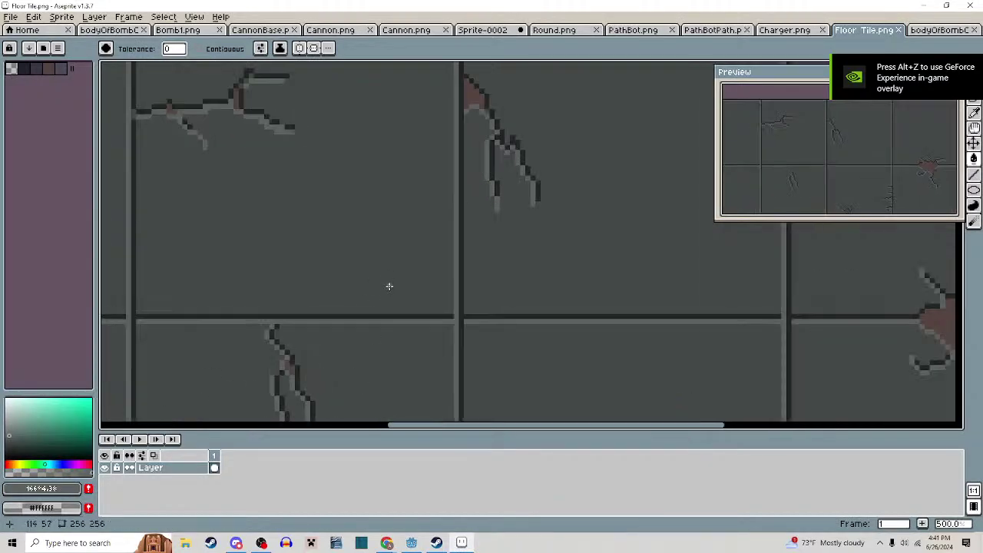
key("i")
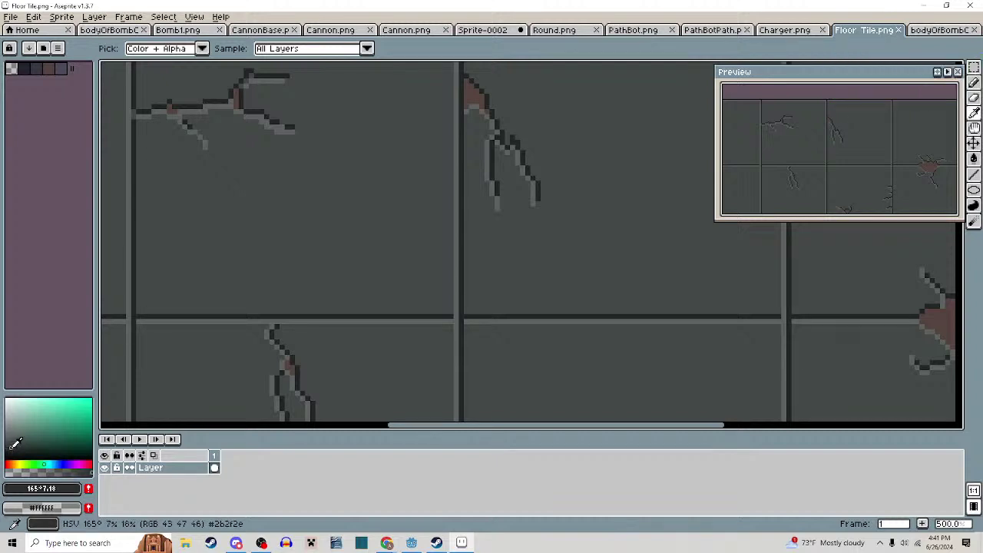
key("g")
left_click(315, 297)
key("i")
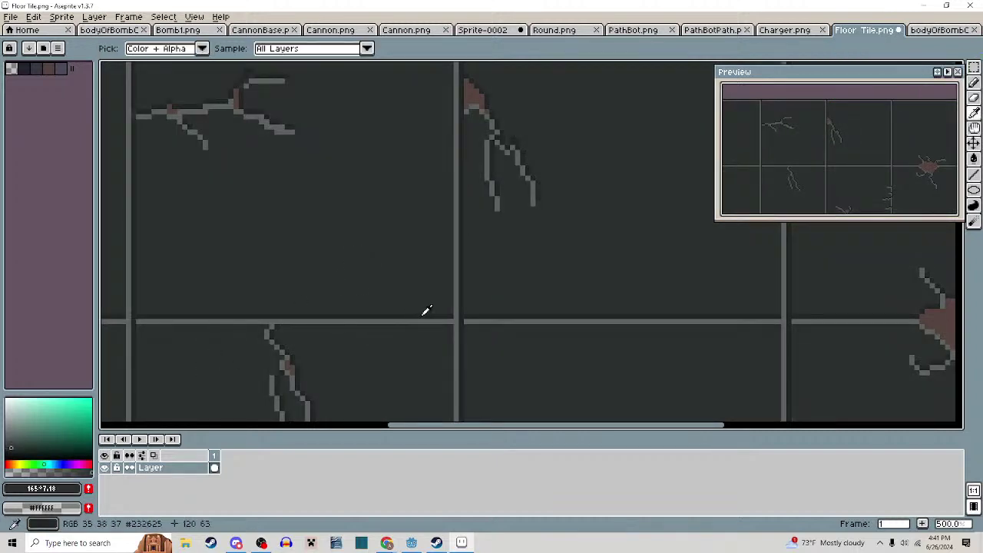
key("g")
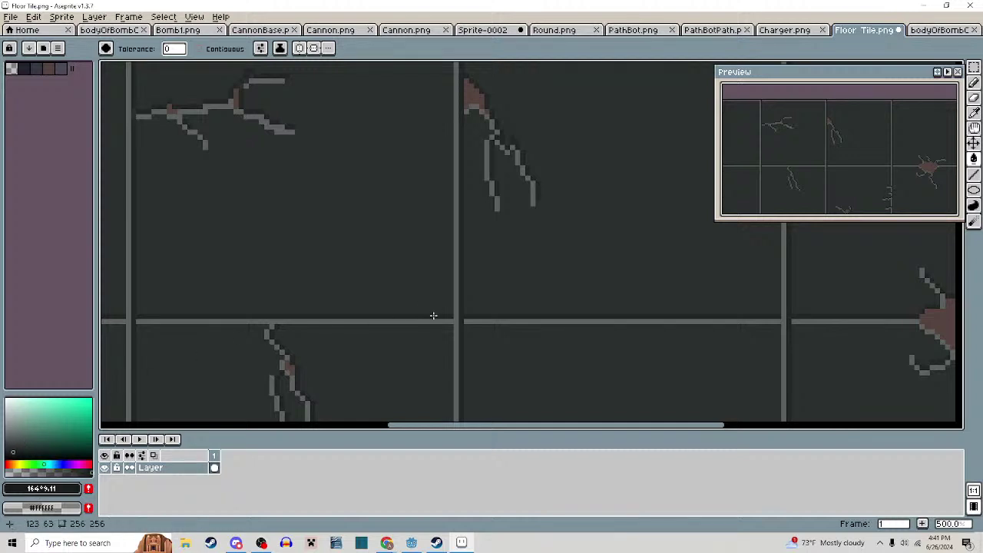
Recolor the lighter grid lines and crack highlights to gray, HSV 164°, 7, 25, and save Floor Tile.png
key("i")
left_click(190, 372)
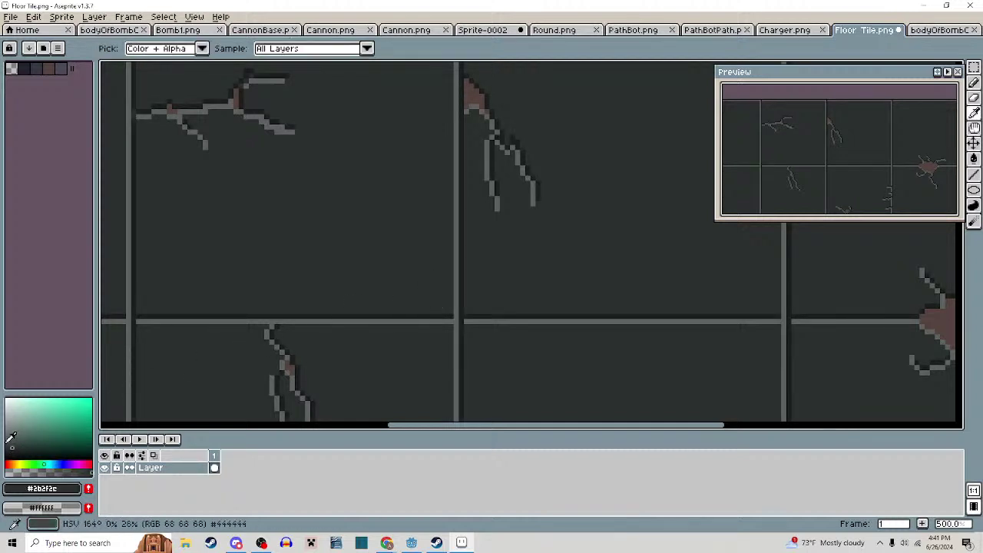
left_click(12, 443)
key("g")
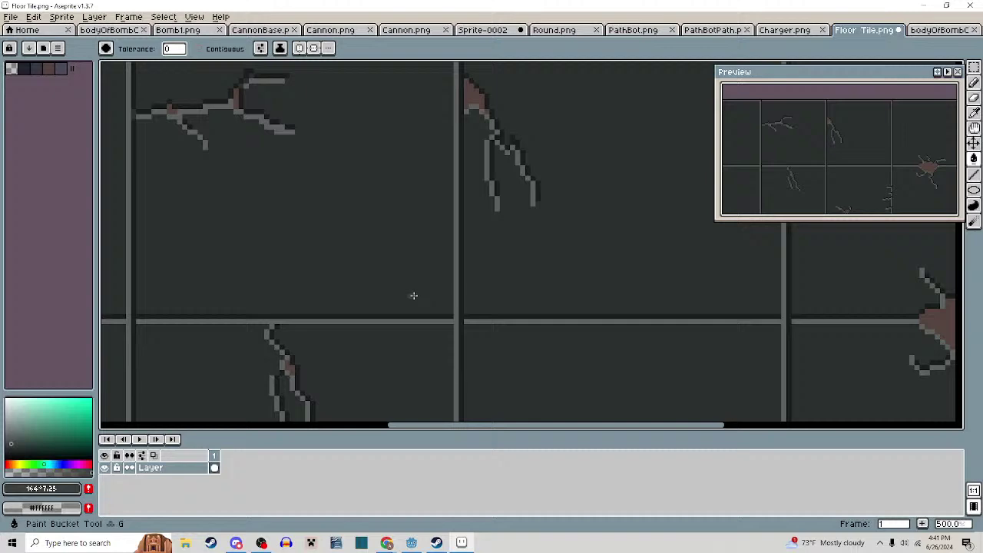
left_click(450, 272)
key("i")
key("g")
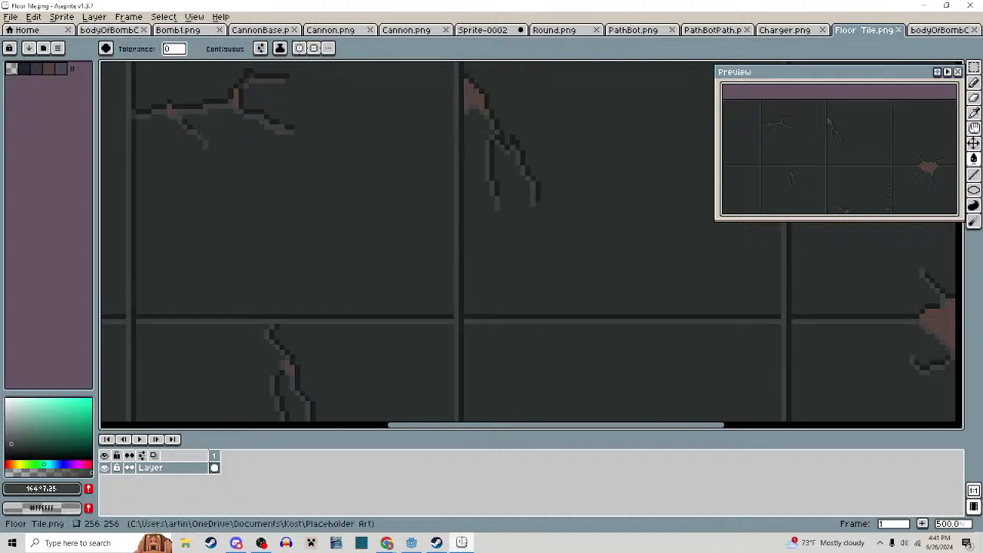
Switch to Godot, run the course maximized and go through the corridors into the first enemy room to check the darker floor
left_click(463, 543)
left_click(411, 546)
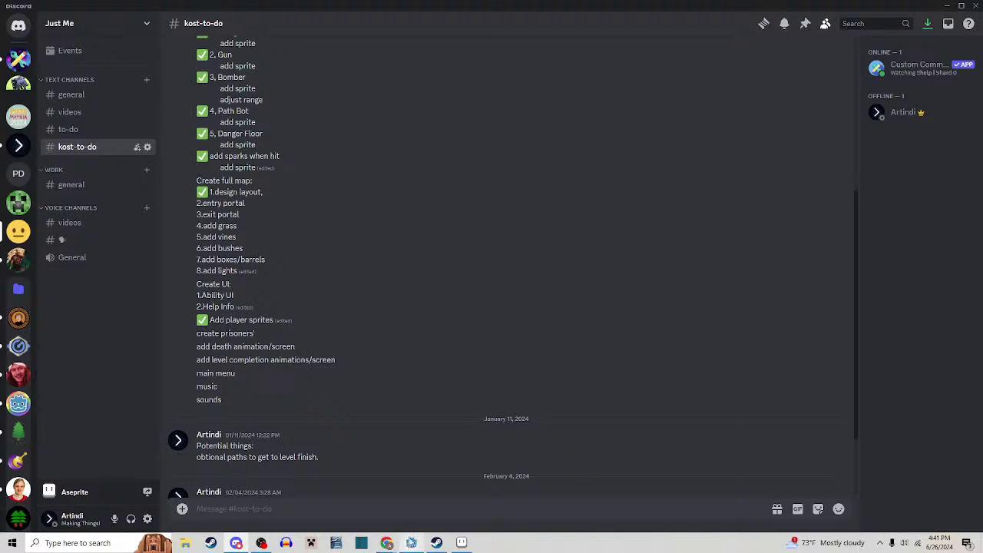
left_click(412, 542)
key("F5")
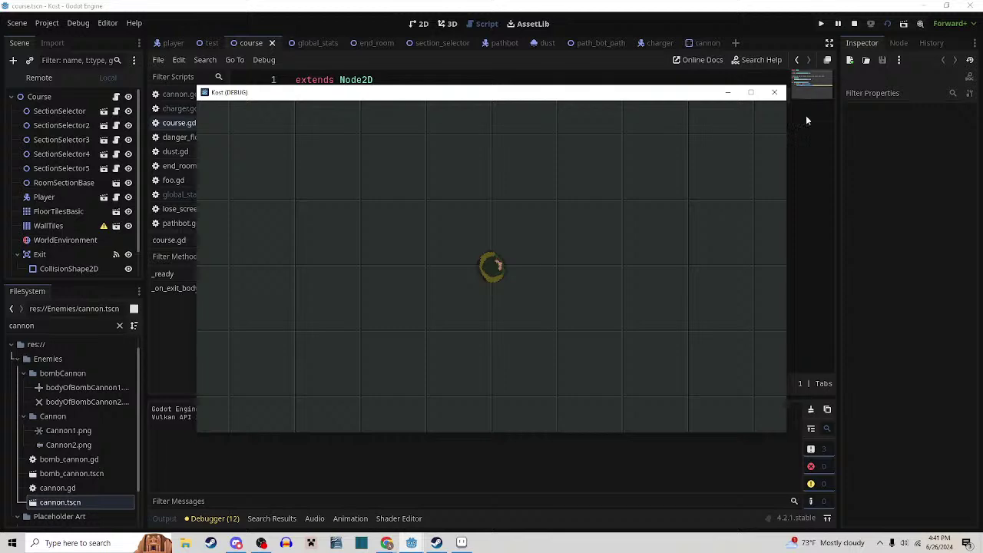
left_click(751, 93)
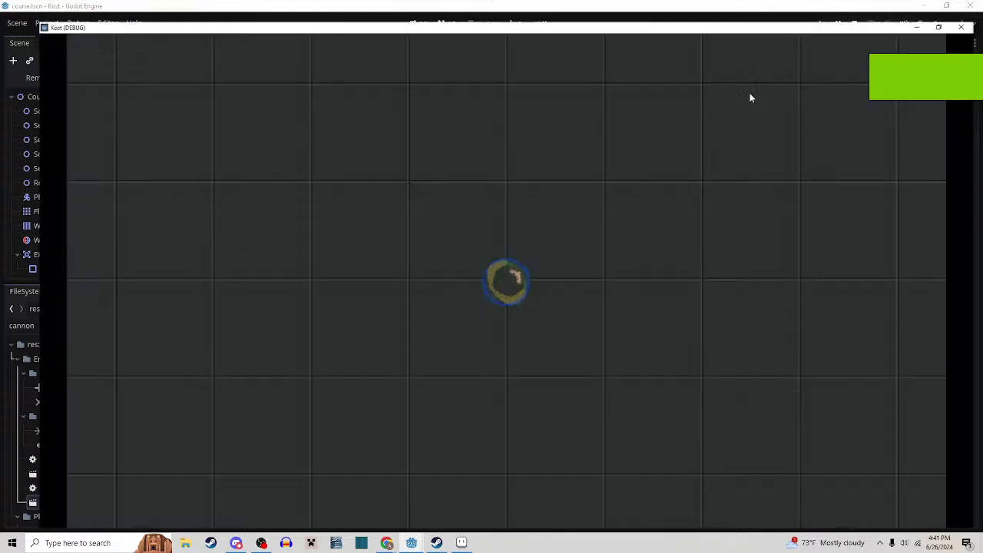
key("w")
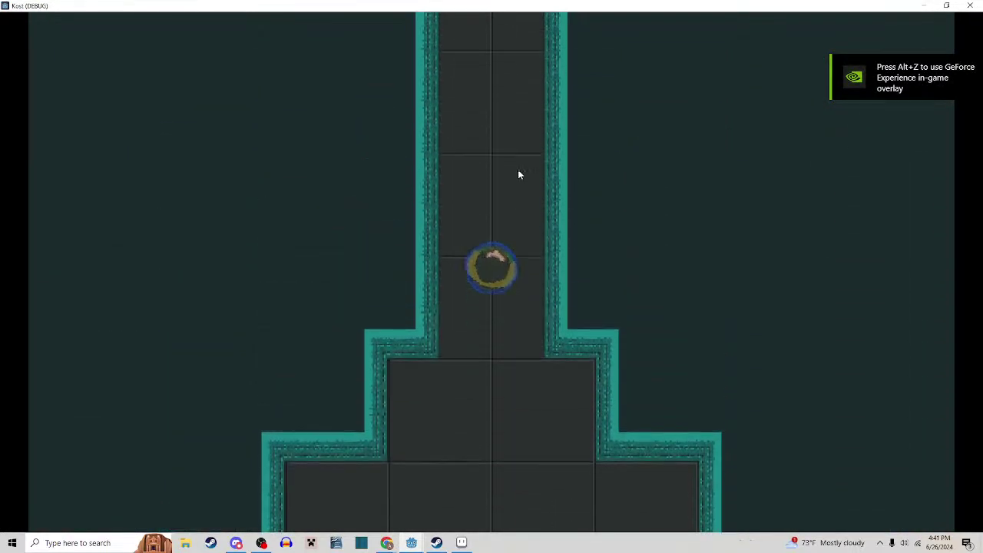
key("d")
key("w")
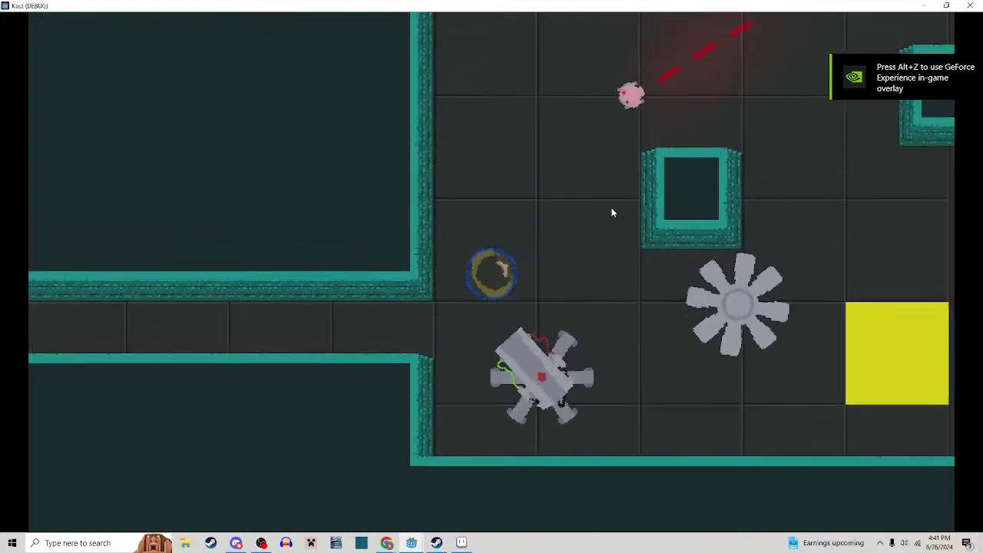
Cross the enemy room past the laser cannon and round cannon to the yellow tile, checking how the enemies stand out
key("space")
key("s")
key("d")
key("d")
key("w")
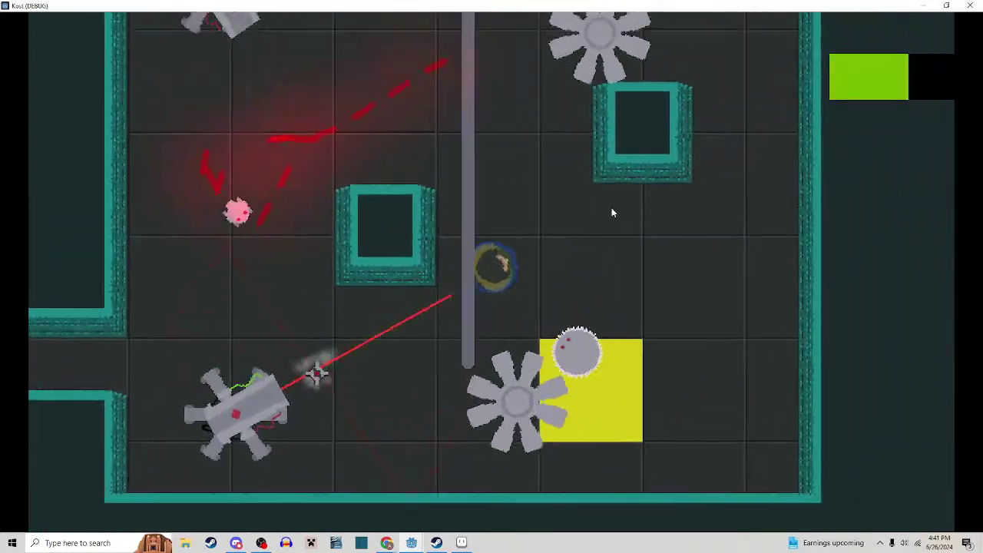
key("s")
key("a")
key("space")
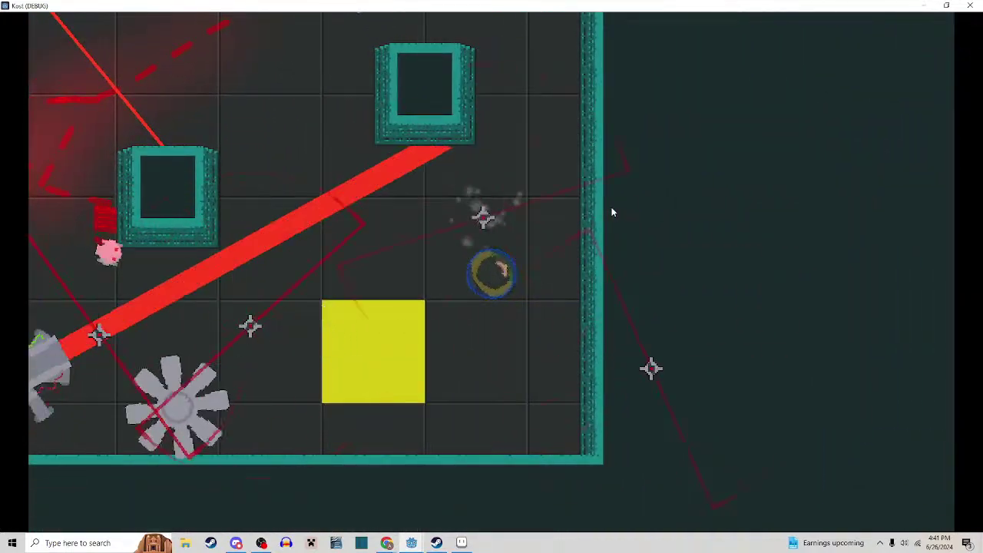
Move around the enemy room's pillars, dodging laser and cannon fire, to check how the enemies contrast with the dark gray floor
key("d")
key("s")
key("a")
key("w")
key("d")
key("a")
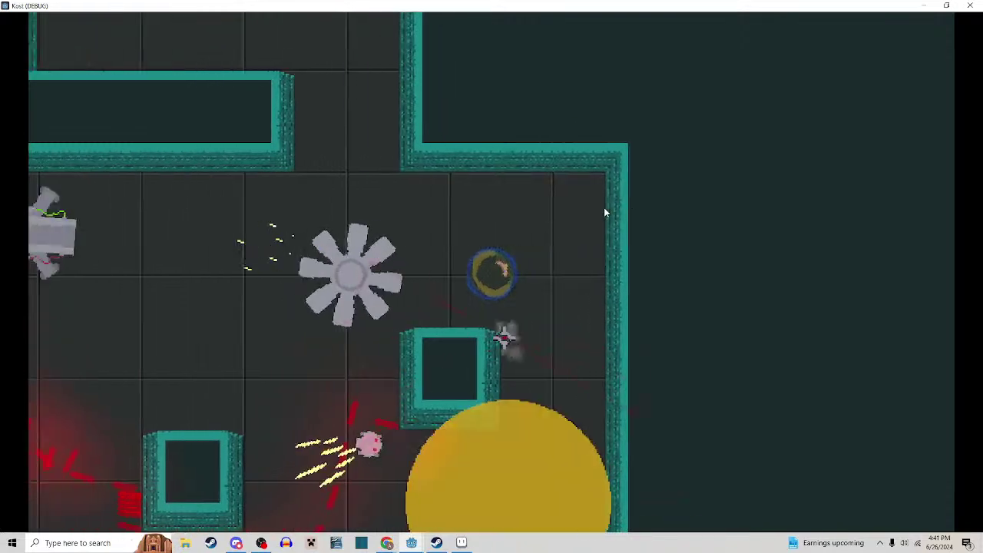
key("w")
key("space")
key("s")
key("a")
key("s")
left_click(604, 207)
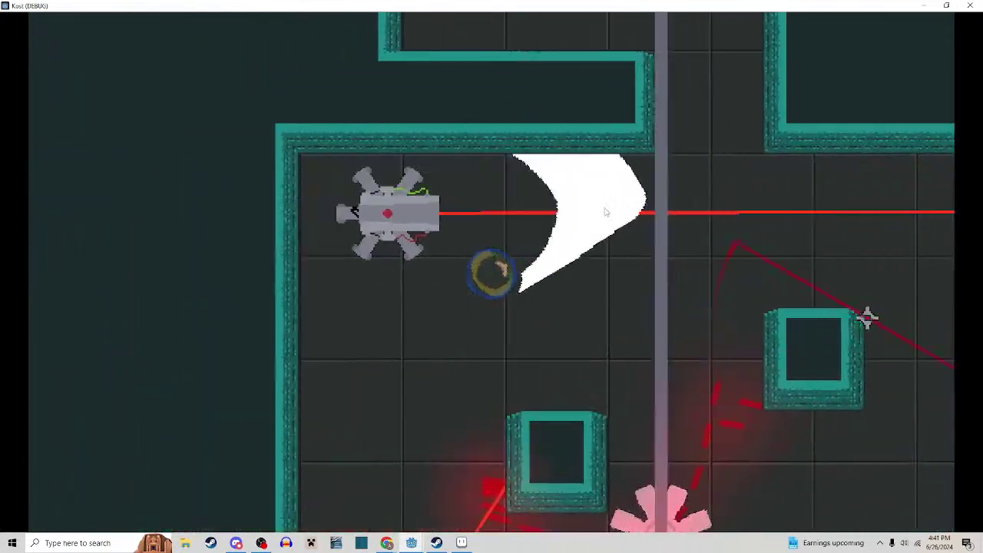
Return past the laser cannon and round cannon toward the yellow tile, checking visibility, and end the playtest
key("d")
key("w")
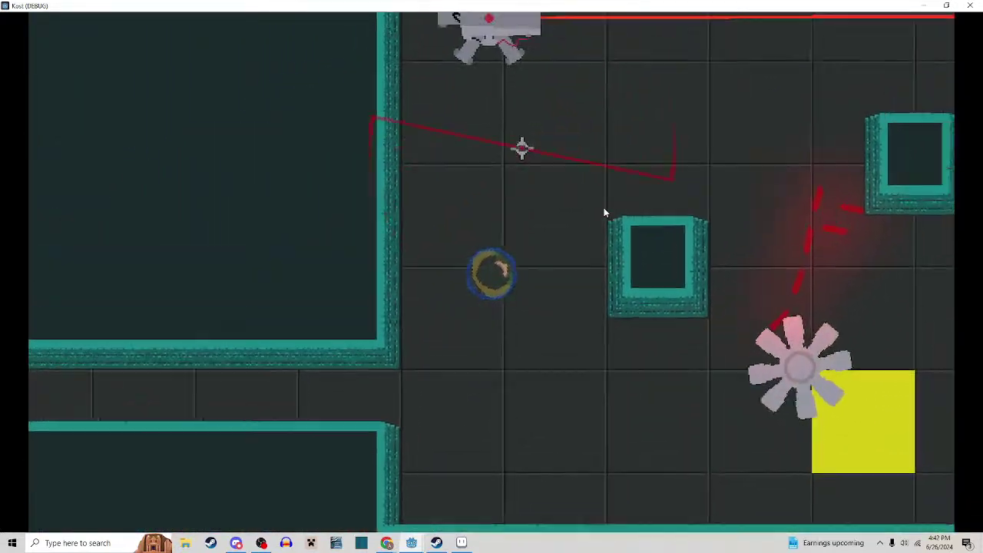
key("s")
left_click(601, 207)
key("w")
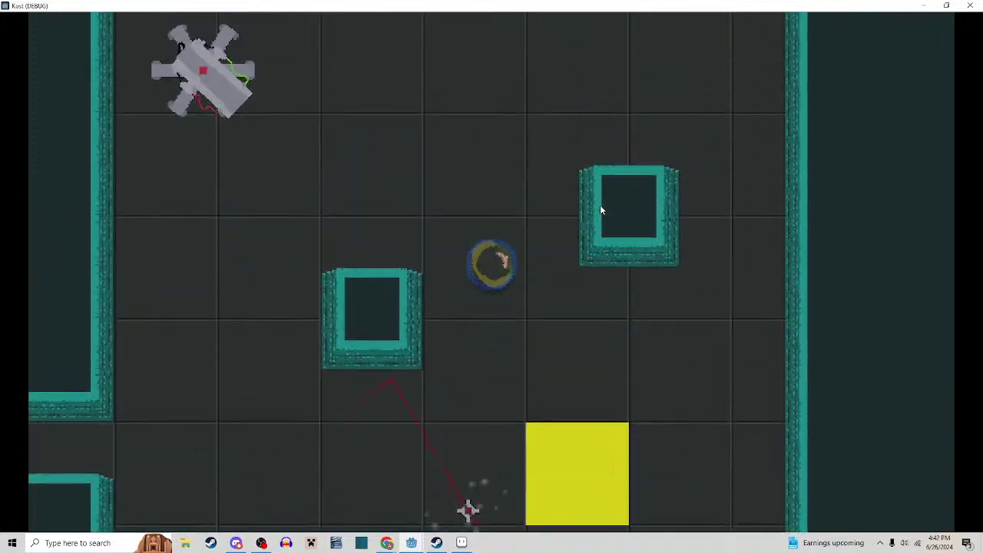
key("a")
left_click(602, 209)
left_click(979, 4)
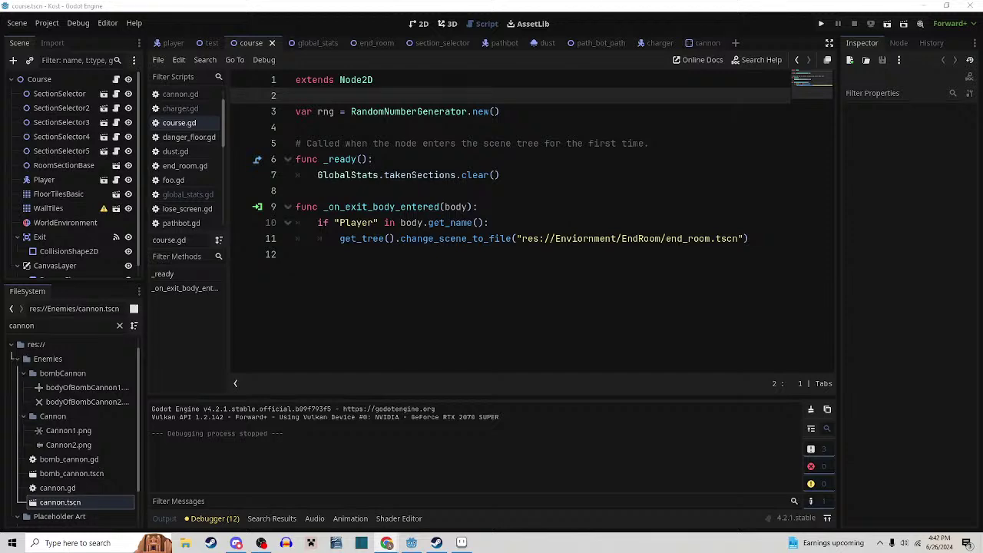
Switch to Chrome and open Lospec's Palette List from the Google results for "pixel pallette"
left_click_drag(0, 146, 567, 1)
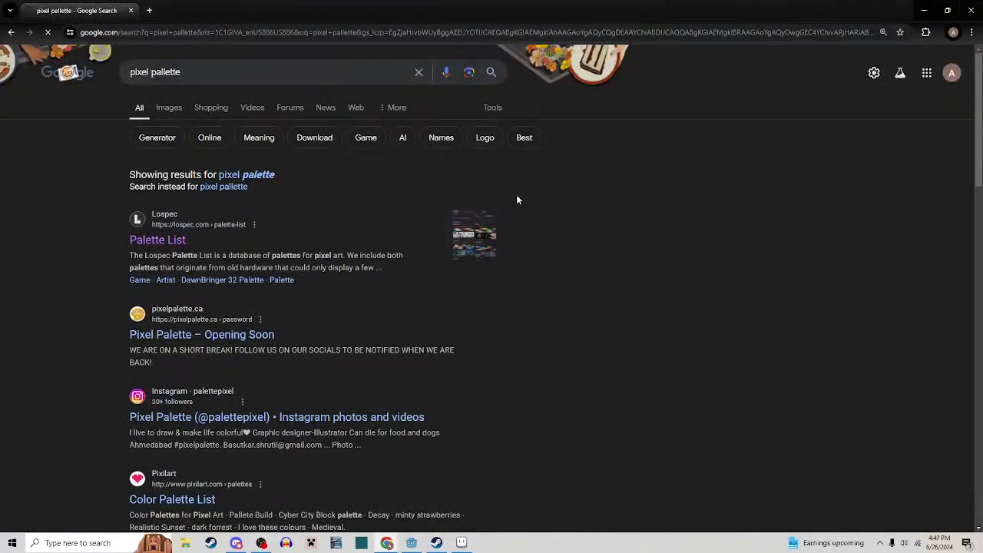
left_click(173, 239)
scroll(471, 222, "down", 1)
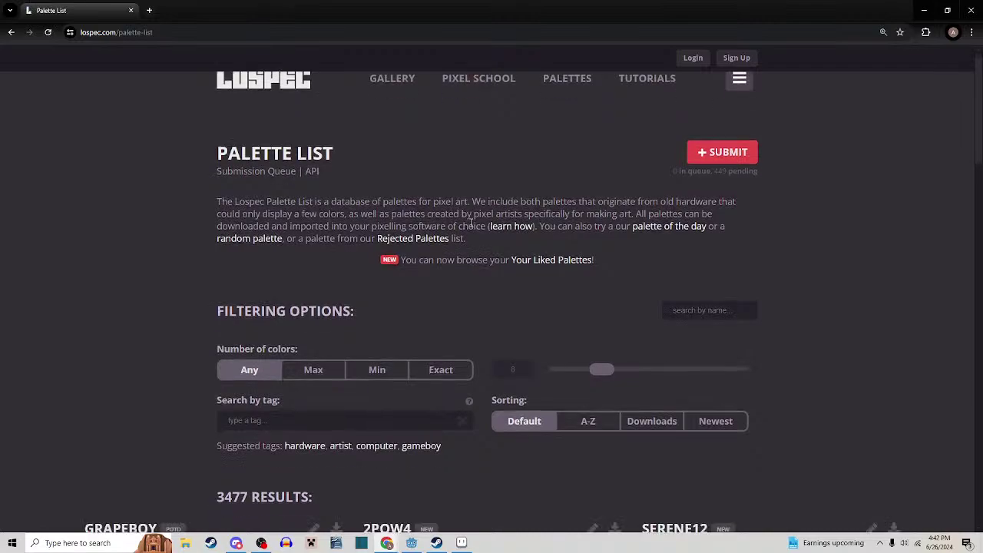
Look through the unfiltered Lospec palettes for suitable color schemes and return to the filtering options
scroll(489, 240, "down", 5)
scroll(495, 160, "down", 3)
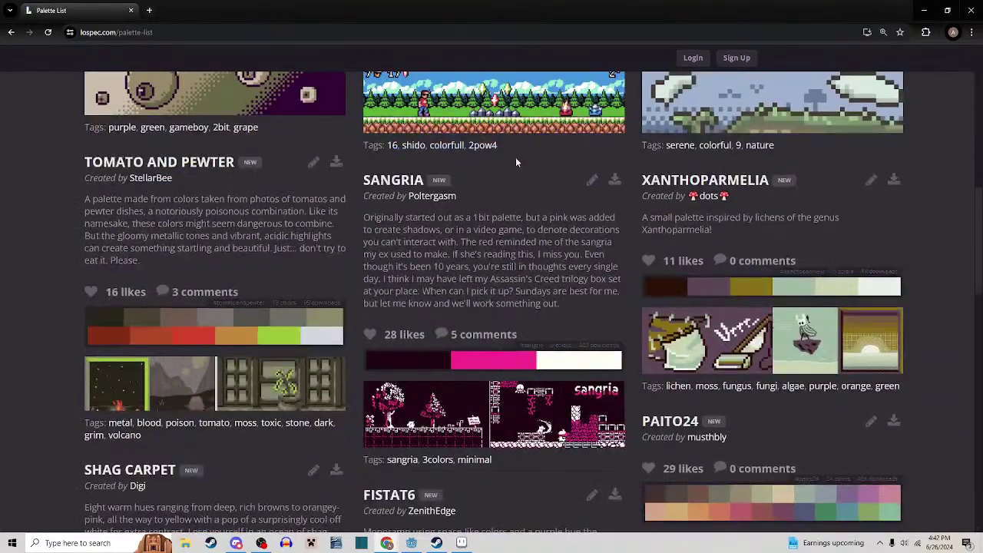
scroll(516, 157, "down", 5)
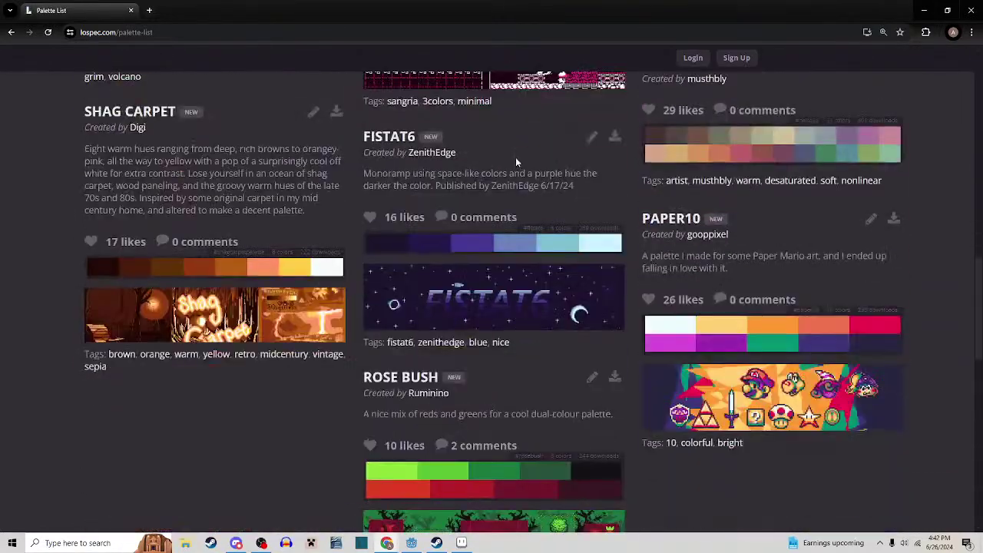
scroll(516, 156, "down", 10)
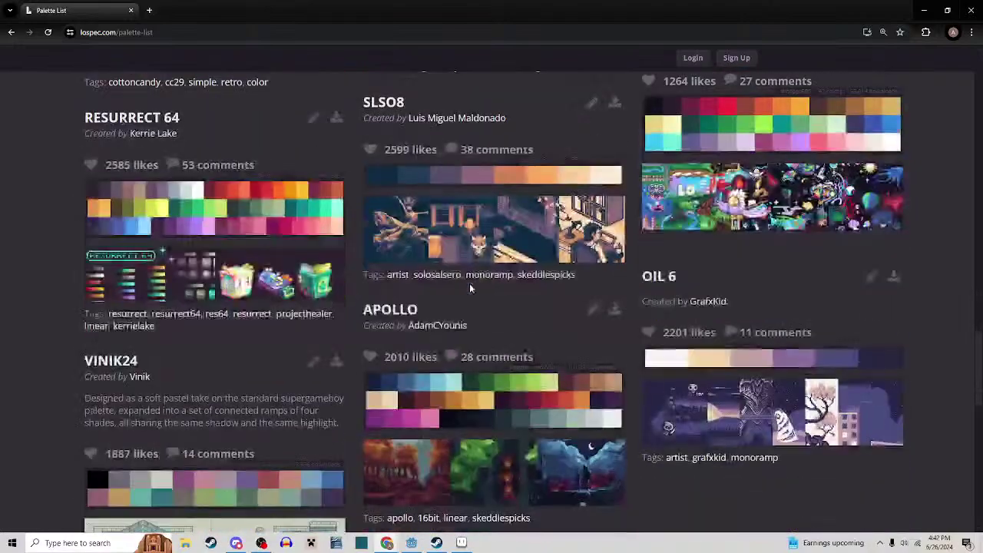
scroll(470, 284, "down", 7)
scroll(885, 332, "up", 3)
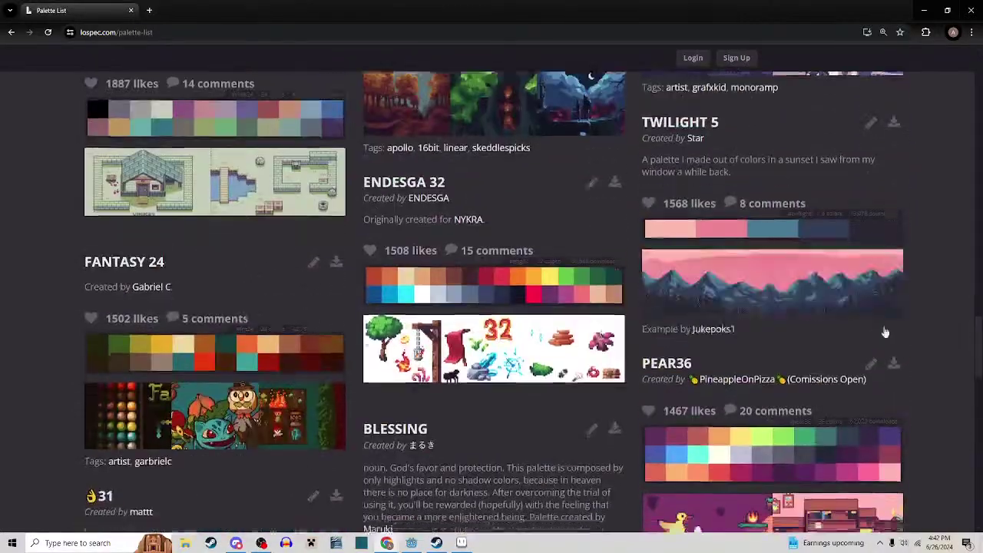
scroll(885, 332, "up", 2)
left_click_drag(978, 344, 981, 105)
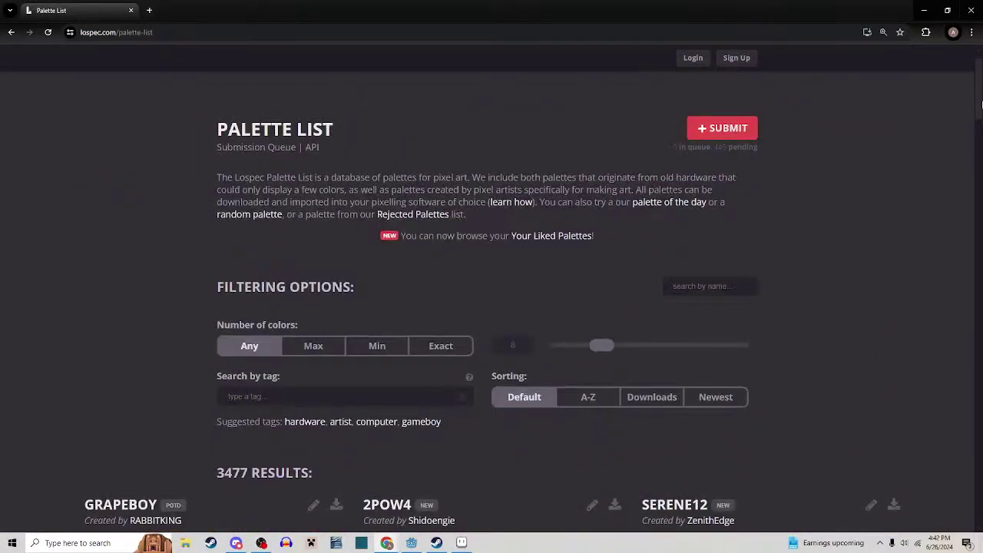
scroll(649, 292, "down", 1)
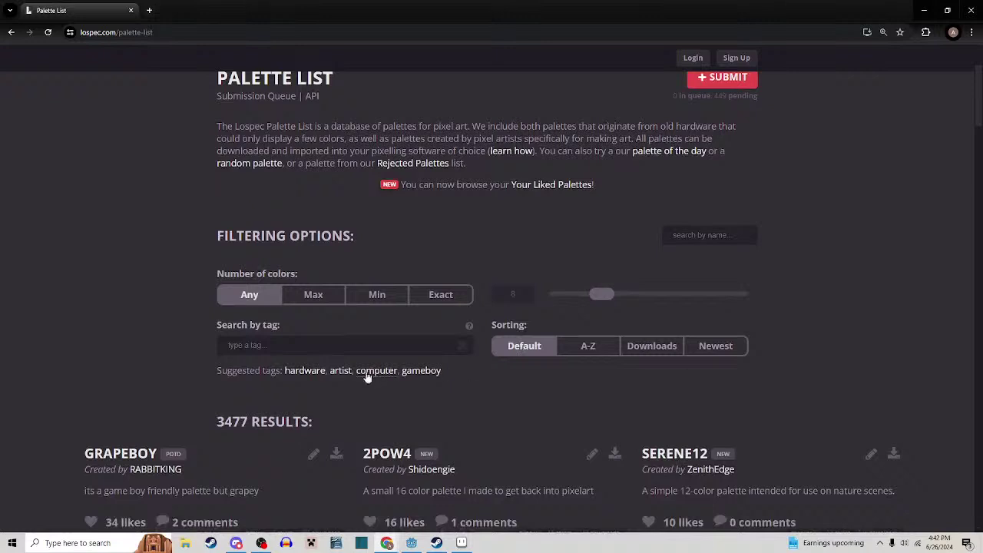
scroll(573, 193, "up", 1)
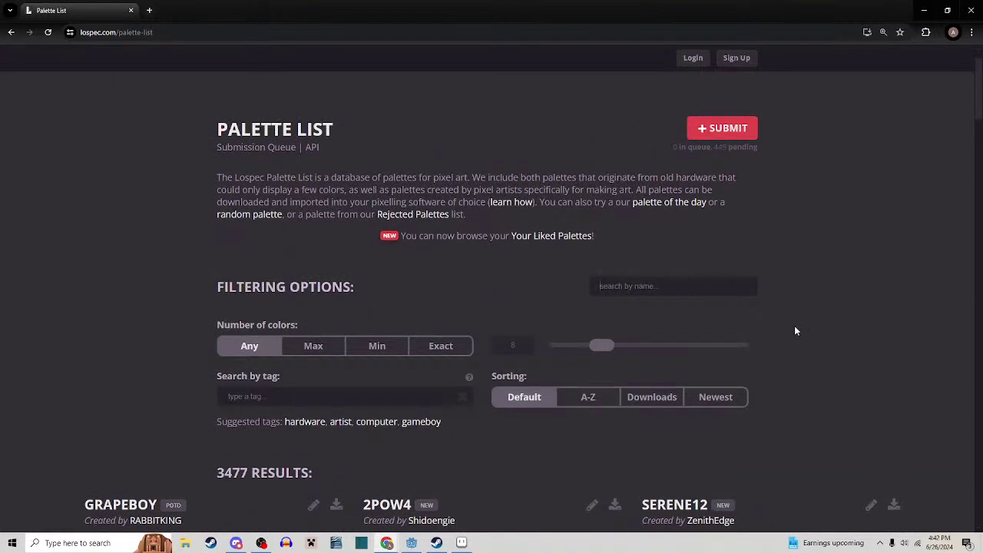
Search the palettes by name for "green" and look through the list below
type("green")
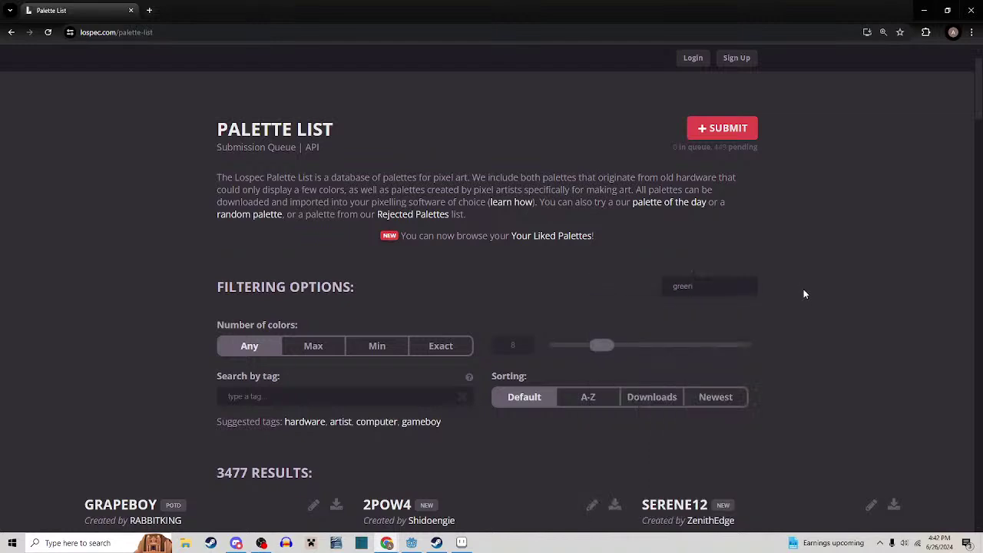
scroll(804, 289, "down", 3)
scroll(765, 250, "up", 2)
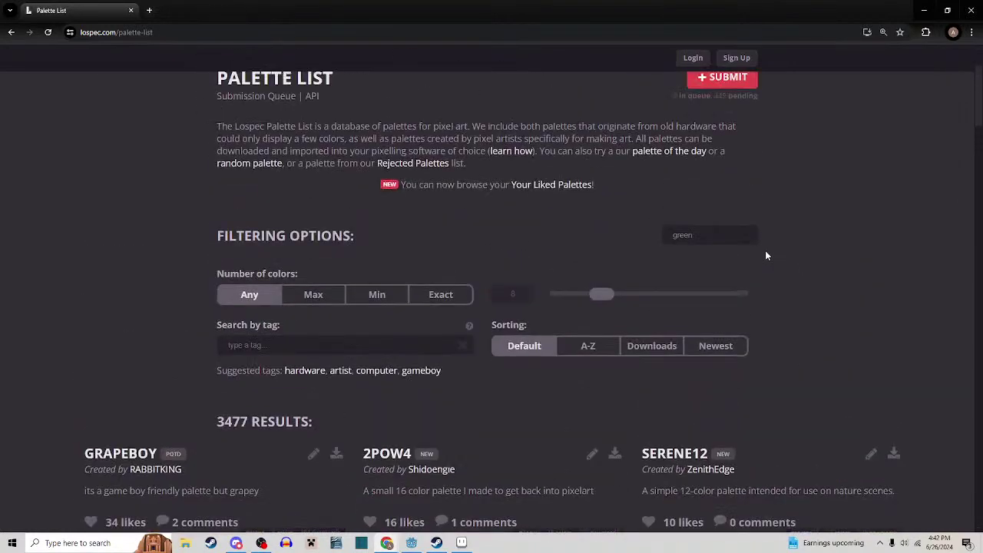
scroll(800, 277, "down", 5)
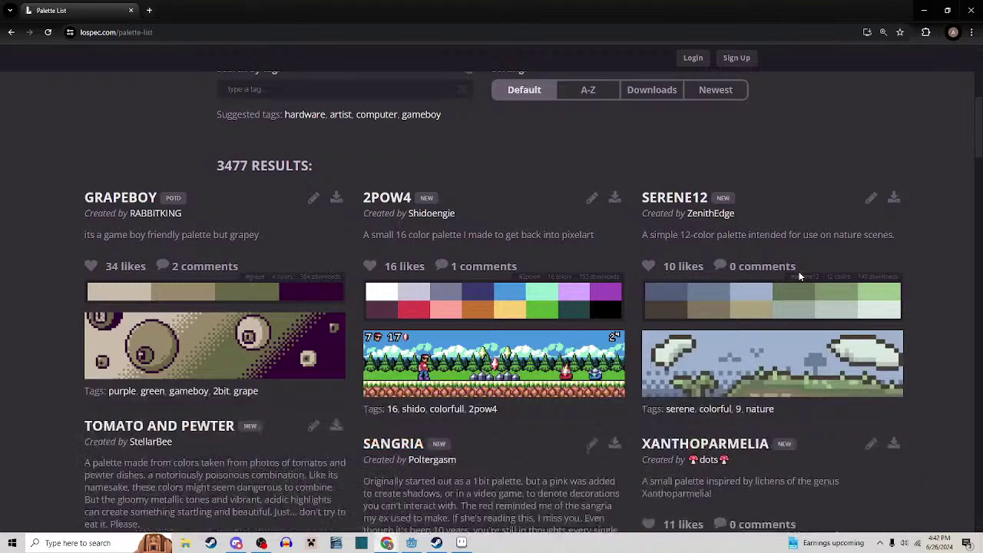
scroll(800, 276, "down", 3)
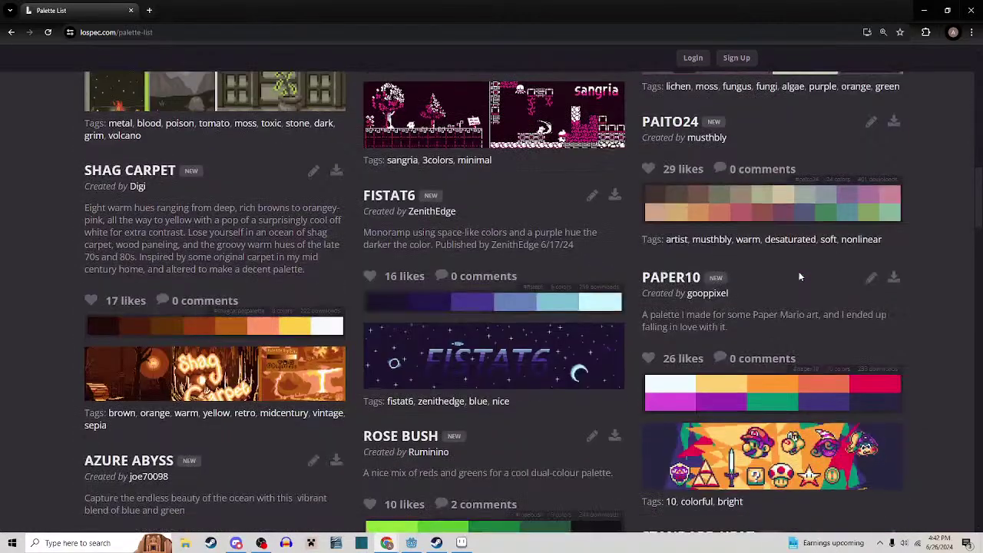
scroll(798, 275, "up", 7)
scroll(797, 276, "up", 2)
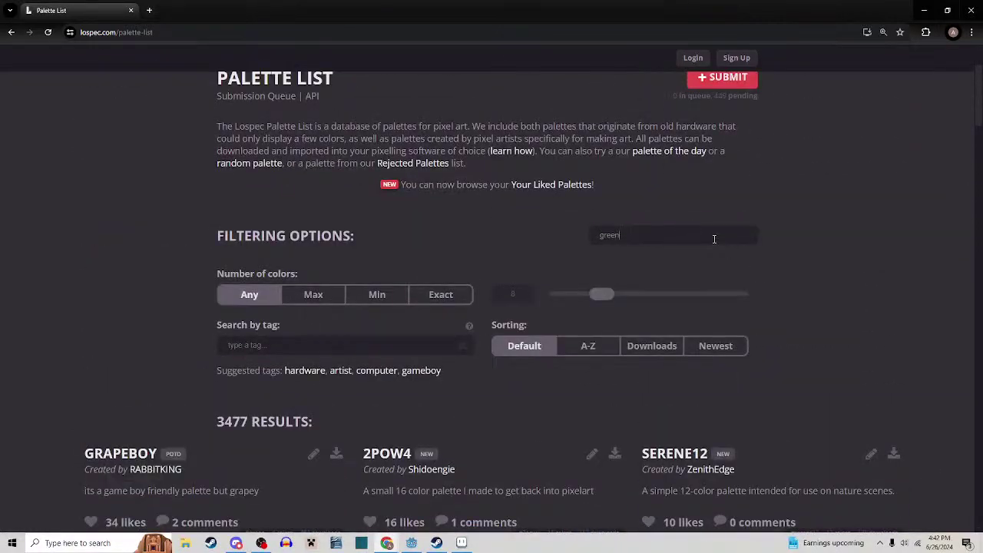
Clear the name search, view the GreenLine palette's page and return to the palette list
key("BackSpace")
key("BackSpace")
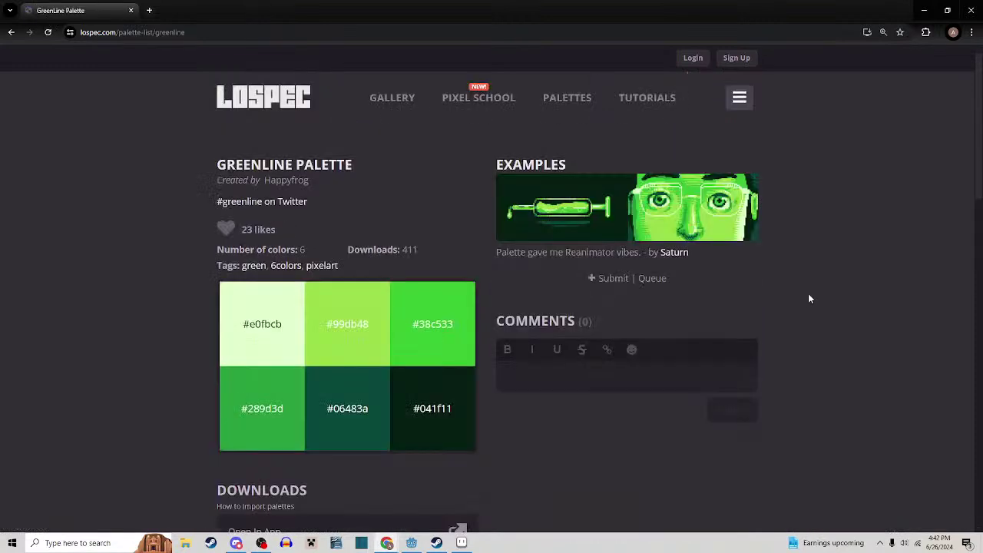
key("alt+Left")
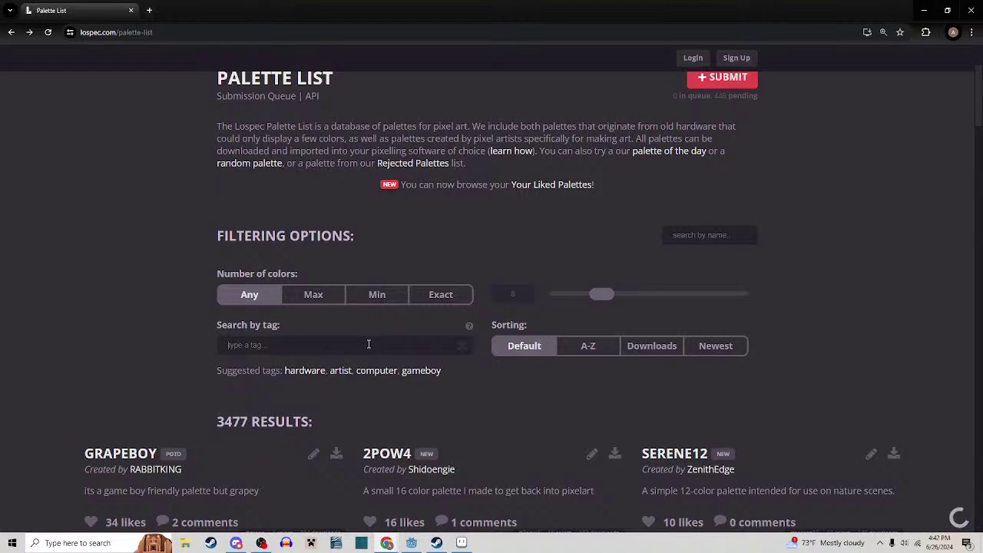
Filter the palette list by the tag "green" and examine the tagged palettes' color ramps and example art
key("Return")
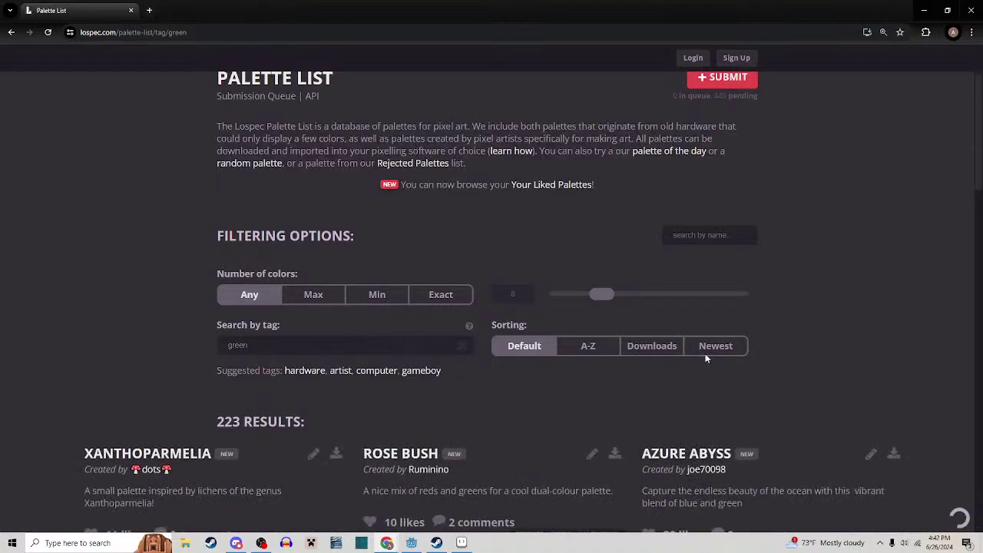
scroll(705, 353, "down", 2)
scroll(584, 330, "down", 7)
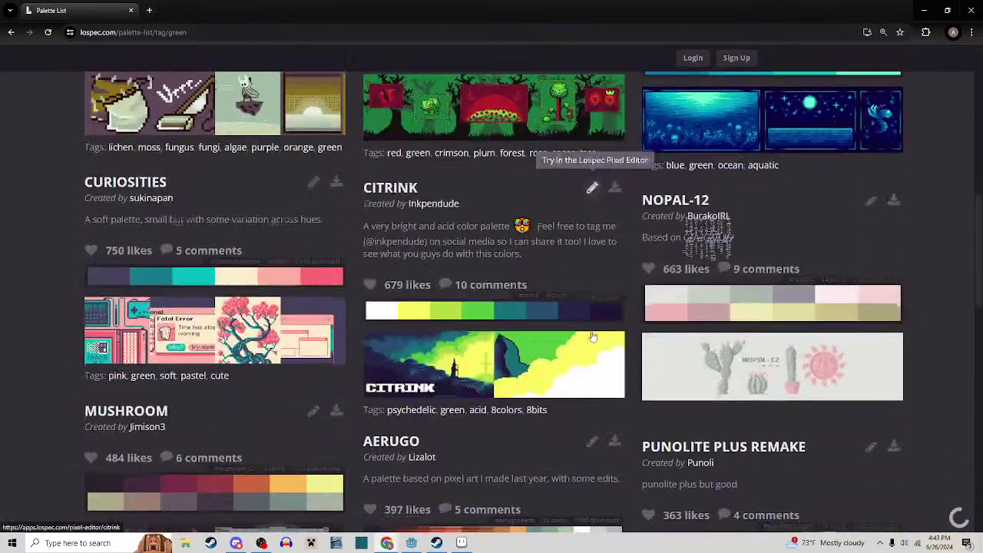
scroll(584, 335, "down", 3)
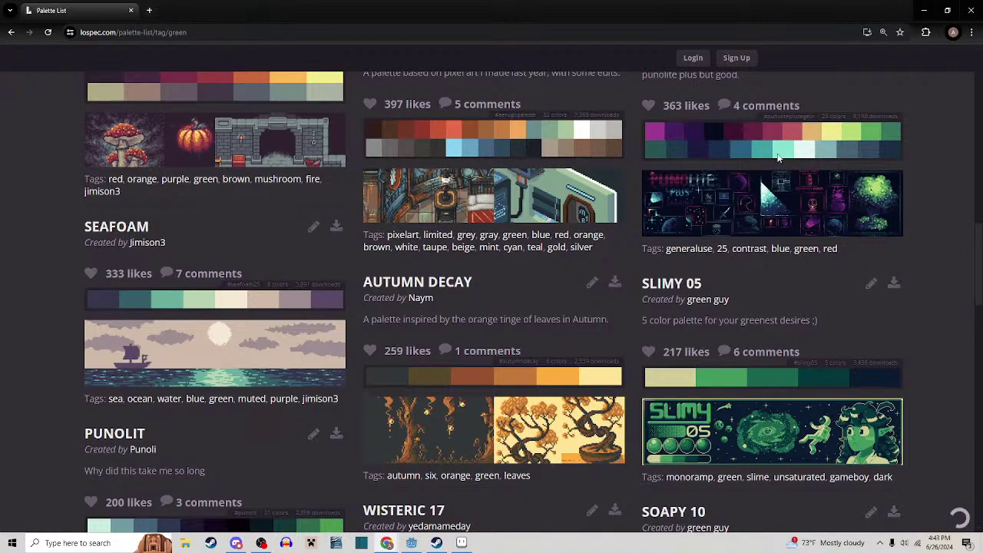
scroll(691, 207, "down", 3)
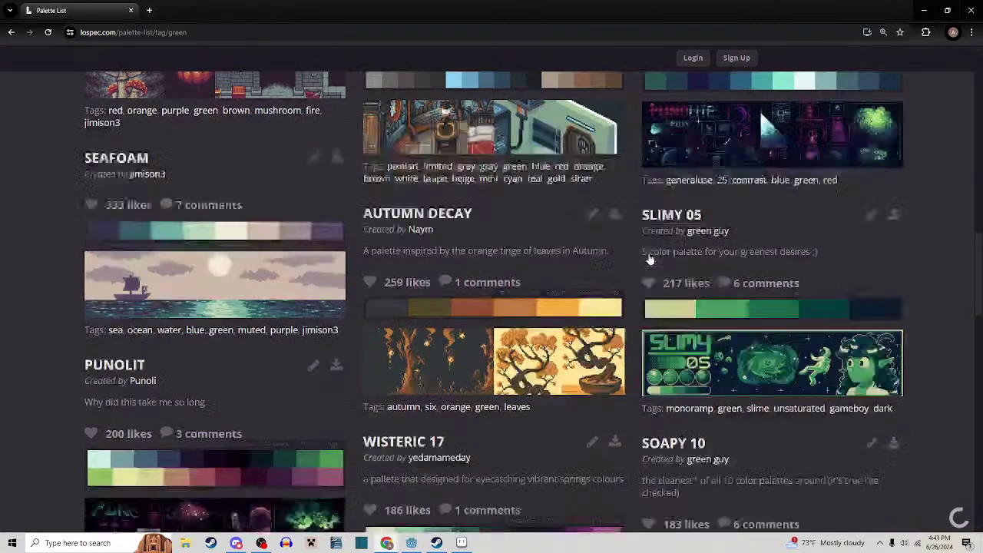
scroll(644, 256, "up", 3)
scroll(641, 253, "down", 7)
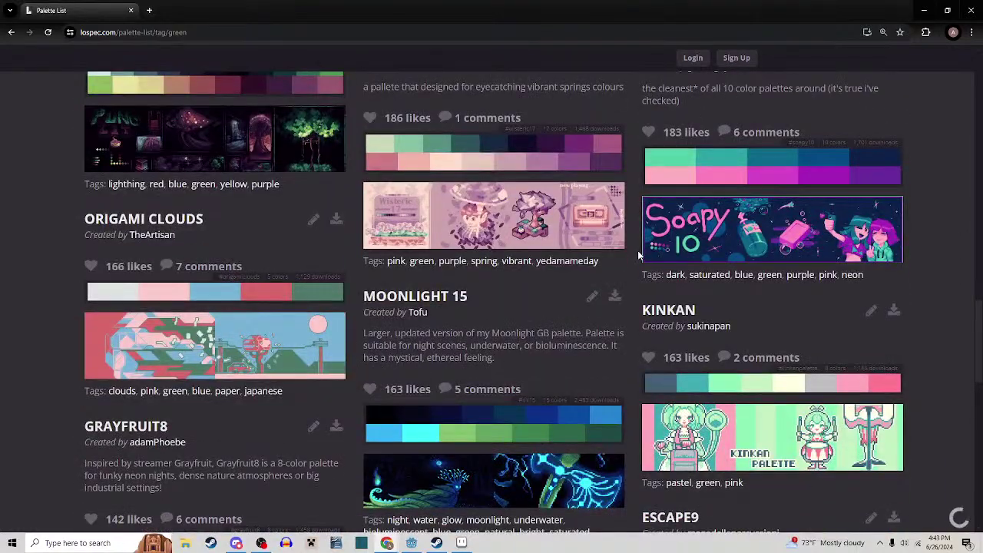
scroll(628, 298, "up", 2)
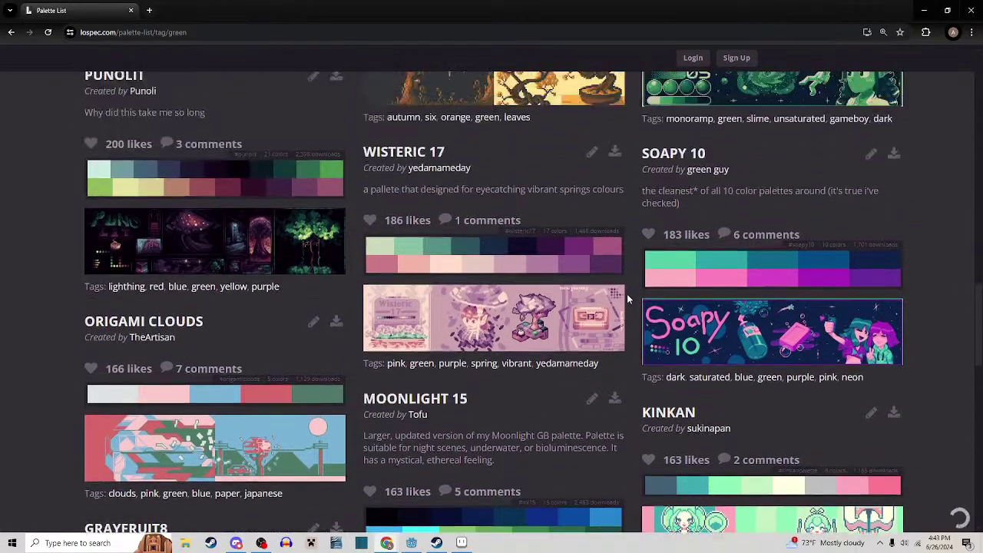
scroll(627, 299, "down", 8)
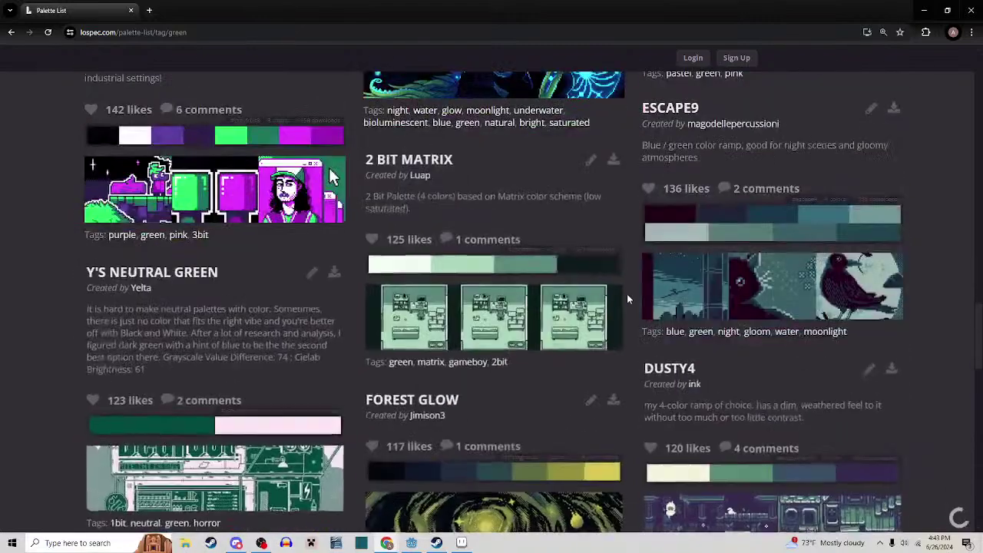
scroll(628, 299, "down", 7)
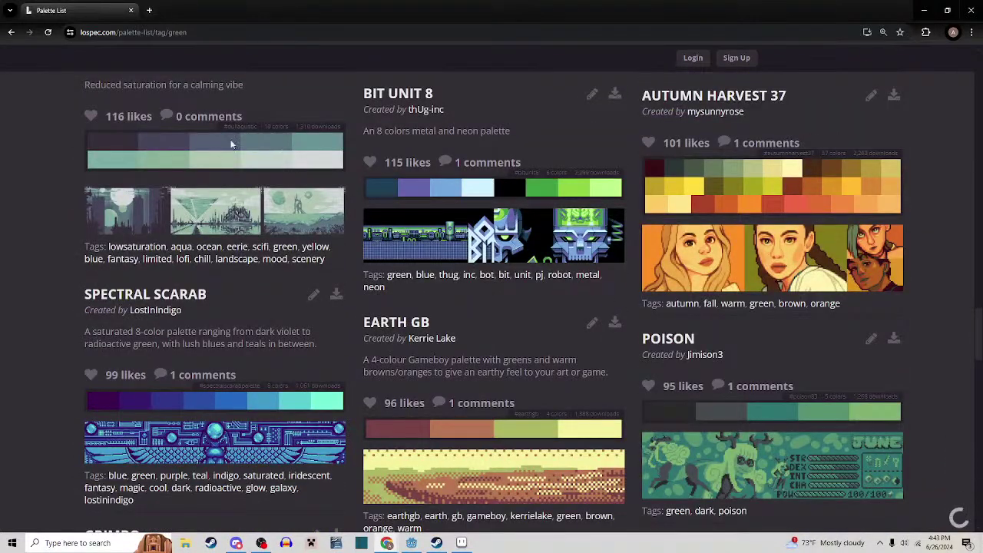
Examine the less-liked green palettes further down, and go back up to compare Punolite Plus Remake and Slimy 05
scroll(604, 319, "down", 9)
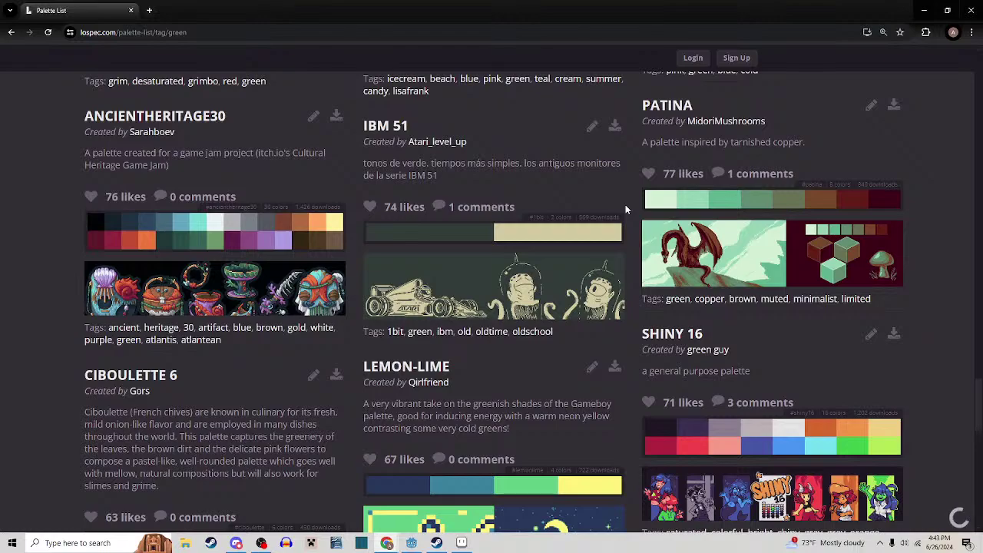
scroll(625, 204, "down", 3)
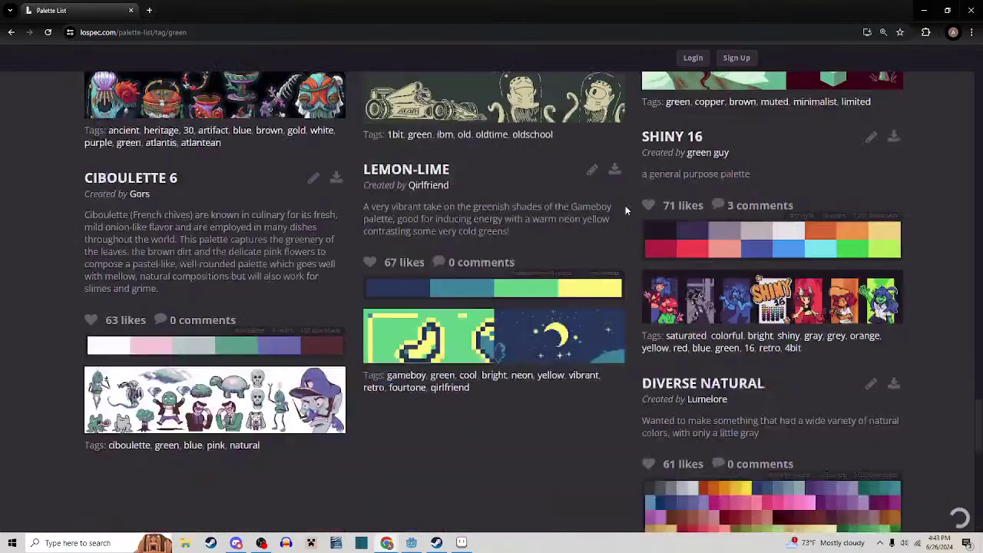
scroll(628, 204, "up", 7)
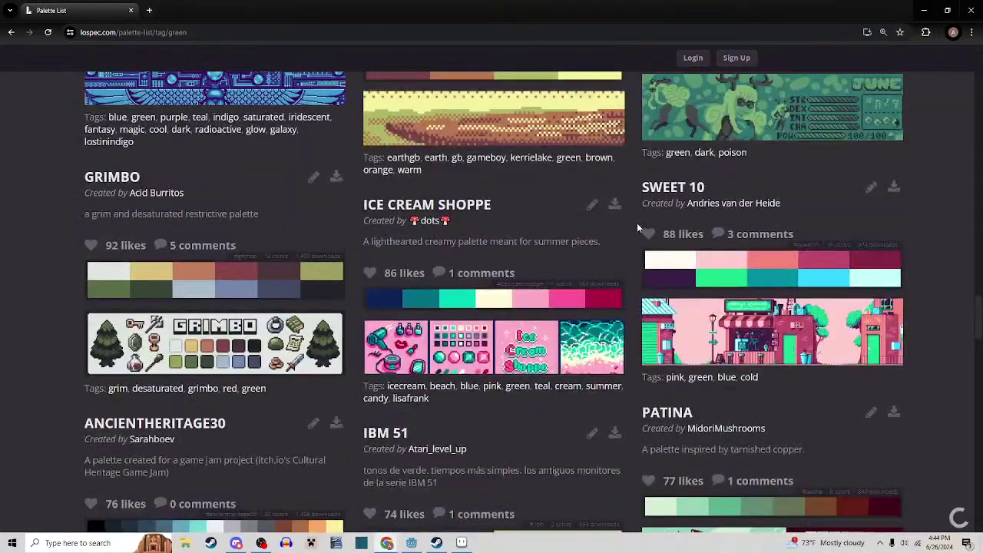
scroll(637, 225, "up", 3)
scroll(637, 225, "up", 3)
scroll(637, 227, "up", 10)
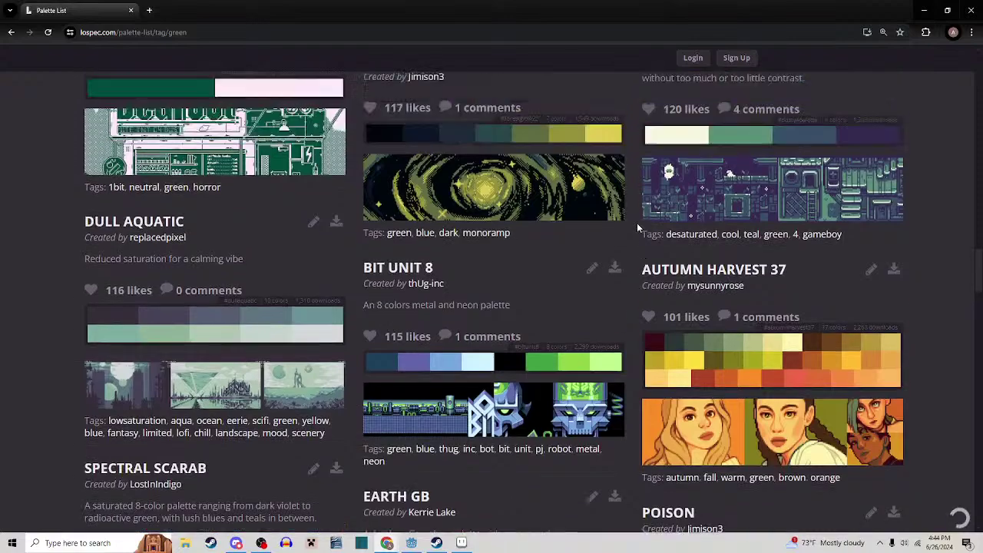
scroll(637, 225, "up", 10)
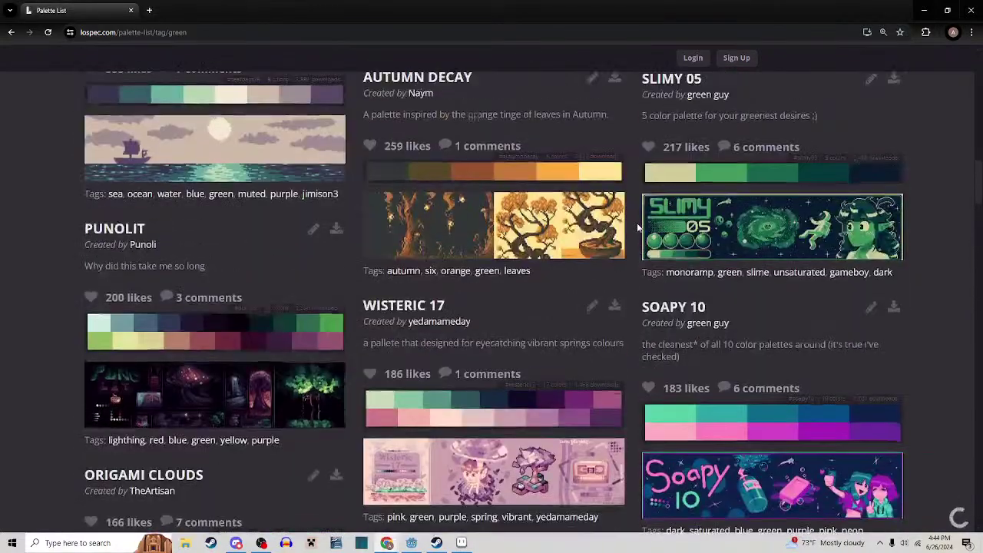
scroll(649, 238, "down", 4)
scroll(653, 249, "down", 1)
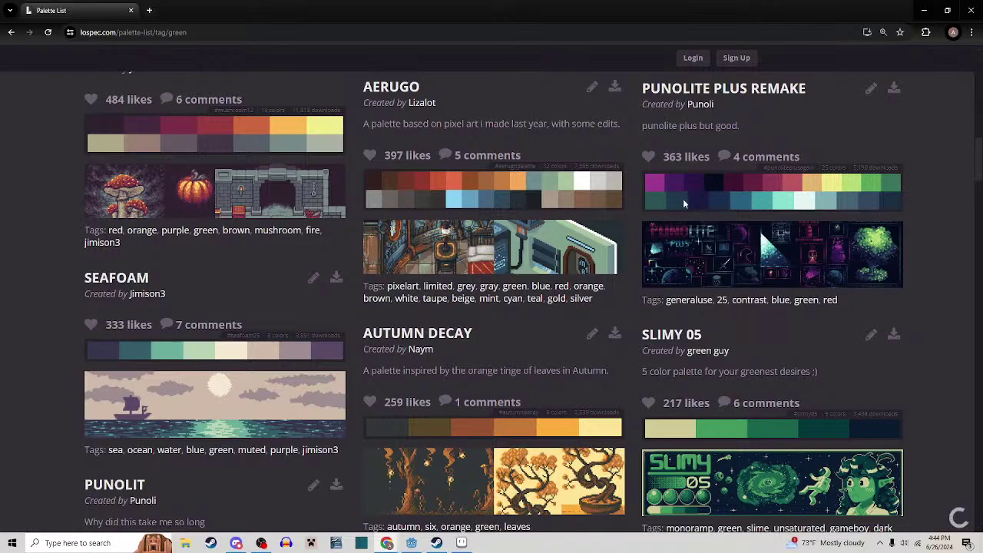
Examine the remaining green-tagged palettes further down the list, comparing their color ramps and example art
scroll(637, 277, "down", 12)
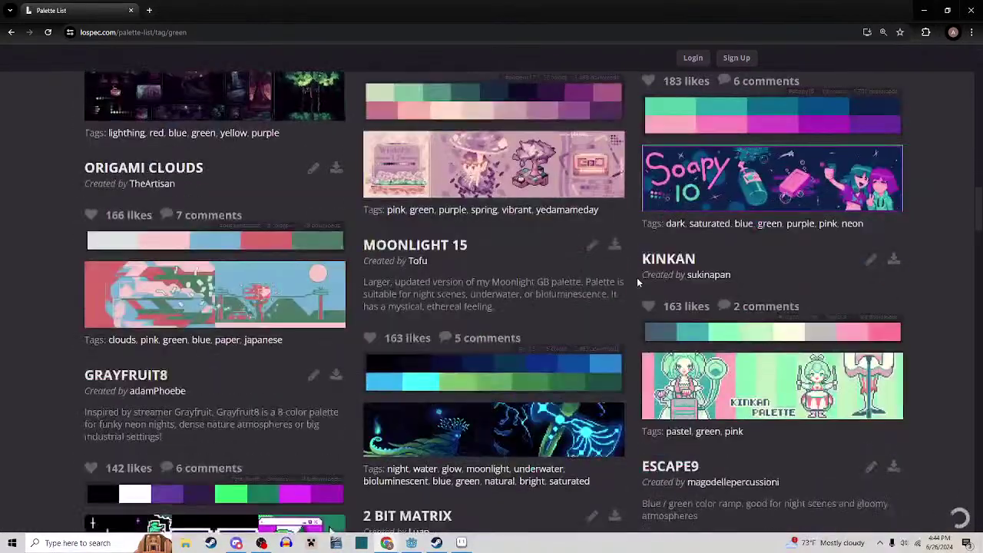
scroll(633, 284, "down", 12)
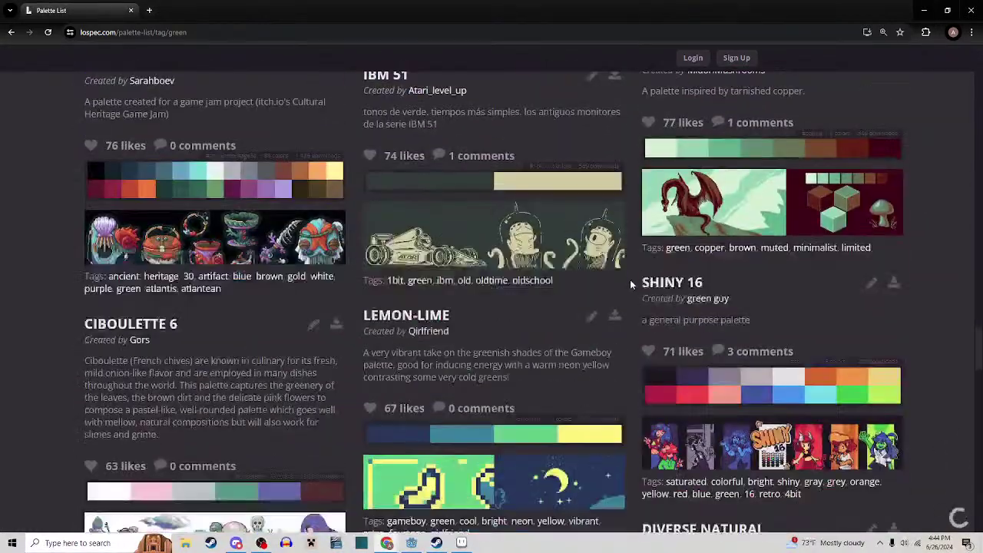
scroll(631, 284, "down", 12)
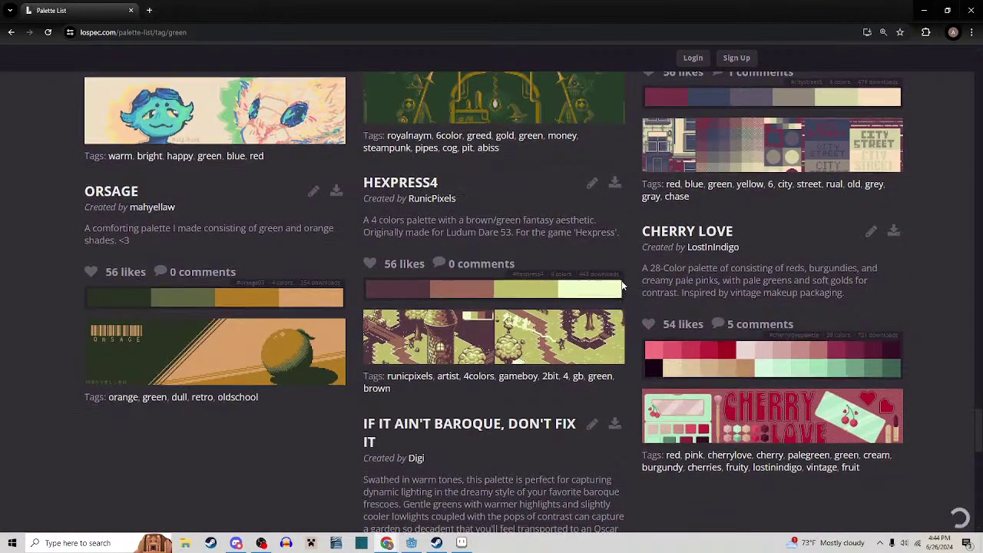
scroll(624, 284, "down", 4)
scroll(633, 259, "down", 4)
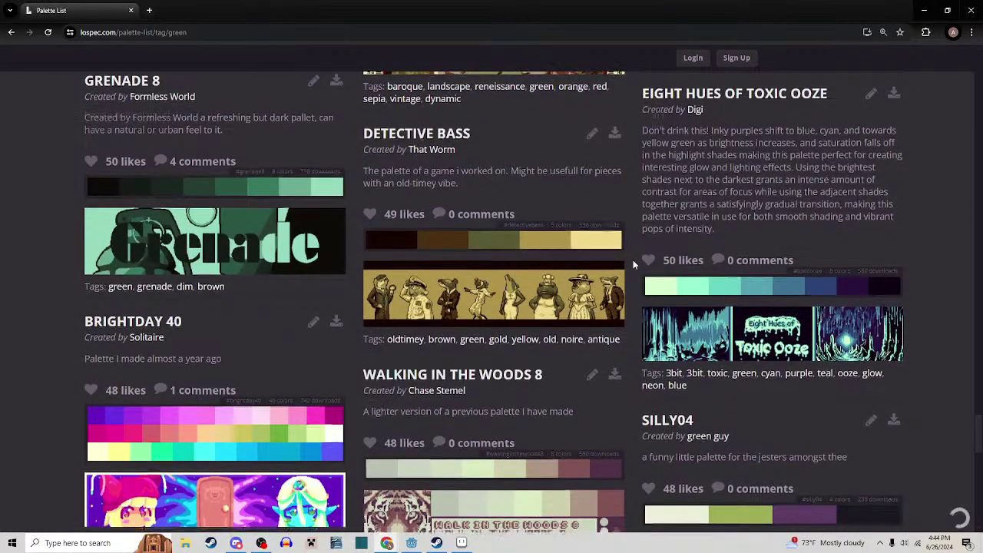
scroll(633, 260, "down", 7)
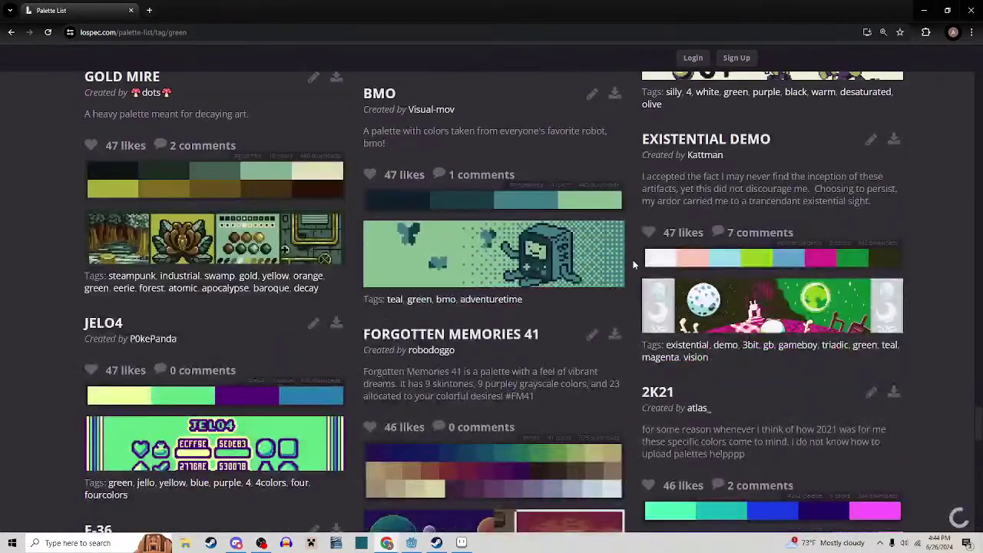
scroll(633, 259, "down", 3)
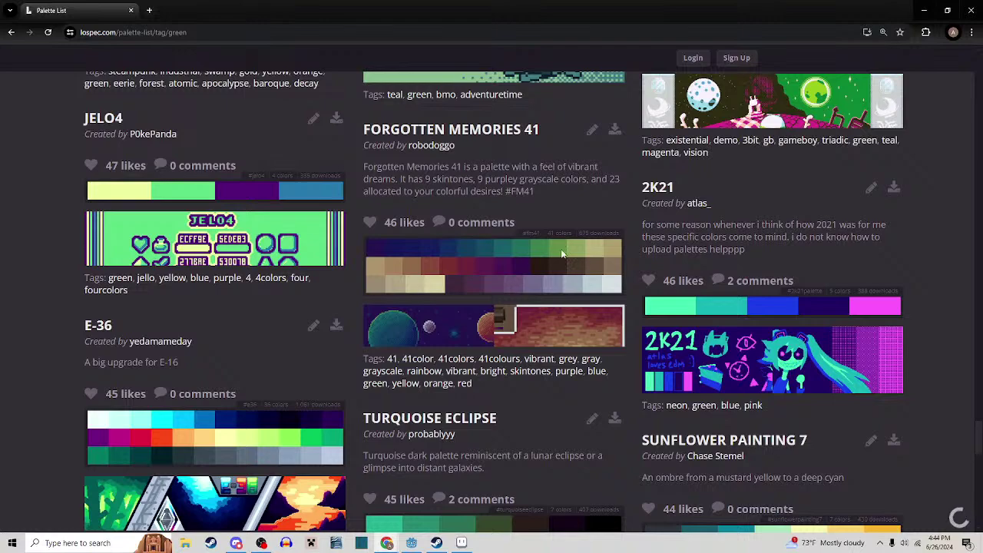
scroll(636, 292, "down", 4)
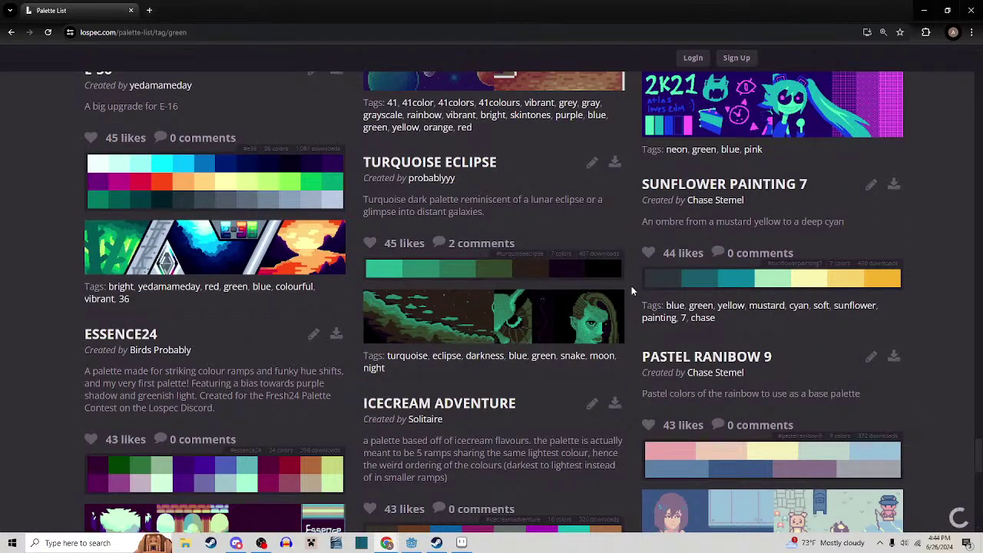
scroll(624, 268, "down", 8)
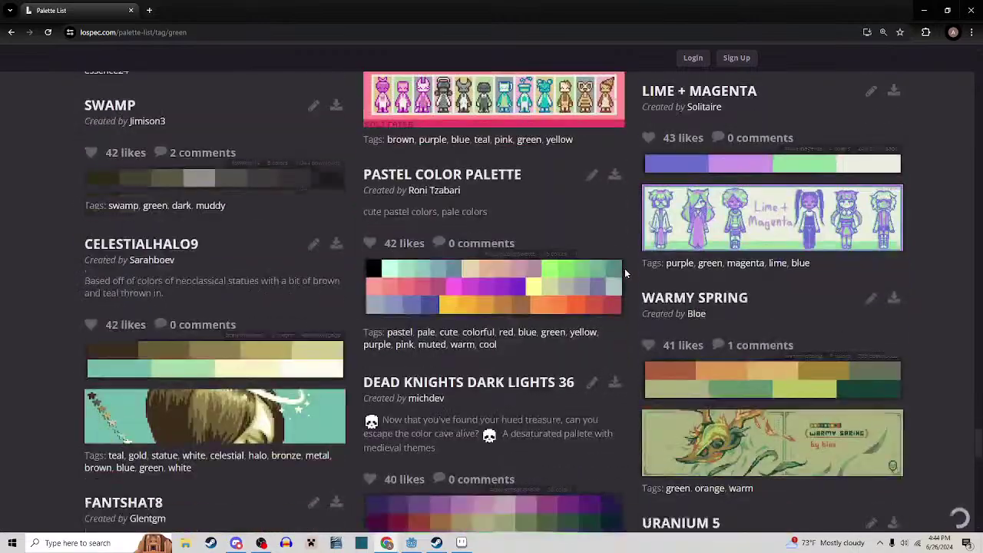
Switch to Godot, run the game and move the player up the corridor into the enemy room
left_click(404, 548)
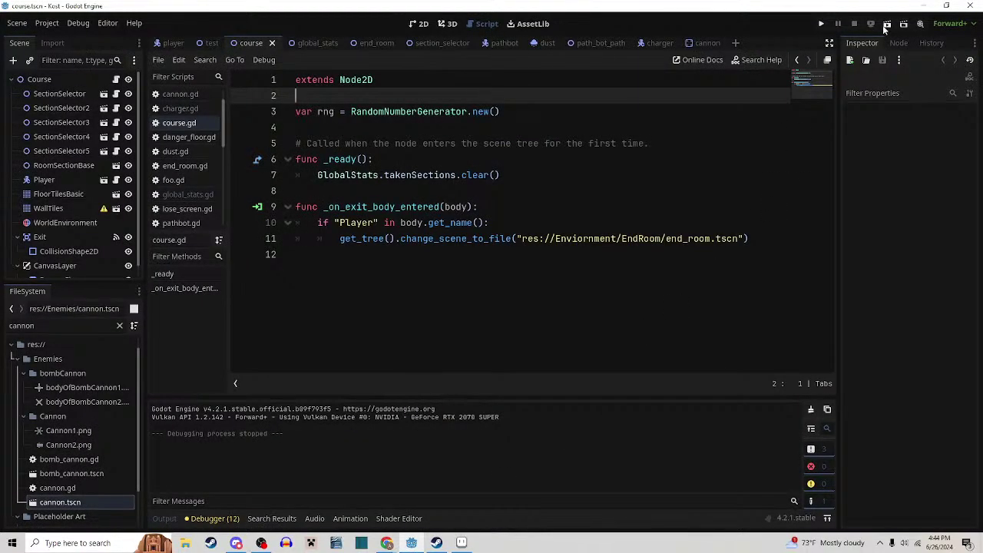
key("F5")
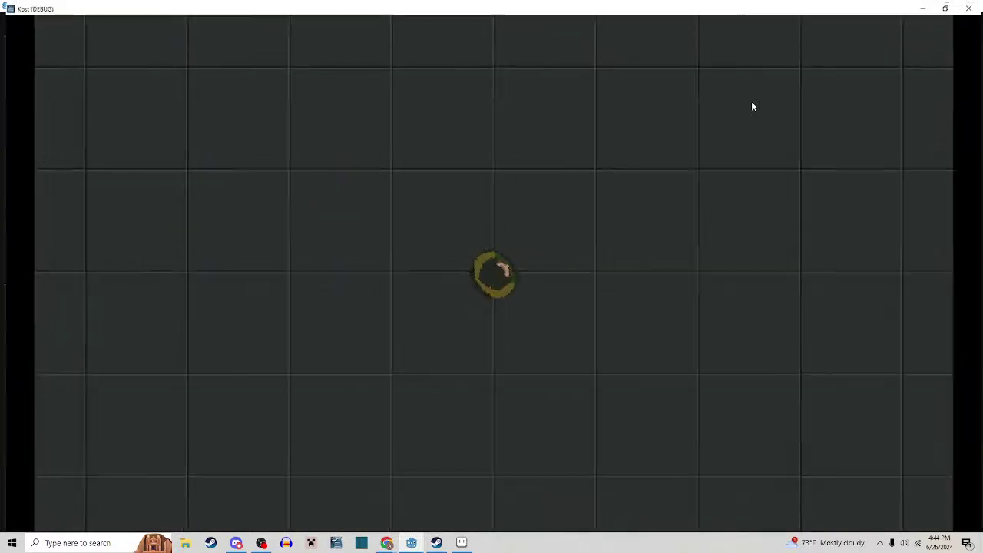
key("w")
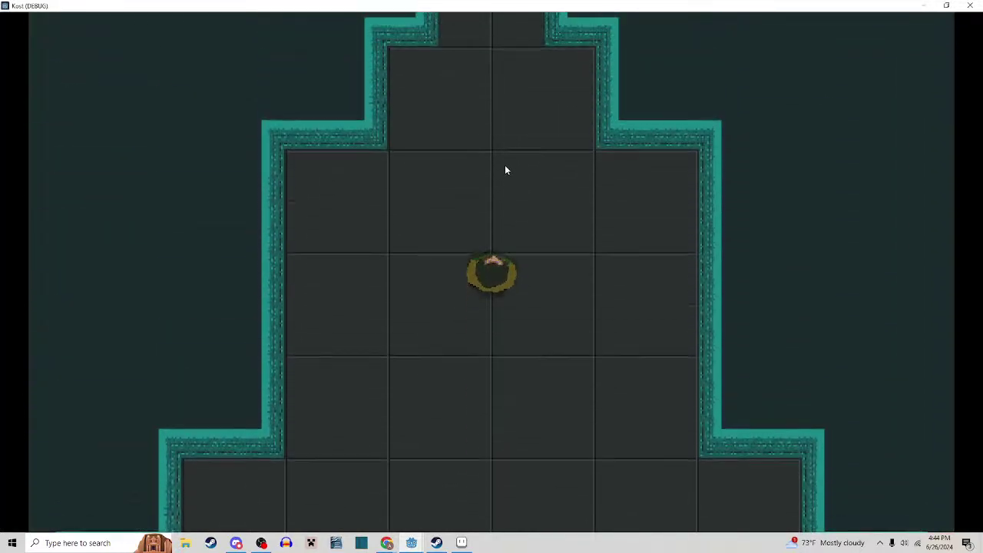
key("w")
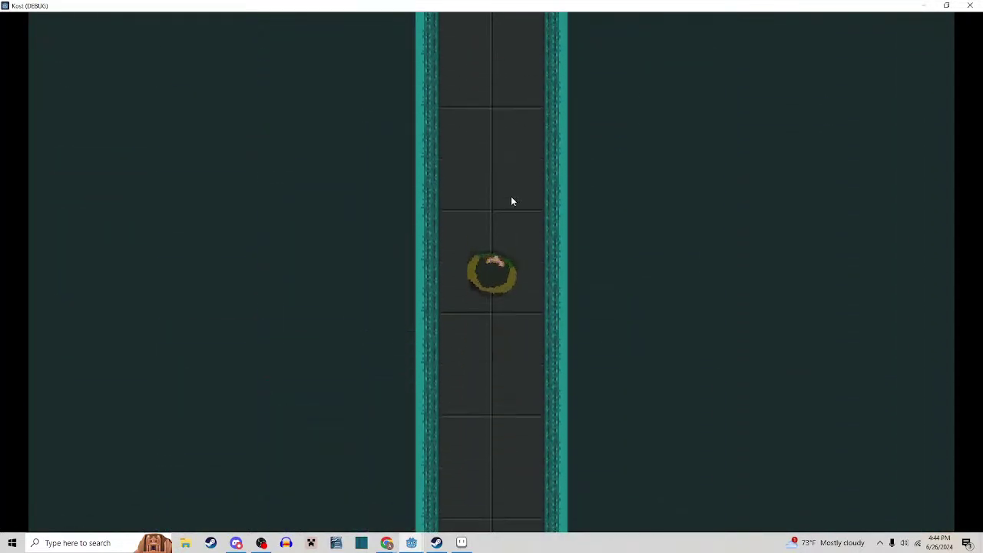
key("w")
left_click(552, 200)
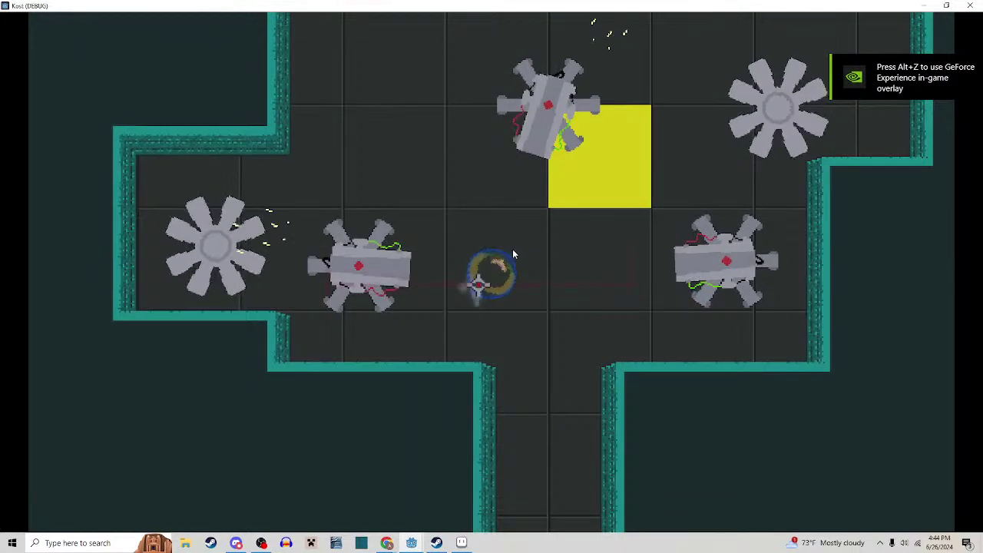
Fight the cannons and other enemies around the room to check how they read against the dark floor
key("d")
key("w")
left_click(551, 259)
left_click(551, 260)
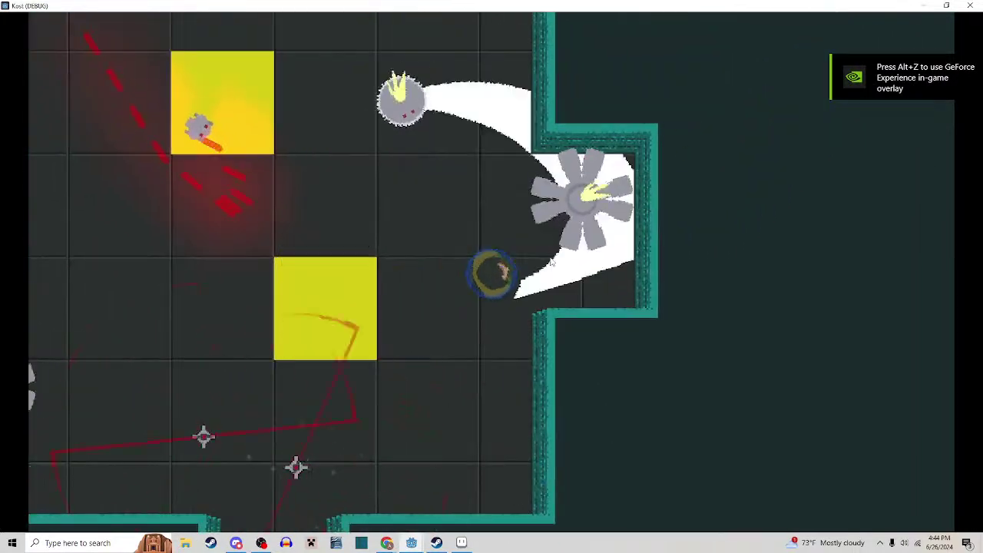
key("a")
left_click(551, 263)
key("a")
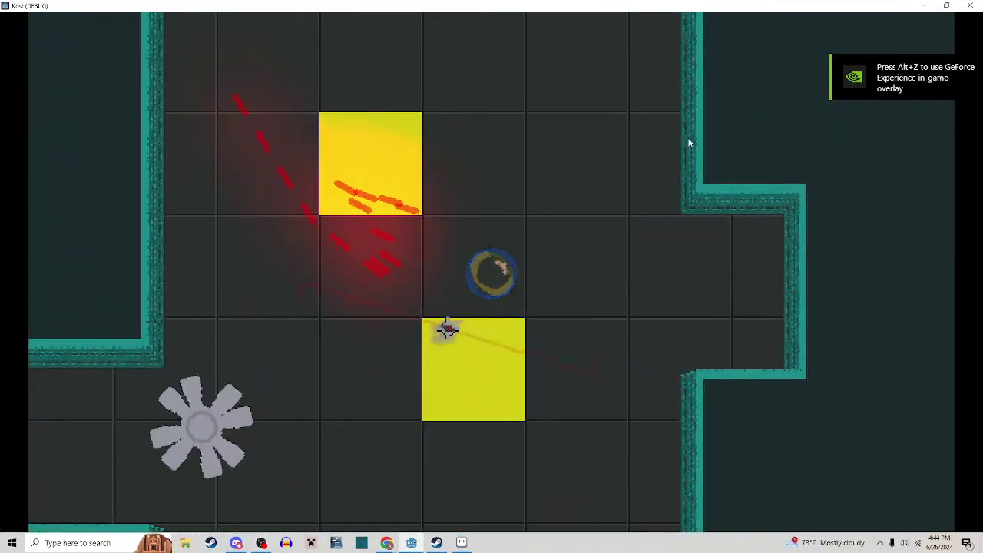
key("s")
key("d")
left_click(574, 262)
key("a")
left_click(559, 254)
left_click(559, 251)
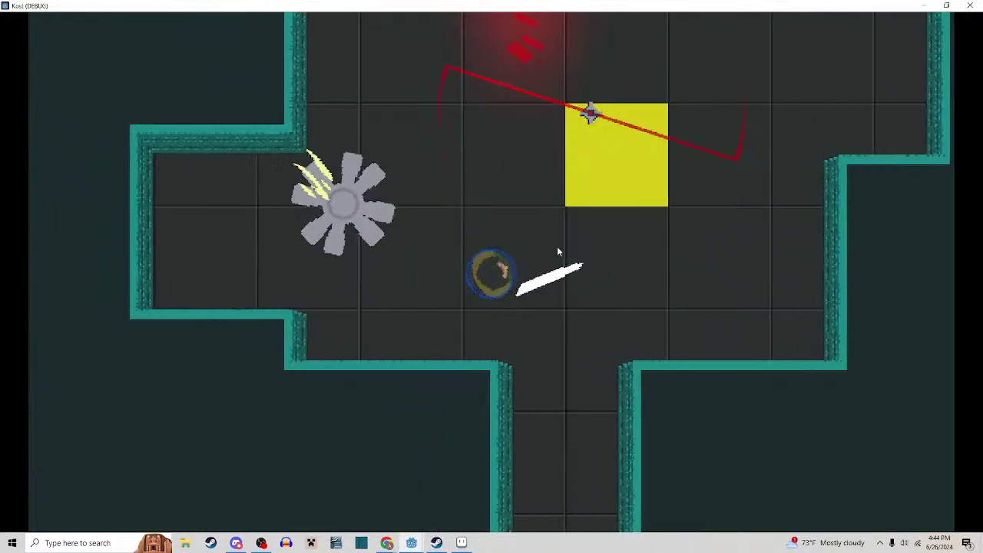
Move the player across the cleared room to its upper corridor entrance, and quit the playtest
key("w")
key("a")
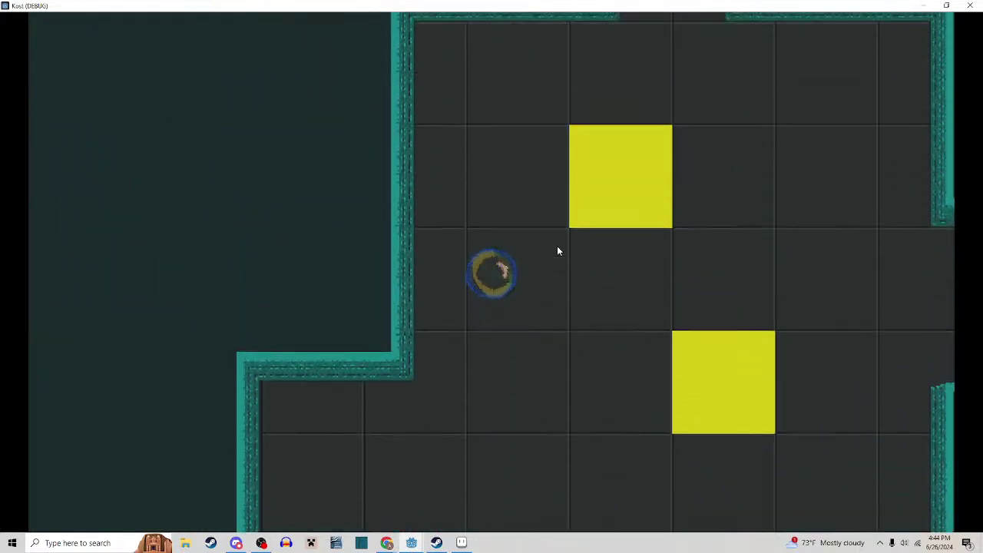
key("d")
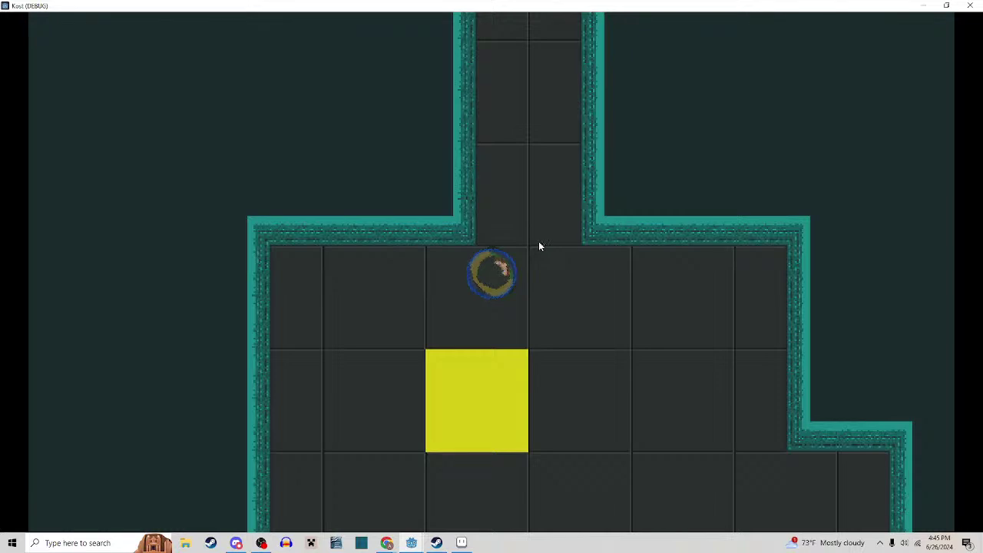
left_click(970, 5)
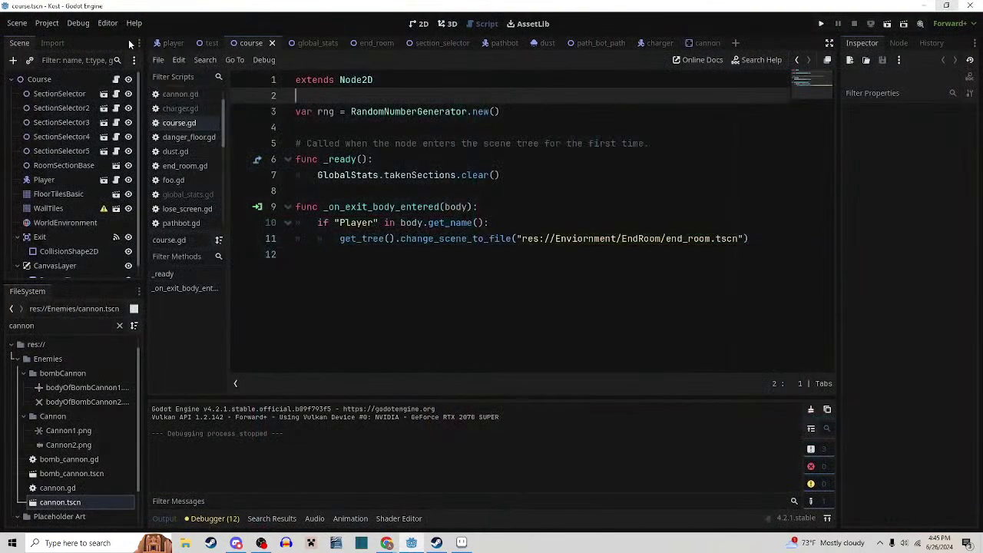
Switch to Aseprite and open the WallTile image from Kost's Placeholder Art folder
left_click(461, 542)
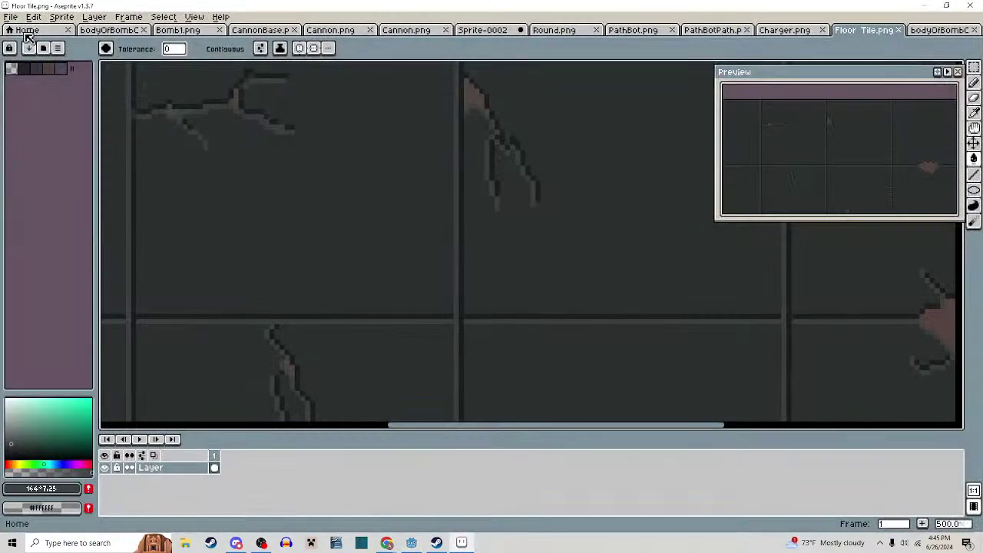
left_click(11, 16)
left_click(23, 39)
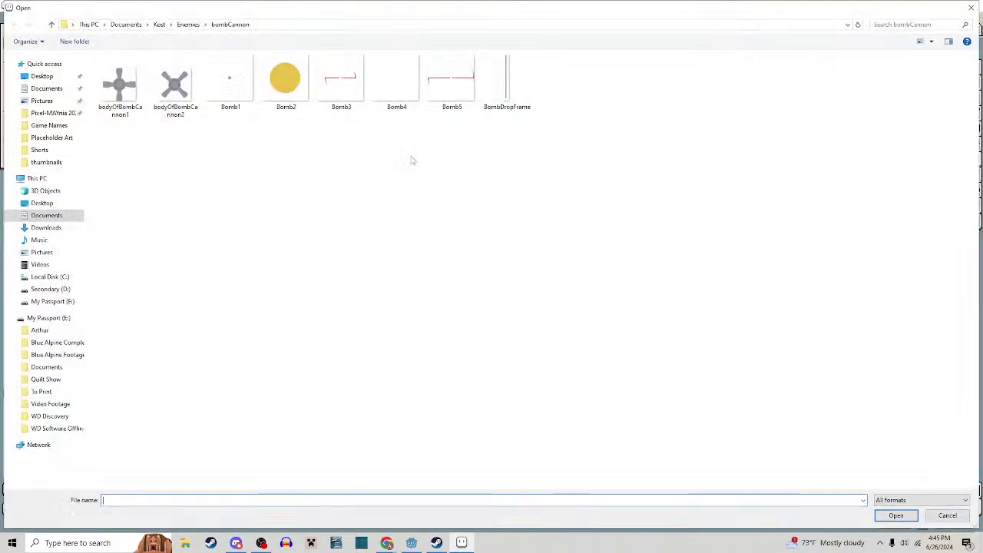
left_click(52, 24)
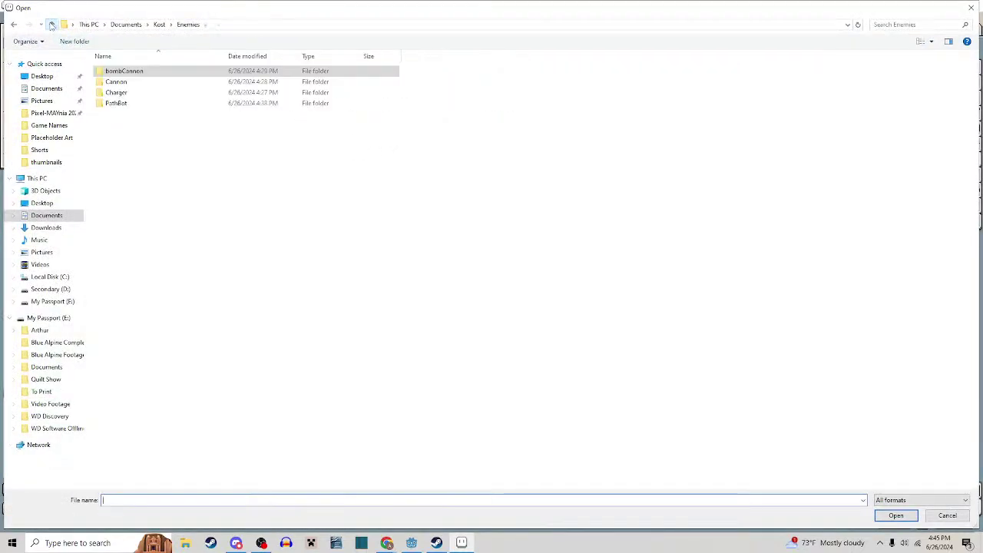
left_click(52, 24)
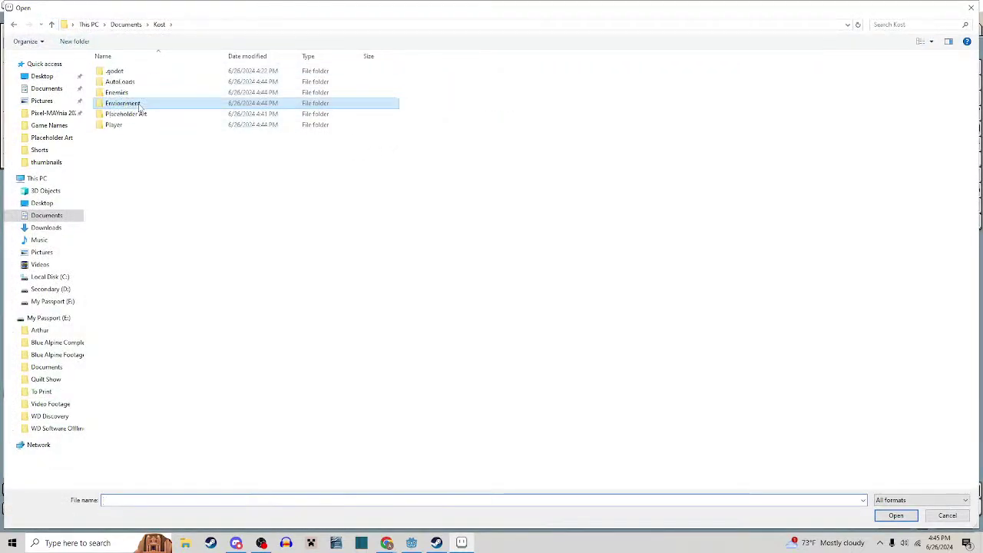
double_click(141, 107)
left_click(51, 24)
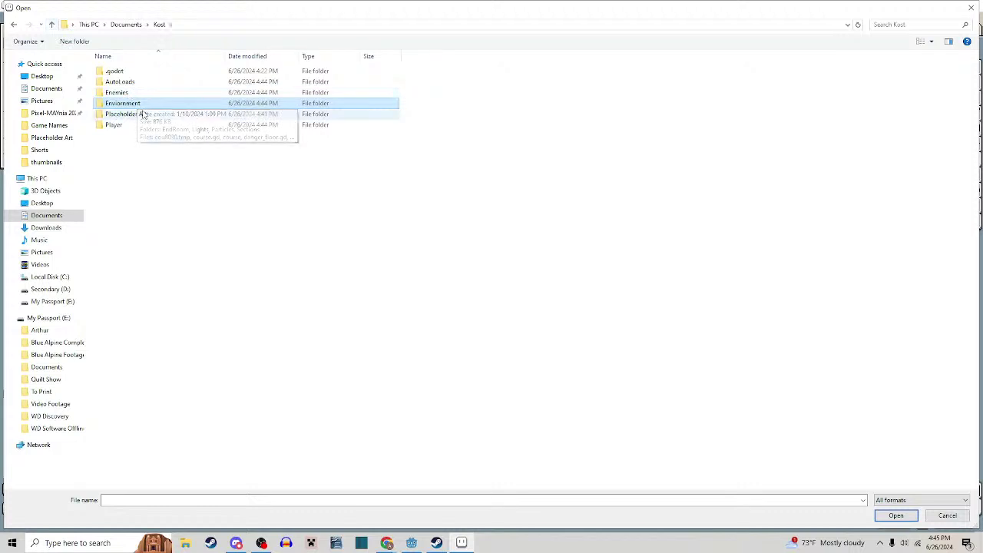
double_click(142, 114)
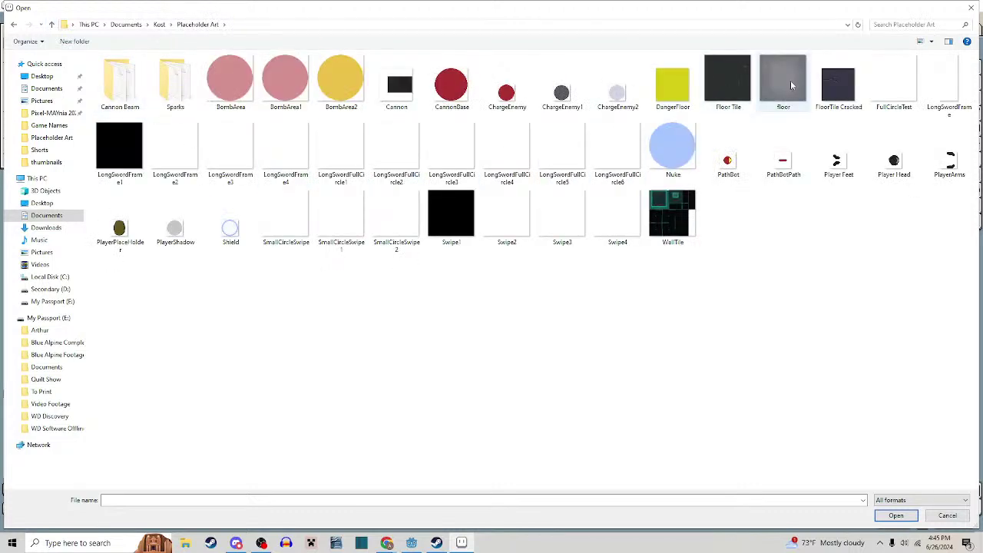
left_click(673, 216)
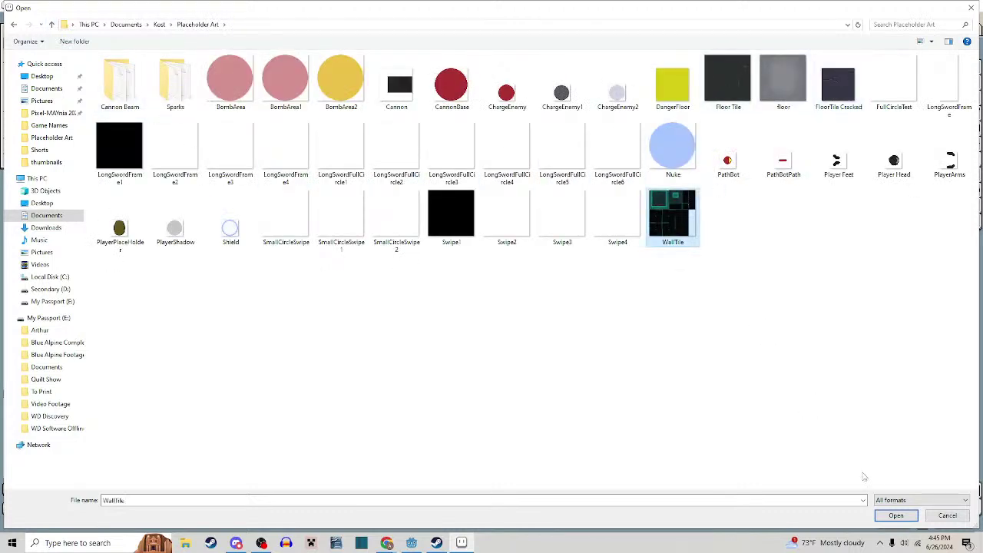
left_click(897, 518)
Sample the dark teal #1e4141 from the wall texture and fill the Floor Tile background with it
scroll(812, 263, "up", 5)
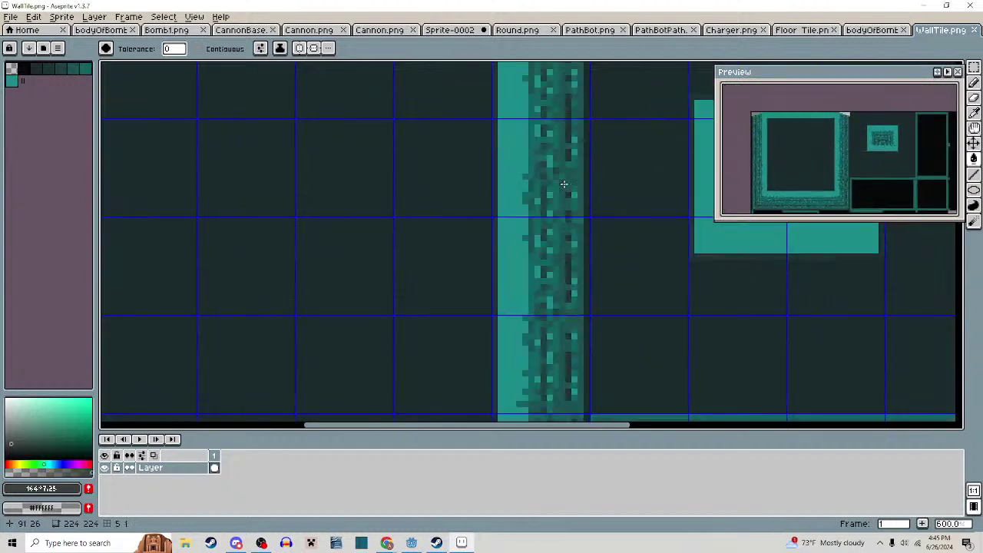
scroll(497, 187, "up", 3)
key("i")
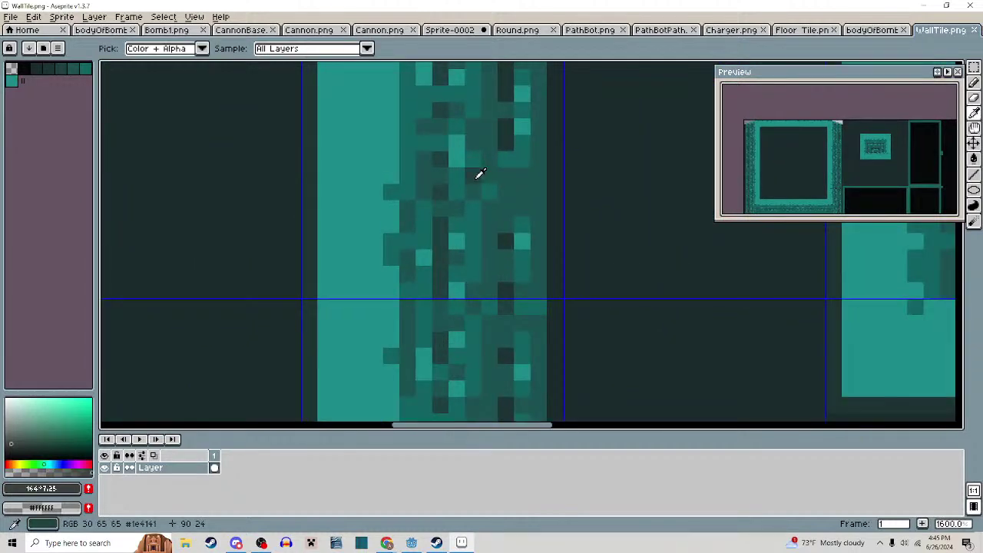
left_click(480, 173)
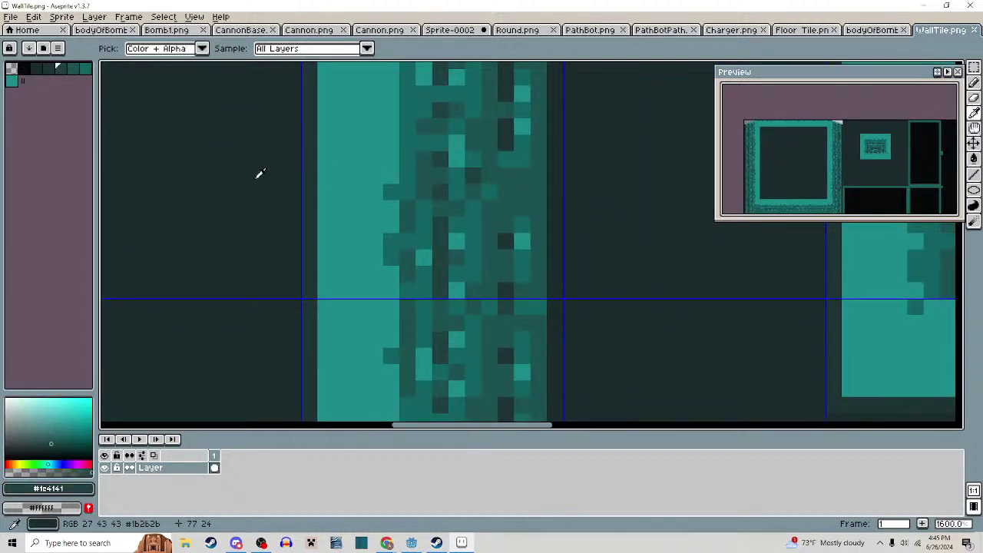
key("w")
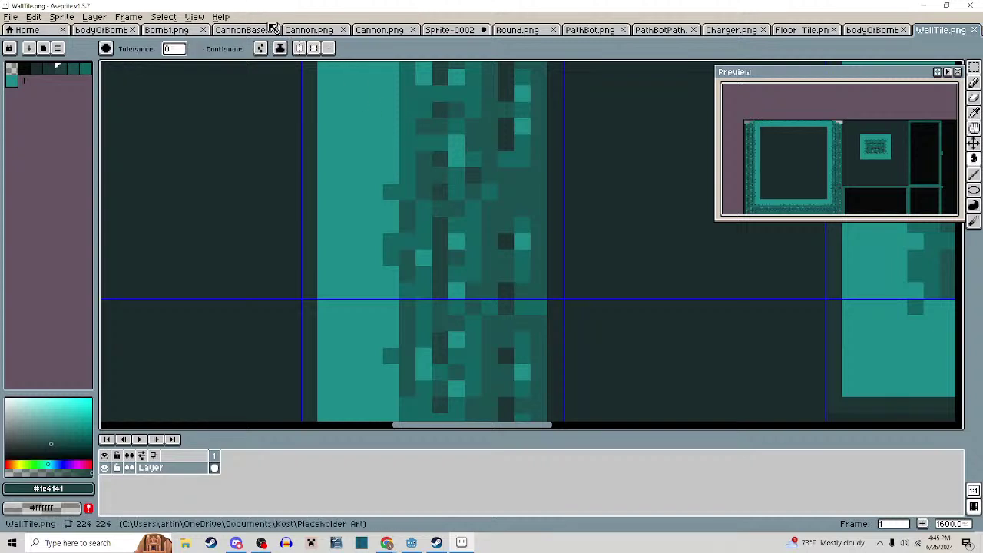
left_click(810, 30)
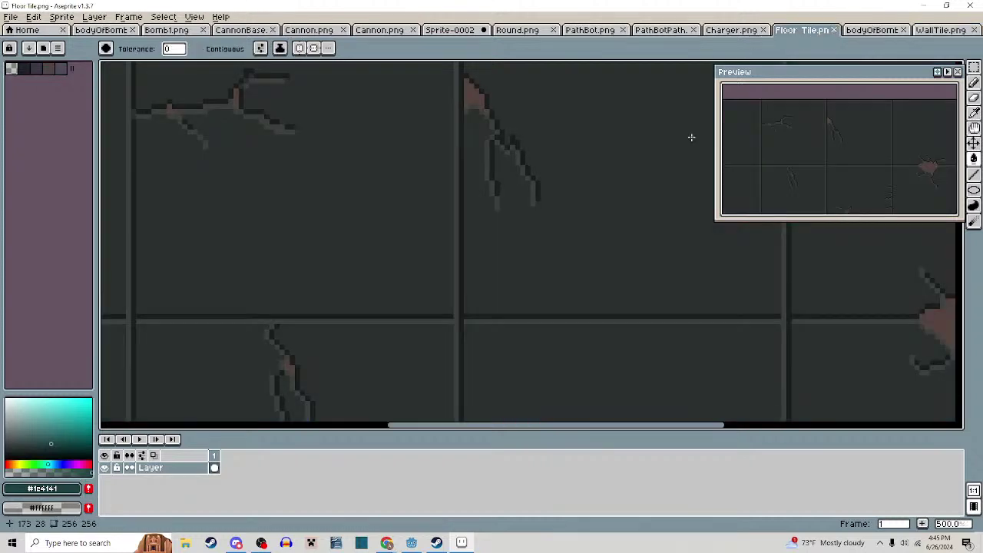
scroll(562, 184, "up", 2)
key("g")
left_click(552, 180)
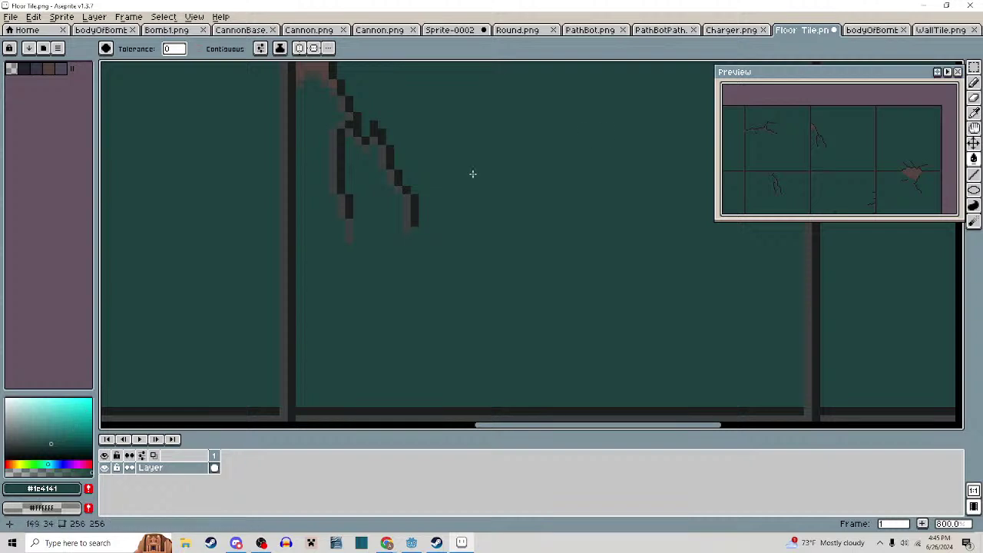
Sample the darker teal #1d3434 from the wall texture and refill the Floor Tile background with it
left_click(922, 31)
key("i")
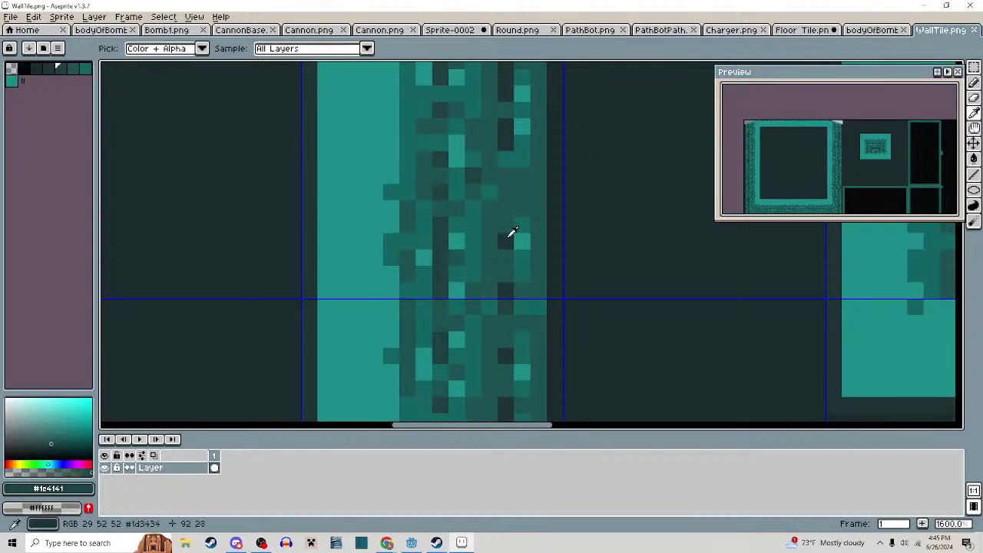
left_click(508, 239)
key("b")
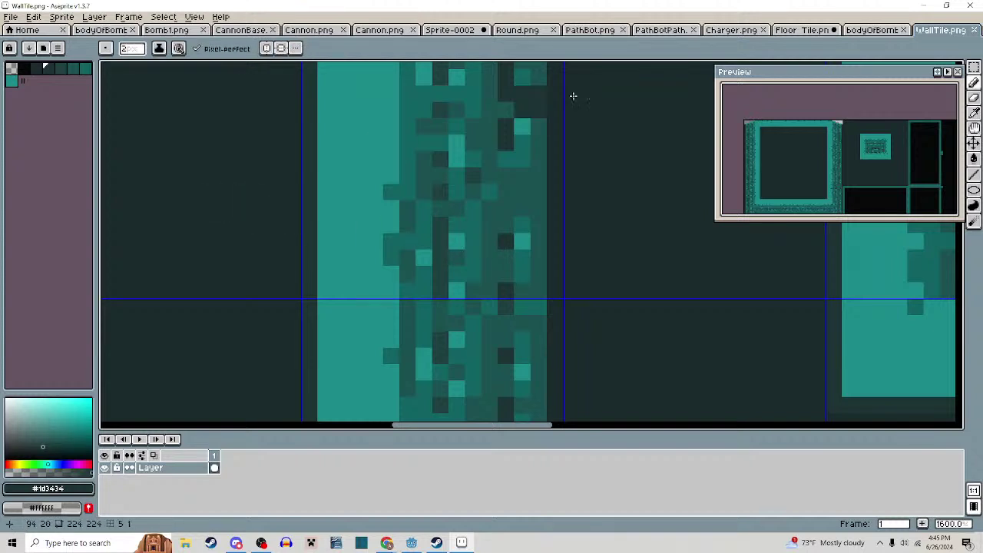
left_click(803, 31)
key("g")
left_click(588, 175)
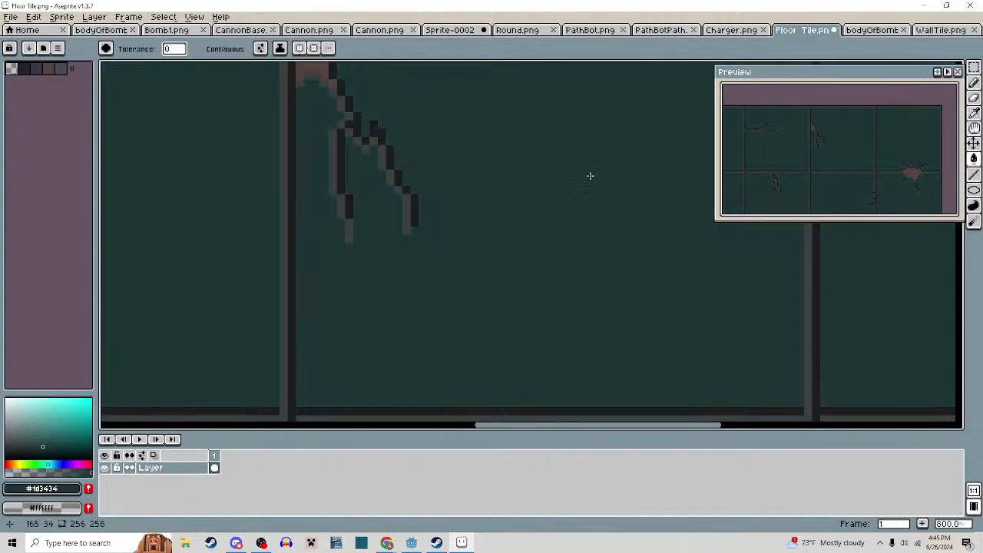
Recolor the light gray edges of the Floor Tile's grid lines and cracks with a muted teal
scroll(582, 185, "down", 1)
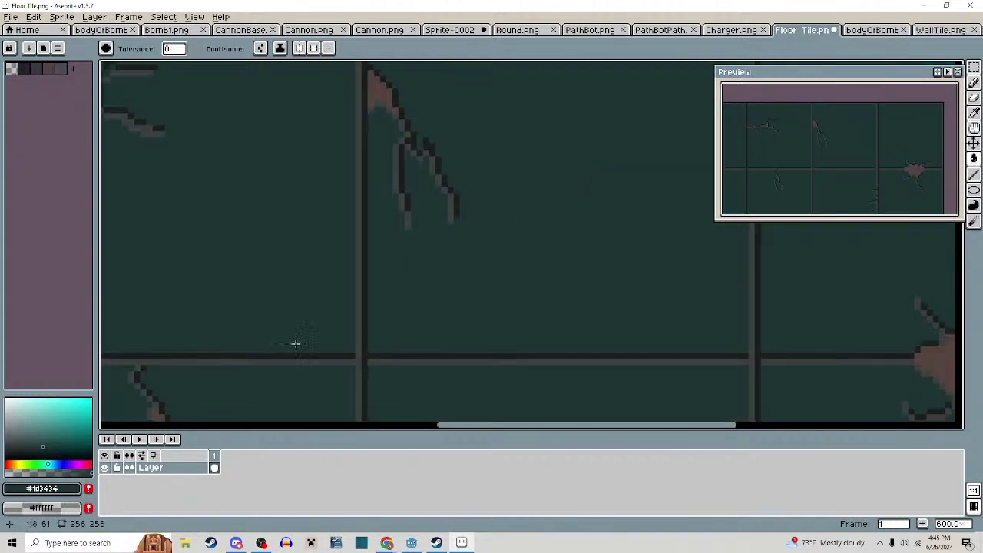
left_click(42, 443)
scroll(345, 242, "up", 1)
scroll(346, 242, "up", 2)
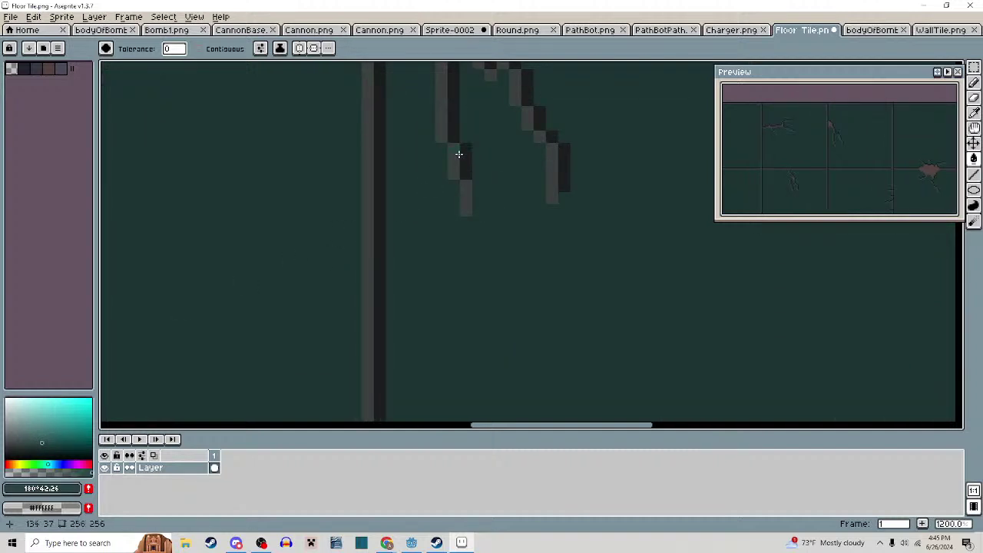
Recolor the dark gray grid lines and cracks with the very dark teal #0f1e1e, and save Floor Tile.png
left_click(47, 452)
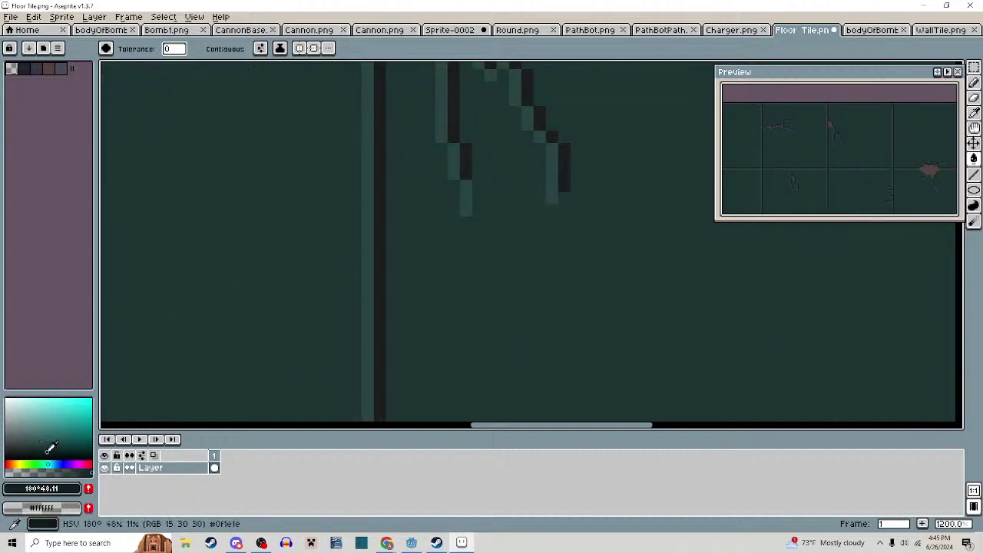
scroll(384, 204, "down", 4)
key("ctrl+s")
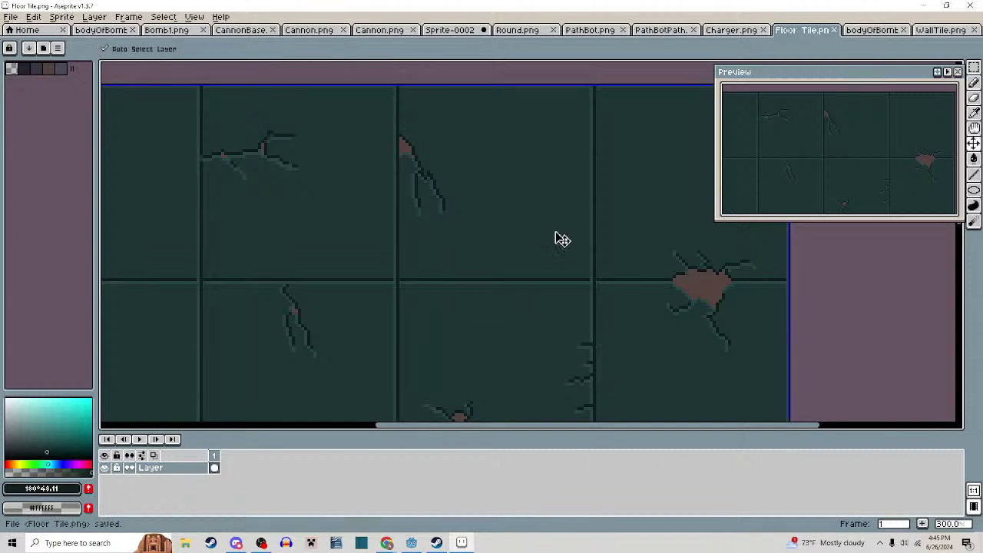
scroll(590, 193, "down", 3)
left_click_drag(593, 210, 559, 158)
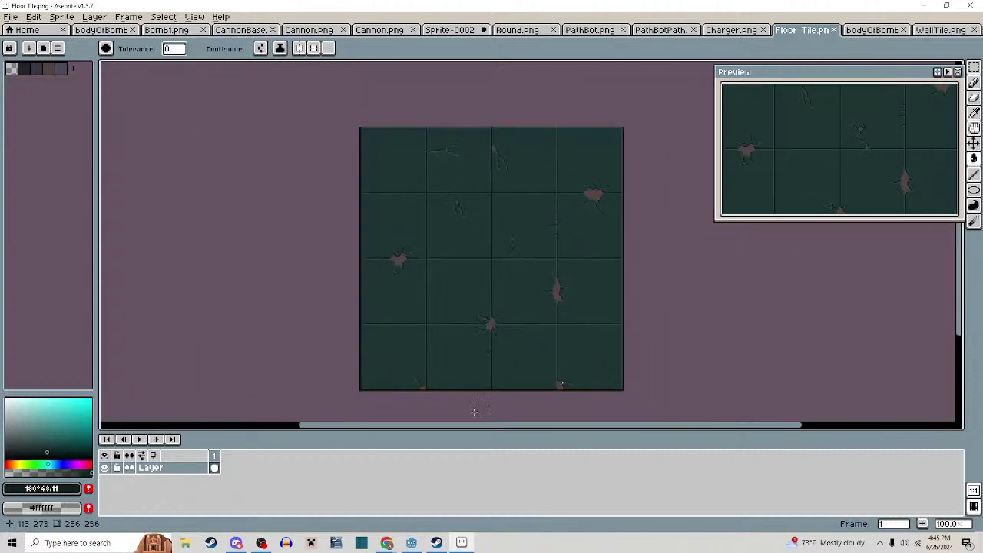
Switch to Godot, run the course scene, and maximize the game window
left_click(412, 542)
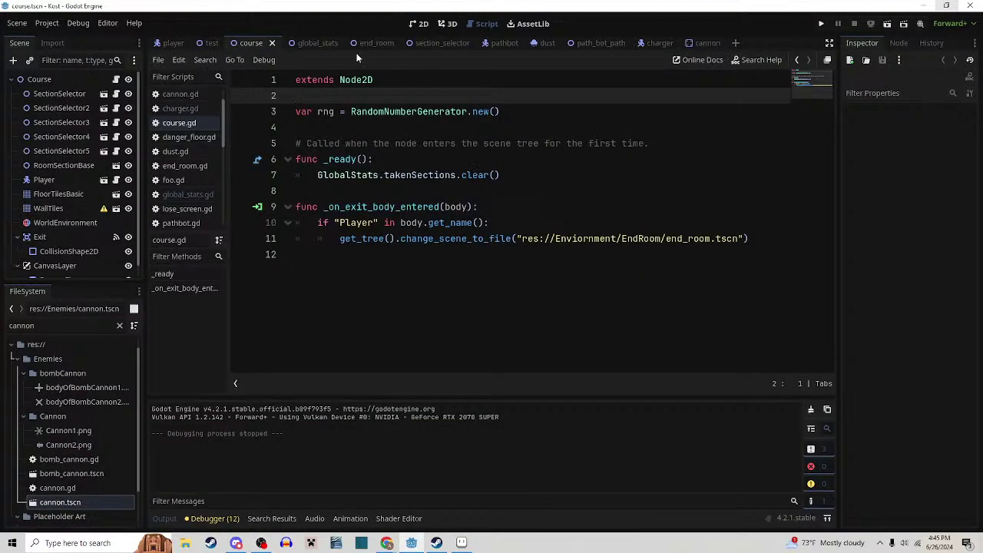
left_click(889, 25)
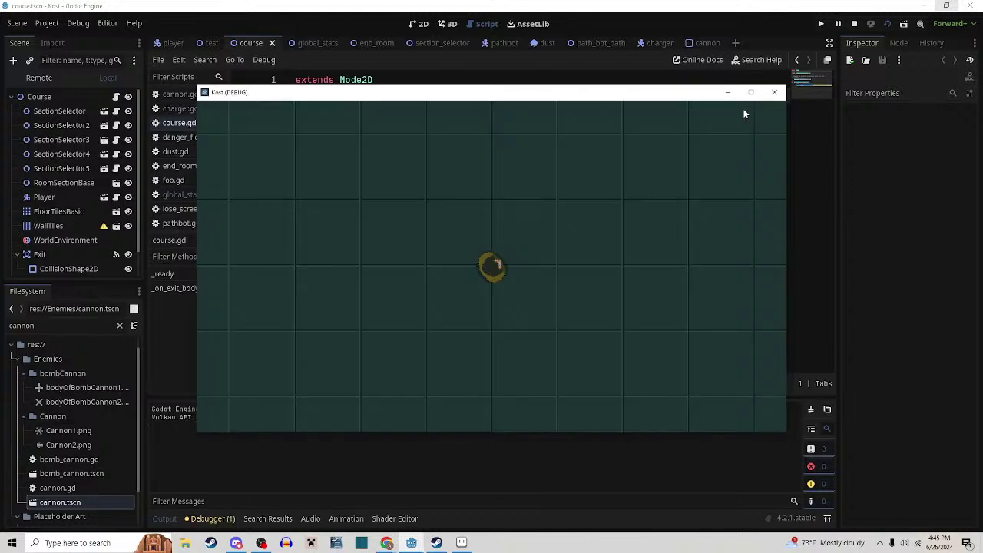
left_click(751, 92)
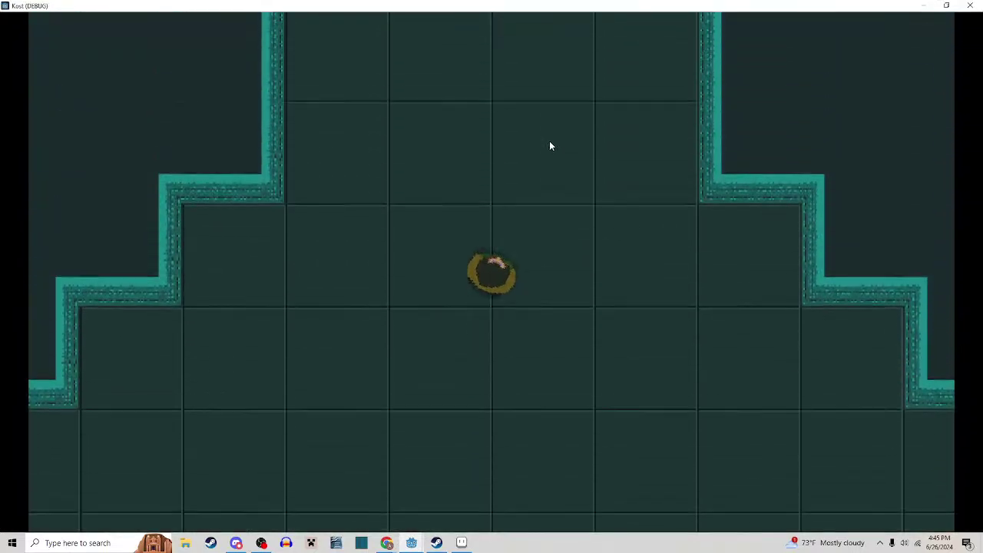
Playtest the recolored floor by moving the player up the corridor into the first enemy room and attacking the enemies there
key("w")
key("a")
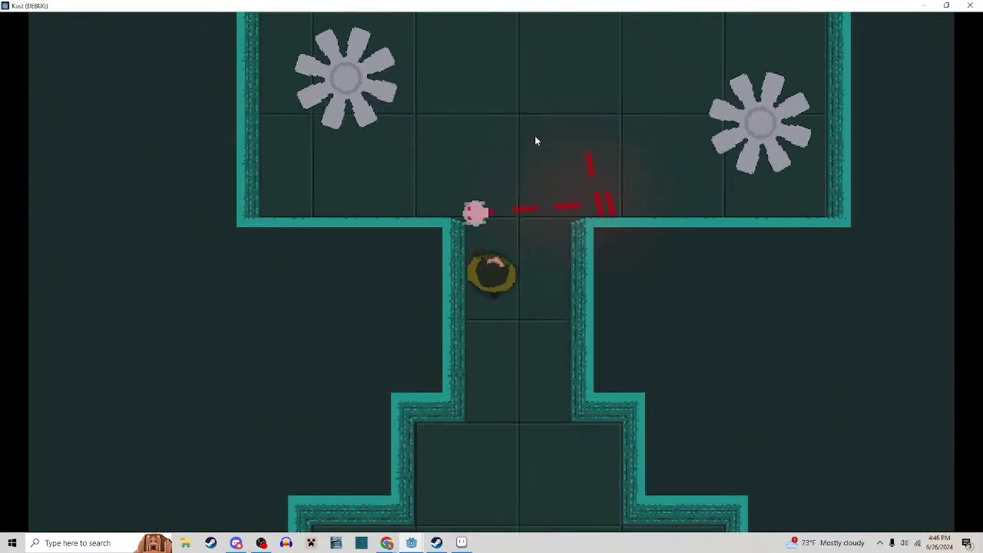
key("s")
key("d")
key("w")
key("w")
key("a")
left_click(550, 164)
key("a")
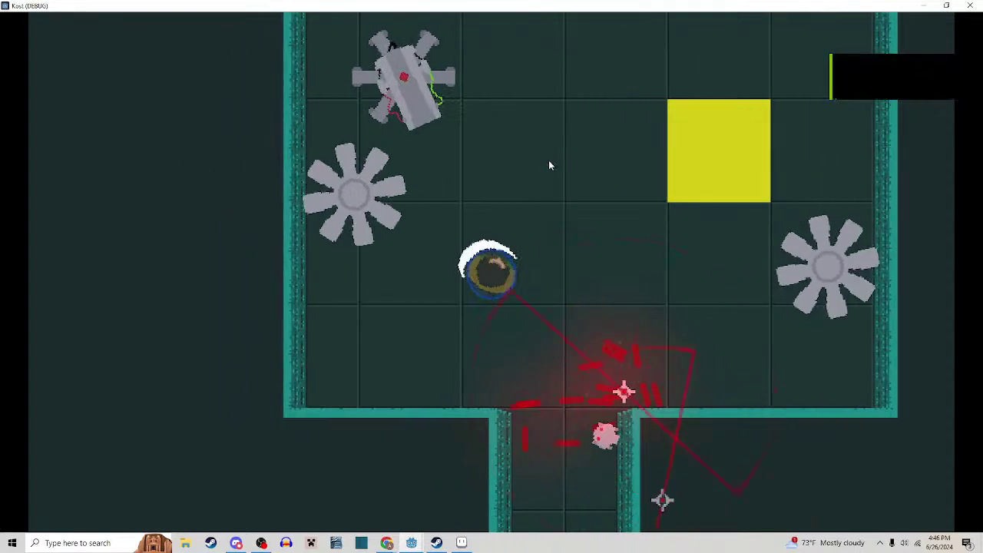
Move the player past the yellow tile along the first enemy room's right wall and into its upper exit corridor
key("w")
left_click(549, 160)
key("d")
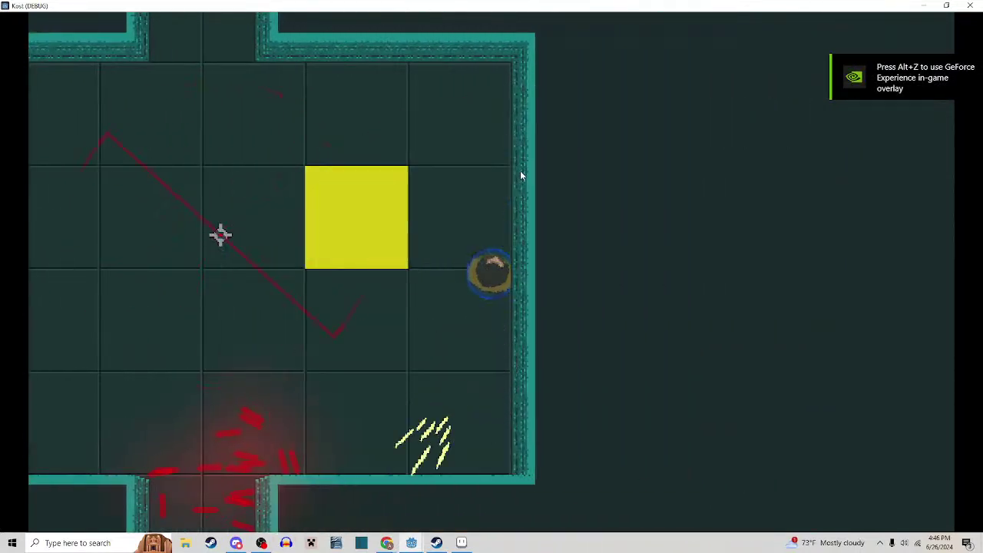
key("w")
key("a")
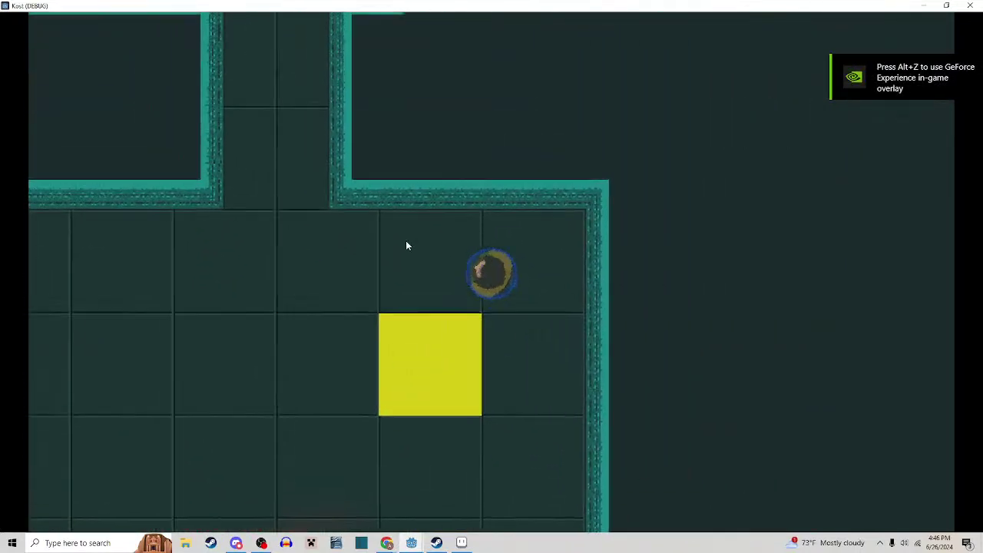
key("s")
key("w")
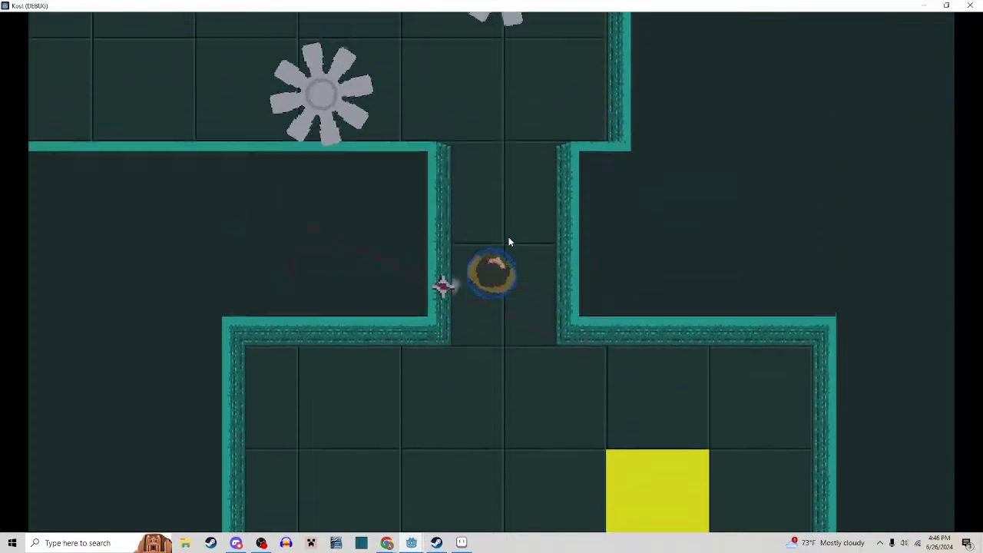
Fight through the corridor into the second enemy room, past the saw enemies, to the area beside its yellow tile
left_click(517, 243)
key("w")
key("a")
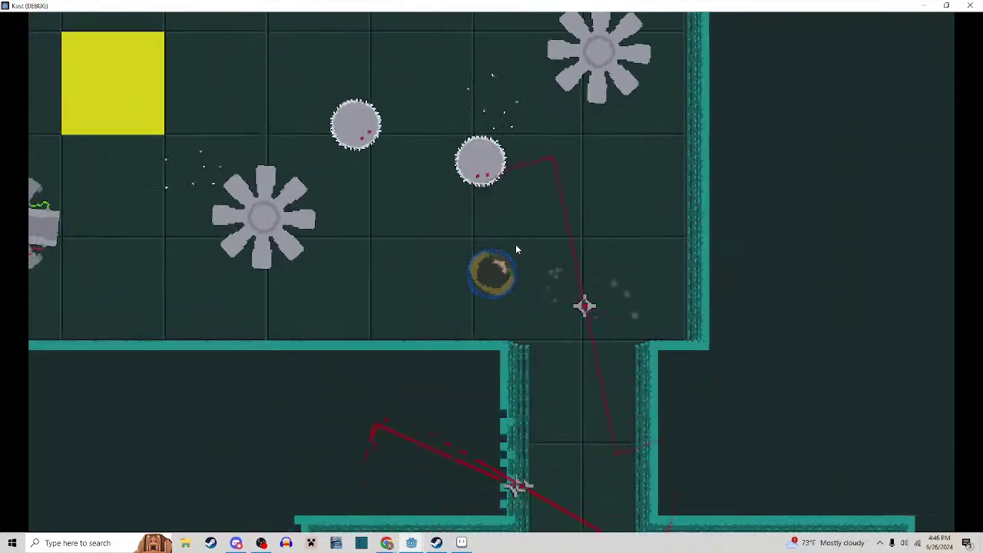
key("w")
key("d")
left_click(516, 247)
key("a")
key("s")
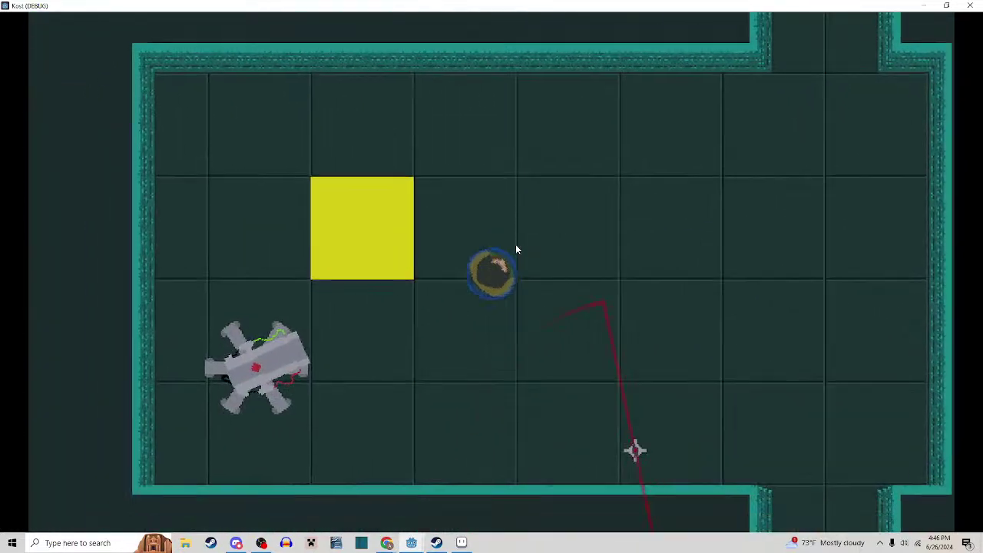
Attack repeatedly while dodging around the area between the yellow tile and the cannon enemy
left_click(428, 238)
key("d")
left_click(429, 237)
key("w")
left_click(430, 237)
key("a")
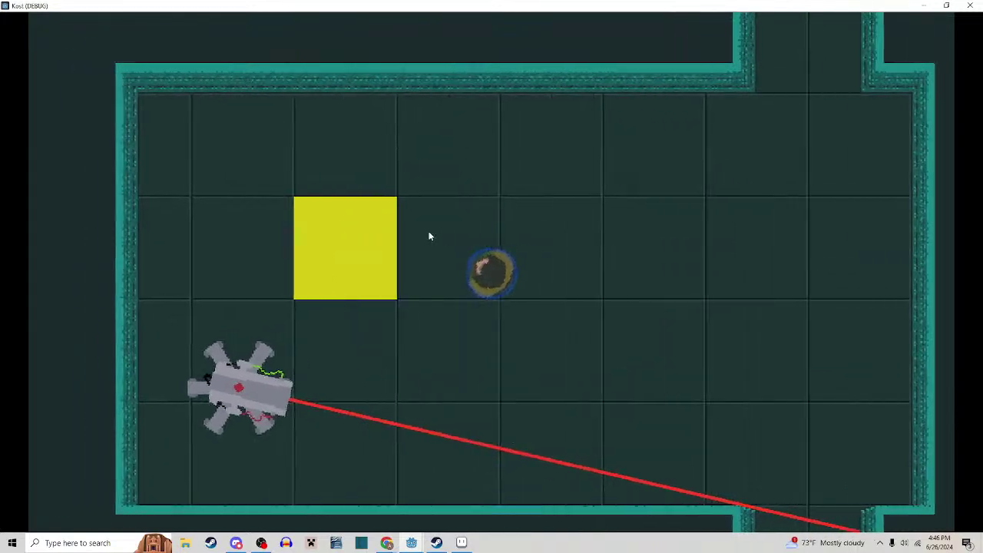
key("s")
left_click(430, 233)
Move the player across the second enemy room toward its upper exit corridor
key("d")
key("w")
key("w")
key("d")
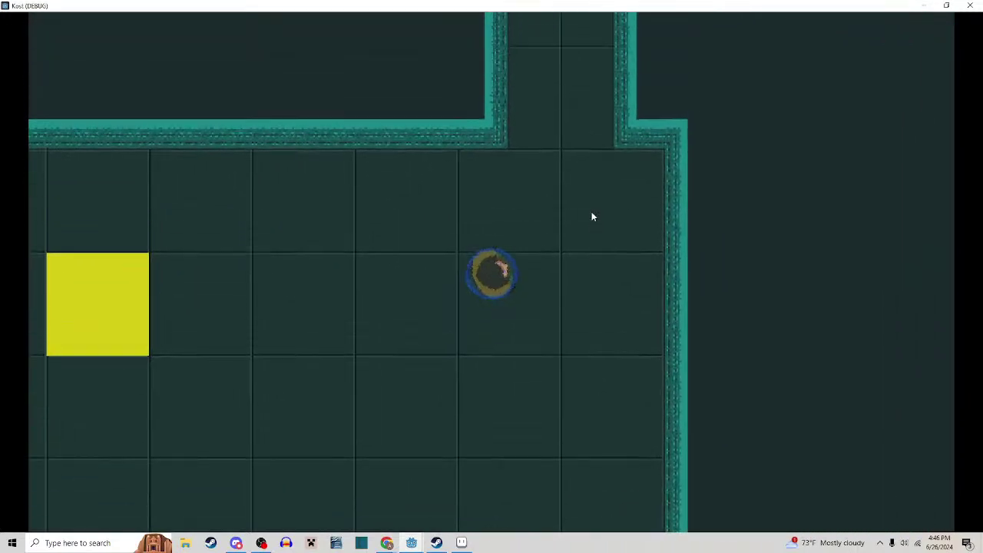
key("d")
key("d")
key("w")
left_click(567, 187)
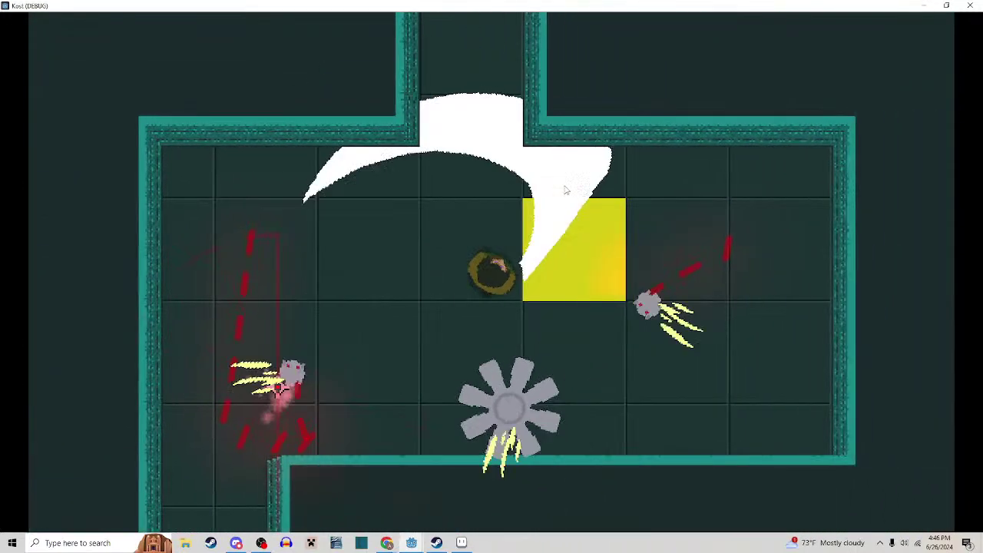
key("s")
left_click(562, 186)
key("a")
key("w")
key("w")
key("a")
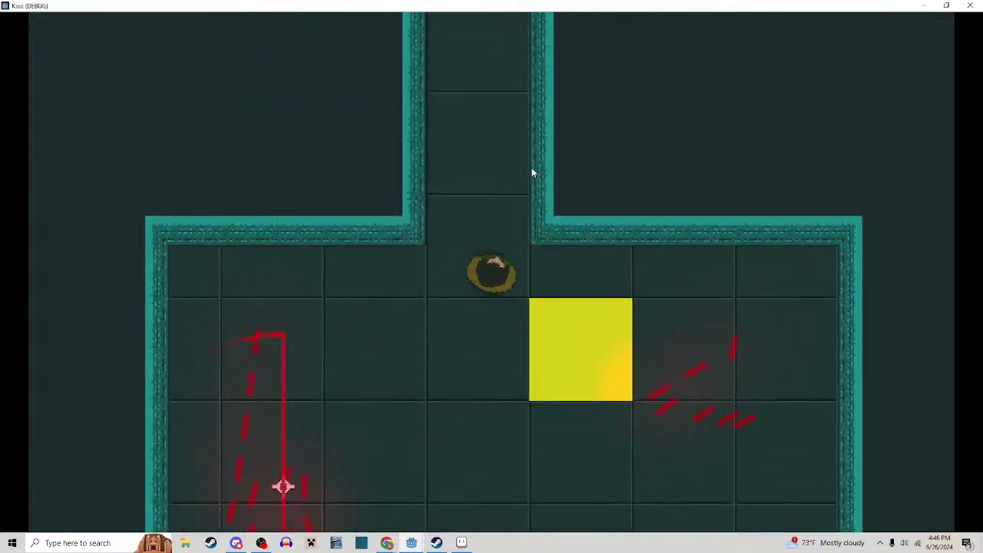
right_click(532, 168)
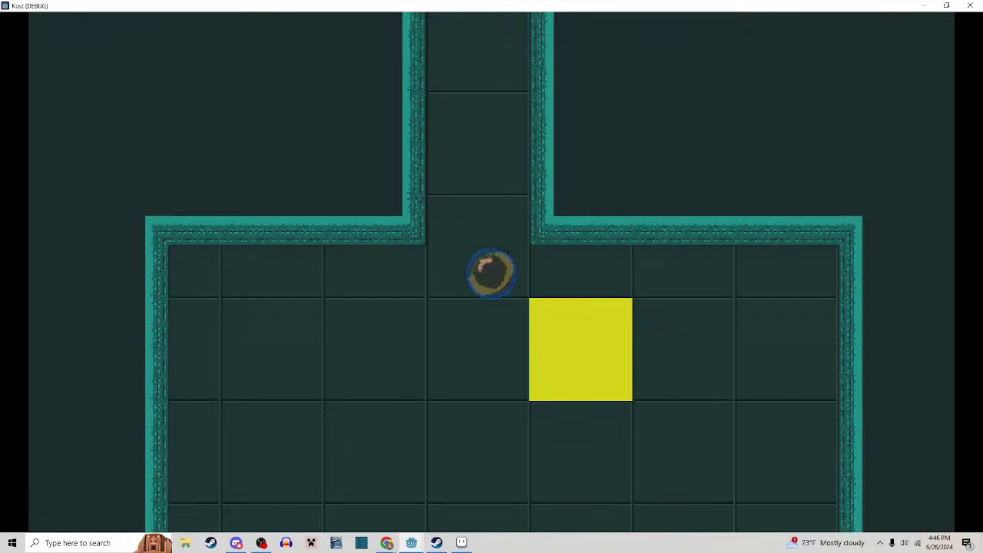
Switch to Chrome and browse the green-tagged palettes in the Lospec palette list
key("alt+Tab")
scroll(547, 222, "up", 3)
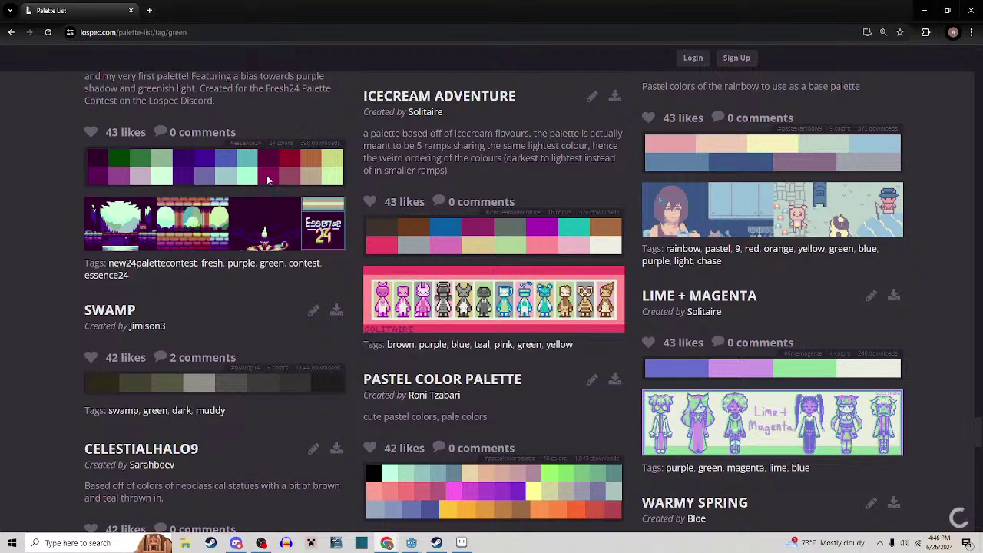
scroll(546, 222, "up", 3)
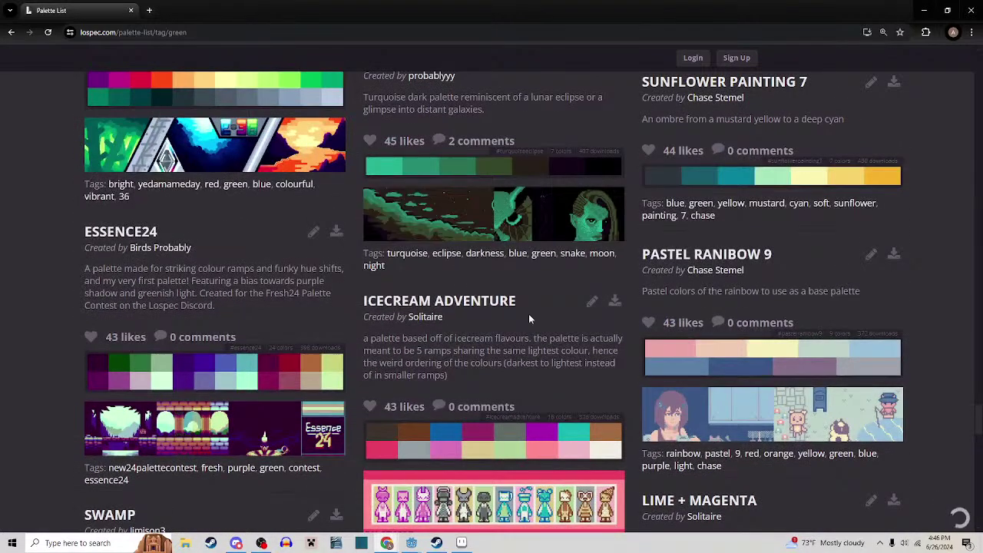
scroll(528, 314, "up", 2)
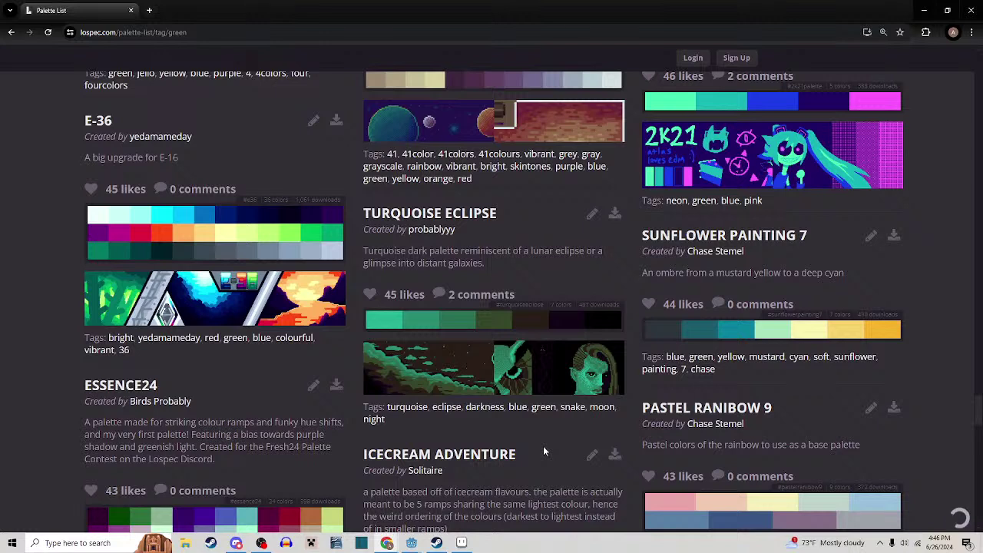
mouse_move(520, 361)
scroll(641, 261, "down", 3)
scroll(644, 286, "down", 8)
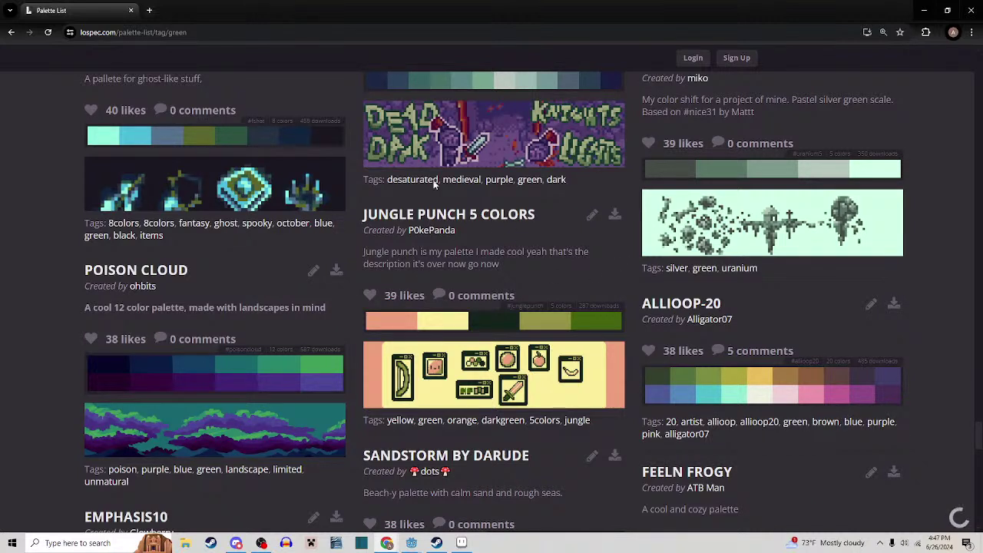
Search Google Images for "clockworks from don't starve" in a new browser tab
left_click(151, 11)
type("clockwo")
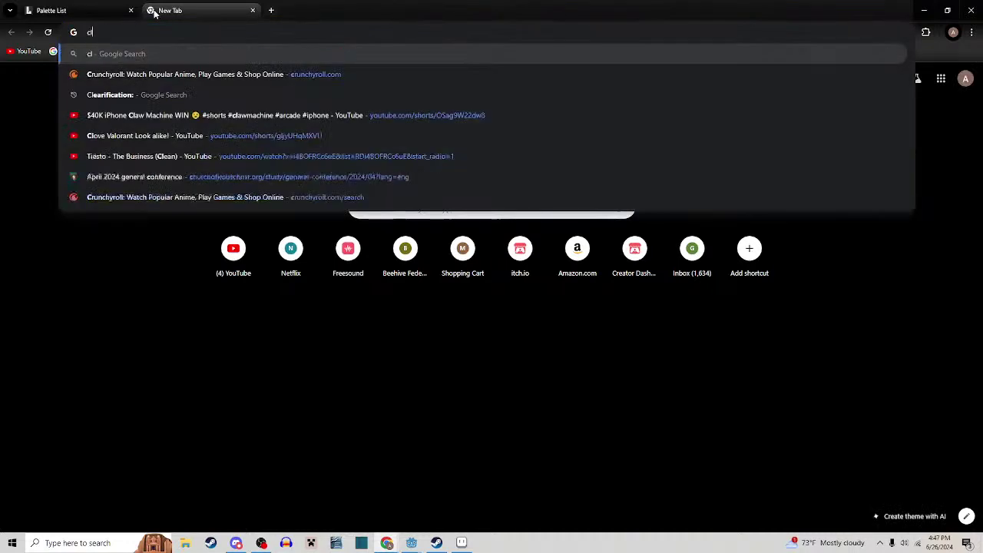
type("rks from down")
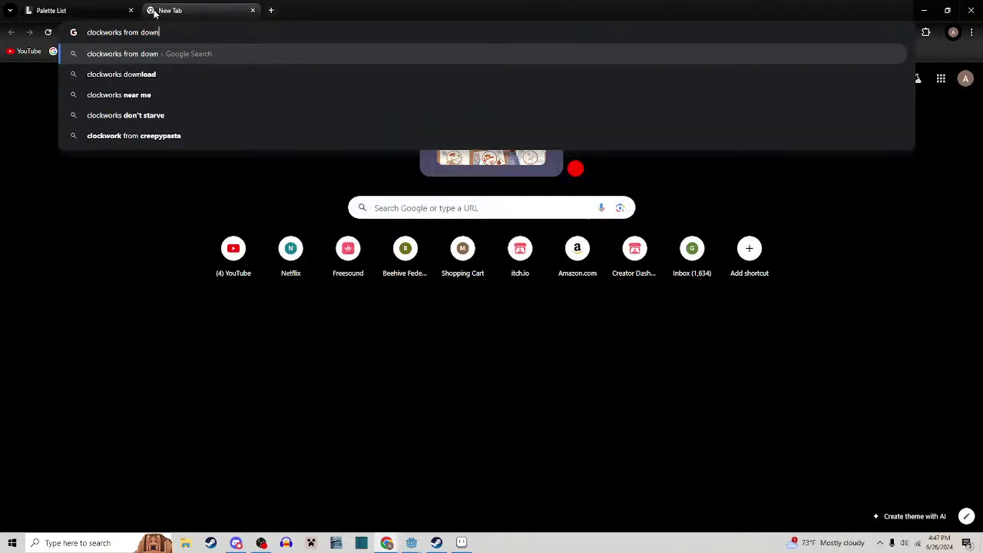
key("BackSpace")
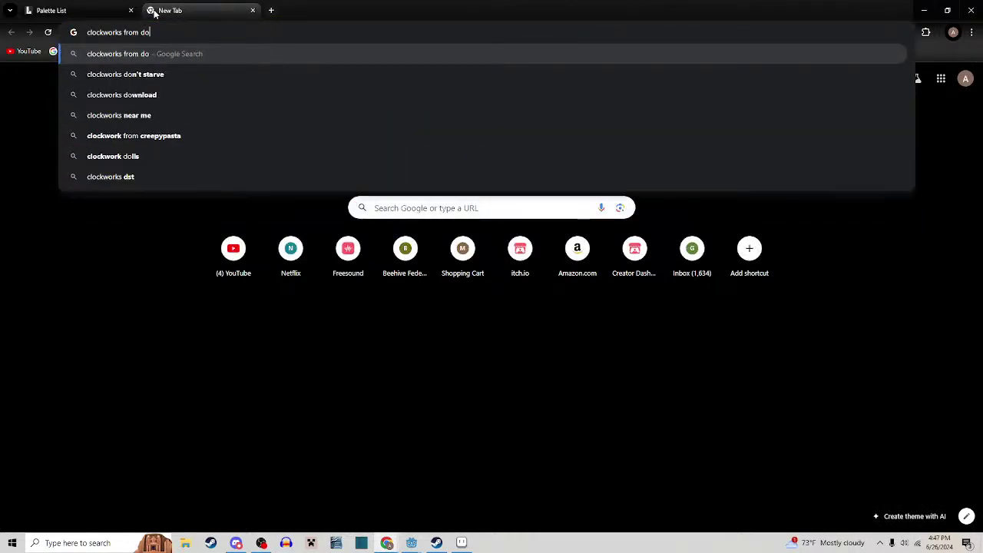
type("n't star")
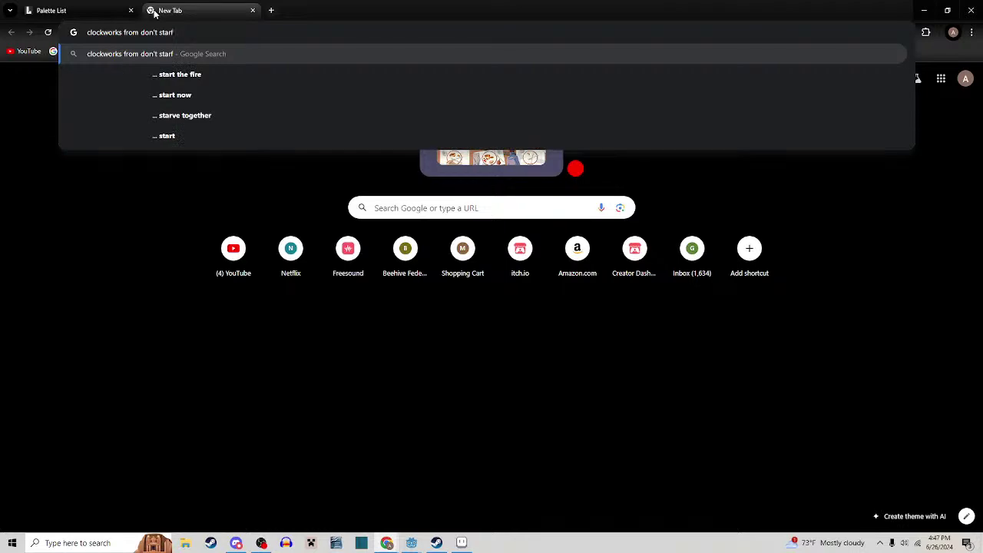
type("ve")
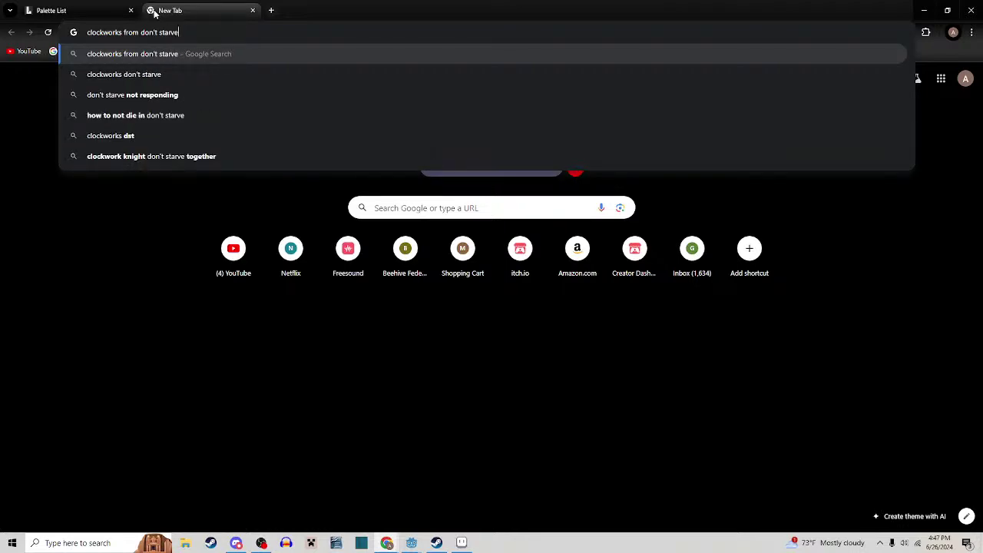
key("Return")
left_click(170, 109)
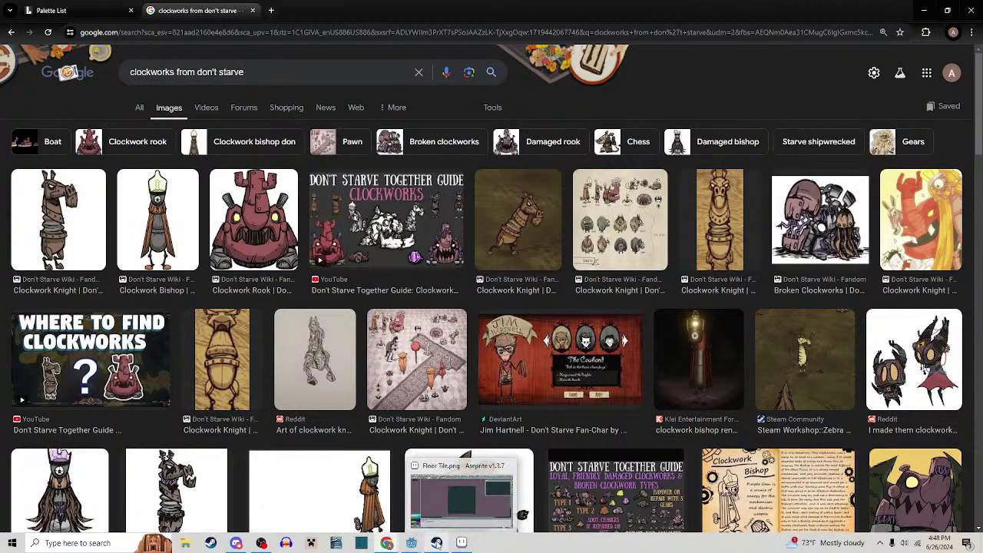
View Floor Tile.png in Aseprite and return to the running Kost debug game window
mouse_move(387, 546)
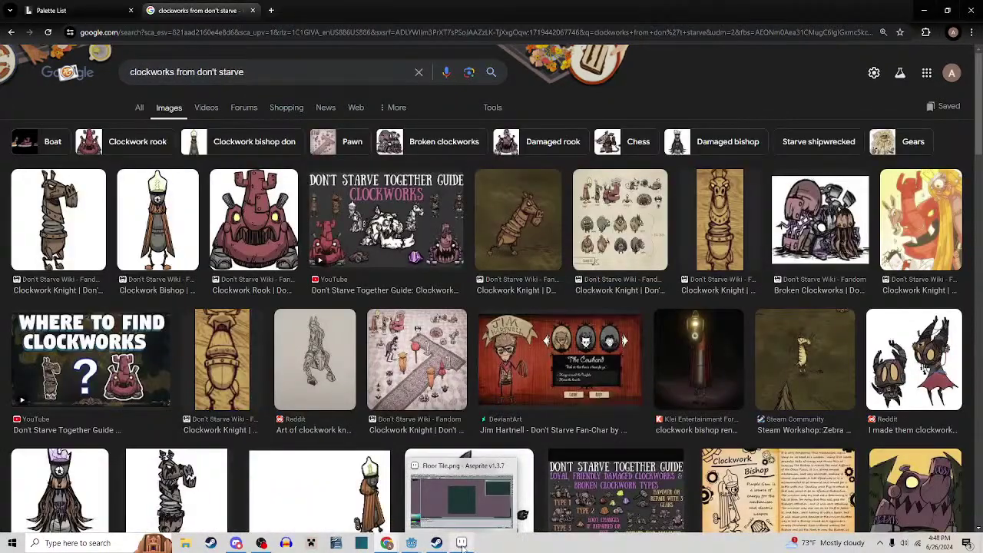
left_click(462, 544)
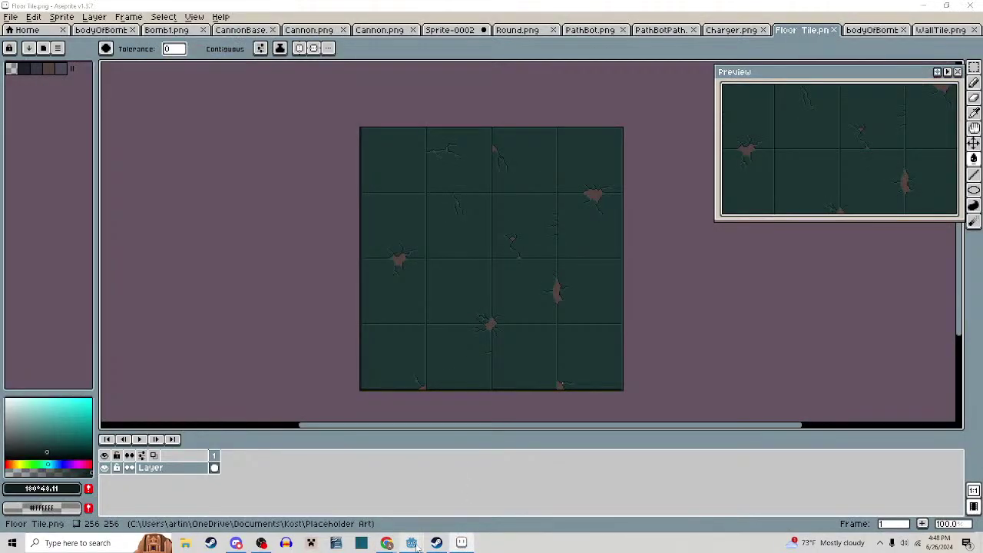
mouse_move(415, 545)
left_click(450, 510)
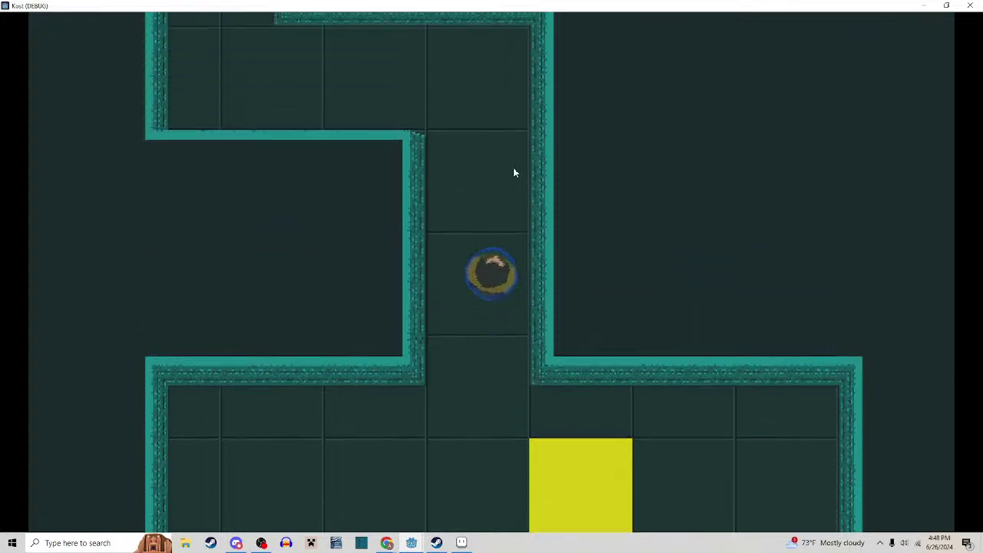
key("w")
key("a")
key("d")
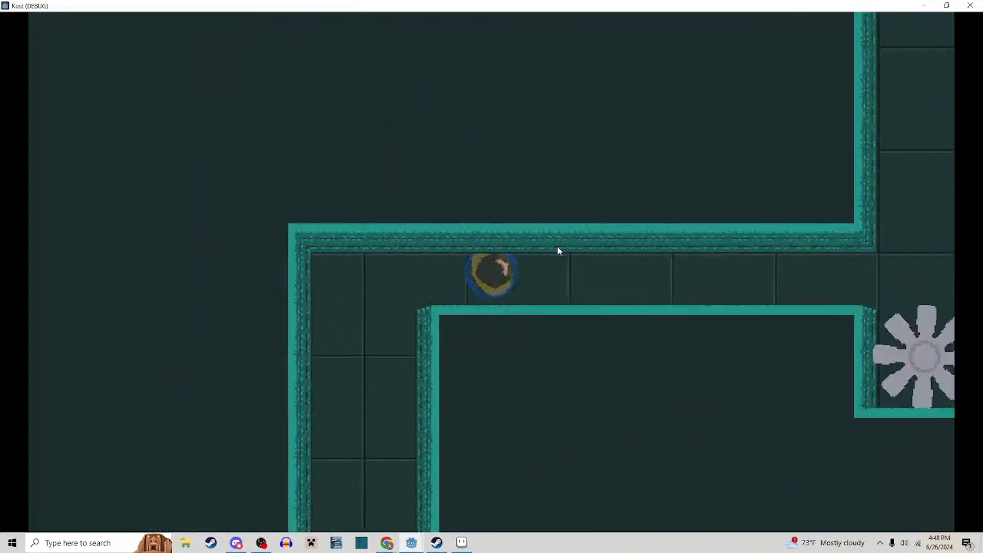
left_click(526, 279)
key("s")
left_click(526, 281)
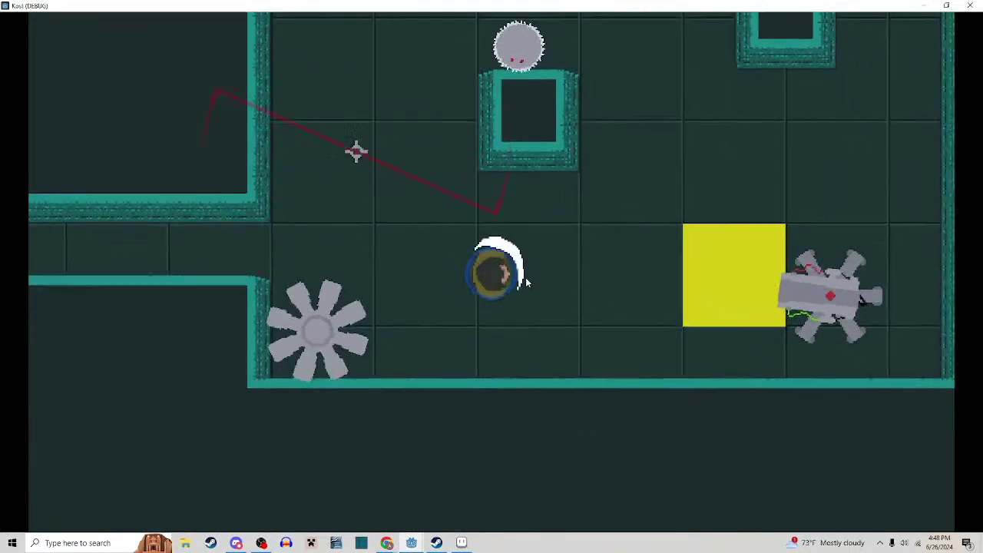
key("w")
key("d")
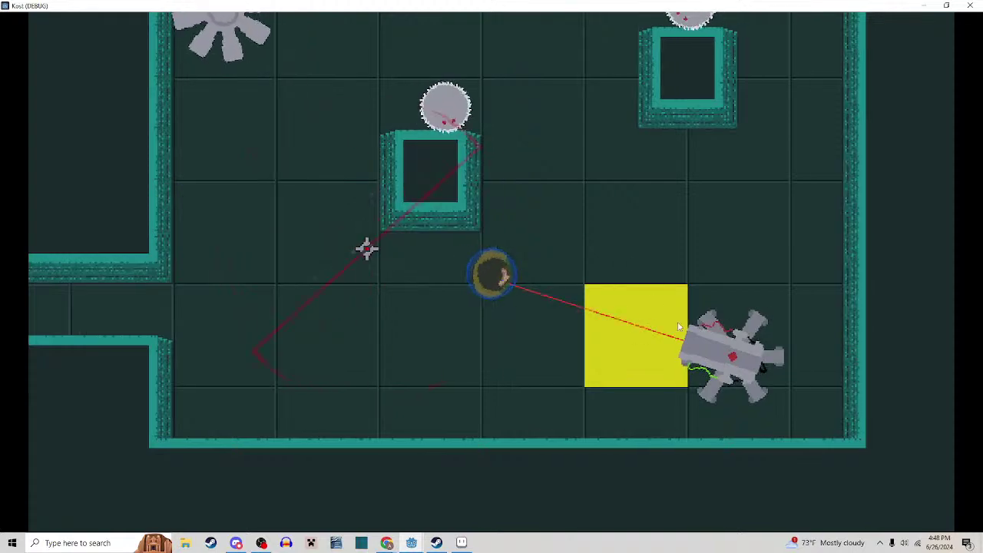
key("w")
left_click(607, 391)
key("d")
left_click(566, 440)
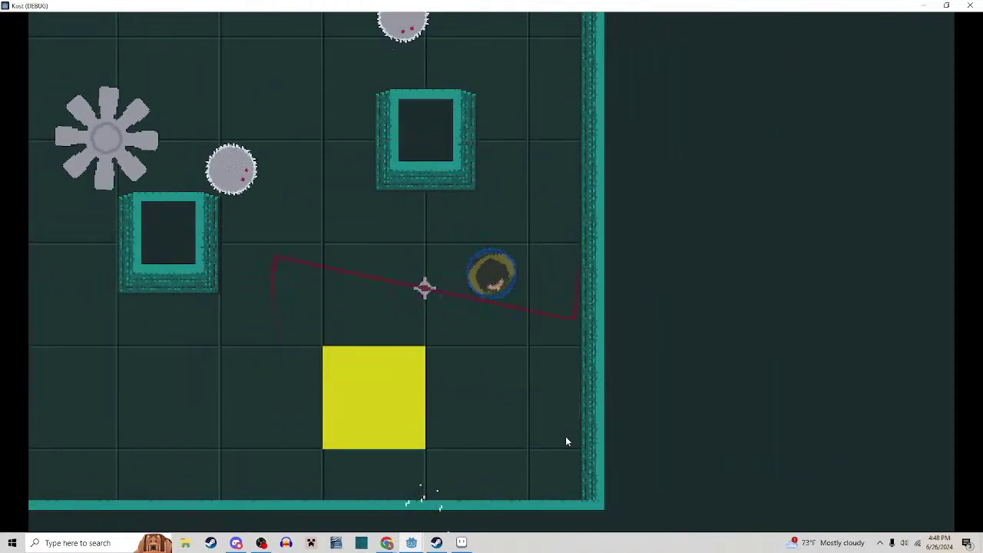
key("w")
key("a")
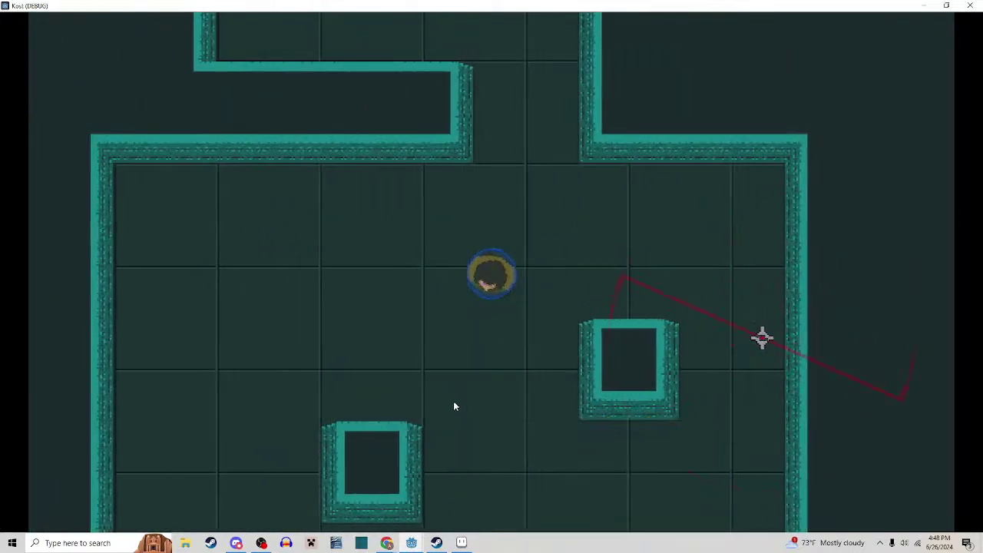
key("w")
key("d")
key("s")
key("a")
key("w")
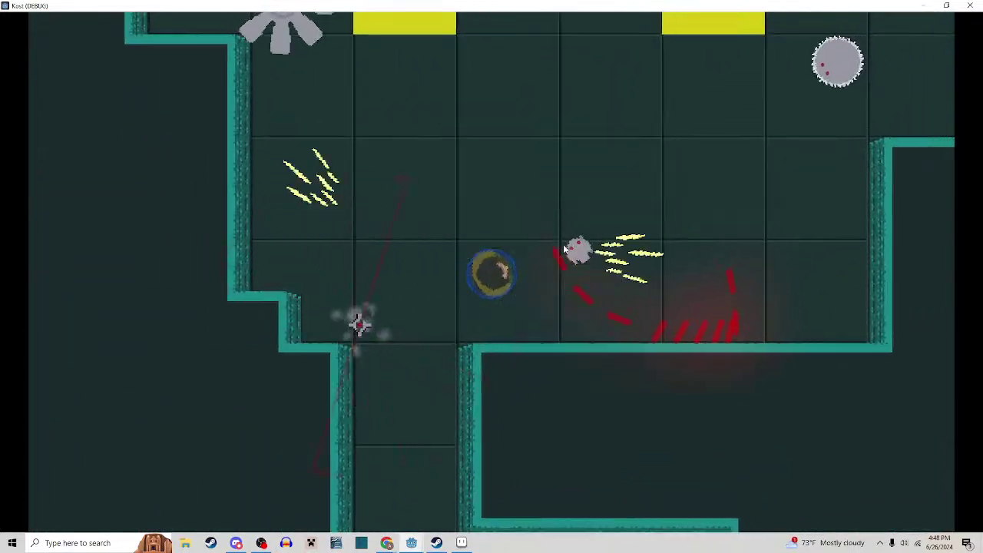
left_click(563, 249)
key("a")
key("d")
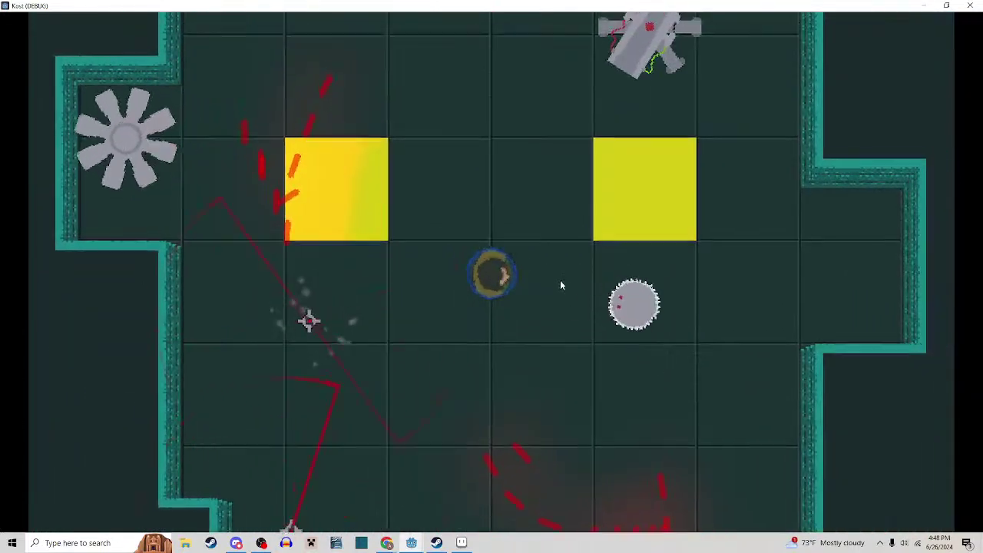
left_click(561, 285)
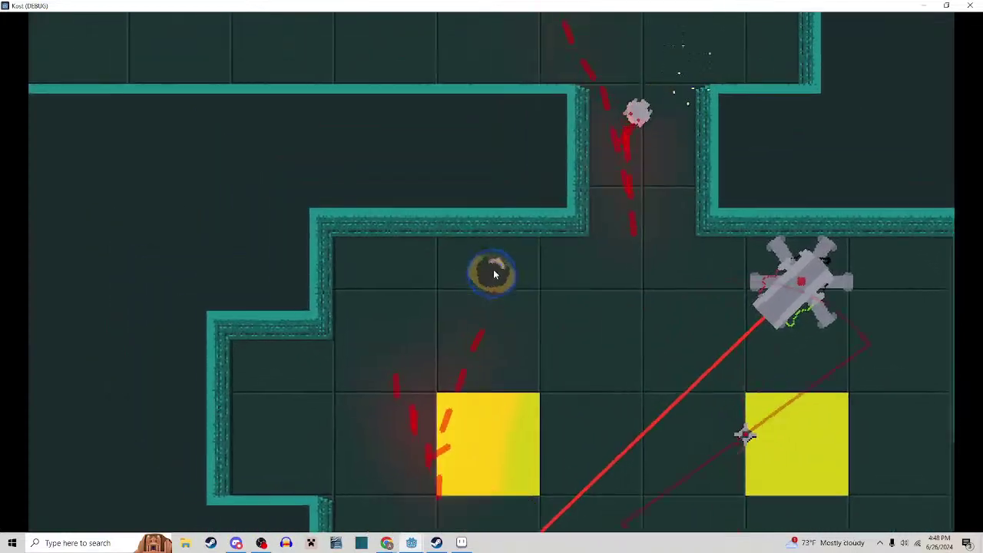
left_click(573, 282)
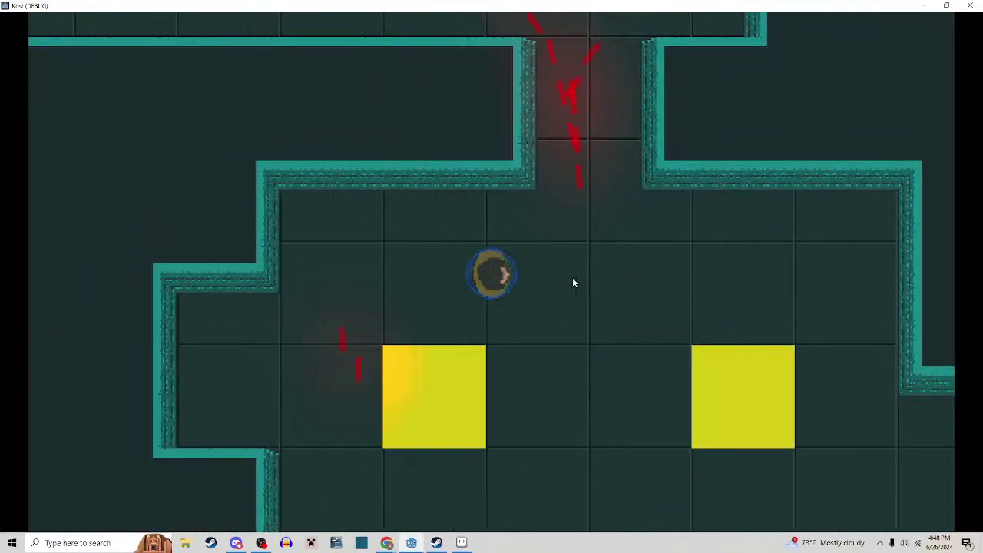
key("d")
key("w")
key("a")
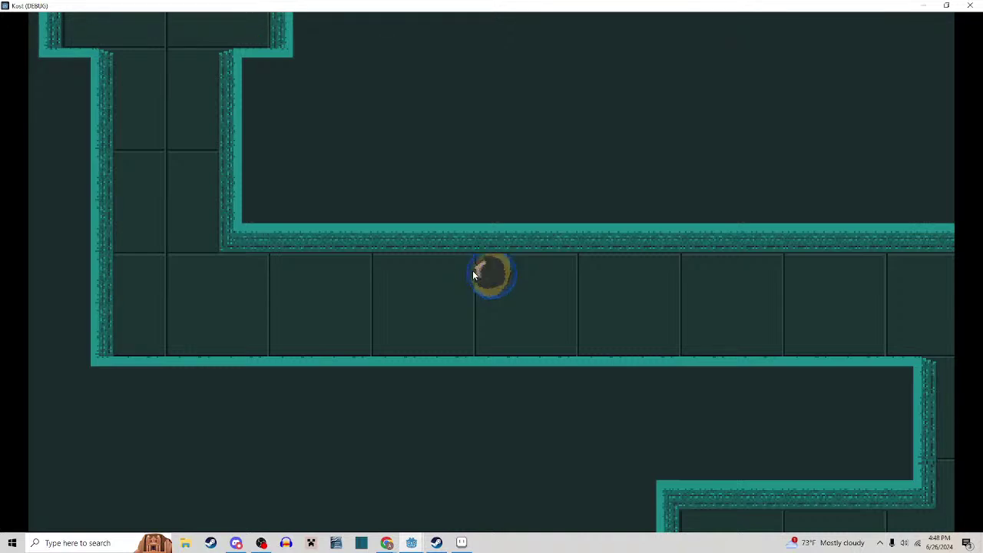
key("a")
key("d")
key("s")
key("a")
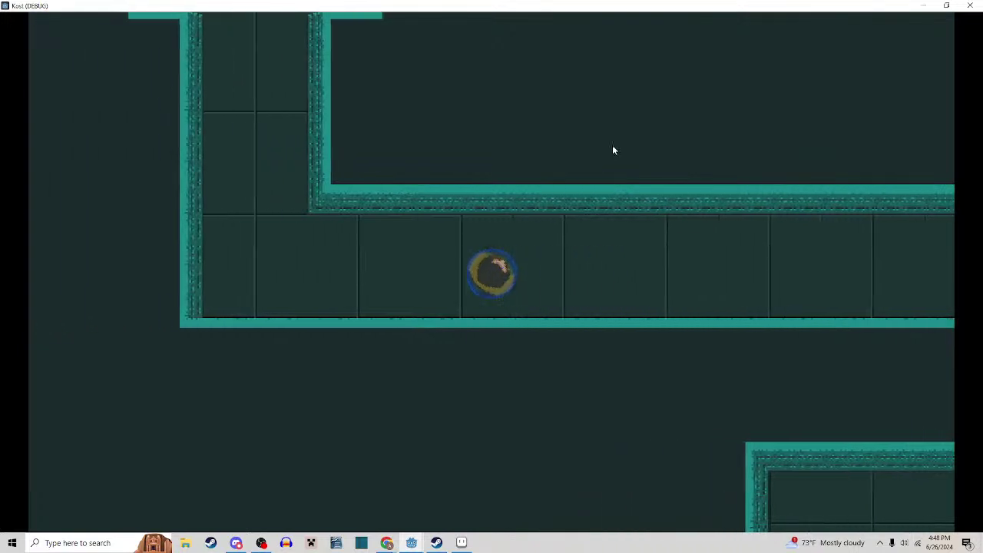
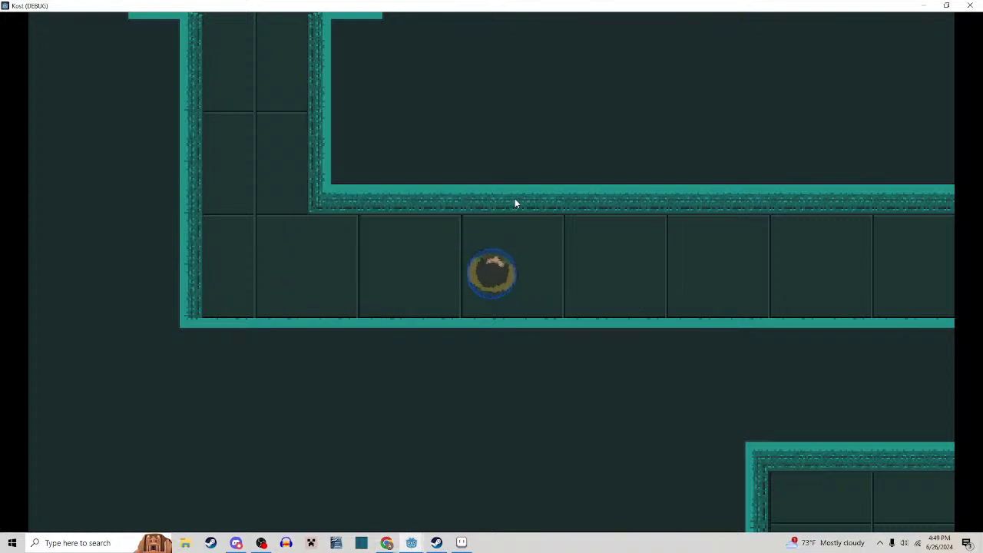
key("a")
key("w")
left_click(541, 156)
key("d")
left_click(541, 157)
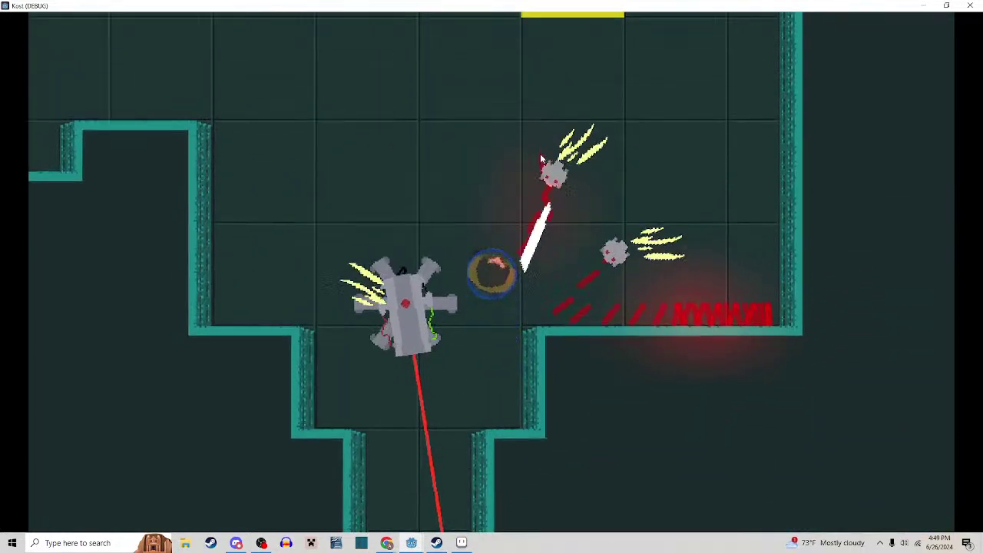
left_click(542, 159)
key("w")
key("a")
left_click(543, 184)
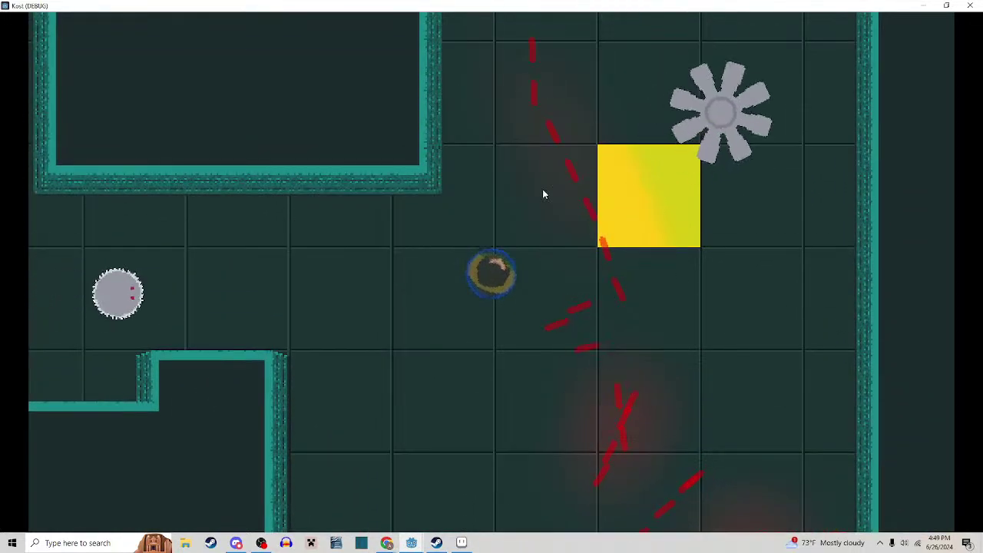
key("a")
left_click(542, 192)
left_click(543, 190)
key("a")
left_click(542, 189)
key("d")
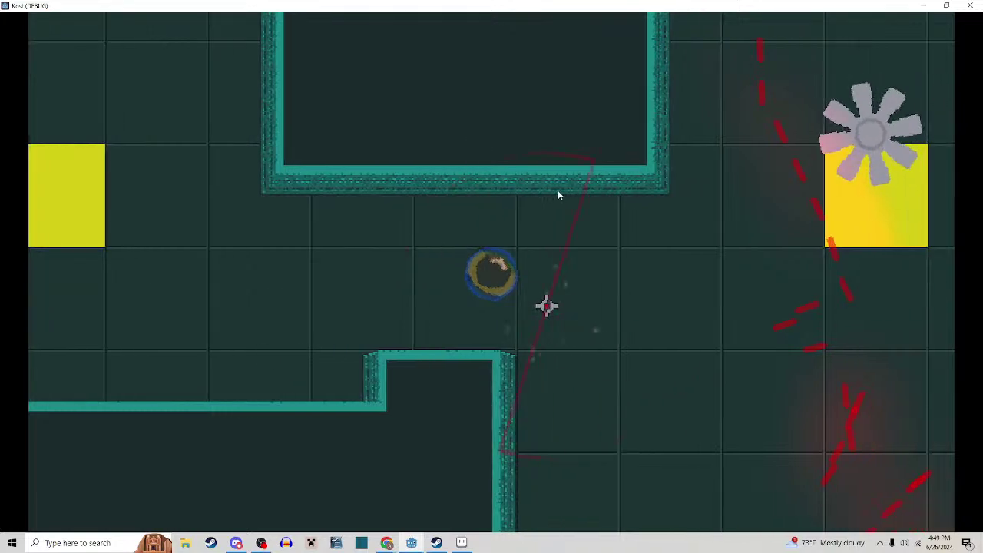
key("w")
key("w")
key("d")
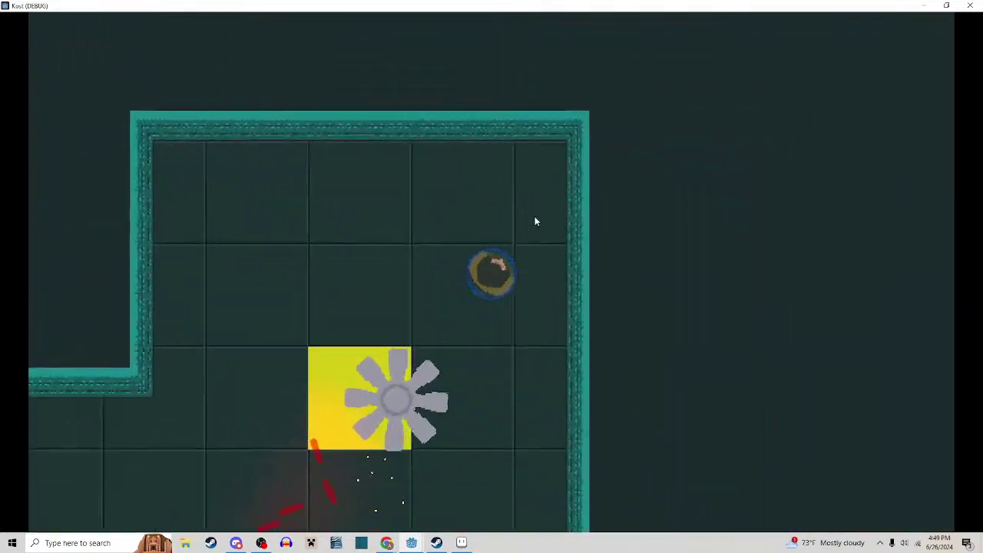
key("s")
key("a")
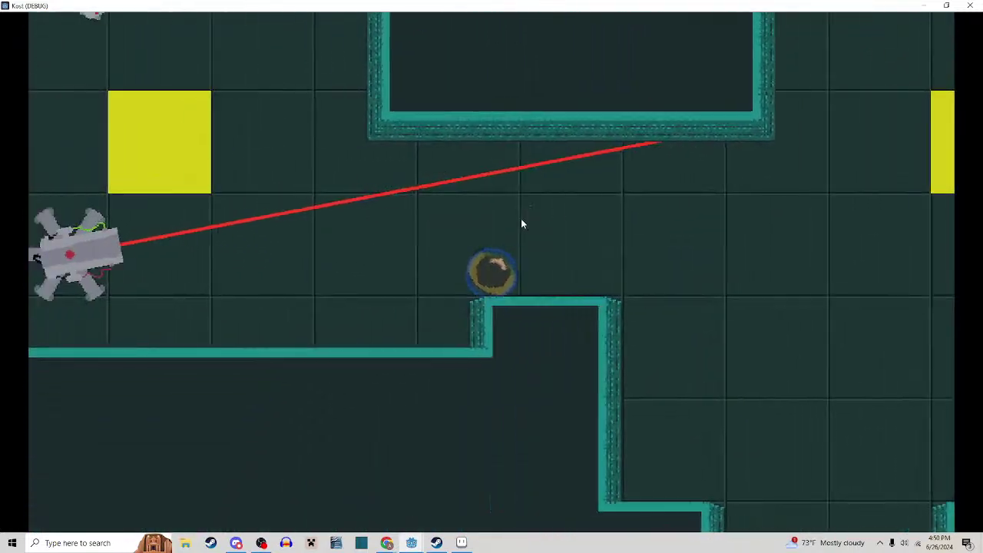
left_click(521, 218)
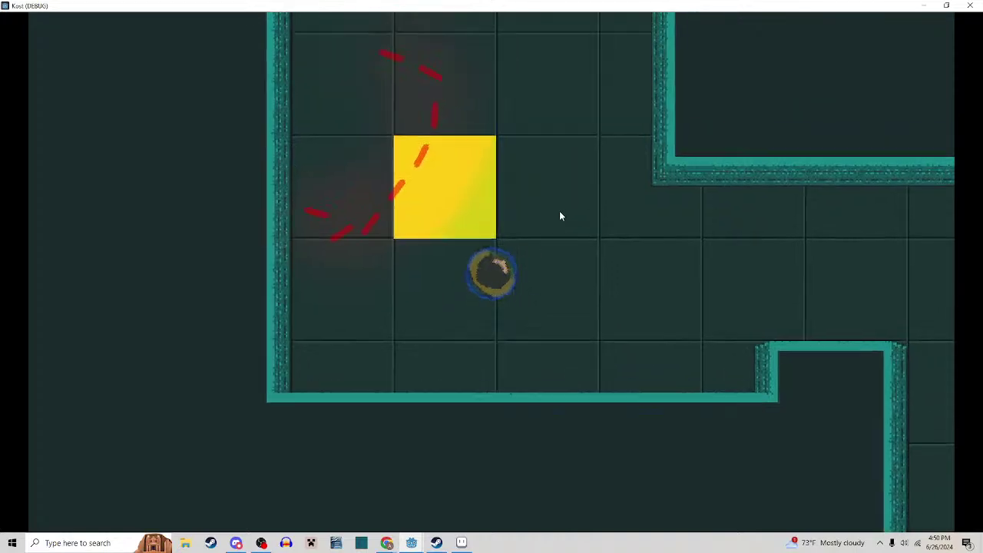
key("w")
key("d")
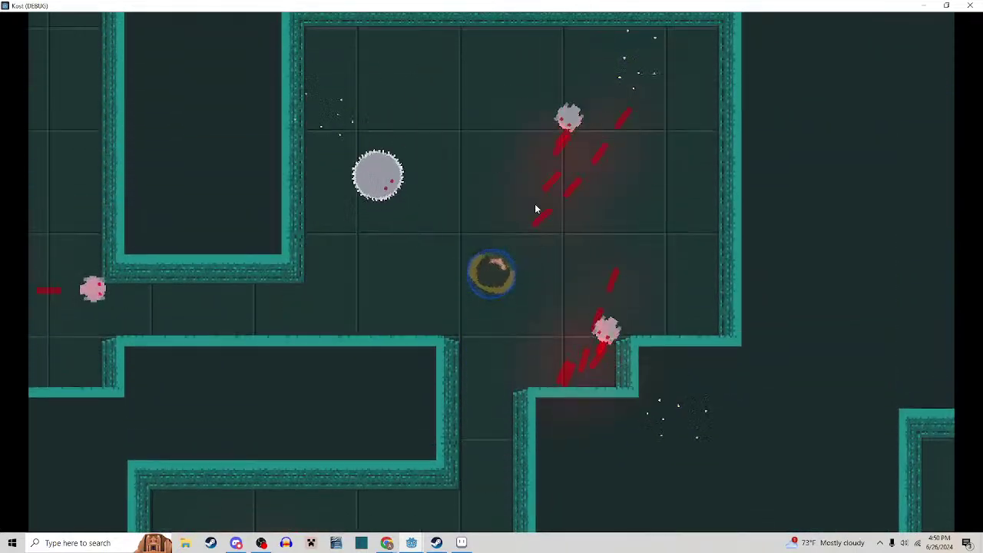
Lead the character west through the corridor into the yellow-tile room and slash the saw and the small blood-trailing enemy
key("a")
key("s")
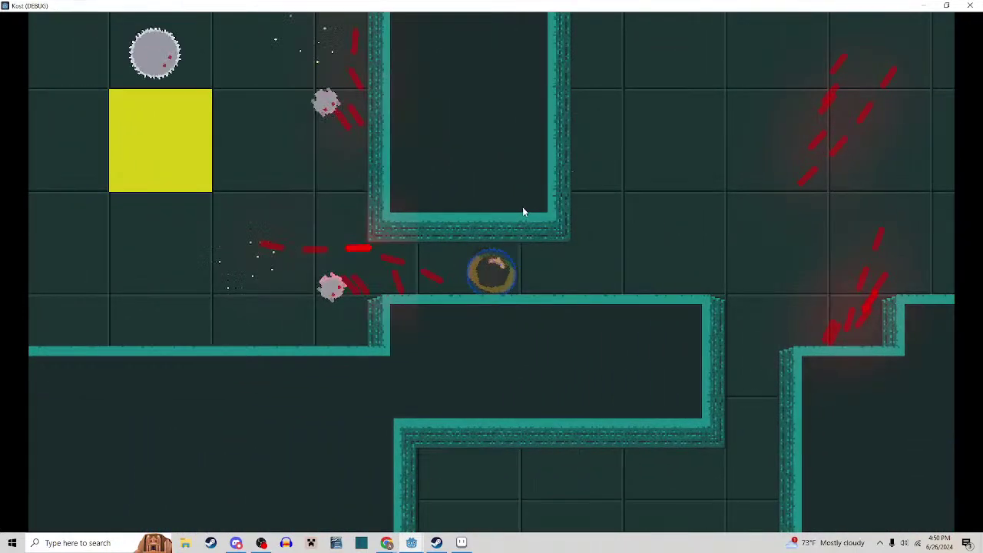
key("d")
key("a")
left_click(524, 211)
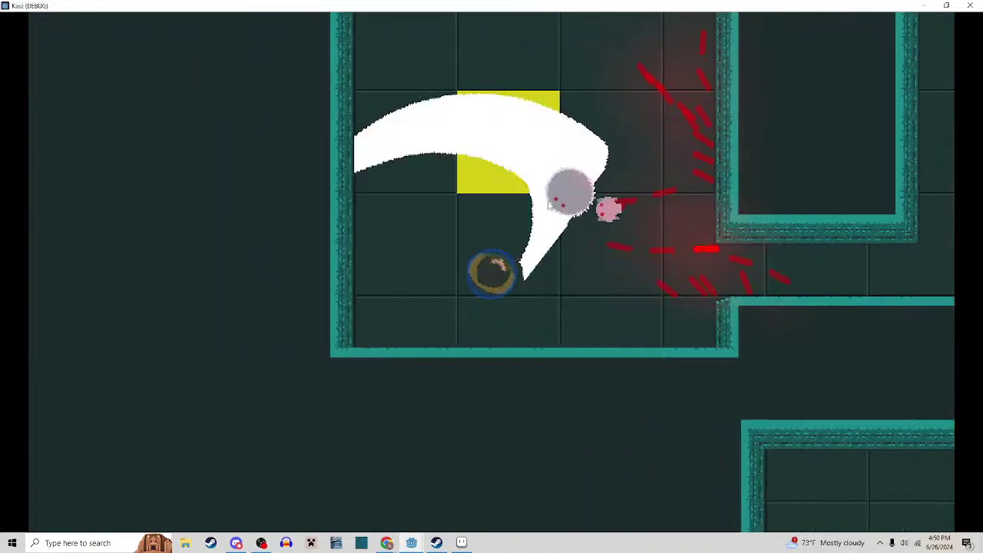
key("w")
key("d")
key("w")
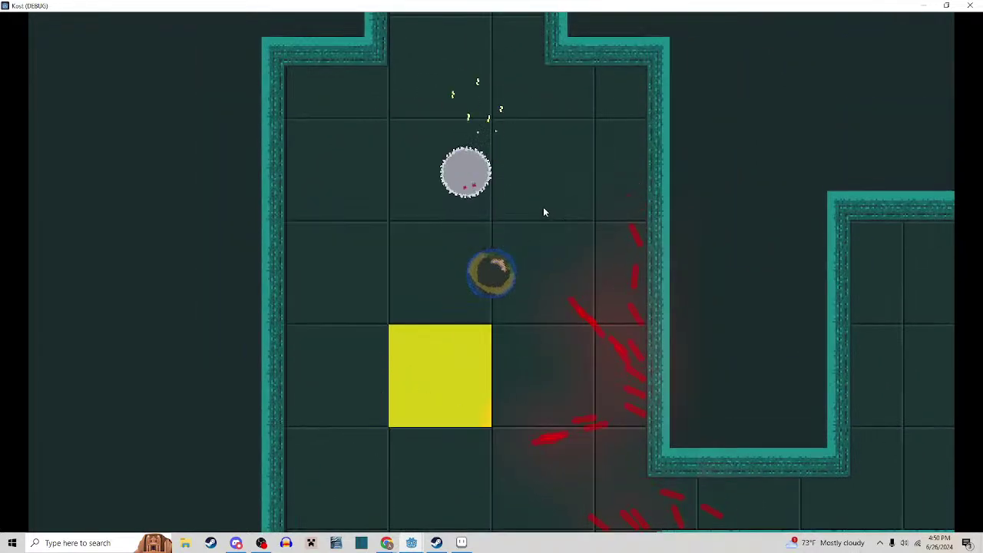
Attack the saw enemy north of the yellow tile and advance past the gear enemy into the eastbound corridor
left_click(543, 206)
key("a")
left_click(541, 209)
left_click(541, 210)
key("d")
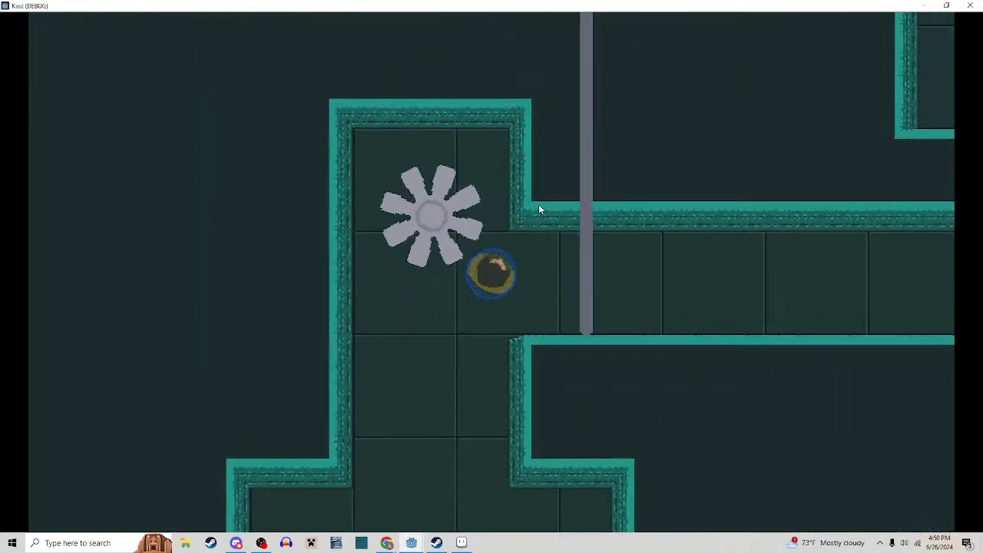
left_click(538, 210)
key("w")
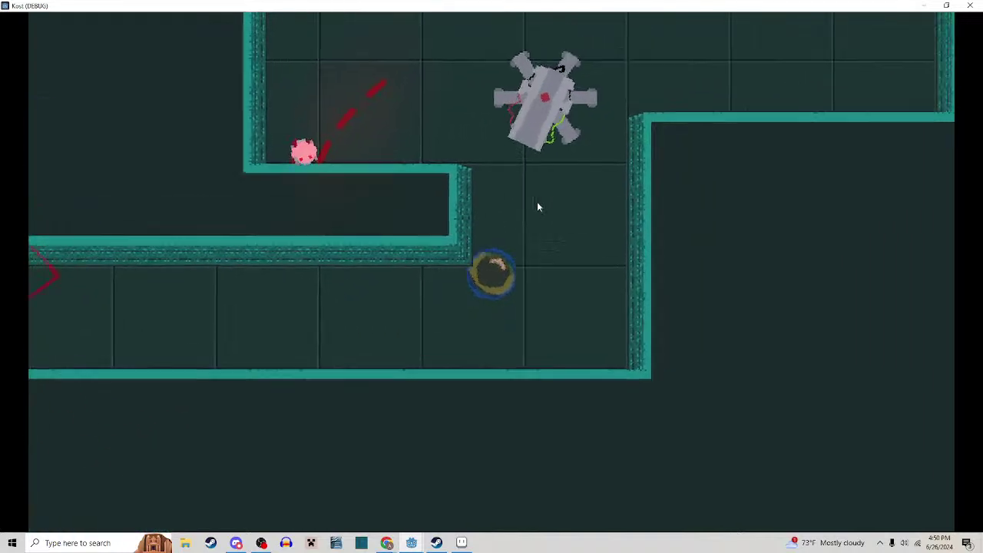
Fight the laser robot and the small enemy at the corridor's end, heading for the room's northeast exit
left_click(538, 206)
key("a")
left_click(535, 205)
key("w")
key("d")
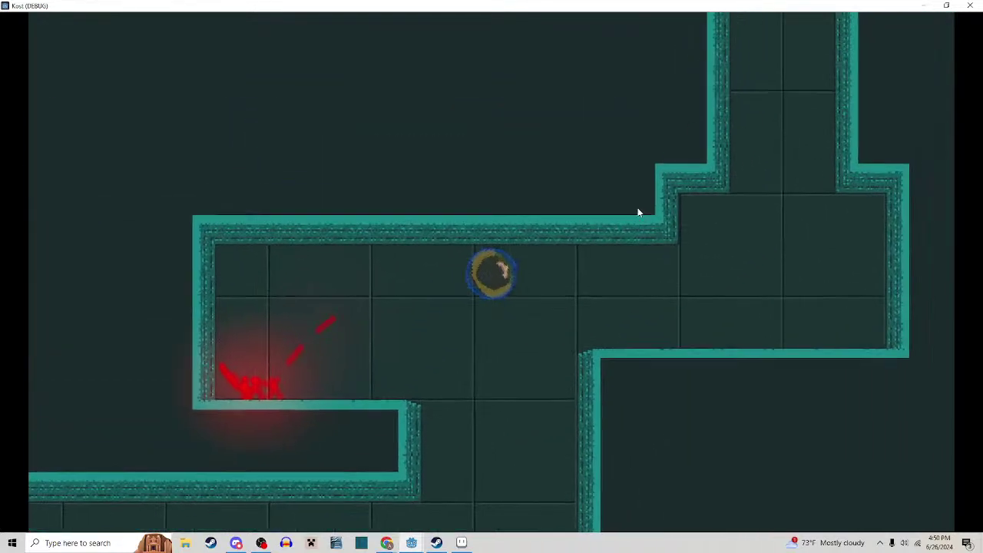
key("w")
Slash near the gear enemy in the square room and move north into the hall with yellow tiles
left_click(503, 177)
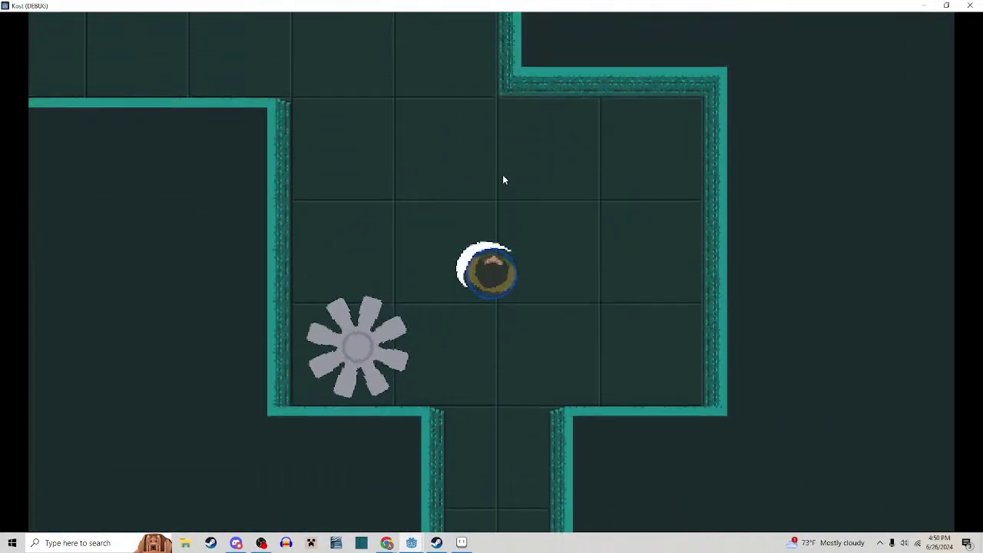
left_click(503, 177)
key("w")
key("a")
left_click(504, 171)
key("d")
key("w")
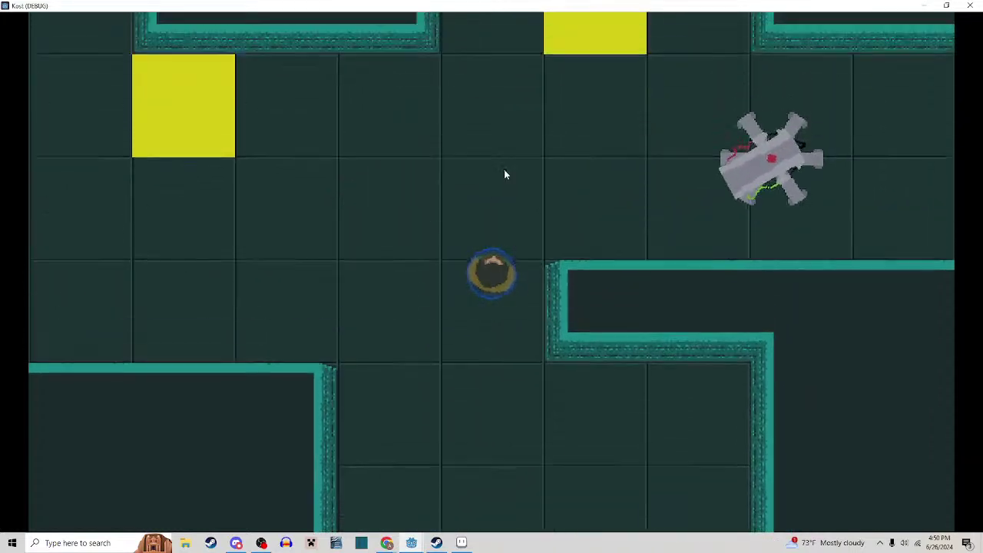
Fight the saw enemy and laser robots while advancing north between the hall's yellow tiles
left_click(504, 169)
left_click(505, 175)
key("d")
key("w")
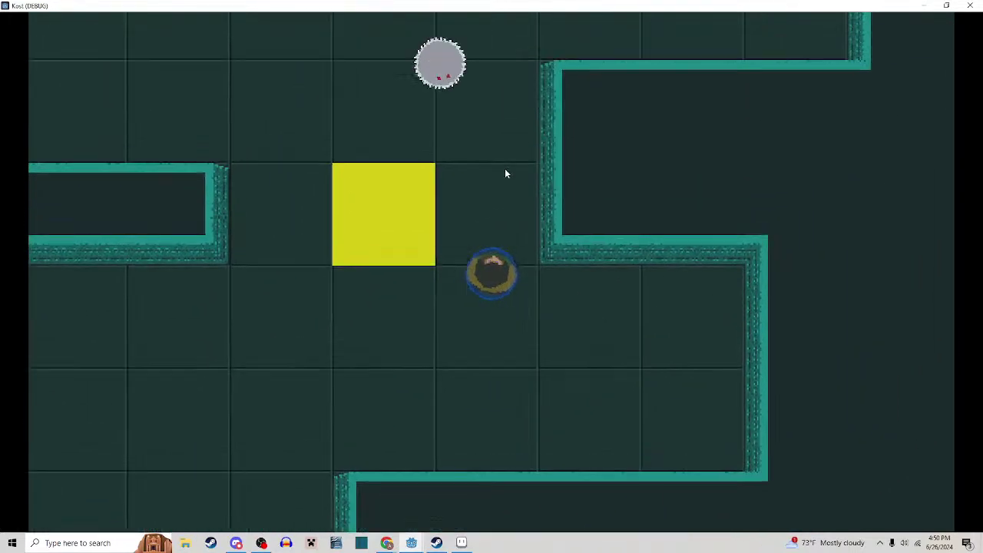
left_click(505, 176)
key("w")
key("a")
left_click(505, 175)
left_click(504, 175)
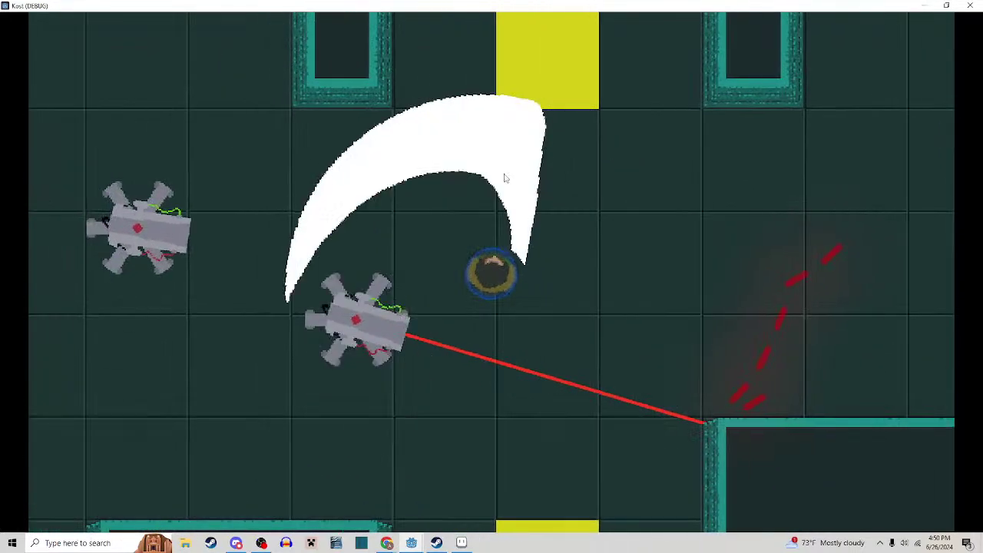
left_click(505, 173)
key("d")
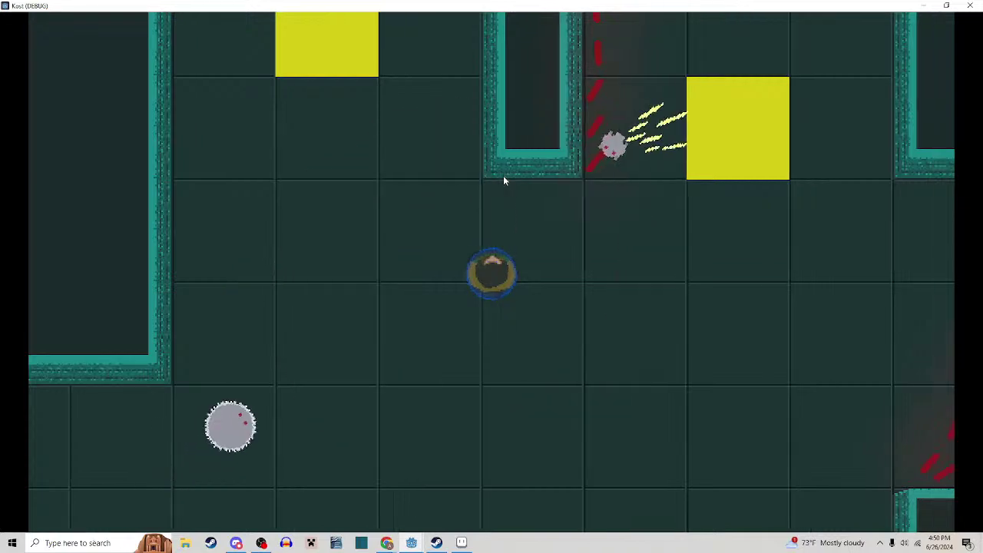
Attack the enemies around the hall's southern pillars and circle the character toward its east side
key("a")
key("s")
left_click(504, 179)
left_click(504, 181)
key("d")
key("w")
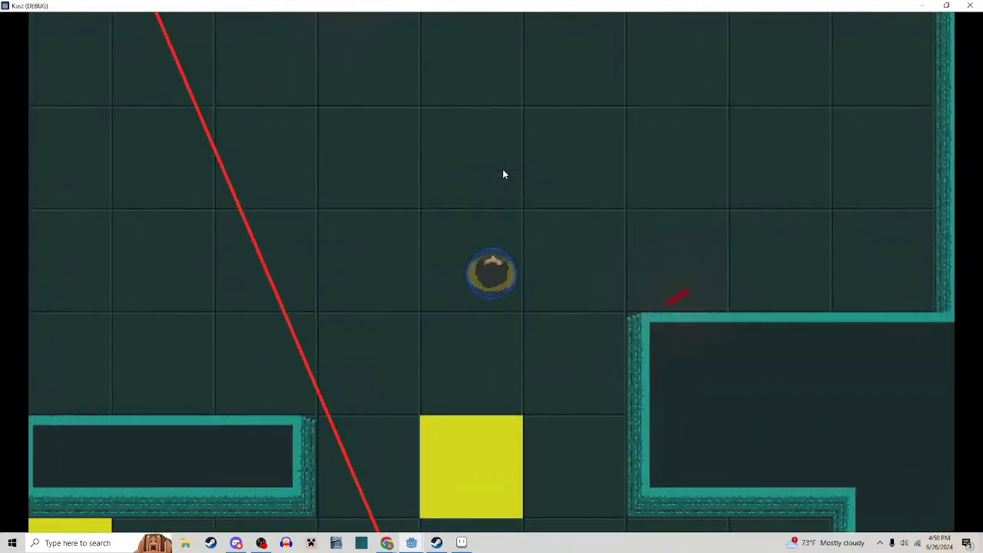
key("d")
key("w")
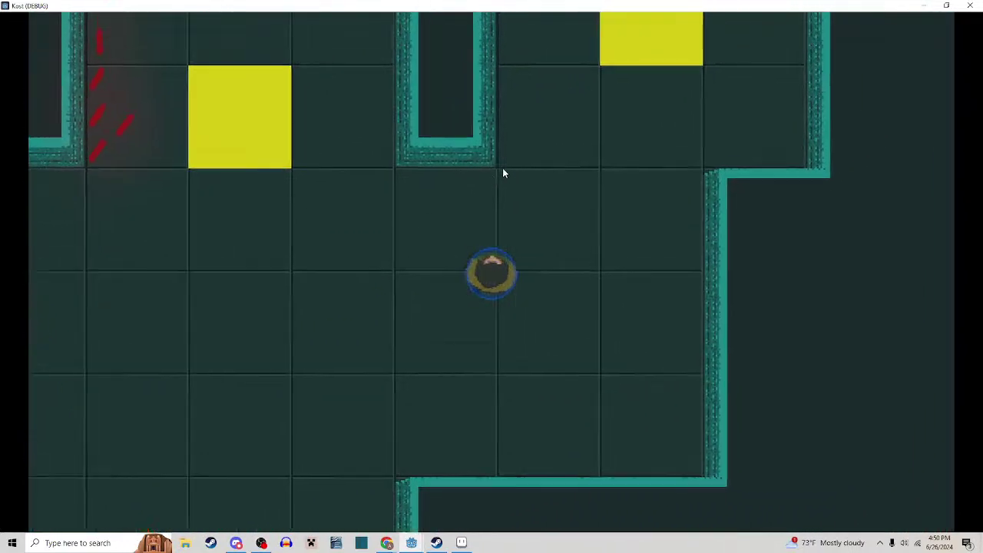
key("a")
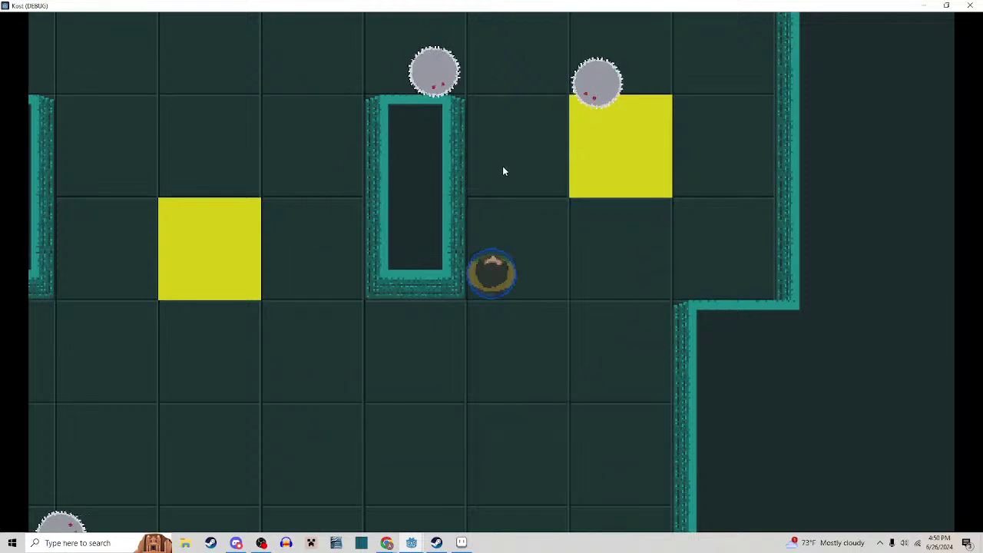
Attack the two saw enemies beside the eastern pillar and cross west along the hall's north wall
key("w")
left_click(503, 170)
key("w")
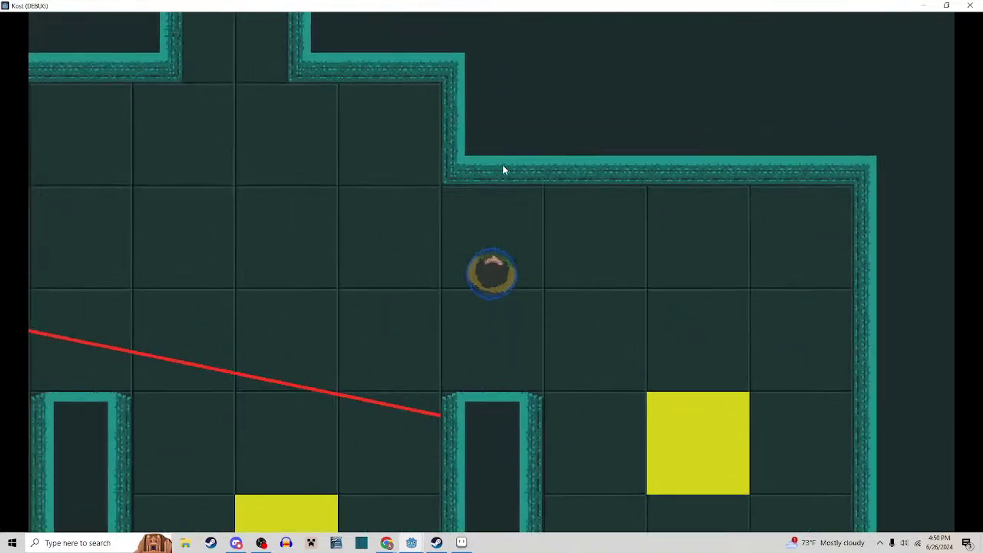
key("a")
left_click(503, 170)
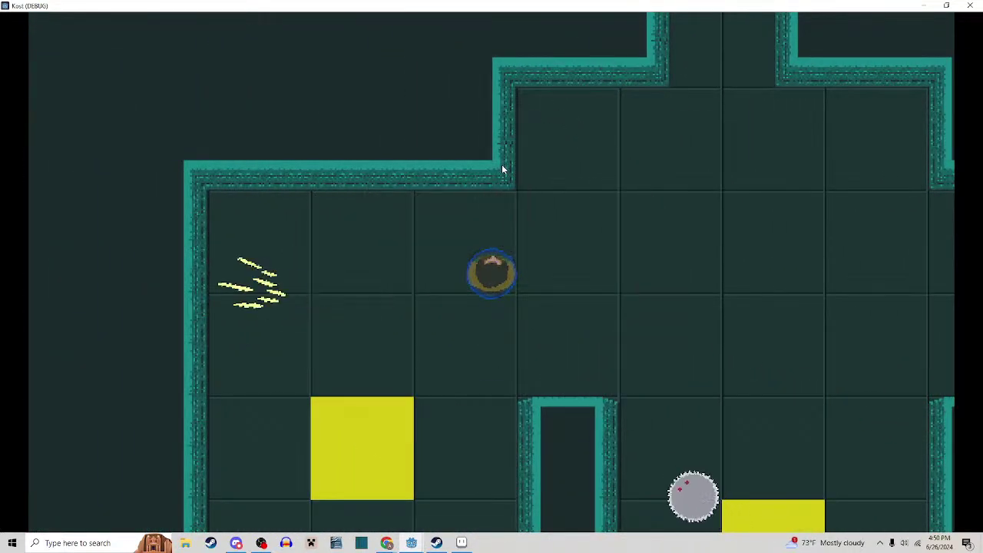
Strike the remaining enemies between the pillars and leave the hall through its north corridor
key("s")
key("d")
left_click(500, 170)
key("s")
left_click(499, 164)
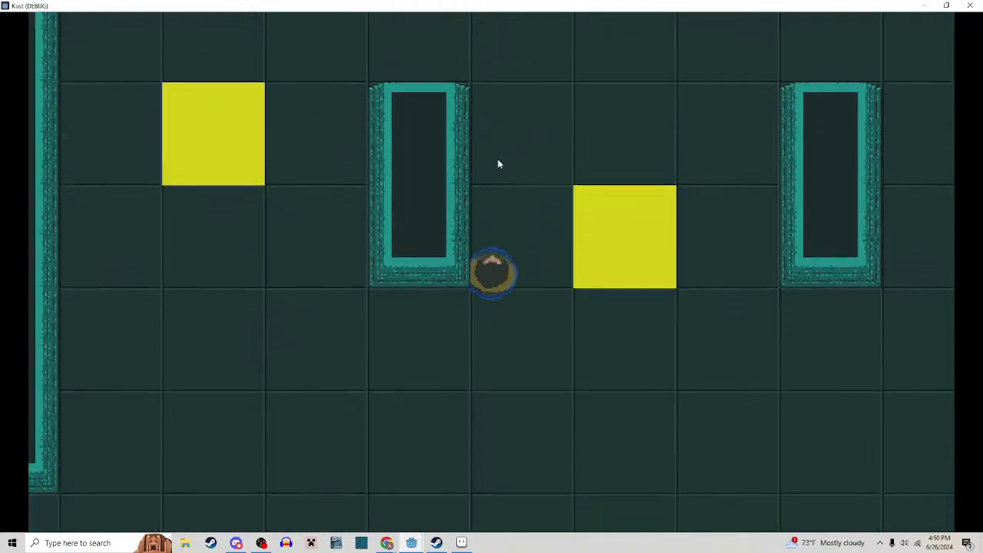
key("w")
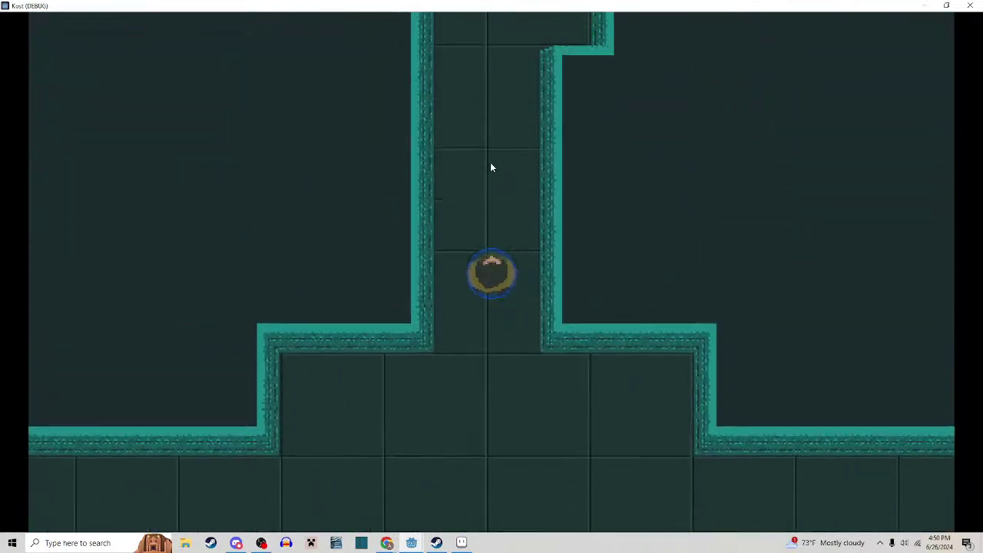
left_click(487, 171)
key("w")
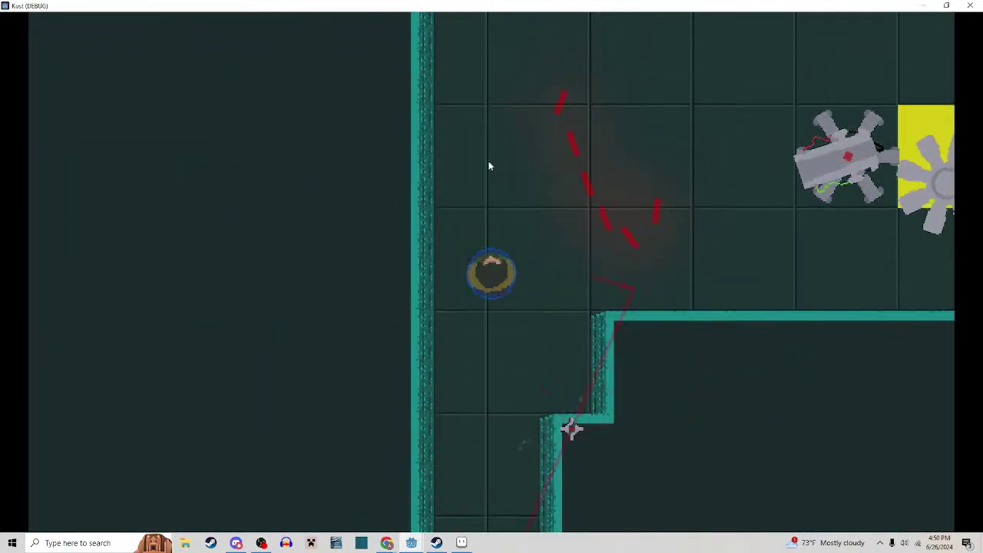
Cross the laser robot's room along its north wall, dodging the gear enemy, and exit east
key("w")
key("d")
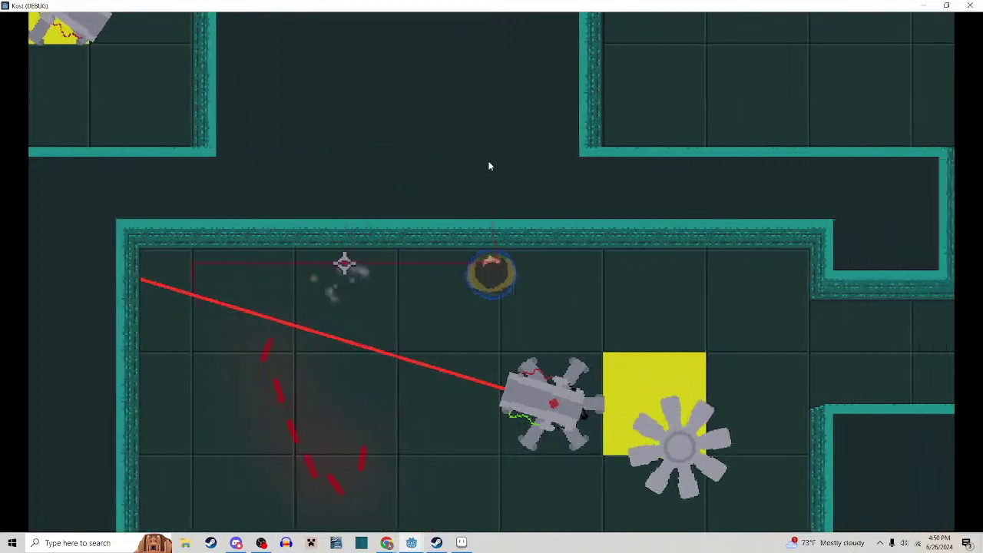
key("d")
key("s")
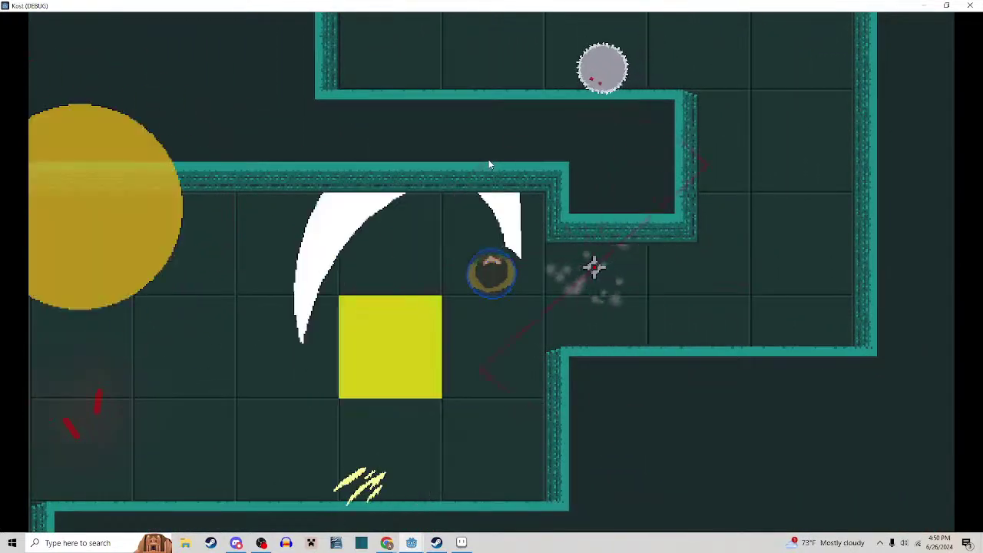
key("d")
key("w")
Slash through the laser robot, saw and small enemy in the tall room while heading northwest
left_click(490, 161)
key("a")
left_click(490, 161)
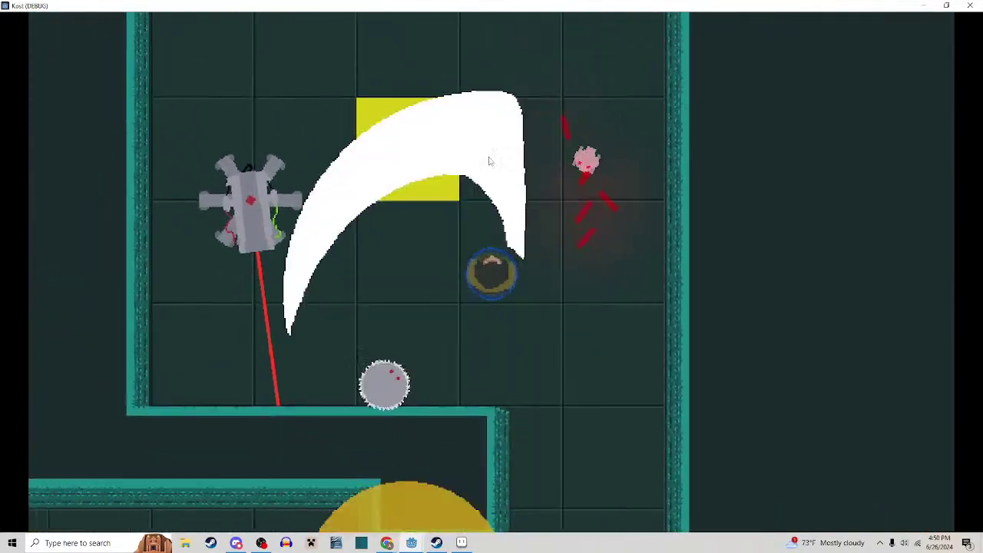
key("a")
key("w")
left_click(489, 162)
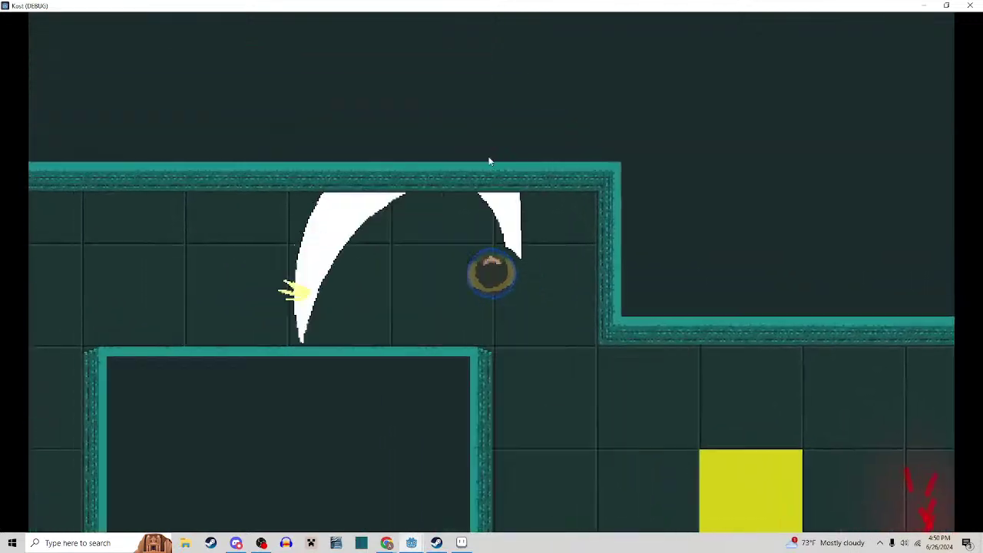
Fight westward through the next rooms, attacking the gear, laser robot, saw and small blood-trailing enemies
key("a")
left_click(490, 162)
key("s")
left_click(490, 161)
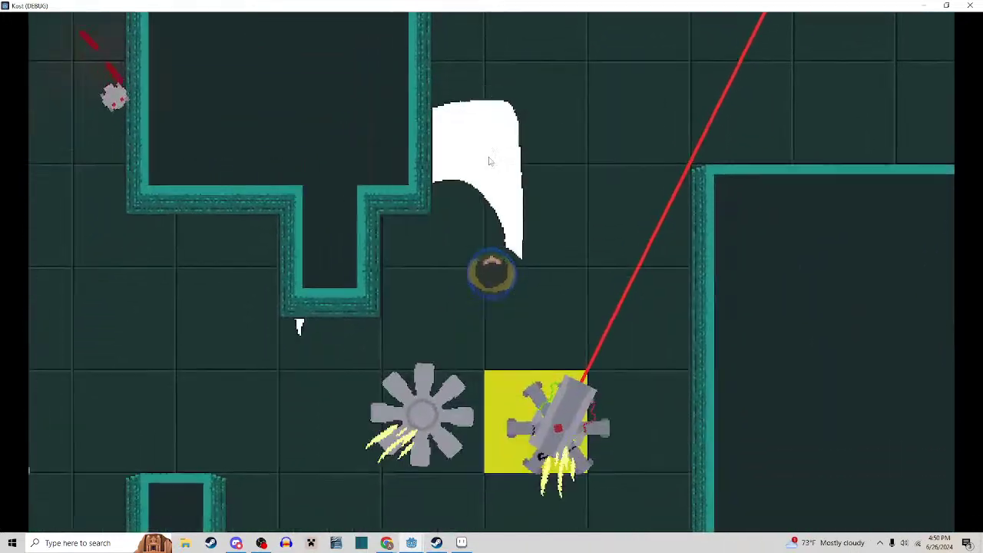
key("s")
key("a")
left_click(489, 160)
left_click(489, 160)
key("w")
left_click(487, 160)
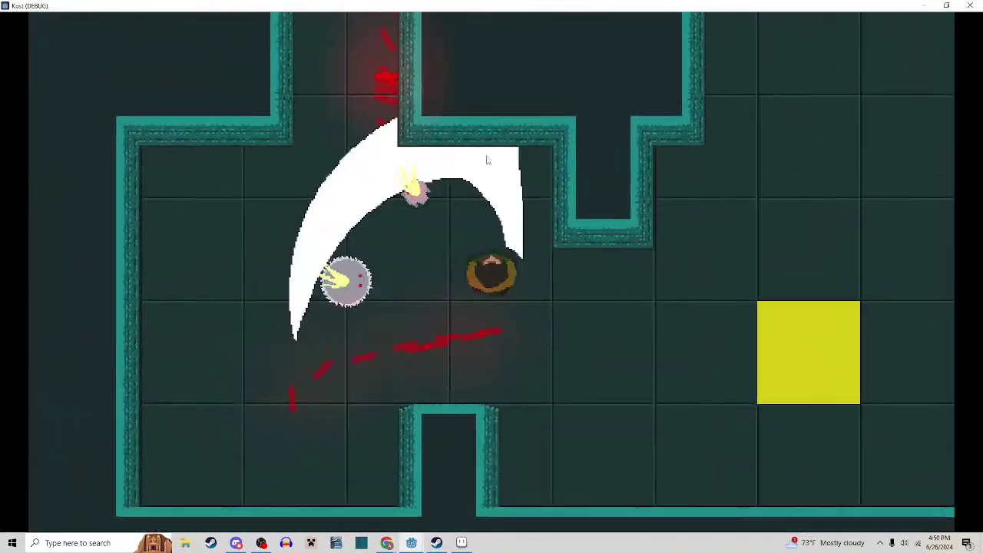
Guide the character up the narrow north corridor and along the connecting passages to the level's exit
key("a")
key("w")
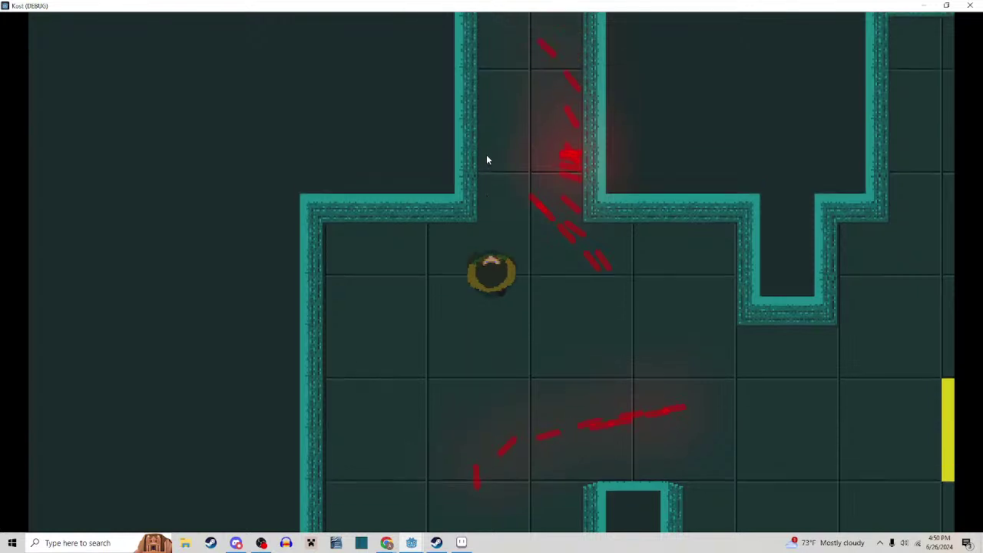
key("d")
key("w")
key("d")
key("a")
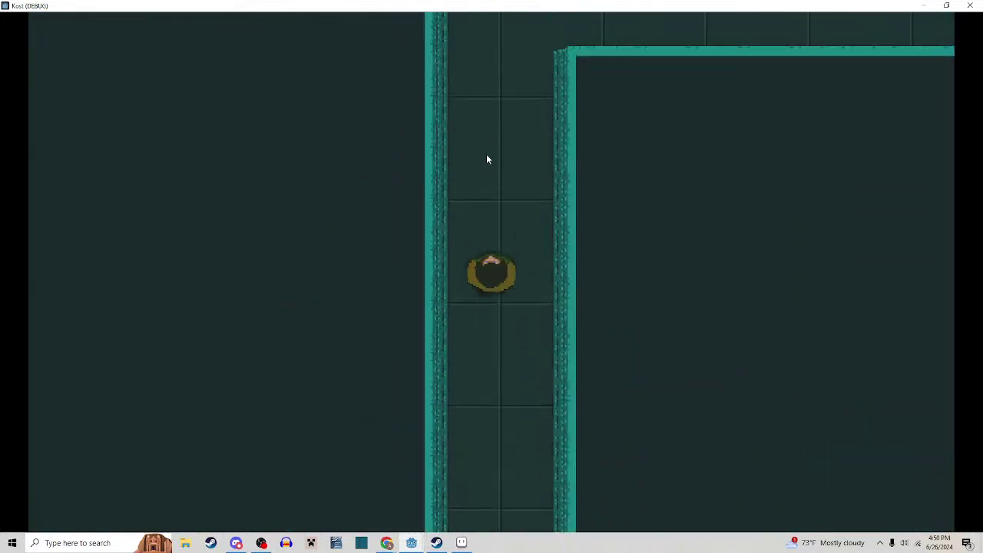
key("w")
key("d")
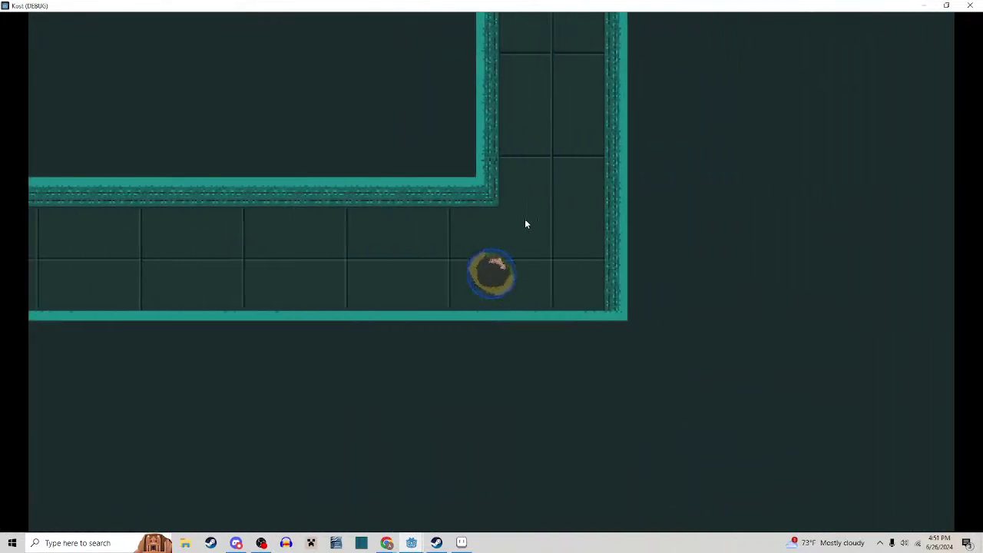
key("w")
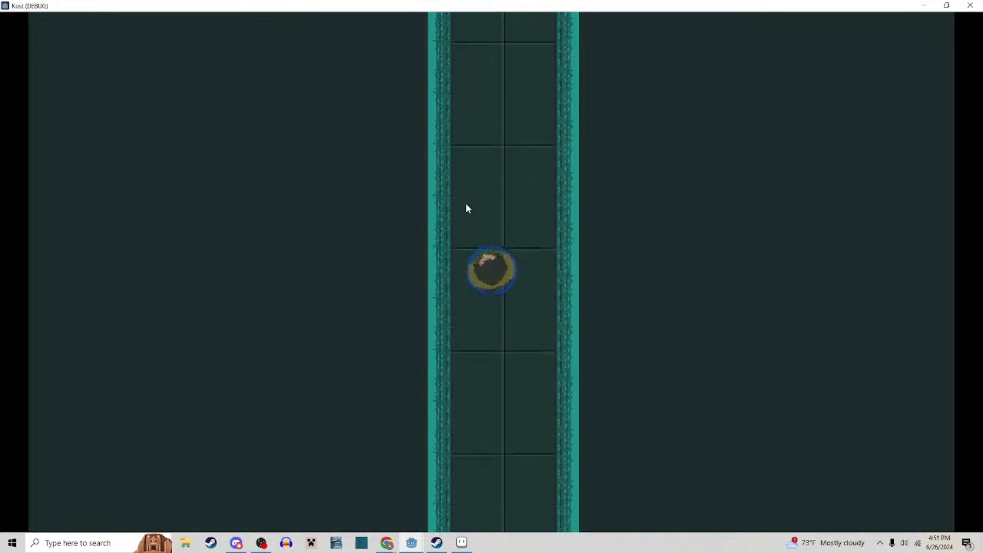
key("w")
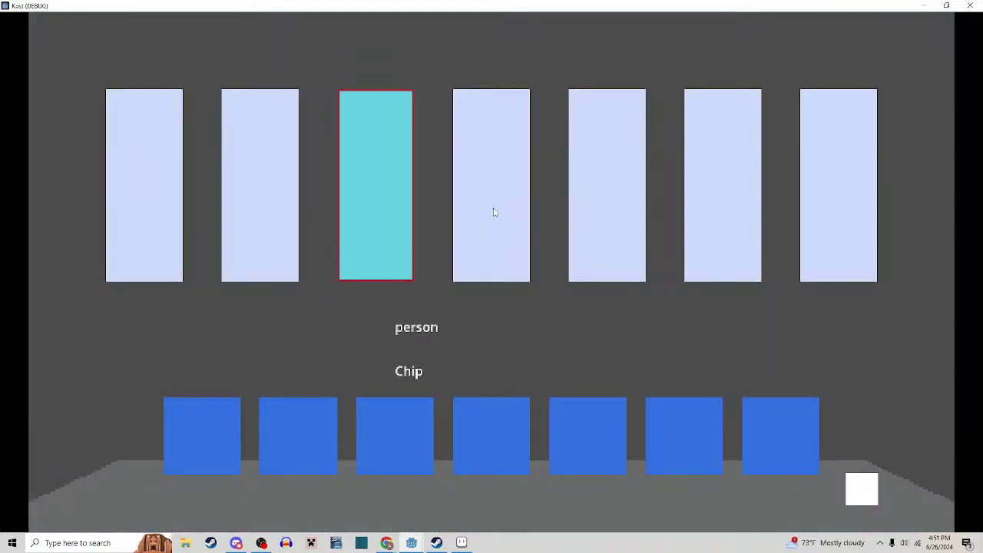
Leave the person and Chip selection screen and walk the character north from the next level's starting room
left_click(861, 491)
left_click(550, 193)
key("w")
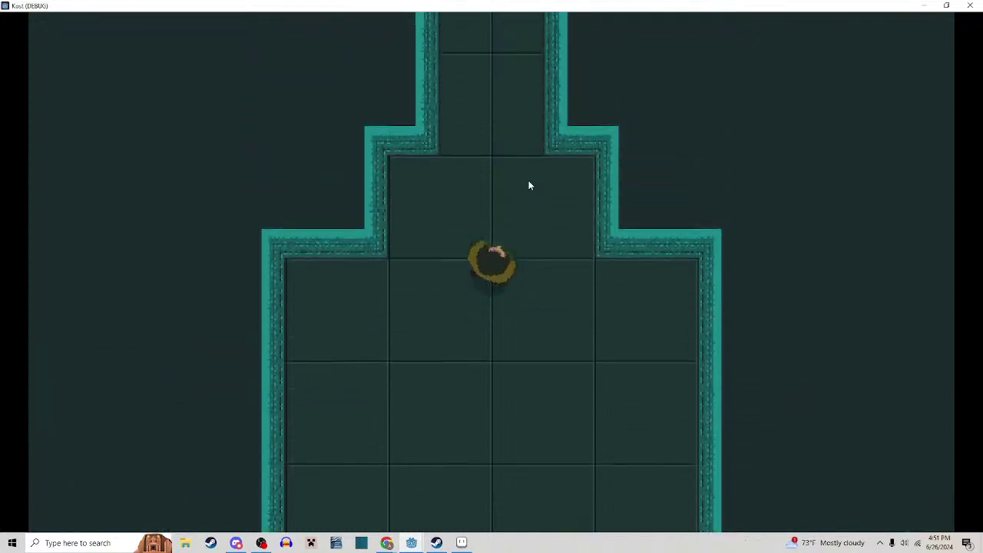
key("w")
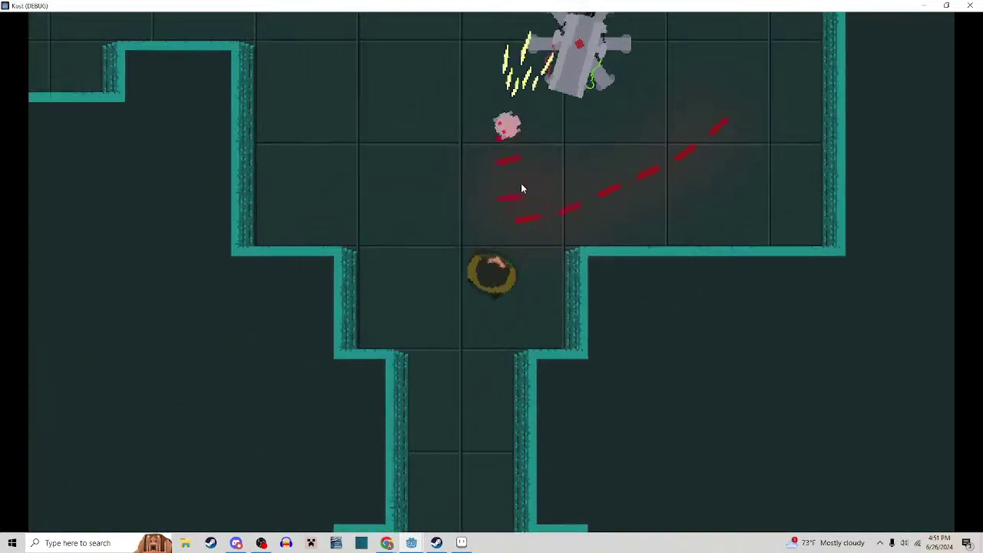
Fight the laser robot, saw and gear enemies around the yellow tile in the new level's first combat room
left_click(549, 205)
left_click(546, 204)
key("w")
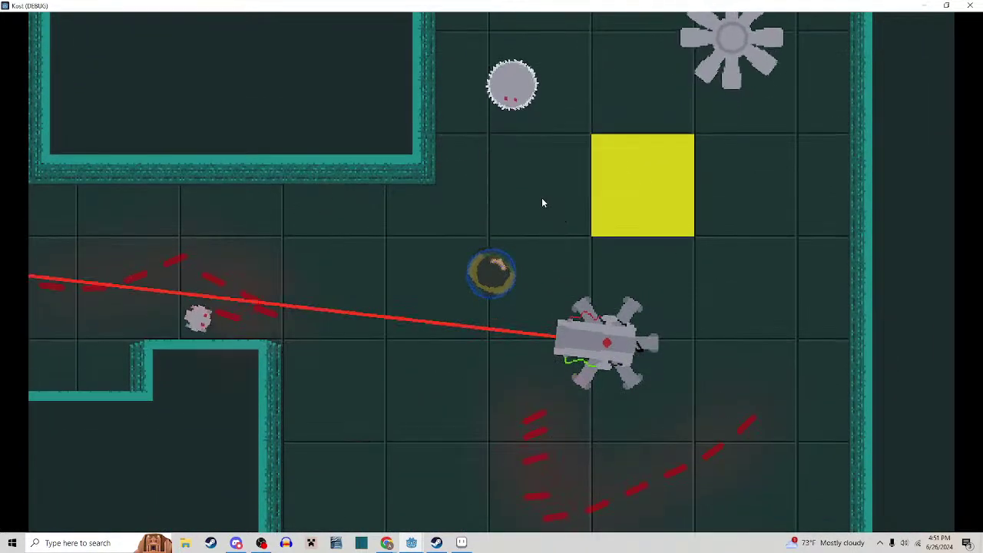
left_click(542, 203)
key("w")
key("w")
key("d")
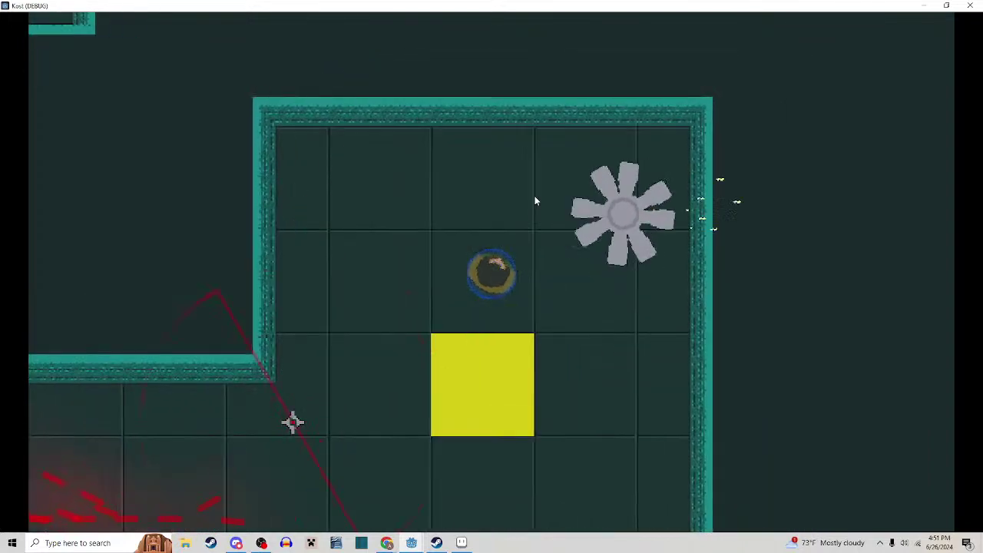
key("s")
left_click(532, 197)
key("a")
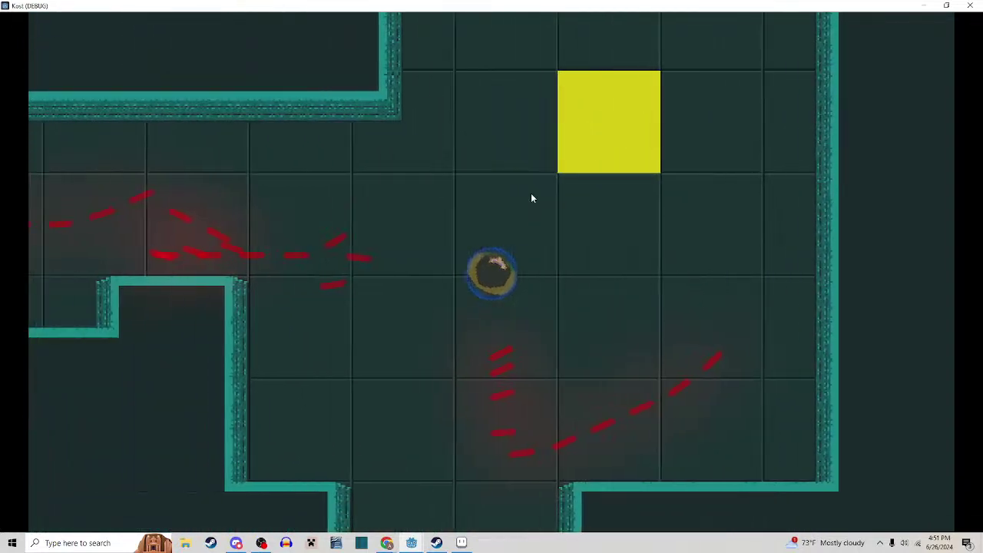
Lead the character west into the room with the yellow tile, attack its gear enemies and head for the north corridor
key("w")
key("a")
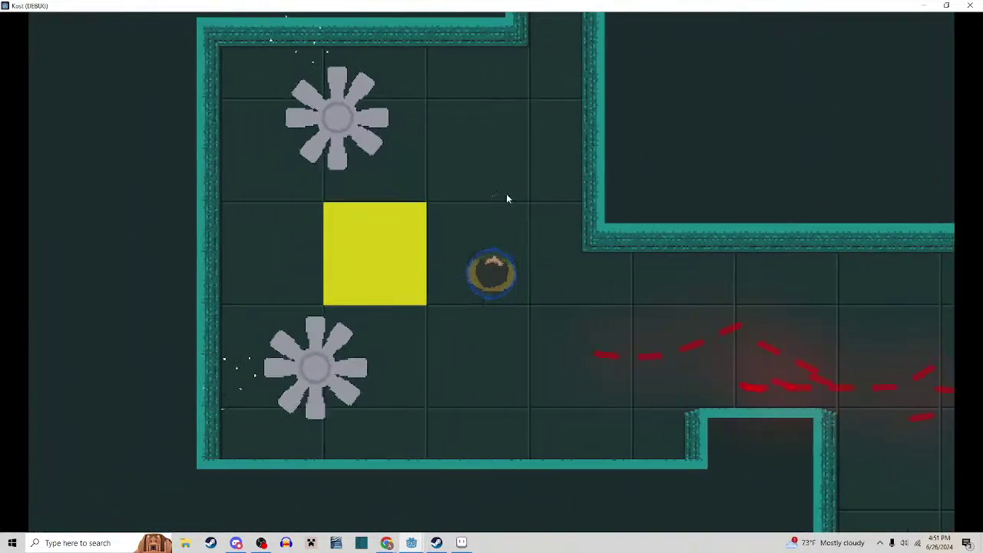
key("w")
left_click(506, 195)
key("w")
key("d")
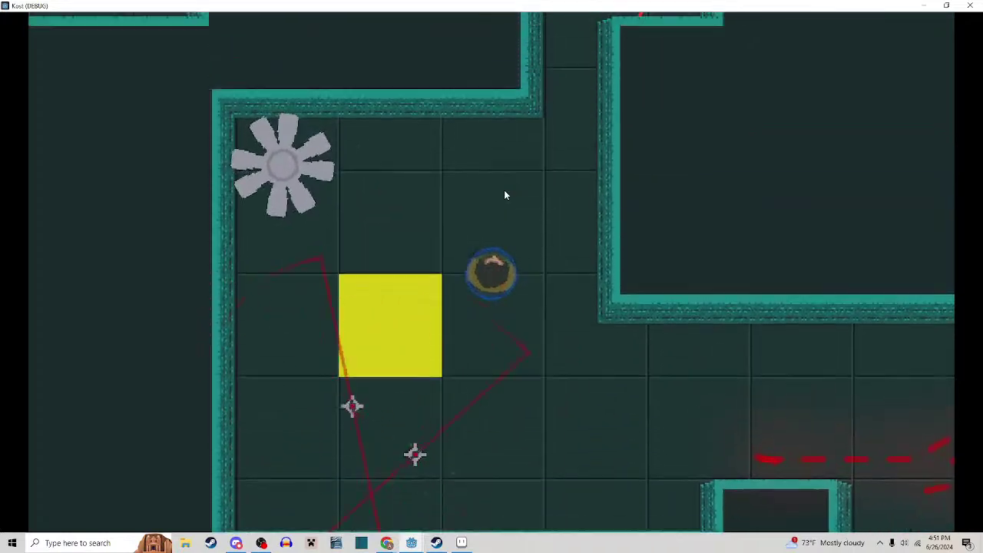
key("a")
left_click(506, 192)
key("d")
key("w")
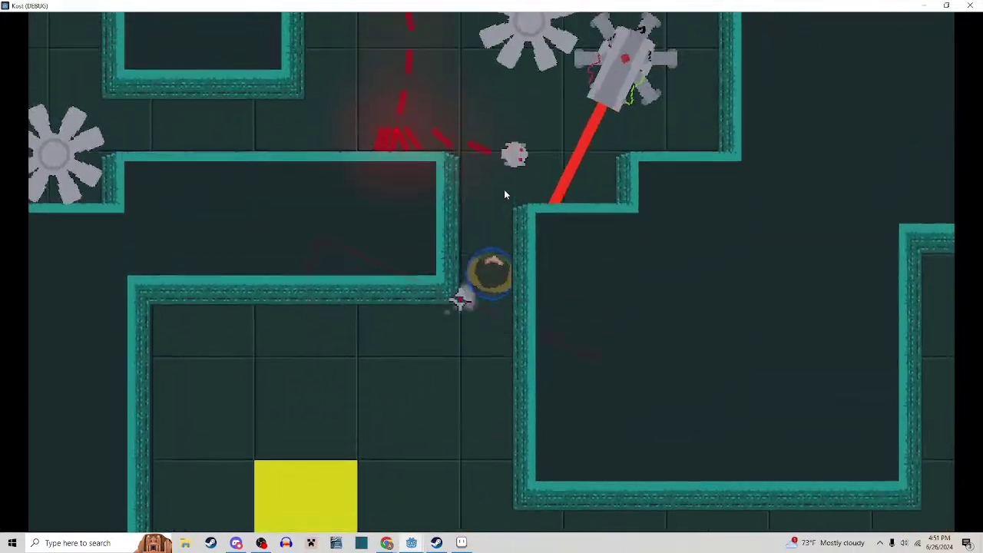
Enter the room north of the corridor and attack the small blood-trailing enemy, laser robot and gear
key("w")
key("w")
left_click(503, 193)
left_click(503, 193)
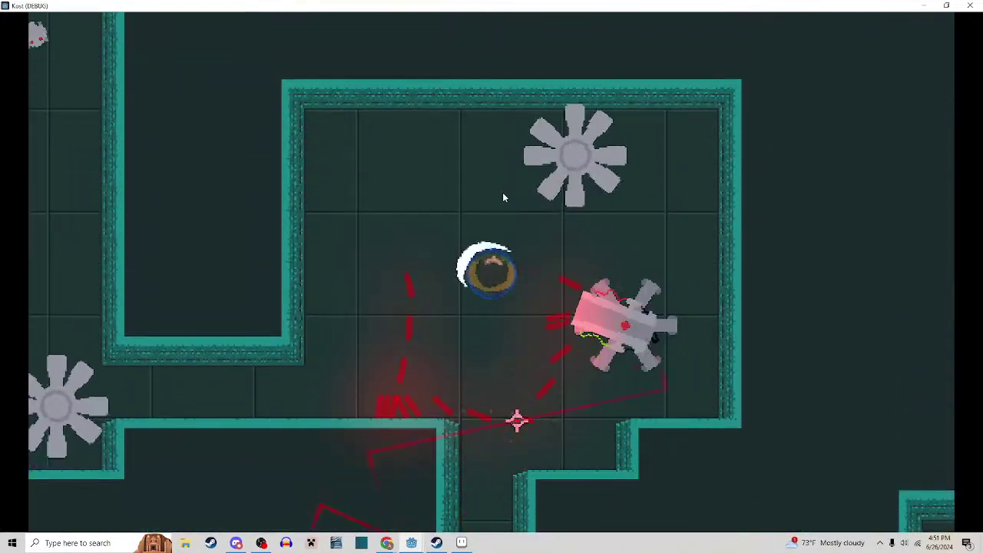
key("a")
key("w")
key("d")
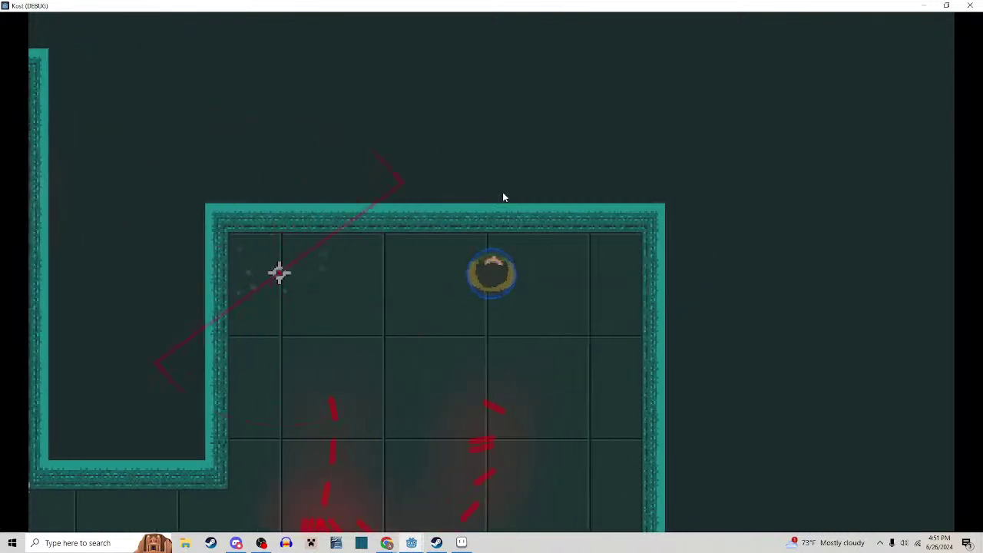
Circle the character along the room's north, east and south sides, attack once and leave through the west passage
key("d")
key("s")
left_click(503, 193)
key("s")
key("a")
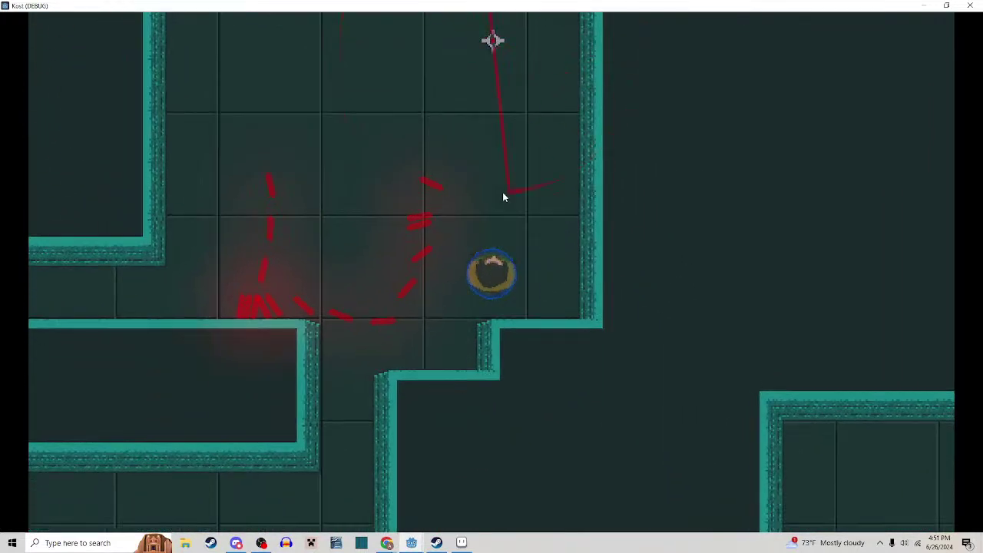
key("a")
key("s")
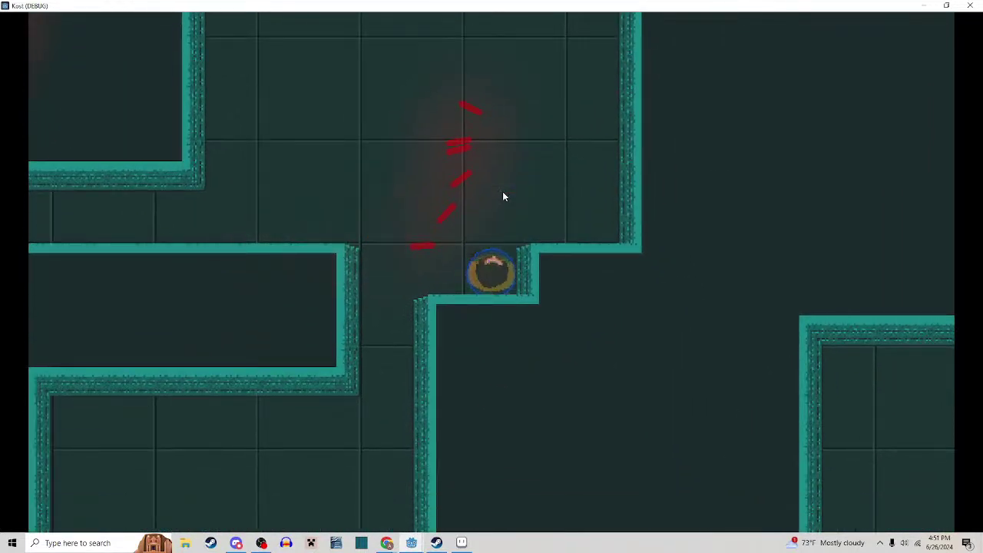
key("a")
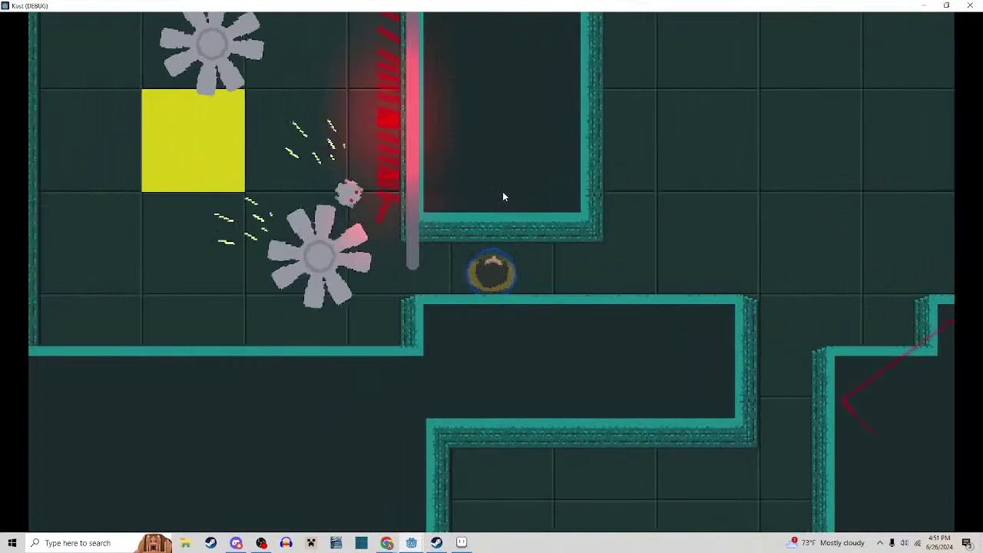
Fight past the gears and small enemy around the western room's yellow tile and approach its north exit
key("a")
key("s")
key("w")
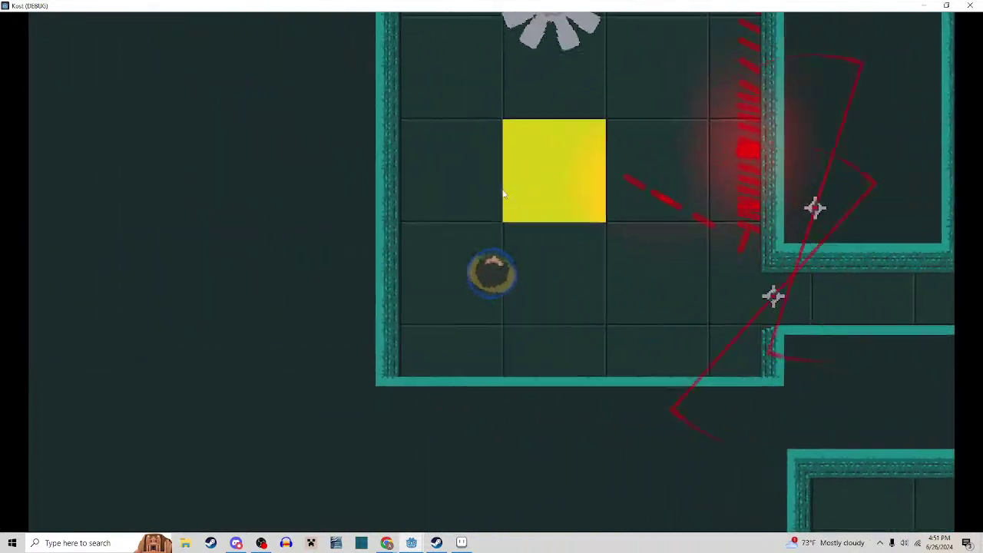
key("w")
key("d")
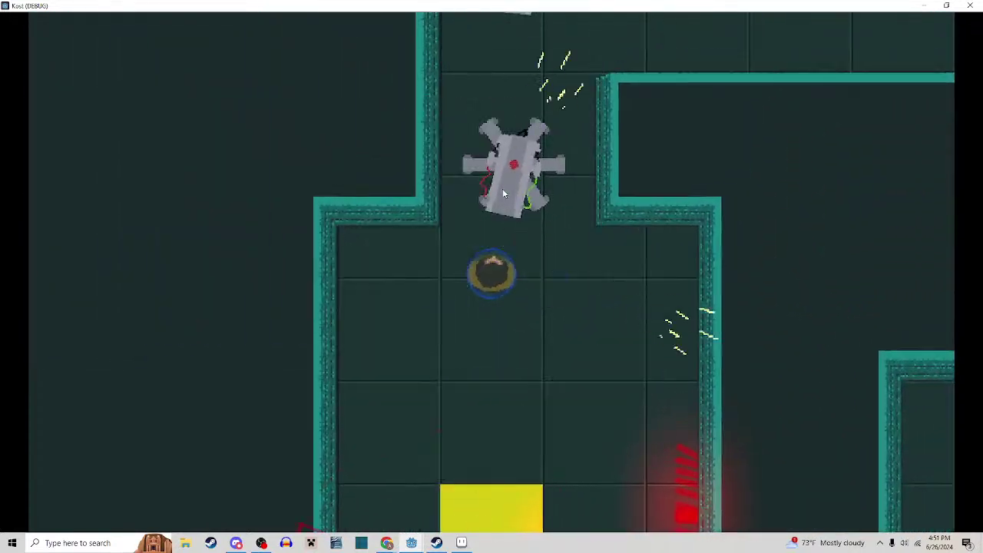
Attack the laser robot in the north corridor and guide the character around it into the long east passage
key("d")
left_click(502, 188)
key("w")
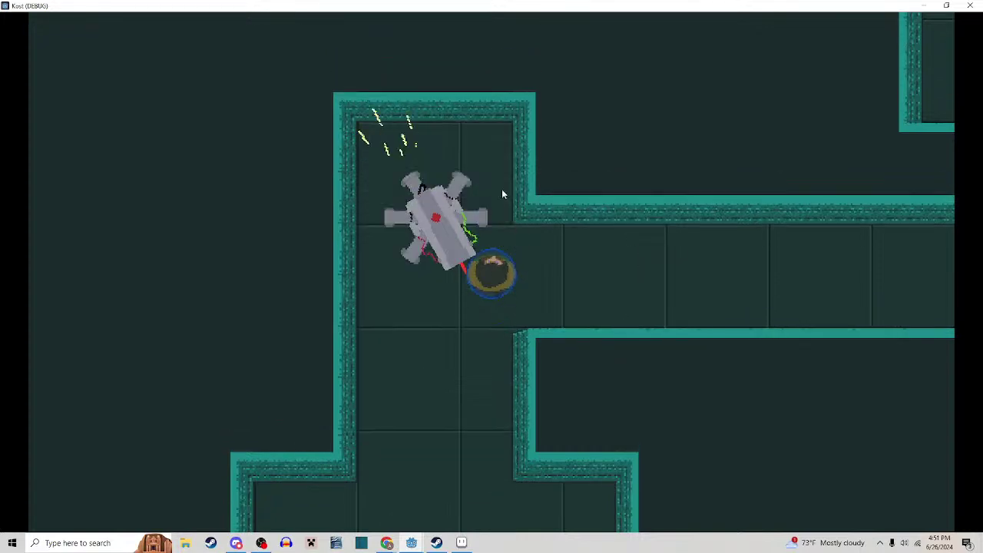
key("d")
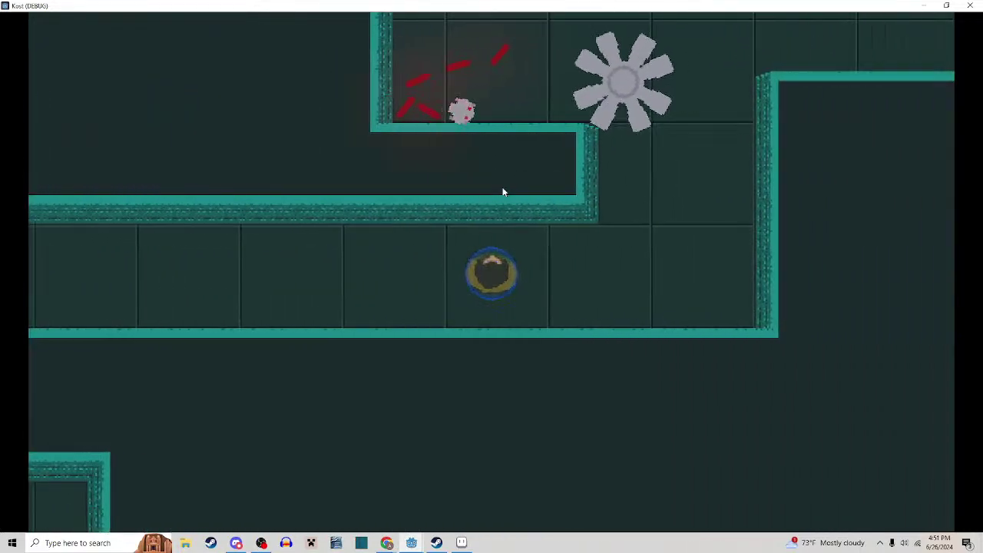
Attack the gear and small blood-trailing enemy at the passage's east end and continue up the narrow north corridor
key("d")
left_click(502, 192)
key("w")
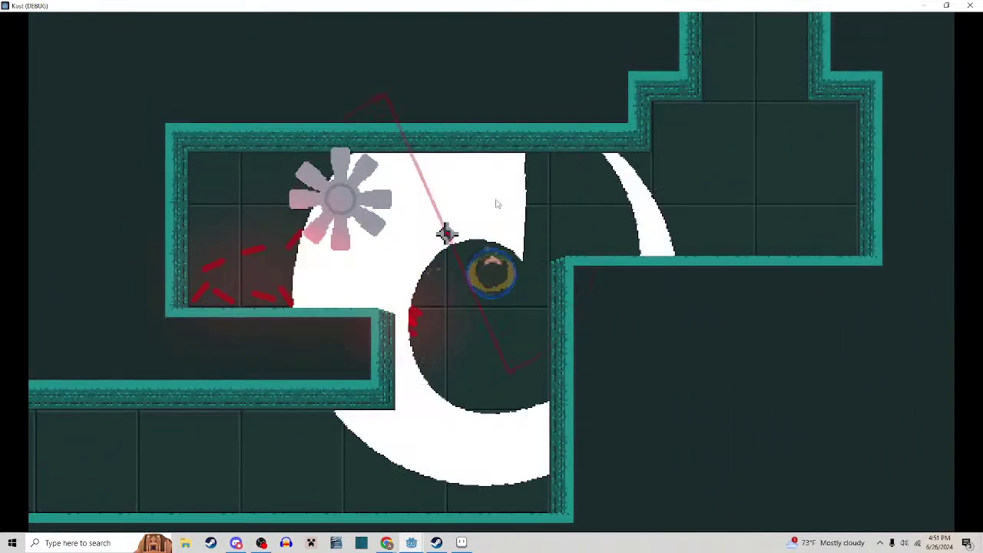
key("d")
key("w")
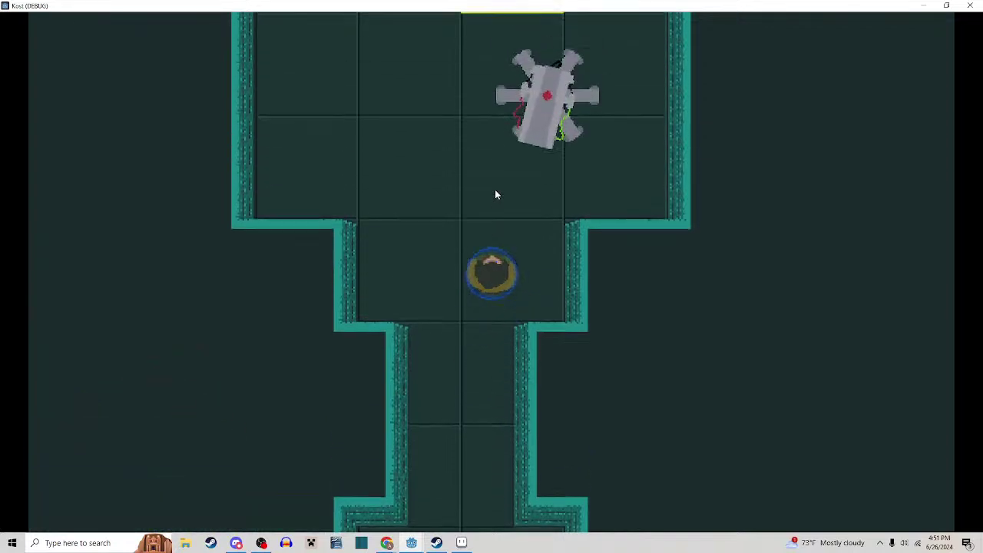
Dodge the laser robot's beam at the next room's southern entrance, attacking while moving to the west wall
key("w")
key("a")
key("d")
key("s")
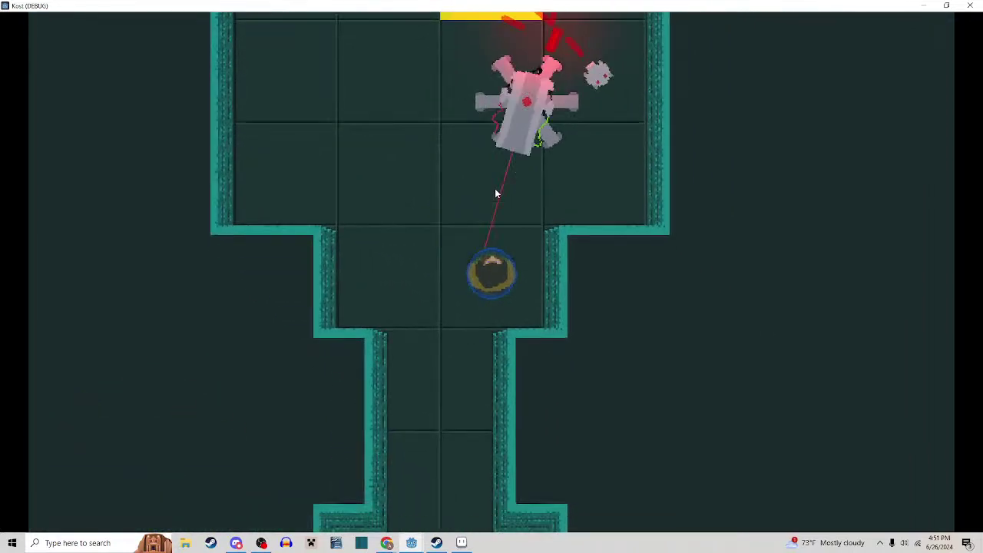
key("a")
key("w")
left_click(495, 192)
key("a")
key("w")
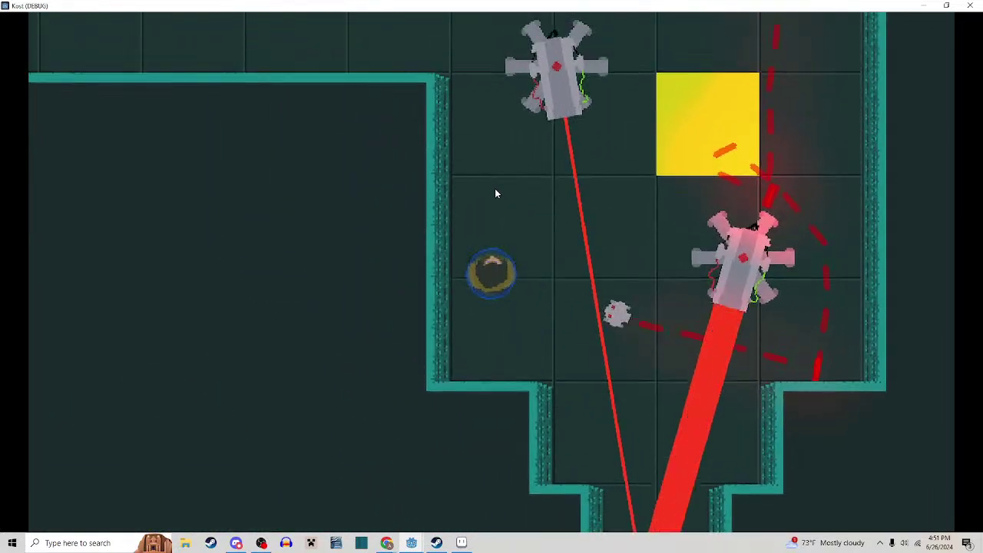
Attack the laser robots and small enemy near the yellow tile and leave the room by its northwest passage
key("w")
key("a")
left_click(496, 193)
key("w")
key("a")
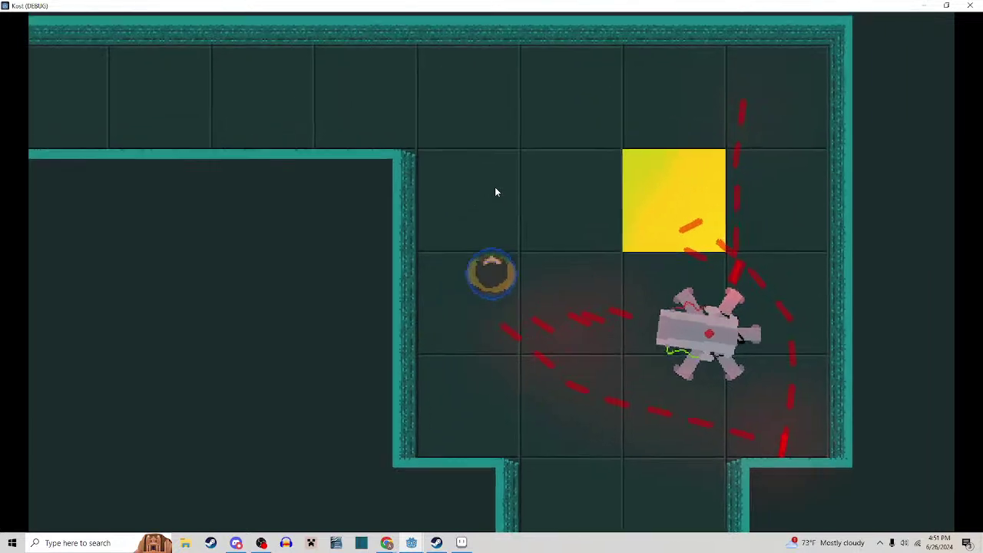
key("d")
left_click(492, 189)
key("w")
key("a")
key("w")
key("a")
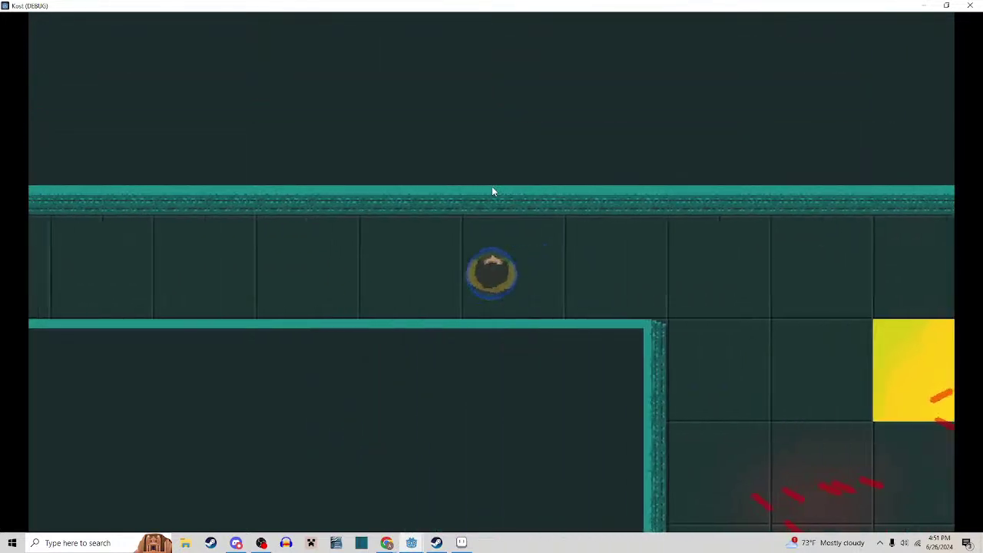
Advance the character west along the long corridor with slash attacks and turn north into the large room
left_click(423, 182)
left_click(422, 182)
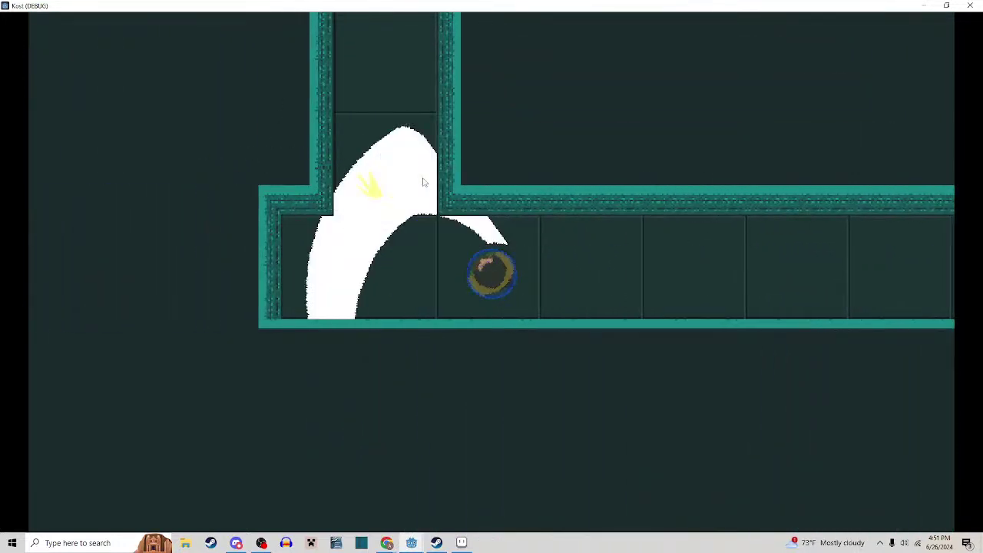
key("a")
key("w")
left_click(423, 179)
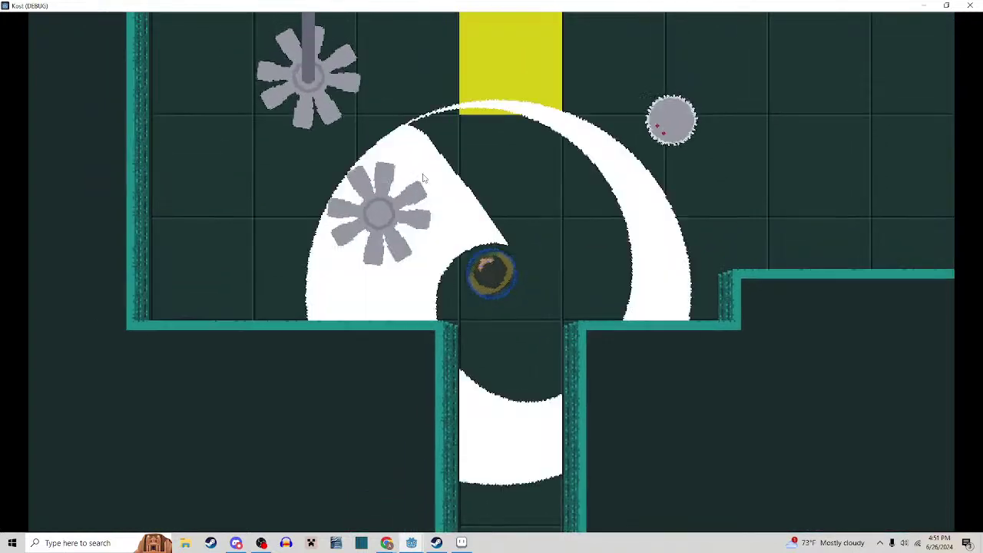
Attack the gear enemies on the large room's west side and move to the north of the yellow tile
key("w")
key("a")
left_click(423, 178)
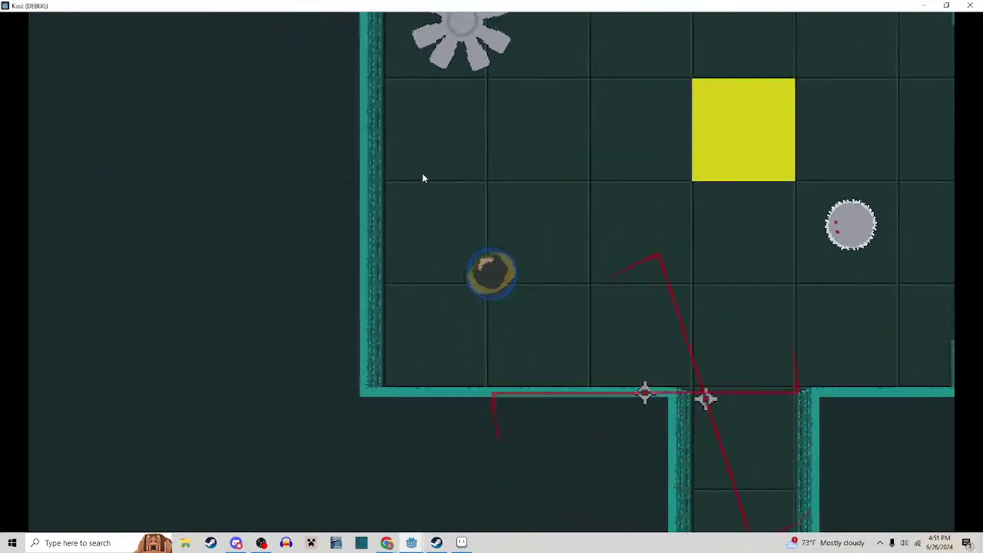
left_click(423, 177)
key("w")
key("d")
left_click(424, 177)
key("d")
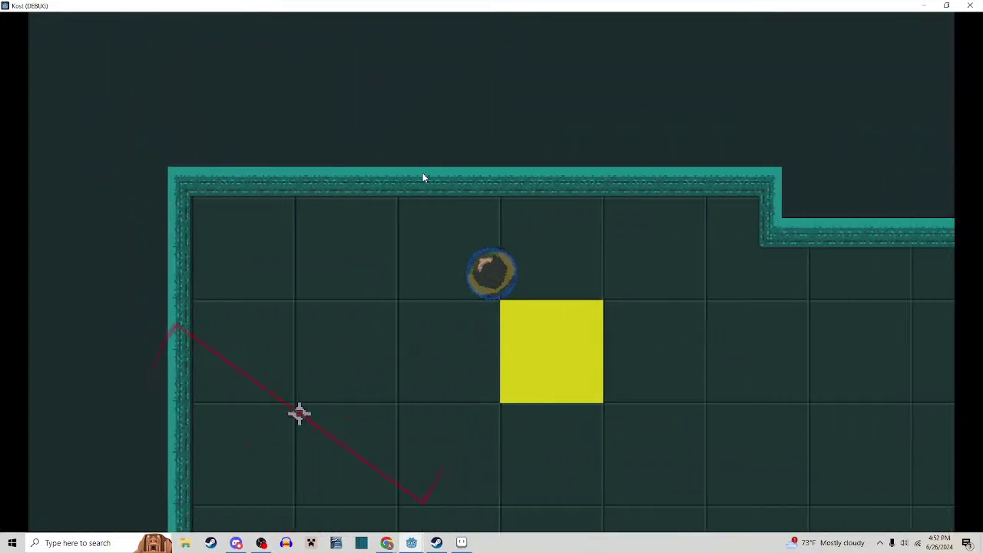
Guide the character around the yellow tile and through the east gap into the room with two saw enemies
key("s")
key("s")
key("d")
key("w")
key("w")
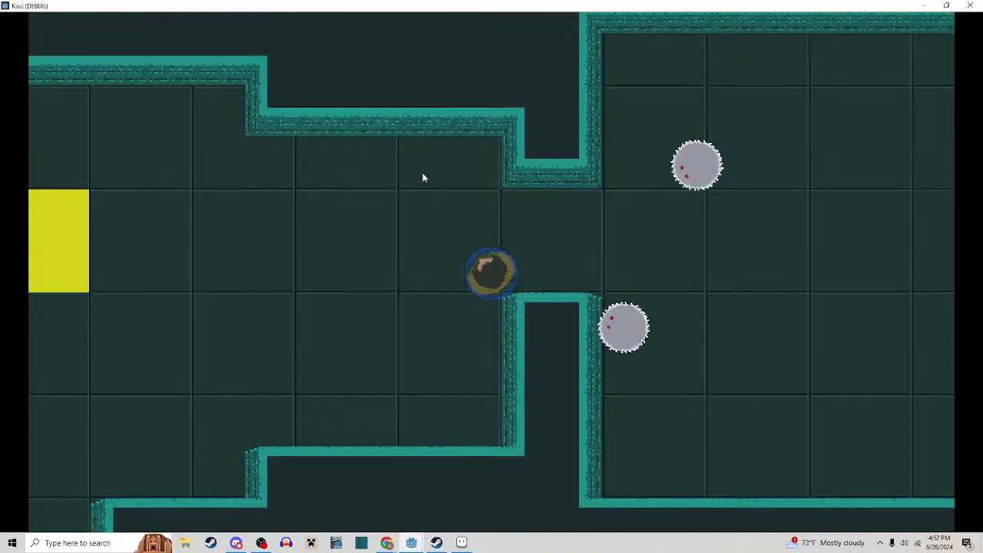
key("d")
key("d")
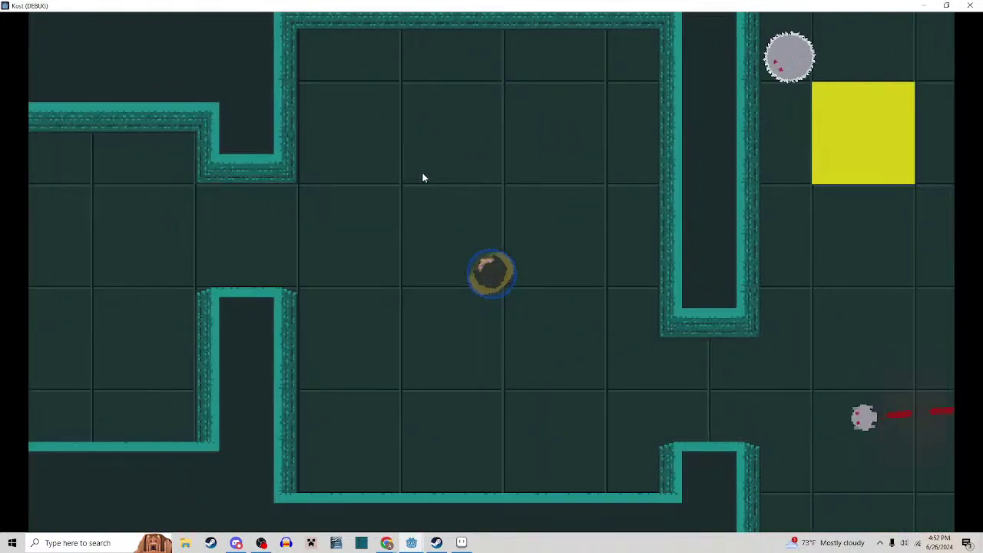
Enter the next room east and attack the small blood-trailing enemy and the saw near the yellow tile
key("s")
key("d")
left_click(422, 174)
key("w")
left_click(422, 175)
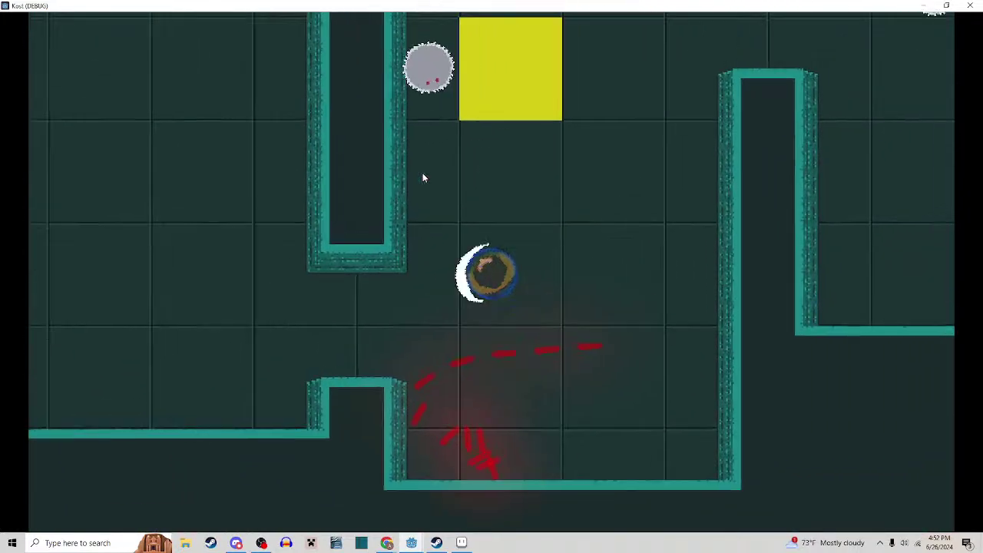
key("d")
key("w")
left_click(422, 178)
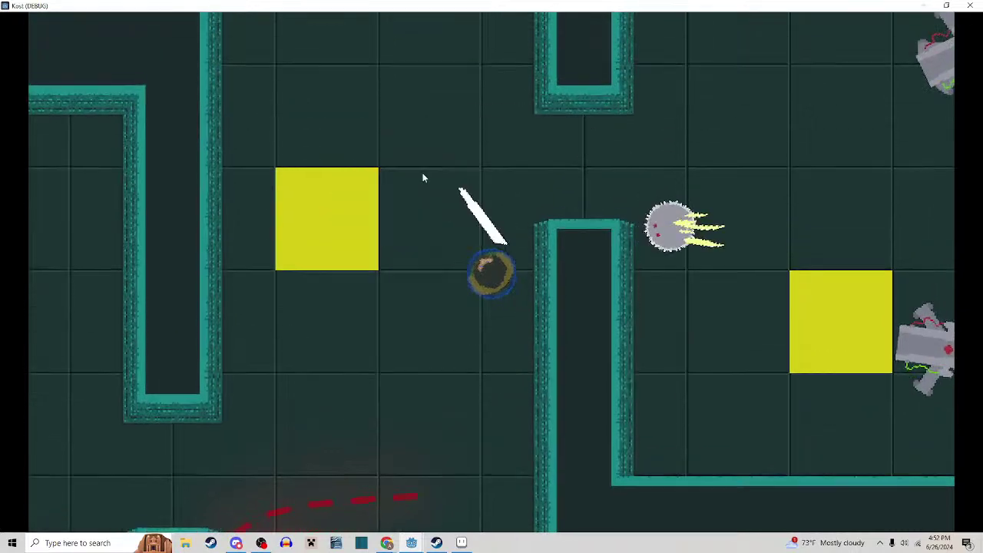
Attack the saw at the east opening, fight the two laser robots in the next room and head north
key("w")
key("d")
key("w")
key("d")
left_click(422, 178)
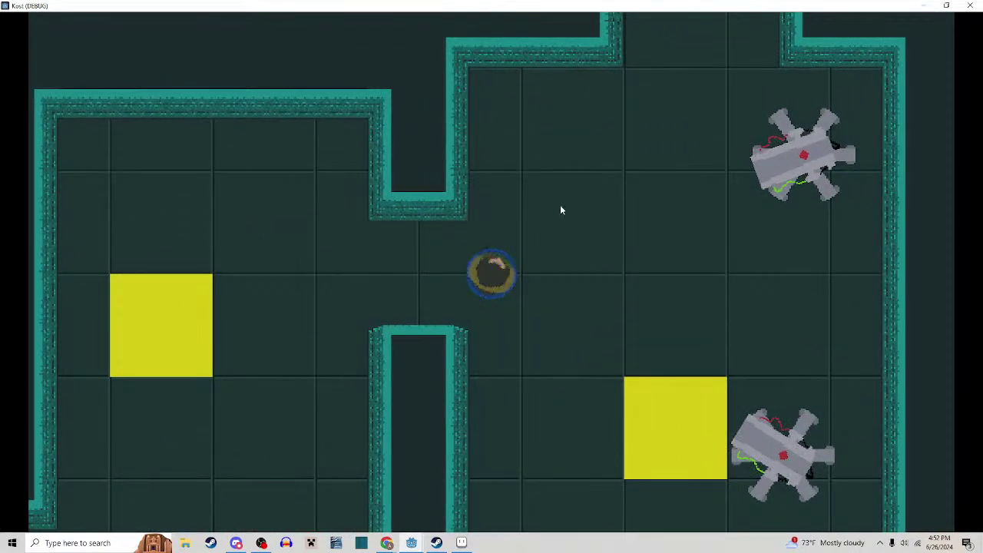
key("d")
key("s")
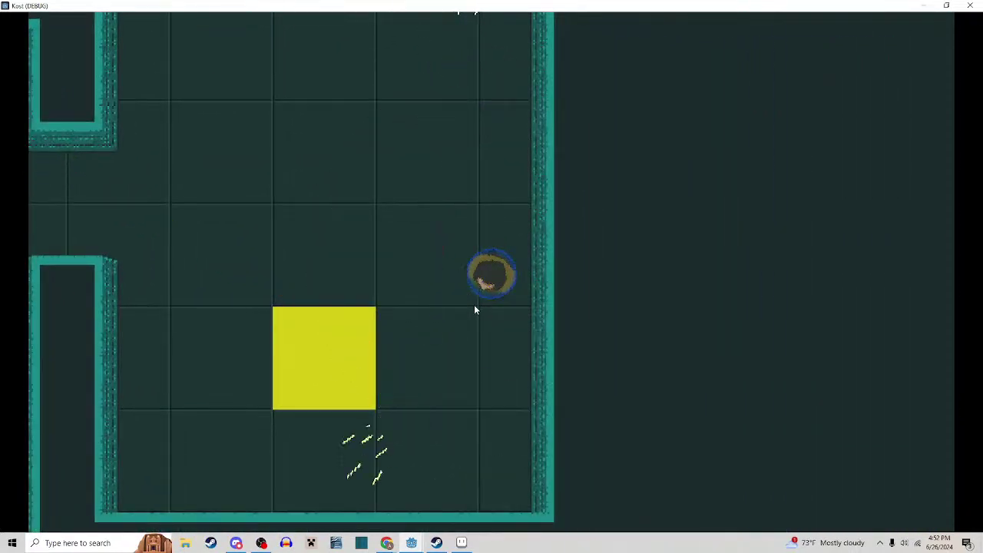
key("w")
key("a")
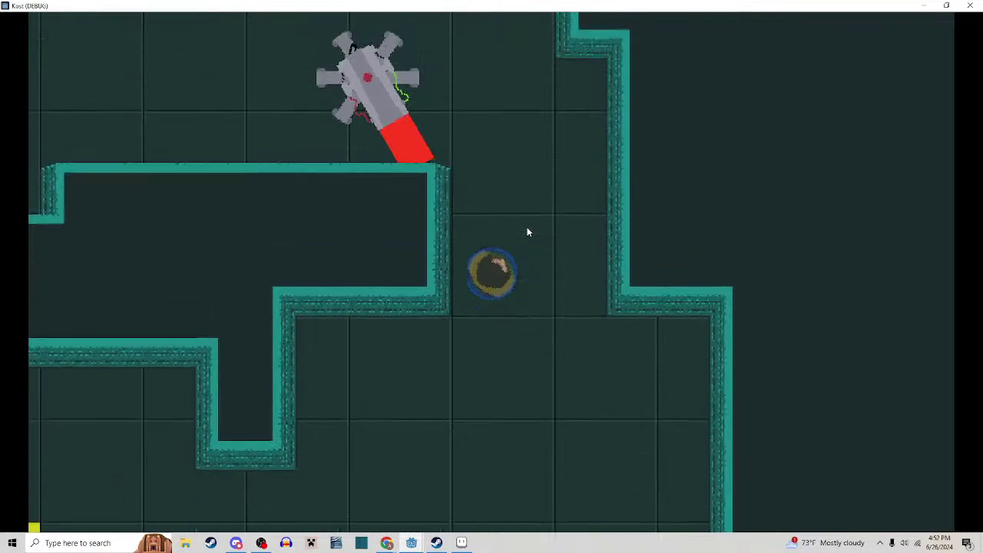
Attack the laser robot where the north corridor turns west and move along the passage
key("w")
left_click(451, 221)
key("d")
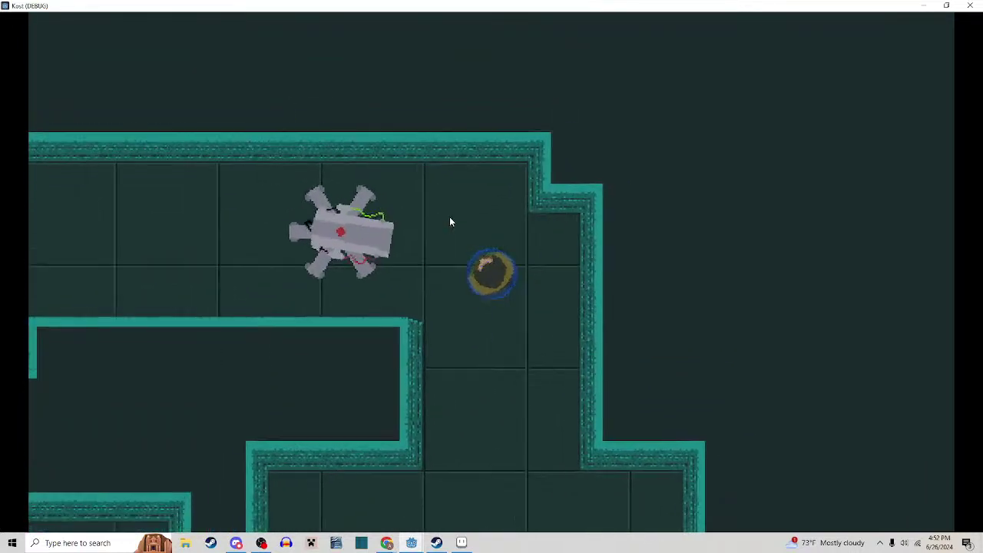
left_click(451, 222)
key("a")
key("w")
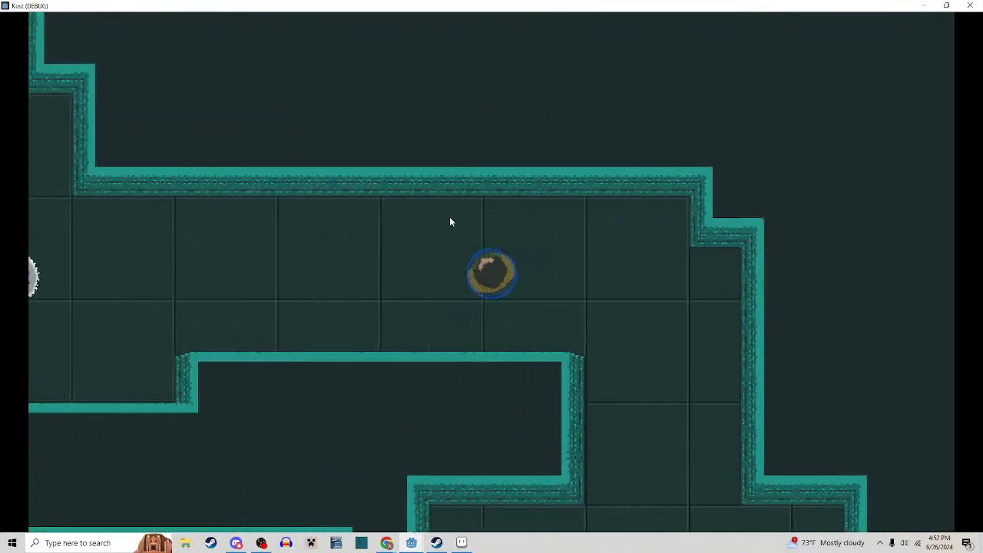
Fight west past the saw enemy and attack the laser robot beyond the yellow tile
key("a")
left_click(449, 219)
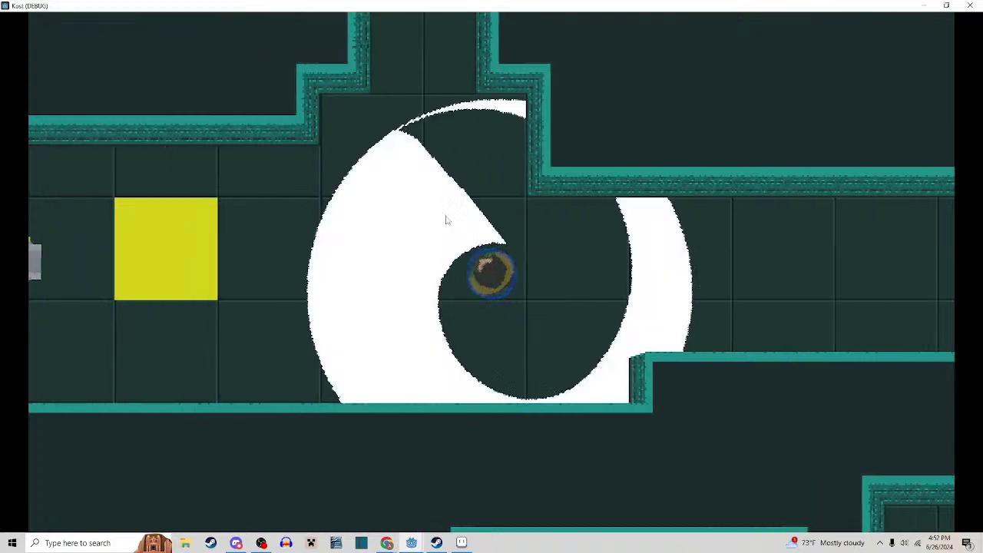
key("a")
key("s")
key("a")
key("w")
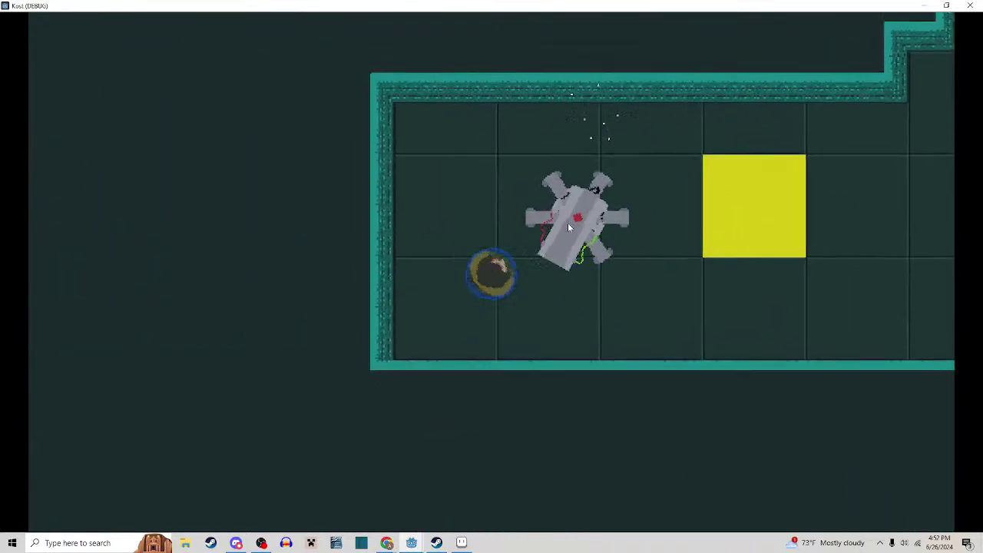
key("w")
key("d")
Guide the character up the north corridor, attack the small blood-trailing enemy and enter the laser robot and gear room
key("w")
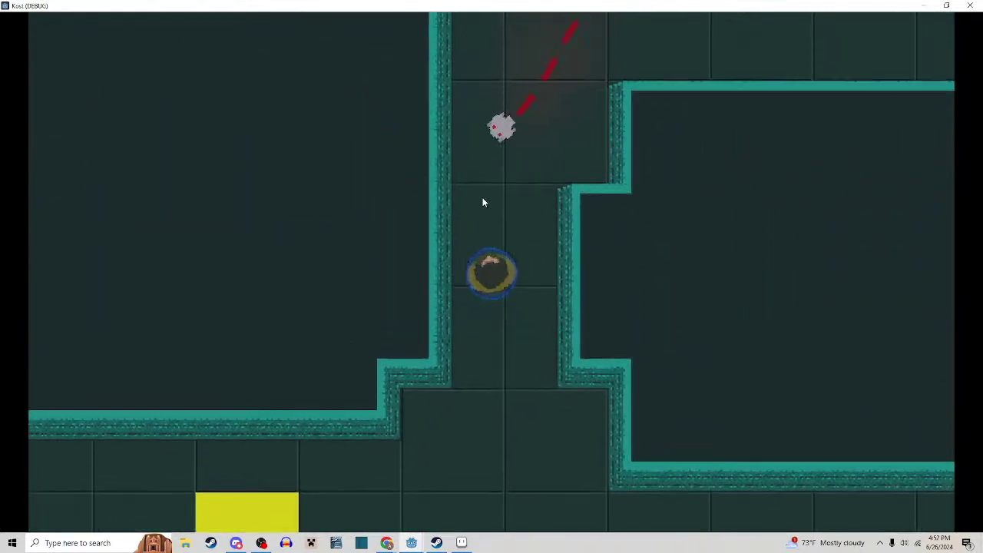
key("w")
key("d")
left_click(480, 208)
key("w")
key("d")
left_click(473, 211)
key("w")
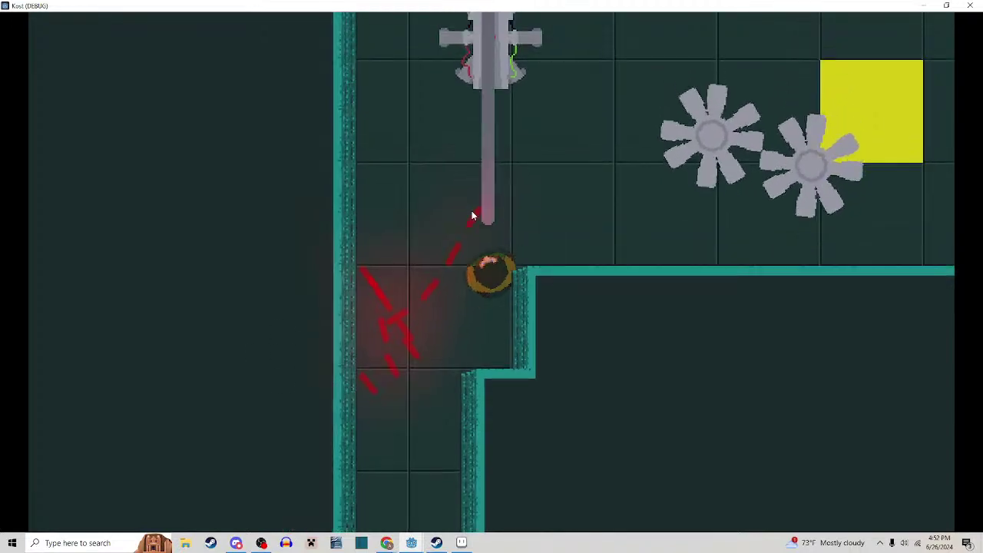
Attack the laser robot at the room's southwest entrance, fight the gear near the yellow tile and leave through the east opening
key("w")
key("d")
left_click(472, 215)
key("w")
key("a")
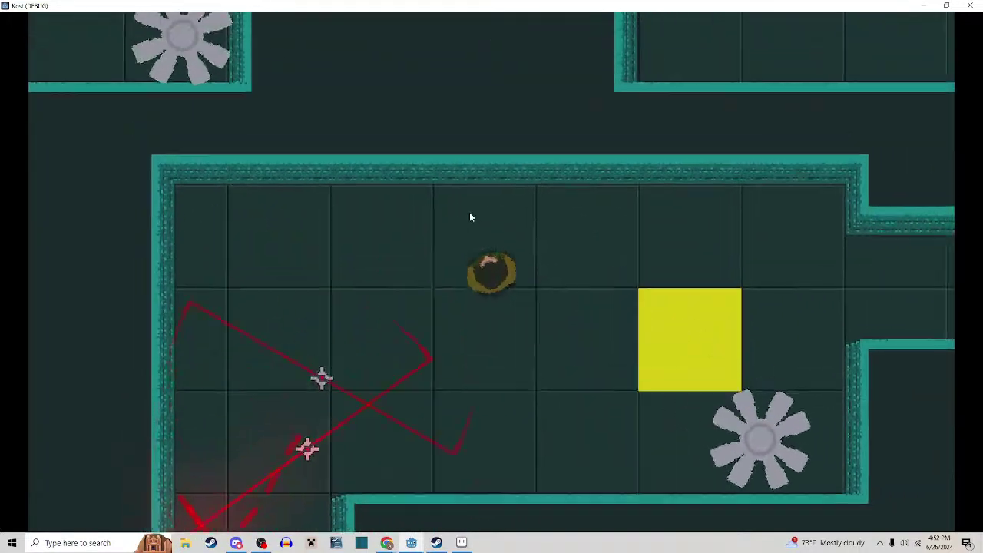
key("d")
key("s")
left_click(500, 234)
key("d")
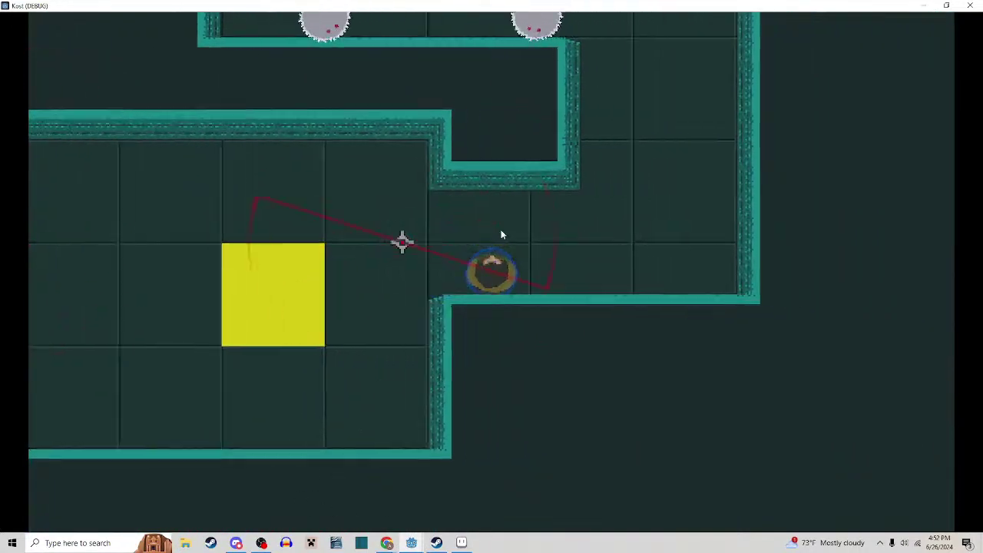
Head north from the east passage, fight the saws and attack the laser robot near the yellow tile
key("w")
left_click(496, 227)
key("a")
left_click(489, 226)
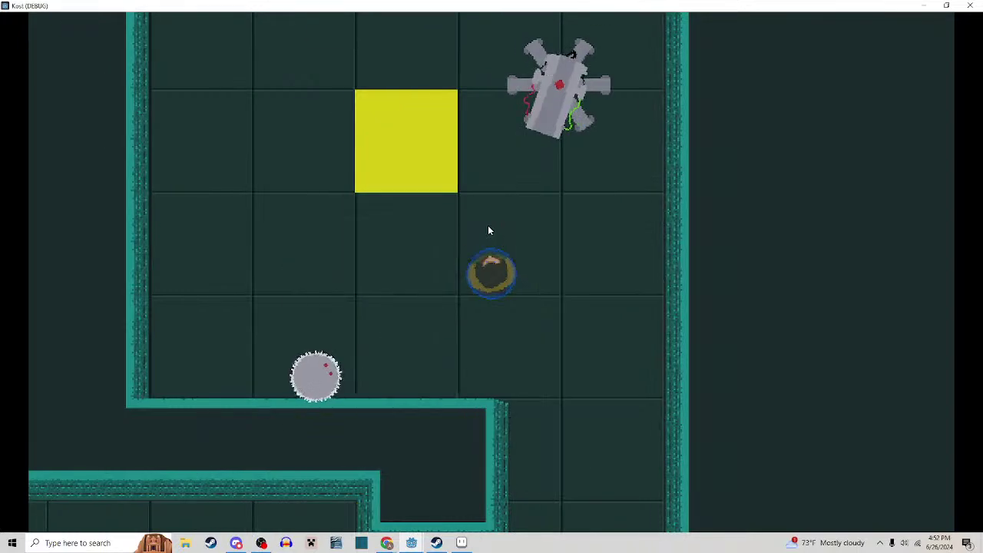
key("a")
key("d")
key("w")
left_click(488, 229)
key("w")
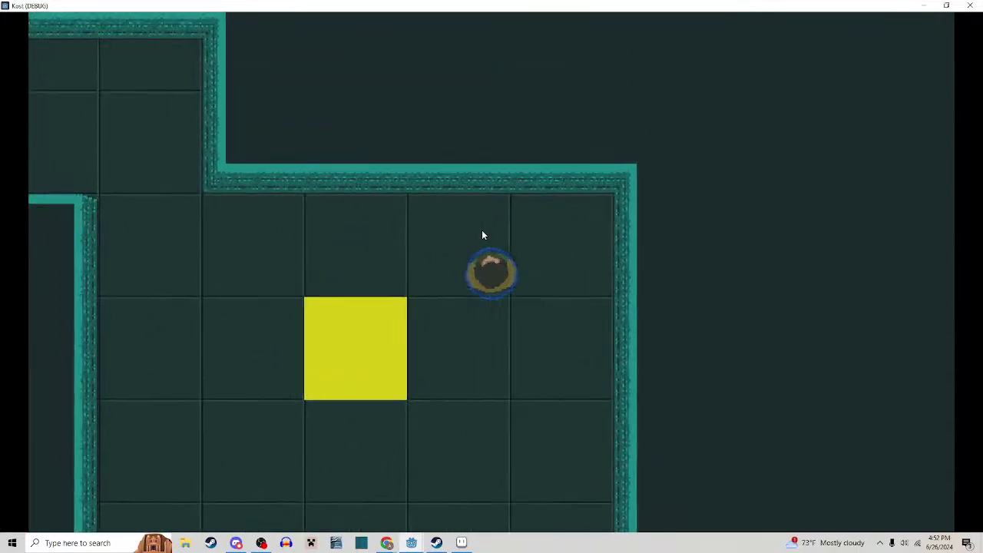
Guide the character northwest out of the room and attack the saw and small enemy in the west passage
key("a")
key("a")
left_click(474, 230)
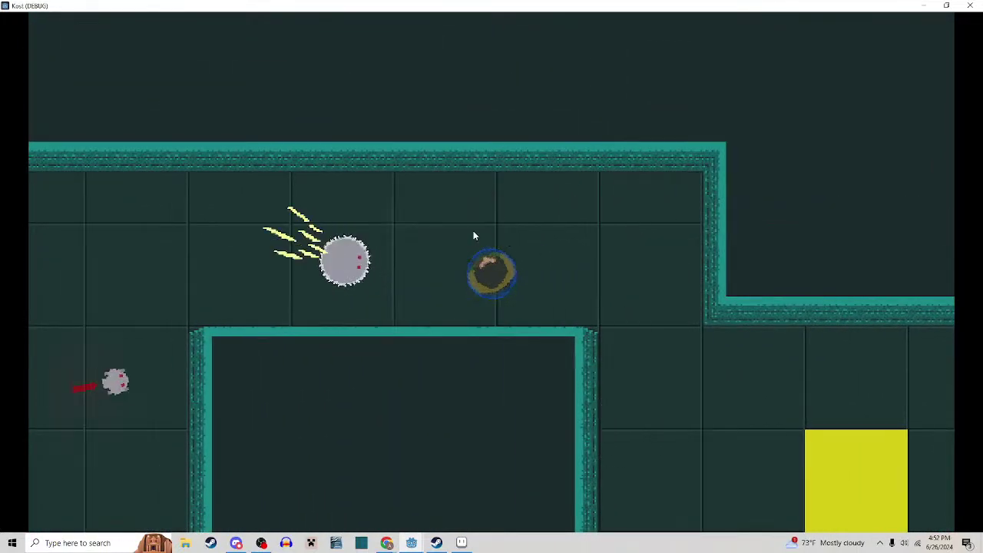
left_click(473, 228)
key("a")
left_click(472, 228)
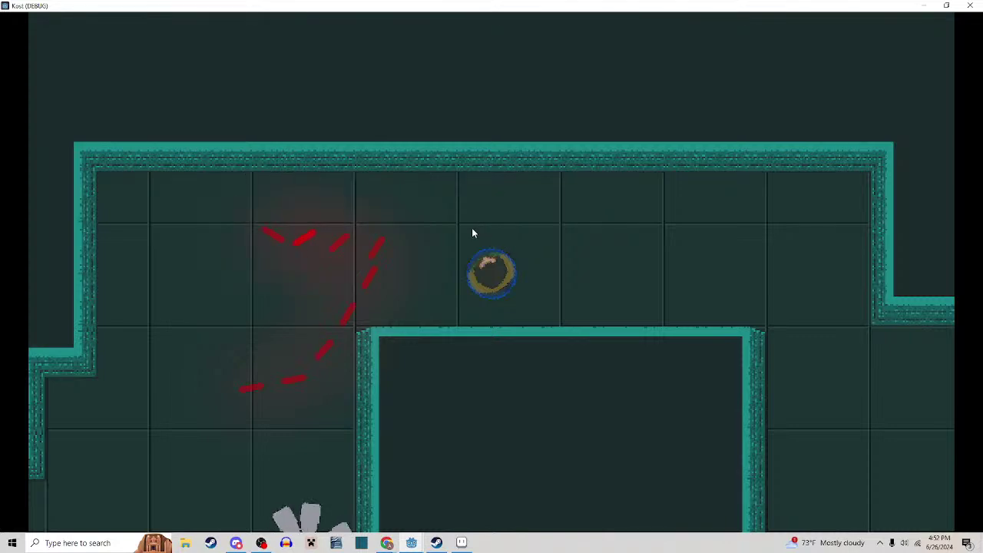
Move southwest into the open room and attack the gear beside the yellow tile
key("a")
key("s")
key("d")
key("d")
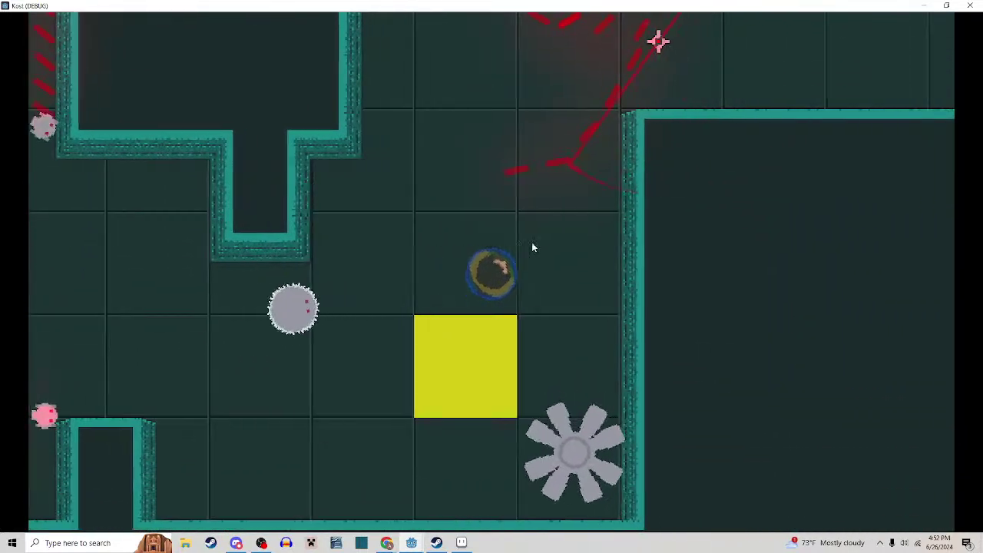
key("s")
left_click(531, 240)
key("w")
left_click(529, 238)
Advance west from the yellow tile, attacking the small blood-trailing enemies and the saw
key("a")
key("a")
key("s")
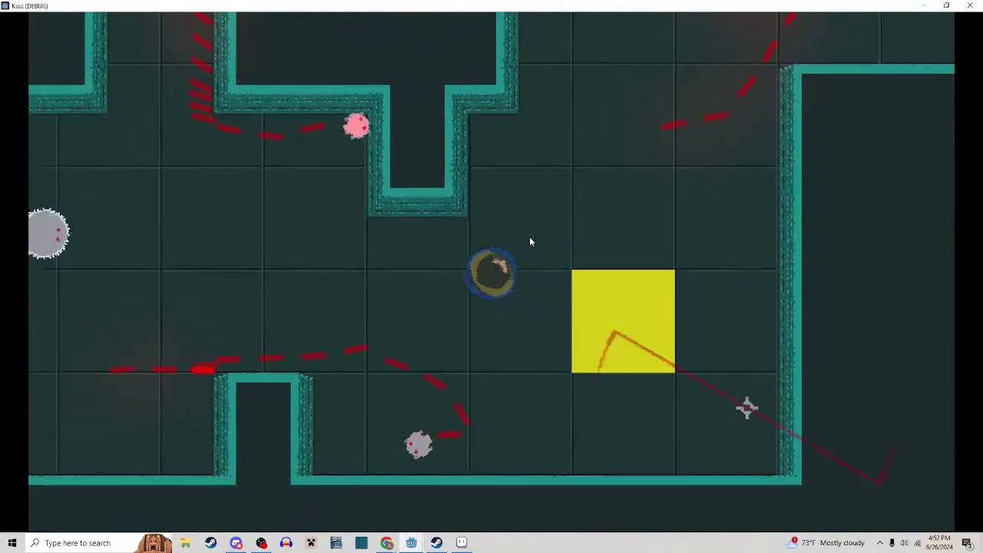
left_click(530, 242)
left_click(530, 241)
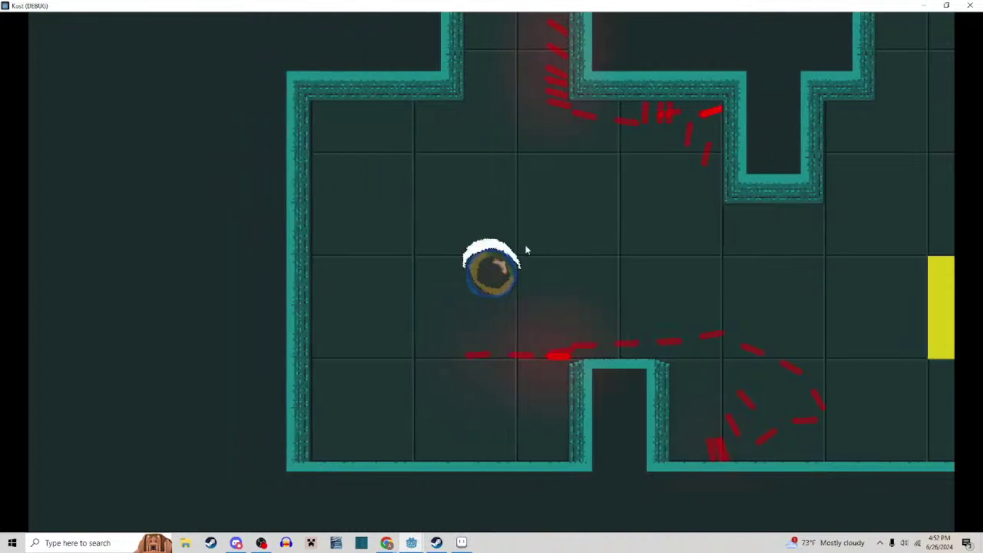
Leave the room by the narrow north corridor and follow its turn east
key("w")
key("d")
key("a")
key("d")
key("w")
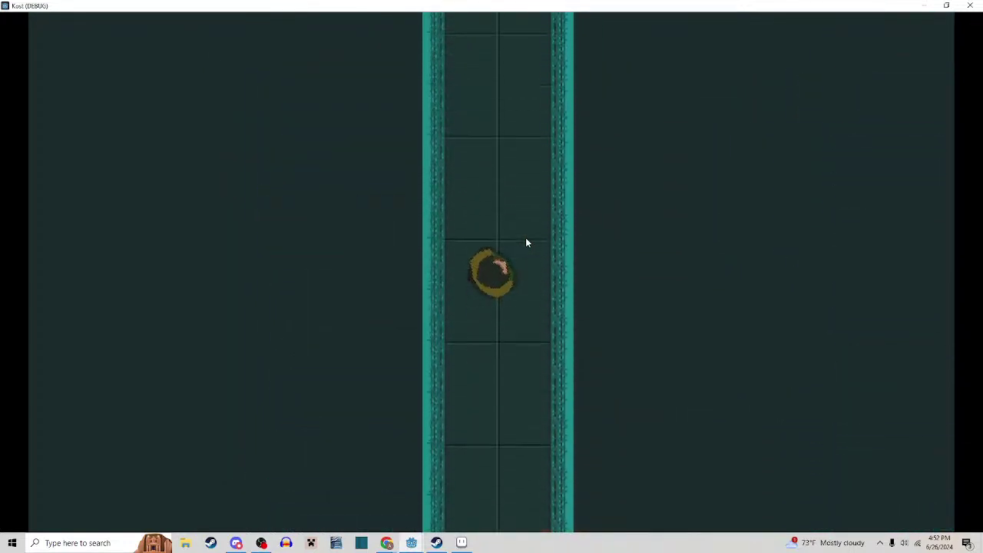
key("d")
key("d")
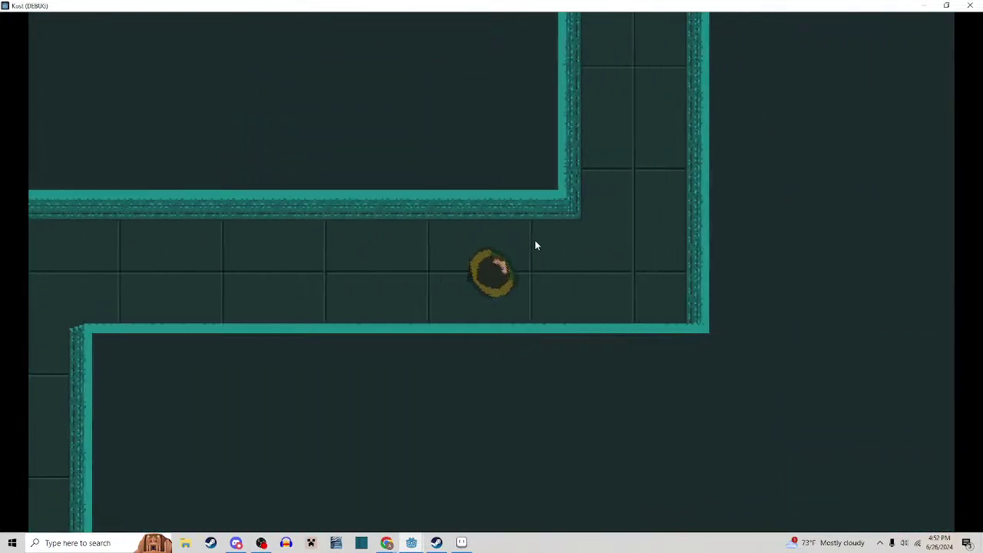
Follow the corridor north into the large room and attack the two saws near its south entrance
key("w")
left_click(518, 245)
left_click(517, 244)
key("d")
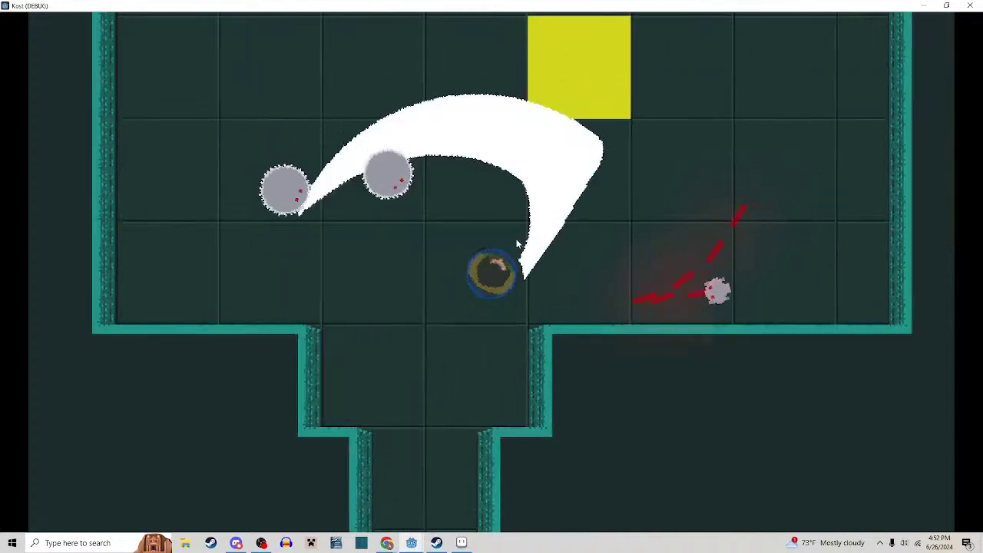
key("a")
left_click(517, 244)
key("w")
left_click(517, 243)
key("w")
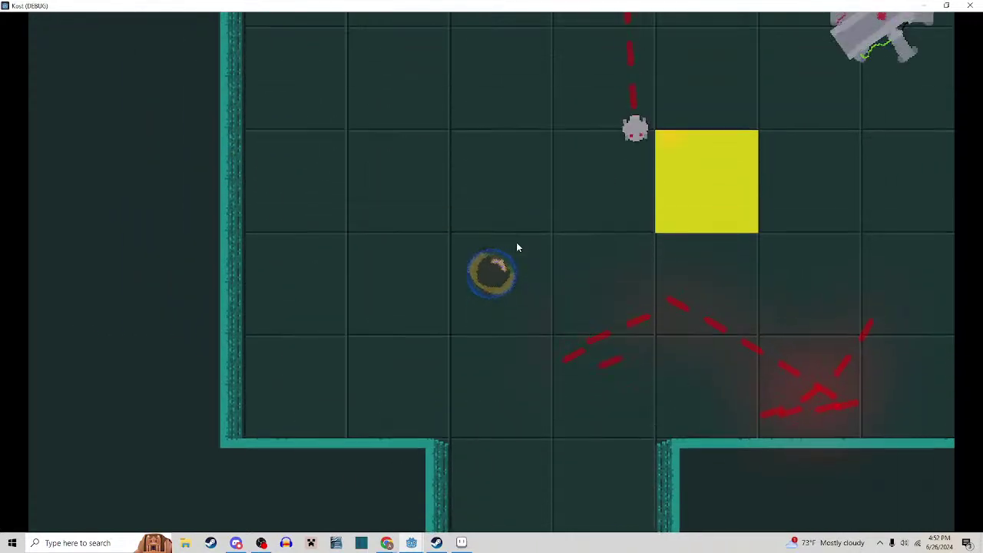
Cross east past the first yellow tile, fight the small enemy and laser robot, and continue north
key("d")
left_click(519, 247)
key("d")
key("w")
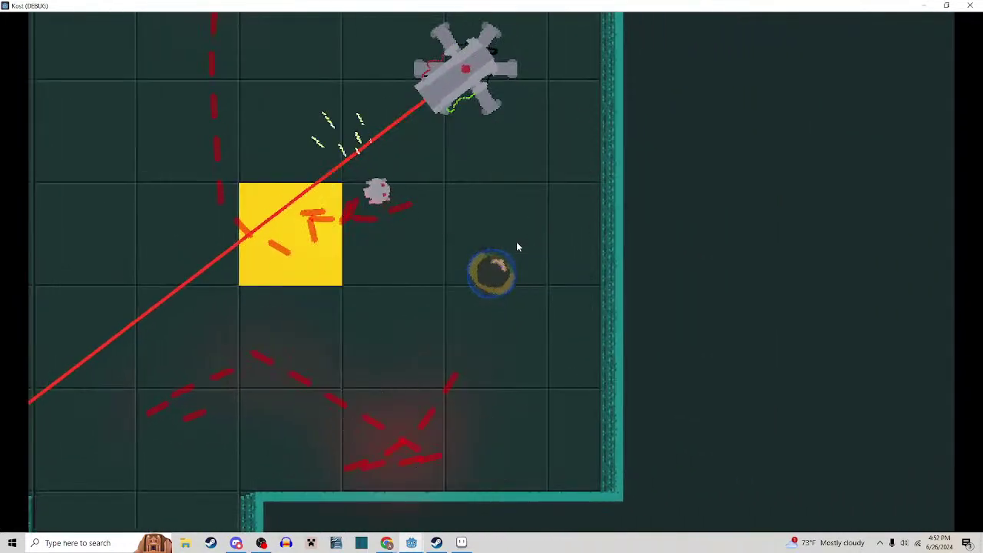
key("d")
key("a")
key("w")
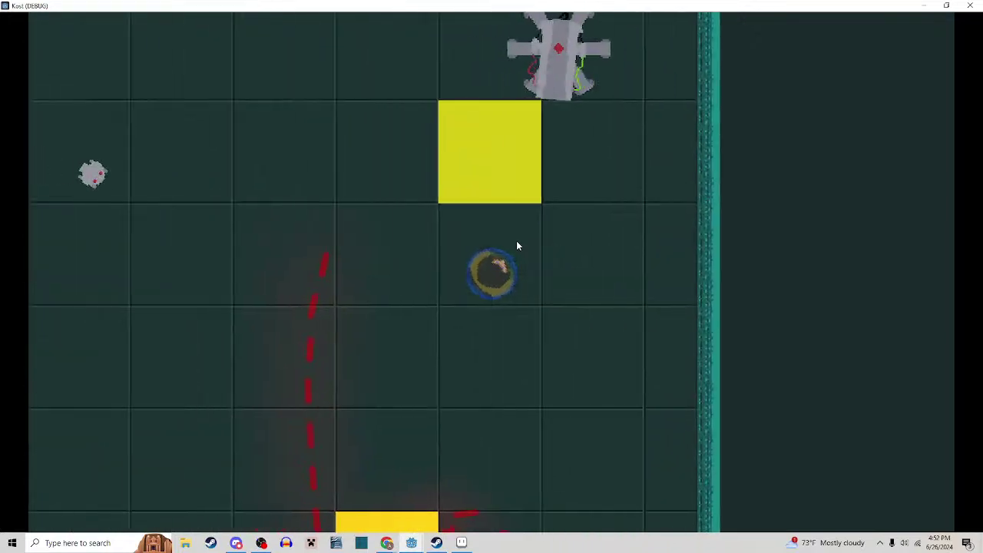
Attack the laser robot beside the northern yellow tile, fight the small enemy and move northwest around the wall
key("w")
key("d")
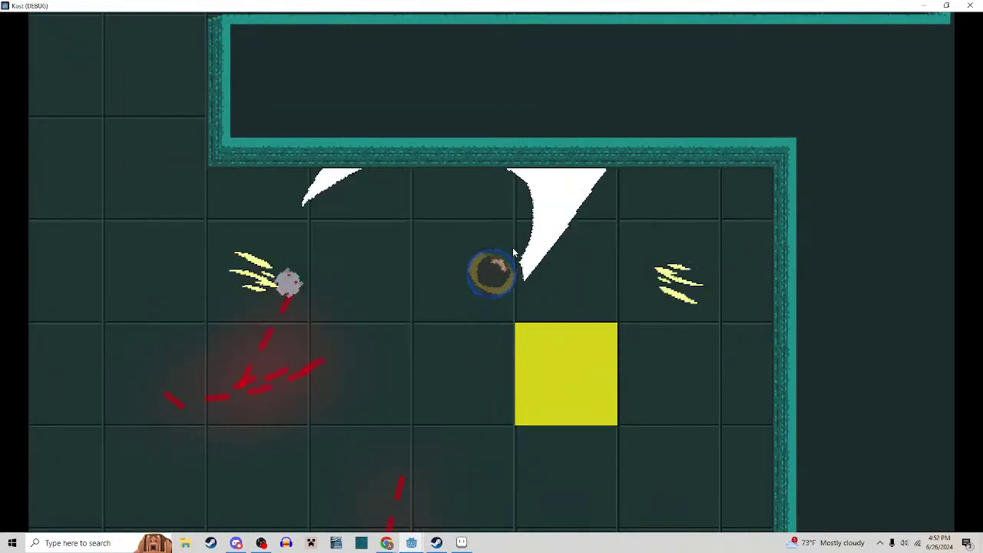
key("w")
key("a")
left_click(505, 252)
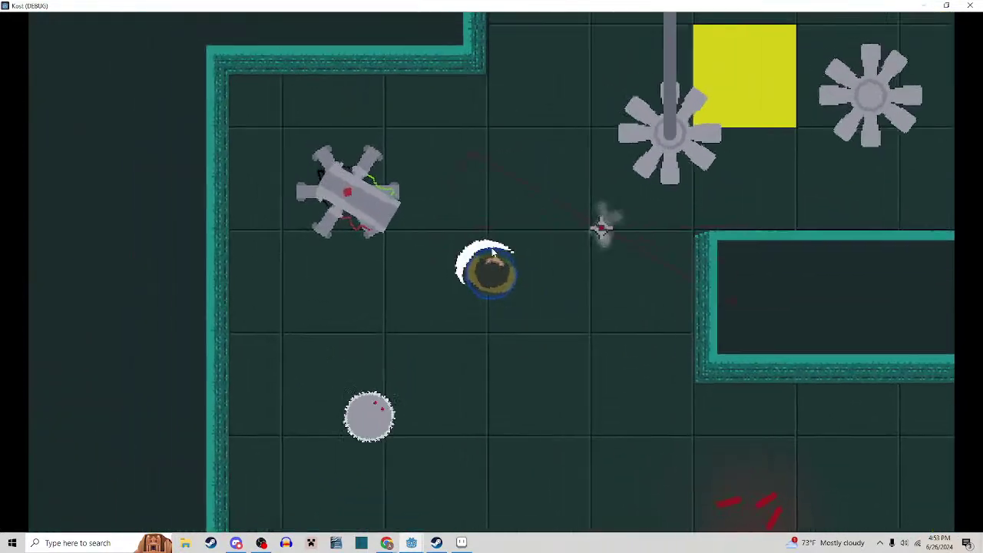
Attack the laser robot and saw along the west wall and move northeast toward the two gears
key("a")
key("s")
left_click(492, 249)
left_click(495, 247)
key("w")
key("d")
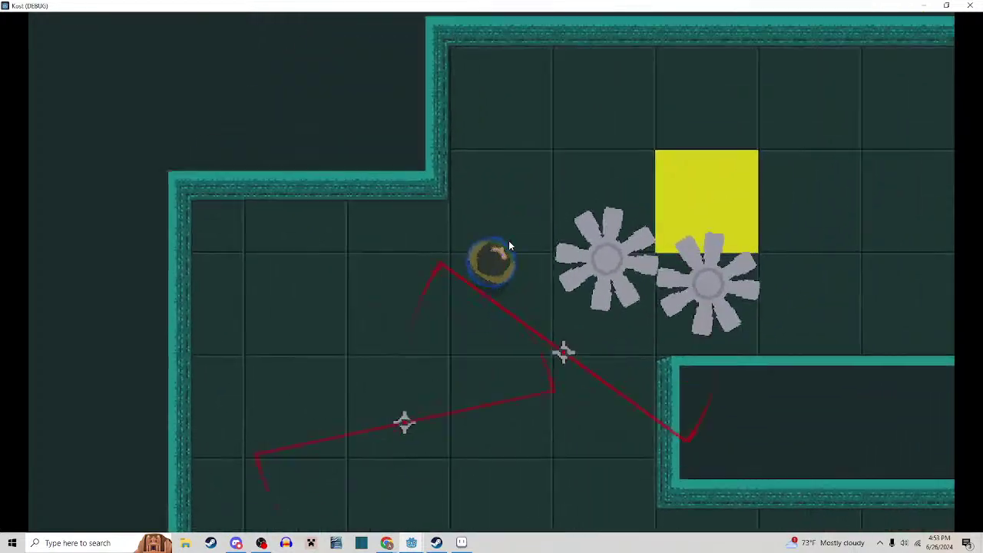
Evade the pursuing gears past the pair of yellow tiles and move to the area's northeast corner
key("d")
key("s")
left_click(496, 294)
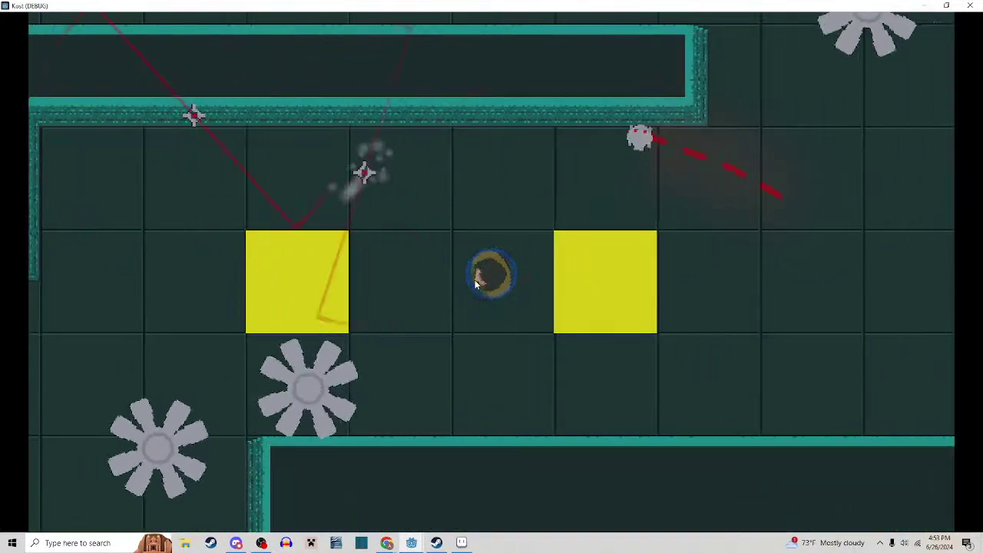
key("d")
key("w")
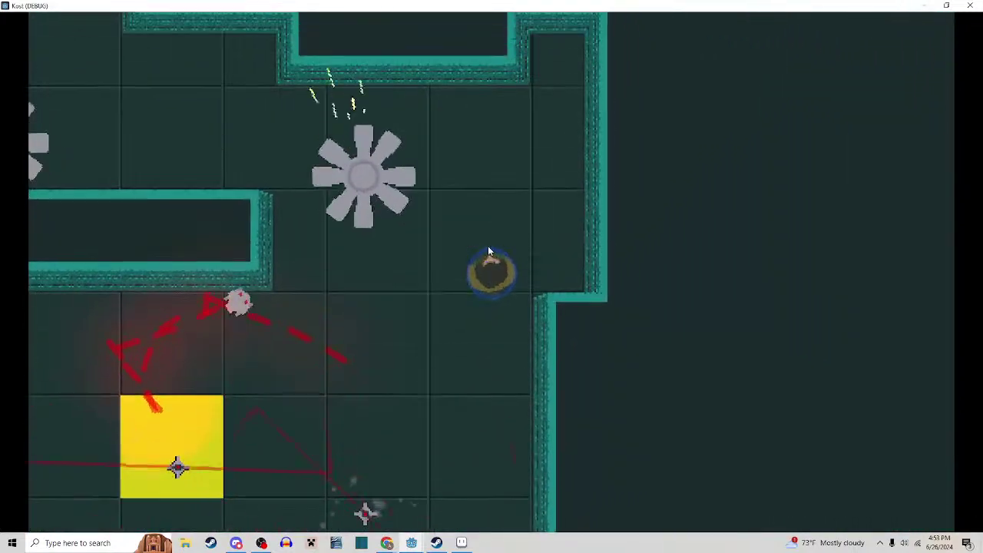
Attack the gear while moving northwest and enter the narrow corridor leading north
key("a")
left_click(463, 260)
key("w")
key("w")
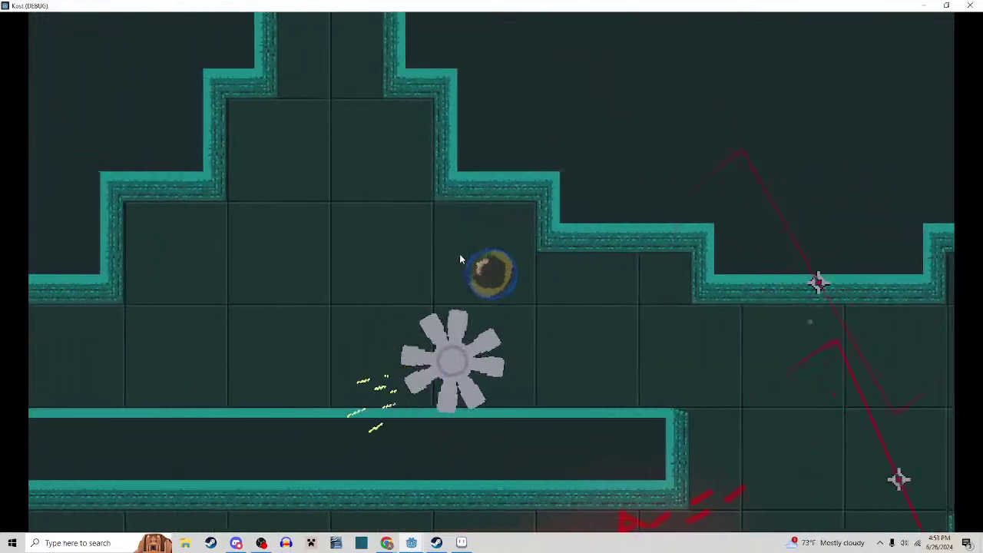
key("w")
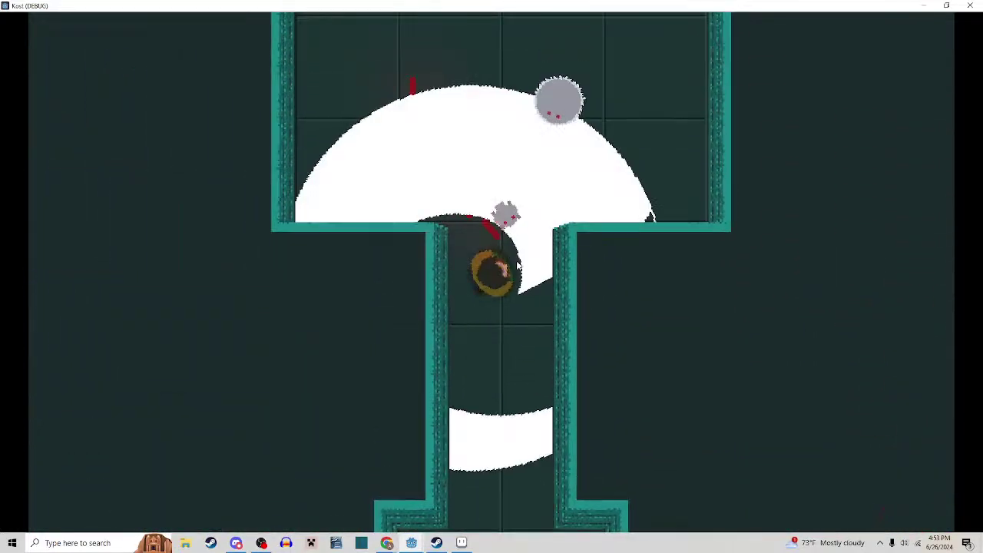
Fight the saw and small enemy at the corridor's north end and advance into the pillared room
left_click(514, 269)
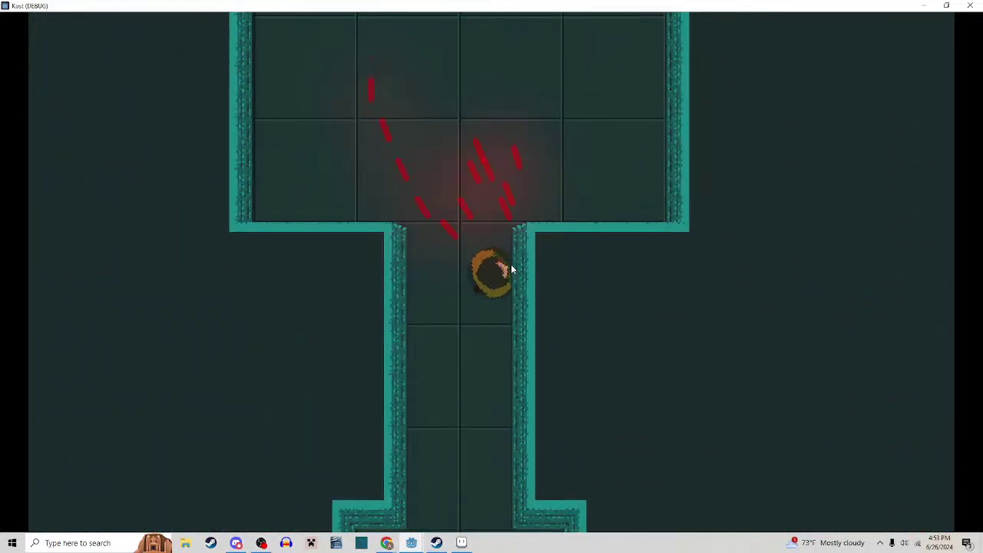
key("w")
key("w")
left_click(511, 265)
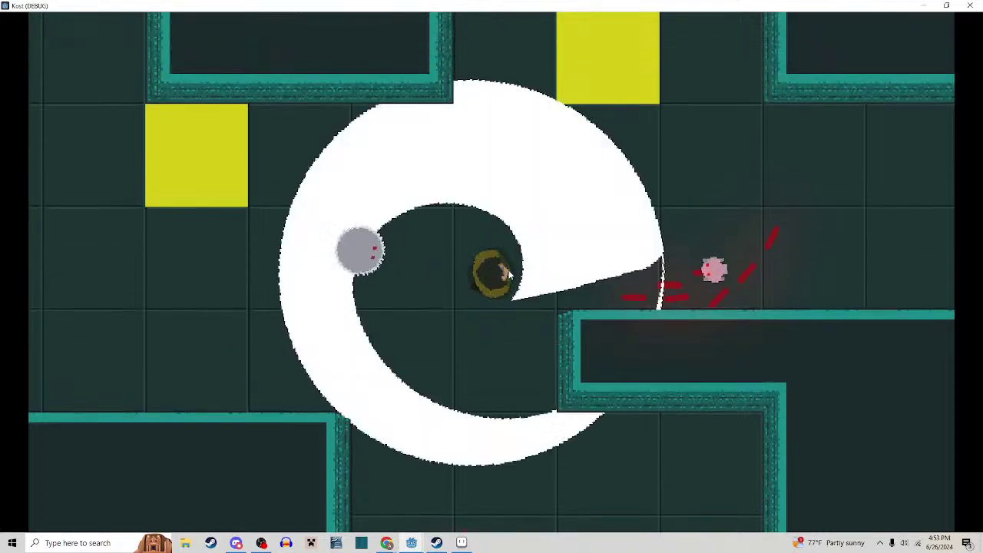
Guide the character west past the yellow tile and north along the pillared room's west wall
key("a")
key("w")
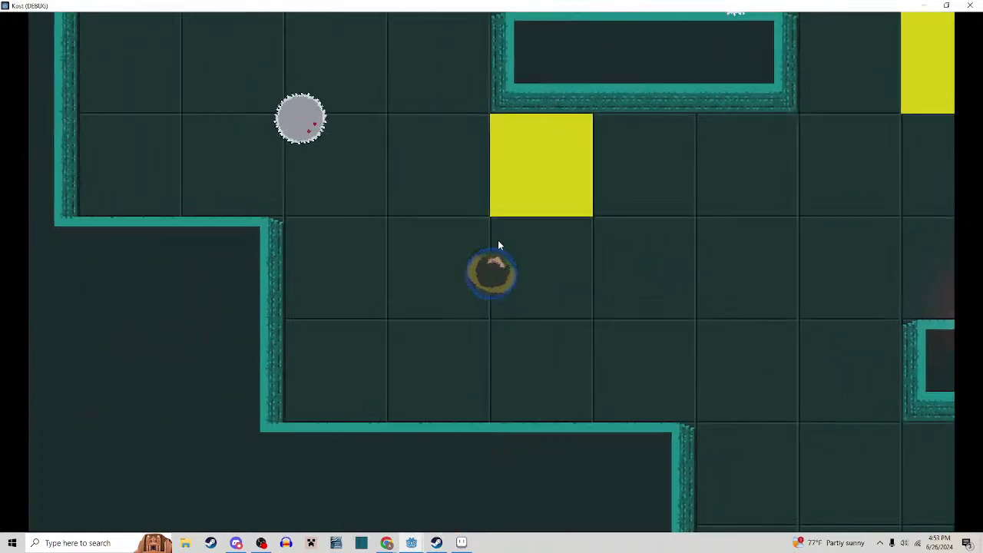
key("w")
key("a")
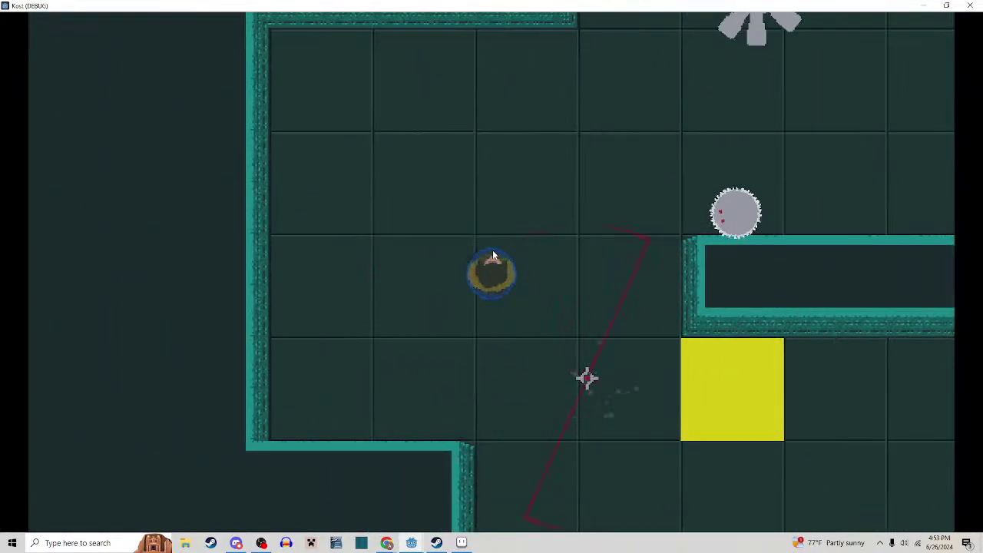
Move northeast above the lower wall block and attack the saw near it
key("d")
key("w")
left_click(493, 250)
left_click(494, 247)
left_click(493, 245)
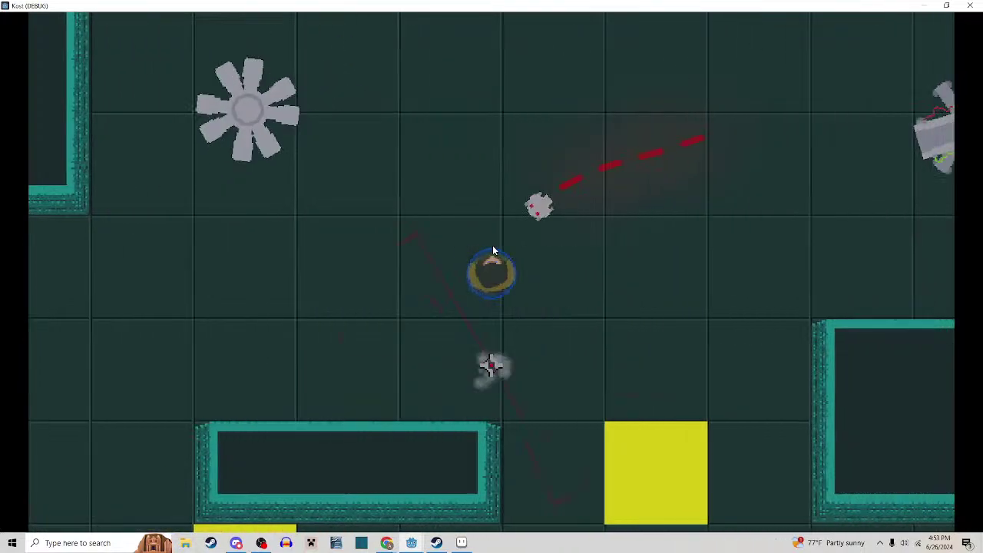
Fight the small blood-trailing enemy in the middle of the pillared room and move east toward the laser robot
key("a")
left_click(493, 247)
key("w")
key("d")
left_click(493, 247)
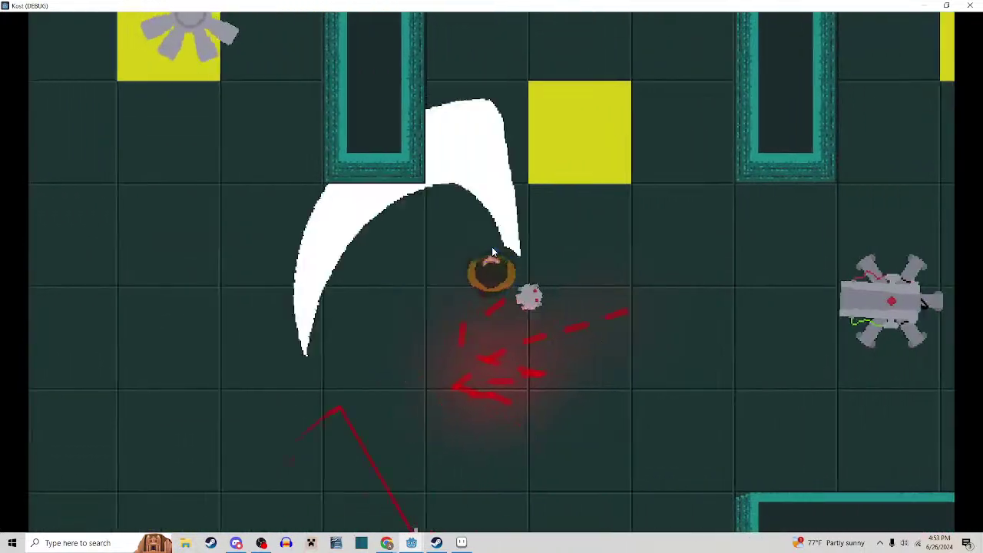
left_click(492, 248)
left_click(492, 245)
key("s")
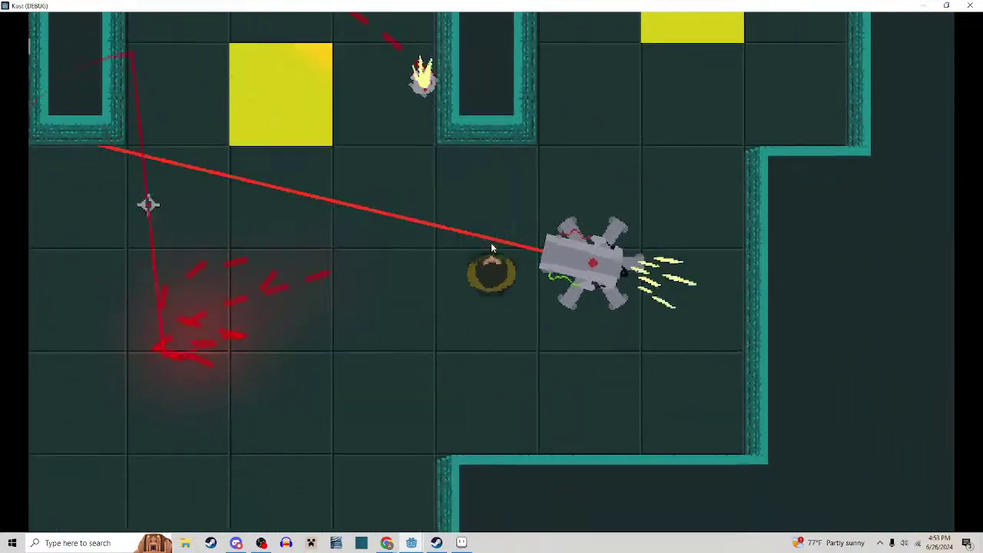
Attack the laser robot near the pillared room's east wall and retreat southwest
left_click(491, 242)
left_click(490, 241)
key("d")
left_click(490, 240)
key("a")
key("s")
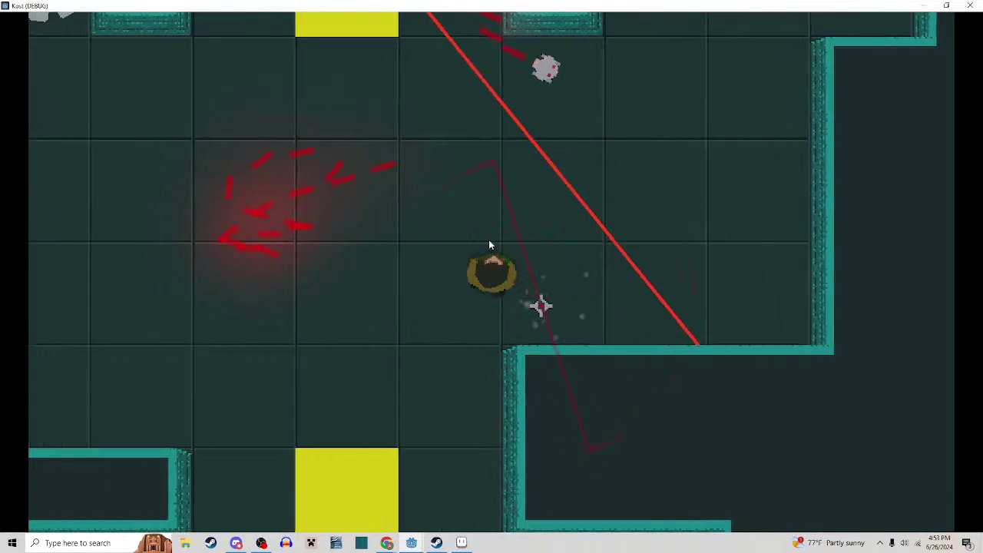
Fight the gear on the pillared room's west side and return to its southeast area
key("w")
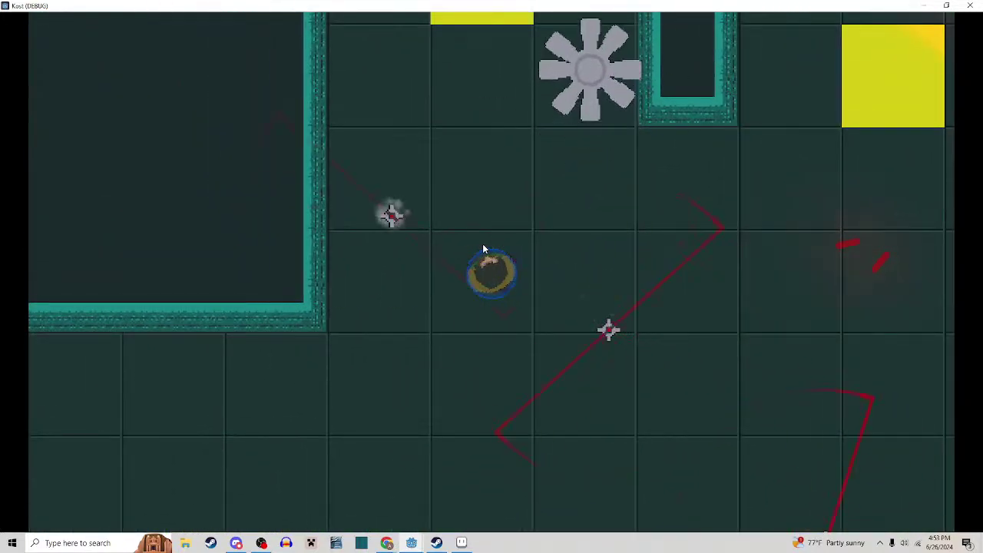
key("w")
key("d")
key("w")
key("a")
left_click(483, 244)
key("d")
key("s")
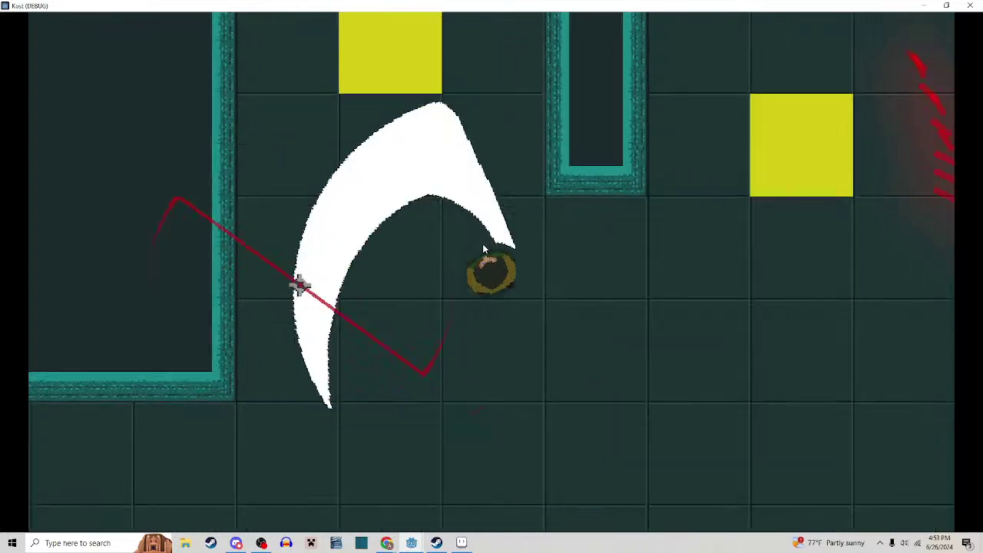
key("d")
key("s")
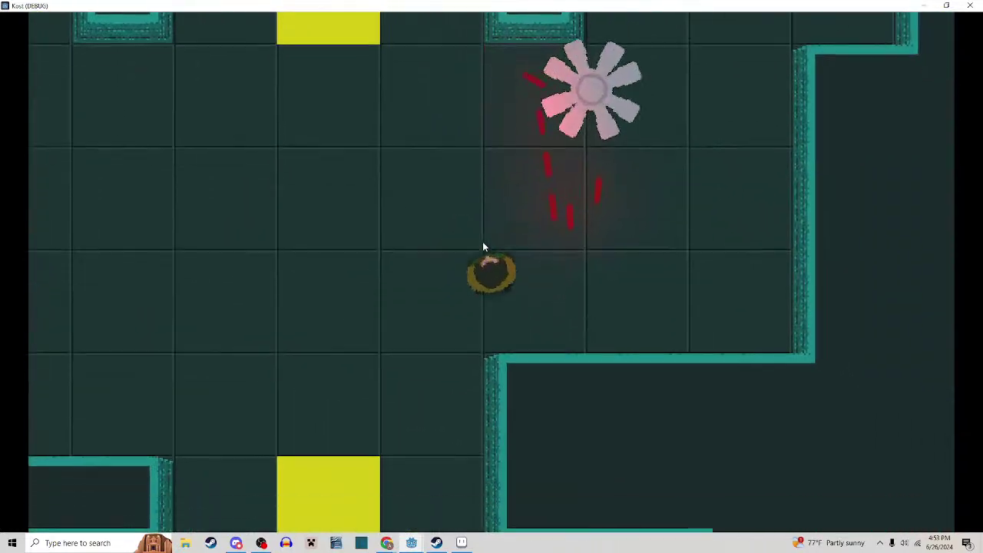
Attack the gear near the southeast pillar and head north toward the eastern yellow tile
key("w")
left_click(483, 246)
key("w")
left_click(483, 246)
key("w")
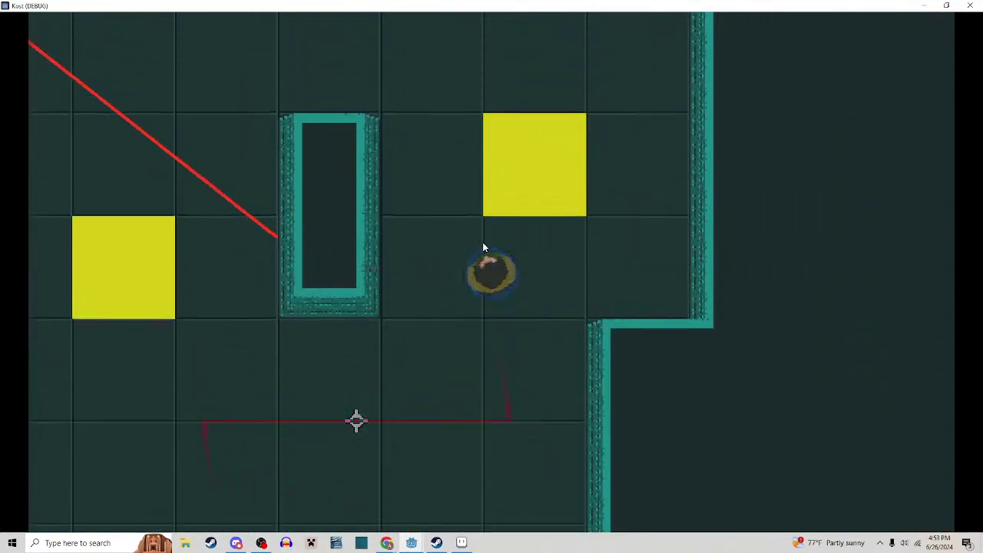
Attack the laser robot at the north end of the pillared room and enter the northern corridor
key("a")
left_click(484, 246)
left_click(483, 246)
left_click(482, 242)
key("a")
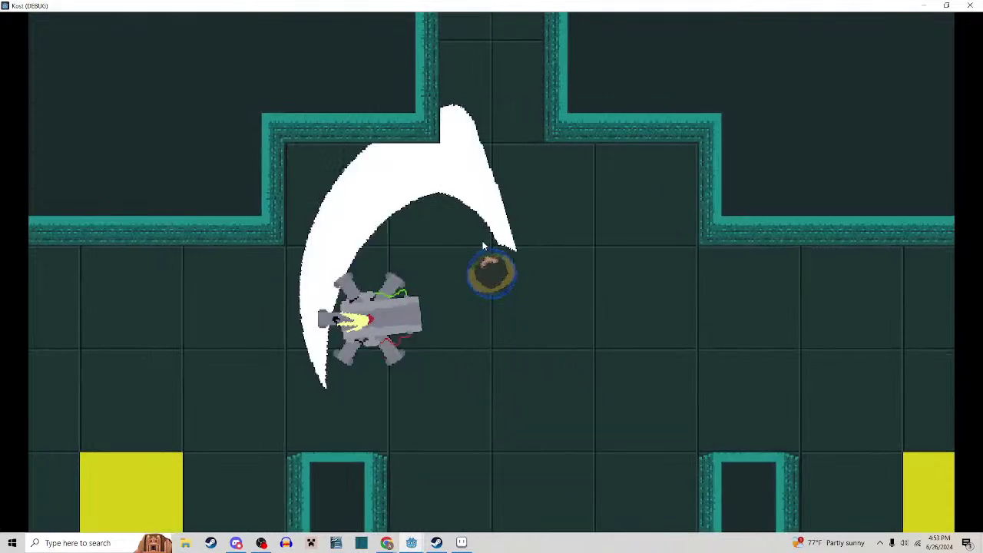
key("d")
key("w")
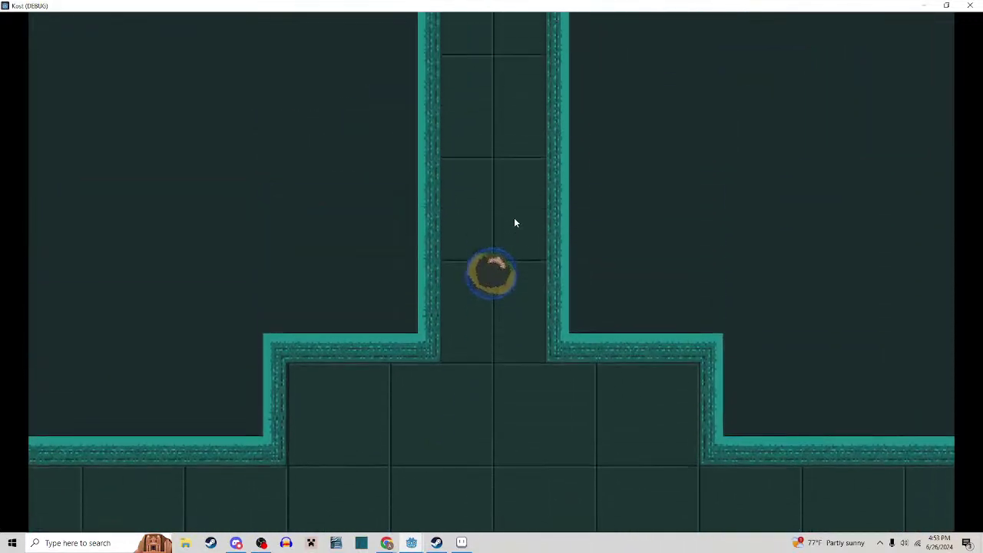
Follow the corridor north to the level exit, select the sixth blue square on the chip screen and continue to the next level
key("w")
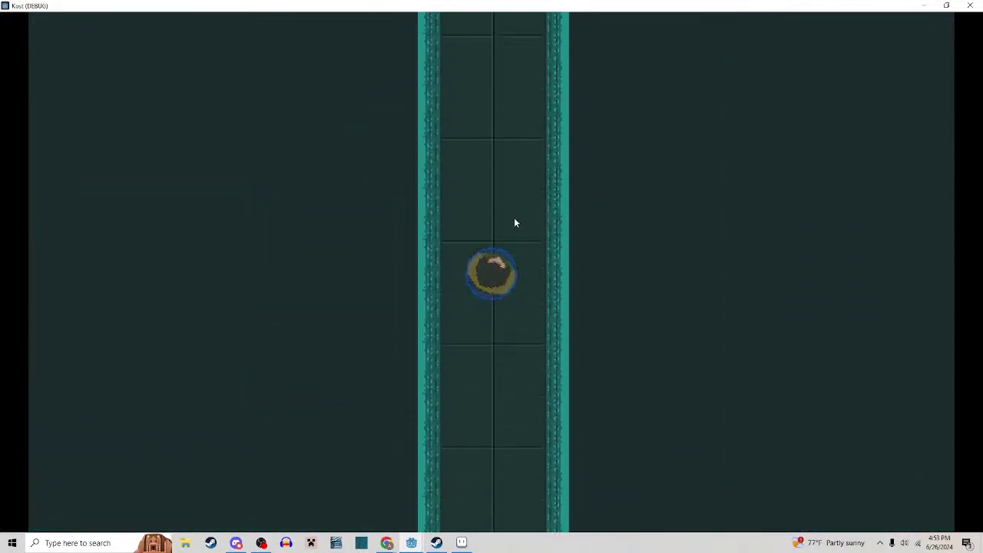
left_click(515, 219)
key("e")
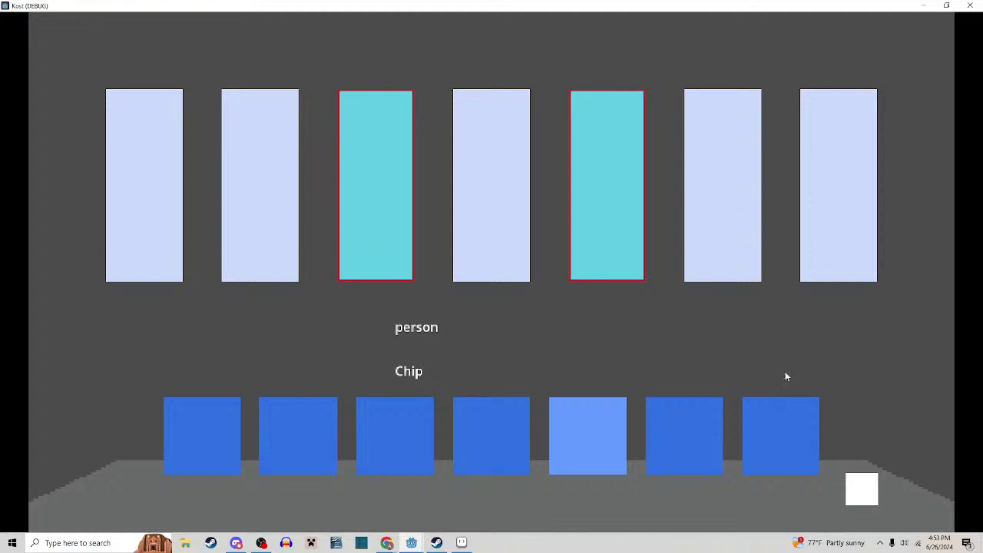
left_click(684, 415)
left_click(869, 487)
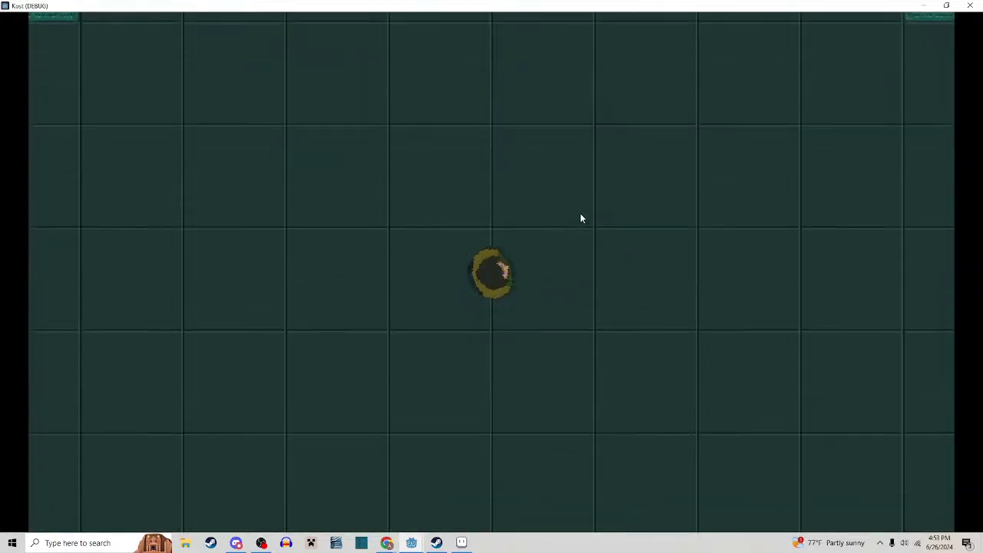
Head north from the starting room through the corridor, slashing ahead, and enter the first enemy room
key("w")
left_click(515, 169)
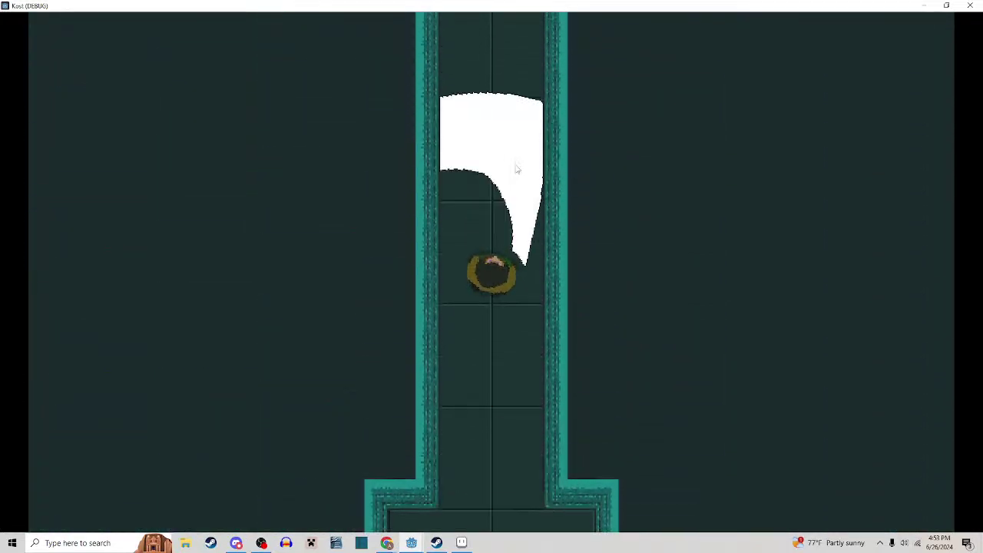
key("w")
key("a")
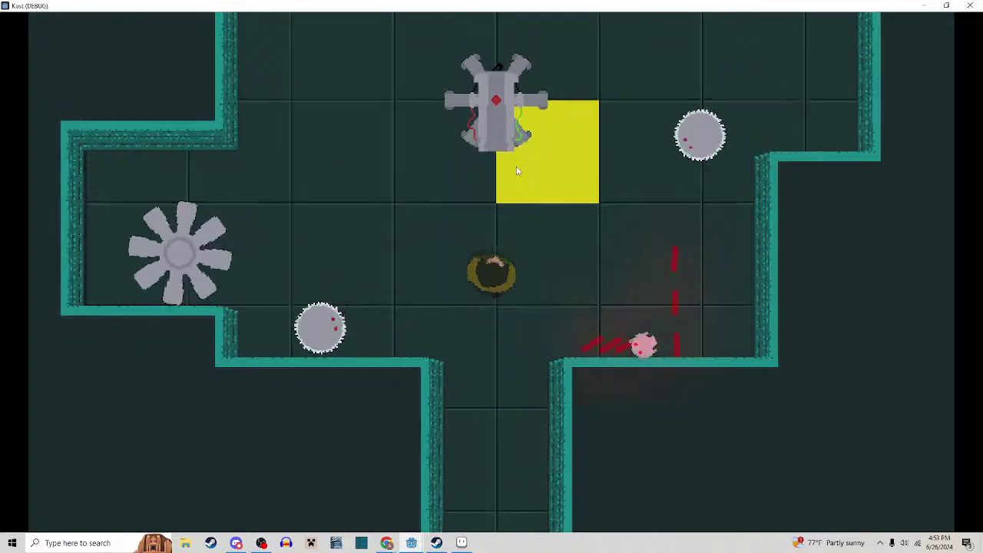
Attack the laser robot beside the southern yellow tile and move north across the room
right_click(515, 173)
left_click(516, 174)
left_click(515, 173)
key("a")
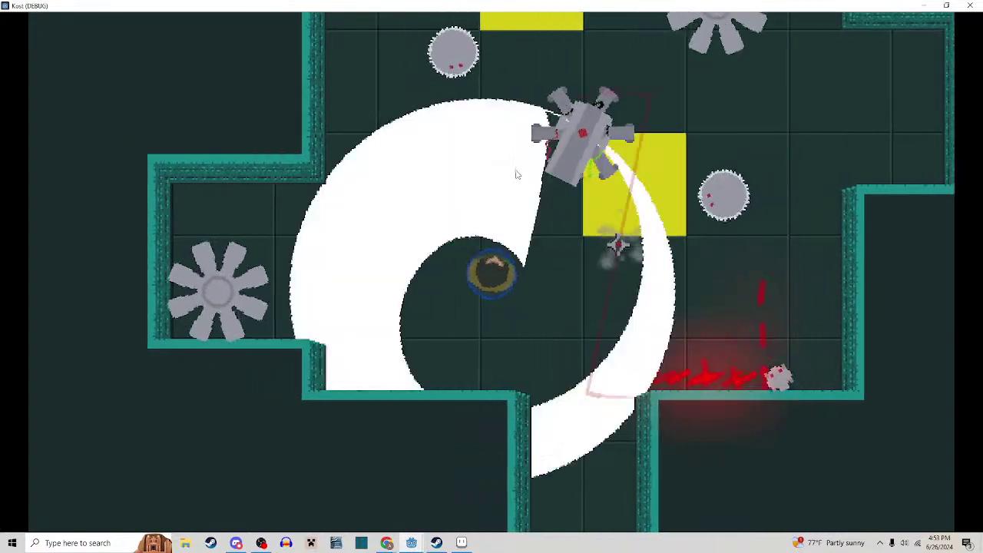
key("w")
key("w")
key("d")
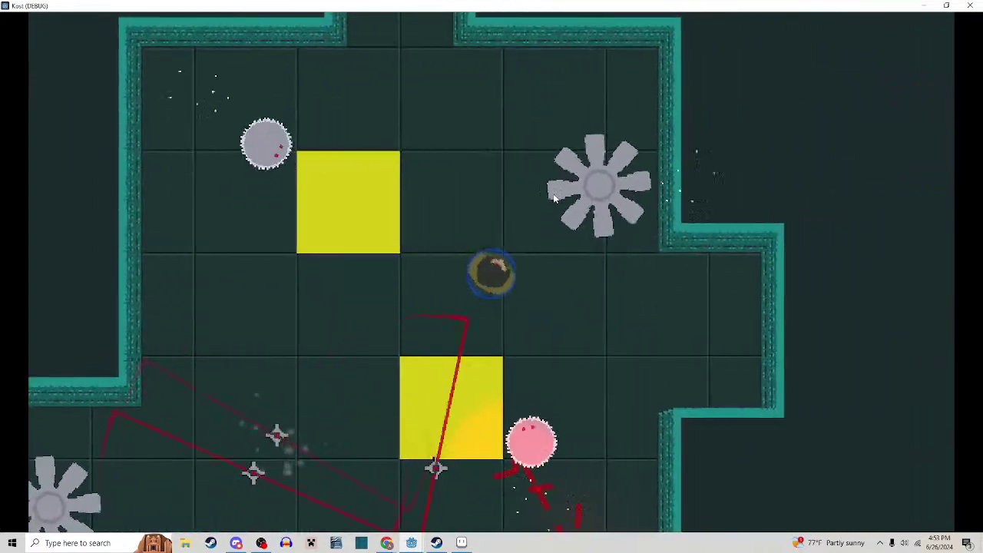
Attack the gear in the room's northeast part and leave through the northern corridor
left_click(548, 196)
key("w")
key("a")
left_click(530, 198)
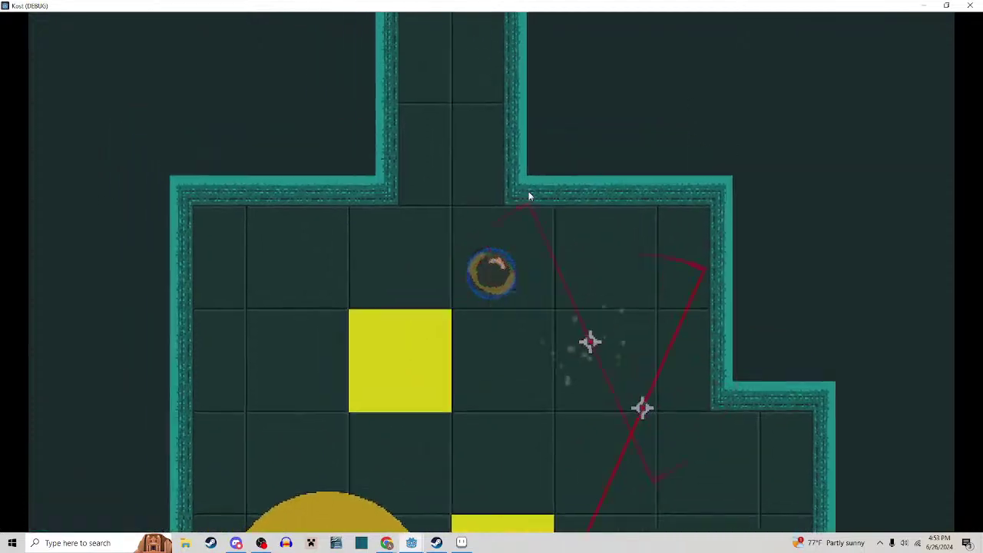
key("w")
key("d")
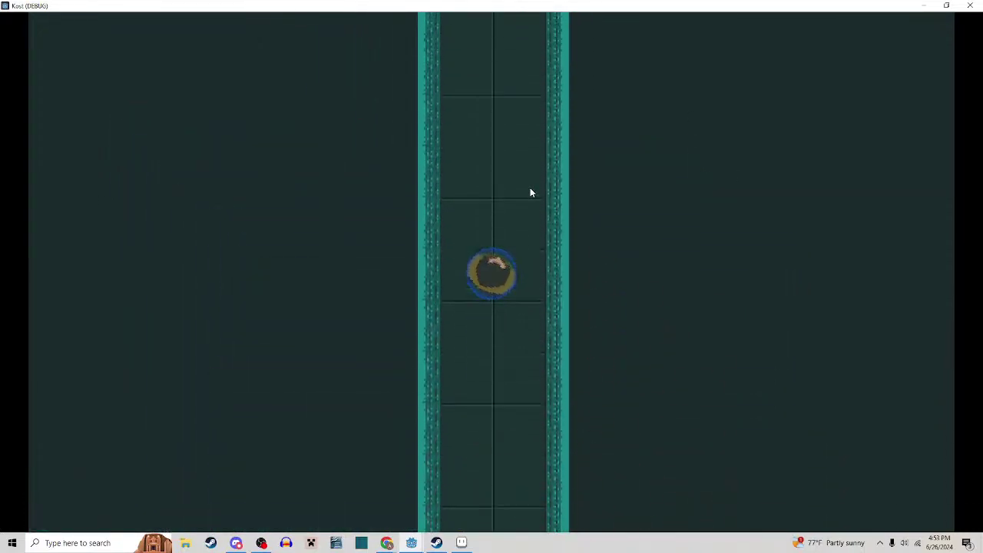
Follow the corridor into the next room, attack near the gear and retreat southeast to the entrance
key("w")
left_click(530, 191)
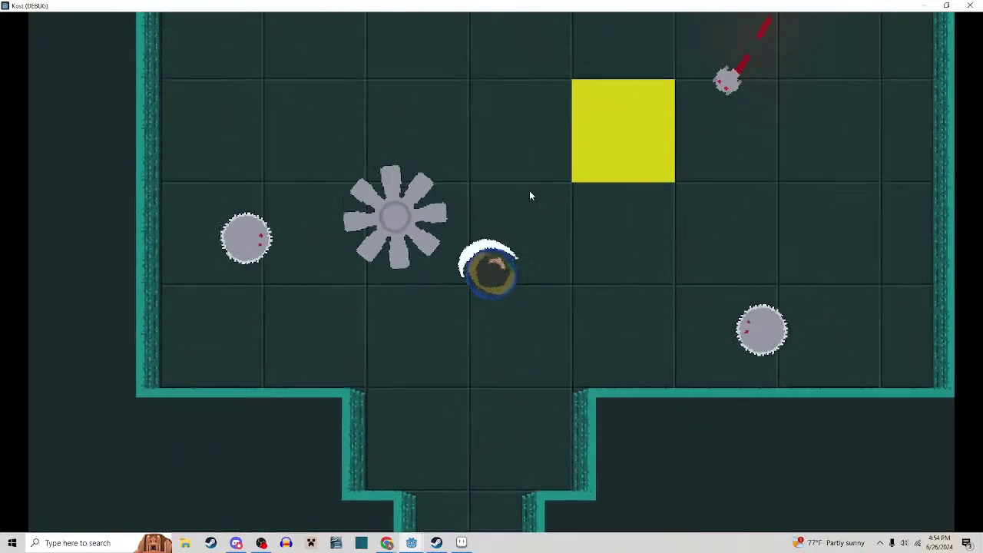
key("s")
key("d")
left_click(529, 187)
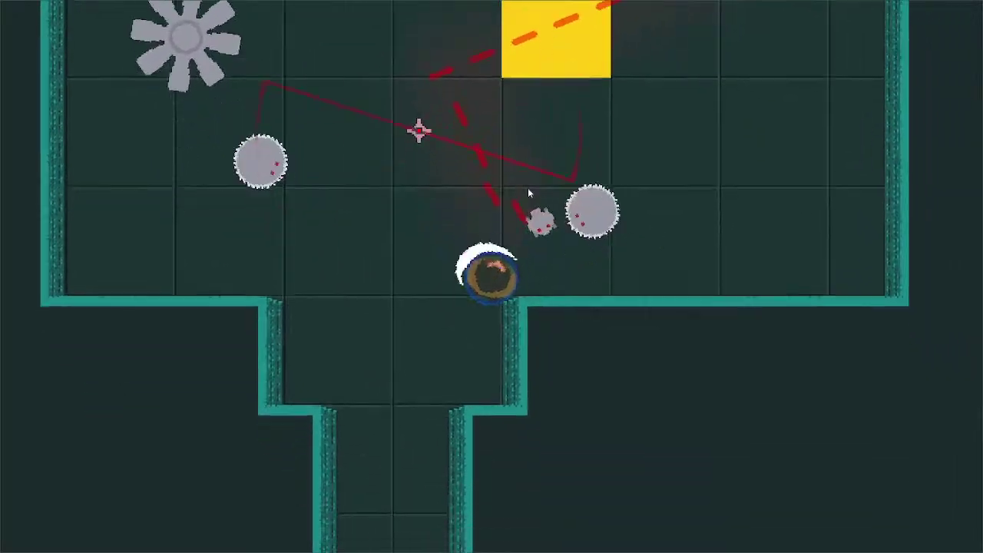
Retreat into the southern corridor while slashing at the pursuing enemies and push back northeast
key("a")
key("s")
left_click(526, 177)
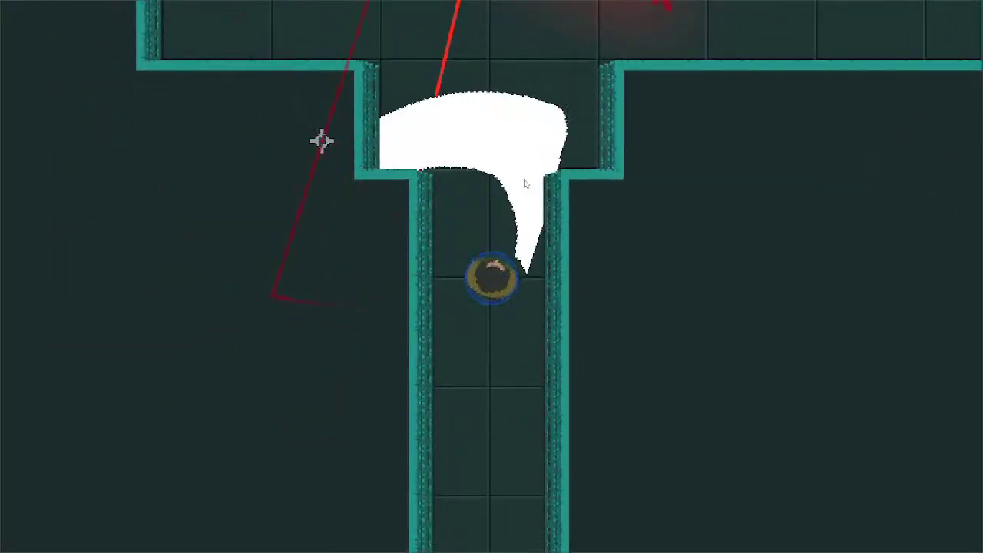
key("w")
key("d")
left_click(524, 179)
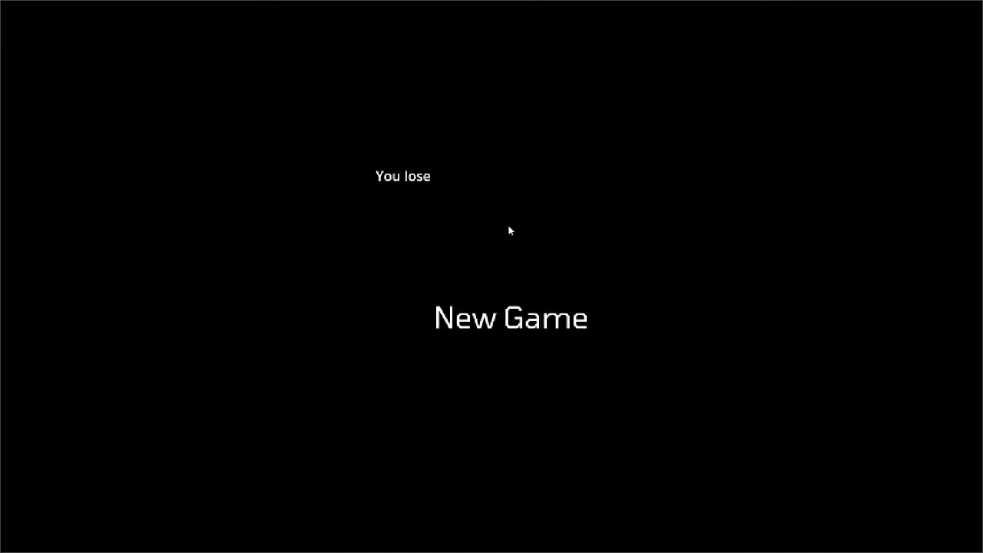
Start a new game, head north through the corridor and attack in the first enemy room
left_click(572, 318)
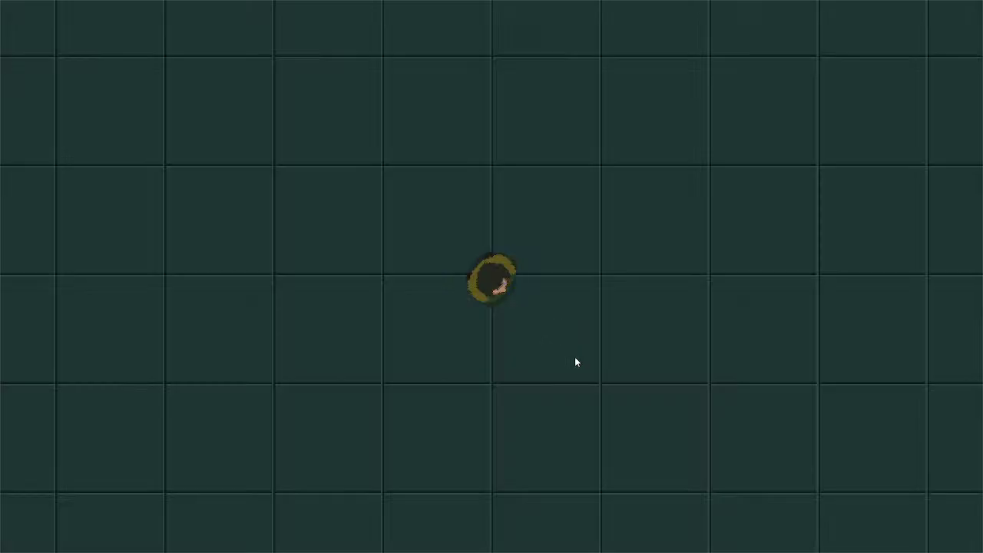
key("w")
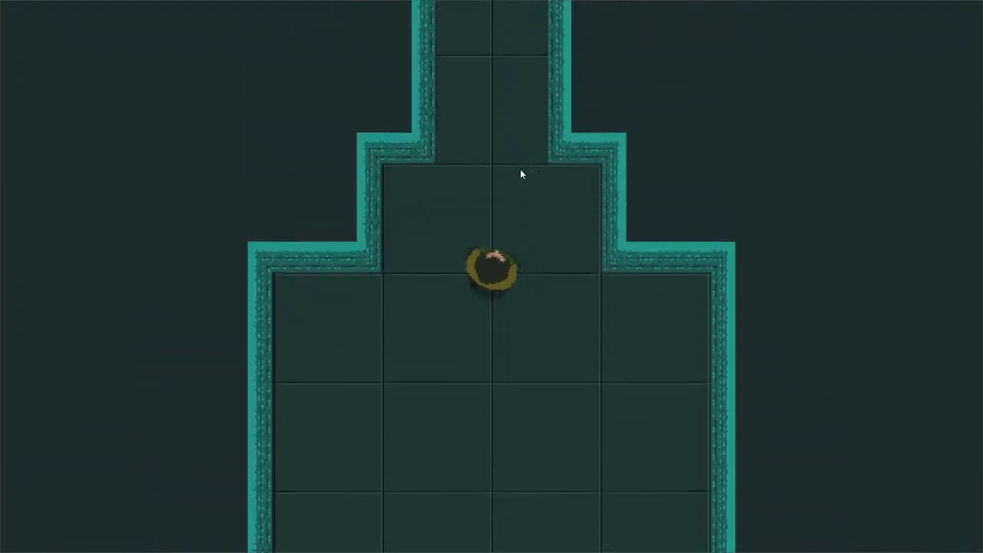
key("w")
key("d")
left_click(547, 204)
left_click(546, 206)
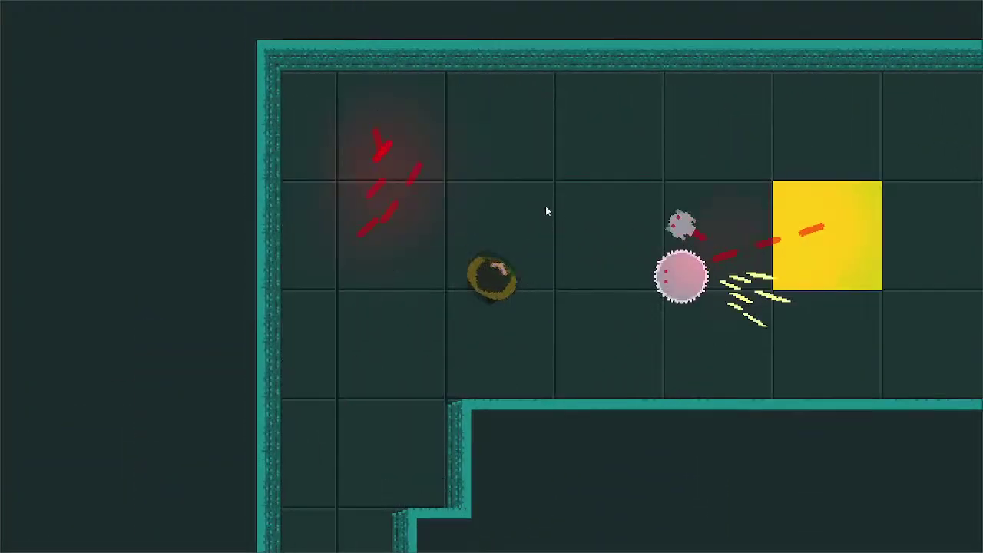
Attack the saw and the small blood-trailing enemy and move east past the yellow tile to the room's exit
key("d")
left_click(545, 209)
key("d")
key("s")
key("w")
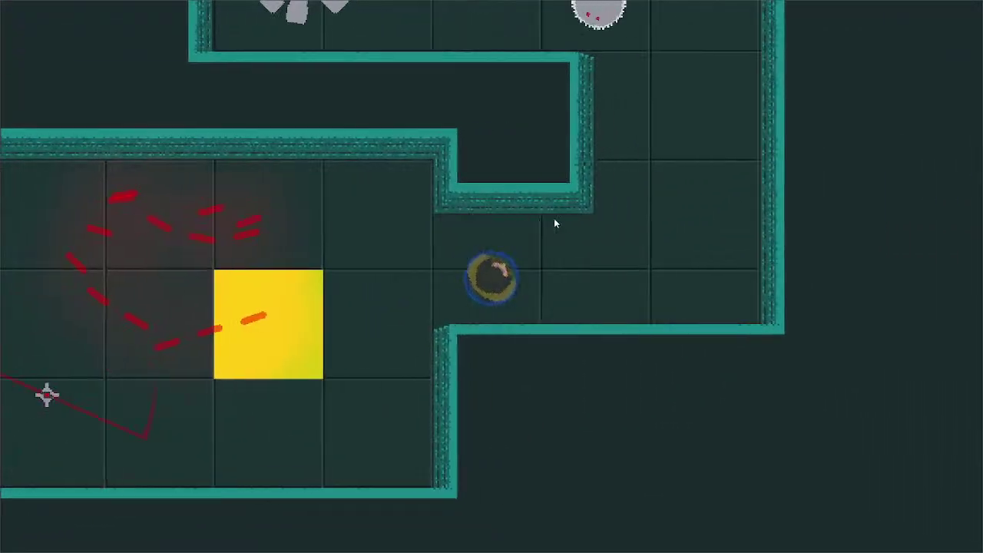
Go north into the next room and attack the laser robot east of the yellow tile
key("w")
key("a")
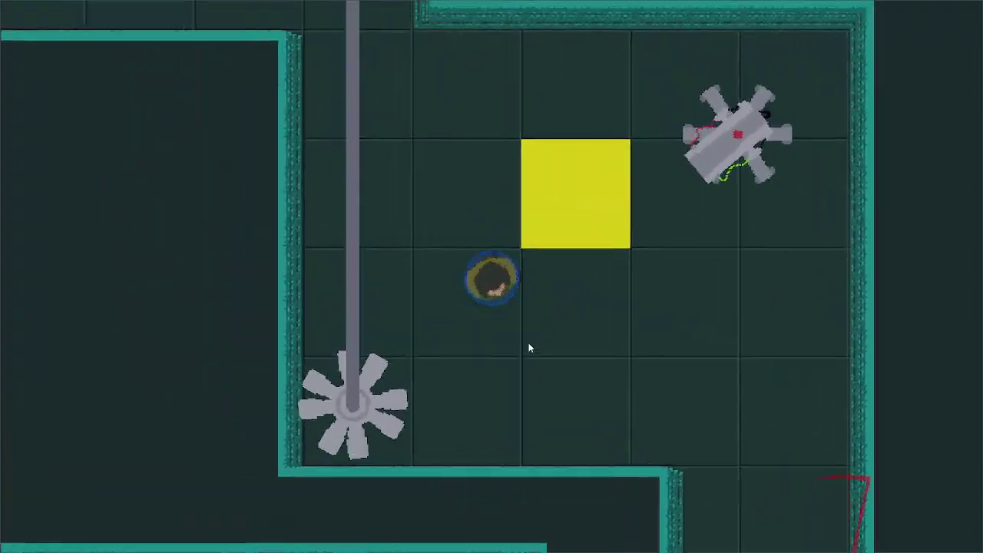
key("d")
left_click(540, 253)
key("s")
right_click(538, 266)
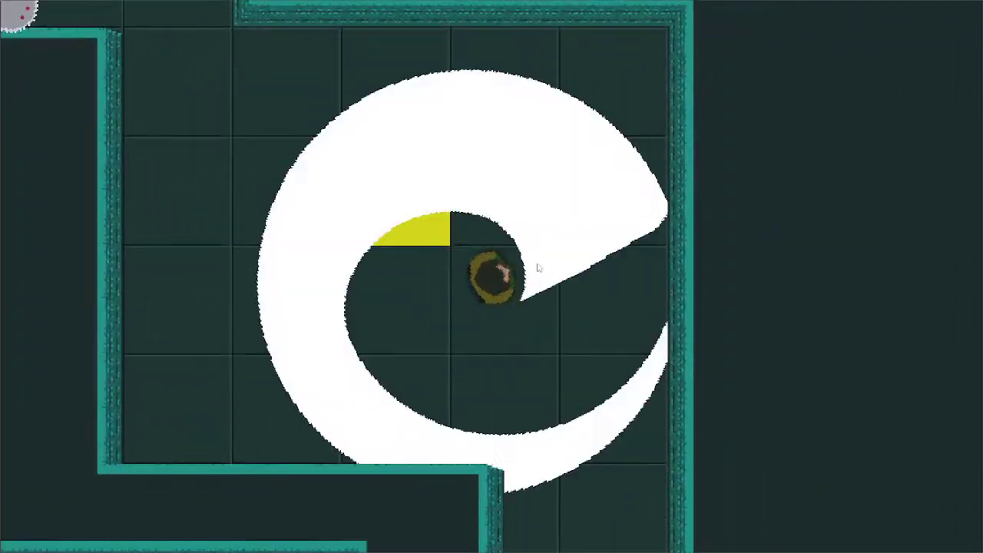
Move to the room's northwest corner and attack back toward the yellow tile
key("a")
key("w")
right_click(490, 252)
left_click(625, 374)
key("d")
key("s")
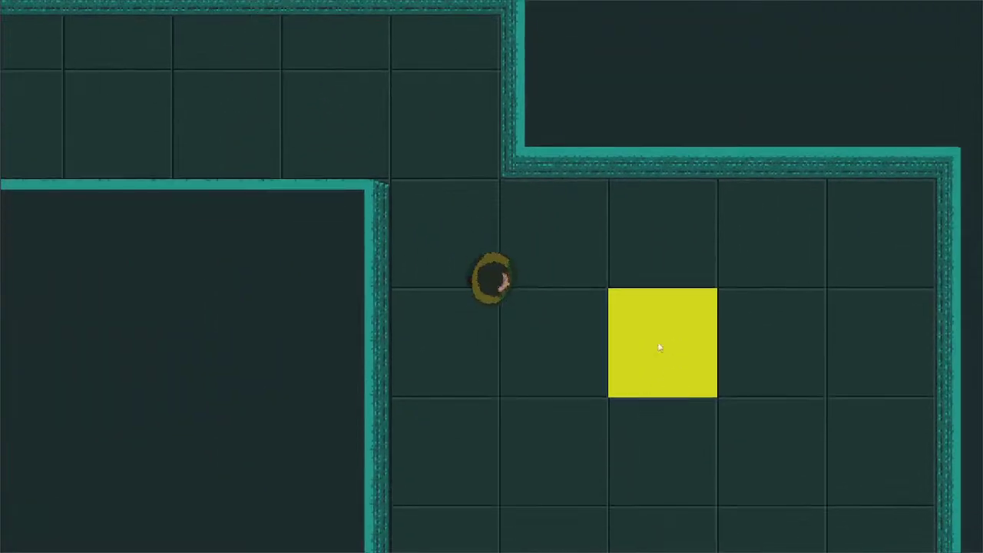
Head west along the passage, attack the saw at its corner and move southwest toward the yellow tile
key("w")
key("a")
left_click(427, 308)
right_click(429, 309)
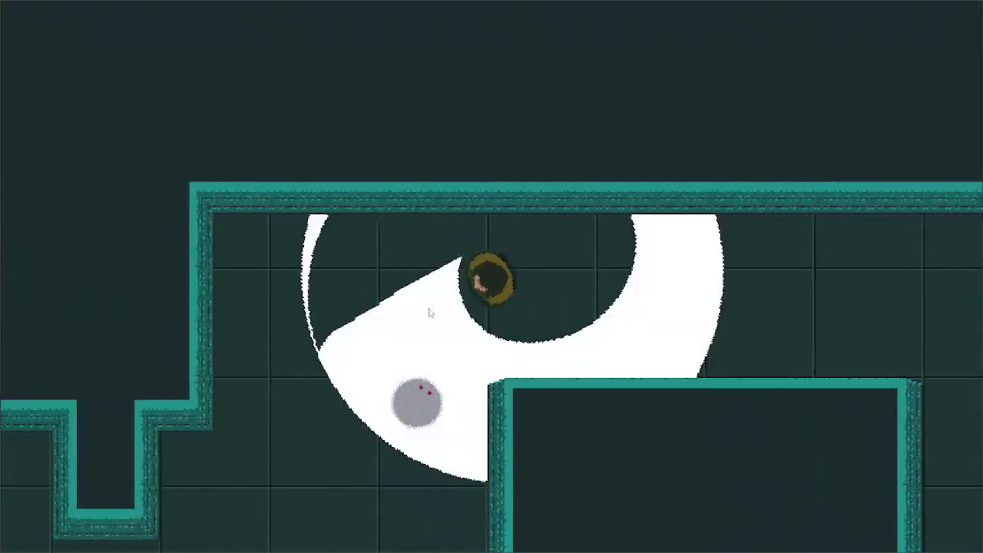
key("s")
left_click(448, 322)
key("a")
right_click(448, 322)
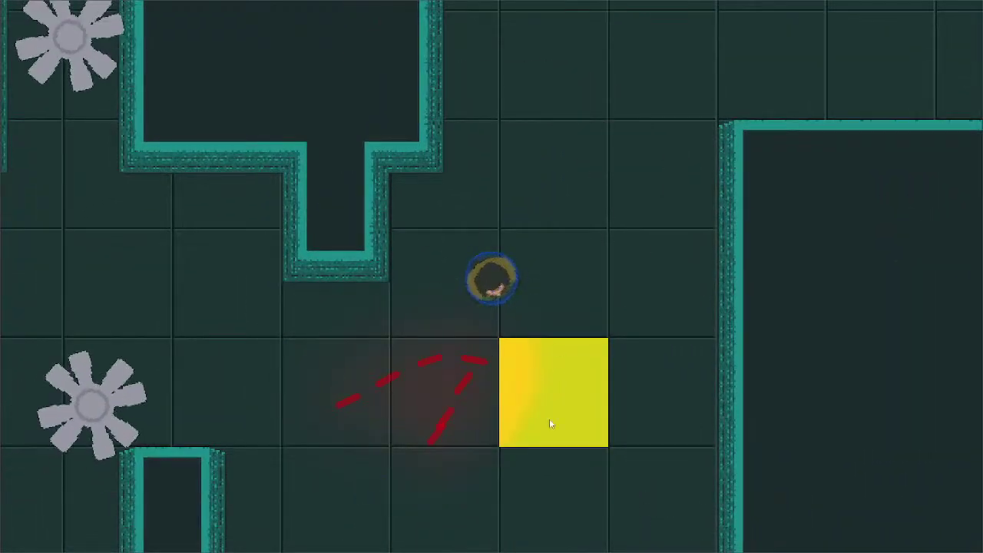
Attack the gear beside the short southern wall and enter the corridor on the room's north side
key("a")
key("s")
right_click(421, 357)
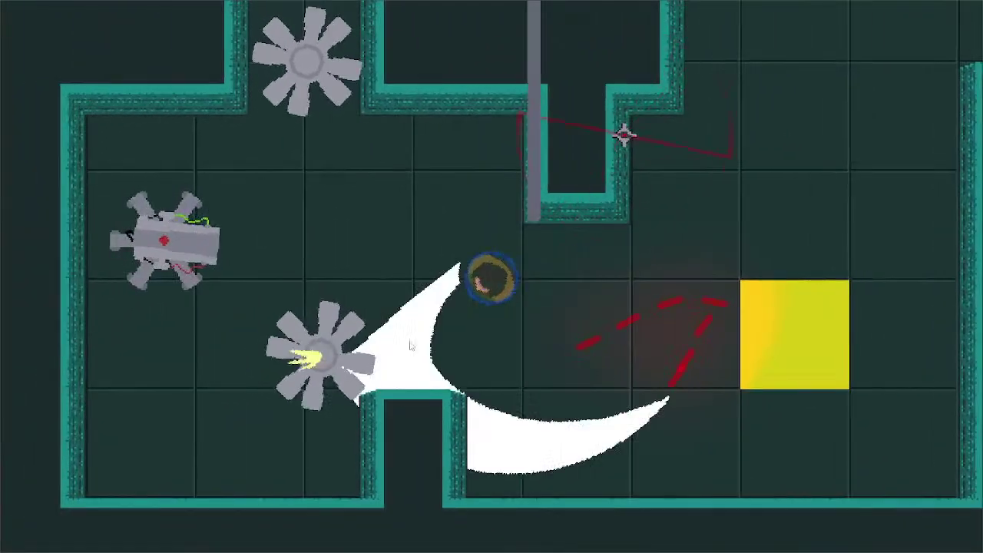
left_click(410, 345)
key("w")
key("w")
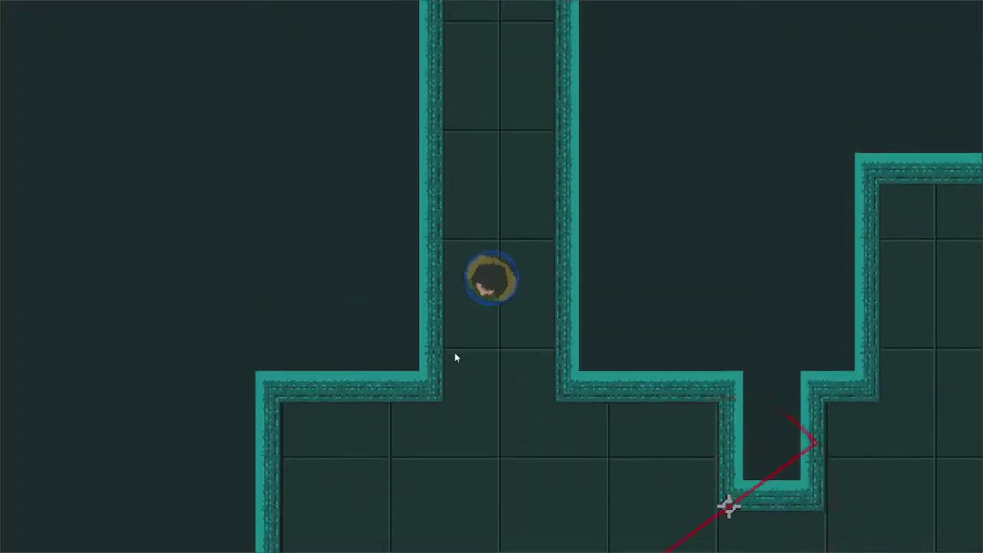
Return to the cleared room for a check and follow its northern corridor north, east and north again
key("s")
key("d")
key("a")
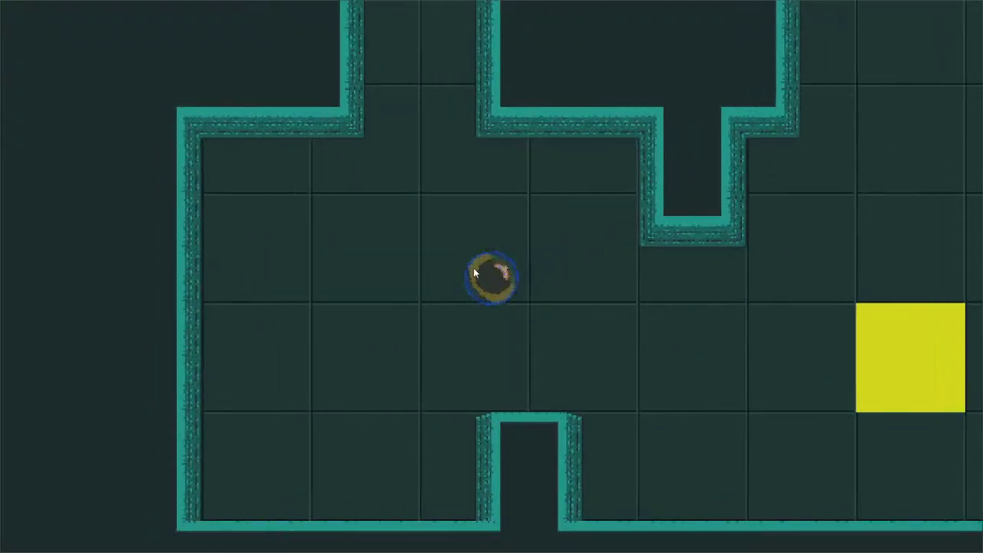
key("w")
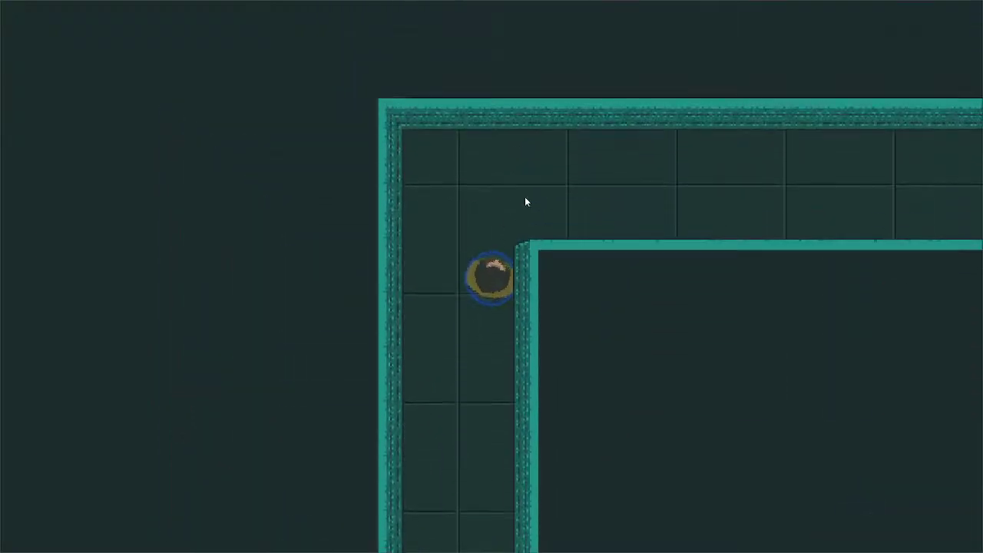
key("d")
key("w")
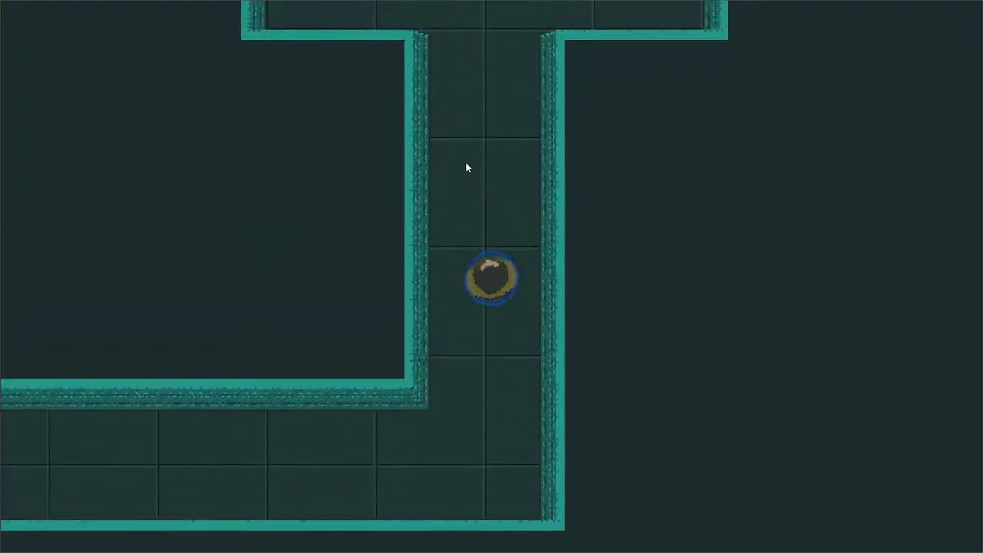
Enter the next room and attack the laser robot in its southeast alcove
key("a")
left_click(601, 369)
left_click(582, 366)
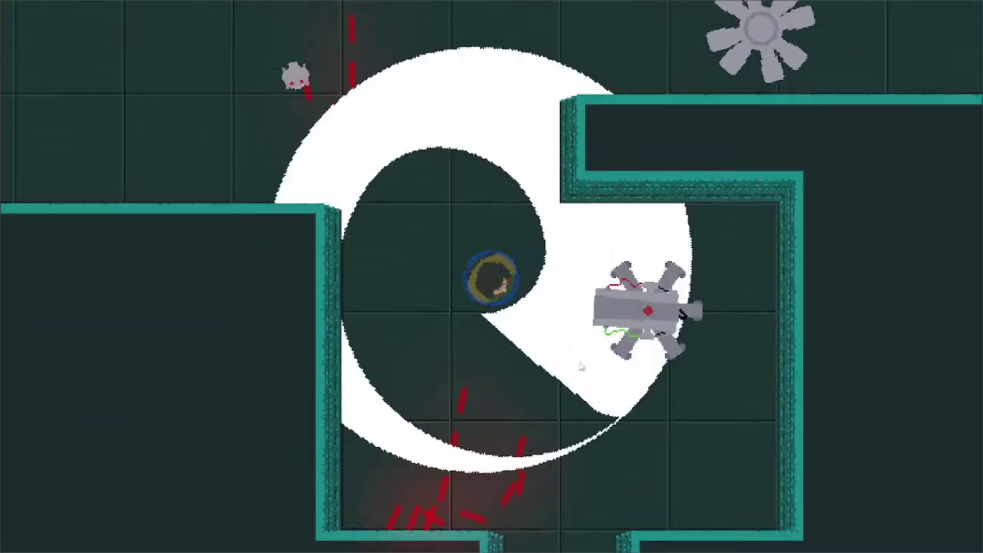
left_click(616, 399)
key("d")
left_click(564, 366)
Move northwest past the yellow tile to the open area above the horizontal pillar
key("w")
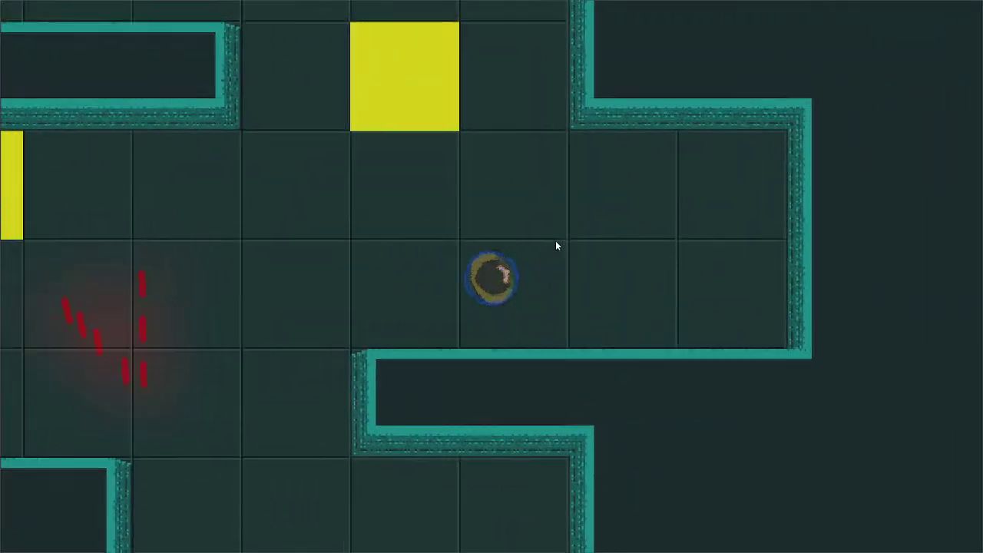
key("a")
key("w")
key("a")
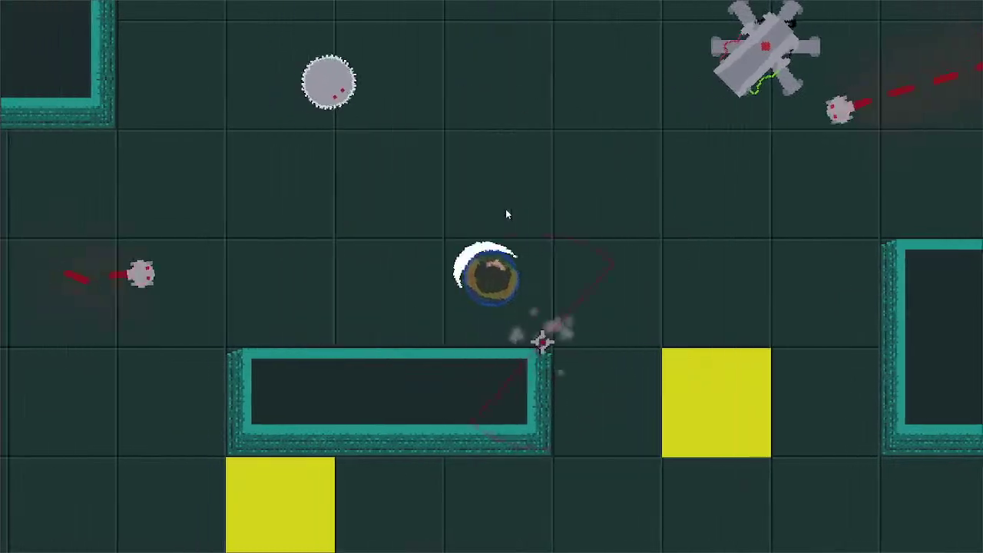
Attack the saw and laser robot in the open area north of the horizontal pillar while moving east
left_click(506, 211)
key("w")
key("d")
left_click(530, 227)
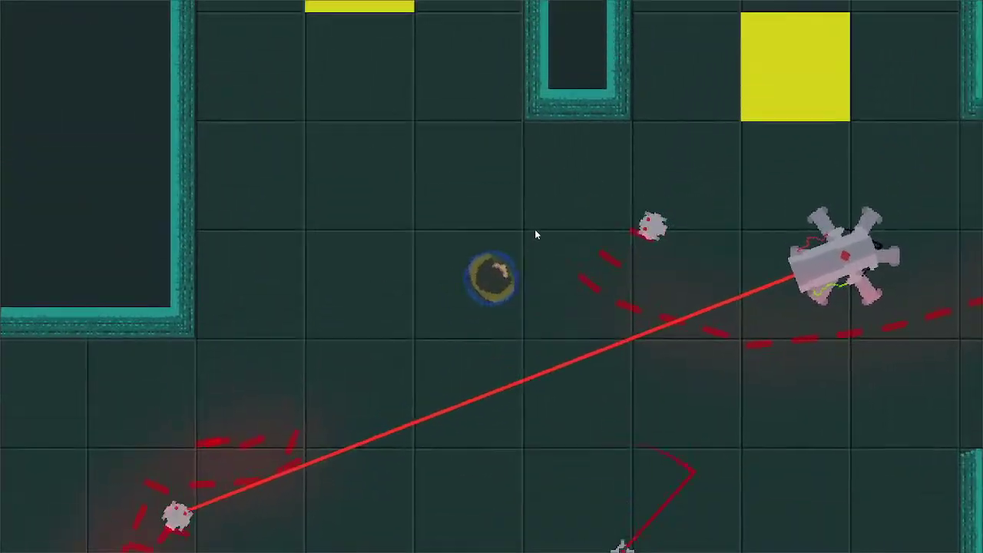
left_click(535, 240)
key("s")
key("d")
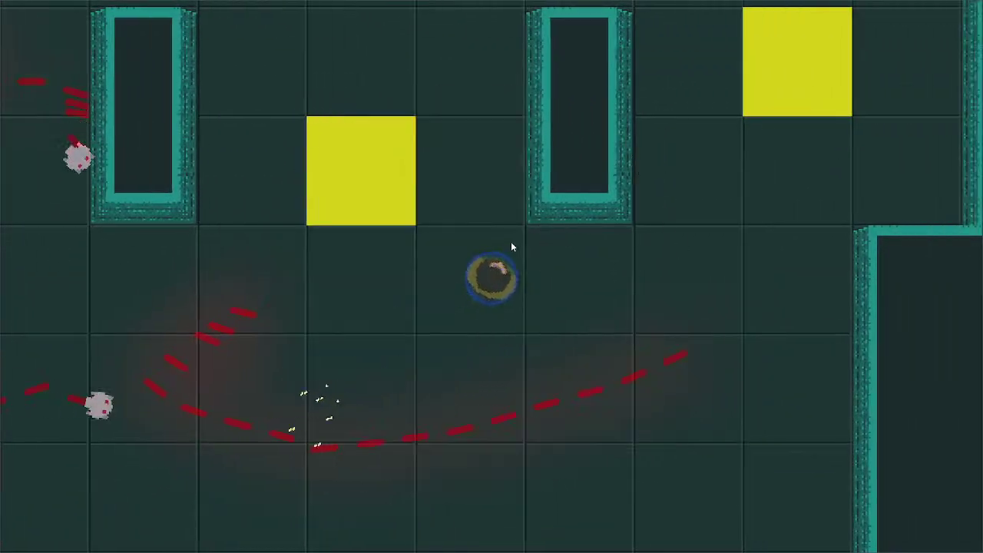
Move northwest to the western vertical pillar and attack repeatedly northward from its east side
key("w")
key("a")
left_click(496, 248)
left_click(488, 248)
left_click(488, 247)
key("s")
left_click(488, 249)
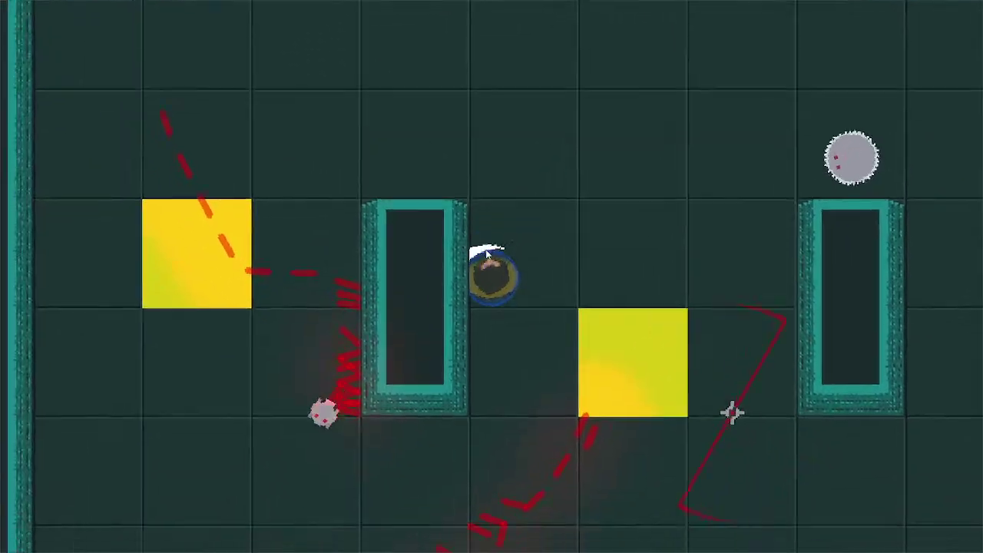
Leave the pillar area northward, attacking along the way, and enter the next room with the gear and saw
key("w")
key("d")
left_click(531, 265)
left_click(532, 262)
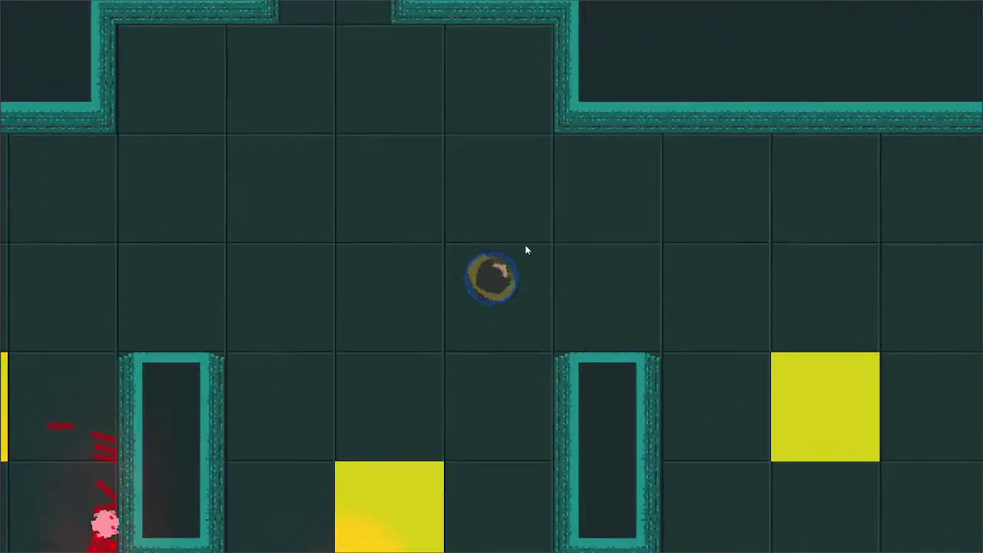
key("w")
key("a")
left_click(478, 153)
key("w")
left_click(504, 173)
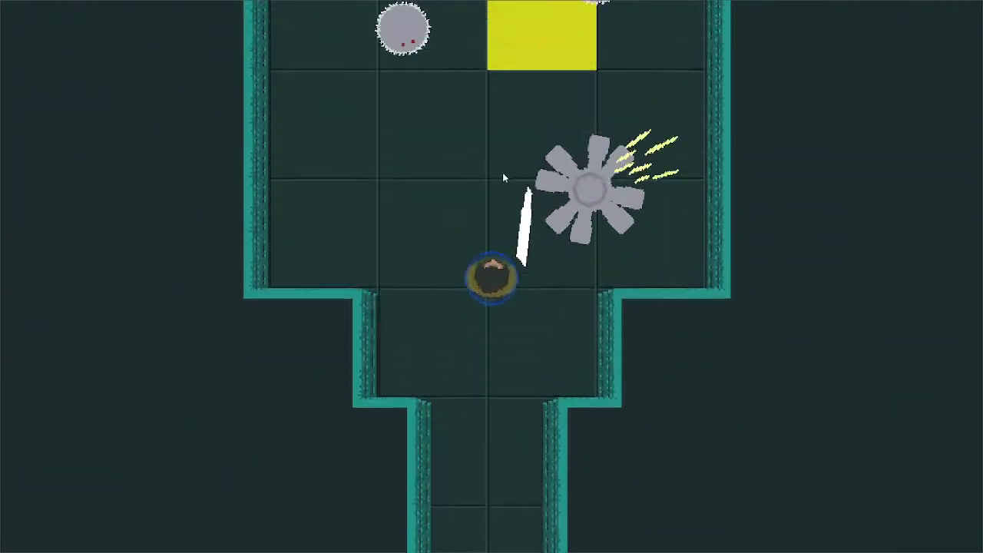
Attack northward past the gear to the room's north wall and follow the corridor west to its far end
key("a")
left_click(501, 202)
key("w")
left_click(501, 208)
key("a")
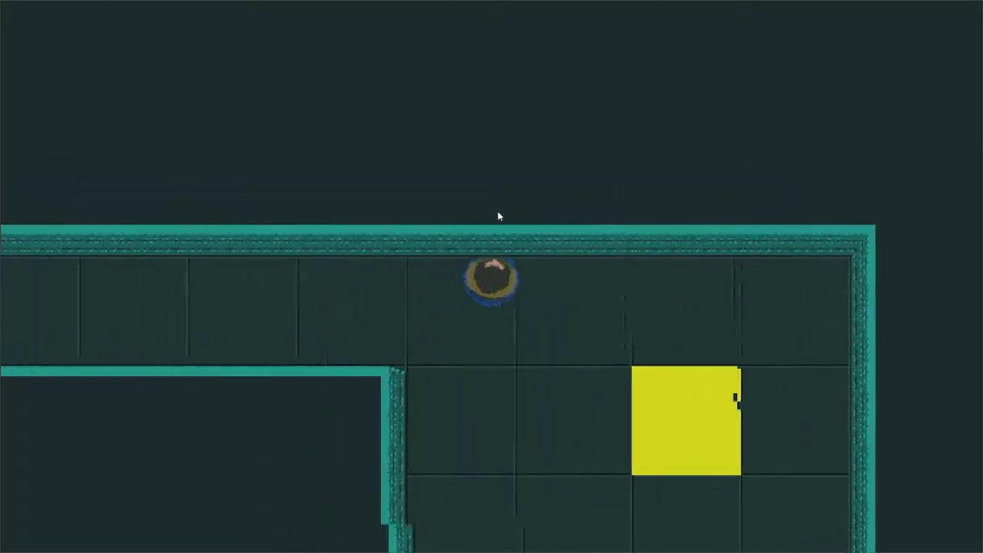
key("s")
left_click(408, 228)
left_click(325, 223)
left_click(356, 234)
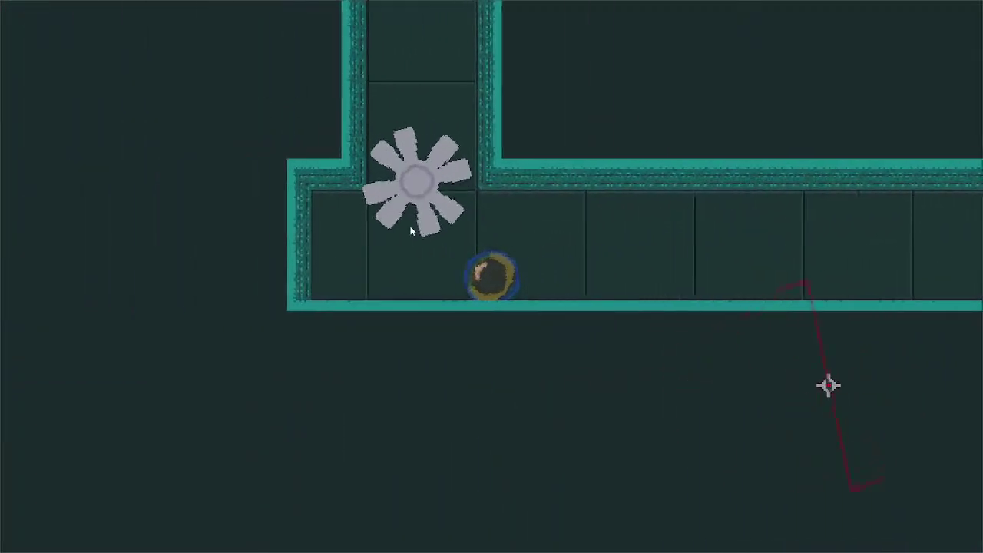
Pass the gear northward into the saw room and attack while moving northeast past the yellow tile
key("a")
left_click(461, 216)
key("w")
key("w")
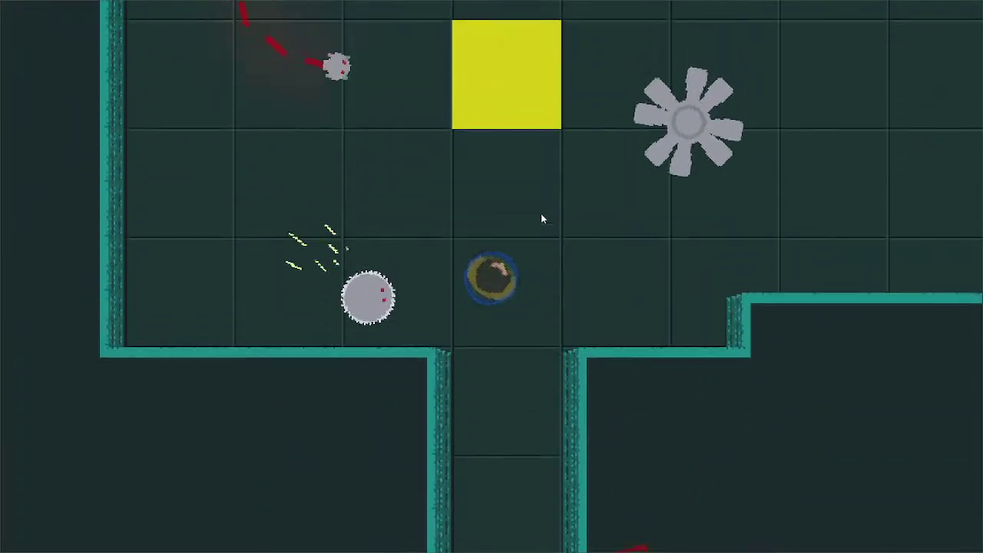
left_click(541, 216)
key("d")
key("w")
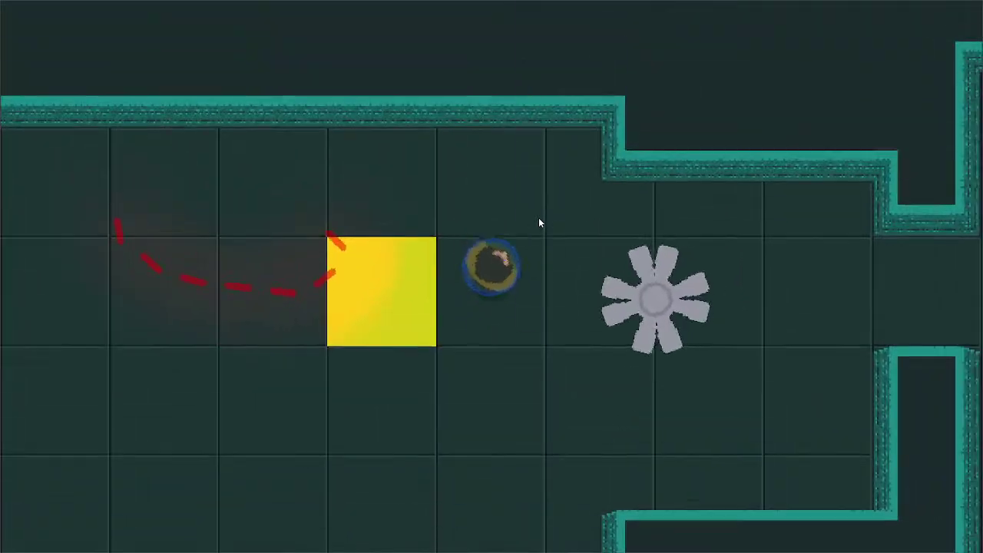
Move east through the doorway into the cannon robot's room and attack northeastward
key("d")
left_click(538, 222)
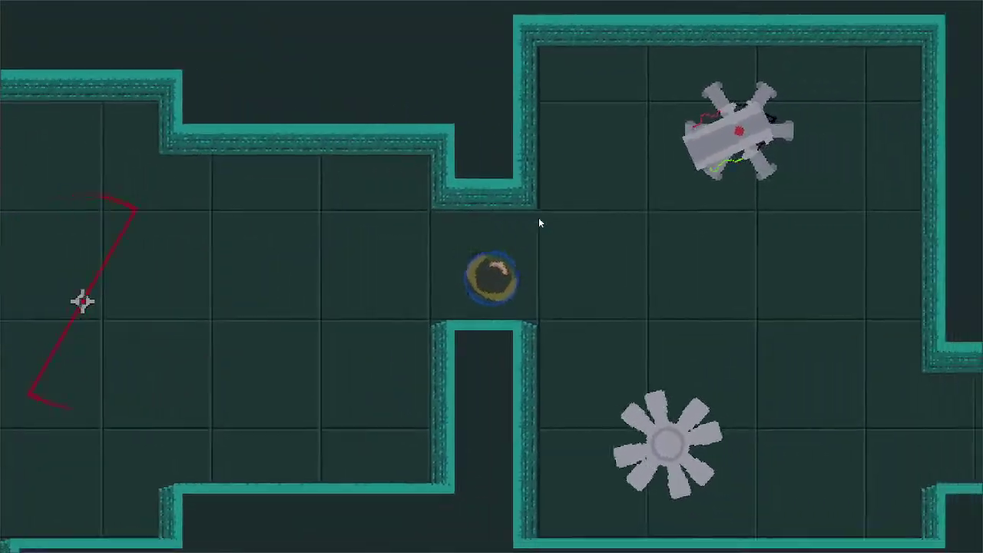
left_click(538, 222)
left_click(530, 219)
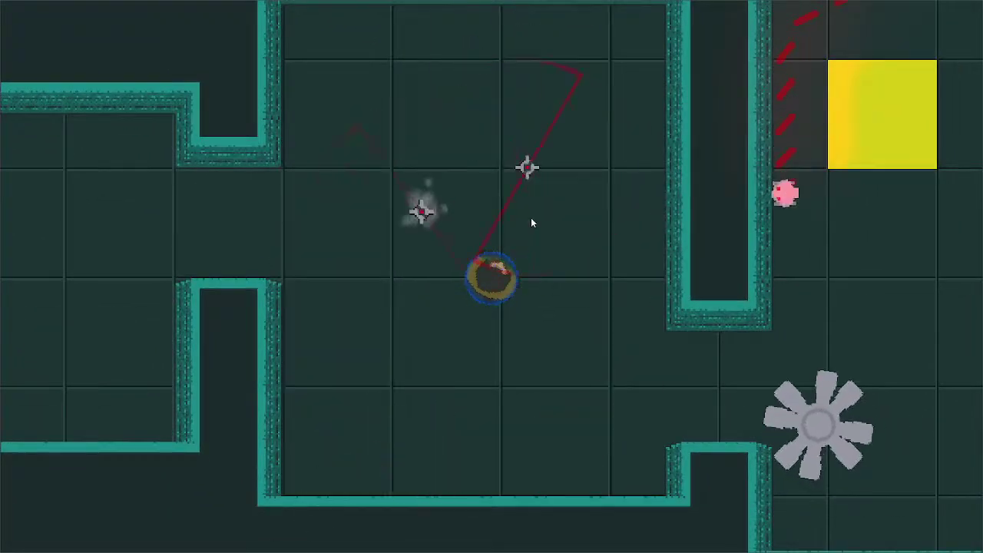
Move east across the cannon robot's room under the targeting beams and attack eastward
key("d")
key("s")
key("w")
key("d")
left_click(614, 233)
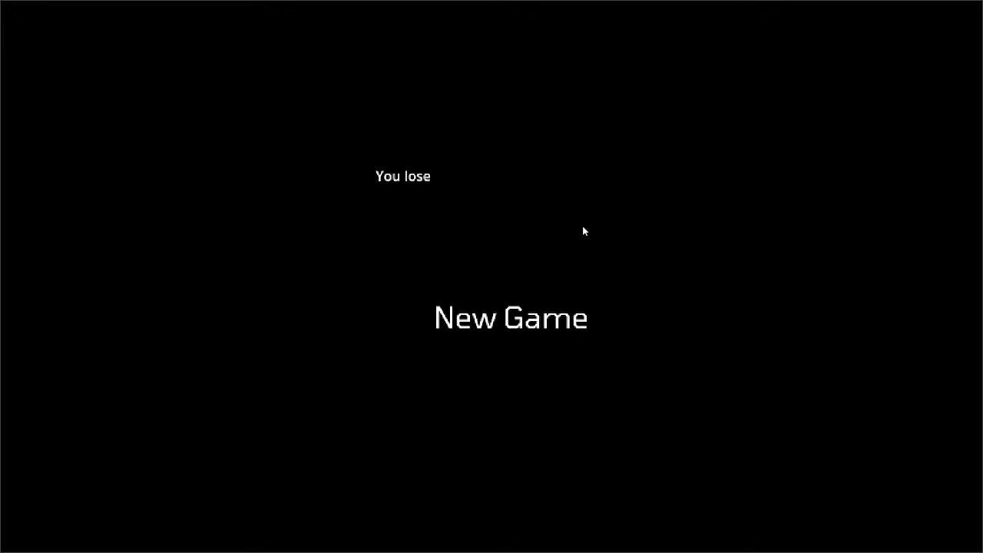
Start a new game, head north to the first room with a cannon robot, and attack there
left_click(540, 319)
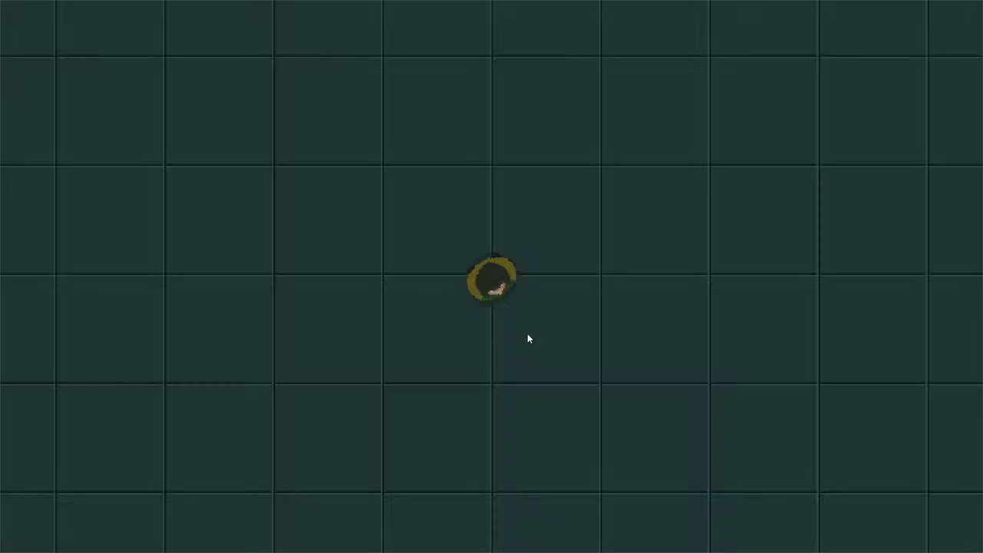
left_click(601, 187)
key("w")
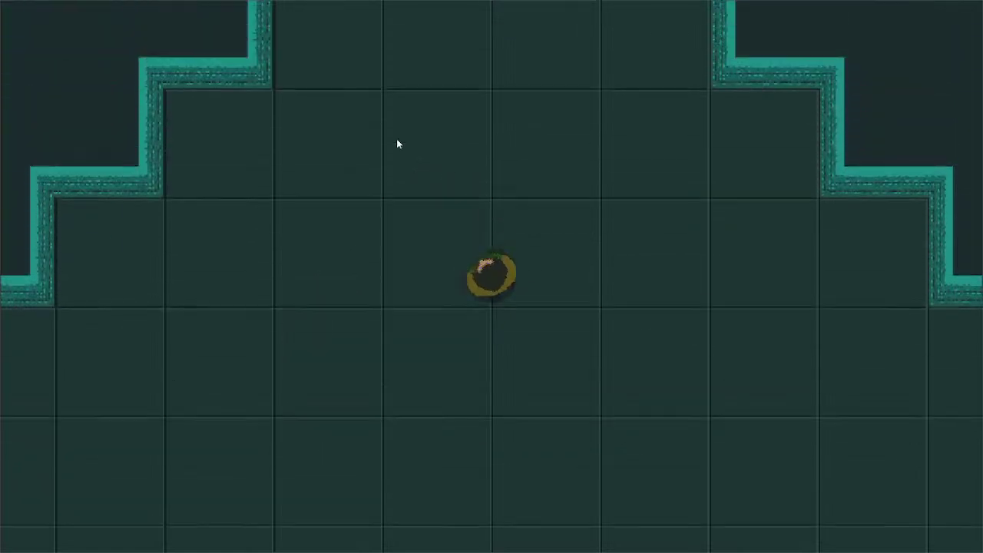
key("w")
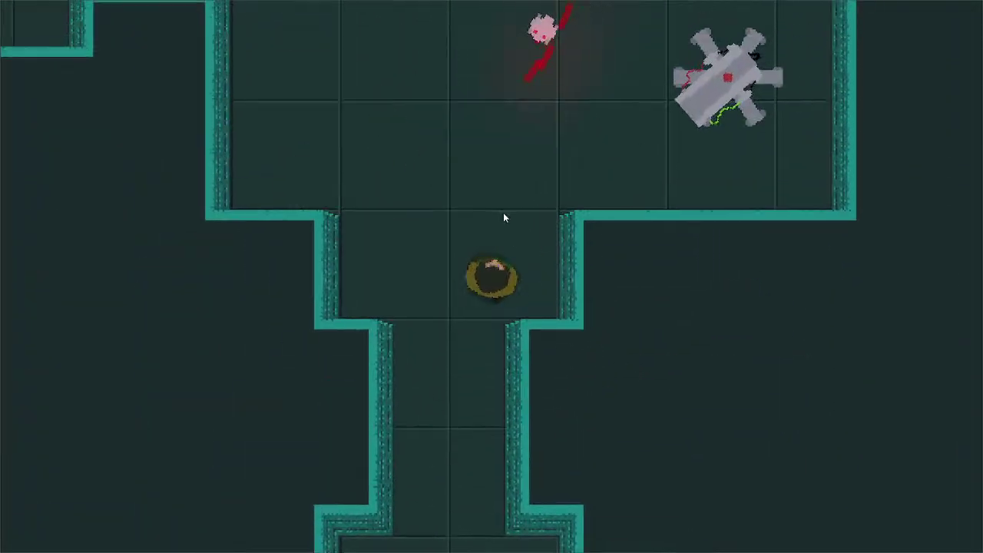
left_click(503, 238)
key("d")
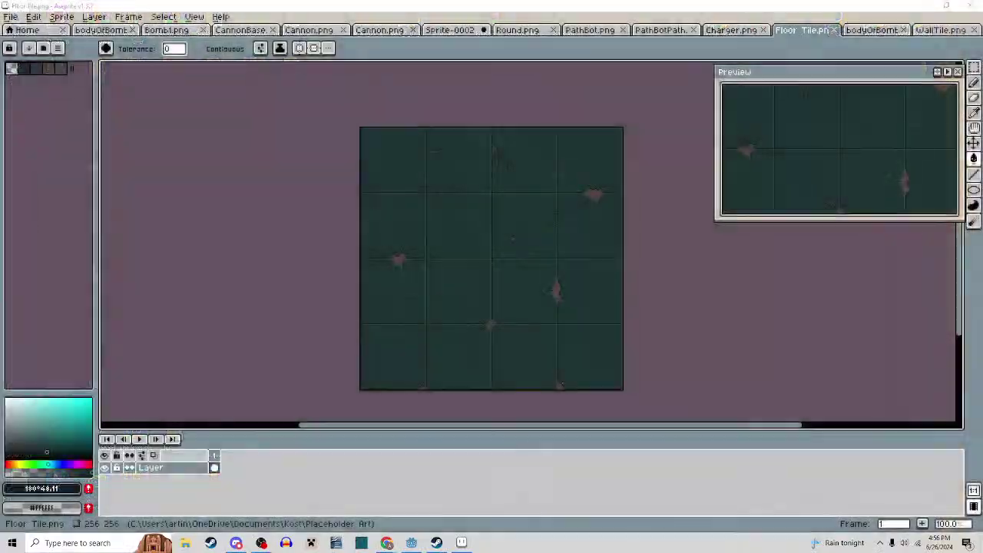
Switch to Godot, run the end_room scene to view the chip selection screen, and close the game window
left_click(924, 5)
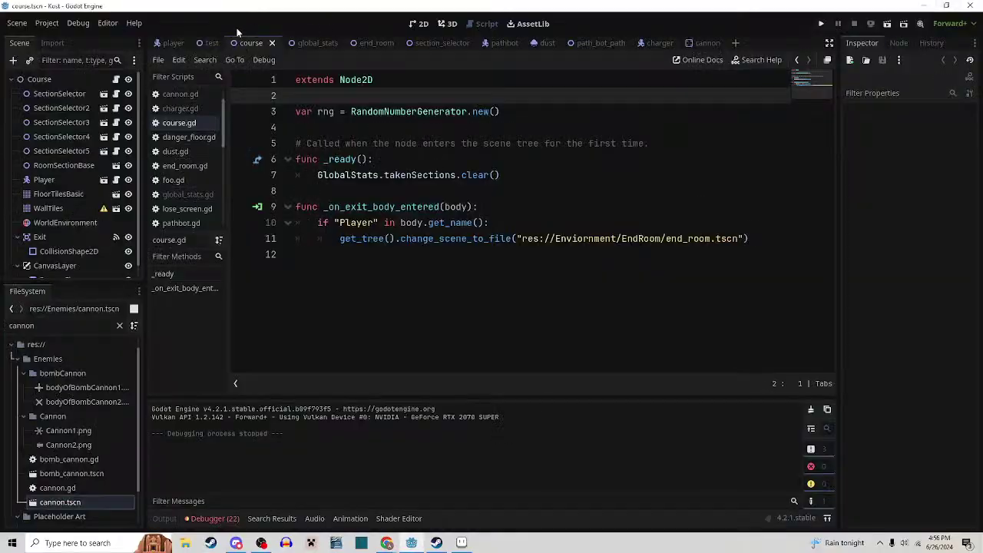
left_click(365, 43)
key("F6")
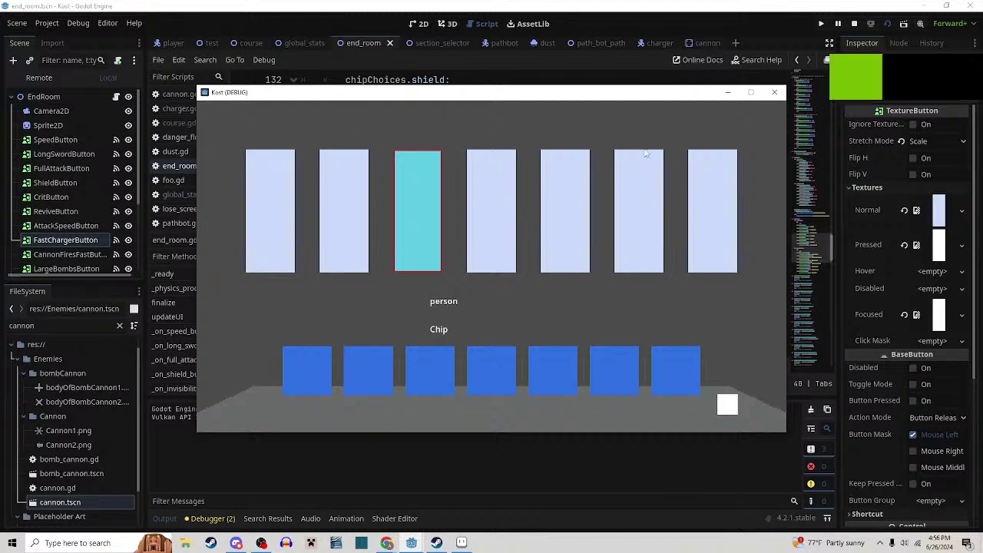
left_click(774, 96)
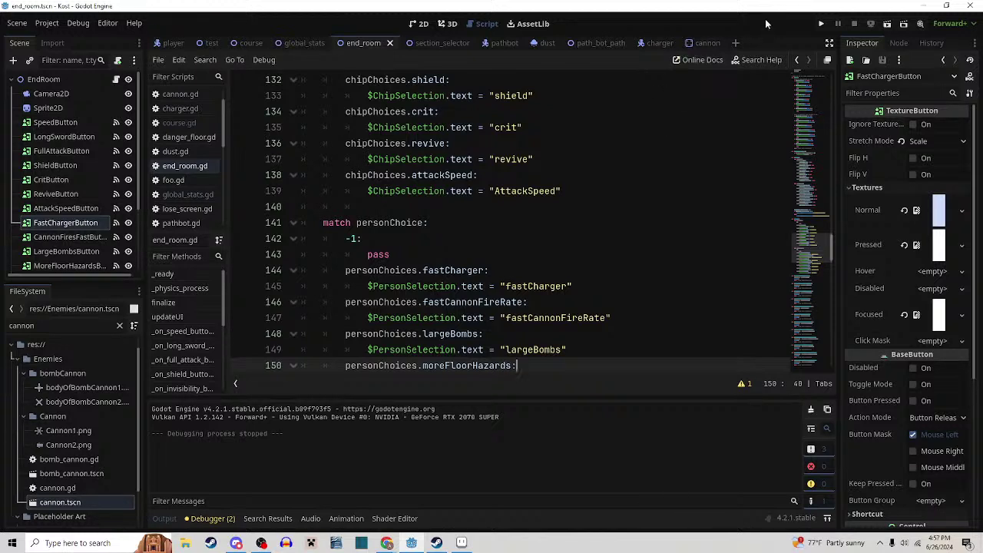
In Aseprite, fill the white pixel beside the bottom-edge hole of Floor Tile.png with the sampled brown #564440 and save the file
left_click(470, 542)
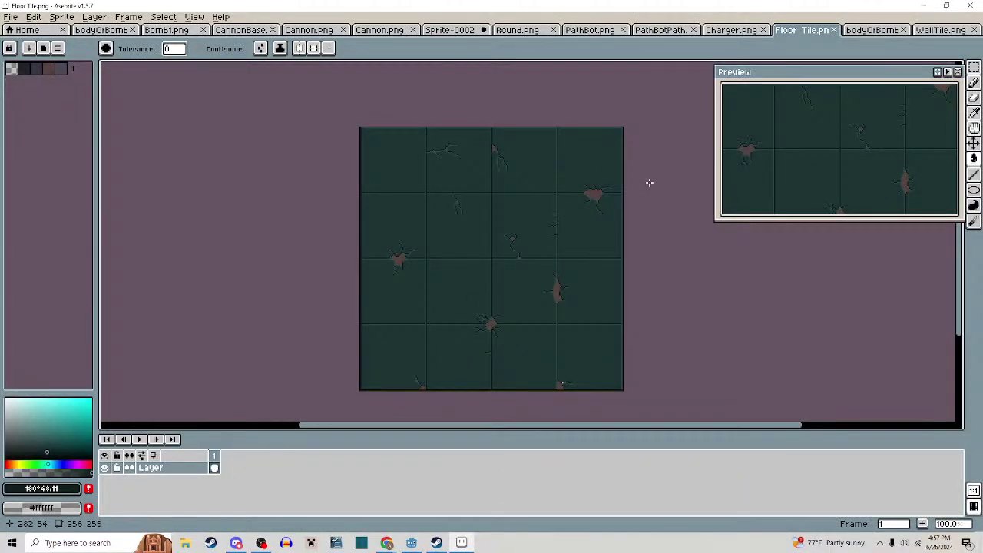
scroll(450, 318, "up", 6)
left_click(449, 317, "alt")
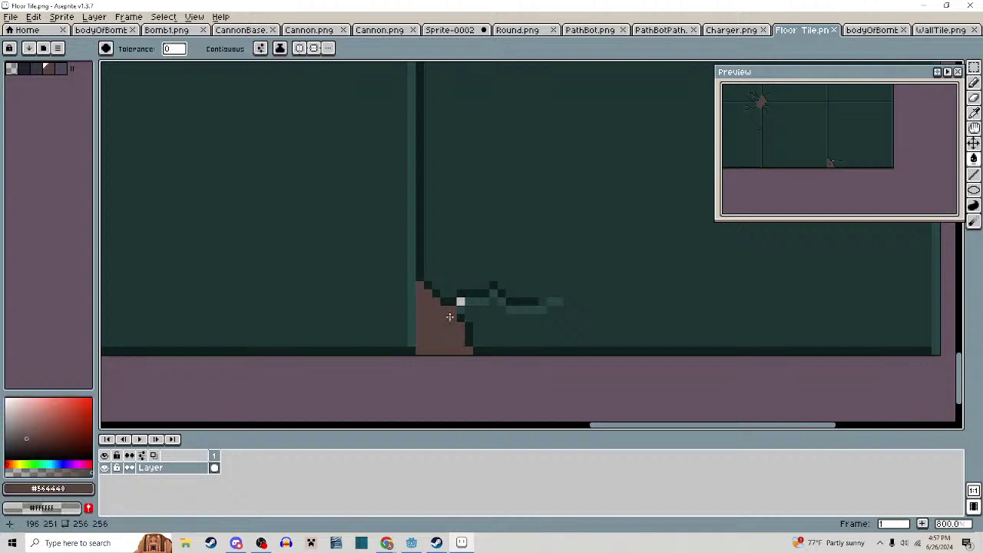
scroll(569, 314, "down", 8)
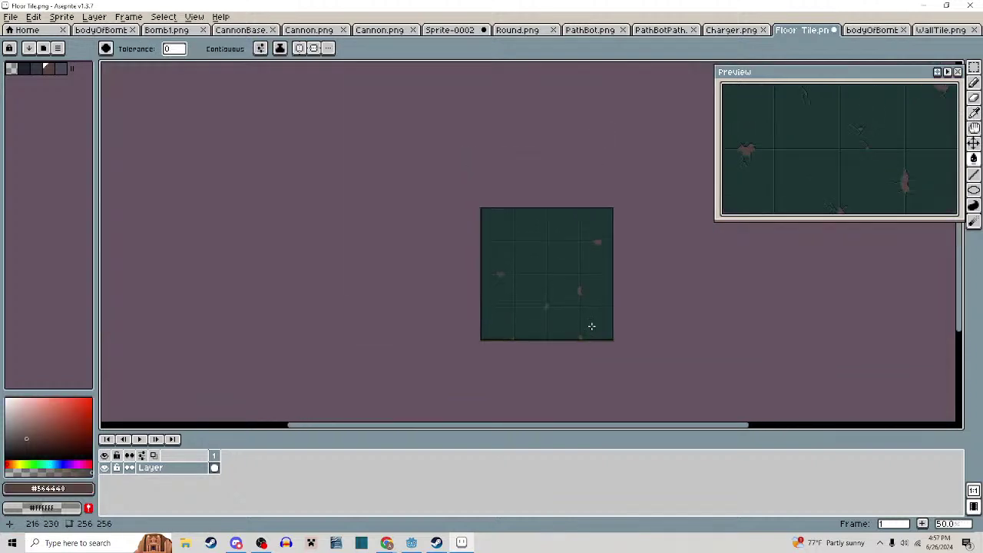
key("ctrl+s")
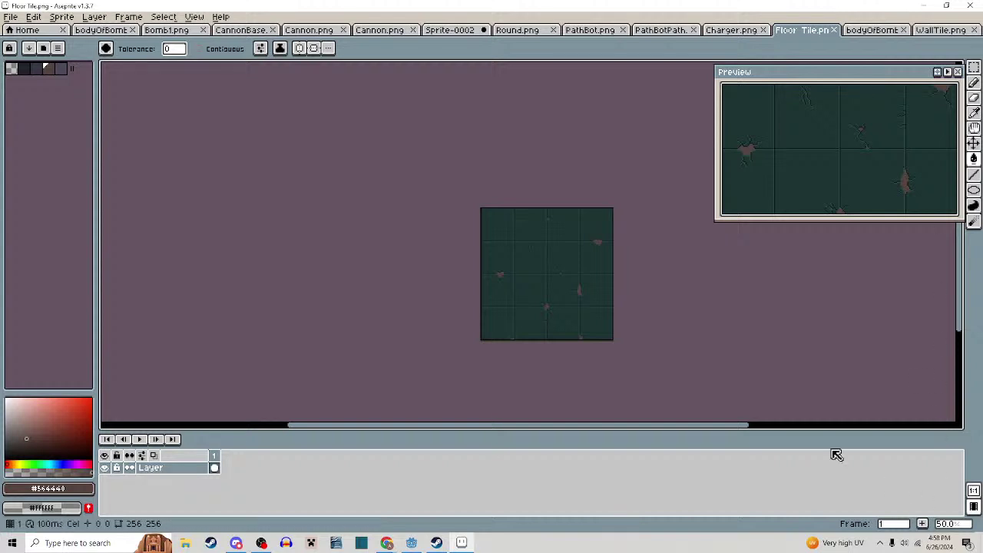
Return to Godot, bring up the course scene, and run it
left_click(412, 543)
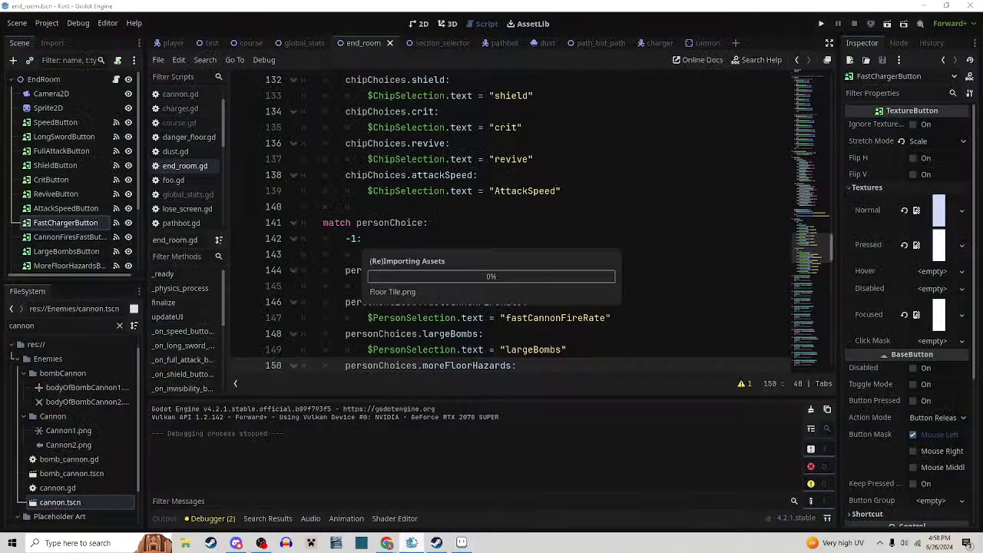
left_click(214, 44)
left_click(261, 43)
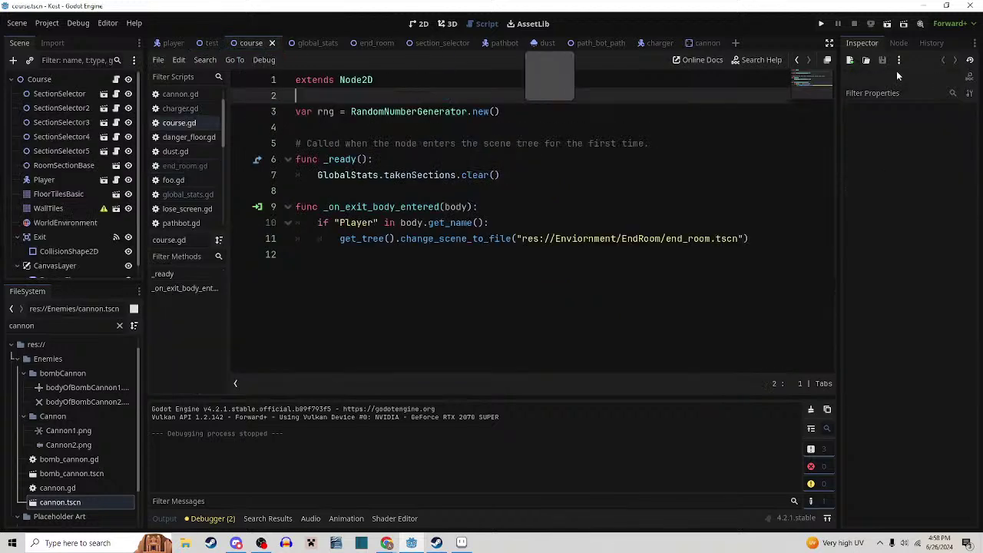
left_click(889, 24)
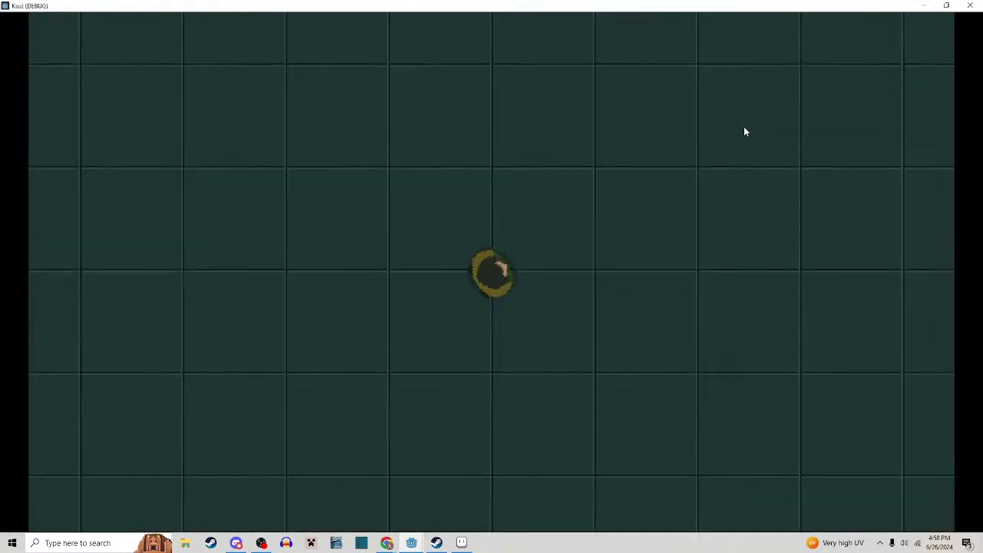
Move north into the first enemy room, attack between the two red-trail bots, and continue north to the yellow-tile area
key("w")
left_click(597, 114)
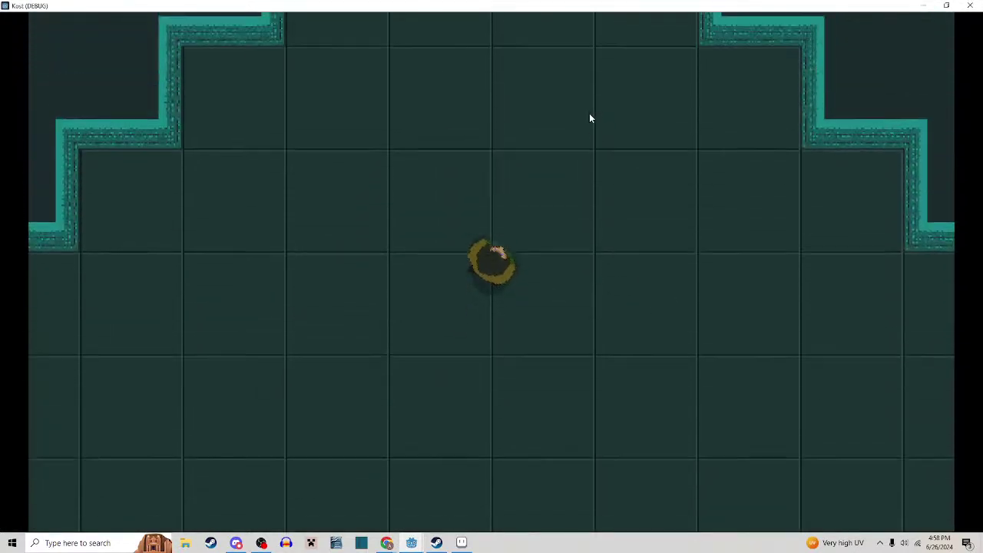
left_click(575, 119)
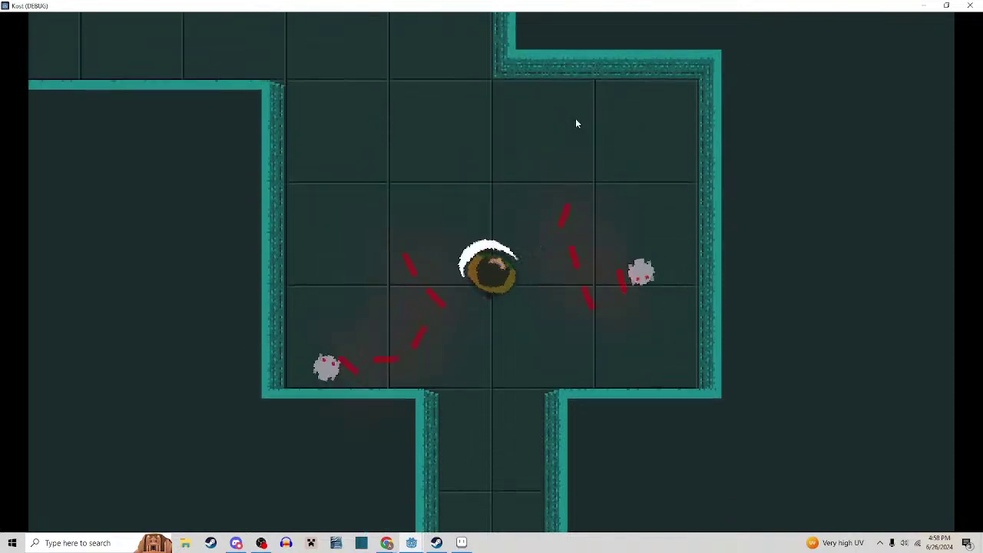
key("a")
left_click(581, 135)
key("w")
left_click(582, 133)
key("d")
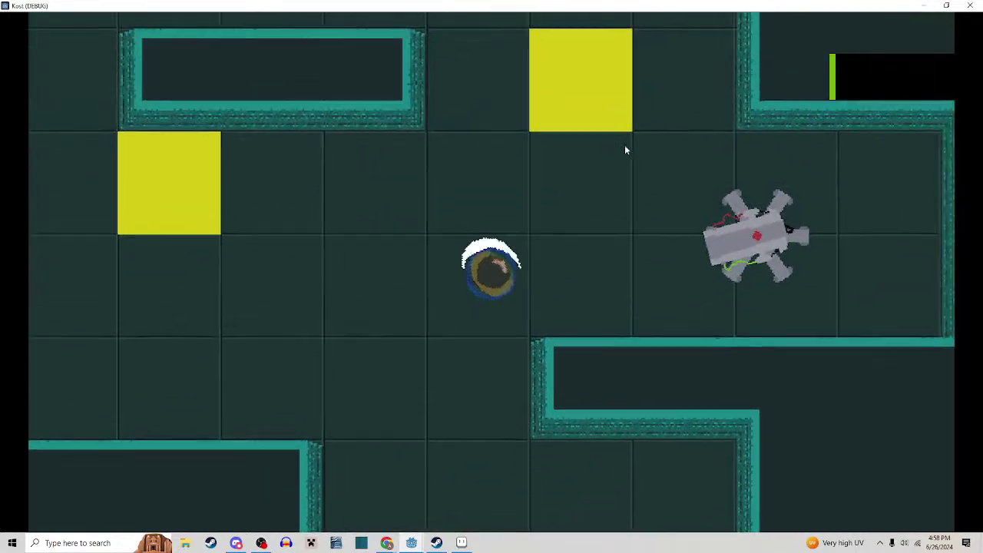
Advance north past the yellow tile east of the horizontal pillar, attacking the saw and red-trail bots
left_click(624, 152)
key("w")
left_click(624, 169)
key("d")
left_click(619, 185)
key("w")
key("a")
left_click(620, 188)
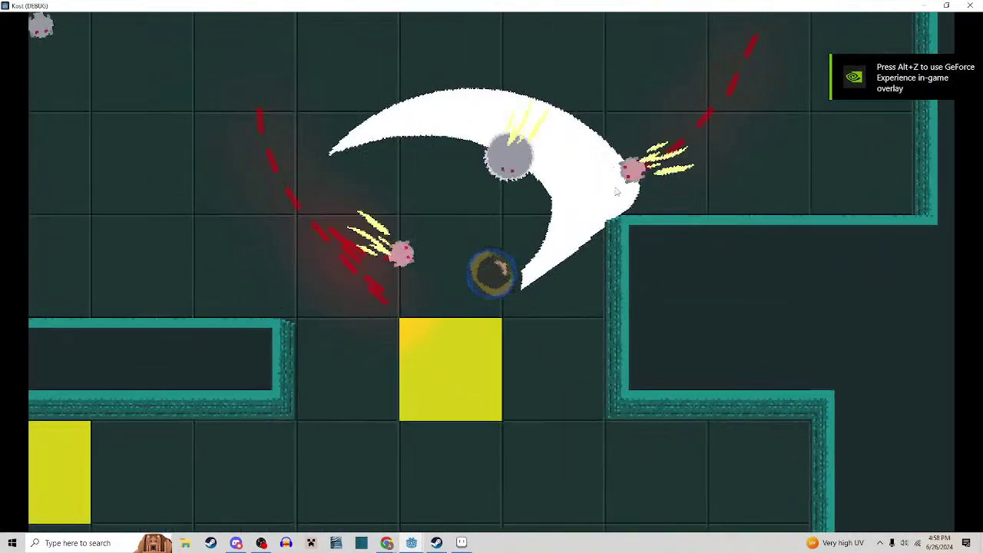
Attack the remaining red-trail bots north of the horizontal pillar and move up between the two vertical pillars
left_click(618, 189)
key("d")
left_click(621, 200)
key("a")
left_click(620, 202)
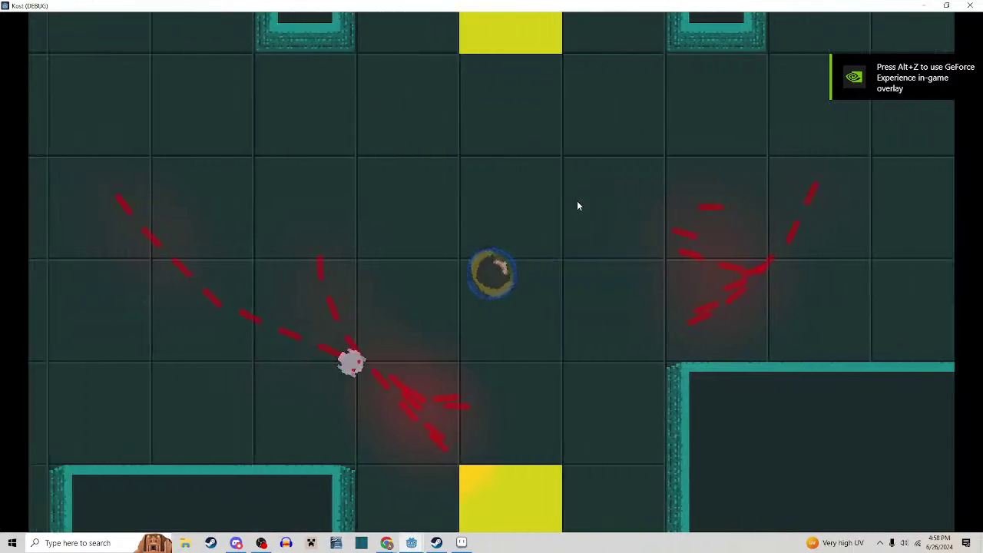
key("w")
key("w")
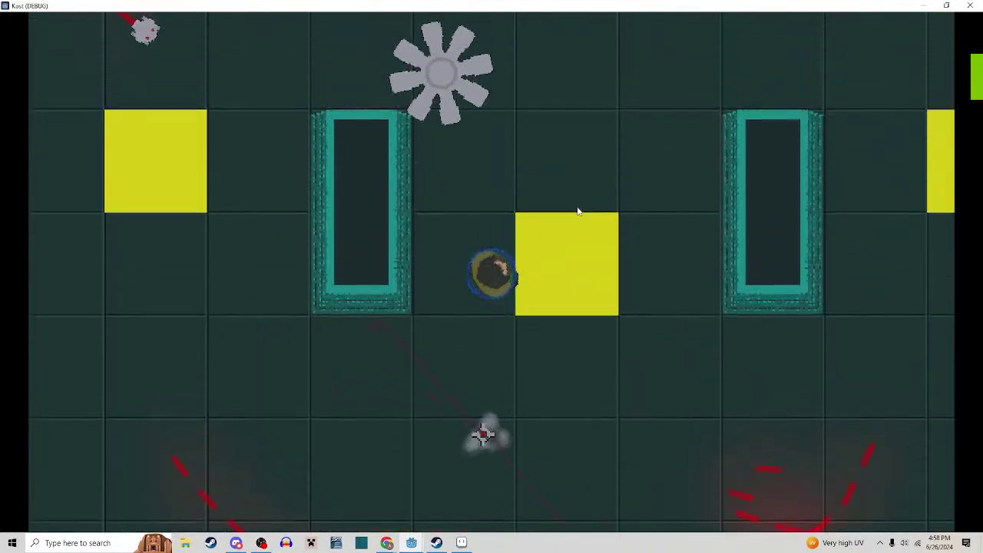
Attack past the gear north of the vertical pillars and strike near the cannon robot by the northern exit
left_click(578, 211)
key("a")
left_click(577, 214)
left_click(596, 230)
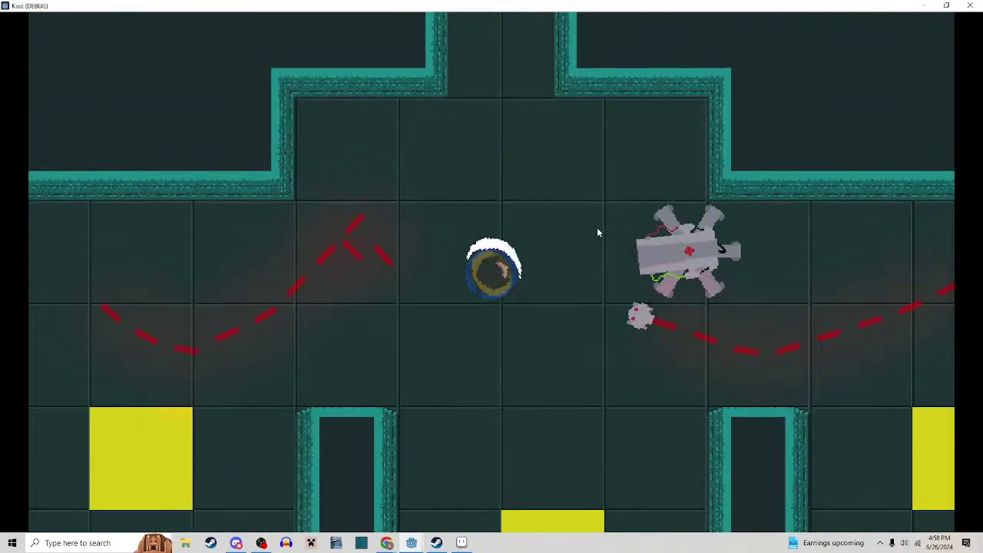
key("w")
key("d")
left_click(580, 261)
Take the narrow north corridor and attack the saws in the room beyond it
key("w")
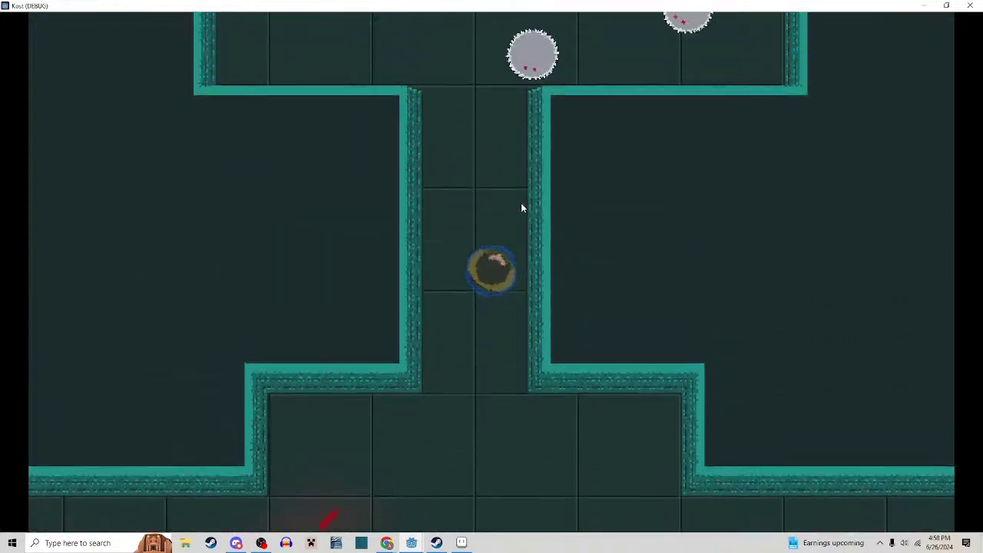
left_click(556, 233)
key("w")
key("a")
left_click(556, 232)
left_click(555, 232)
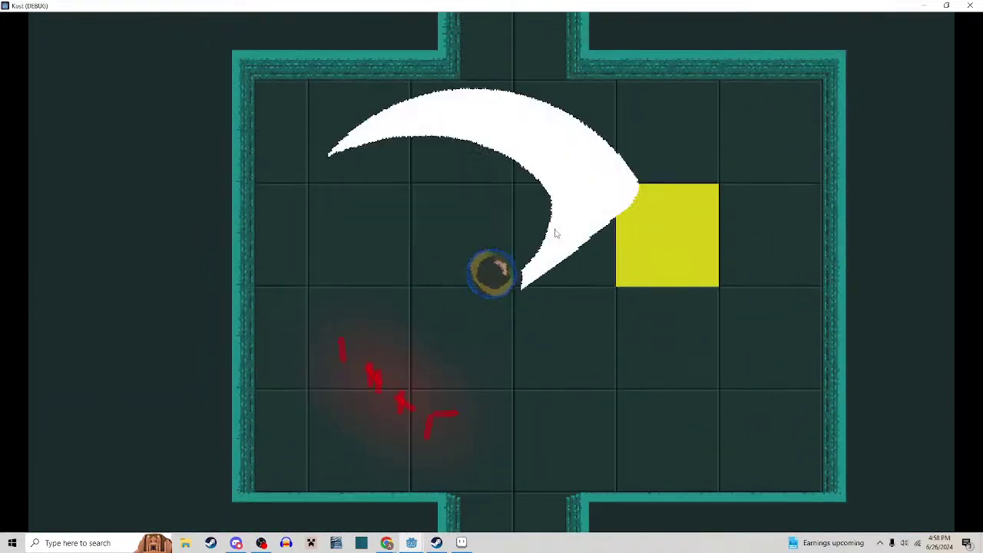
Cross the single-yellow-tile room, attacking, and leave through its north passage into the next large room
key("d")
key("a")
left_click(545, 235)
key("w")
key("a")
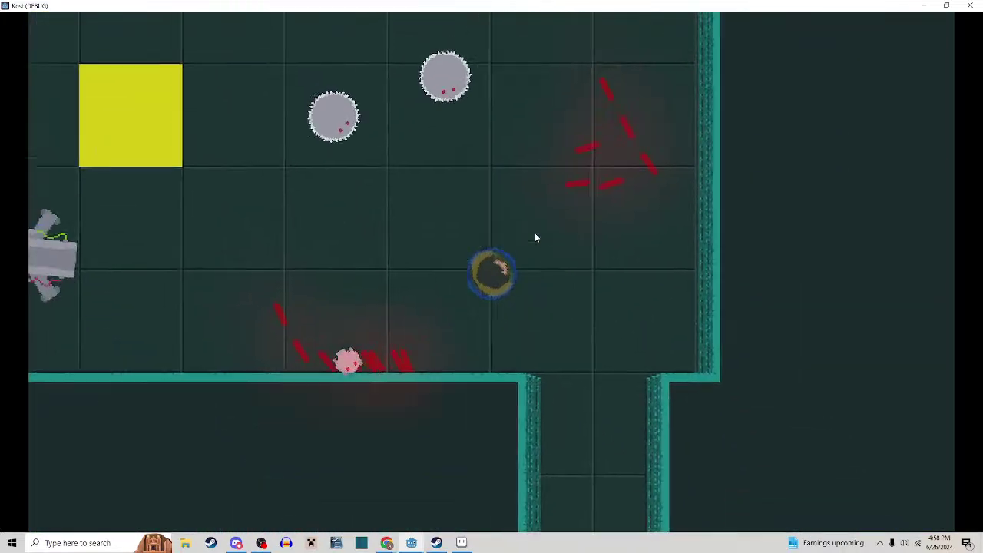
Attack the two saws and the red-trail bot while moving west toward the cannon robot
left_click(534, 235)
key("a")
key("s")
left_click(534, 247)
left_click(534, 249)
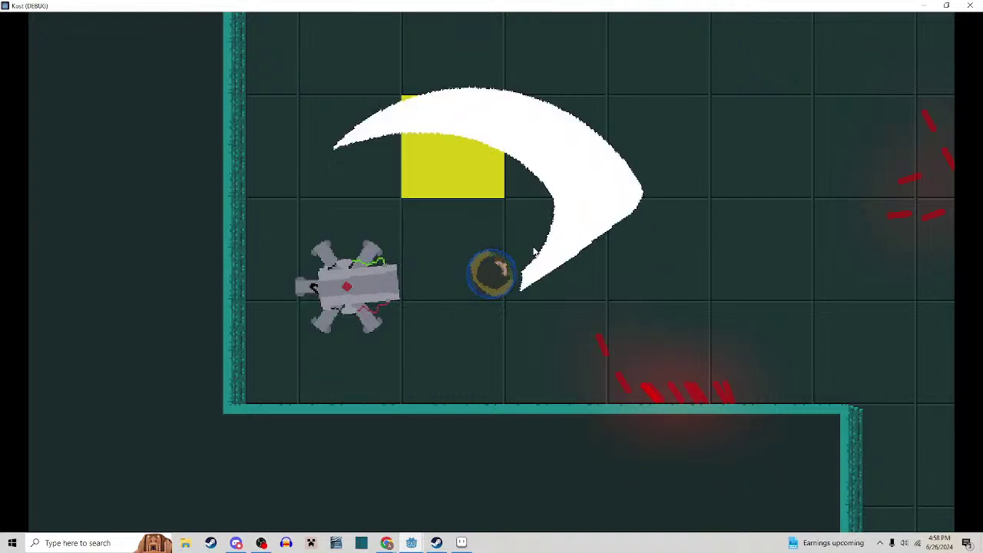
Attack near the cannon robot, retreat east, and go north through the narrow passage toward the gear room
key("d")
left_click(537, 249)
key("w")
key("d")
key("w")
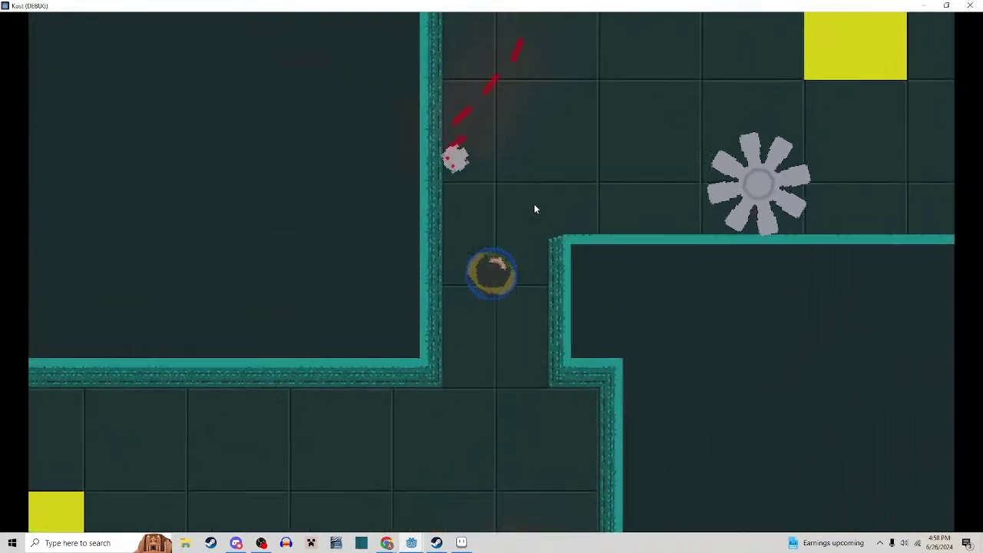
Attack the red-trail bot at the gear room's entrance and move east toward the yellow tile, attacking the gear
left_click(534, 203)
left_click(534, 205)
key("s")
key("a")
left_click(534, 209)
key("d")
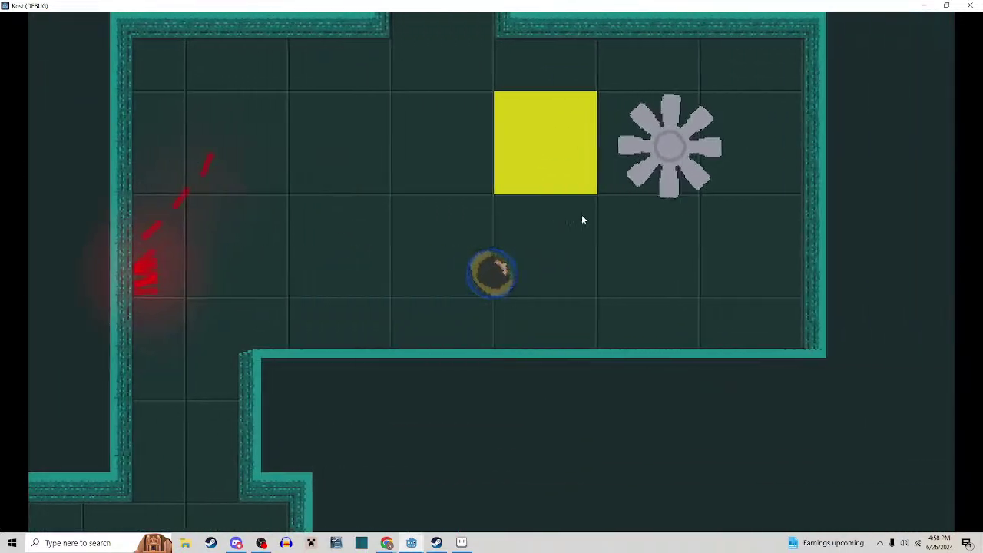
key("w")
left_click(579, 212)
Leave the gear room through its north passage and attack the saw at the entrance of the next large room
key("a")
key("w")
key("a")
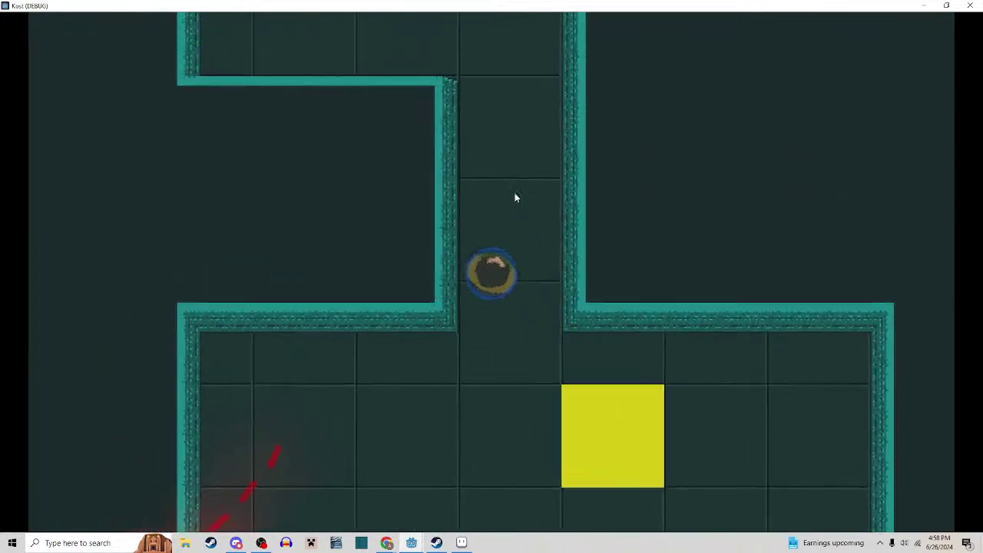
key("a")
key("w")
left_click(514, 193)
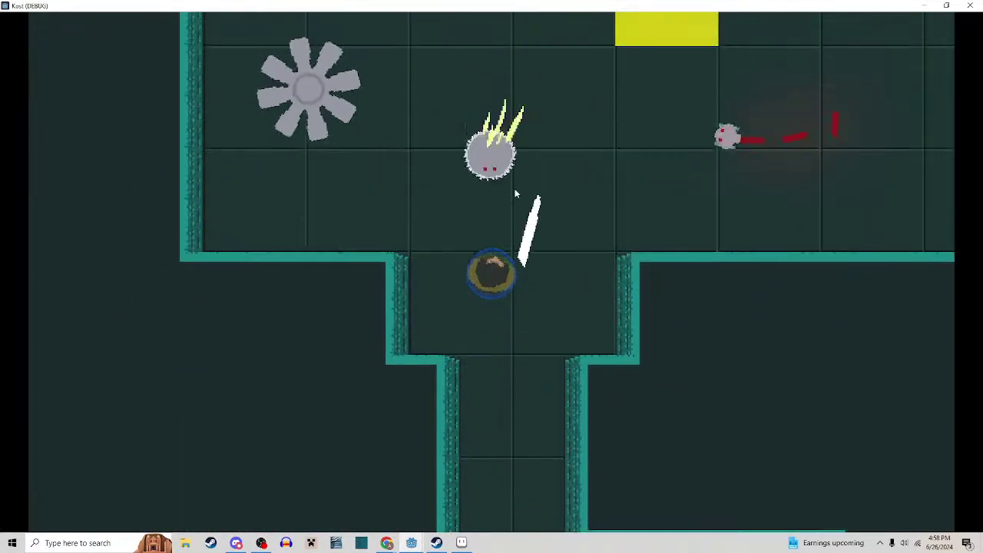
key("a")
key("d")
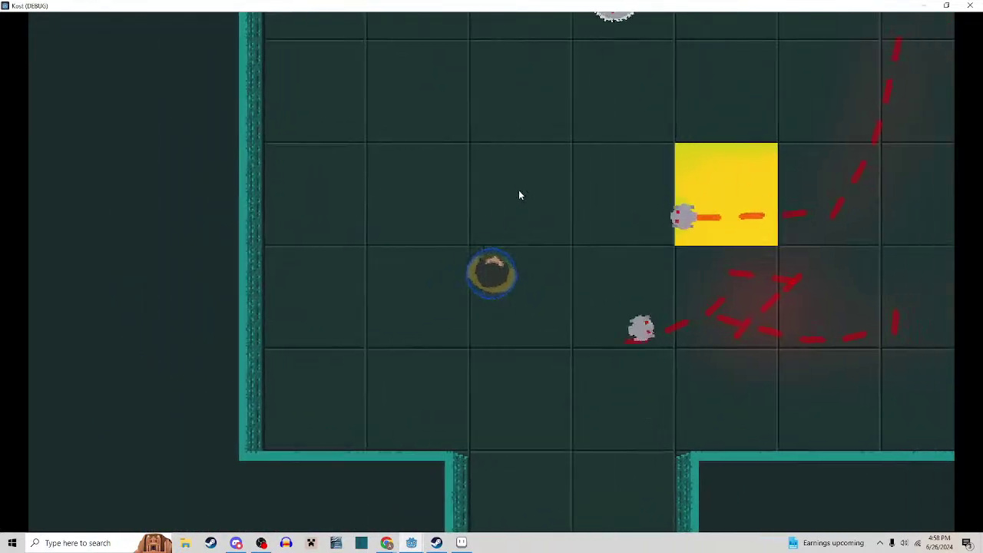
Advance north past the yellow tile and the two red-trail bots in the large room, attacking repeatedly
left_click(519, 195)
key("w")
left_click(520, 202)
key("w")
key("d")
left_click(521, 202)
key("a")
left_click(521, 202)
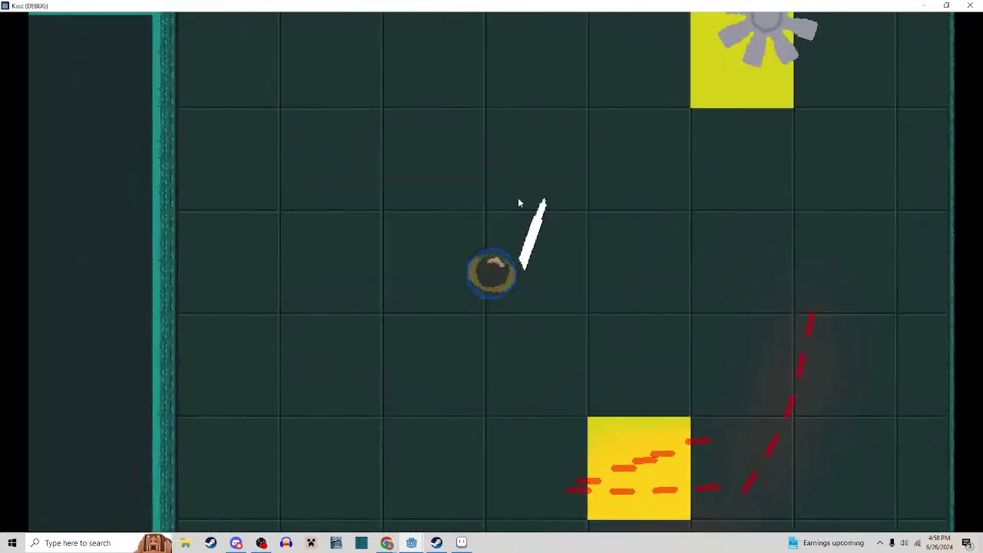
Attack near the upper gear, then head northwest toward the red-trail bot in the side area
key("d")
left_click(521, 203)
left_click(522, 204)
key("a")
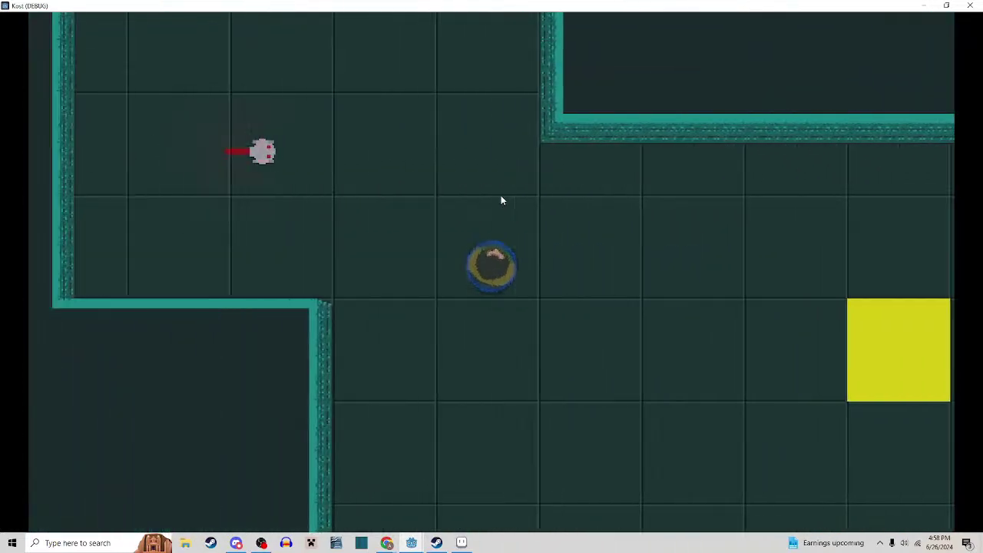
key("w")
key("d")
Attack the red-trail bot and the cannon robot in the northwest corner of the large room
left_click(495, 201)
key("a")
left_click(496, 200)
left_click(496, 199)
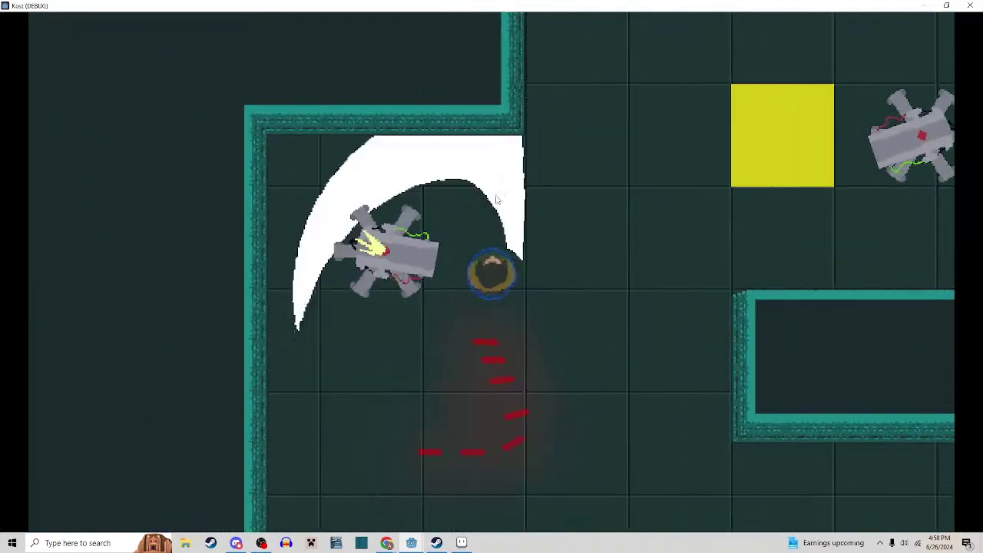
left_click(497, 200)
Move east below the long wall past the two yellow tiles, attacking the cannon robots along the way
key("w")
key("d")
key("d")
left_click(587, 200)
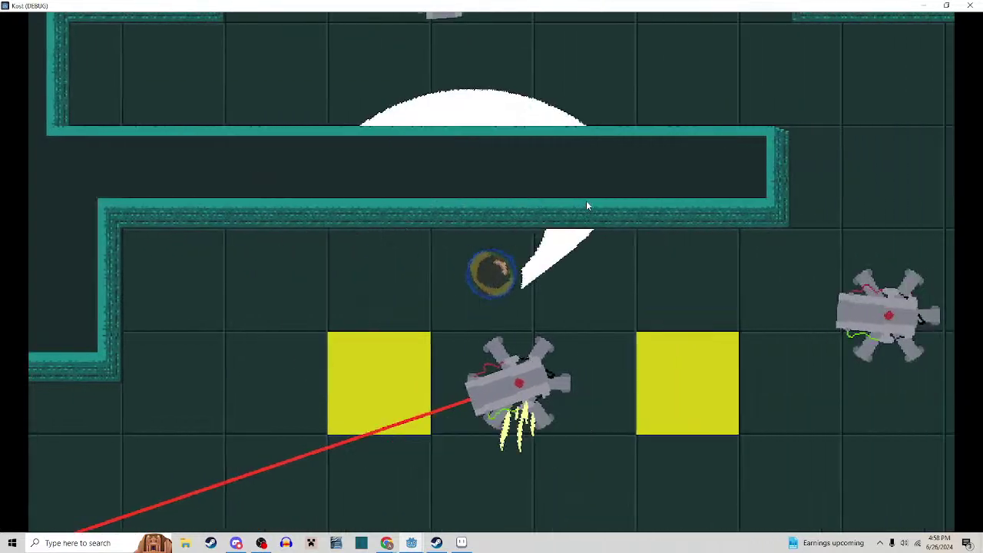
key("s")
left_click(580, 200)
key("w")
left_click(578, 201)
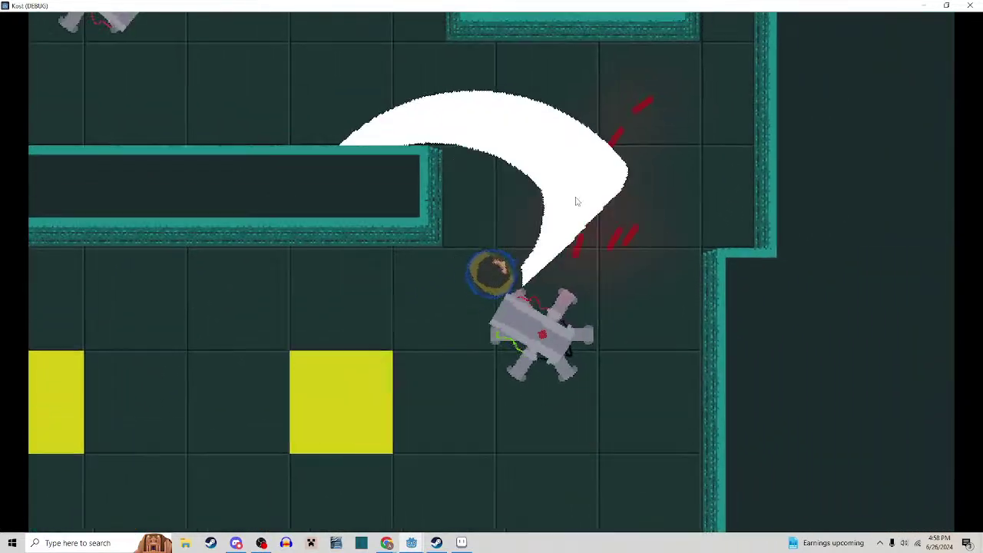
left_click(575, 200)
Round the long wall's east end, attack while moving west, and head up the stepped north passage
key("a")
left_click(570, 201)
left_click(568, 202)
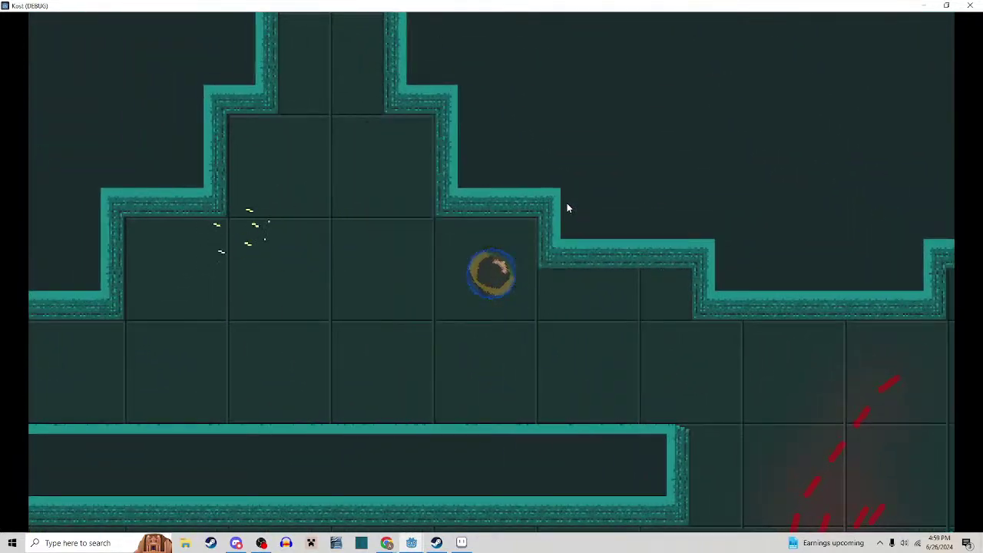
key("a")
key("w")
Attack the red-trail bots around the yellow tile, reach the room's north wall, and take the corridor west
left_click(567, 206)
left_click(566, 206)
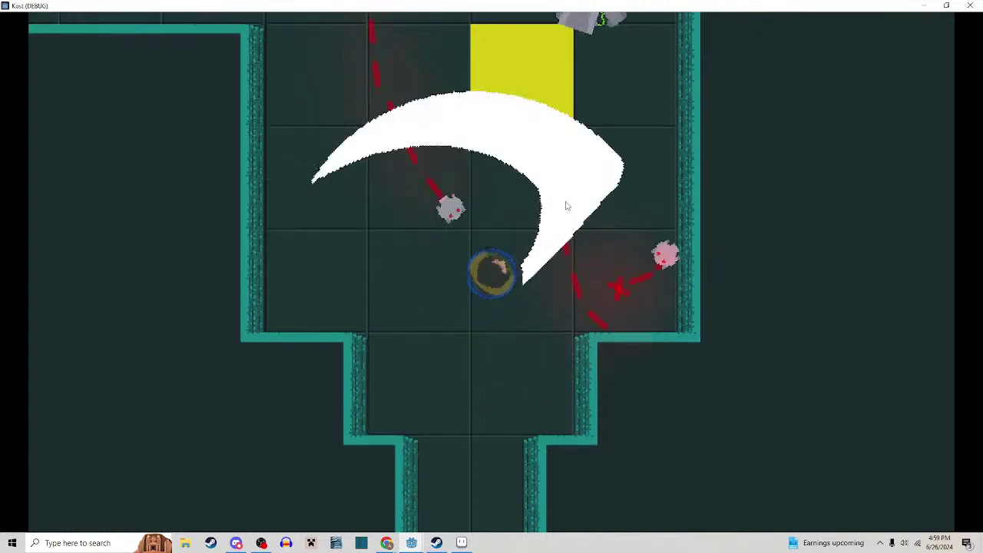
key("d")
key("w")
key("a")
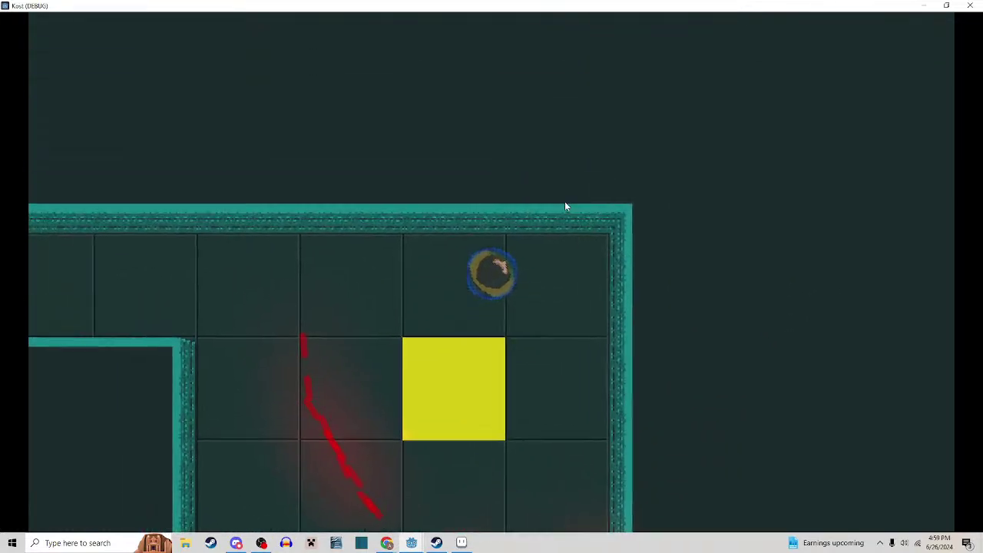
left_click(323, 221)
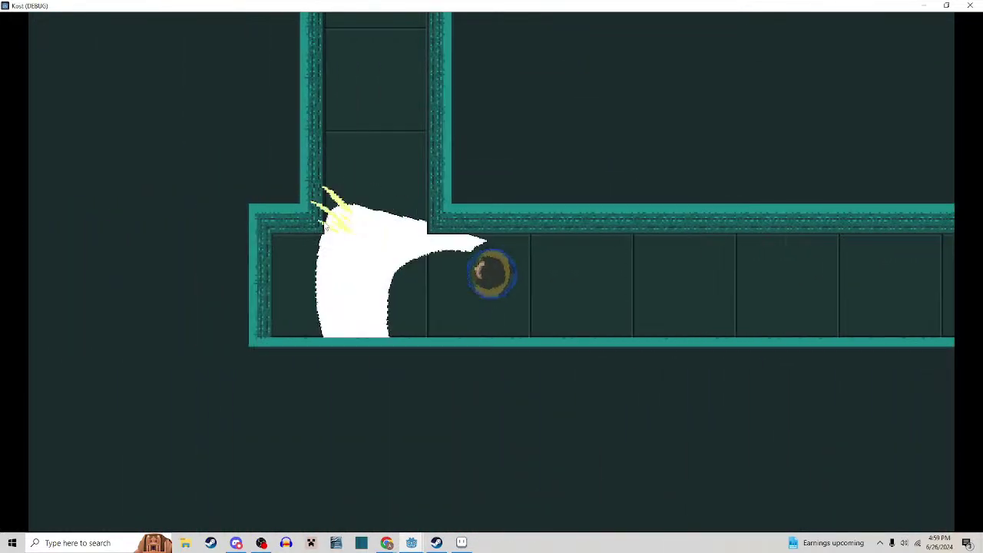
Turn north at the corridor's west end and attack the saw and gear in the room beyond it
key("a")
key("w")
left_click(487, 197)
left_click(506, 209)
key("a")
left_click(507, 211)
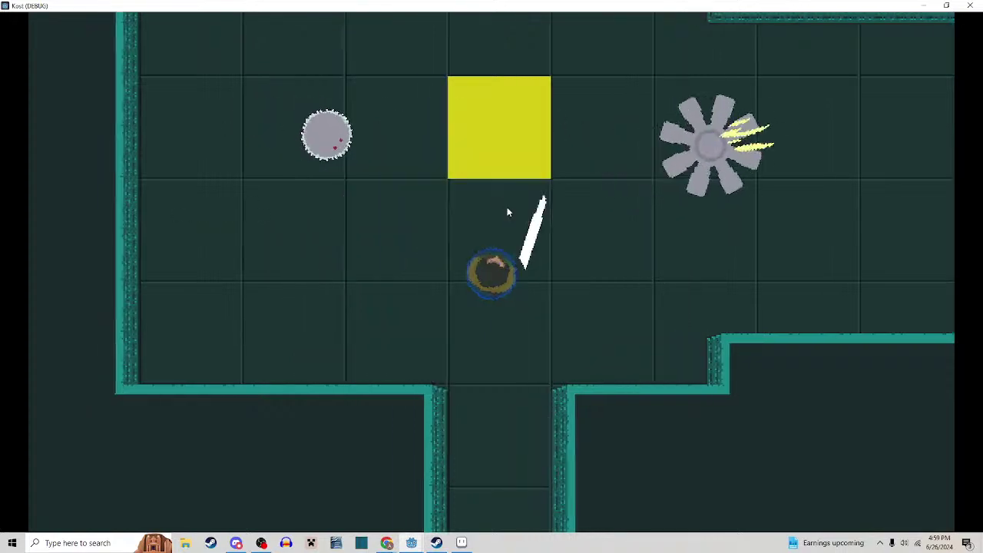
Head east past the gear into the two-saw room and cross to its east exit
key("w")
key("d")
left_click(592, 245)
key("w")
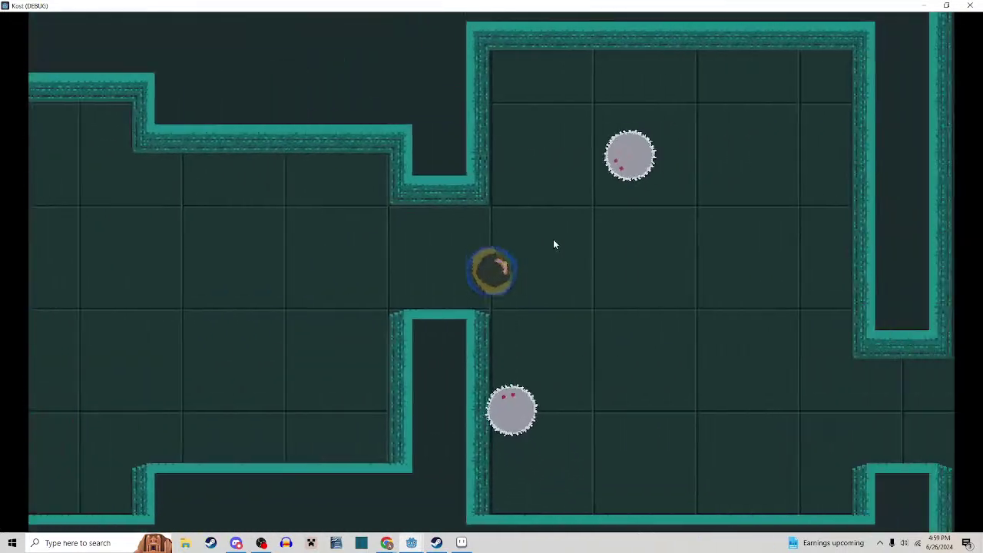
key("d")
key("s")
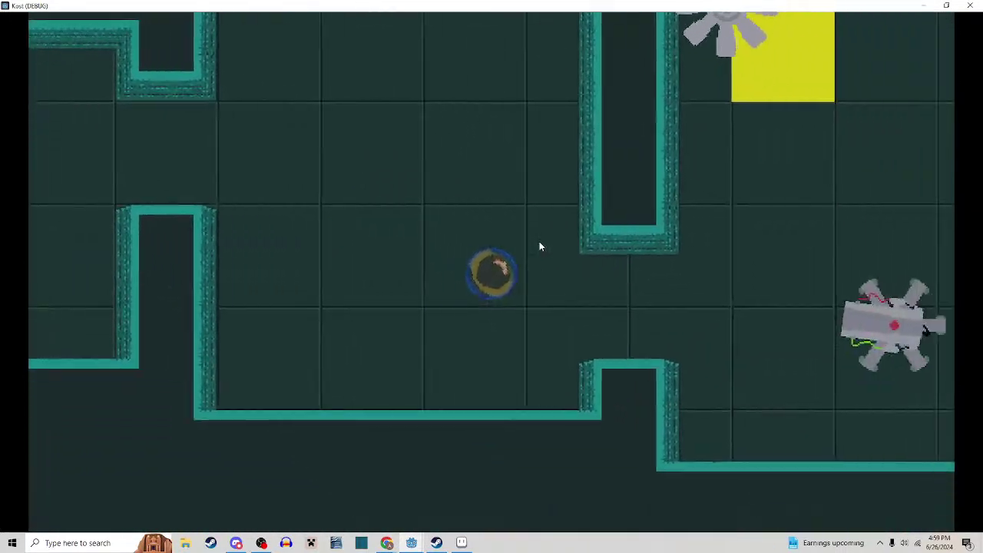
Enter the single-yellow-tile room to the east and attack the gear and saw while moving north
key("w")
left_click(539, 243)
key("a")
left_click(531, 244)
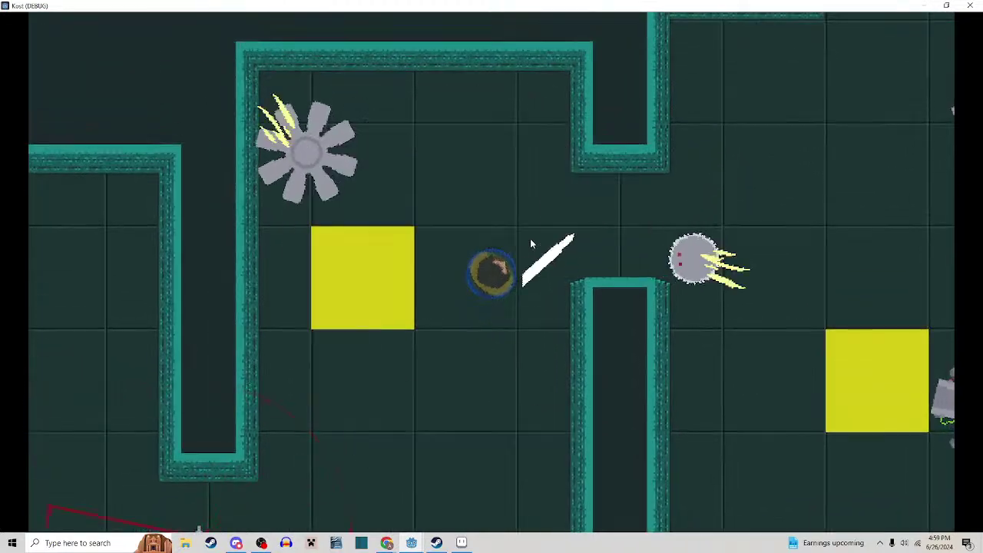
key("w")
key("a")
left_click(530, 239)
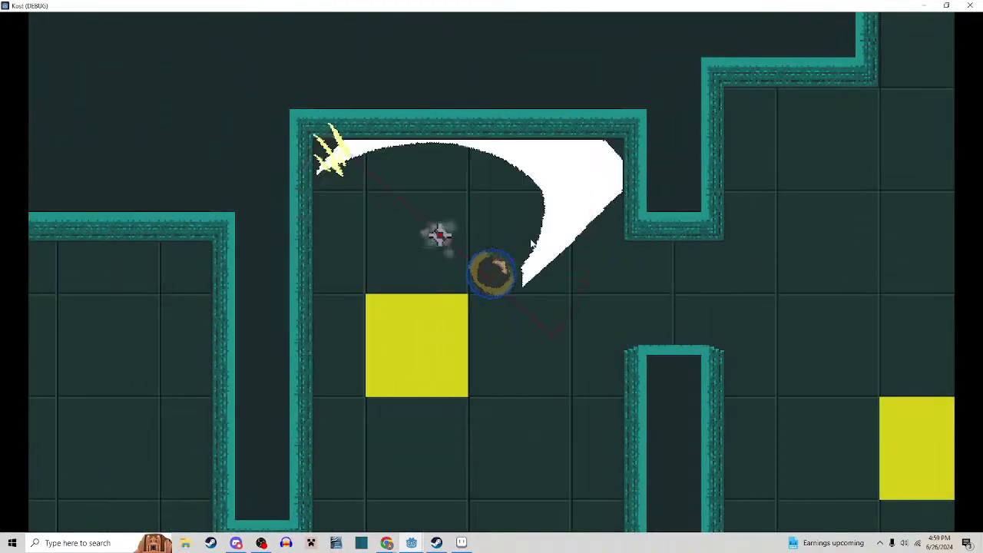
Go east through the gap into the cannon robot room, attack, and leave through its north passage
key("d")
key("s")
left_click(530, 239)
key("w")
key("d")
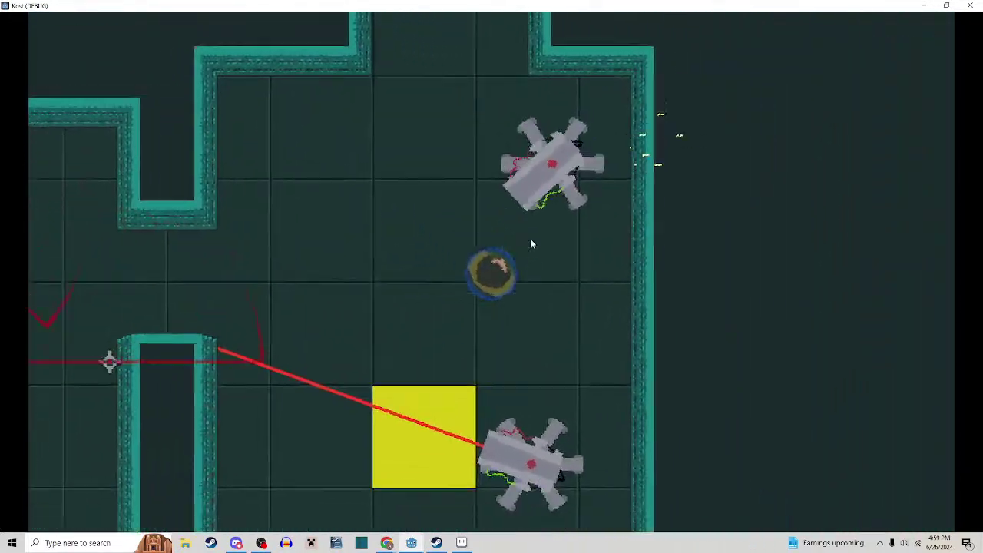
left_click(530, 241)
key("w")
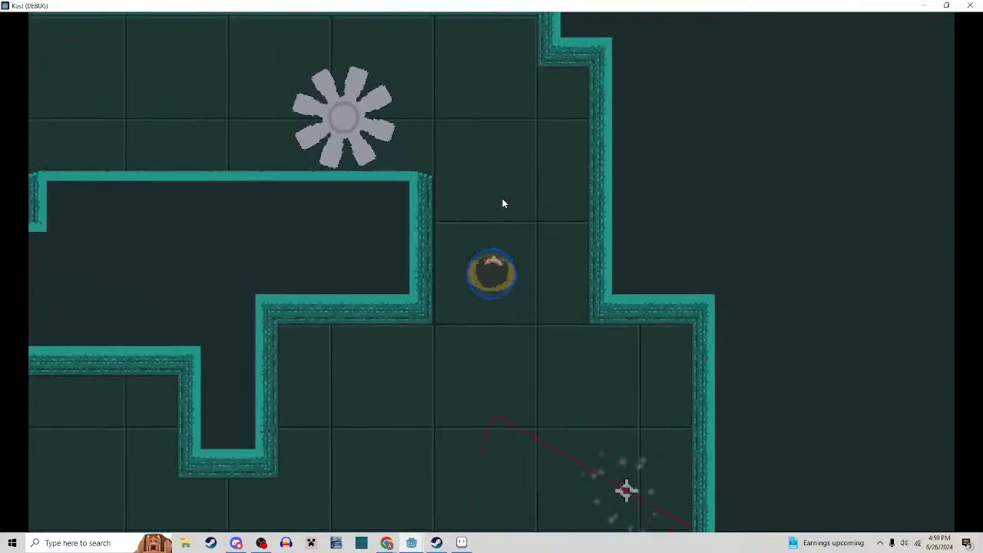
Follow the corridor west, attacking the gear and saw, and turn north into the narrow passage
key("a")
left_click(502, 198)
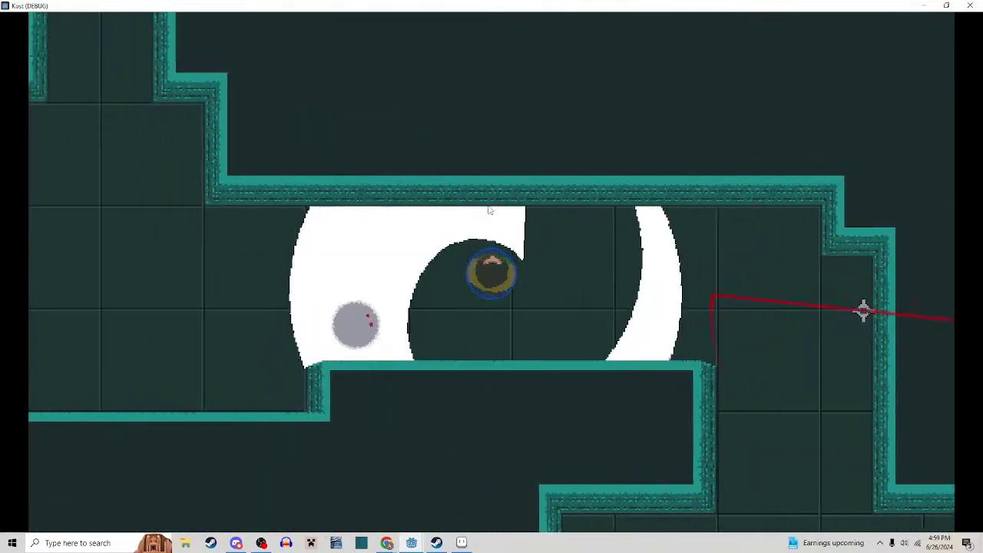
left_click(489, 208)
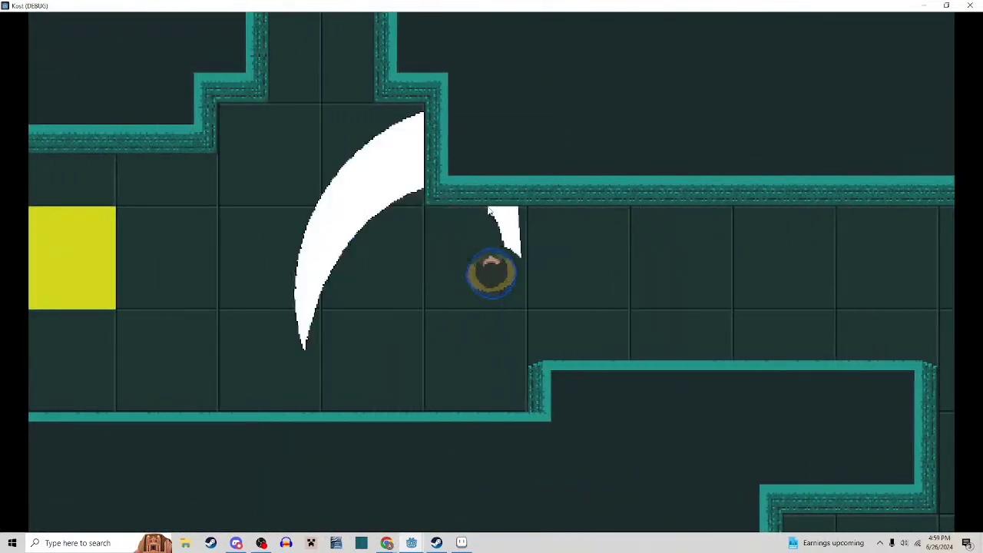
key("w")
key("w")
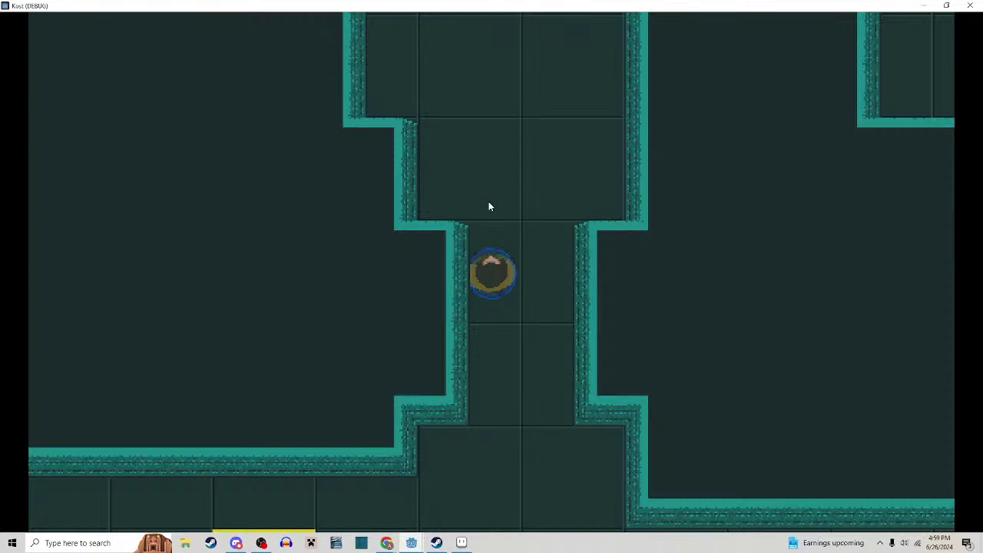
Continue north through the tall room, attacking as the gear is passed, toward the cannon robot ahead
key("w")
key("a")
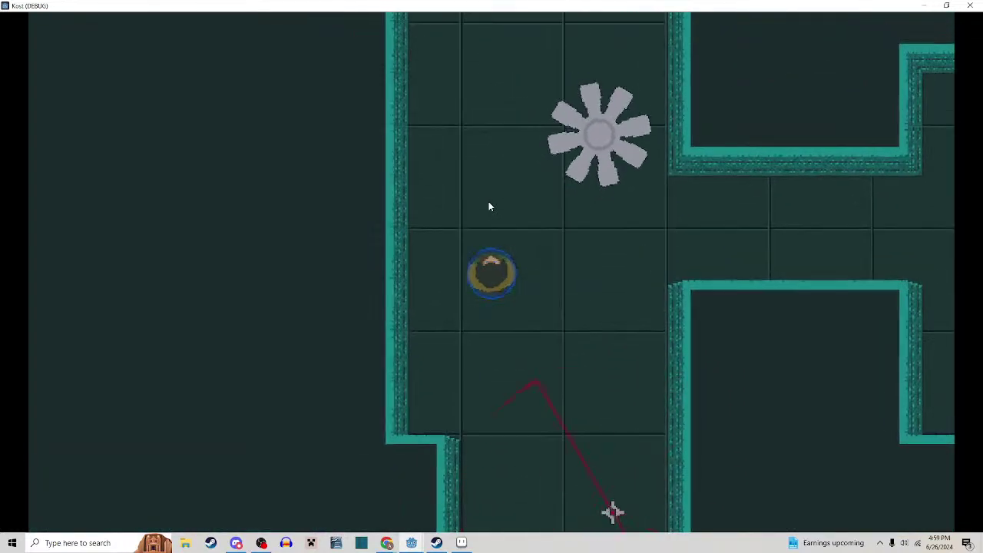
key("w")
left_click(490, 202)
key("w")
key("d")
left_click(492, 199)
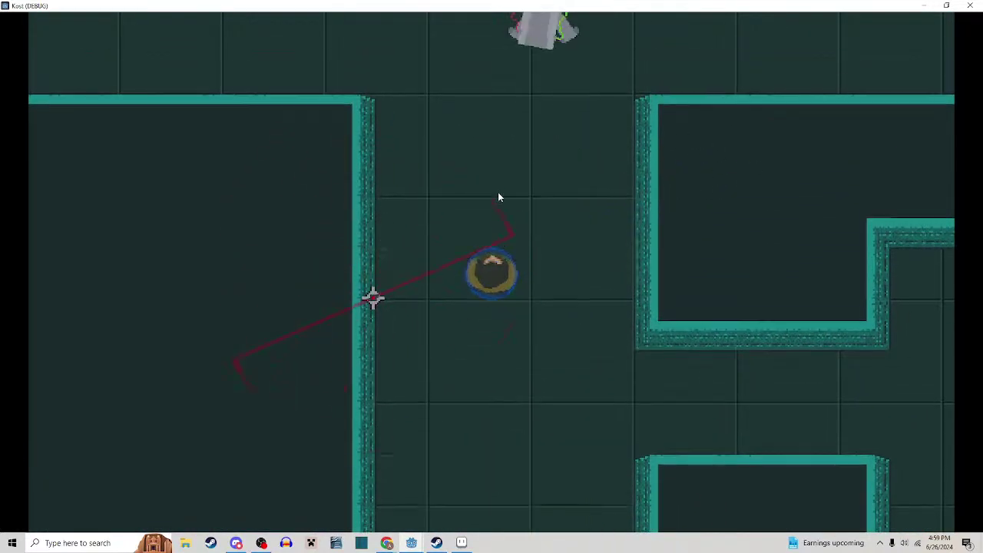
Attack the red-trail bots at the pillar room's entrance, move east, and attack the saw beside the pillar
key("w")
left_click(599, 183)
left_click(596, 181)
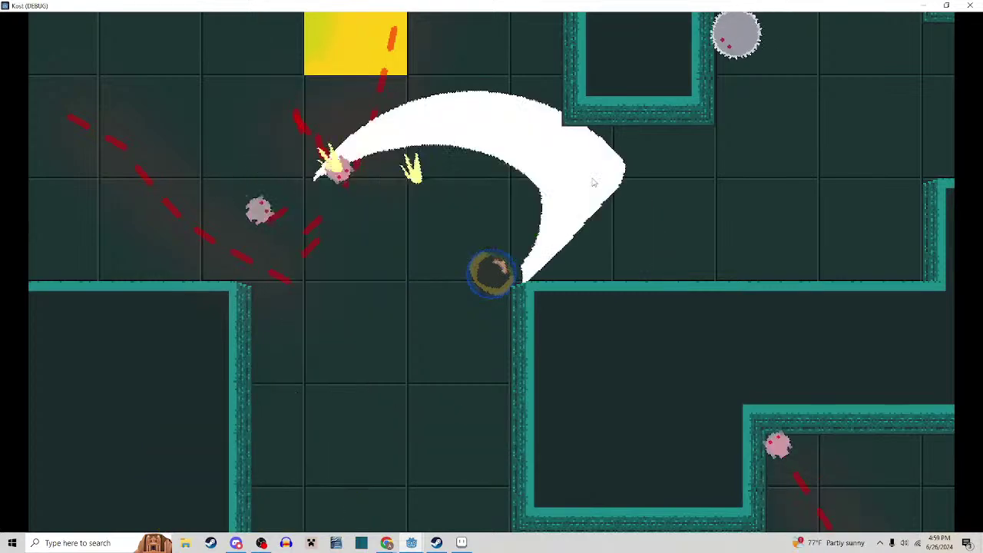
key("d")
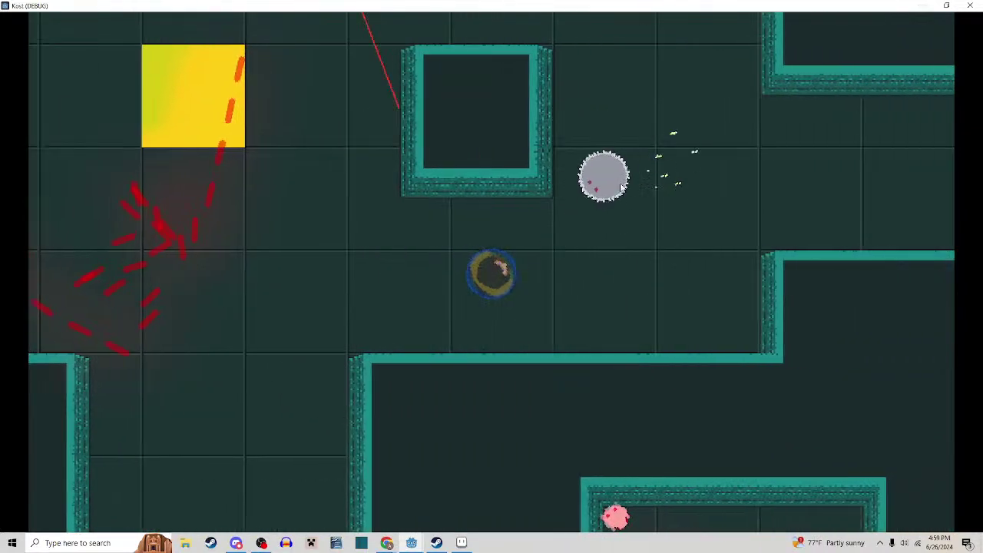
left_click(609, 184)
key("w")
left_click(606, 183)
Attack the two cannon robots north of the square pillar and move into the room's northeast corner
key("a")
left_click(521, 168)
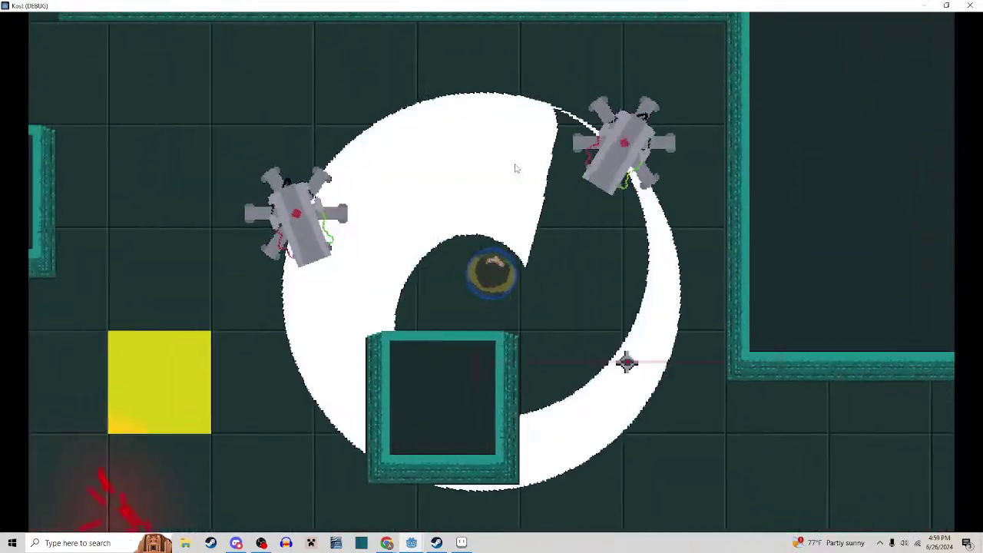
key("d")
left_click(516, 168)
left_click(516, 168)
key("w")
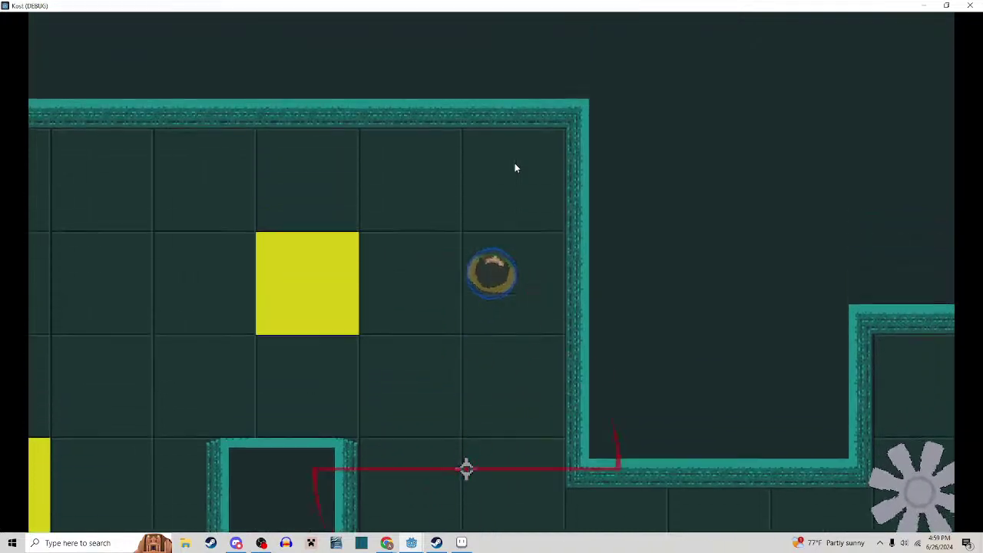
Return southwest between the square pillars past the lower yellow tile, attacking on the room's west side
key("a")
key("s")
key("a")
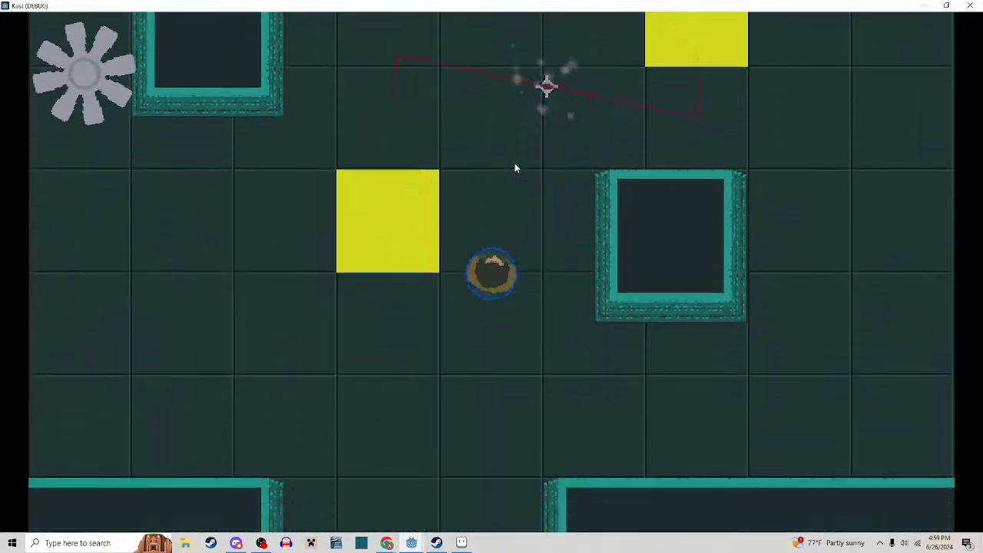
key("w")
left_click(515, 166)
left_click(516, 167)
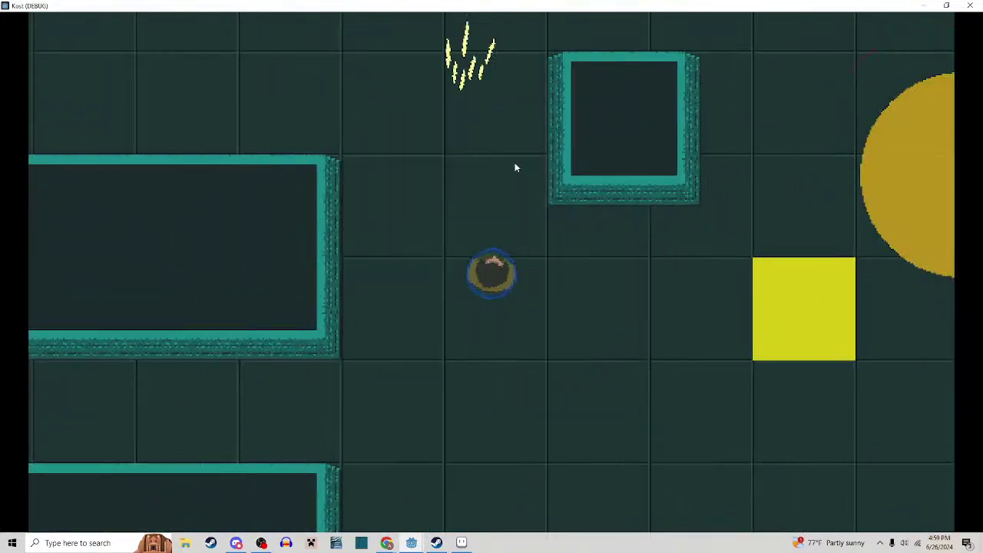
Go back east below the square pillar, attack the saw, and take the east passage into the next room
key("s")
key("d")
key("w")
key("d")
key("s")
left_click(600, 196)
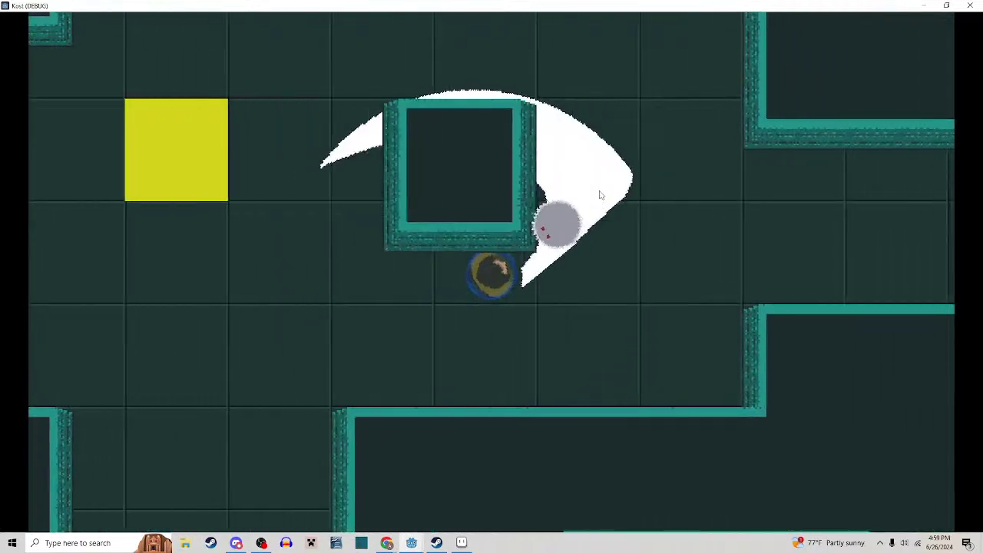
key("w")
left_click(596, 187)
key("d")
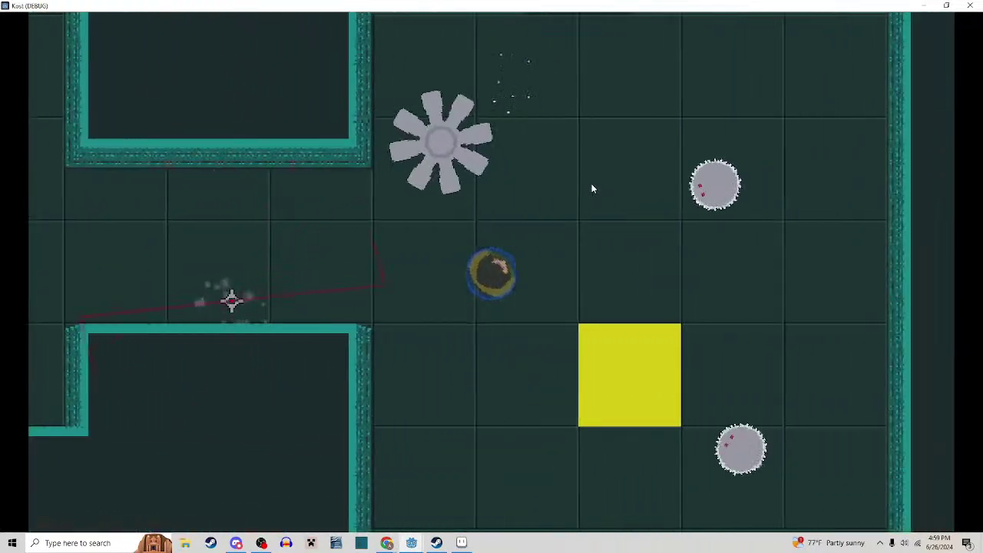
Cross the gear-and-saw room to its east wall and go north through the narrow passage toward the cannon robots
key("s")
key("w")
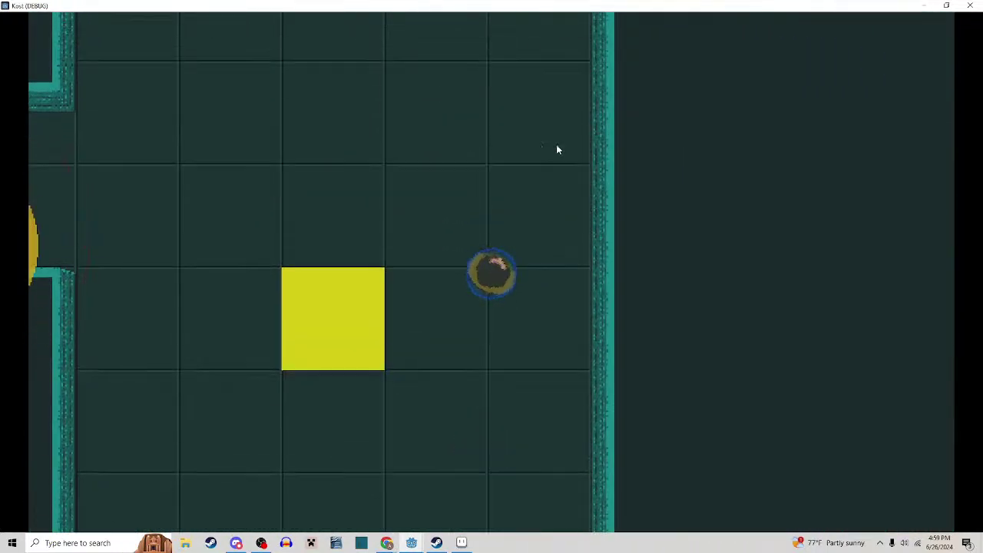
key("a")
key("w")
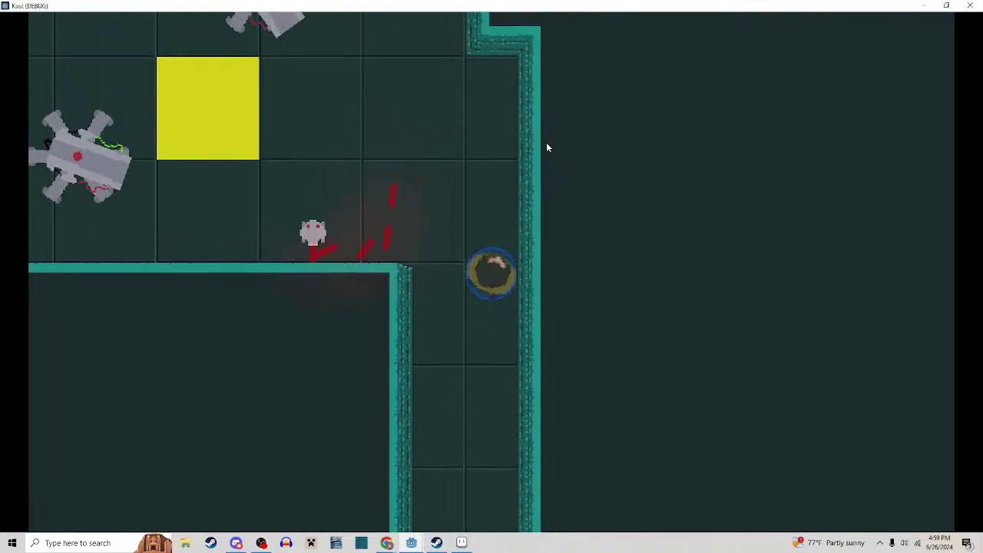
Enter the room with two cannon robots, pass east of the yellow tile and attack near the east wall
key("a")
left_click(547, 142)
key("w")
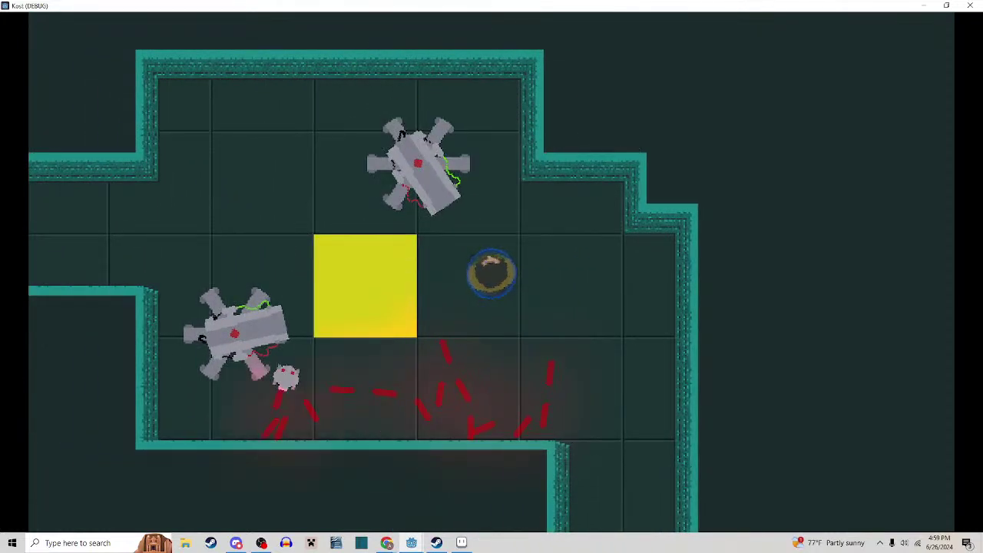
key("d")
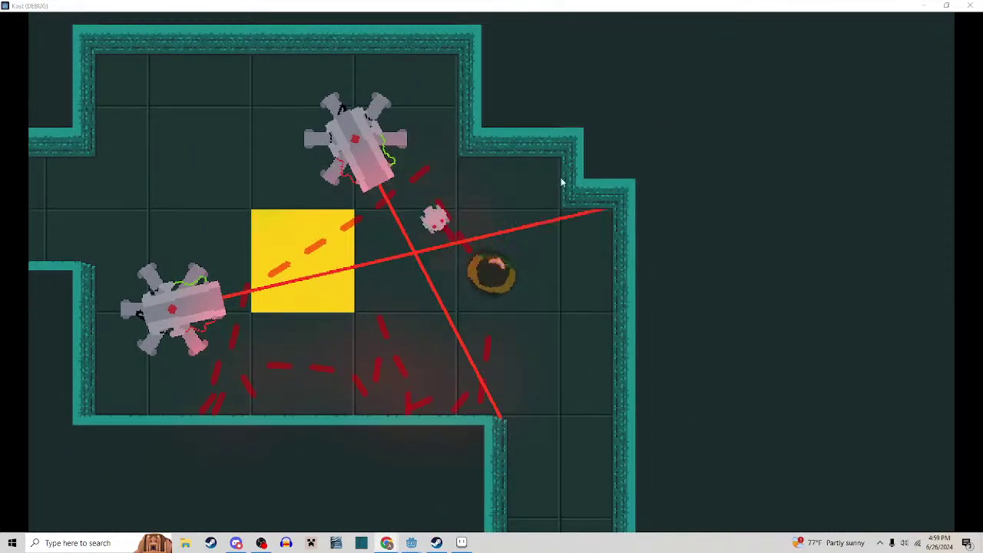
left_click(586, 223)
key("d")
key("s")
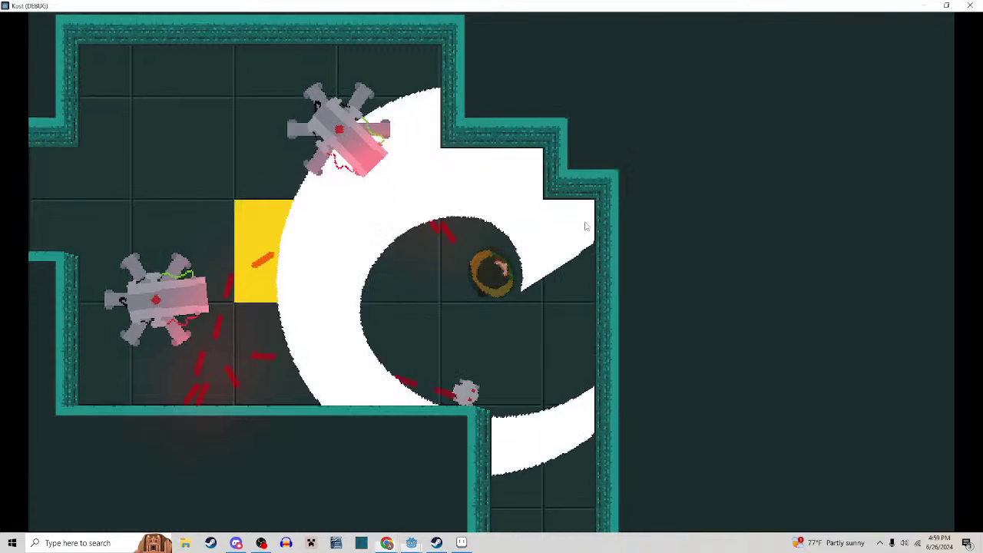
Attack the upper cannon robot, cross west past the yellow tile and follow the west passage to the next cannon robot
left_click(533, 223)
key("w")
key("a")
left_click(531, 220)
key("a")
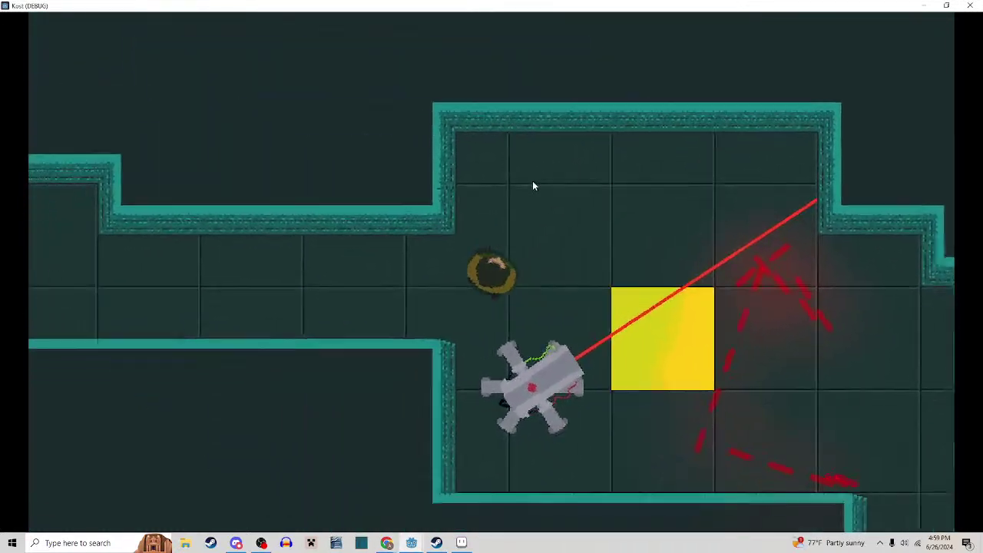
key("s")
left_click(546, 196)
key("a")
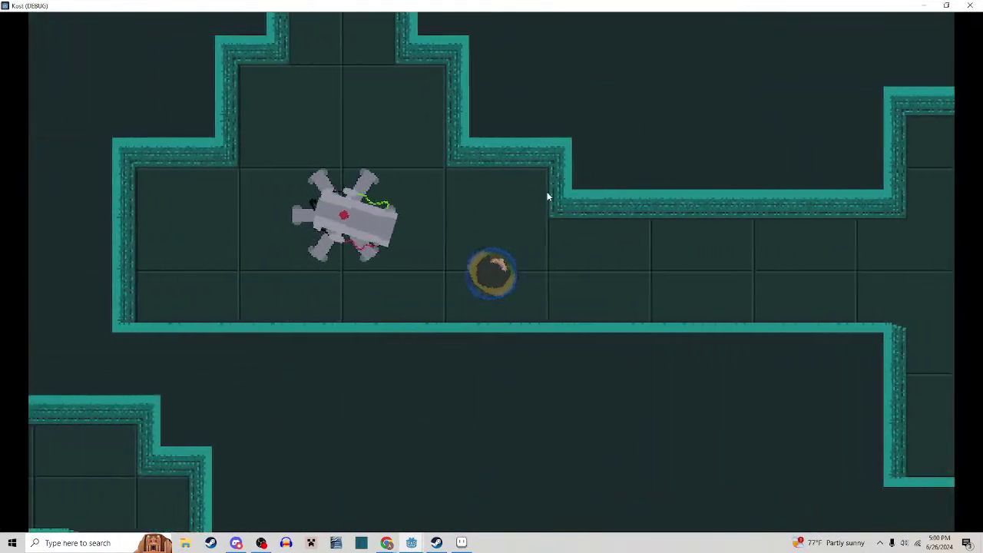
Attack beside the cannon robot, go north through the narrow passage and select the third chip, fastCannonFireRate with fullAttack
left_click(546, 195)
key("w")
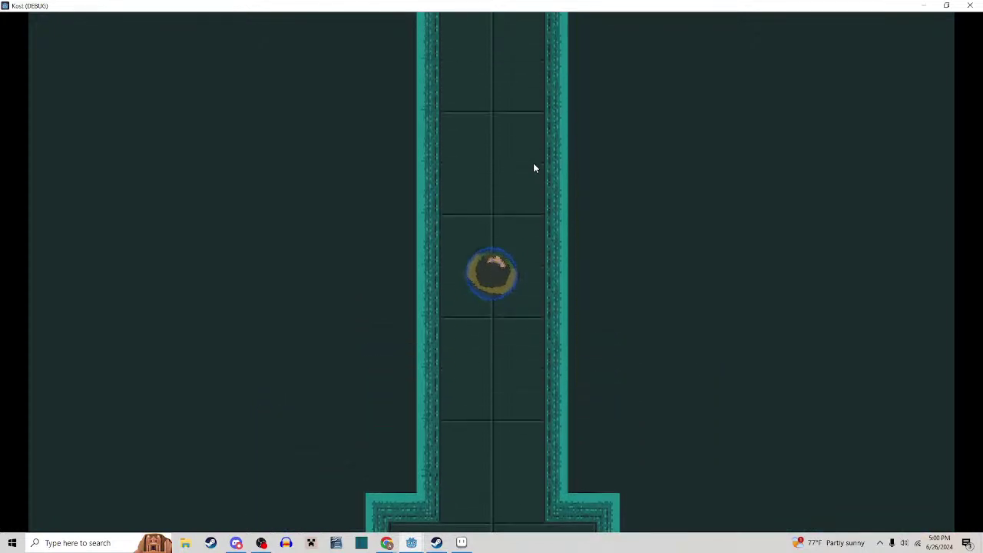
left_click(535, 167)
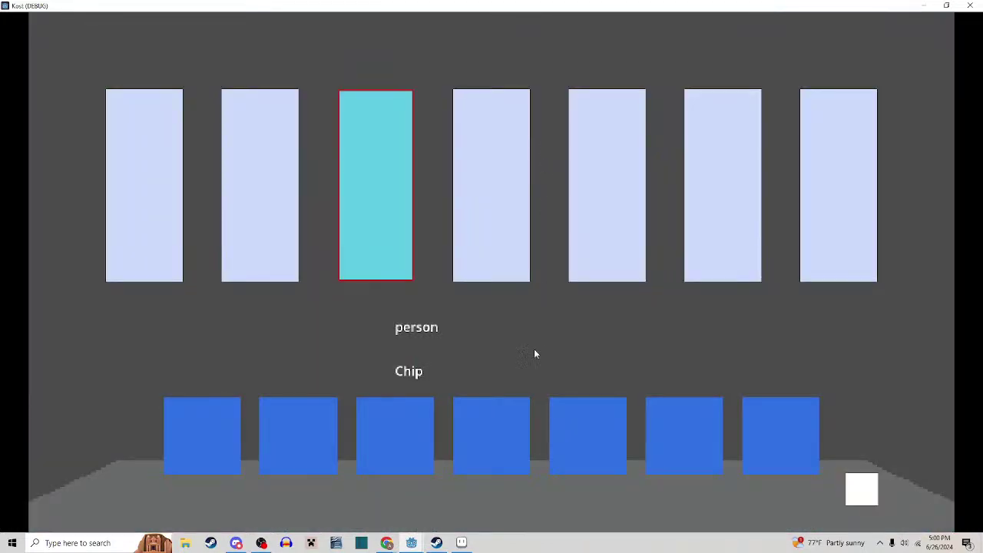
left_click(380, 447)
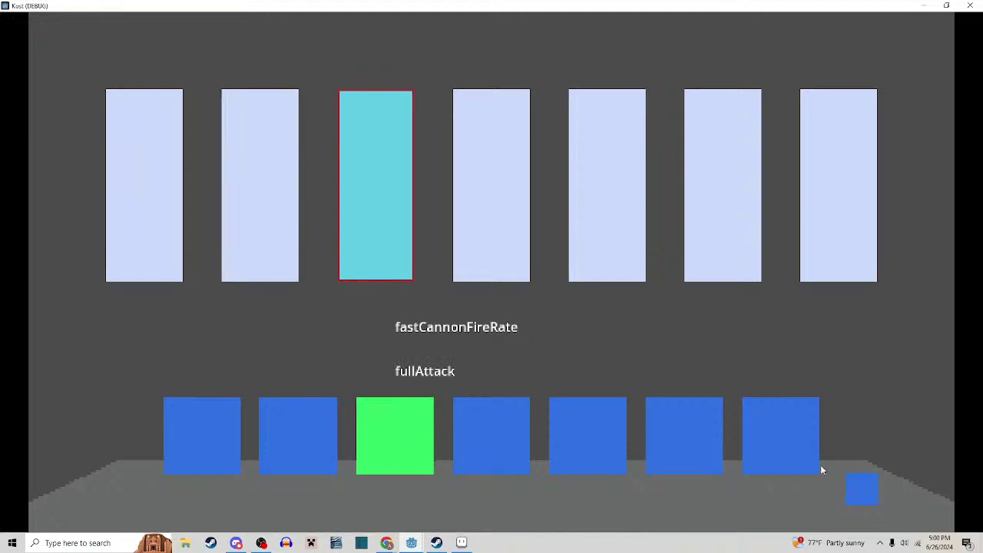
Head north through the new level's entrance into the gear-and-saw room and attack the gear and saws near its entrance
key("w")
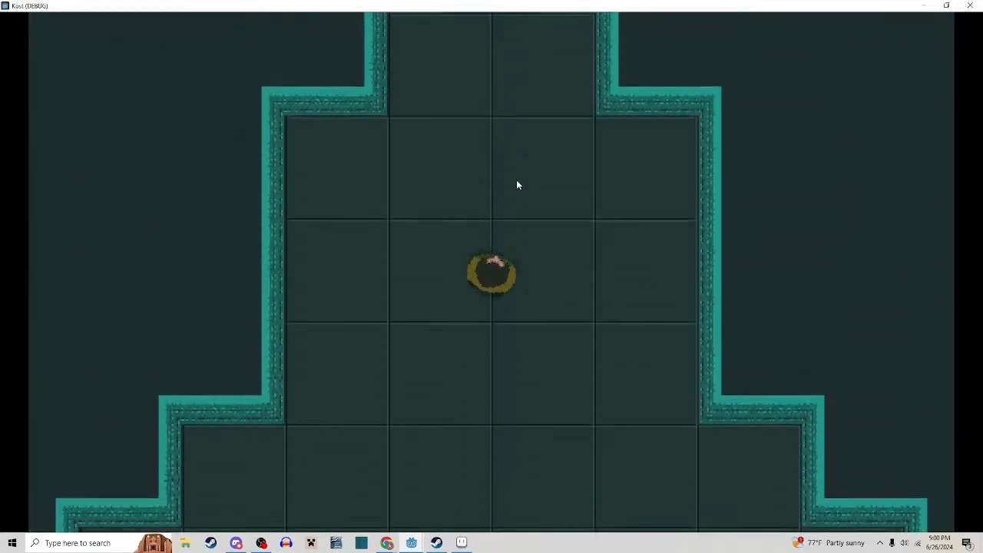
key("w")
left_click(516, 182)
key("a")
left_click(517, 188)
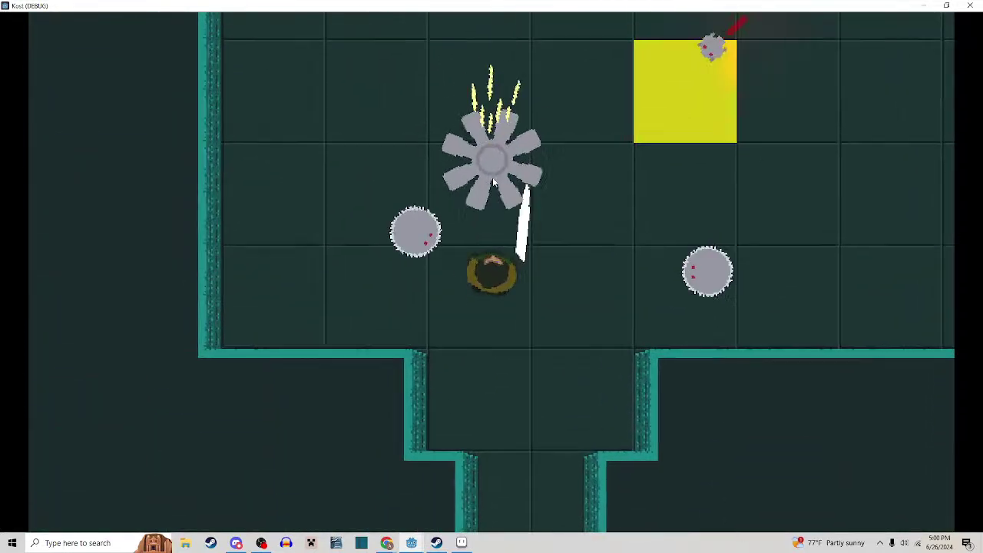
left_click(423, 198)
key("d")
left_click(674, 291)
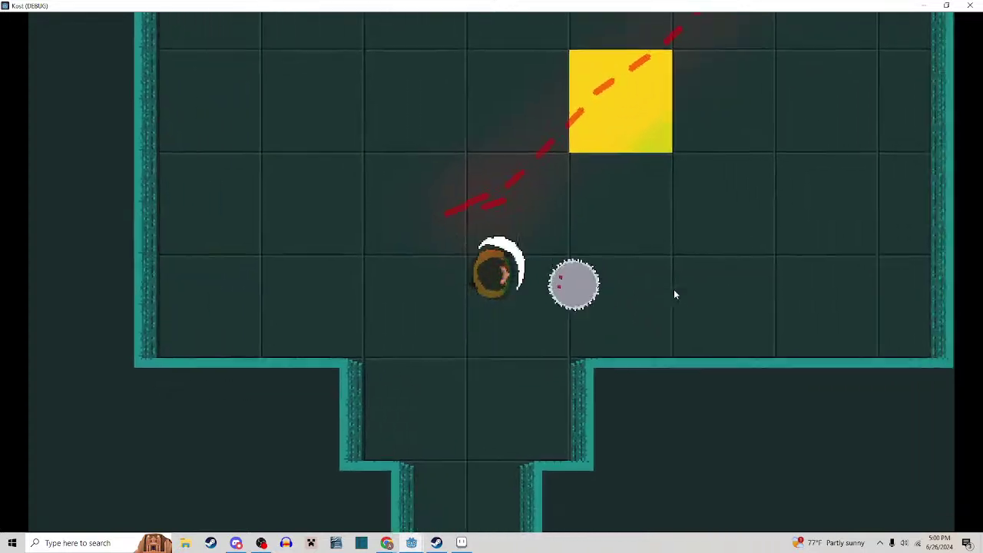
Circle the lower yellow tile on its east side, then attack the gear while crossing toward the room's west wall
key("w")
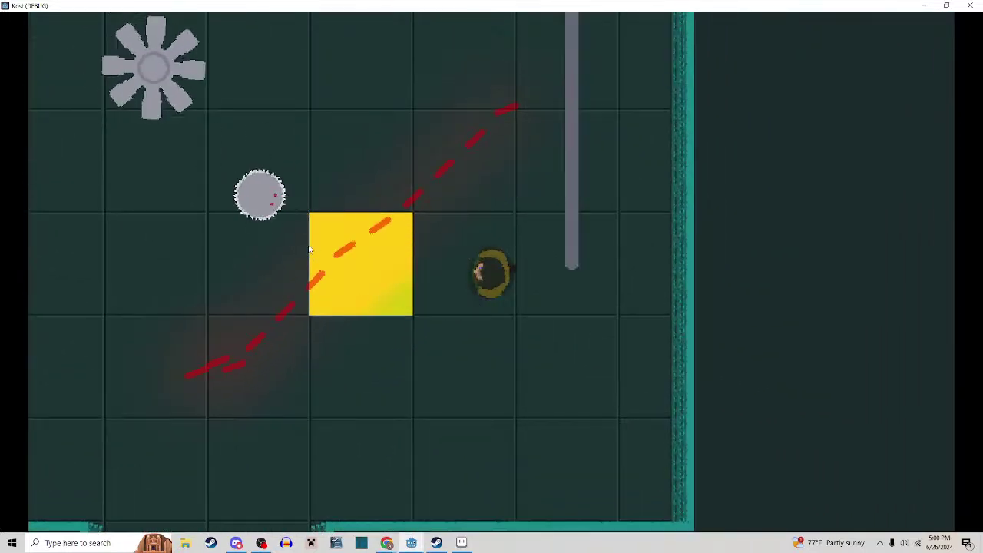
key("w")
key("a")
left_click(353, 386)
key("a")
left_click(309, 259)
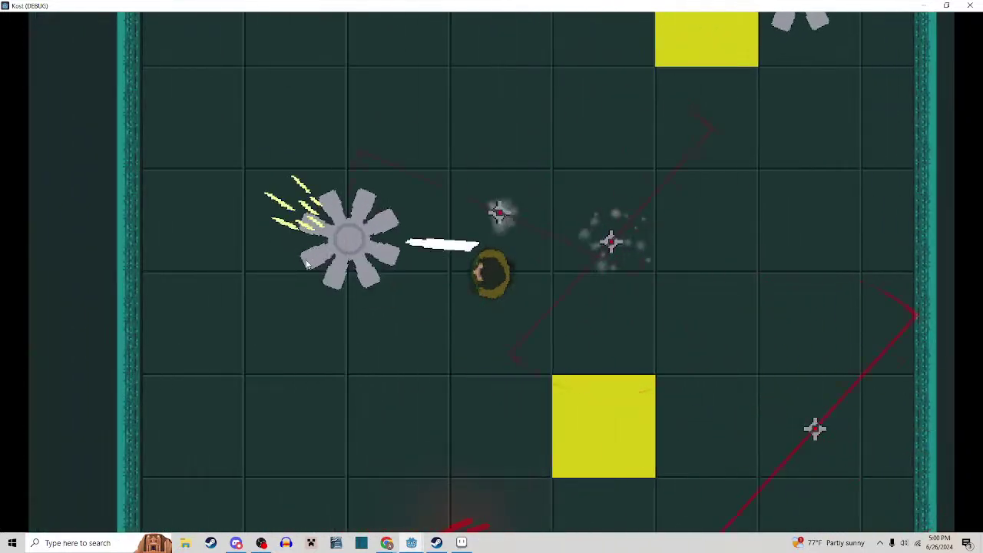
left_click(346, 201)
left_click(486, 221)
key("d")
key("a")
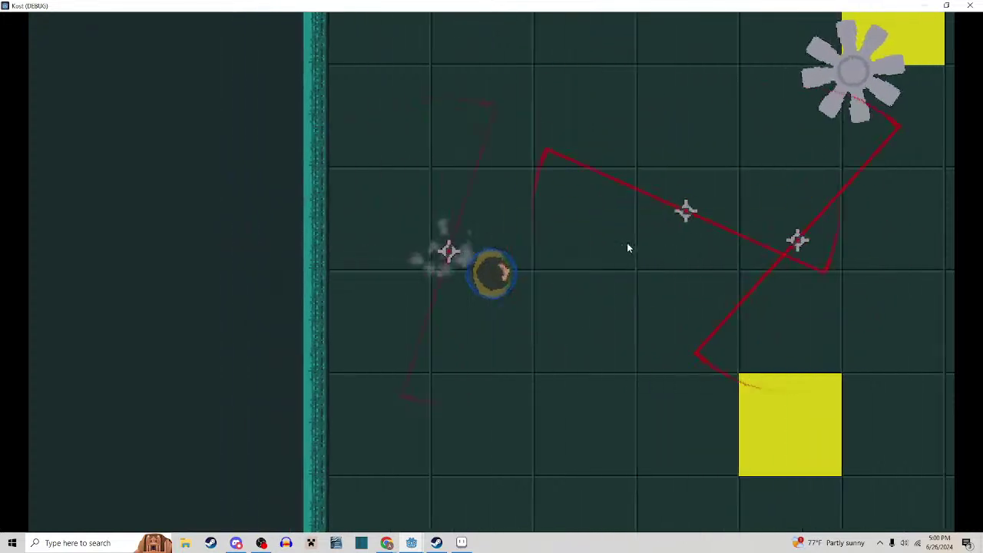
Cross northeast to the upper yellow tile and attack the gear south of it
key("w")
key("d")
left_click(609, 376)
left_click(593, 417)
key("s")
left_click(583, 419)
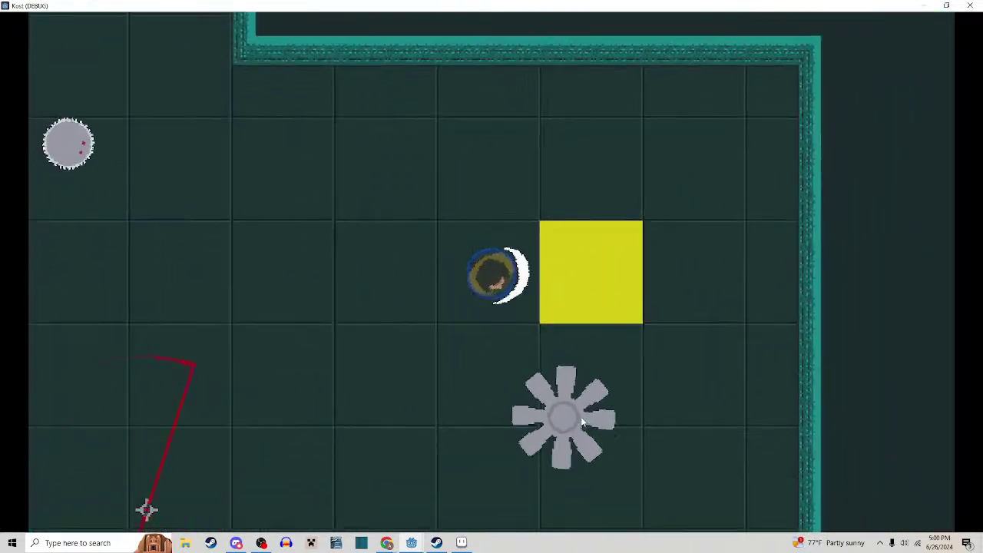
Cross back to the room's northwest side, attacking westward, and continue north toward the two gears
key("a")
key("w")
left_click(290, 312)
left_click(279, 258)
left_click(282, 255)
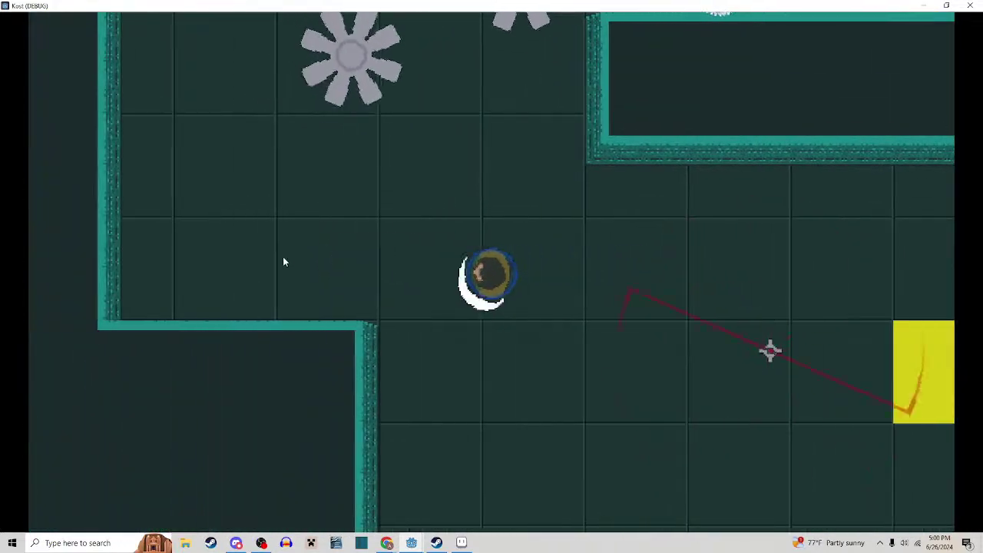
key("a")
key("w")
Attack the saw at the inner wall's corner, then move northeast along the wall above the yellow tiles
left_click(744, 208)
key("d")
left_click(653, 327)
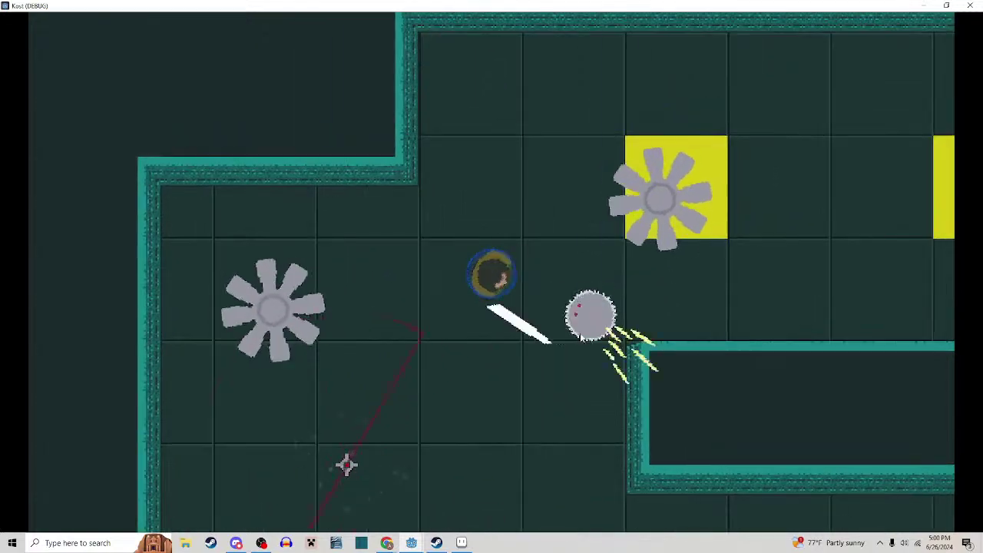
left_click(641, 330)
key("s")
left_click(596, 359)
key("w")
key("d")
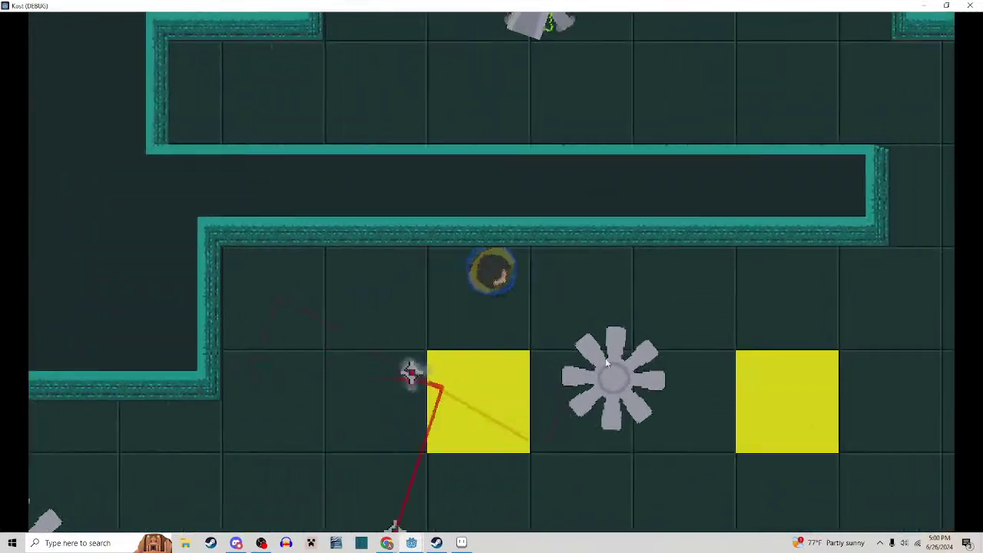
Attack the gear between the two yellow tiles and continue east toward the saw near the east wall
left_click(493, 386)
left_click(614, 374)
key("d")
key("s")
left_click(634, 332)
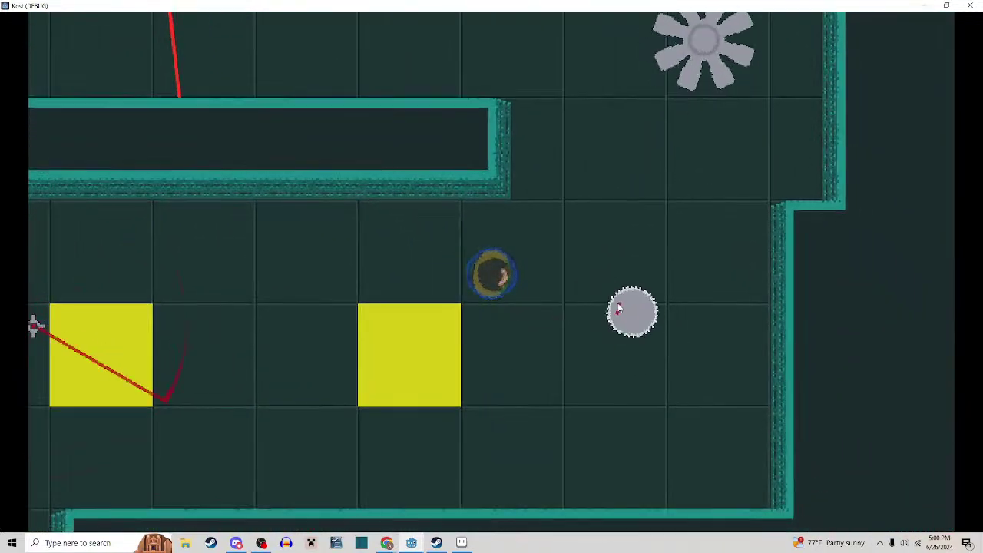
Round the inner wall's east end, attack the cannon robot above it and go north through the narrow passage
key("w")
key("d")
left_click(588, 173)
key("a")
key("w")
left_click(352, 197)
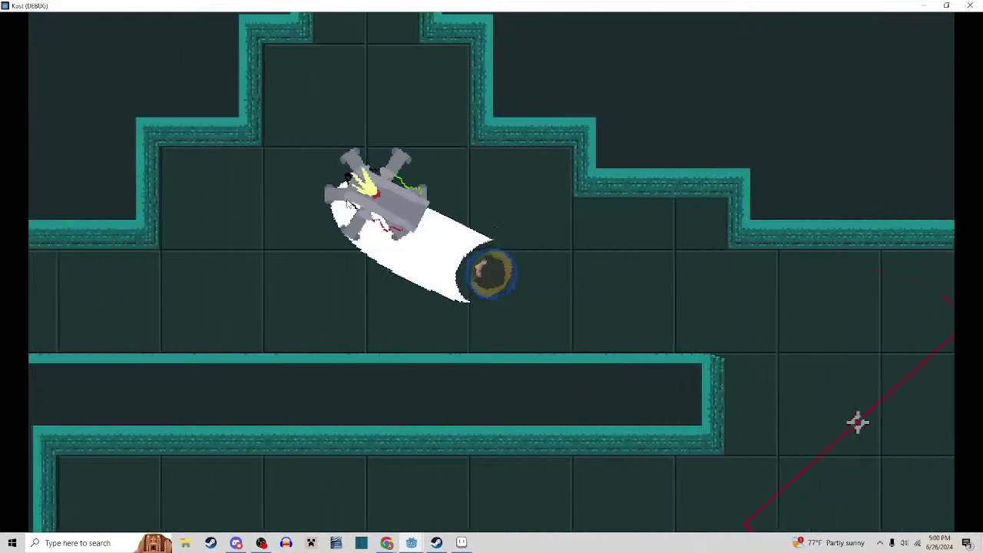
left_click(666, 212)
key("w")
key("w")
key("d")
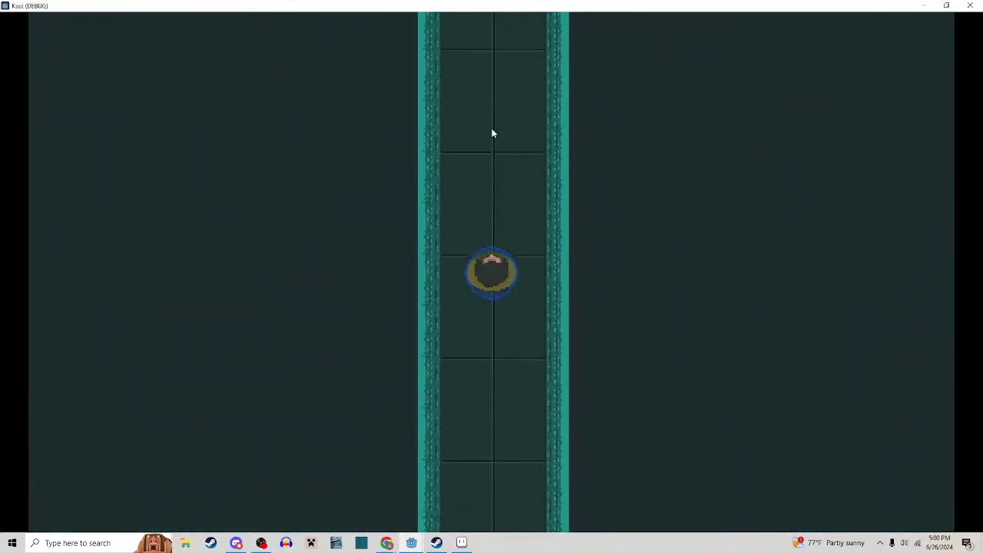
Enter the next room, attack the west cannon robot and retreat south into the entrance passage
key("a")
key("w")
left_click(310, 202)
left_click(341, 323)
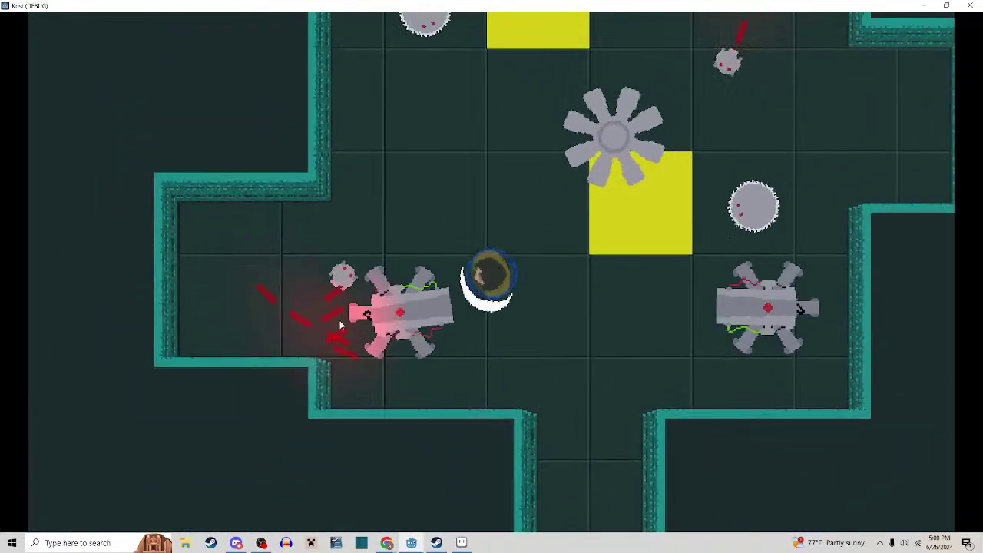
key("s")
key("d")
key("s")
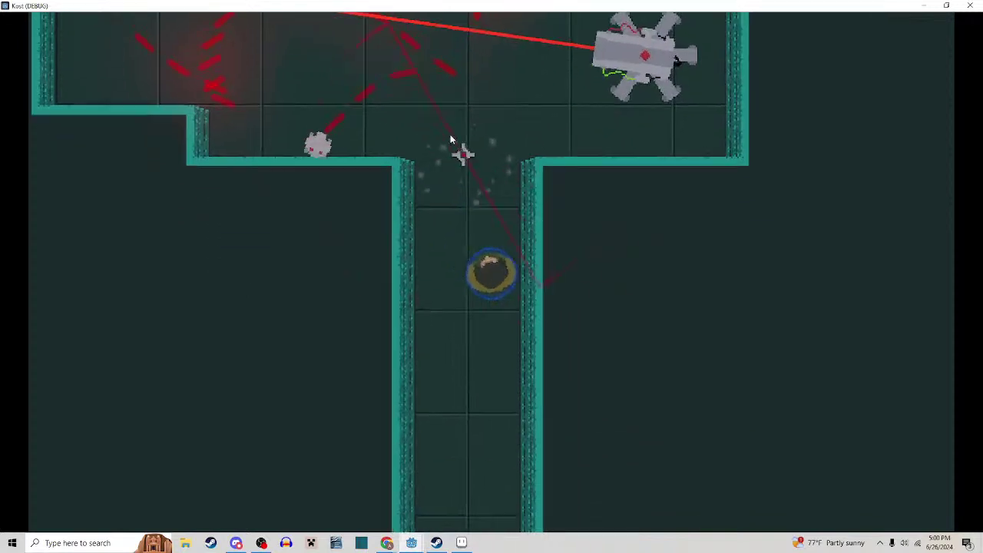
Back down the narrow passage and attack the small spiked robot and the saw coming from the north
key("s")
key("a")
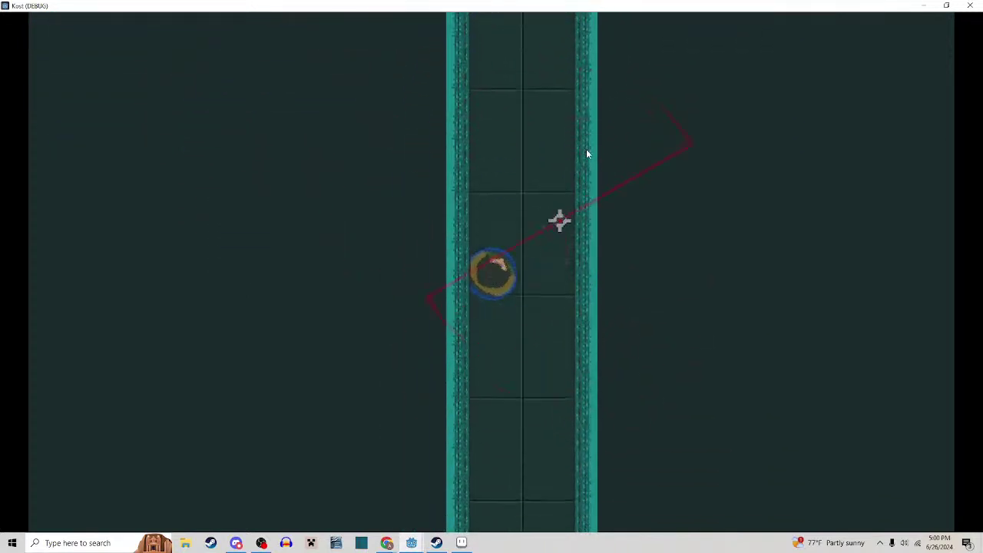
key("d")
key("a")
left_click(543, 116)
key("s")
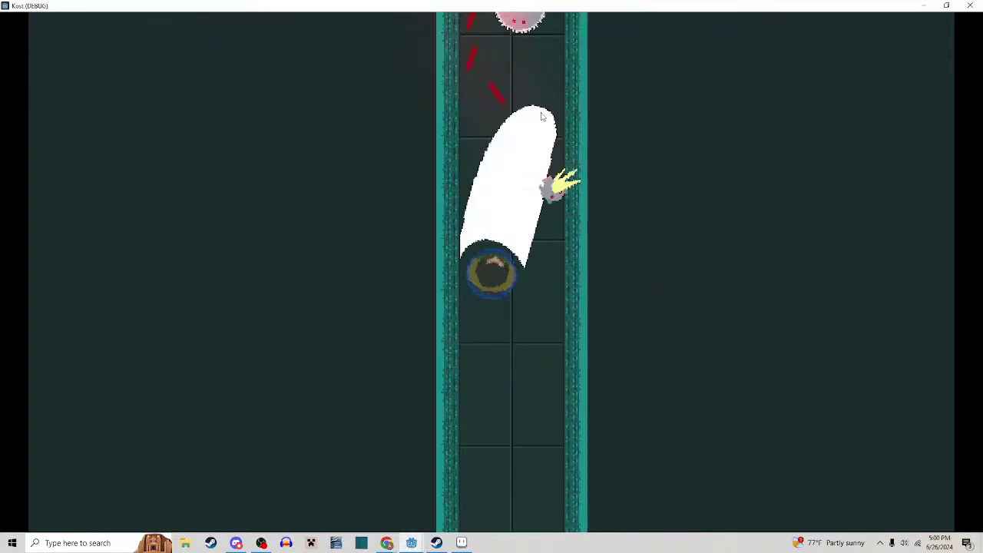
key("w")
key("a")
left_click(550, 127)
left_click(540, 122)
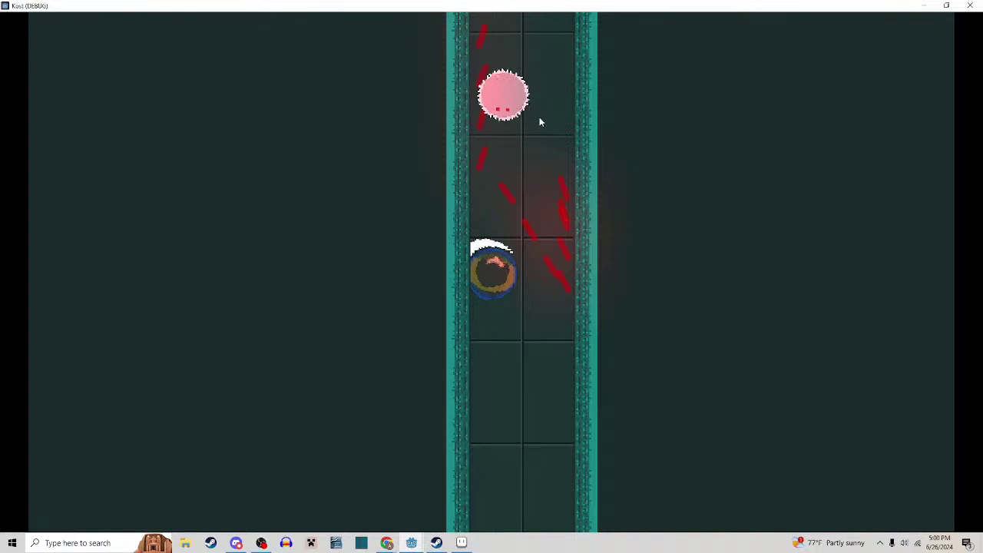
key("w")
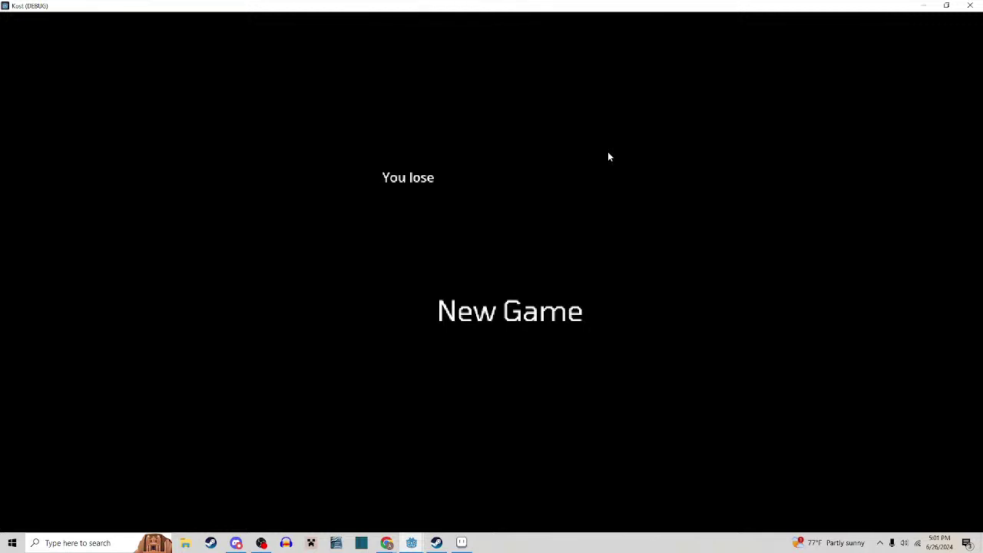
Start a new game and go north from the starting room into the first cannon robot's room
left_click(511, 317)
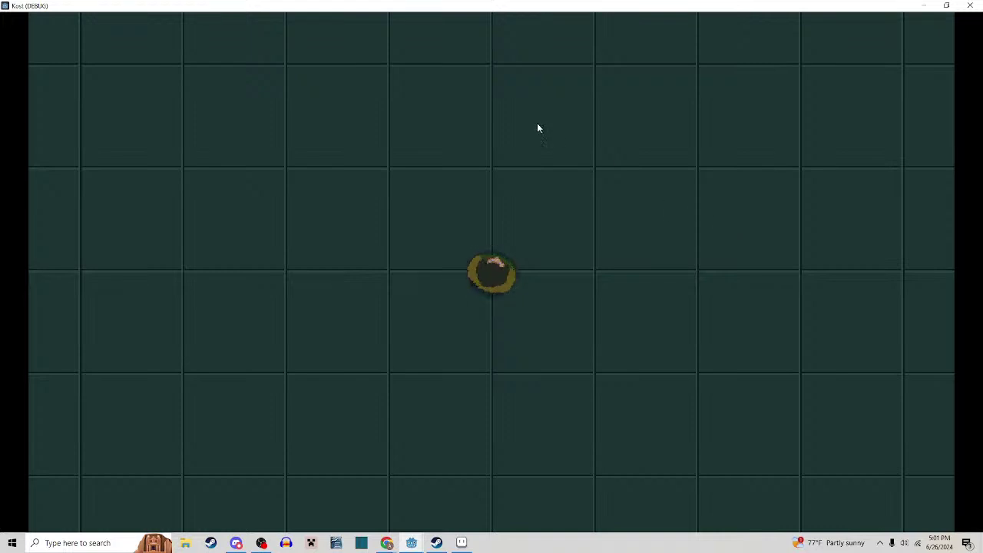
key("w")
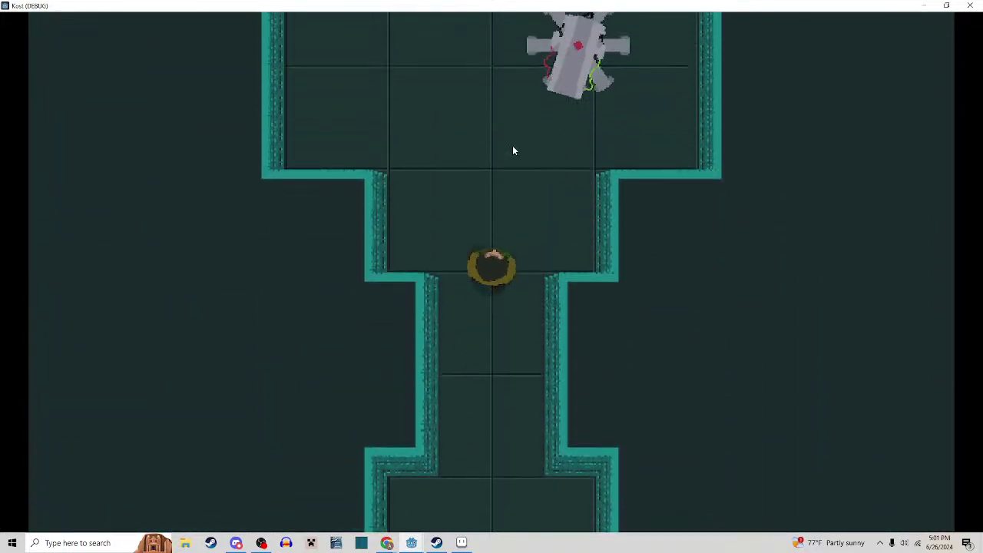
key("a")
key("w")
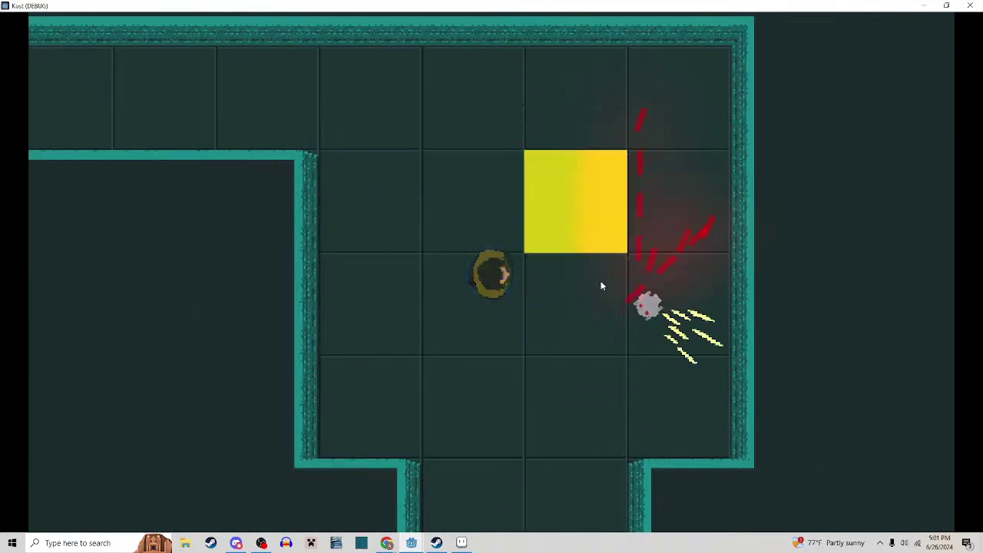
Attack beside the yellow tile, leave through the room's northwest corner and attack along the west corridor
key("s")
key("a")
left_click(544, 205)
key("w")
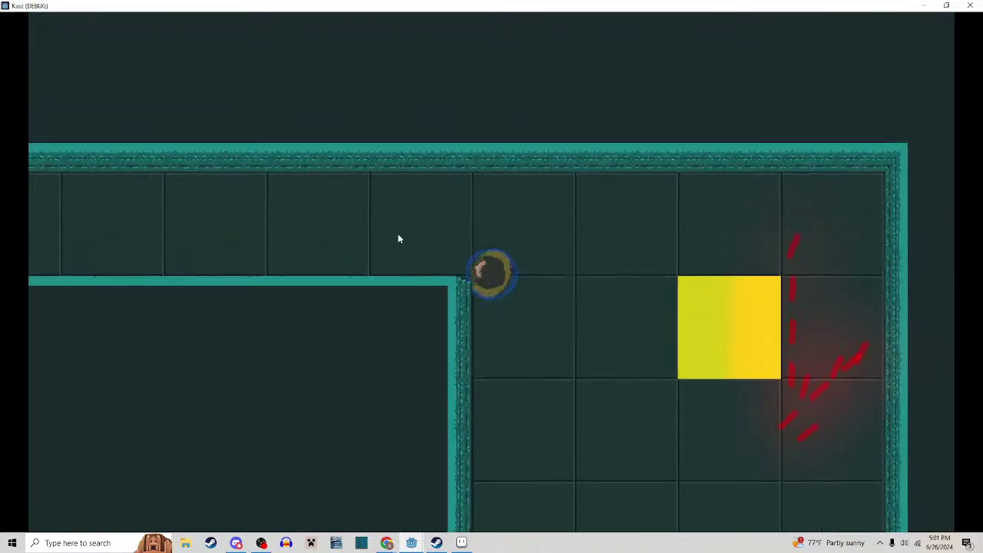
key("a")
left_click(418, 229)
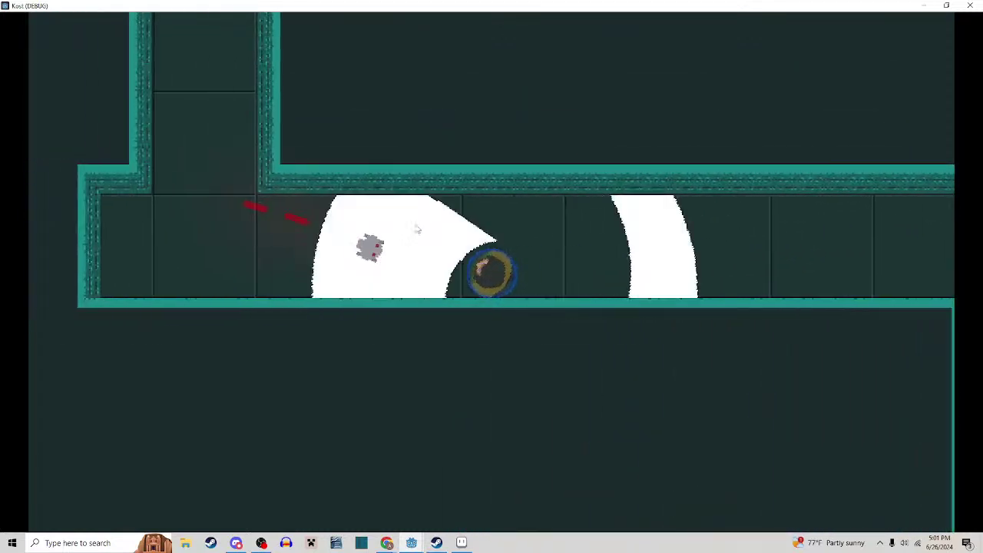
Attack the small spiked robot in the corridor, continue west and turn north into the side passage
key("a")
left_click(402, 241)
key("a")
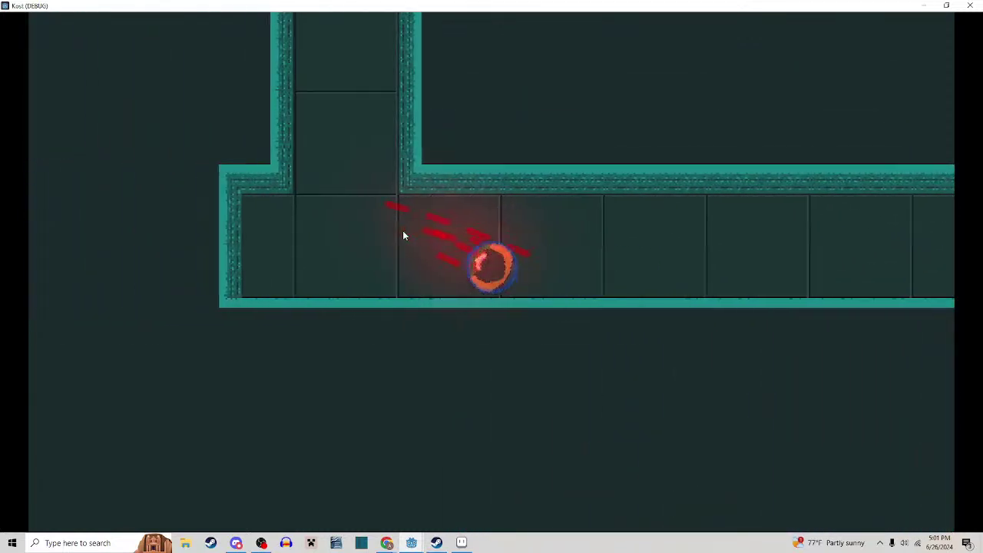
key("a")
key("w")
Enter the yellow-tile room to the north, run east past the cannon robot and attack on the way through the east opening
left_click(553, 209)
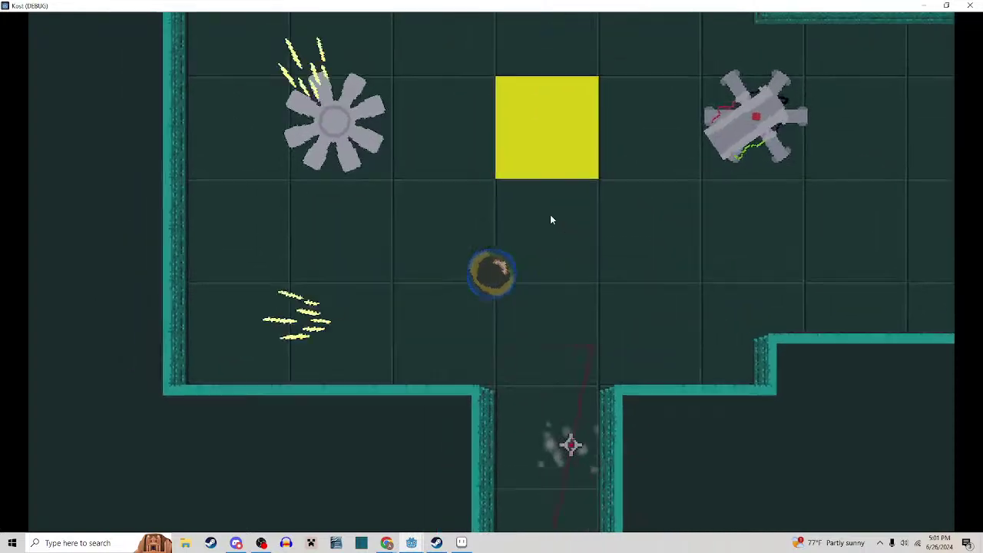
key("a")
key("d")
key("w")
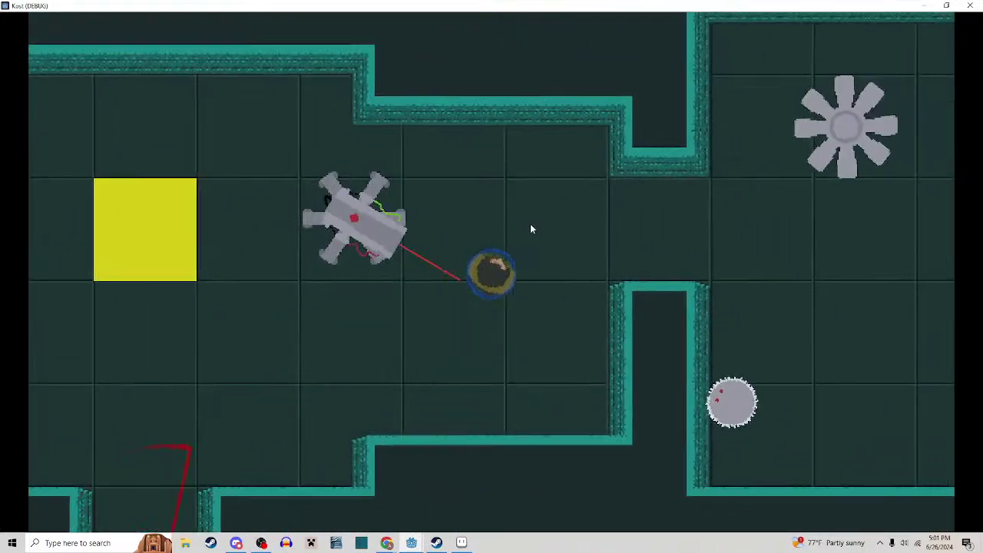
key("d")
left_click(530, 229)
key("s")
left_click(531, 228)
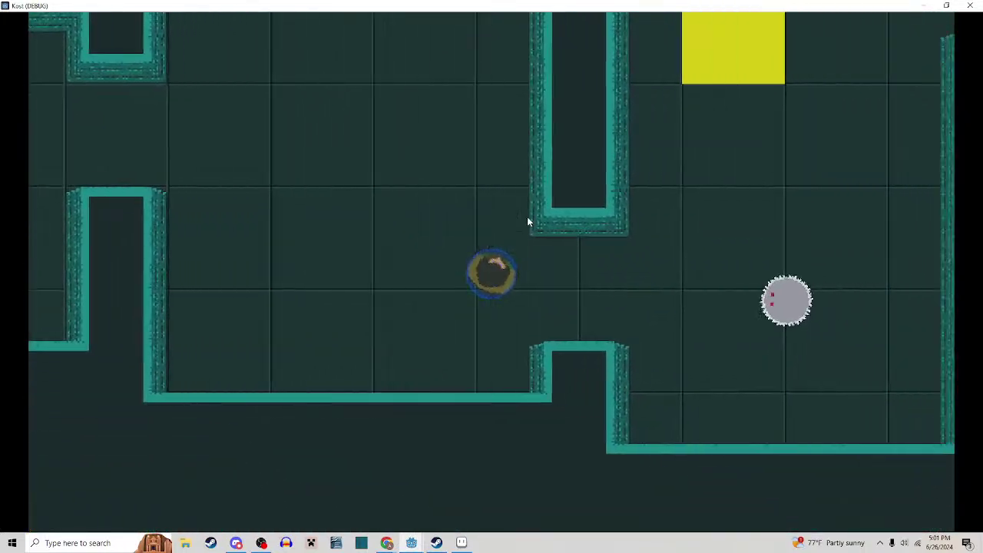
Continue east around the wall's south end and attack while heading north past the saw and the yellow tile
key("d")
left_click(527, 221)
key("w")
left_click(528, 218)
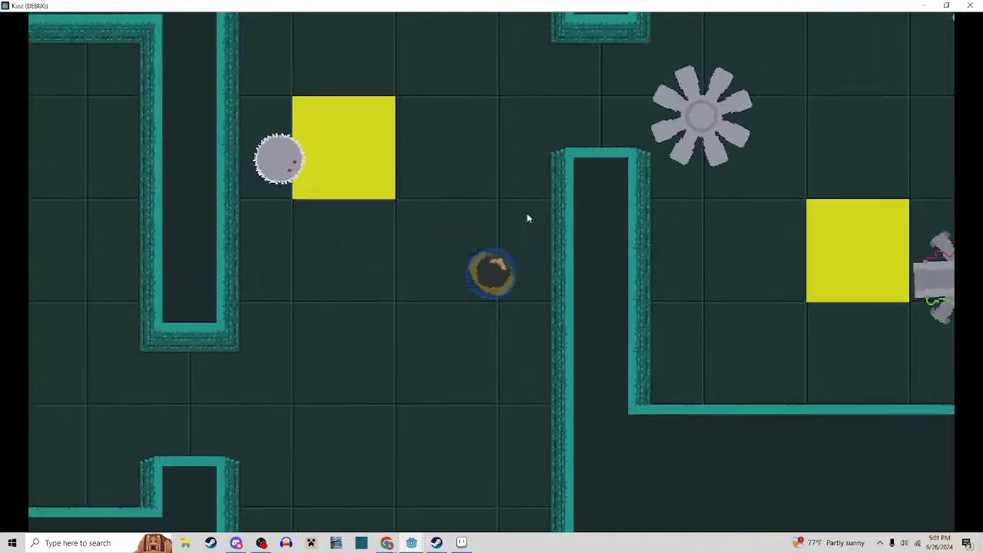
left_click(528, 219)
key("d")
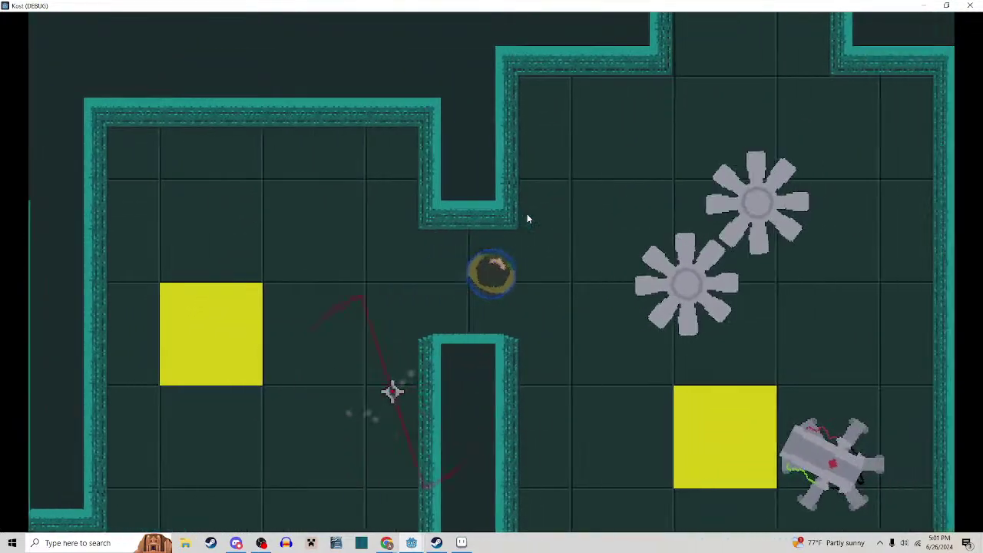
Enter the eastern room with two fan robots, attack beside the cannon robot and leave through the north opening
key("d")
left_click(527, 218)
key("s")
left_click(522, 215)
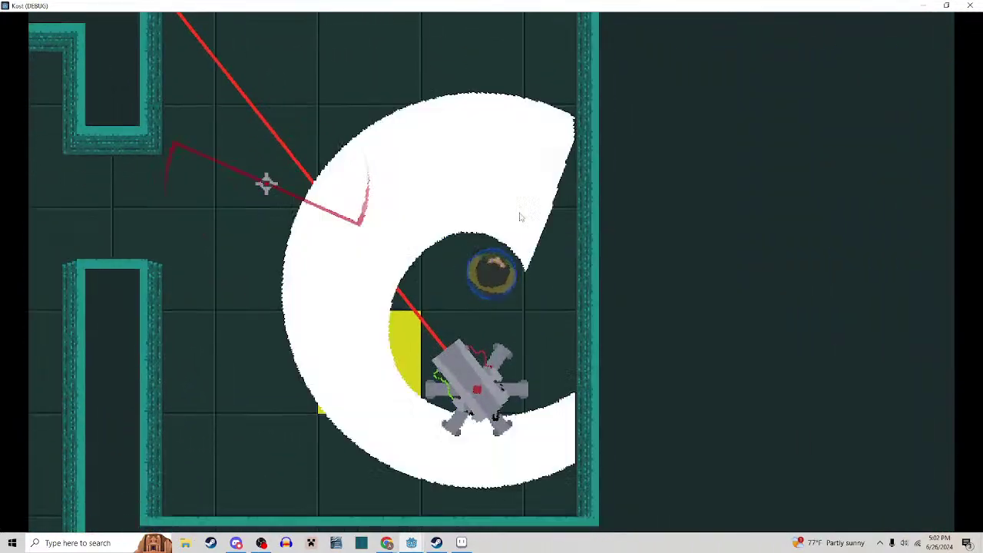
key("w")
left_click(520, 214)
key("a")
left_click(508, 196)
left_click(508, 195)
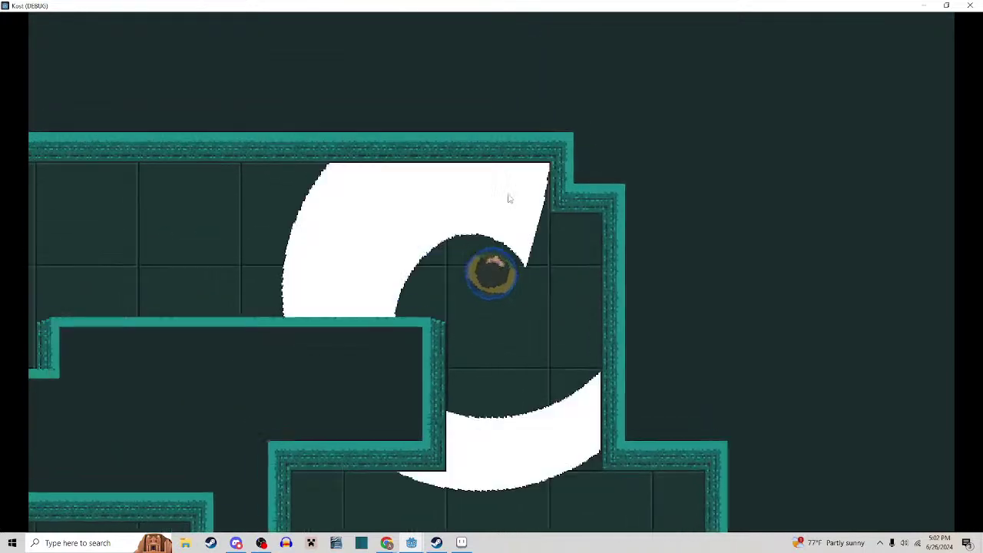
Follow the corridor west and attack the small spiked robot near the yellow tile
key("a")
left_click(515, 221)
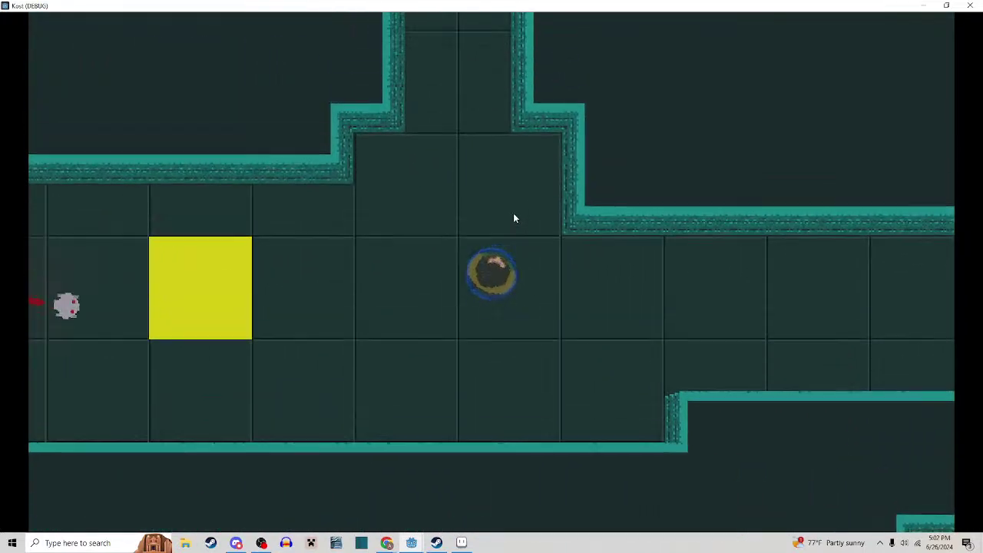
key("w")
key("a")
key("s")
left_click(455, 265)
left_click(454, 269)
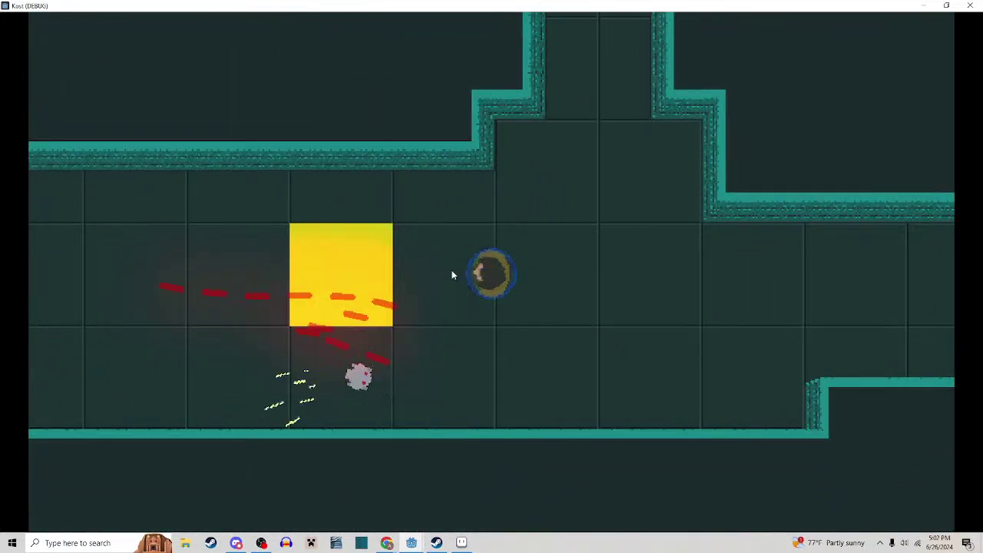
Take the north passage, follow its bend east and attack the first saw in the pillar room
key("d")
key("w")
key("d")
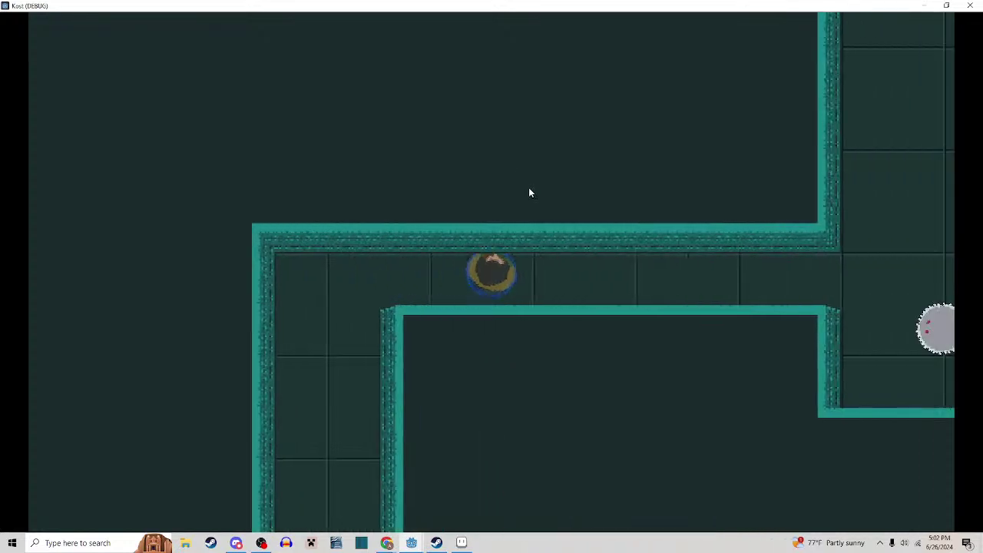
key("d")
left_click(612, 255)
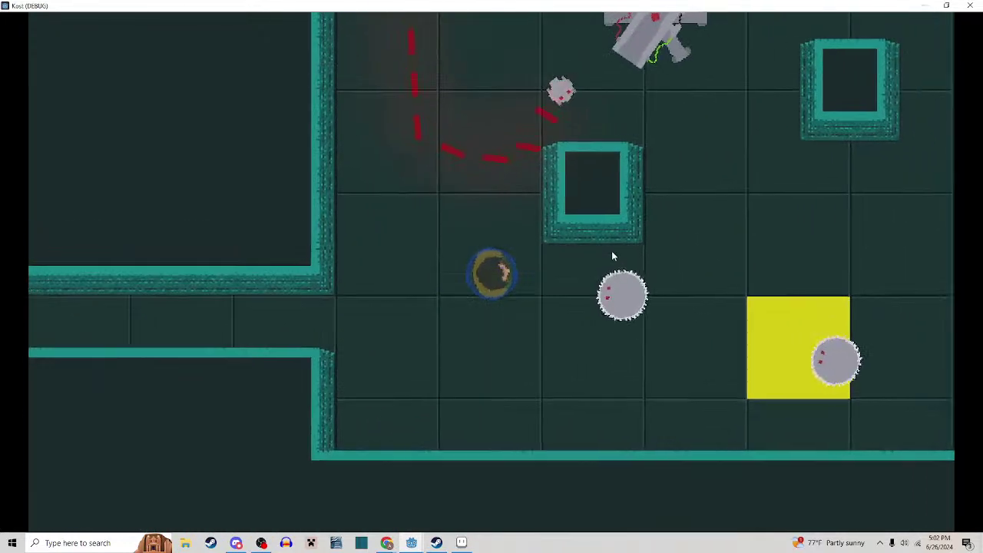
Attack the saws while moving northeast between the two square pillars past the cannon robot
key("d")
left_click(612, 250)
key("w")
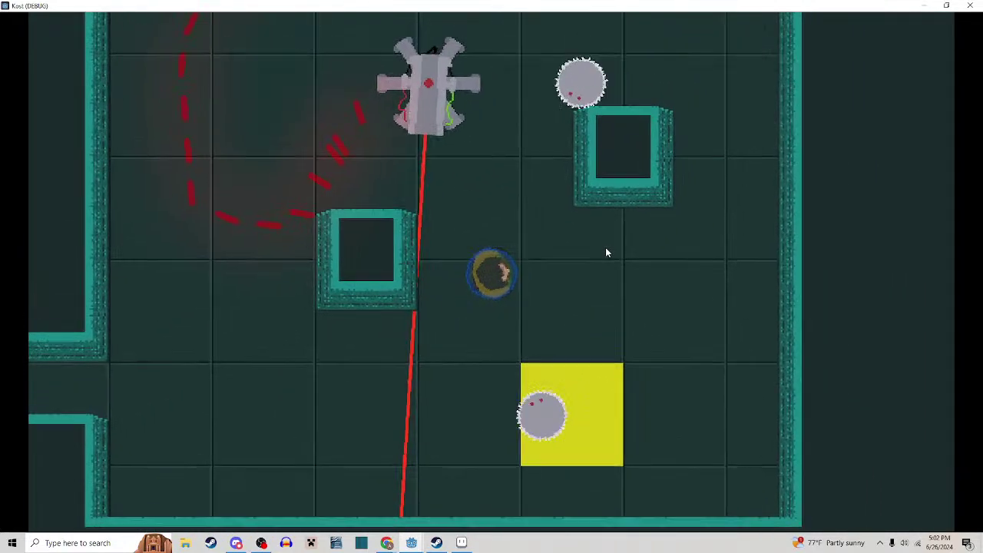
key("w")
key("d")
left_click(607, 252)
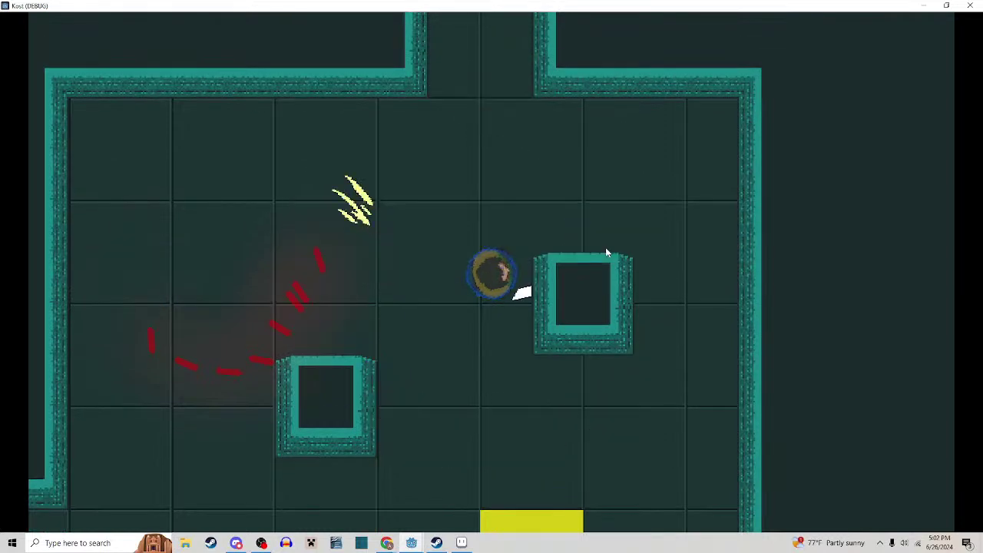
Leave the pillar room through its north exit and follow the winding passage west and north into the next room
key("w")
key("a")
key("d")
key("a")
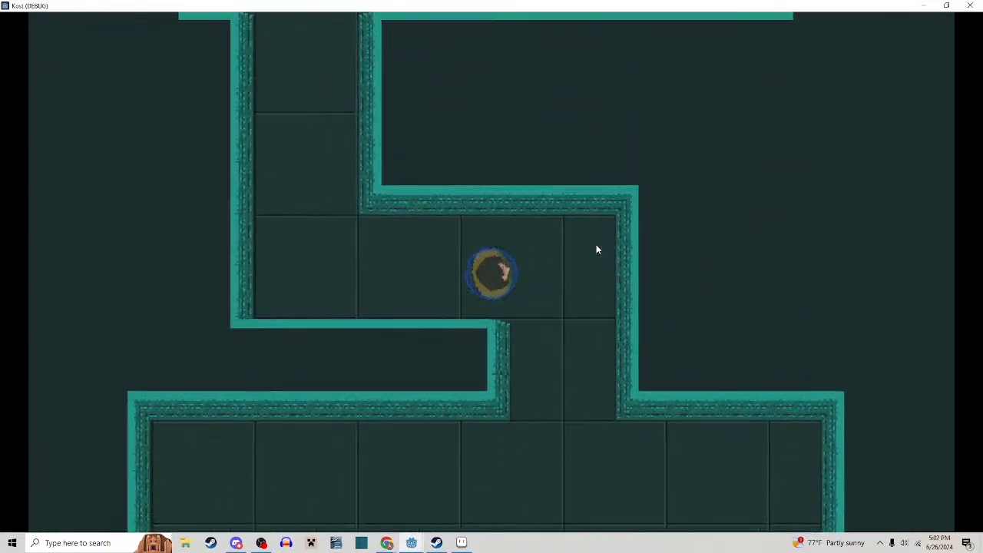
key("w")
left_click(595, 243)
key("d")
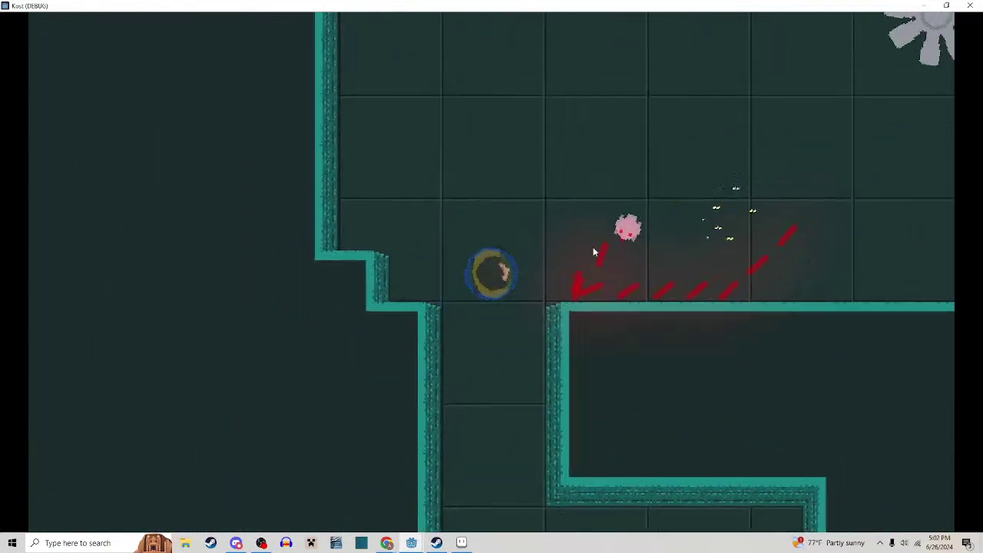
Attack the small spiked robot at the room's southern entrance, dodging back southwest before heading north
left_click(593, 254)
key("d")
left_click(589, 255)
key("a")
key("s")
left_click(505, 220)
key("w")
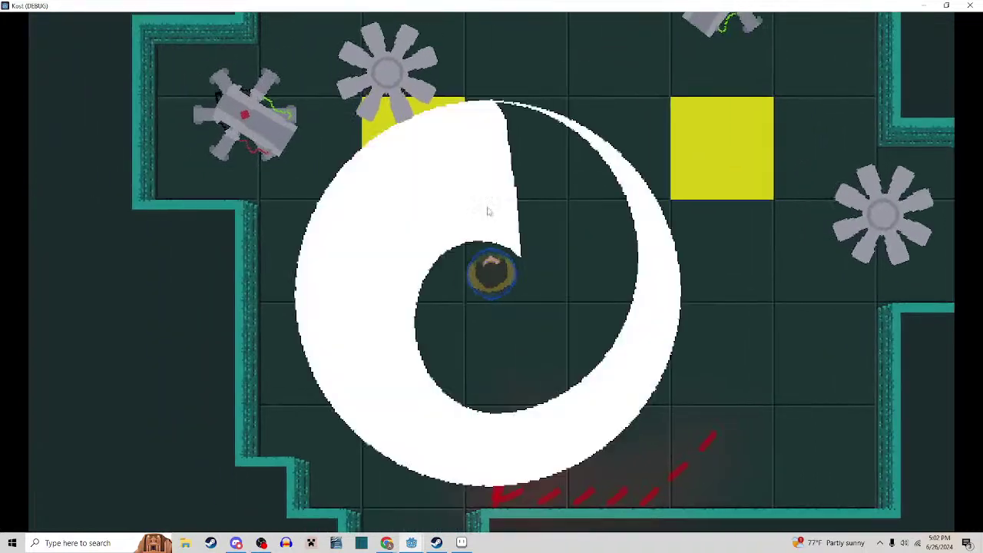
Move north past the two yellow tiles and attack toward the cannon robot near the north exit
key("a")
key("w")
key("d")
left_click(544, 299)
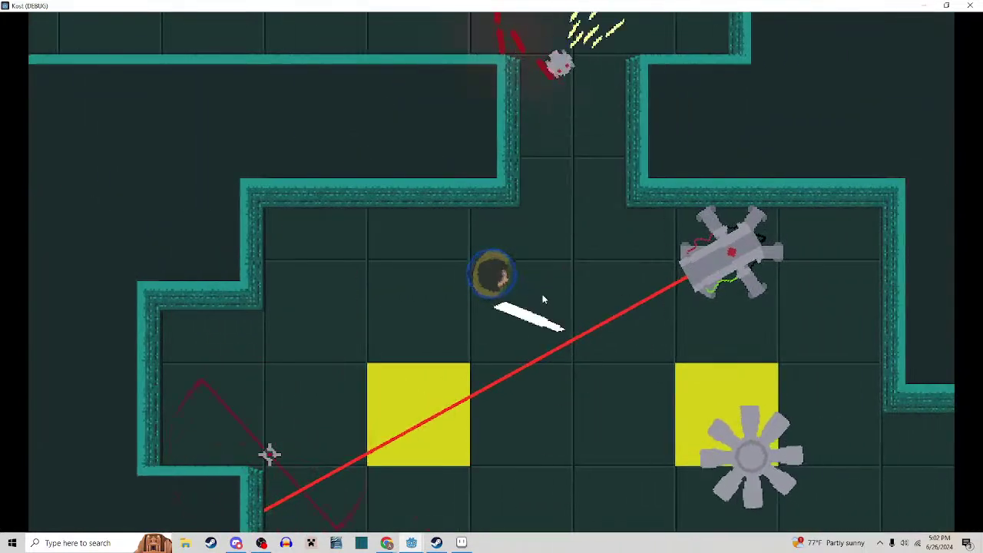
key("d")
key("s")
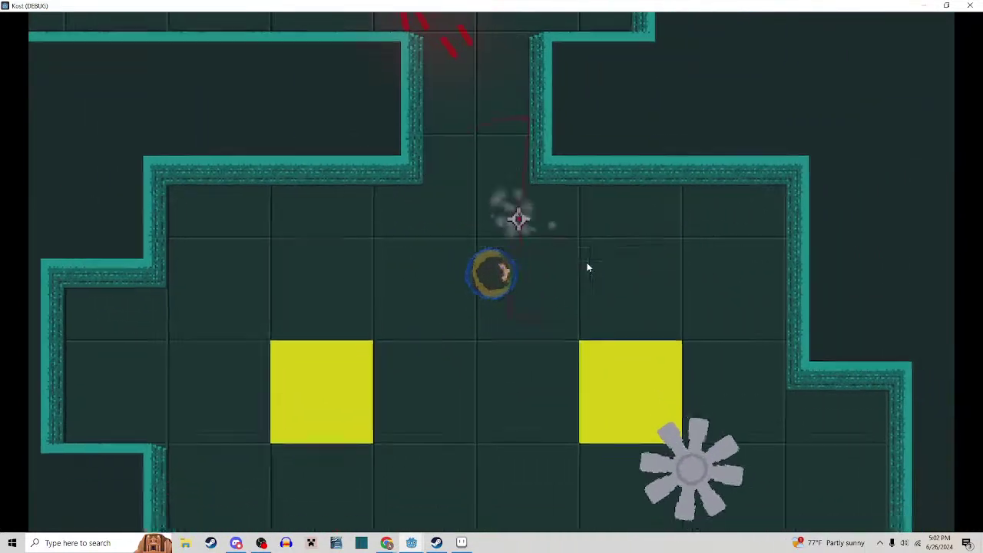
Attack around the north exit and move back to the open floor south of the two yellow tiles
left_click(588, 267)
key("d")
key("a")
left_click(503, 168)
key("a")
key("w")
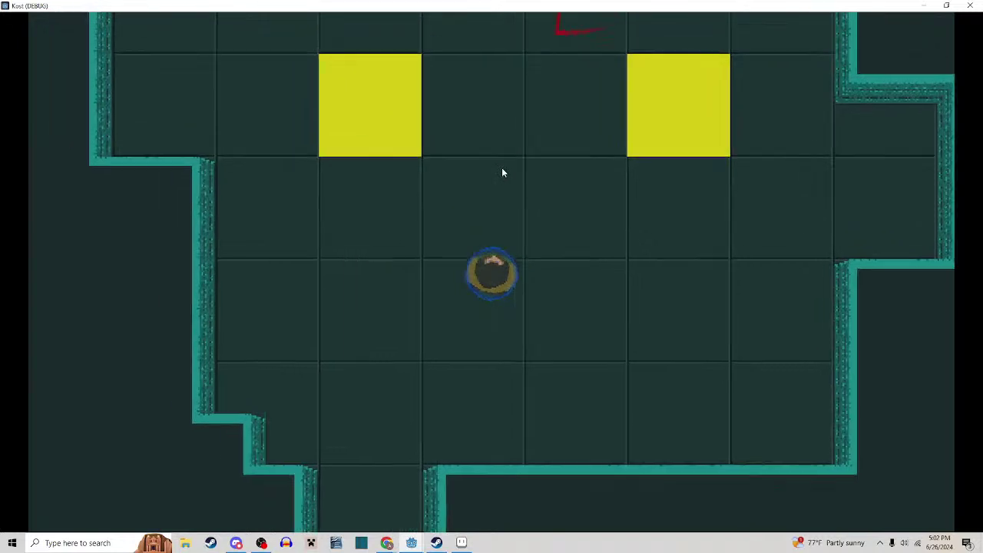
Leave through the north exit, follow the corridor west and turn north at its end
key("w")
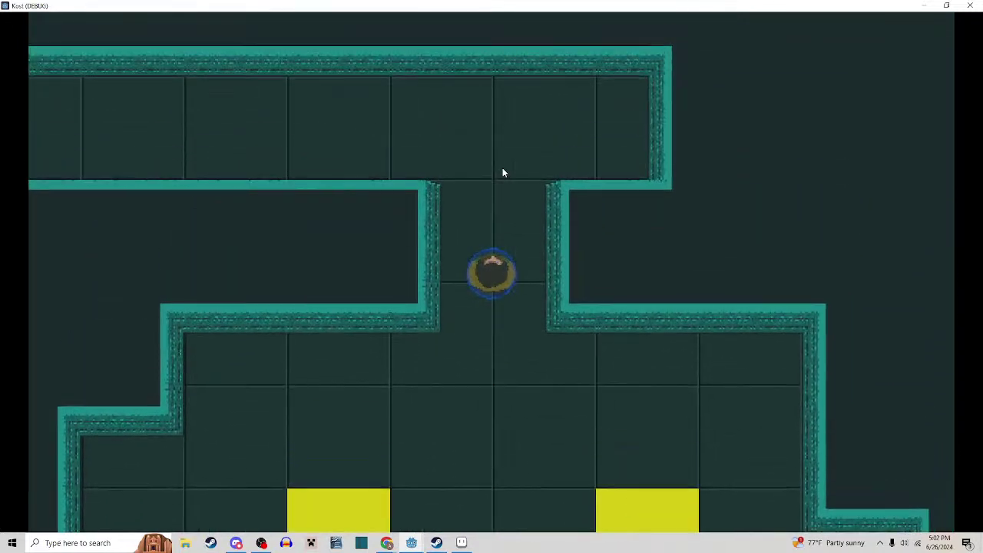
key("a")
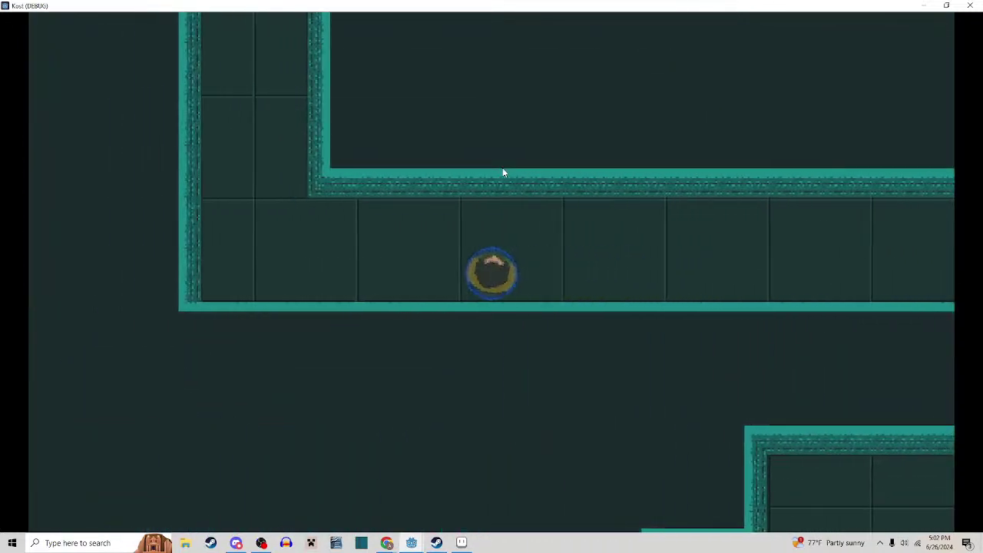
key("w")
left_click(538, 208)
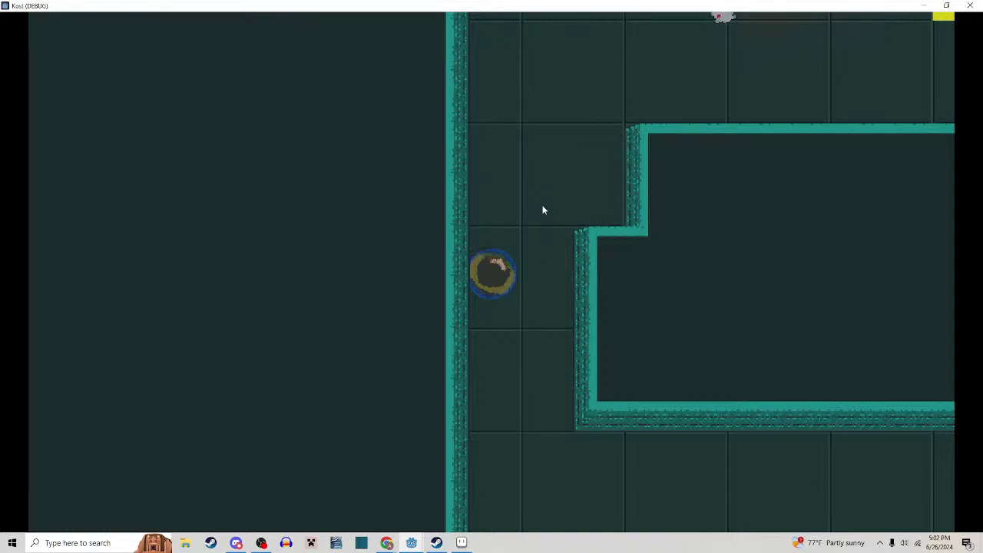
Advance north along the west wall into the next cannon robot's room and attack the small spiked robot
key("w")
left_click(606, 223)
left_click(632, 233)
key("w")
key("d")
left_click(637, 234)
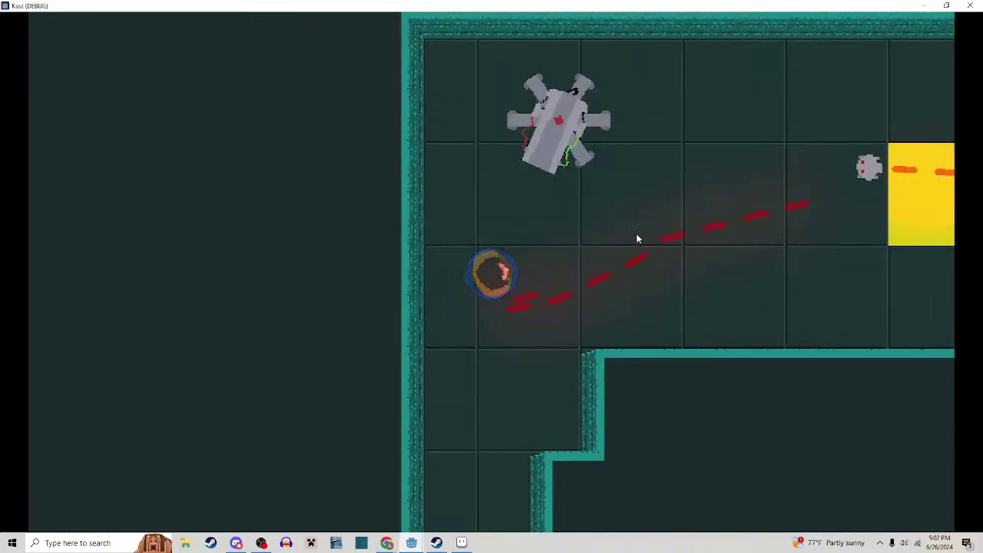
left_click(637, 243)
Run east to the north wall above the yellow tile and attack there
key("w")
key("d")
key("d")
key("w")
left_click(621, 232)
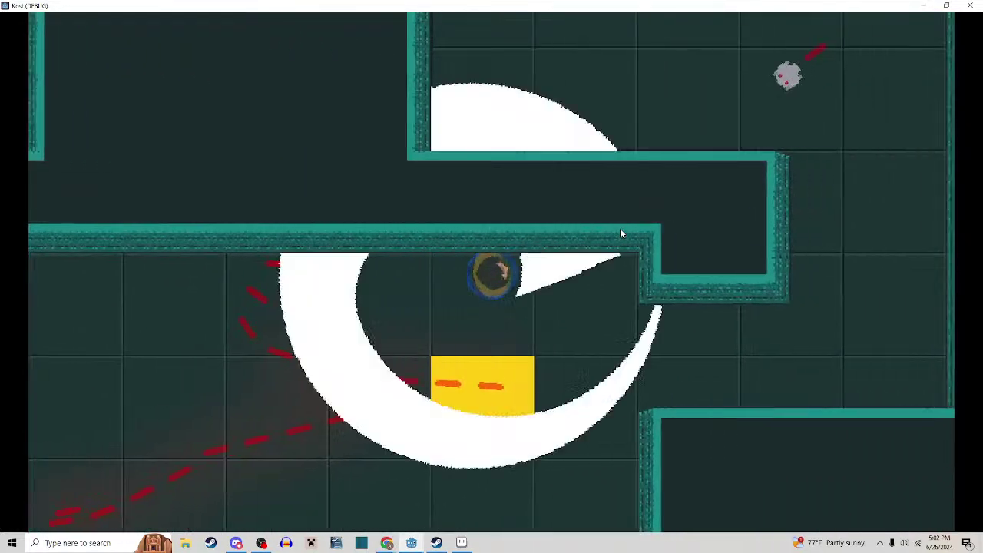
Round the wall's east end, go north along the east wall and attack the small spiked robots
key("s")
key("d")
key("w")
left_click(460, 184)
left_click(453, 186)
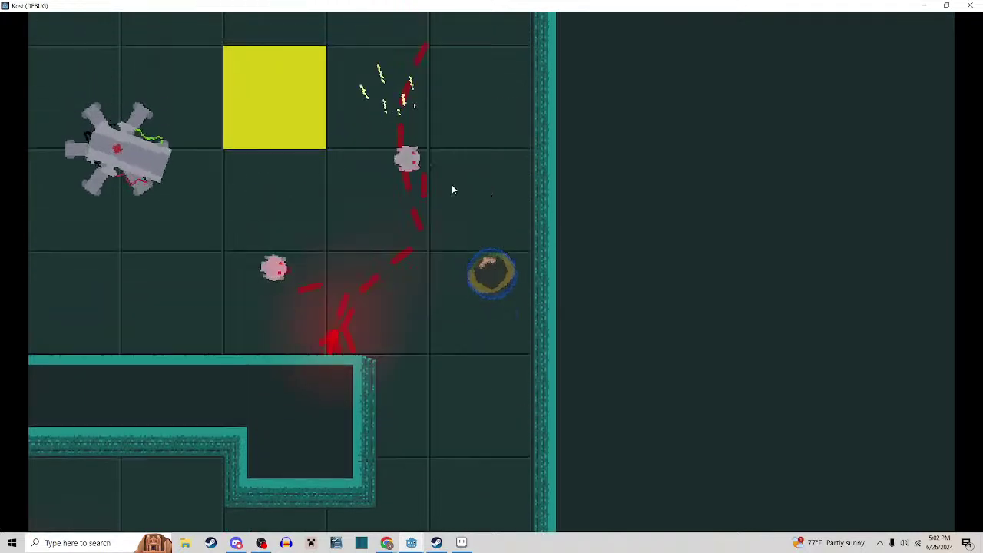
Attack the two small spiked robots again and cross northwest past the yellow tile to the room's exit
left_click(453, 189)
key("a")
left_click(452, 189)
left_click(464, 192)
key("w")
key("a")
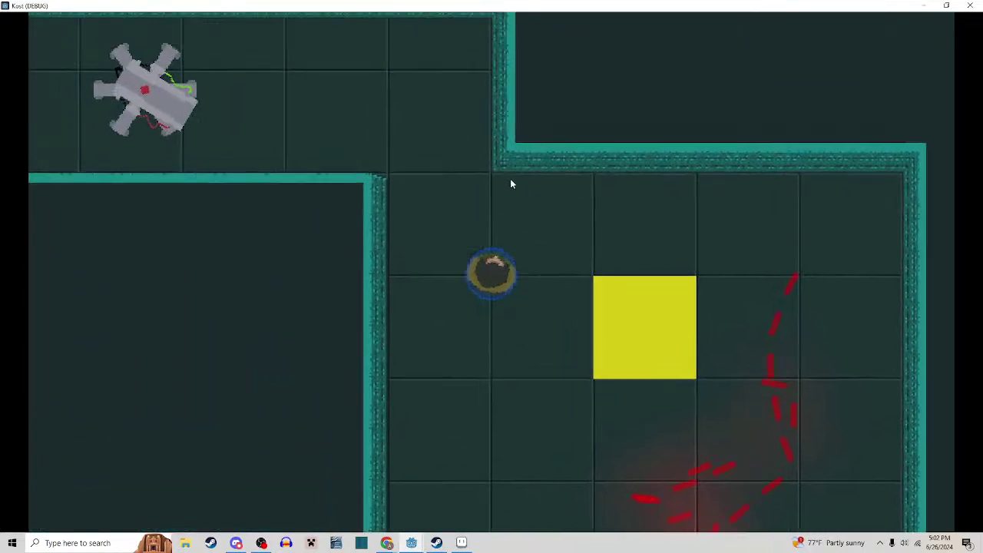
Attack the enemies in the western corridor while retreating east and south into the yellow-tile room
left_click(446, 220)
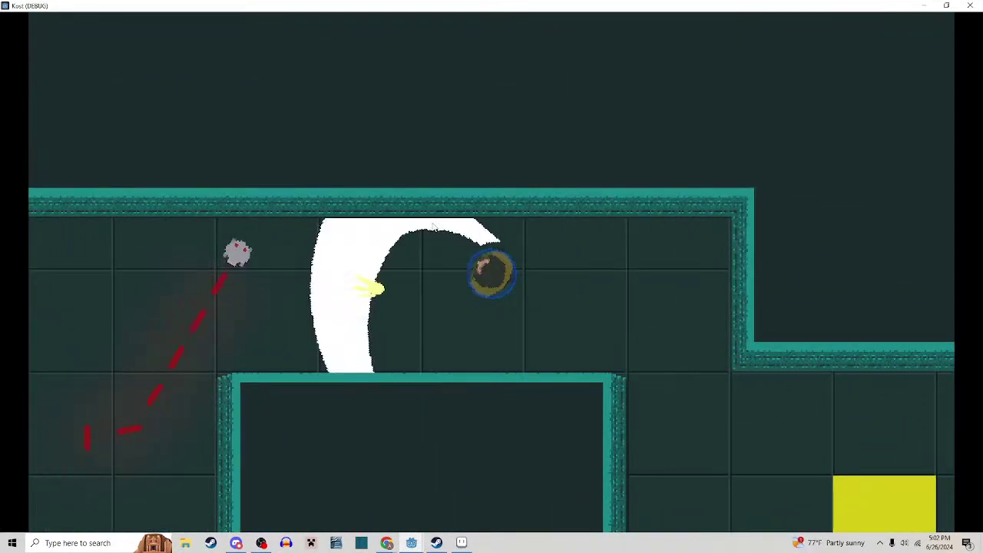
left_click(435, 222)
key("d")
left_click(435, 216)
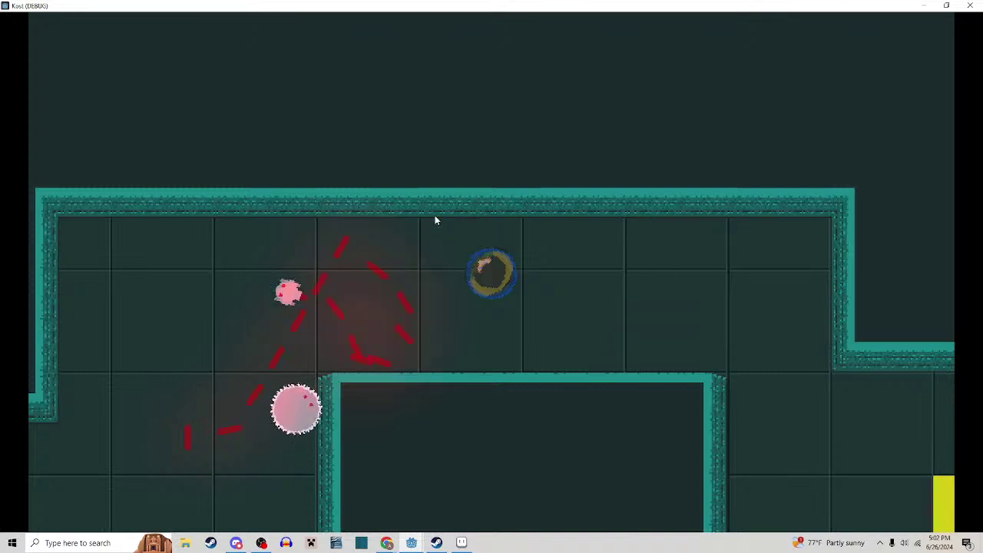
key("d")
left_click(435, 220)
key("s")
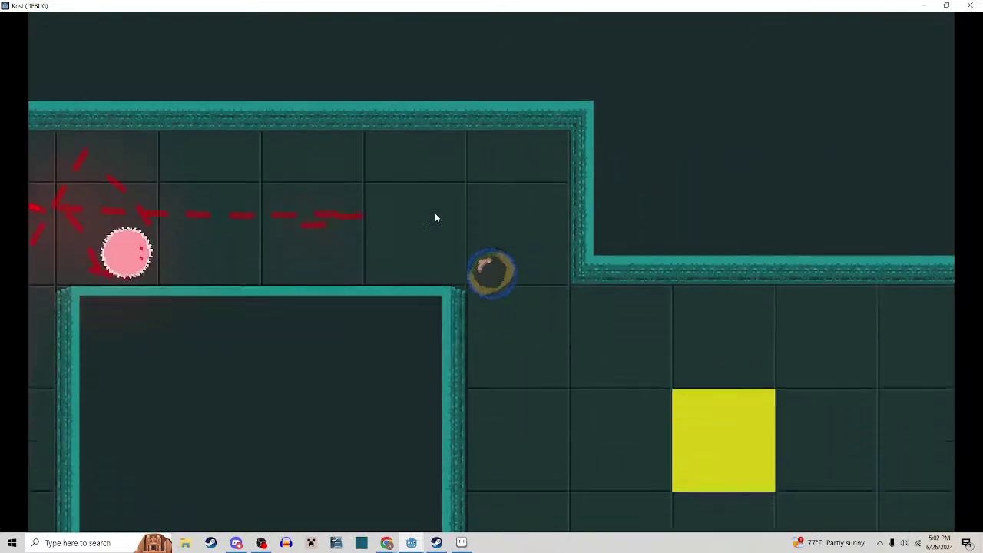
key("s")
key("d")
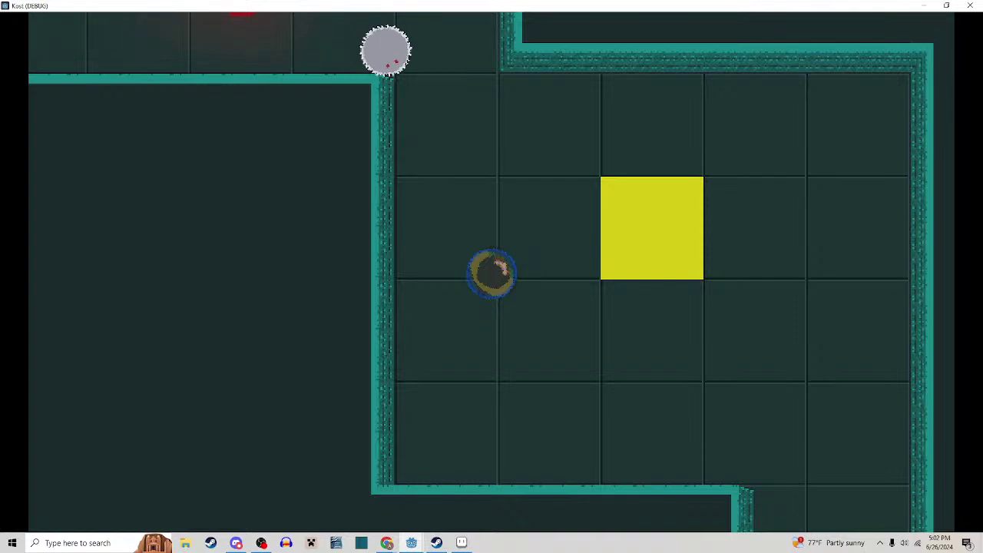
Return north past the saw, follow the corridor west and go south to the next yellow tile
key("w")
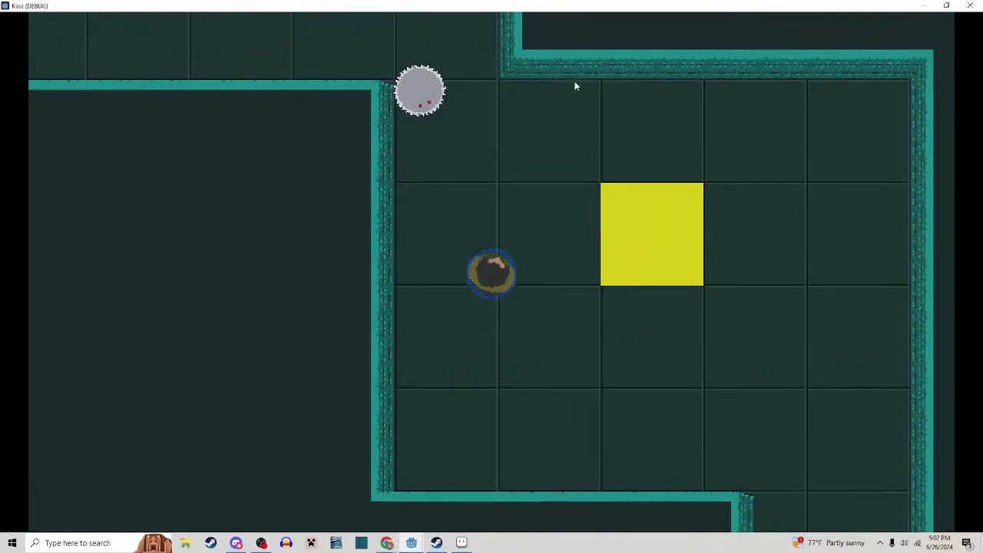
key("w")
key("w")
key("a")
key("a")
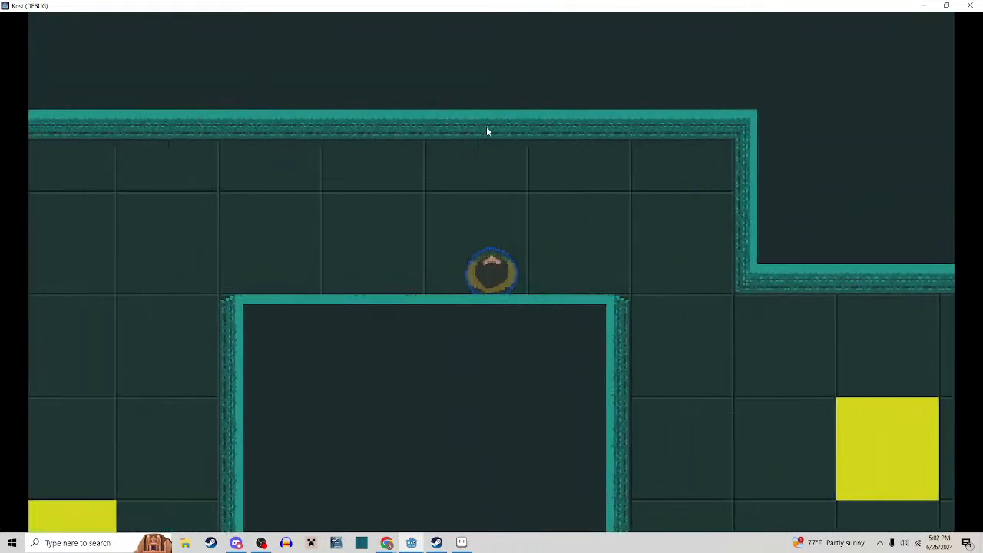
key("w")
key("s")
key("s")
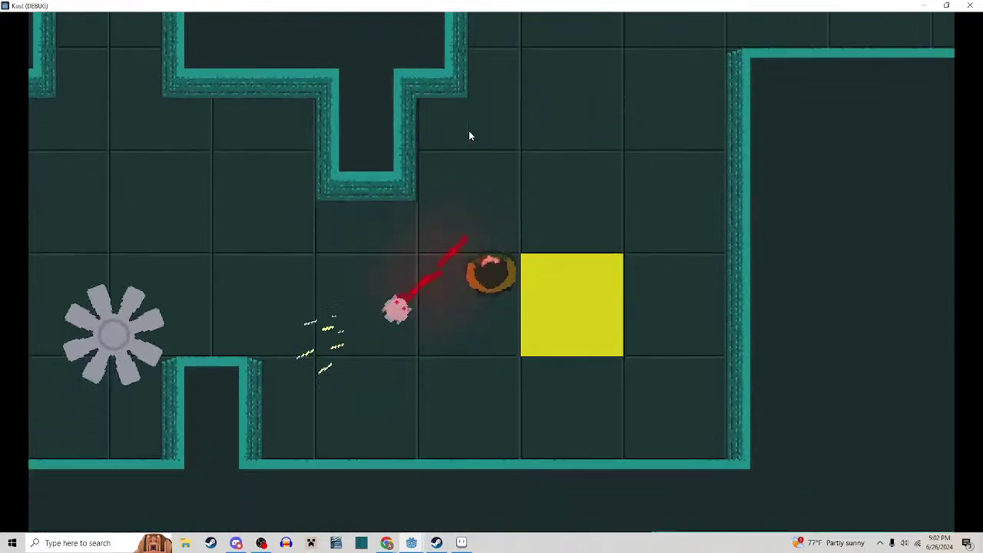
Dodge southwest past the small spiked robot and attack the saw while moving around the wall stub
key("a")
key("s")
key("a")
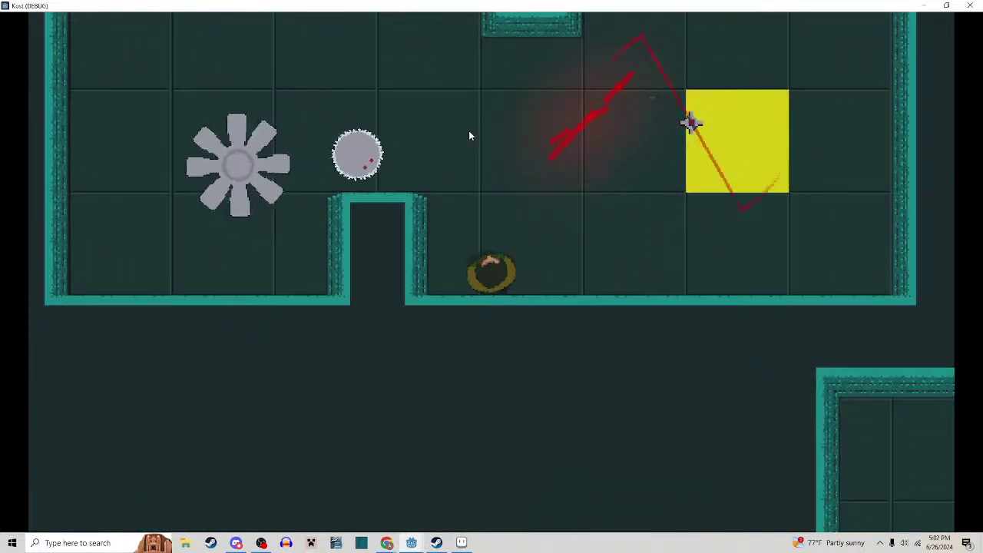
left_click(469, 136)
key("a")
key("w")
left_click(468, 133)
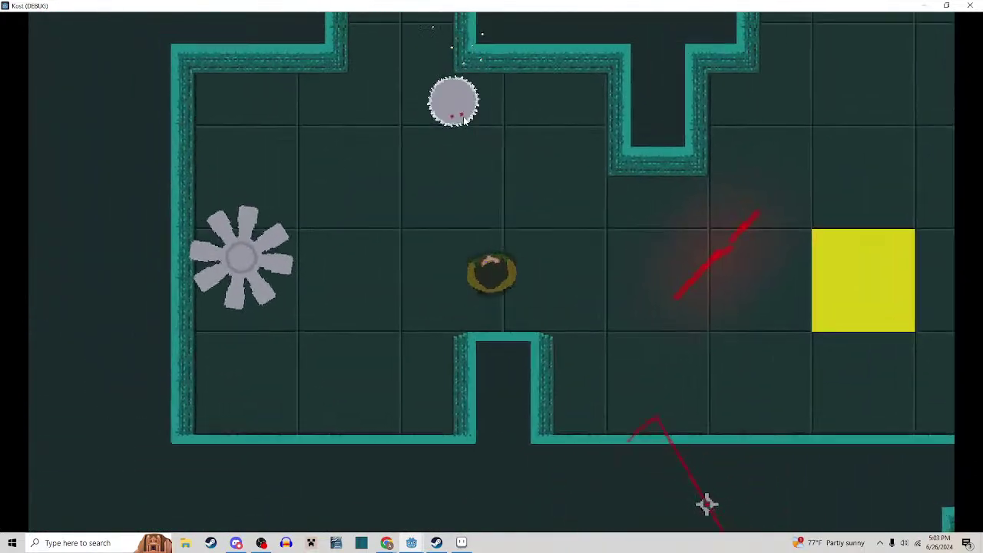
Attack the saw near the north wall, circle to the room's west side and return toward its middle
left_click(460, 120)
key("s")
key("a")
key("w")
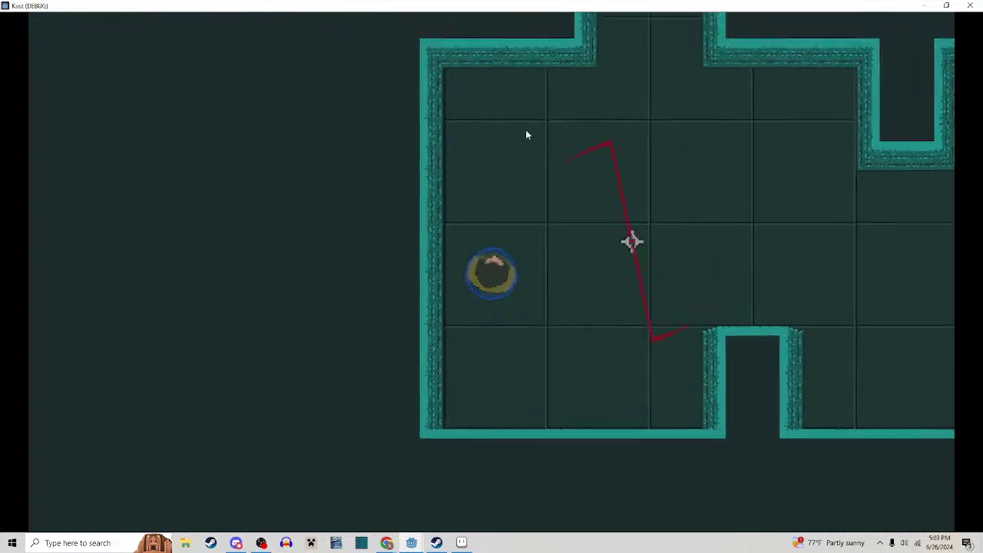
key("Right")
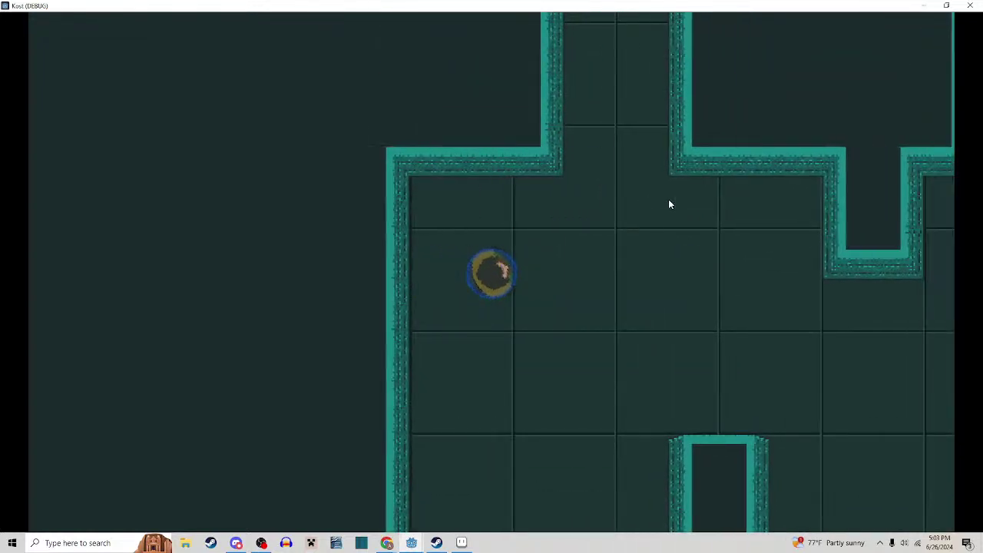
key("Down")
key("s")
key("d")
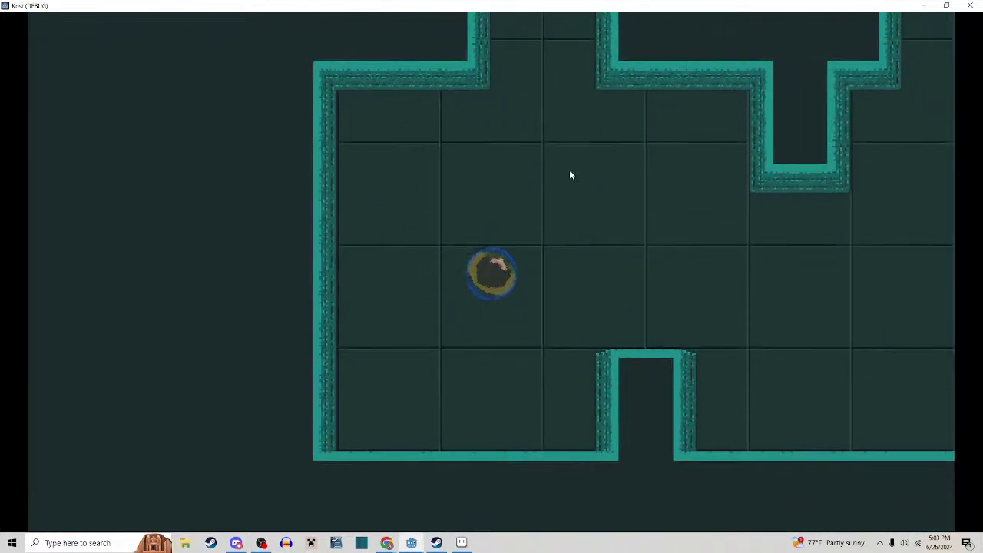
Test the slash attack in the cleared room while moving slightly east and north
left_click(546, 160)
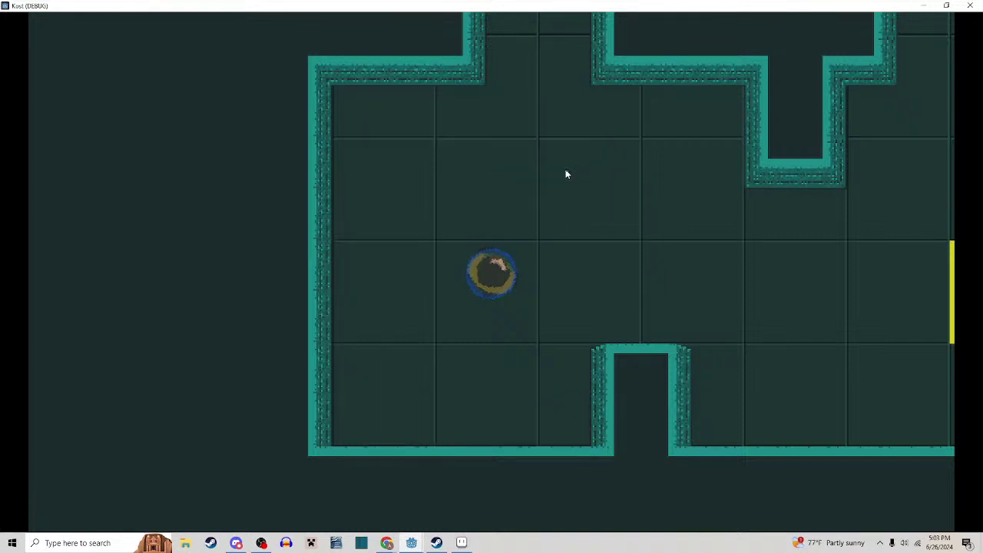
left_click(559, 182)
key("d")
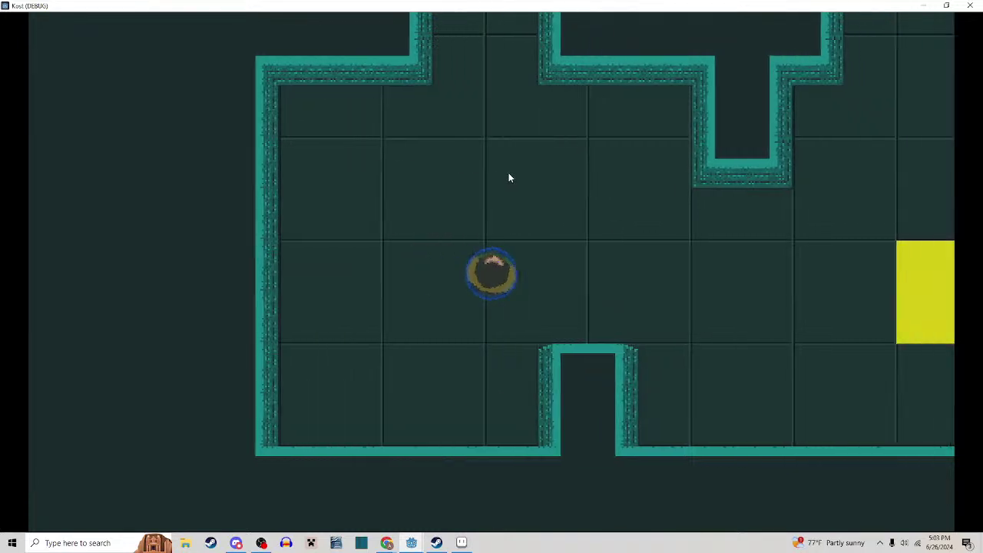
left_click(503, 187)
left_click(503, 186)
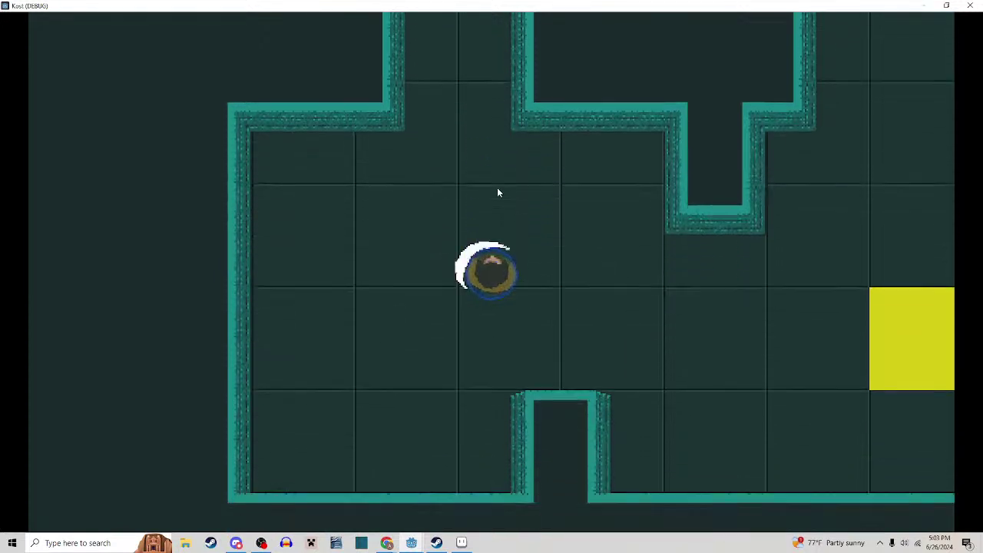
left_click(497, 187)
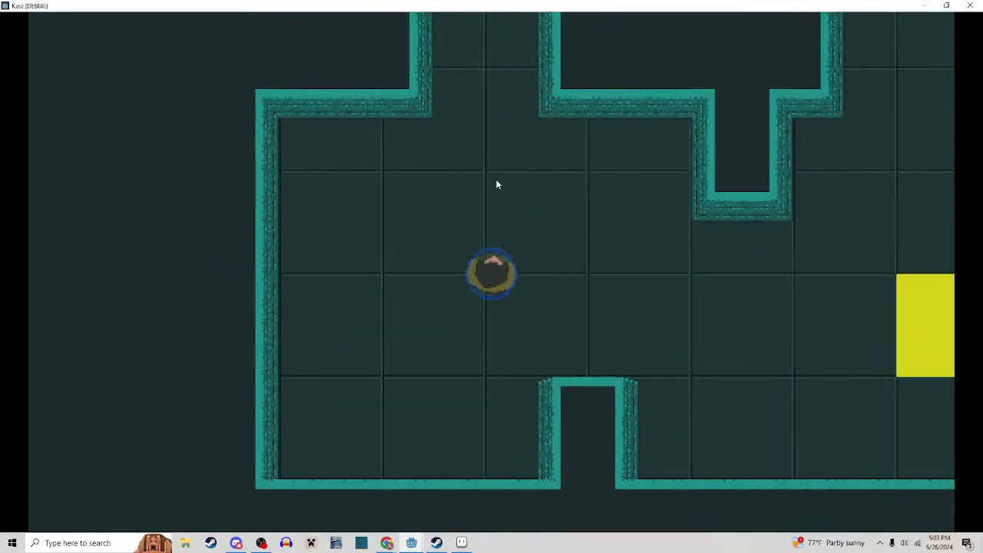
Repeat the slash toward the northeast while standing in the middle of the cleared room
left_click(583, 218)
left_click(524, 212)
left_click(597, 230)
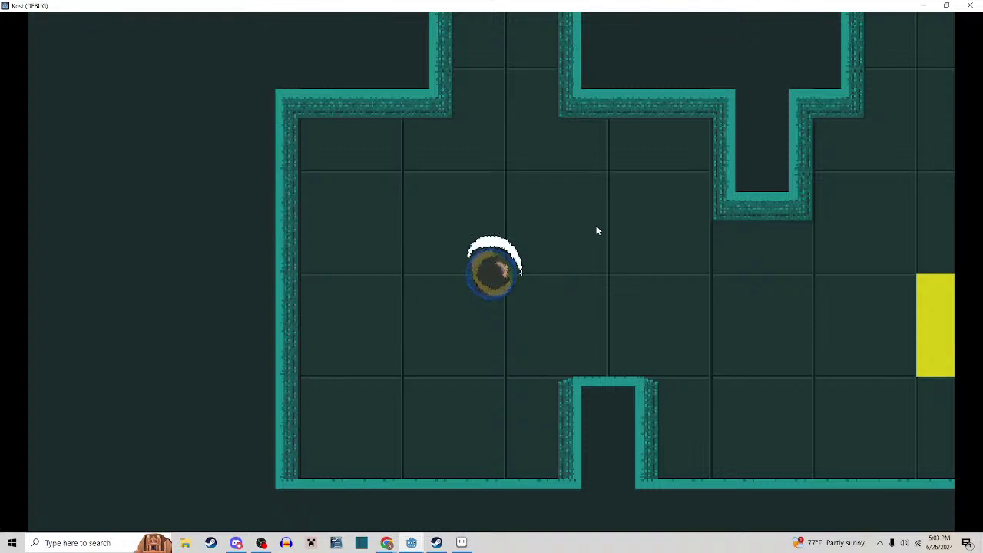
left_click(567, 224)
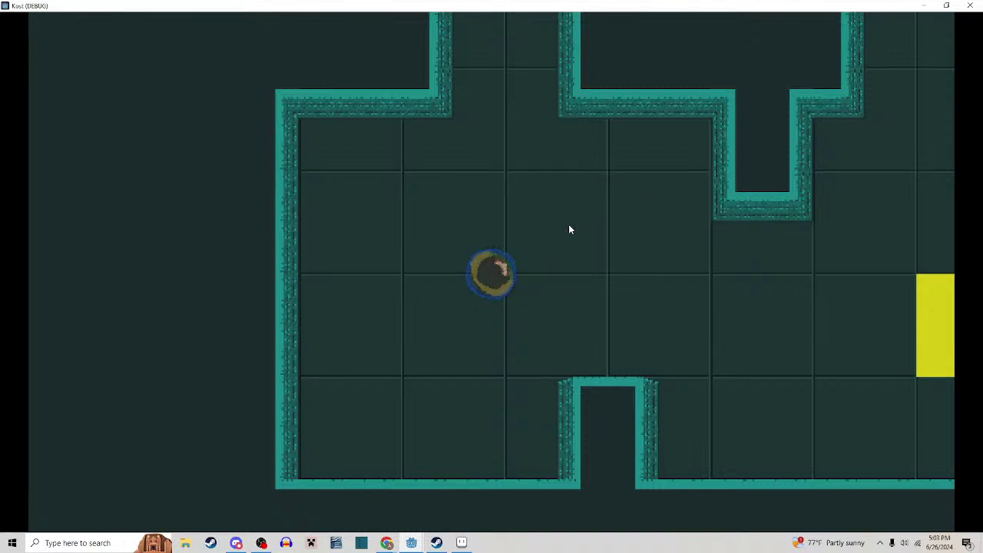
left_click(541, 222)
left_click(543, 225)
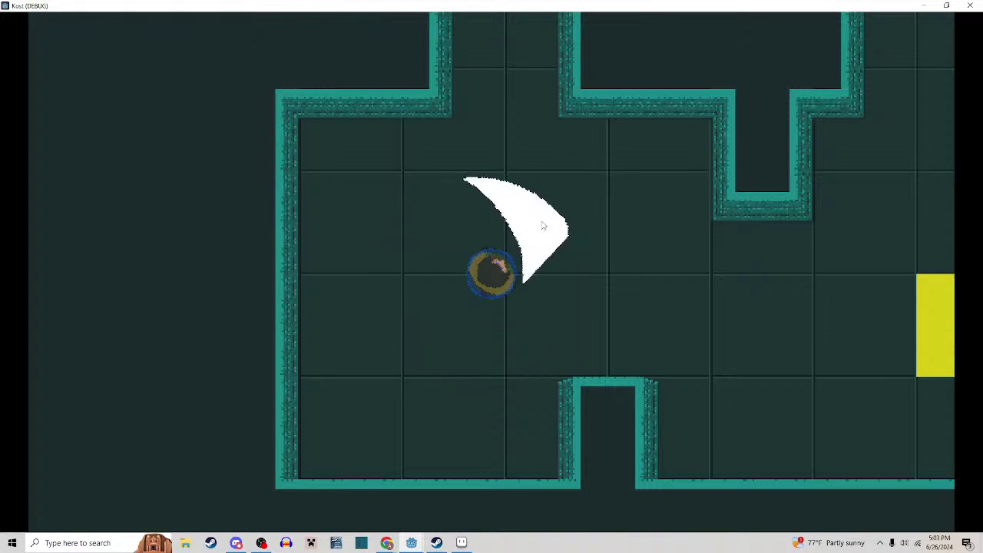
left_click(544, 225)
Slash while moving up to the northern corridor's mouth and back into the room
key("w")
left_click(526, 231)
key("d")
left_click(508, 240)
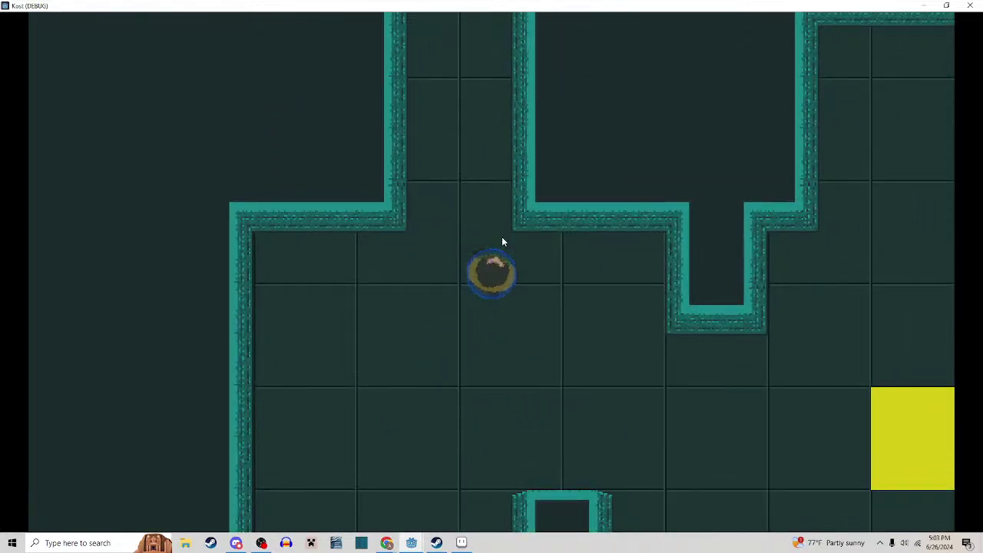
left_click(503, 240)
left_click(503, 239)
key("s")
key("a")
key("d")
key("w")
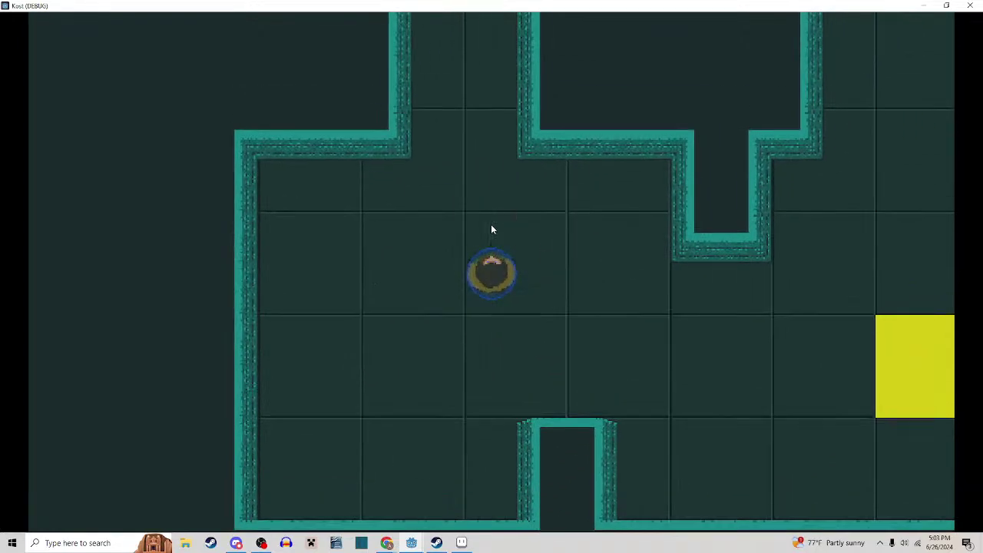
Slash a few more times, leave through the northern corridor and follow it east and north
key("a")
left_click(554, 233)
left_click(508, 230)
left_click(537, 235)
key("s")
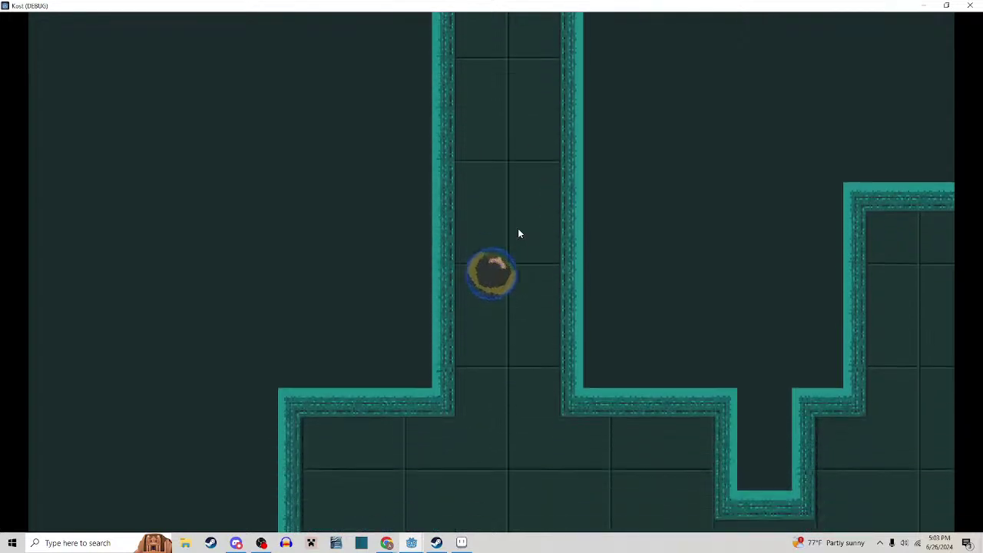
key("d")
key("w")
key("a")
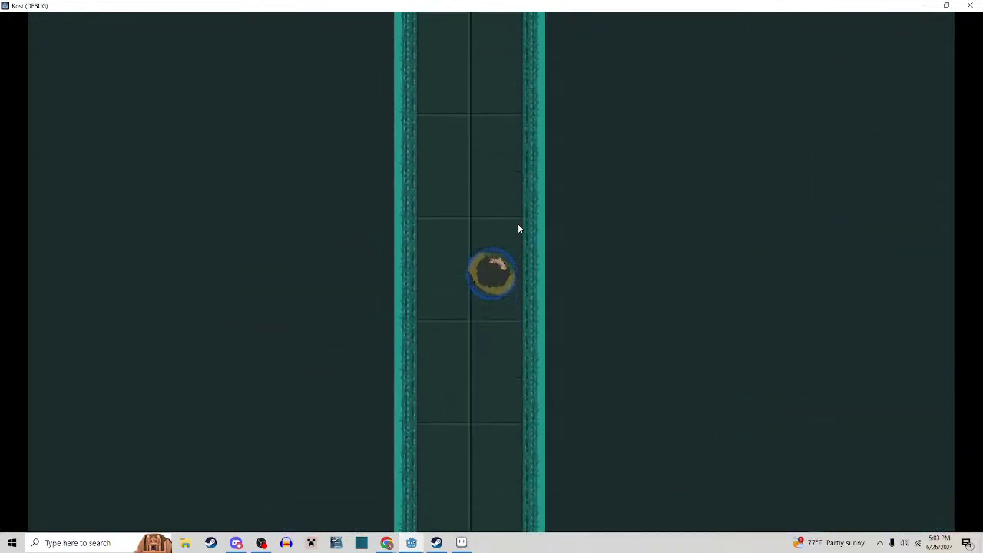
key("d")
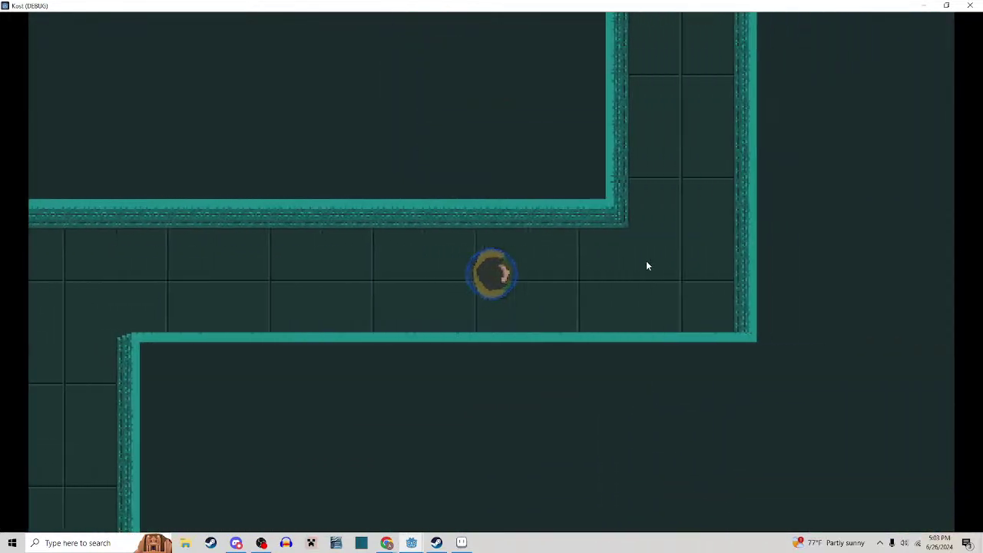
key("w")
key("a")
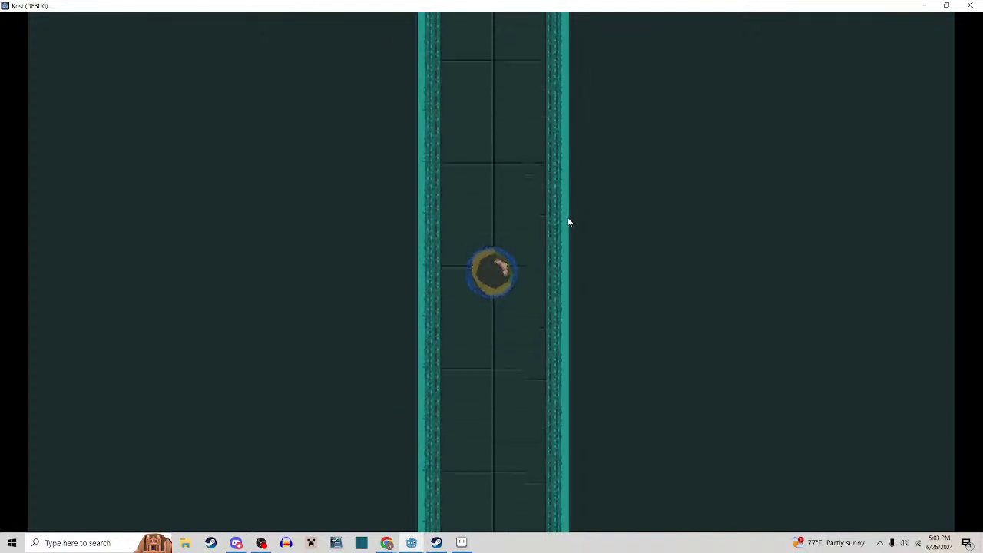
Enter the next room and slash among the robots while moving north beside the yellow tile
key("a")
left_click(521, 216)
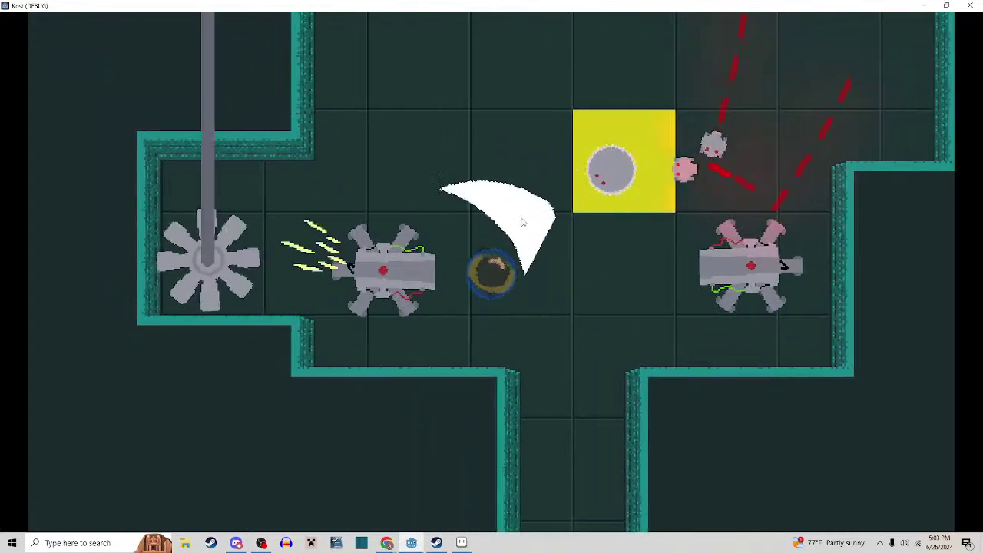
key("w")
left_click(525, 222)
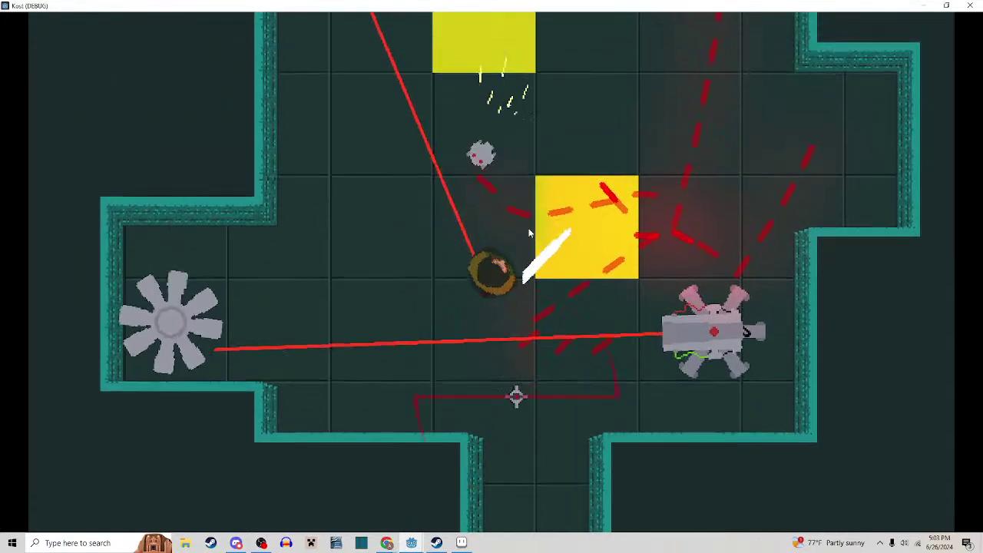
Dodge the red lasers southwest toward the fan alcove while slashing repeatedly
key("a")
key("s")
left_click(501, 244)
left_click(501, 244)
left_click(500, 246)
key("d")
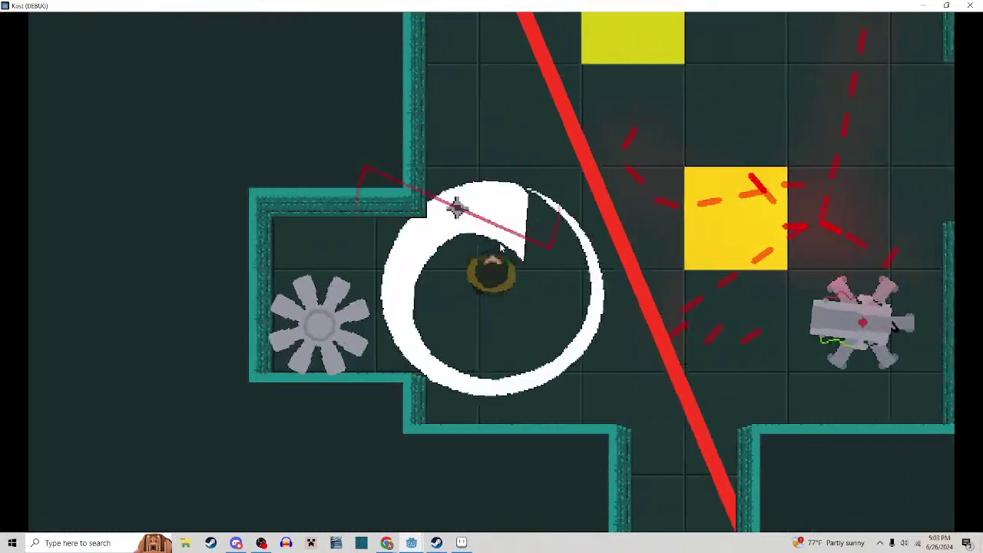
key("s")
key("a")
left_click(488, 226)
Cross to the room's southeast corner and attack the six-legged robot there
key("d")
key("s")
key("d")
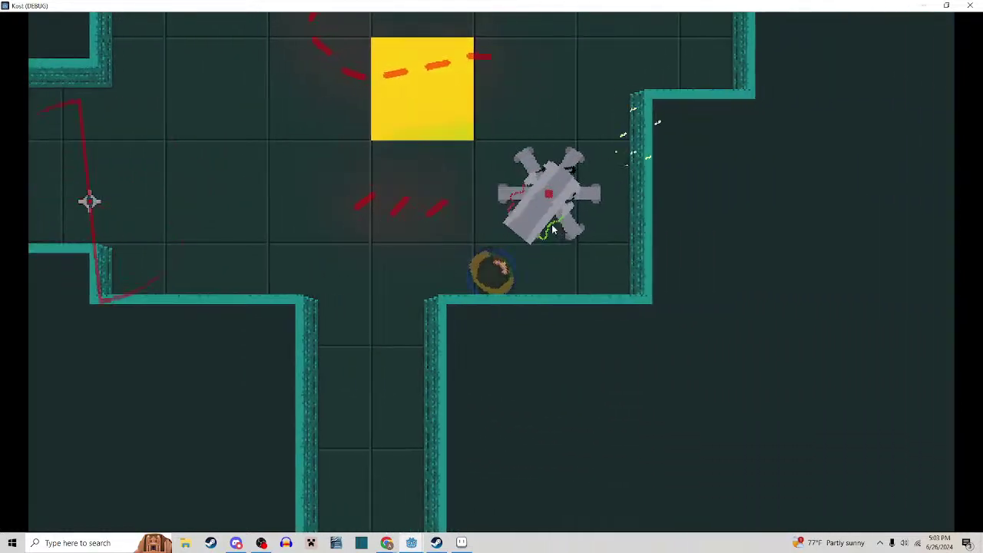
left_click(551, 228)
key("a")
left_click(556, 224)
key("w")
key("d")
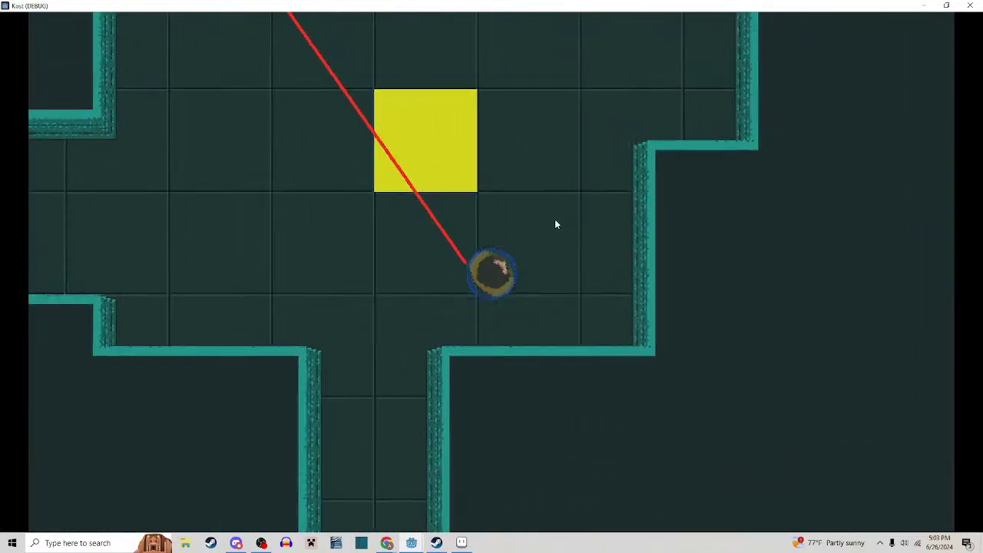
Attack the six-legged robot near the northwest wall and leave through the northern corridor
key("a")
left_click(547, 222)
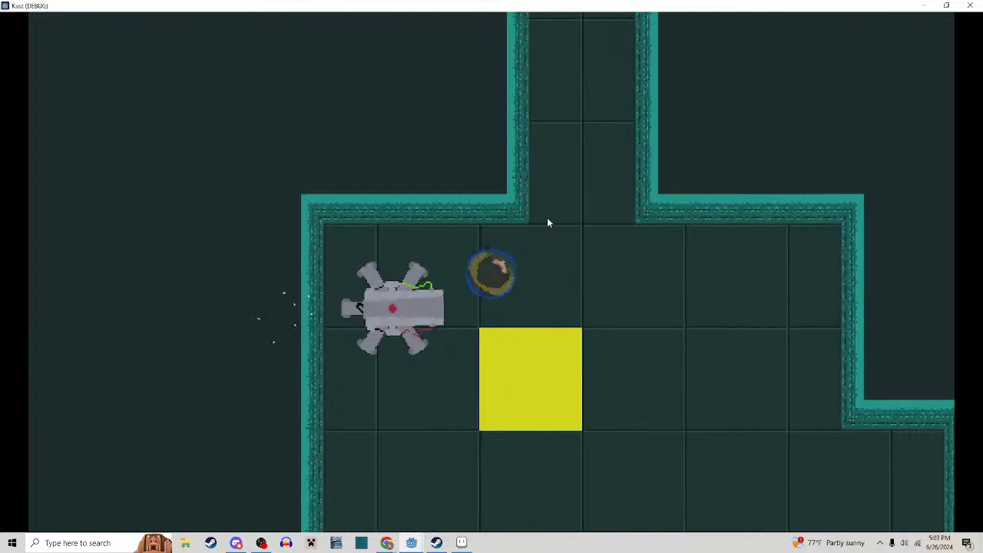
left_click(548, 221)
left_click(548, 222)
key("w")
key("d")
key("w")
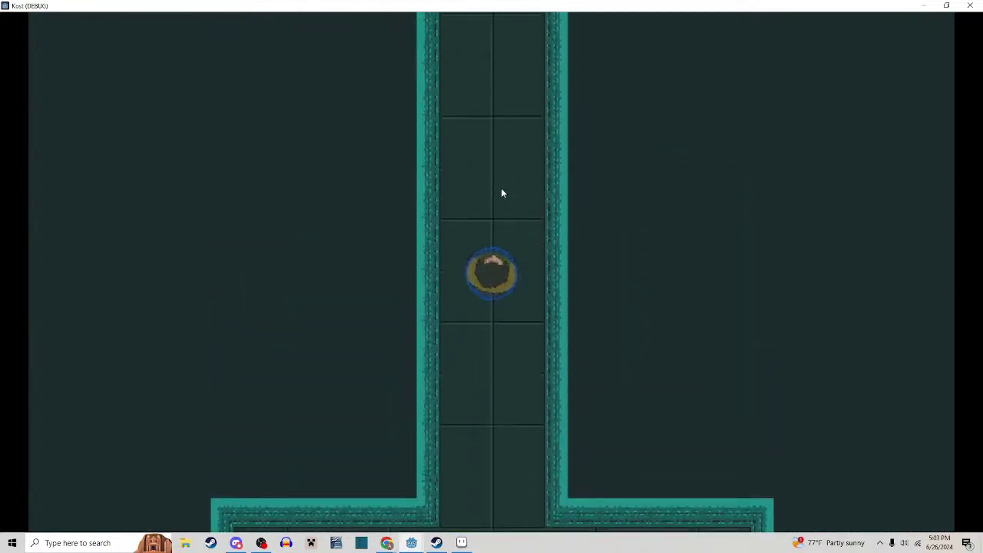
key("w")
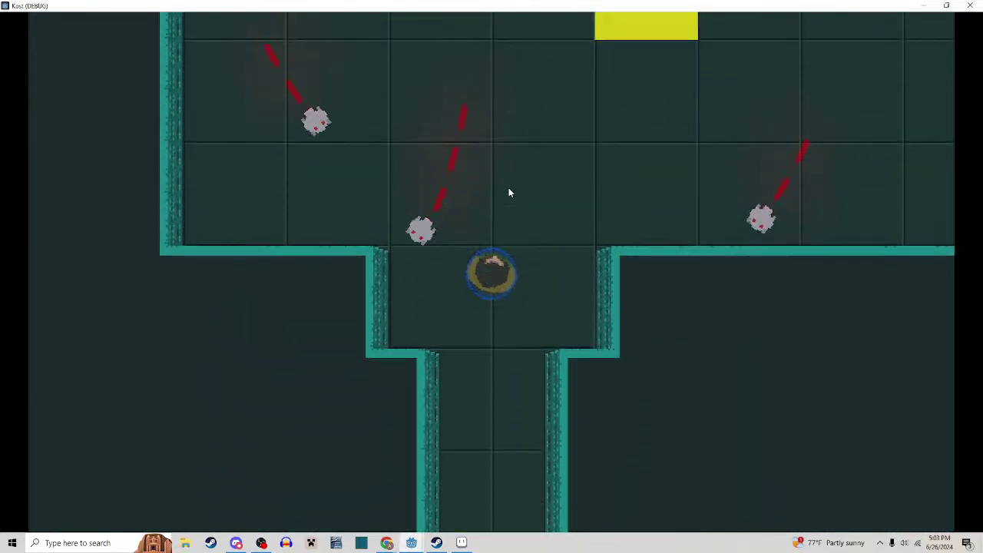
Enter the large room and attack the small spiked robots while moving around to the yellow tile's east side
left_click(509, 191)
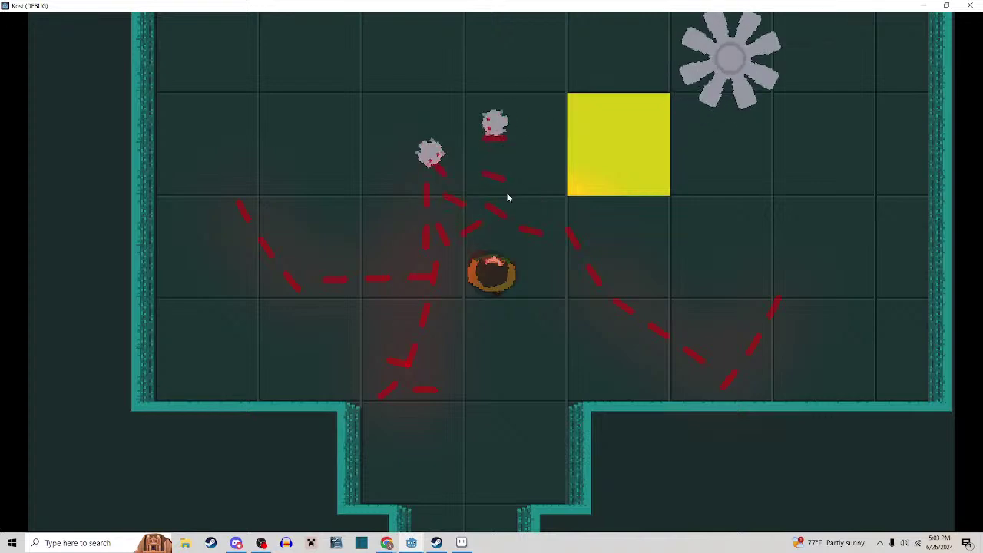
key("d")
left_click(509, 197)
key("a")
key("d")
key("w")
left_click(507, 198)
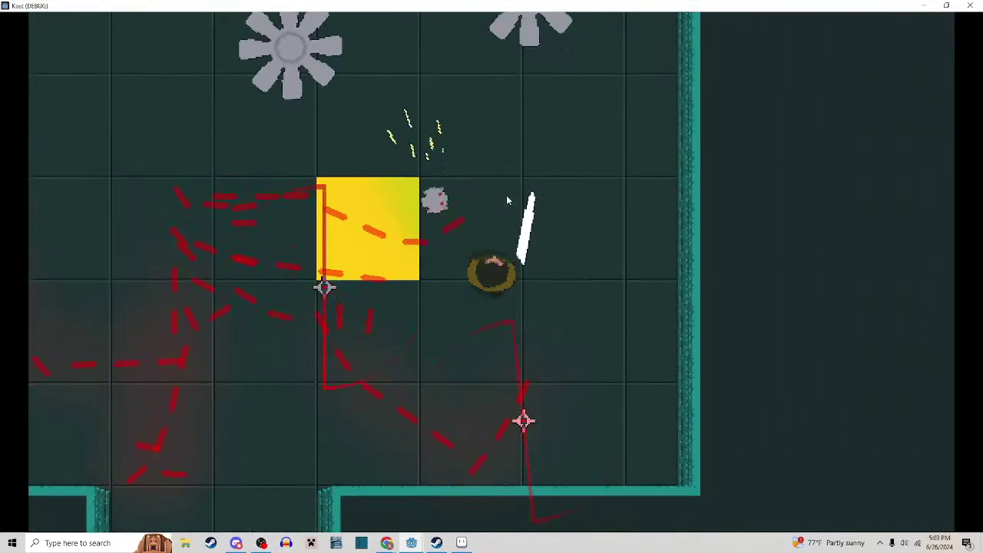
Move northwest past the yellow tile, attack the six-legged robot and dodge around it toward the western wall corner
key("a")
left_click(500, 192)
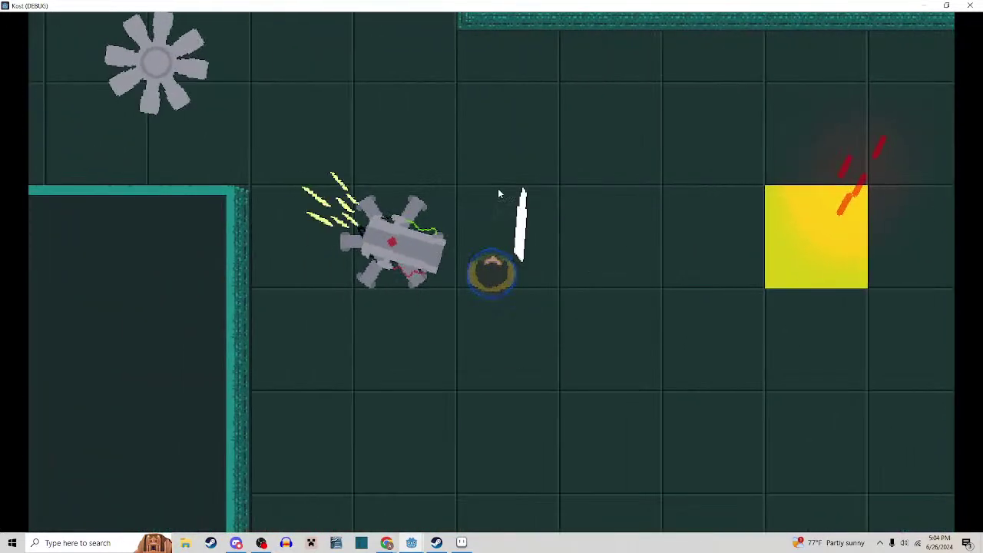
key("w")
left_click(501, 193)
key("s")
key("d")
key("w")
key("a")
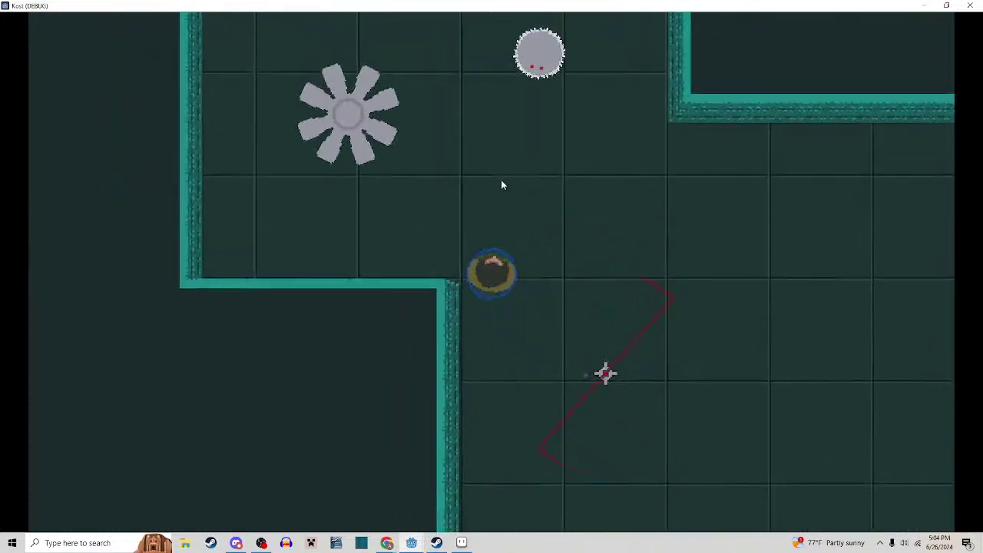
Advance north into the western area and attack the six-legged robot near the wall
left_click(503, 192)
left_click(502, 192)
key("w")
key("d")
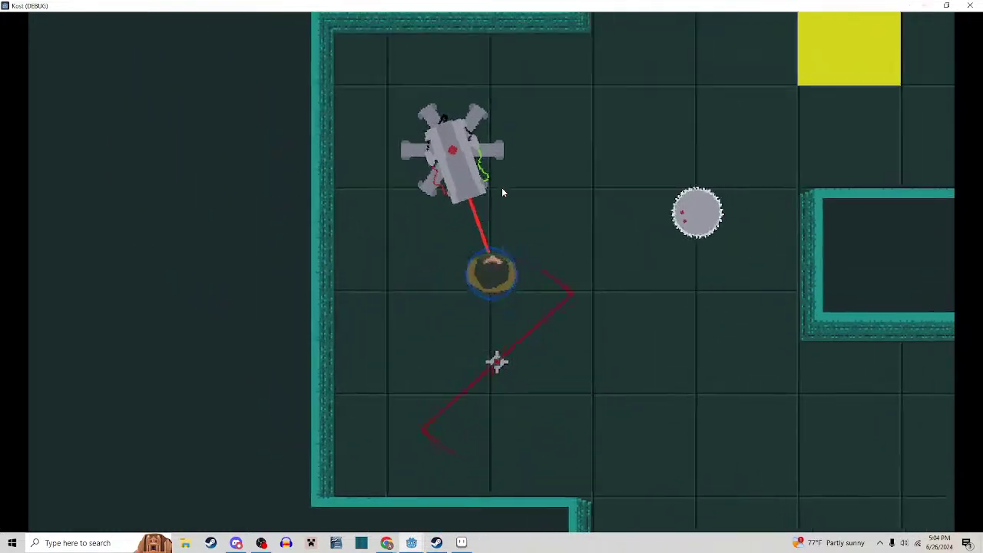
left_click(502, 189)
key("a")
left_click(502, 191)
key("d")
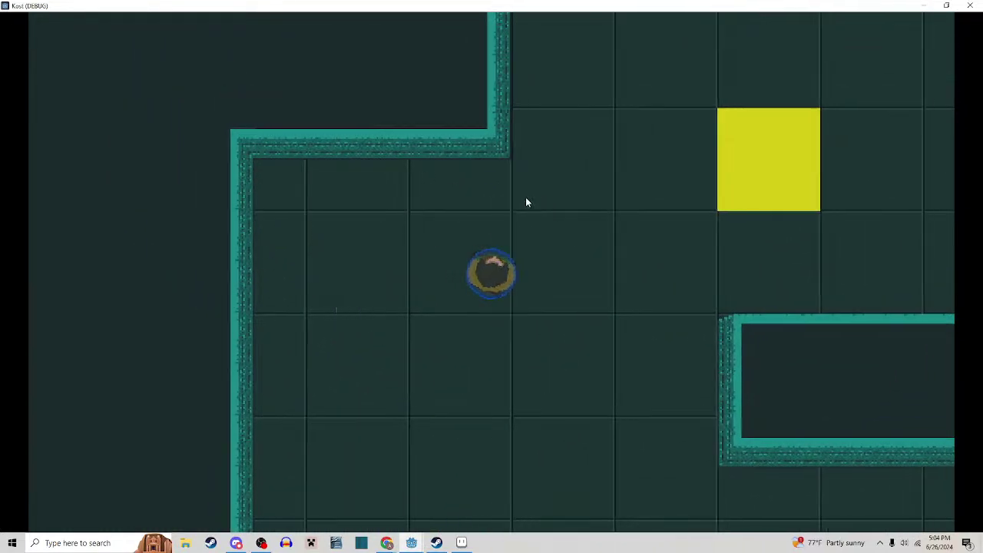
Run east past the yellow tile and the saw, loop into the northern passage and slash there
key("w")
key("d")
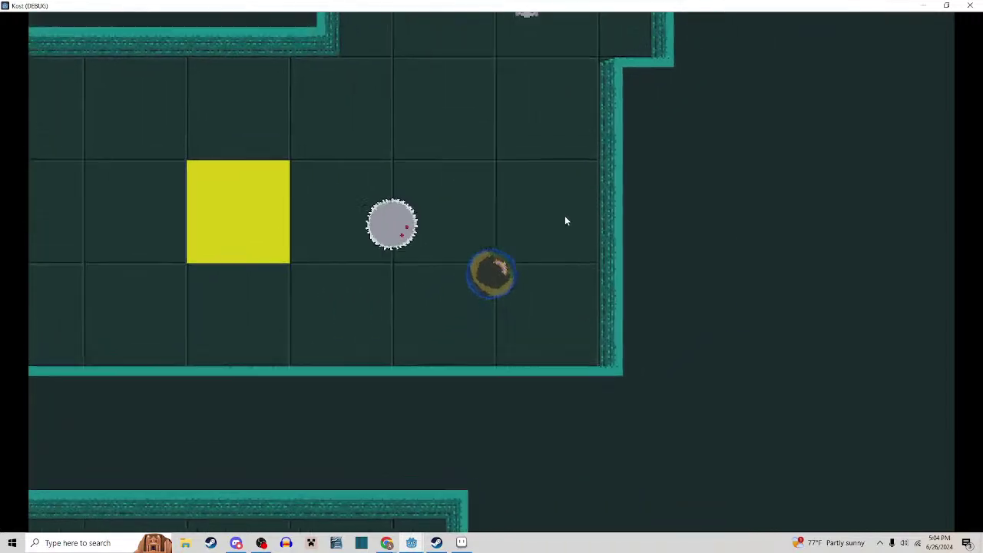
key("a")
left_click(558, 211)
left_click(558, 212)
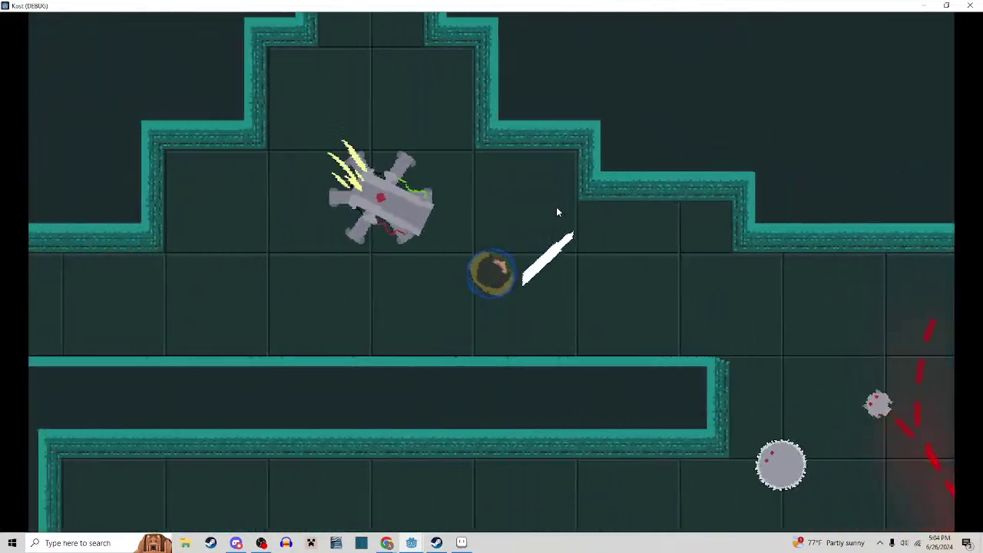
Attack the six-legged robot below the north exit while dodging around the stepped walls
key("a")
key("w")
left_click(558, 213)
key("d")
left_click(556, 216)
key("s")
key("d")
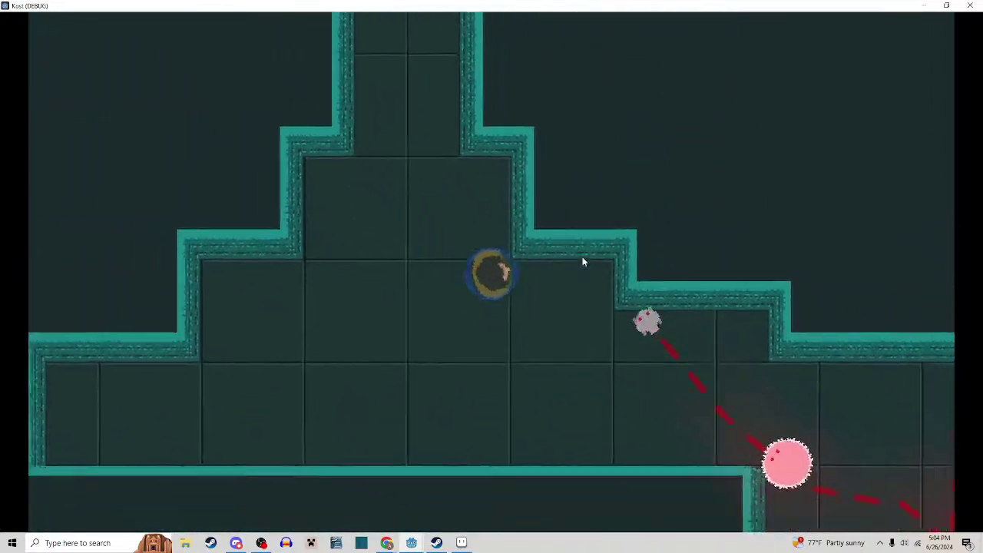
Attack the saw and small spiked robot at the passage's east end, and exit through the northern corridor
left_click(576, 239)
key("d")
left_click(577, 235)
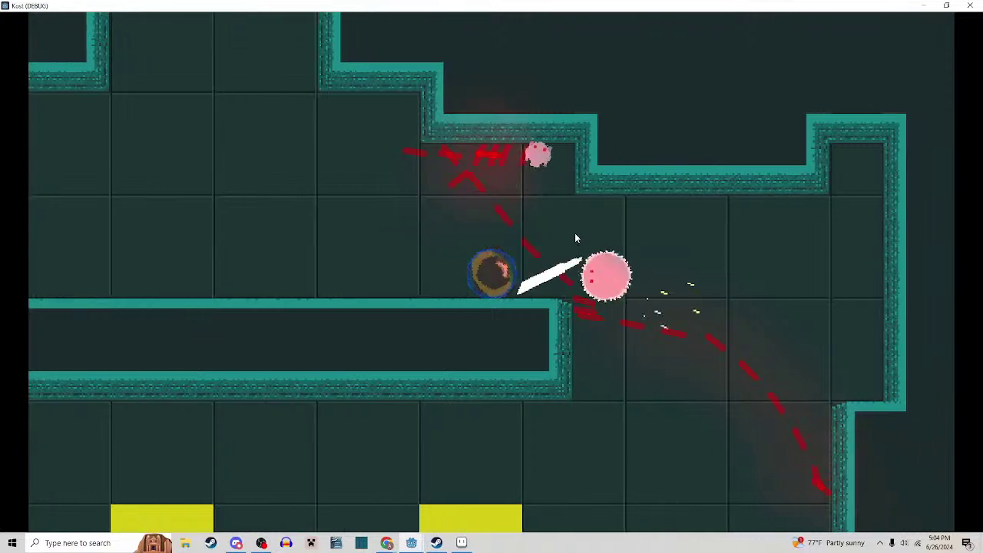
key("w")
key("d")
left_click(566, 207)
key("a")
key("a")
key("w")
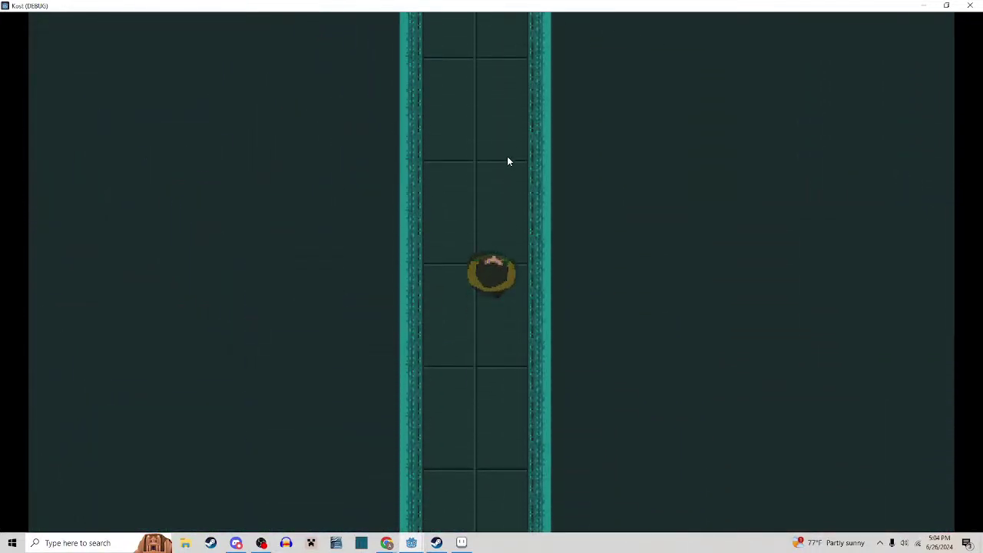
Activate the blue ring around the character and run north up the narrow corridor while slashing
right_click(507, 157)
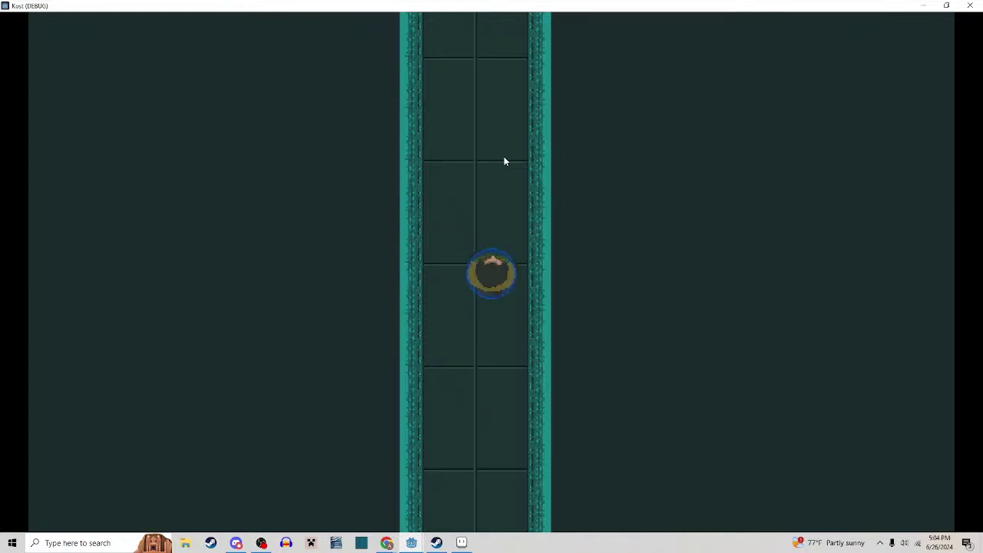
key("w")
left_click(506, 156)
key("a")
key("d")
left_click(533, 170)
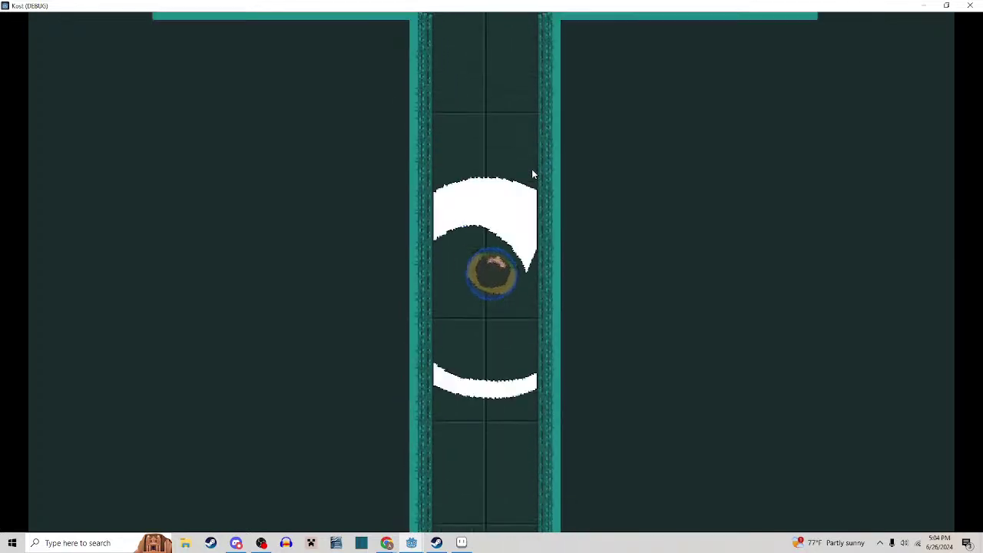
key("w")
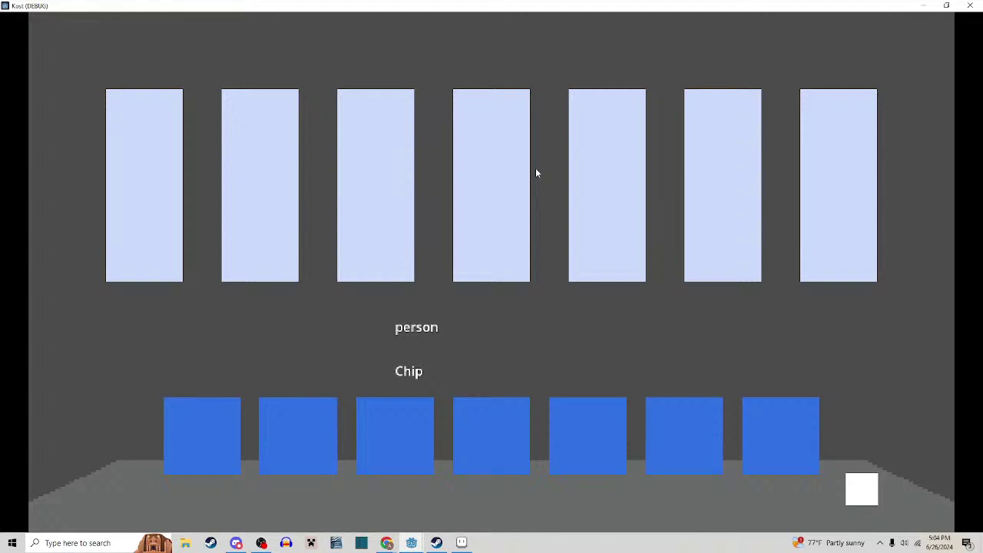
Choose the seventh blue square on the chip screen, and run north through the starting room while slashing
left_click(788, 428)
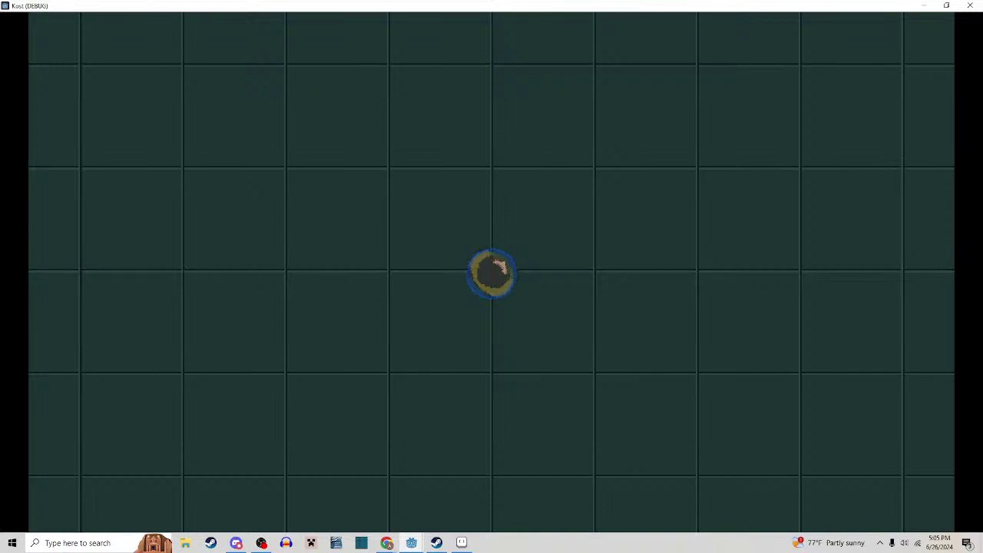
key("w")
left_click(568, 157)
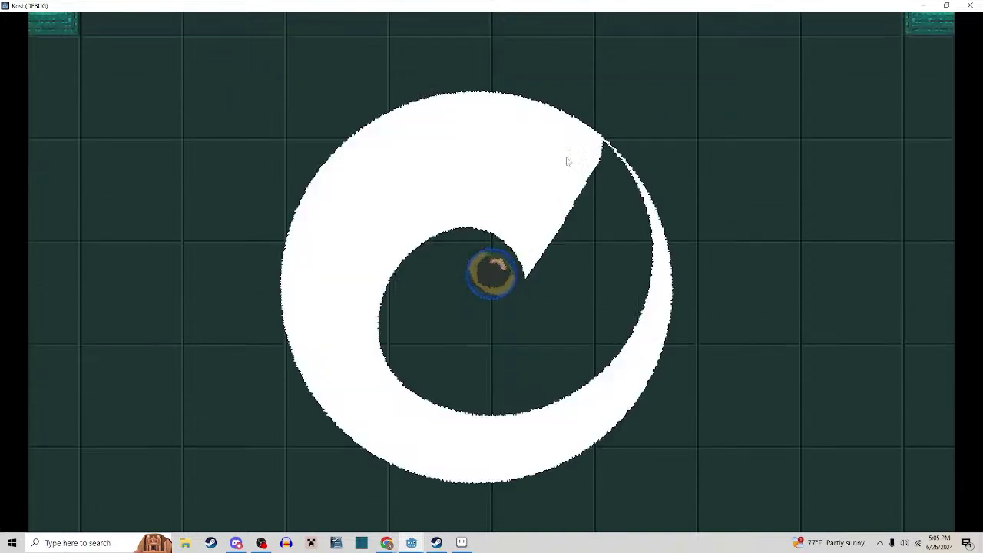
left_click(526, 160)
key("w")
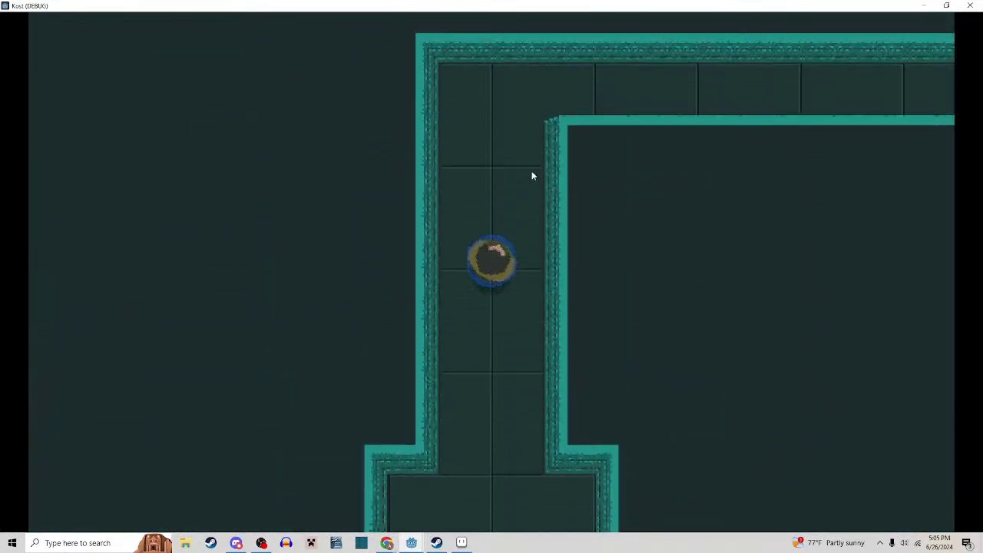
Follow the corridor east into the enemy room and dodge between the six-legged robot and the central block
key("d")
key("d")
key("w")
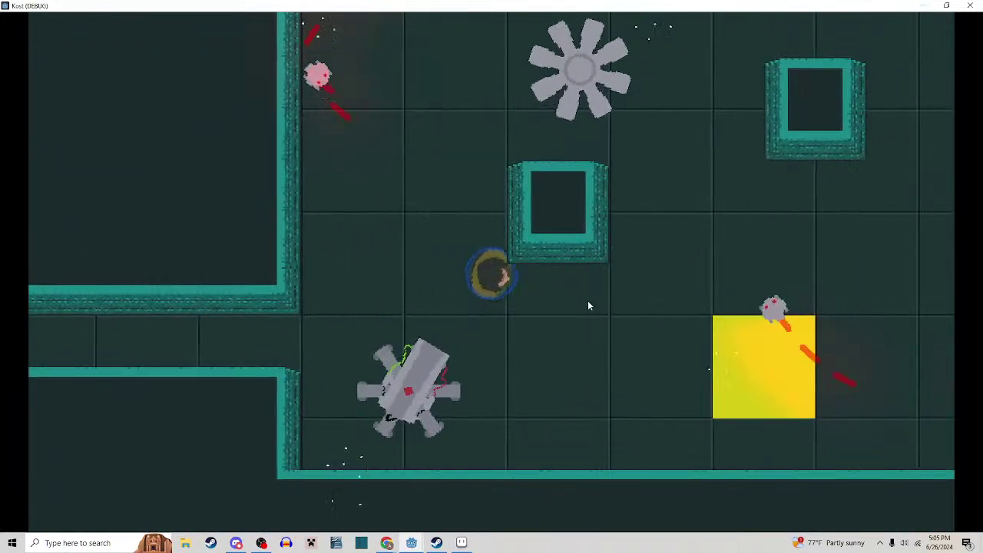
key("s")
key("s")
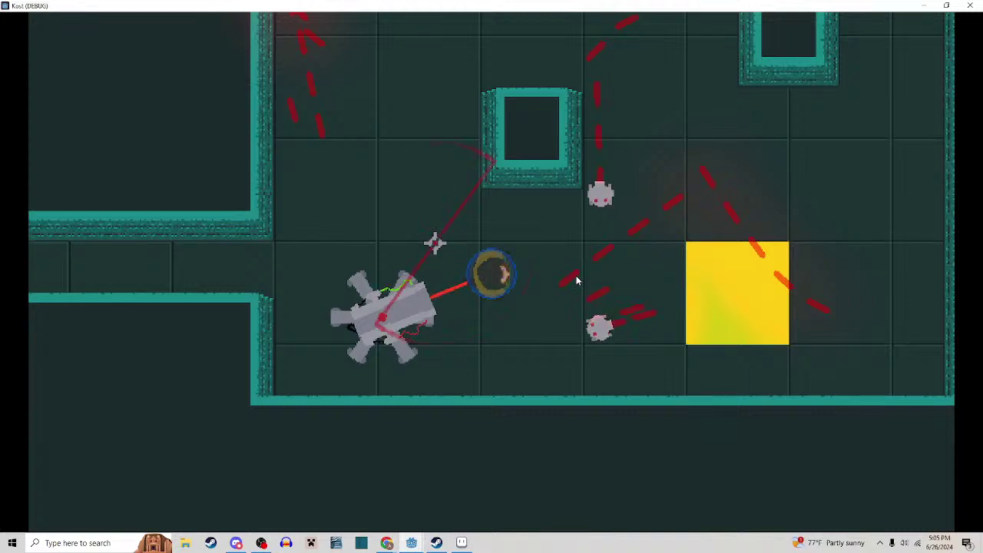
Attack the small spiked robots beside the yellow tile and run north past the square block toward the saw
left_click(581, 278)
key("w")
key("a")
key("d")
left_click(591, 298)
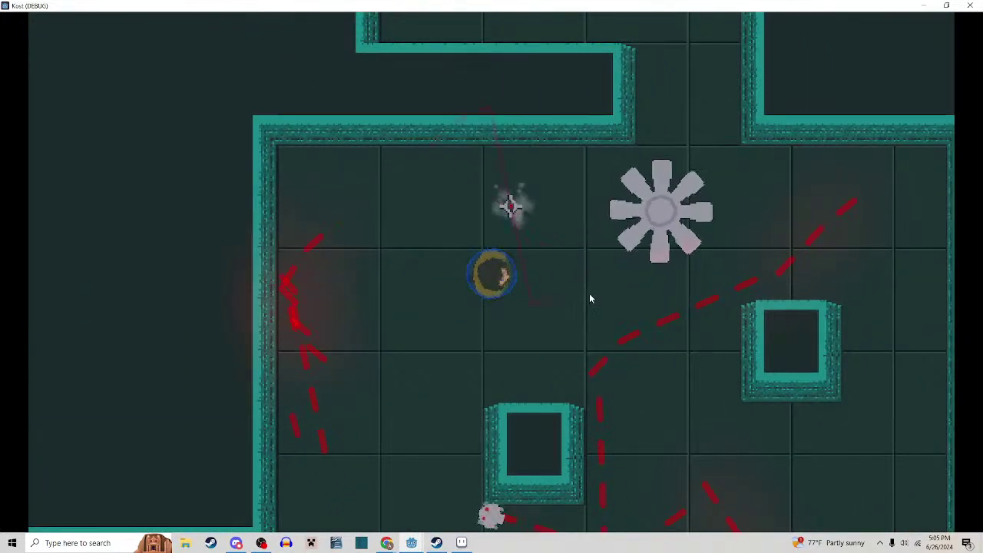
Dodge around the square block, leave through the room's north exit and follow the passage west
key("d")
key("w")
key("s")
key("a")
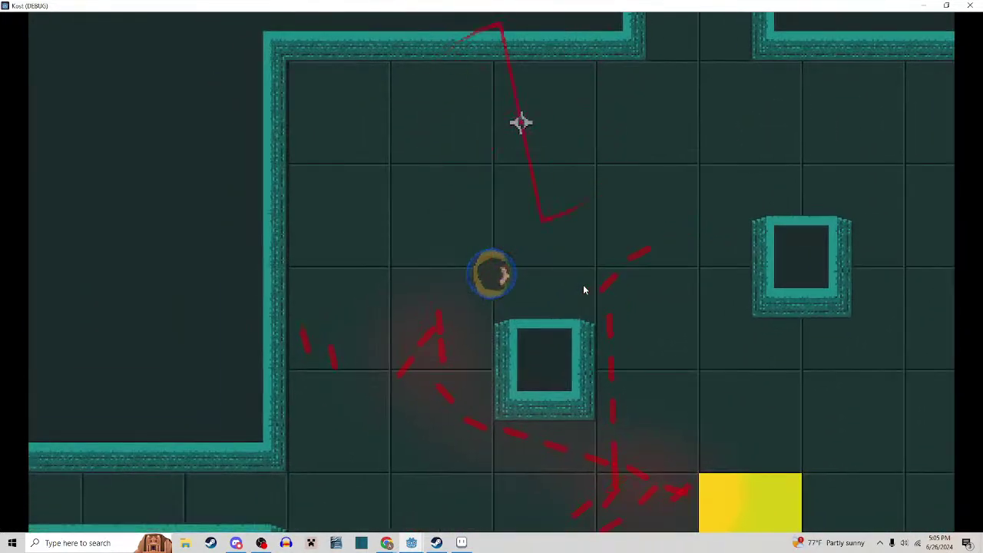
key("d")
key("d")
key("w")
key("a")
key("a")
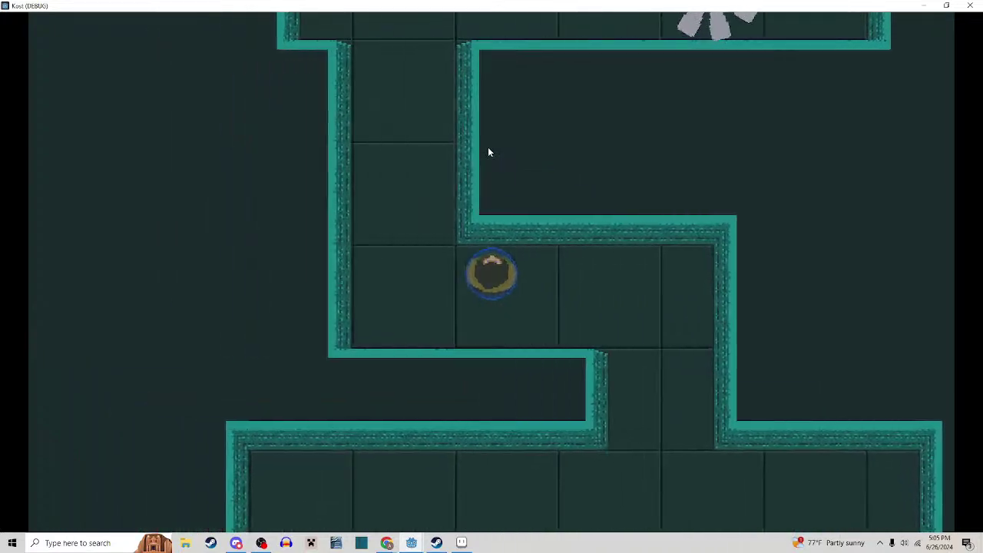
Run north into the next room and slash at the saw near its southern wall
key("w")
left_click(523, 175)
key("d")
left_click(523, 196)
key("d")
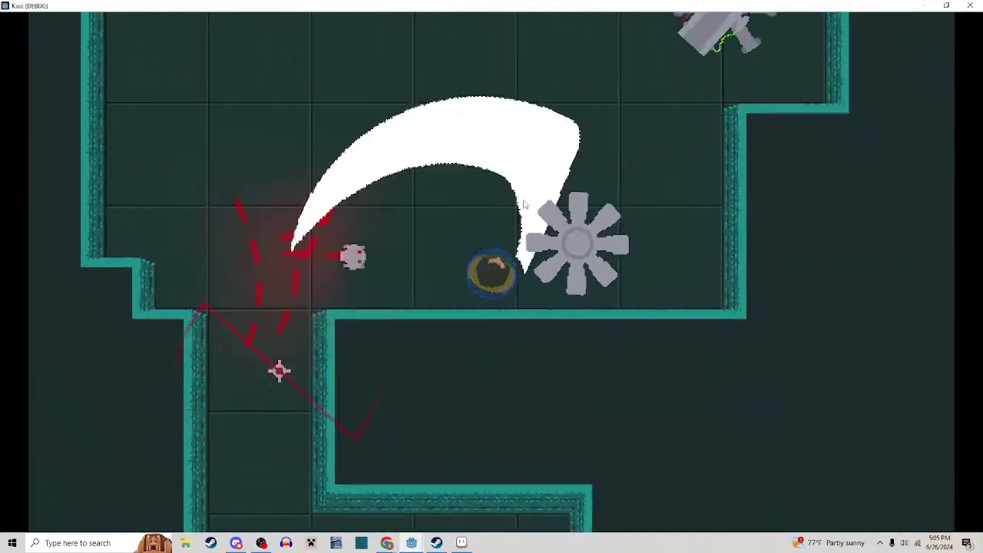
Advance north between the two yellow tiles and attack on the way to the room's northern wall
key("w")
key("a")
left_click(591, 248)
key("w")
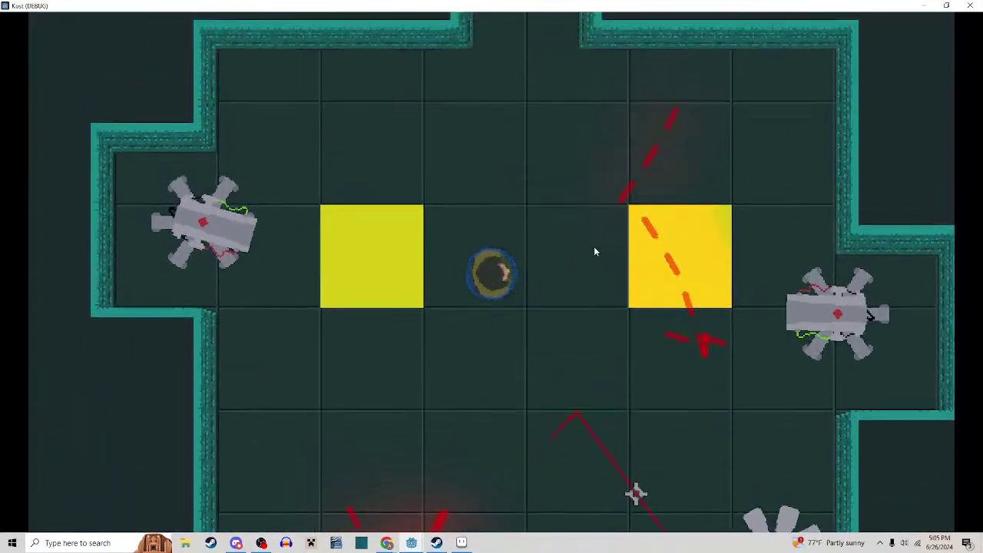
key("a")
key("d")
left_click(592, 248)
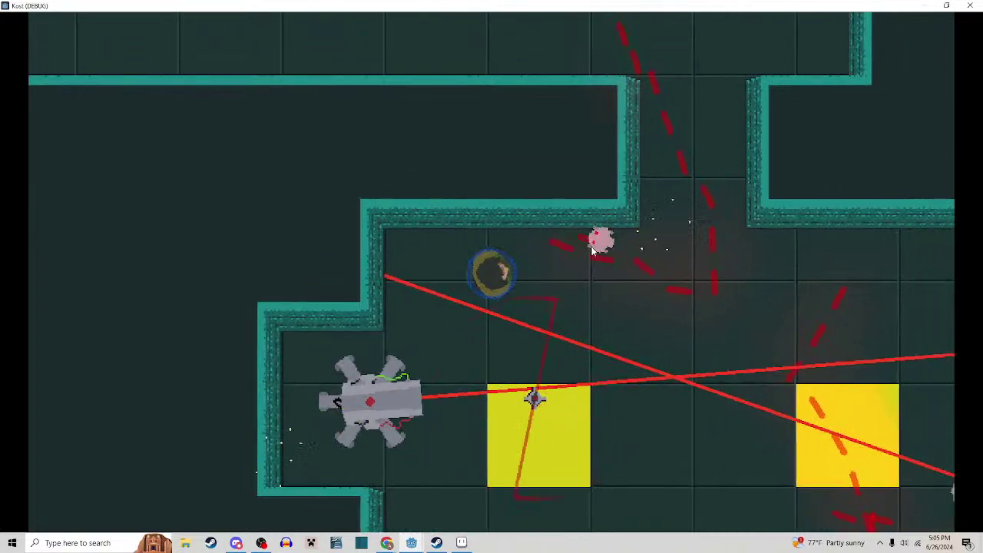
Attack the small spiked robot by the north exit and retreat to the floor south of the yellow tiles
key("s")
left_click(592, 247)
key("s")
key("d")
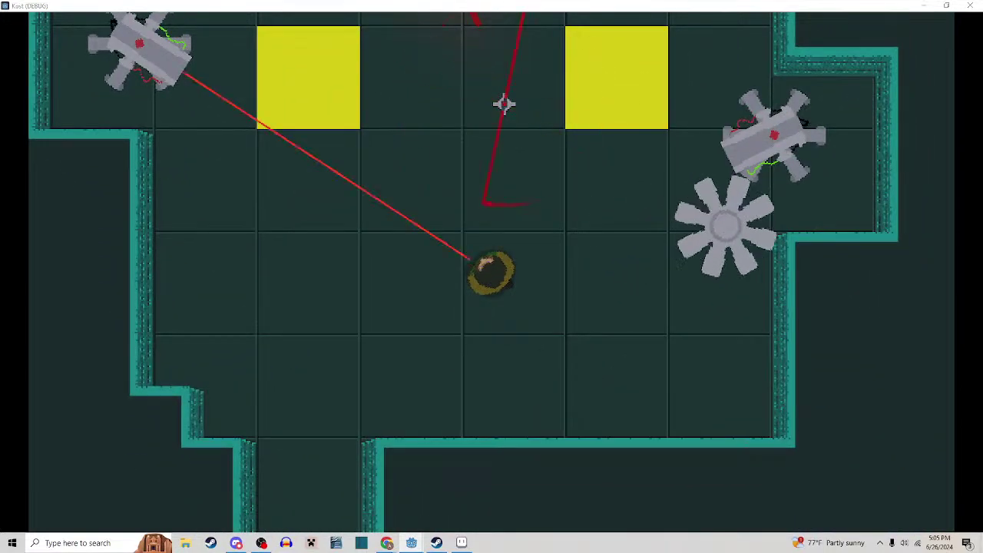
Attack northwest, south and northwest again from the open floor between the two six-legged robots
left_click(416, 233)
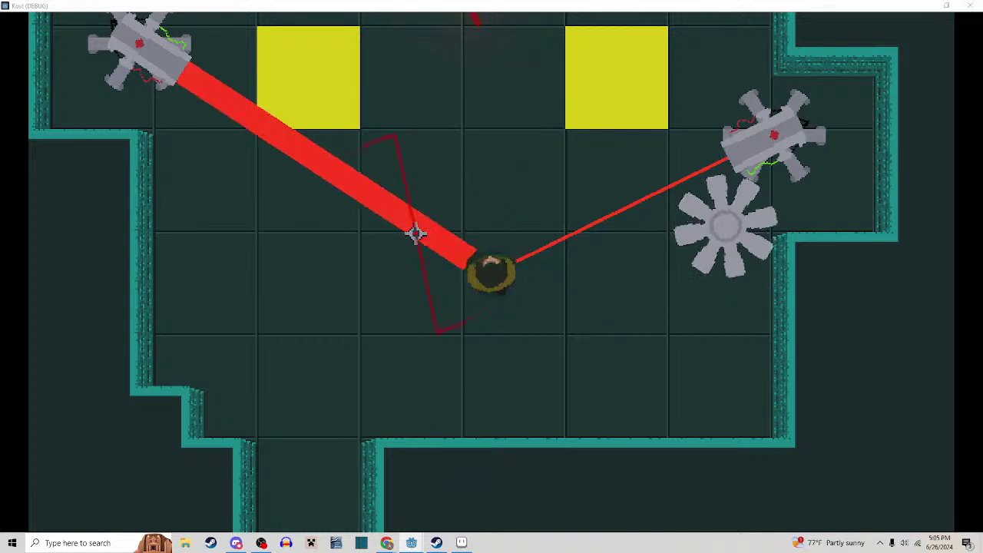
left_click(498, 328)
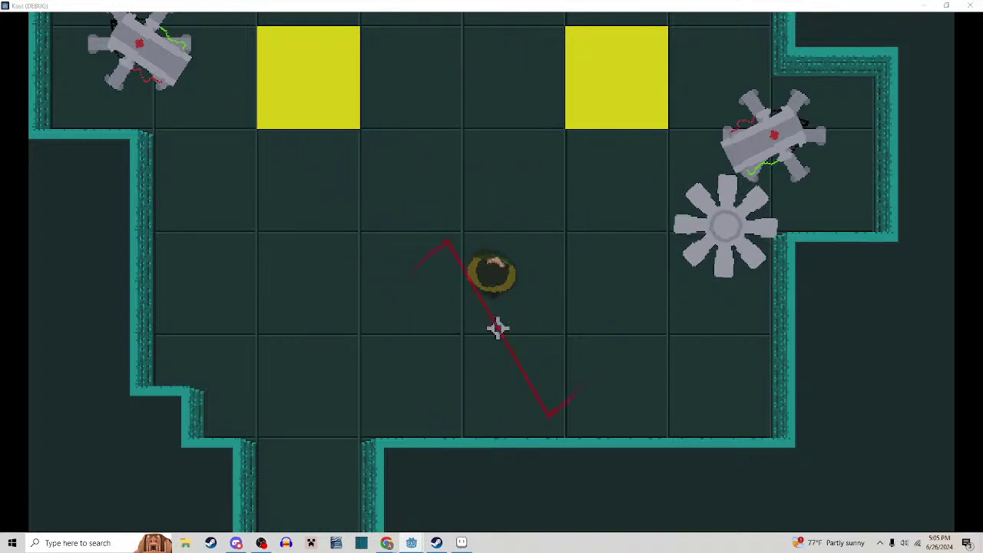
left_click(410, 193)
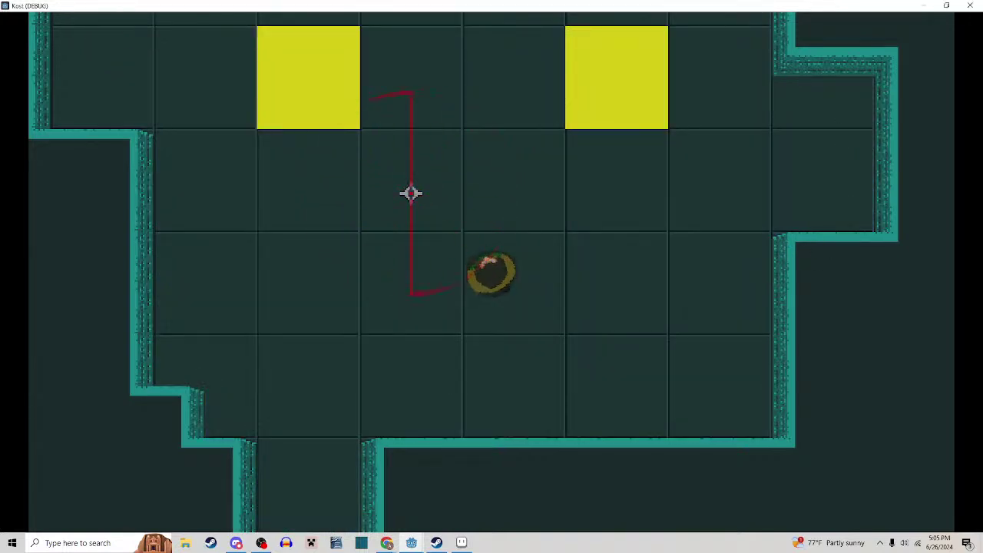